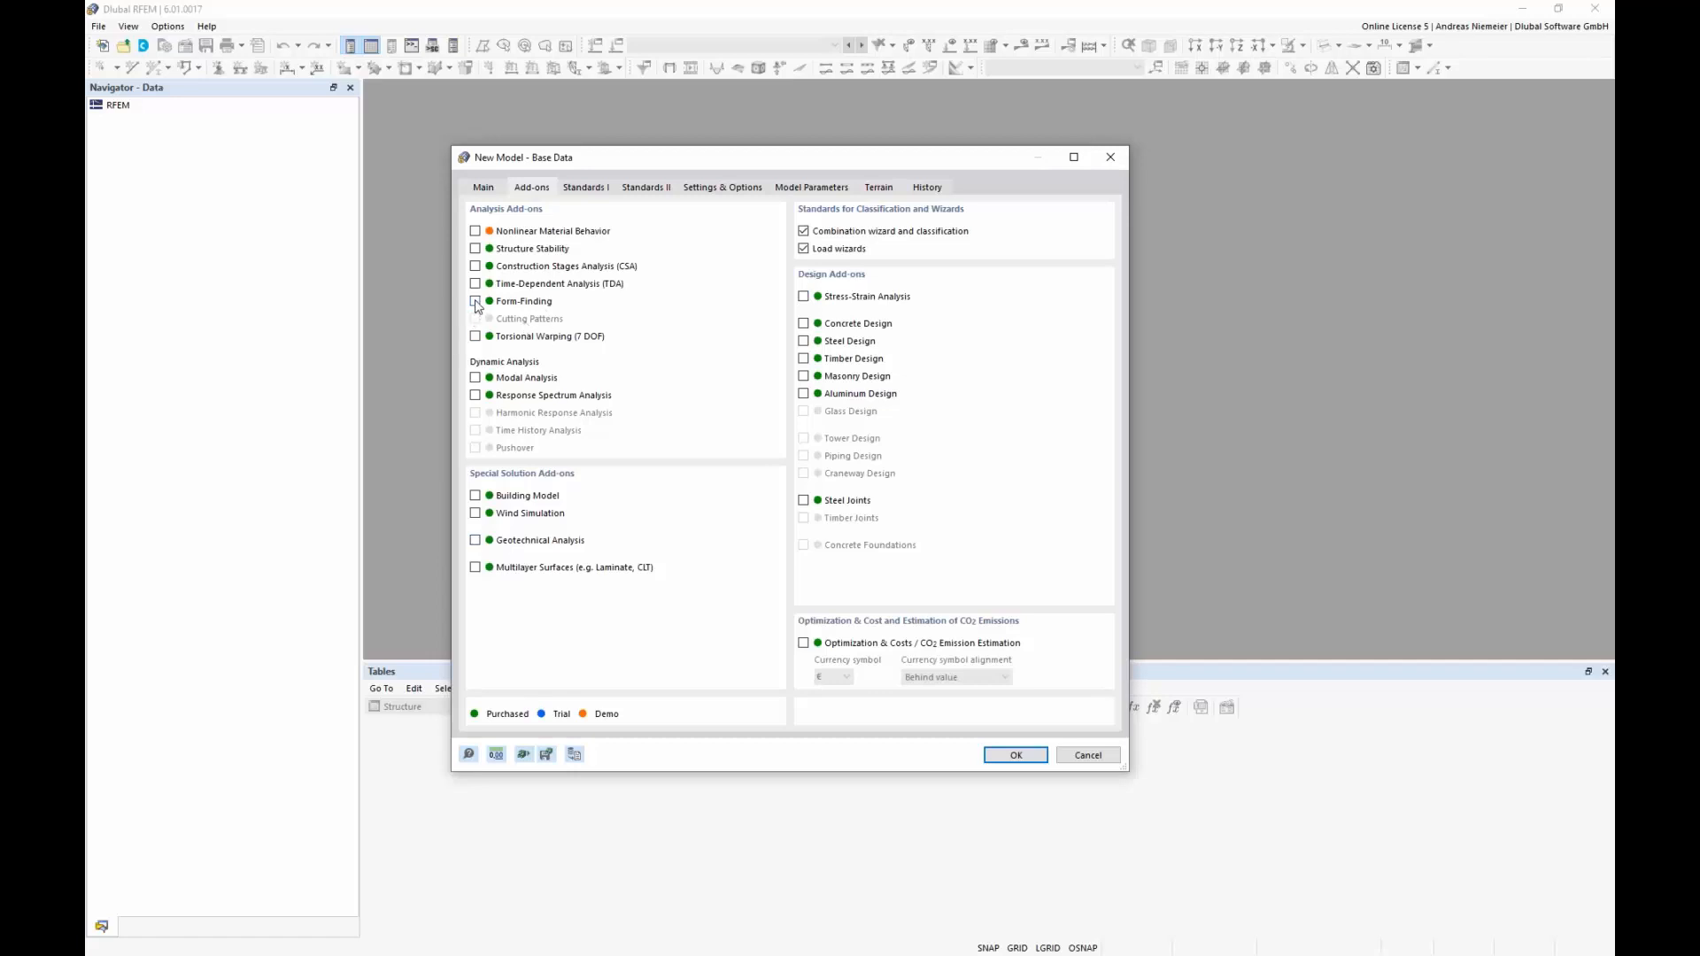
Enable the Form-Finding add-on and create the model S1, overwriting the existing model of that name.
{"action": "left_click", "coordinate": [477, 303]}
{"action": "left_click", "coordinate": [1015, 756]}
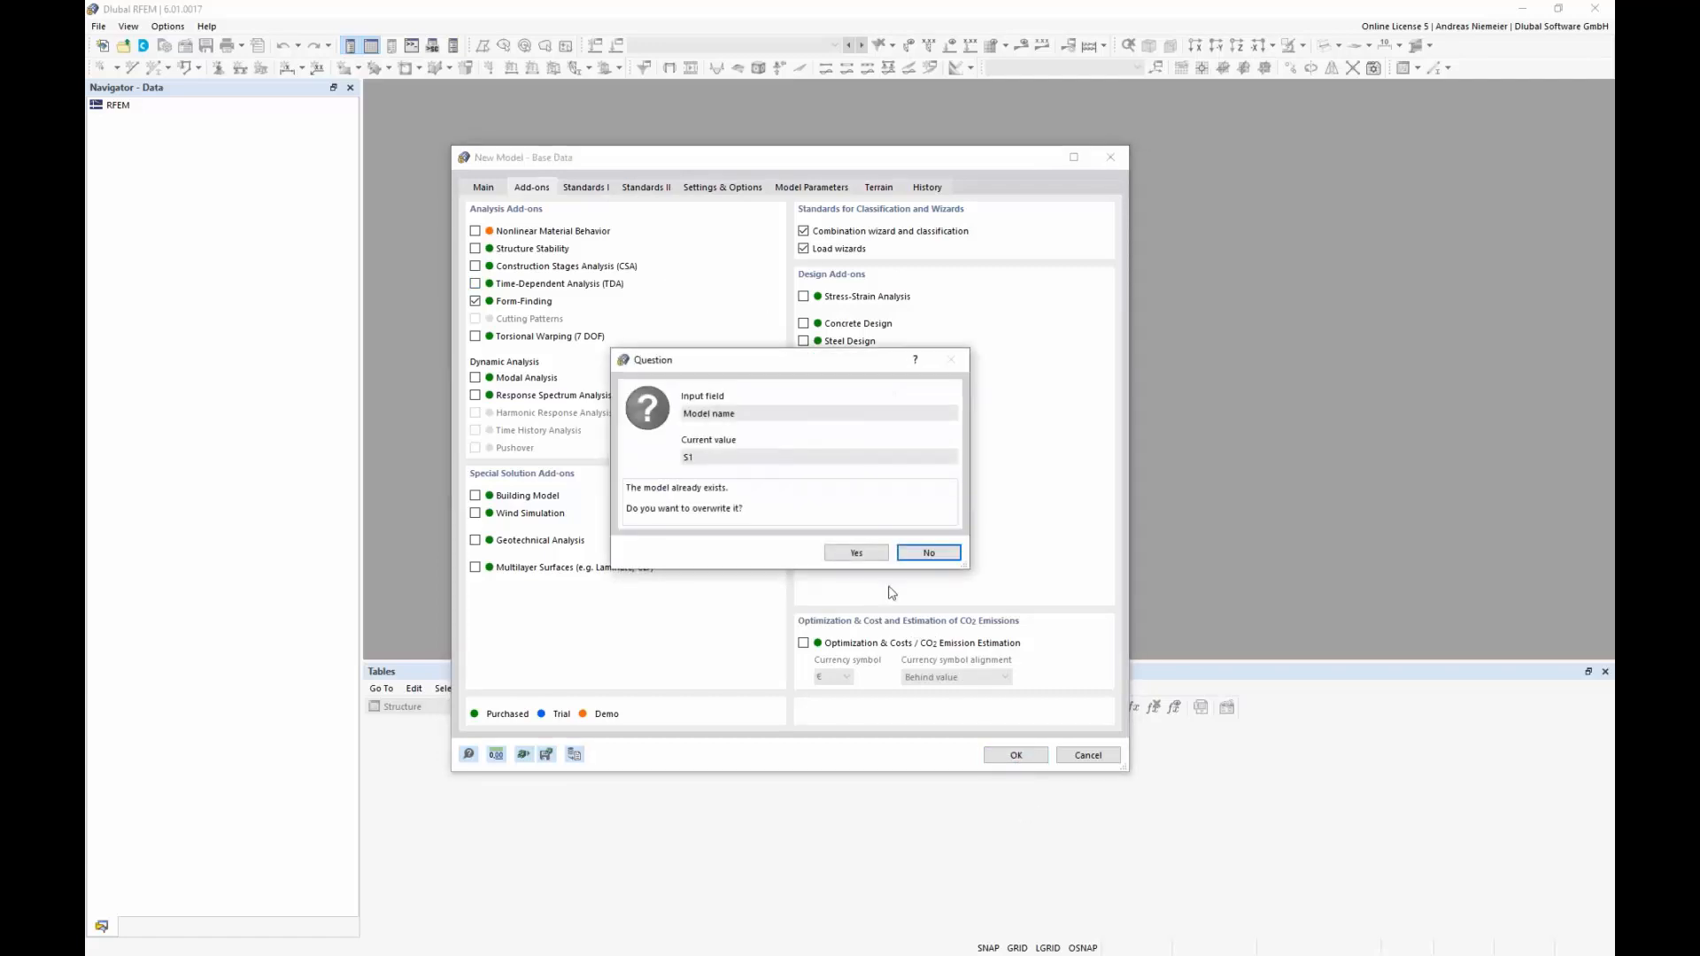
{"action": "key", "text": "Return"}
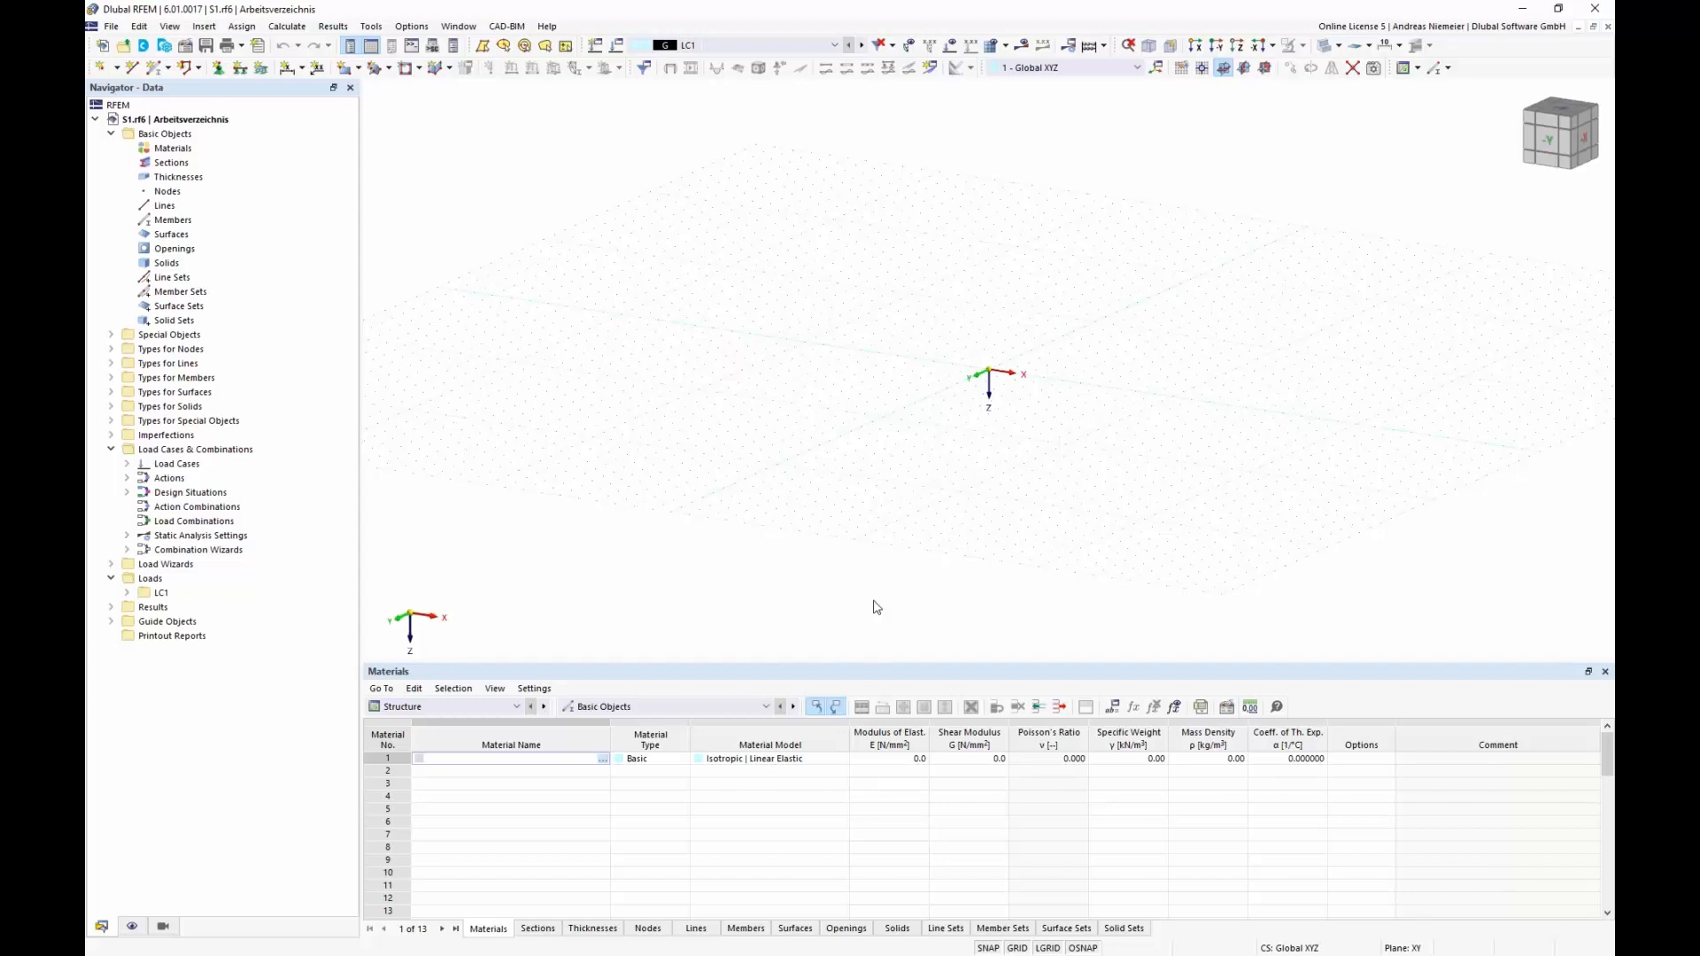
Start a new single member of type Cable and pick the Pfeifer Cable PE 3 section from the standardized section library.
{"action": "middle_click_drag", "start_coordinate": [1041, 501], "coordinate": [901, 476]}
{"action": "scroll", "coordinate": [956, 387], "scroll_direction": "up", "scroll_amount": 2}
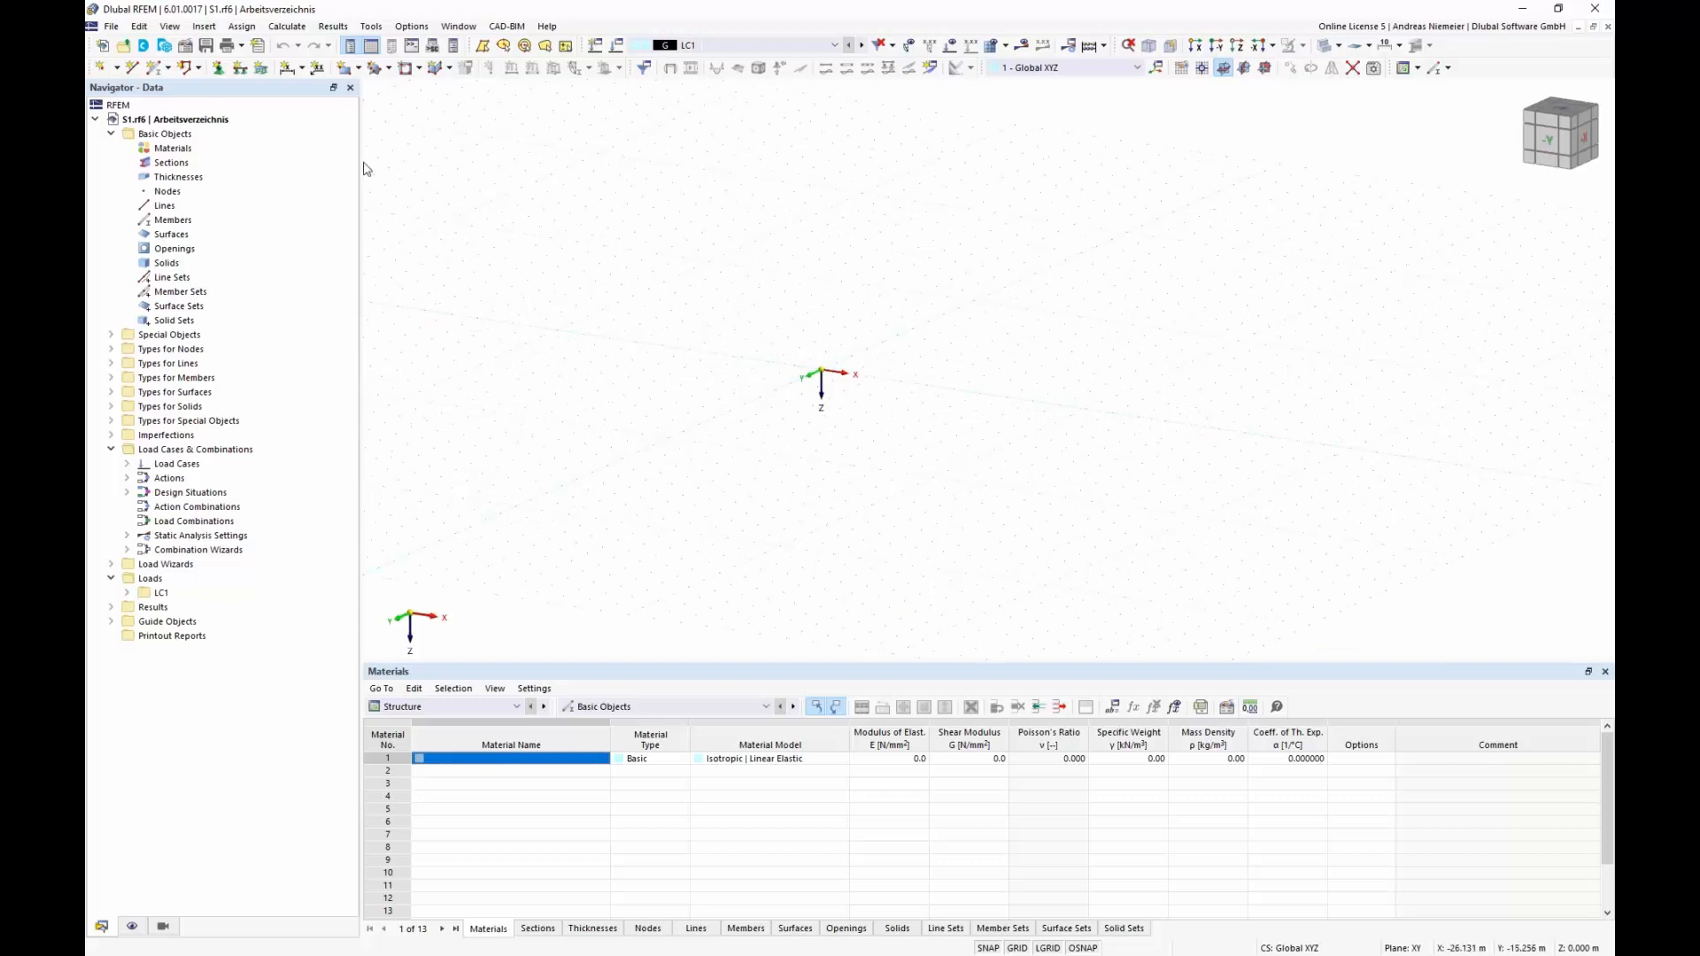
{"action": "left_click", "coordinate": [155, 67]}
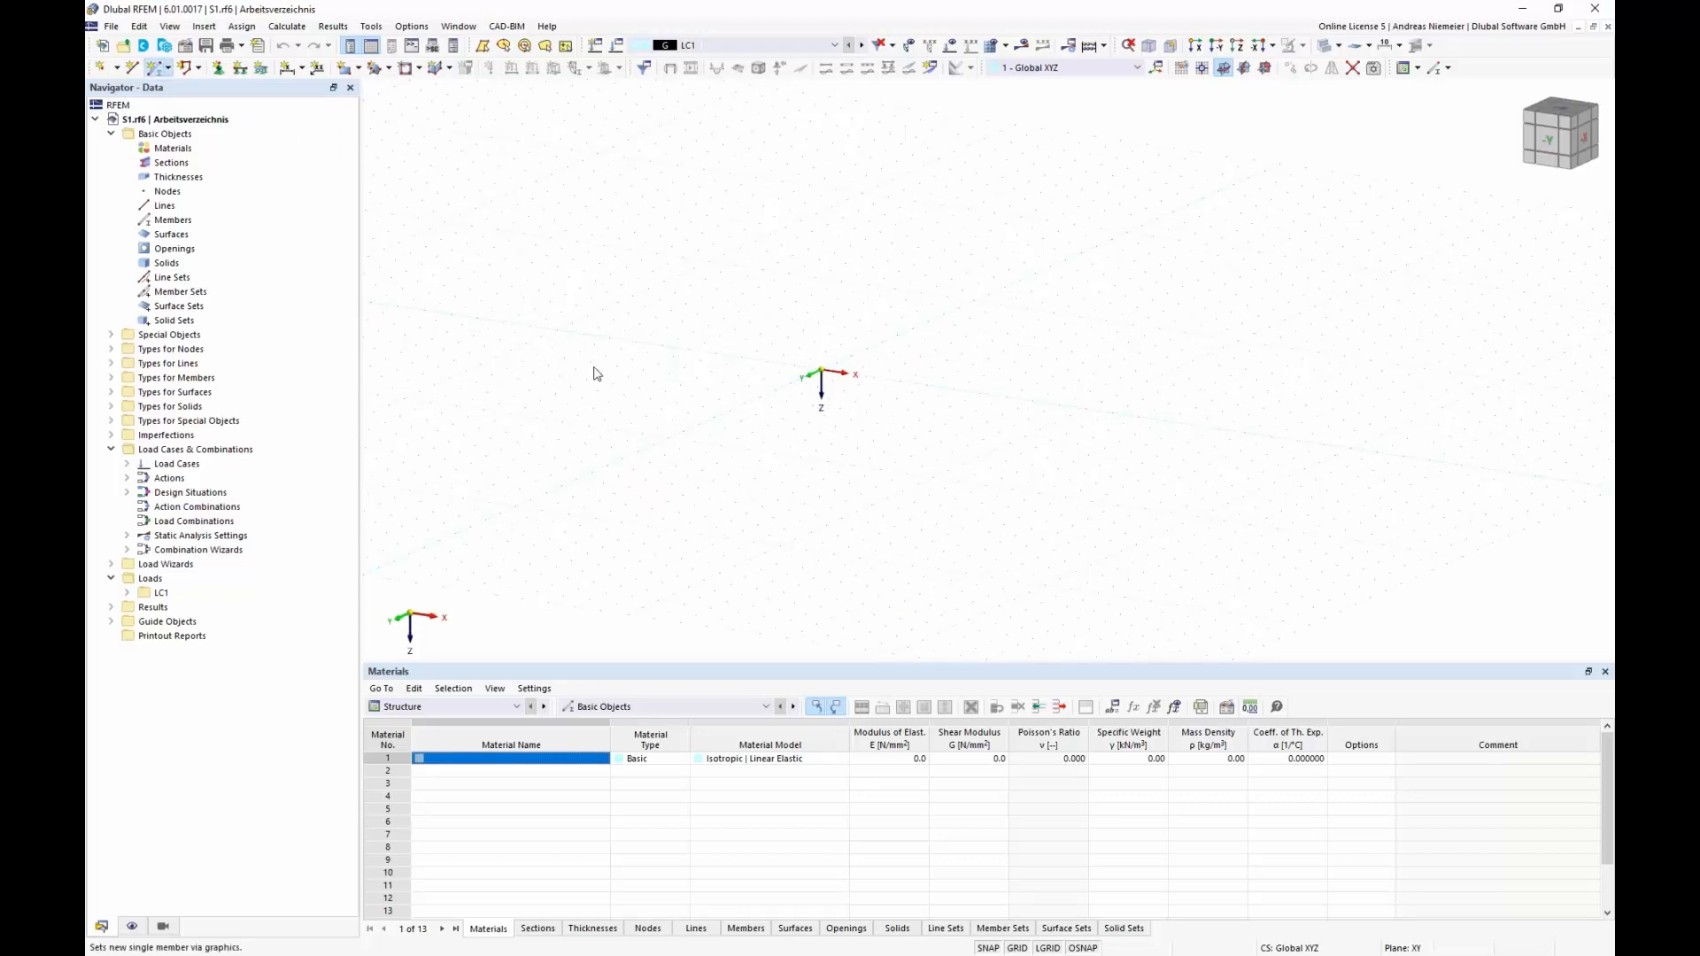
{"action": "left_click", "coordinate": [499, 269]}
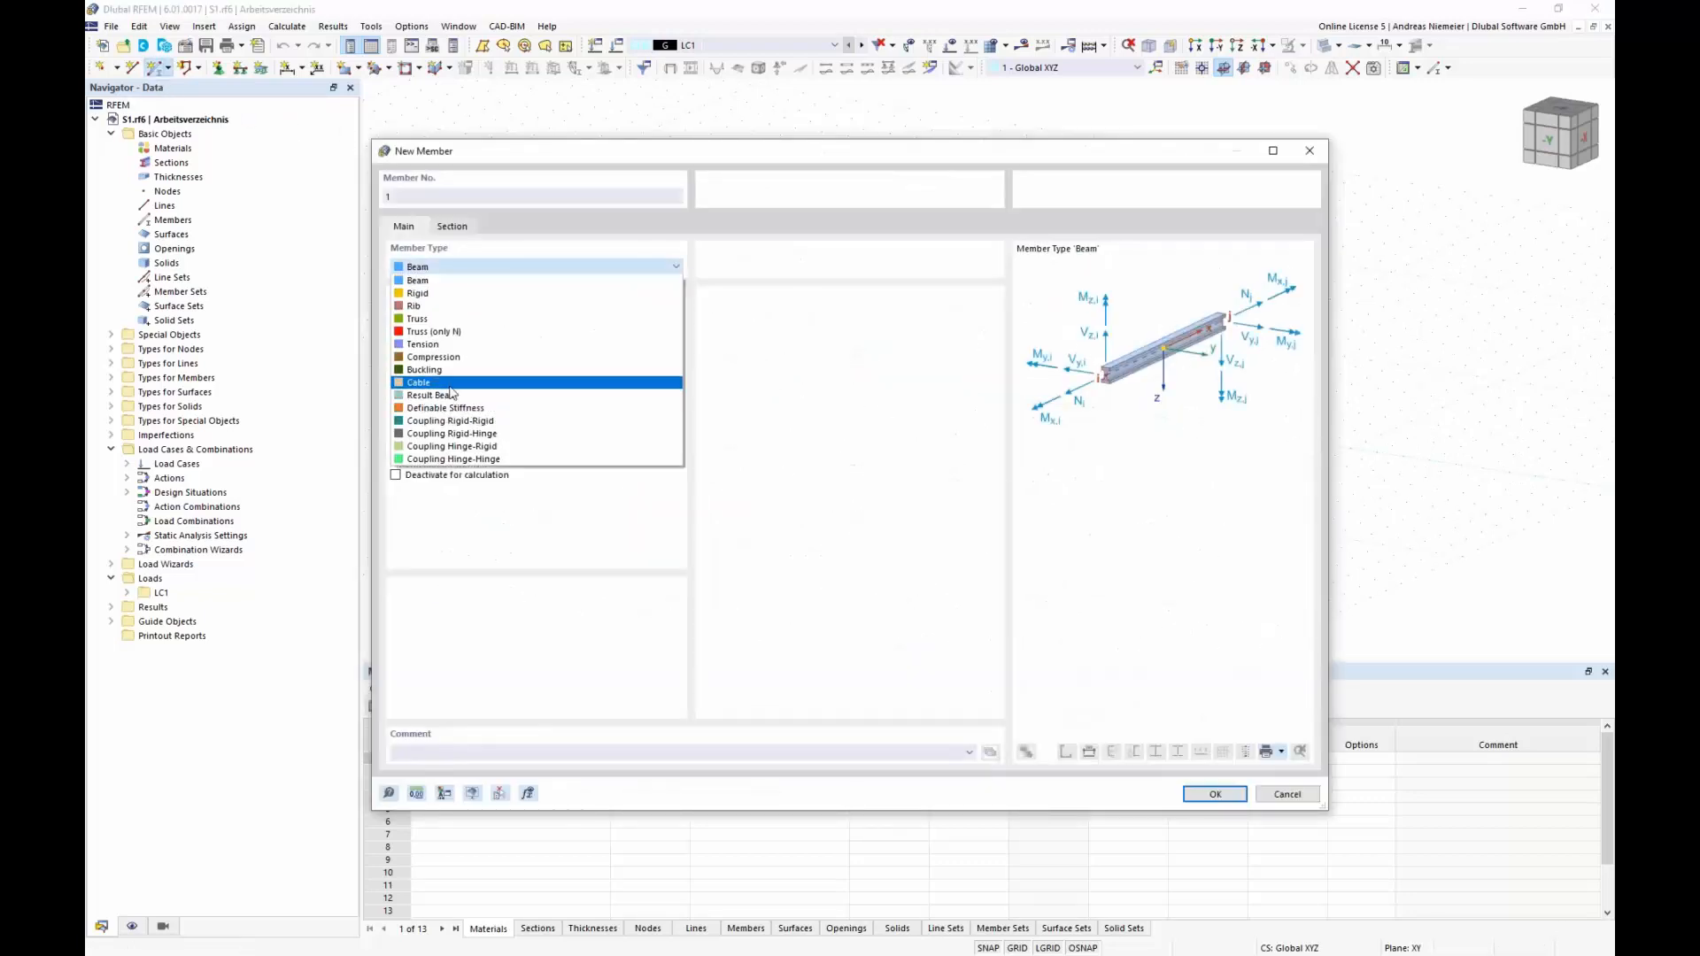
{"action": "left_click", "coordinate": [451, 390]}
{"action": "left_click", "coordinate": [453, 228]}
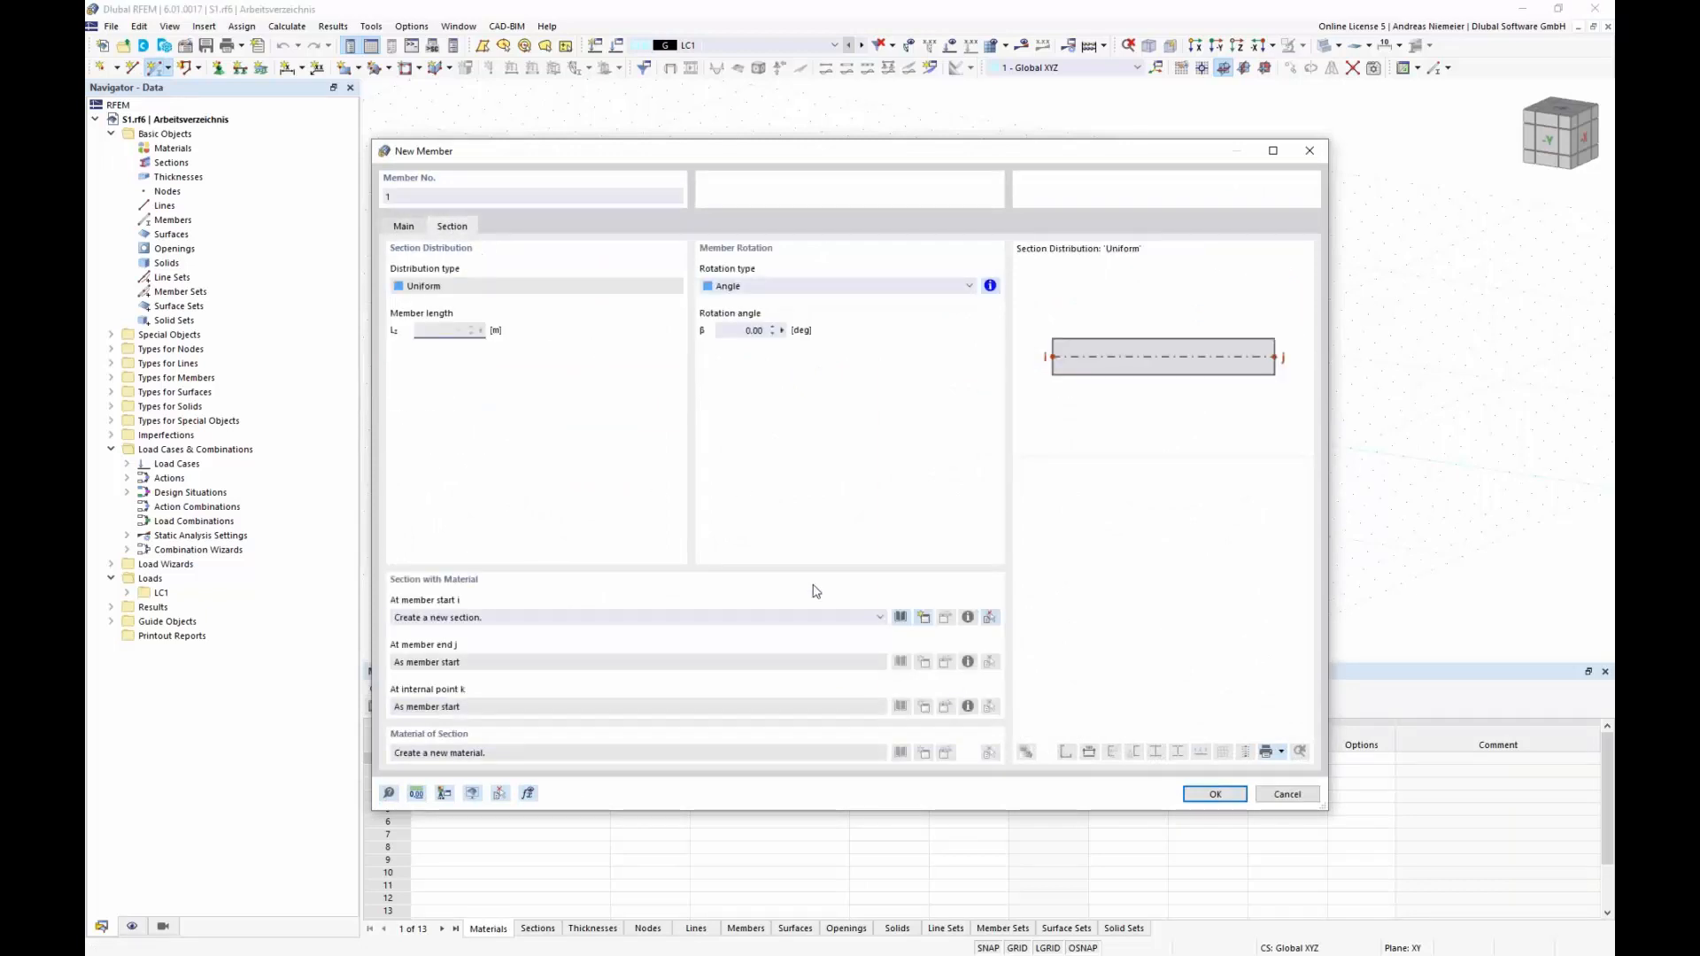
{"action": "left_click", "coordinate": [900, 617]}
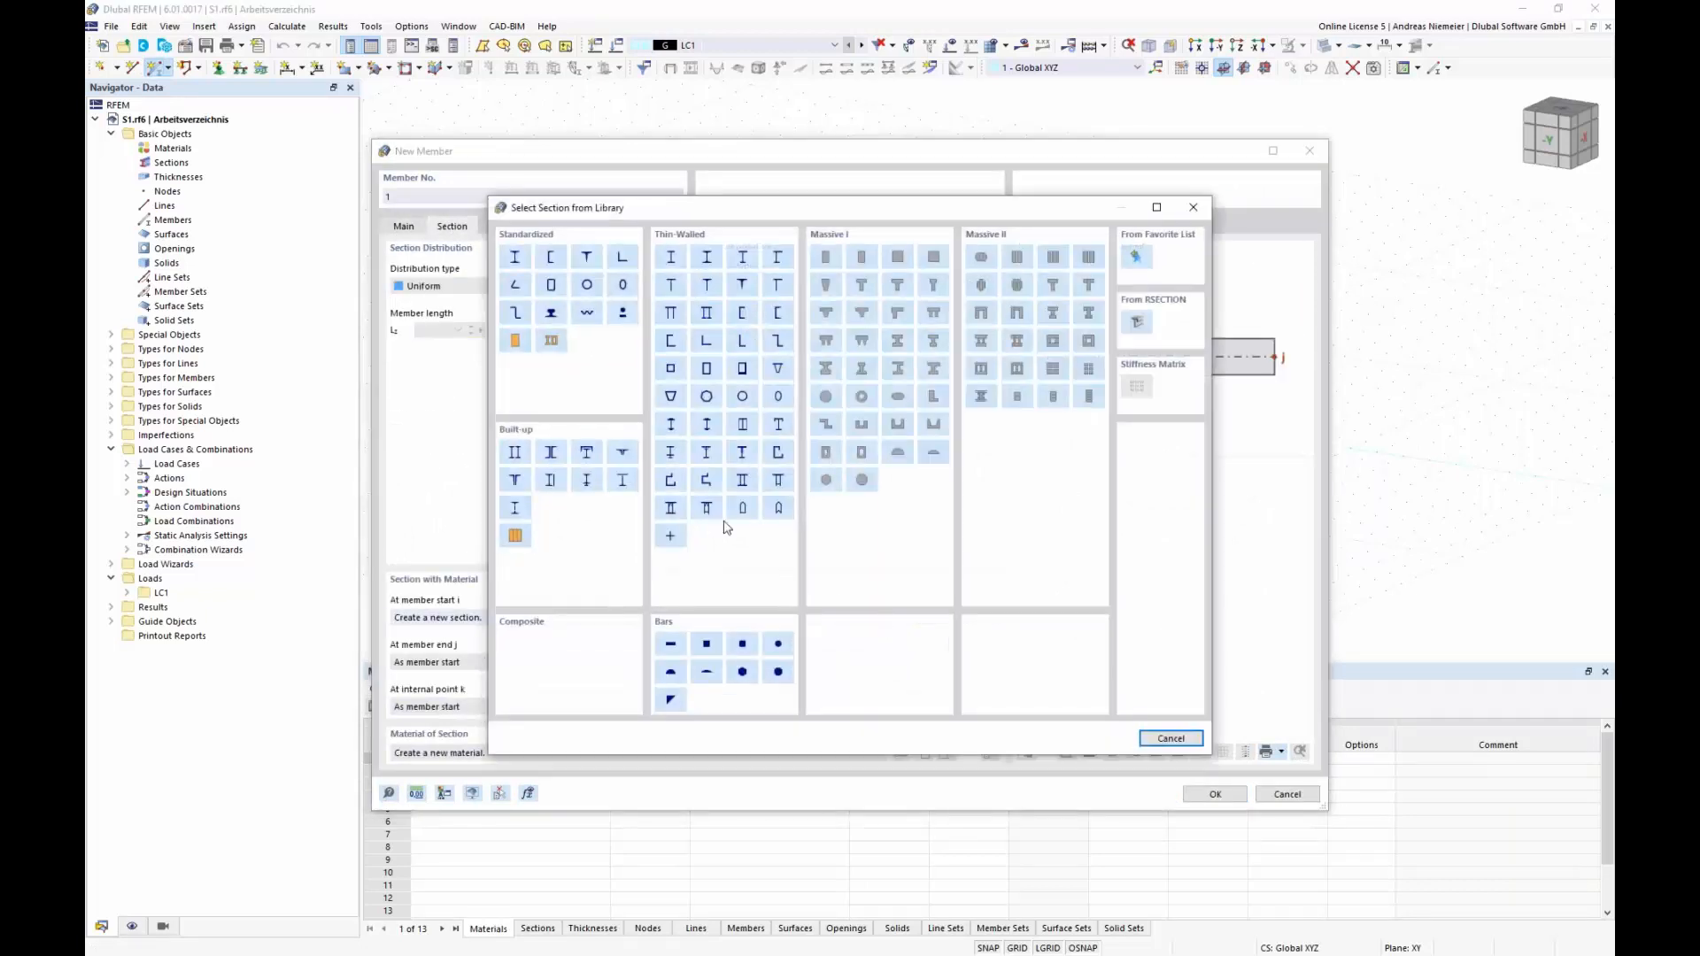
{"action": "left_click", "coordinate": [622, 312]}
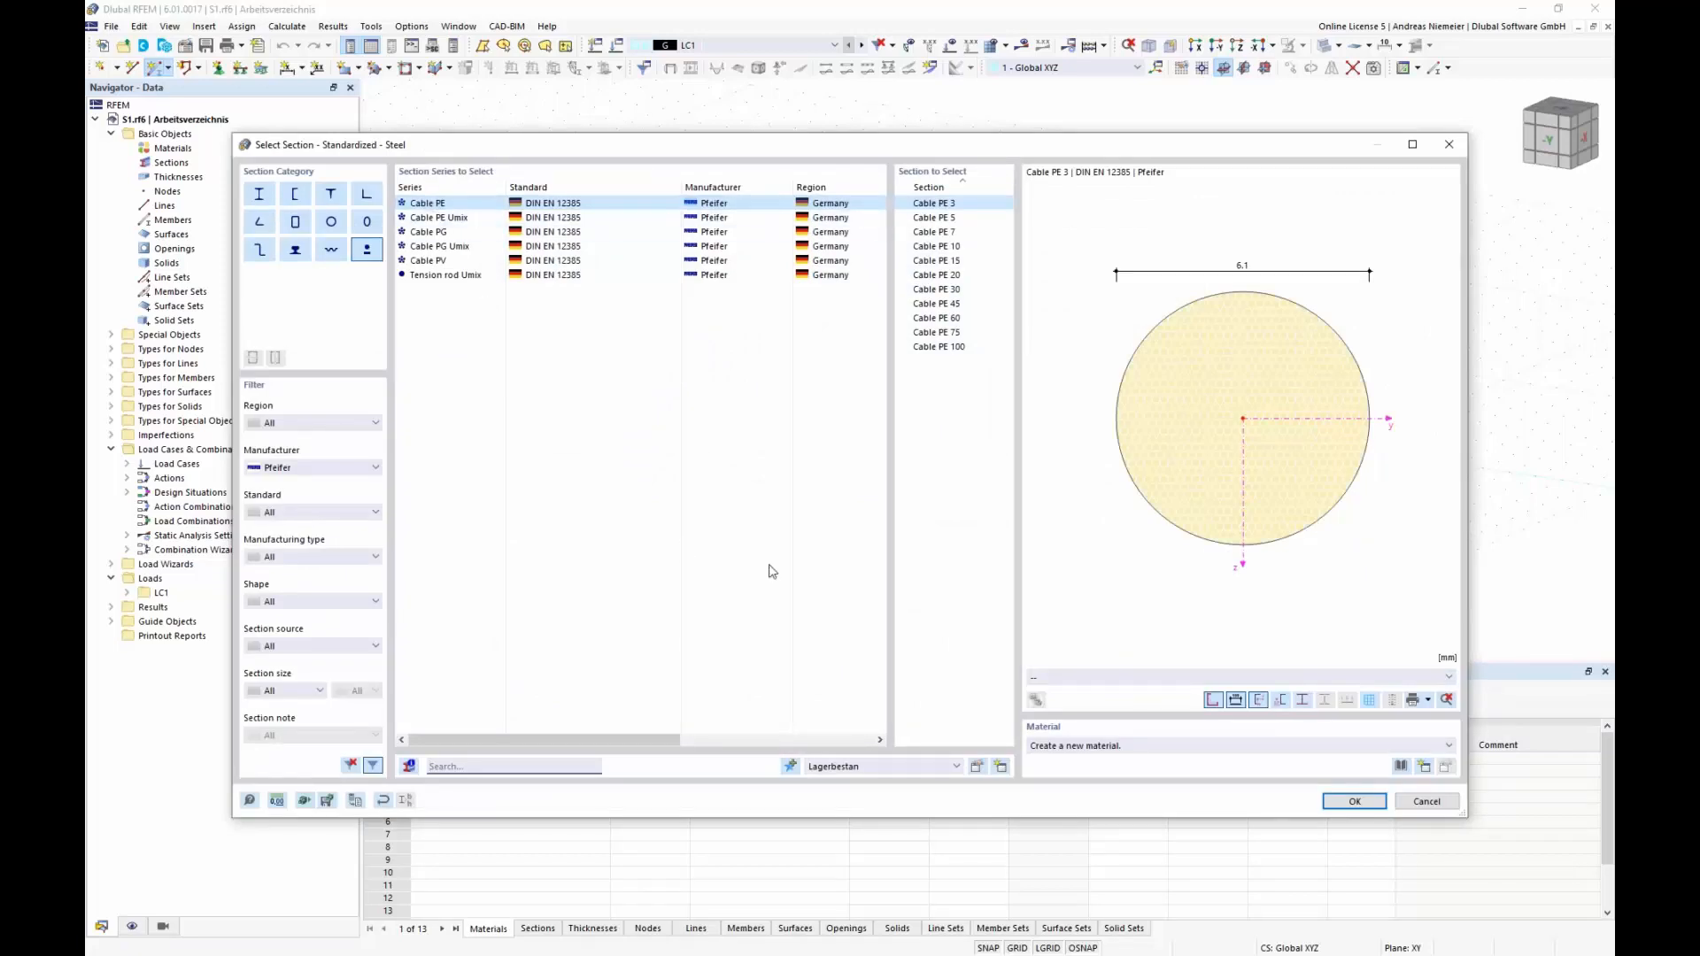
Assign the Cable PE (Pfeifer) material from the library, filtered to type Metal and subtype Cable, and accept the section and member settings.
{"action": "left_click", "coordinate": [1401, 766]}
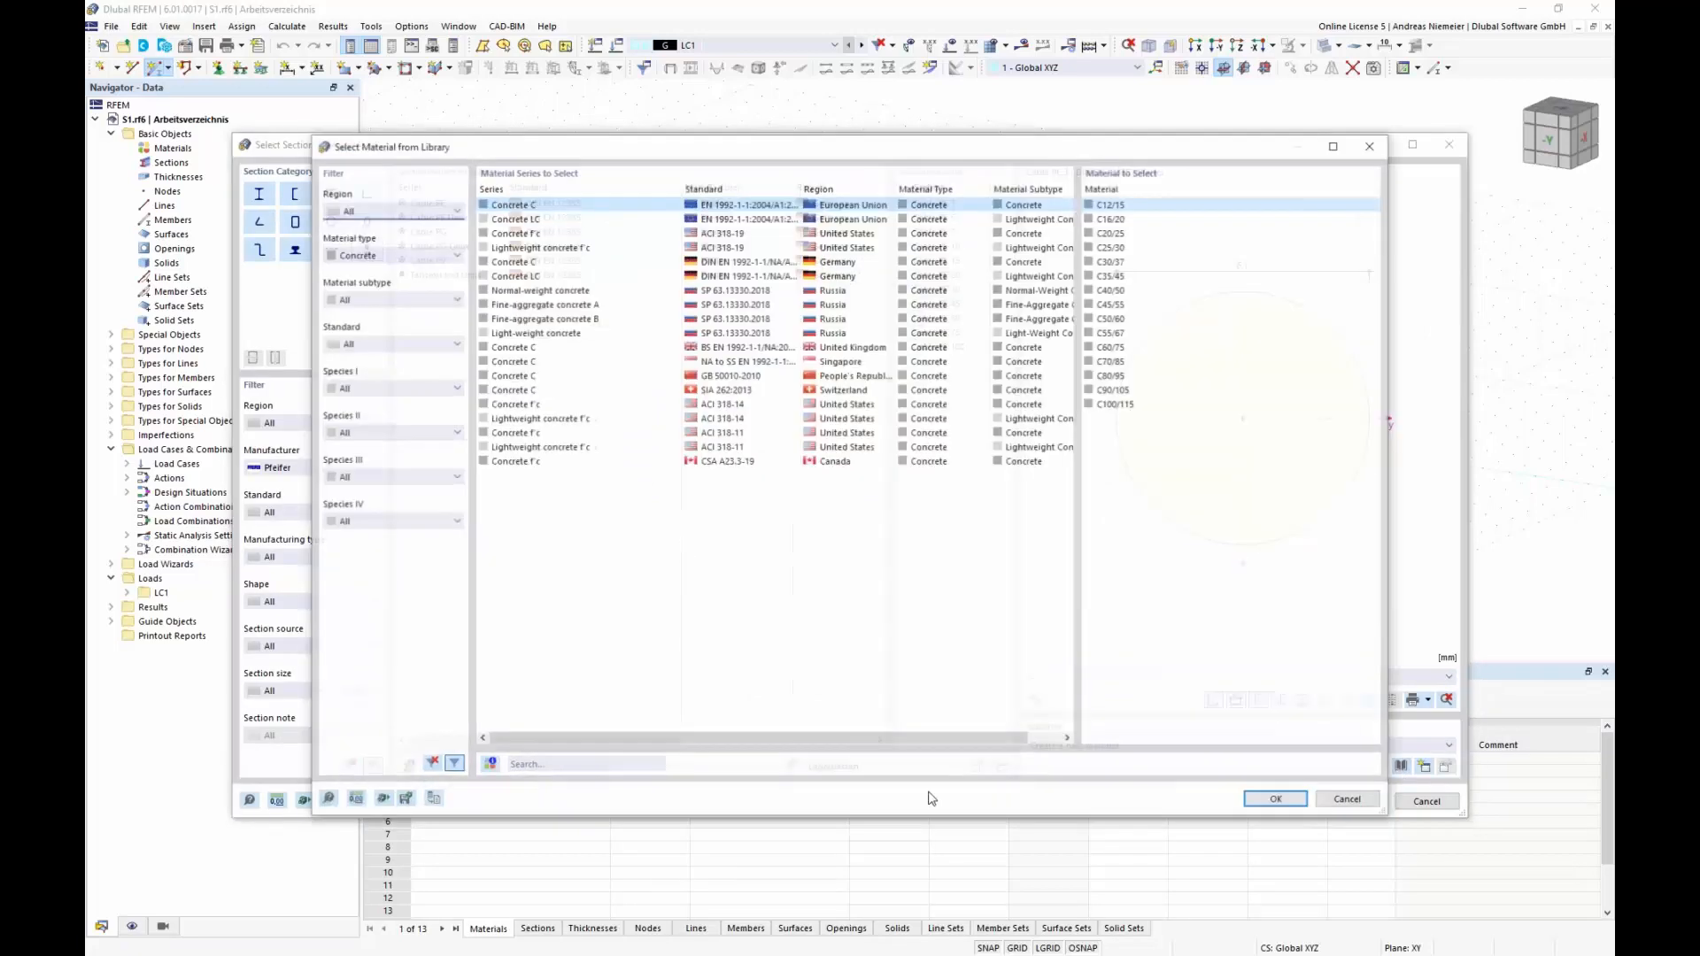
{"action": "left_click", "coordinate": [398, 257]}
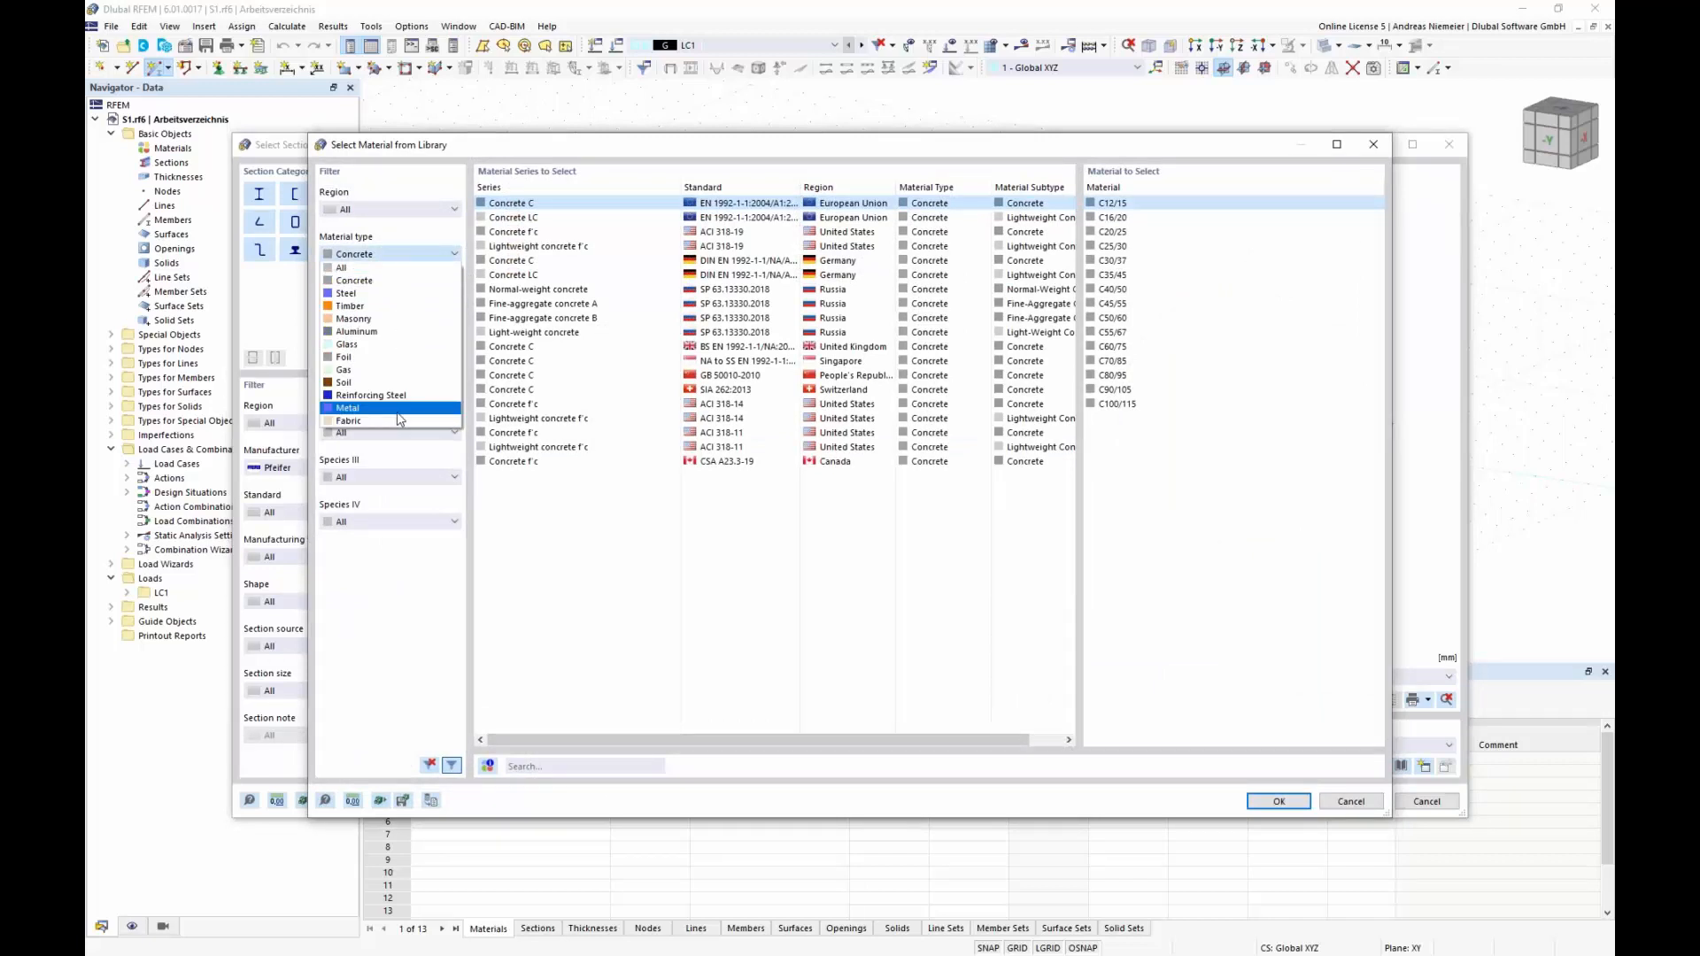
{"action": "left_click", "coordinate": [368, 416]}
{"action": "left_click", "coordinate": [382, 301]}
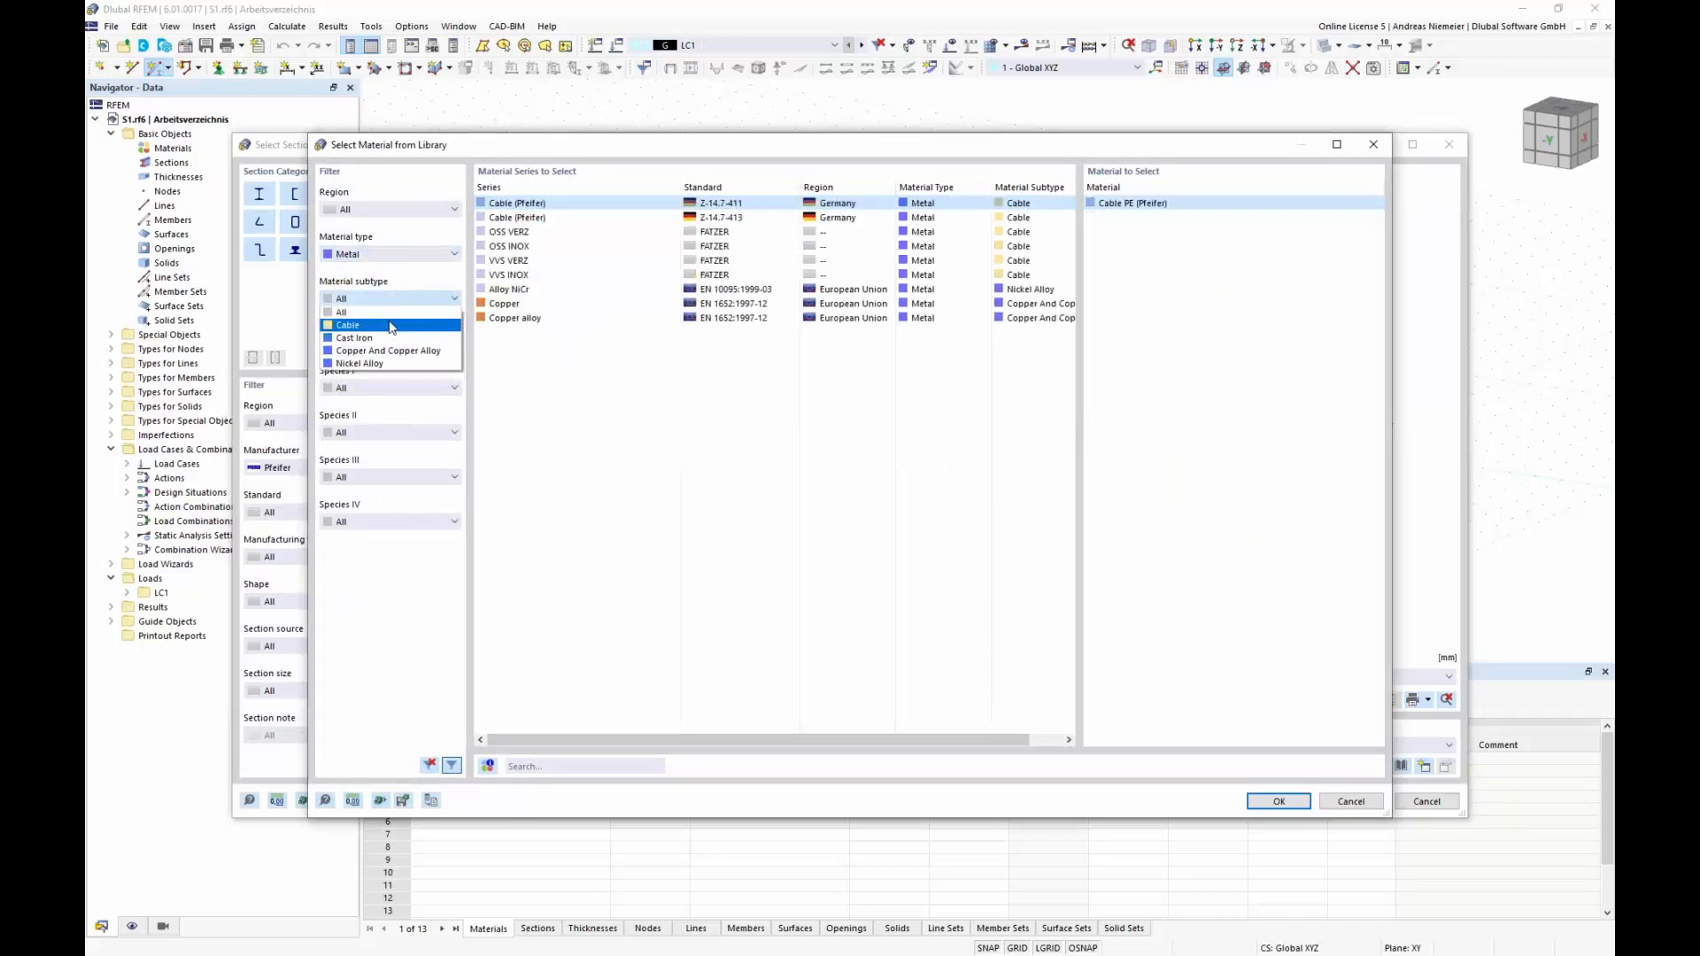
{"action": "left_click", "coordinate": [390, 327]}
{"action": "left_click", "coordinate": [1278, 801]}
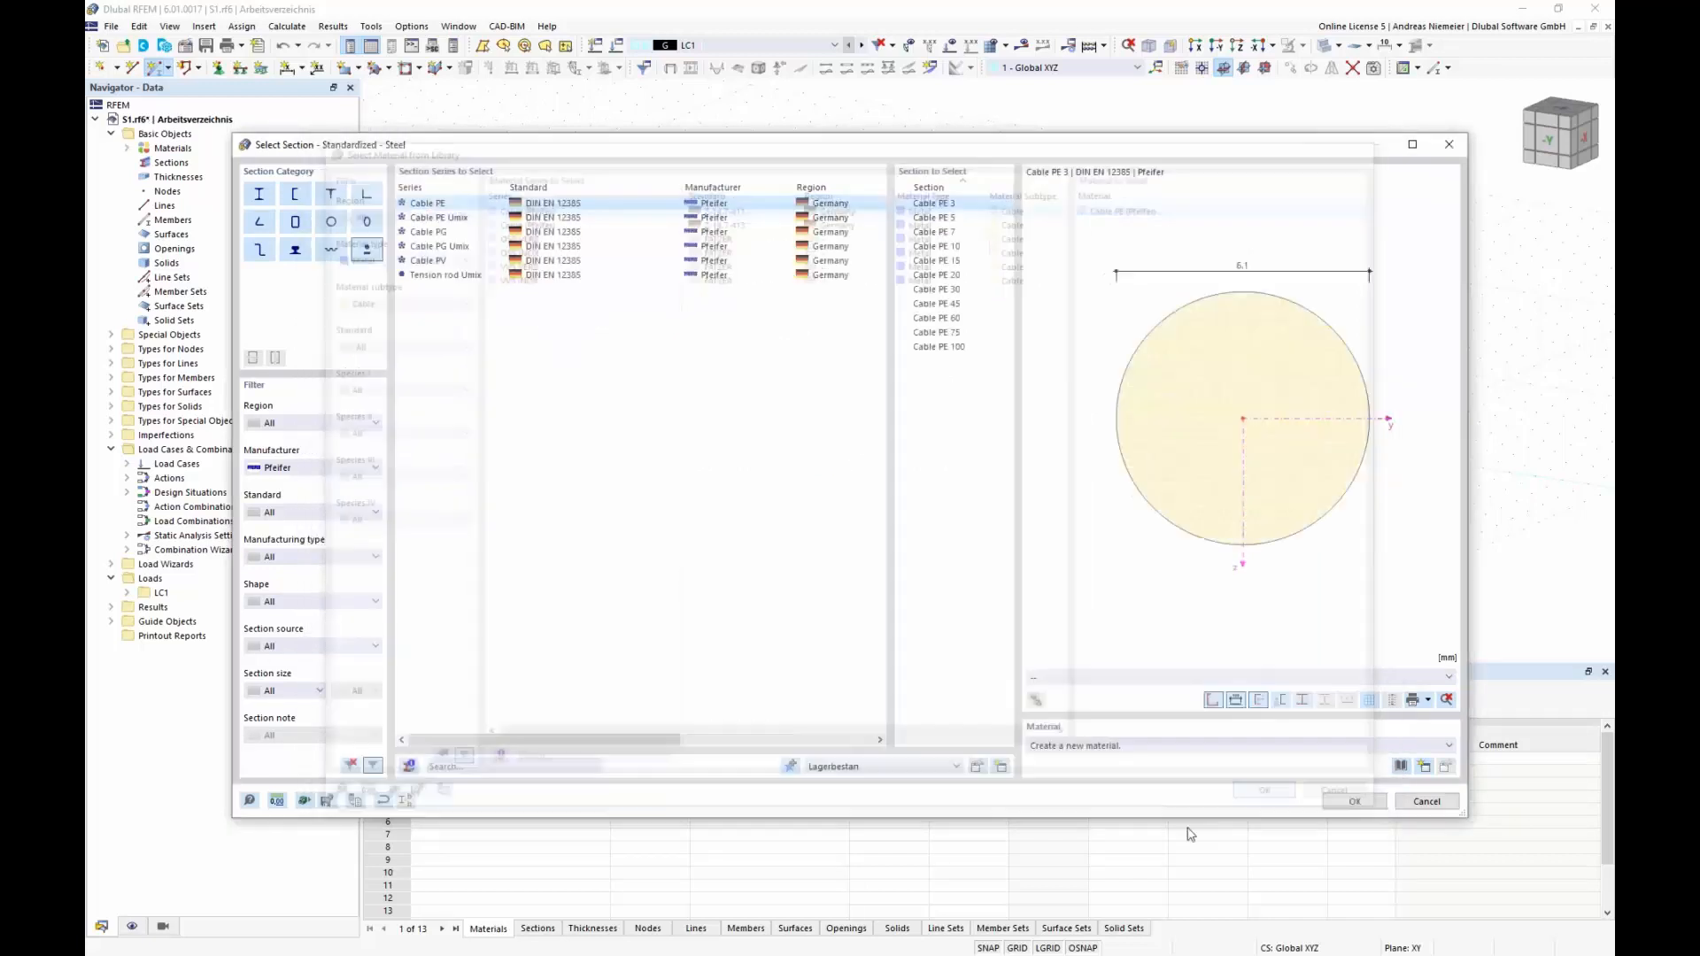
{"action": "left_click", "coordinate": [1354, 801]}
{"action": "left_click", "coordinate": [1214, 793]}
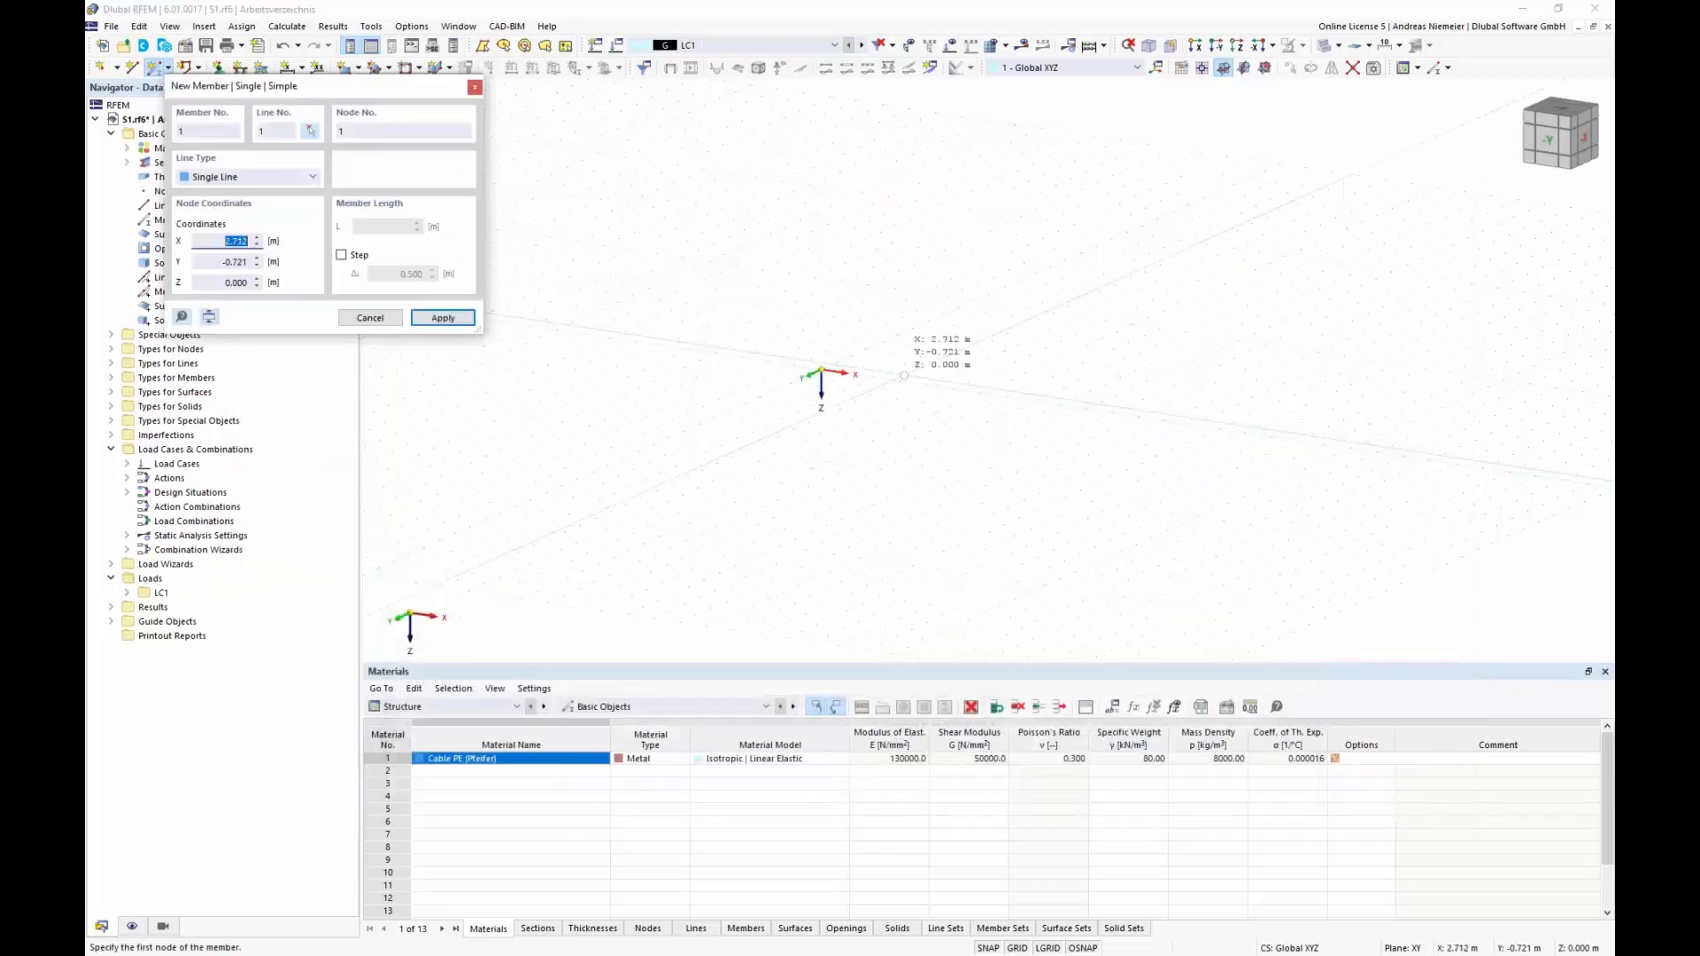
Draw the cable member 10 m long along the X-axis, from the origin to X 10.000 m.
{"action": "left_click", "coordinate": [829, 350]}
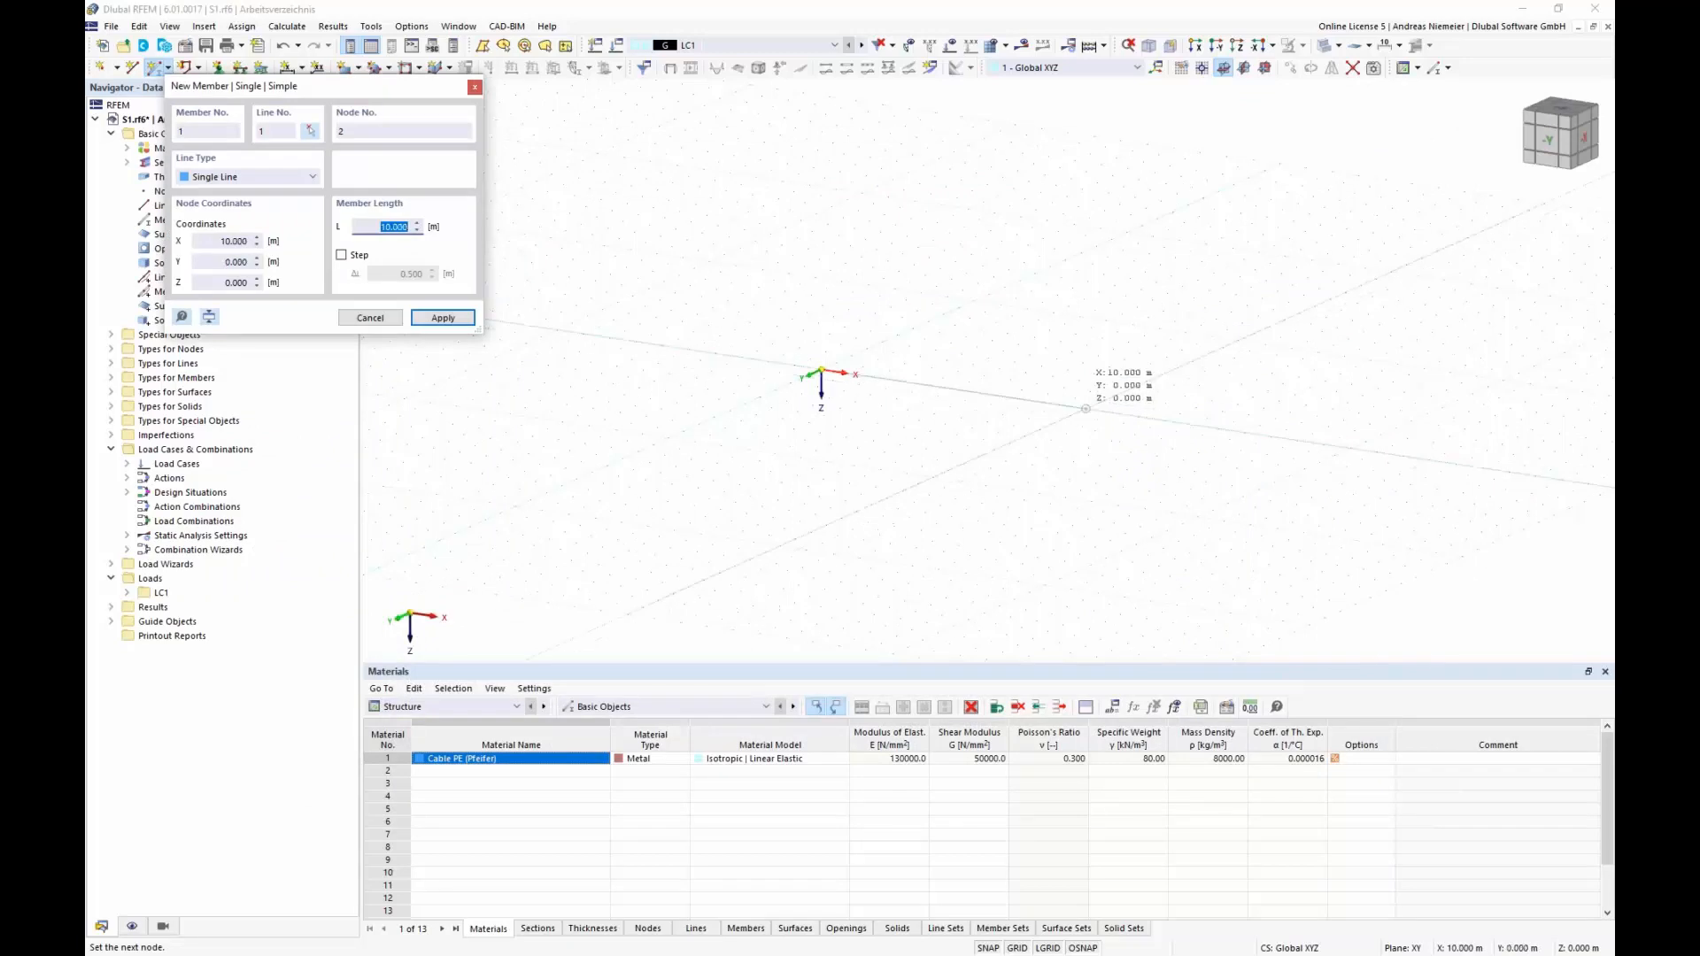
{"action": "left_click", "coordinate": [1085, 409]}
{"action": "key", "text": "Escape"}
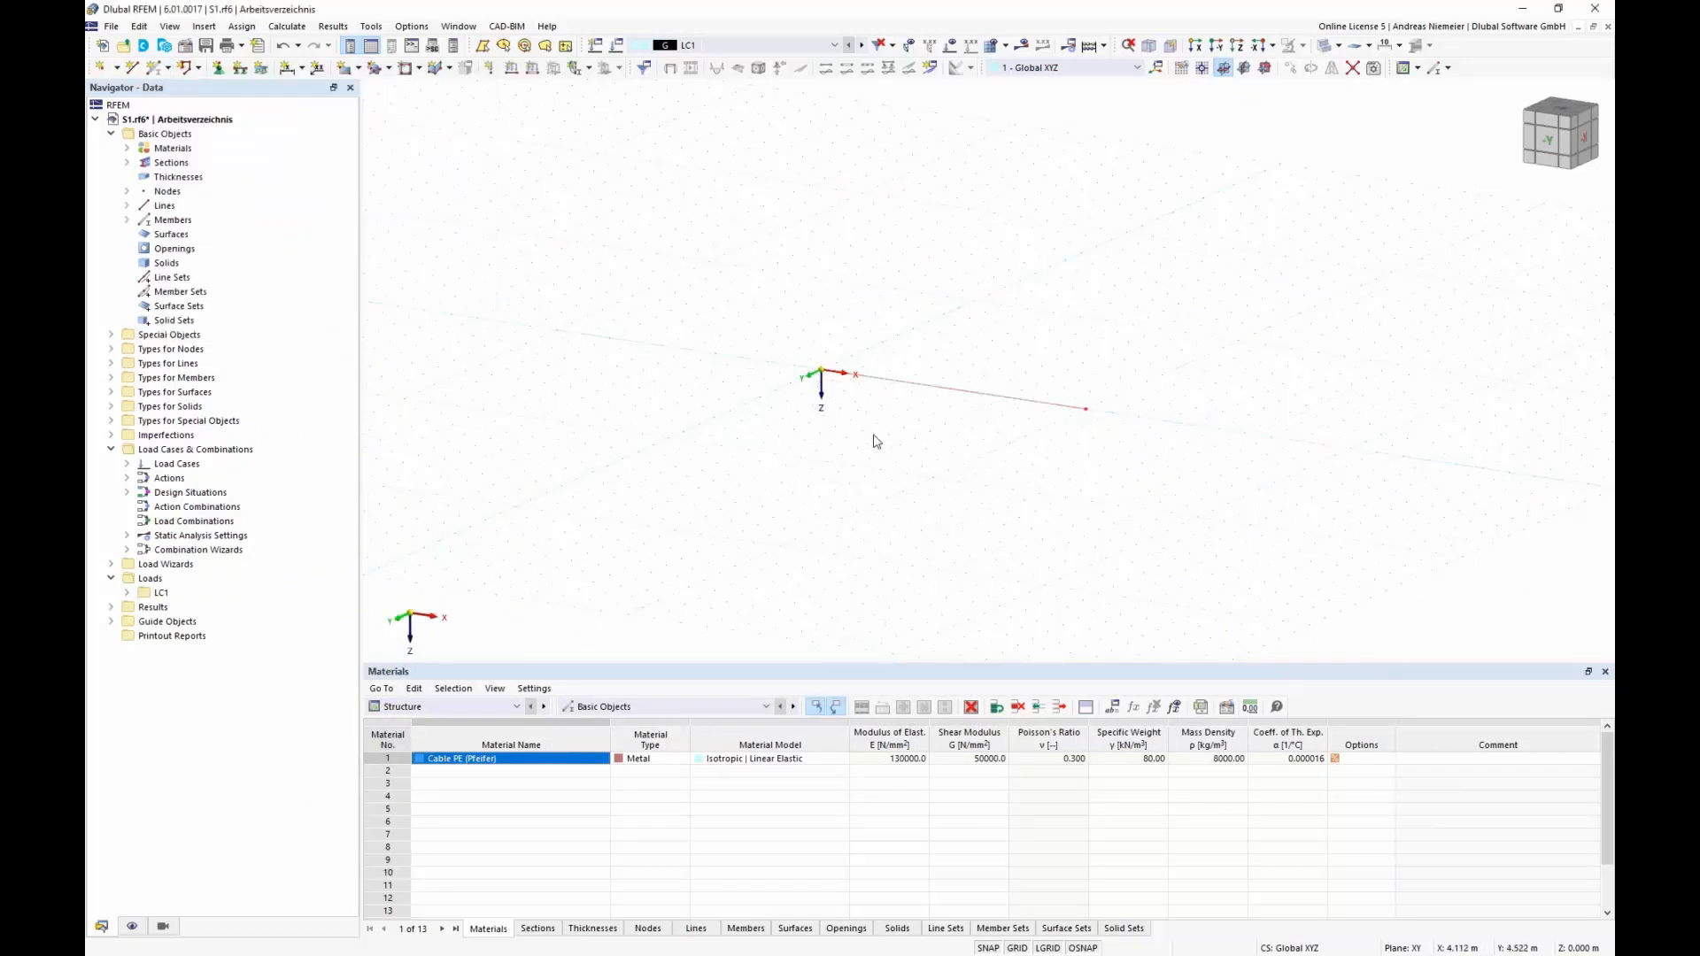
Assign the default hinged nodal support to both end nodes of the cable.
{"action": "middle_click_drag", "start_coordinate": [988, 496], "coordinate": [838, 486]}
{"action": "scroll", "coordinate": [838, 486], "scroll_direction": "up", "scroll_amount": 1}
{"action": "scroll", "coordinate": [805, 402], "scroll_direction": "up", "scroll_amount": 2}
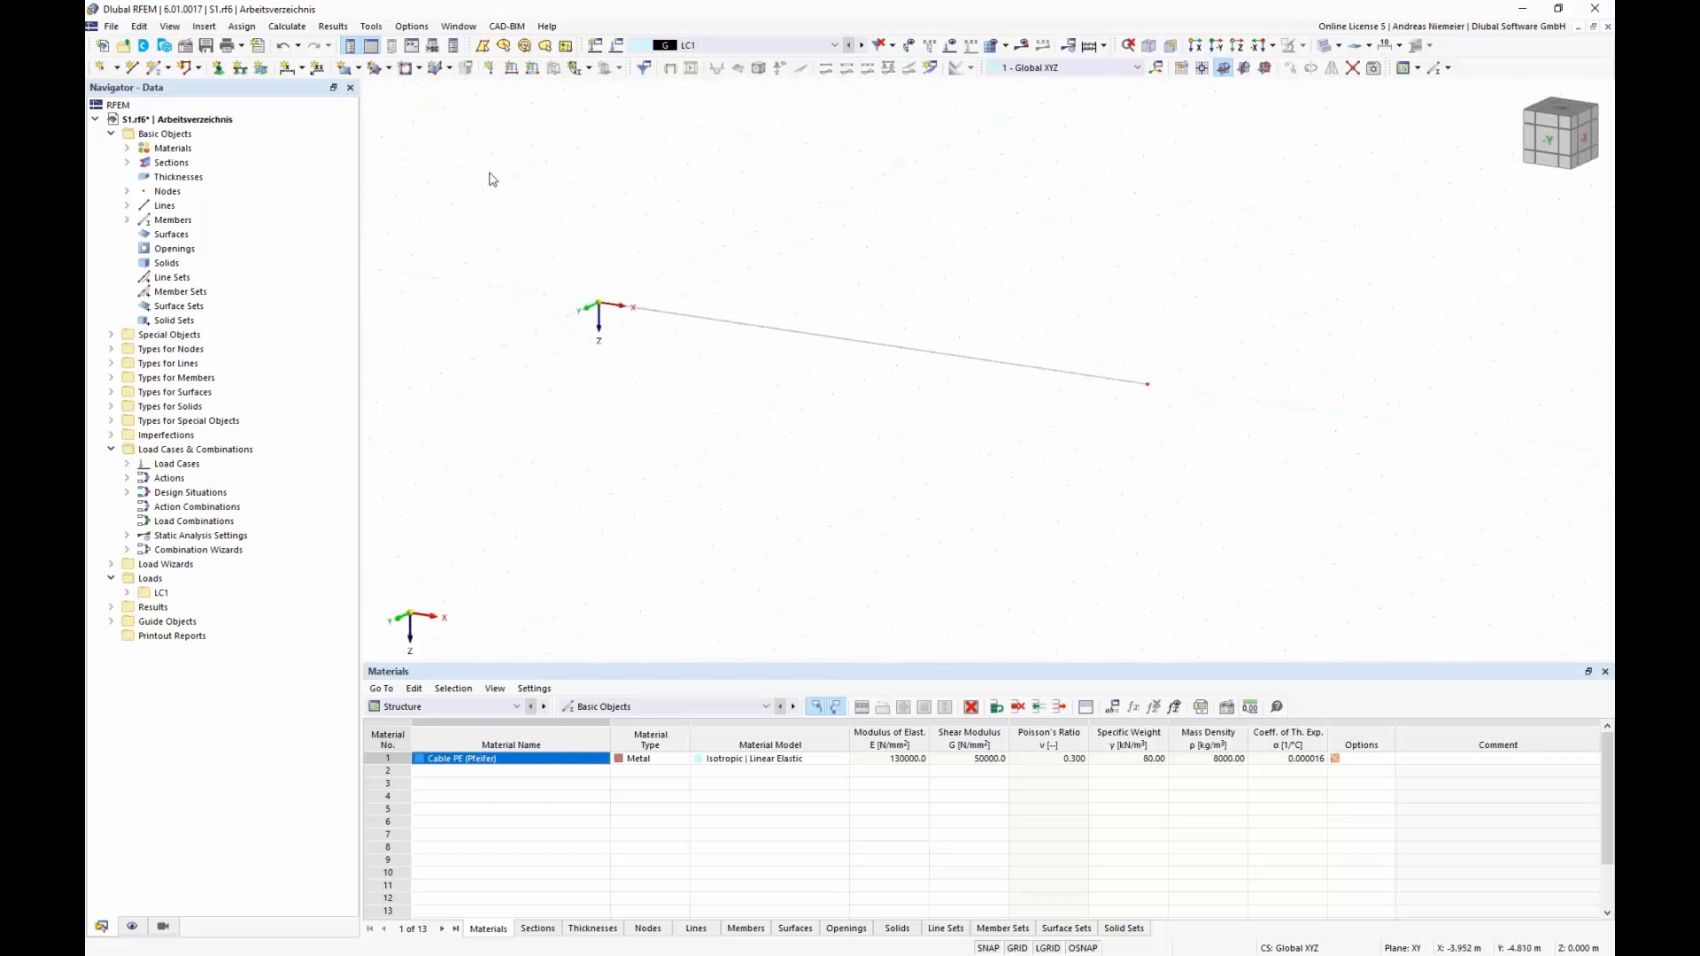
{"action": "left_click", "coordinate": [218, 68]}
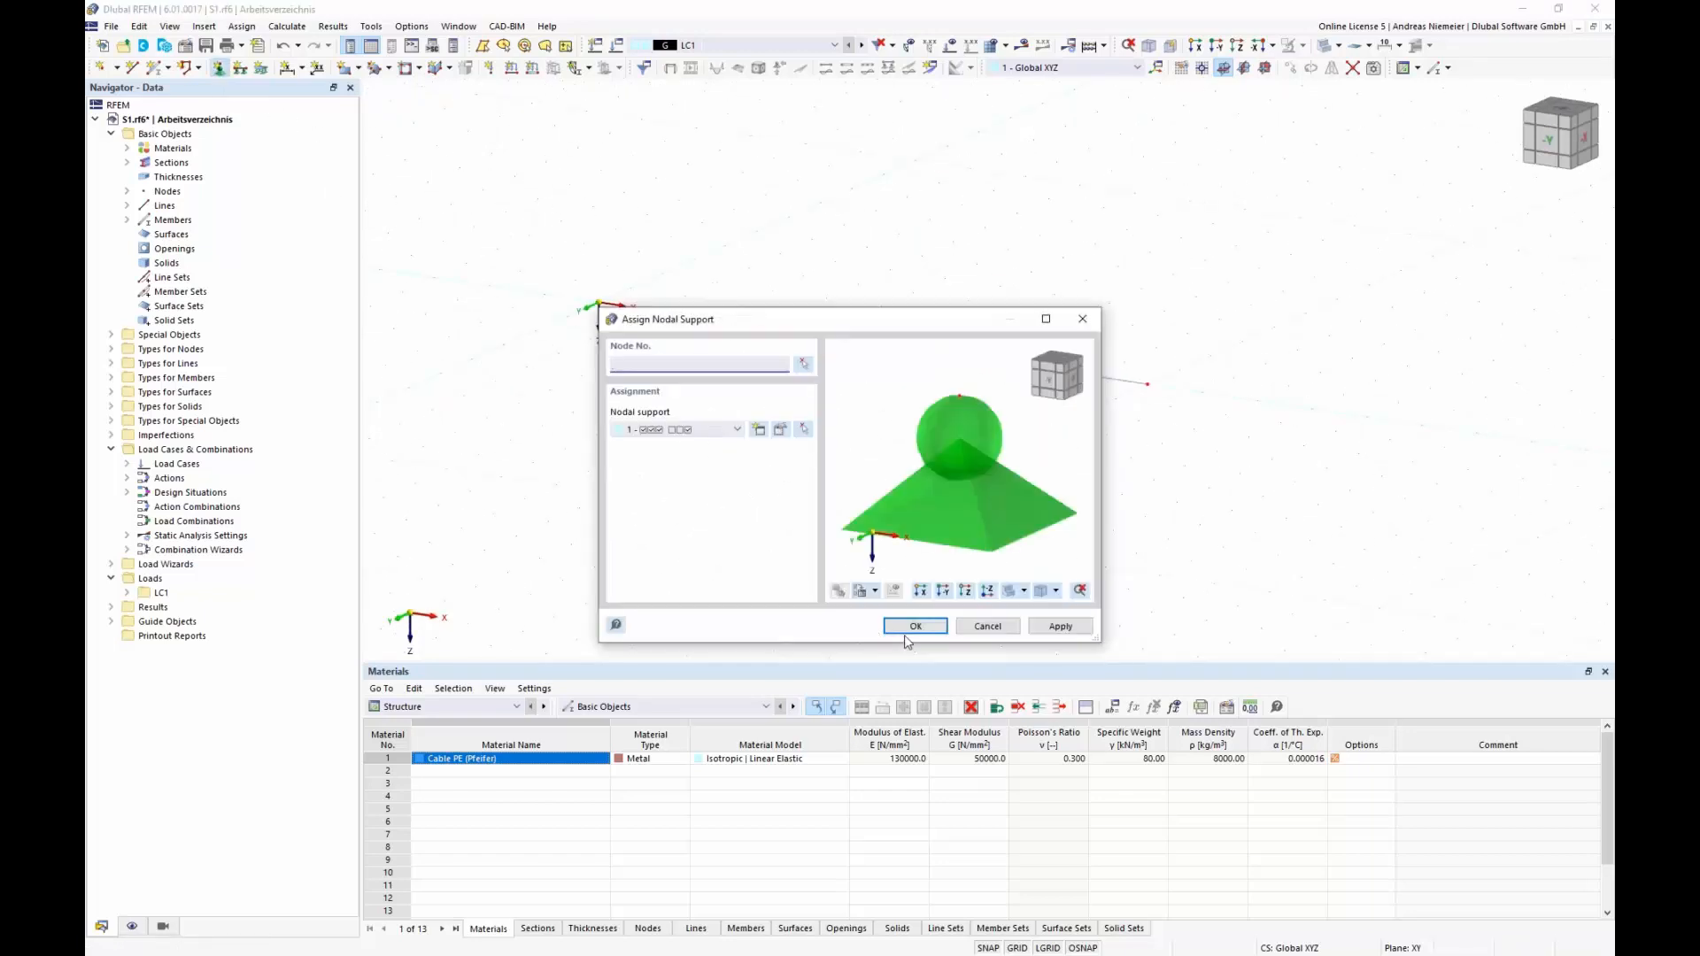
{"action": "left_click", "coordinate": [916, 626]}
{"action": "left_click_drag", "start_coordinate": [550, 274], "coordinate": [1328, 531]}
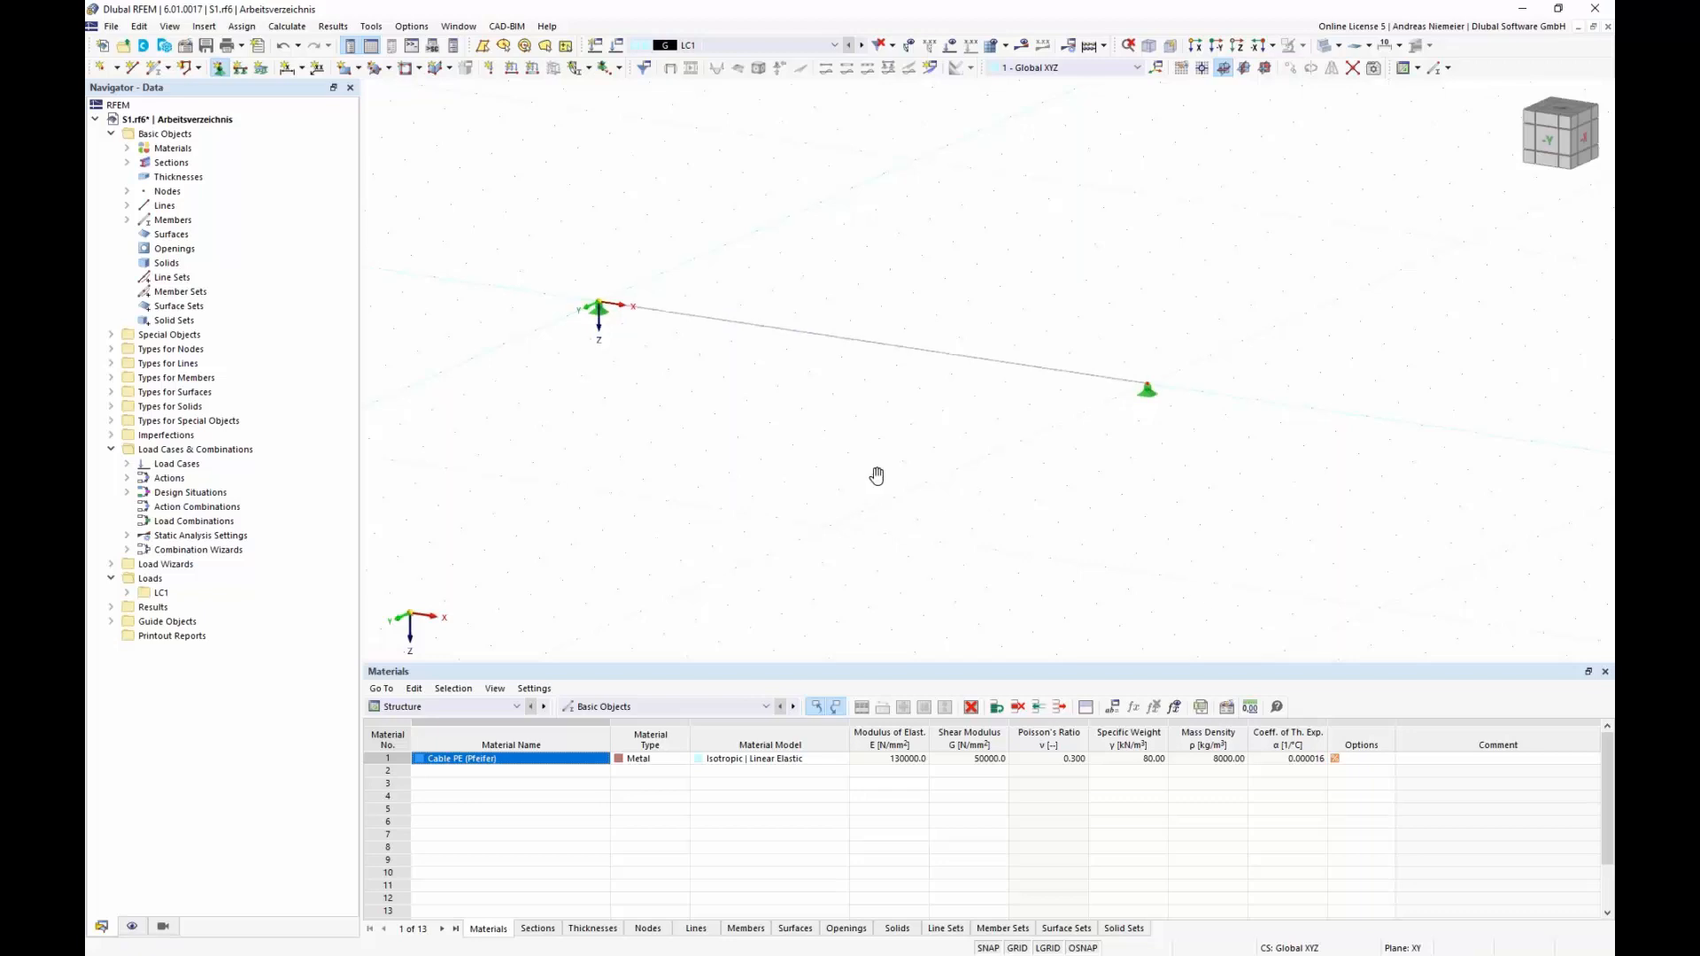
{"action": "middle_click_drag", "start_coordinate": [876, 475], "coordinate": [840, 435], "text": "ctrl"}
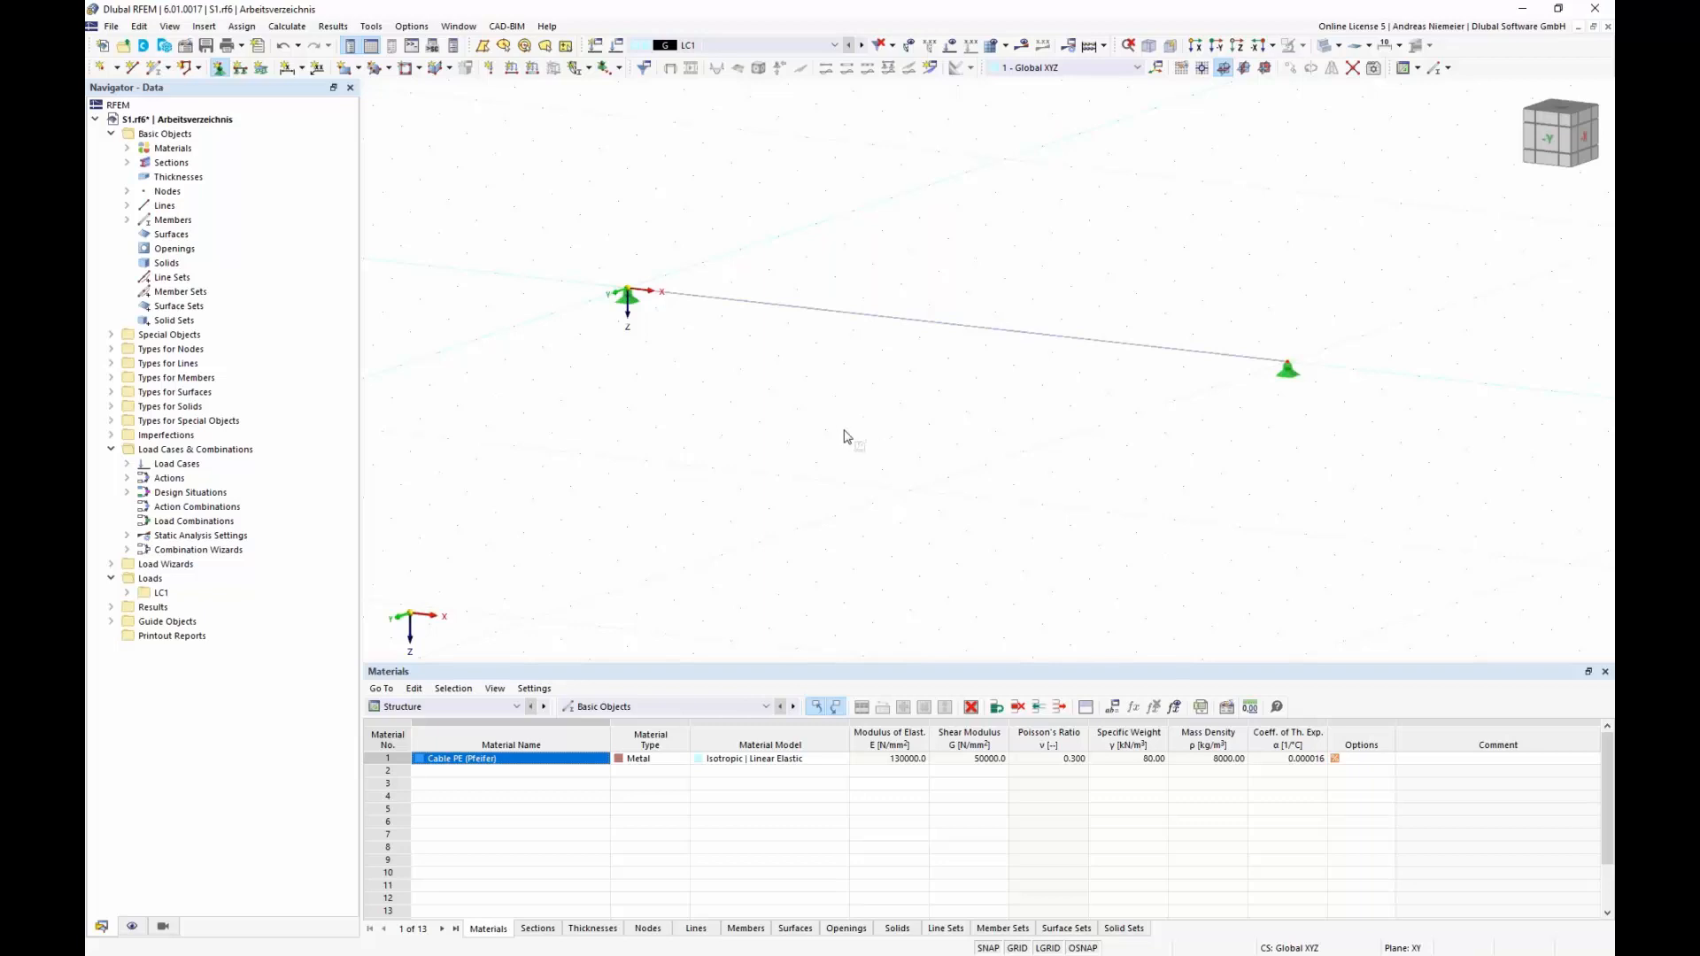
{"action": "key", "text": "Escape"}
Show the results of load case LC1 and run its missing calculation.
{"action": "left_click", "coordinate": [1024, 47]}
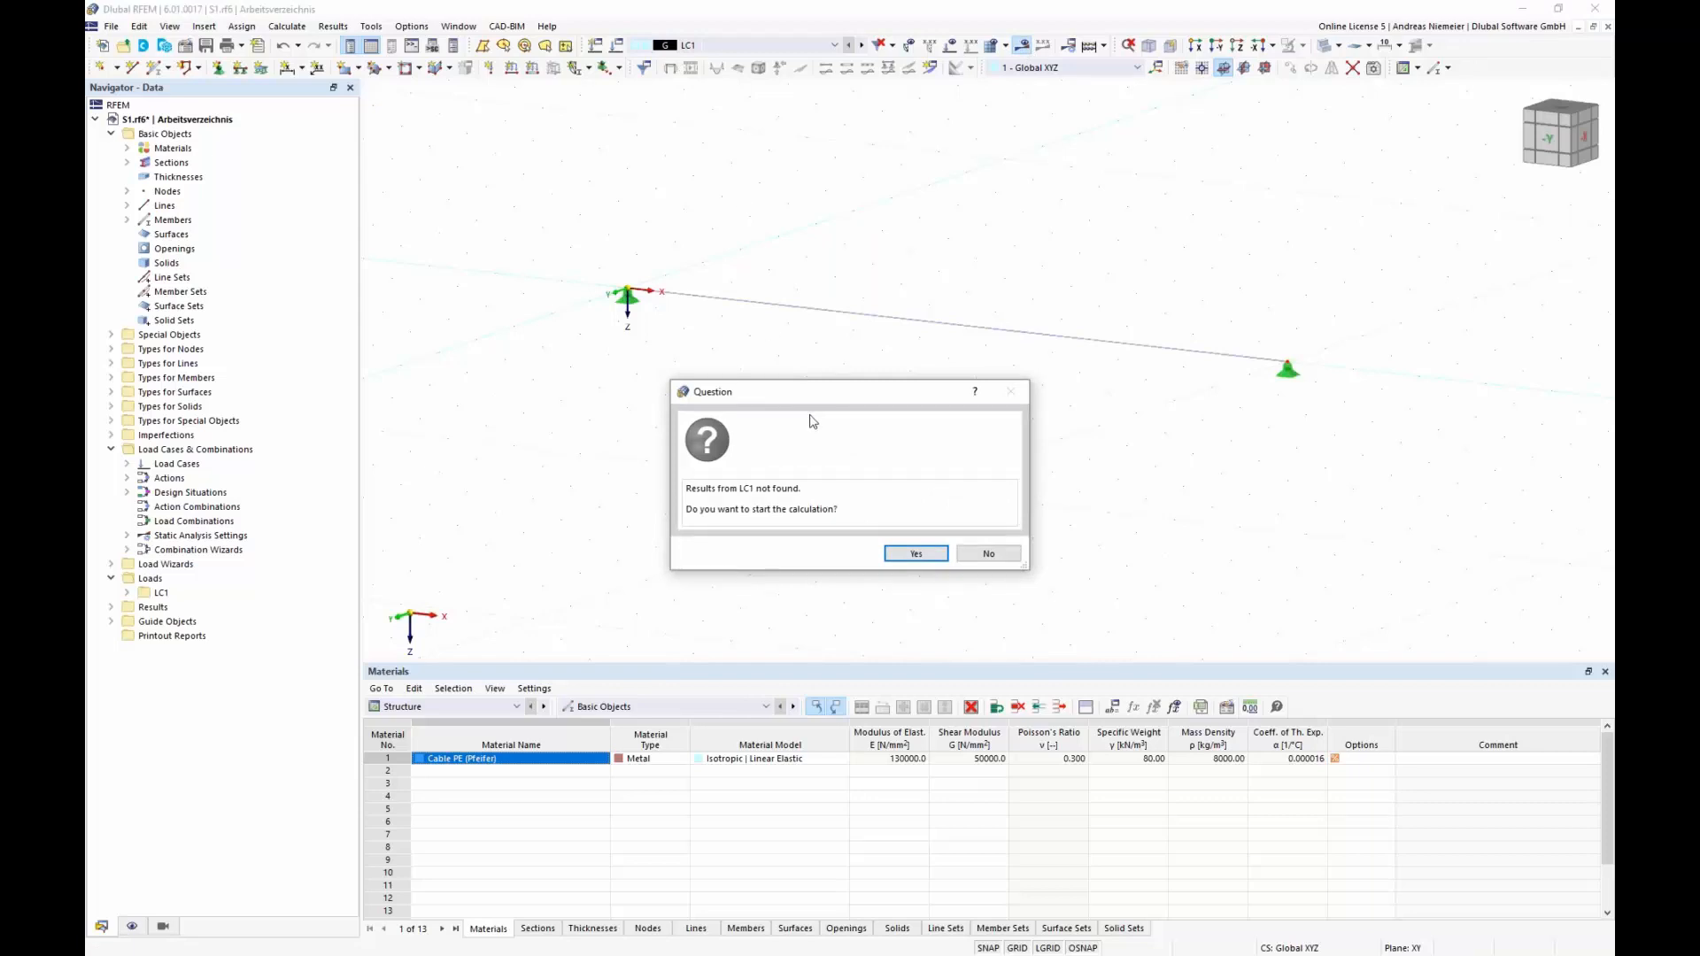
{"action": "left_click", "coordinate": [895, 551]}
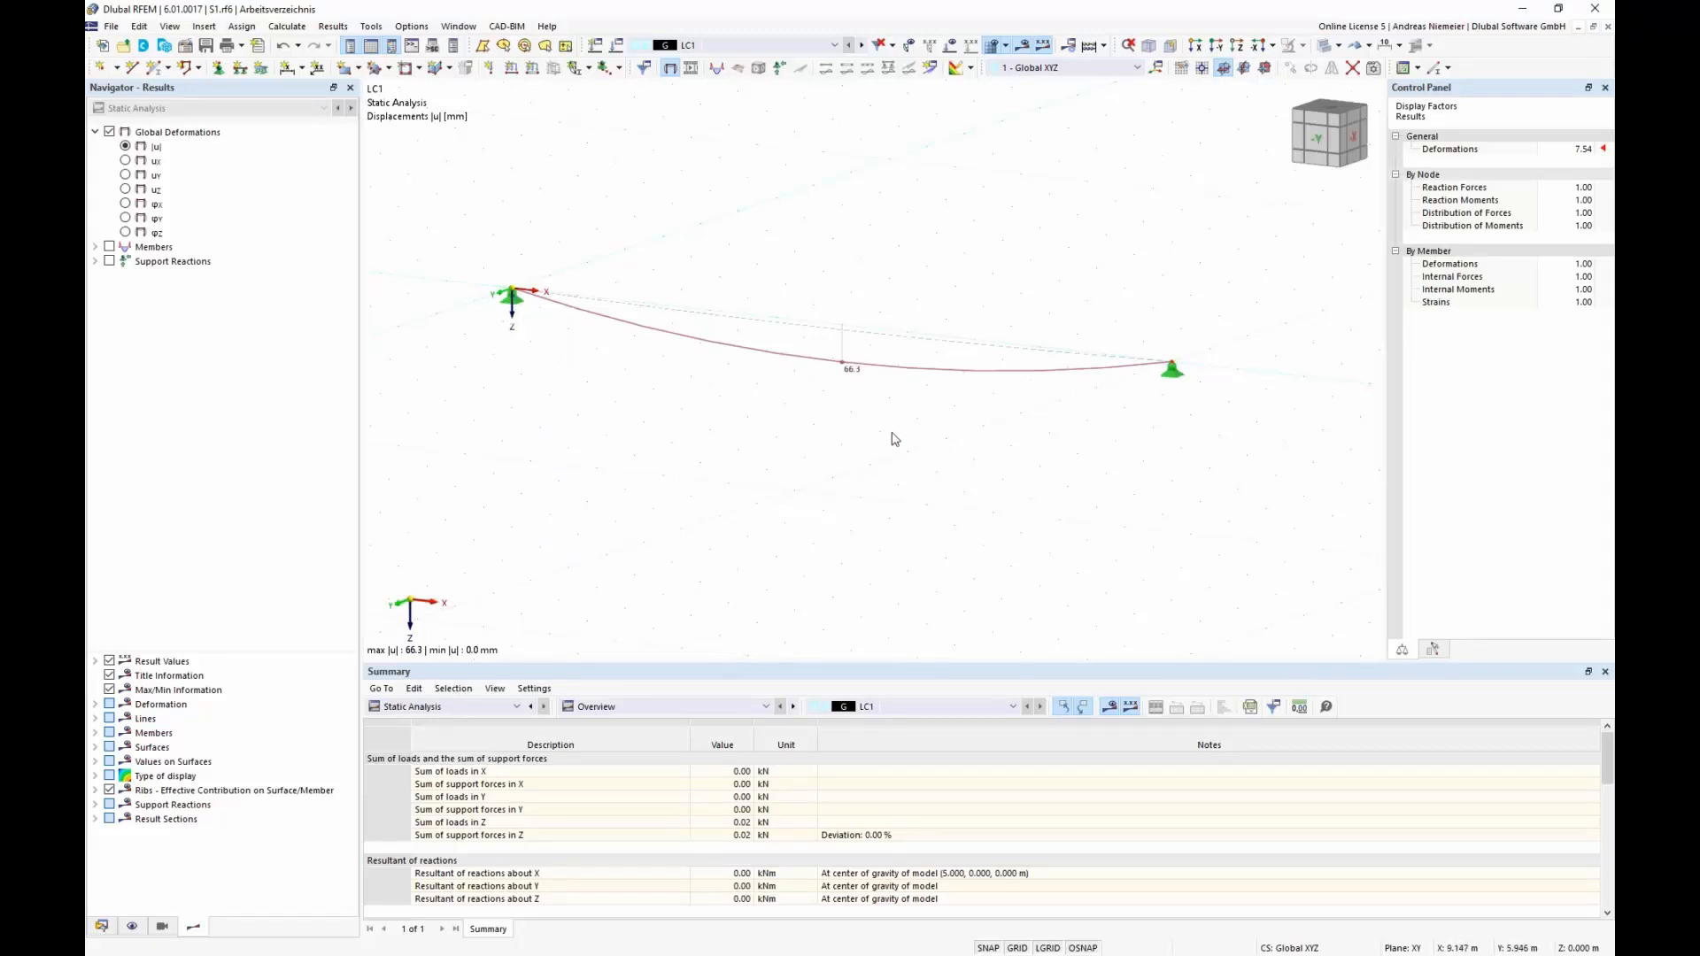
Increase the display factor for deformations to 16.
{"action": "left_click", "coordinate": [1580, 149]}
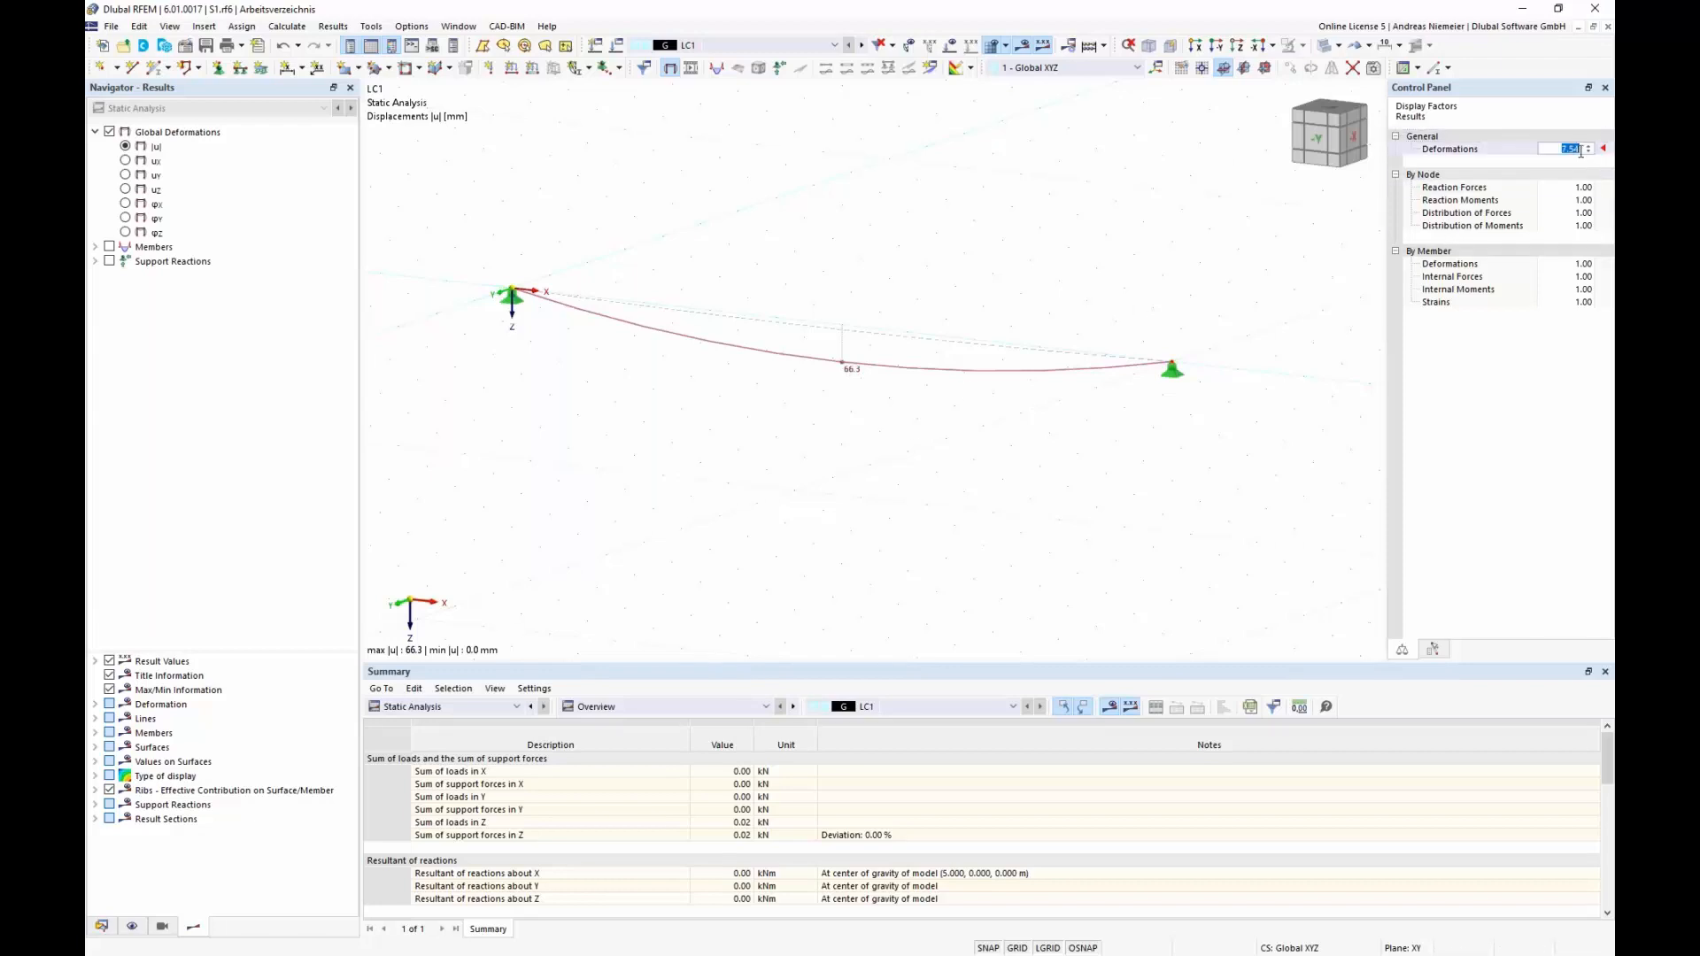
{"action": "left_click", "coordinate": [1588, 146]}
{"action": "left_click", "coordinate": [1588, 145]}
{"action": "left_click", "coordinate": [1589, 145]}
{"action": "left_click", "coordinate": [1588, 152]}
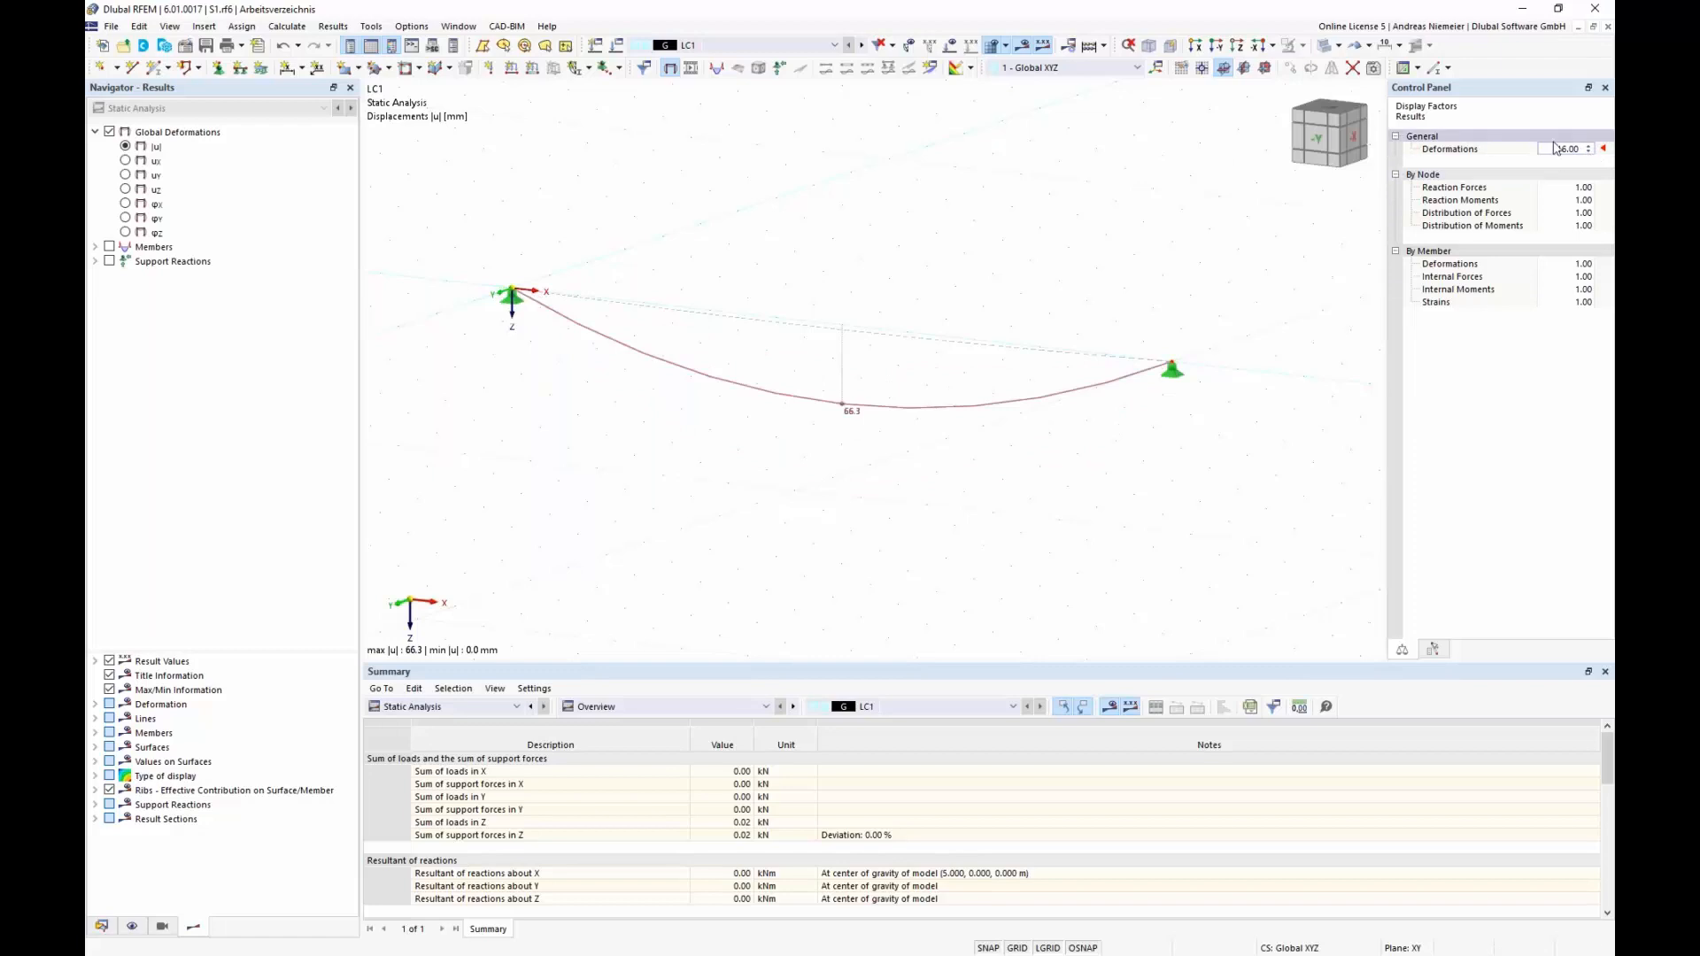
{"action": "left_click", "coordinate": [692, 69]}
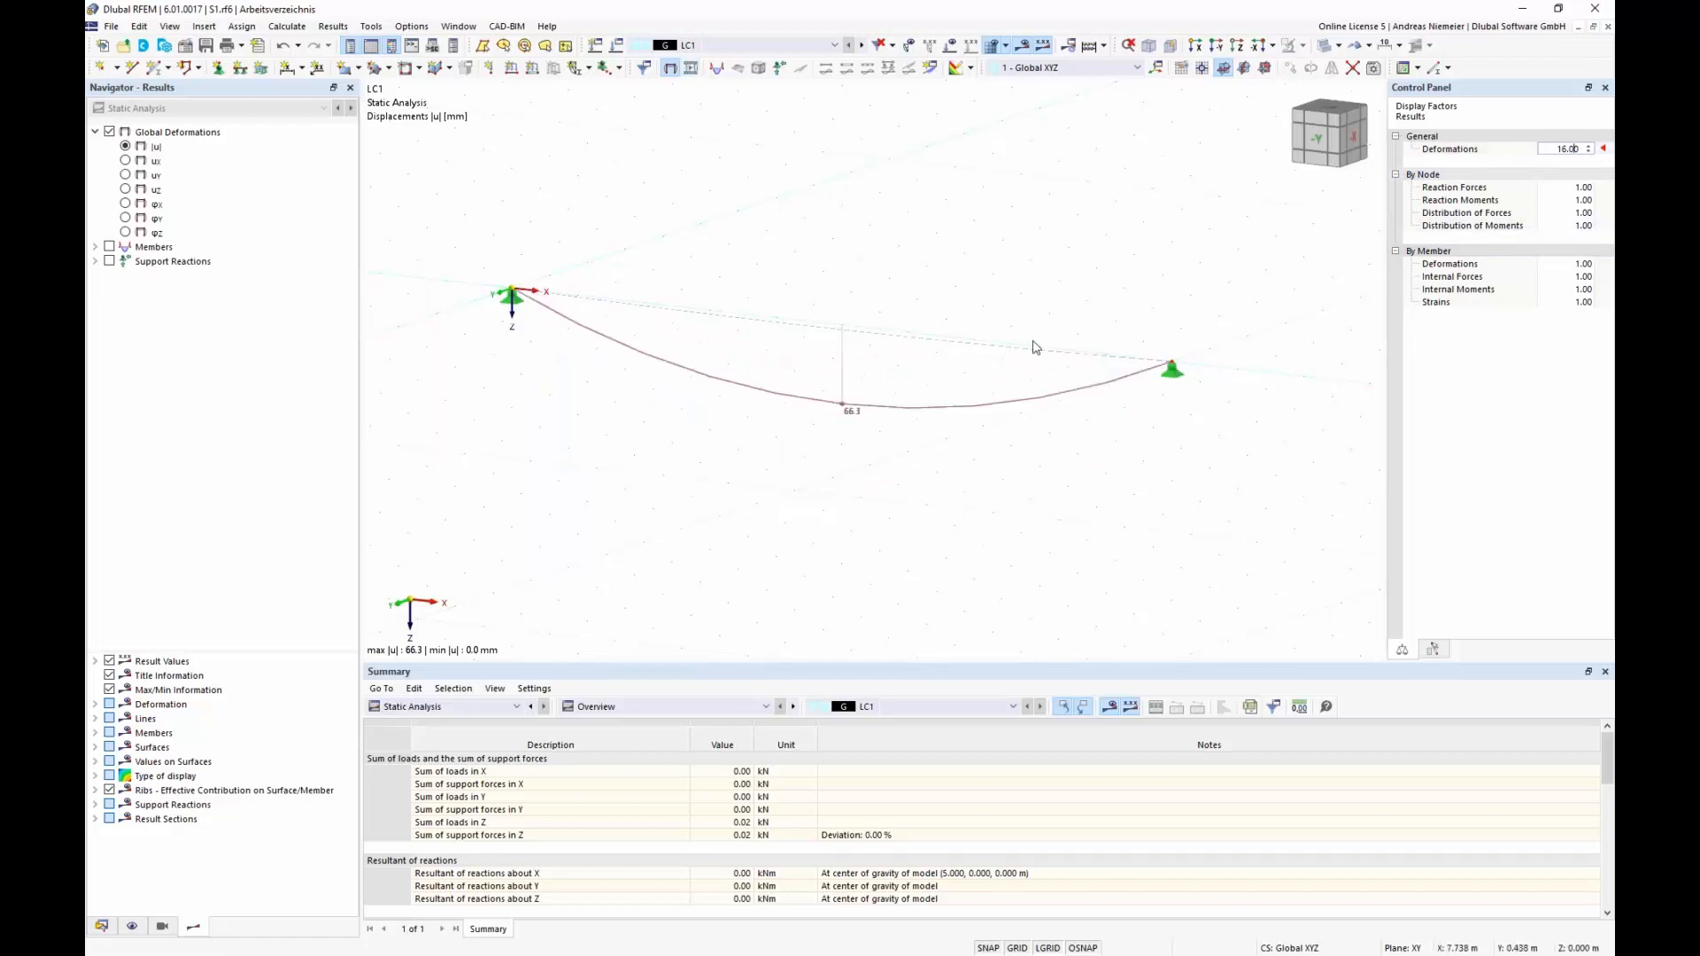
Set the deformation display factor to 1 and inspect the cable's sag at midspan in the -Y view.
{"action": "double_click", "coordinate": [1557, 148]}
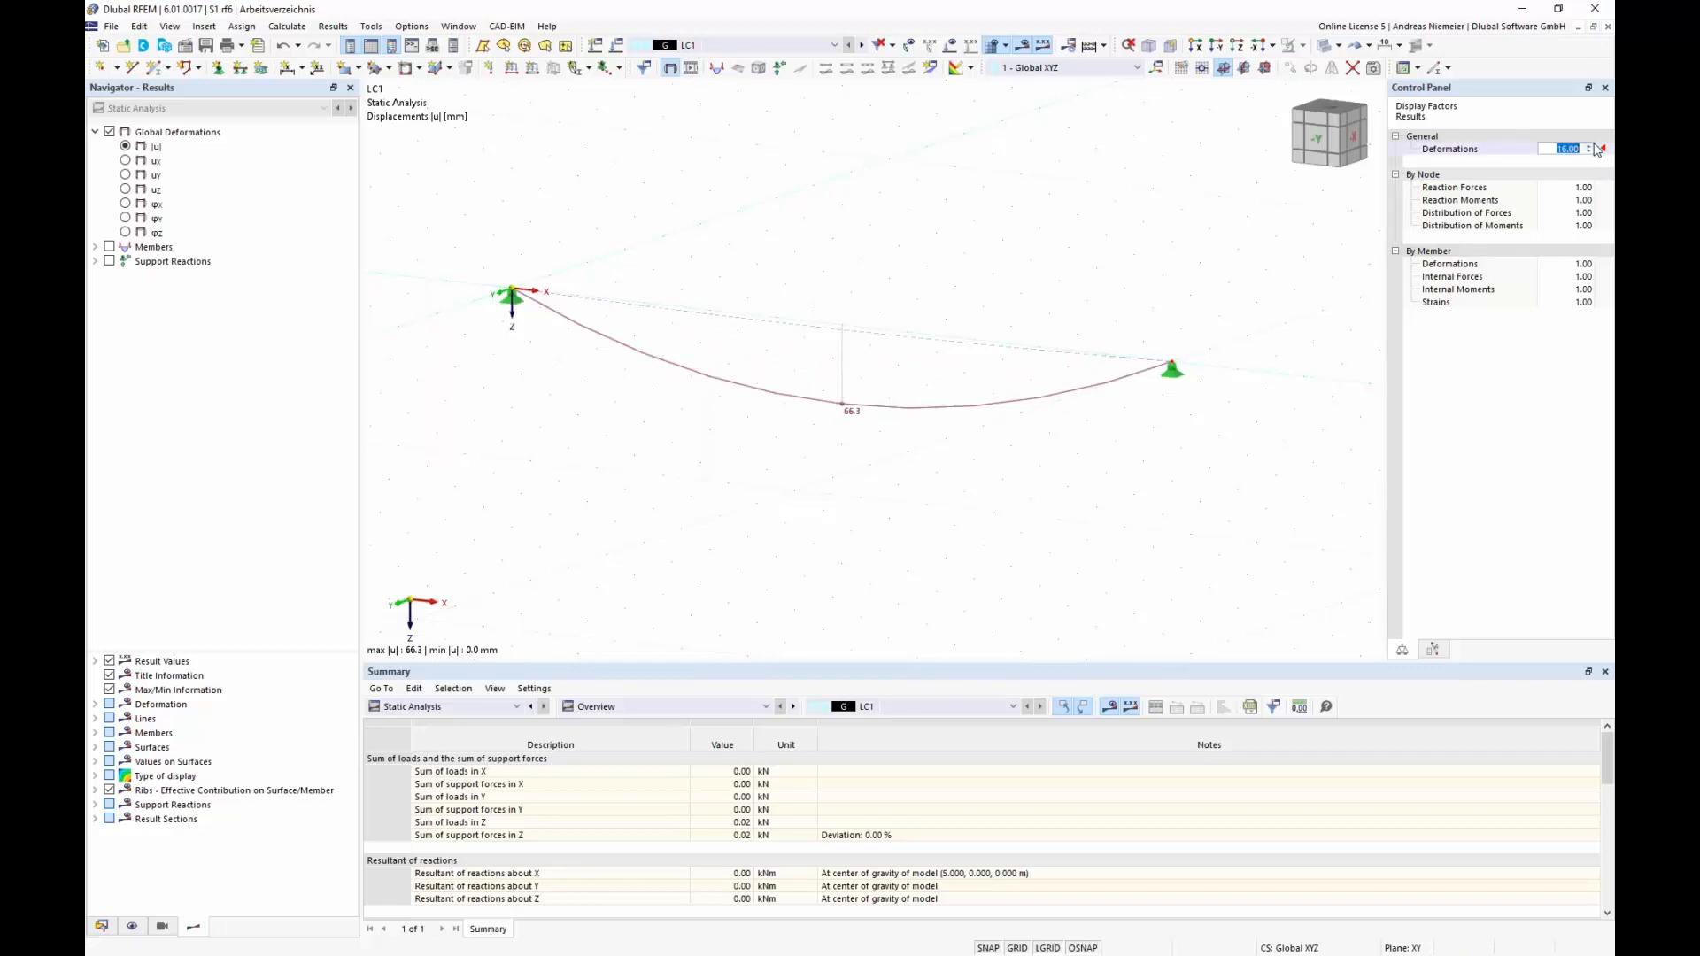
{"action": "type", "text": "1"}
{"action": "key", "text": "Return"}
{"action": "scroll", "coordinate": [845, 354], "scroll_direction": "up", "scroll_amount": 5}
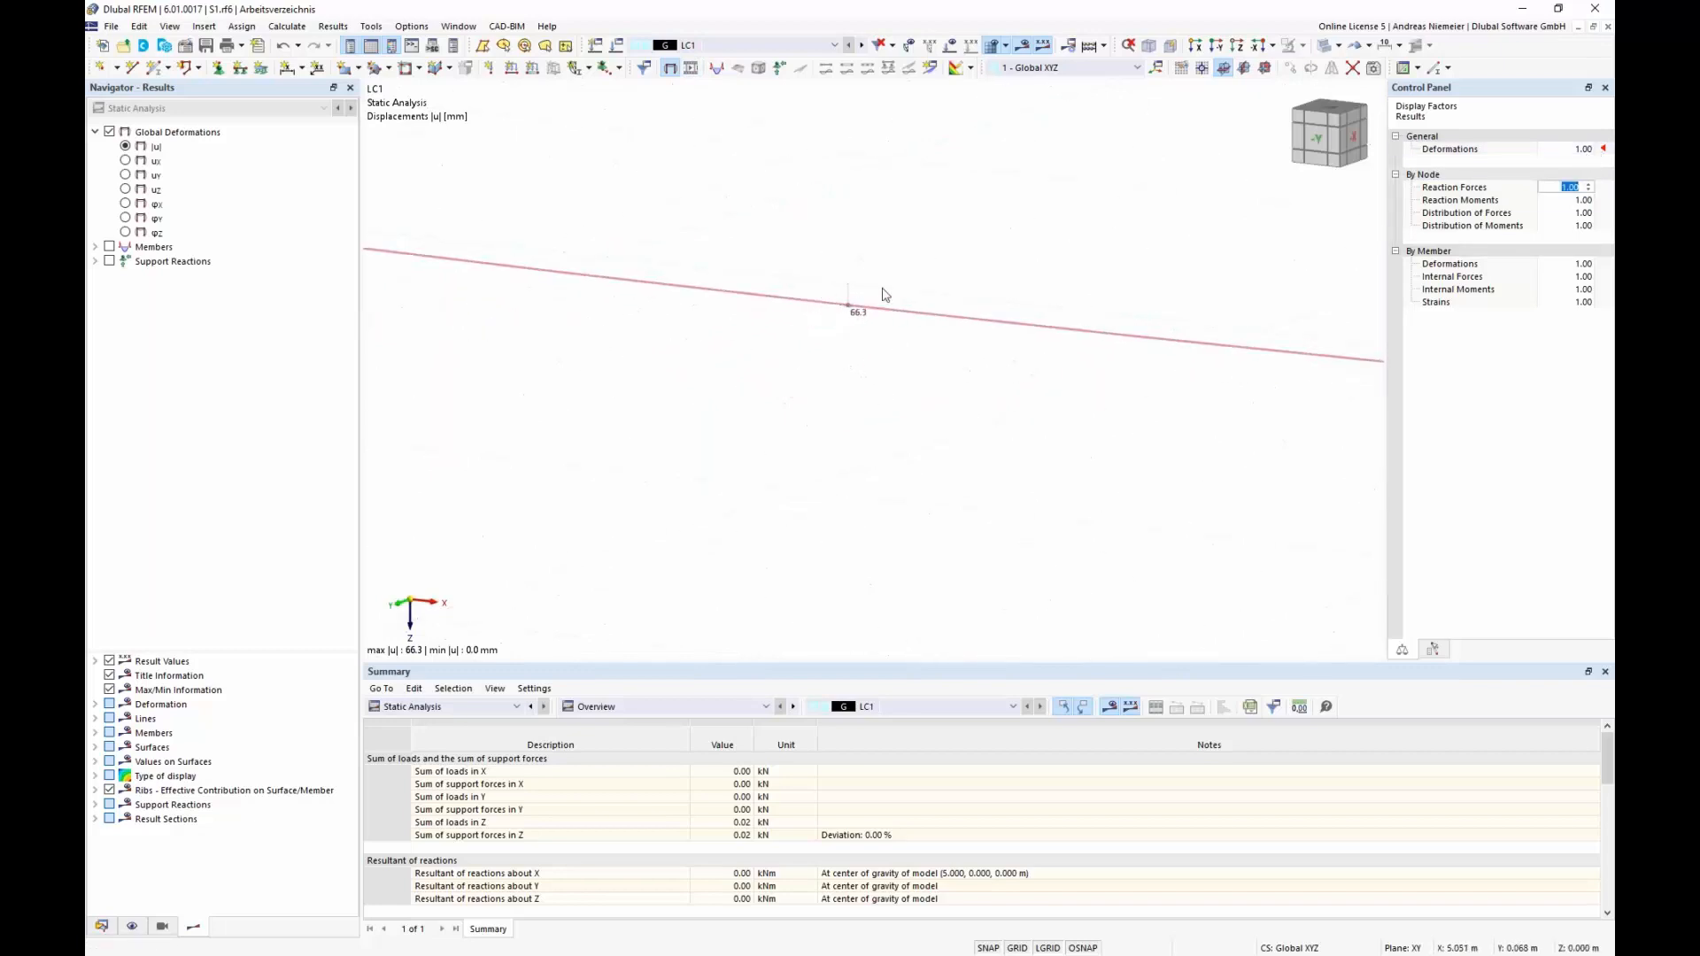
{"action": "left_click", "coordinate": [1318, 141]}
{"action": "left_click", "coordinate": [1318, 142]}
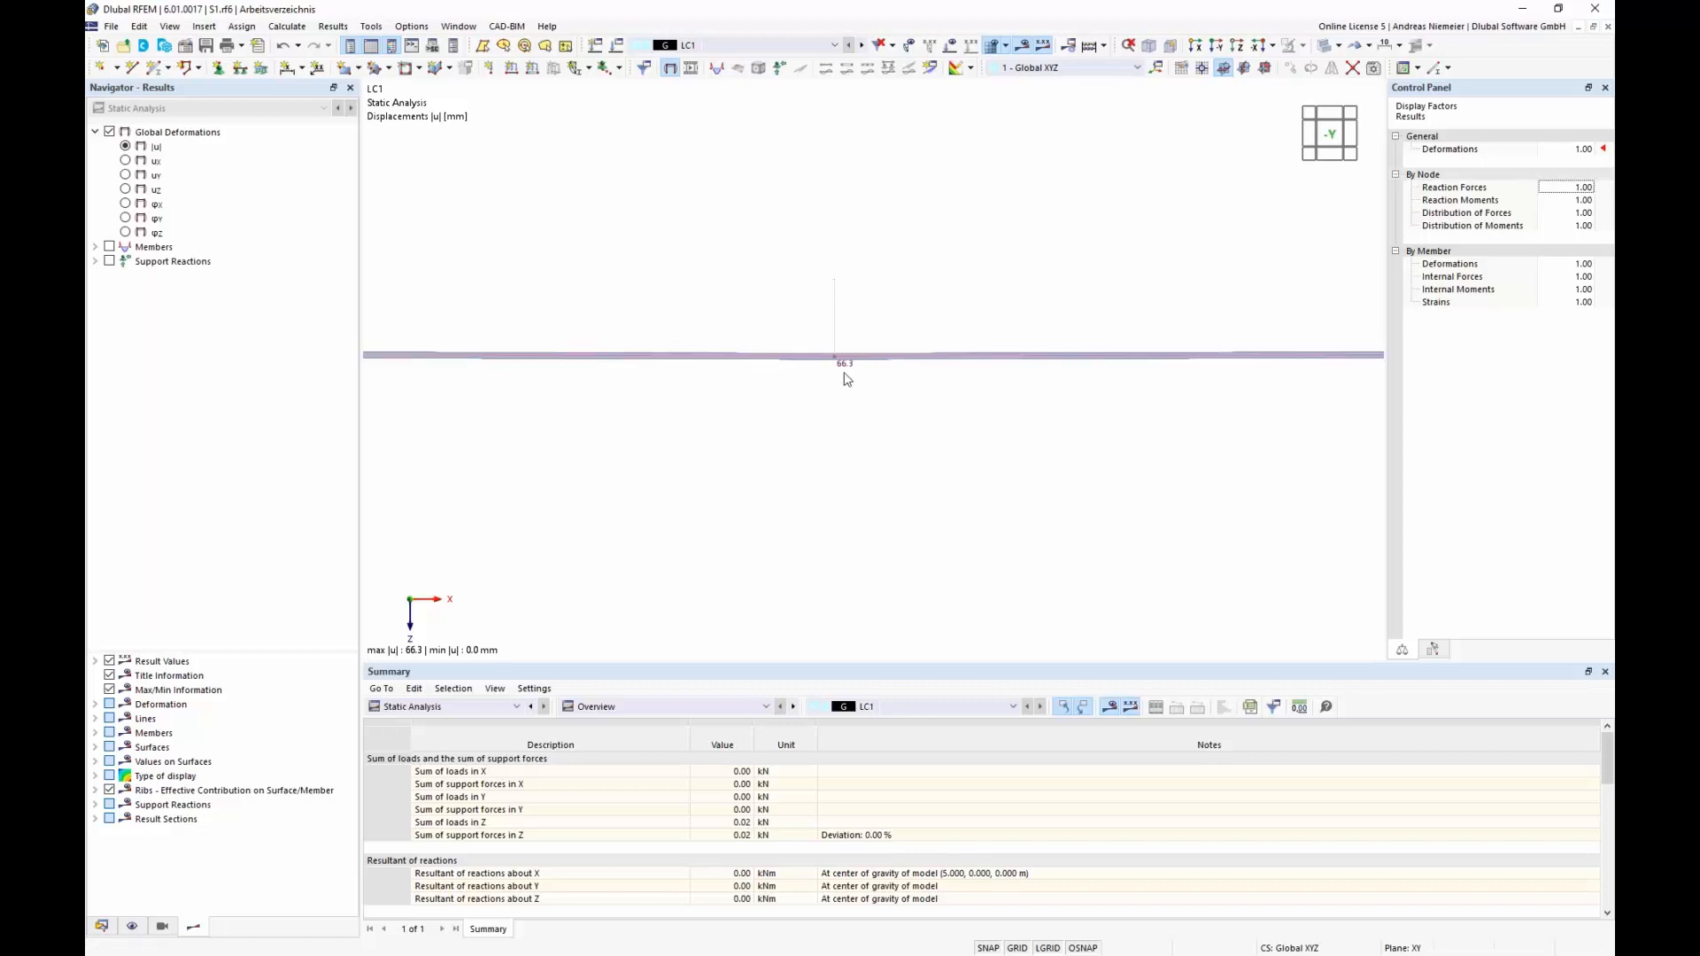
{"action": "scroll", "coordinate": [886, 447], "scroll_direction": "down", "scroll_amount": 3}
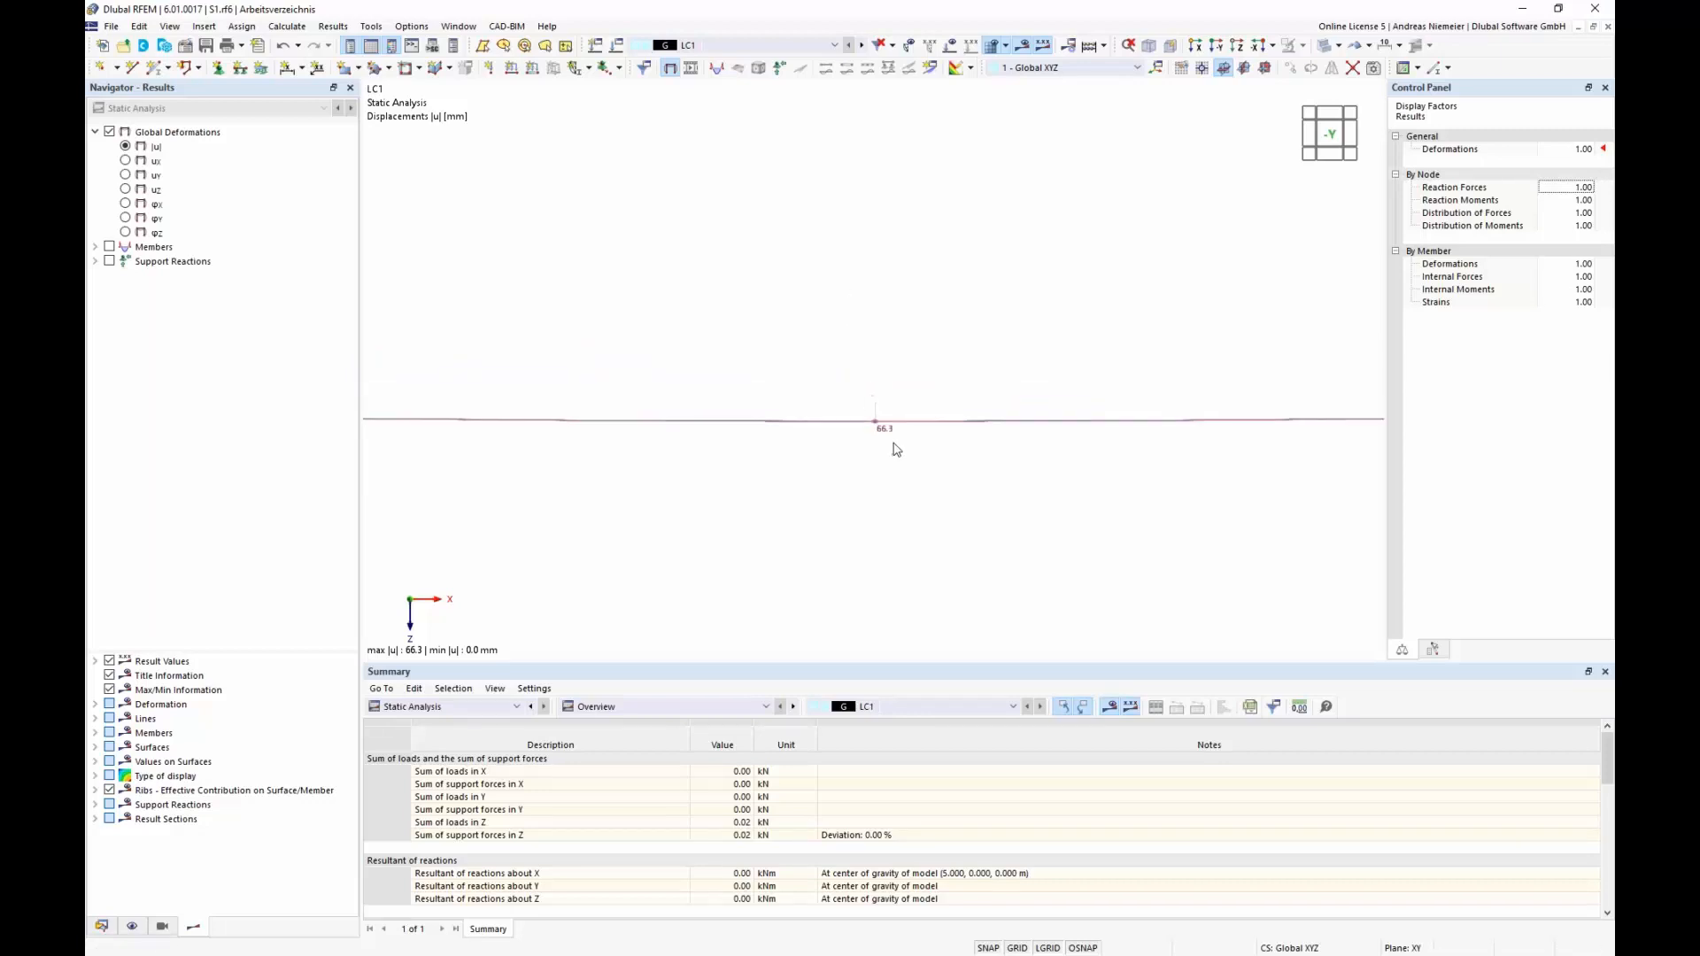
{"action": "scroll", "coordinate": [896, 449], "scroll_direction": "up", "scroll_amount": 3}
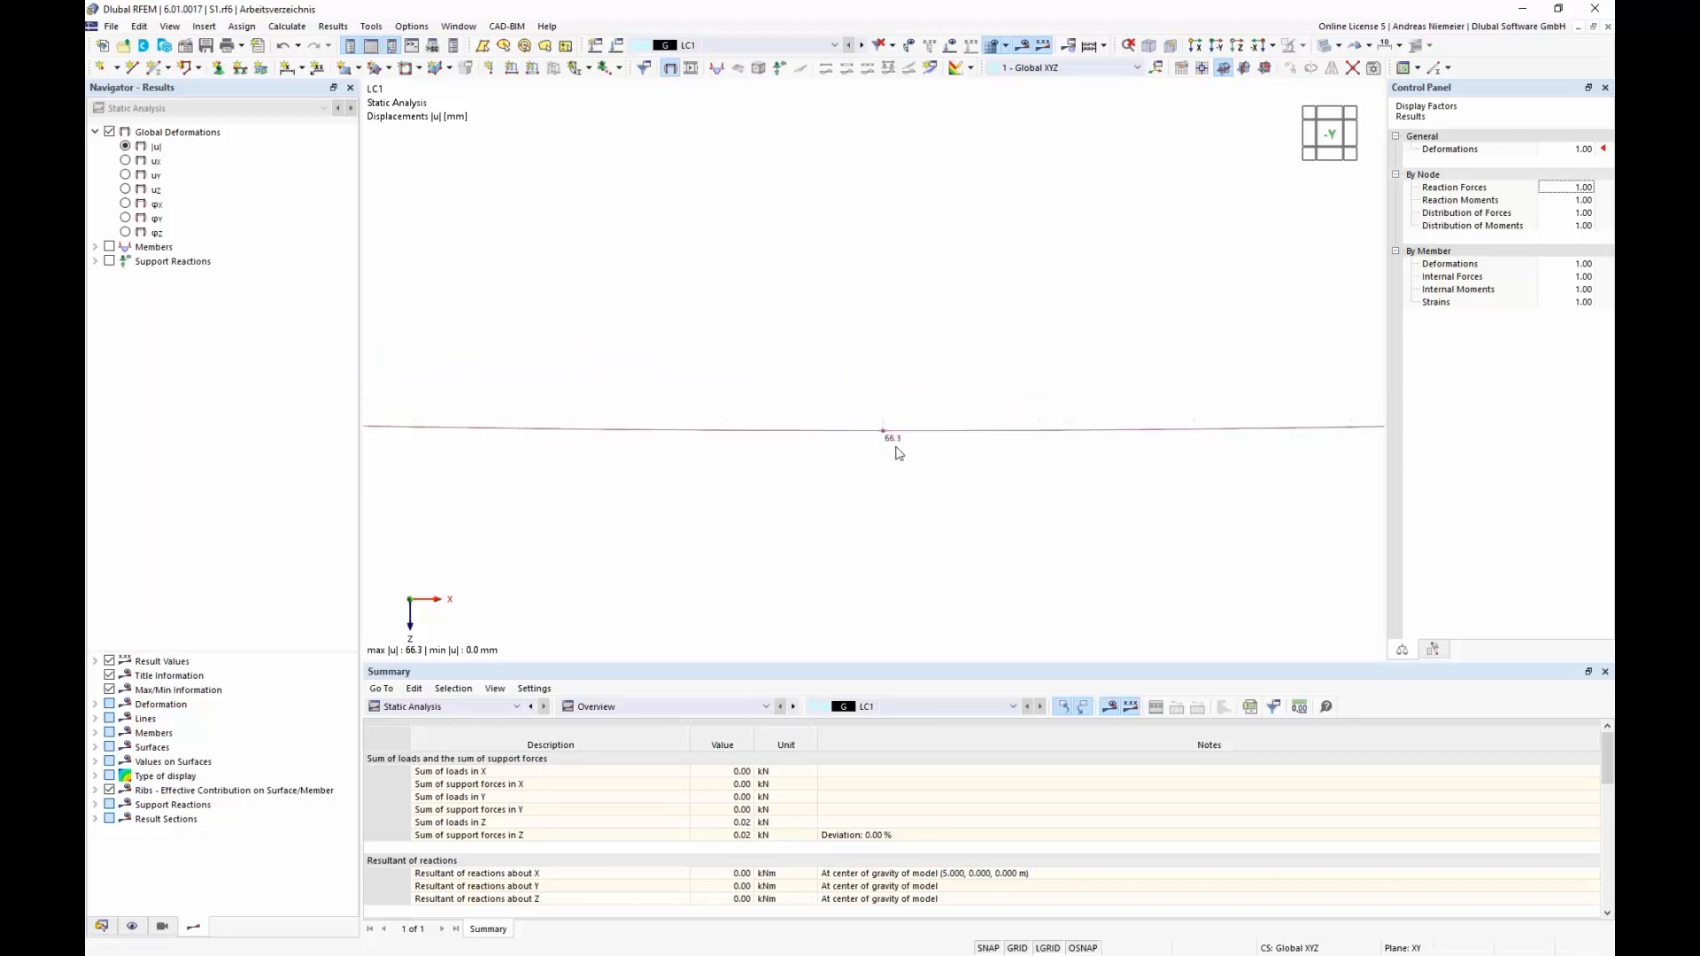
Compare the model topology displayed on the original shape and on the deformed shape, finishing with the deformed shape.
{"action": "left_click", "coordinate": [133, 927]}
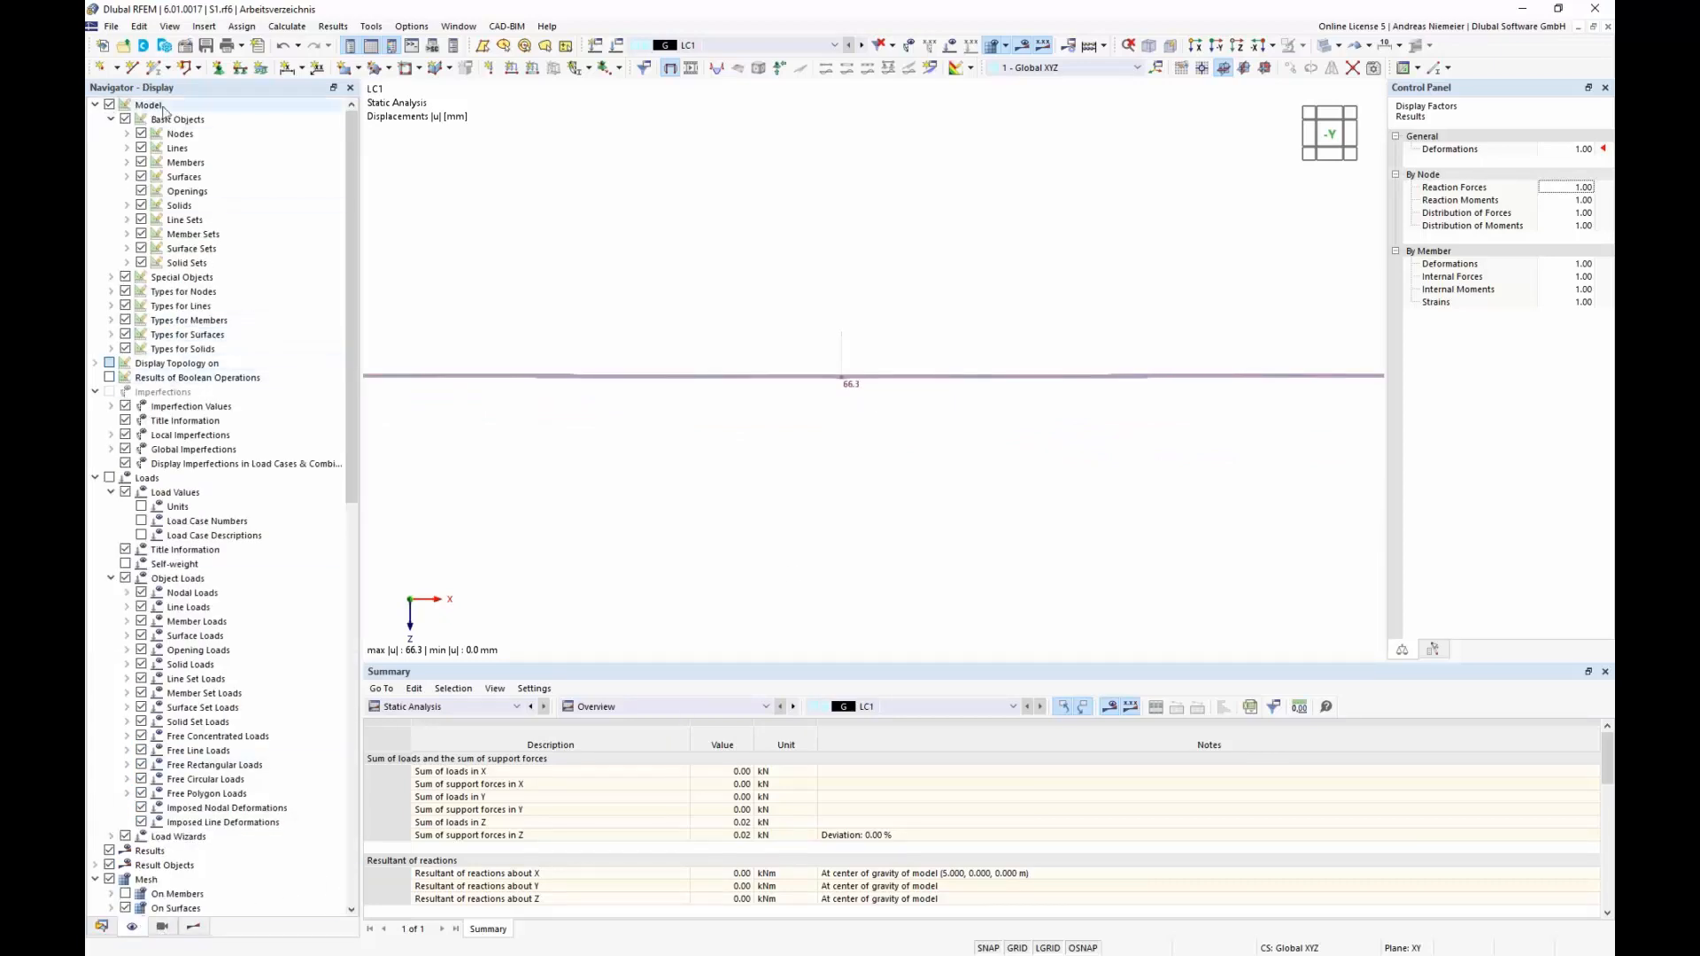
{"action": "left_click", "coordinate": [99, 363]}
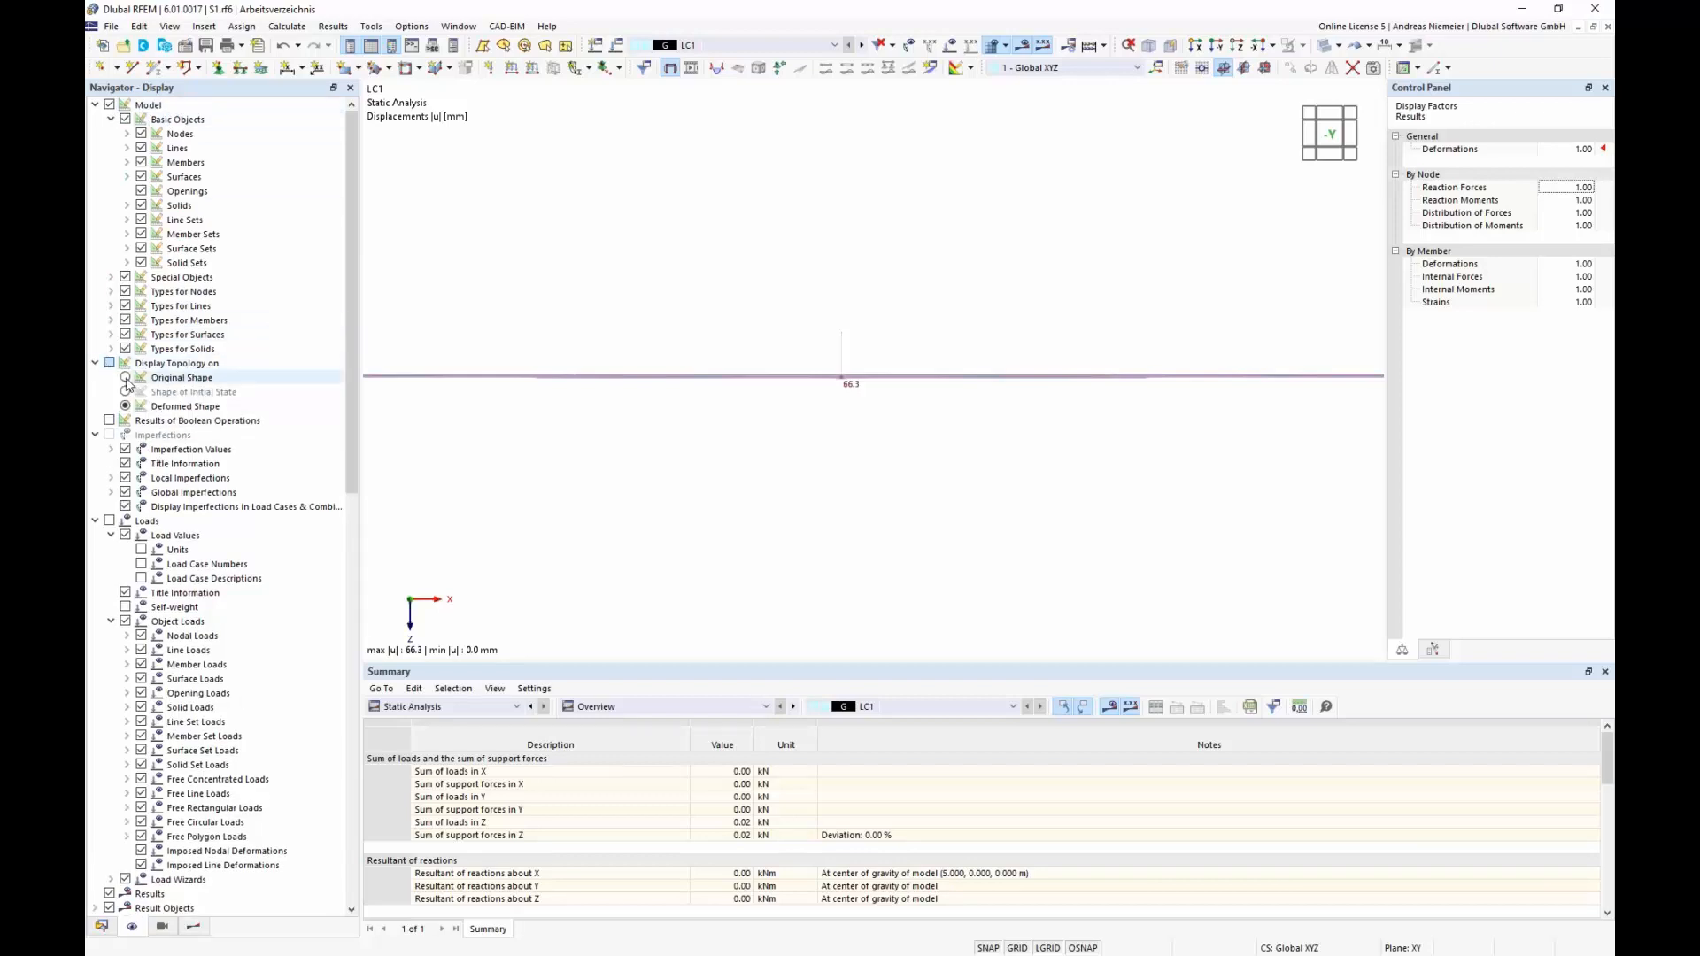
{"action": "left_click", "coordinate": [126, 378]}
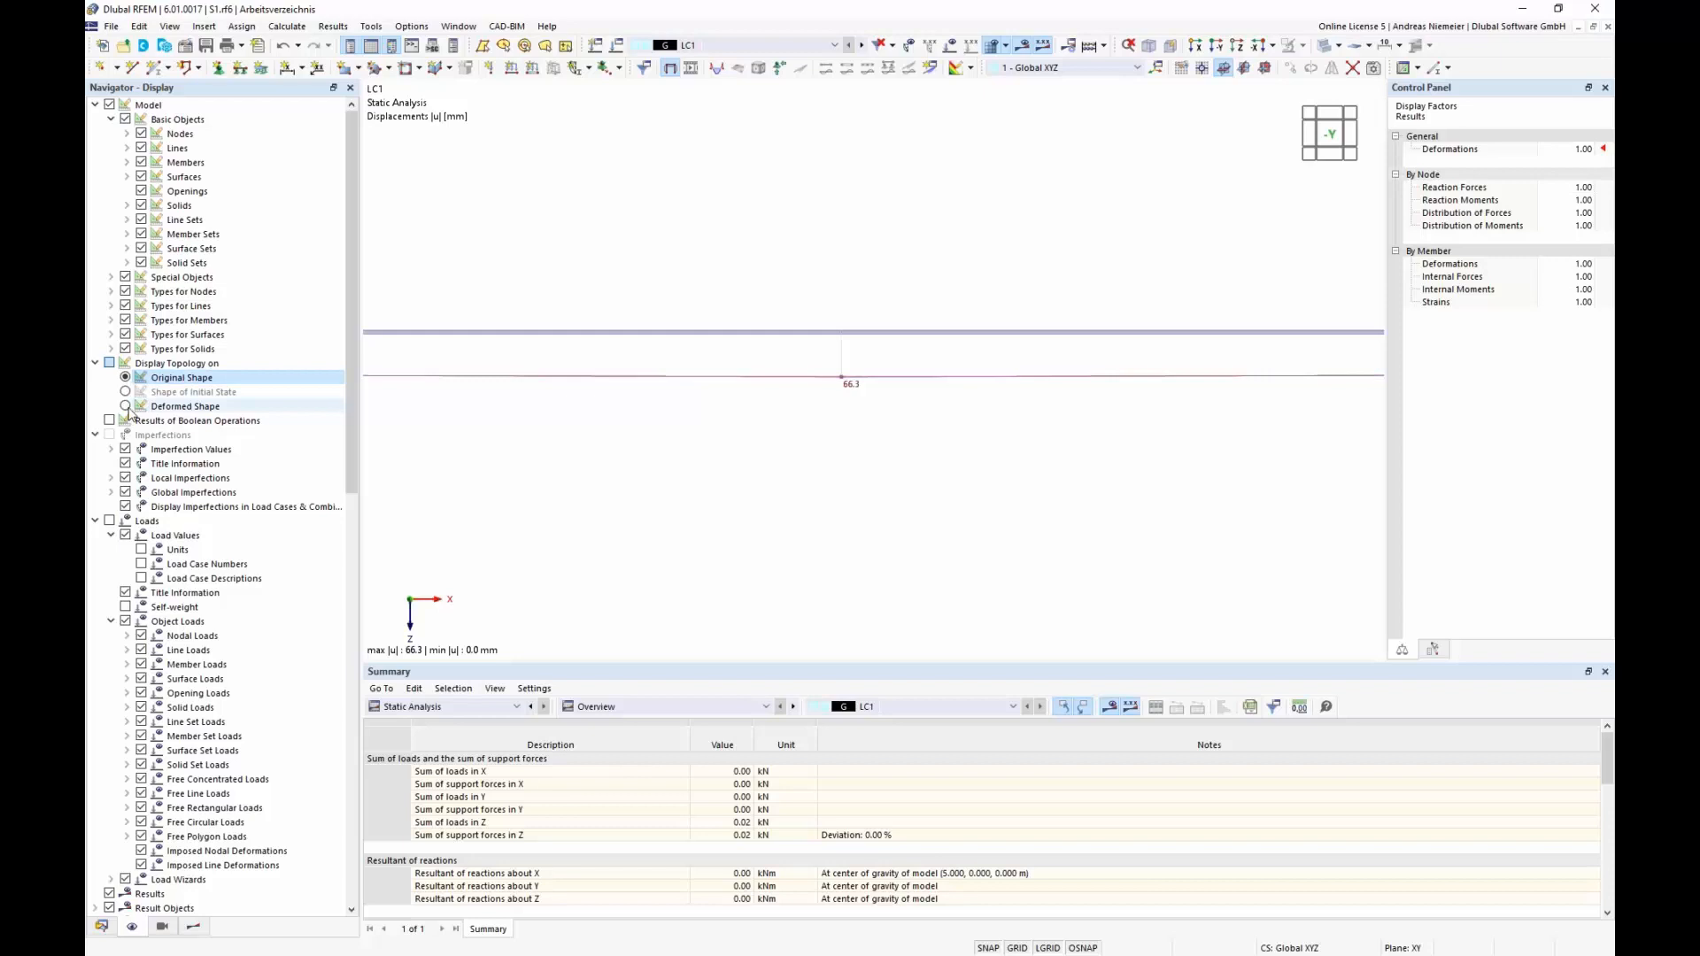
{"action": "left_click", "coordinate": [125, 406]}
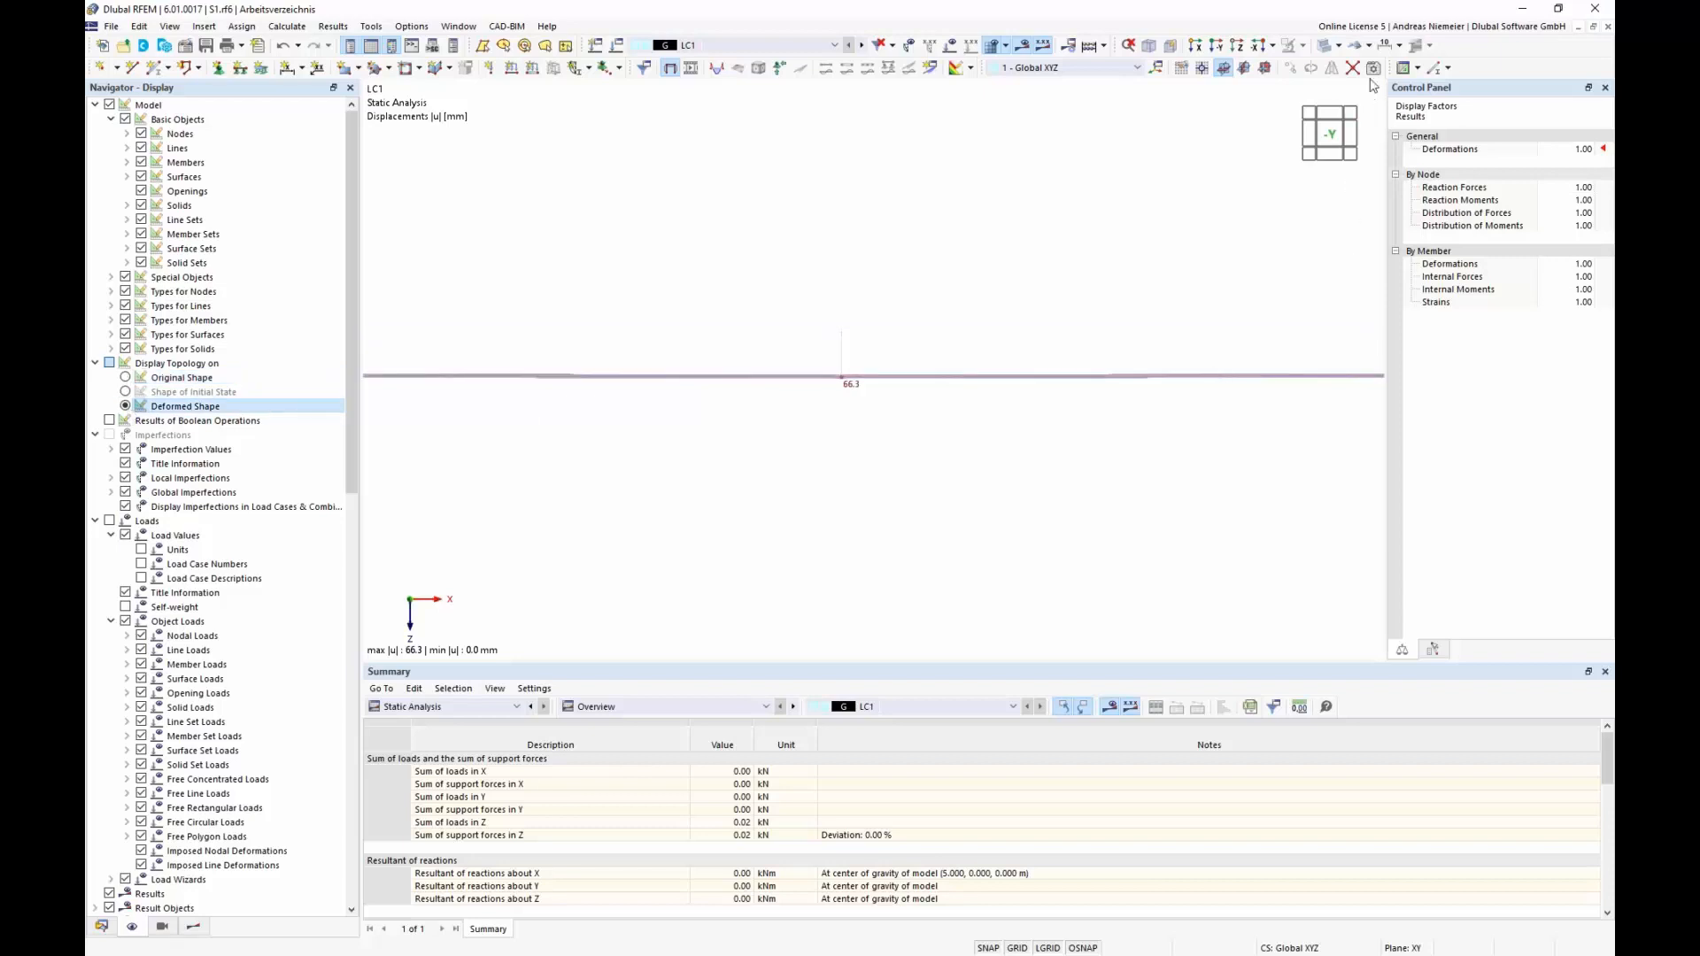
{"action": "left_click", "coordinate": [1369, 45]}
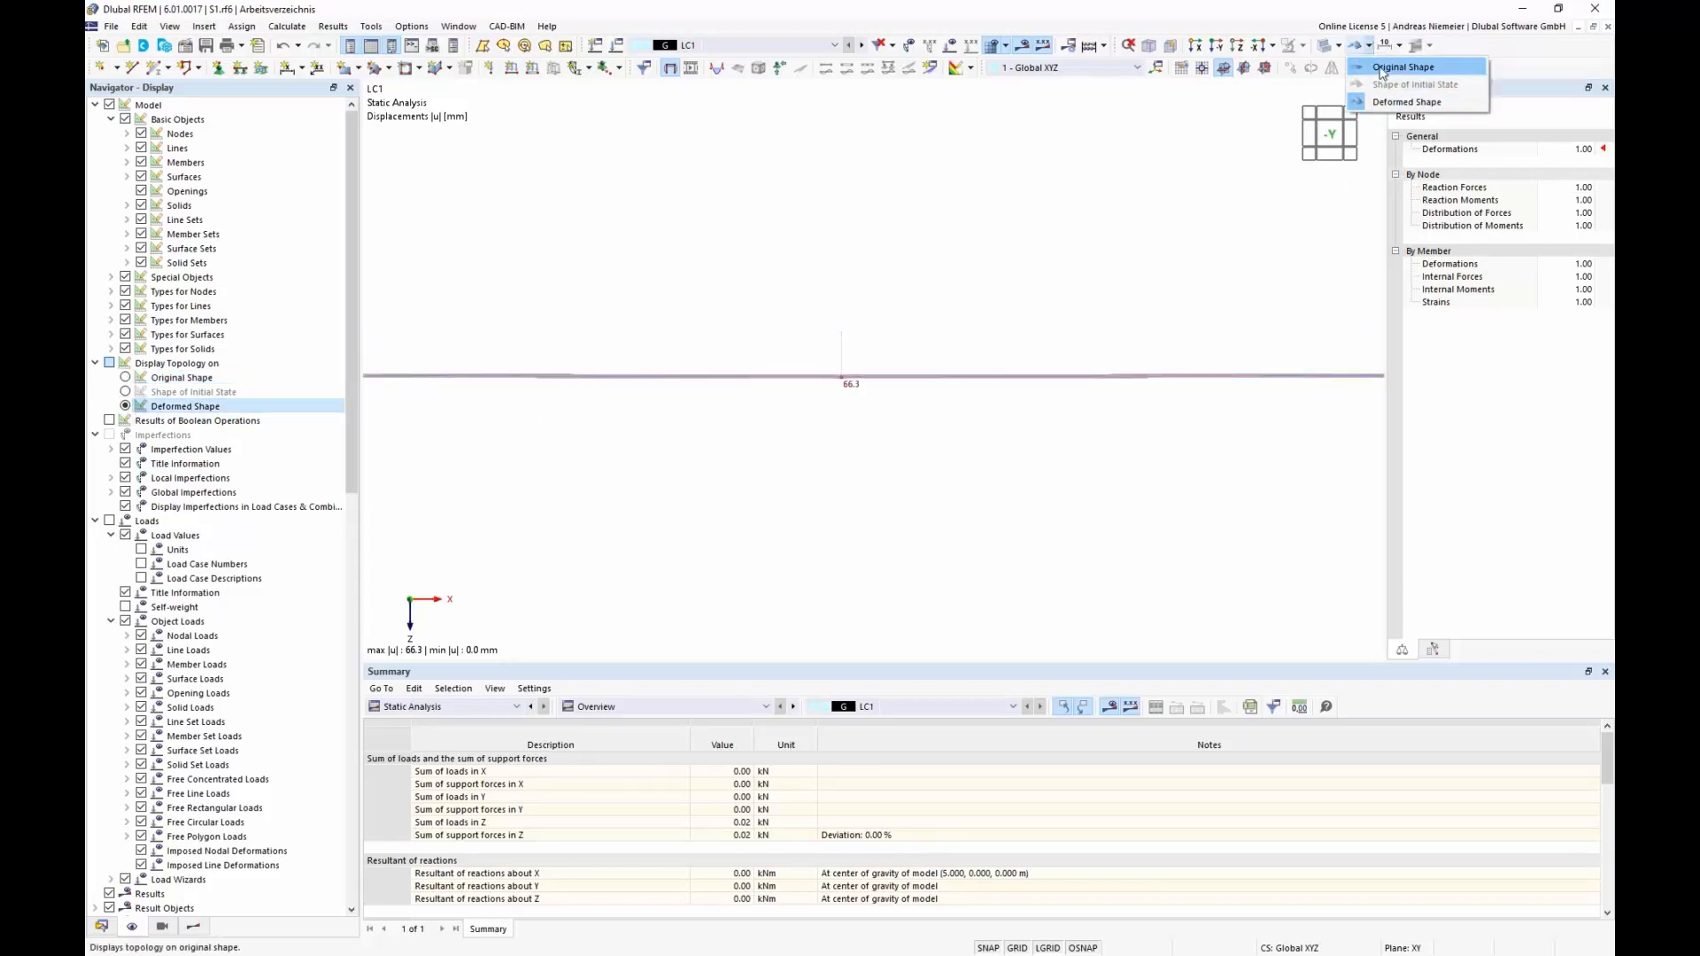
{"action": "left_click", "coordinate": [1378, 68]}
{"action": "left_click", "coordinate": [1368, 45]}
{"action": "left_click", "coordinate": [1406, 102]}
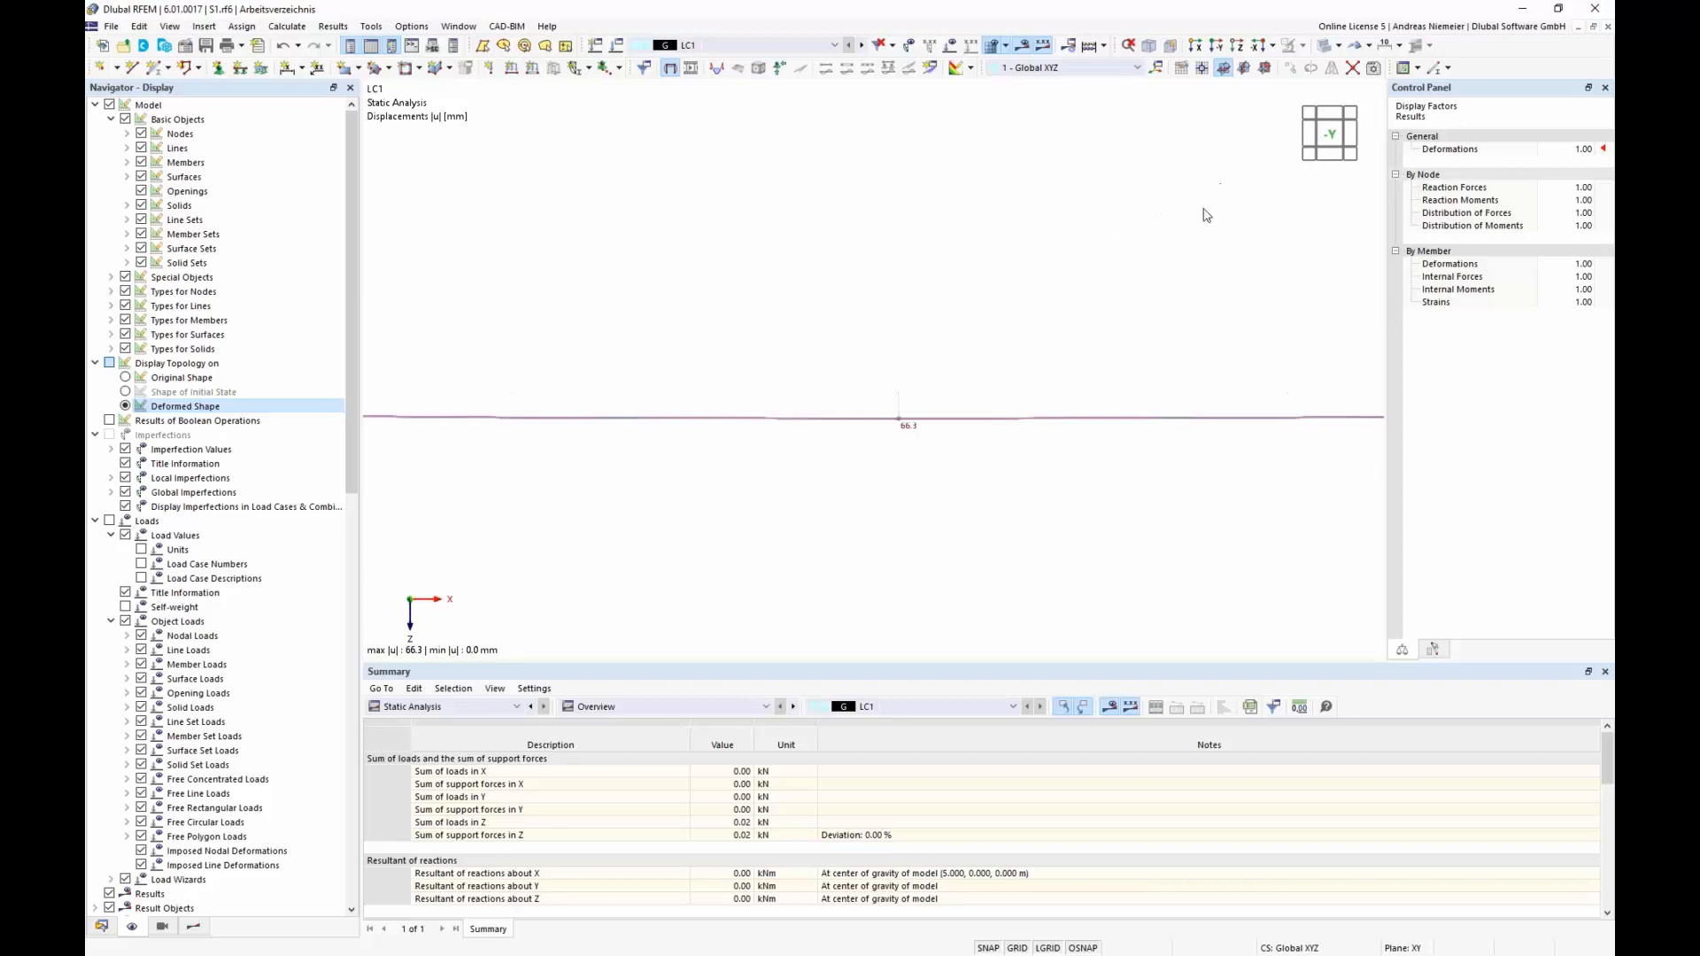
Display the cable's internal axial force N for LC1 in an isometric view.
{"action": "left_click", "coordinate": [1155, 69]}
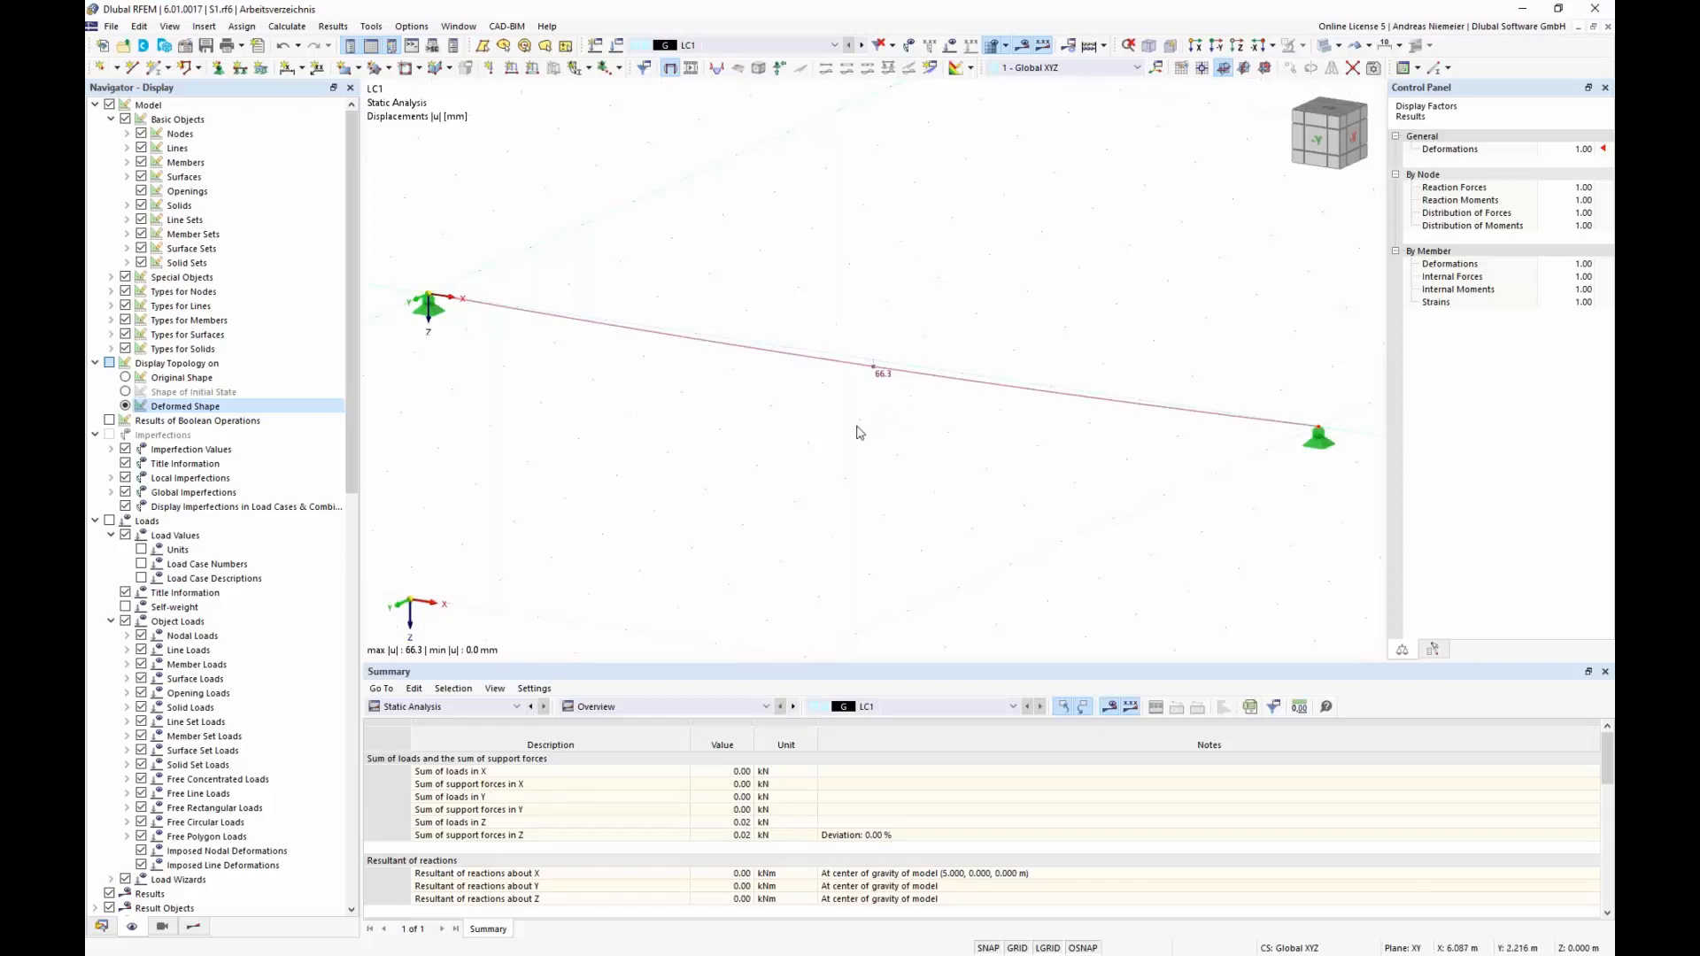
{"action": "left_click", "coordinate": [193, 926]}
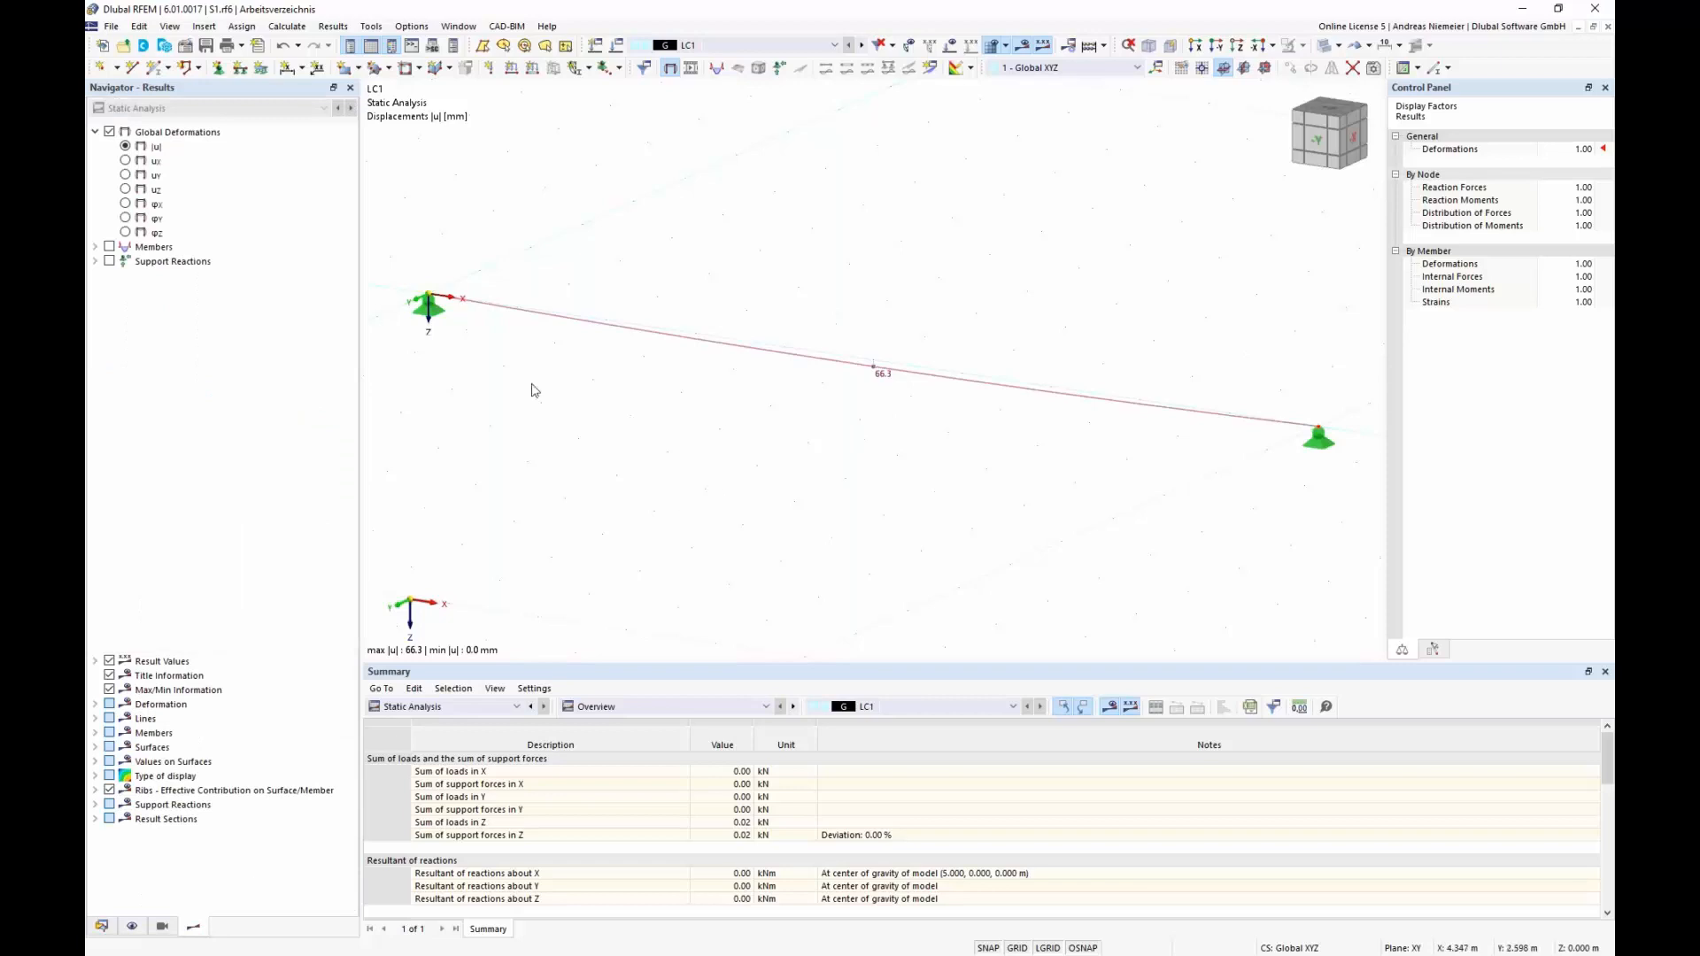
{"action": "left_click", "coordinate": [94, 247]}
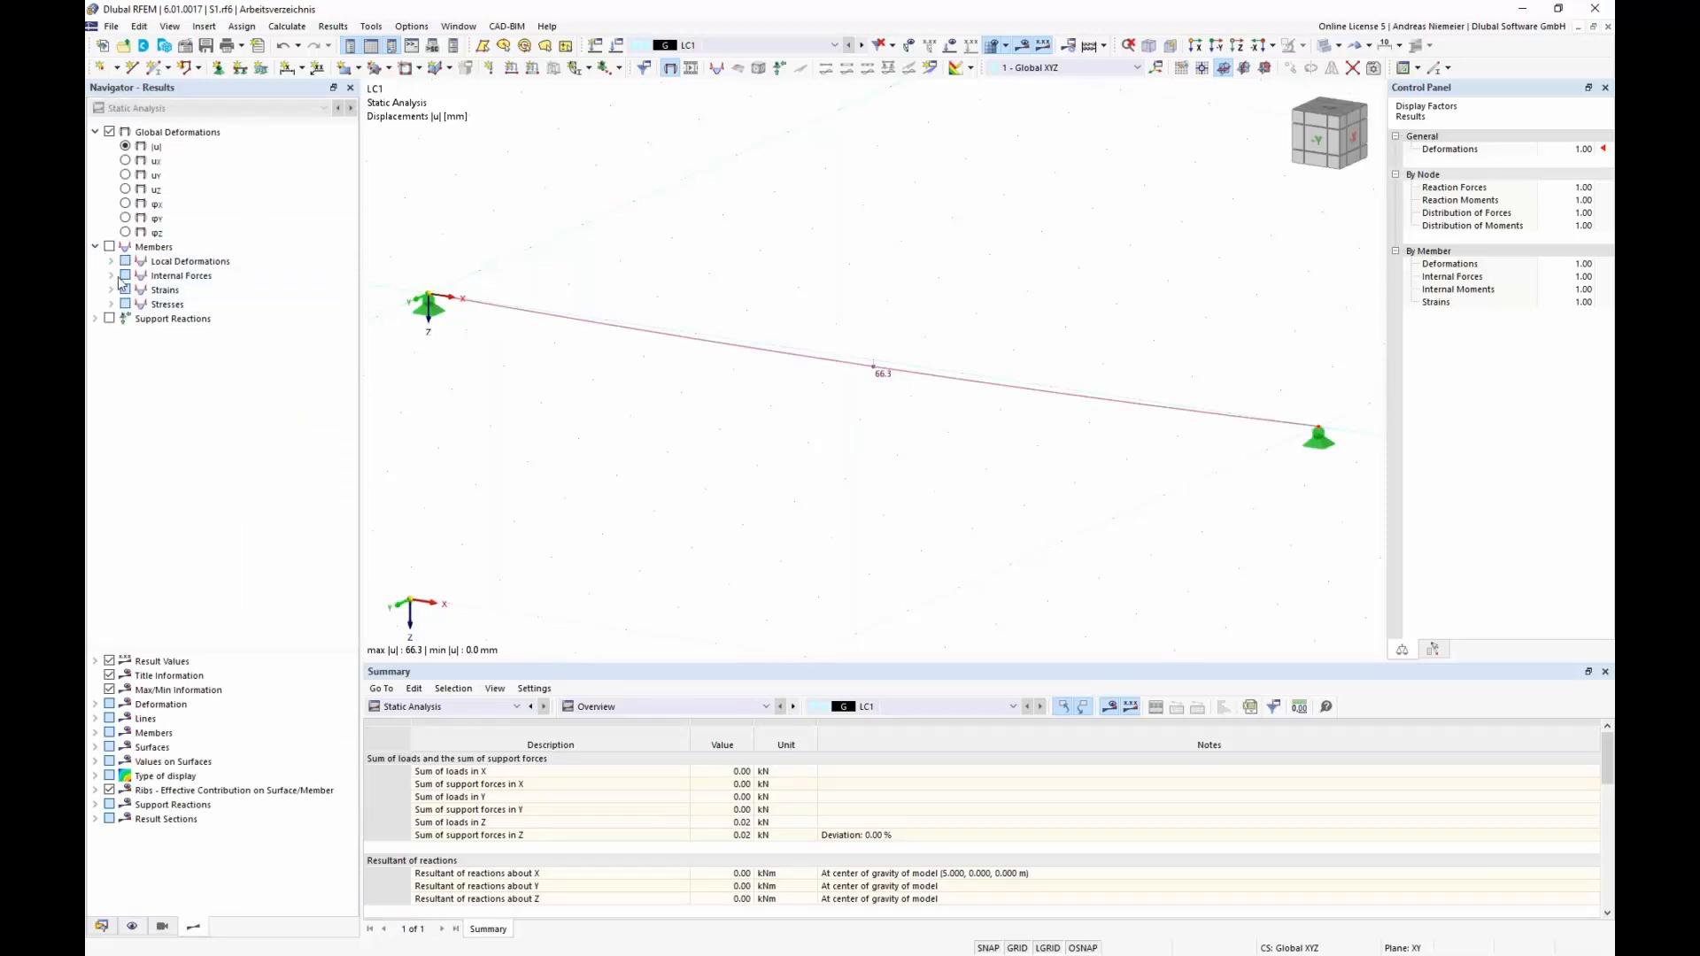
{"action": "left_click", "coordinate": [111, 275]}
{"action": "left_click", "coordinate": [142, 290]}
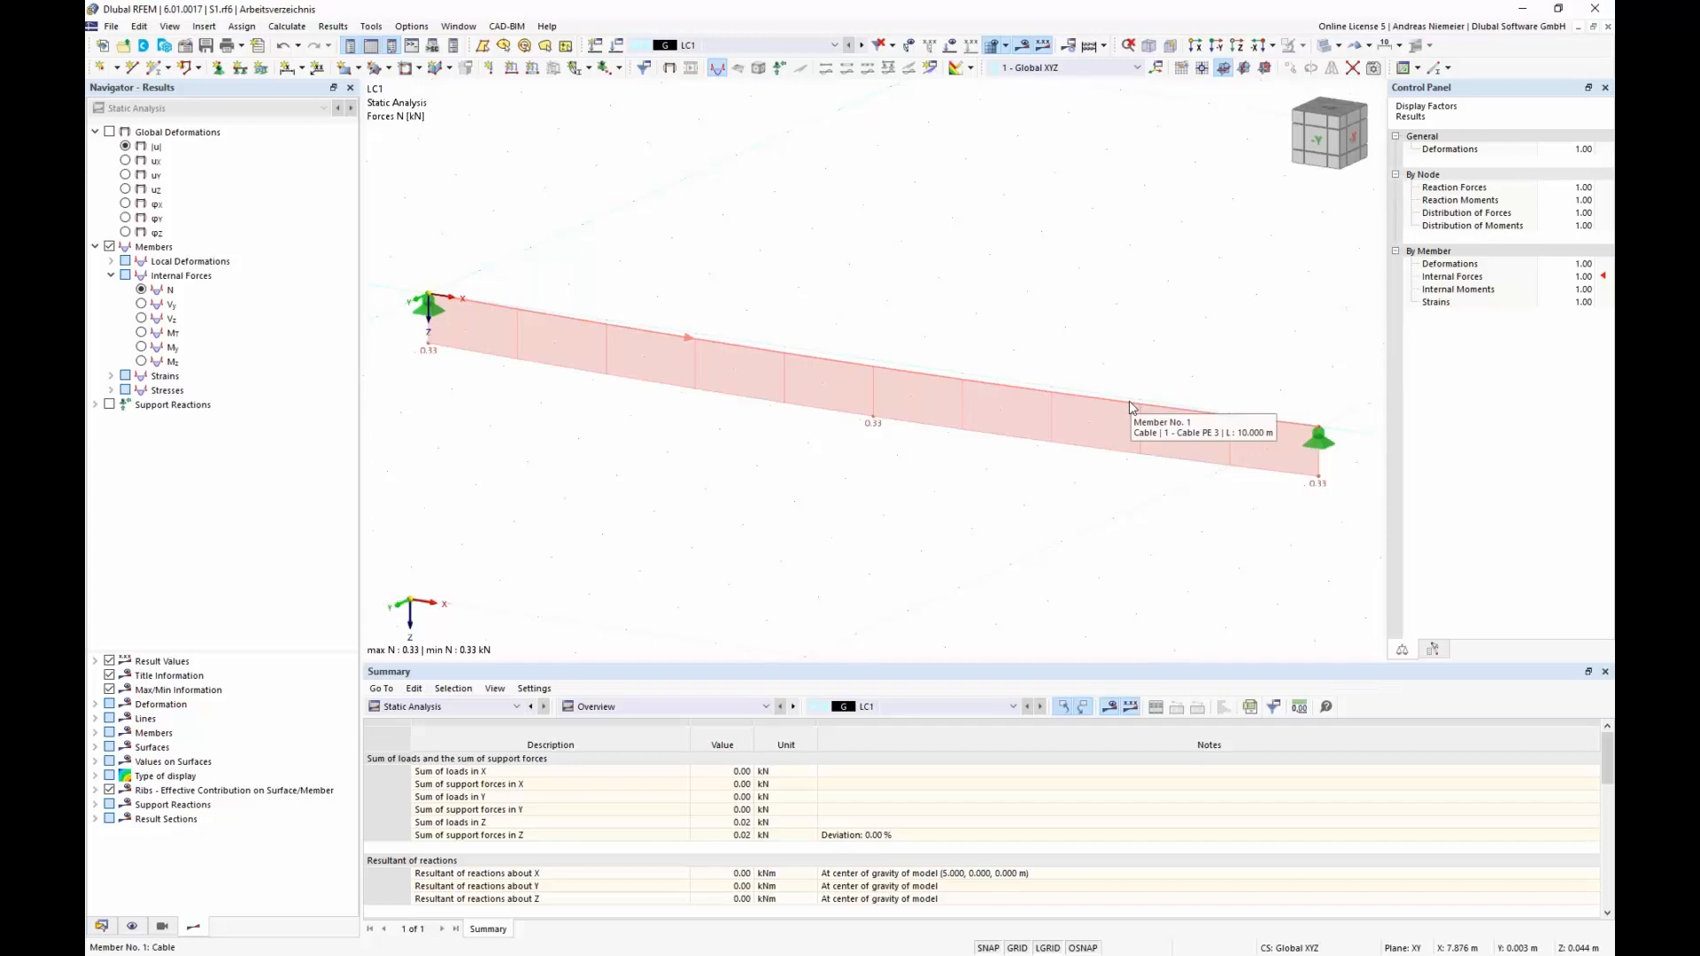
Change the cable's section to Cable PE 10 and recalculate load case LC1.
{"action": "left_click", "coordinate": [442, 707]}
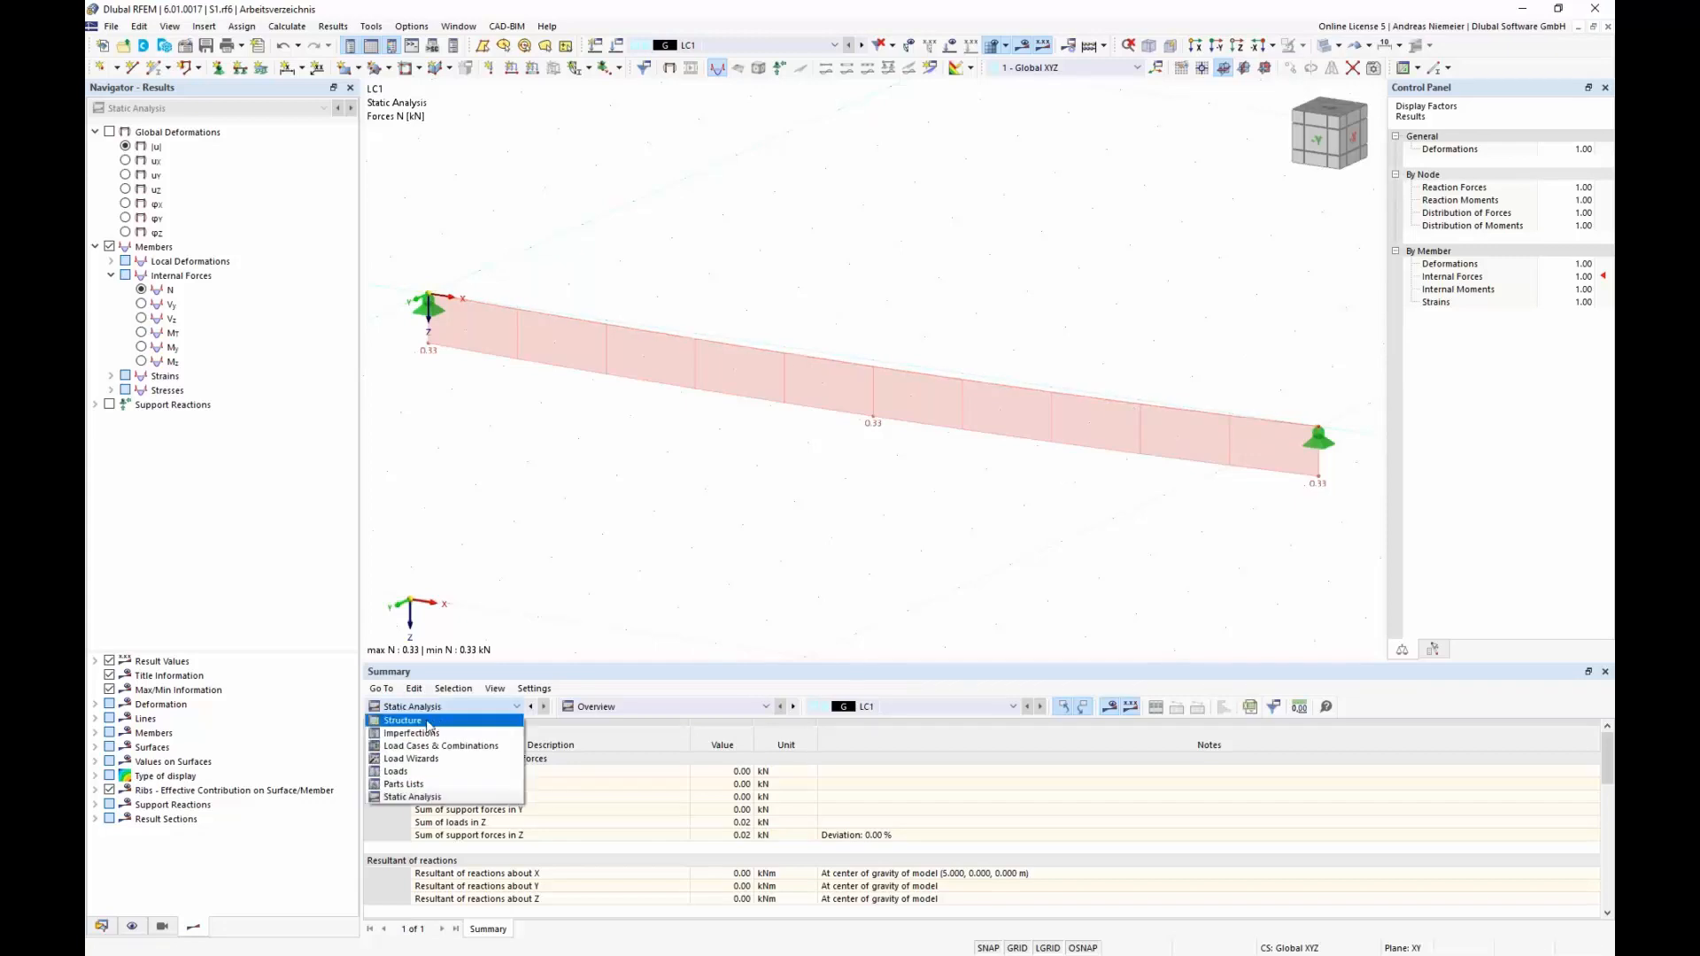
{"action": "left_click", "coordinate": [449, 769]}
{"action": "left_click", "coordinate": [538, 759]}
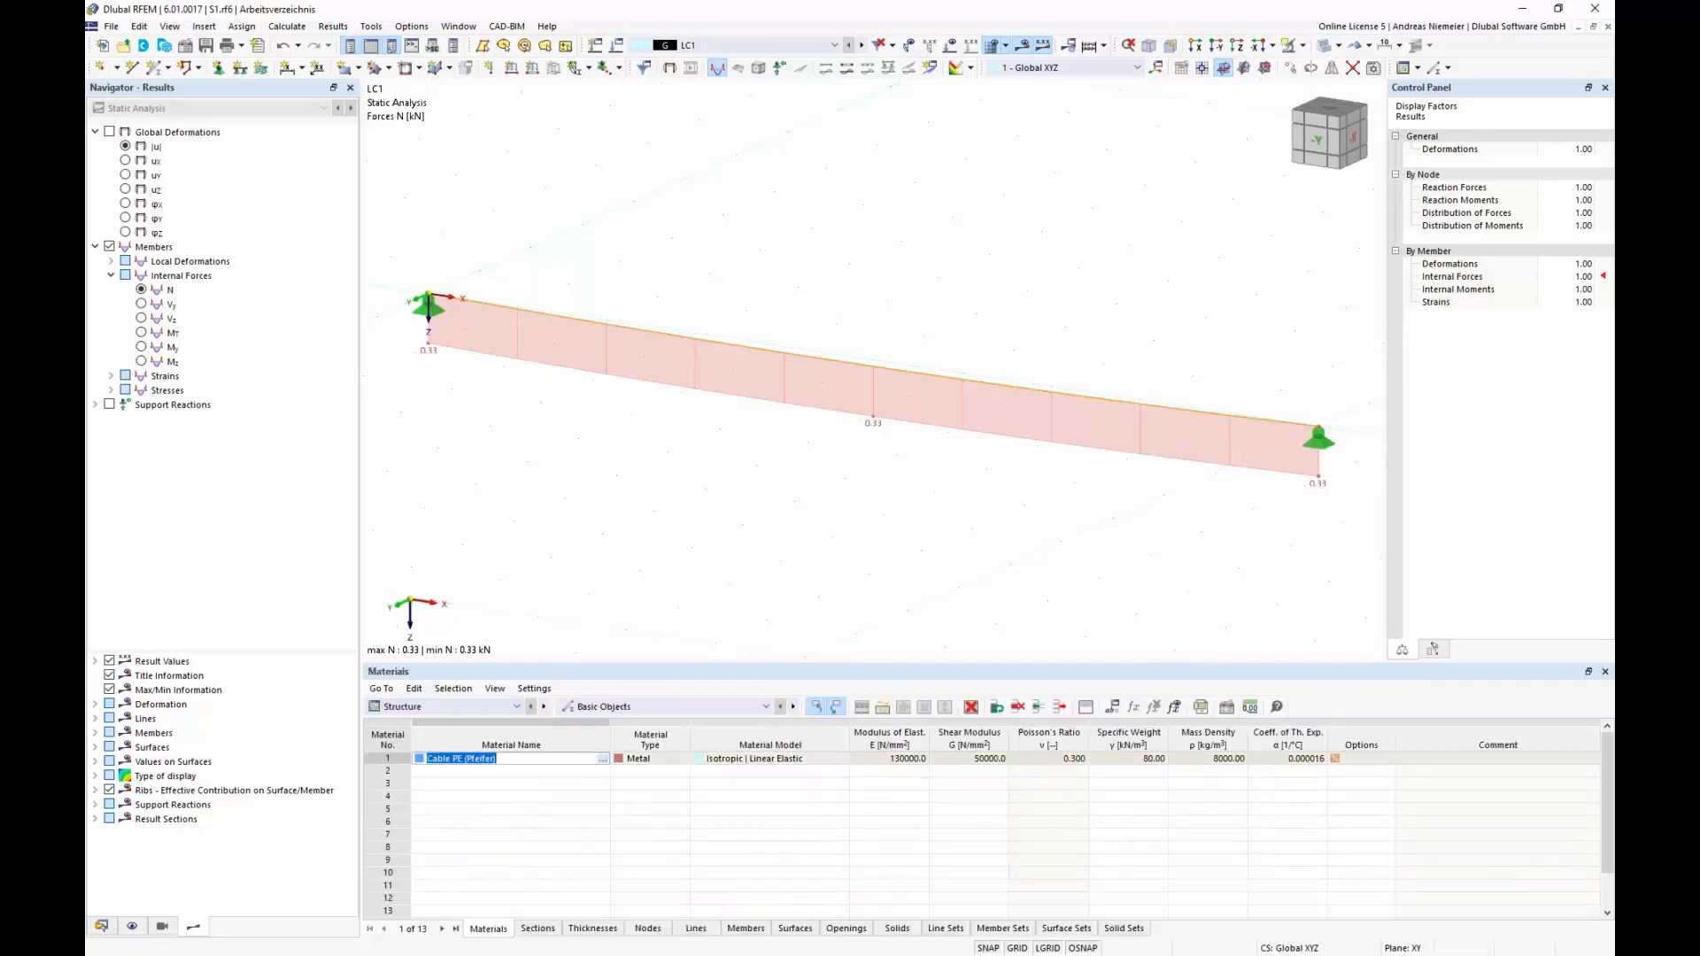
{"action": "left_click", "coordinate": [538, 929]}
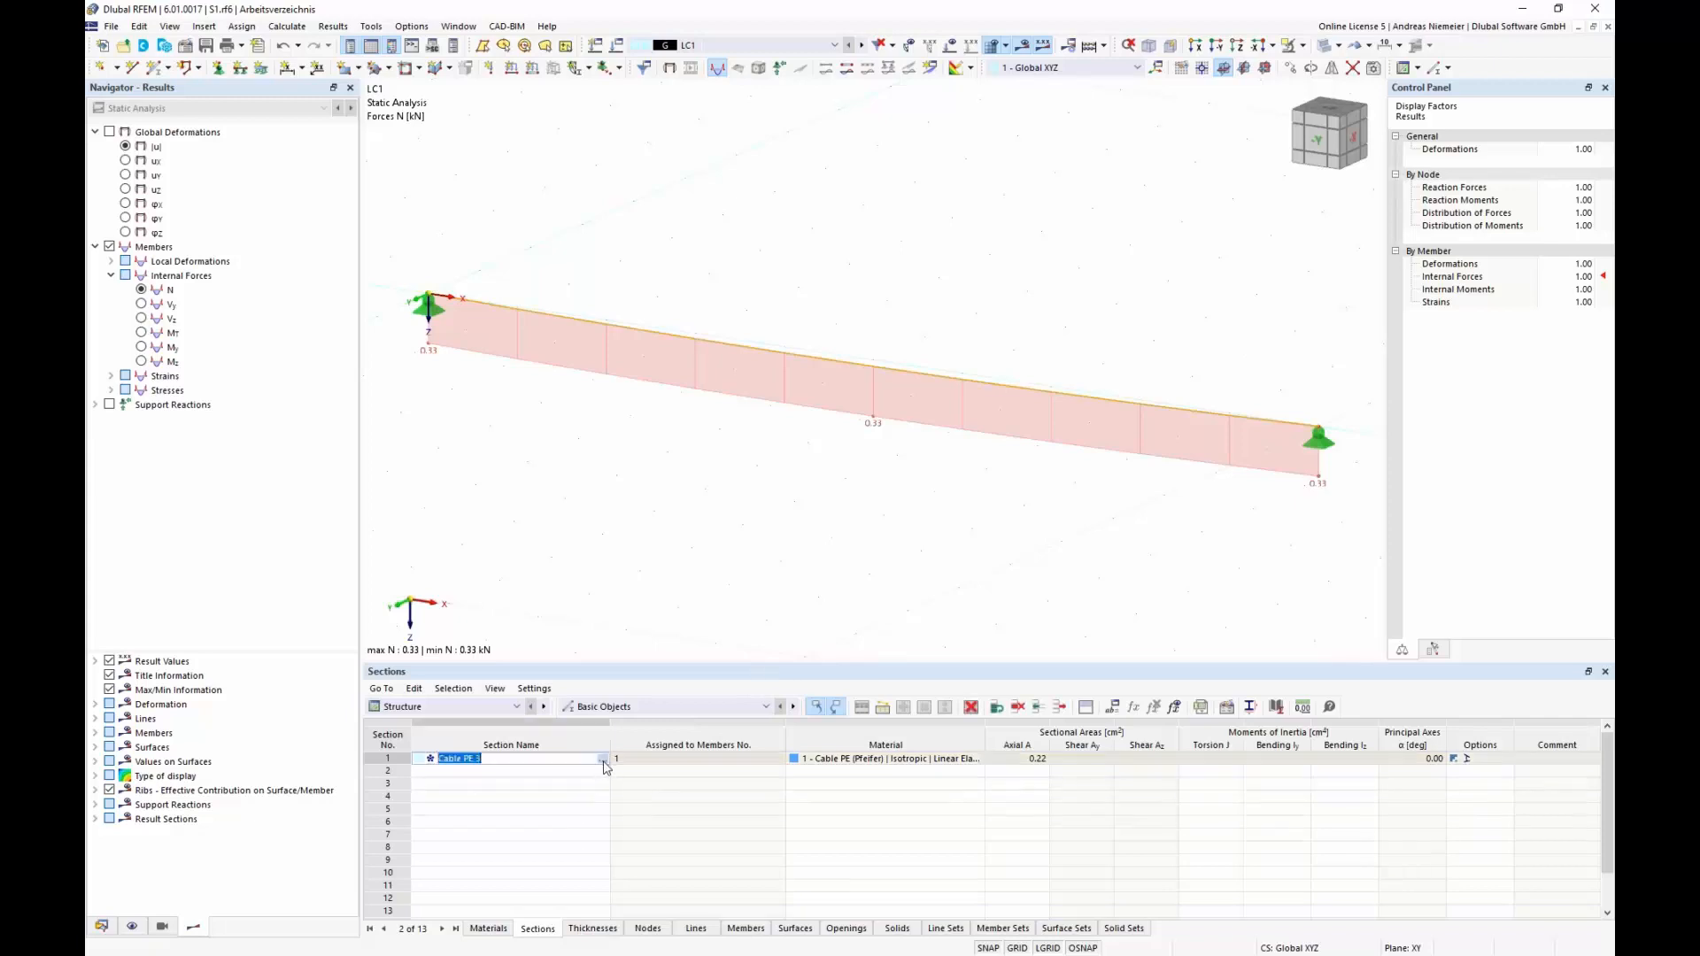
{"action": "left_click", "coordinate": [603, 759]}
{"action": "left_click", "coordinate": [961, 246]}
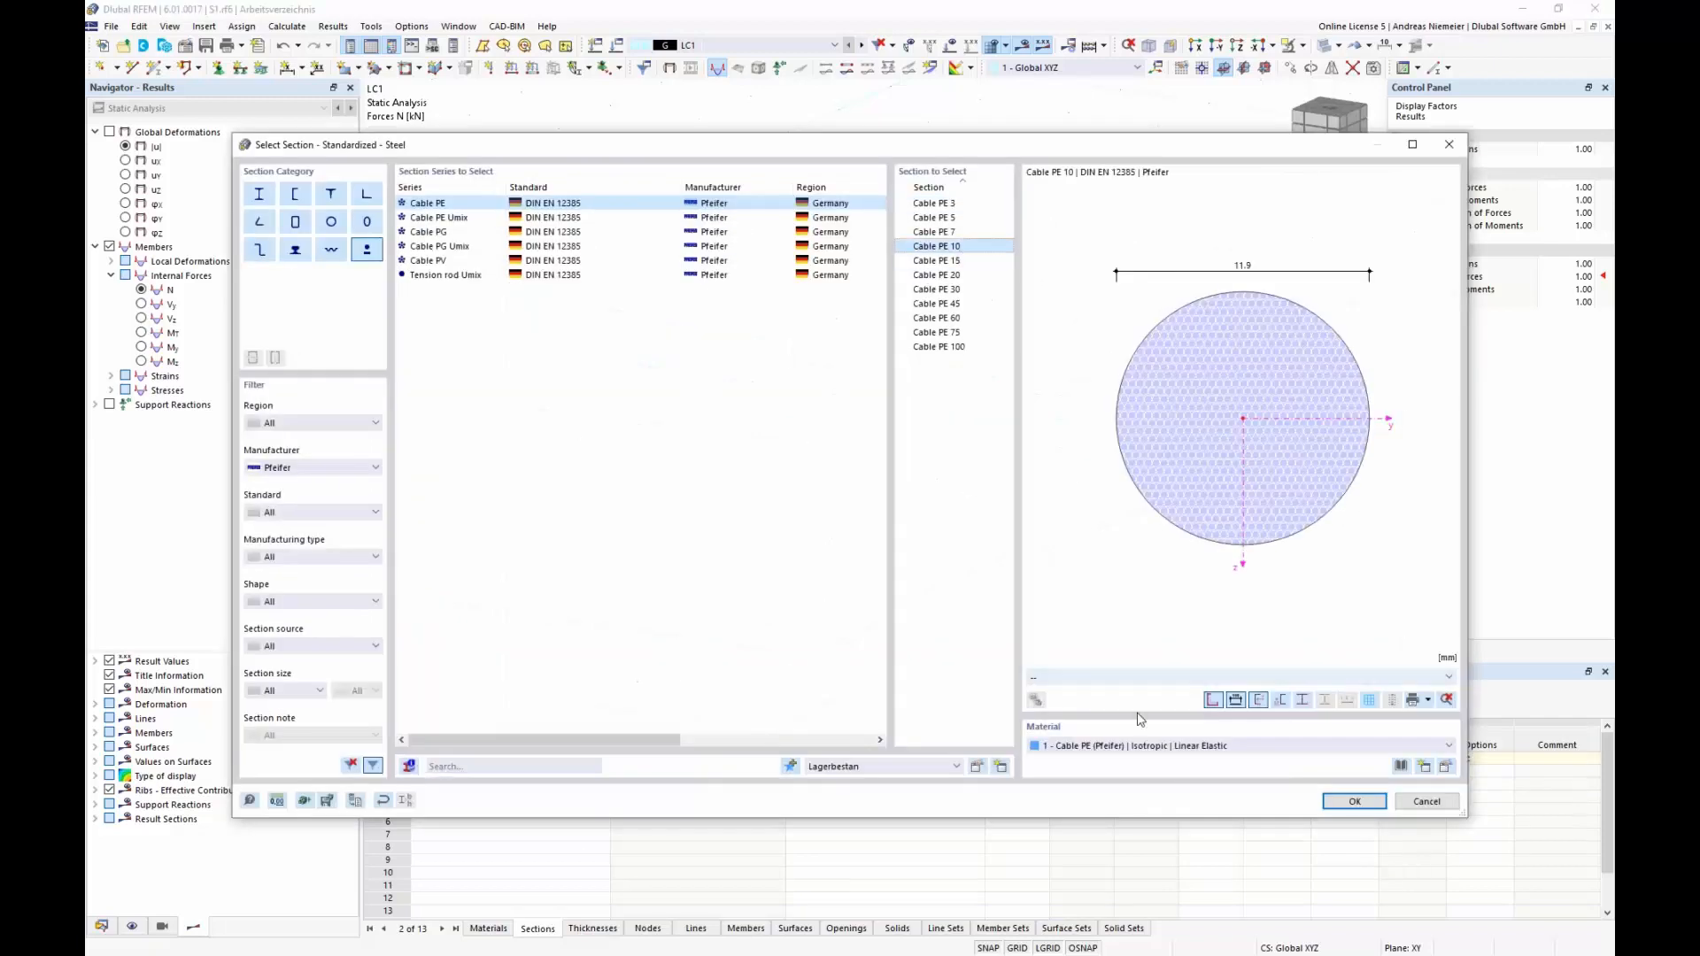
{"action": "left_click", "coordinate": [1355, 801]}
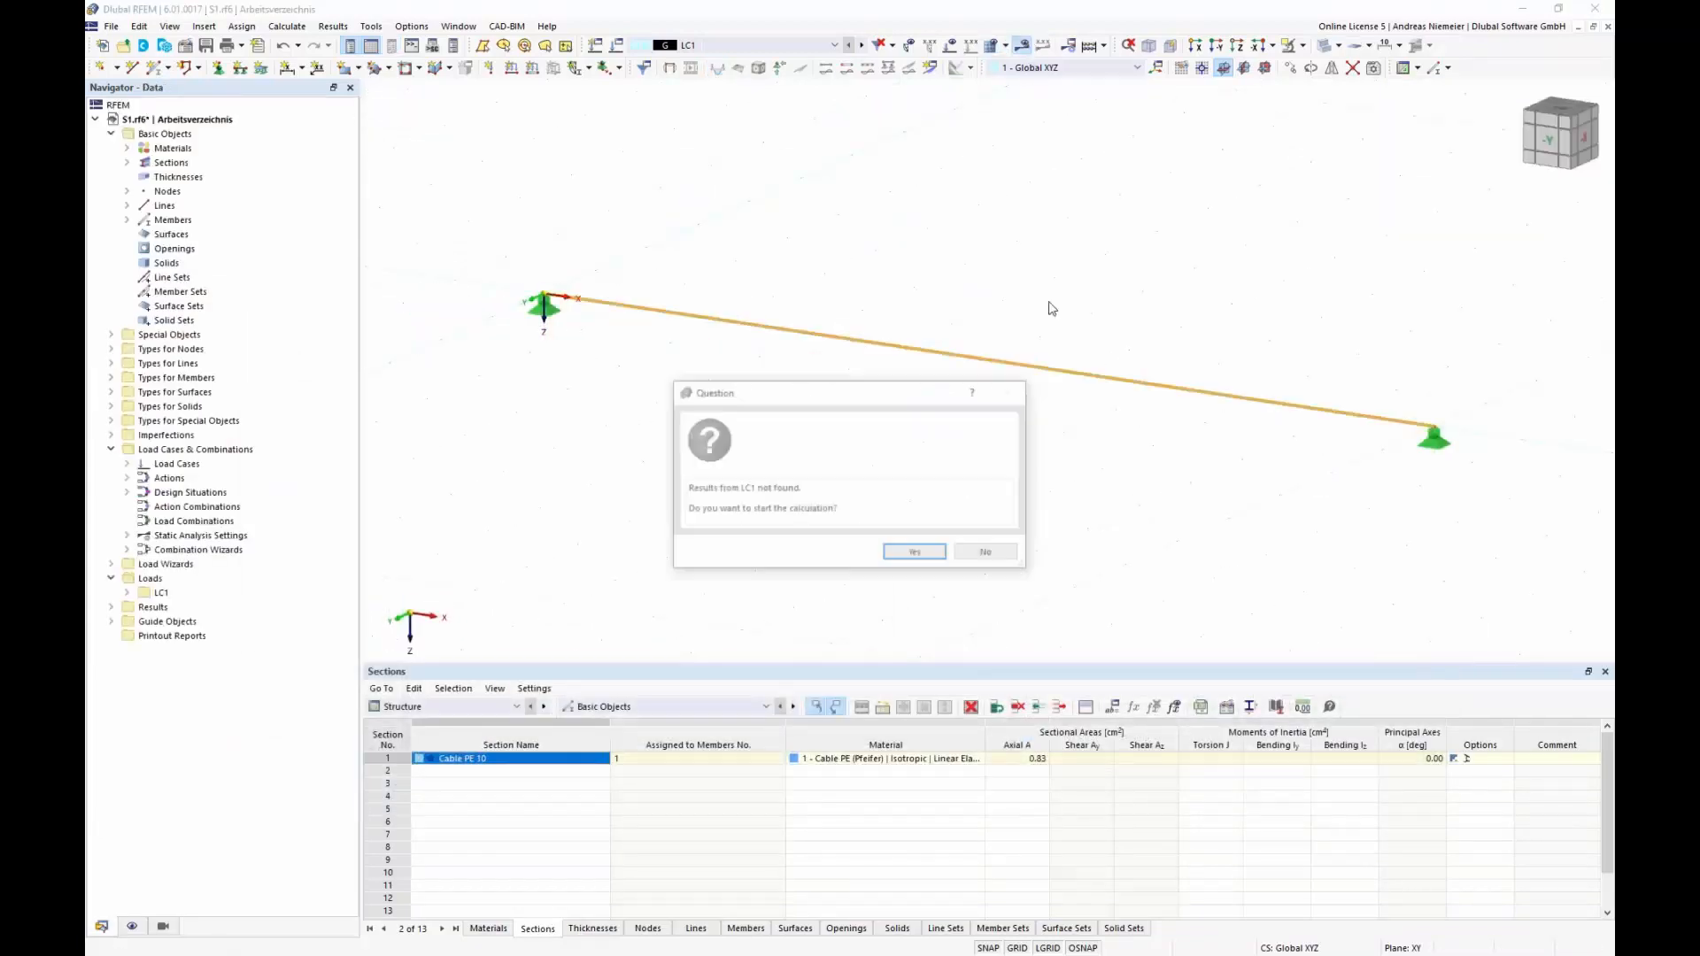
{"action": "left_click", "coordinate": [902, 550]}
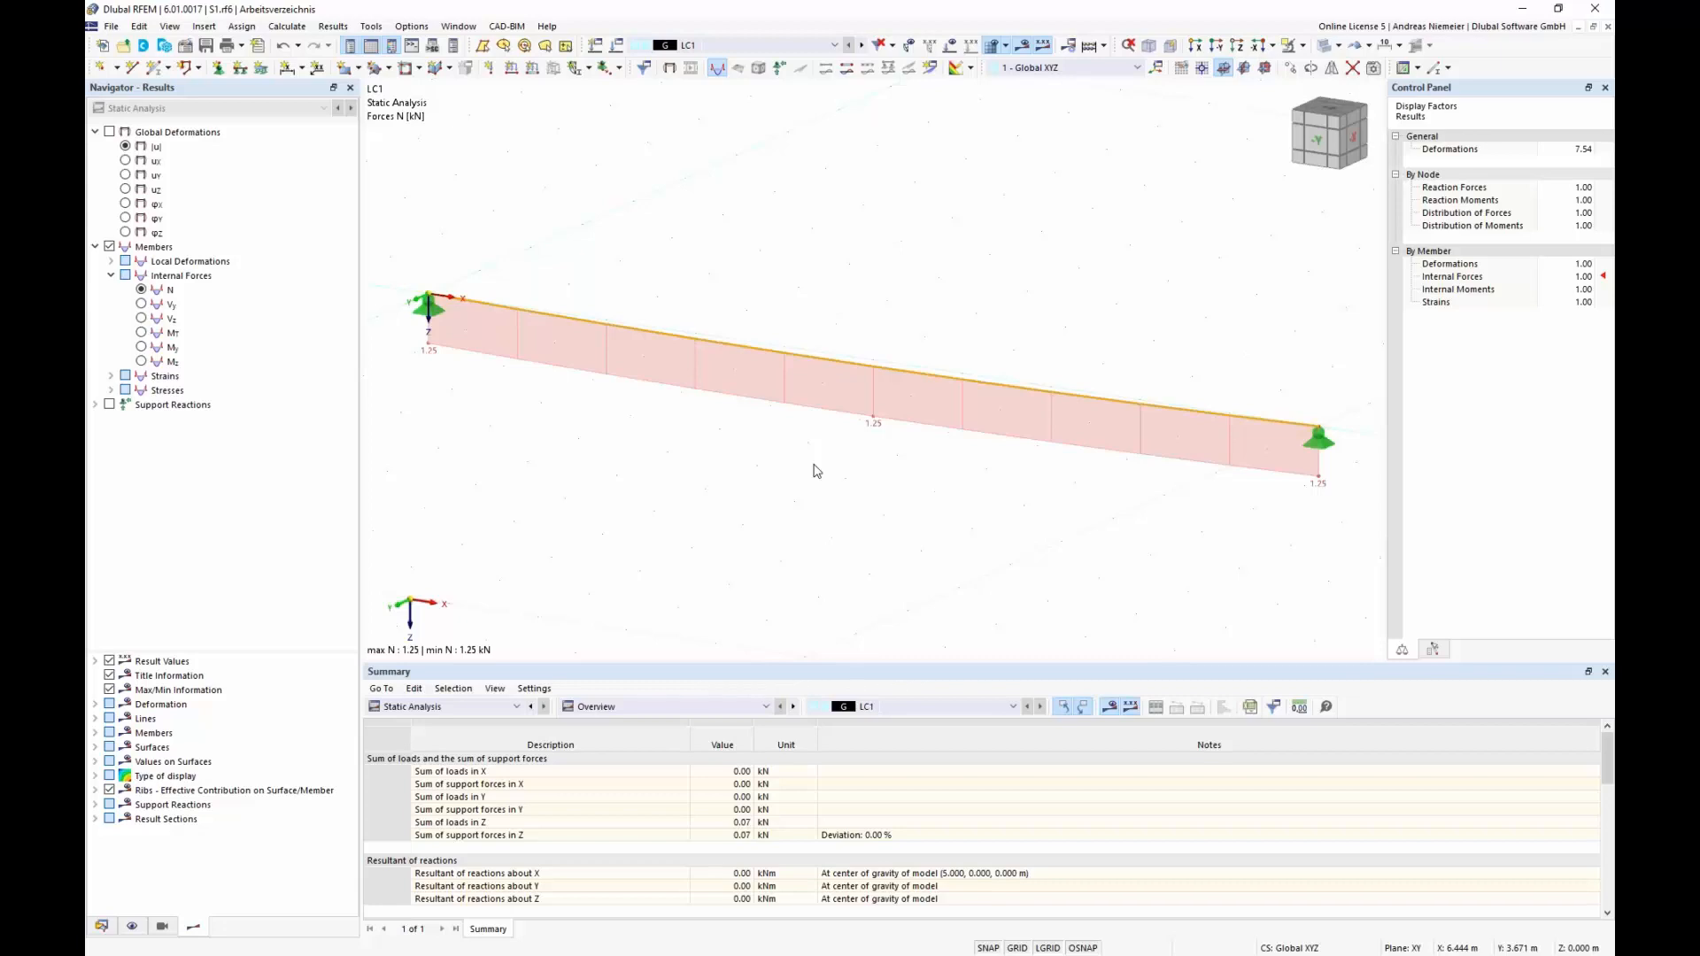
Name load case LC1 "G" and add load case LC2 named "P" with the action category Prestress.
{"action": "left_click", "coordinate": [485, 708]}
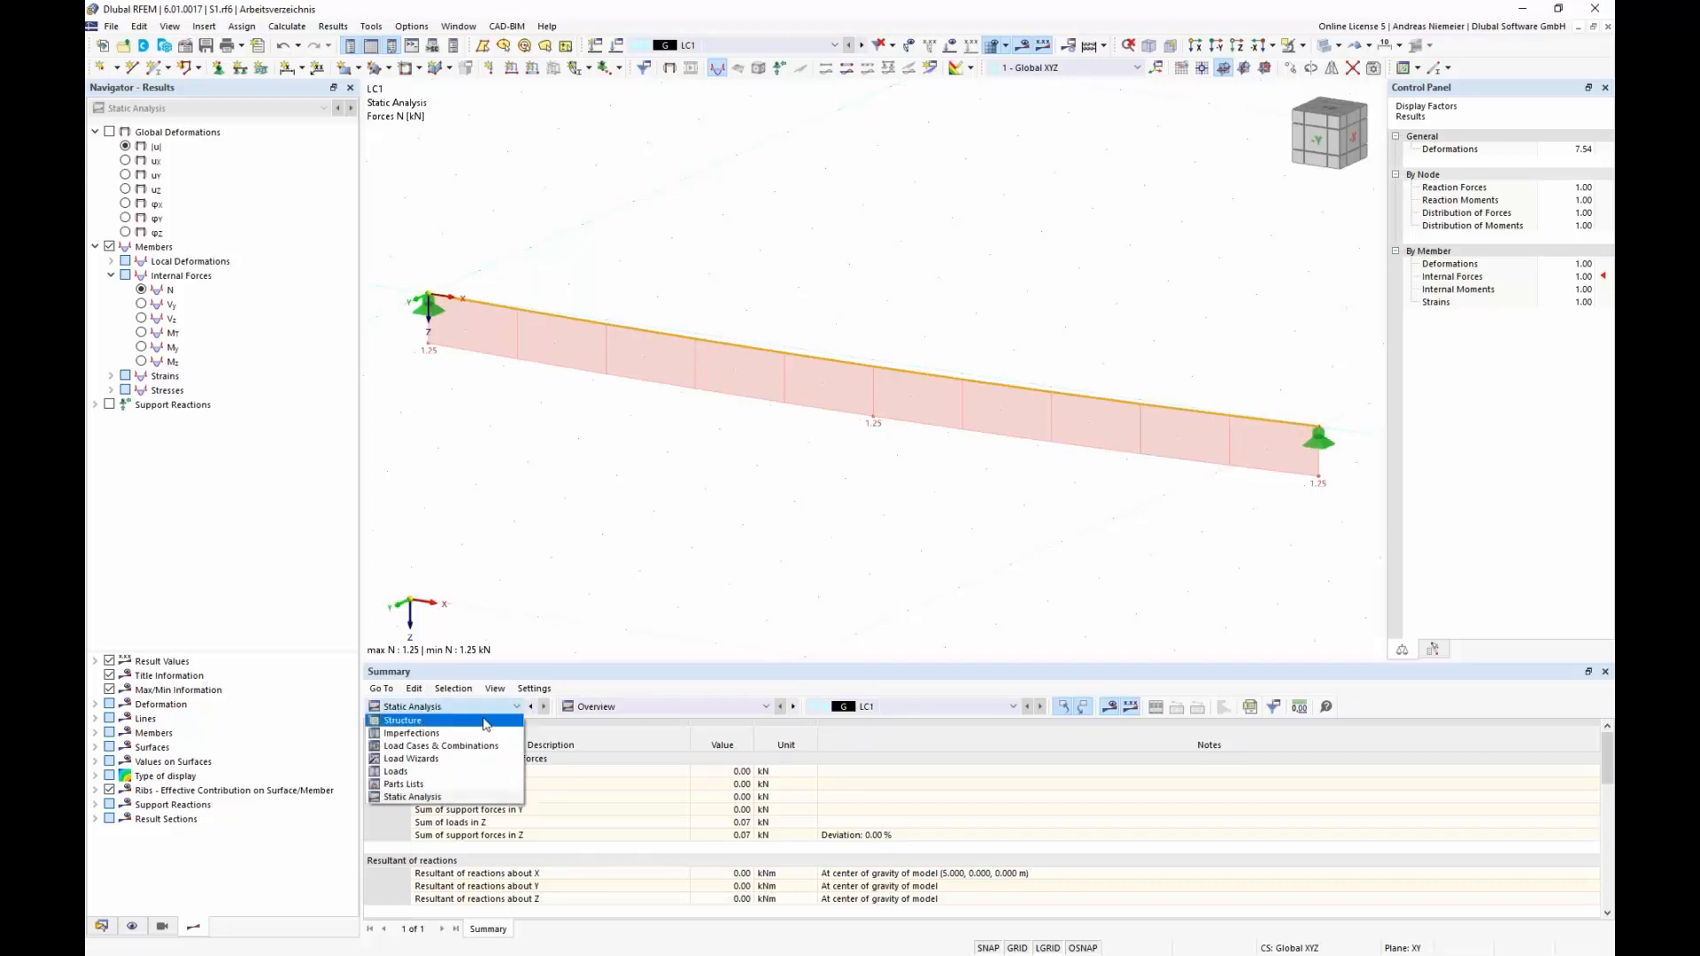
{"action": "left_click", "coordinate": [443, 745]}
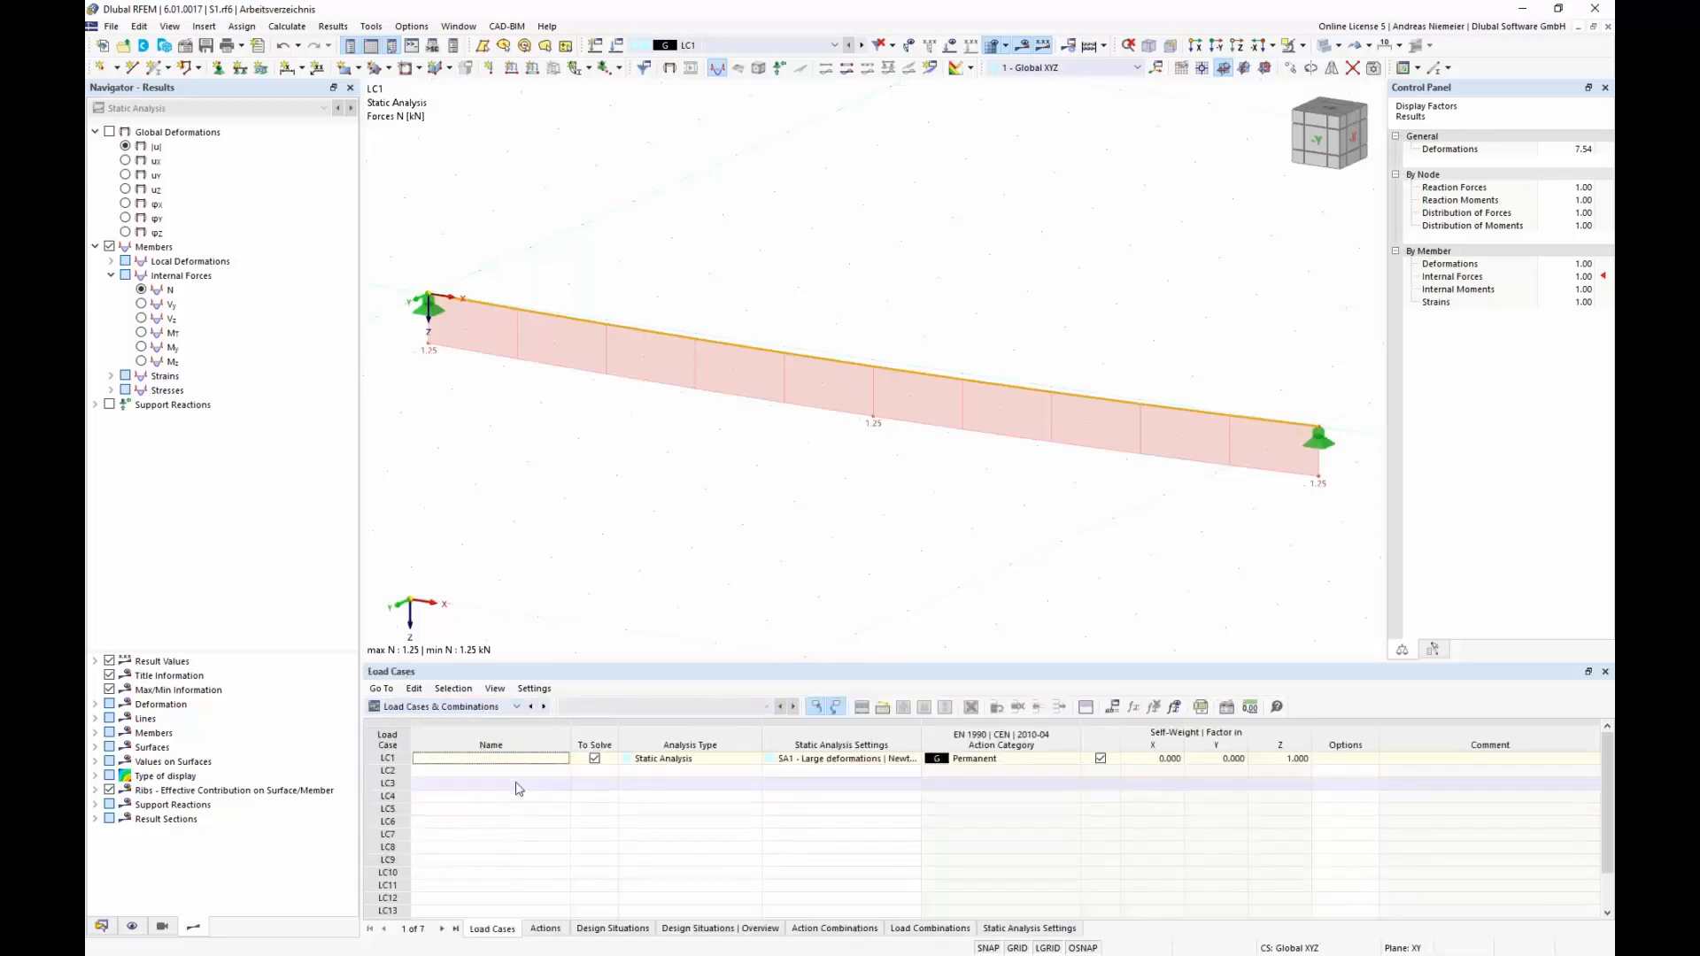
{"action": "left_click", "coordinate": [510, 771]}
{"action": "left_click", "coordinate": [499, 758]}
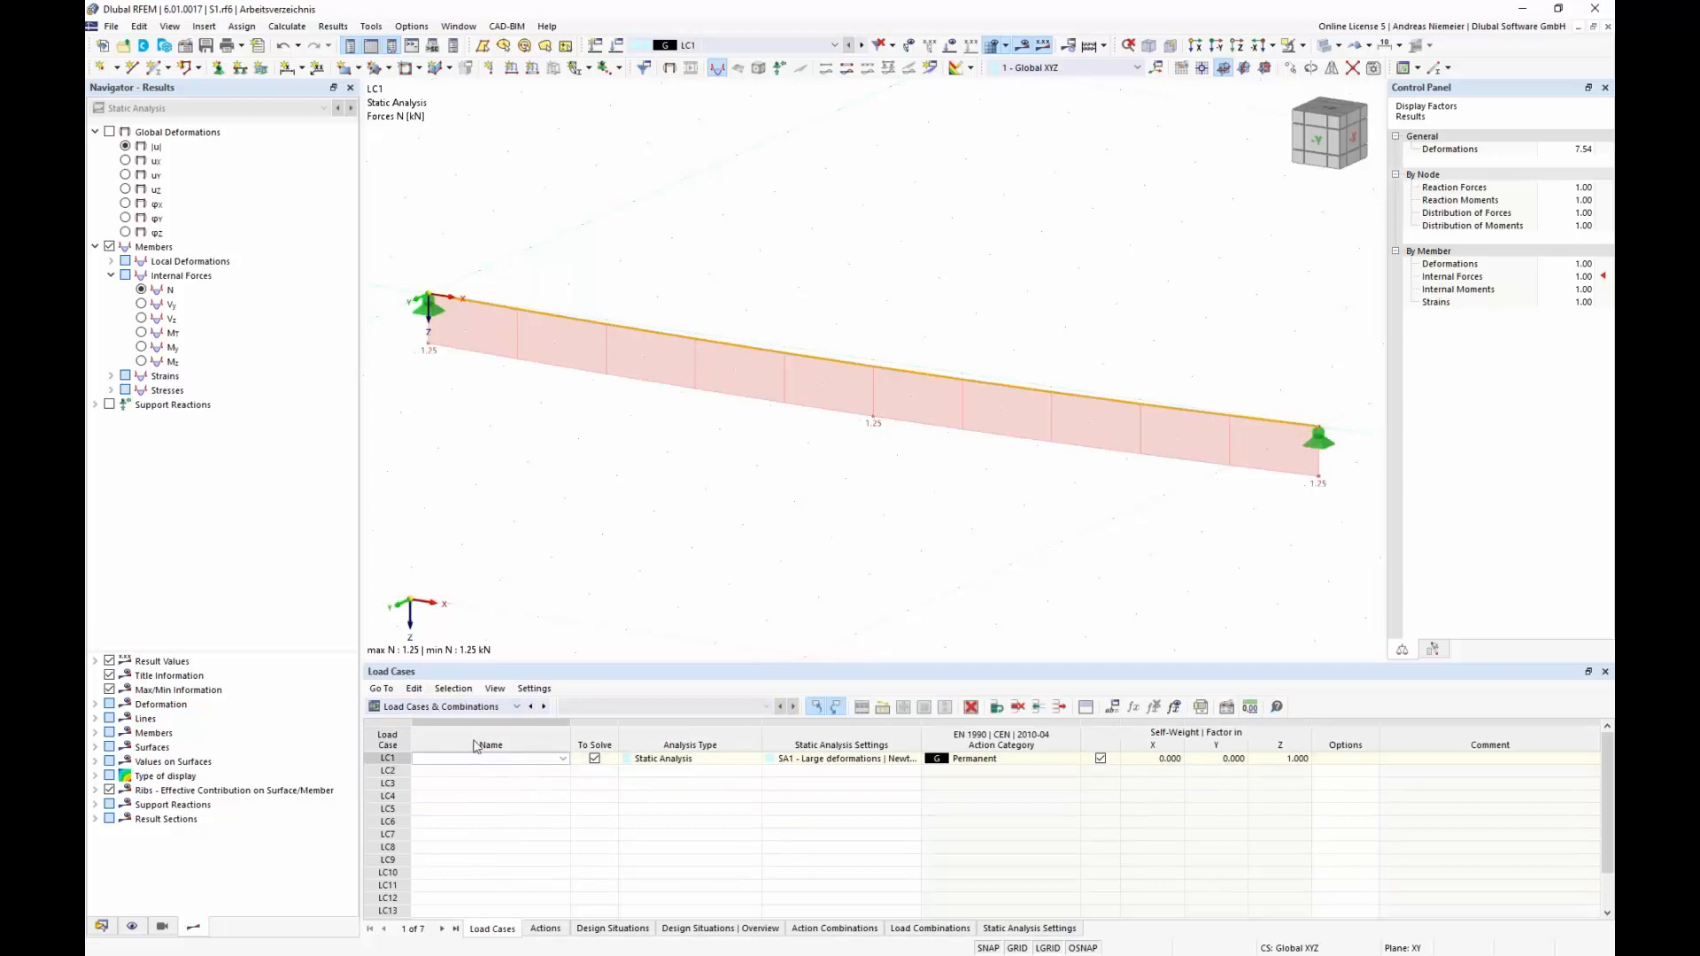
{"action": "type", "text": "G"}
{"action": "left_click", "coordinate": [481, 773]}
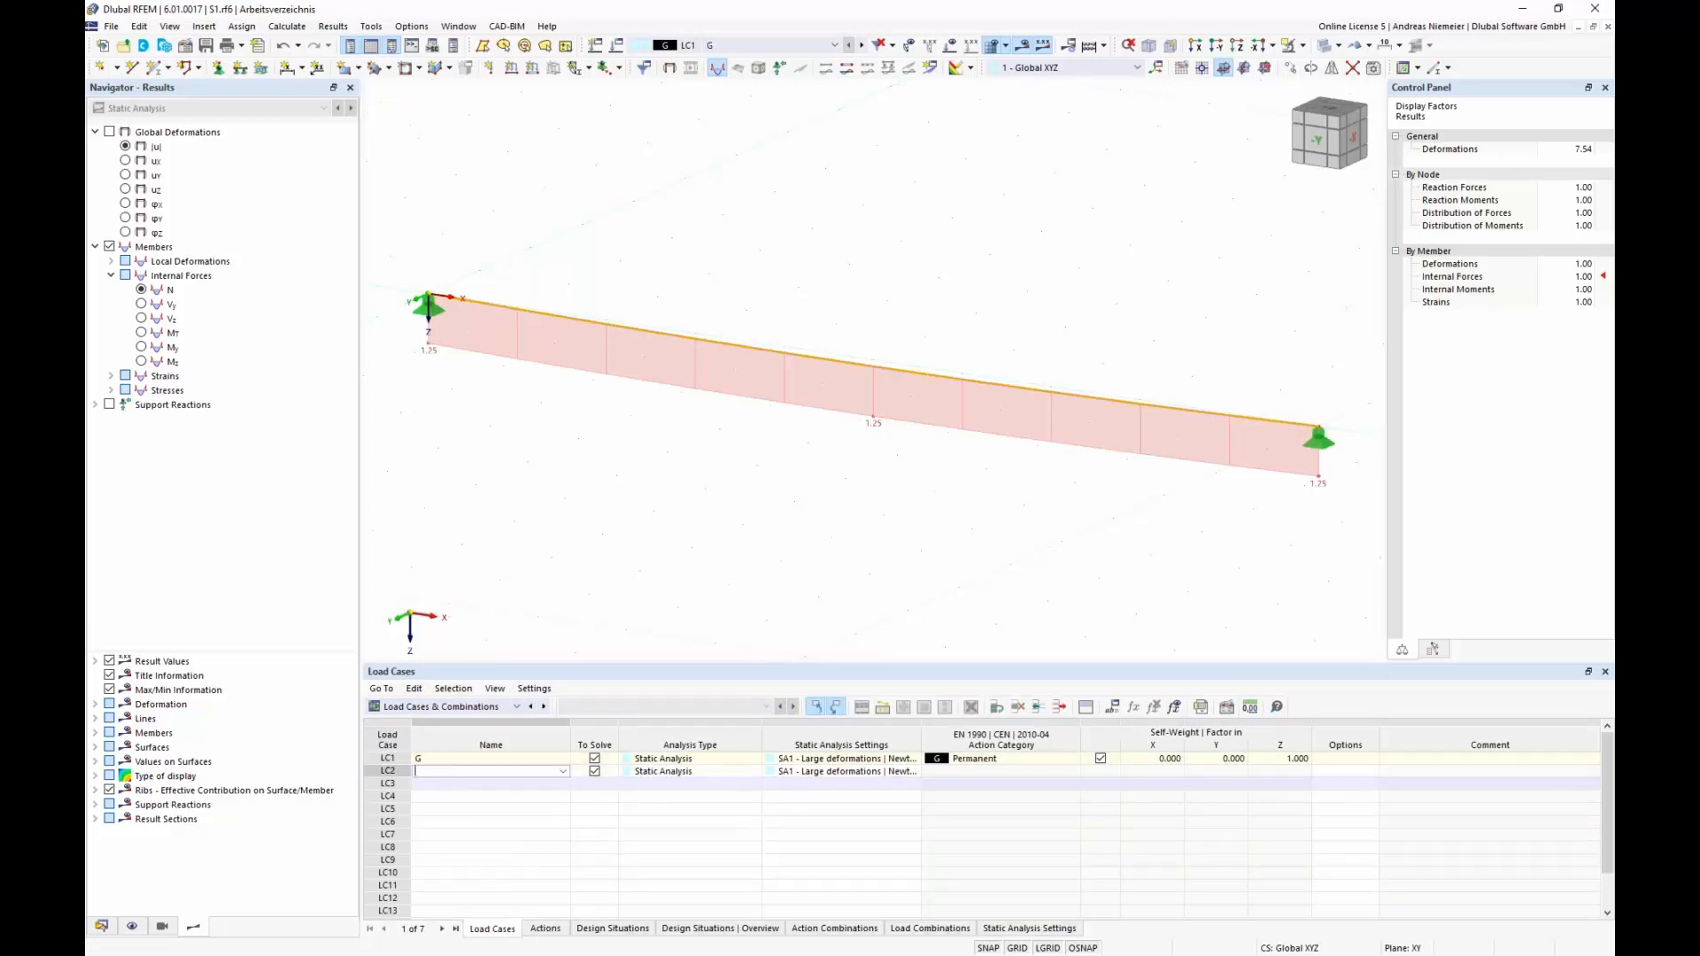
{"action": "left_click", "coordinate": [478, 811]}
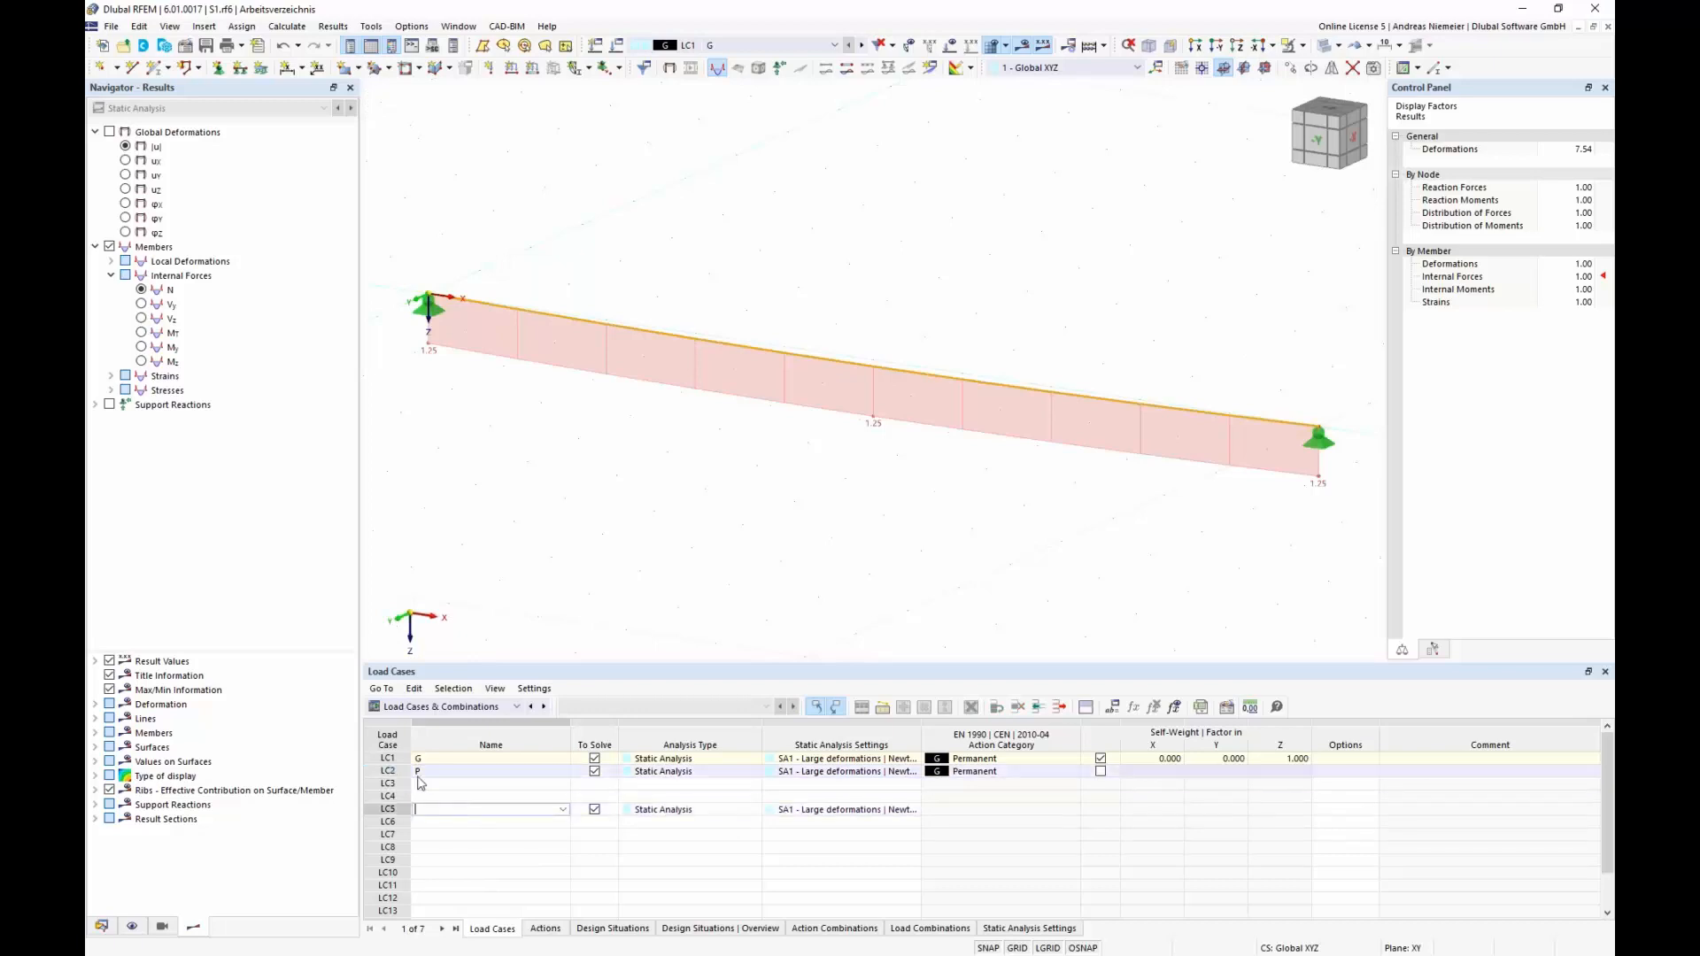
{"action": "left_click", "coordinate": [958, 773]}
{"action": "left_click", "coordinate": [1073, 772]}
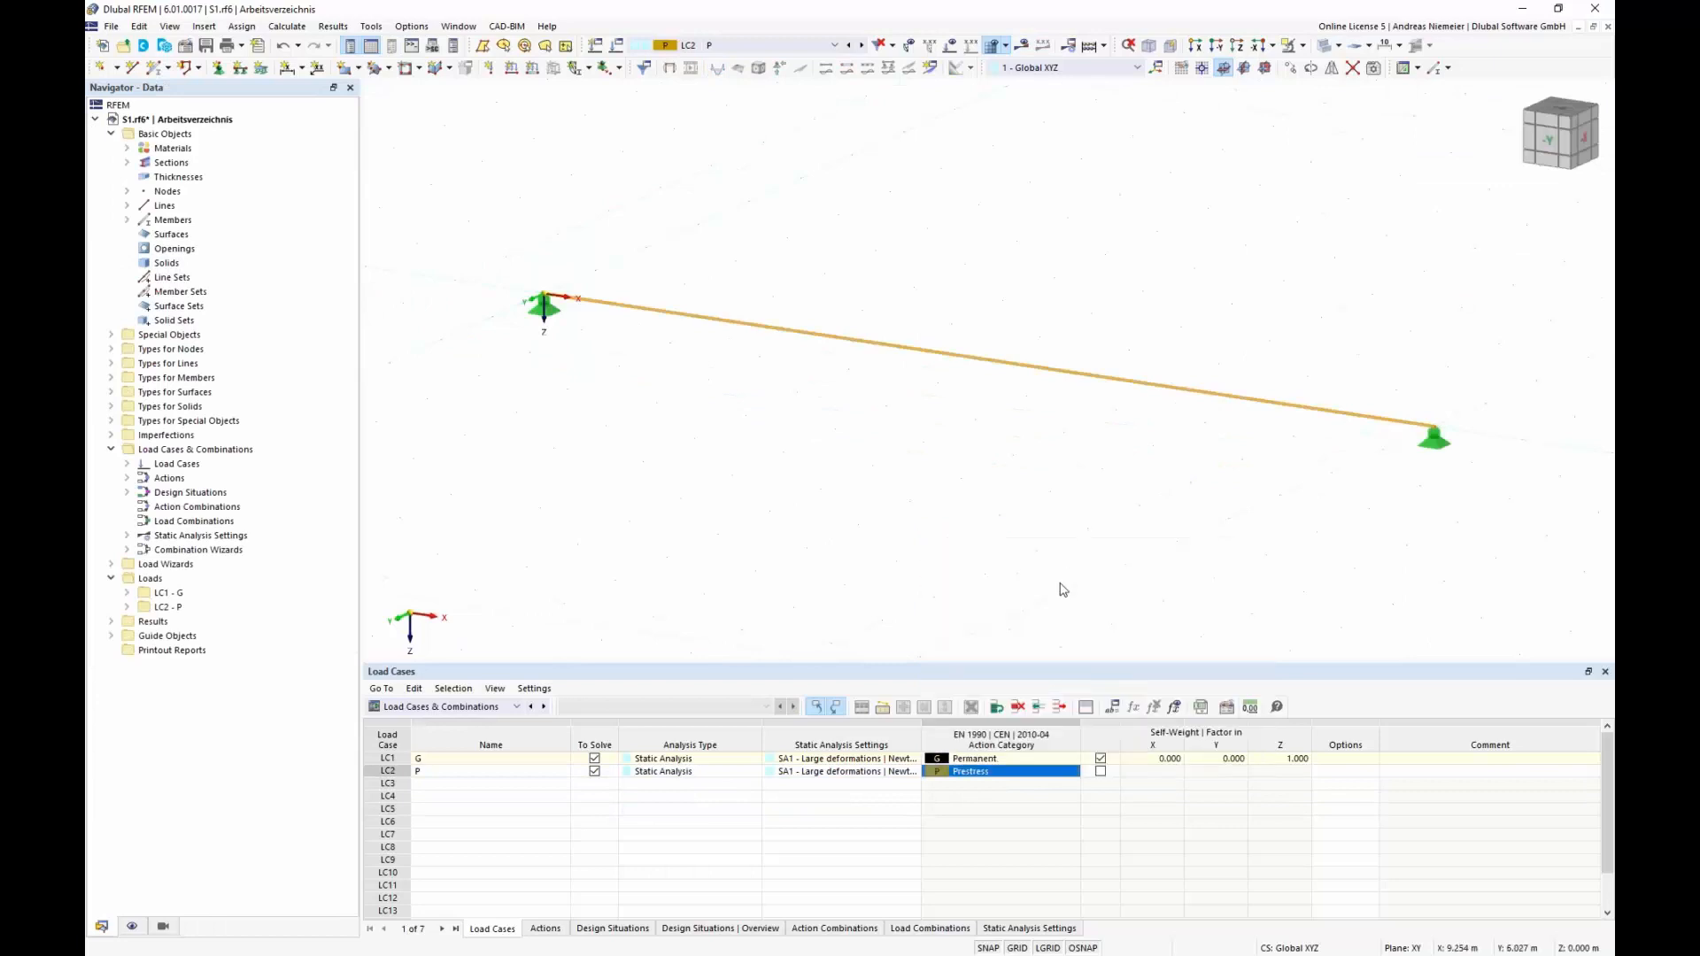
Begin a new member load on the cable in load case LC2 with the load type Form-Finding.
{"action": "left_click", "coordinate": [1059, 556]}
{"action": "left_click", "coordinate": [532, 67]}
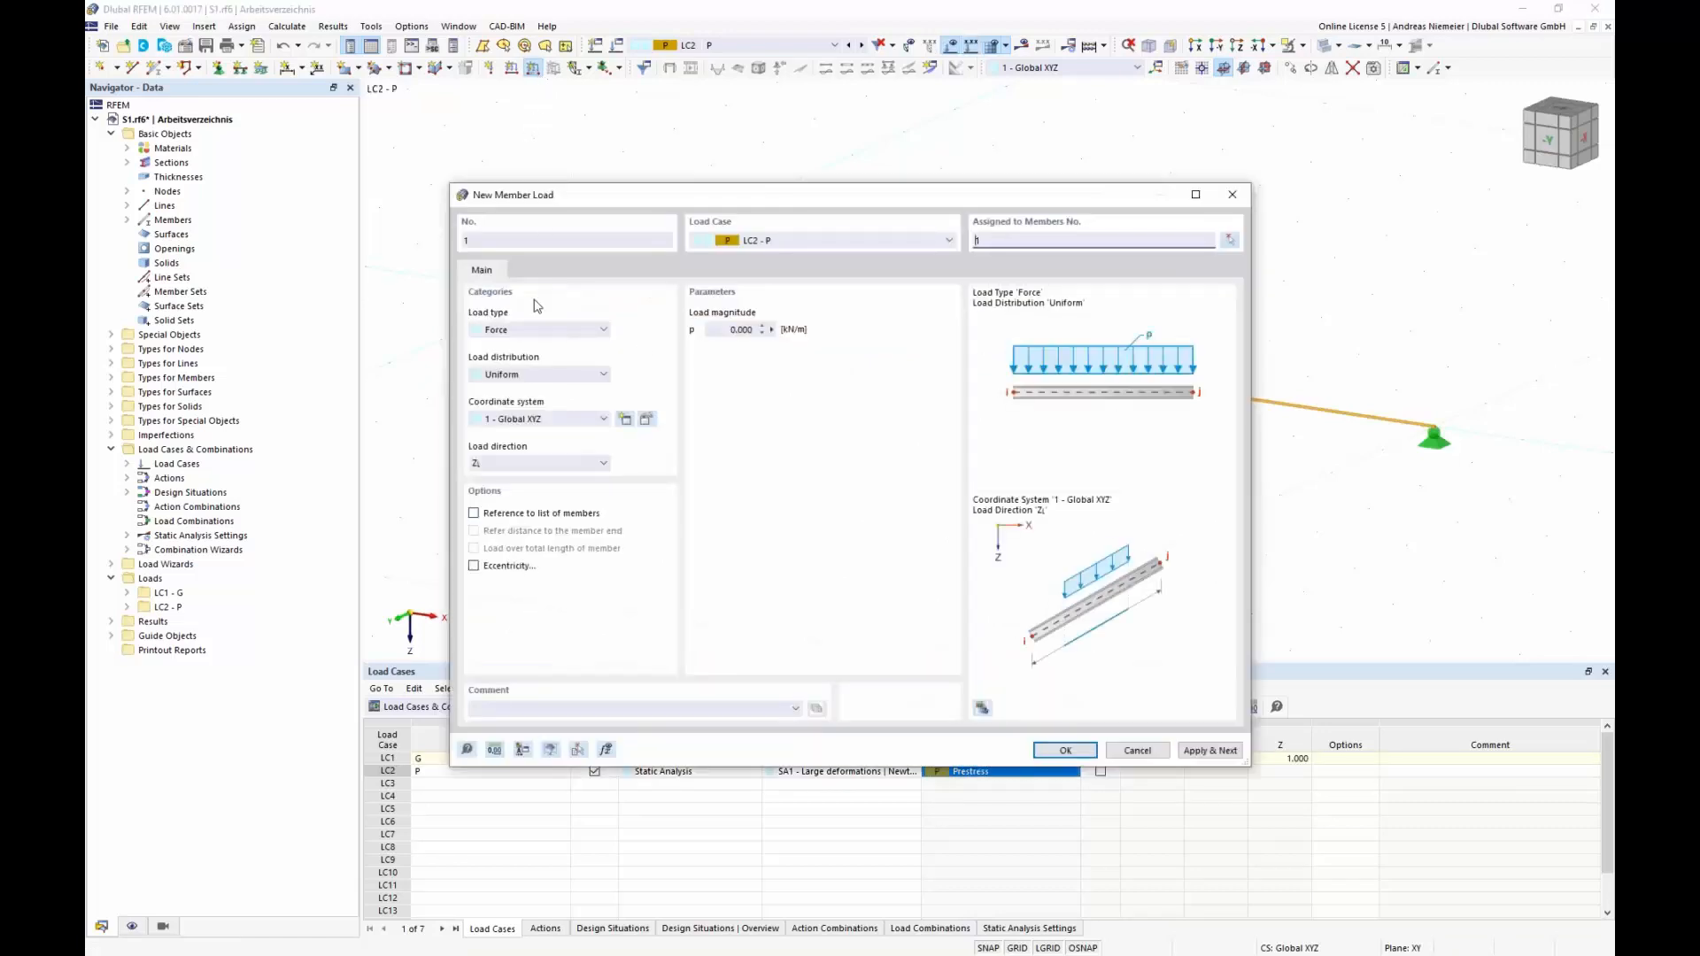
{"action": "left_click", "coordinate": [527, 330]}
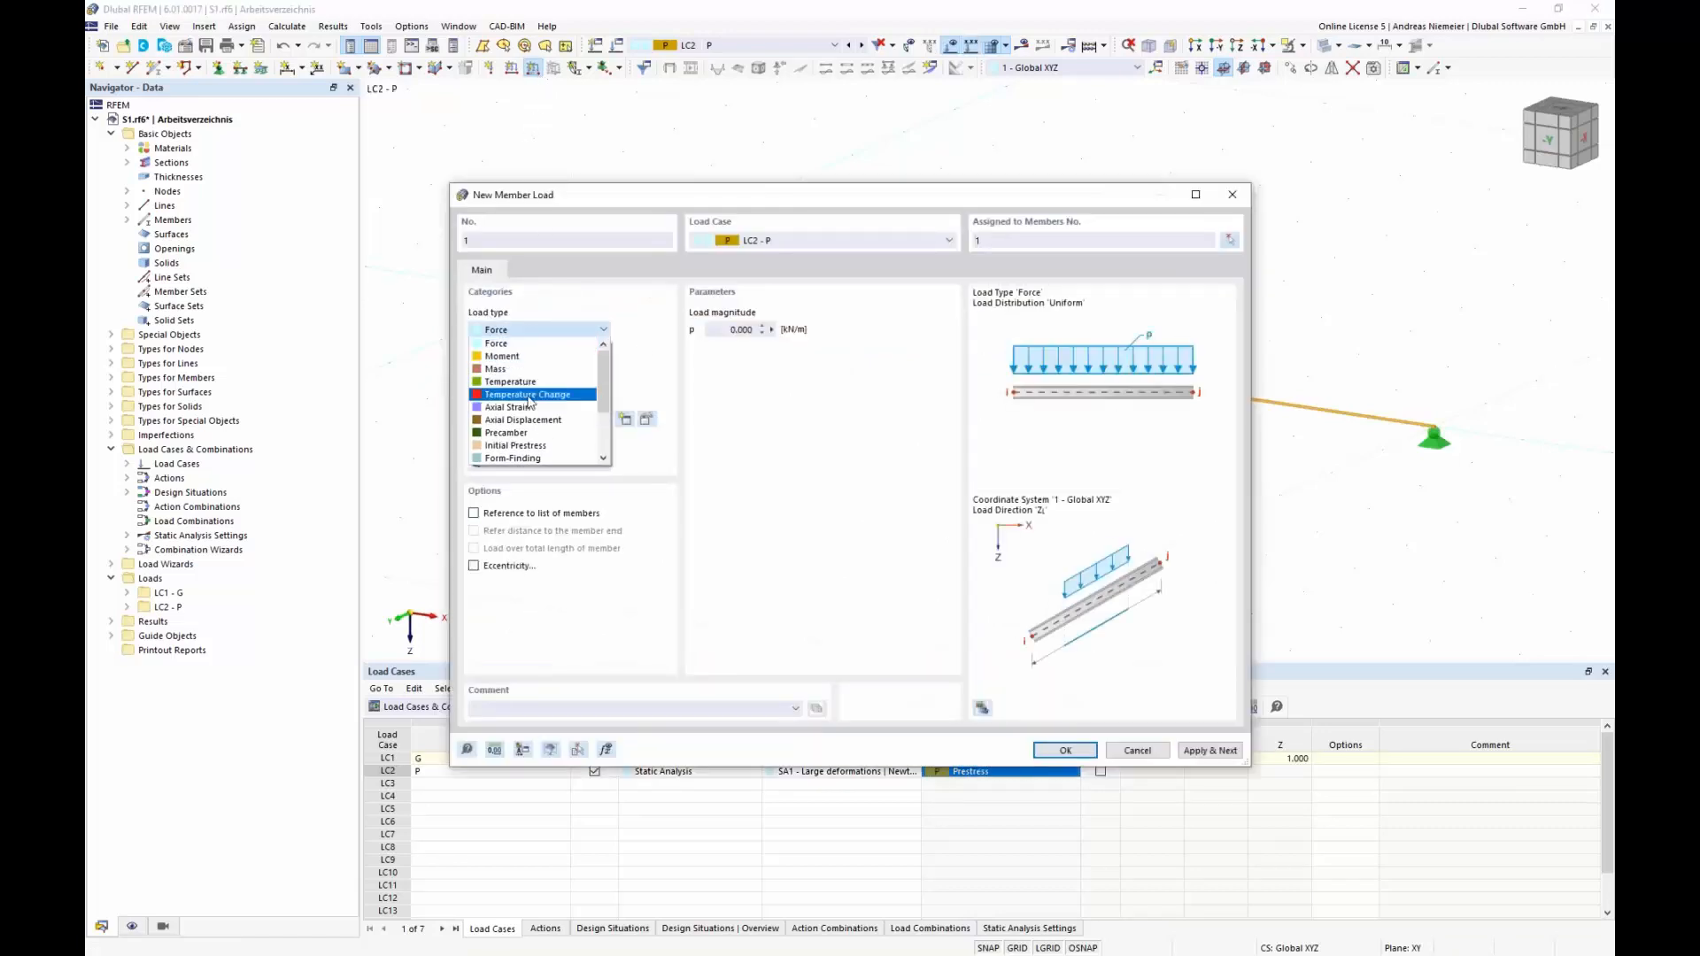
{"action": "left_click", "coordinate": [530, 462]}
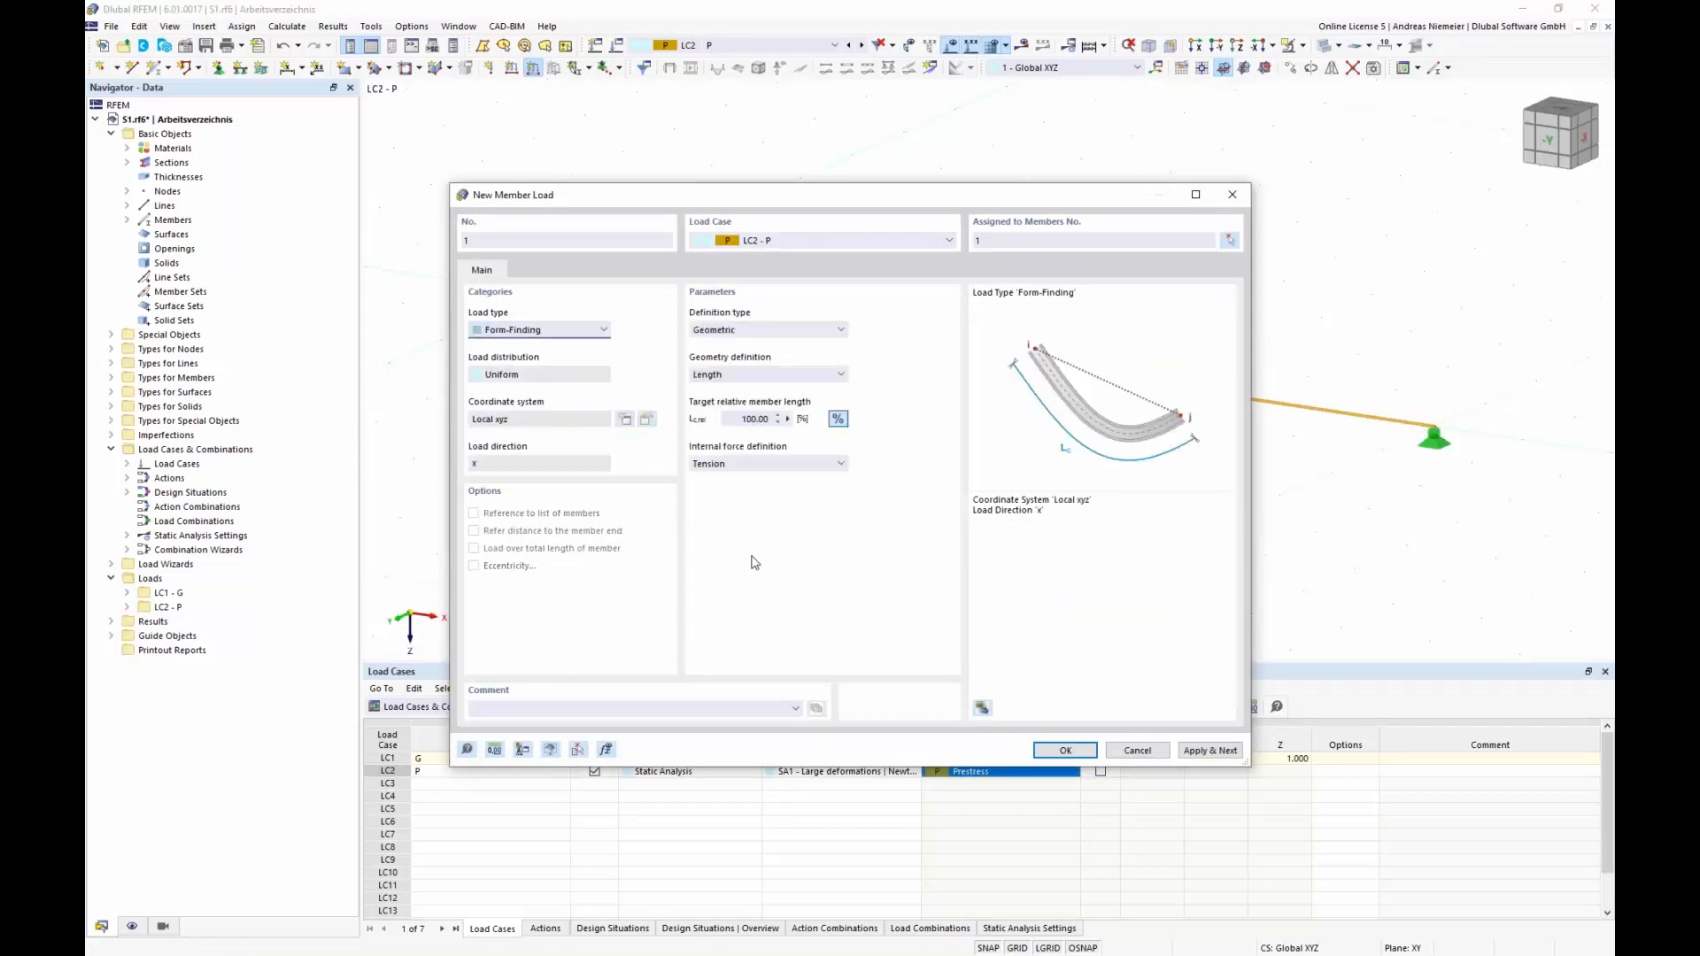
Define the form-finding load geometrically by an absolute sag of 0.2 m and assign it to the cable.
{"action": "left_click", "coordinate": [761, 334]}
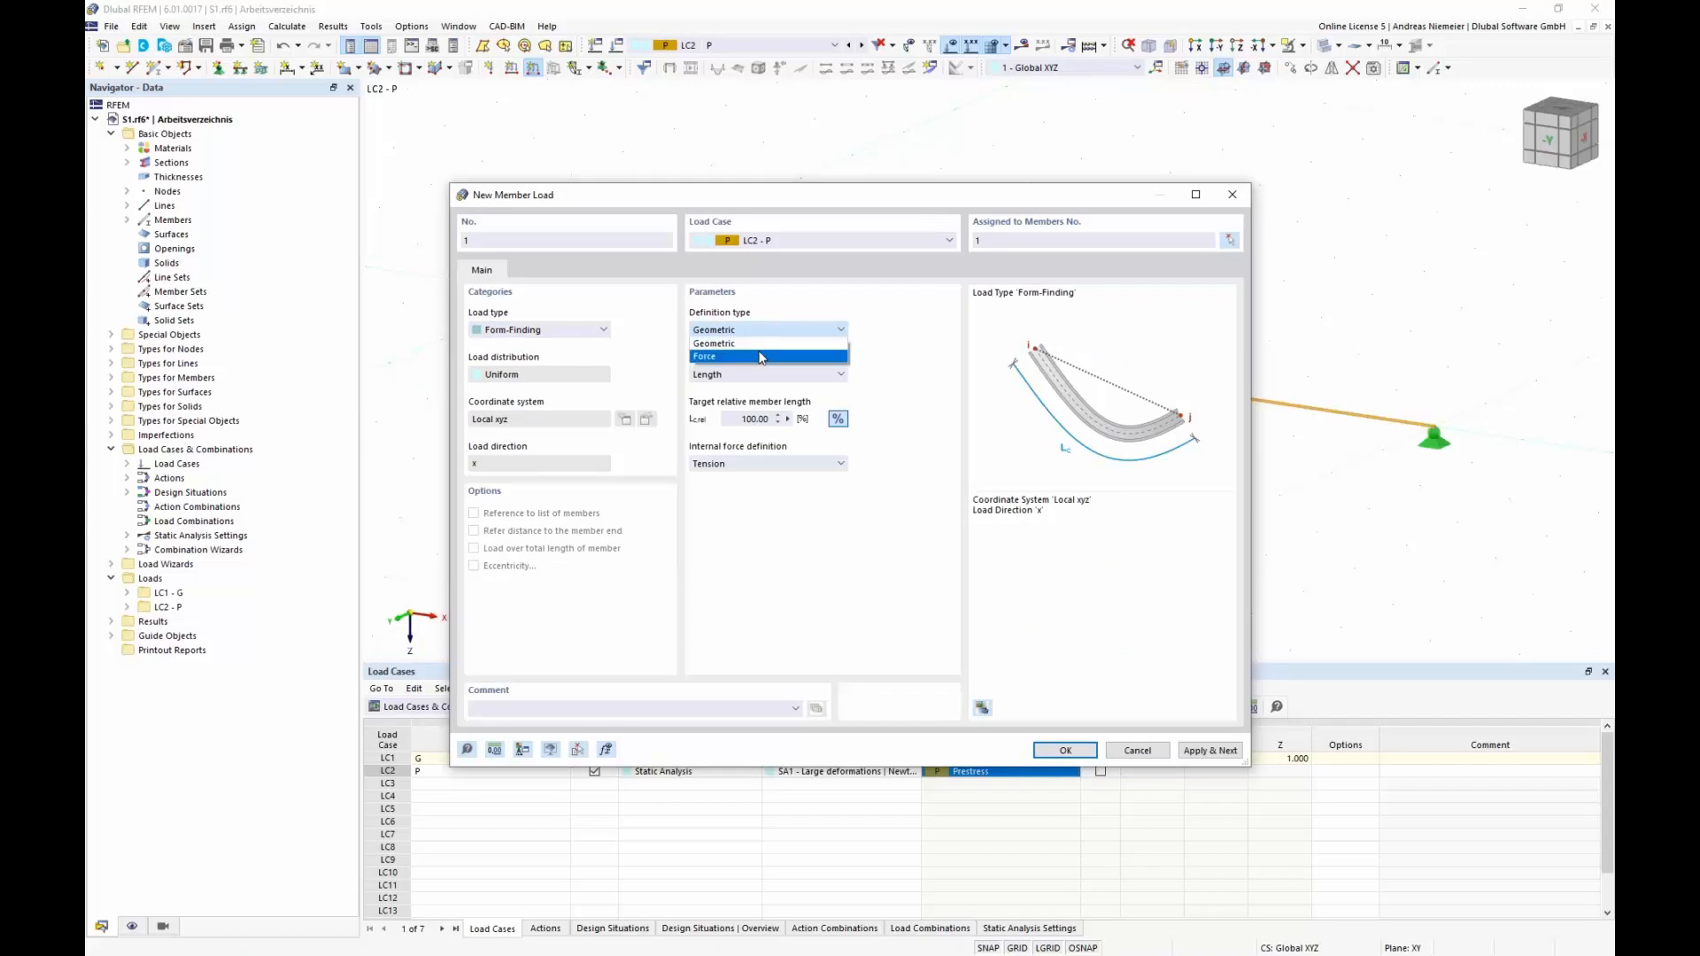
{"action": "left_click", "coordinate": [763, 347]}
{"action": "left_click", "coordinate": [767, 375]}
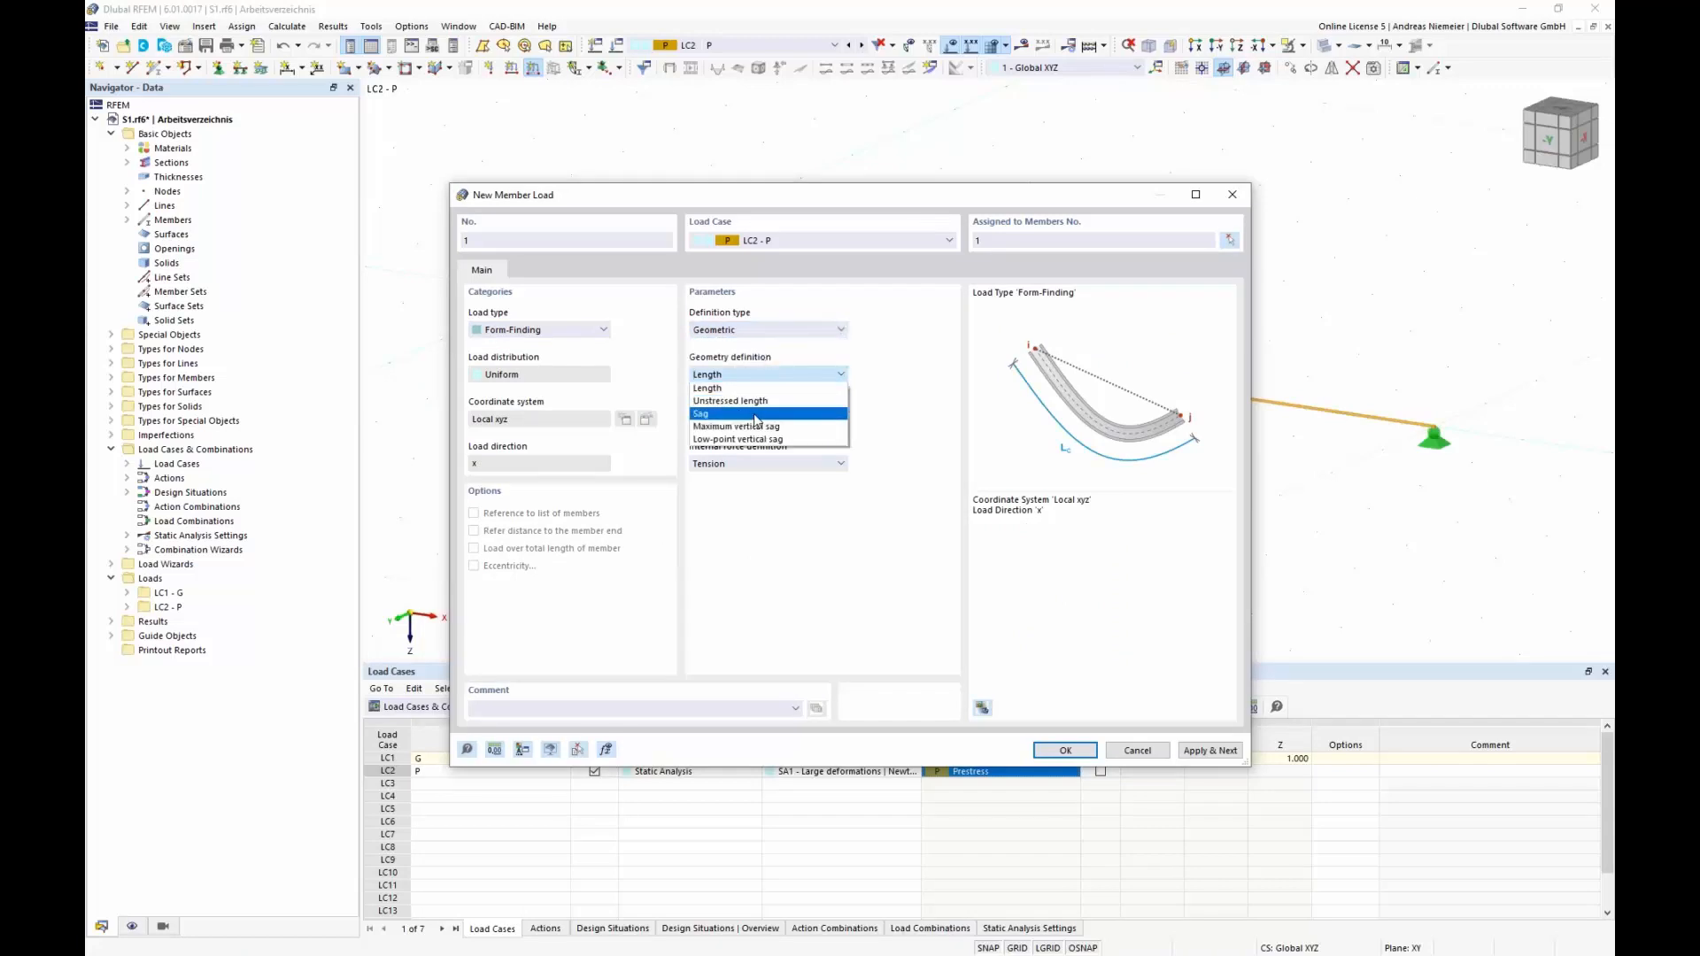
{"action": "left_click", "coordinate": [753, 414]}
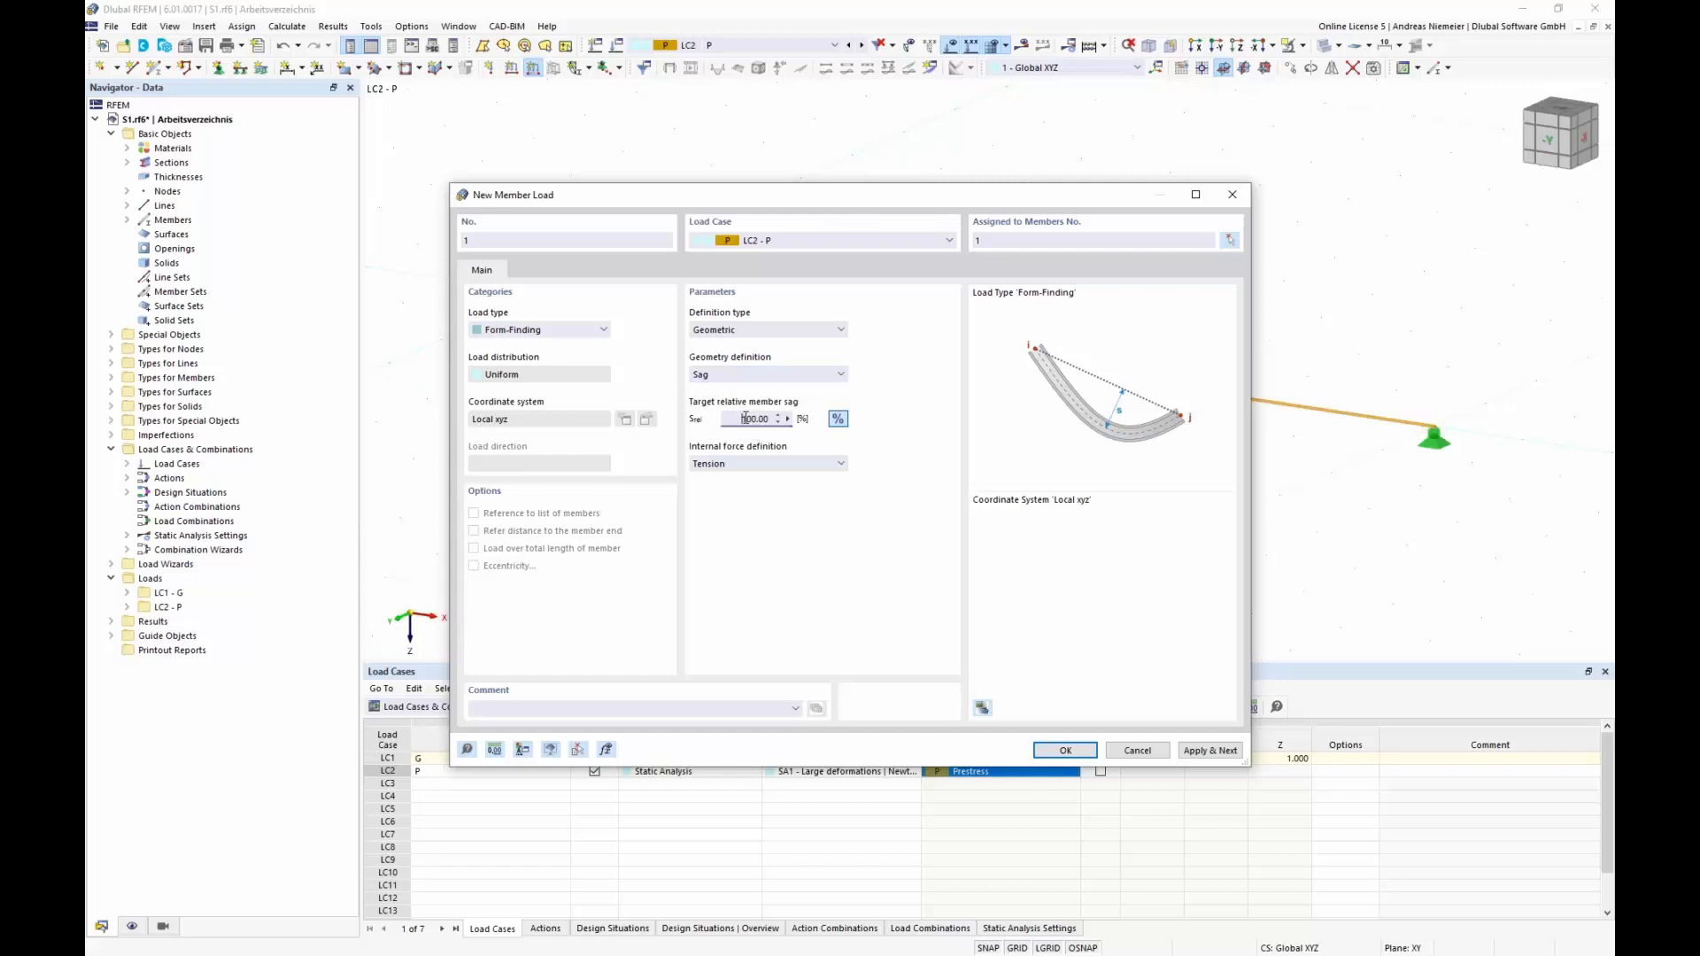
{"action": "left_click", "coordinate": [838, 419]}
{"action": "double_click", "coordinate": [755, 419]}
{"action": "type", "text": "0,2"}
{"action": "left_click", "coordinate": [1067, 750]}
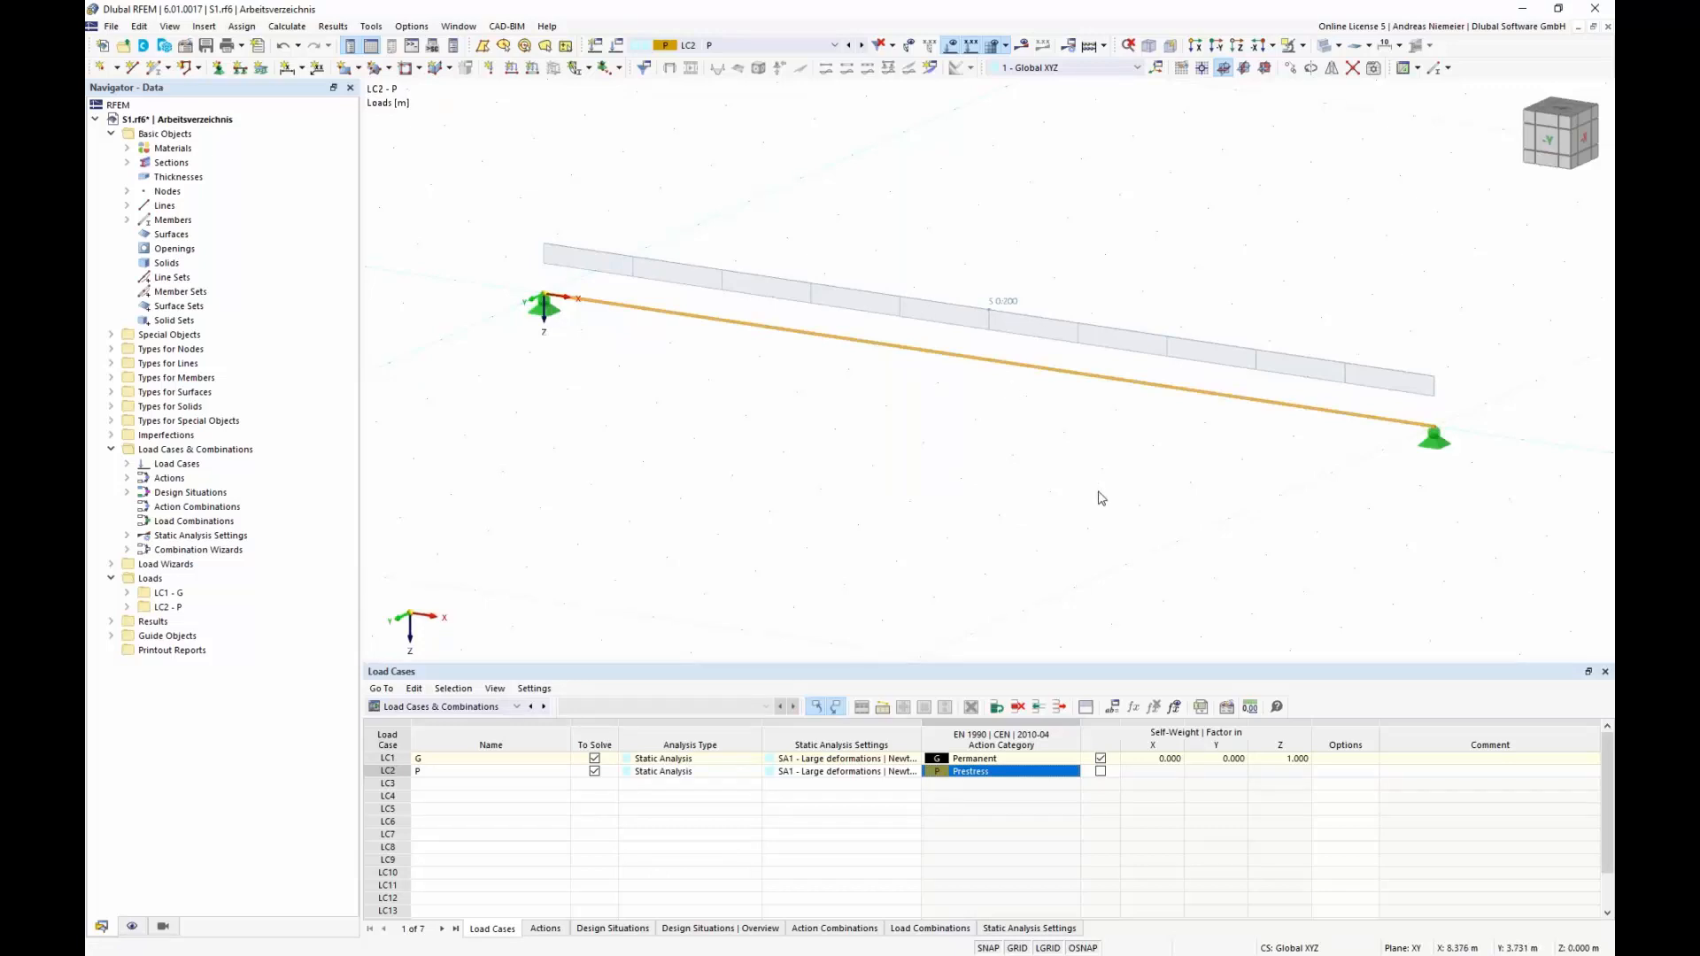
Calculate load case LC2 and display its global deformations.
{"action": "middle_click_drag", "start_coordinate": [1100, 491], "coordinate": [1068, 502]}
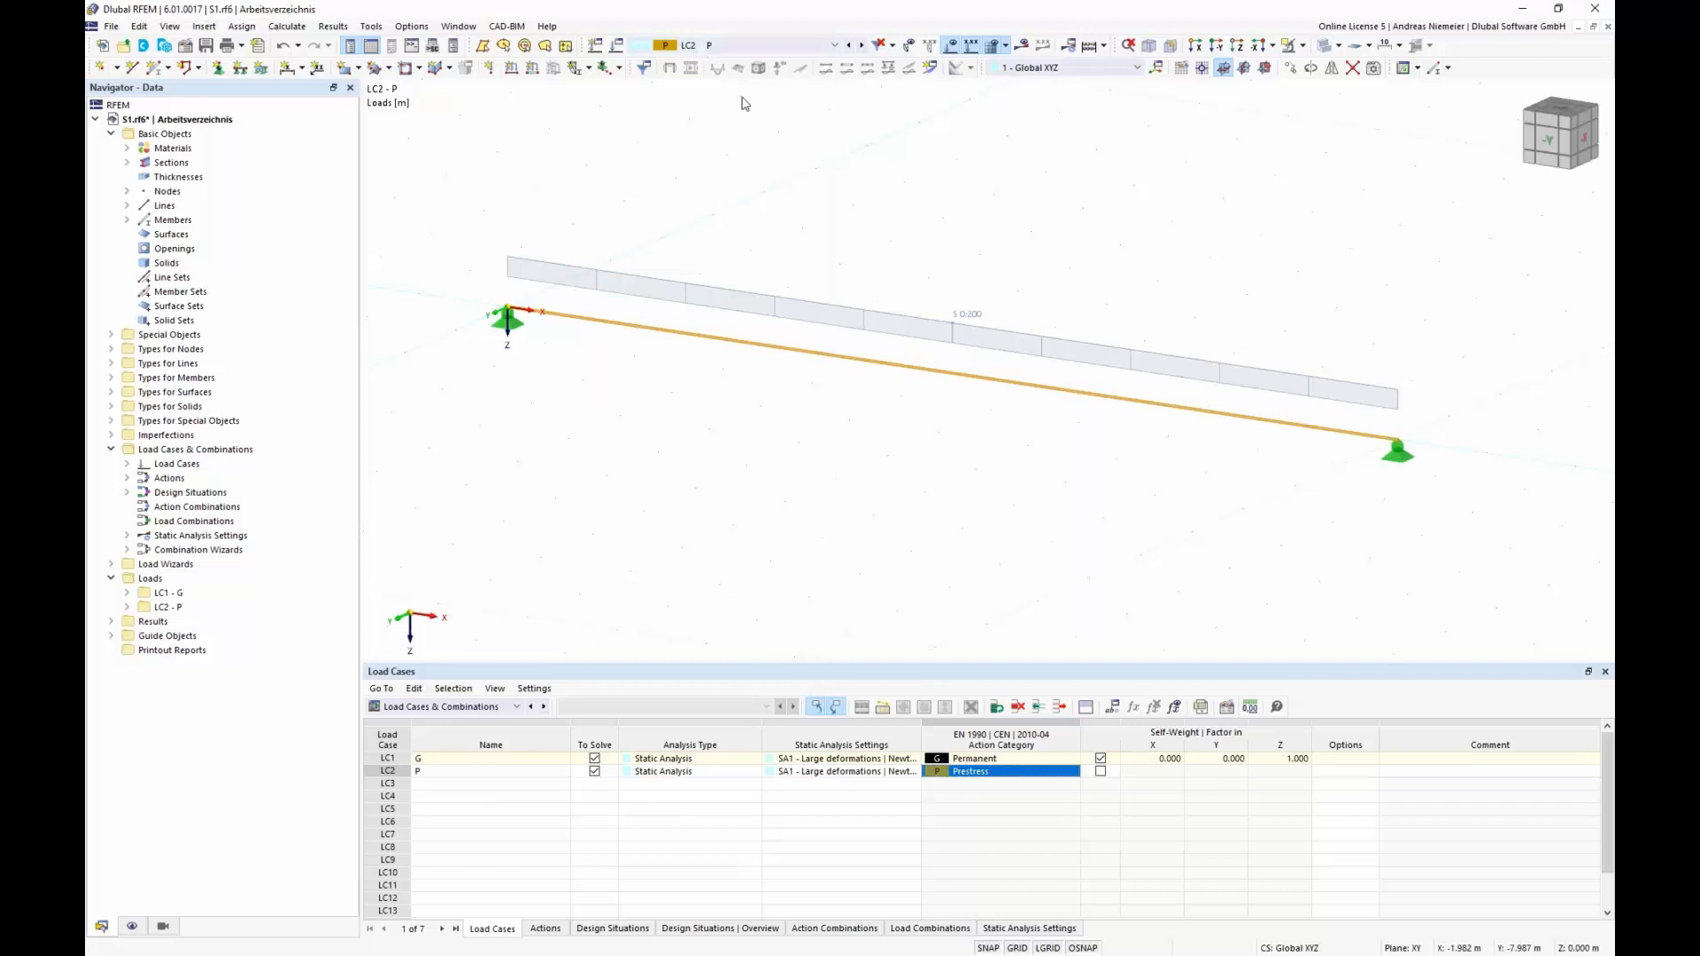
{"action": "left_click", "coordinate": [1023, 45]}
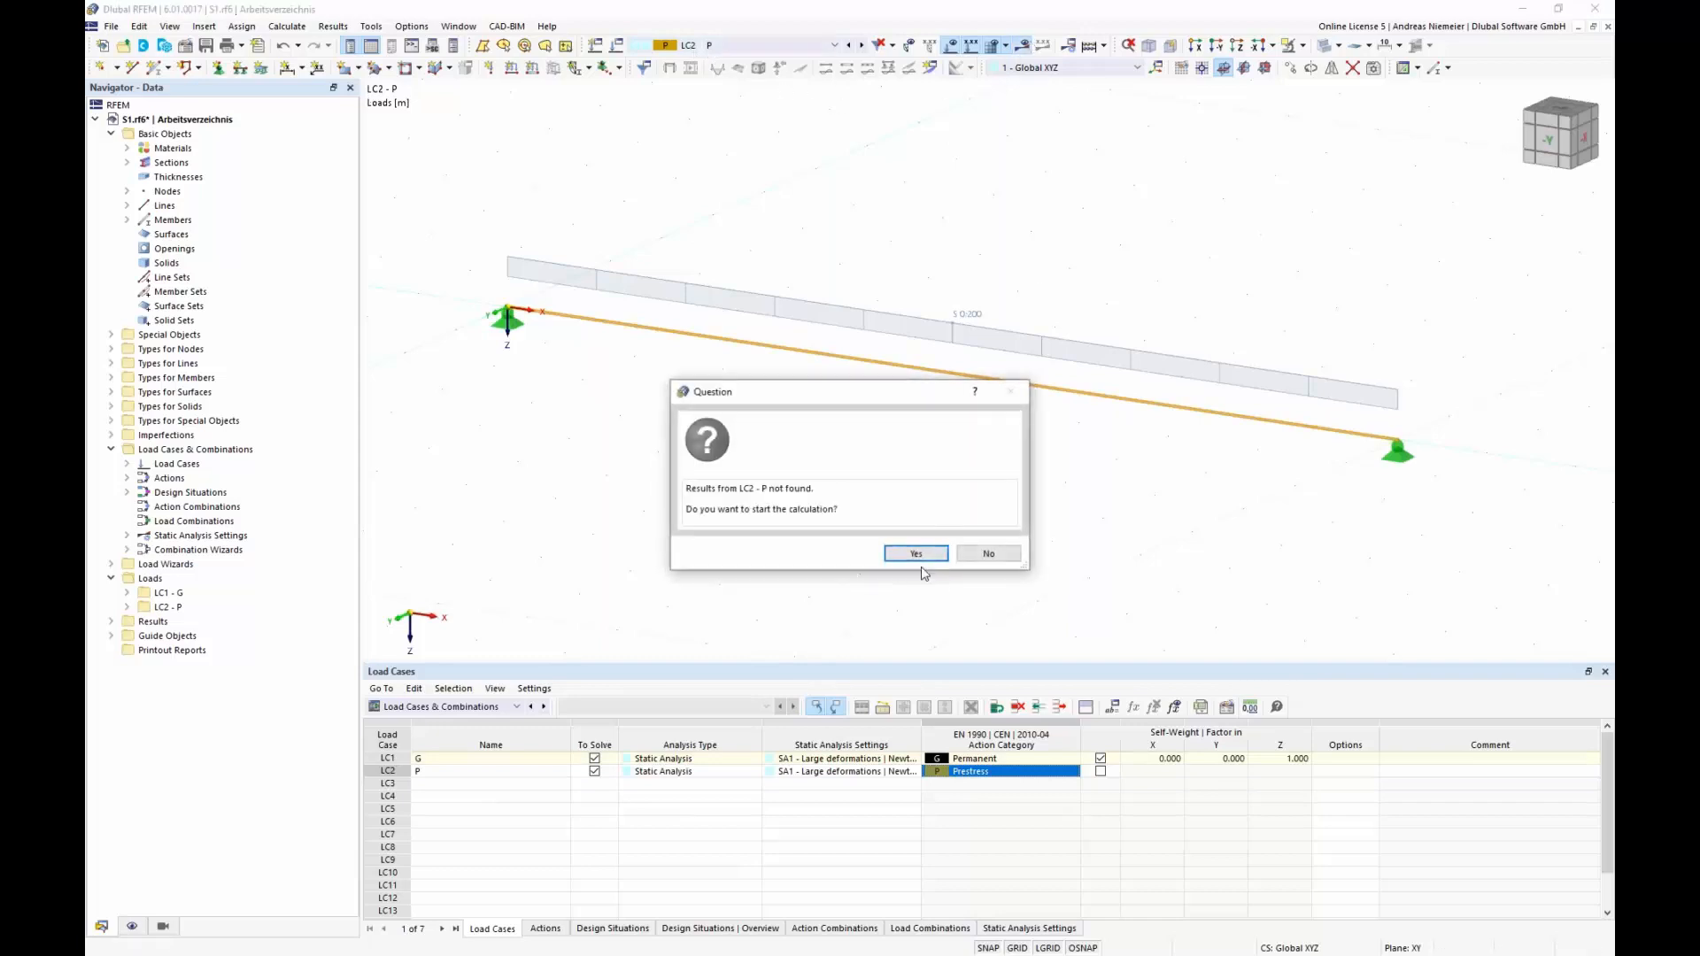
{"action": "left_click", "coordinate": [925, 553]}
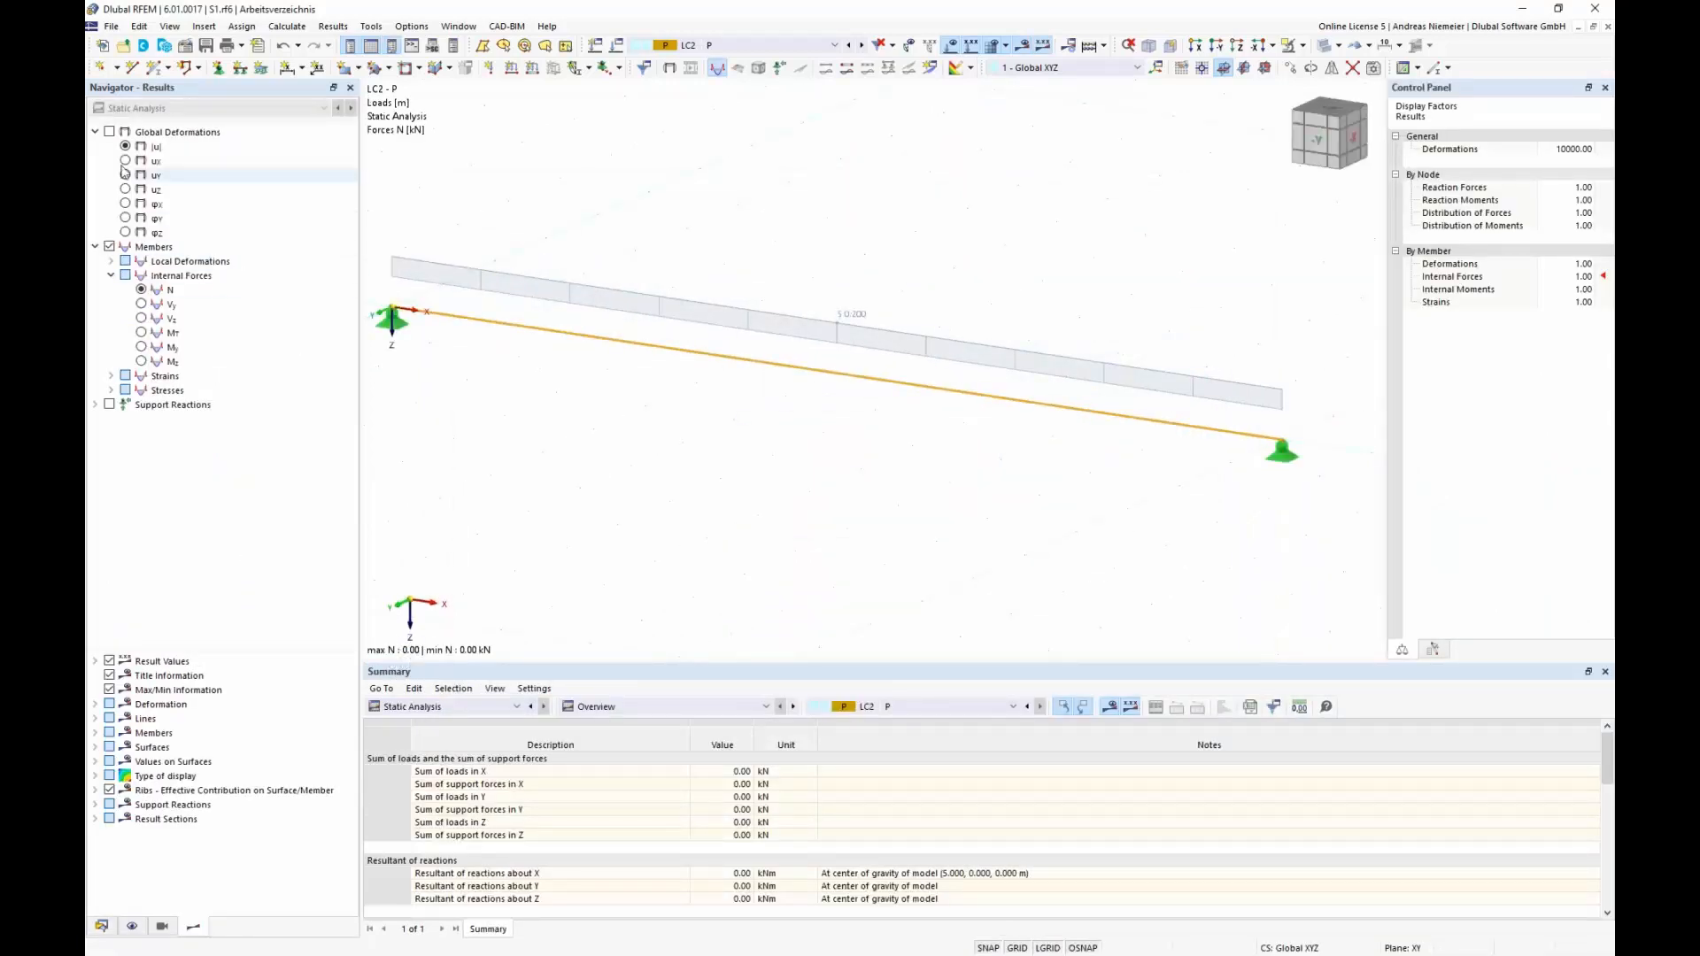
{"action": "left_click", "coordinate": [109, 131]}
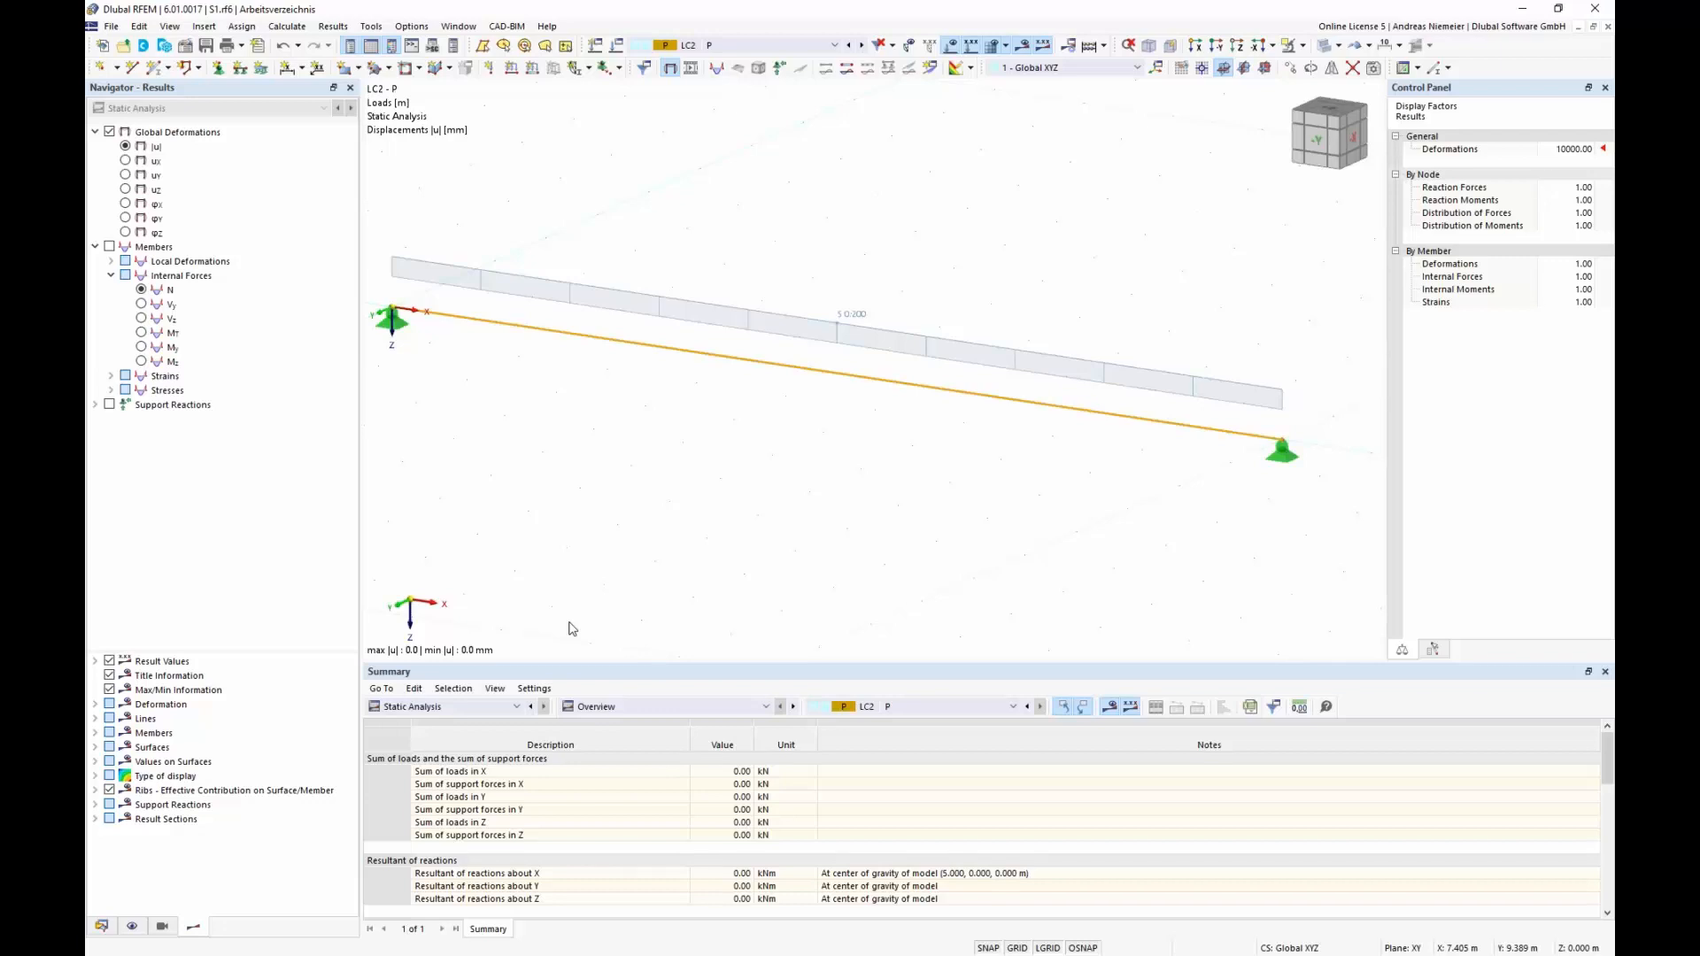
Open the load case and combination settings and deactivate the combination wizard.
{"action": "left_click", "coordinate": [467, 707]}
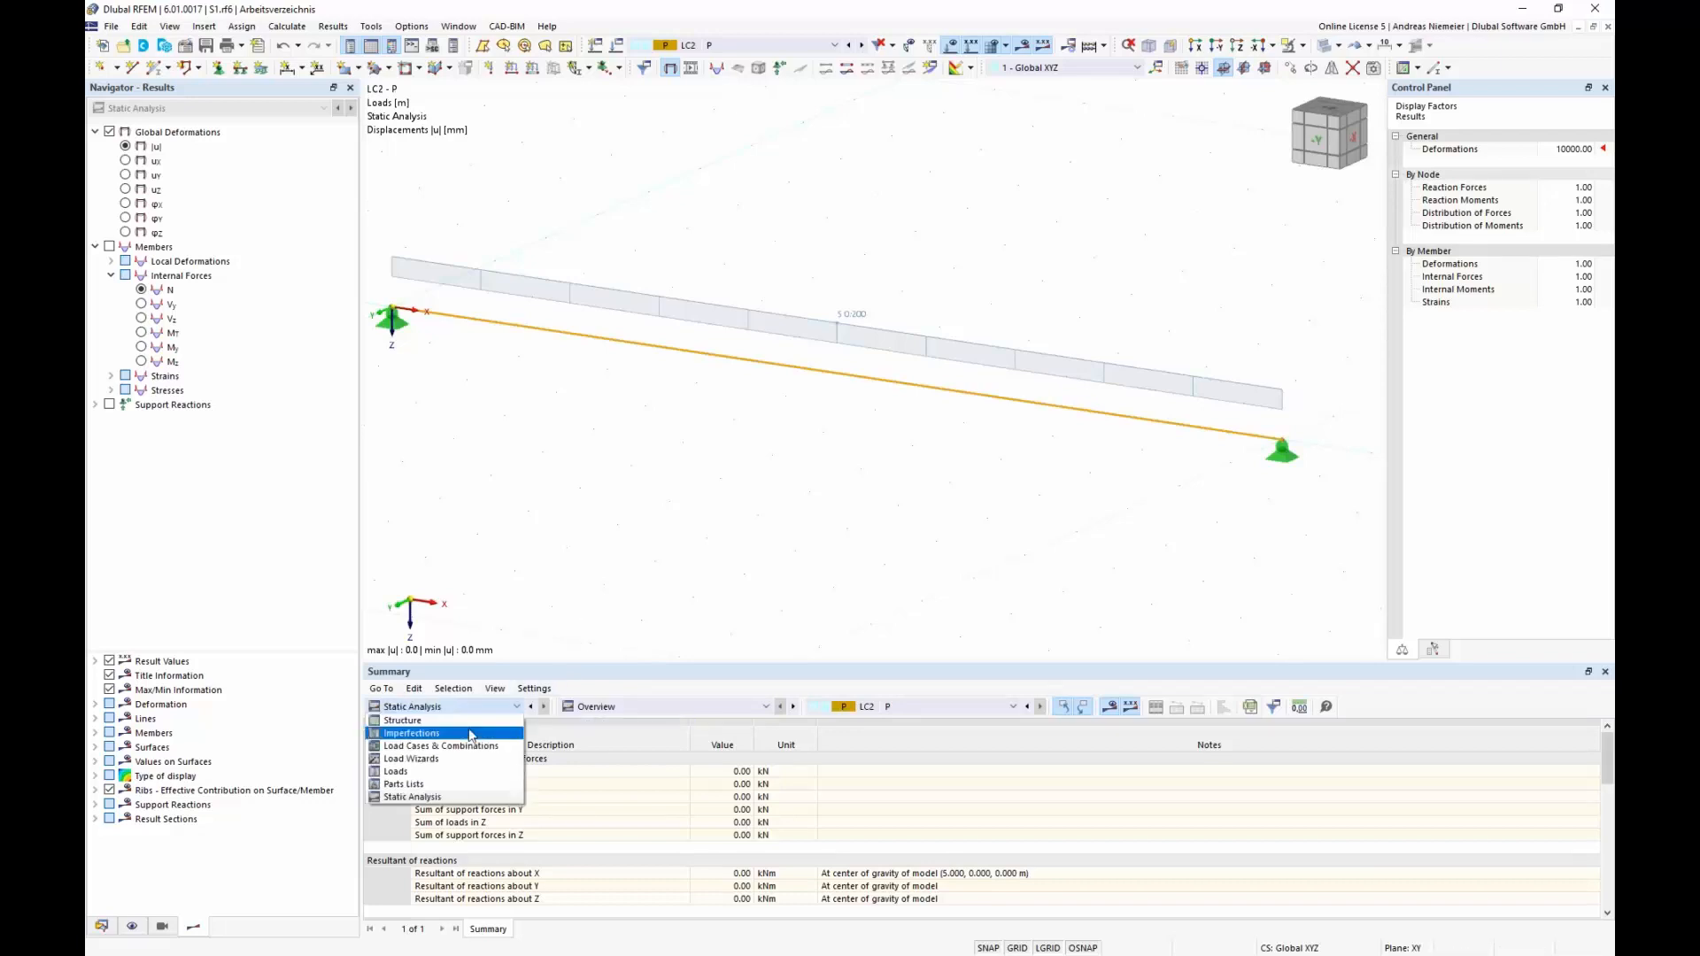
{"action": "left_click", "coordinate": [400, 746]}
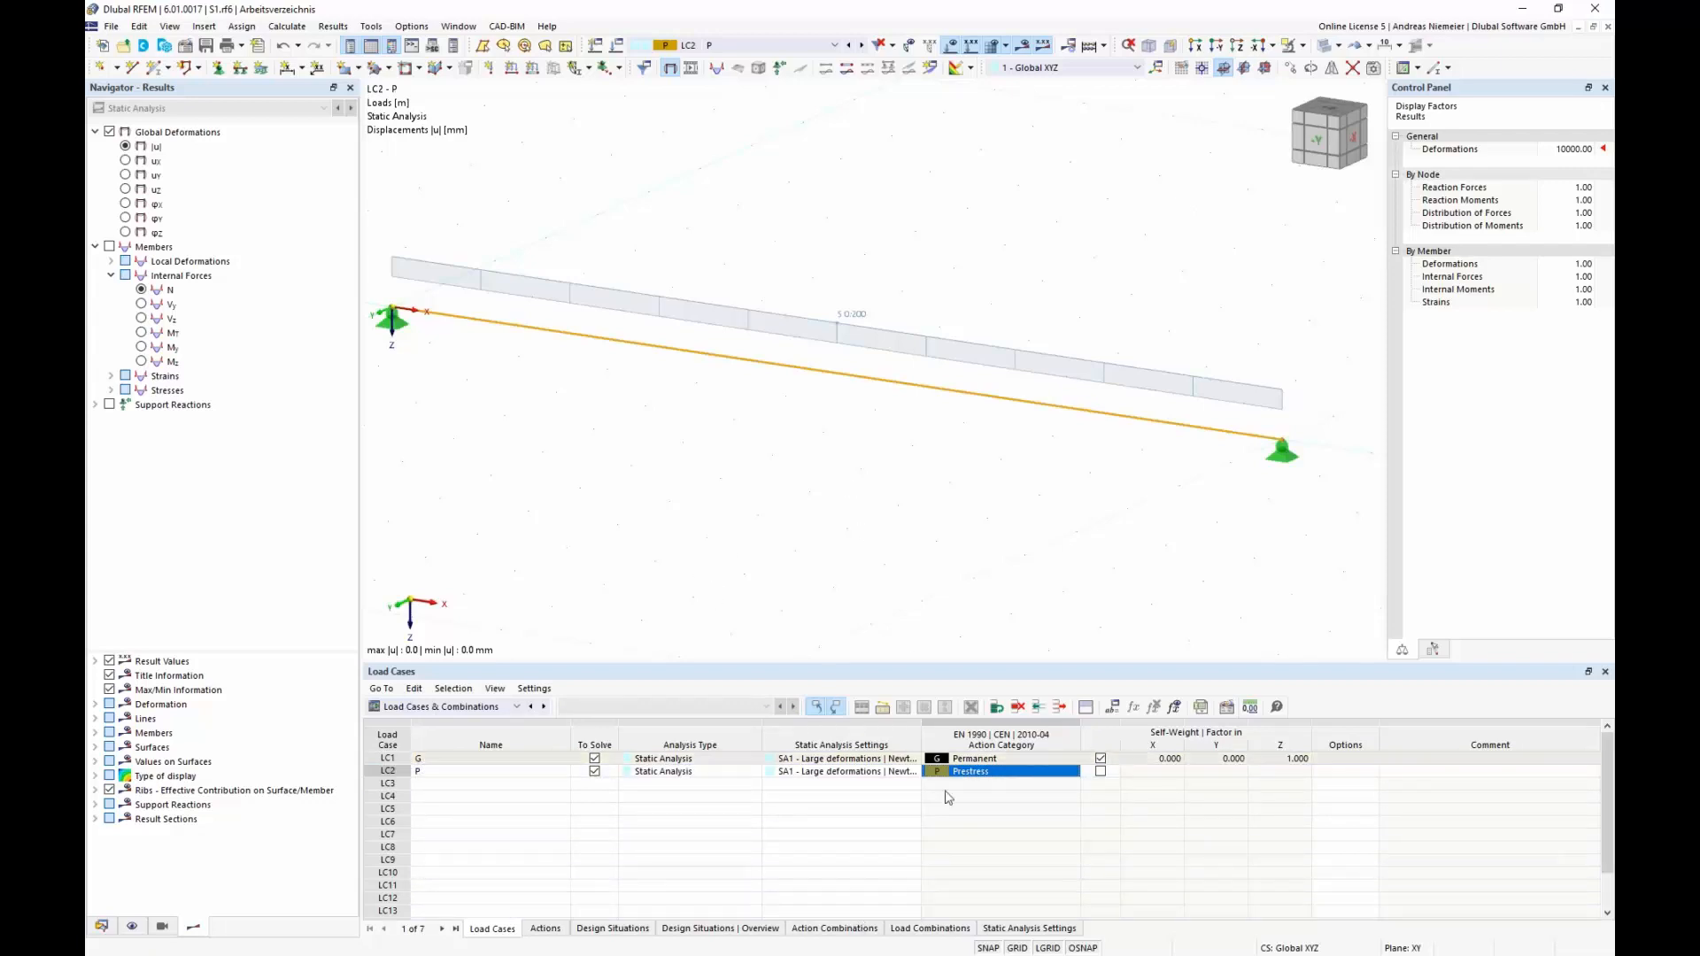
{"action": "double_click", "coordinate": [747, 375]}
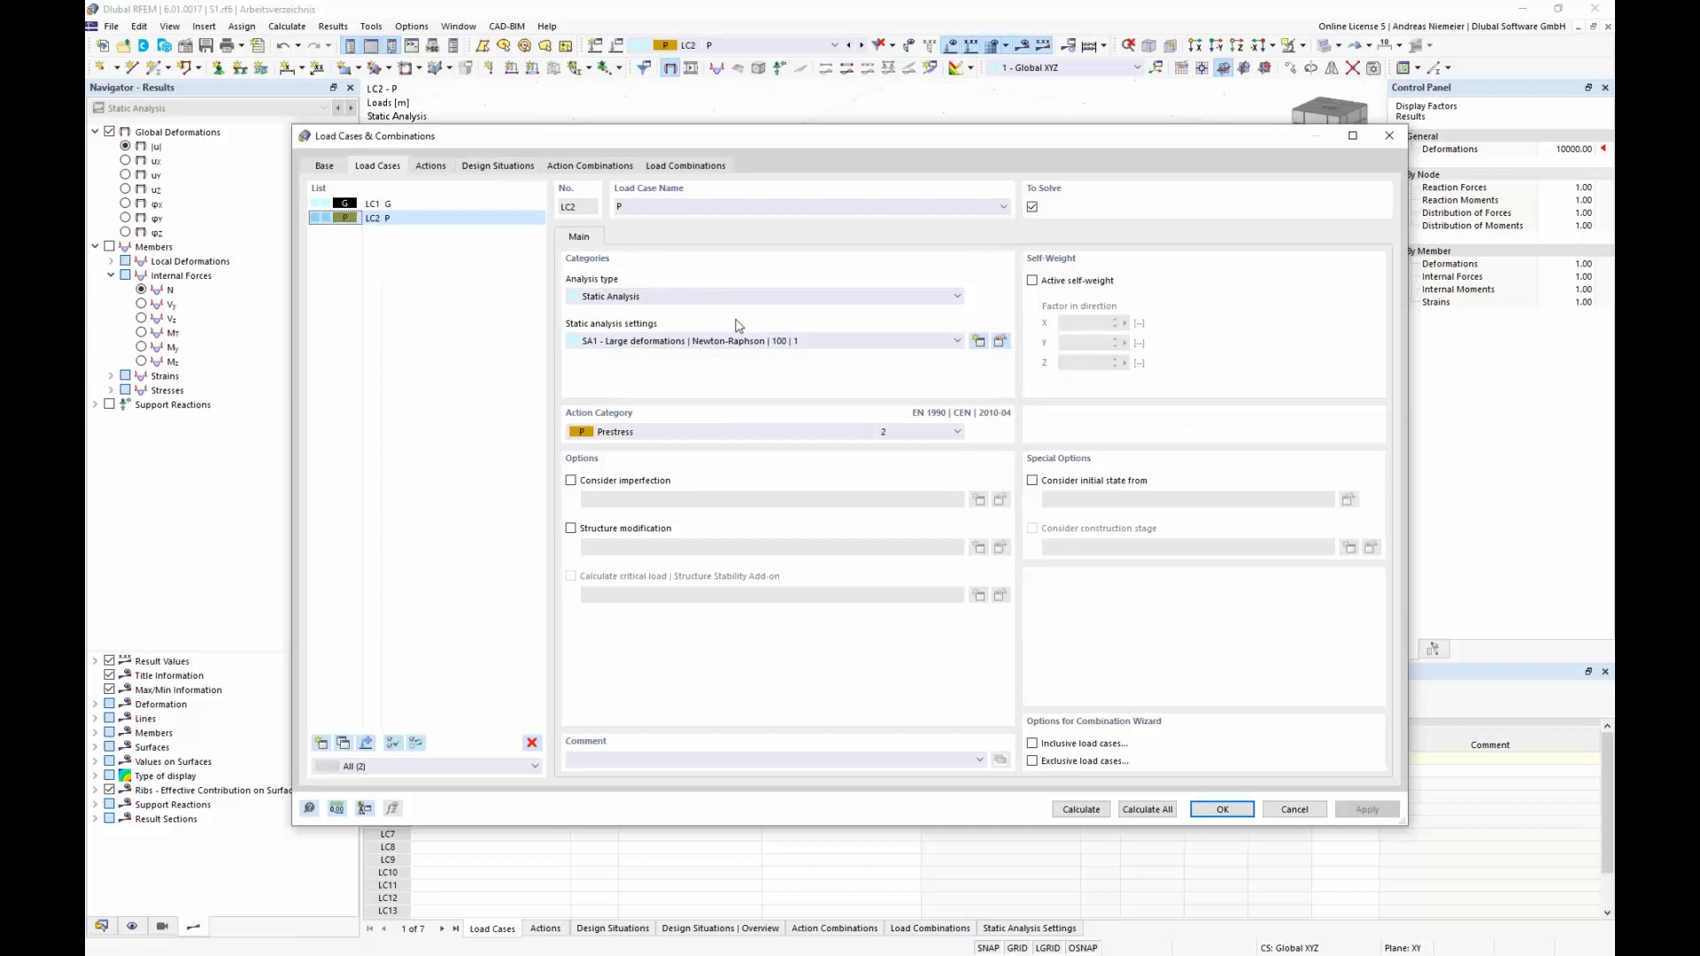
{"action": "left_click", "coordinate": [335, 168]}
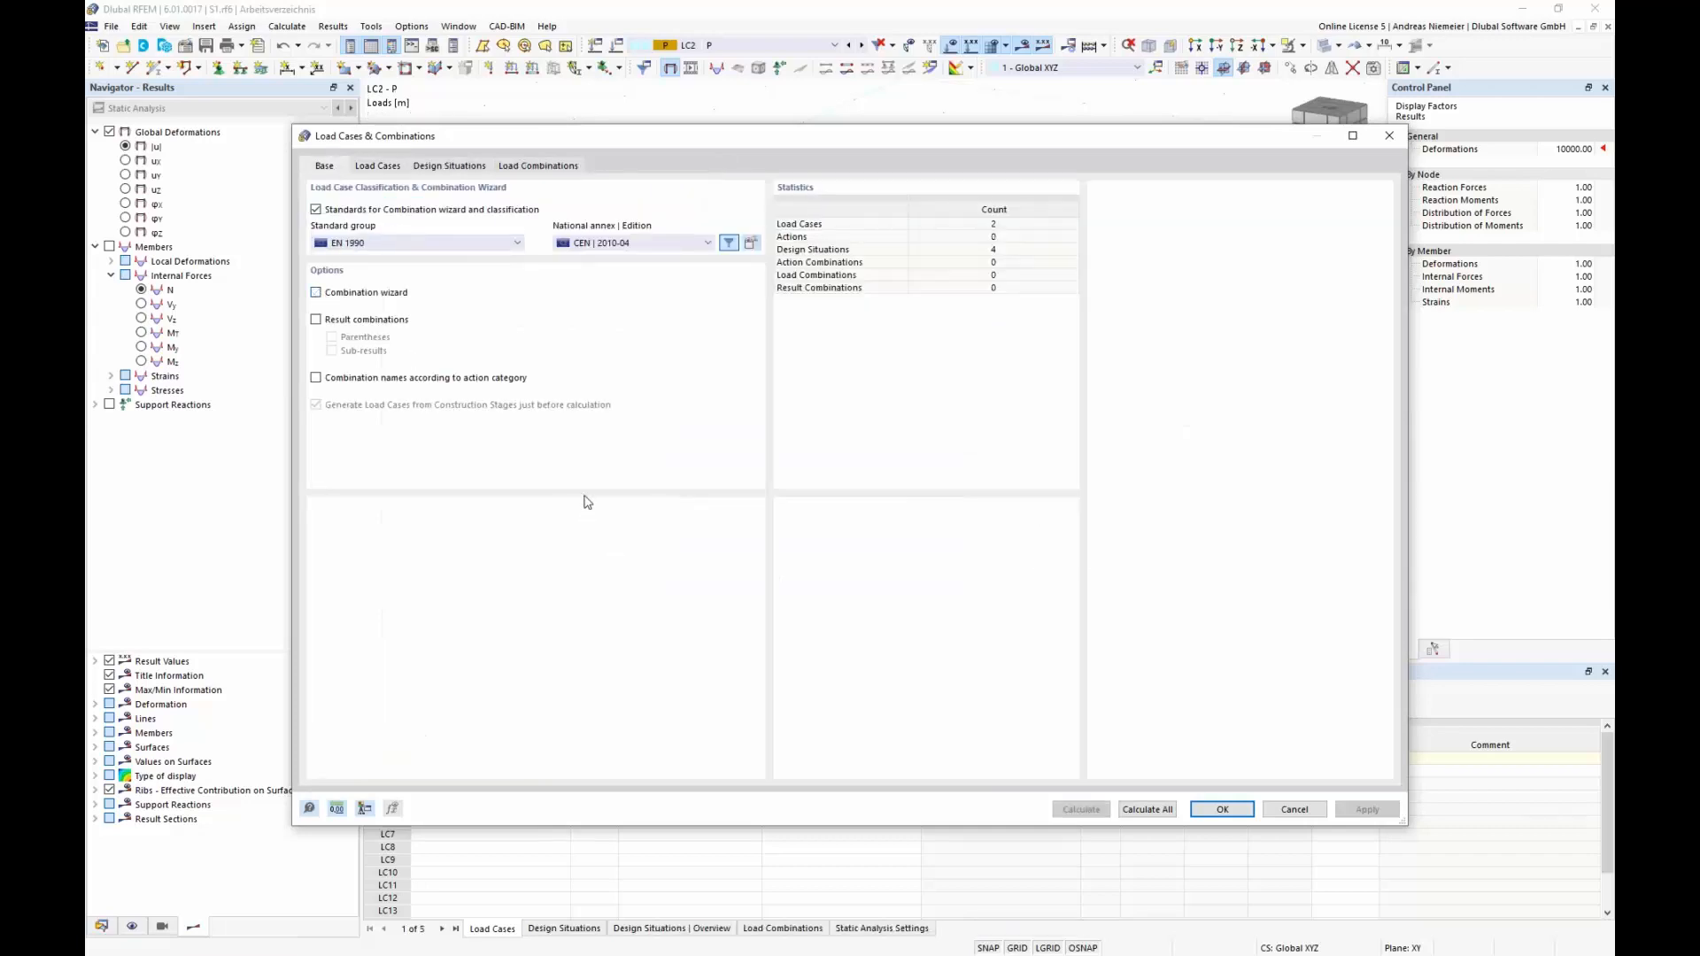
Create a new load combination from load cases LC2 and LC1 with factors of 1.00 and calculate it.
{"action": "left_click", "coordinate": [538, 167]}
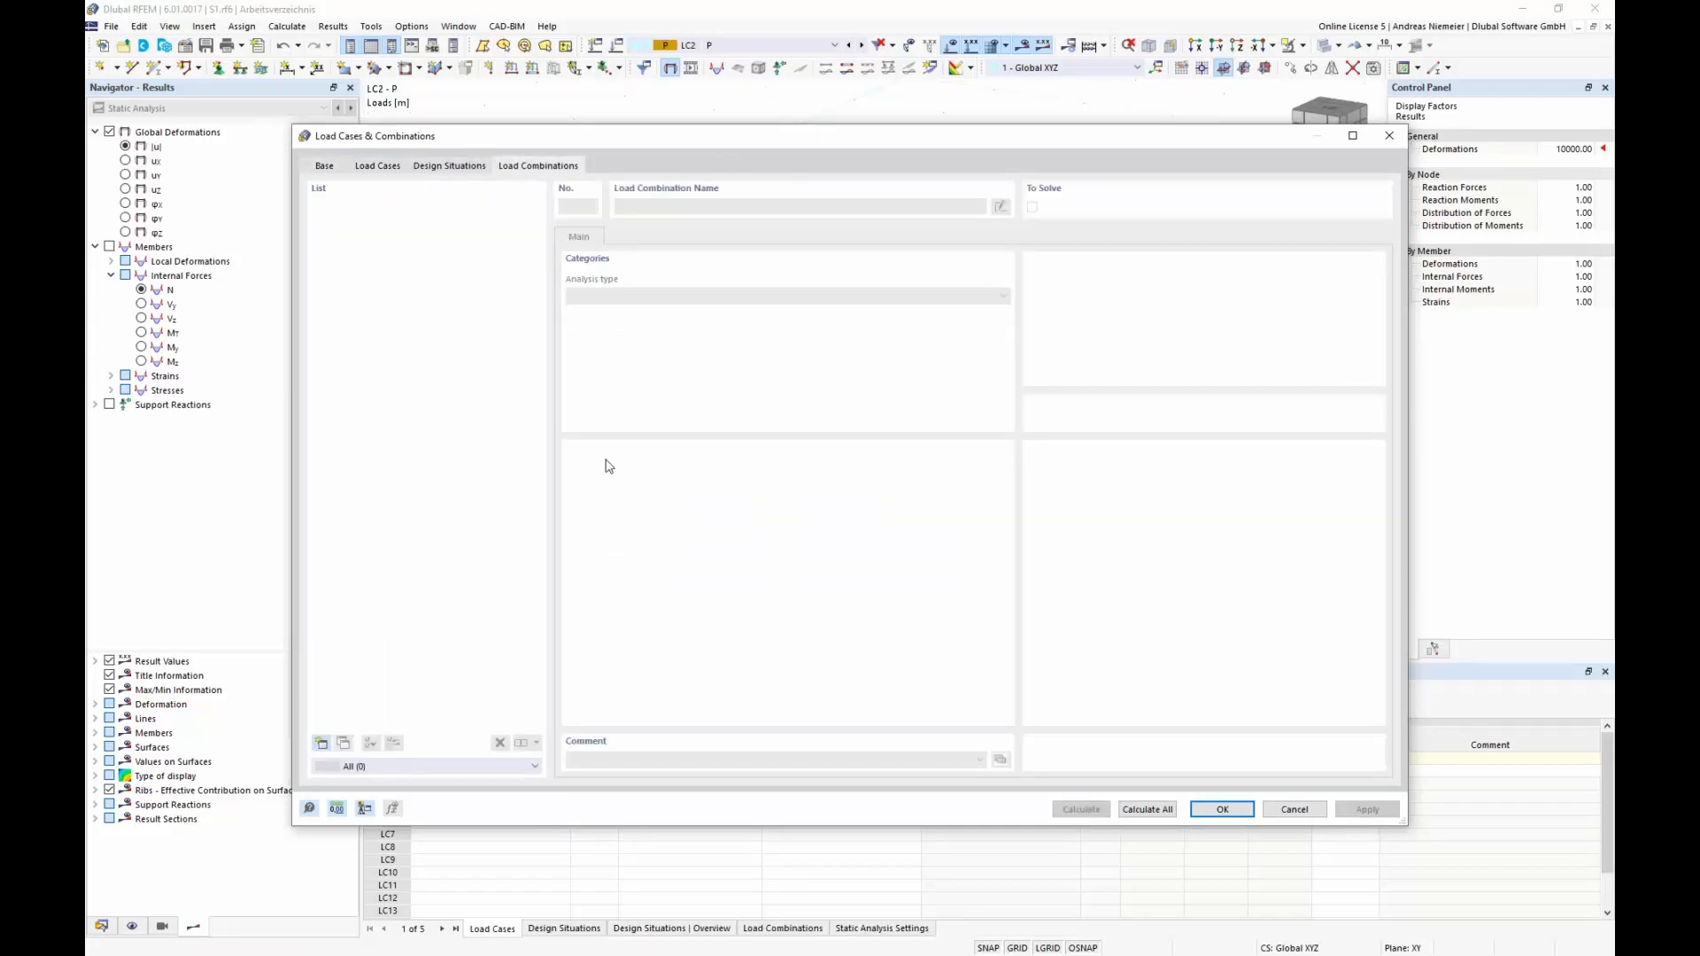
{"action": "left_click", "coordinate": [322, 743]}
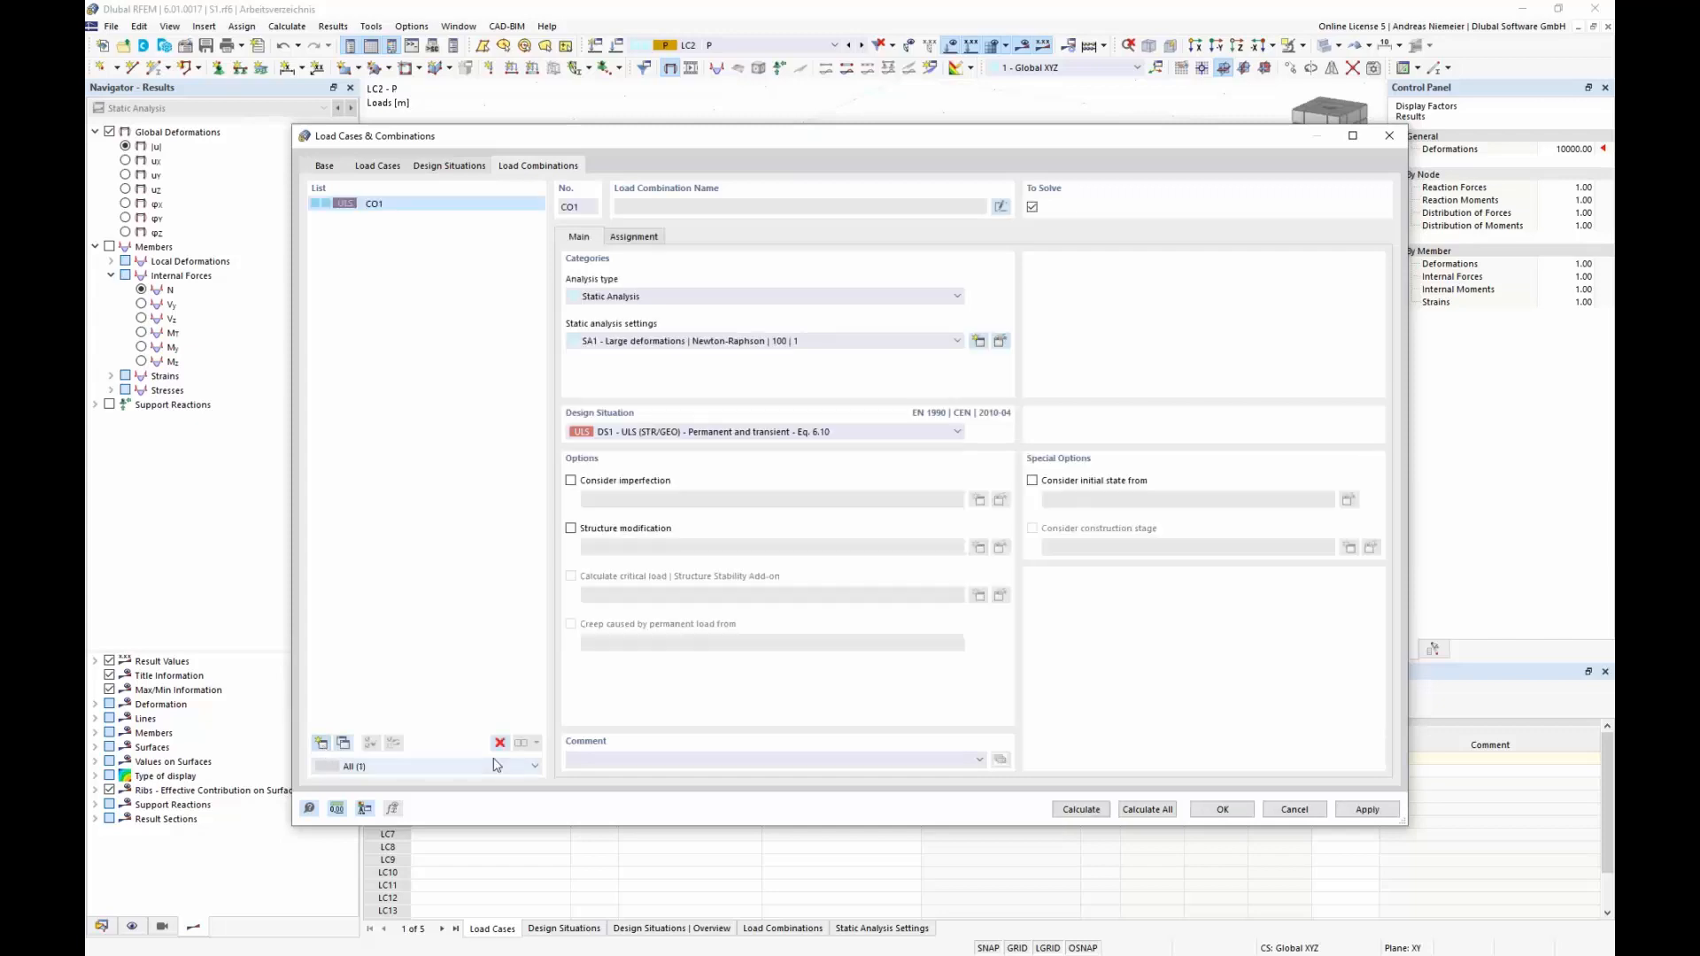
{"action": "left_click", "coordinate": [634, 237]}
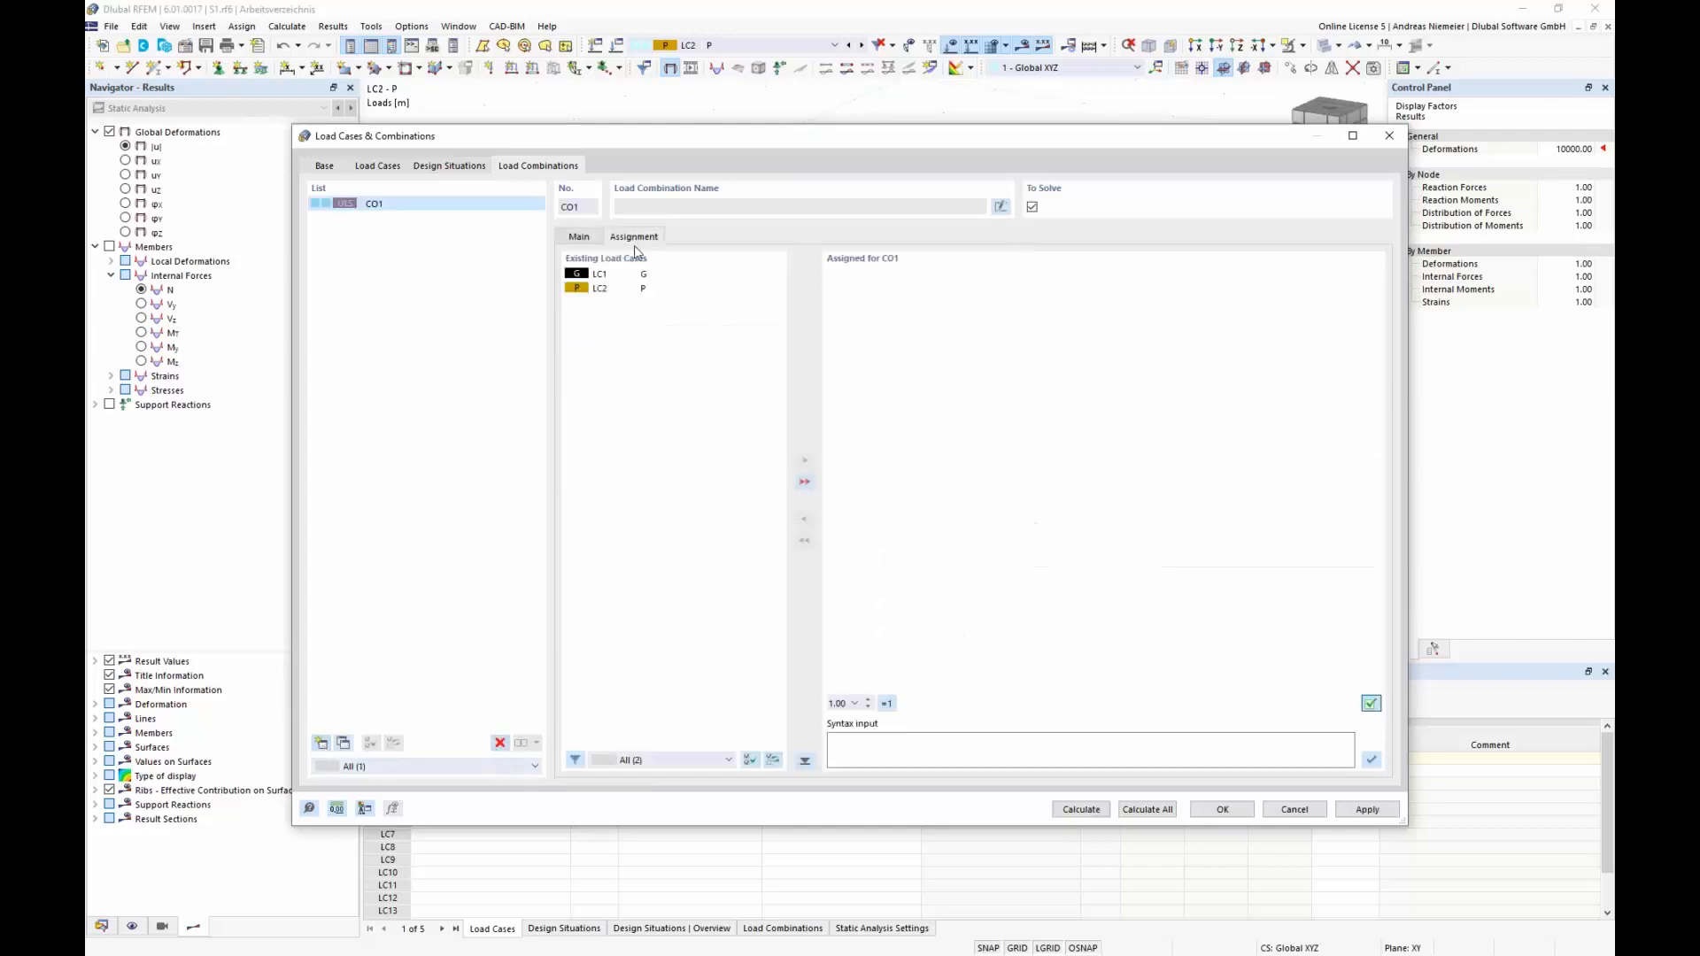
{"action": "double_click", "coordinate": [616, 289]}
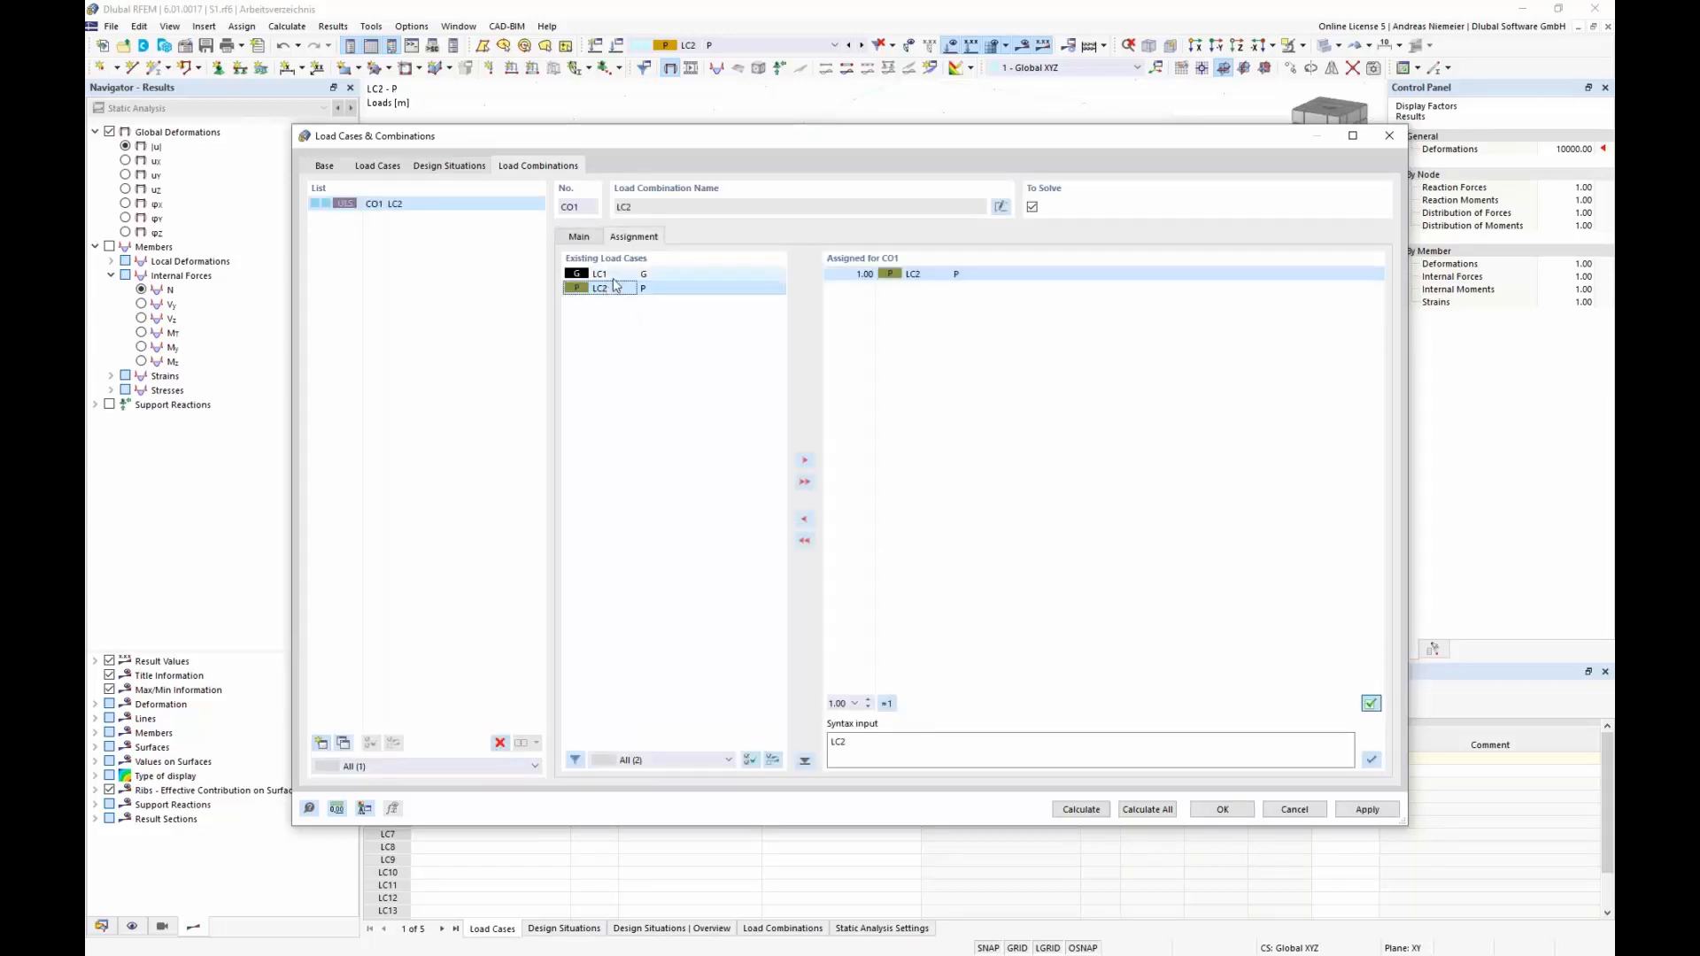
{"action": "double_click", "coordinate": [616, 277]}
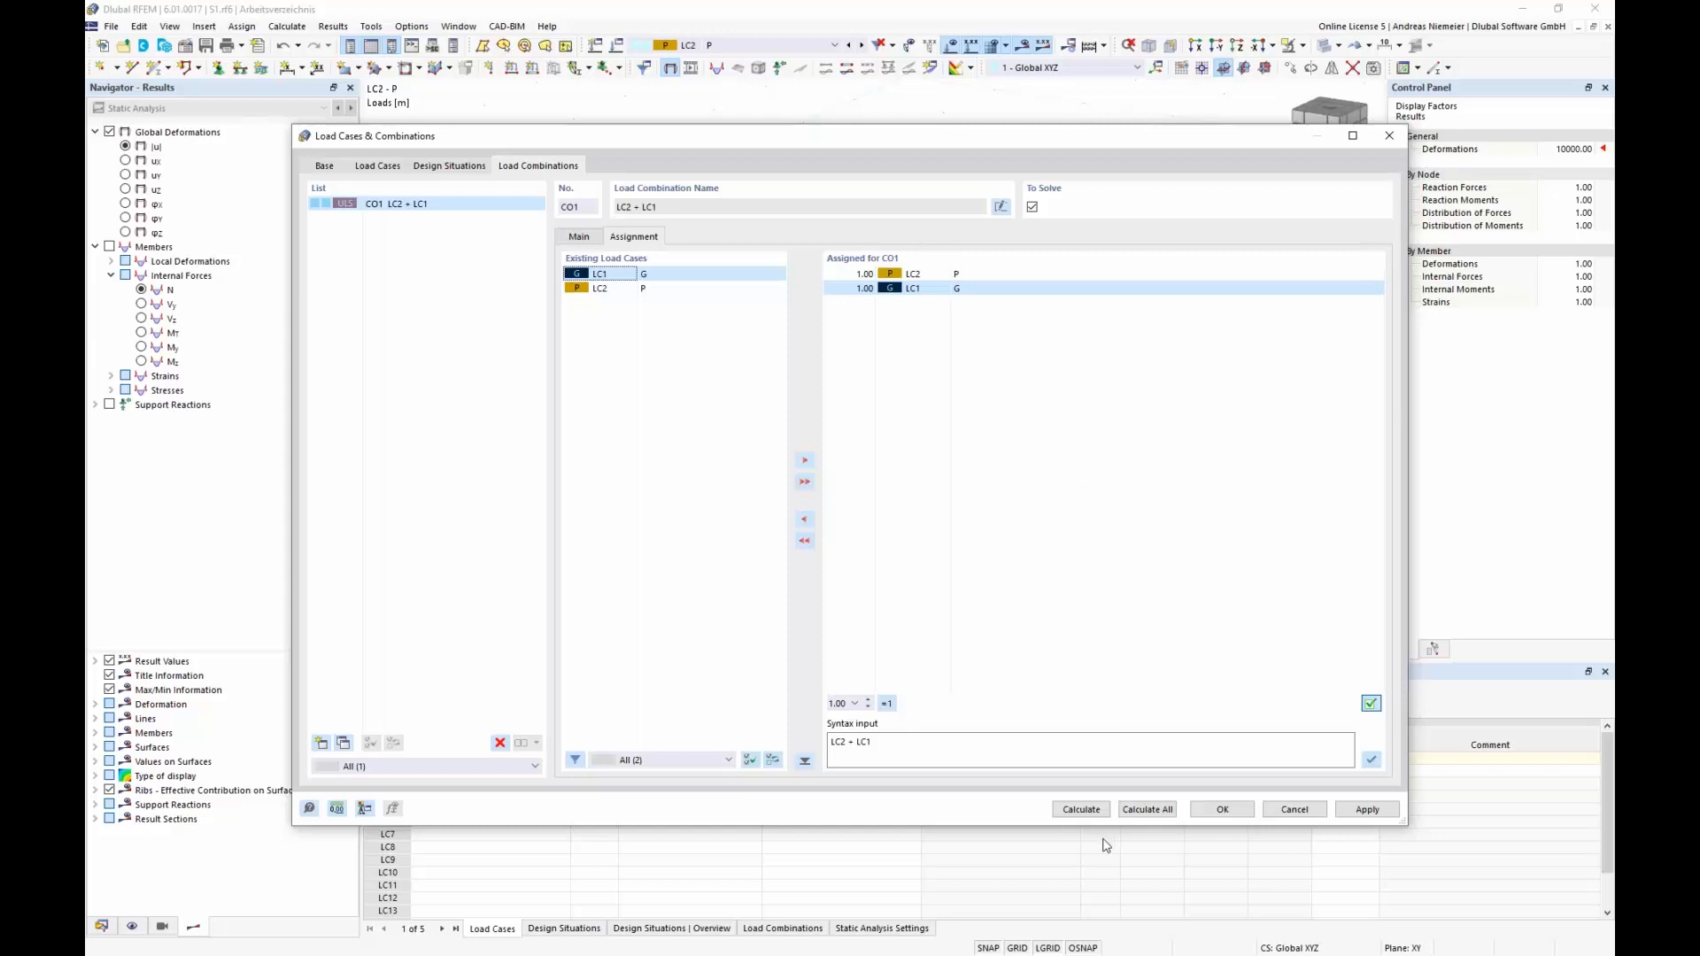
{"action": "left_click", "coordinate": [1098, 811]}
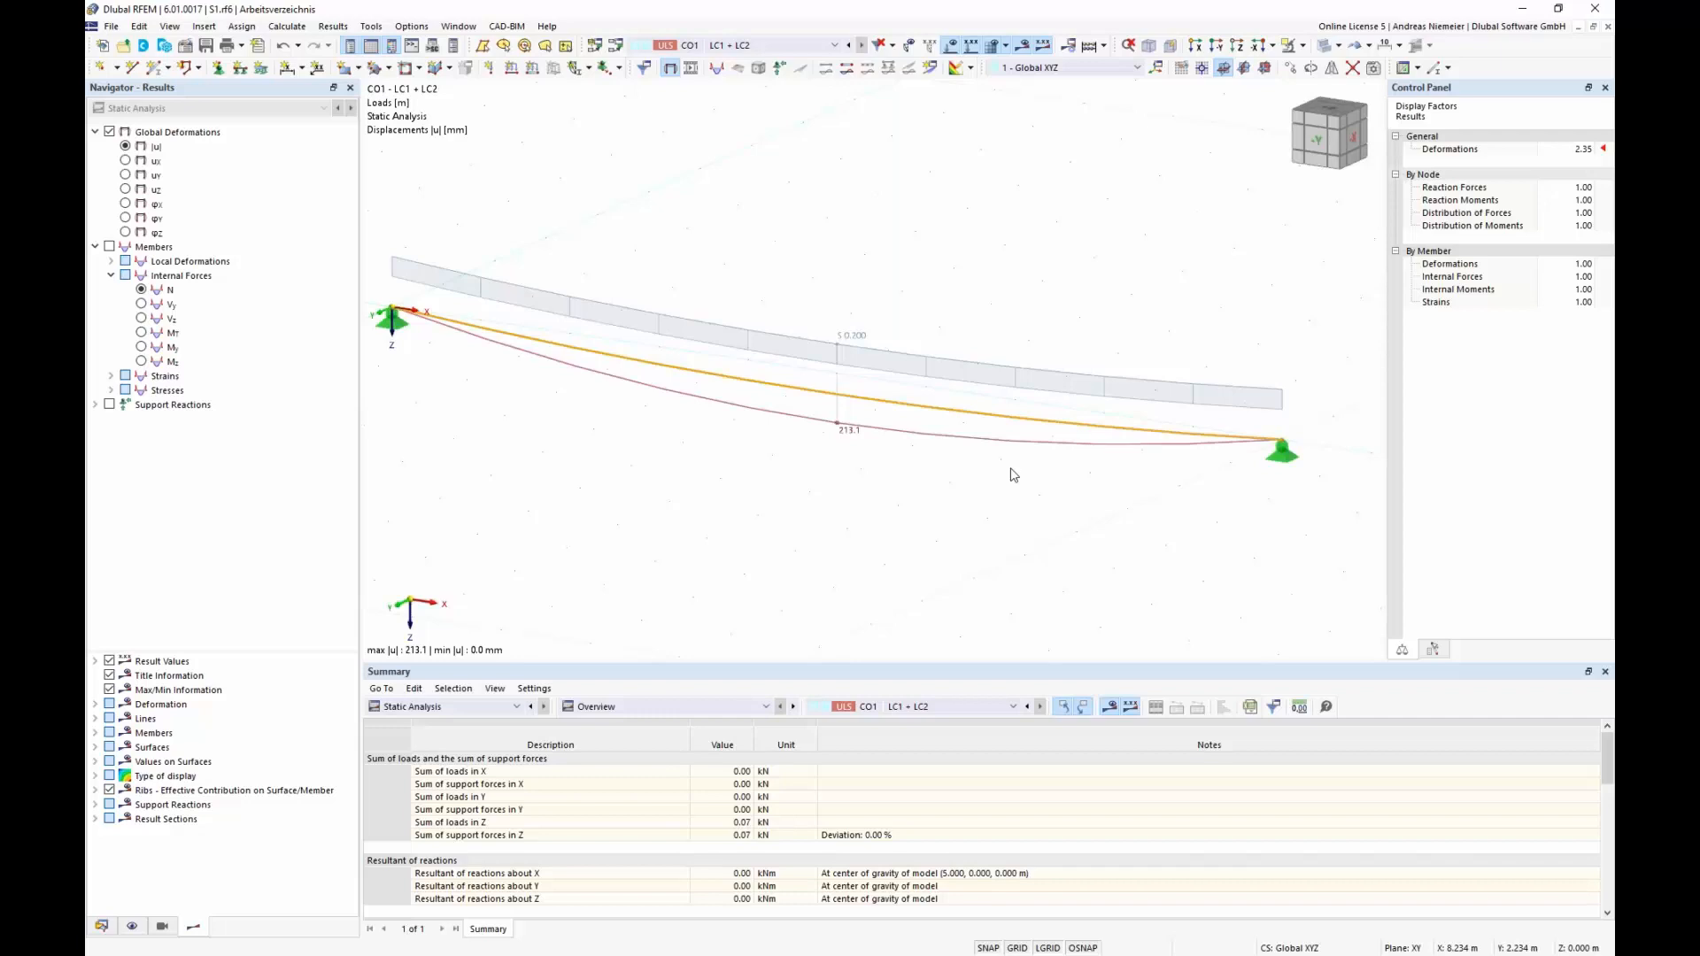
Set the number of iterations for loading prestress to 50 in the form-finding options of static analysis settings SA1.
{"action": "left_click", "coordinate": [623, 66]}
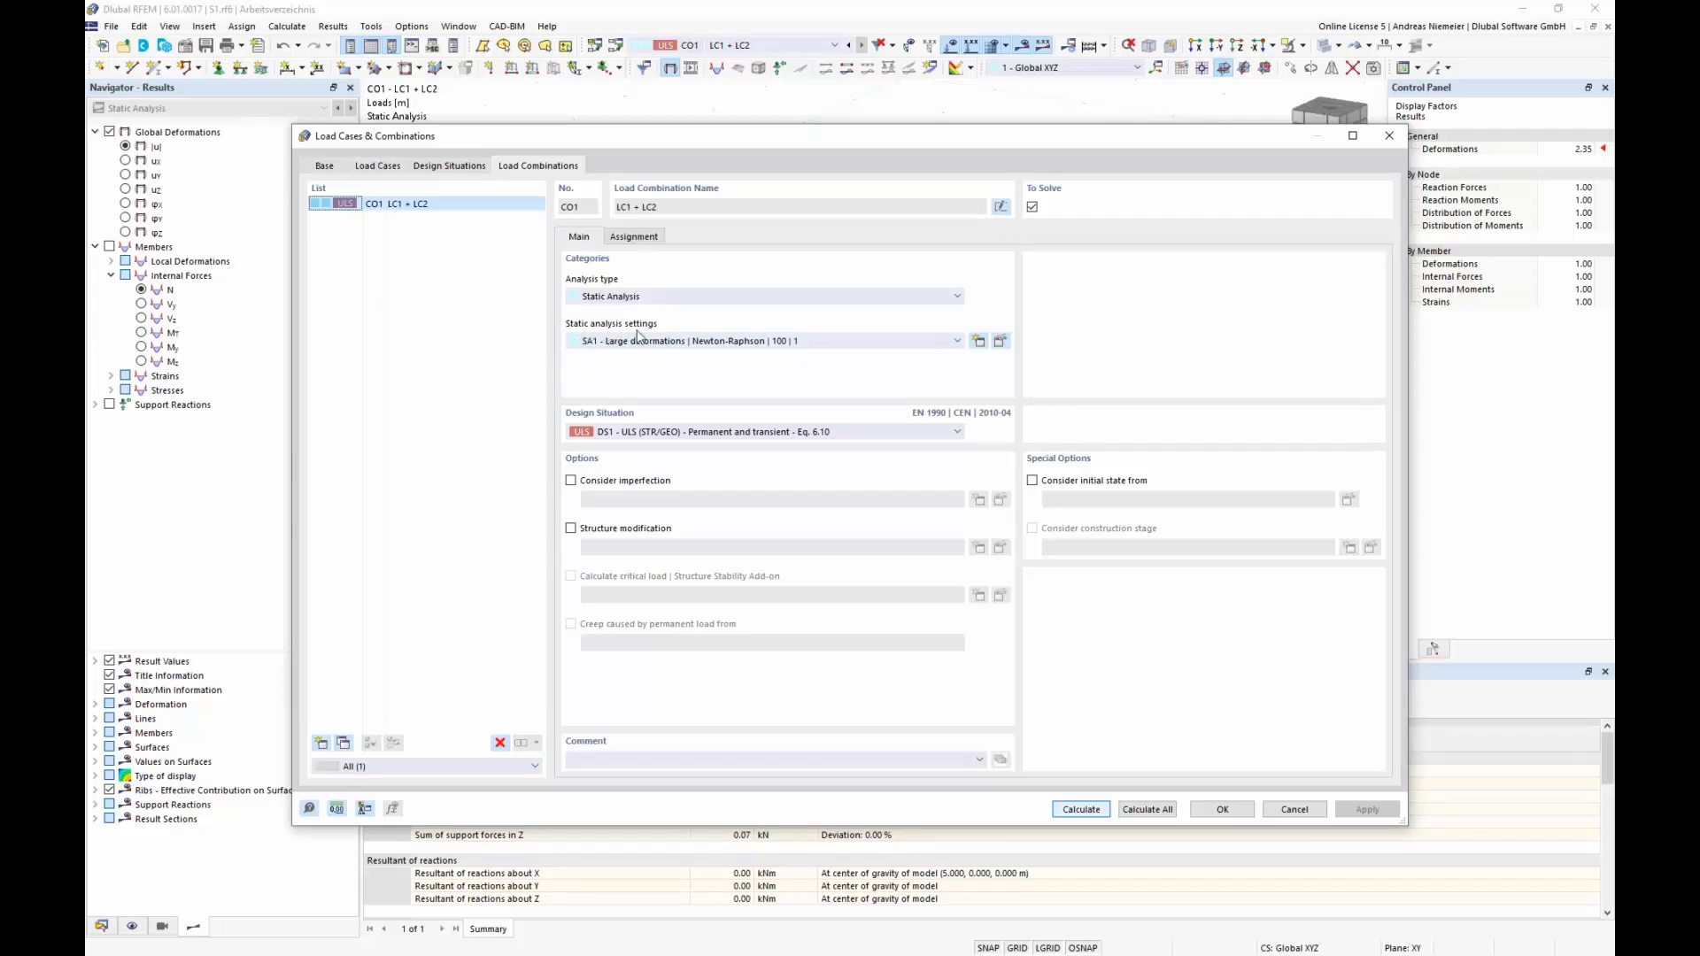
{"action": "left_click", "coordinate": [1006, 346]}
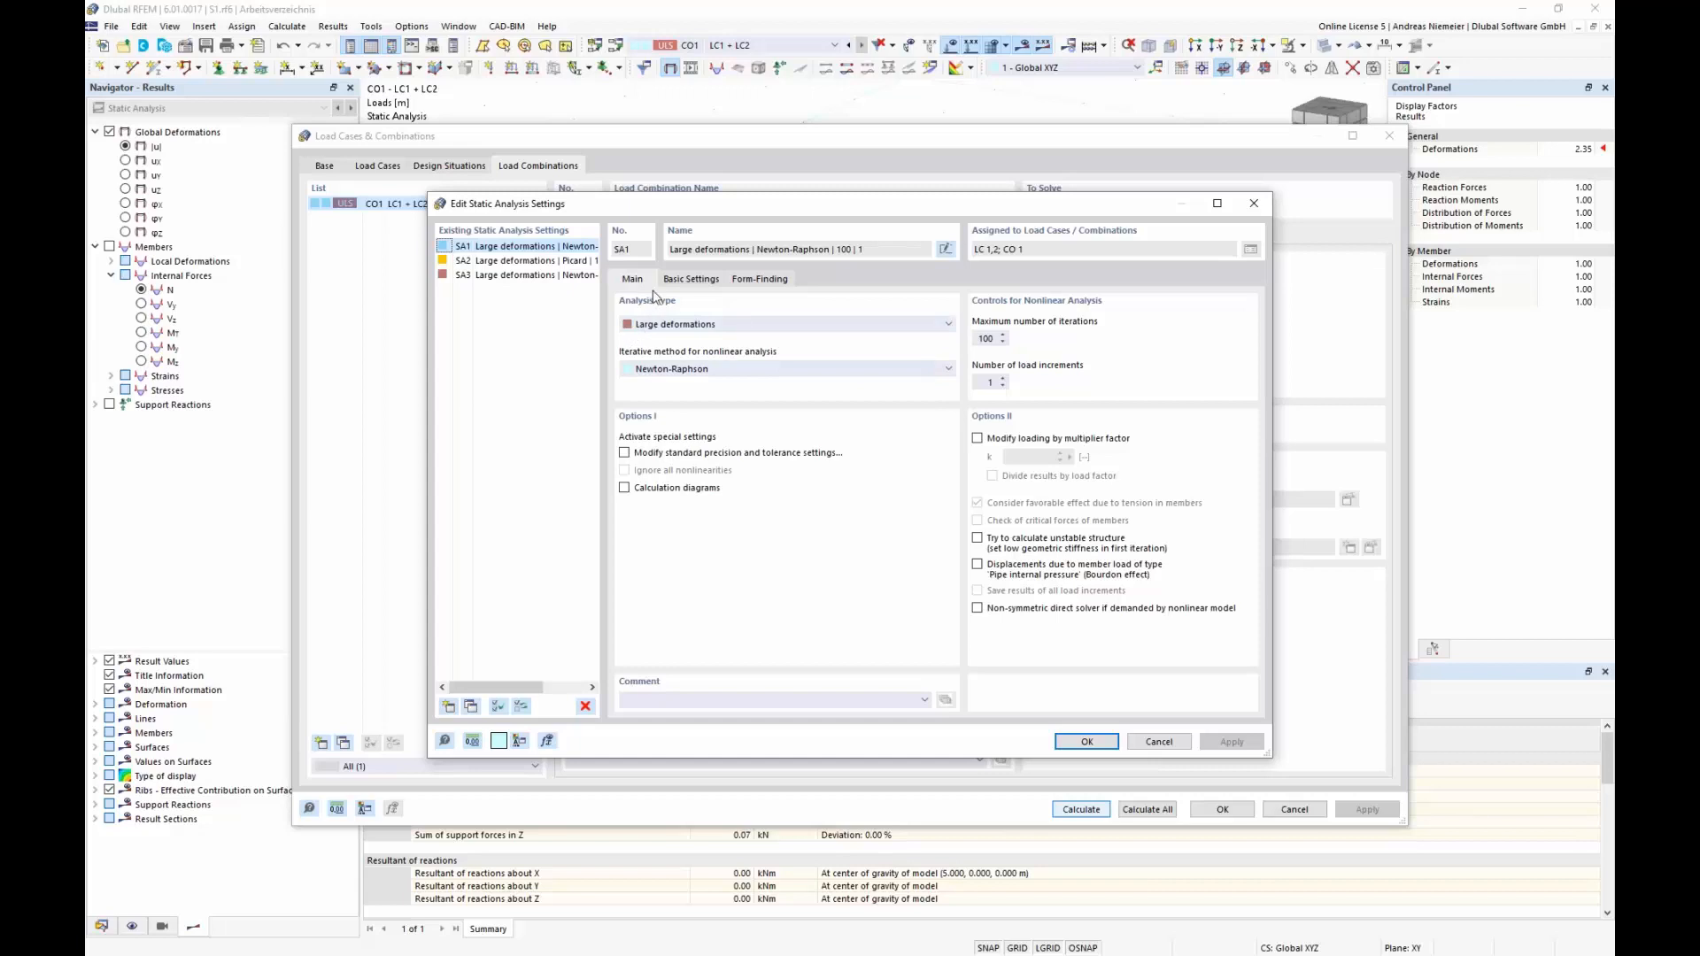
{"action": "left_click", "coordinate": [737, 281]}
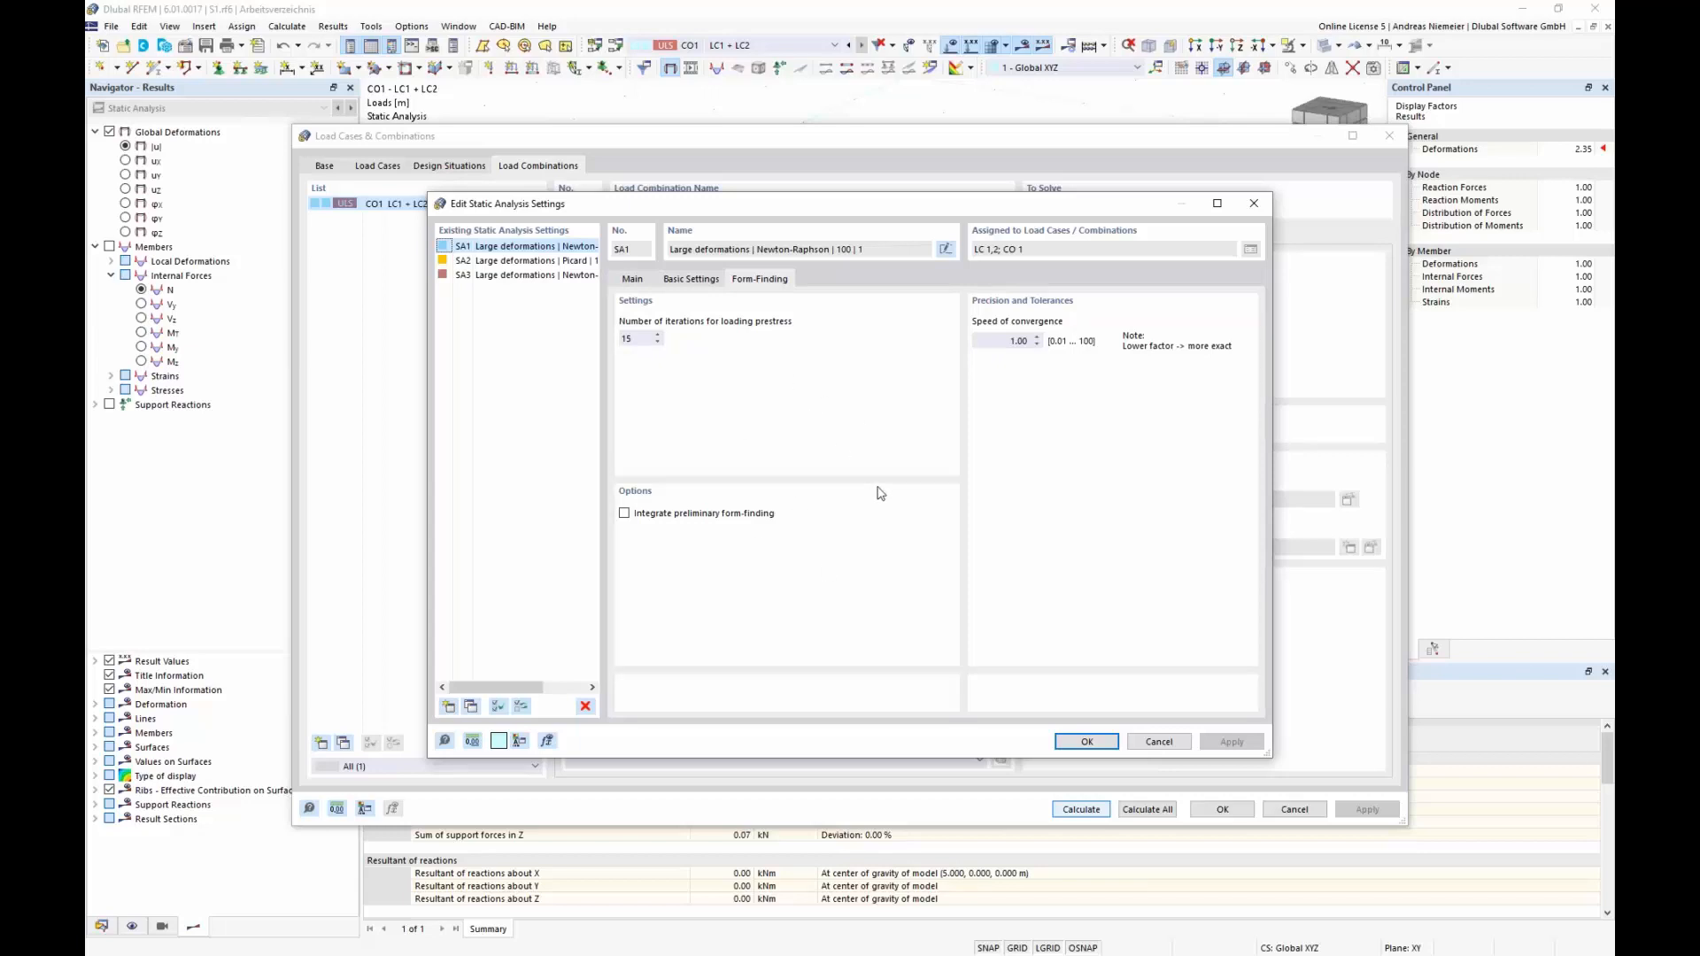
{"action": "double_click", "coordinate": [626, 338]}
{"action": "type", "text": "50"}
{"action": "left_click", "coordinate": [1078, 742]}
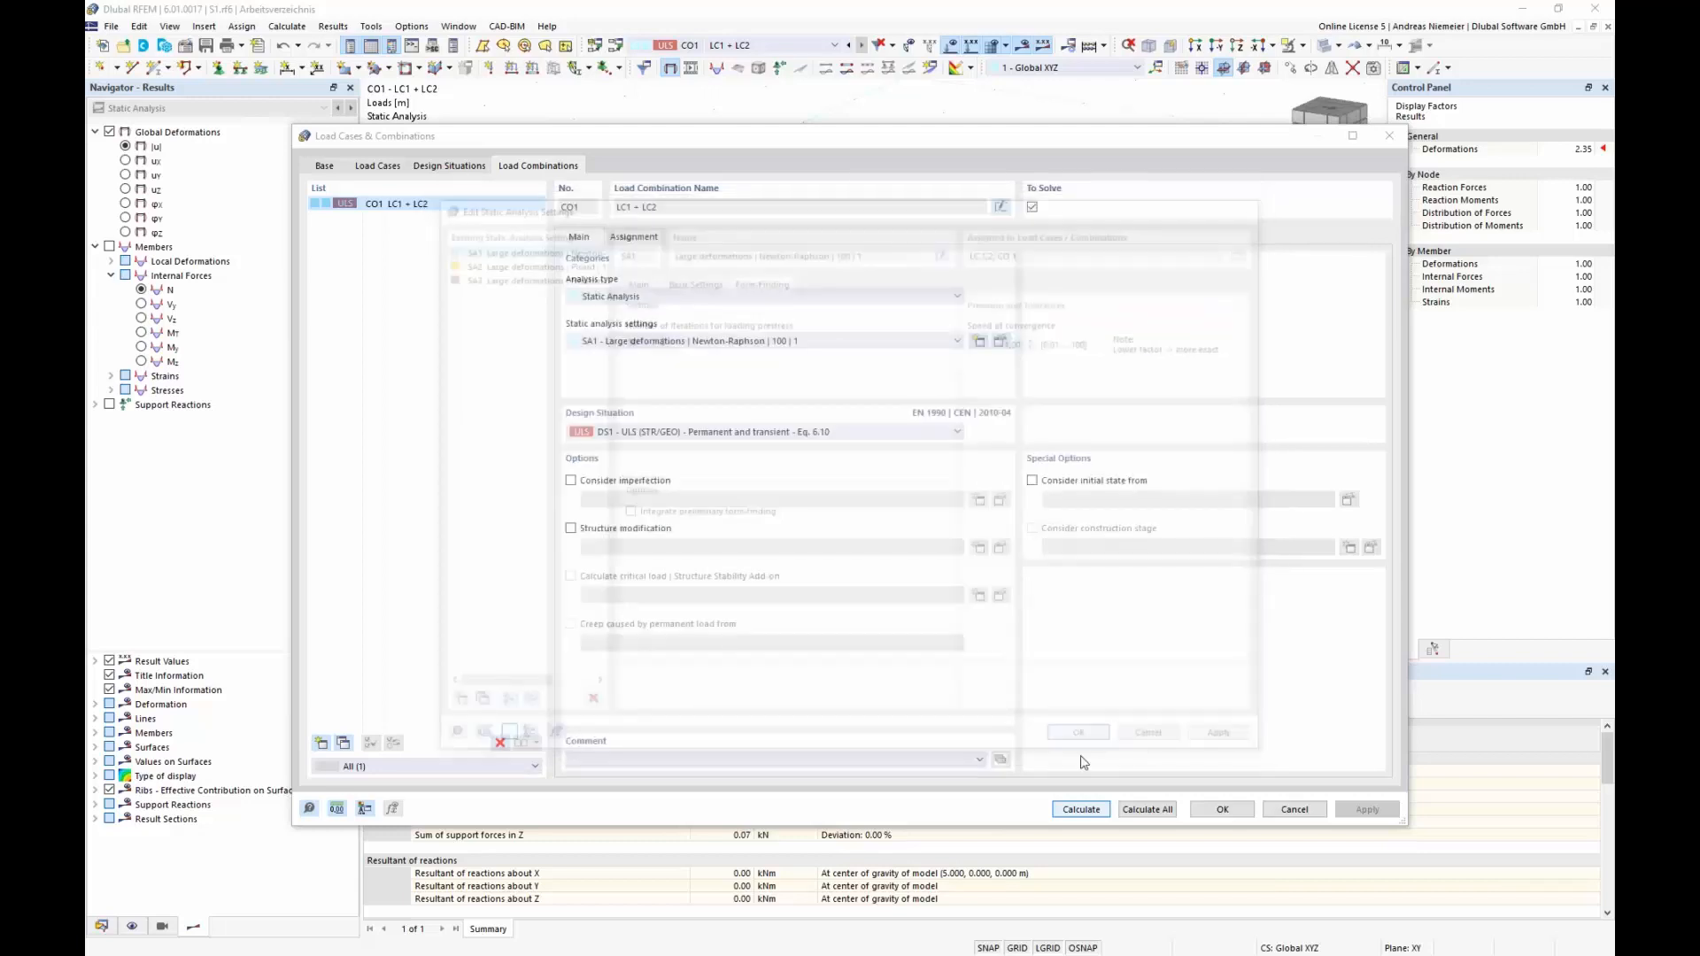
Recalculate load combination CO1 and display the member axial forces N.
{"action": "left_click", "coordinate": [1081, 809]}
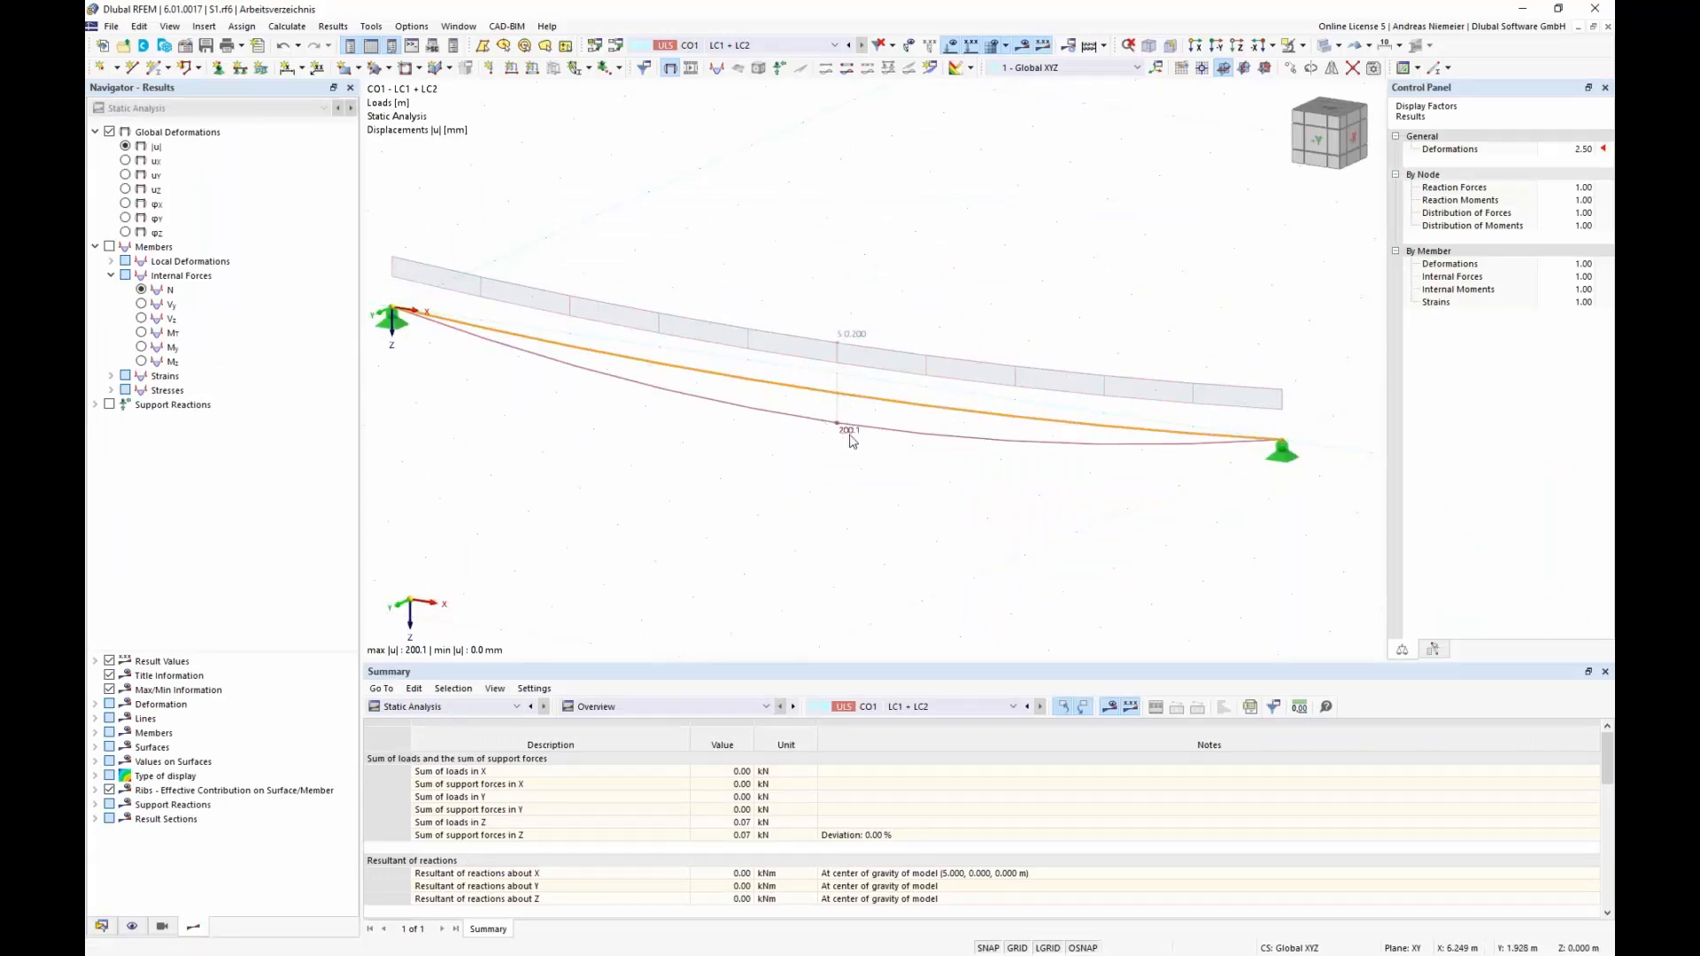
{"action": "left_click", "coordinate": [142, 290]}
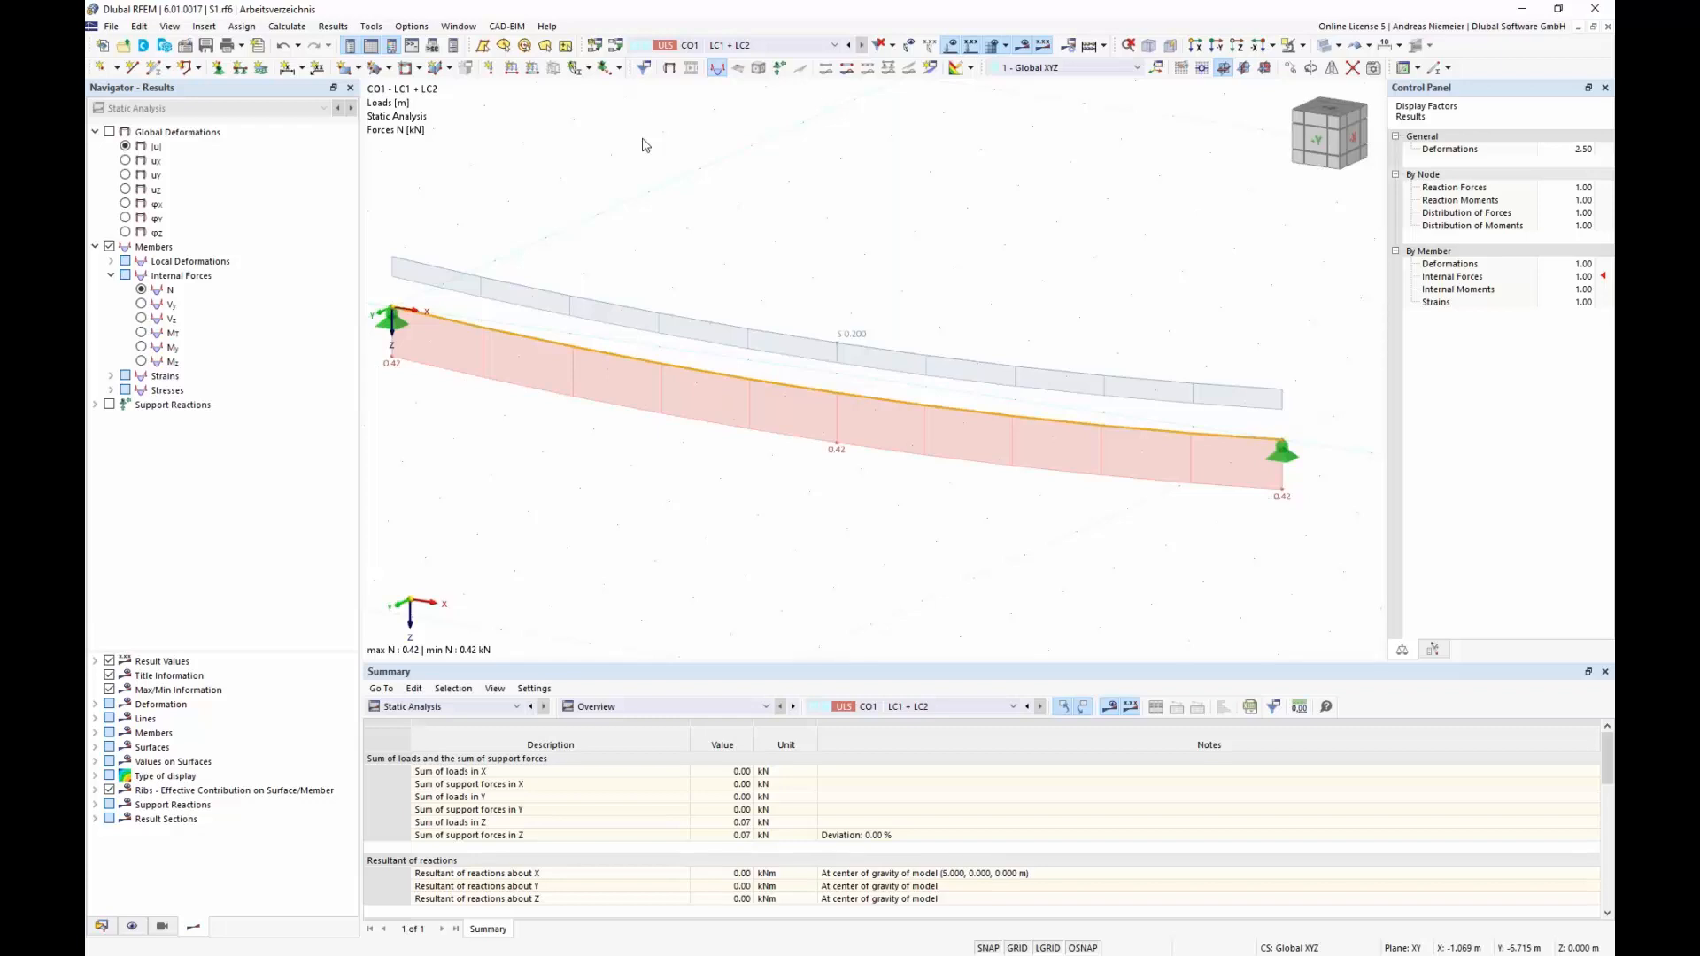
Give load combination CO1 the user-defined name "FF 1 = G + P".
{"action": "left_click", "coordinate": [618, 50]}
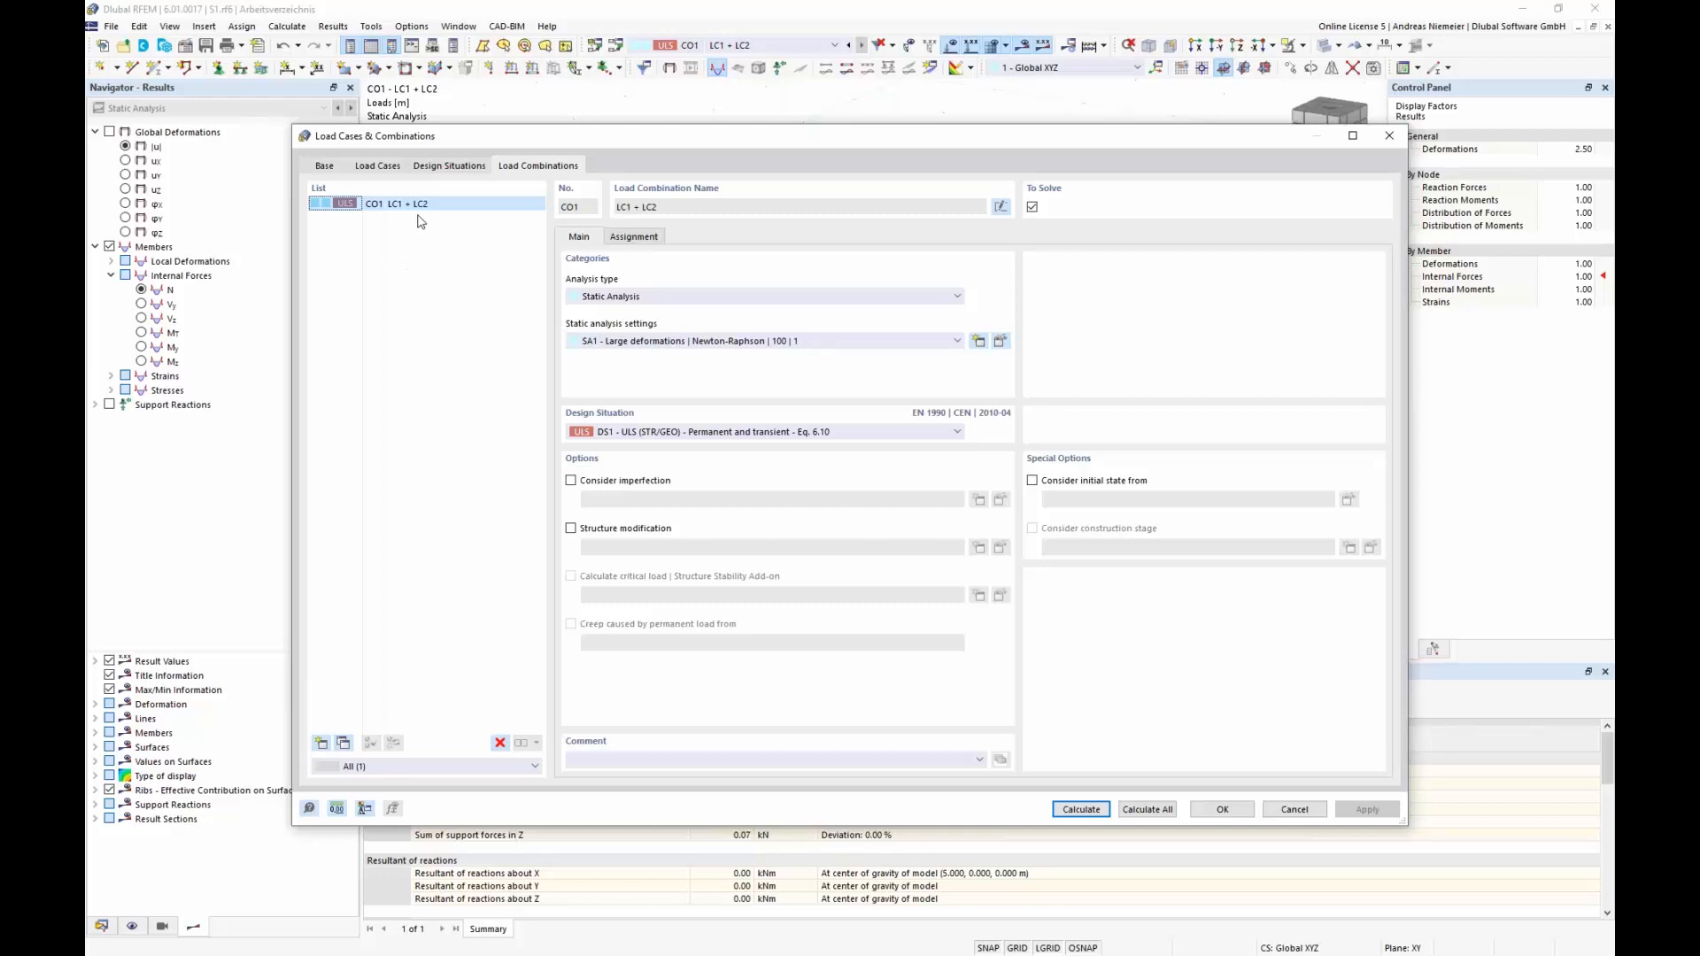
{"action": "left_click", "coordinate": [1001, 208]}
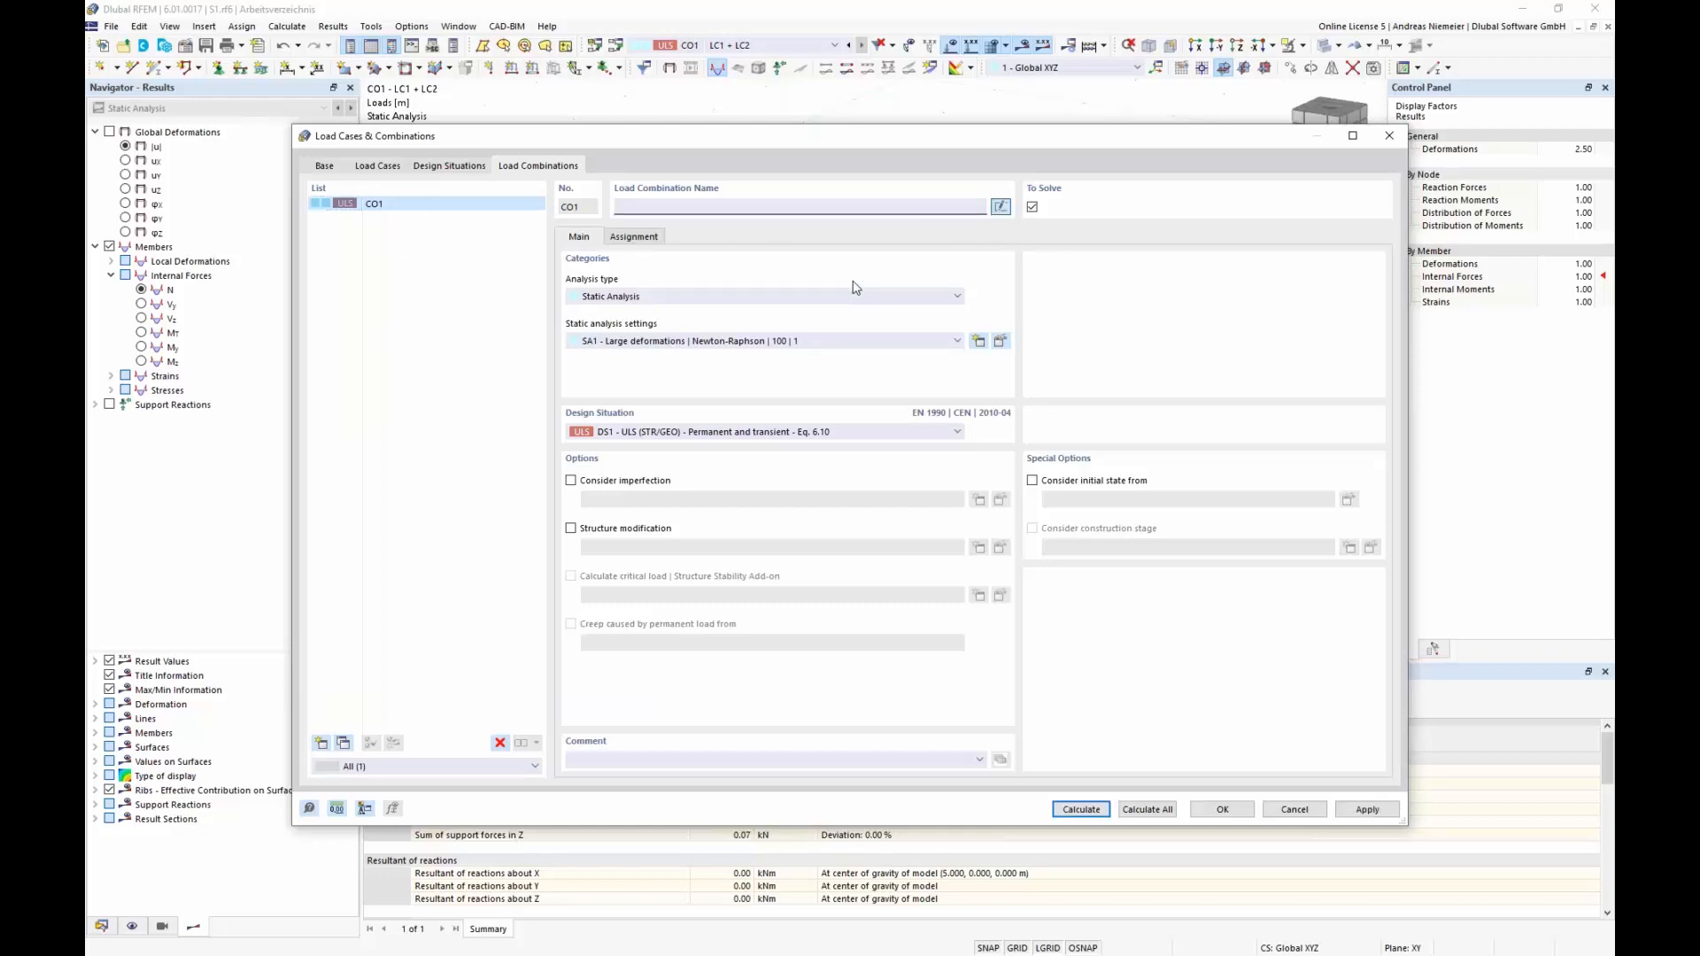
{"action": "type", "text": "FF 1 = G + P"}
{"action": "left_click", "coordinate": [1222, 809]}
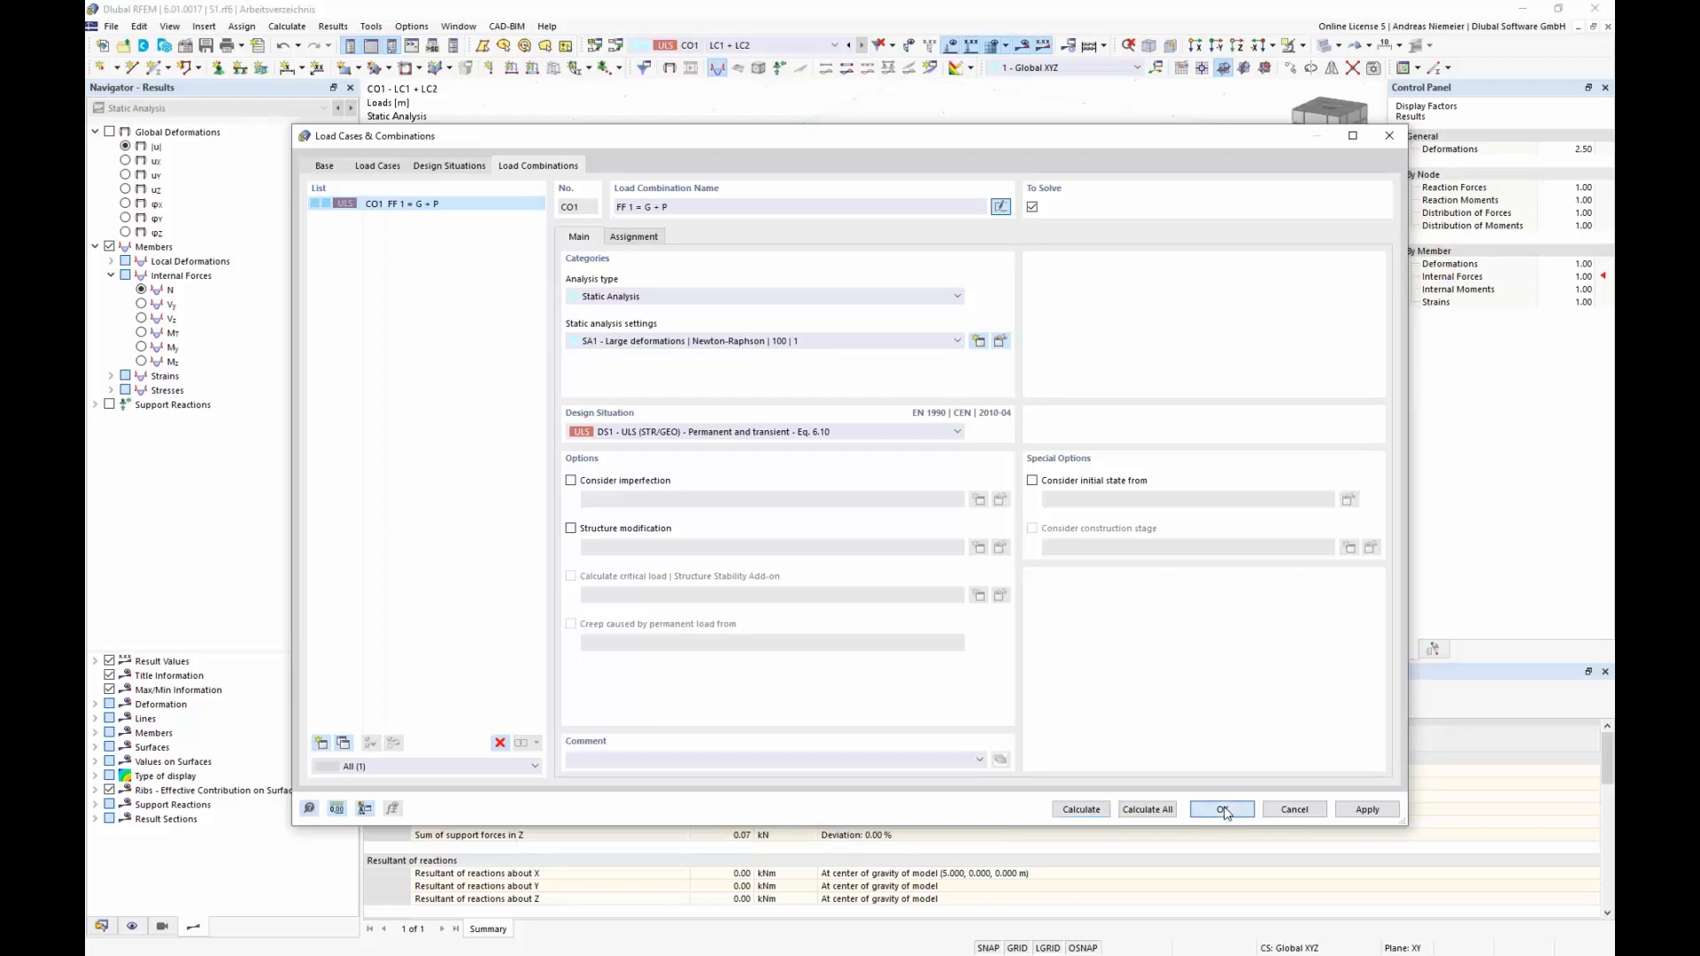
Add load case LC3 named N to the load case table and assign it the action category Permanent.
{"action": "left_click", "coordinate": [442, 706]}
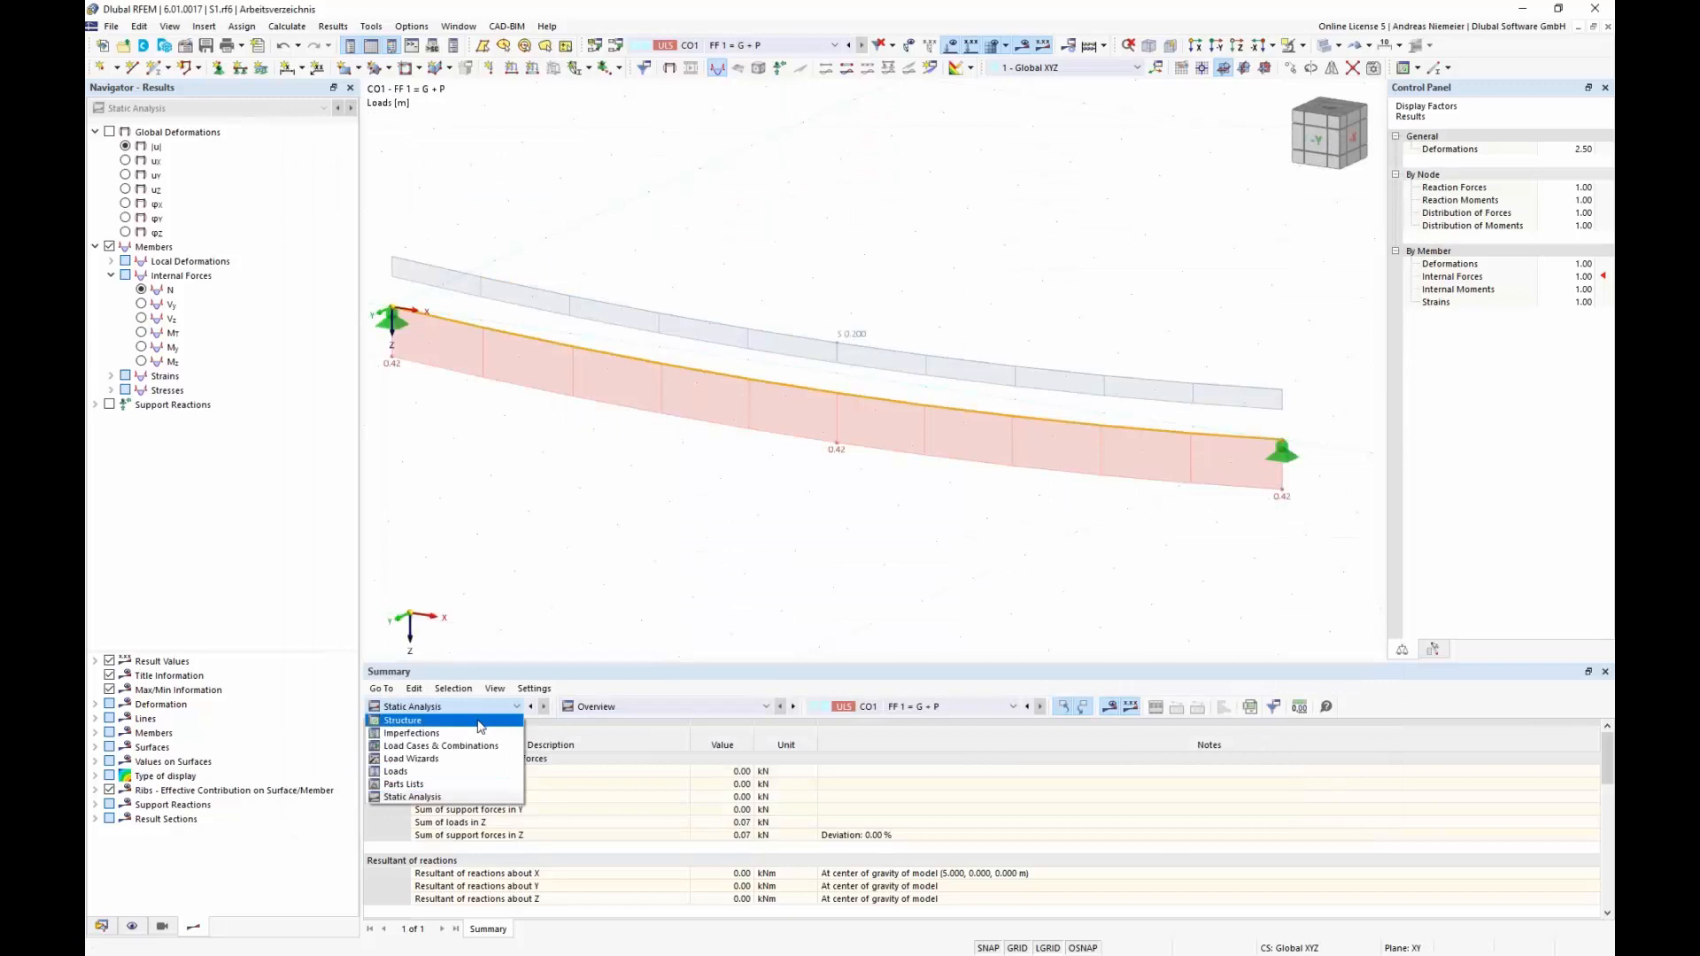
{"action": "left_click", "coordinate": [416, 719]}
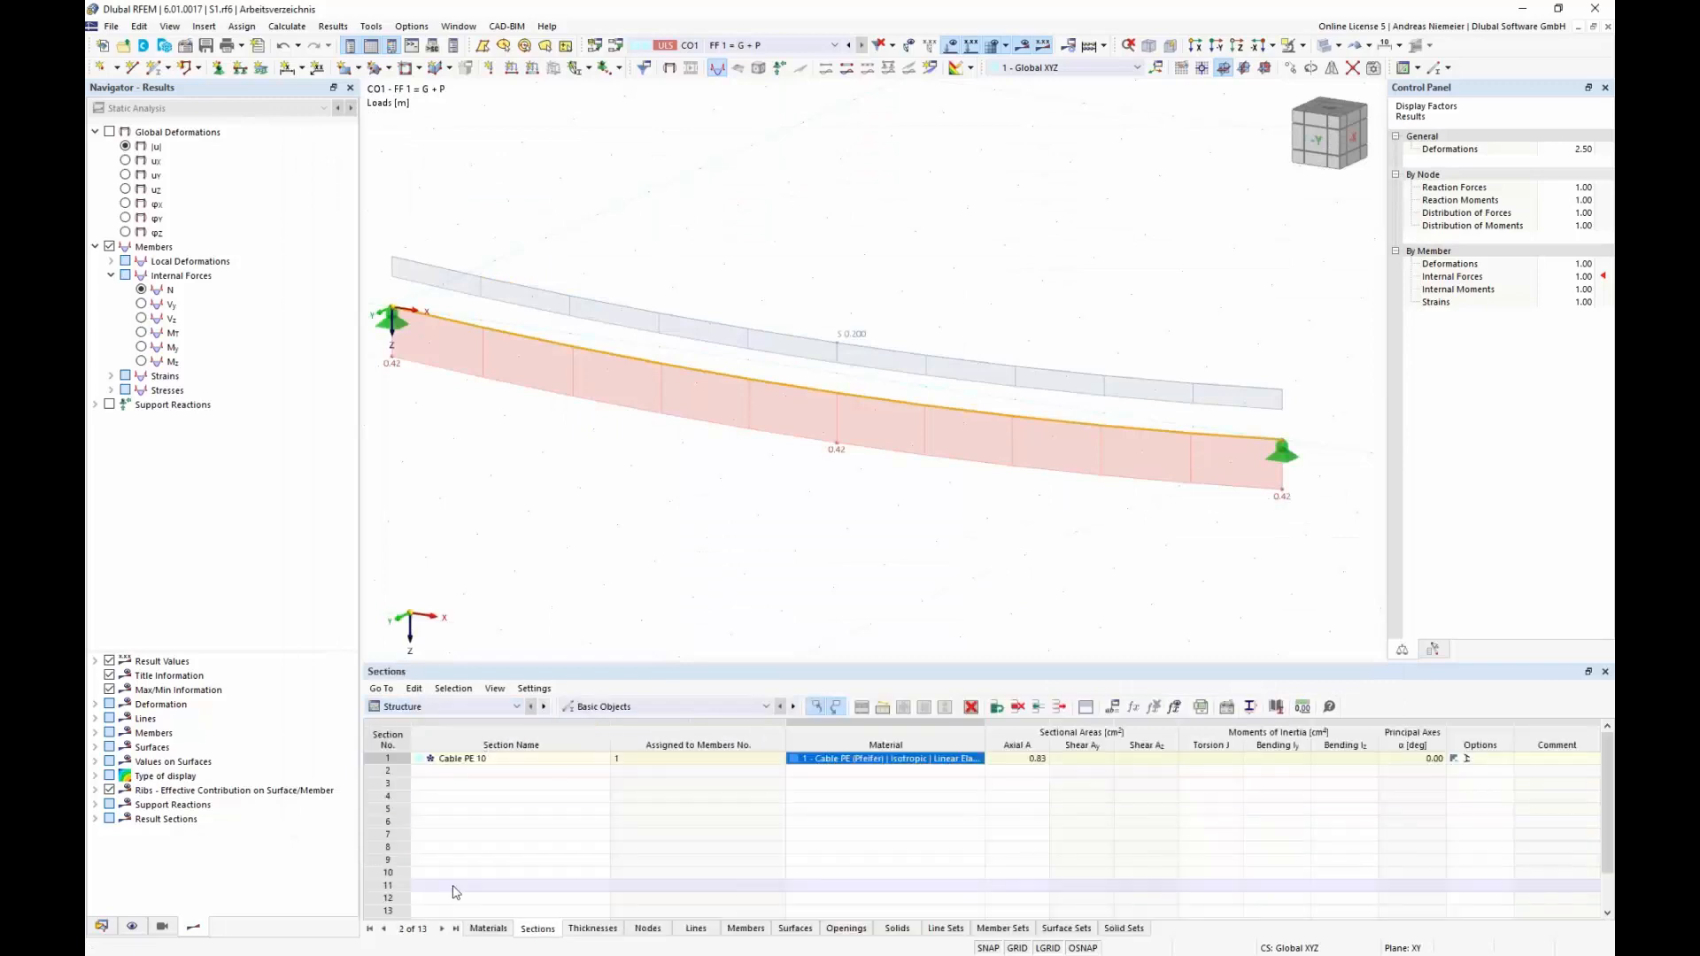
{"action": "left_click", "coordinate": [449, 716]}
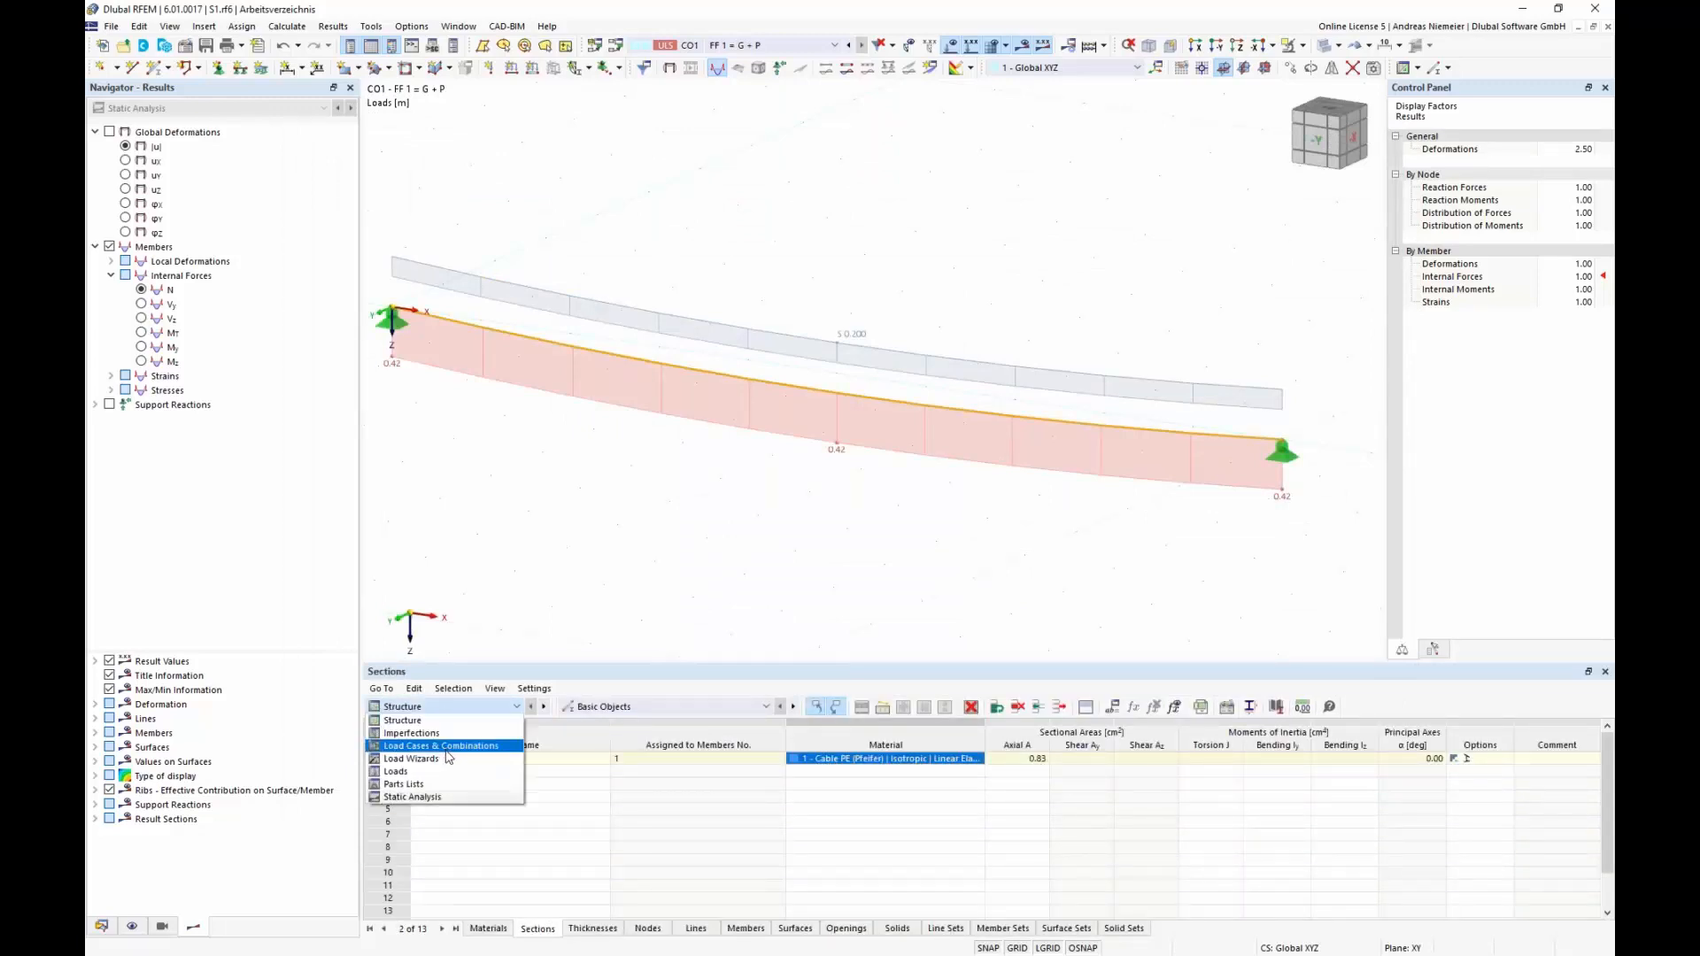
{"action": "left_click", "coordinate": [447, 746]}
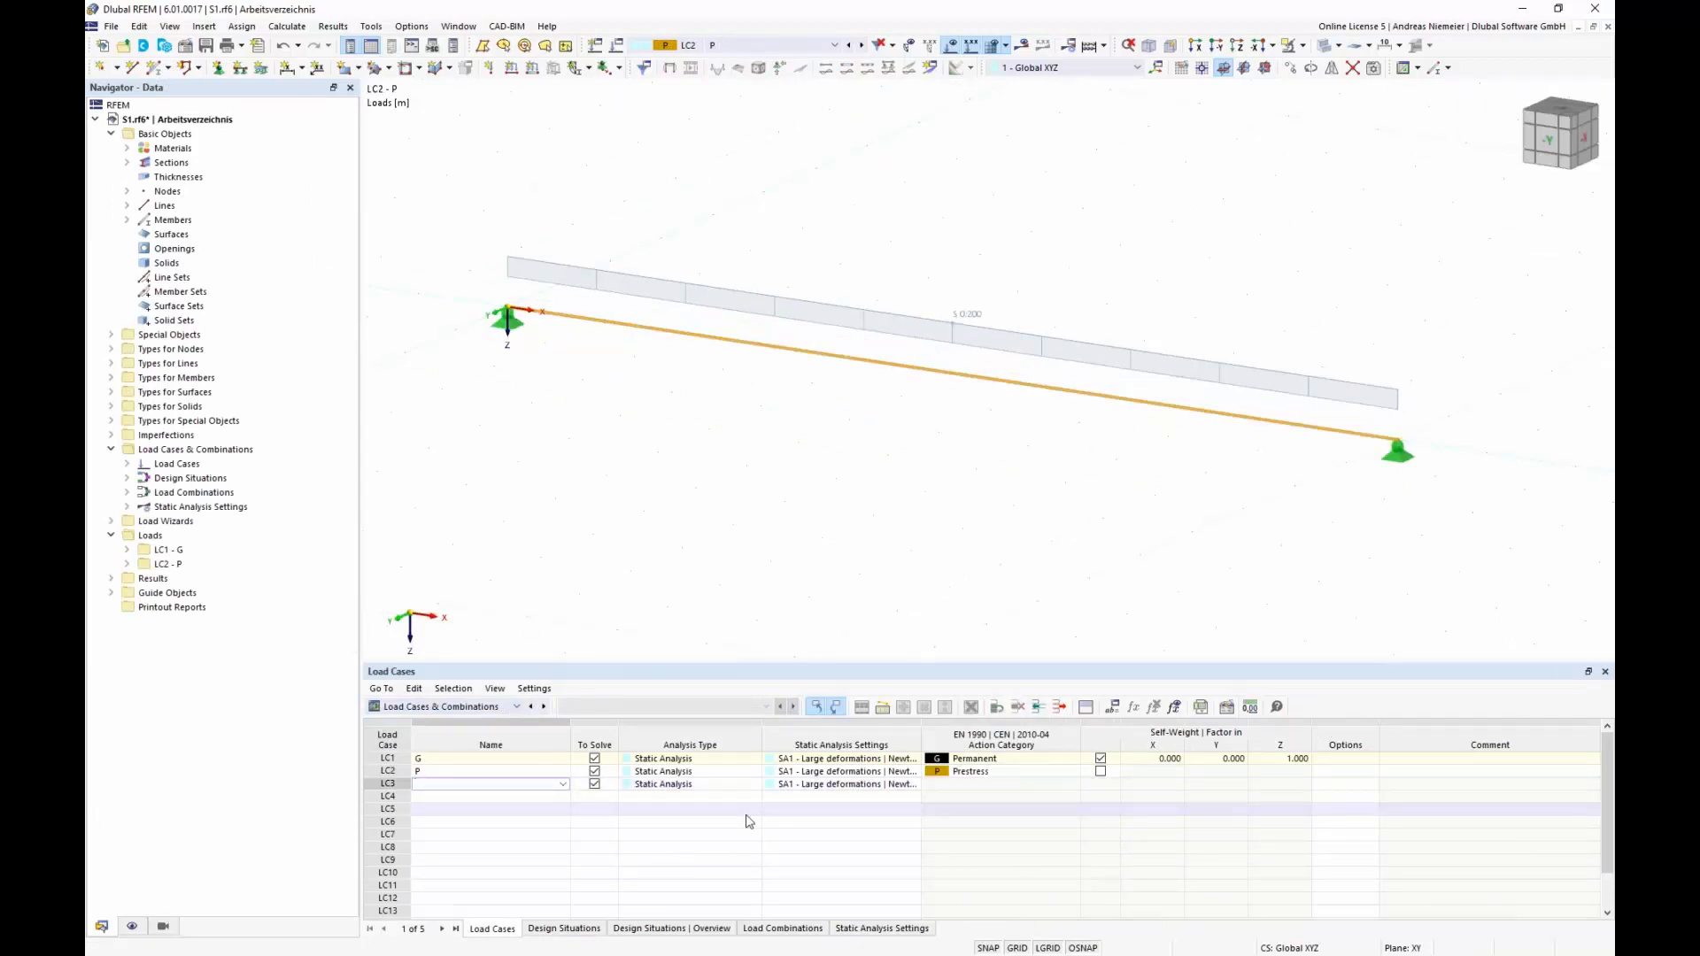
{"action": "left_click", "coordinate": [1038, 785]}
{"action": "left_click", "coordinate": [1072, 784]}
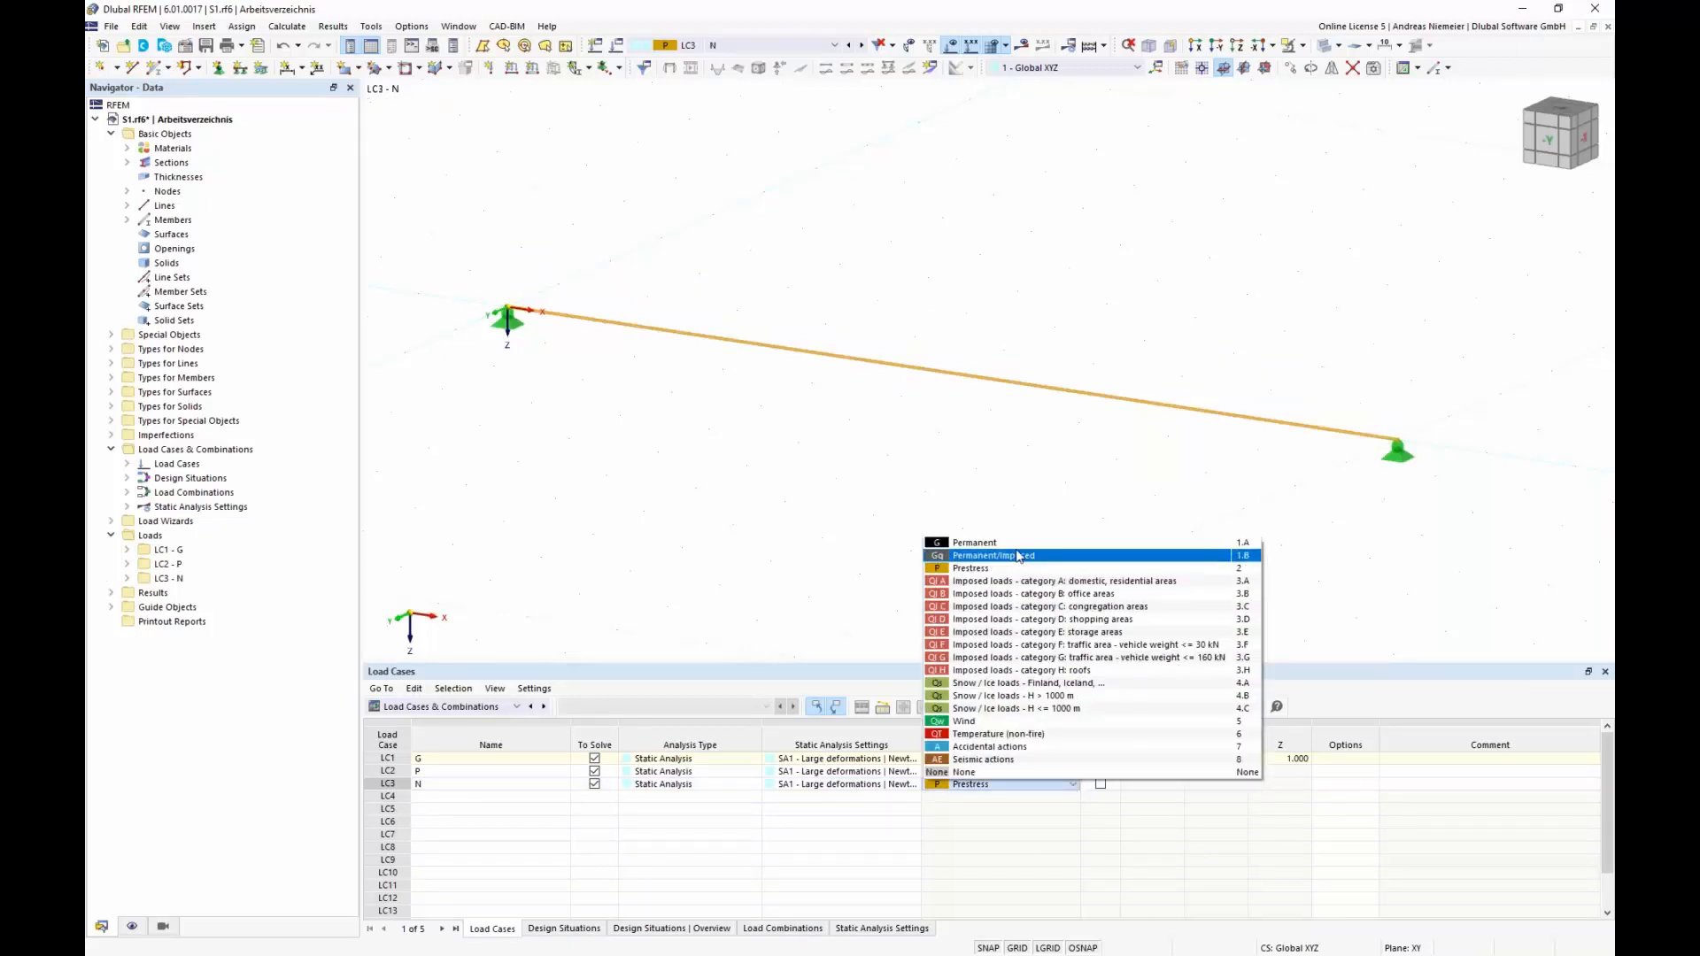
{"action": "left_click", "coordinate": [989, 786]}
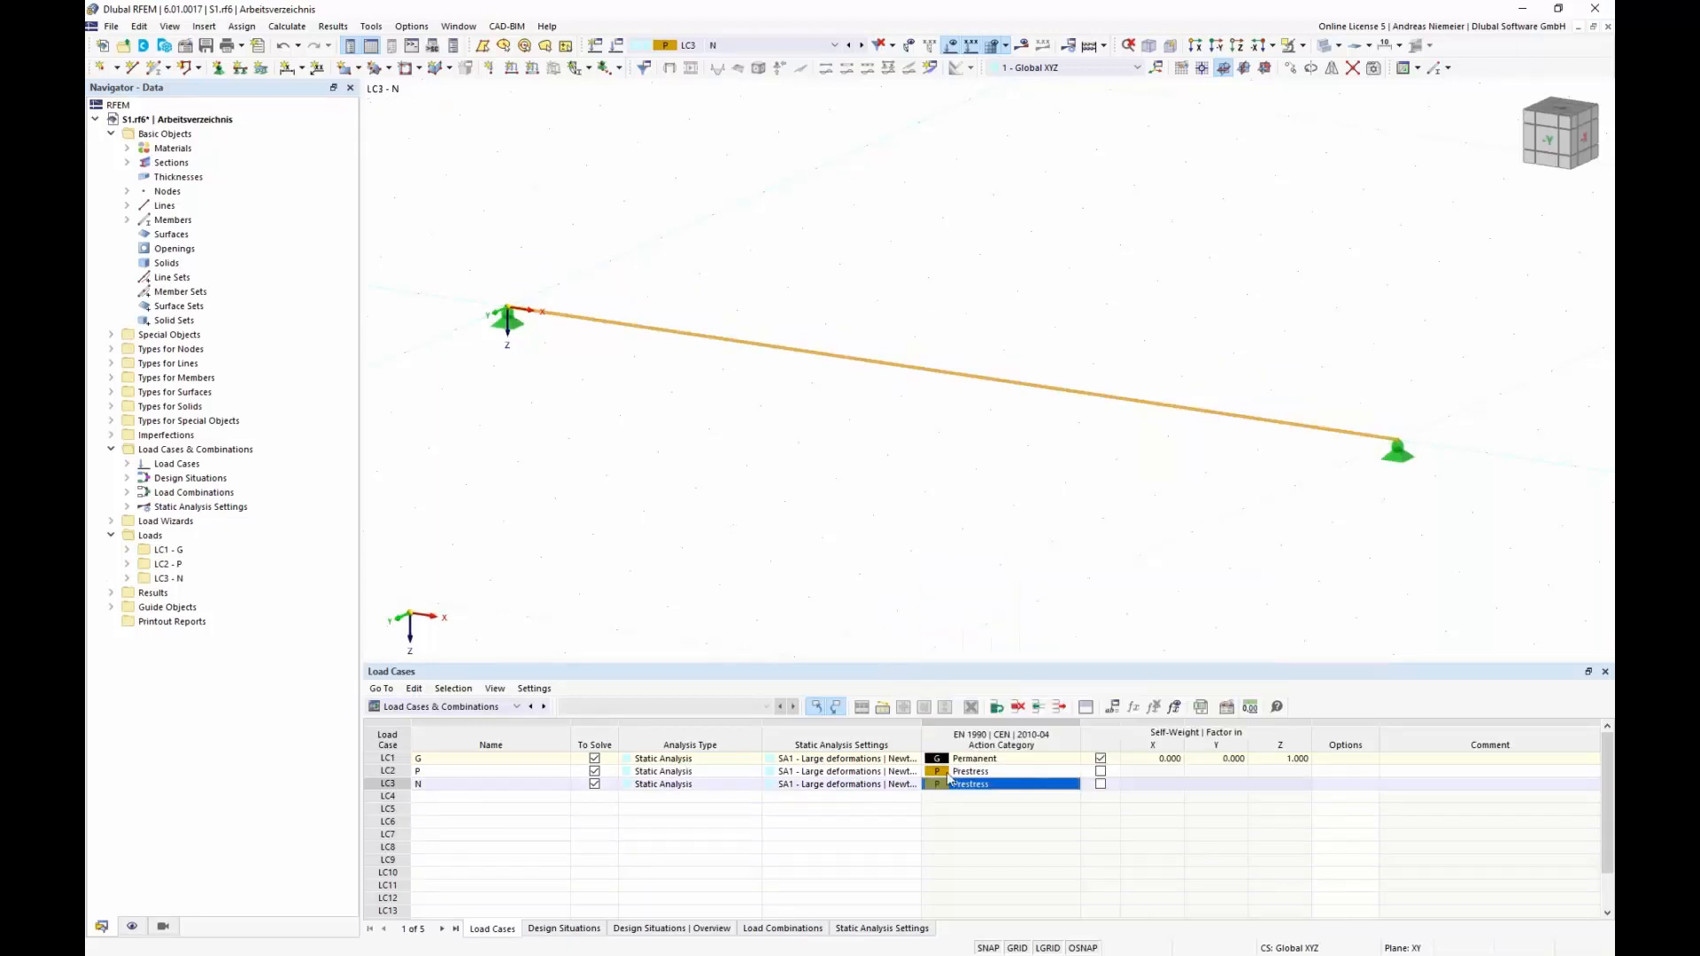
{"action": "key", "text": "Return"}
{"action": "left_click", "coordinate": [989, 785]}
{"action": "left_click", "coordinate": [989, 785]}
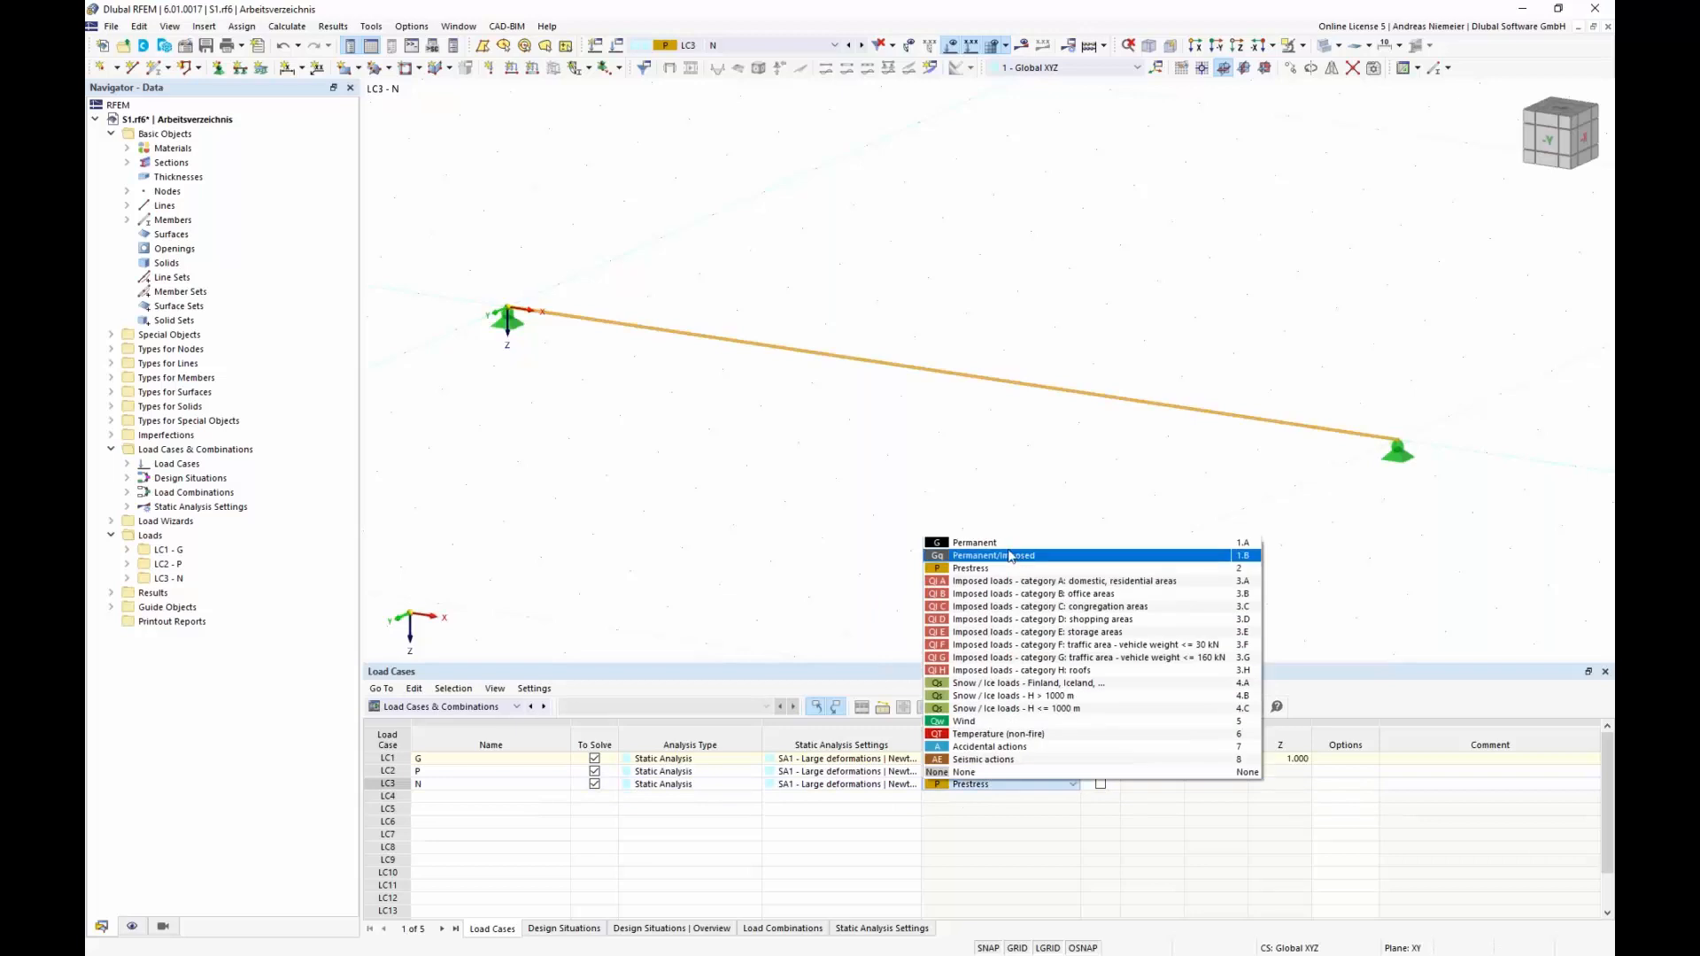
{"action": "left_click", "coordinate": [978, 544]}
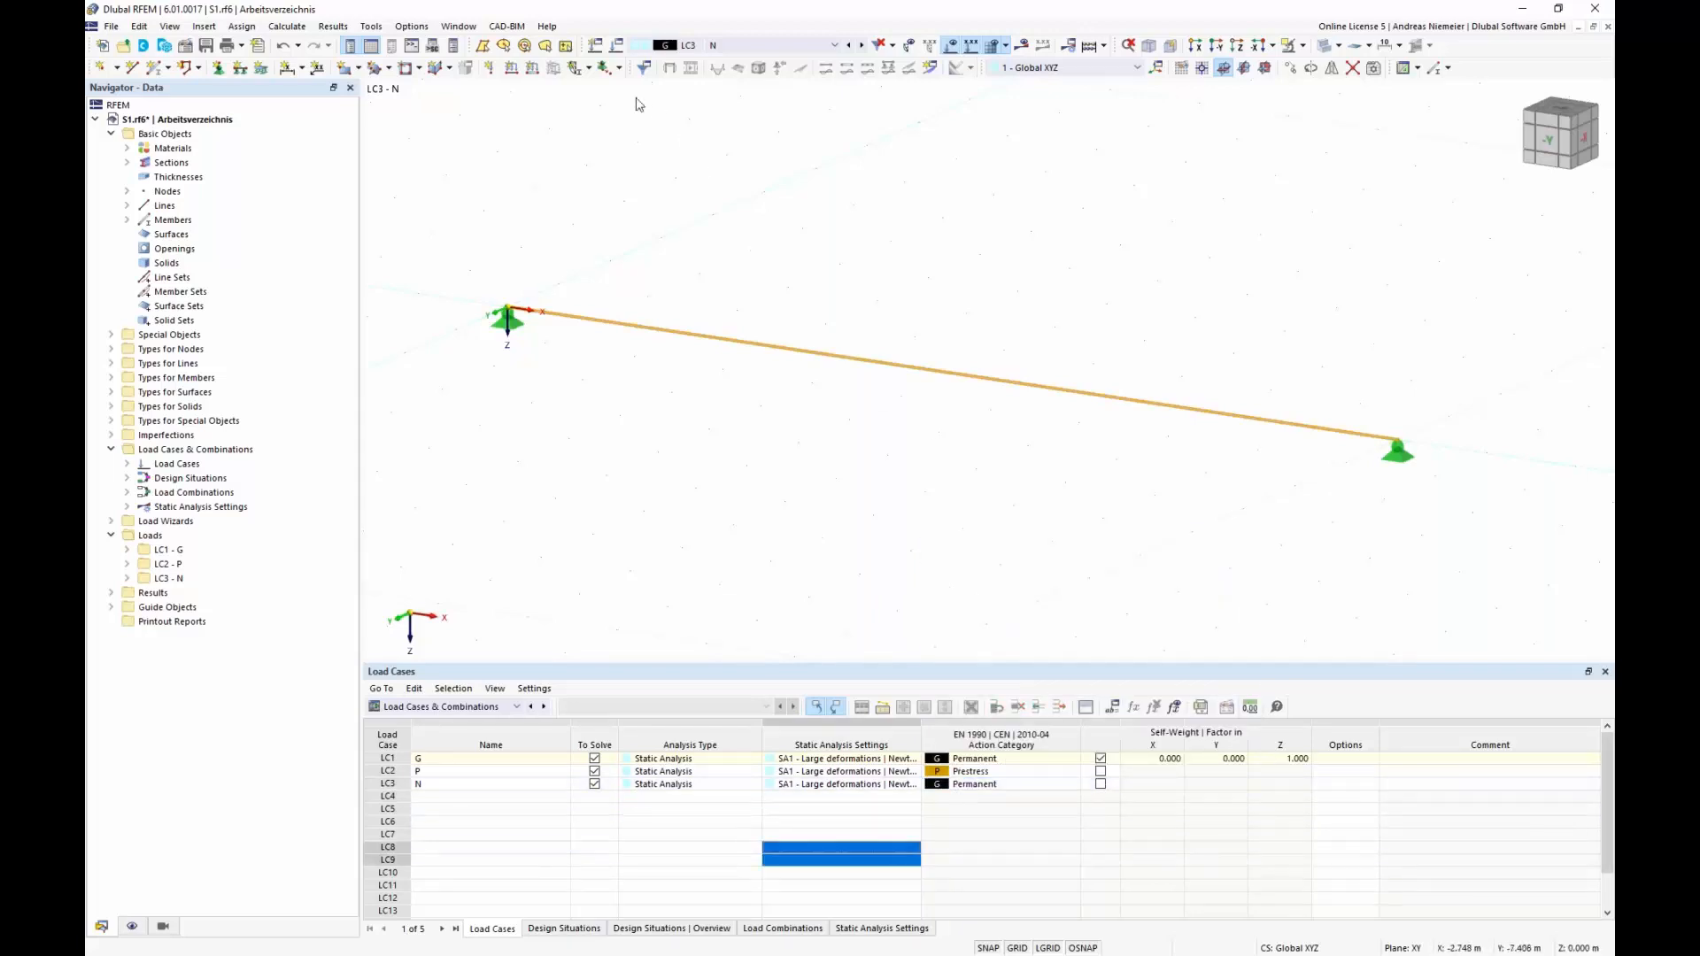
Apply a concentrated 10 kN force in the Z direction at 50% of the cable's length in load case LC3.
{"action": "left_click", "coordinate": [532, 67]}
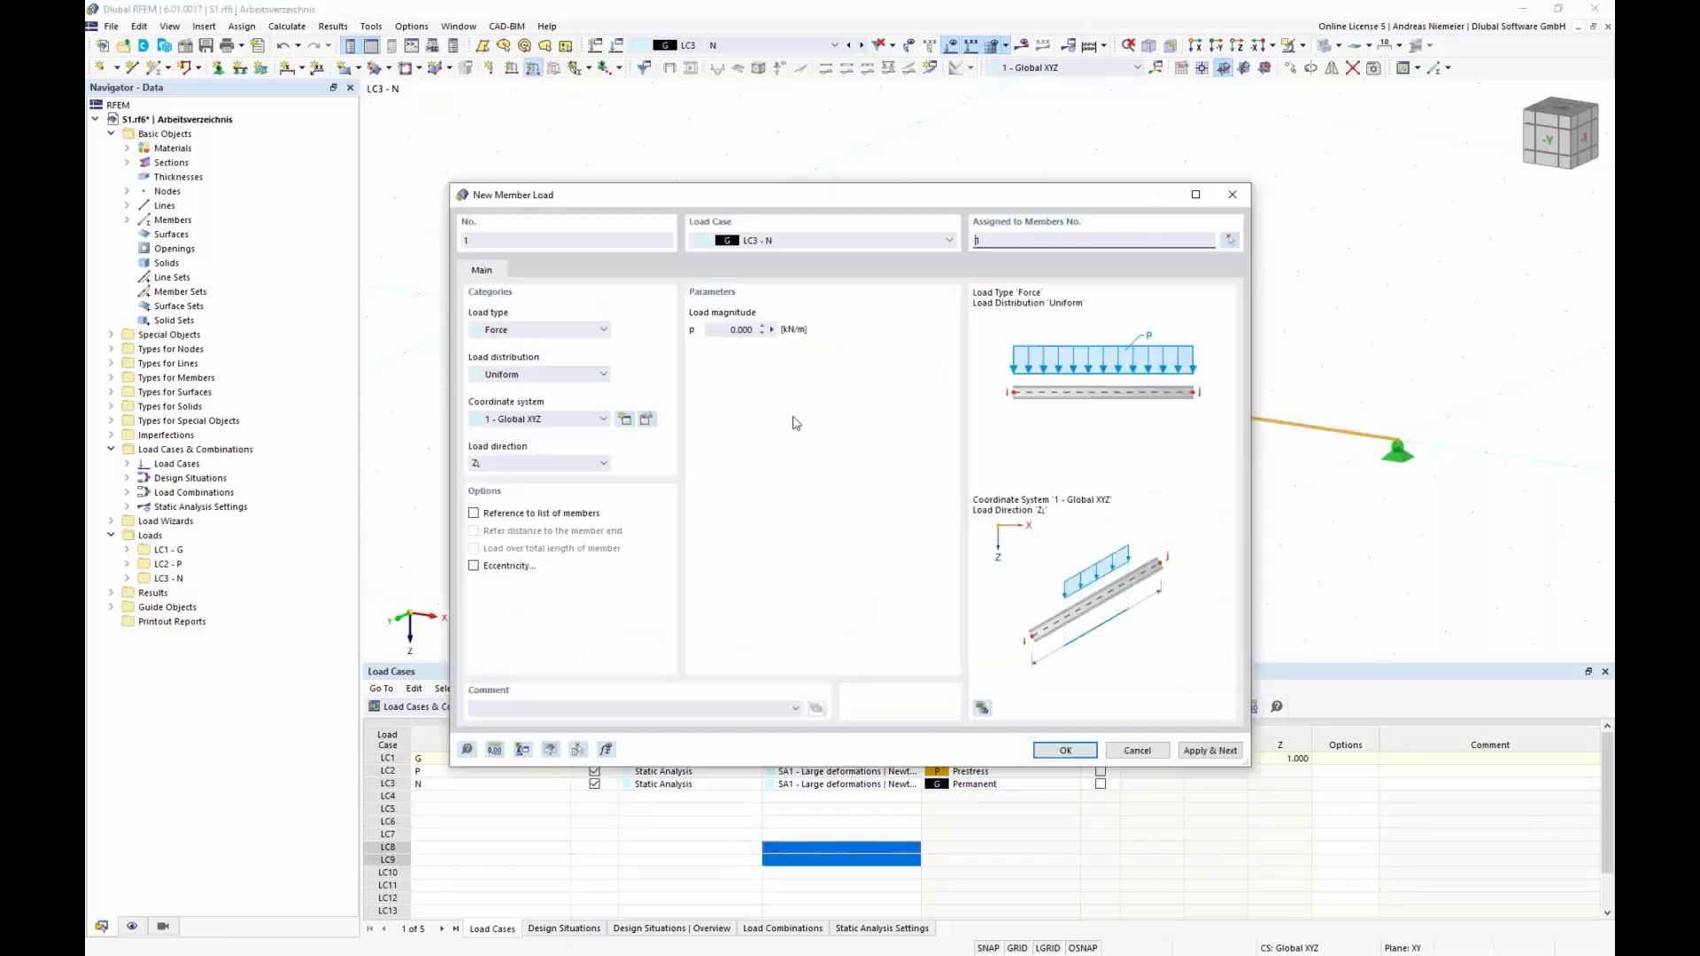
{"action": "left_click", "coordinate": [540, 375]}
{"action": "left_click", "coordinate": [518, 414]}
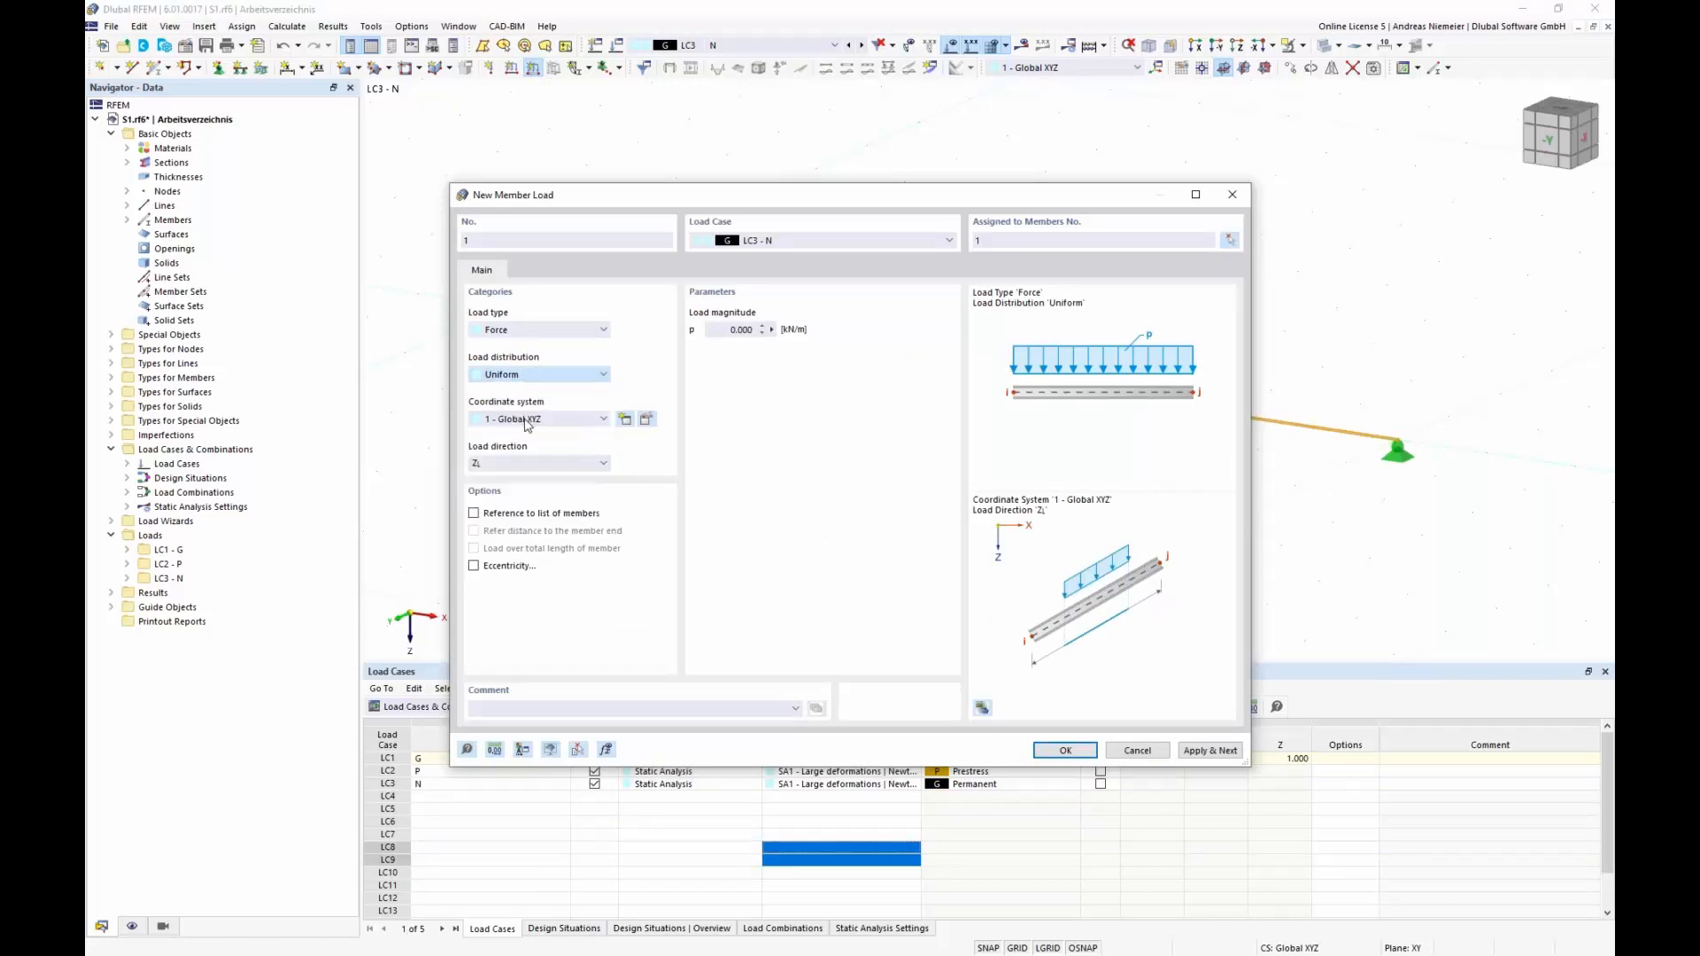
{"action": "left_click", "coordinate": [722, 330]}
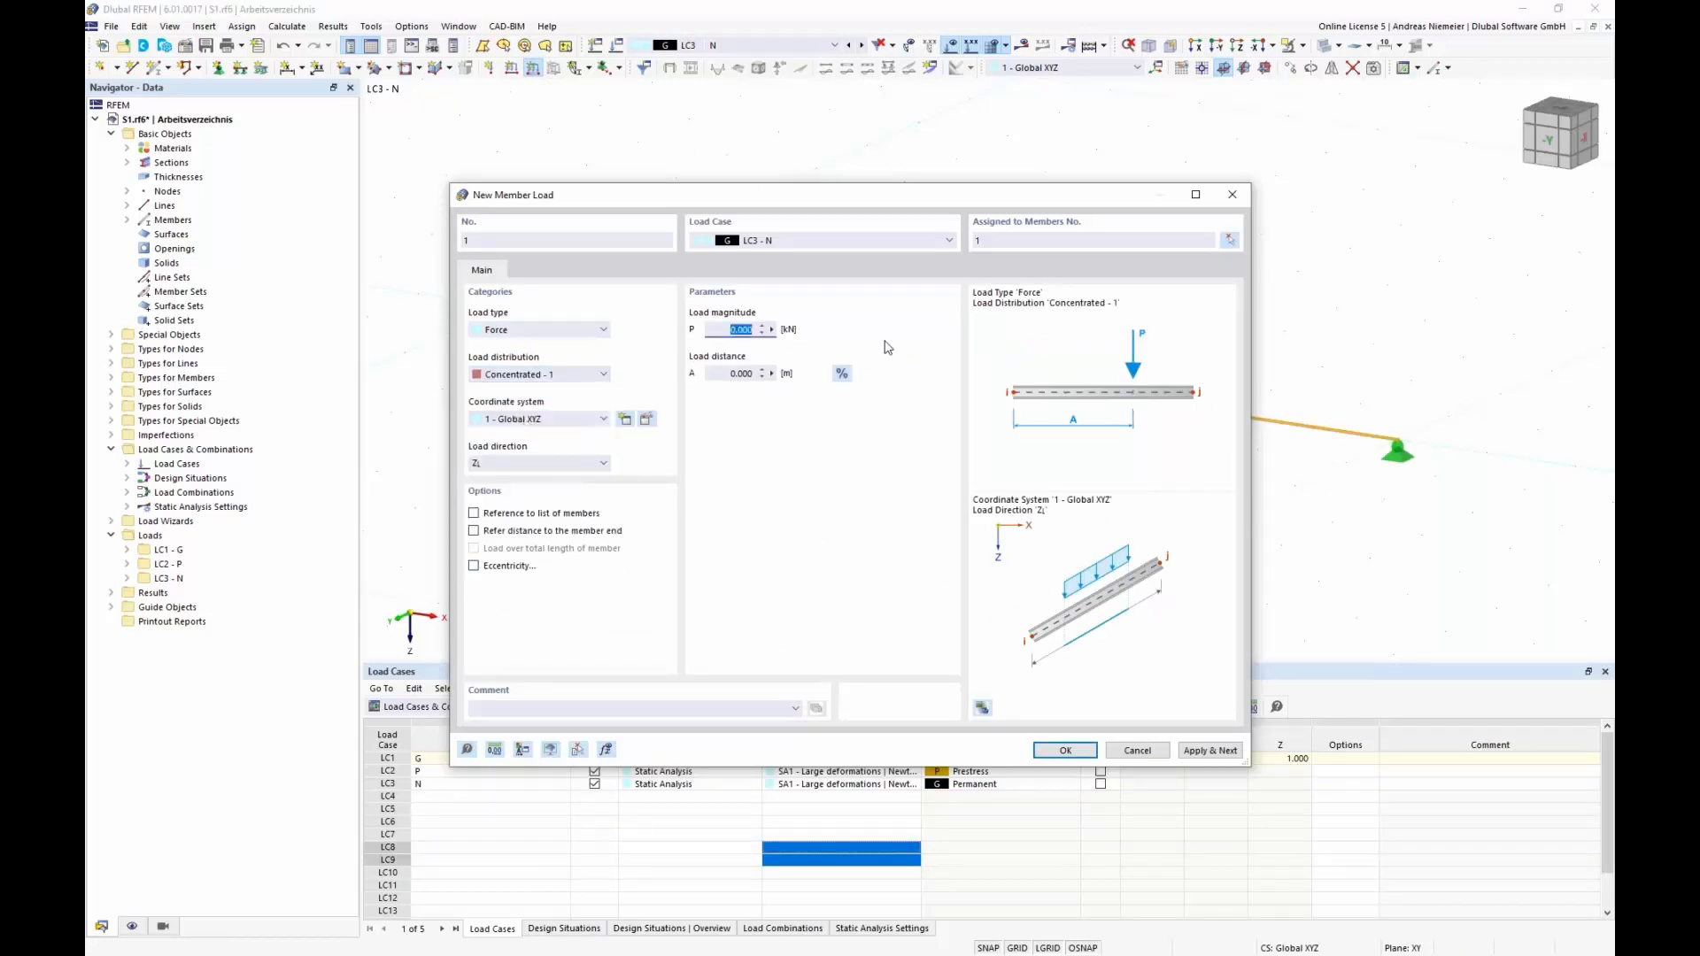
{"action": "type", "text": "10"}
{"action": "left_click", "coordinate": [842, 373]}
{"action": "left_click", "coordinate": [729, 374]}
{"action": "type", "text": "50"}
{"action": "left_click", "coordinate": [1065, 749]}
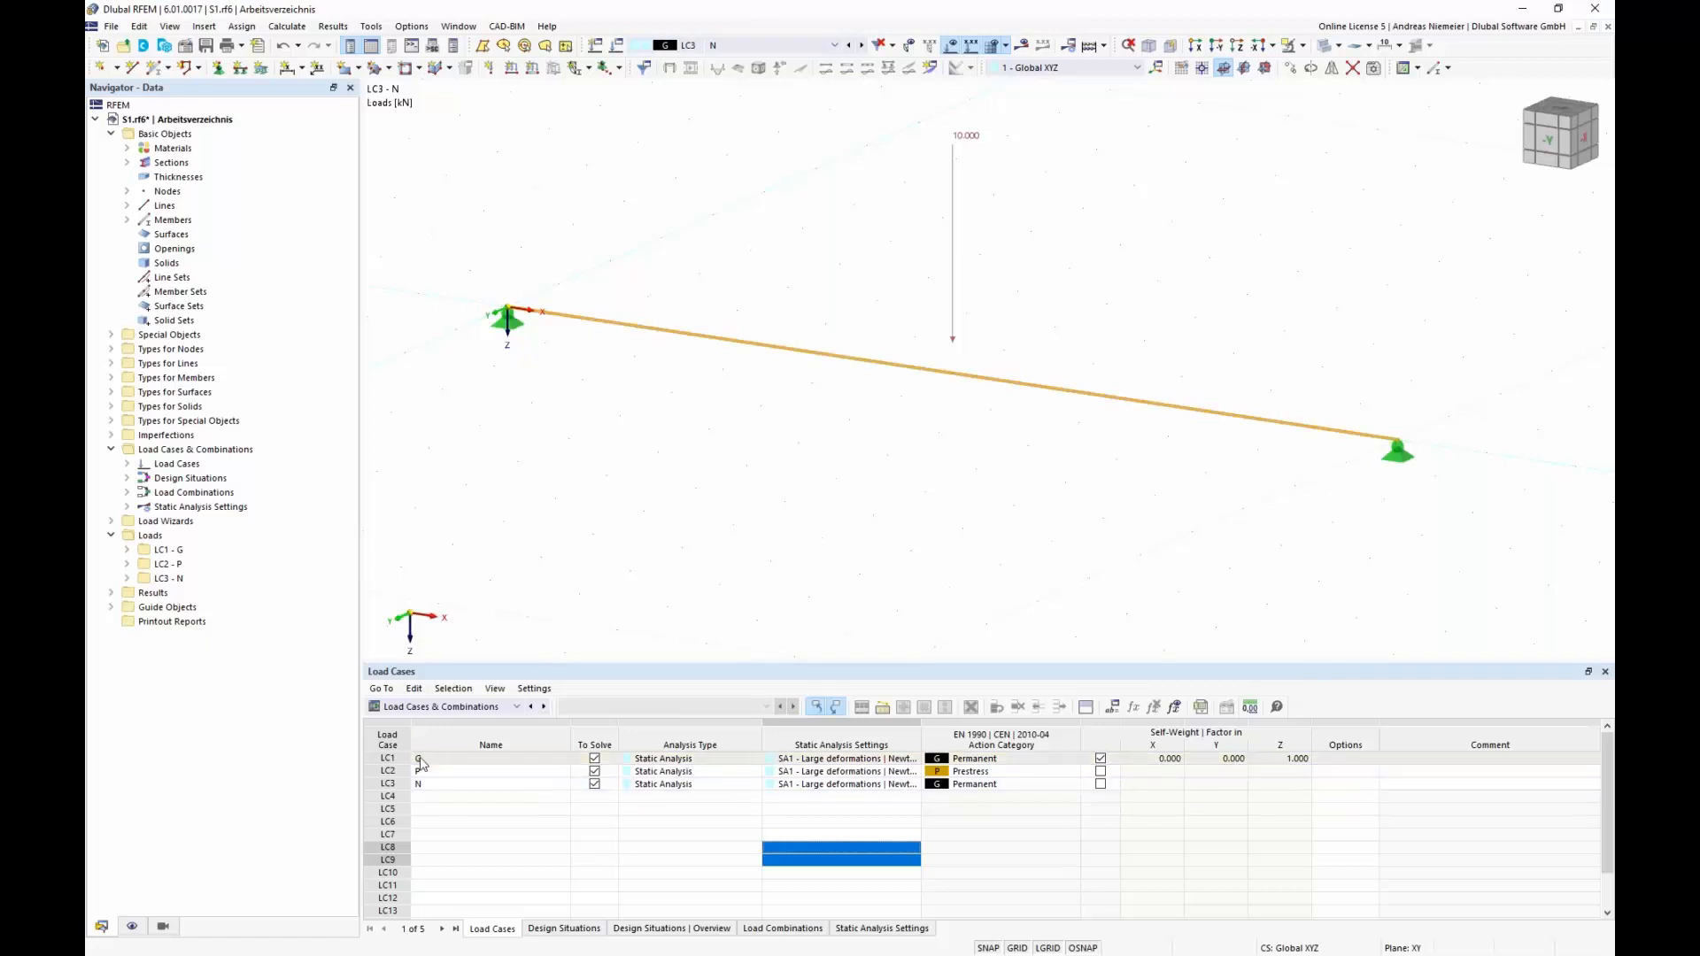
Copy load combination CO1 and name the copy "FF 2 = N + P".
{"action": "left_click", "coordinate": [385, 785]}
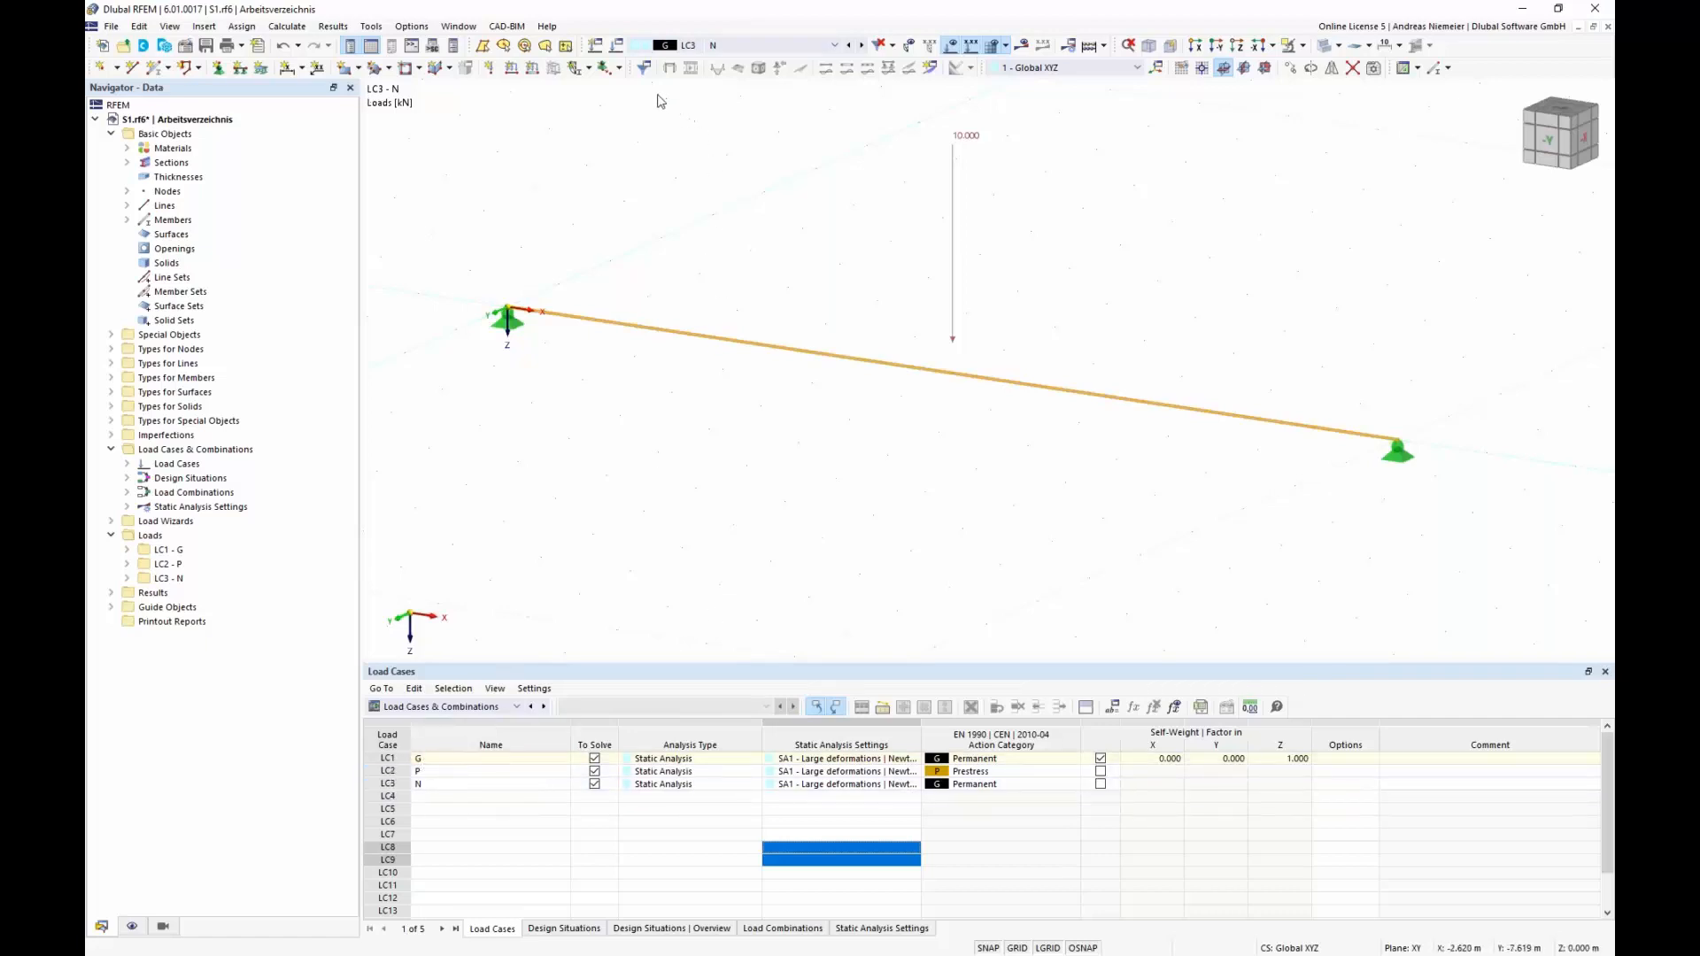
{"action": "left_click", "coordinate": [616, 48]}
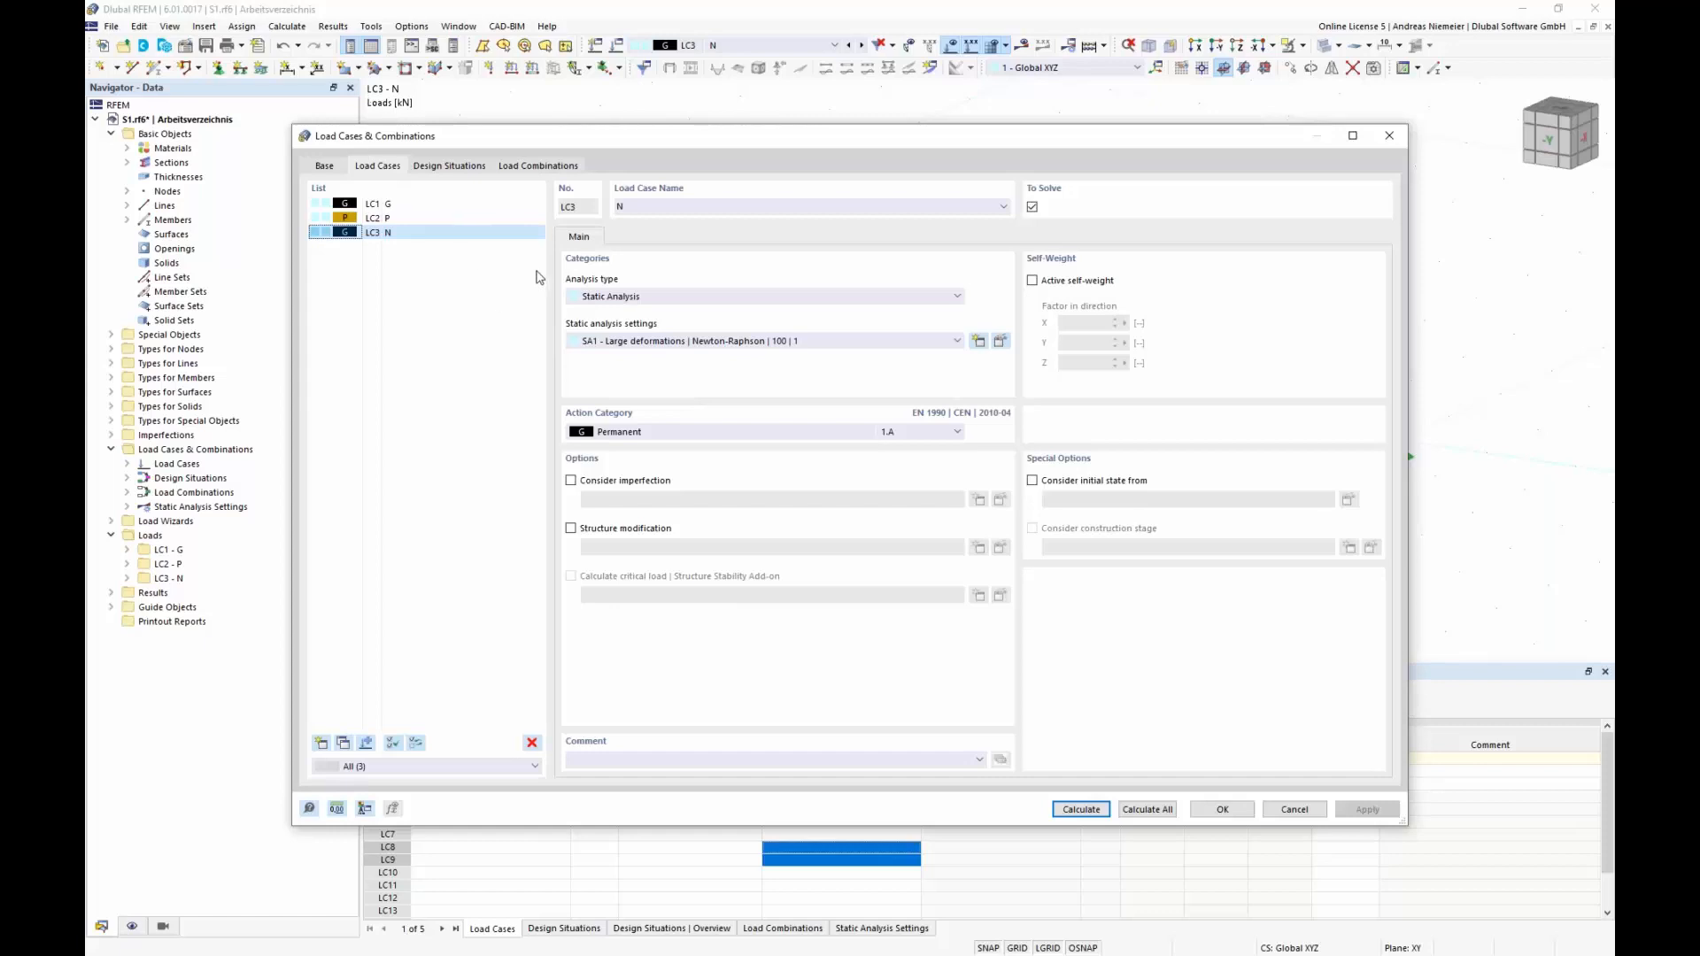
{"action": "left_click", "coordinate": [537, 169]}
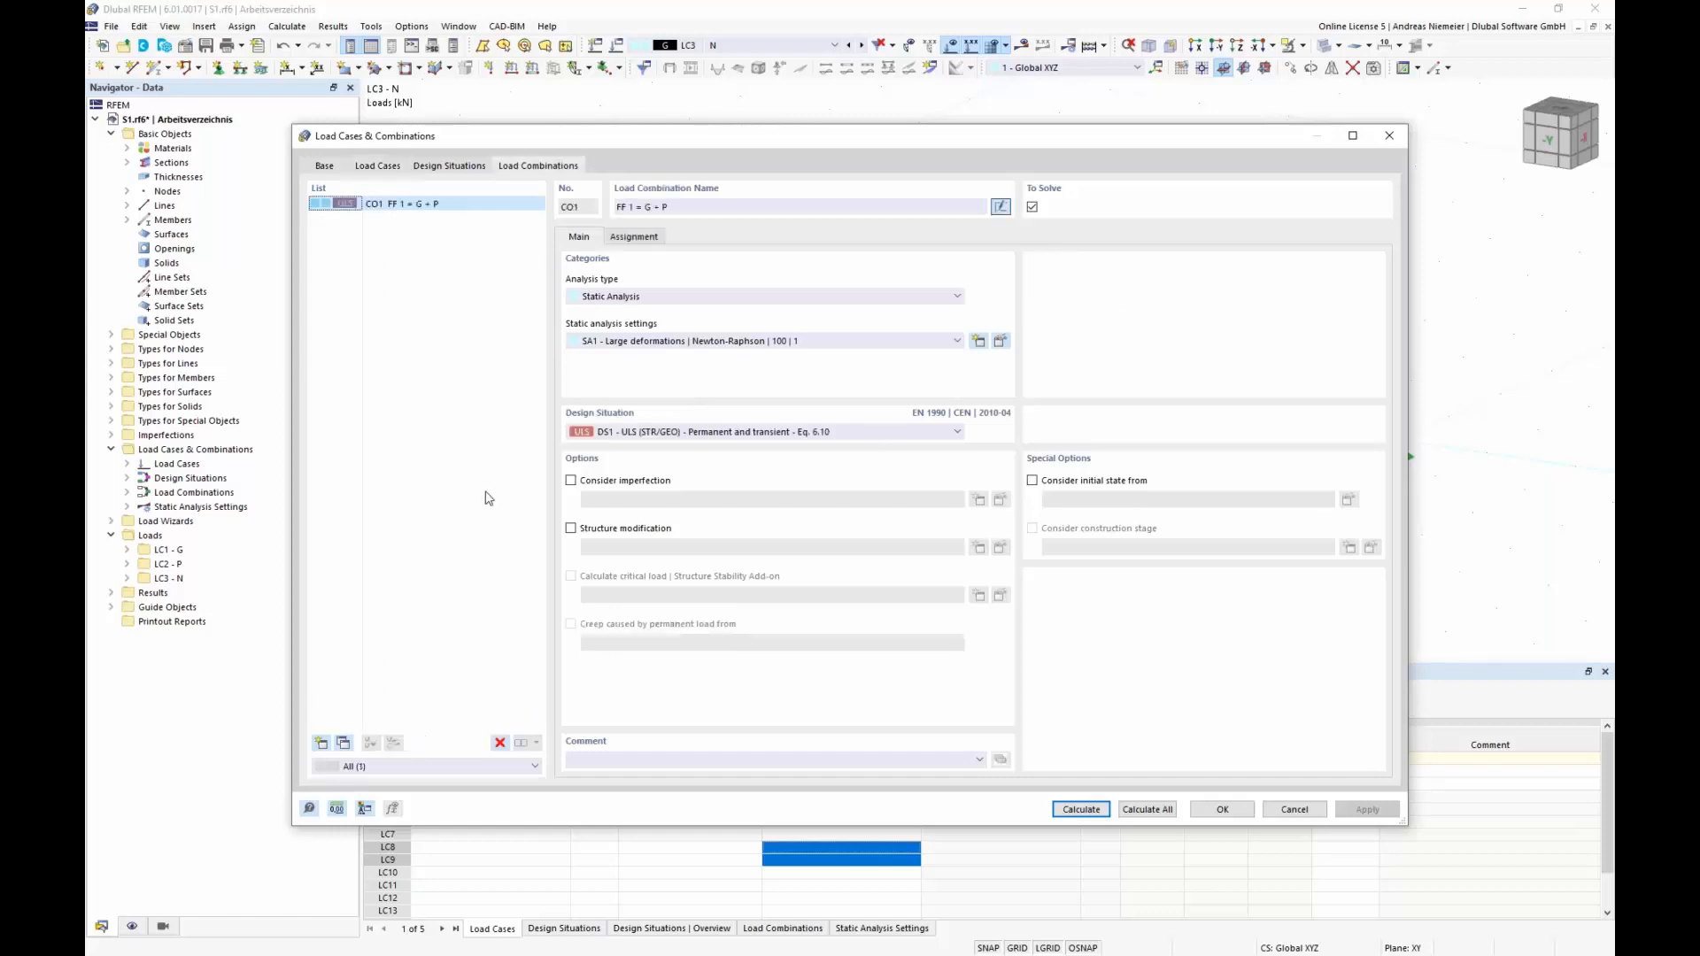
{"action": "left_click", "coordinate": [344, 744]}
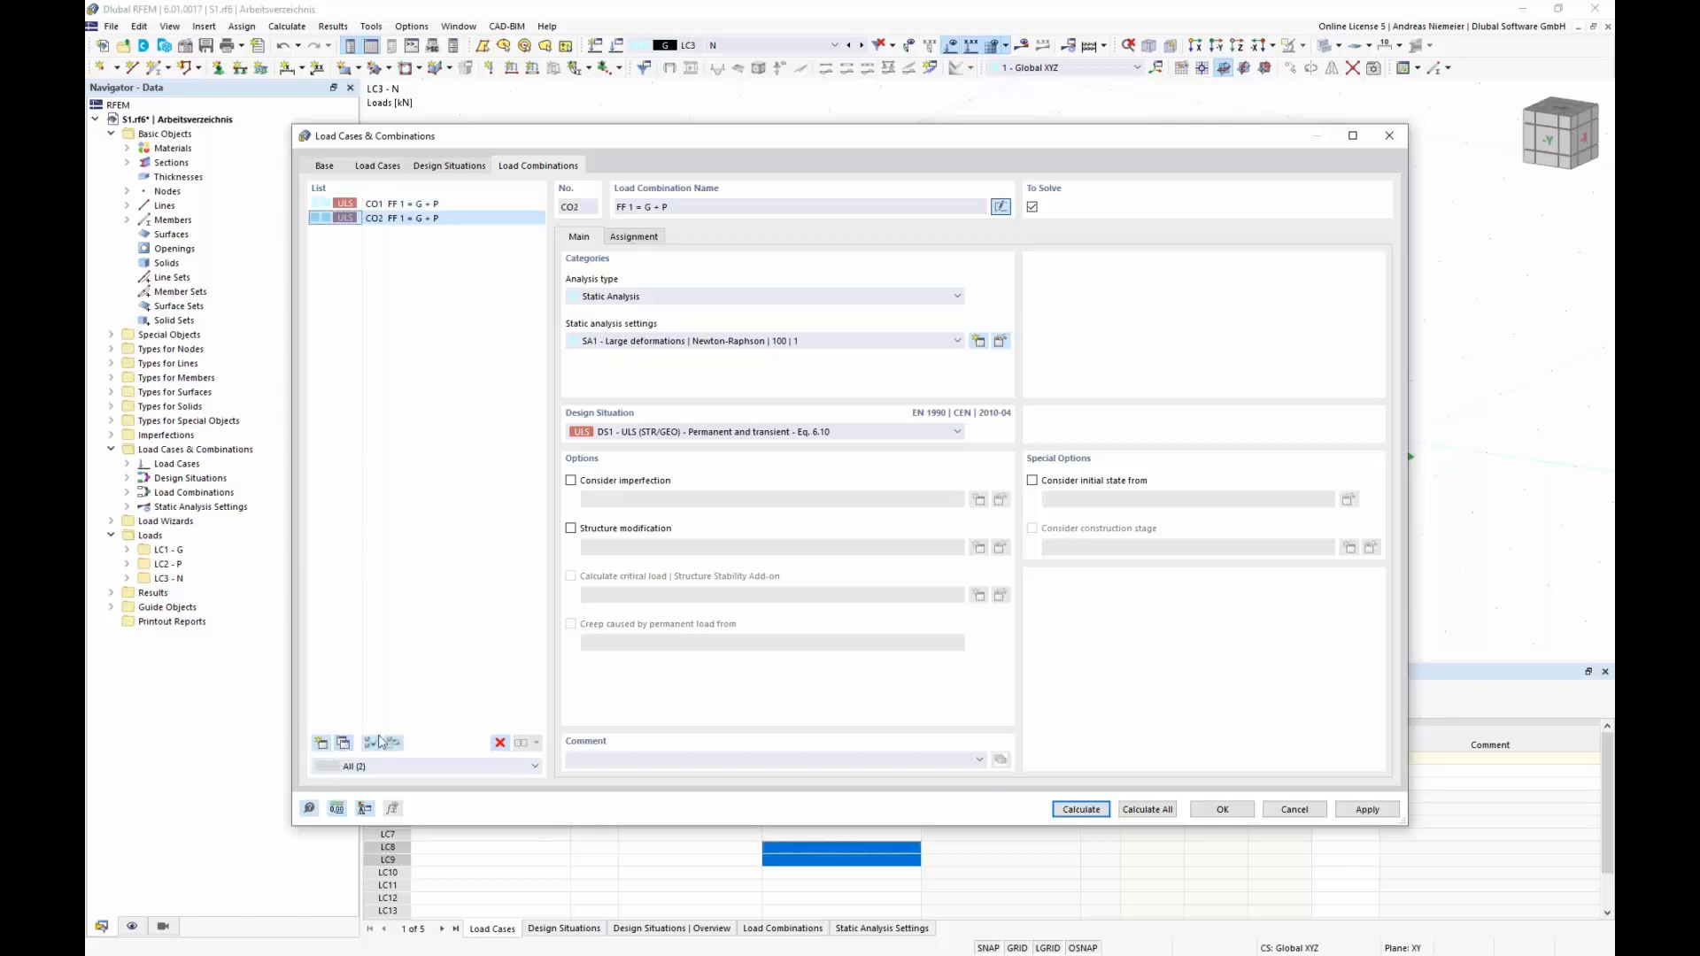
{"action": "left_click", "coordinate": [1000, 206]}
{"action": "key", "text": "BackSpace"}
{"action": "type", "text": "2"}
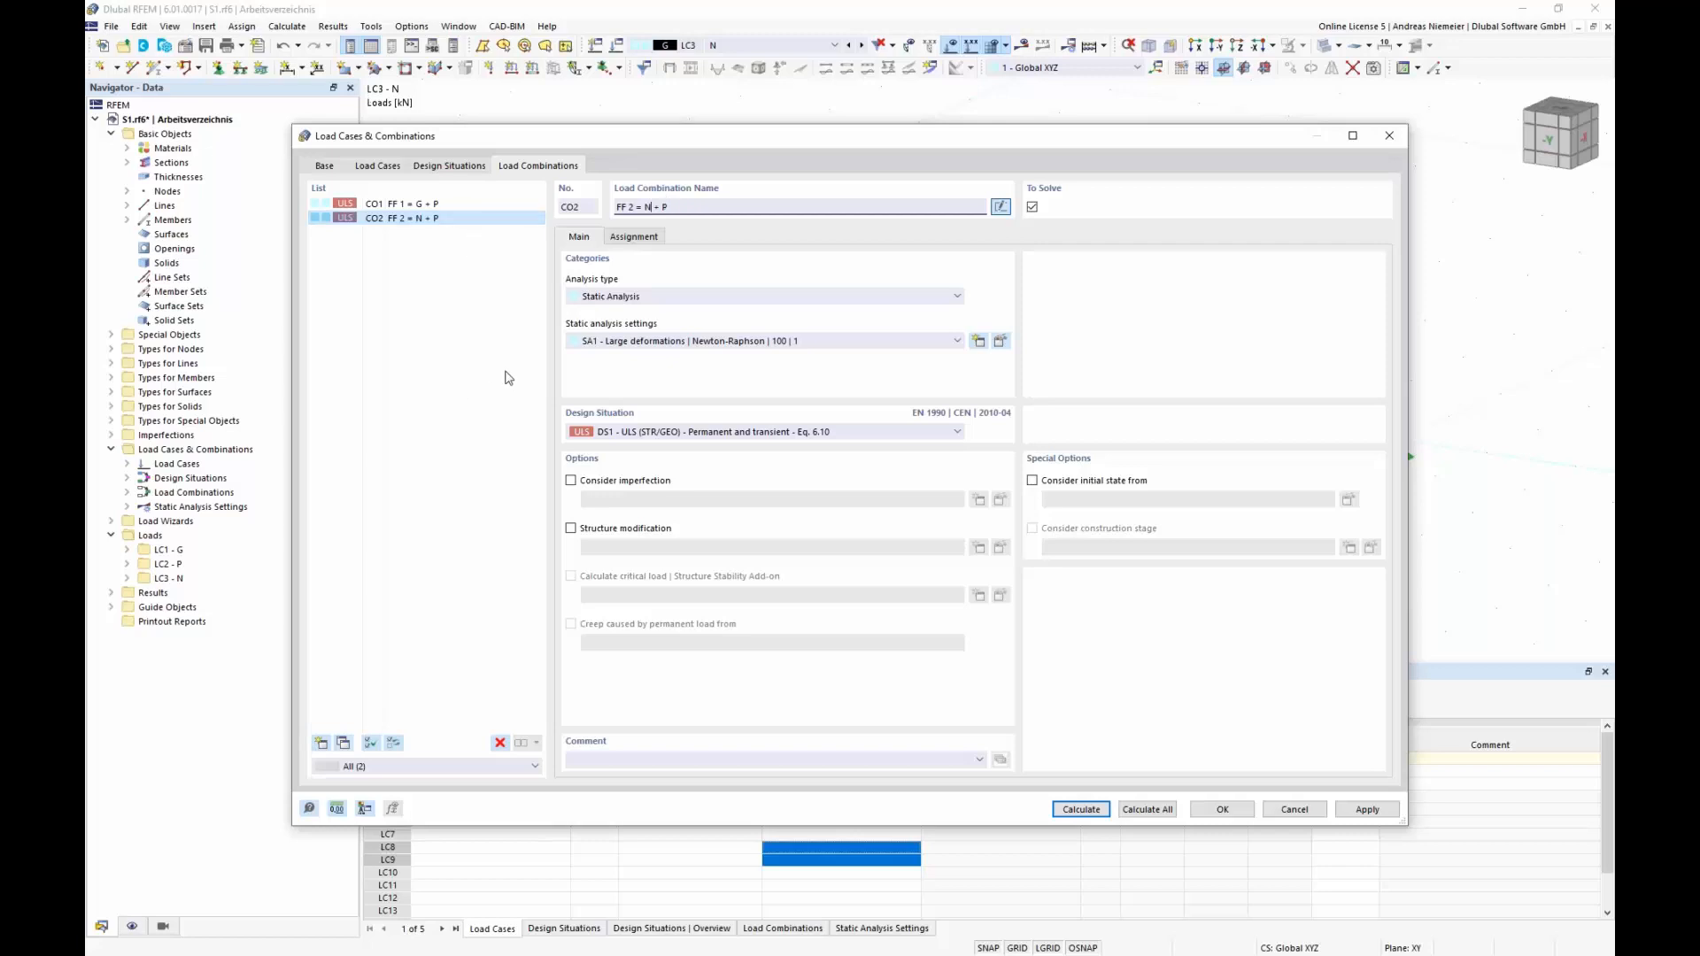
Replace load case LC1 with LC3 in the assignment of combination "FF 2 = N + P".
{"action": "left_click", "coordinate": [632, 237]}
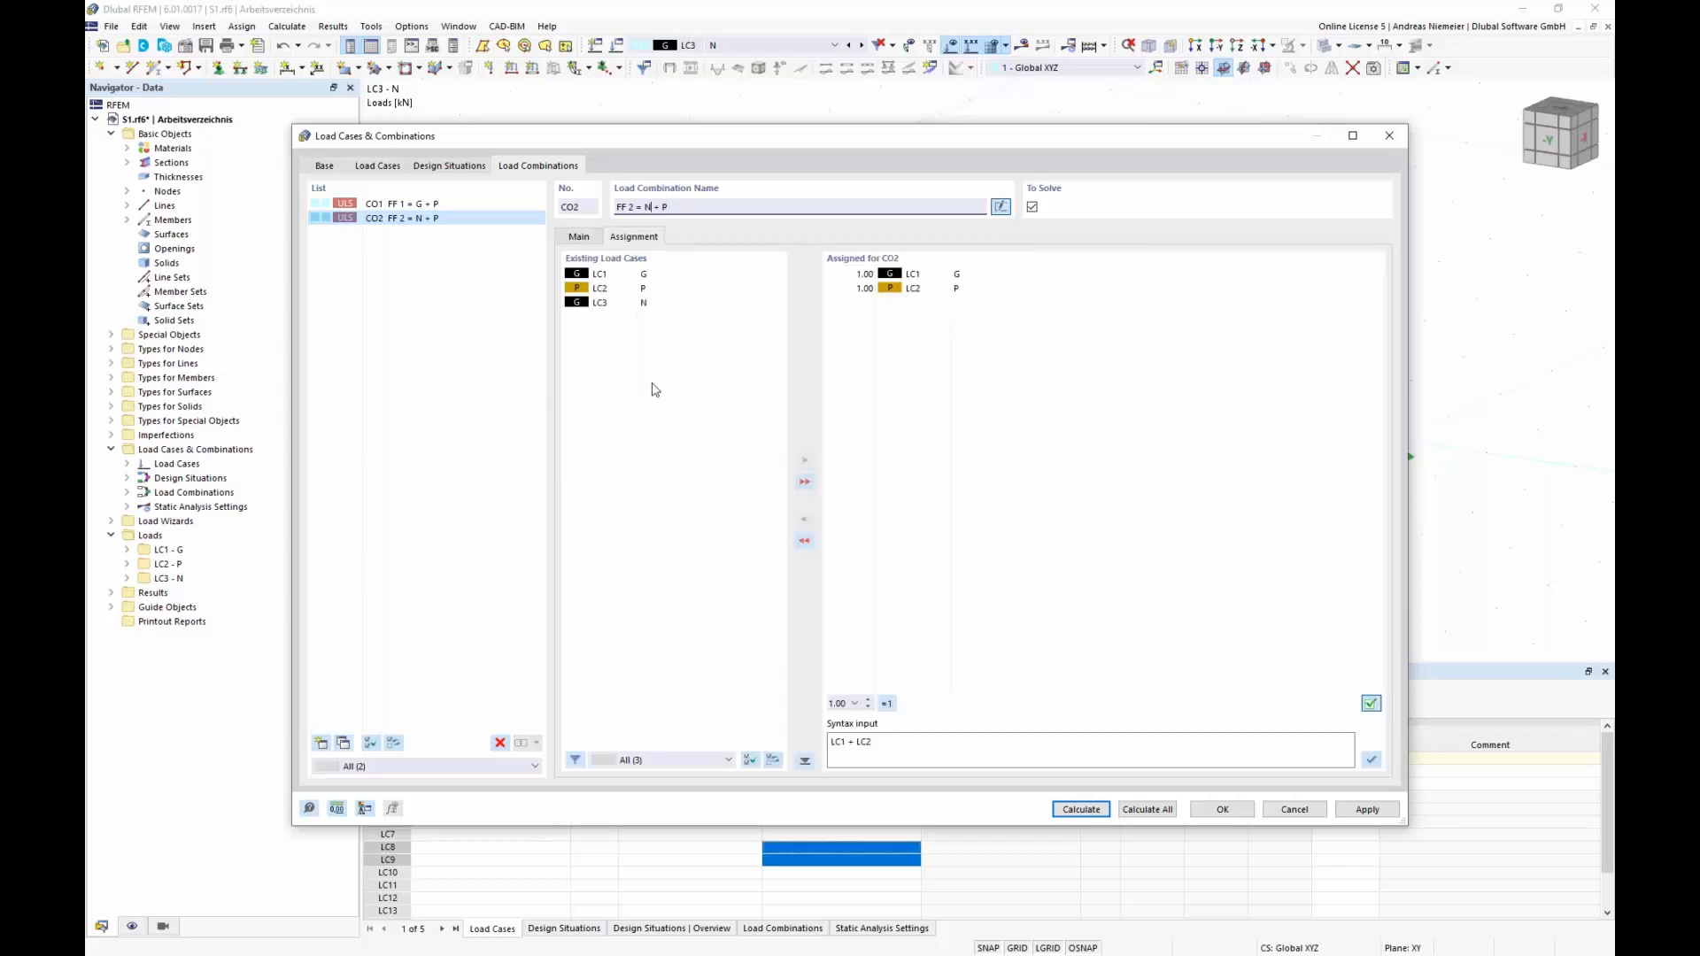
{"action": "double_click", "coordinate": [929, 277]}
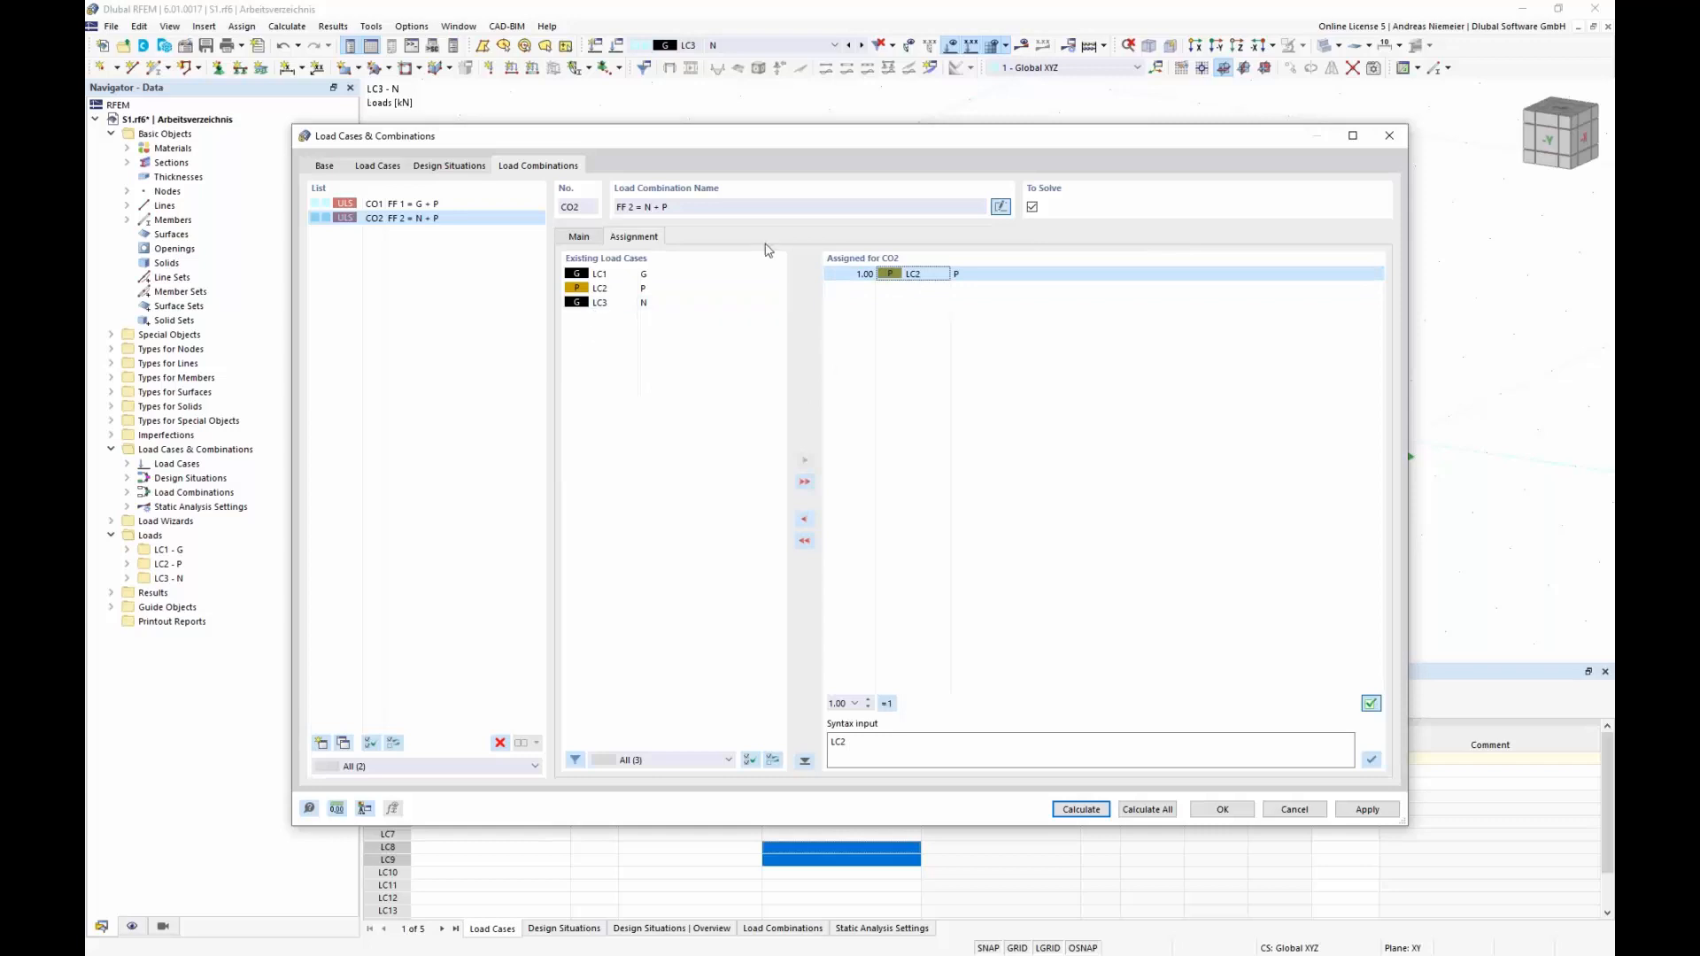
{"action": "double_click", "coordinate": [623, 304]}
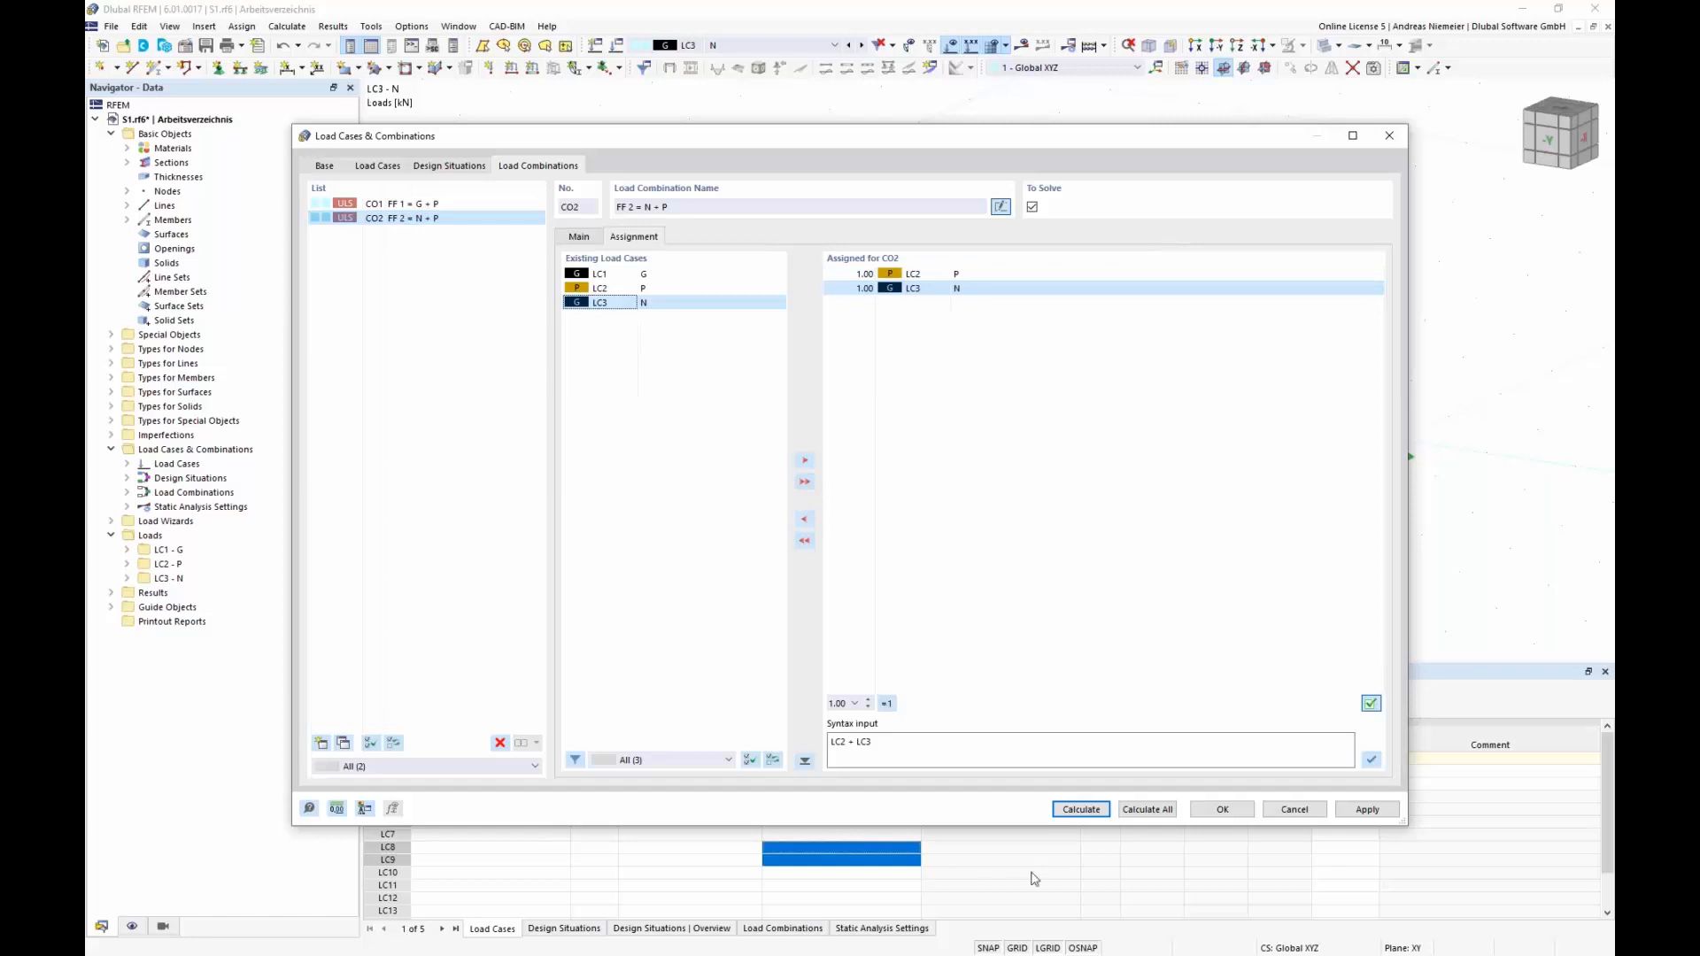
Calculate load combination "FF 2 = N + P" and display its global deformations in the -Y view with the whole cable in frame.
{"action": "left_click", "coordinate": [1077, 821]}
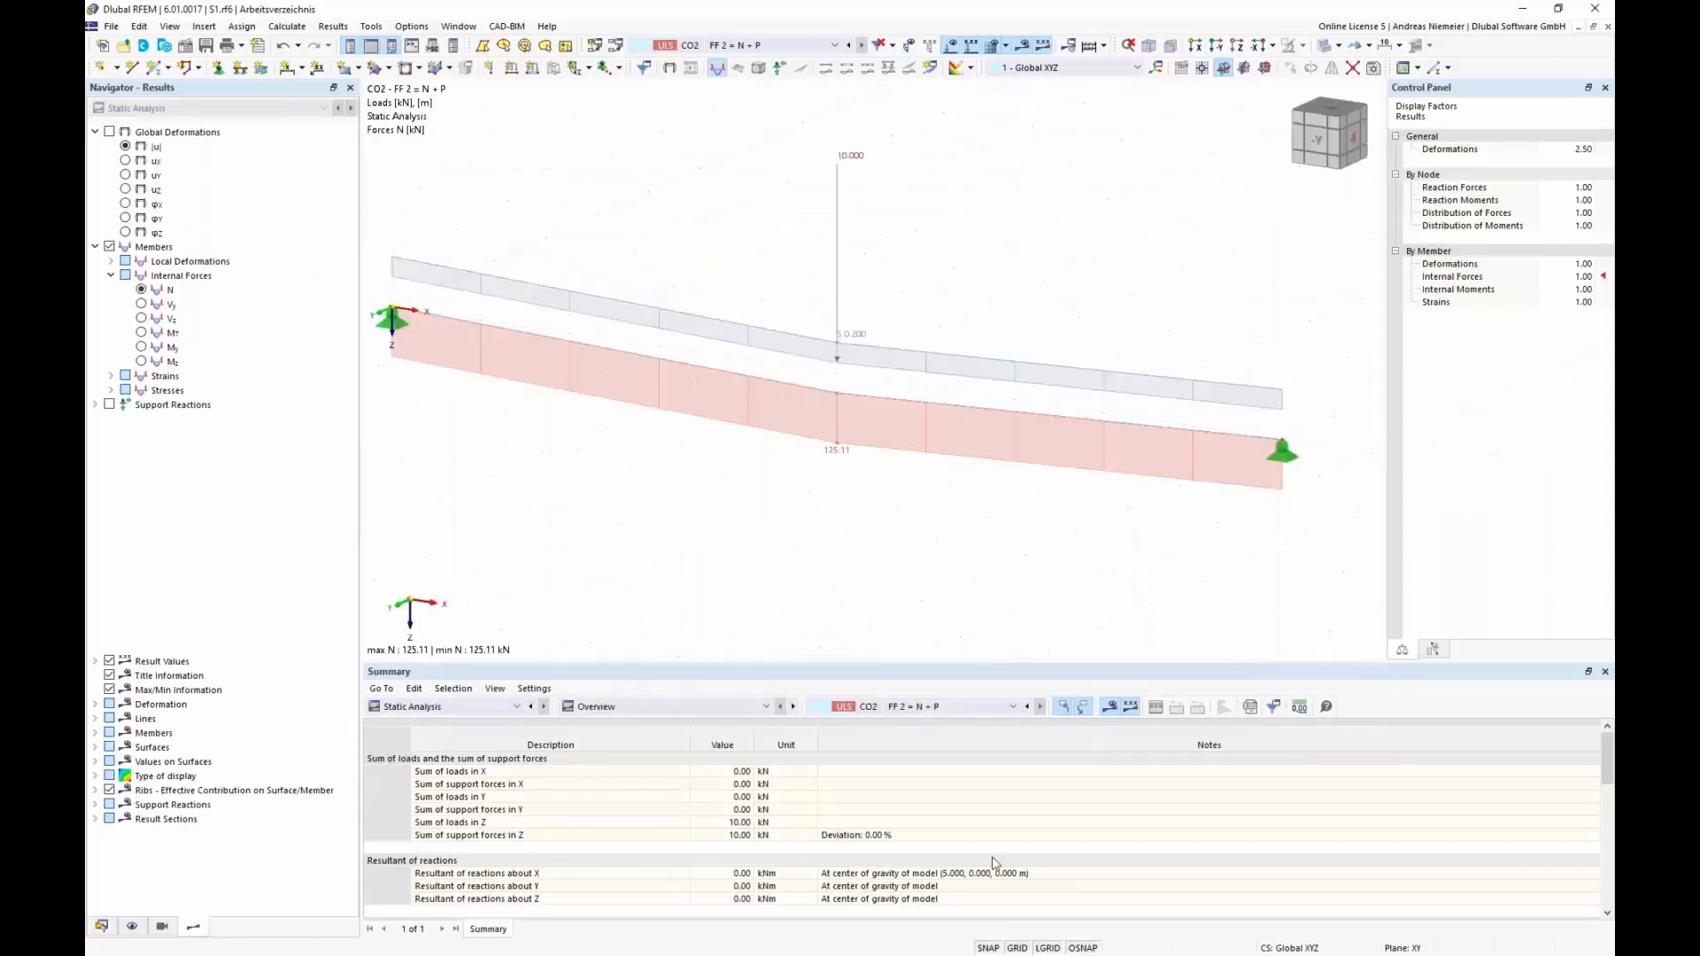
{"action": "left_click", "coordinate": [110, 131]}
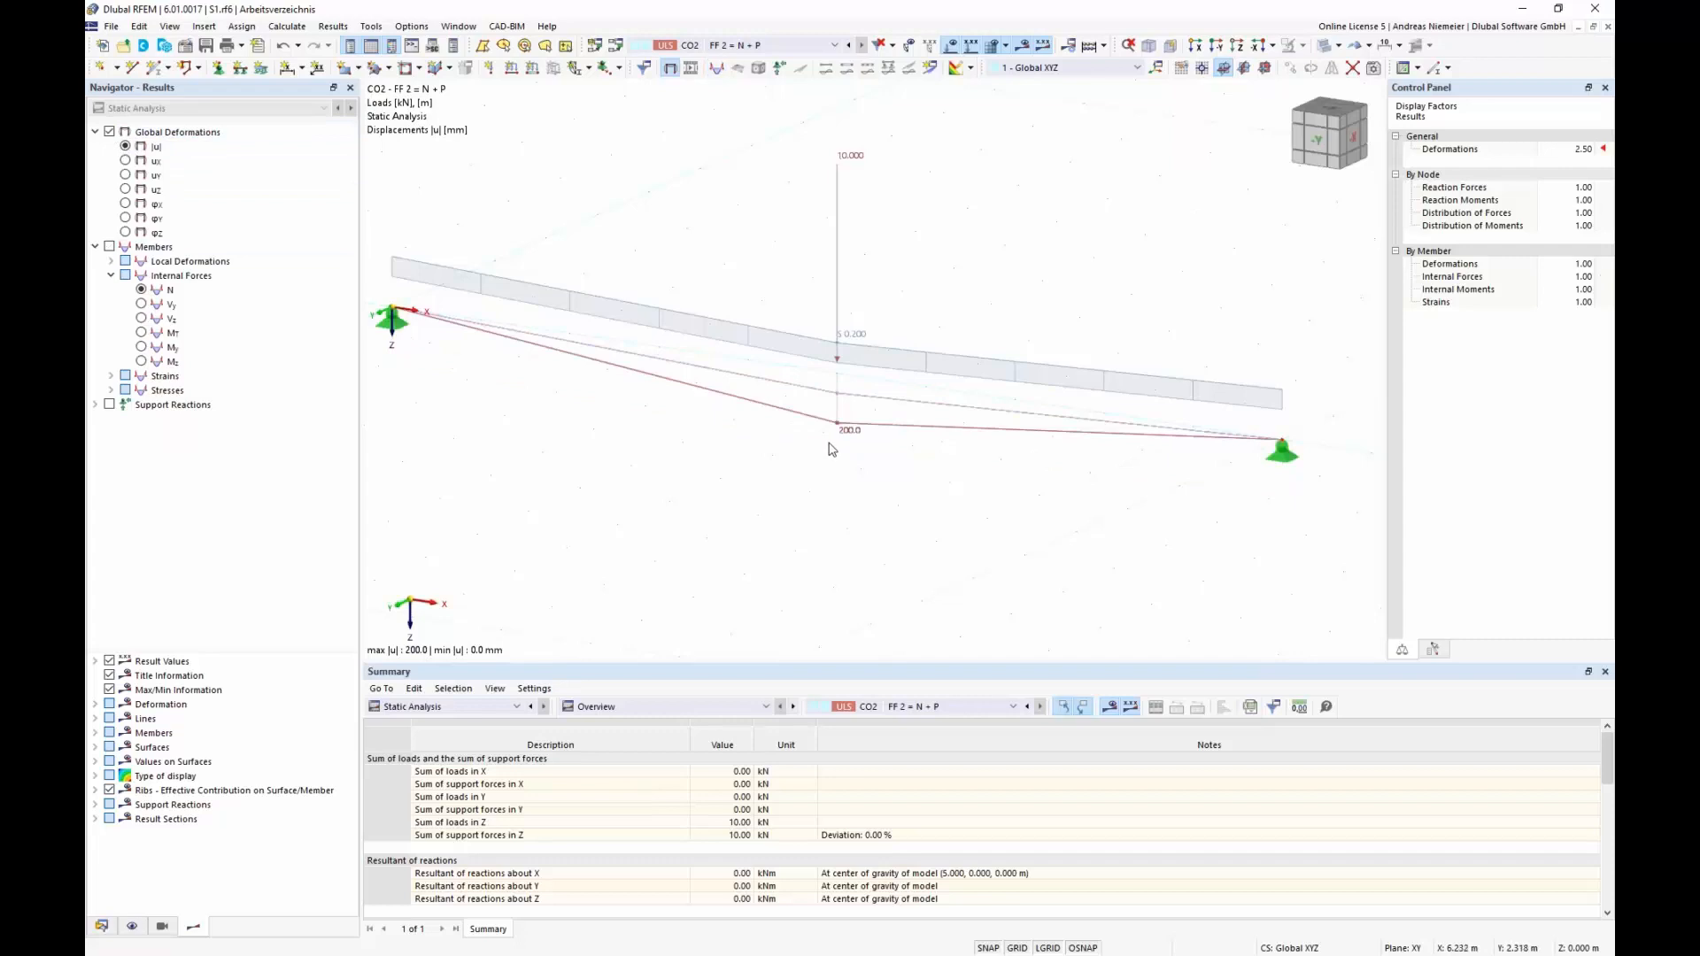
{"action": "middle_click_drag", "start_coordinate": [1161, 535], "coordinate": [1169, 535], "text": "ctrl"}
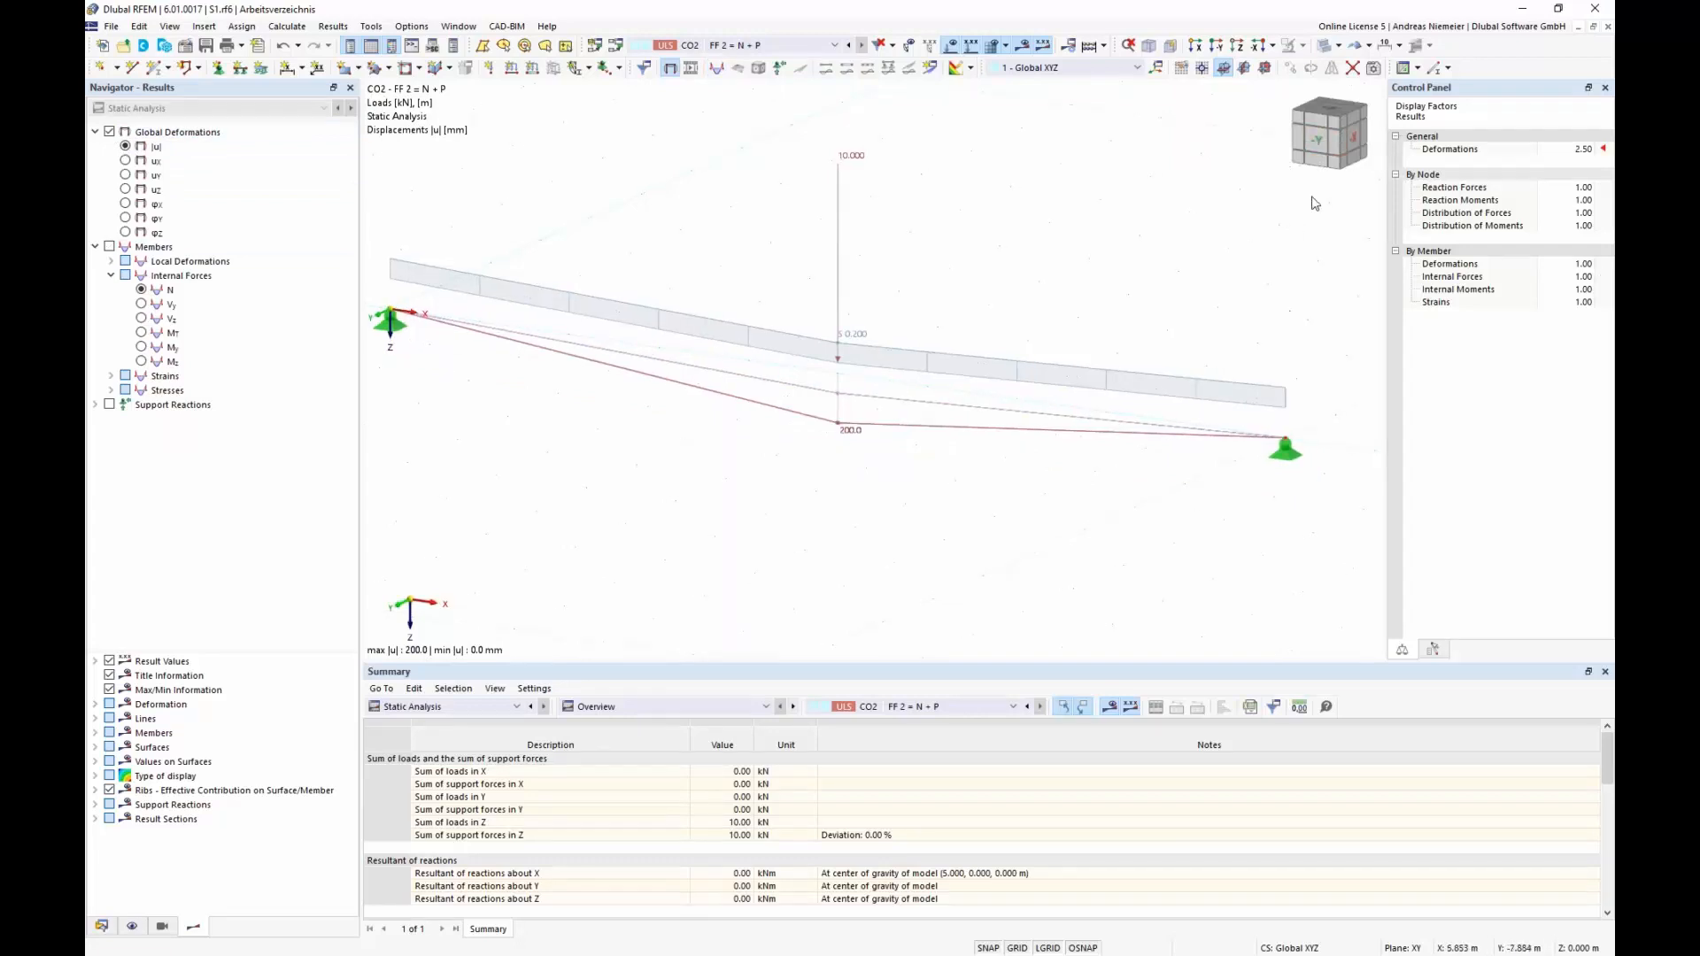
{"action": "left_click", "coordinate": [1317, 140]}
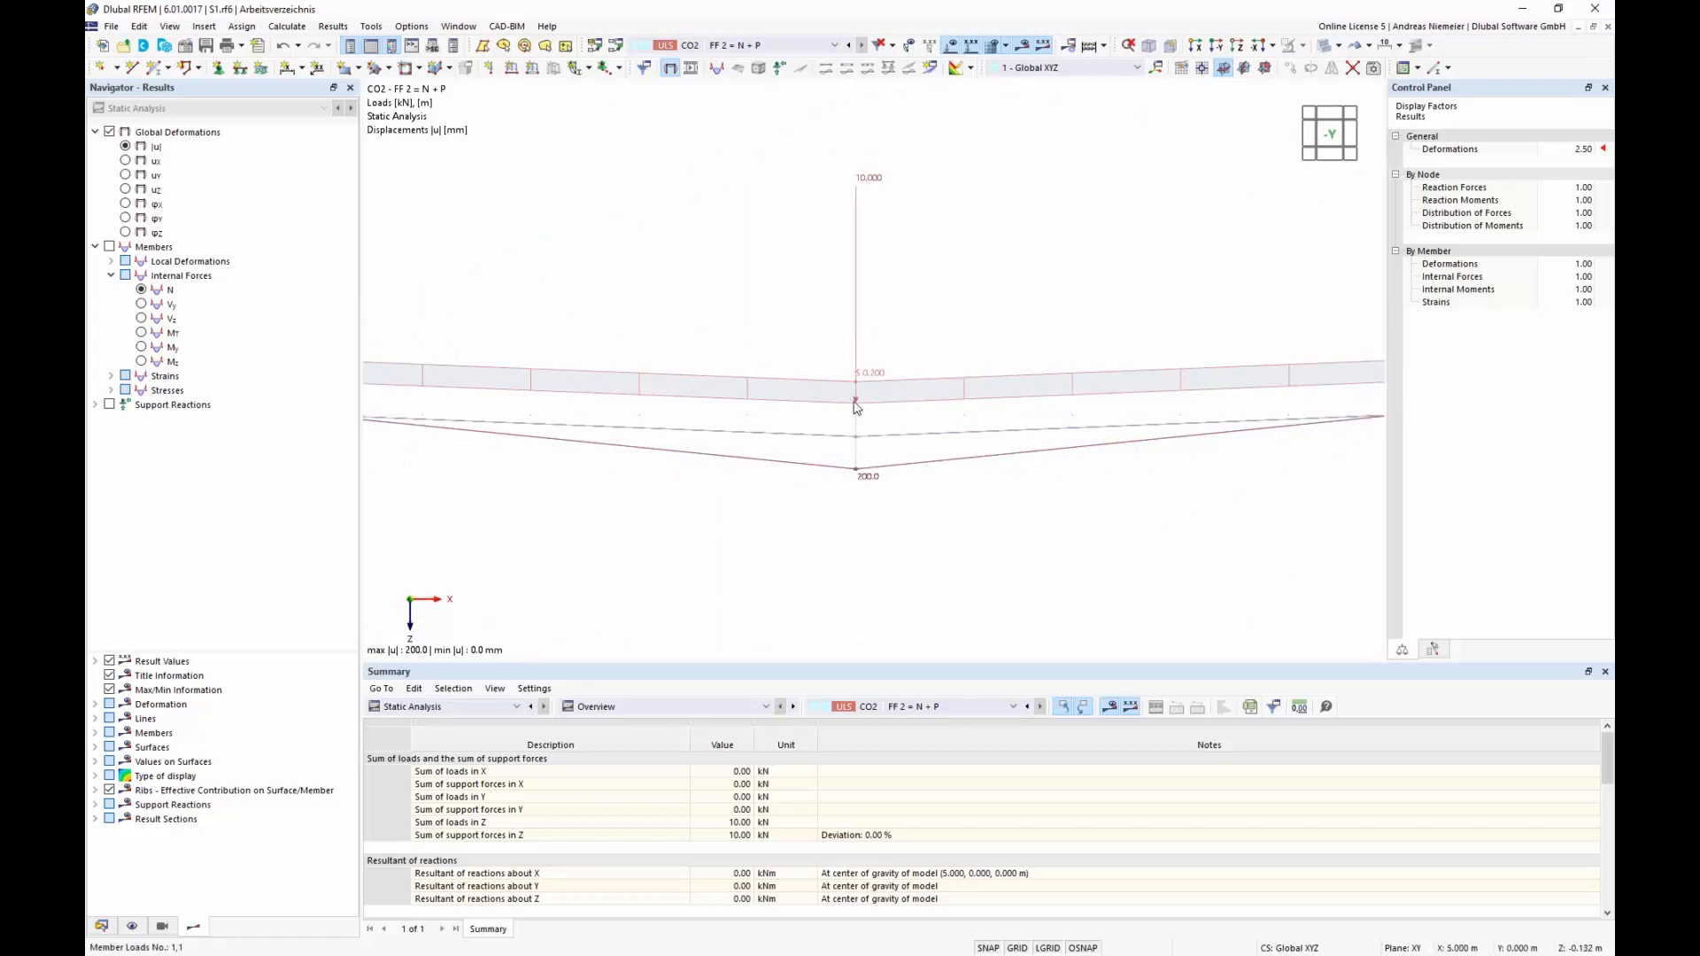
{"action": "scroll", "coordinate": [857, 412], "scroll_direction": "down", "scroll_amount": 1}
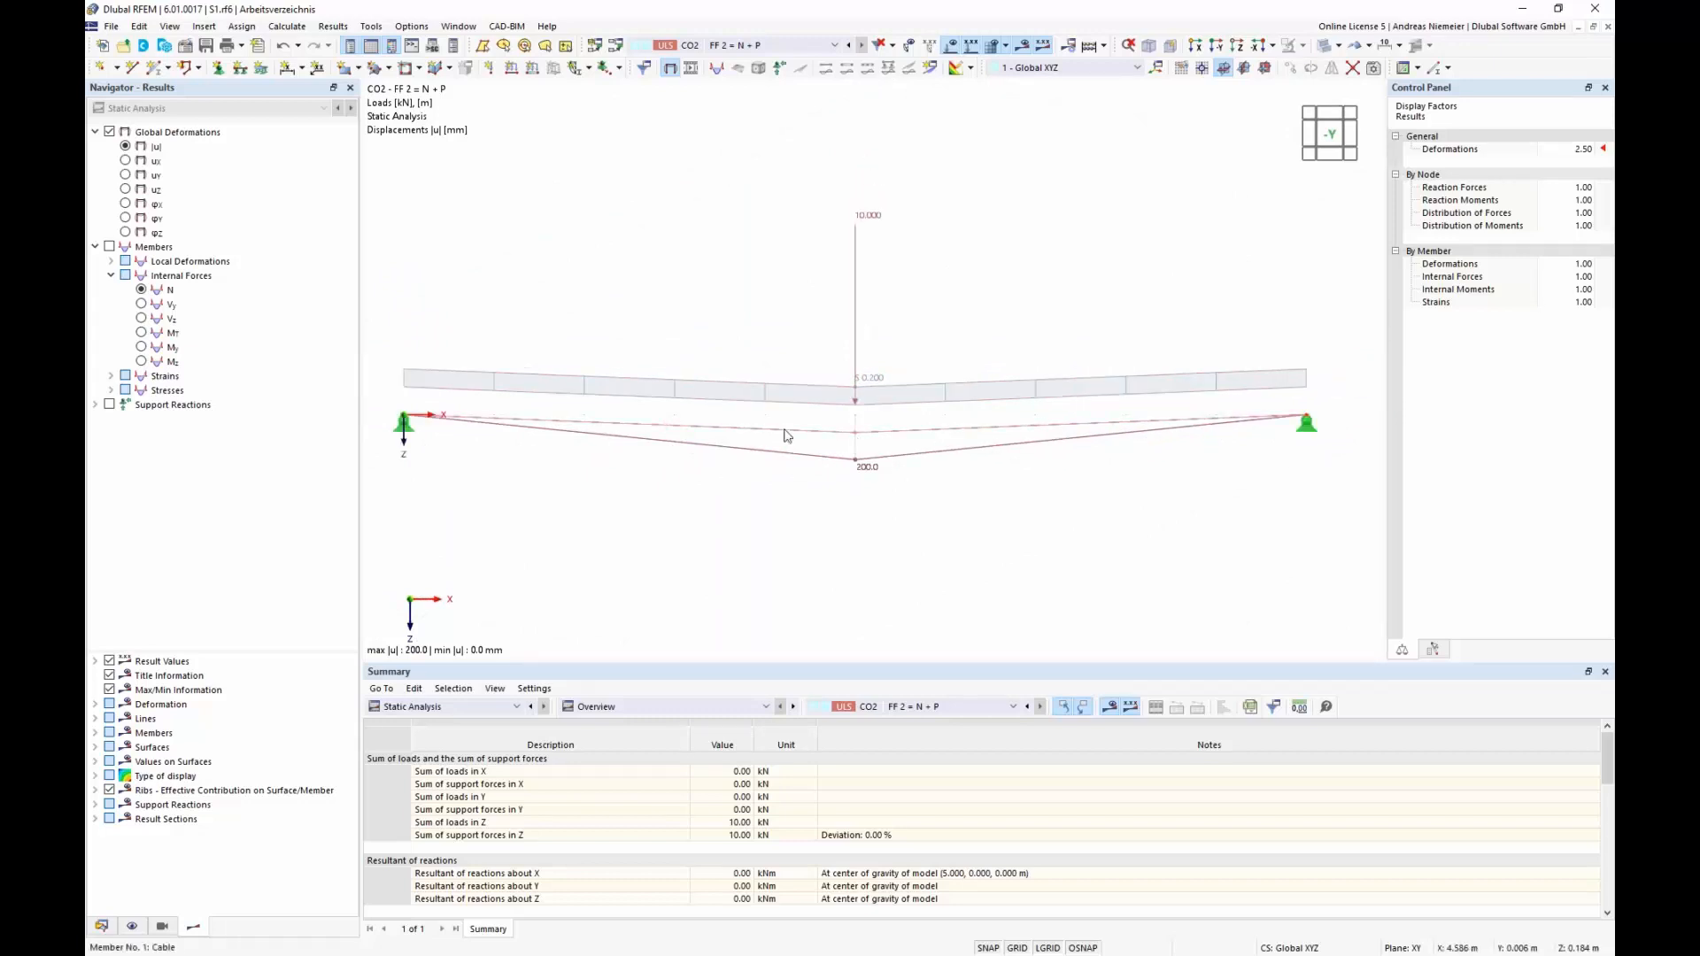
Display the member normal forces N and compare them between combinations CO1 and CO2.
{"action": "left_click", "coordinate": [140, 290]}
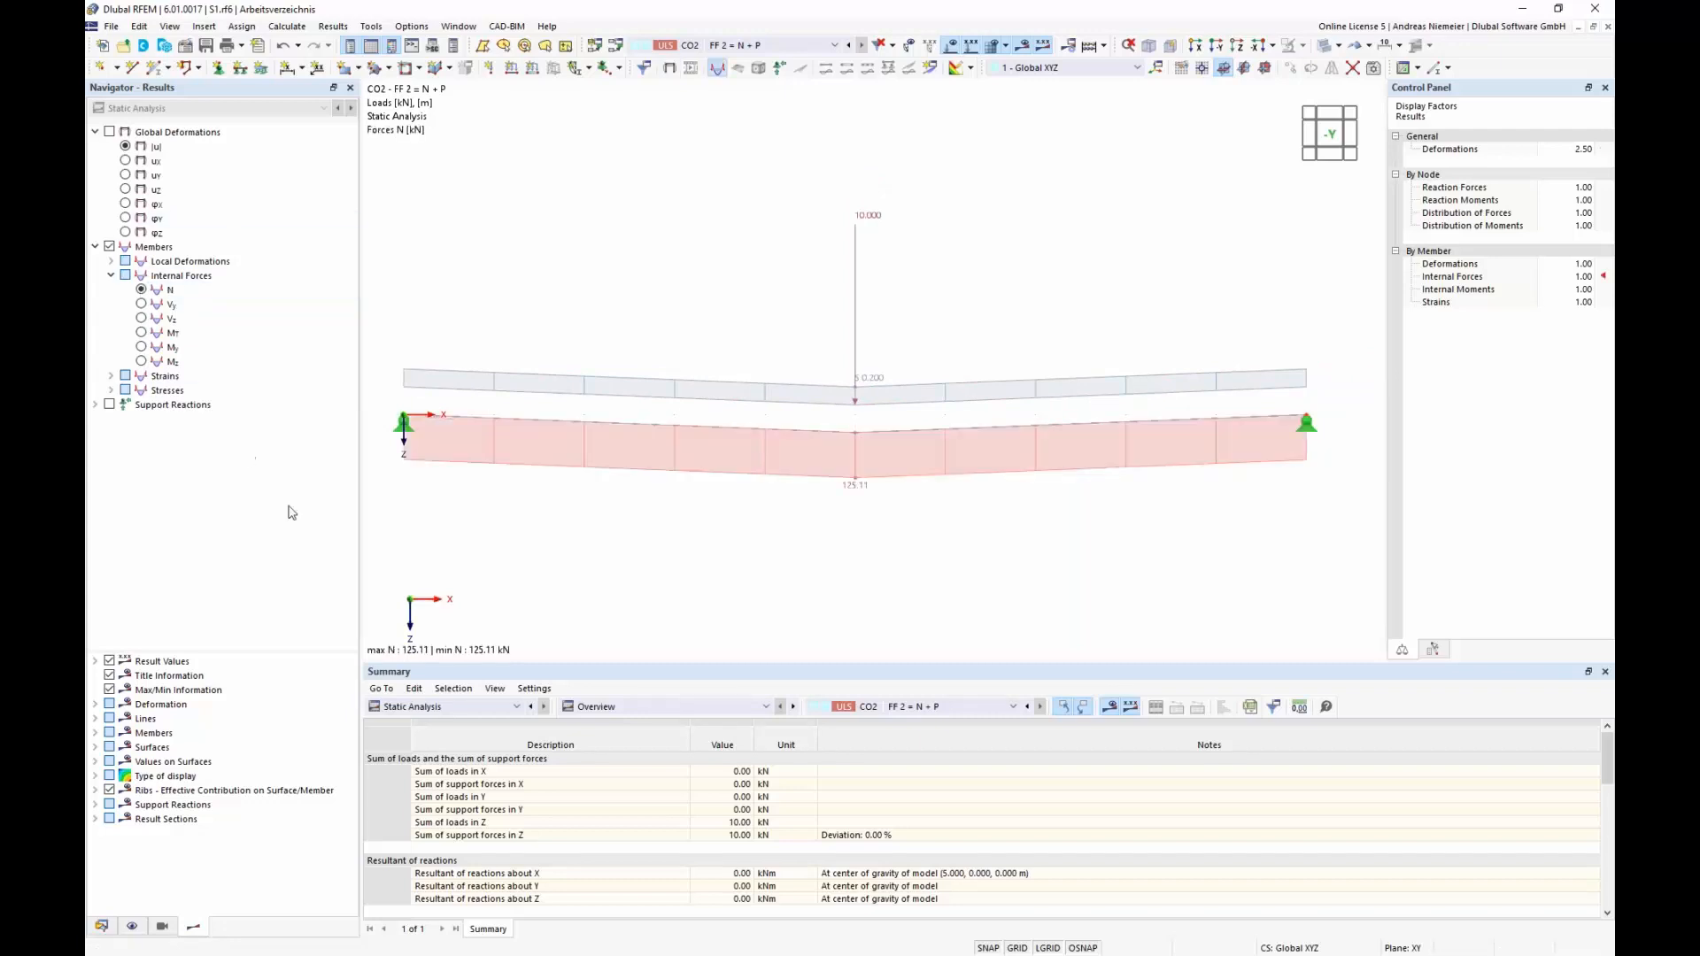
{"action": "left_click", "coordinate": [848, 48]}
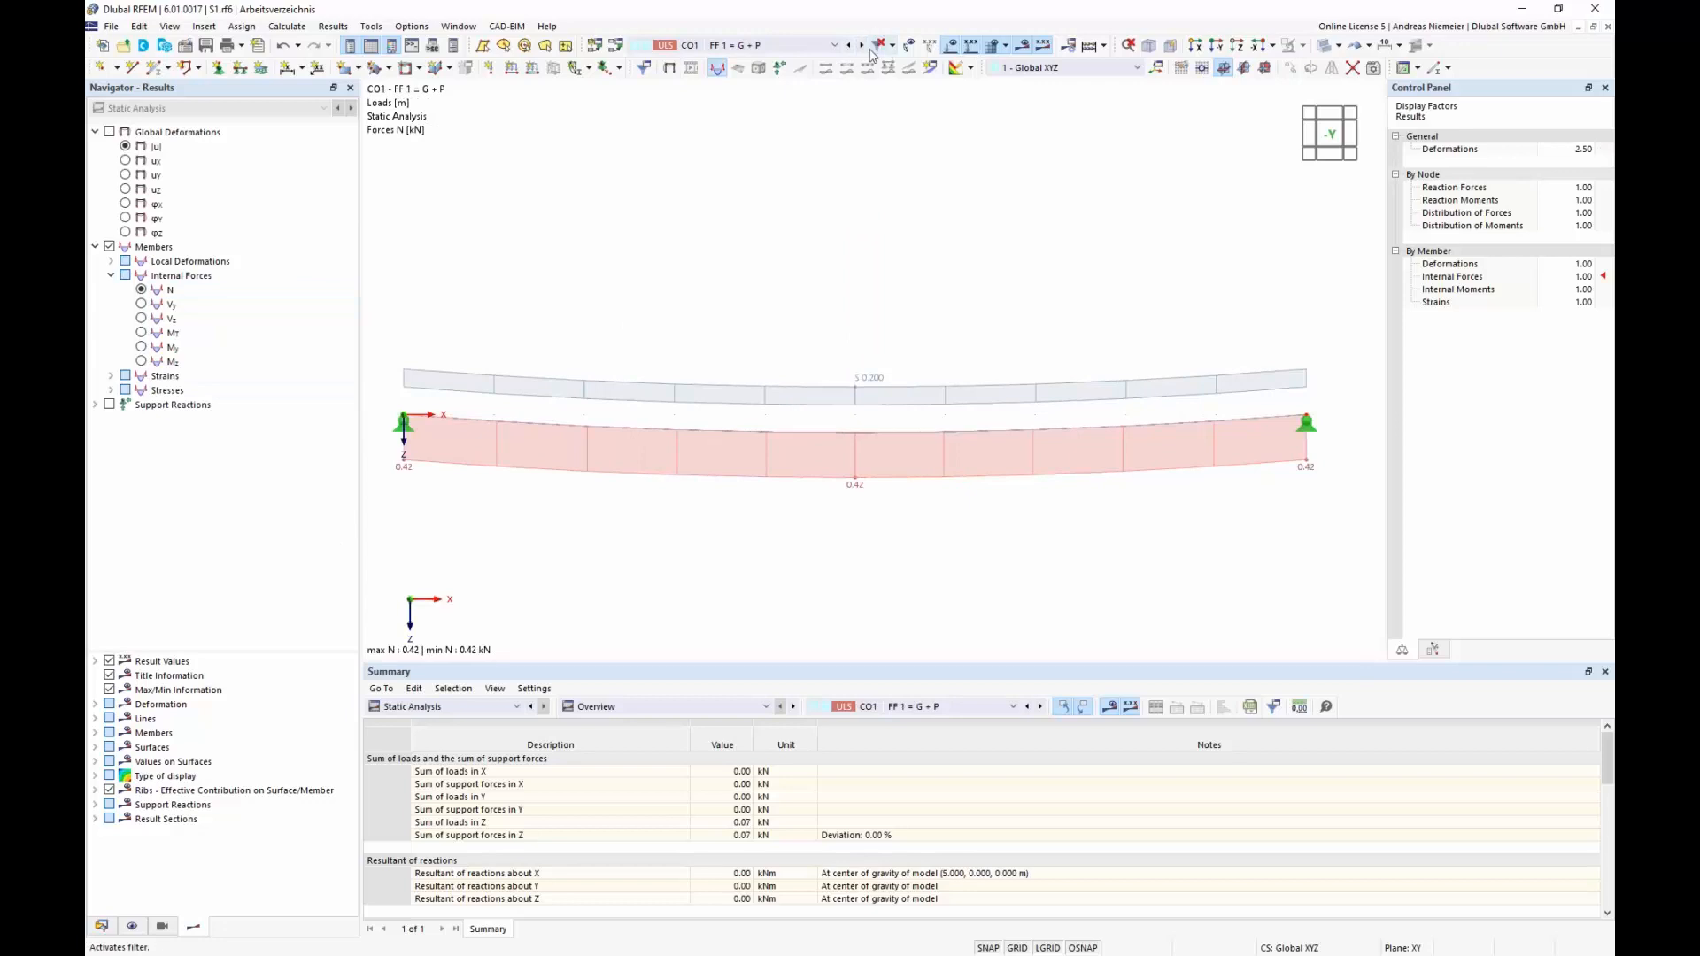
{"action": "left_click", "coordinate": [863, 46]}
{"action": "left_click", "coordinate": [849, 46]}
{"action": "left_click", "coordinate": [861, 46]}
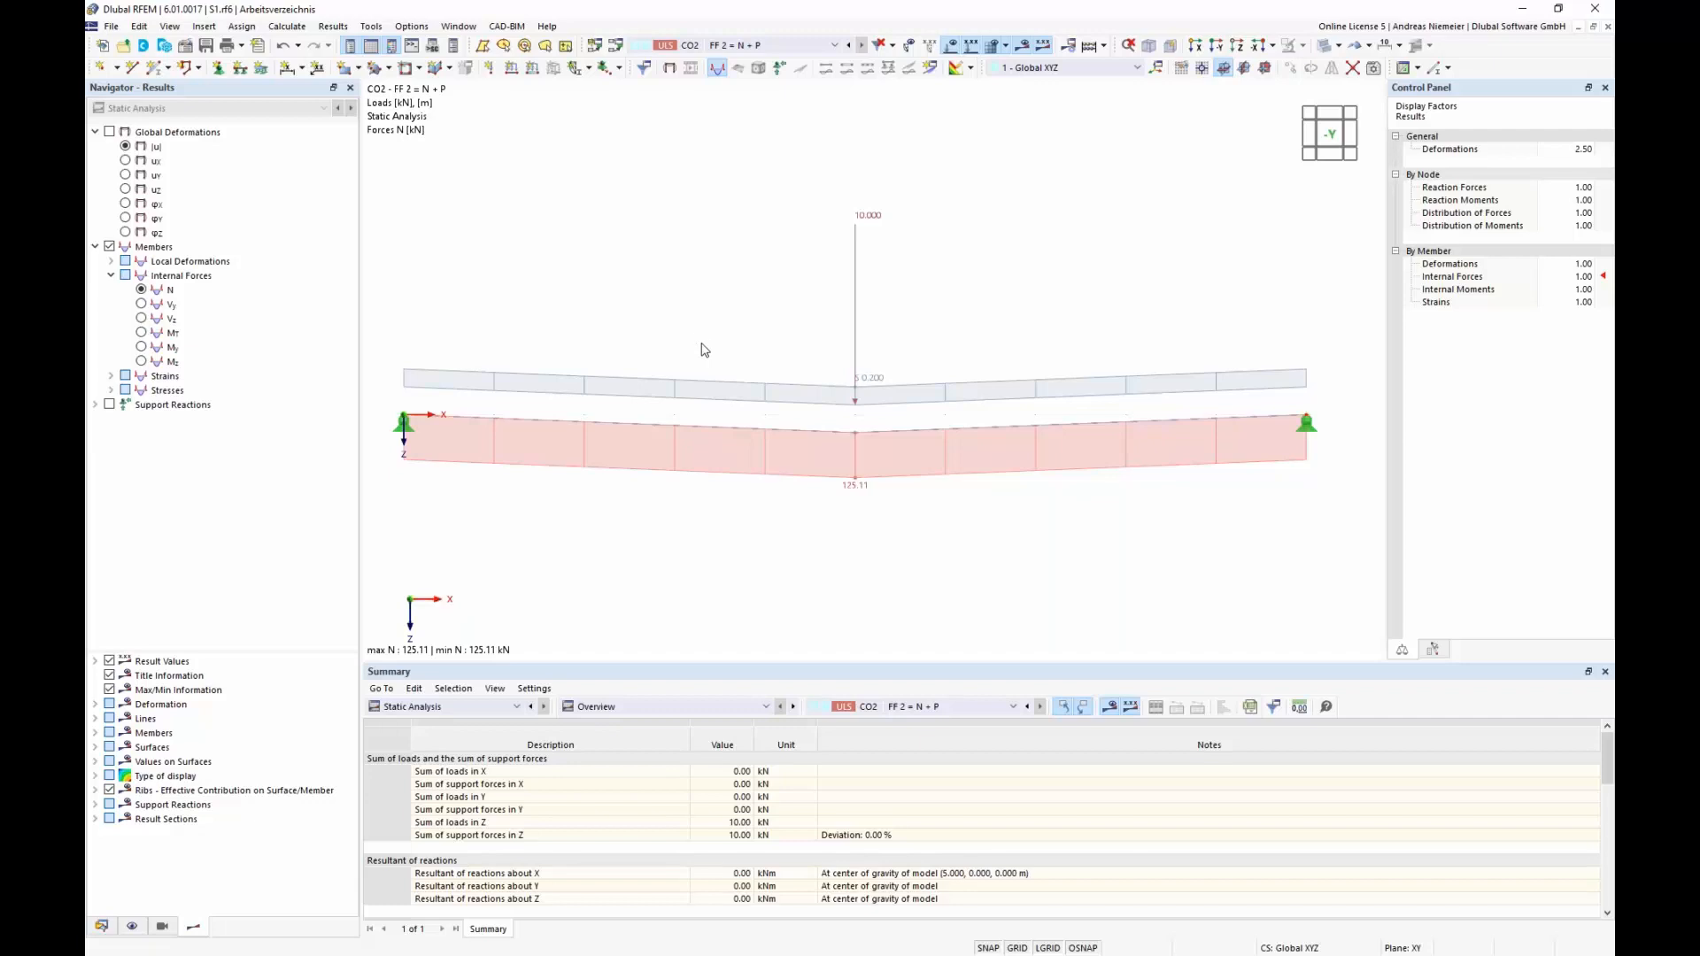
Copy load combination CO1 and set the factor of load case LC1 to 1.35 in the copy.
{"action": "left_click", "coordinate": [615, 45]}
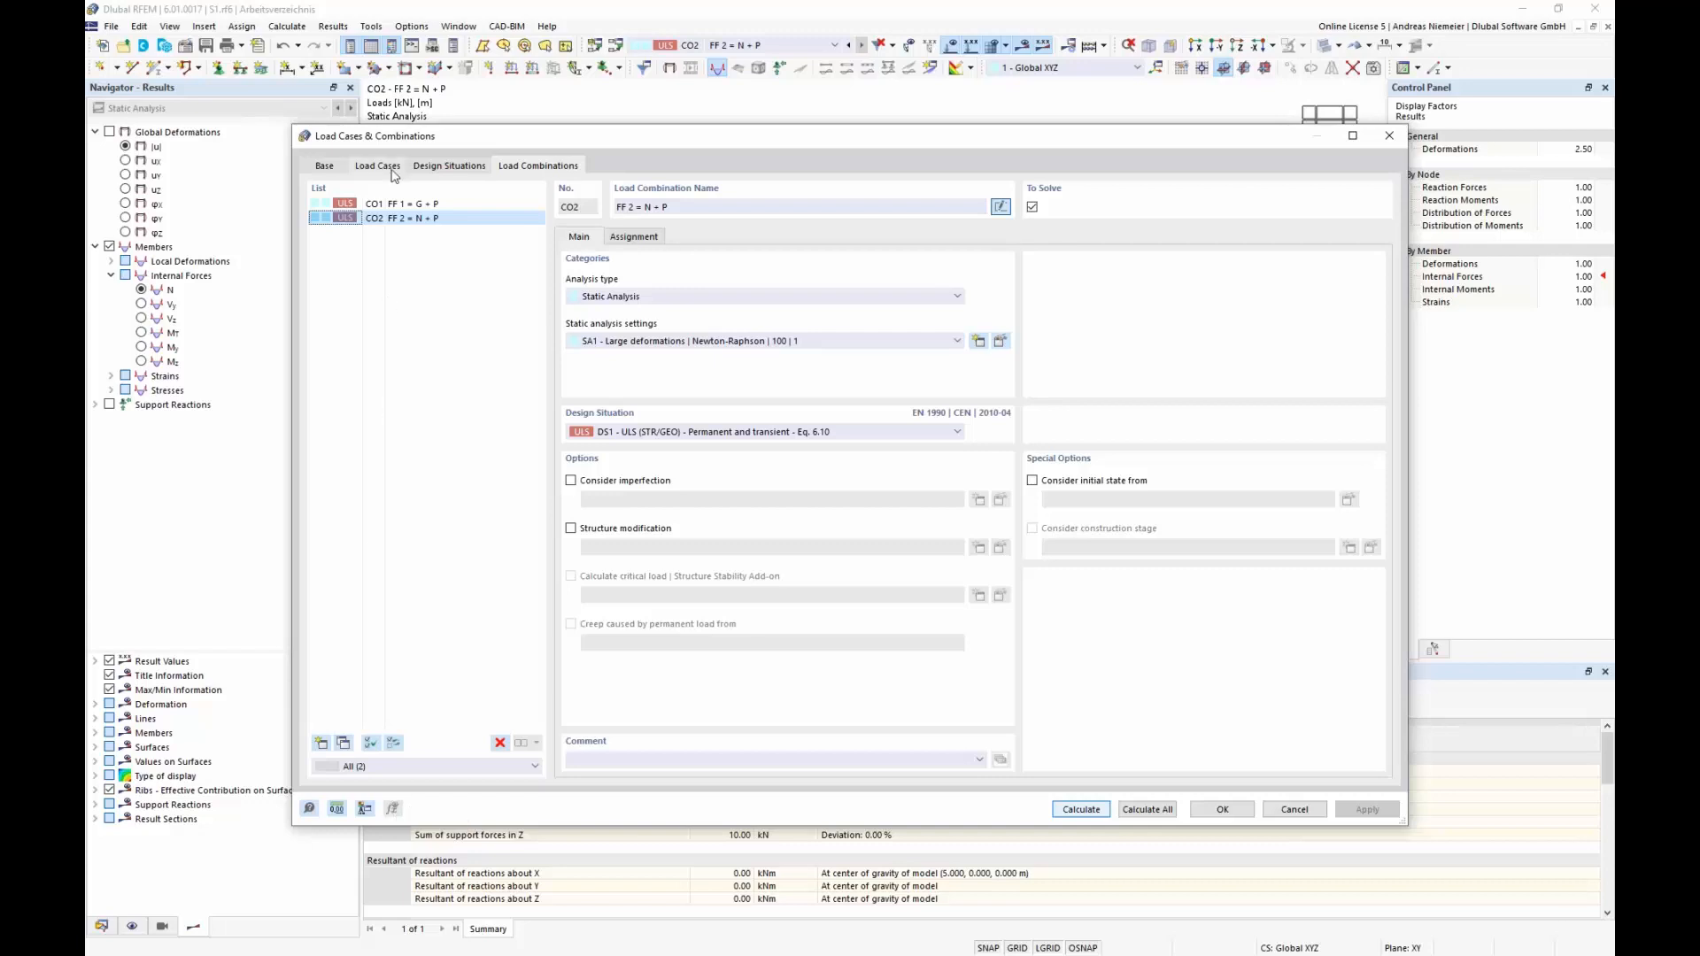
{"action": "left_click", "coordinate": [409, 203]}
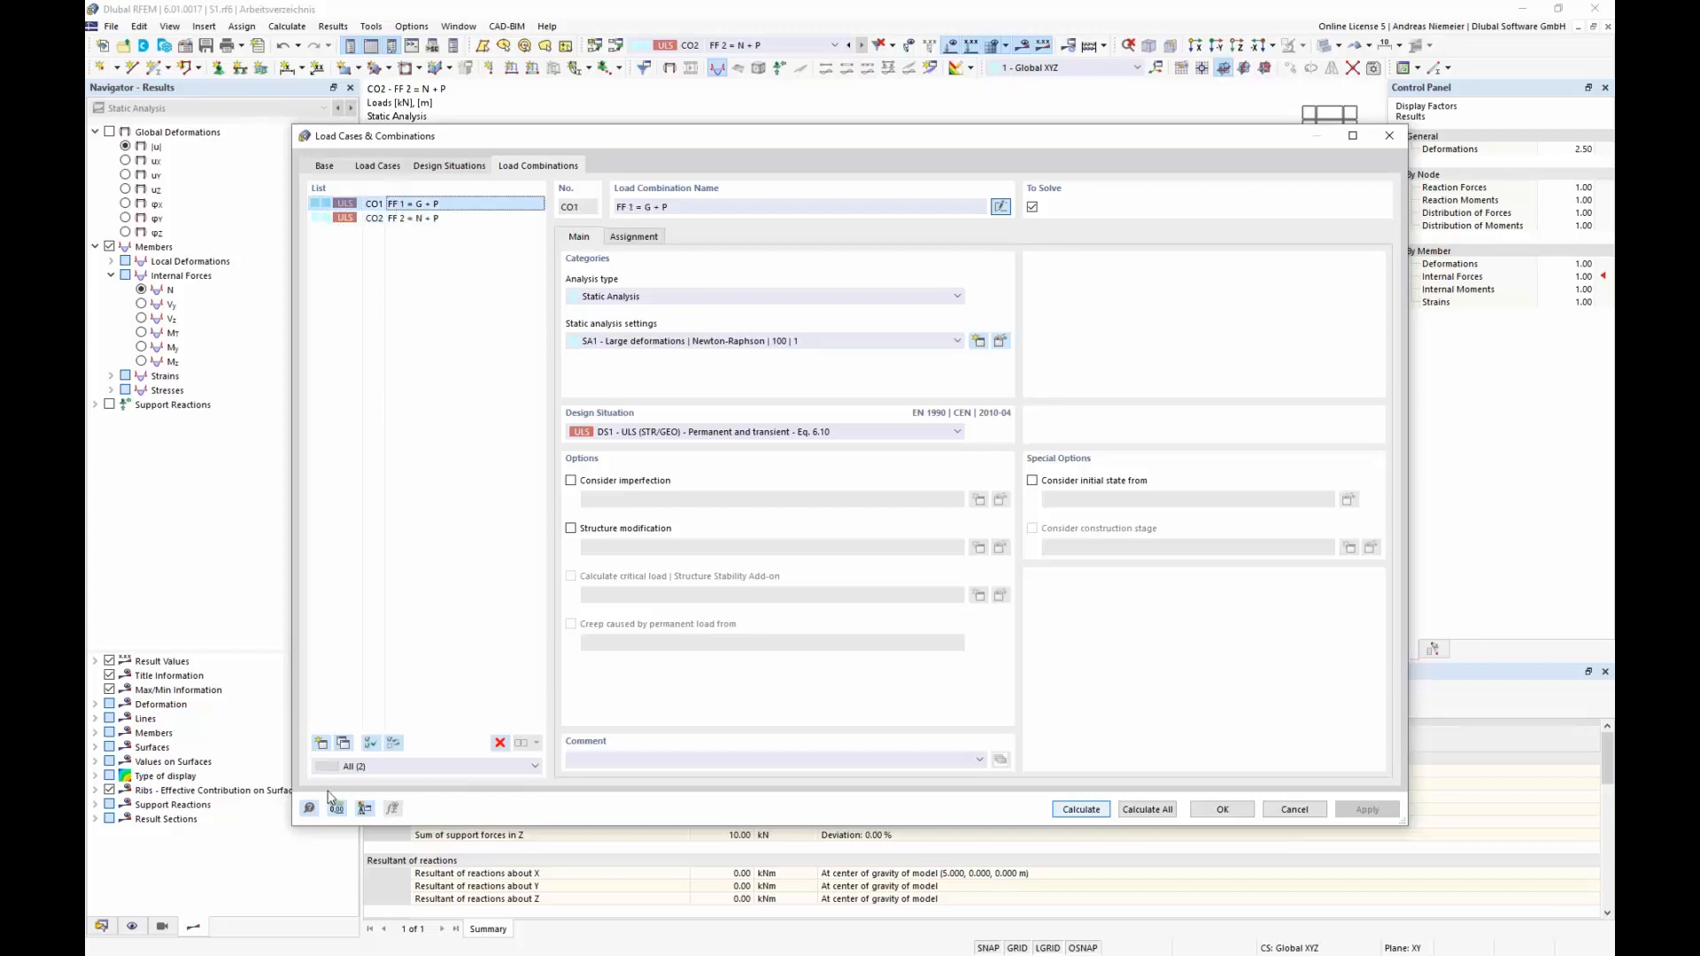
{"action": "left_click", "coordinate": [342, 744]}
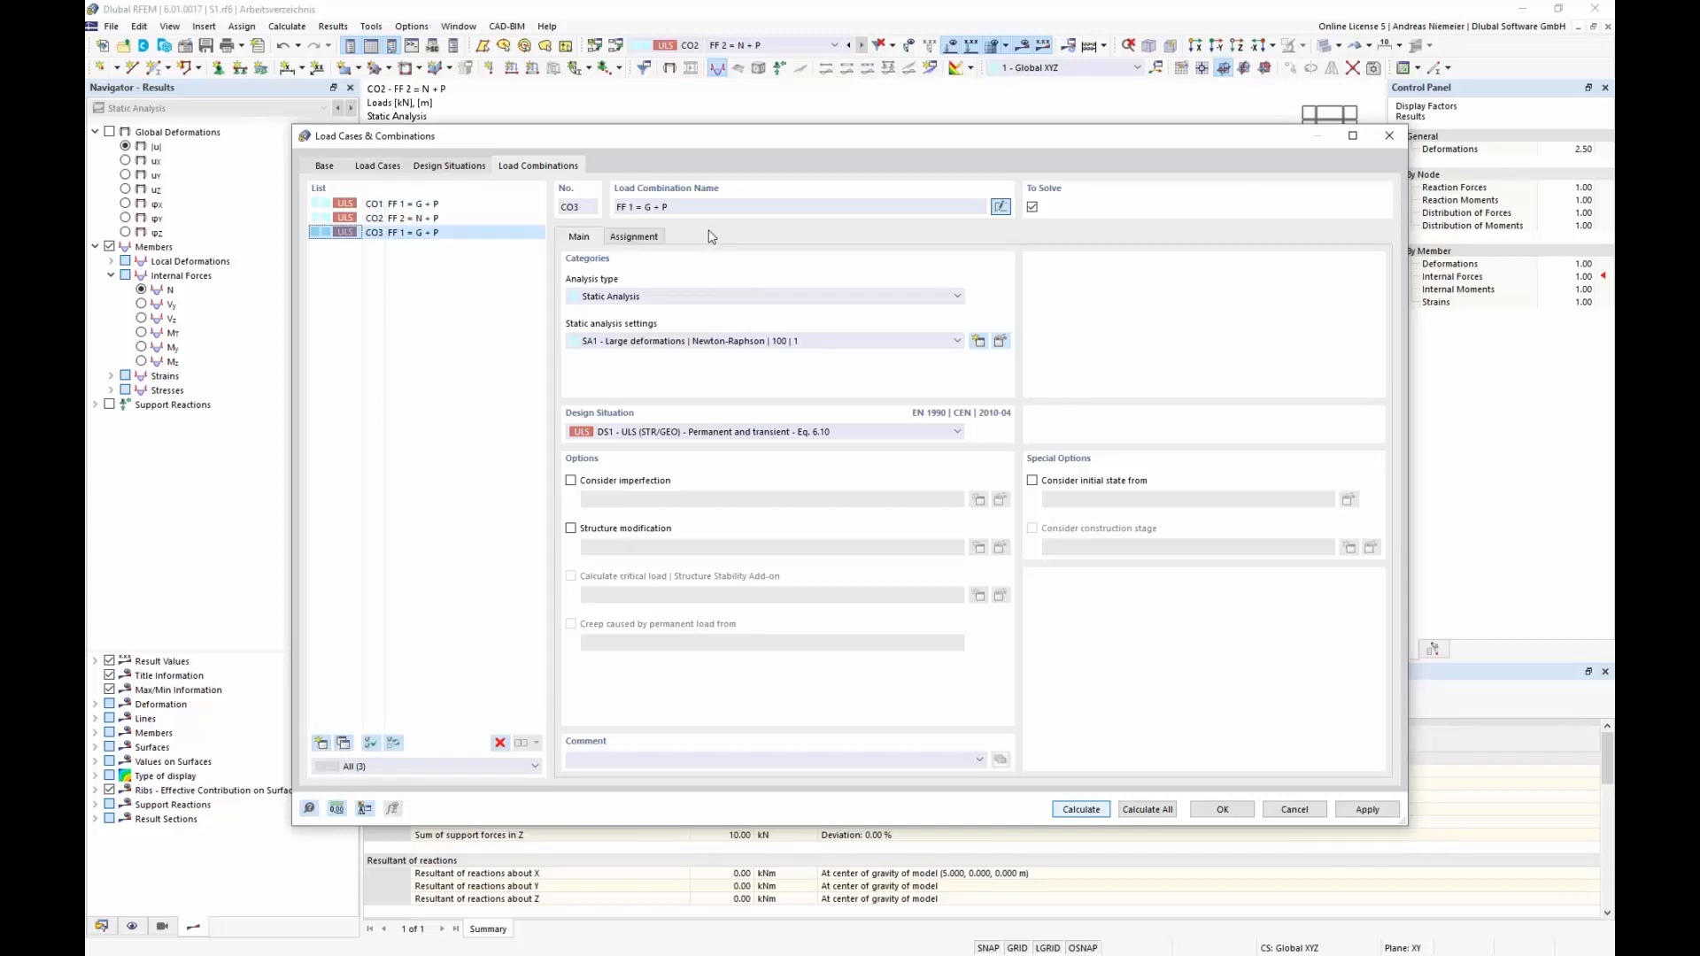
{"action": "left_click", "coordinate": [643, 237]}
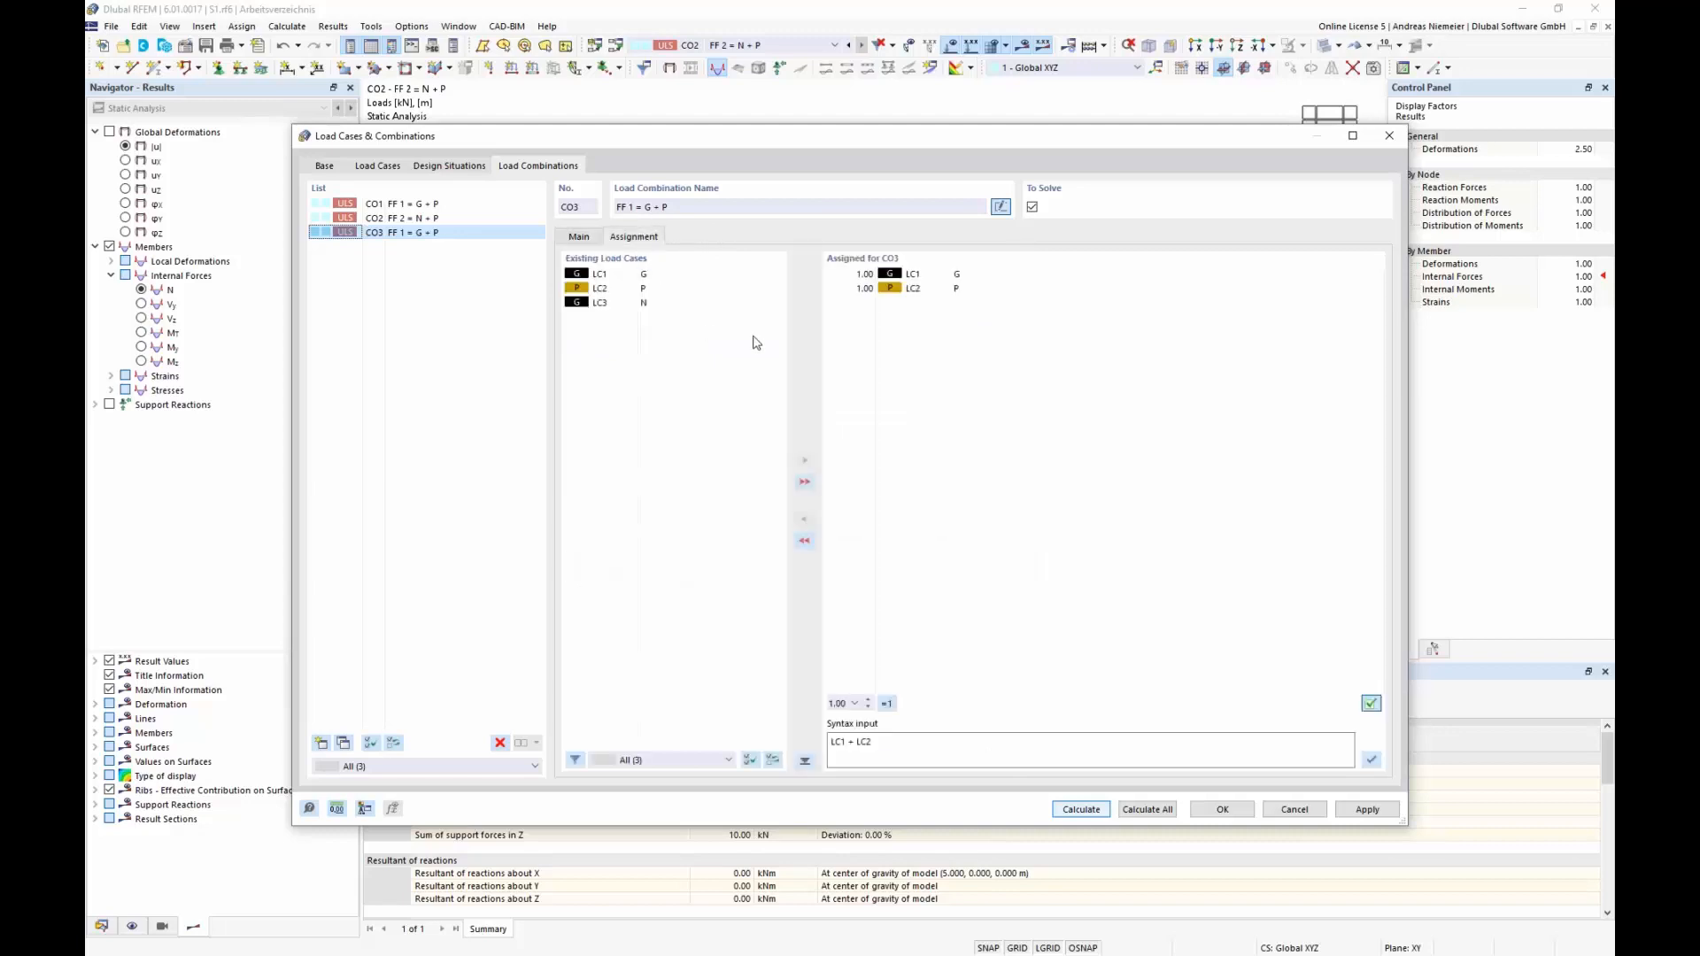
{"action": "left_click", "coordinate": [856, 276]}
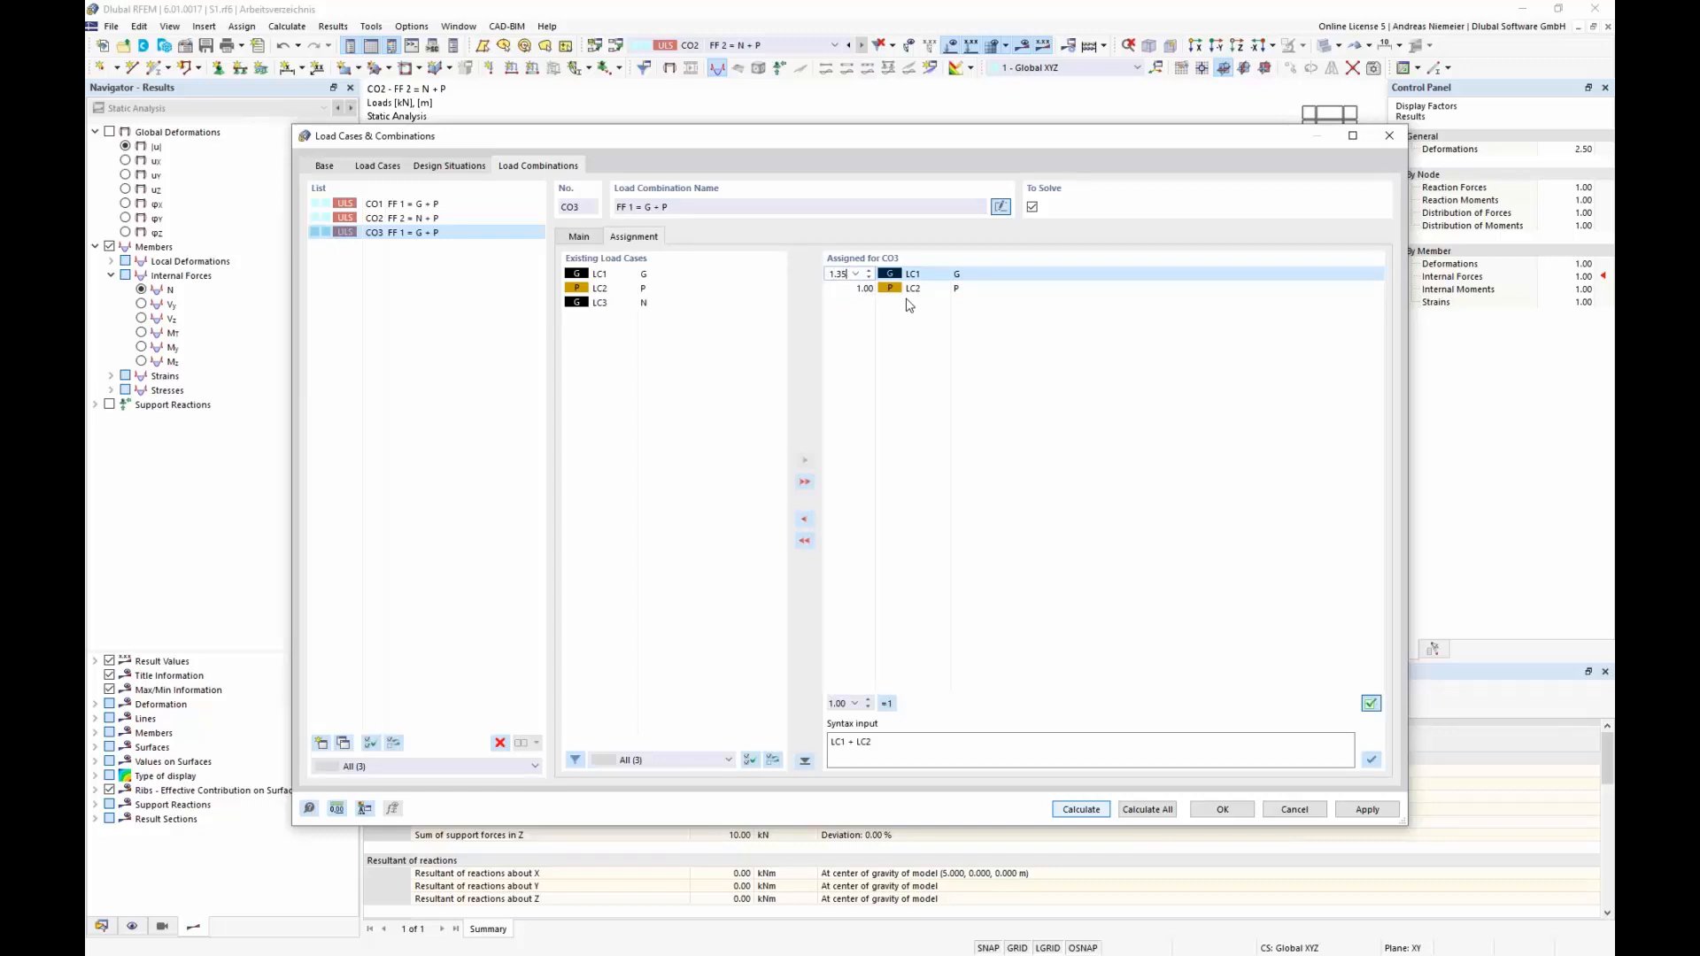
{"action": "type", "text": "1.35"}
{"action": "key", "text": "Return"}
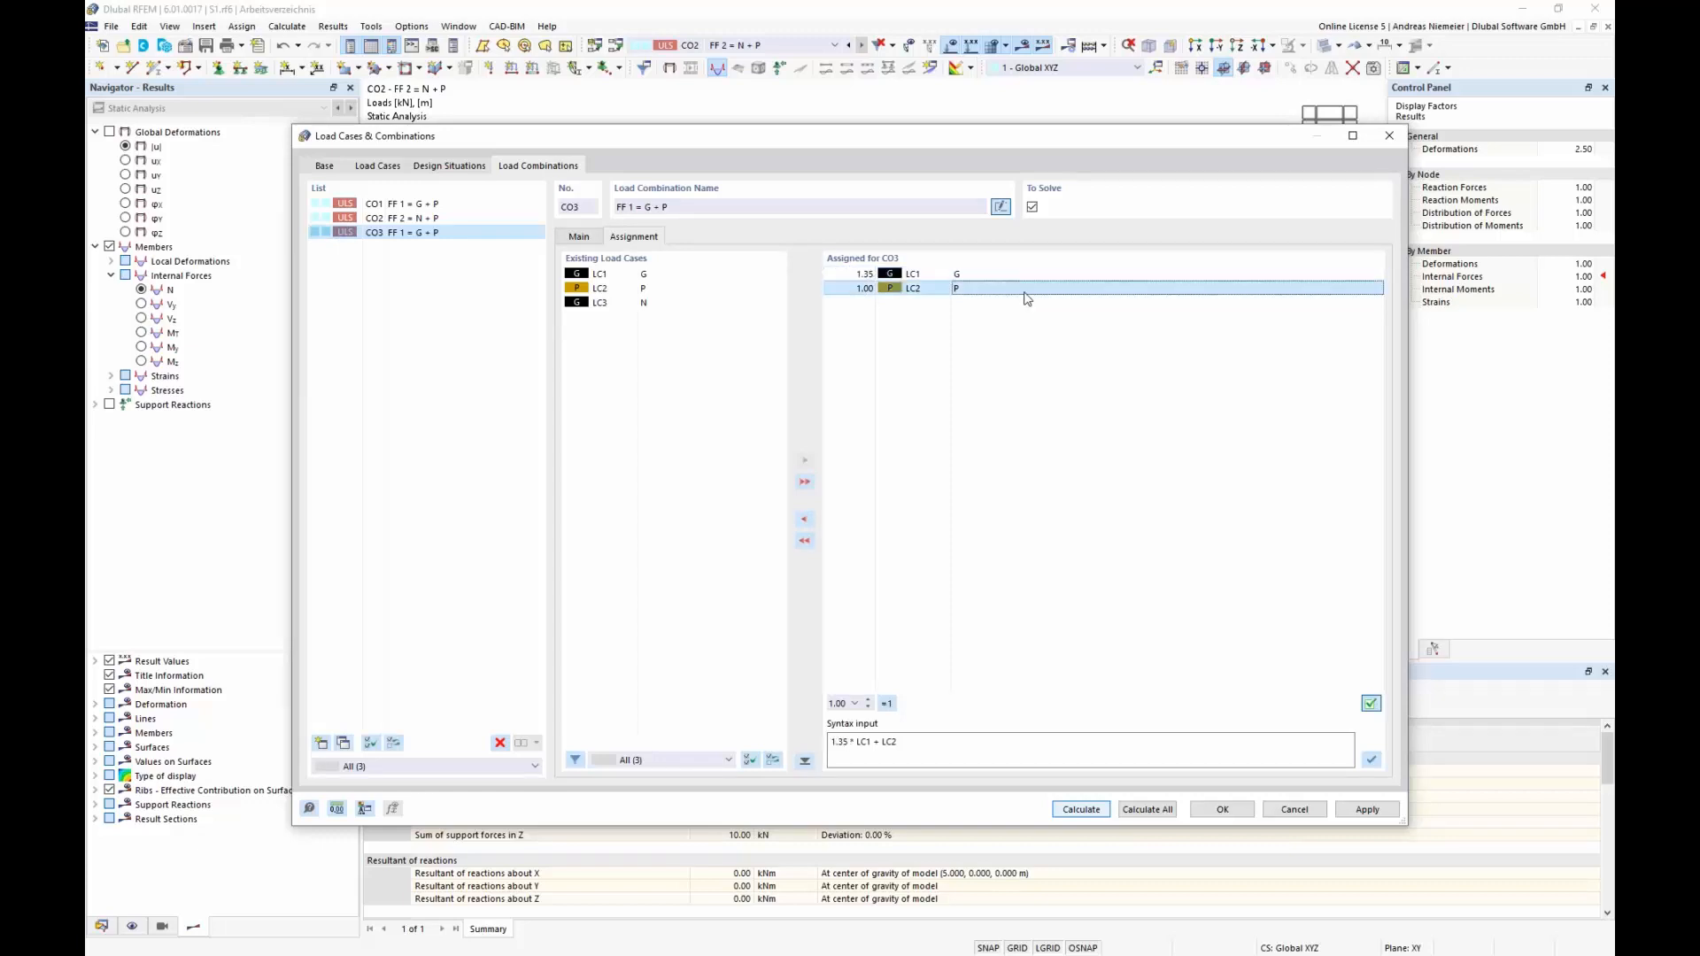
Rename combination CO3 as "FF 1 = 1,35 G + P" and calculate it.
{"action": "left_click", "coordinate": [646, 206]}
{"action": "type", "text": "1,35"}
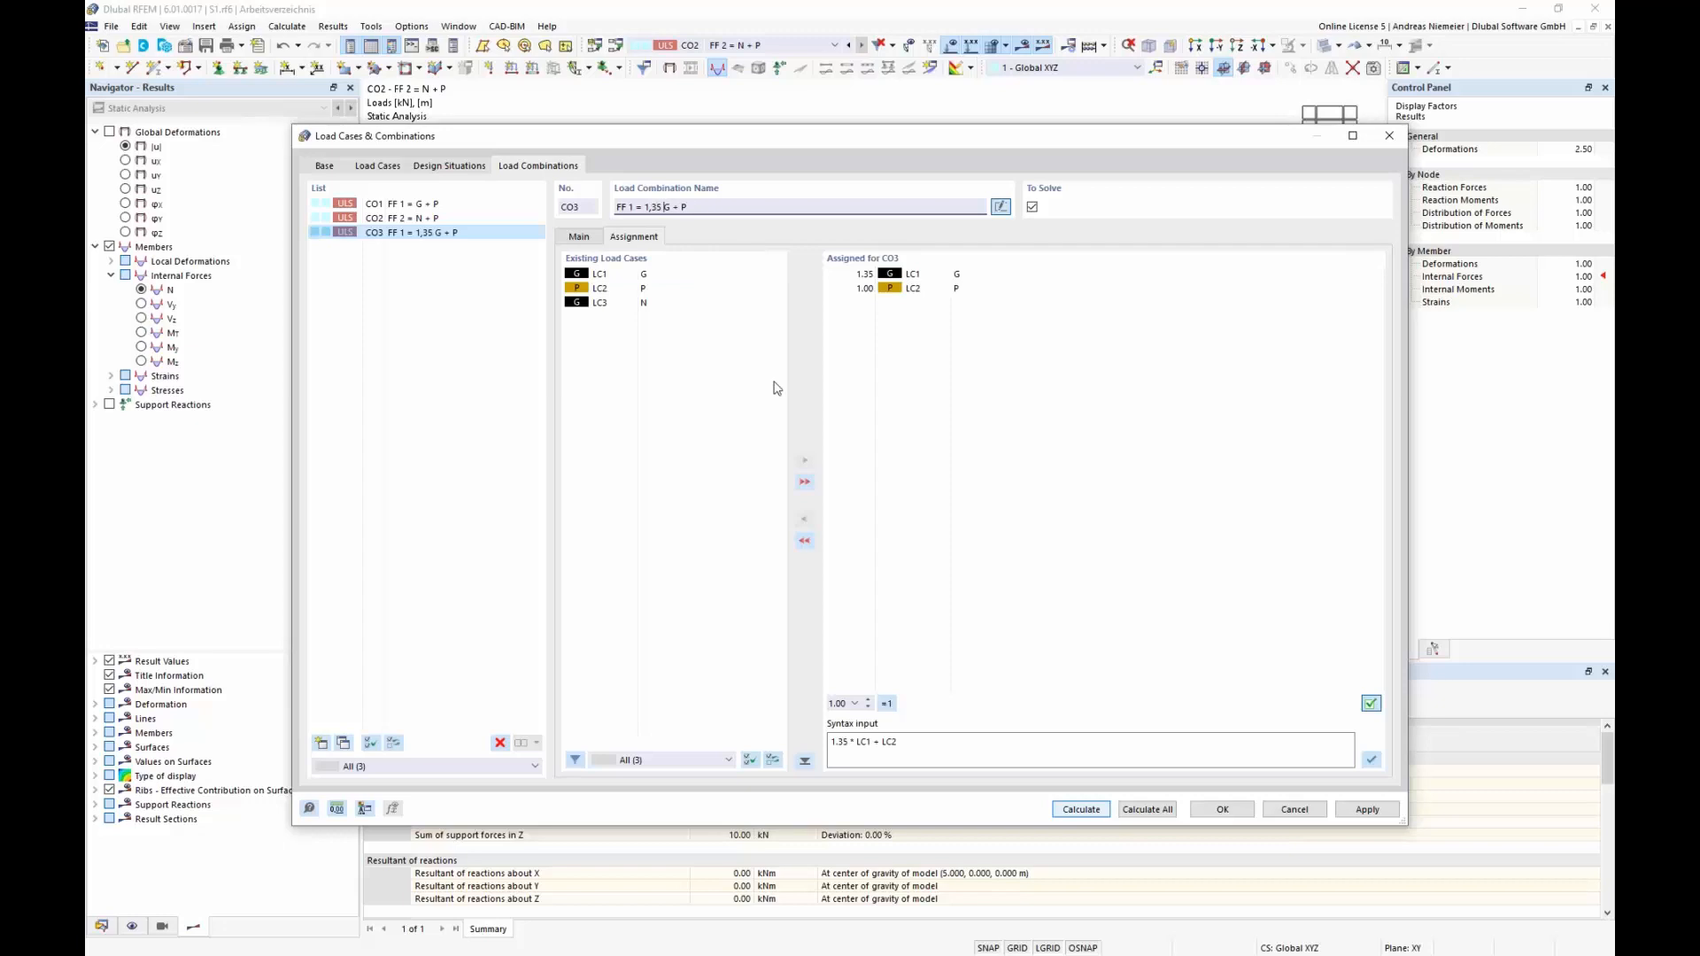
{"action": "left_click", "coordinate": [1087, 813]}
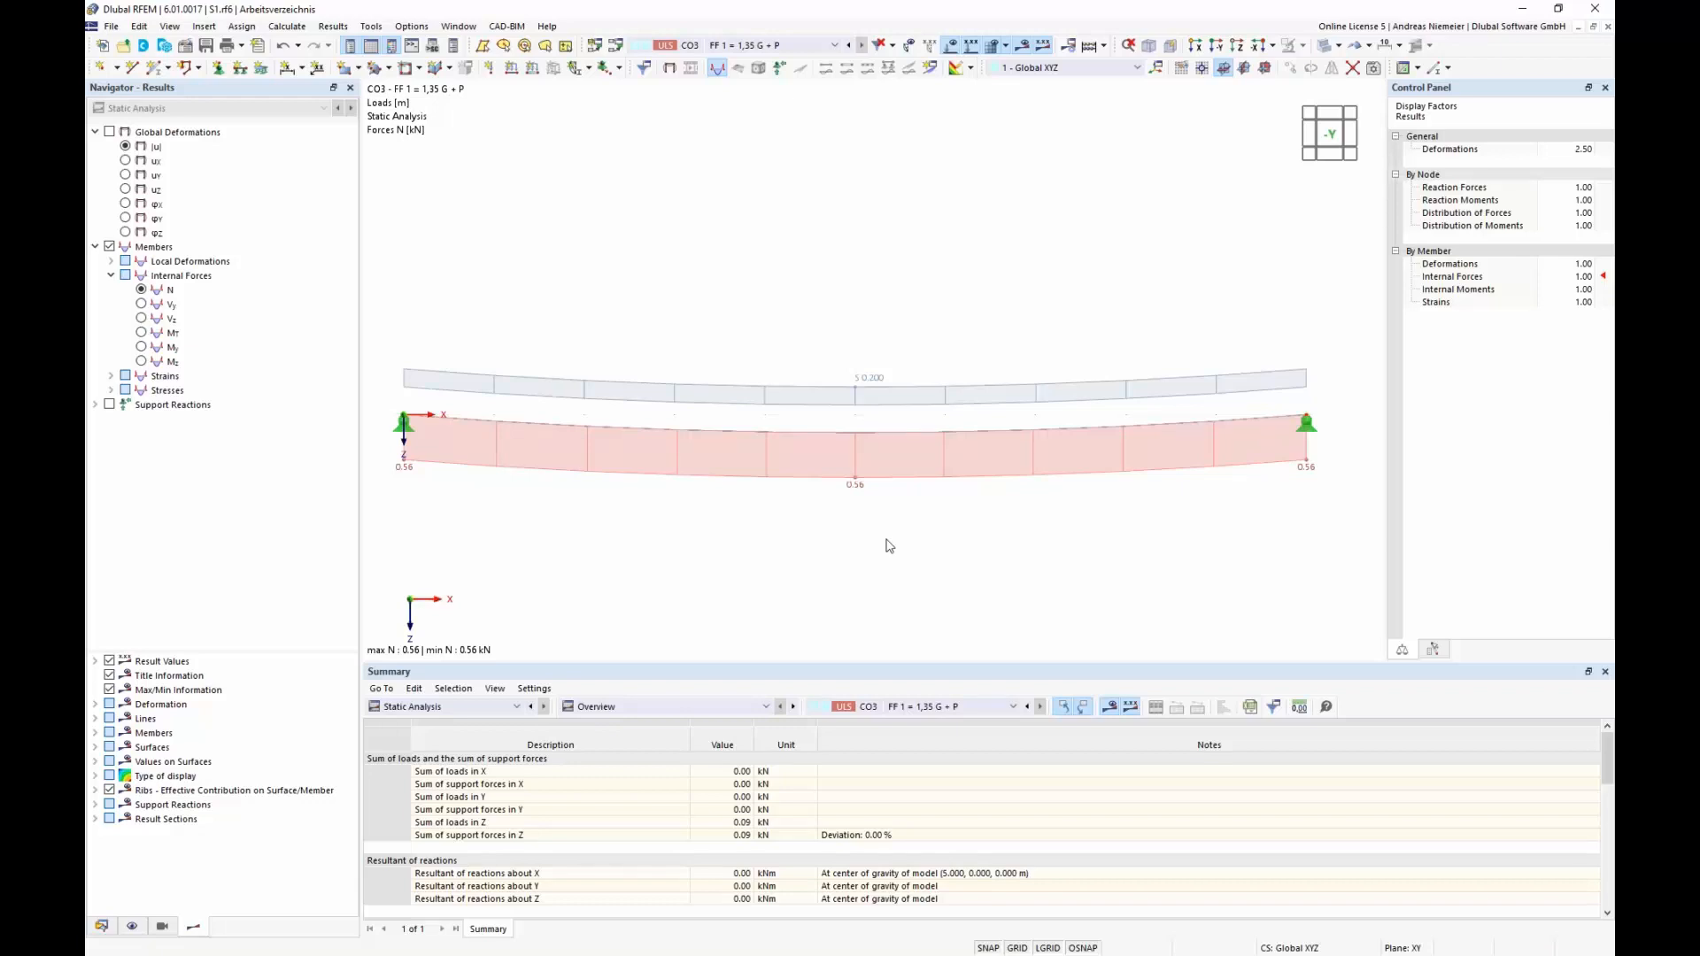
Copy load combination CO3 and set the factor of load case LC2 to 1.35 in the copy.
{"action": "left_click", "coordinate": [617, 45]}
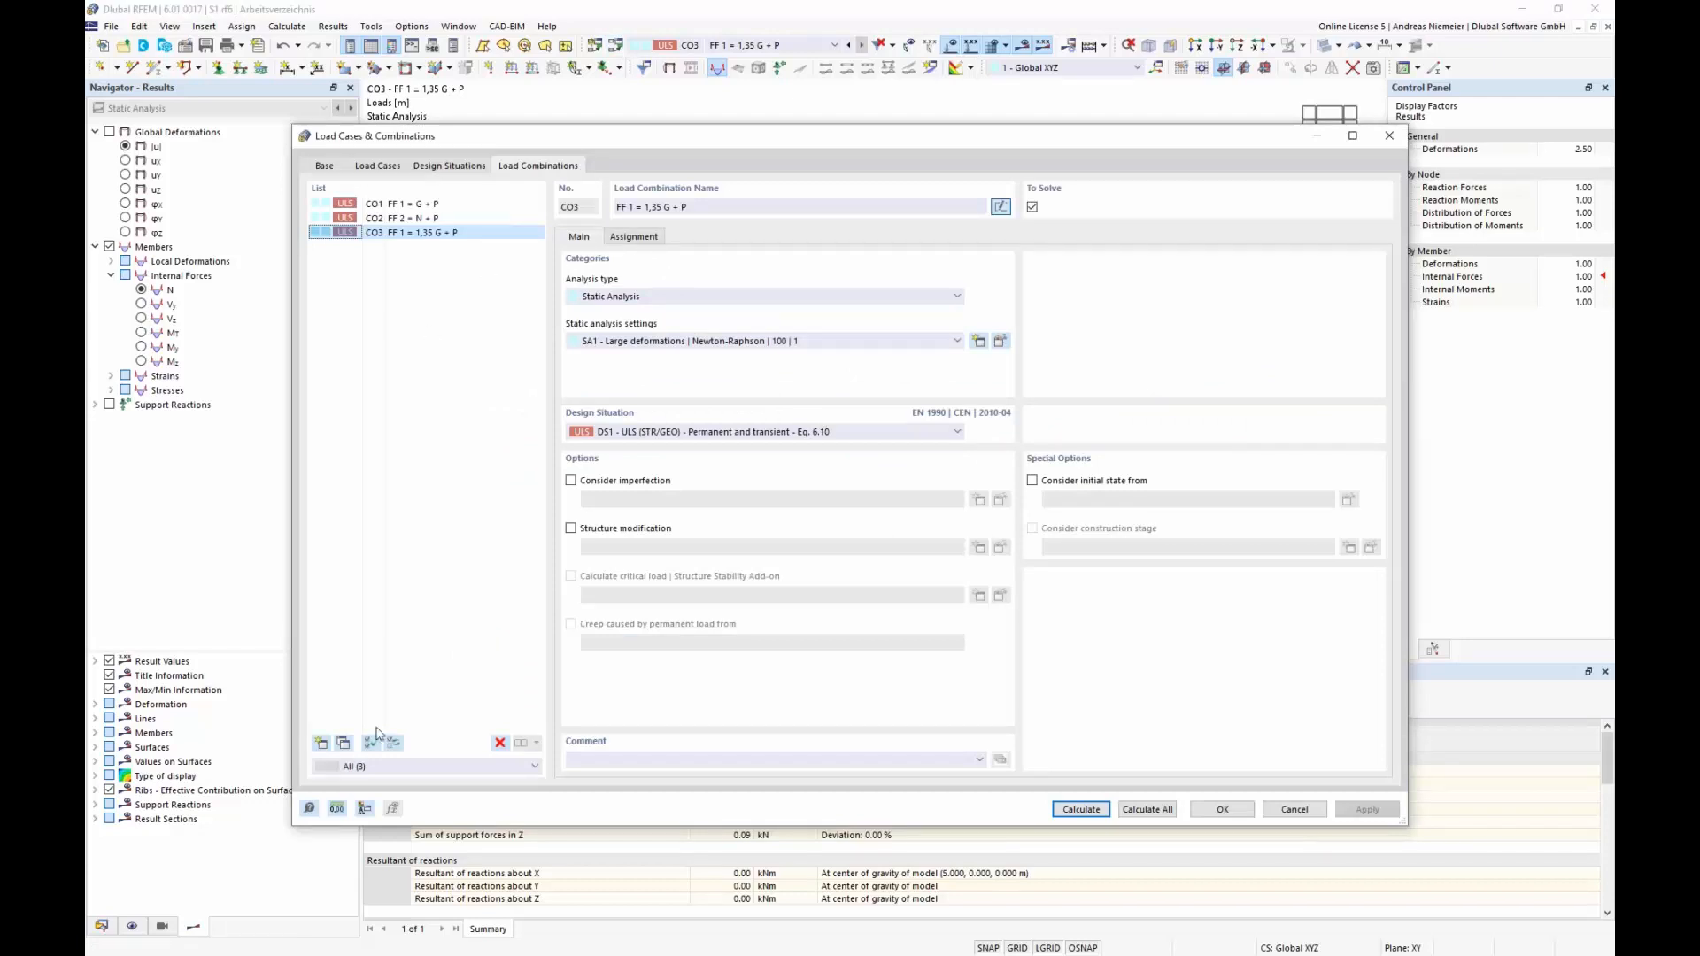
{"action": "left_click", "coordinate": [344, 744]}
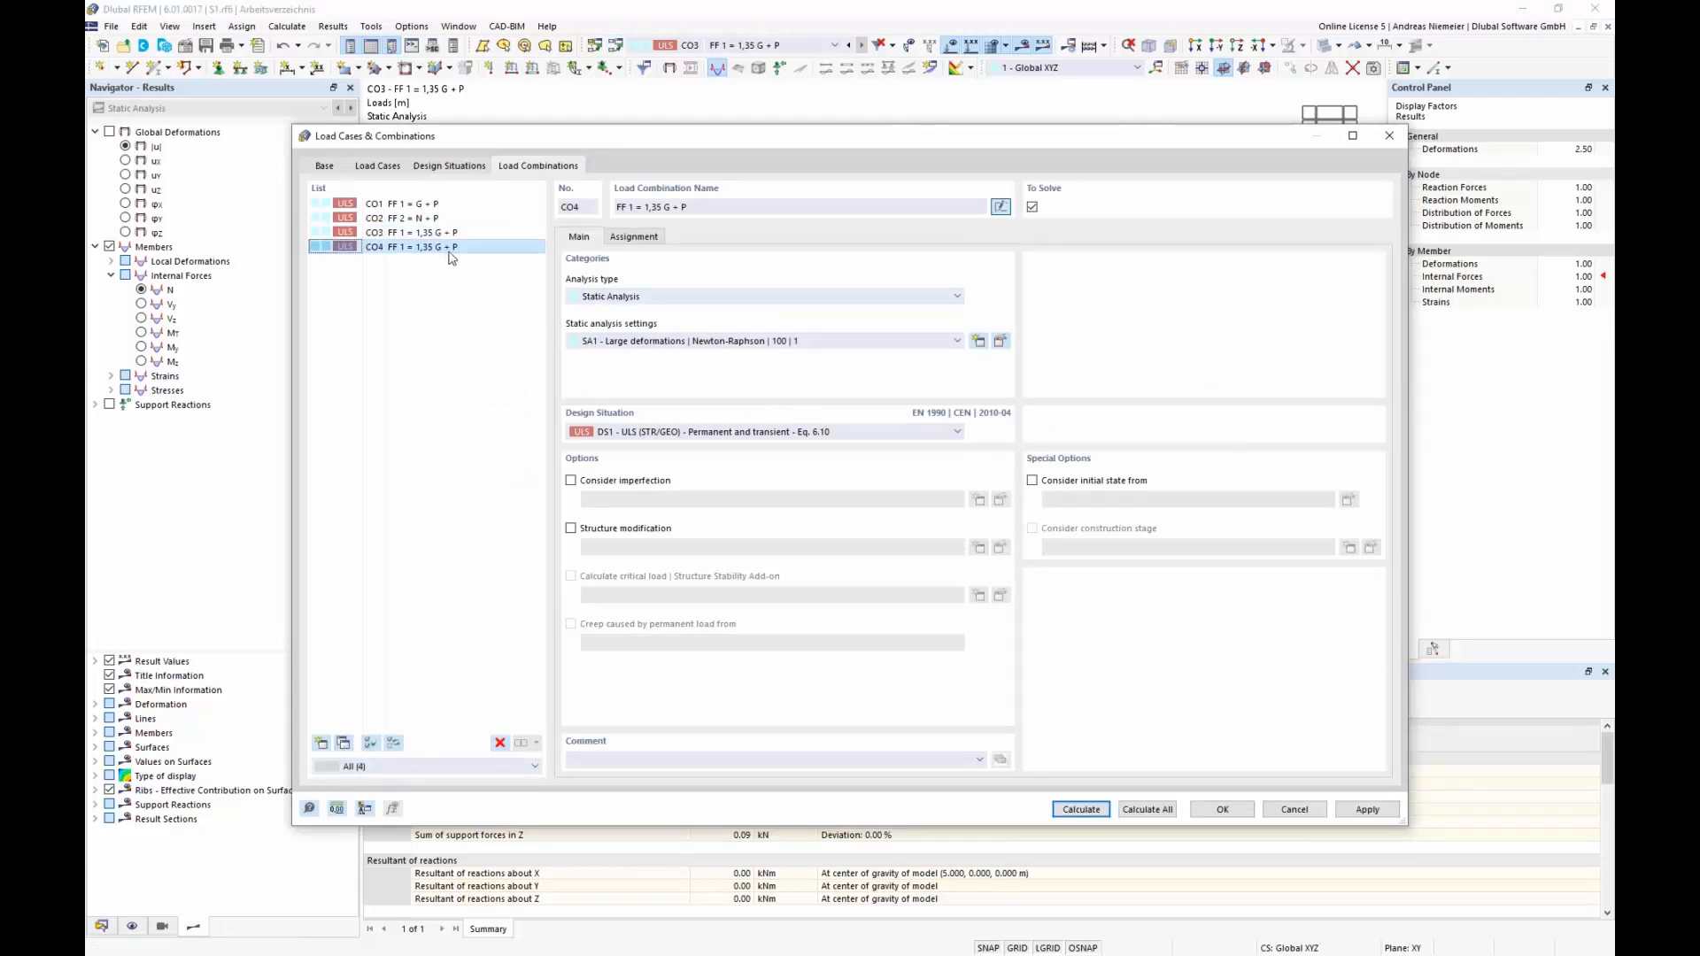
{"action": "left_click", "coordinate": [631, 236]}
{"action": "left_click", "coordinate": [855, 288]}
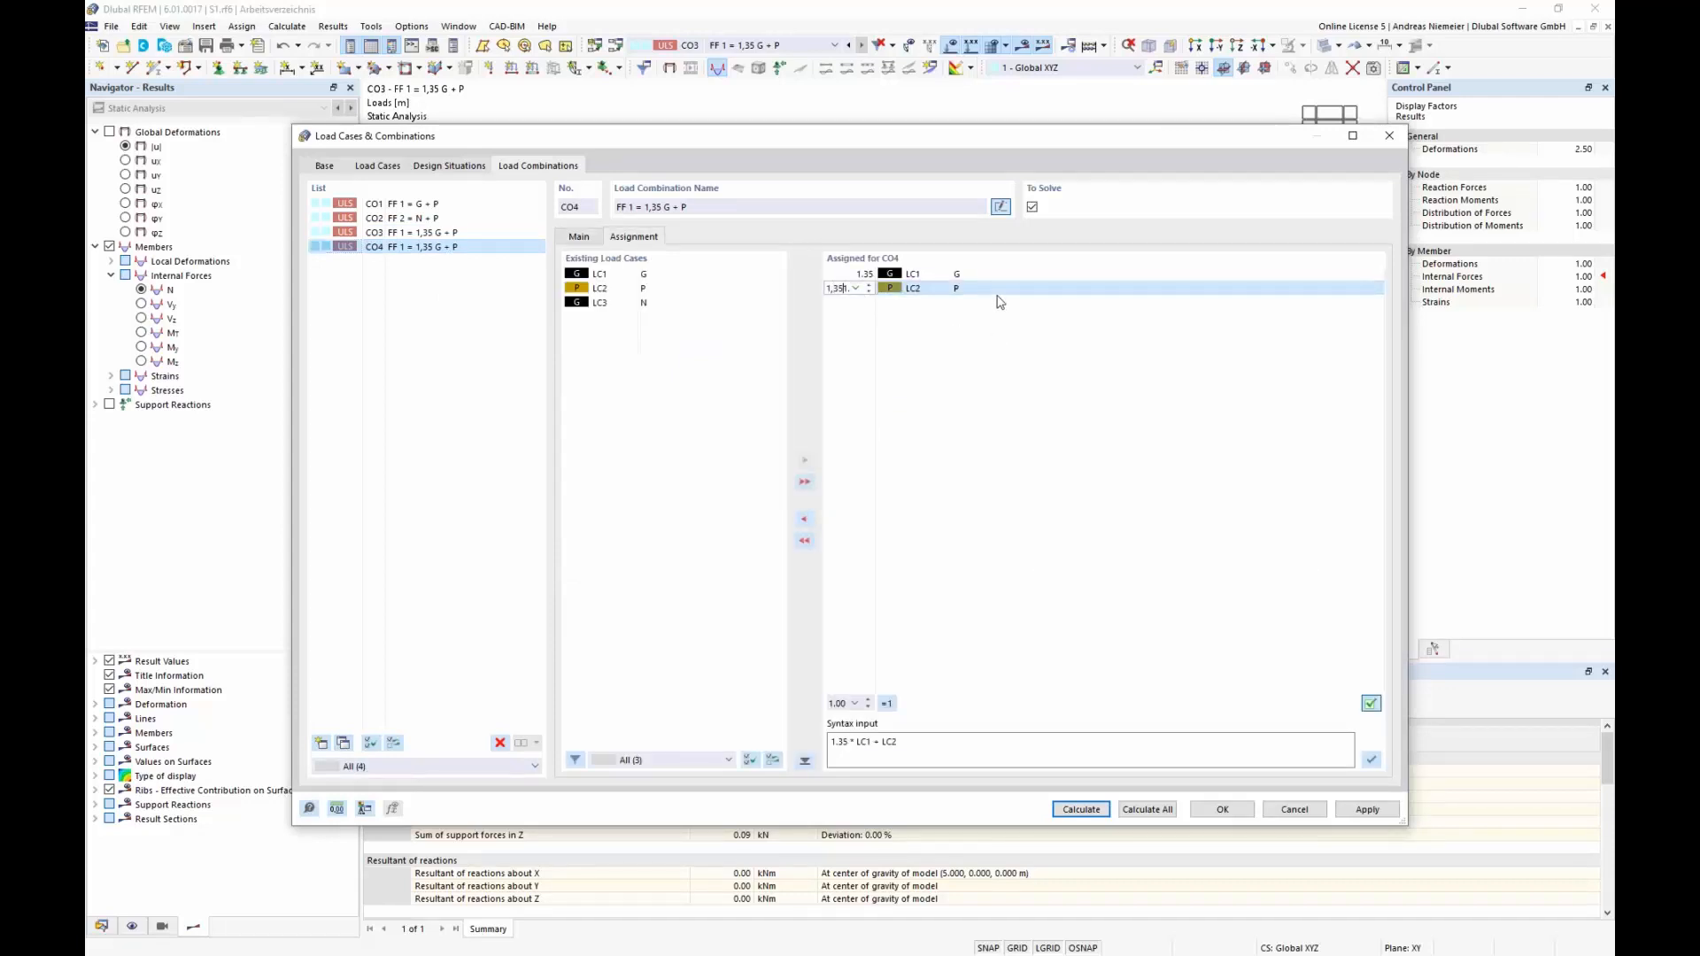
{"action": "type", "text": "1,35"}
{"action": "key", "text": "Delete"}
Rename combination CO4 as "FF 4 = 1,35 G + 1,35 P" and combination CO3 as "FF 3 = 1,35 G + P".
{"action": "left_click", "coordinate": [681, 207]}
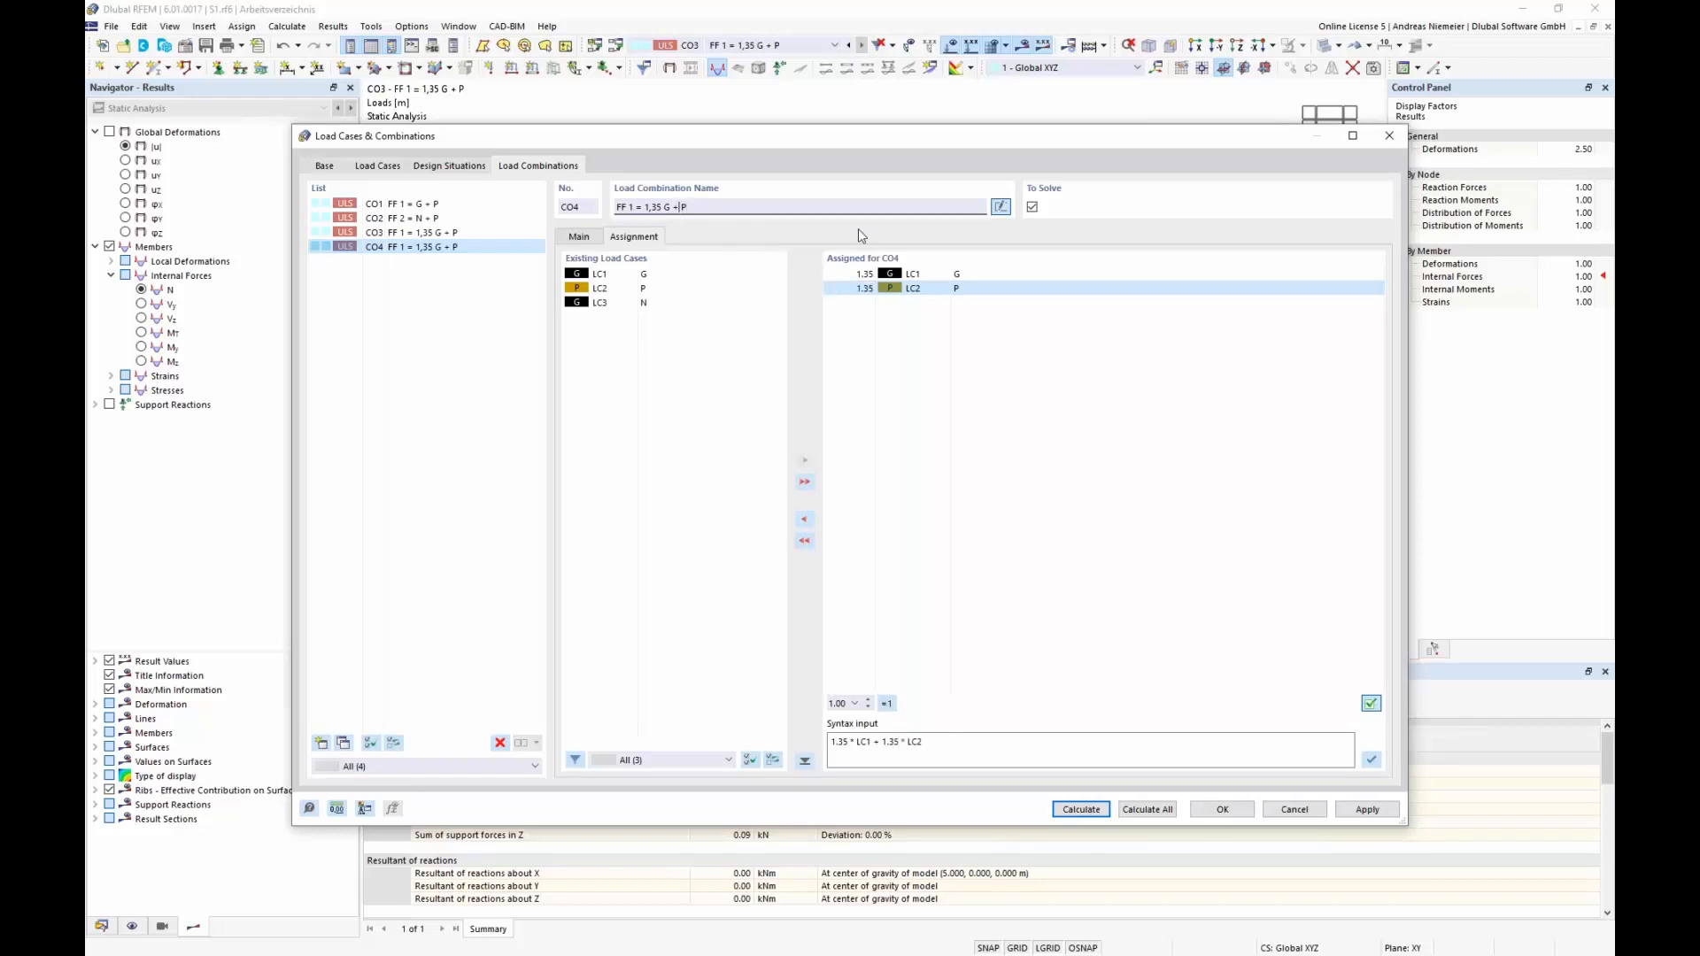
{"action": "type", "text": "1,35"}
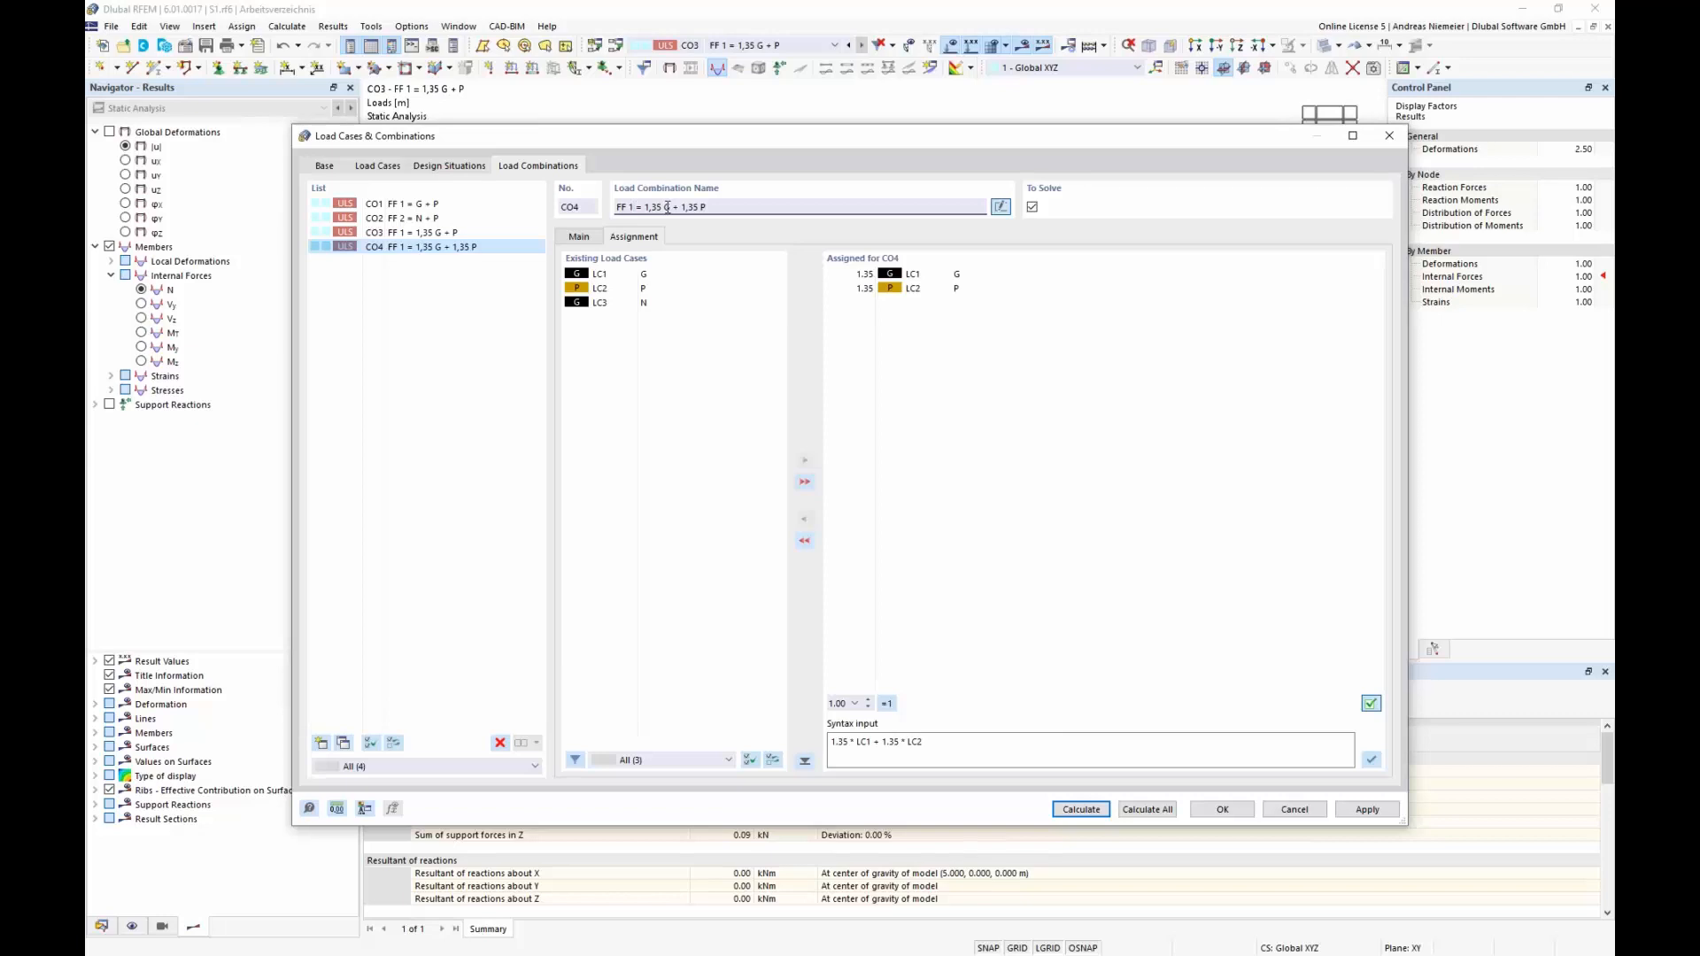
{"action": "key", "text": "BackSpace"}
{"action": "type", "text": "4"}
{"action": "left_click", "coordinate": [409, 234]}
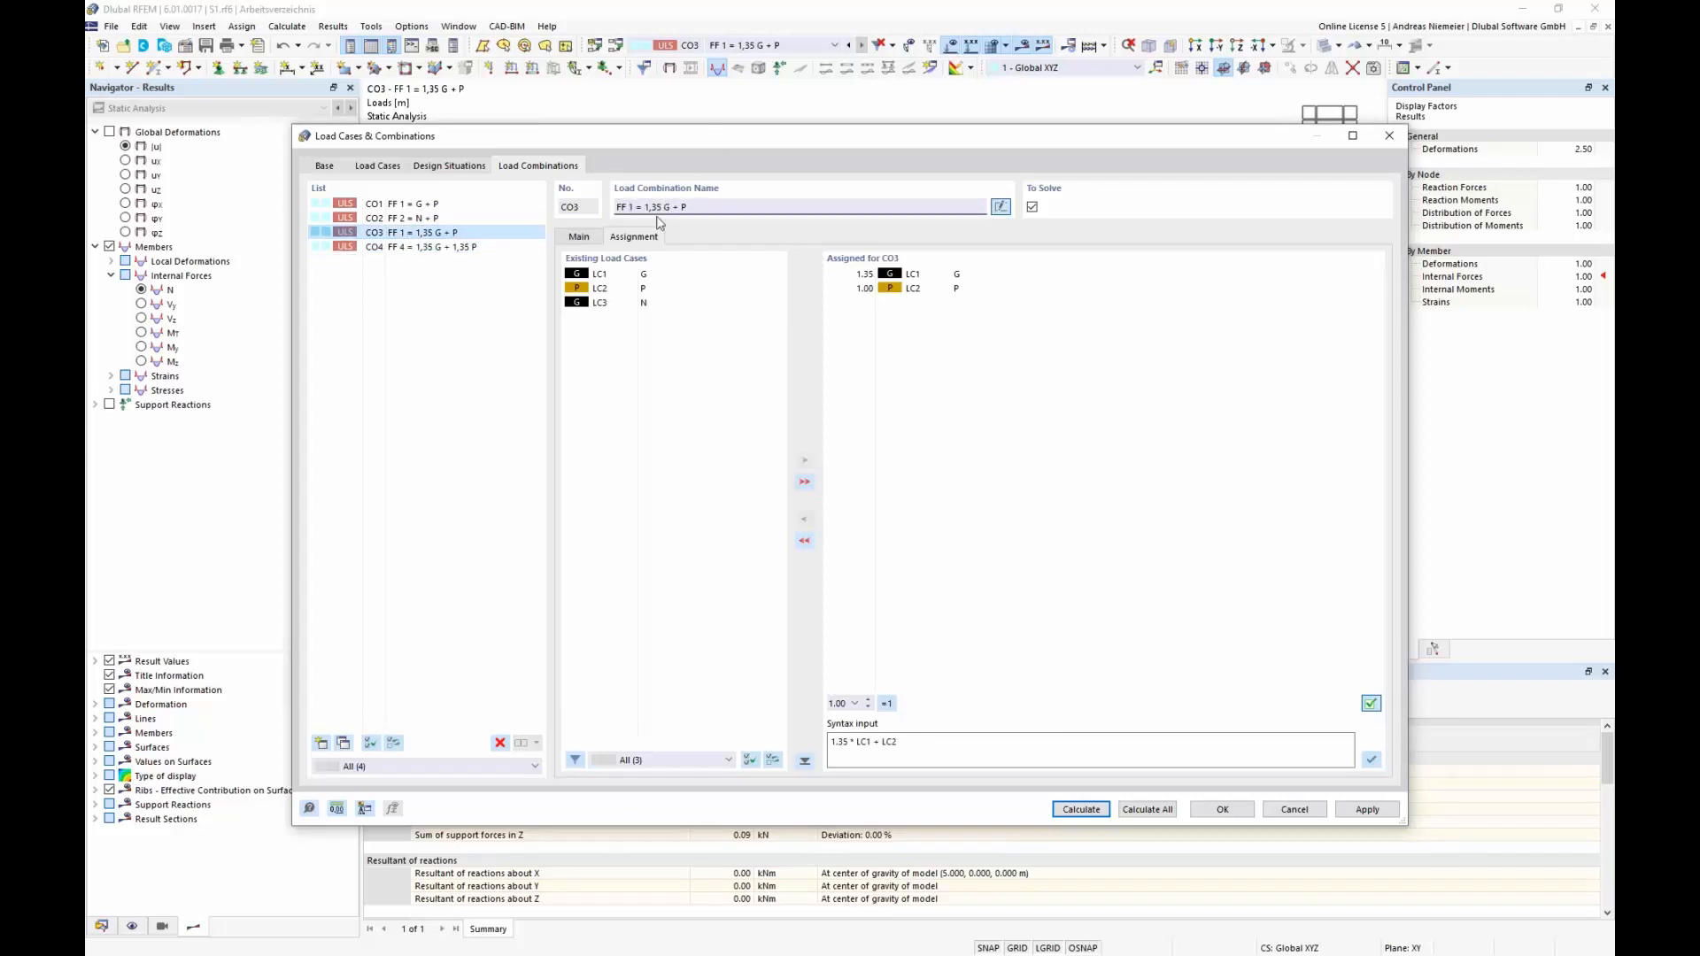
{"action": "key", "text": "BackSpace"}
{"action": "type", "text": "3"}
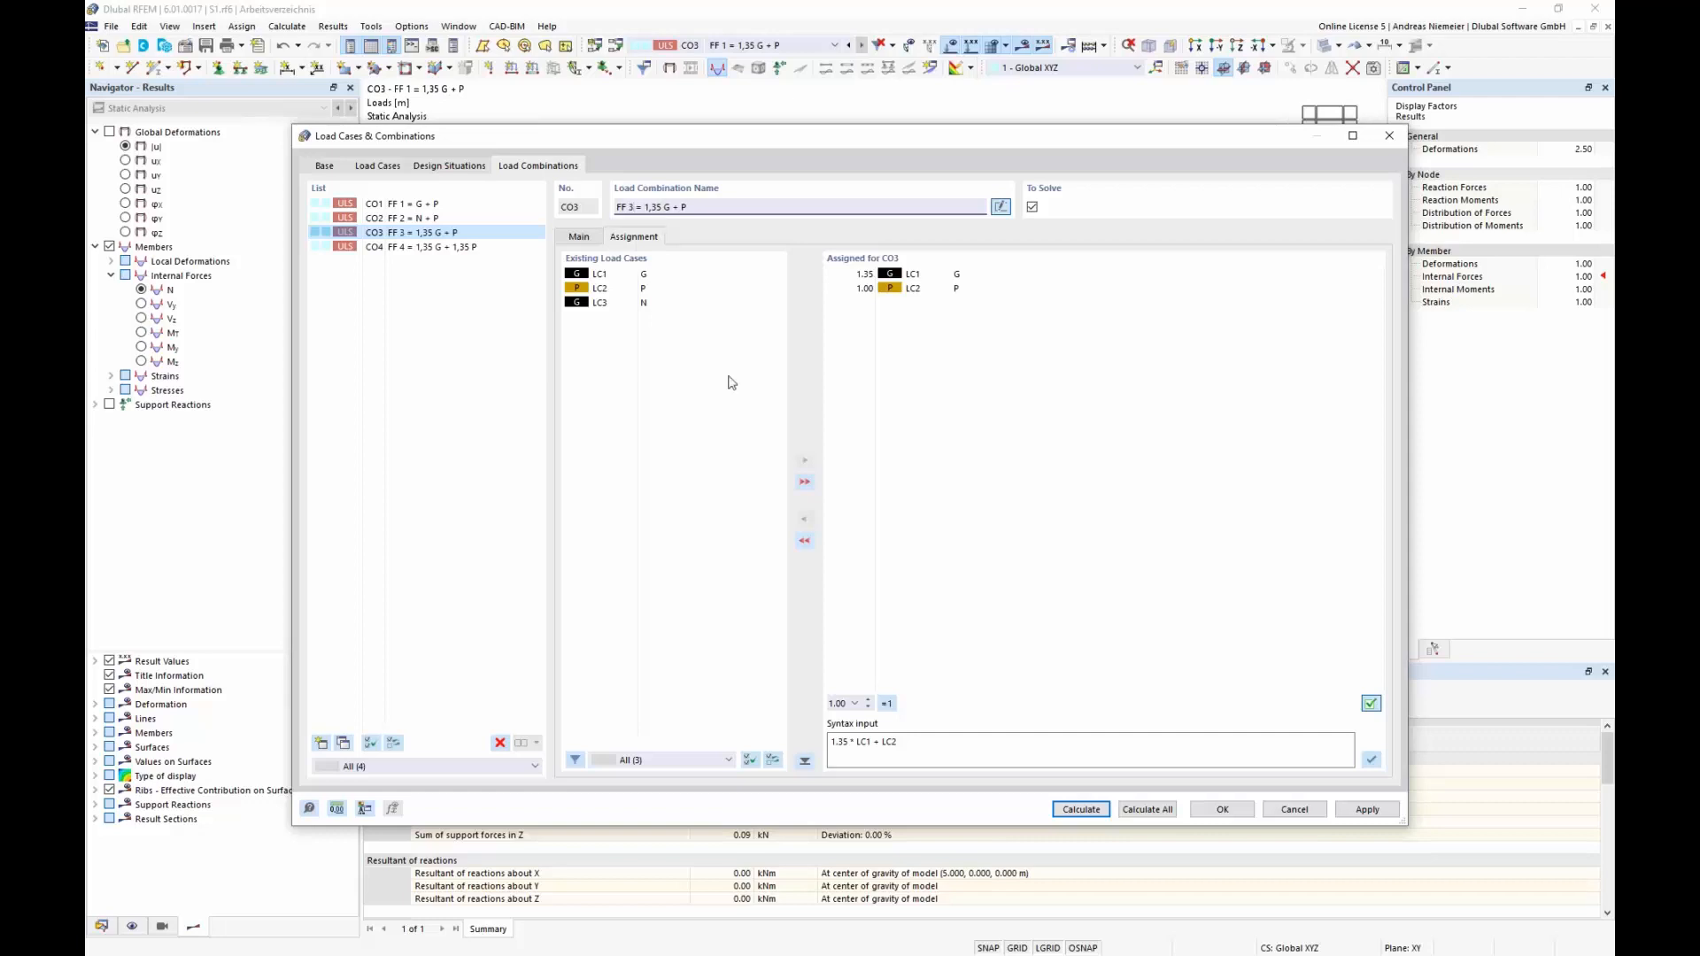
Calculate load combination CO4 with its factored self-weight and prestress.
{"action": "left_click", "coordinate": [455, 249]}
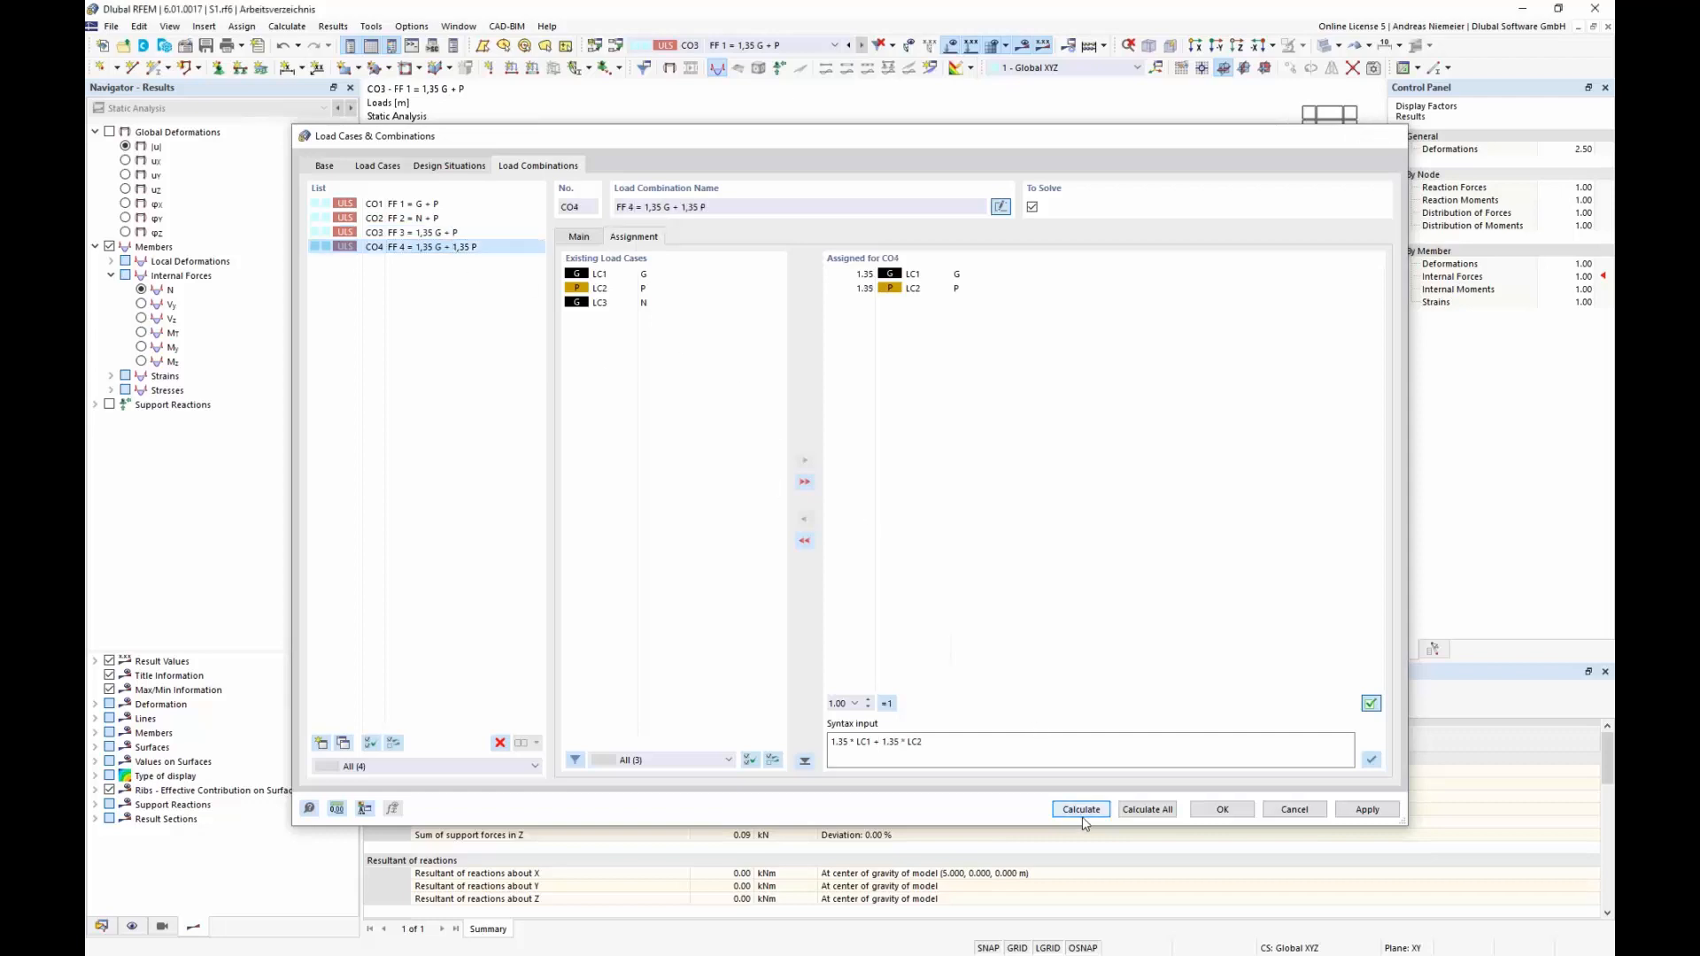
{"action": "left_click", "coordinate": [1081, 809]}
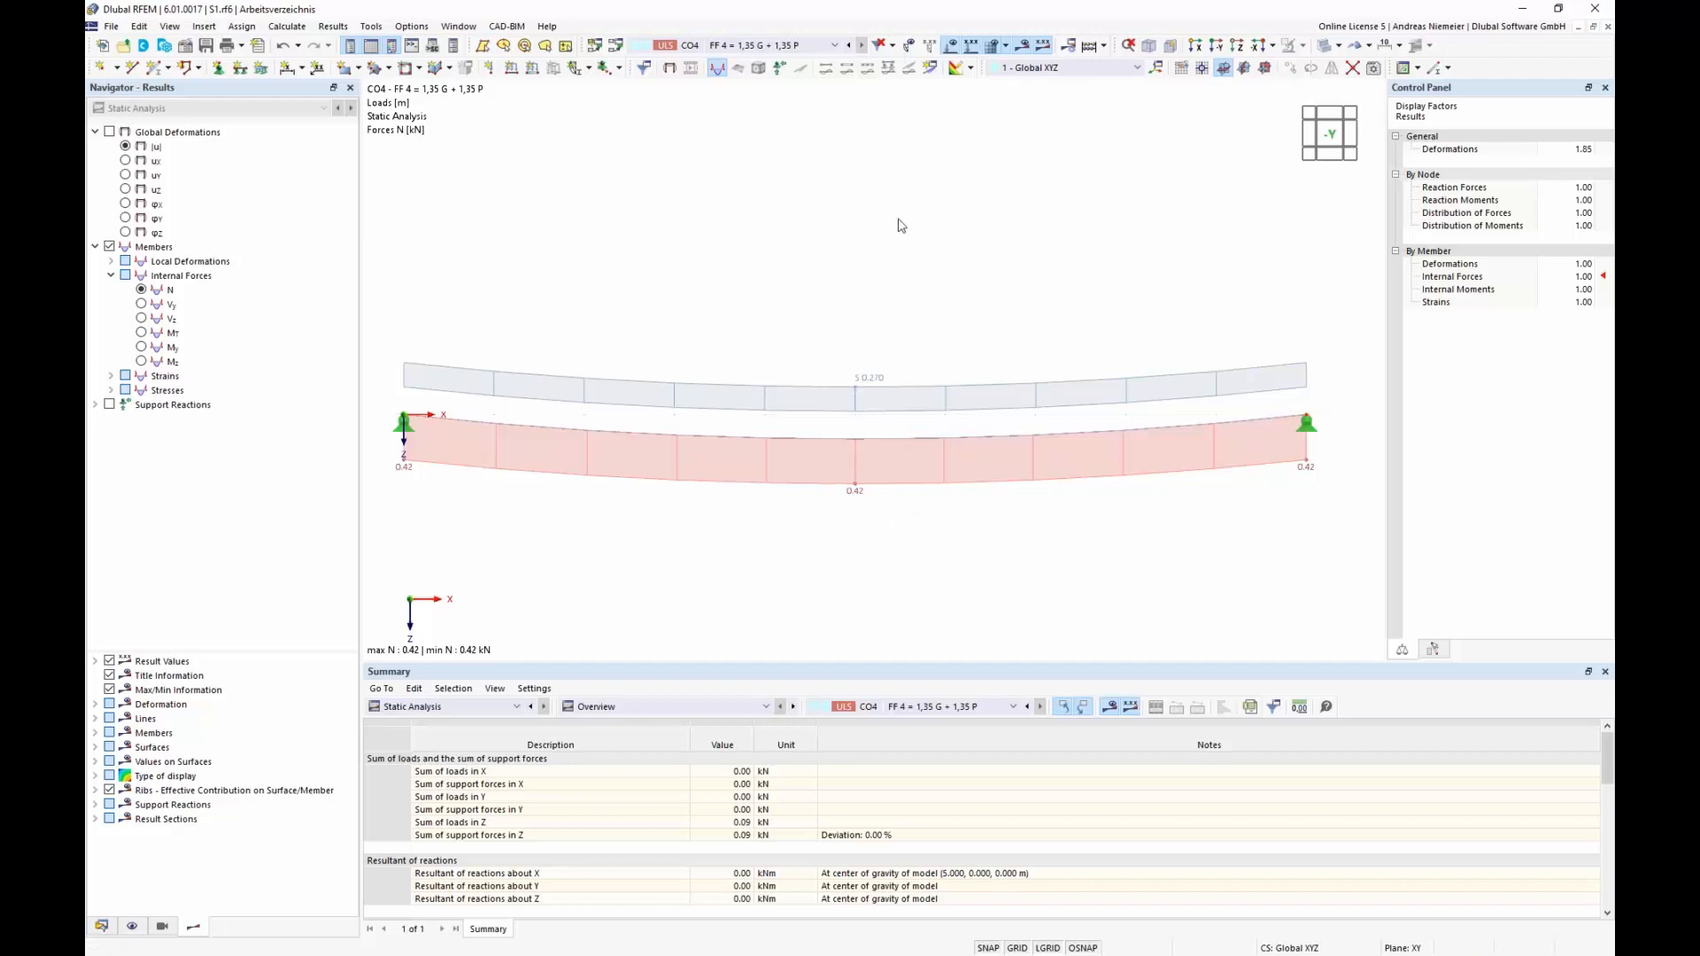
{"action": "left_click", "coordinate": [833, 45]}
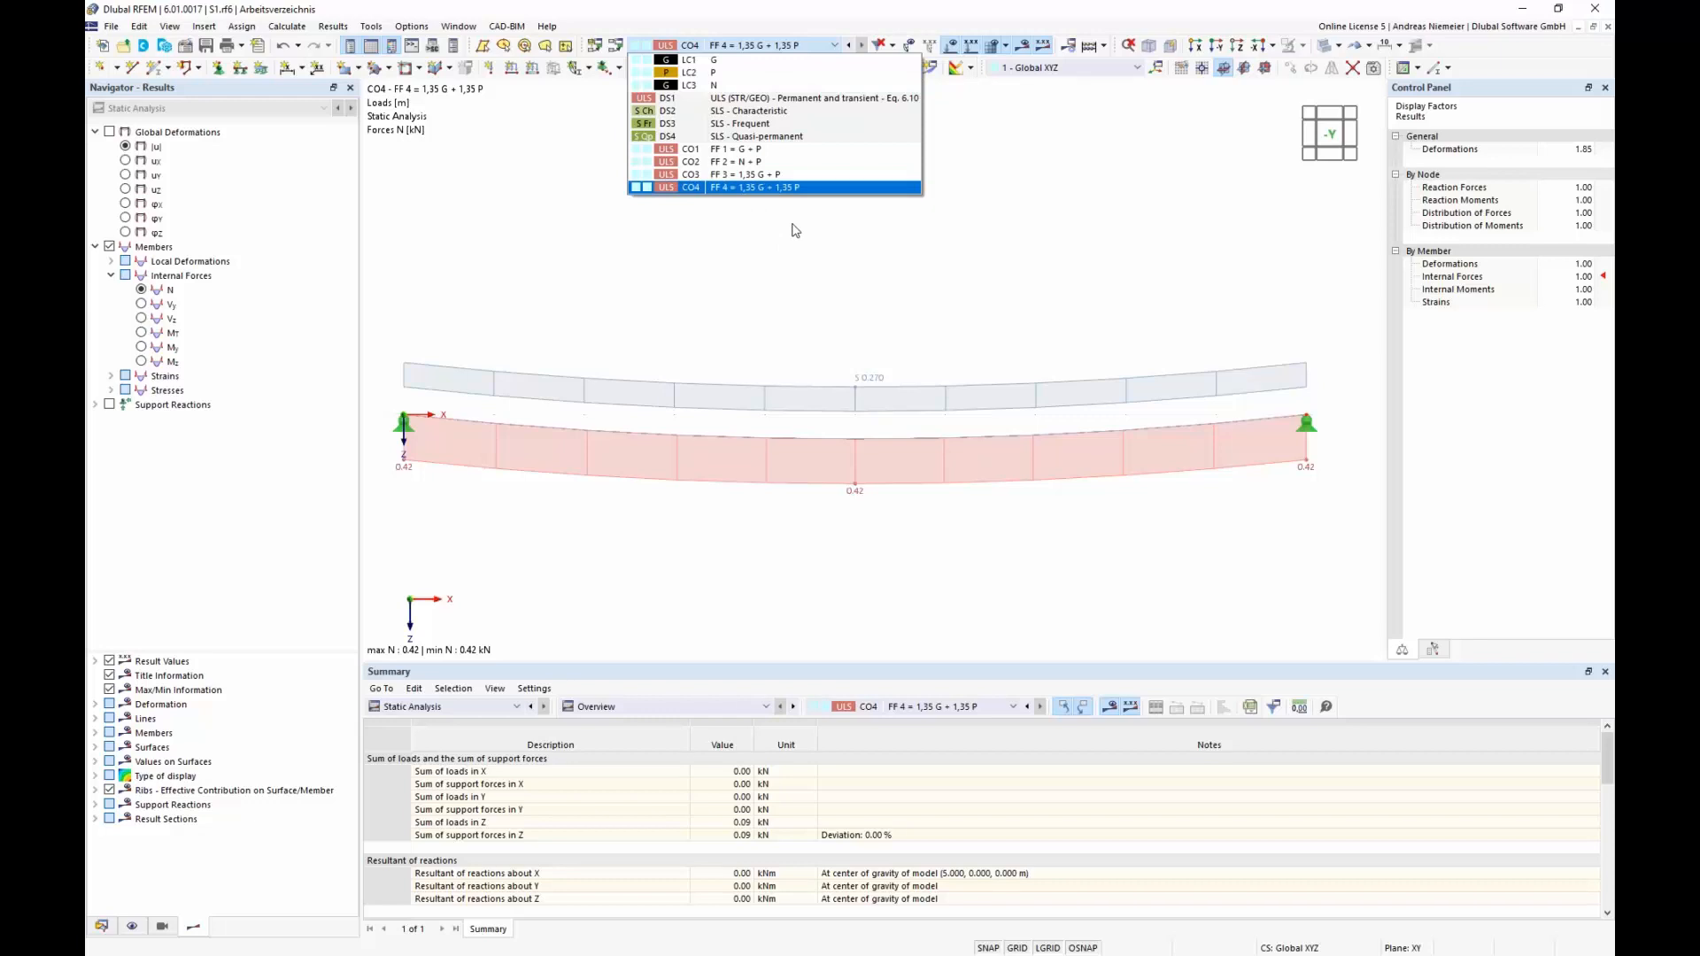
{"action": "left_click", "coordinate": [881, 224]}
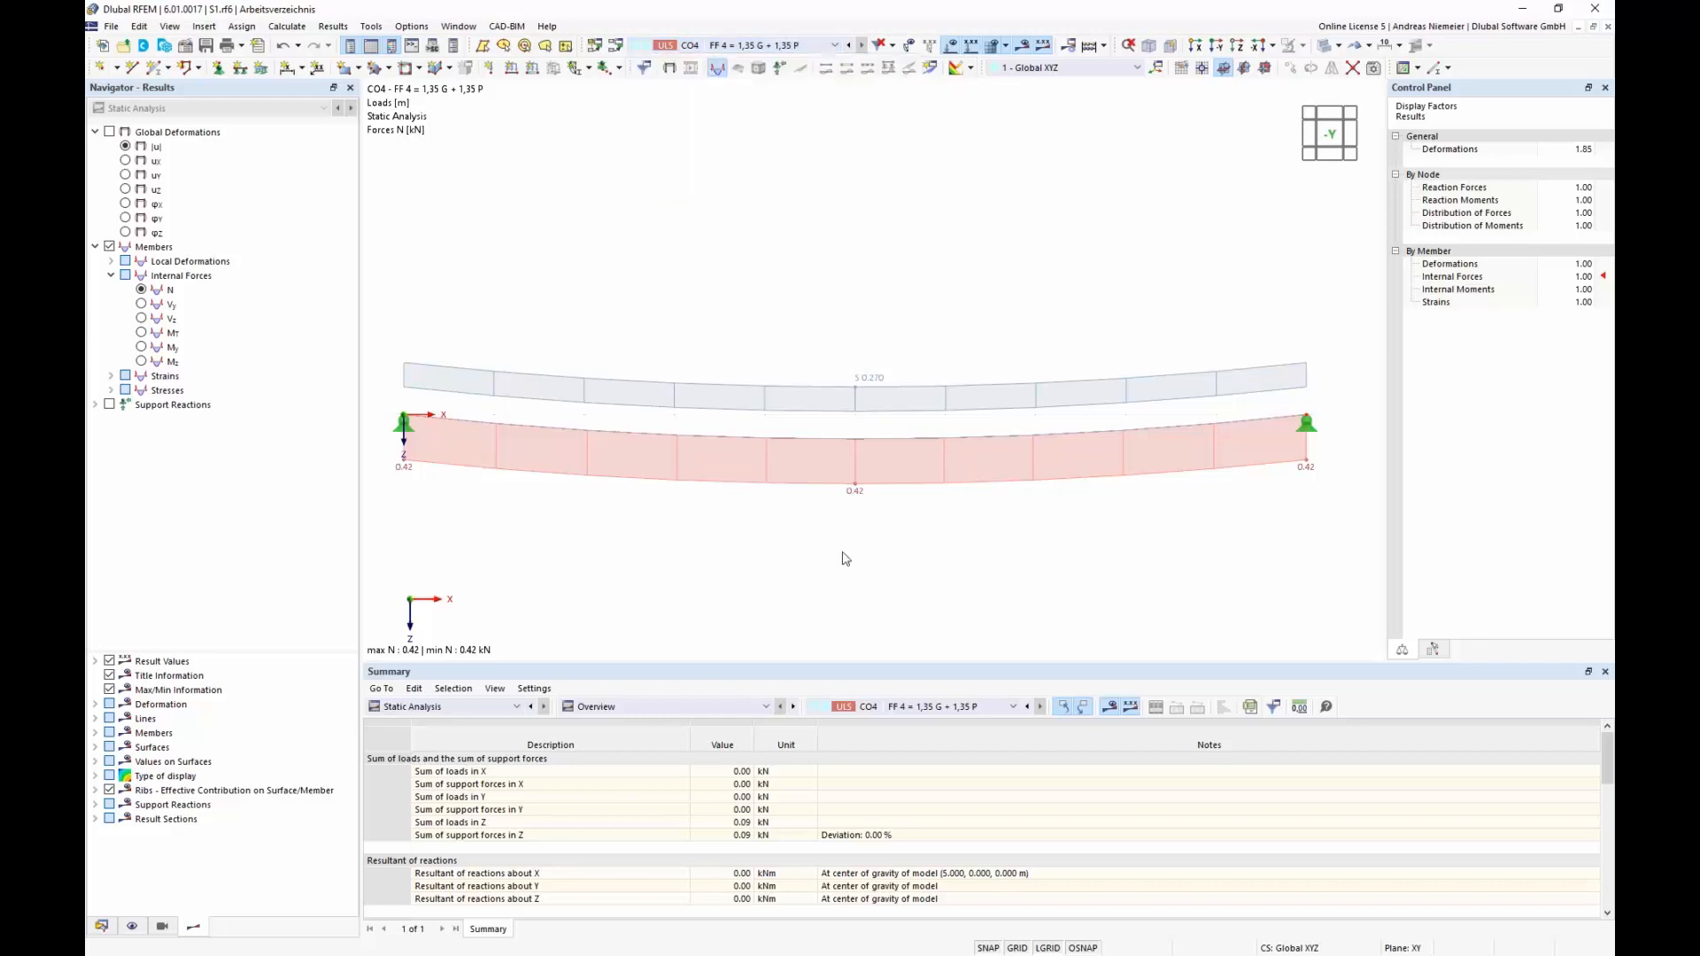
Add load case LC4 named Q to the load case table.
{"action": "left_click", "coordinate": [475, 705]}
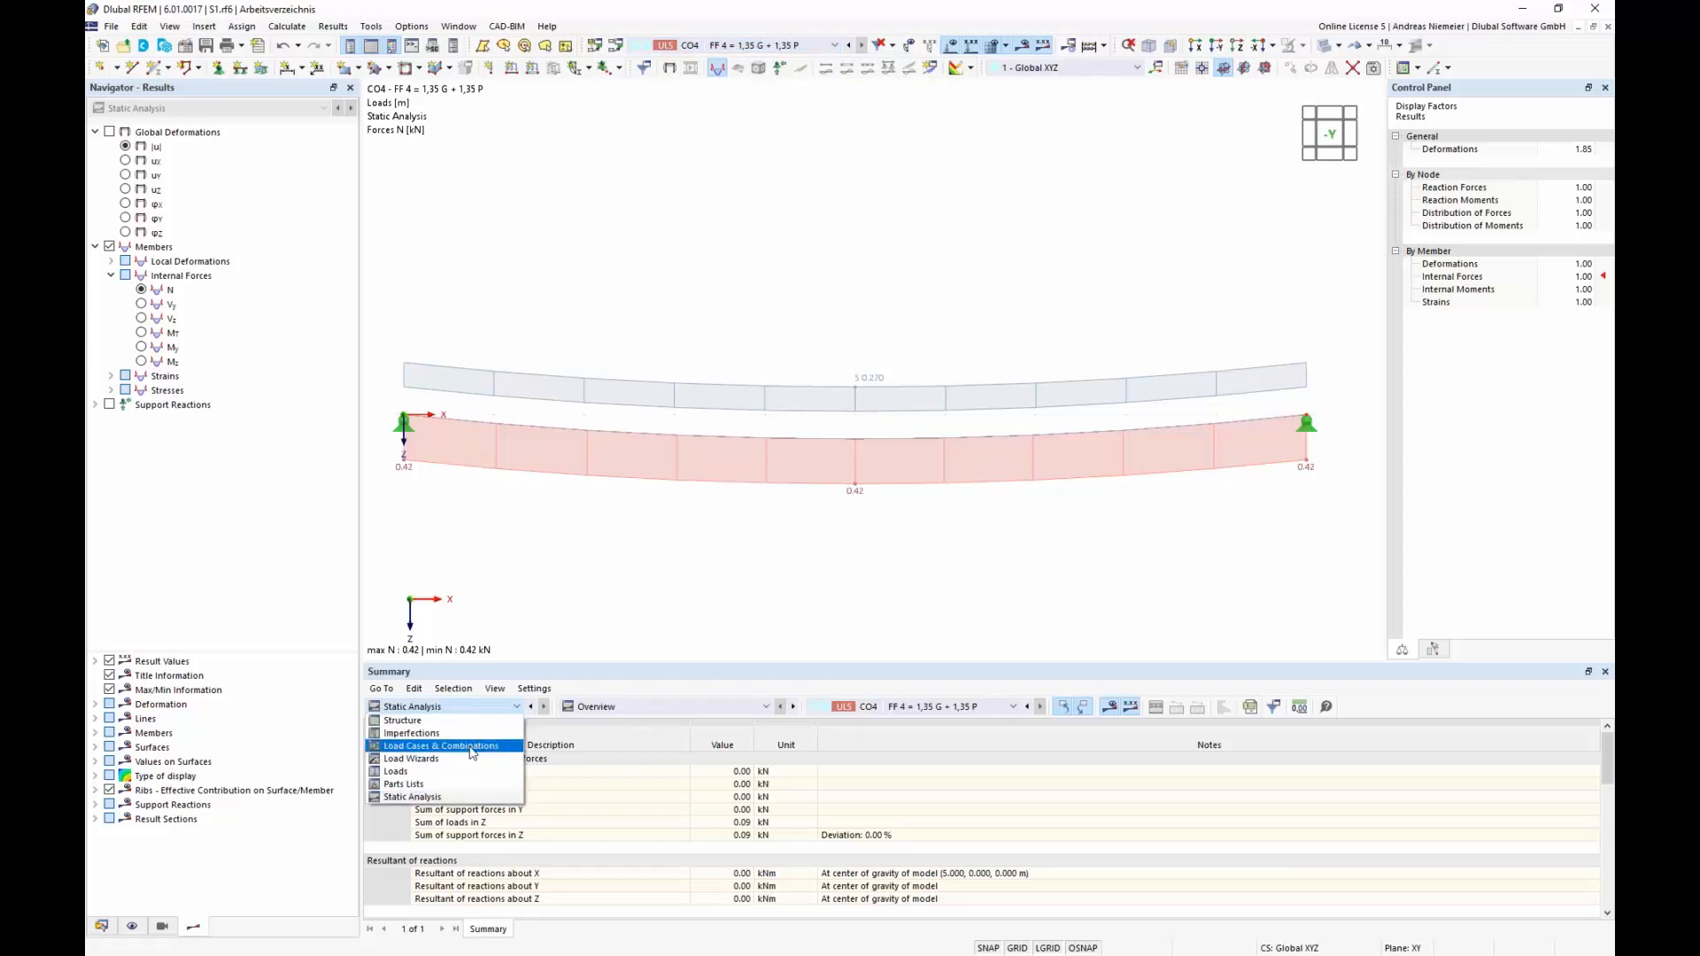
{"action": "left_click", "coordinate": [475, 746]}
{"action": "left_click", "coordinate": [465, 796]}
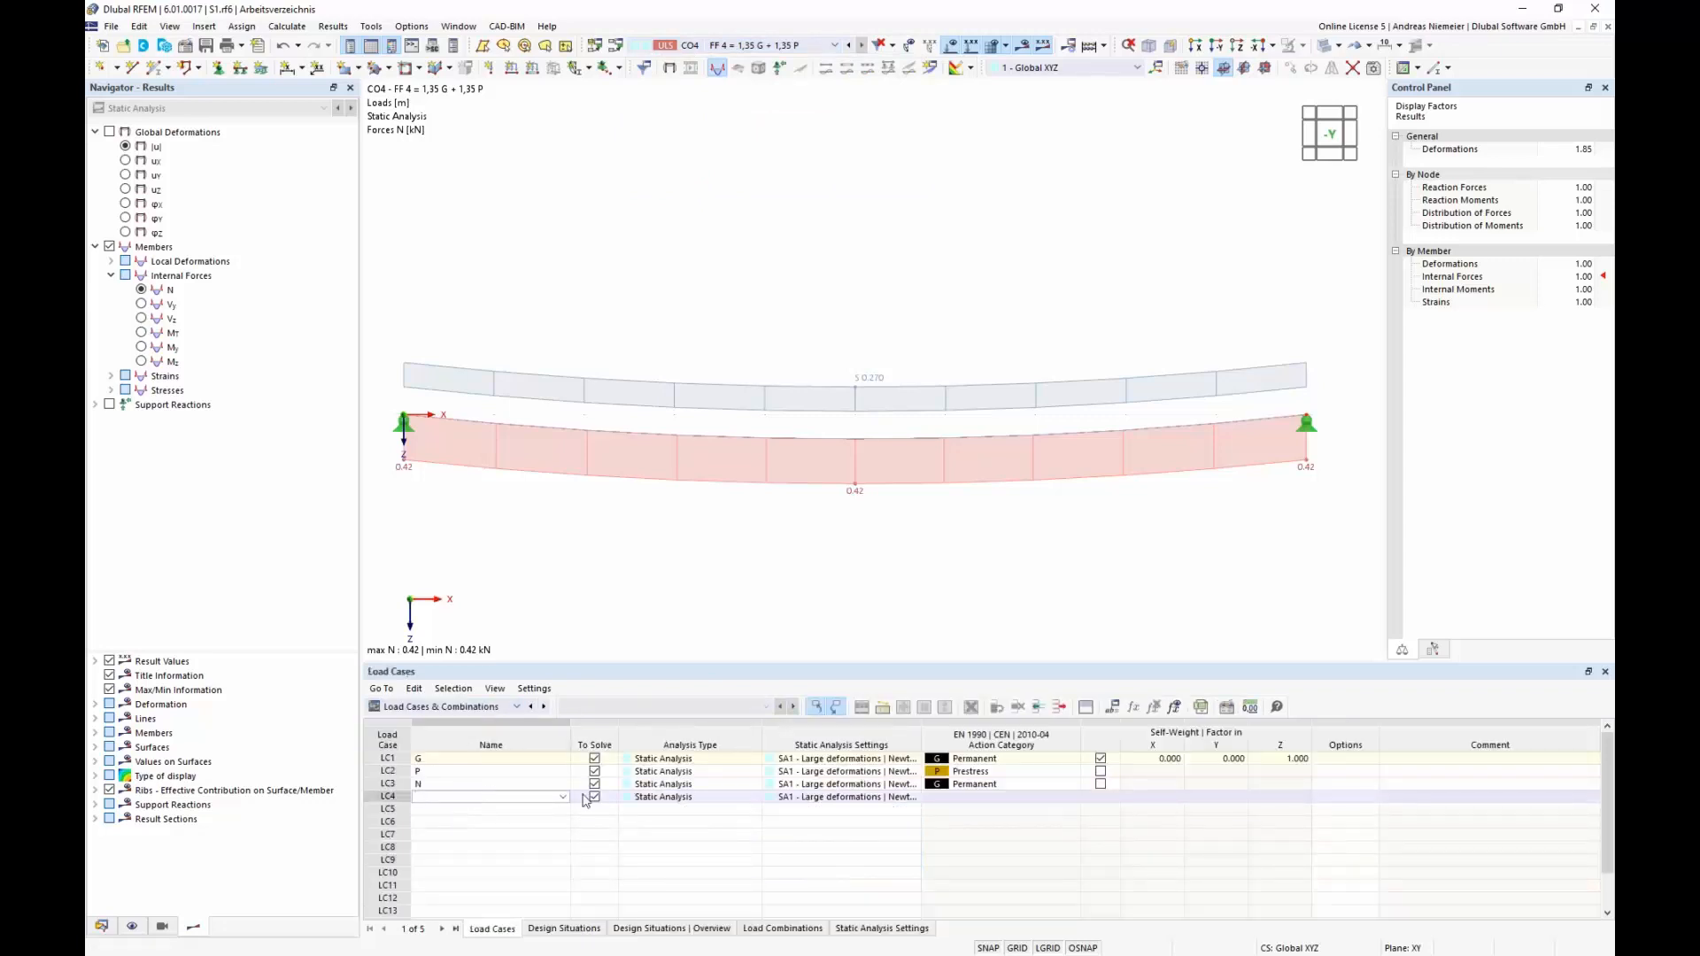
{"action": "left_click", "coordinate": [553, 835]}
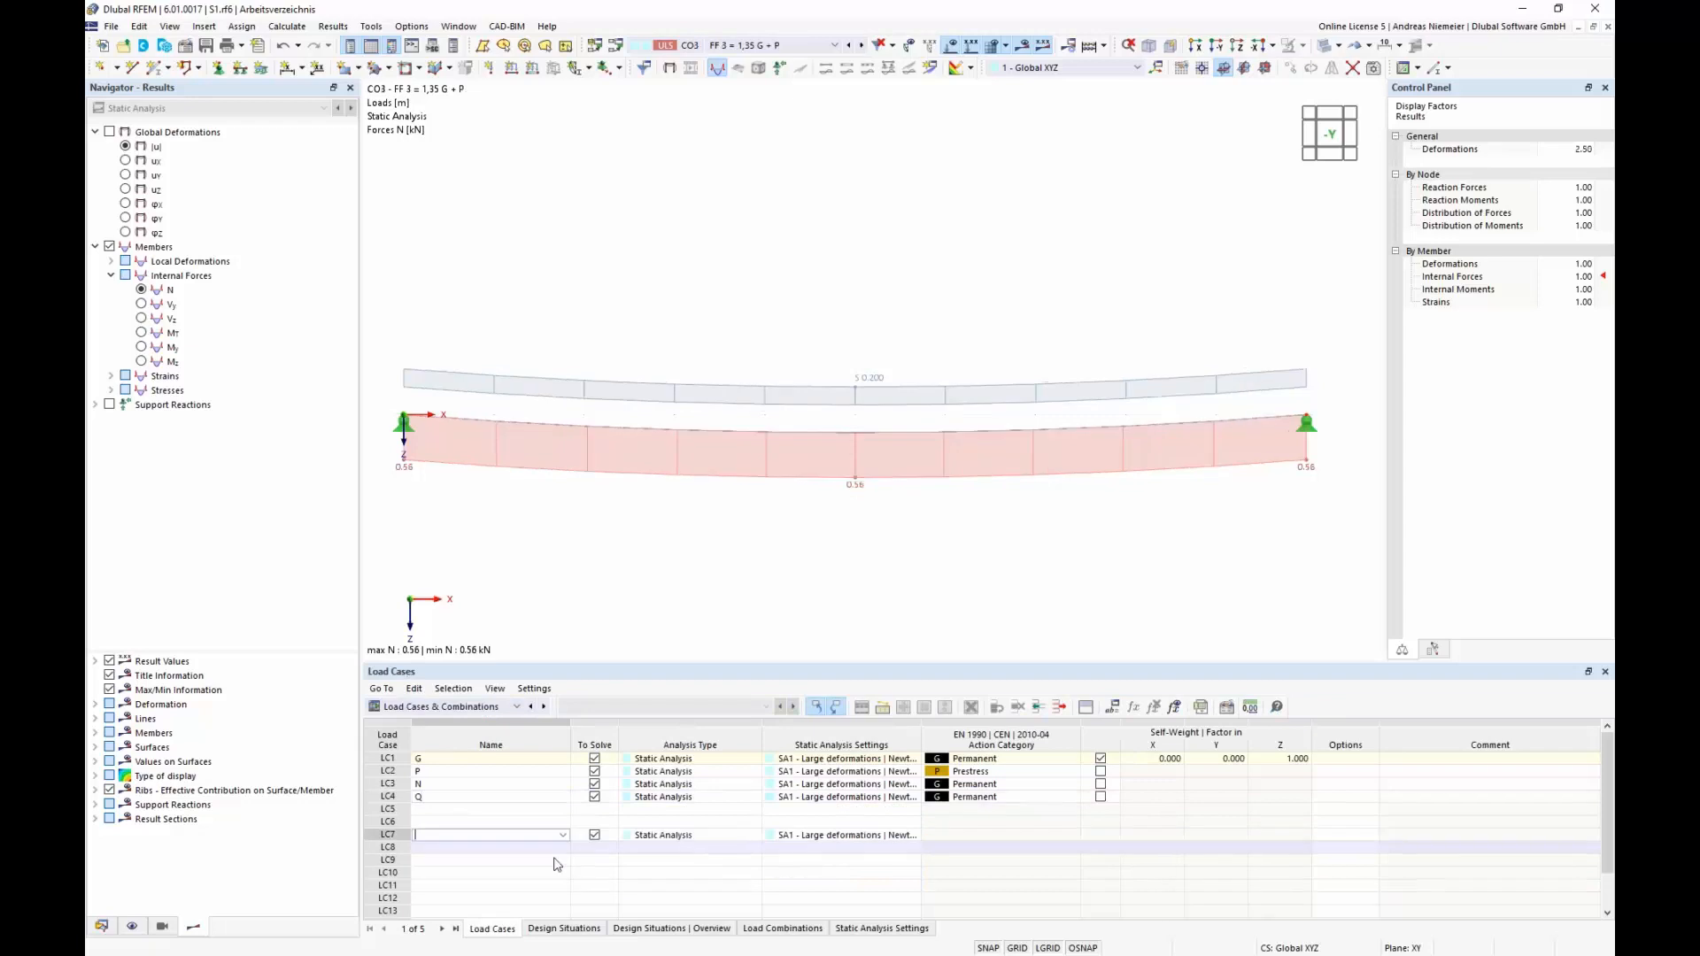
Assign load case LC4 the action category "Imposed loads - category H: roofs".
{"action": "left_click", "coordinate": [1041, 801]}
{"action": "left_click", "coordinate": [1072, 796]}
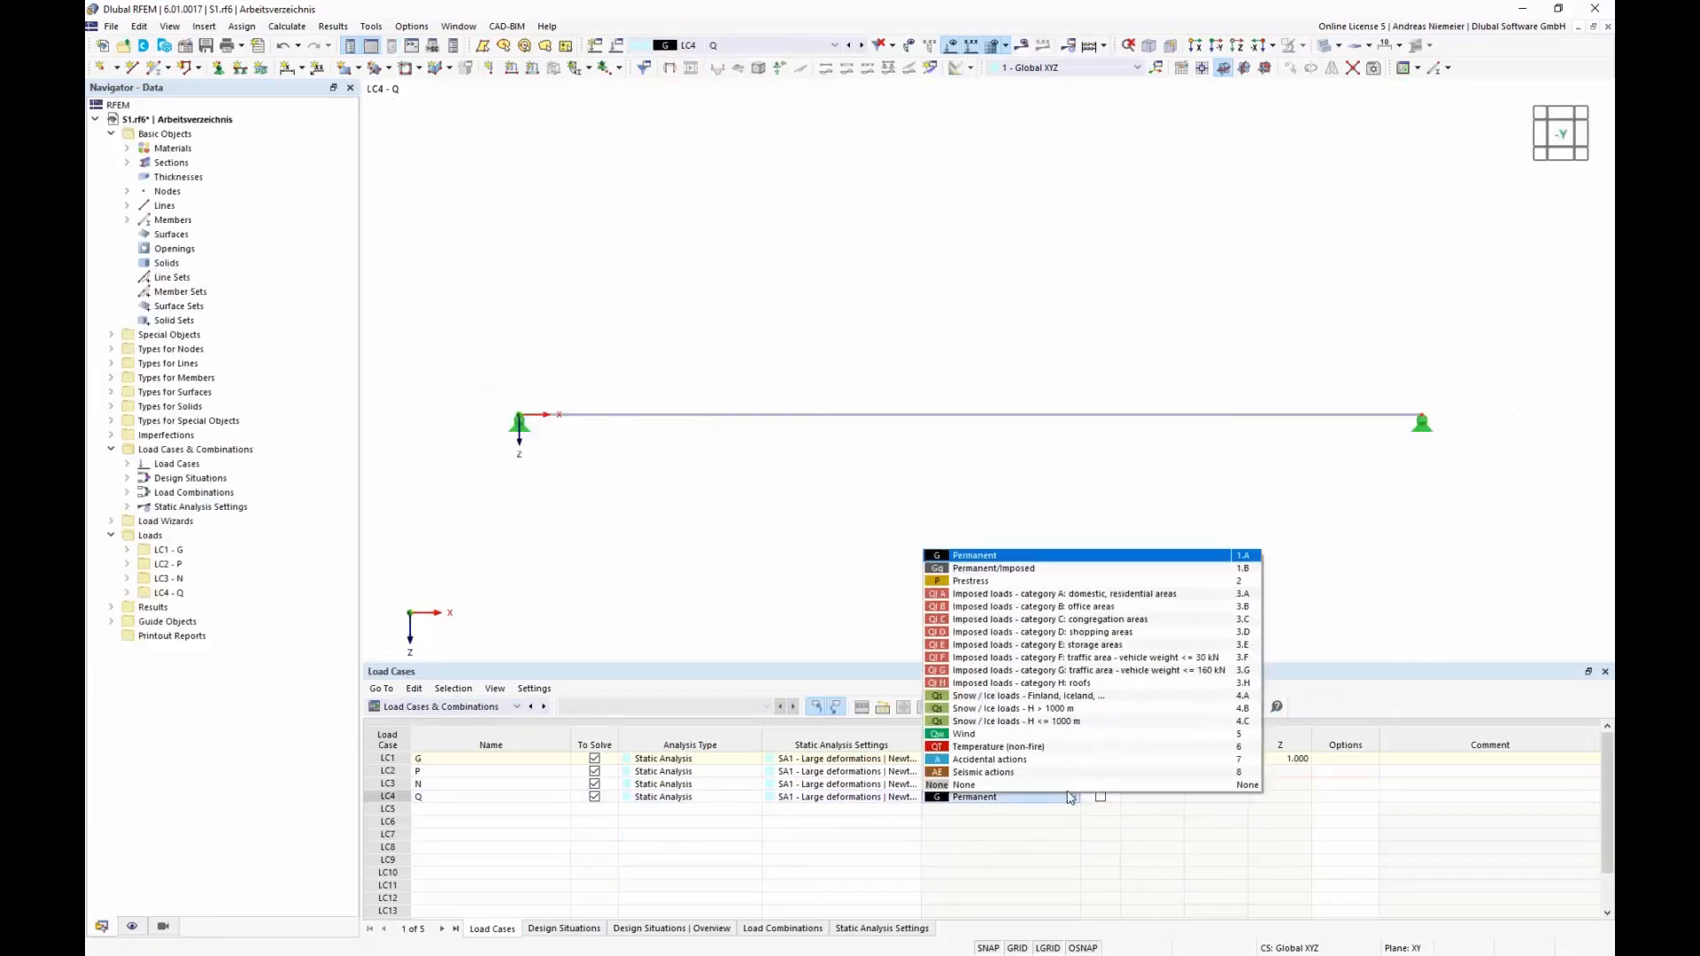
{"action": "left_click", "coordinate": [957, 804]}
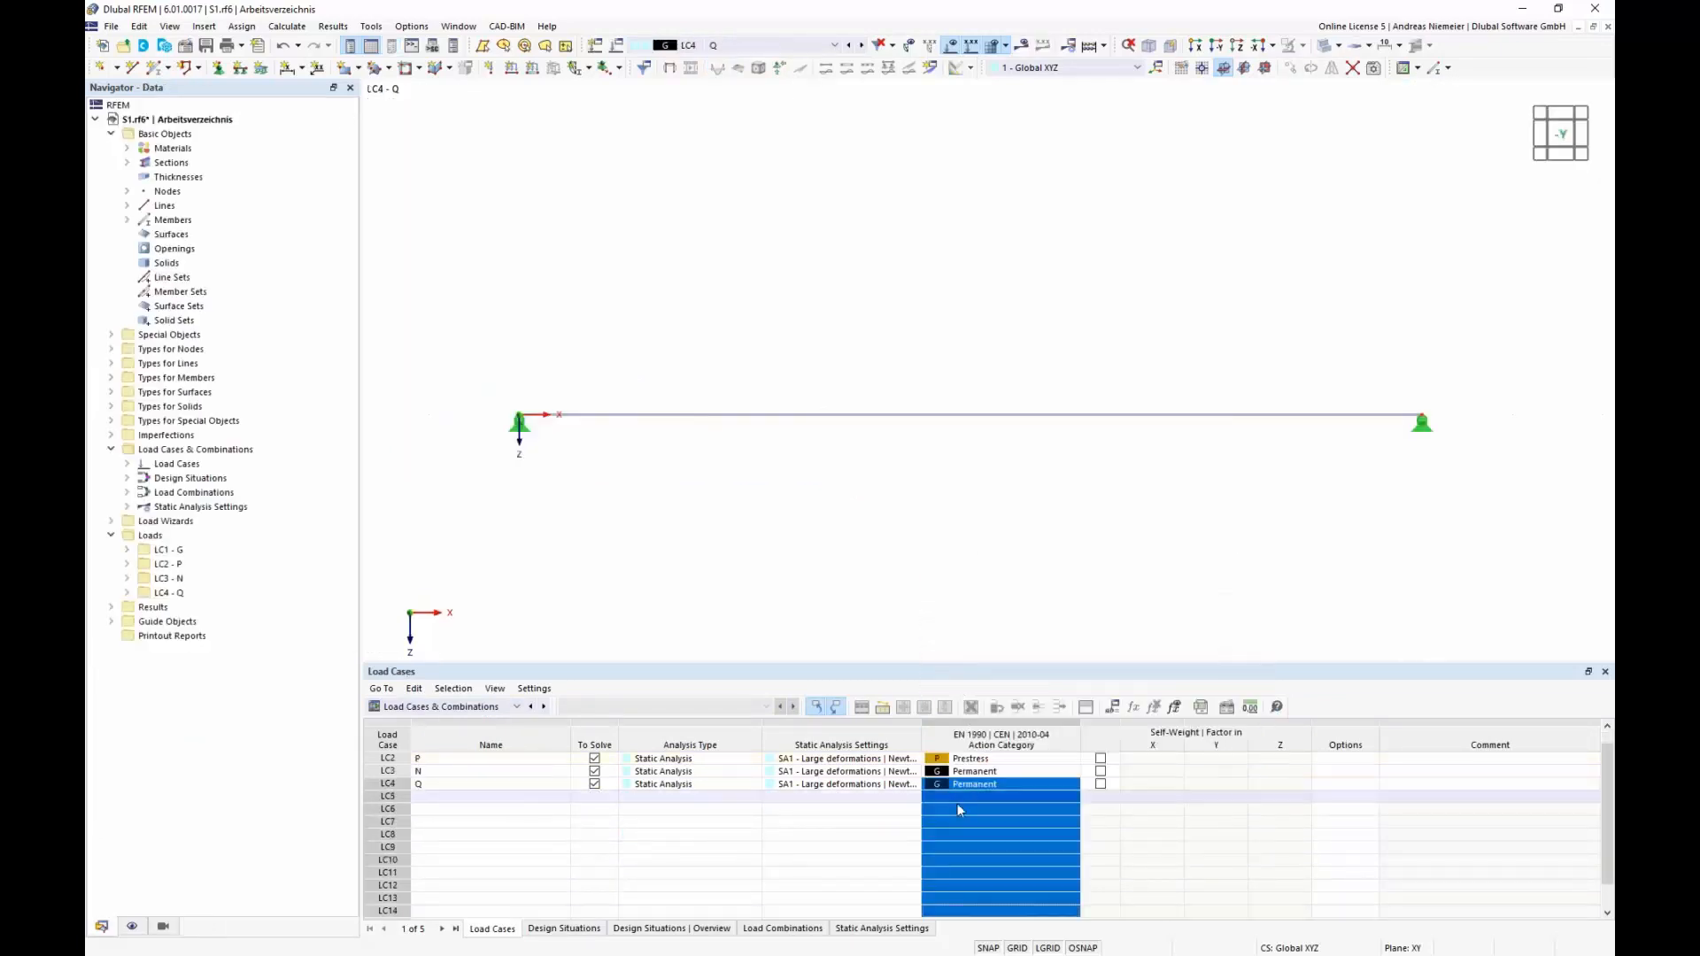
{"action": "left_click", "coordinate": [972, 784]}
{"action": "left_click", "coordinate": [1069, 783]}
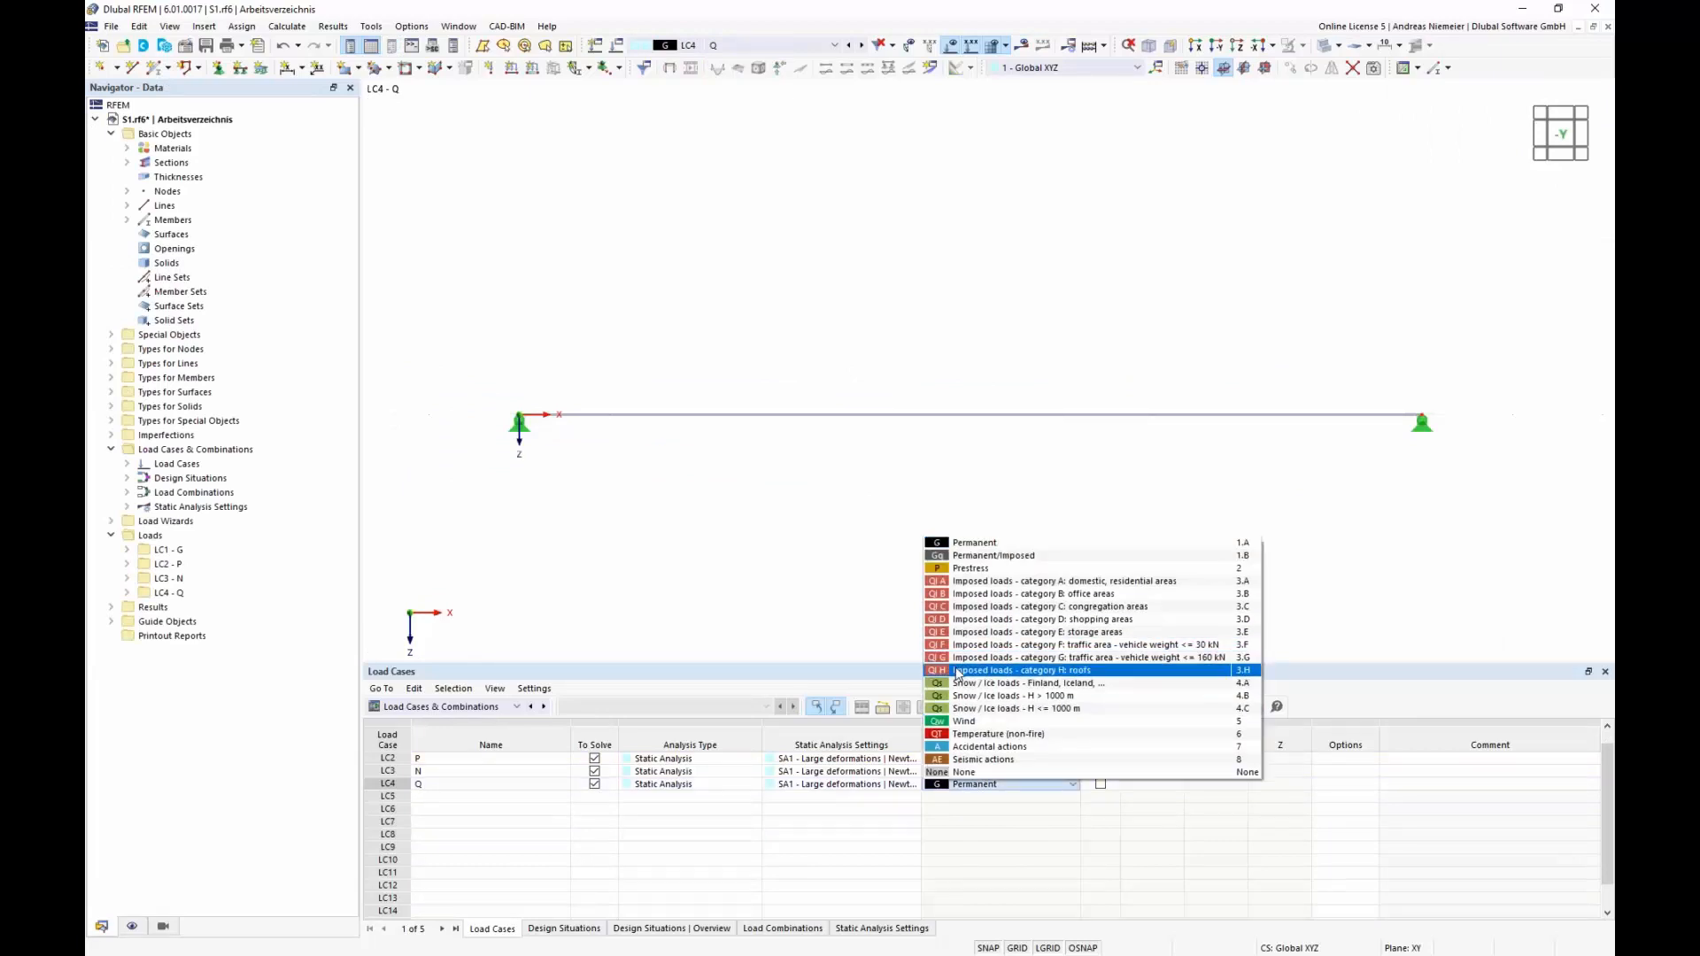
{"action": "left_click", "coordinate": [957, 669]}
{"action": "left_click", "coordinate": [968, 783]}
{"action": "left_click", "coordinate": [1074, 784]}
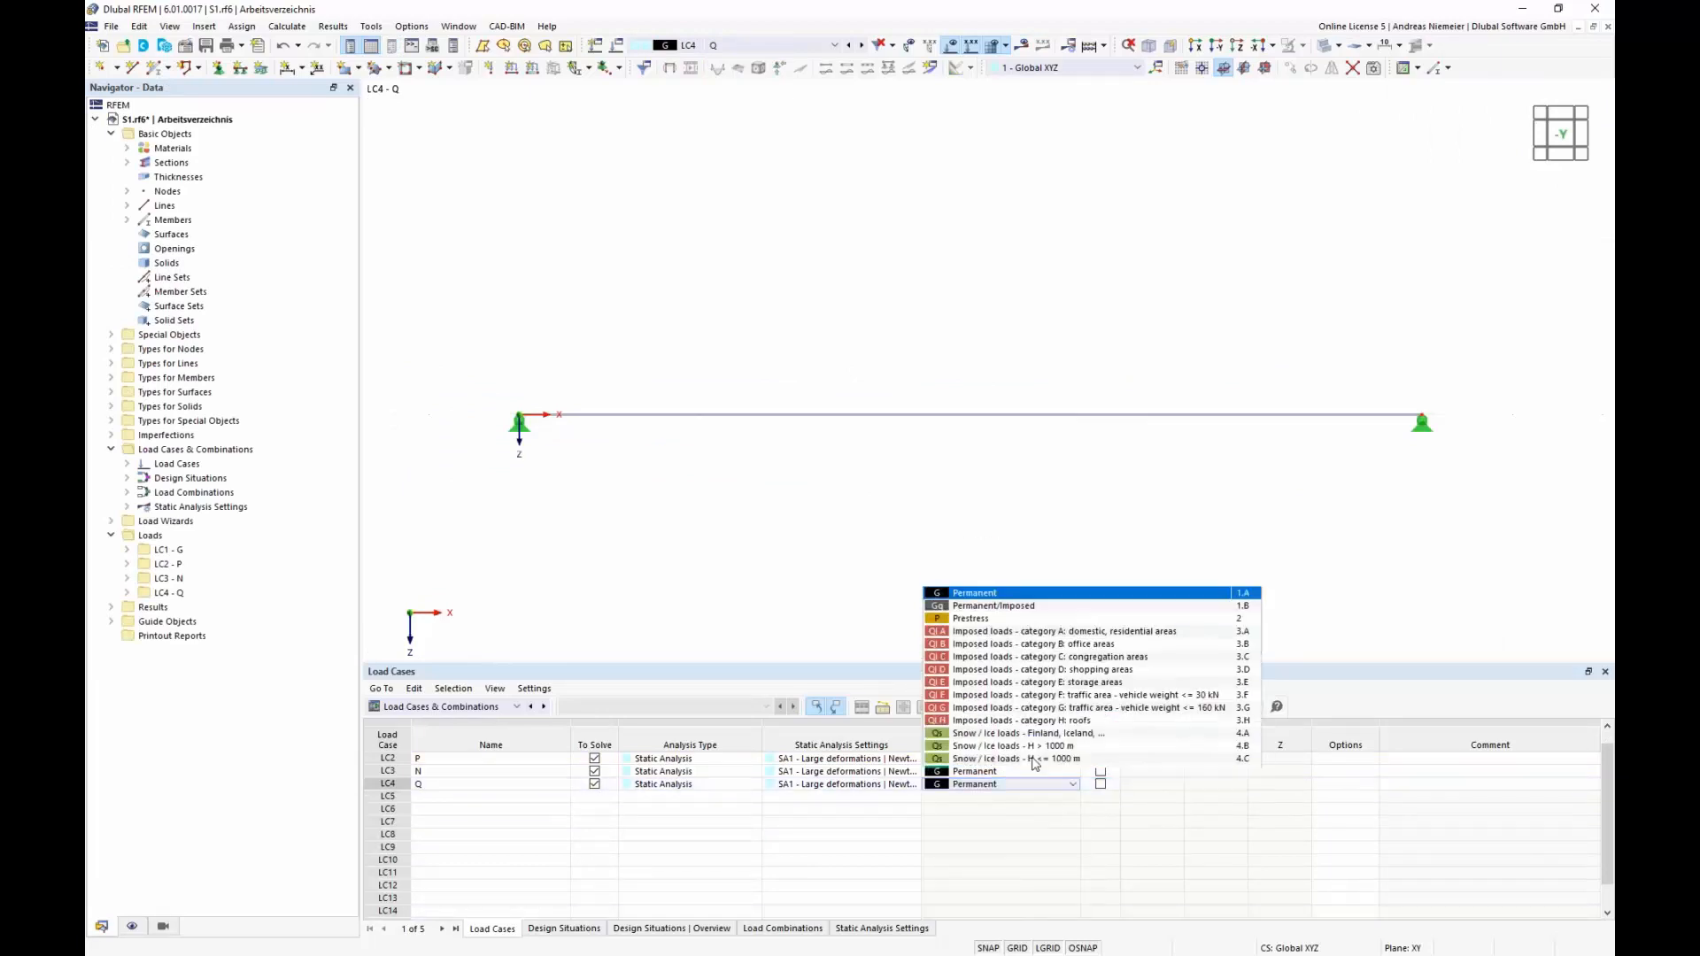
{"action": "left_click", "coordinate": [982, 671]}
{"action": "left_click", "coordinate": [925, 850]}
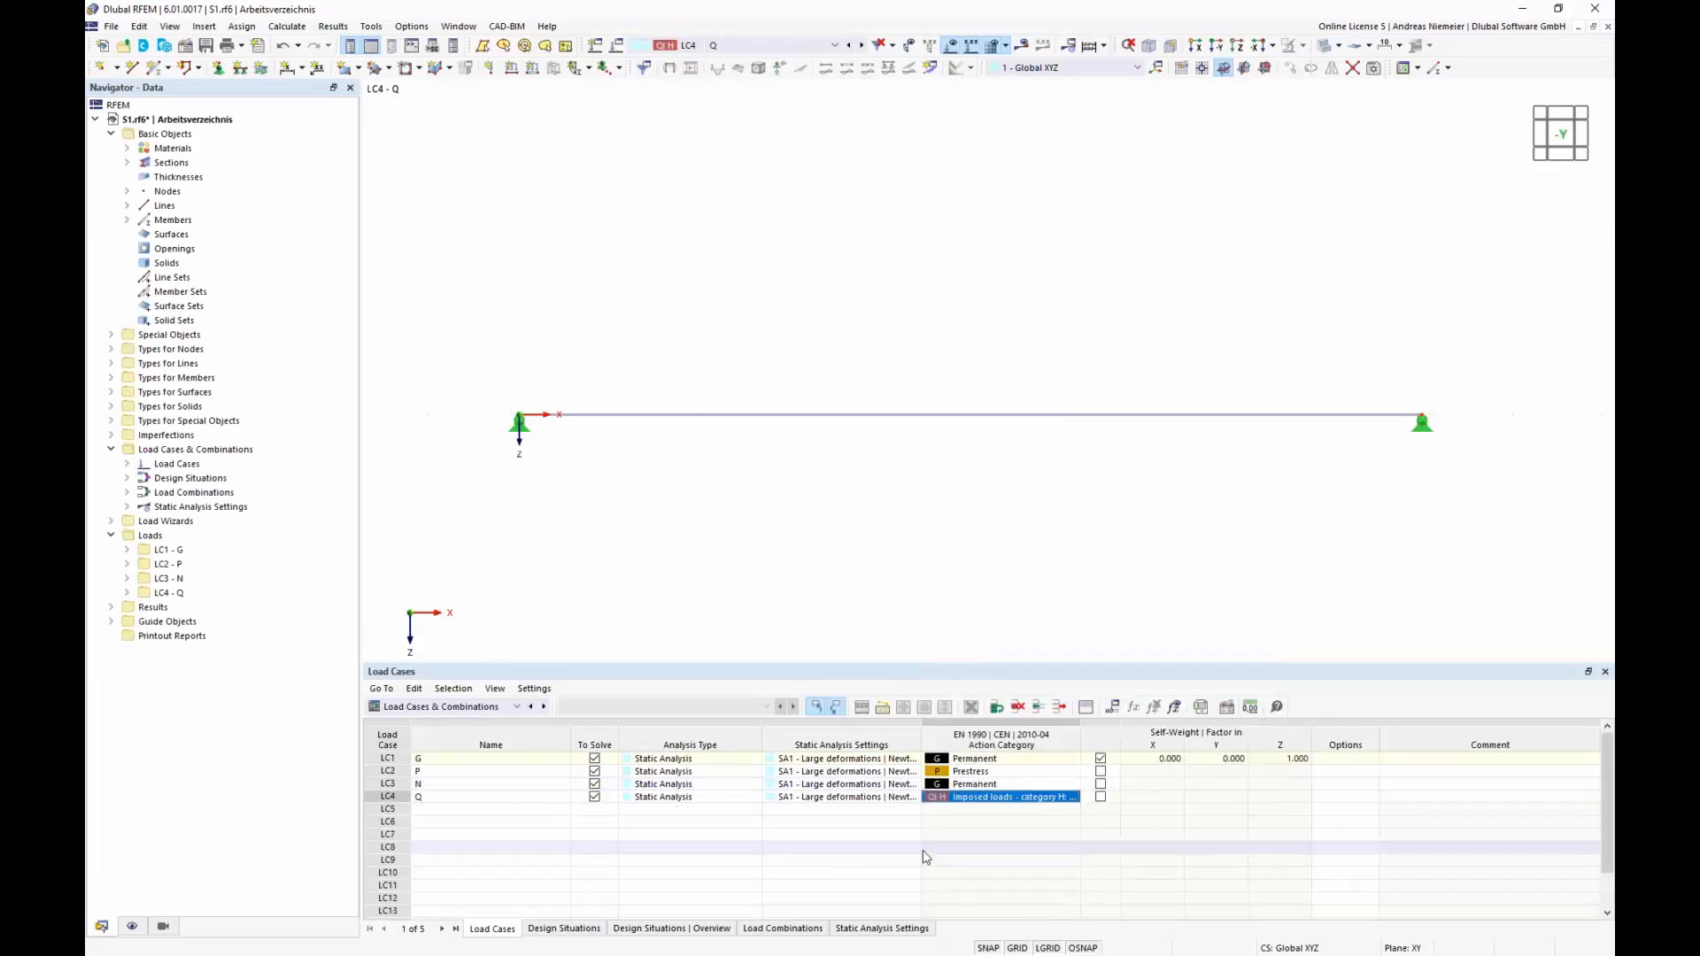
Apply a uniform 5 kN/m member load in global Z on projected length to the cable in load case LC4.
{"action": "left_click", "coordinate": [532, 67]}
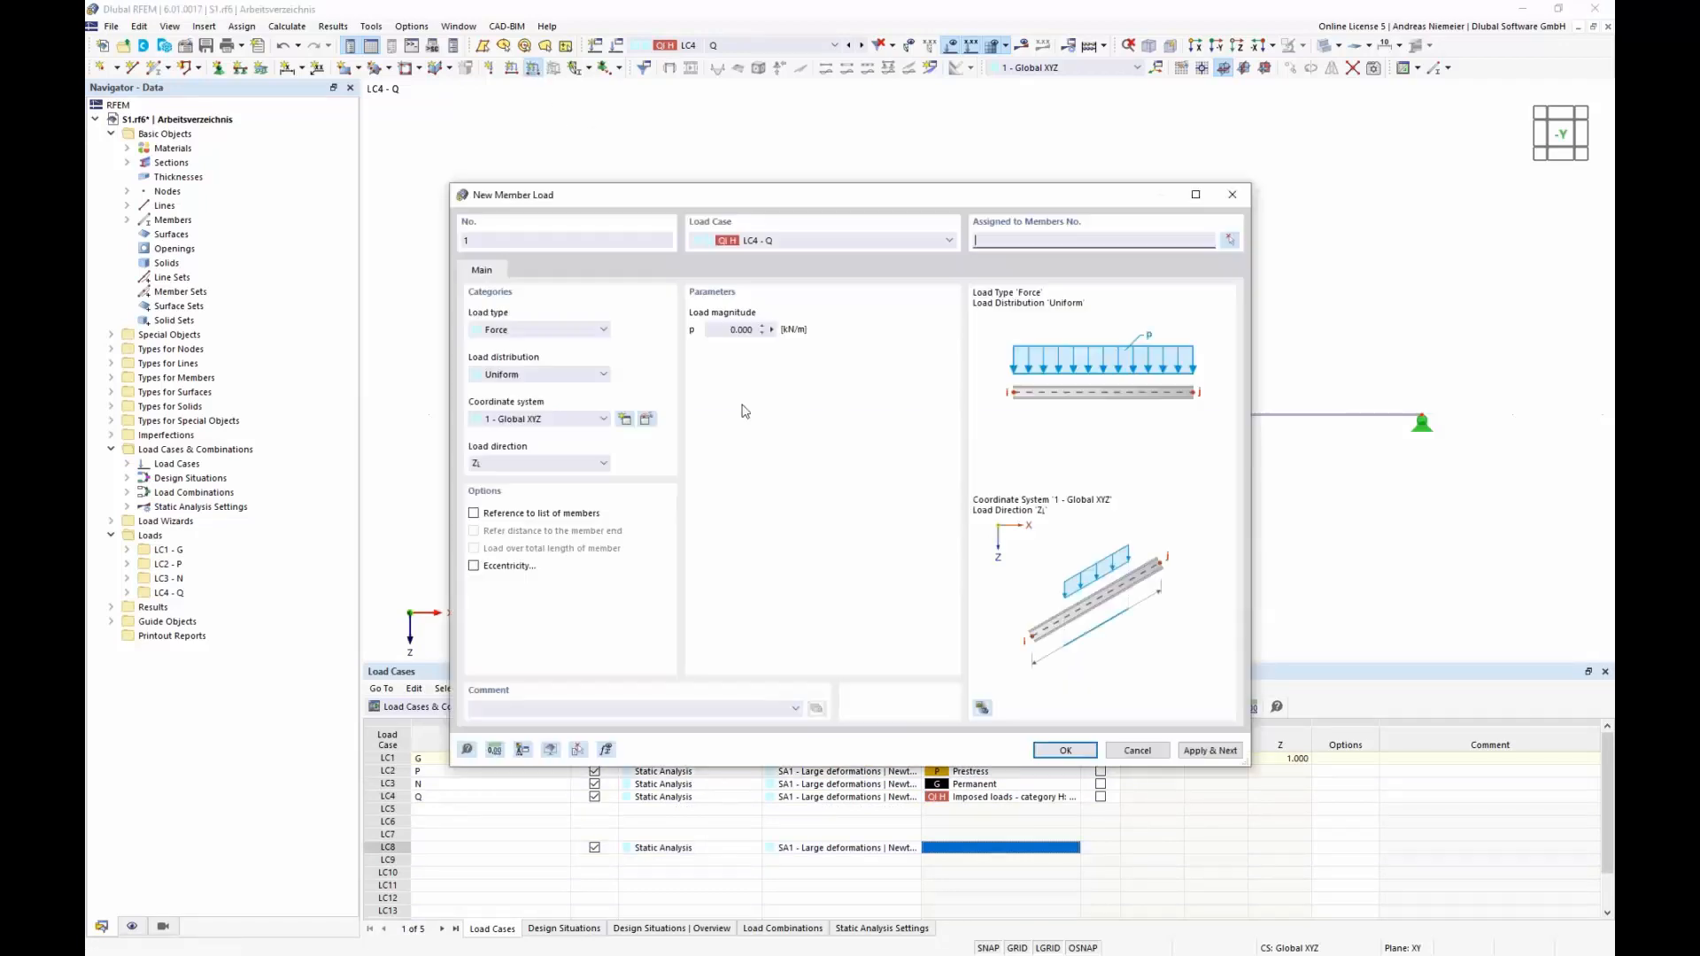
{"action": "type", "text": "5"}
{"action": "left_click", "coordinate": [548, 463]}
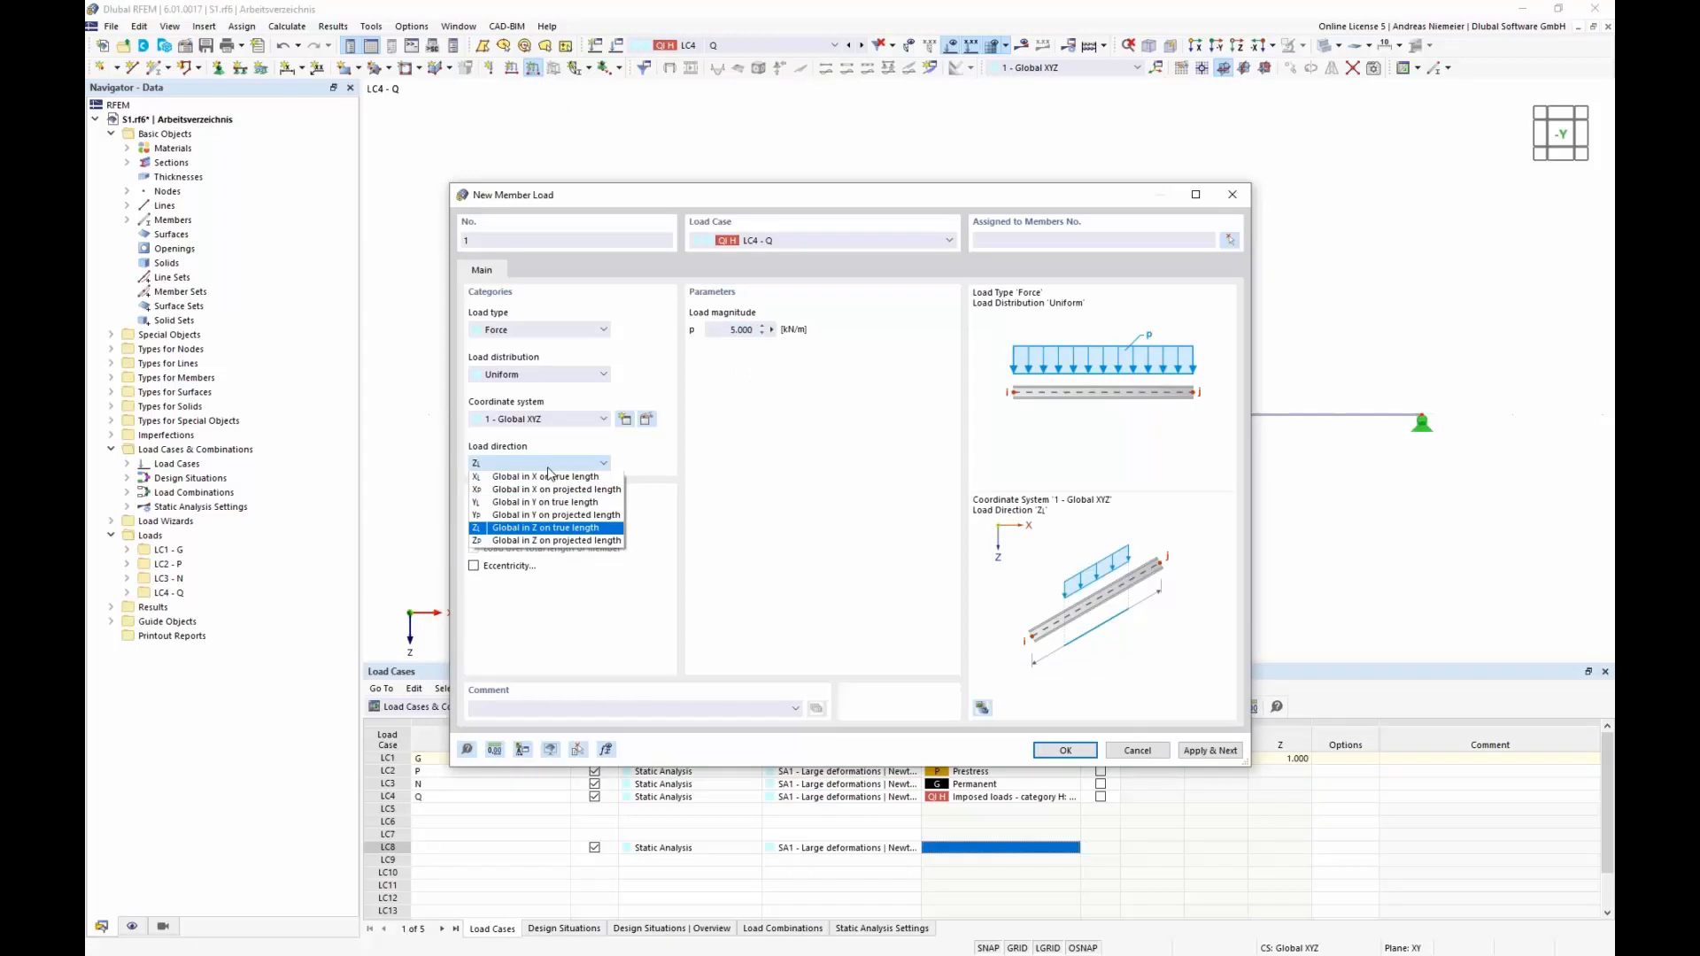
{"action": "left_click", "coordinate": [536, 541]}
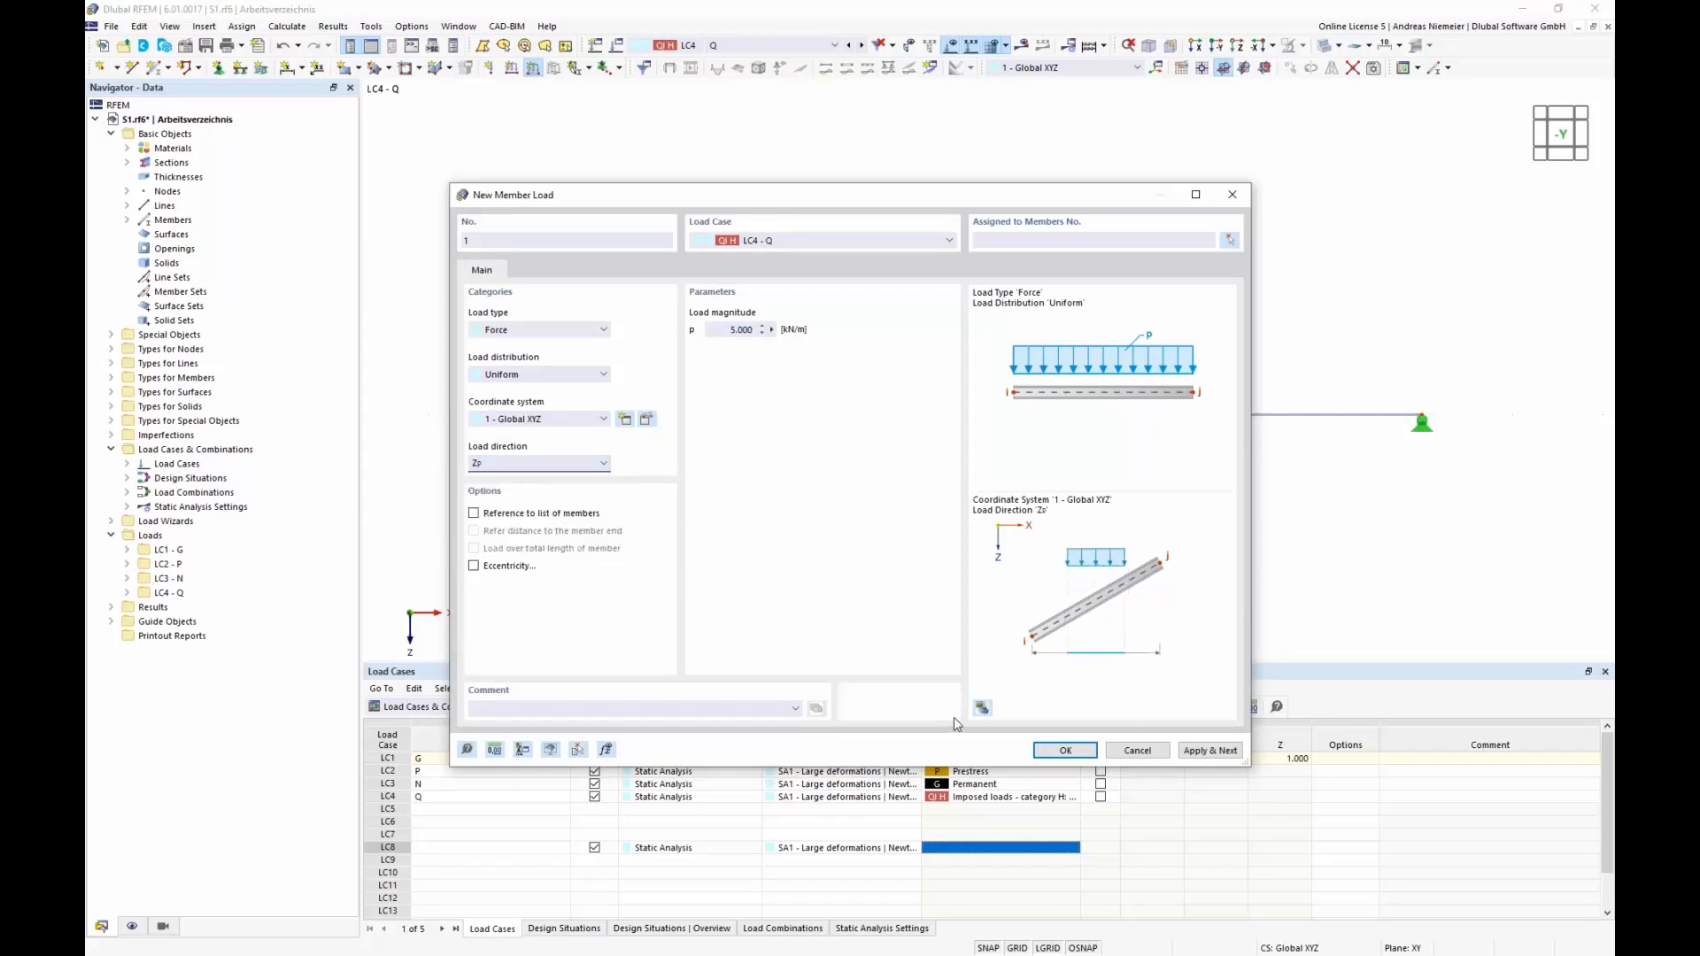
{"action": "left_click", "coordinate": [1066, 751]}
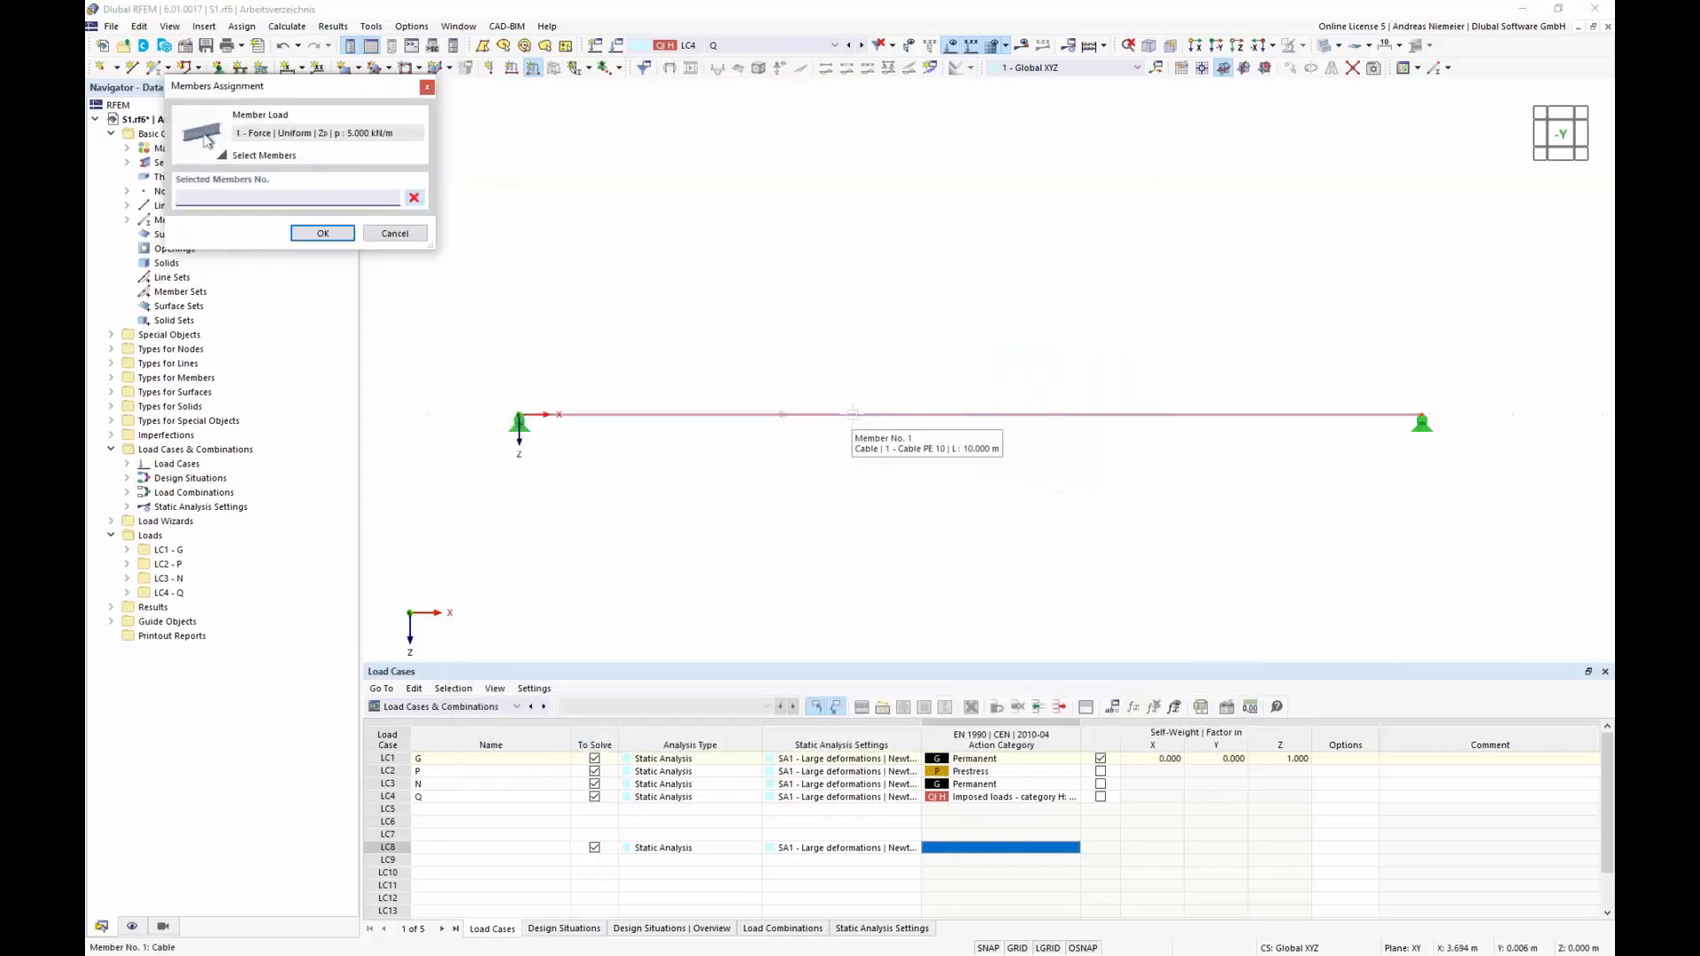
{"action": "left_click", "coordinate": [339, 235]}
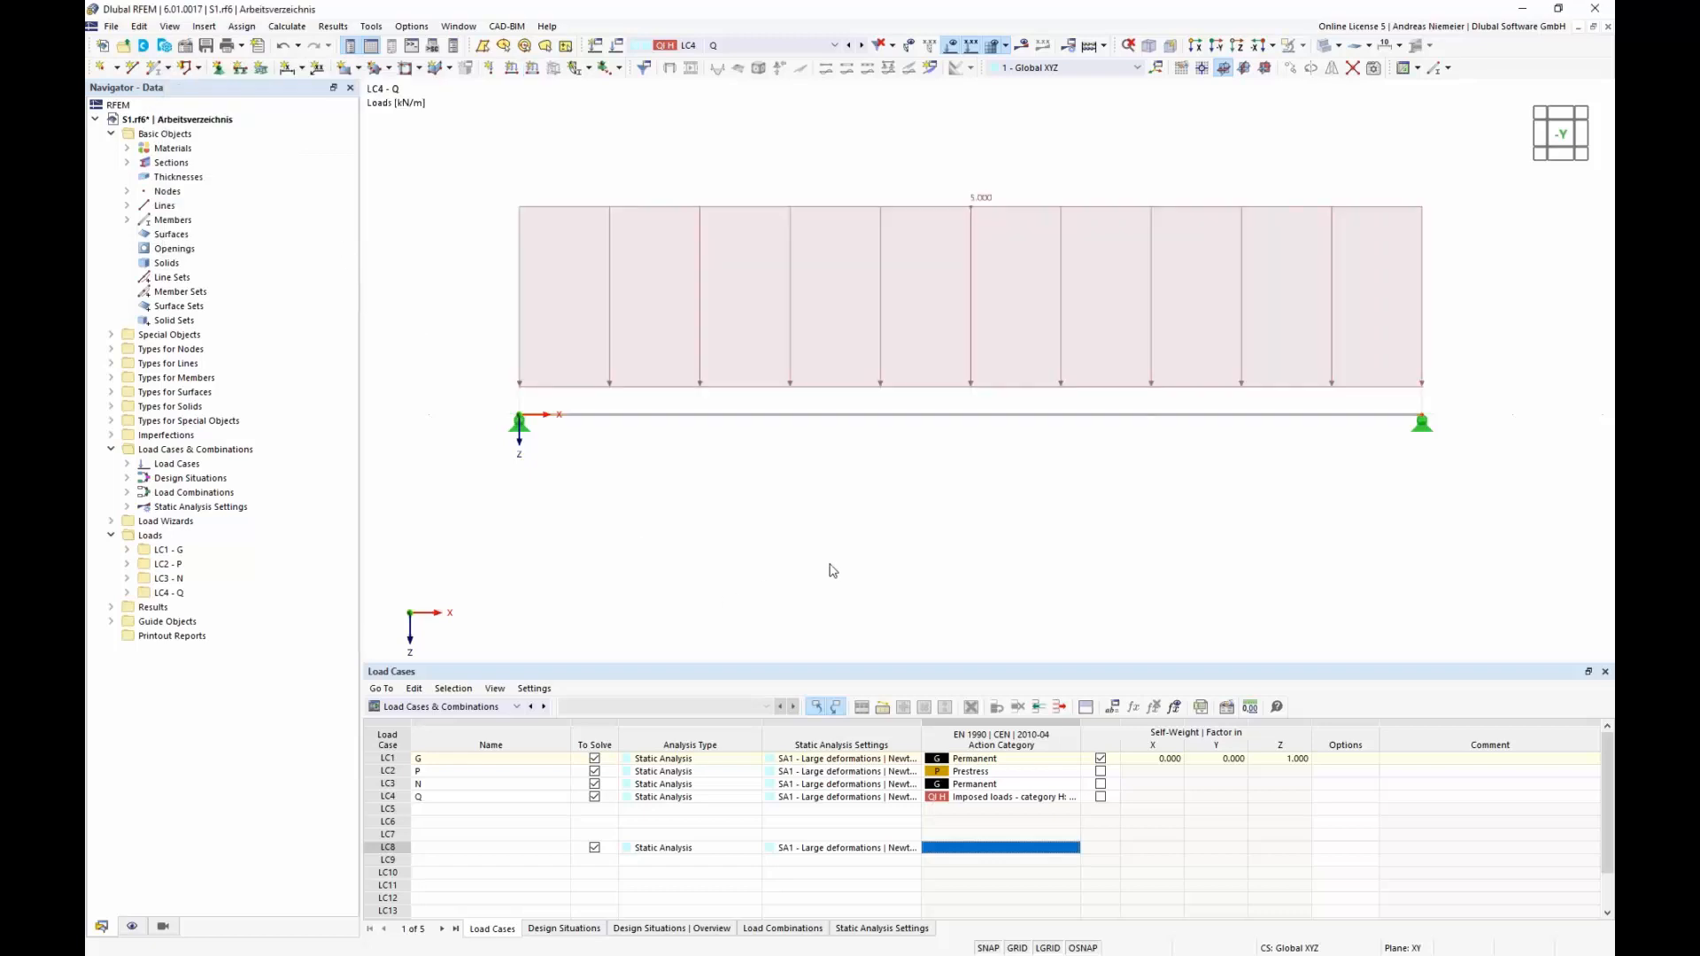
Calculate load case LC4 and view the cable's axial forces N in an oblique 3D view.
{"action": "right_click", "coordinate": [829, 564]}
{"action": "left_click", "coordinate": [935, 453]}
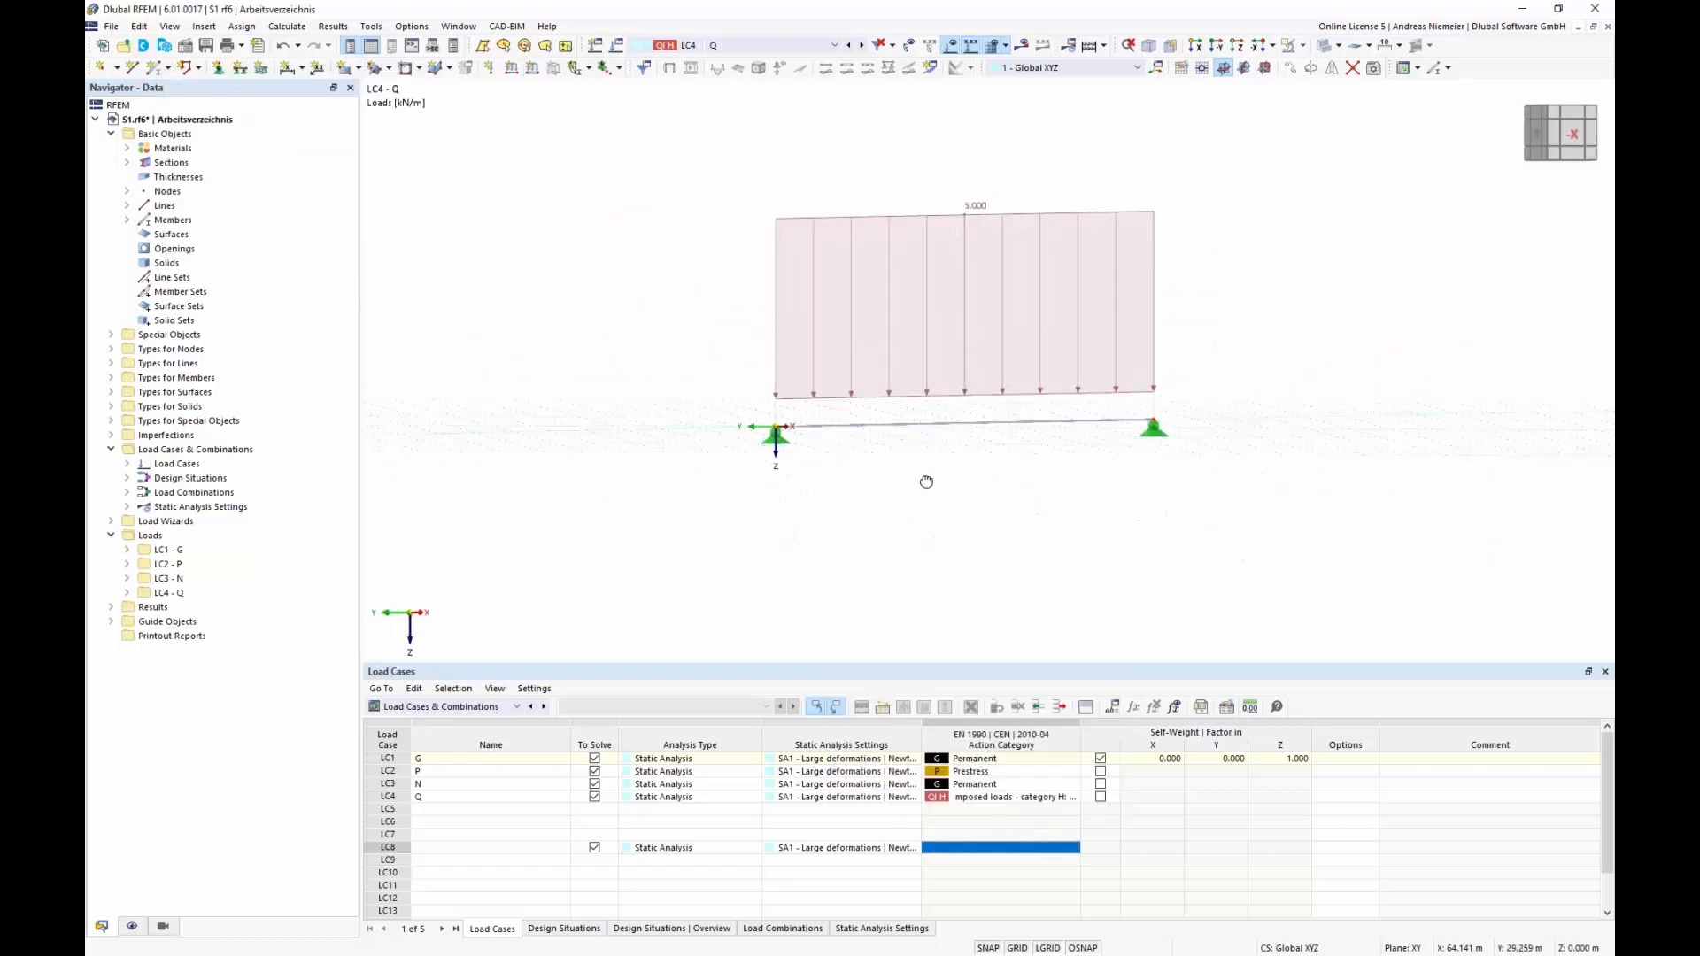
{"action": "left_click", "coordinate": [1023, 45]}
{"action": "left_click", "coordinate": [917, 553]}
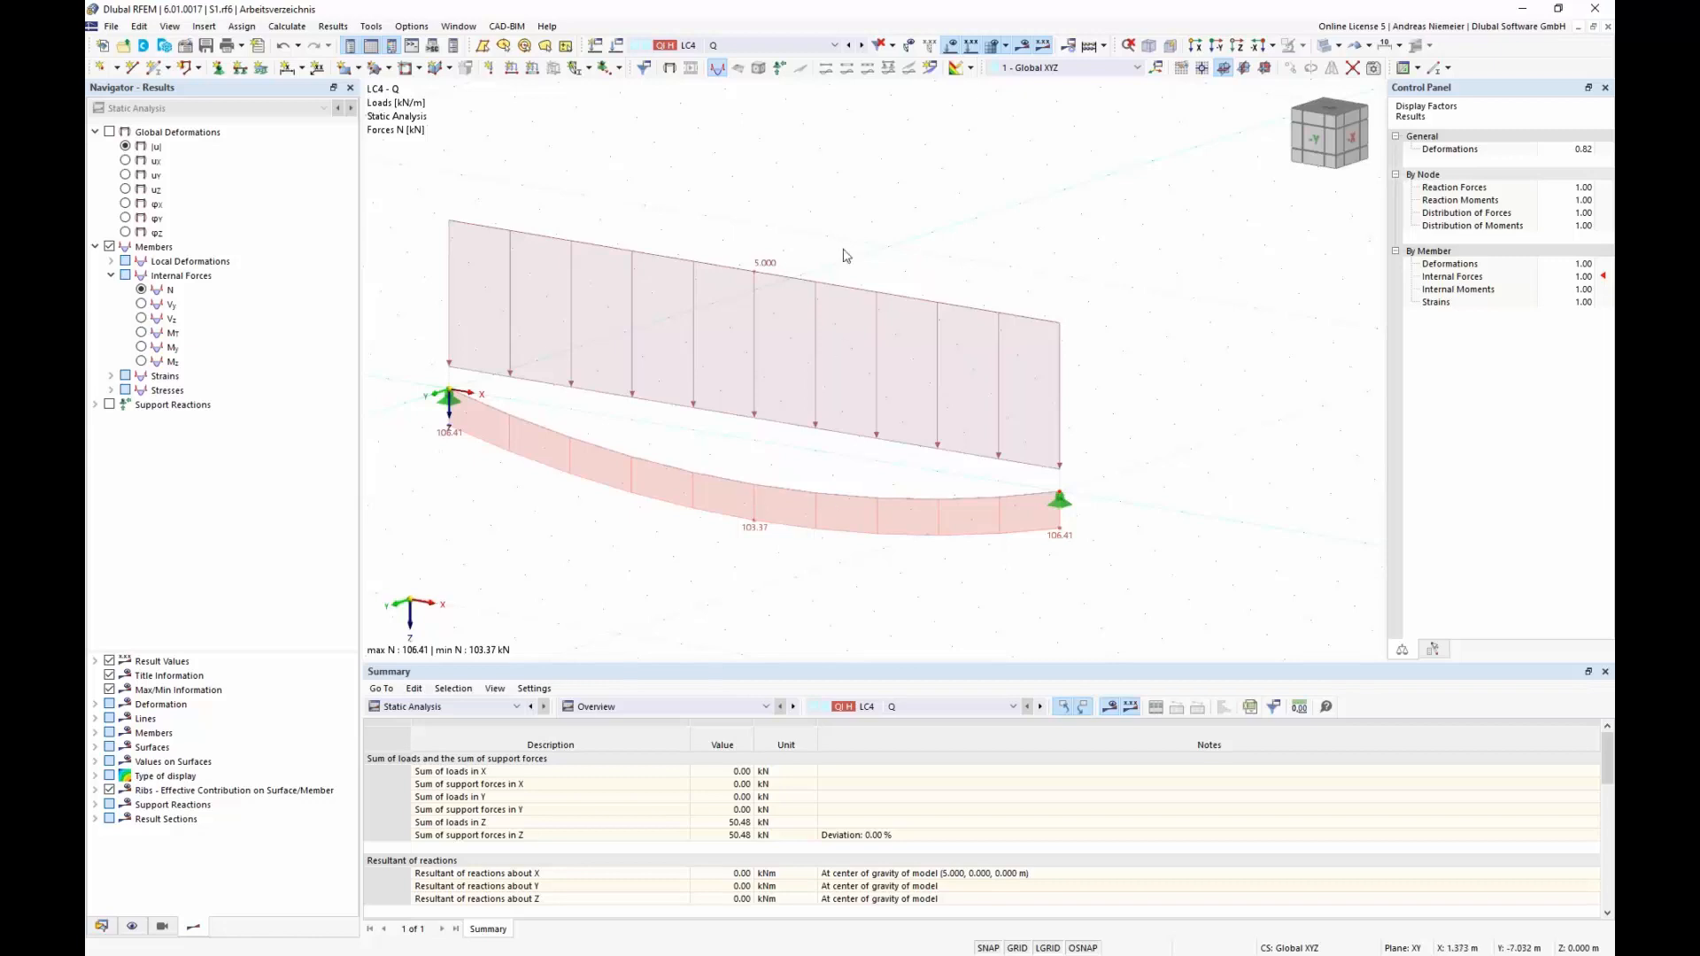
{"action": "left_click", "coordinate": [761, 45]}
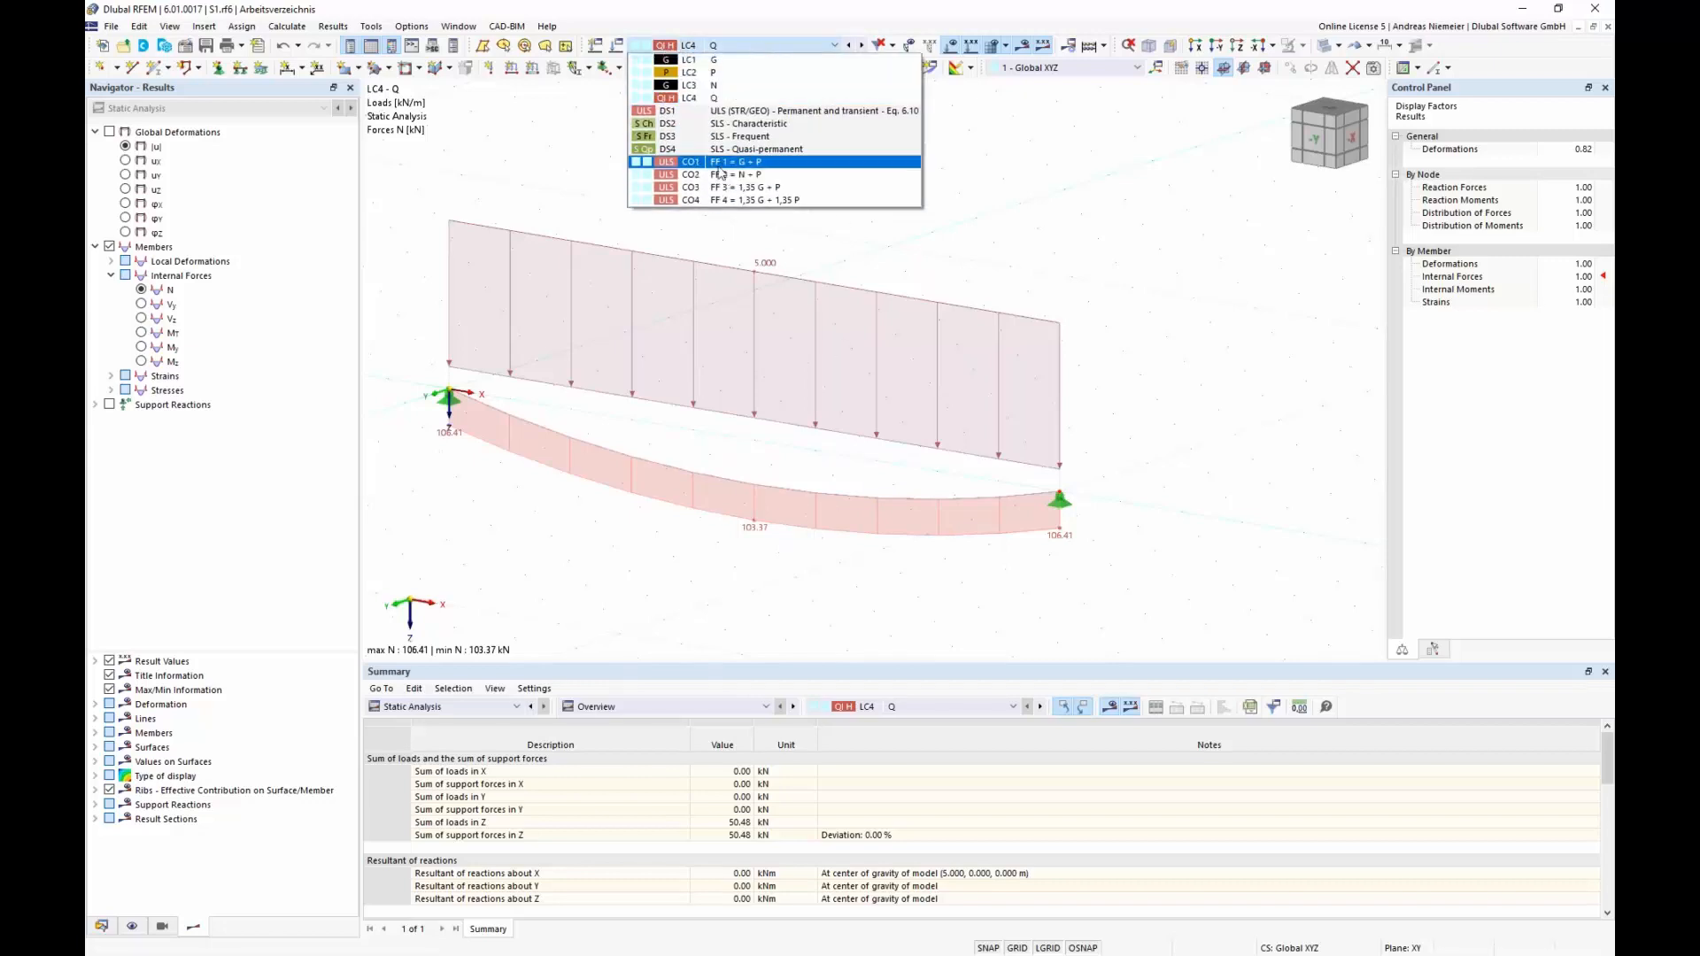
{"action": "left_click", "coordinate": [980, 262]}
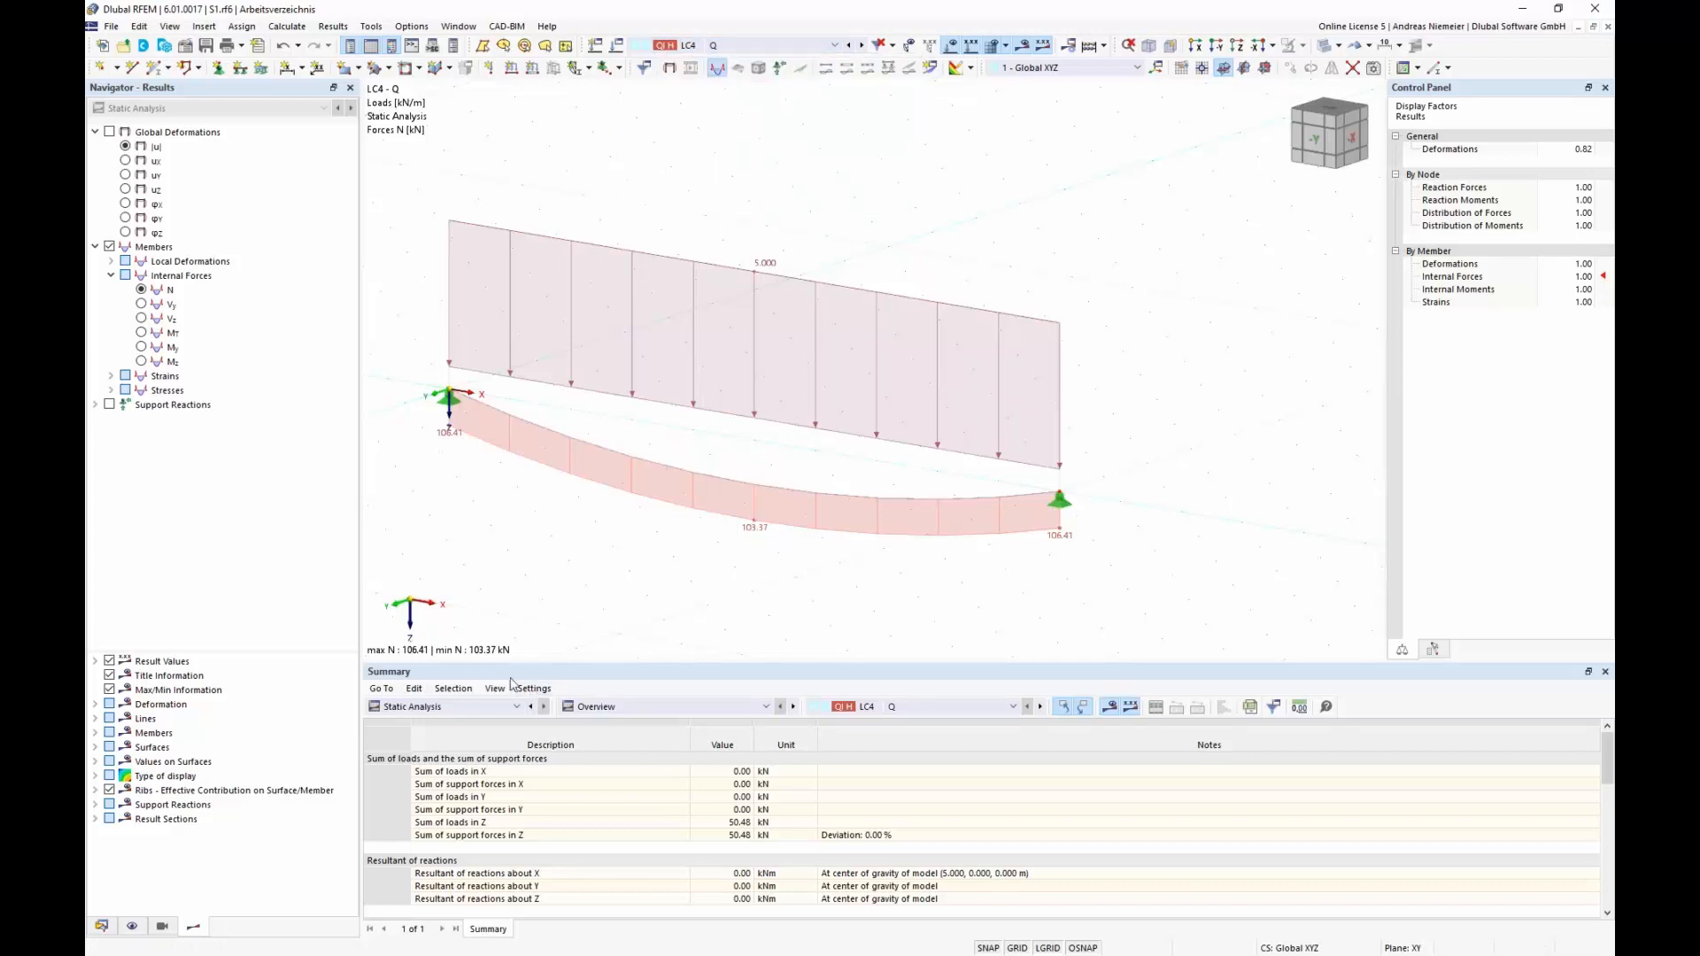
Create load combination CO5 and name it "Q on FF 1".
{"action": "left_click", "coordinate": [605, 68]}
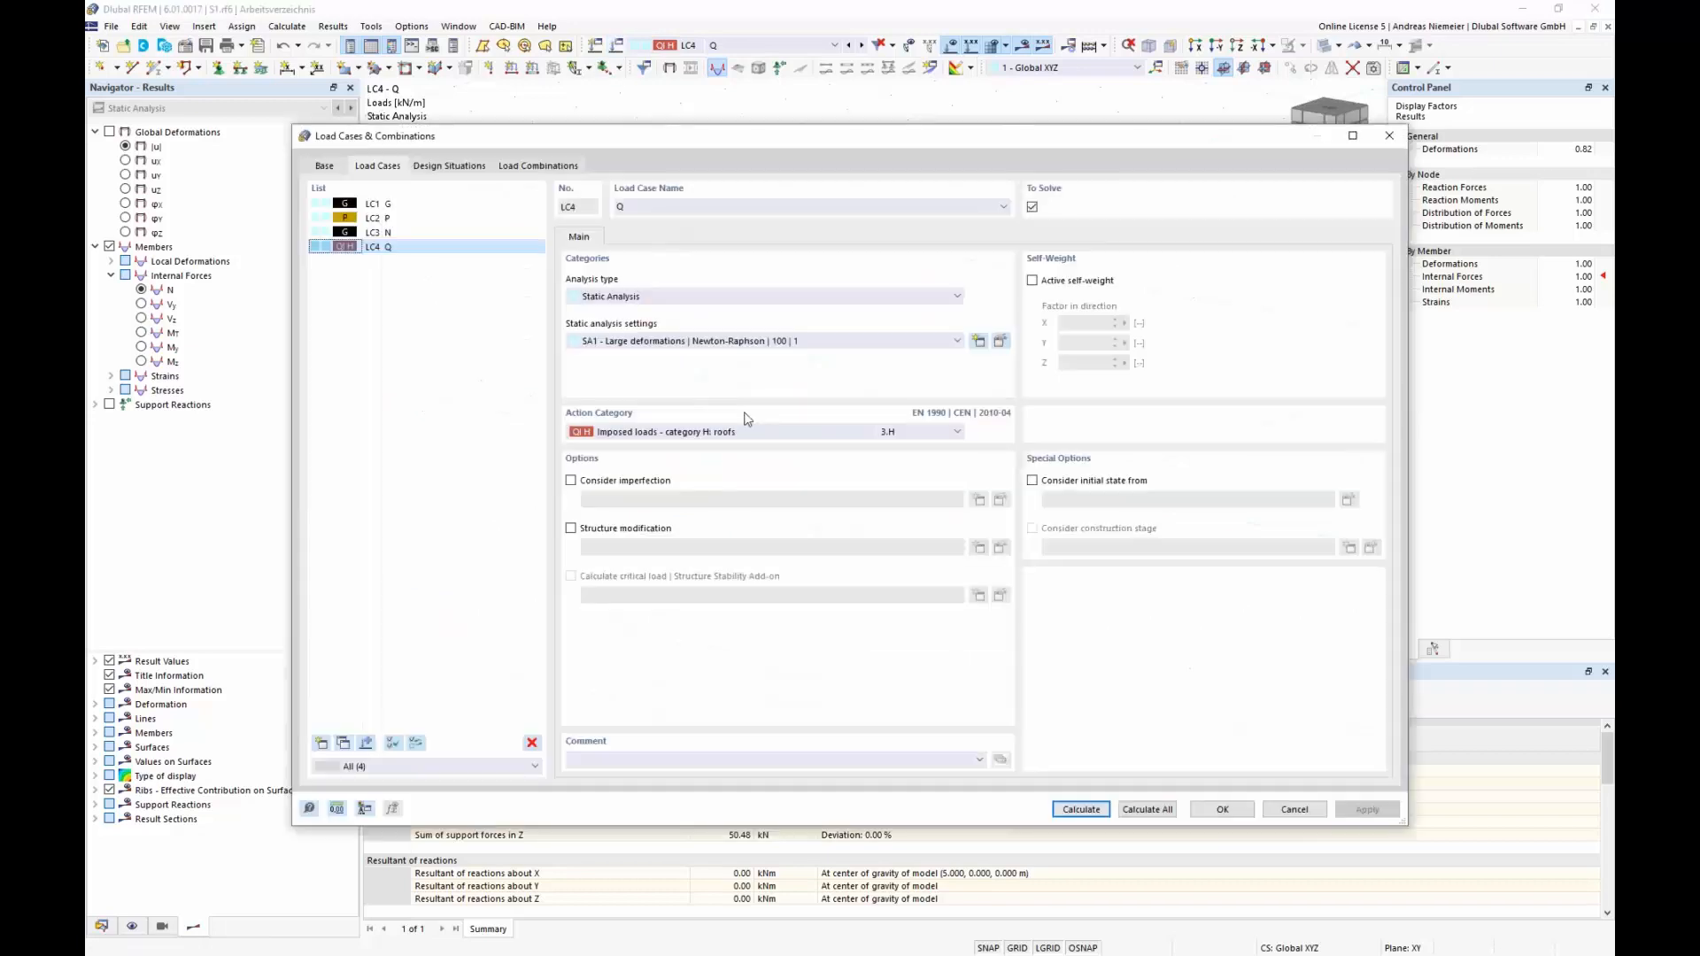
{"action": "left_click", "coordinate": [550, 167]}
{"action": "left_click", "coordinate": [321, 742]}
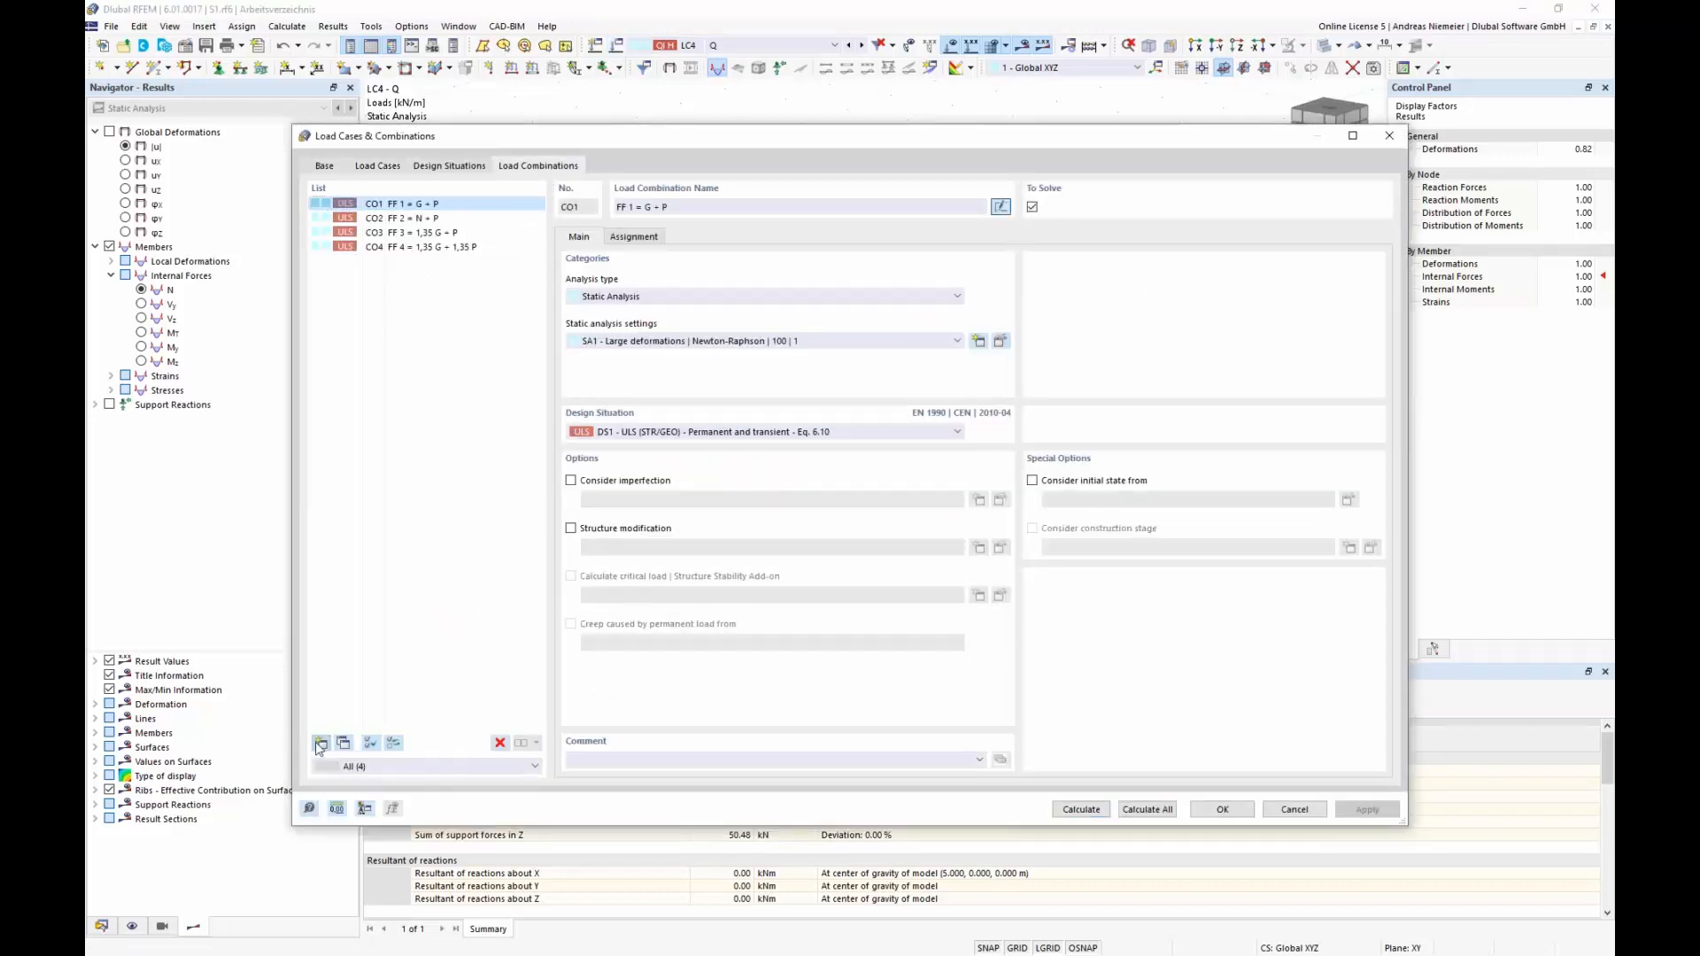
{"action": "left_click", "coordinate": [671, 208]}
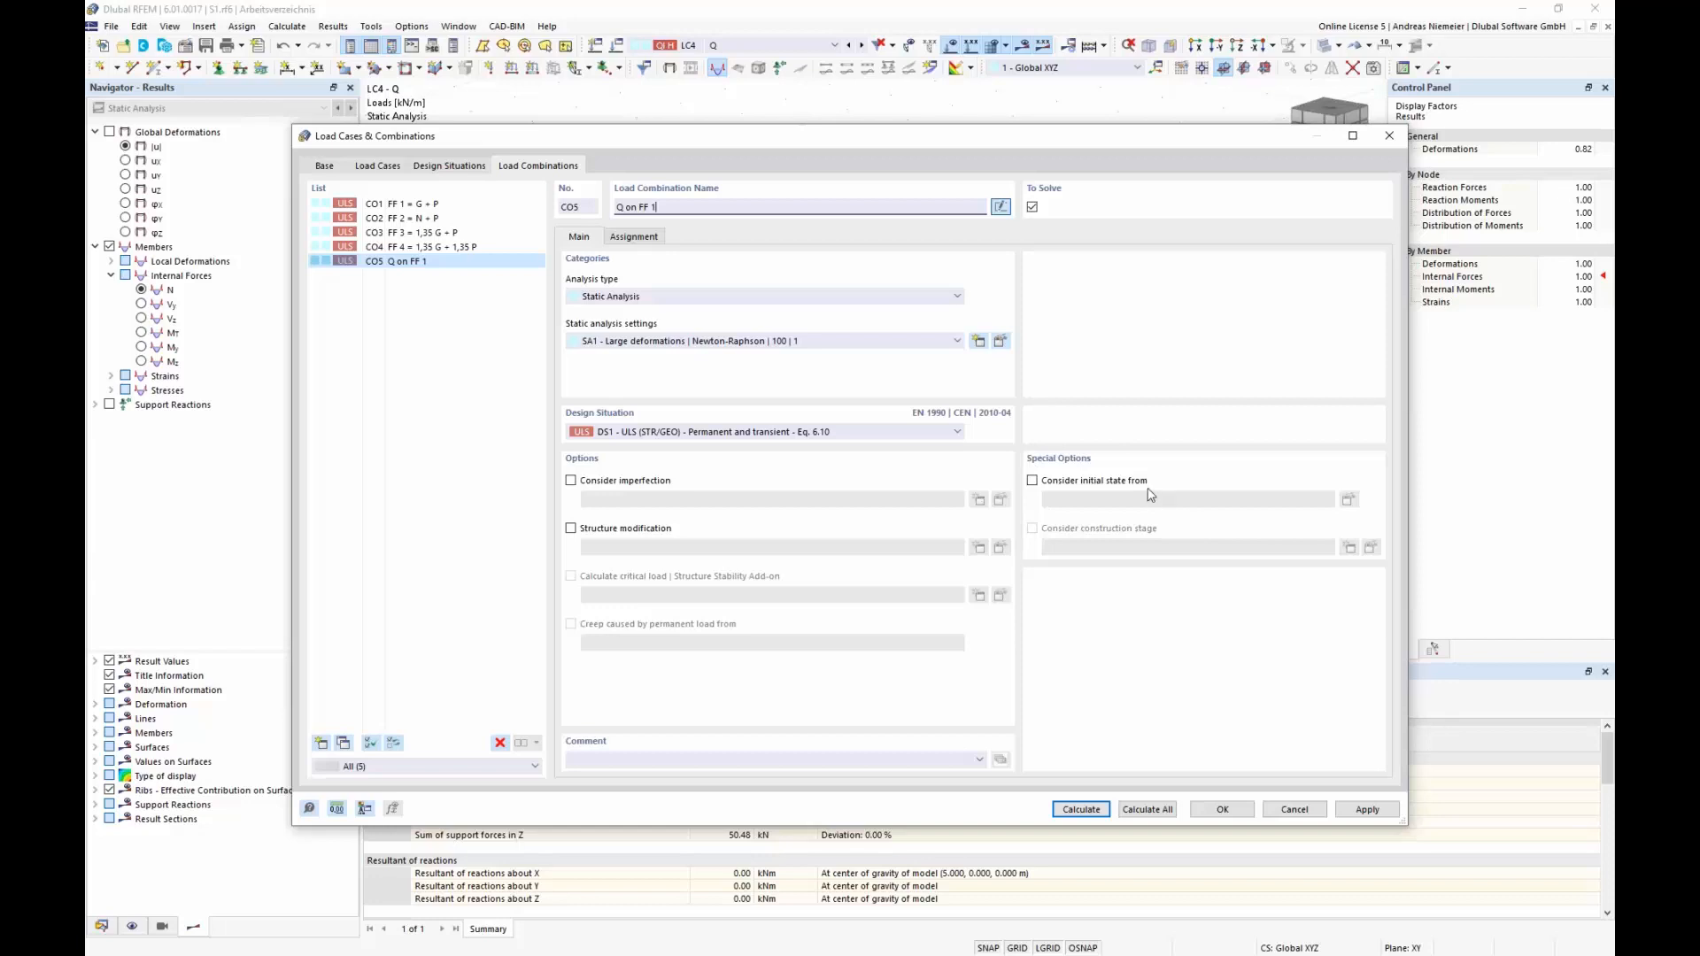
Make combination CO5 consider the initial state from CO1 - FF 1 = G + P.
{"action": "left_click", "coordinate": [1031, 480]}
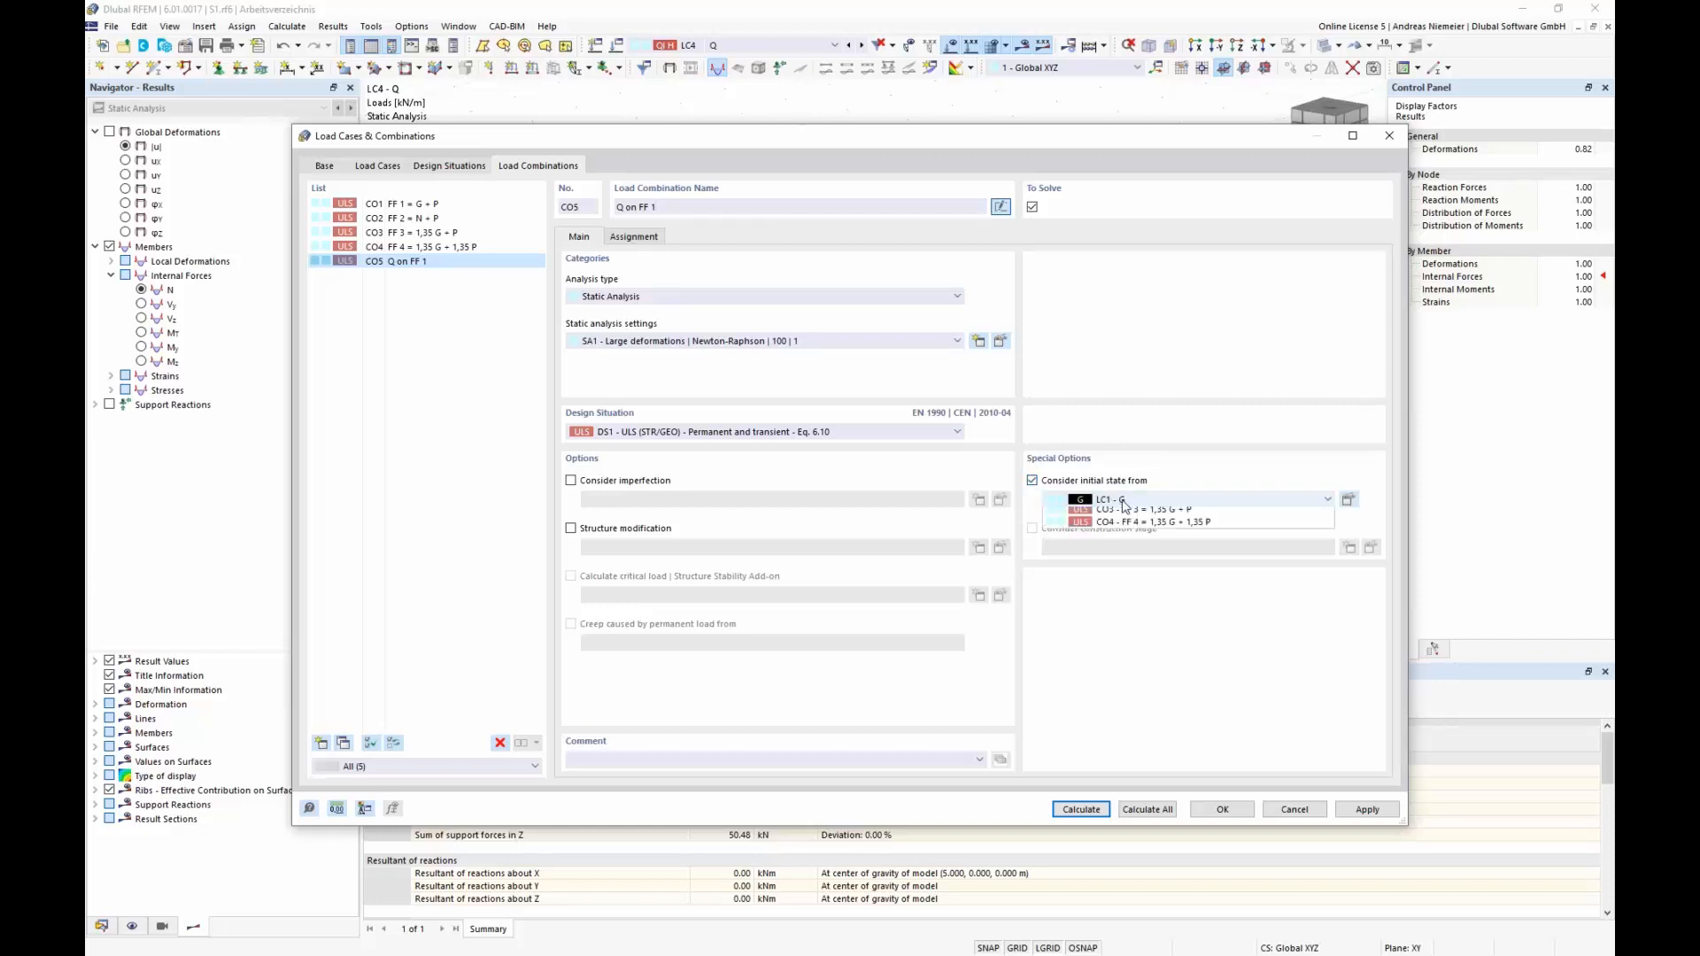
{"action": "left_click", "coordinate": [1113, 501]}
{"action": "left_click", "coordinate": [1128, 564]}
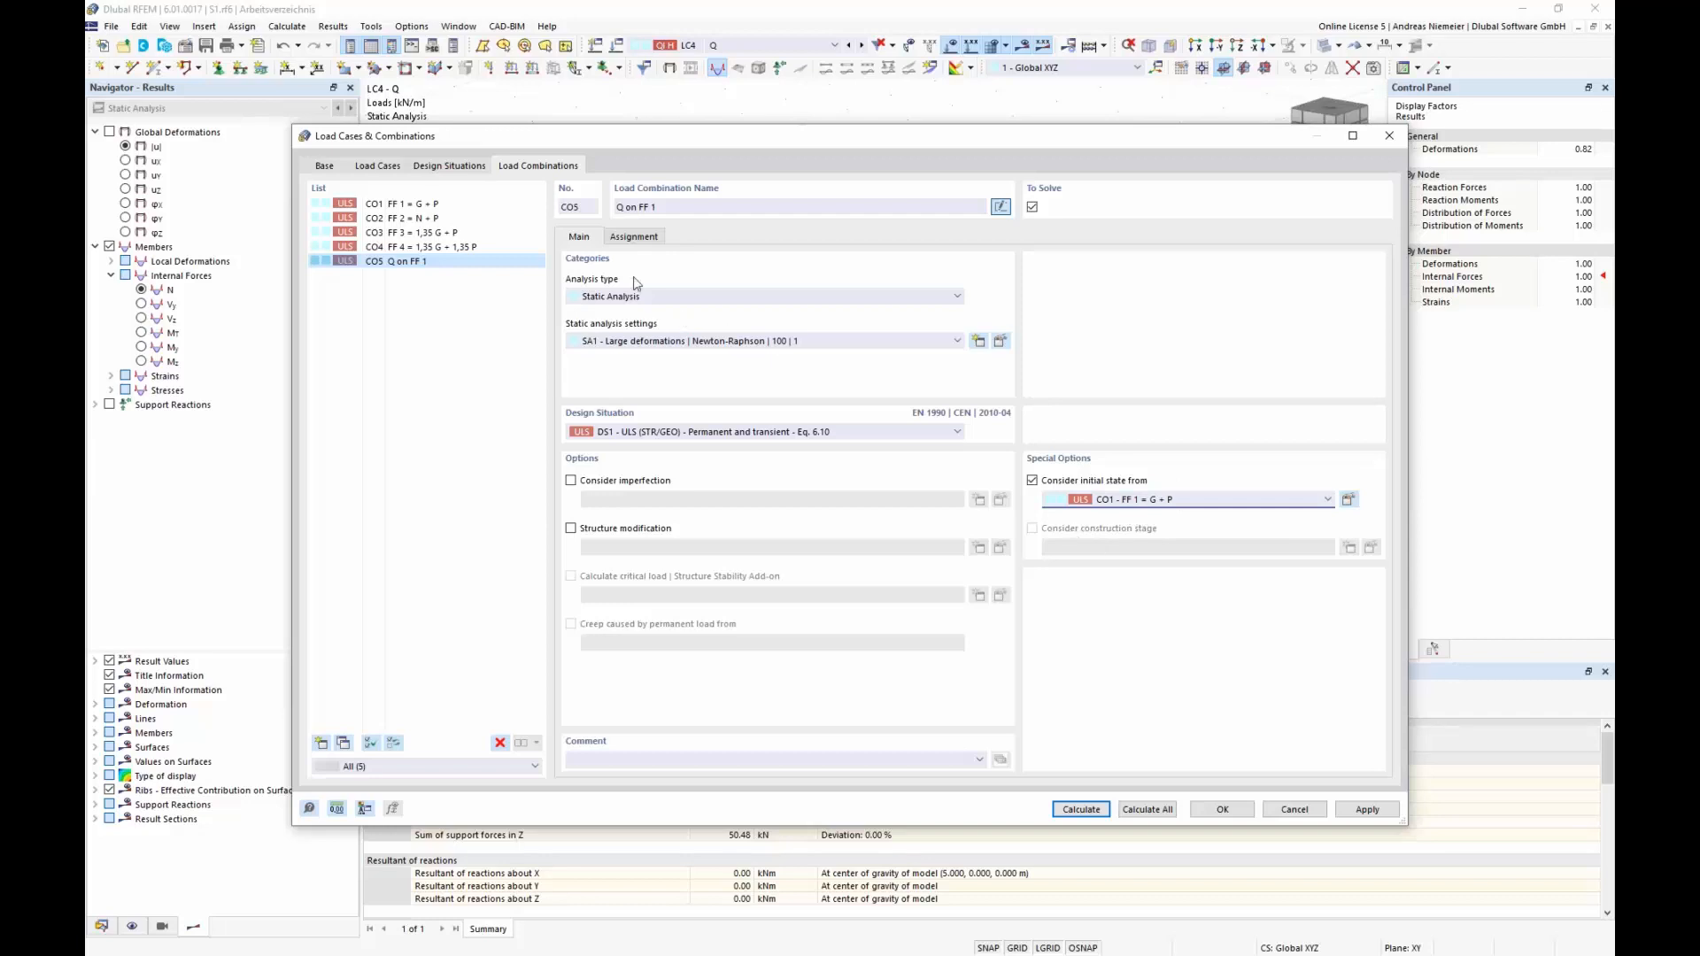
Assign LC1, LC2 and LC4 with factor 1.00 to combination CO5 and calculate it.
{"action": "left_click", "coordinate": [634, 237]}
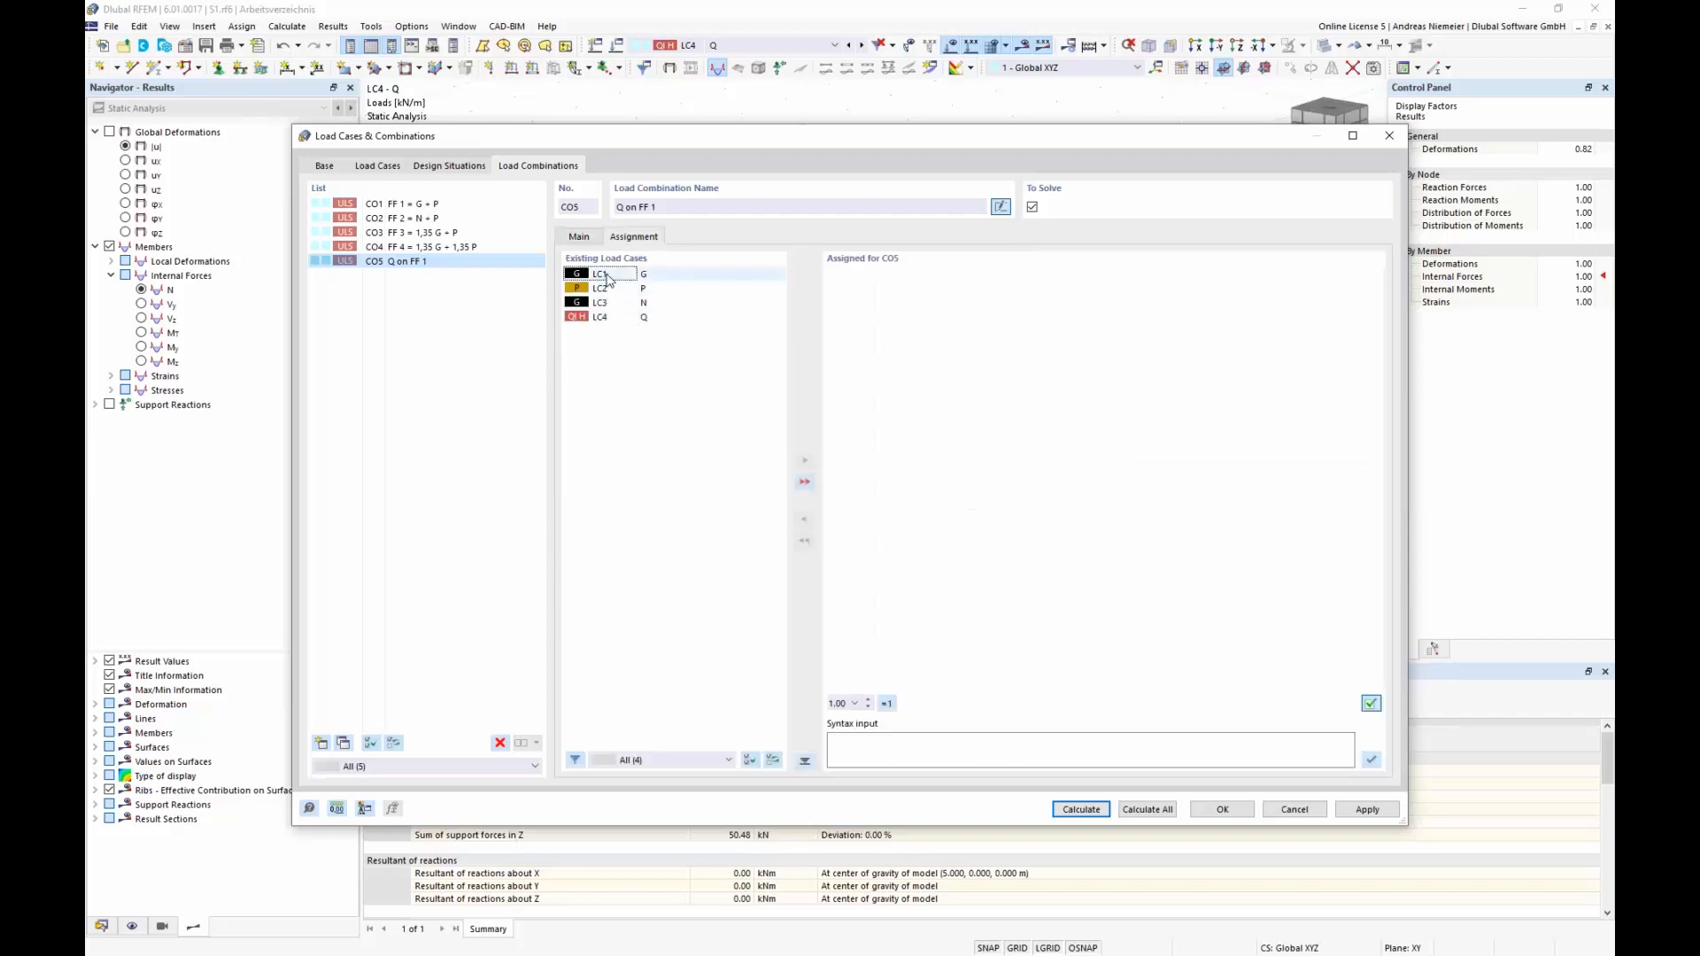
{"action": "double_click", "coordinate": [606, 275]}
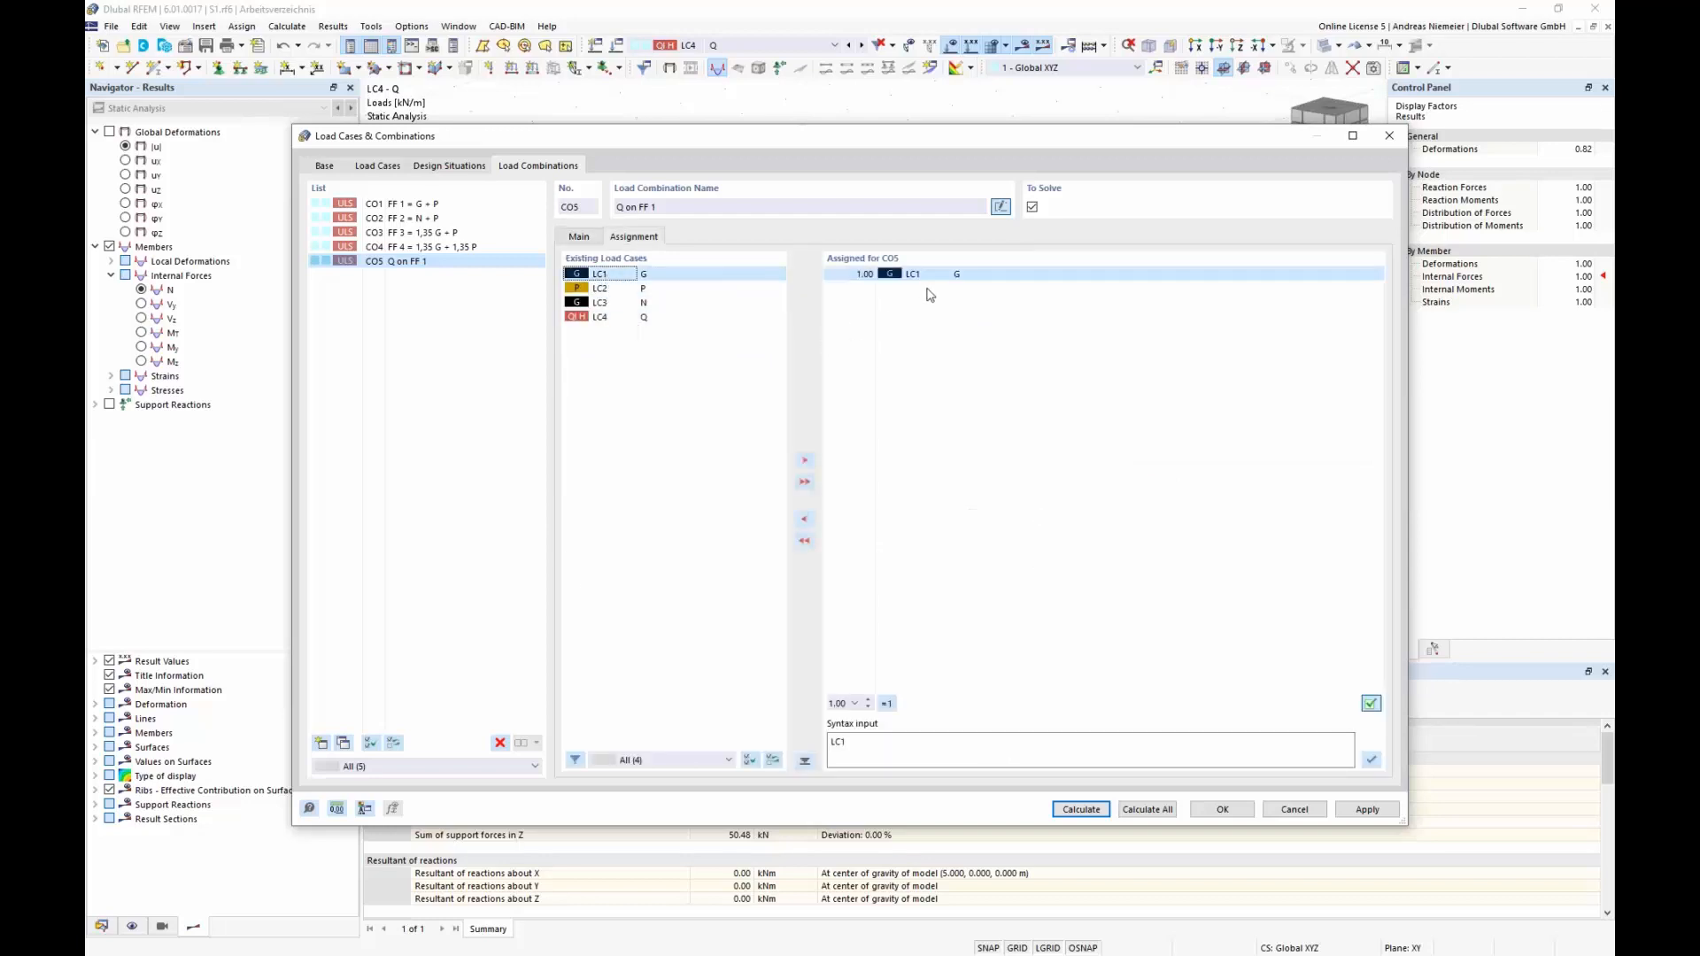
{"action": "double_click", "coordinate": [609, 290]}
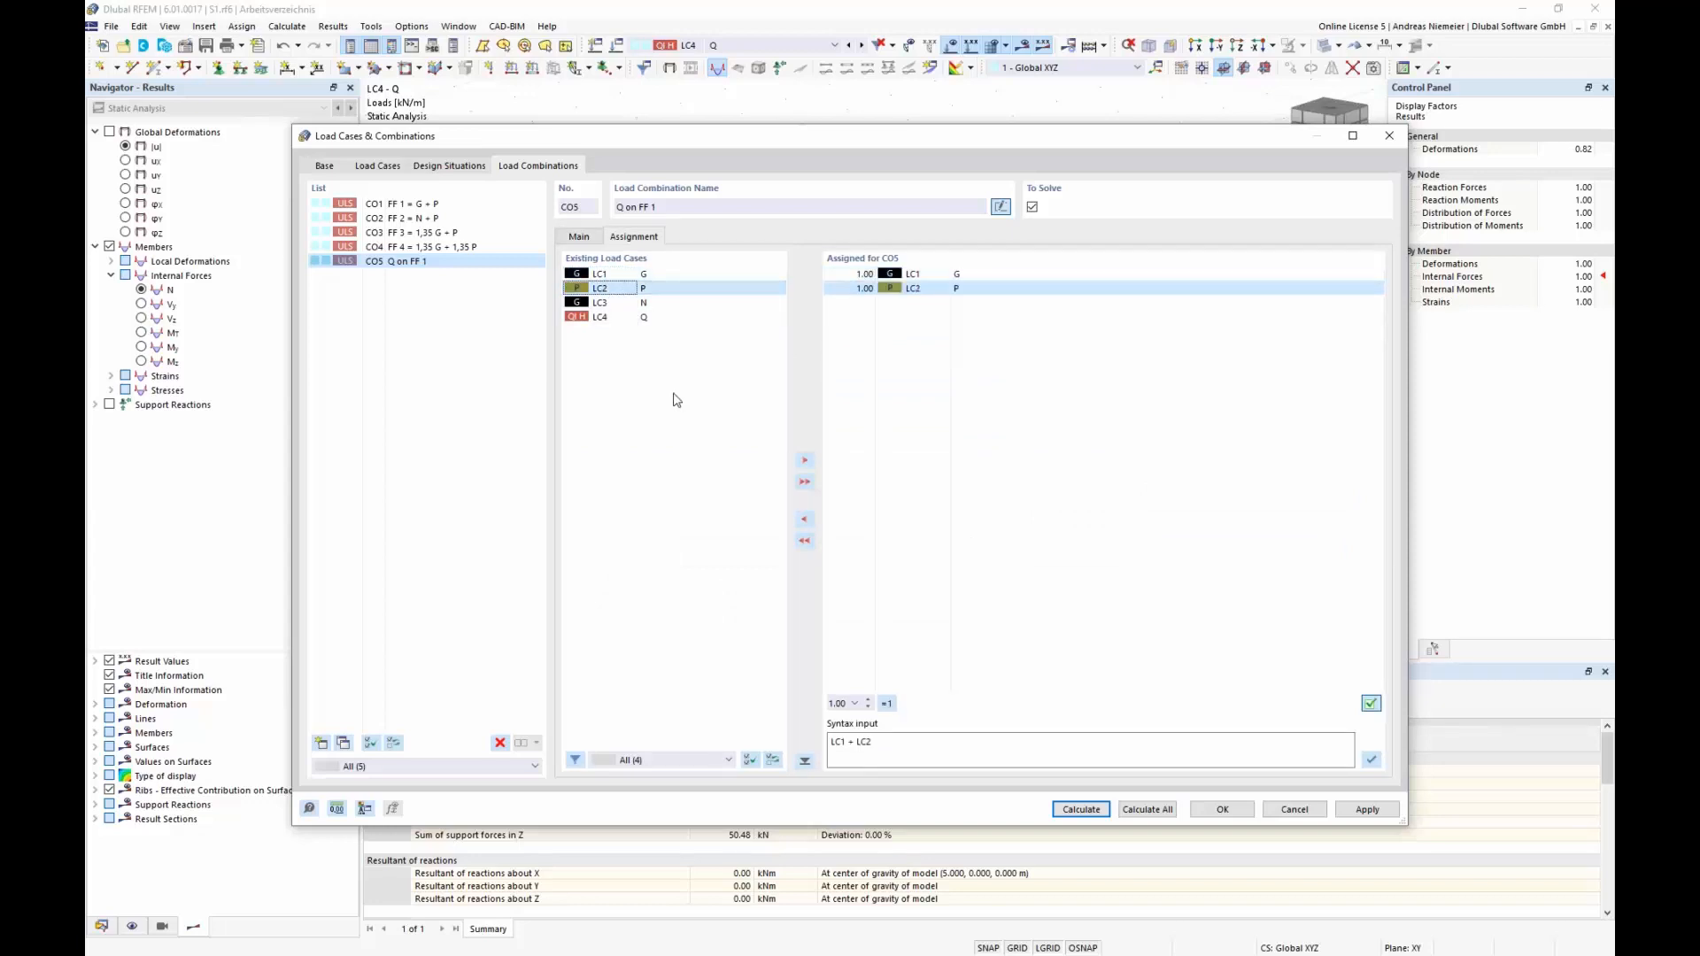
{"action": "double_click", "coordinate": [613, 317]}
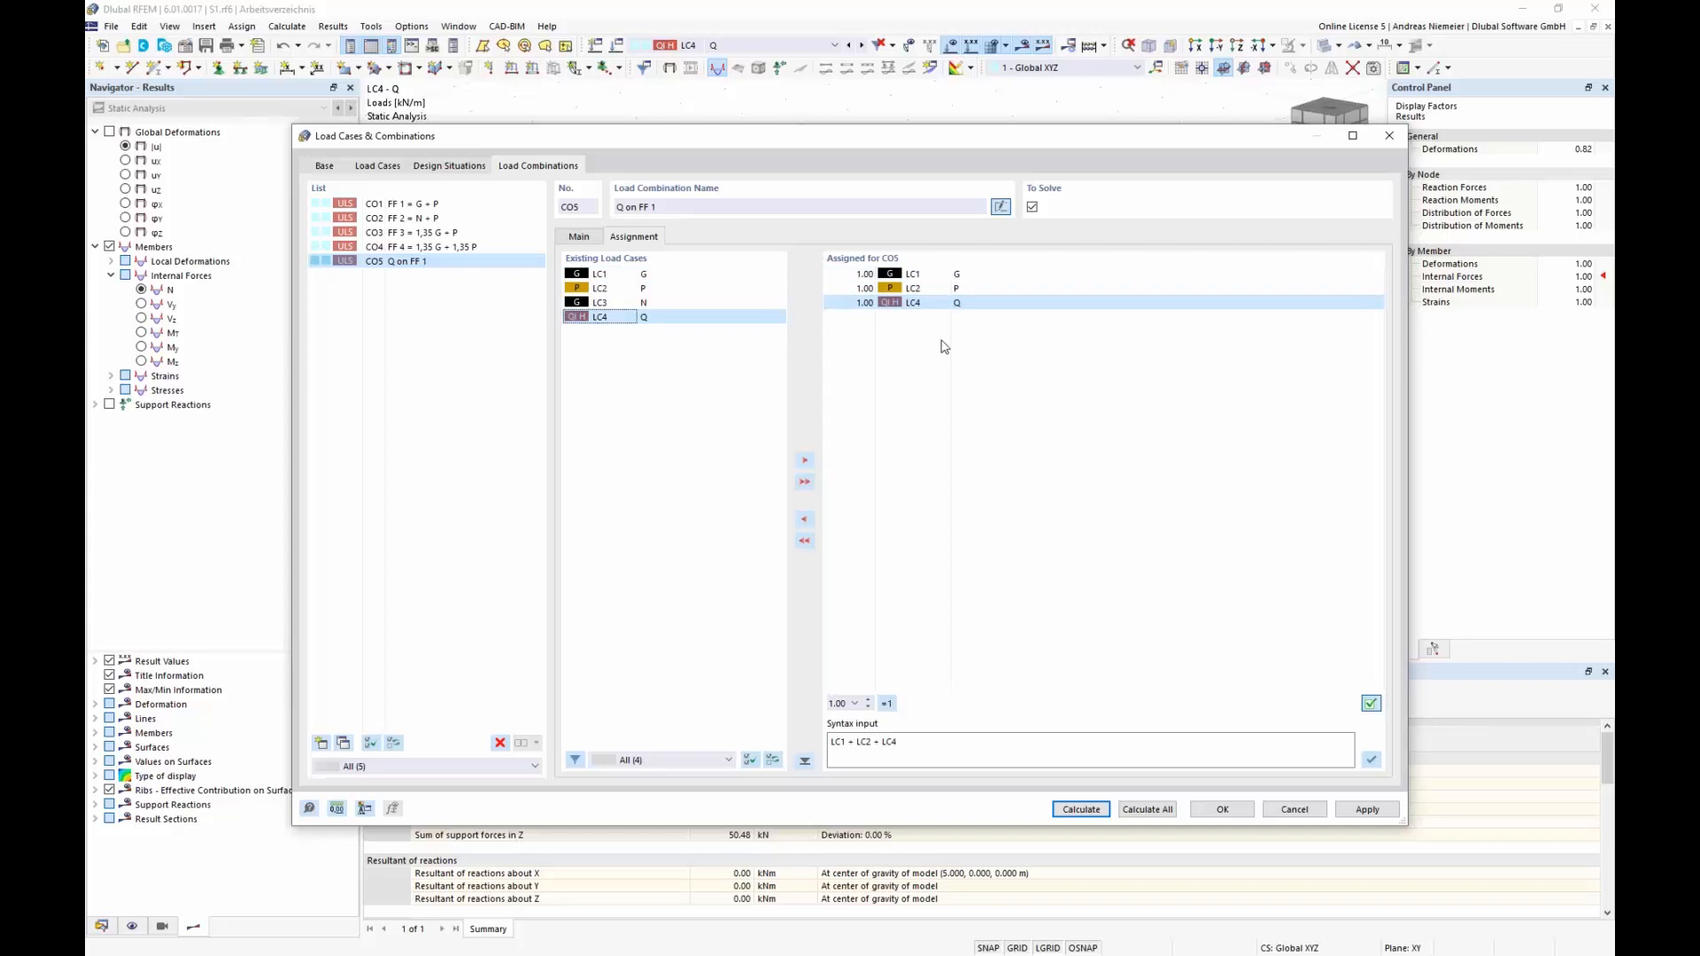
{"action": "left_click", "coordinate": [579, 238]}
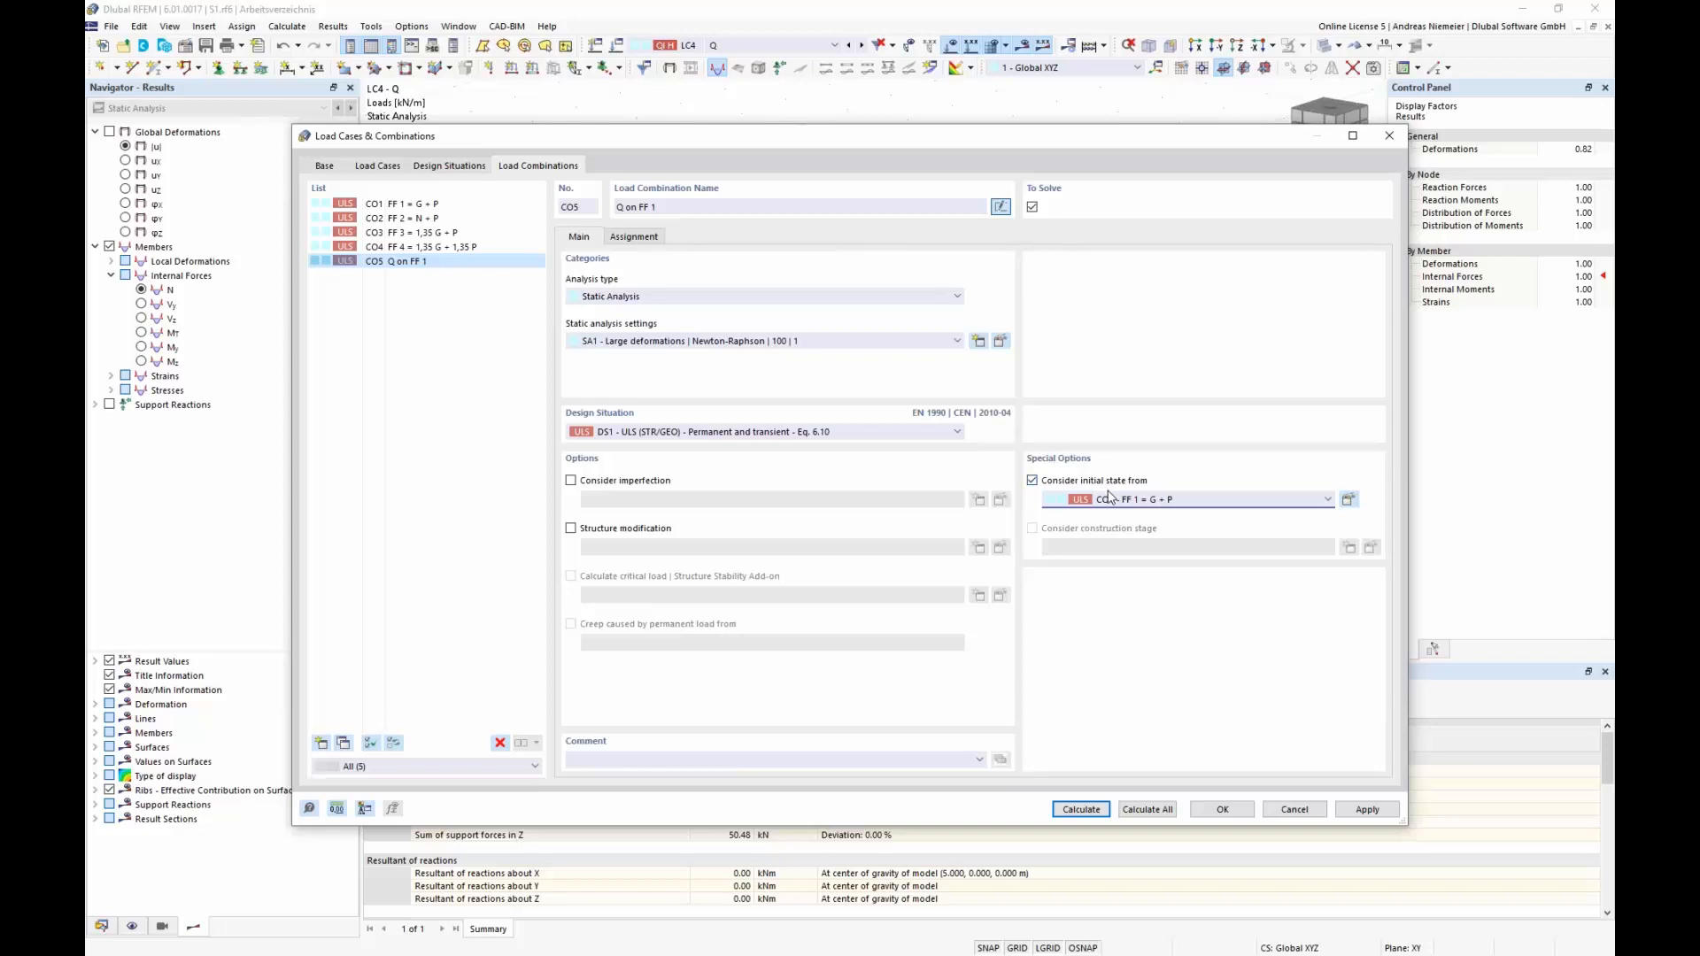
{"action": "left_click", "coordinate": [657, 235]}
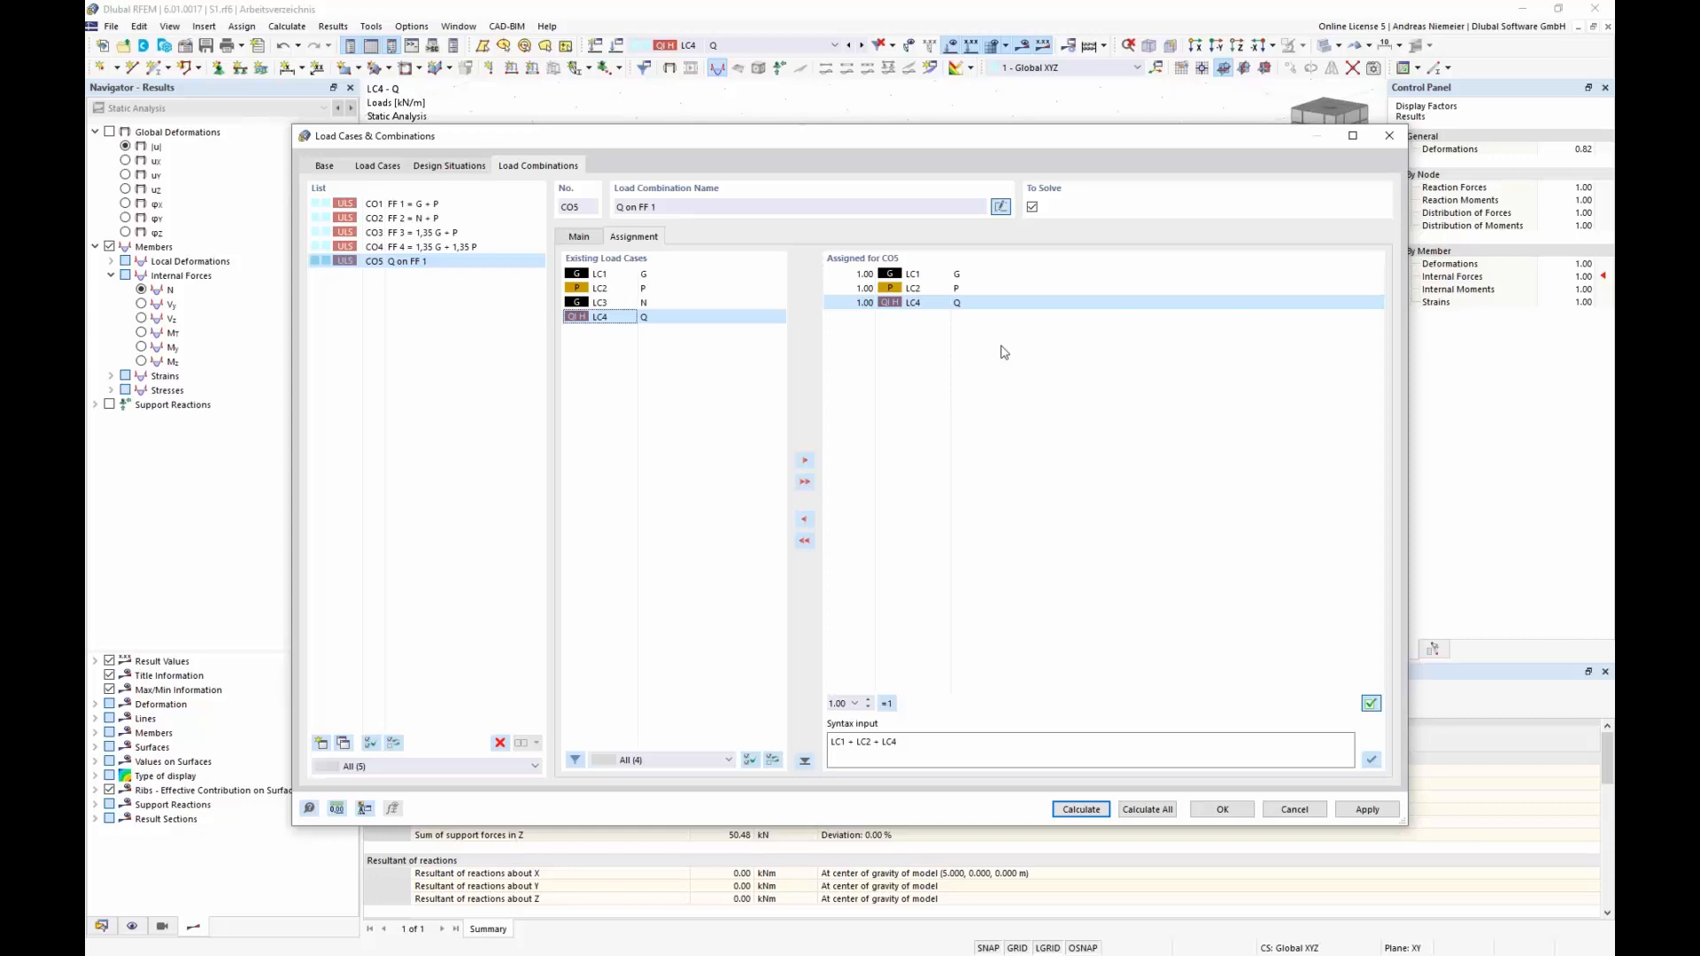
{"action": "left_click", "coordinate": [1095, 819]}
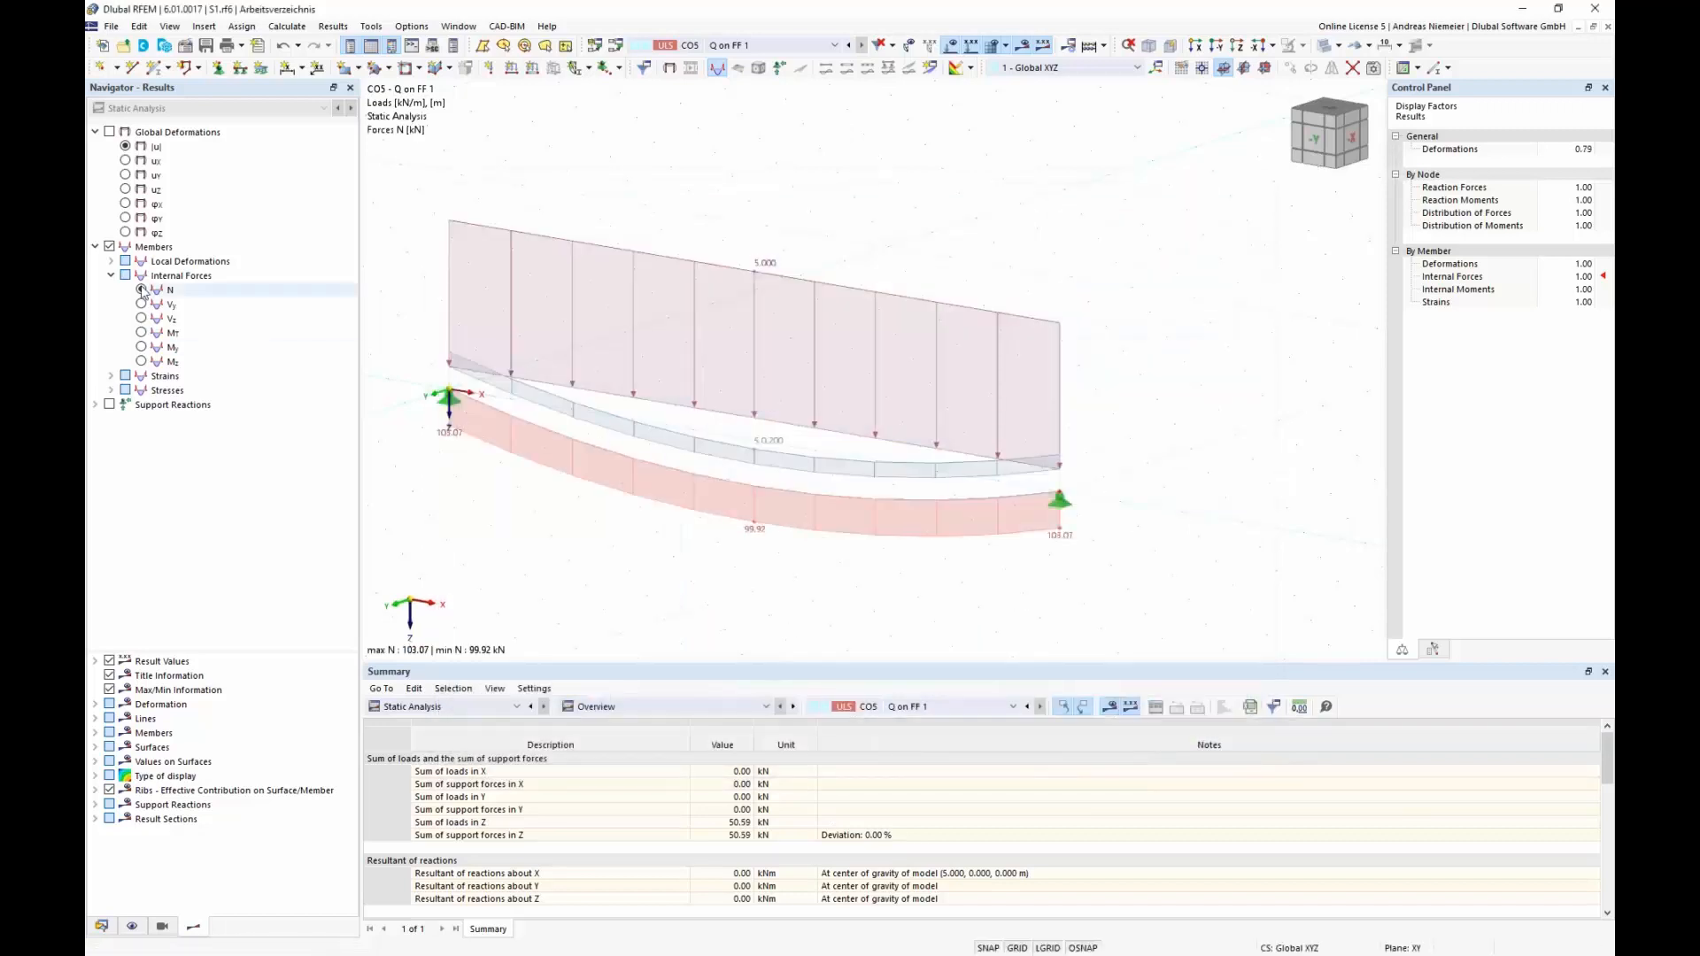
Display the global displacements |u| of combination CO5 along the cable.
{"action": "left_click", "coordinate": [111, 134]}
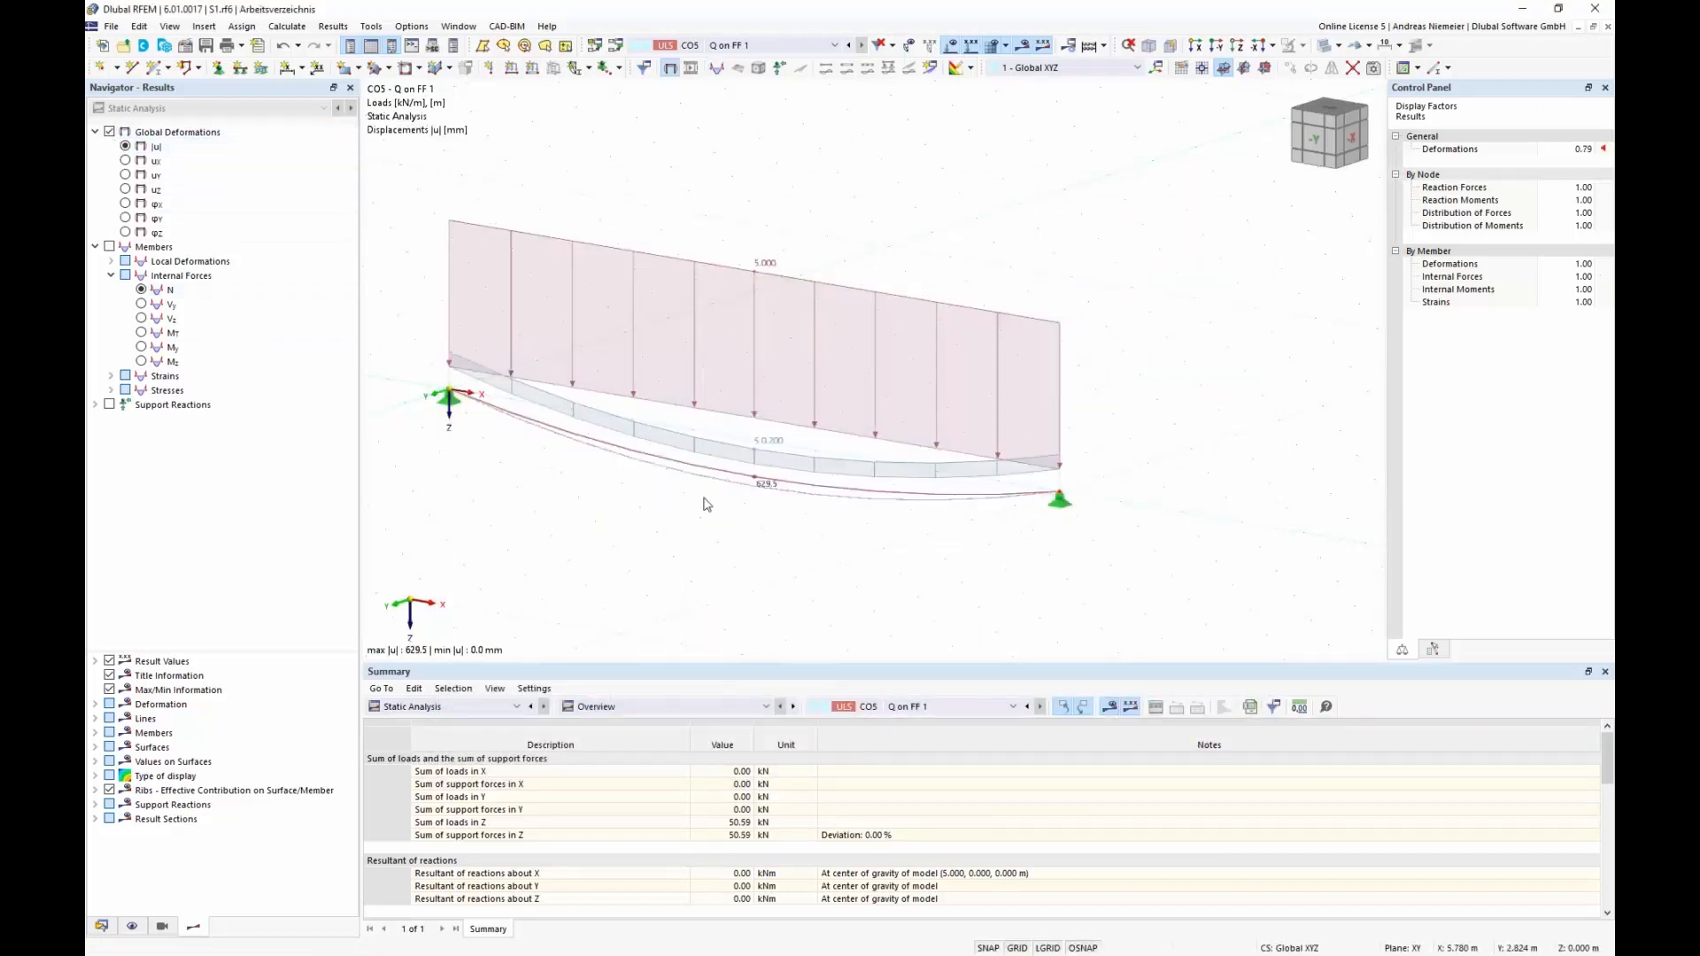
{"action": "scroll", "coordinate": [716, 480], "scroll_direction": "up", "scroll_amount": 3}
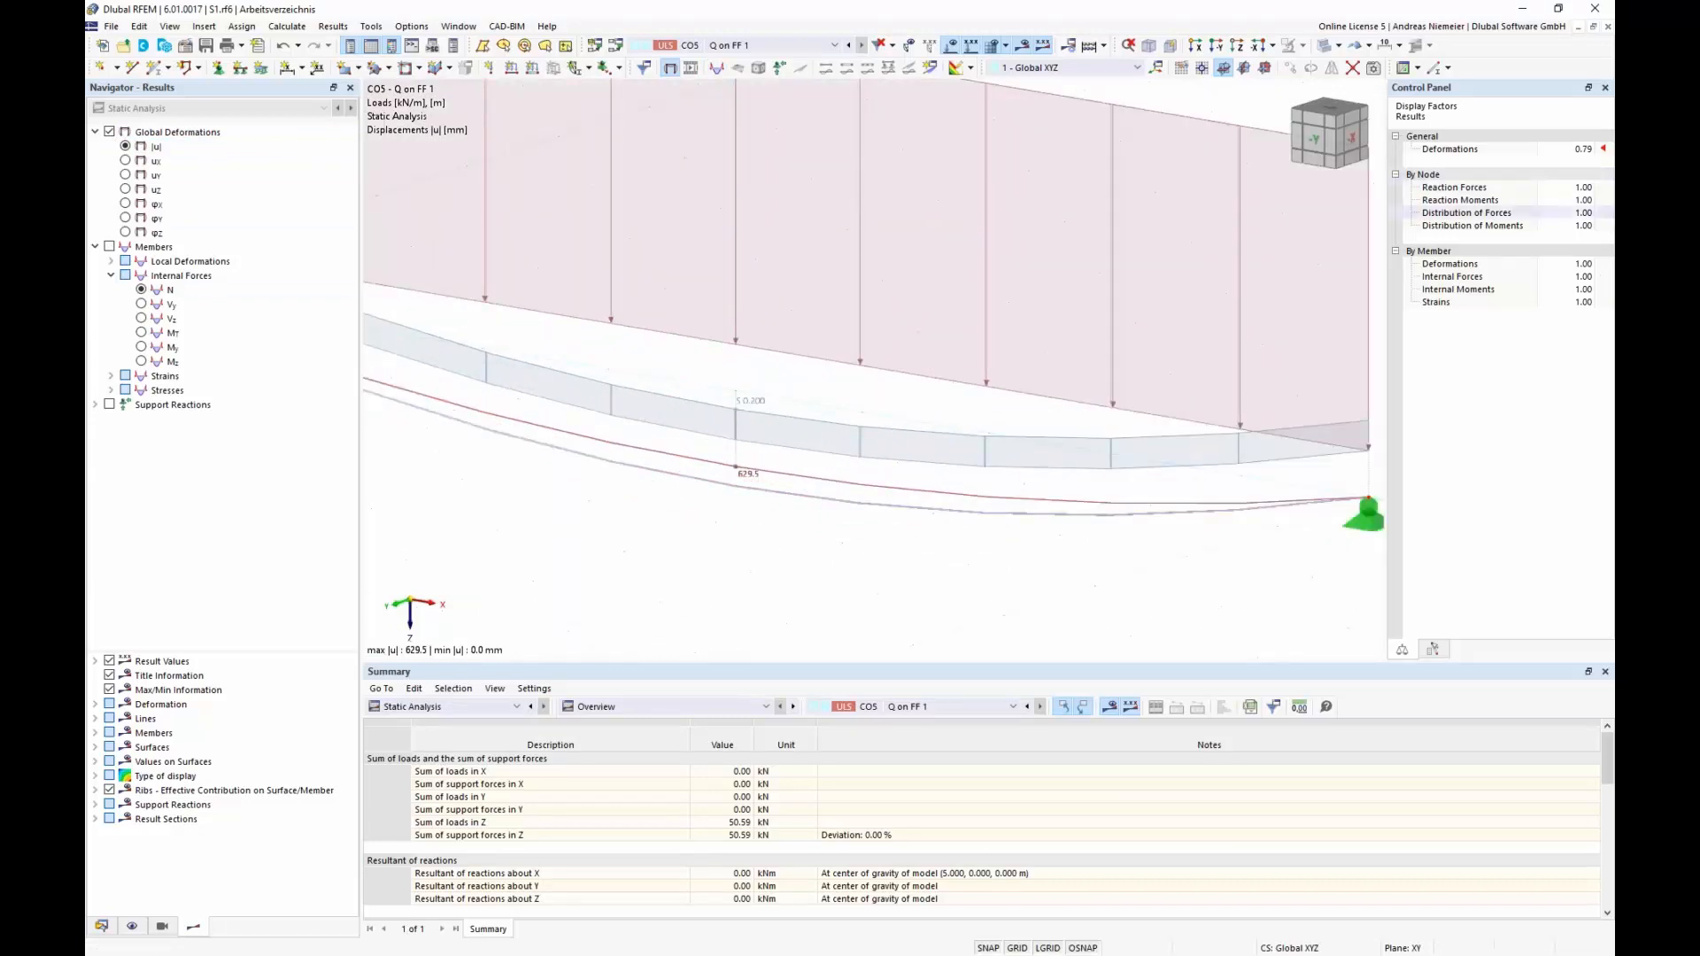
{"action": "scroll", "coordinate": [1089, 446], "scroll_direction": "down", "scroll_amount": 1}
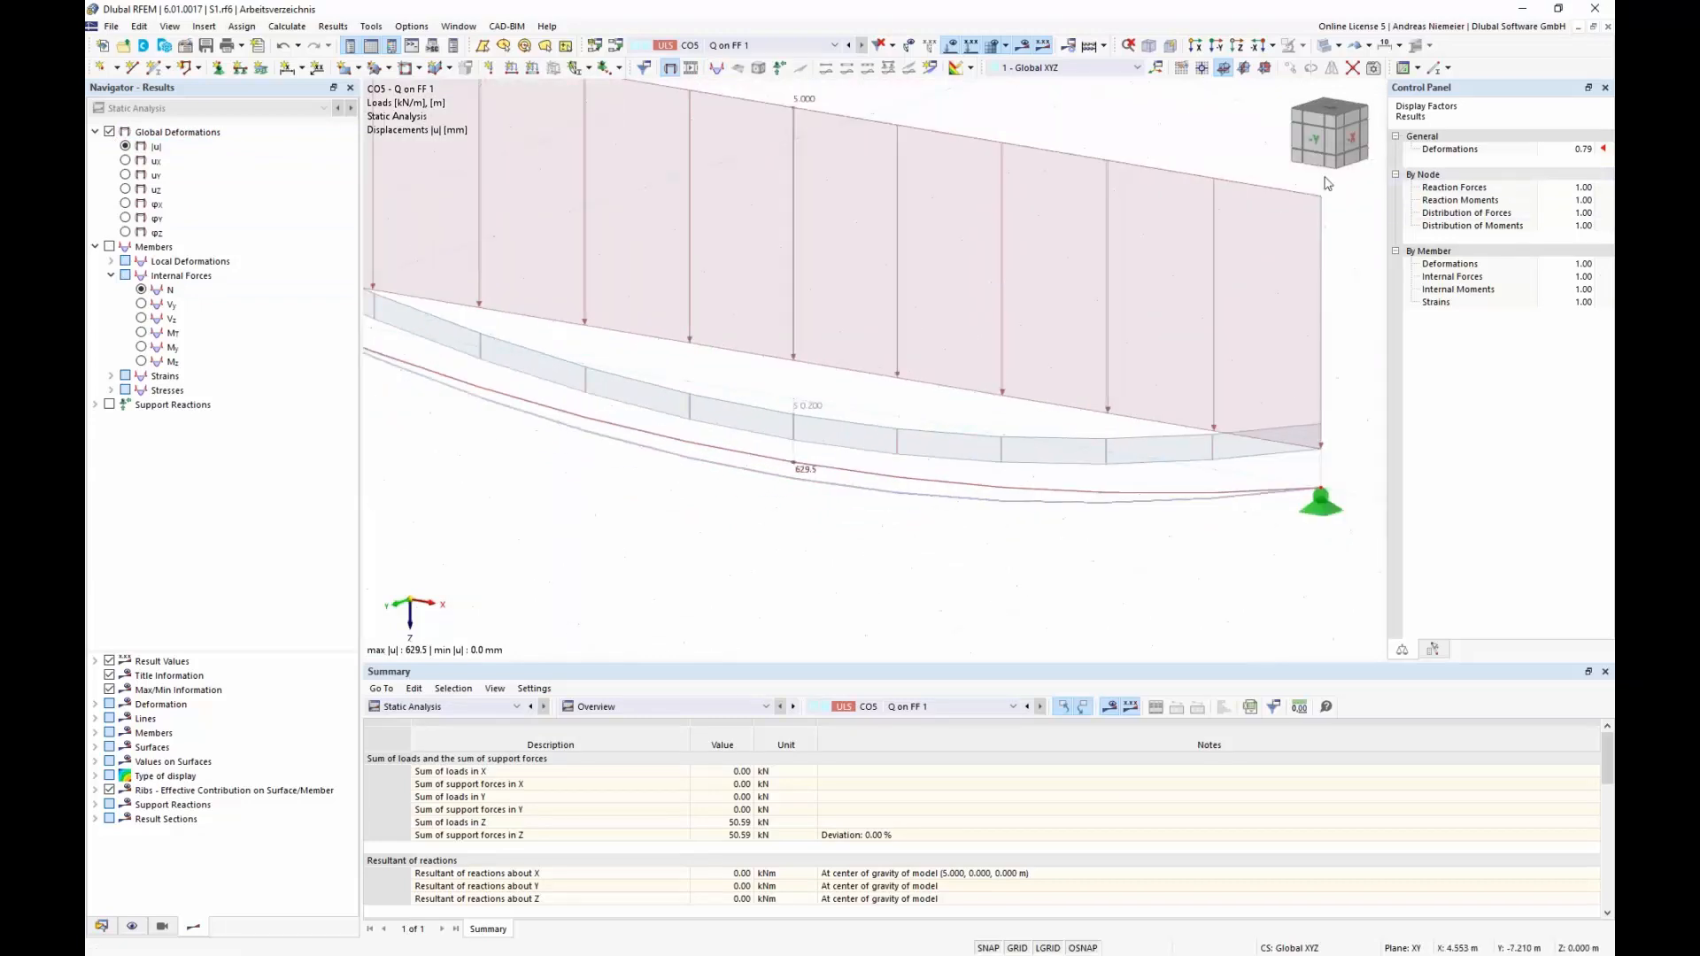
Compare the CO5 loads and cable drawn on the original shape, the shape of initial state and the deformed shape.
{"action": "left_click", "coordinate": [1369, 45]}
{"action": "left_click", "coordinate": [1384, 68]}
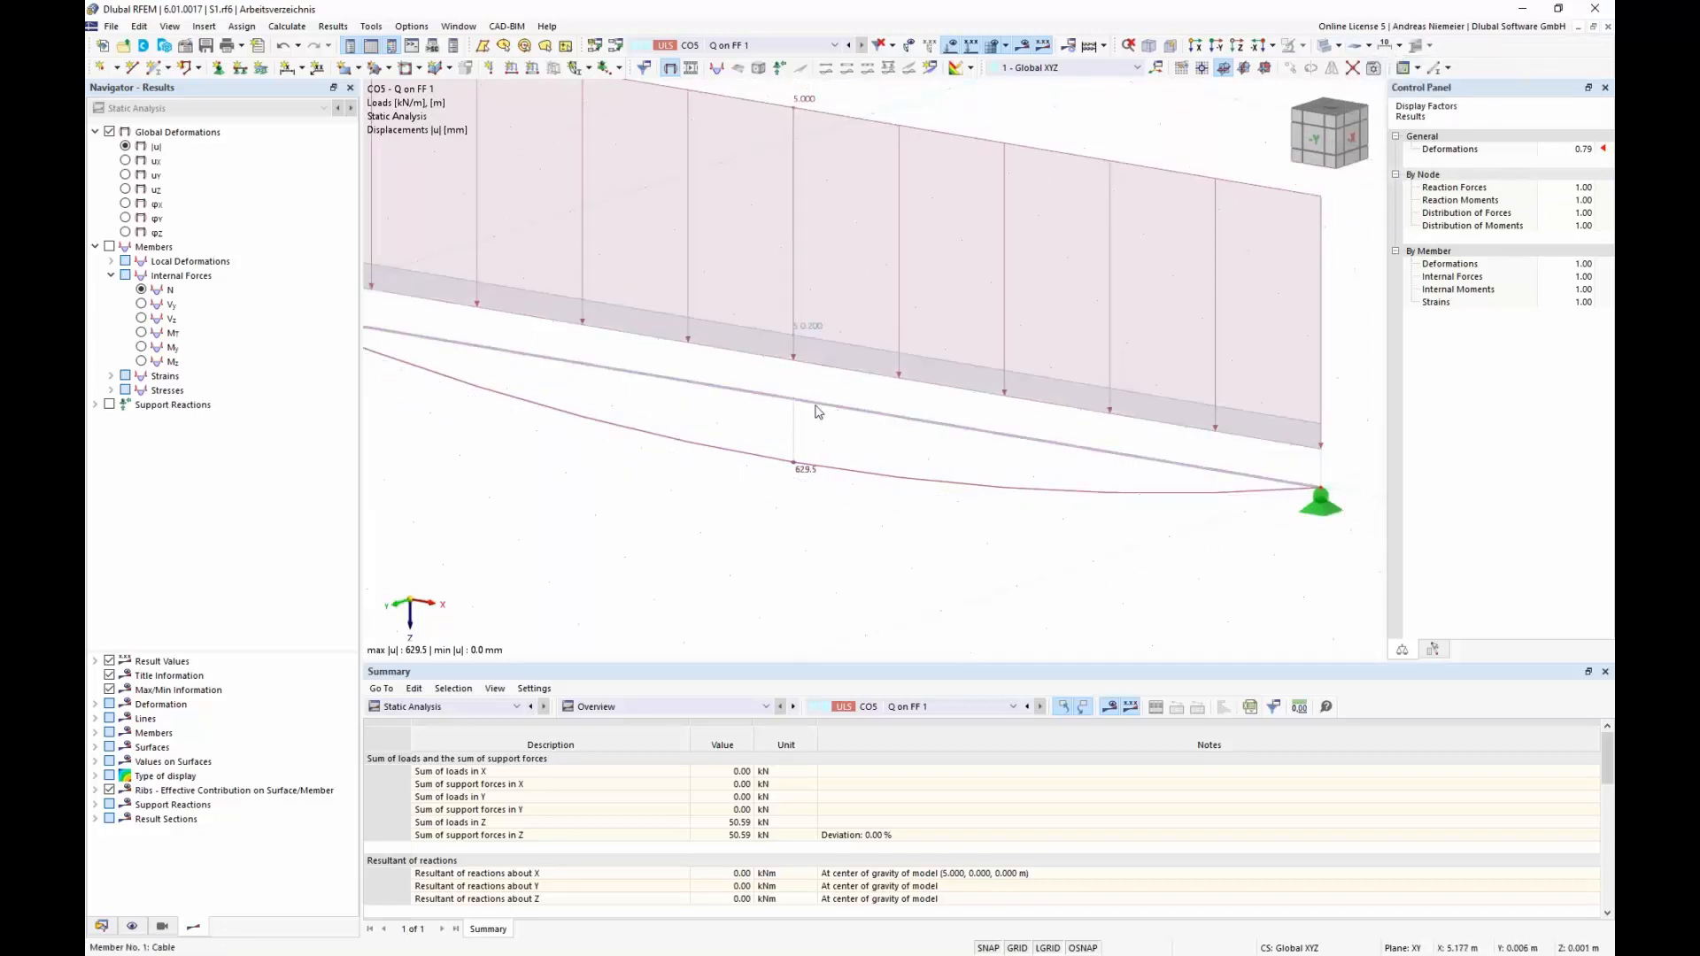
{"action": "left_click", "coordinate": [781, 398]}
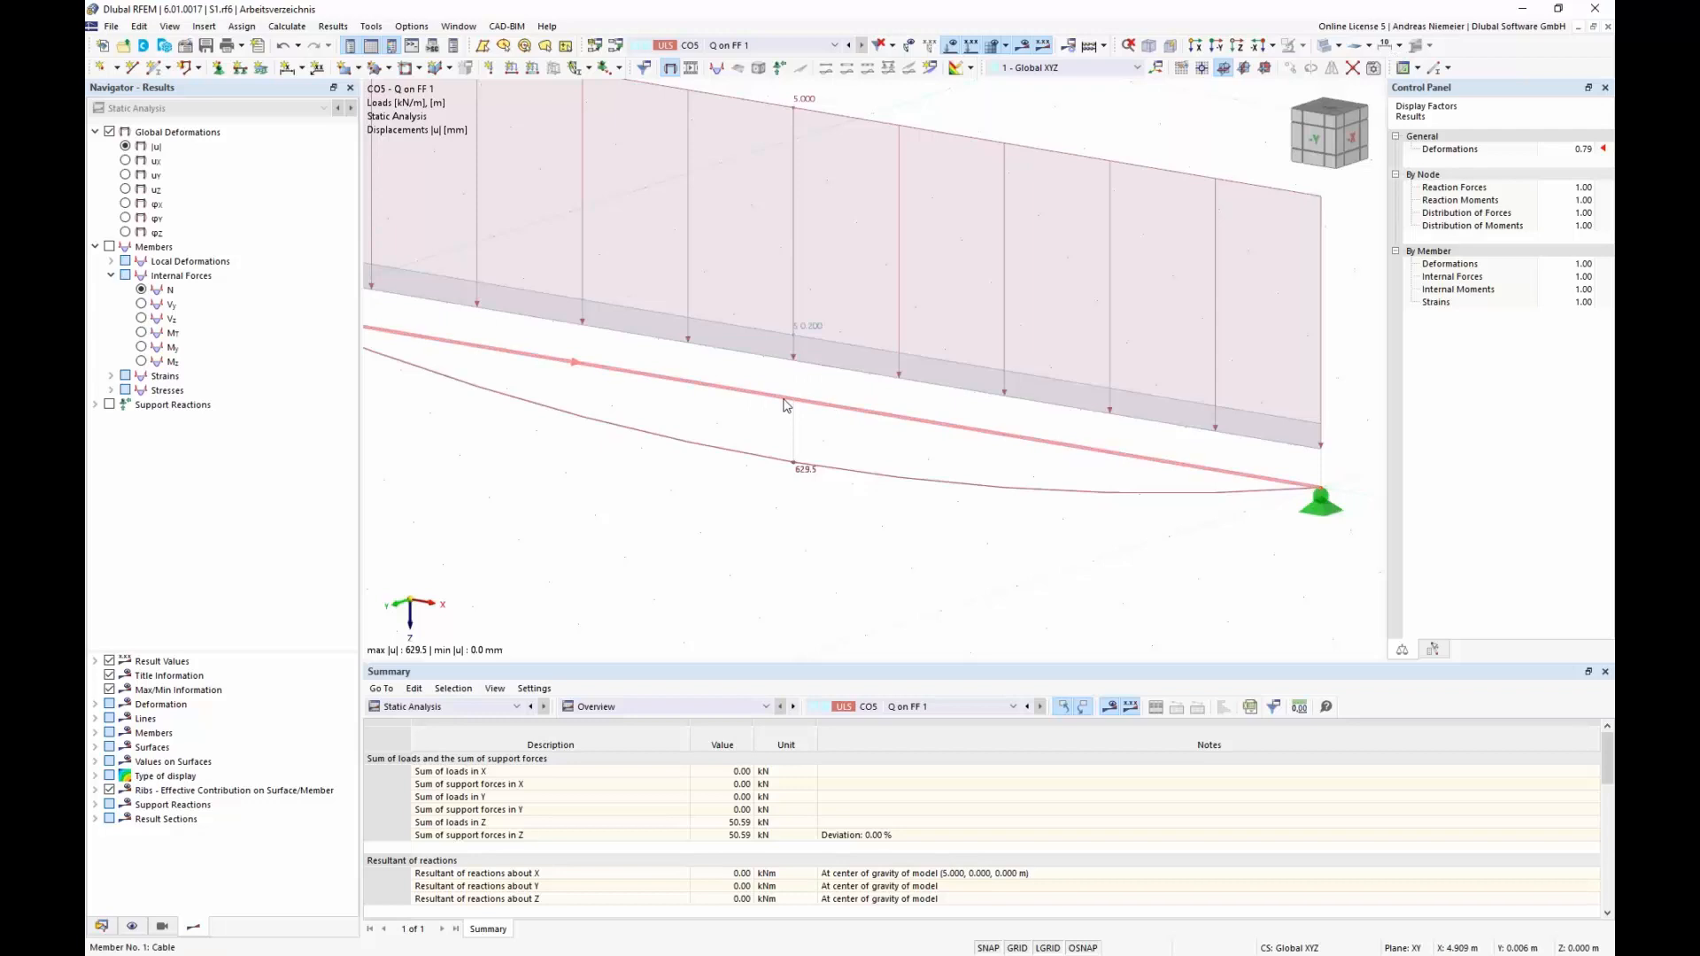
{"action": "left_click", "coordinate": [1369, 45]}
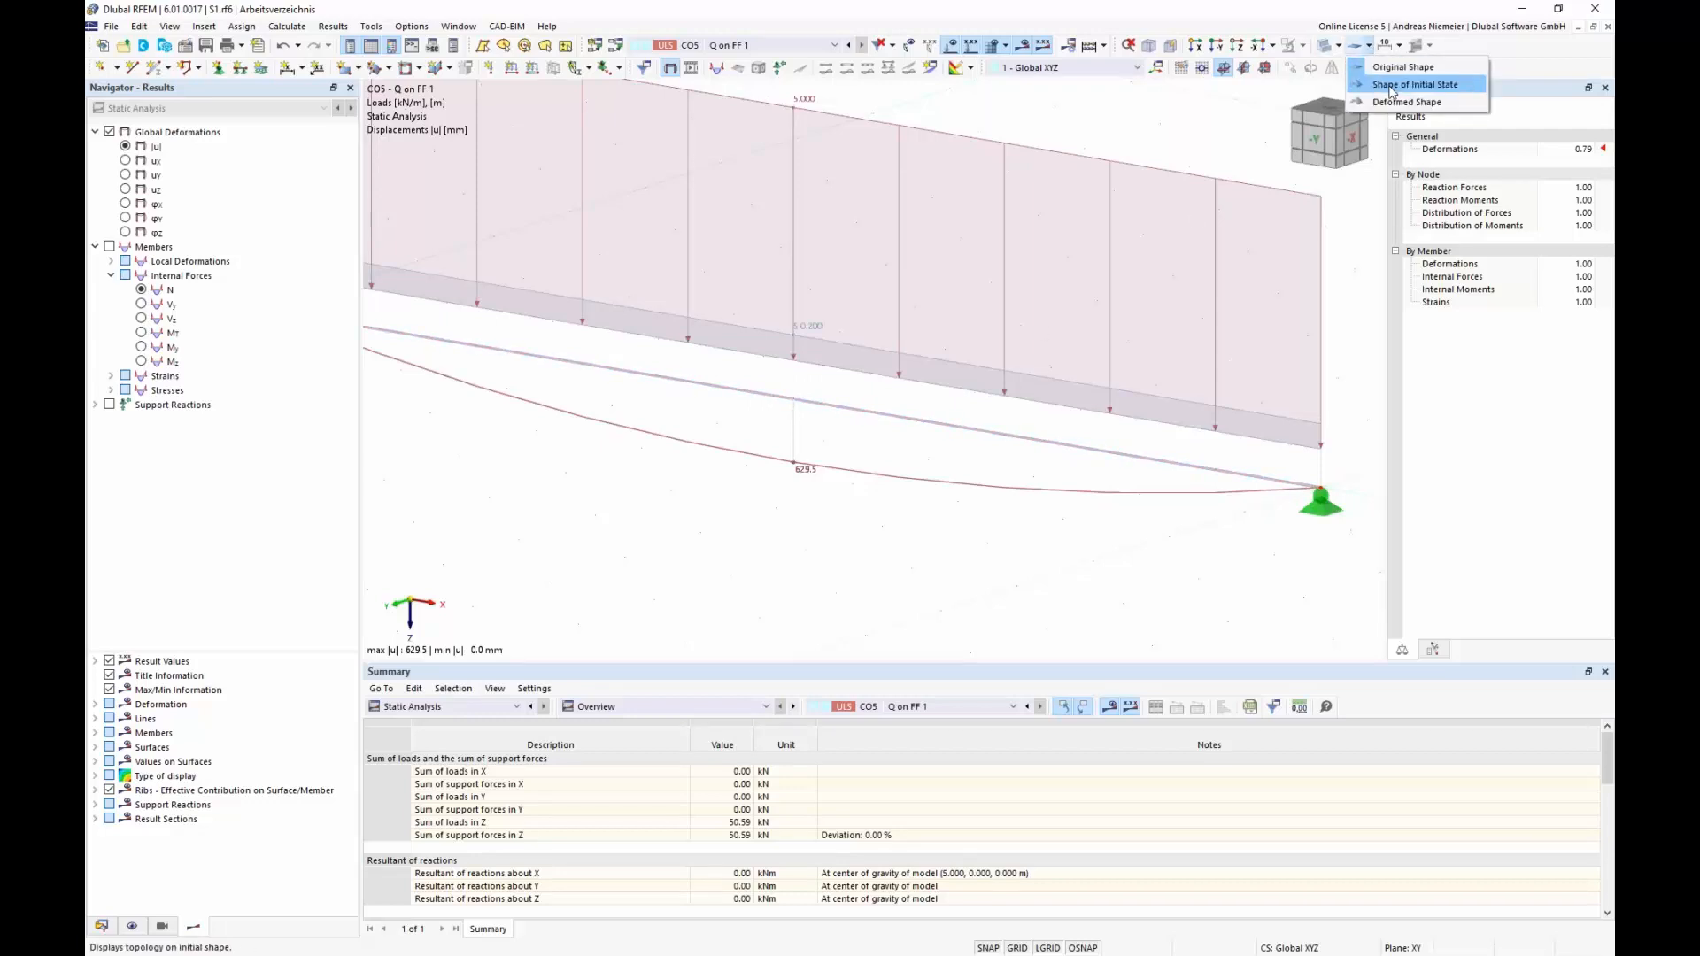
{"action": "left_click", "coordinate": [1390, 86]}
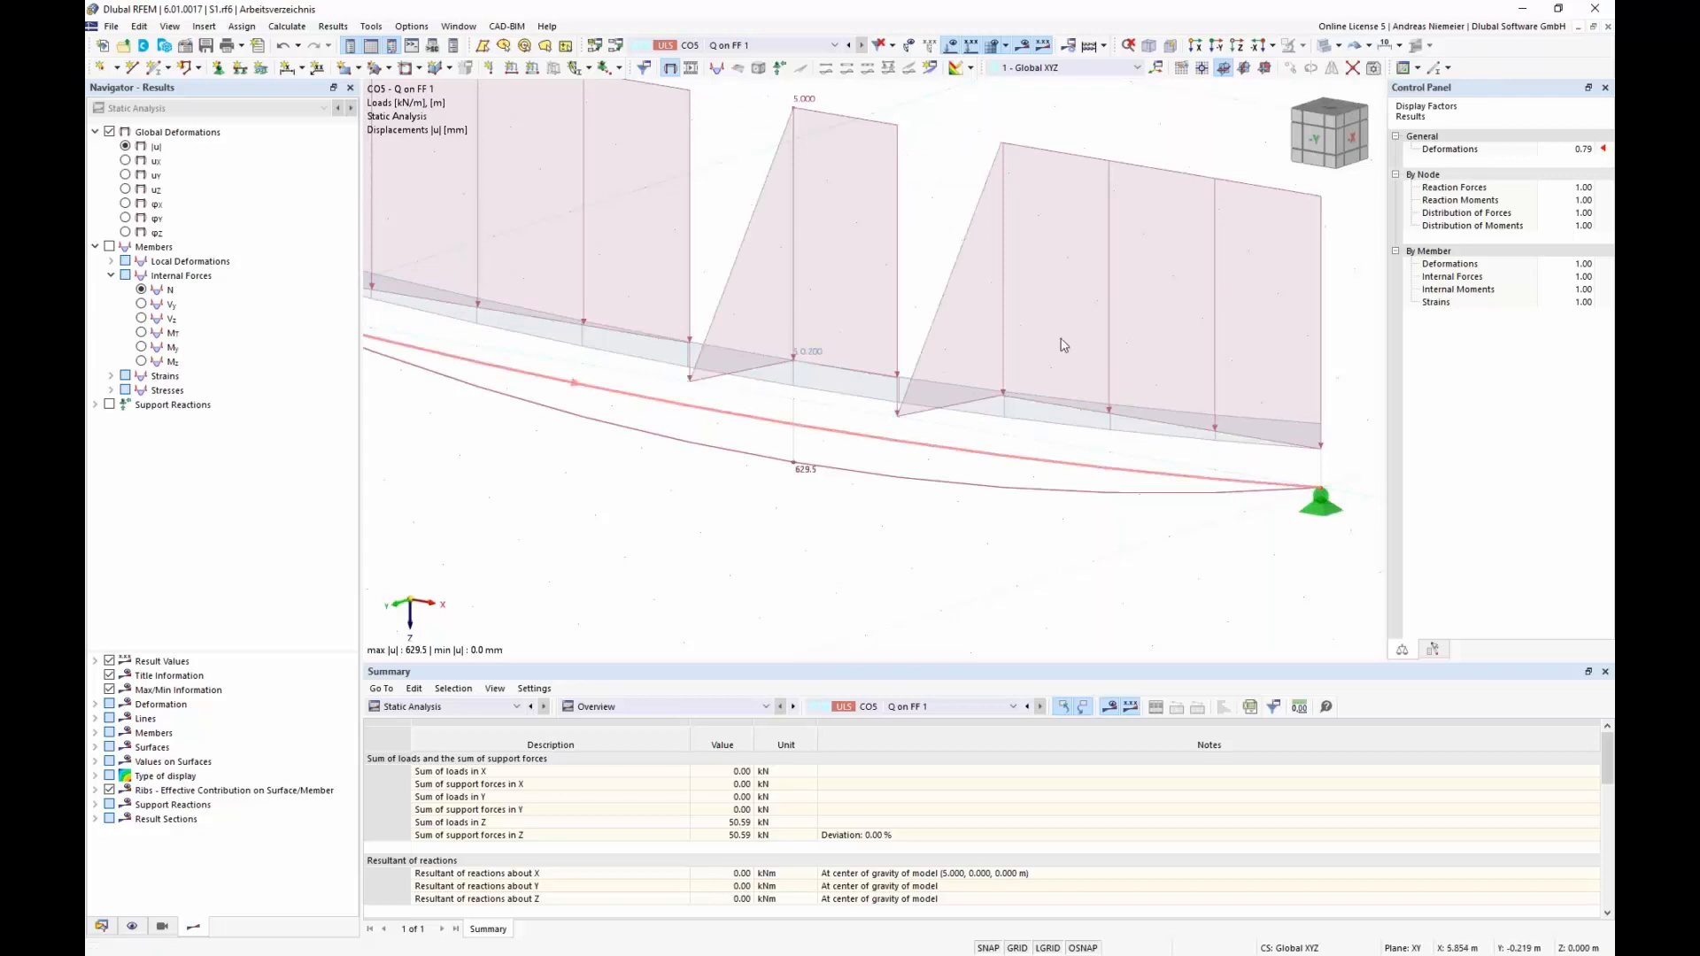
{"action": "left_click", "coordinate": [1369, 45]}
{"action": "left_click", "coordinate": [1381, 103]}
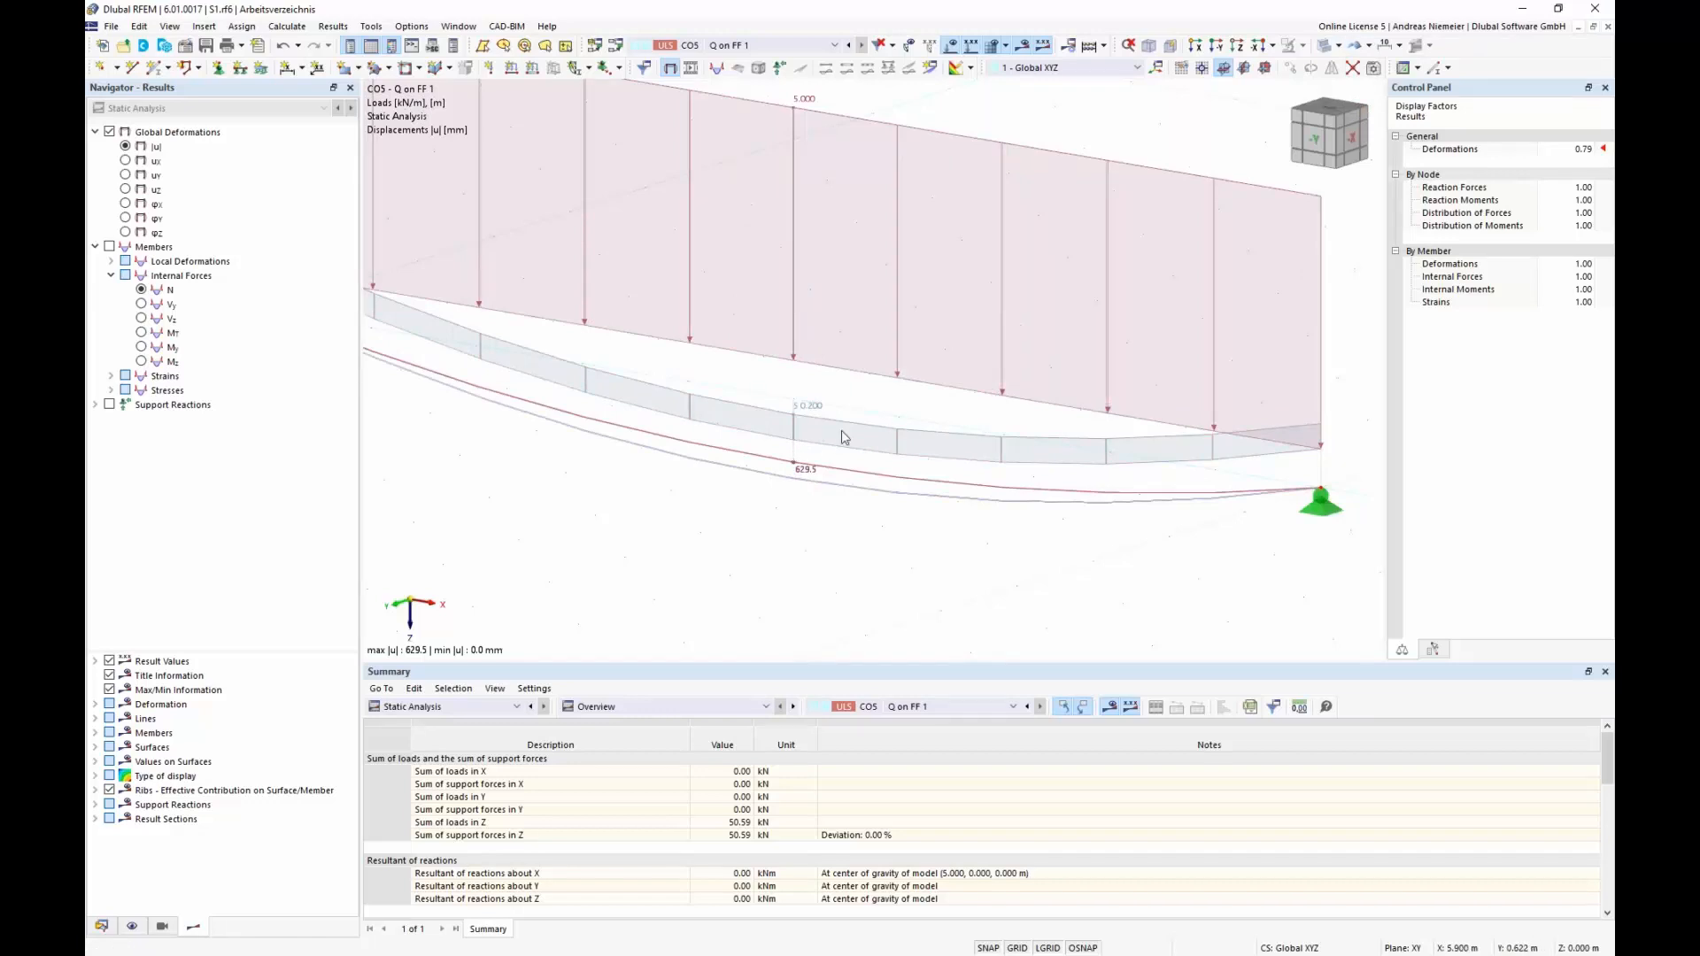
{"action": "scroll", "coordinate": [748, 513], "scroll_direction": "down", "scroll_amount": 3}
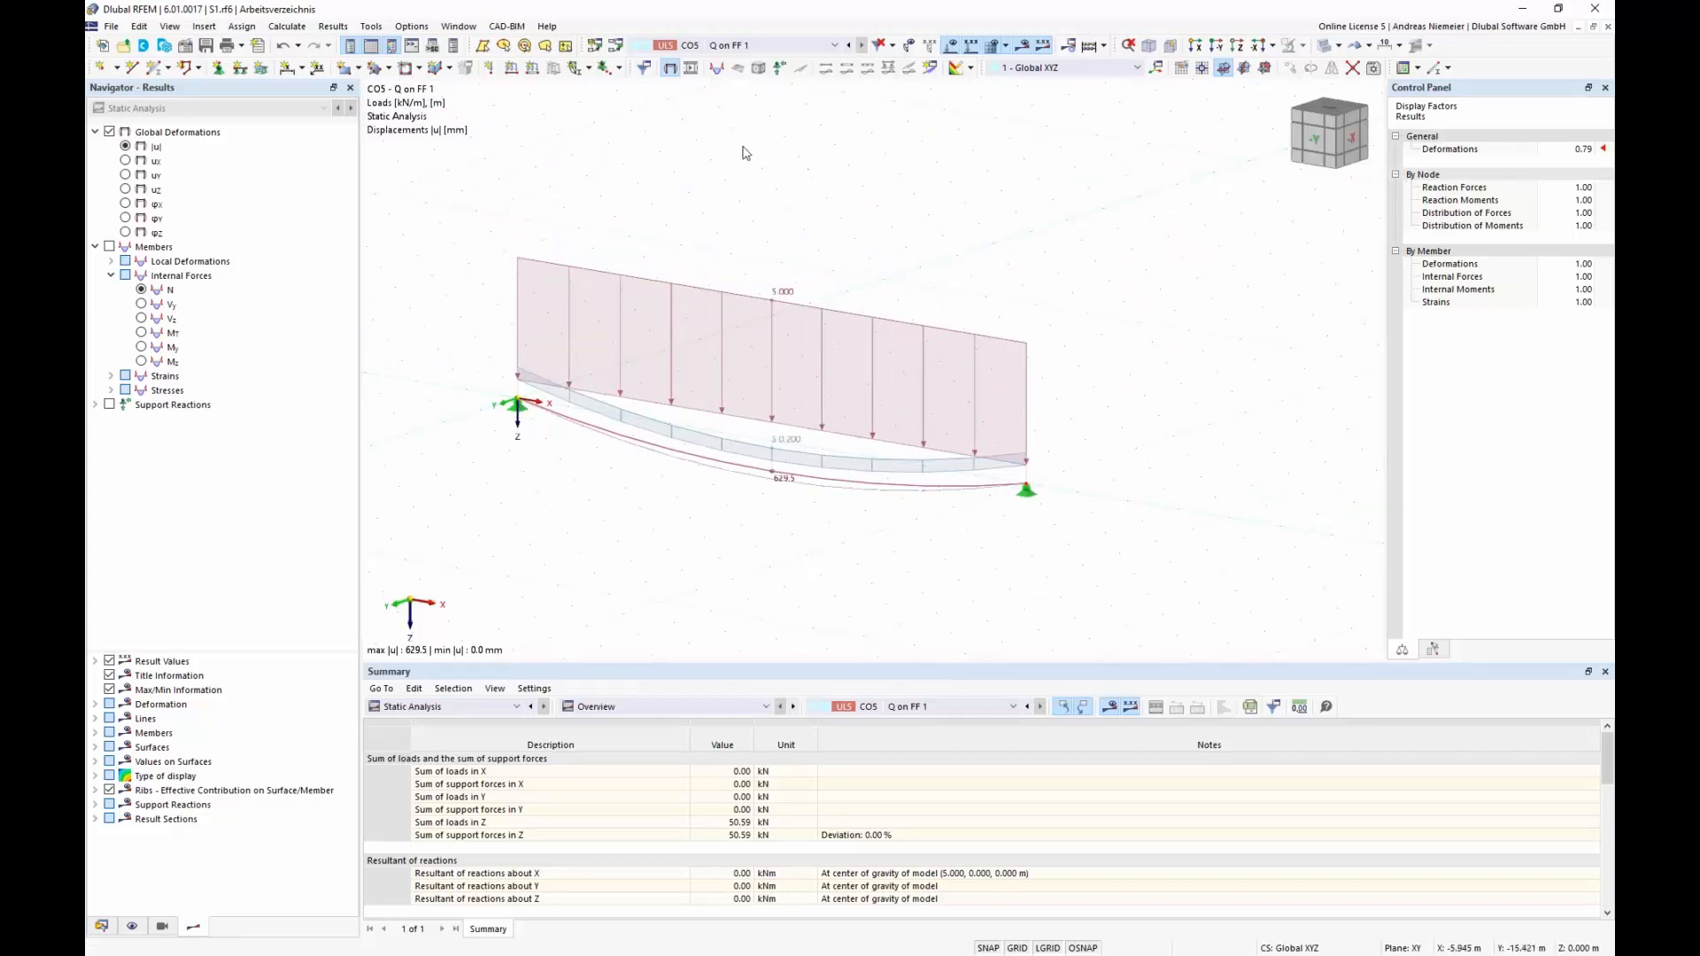
Copy combination CO5 as CO6 and name the copy "Q on FF 2".
{"action": "left_click", "coordinate": [645, 65]}
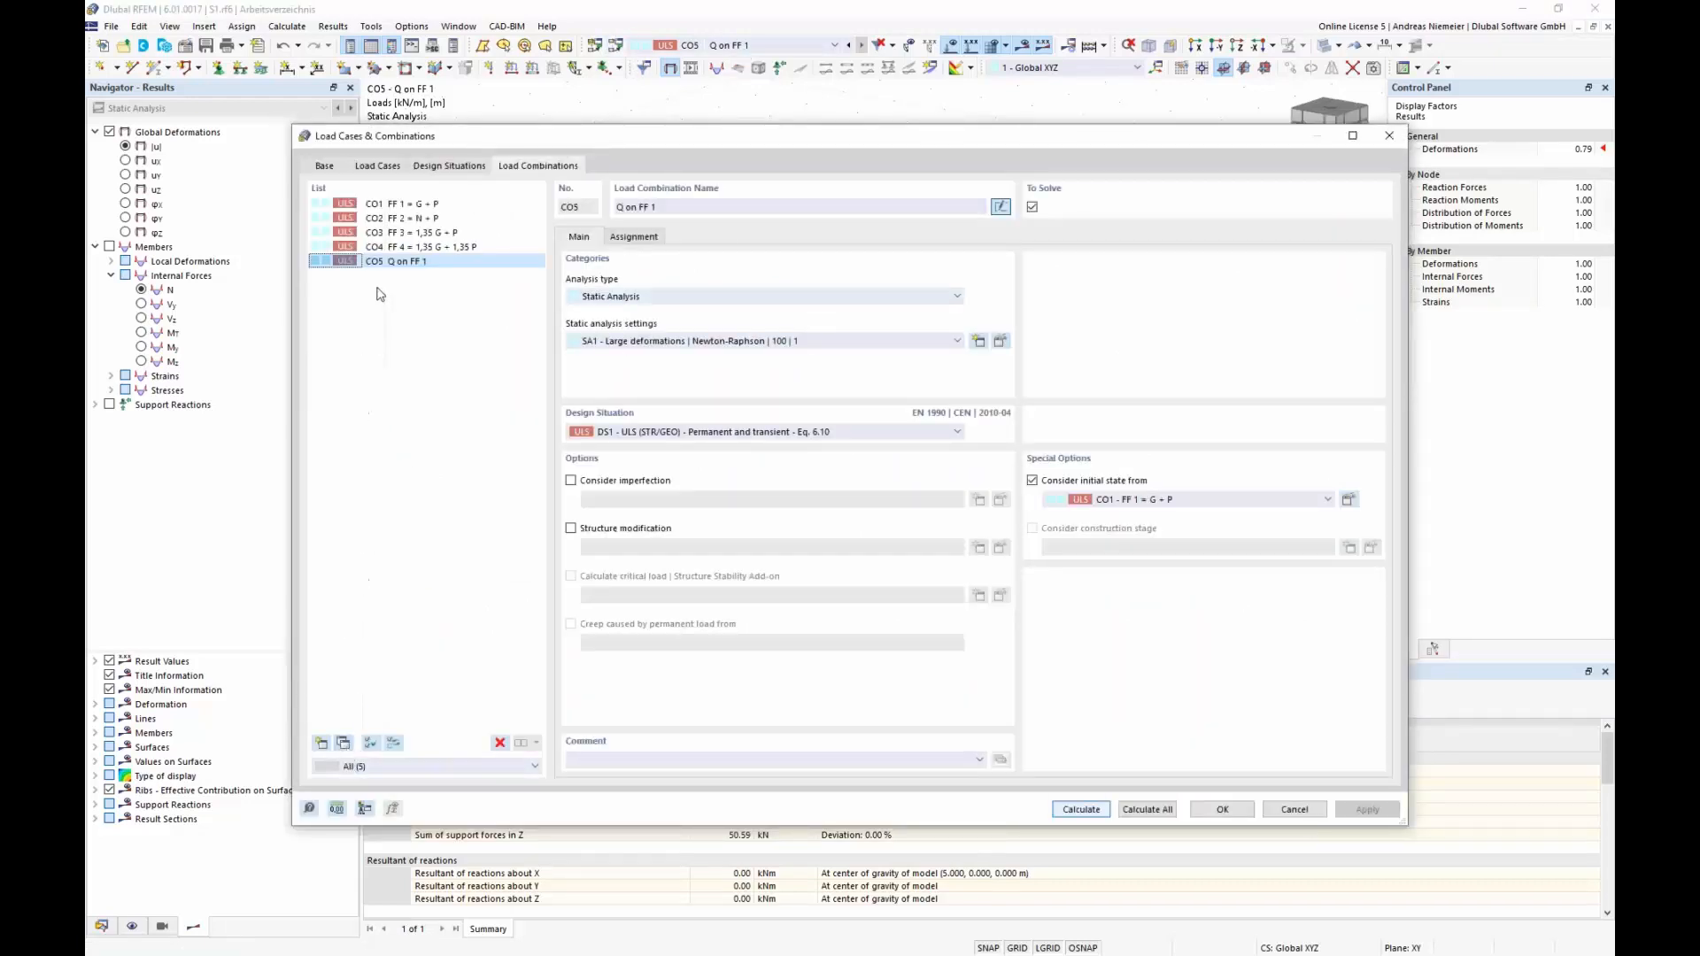
{"action": "left_click", "coordinate": [344, 743]}
{"action": "left_click", "coordinate": [344, 744]}
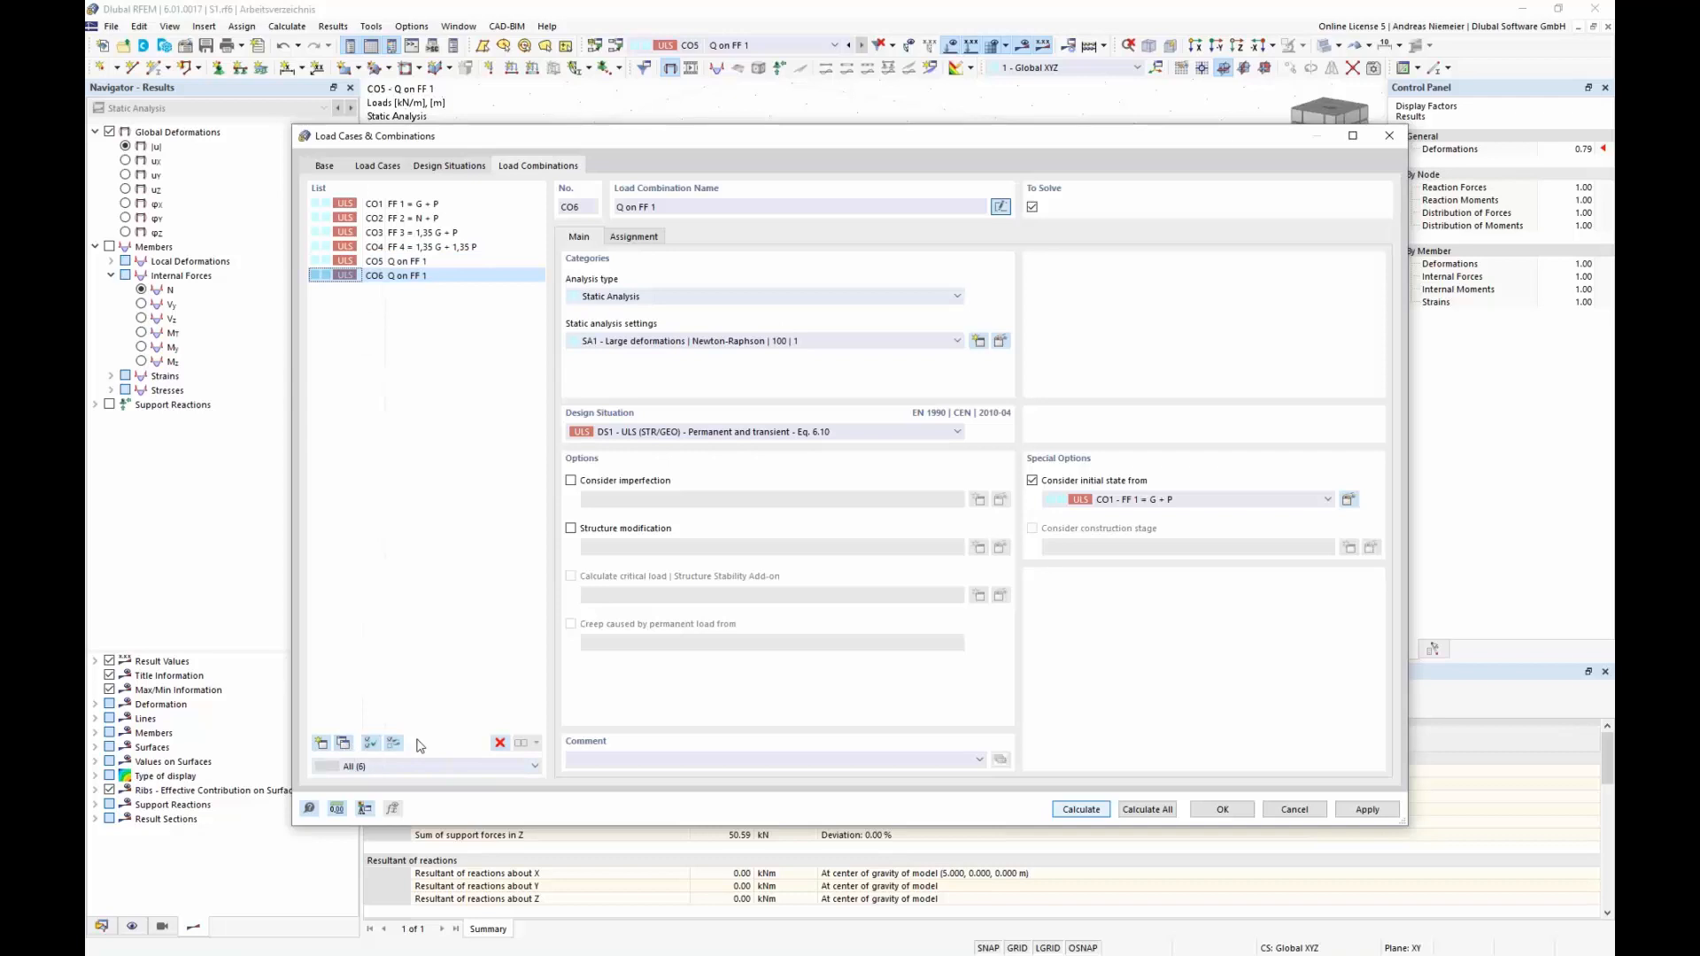
{"action": "left_click", "coordinate": [681, 207]}
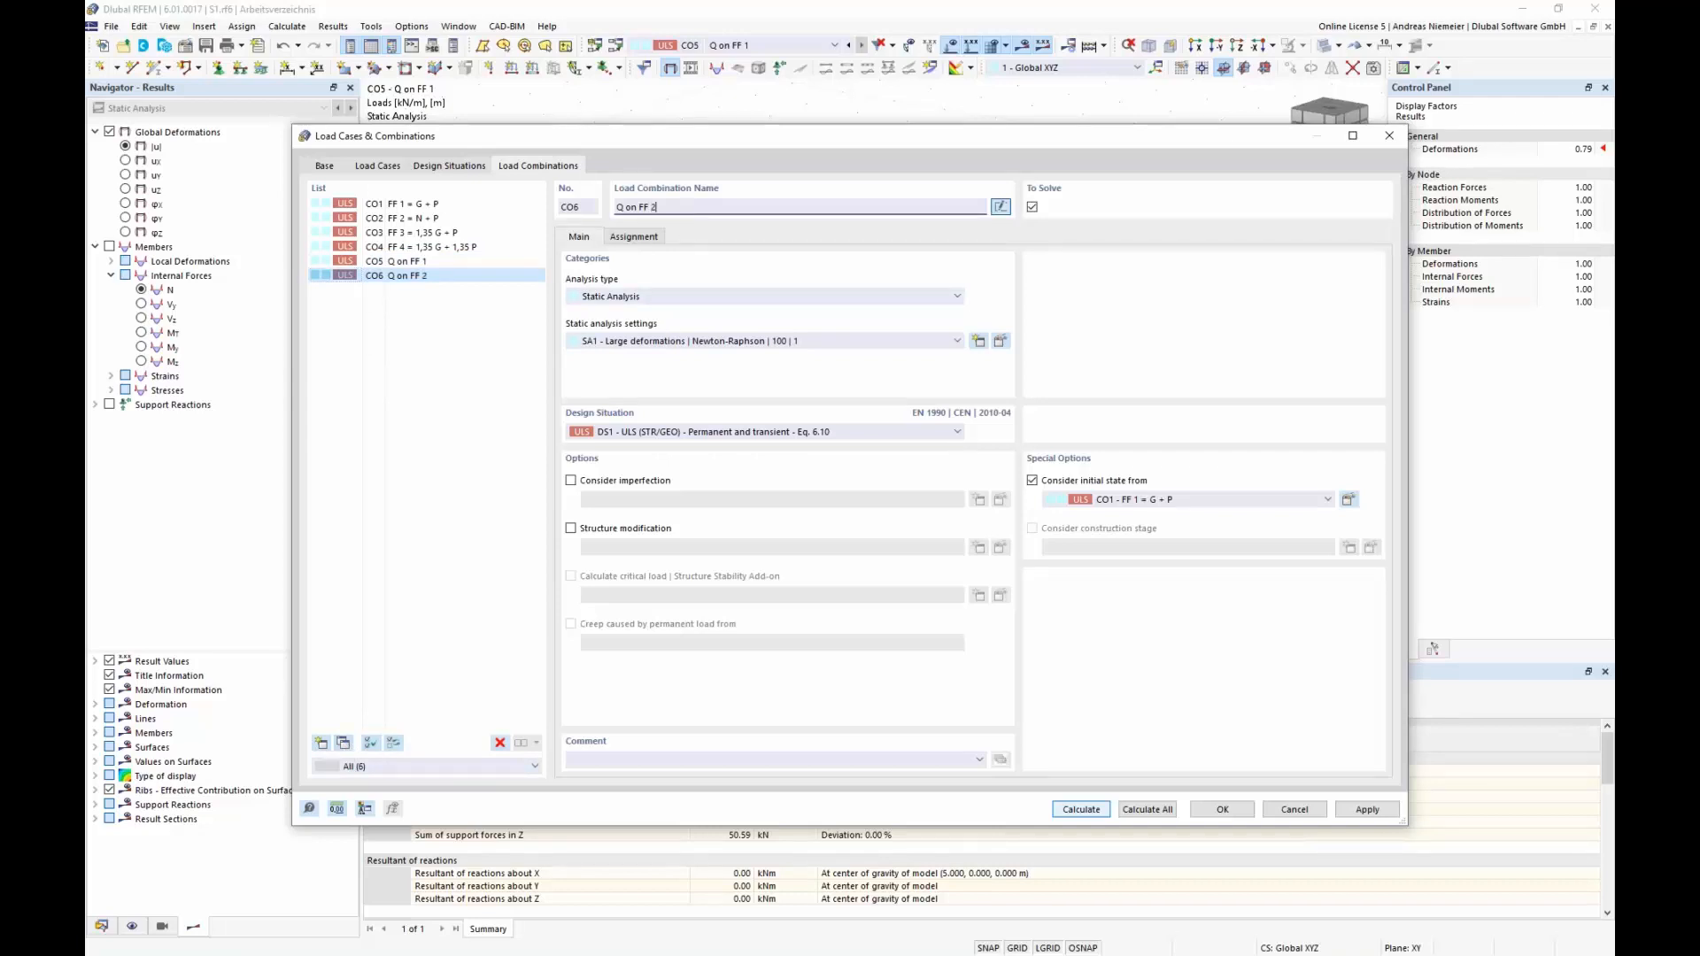
Take combination CO6's initial state from CO2, replace LC1 with LC3 at factor 1.00 in its assignment, and calculate it.
{"action": "left_click", "coordinate": [1181, 501]}
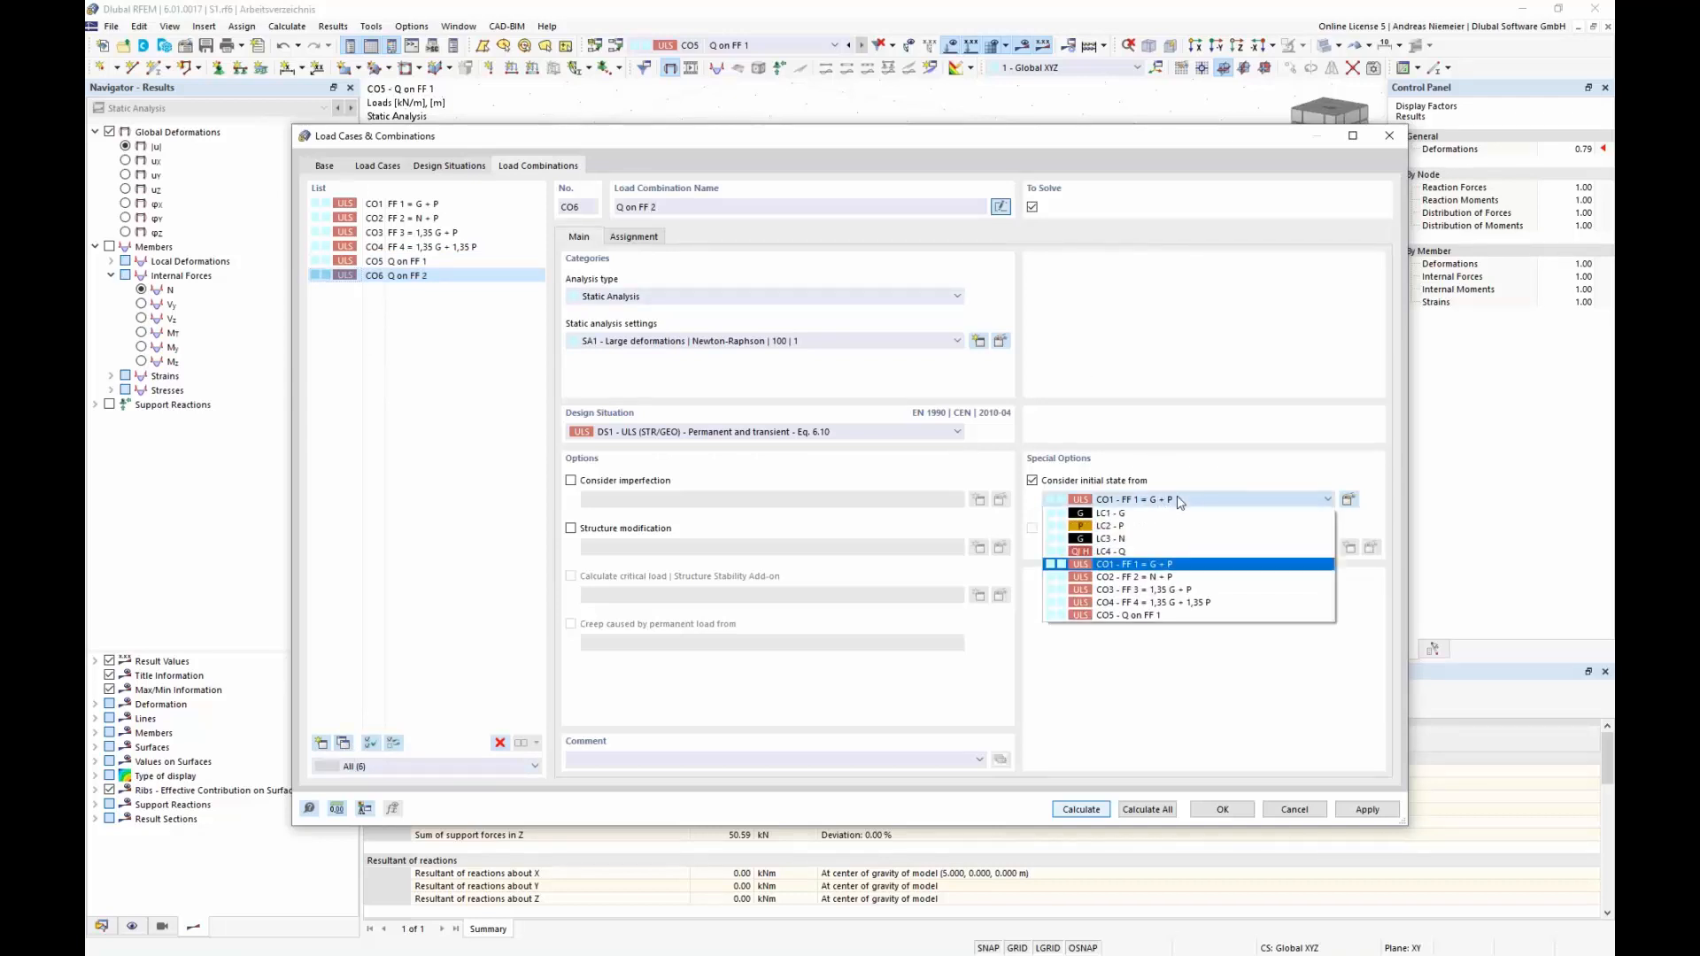
{"action": "left_click", "coordinate": [1182, 578]}
{"action": "left_click", "coordinate": [633, 236]}
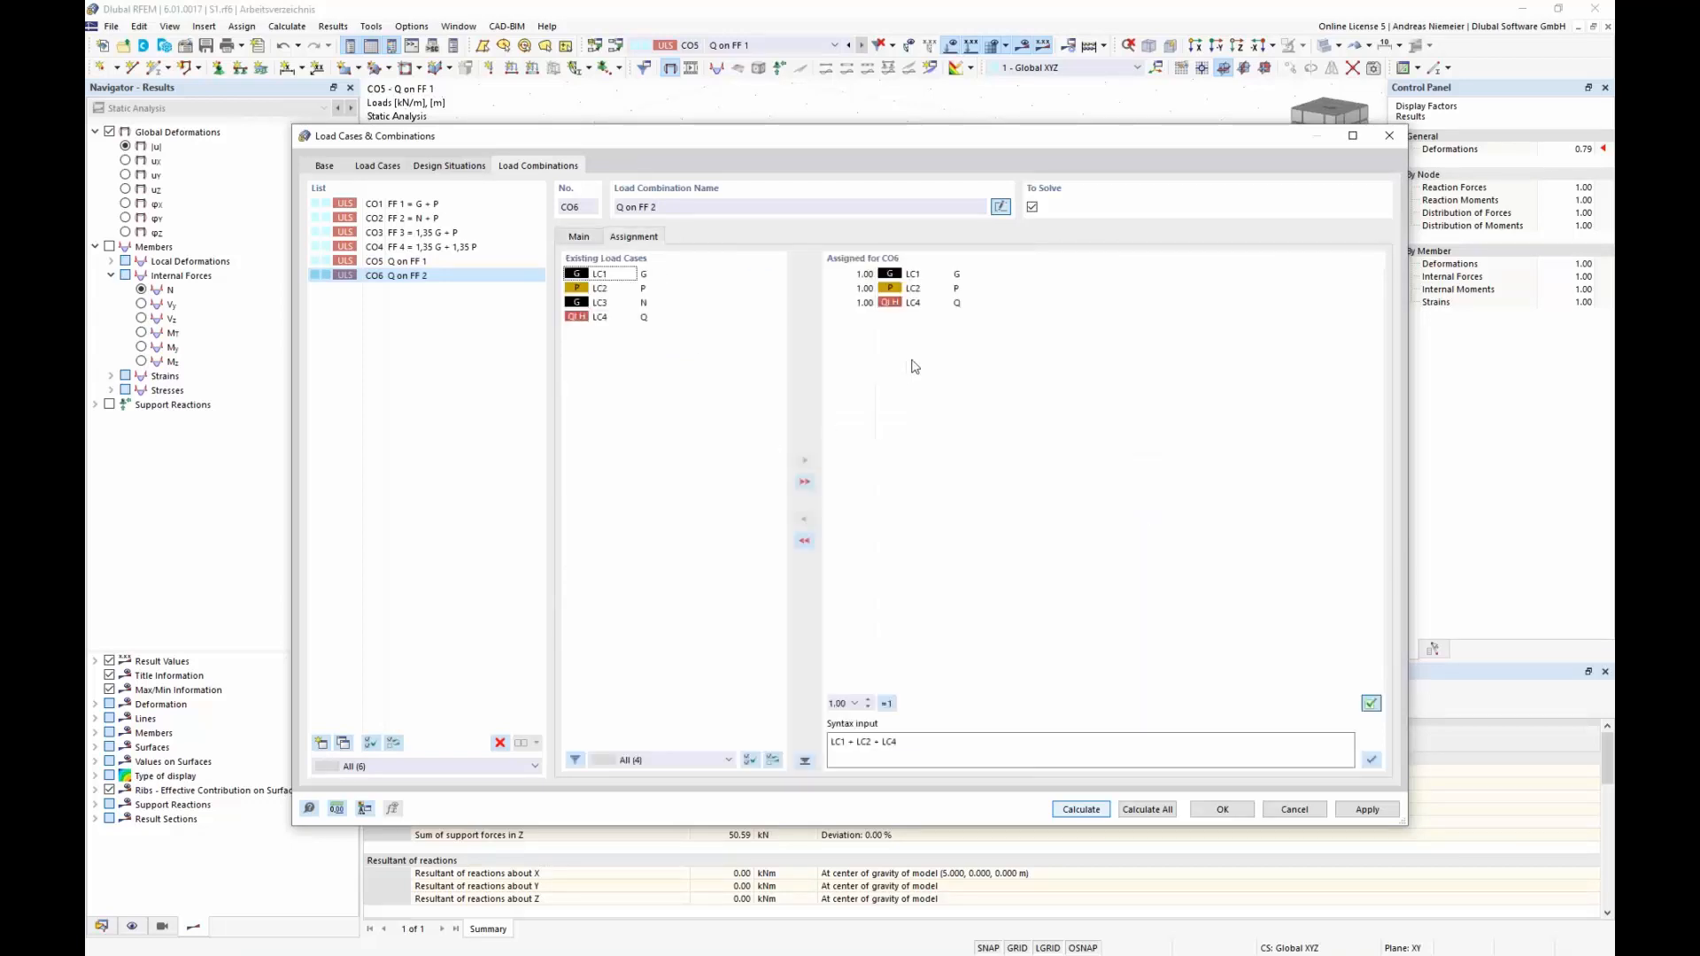
{"action": "double_click", "coordinate": [912, 273]}
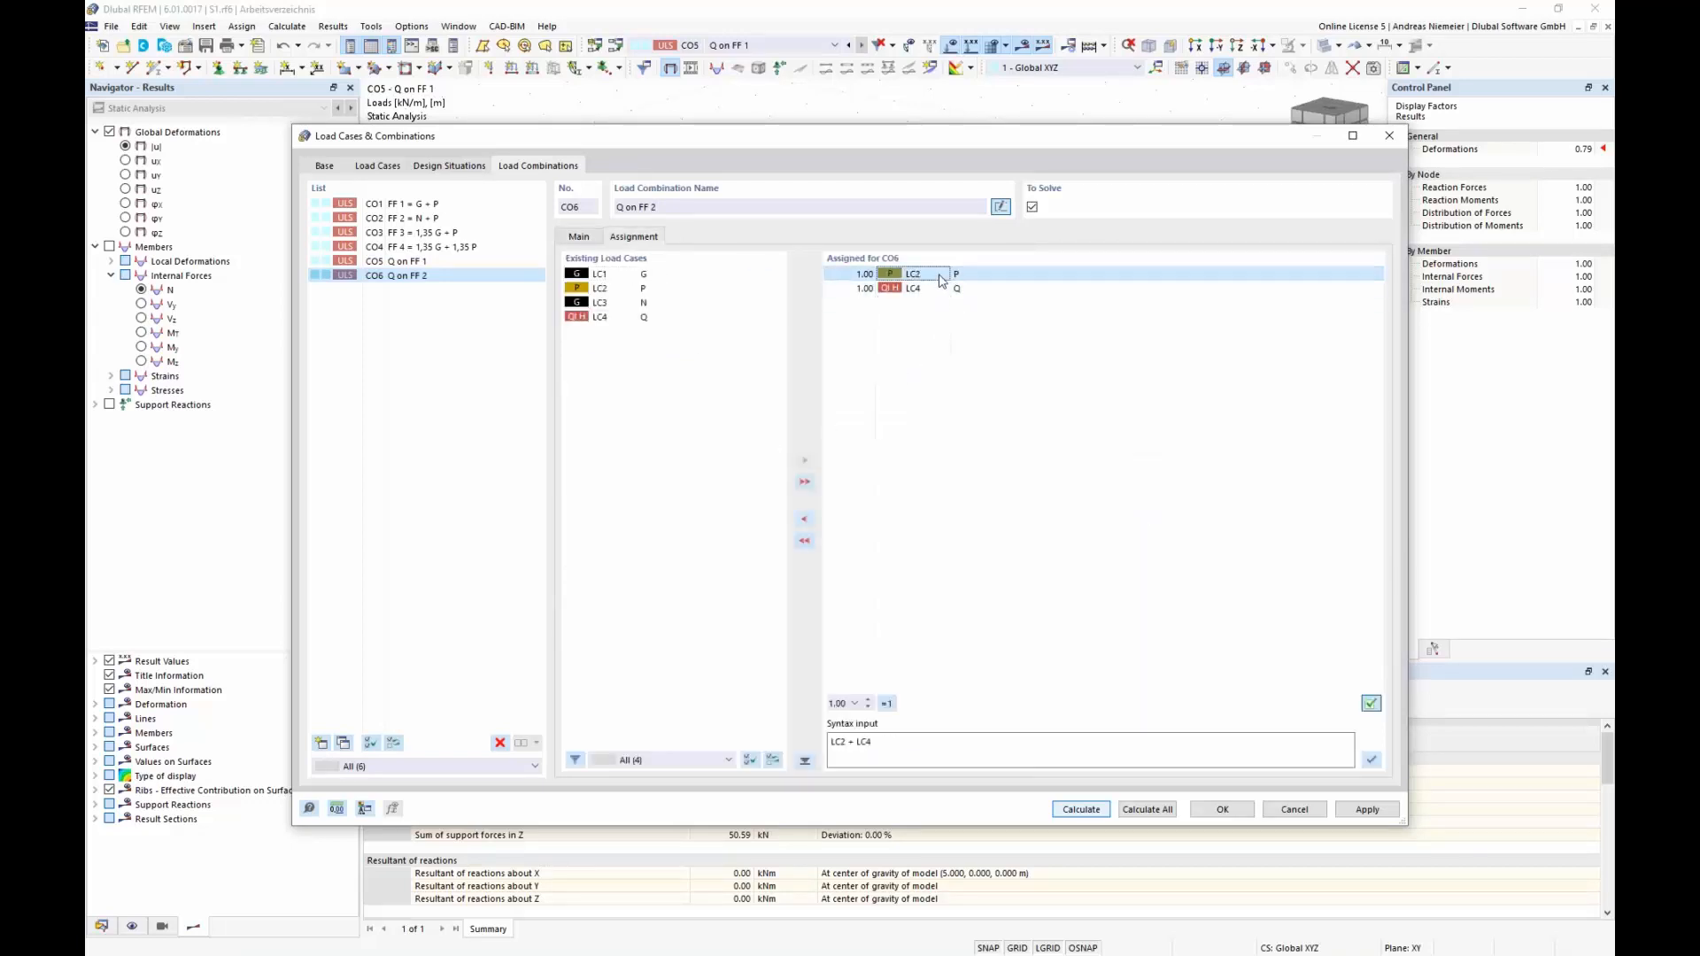
{"action": "double_click", "coordinate": [619, 303]}
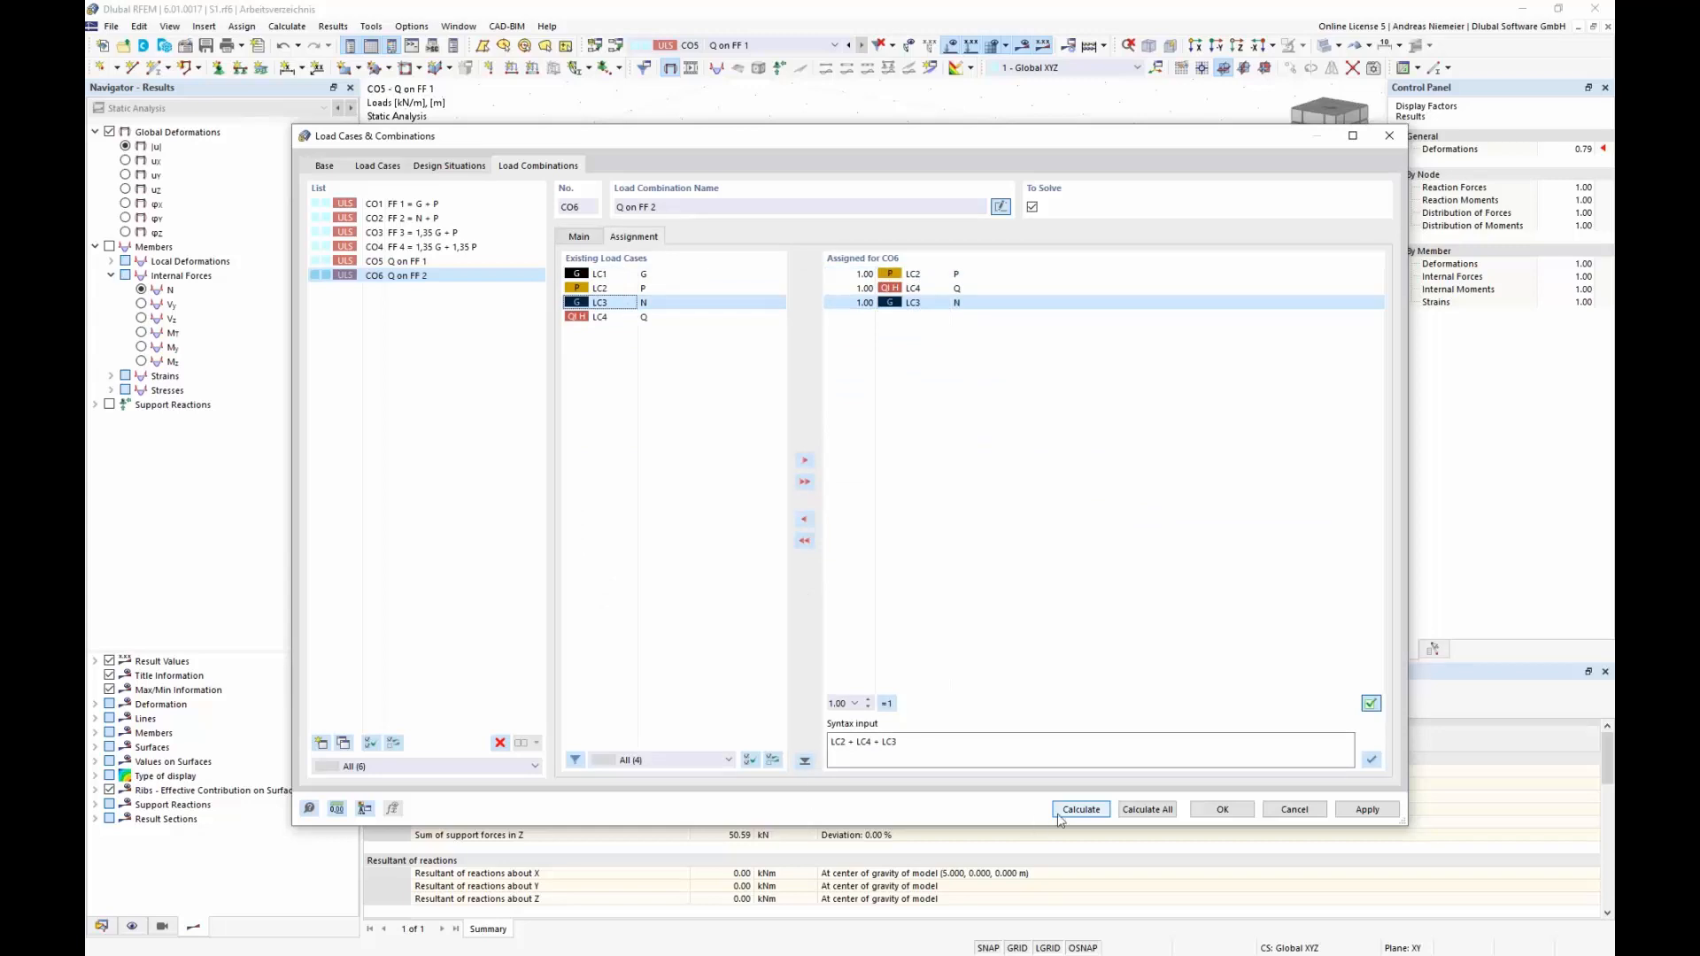
{"action": "left_click", "coordinate": [1089, 810]}
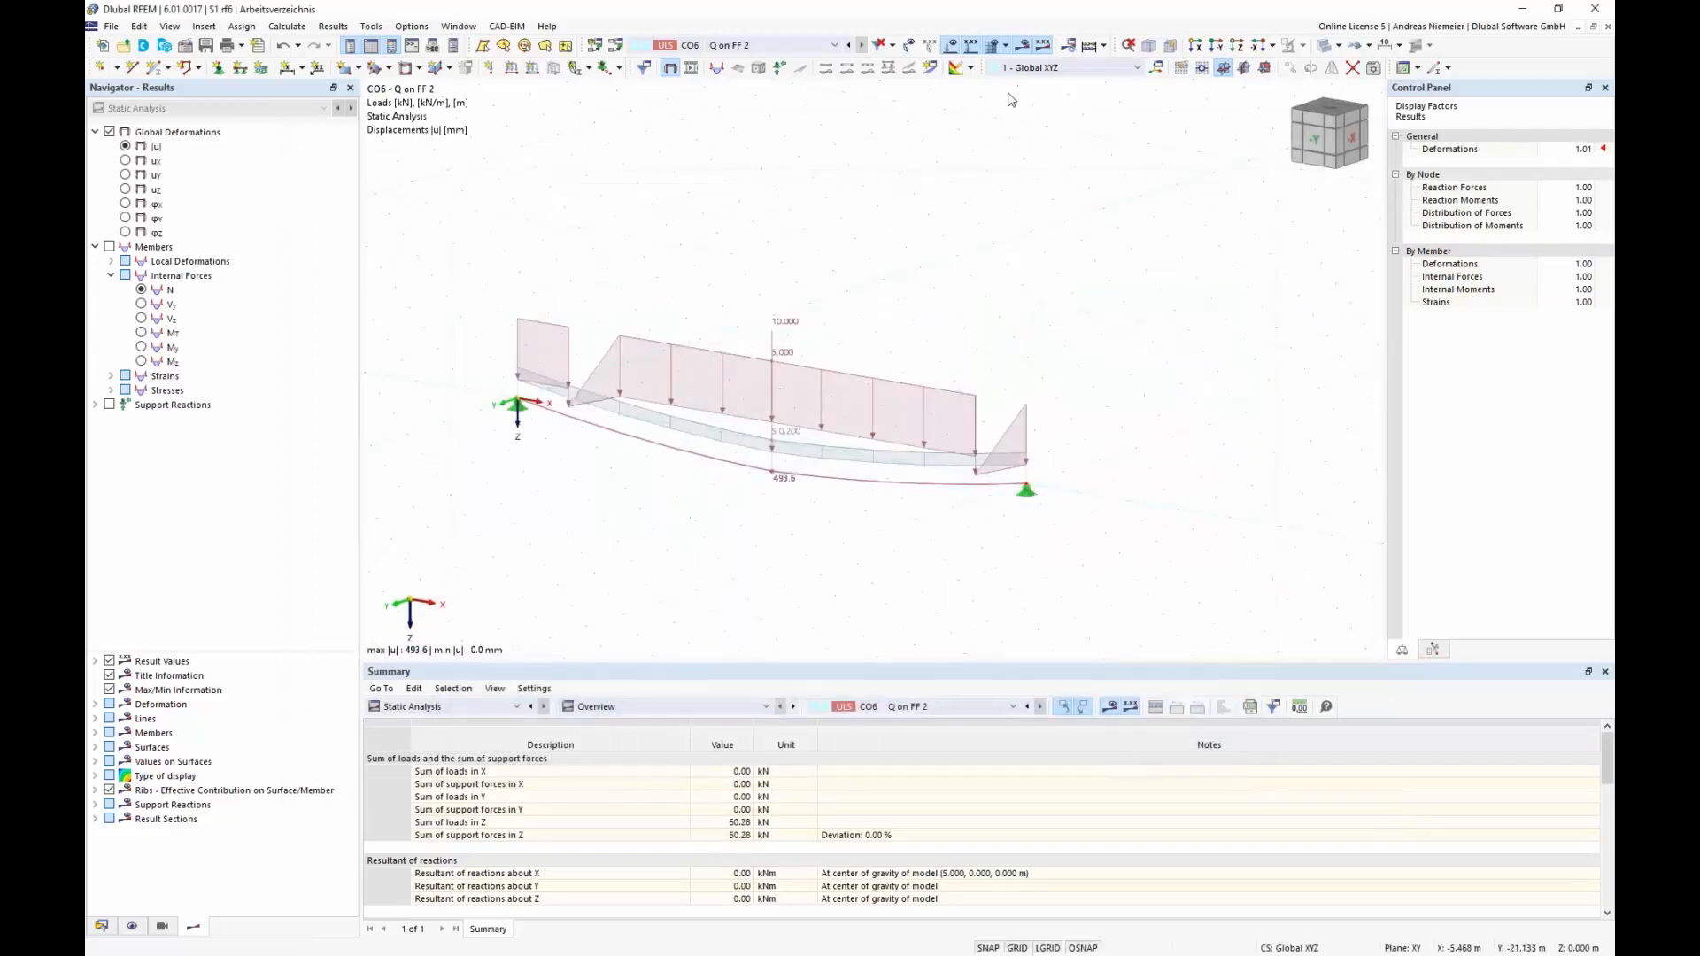
Hide the loads and compare CO6's cable drawn on the original shape, the shape of initial state and the deformed shape.
{"action": "left_click", "coordinate": [950, 45]}
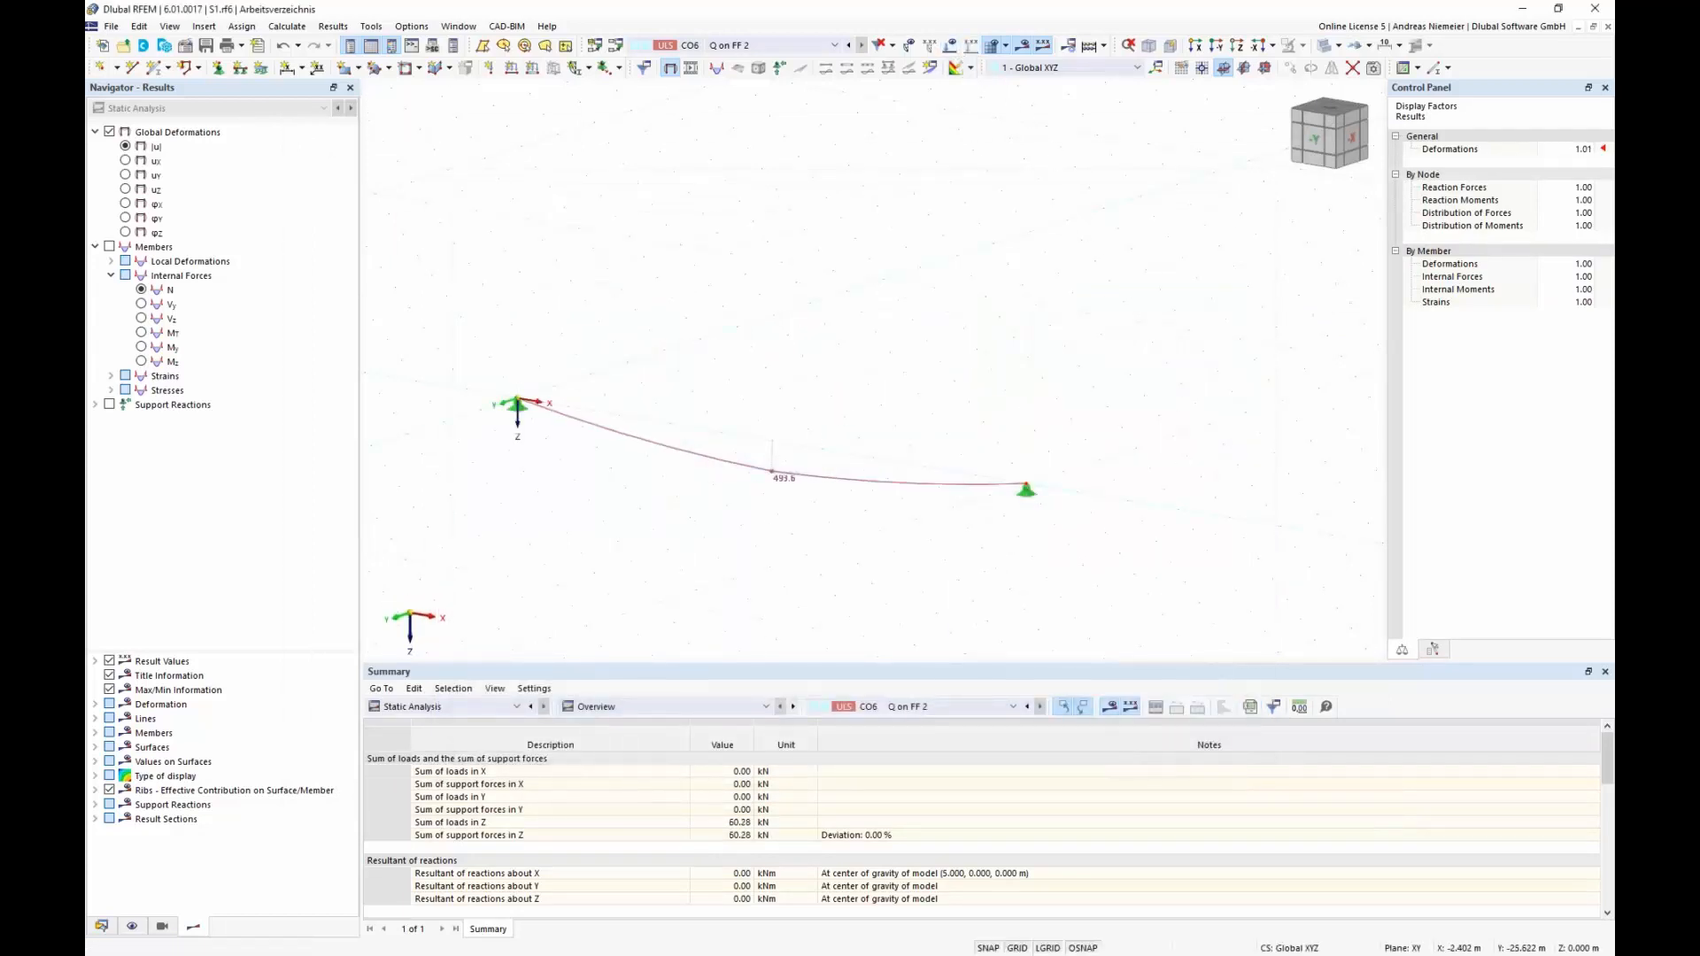
{"action": "left_click", "coordinate": [1368, 45]}
{"action": "left_click", "coordinate": [1374, 58]}
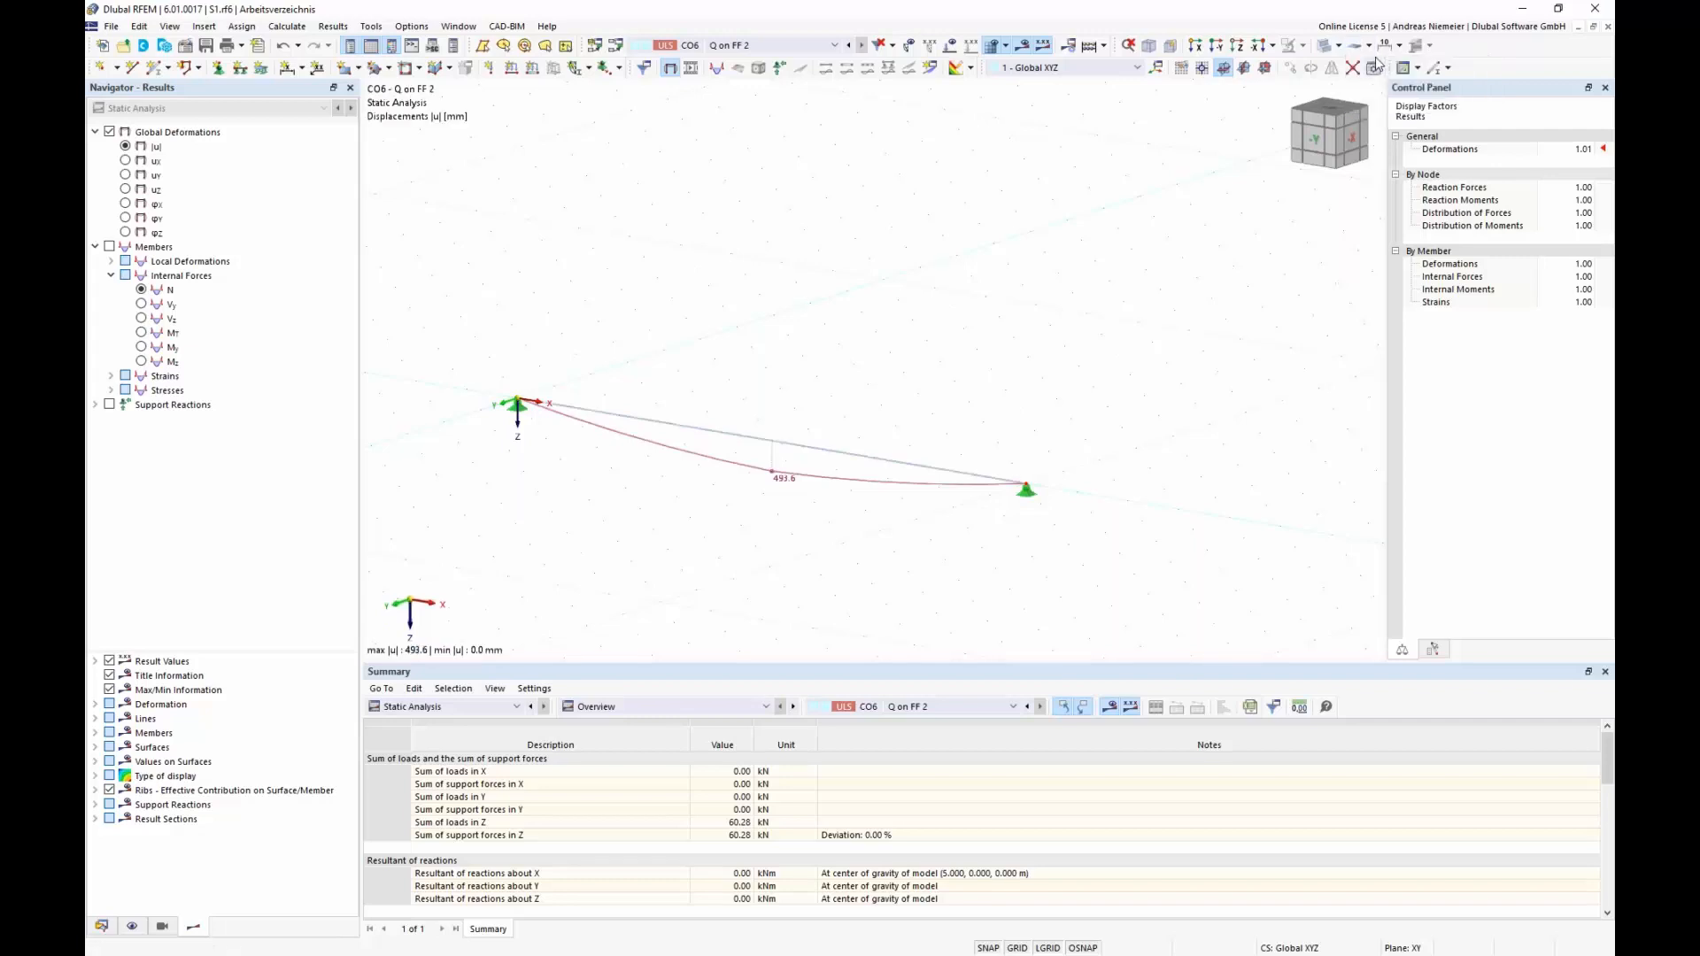
{"action": "left_click", "coordinate": [1368, 46]}
{"action": "left_click", "coordinate": [1399, 78]}
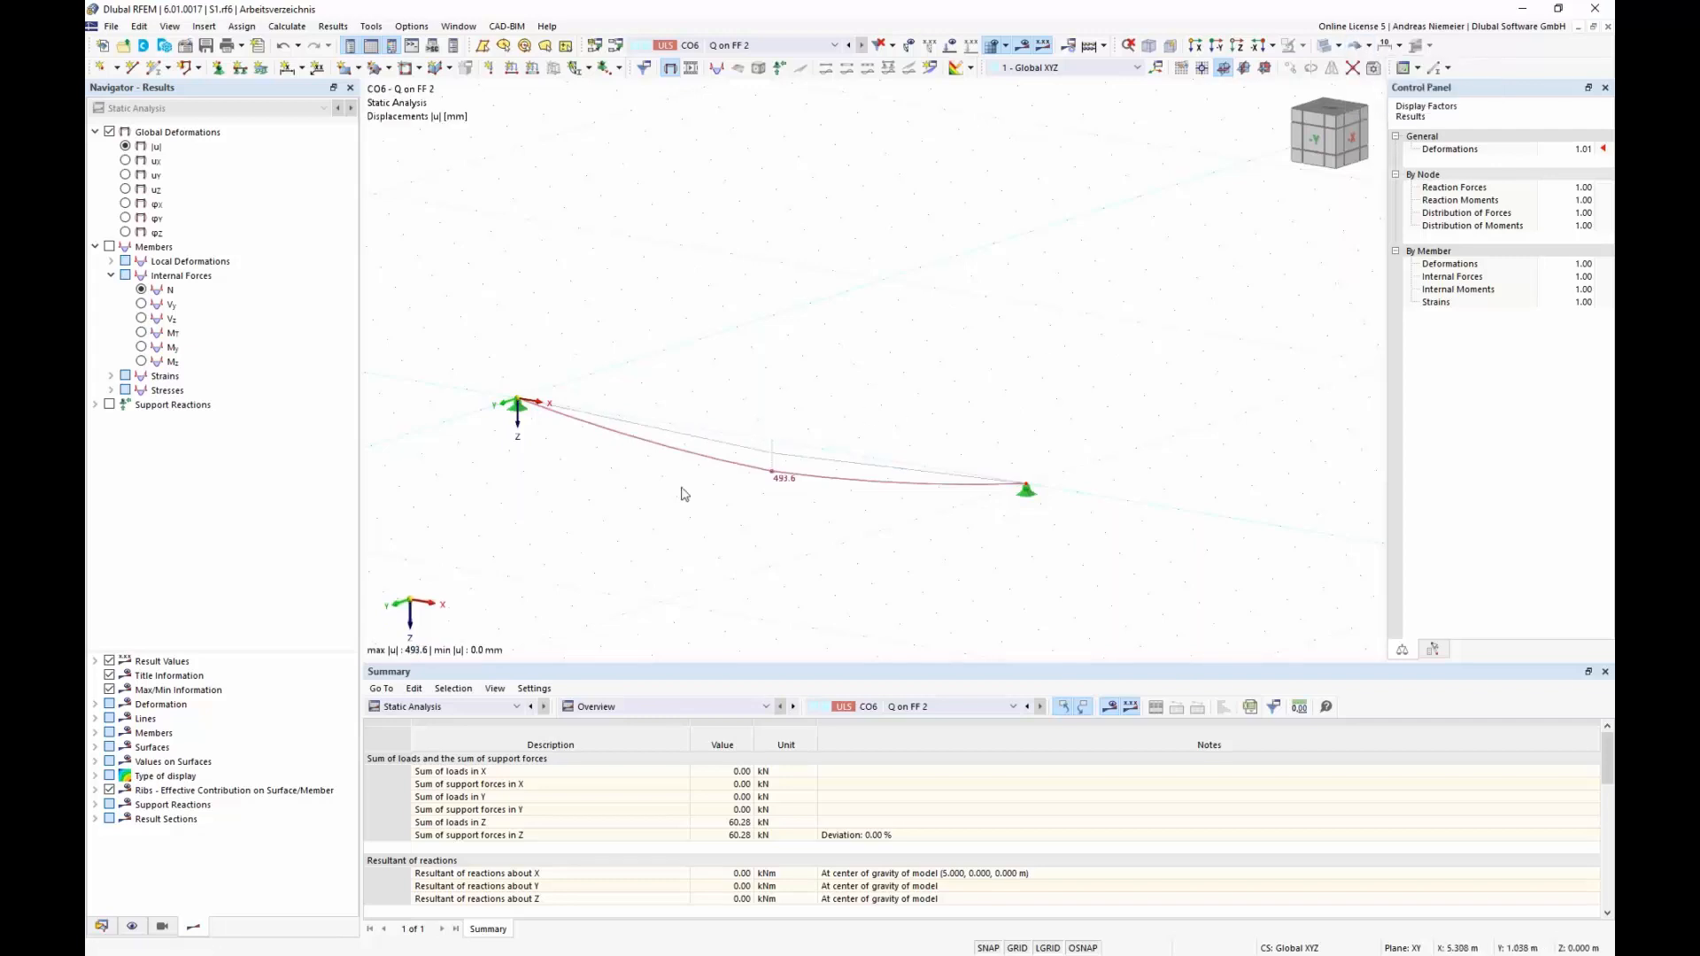
{"action": "scroll", "coordinate": [715, 424], "scroll_direction": "up", "scroll_amount": 3}
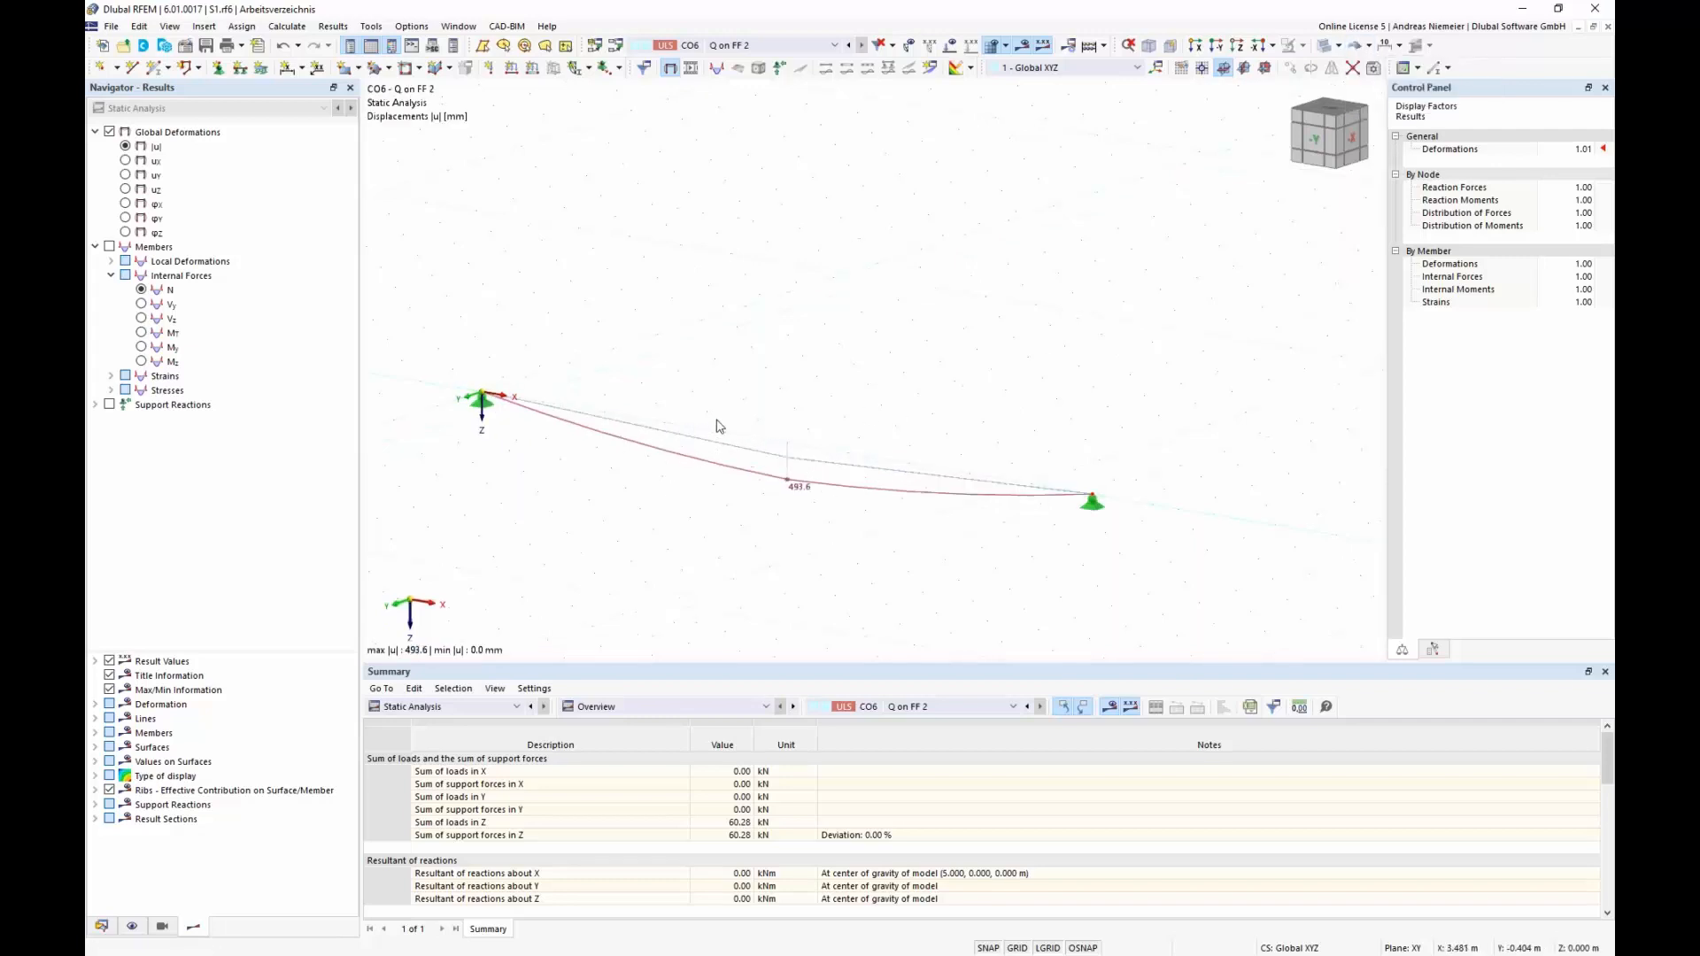
{"action": "left_click", "coordinate": [1369, 45]}
{"action": "left_click", "coordinate": [1399, 98]}
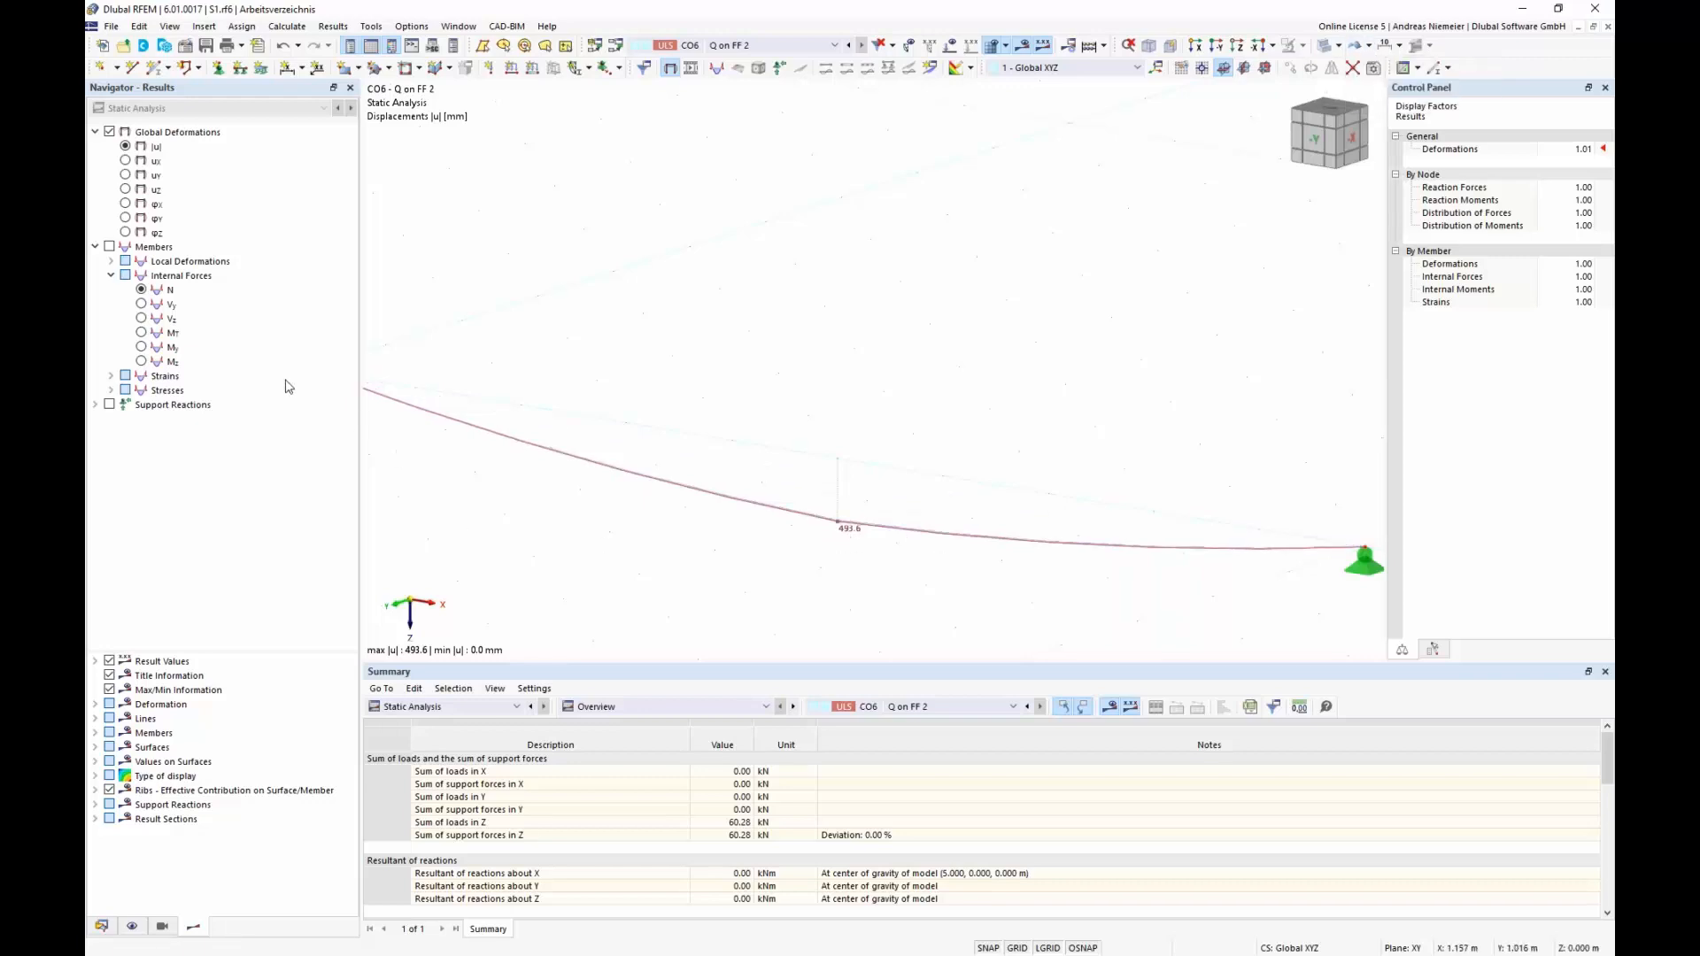
Display the axial forces N of combination CO6 along the whole cable.
{"action": "left_click", "coordinate": [142, 290]}
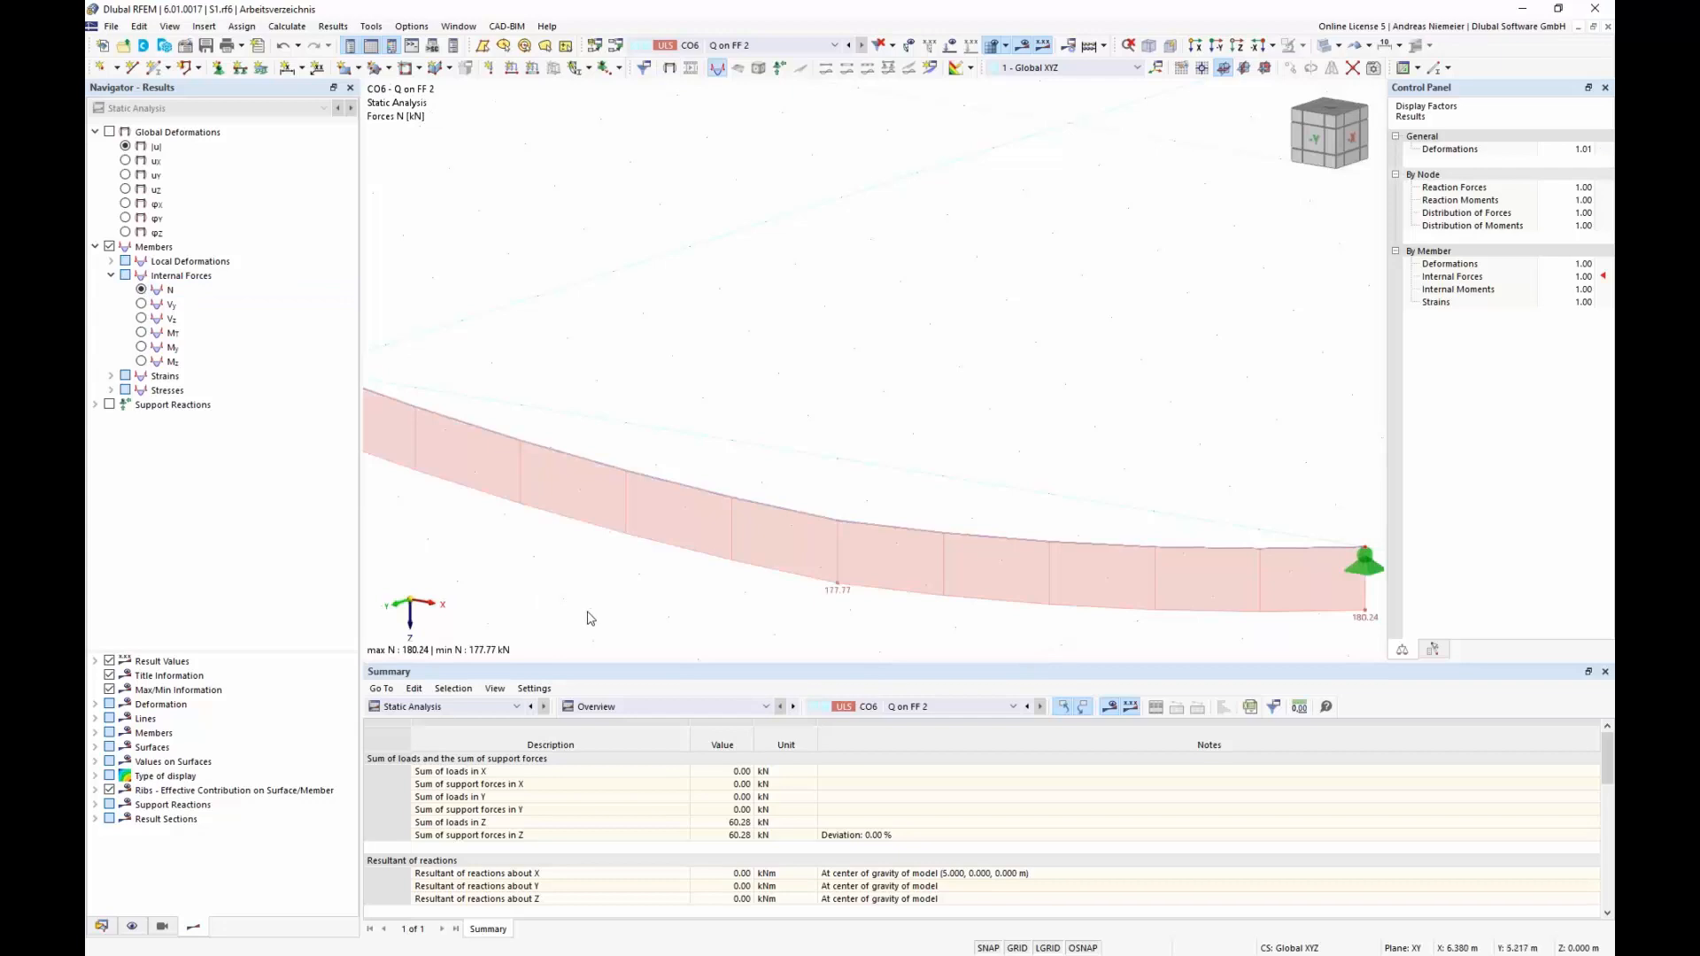
{"action": "middle_click_drag", "start_coordinate": [591, 615], "coordinate": [567, 556]}
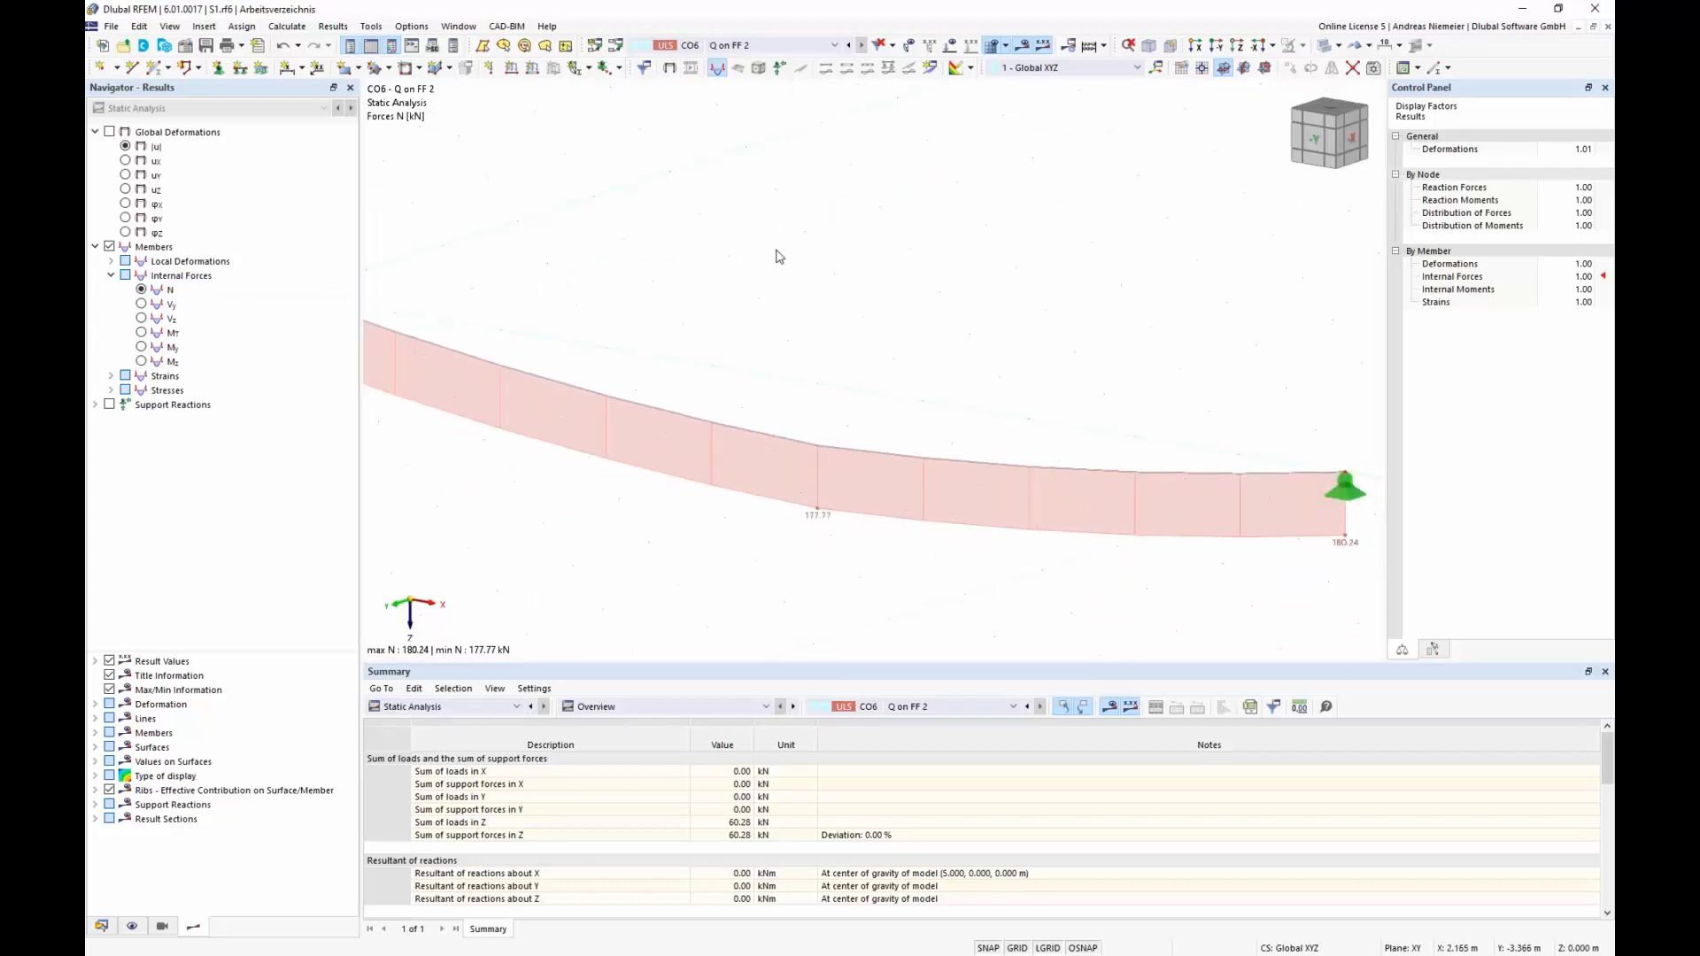
{"action": "scroll", "coordinate": [771, 263], "scroll_direction": "down", "scroll_amount": 3}
{"action": "middle_click_drag", "start_coordinate": [793, 326], "coordinate": [847, 328], "text": "ctrl"}
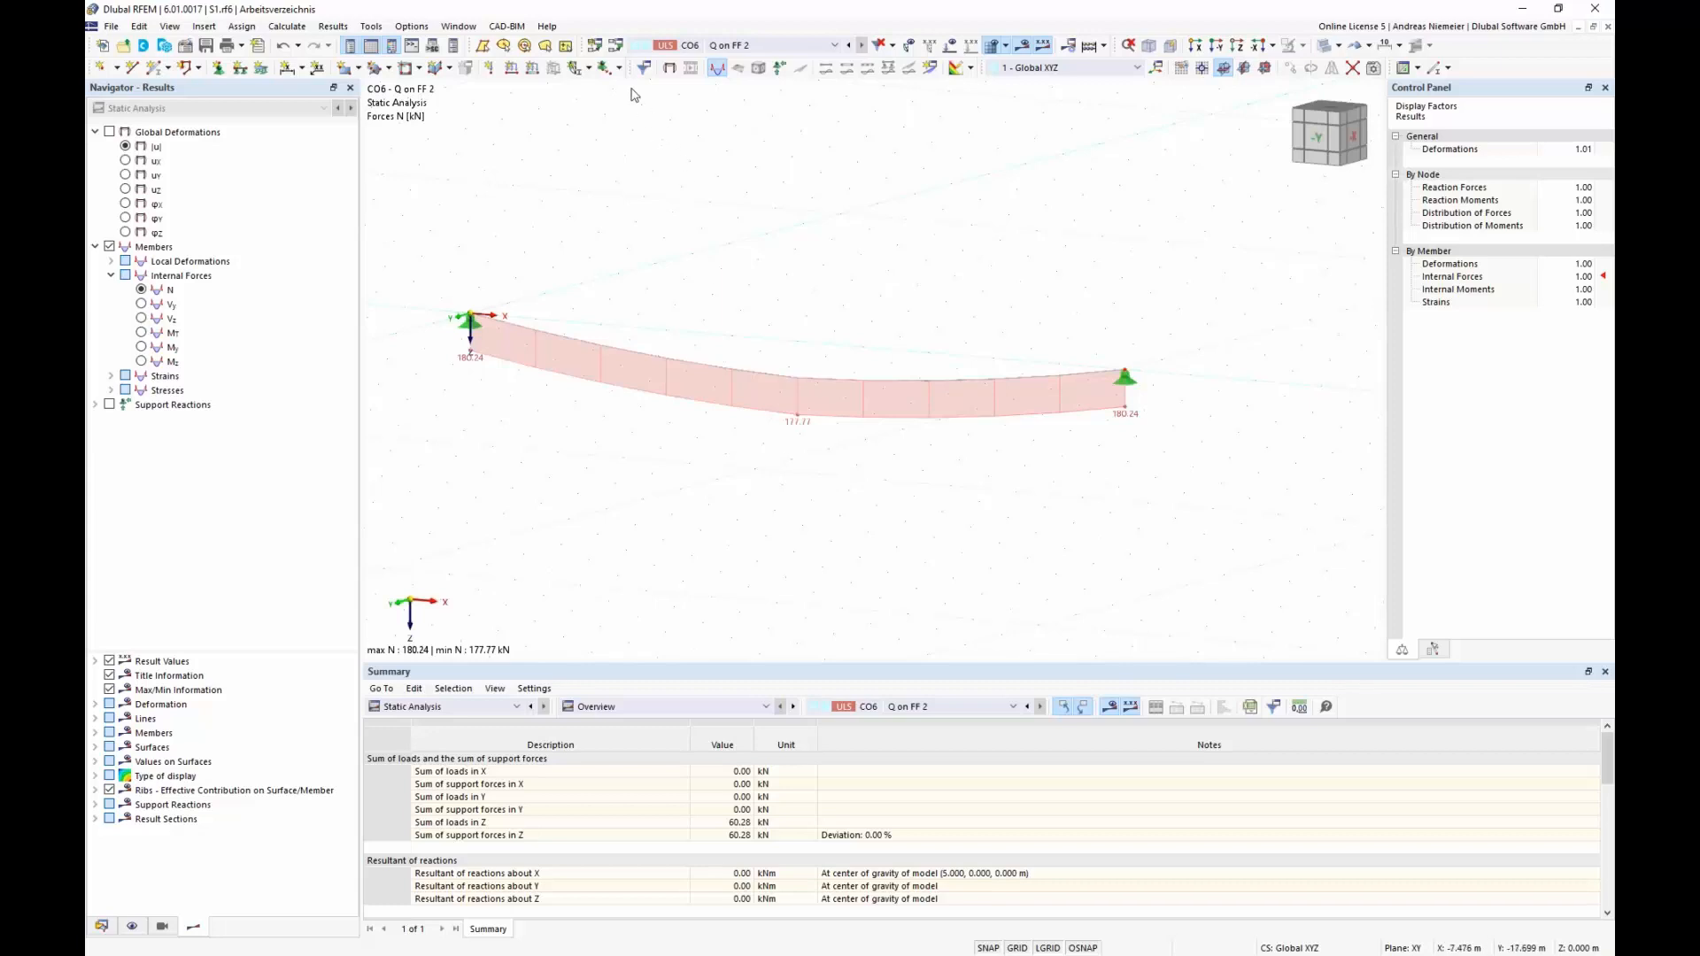
Delete all load combinations from CO1 to CO6.
{"action": "left_click", "coordinate": [615, 45]}
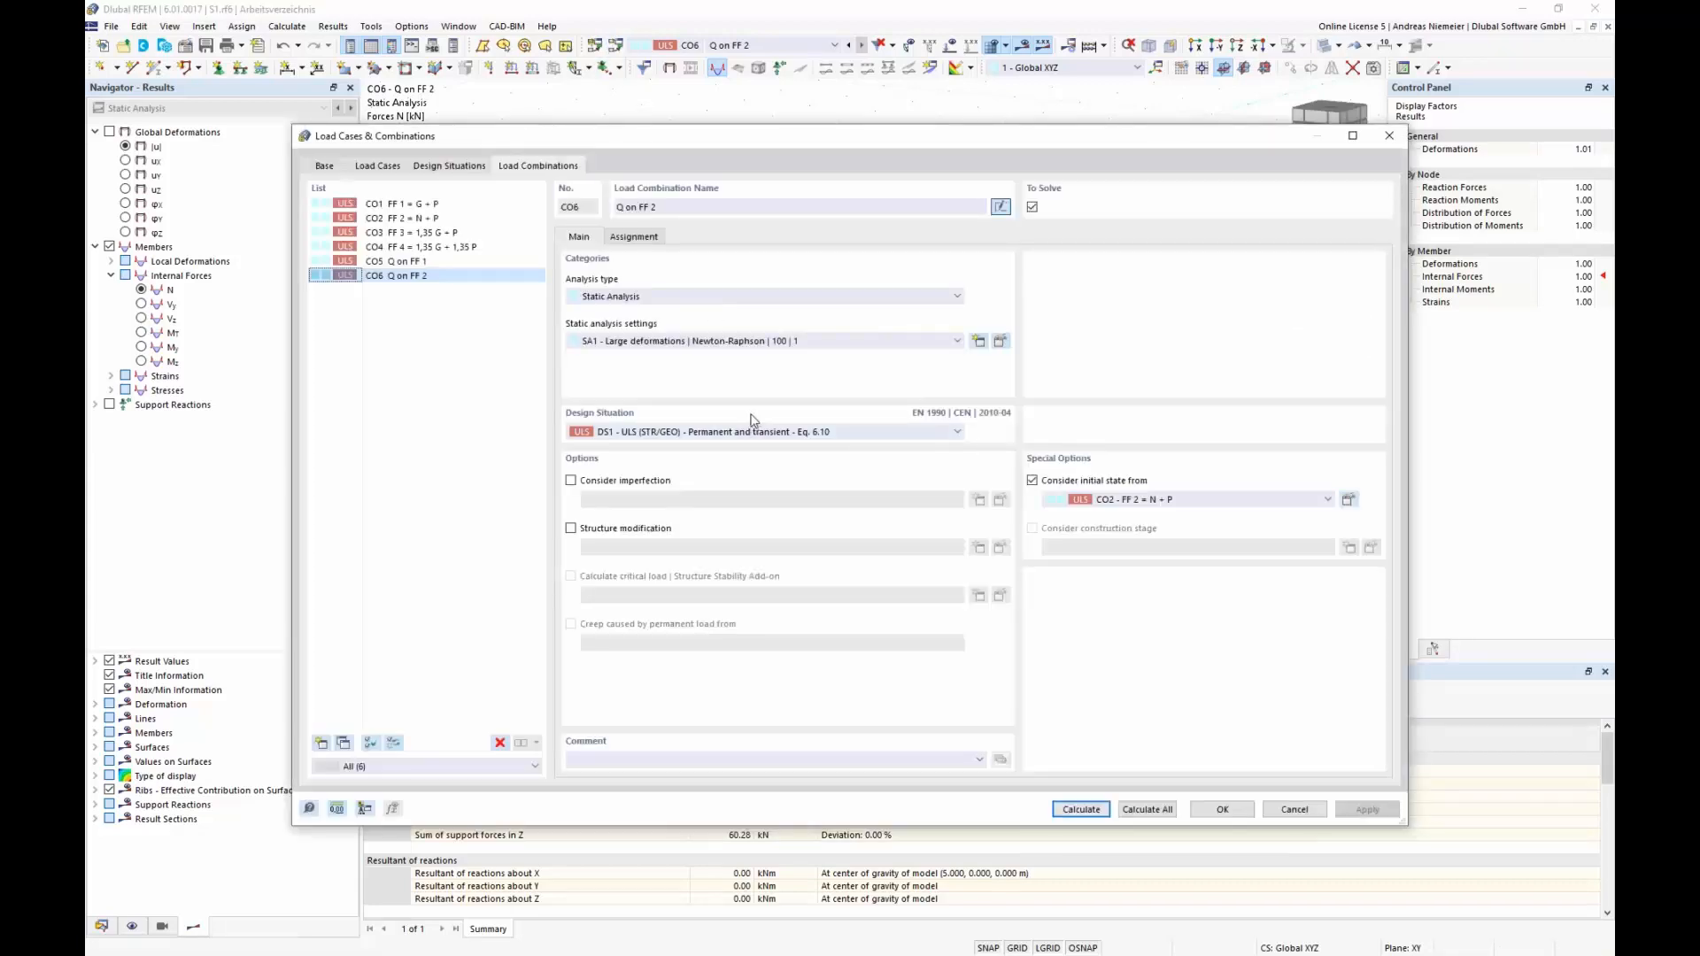
{"action": "left_click", "coordinate": [407, 203], "text": "shift"}
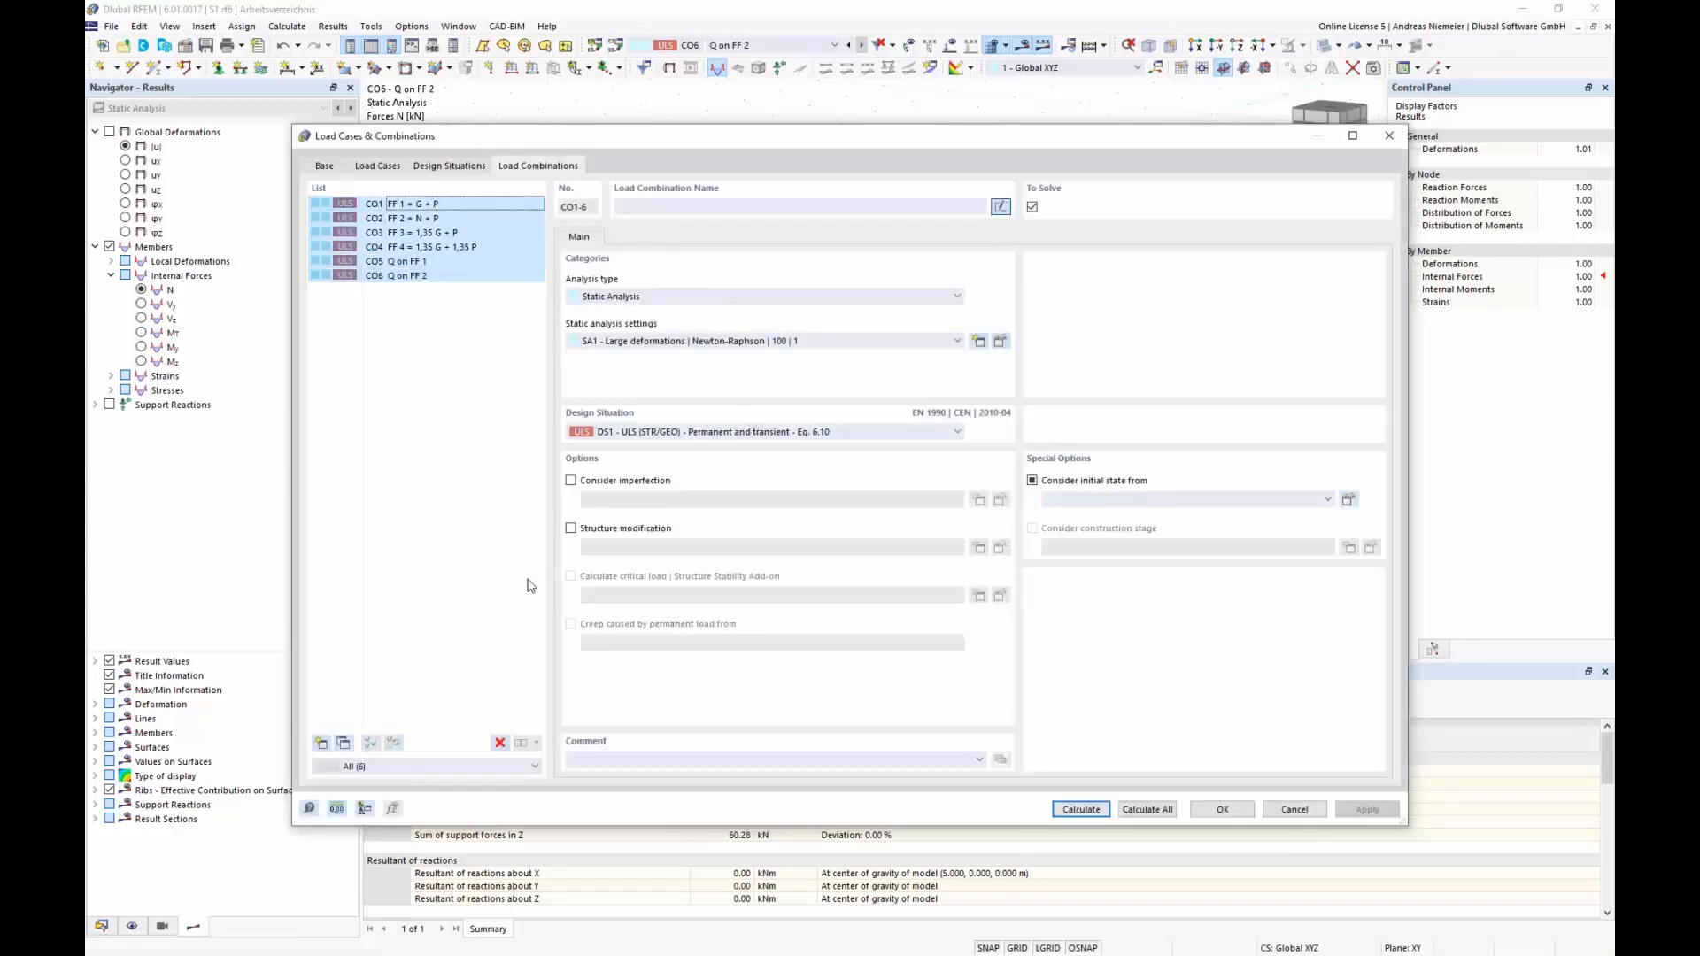
{"action": "left_click", "coordinate": [499, 743]}
{"action": "left_click", "coordinate": [864, 542]}
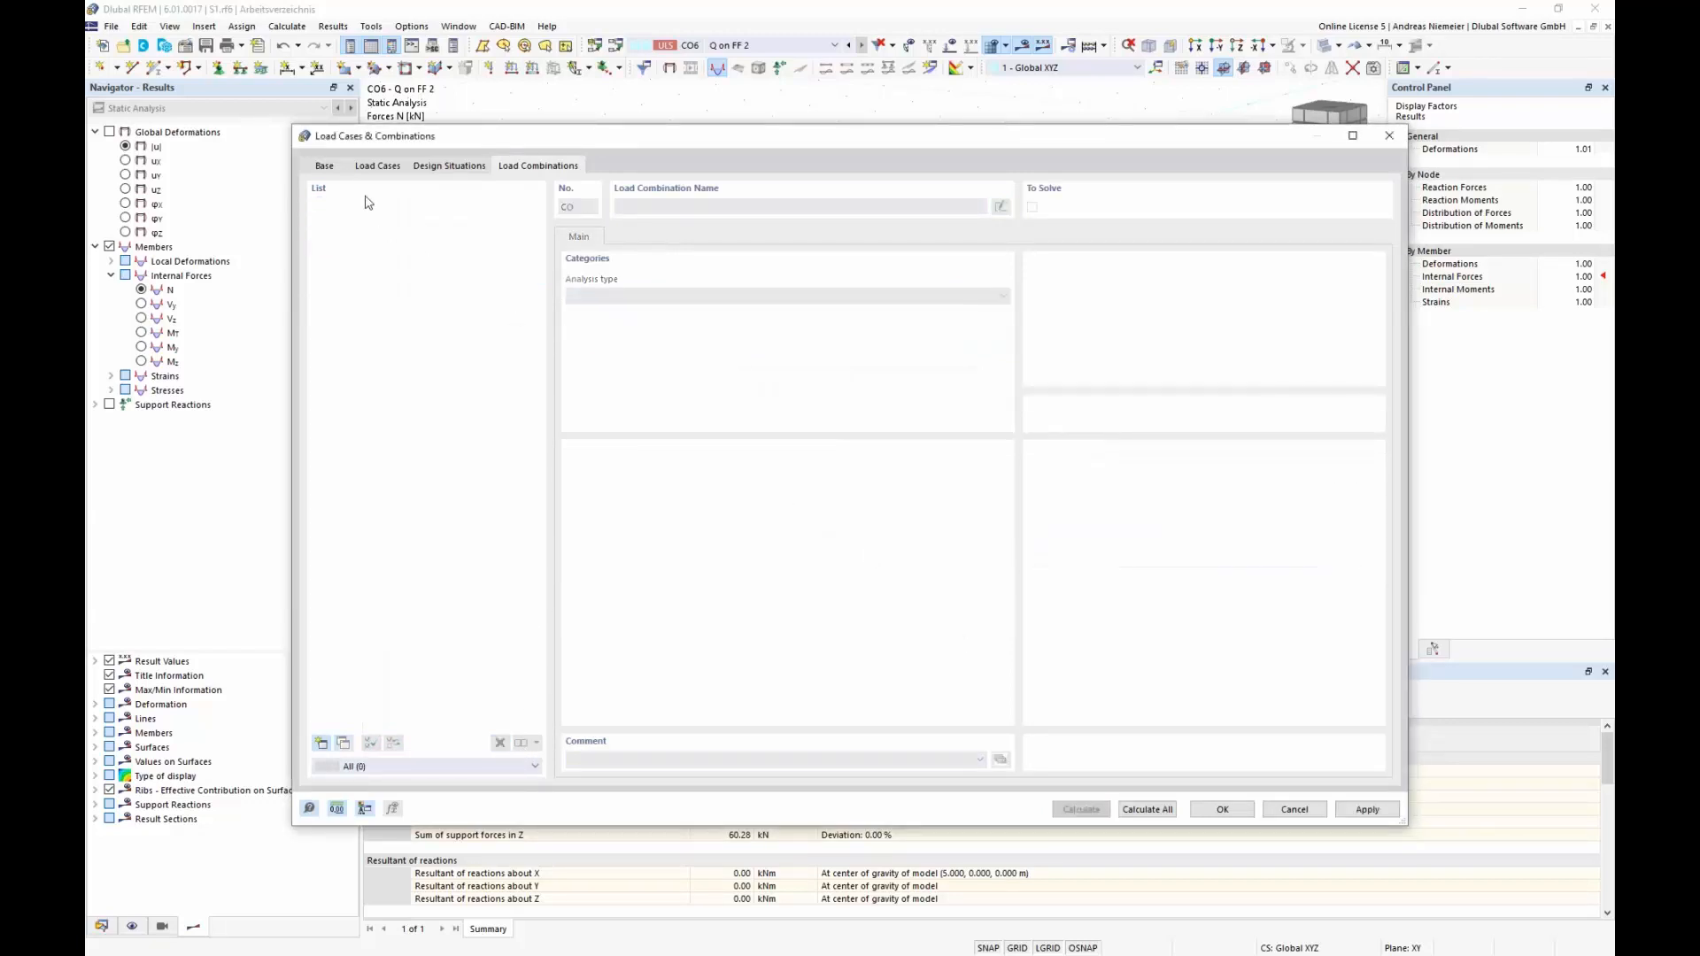
Delete load case LC3 - N.
{"action": "left_click", "coordinate": [335, 167]}
{"action": "left_click", "coordinate": [377, 166]}
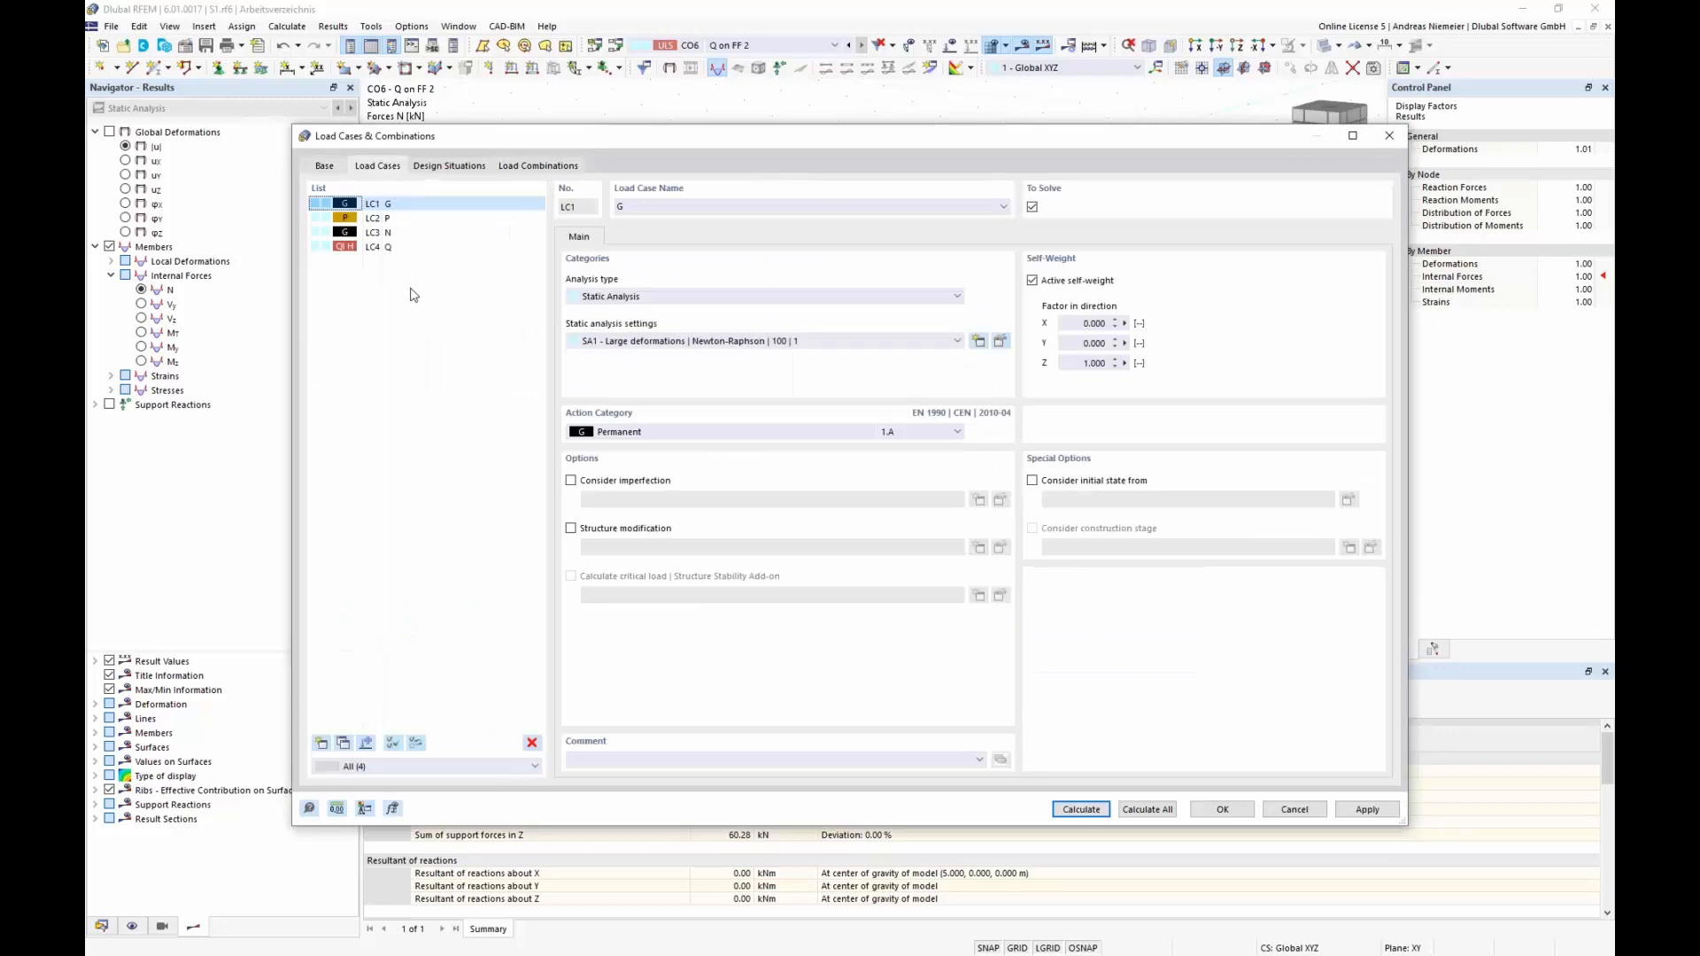
{"action": "left_click", "coordinate": [387, 232]}
{"action": "left_click", "coordinate": [532, 743]}
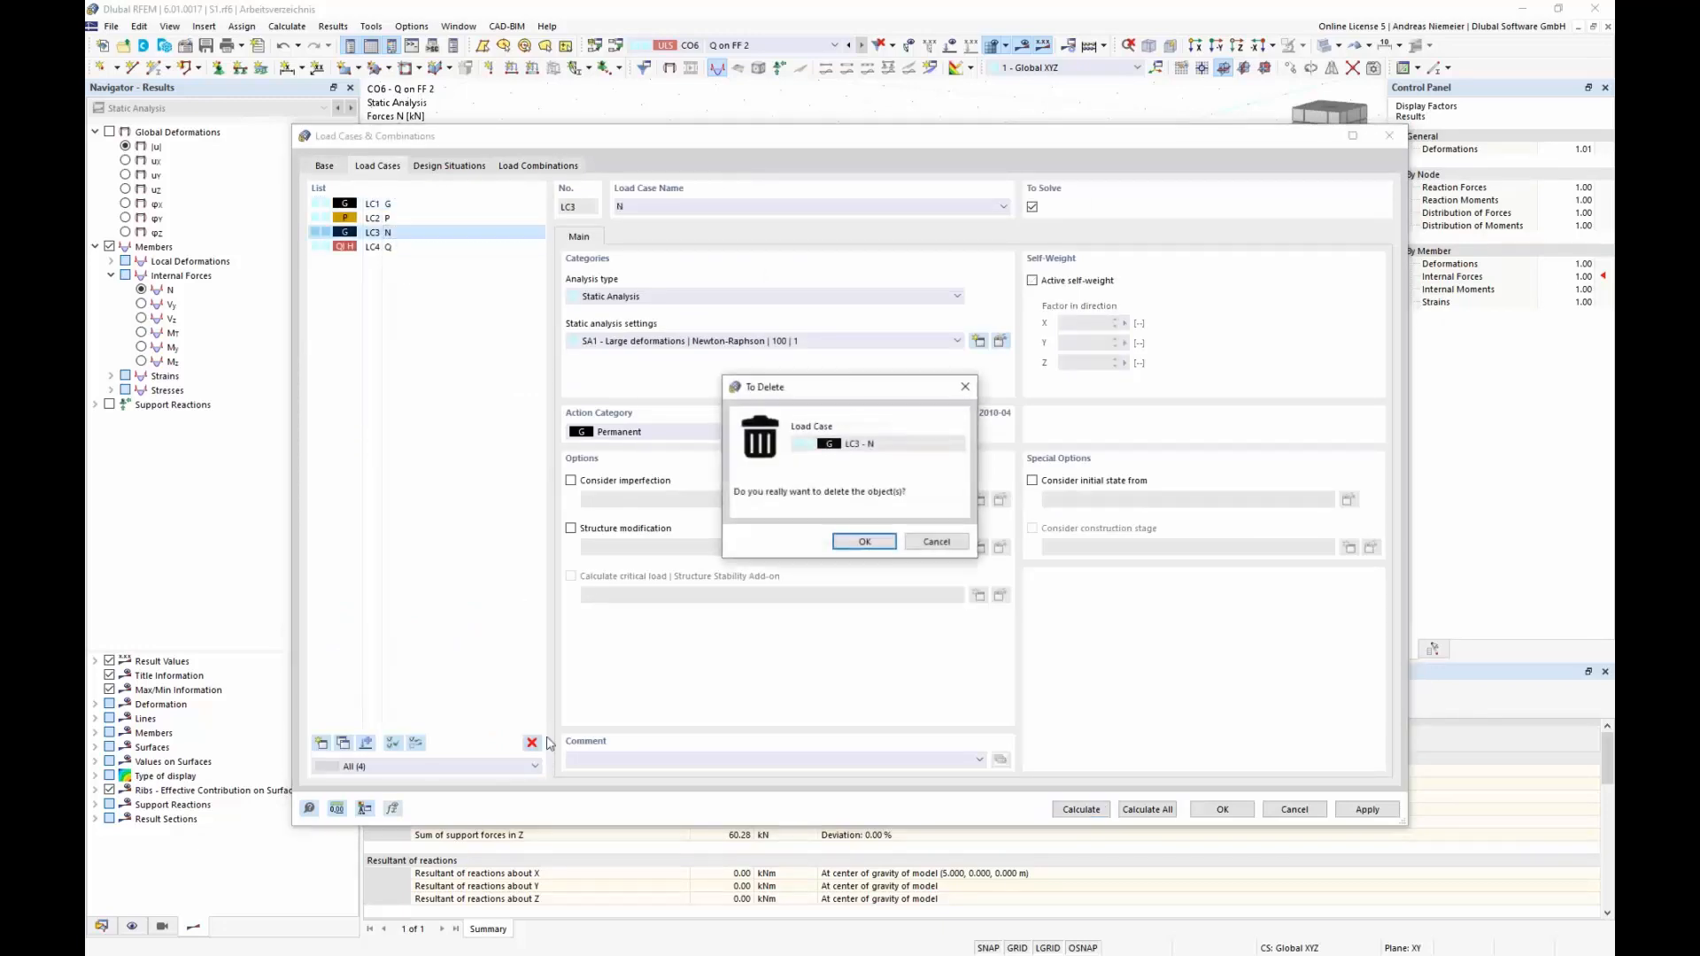
{"action": "left_click", "coordinate": [865, 542]}
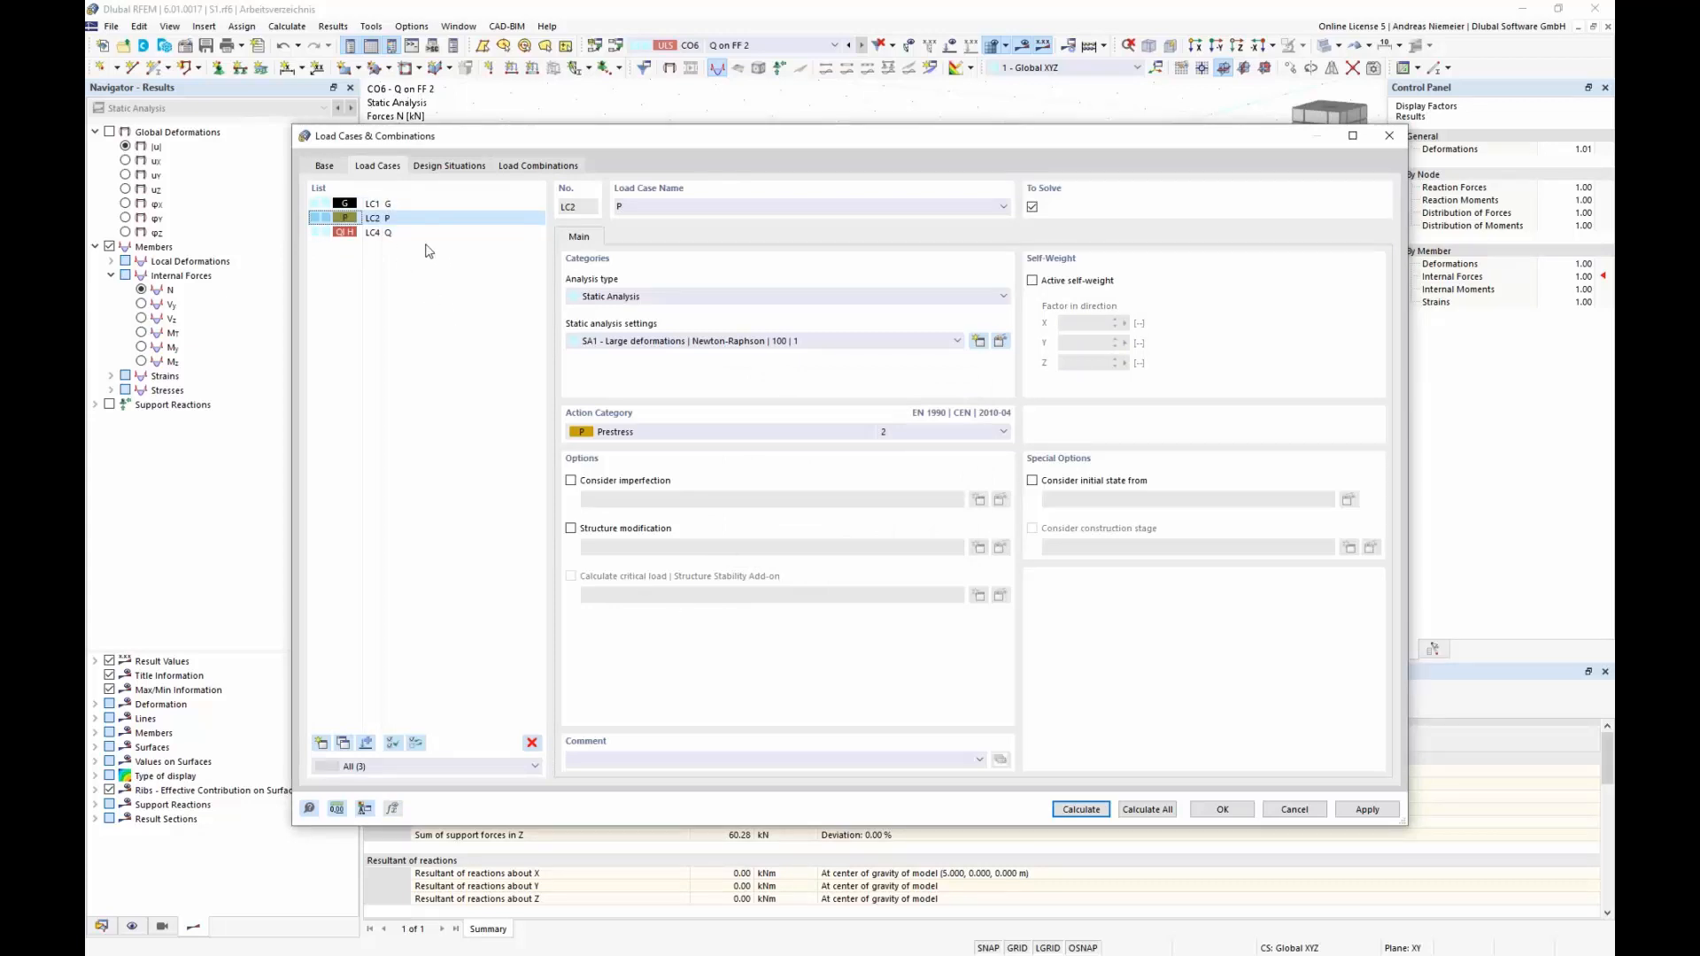
Enable the combination wizard for the EN 1990 standard and accept saving the changes made so far.
{"action": "left_click", "coordinate": [333, 169]}
{"action": "left_click", "coordinate": [320, 295]}
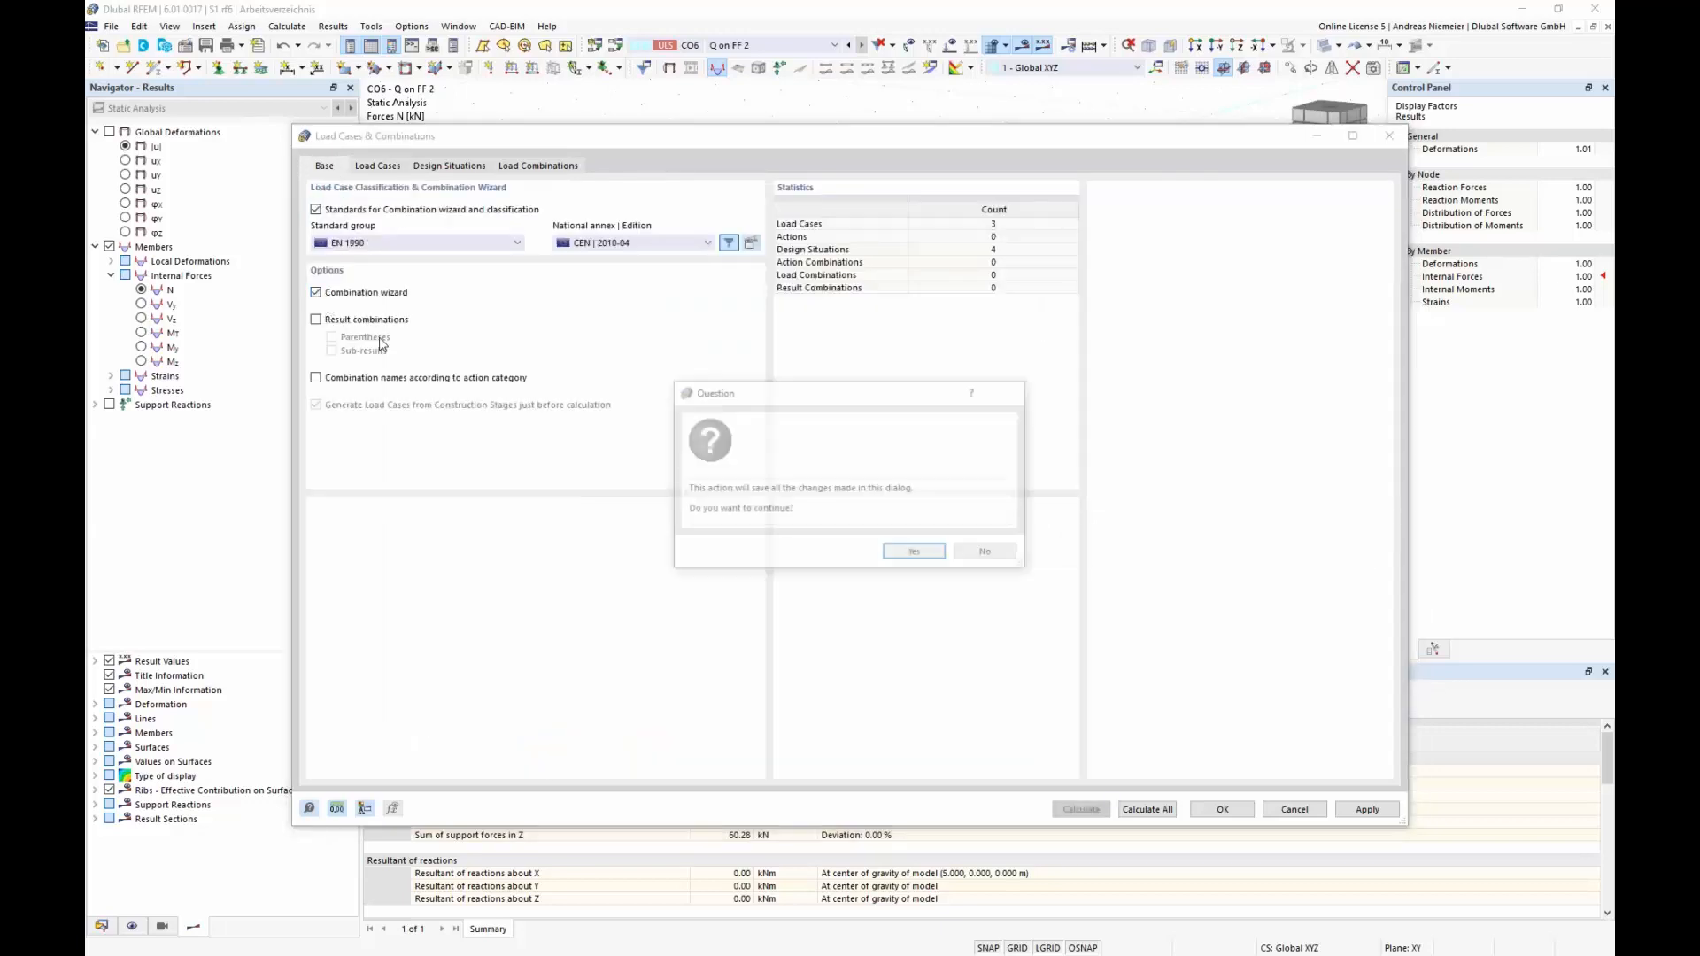
{"action": "left_click", "coordinate": [907, 555]}
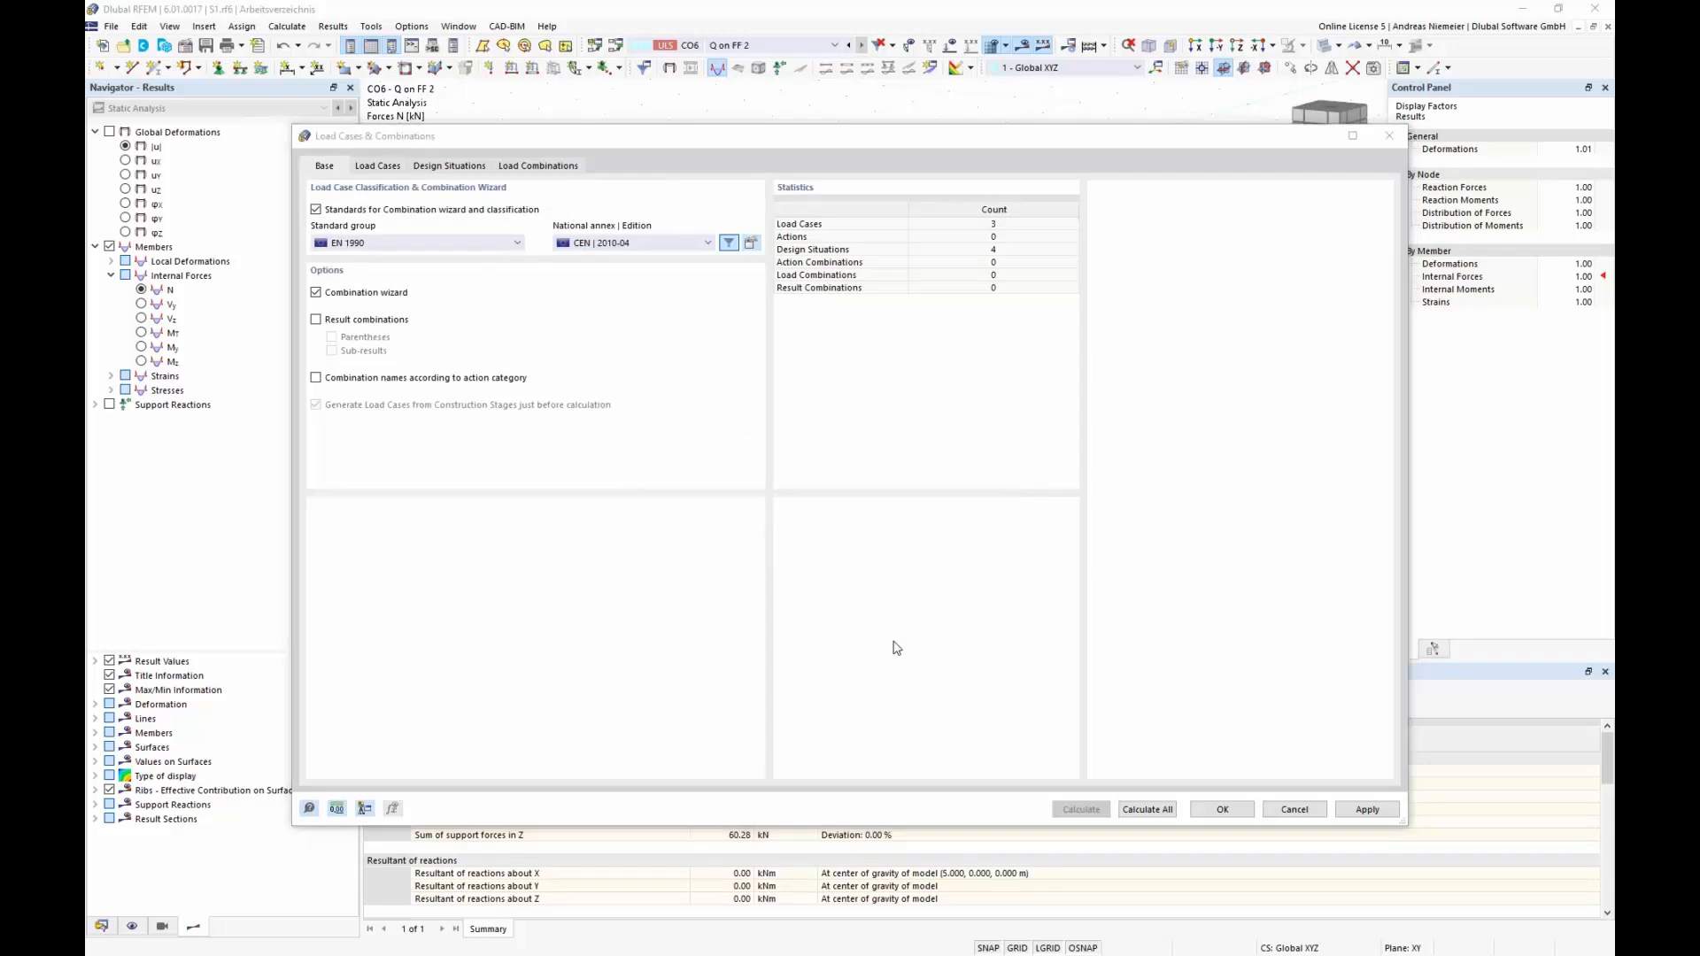
{"action": "left_click", "coordinate": [979, 637]}
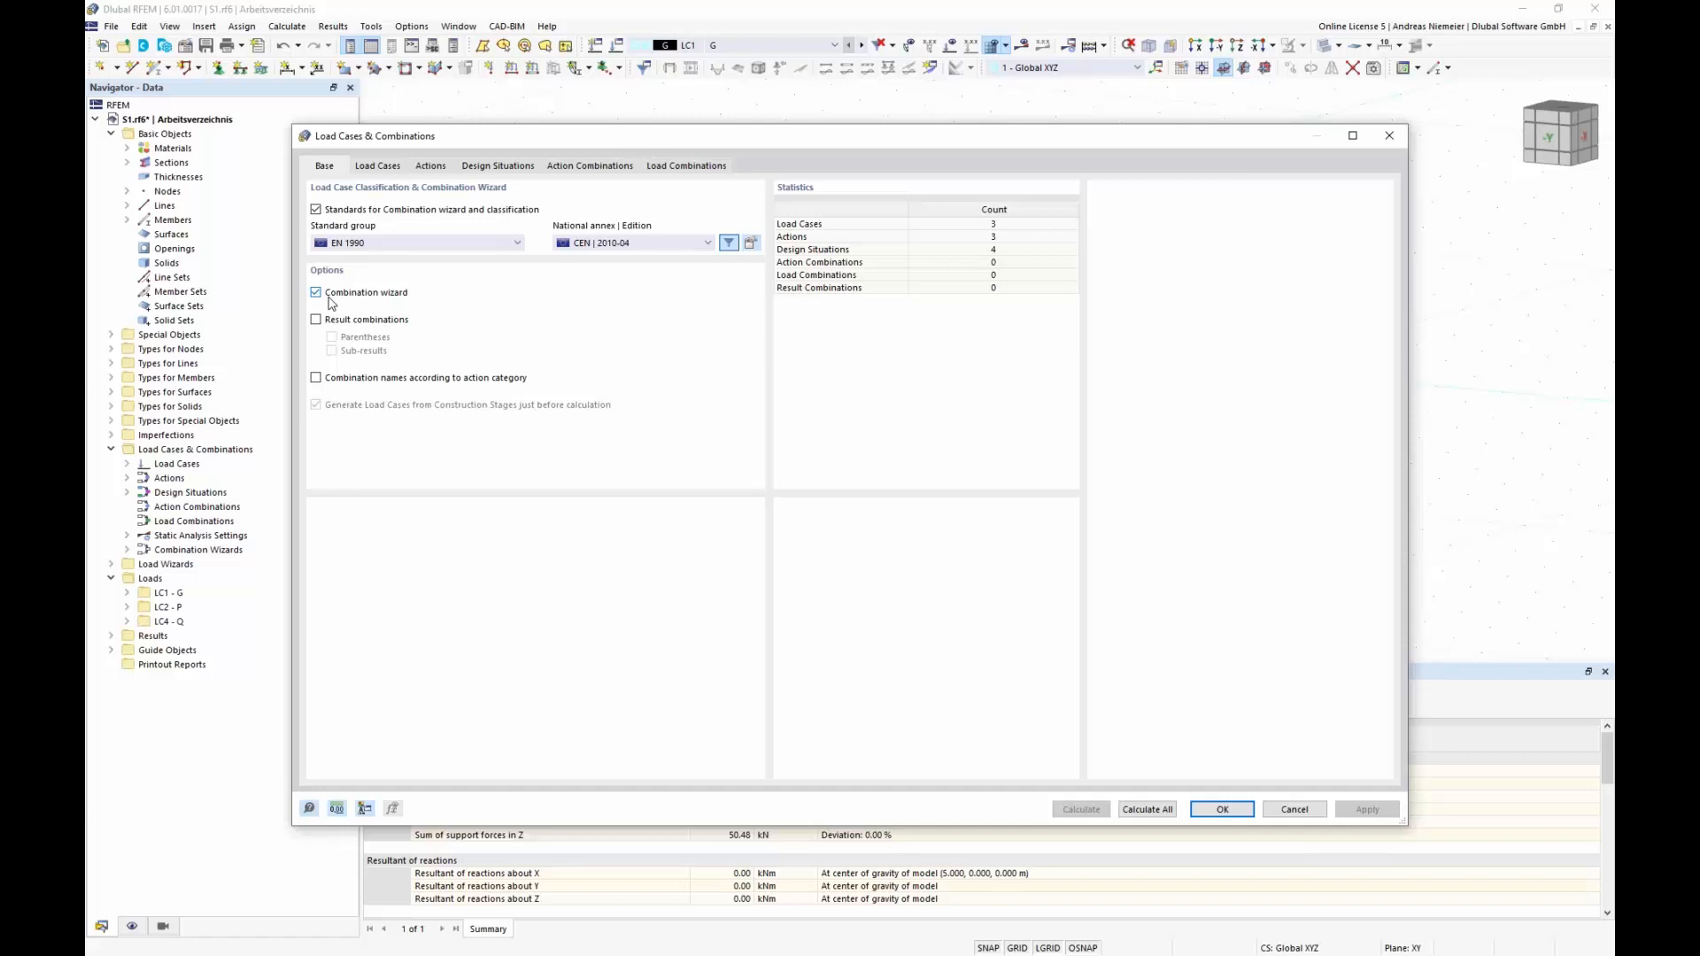
Add load cases LC1 and LC2 together into a new load case.
{"action": "left_click", "coordinate": [379, 166]}
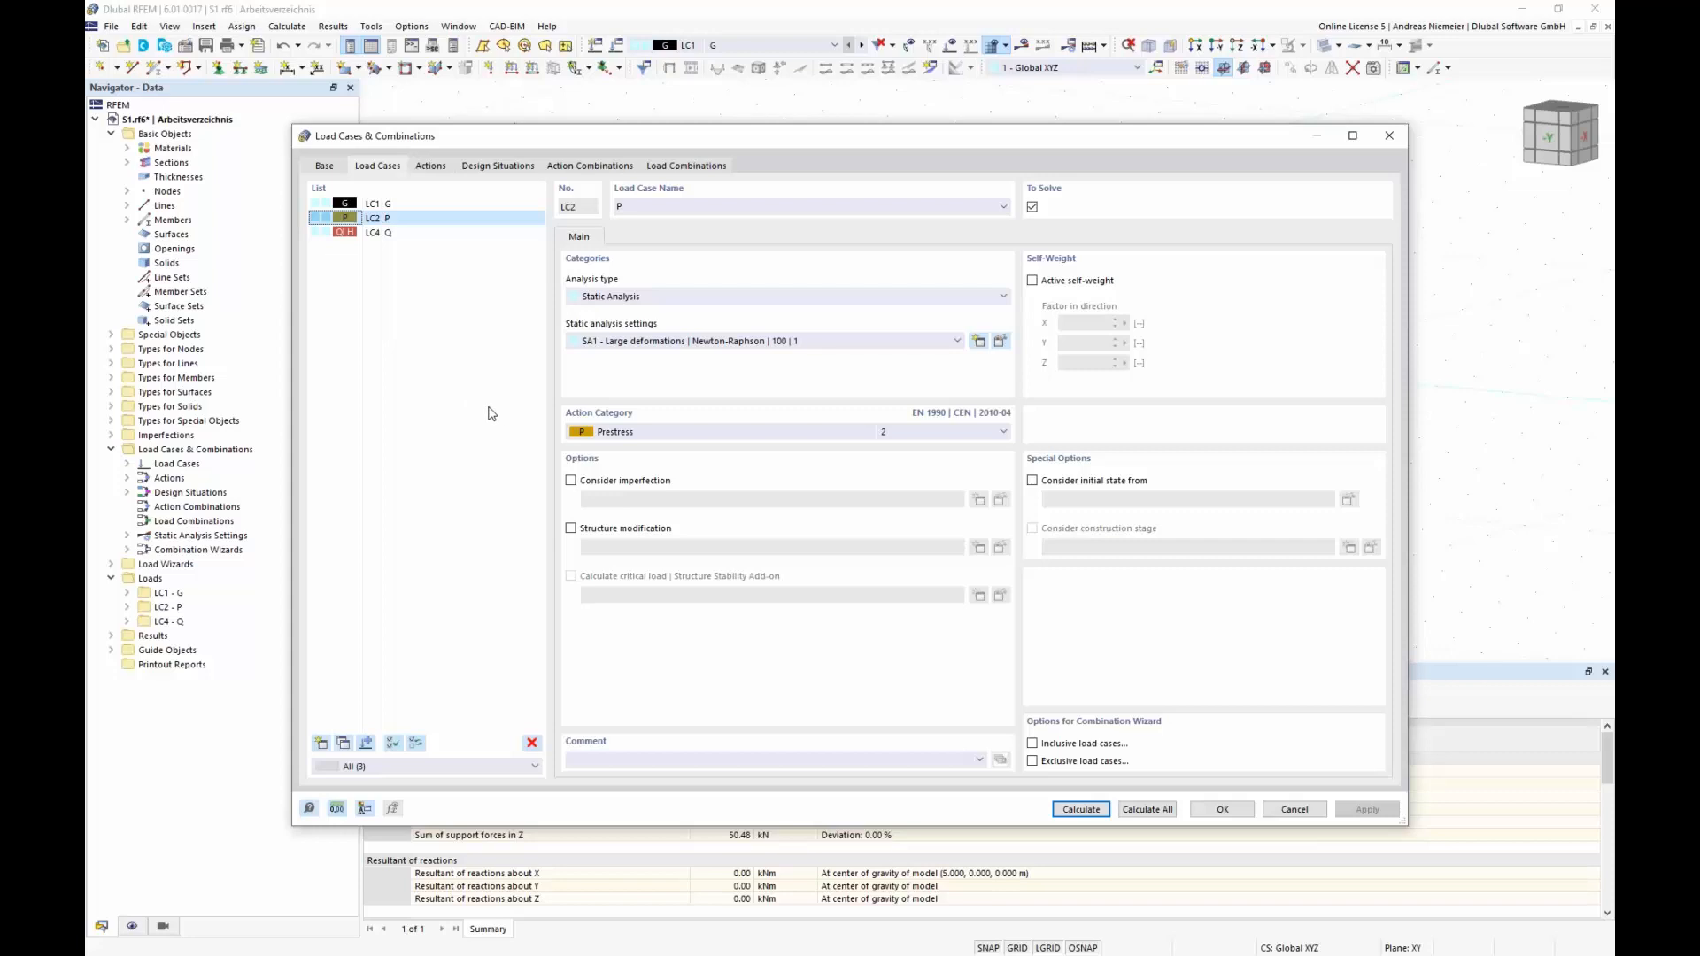
{"action": "left_click", "coordinate": [379, 204], "text": "ctrl"}
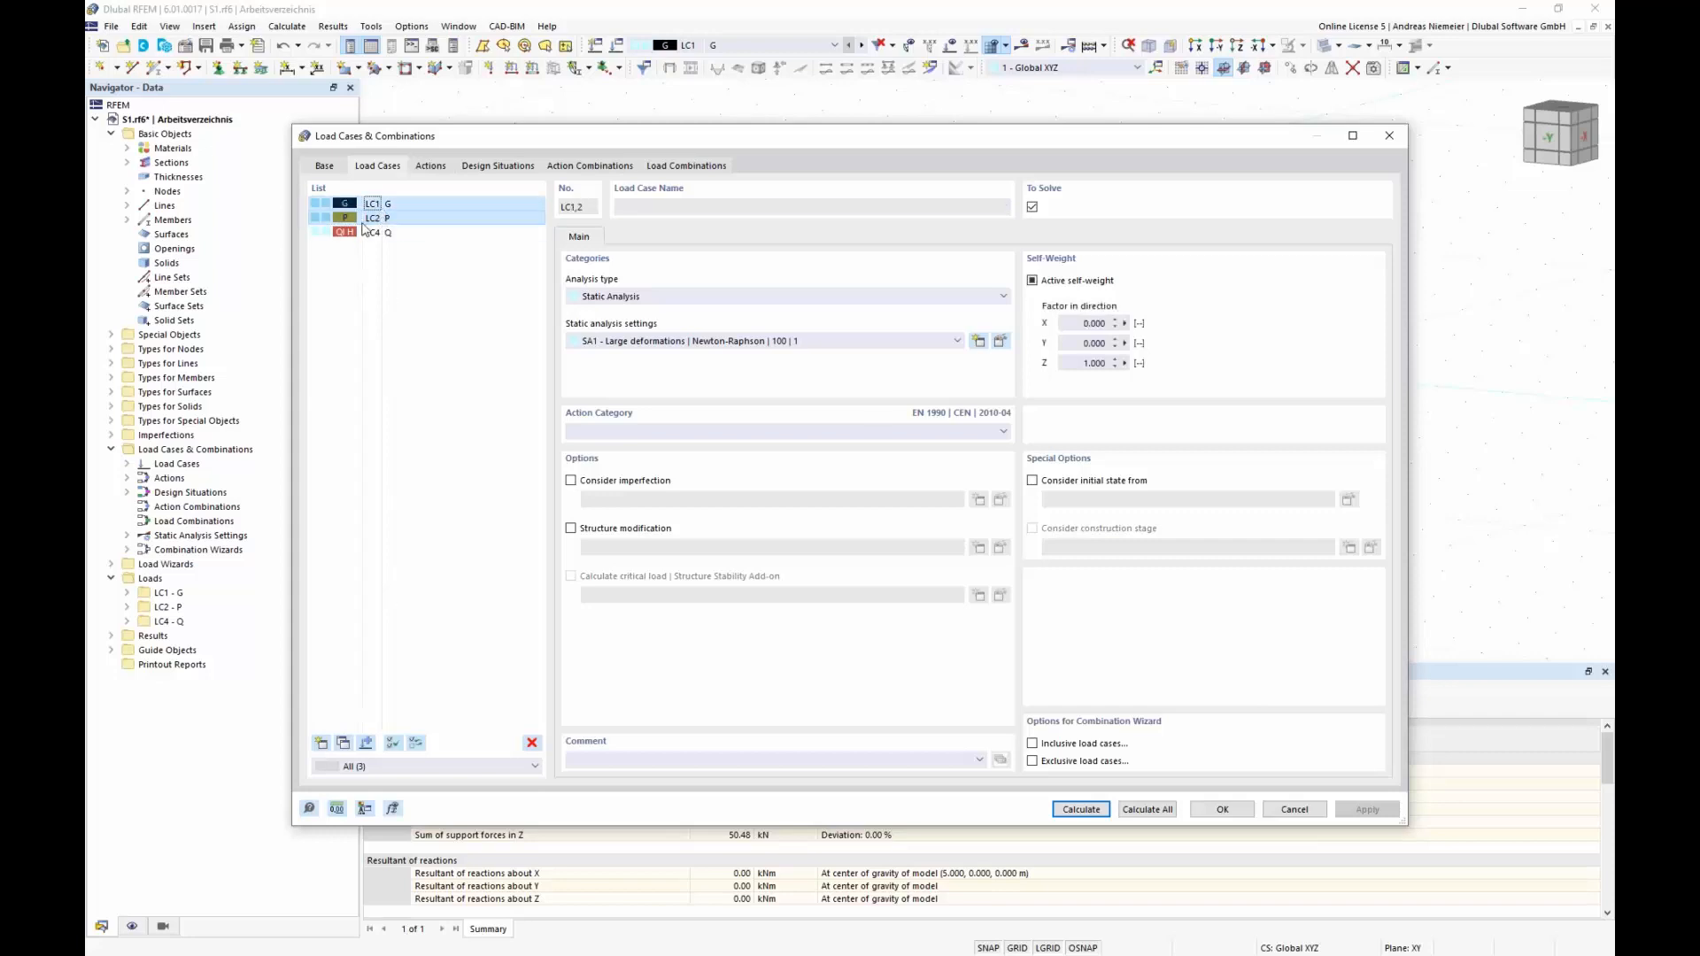
{"action": "left_click", "coordinate": [367, 744]}
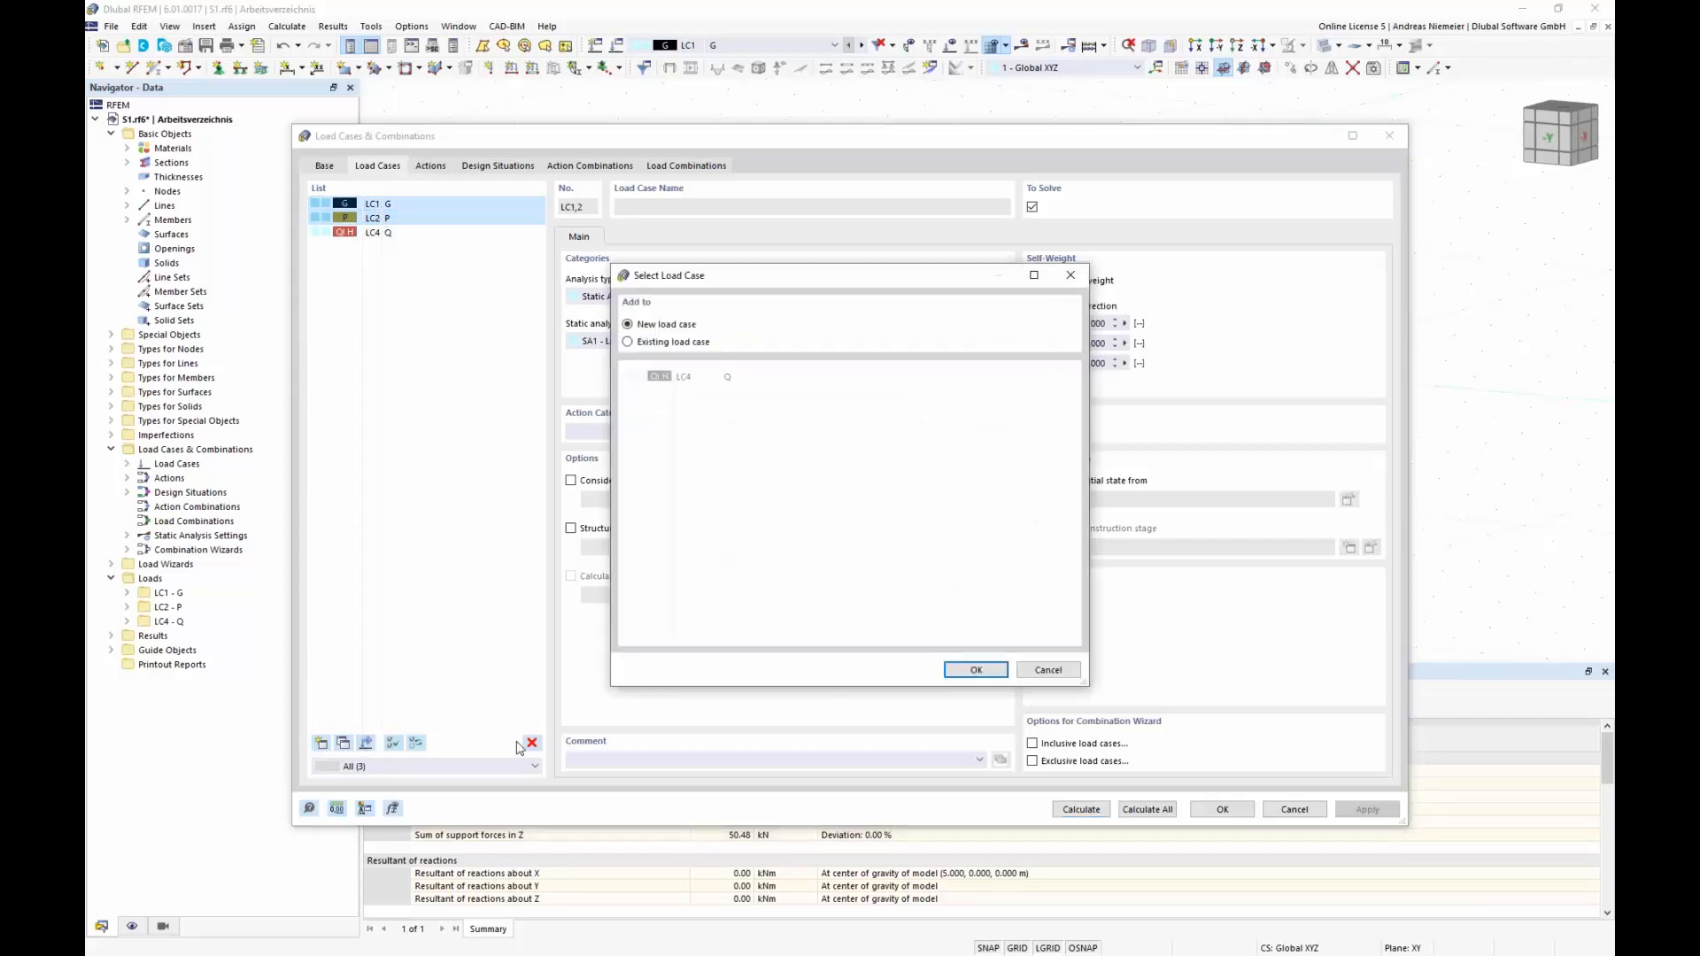
{"action": "left_click", "coordinate": [986, 669]}
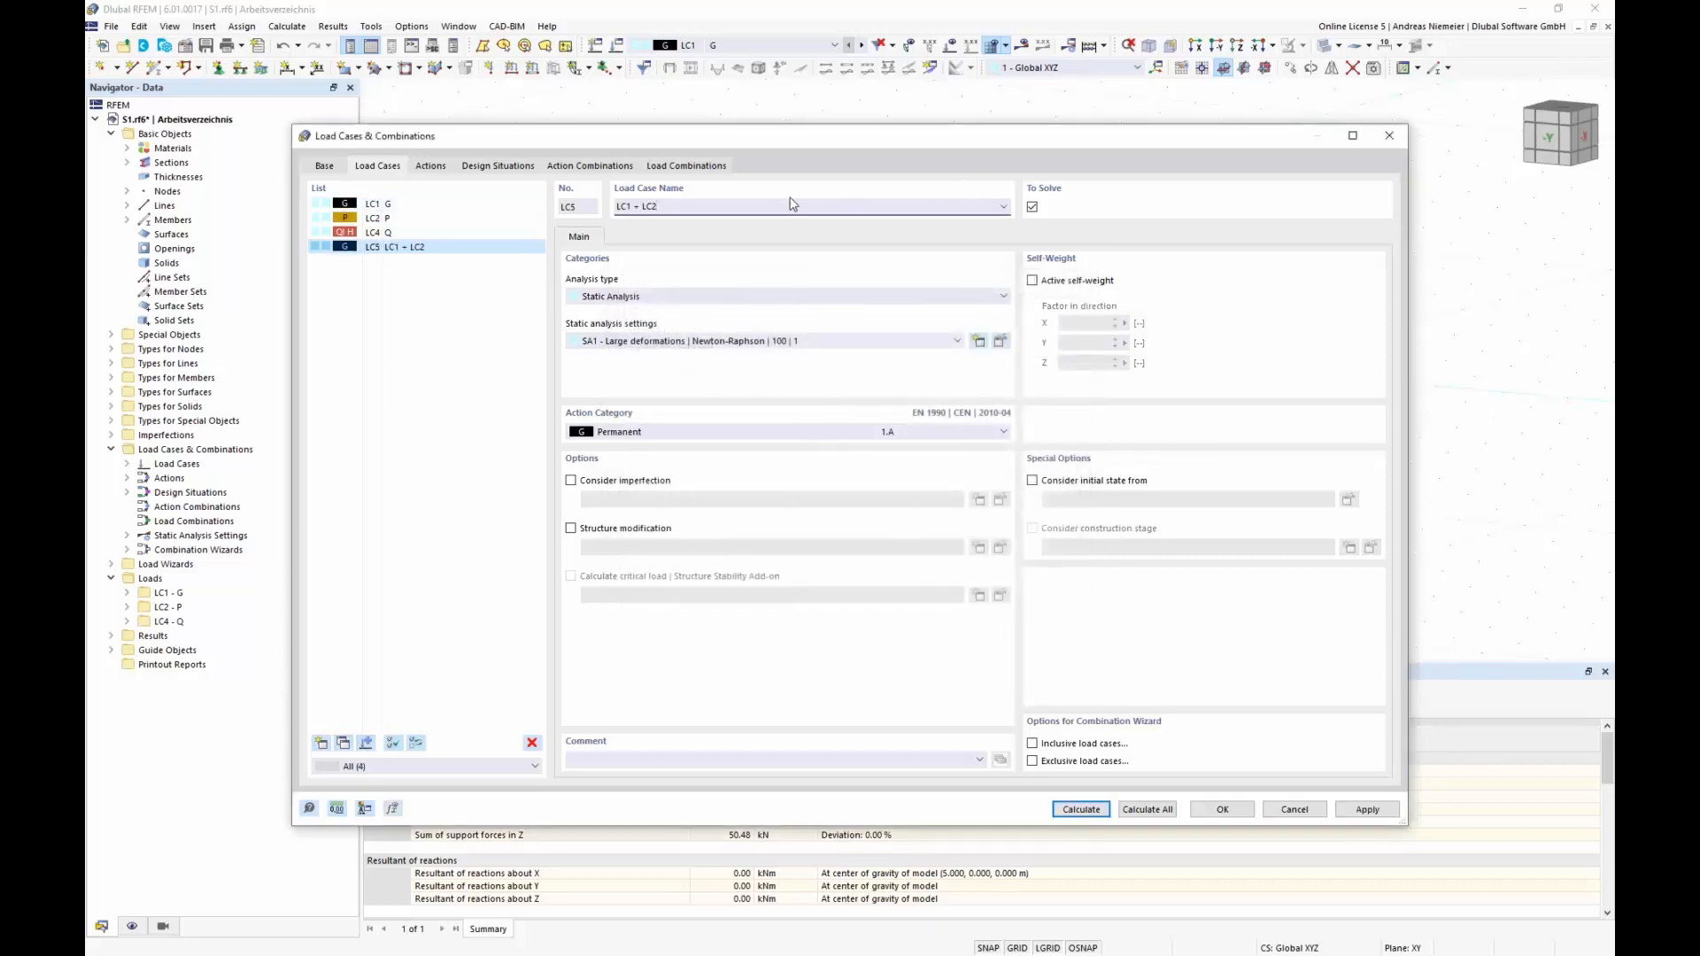
Name the combined load case "Shape 1" and set its action category to Prestress.
{"action": "left_click", "coordinate": [651, 209]}
{"action": "left_click", "coordinate": [659, 207]}
{"action": "left_click_drag", "start_coordinate": [659, 206], "coordinate": [612, 203]}
{"action": "type", "text": "hape 1"}
{"action": "left_click", "coordinate": [460, 308]}
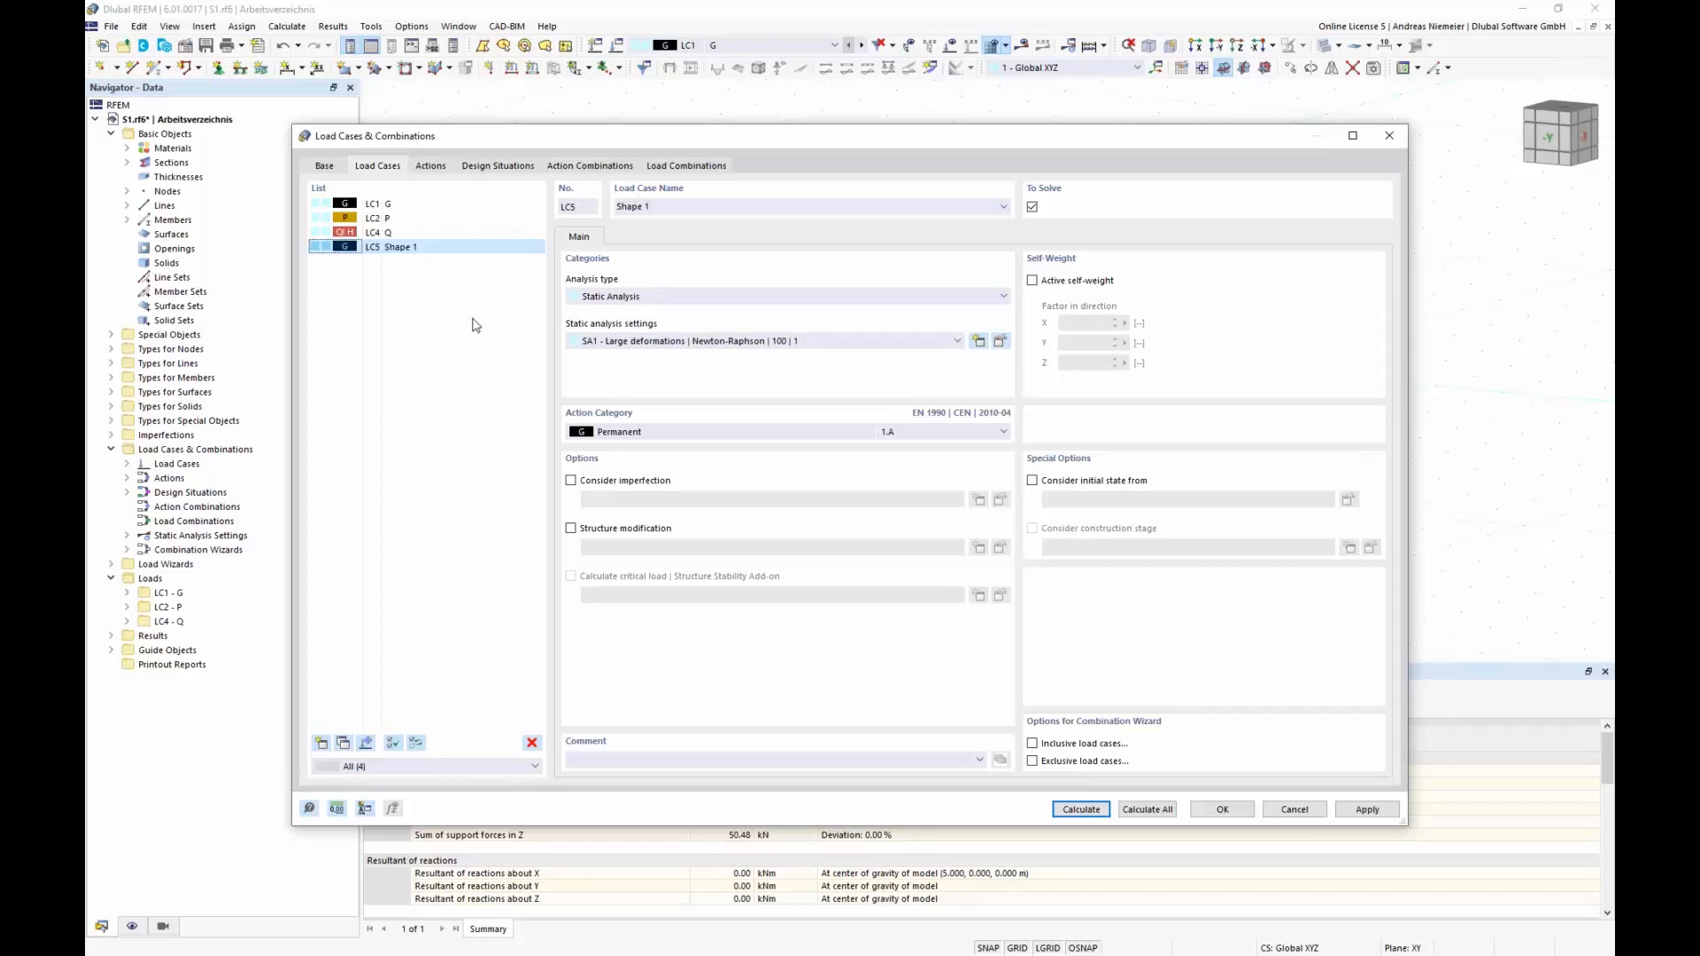
{"action": "left_click", "coordinate": [677, 432]}
{"action": "left_click", "coordinate": [620, 478]}
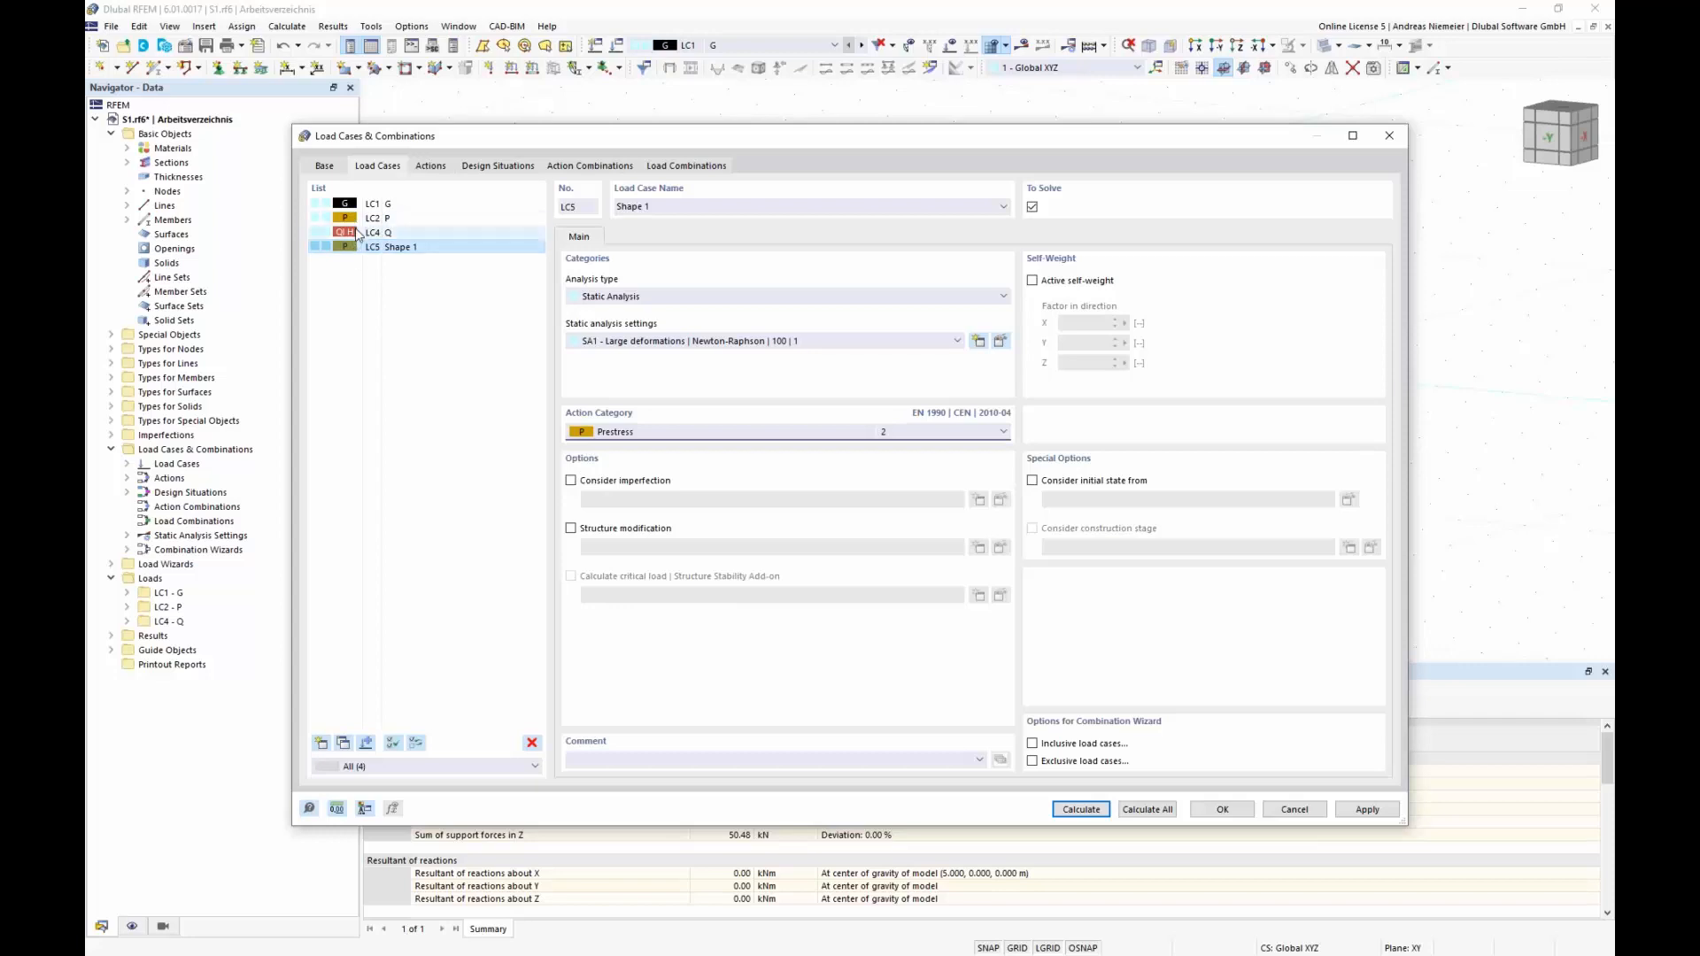
Remove load case LC5 Shape 1 from the assignment of the Prestress action A2.
{"action": "left_click", "coordinate": [431, 167]}
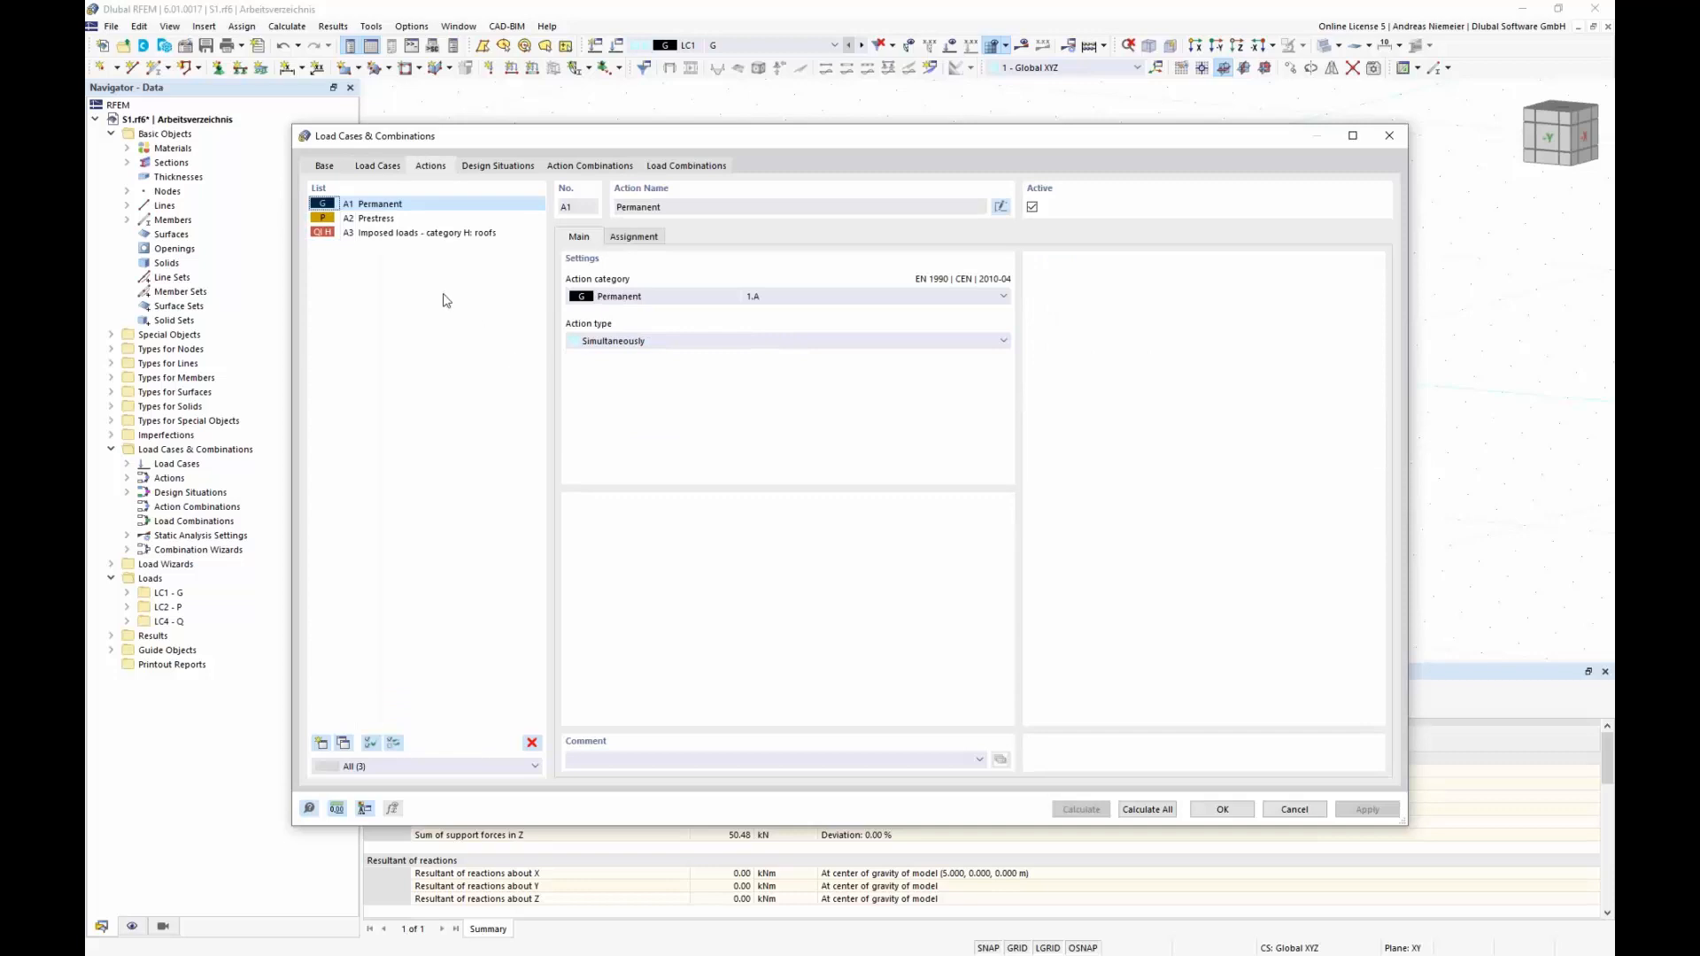
{"action": "left_click", "coordinate": [391, 220]}
{"action": "left_click", "coordinate": [637, 237]}
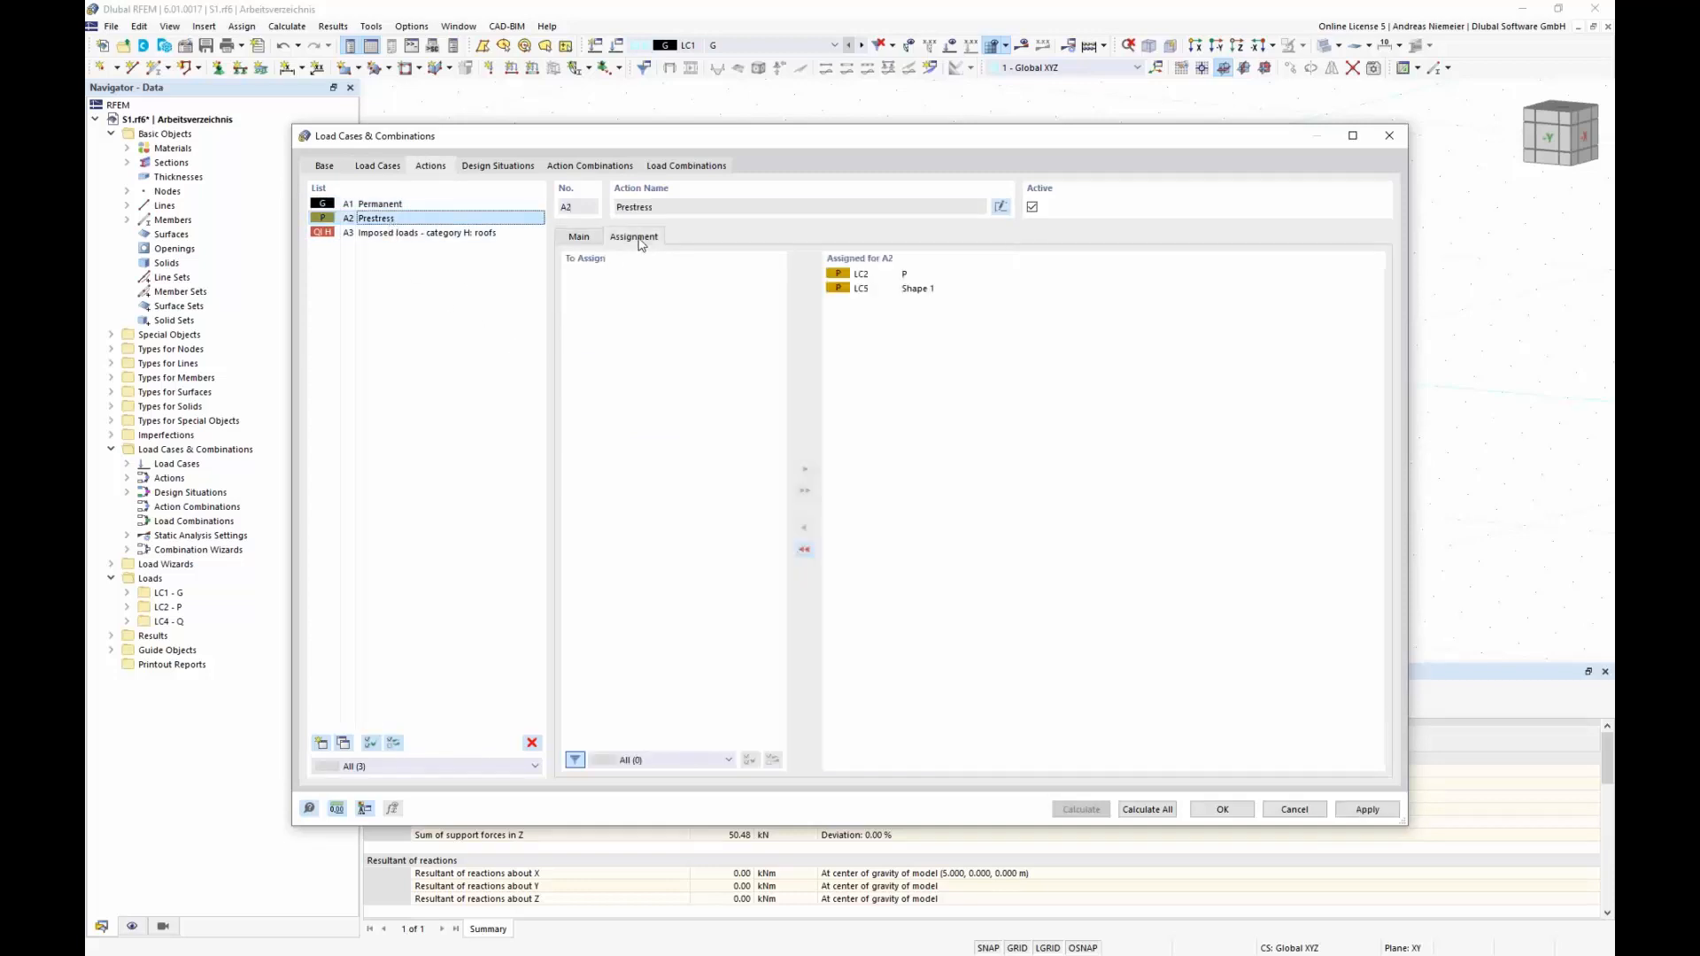
{"action": "left_click", "coordinate": [894, 288]}
{"action": "double_click", "coordinate": [888, 289]}
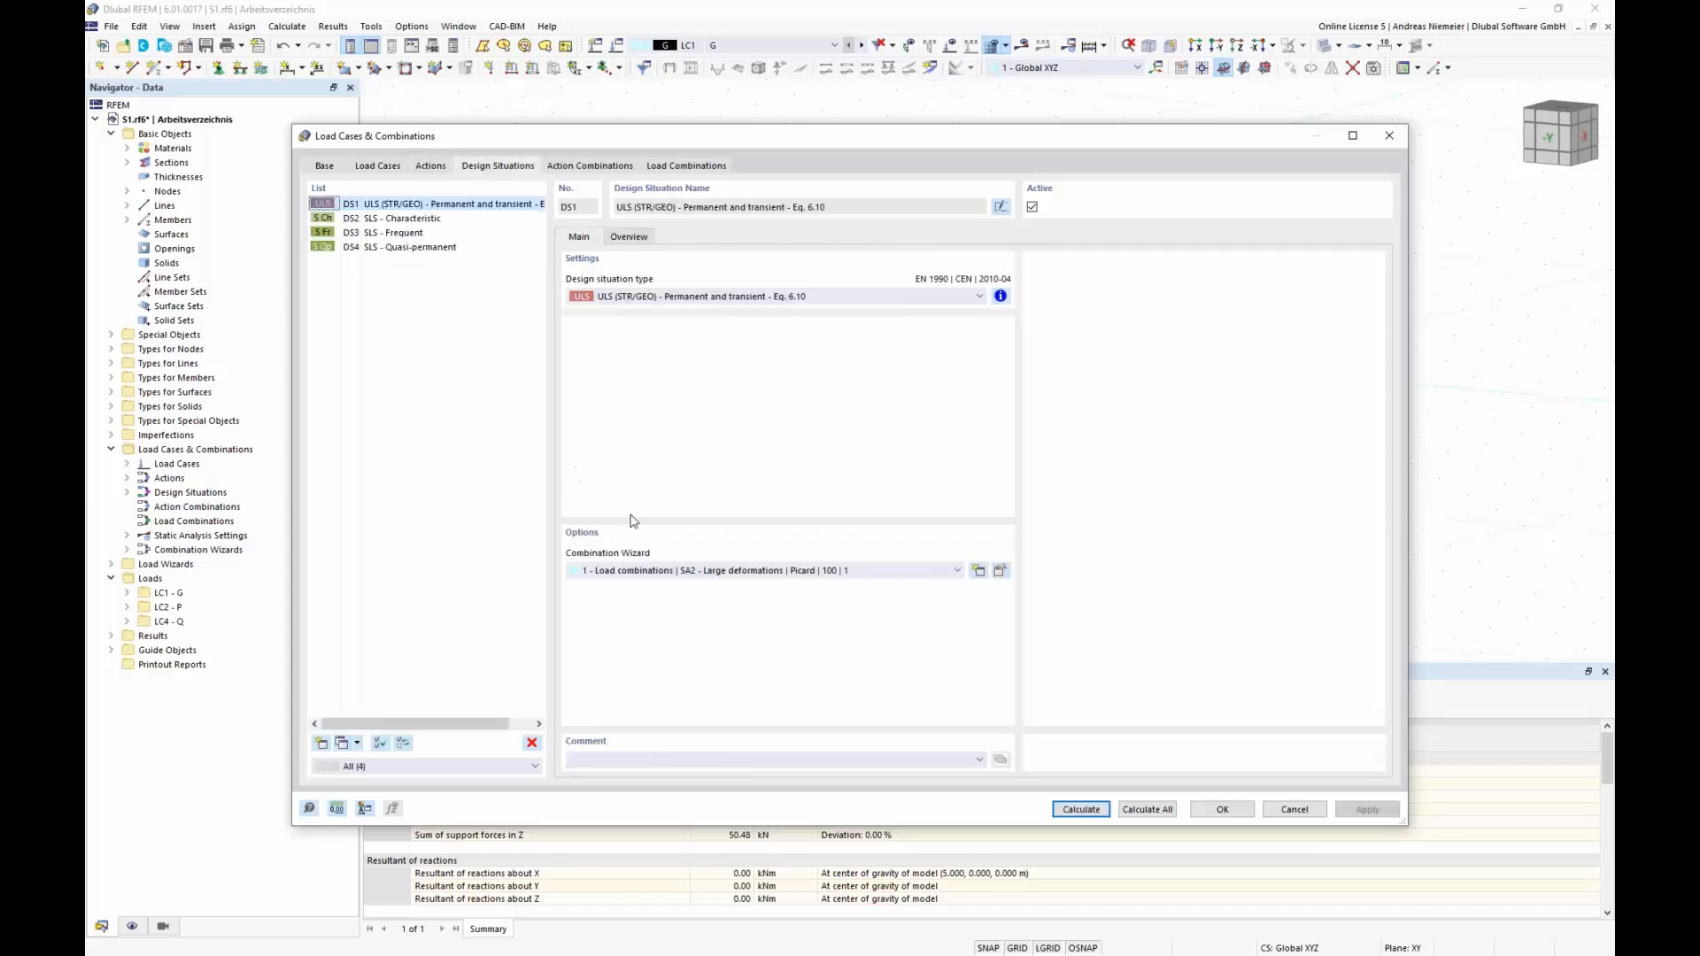
Edit combination wizard 1 of design situation DS1 so it considers the initial state from LC5 - Shape 1.
{"action": "left_click", "coordinate": [1000, 571]}
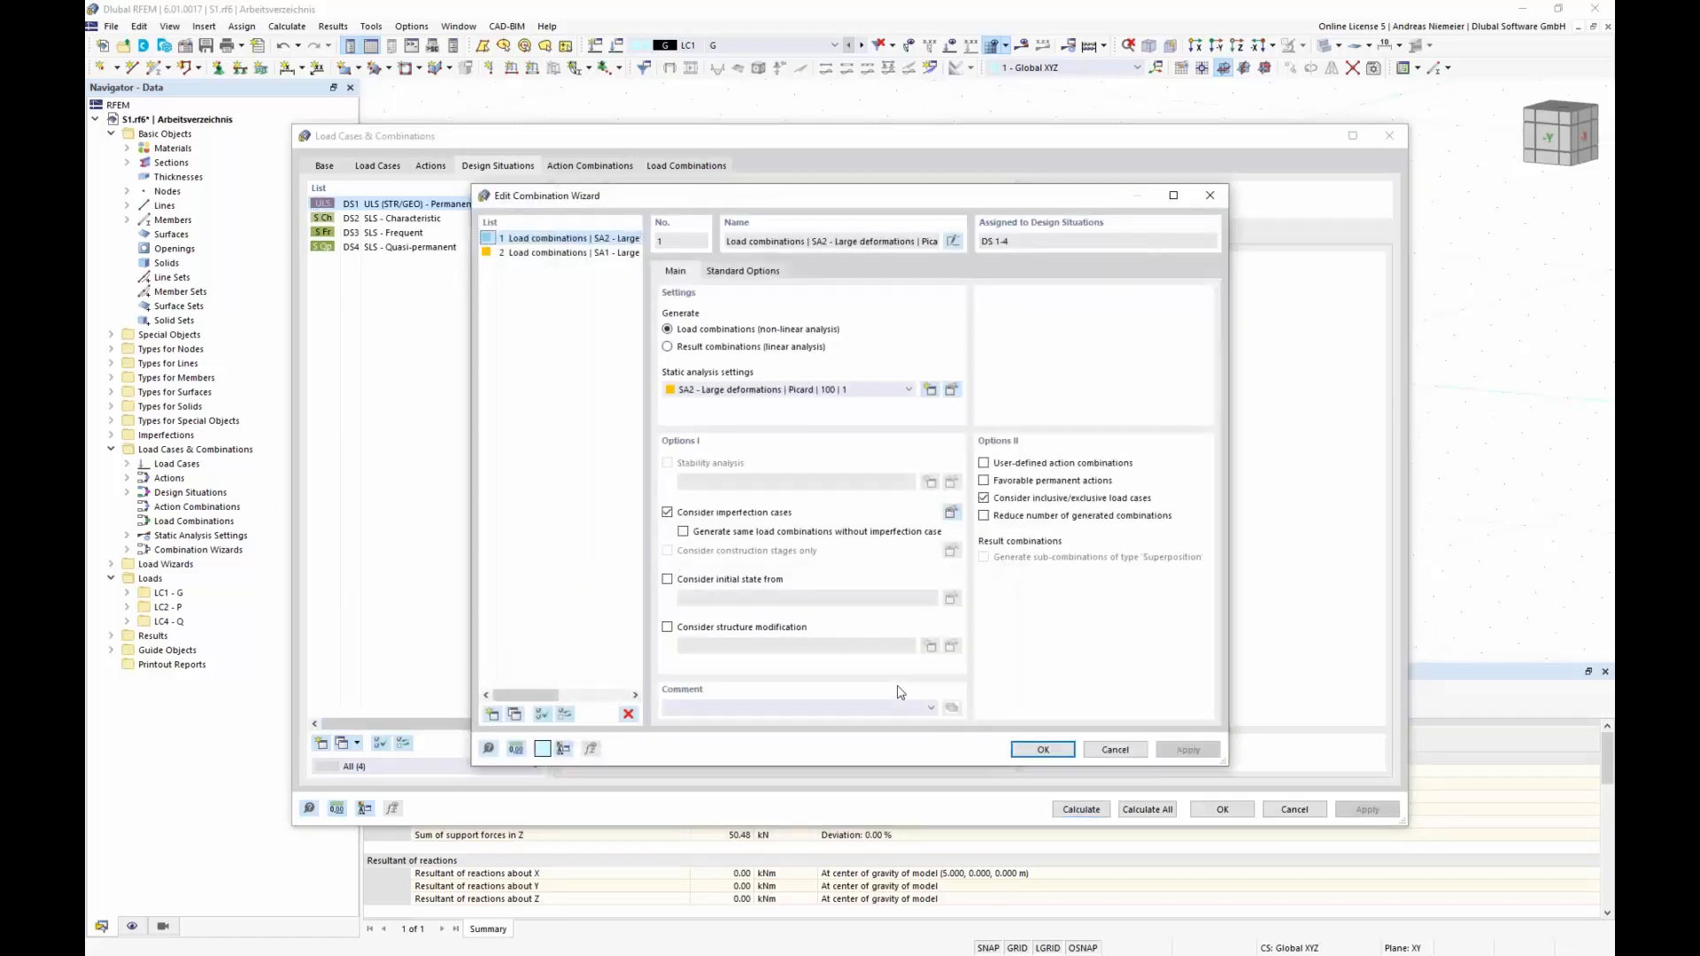
{"action": "left_click", "coordinate": [706, 579]}
{"action": "left_click", "coordinate": [742, 599]}
{"action": "left_click", "coordinate": [748, 651]}
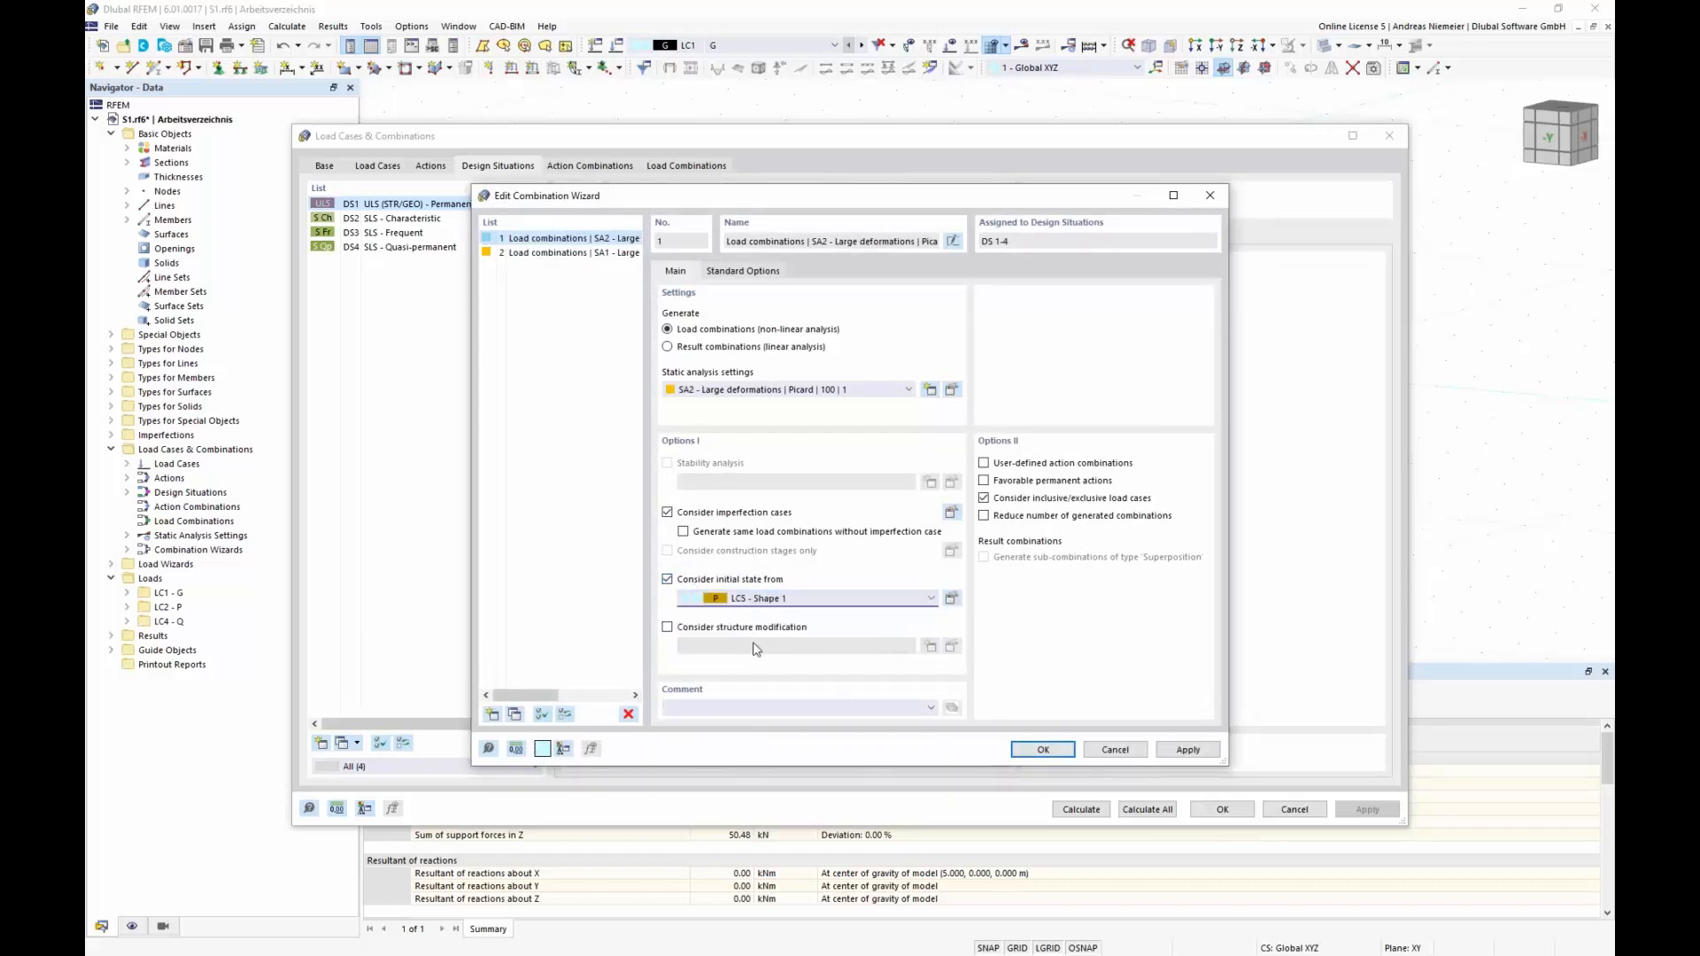
{"action": "left_click", "coordinate": [1041, 750]}
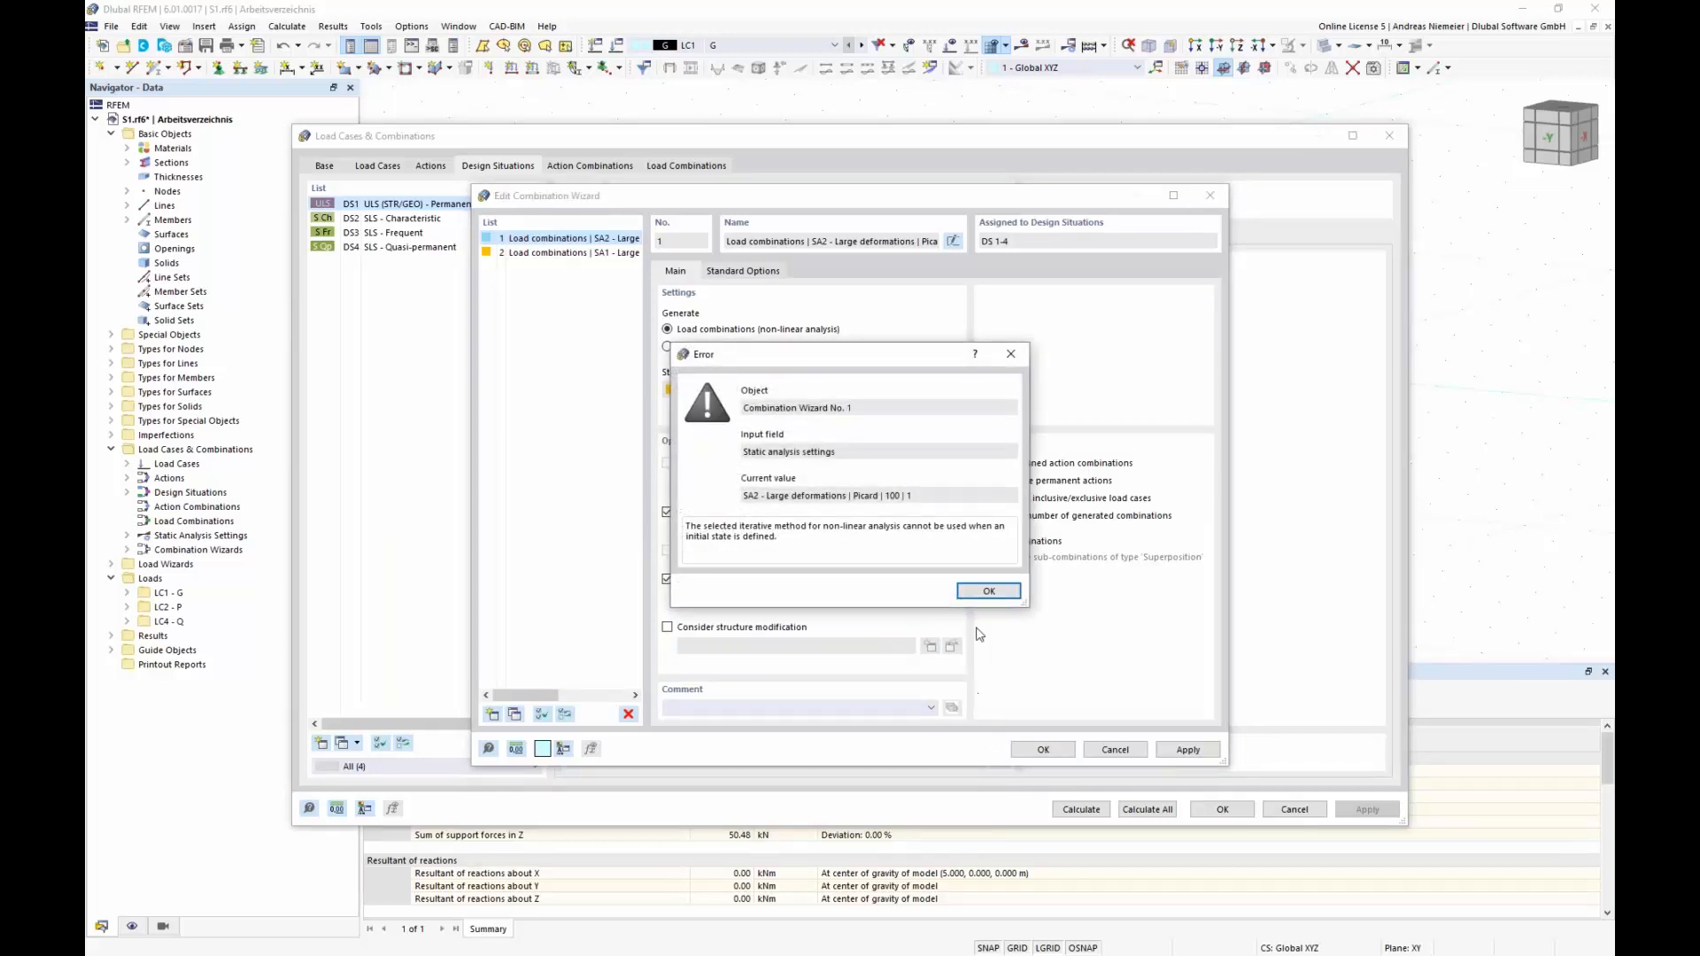
{"action": "left_click", "coordinate": [989, 591]}
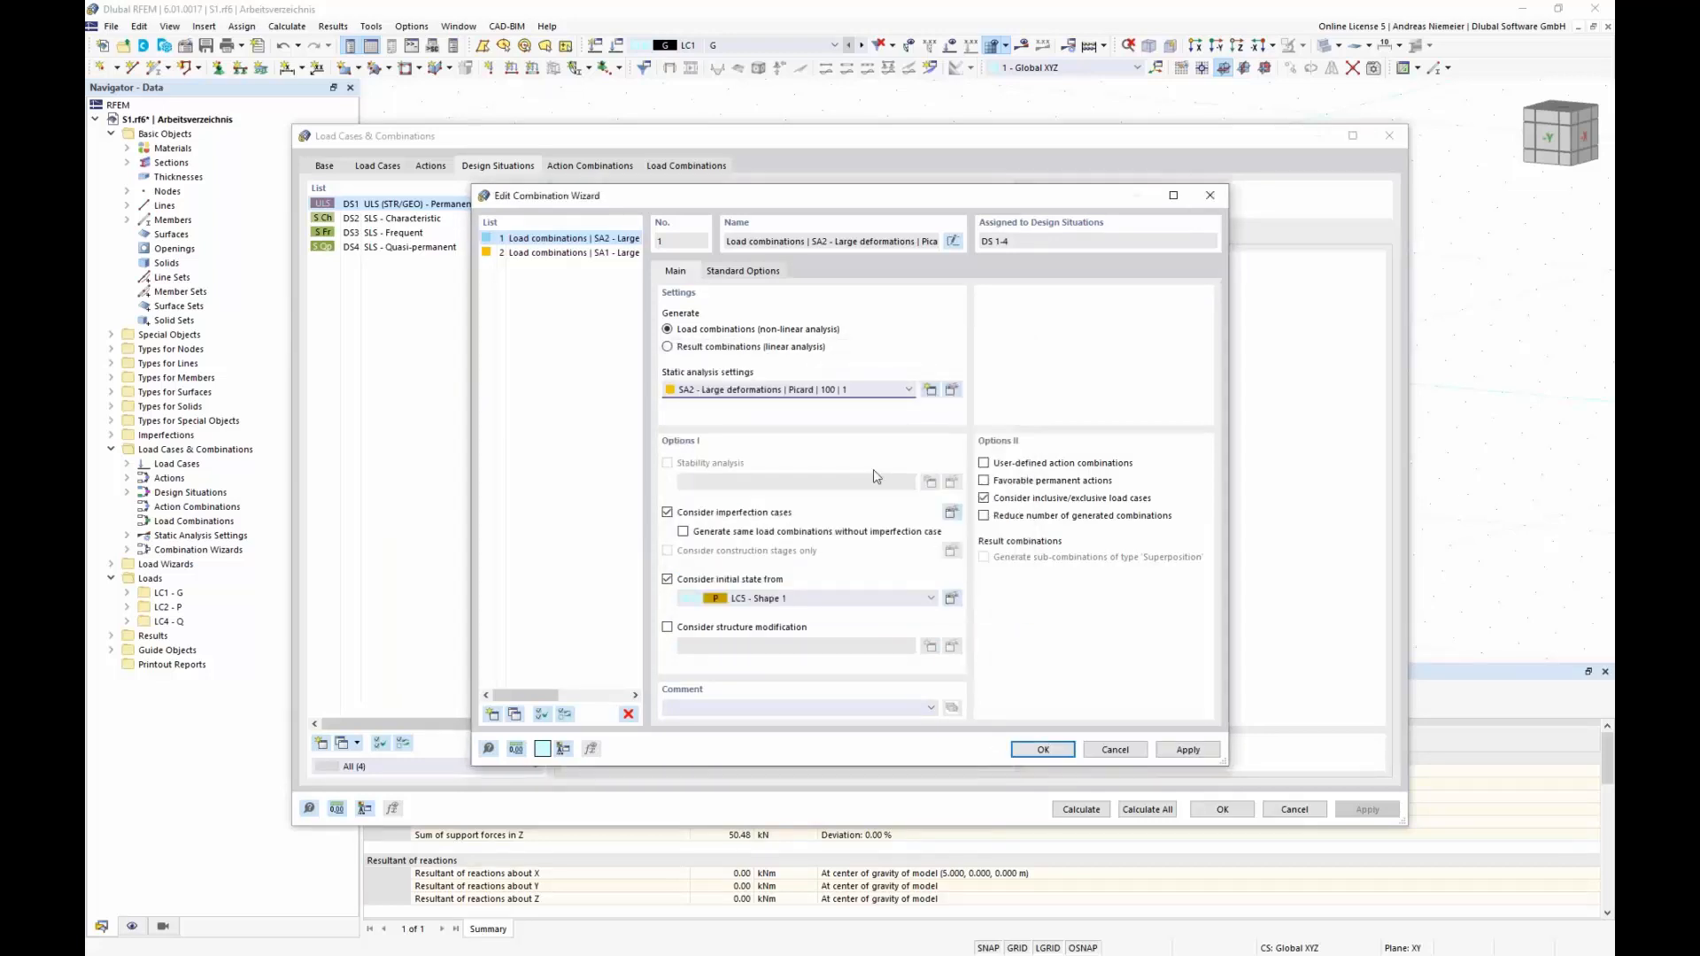
Set the wizard's static analysis settings to SA3 - Large deformations, Newton-Raphson, and generate the load combinations with LC5 left unassigned to any action.
{"action": "left_click", "coordinate": [851, 392]}
{"action": "left_click", "coordinate": [846, 428]}
{"action": "left_click", "coordinate": [1043, 750]}
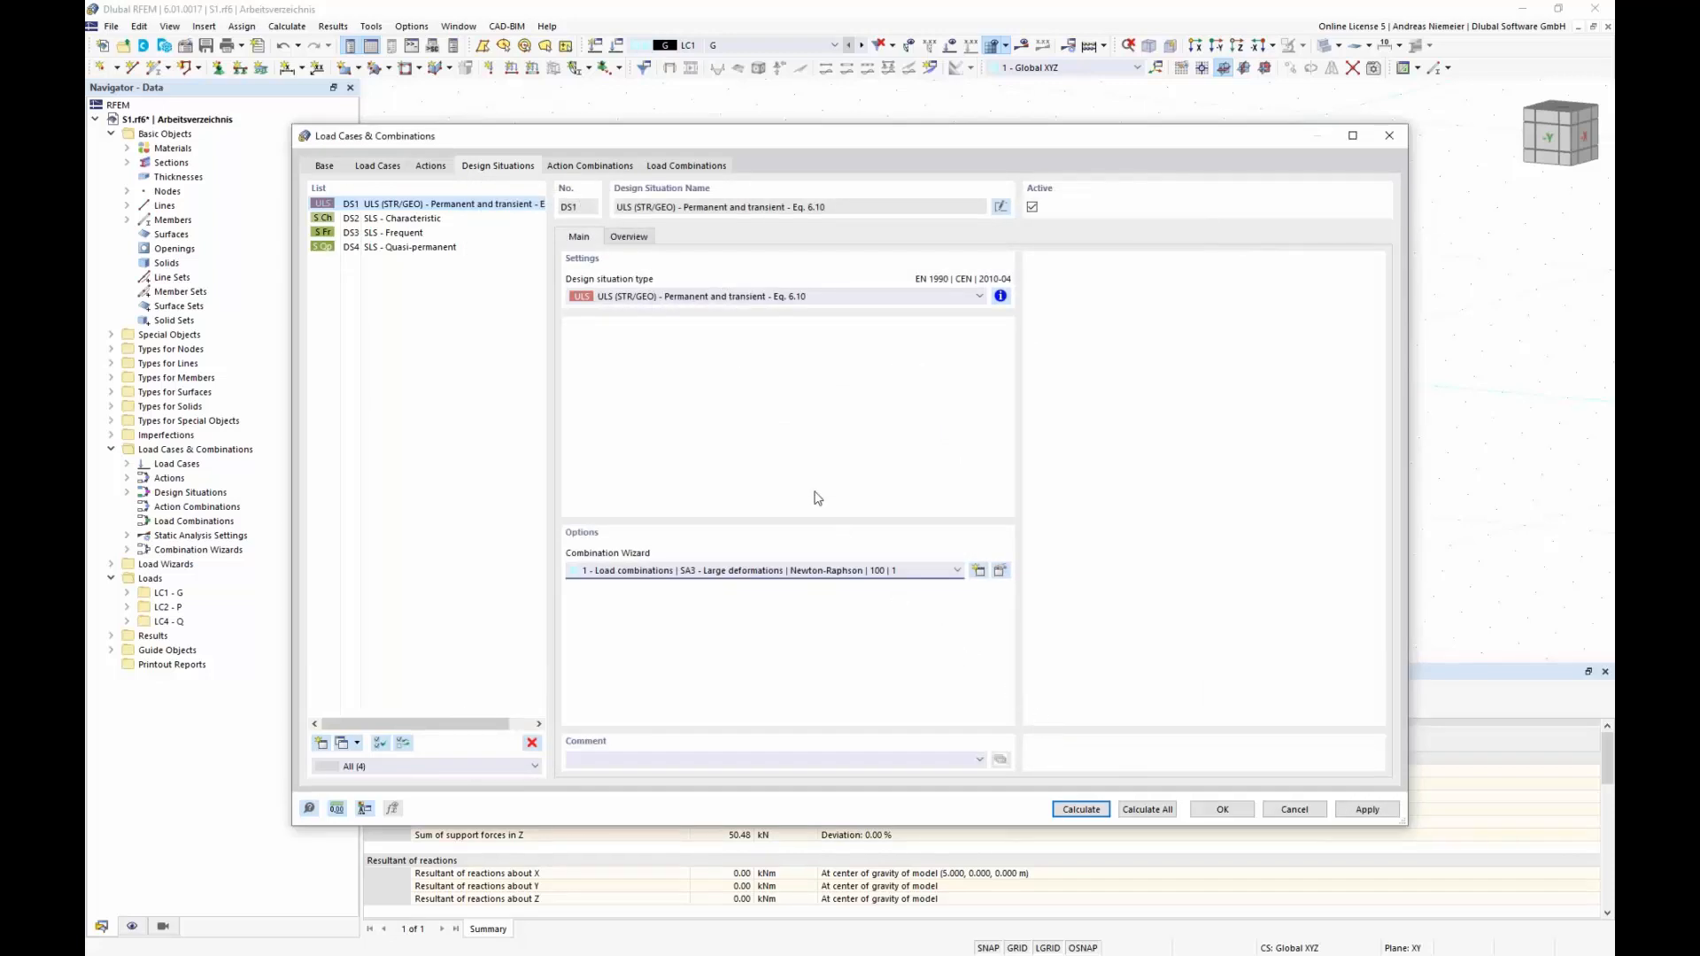
{"action": "left_click", "coordinate": [686, 165]}
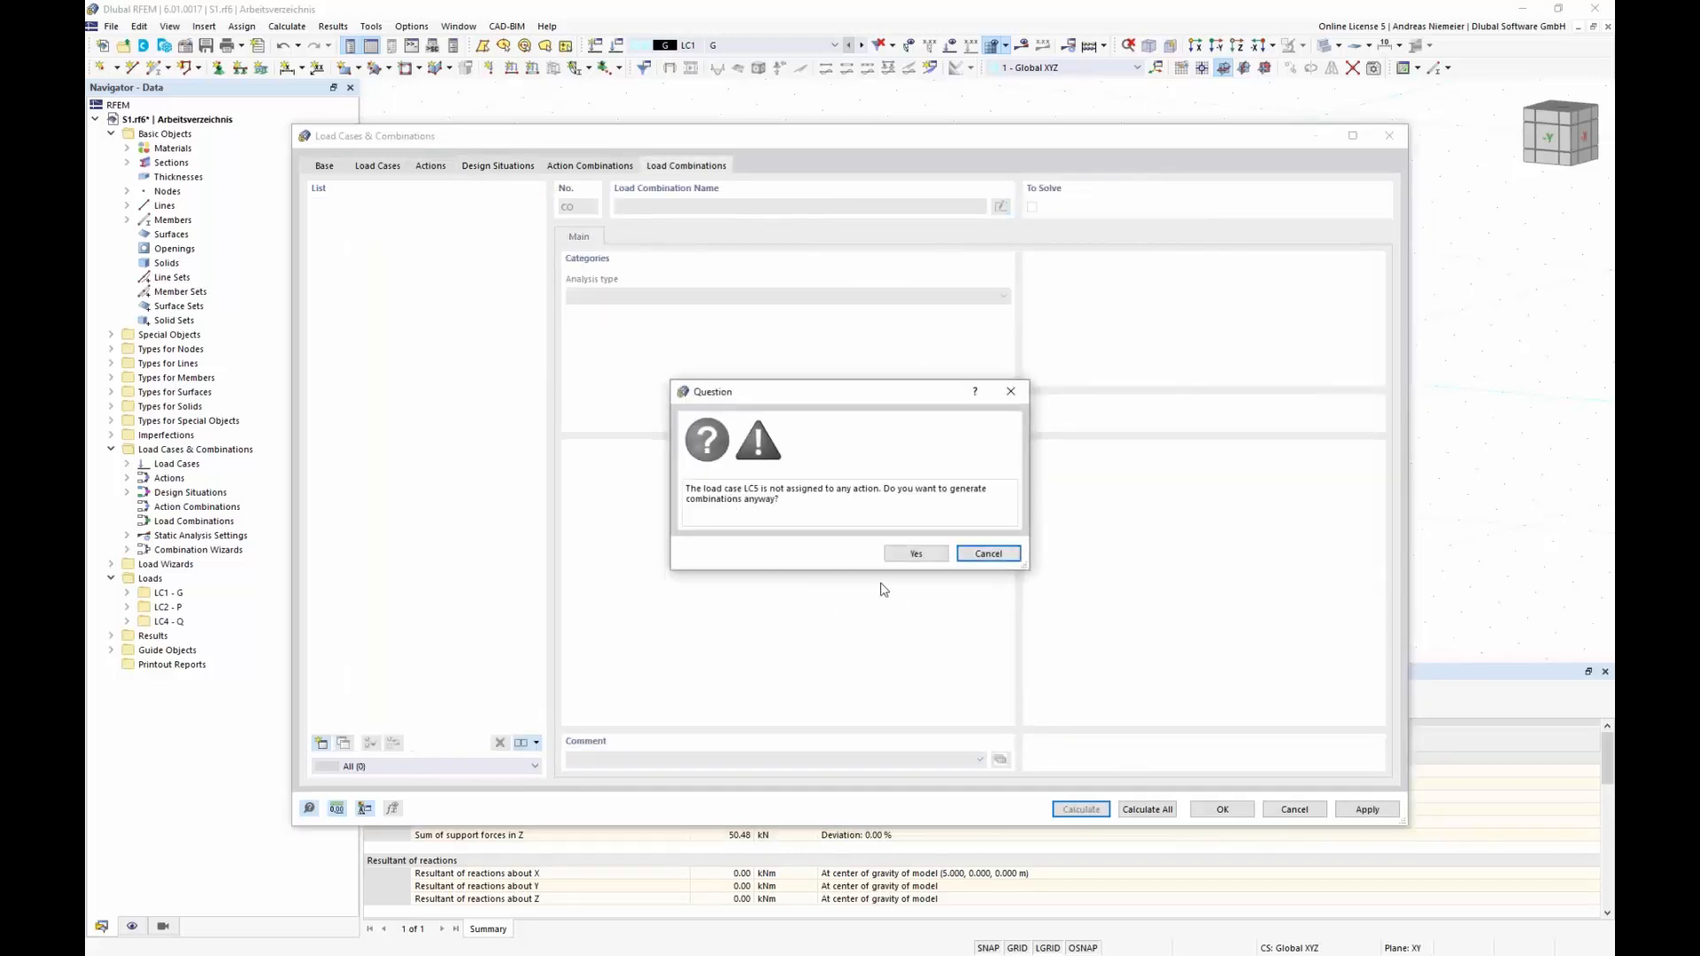
{"action": "left_click", "coordinate": [912, 554]}
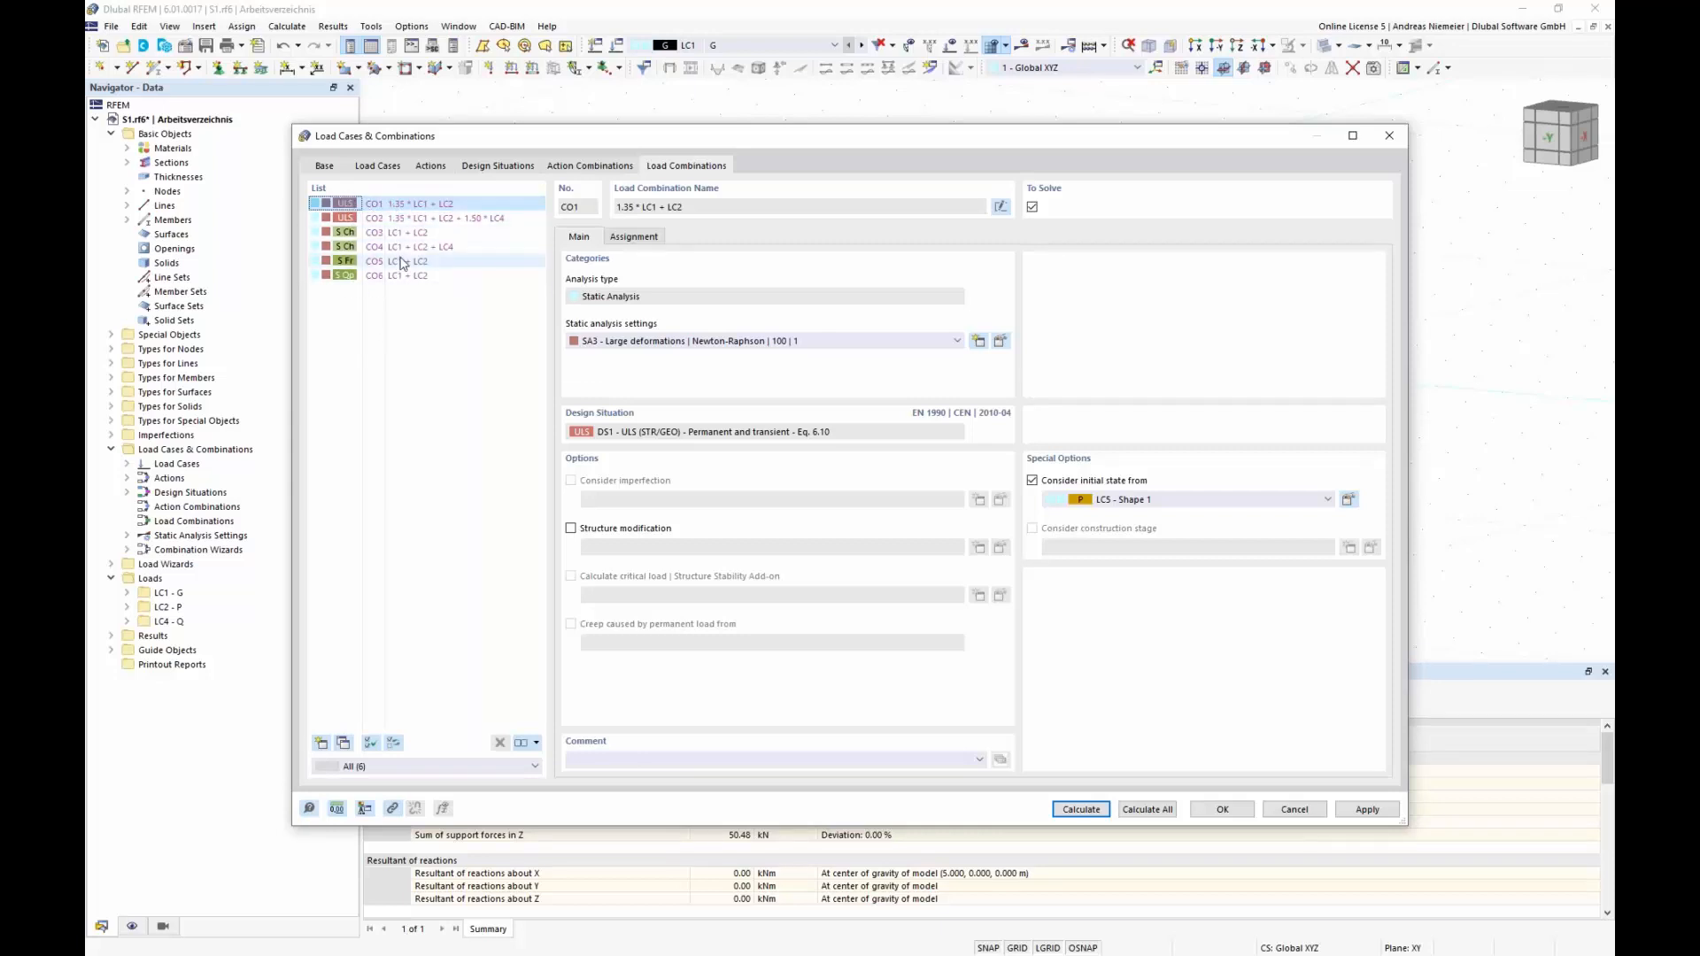
Check the initial state and the assigned load cases and factors of the generated load combinations, including CO1 and CO5.
{"action": "left_click", "coordinate": [409, 205]}
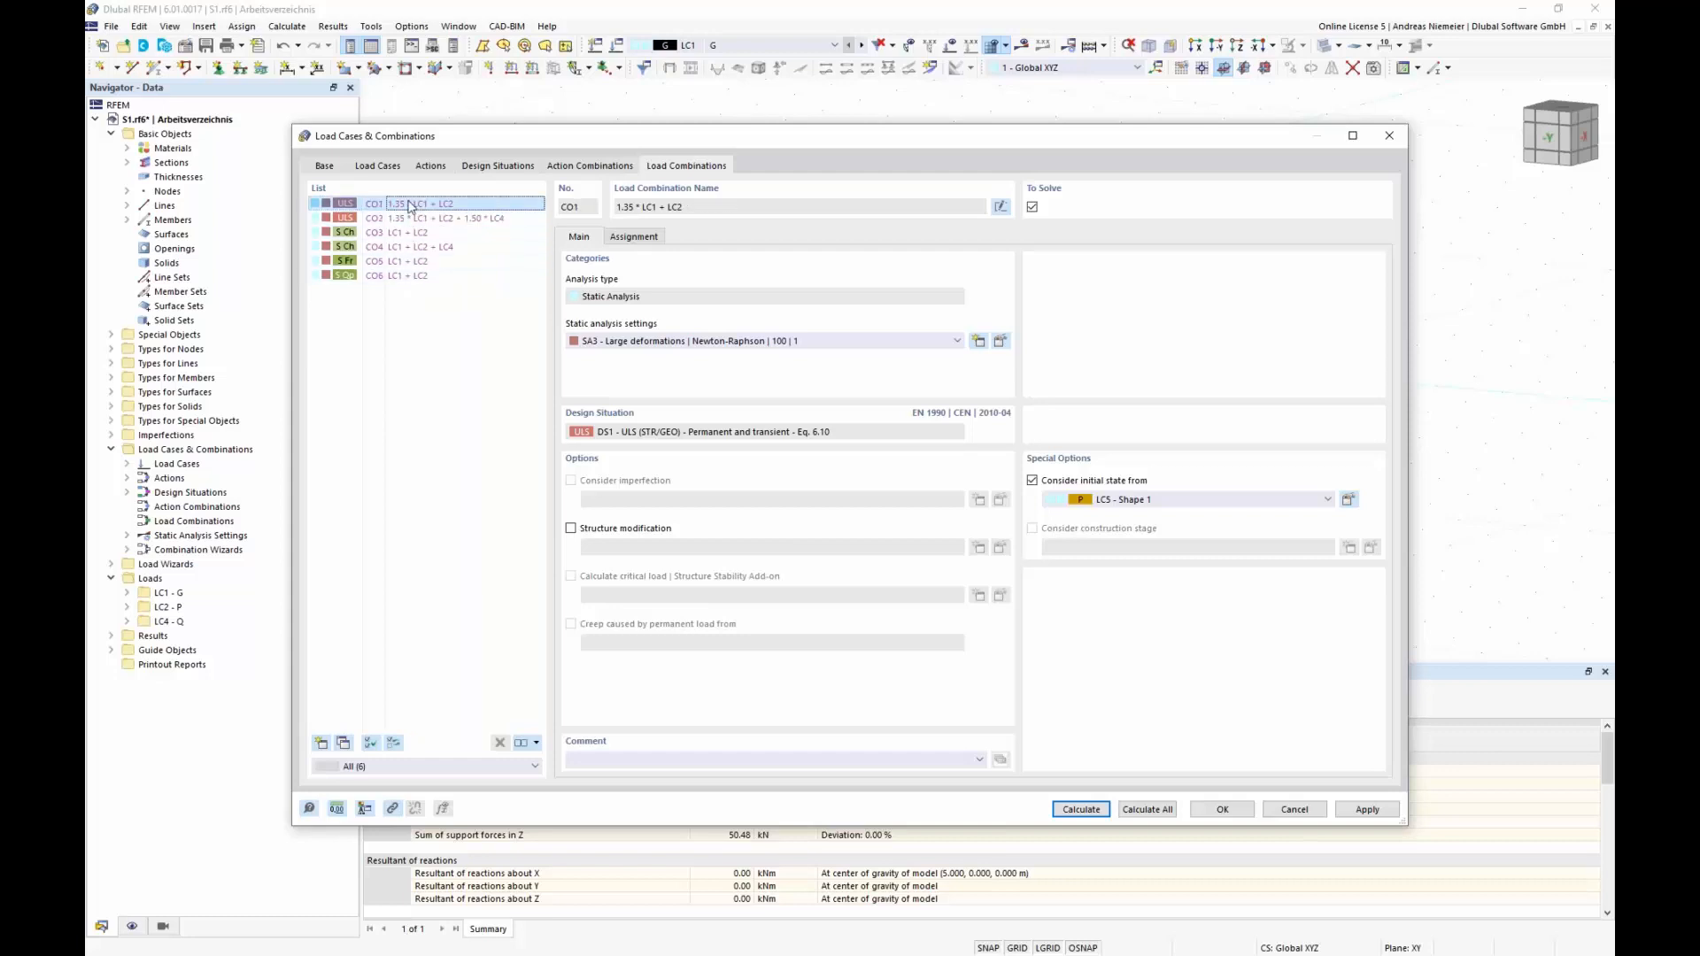
{"action": "left_click_drag", "start_coordinate": [410, 205], "coordinate": [414, 262]}
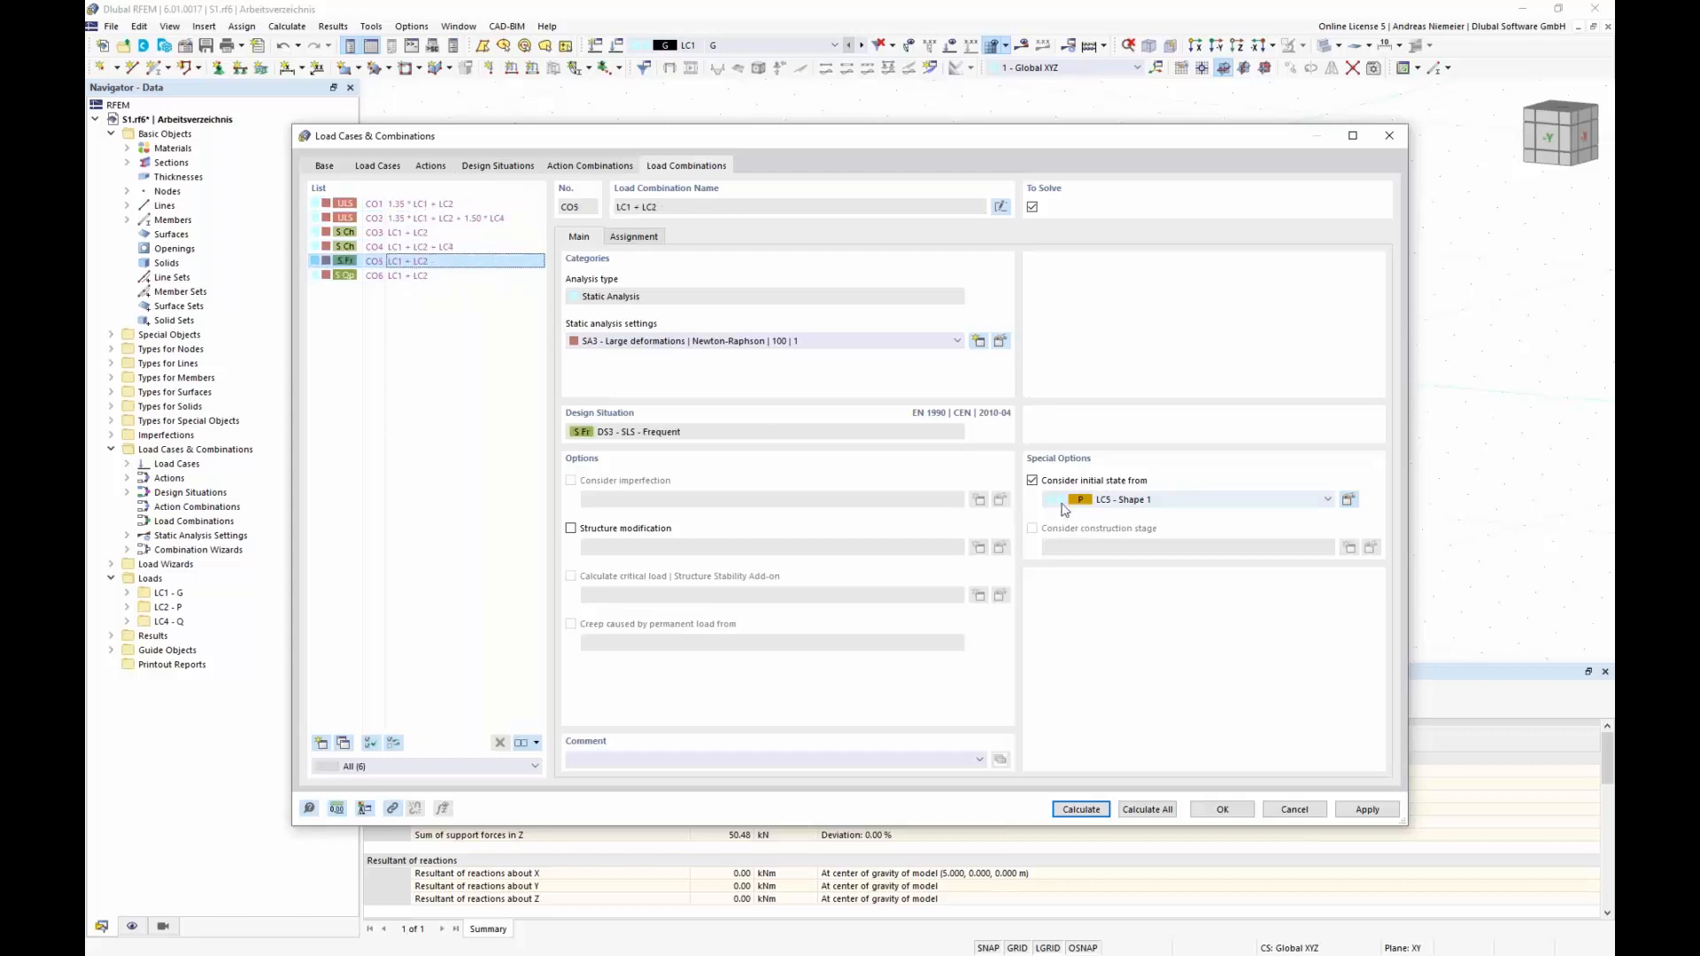
{"action": "left_click", "coordinate": [400, 247]}
{"action": "left_click", "coordinate": [393, 232]}
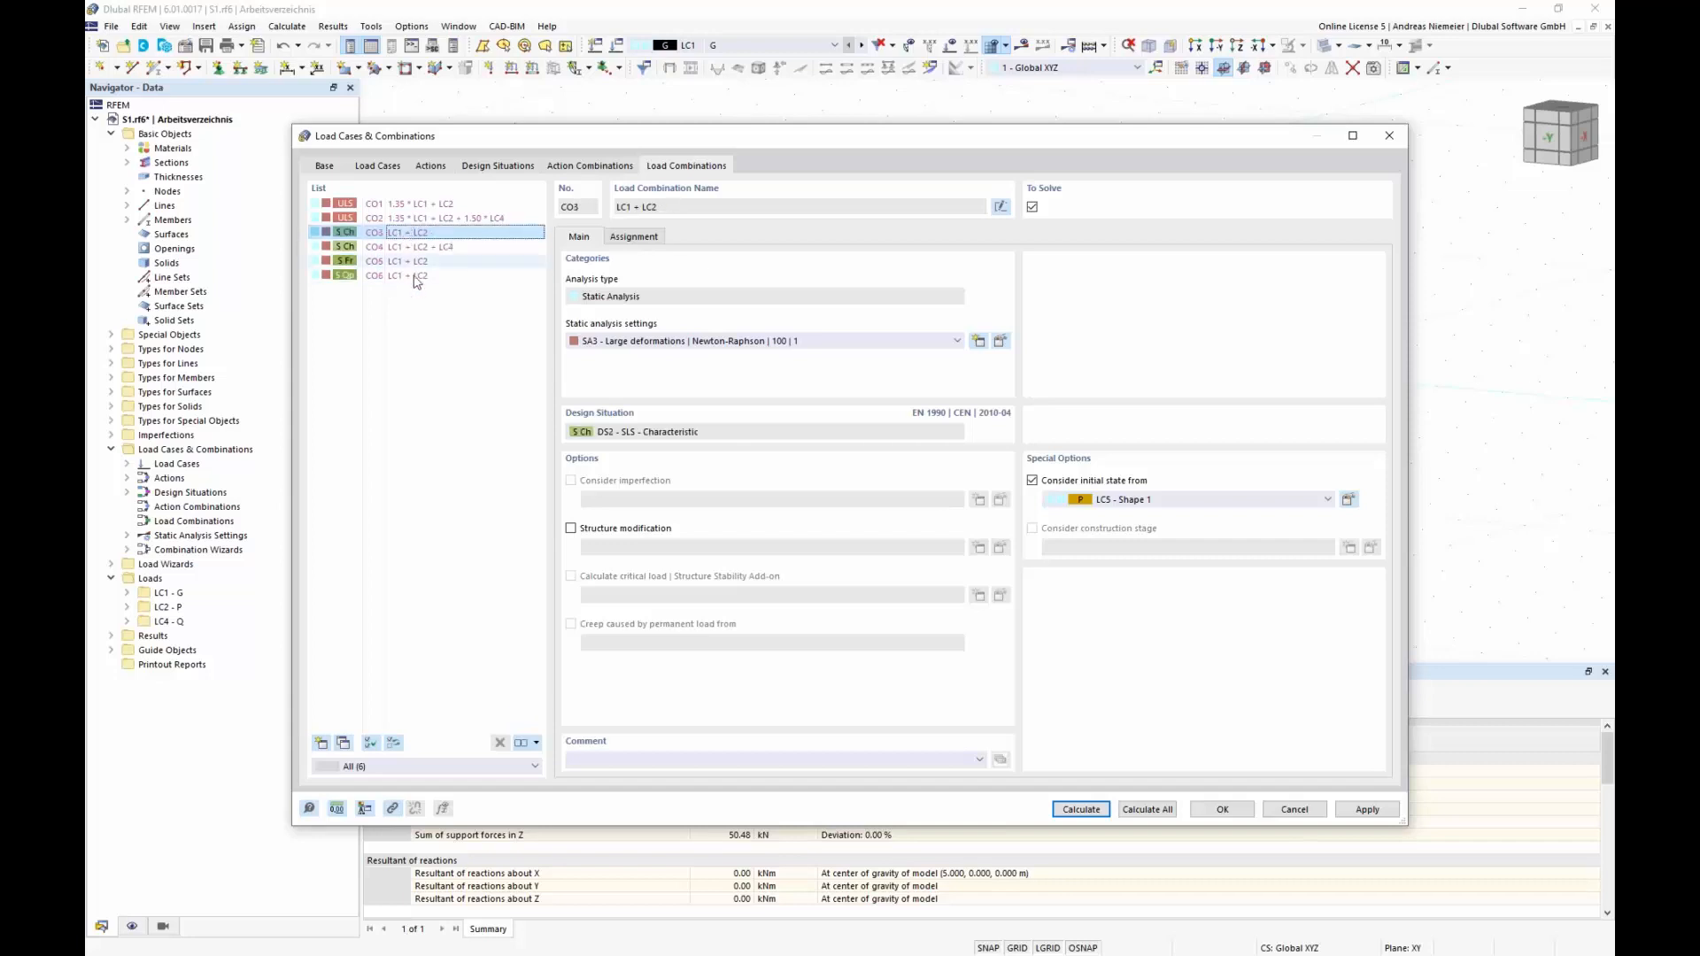
{"action": "left_click", "coordinate": [423, 204]}
{"action": "left_click", "coordinate": [634, 237]}
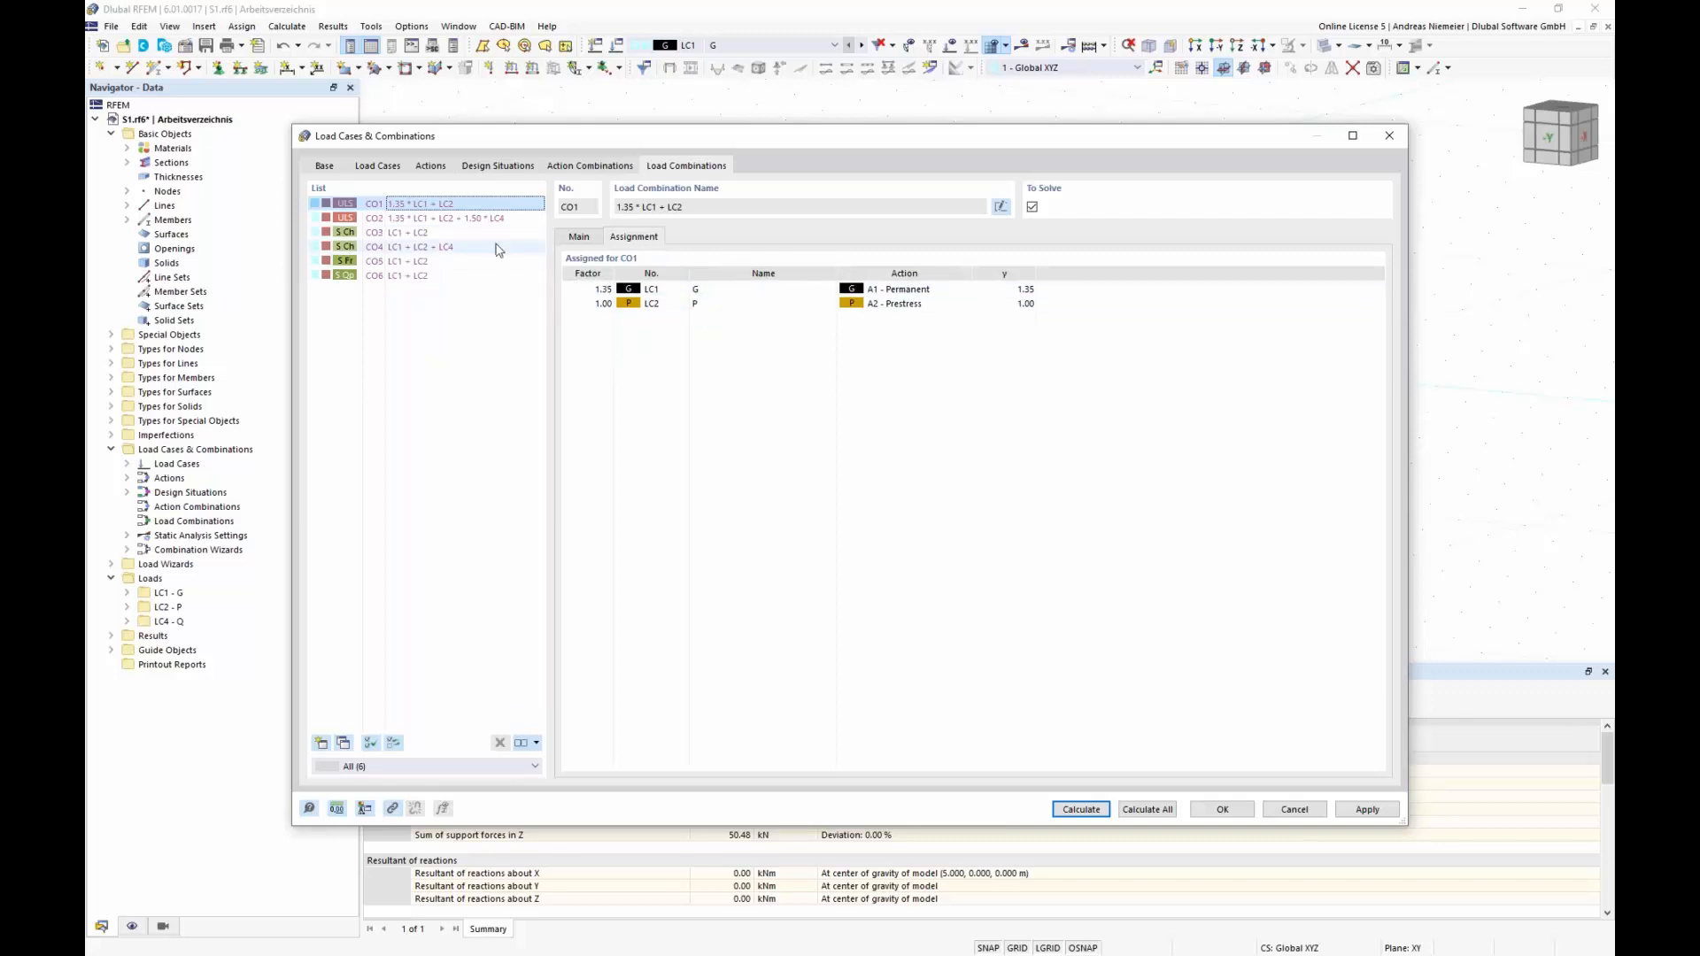
{"action": "left_click", "coordinate": [427, 218]}
{"action": "left_click", "coordinate": [422, 261]}
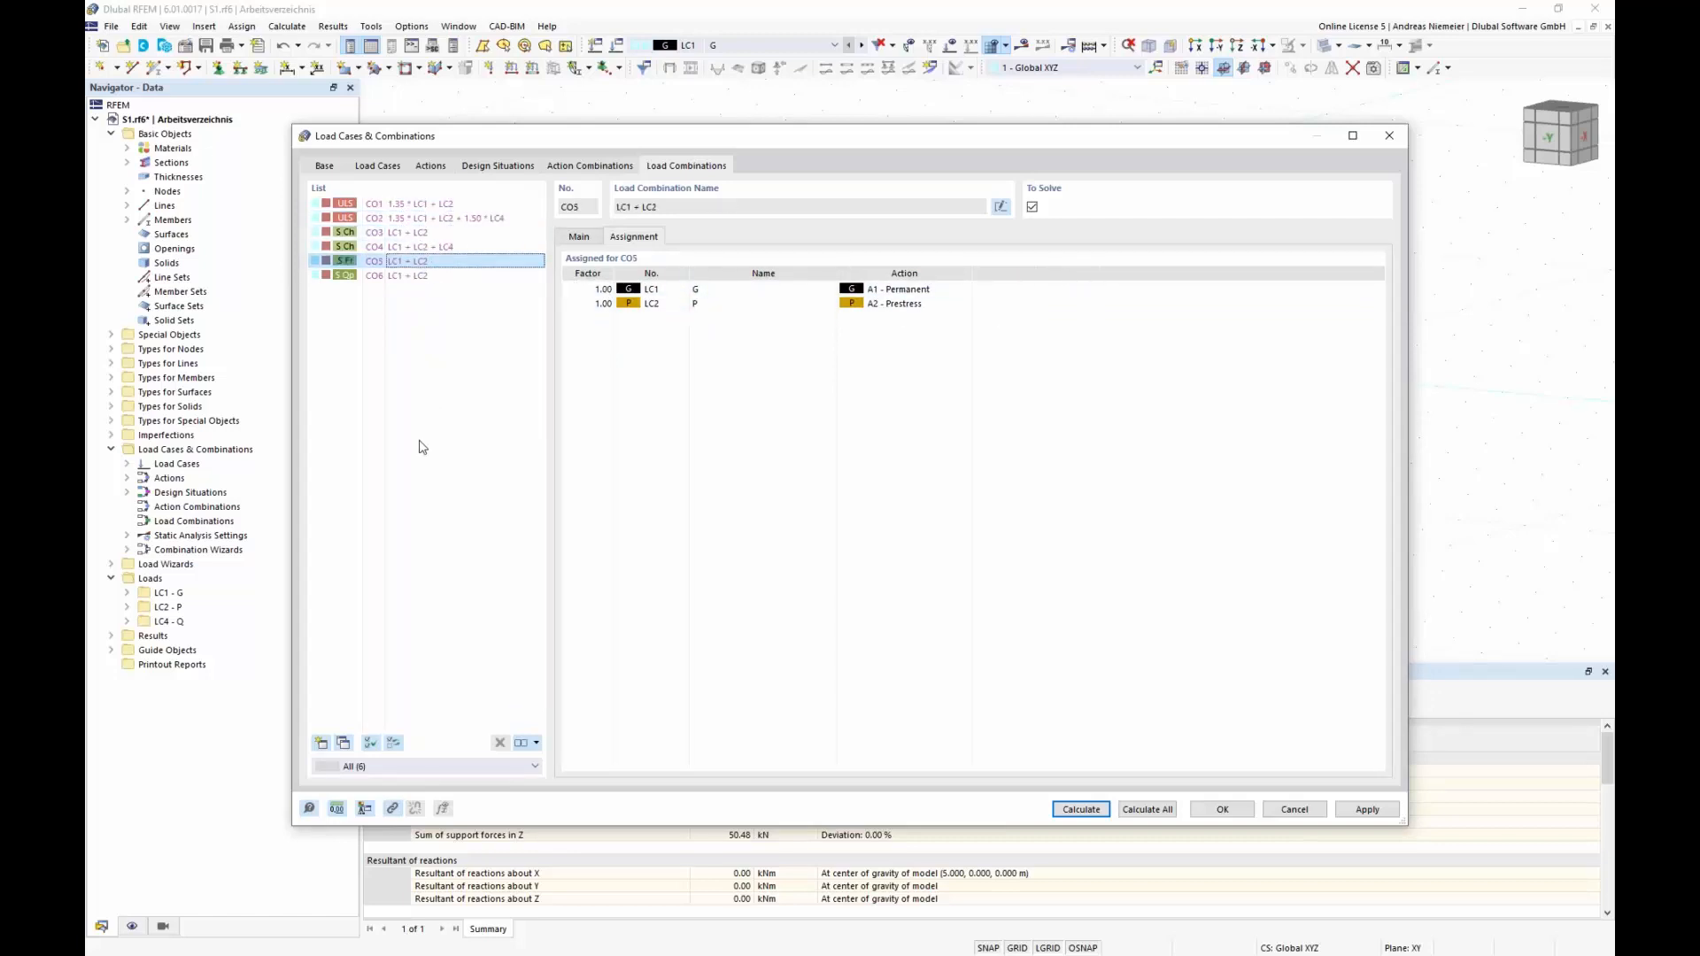
Calculate all load cases and combinations, and close the cable model without saving the changes.
{"action": "left_click", "coordinate": [1147, 809]}
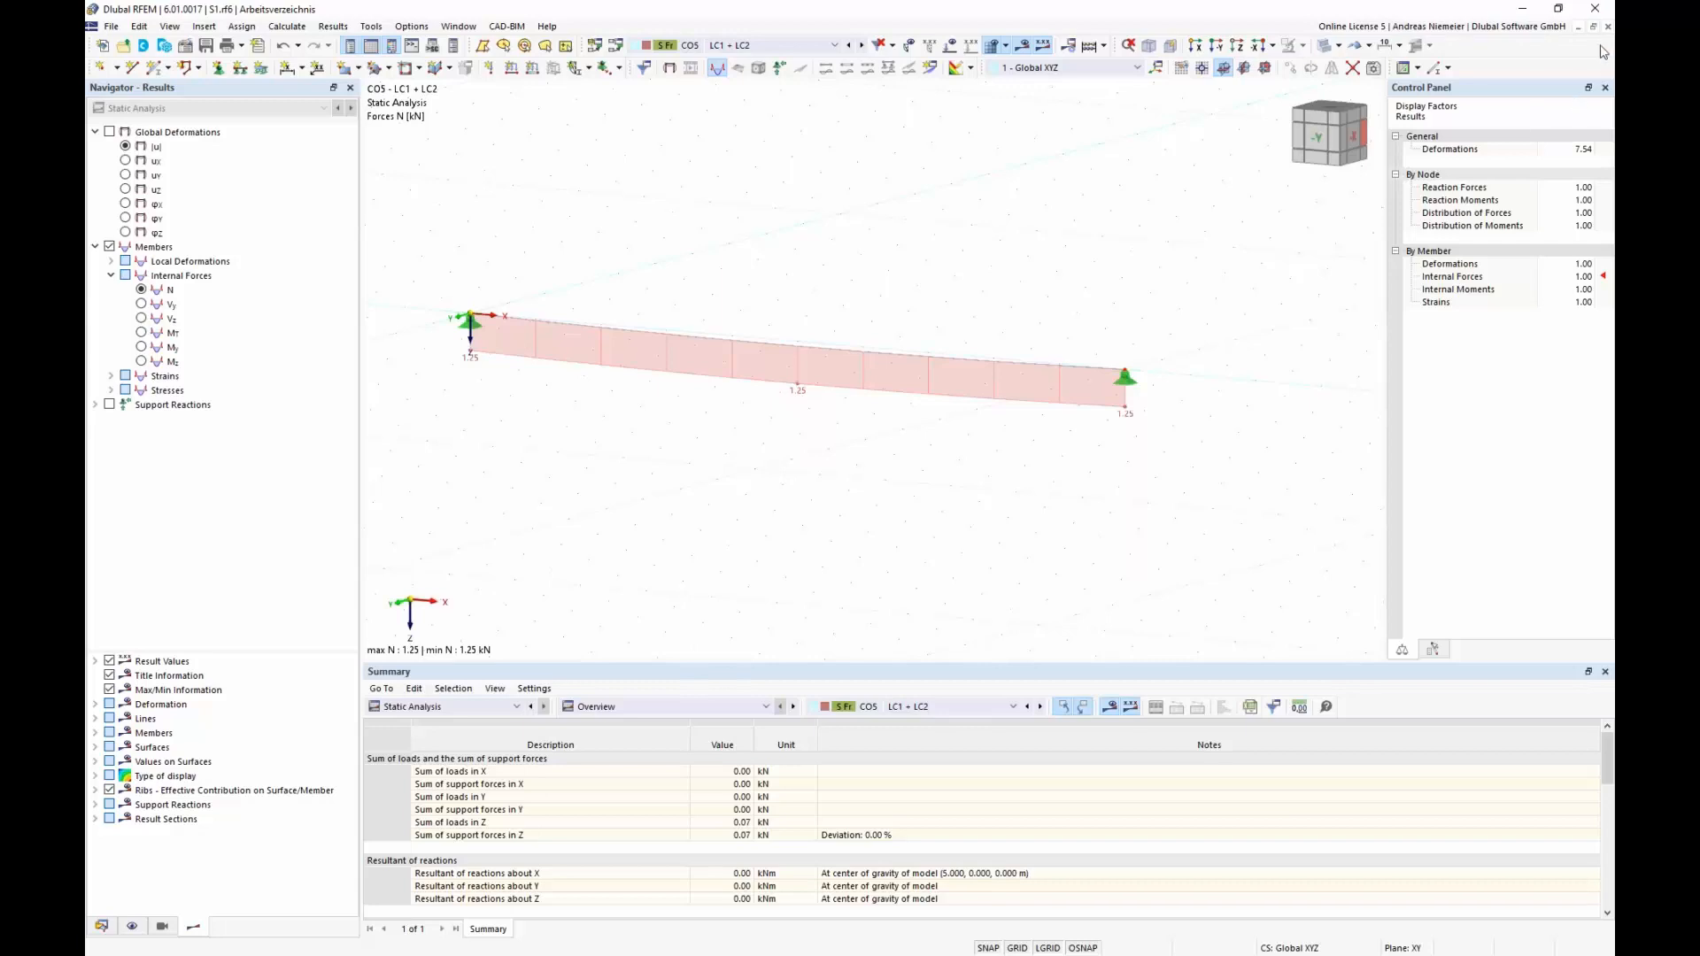
{"action": "left_click", "coordinate": [1607, 26]}
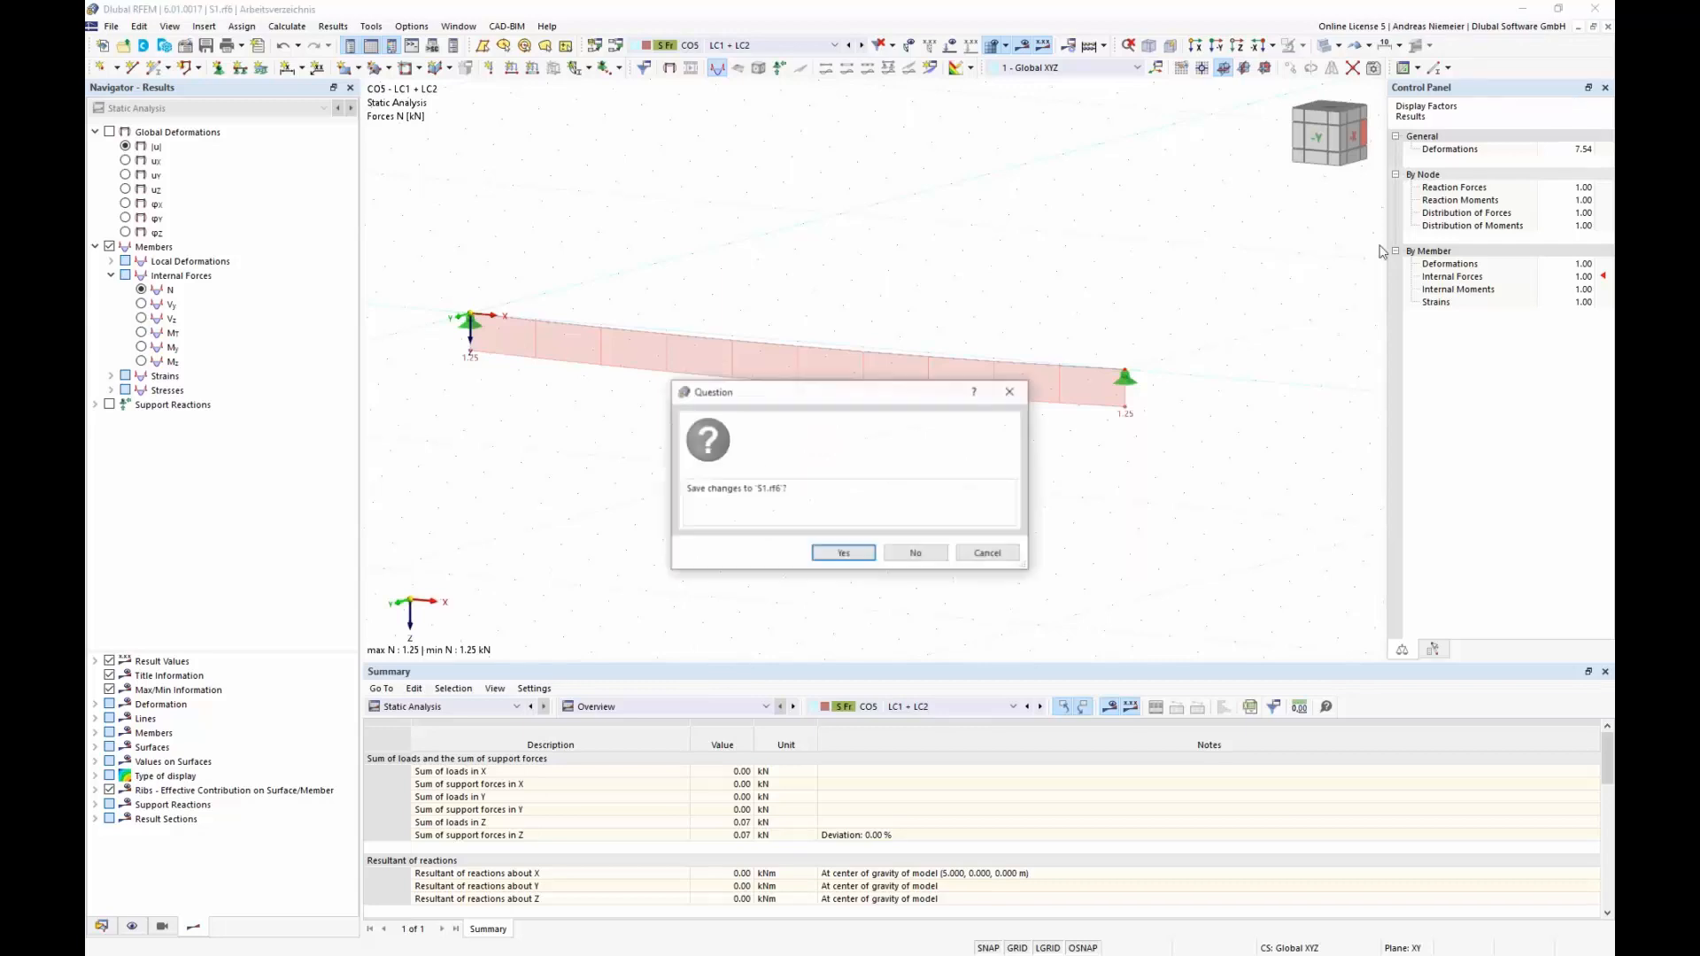
{"action": "left_click", "coordinate": [915, 554]}
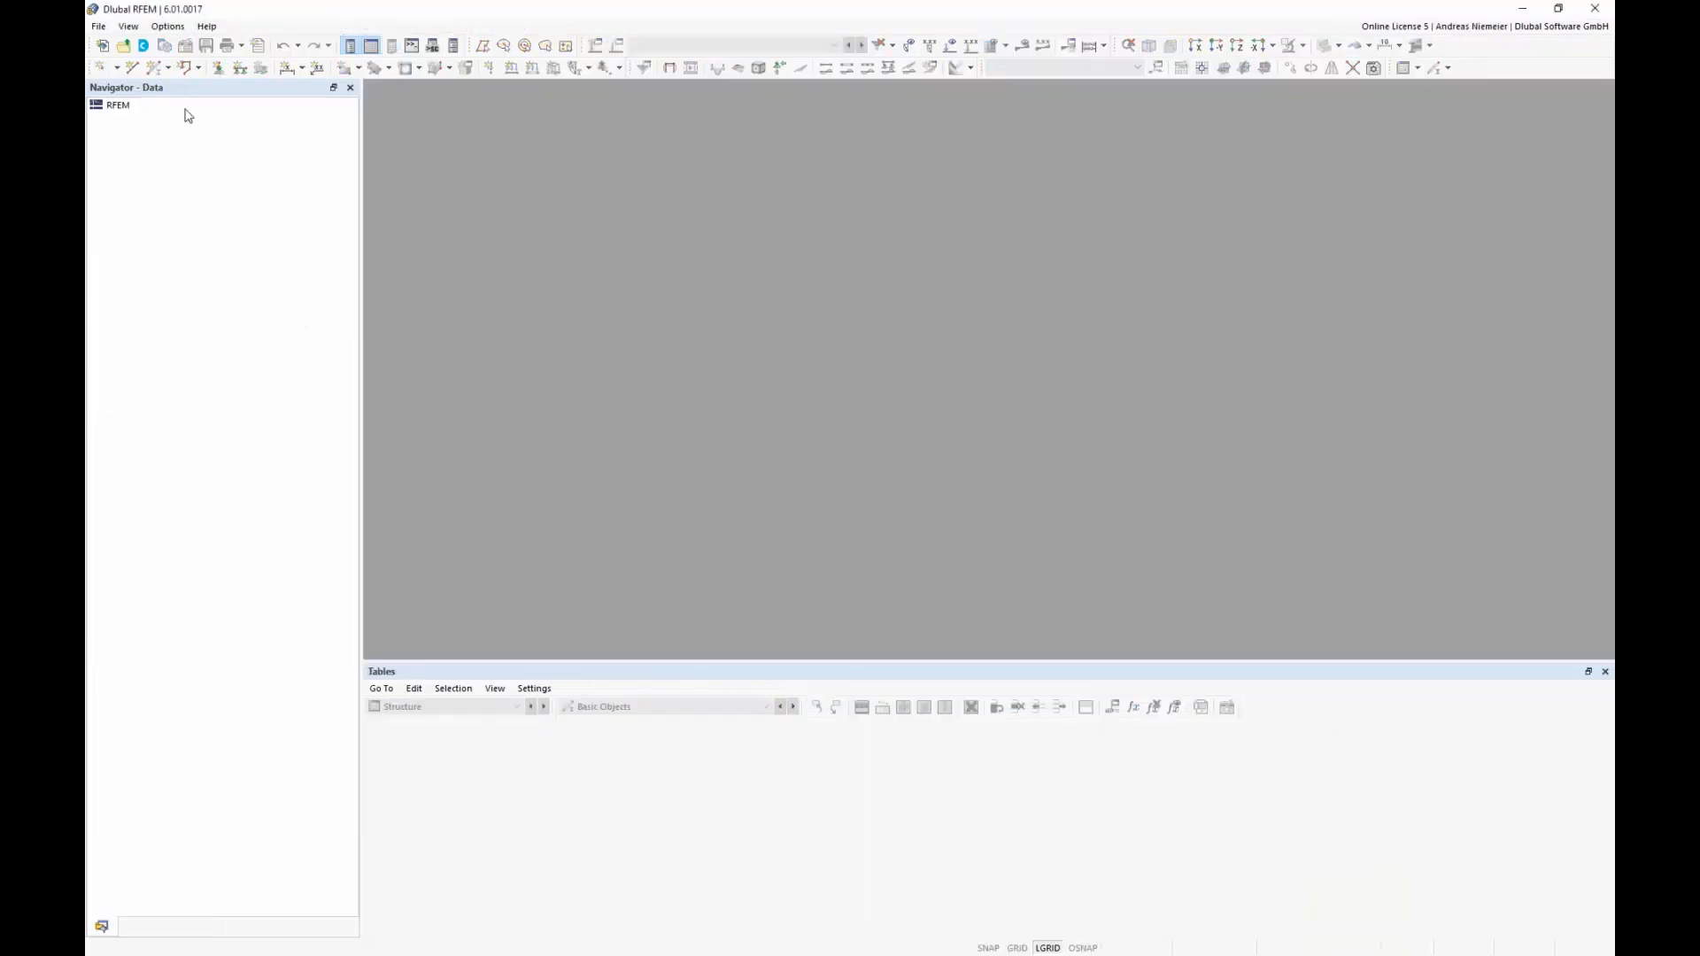
Open the Membrane model from the RFEM6 FF RWIND Webinar folder on the desktop.
{"action": "left_click", "coordinate": [99, 26]}
{"action": "left_click", "coordinate": [124, 61]}
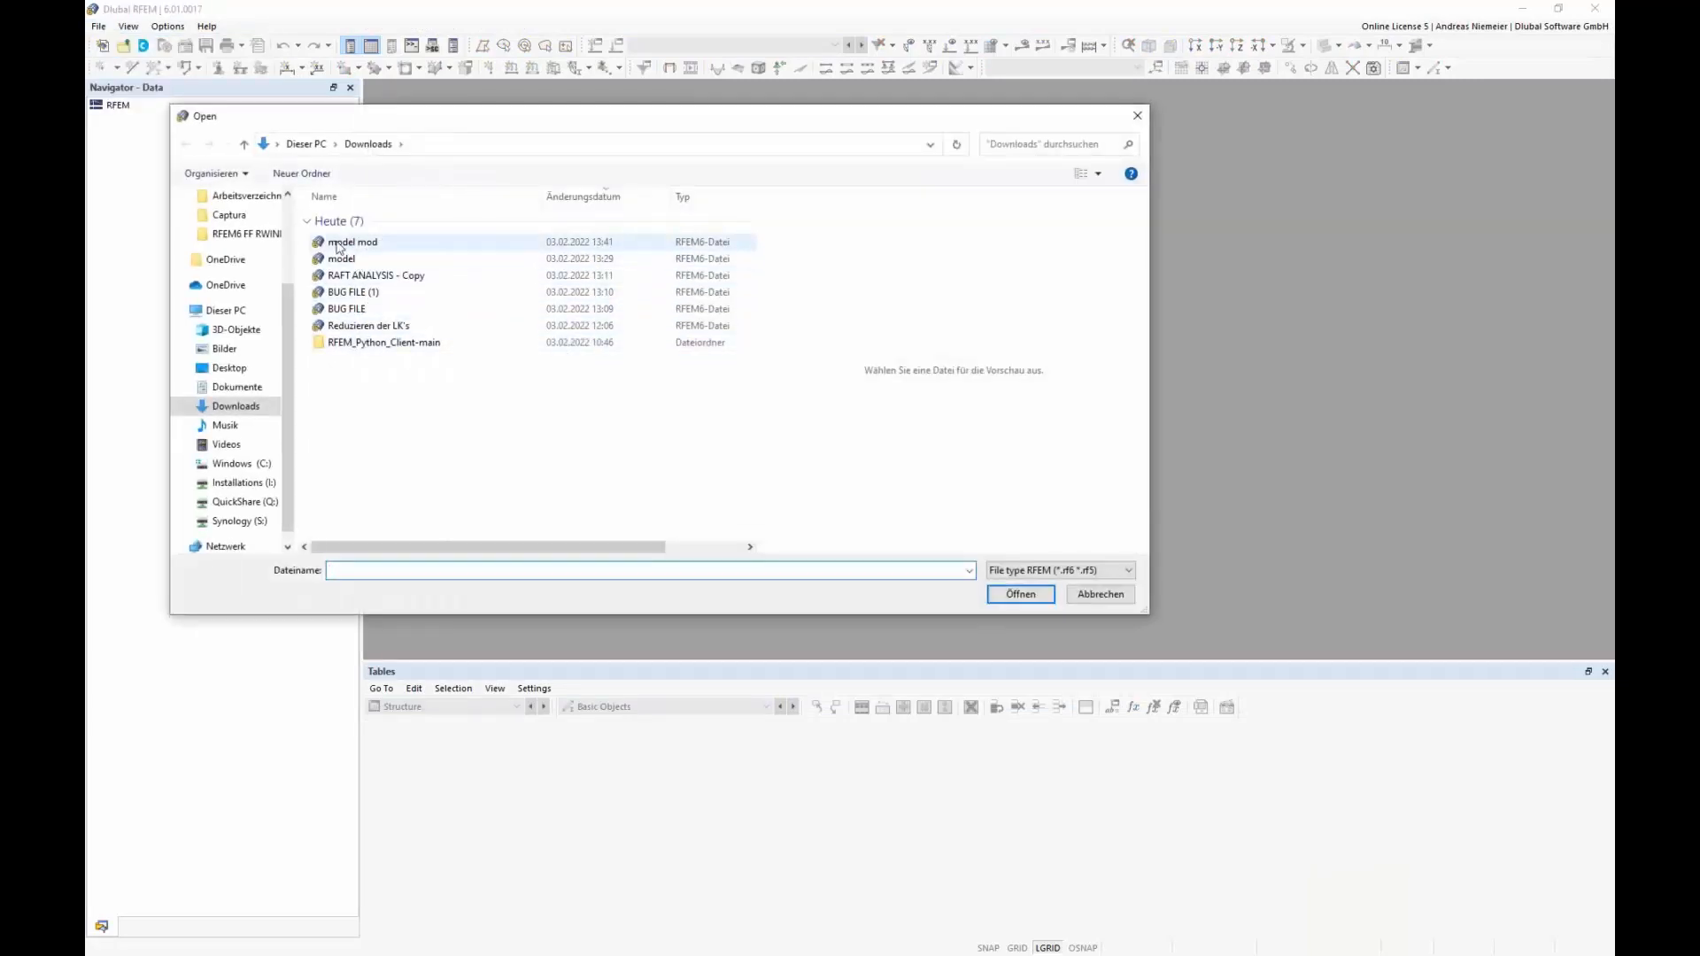
{"action": "scroll", "coordinate": [247, 227], "scroll_direction": "up", "scroll_amount": 2}
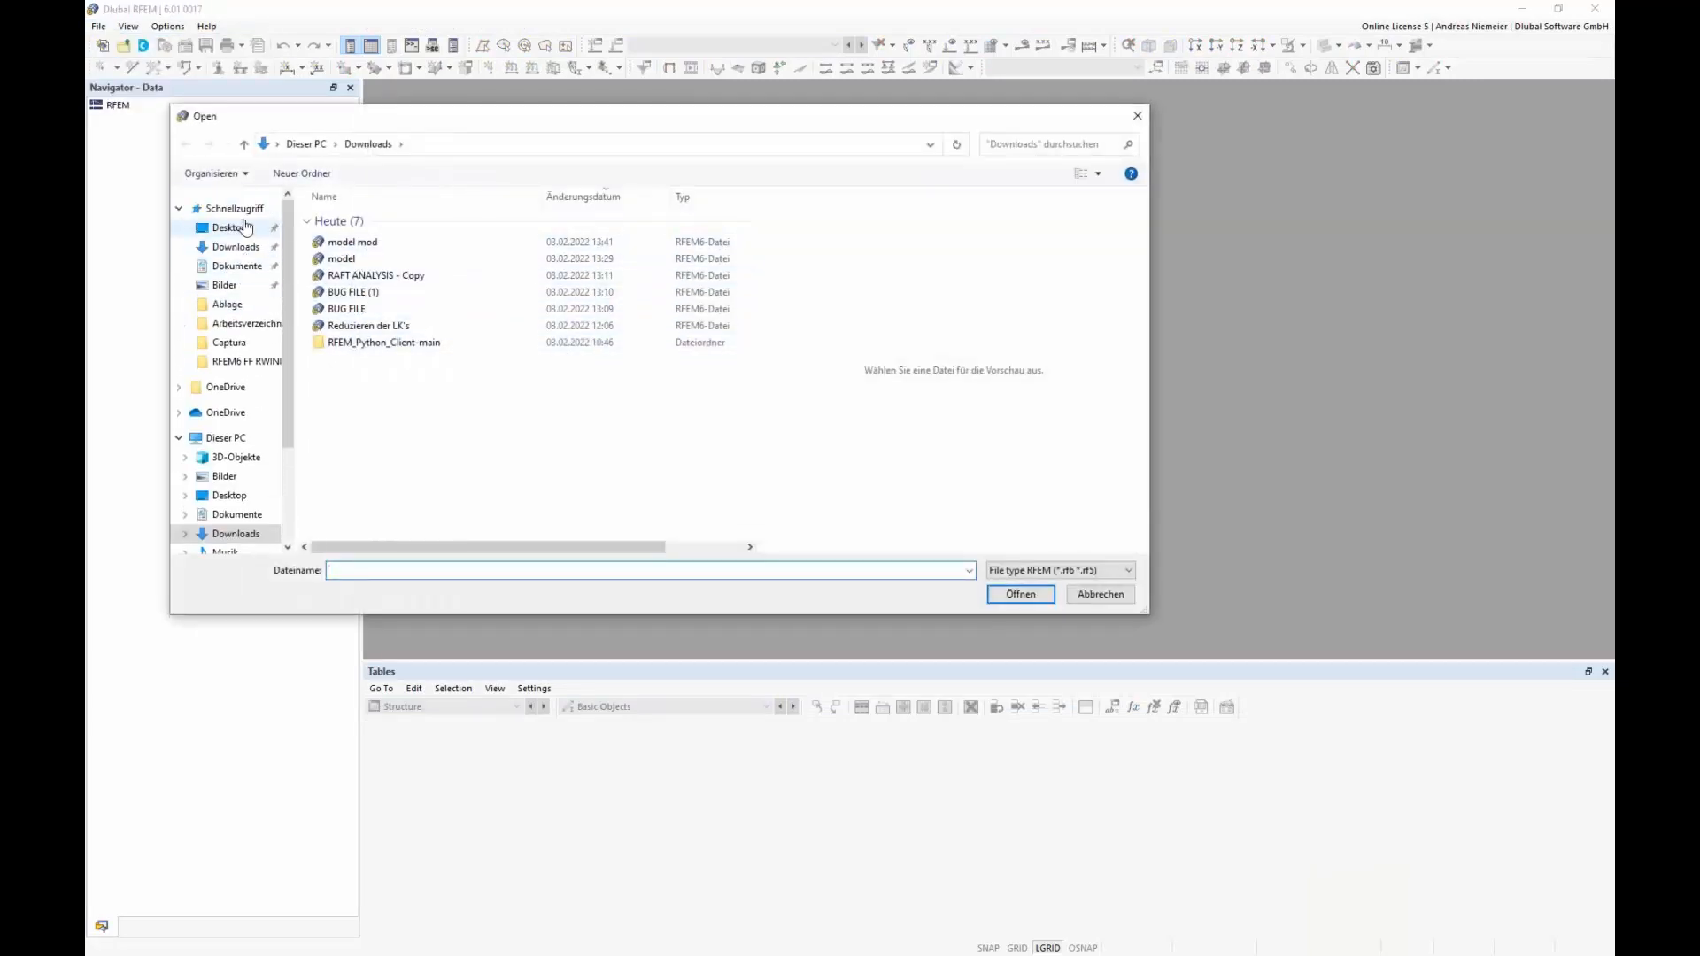
{"action": "left_click", "coordinate": [247, 227]}
{"action": "double_click", "coordinate": [403, 303]}
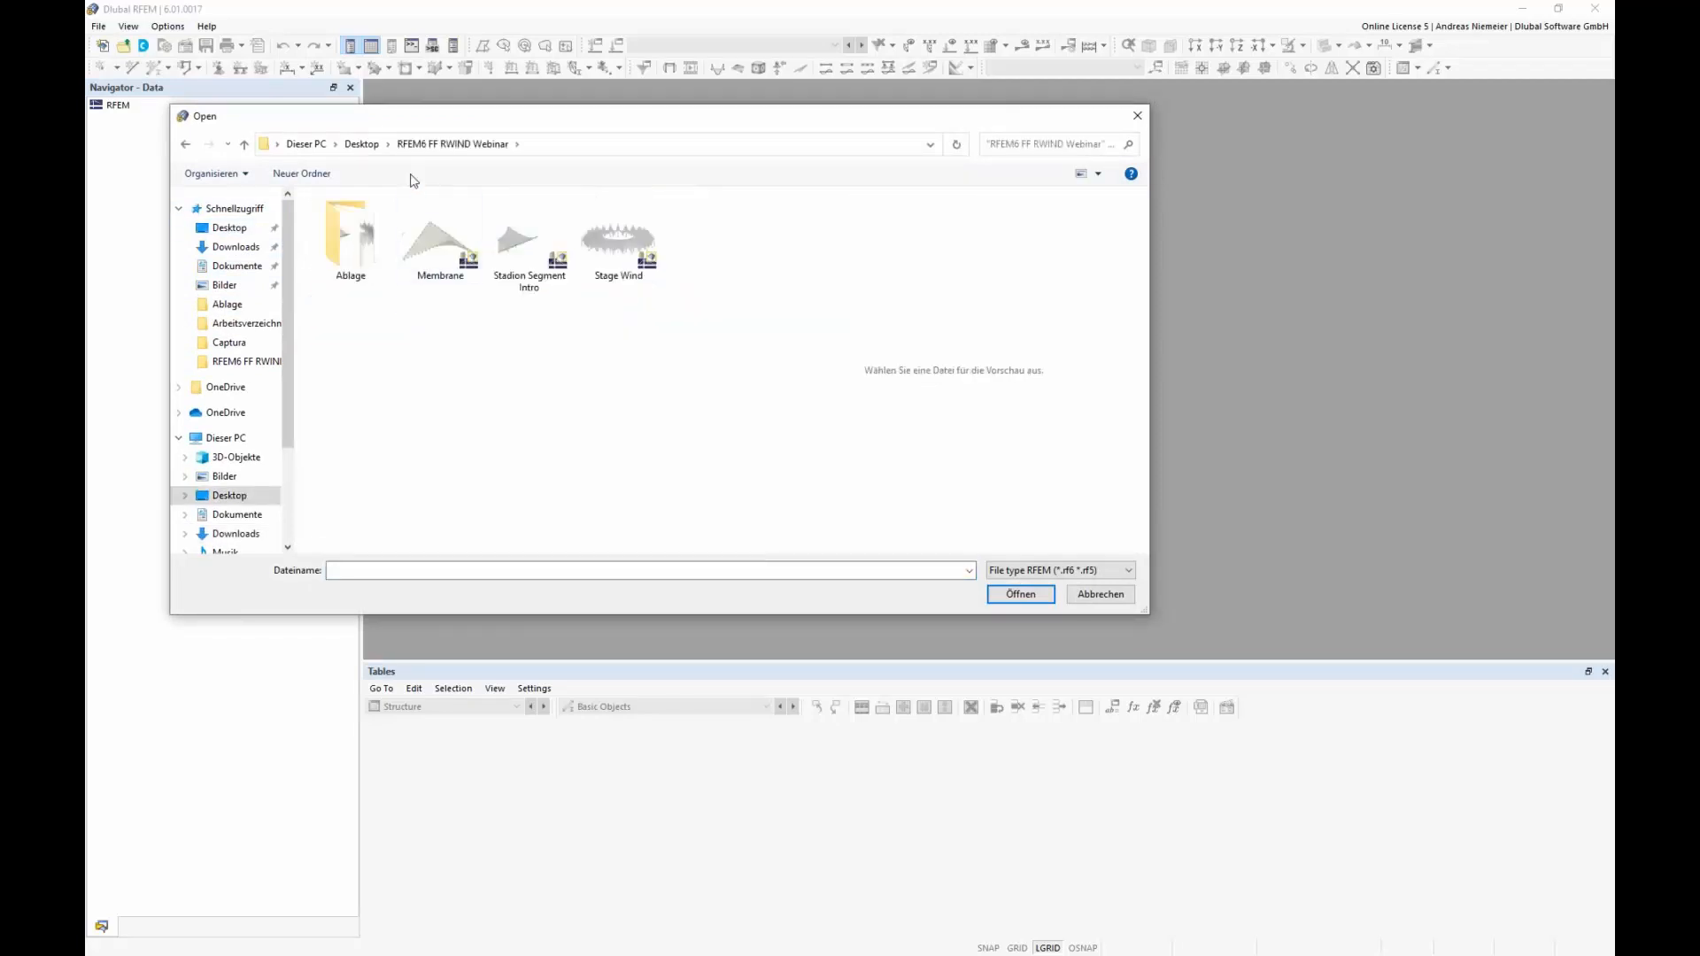
{"action": "left_click", "coordinate": [434, 255]}
{"action": "left_click", "coordinate": [1020, 594]}
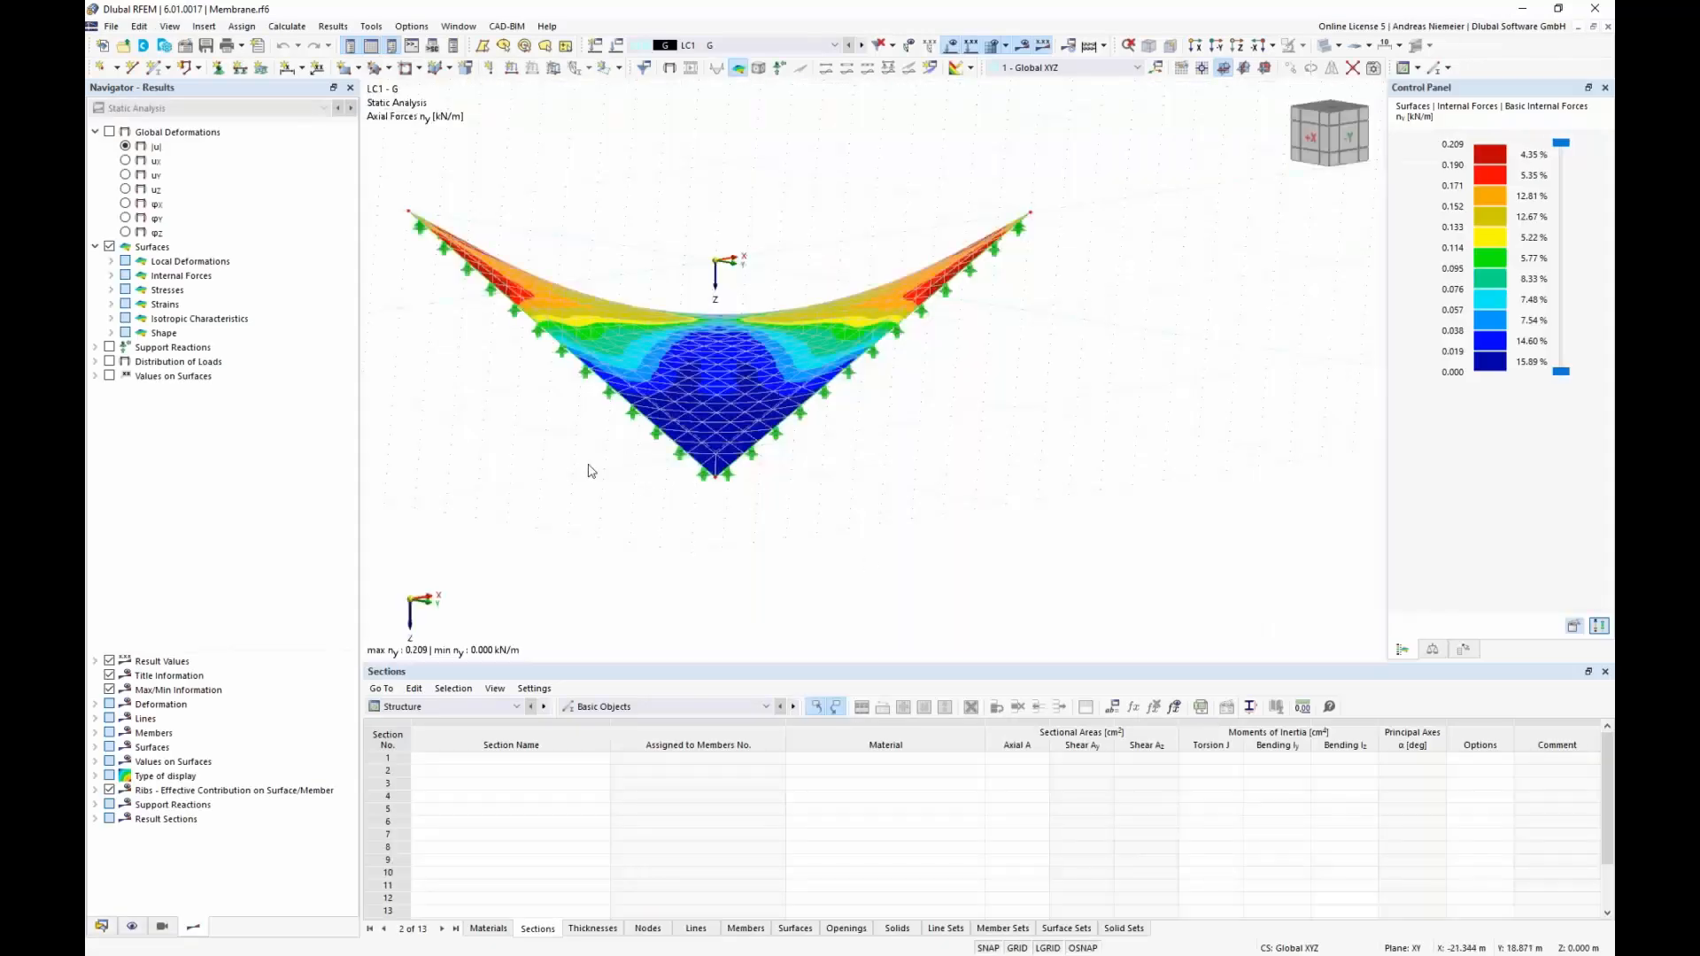
Compare the membrane's axial force ny results for load cases LC1 G, LC2 P and LC3 S.
{"action": "middle_click_drag", "start_coordinate": [486, 452], "coordinate": [797, 251], "text": "ctrl"}
{"action": "left_click", "coordinate": [770, 44]}
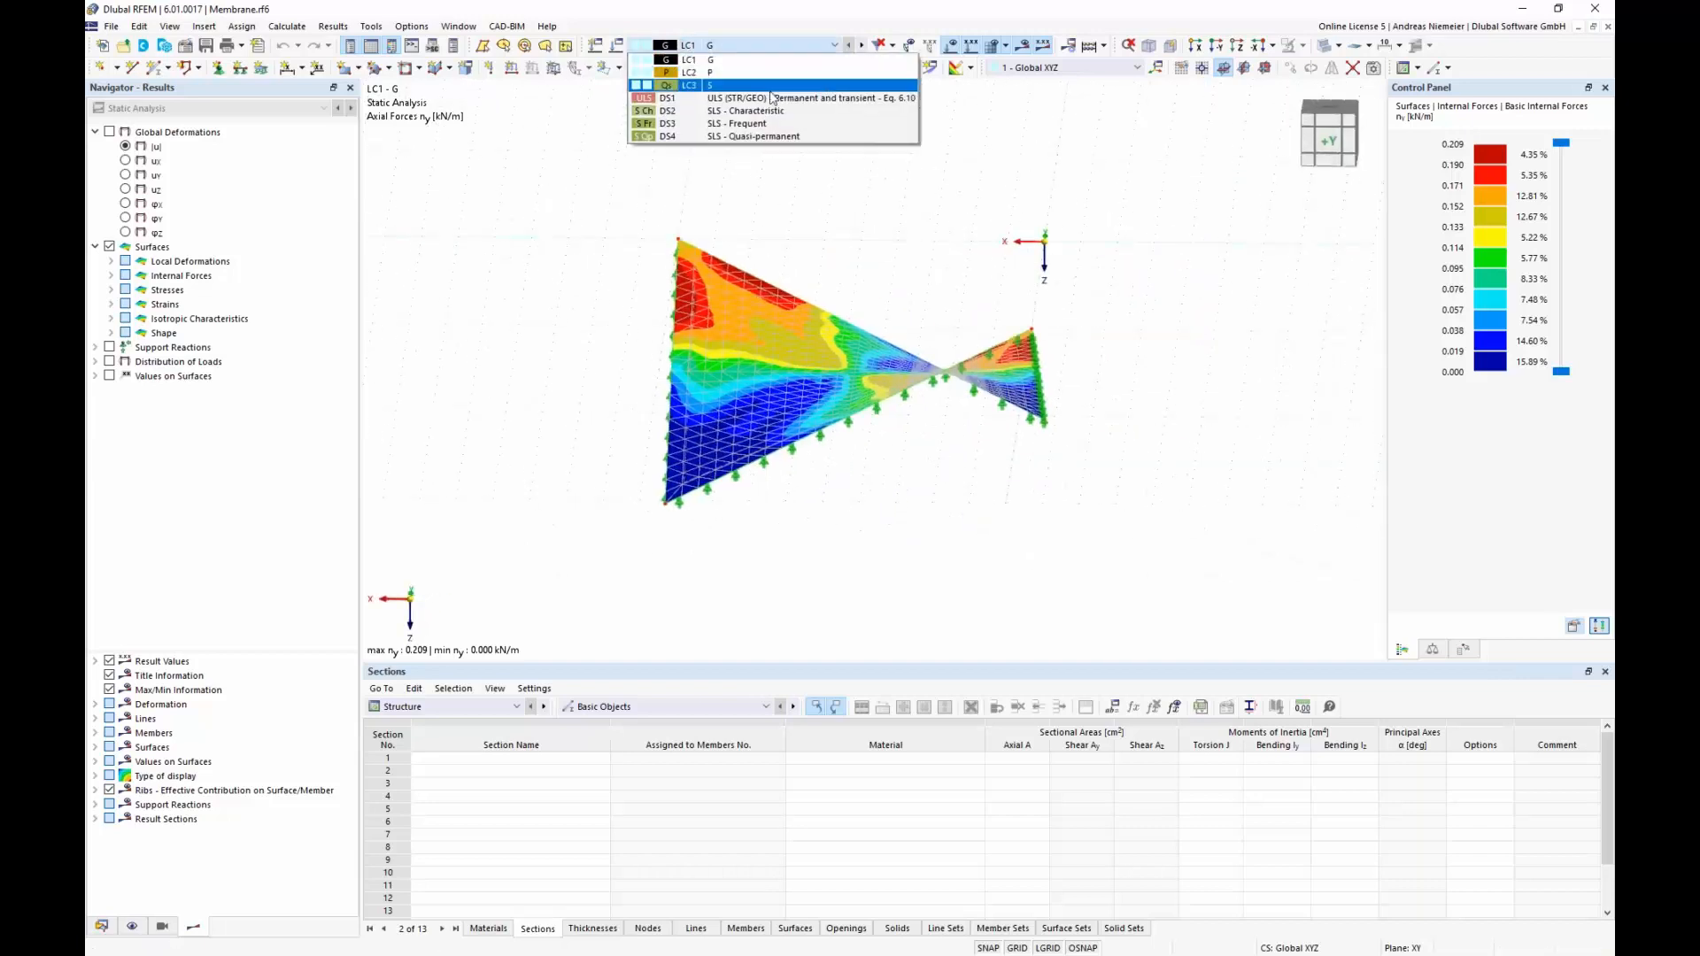
{"action": "left_click", "coordinate": [745, 46]}
{"action": "left_click", "coordinate": [745, 46]}
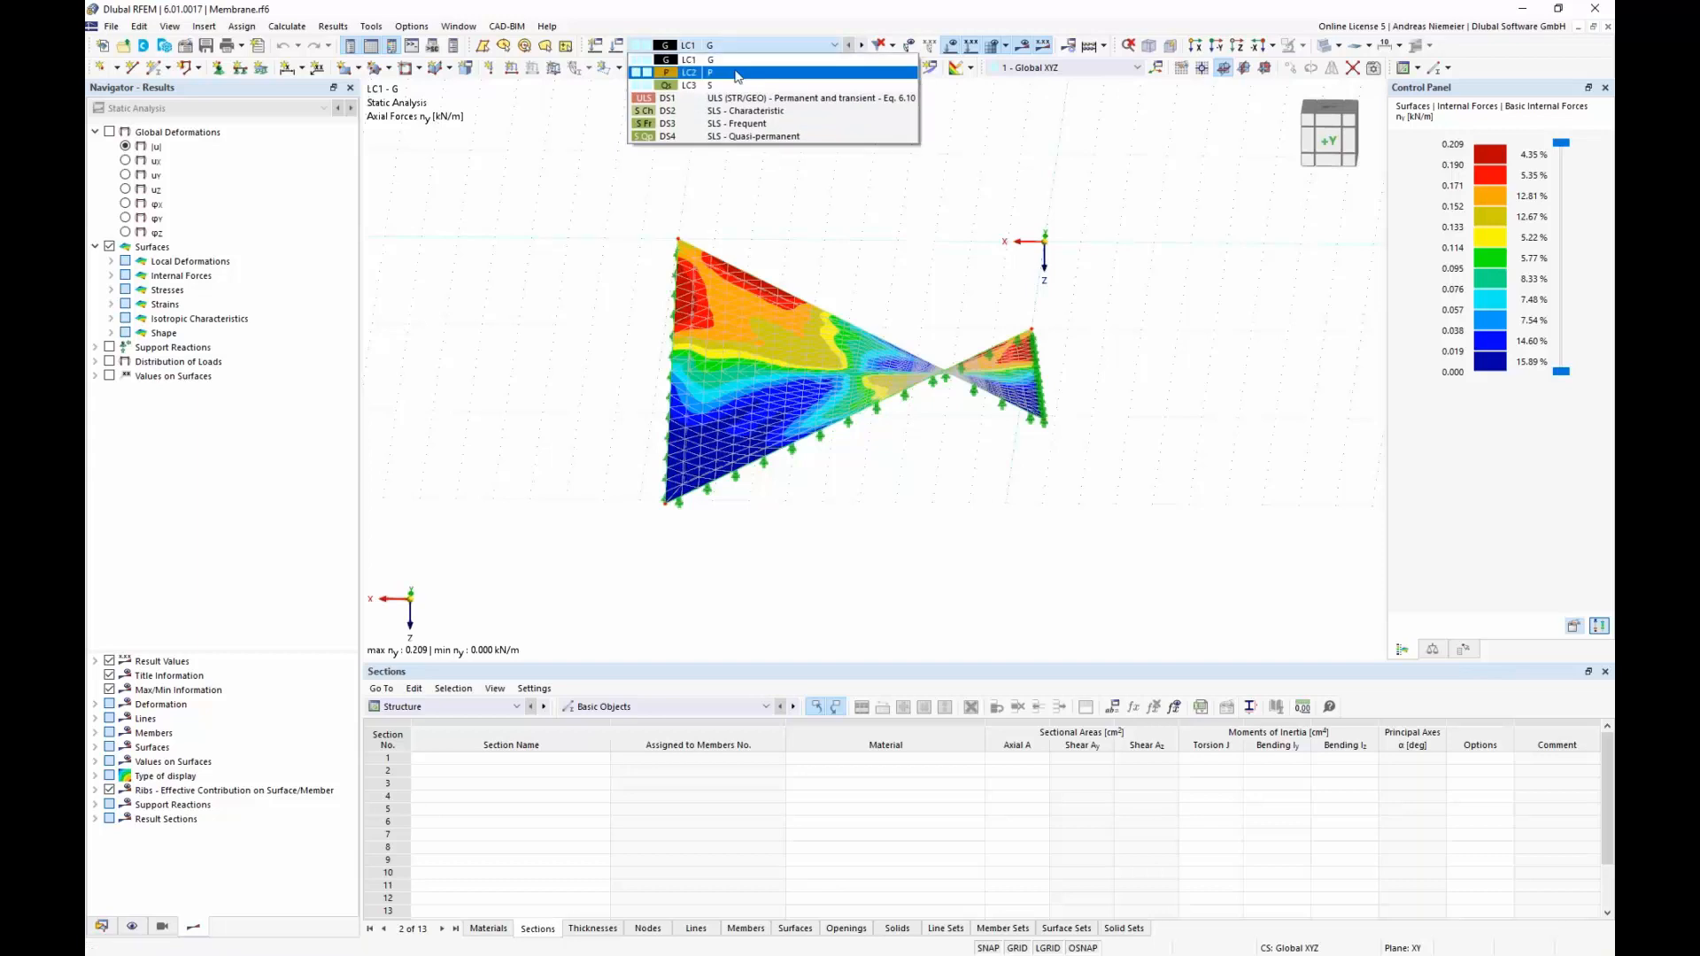
{"action": "left_click", "coordinate": [730, 80]}
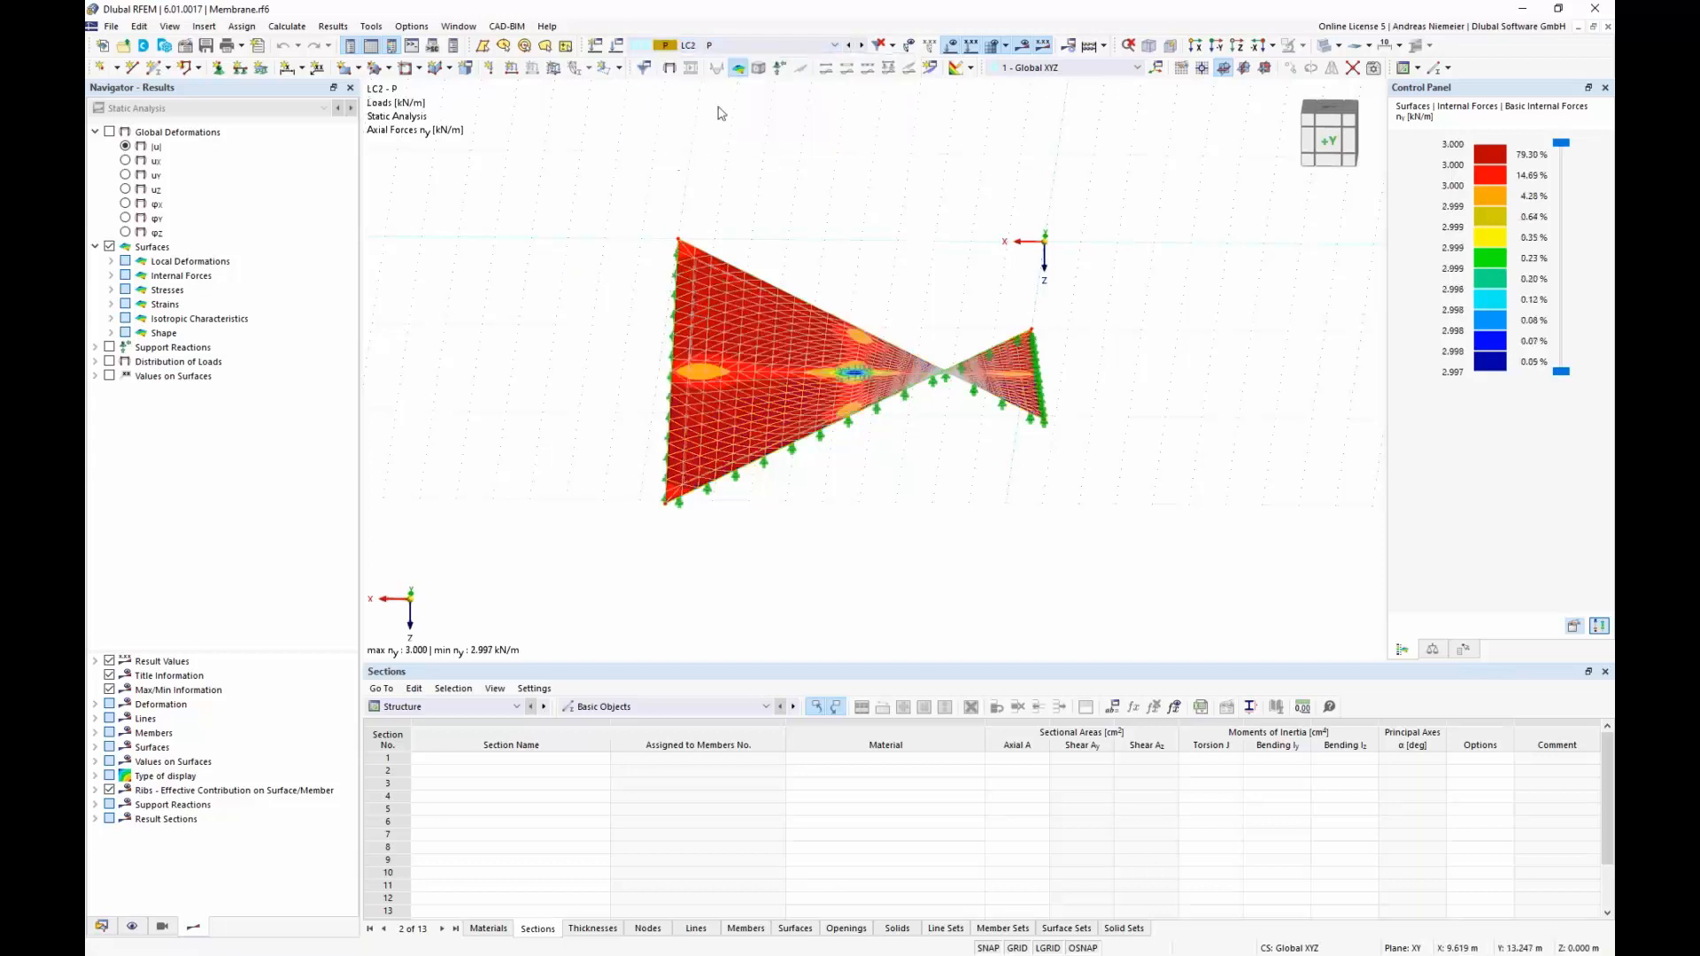
{"action": "left_click", "coordinate": [771, 46]}
{"action": "left_click", "coordinate": [723, 94]}
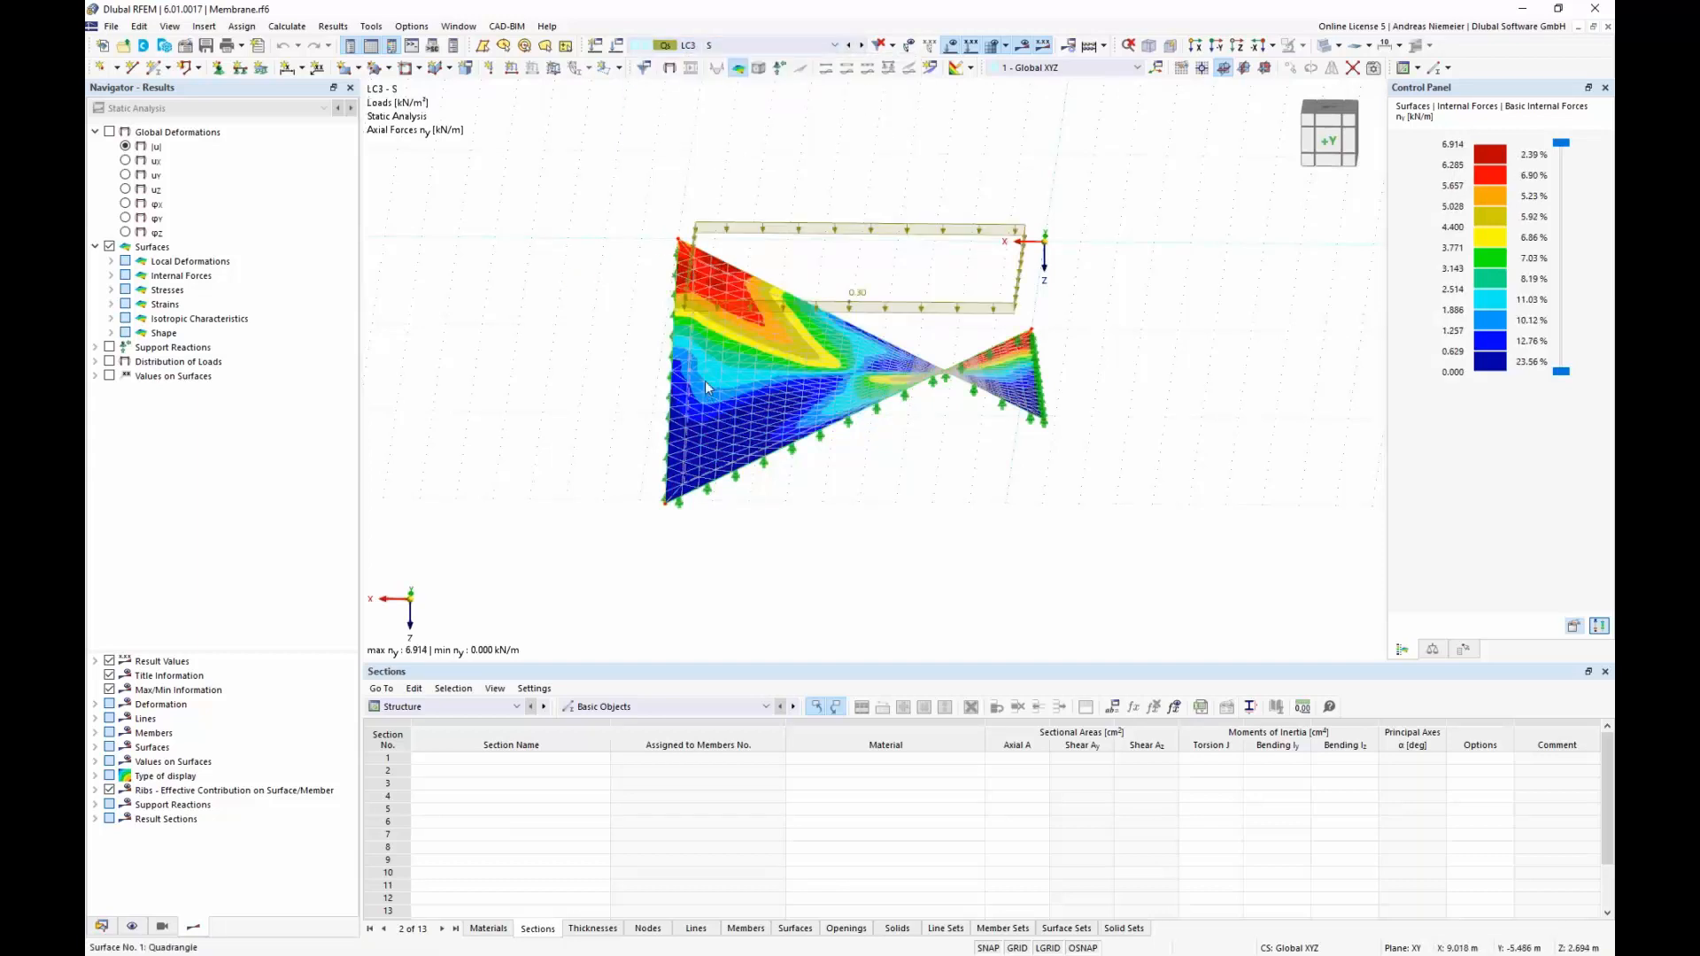
{"action": "left_click", "coordinate": [761, 46]}
{"action": "left_click", "coordinate": [726, 67]}
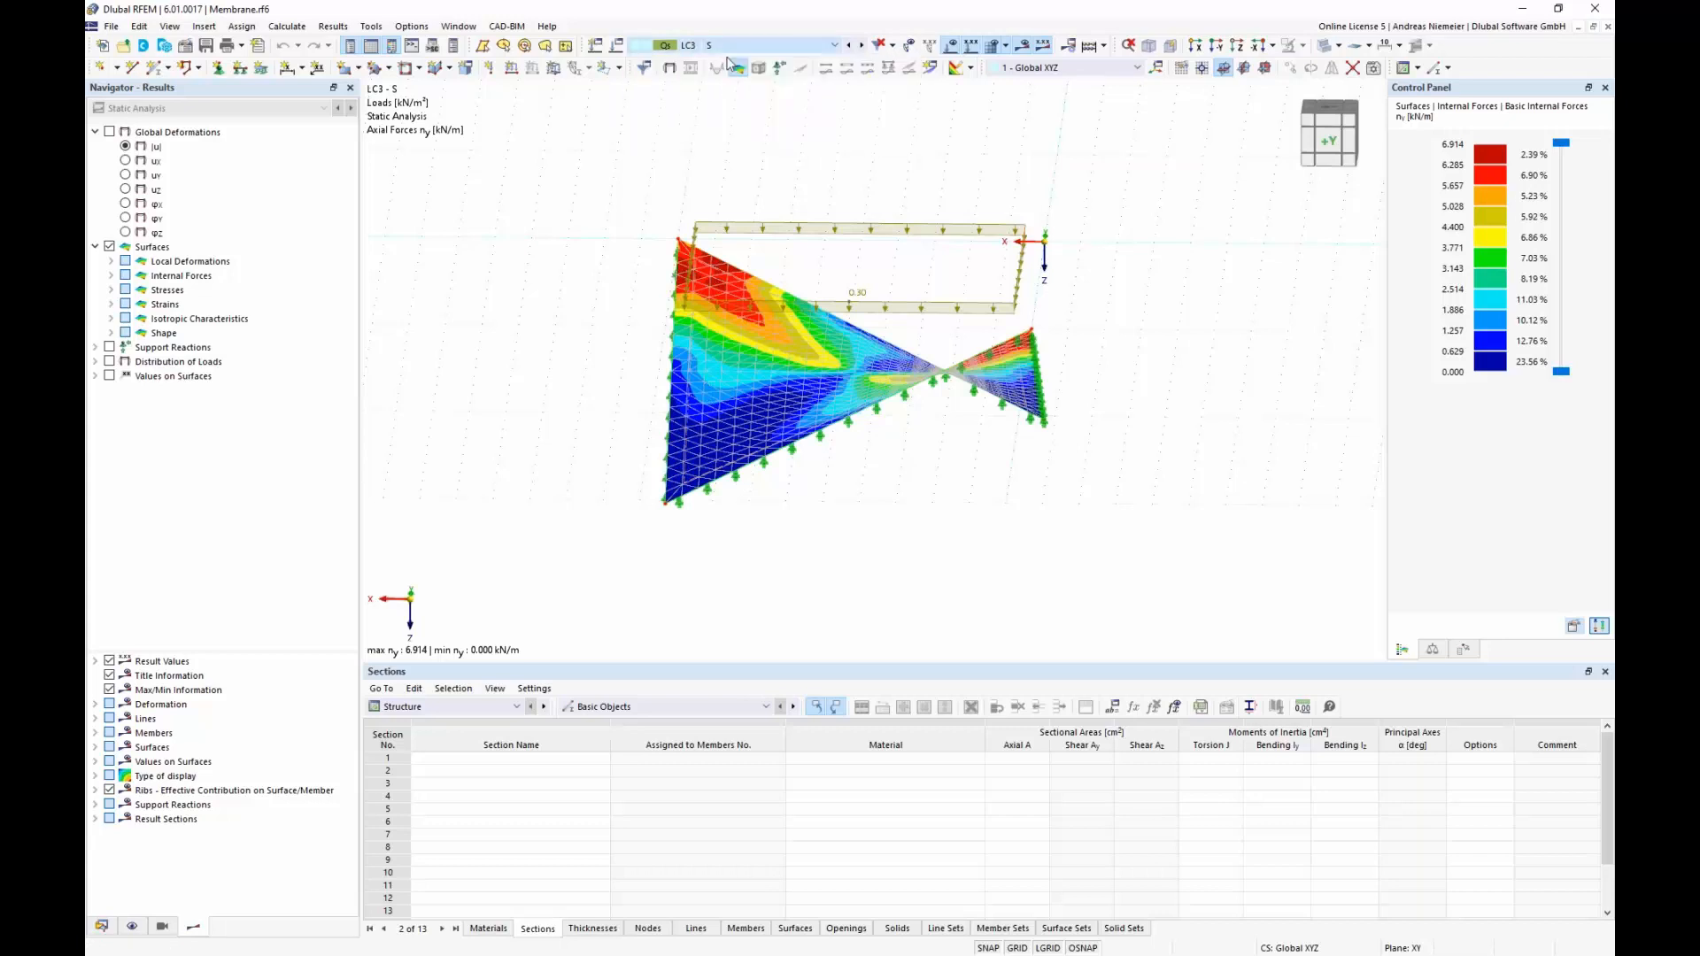
{"action": "middle_click_drag", "start_coordinate": [591, 315], "coordinate": [699, 339], "text": "ctrl"}
{"action": "middle_click_drag", "start_coordinate": [624, 383], "coordinate": [572, 372]}
Display load case LC2 P and inspect the form-finding surface load on the membrane without changing it.
{"action": "left_click", "coordinate": [770, 46]}
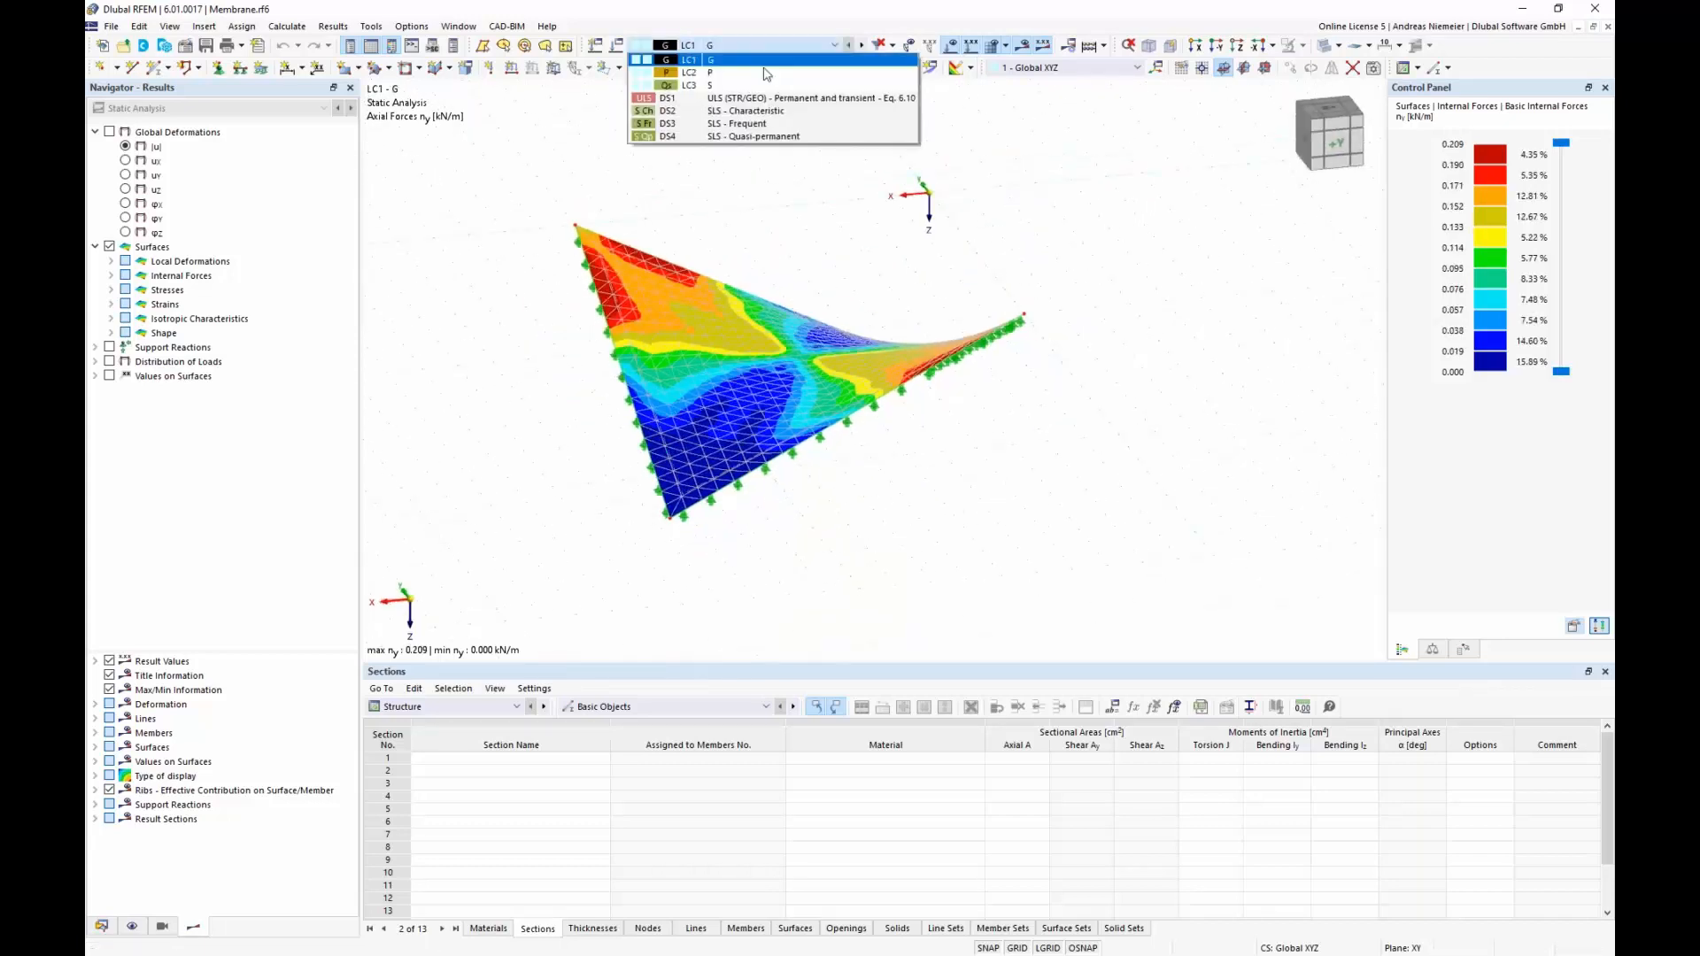
{"action": "left_click", "coordinate": [757, 75]}
{"action": "scroll", "coordinate": [820, 510], "scroll_direction": "up", "scroll_amount": 1}
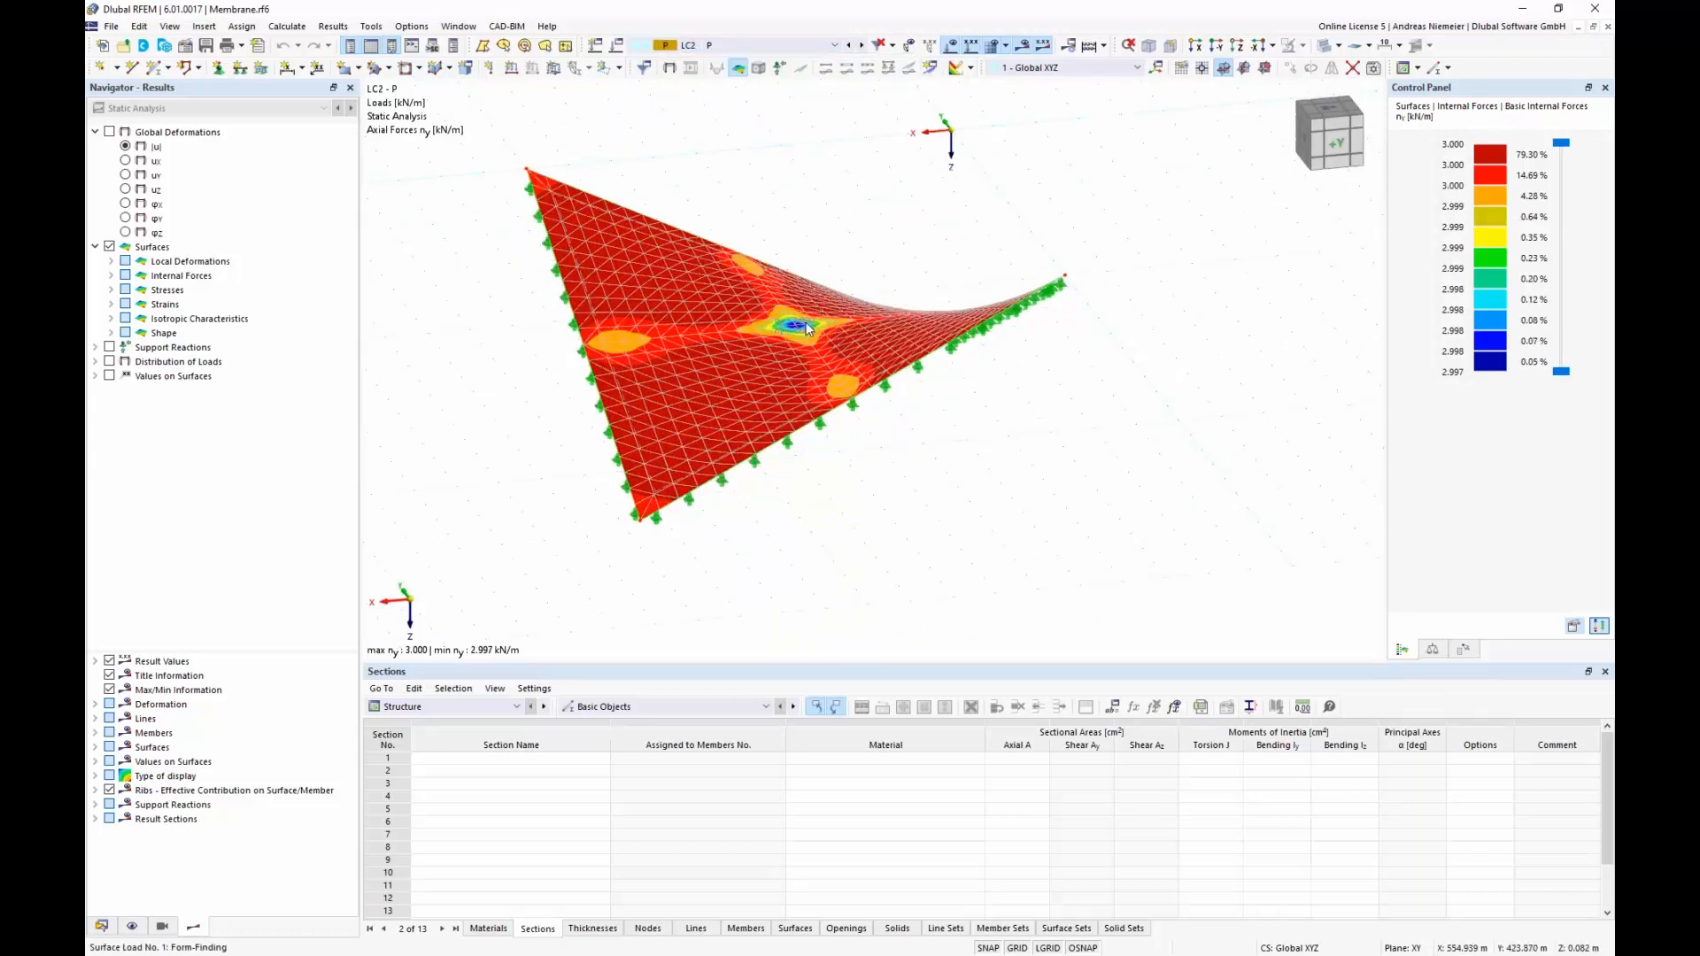
{"action": "double_click", "coordinate": [859, 398]}
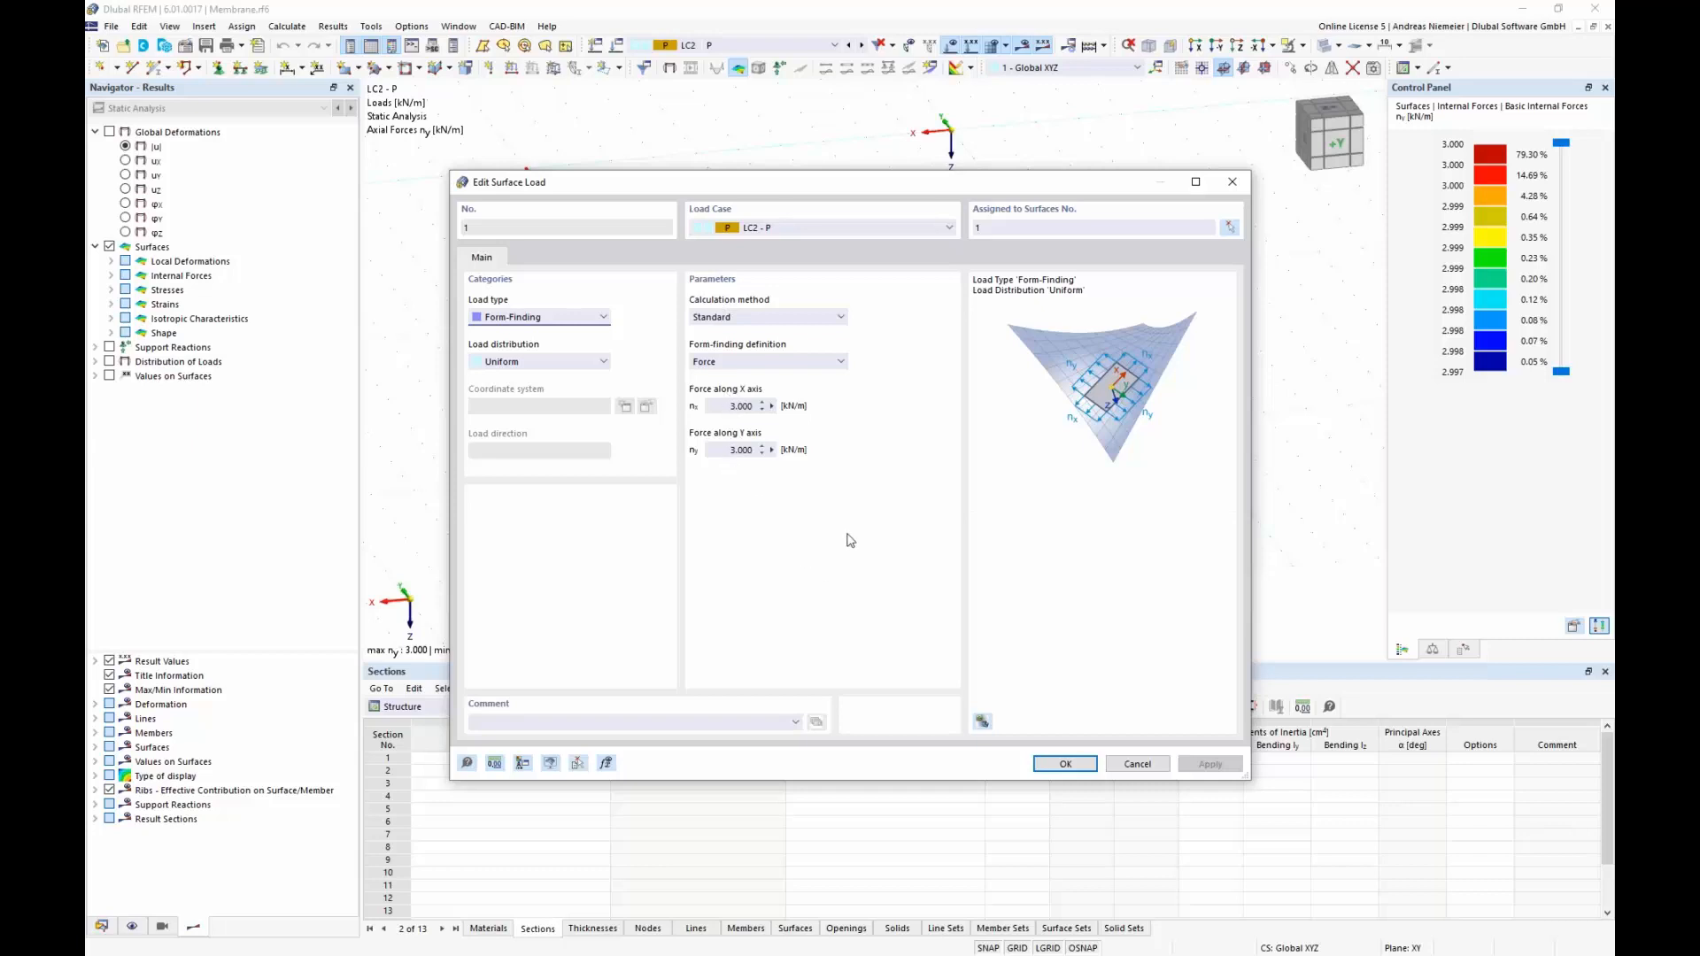
{"action": "left_click", "coordinate": [1138, 763]}
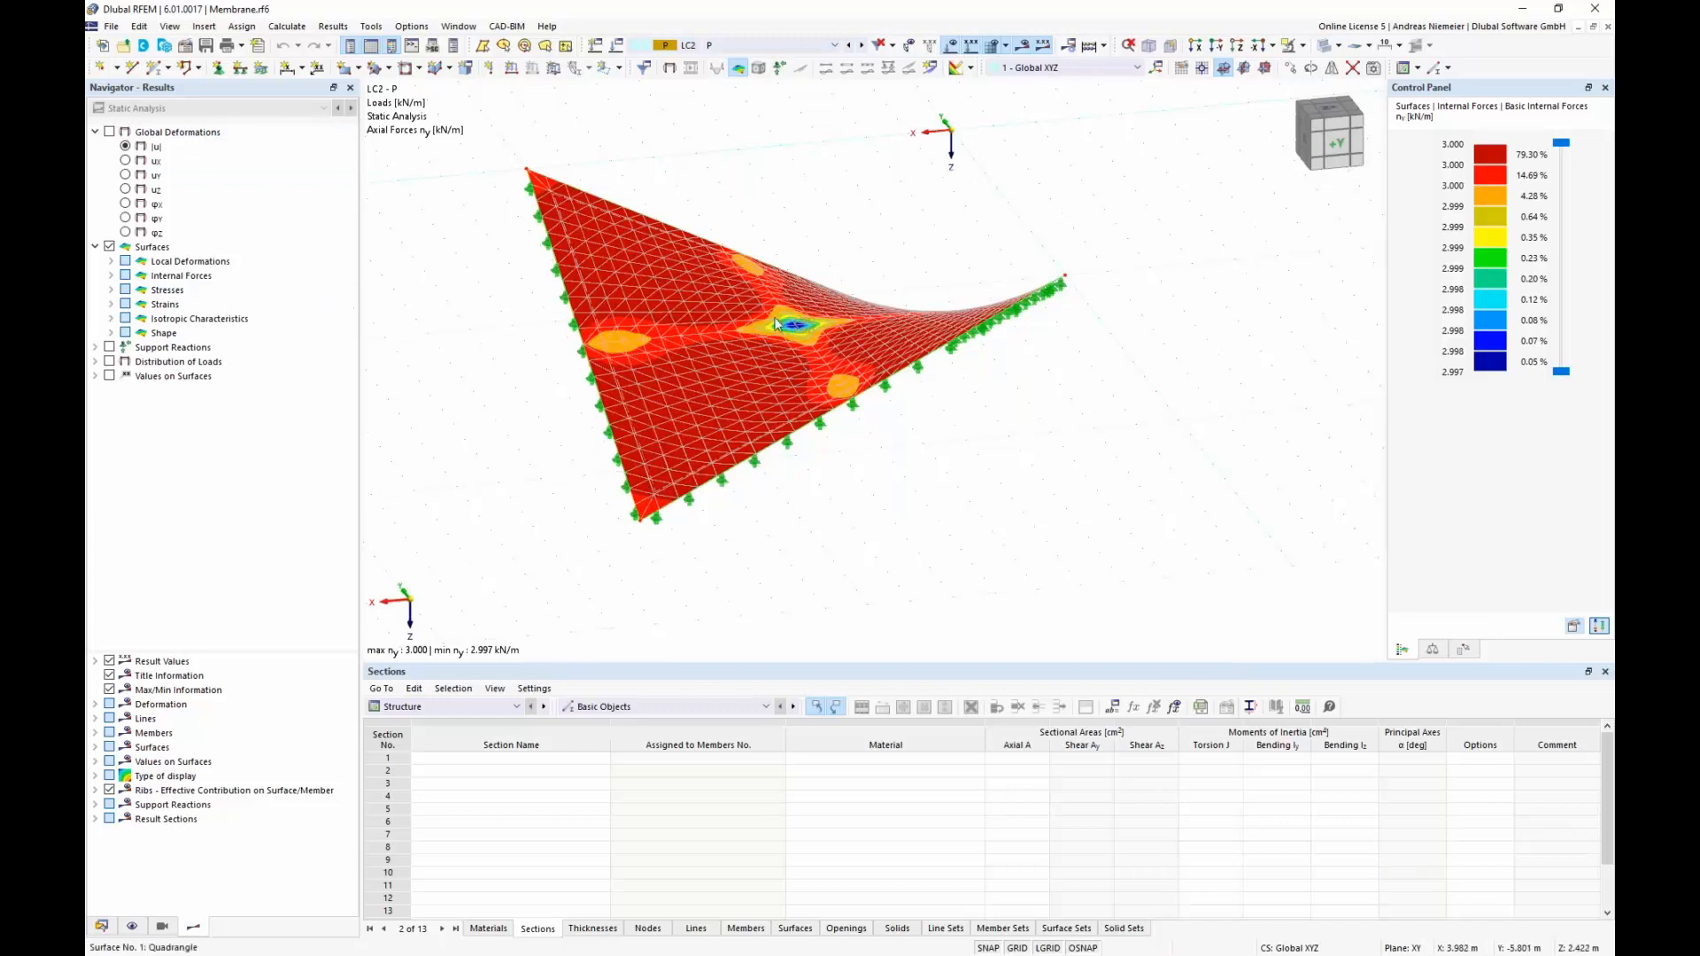
Compare the basic internal forces nx and ny on the membrane surface for LC2.
{"action": "left_click", "coordinate": [111, 276]}
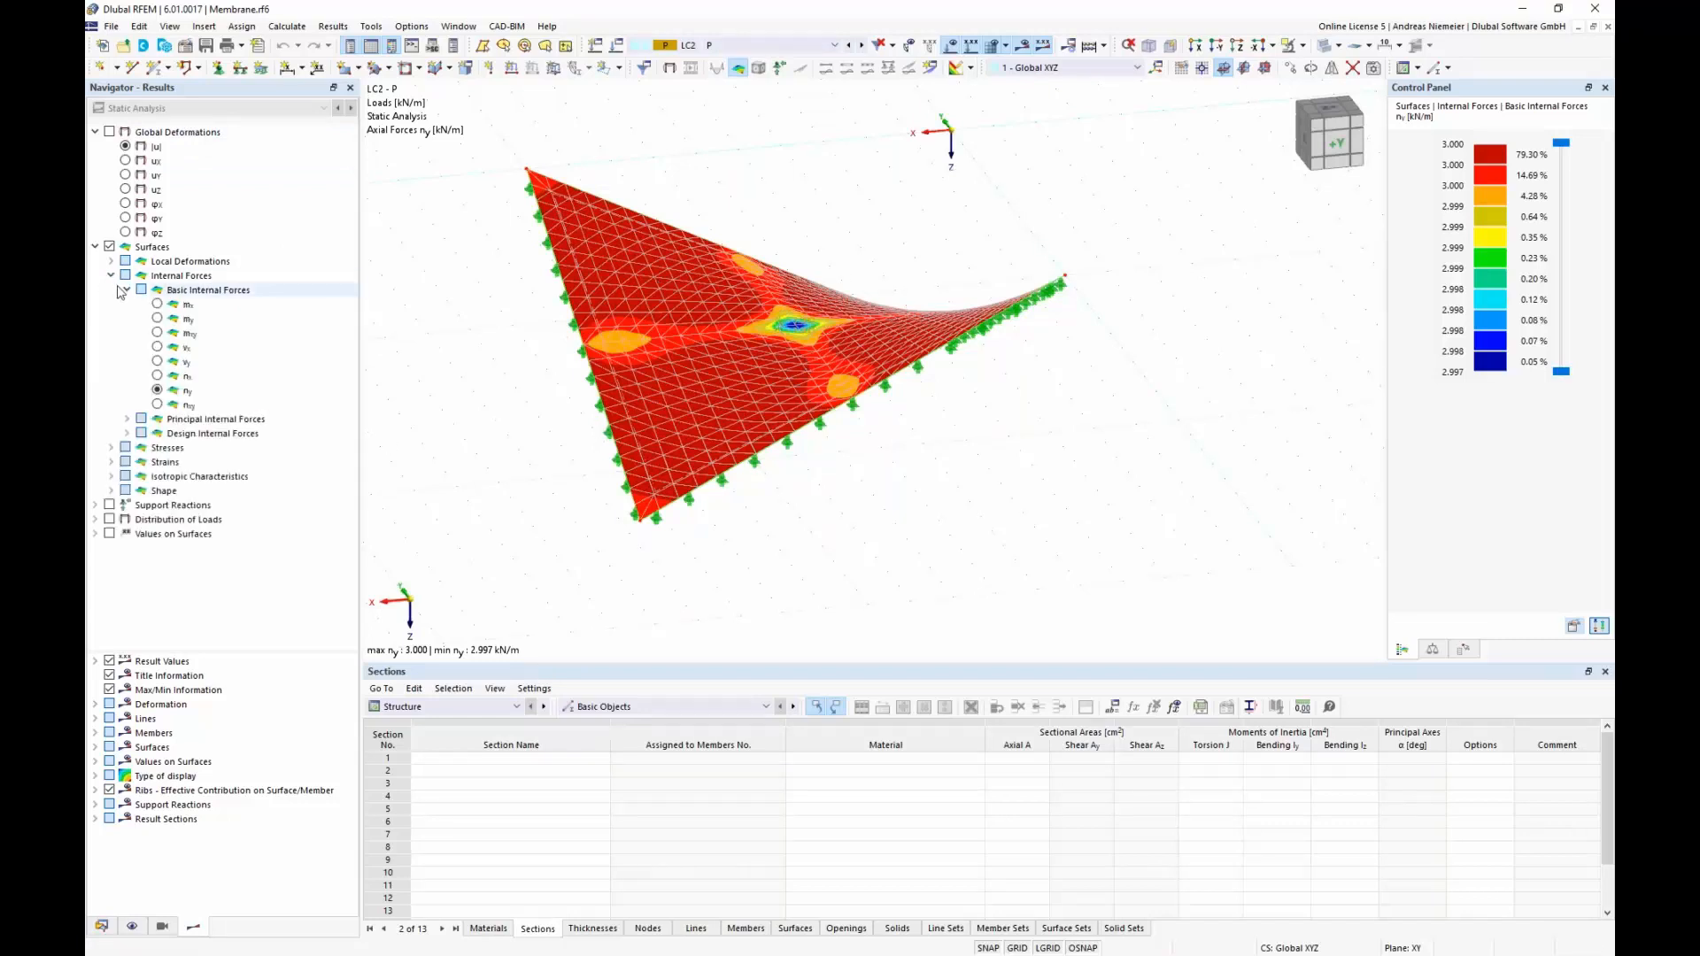
{"action": "left_click", "coordinate": [157, 376]}
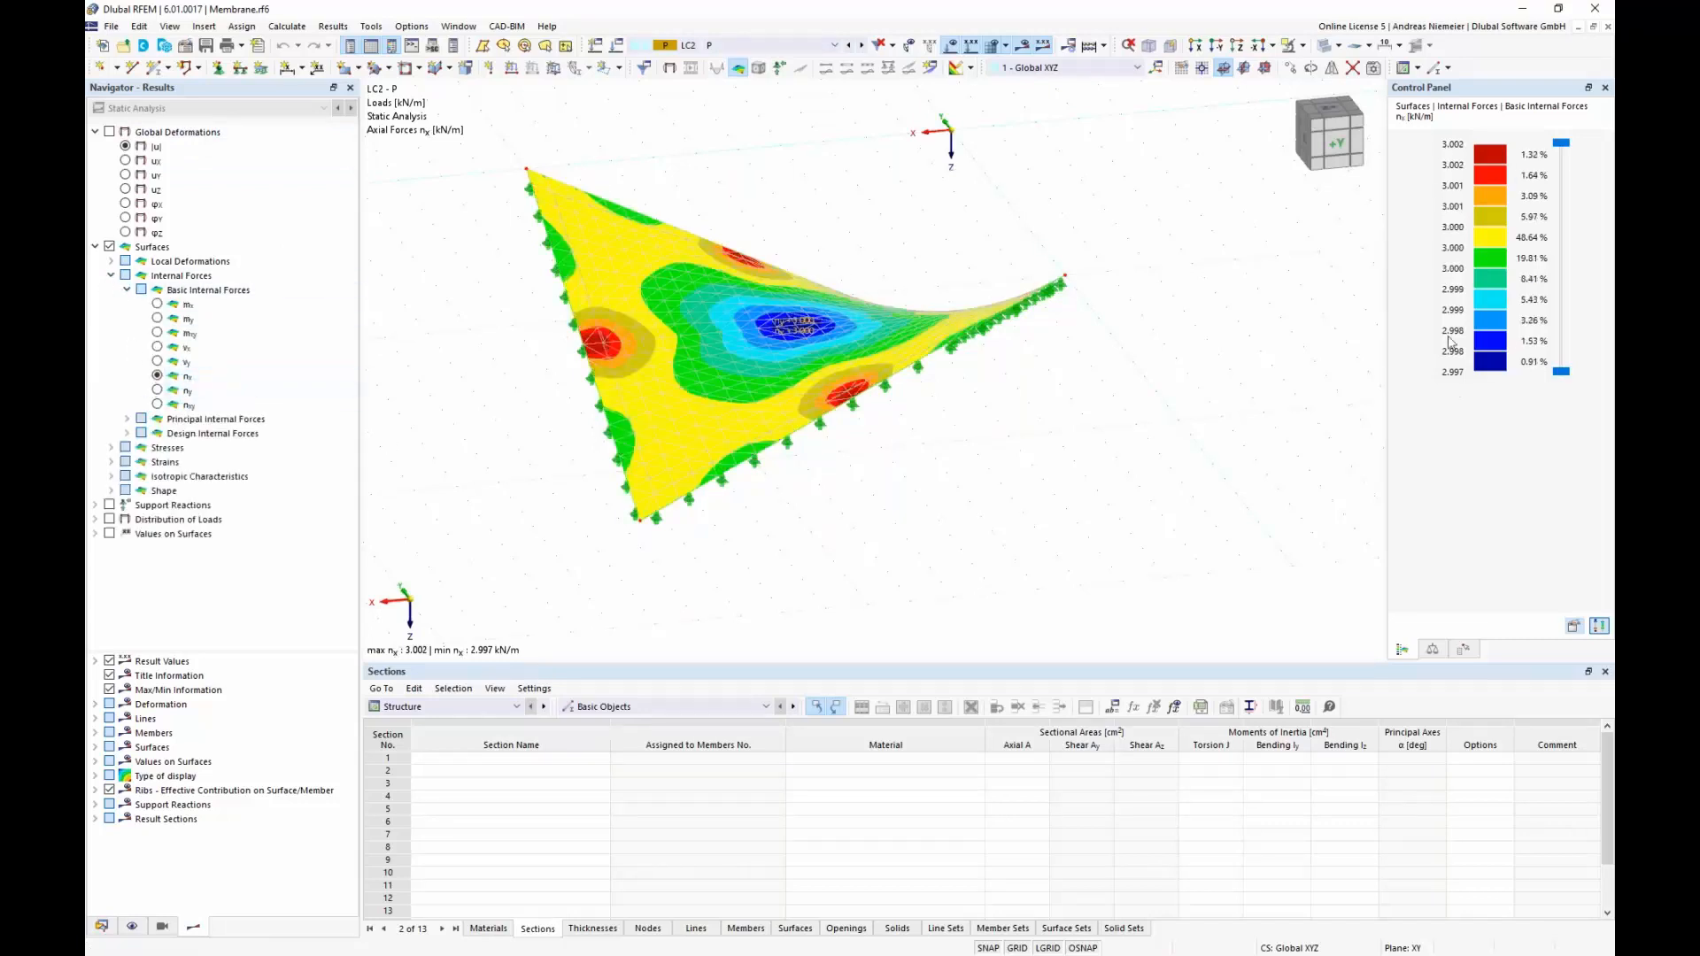
{"action": "left_click", "coordinate": [157, 390]}
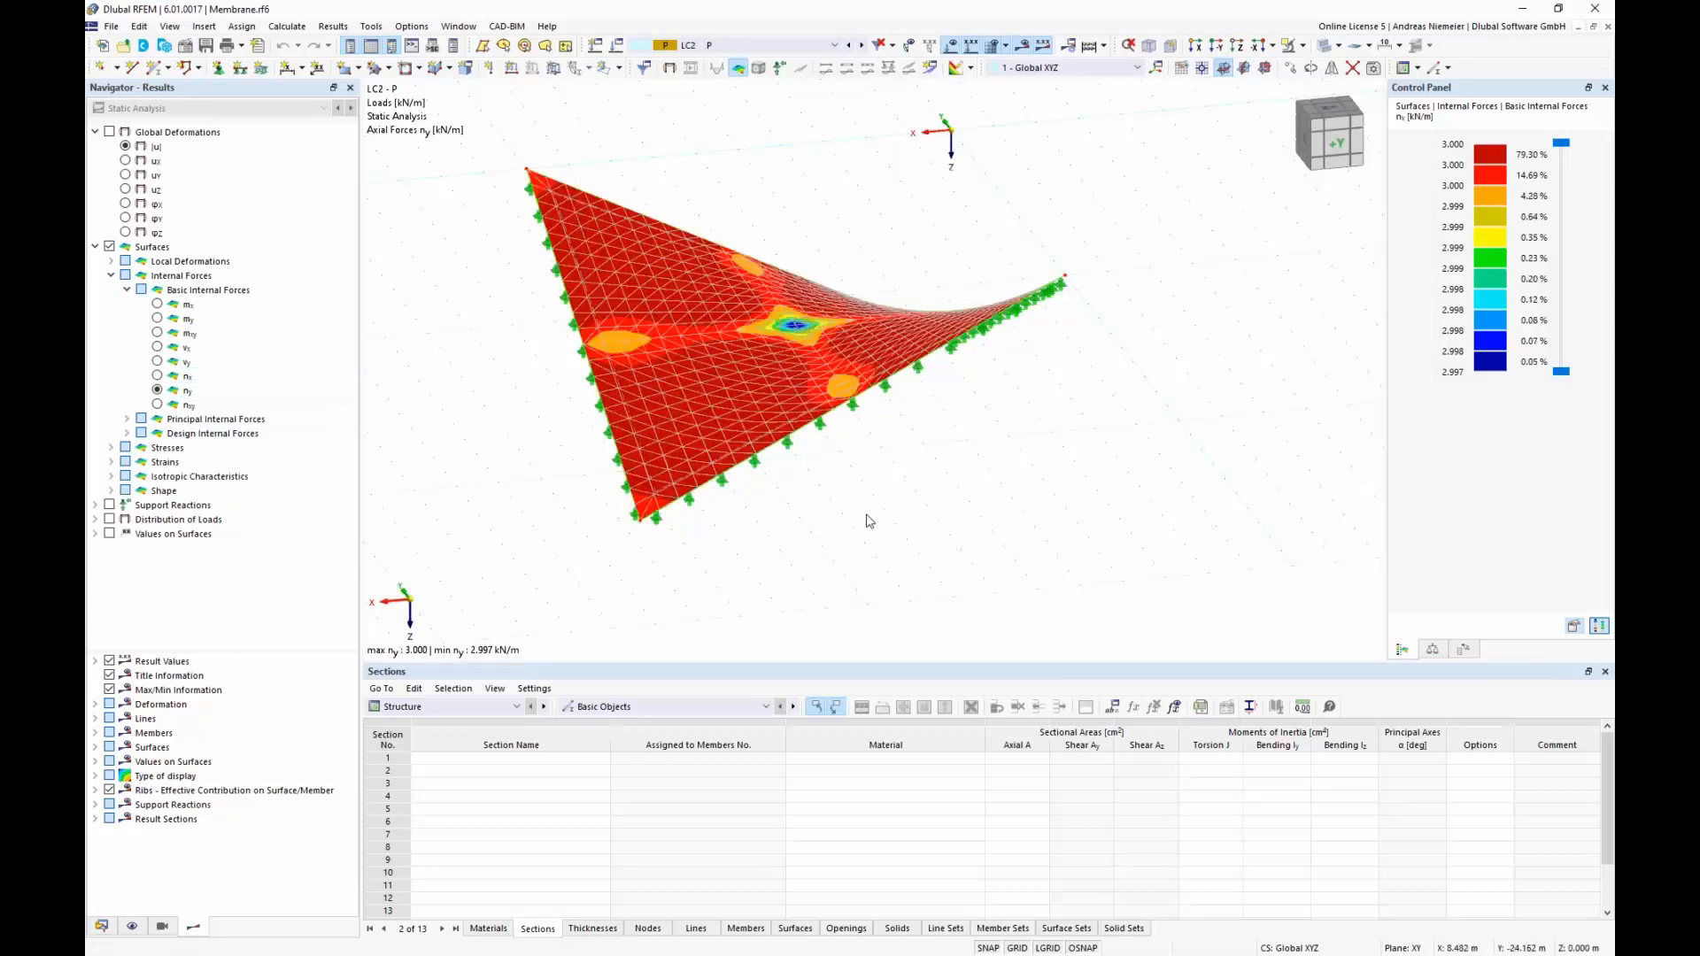
Enable the combination wizard in the membrane model's load case and combination settings, and display its design situations.
{"action": "left_click", "coordinate": [771, 46]}
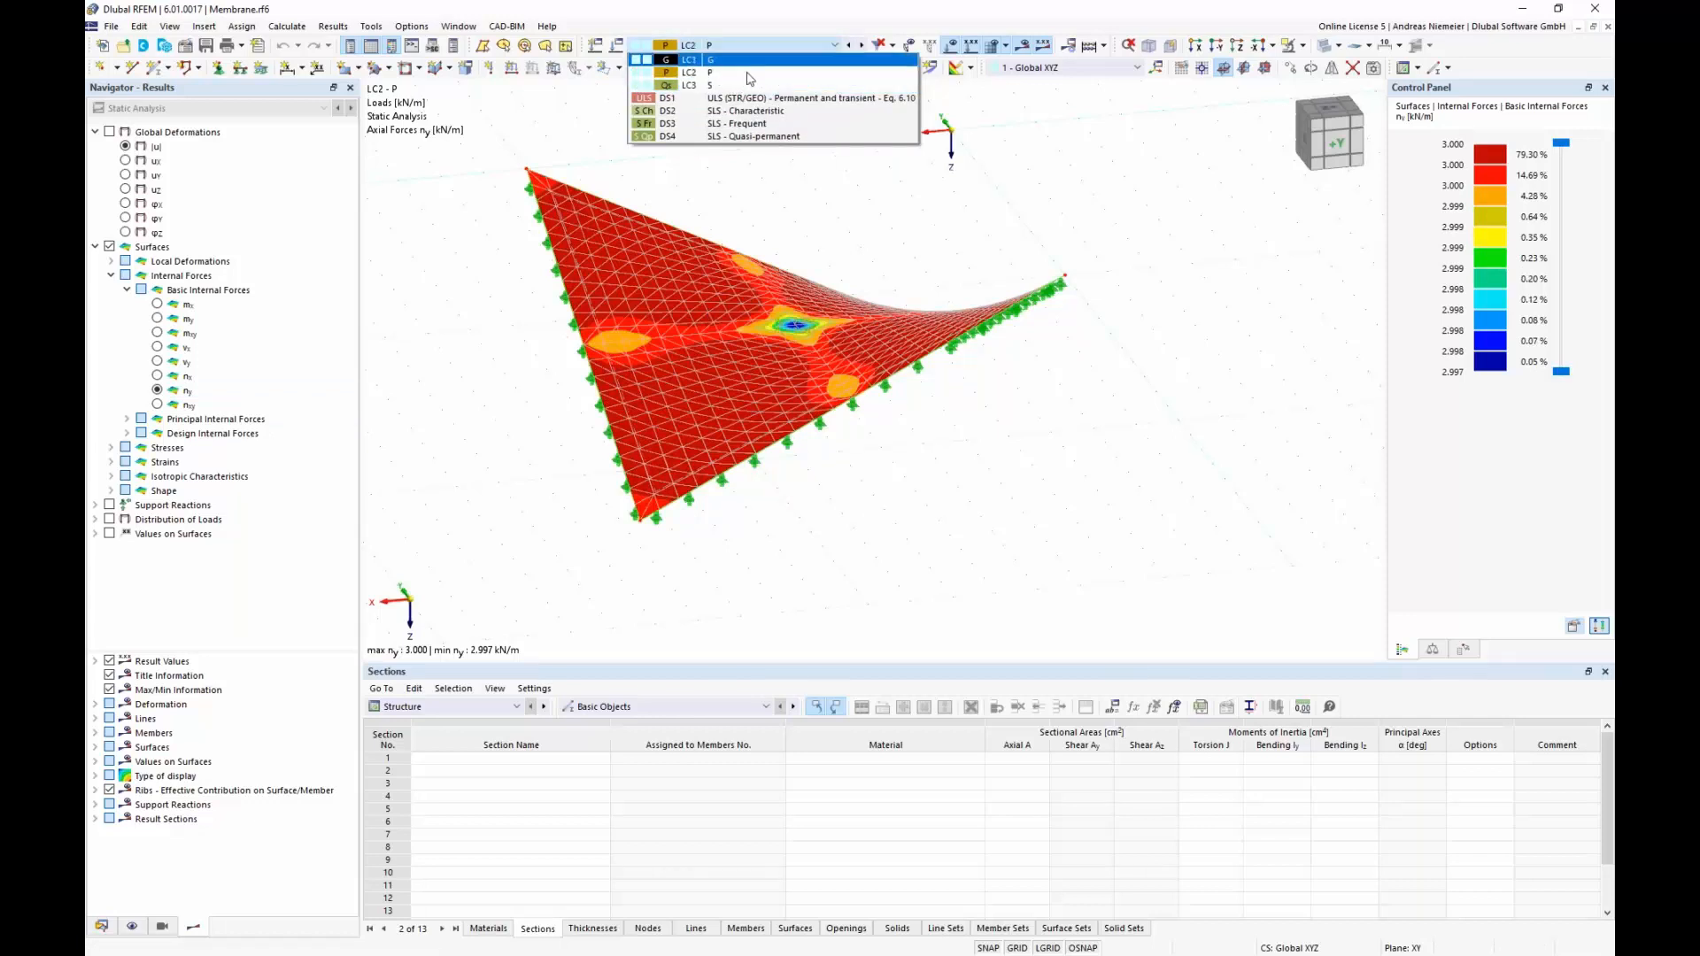
{"action": "left_click", "coordinate": [748, 72]}
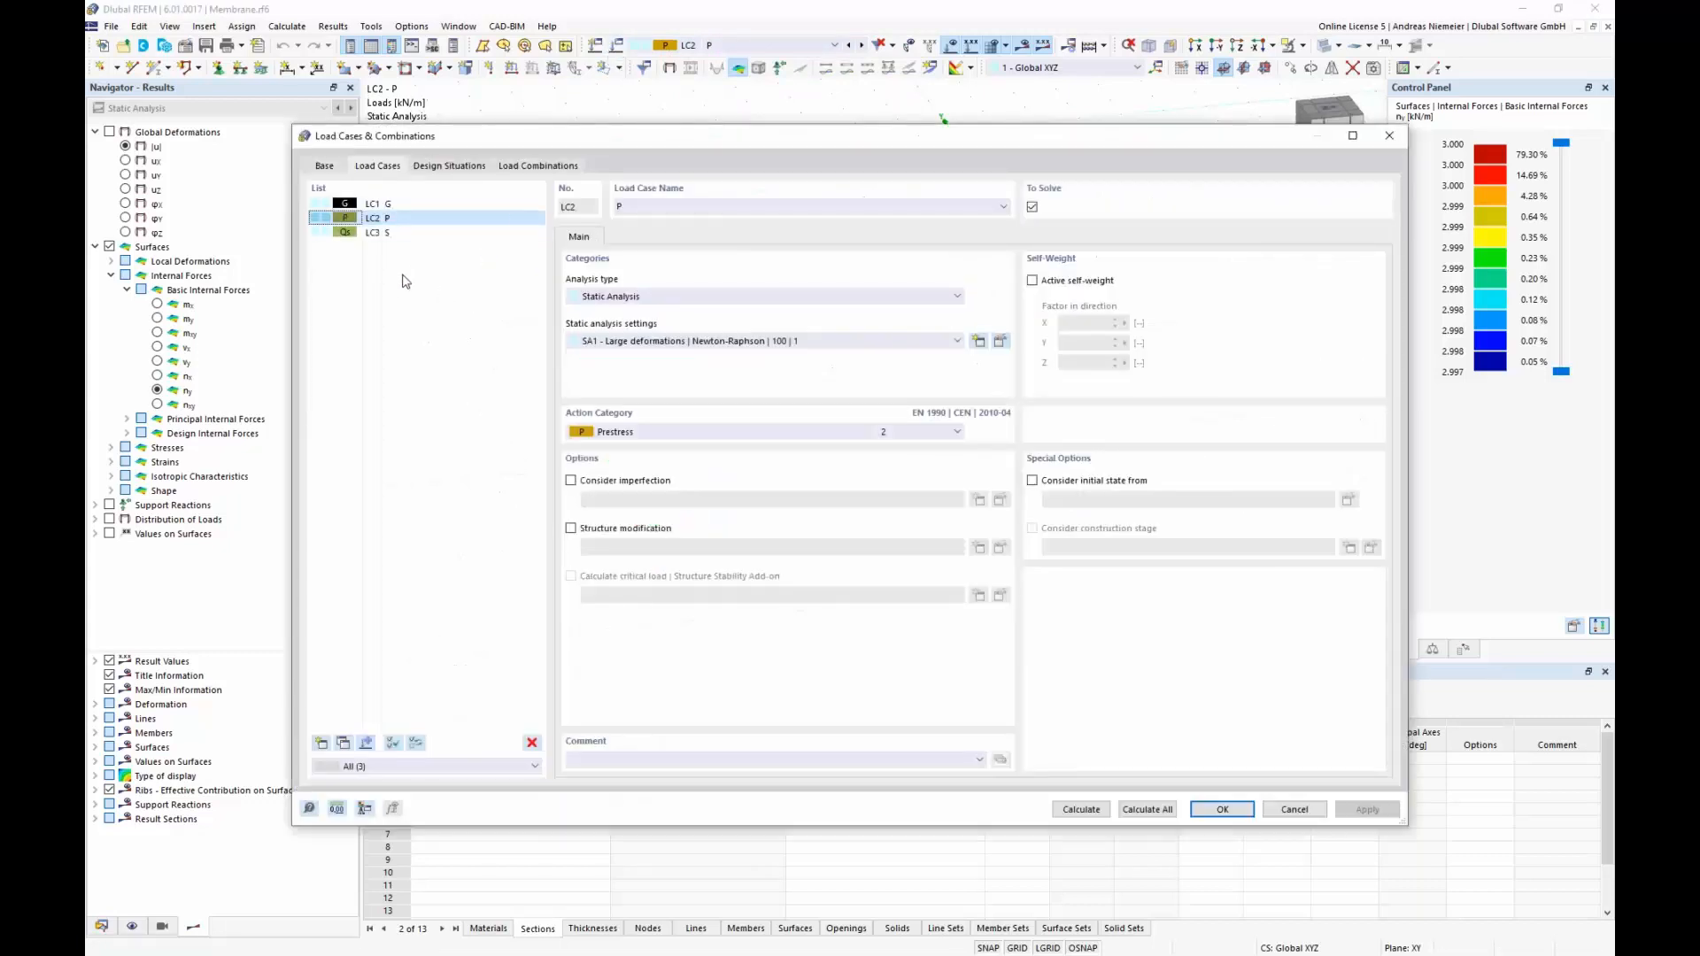
{"action": "left_click", "coordinate": [324, 165]}
{"action": "left_click", "coordinate": [319, 293]}
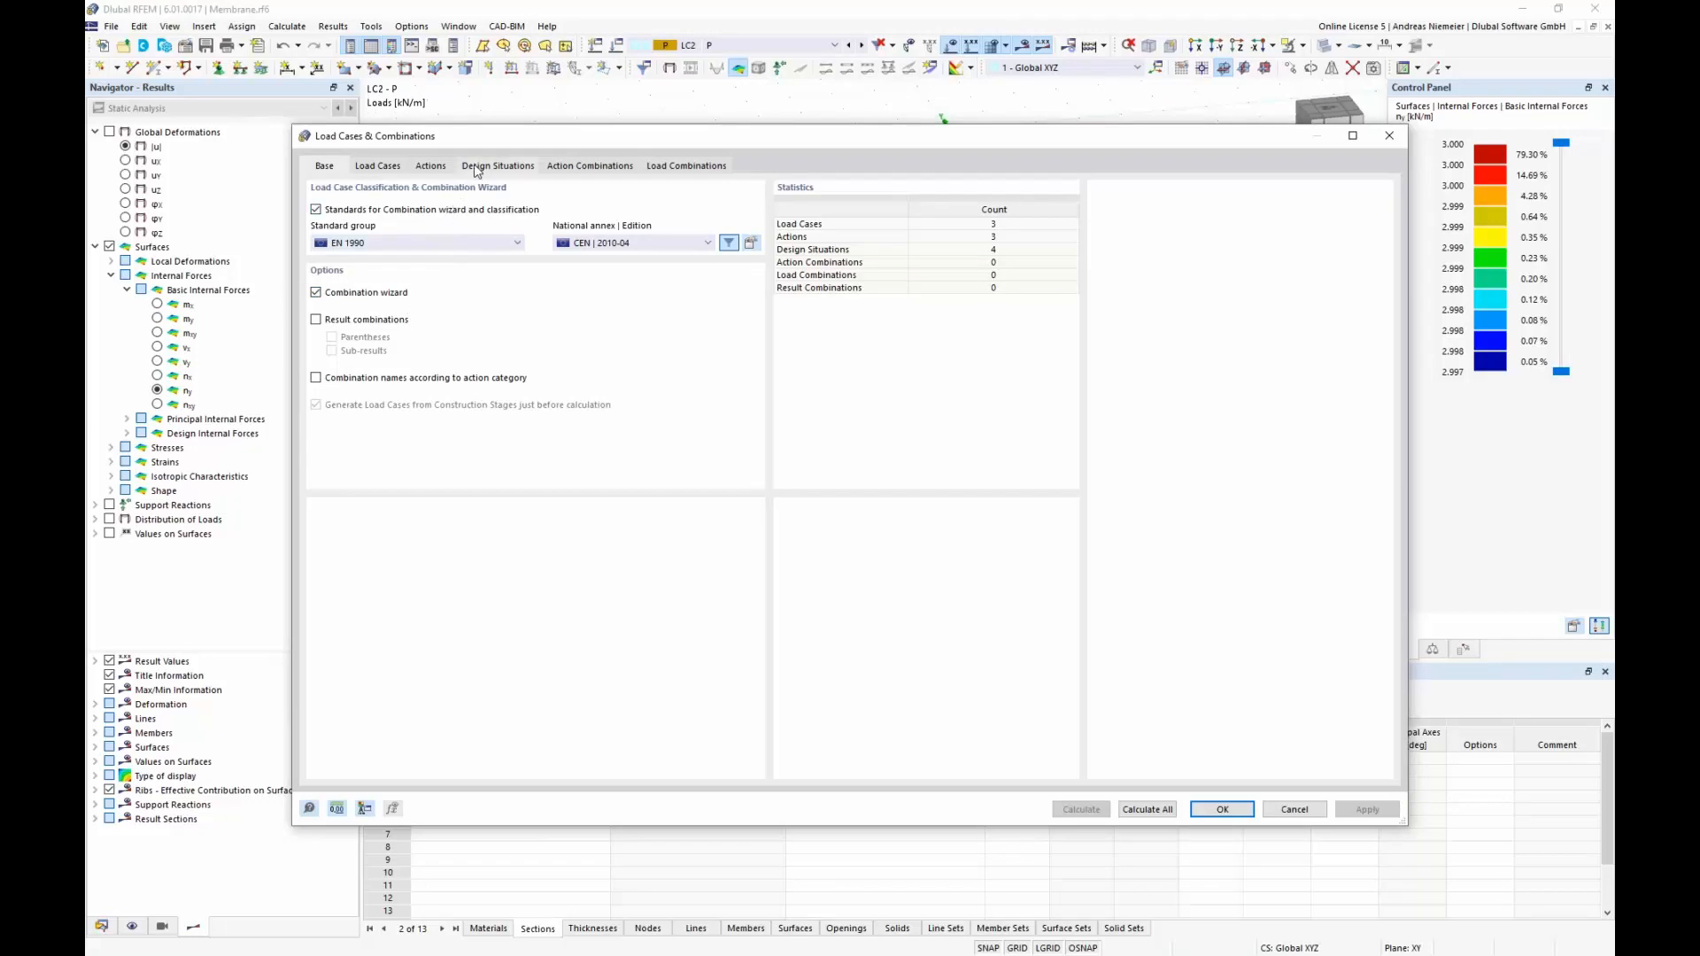
{"action": "left_click", "coordinate": [496, 166]}
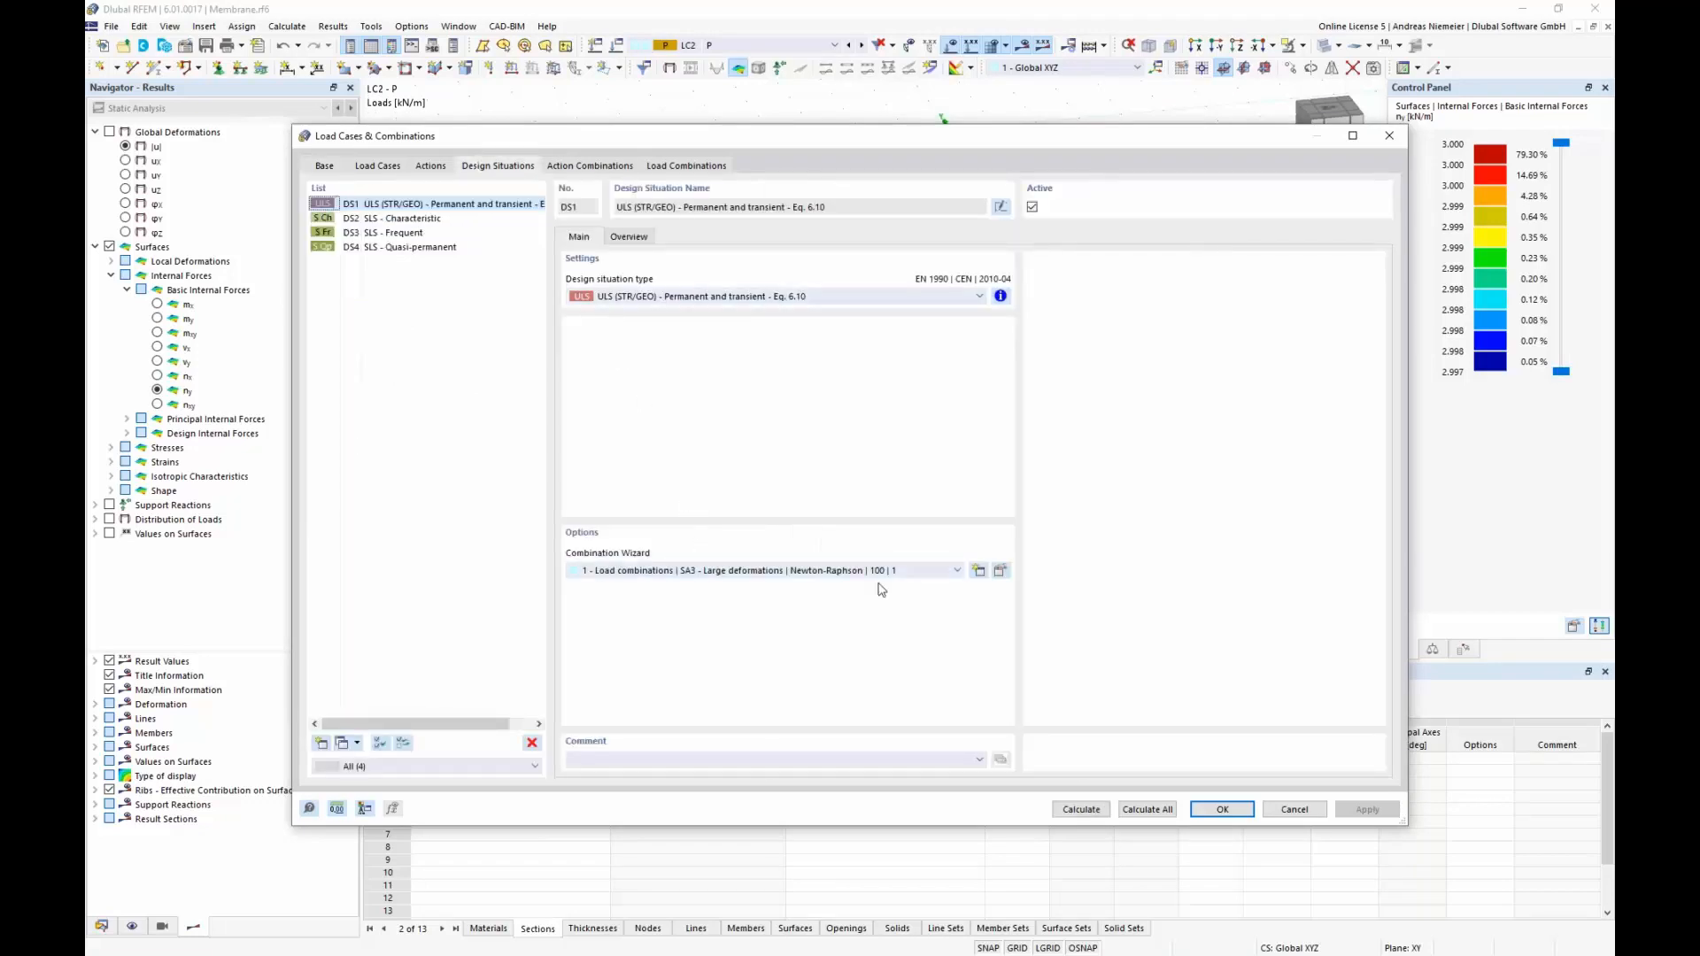
Edit the nonlinear load combination wizard assigned to DS1 so it considers the initial state from load case LC2 - P.
{"action": "left_click", "coordinate": [1000, 570]}
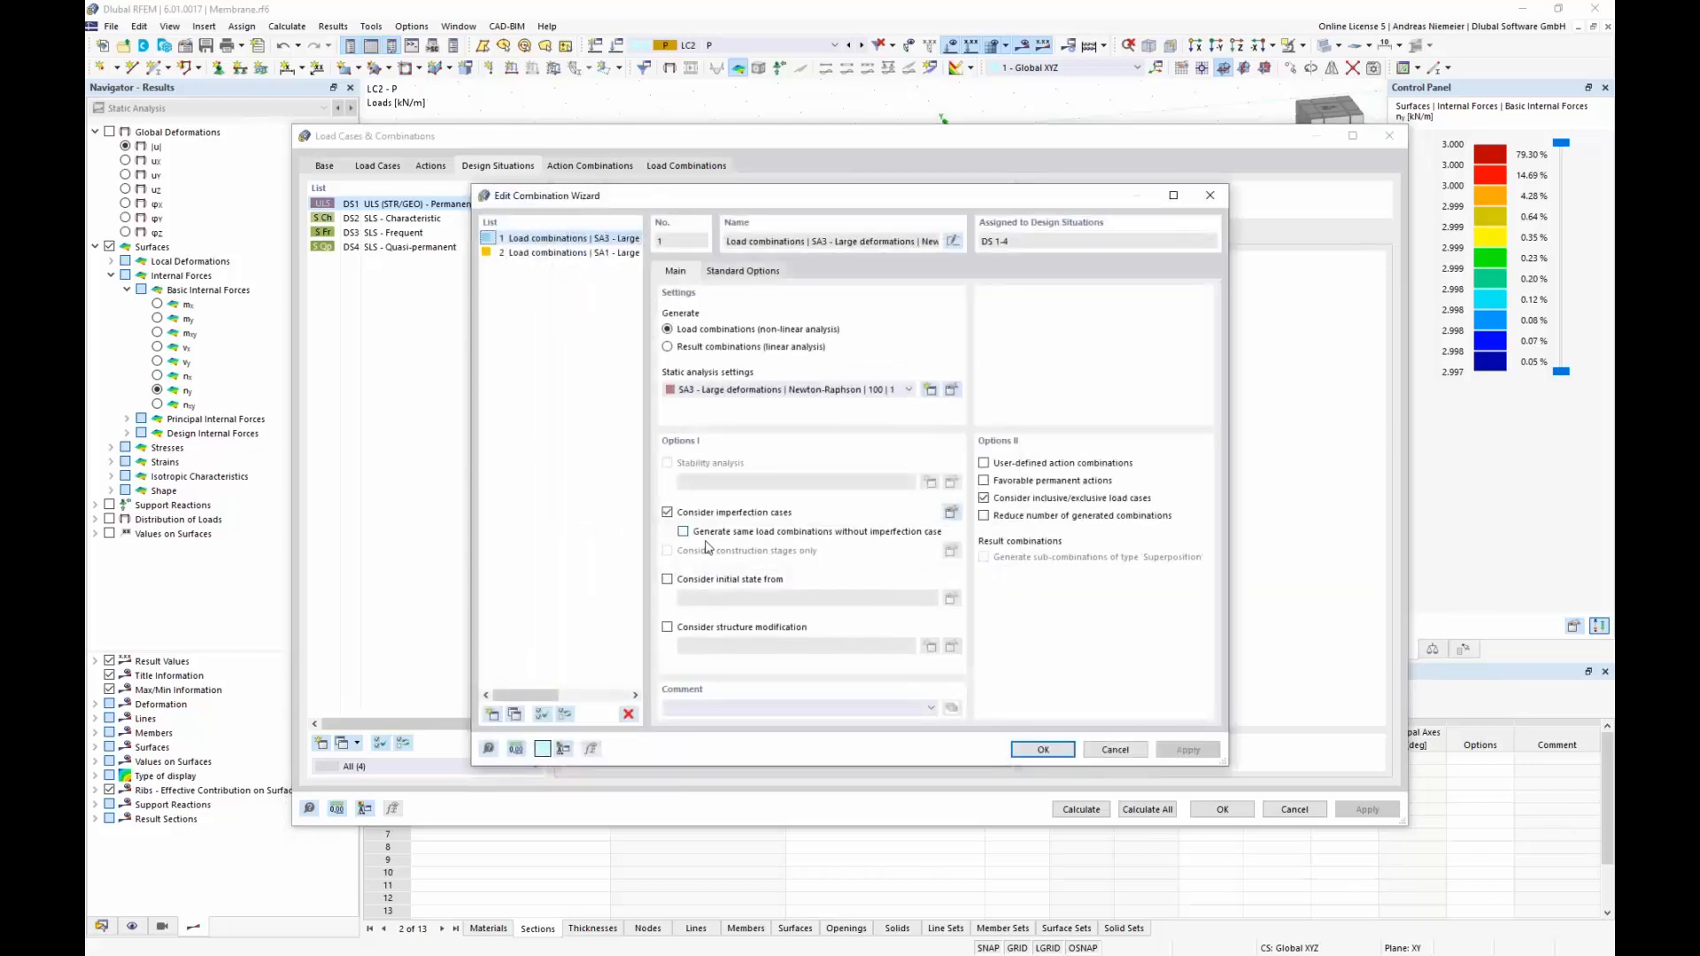
{"action": "left_click", "coordinate": [733, 581]}
{"action": "left_click", "coordinate": [742, 599]}
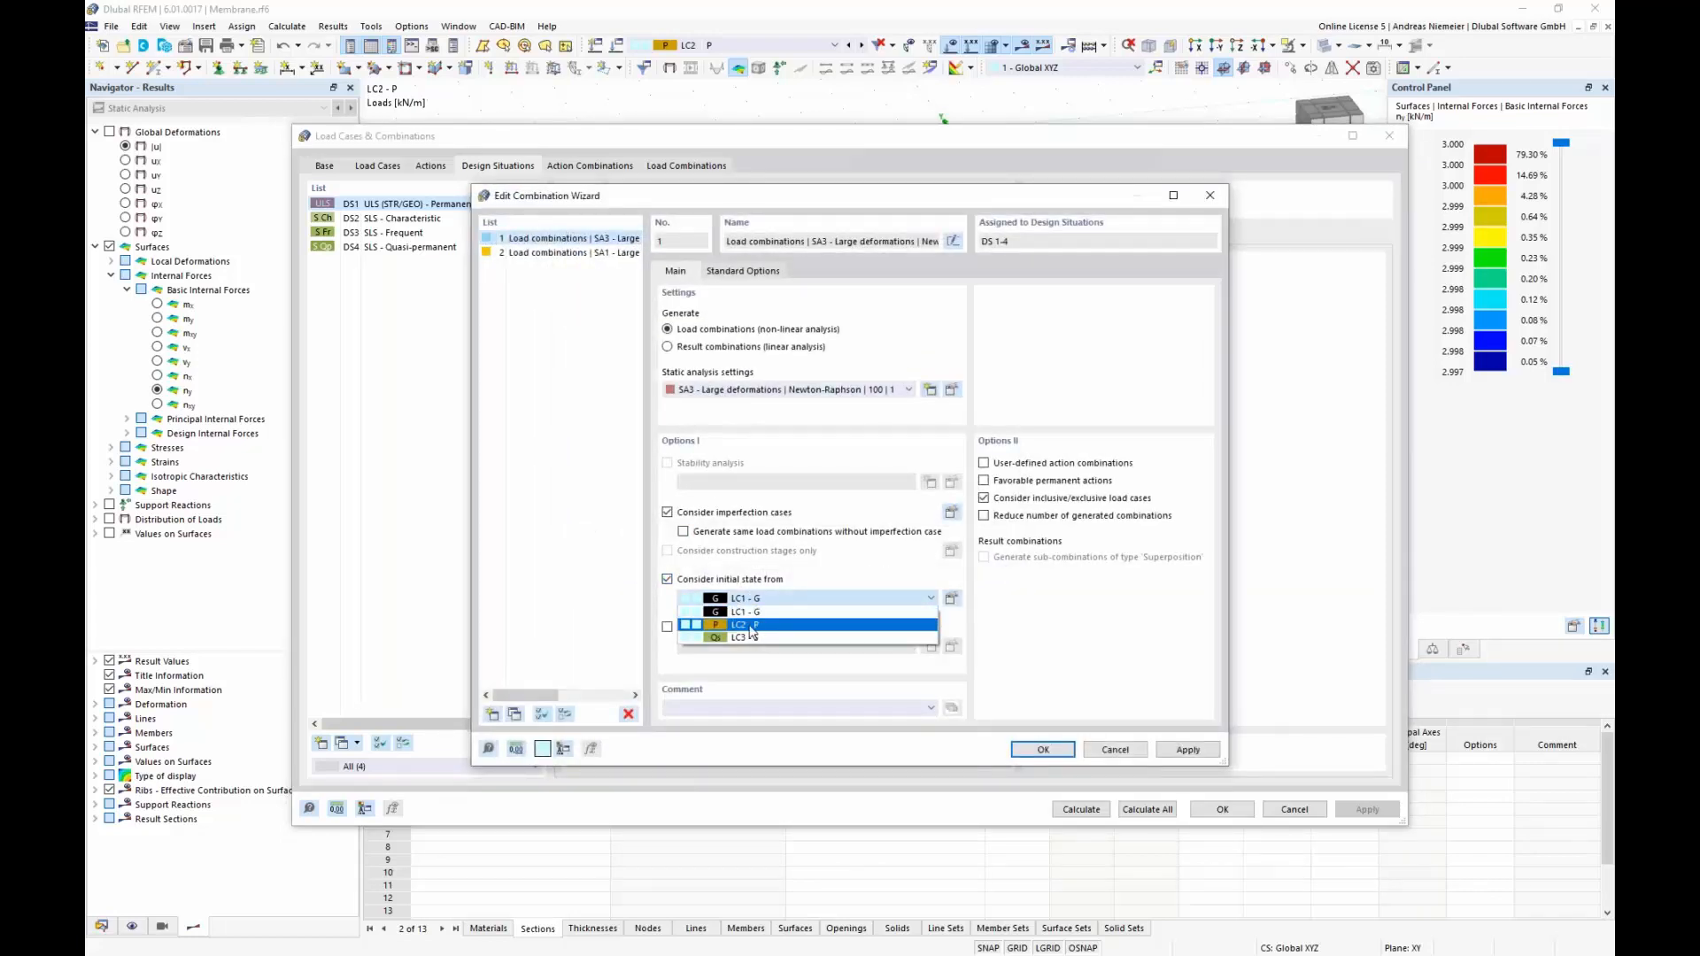
{"action": "left_click", "coordinate": [746, 625]}
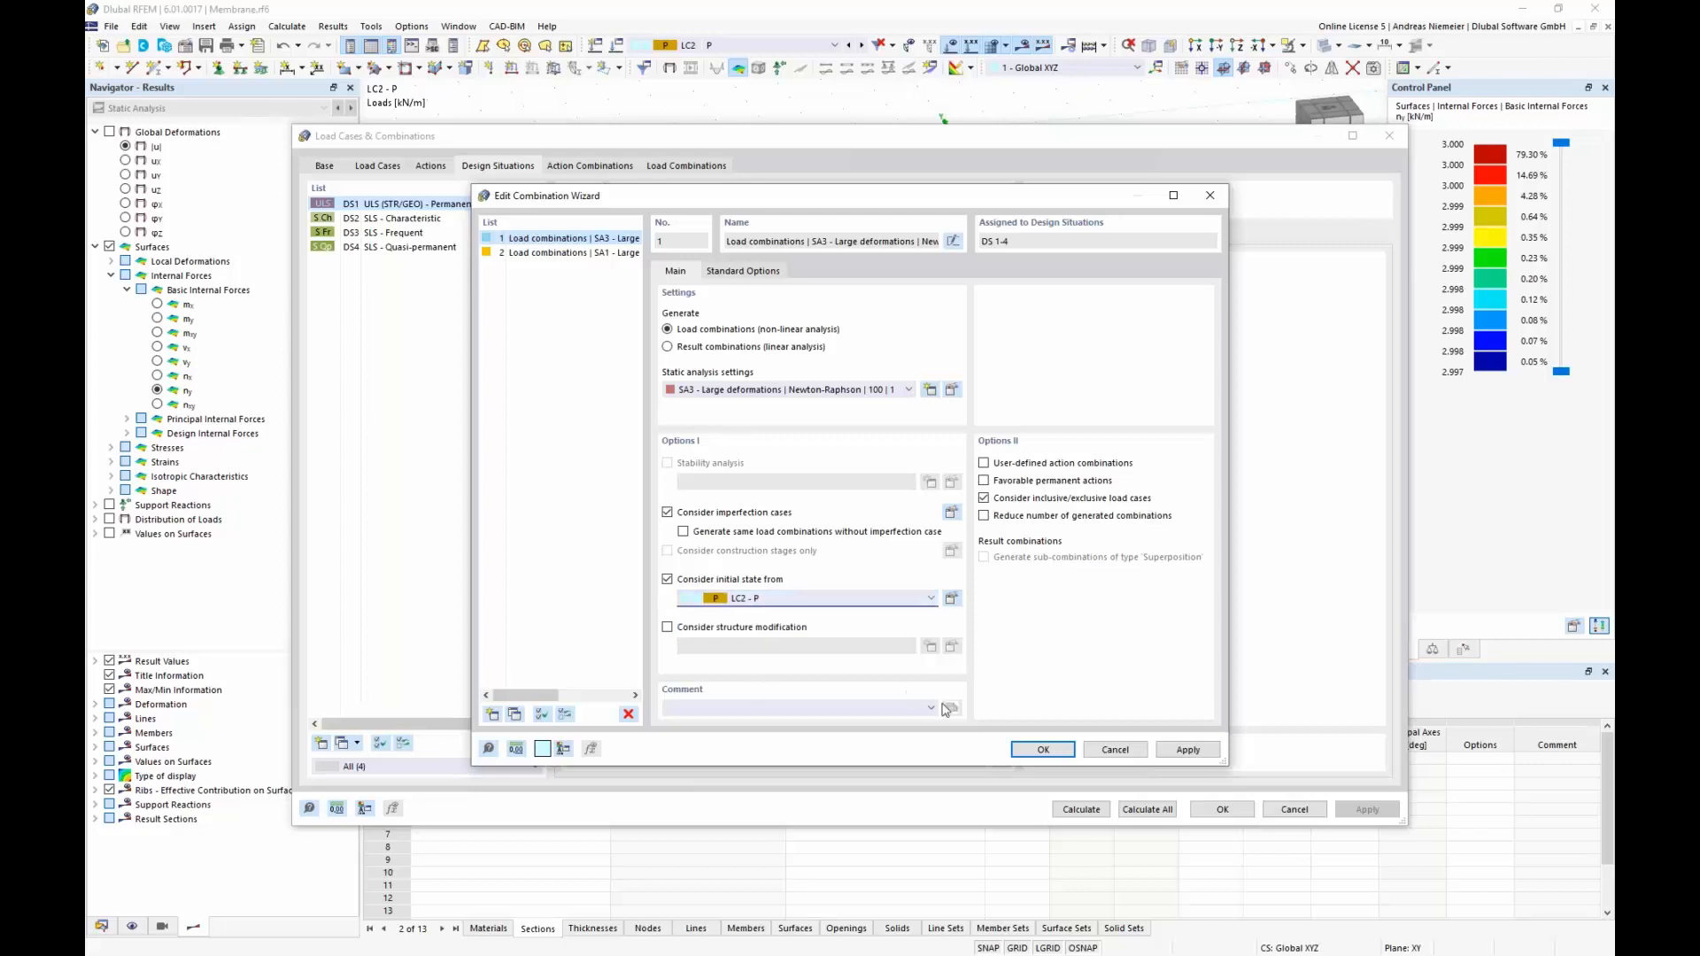
{"action": "left_click", "coordinate": [1045, 751]}
Generate the load combinations, check the initial state setting in CO4 and CO7, and calculate everything.
{"action": "left_click", "coordinate": [716, 169]}
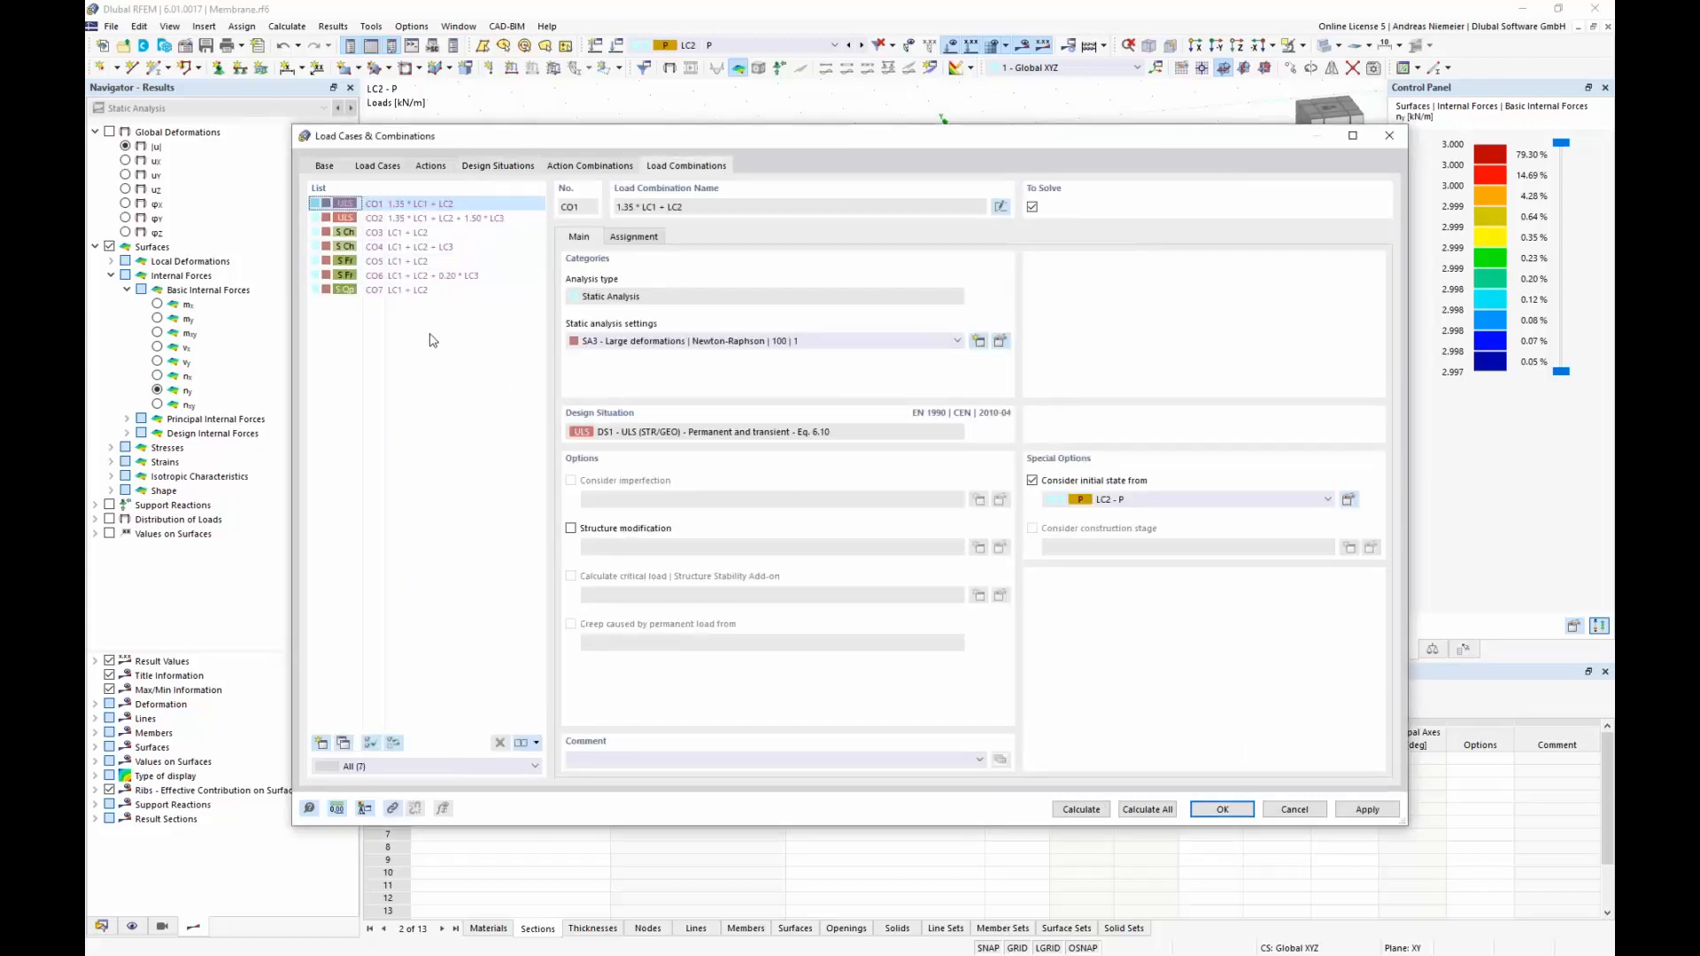
{"action": "left_click", "coordinate": [433, 247]}
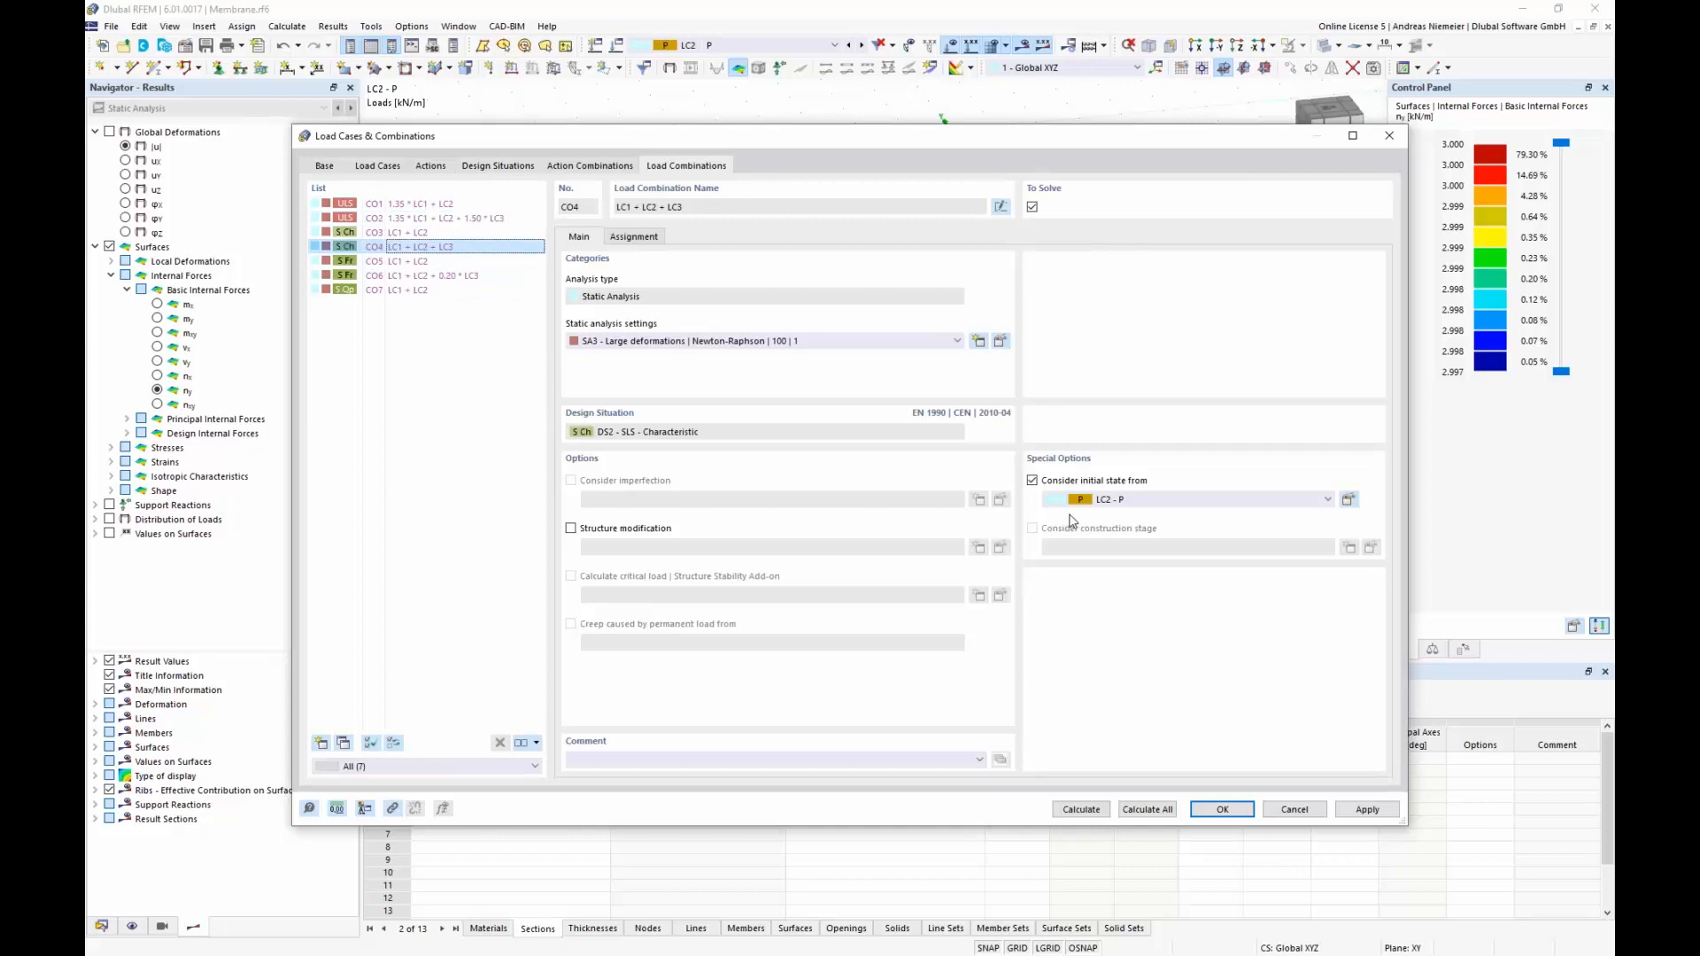
{"action": "left_click", "coordinate": [412, 291]}
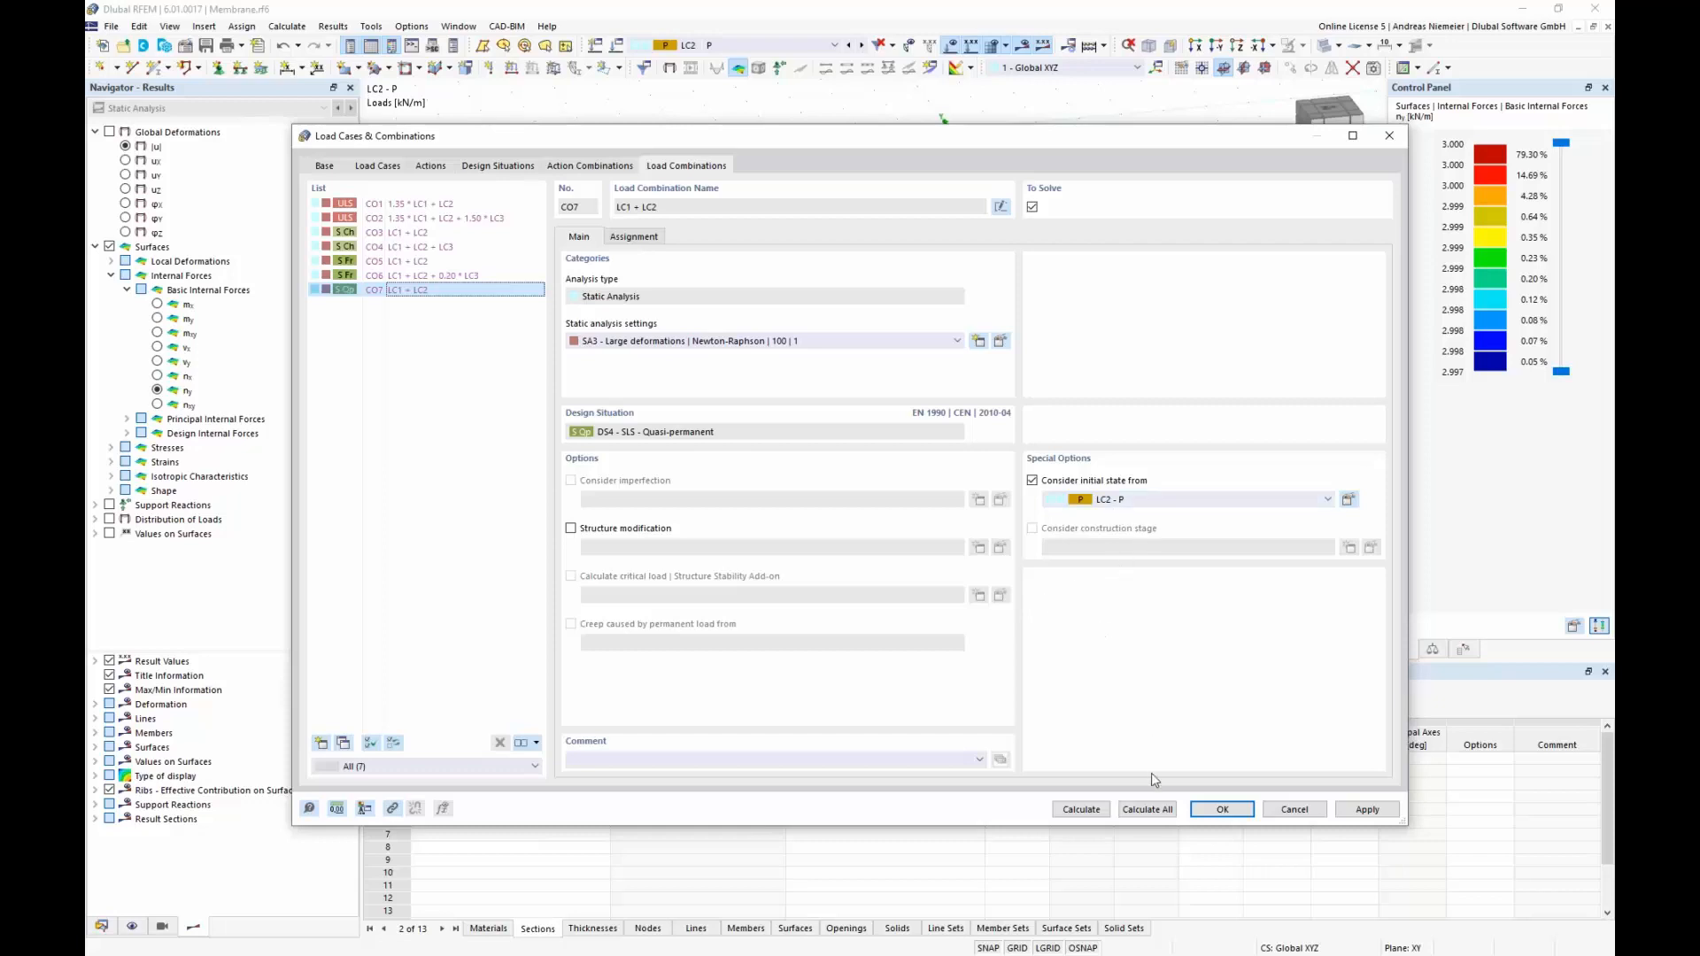
{"action": "left_click", "coordinate": [1153, 809]}
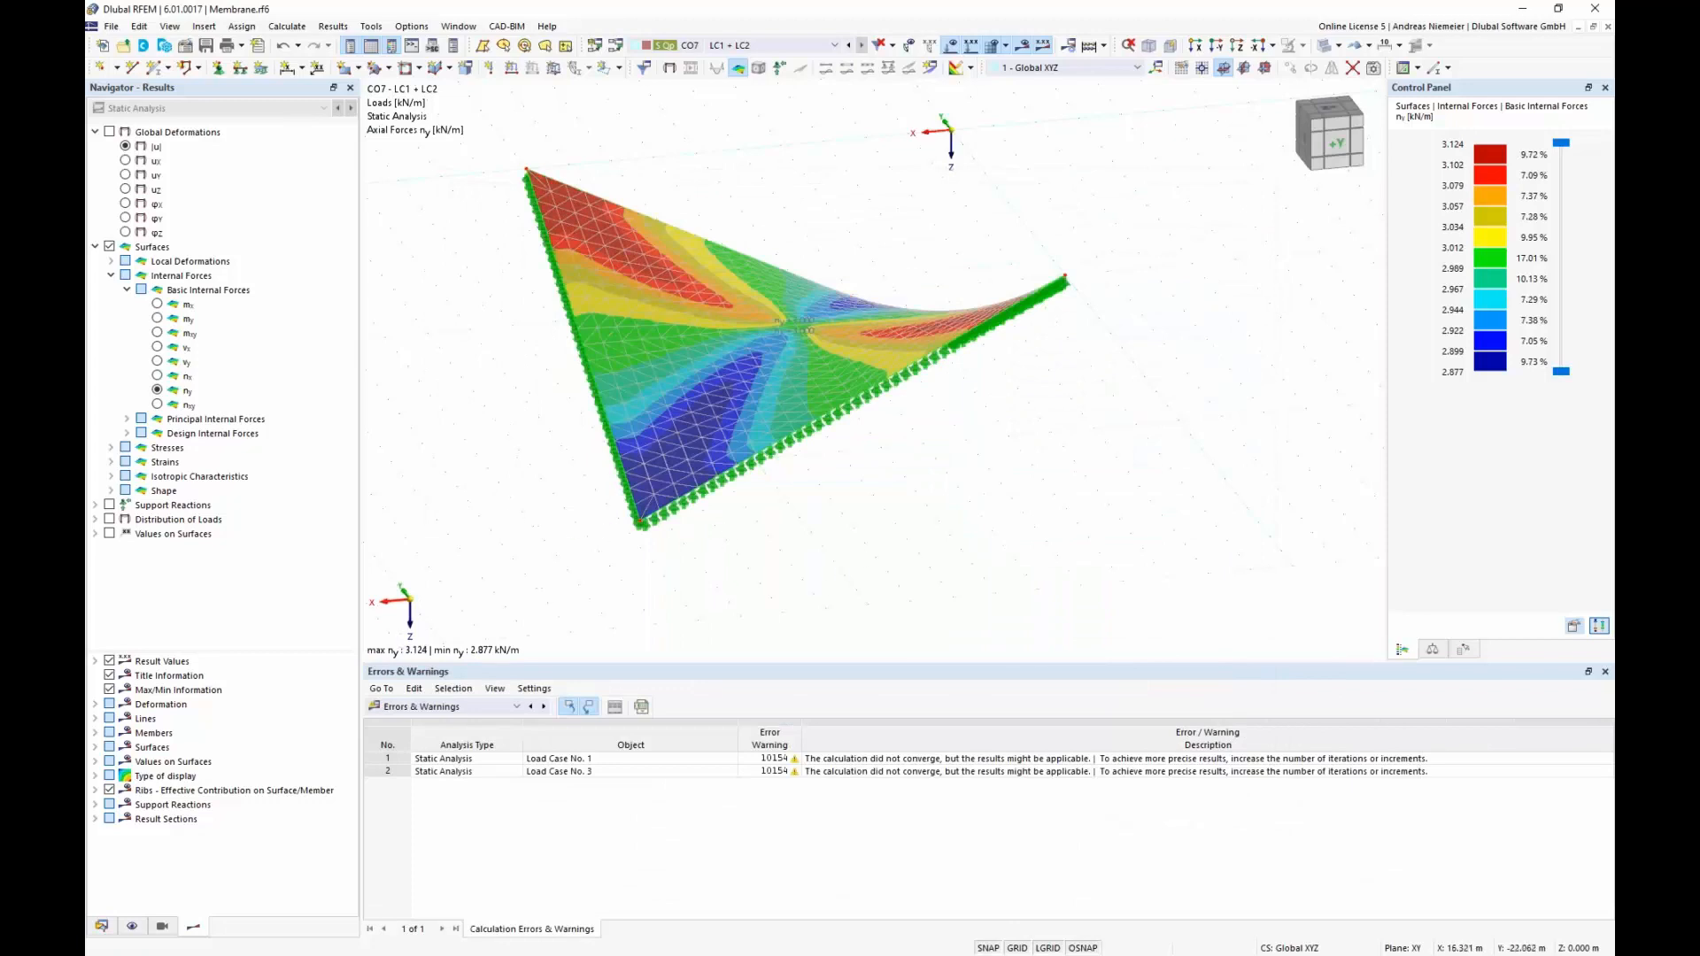
Compare the membrane's axial force ny results for load combinations CO5 and CO6.
{"action": "left_click", "coordinate": [770, 45]}
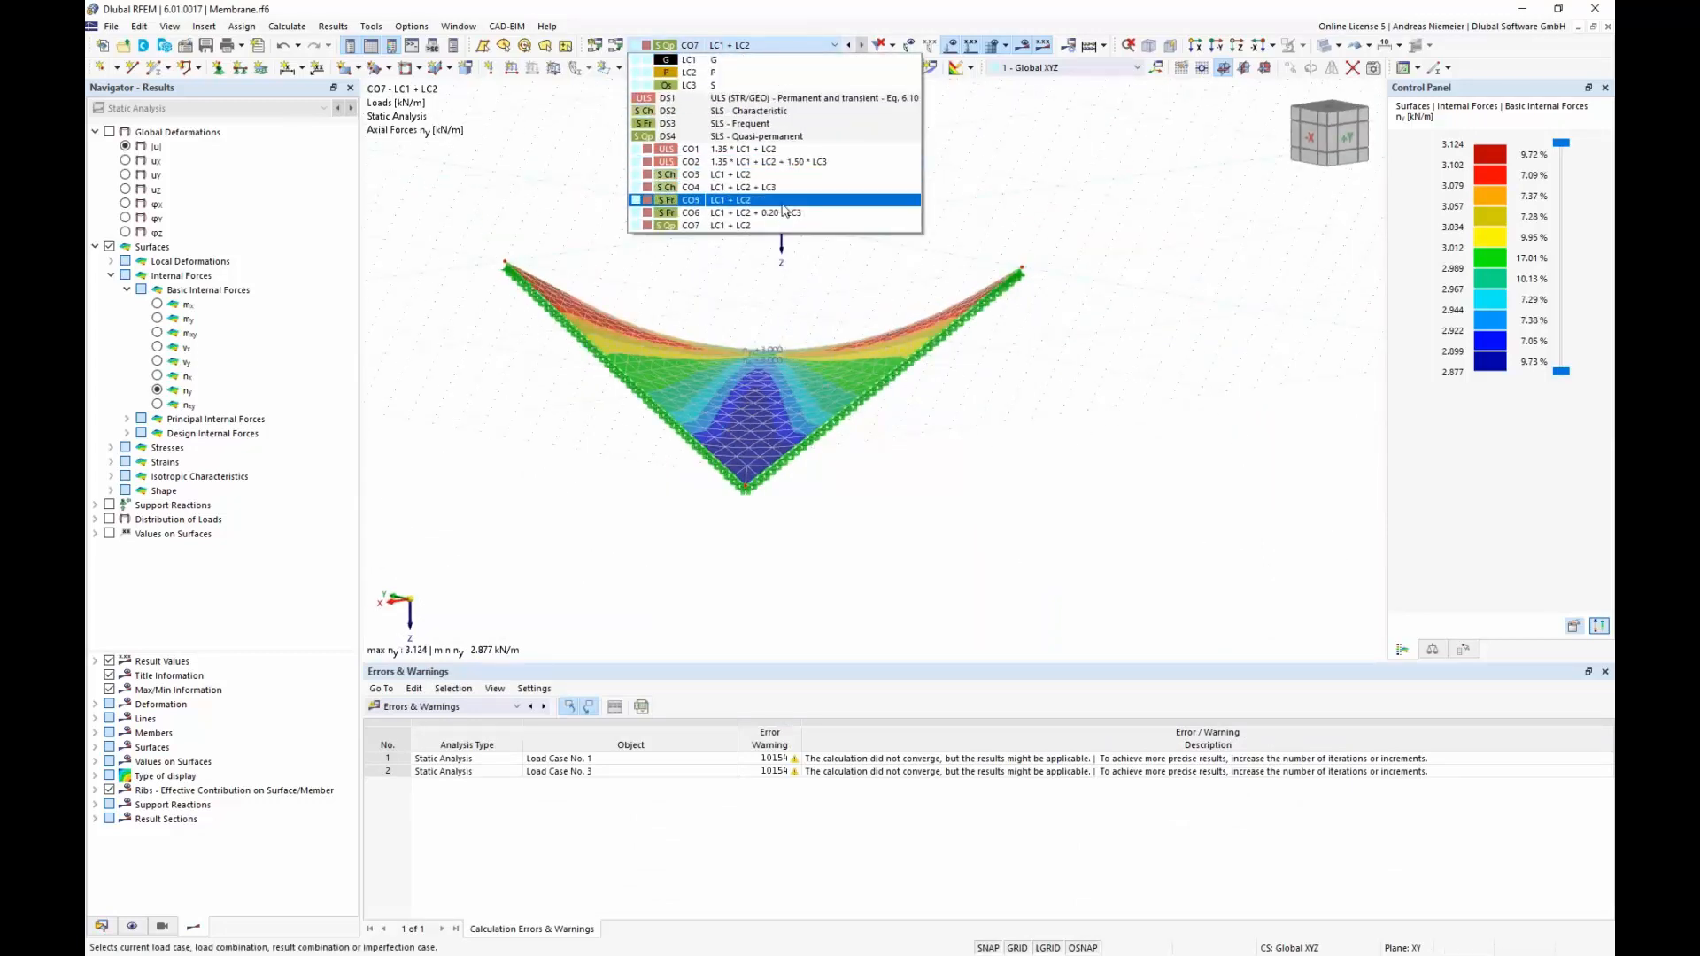
{"action": "left_click", "coordinate": [775, 201]}
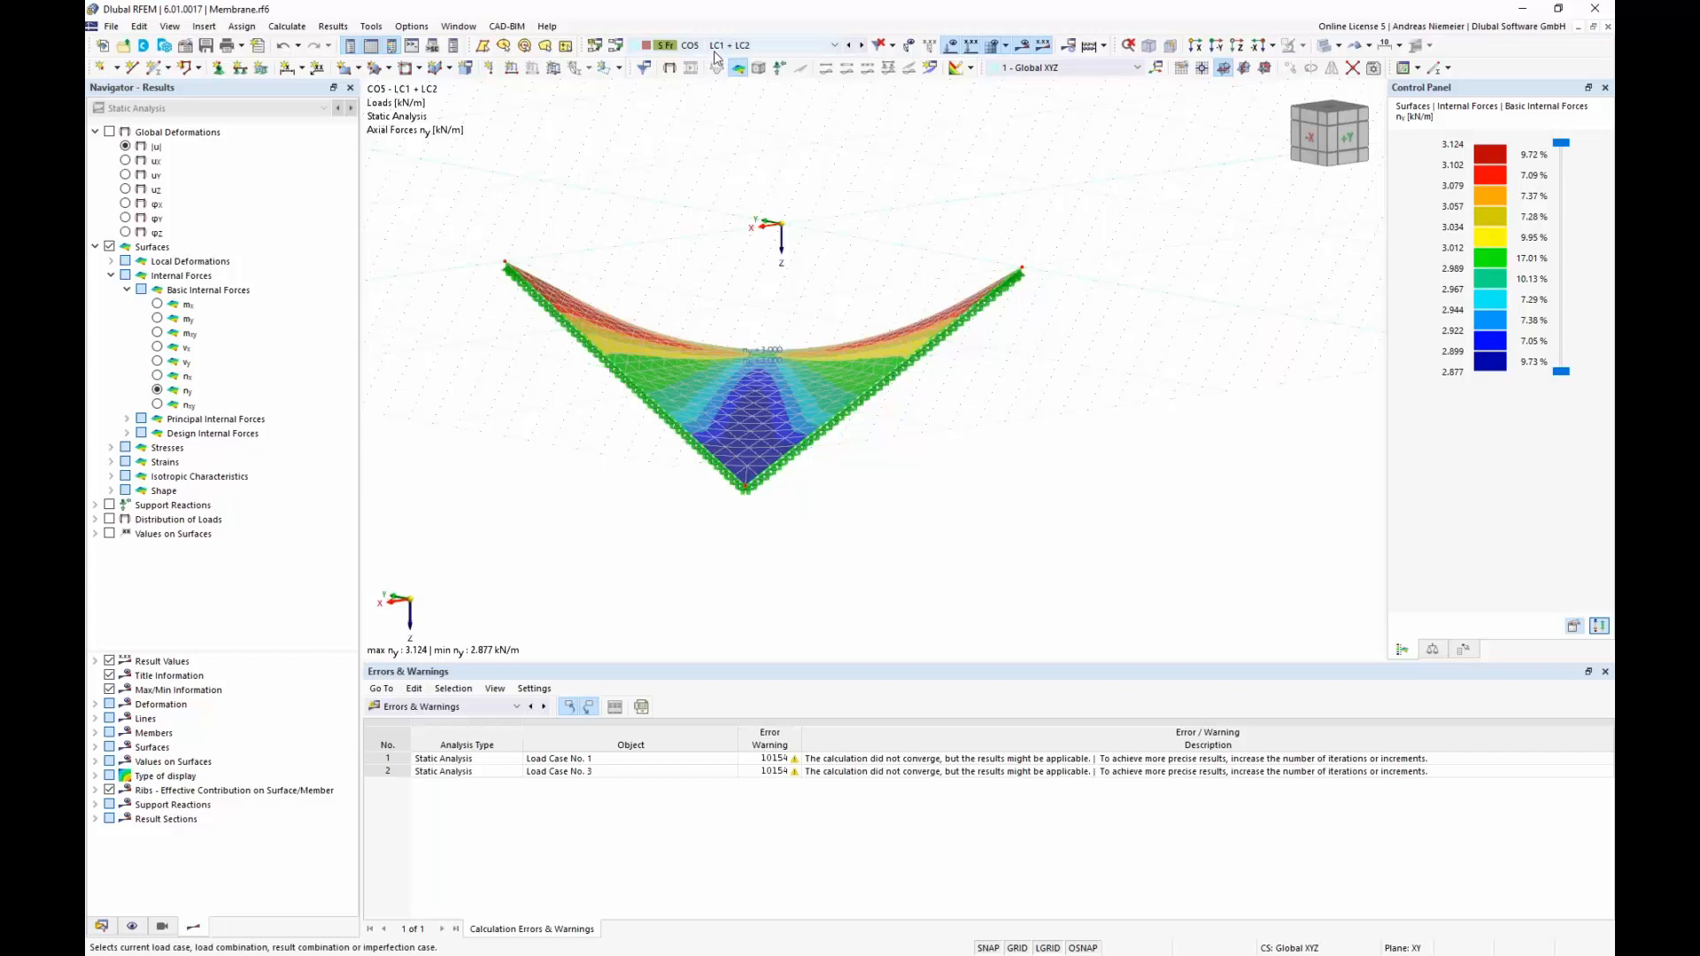
{"action": "middle_click_drag", "start_coordinate": [900, 271], "coordinate": [877, 274], "text": "ctrl"}
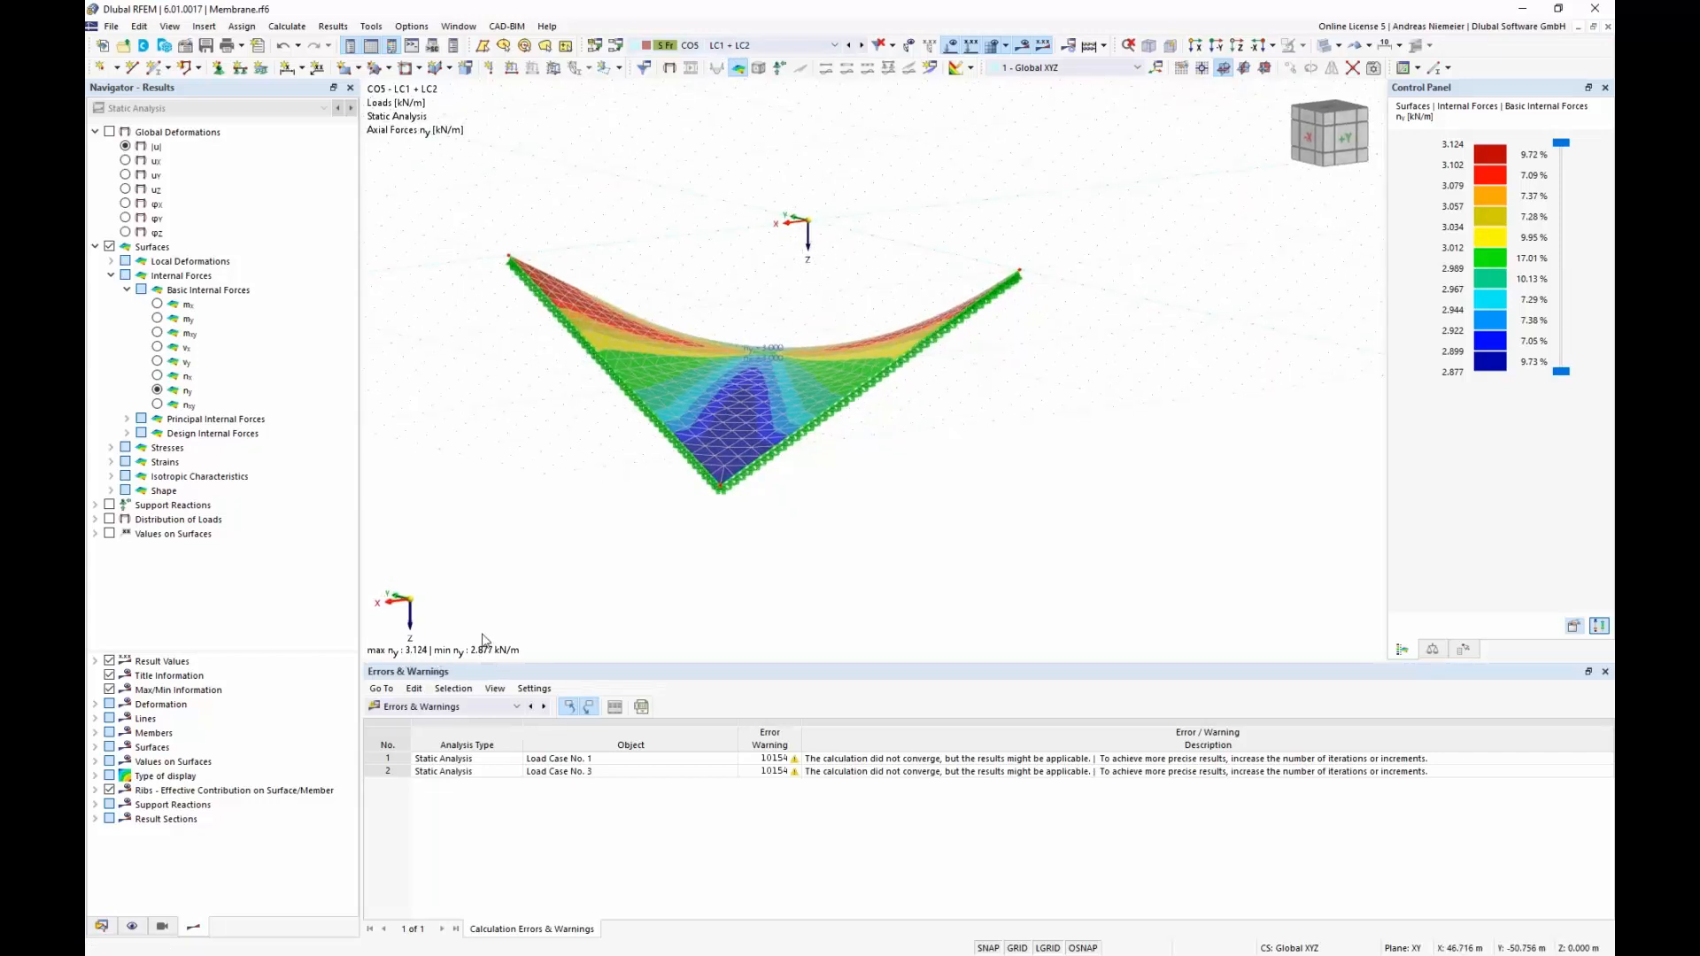
{"action": "left_click", "coordinate": [772, 45]}
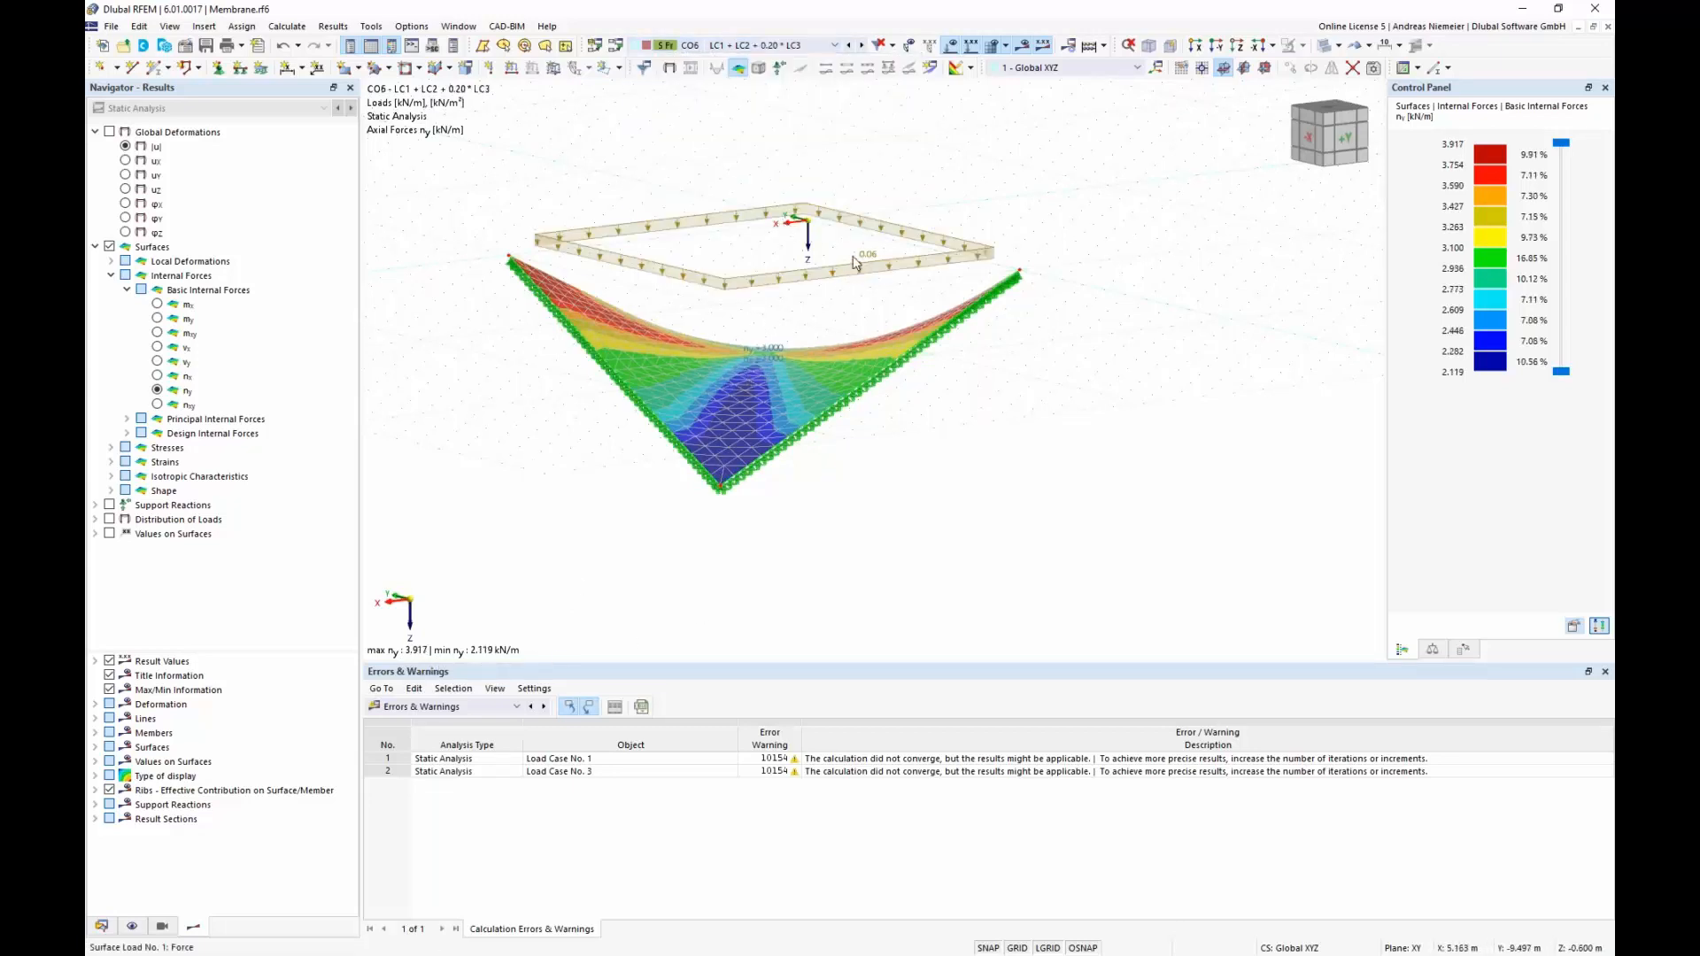
{"action": "scroll", "coordinate": [420, 664], "scroll_direction": "up", "scroll_amount": 1}
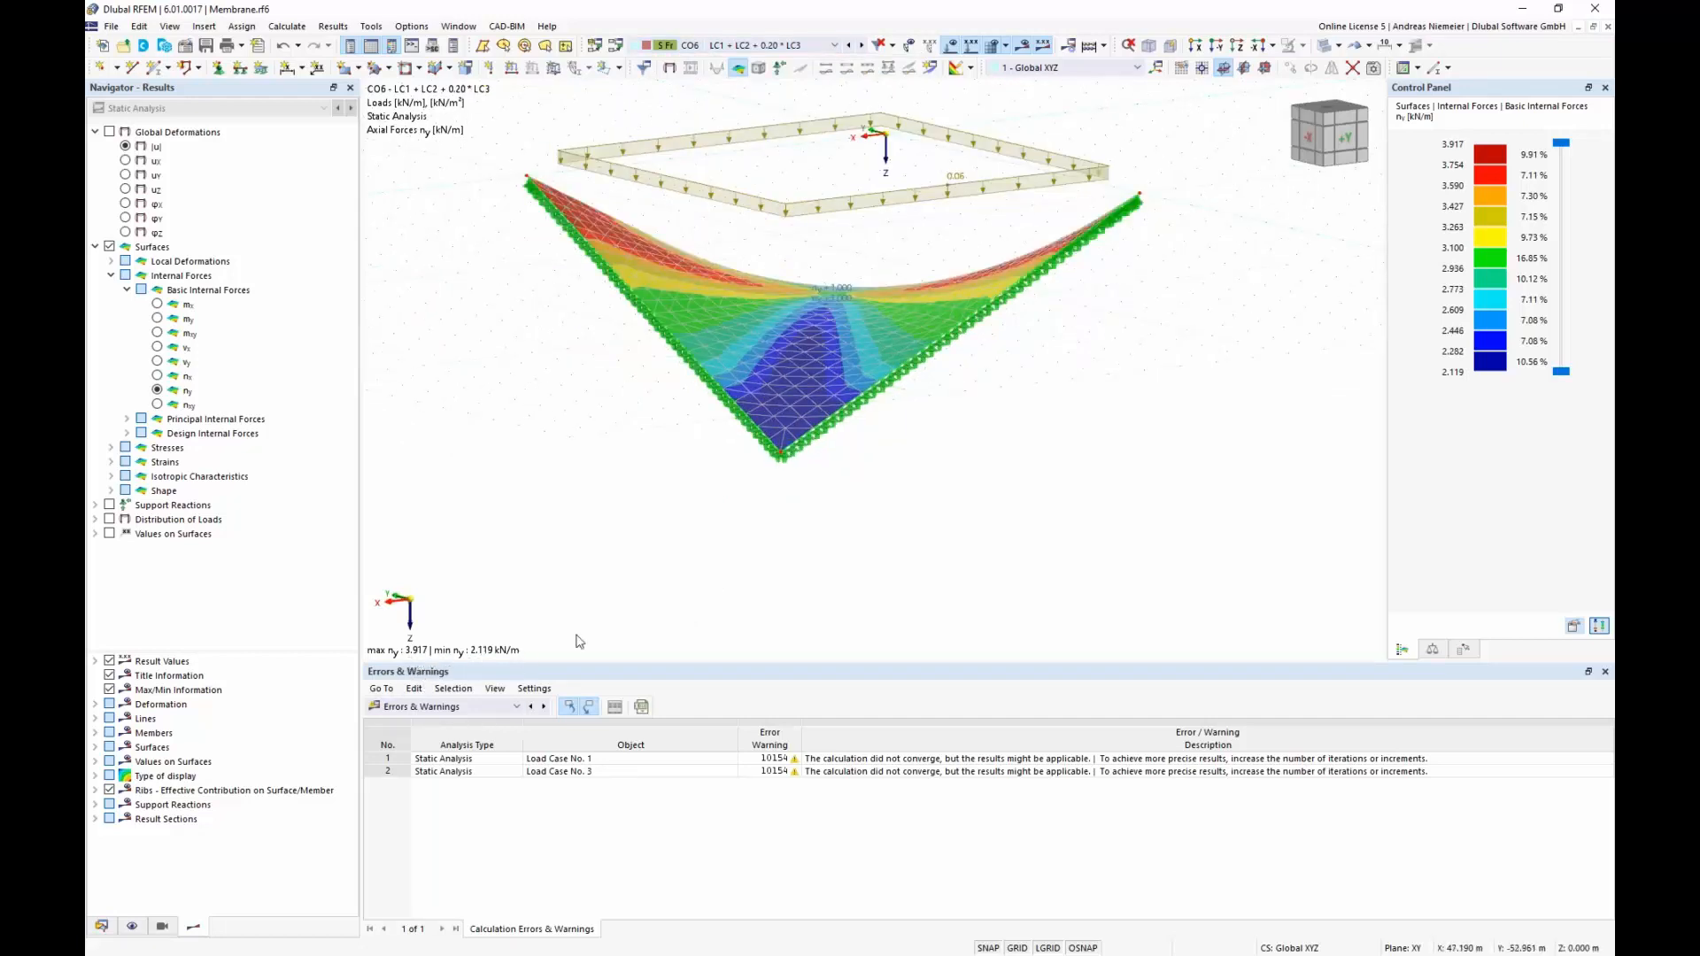
{"action": "scroll", "coordinate": [824, 537], "scroll_direction": "up", "scroll_amount": 1}
{"action": "middle_click_drag", "start_coordinate": [830, 514], "coordinate": [837, 462], "text": "ctrl"}
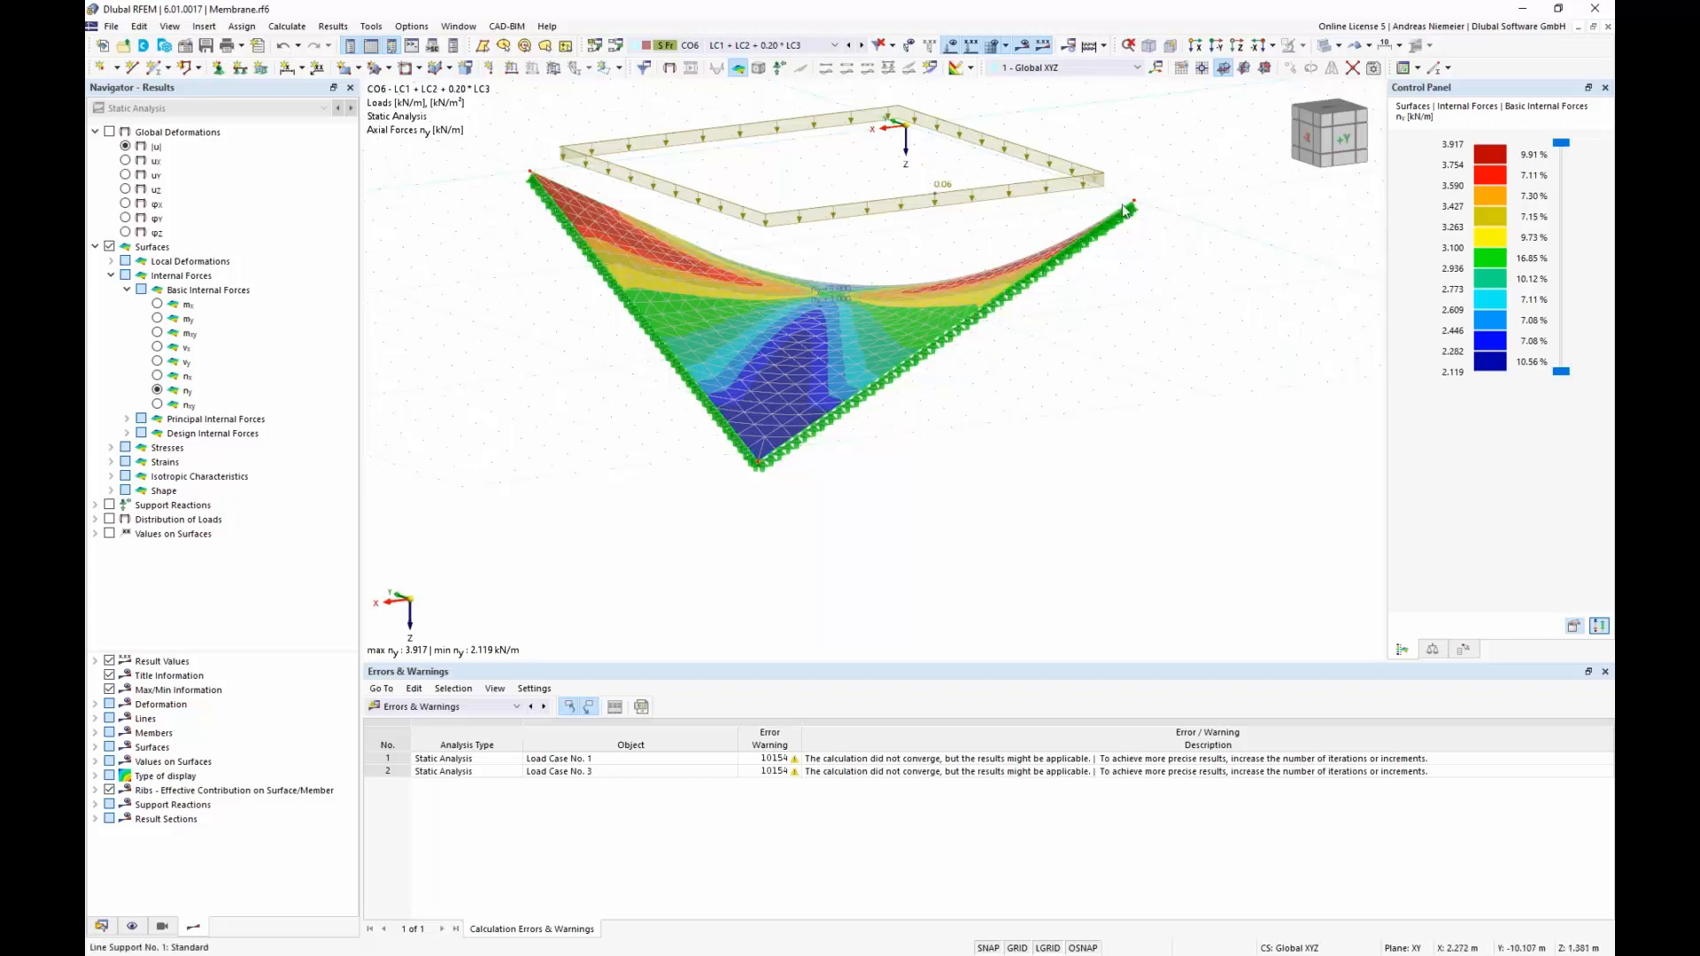
Close the Membrane.rf6 model without saving it and minimize the Stadium.png picture to return to RFEM.
{"action": "left_click", "coordinate": [1608, 26]}
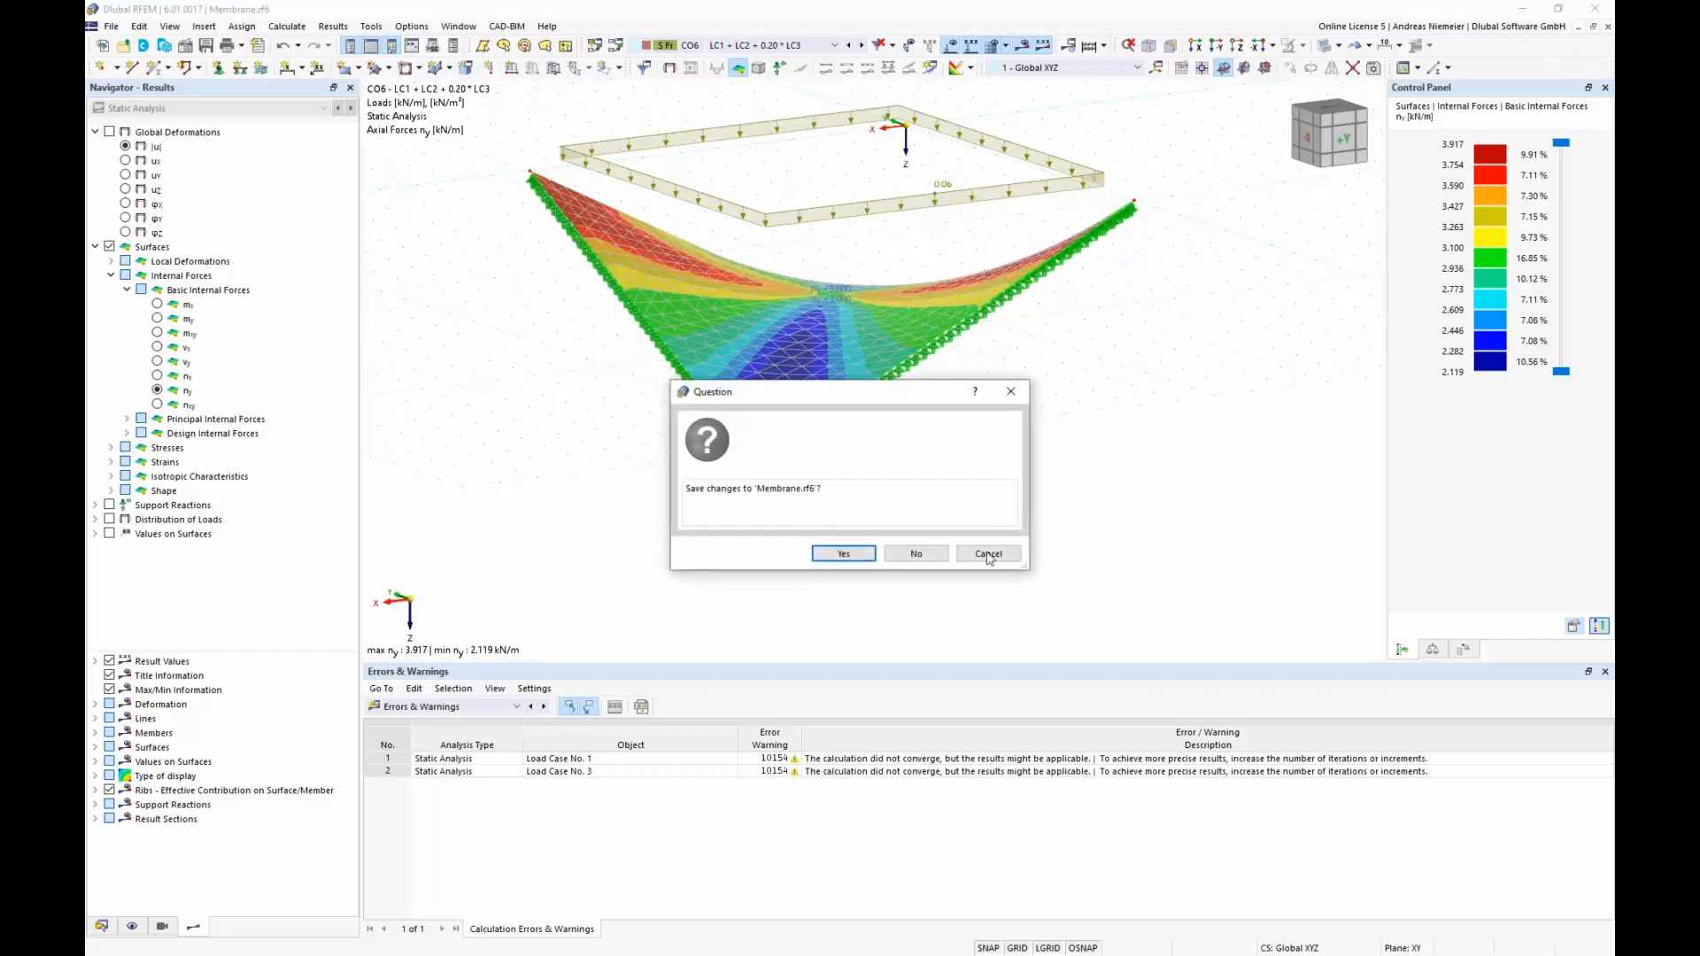
{"action": "left_click", "coordinate": [929, 559]}
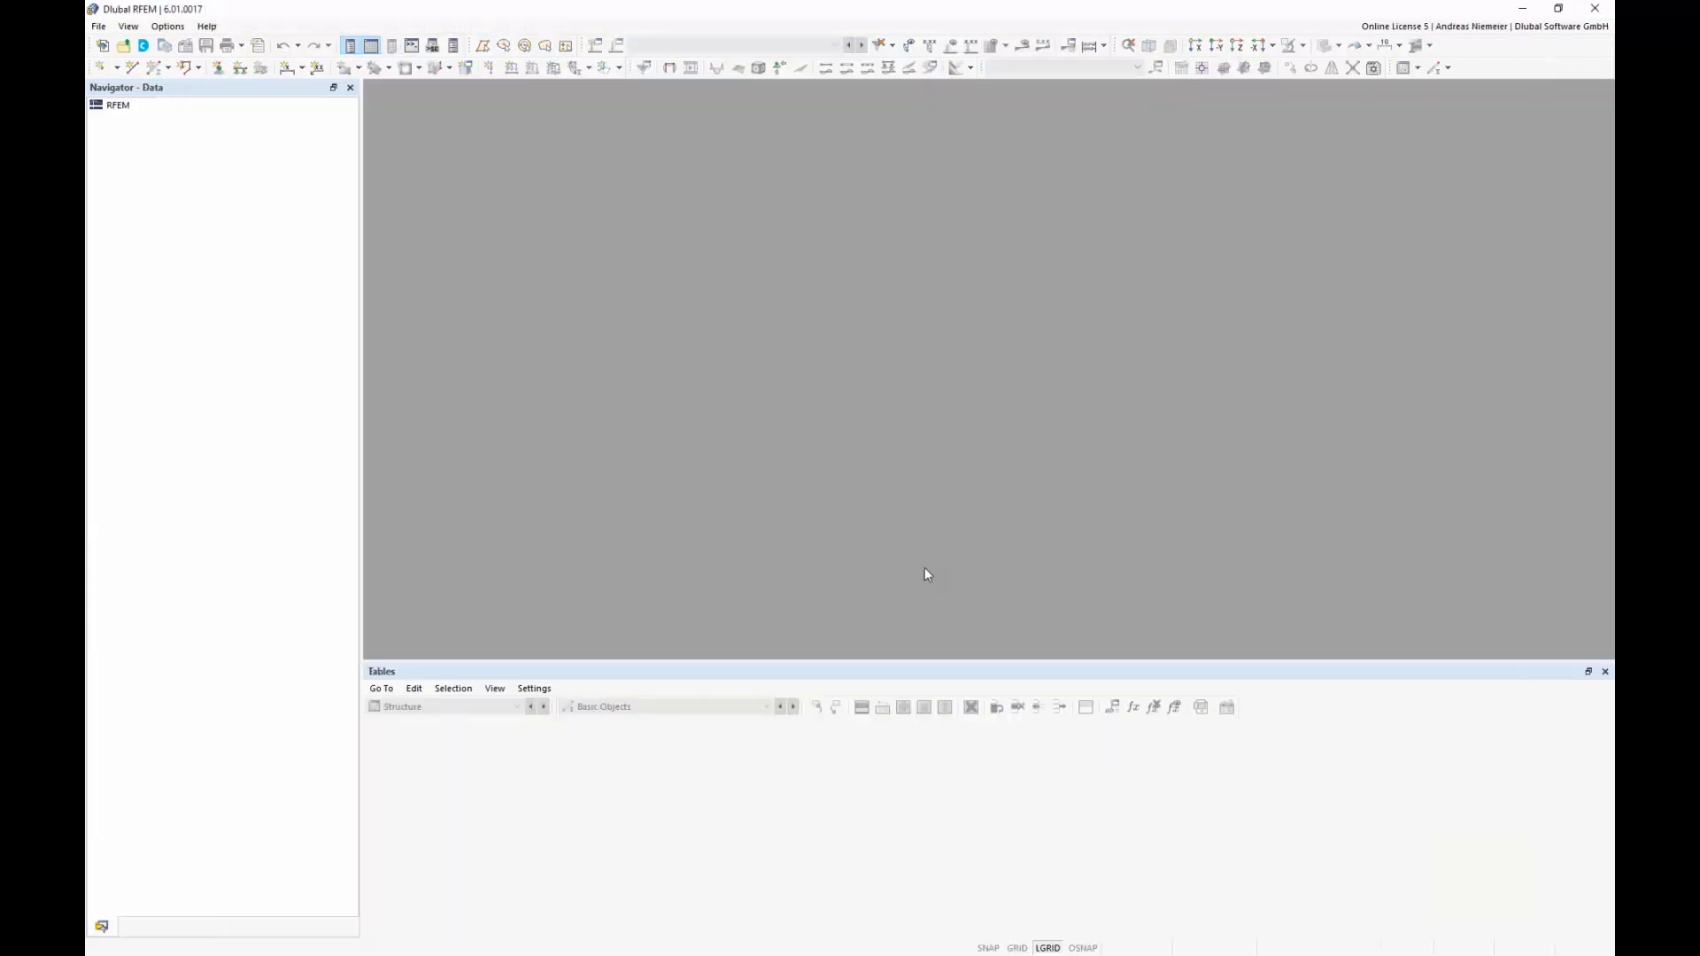
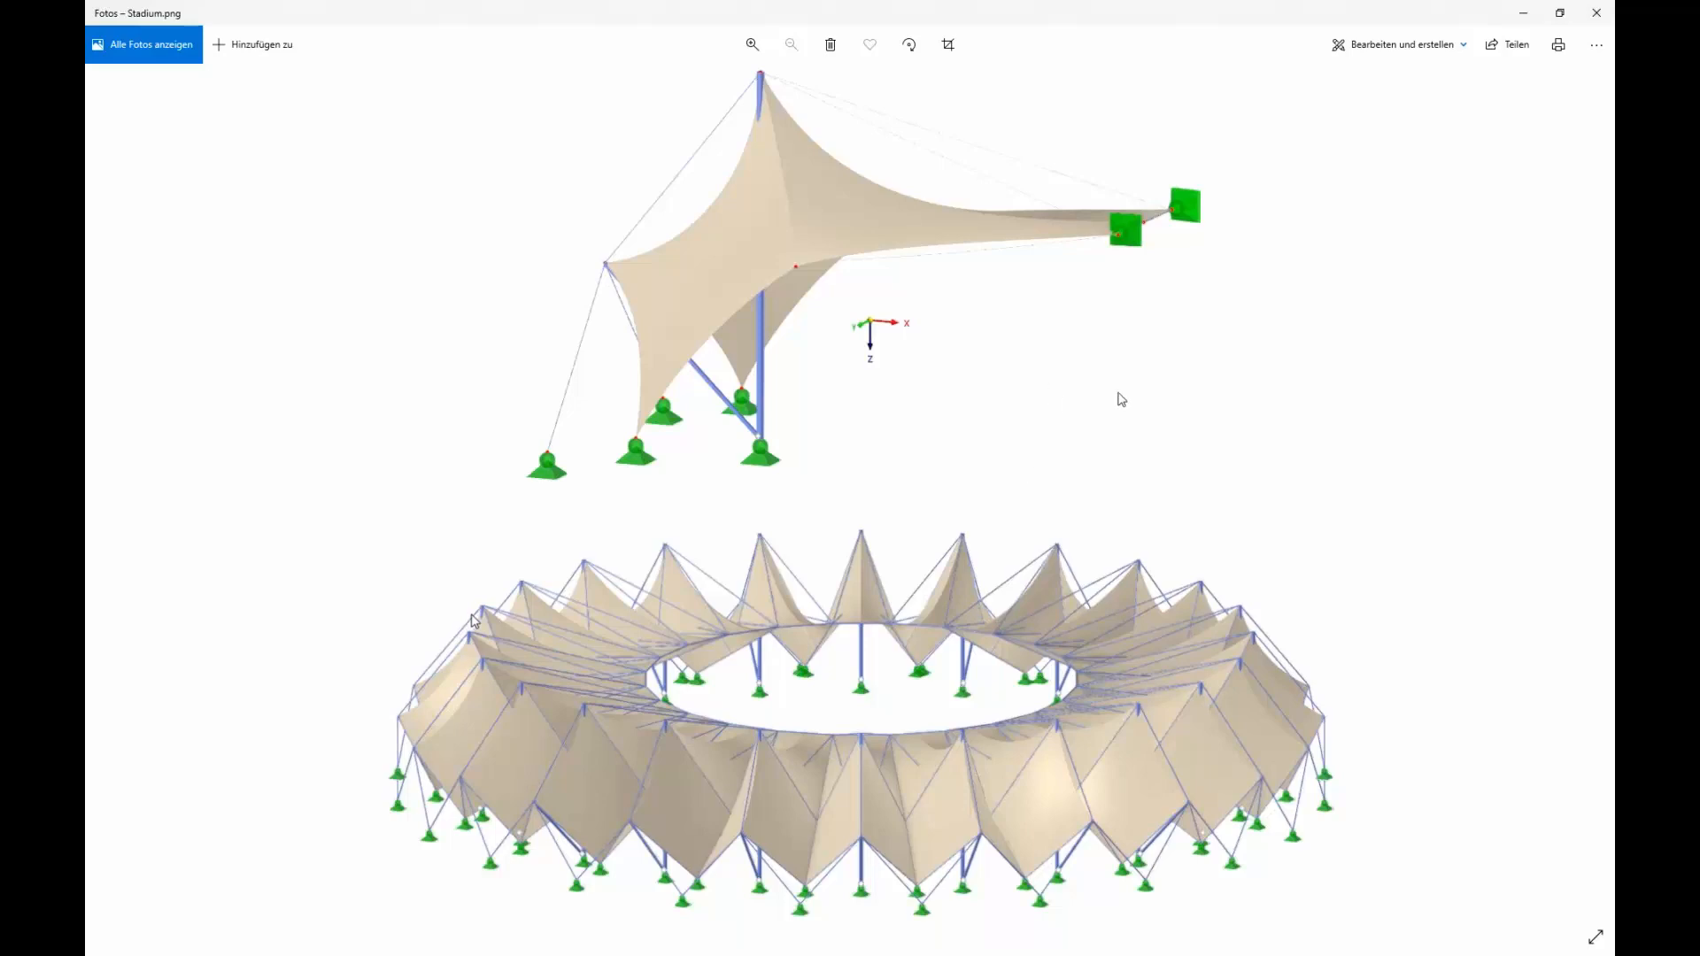
{"action": "left_click", "coordinate": [1526, 24]}
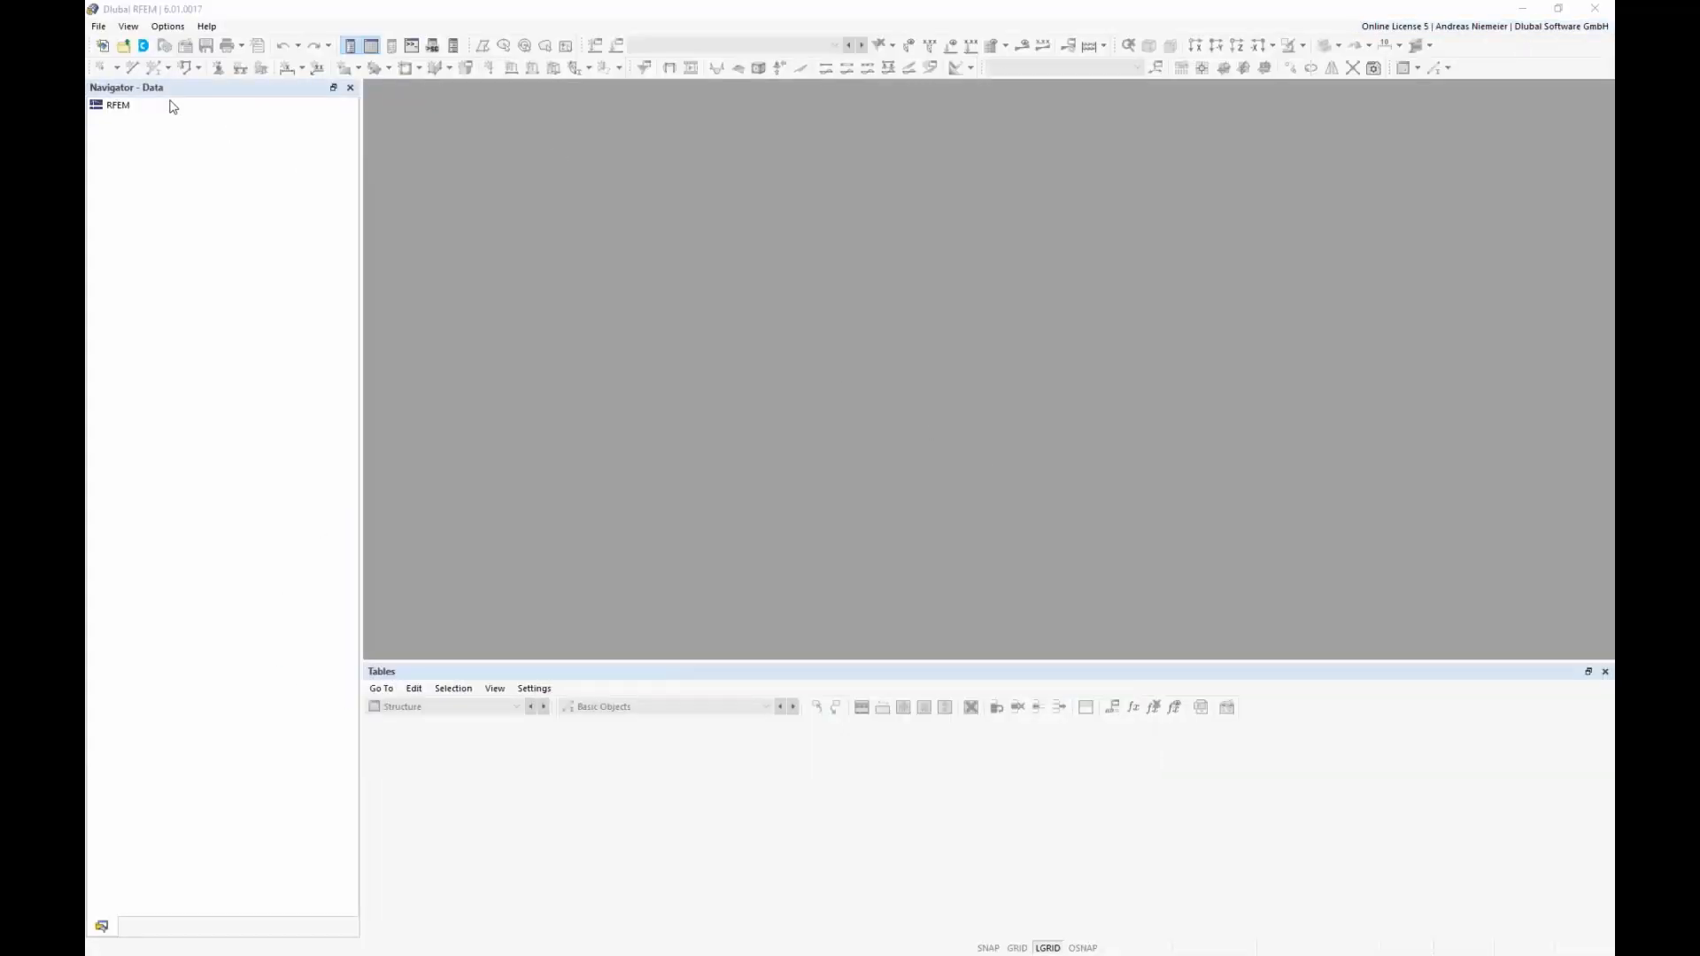
Create a blank 3D model named S2 with the Form-Finding and Construction Stages Analysis add-ons, overwriting the existing model.
{"action": "left_click", "coordinate": [98, 25]}
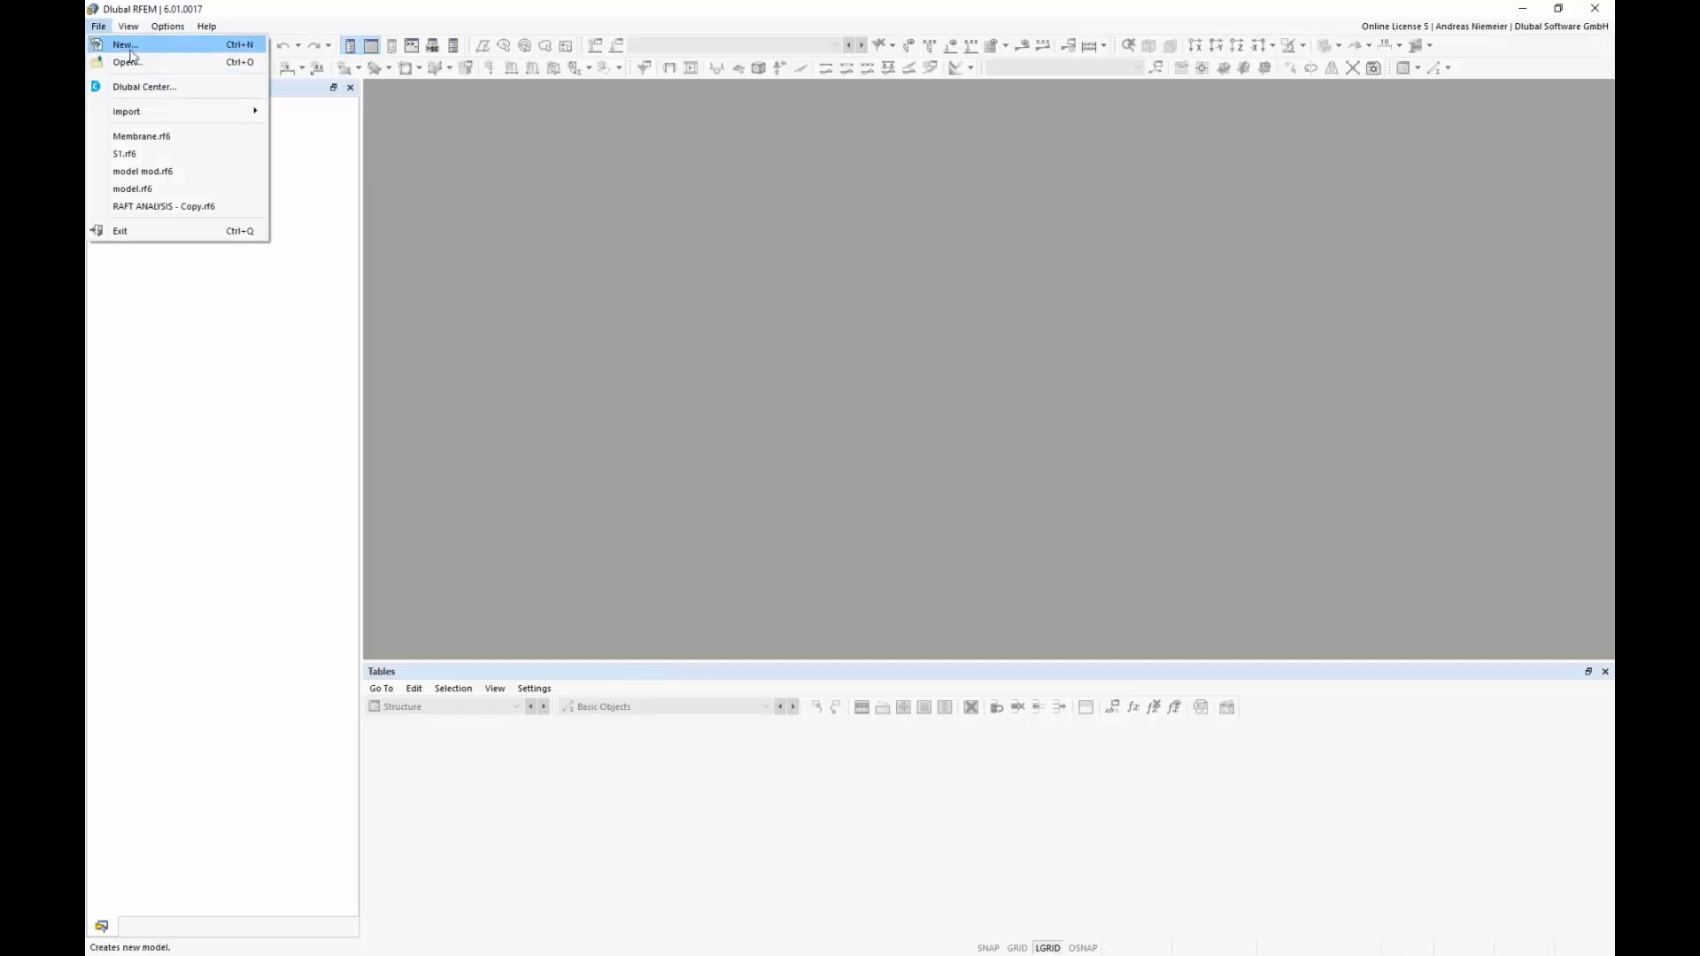
{"action": "left_click", "coordinate": [130, 50]}
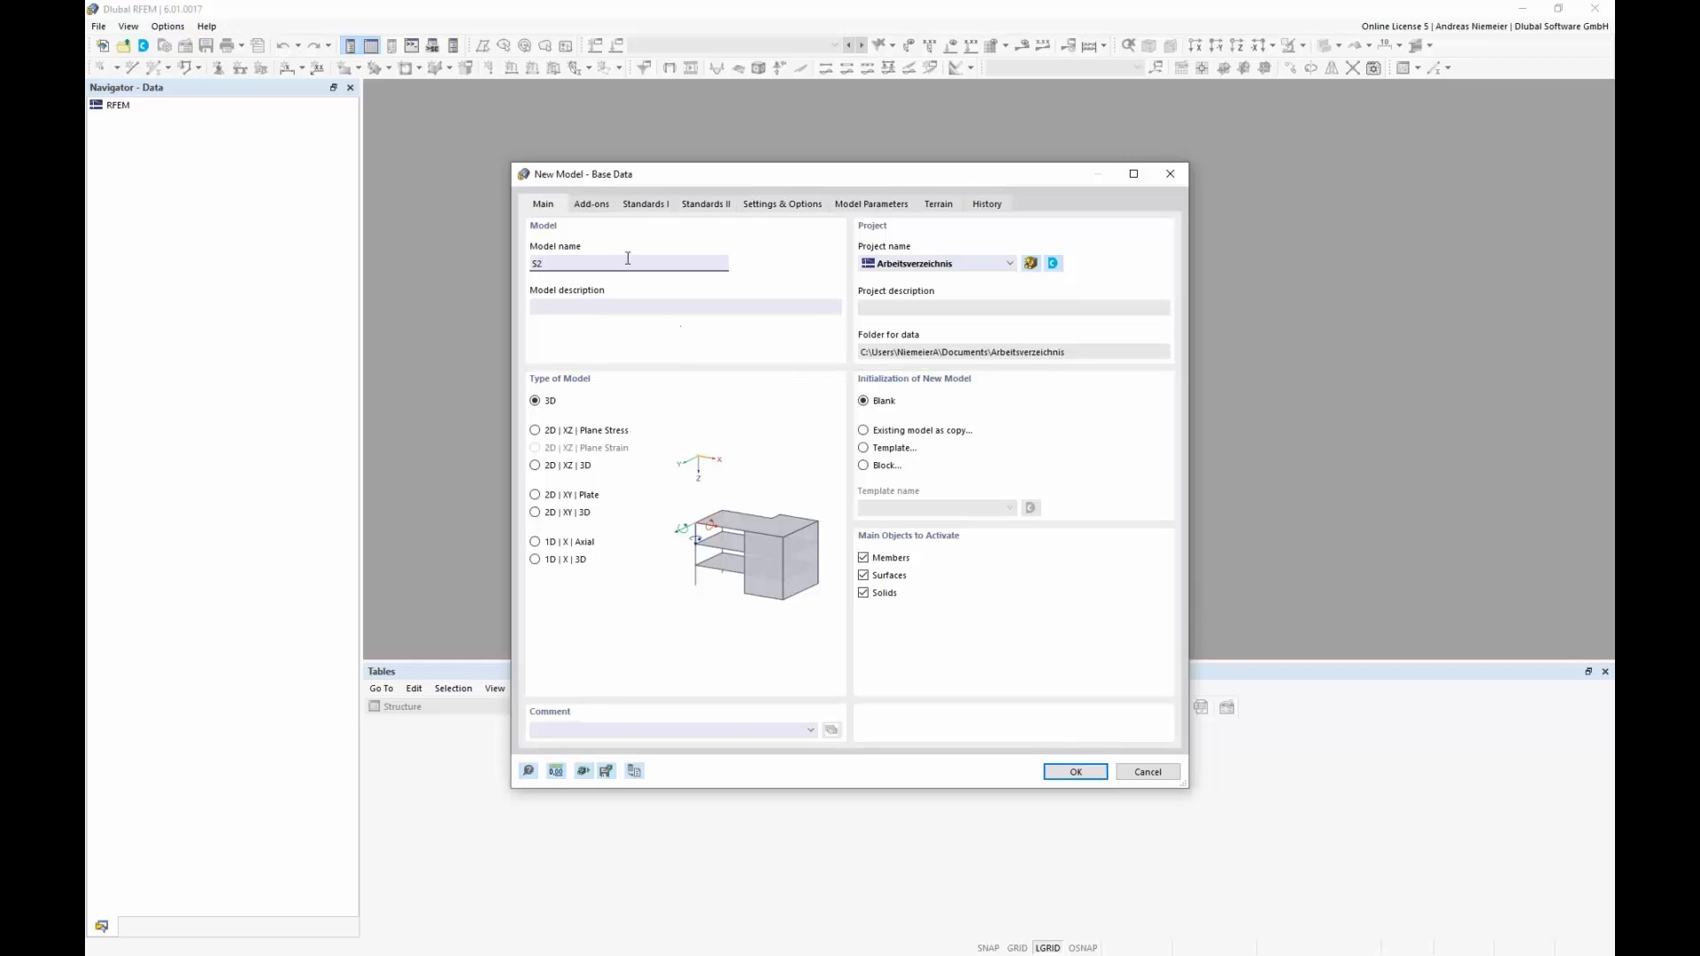
{"action": "left_click", "coordinate": [592, 205]}
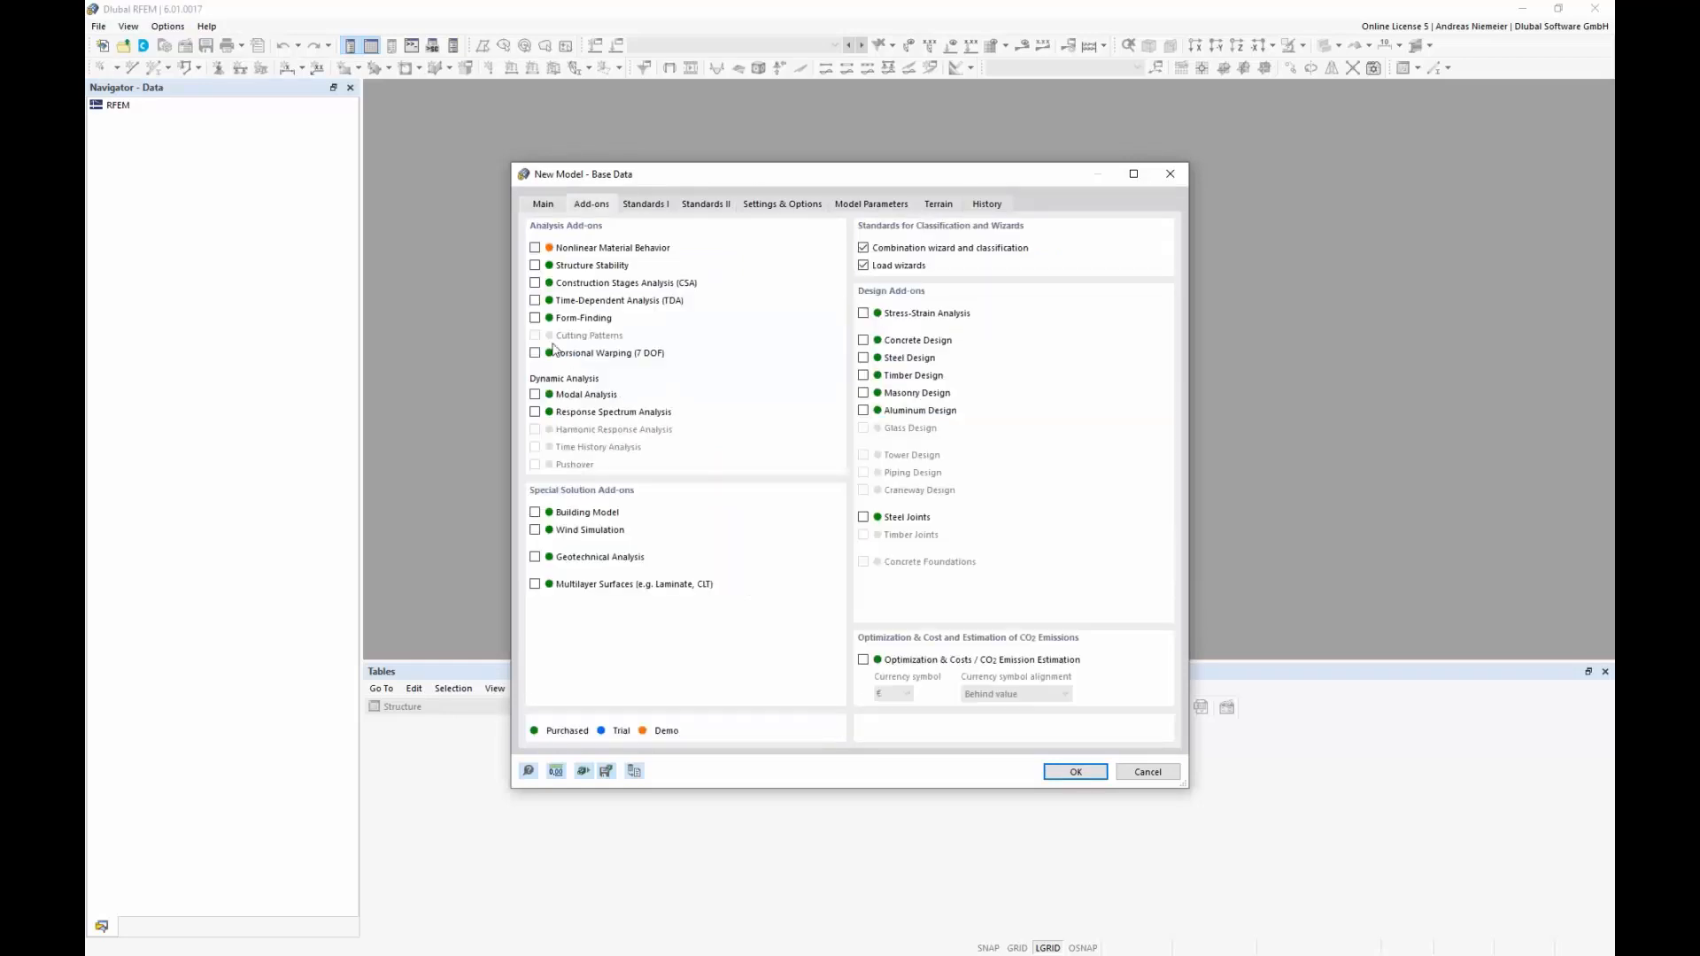
{"action": "left_click", "coordinate": [534, 317]}
{"action": "left_click", "coordinate": [535, 284]}
{"action": "left_click", "coordinate": [1078, 779]}
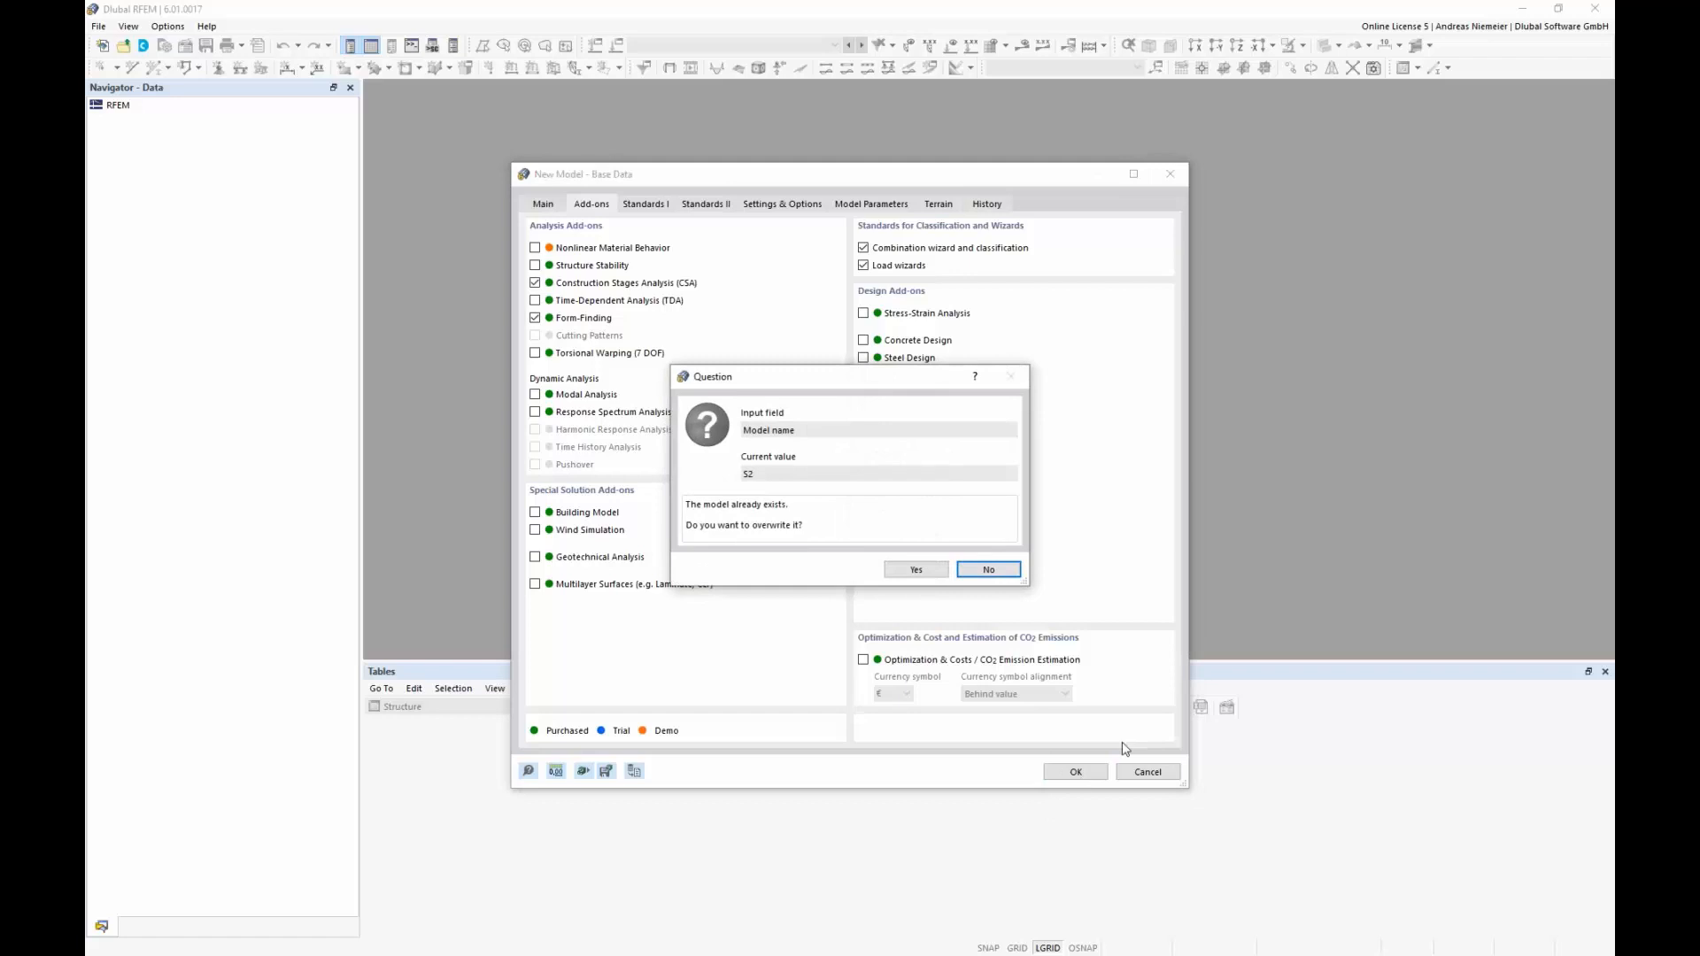
{"action": "left_click", "coordinate": [934, 571]}
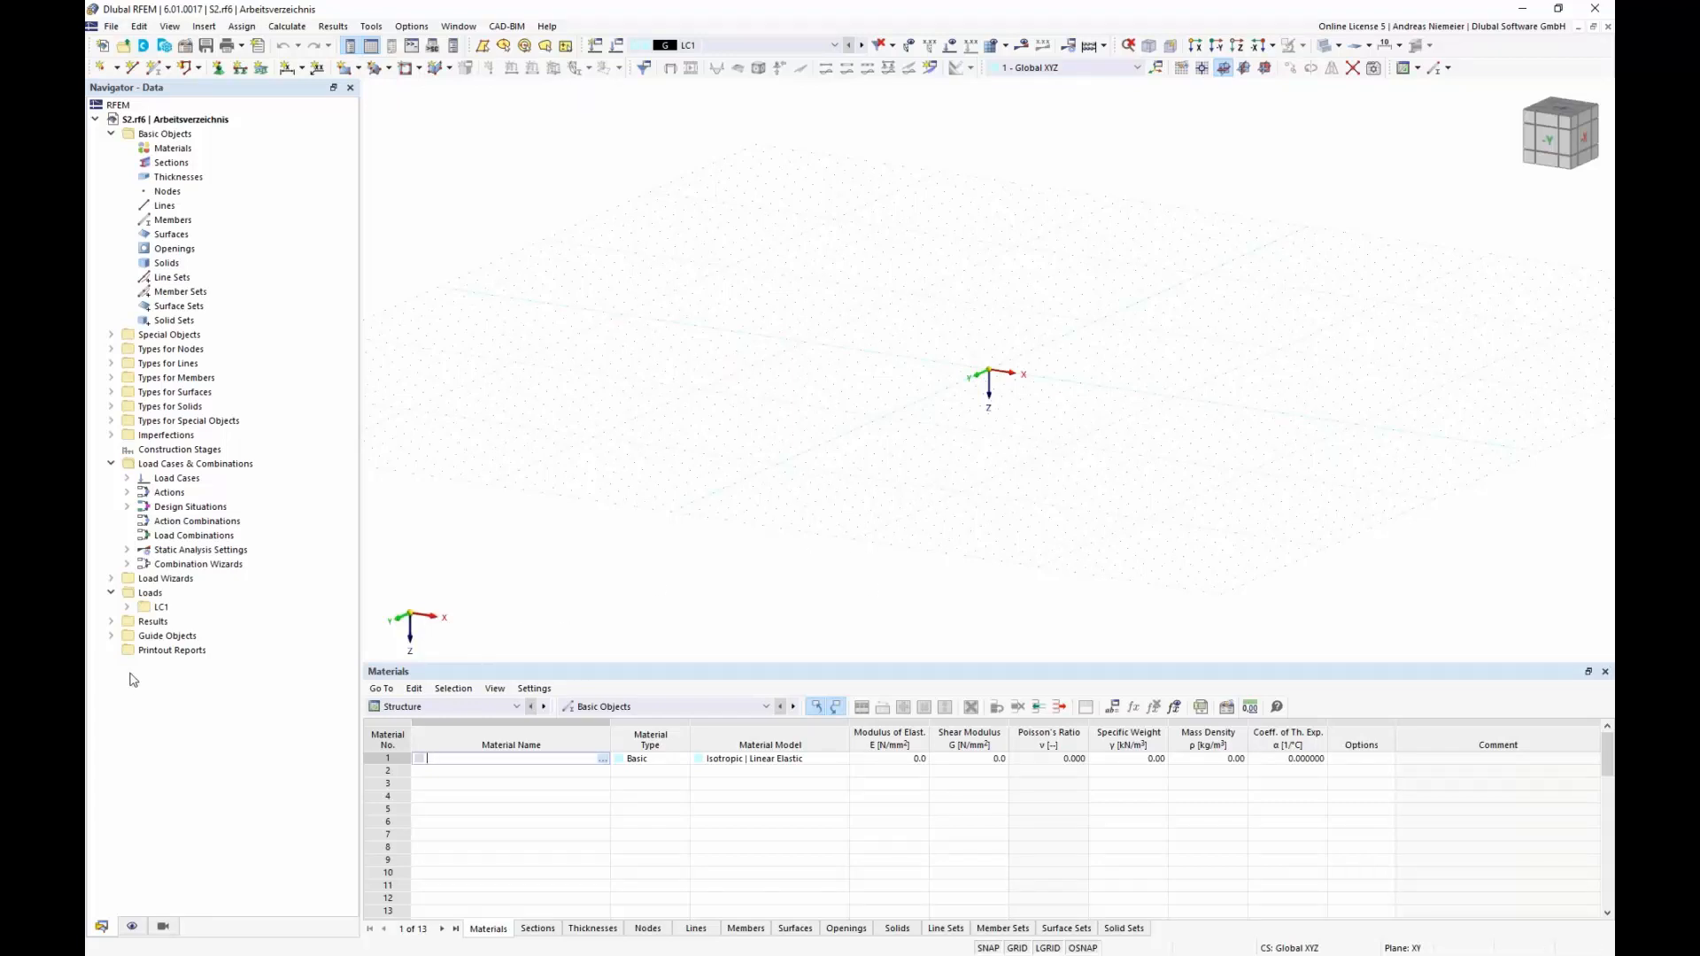
Start a new background layer among the guide objects and load the Base DXF file into it.
{"action": "left_click", "coordinate": [111, 636]}
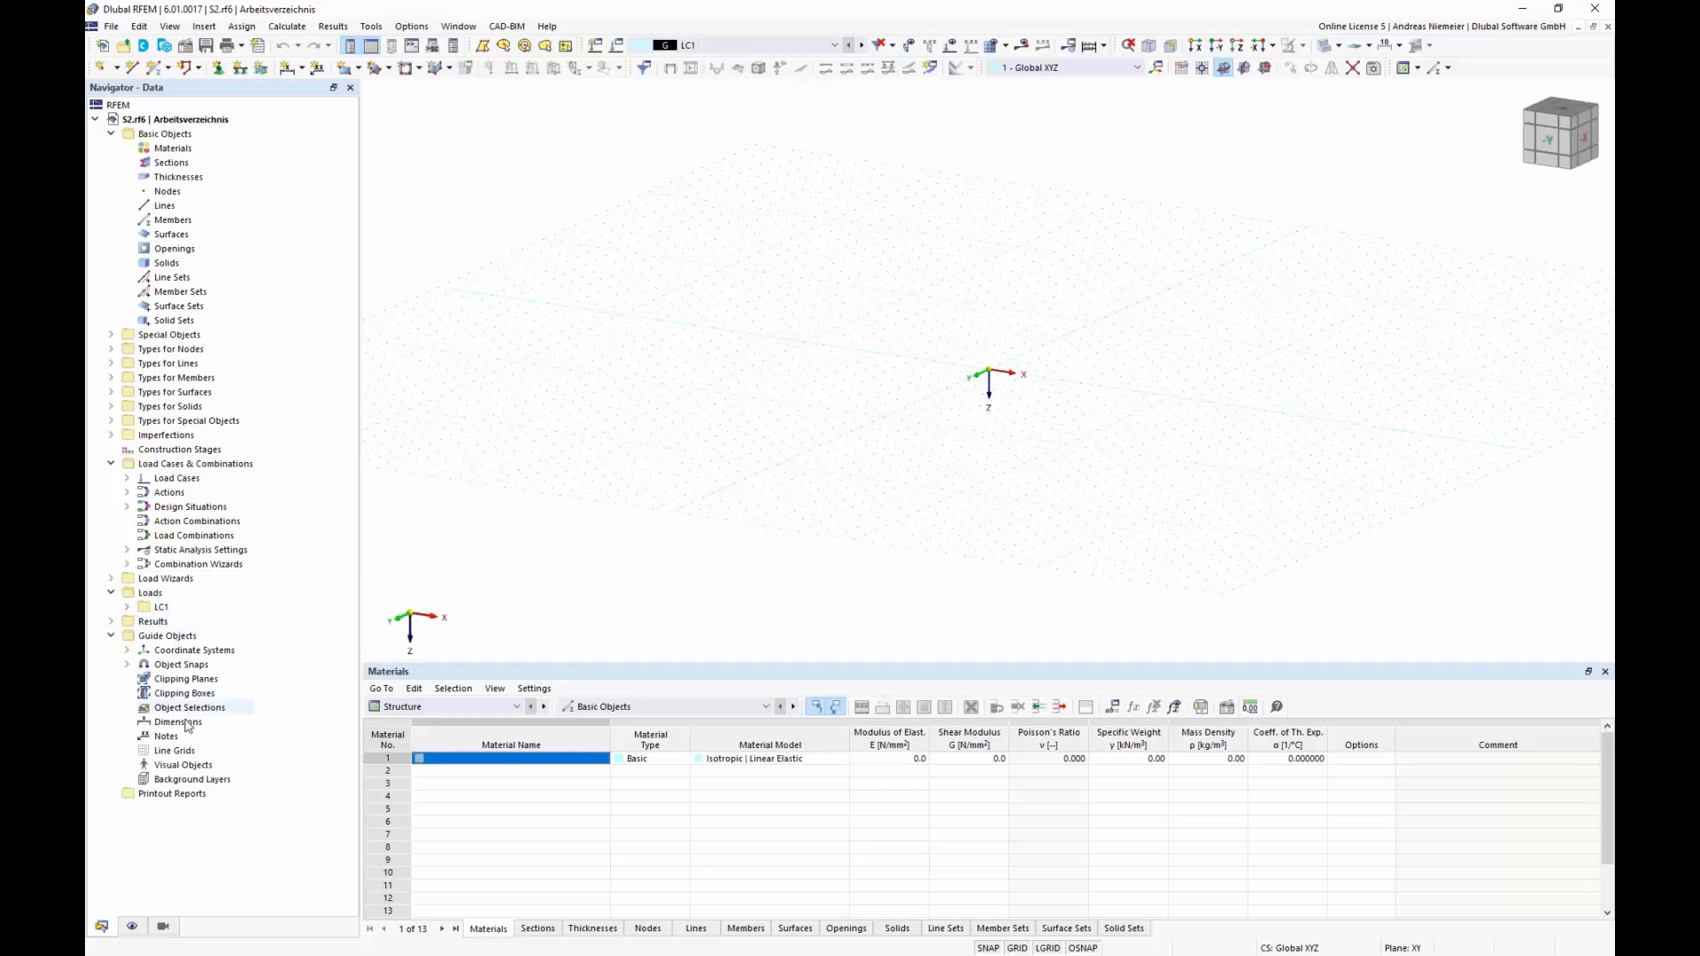
{"action": "left_click", "coordinate": [185, 780]}
{"action": "right_click", "coordinate": [185, 780]}
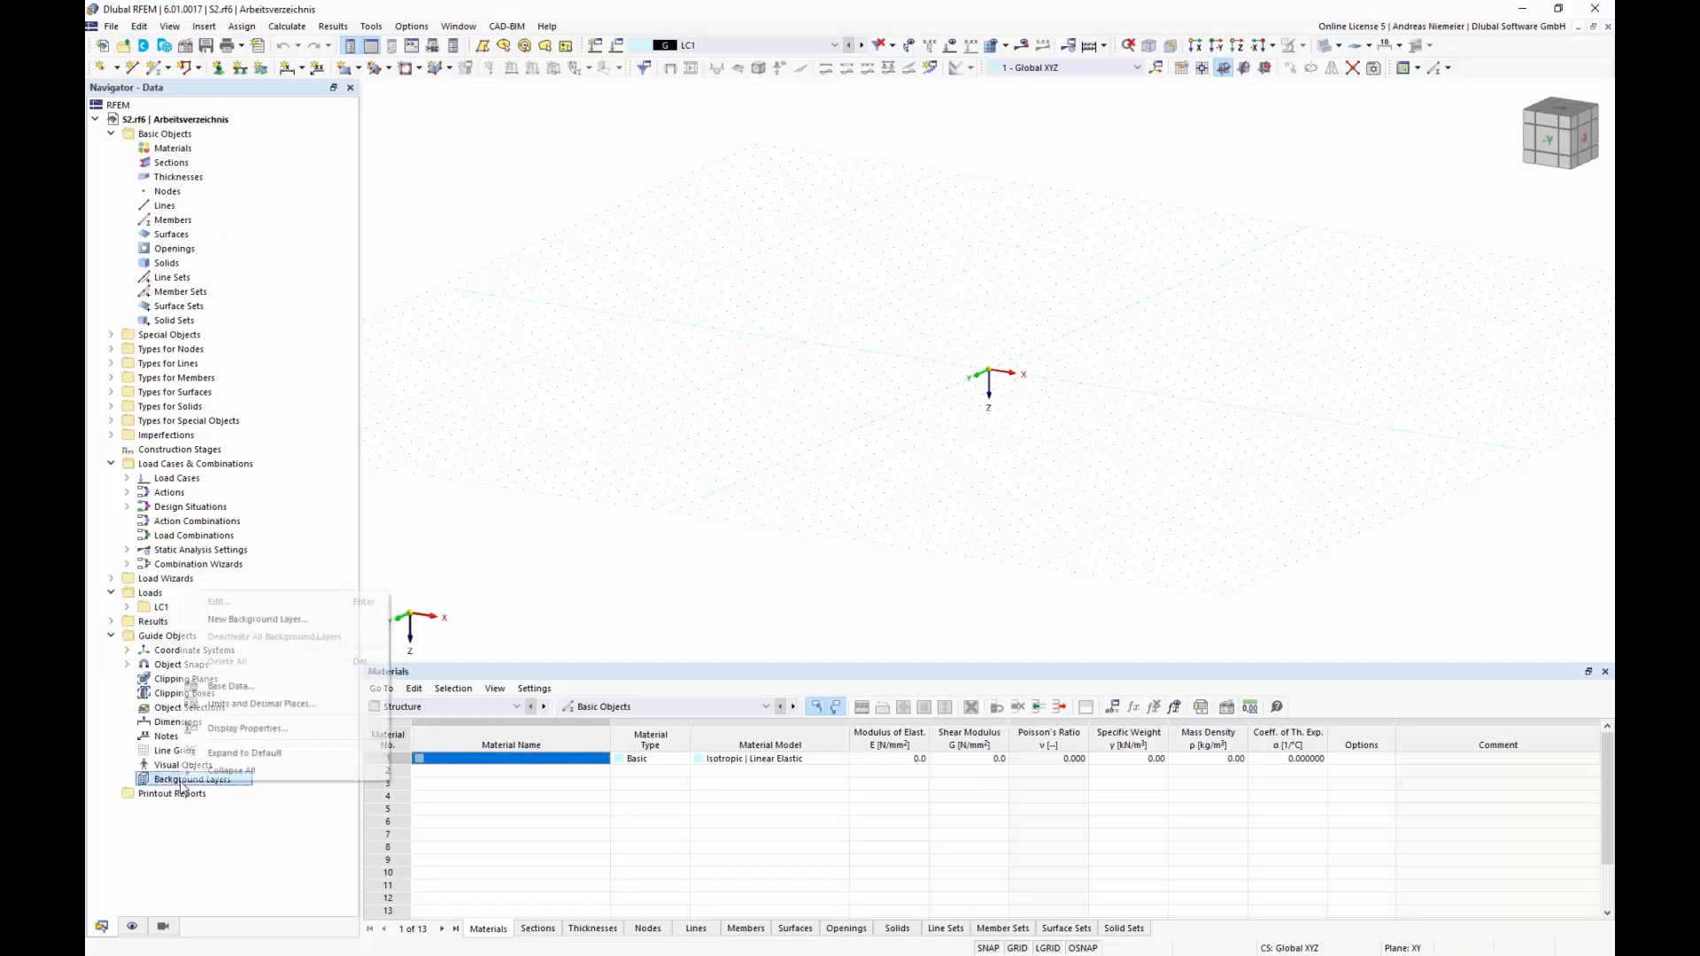
{"action": "left_click", "coordinate": [298, 622]}
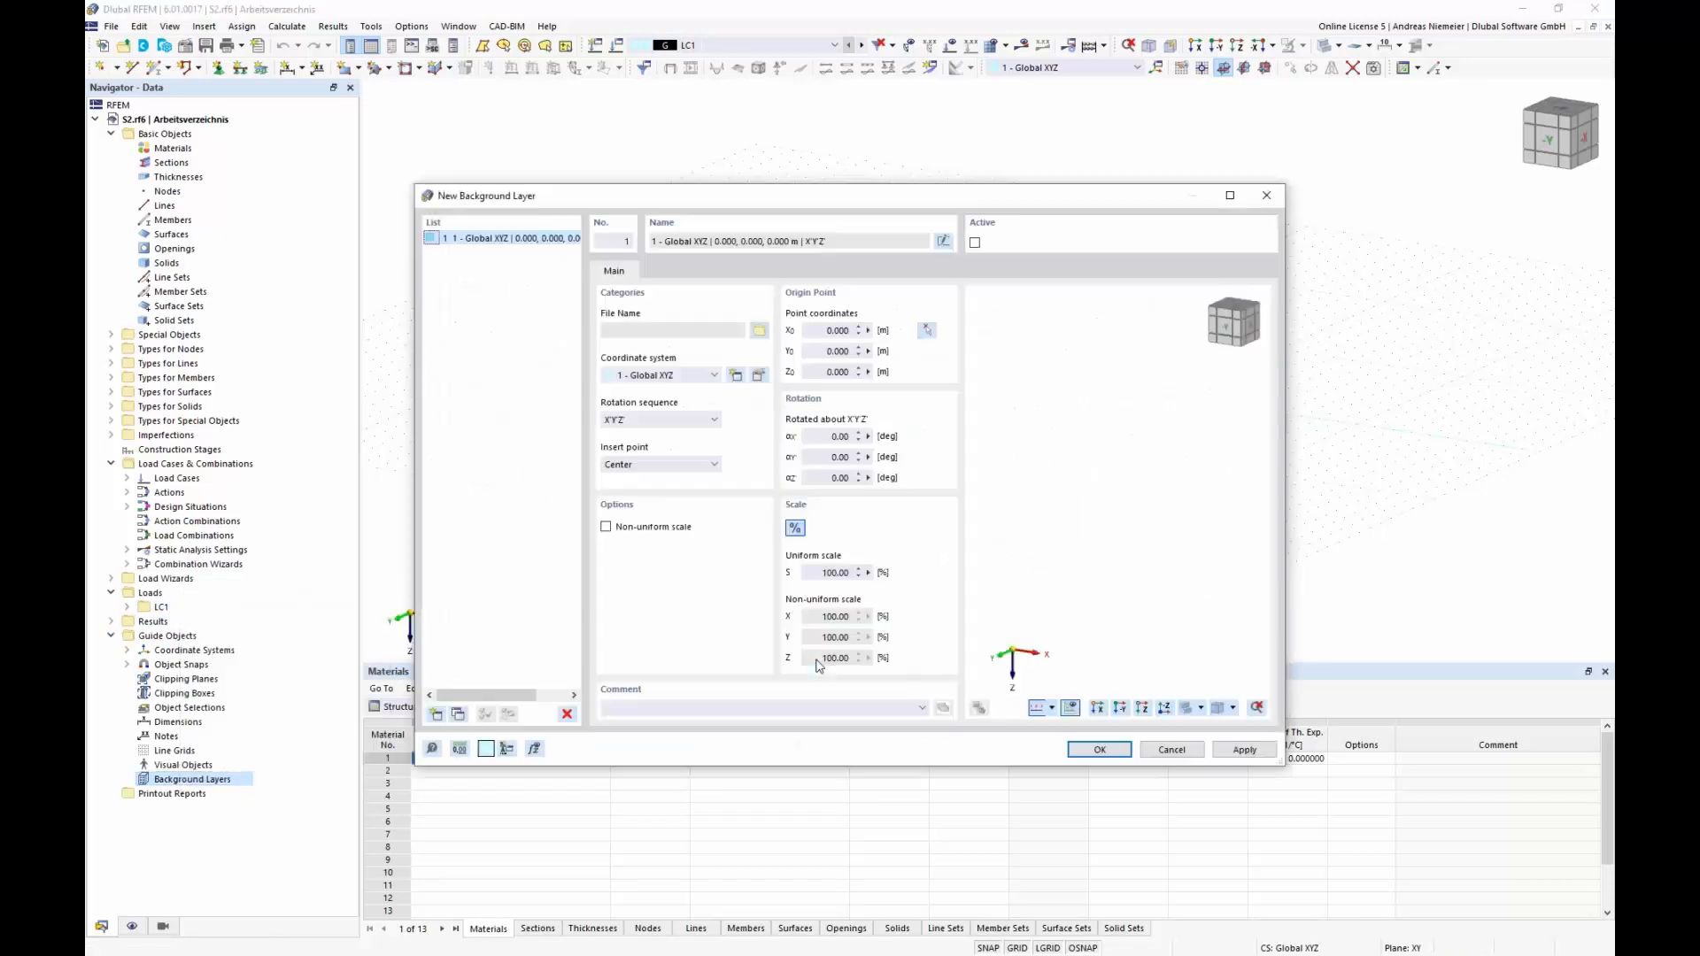
{"action": "left_click", "coordinate": [759, 330]}
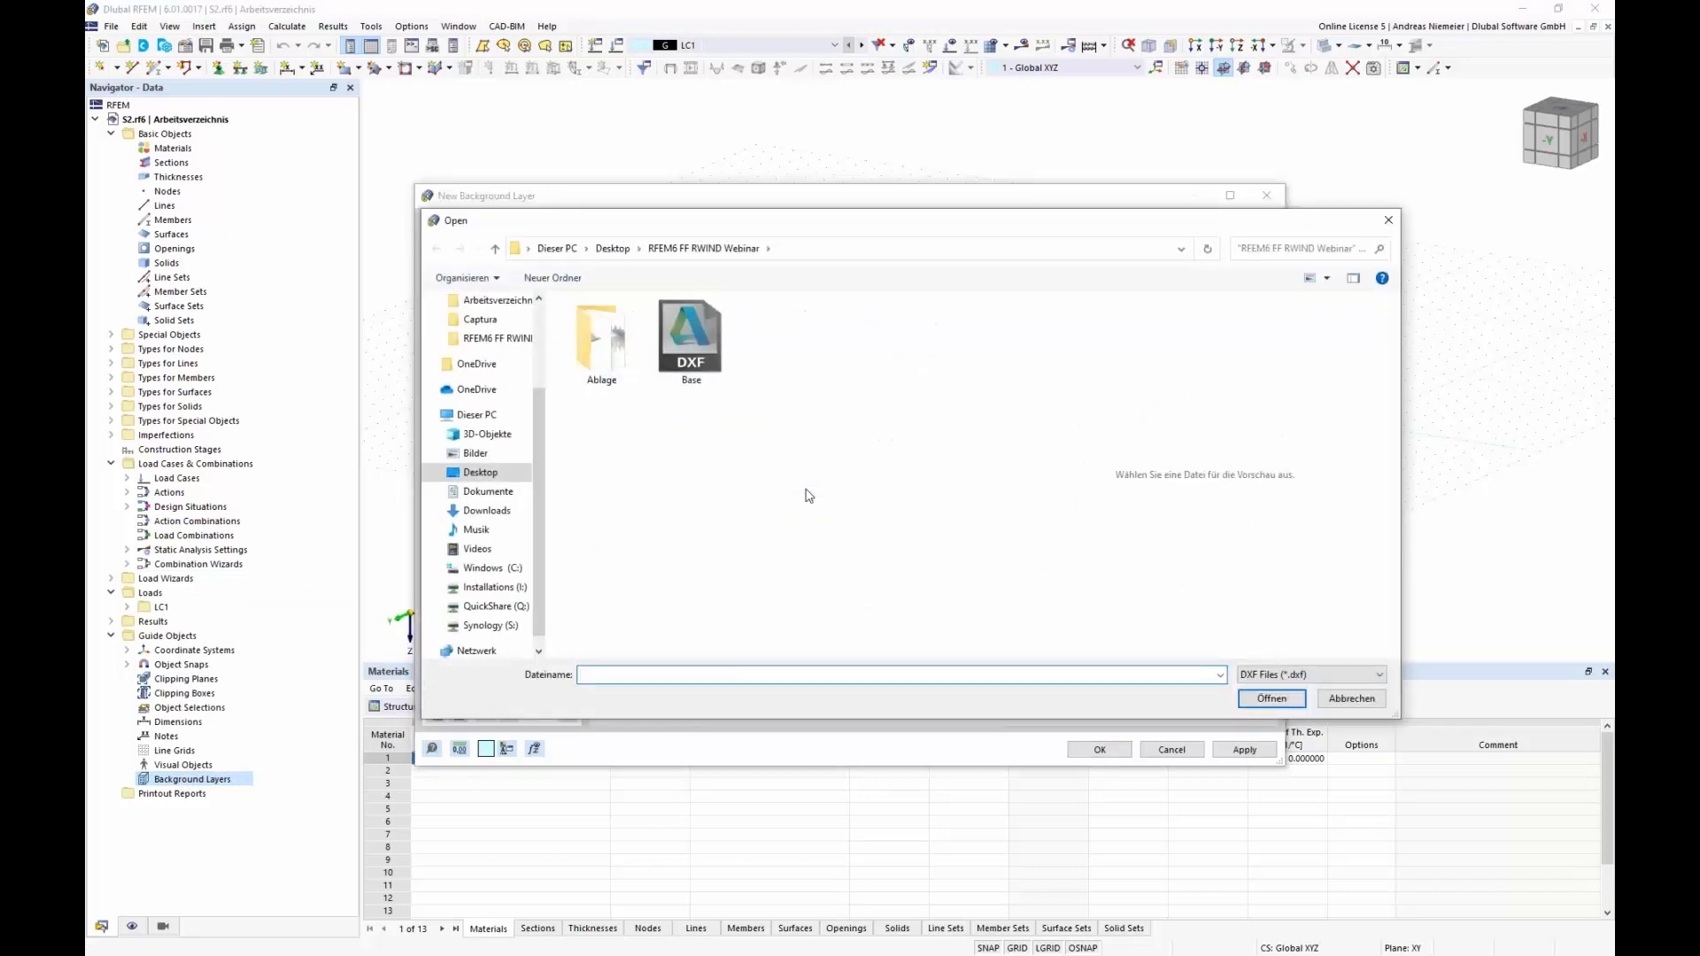
{"action": "left_click", "coordinate": [690, 341]}
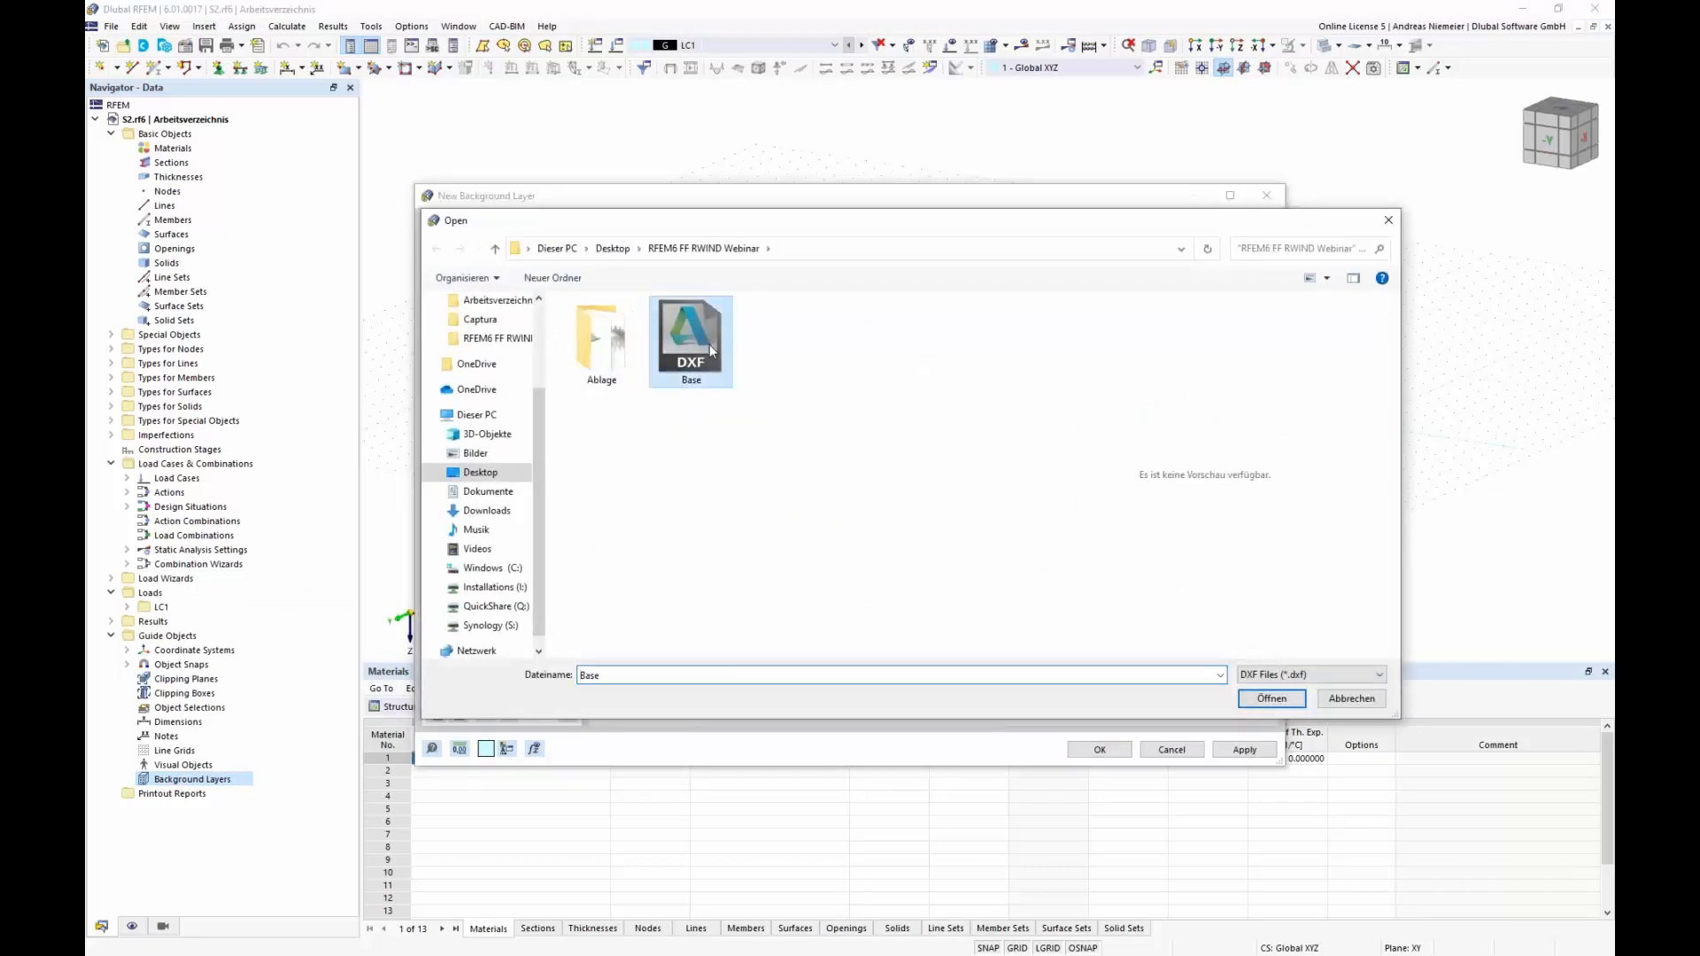
{"action": "left_click", "coordinate": [1271, 698]}
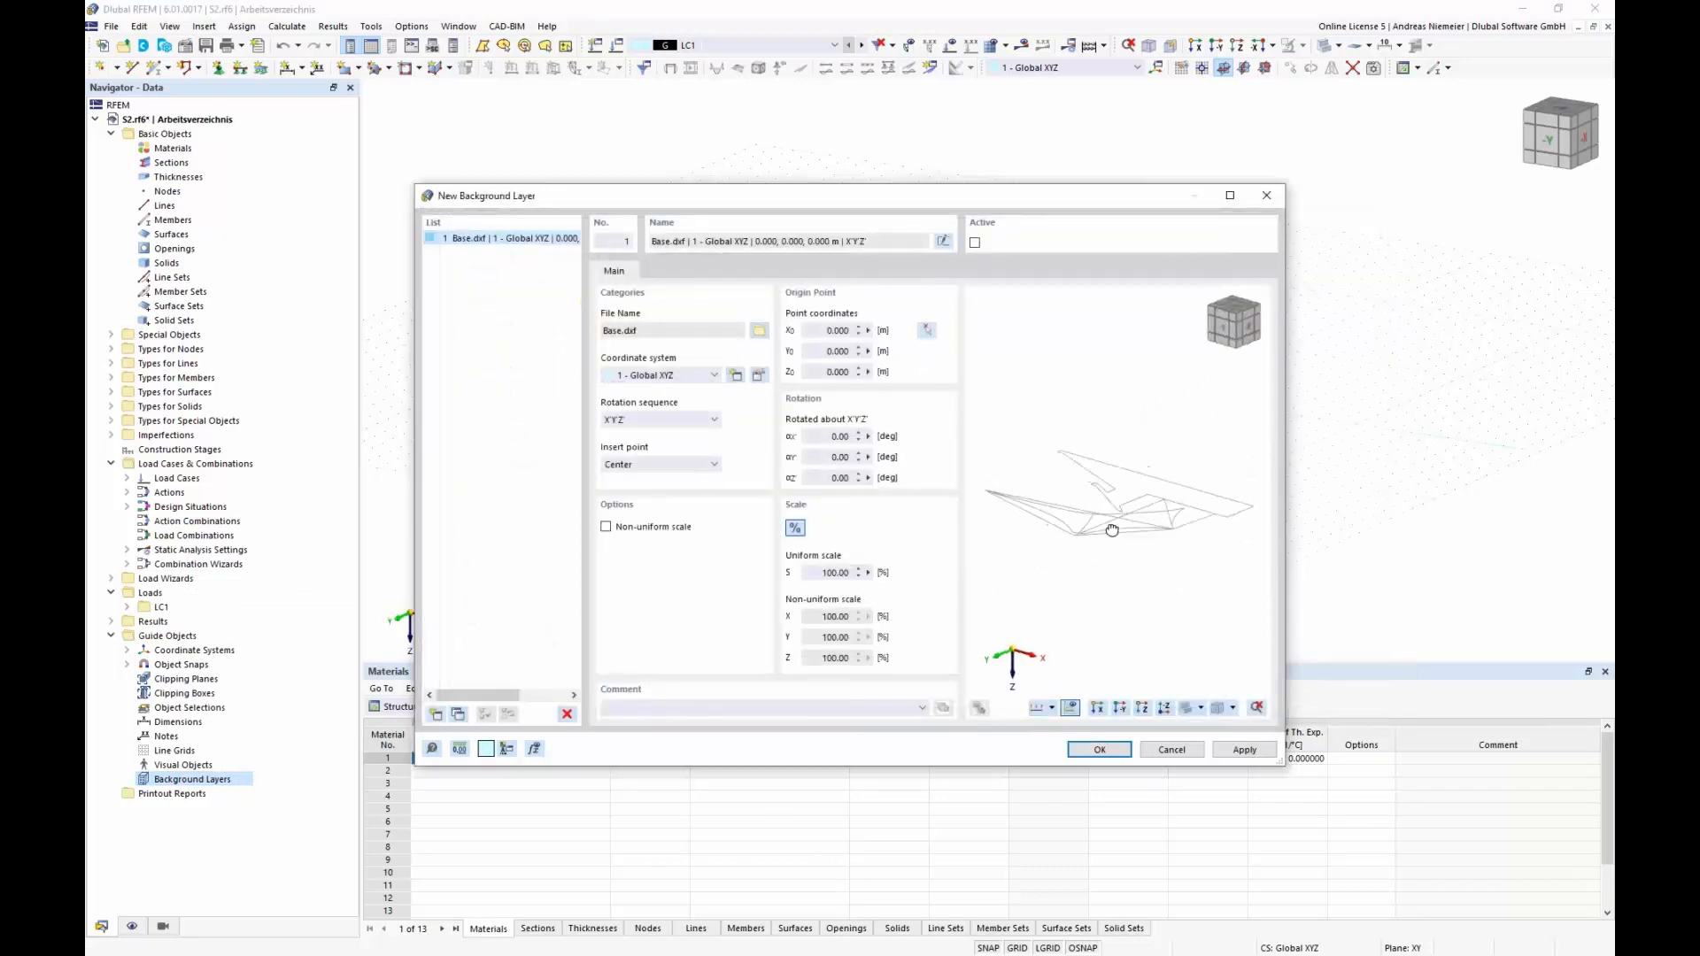
Rotate the Base.dxf background layer by 90° about X and 180° about Z and check its orientation in the preview.
{"action": "middle_click_drag", "start_coordinate": [1112, 530], "coordinate": [1068, 588], "text": "ctrl"}
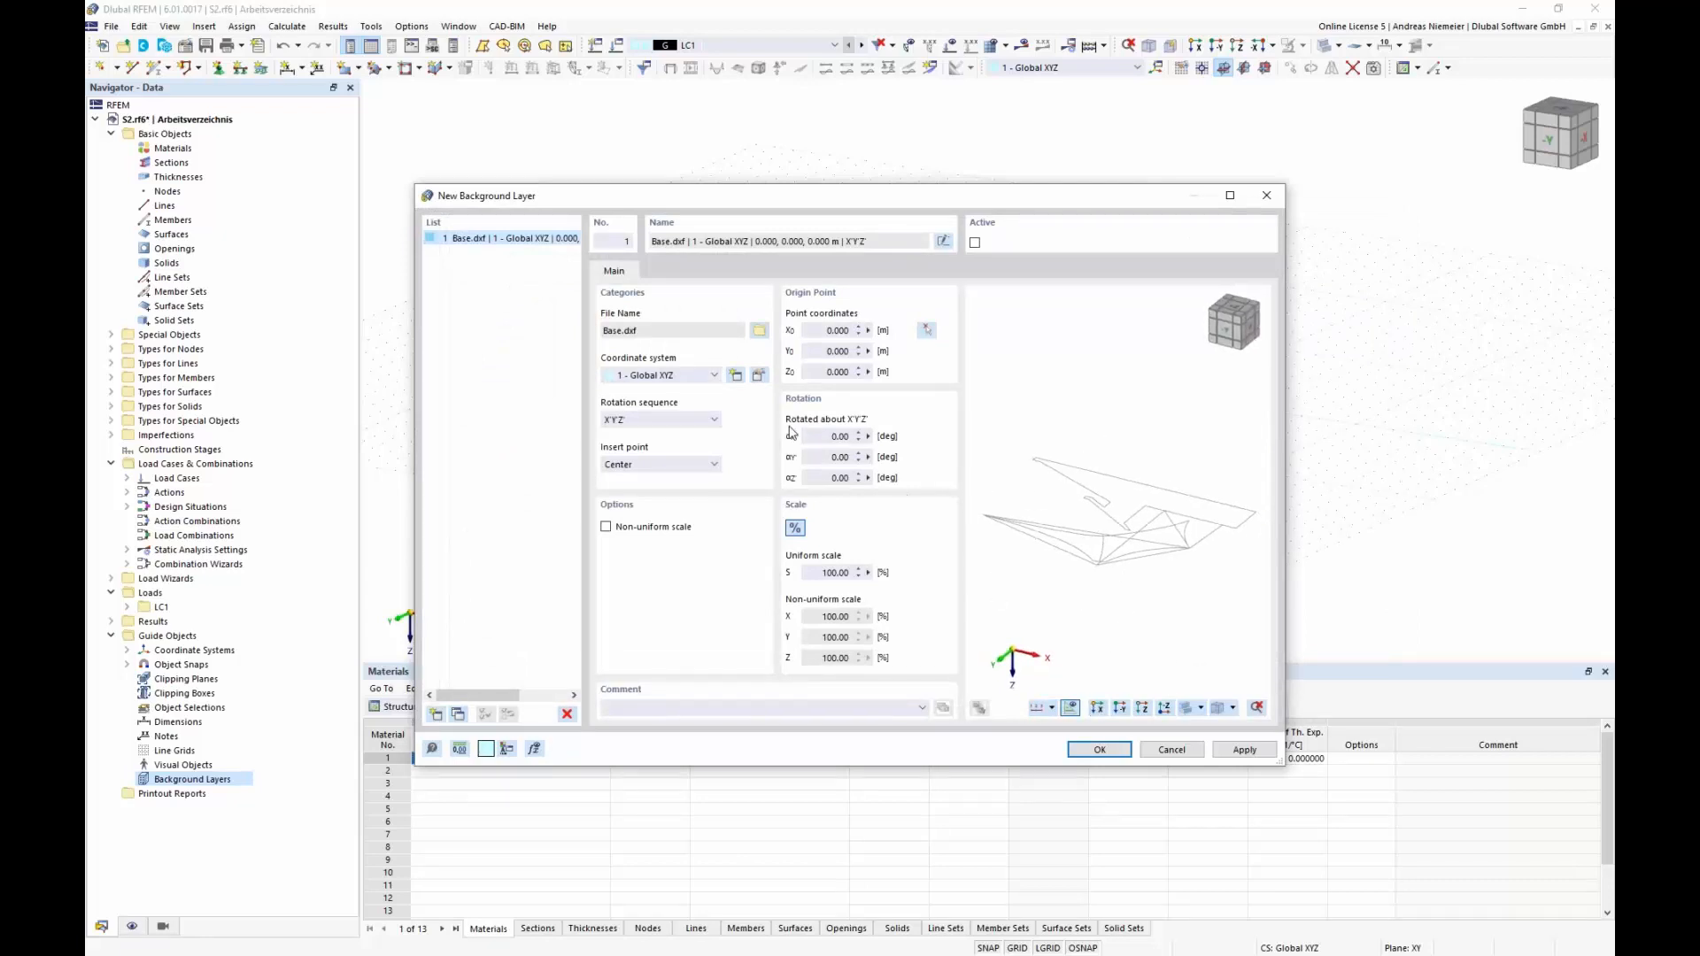
{"action": "left_click", "coordinate": [827, 436]}
{"action": "type", "text": "90"}
{"action": "key", "text": "Tab"}
{"action": "key", "text": "Tab"}
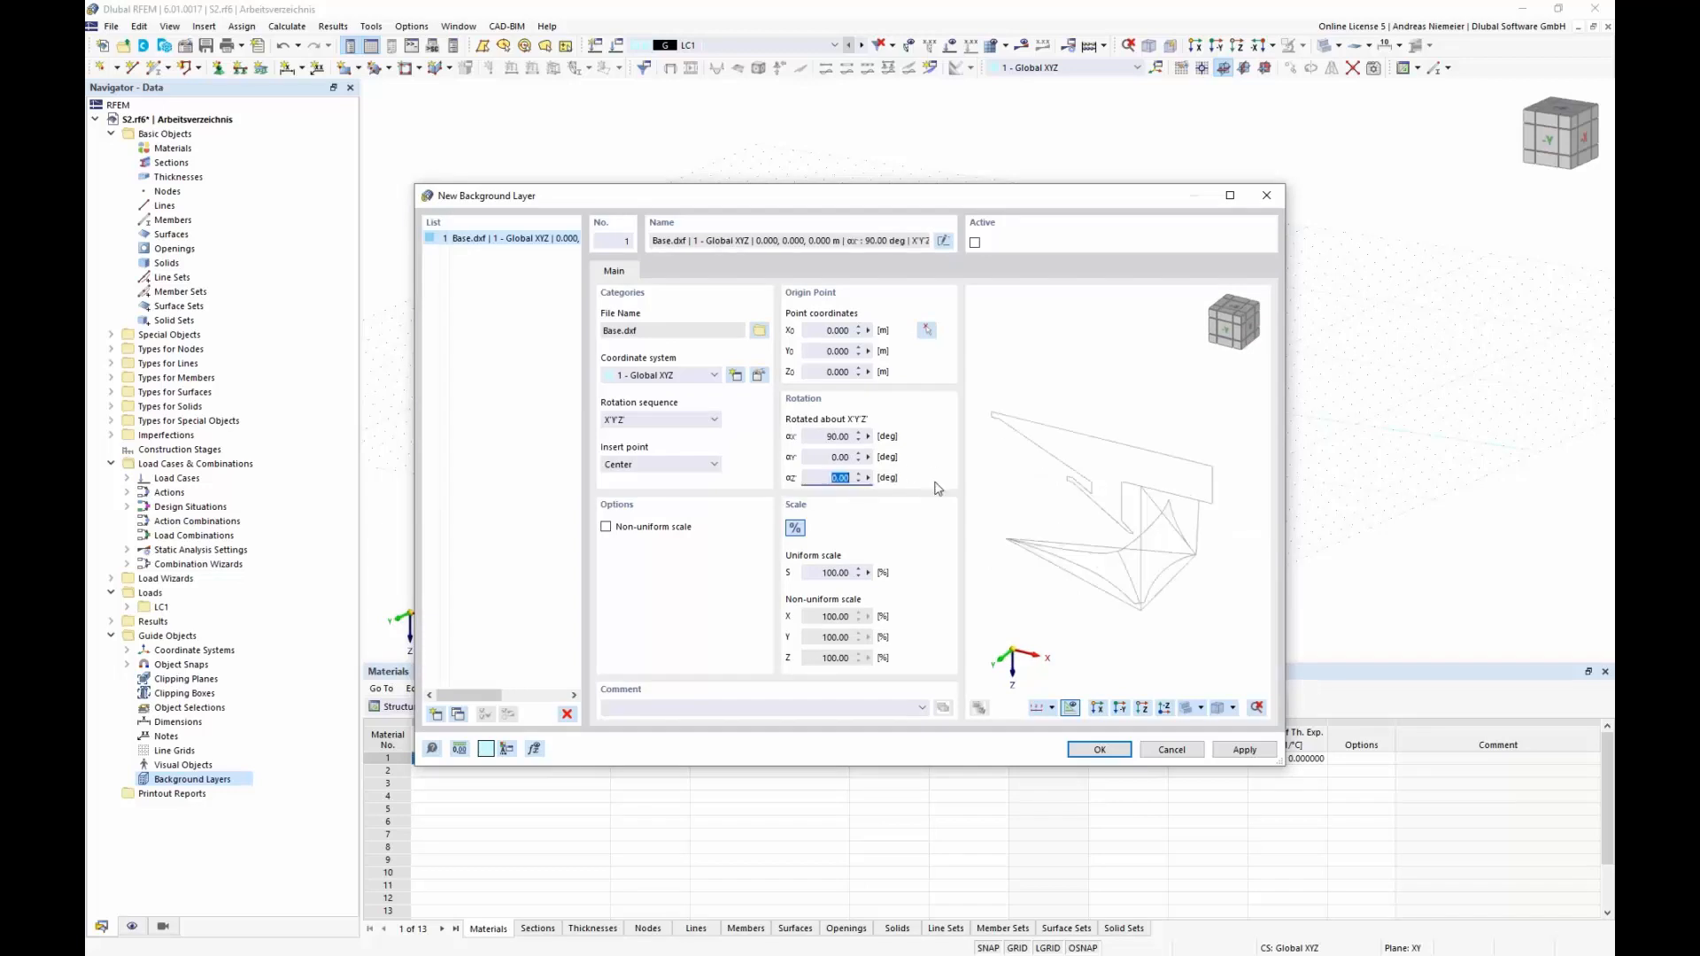
{"action": "type", "text": "180"}
{"action": "left_click", "coordinate": [839, 436]}
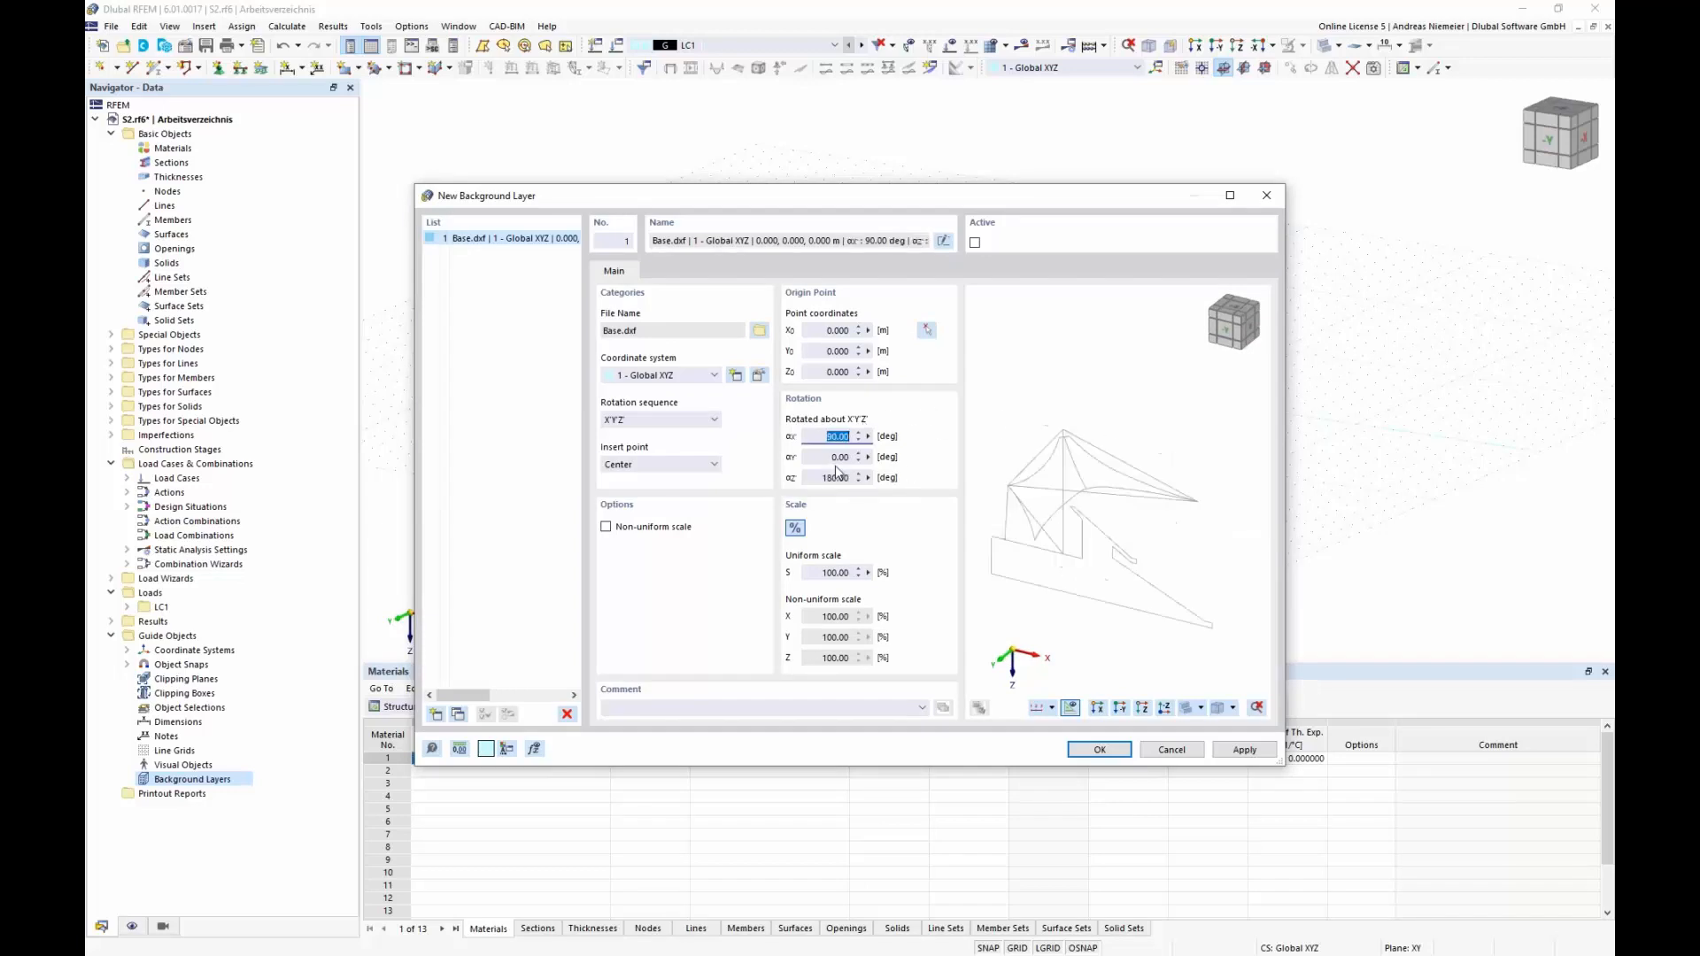
{"action": "scroll", "coordinate": [1080, 584], "scroll_direction": "down", "scroll_amount": 1}
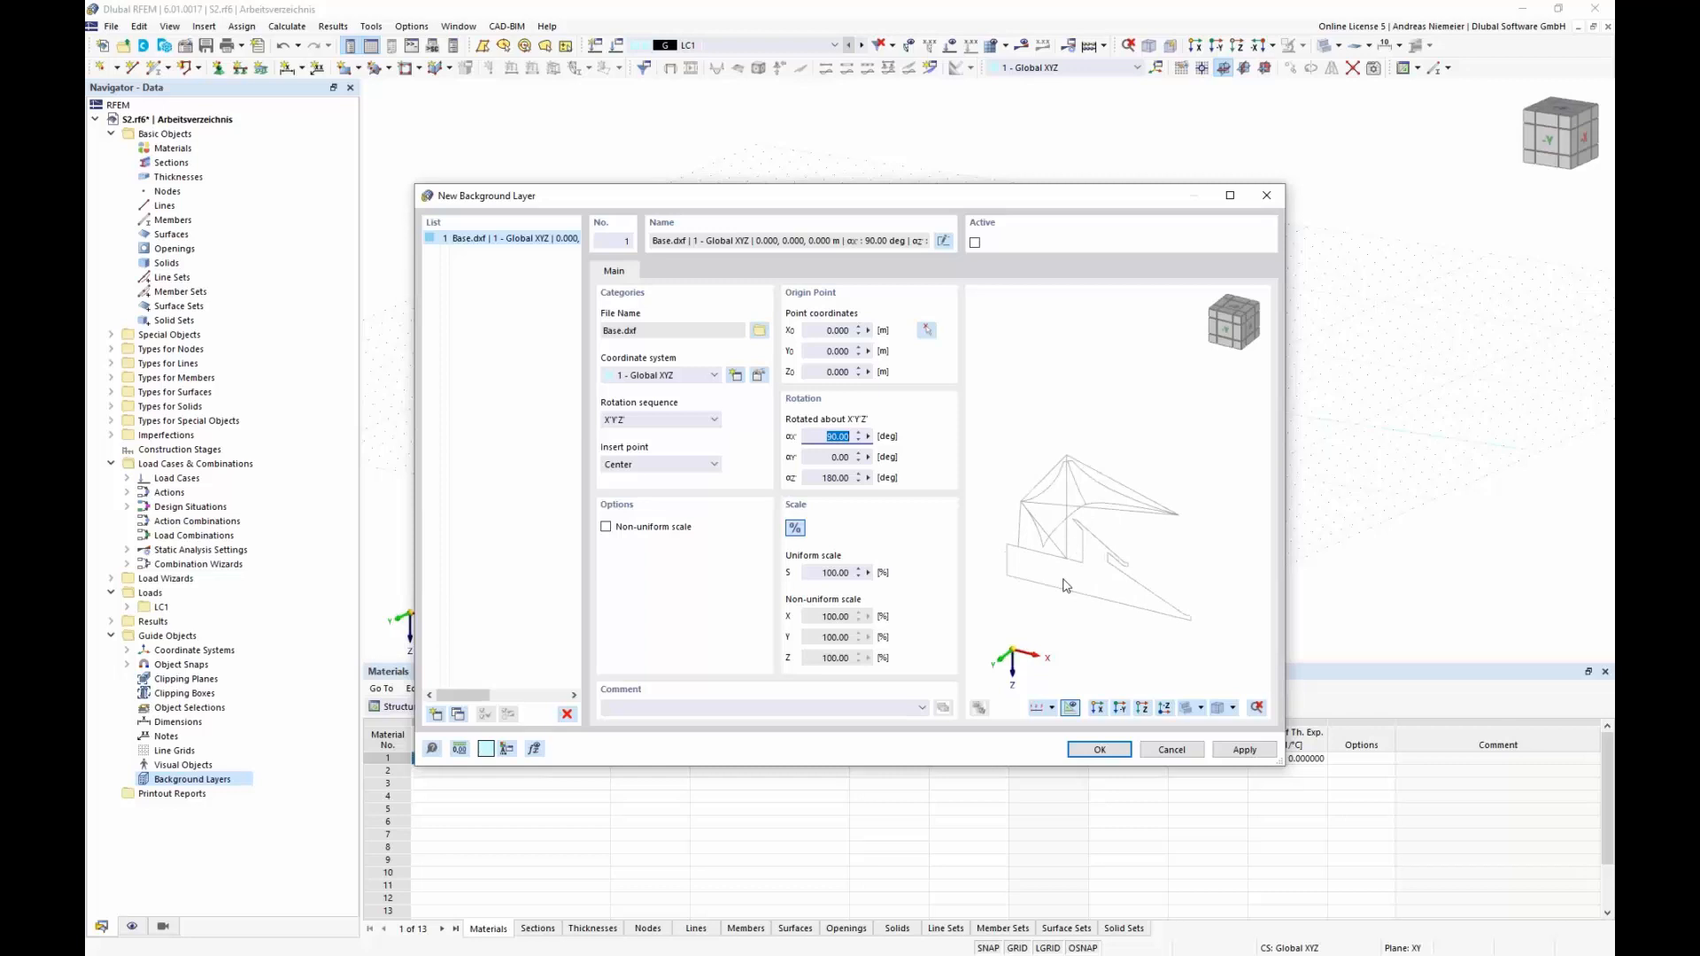
Create the Base.dxf background layer and activate it so the drawing is displayed in the model.
{"action": "left_click", "coordinate": [1099, 750]}
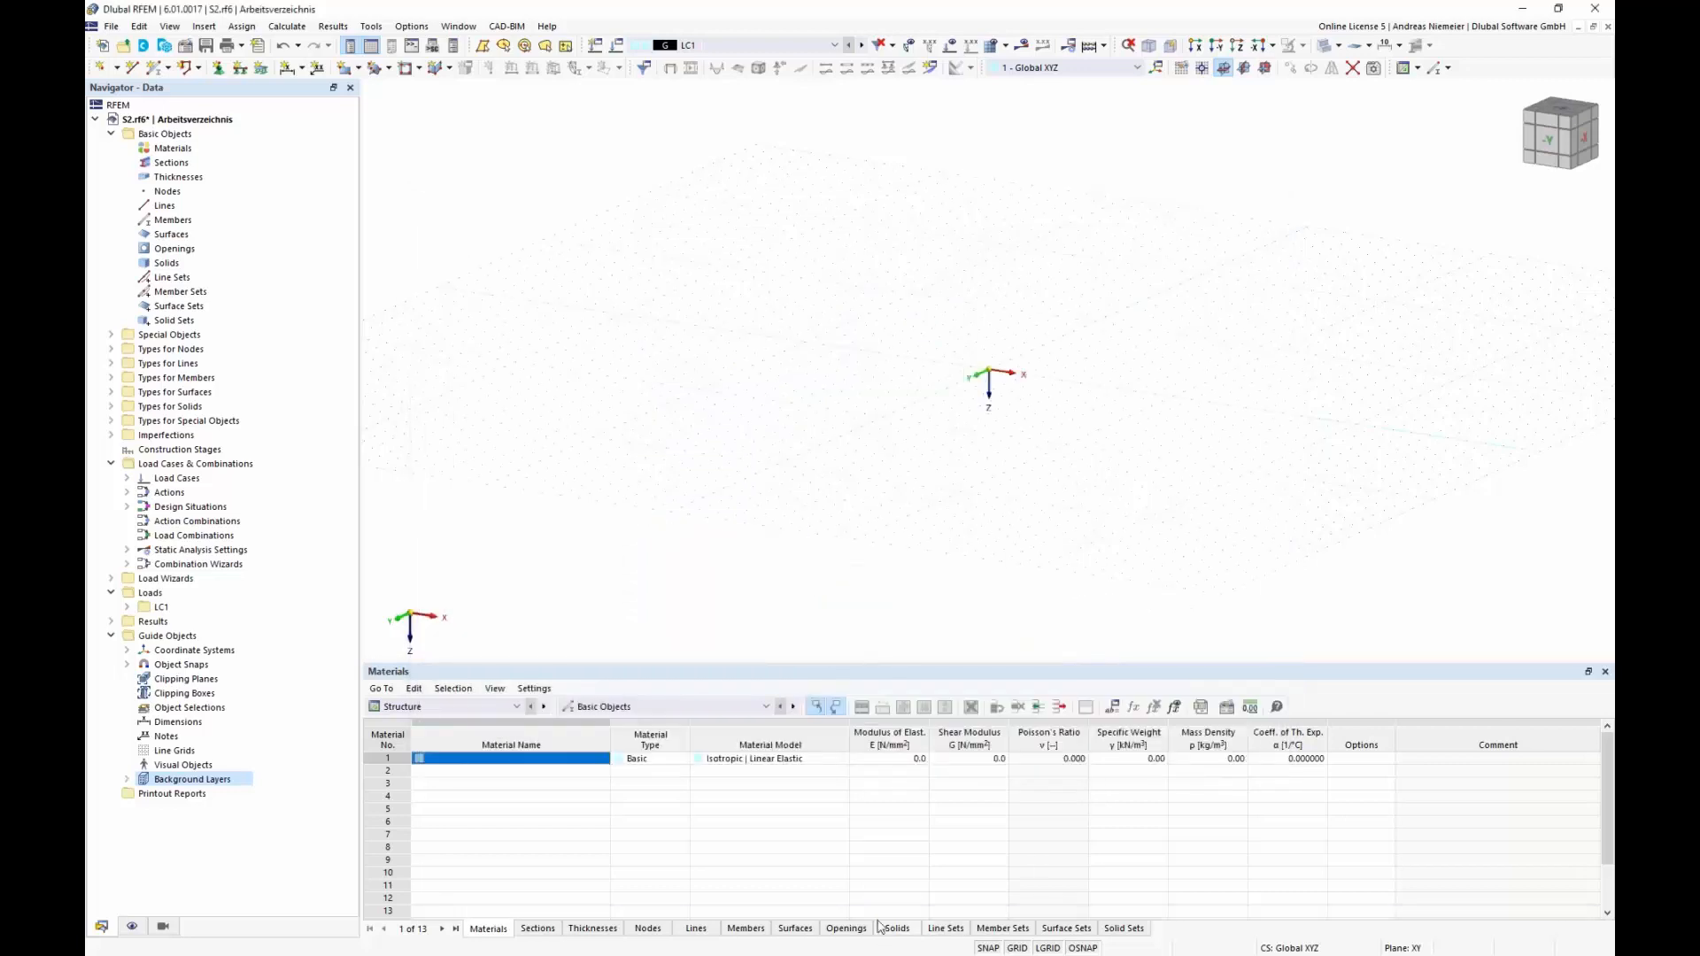
{"action": "left_click", "coordinate": [126, 778]}
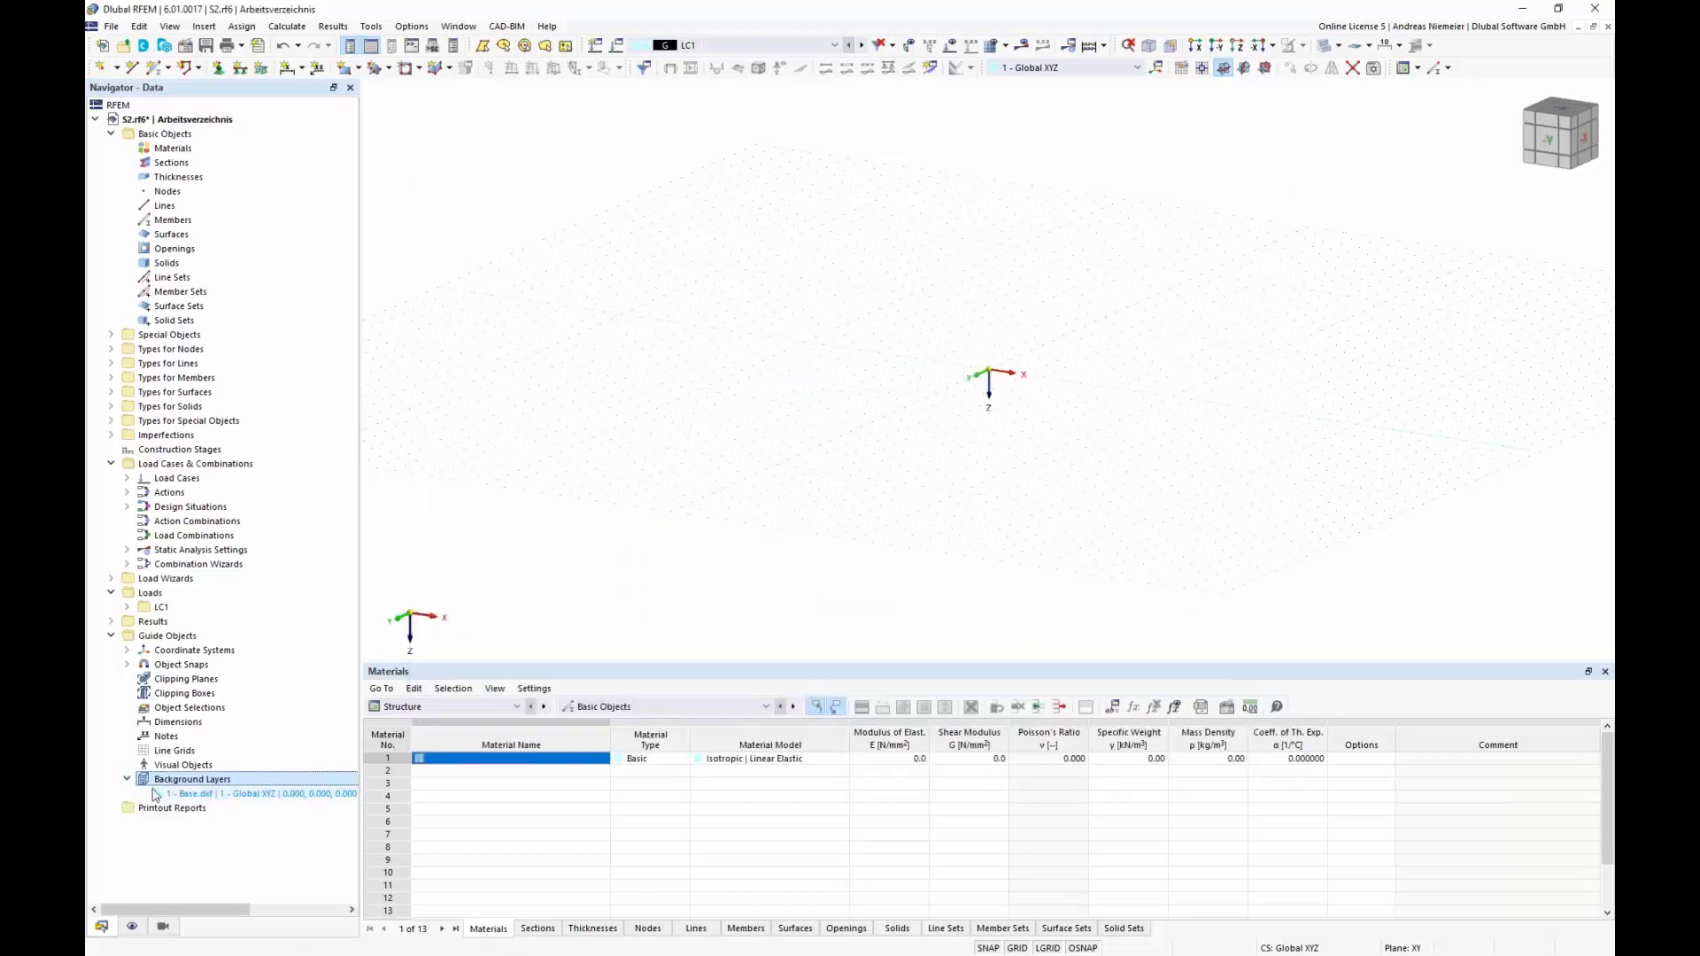
{"action": "right_click", "coordinate": [187, 794]}
{"action": "left_click", "coordinate": [212, 589]}
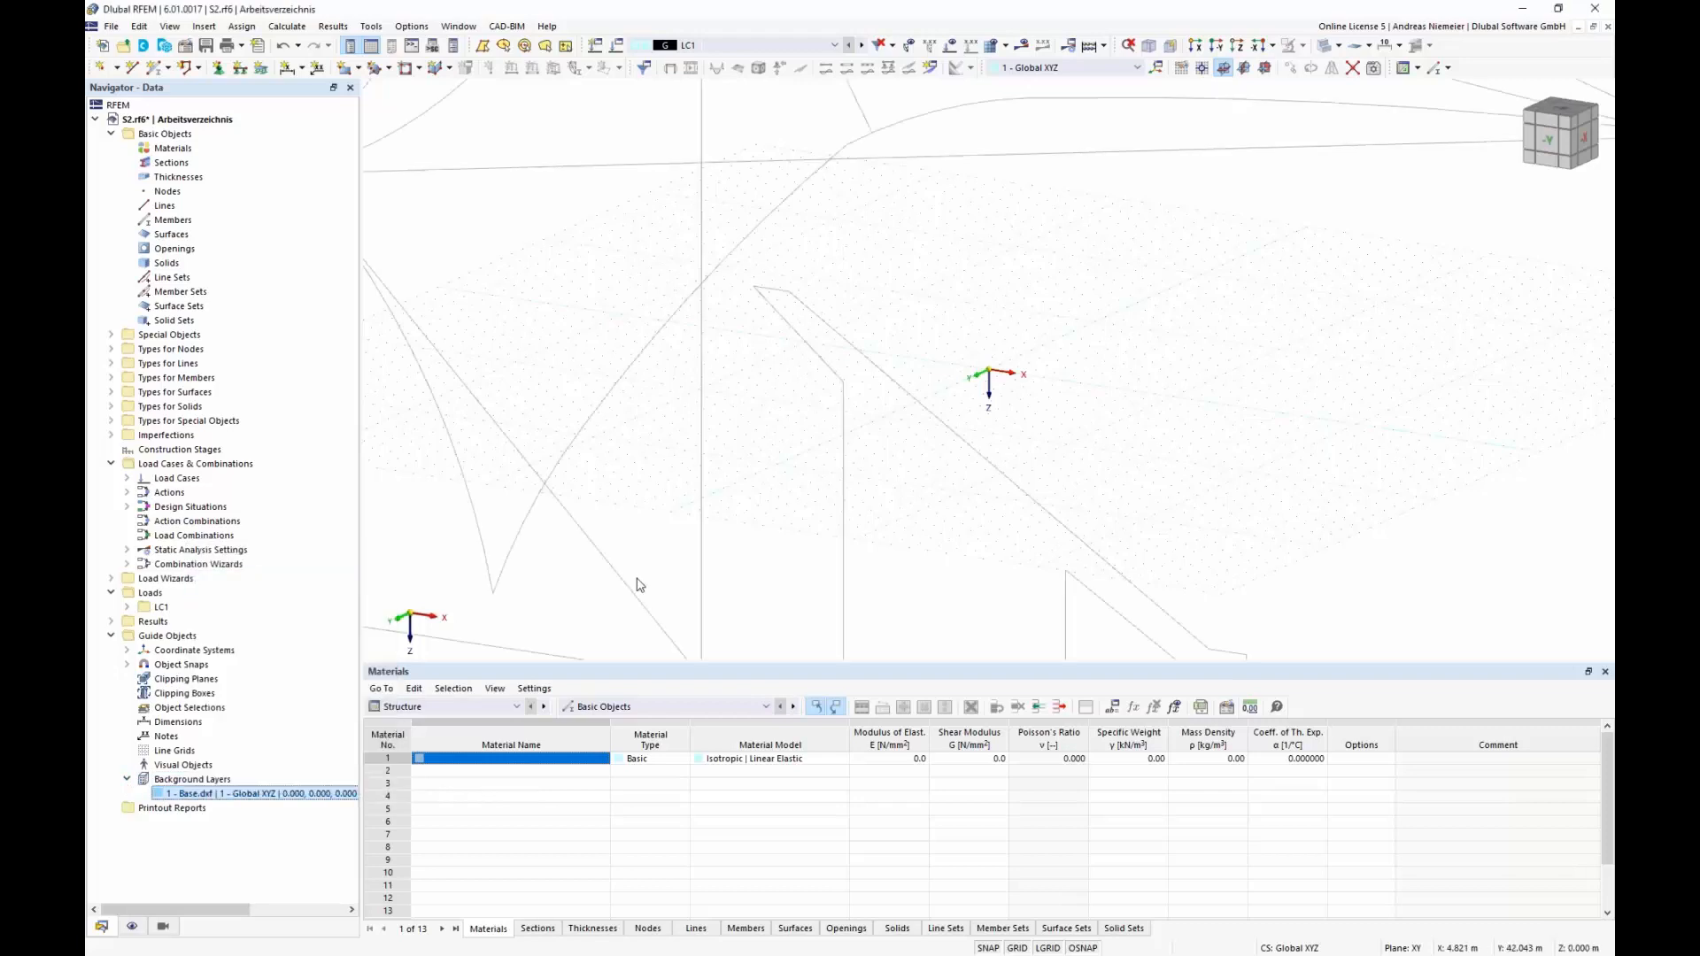
{"action": "scroll", "coordinate": [790, 302], "scroll_direction": "down", "scroll_amount": 1}
{"action": "scroll", "coordinate": [789, 298], "scroll_direction": "down", "scroll_amount": 5}
{"action": "middle_click_drag", "start_coordinate": [789, 305], "coordinate": [874, 572], "text": "ctrl"}
{"action": "scroll", "coordinate": [778, 392], "scroll_direction": "up", "scroll_amount": 4}
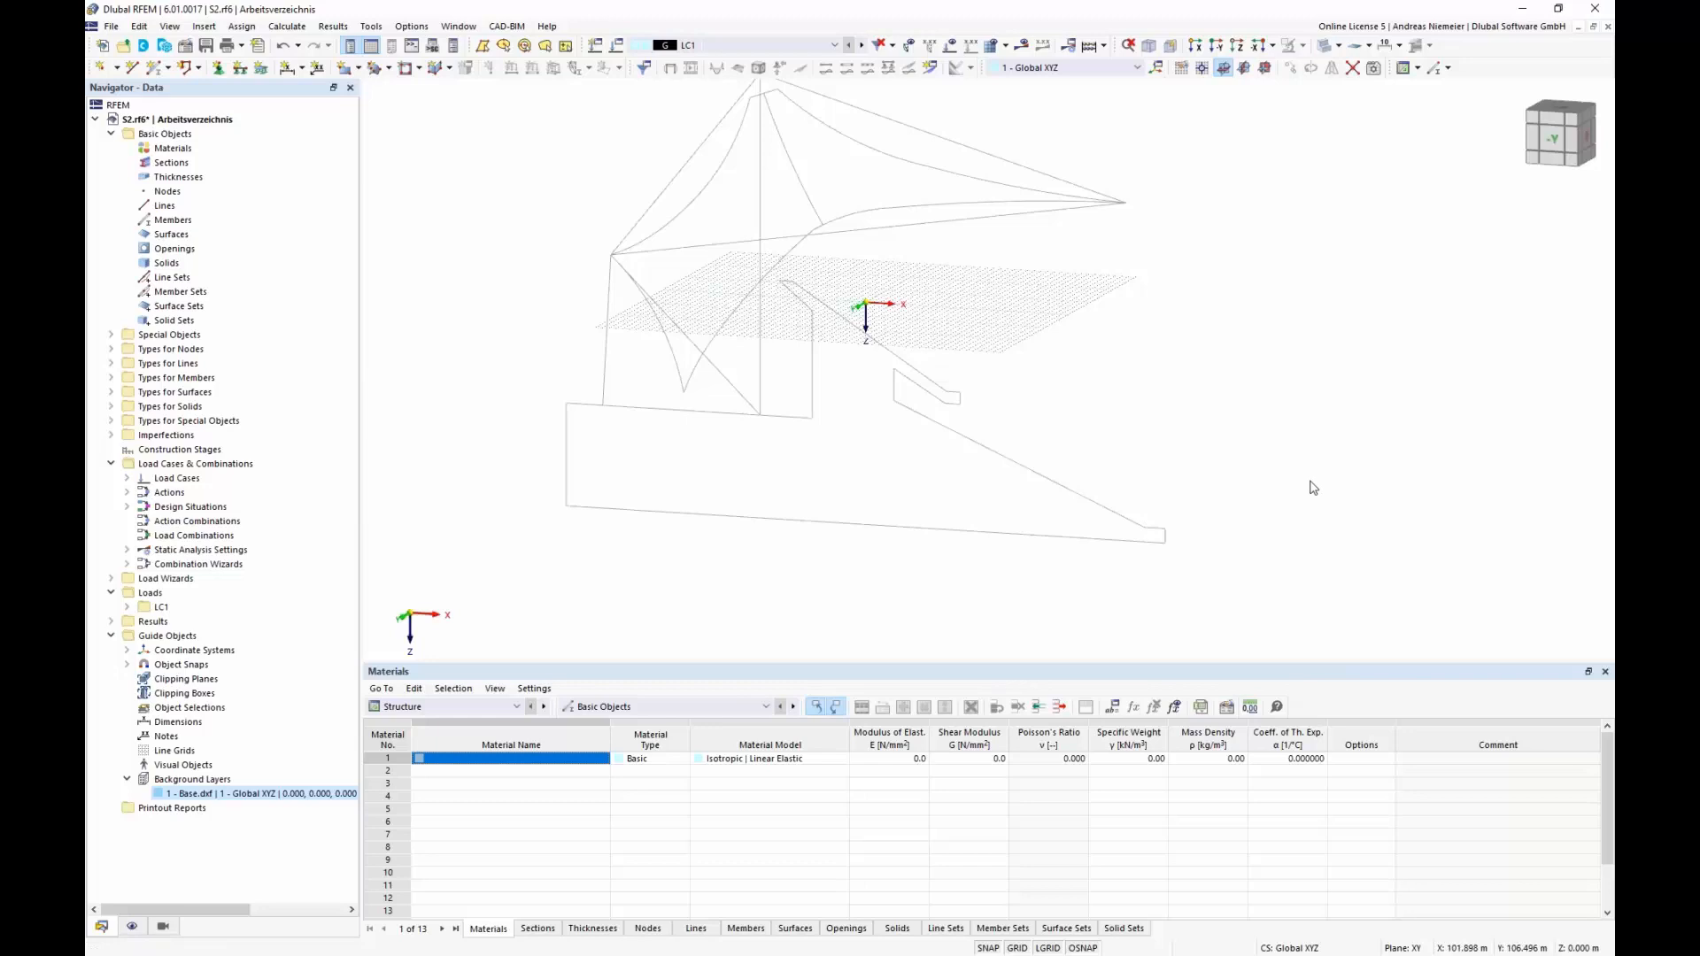
{"action": "scroll", "coordinate": [782, 596], "scroll_direction": "down", "scroll_amount": 2}
{"action": "scroll", "coordinate": [763, 467], "scroll_direction": "up", "scroll_amount": 2}
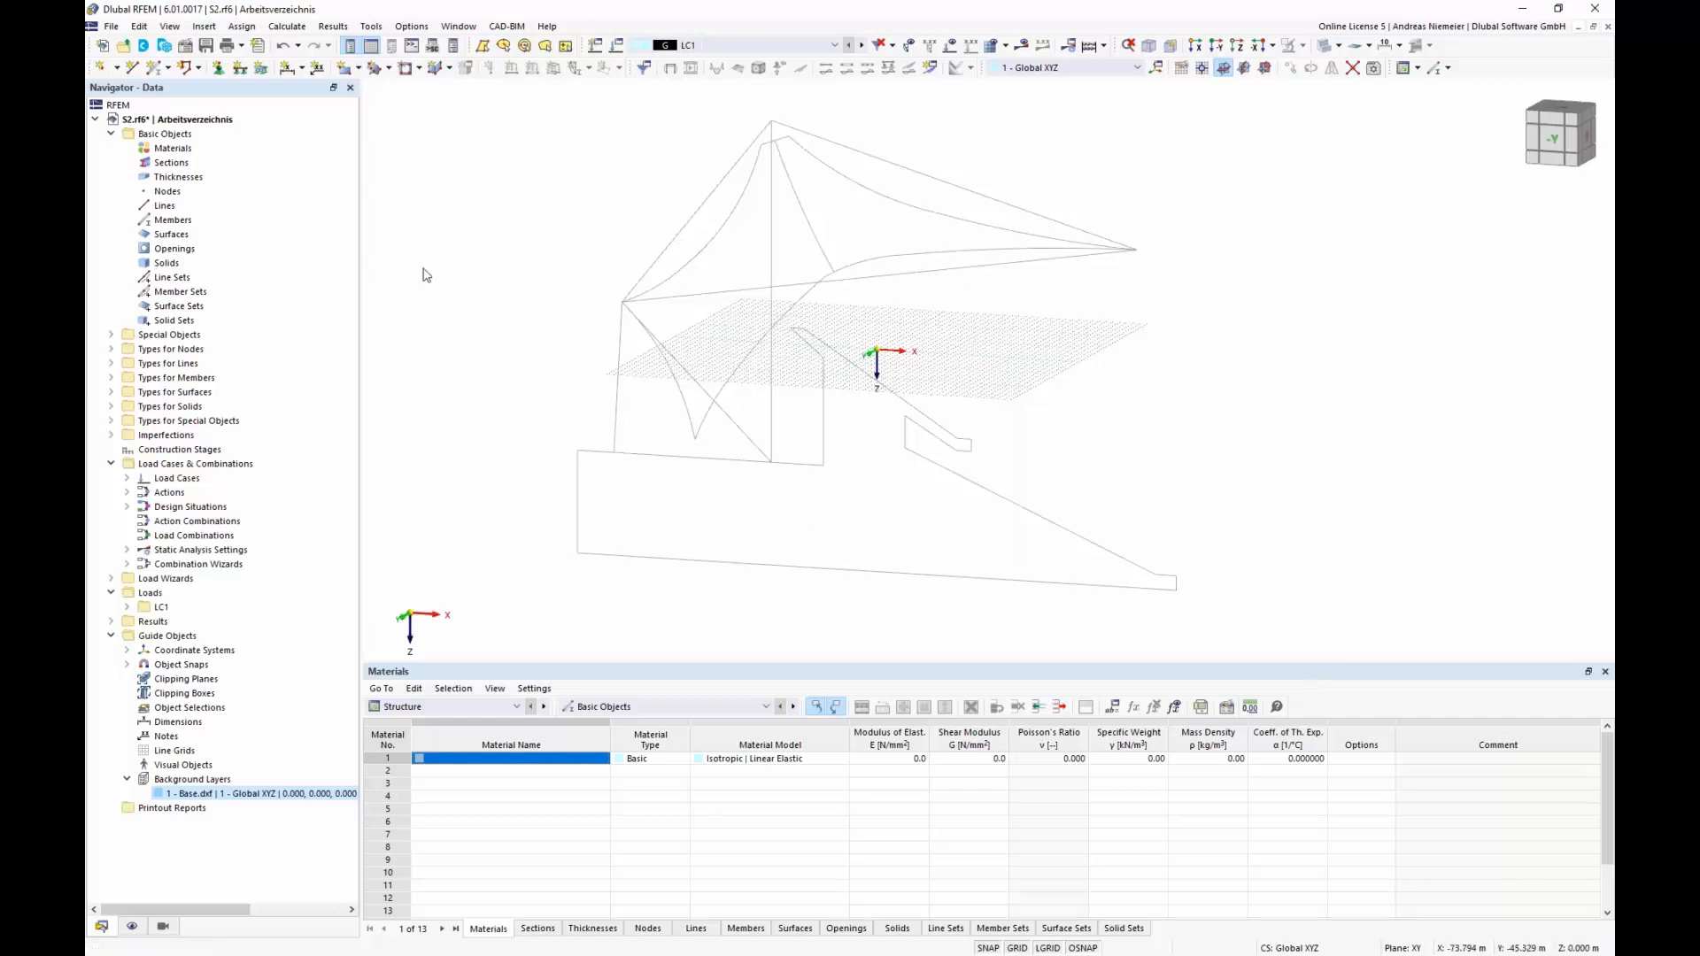
Start a new beam member with a thin-walled circular hollow section, 1000 mm in diameter and 10 mm thick.
{"action": "left_click", "coordinate": [154, 69]}
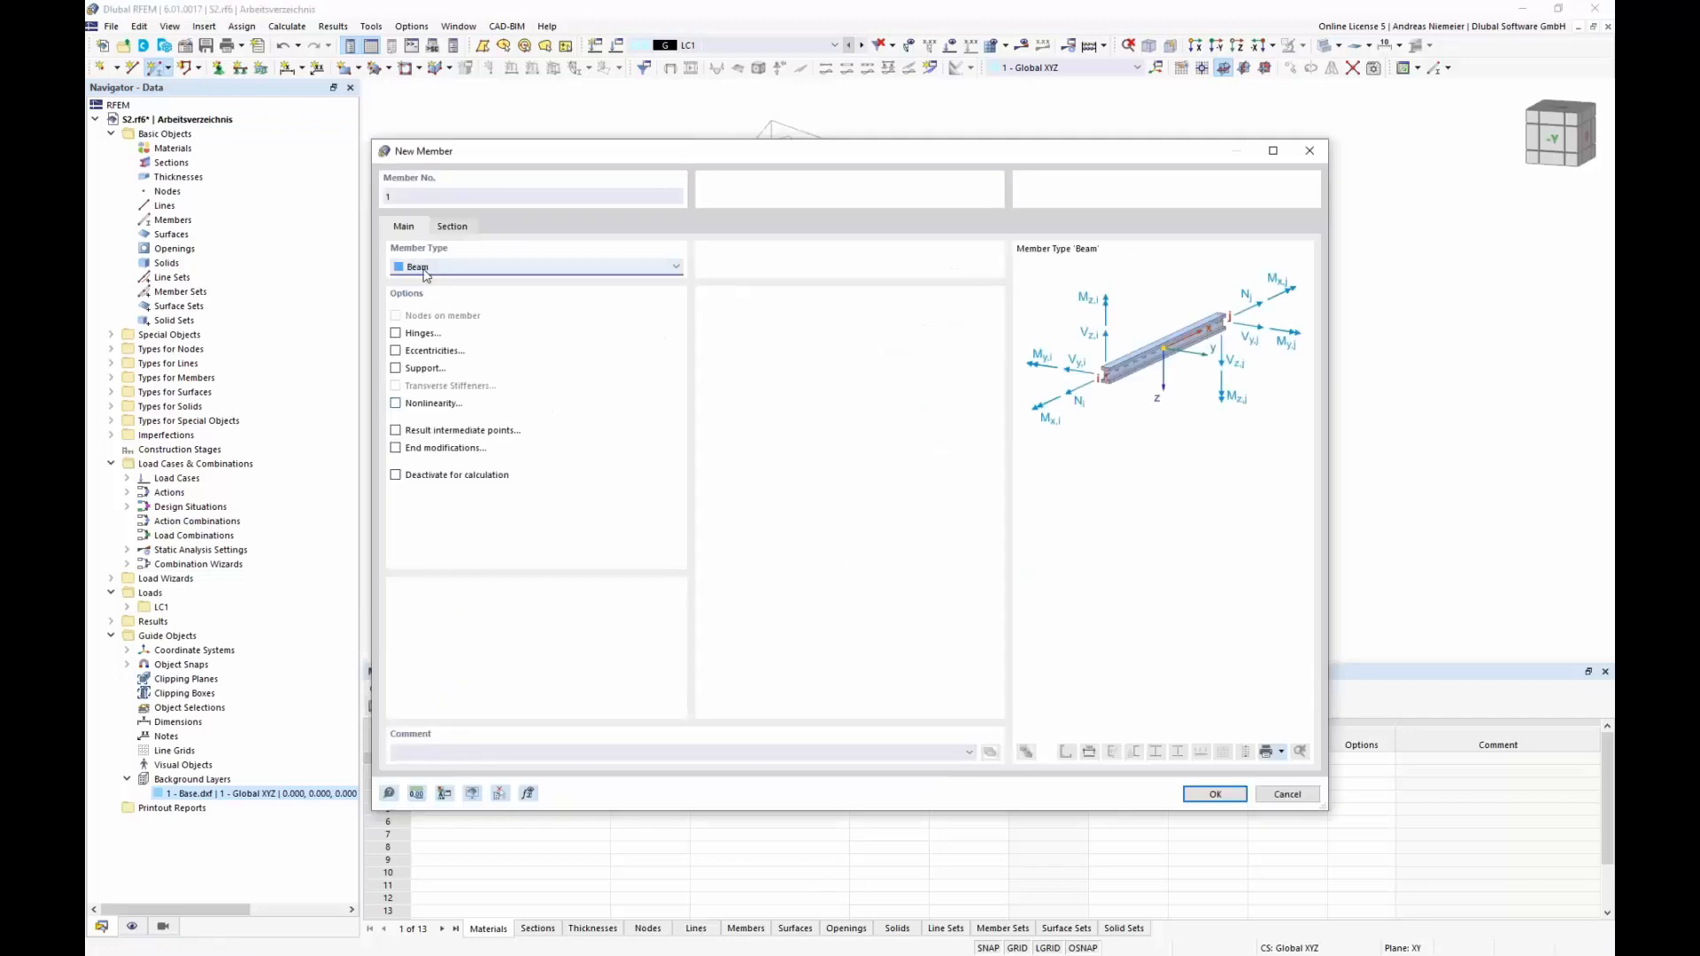
{"action": "left_click", "coordinate": [449, 227]}
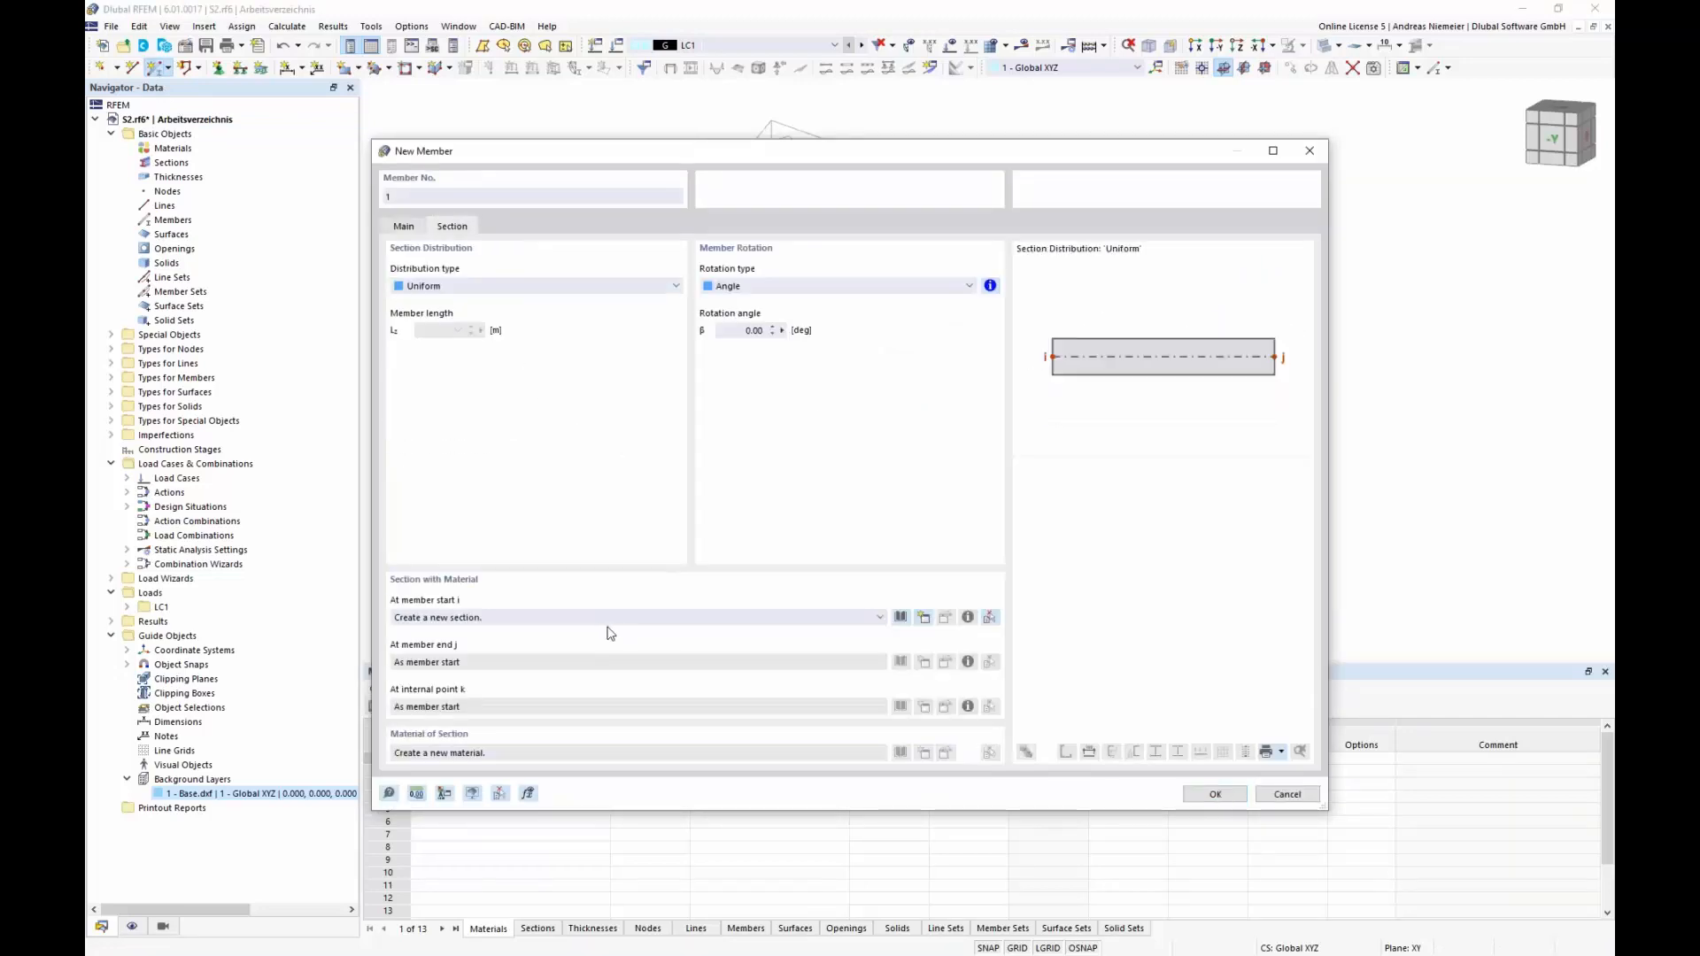
{"action": "left_click", "coordinate": [900, 617]}
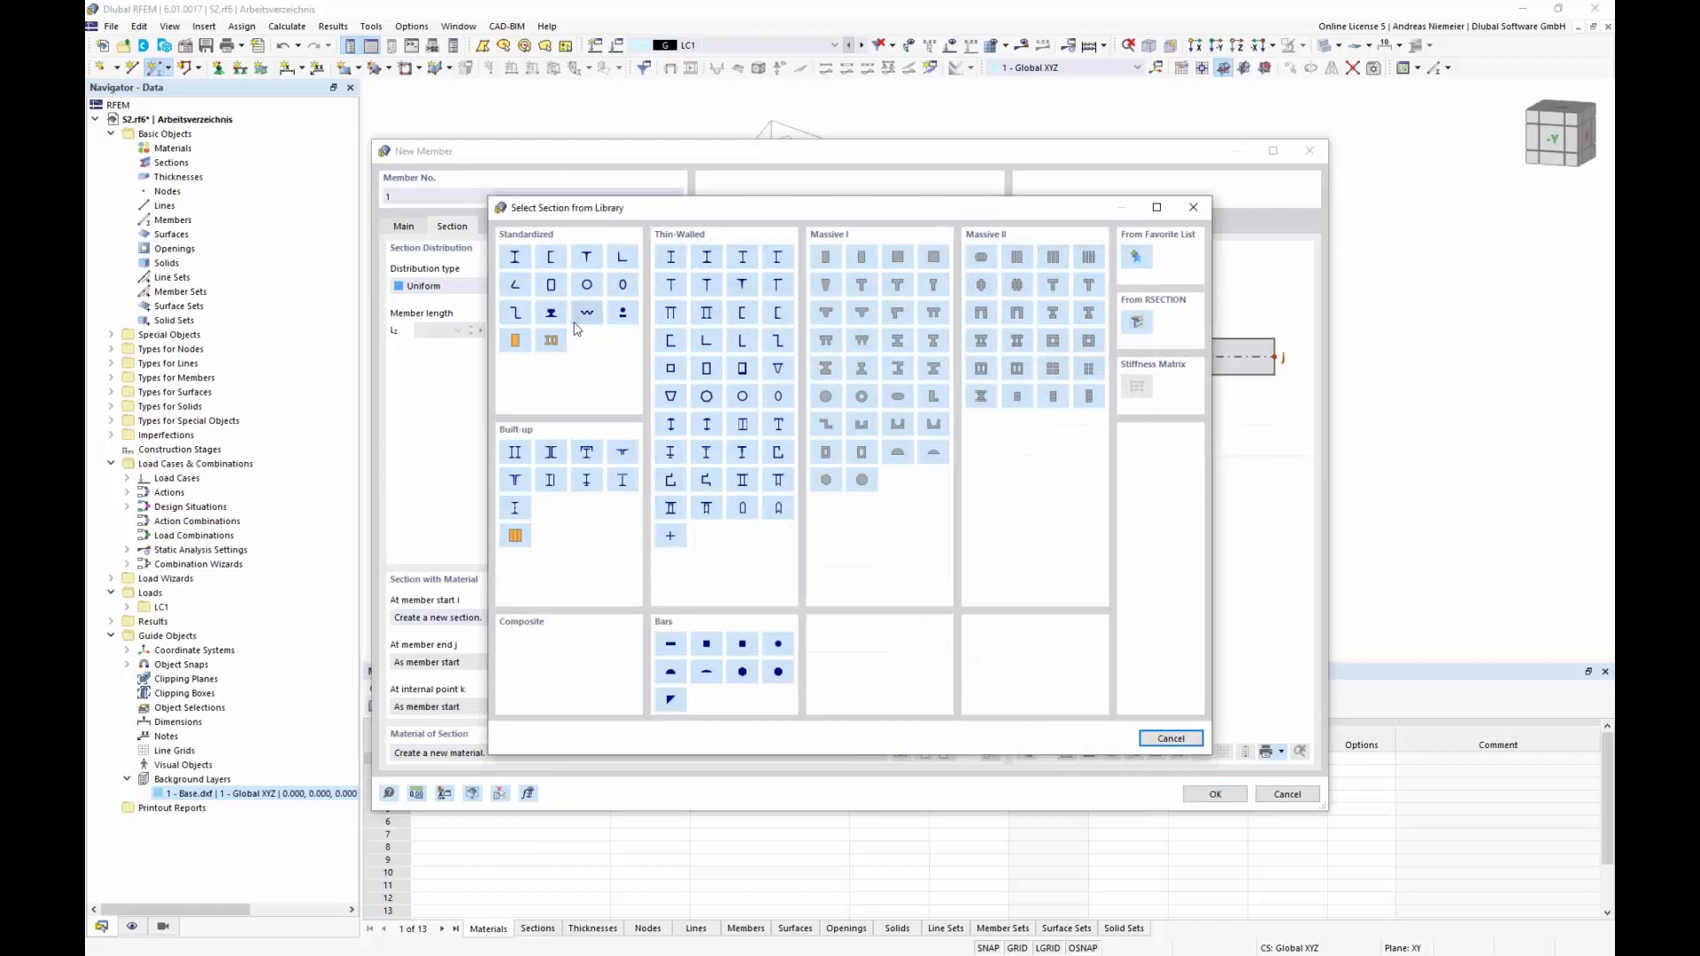
{"action": "left_click", "coordinate": [755, 402]}
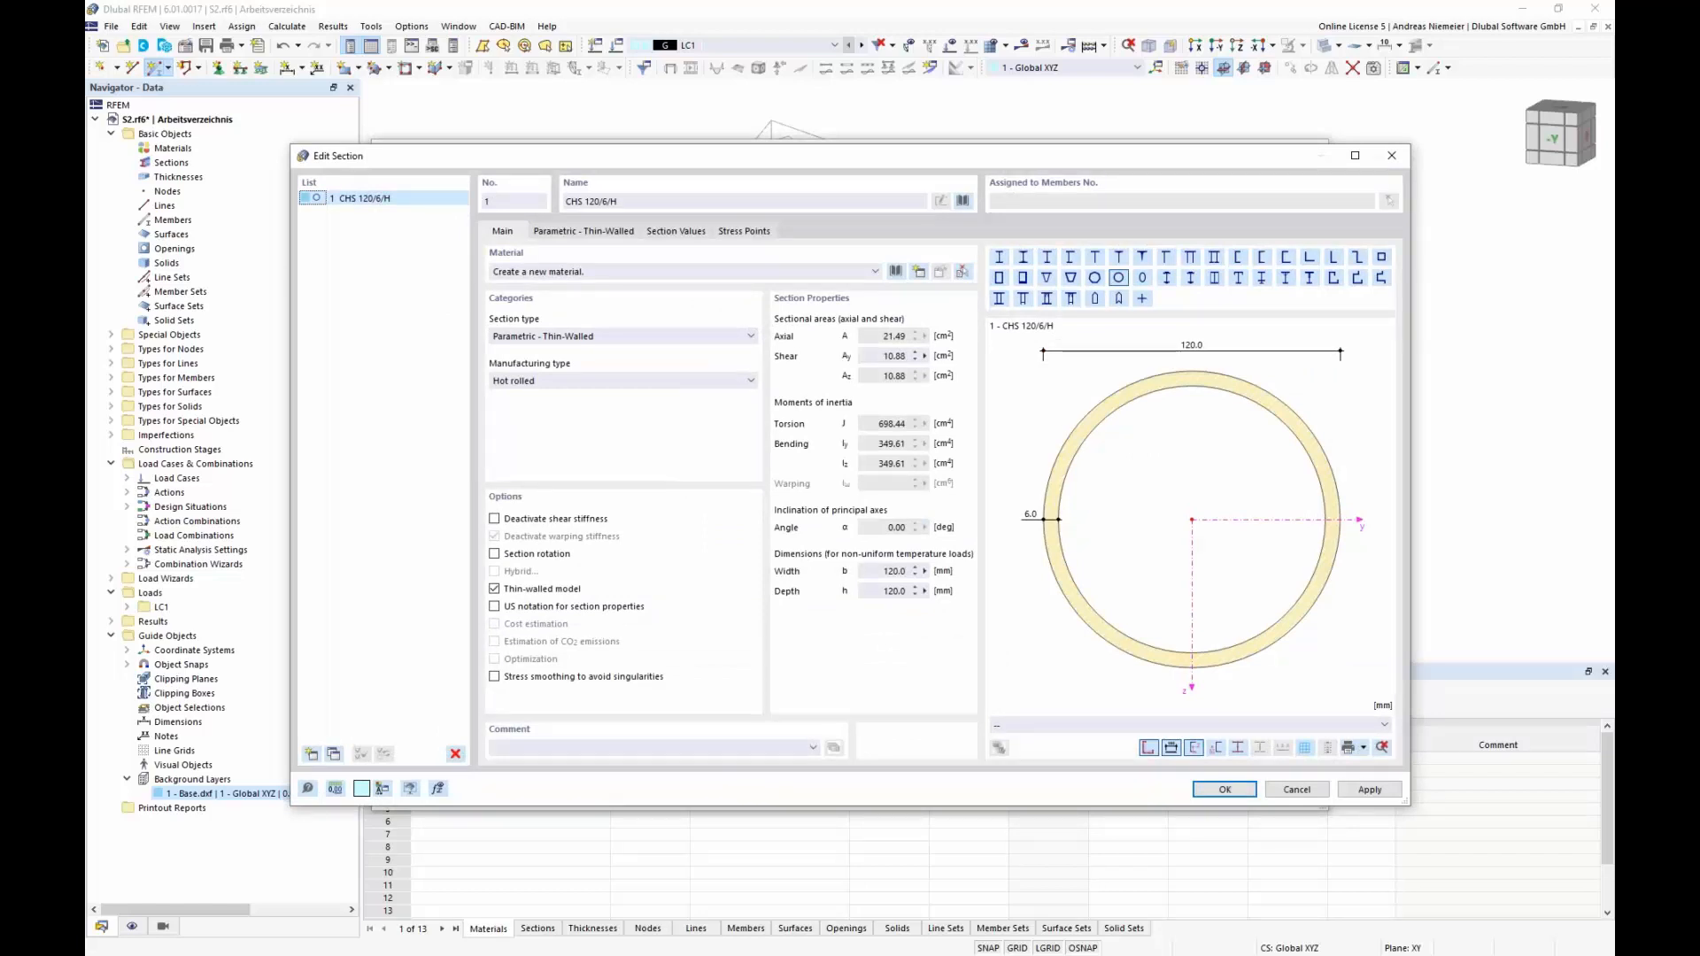
{"action": "left_click", "coordinate": [611, 231]}
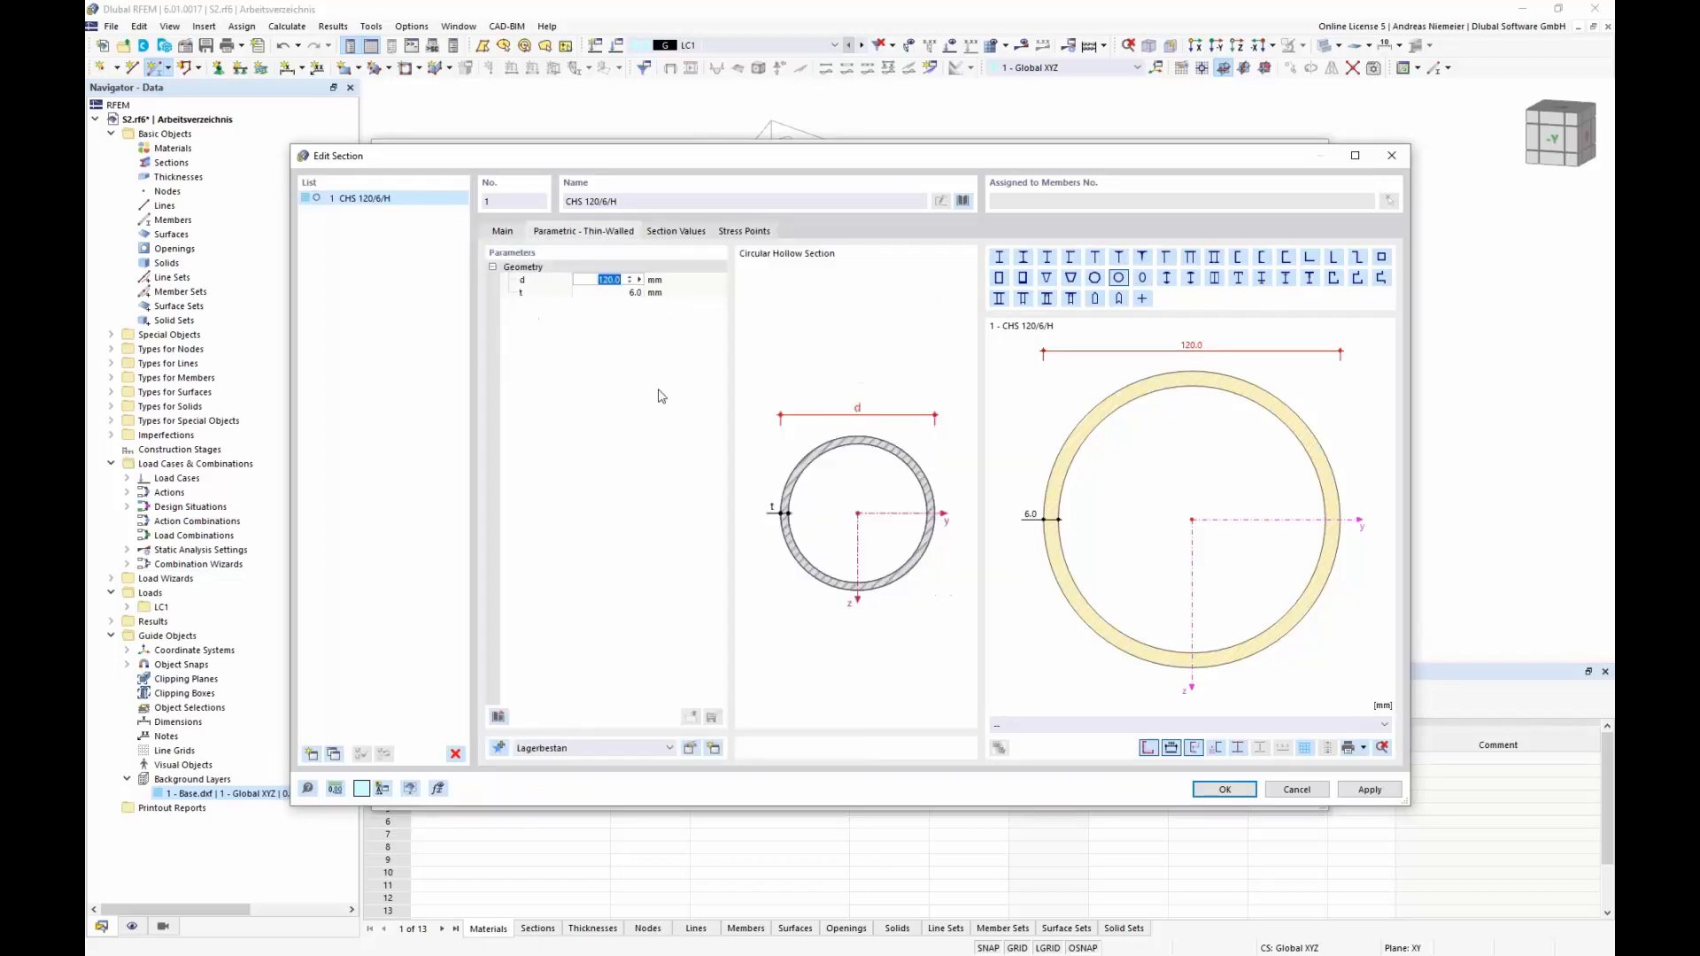
{"action": "type", "text": "1"}
{"action": "key", "text": "Tab"}
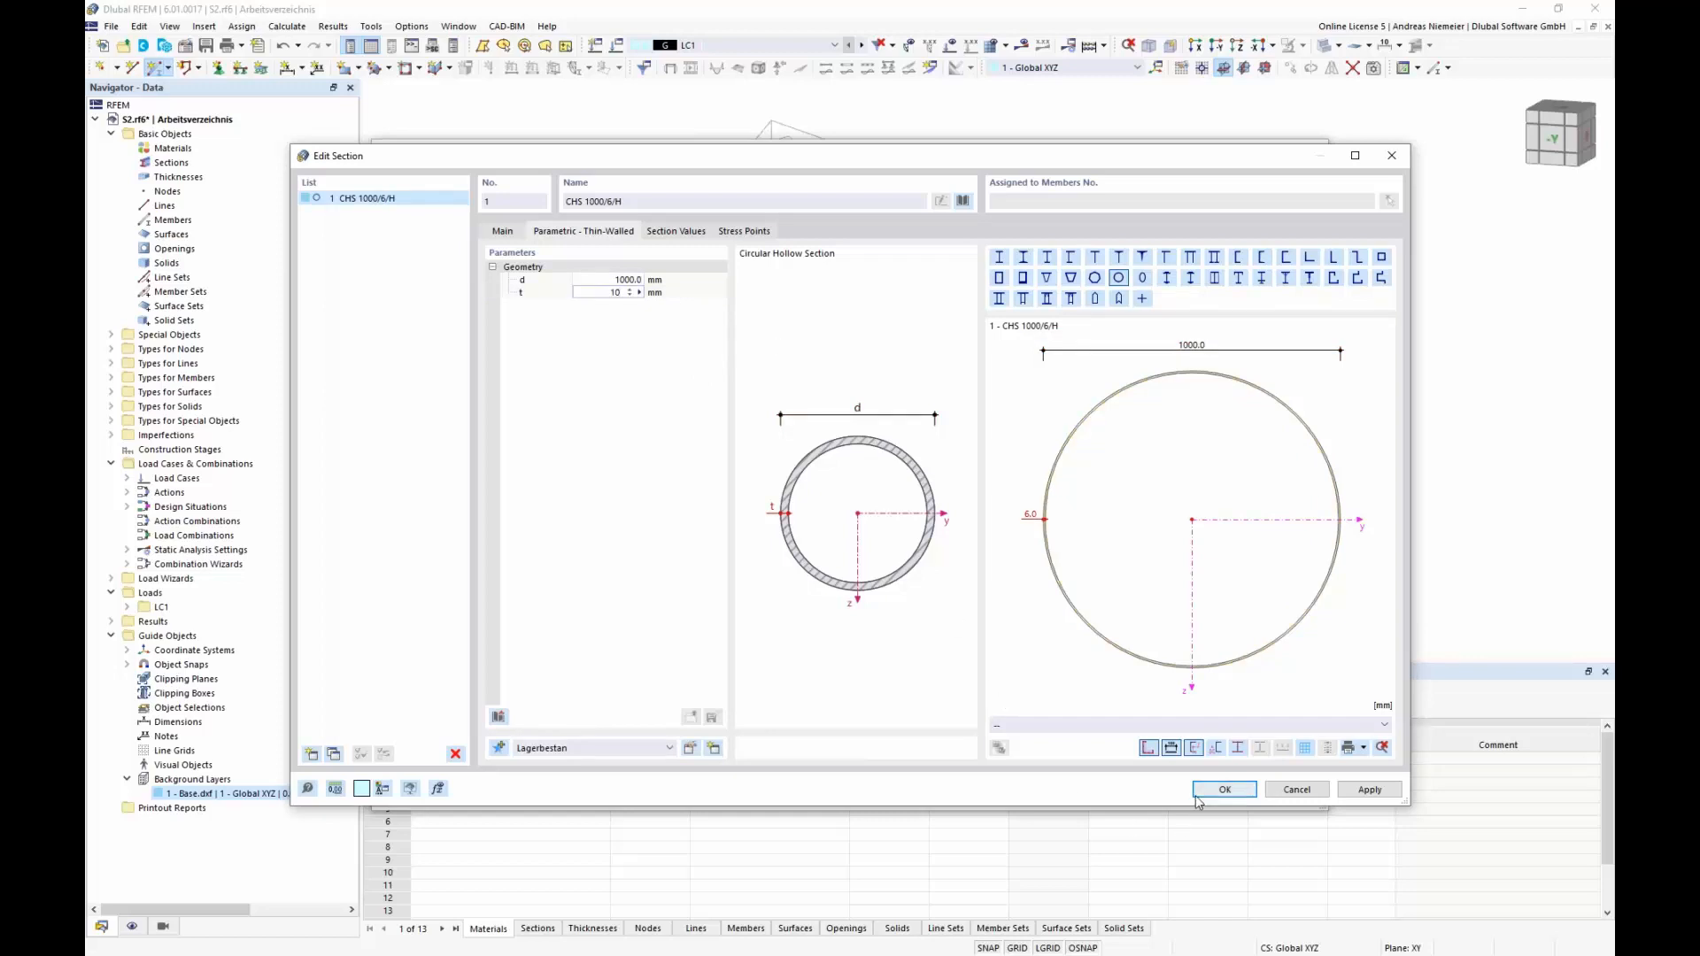
{"action": "key", "text": "Tab"}
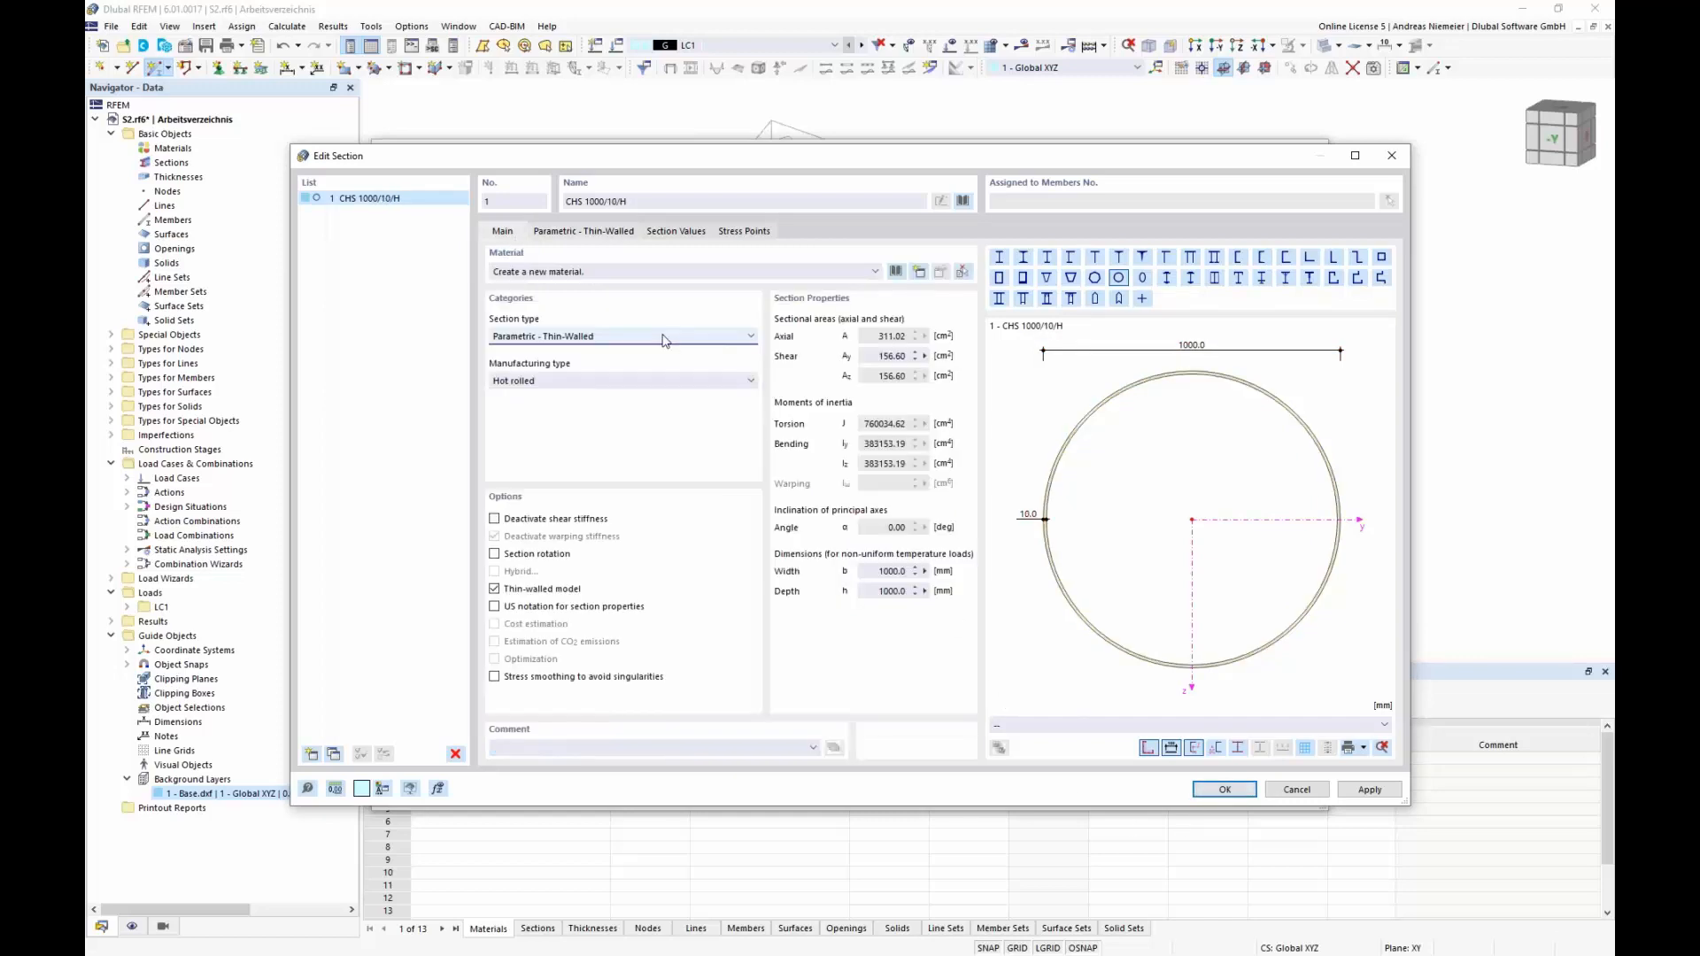
Assign steel S355 to EN 1993-1-1:2005-05 from the material library to the section and accept the section.
{"action": "left_click", "coordinate": [896, 271]}
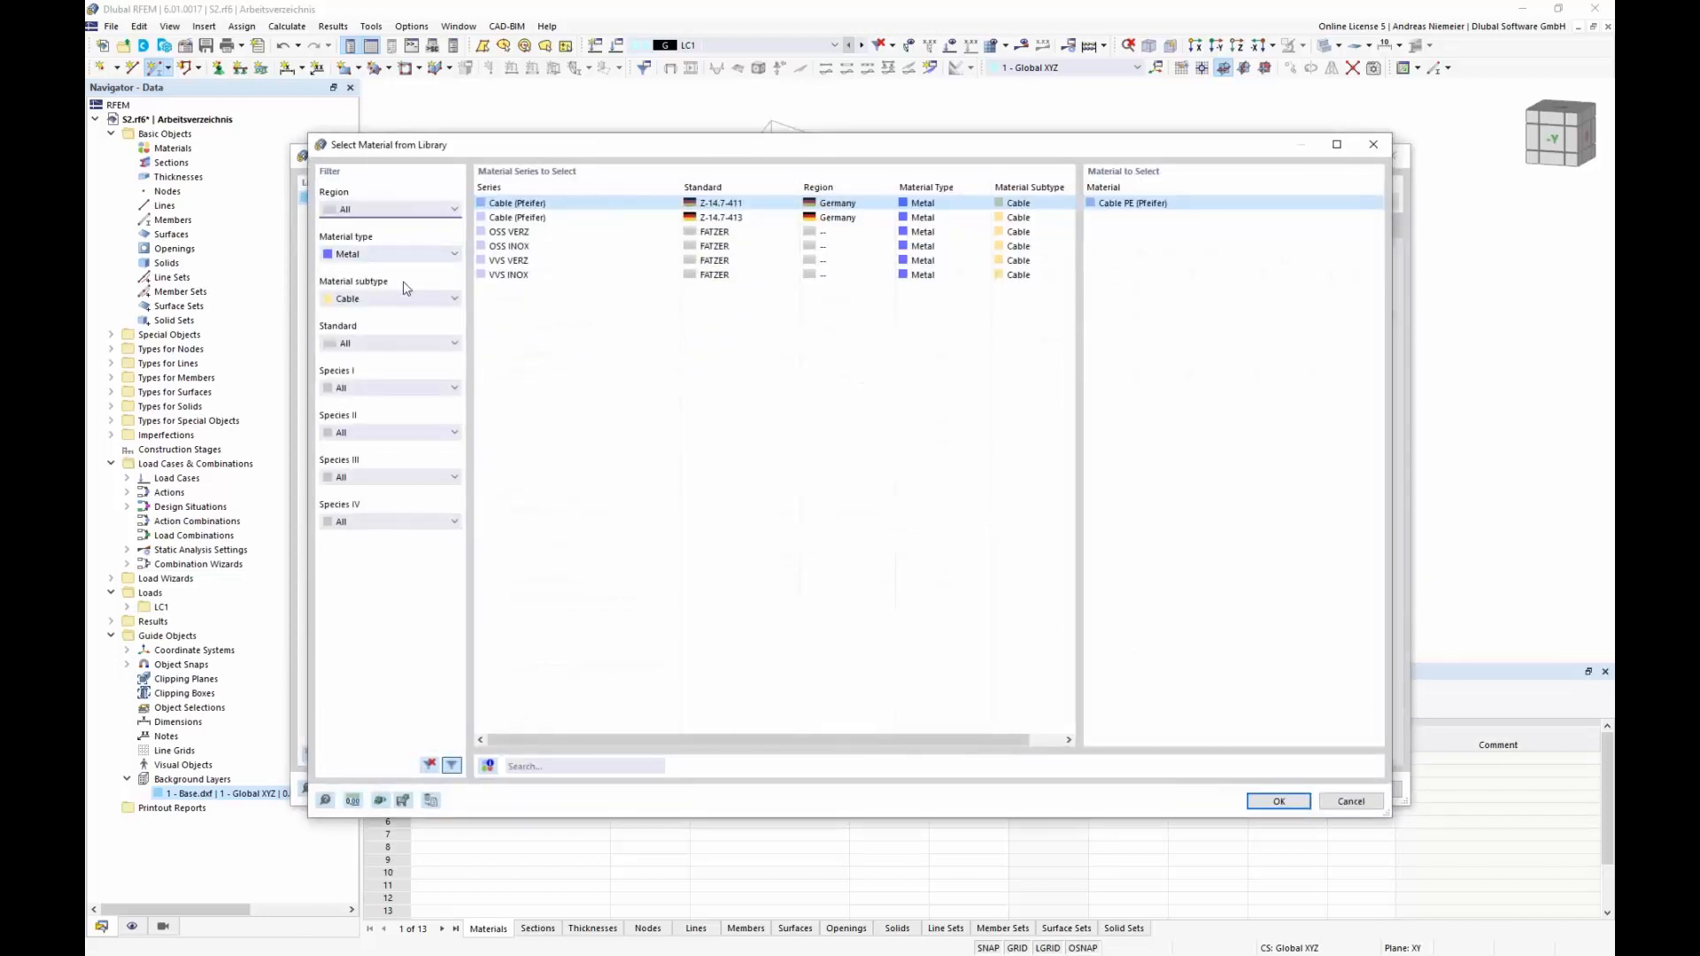
{"action": "left_click", "coordinate": [395, 254]}
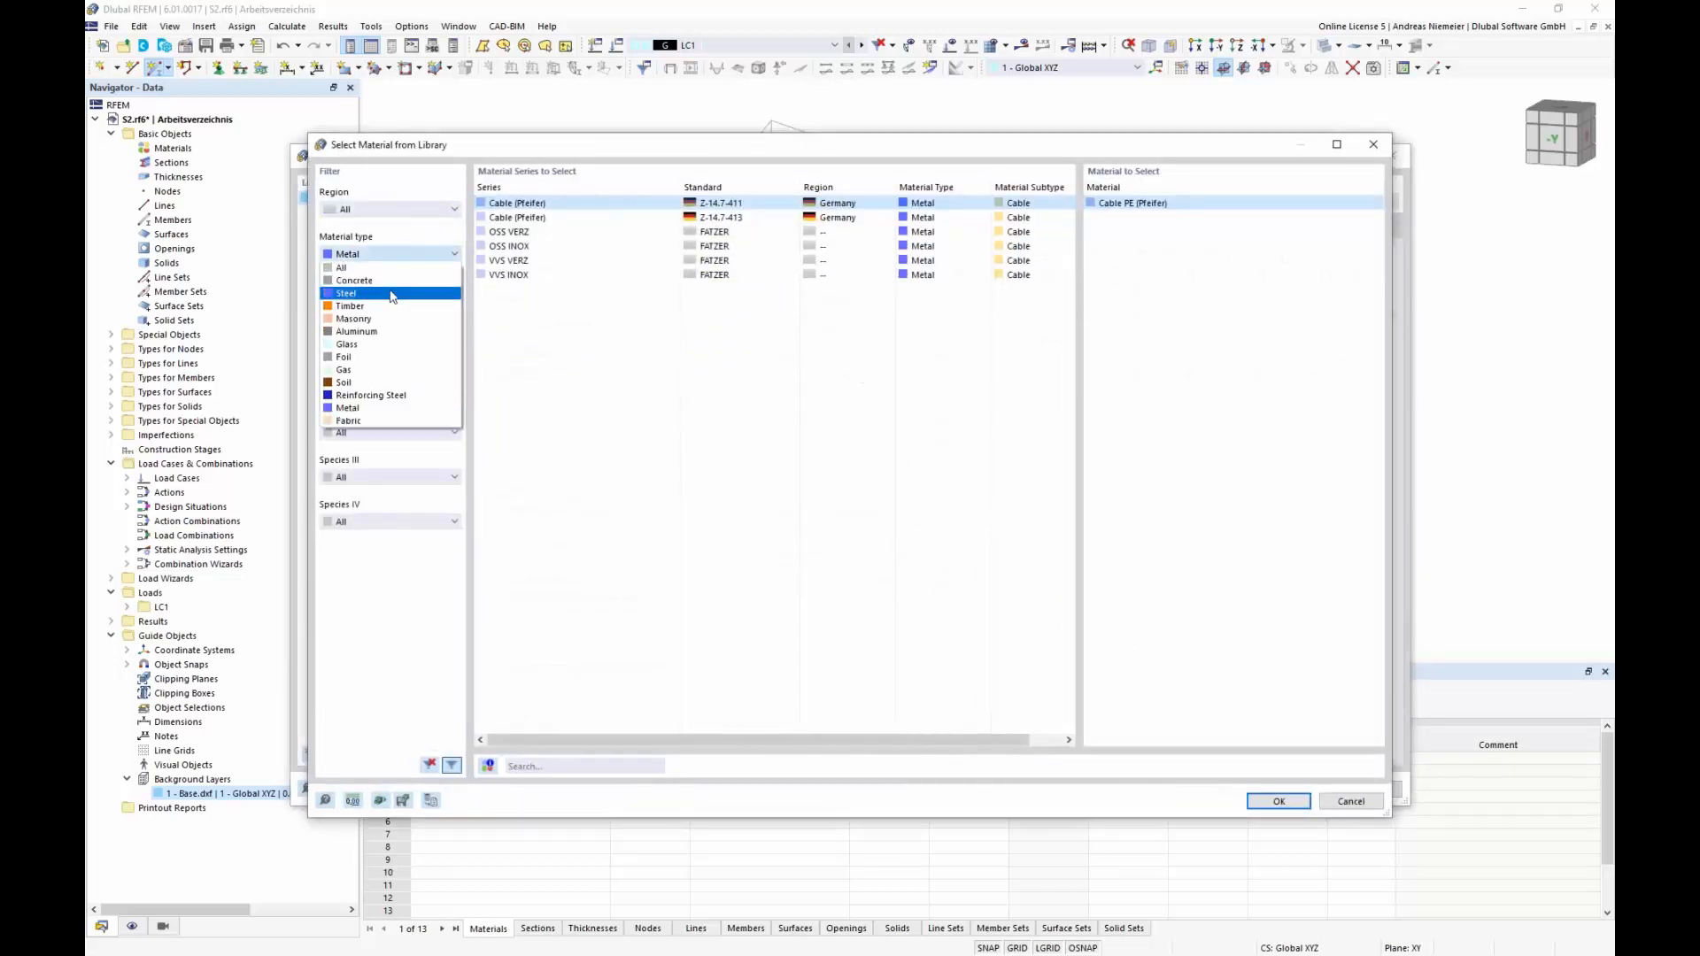
{"action": "left_click", "coordinate": [393, 295]}
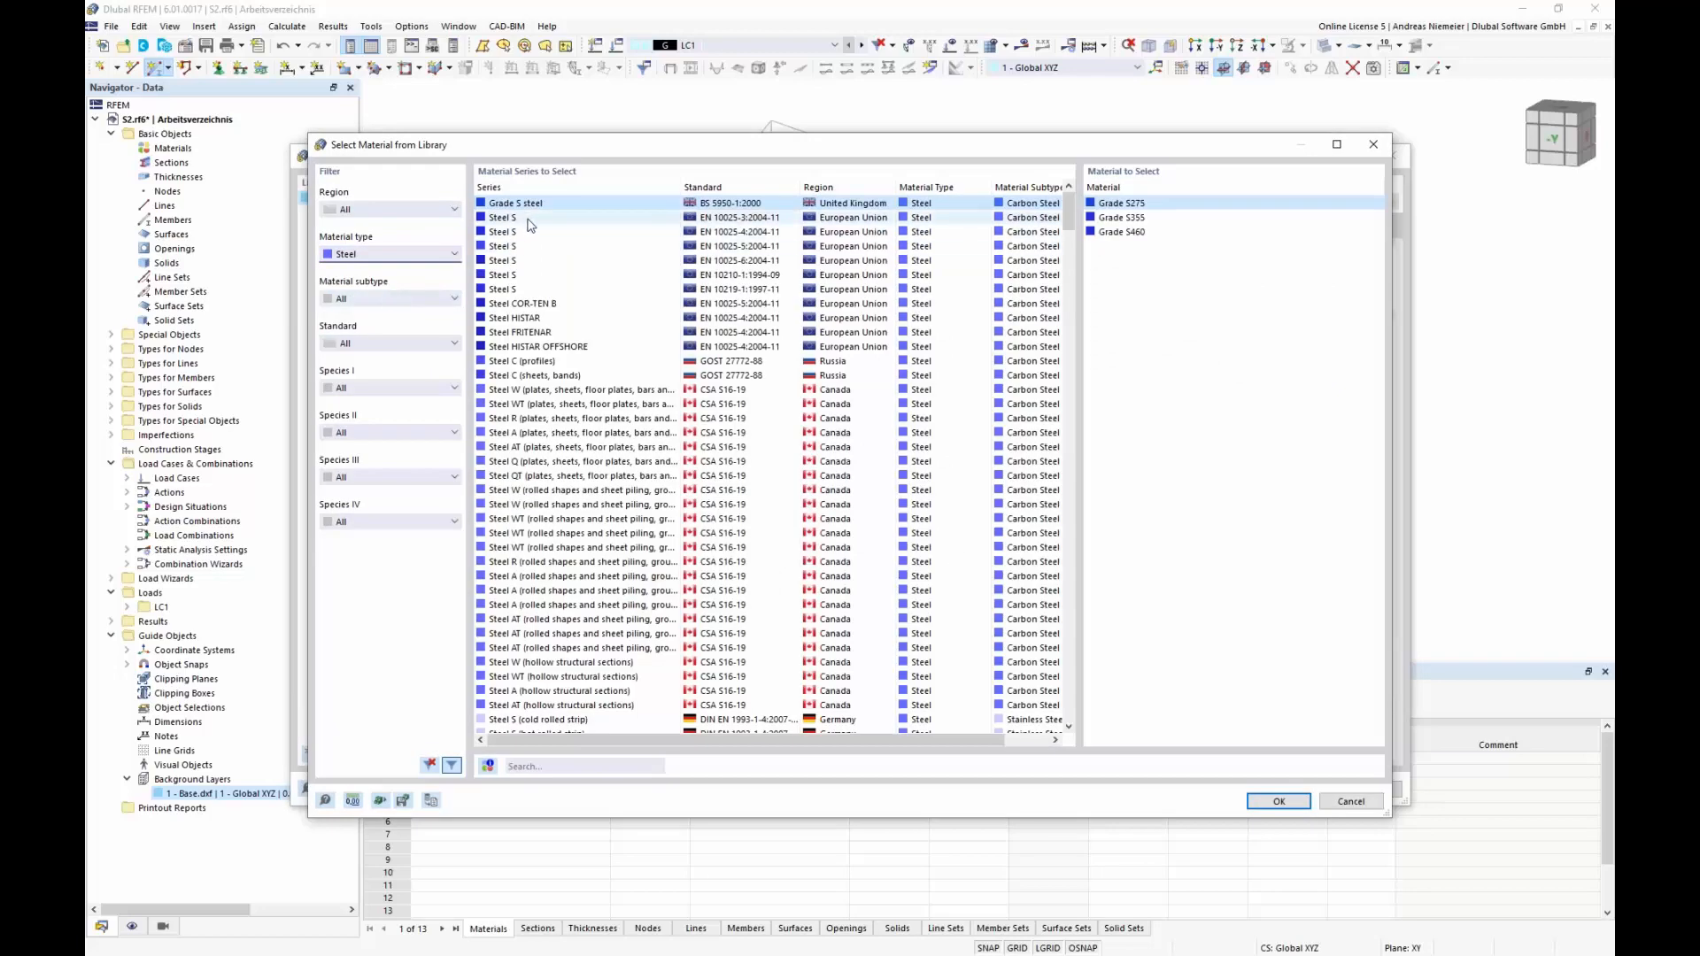
{"action": "left_click", "coordinate": [388, 299]}
{"action": "left_click", "coordinate": [388, 298]}
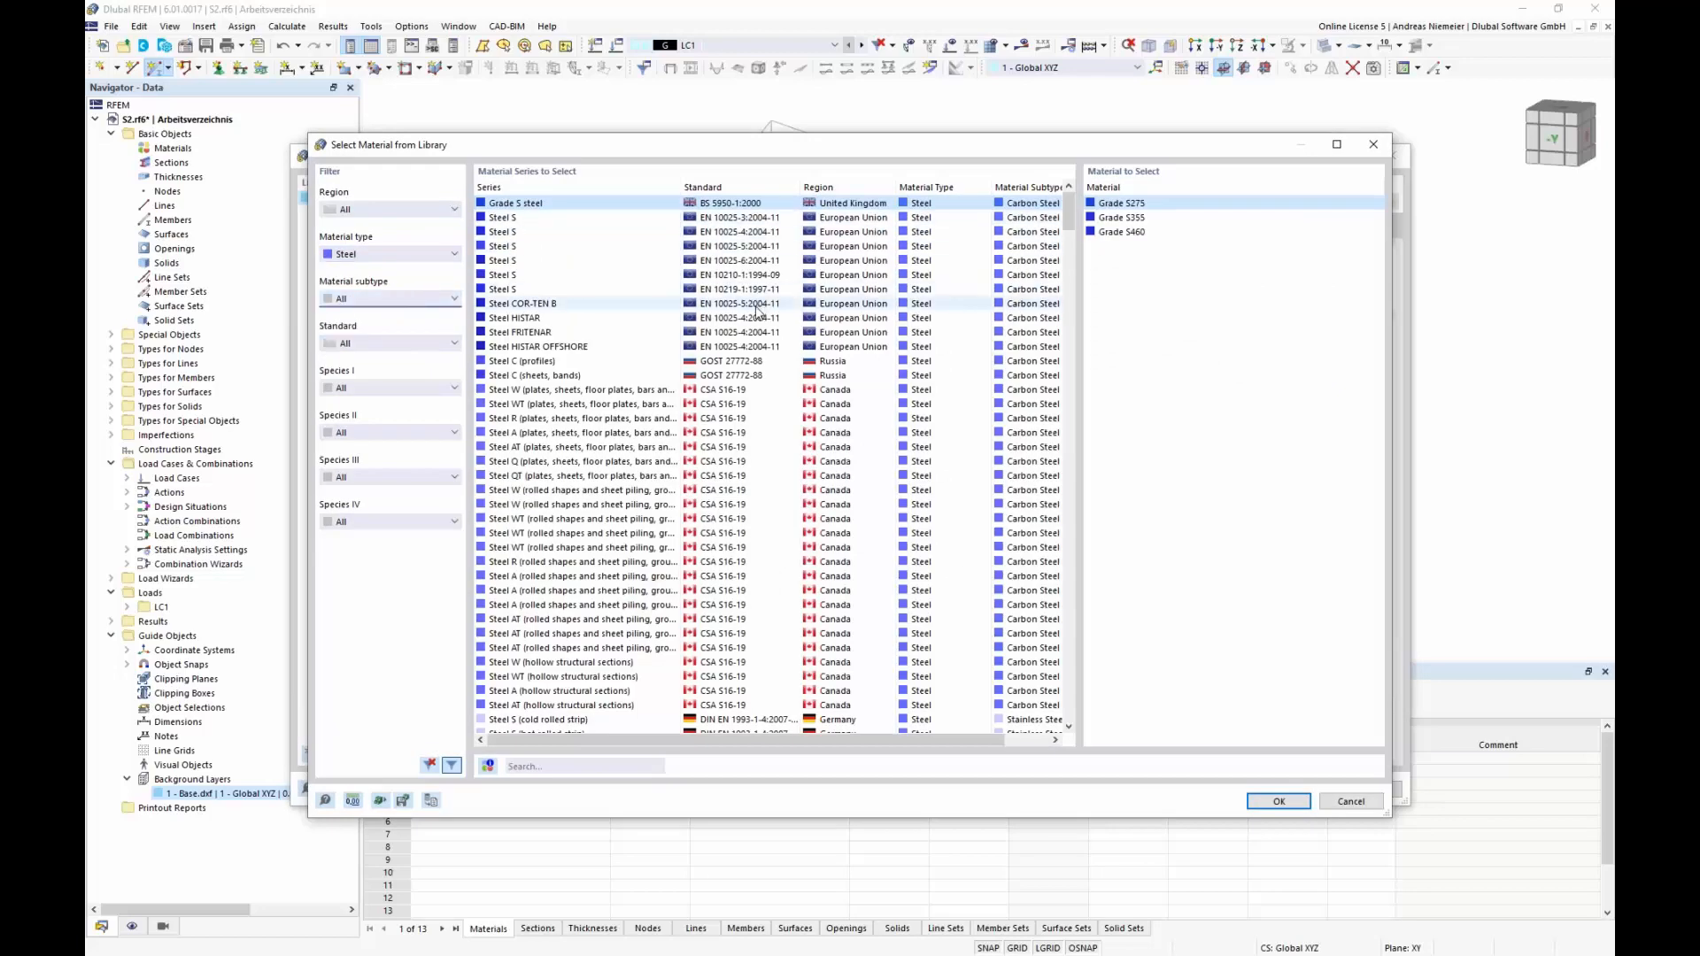
{"action": "scroll", "coordinate": [757, 310], "scroll_direction": "down", "scroll_amount": 9}
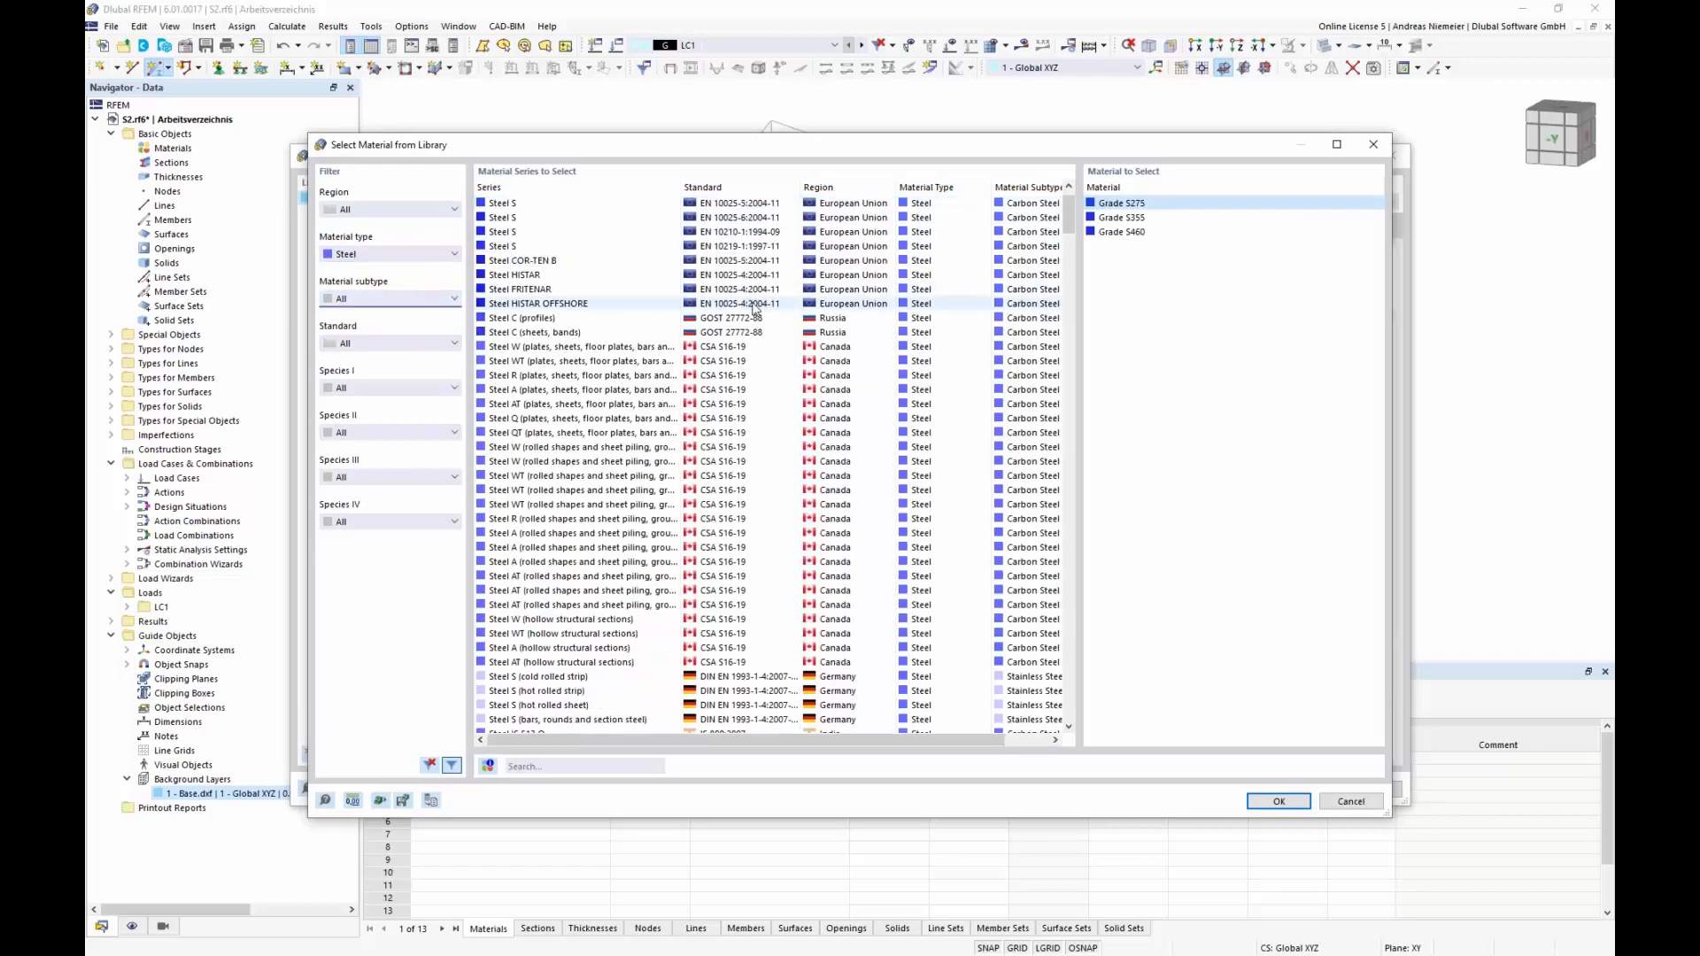
{"action": "left_click", "coordinate": [387, 343]}
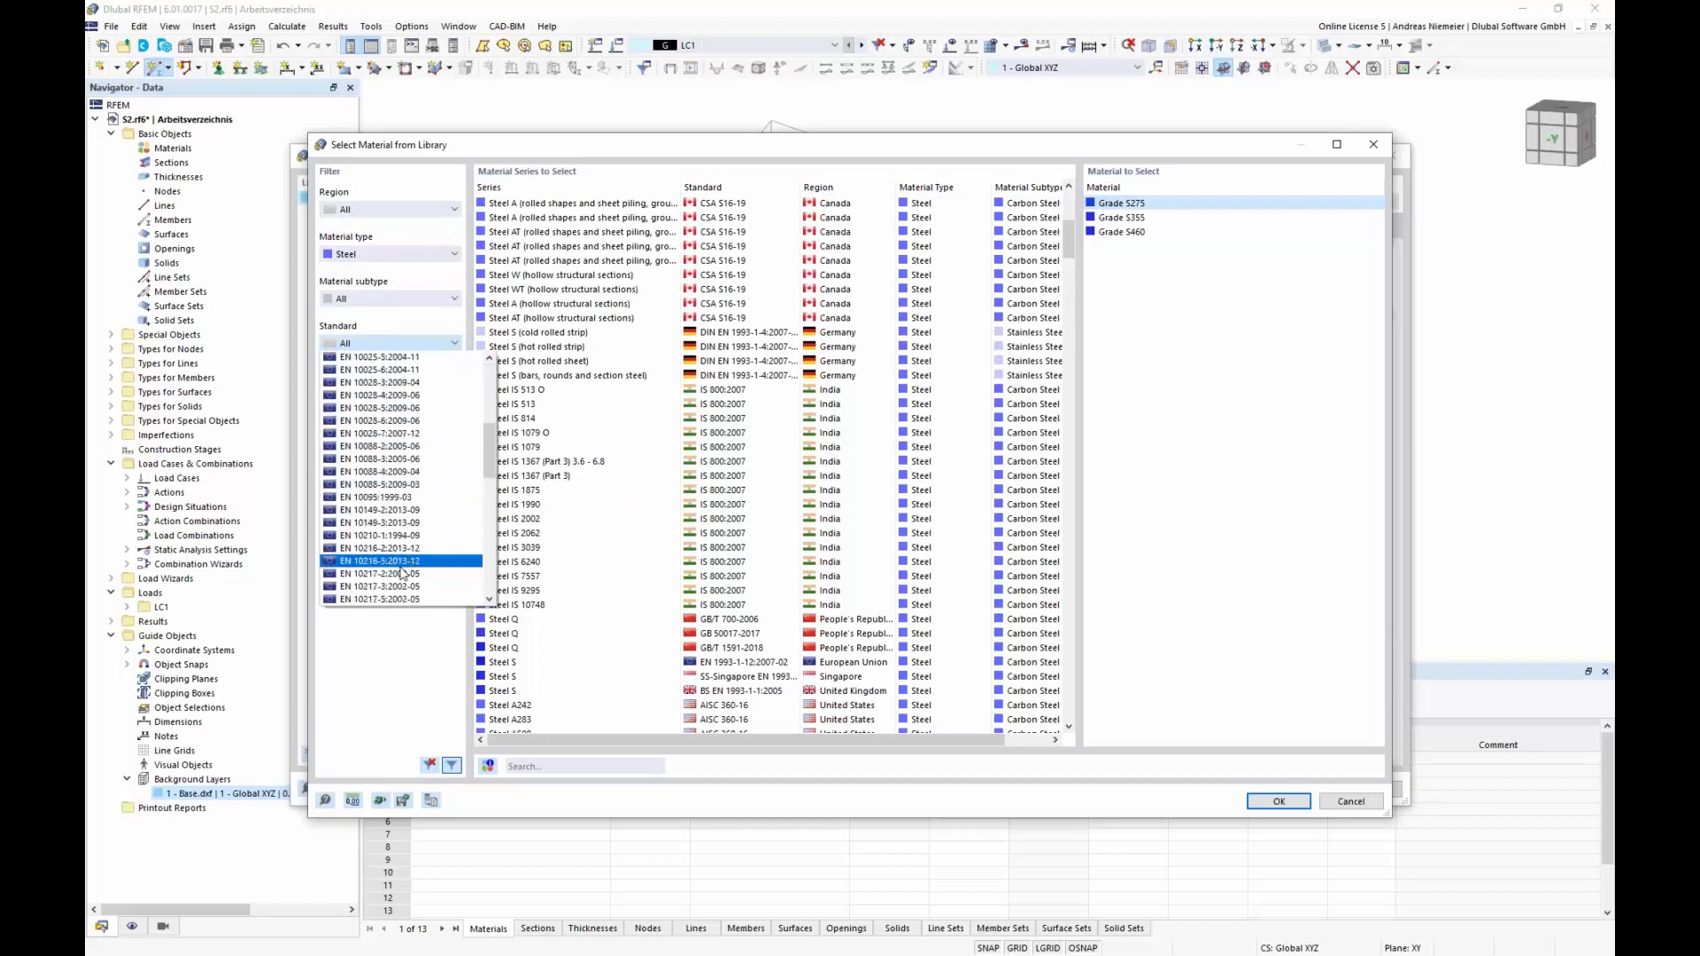
{"action": "scroll", "coordinate": [403, 574], "scroll_direction": "down", "scroll_amount": 4}
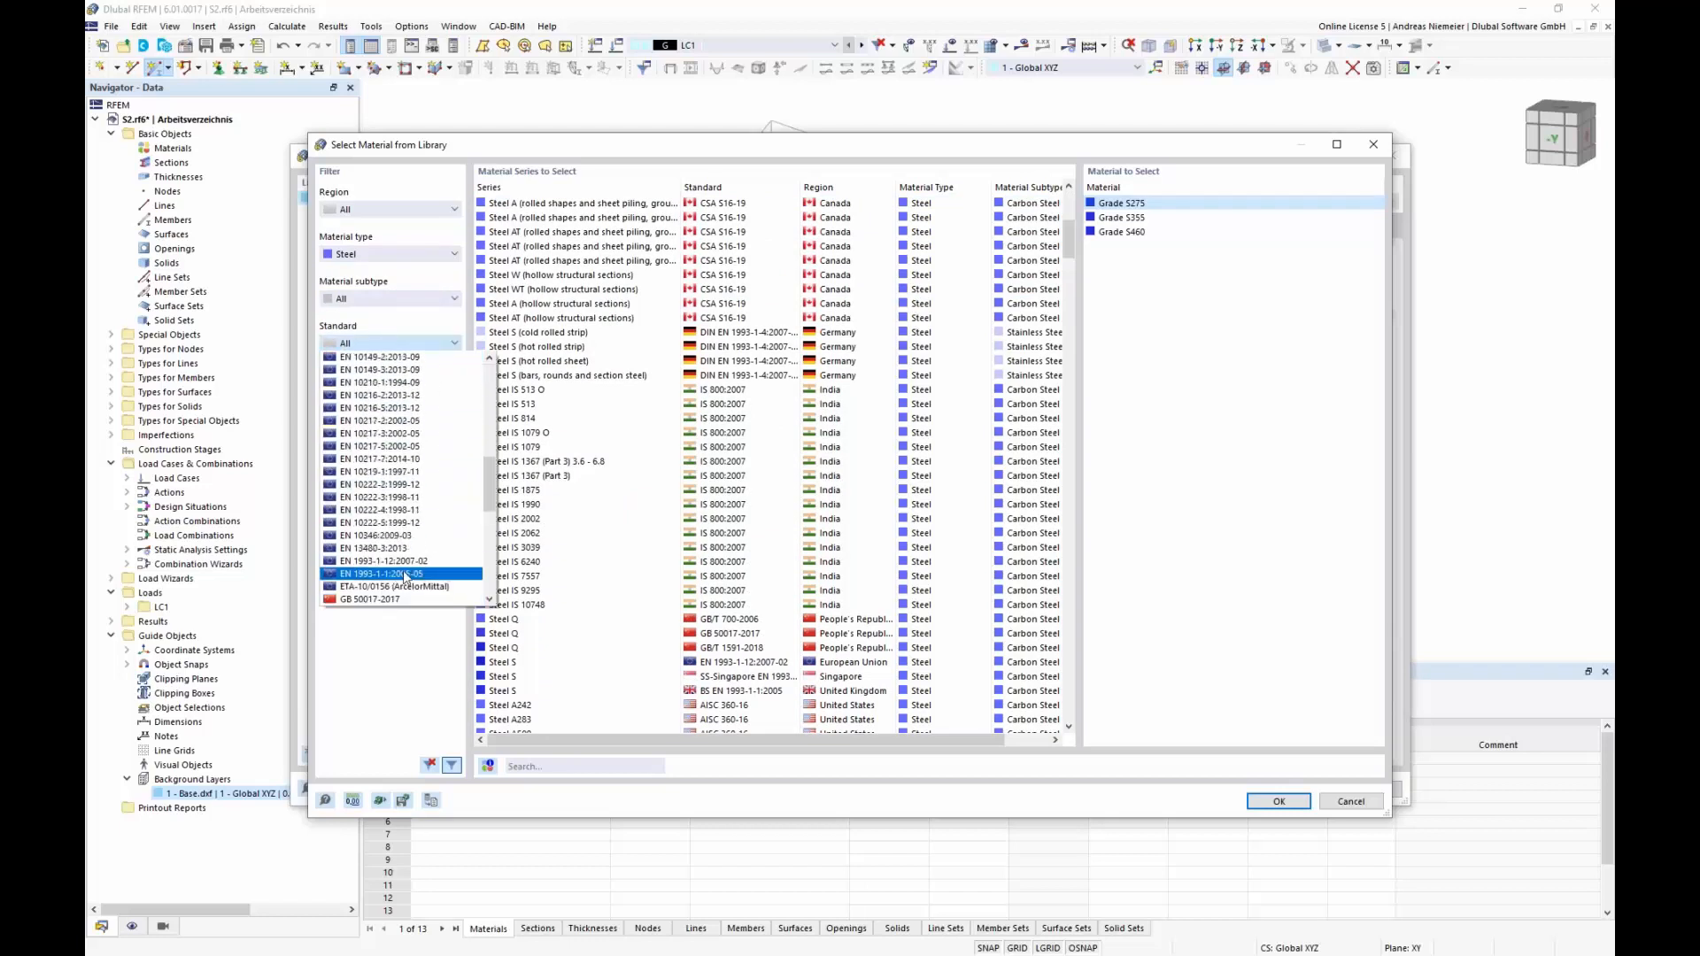
{"action": "left_click", "coordinate": [406, 574]}
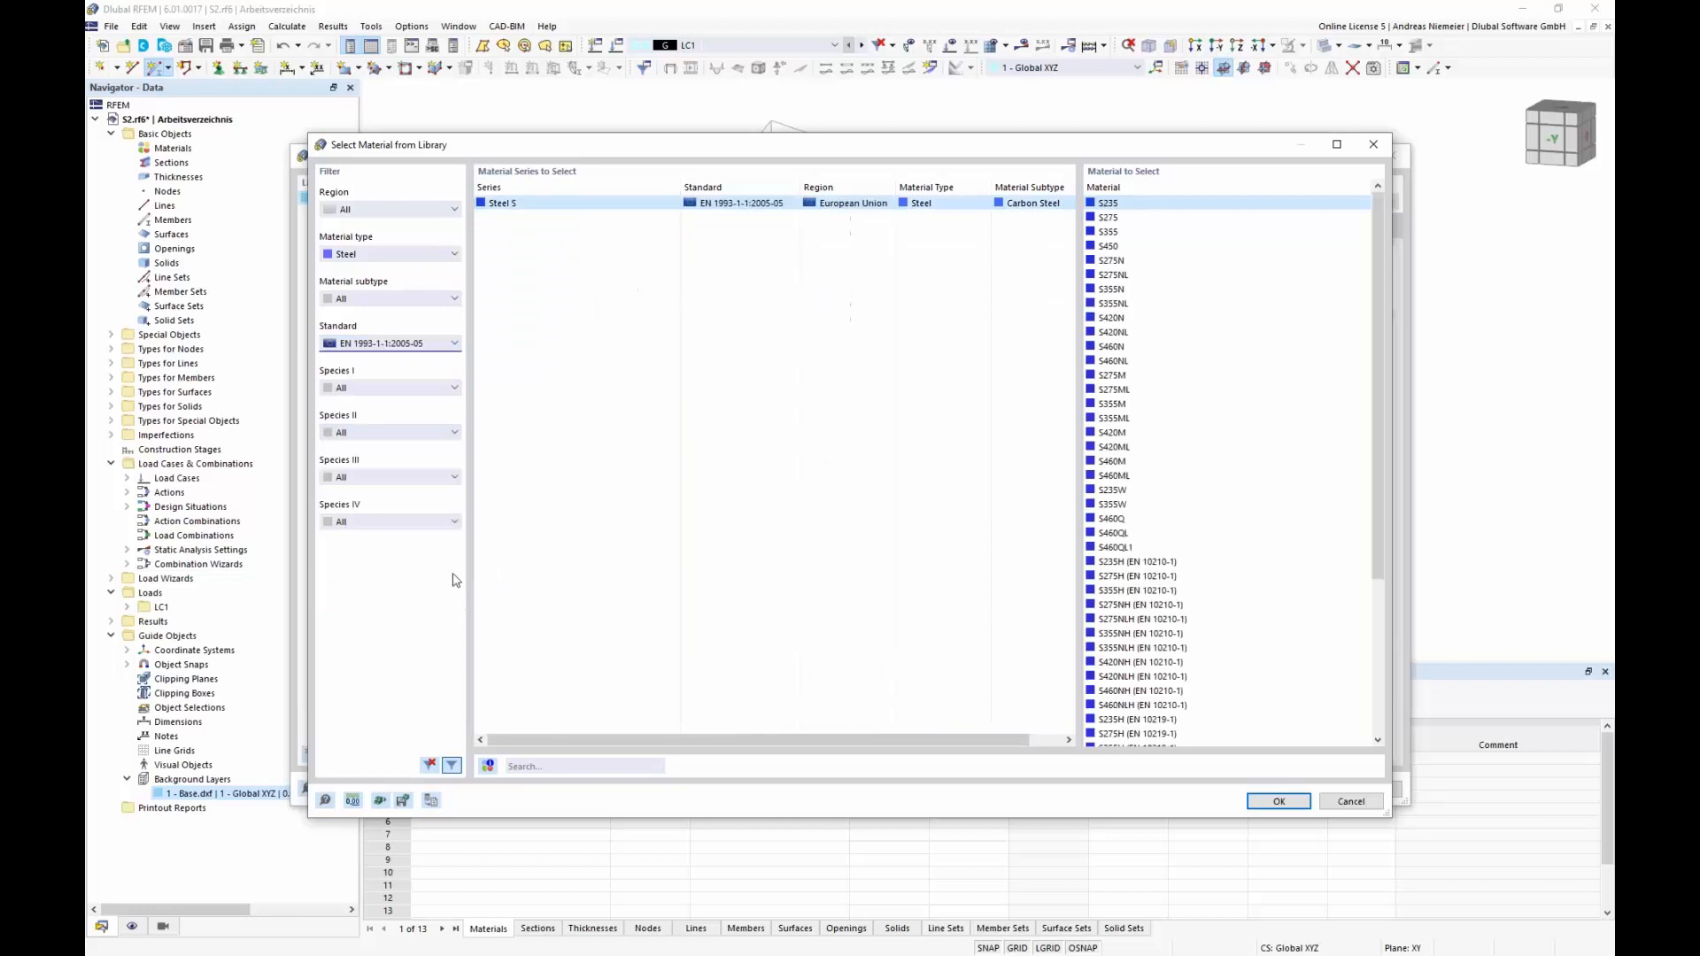
{"action": "left_click", "coordinate": [1124, 233]}
{"action": "left_click", "coordinate": [1278, 802]}
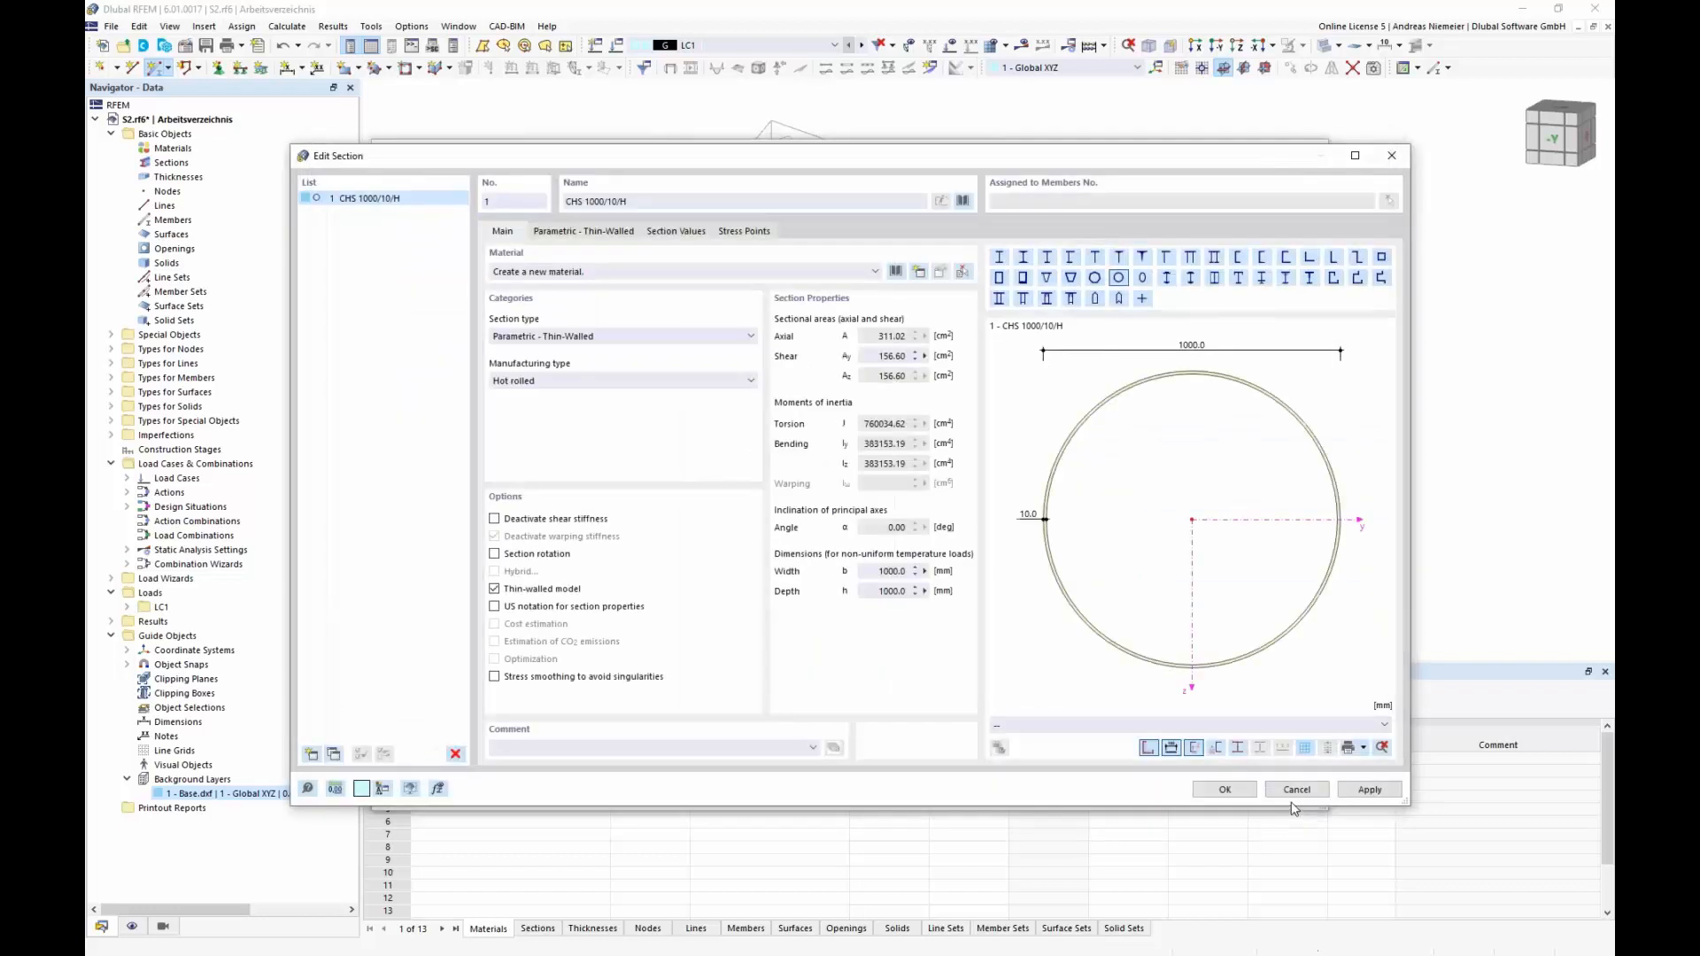
{"action": "left_click", "coordinate": [1224, 789]}
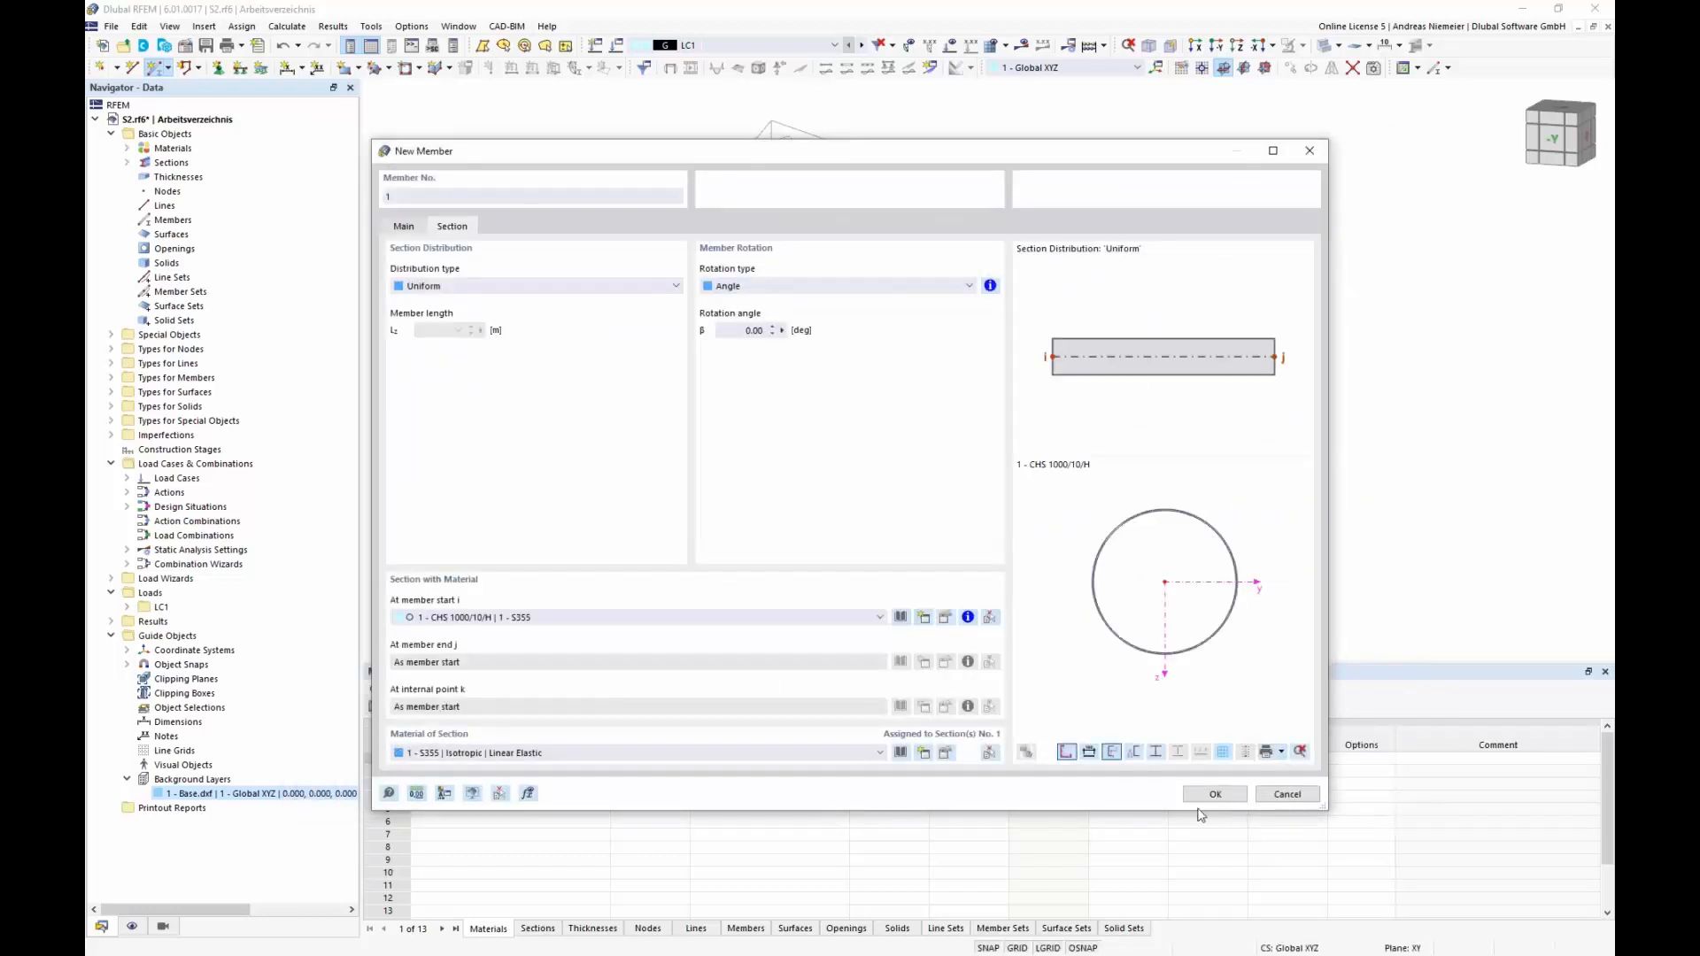
Draw the 49 m vertical mast member from the mast foot to the mast top on the background drawing.
{"action": "left_click", "coordinate": [1211, 794]}
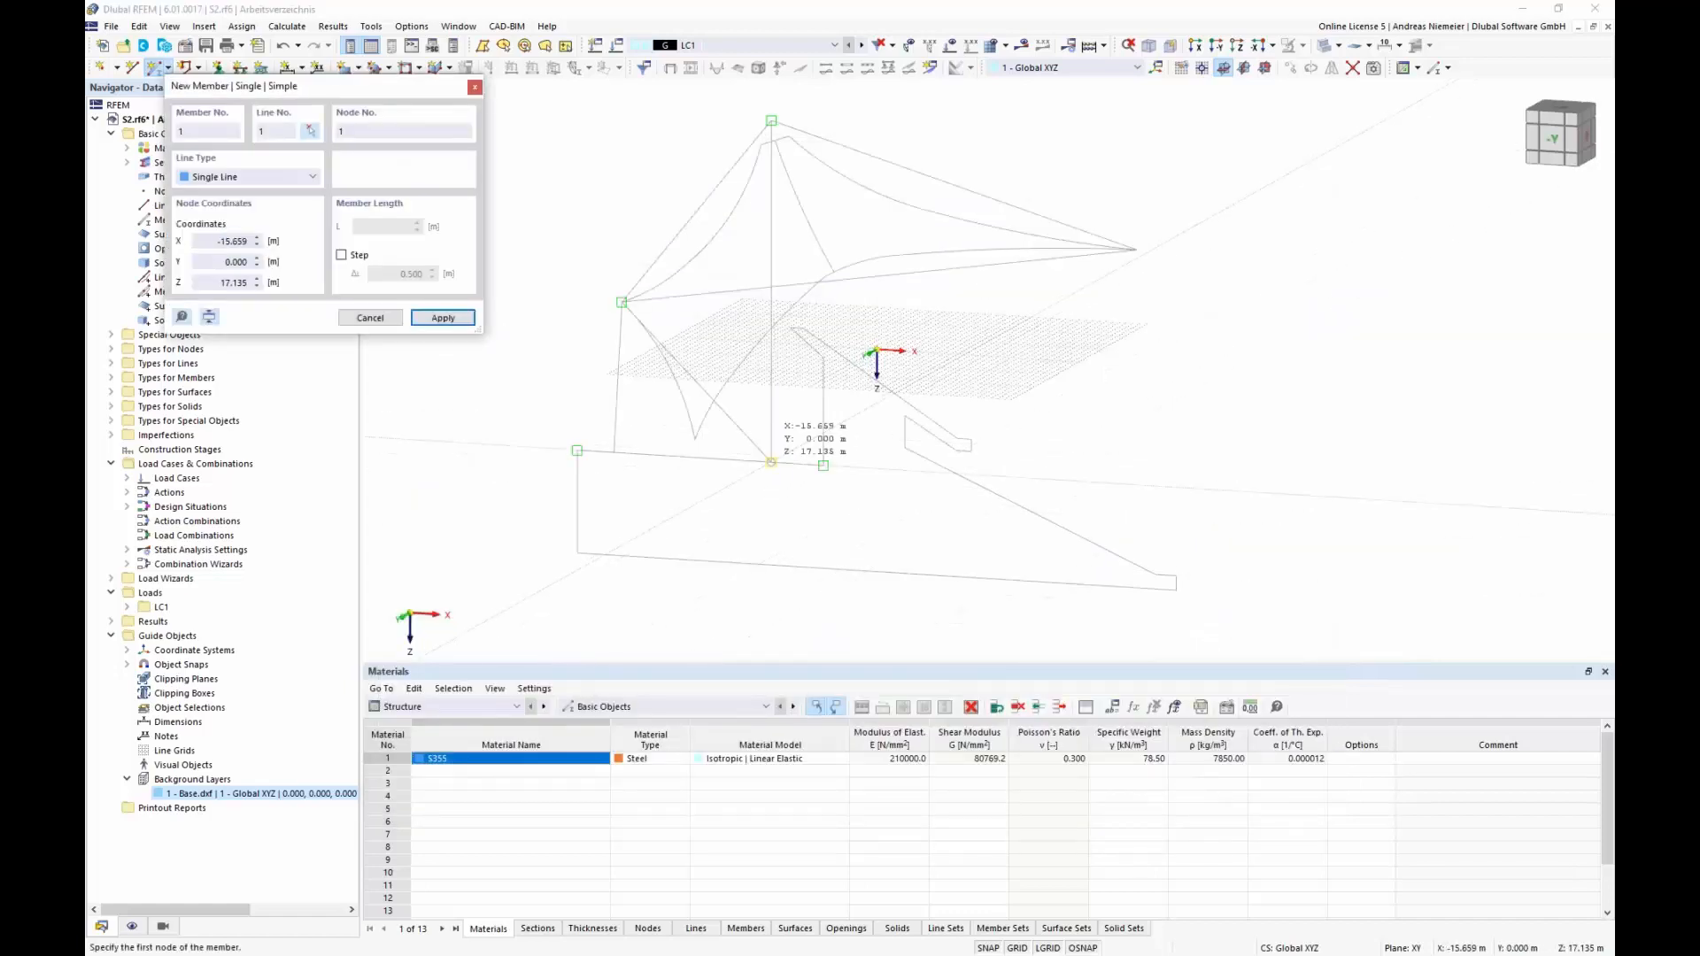
{"action": "left_click", "coordinate": [771, 460]}
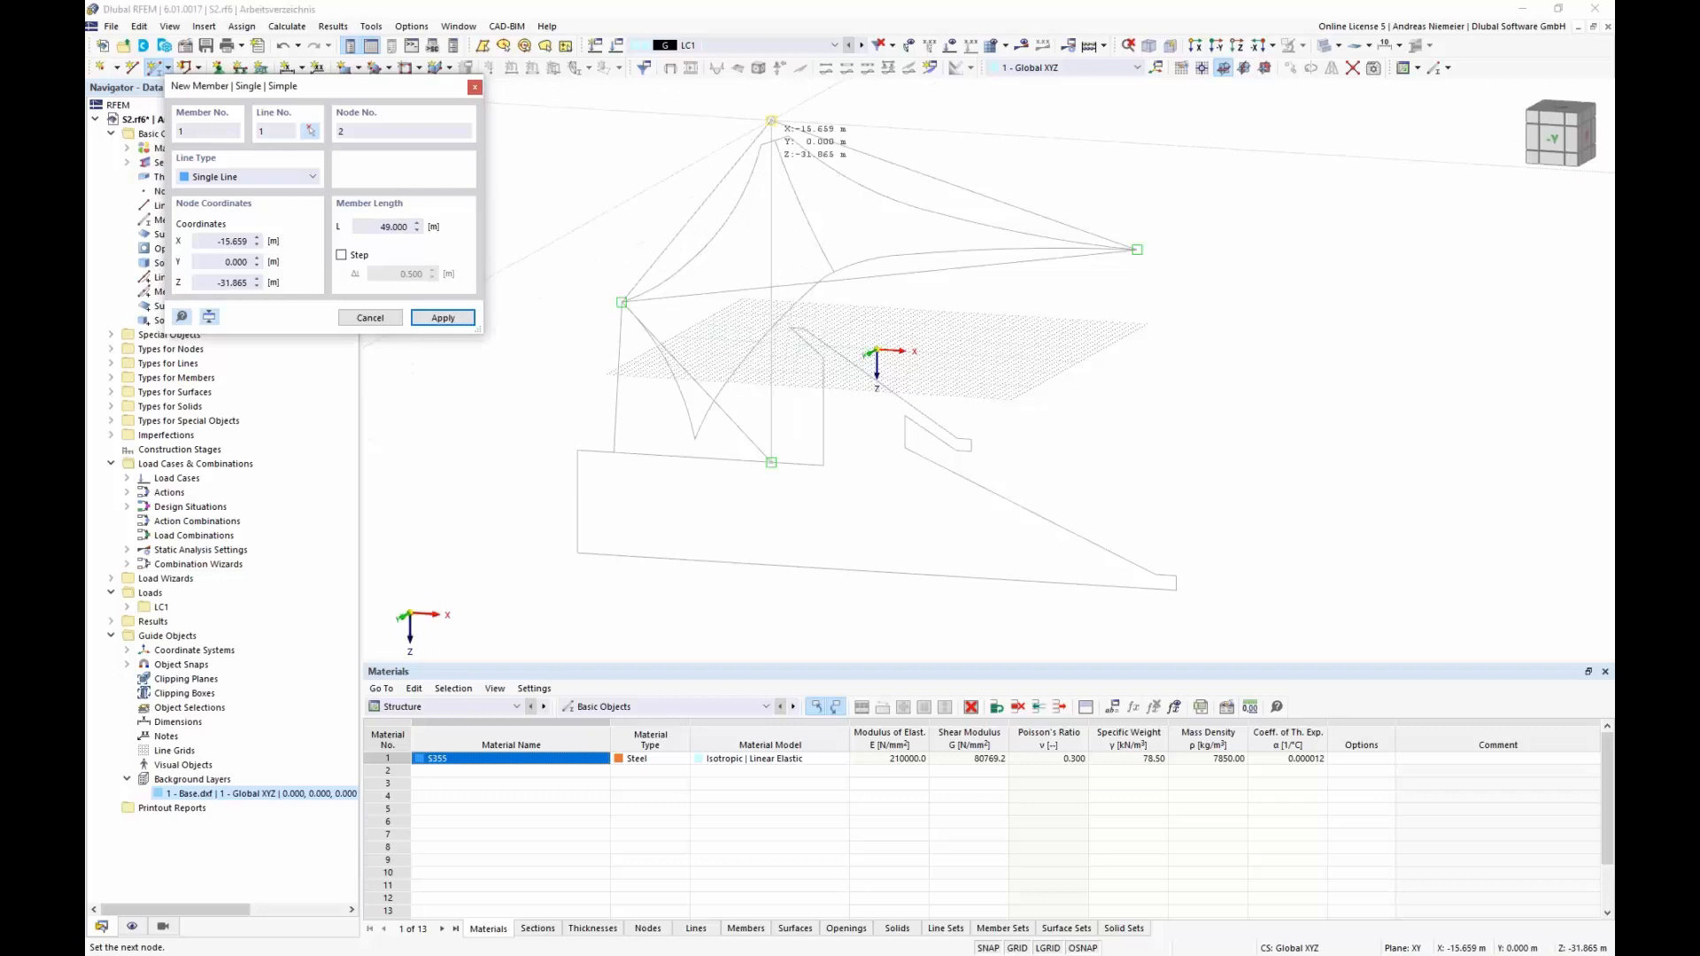
{"action": "left_click", "coordinate": [772, 121]}
{"action": "key", "text": "Escape"}
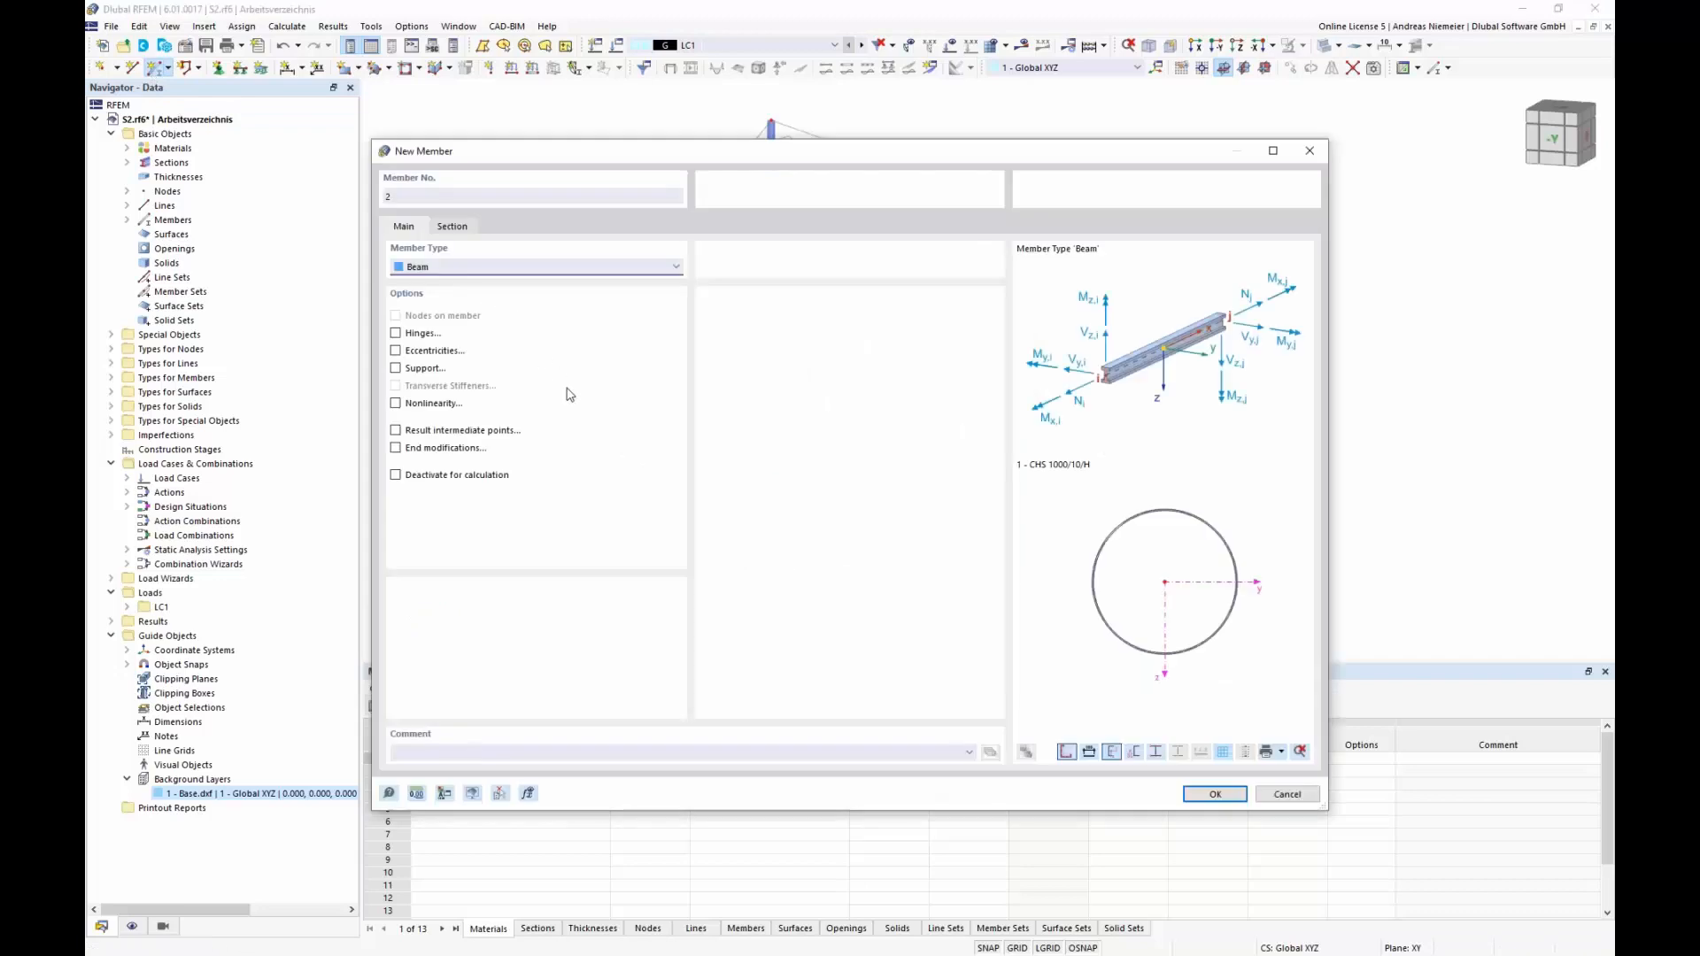
Enable hinges for the second beam member and give it a circular hollow section, 600 mm in diameter and 10 mm thick.
{"action": "left_click", "coordinate": [397, 333]}
{"action": "left_click", "coordinate": [452, 226]}
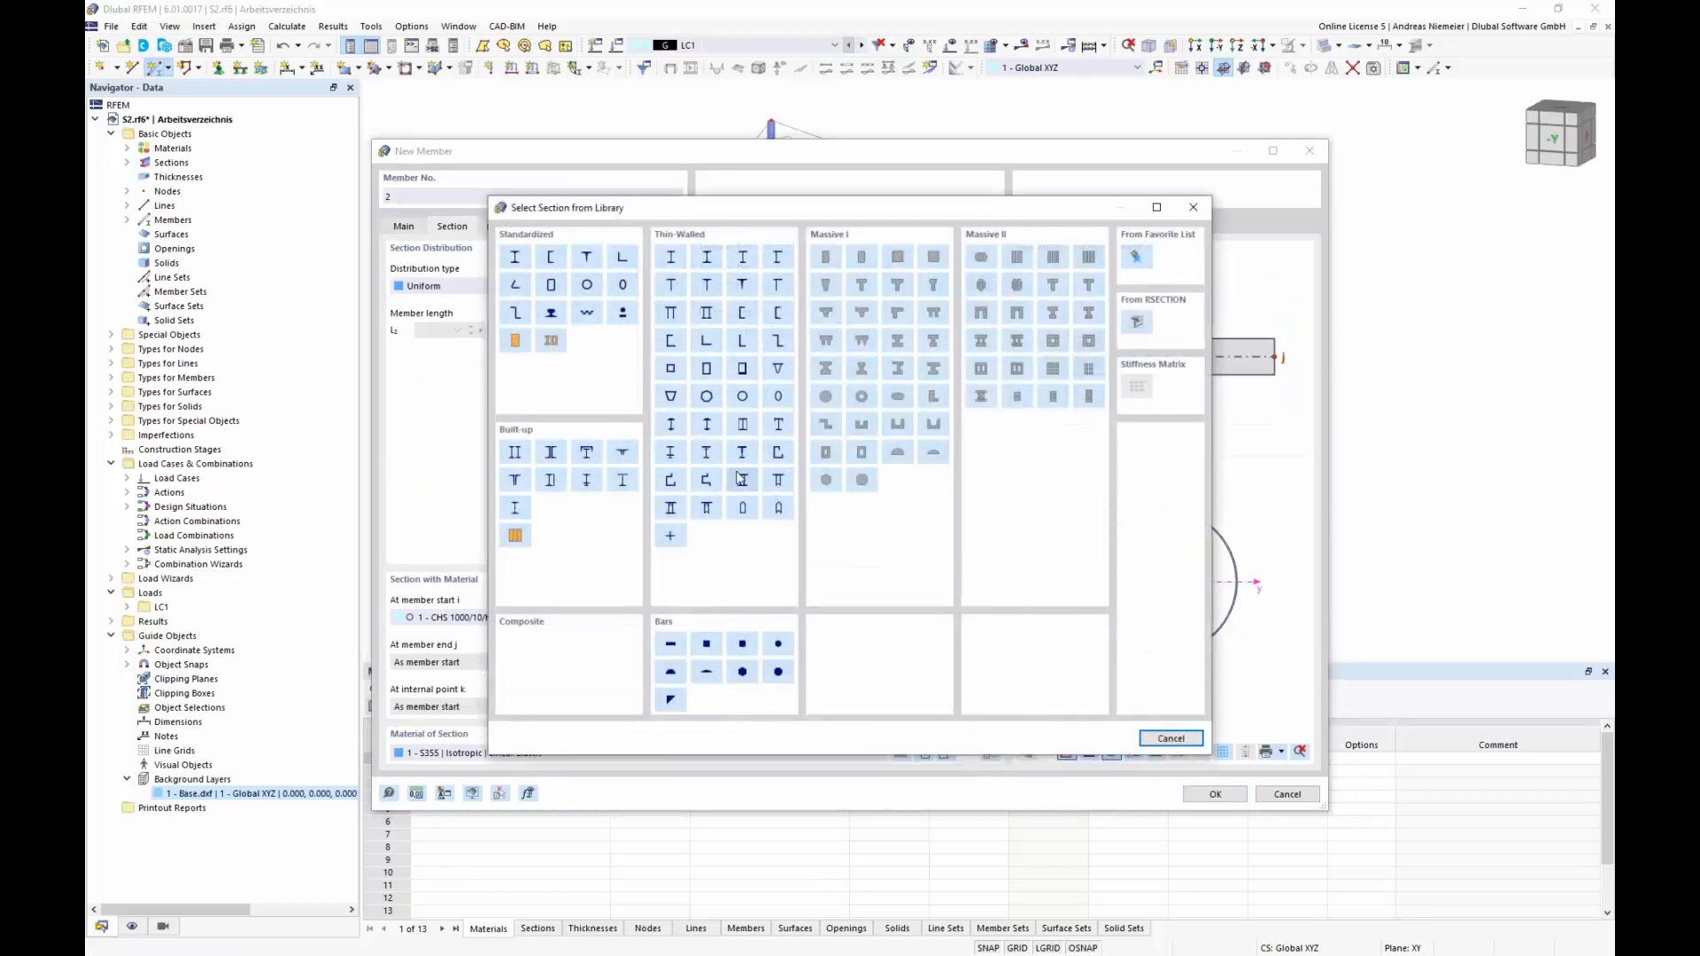
{"action": "left_click", "coordinate": [742, 405]}
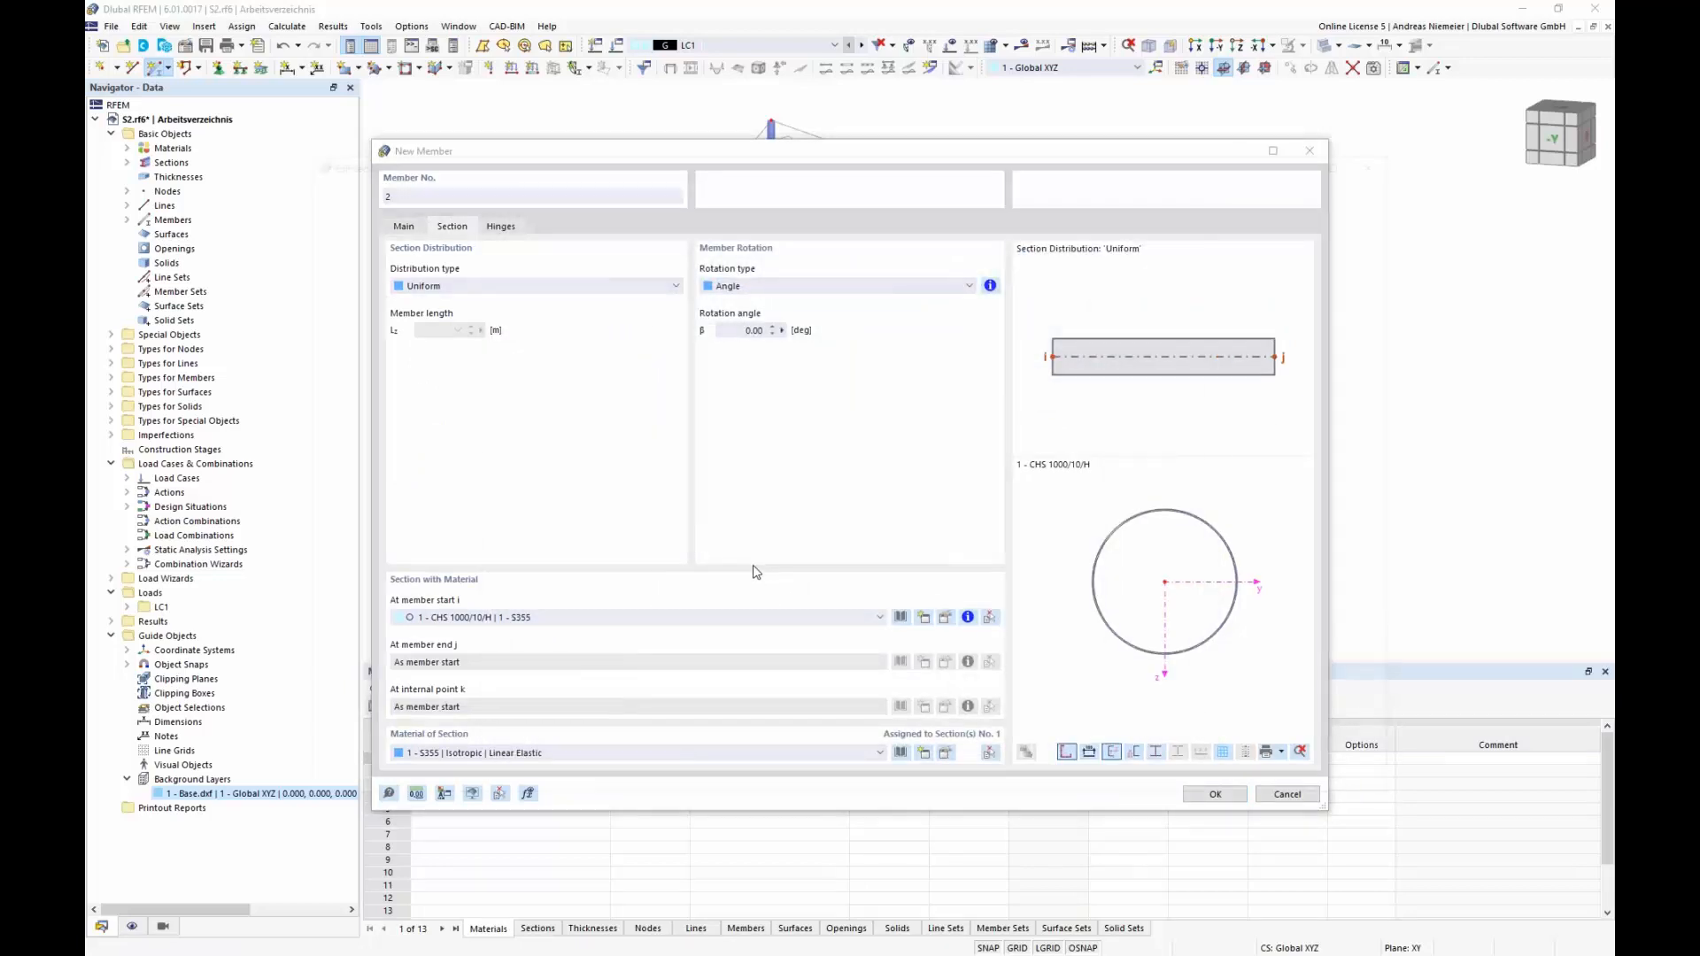
{"action": "left_click", "coordinate": [589, 233]}
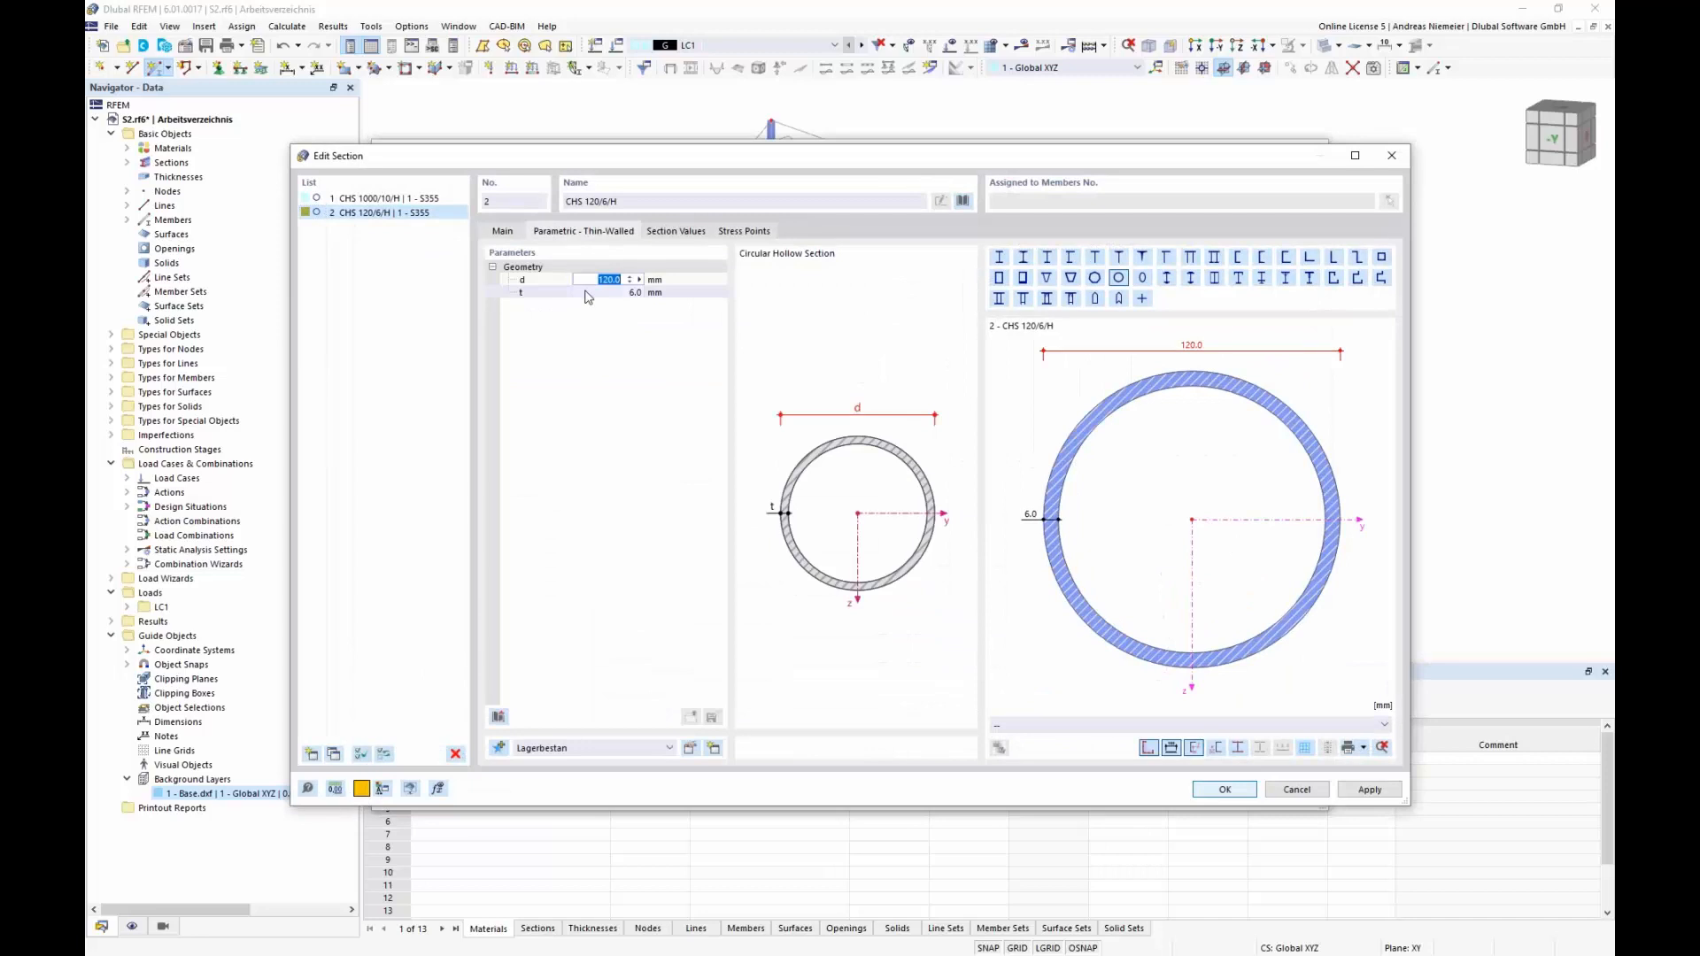
{"action": "left_click", "coordinate": [633, 295]}
{"action": "type", "text": "10"}
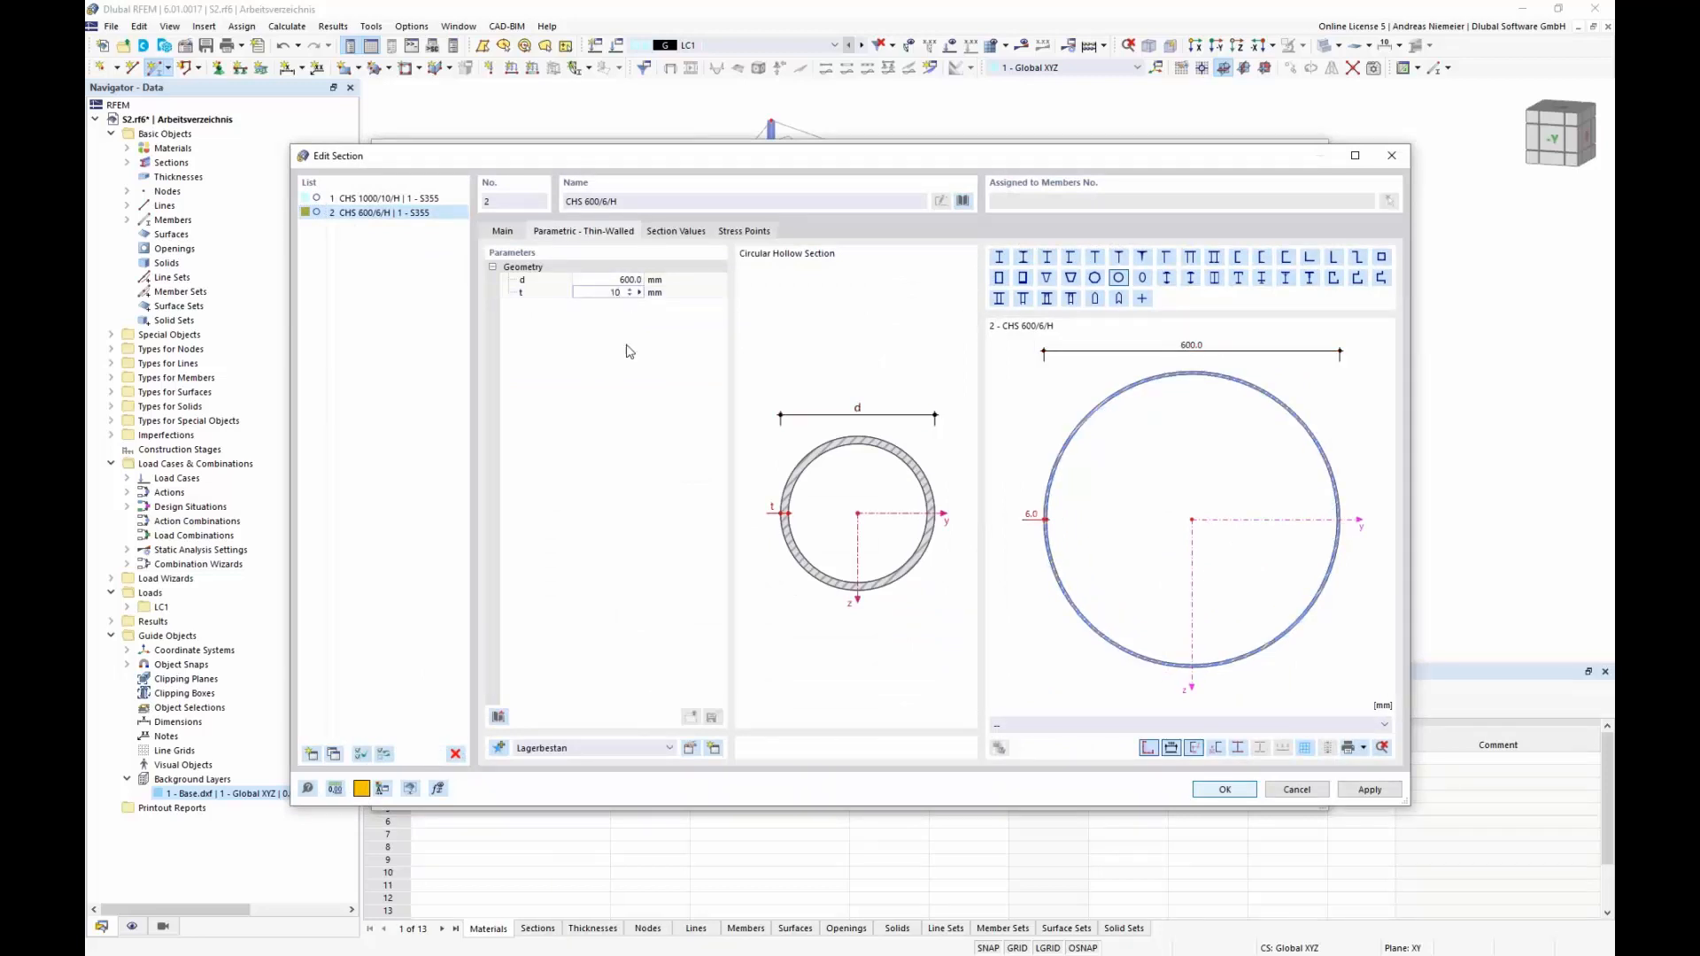
{"action": "key", "text": "Return"}
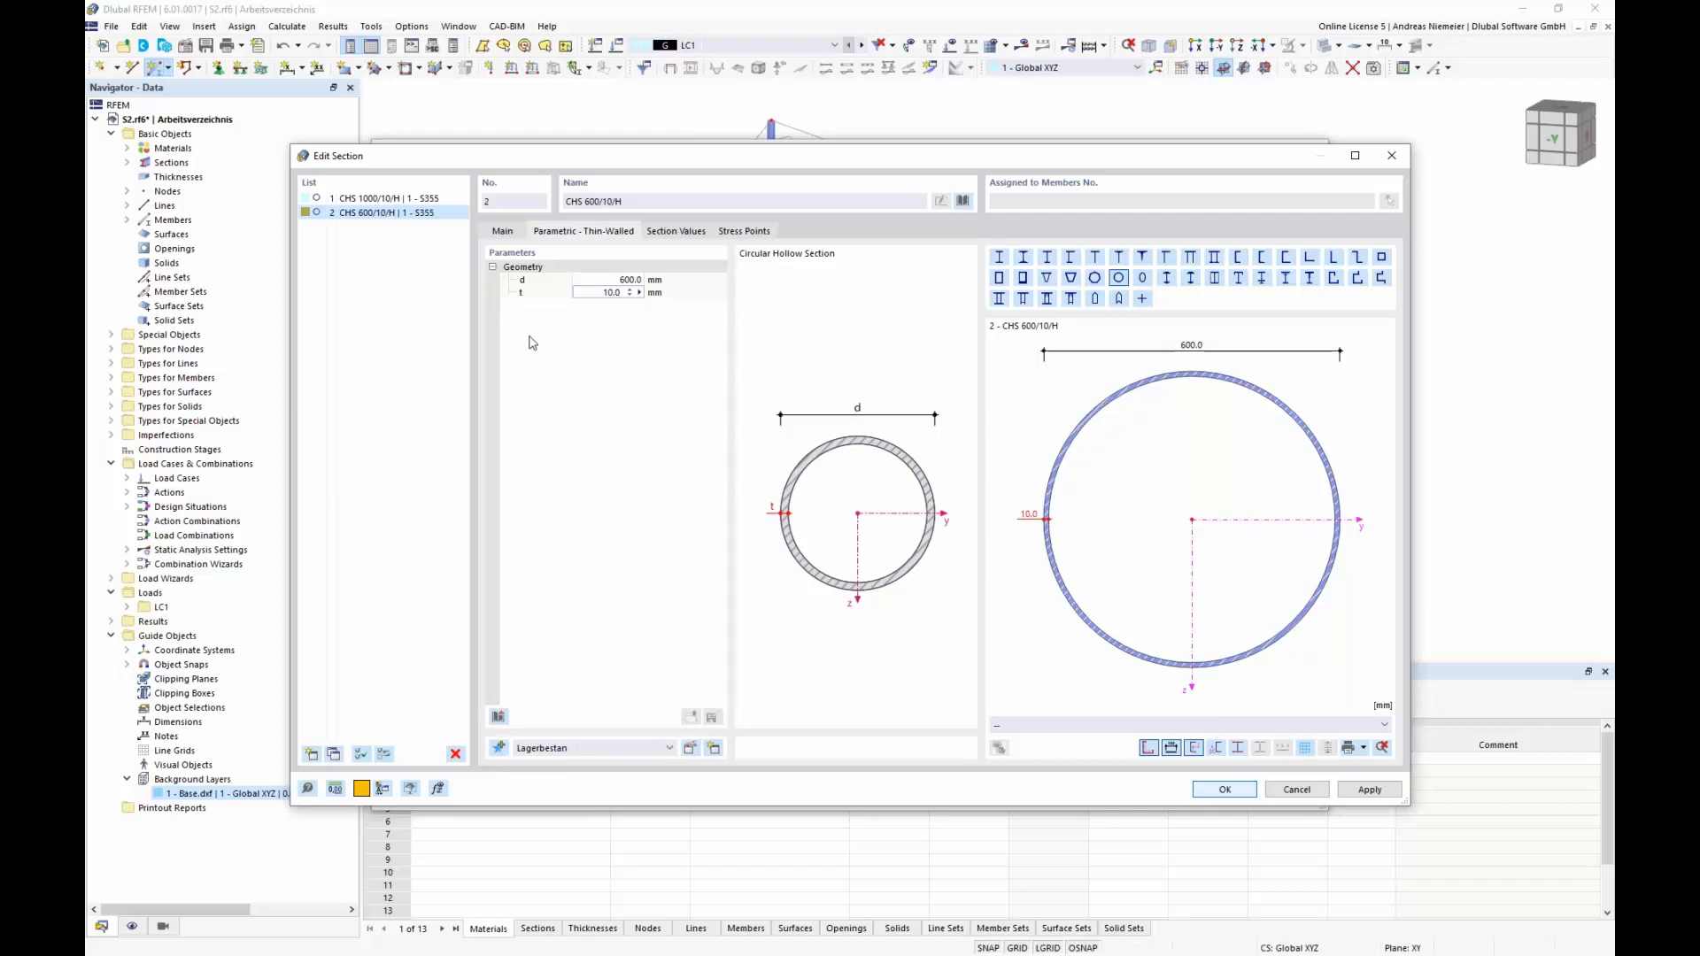
{"action": "left_click", "coordinate": [1220, 793]}
Assign a new start hinge releasing φy and φz, and draw the member along the inclined background line from the mast foot.
{"action": "left_click", "coordinate": [500, 227]}
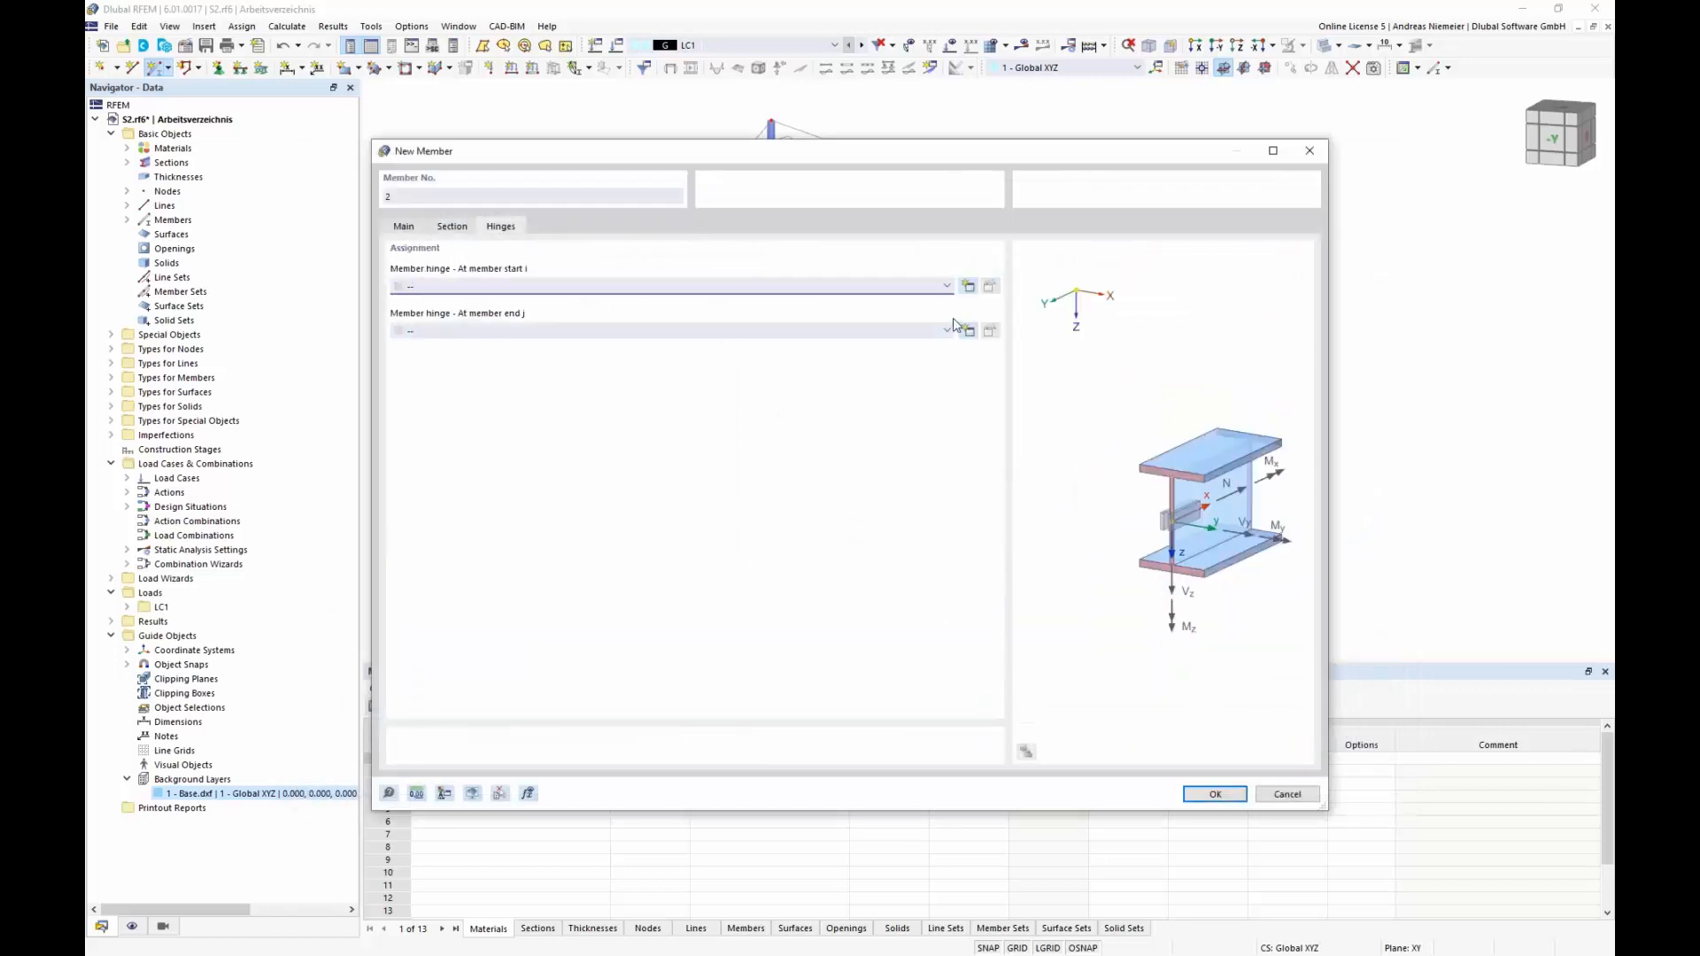
{"action": "left_click", "coordinate": [968, 288]}
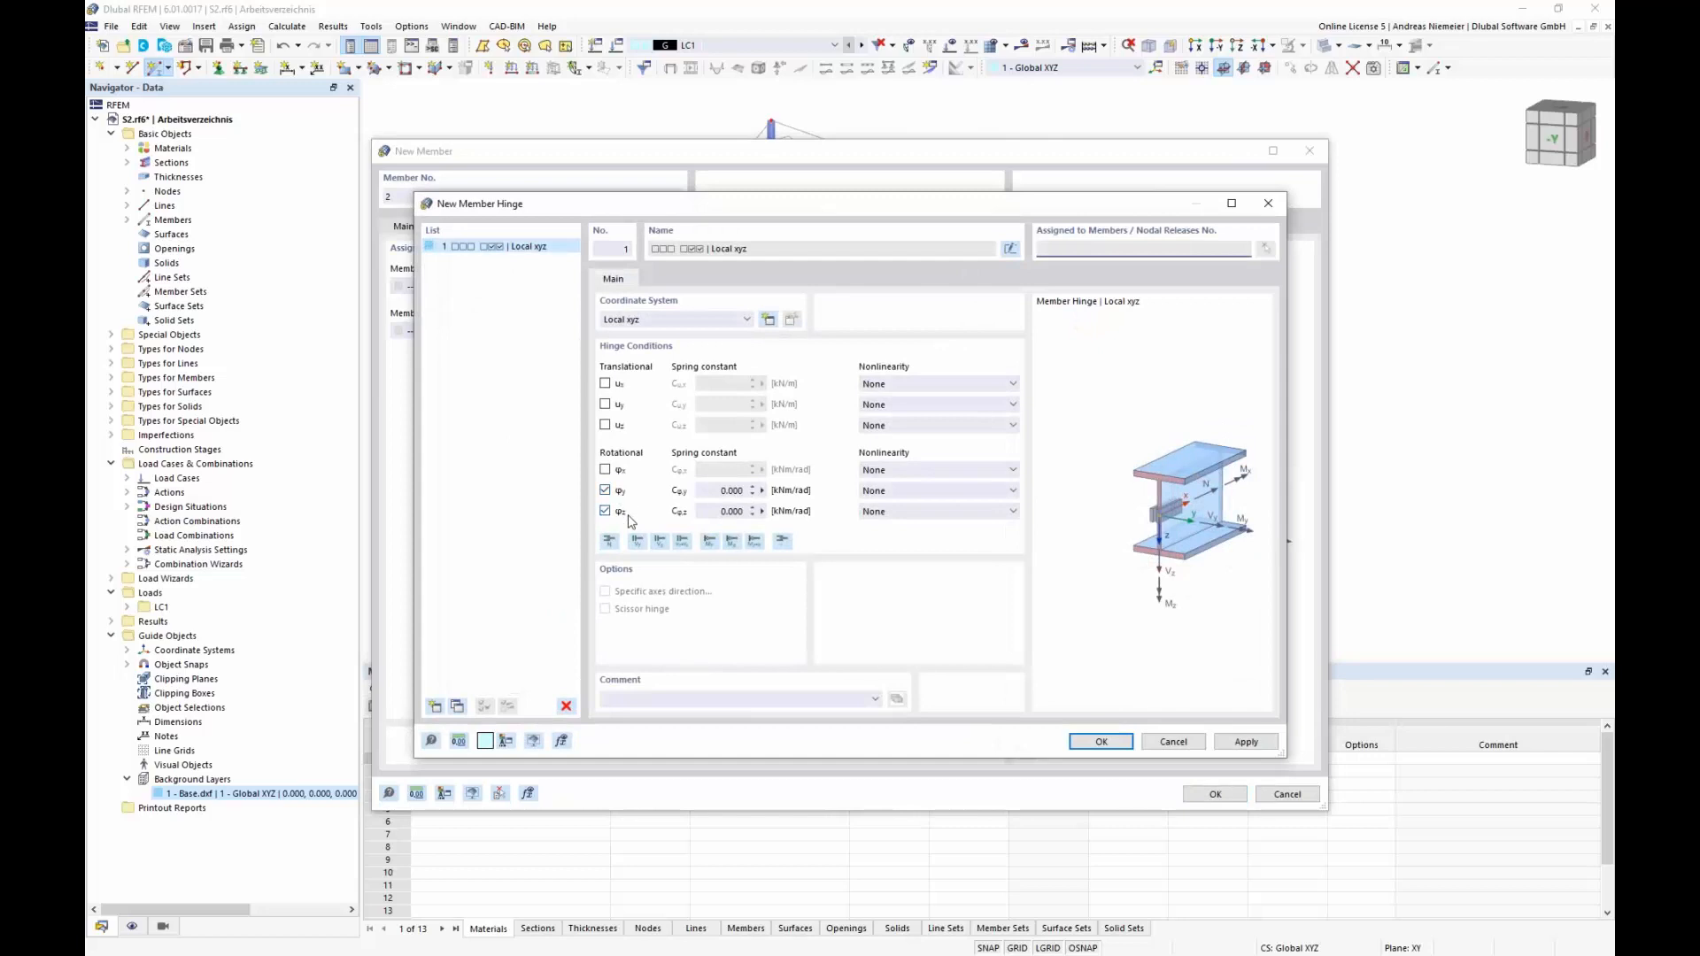
{"action": "left_click", "coordinate": [1101, 742]}
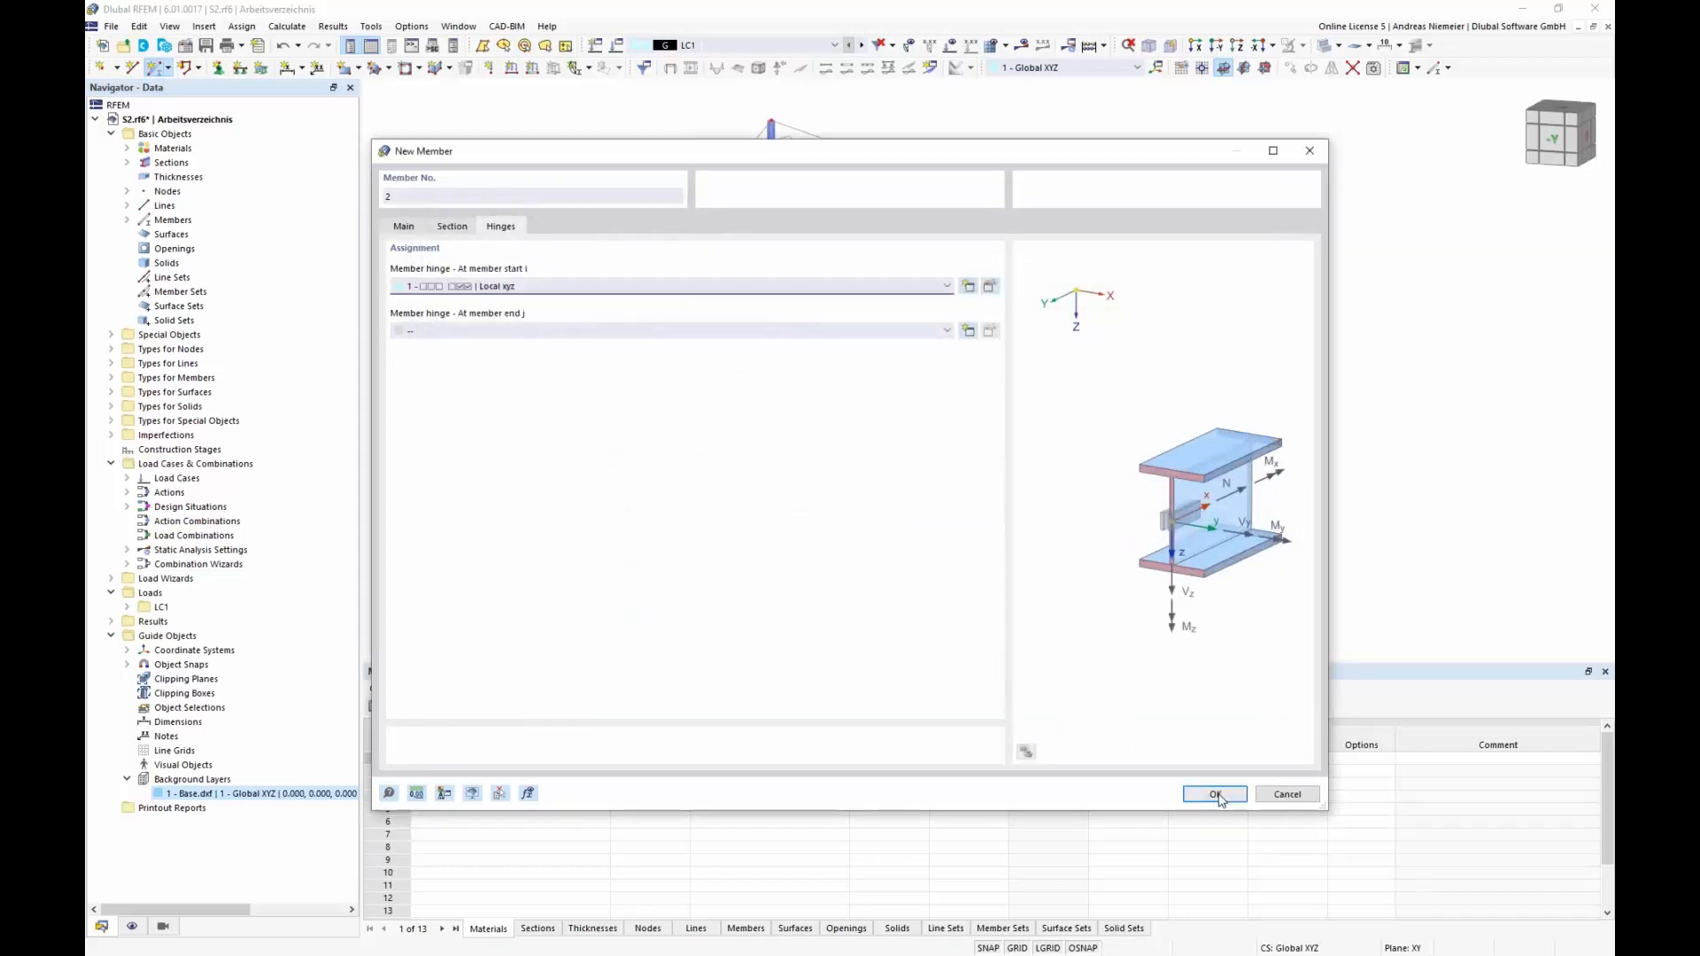
{"action": "left_click", "coordinate": [1210, 791]}
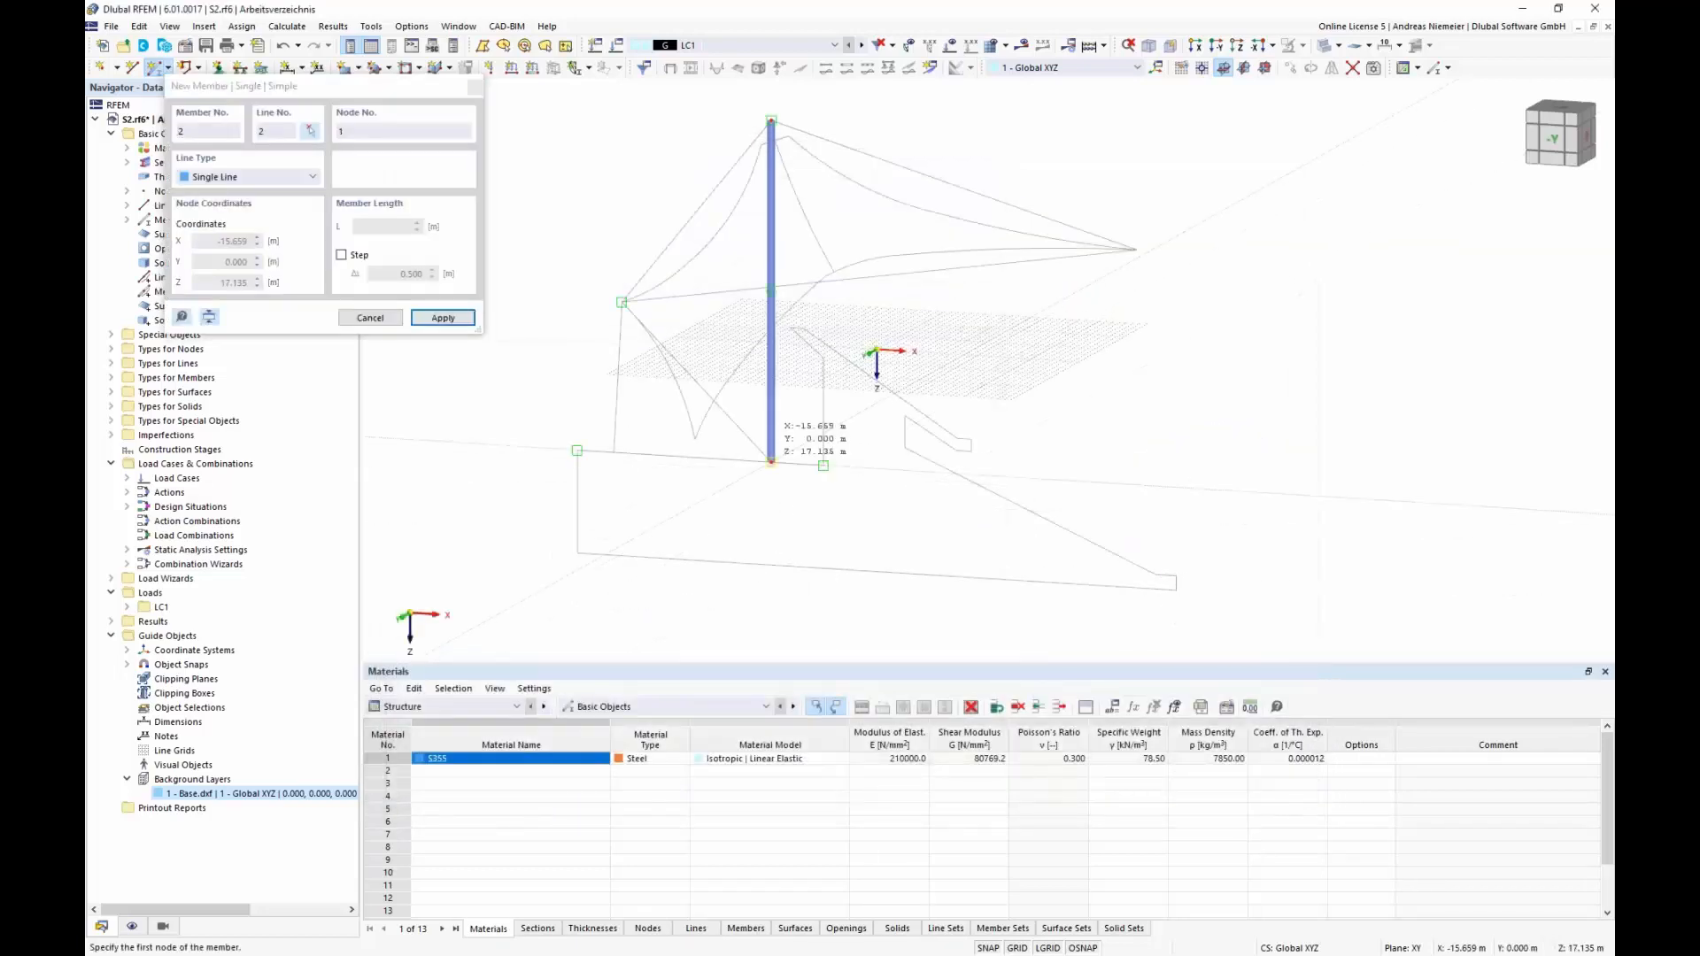
{"action": "left_click", "coordinate": [660, 290]}
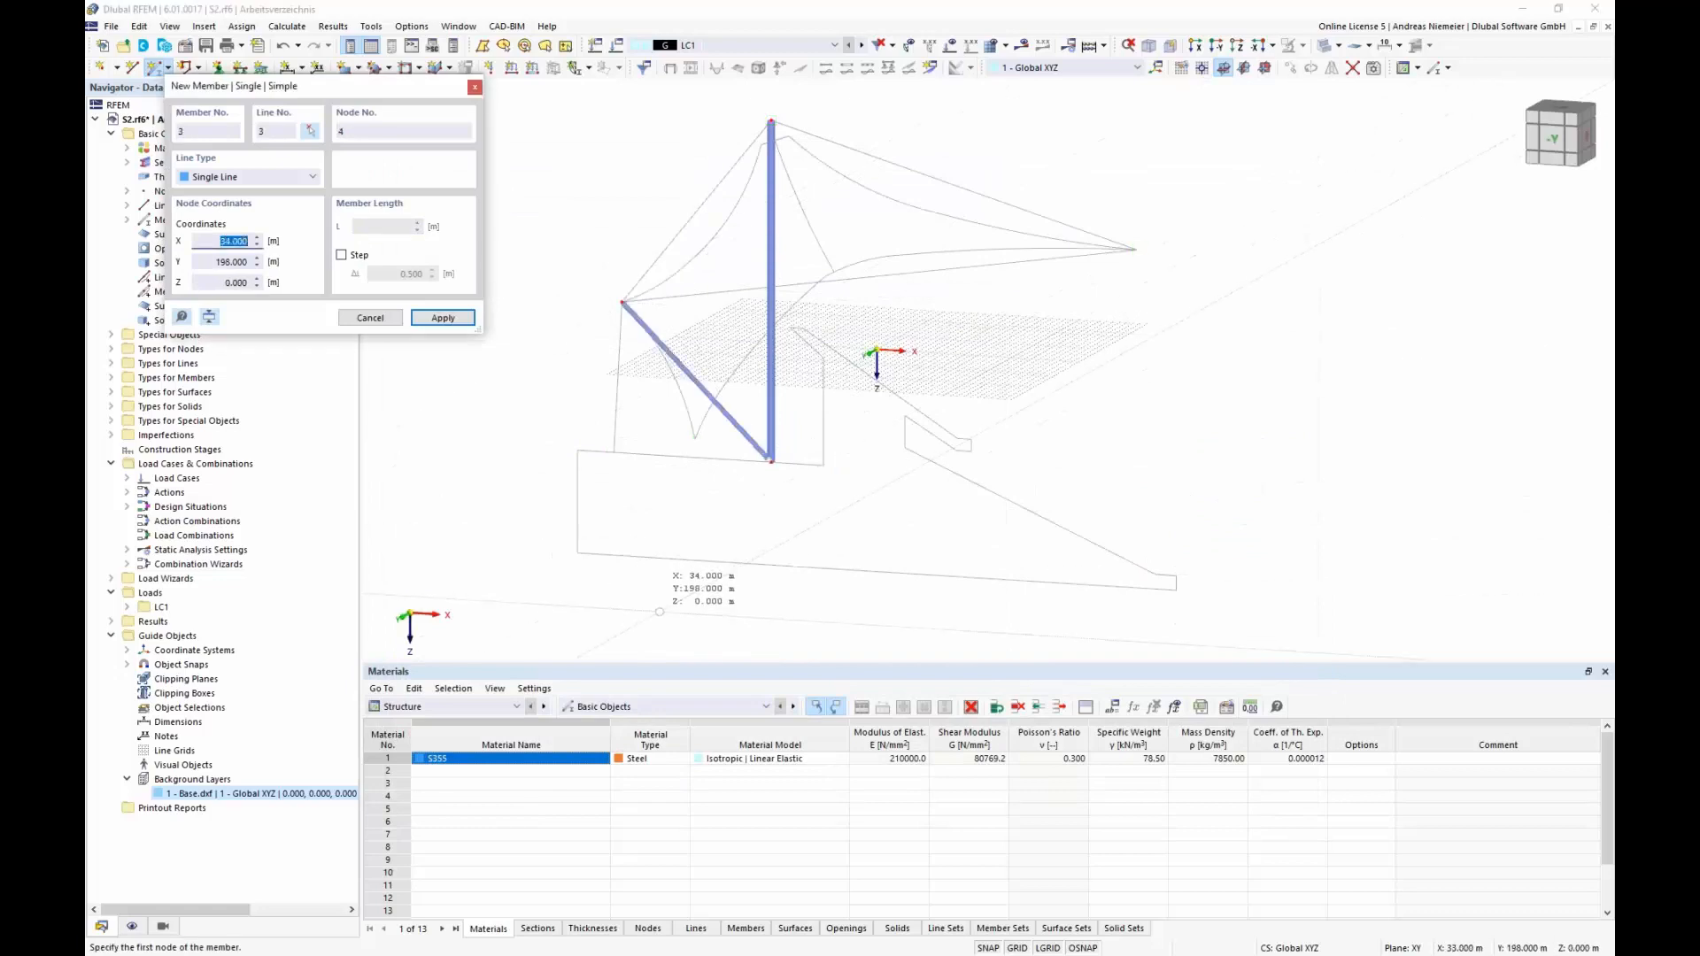
Copy the outer end node of the inclined member by 144 m in the X direction.
{"action": "key", "text": "Escape"}
{"action": "mouse_move", "coordinate": [935, 472]}
{"action": "middle_mouse_down", "text": "ctrl"}
{"action": "mouse_move", "coordinate": [661, 481]}
{"action": "mouse_move", "coordinate": [908, 483]}
{"action": "middle_mouse_up", "text": "ctrl"}
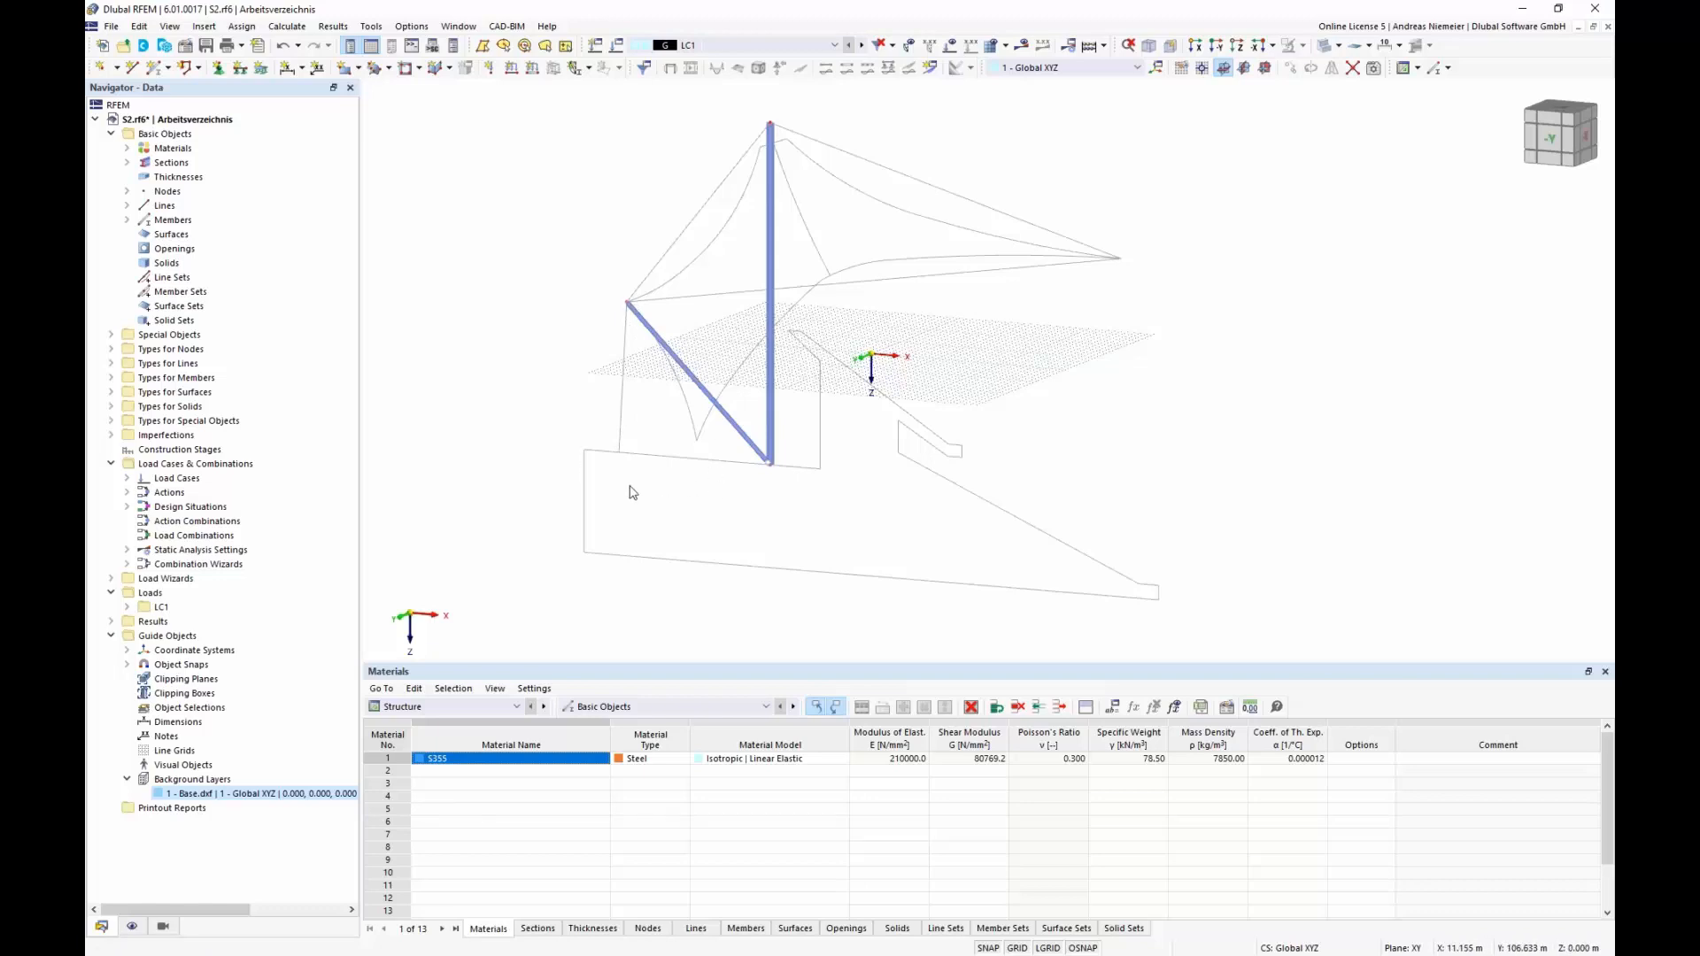
{"action": "middle_click_drag", "start_coordinate": [1032, 451], "coordinate": [882, 388], "text": "ctrl"}
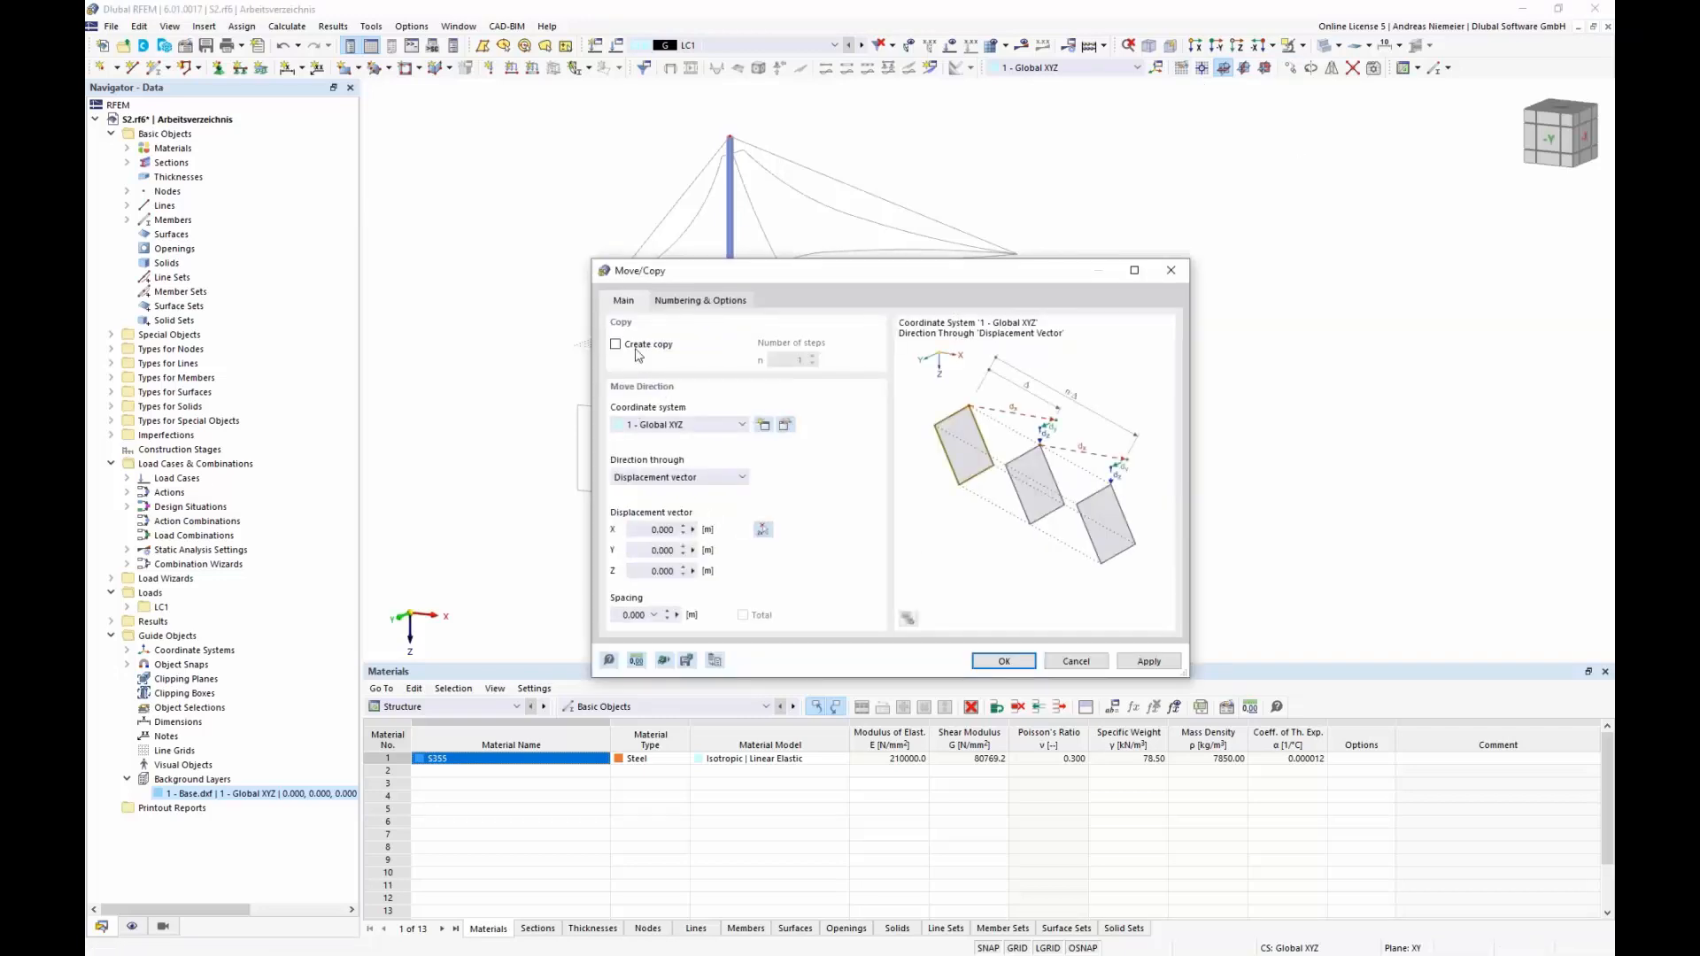
{"action": "left_click", "coordinate": [616, 345]}
{"action": "left_click", "coordinate": [647, 527]}
{"action": "type", "text": "144"}
{"action": "left_click", "coordinate": [998, 660]}
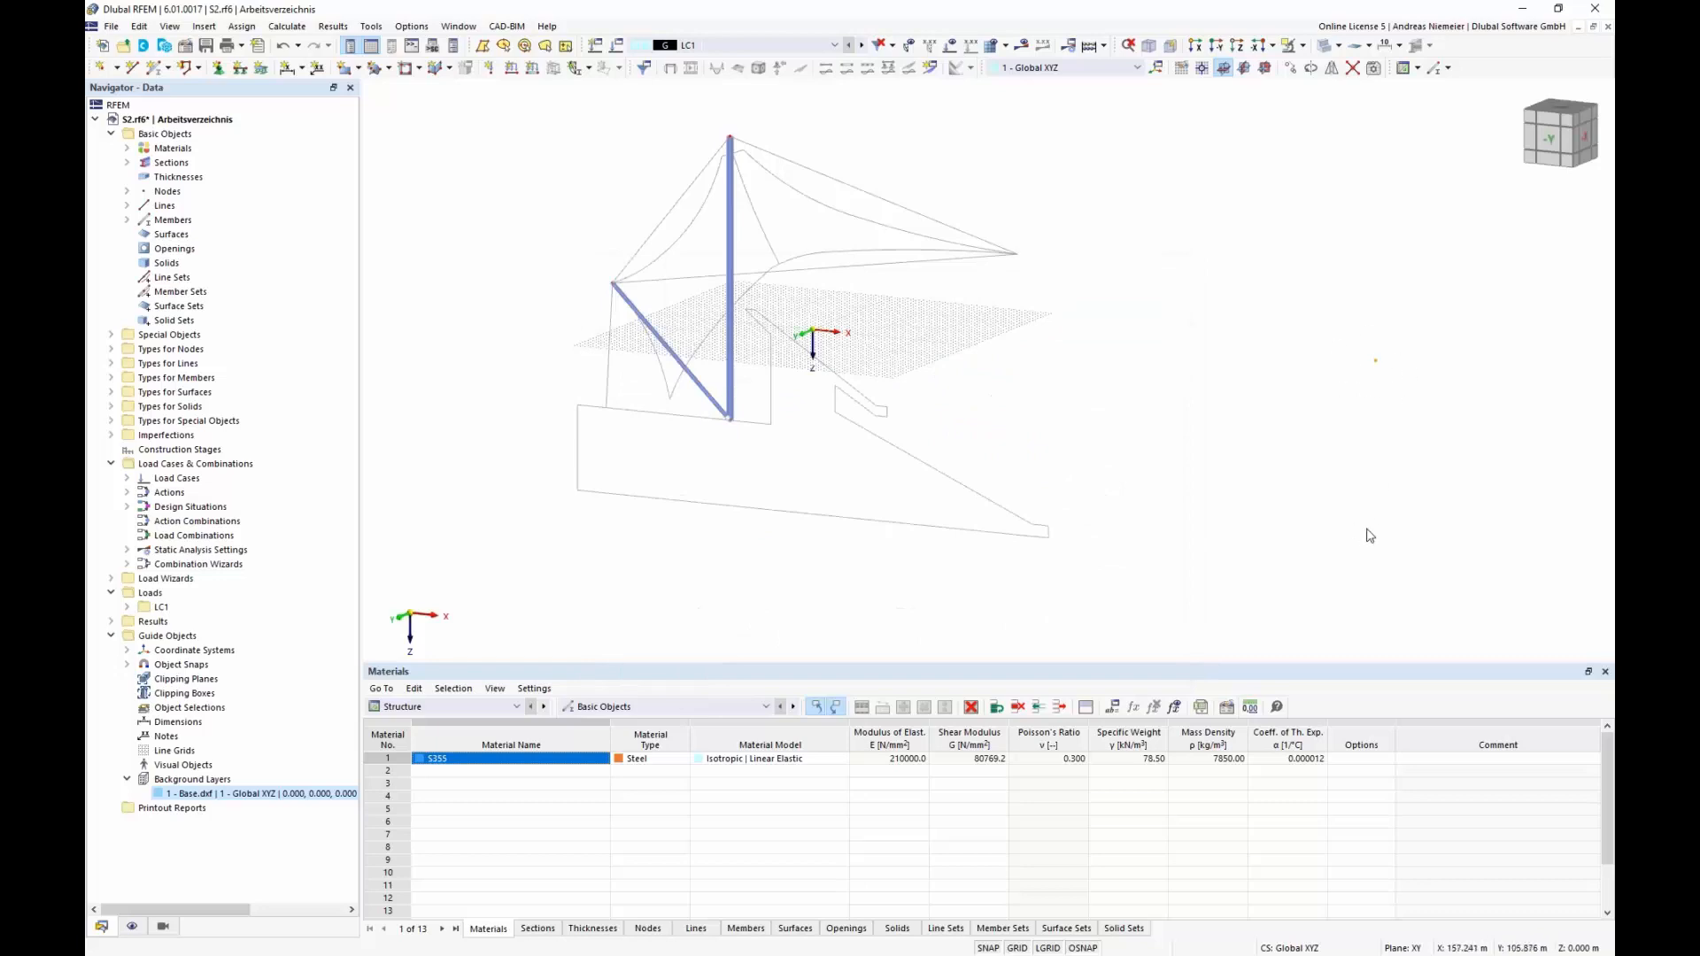
Place nodes on the background drawing at the guy line's foot, the membrane's low corner and its far tip.
{"action": "left_click", "coordinate": [102, 71]}
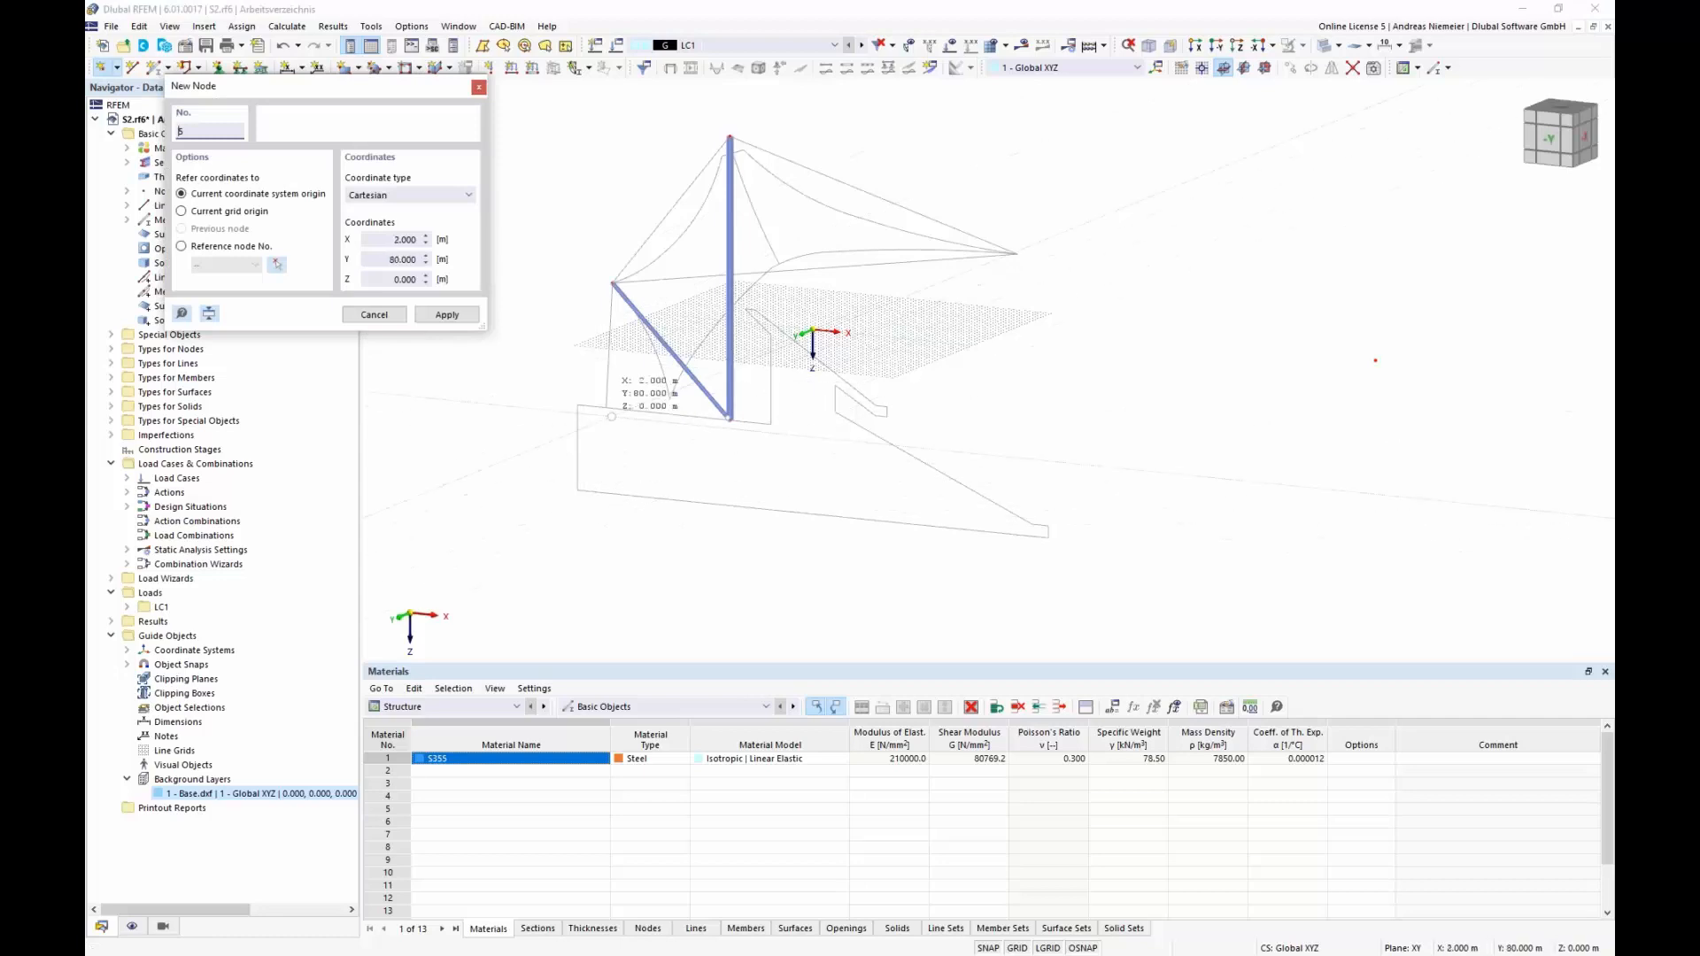
{"action": "left_click", "coordinate": [606, 408]}
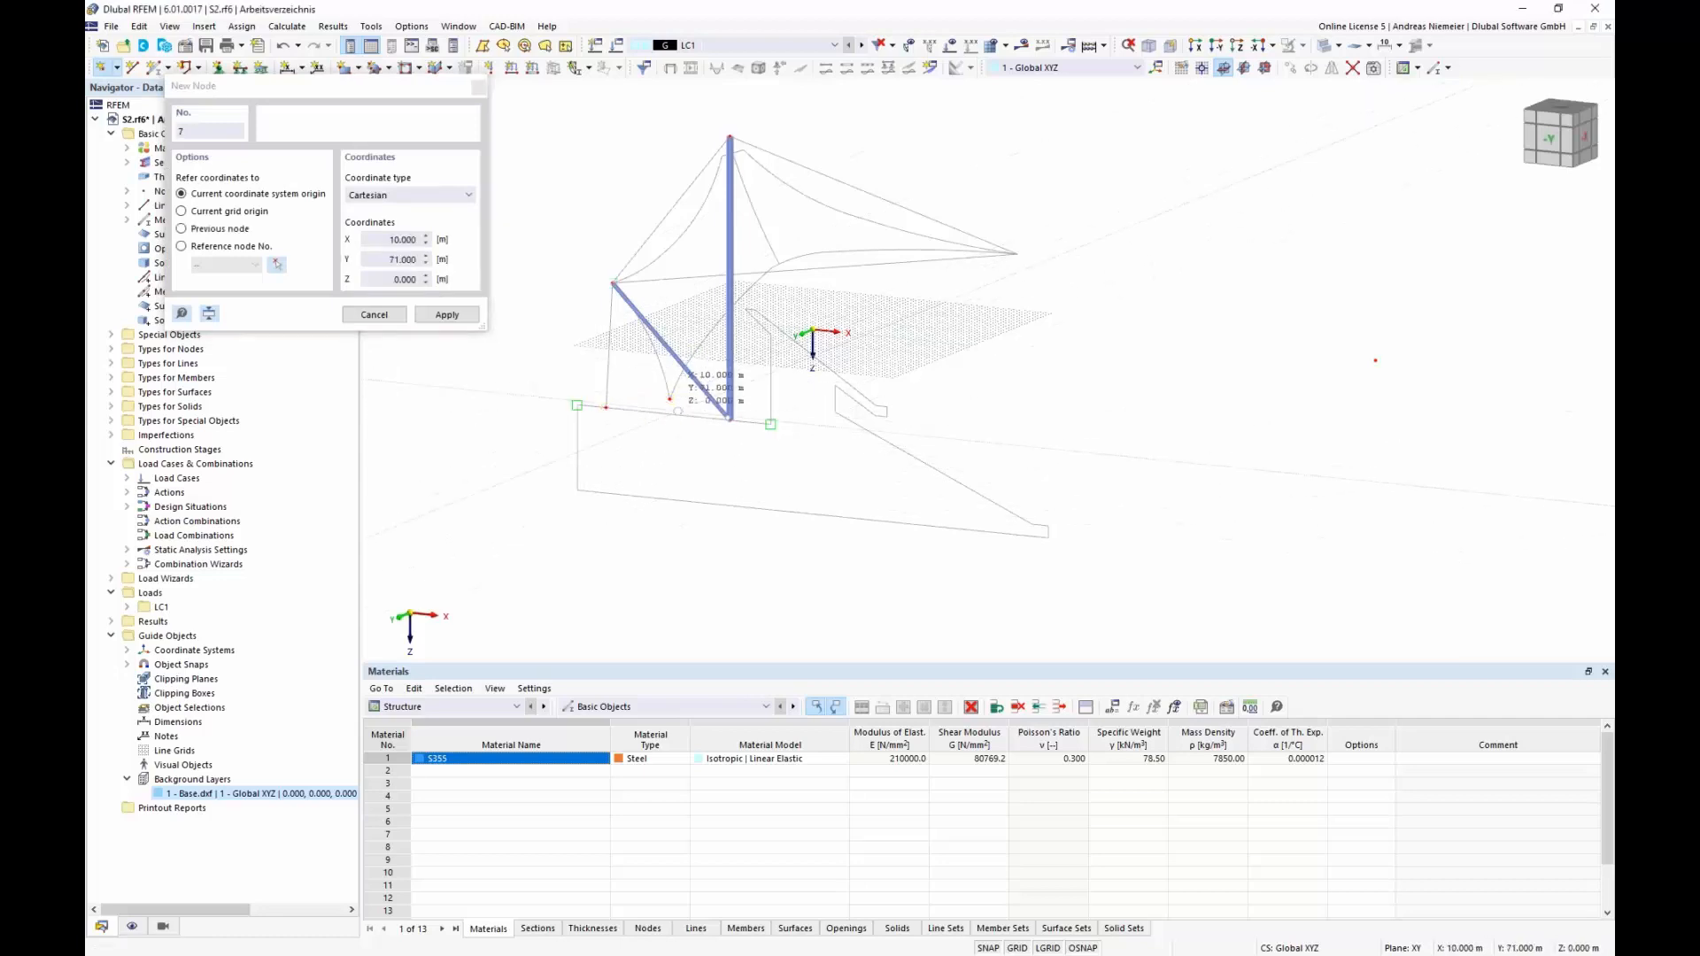
{"action": "key", "text": "Escape"}
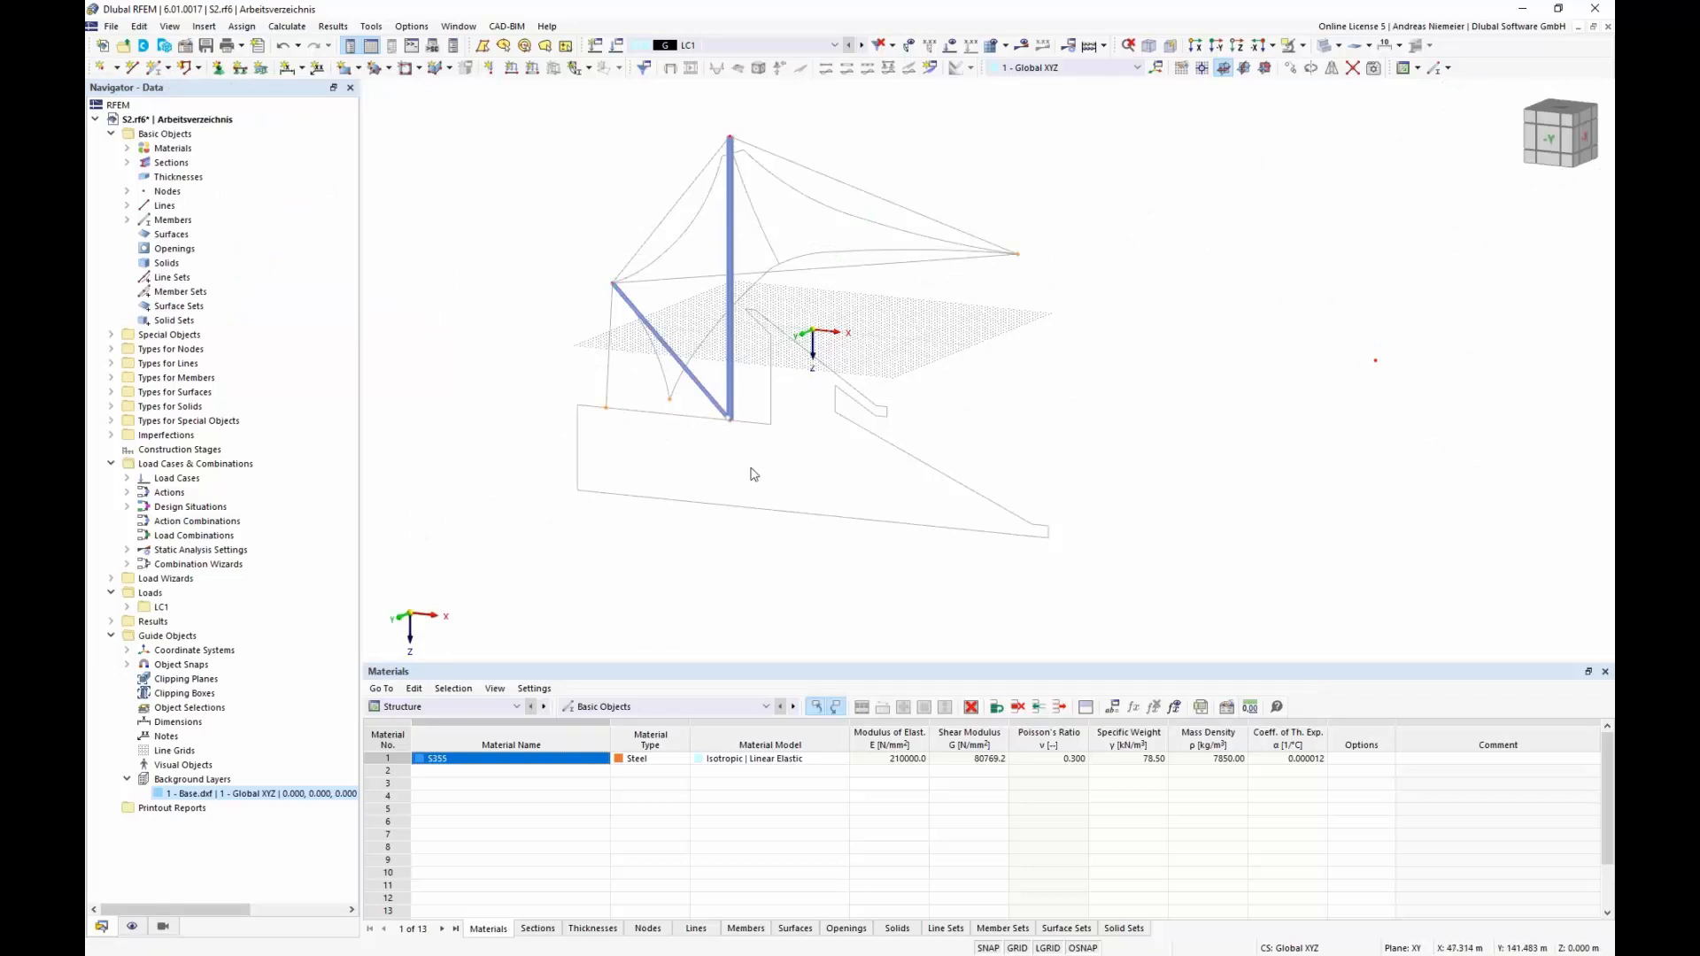
Create copies of the three new nodes rotated 7.5° about the Z-parallel axis through the offset node copied along X.
{"action": "left_click", "coordinate": [1310, 67]}
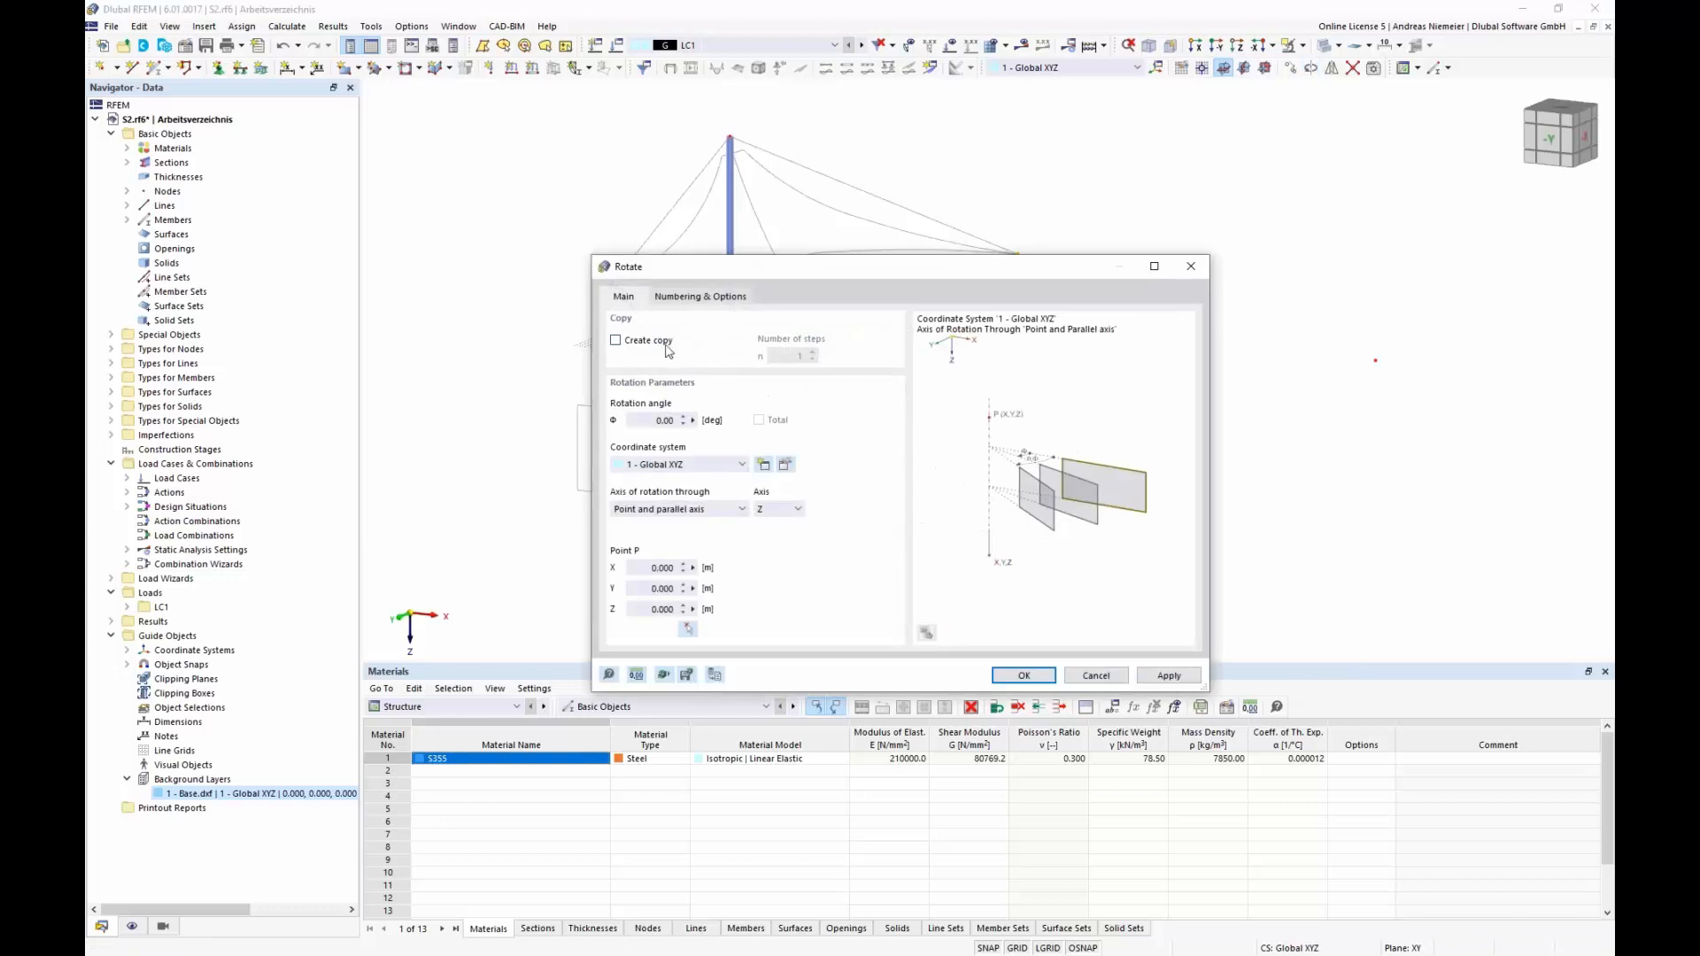
{"action": "left_click", "coordinate": [667, 352]}
{"action": "left_click", "coordinate": [651, 421]}
{"action": "type", "text": "7,5"}
{"action": "left_click", "coordinate": [688, 629]}
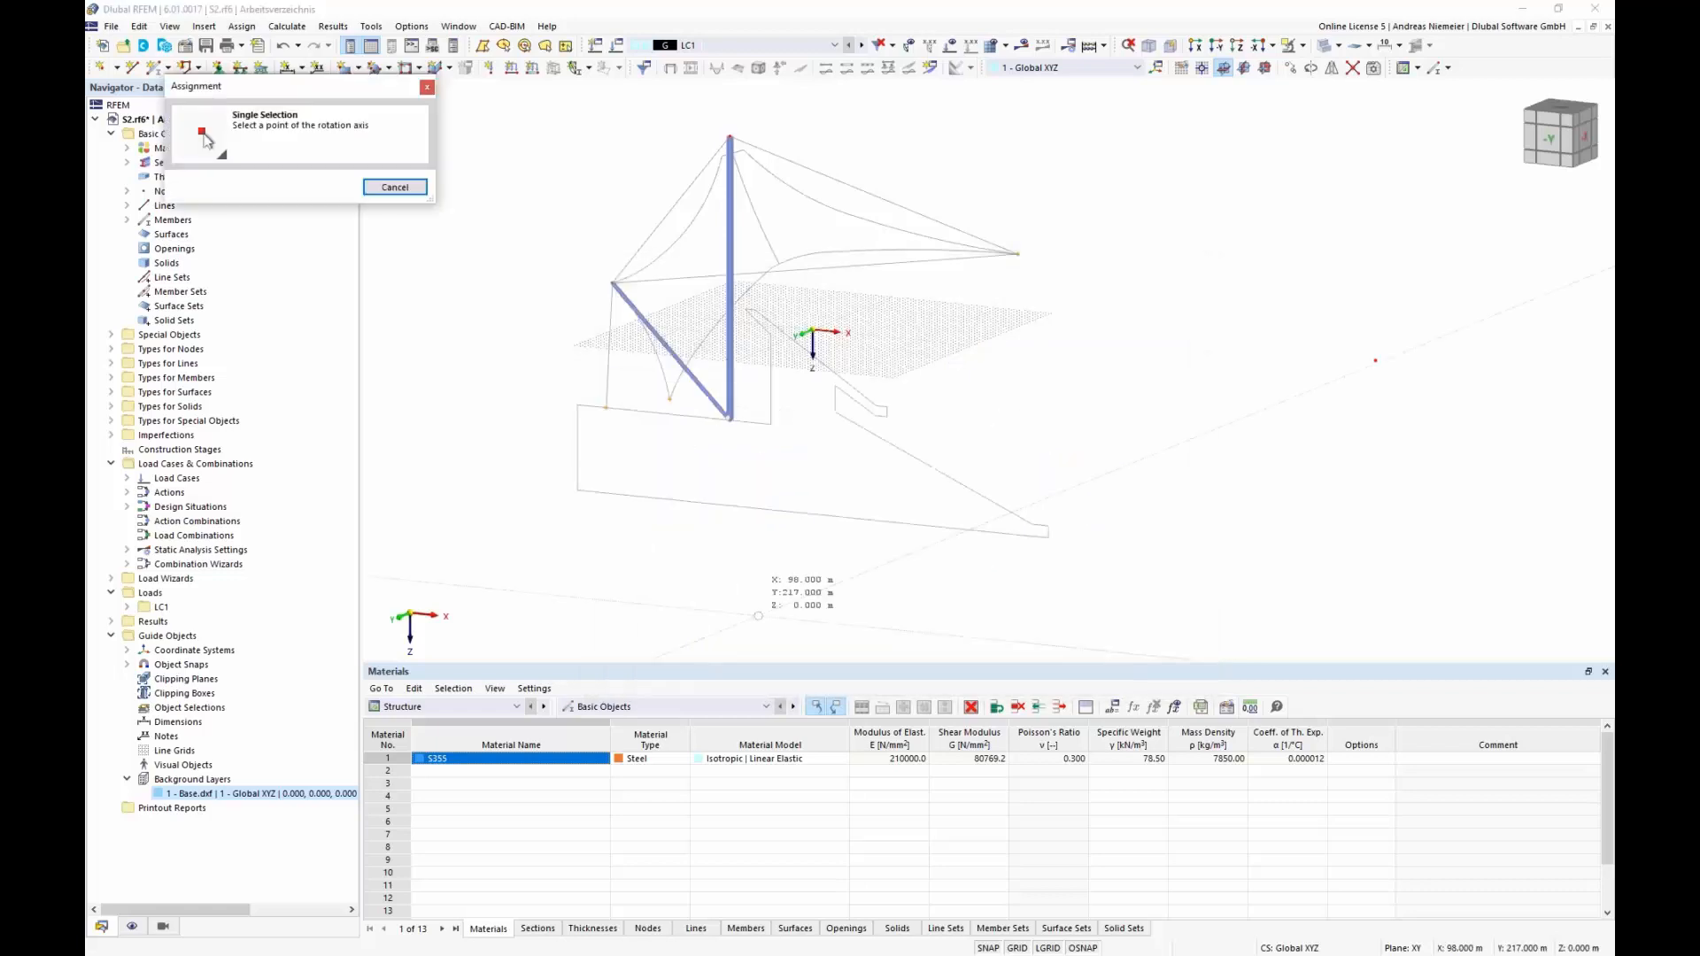
{"action": "left_click", "coordinate": [1375, 361]}
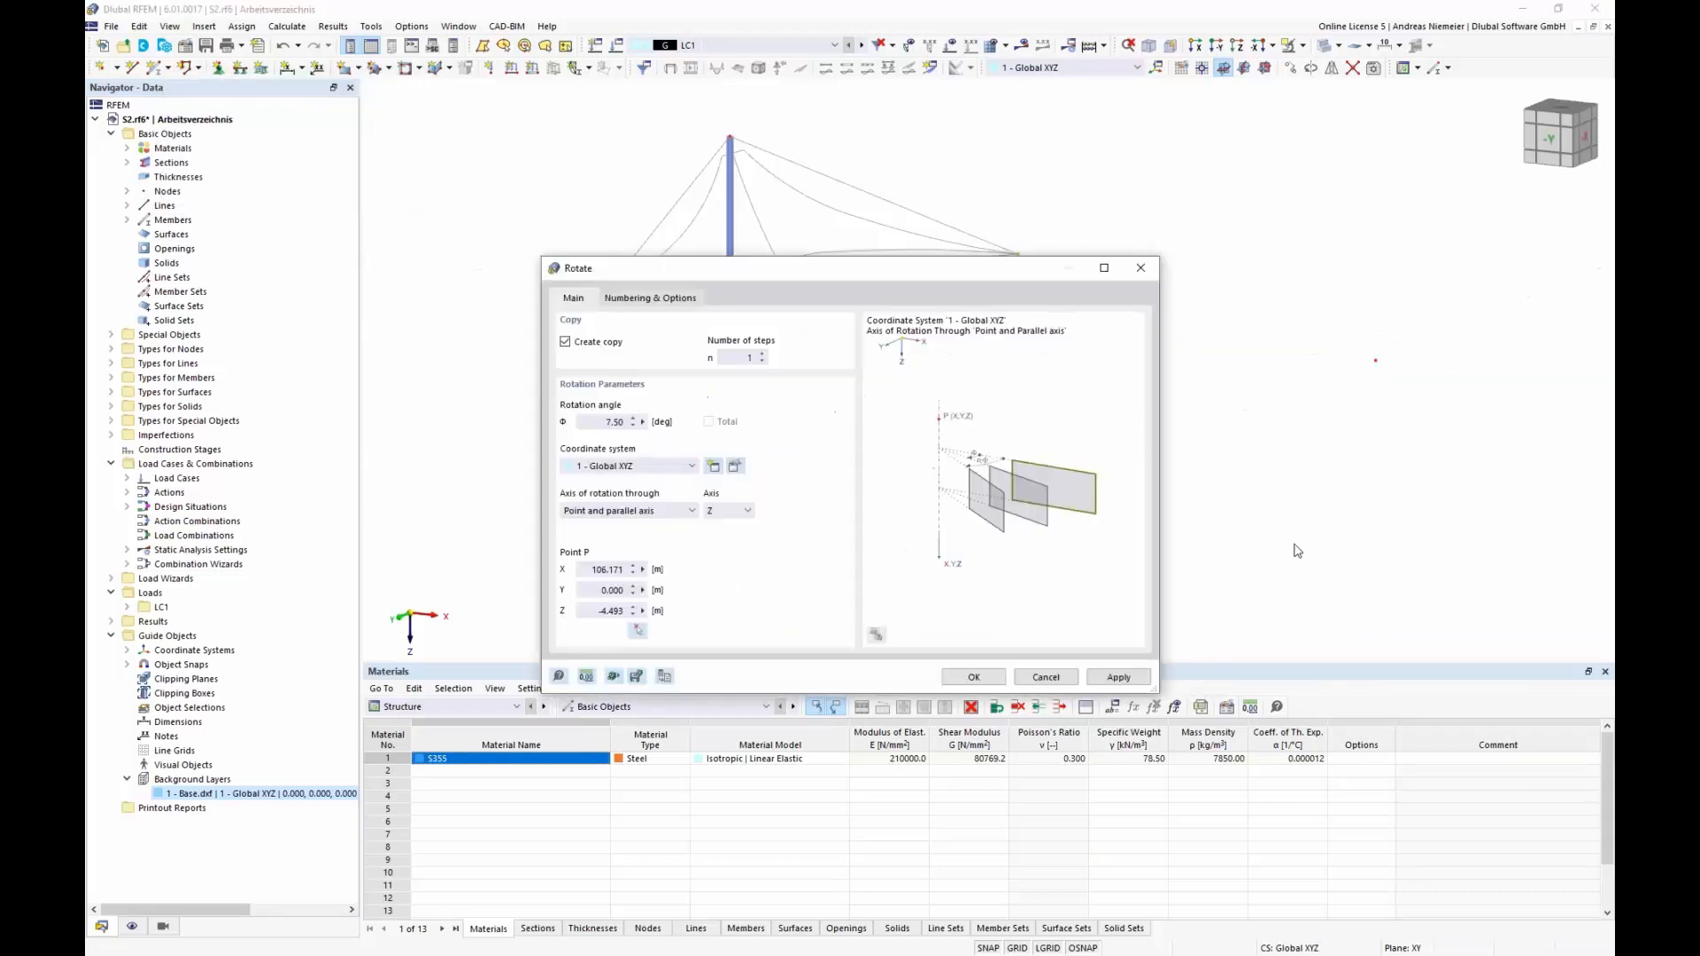
{"action": "left_click", "coordinate": [1117, 677]}
Create a second set of rotated node copies about the same axis in the opposite direction.
{"action": "double_click", "coordinate": [605, 424]}
{"action": "key", "text": "BackSpace"}
{"action": "left_click", "coordinate": [988, 683]}
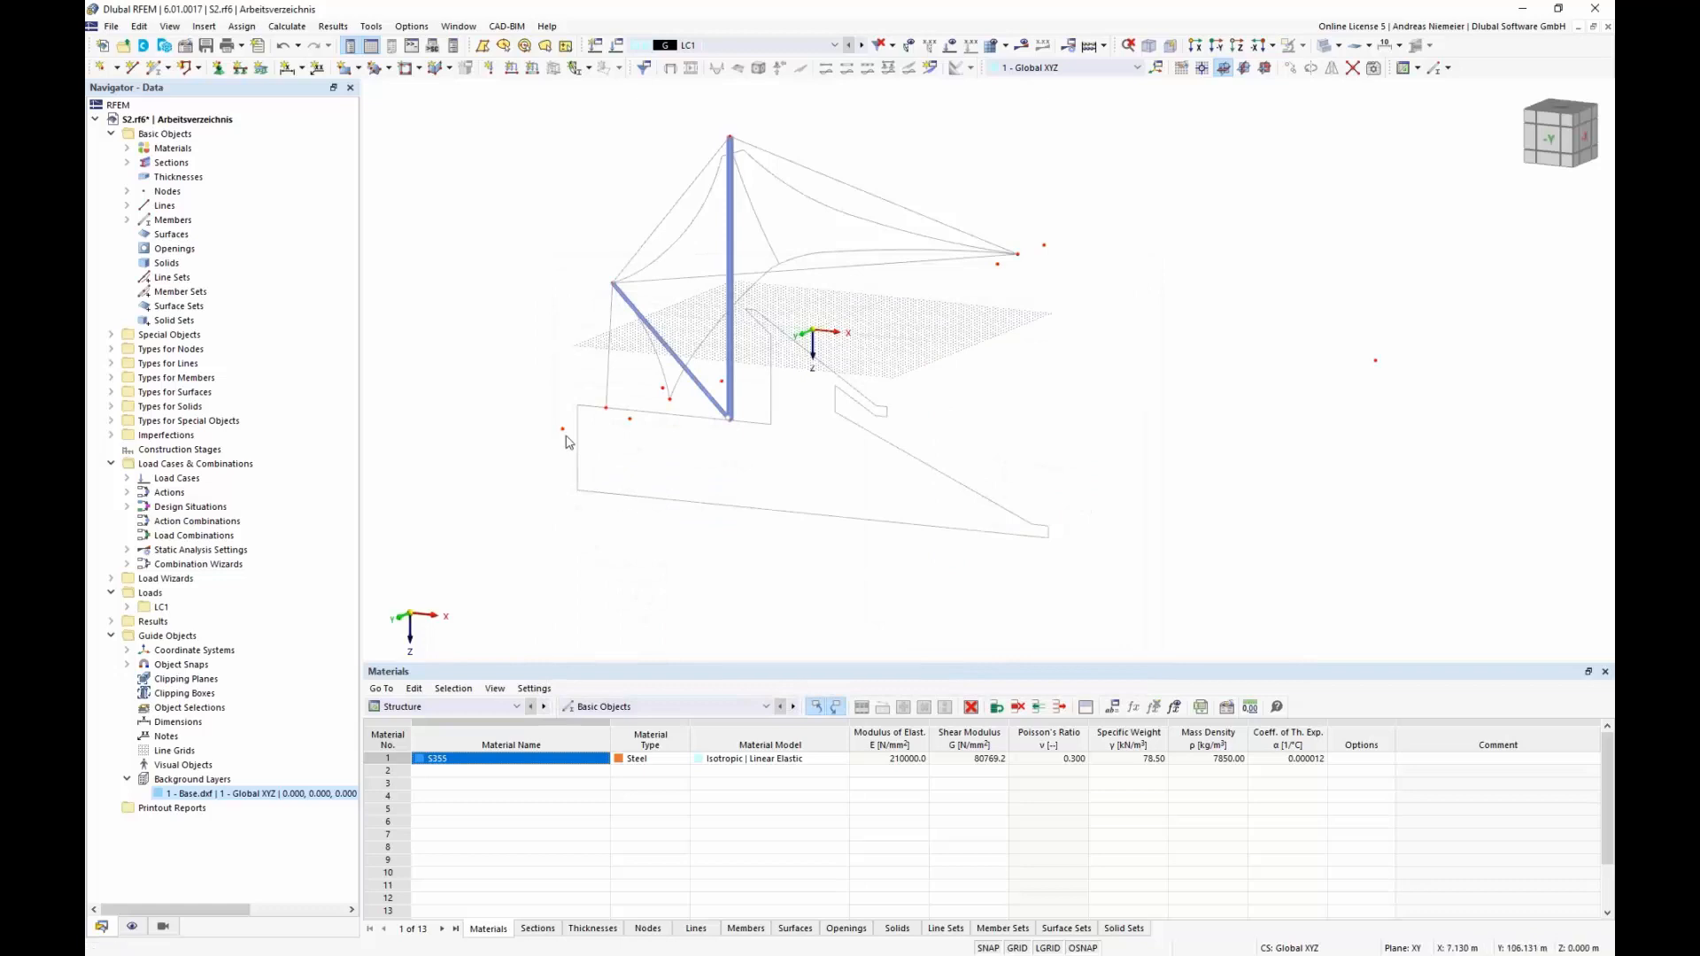
Delete the three original nodes lying in the plane of the background drawing, keeping their rotated copies.
{"action": "left_click", "coordinate": [1558, 110]}
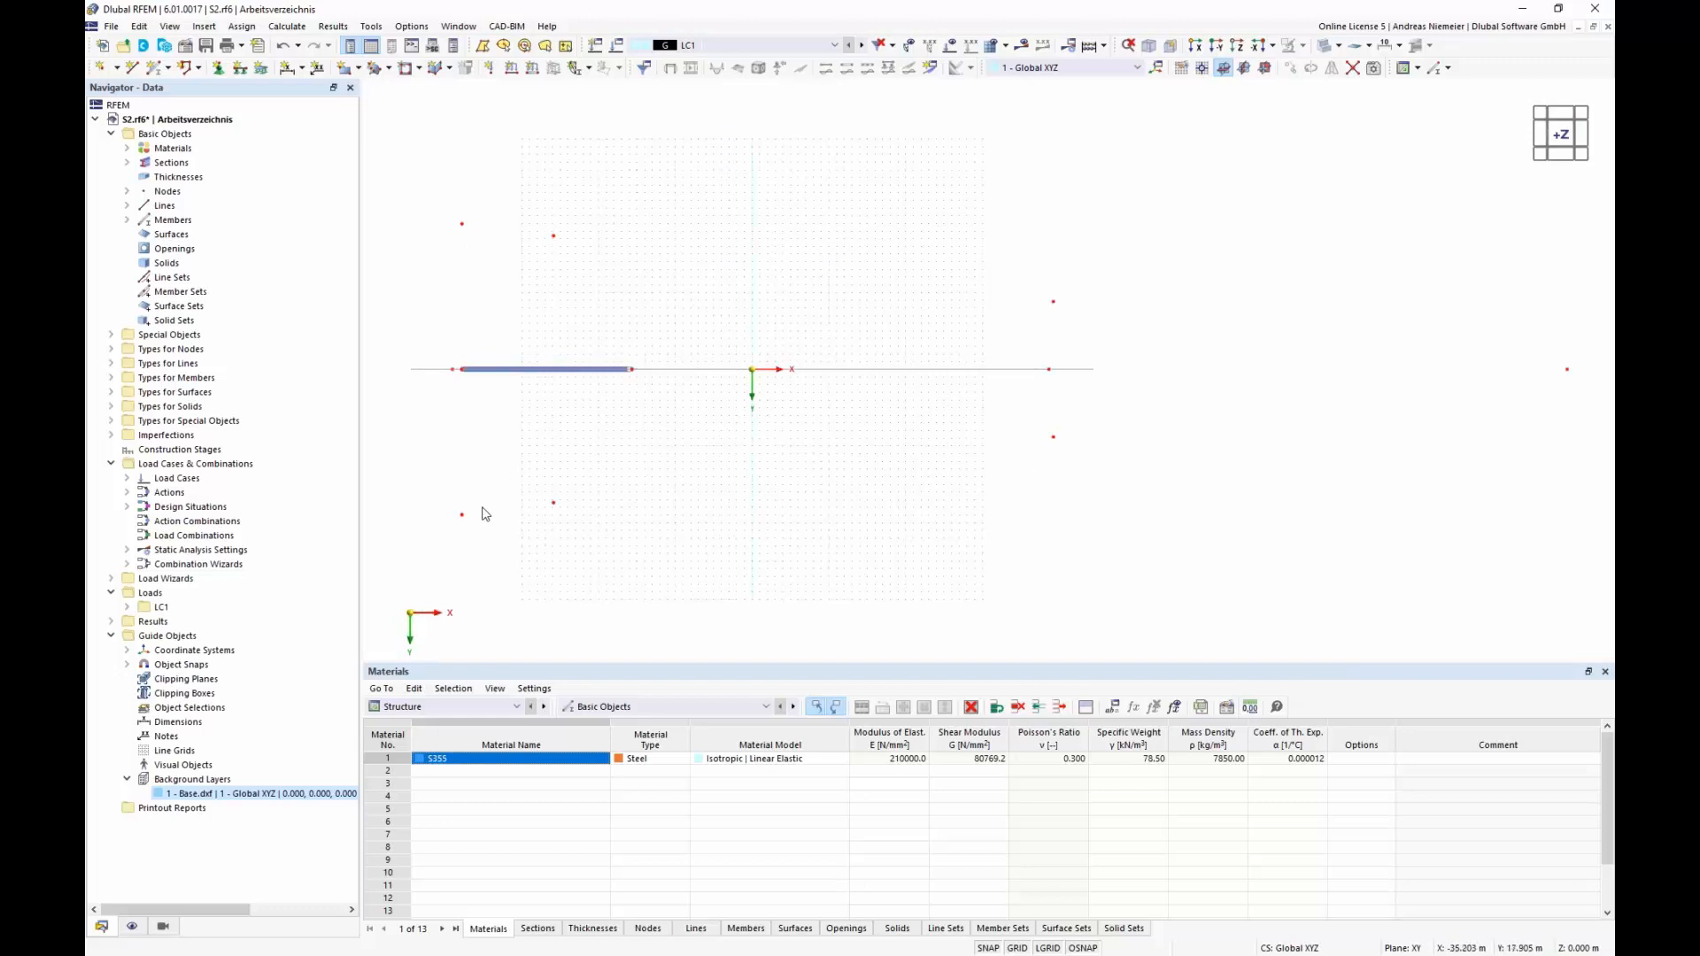
{"action": "left_click", "coordinate": [1148, 46]}
{"action": "mouse_move", "coordinate": [746, 539]}
{"action": "middle_mouse_down", "text": "ctrl"}
{"action": "mouse_move", "coordinate": [793, 523]}
{"action": "mouse_move", "coordinate": [763, 550]}
{"action": "middle_mouse_up", "text": "ctrl"}
{"action": "scroll", "coordinate": [793, 523], "scroll_direction": "down", "scroll_amount": 1}
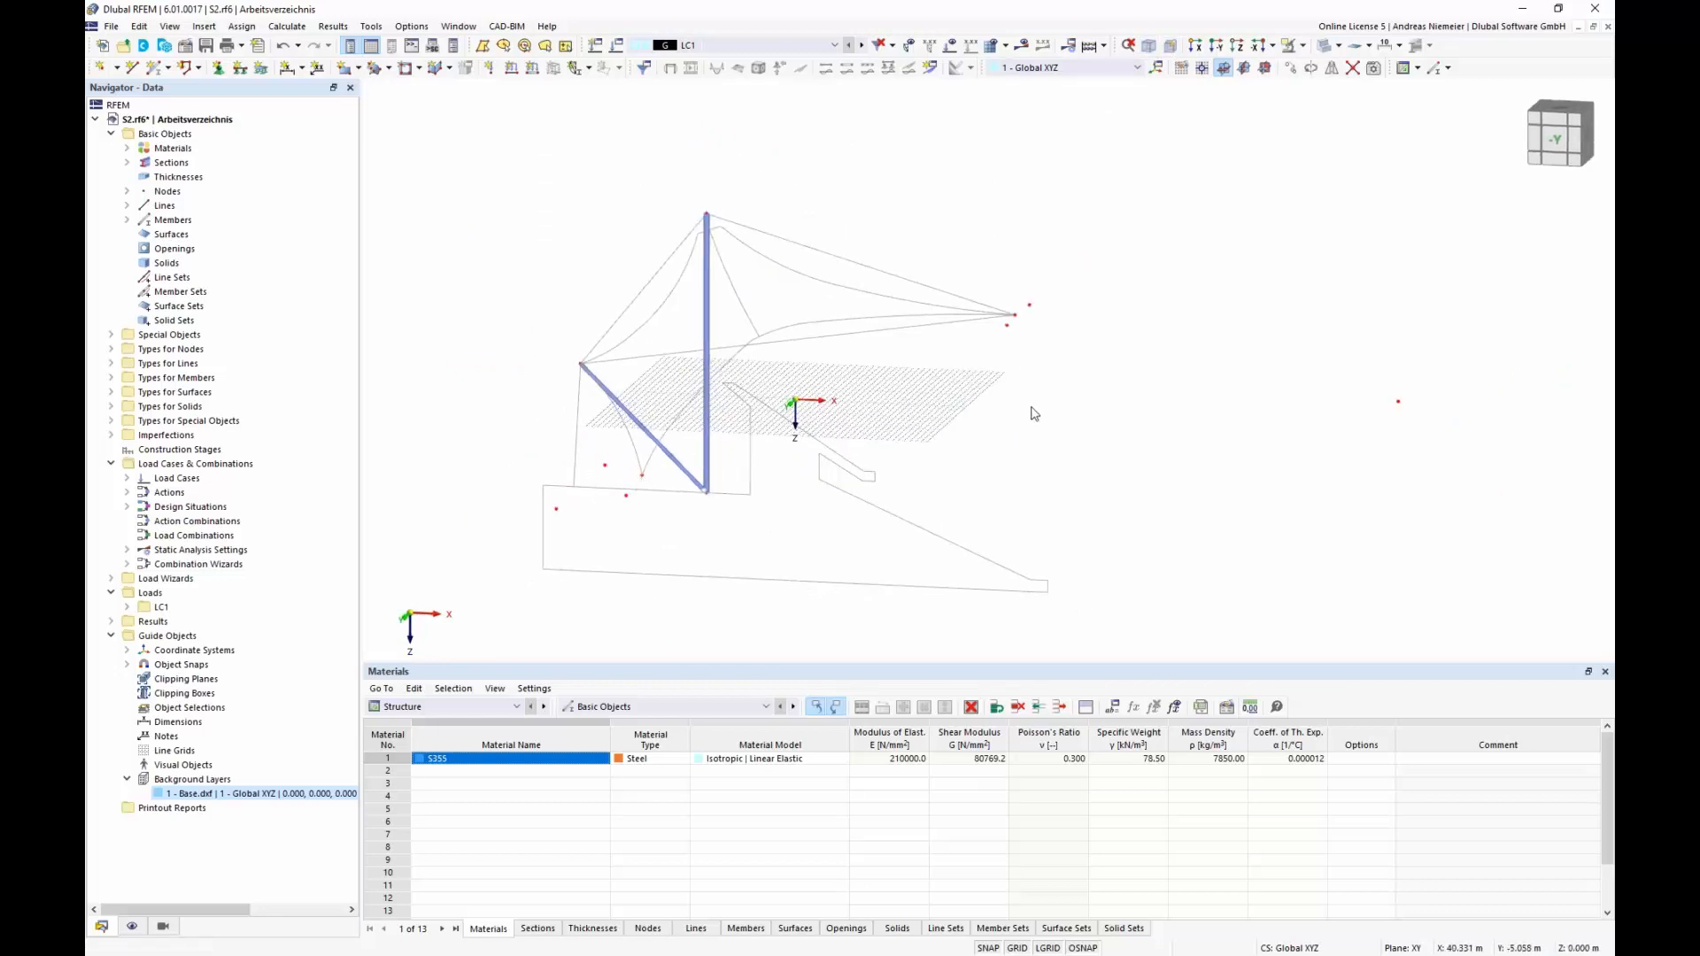
{"action": "scroll", "coordinate": [642, 482], "scroll_direction": "up", "scroll_amount": 2}
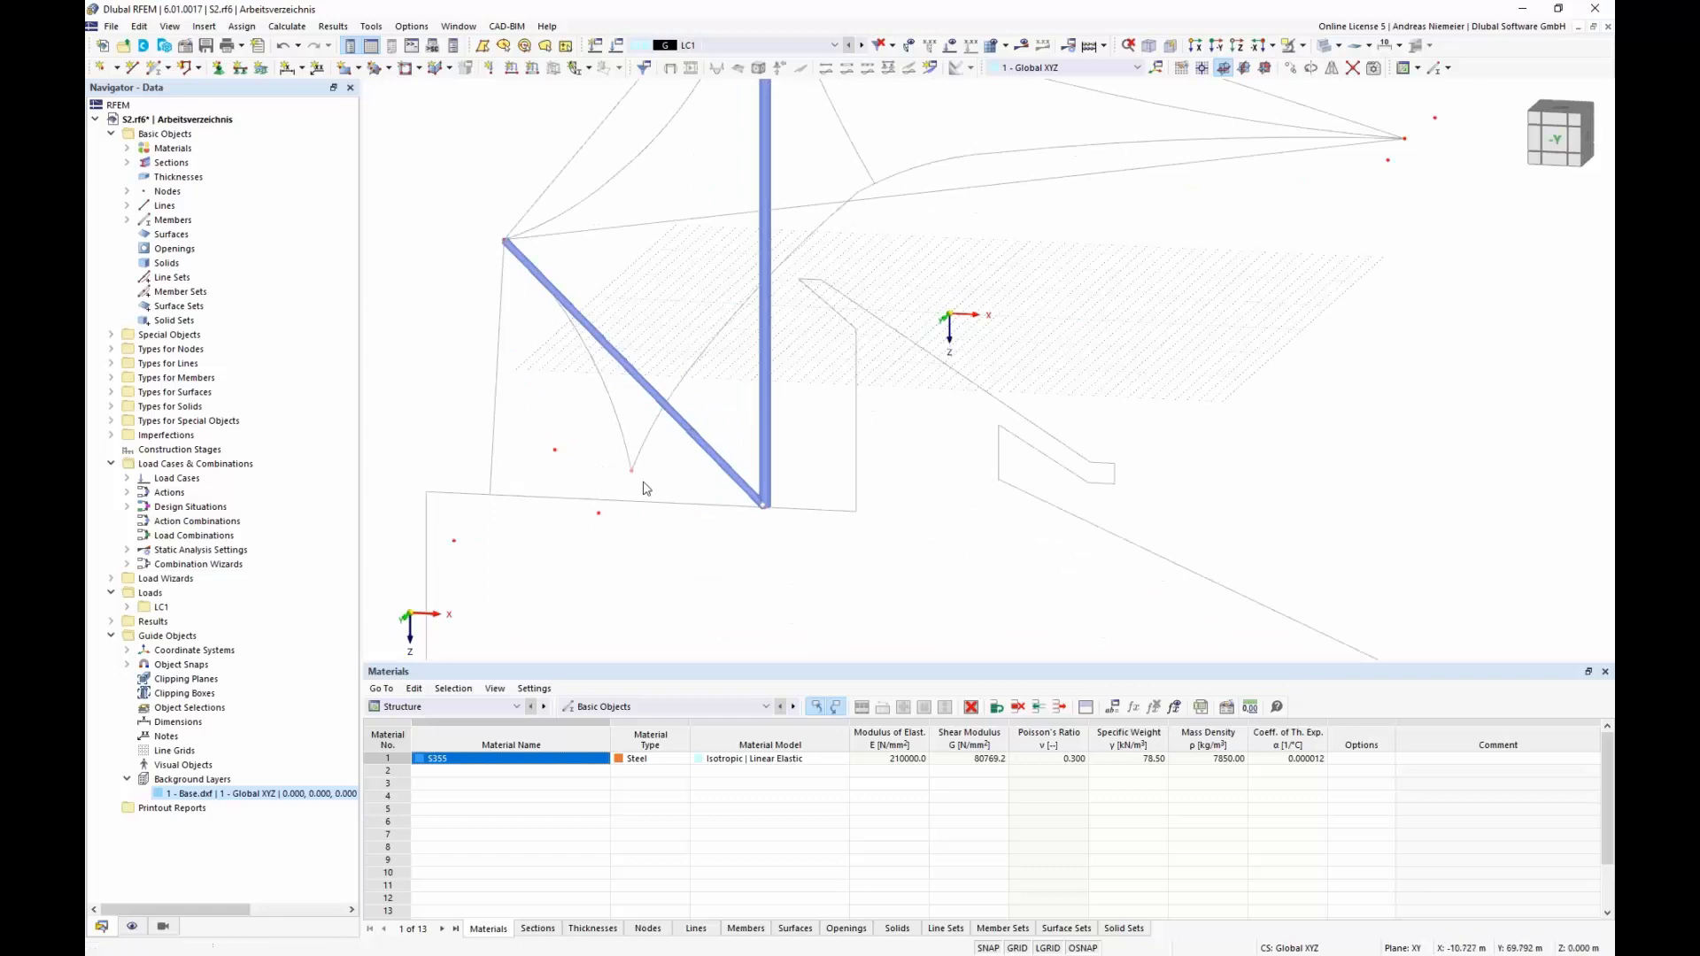
{"action": "scroll", "coordinate": [1138, 489], "scroll_direction": "down", "scroll_amount": 2}
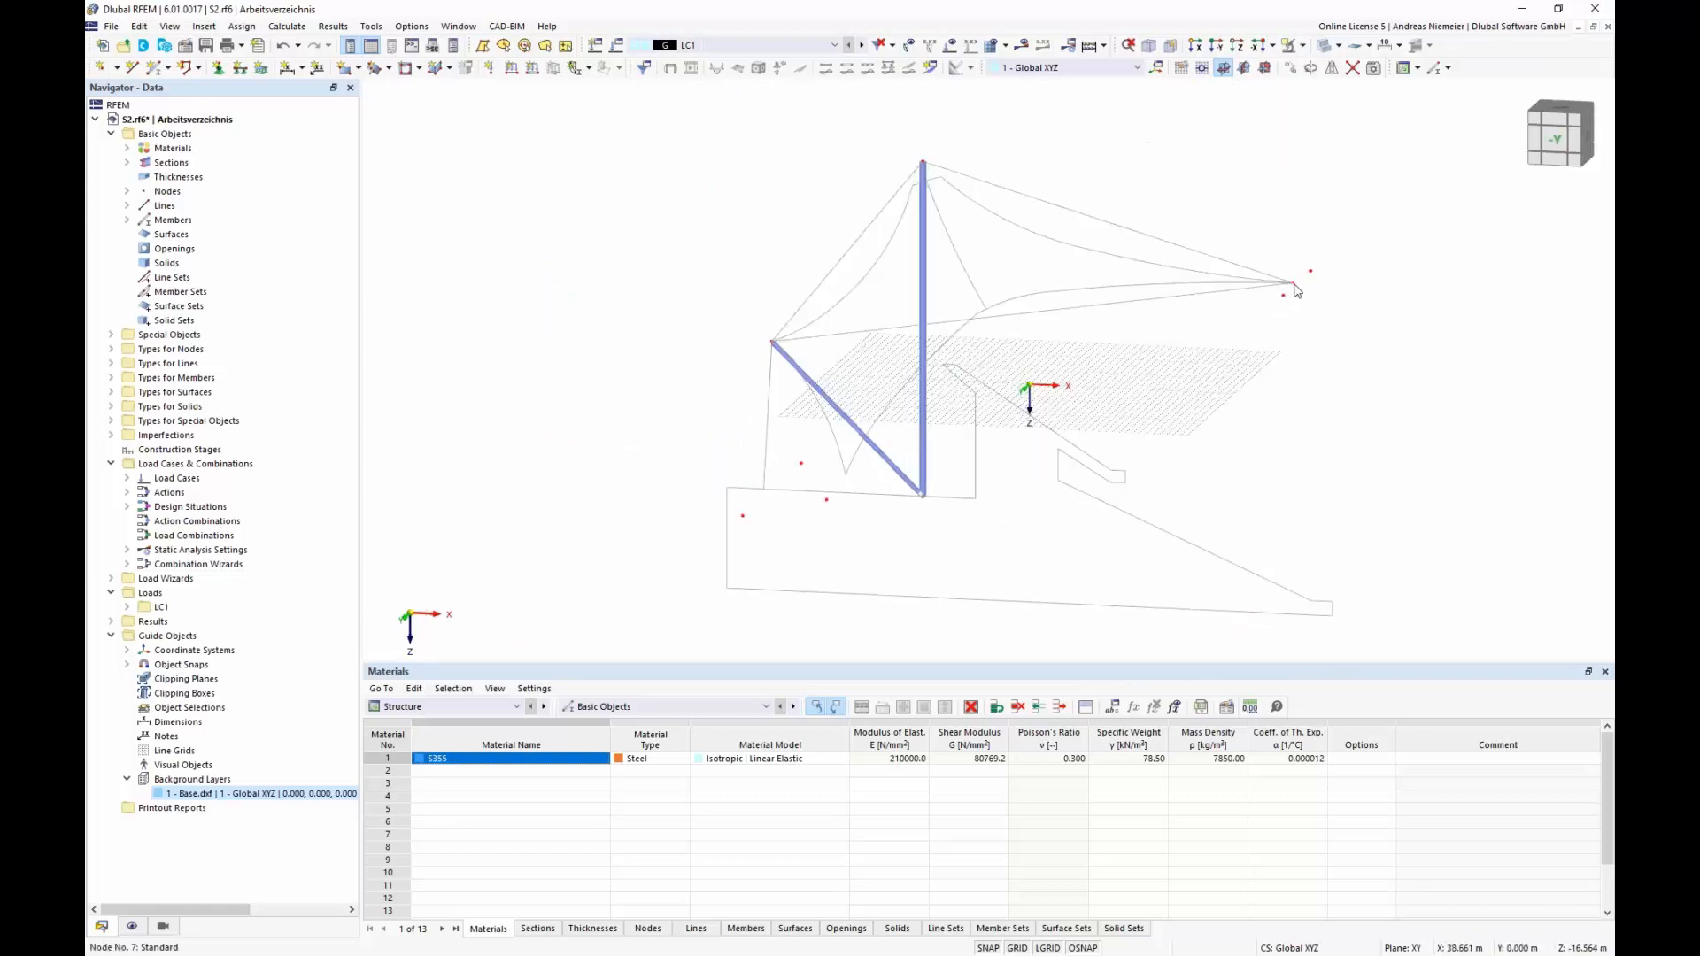
Set up a new member of type Cable with an 80 mm diameter round bar section in S355.
{"action": "left_click", "coordinate": [154, 67]}
{"action": "left_click", "coordinate": [457, 267]}
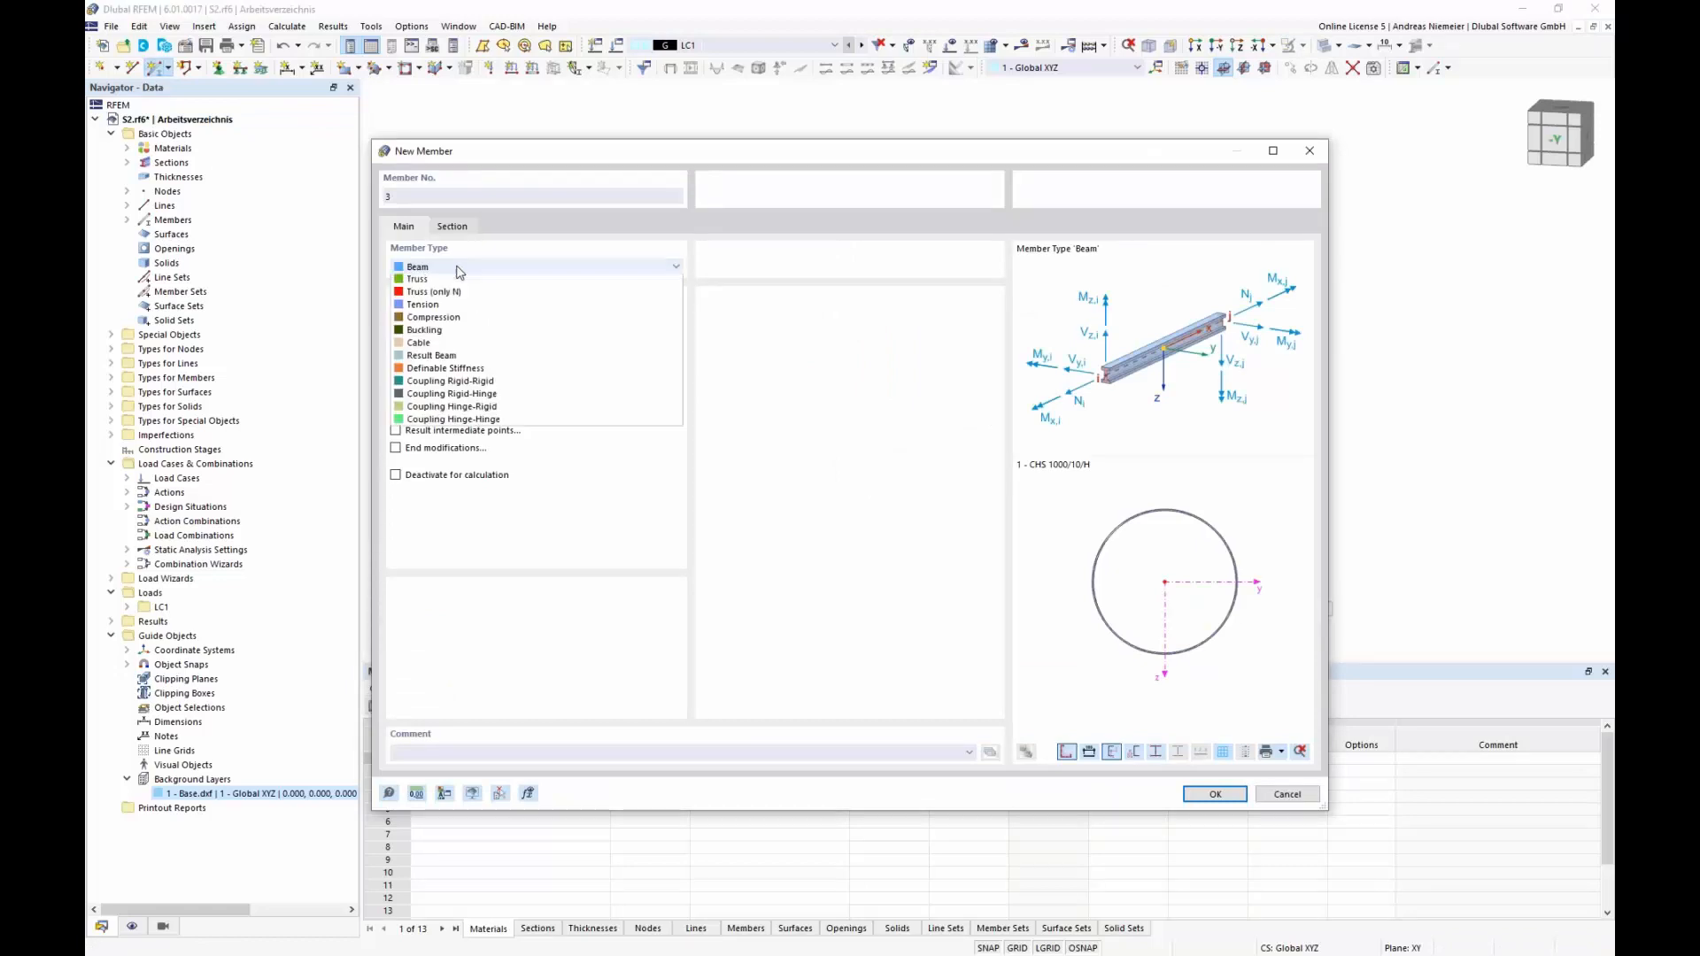
{"action": "left_click", "coordinate": [469, 383]}
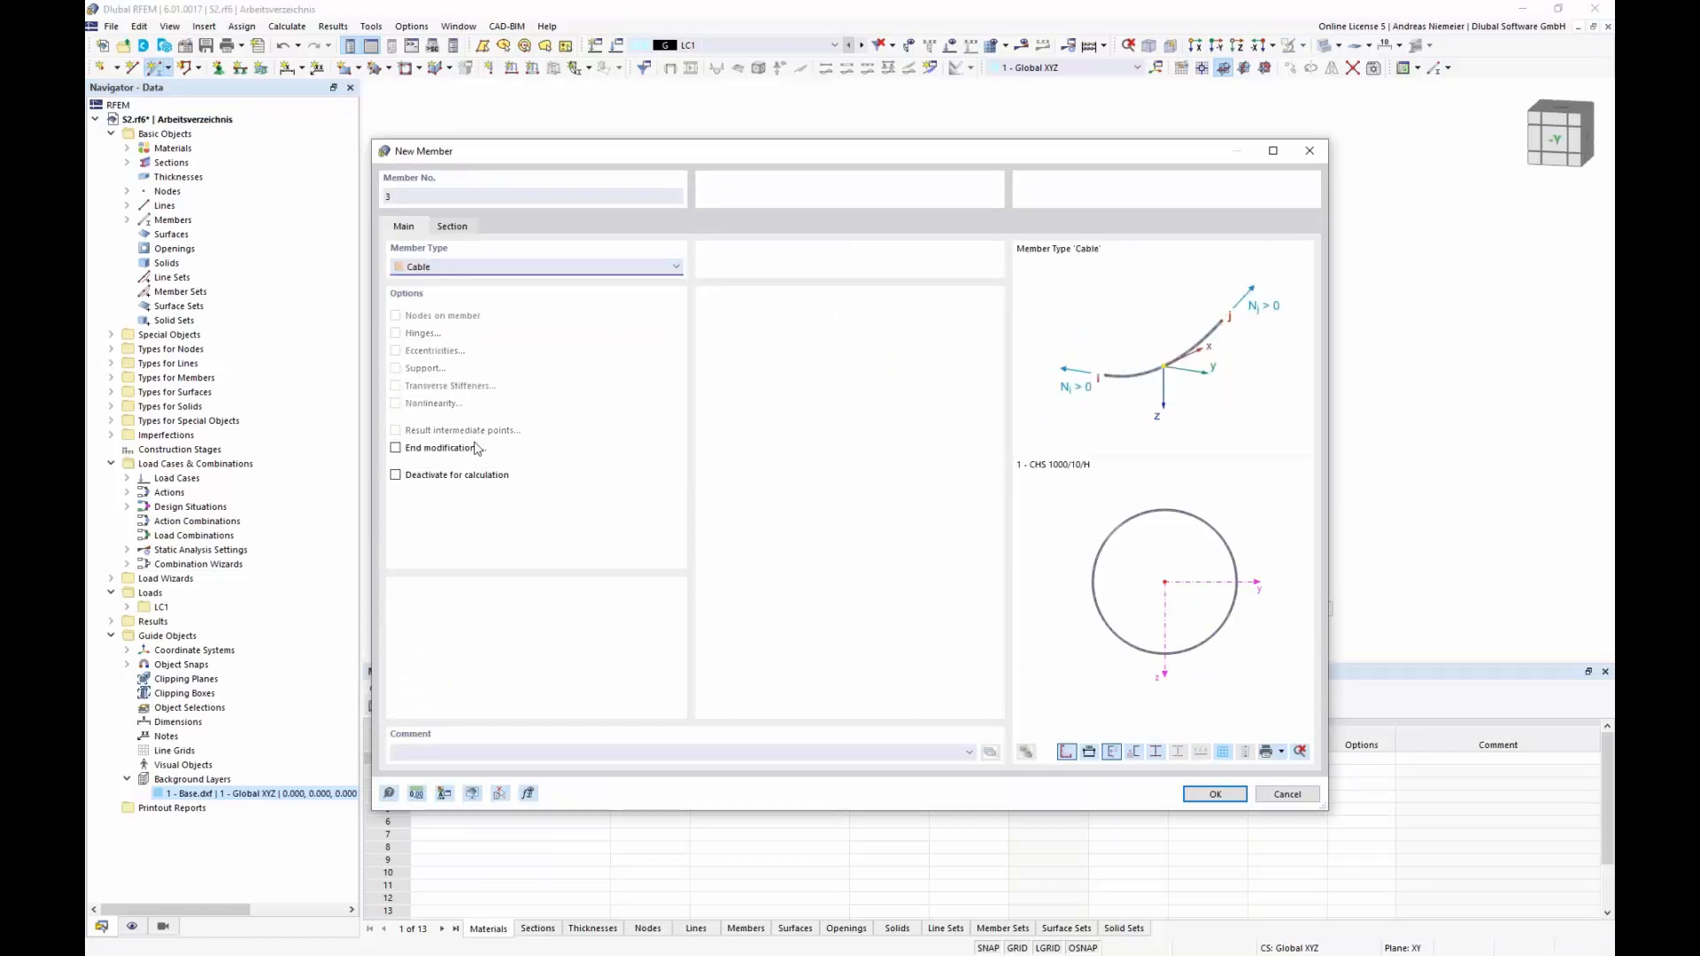
{"action": "left_click", "coordinate": [451, 228]}
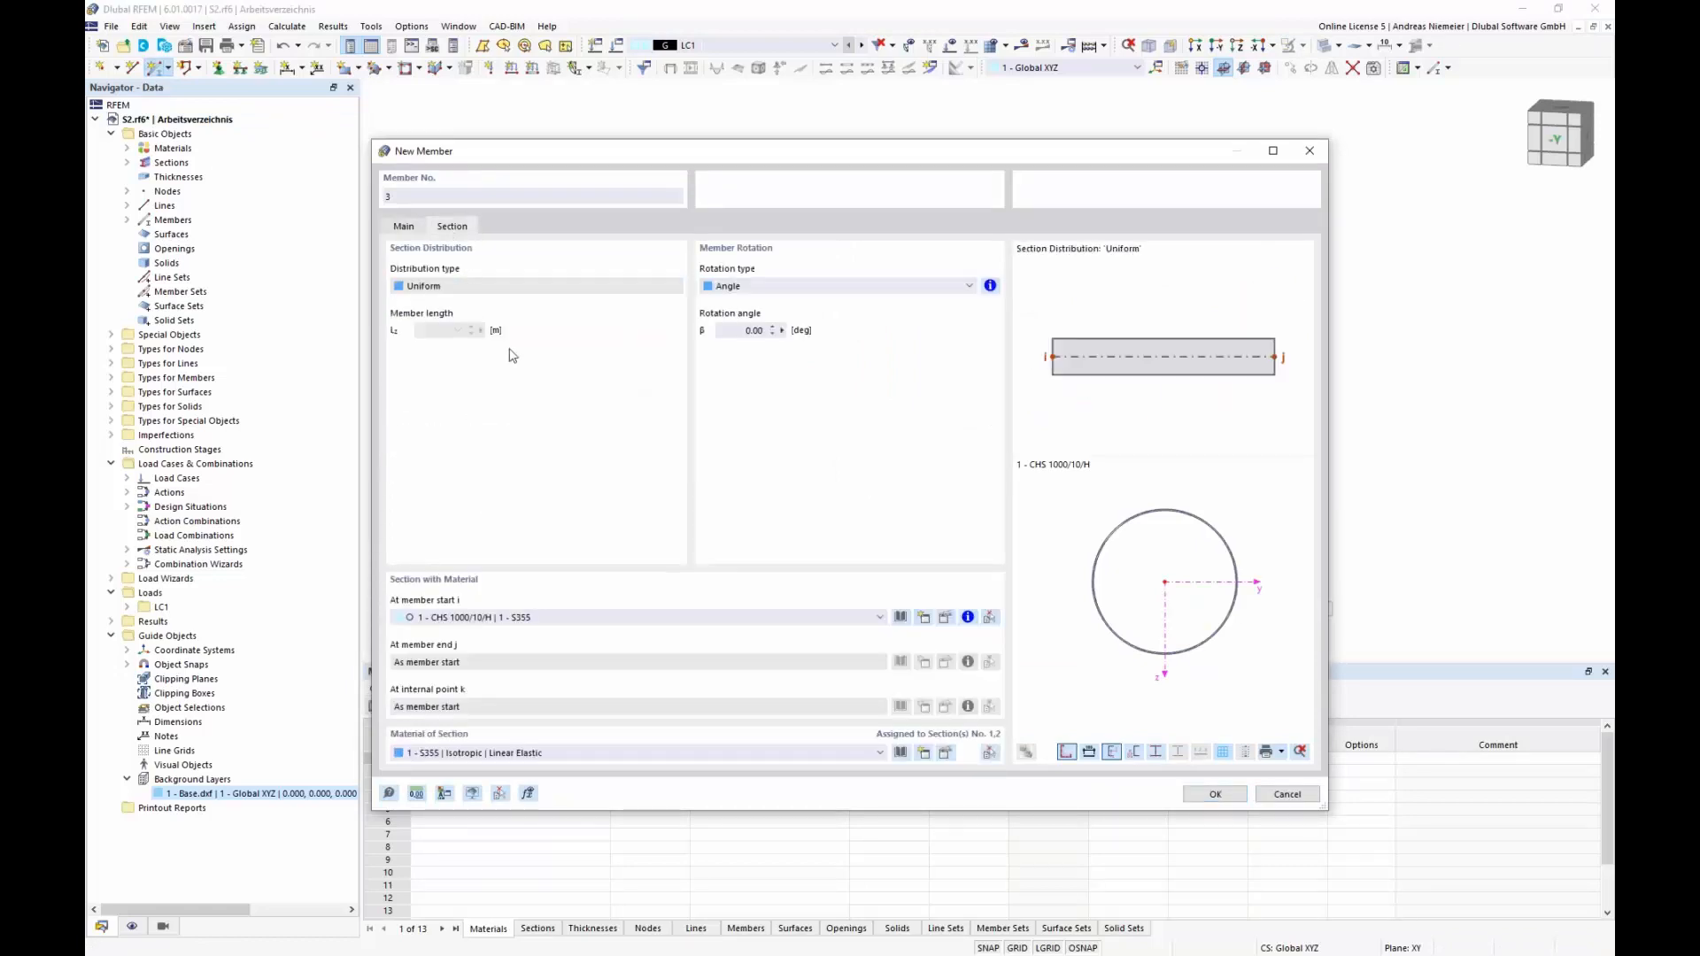
{"action": "left_click", "coordinate": [900, 617]}
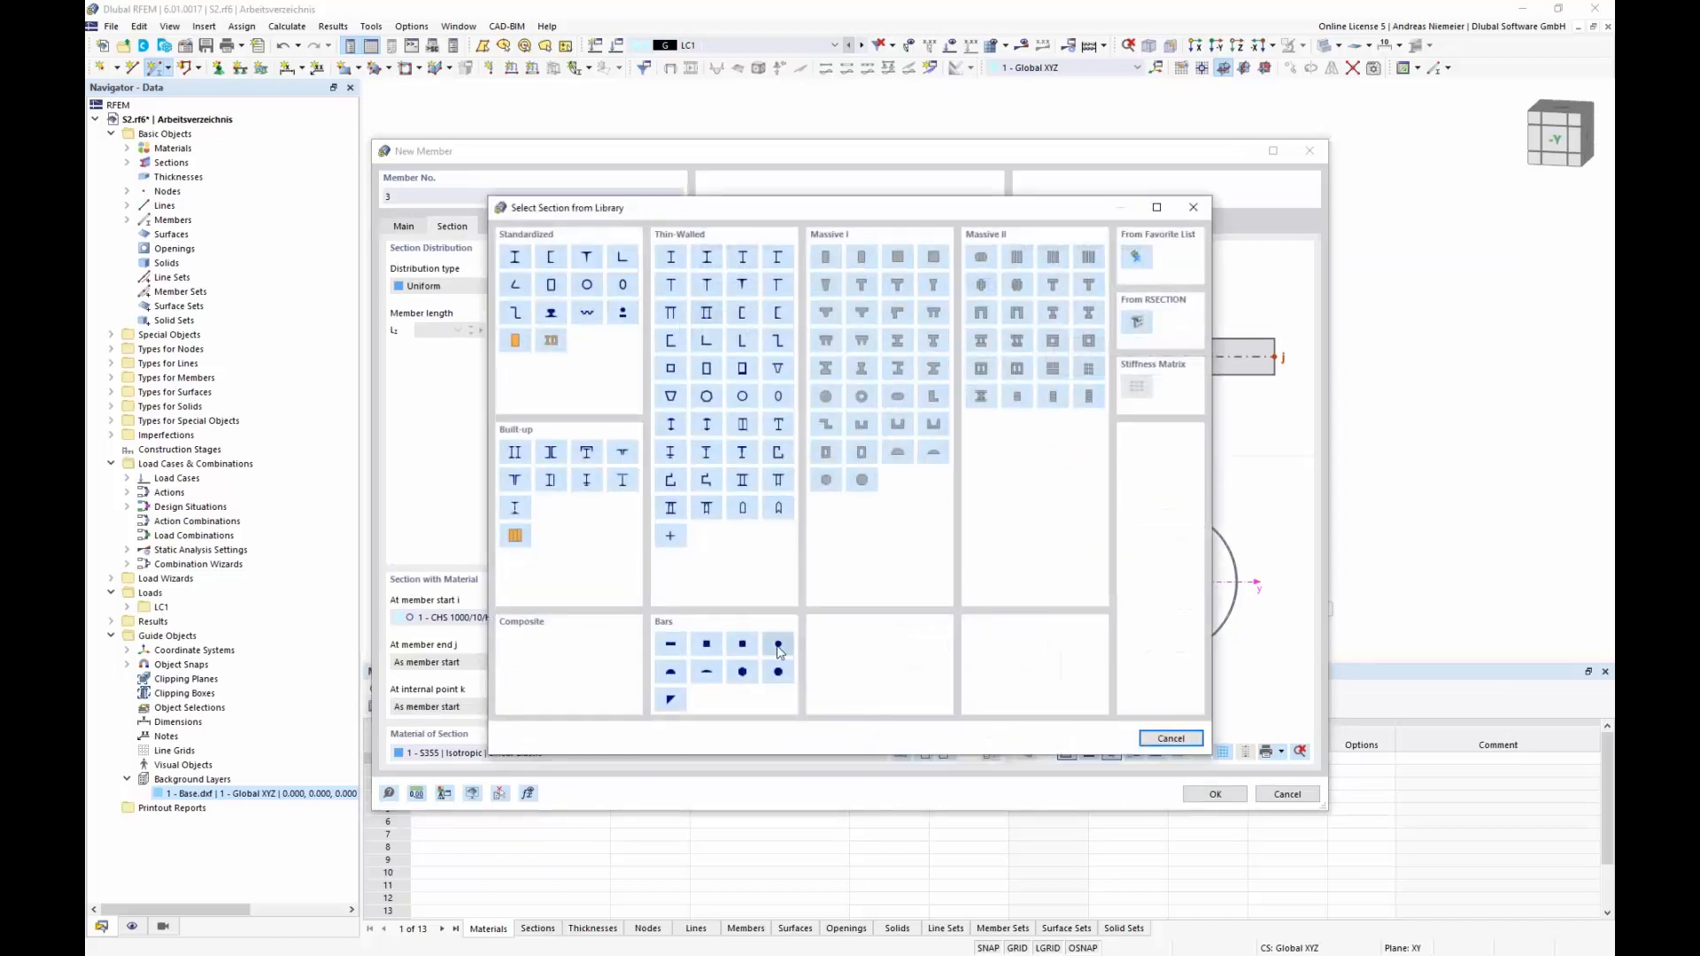
{"action": "key", "text": "Escape"}
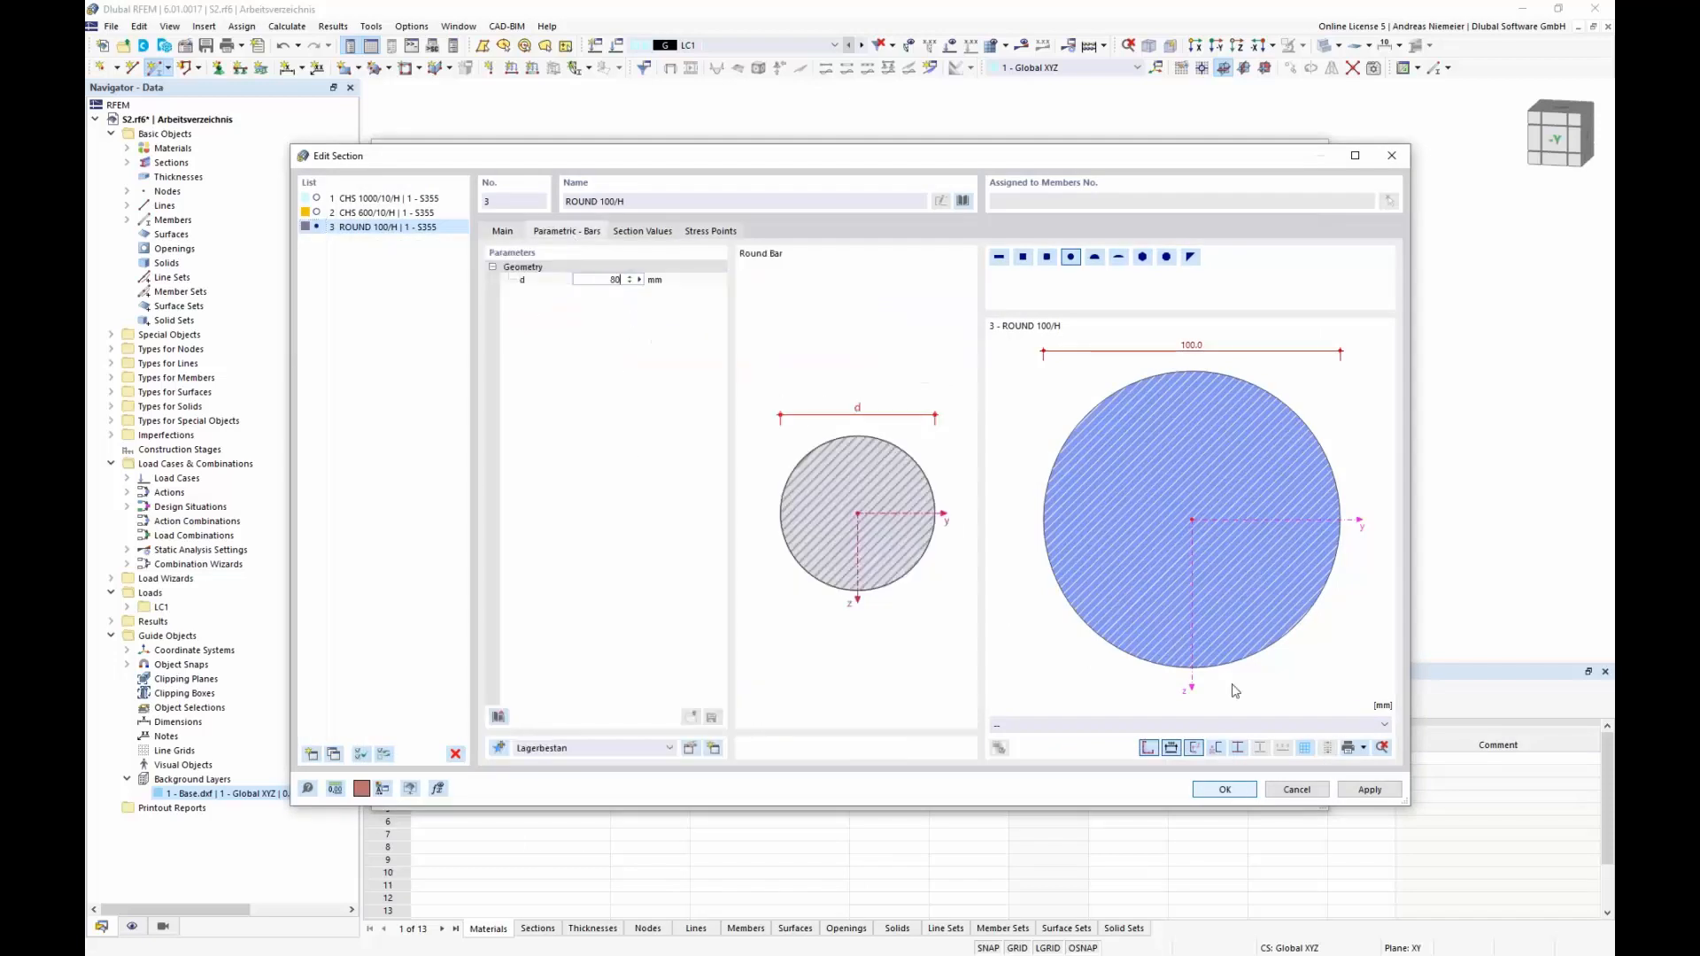
{"action": "left_click", "coordinate": [1224, 789]}
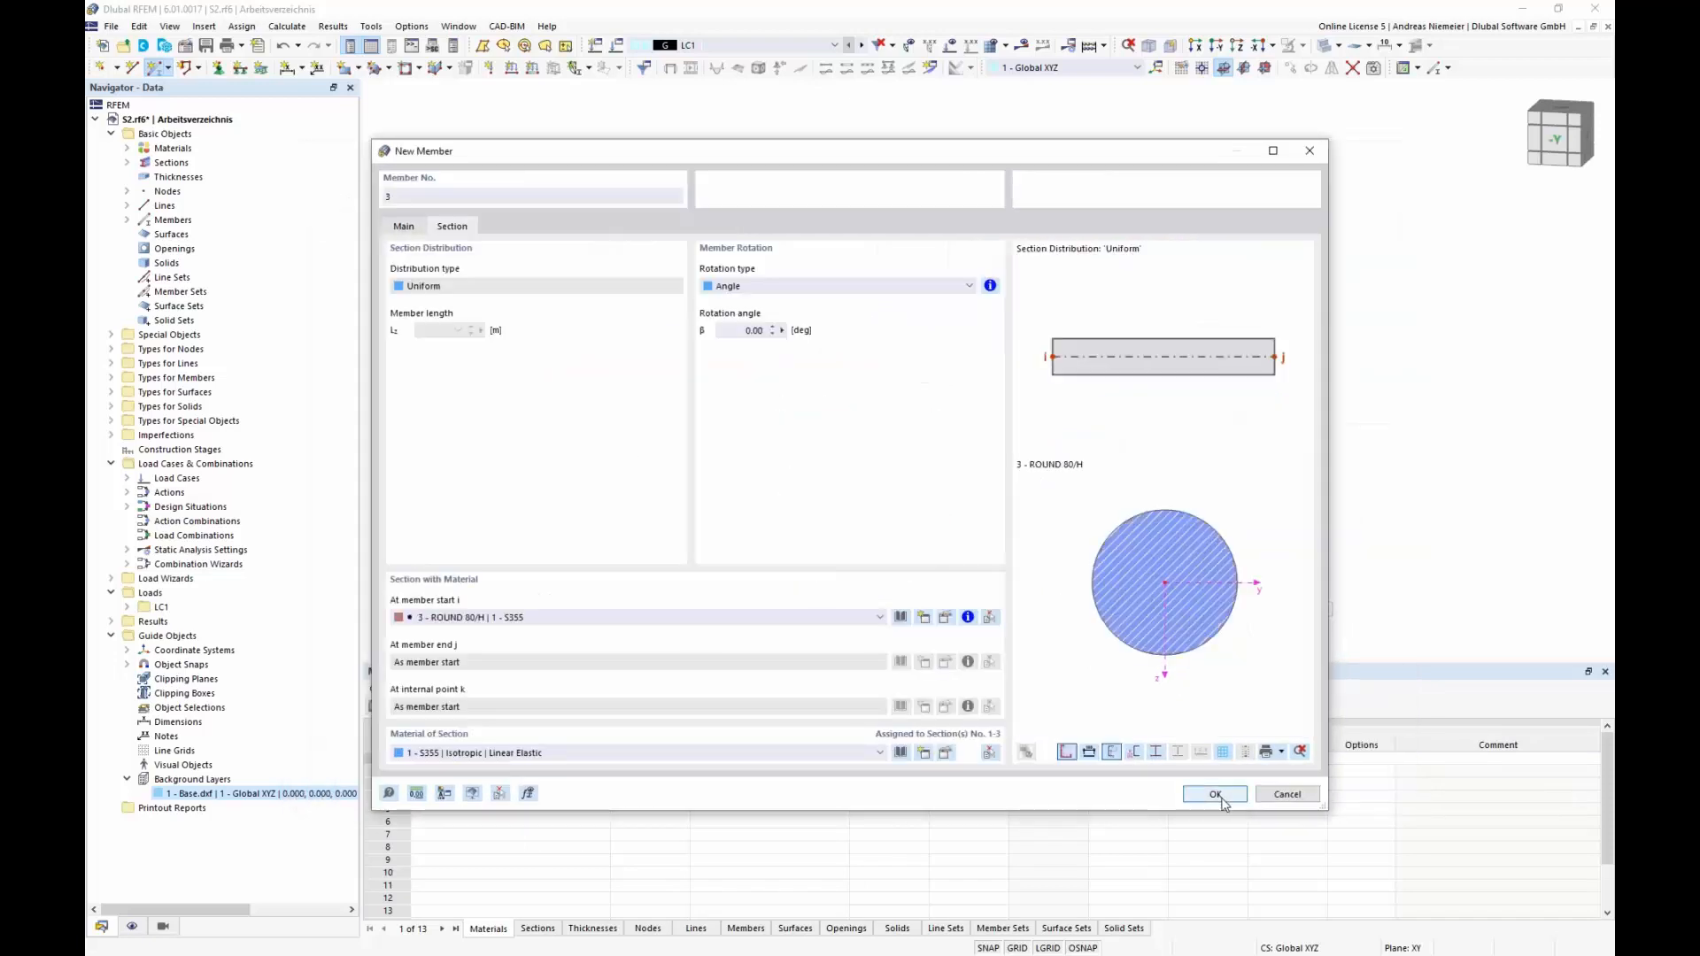
{"action": "left_click", "coordinate": [1225, 797]}
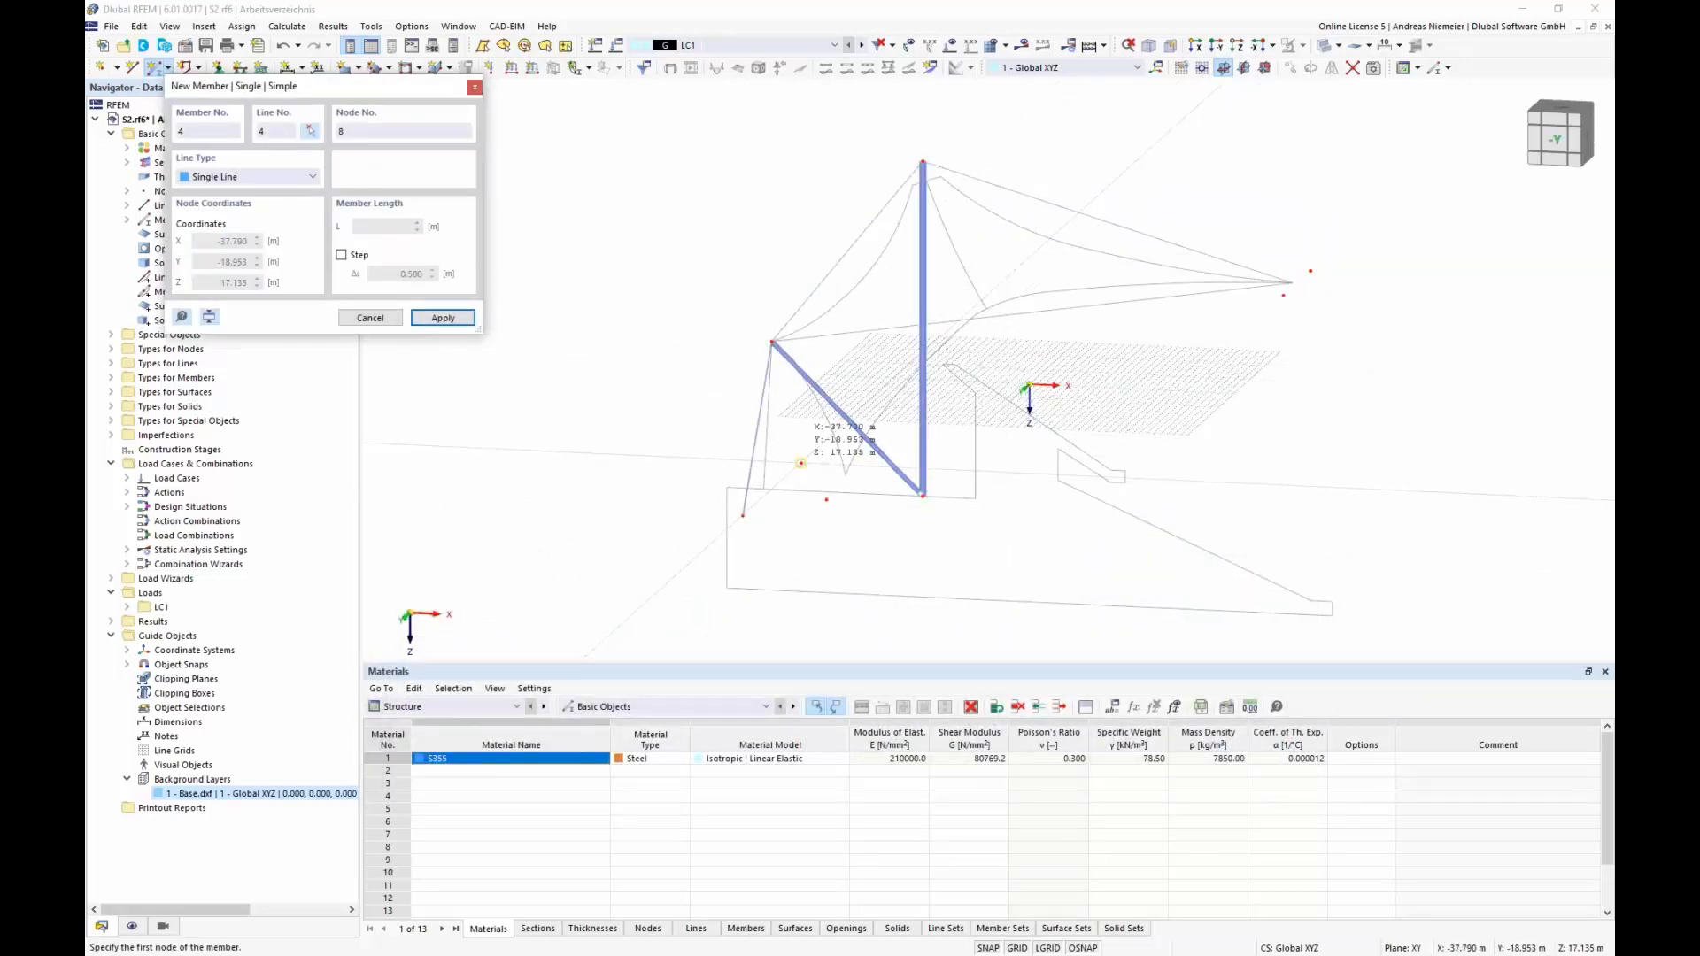
Draw cables from the inclined member's outer end to the two rotated guy anchor nodes and to the mast top.
{"action": "left_click", "coordinate": [771, 341]}
{"action": "left_click", "coordinate": [801, 463]}
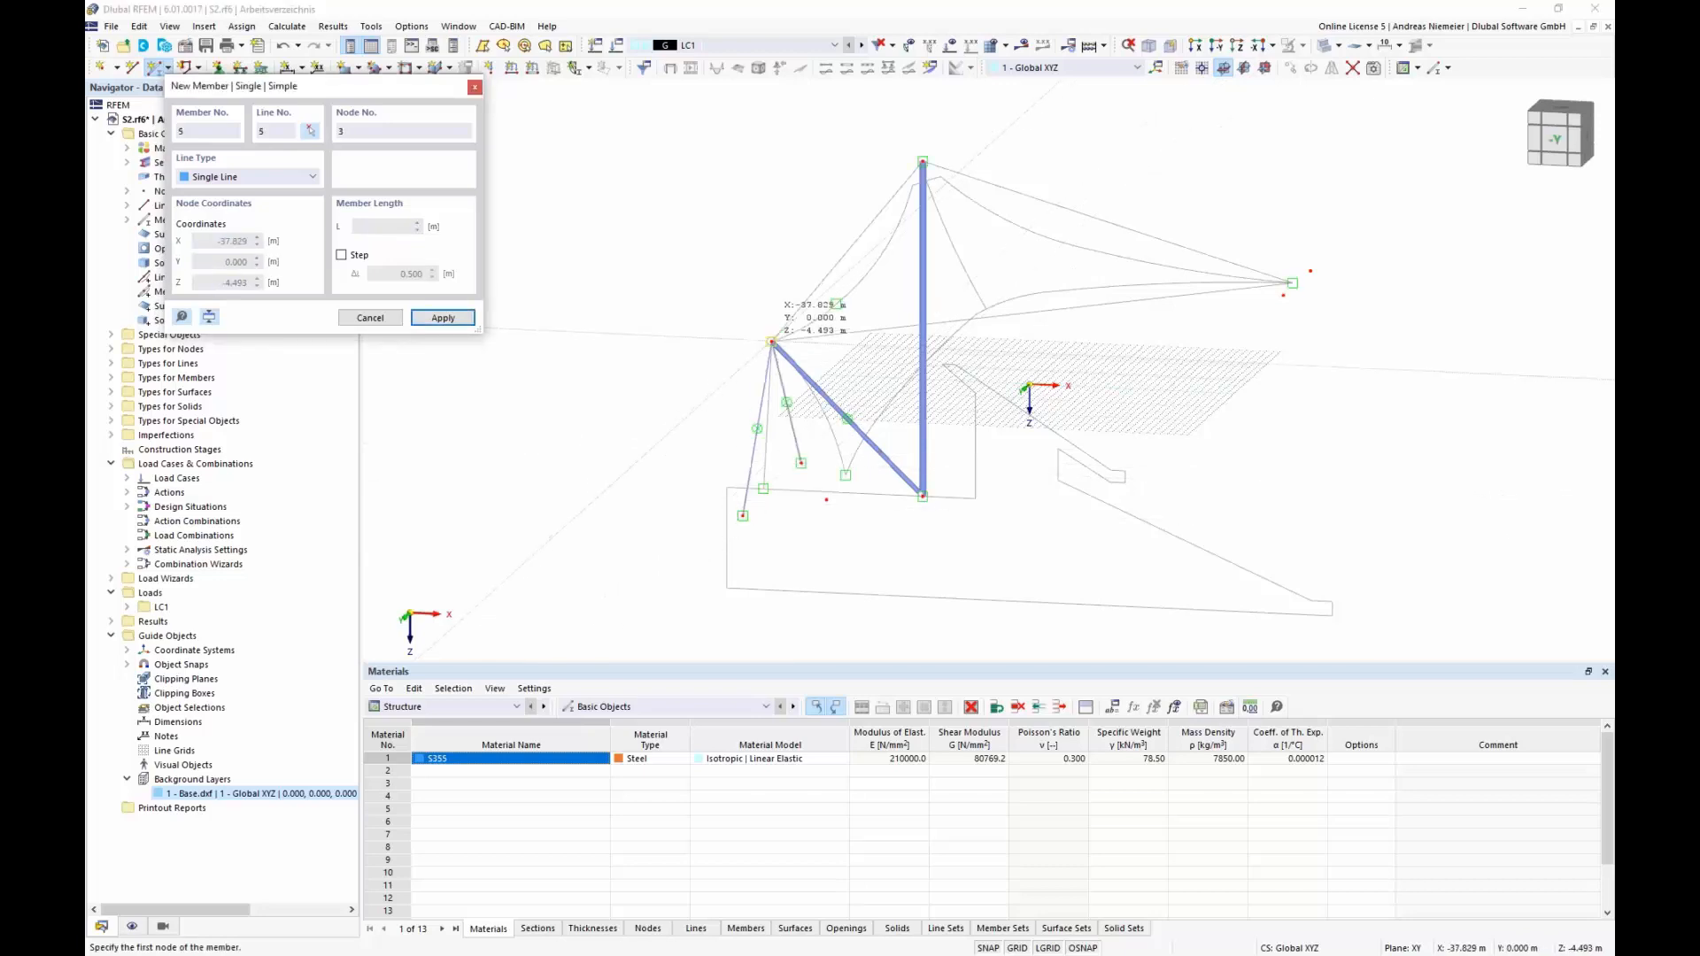
{"action": "left_click", "coordinate": [771, 342]}
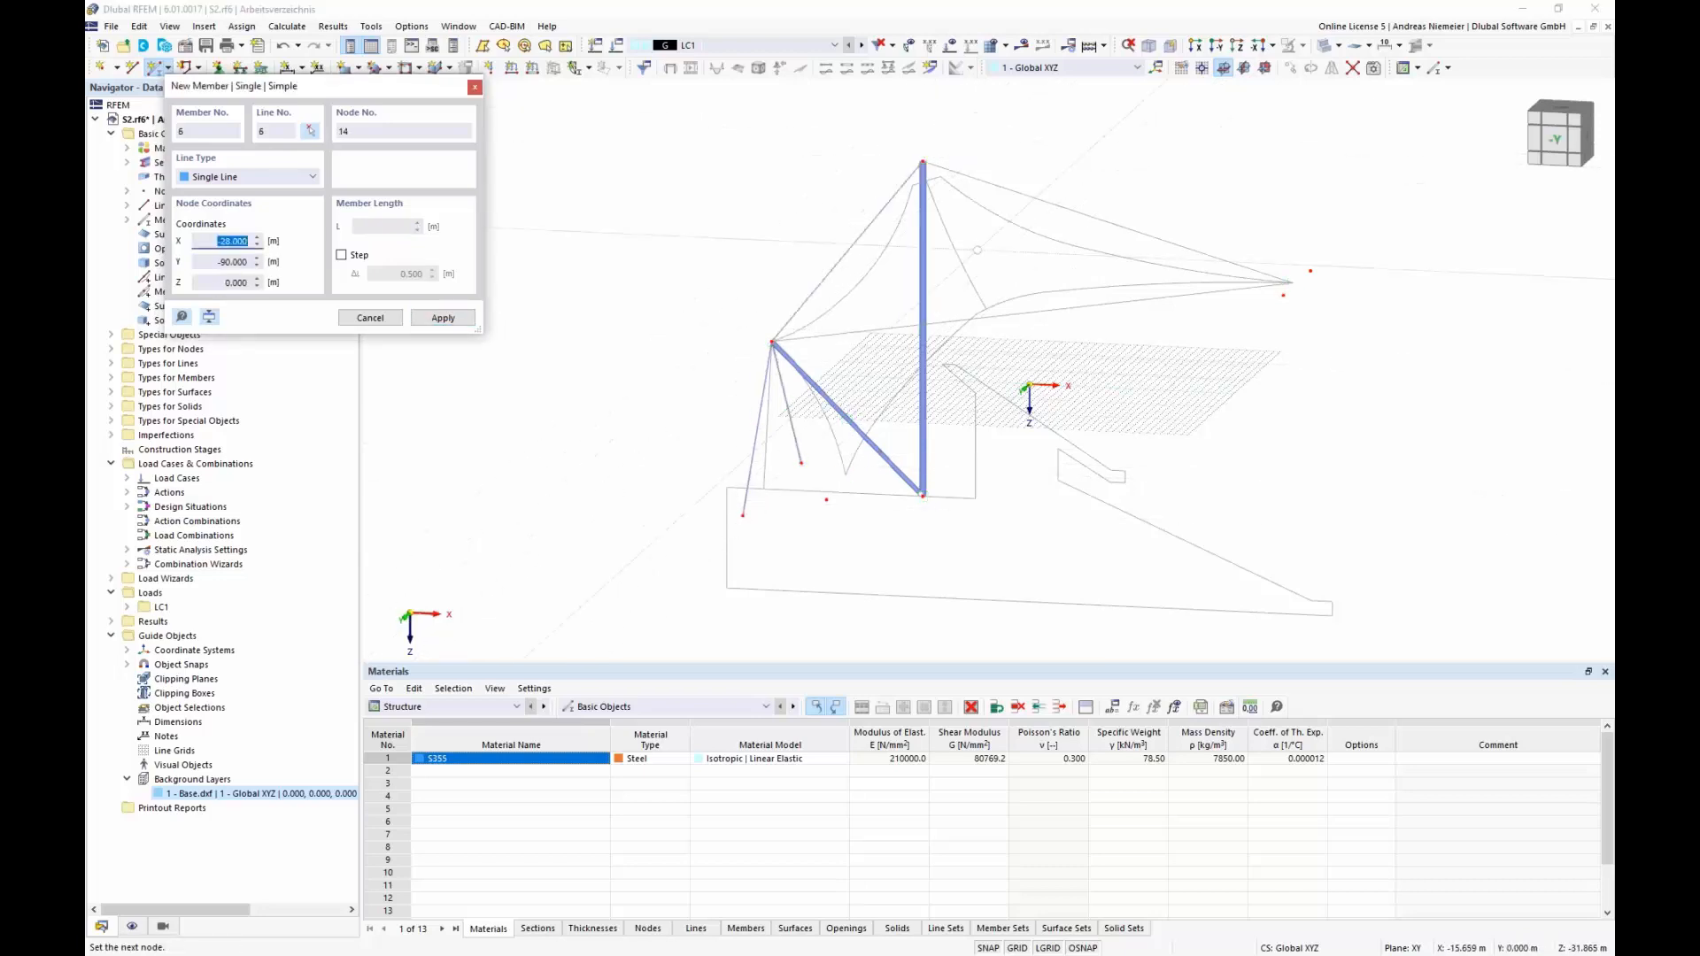
{"action": "left_click", "coordinate": [921, 164]}
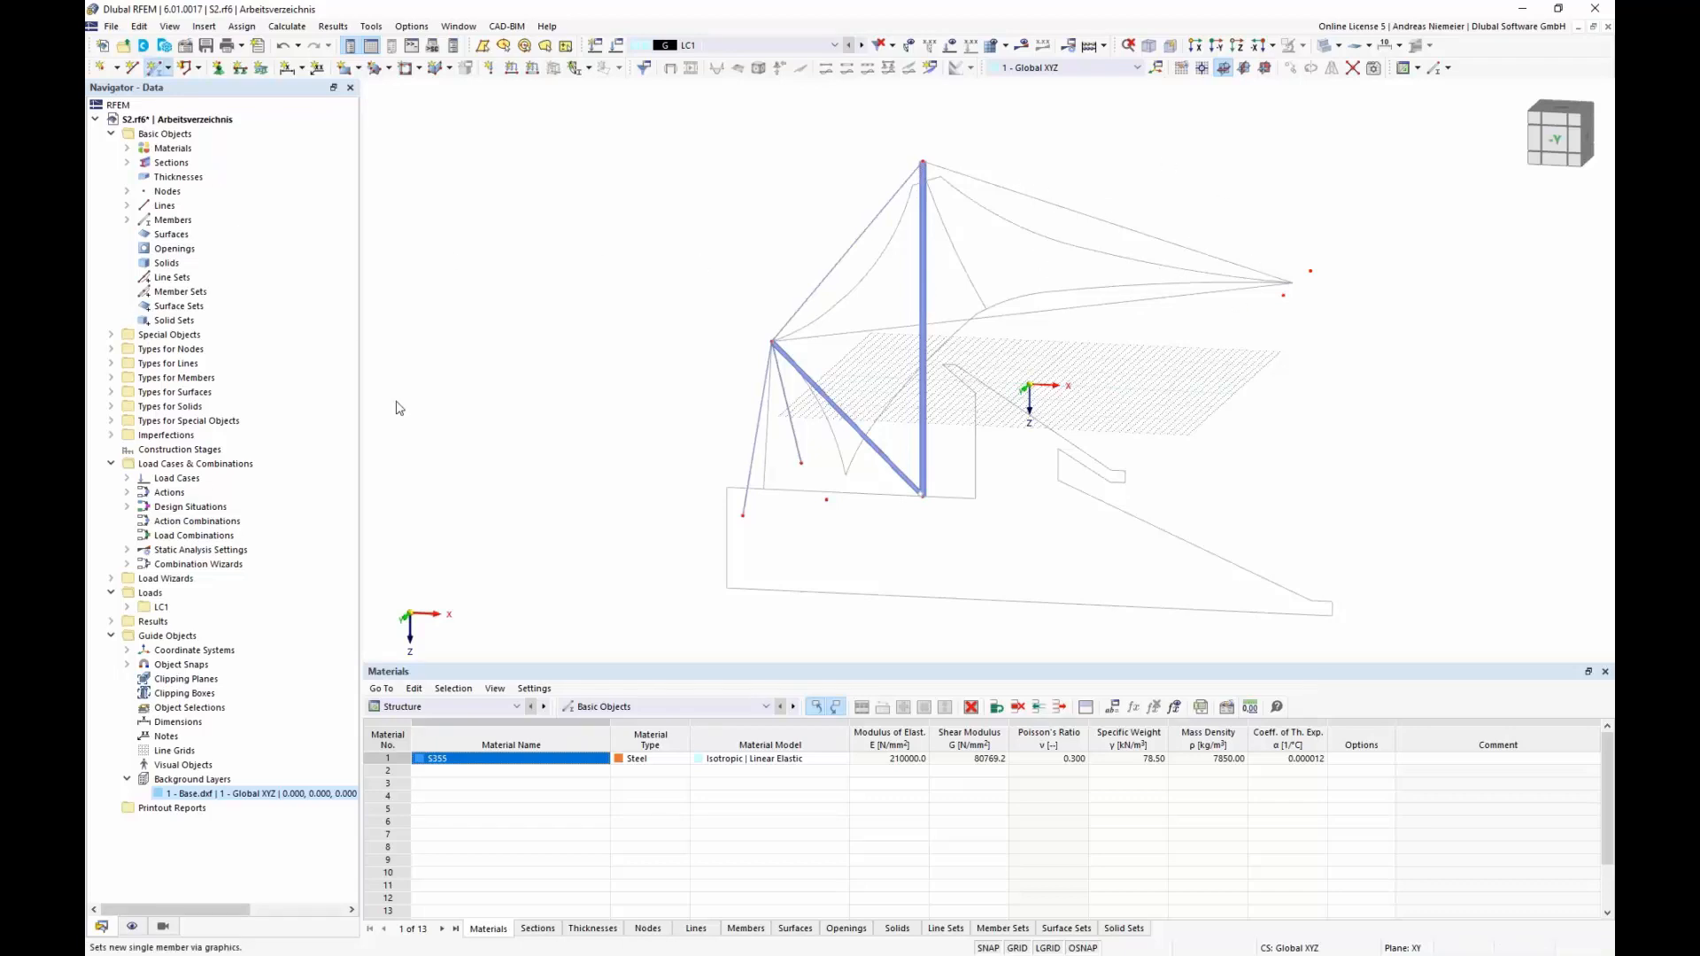
Set up another member of type Cable with a new 30 mm diameter round bar section in S355.
{"action": "left_click", "coordinate": [462, 266]}
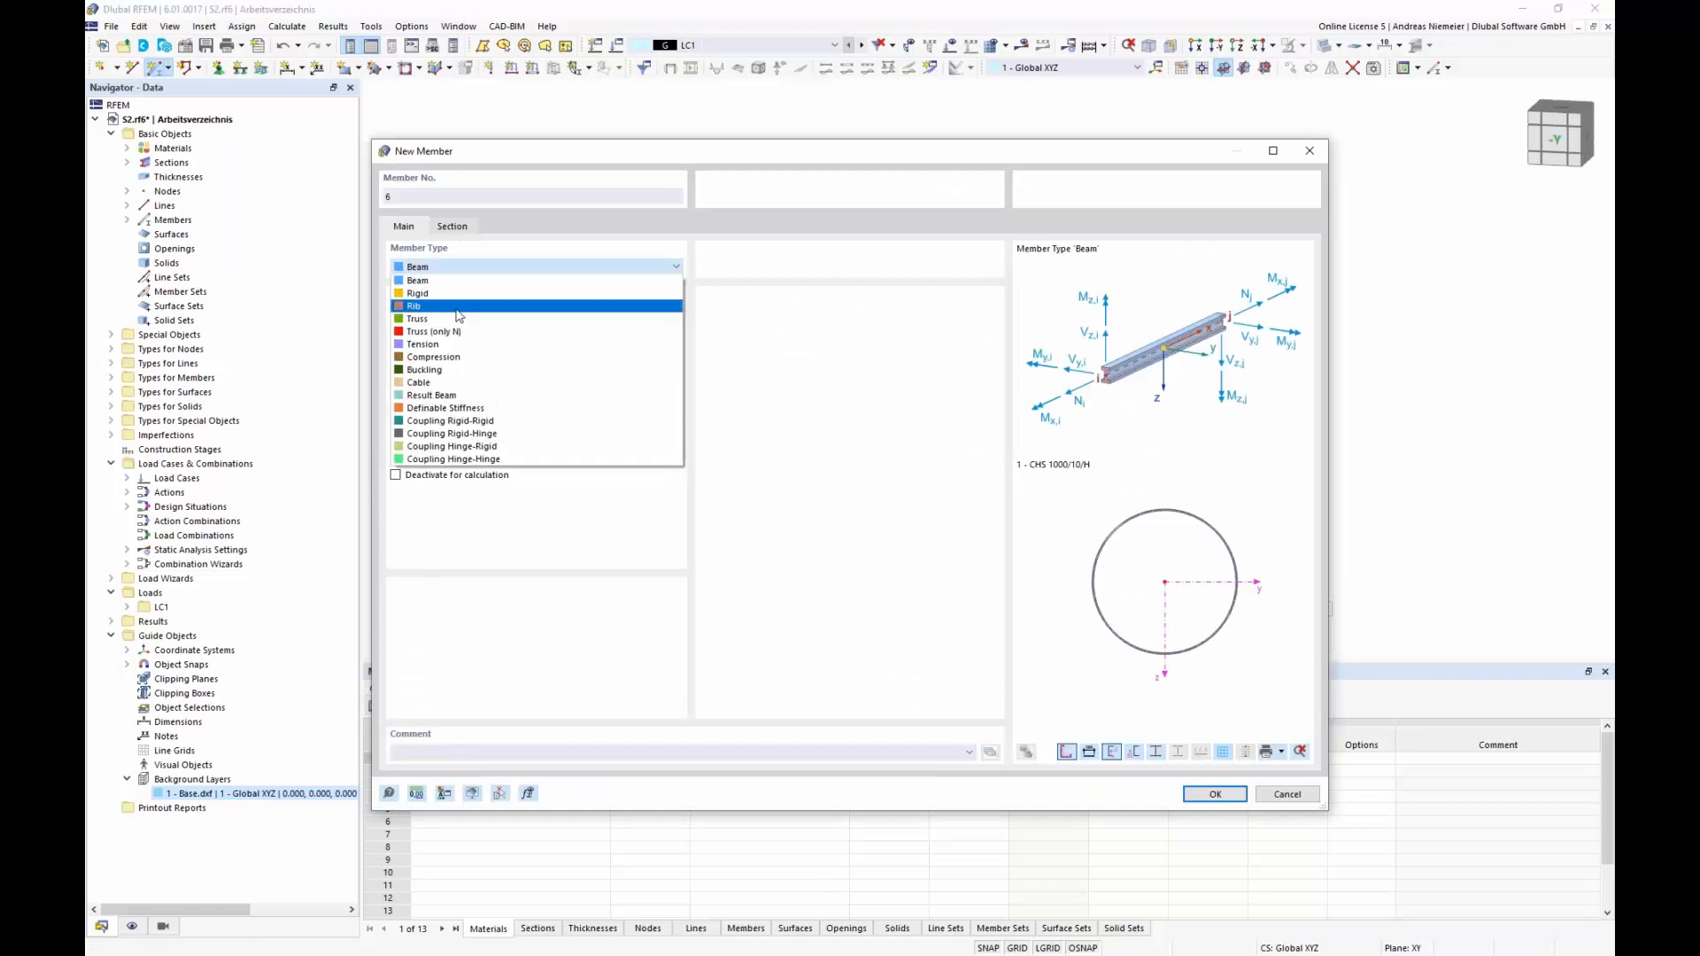
{"action": "left_click", "coordinate": [449, 382]}
{"action": "left_click", "coordinate": [453, 227]}
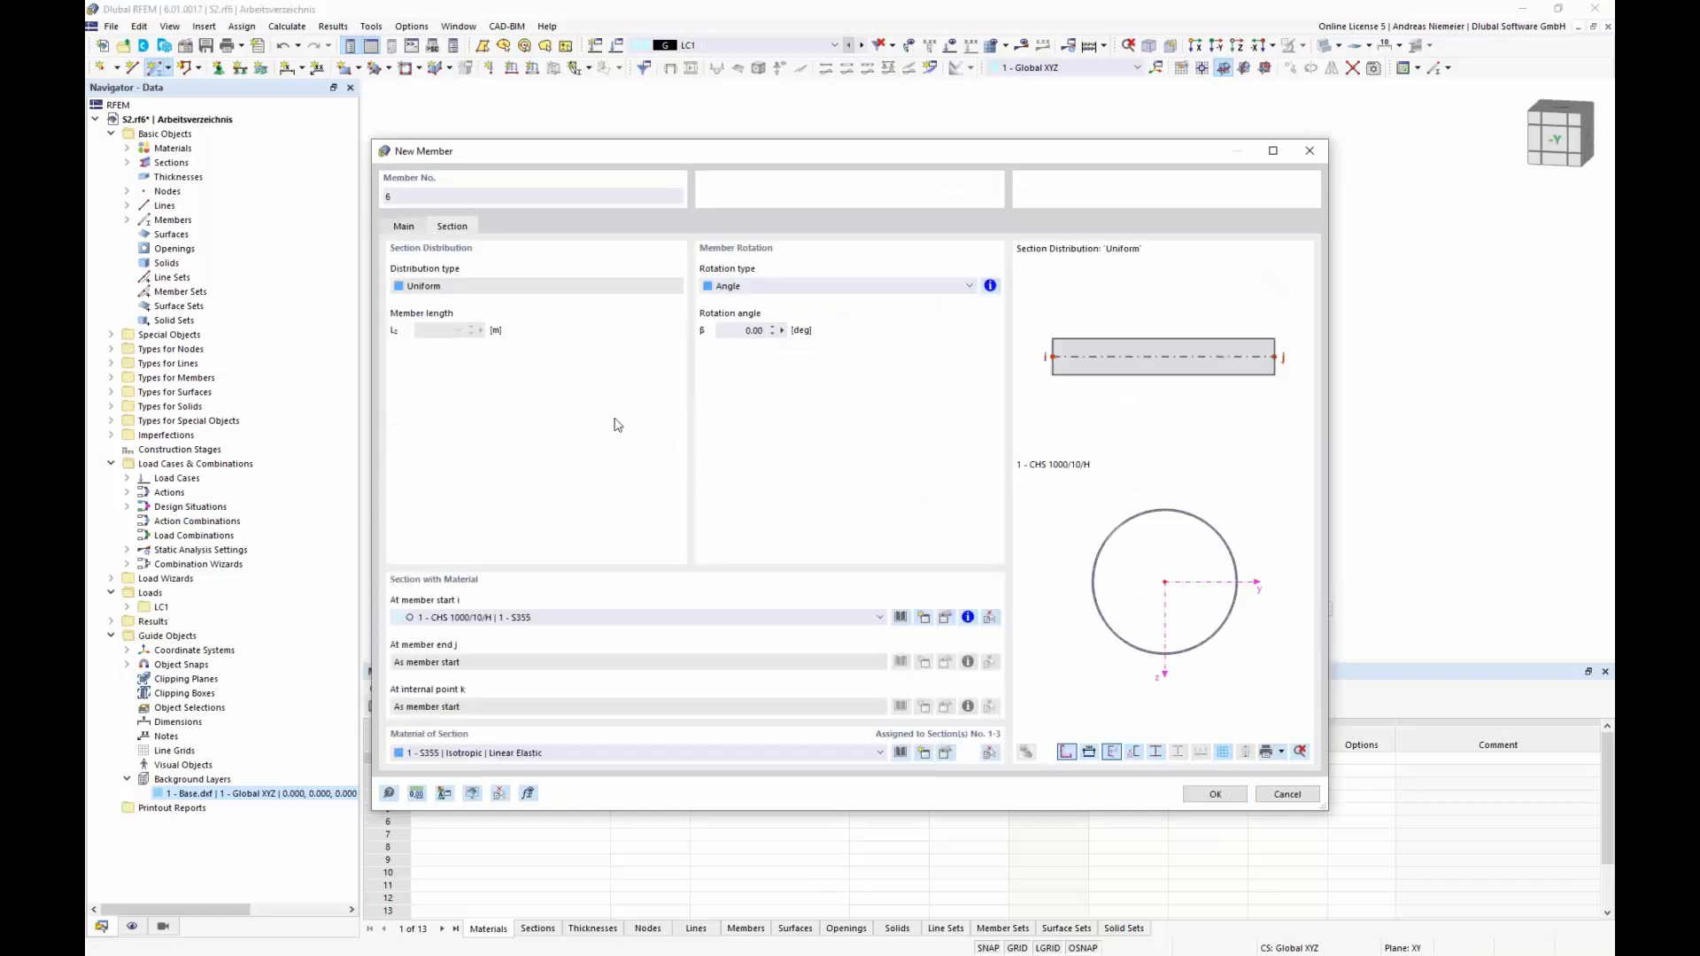
{"action": "left_click", "coordinate": [901, 617]}
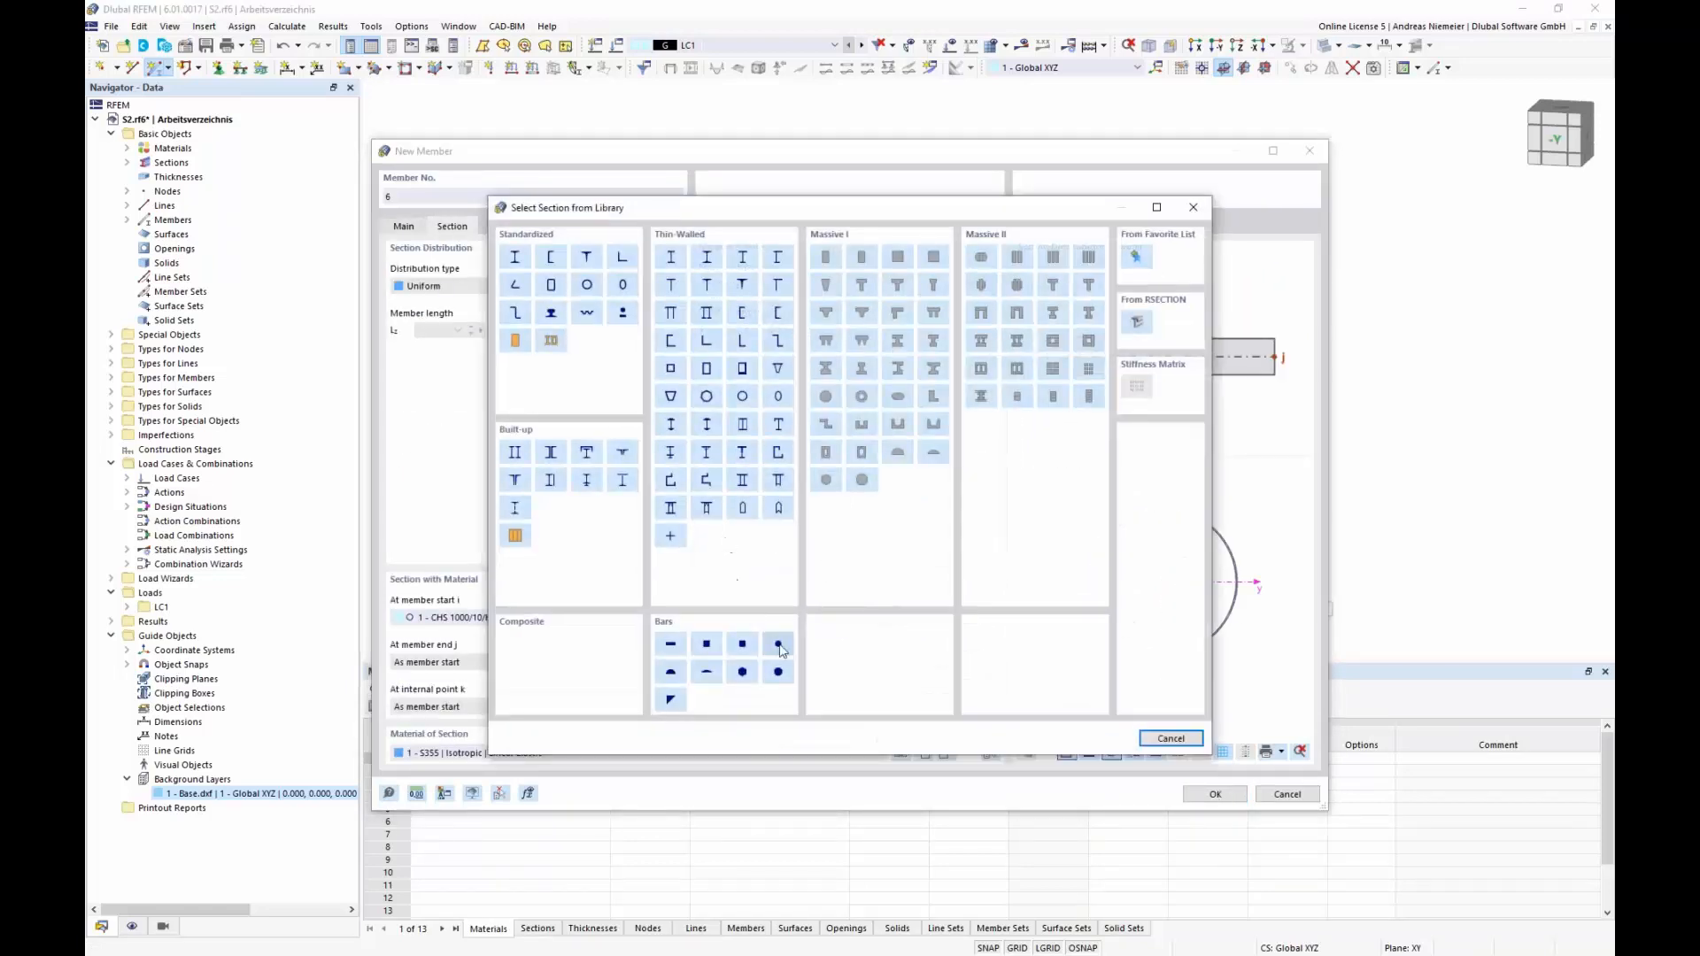
{"action": "key", "text": "Escape"}
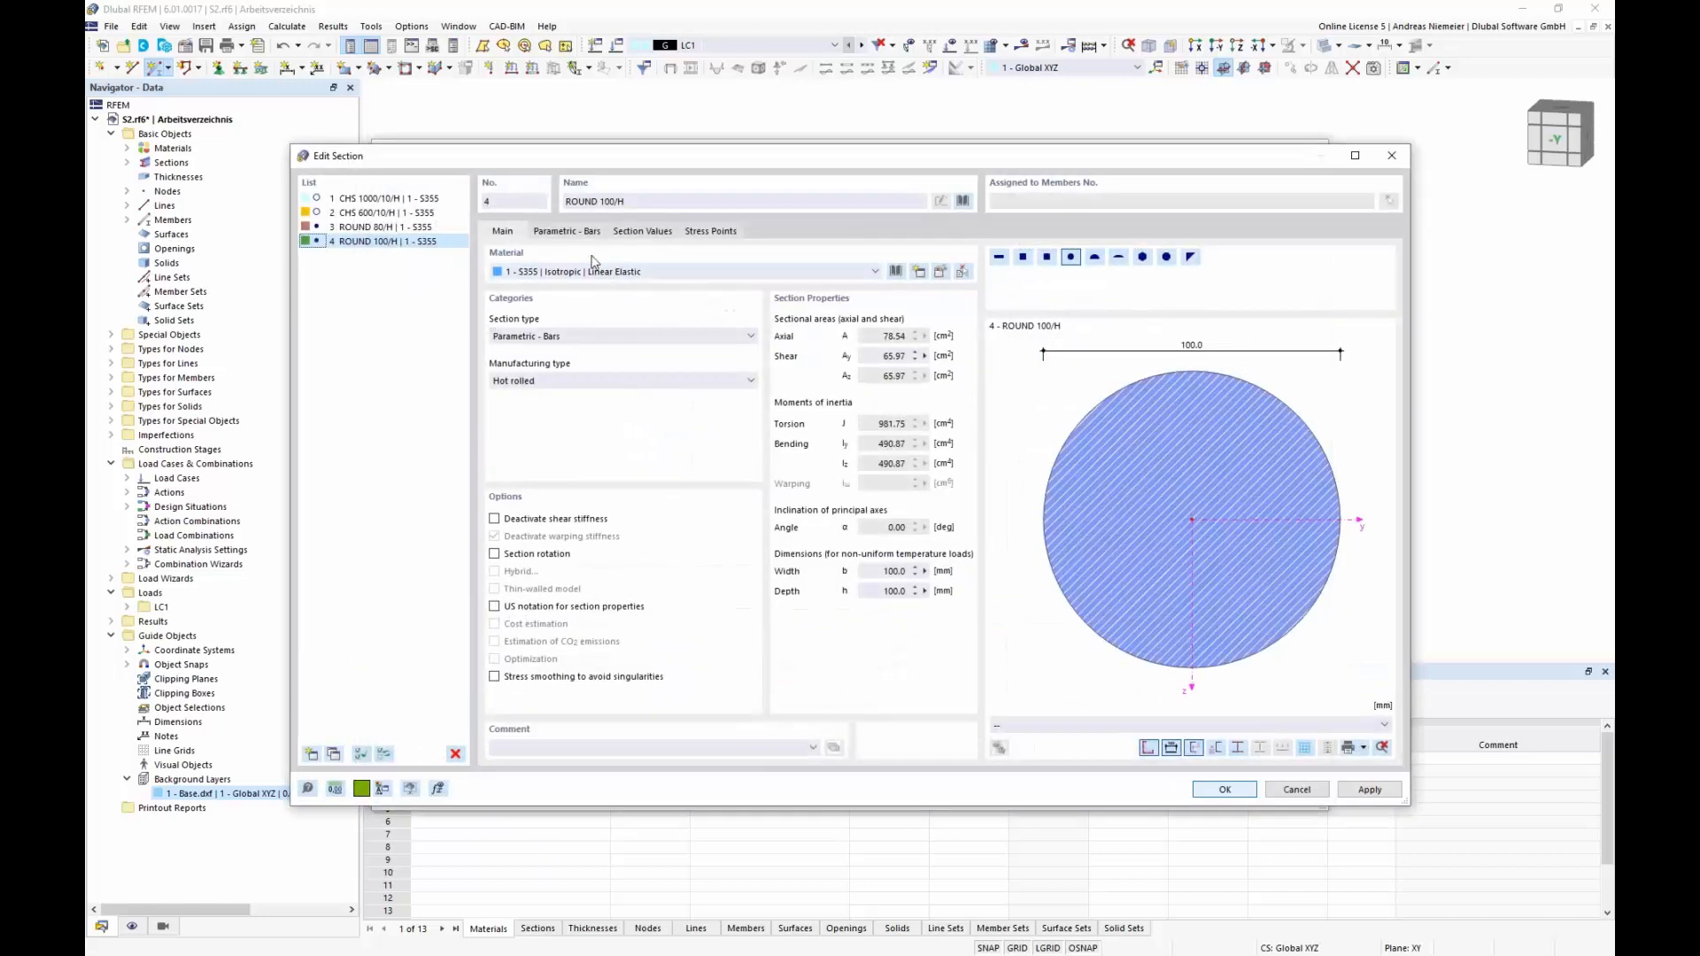
{"action": "left_click", "coordinate": [582, 233]}
{"action": "type", "text": "30"}
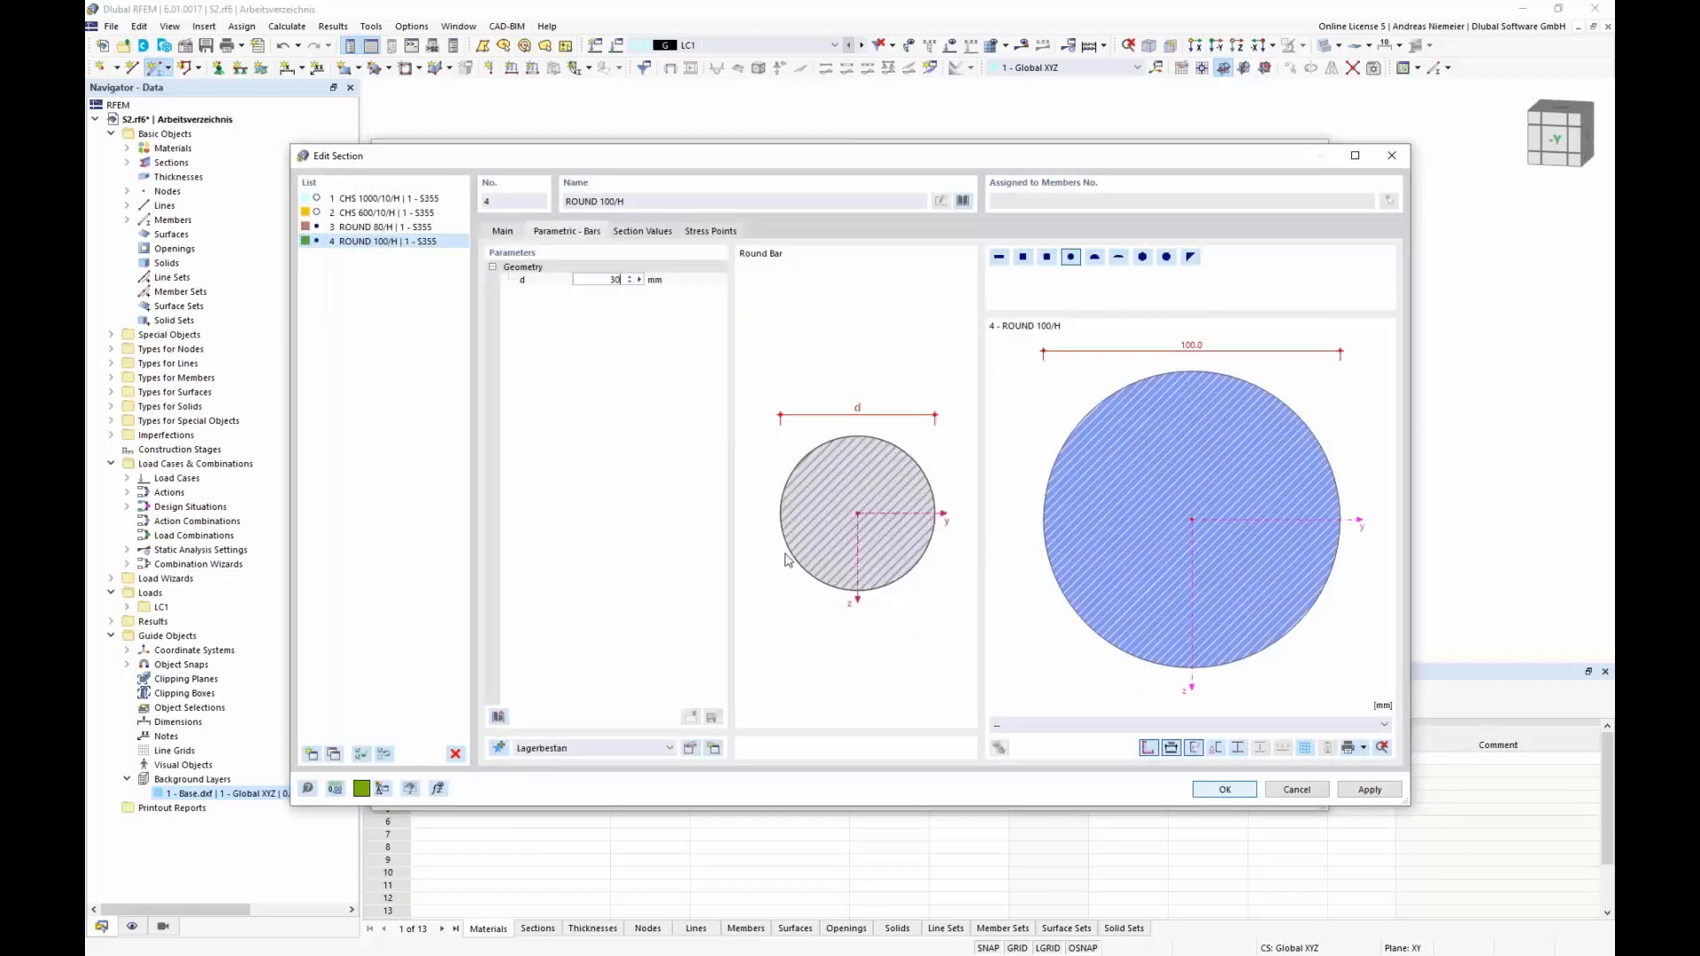
{"action": "left_click", "coordinate": [1229, 790]}
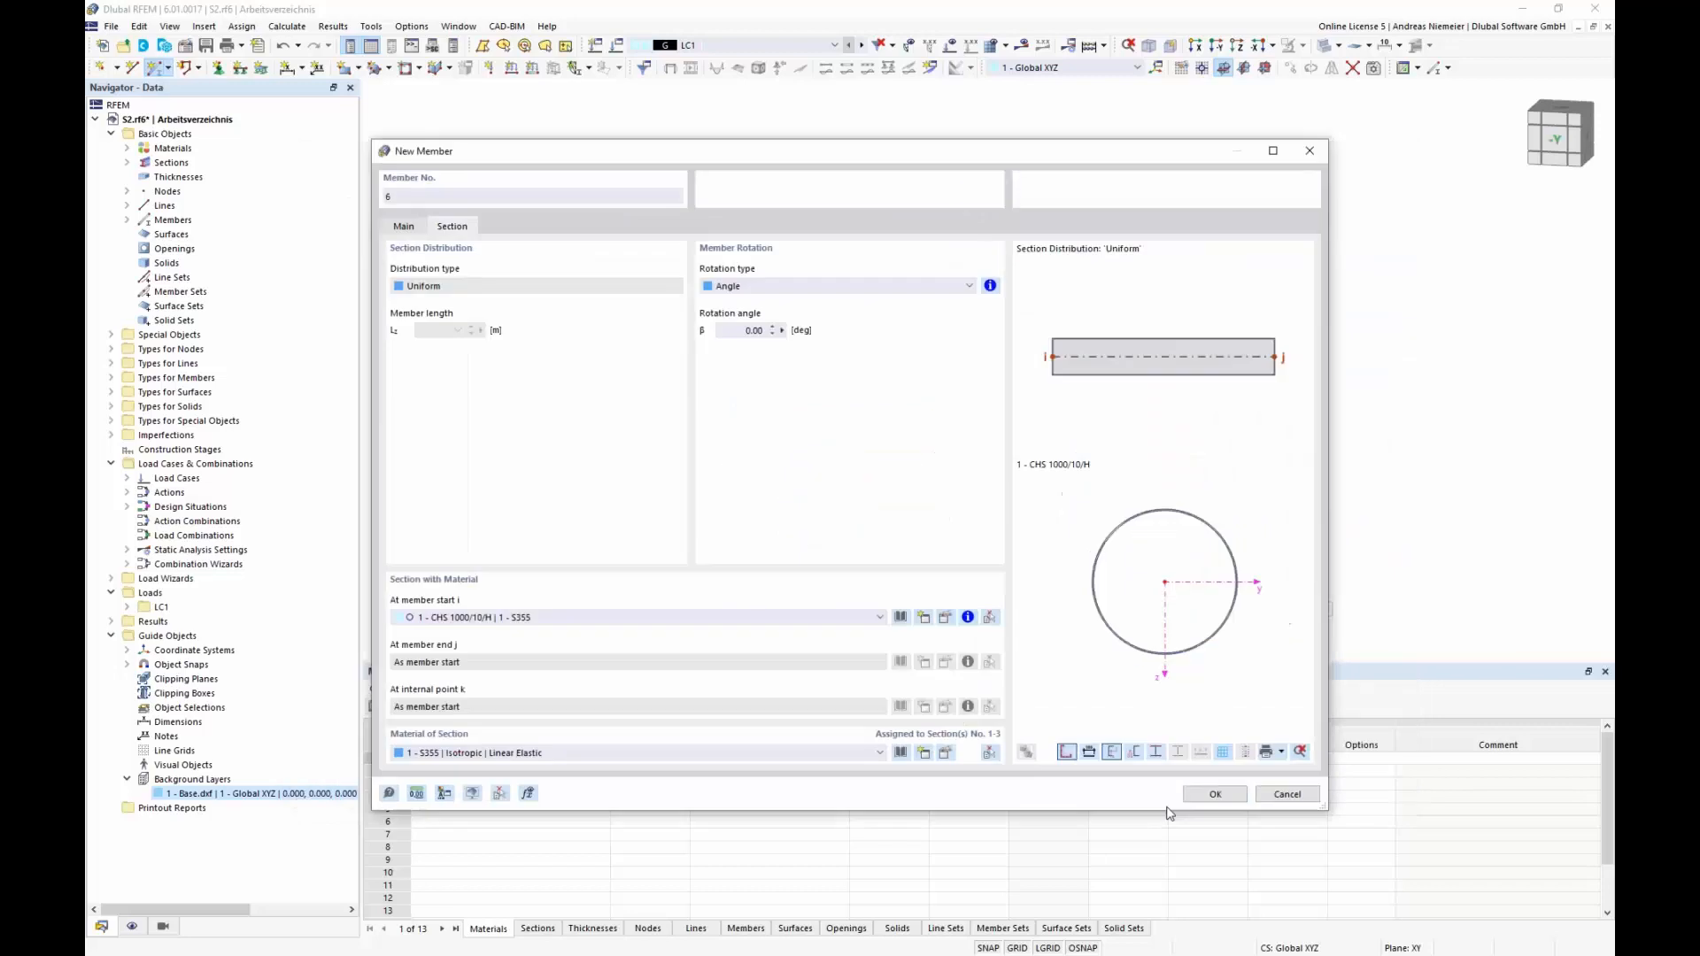
{"action": "left_click", "coordinate": [1194, 800]}
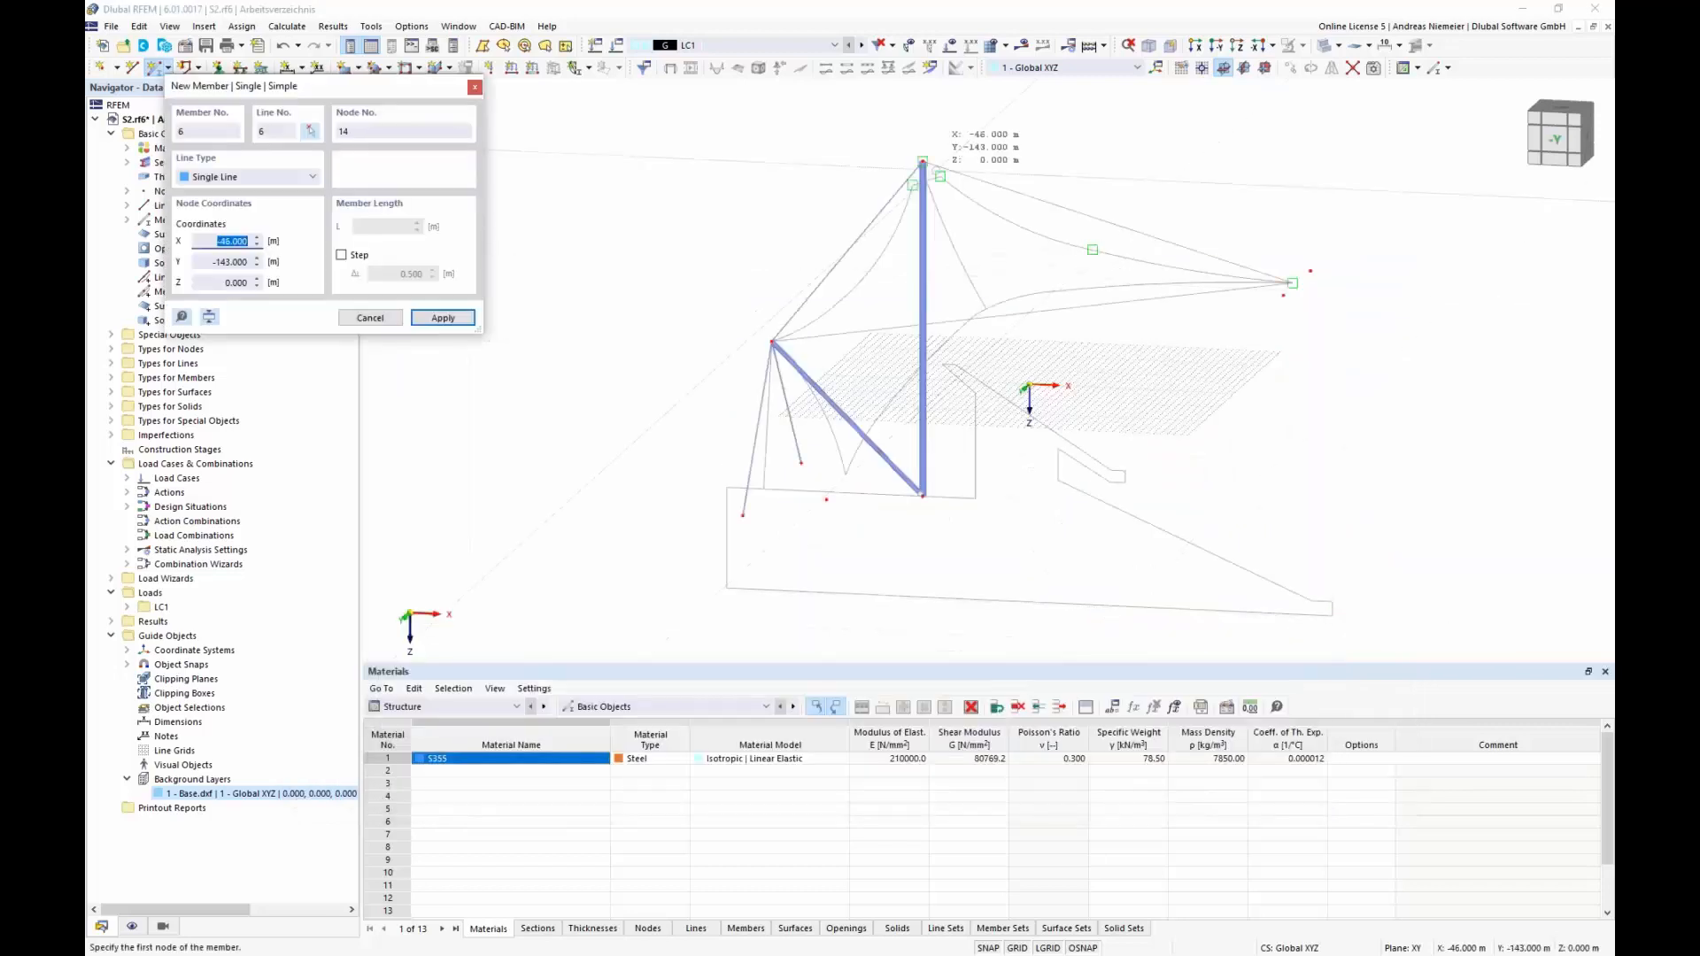
Draw cables from the mast top to both rotated far tip nodes, and from the inclined member's outer end to a far tip node.
{"action": "left_click", "coordinate": [922, 162]}
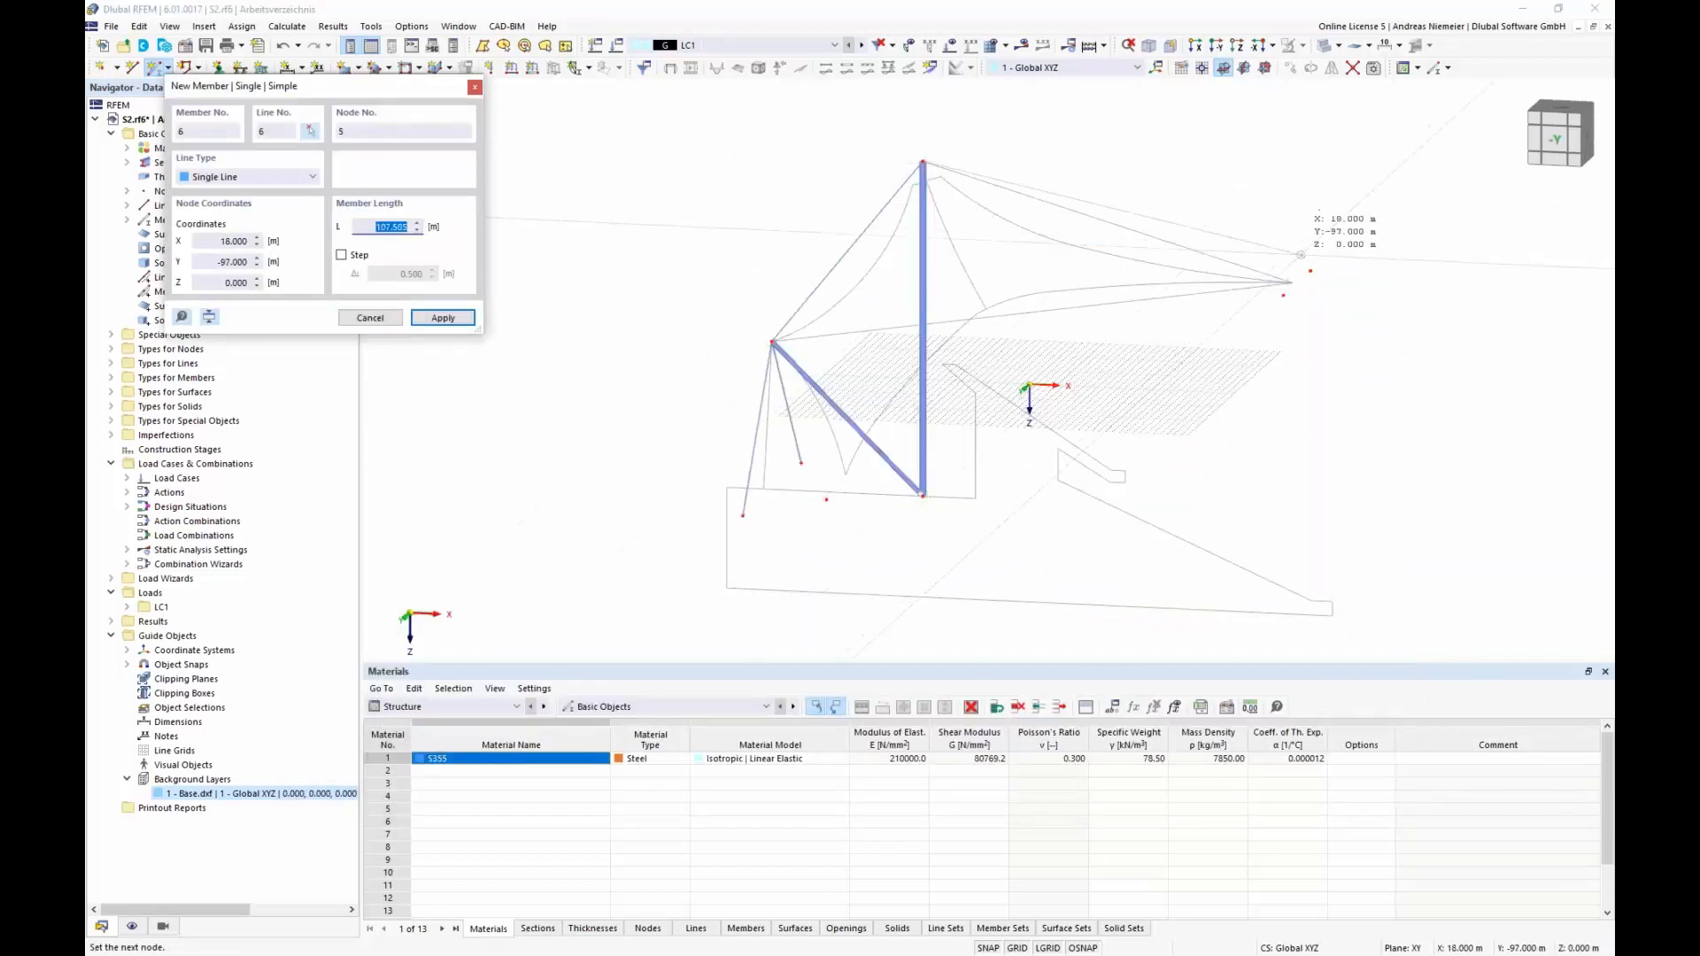
{"action": "left_click", "coordinate": [1311, 270]}
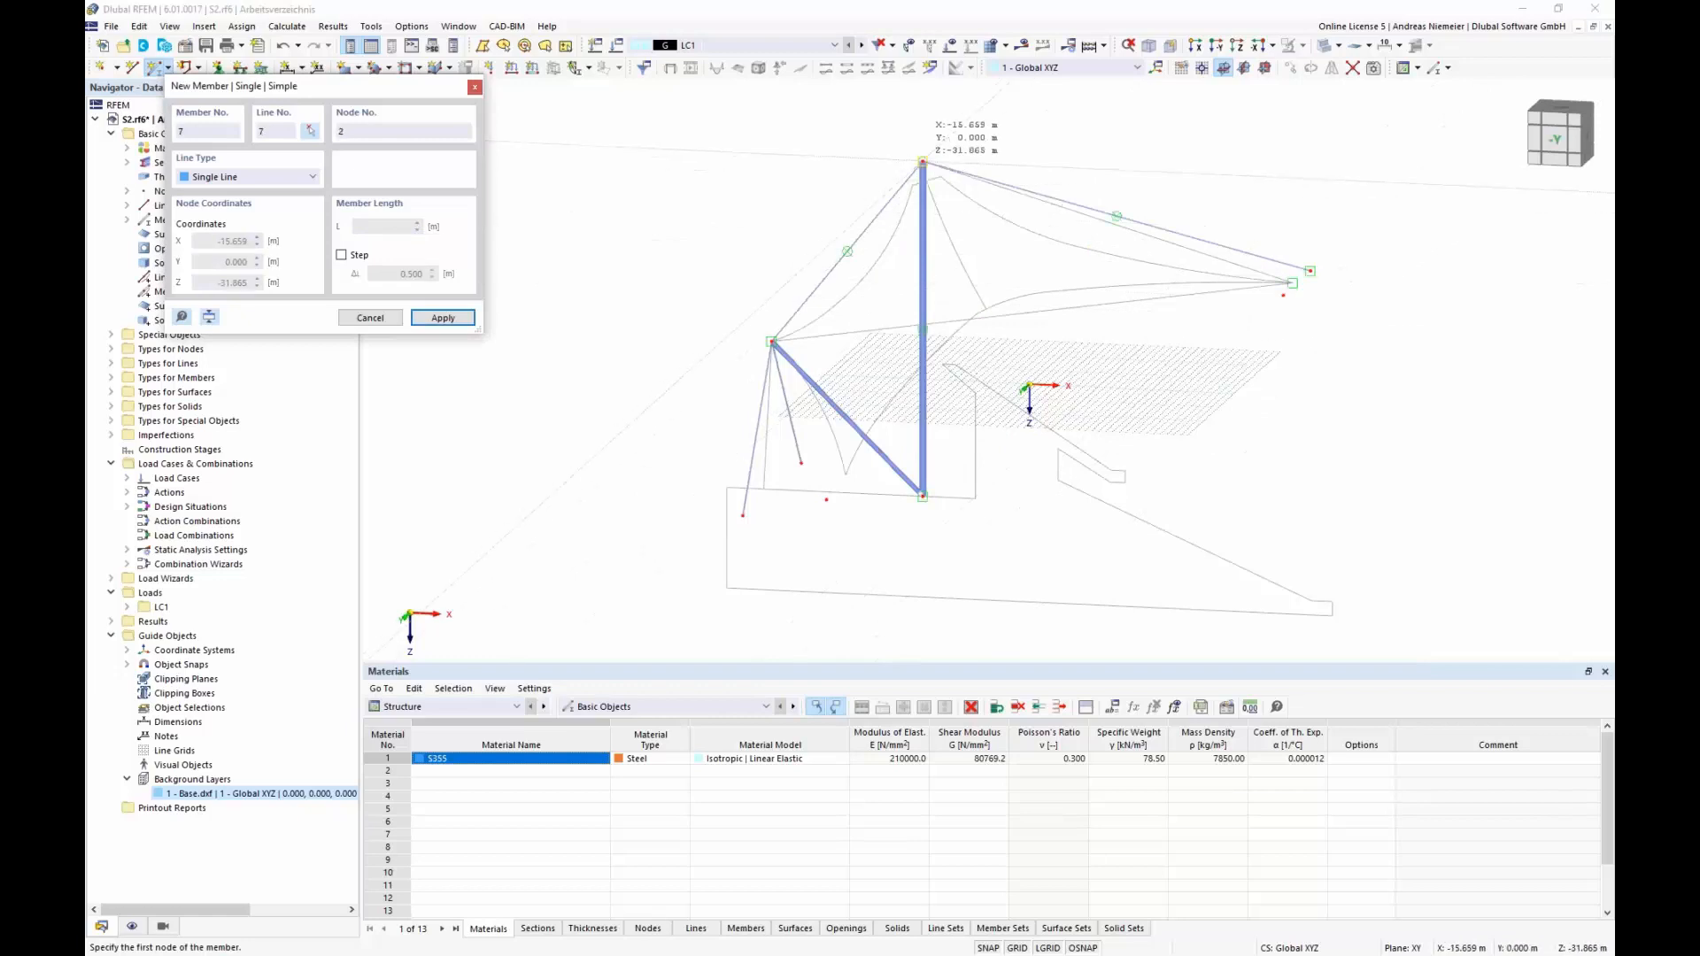
{"action": "left_click", "coordinate": [921, 162]}
{"action": "left_click", "coordinate": [1283, 295]}
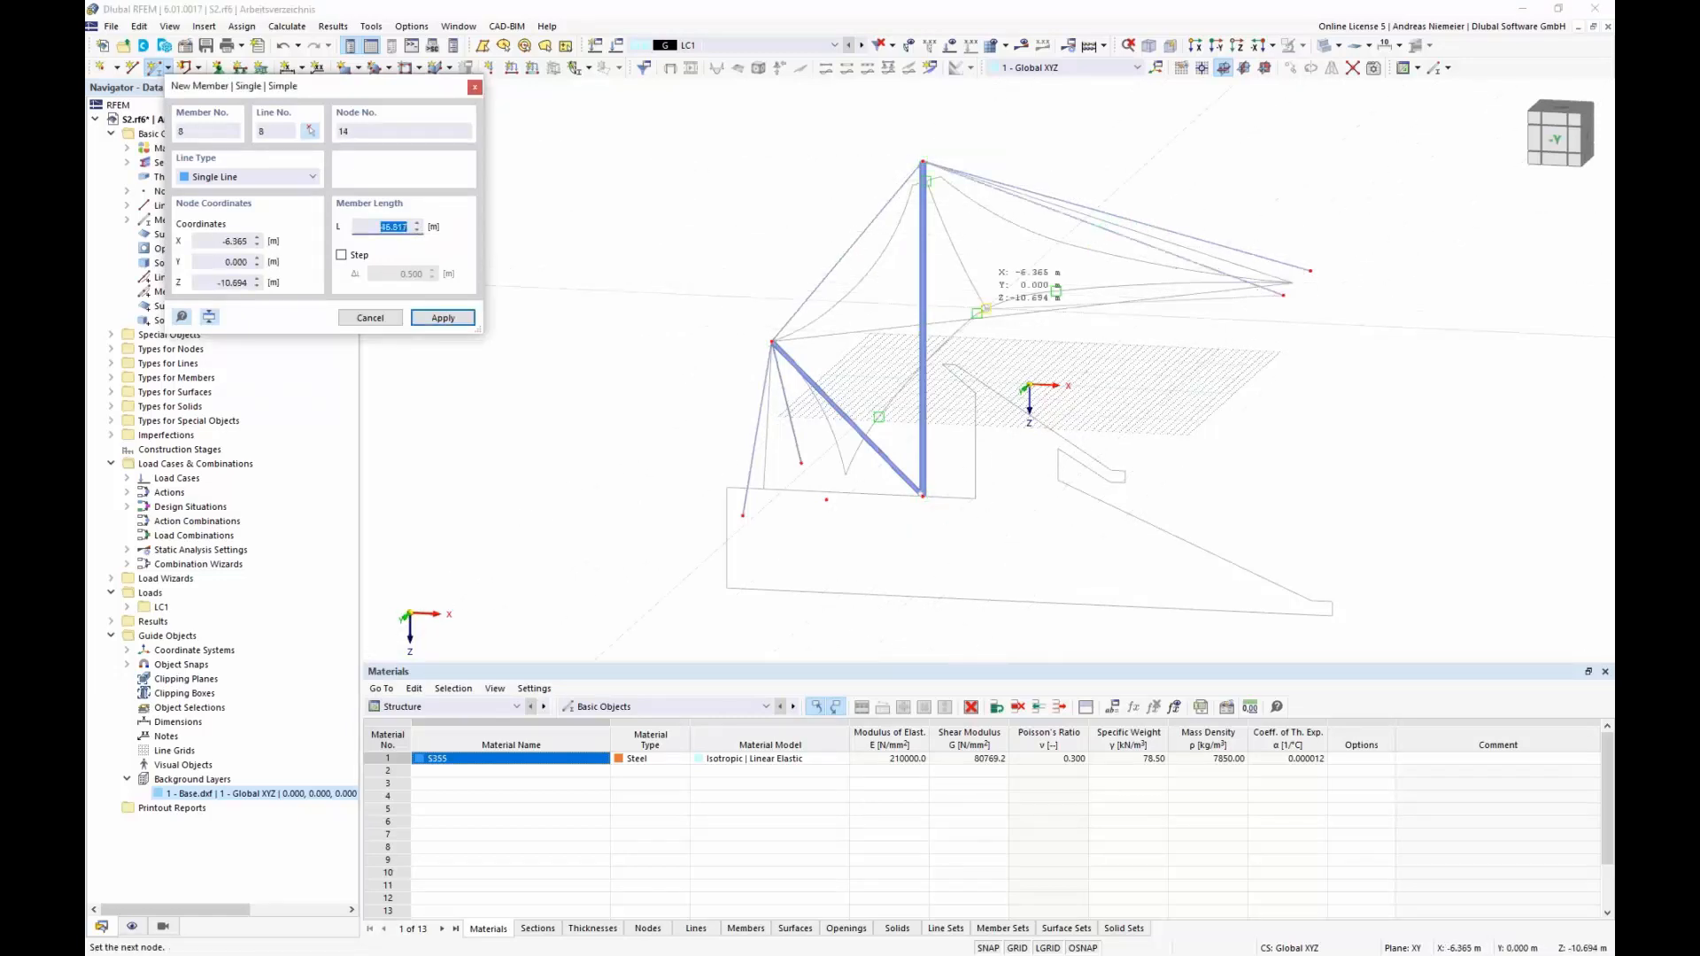
{"action": "left_click", "coordinate": [772, 340]}
{"action": "left_click", "coordinate": [772, 341]}
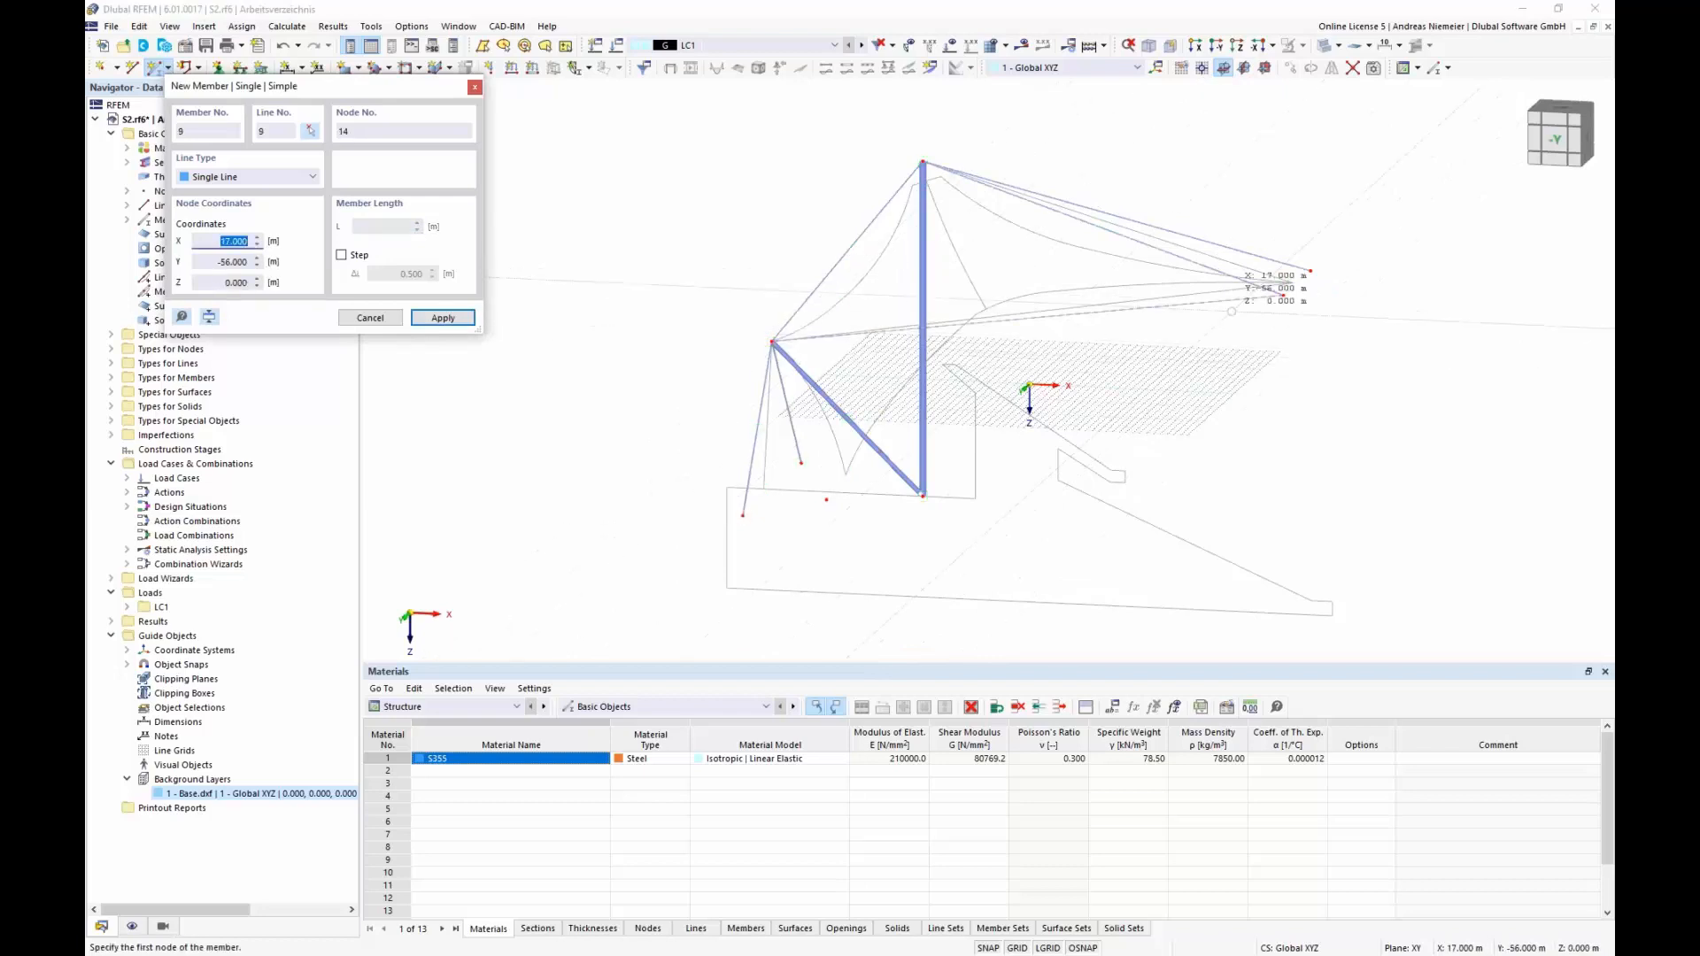
Draw the remaining 30 mm cable from the other far tip node to the inclined member's outer end.
{"action": "left_click", "coordinate": [1310, 271]}
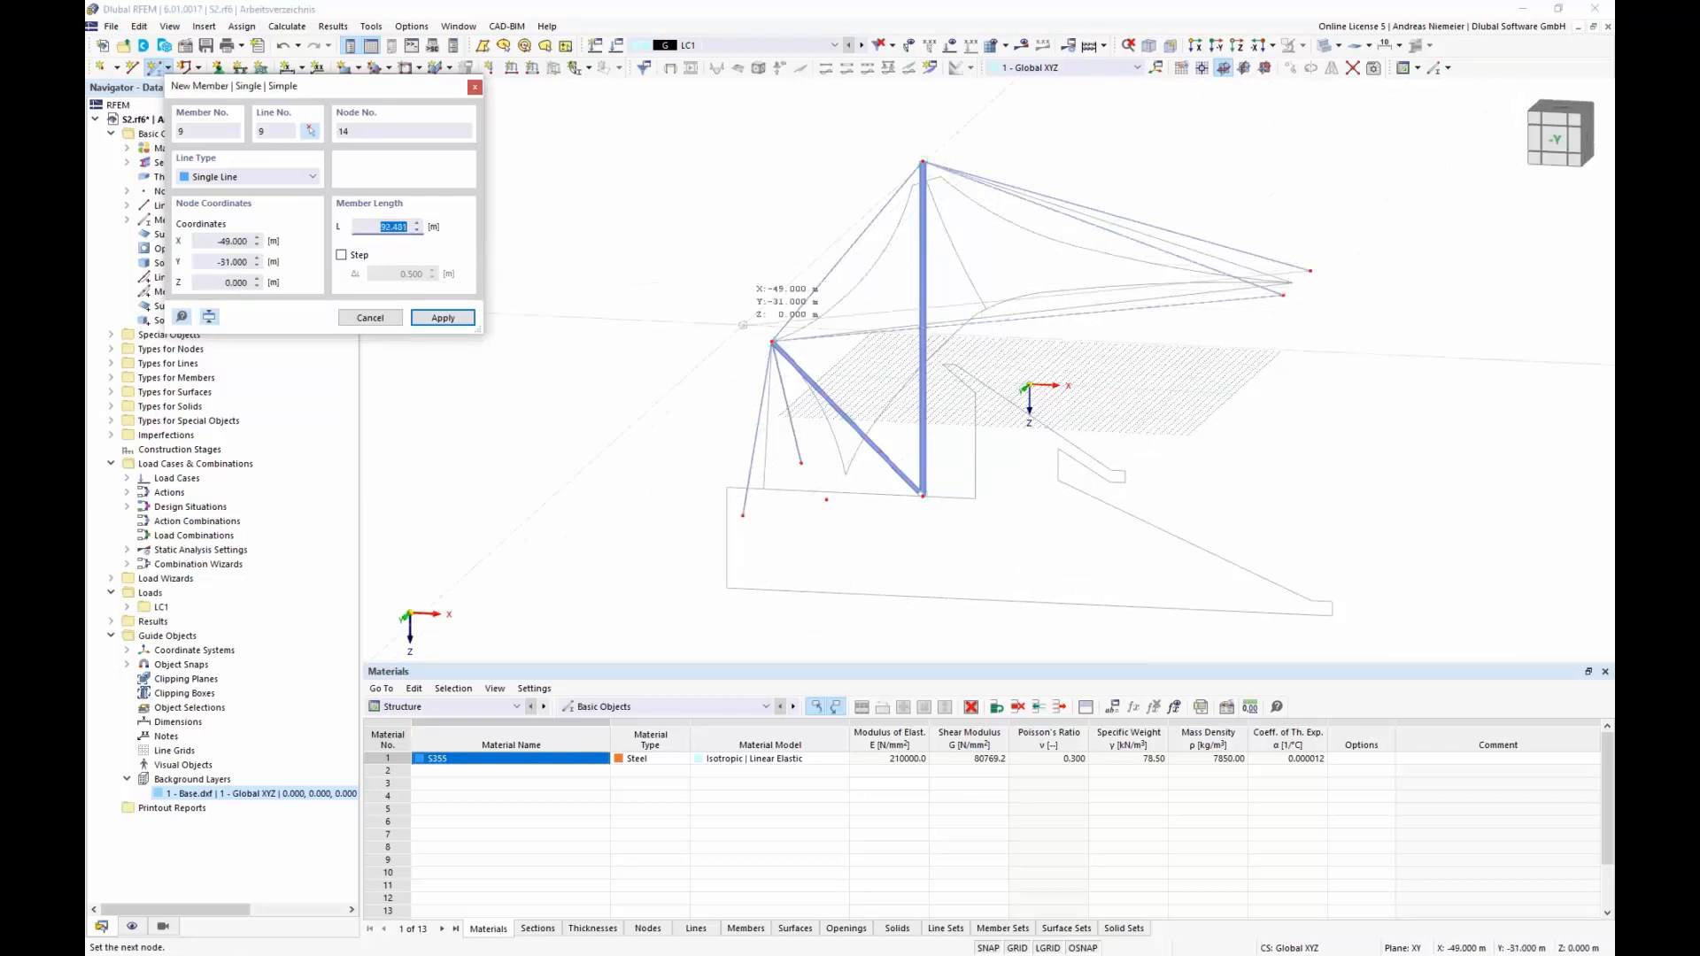
{"action": "left_click", "coordinate": [772, 341]}
{"action": "key", "text": "Escape"}
{"action": "middle_click_drag", "start_coordinate": [1218, 386], "coordinate": [1017, 432], "text": "ctrl"}
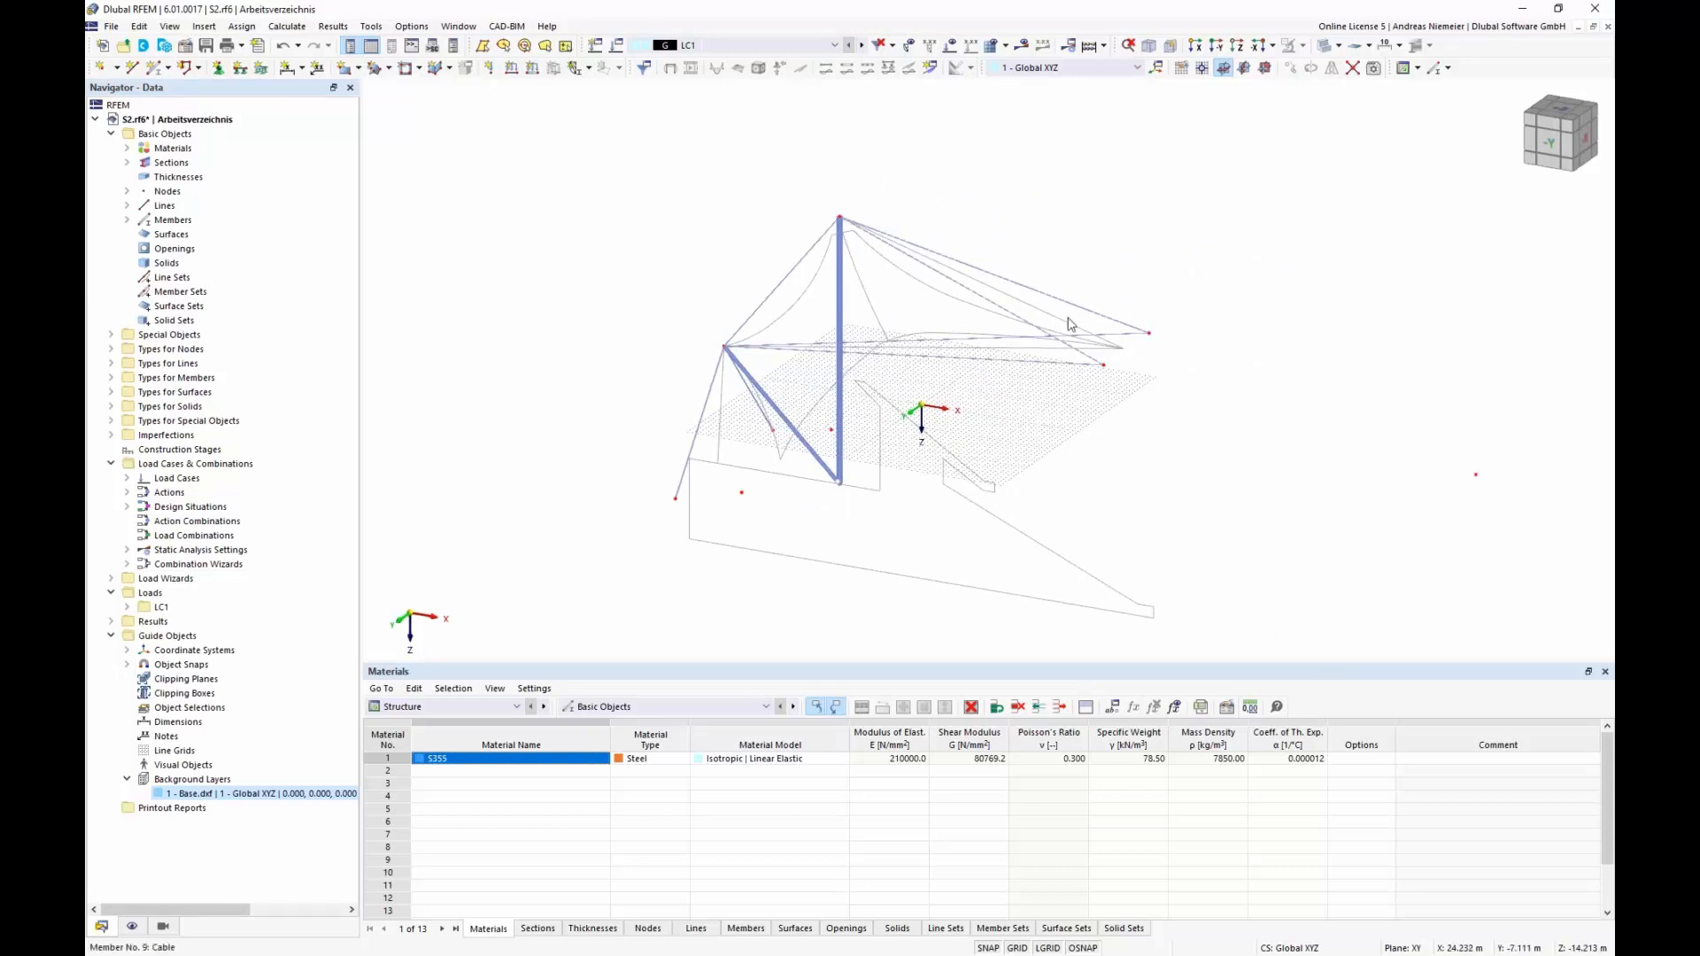
Set up a new member of type Cable with a new 120 mm diameter round bar section in S355.
{"action": "scroll", "coordinate": [1112, 380], "scroll_direction": "up", "scroll_amount": 3}
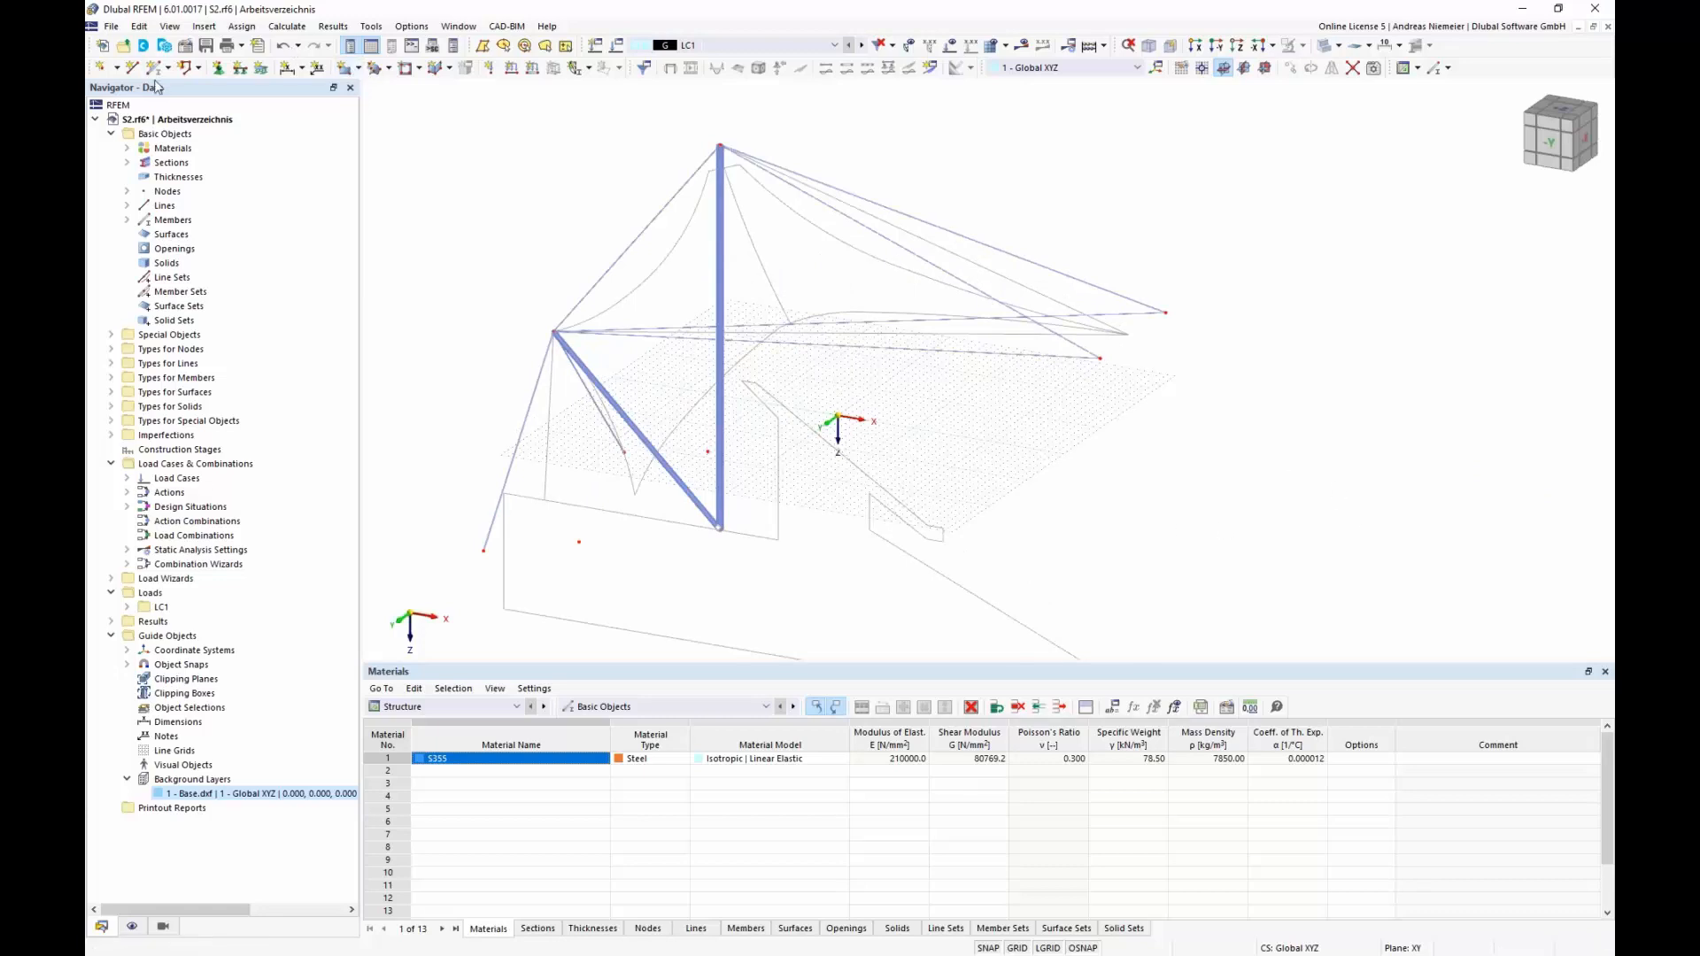
{"action": "left_click", "coordinate": [491, 273]}
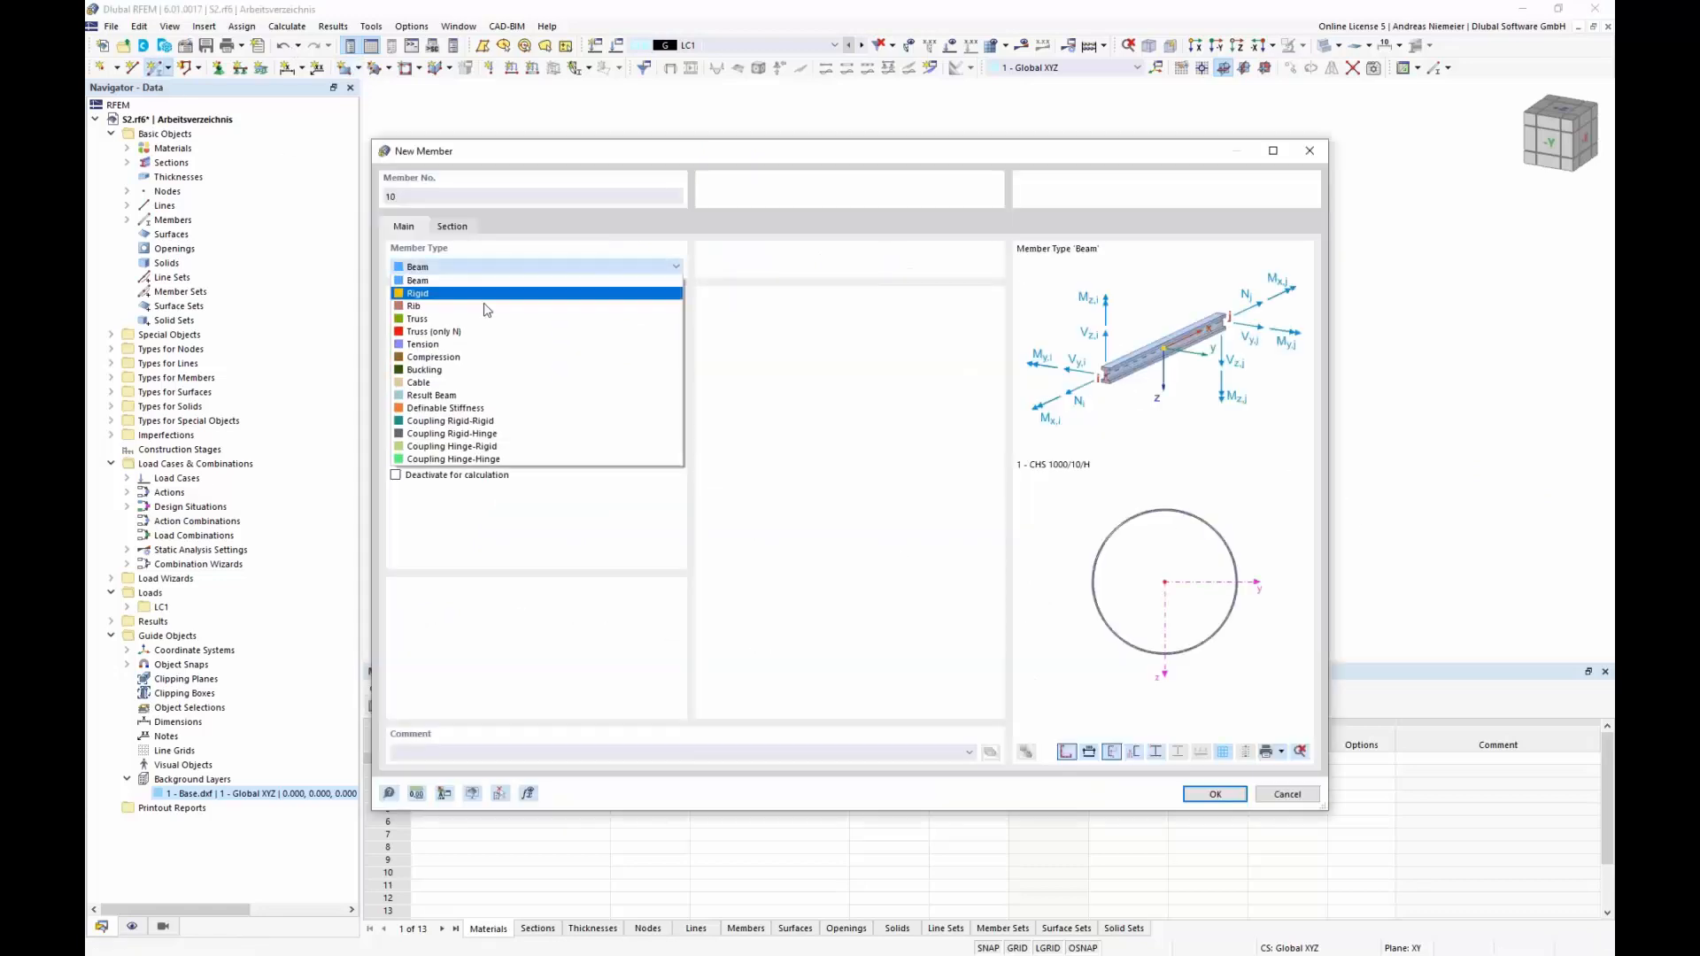
{"action": "left_click", "coordinate": [475, 387]}
{"action": "left_click", "coordinate": [453, 226]}
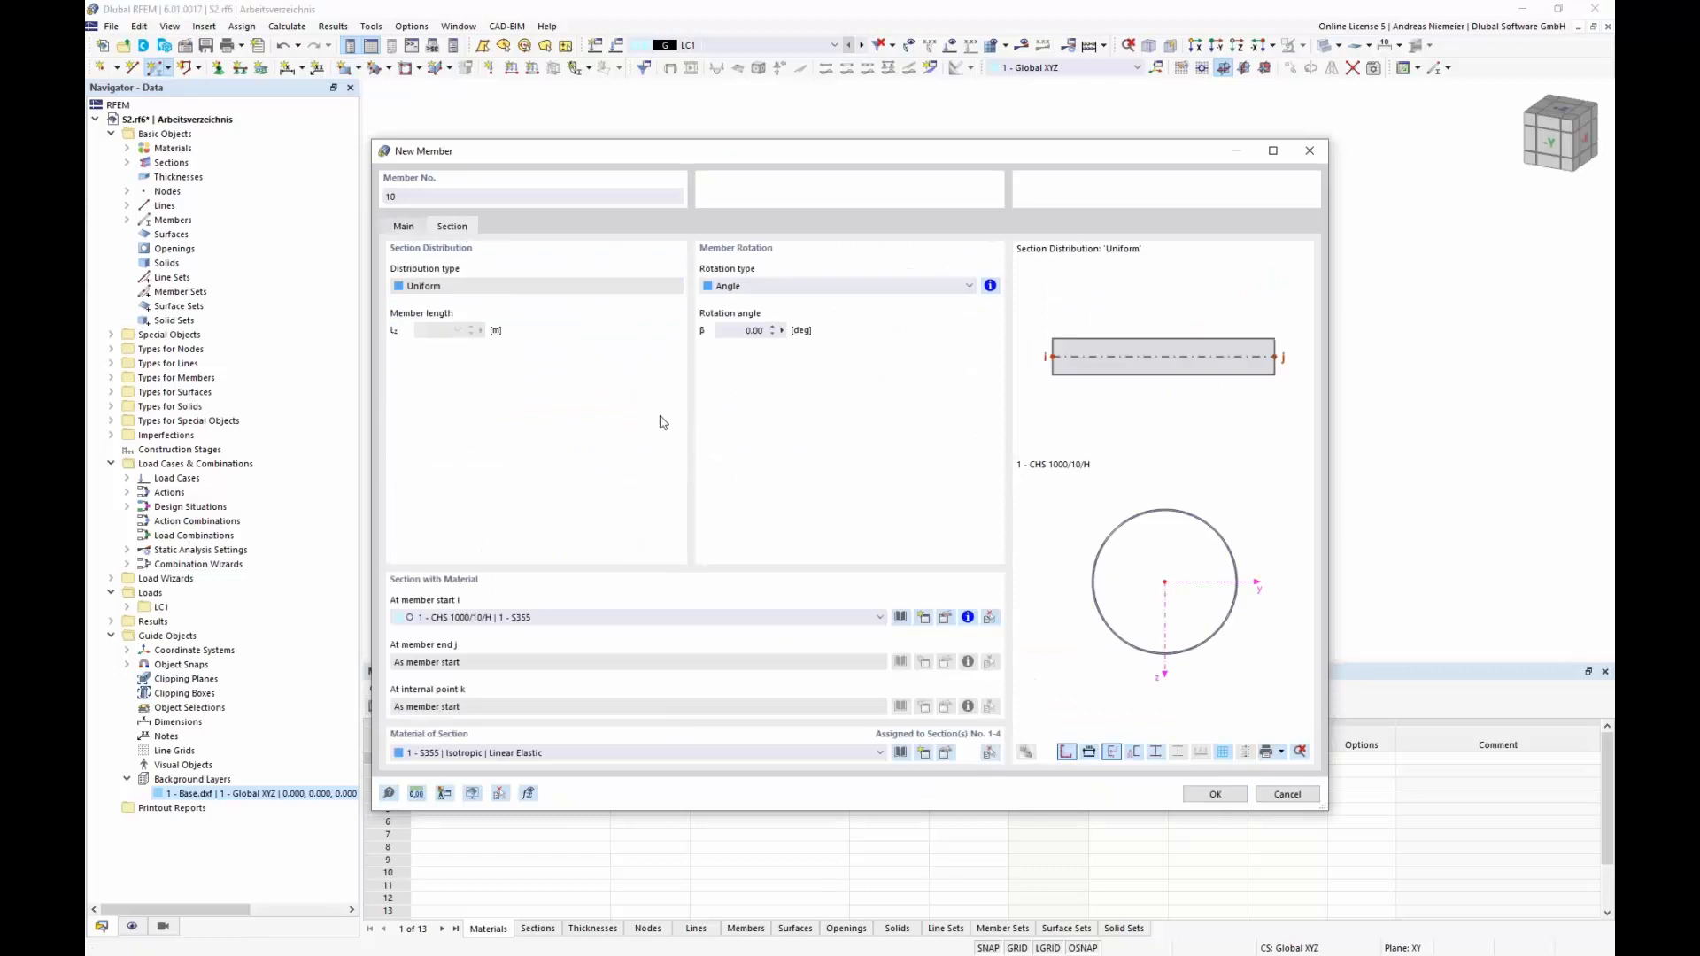
{"action": "left_click", "coordinate": [899, 616]}
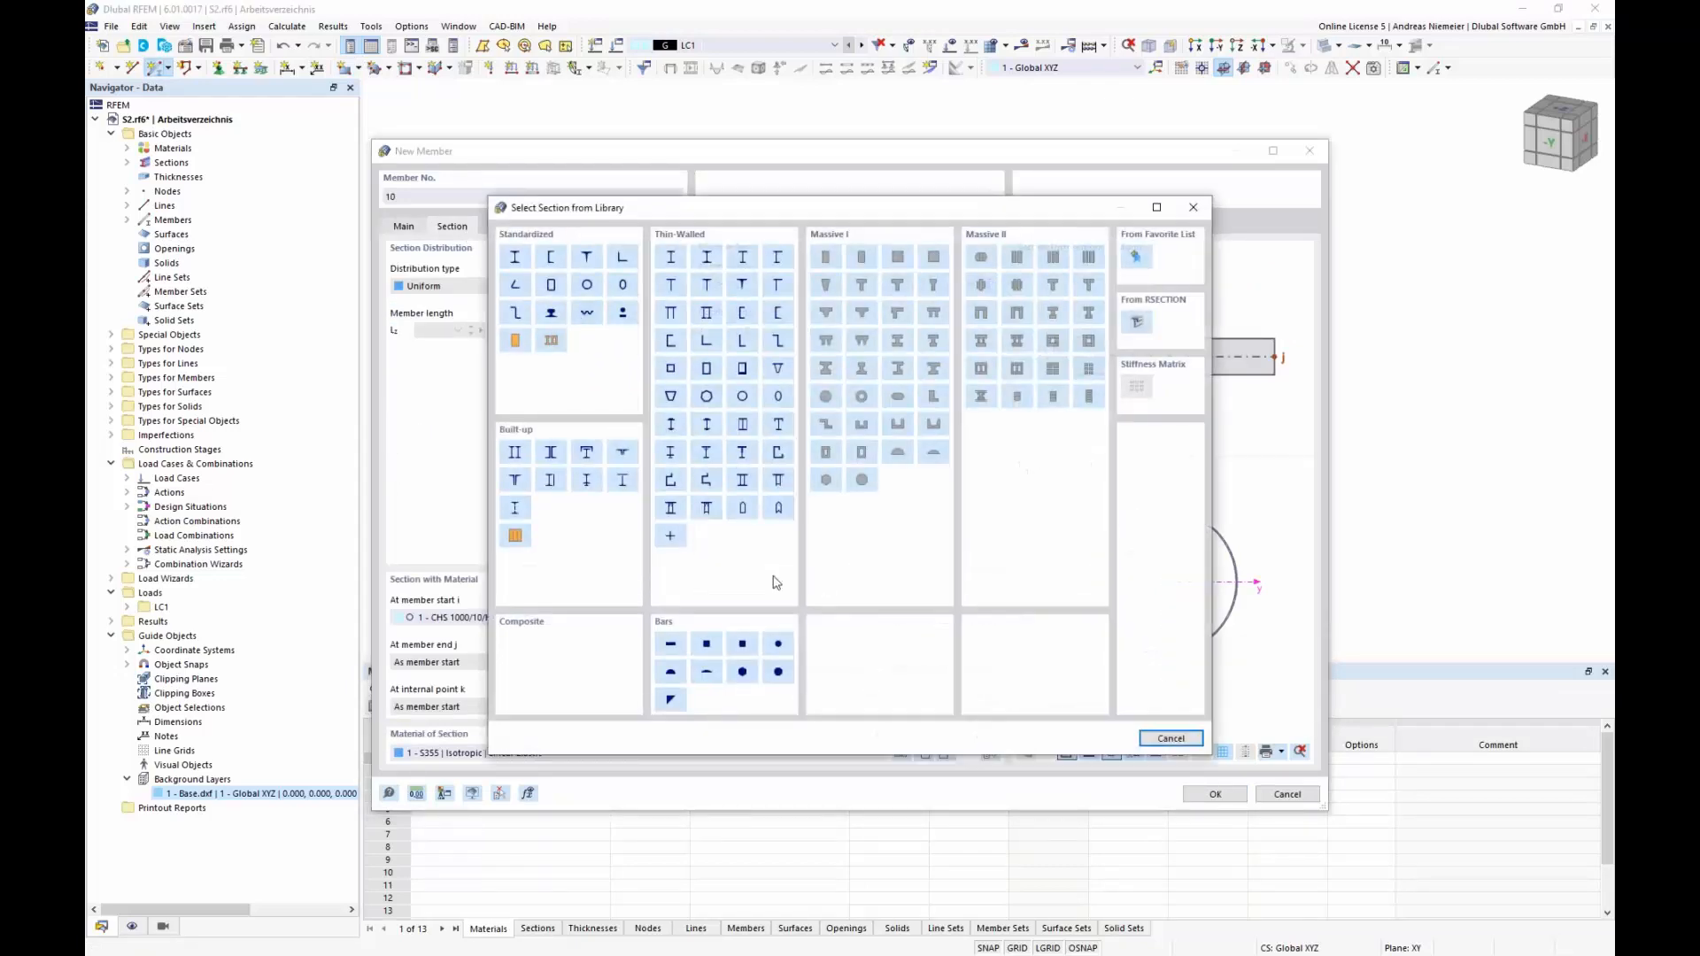
{"action": "left_click", "coordinate": [778, 645]}
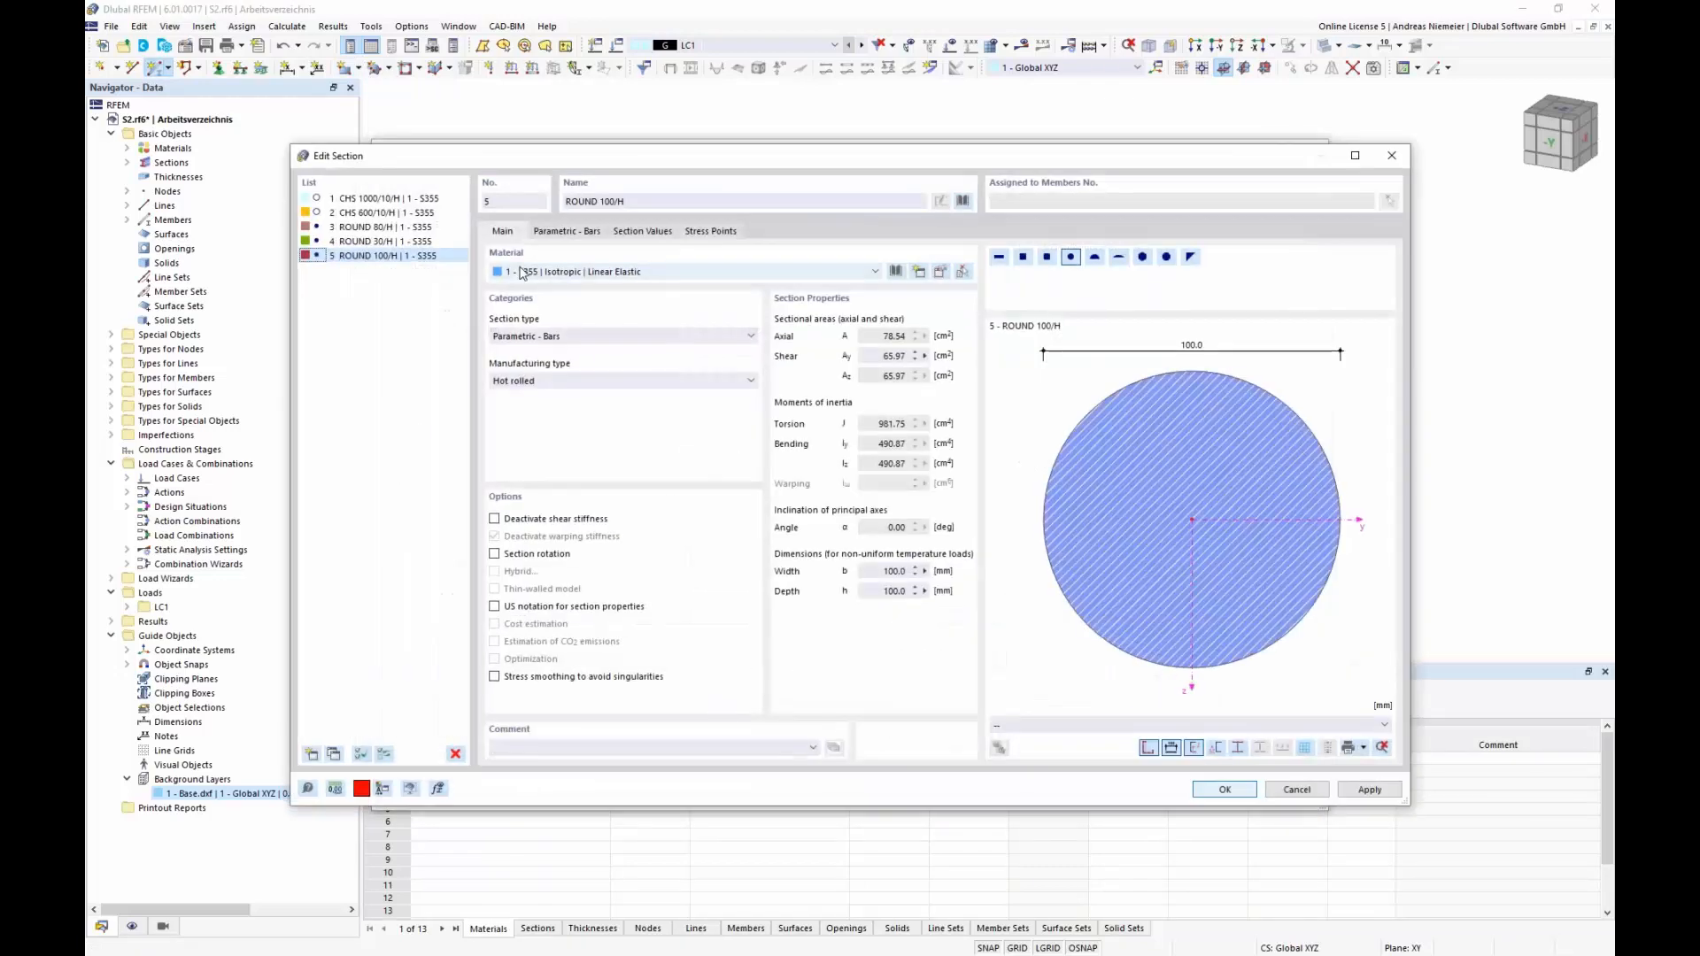
{"action": "left_click", "coordinate": [566, 231]}
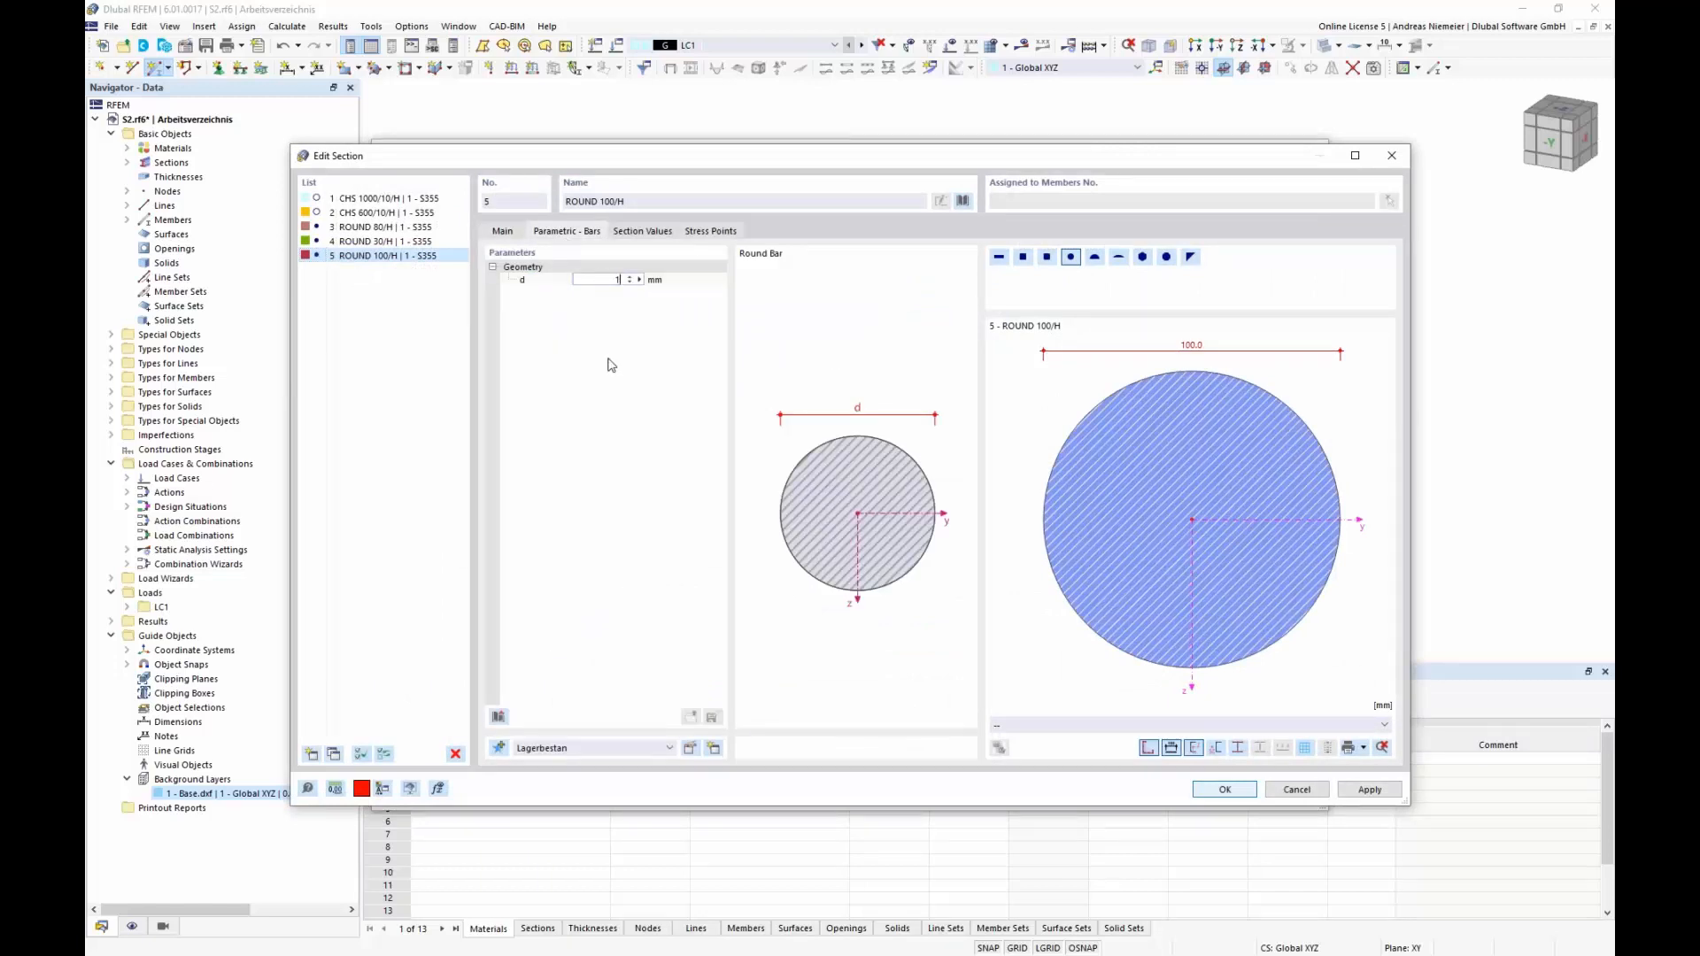
{"action": "left_click", "coordinate": [1226, 790]}
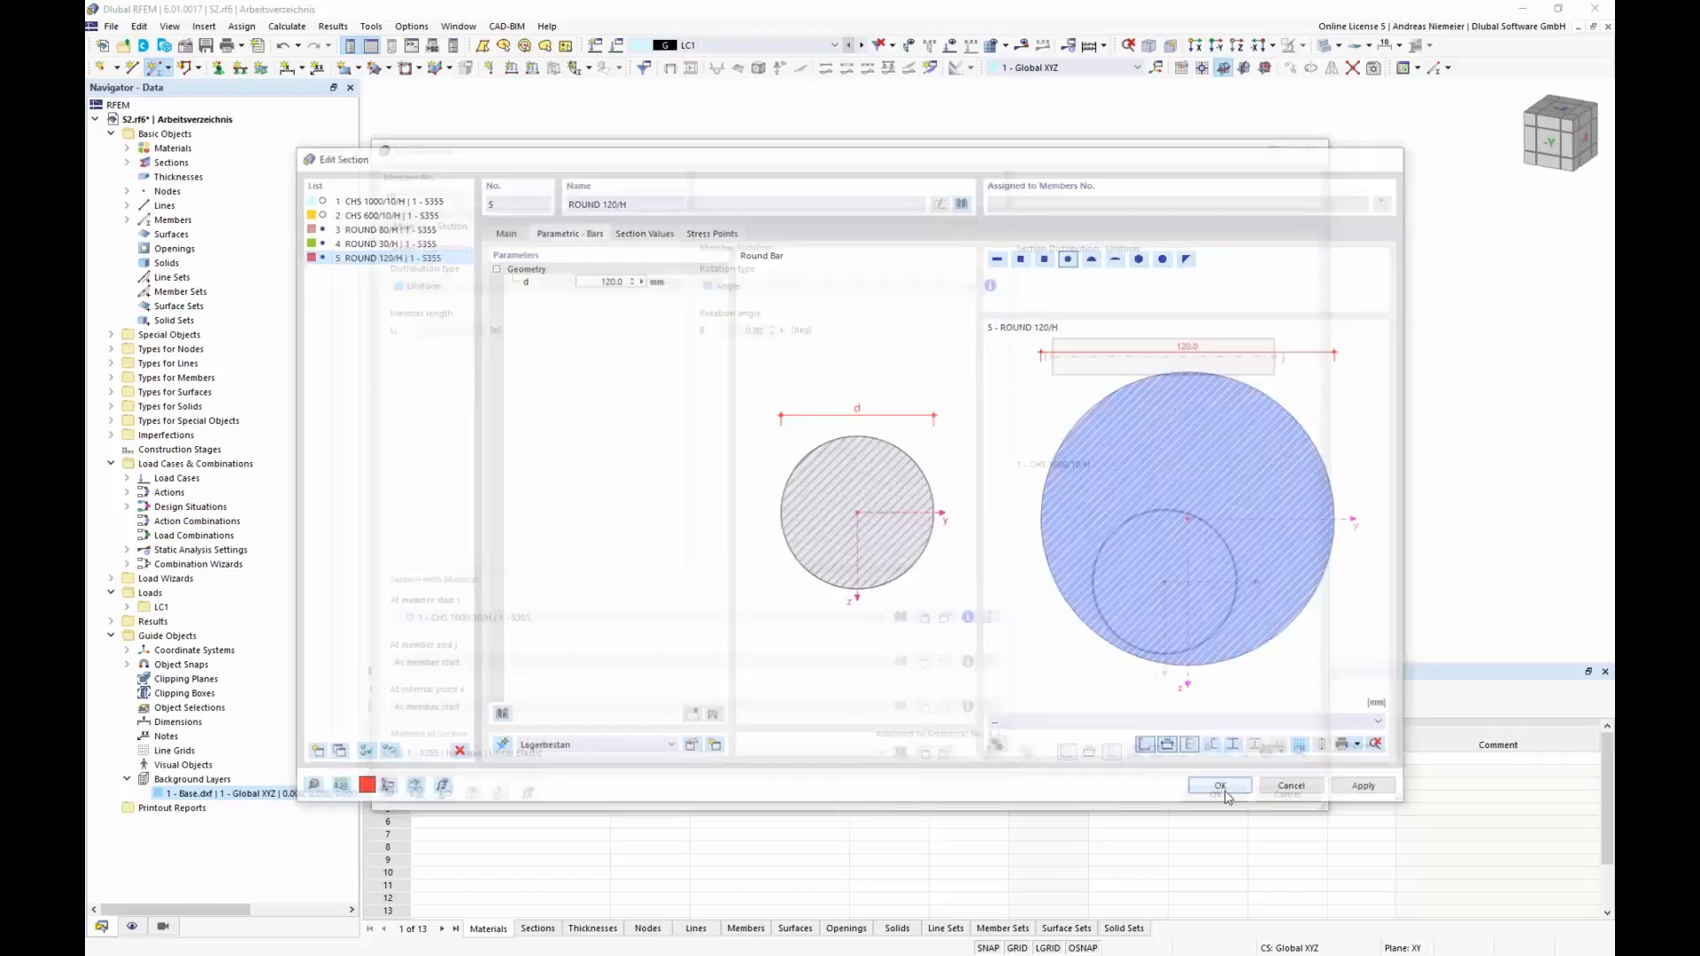
{"action": "left_click", "coordinate": [1216, 793]}
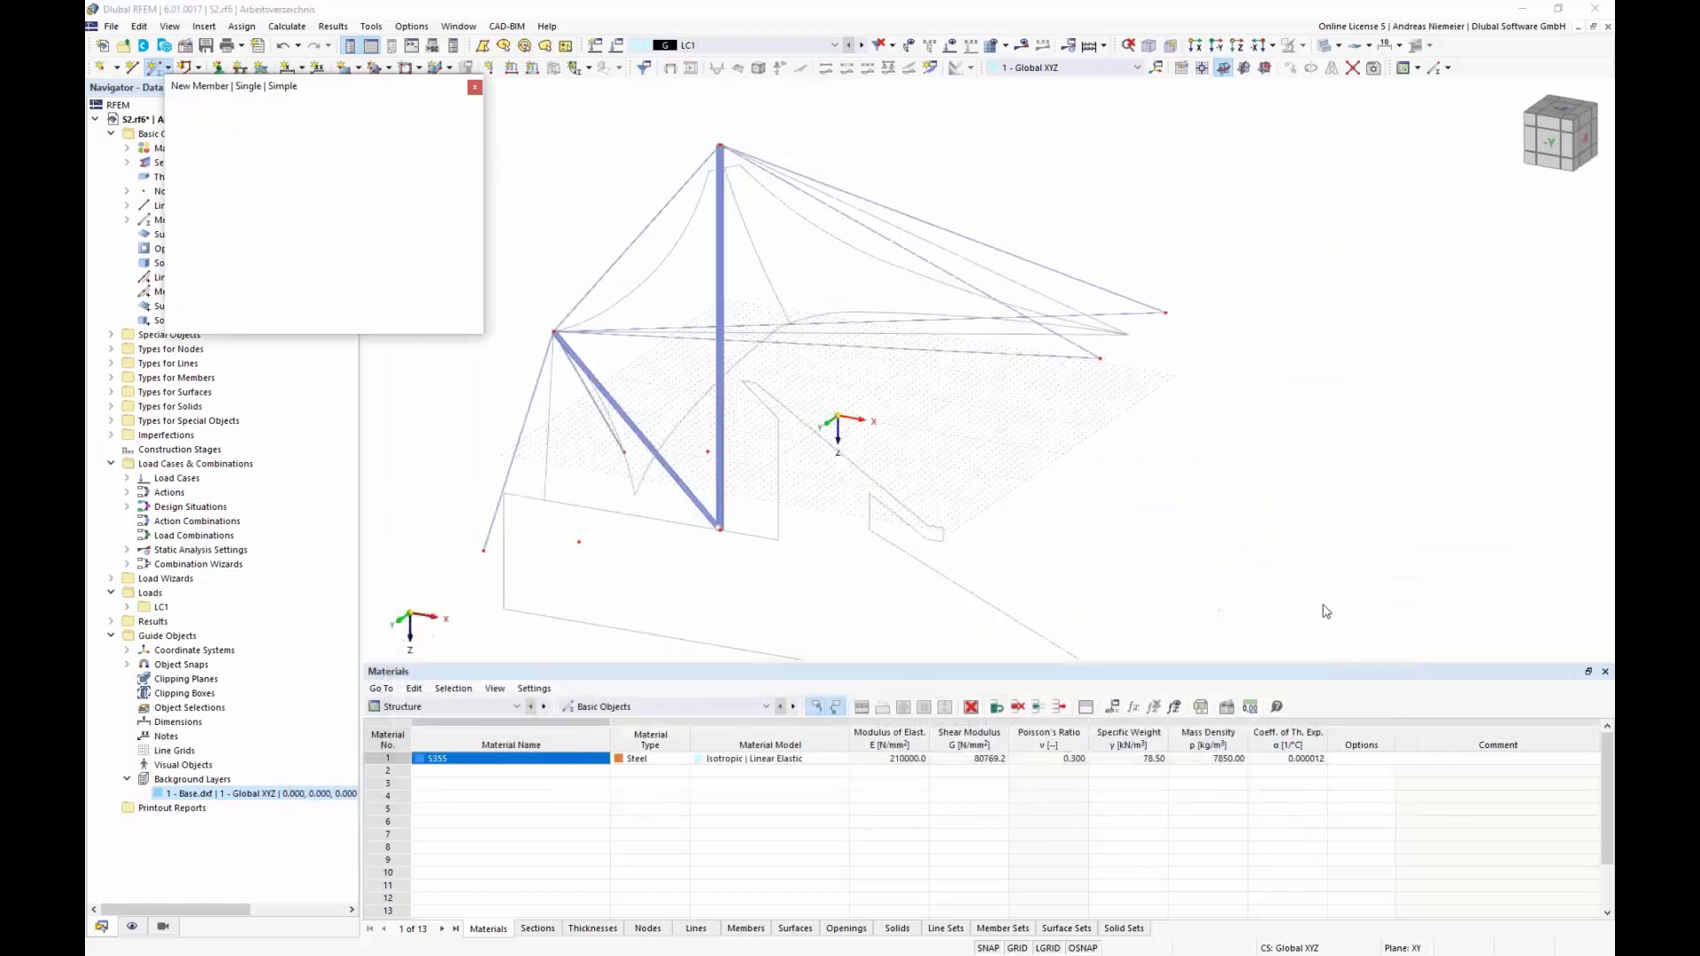
Draw the cable between the two far tip nodes and divide it at its midpoint with an intermediate node.
{"action": "left_click", "coordinate": [1165, 313]}
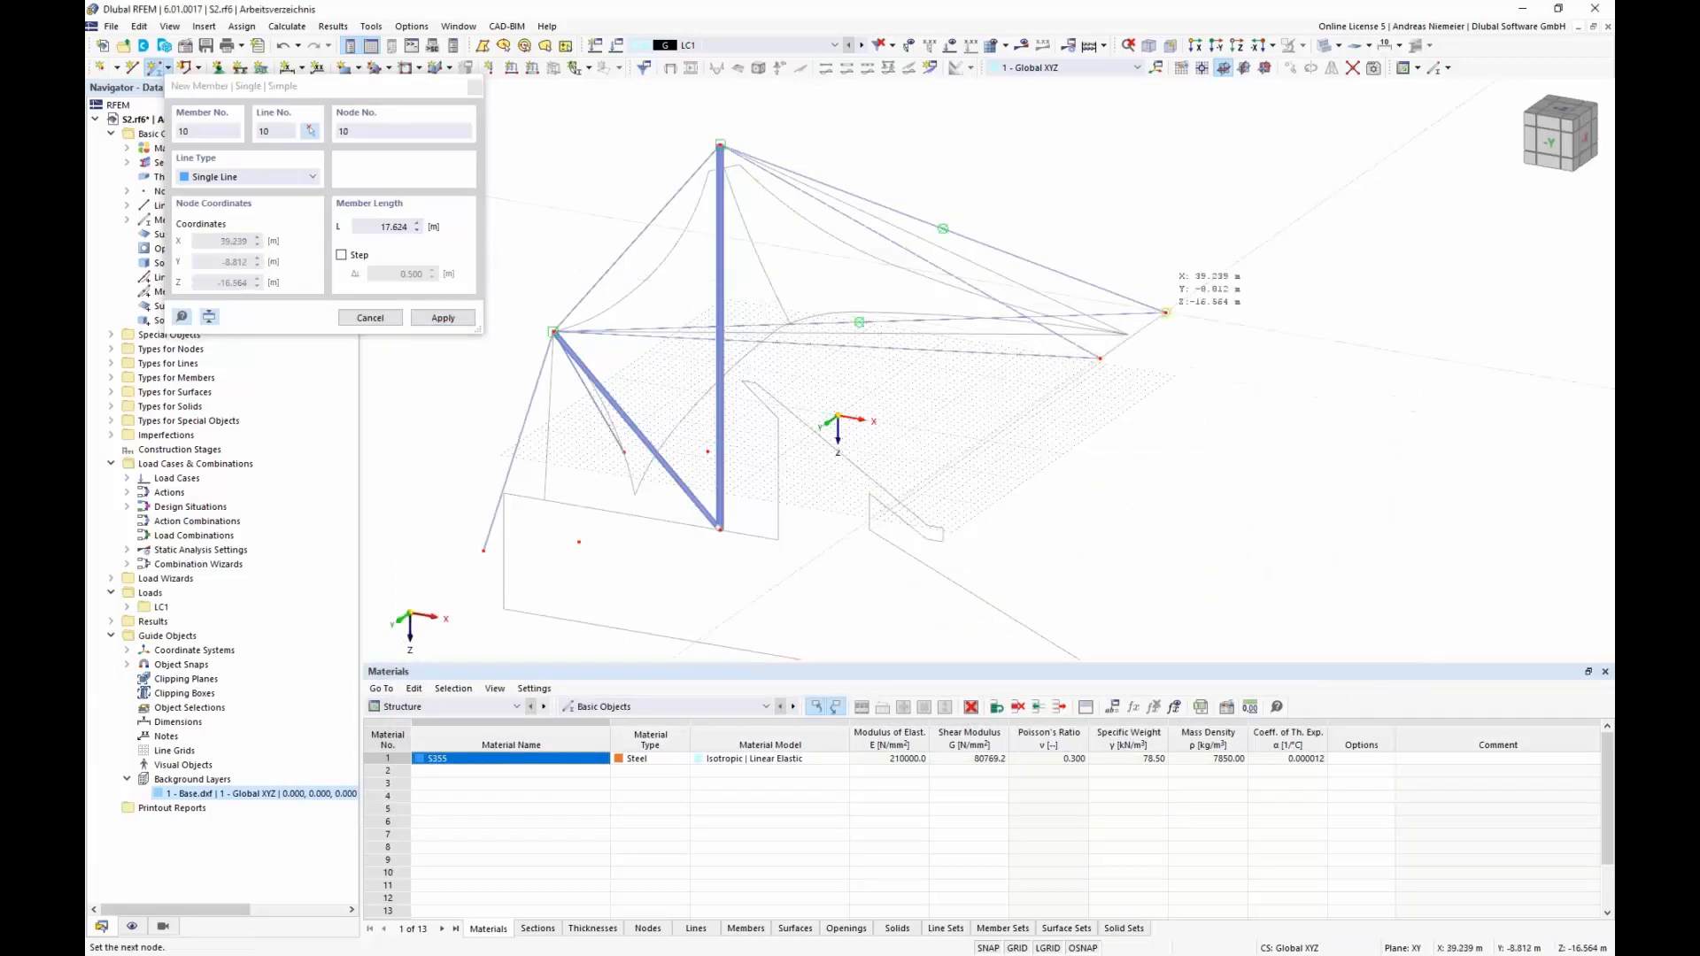
{"action": "right_click", "coordinate": [1224, 382]}
{"action": "scroll", "coordinate": [1116, 338], "scroll_direction": "up", "scroll_amount": 5}
{"action": "right_click", "coordinate": [1156, 345]}
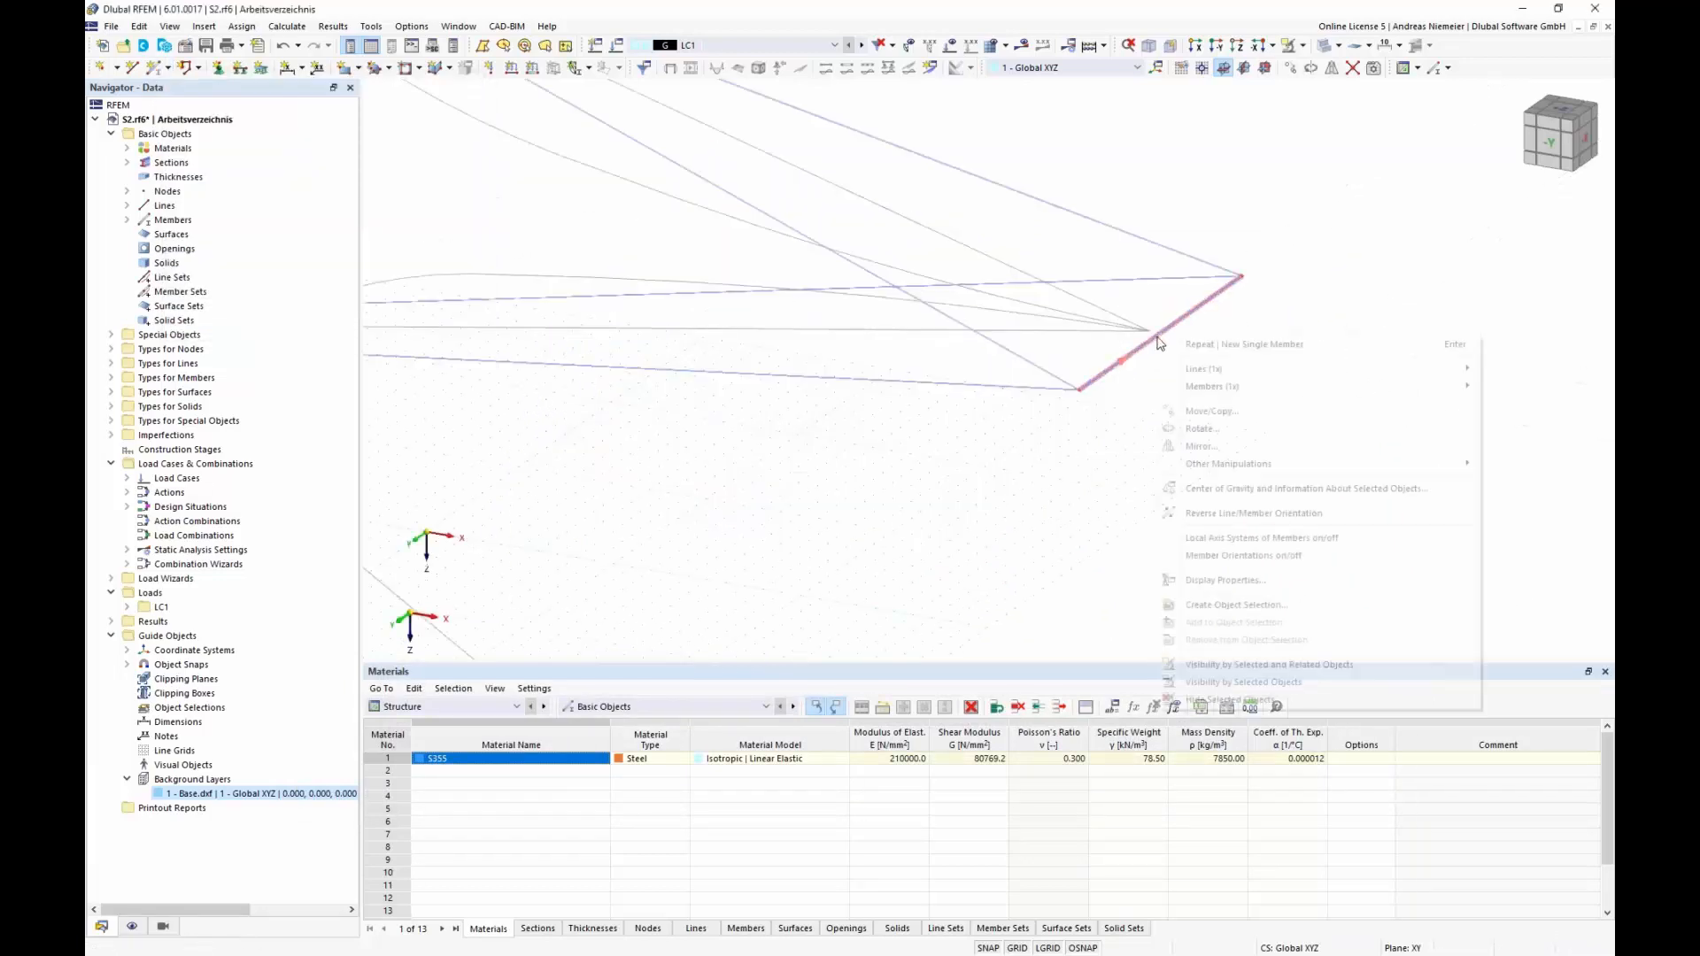
{"action": "mouse_move", "coordinate": [1175, 390]}
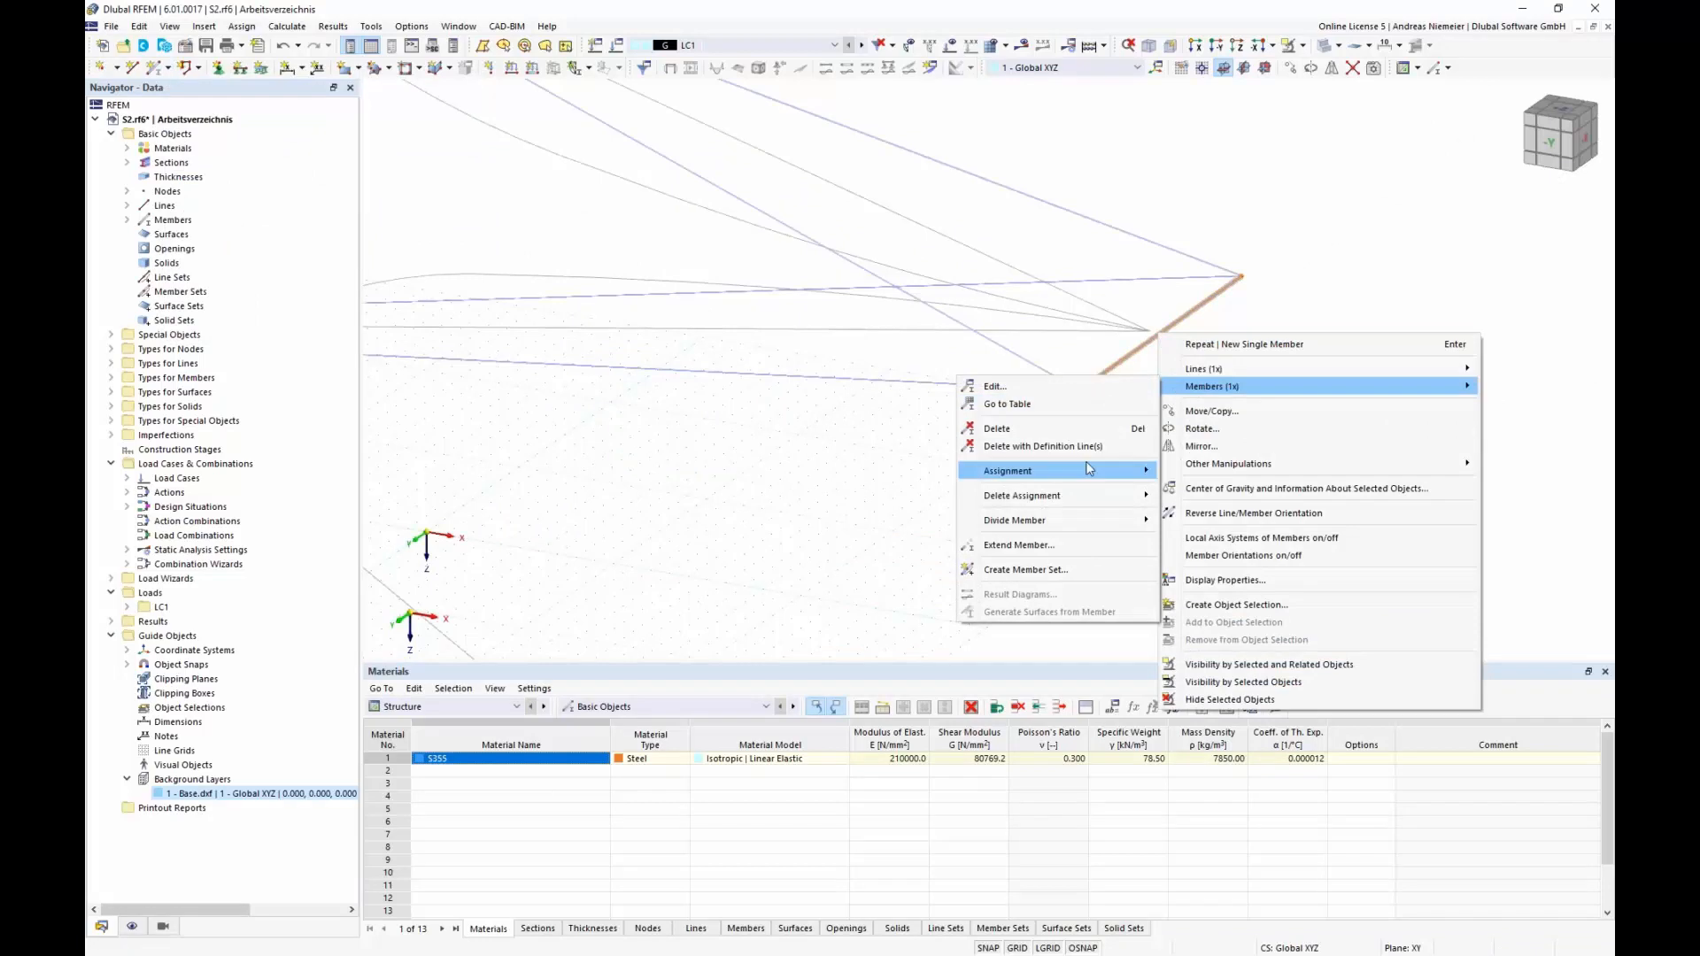
{"action": "mouse_move", "coordinate": [1098, 529]}
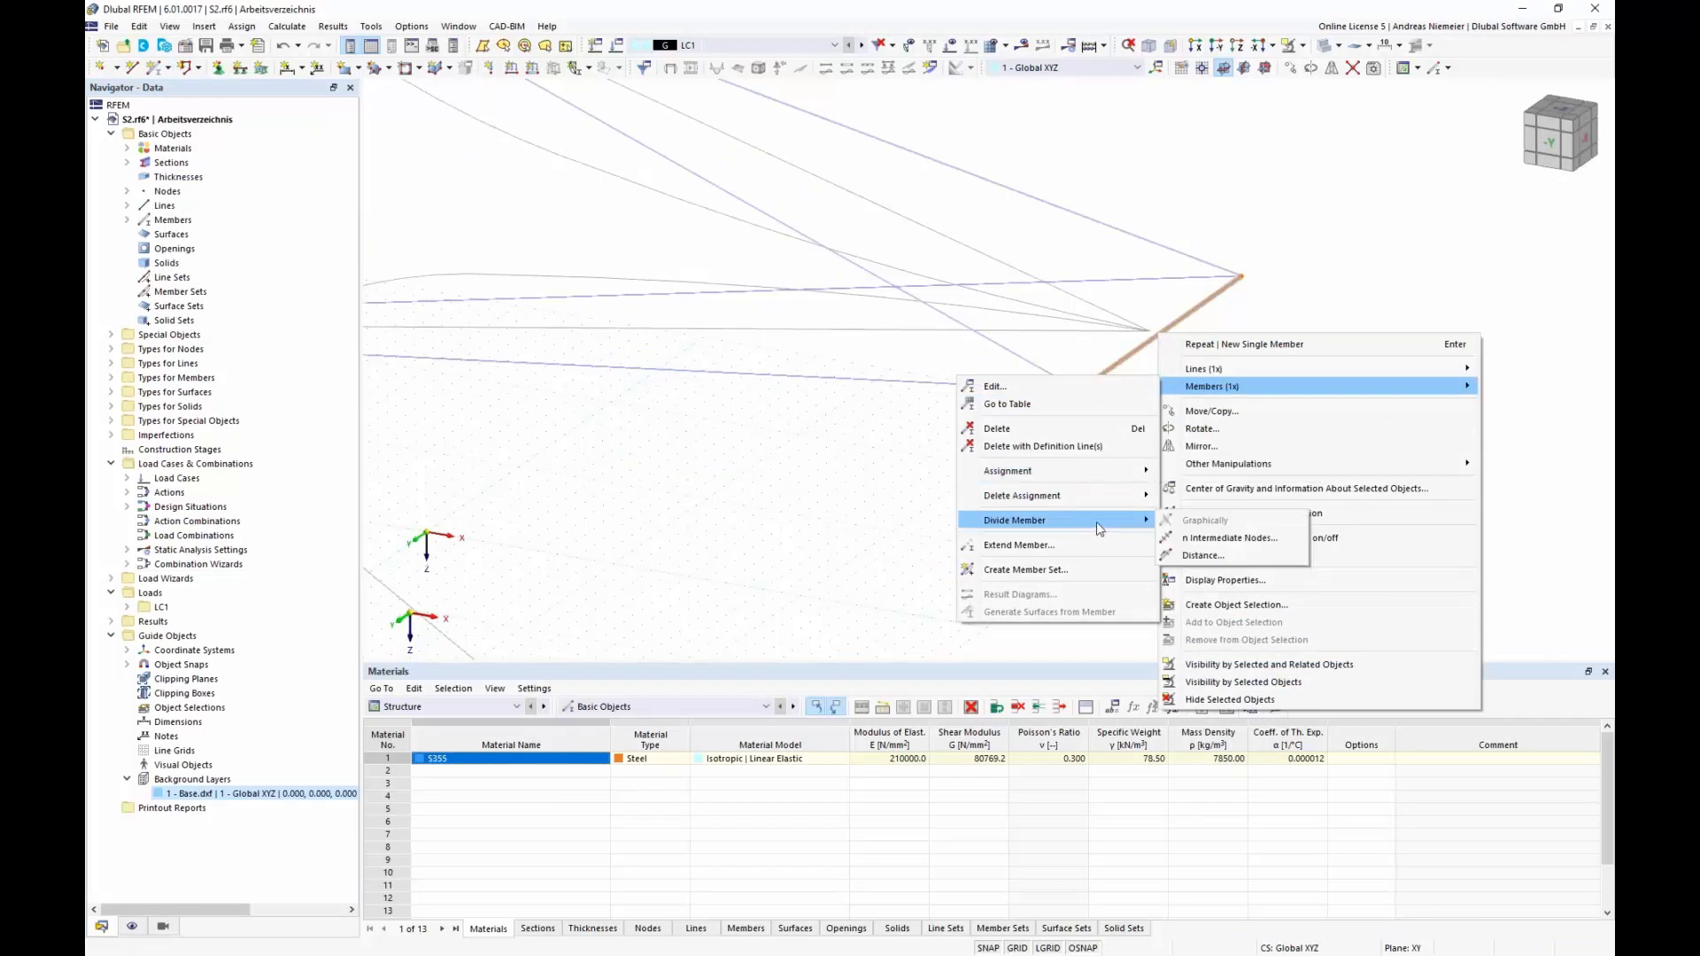
{"action": "left_click", "coordinate": [1230, 538]}
{"action": "left_click", "coordinate": [1003, 733]}
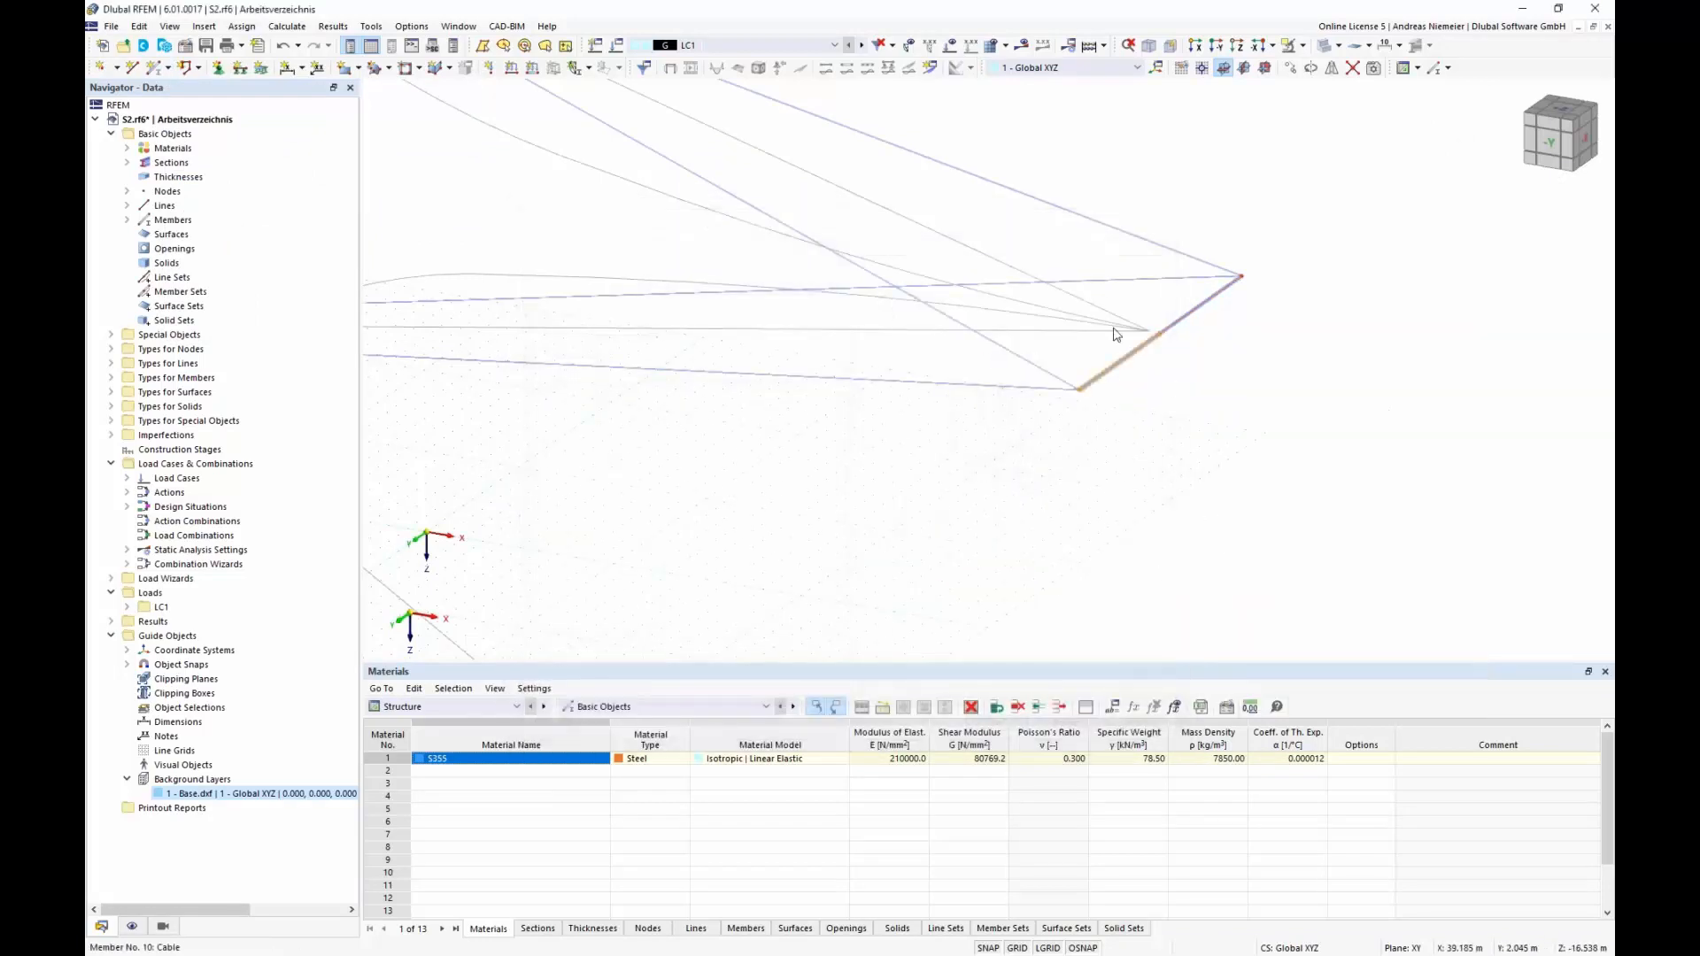
Deactivate the Base.dxf background layer.
{"action": "scroll", "coordinate": [1100, 508], "scroll_direction": "down", "scroll_amount": 2}
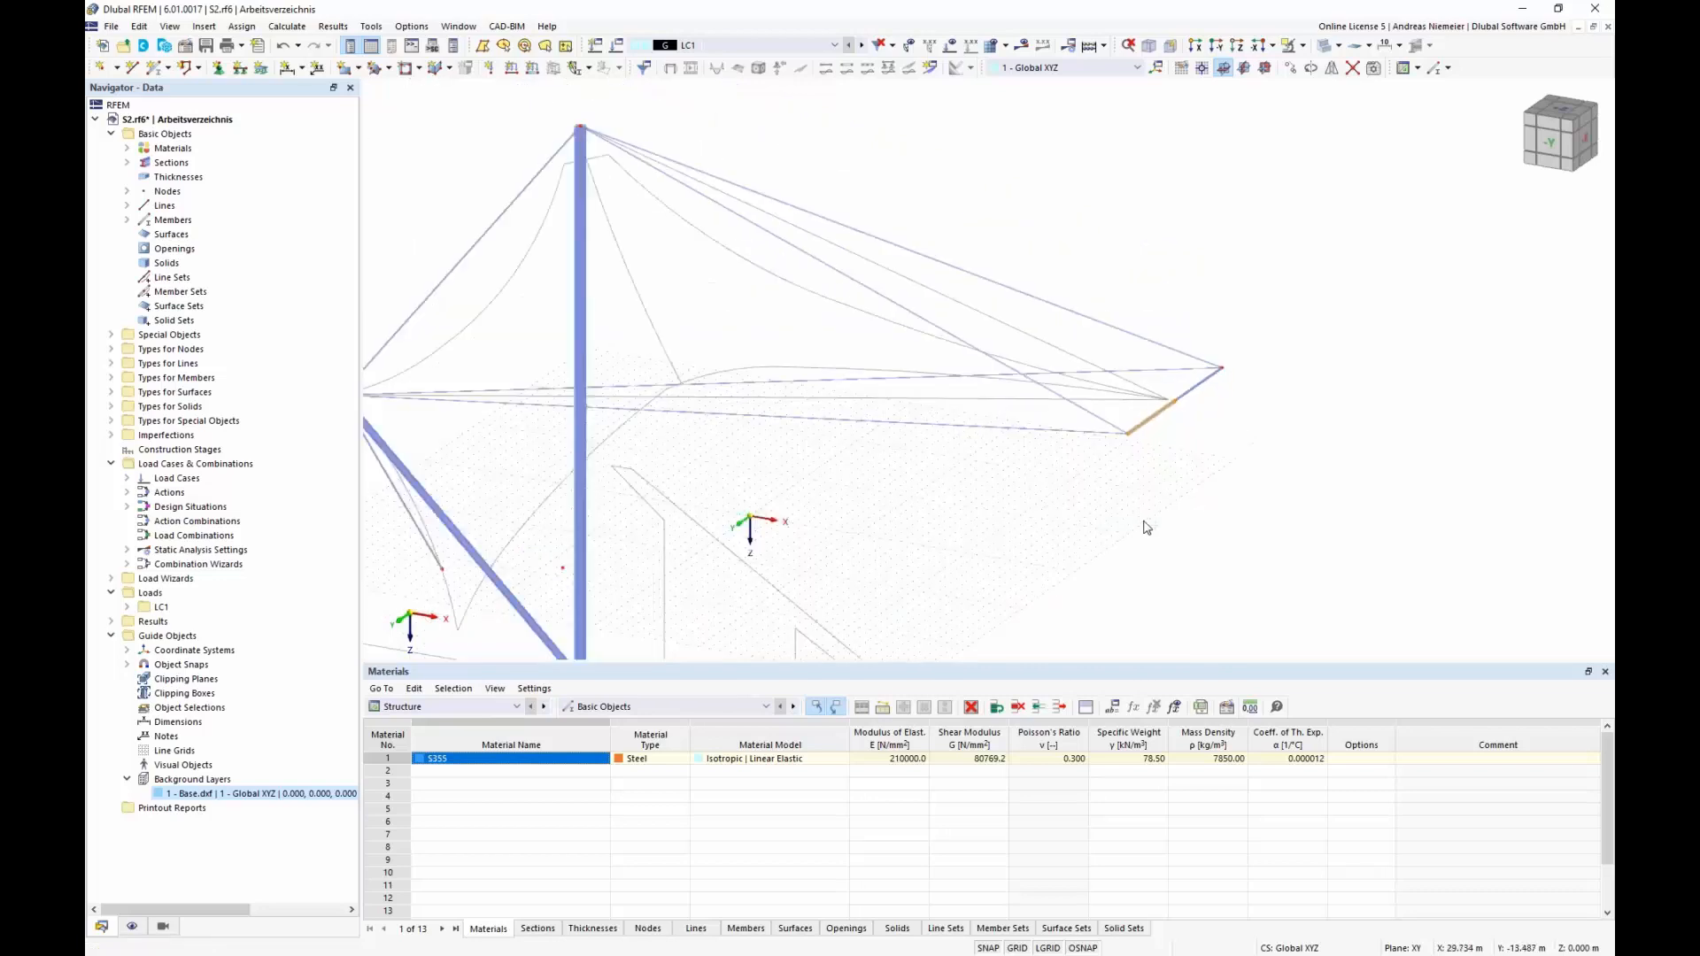
{"action": "middle_click_drag", "start_coordinate": [1144, 527], "coordinate": [1110, 586], "text": "ctrl"}
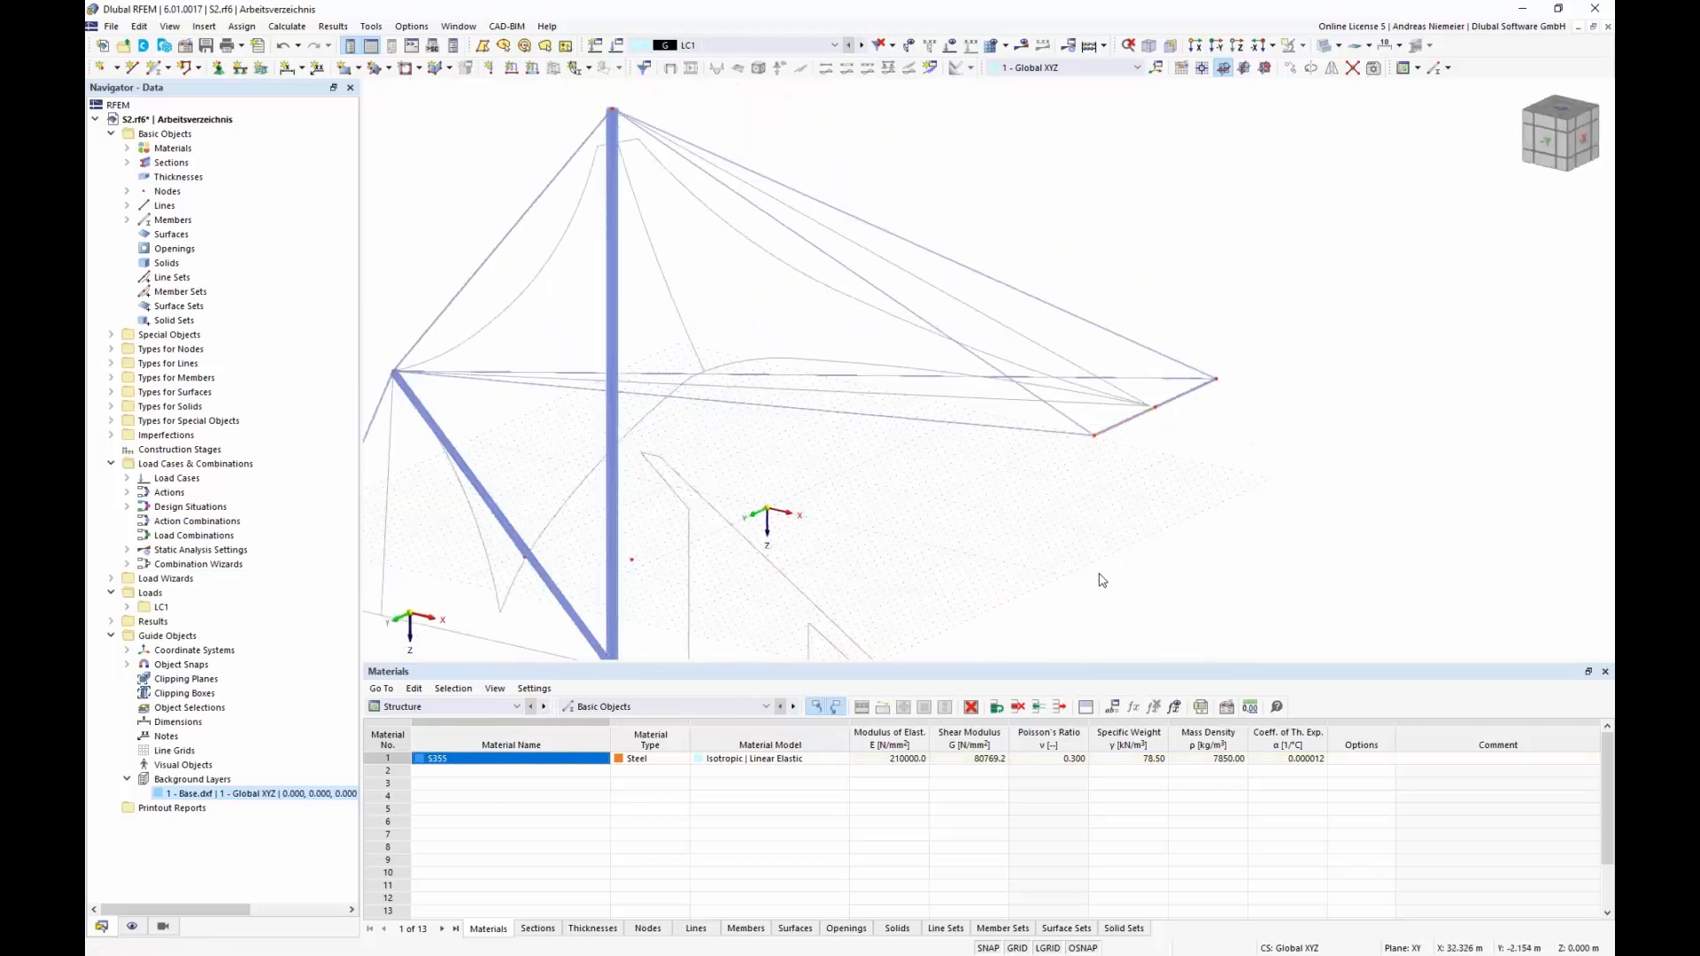
{"action": "scroll", "coordinate": [923, 501], "scroll_direction": "down", "scroll_amount": 1}
{"action": "middle_click_drag", "start_coordinate": [922, 483], "coordinate": [988, 393]}
{"action": "scroll", "coordinate": [964, 399], "scroll_direction": "down", "scroll_amount": 1}
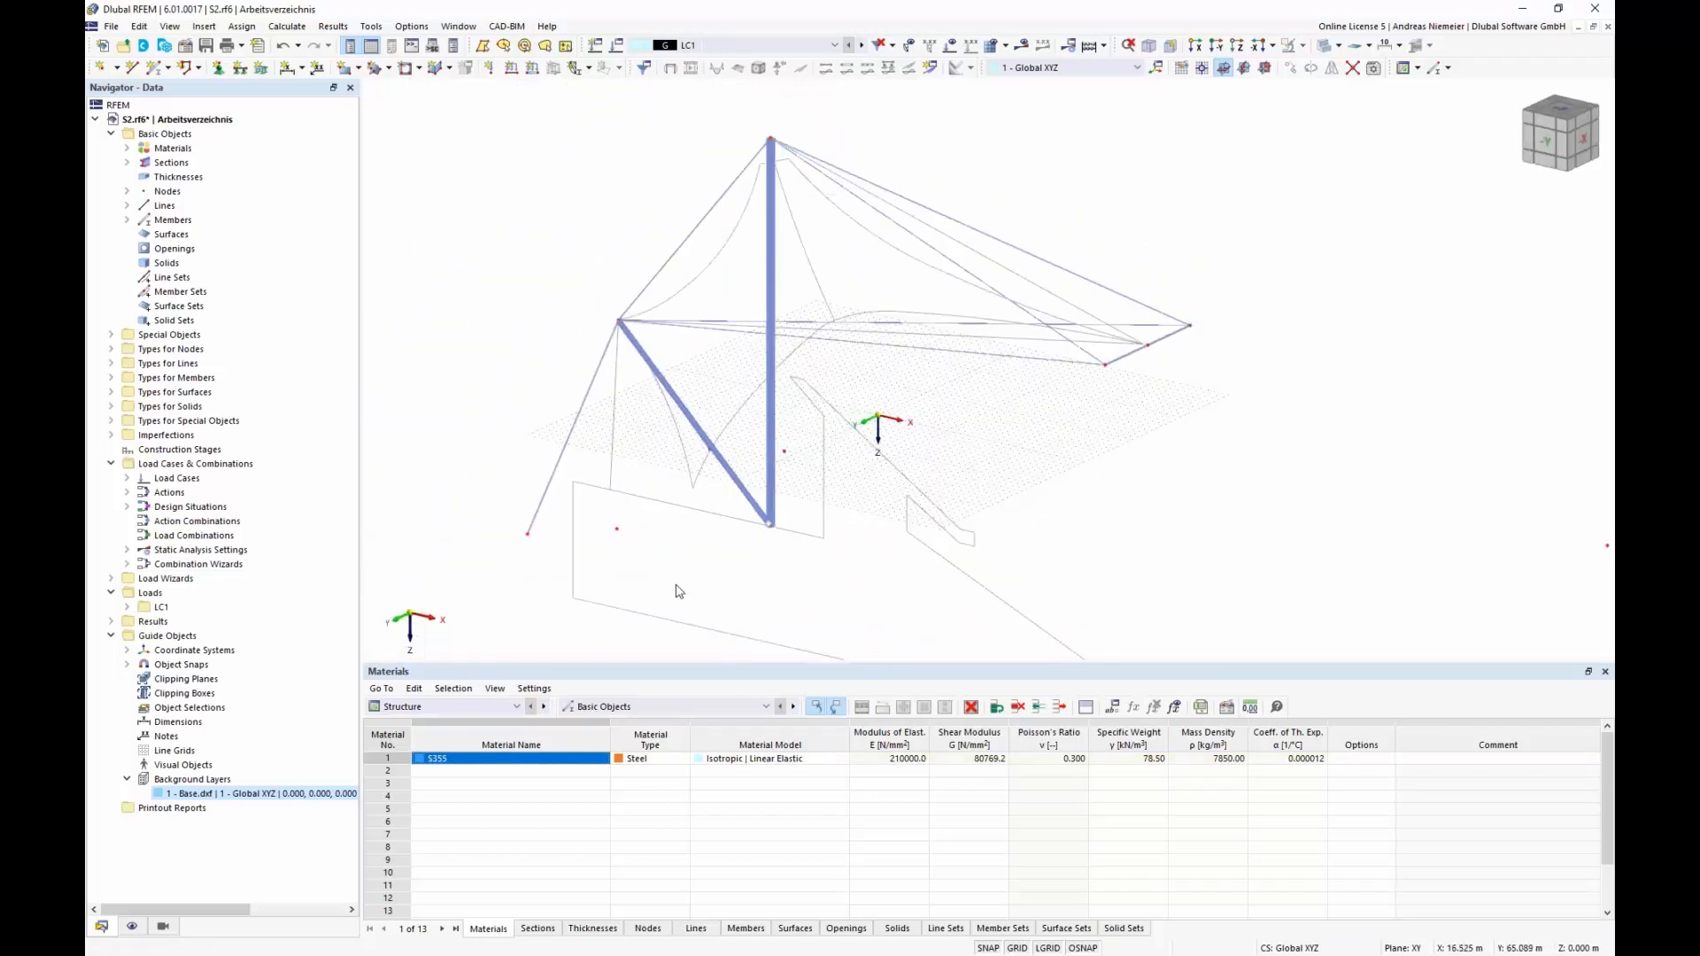
{"action": "right_click", "coordinate": [261, 795]}
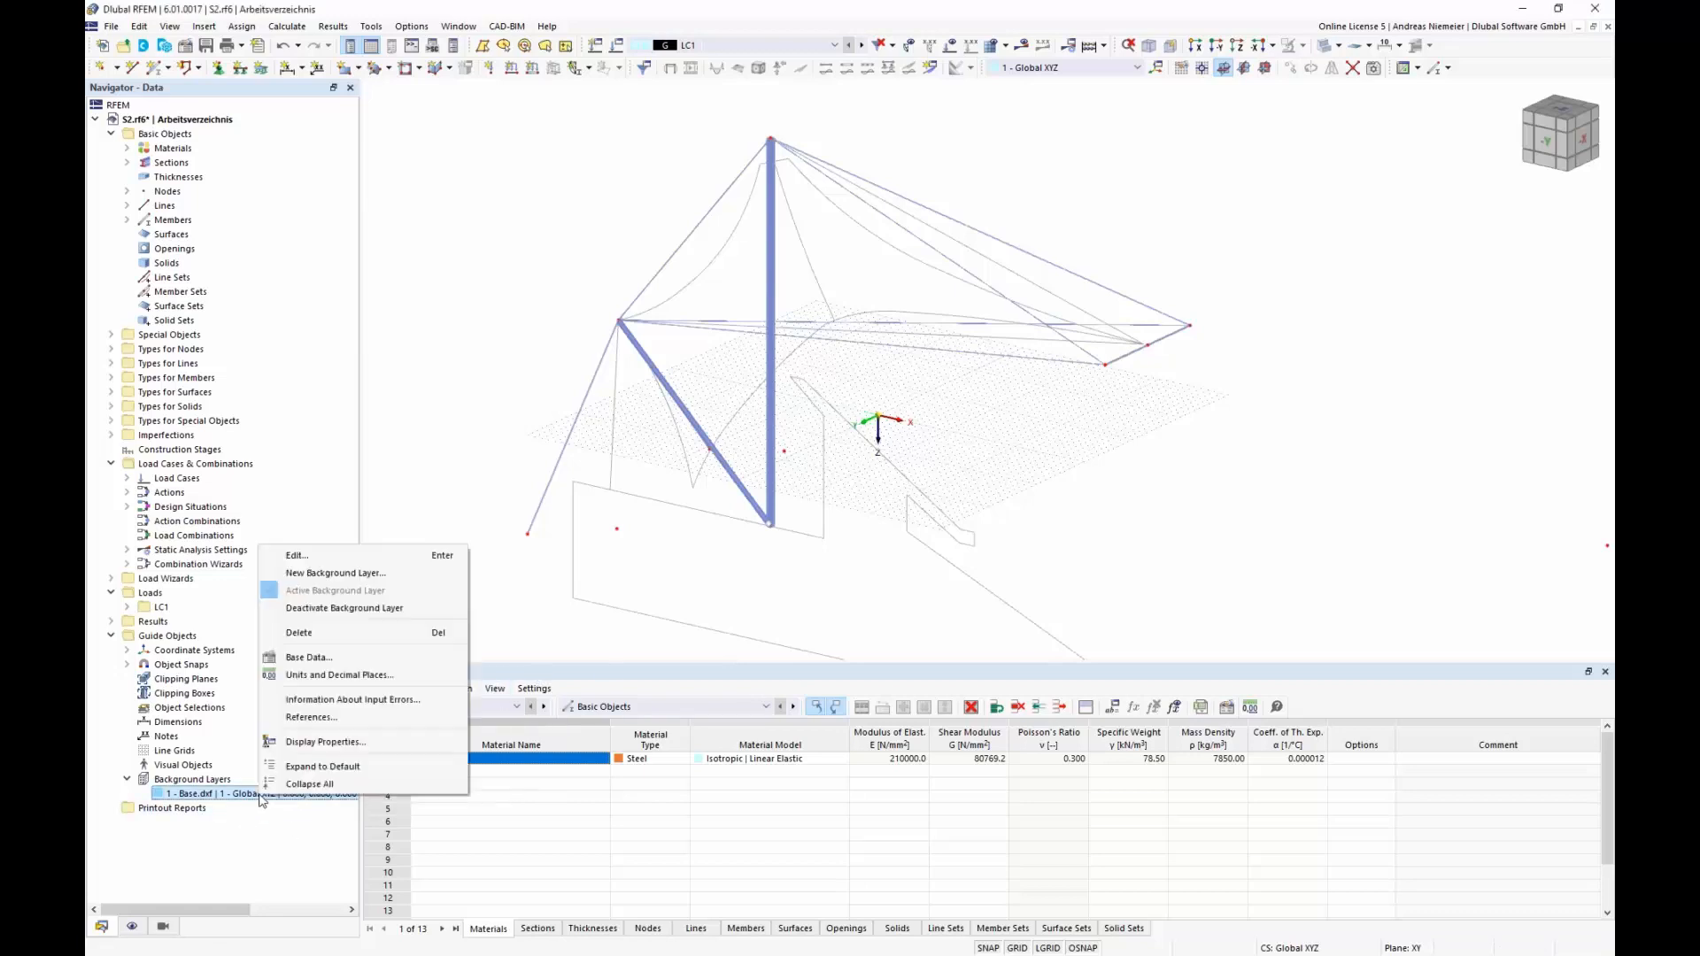
{"action": "left_click", "coordinate": [317, 609]}
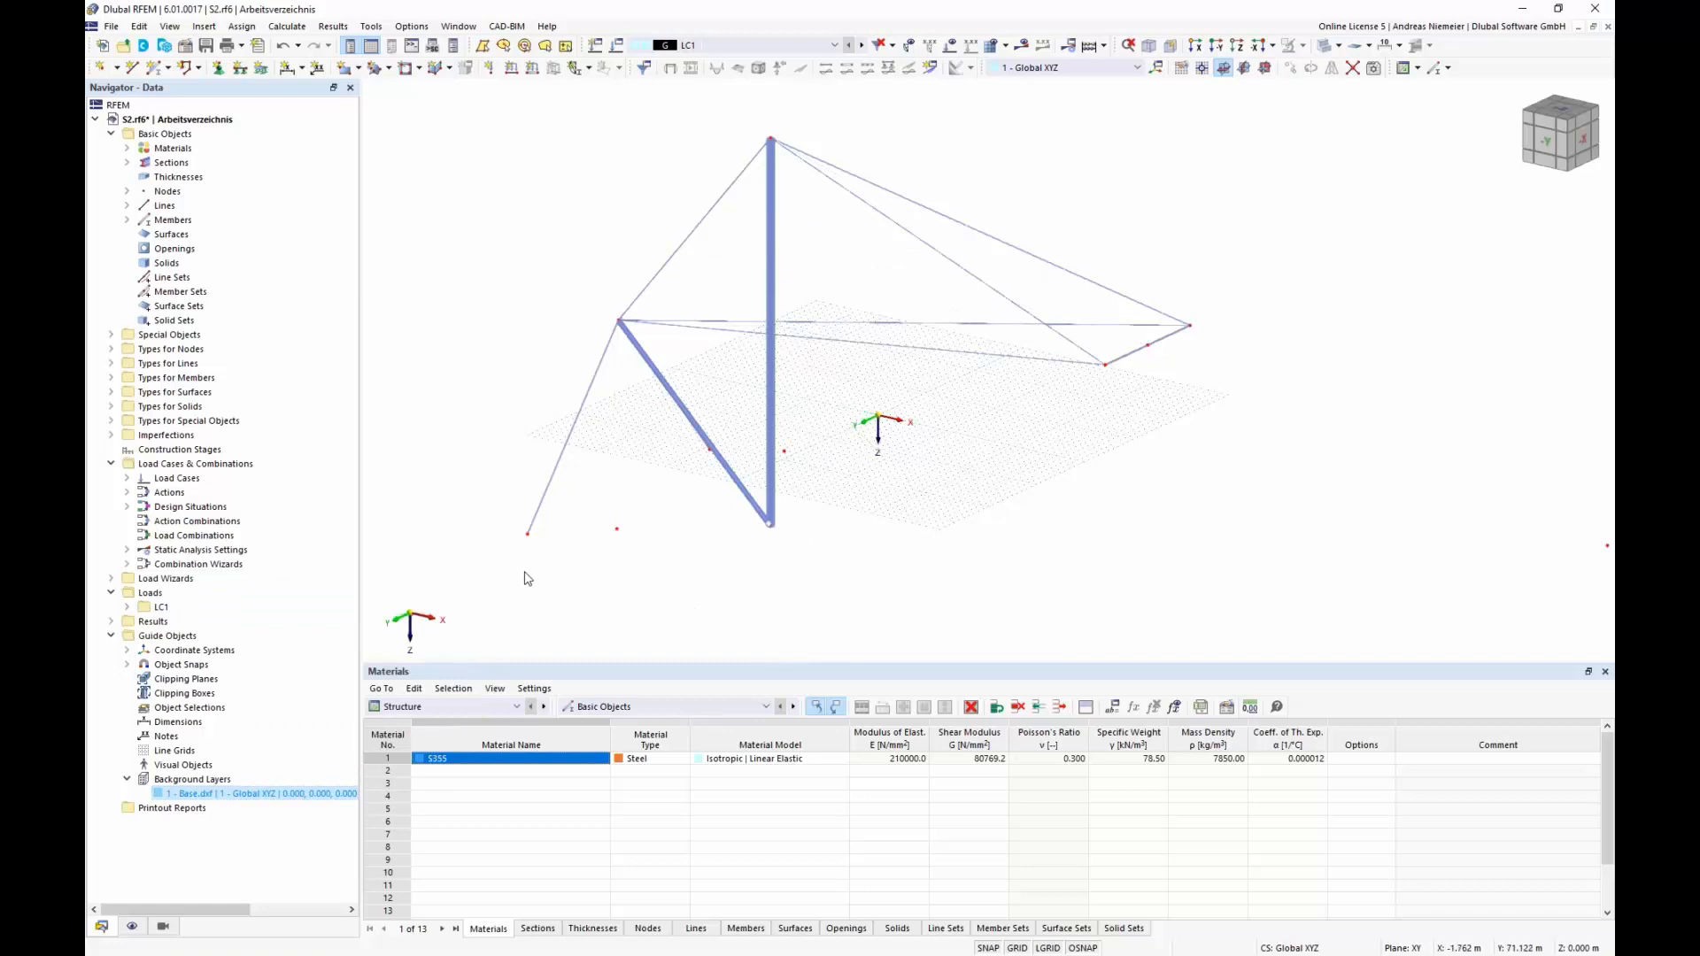
Assign nodal support 1 to the two guy anchor nodes and the mast base node.
{"action": "middle_click_drag", "start_coordinate": [525, 578], "coordinate": [617, 539], "text": "ctrl"}
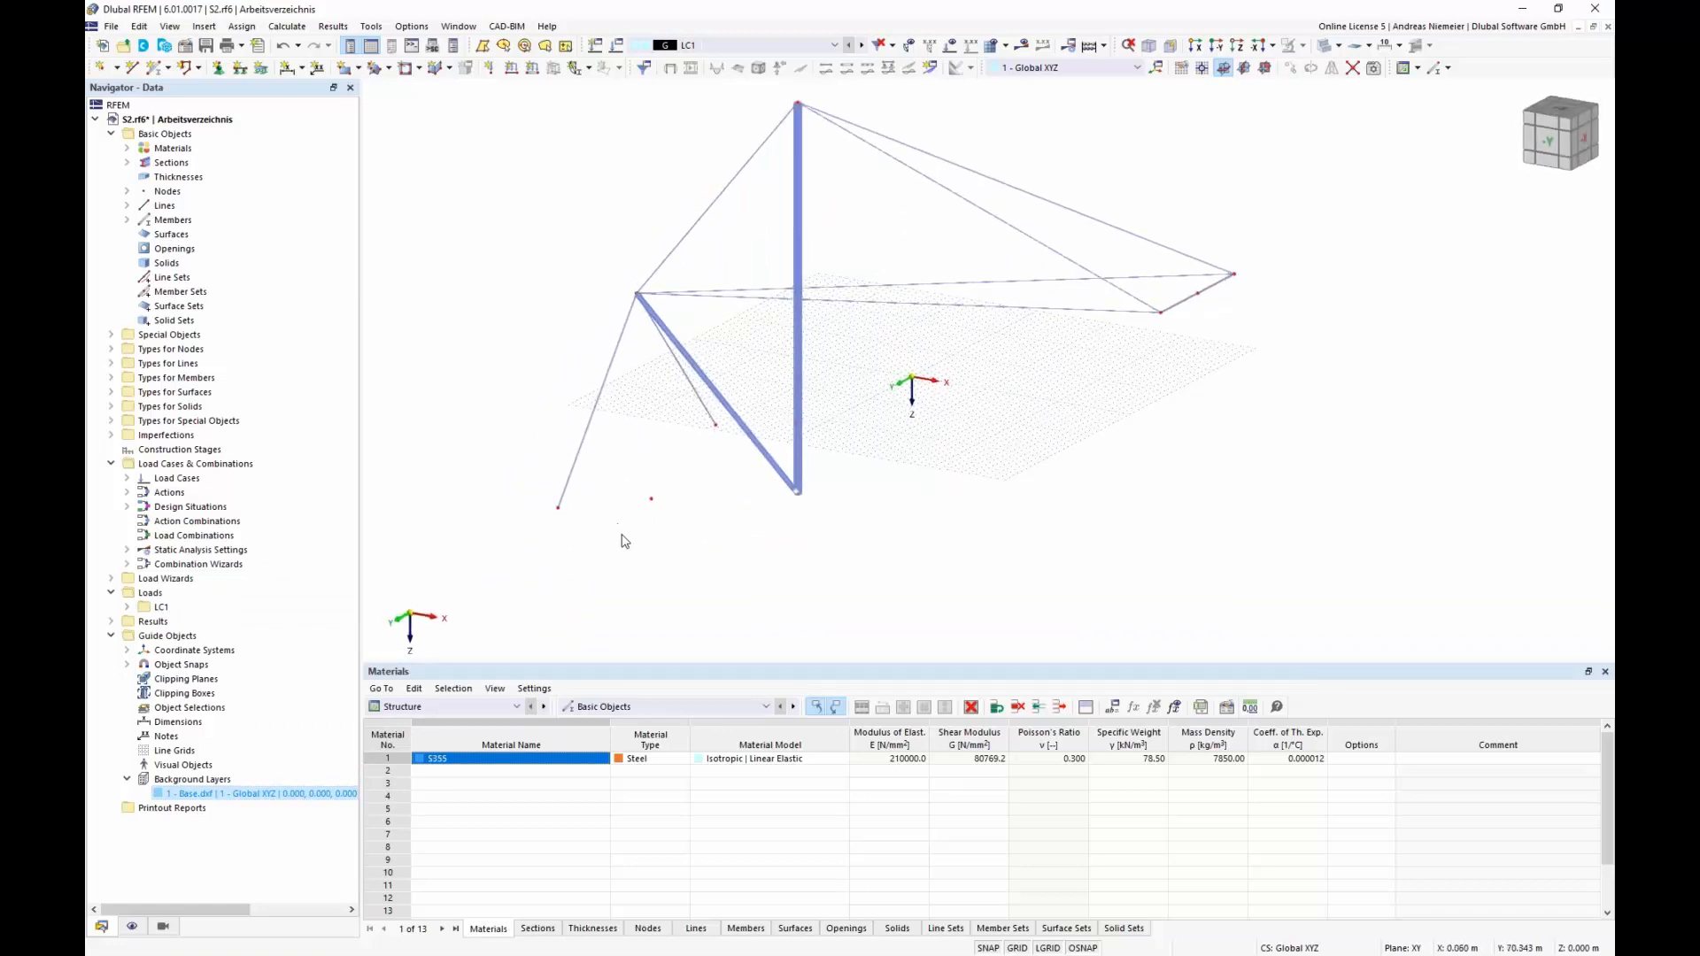
{"action": "scroll", "coordinate": [599, 505], "scroll_direction": "down", "scroll_amount": 1}
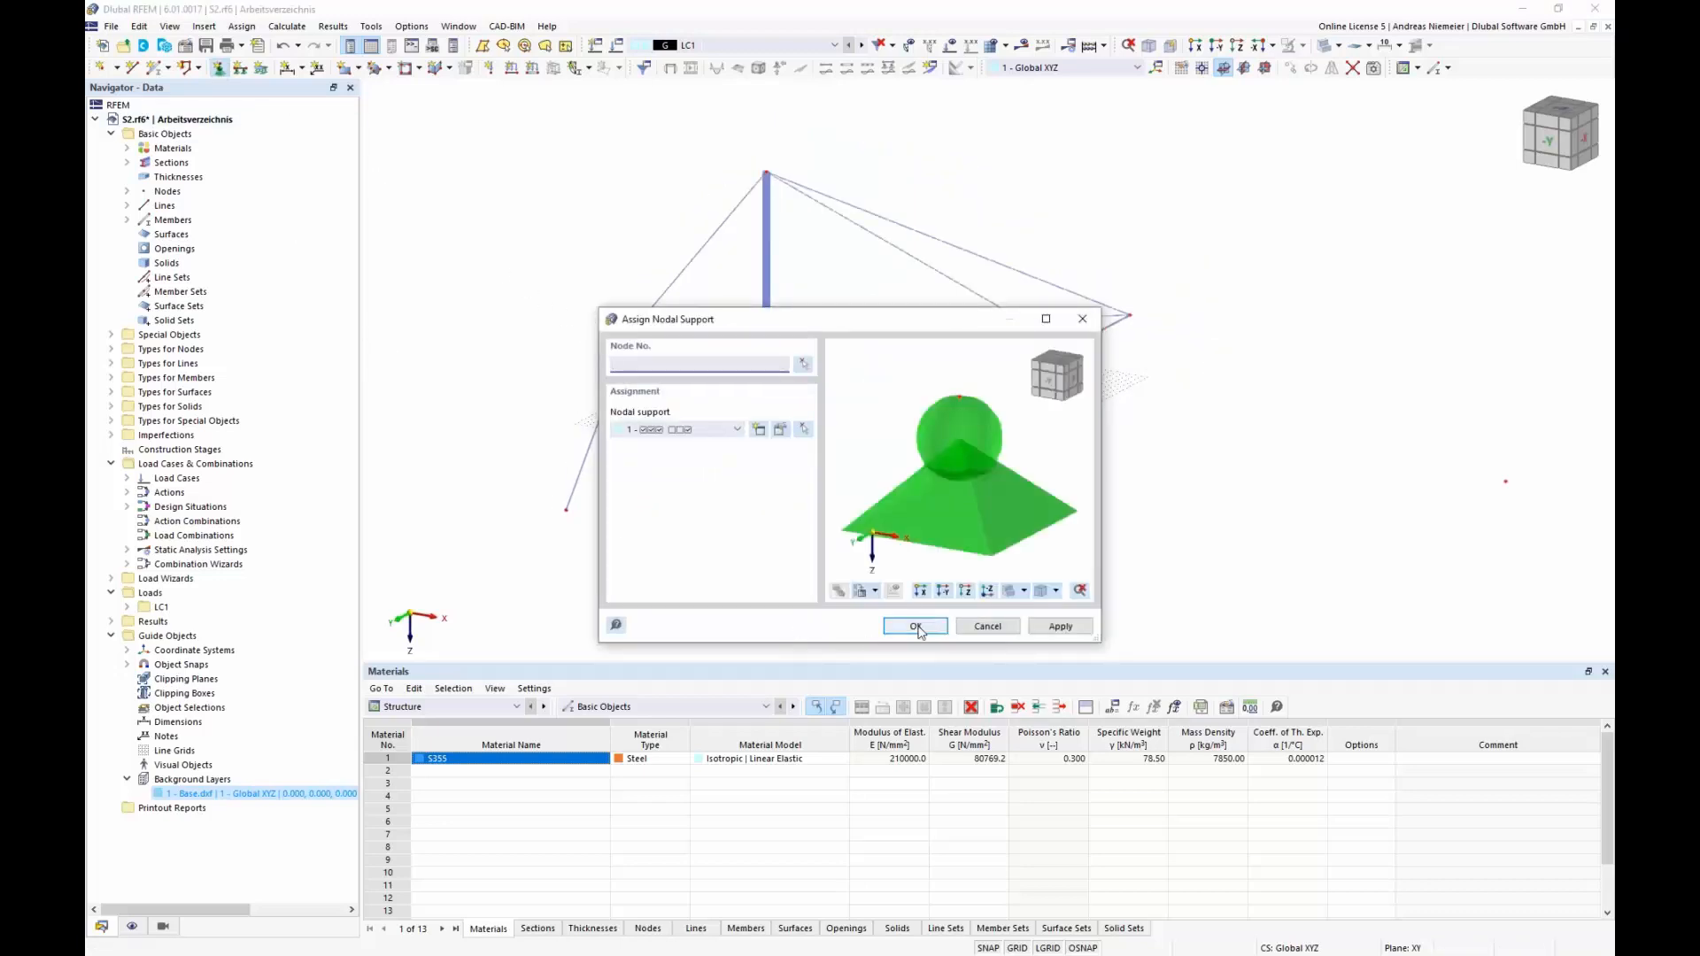
{"action": "left_click", "coordinate": [917, 626]}
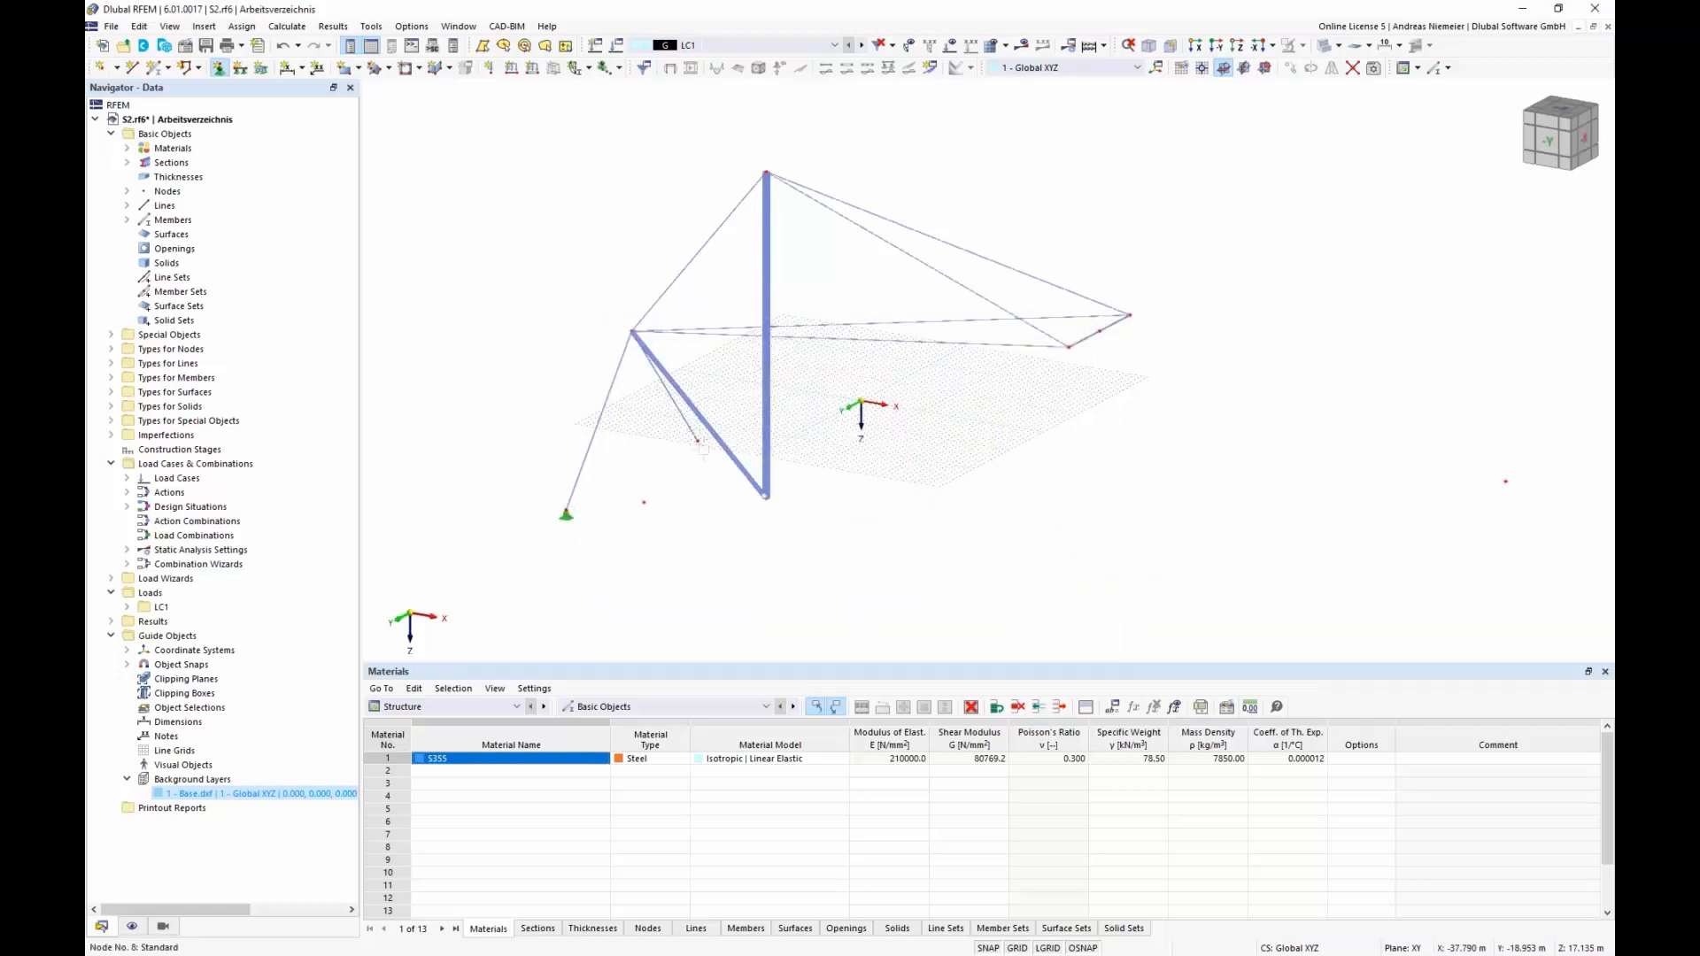
{"action": "left_click", "coordinate": [699, 441]}
{"action": "left_click", "coordinate": [766, 500]}
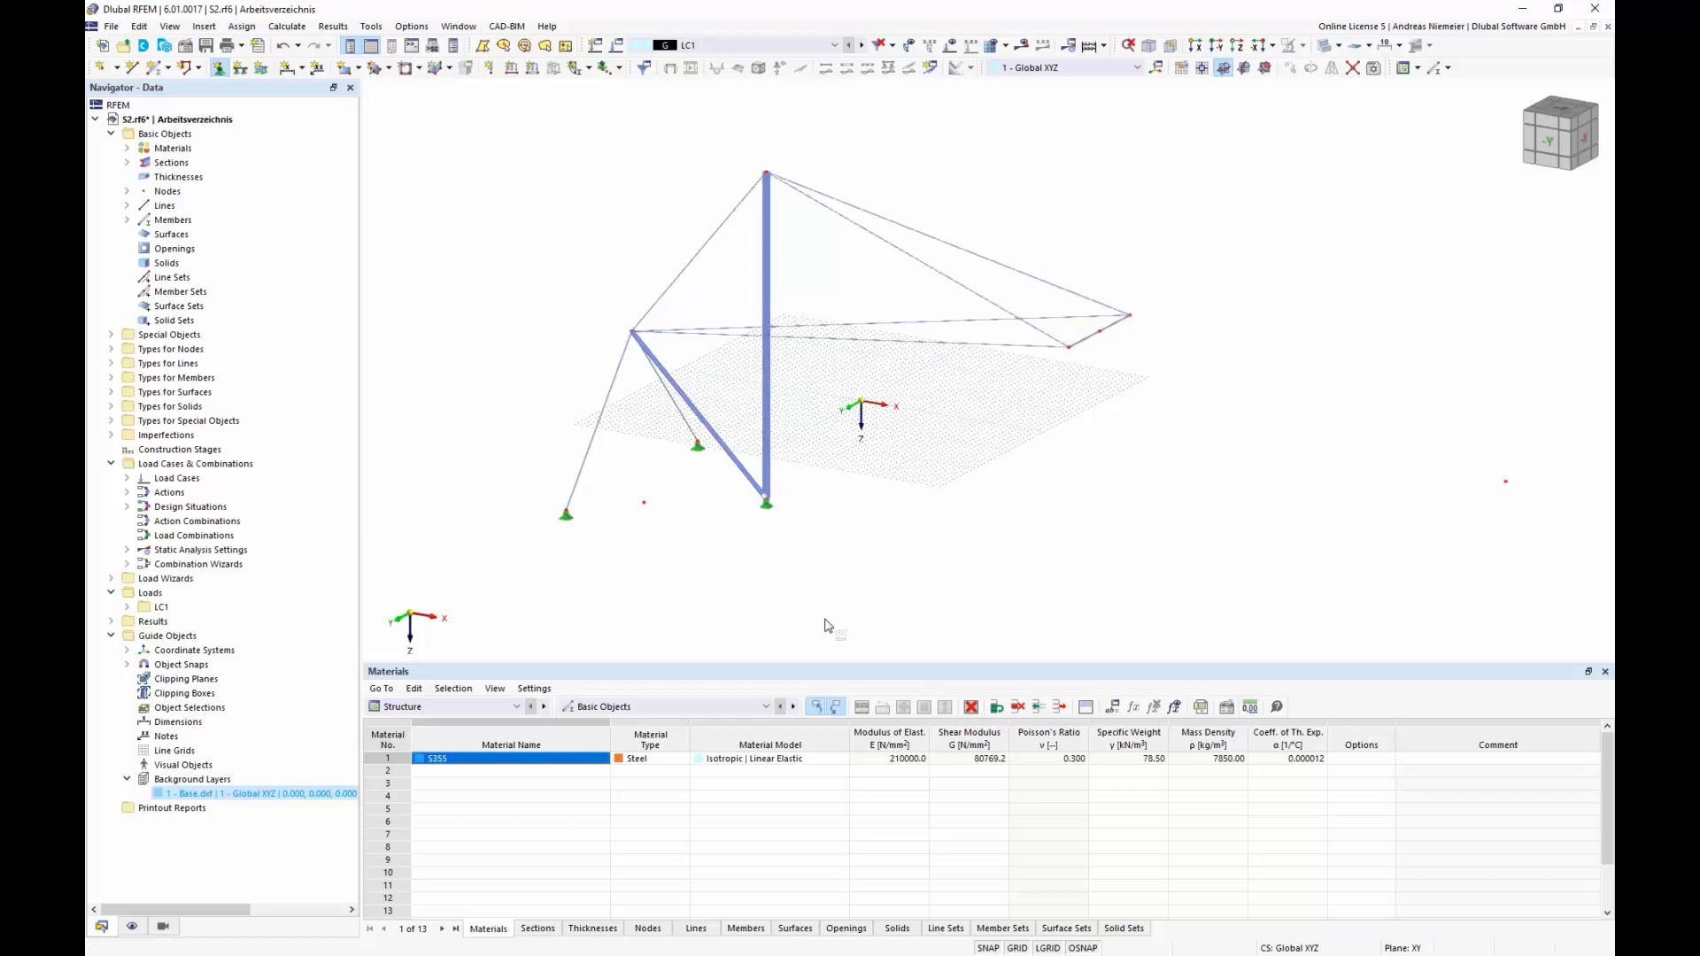
{"action": "key", "text": "Escape"}
In plan view, create a new nodal support that restrains only translation in Y, with all rotations free.
{"action": "left_click", "coordinate": [1565, 113]}
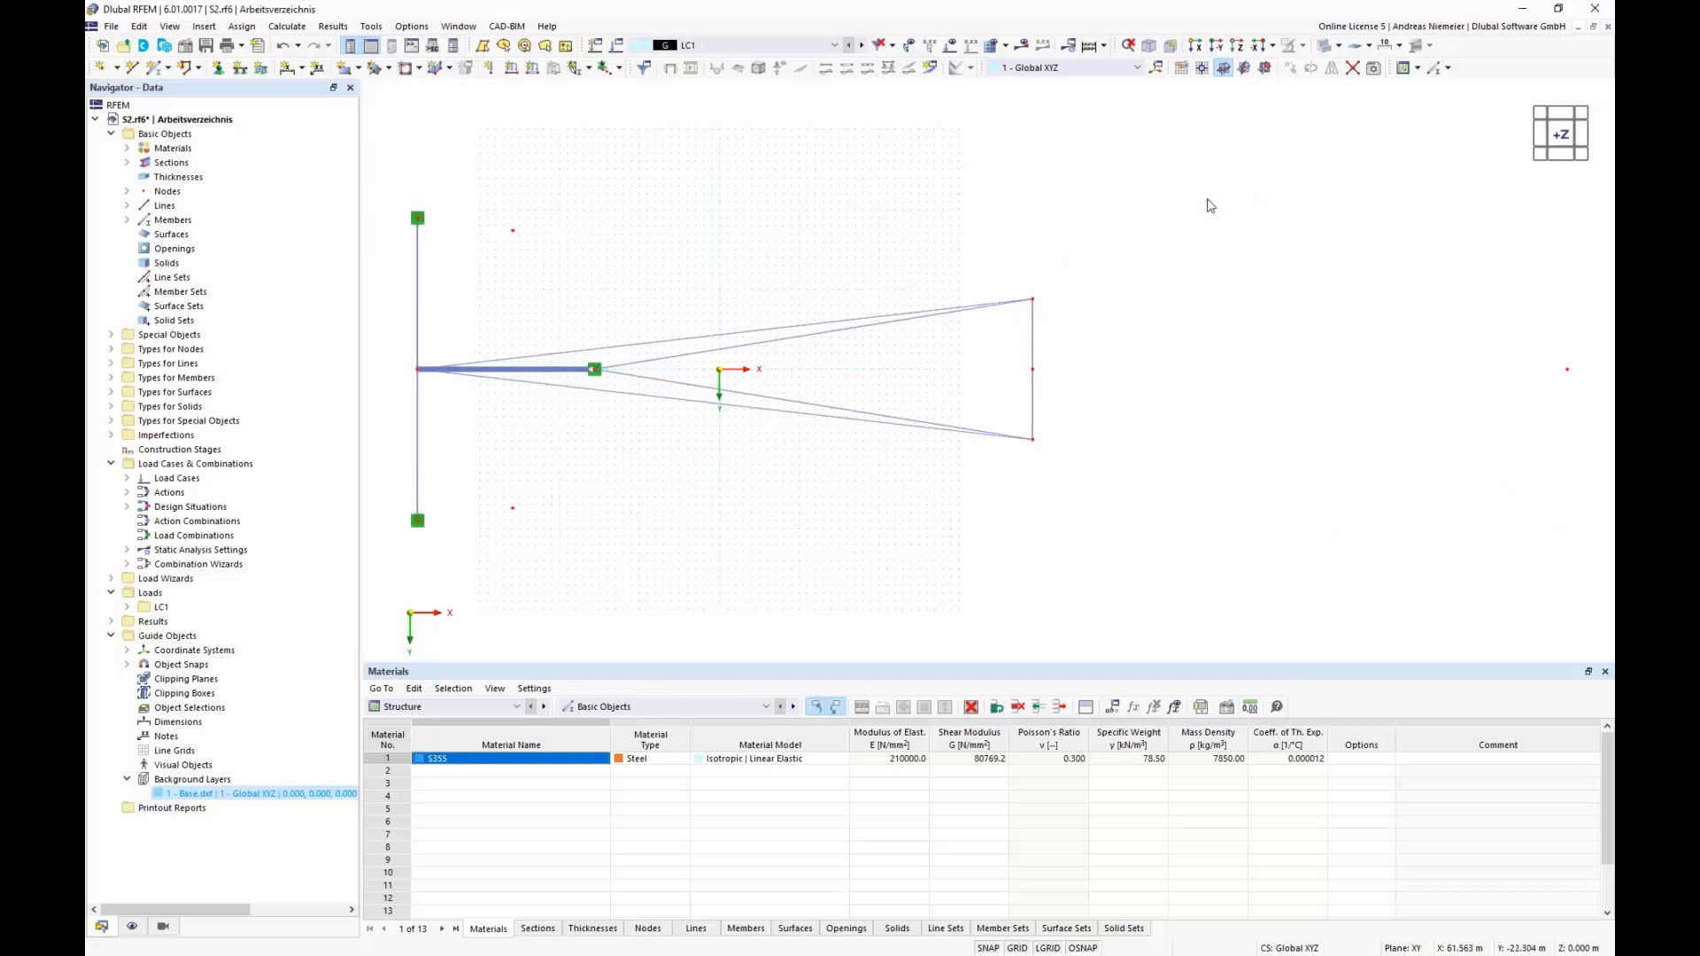
{"action": "left_click", "coordinate": [218, 67]}
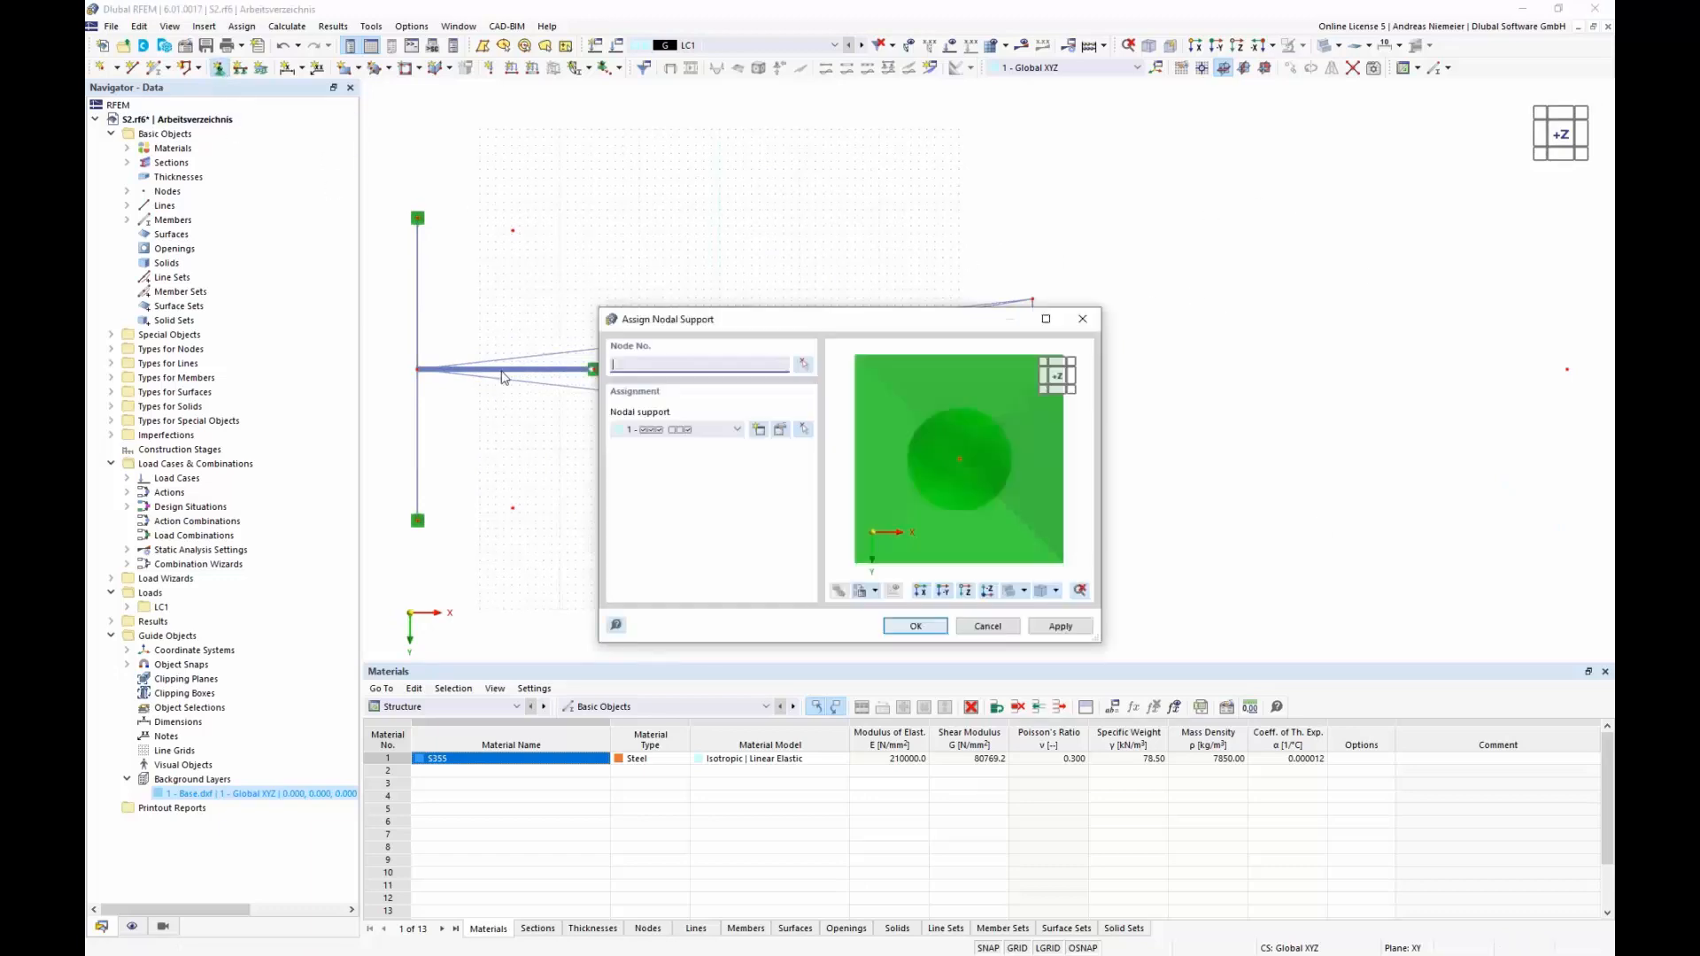
{"action": "left_click", "coordinate": [766, 430]}
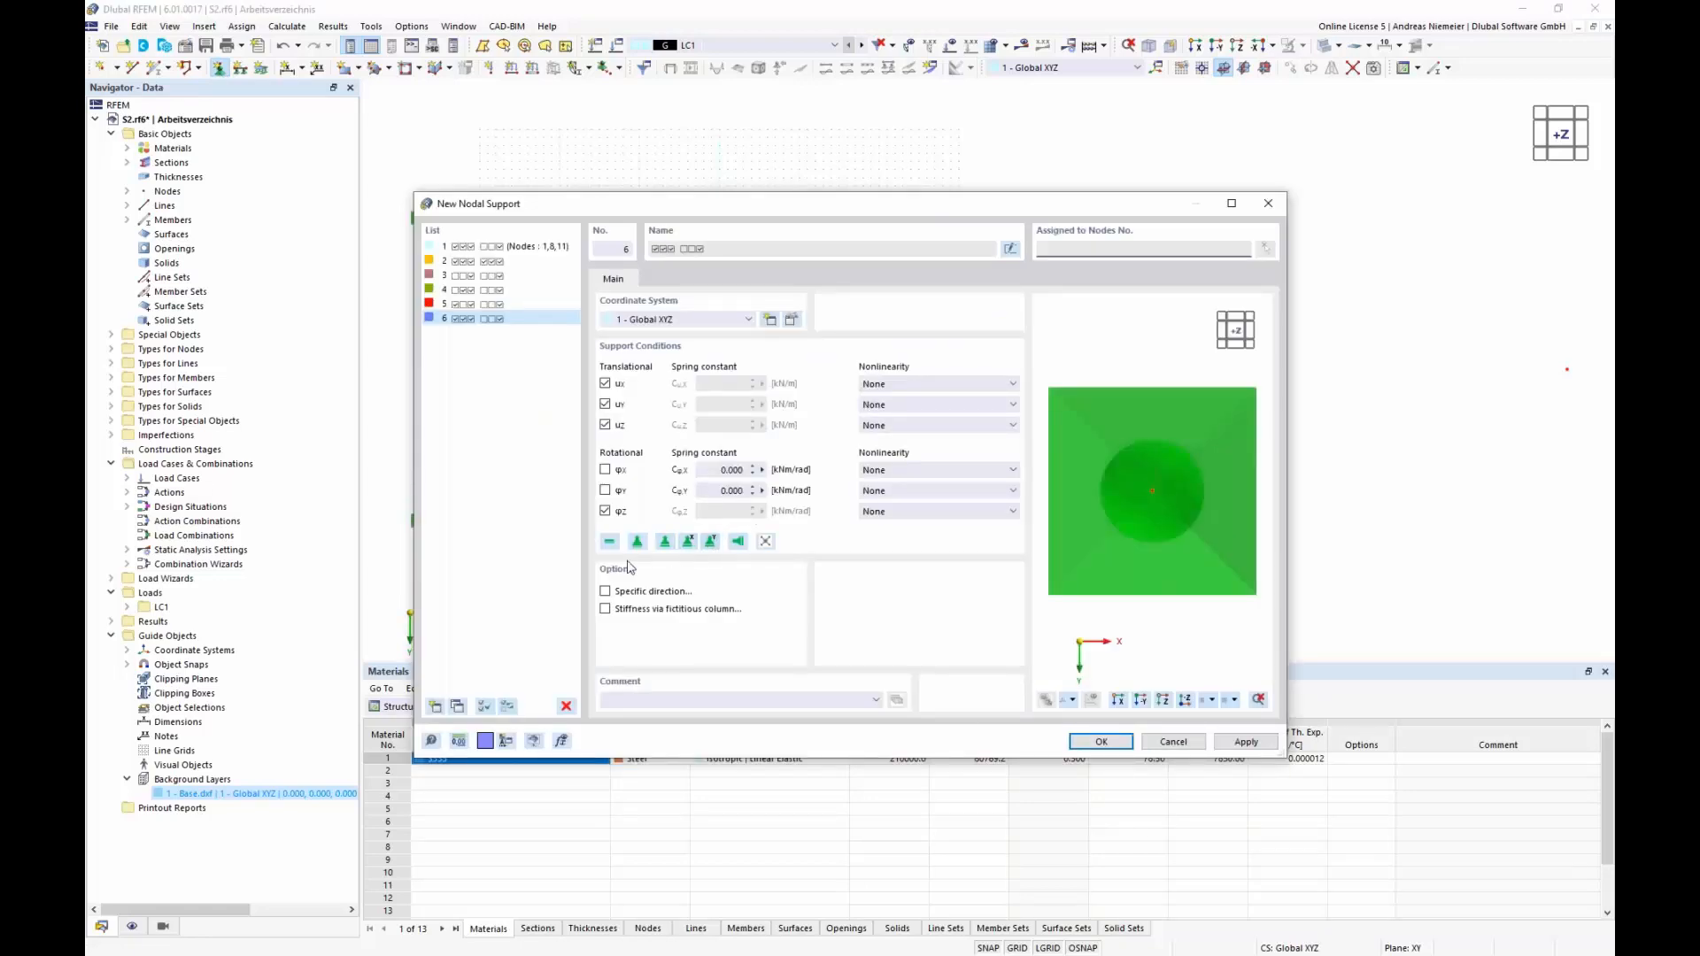
{"action": "left_click", "coordinate": [604, 511]}
{"action": "left_click", "coordinate": [605, 425]}
{"action": "left_click", "coordinate": [605, 384]}
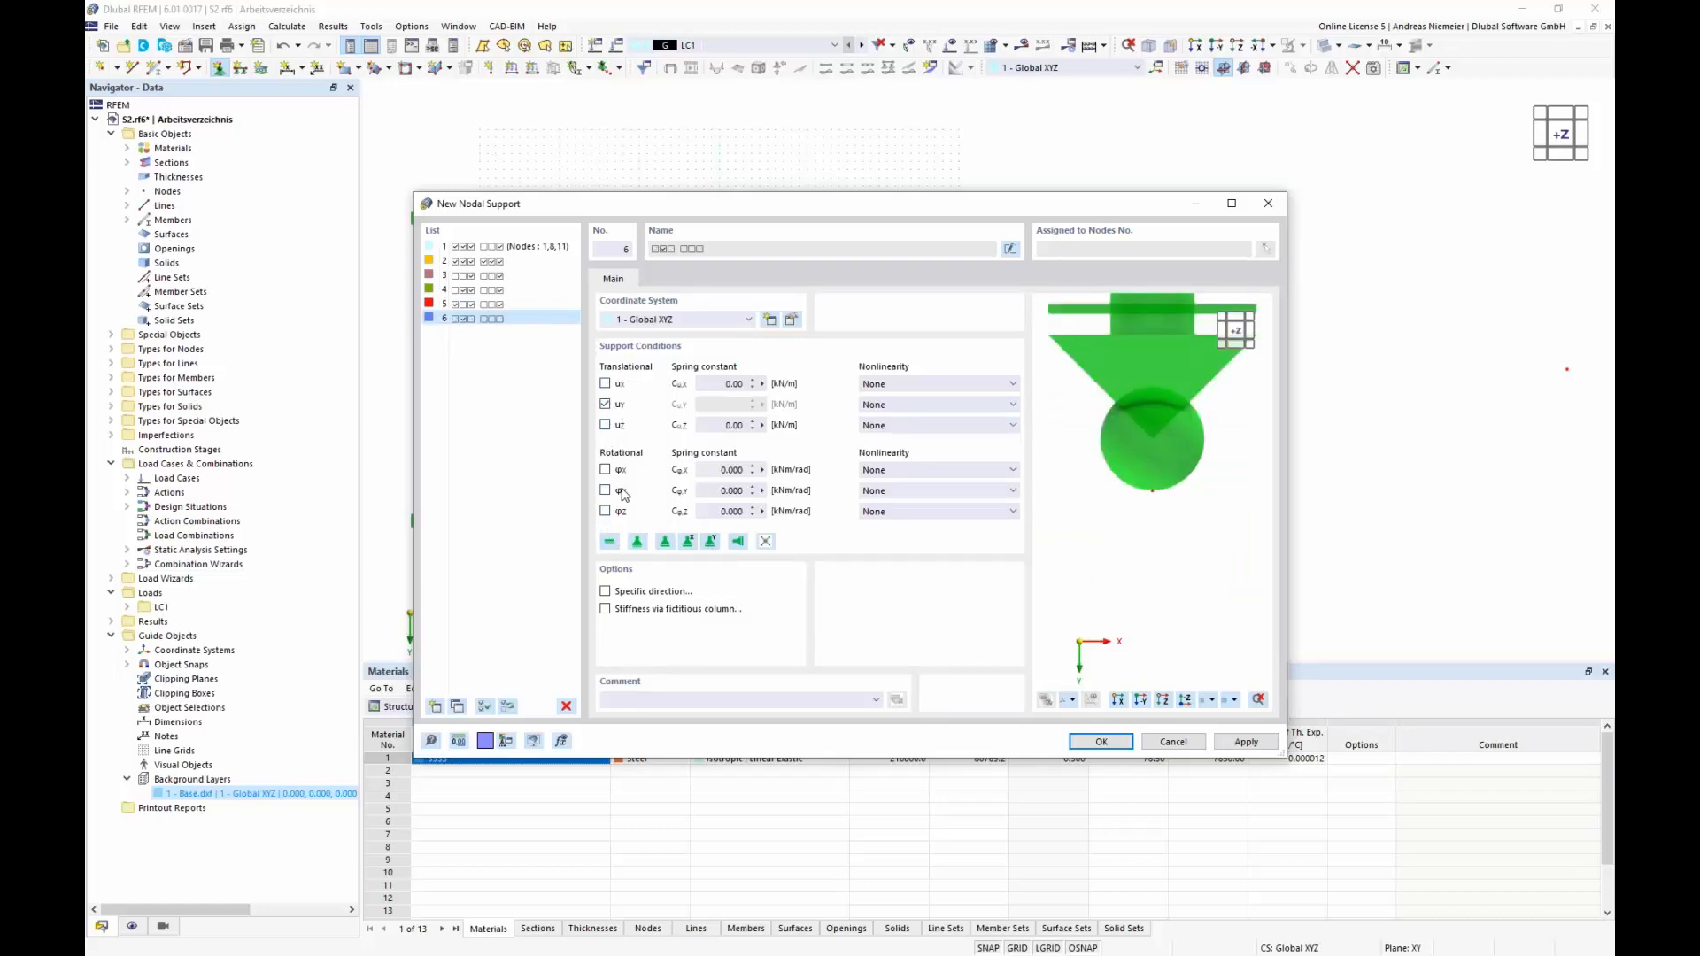
Give the new nodal support a specific direction rotated via three angles, with 7.5° about Z'.
{"action": "left_click", "coordinate": [605, 592]}
{"action": "left_click", "coordinate": [690, 282]}
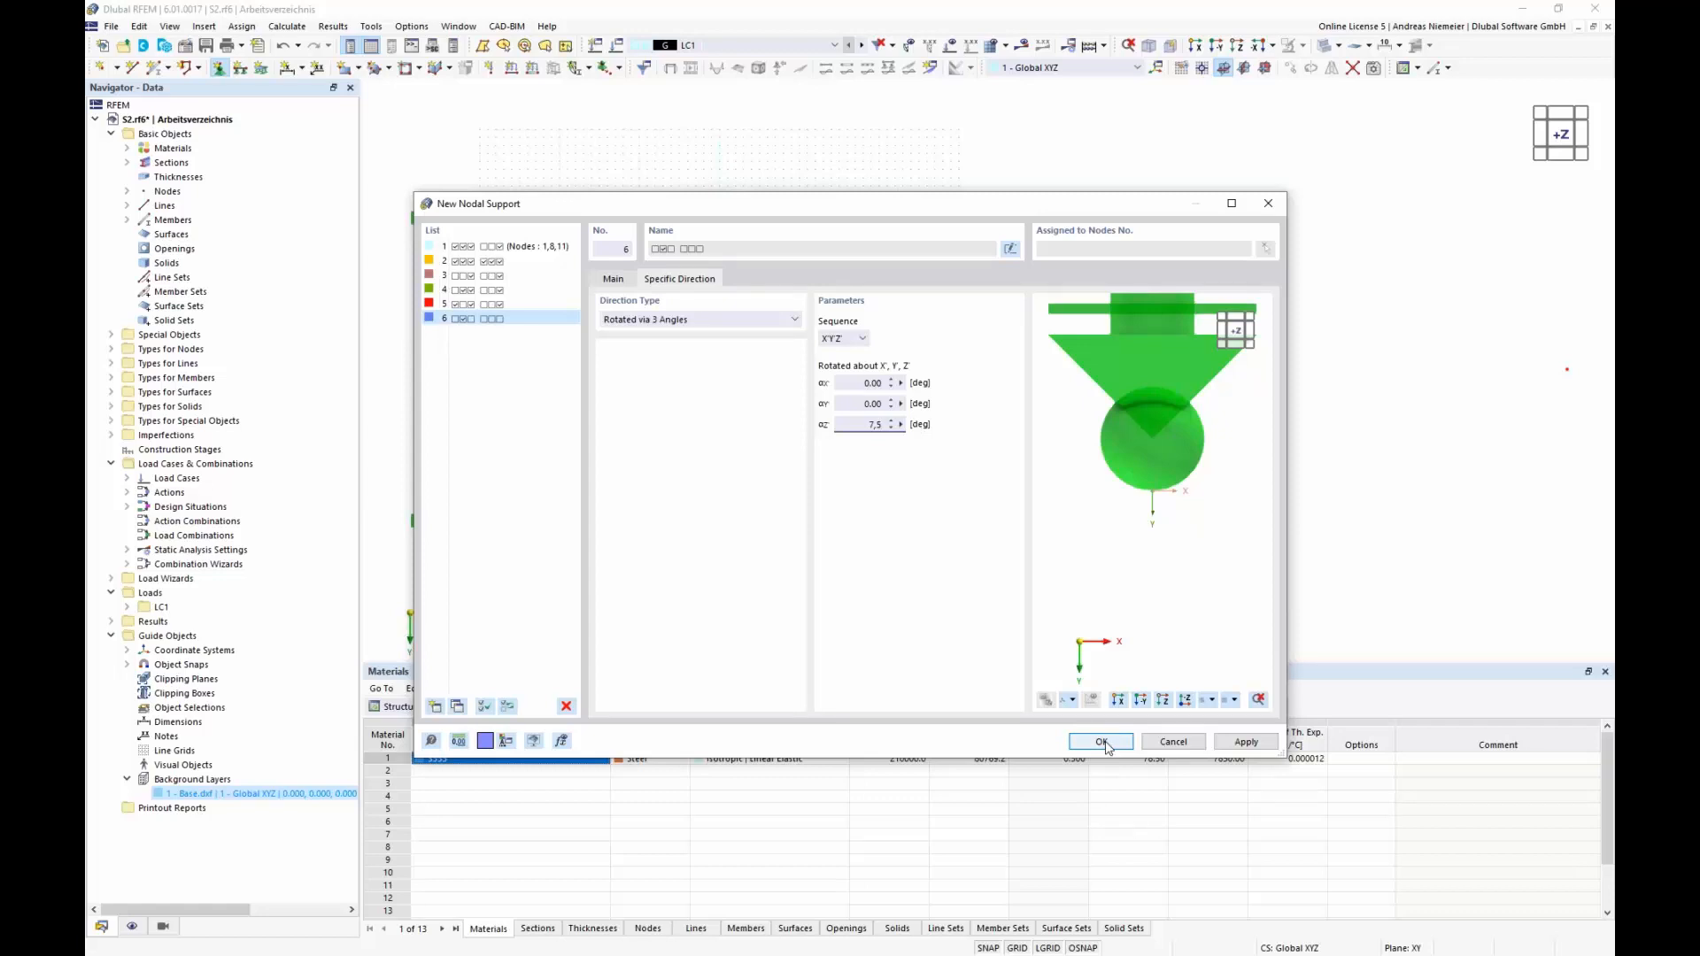
{"action": "left_click", "coordinate": [868, 401]}
{"action": "left_click", "coordinate": [494, 394]}
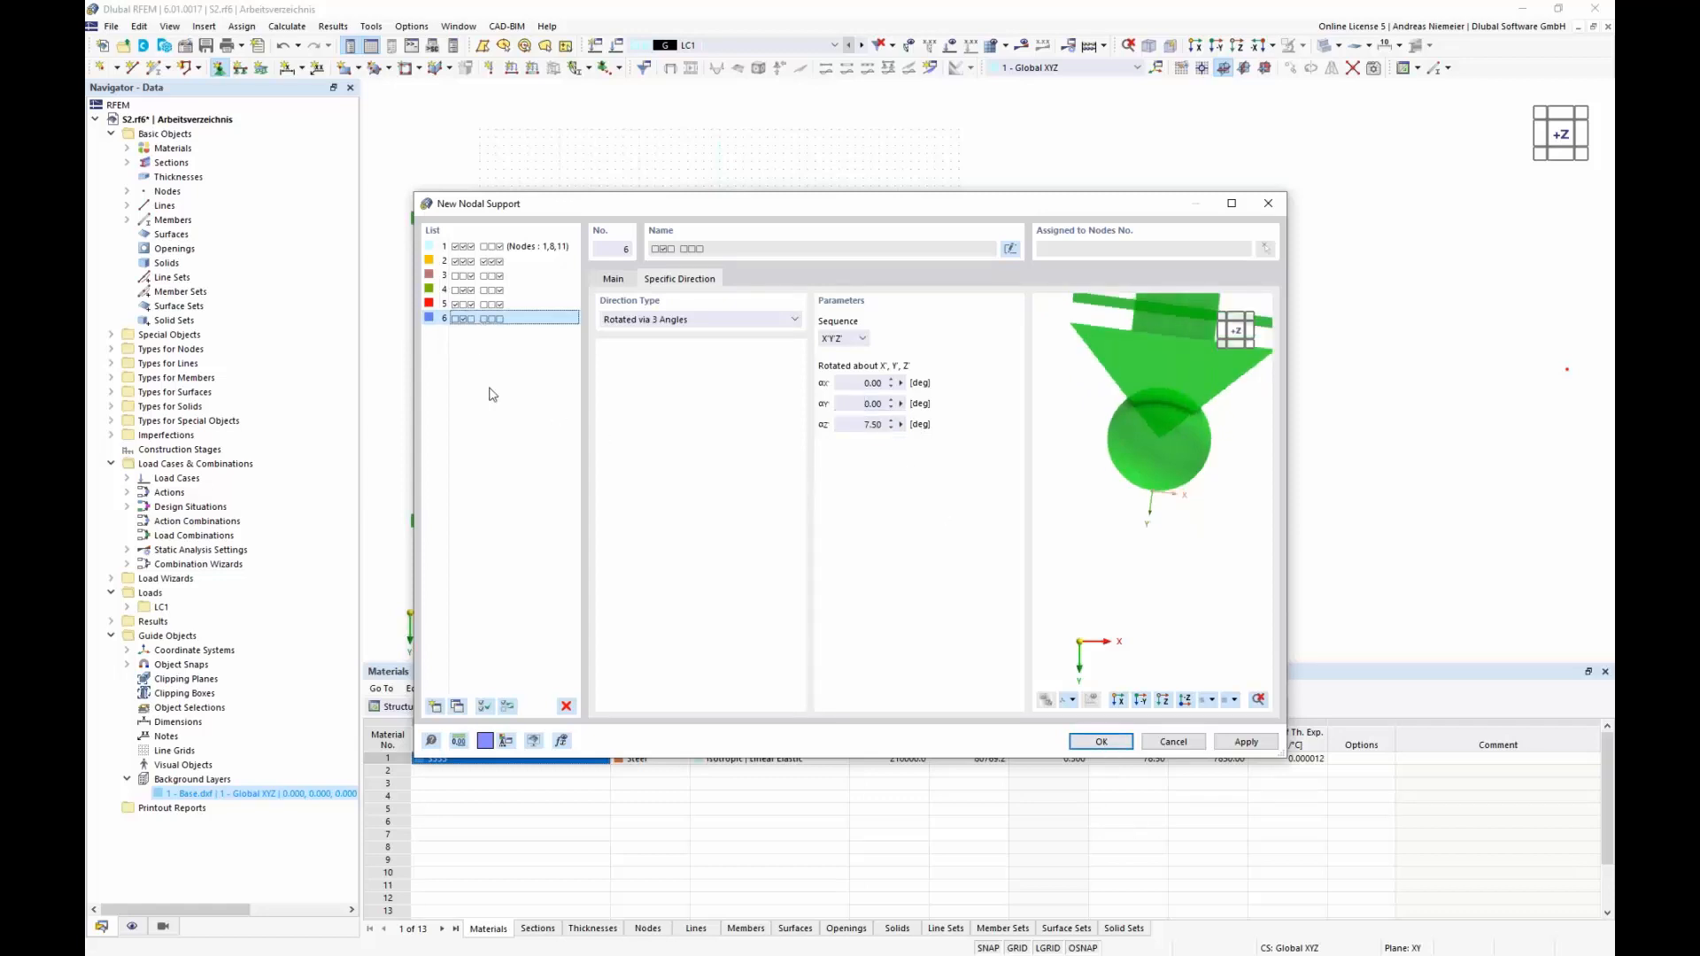
Copy the rotated nodal support and set the copy's rotation about Z' to -7.5°.
{"action": "left_click", "coordinate": [456, 708]}
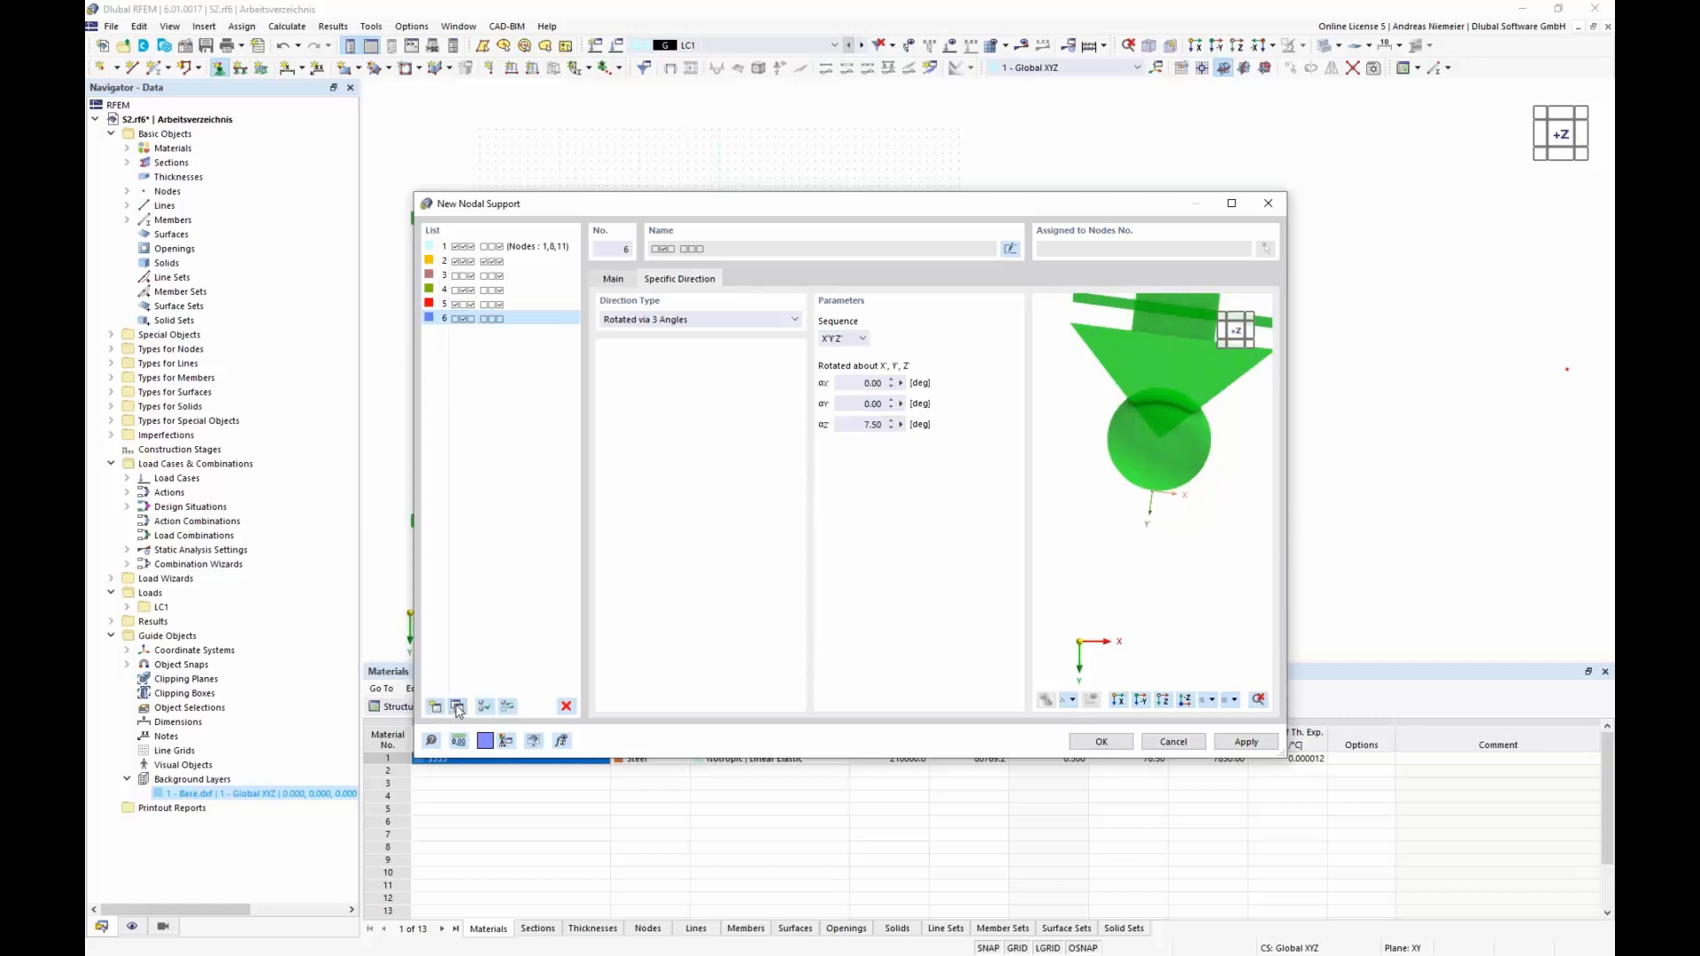
{"action": "left_click", "coordinate": [867, 403]}
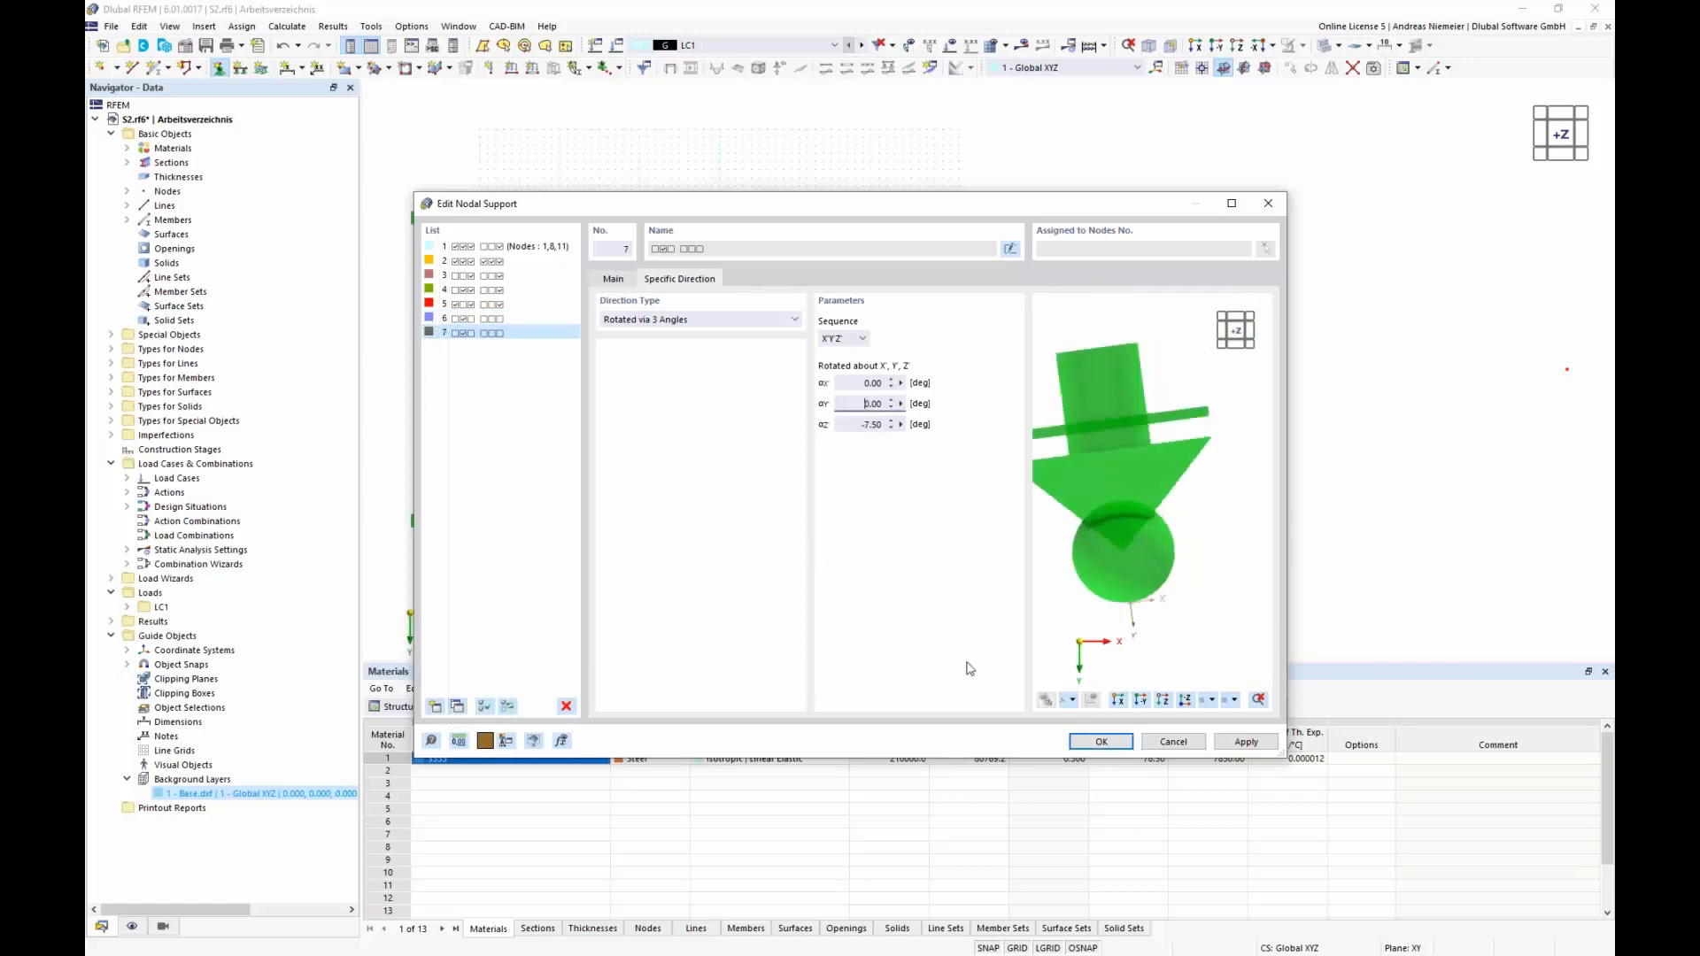
Assign the nodal support rotated by 7.5° to the far tip node on the negative Y side.
{"action": "left_click", "coordinate": [508, 319]}
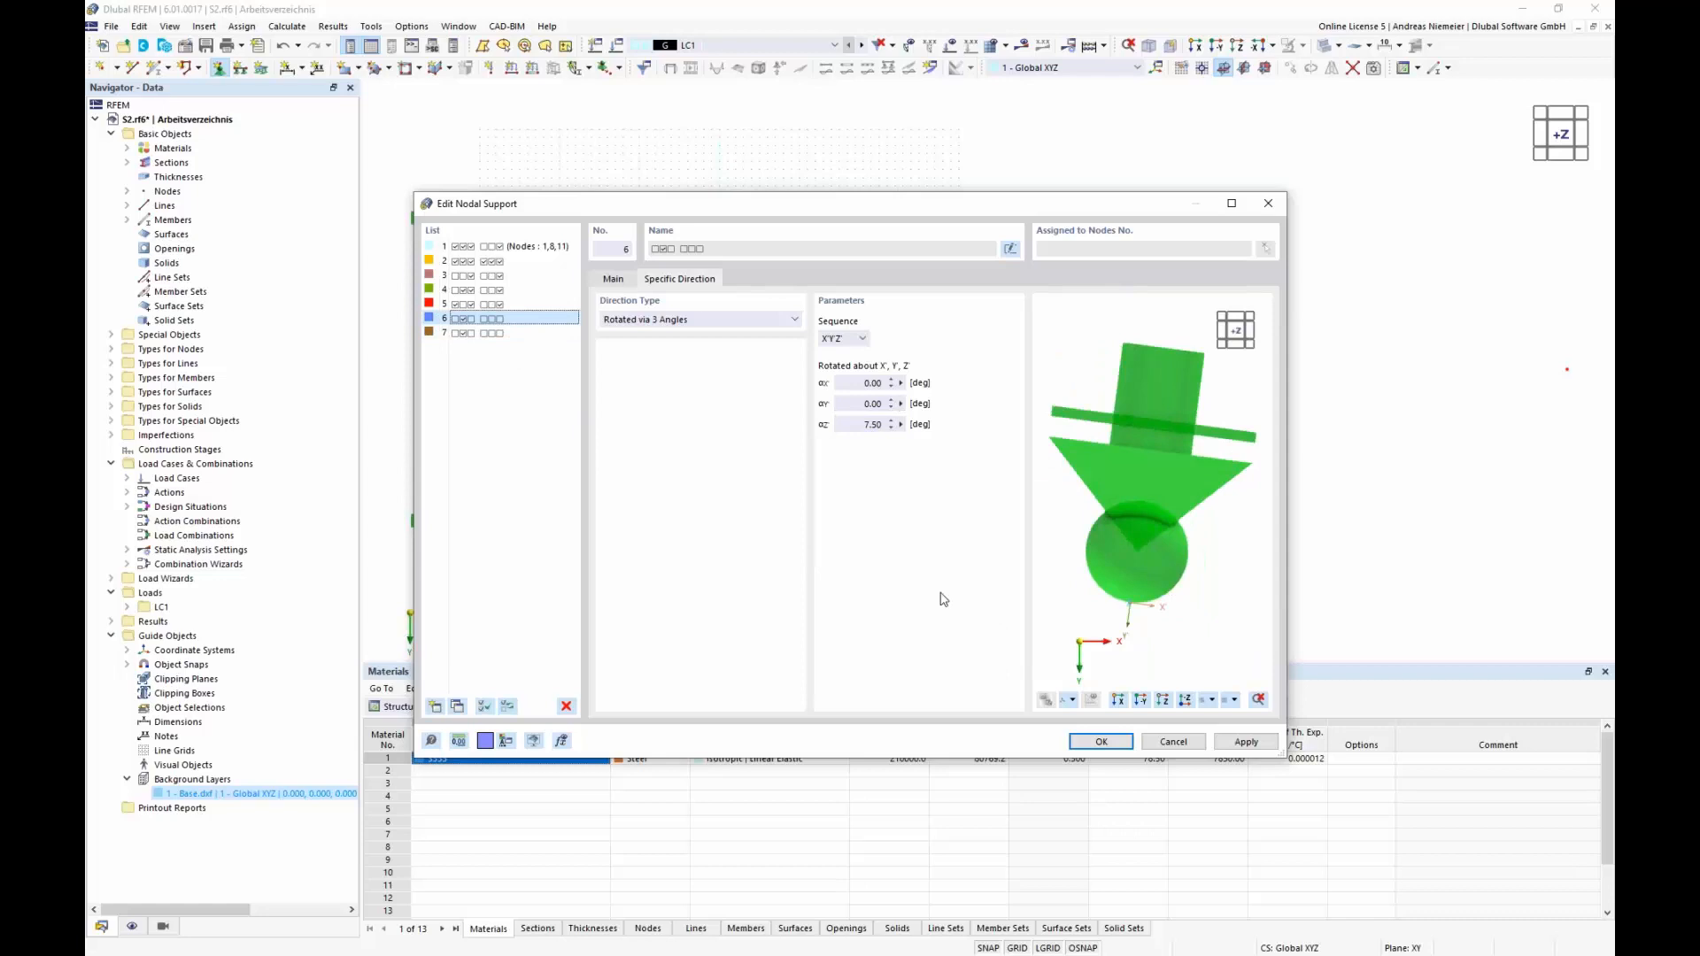
{"action": "left_click", "coordinate": [1131, 740]}
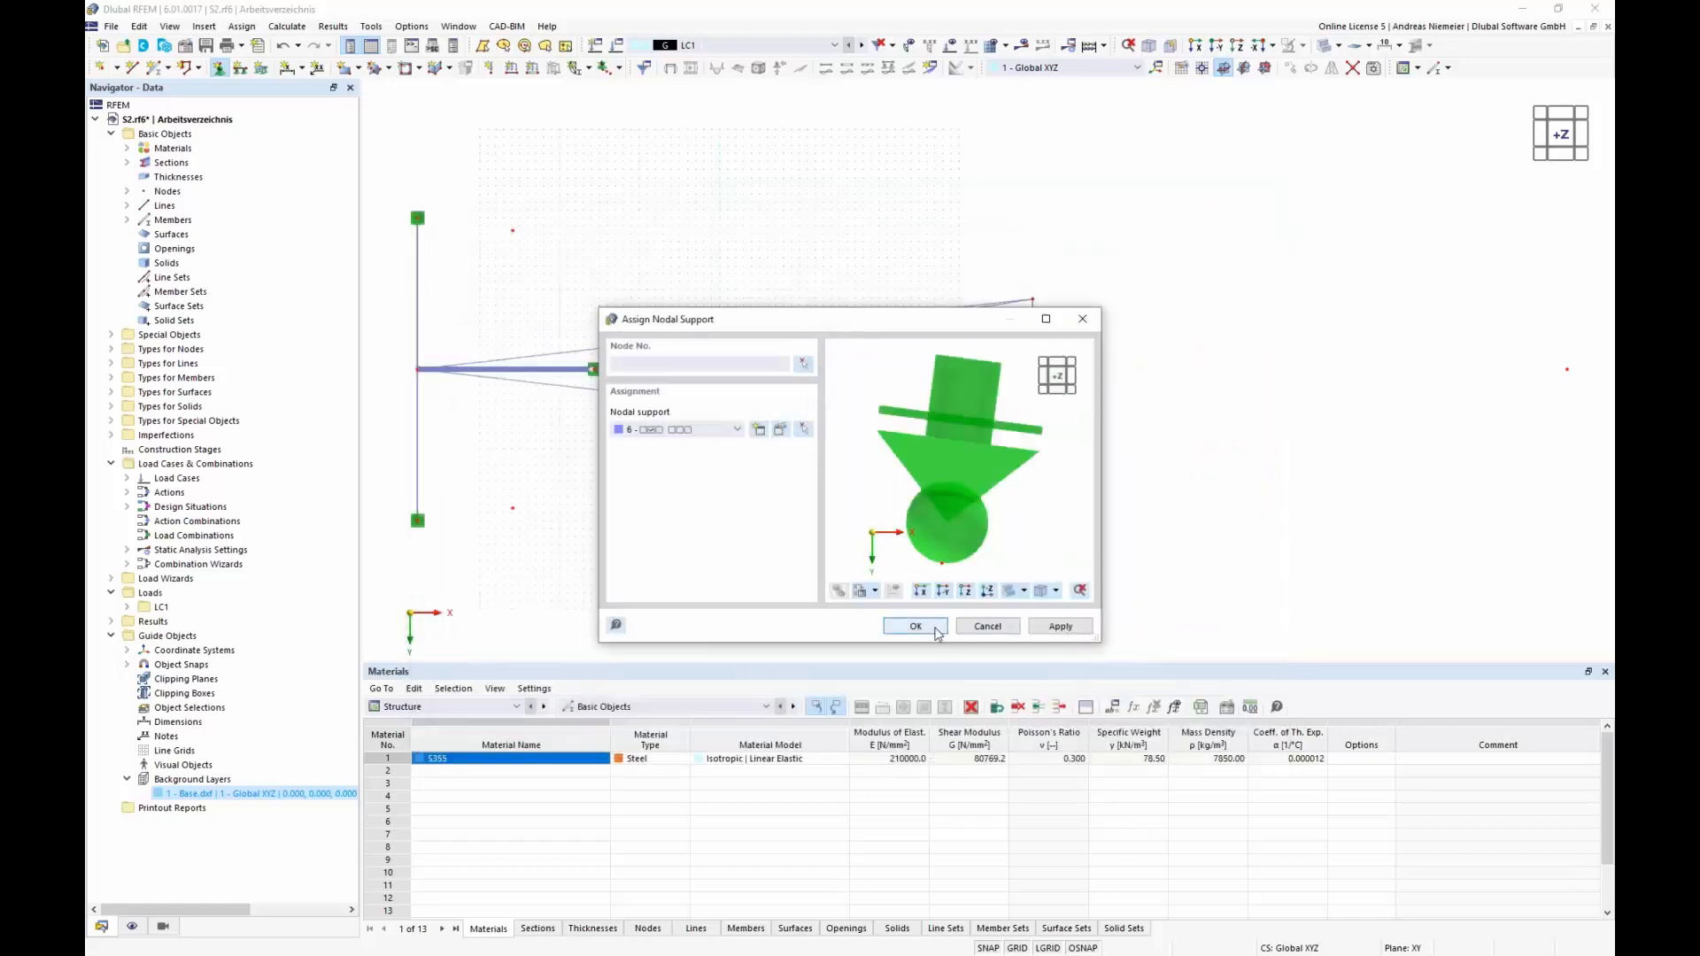
{"action": "left_click", "coordinate": [937, 633]}
{"action": "left_click", "coordinate": [1034, 300]}
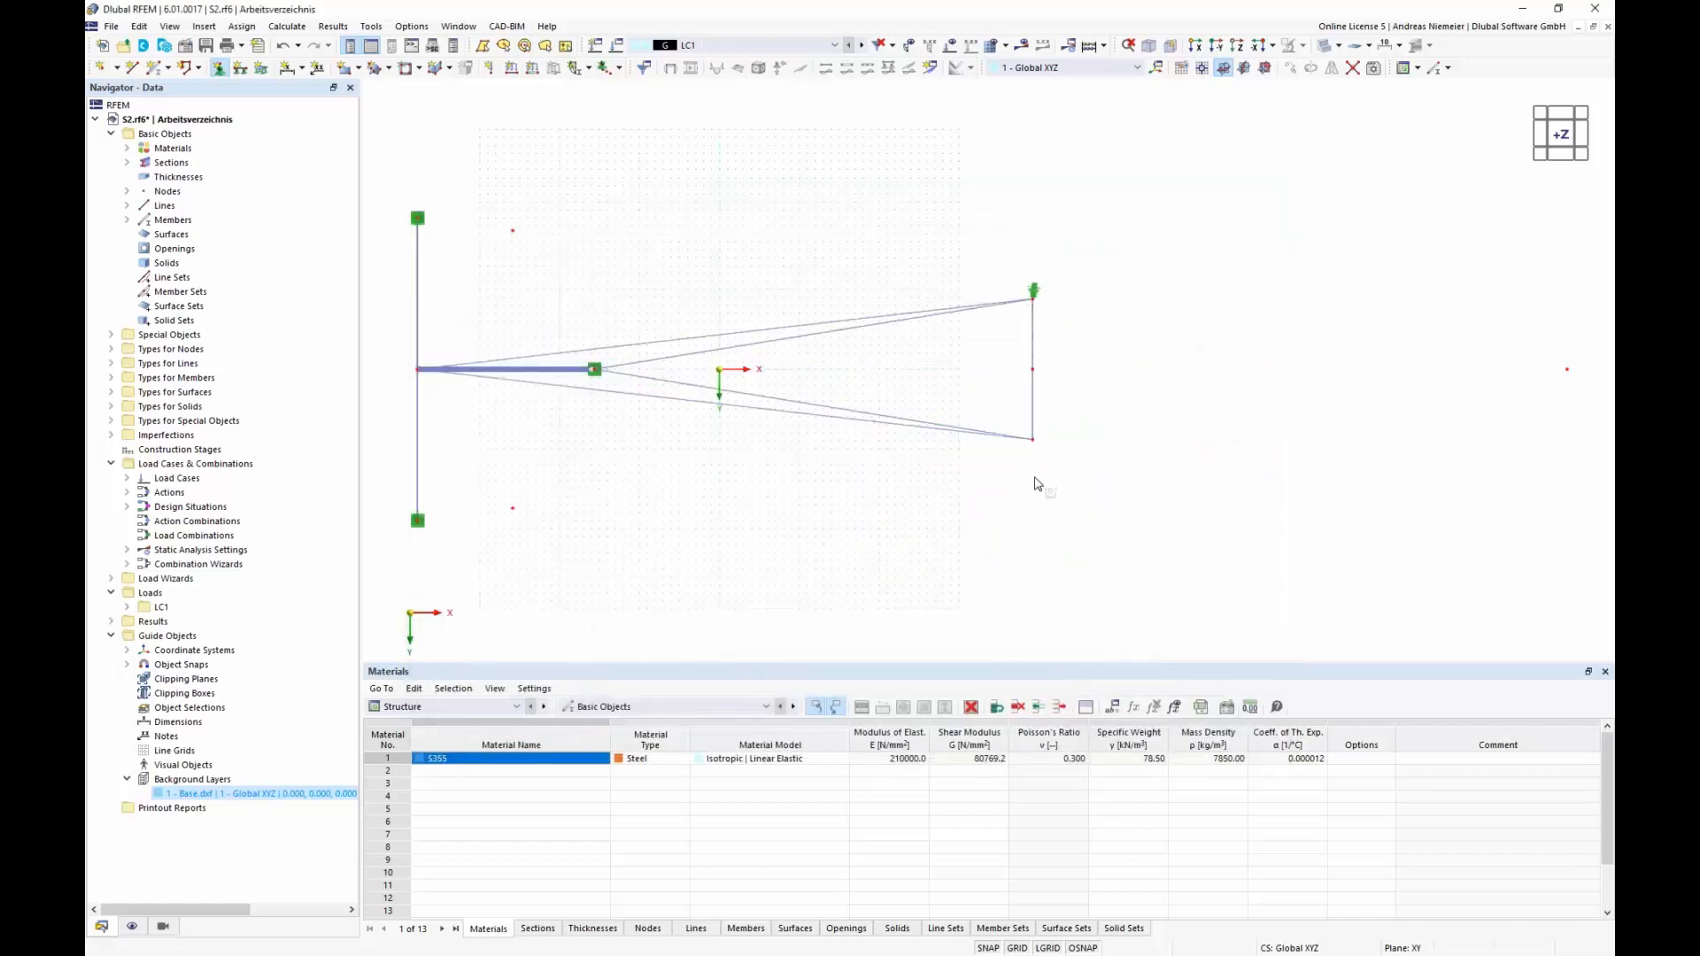
Assign the nodal support rotated by -7.5° to the far tip node on the positive Y side.
{"action": "left_click", "coordinate": [219, 67]}
{"action": "left_click", "coordinate": [670, 429]}
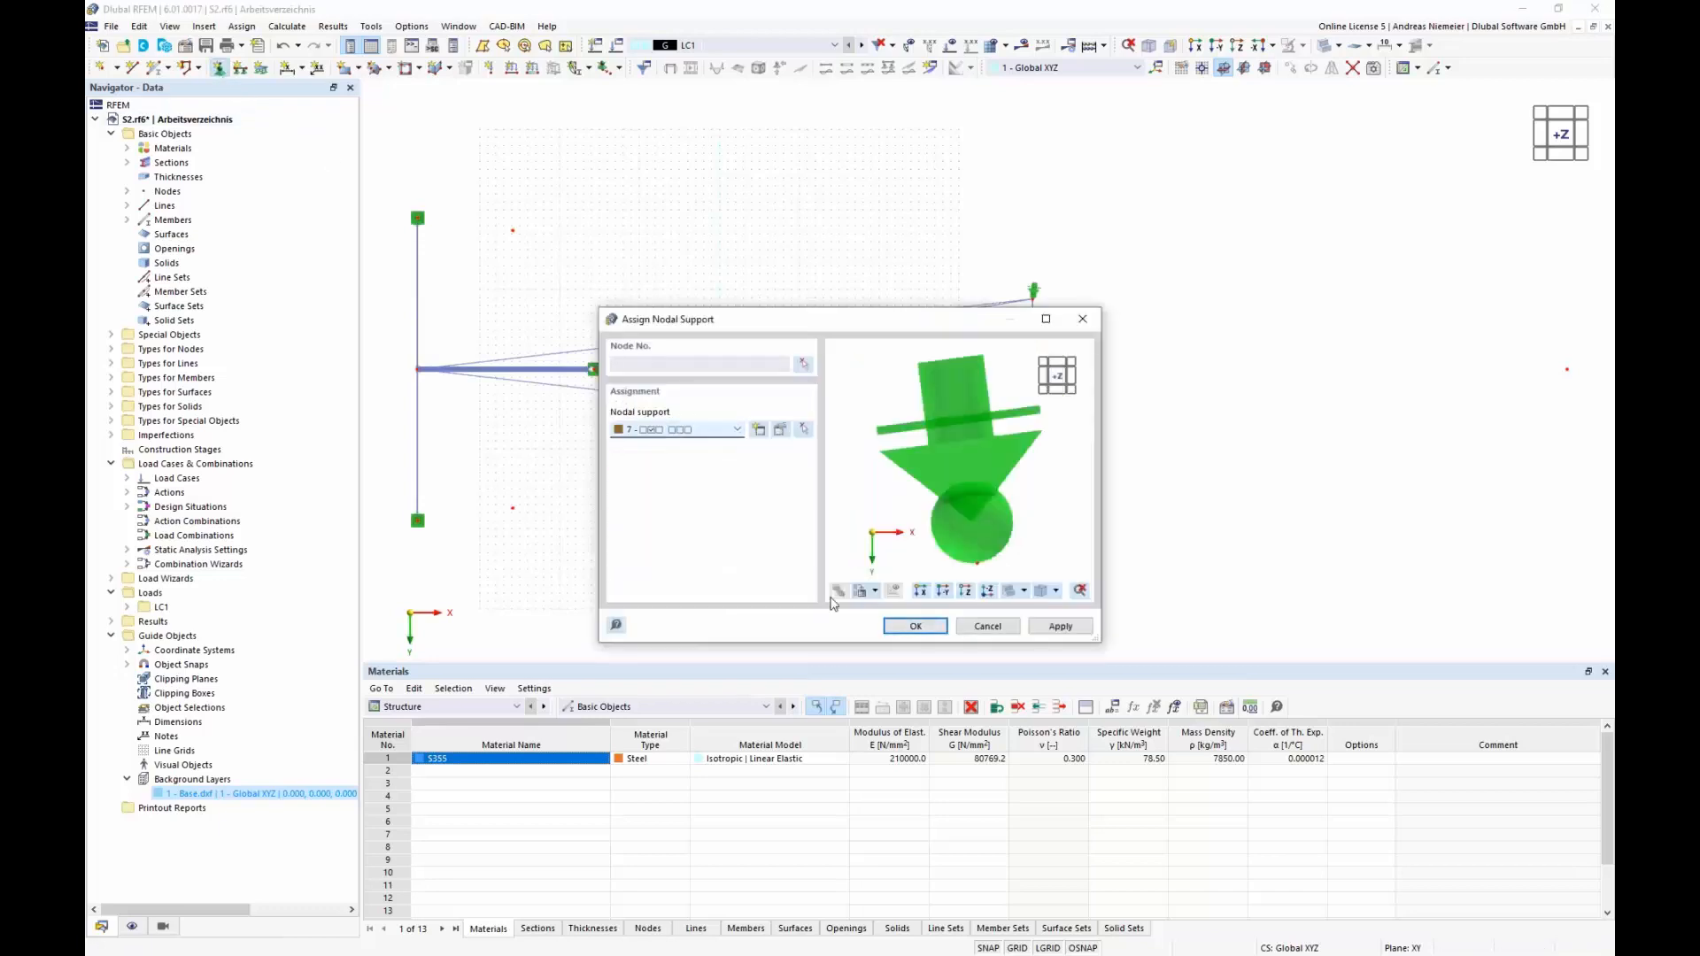
{"action": "left_click", "coordinate": [673, 524]}
{"action": "left_click", "coordinate": [898, 629]}
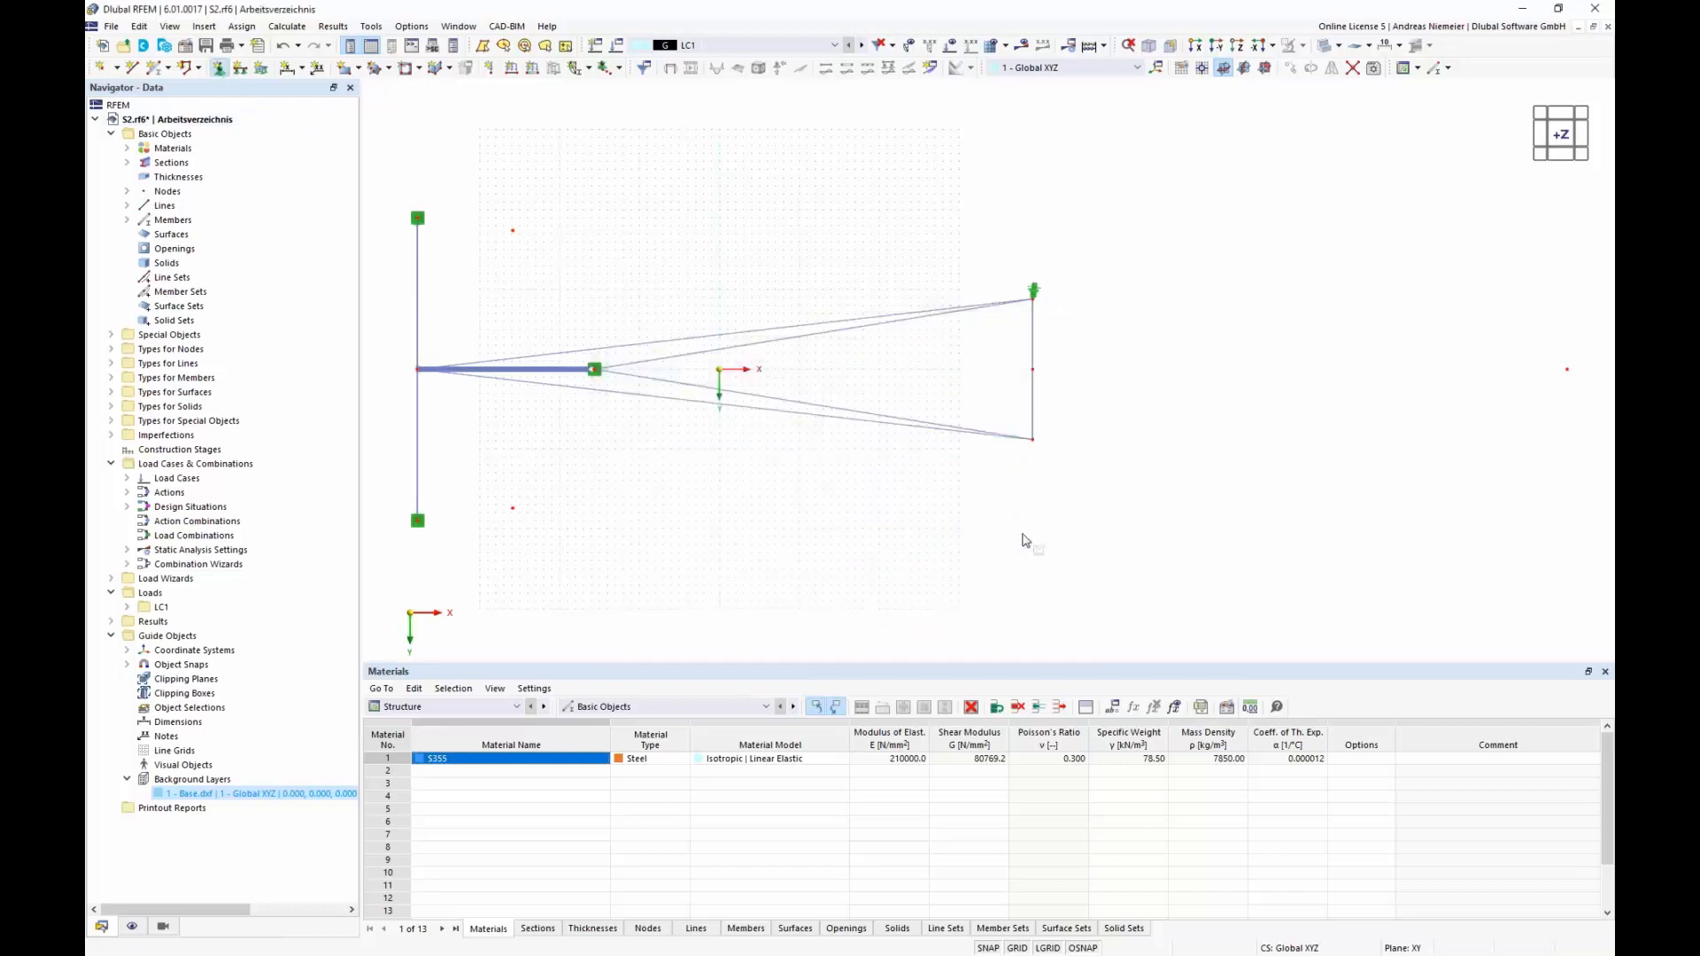
{"action": "left_click", "coordinate": [1034, 440]}
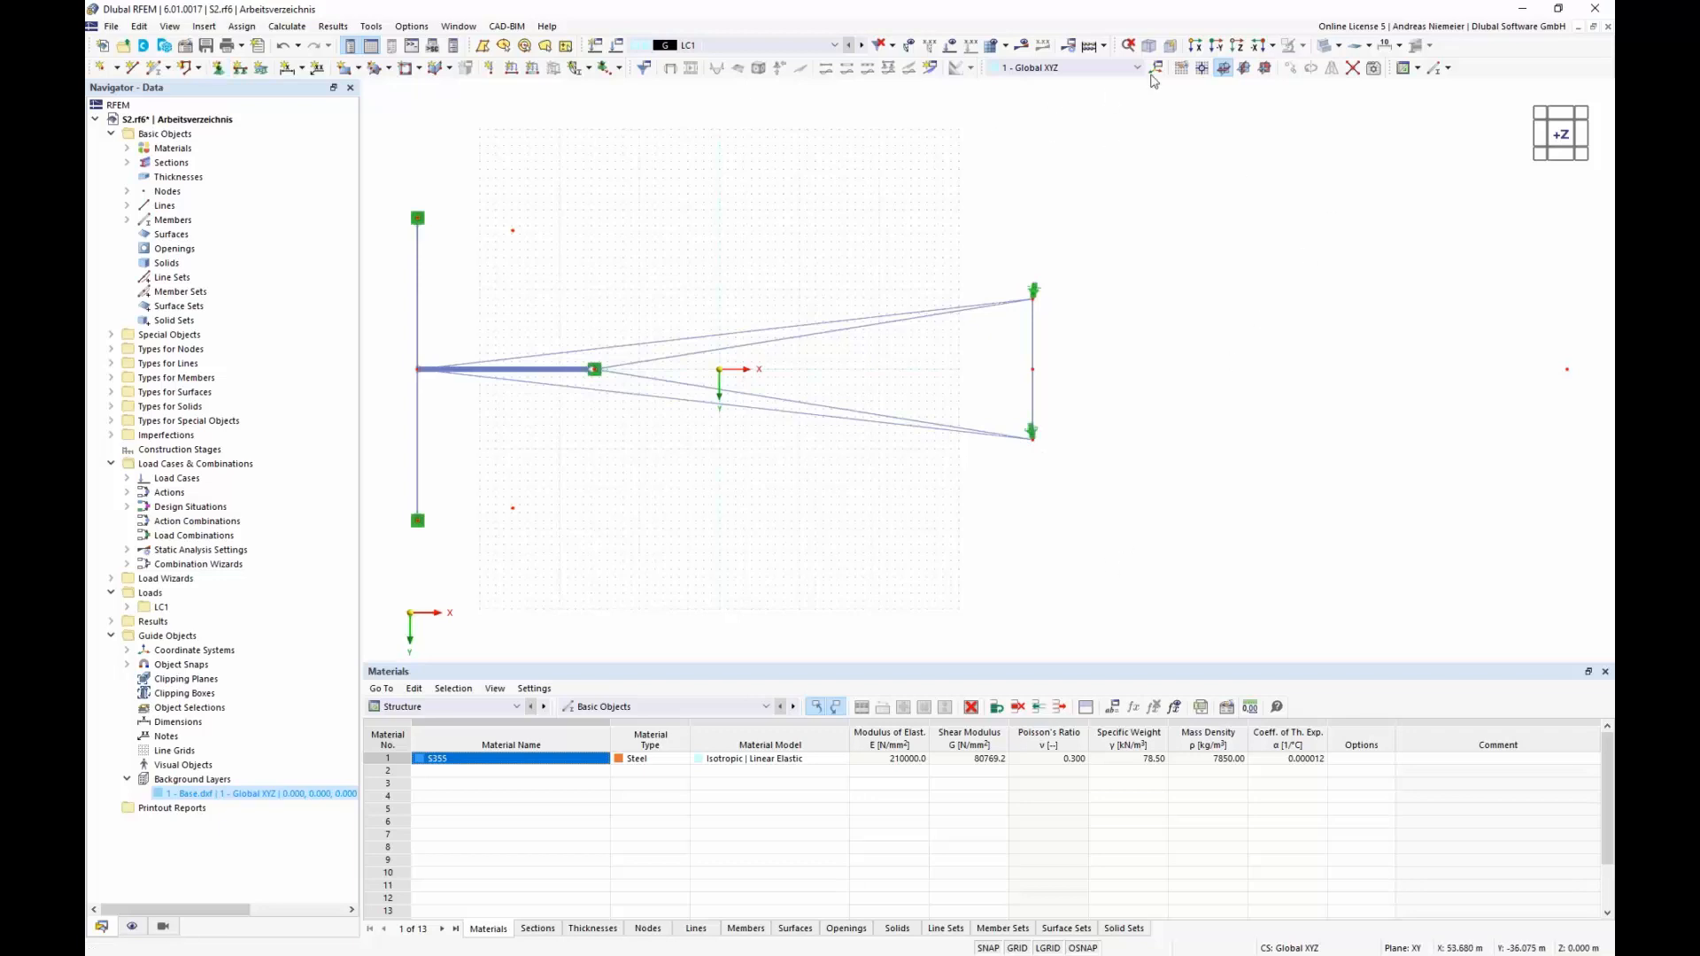
In the load cases table, name load case LC1 G and add a second load case named P.
{"action": "left_click", "coordinate": [1149, 45]}
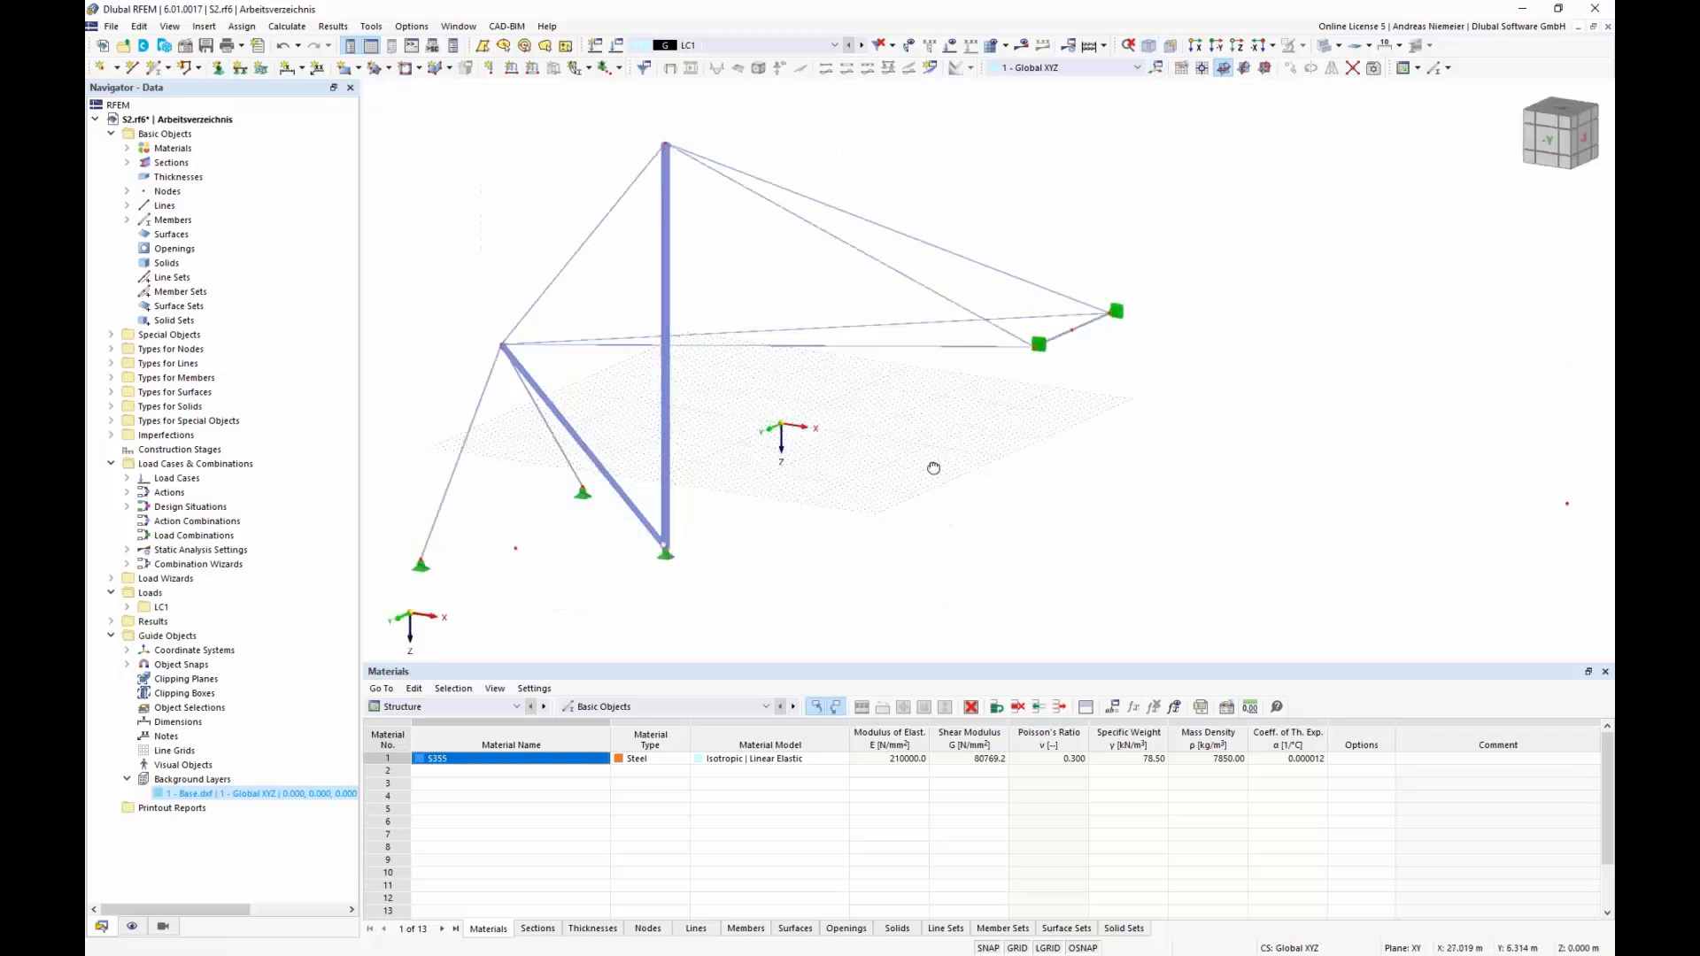
{"action": "middle_click_drag", "start_coordinate": [933, 468], "coordinate": [864, 551], "text": "ctrl"}
{"action": "scroll", "coordinate": [925, 498], "scroll_direction": "down", "scroll_amount": 2}
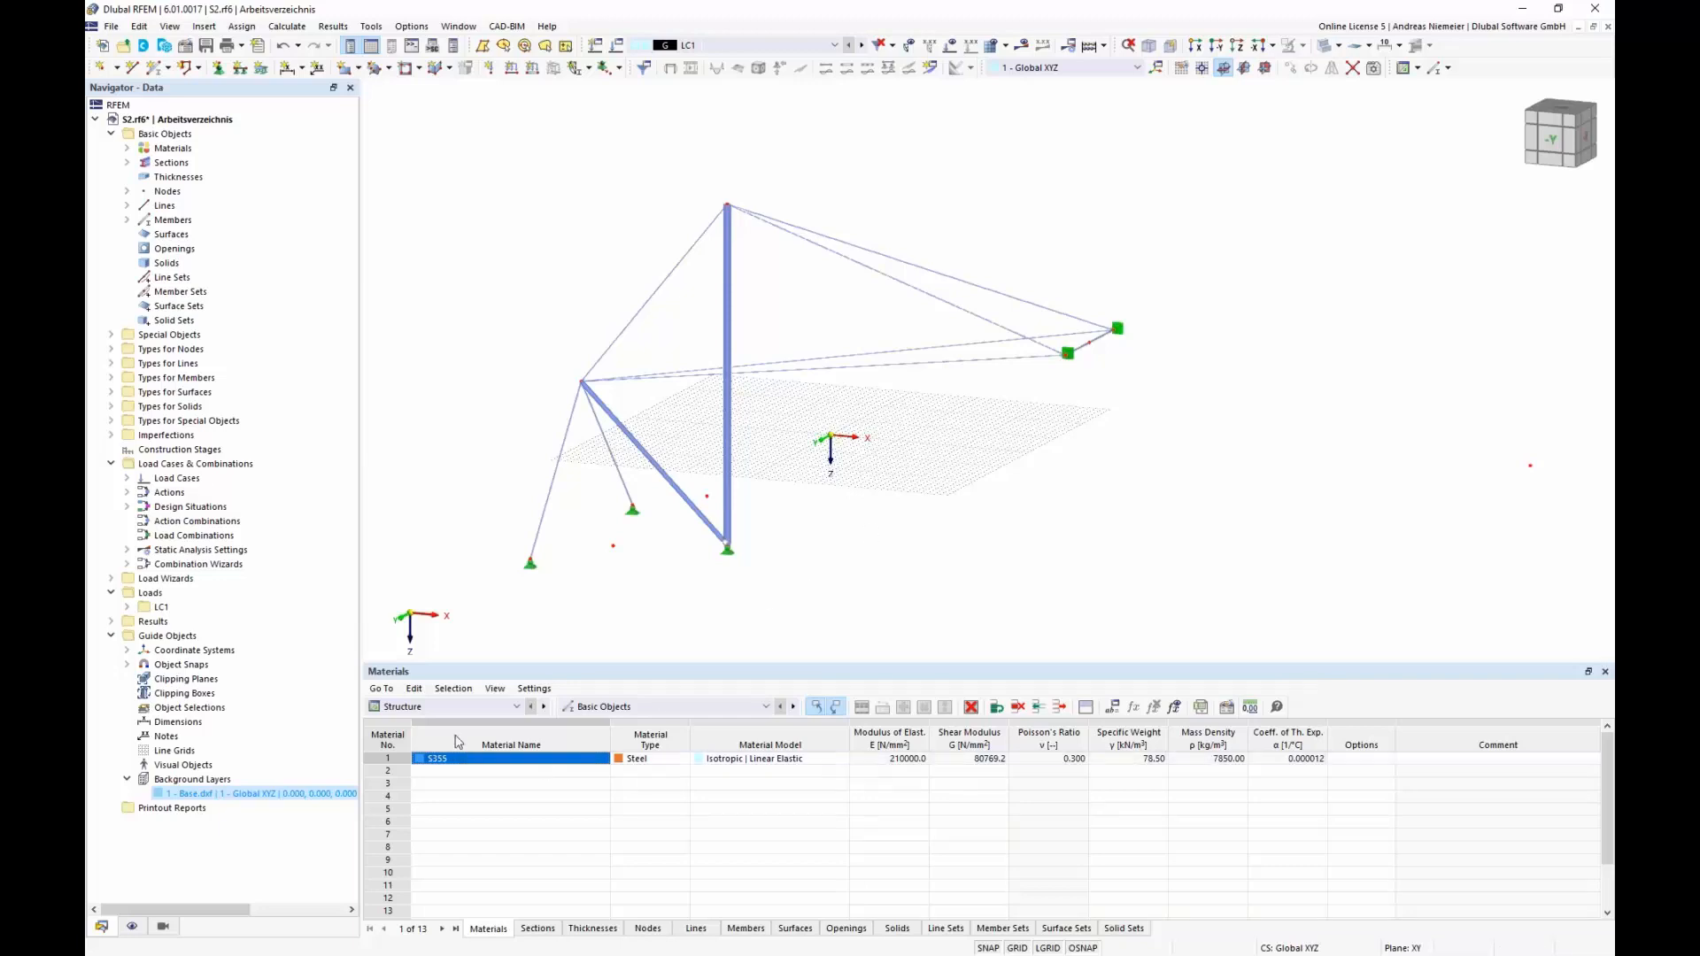
{"action": "left_click", "coordinate": [469, 707]}
{"action": "left_click", "coordinate": [469, 745]}
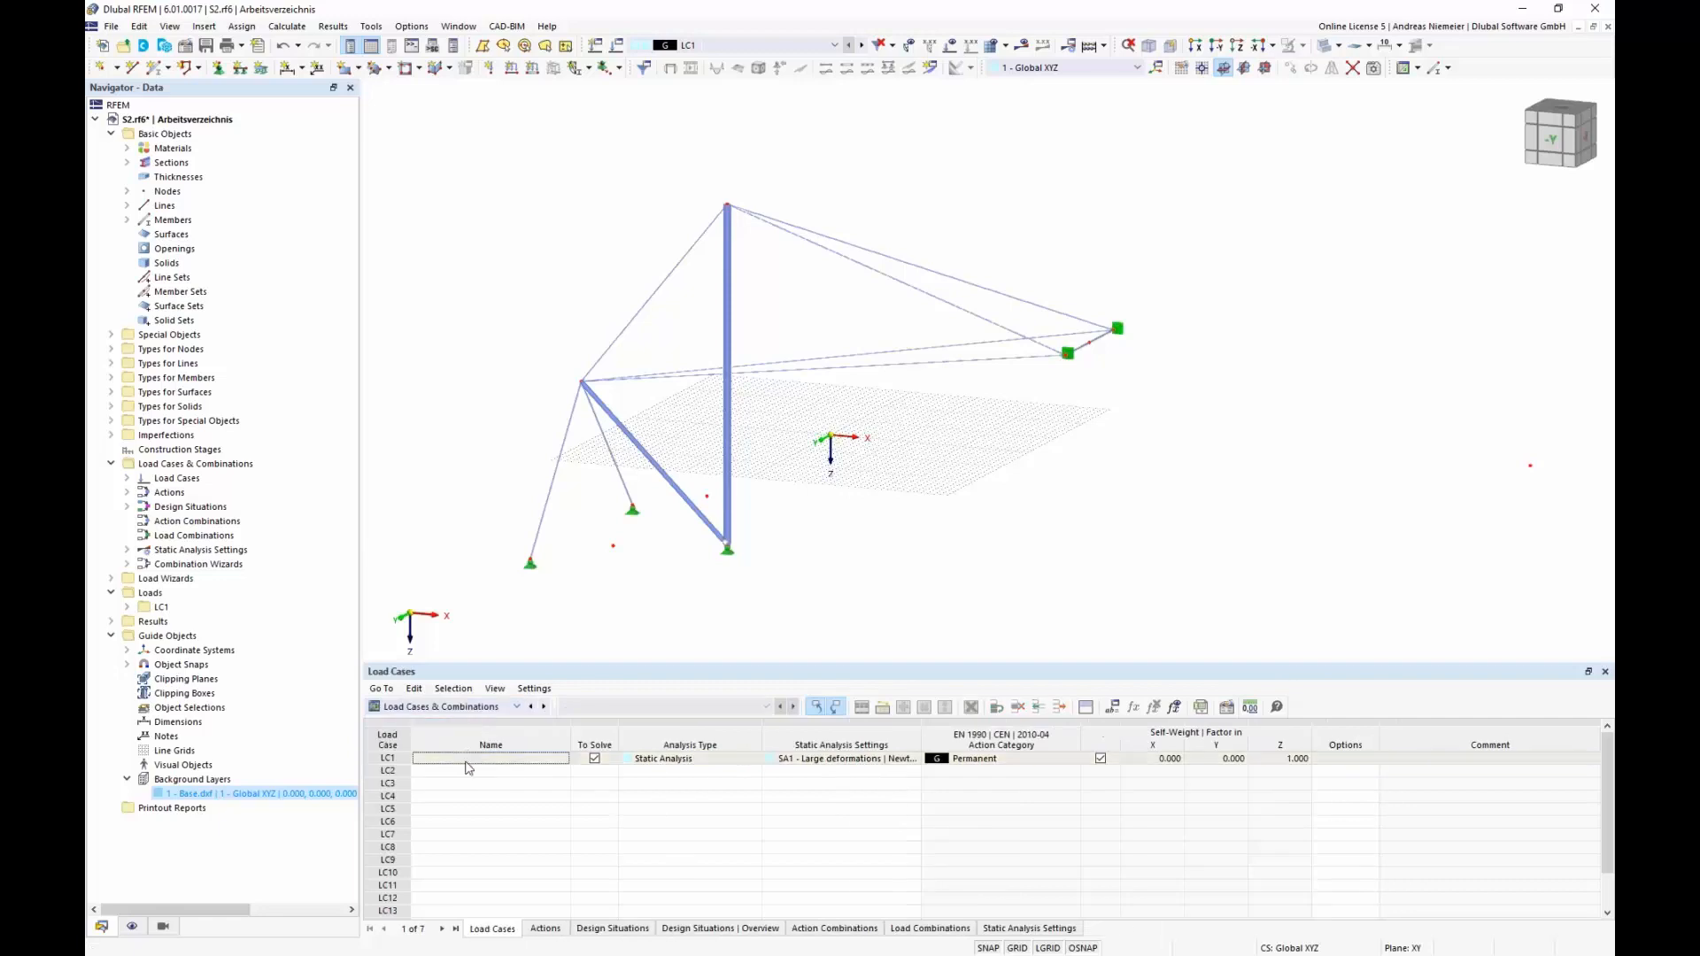
{"action": "left_click", "coordinate": [469, 809]}
{"action": "left_click", "coordinate": [467, 758]}
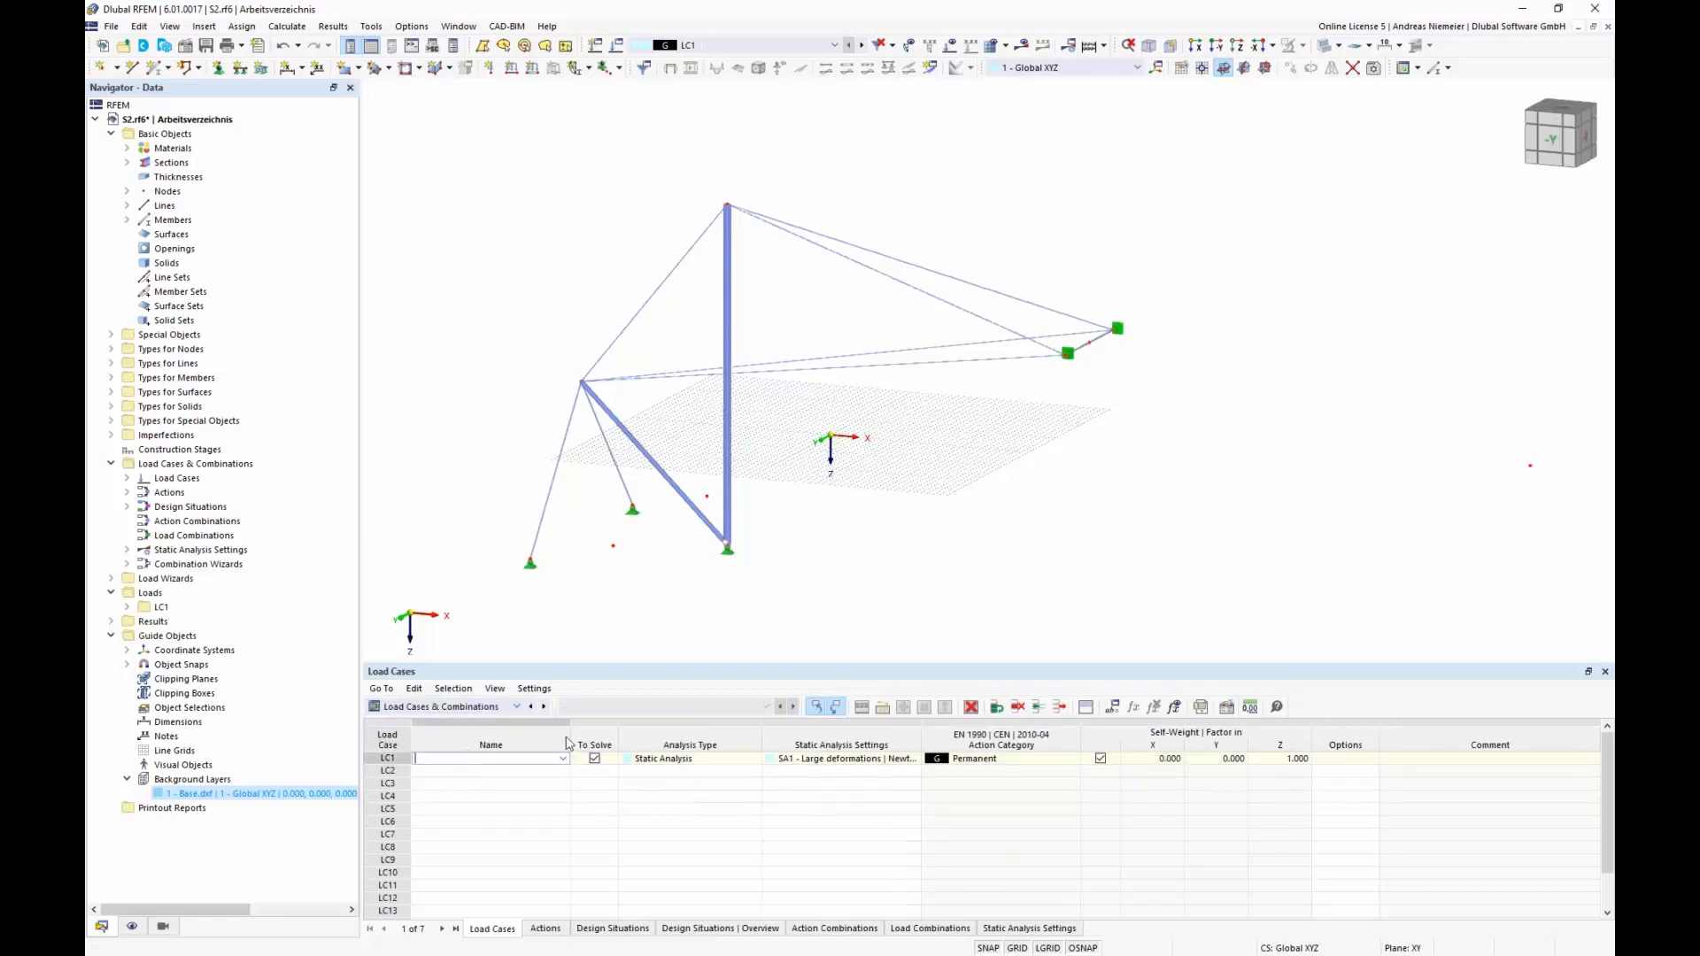
{"action": "key", "text": "Return"}
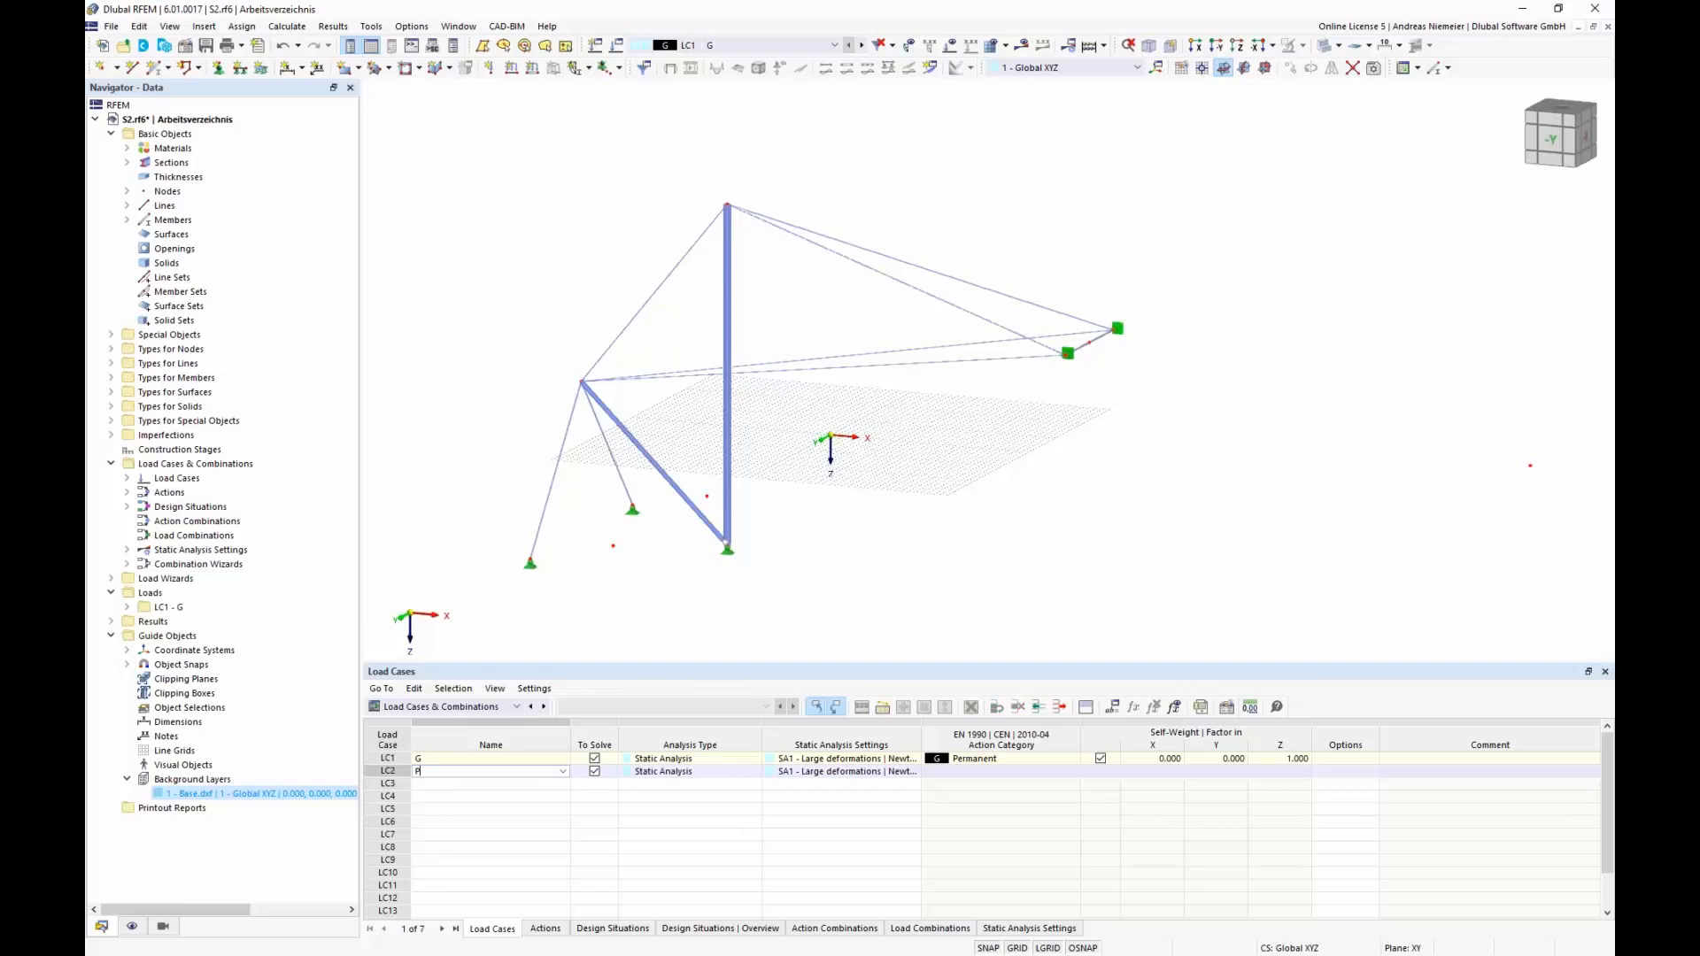
Set the action category of load case P to Prestress.
{"action": "left_click", "coordinate": [962, 772]}
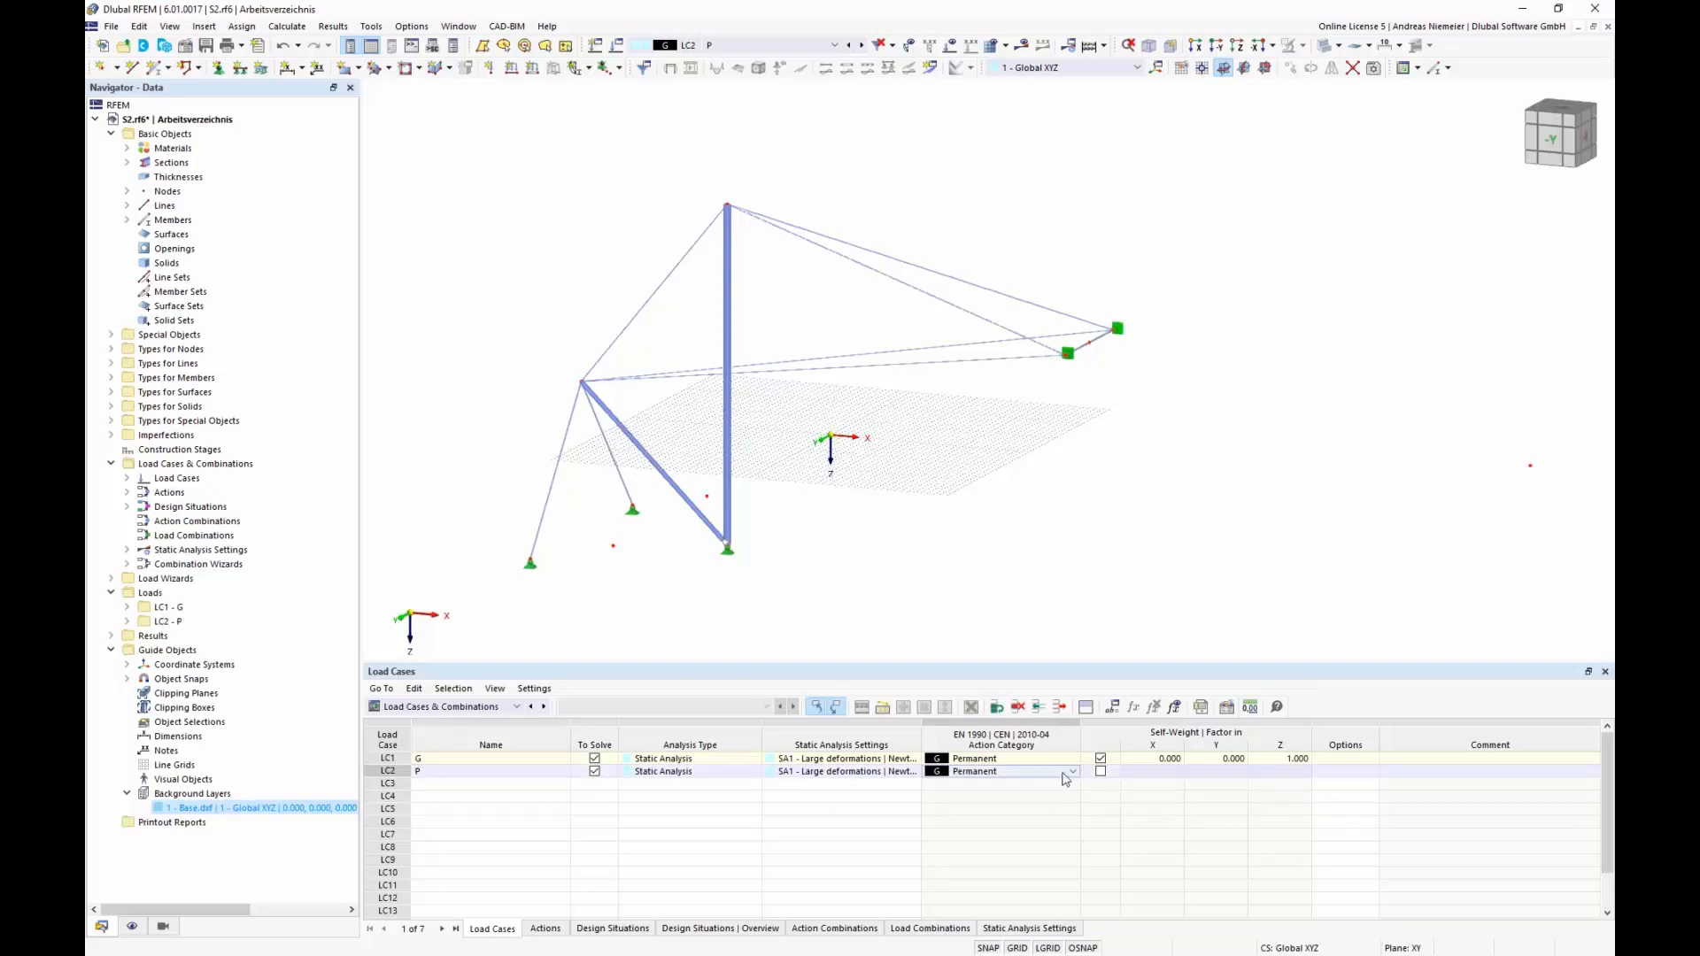
{"action": "left_click", "coordinate": [1076, 771]}
{"action": "left_click", "coordinate": [1025, 556]}
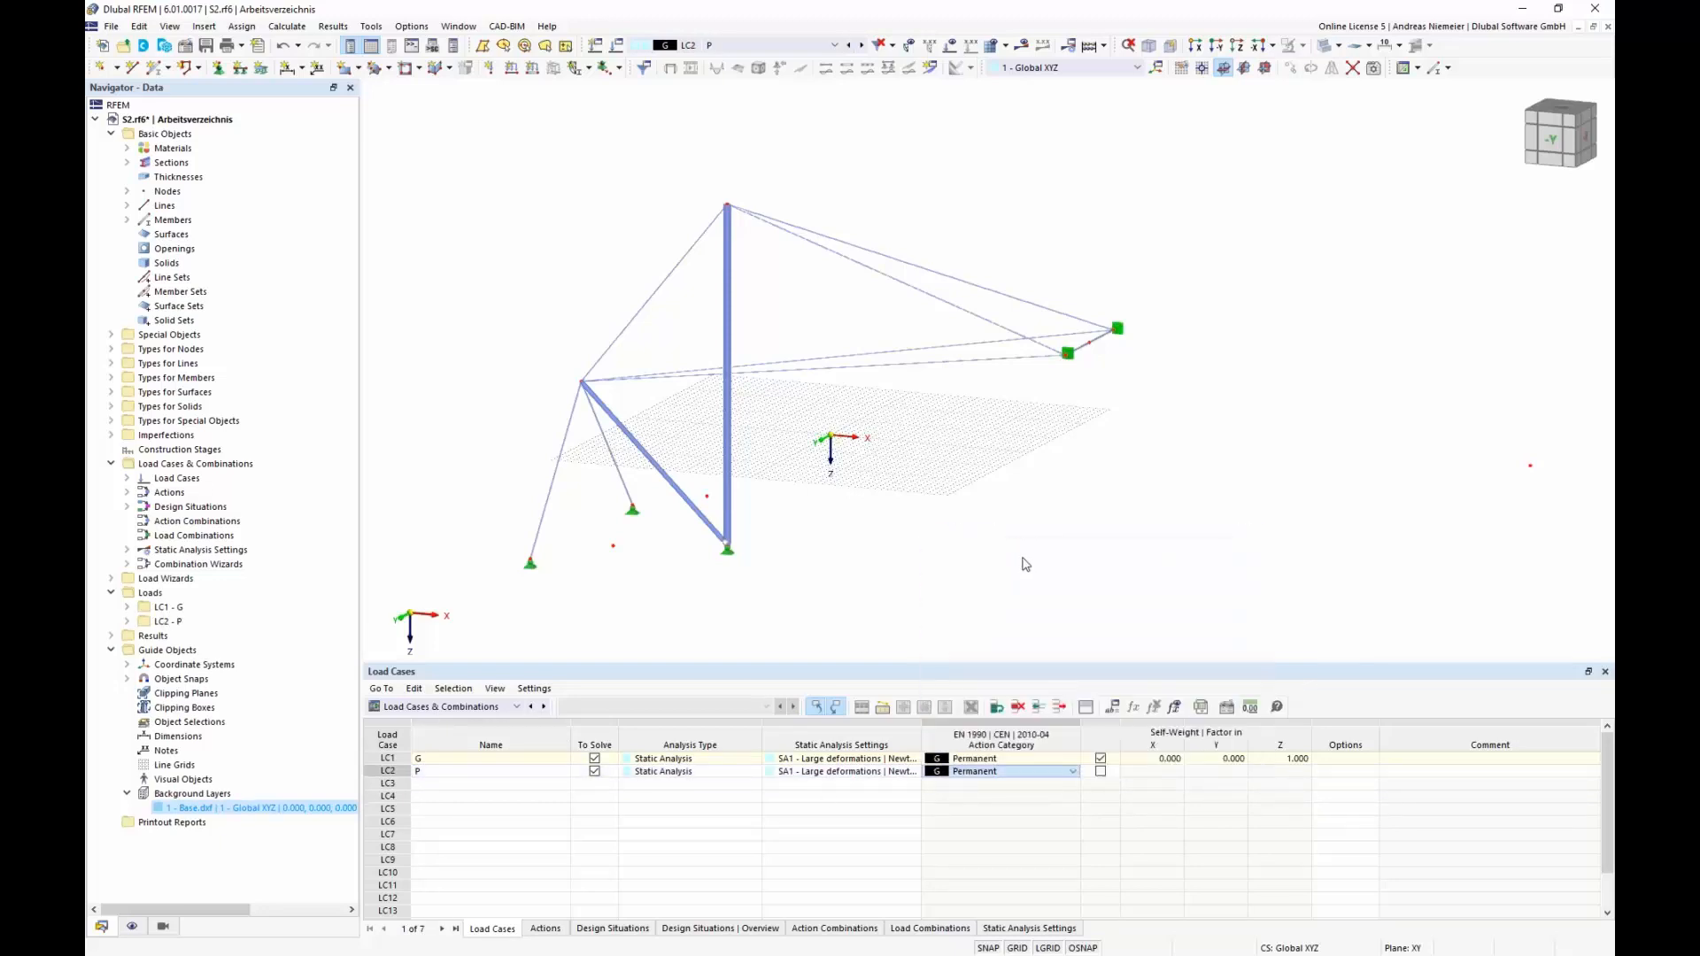
{"action": "left_click", "coordinate": [973, 835]}
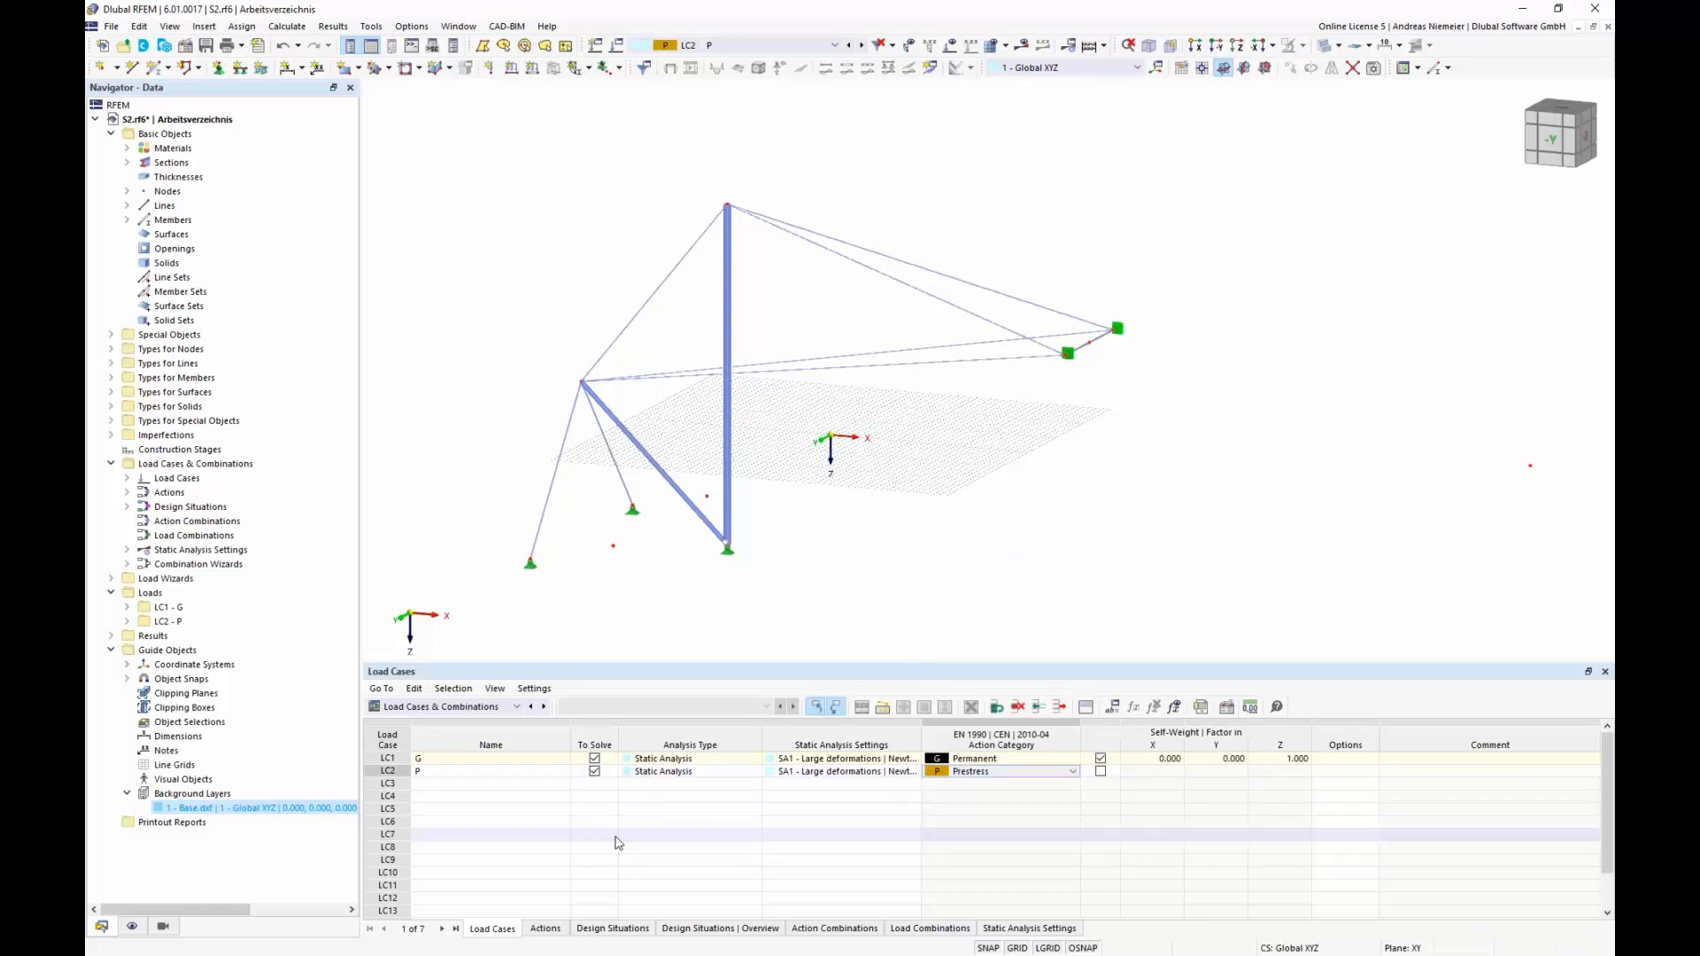
Create a new member load in load case P with the load type Form-Finding.
{"action": "left_click", "coordinate": [532, 68]}
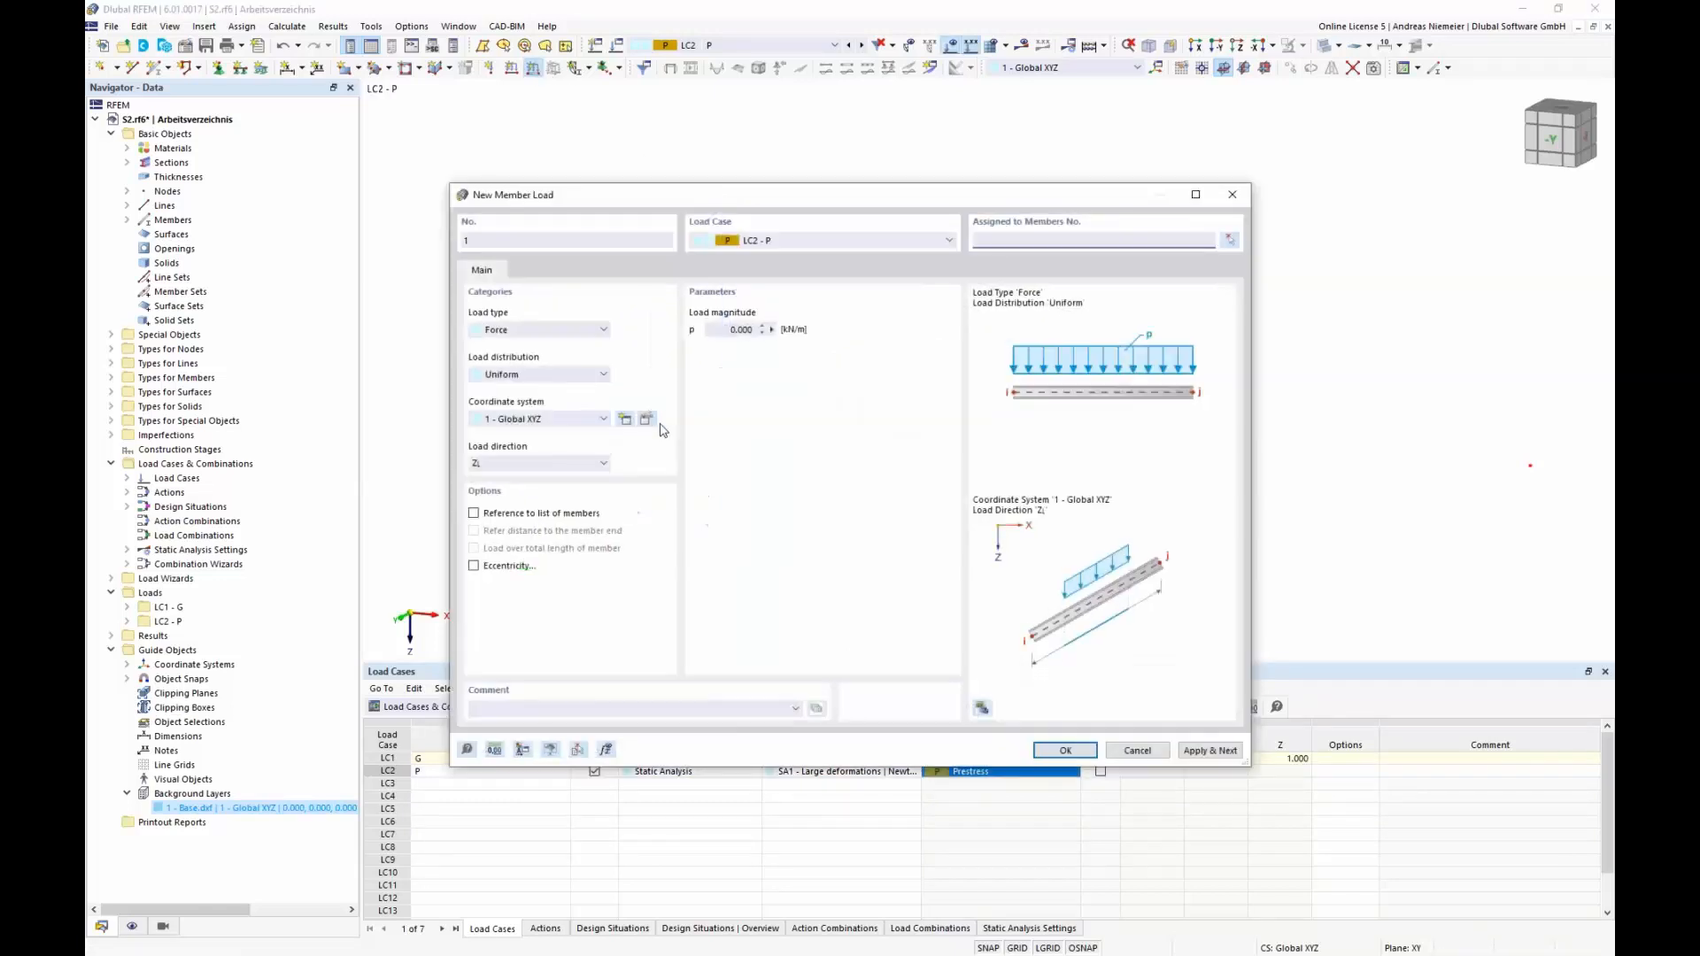
{"action": "left_click", "coordinate": [543, 330]}
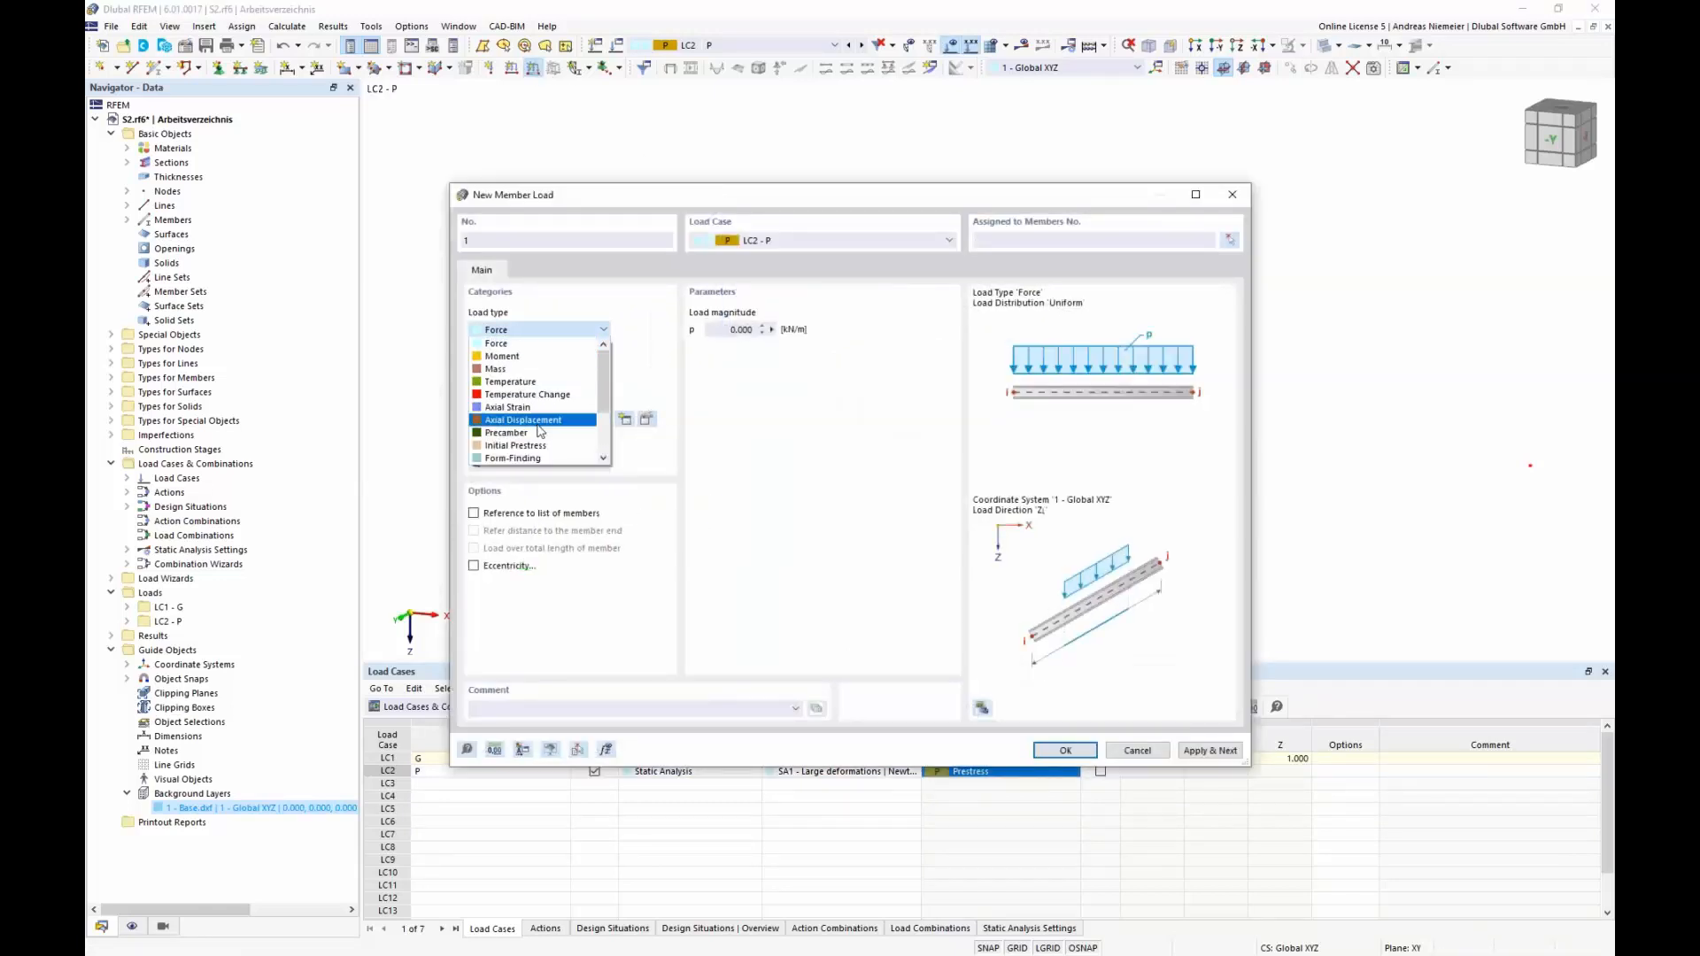
{"action": "left_click", "coordinate": [534, 460]}
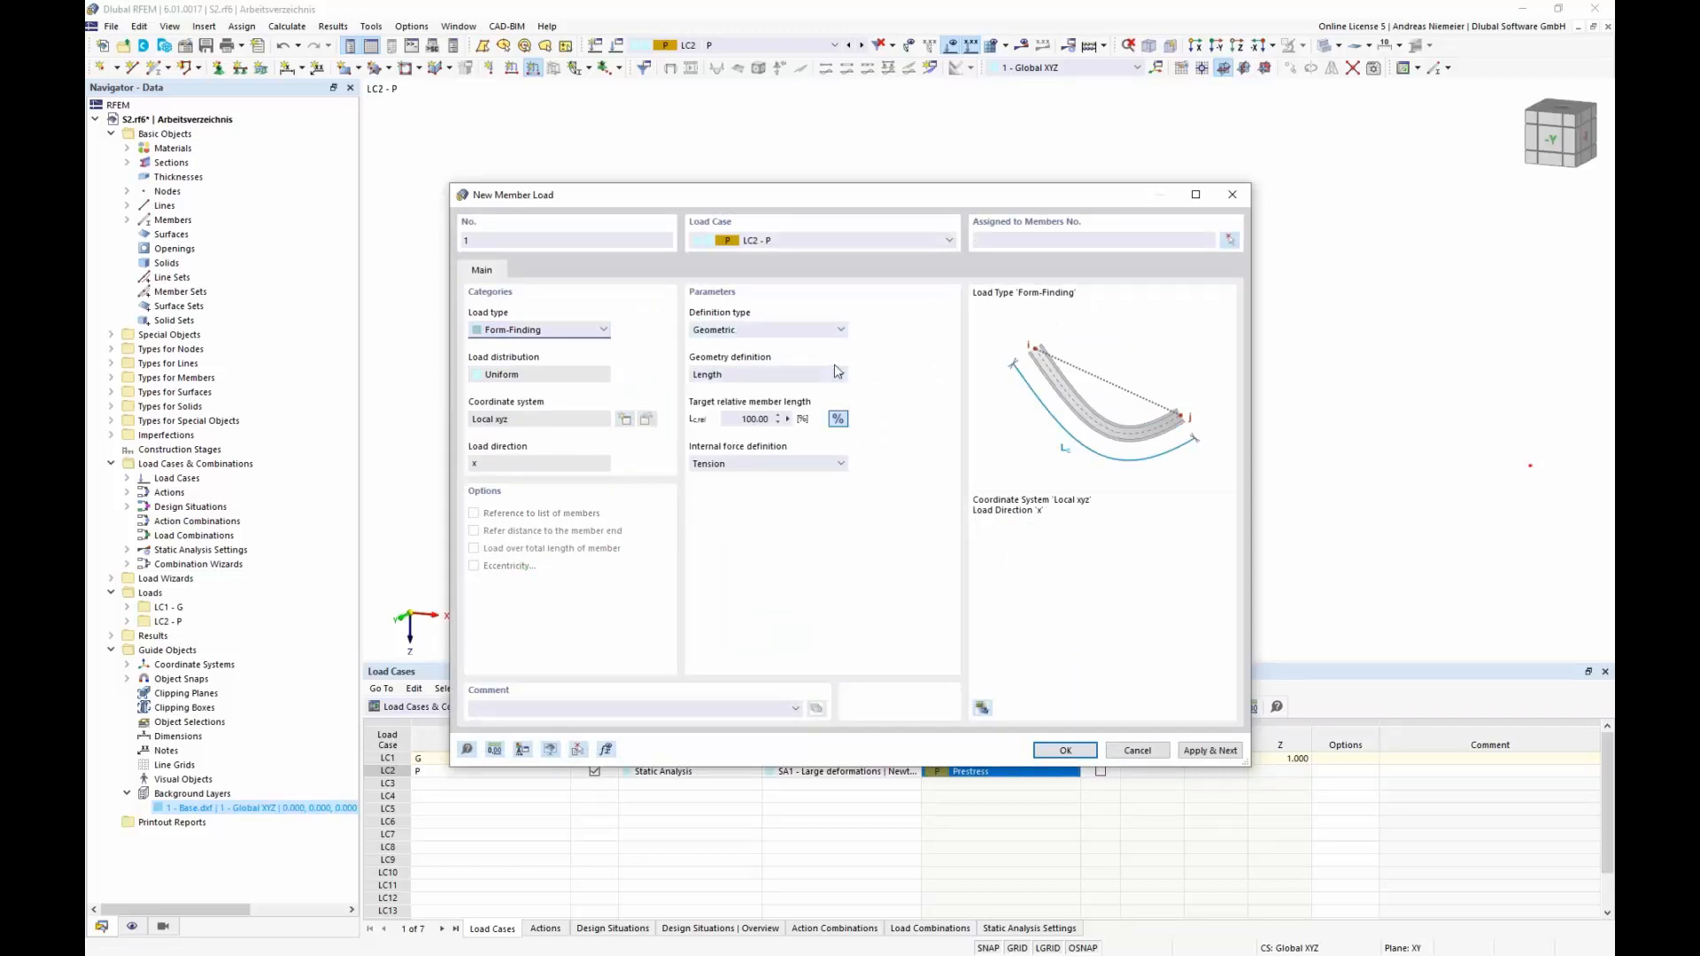
{"action": "left_click", "coordinate": [811, 332]}
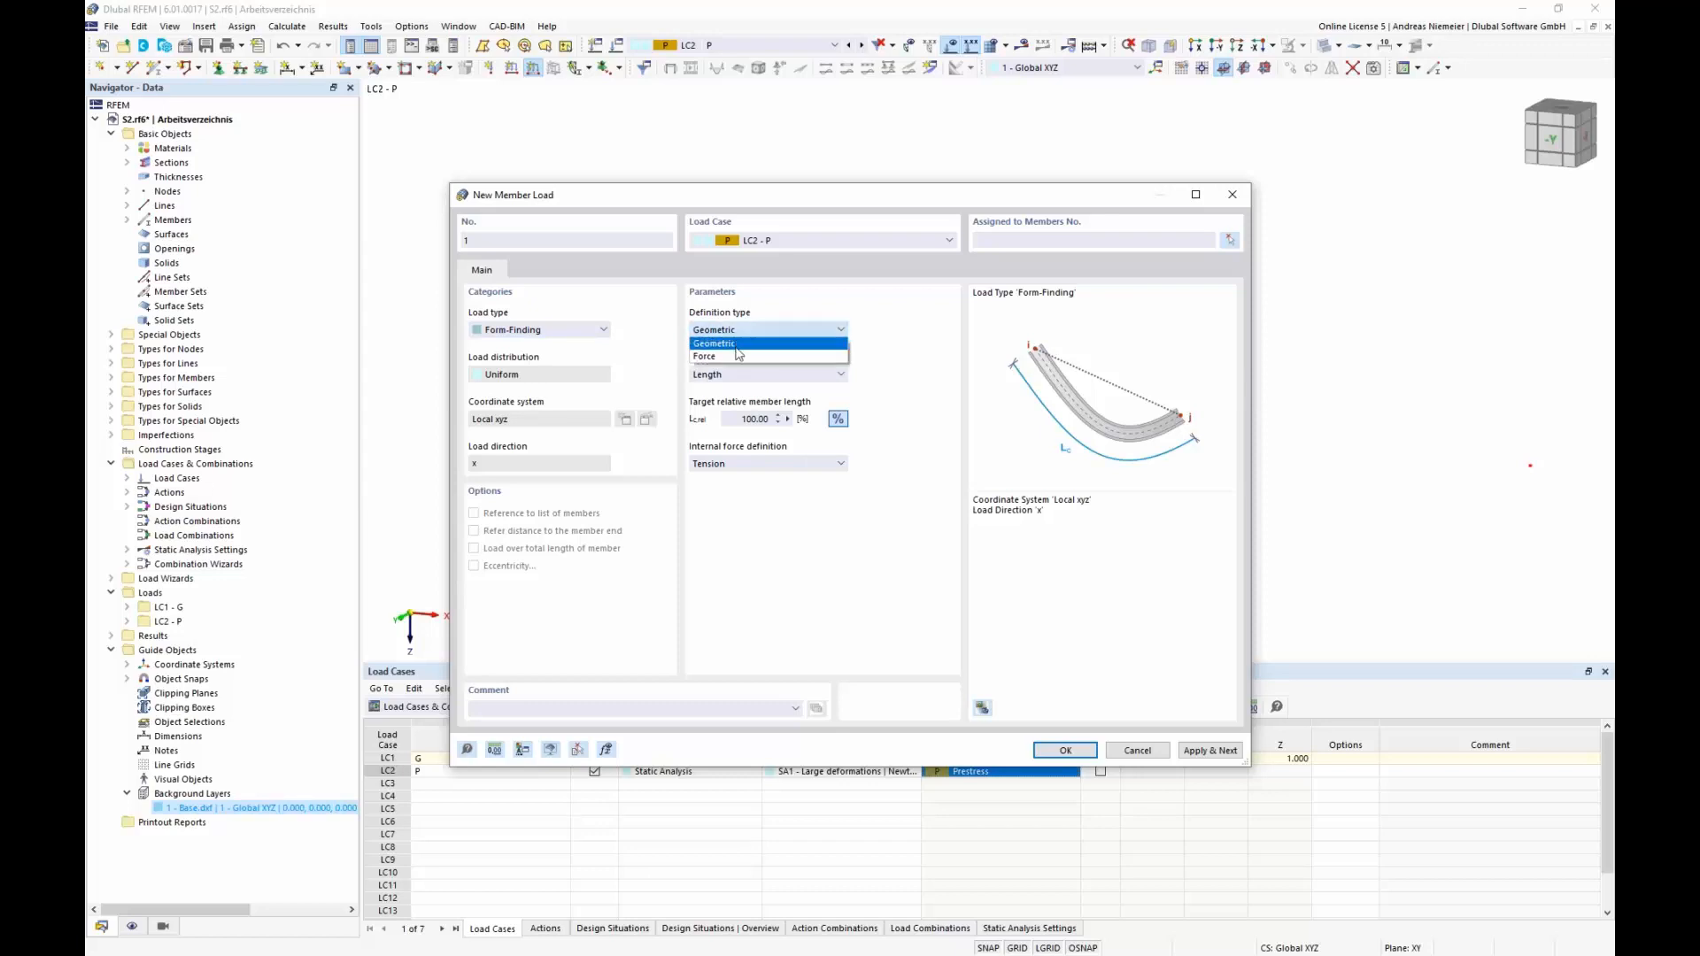
{"action": "left_click", "coordinate": [735, 357]}
{"action": "left_click", "coordinate": [740, 330]}
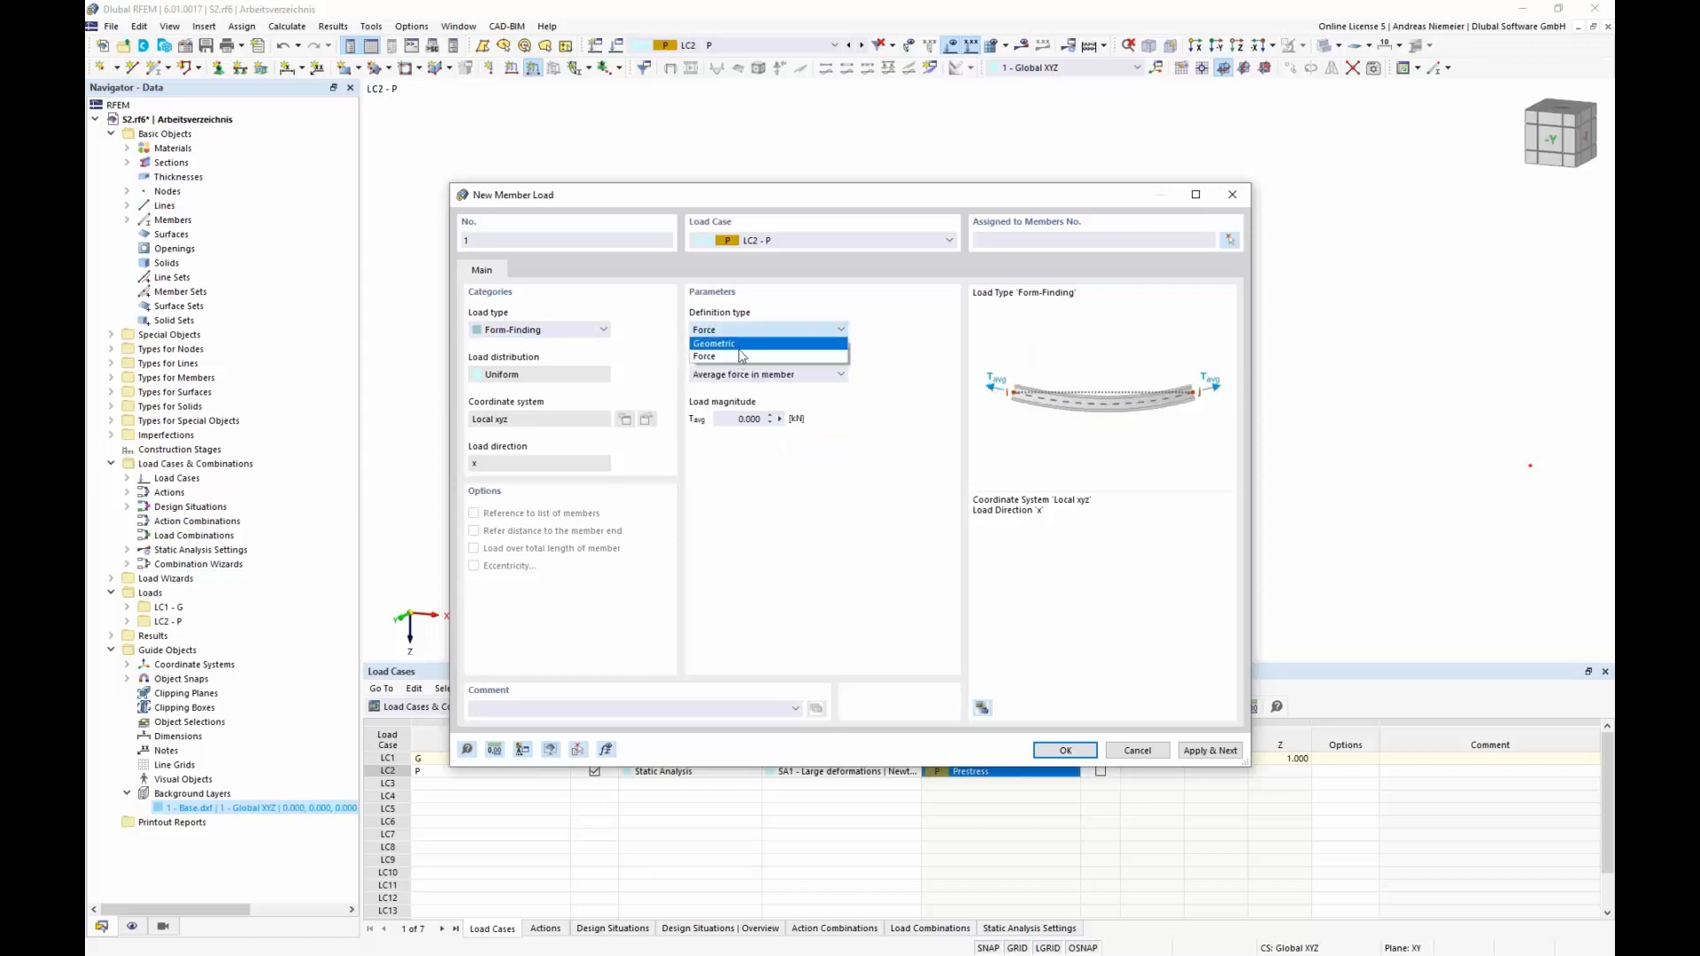
{"action": "left_click", "coordinate": [741, 345]}
Assign the geometric form-finding load with 100 % target relative length and tension to all cables, including the short tip cables.
{"action": "left_click_drag", "start_coordinate": [773, 195], "coordinate": [1091, 420]}
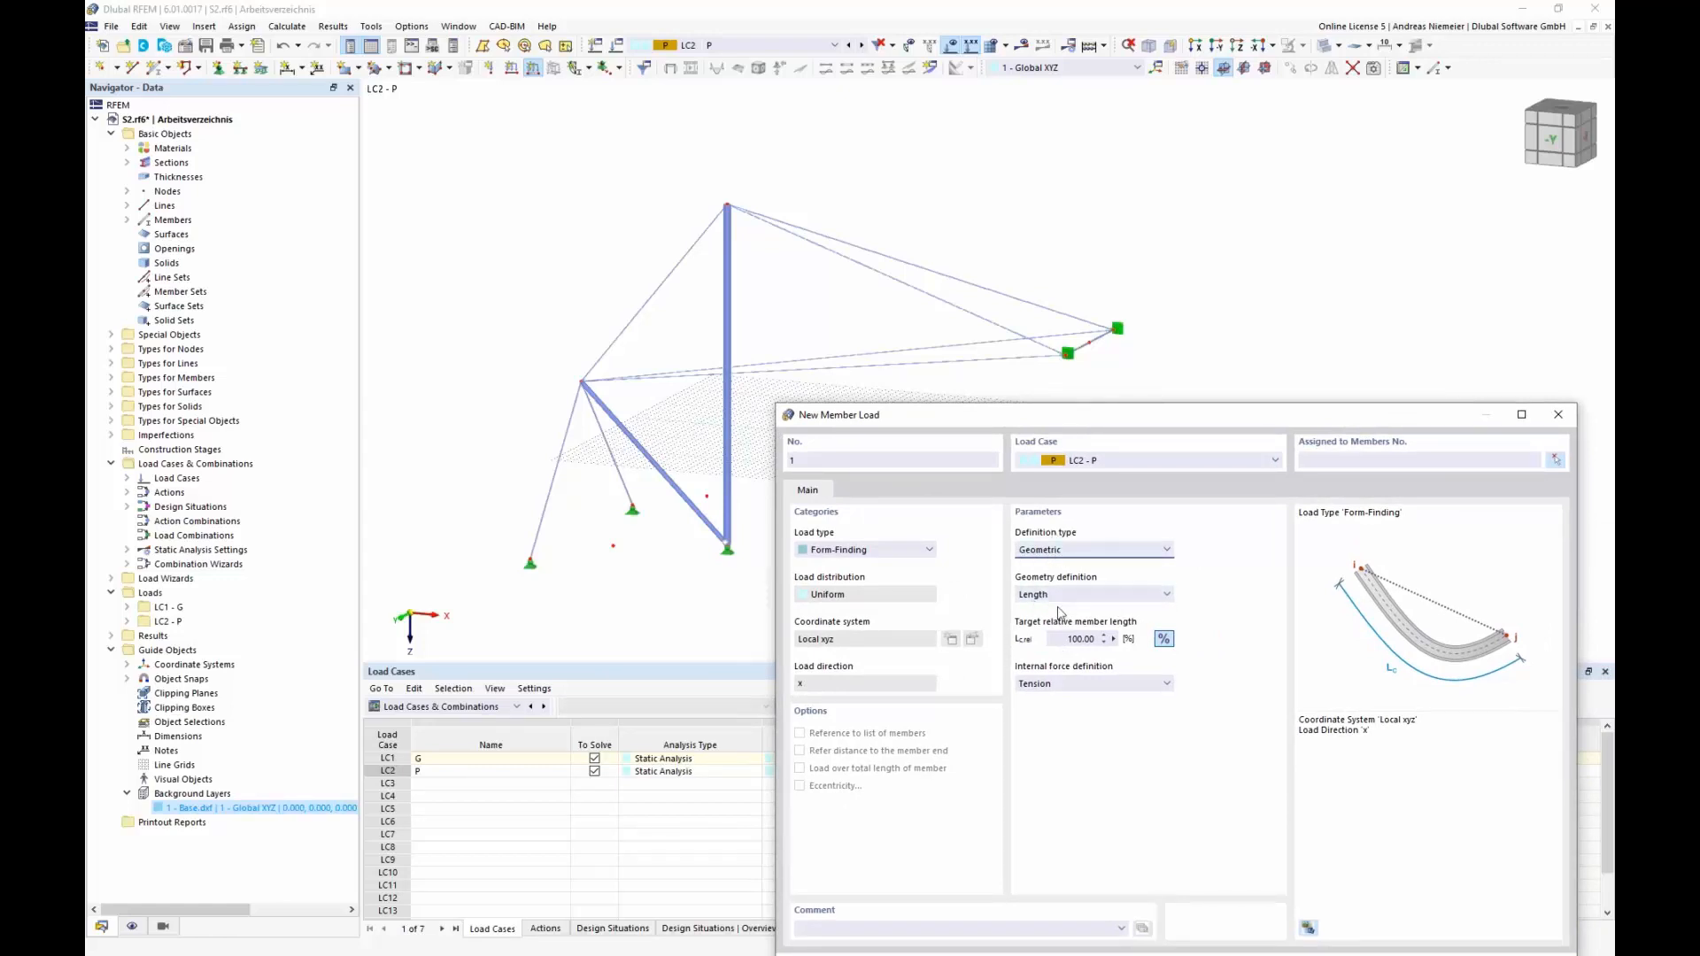
{"action": "left_click_drag", "start_coordinate": [1161, 421], "coordinate": [1055, 200]}
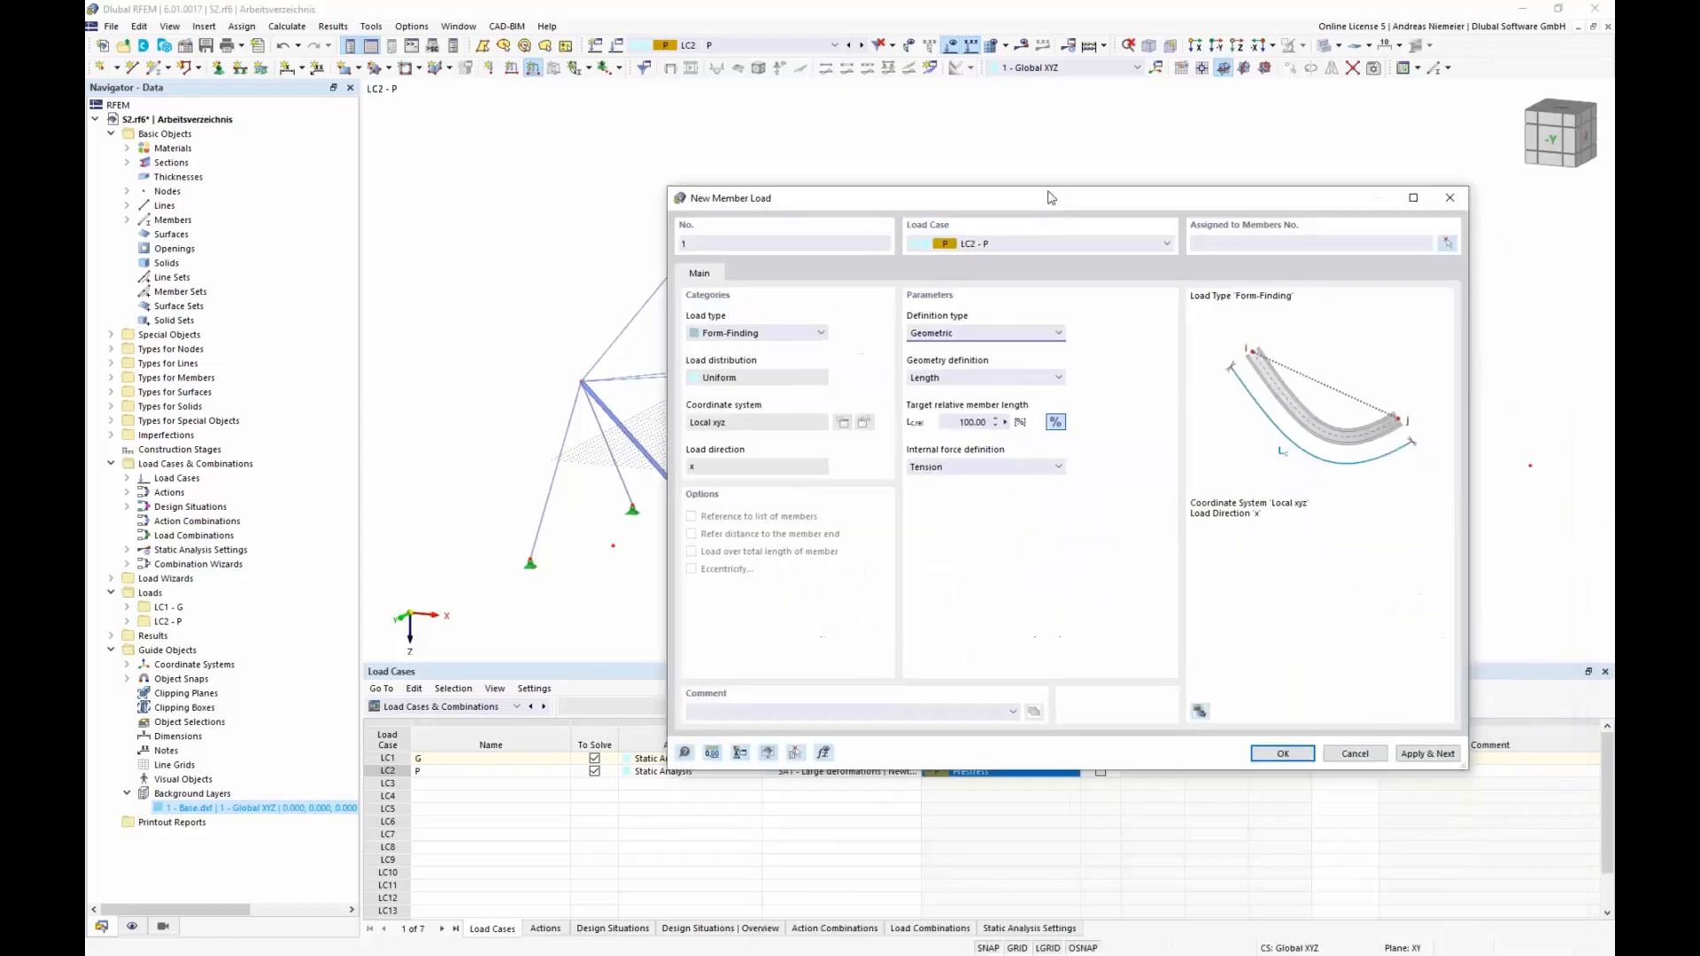
{"action": "left_click", "coordinate": [1277, 750]}
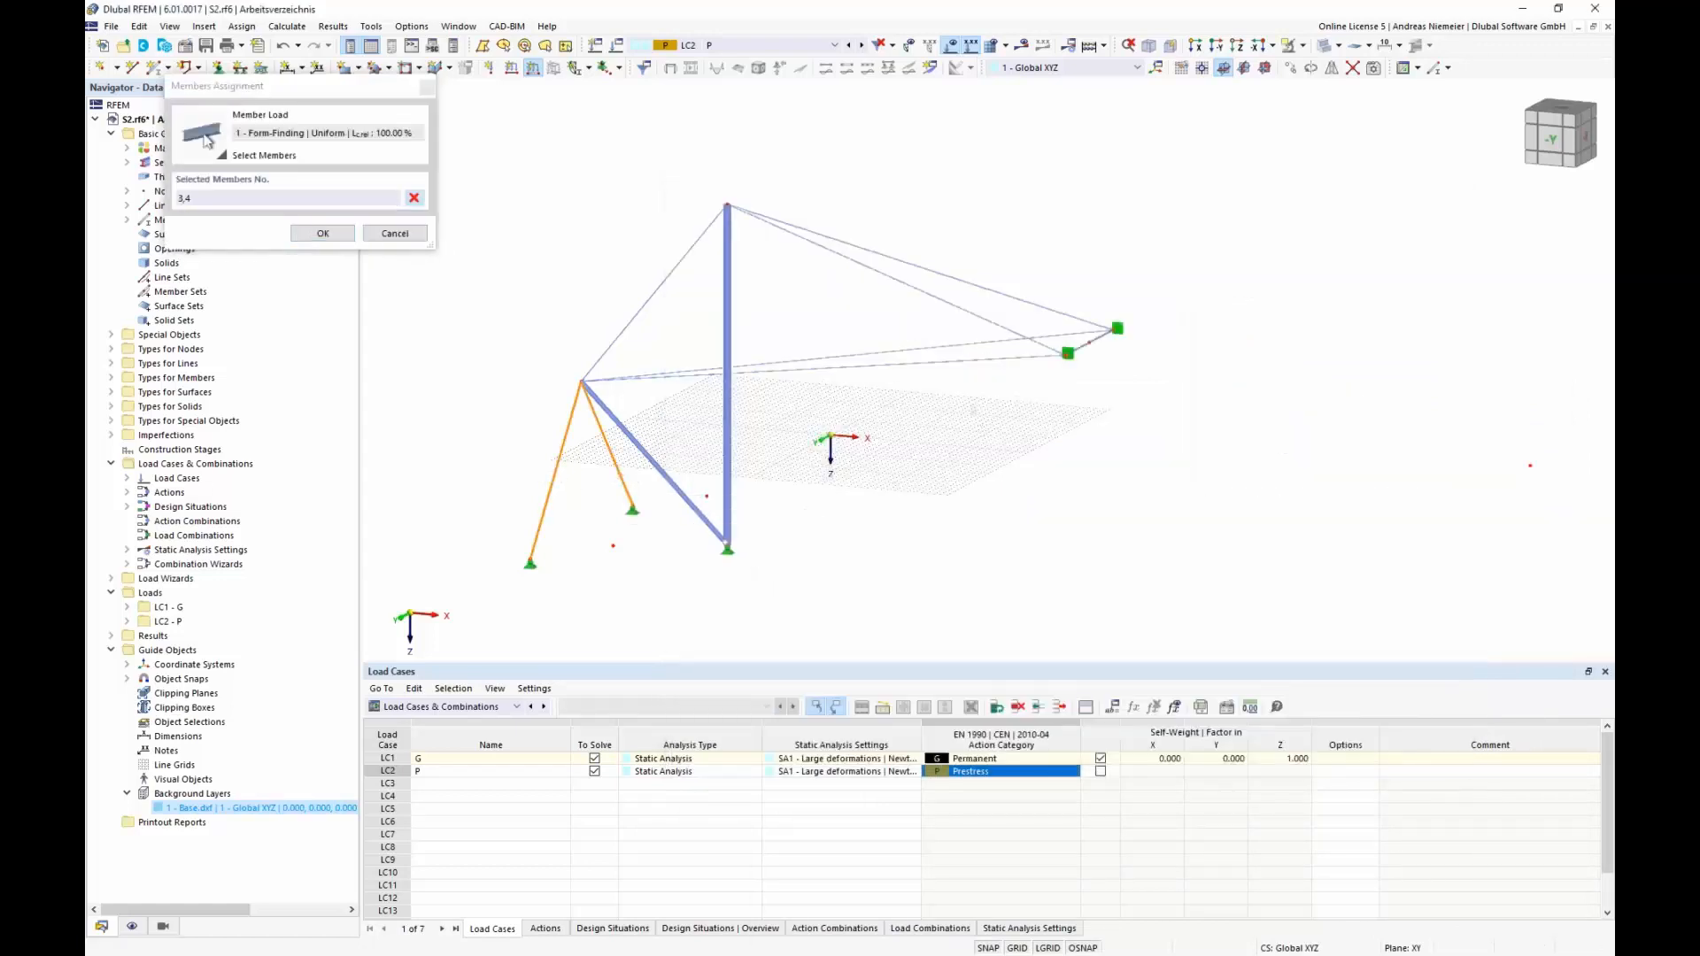
{"action": "left_click_drag", "start_coordinate": [965, 400], "coordinate": [758, 285]}
{"action": "left_click", "coordinate": [656, 290]}
{"action": "left_click", "coordinate": [1079, 348]}
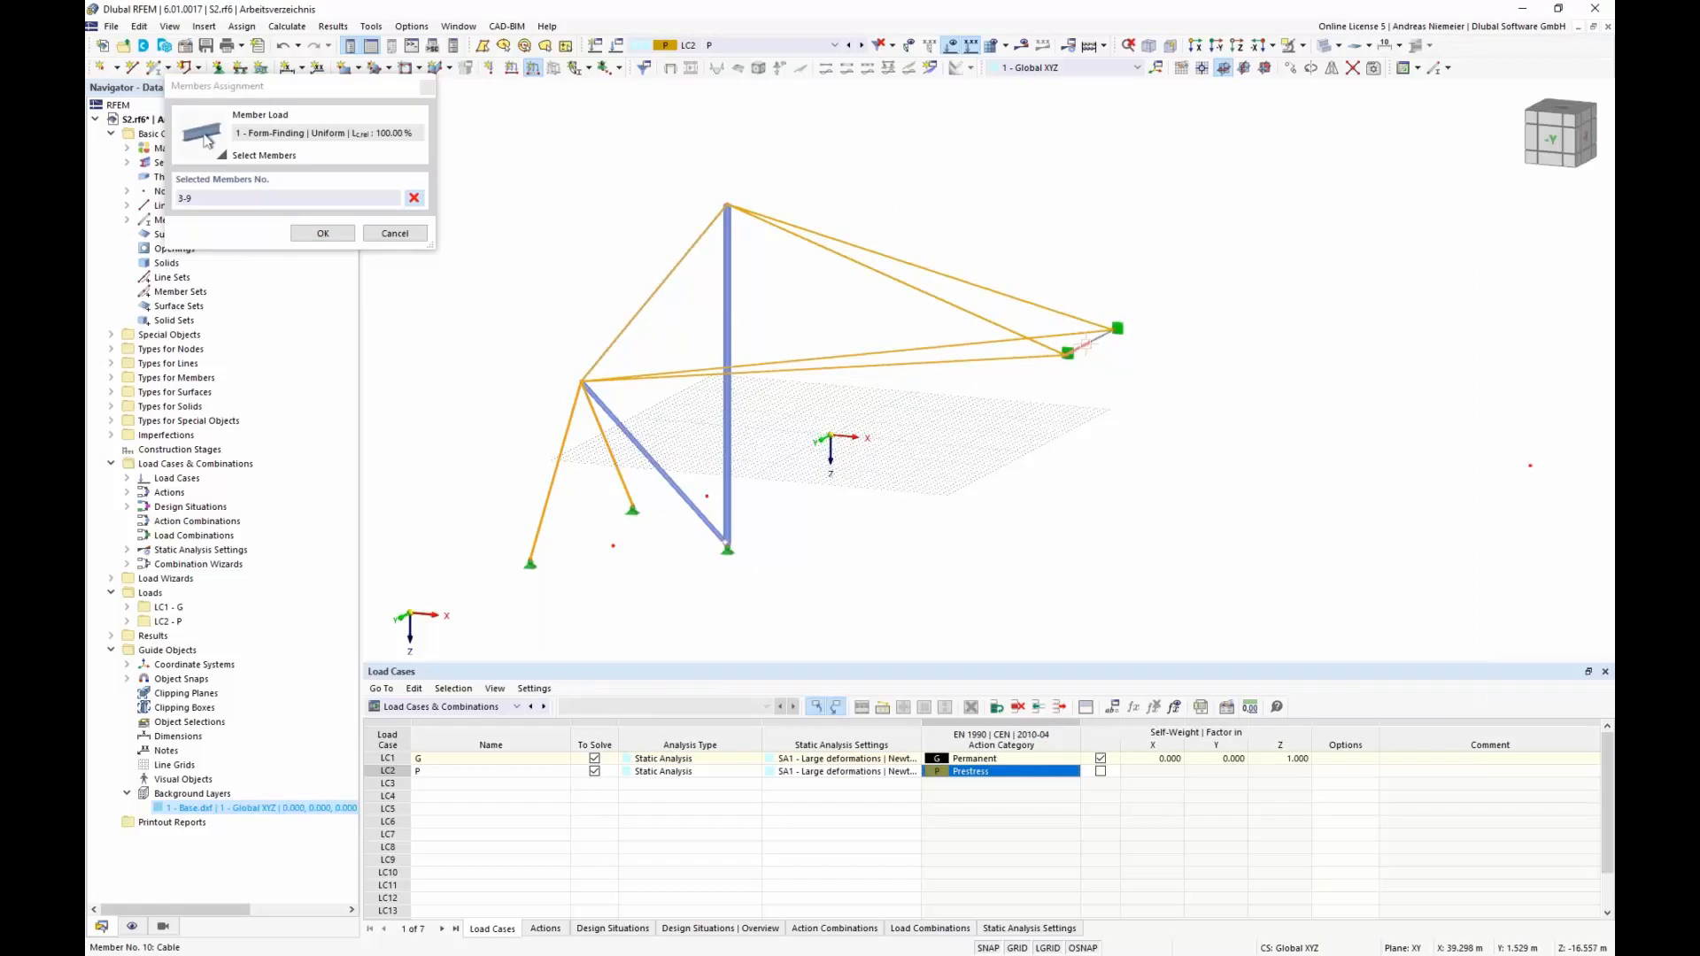
{"action": "left_click", "coordinate": [1102, 336]}
{"action": "left_click", "coordinate": [322, 233]}
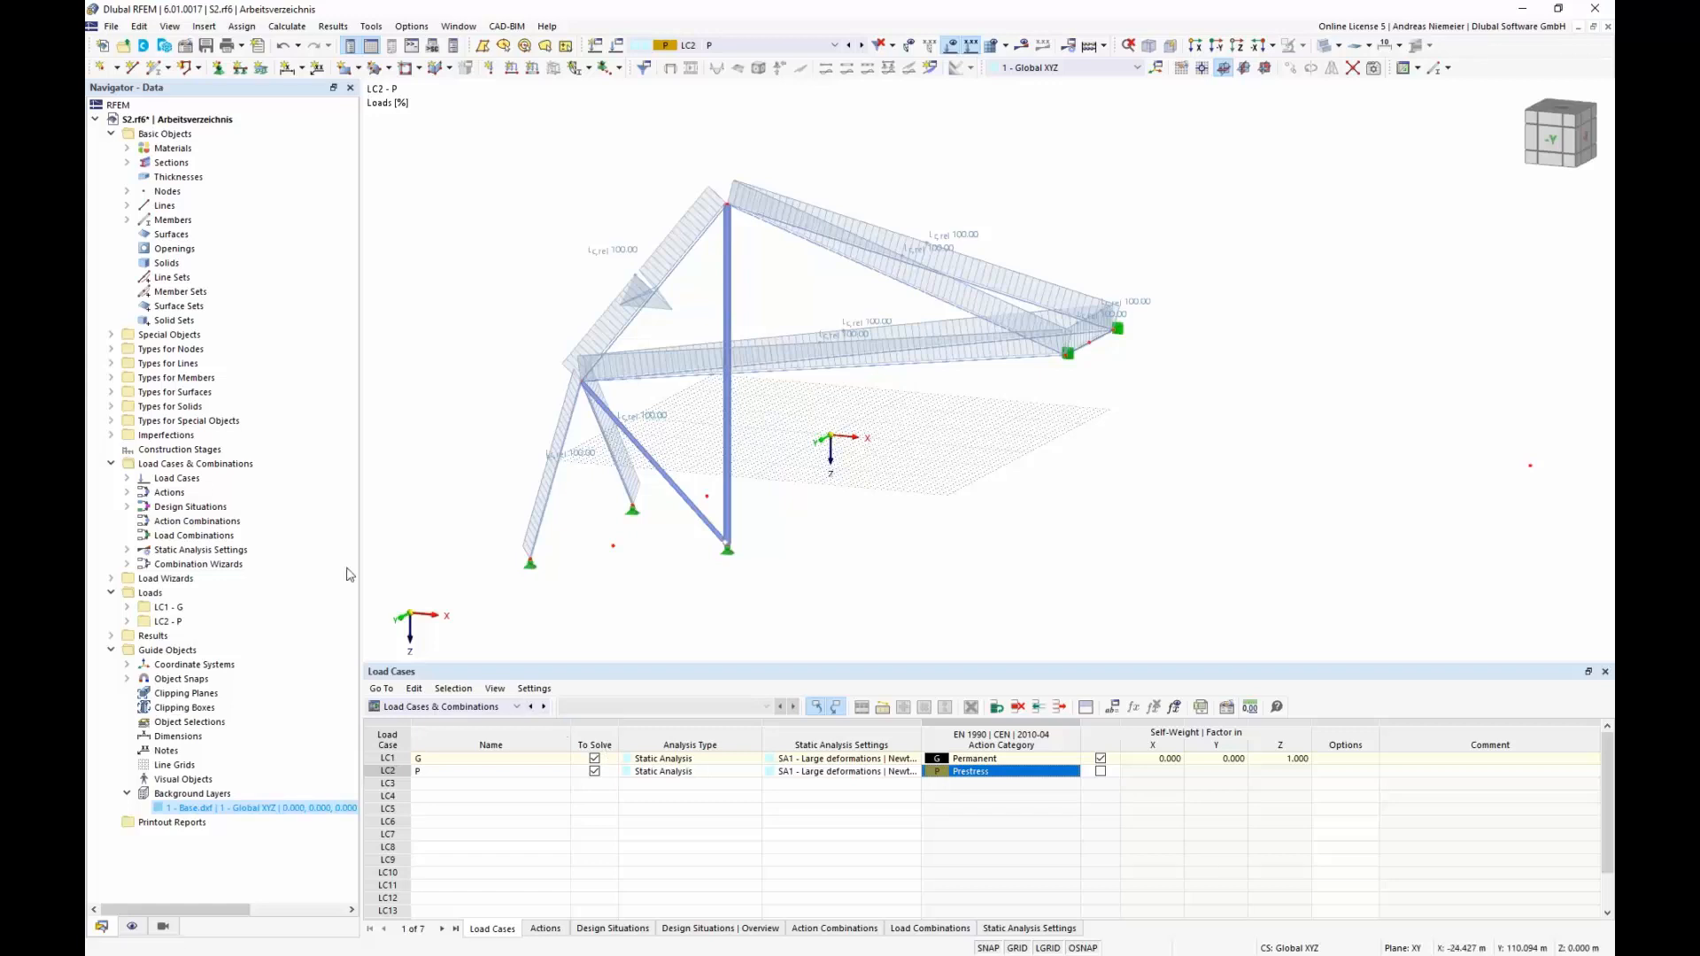
Create a new construction stage named Shape 1.
{"action": "right_click", "coordinate": [189, 452]}
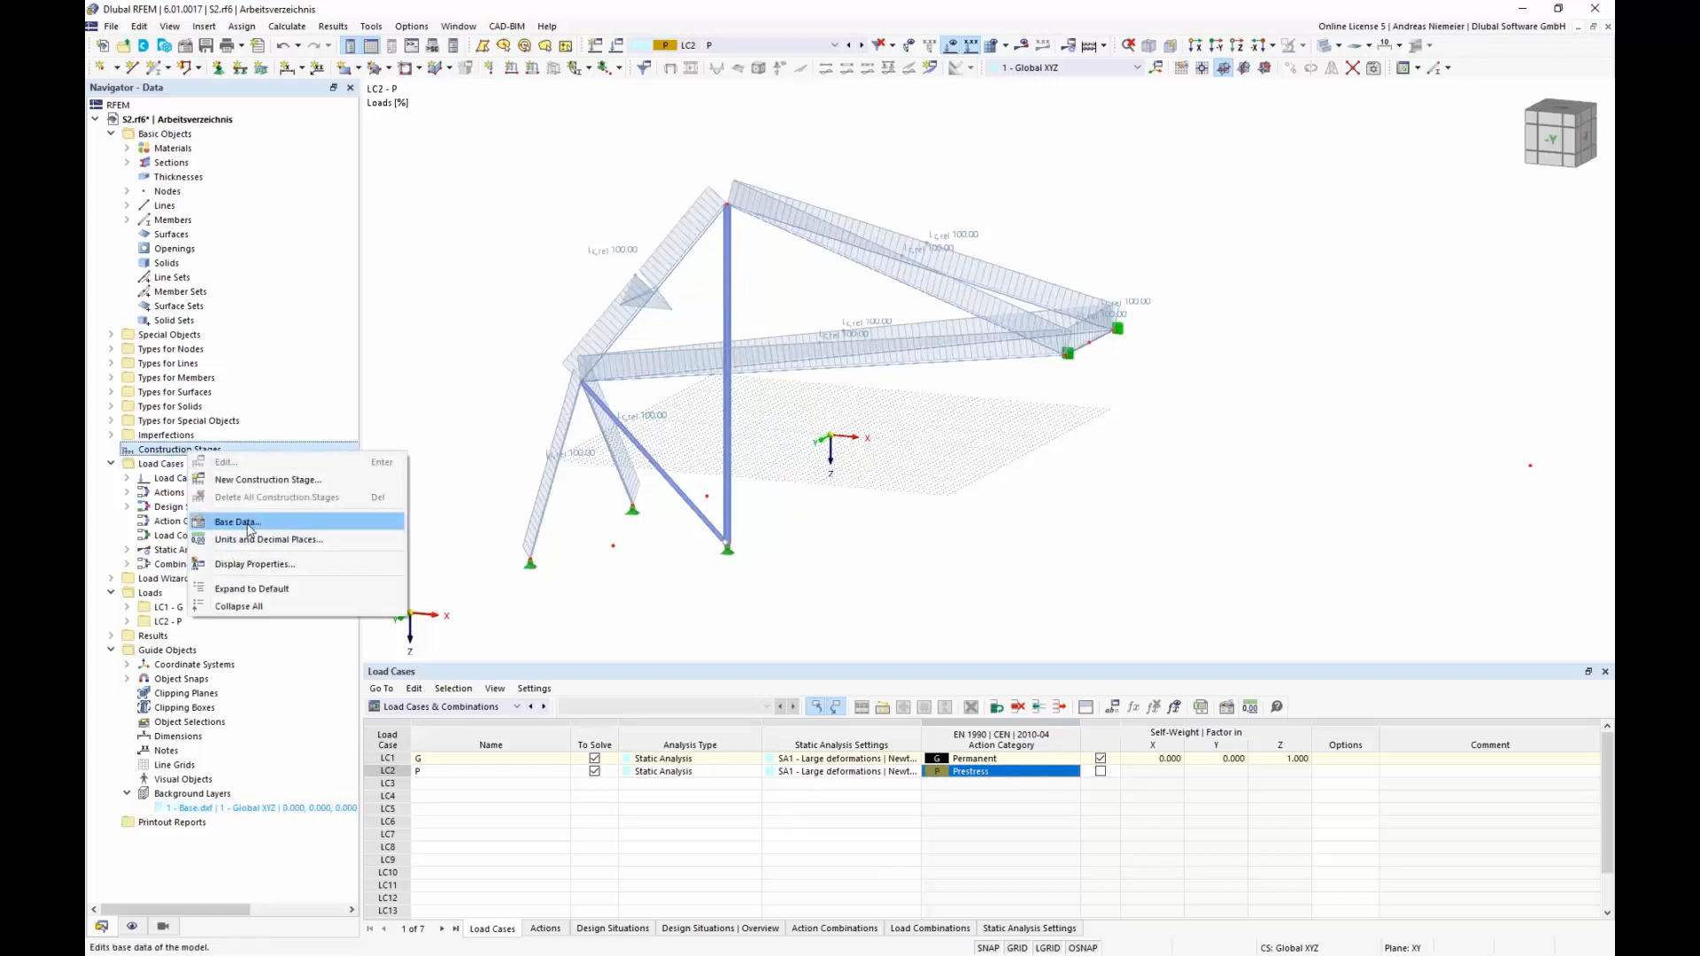
{"action": "left_click", "coordinate": [256, 480]}
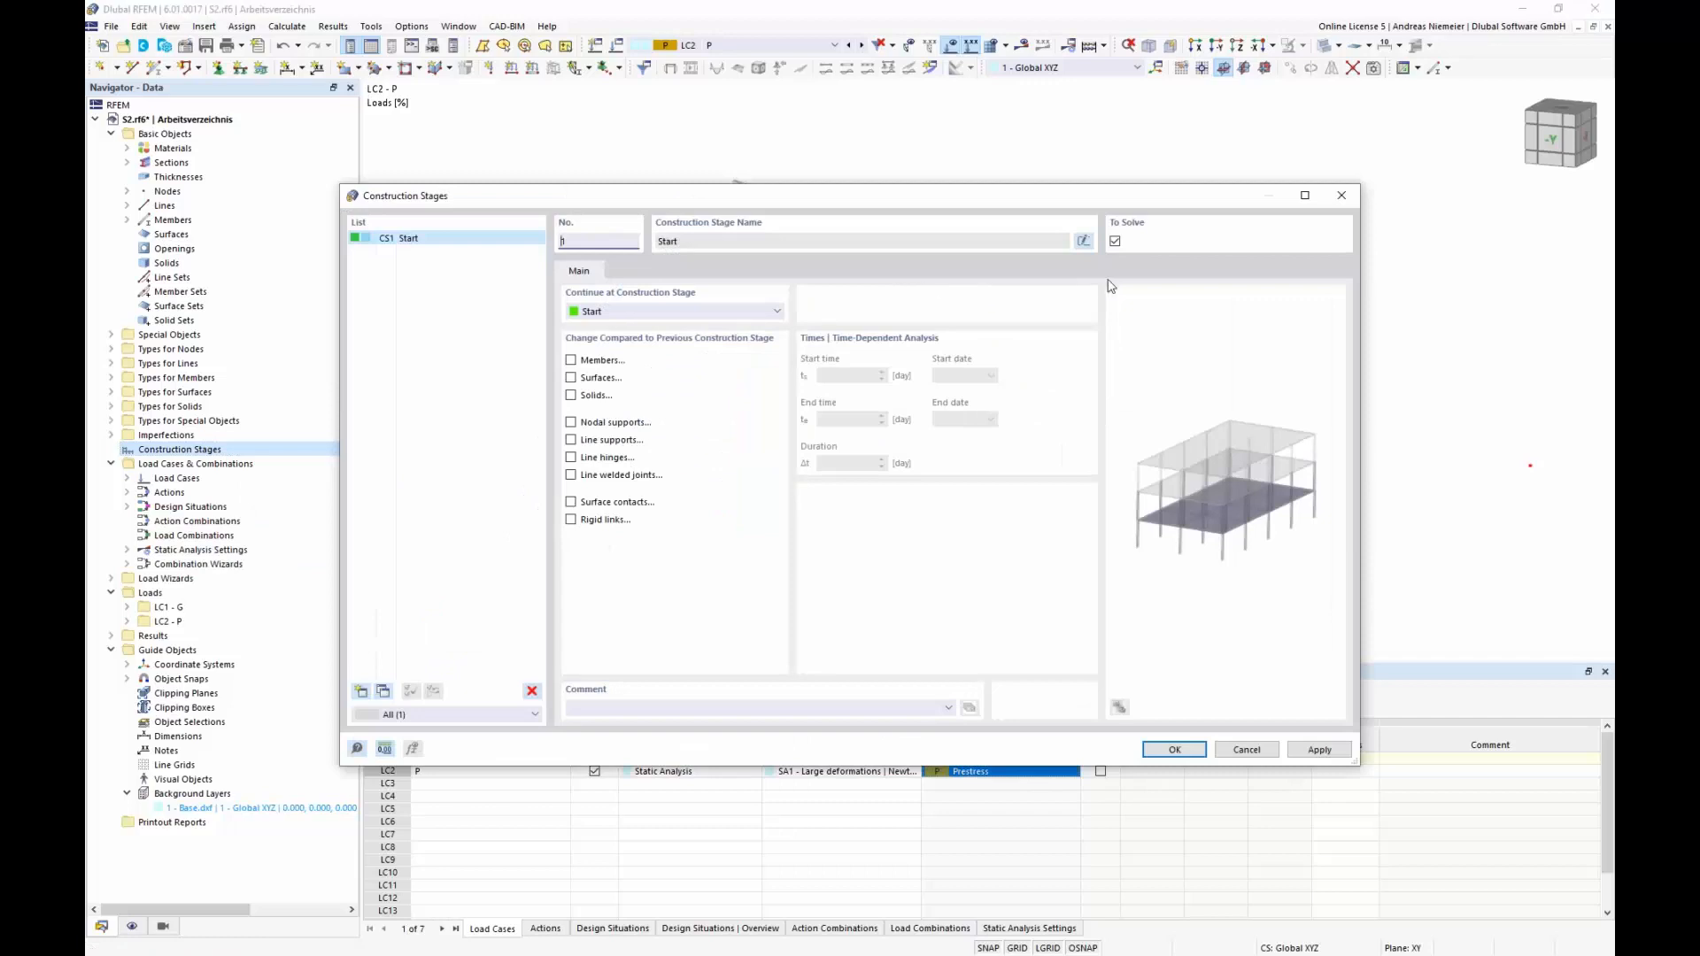
{"action": "left_click", "coordinate": [1083, 241]}
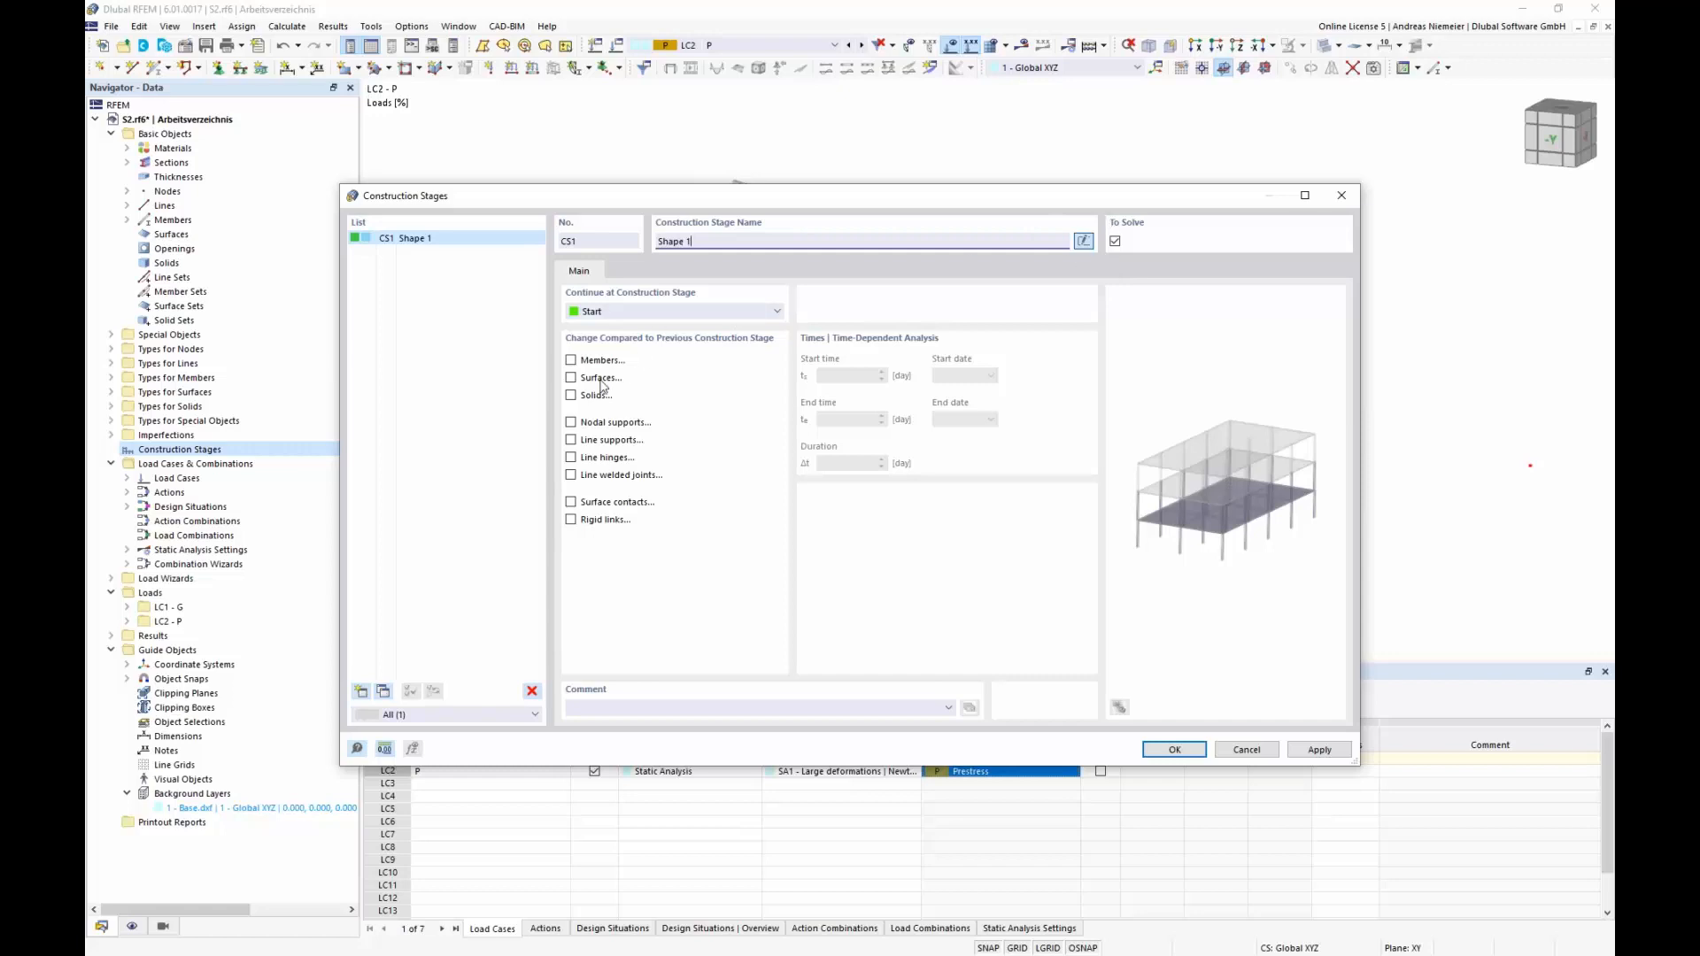
Enable member and nodal support changes for construction stage Shape 1 and add all members 1-11 to it.
{"action": "left_click", "coordinate": [571, 360]}
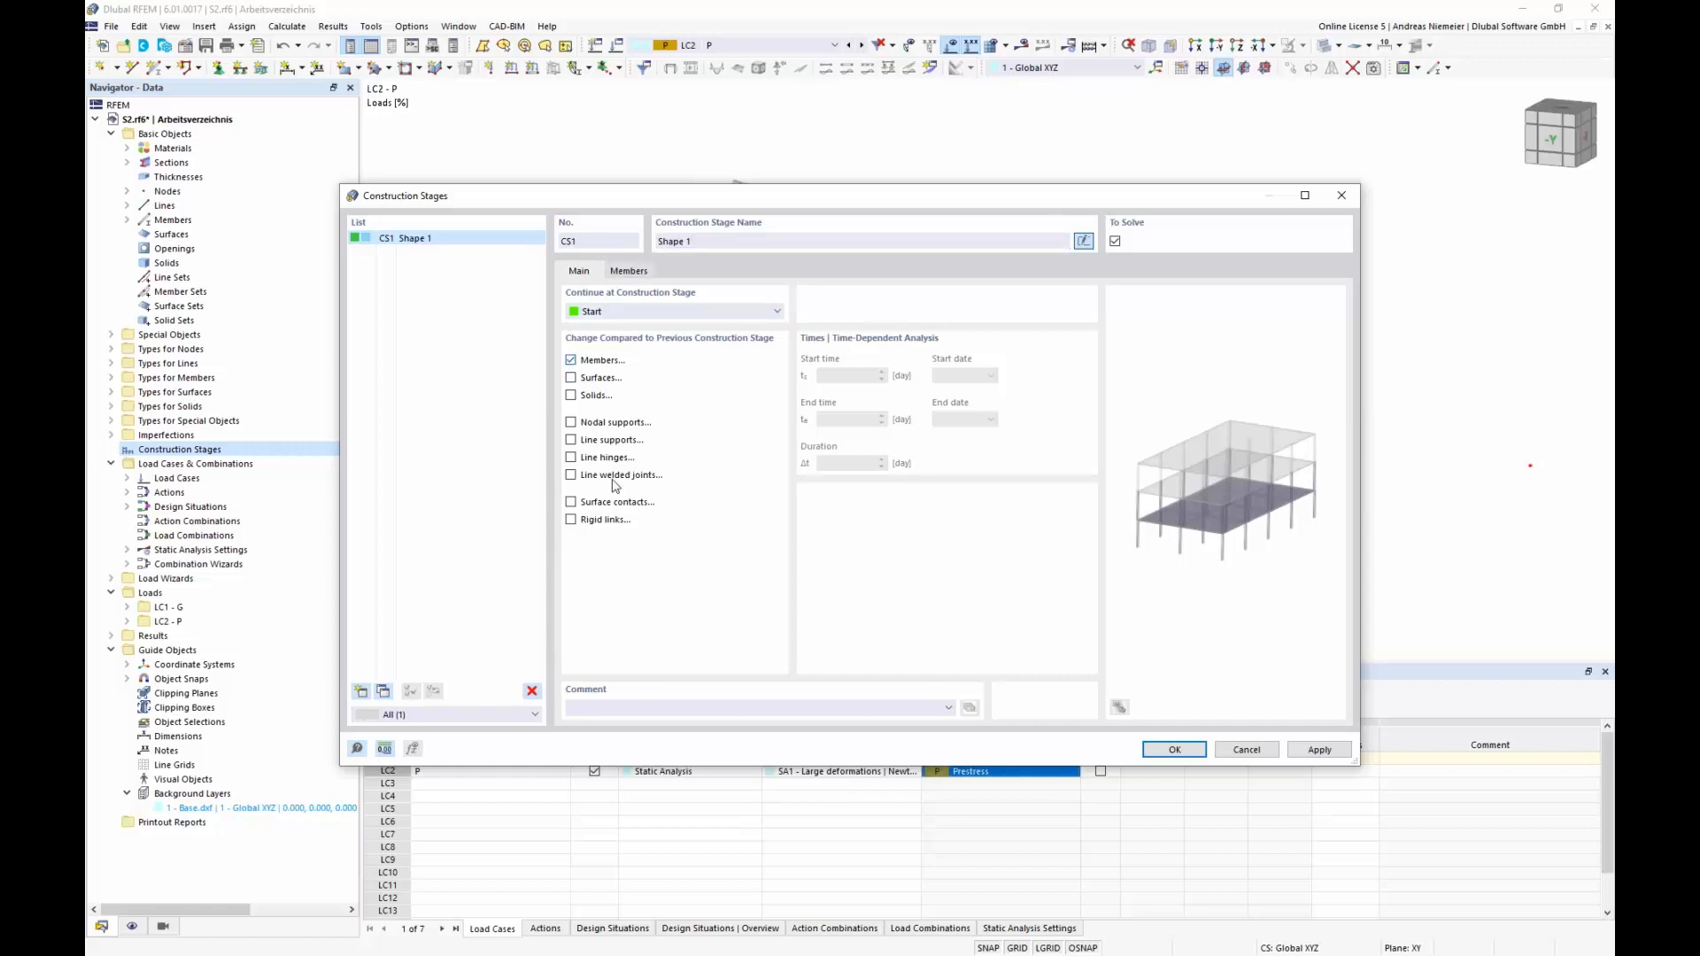
{"action": "left_click", "coordinate": [574, 423]}
{"action": "left_click", "coordinate": [636, 272]}
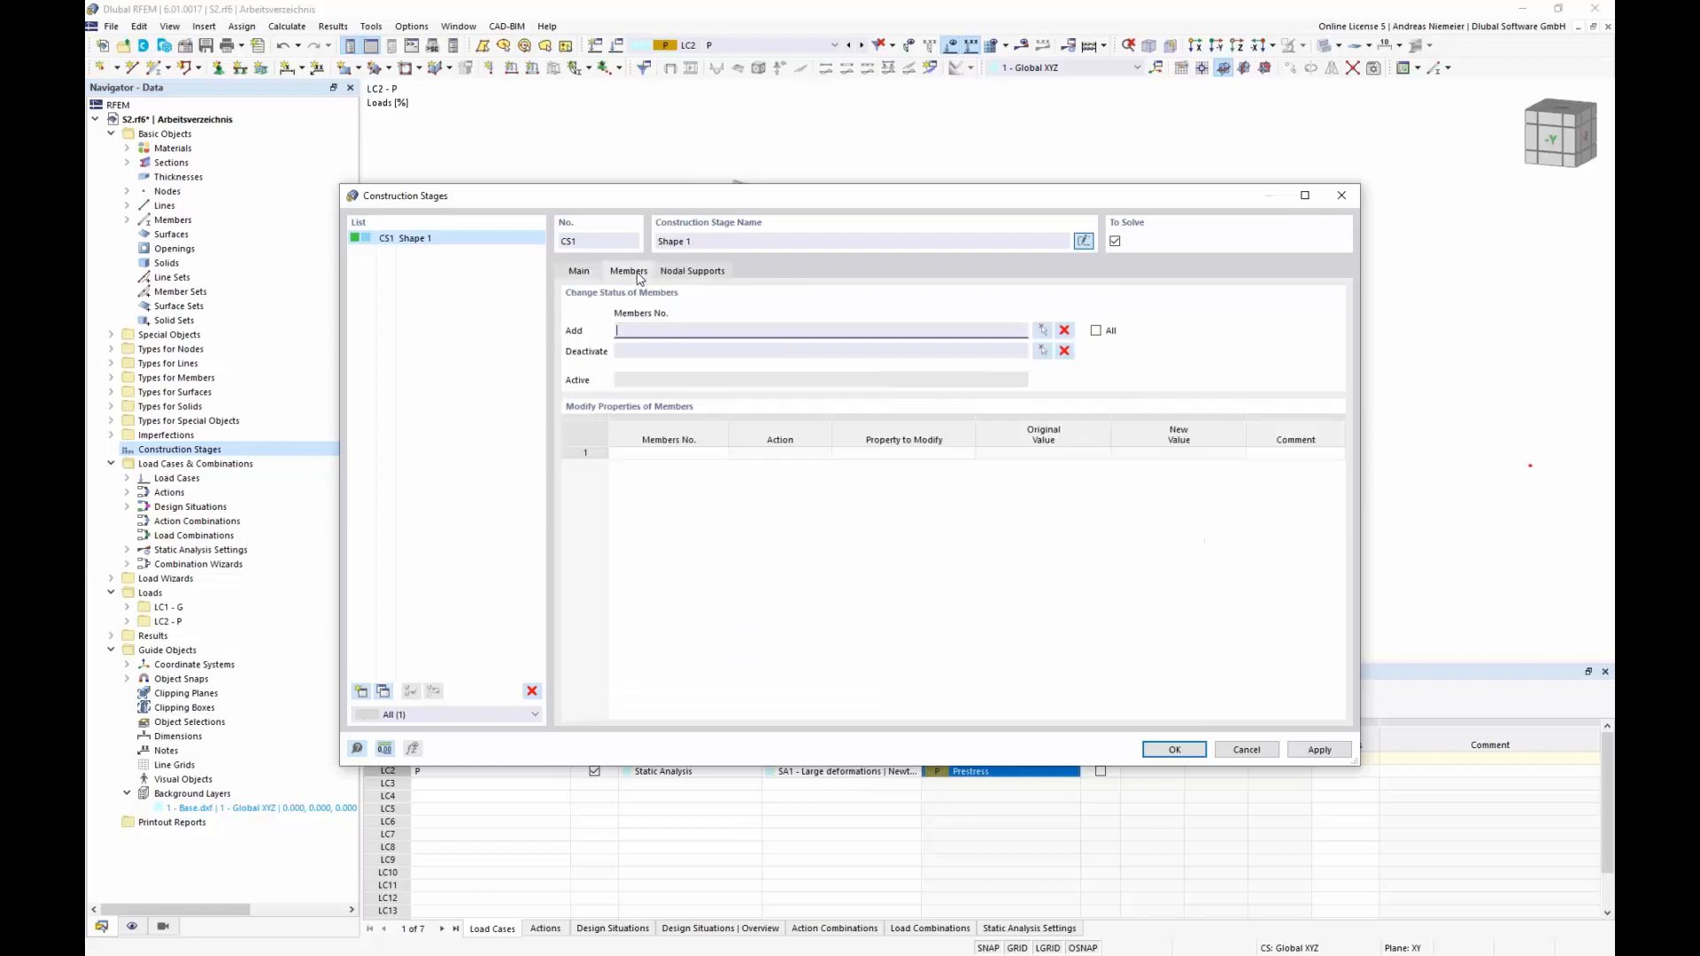
{"action": "left_click", "coordinate": [1042, 329]}
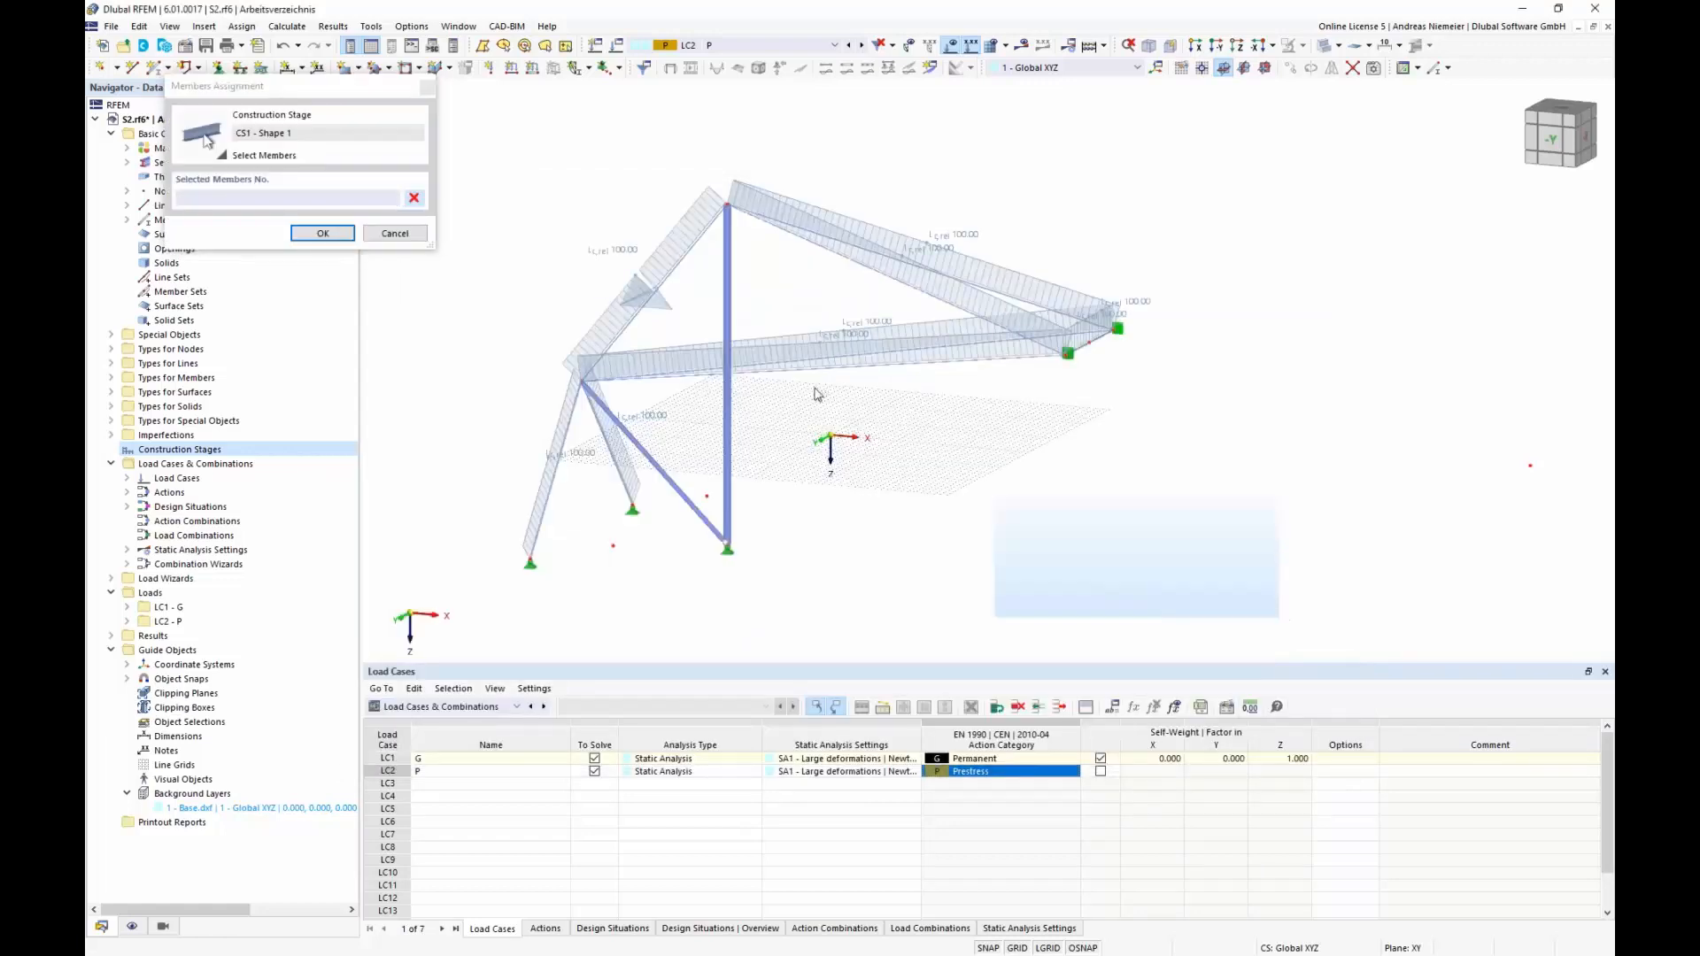
{"action": "left_click_drag", "start_coordinate": [503, 164], "coordinate": [497, 139]}
{"action": "left_click", "coordinate": [325, 232]}
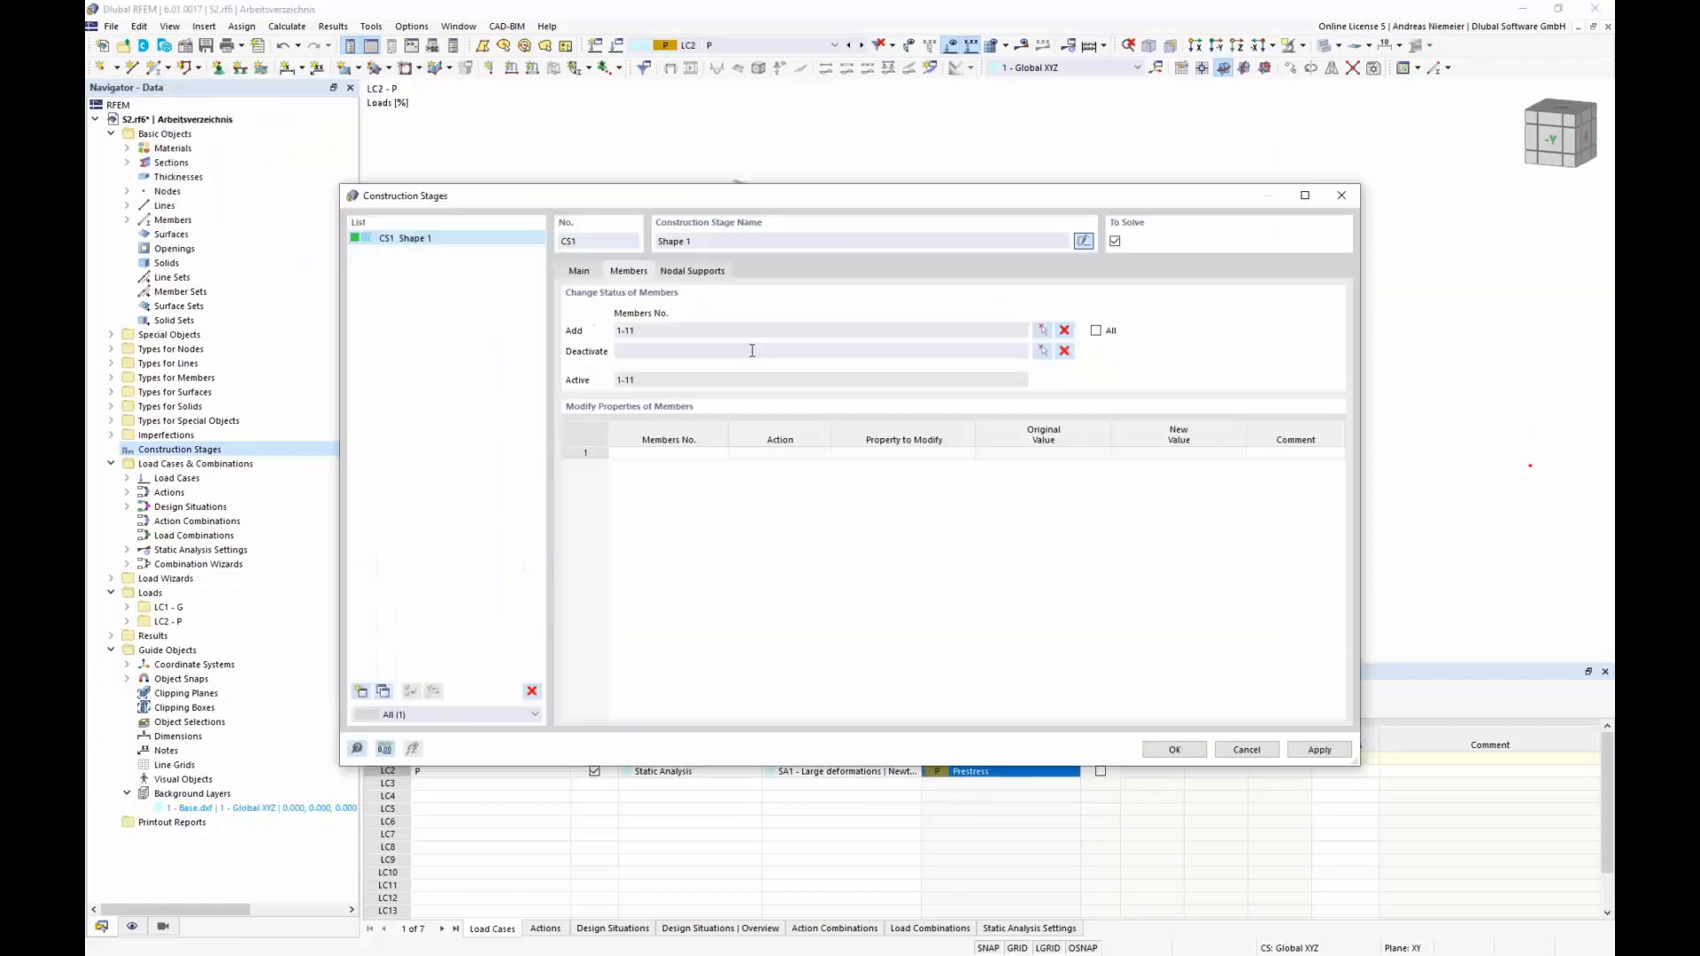
Add the nodal supports at nodes 1, 8, 10, 11 and 13 to construction stage Shape 1 and close its definition.
{"action": "left_click", "coordinate": [724, 275]}
{"action": "left_click", "coordinate": [1042, 329]}
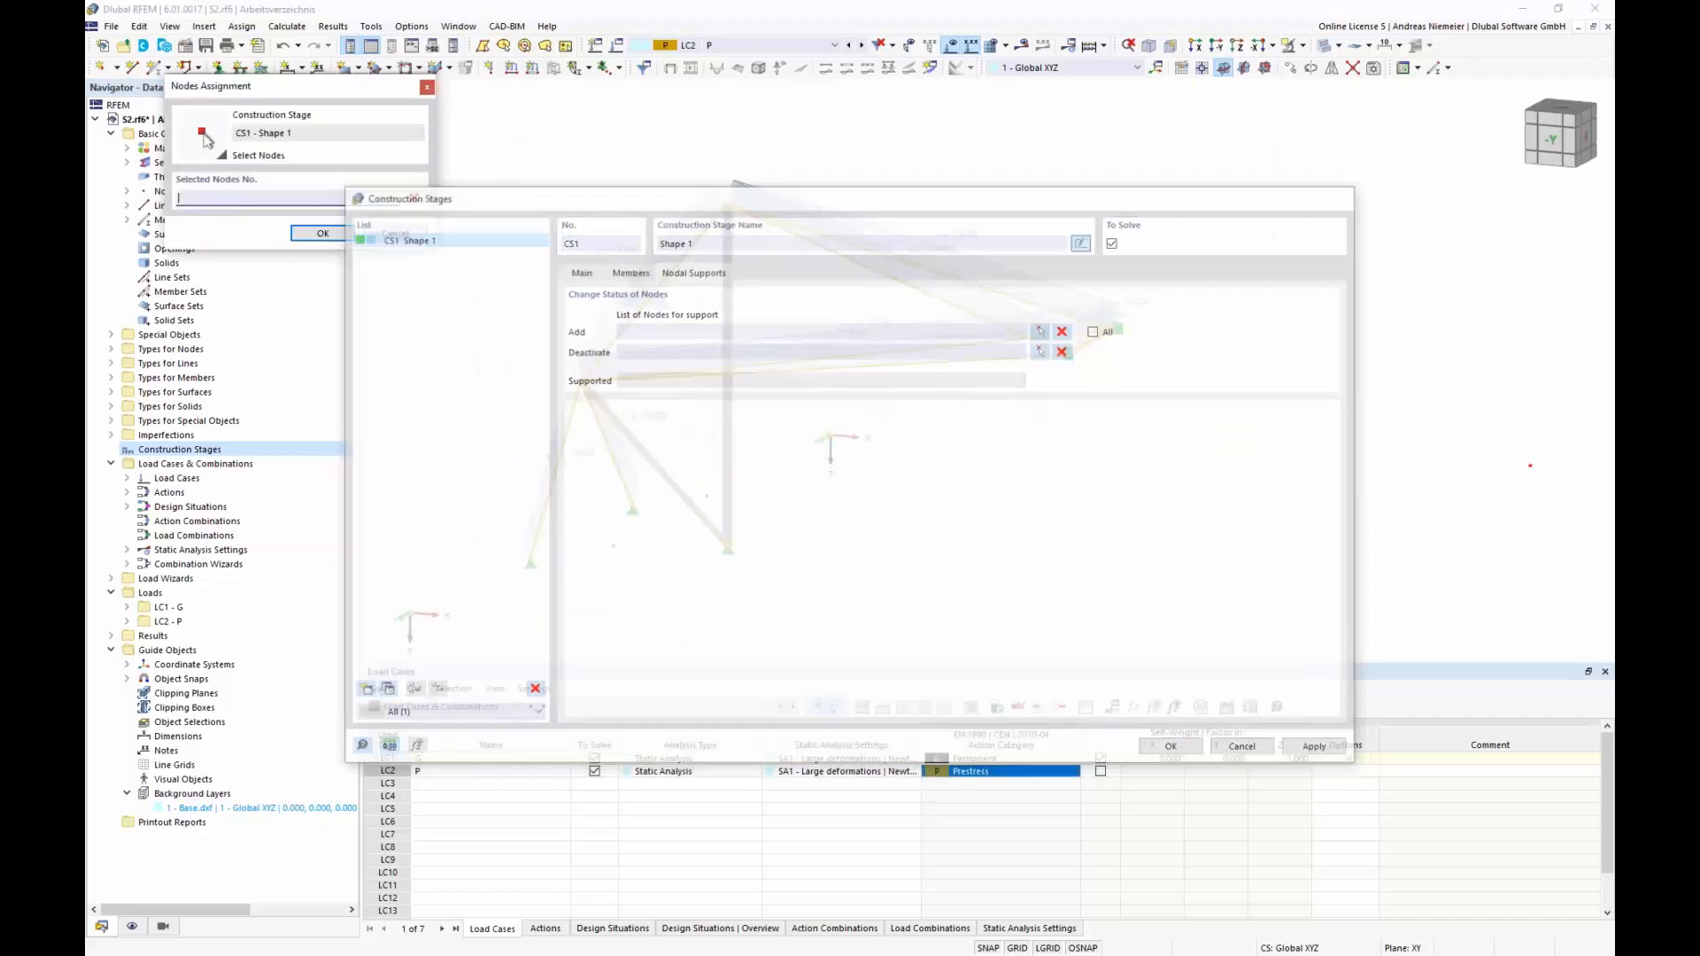
{"action": "left_click_drag", "start_coordinate": [635, 276], "coordinate": [488, 151]}
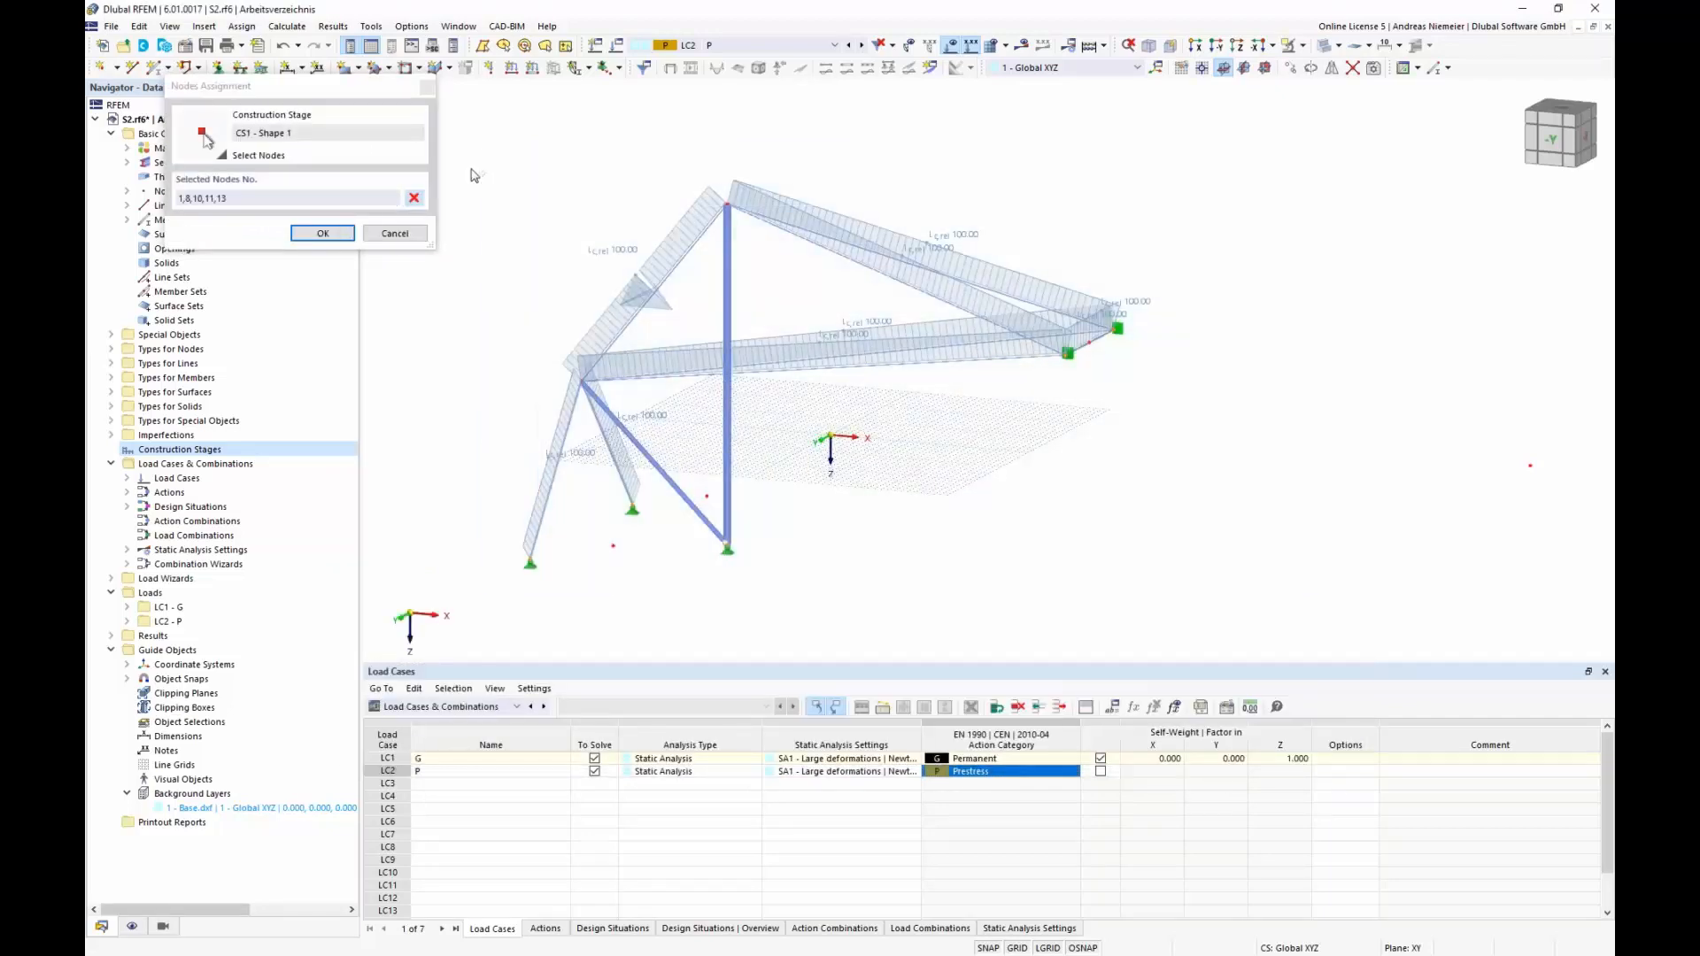
{"action": "left_click", "coordinate": [333, 236]}
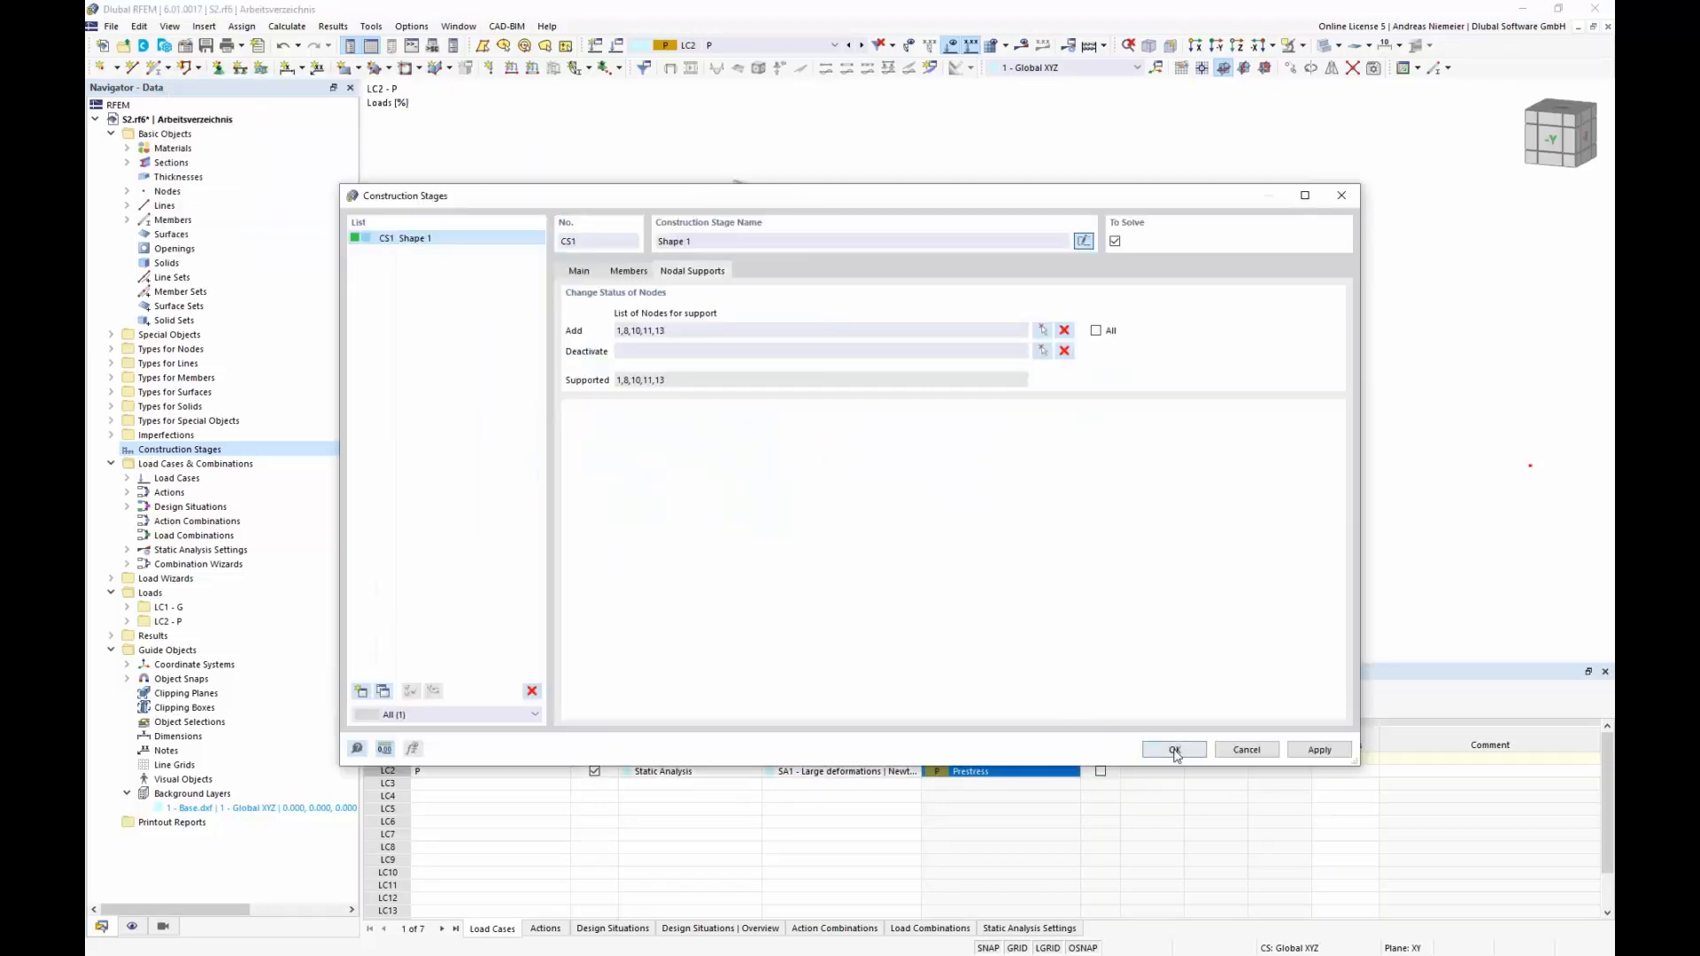
{"action": "left_click", "coordinate": [1173, 751]}
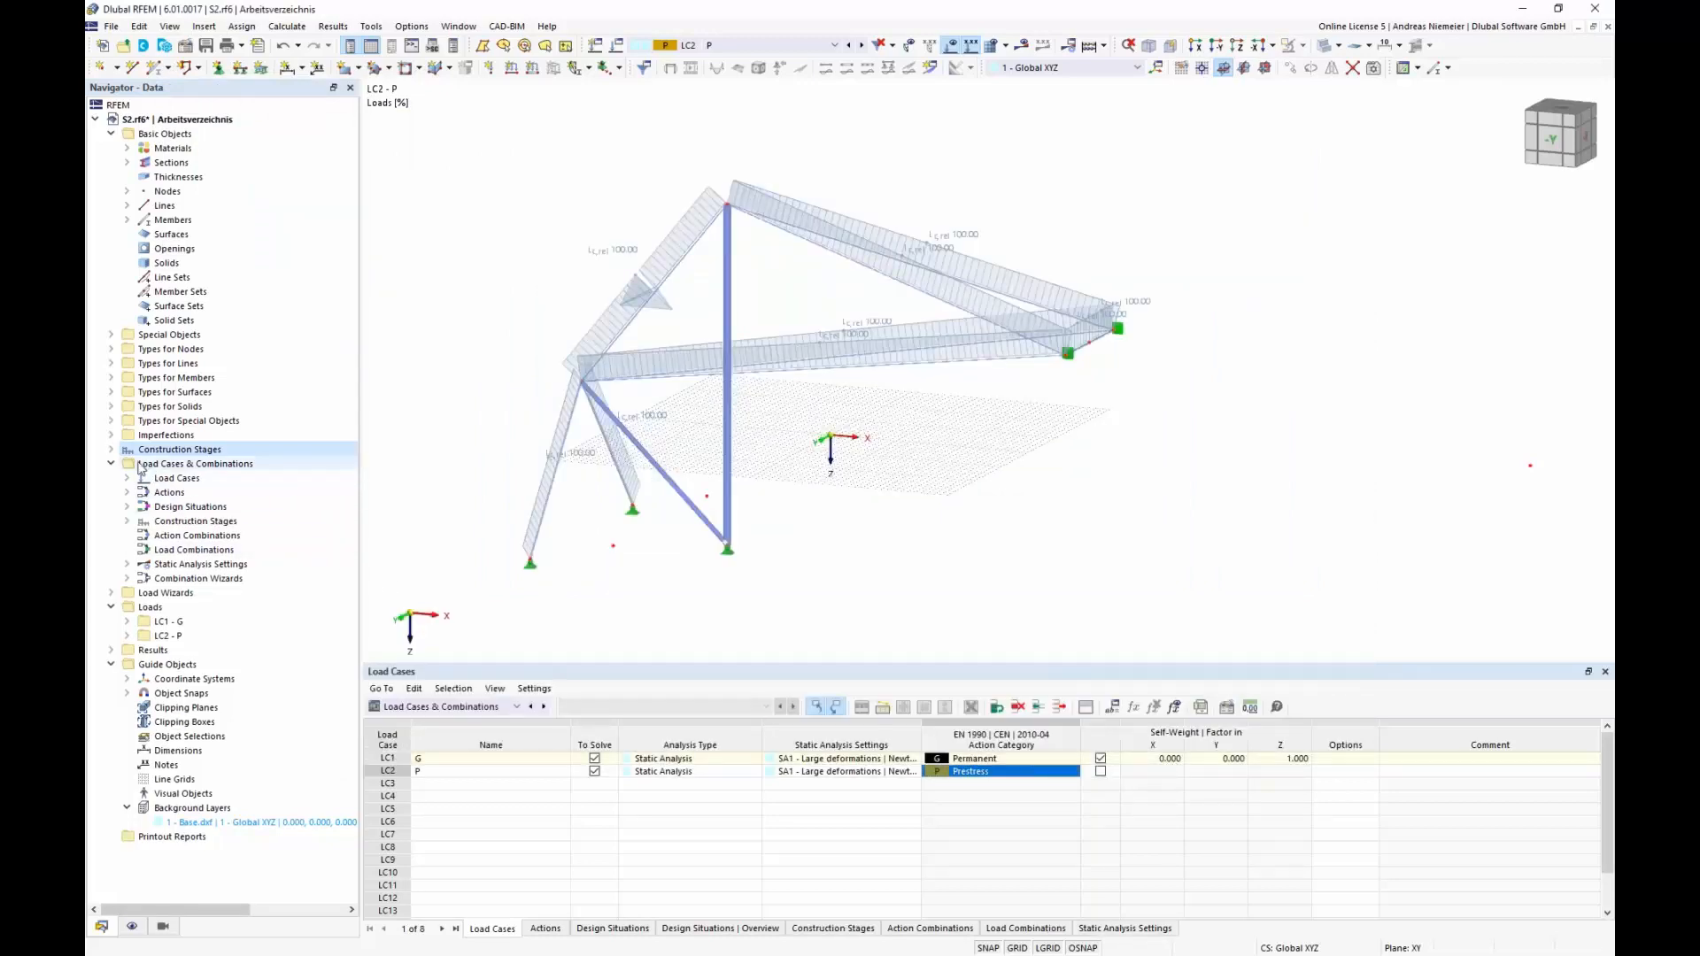
Assign load cases LC1 G and LC2 P to construction stage Shape 1 as permanent loads and calculate the stage.
{"action": "left_click", "coordinate": [111, 449]}
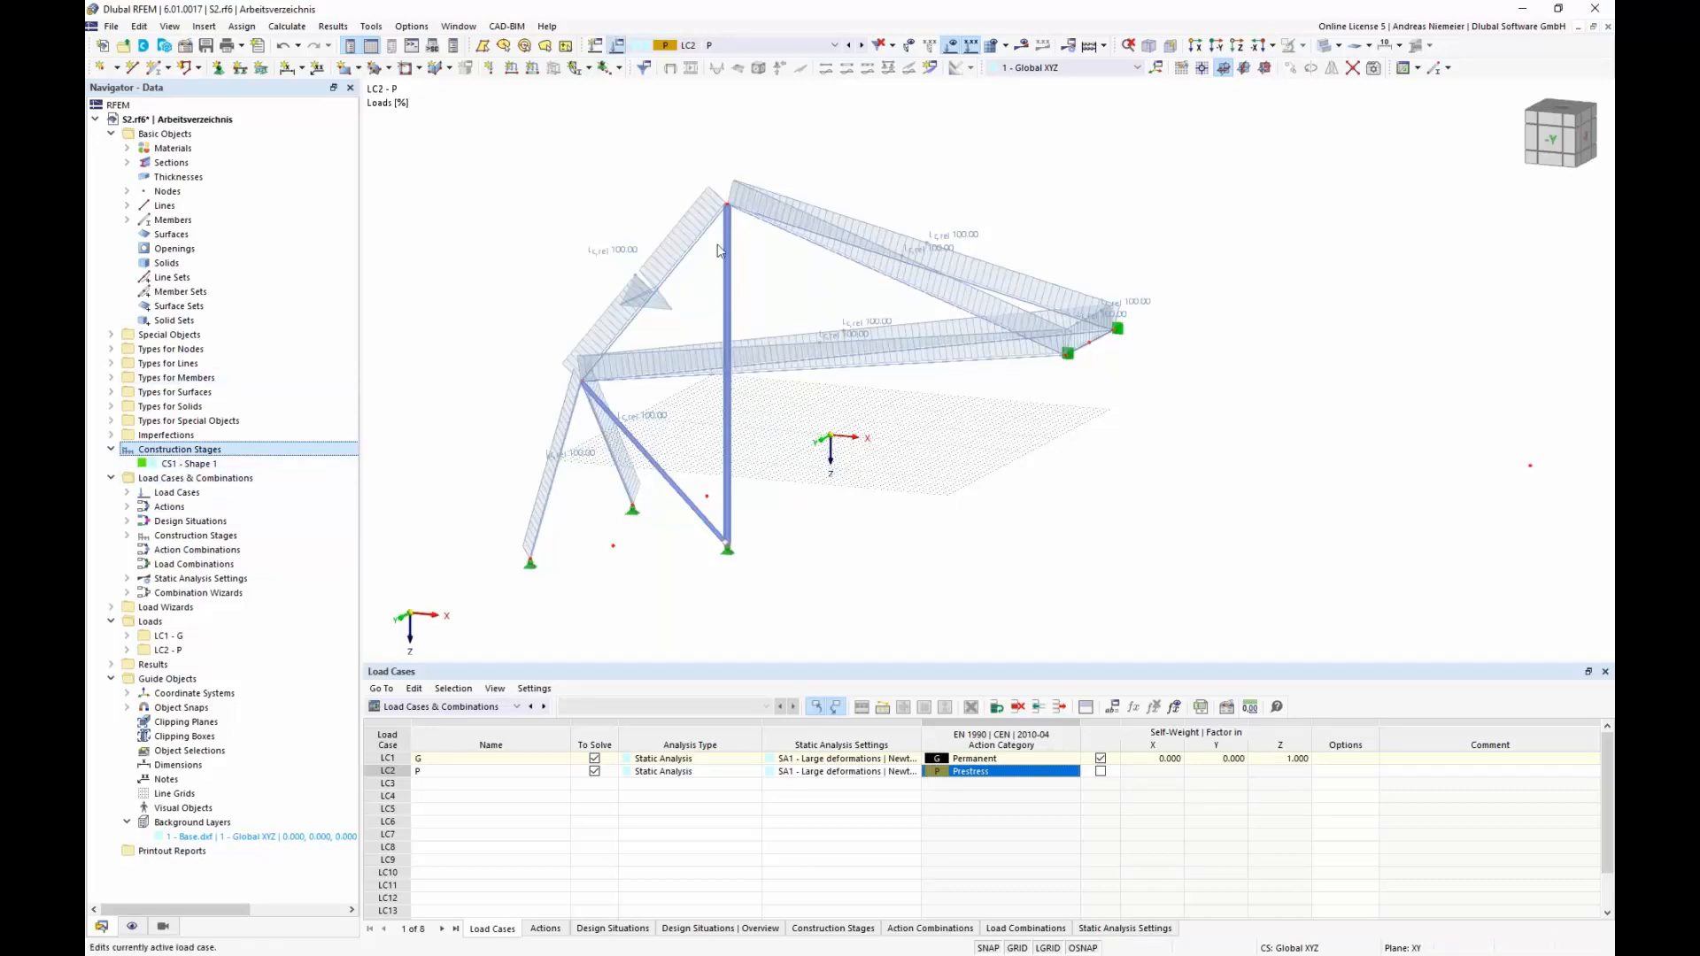
{"action": "double_click", "coordinate": [722, 397]}
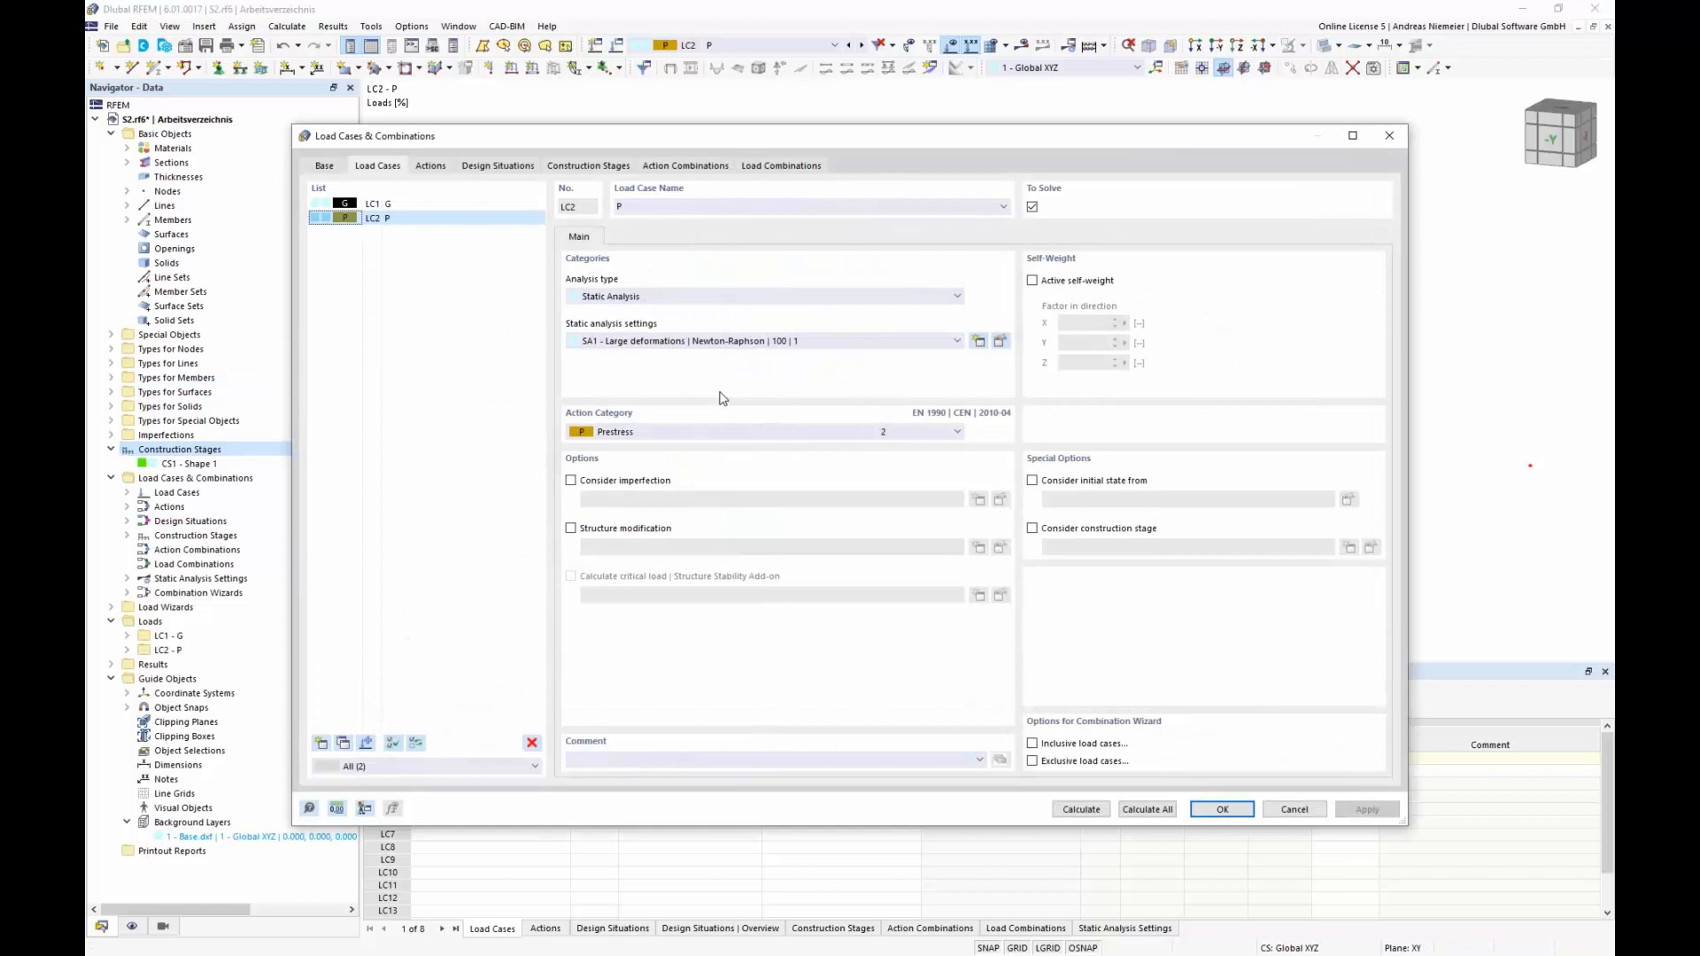
{"action": "left_click", "coordinate": [607, 166]}
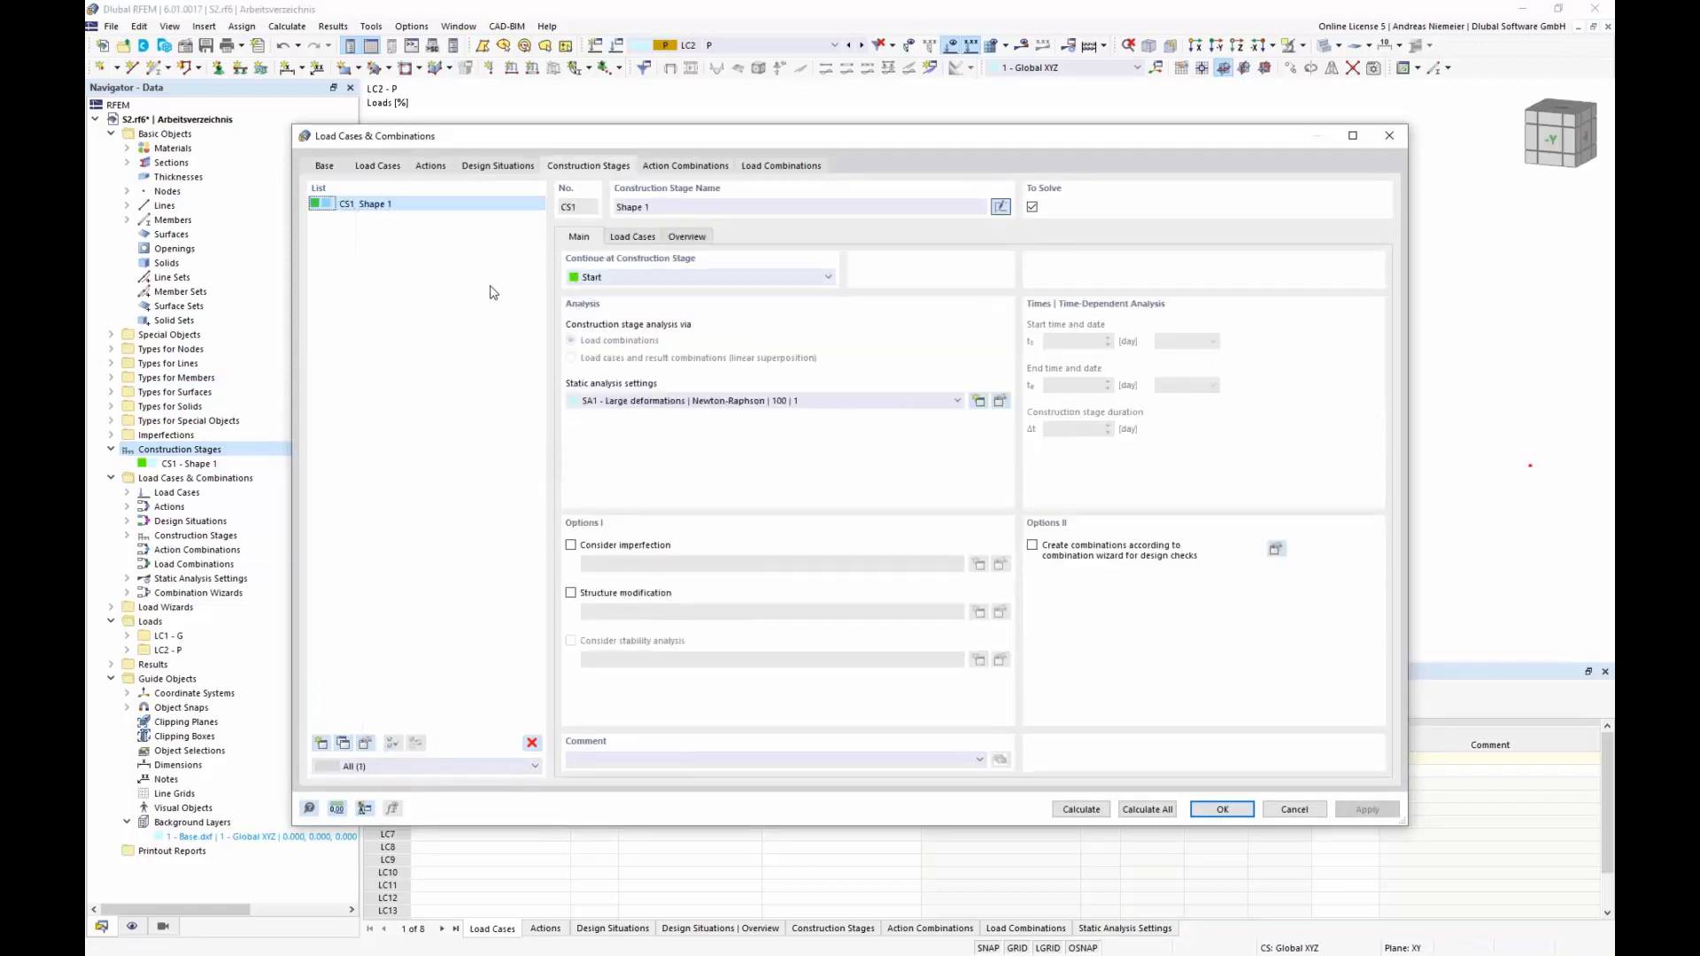
{"action": "left_click", "coordinate": [625, 241]}
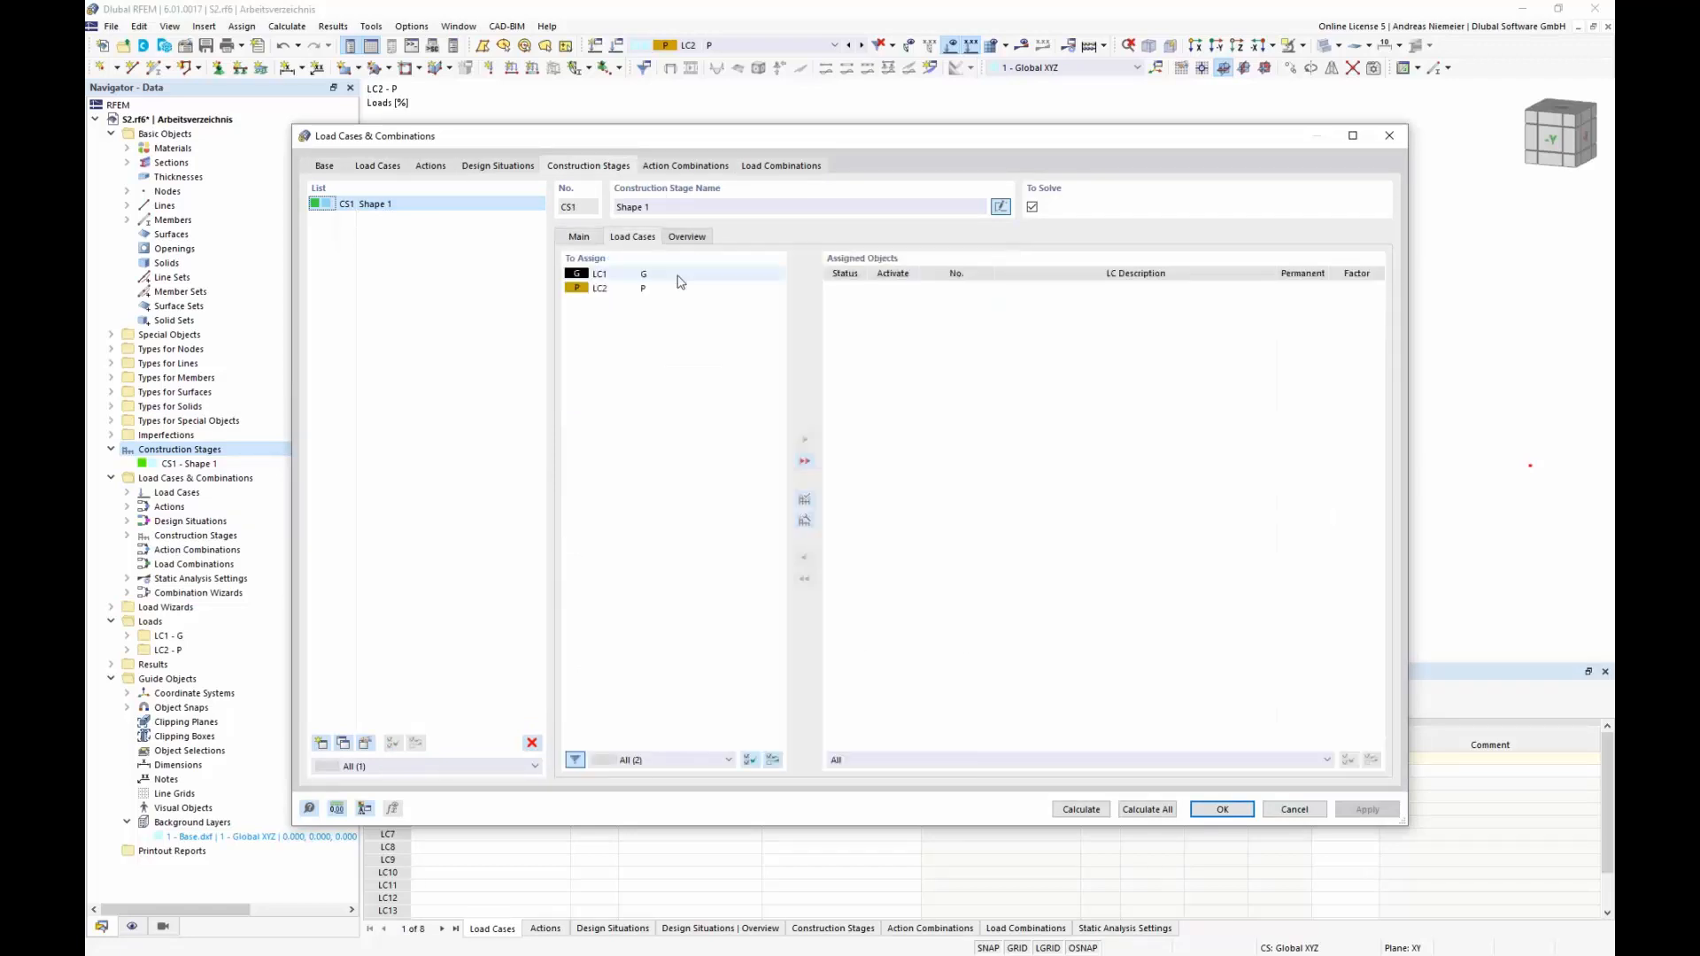
{"action": "left_click", "coordinate": [652, 289]}
{"action": "double_click", "coordinate": [652, 288]}
{"action": "double_click", "coordinate": [645, 274]}
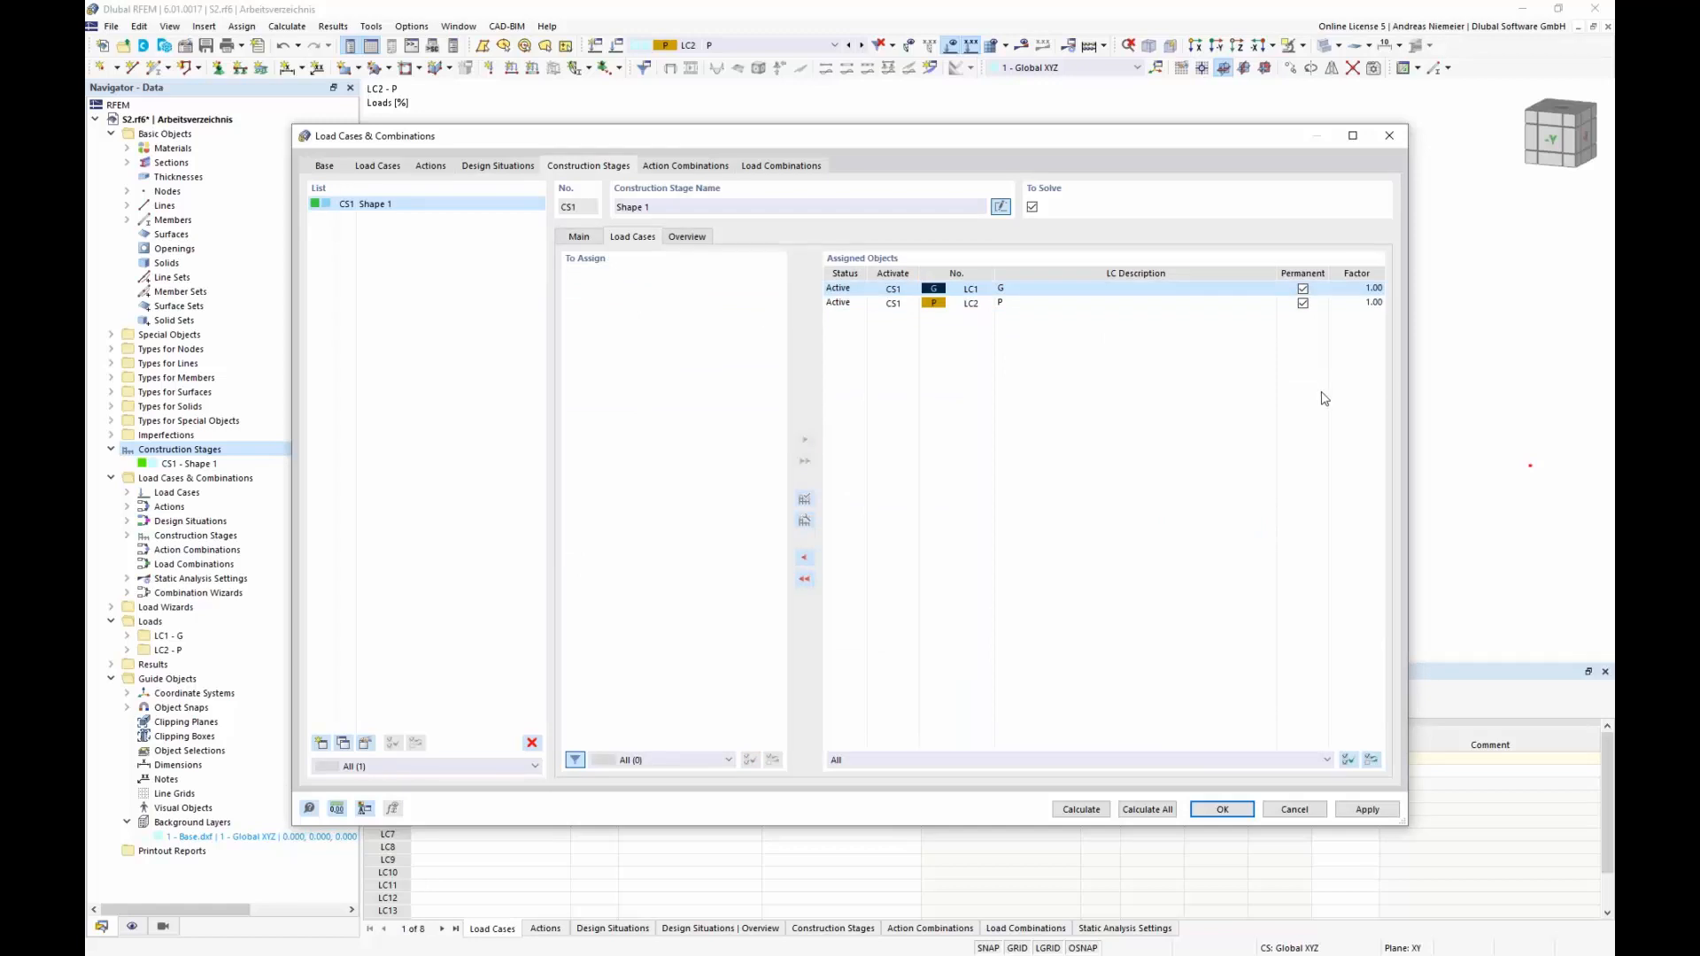
{"action": "left_click", "coordinate": [1100, 811]}
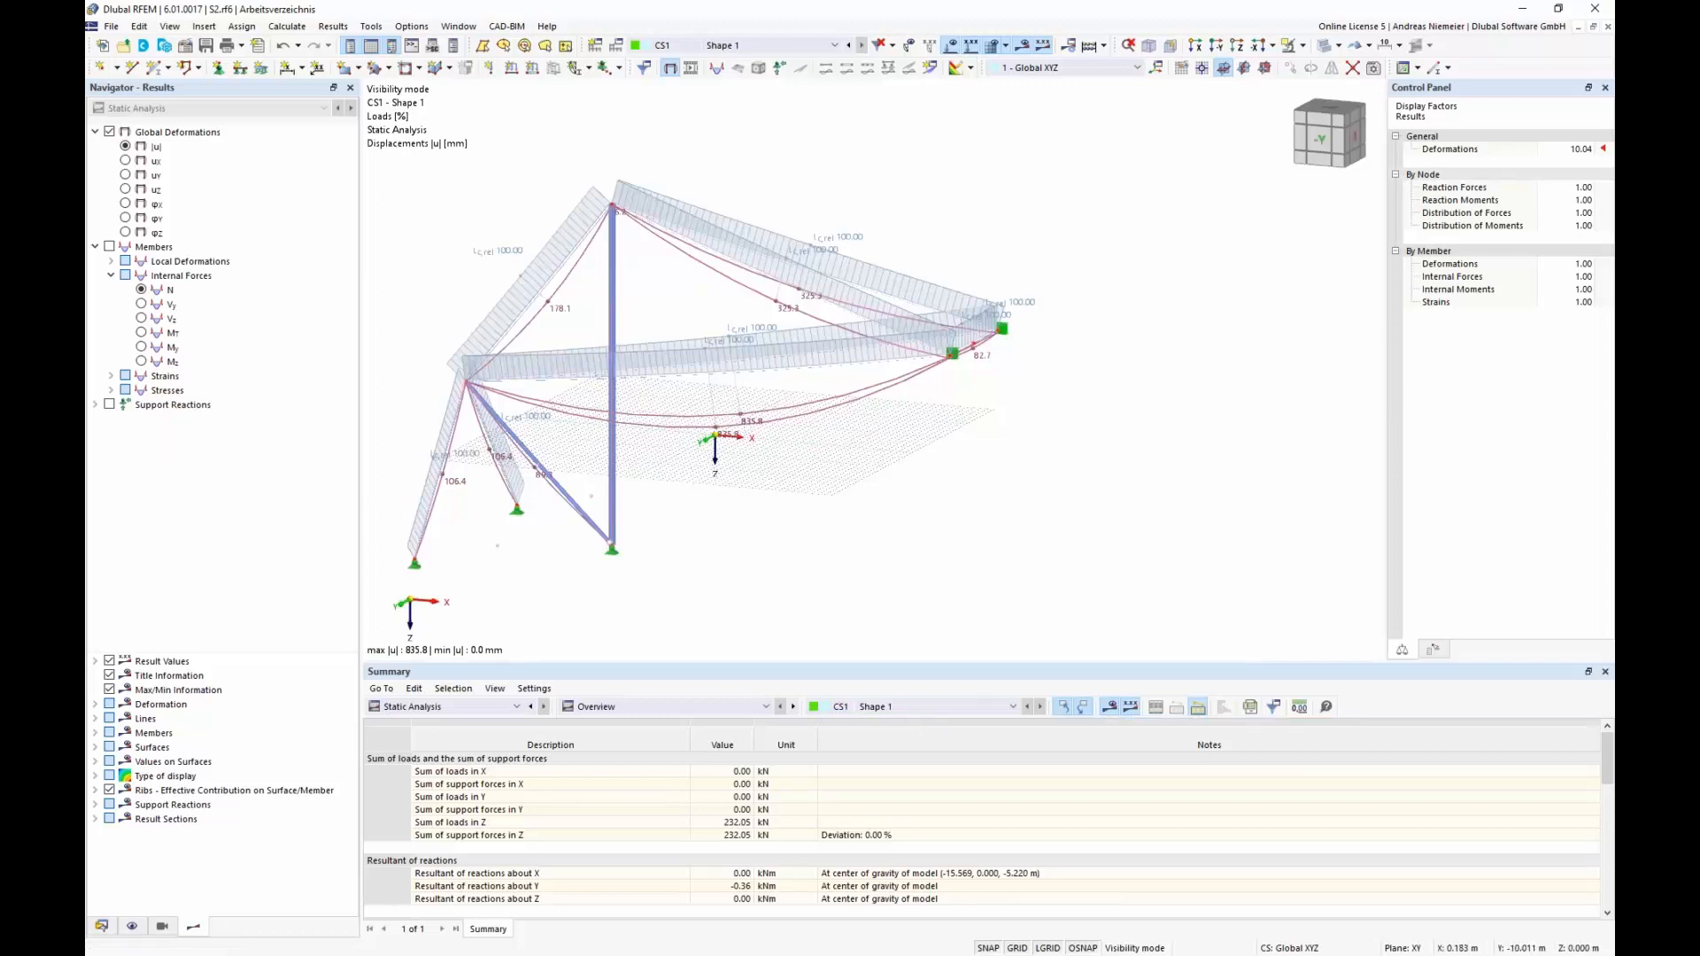
Replace the global deformation display with the member axial forces N and examine them for construction stage Shape 1.
{"action": "middle_click_drag", "start_coordinate": [741, 418], "coordinate": [819, 426]}
{"action": "scroll", "coordinate": [821, 427], "scroll_direction": "down", "scroll_amount": 1}
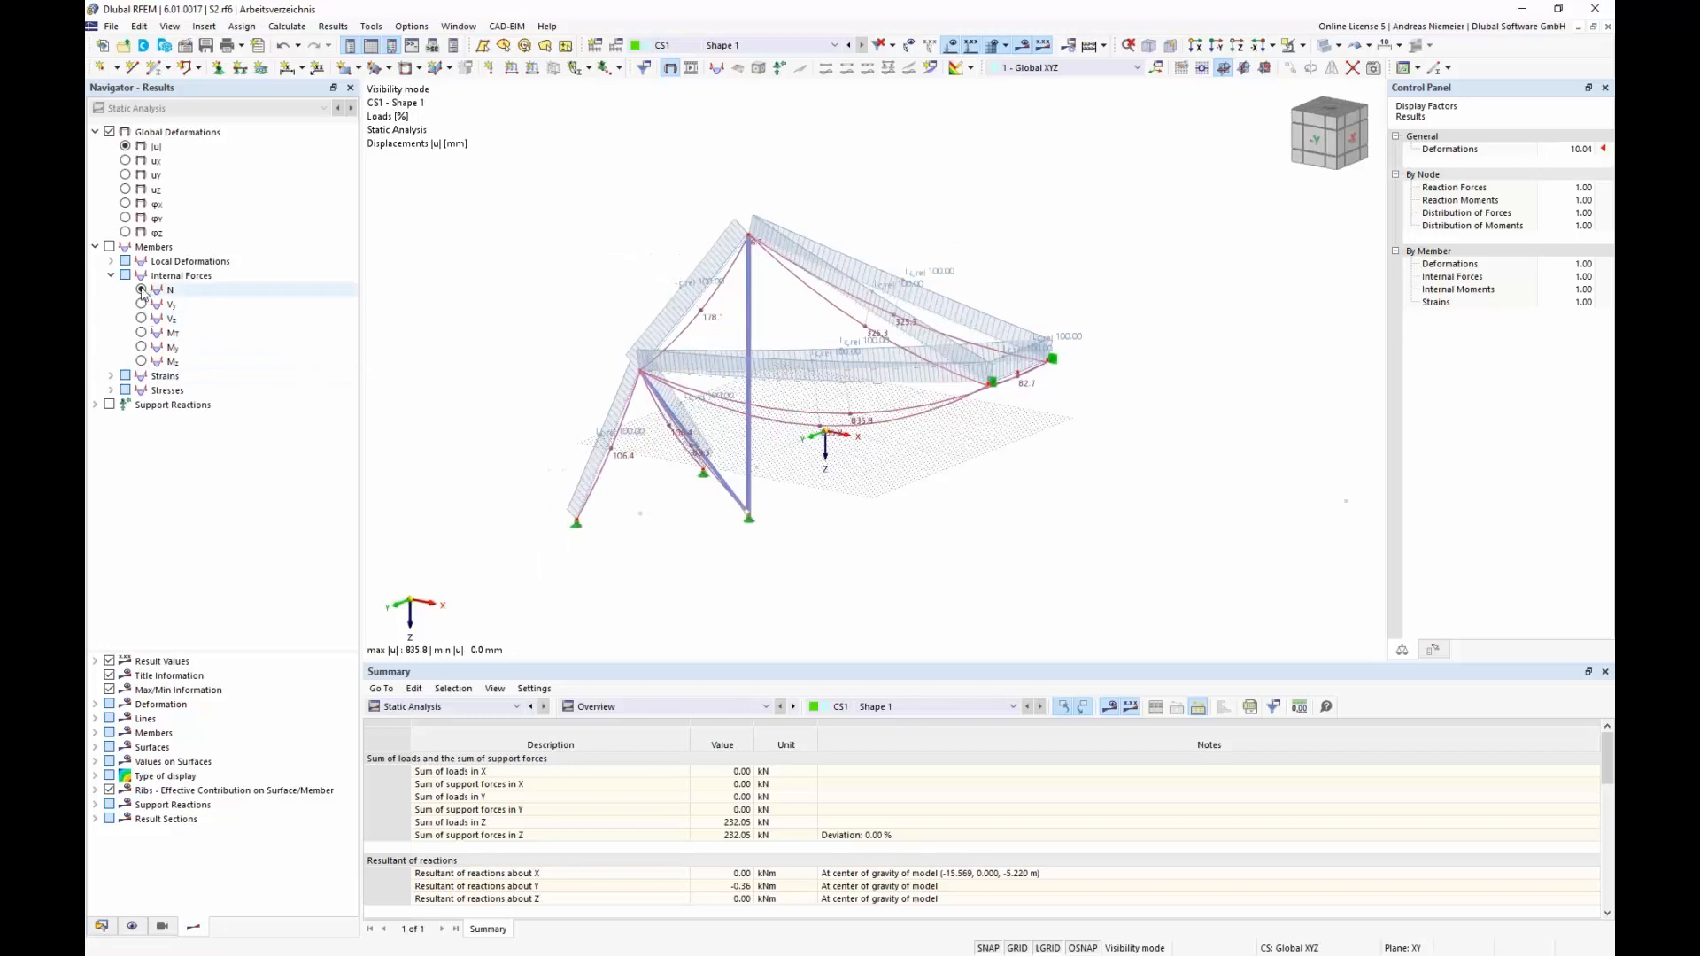
{"action": "left_click", "coordinate": [109, 247]}
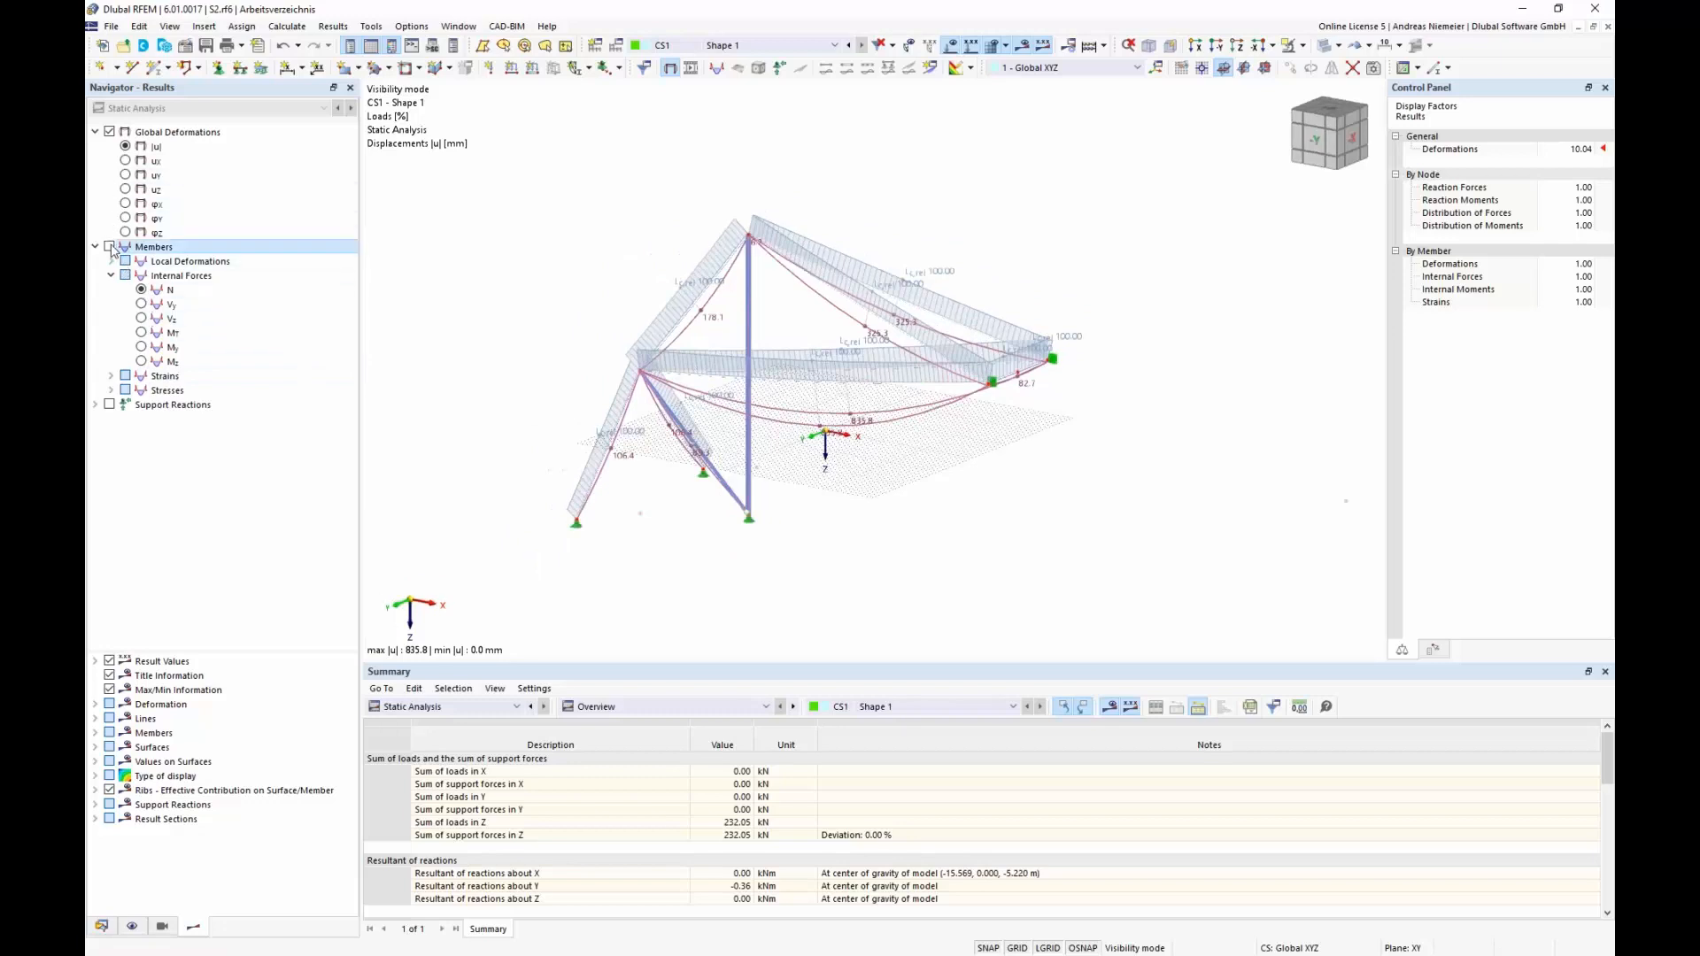
{"action": "middle_click_drag", "start_coordinate": [751, 458], "coordinate": [859, 479], "text": "ctrl"}
{"action": "scroll", "coordinate": [859, 479], "scroll_direction": "up", "scroll_amount": 1}
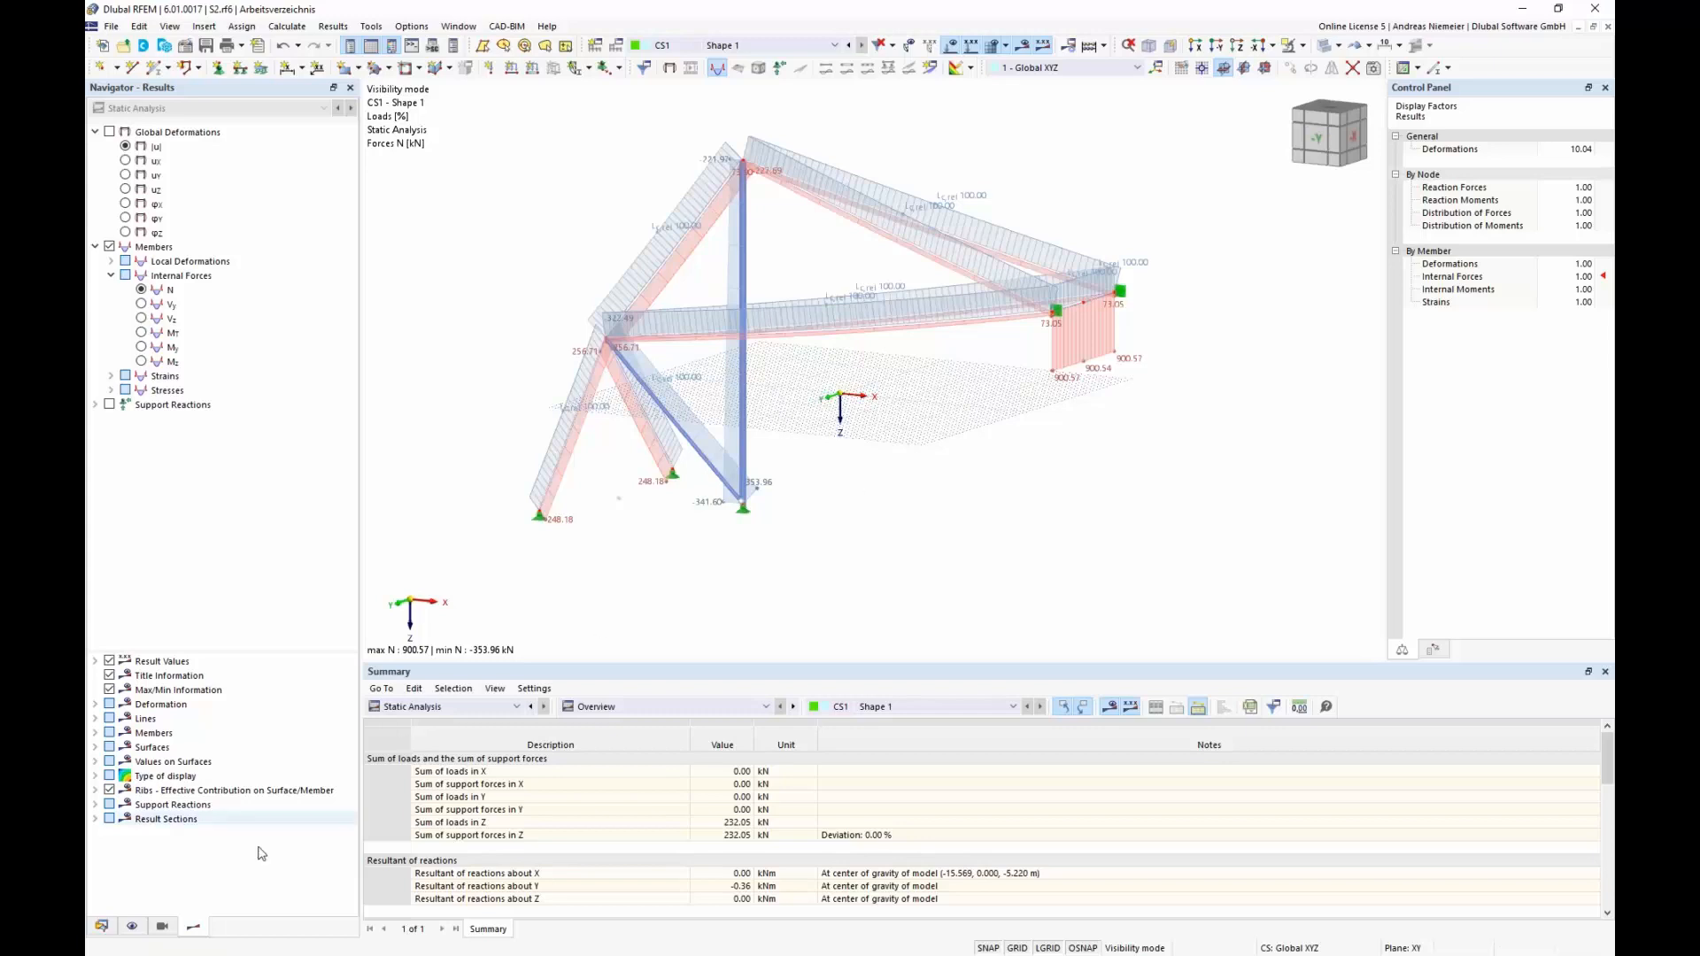
Make the Base.dxf background layer active so its drawing serves as a reference in the model.
{"action": "left_click", "coordinate": [101, 926]}
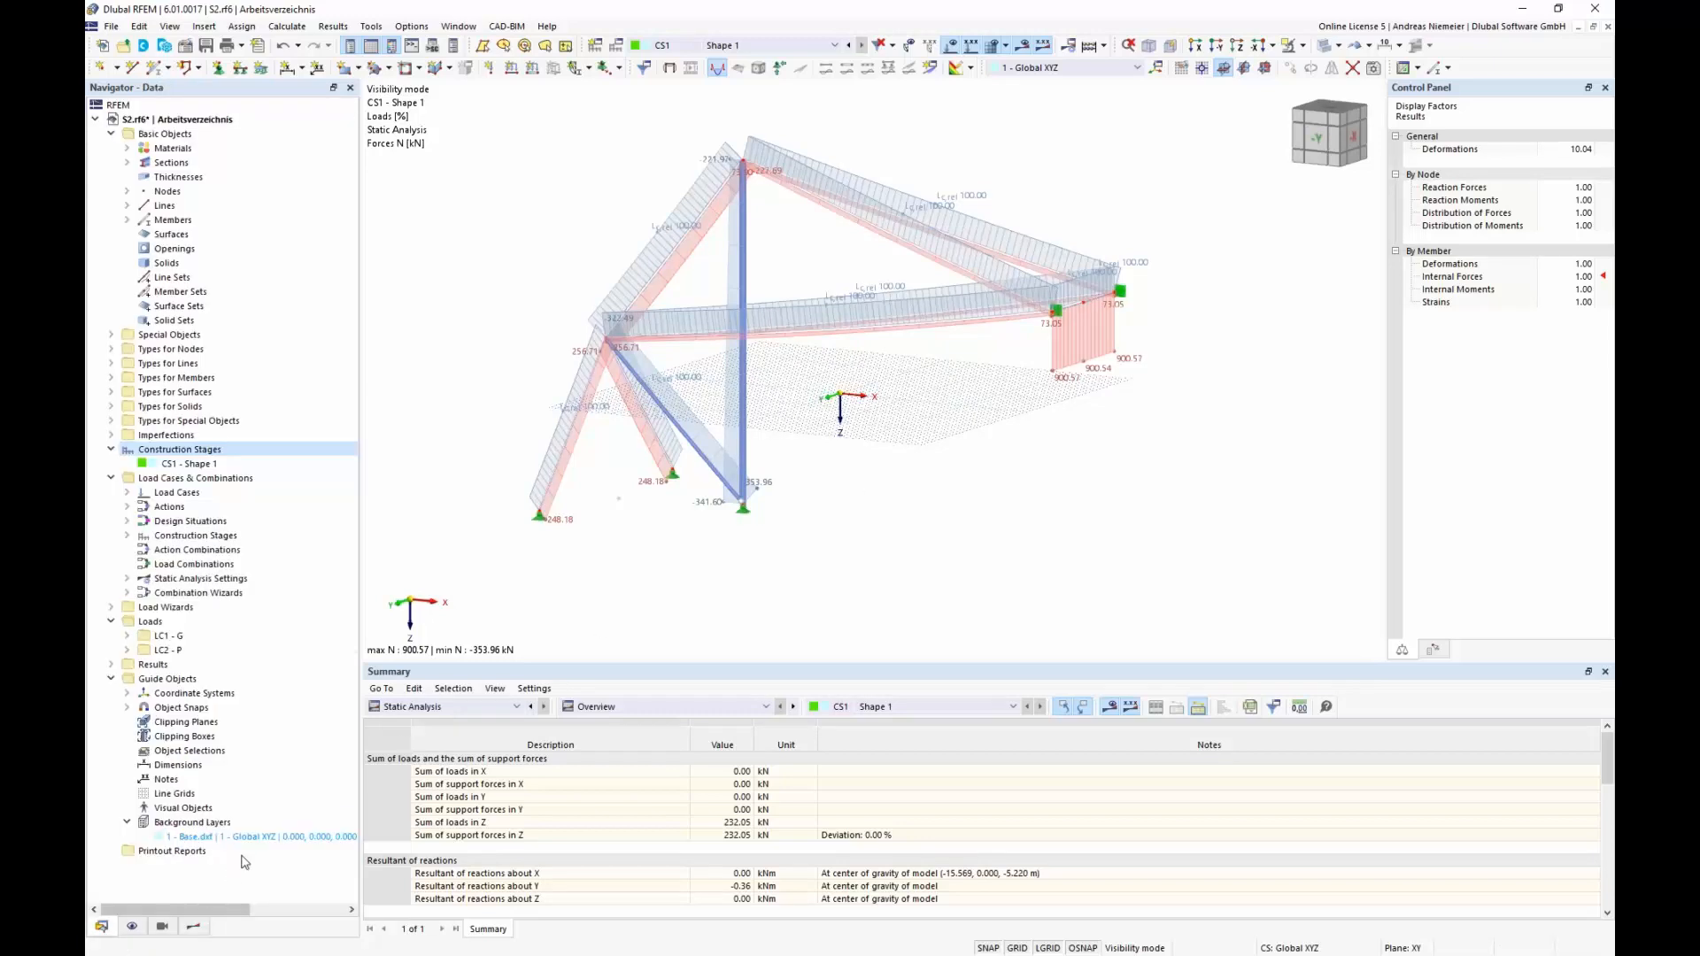
{"action": "right_click", "coordinate": [251, 835]}
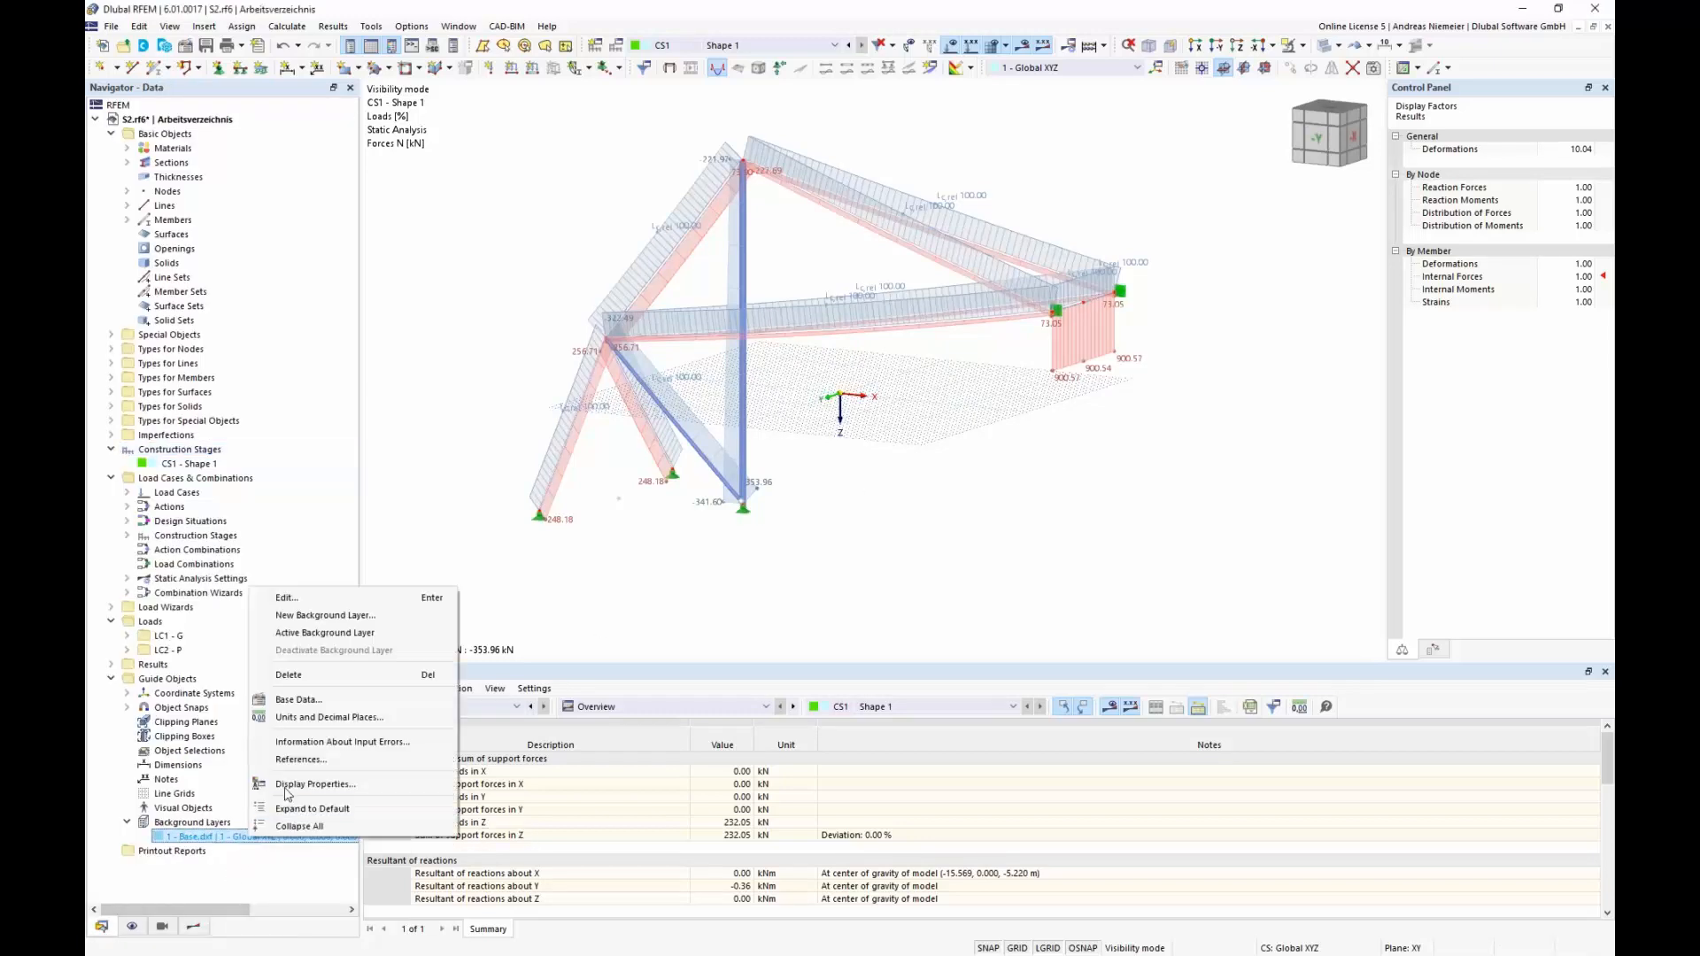
{"action": "left_click", "coordinate": [311, 634]}
{"action": "mouse_move", "coordinate": [678, 556]}
{"action": "middle_mouse_down", "text": "ctrl"}
{"action": "mouse_move", "coordinate": [779, 519]}
{"action": "mouse_move", "coordinate": [768, 537]}
{"action": "middle_mouse_up", "text": "ctrl"}
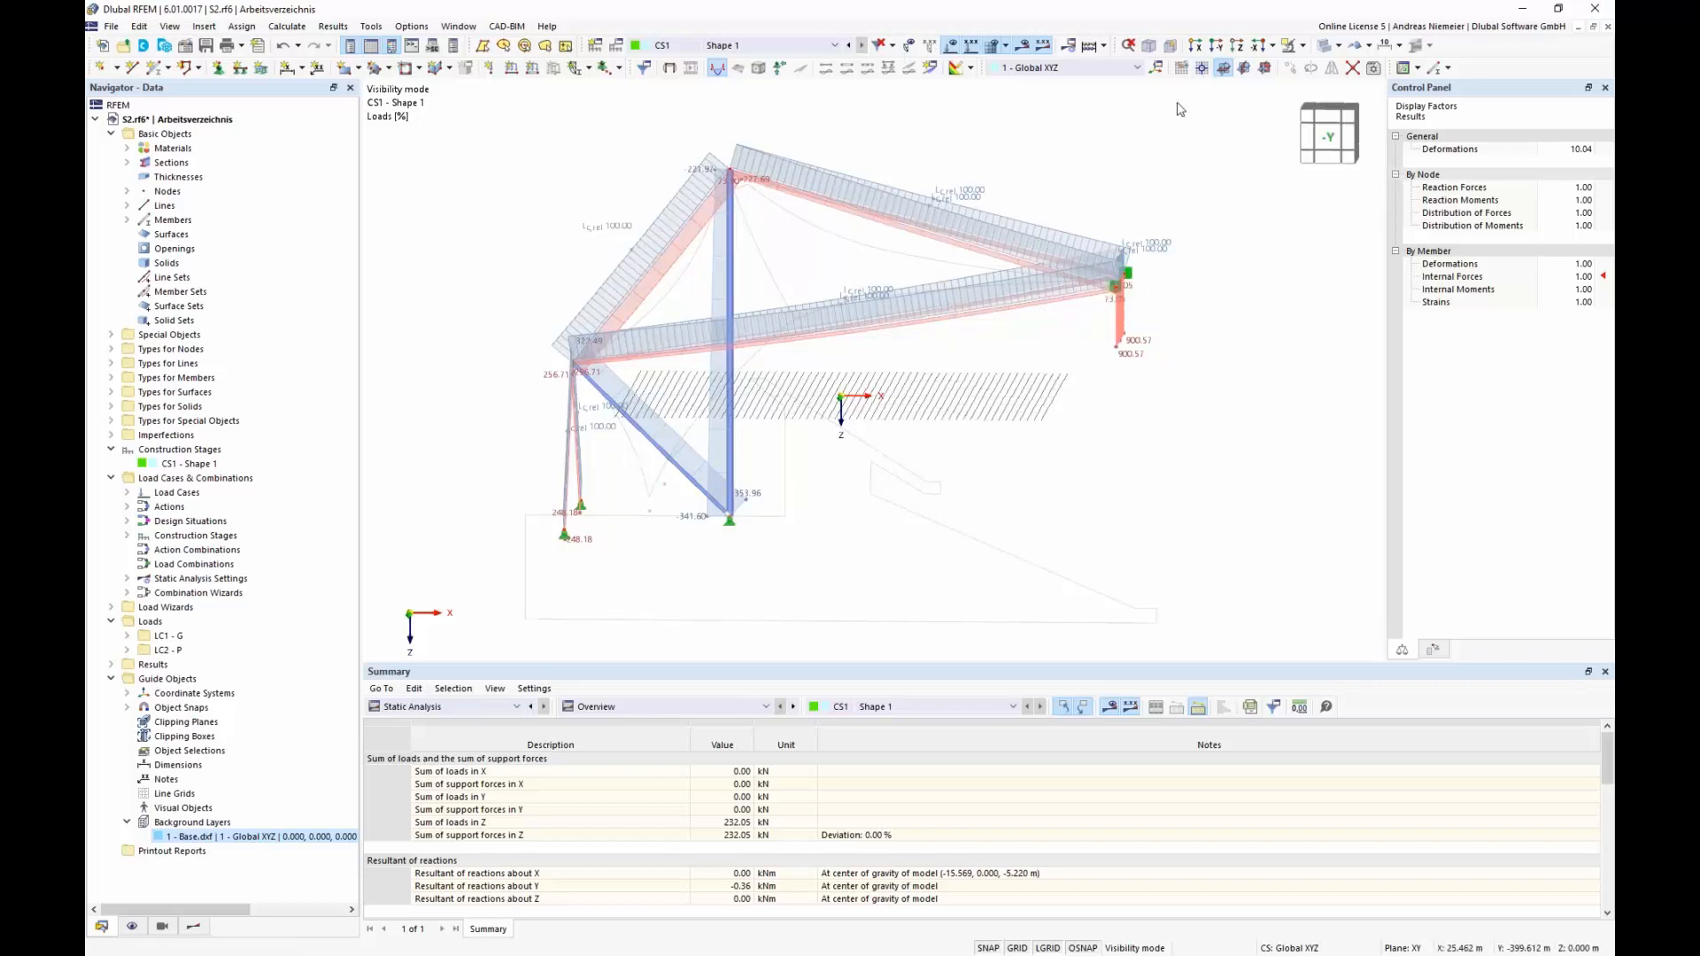
Hide the loads and results and set LC1 G as the current load case.
{"action": "left_click", "coordinate": [1005, 45]}
{"action": "left_click", "coordinate": [1005, 75]}
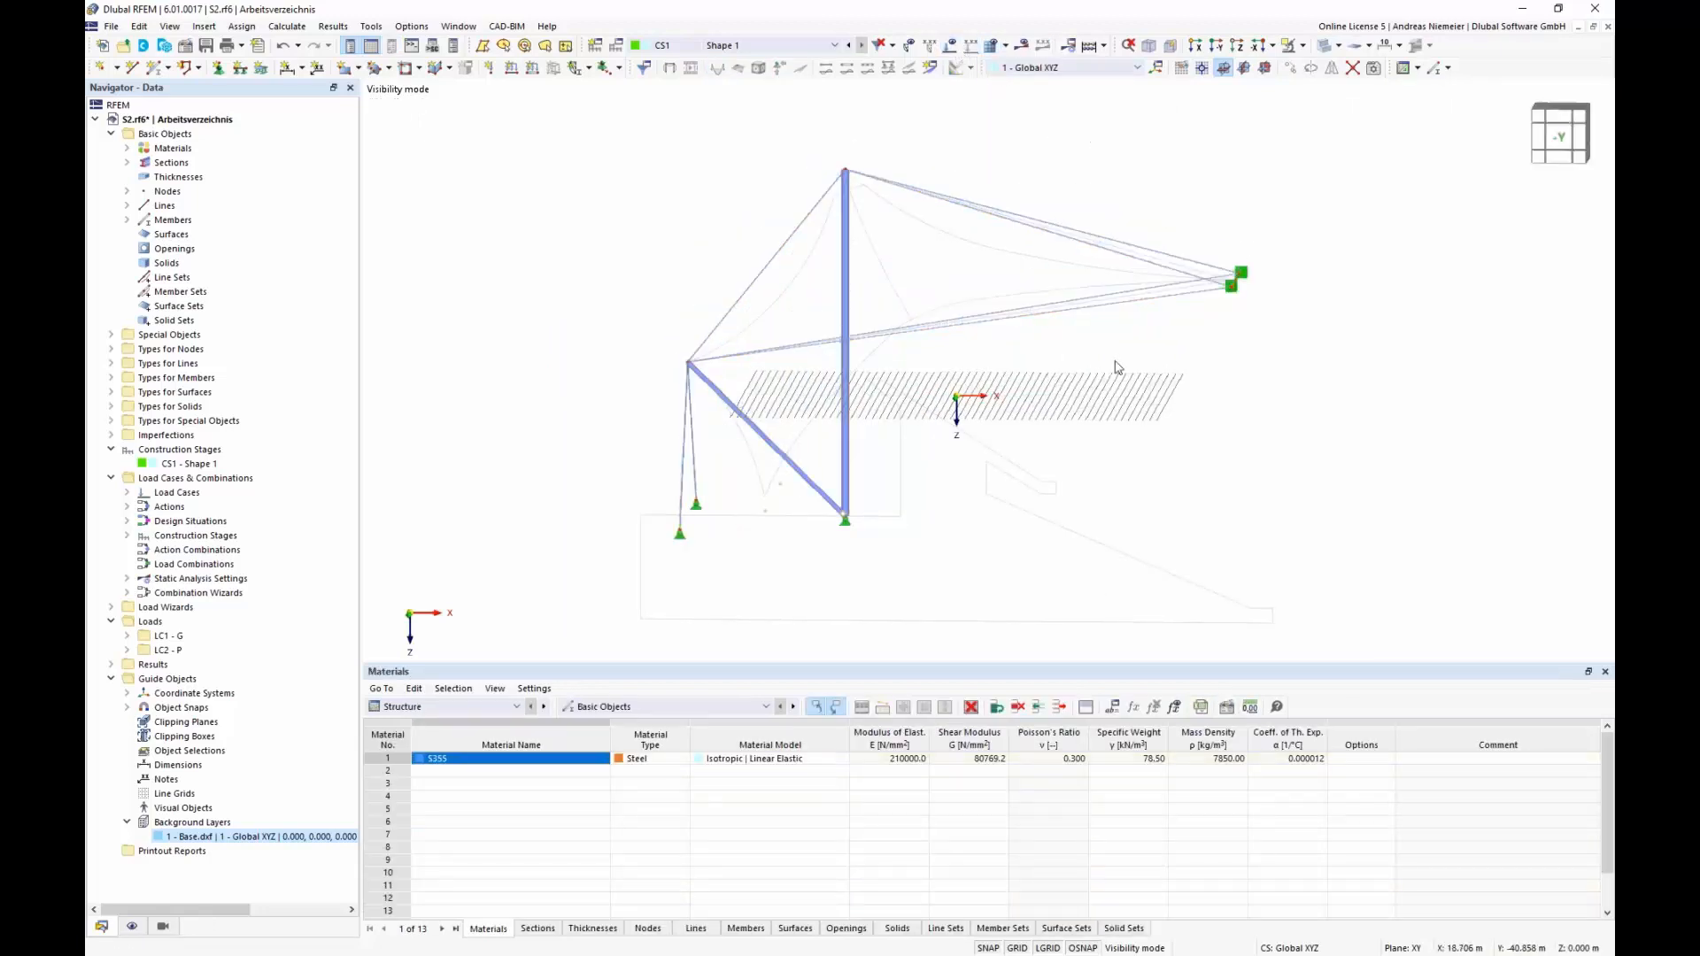
{"action": "left_click", "coordinate": [806, 46]}
{"action": "left_click", "coordinate": [787, 62]}
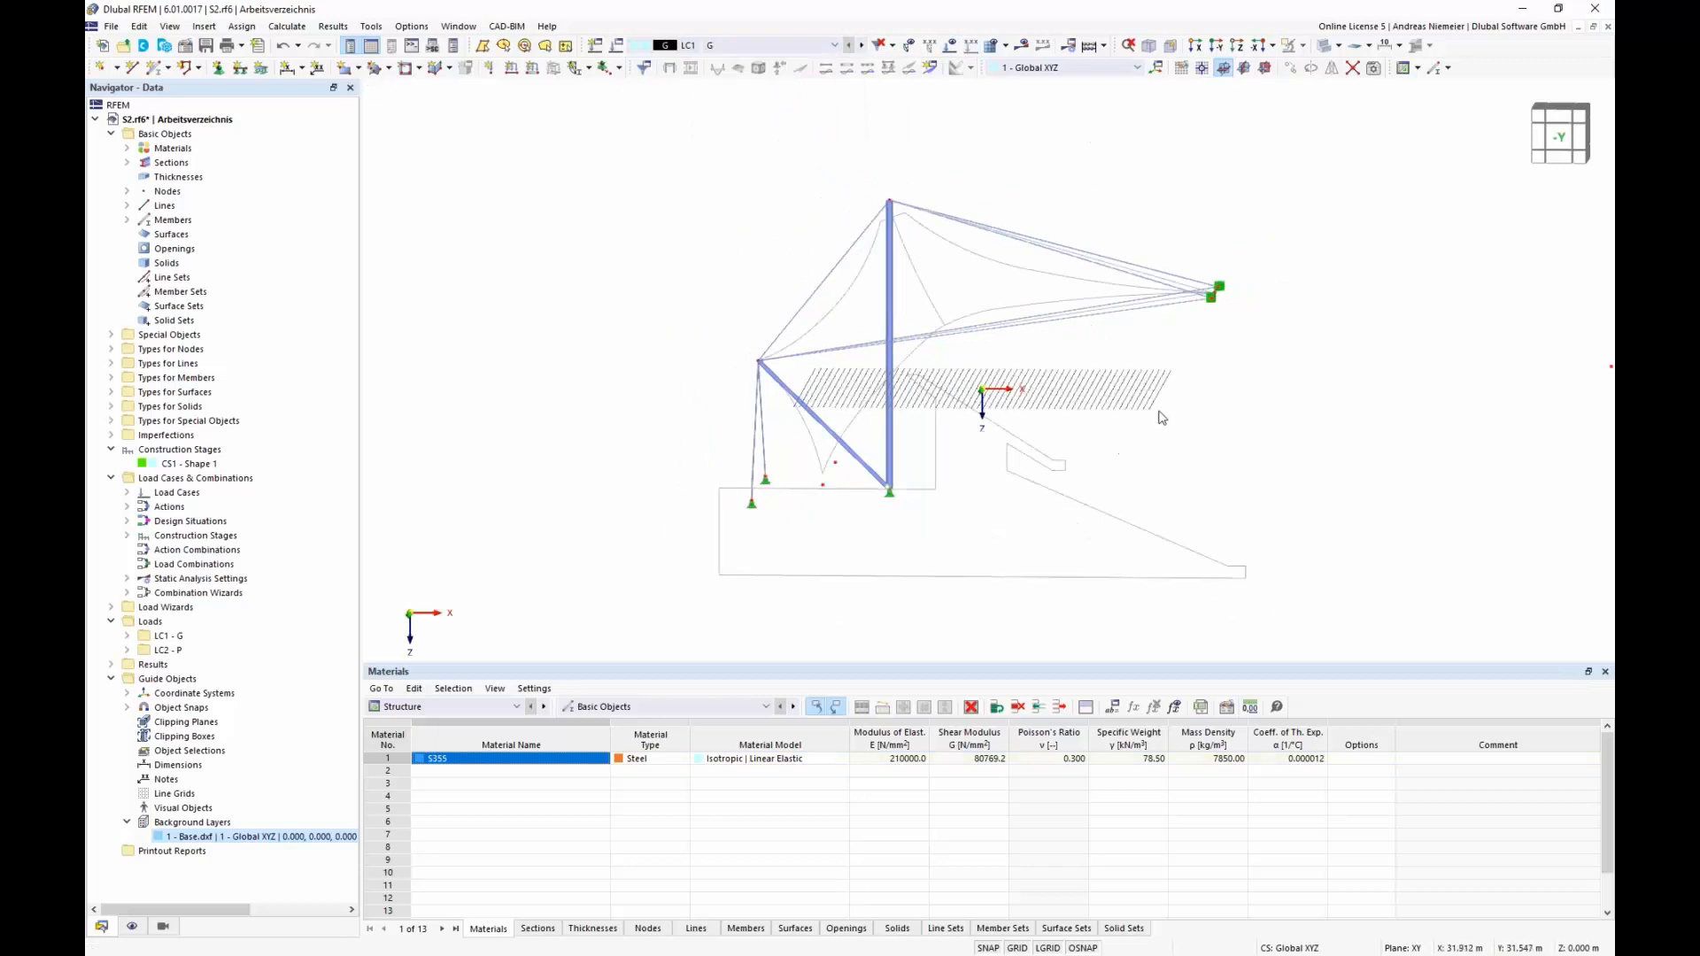
Draw single lines from the inclined strut's outer end to the free node at X -25.865, Y 17.383, Z 14.562 m and on to the near tip support.
{"action": "middle_click_drag", "start_coordinate": [1157, 416], "coordinate": [930, 460], "text": "ctrl"}
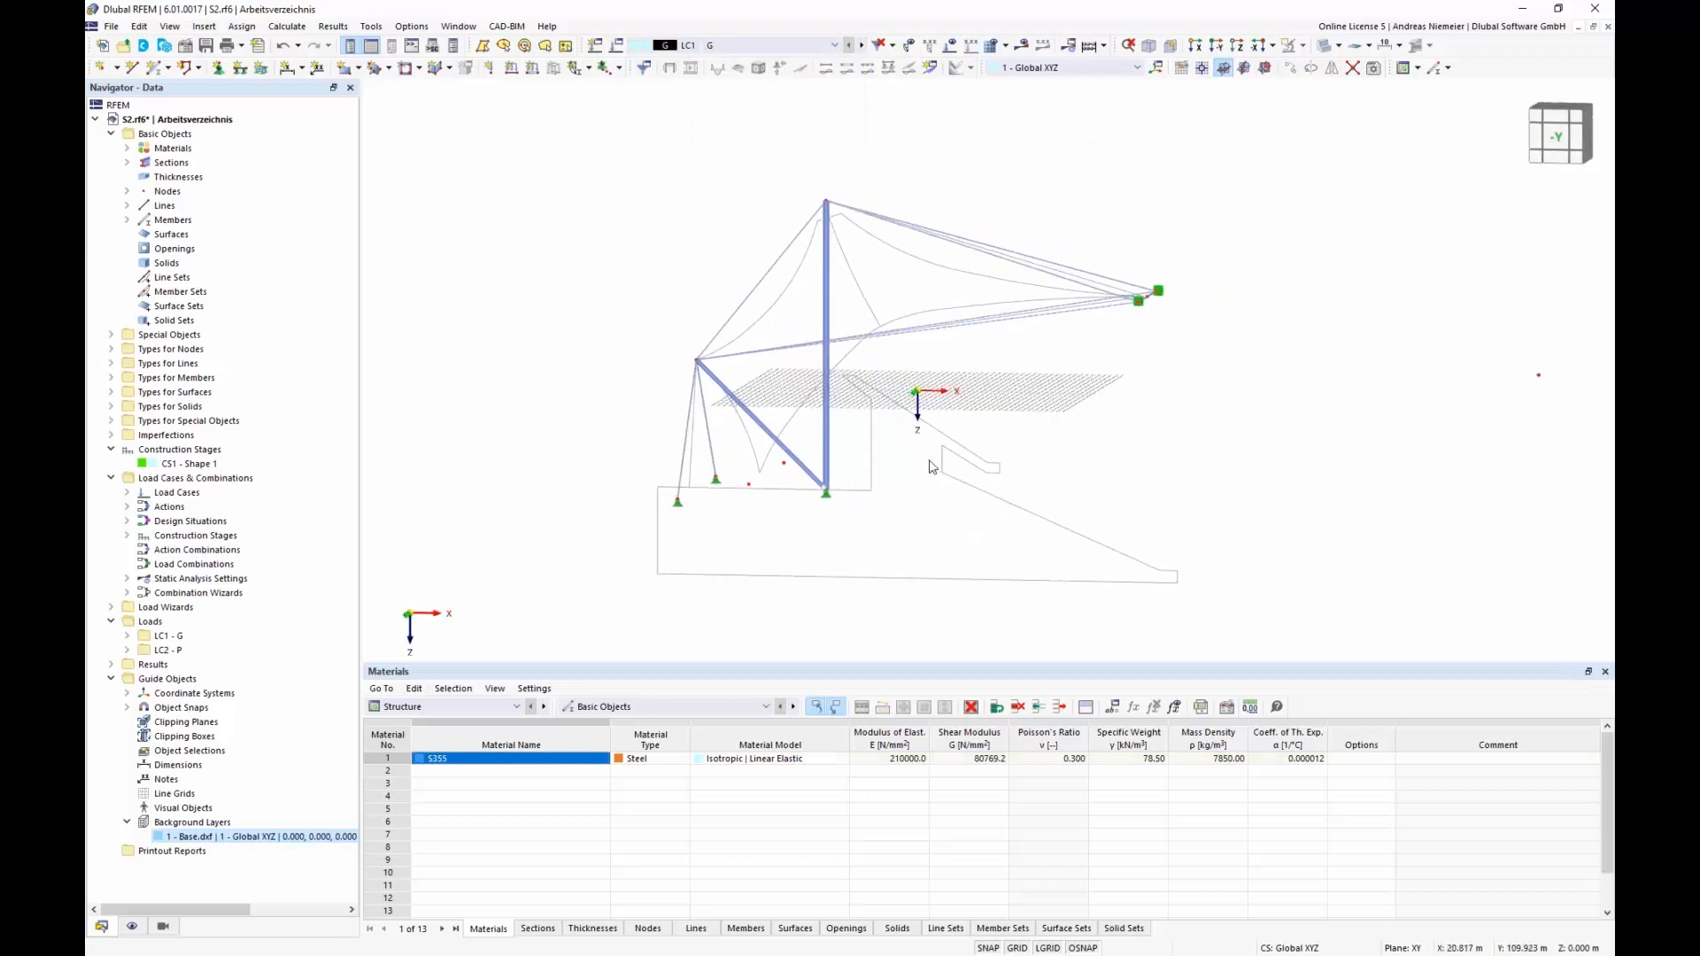
{"action": "left_click", "coordinate": [131, 67]}
{"action": "scroll", "coordinate": [649, 411], "scroll_direction": "up", "scroll_amount": 2}
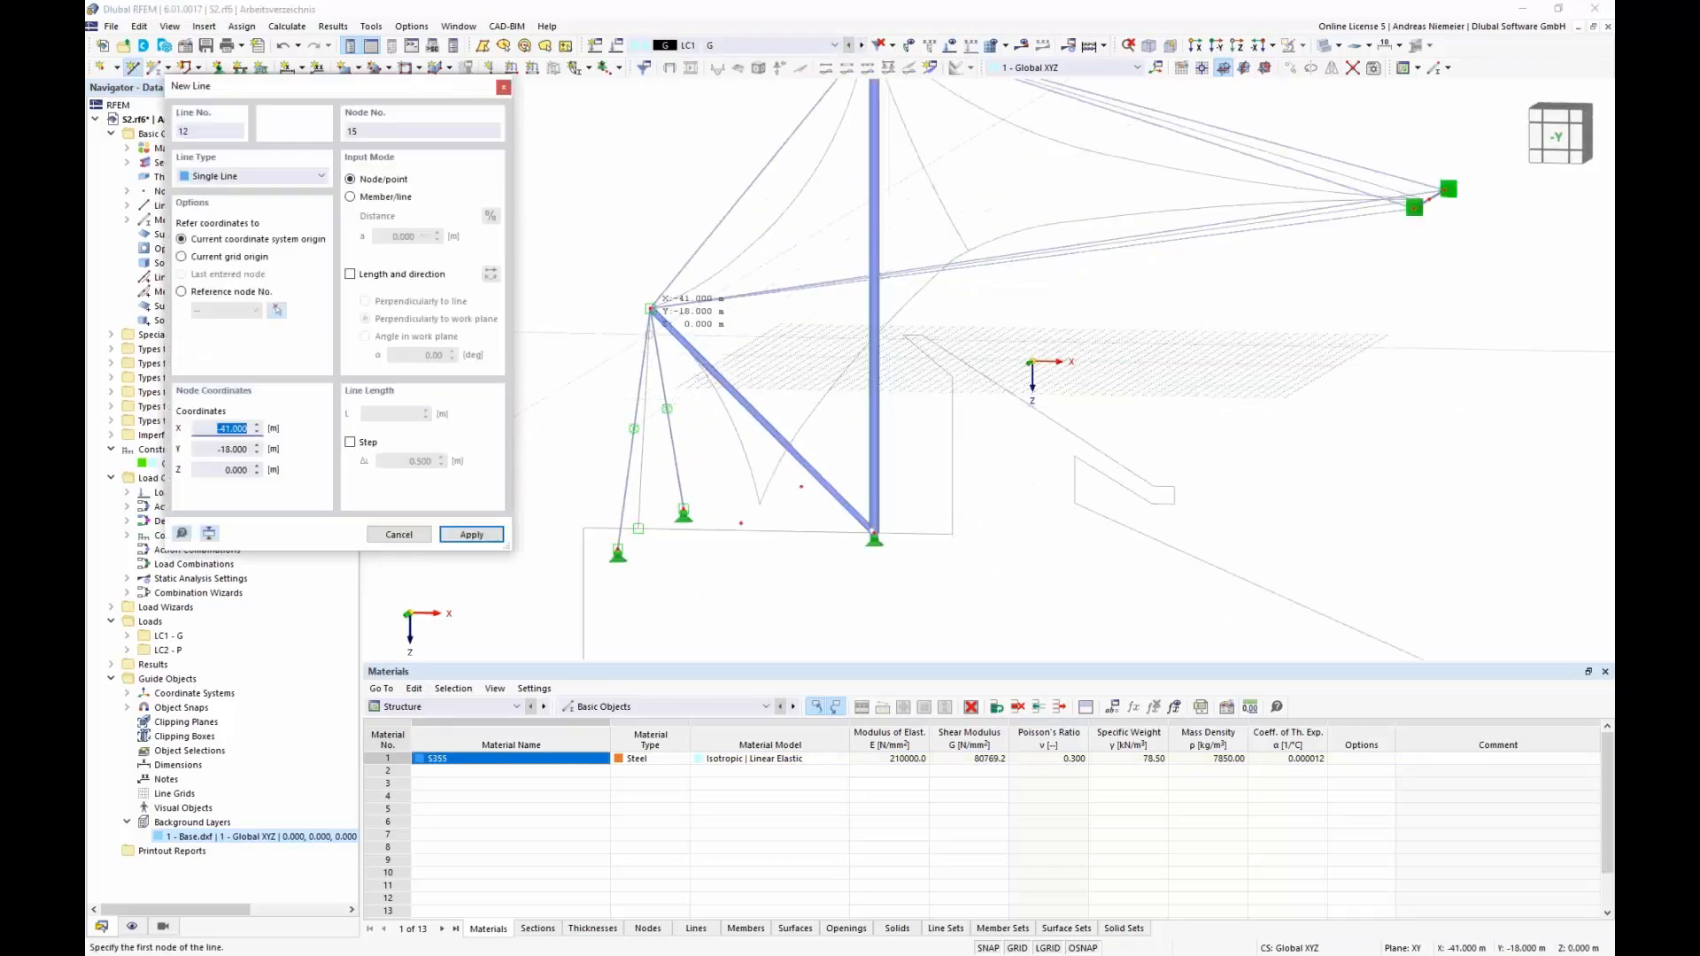
{"action": "left_click", "coordinate": [651, 309]}
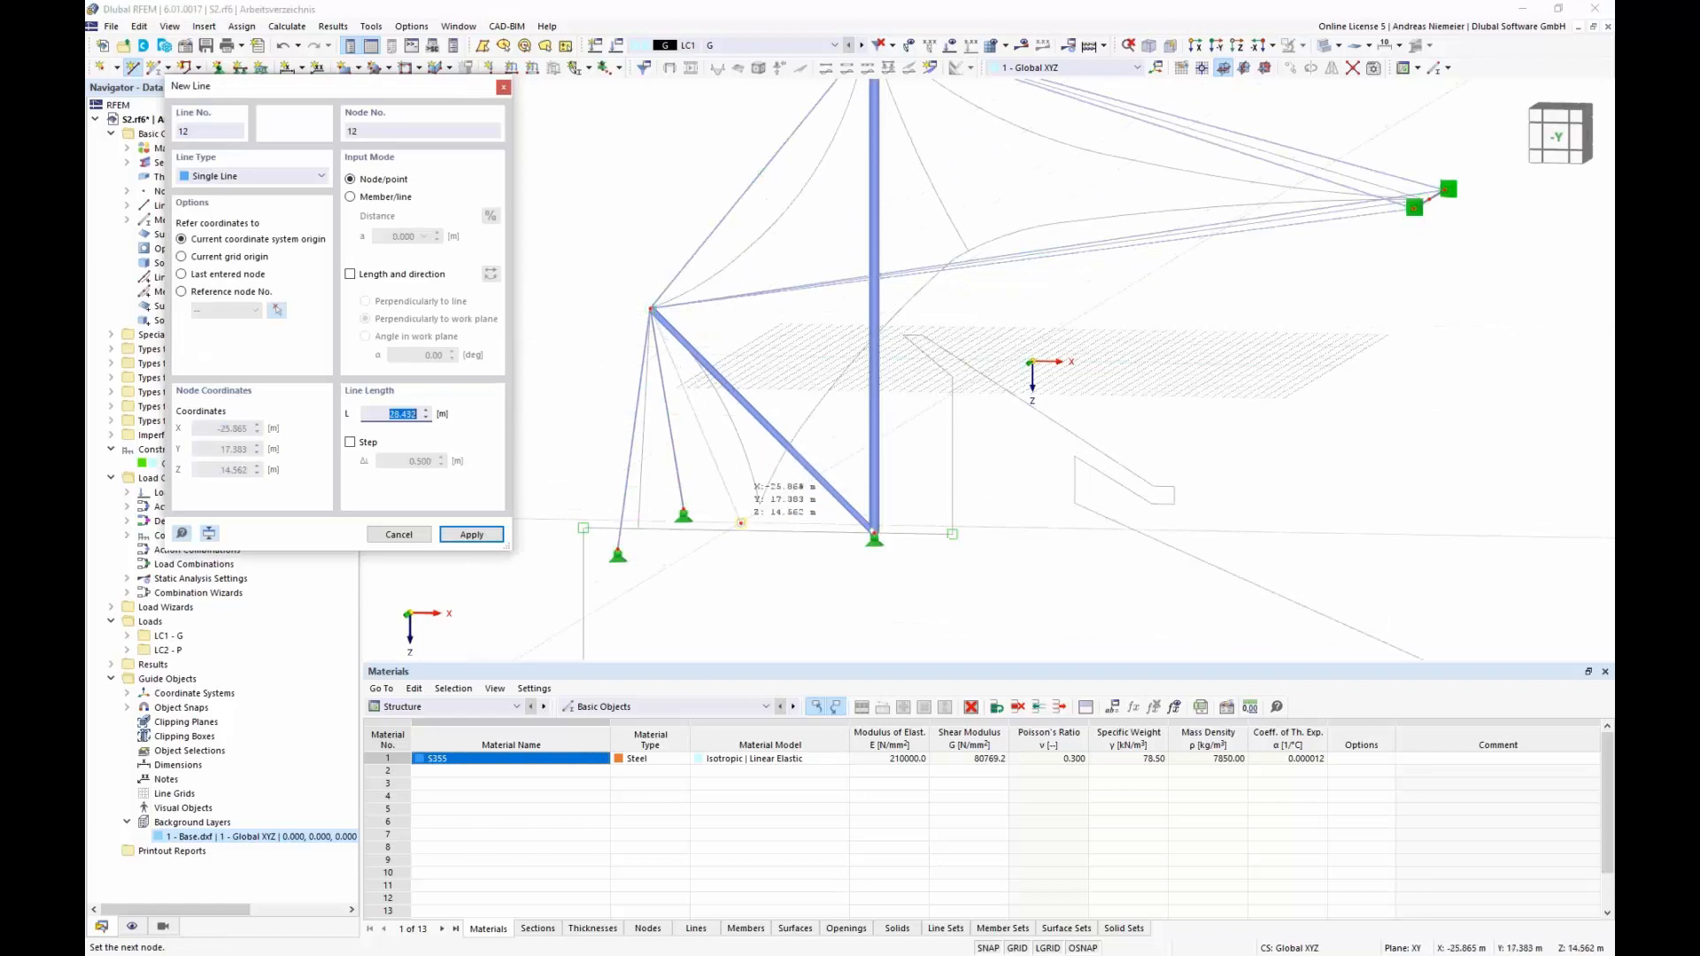
{"action": "left_click", "coordinate": [757, 534]}
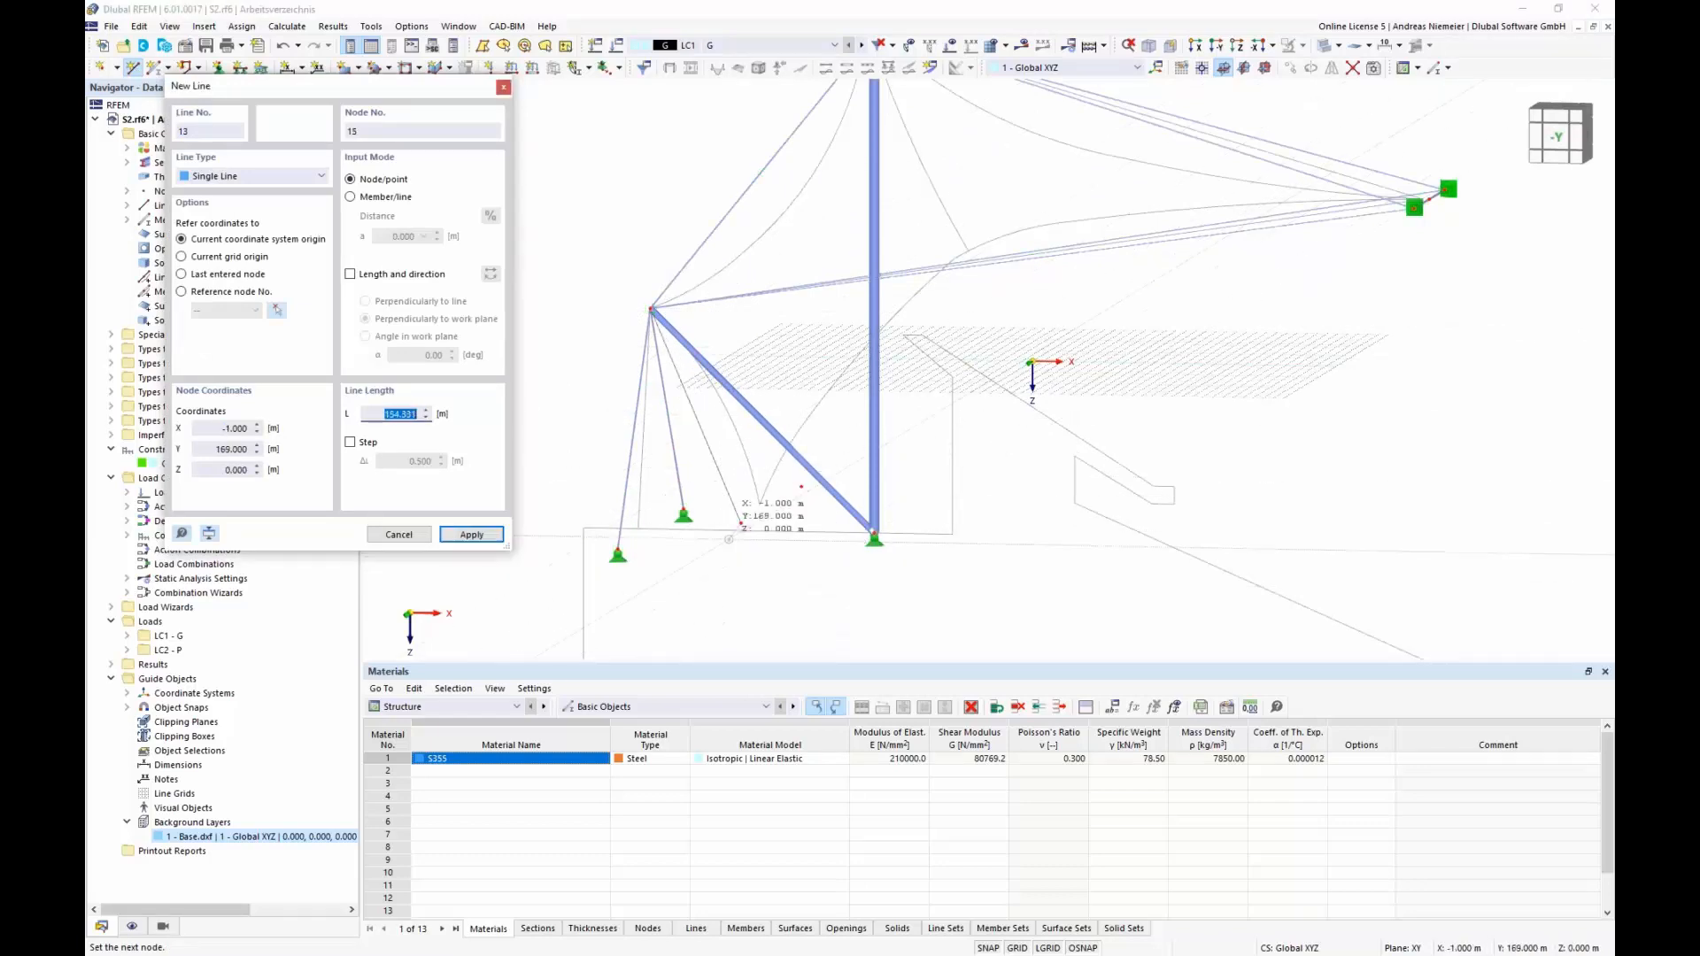
{"action": "scroll", "coordinate": [766, 535], "scroll_direction": "down", "scroll_amount": 2}
{"action": "scroll", "coordinate": [1245, 293], "scroll_direction": "up", "scroll_amount": 4}
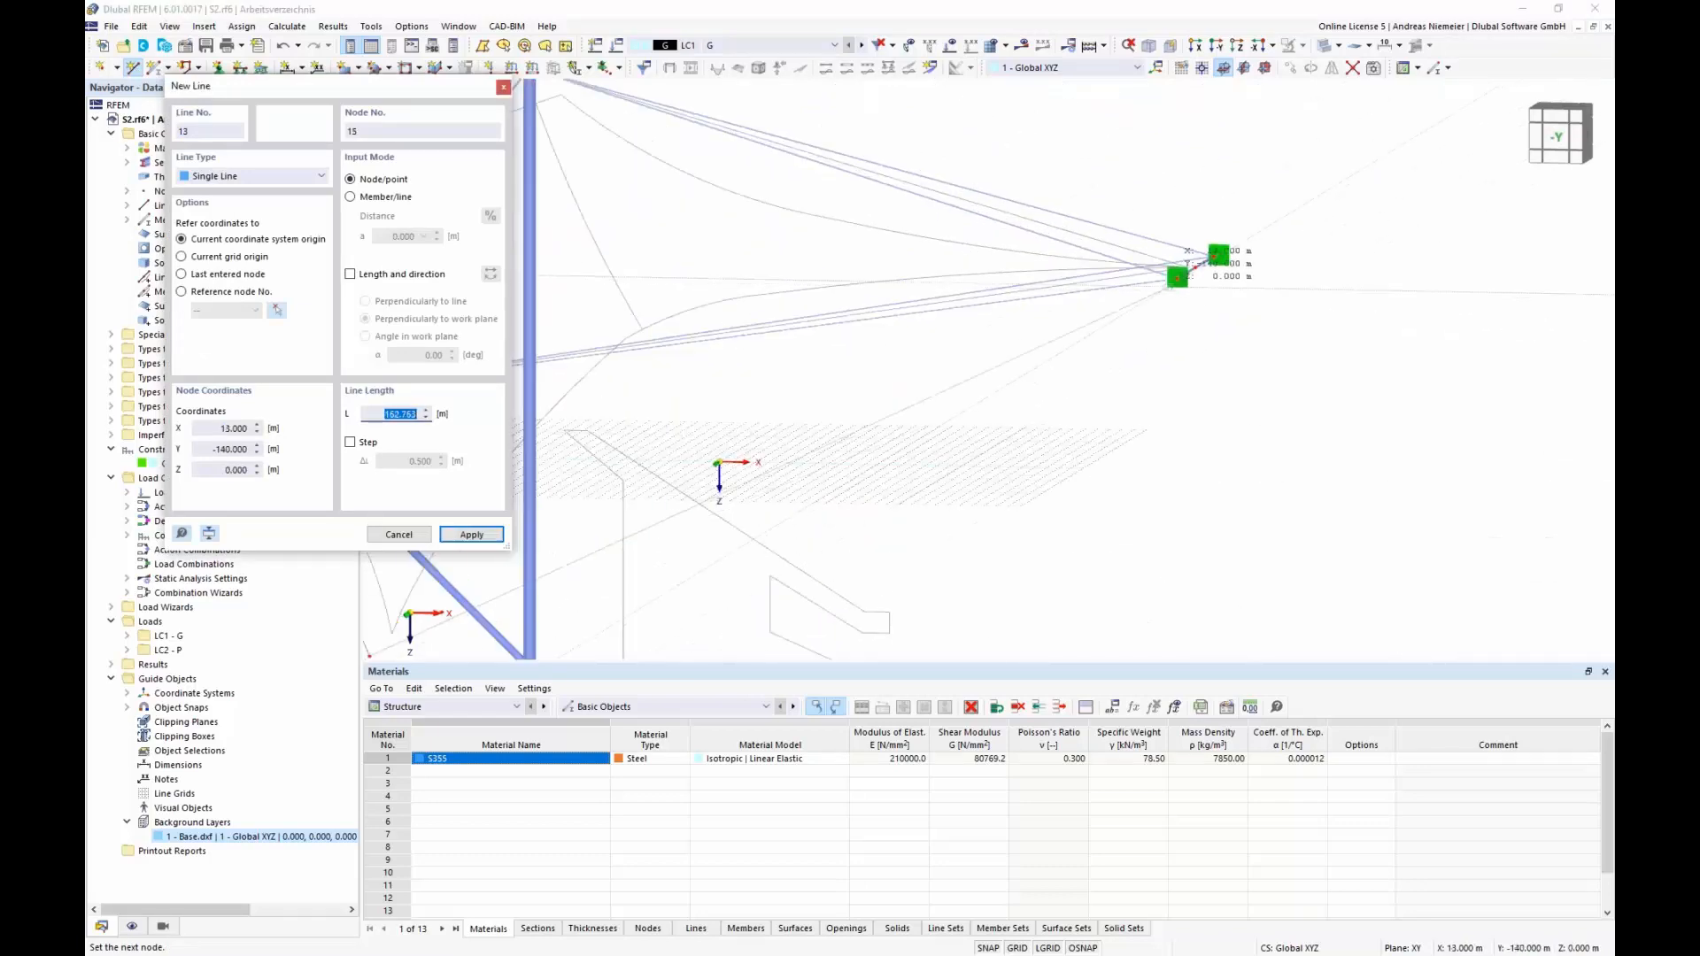
{"action": "left_click", "coordinate": [1177, 277]}
{"action": "scroll", "coordinate": [1202, 425], "scroll_direction": "down", "scroll_amount": 3}
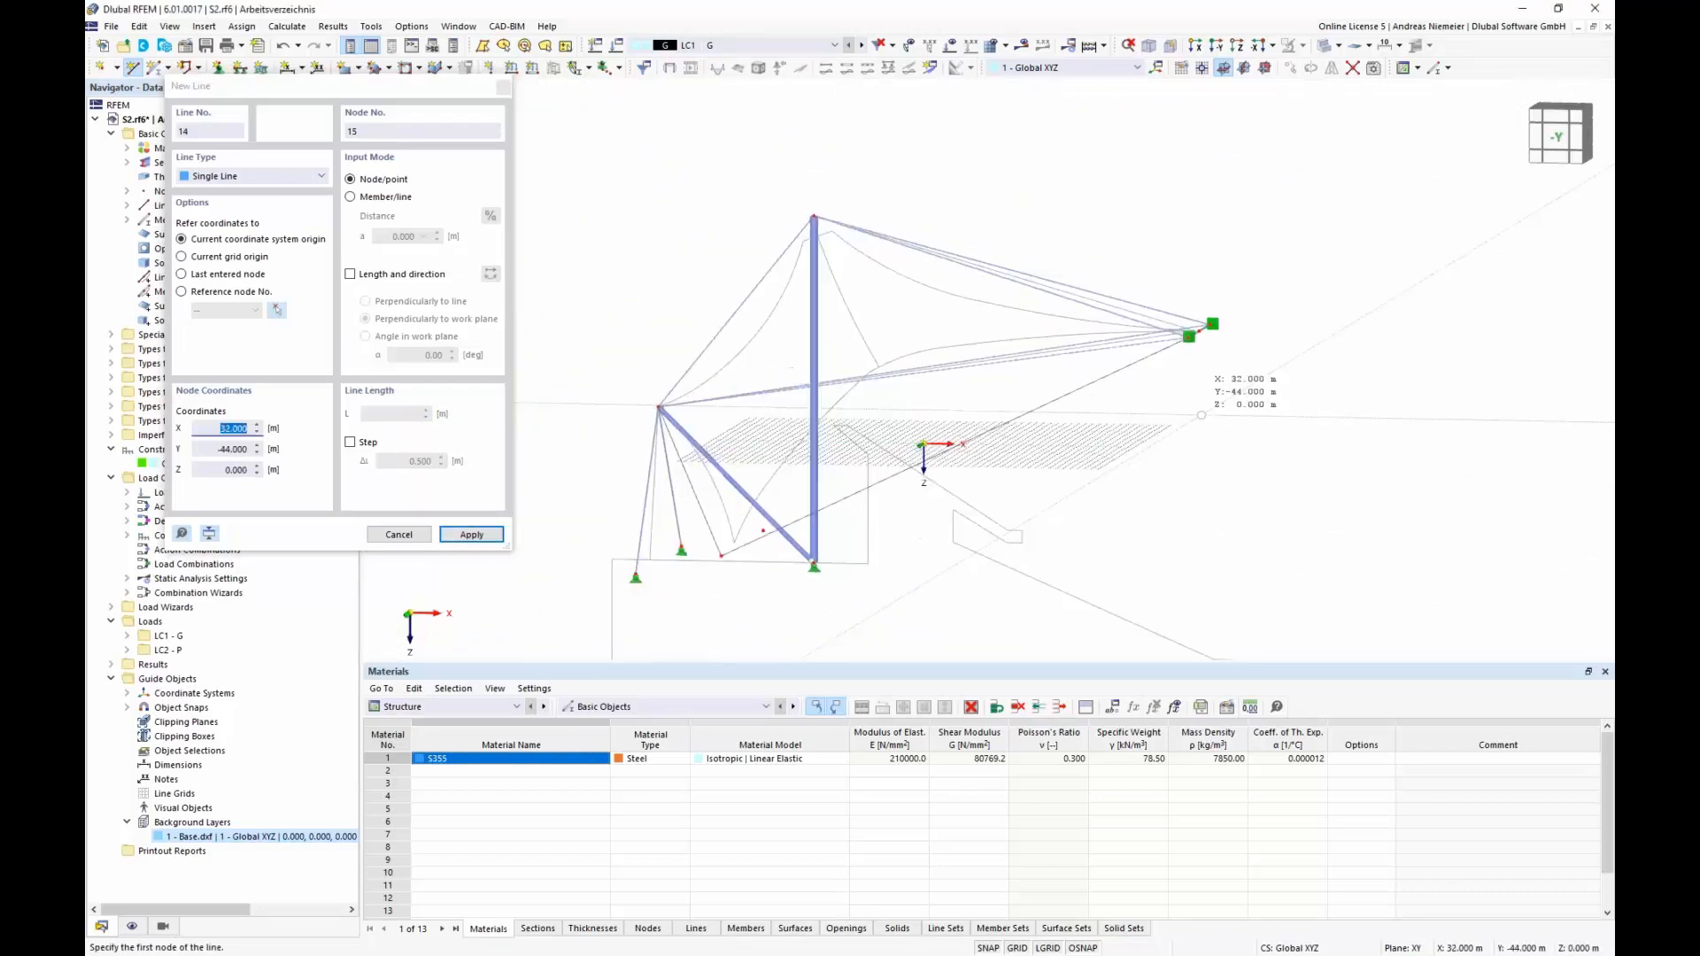
{"action": "key", "text": "Escape"}
Set the work plane to XZ and view the model from the -Y direction.
{"action": "scroll", "coordinate": [1046, 369], "scroll_direction": "up", "scroll_amount": 2}
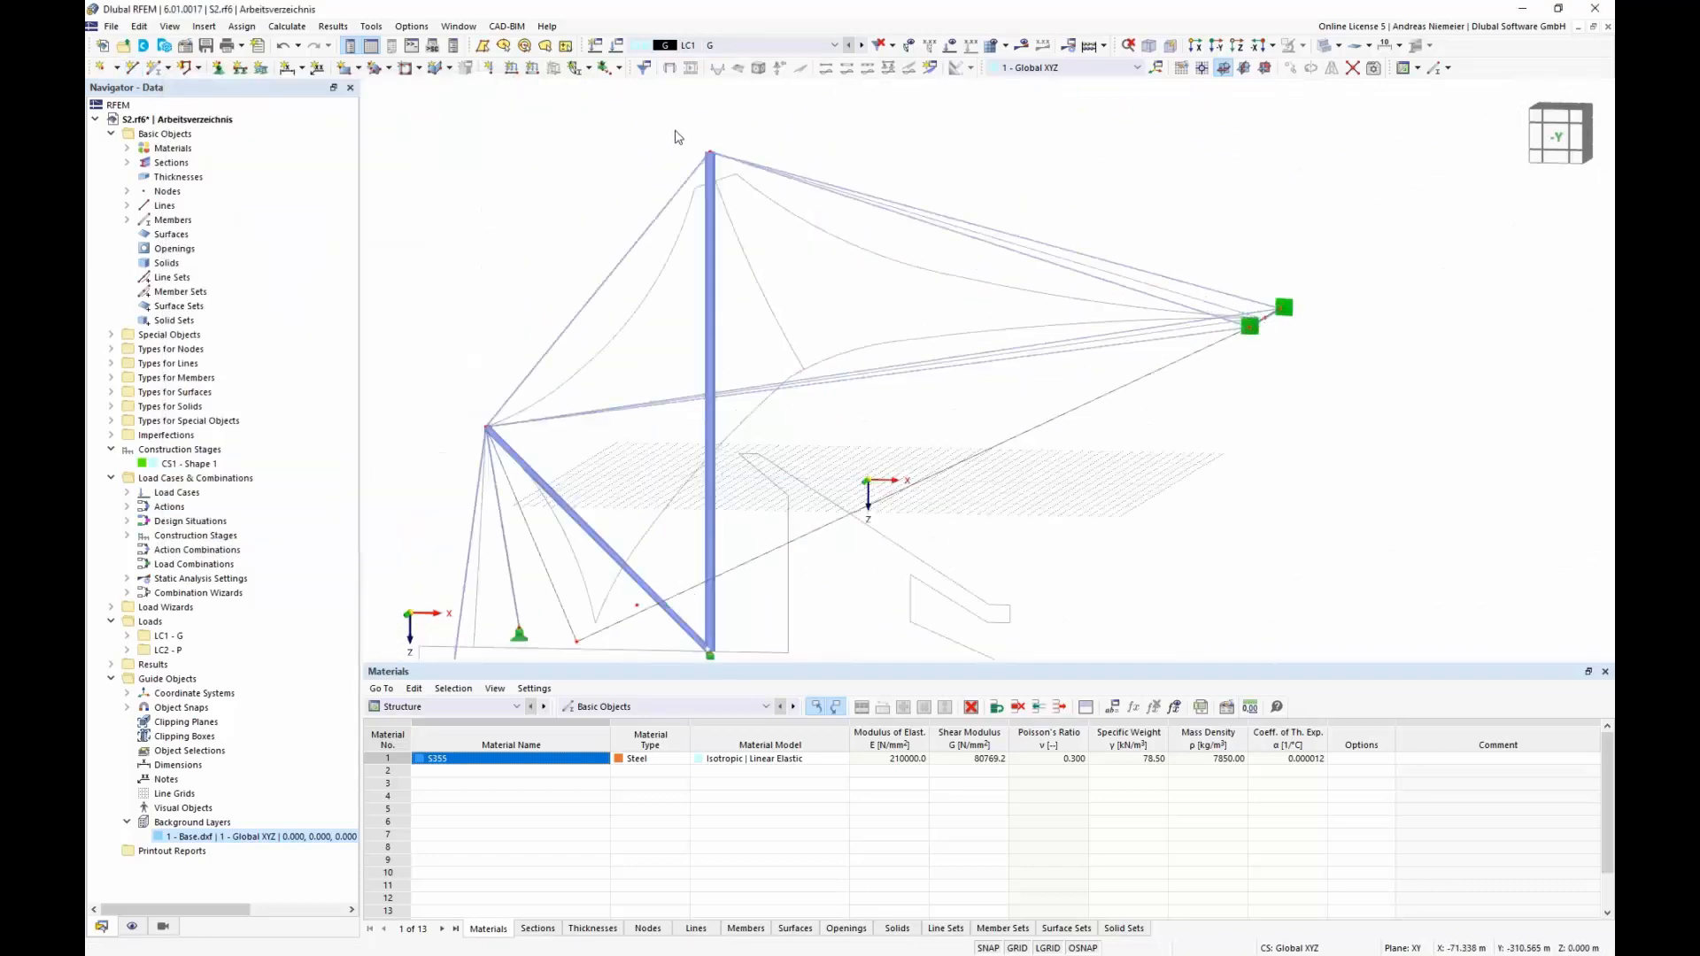
{"action": "middle_click_drag", "start_coordinate": [1308, 384], "coordinate": [1286, 415], "text": "ctrl"}
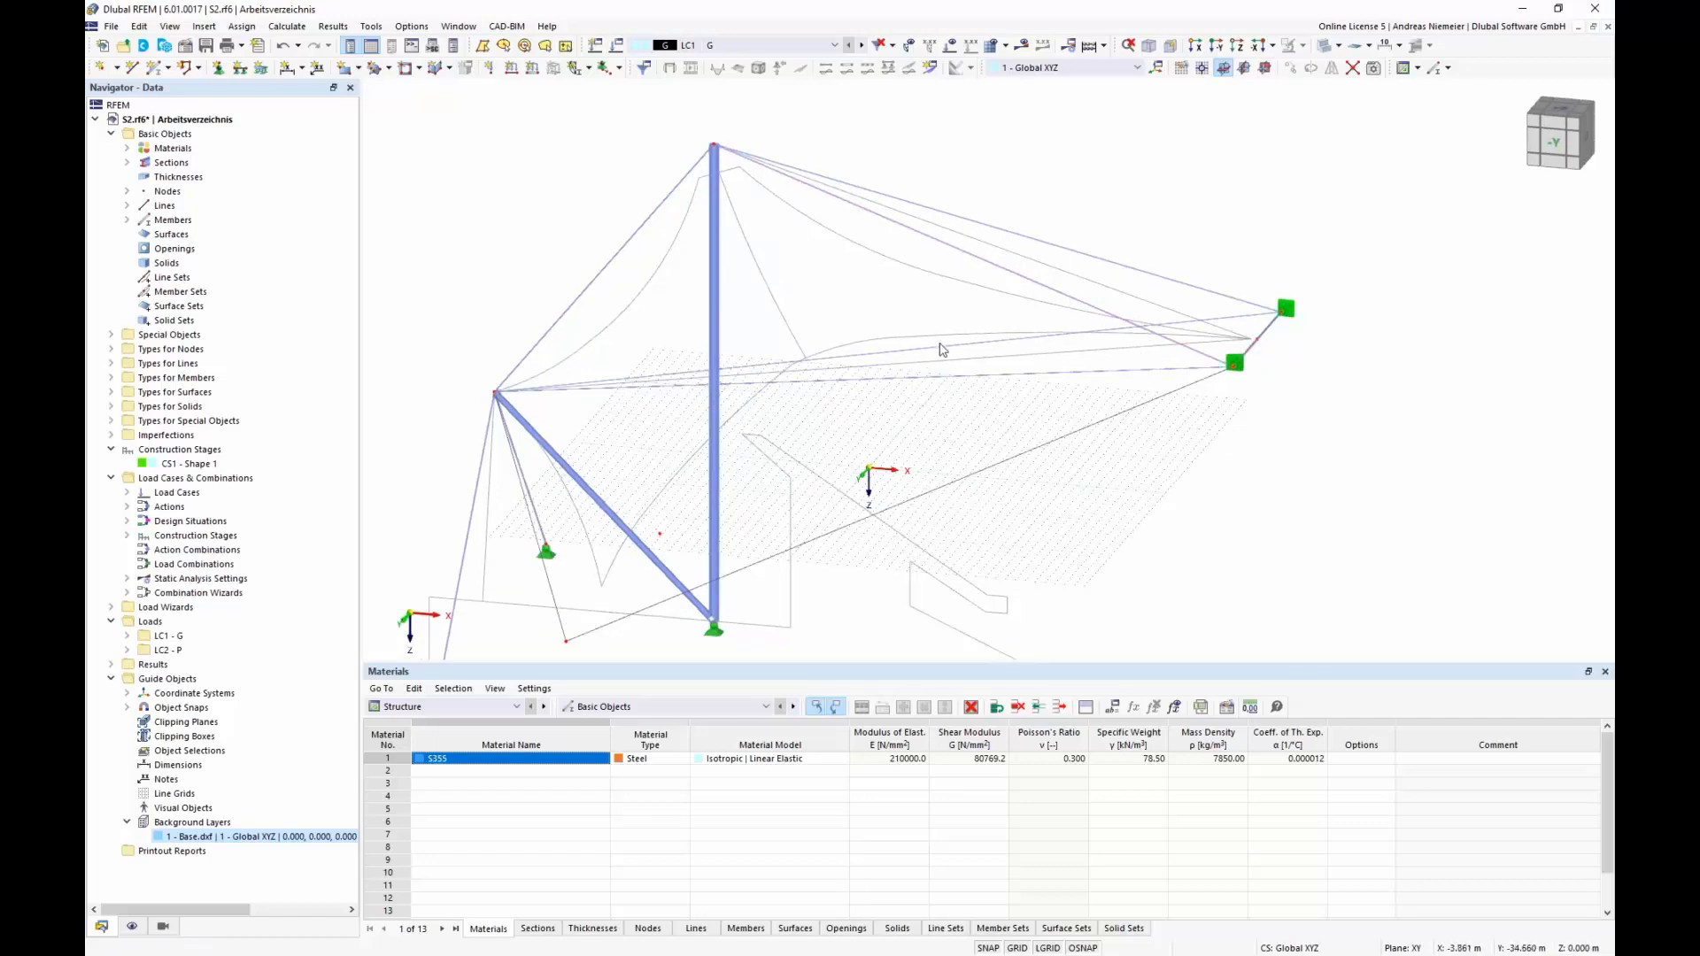
{"action": "left_click", "coordinate": [1248, 70]}
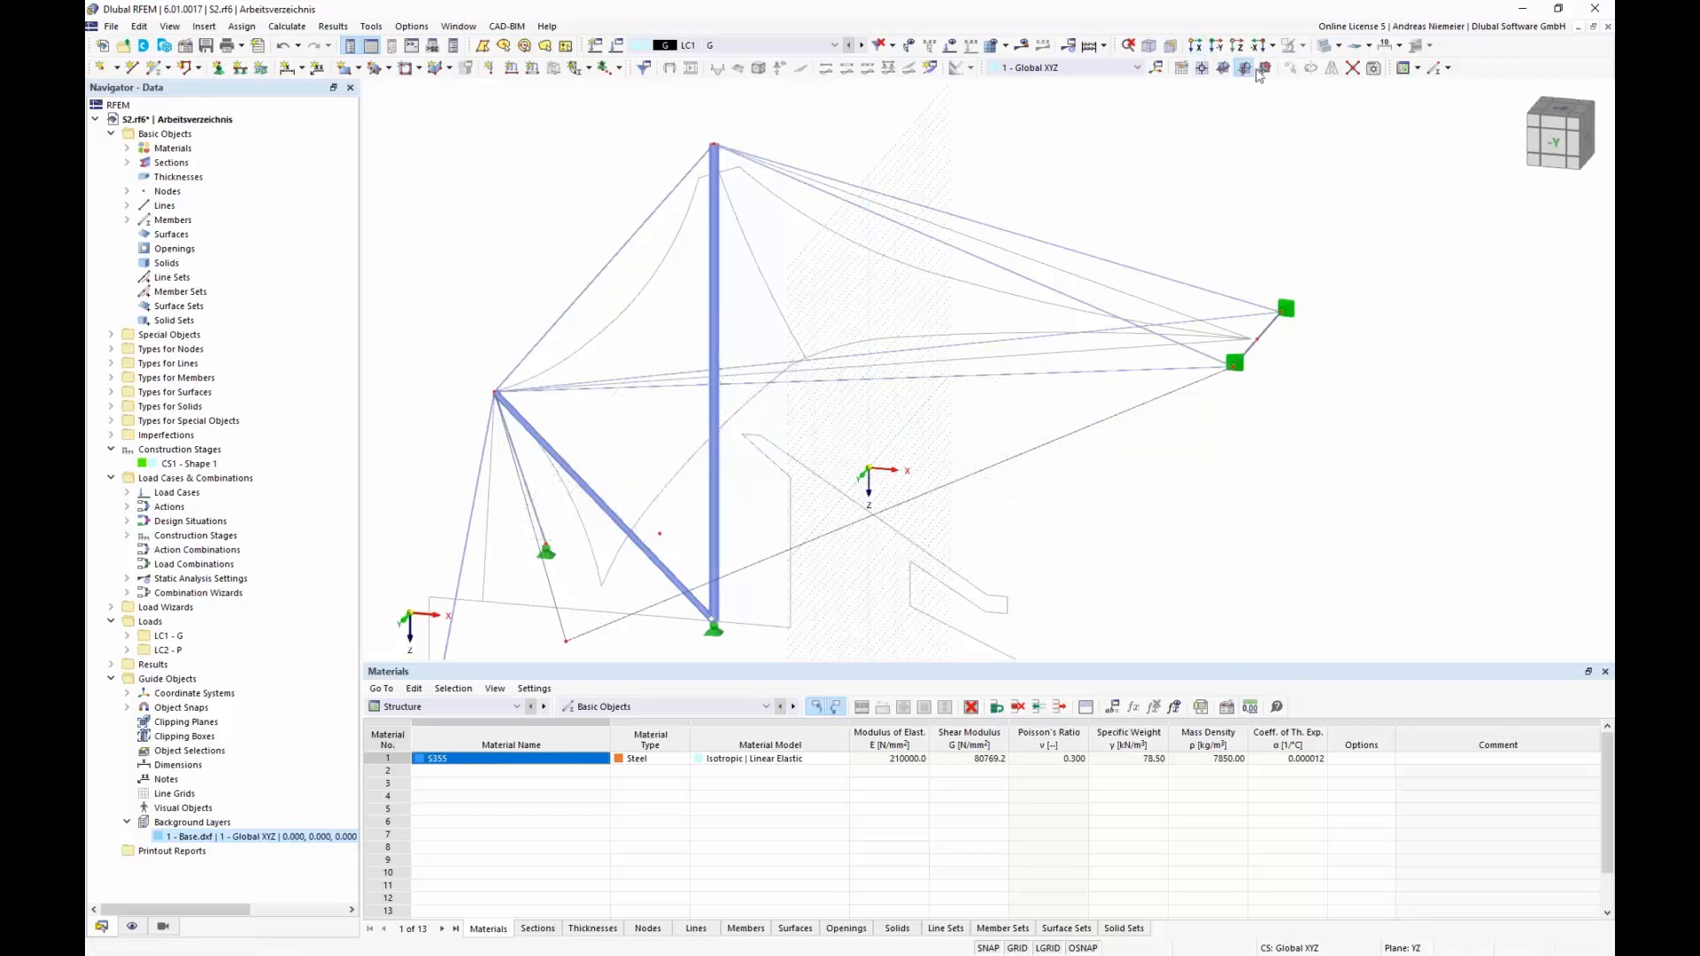
{"action": "left_click", "coordinate": [1261, 73]}
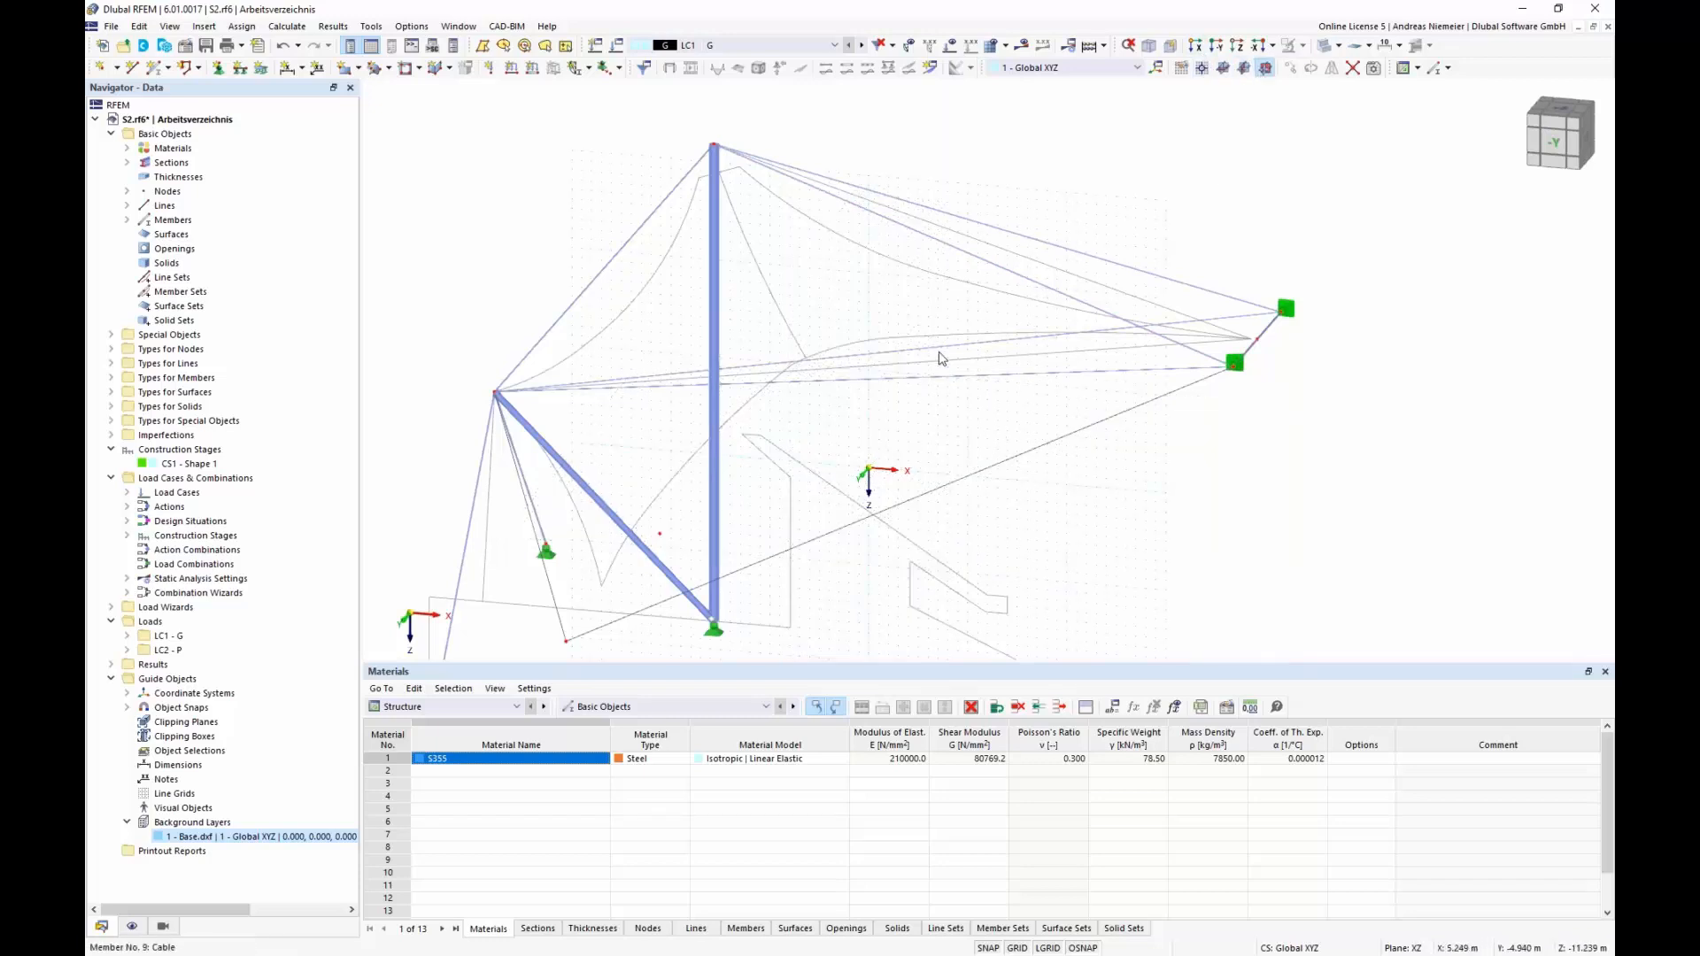
{"action": "left_click", "coordinate": [1555, 141]}
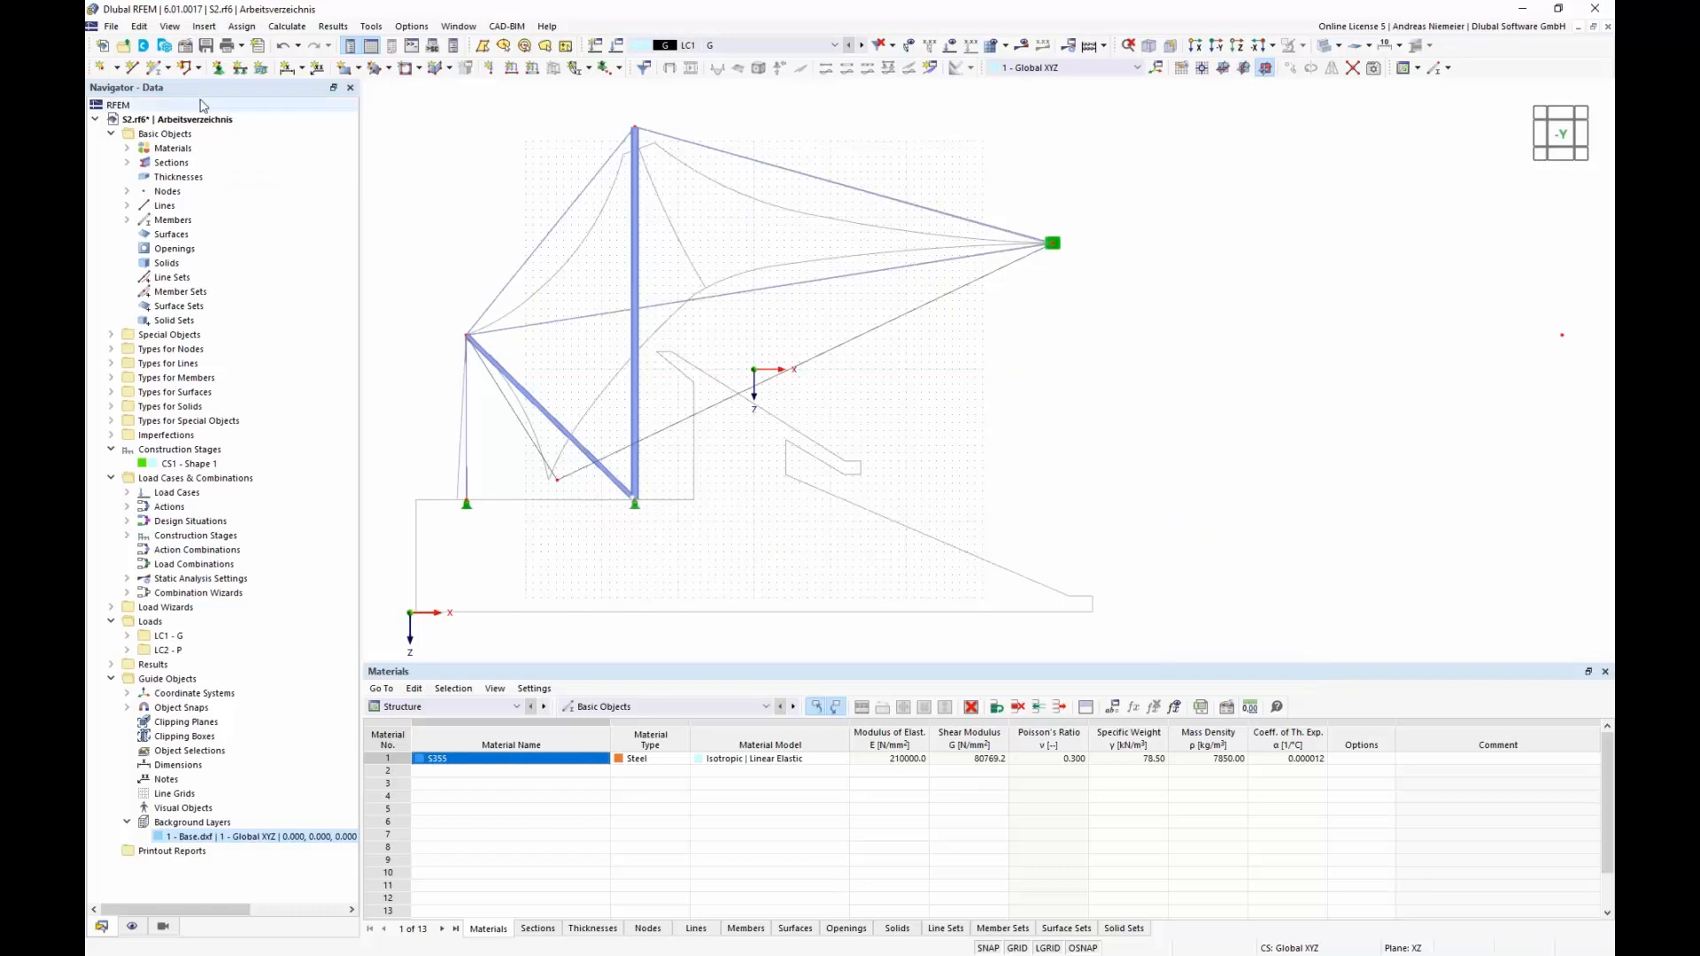
Draw an arc from the mast top through the background point at X 9.226, Z -20.020 m to the node between the two tip supports.
{"action": "left_click", "coordinate": [198, 68]}
{"action": "left_click", "coordinate": [221, 122]}
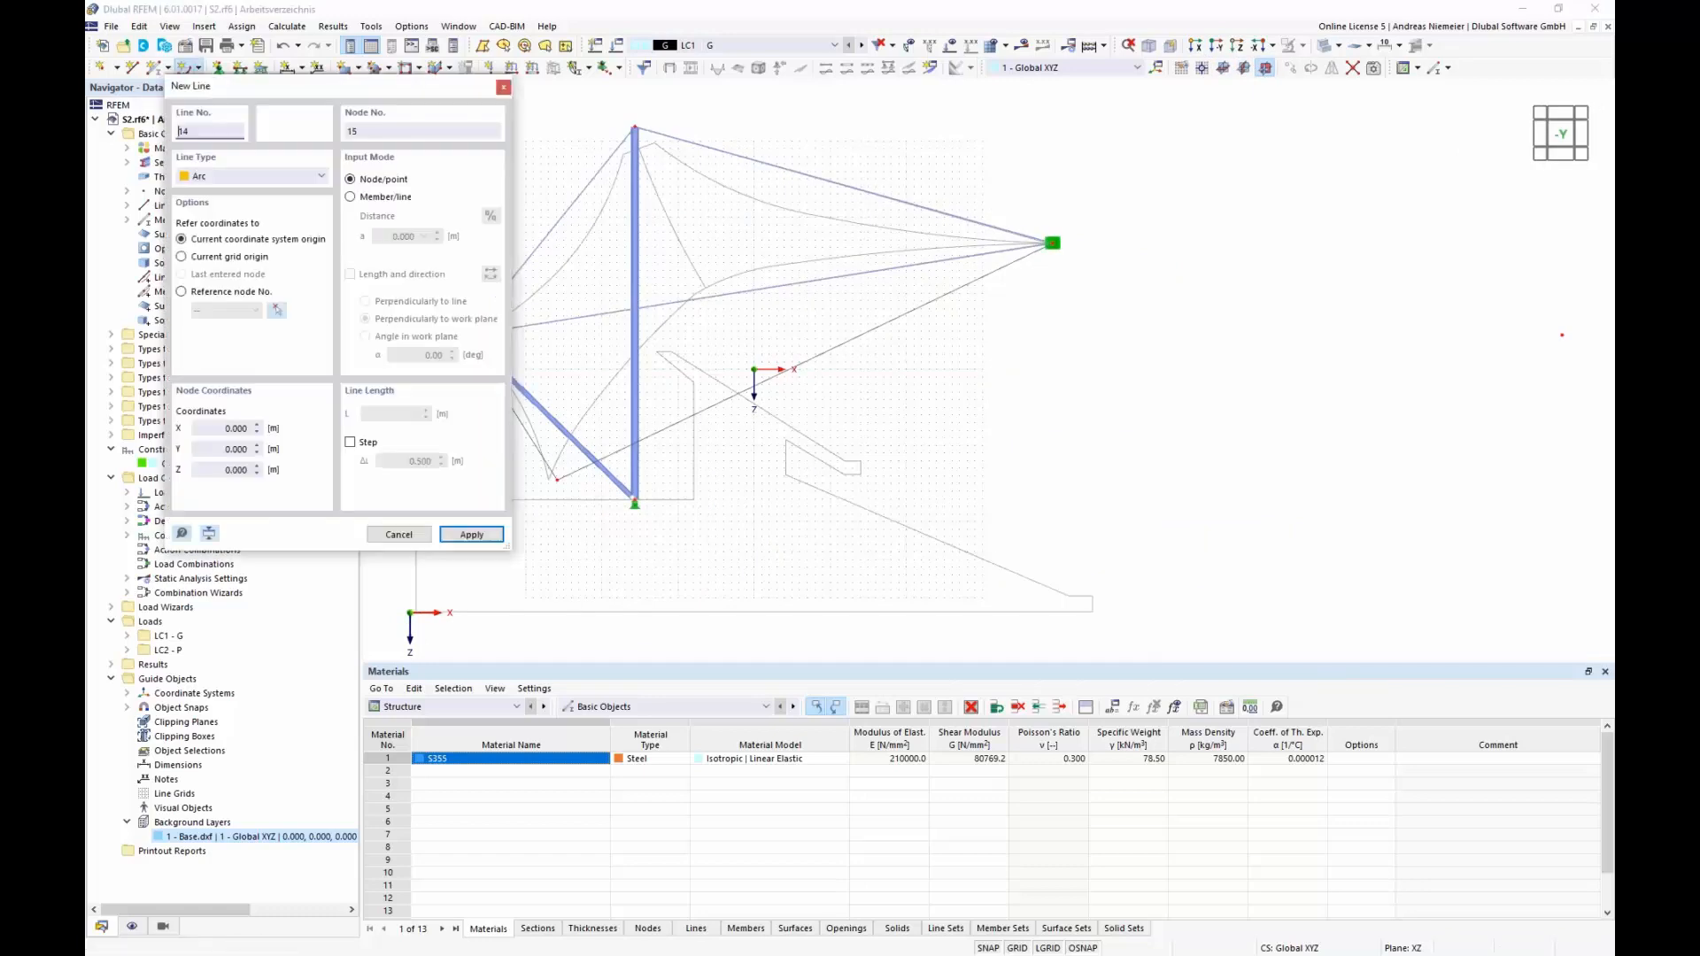
{"action": "left_click", "coordinate": [634, 129]}
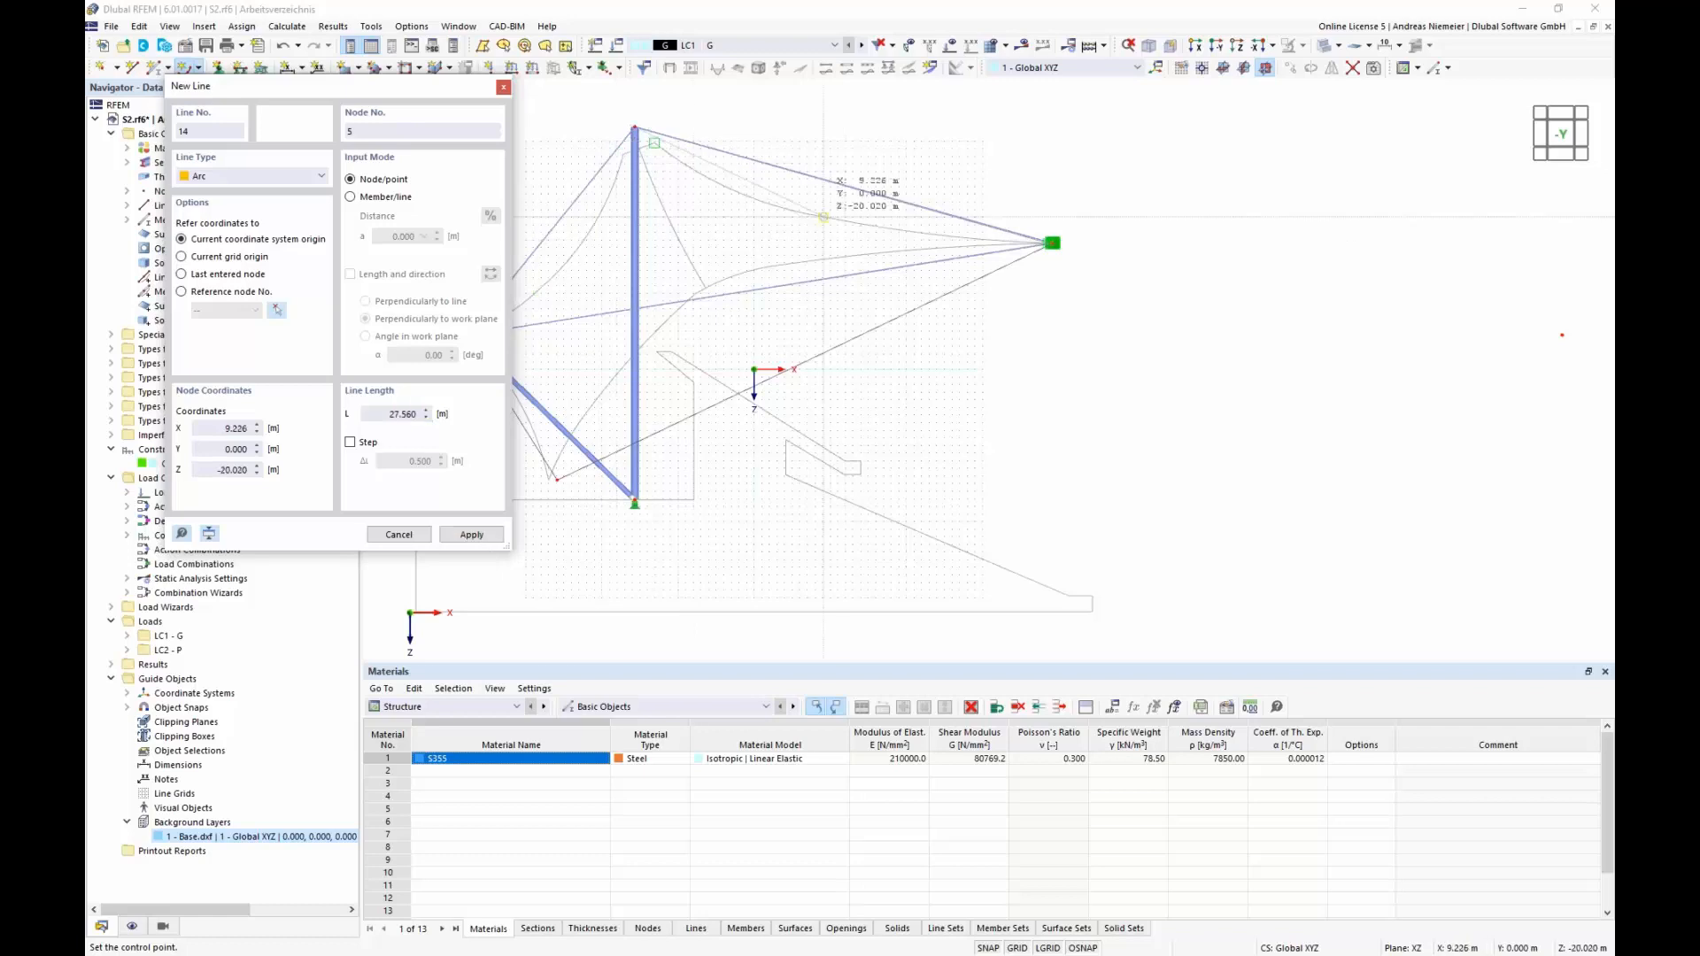
{"action": "left_click", "coordinate": [824, 217]}
{"action": "scroll", "coordinate": [1102, 248], "scroll_direction": "up", "scroll_amount": 5}
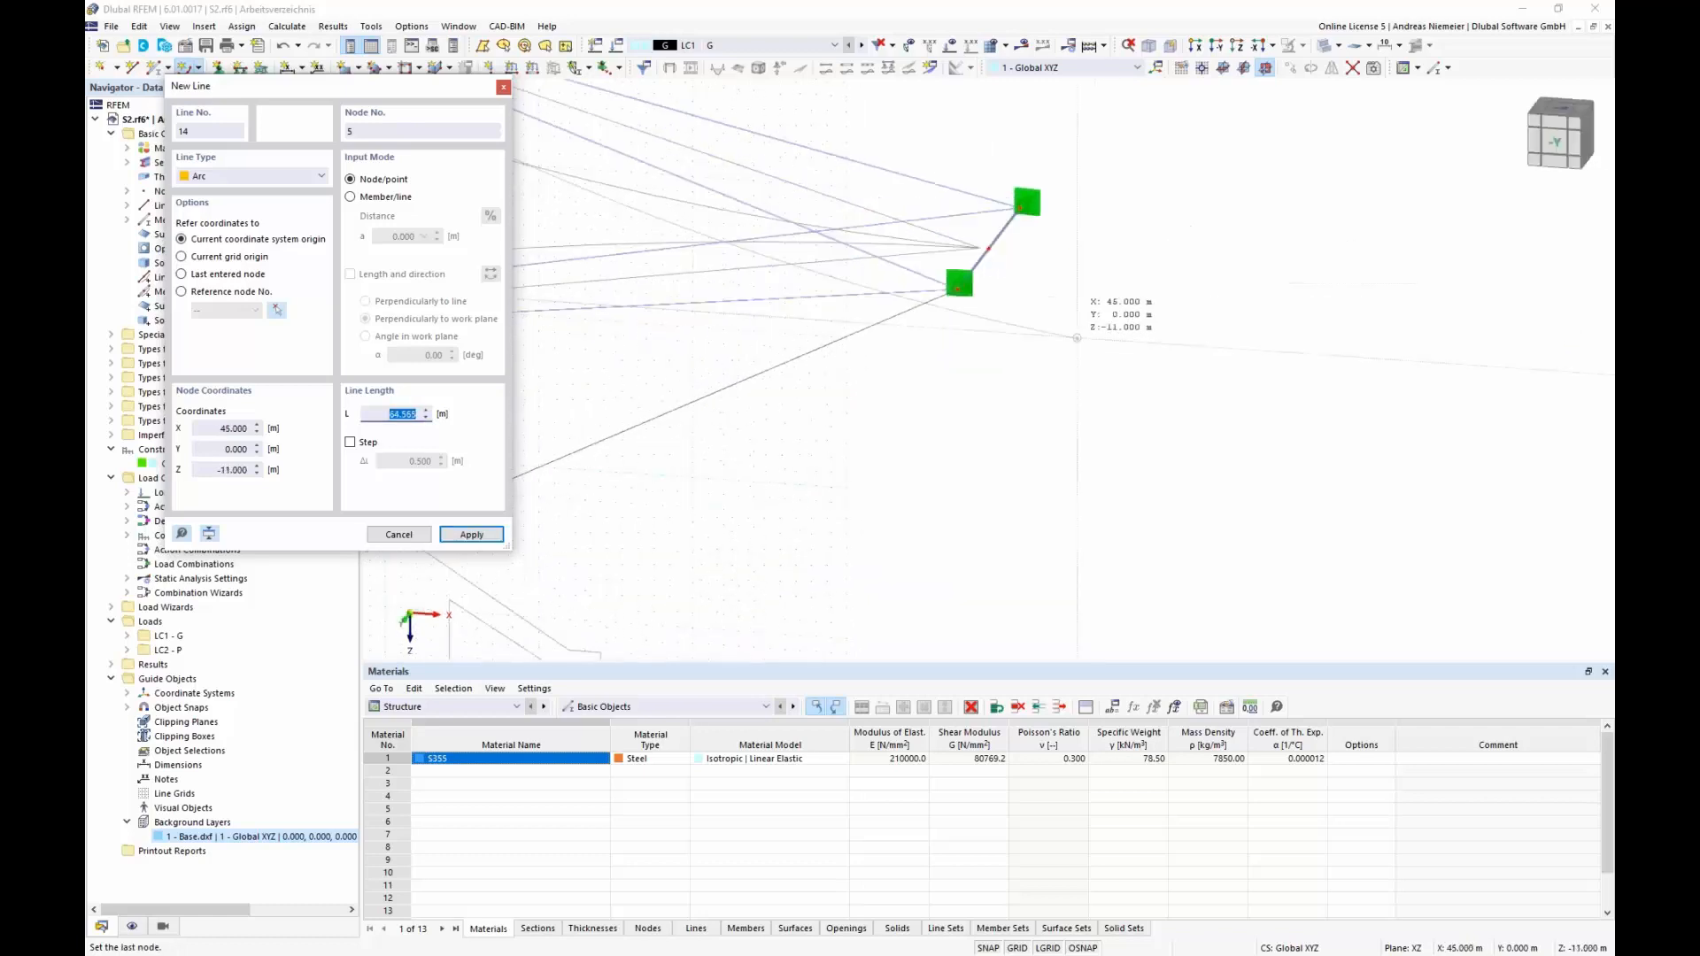
{"action": "left_click", "coordinate": [1082, 325]}
{"action": "scroll", "coordinate": [1149, 317], "scroll_direction": "down", "scroll_amount": 5}
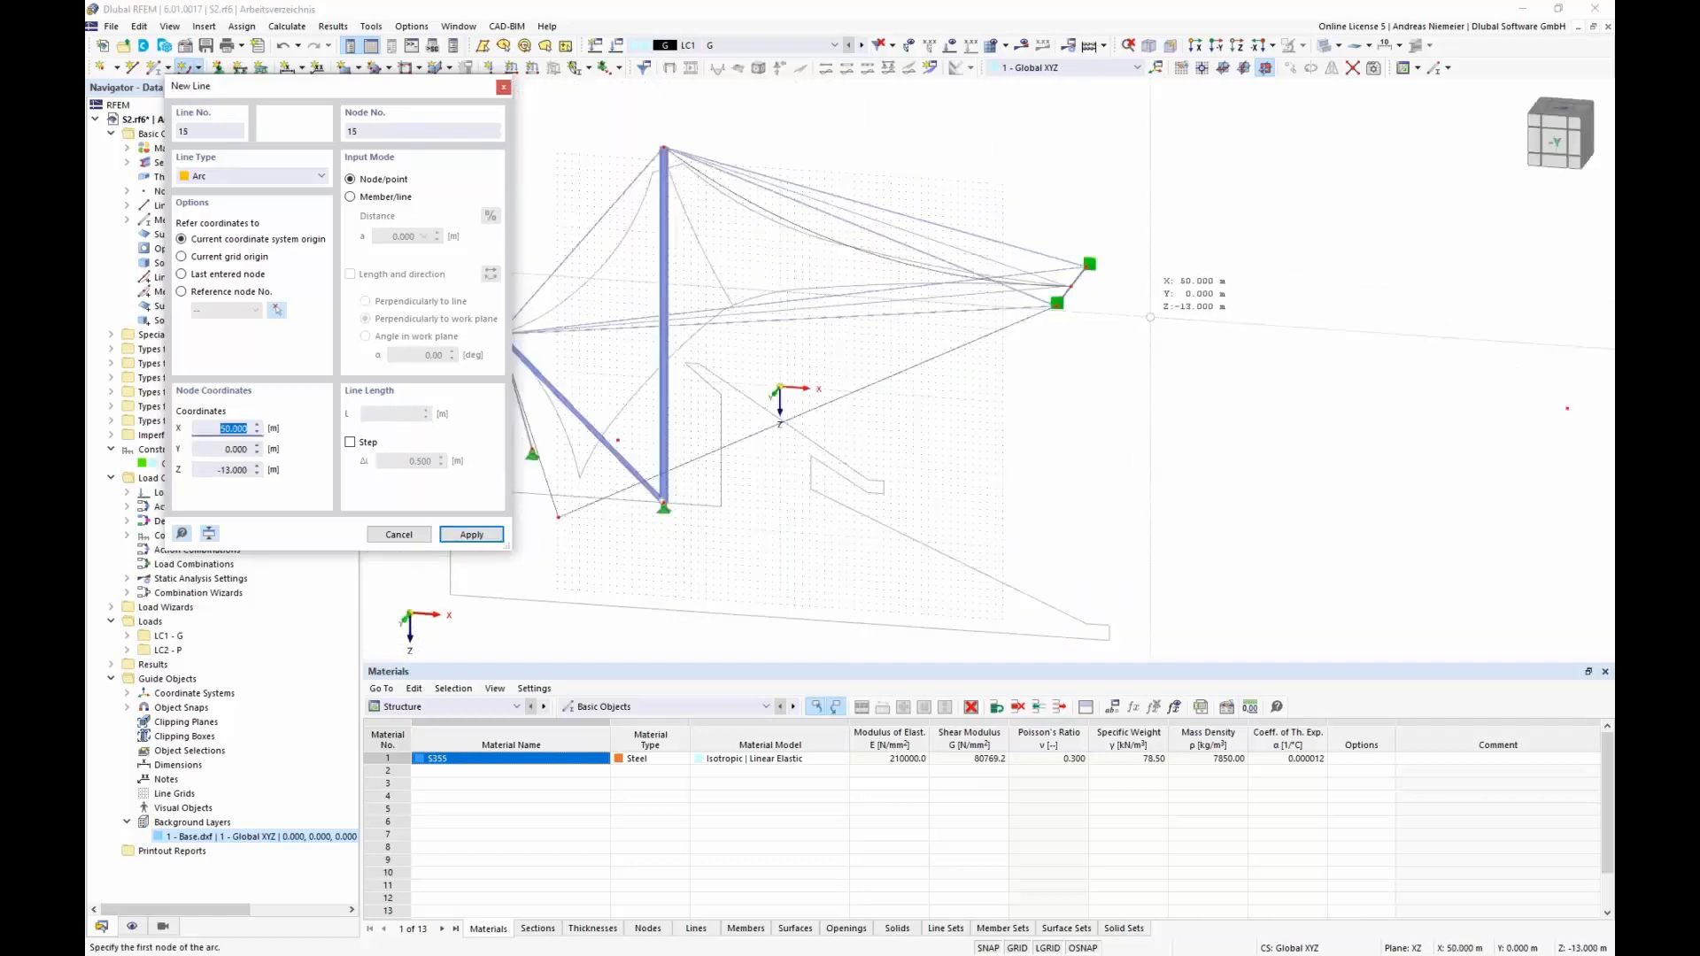
Draw an arc from the mast top, sagging along the background curve, to the inclined strut's outer end, and finish the line input.
{"action": "left_click", "coordinate": [602, 294]}
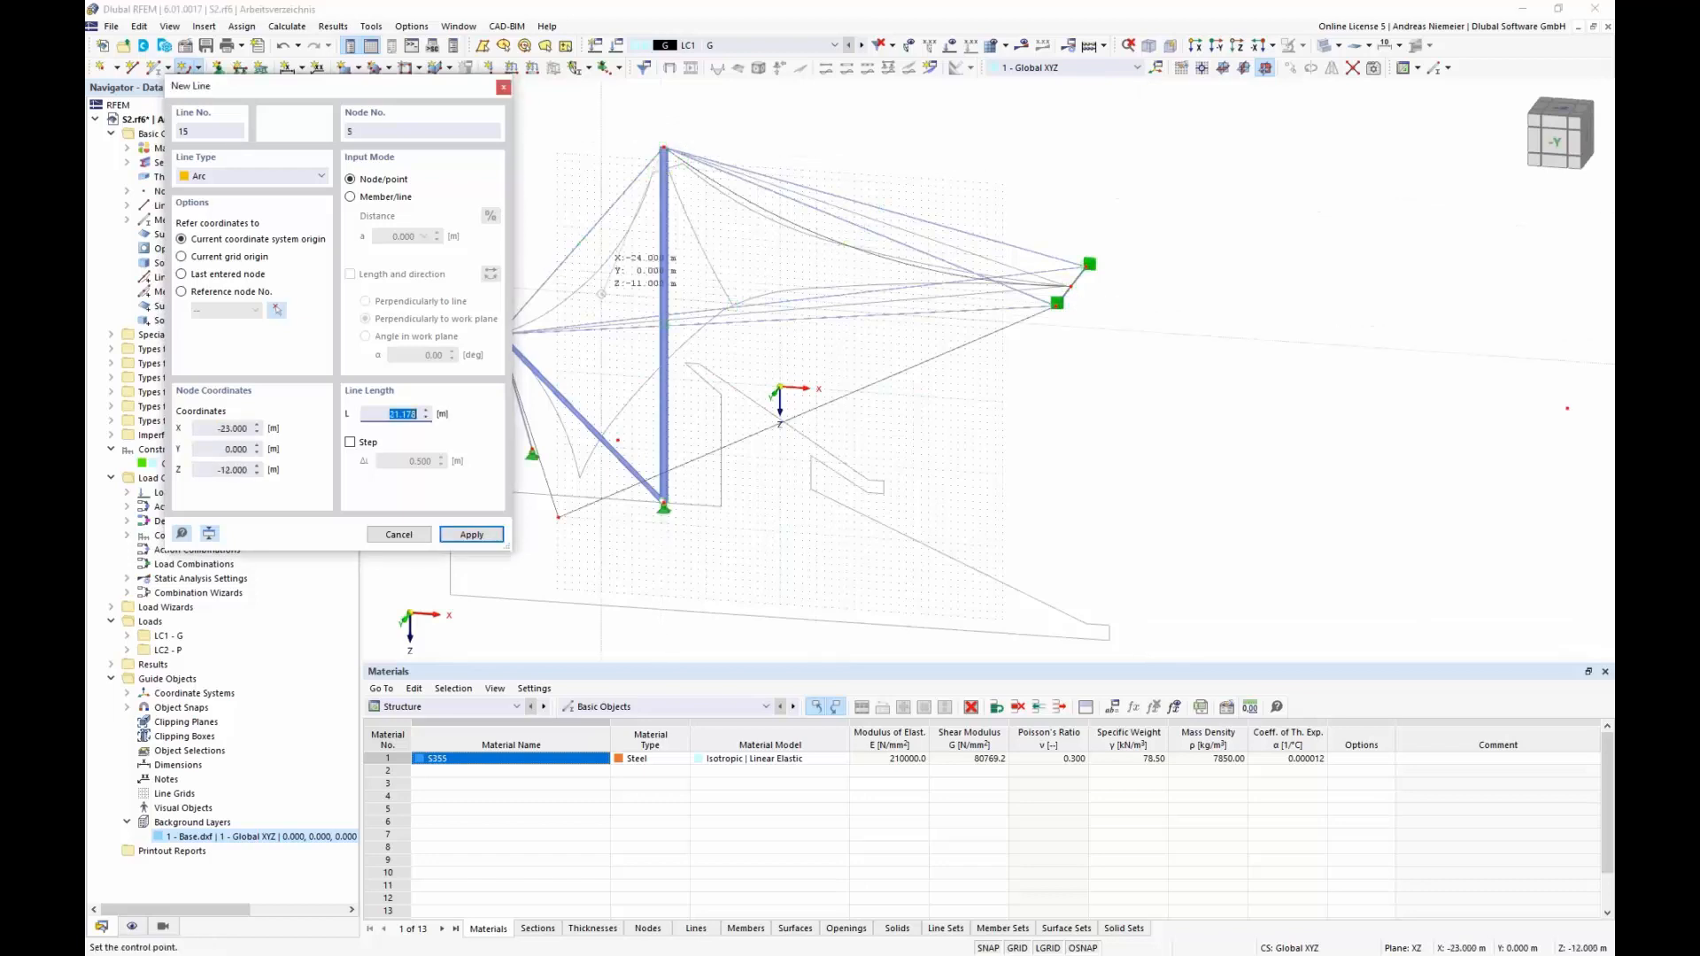
{"action": "left_click", "coordinate": [610, 266]}
{"action": "middle_click_drag", "start_coordinate": [523, 333], "coordinate": [653, 316]}
{"action": "scroll", "coordinate": [653, 316], "scroll_direction": "up", "scroll_amount": 2}
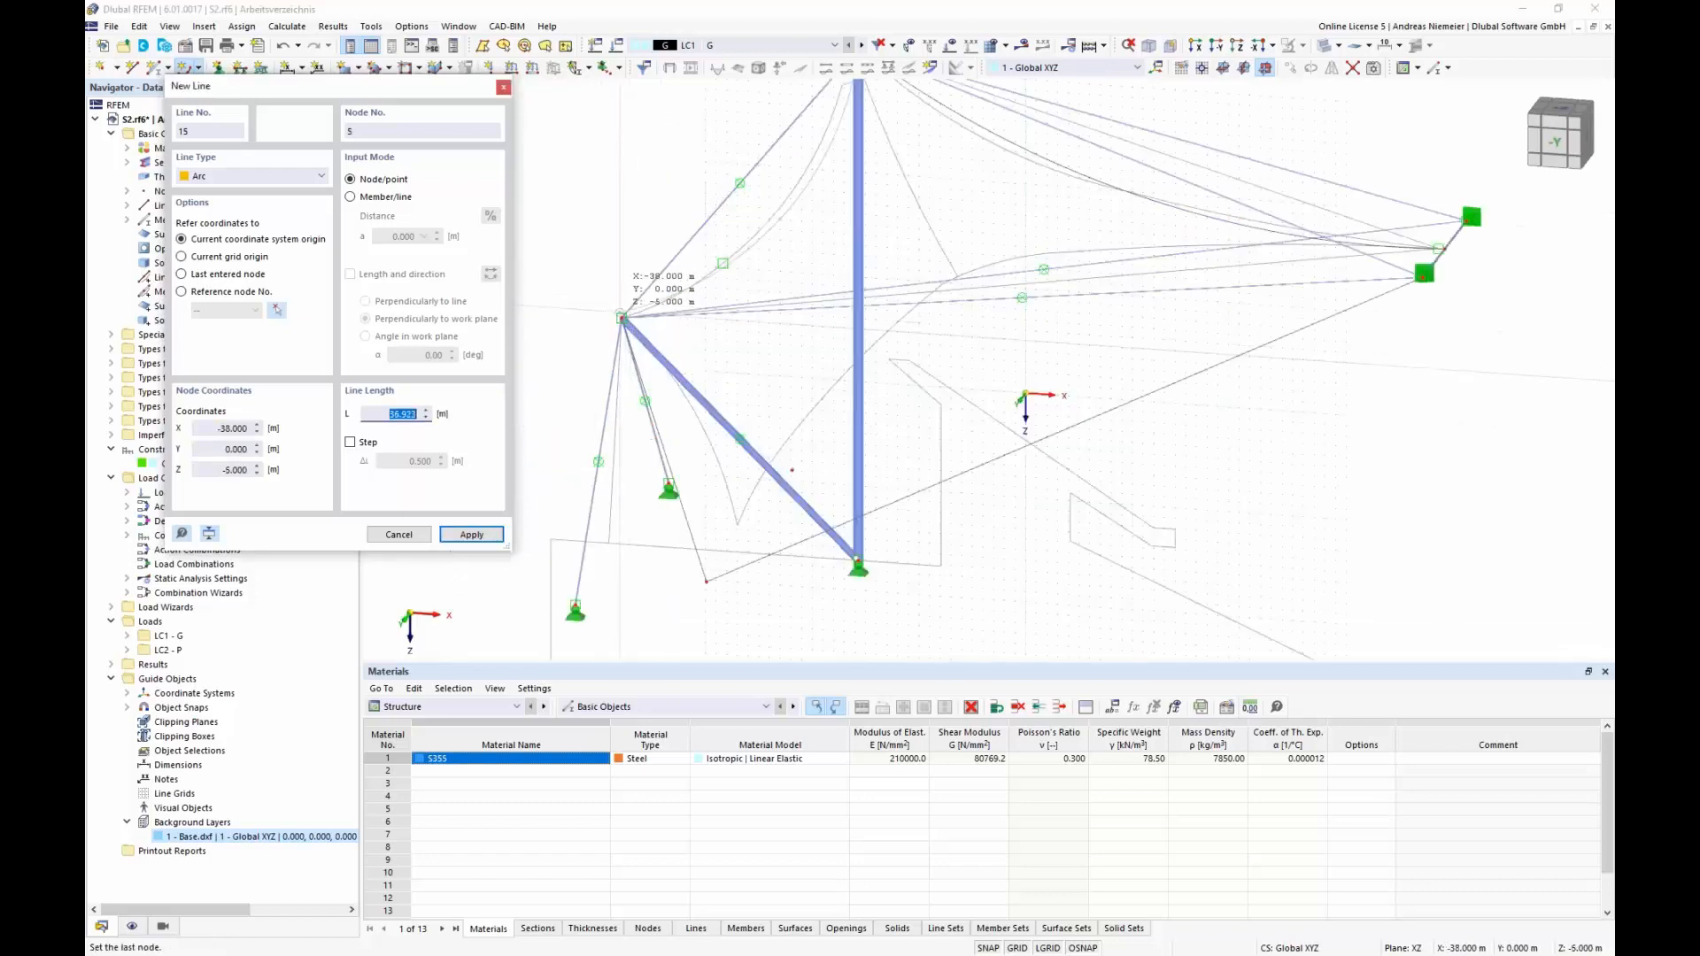
{"action": "left_click", "coordinate": [621, 317]}
{"action": "key", "text": "Escape"}
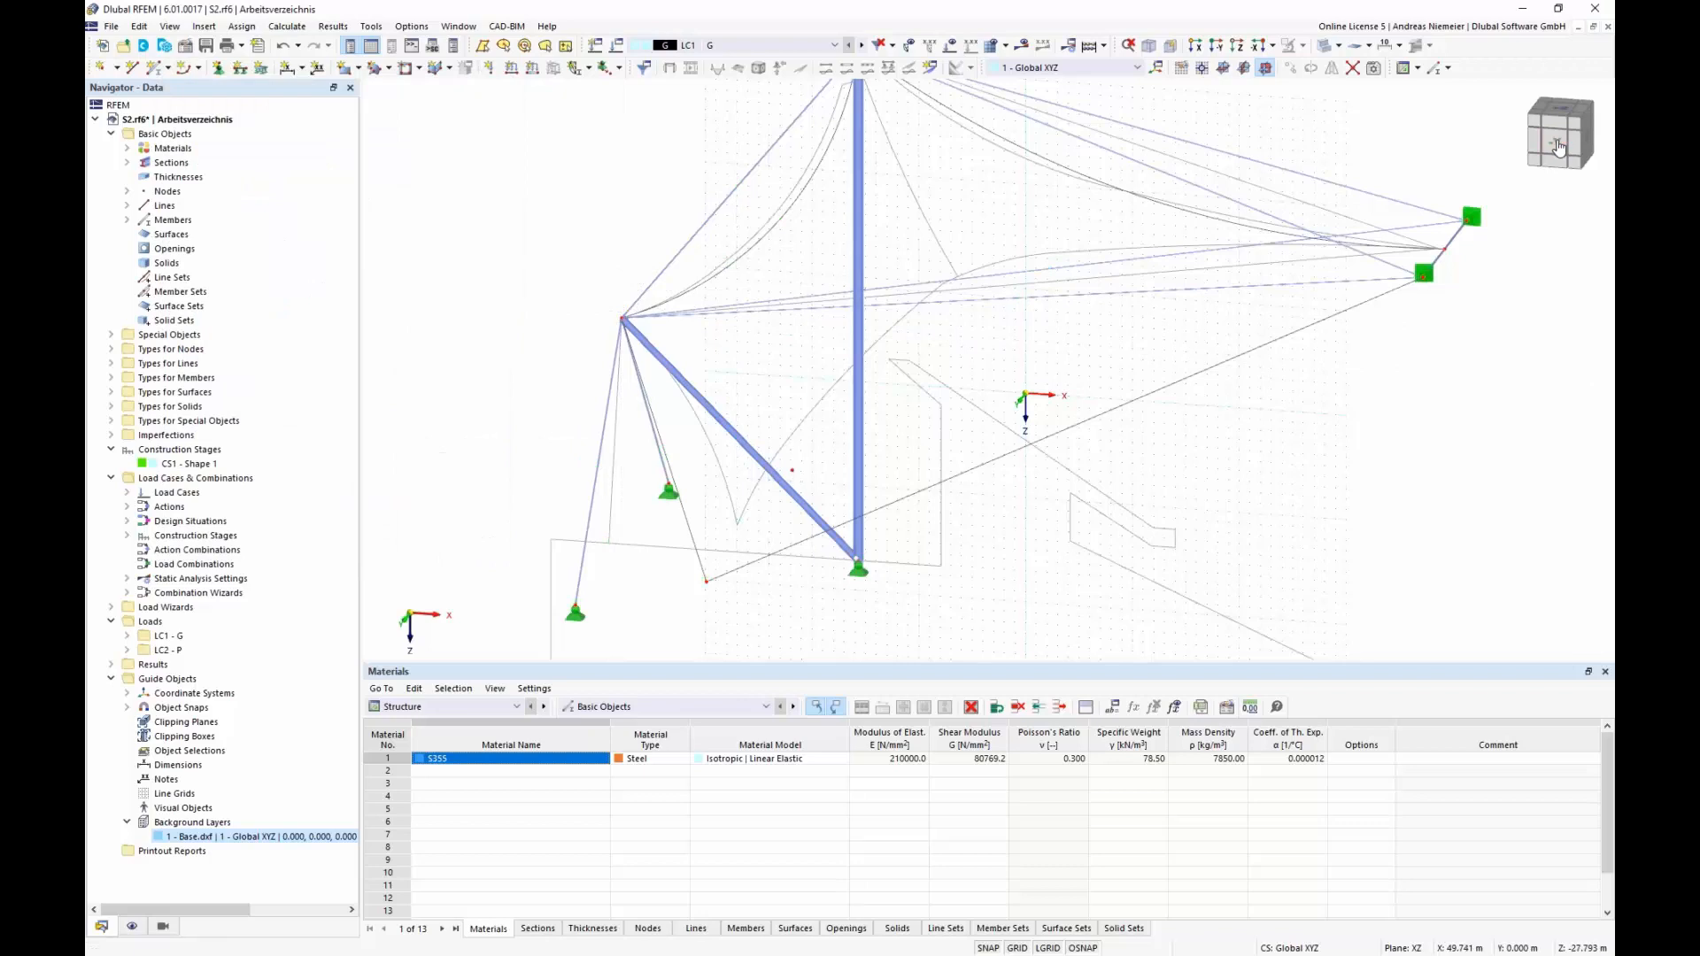
{"action": "left_click", "coordinate": [1558, 148]}
{"action": "scroll", "coordinate": [622, 131], "scroll_direction": "up", "scroll_amount": 2}
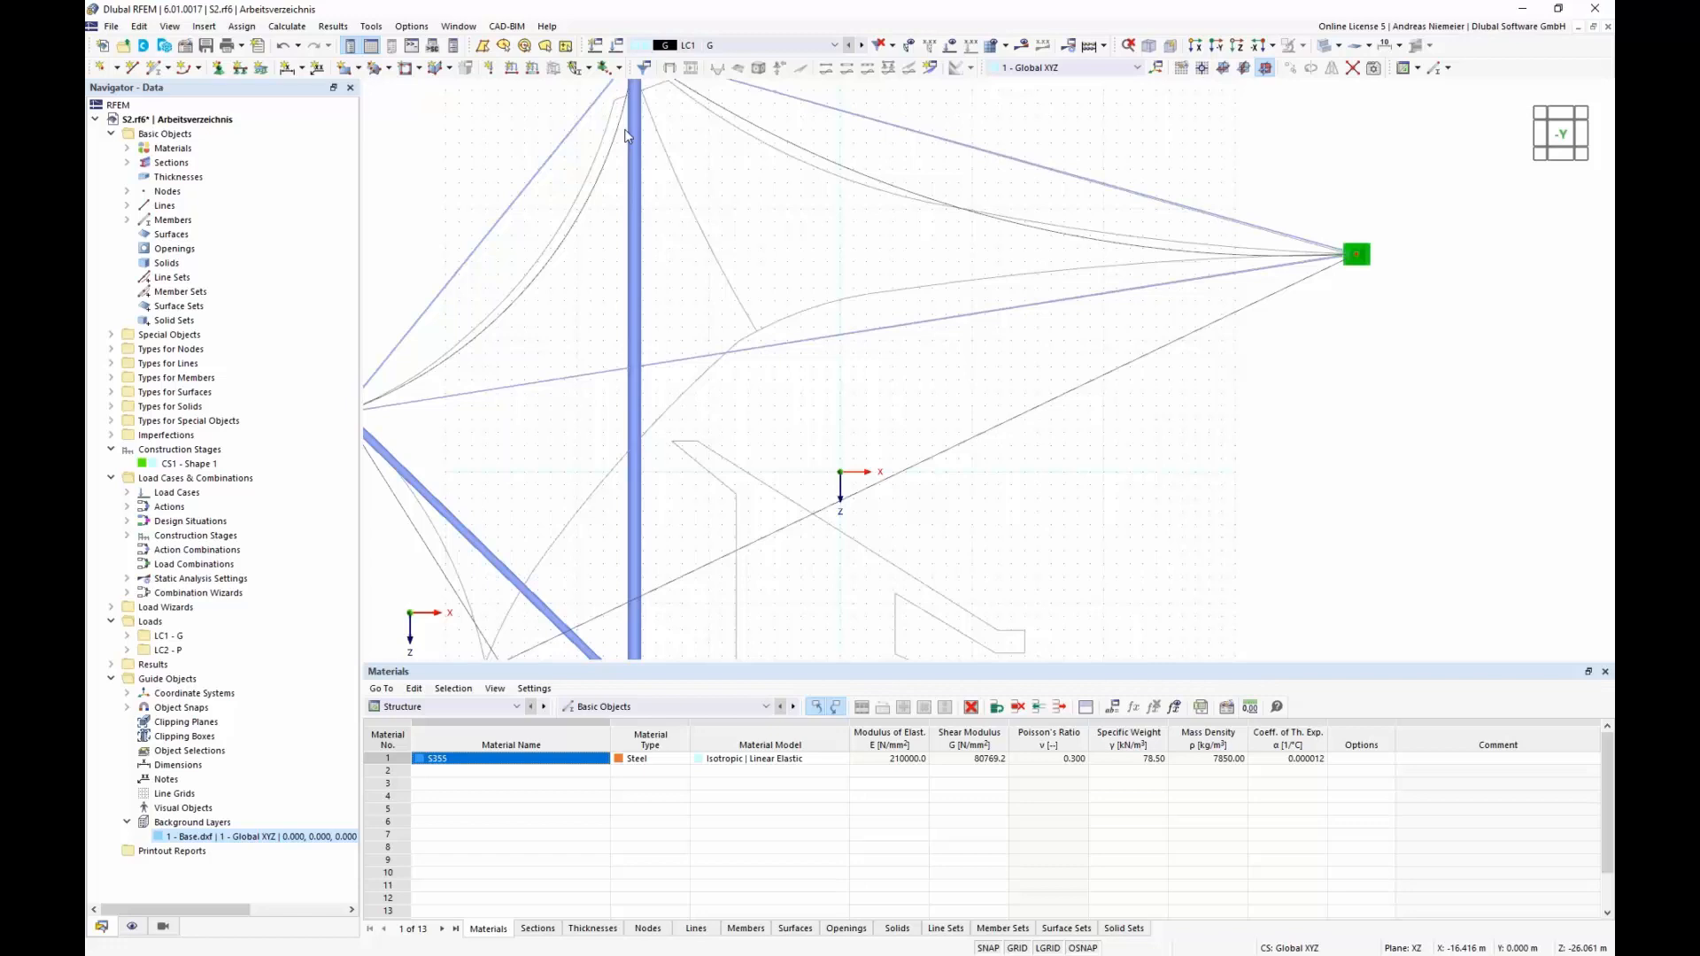
{"action": "right_click", "coordinate": [268, 838]}
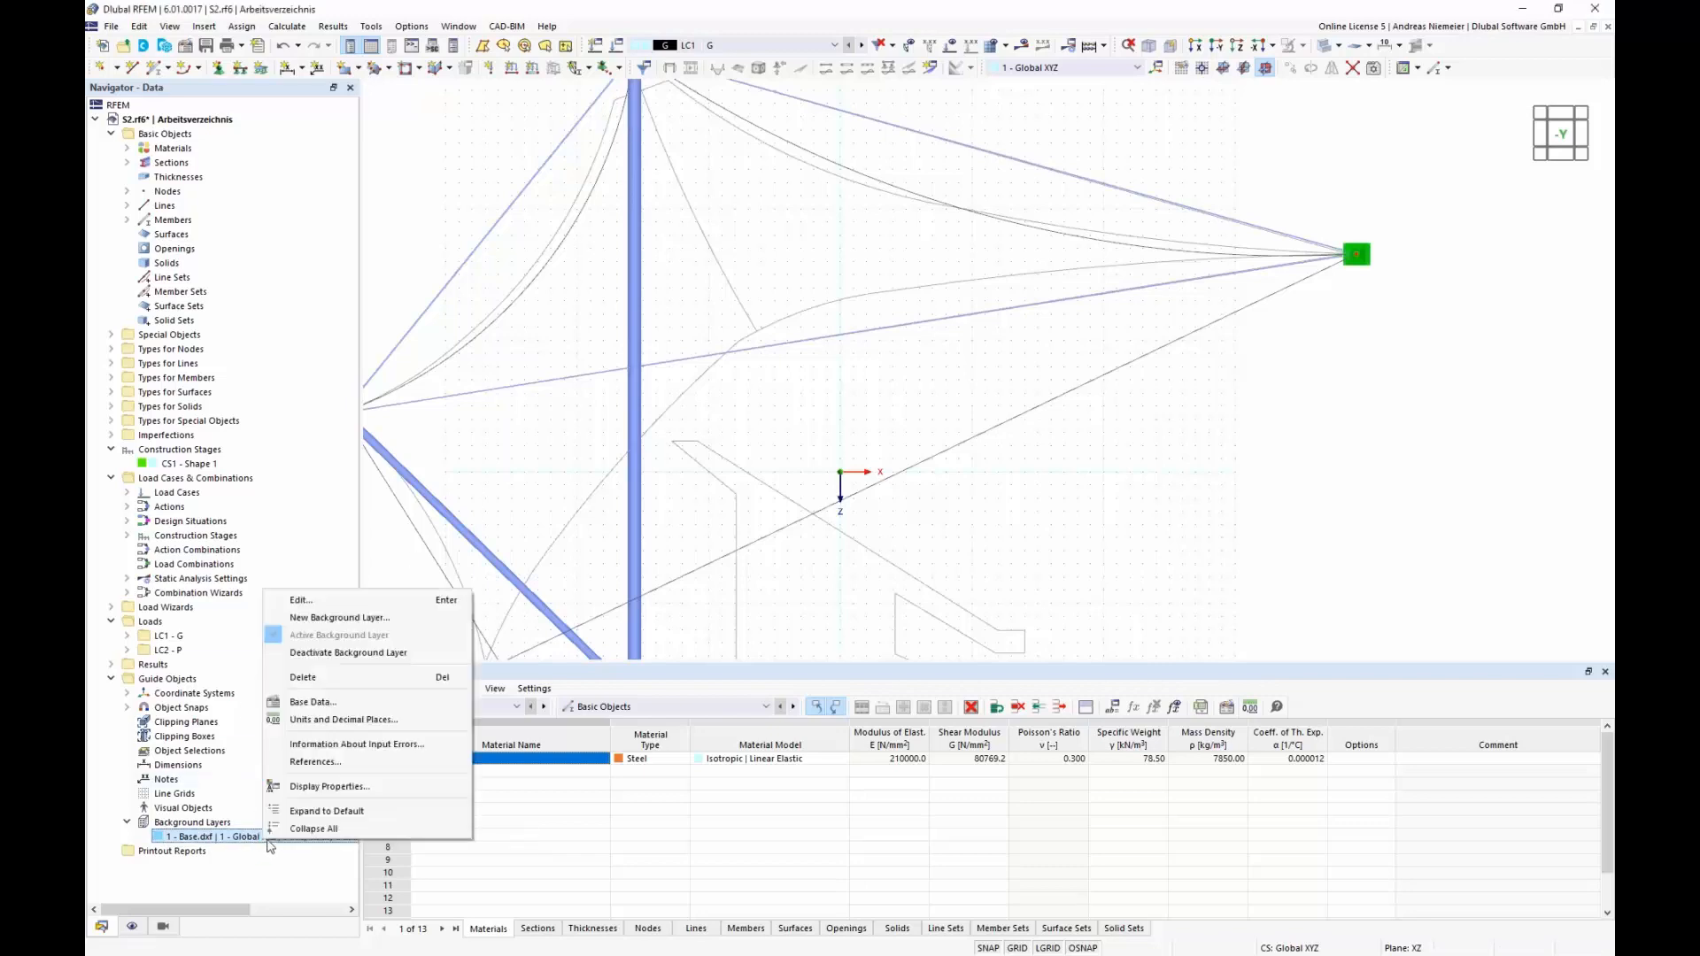
{"action": "left_click", "coordinate": [968, 617]}
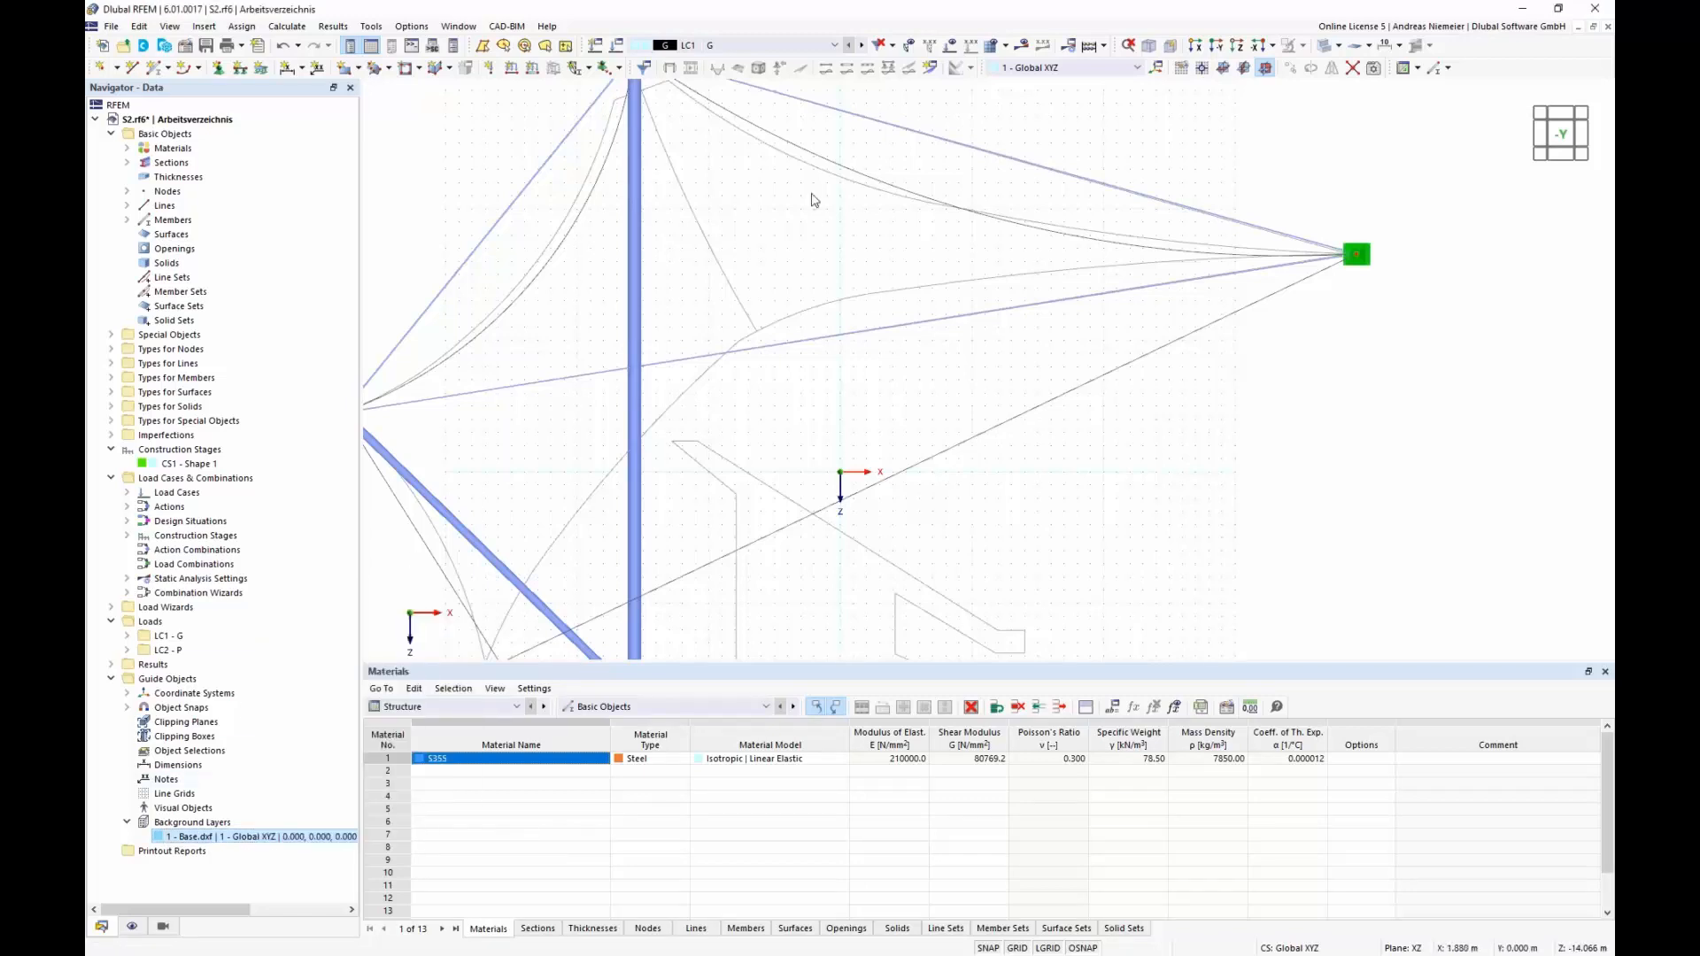
Draw a single line from the mast top perpendicular to the long straight edge between the free node and tip support, and finish line input.
{"action": "left_click", "coordinate": [133, 68]}
{"action": "scroll", "coordinate": [773, 344], "scroll_direction": "down", "scroll_amount": 2}
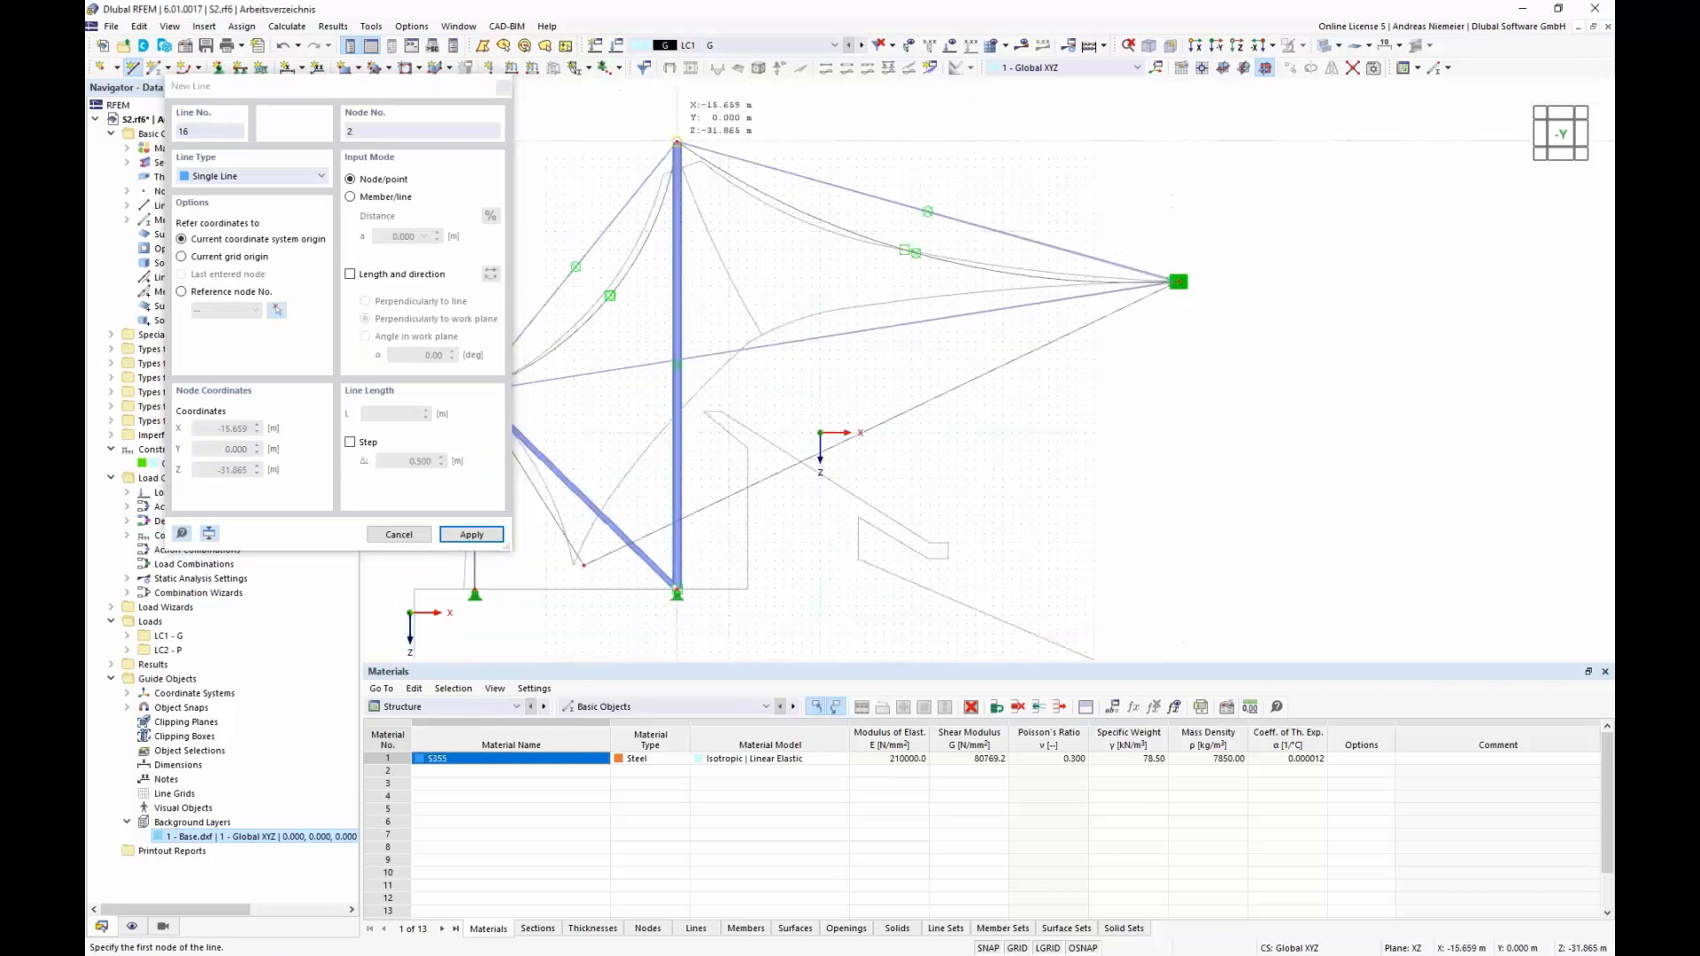
{"action": "left_click", "coordinate": [677, 142]}
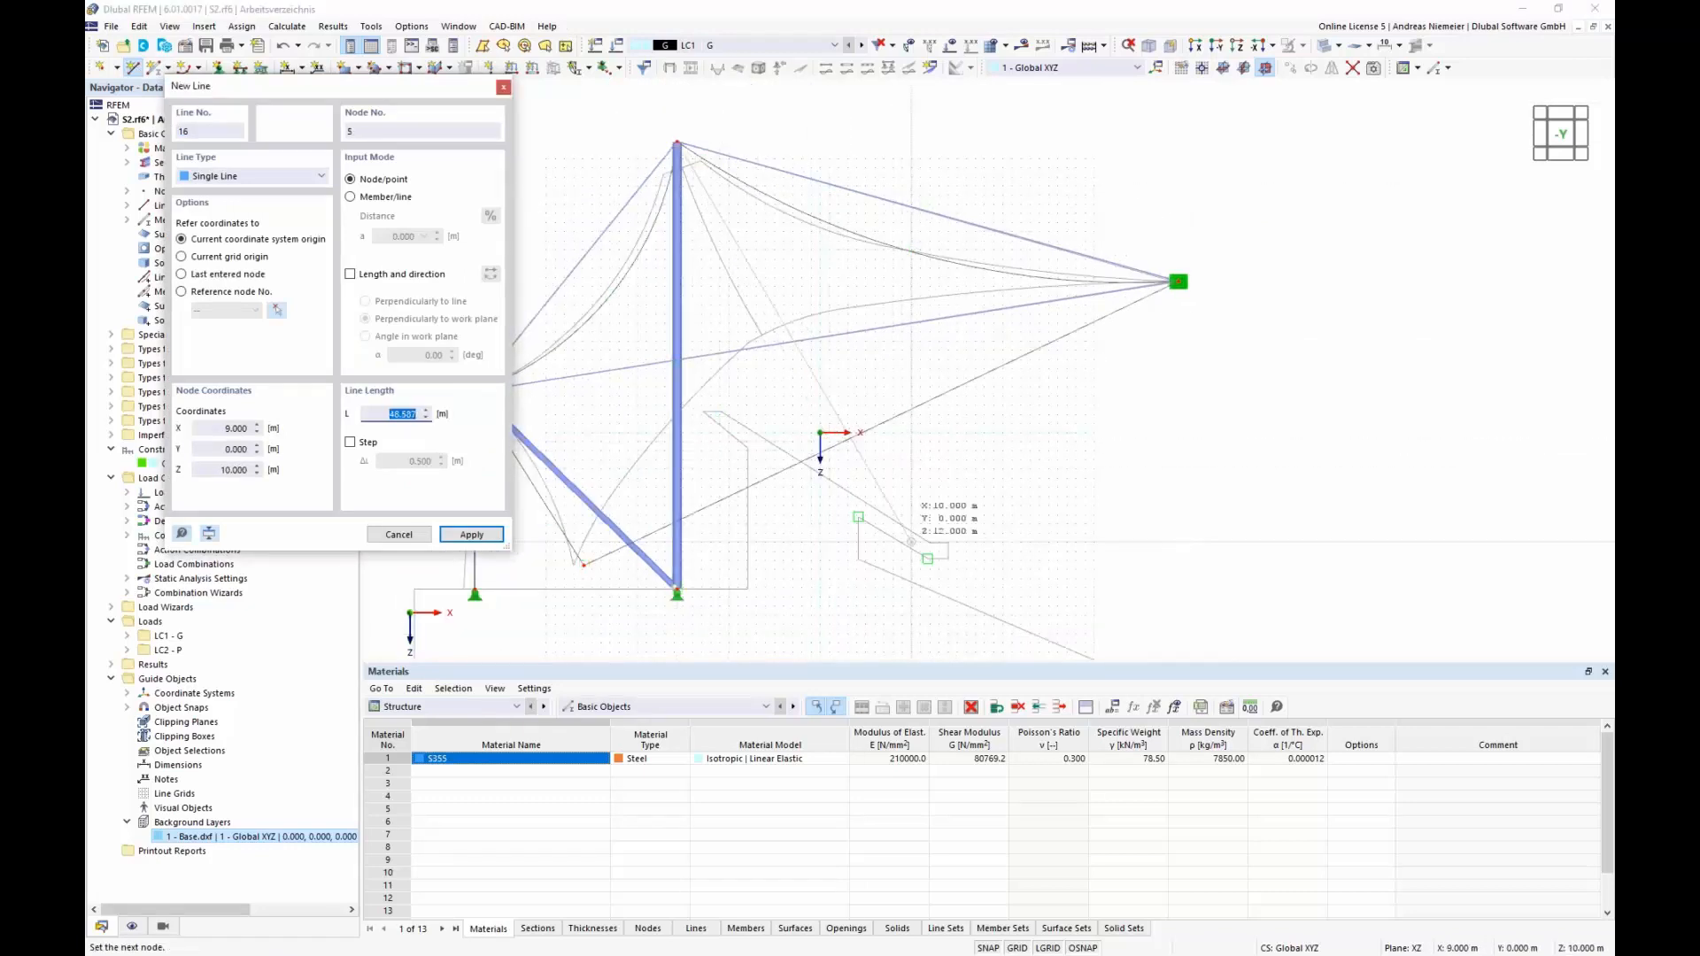
{"action": "right_click", "coordinate": [1089, 609]}
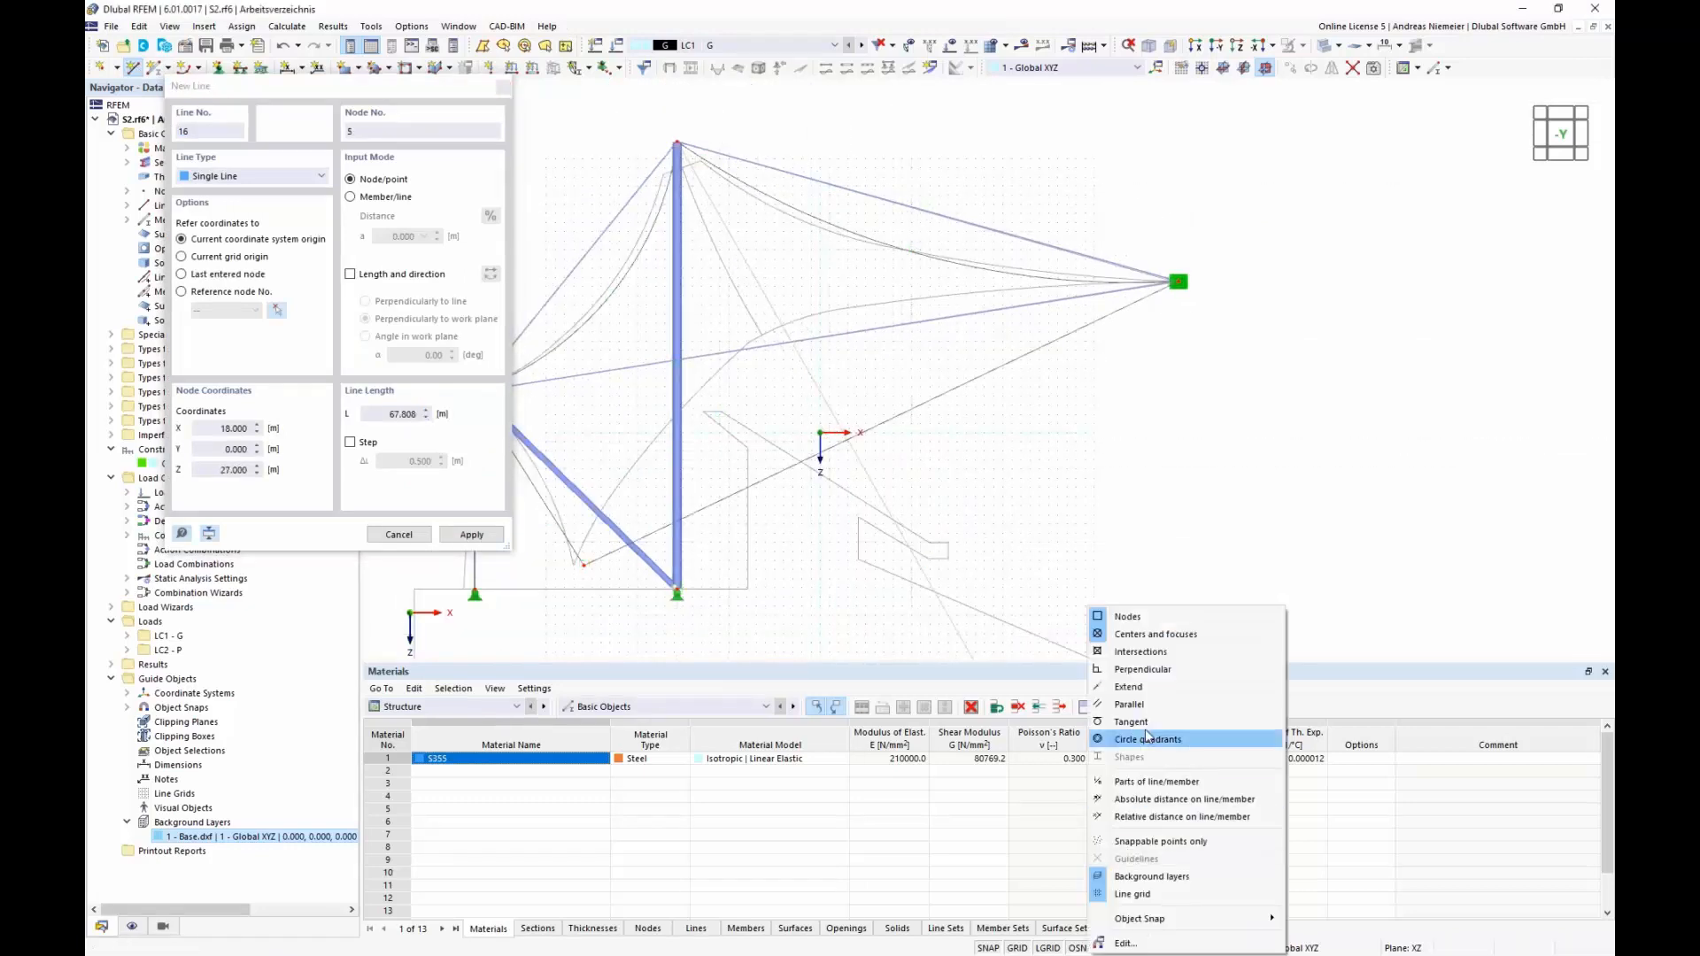
{"action": "left_click", "coordinate": [1130, 670]}
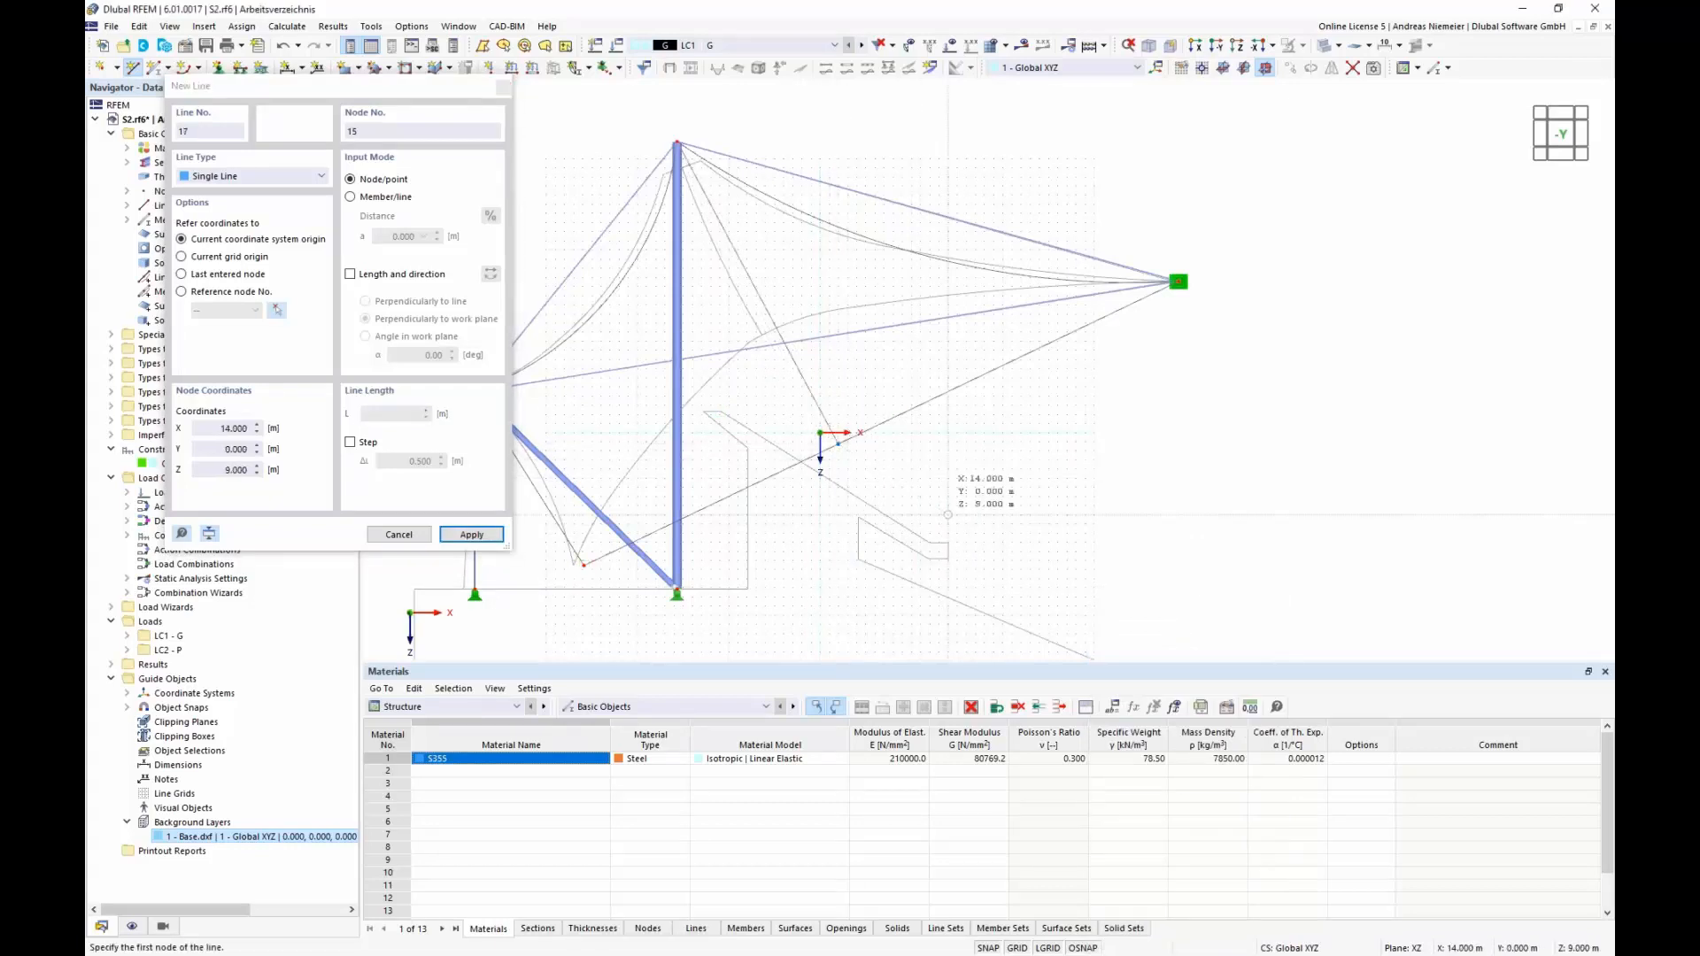
{"action": "key", "text": "Escape"}
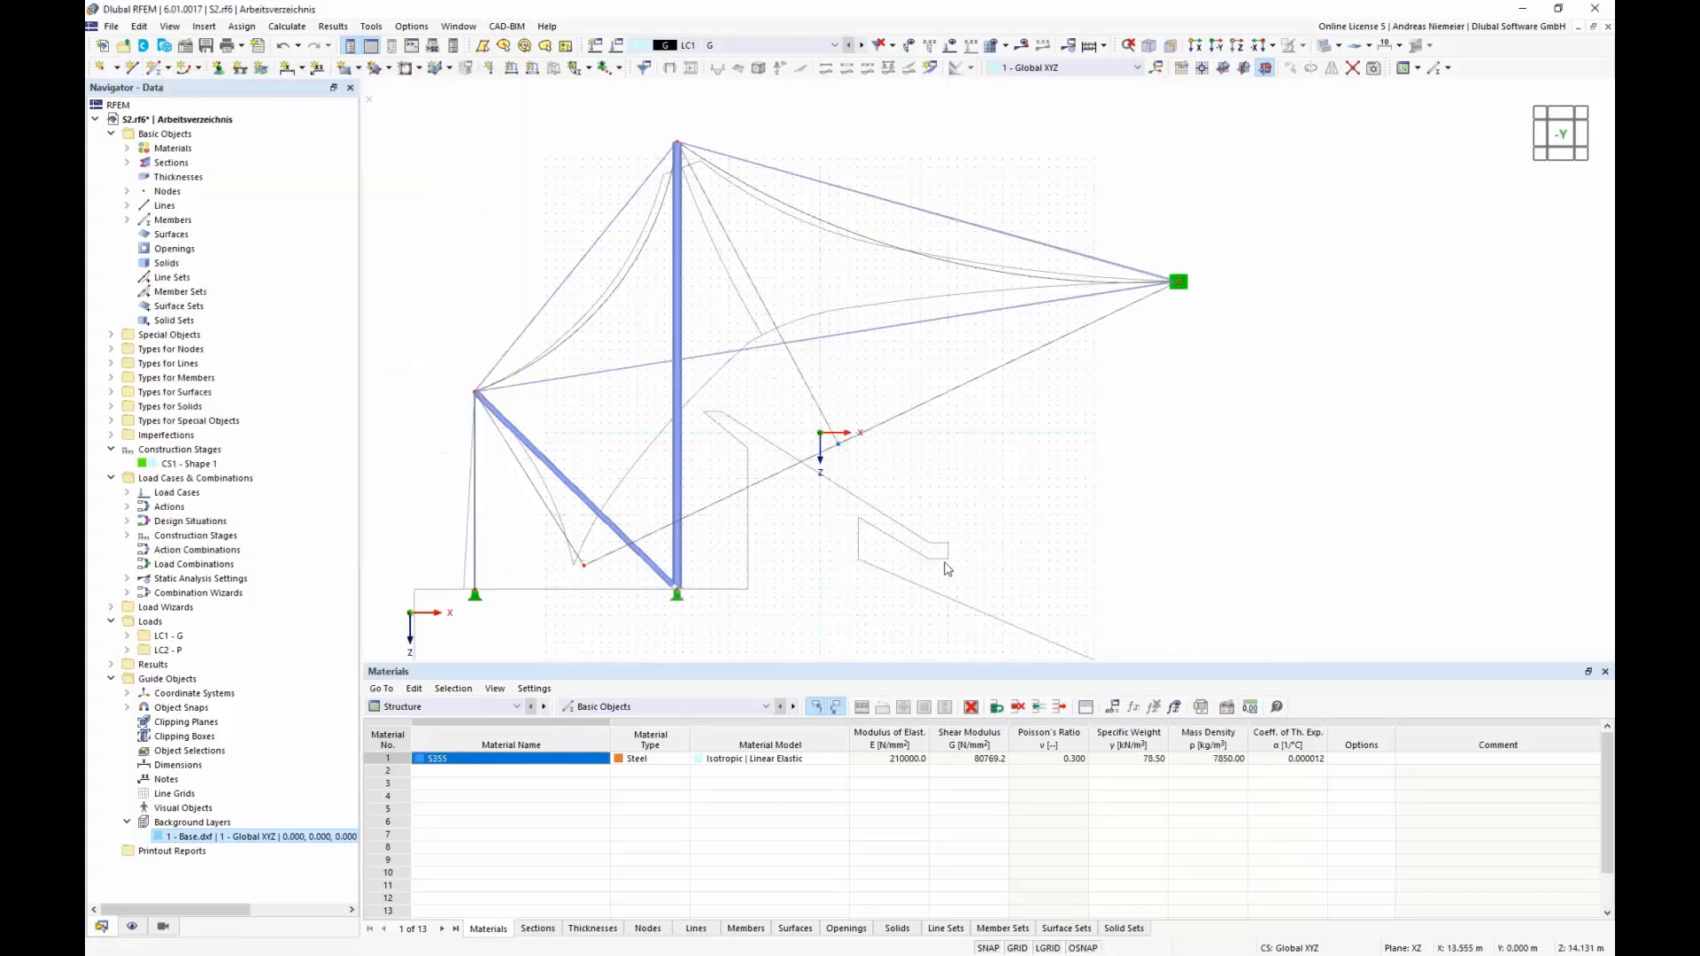
Hide the Base.dxf background layer and turn the model to an oblique 3D view.
{"action": "right_click", "coordinate": [214, 837]}
{"action": "left_click", "coordinate": [284, 653]}
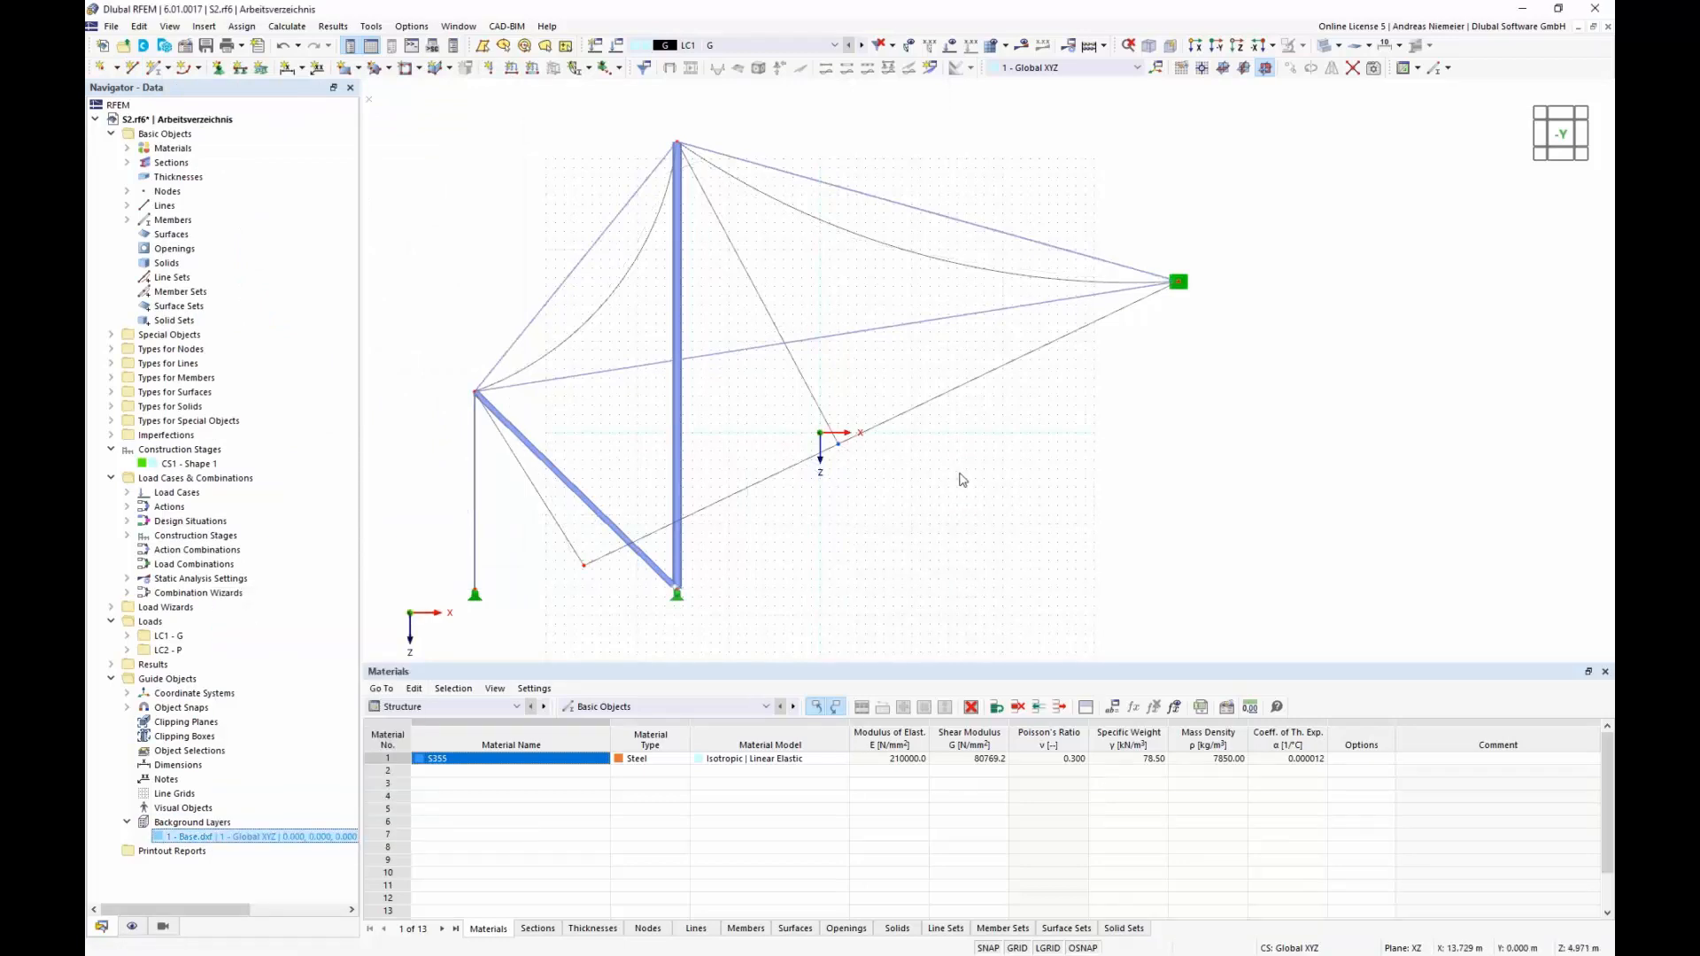
{"action": "middle_click_drag", "start_coordinate": [959, 478], "coordinate": [894, 575], "text": "ctrl"}
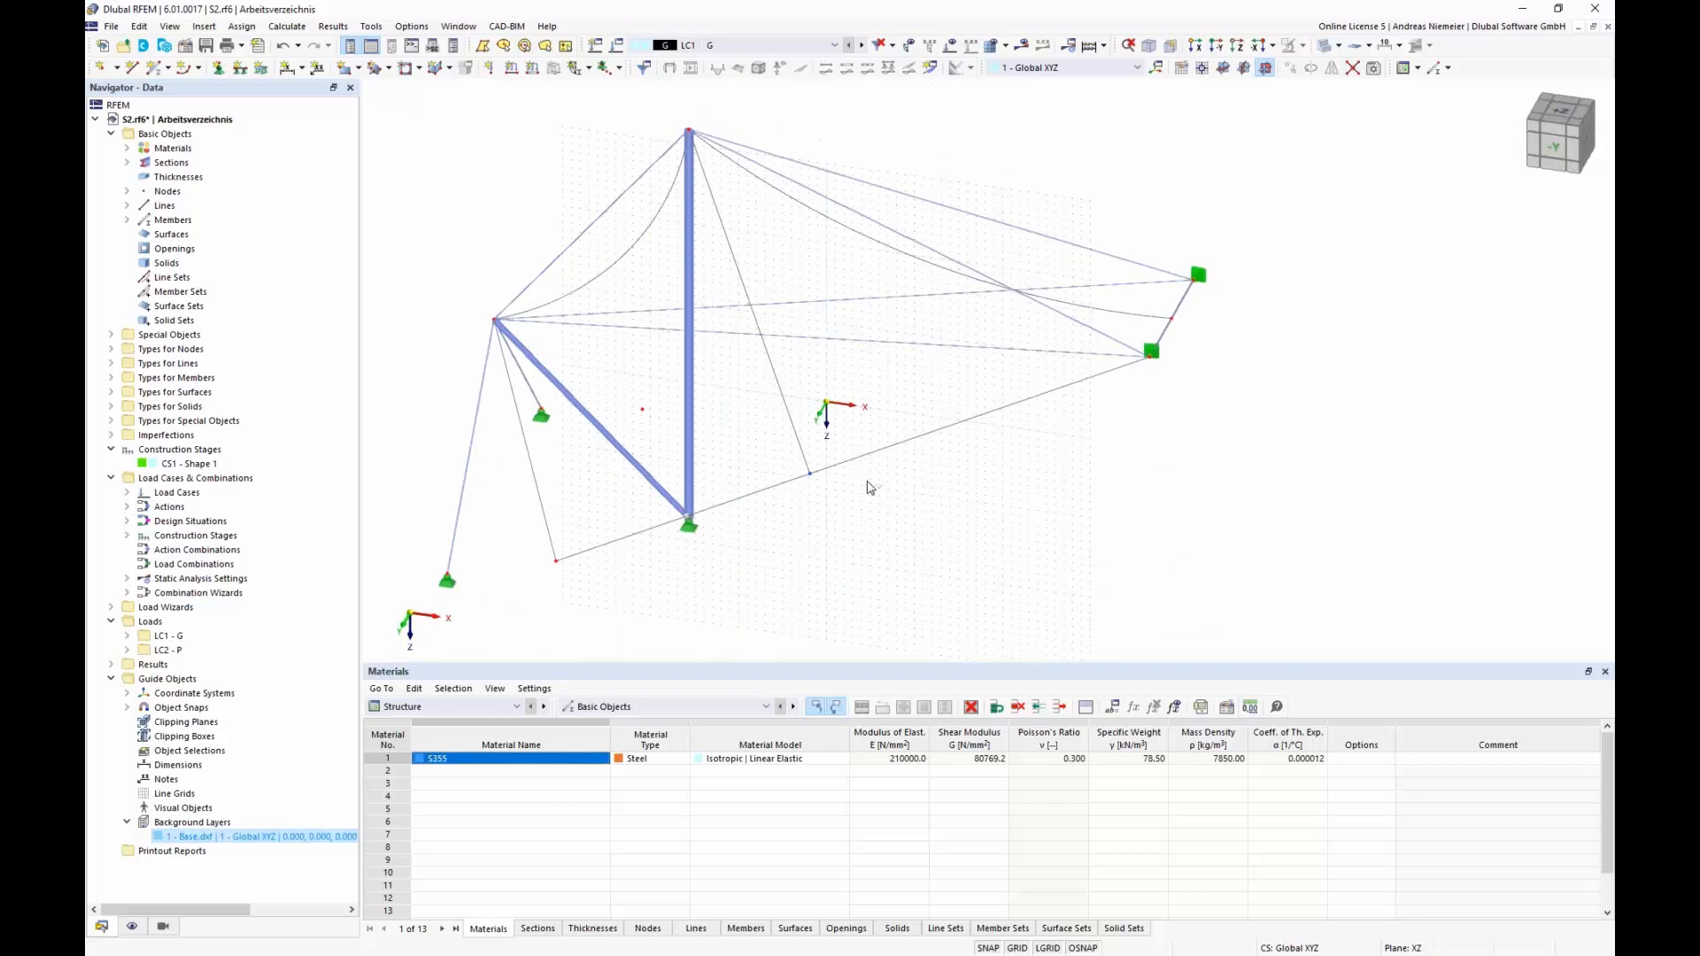
{"action": "scroll", "coordinate": [961, 512], "scroll_direction": "down", "scroll_amount": 2}
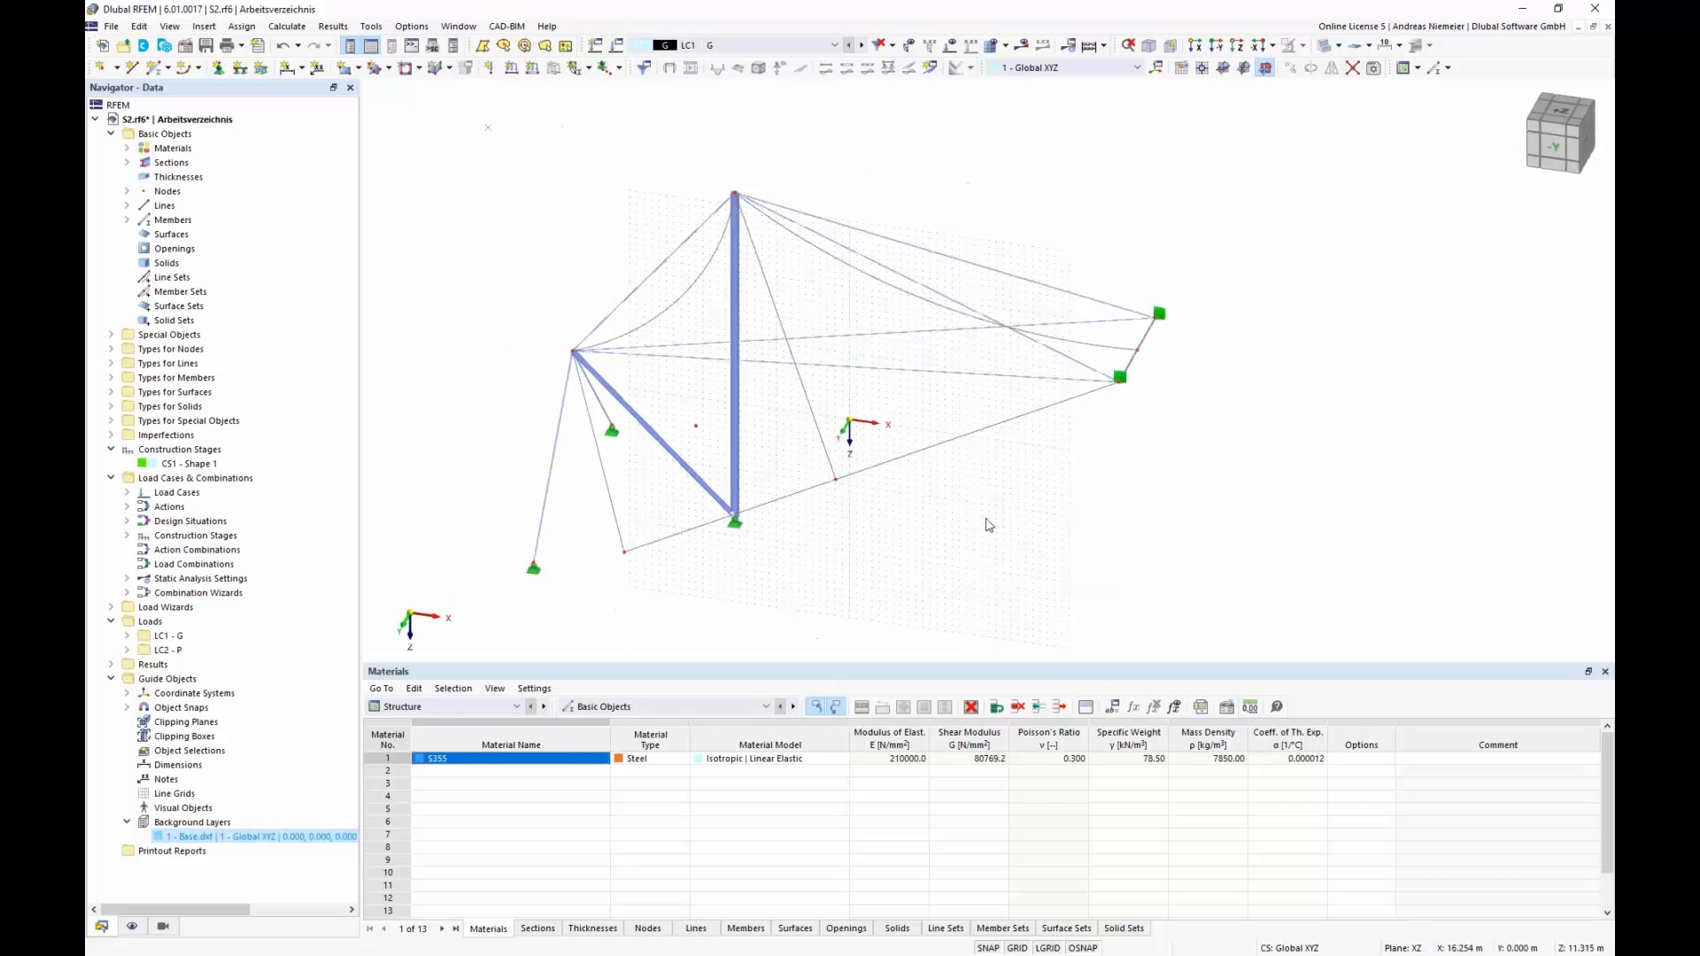
Edit the six selected membrane boundary lines, including both arcs and the dividing line, and give them a new member of type Cable.
{"action": "scroll", "coordinate": [1046, 534], "scroll_direction": "down", "scroll_amount": 2}
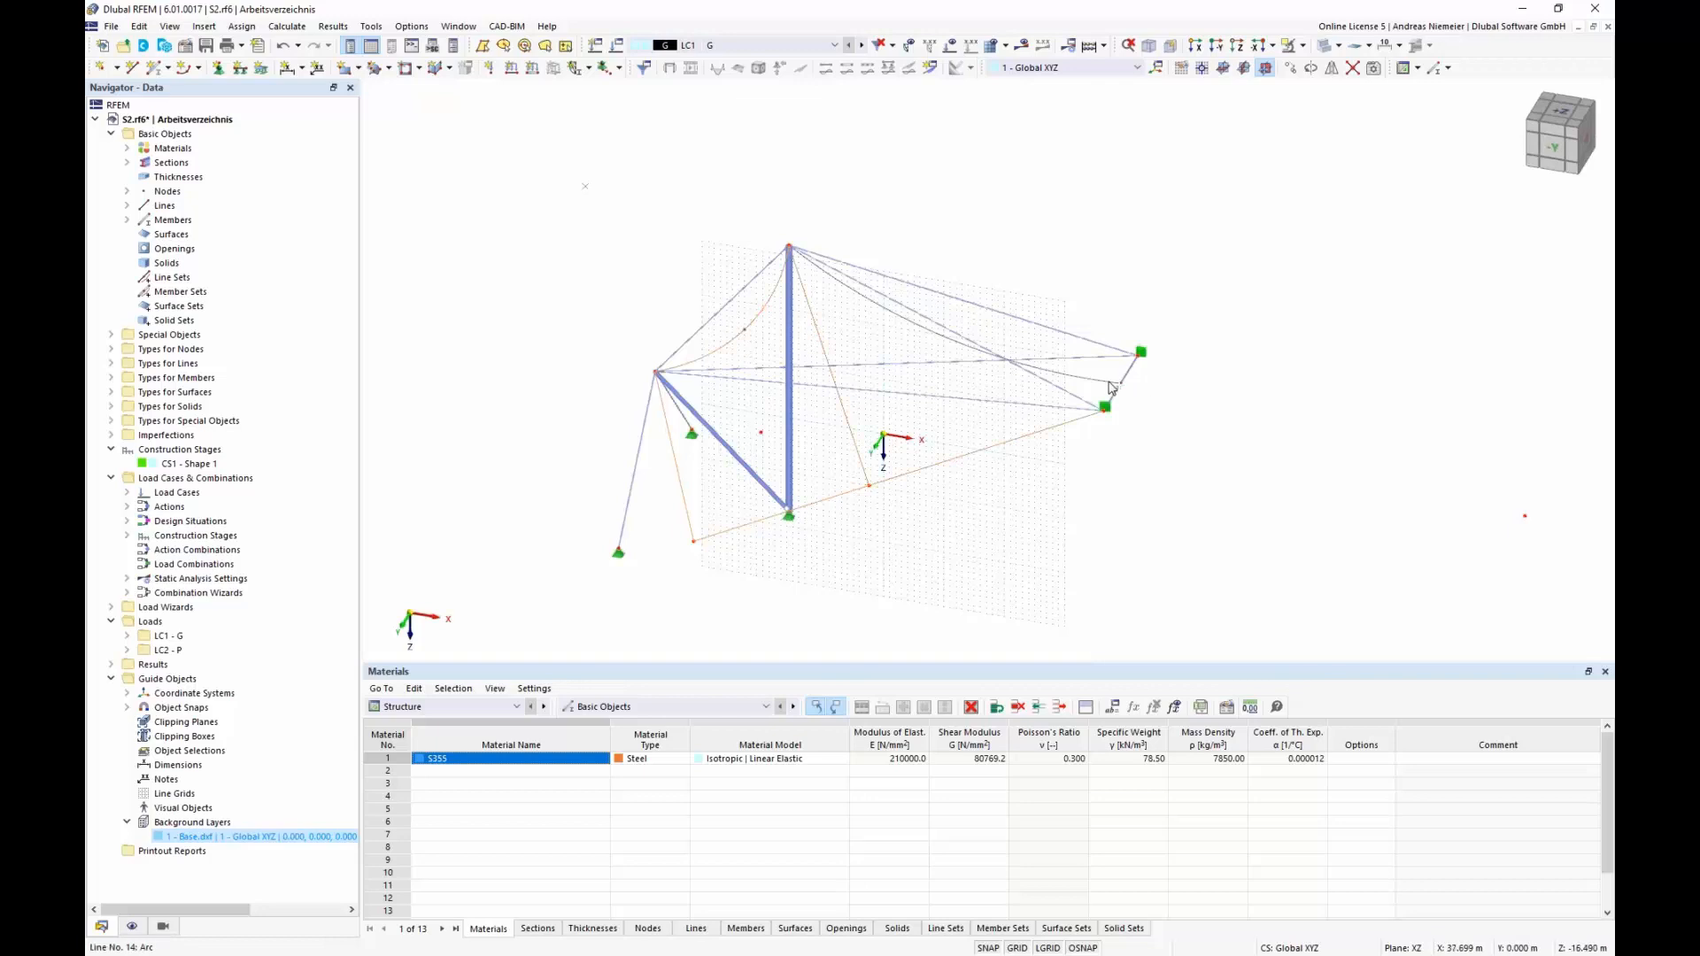
{"action": "right_click", "coordinate": [993, 447]}
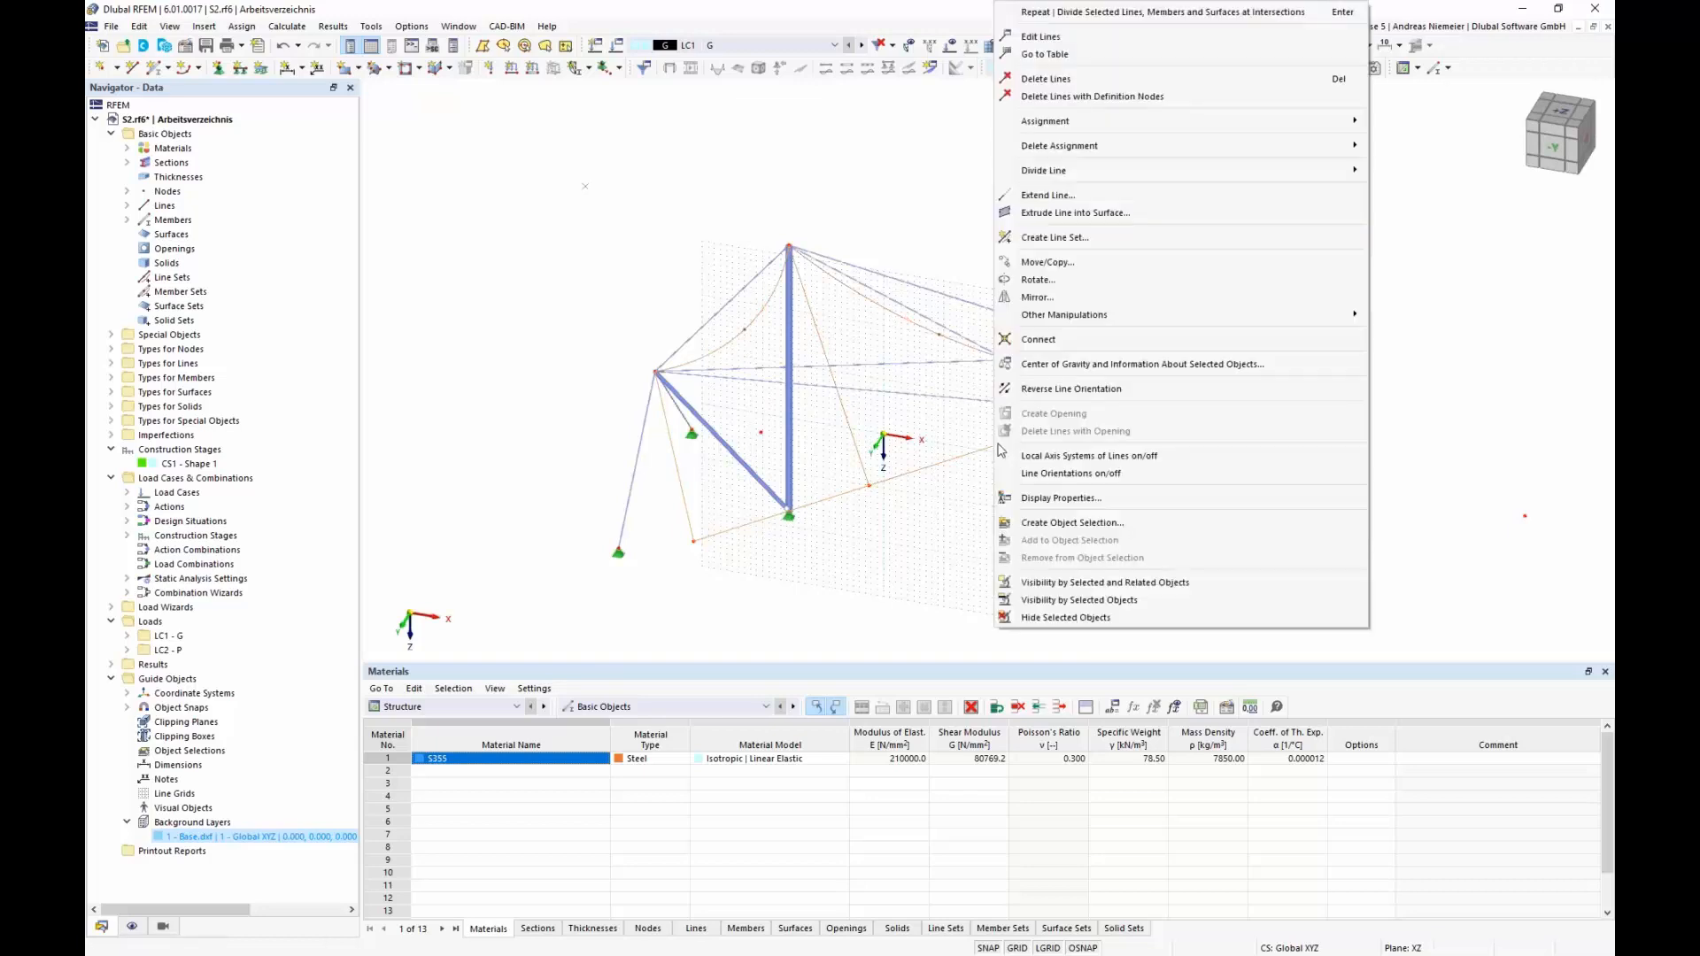
{"action": "left_click", "coordinate": [1073, 37]}
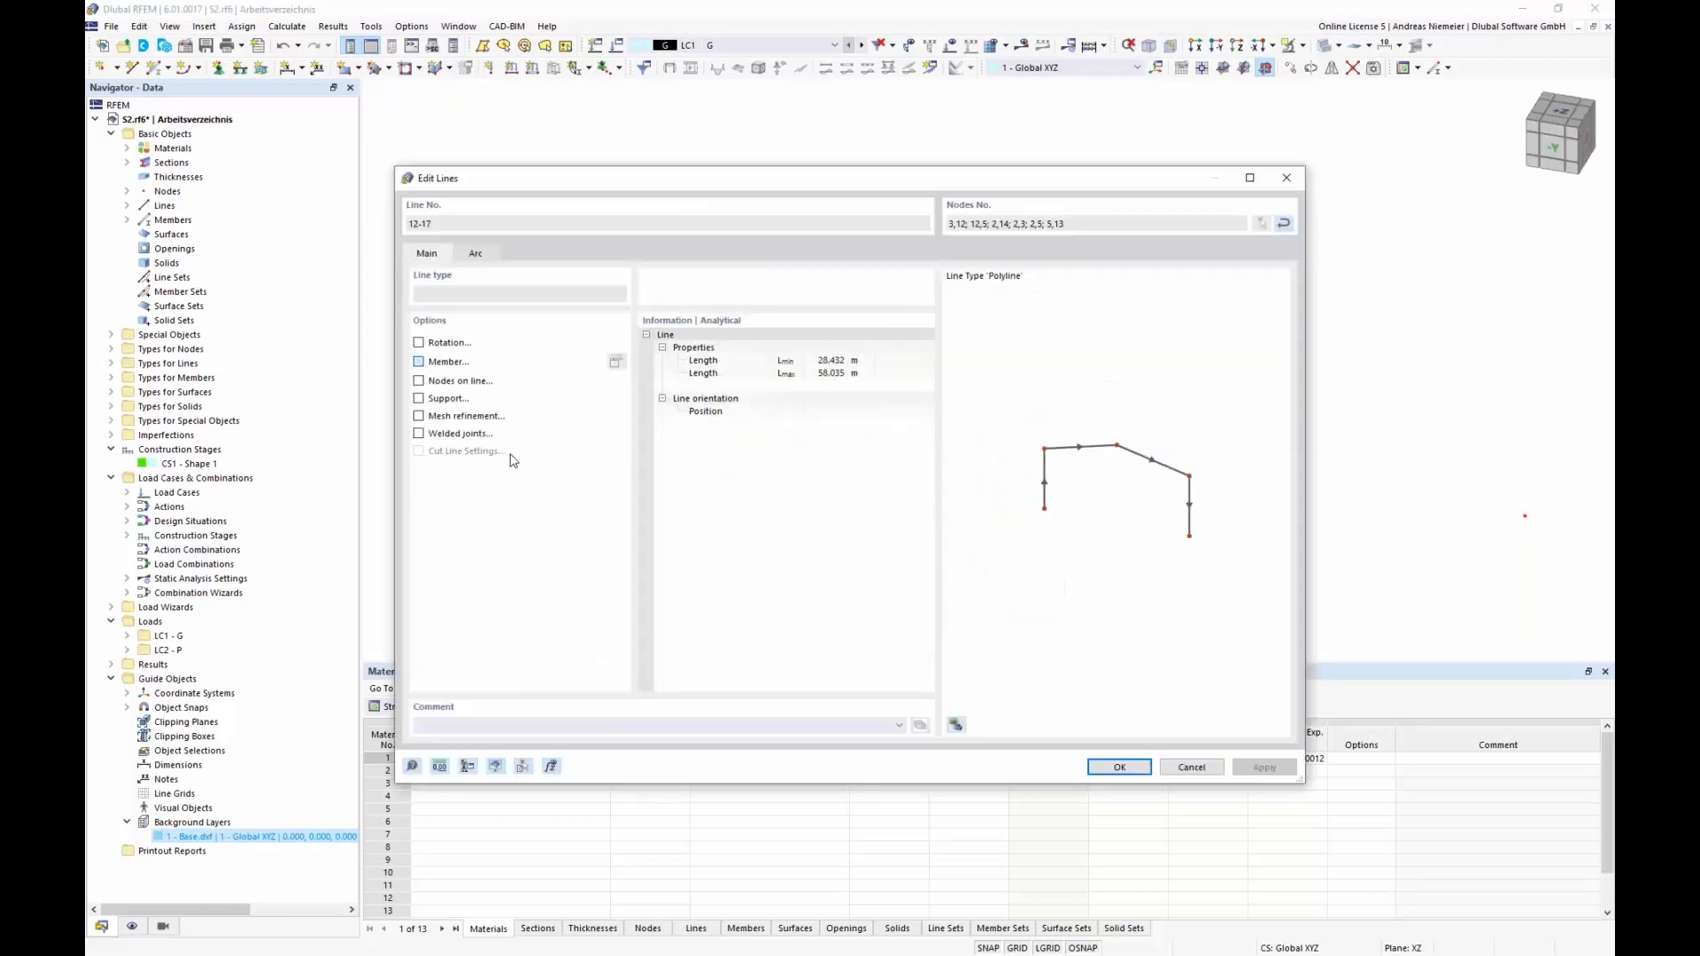
{"action": "left_click", "coordinate": [440, 267]}
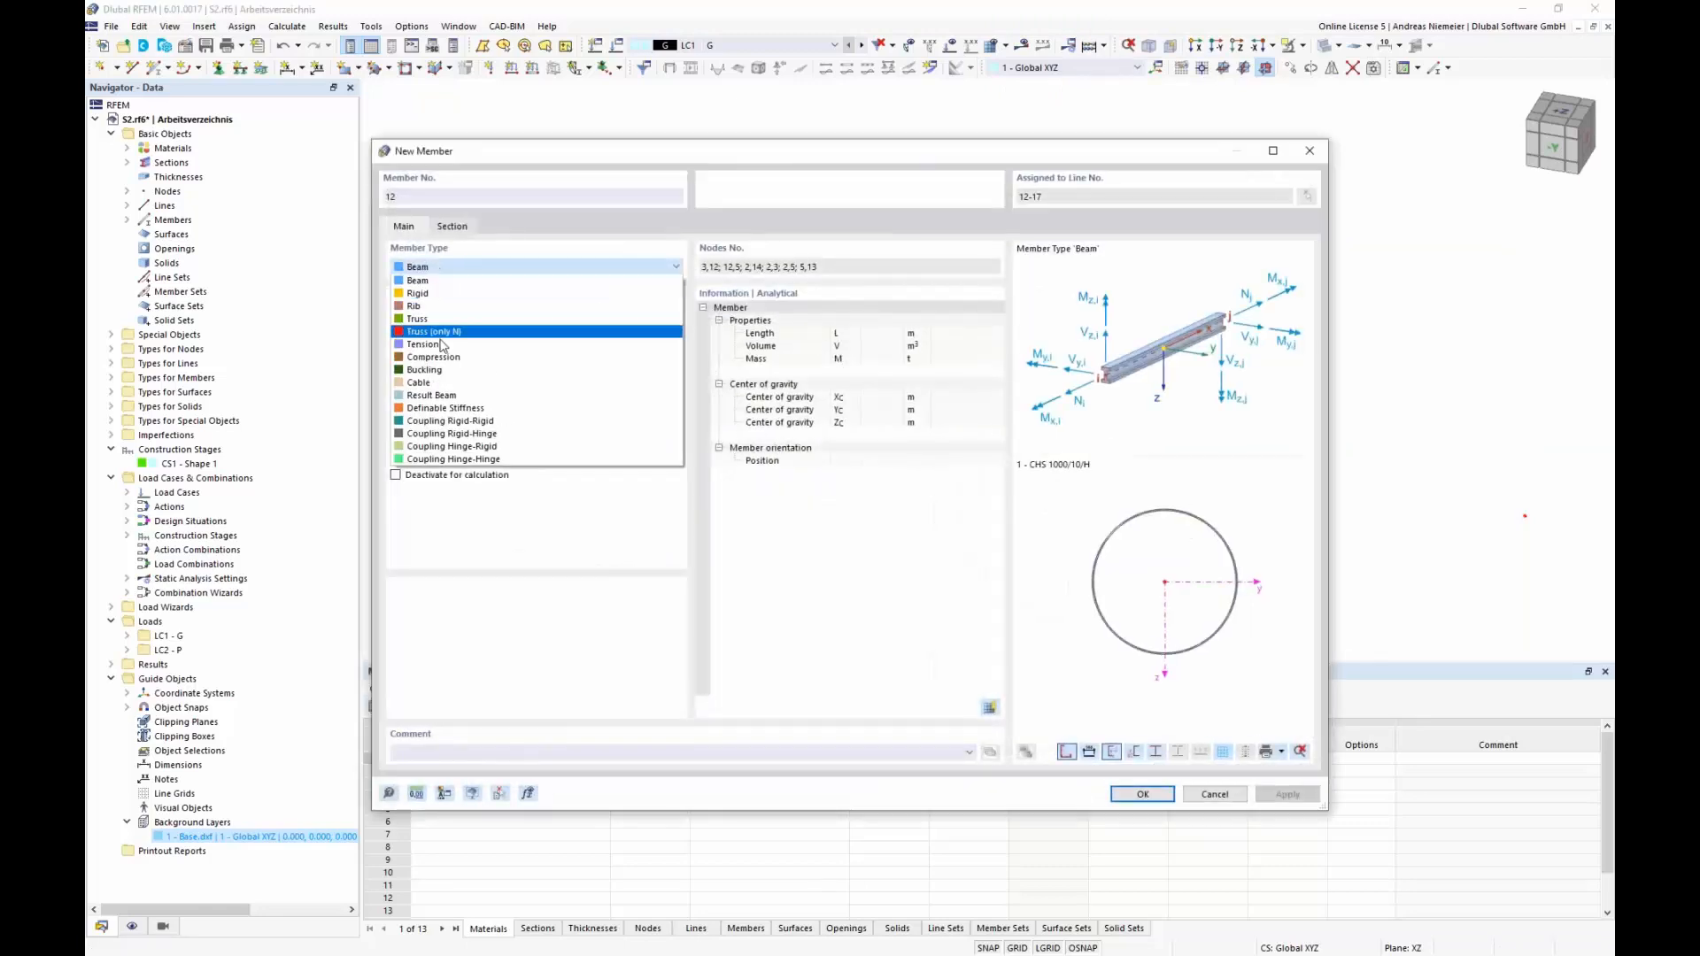
{"action": "left_click", "coordinate": [448, 390]}
Assign the new boundary members a solid round bar section ROUND 20/H in S355 and confirm the member and line edits.
{"action": "left_click", "coordinate": [452, 227]}
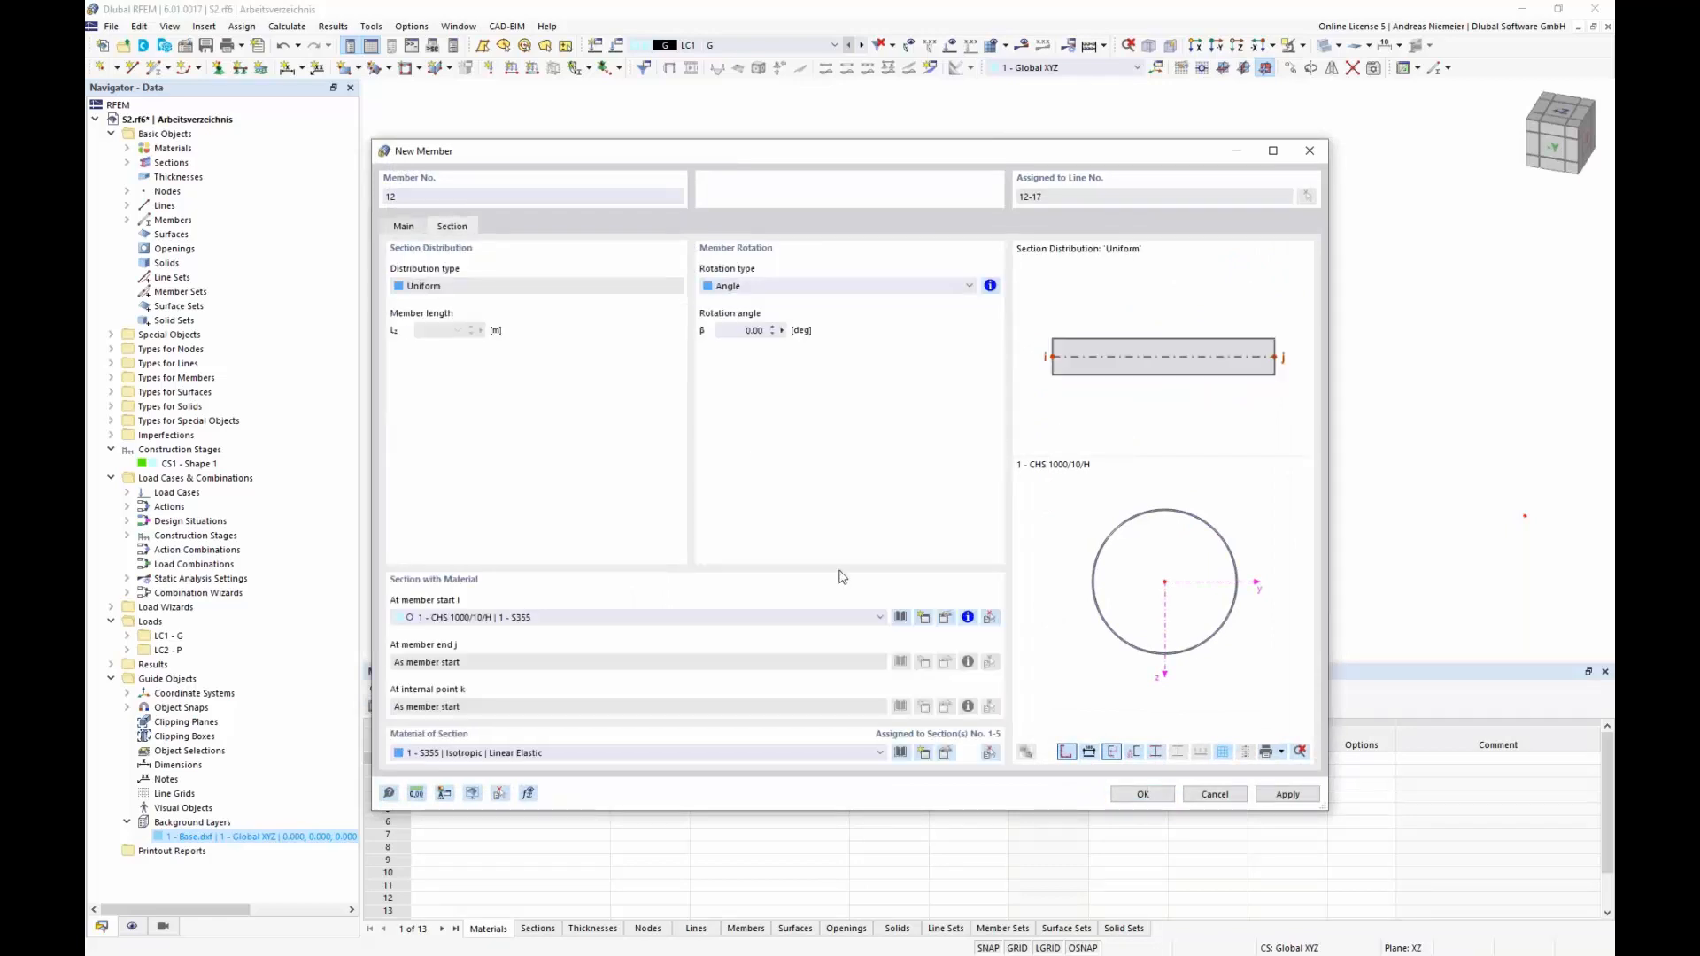
{"action": "left_click", "coordinate": [902, 618]}
{"action": "left_click", "coordinate": [782, 663]}
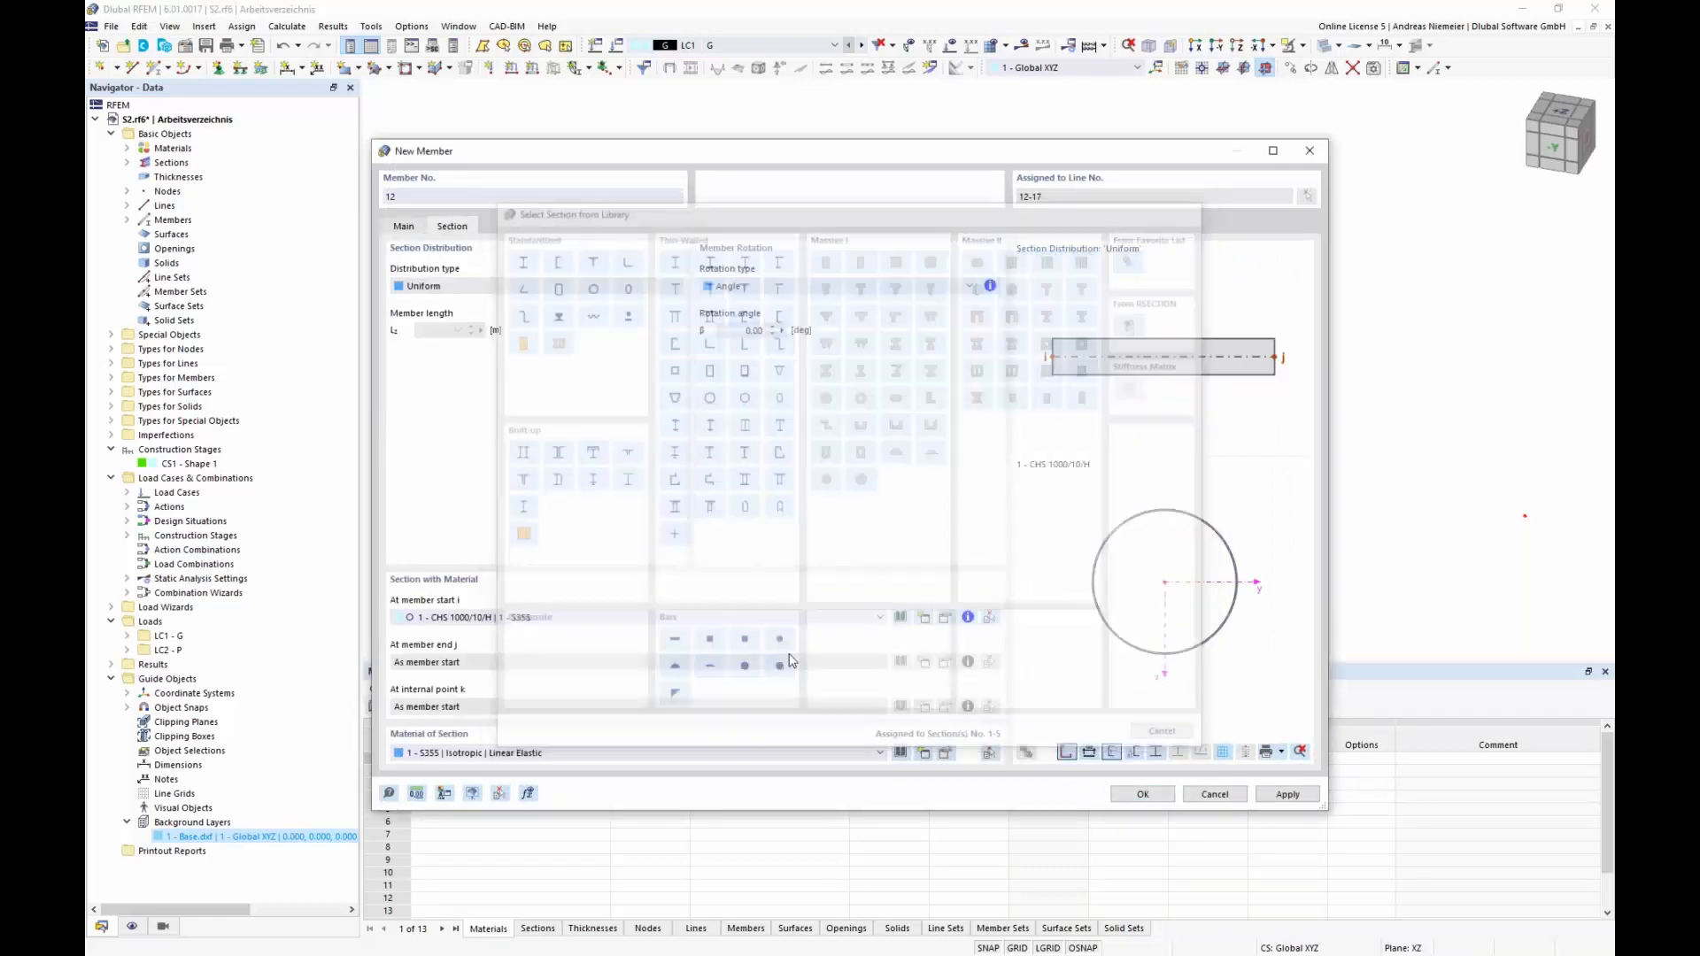
{"action": "left_click", "coordinate": [567, 232]}
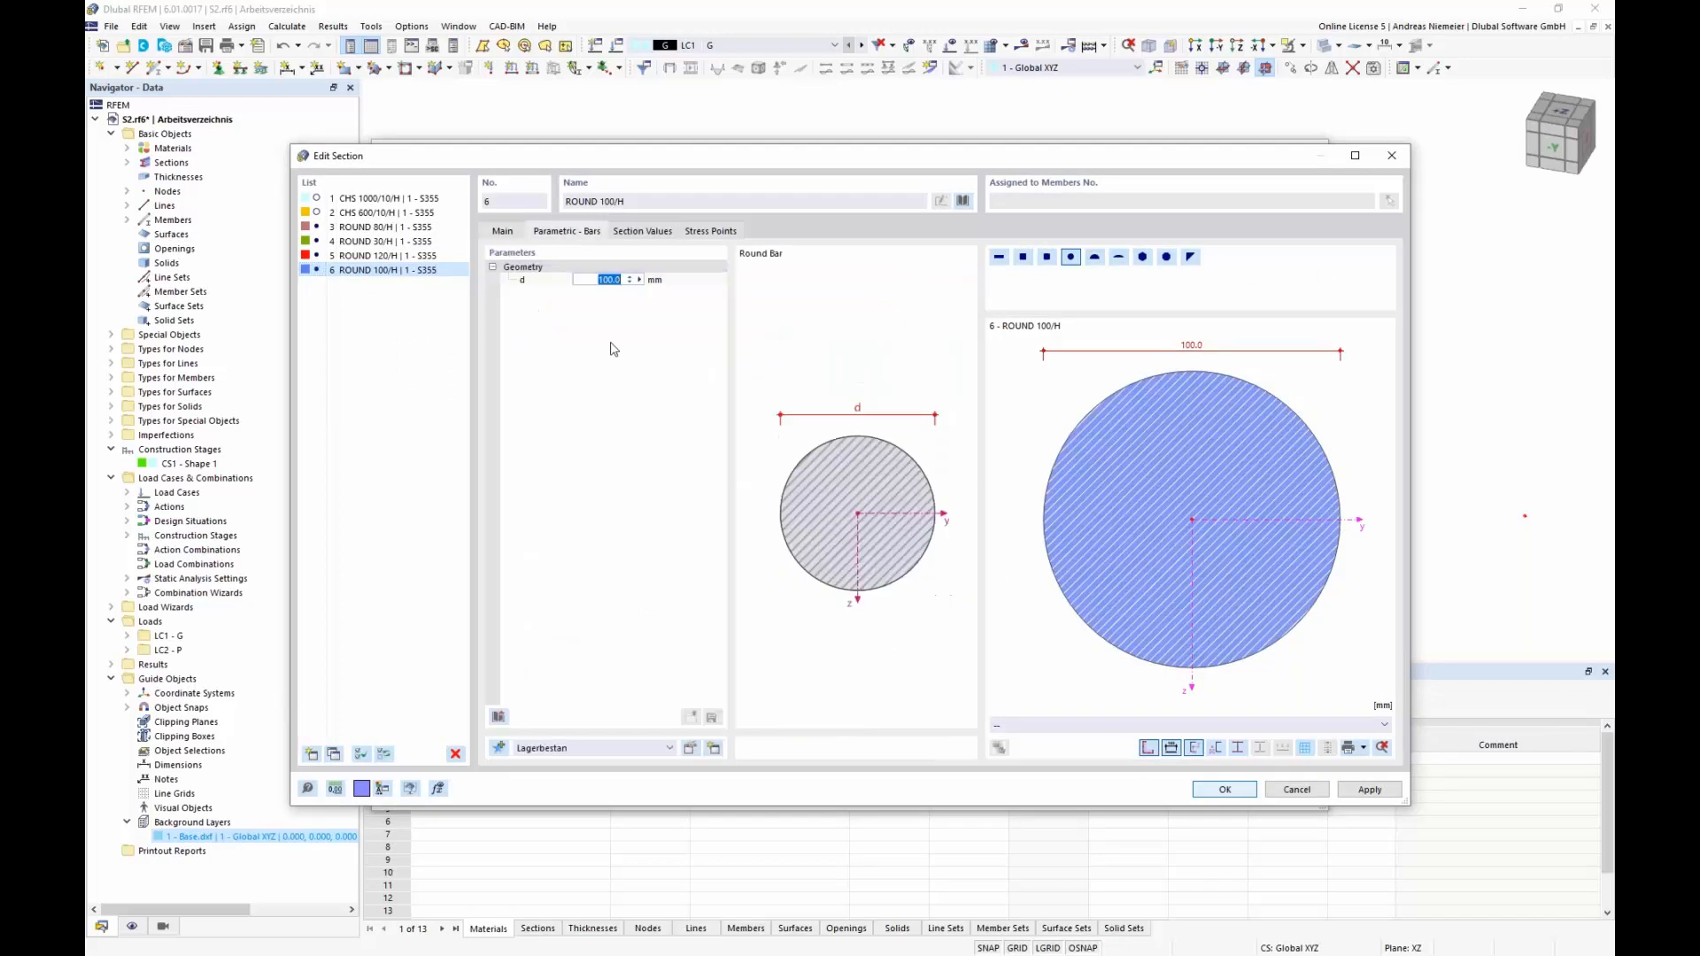
{"action": "left_click", "coordinate": [1209, 790]}
{"action": "left_click", "coordinate": [1140, 792]}
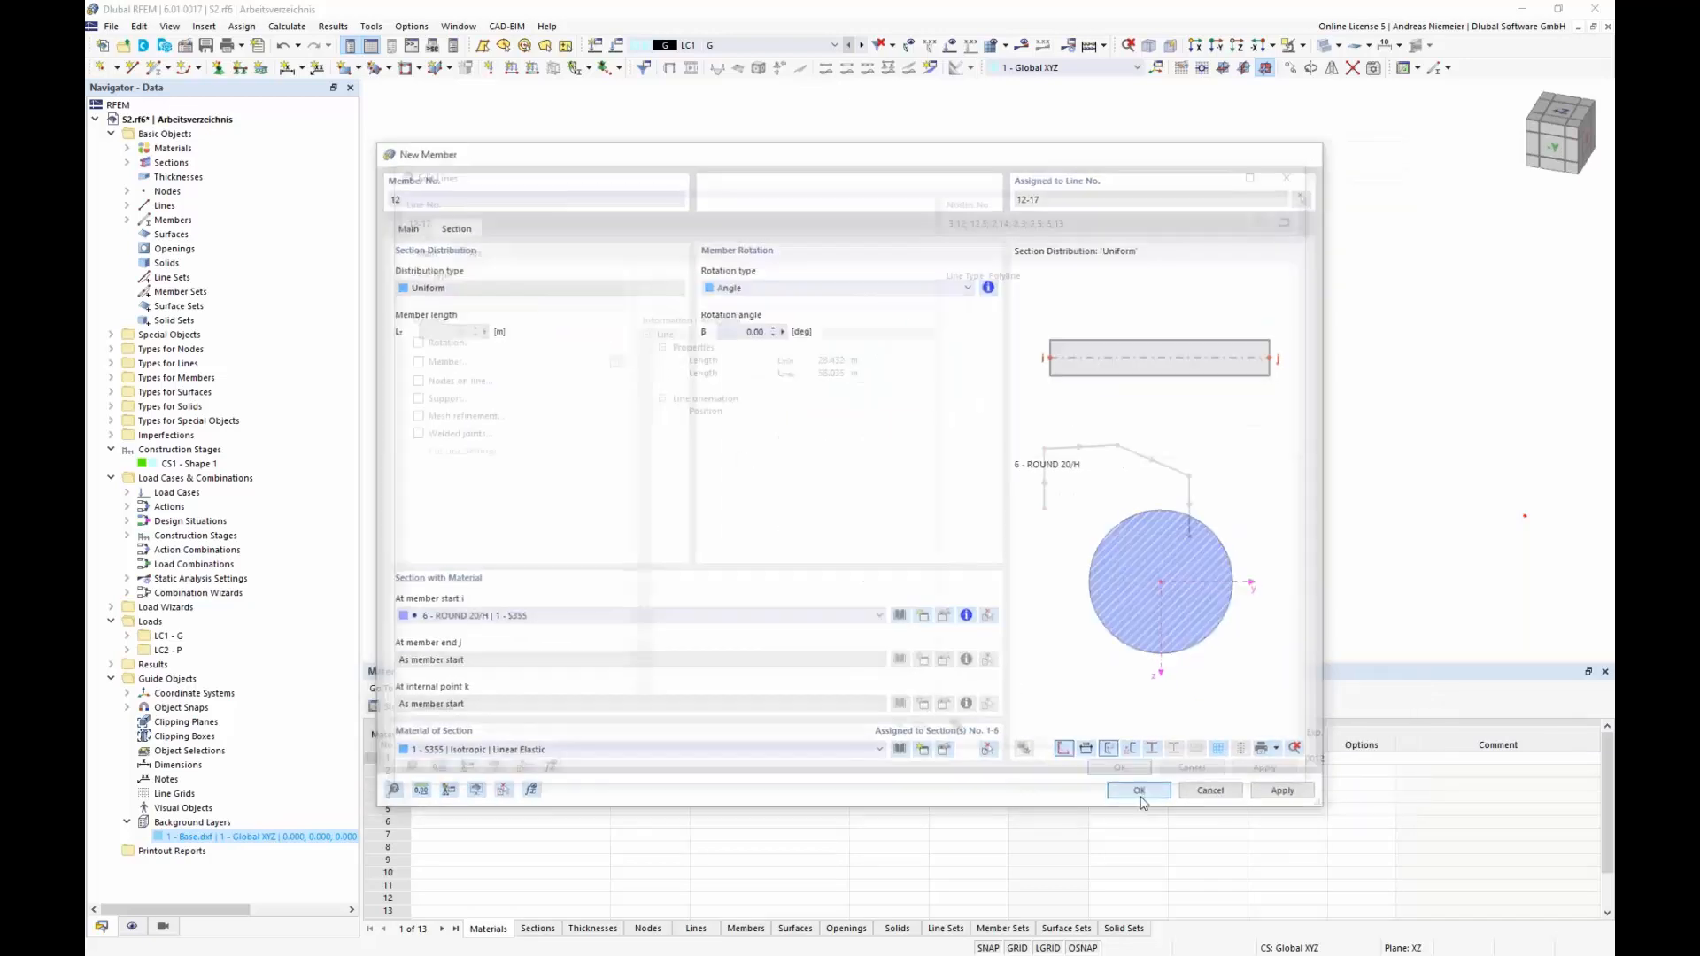
{"action": "left_click", "coordinate": [1133, 768]}
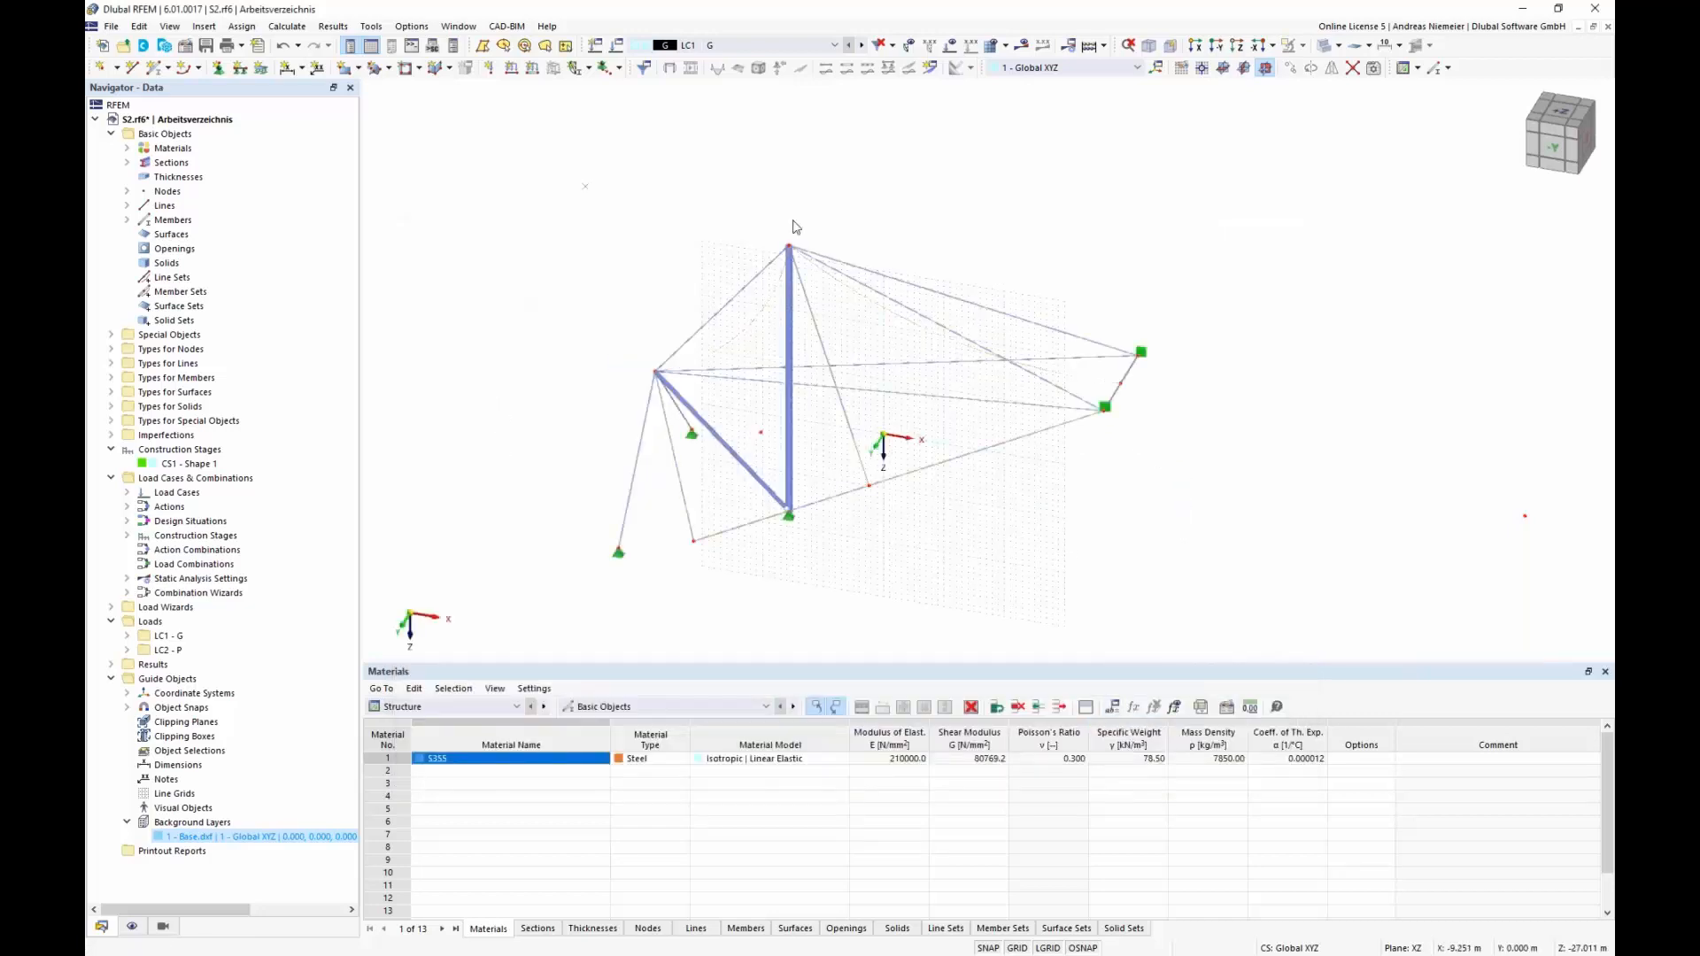
Display the model as a wireframe.
{"action": "left_click", "coordinate": [1344, 51]}
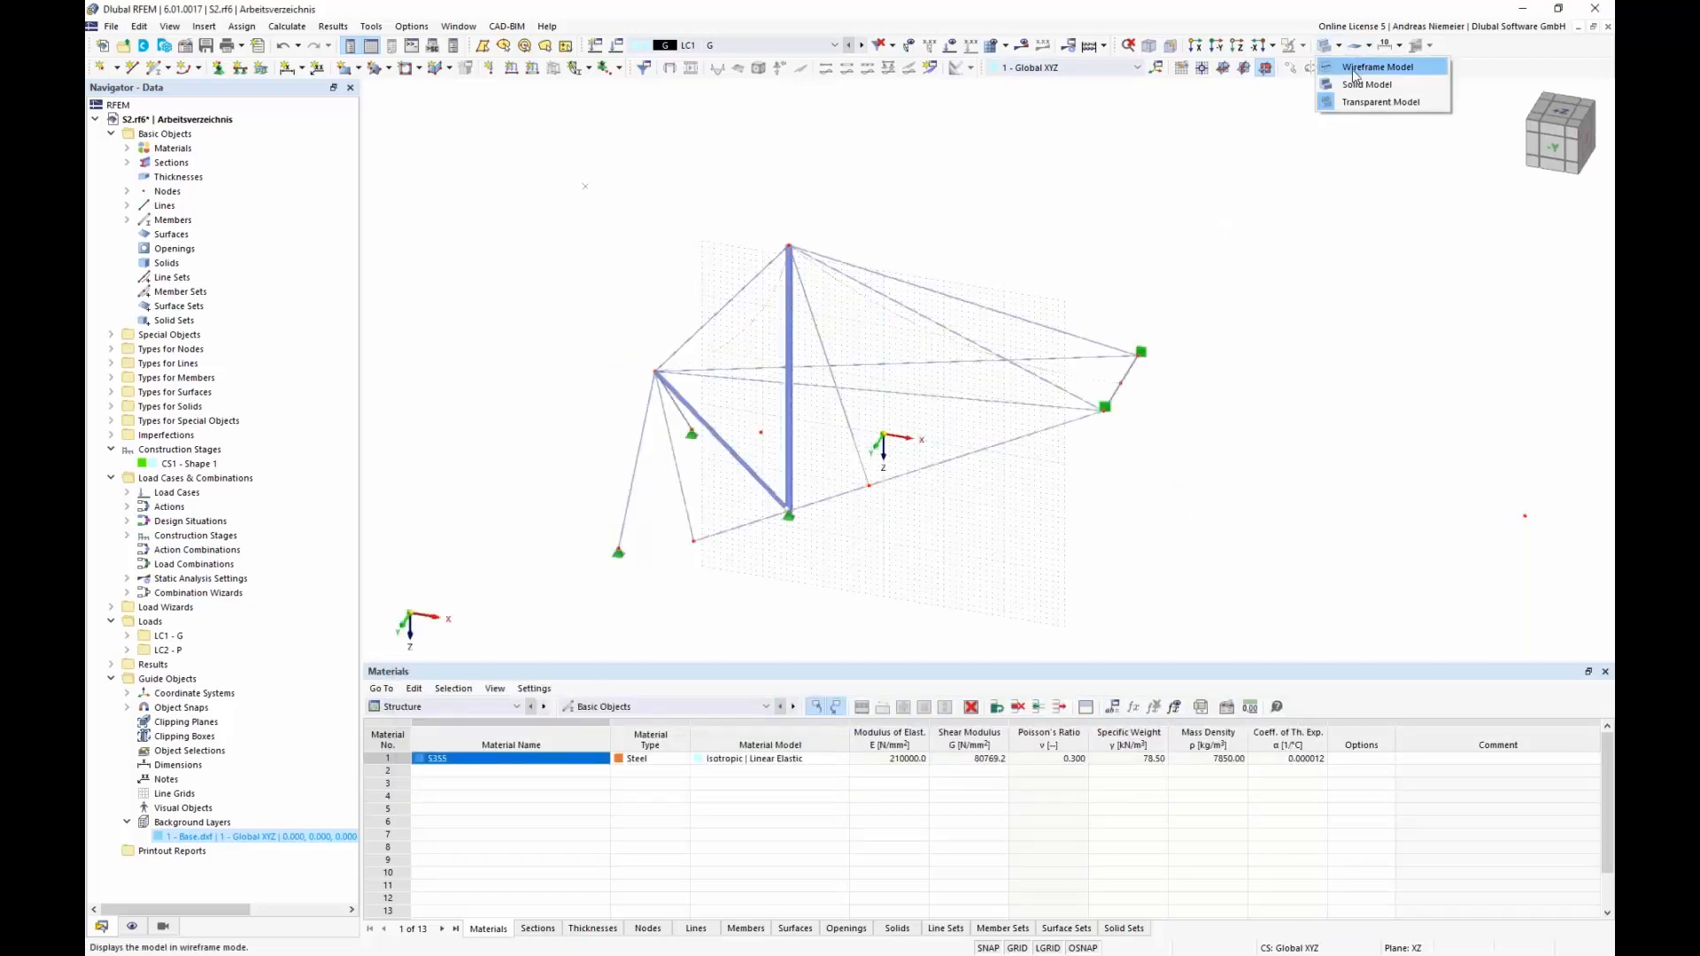
{"action": "left_click", "coordinate": [1368, 66]}
{"action": "middle_click_drag", "start_coordinate": [1090, 501], "coordinate": [1053, 491], "text": "ctrl"}
{"action": "scroll", "coordinate": [1046, 490], "scroll_direction": "down", "scroll_amount": 1}
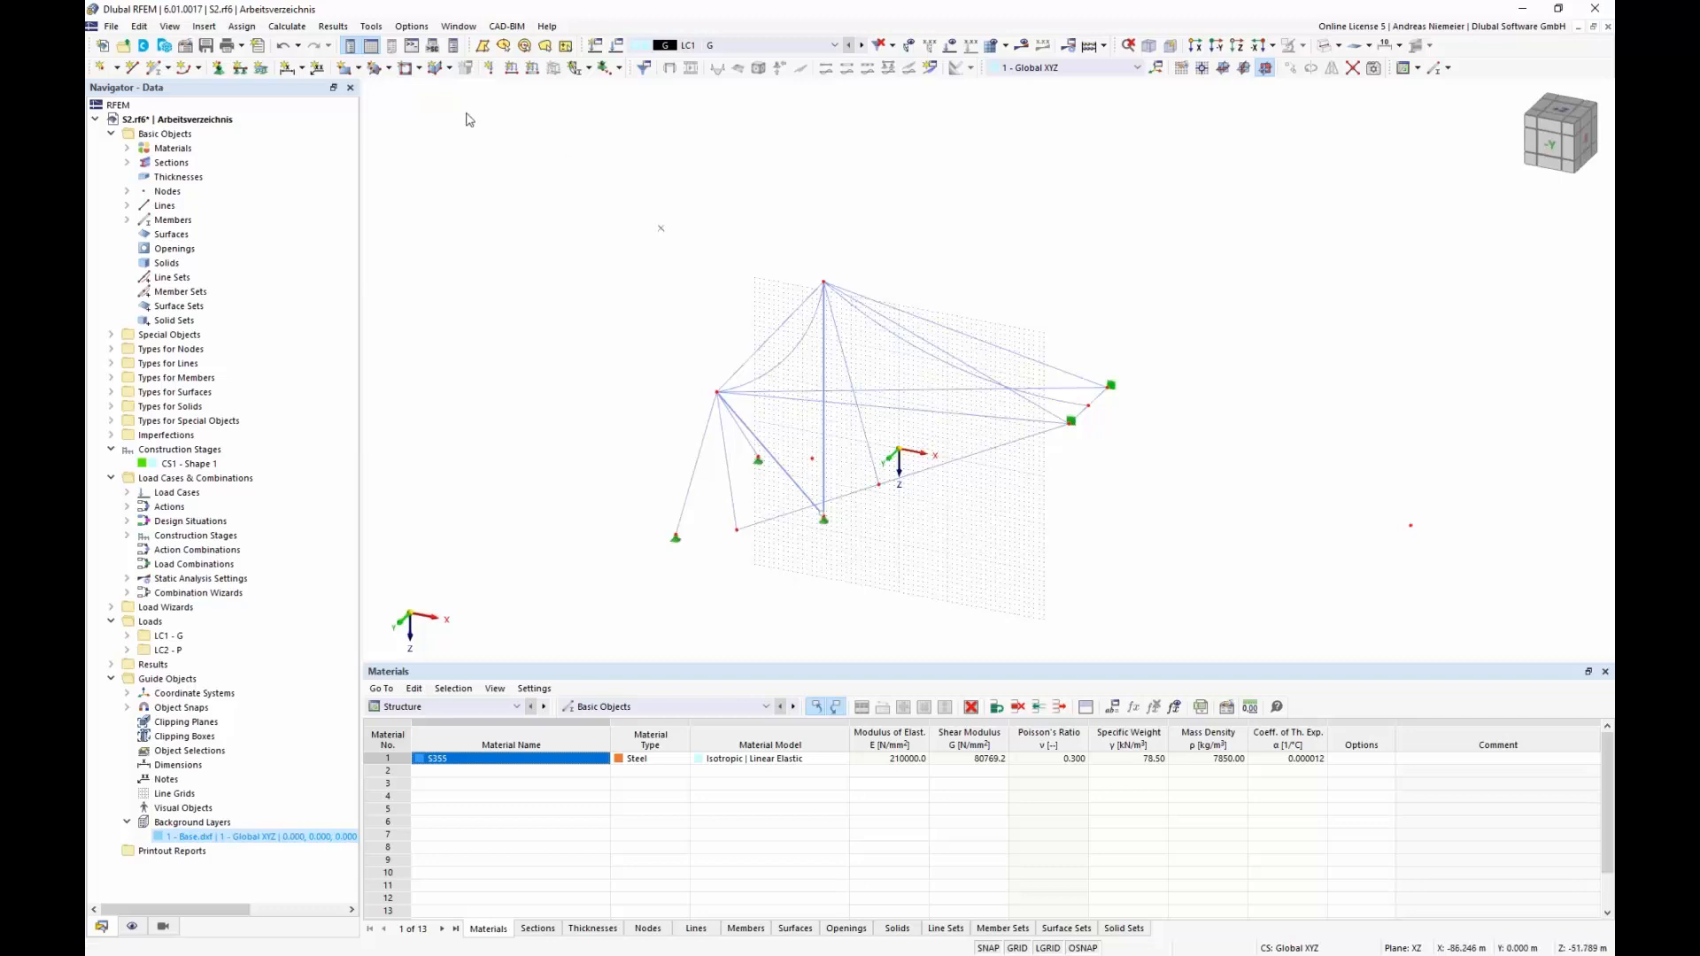
Start a new quadrangle surface with the Membrane stiffness type.
{"action": "left_click", "coordinate": [390, 71]}
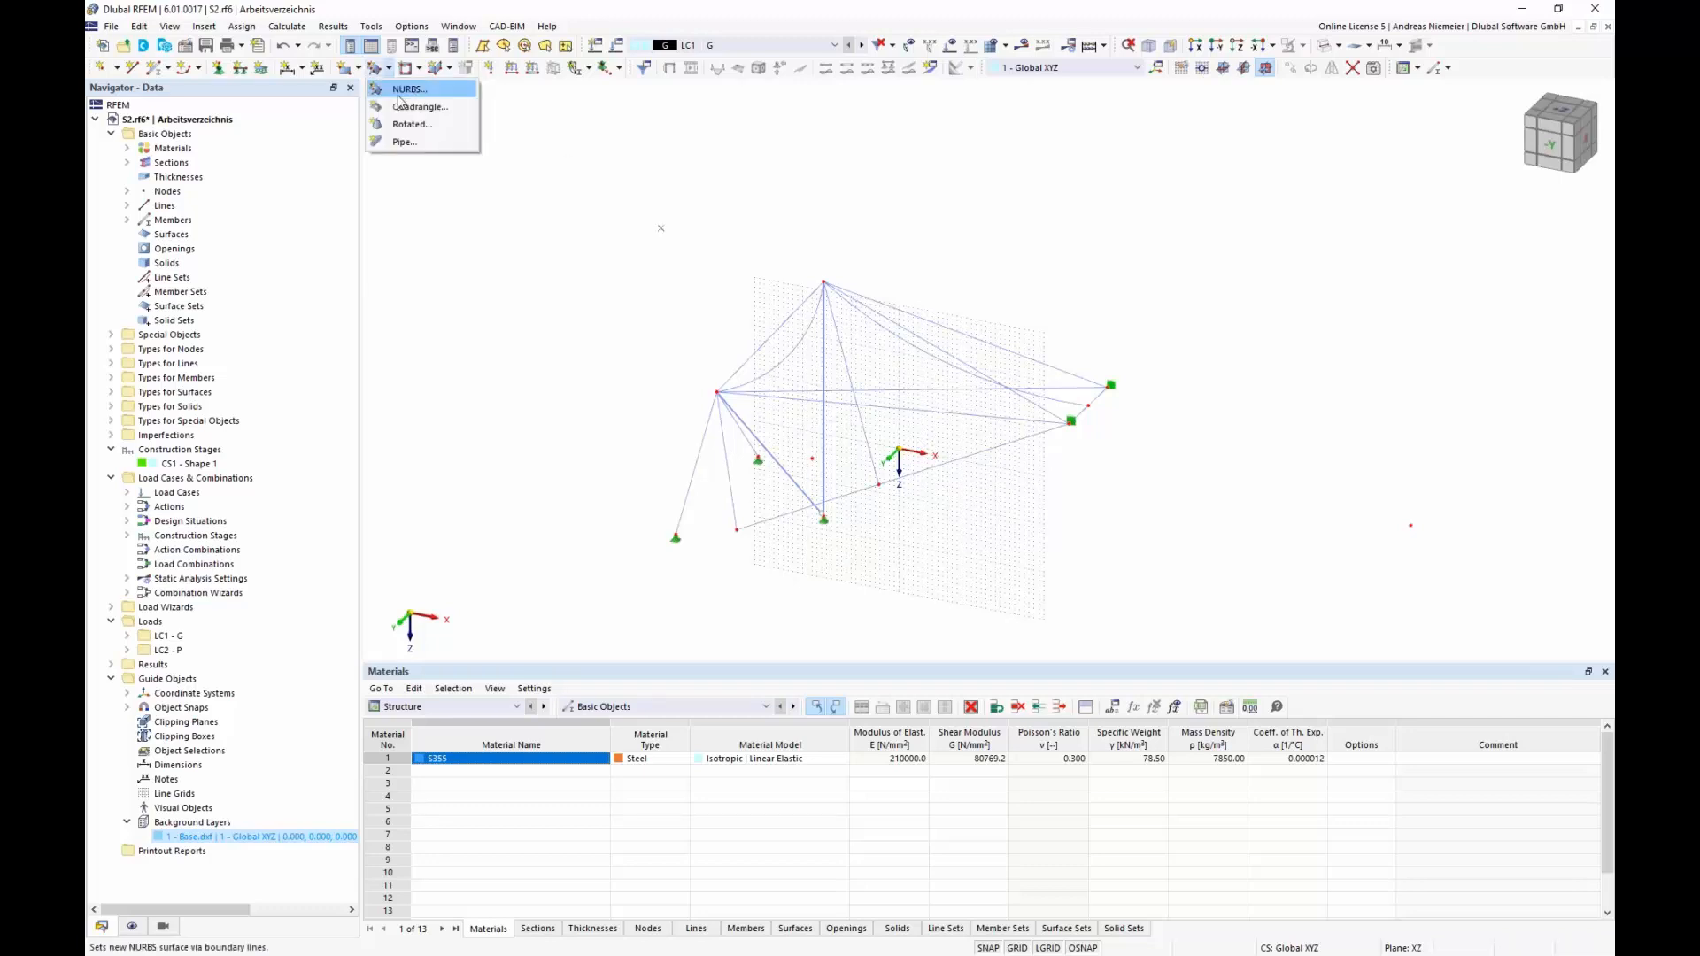
{"action": "left_click", "coordinate": [410, 107]}
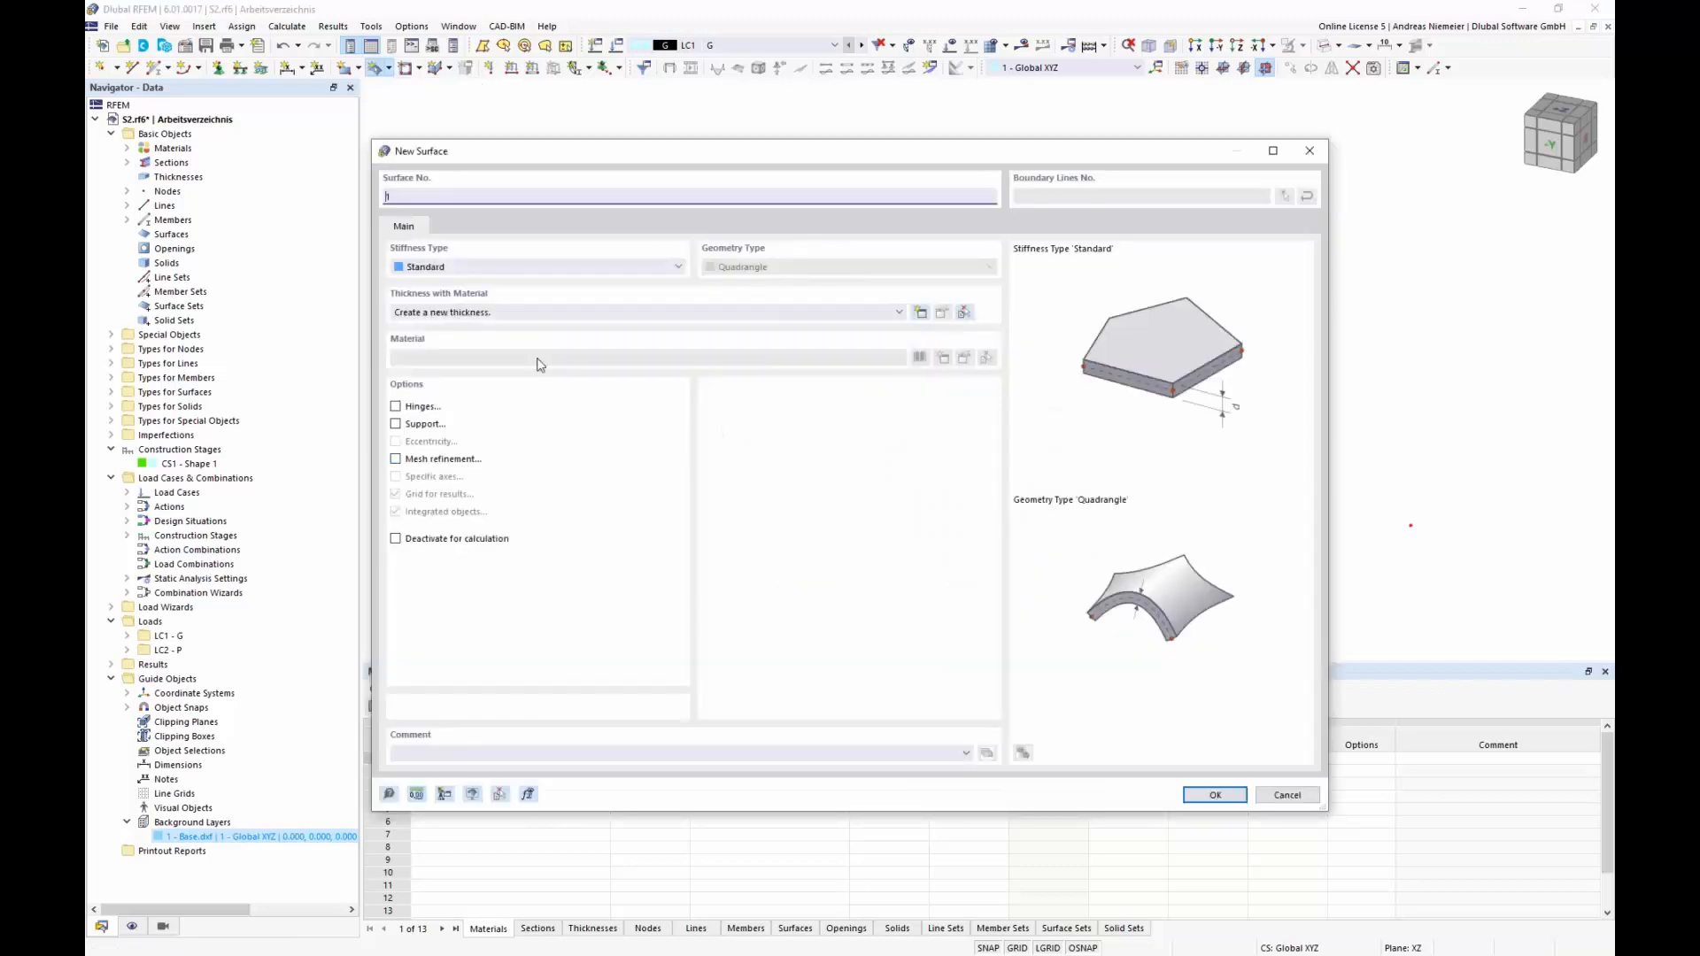
{"action": "left_click", "coordinate": [464, 268]}
{"action": "left_click", "coordinate": [443, 310]}
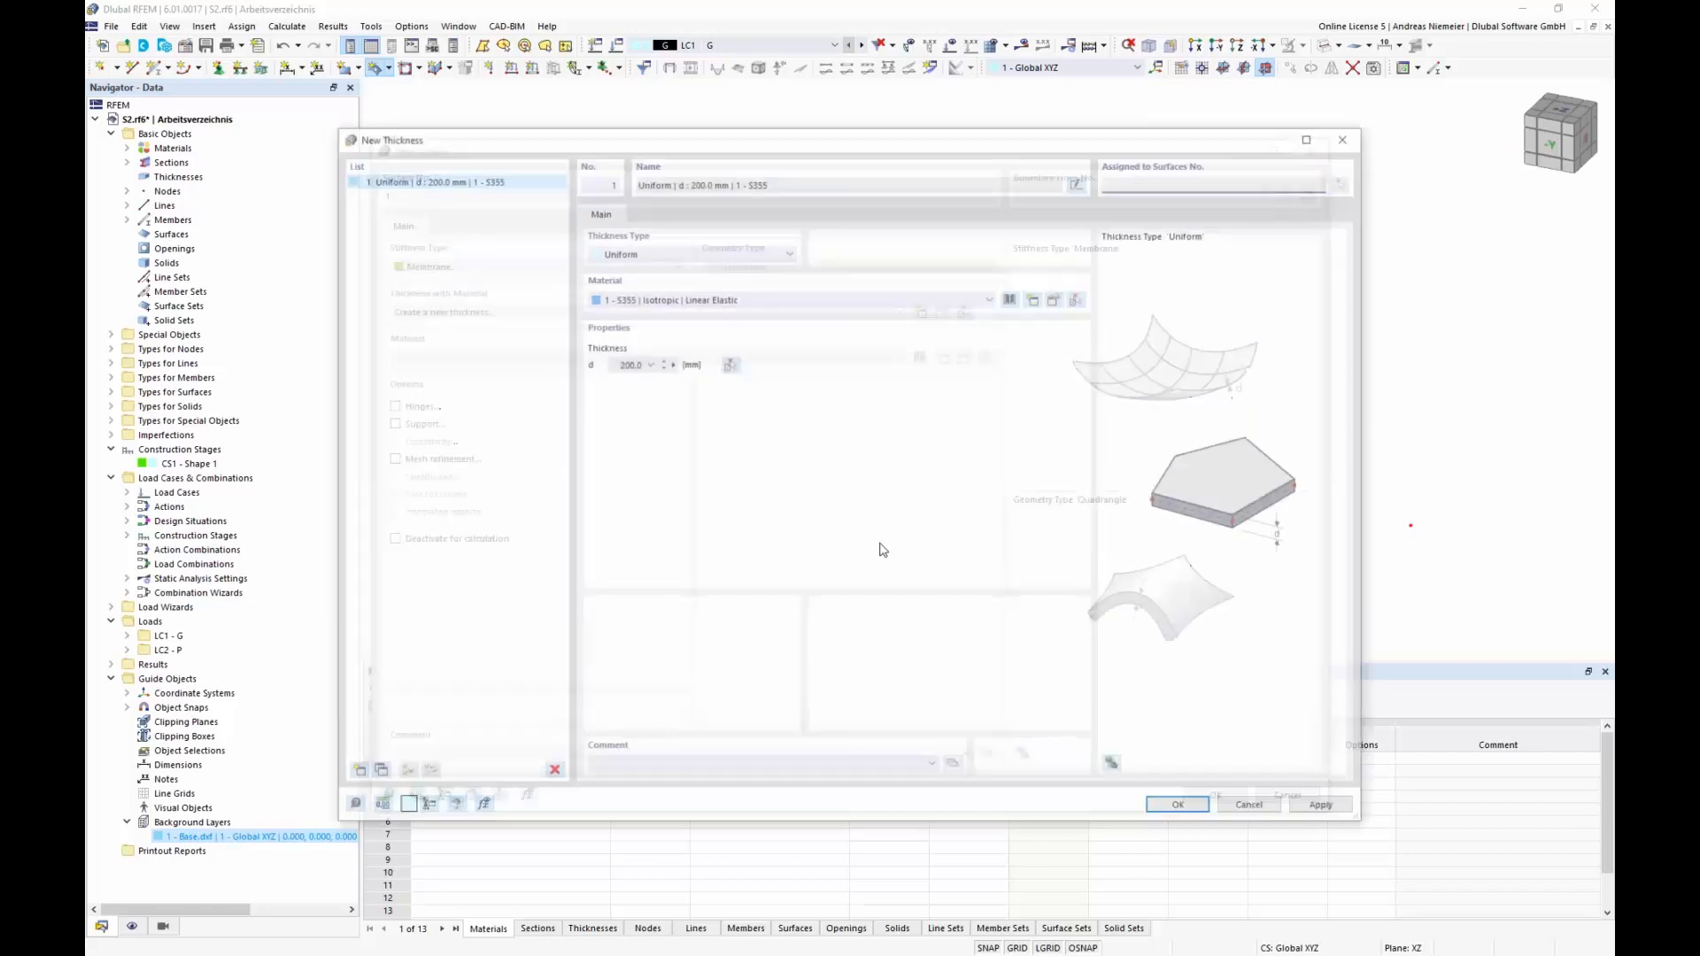
Create a uniform thickness of 1.0 mm for the surface using the library fabric material Glass-PTFE Typ III.
{"action": "left_click", "coordinate": [1011, 298]}
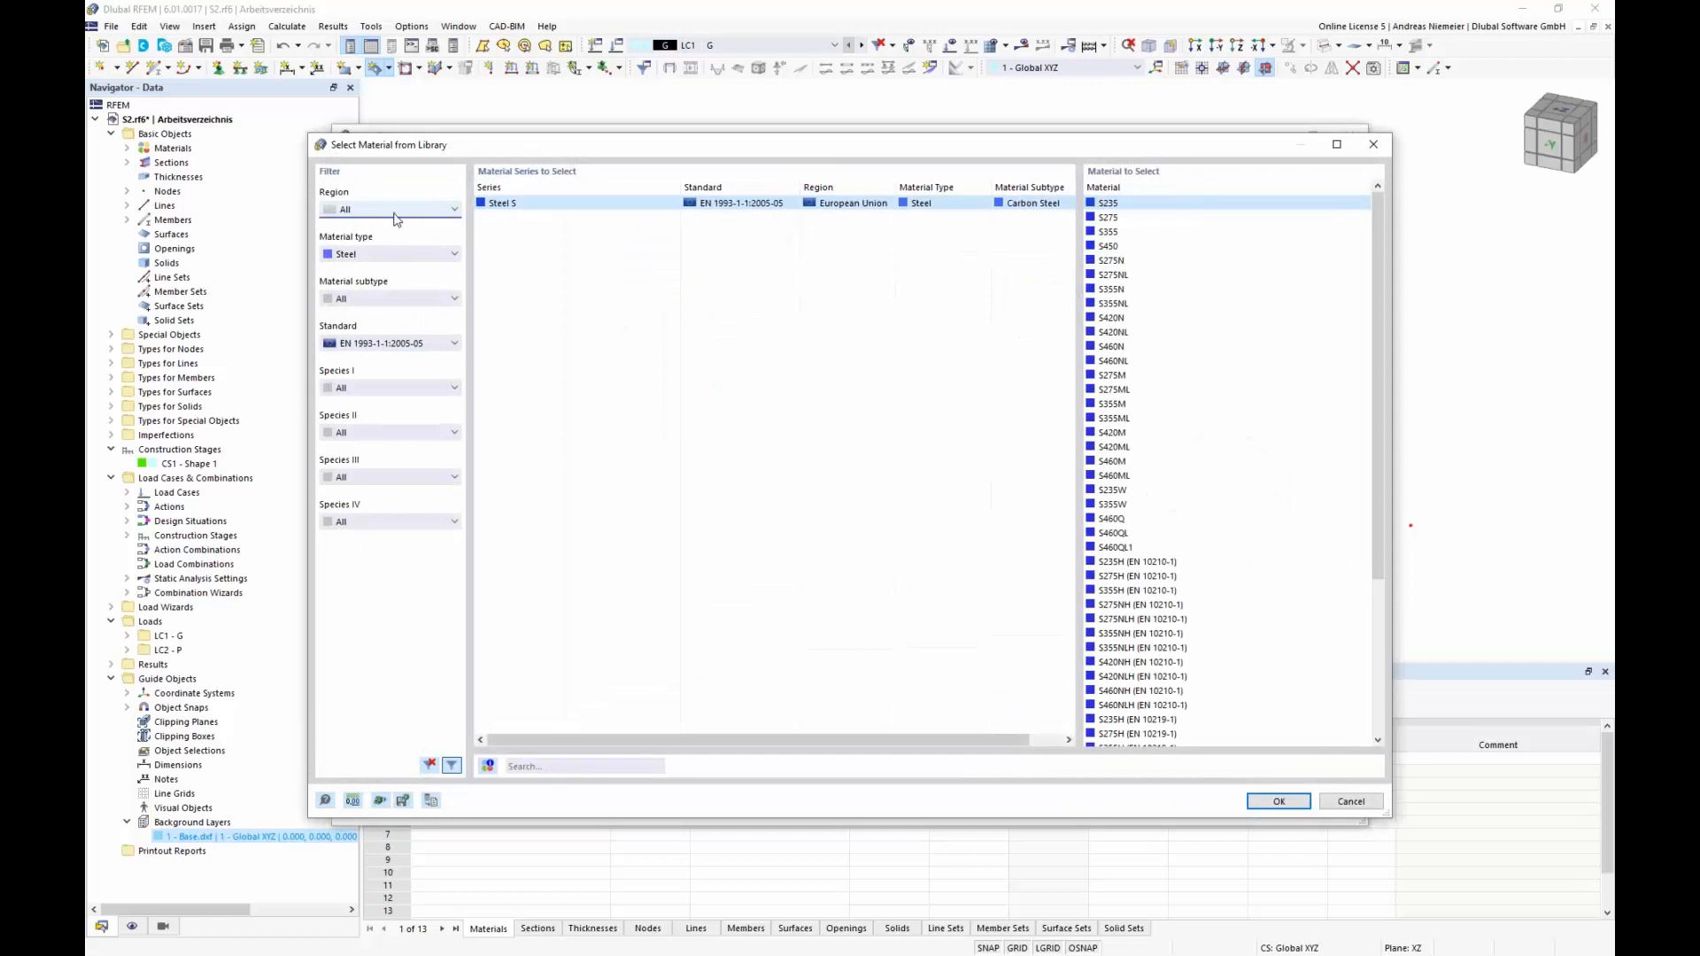
{"action": "left_click", "coordinate": [395, 254]}
{"action": "left_click", "coordinate": [370, 423]}
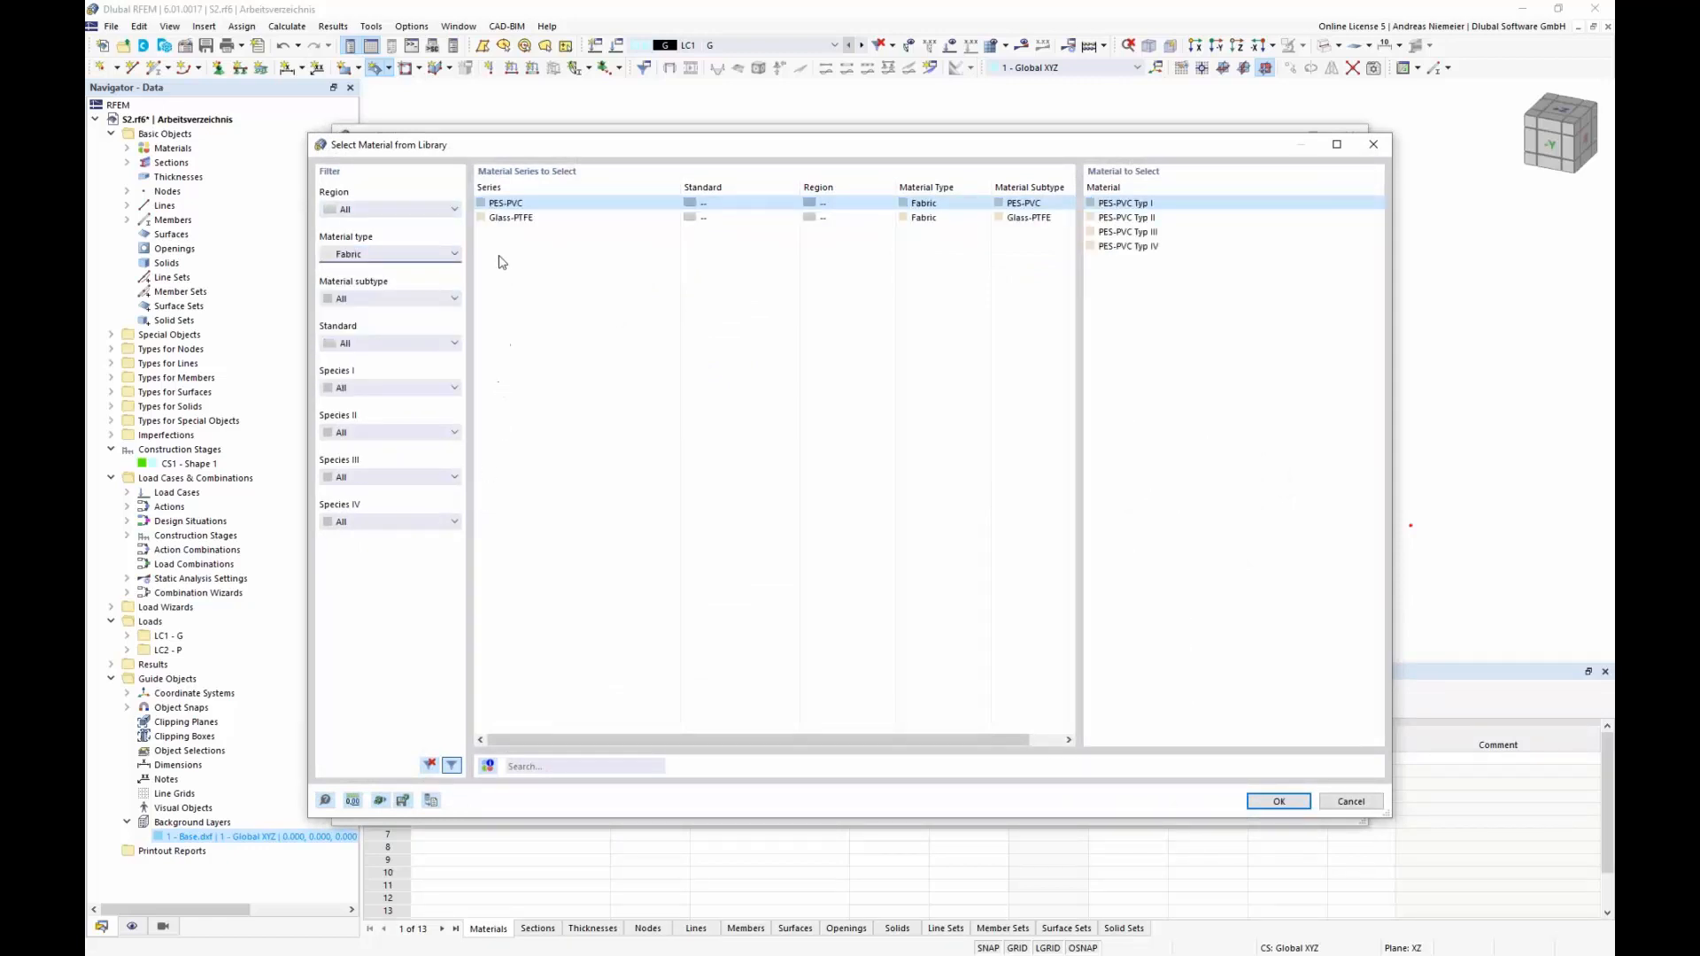
{"action": "left_click", "coordinate": [520, 218]}
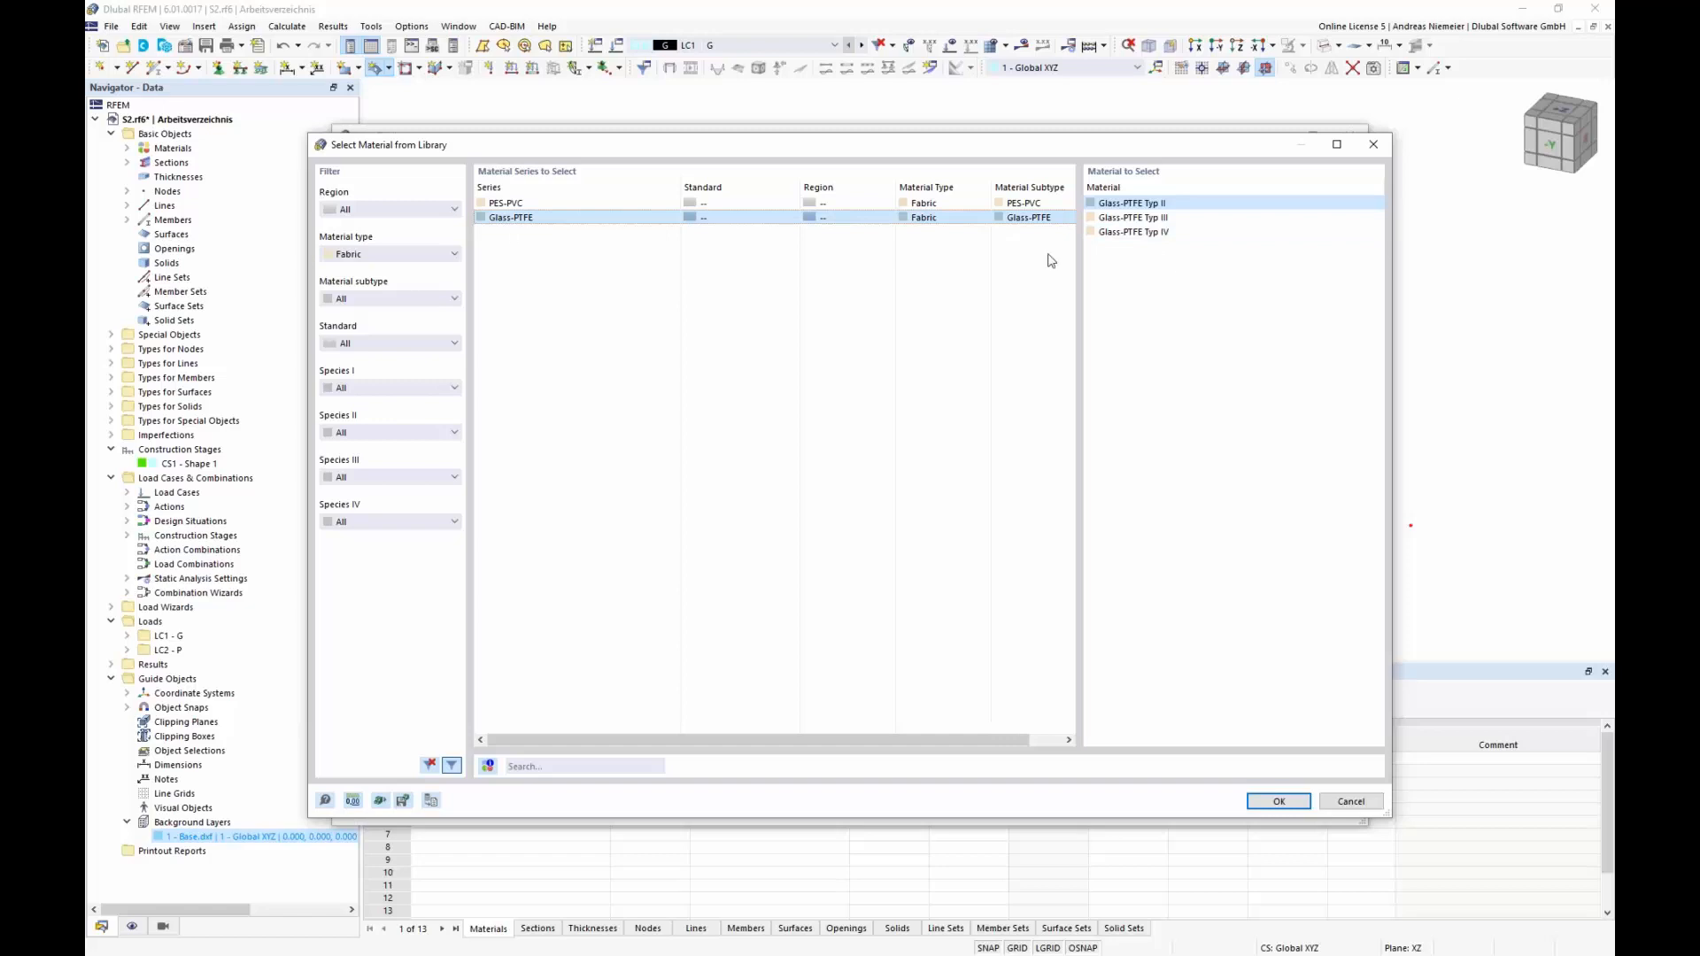
{"action": "left_click", "coordinate": [1137, 219]}
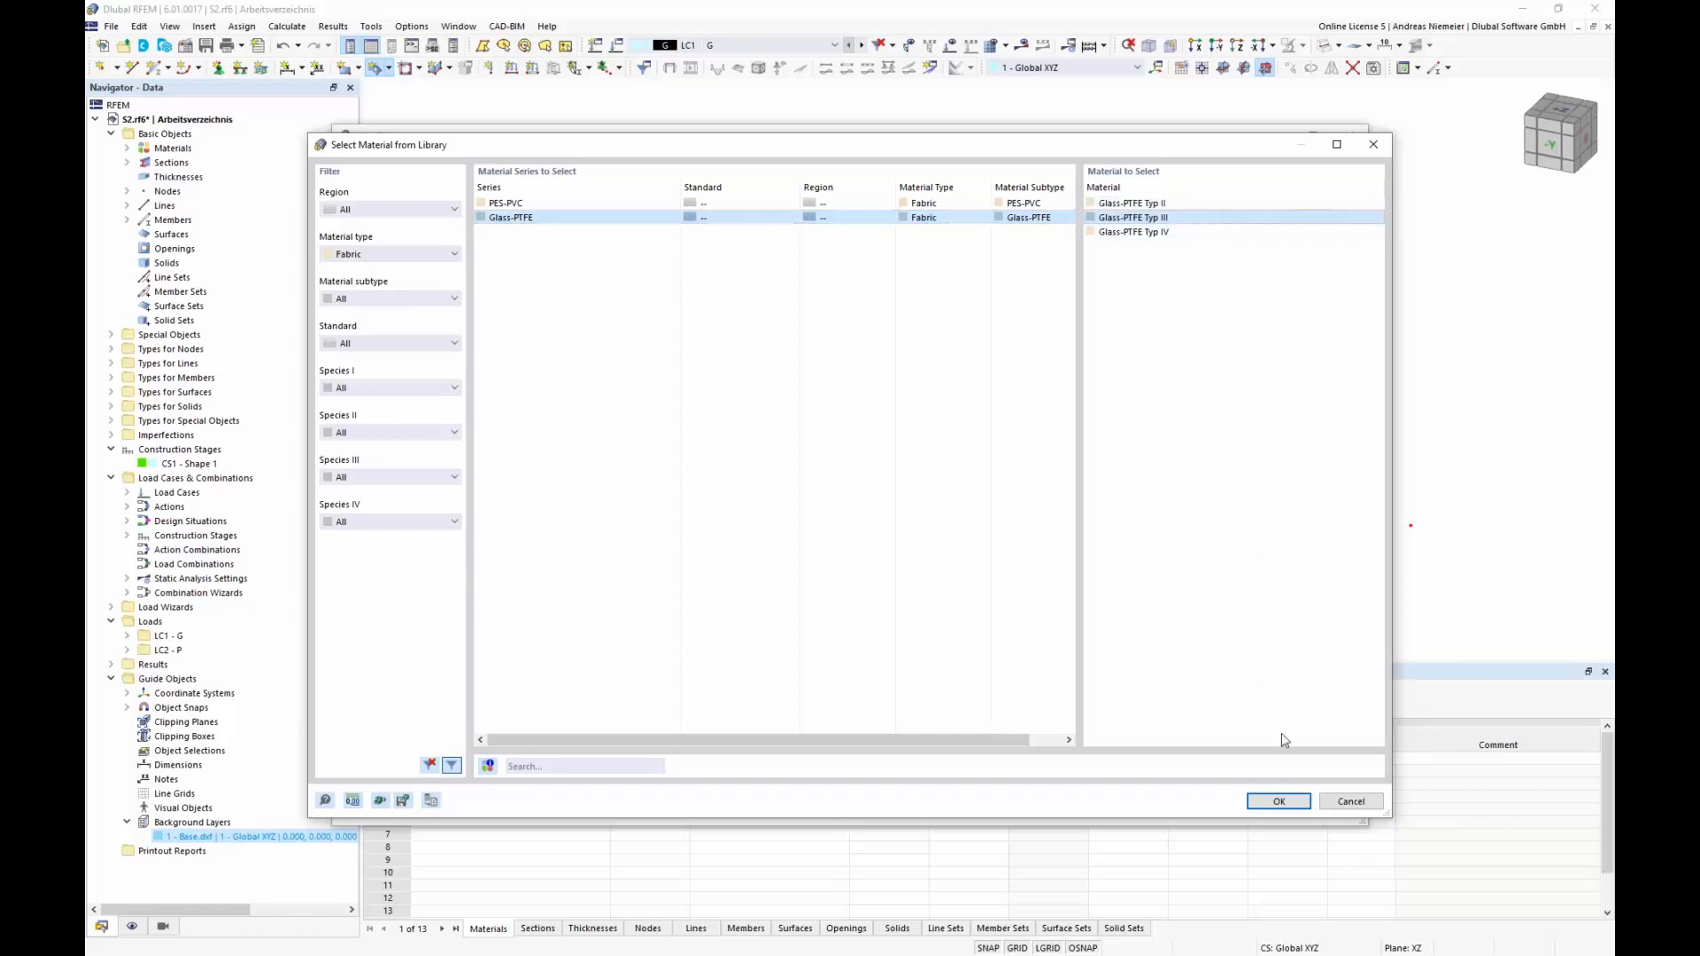
{"action": "left_click", "coordinate": [1261, 798]}
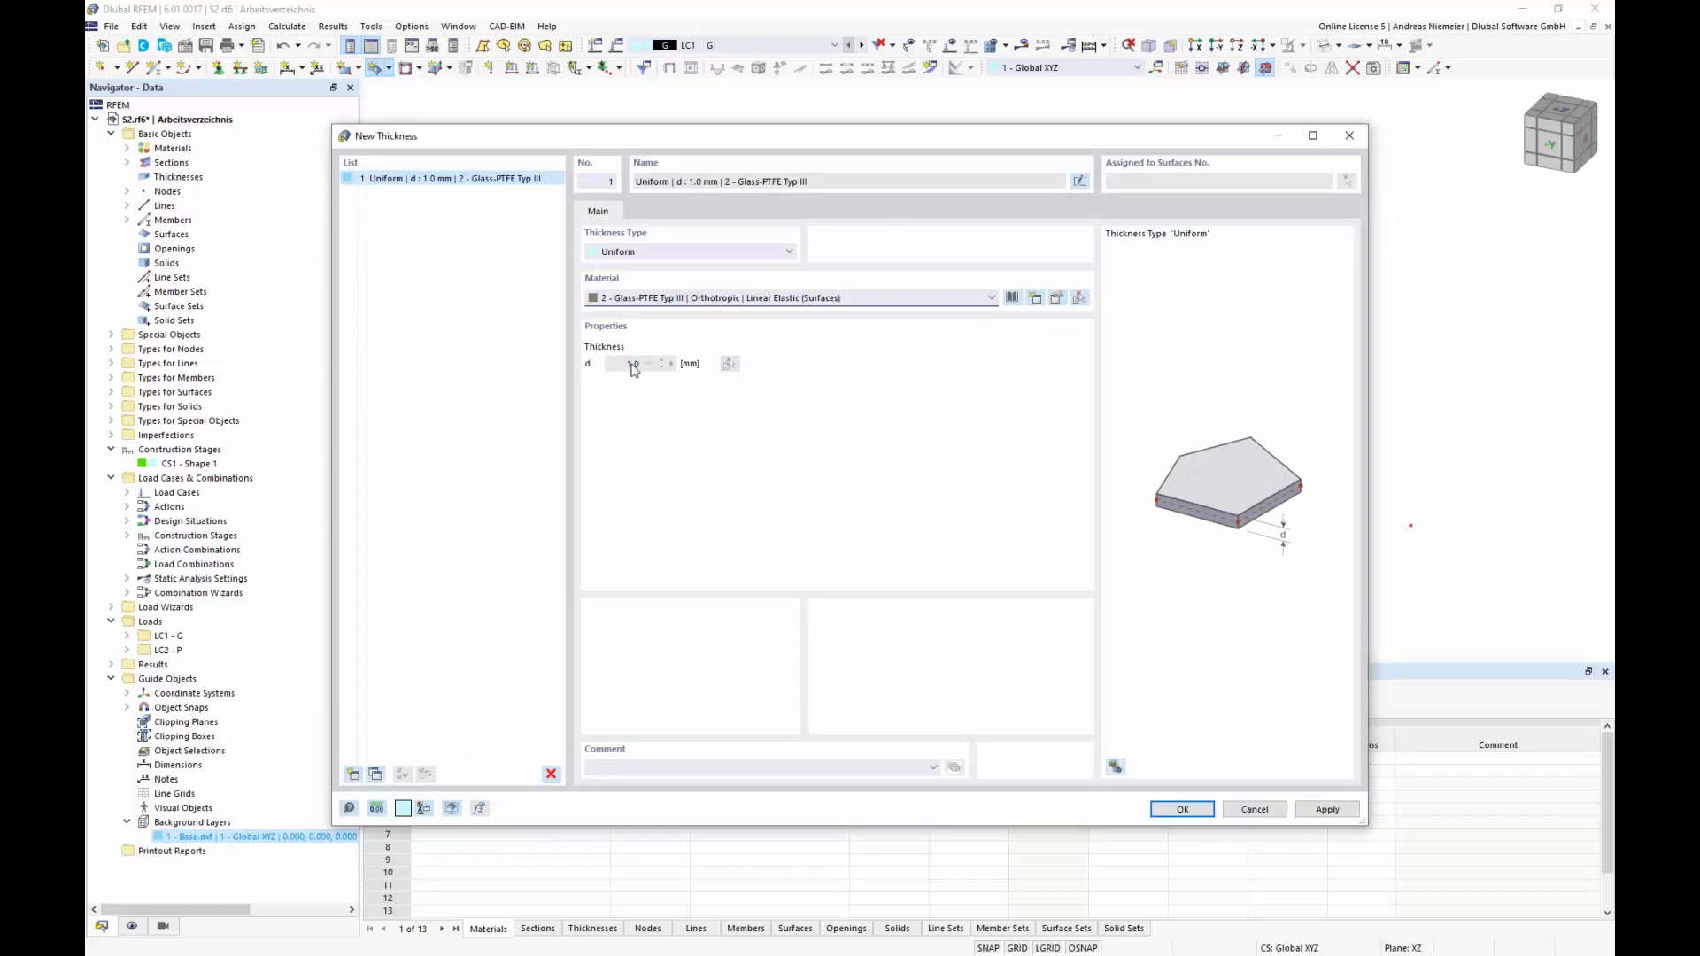
{"action": "left_click", "coordinate": [1163, 810]}
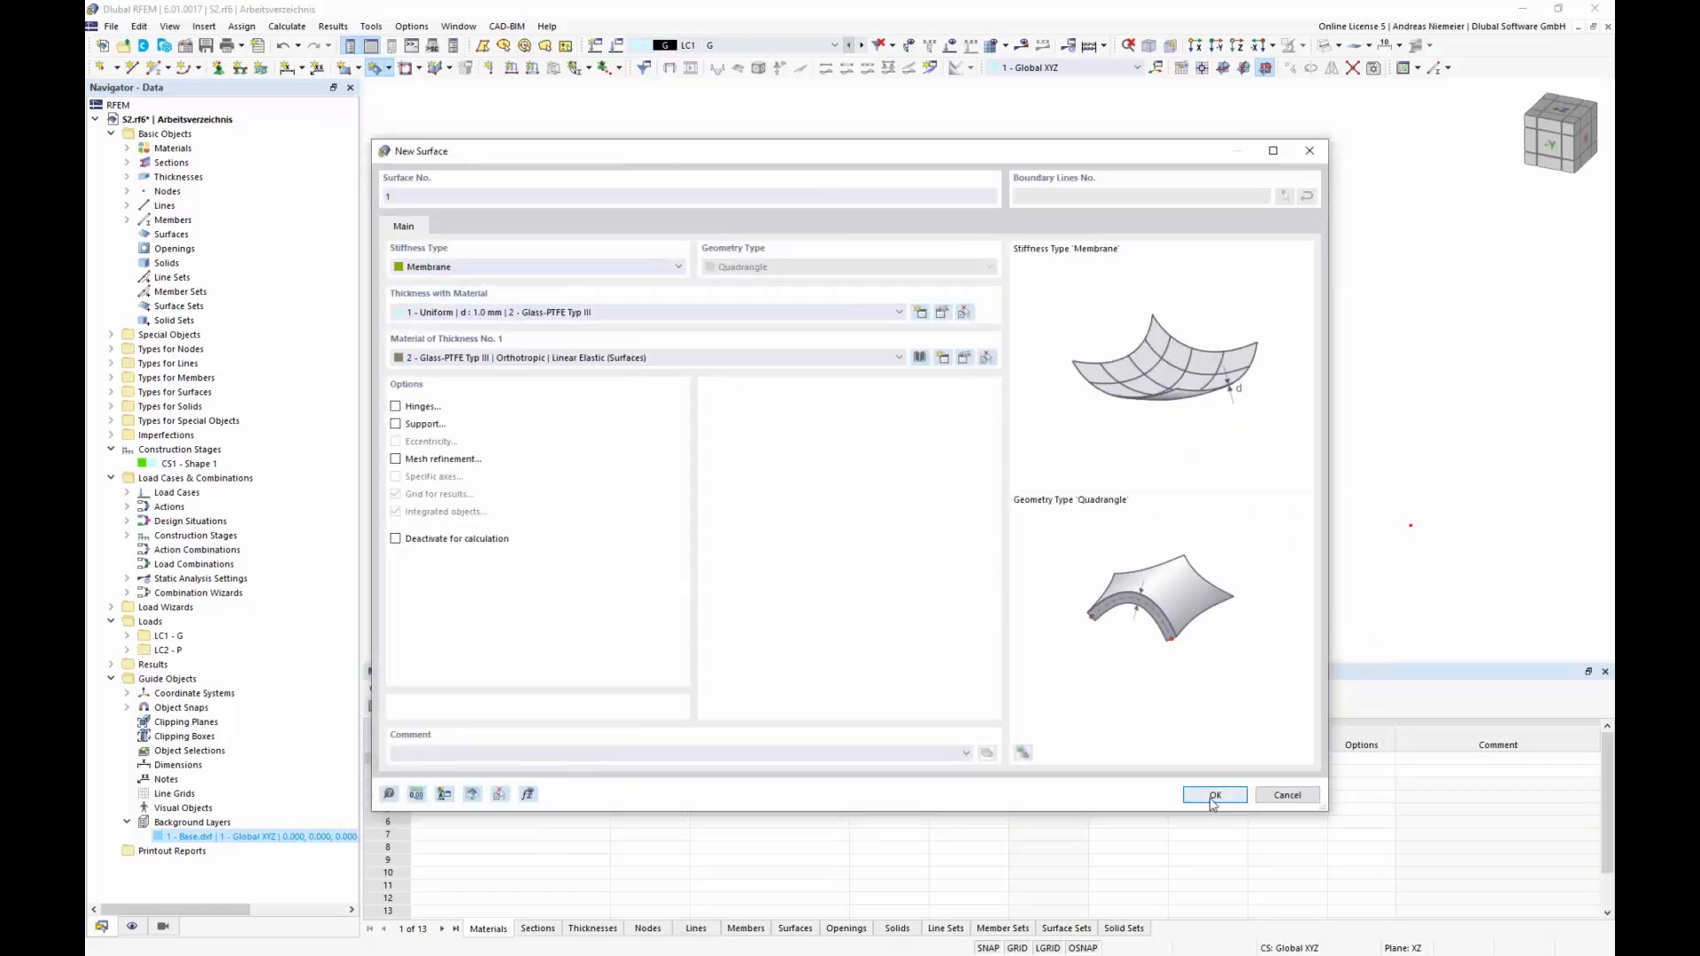
Create two quadrangle membrane surfaces from the boundary lines on either side of the dividing line, and display the model as transparent.
{"action": "left_click", "coordinate": [1213, 795]}
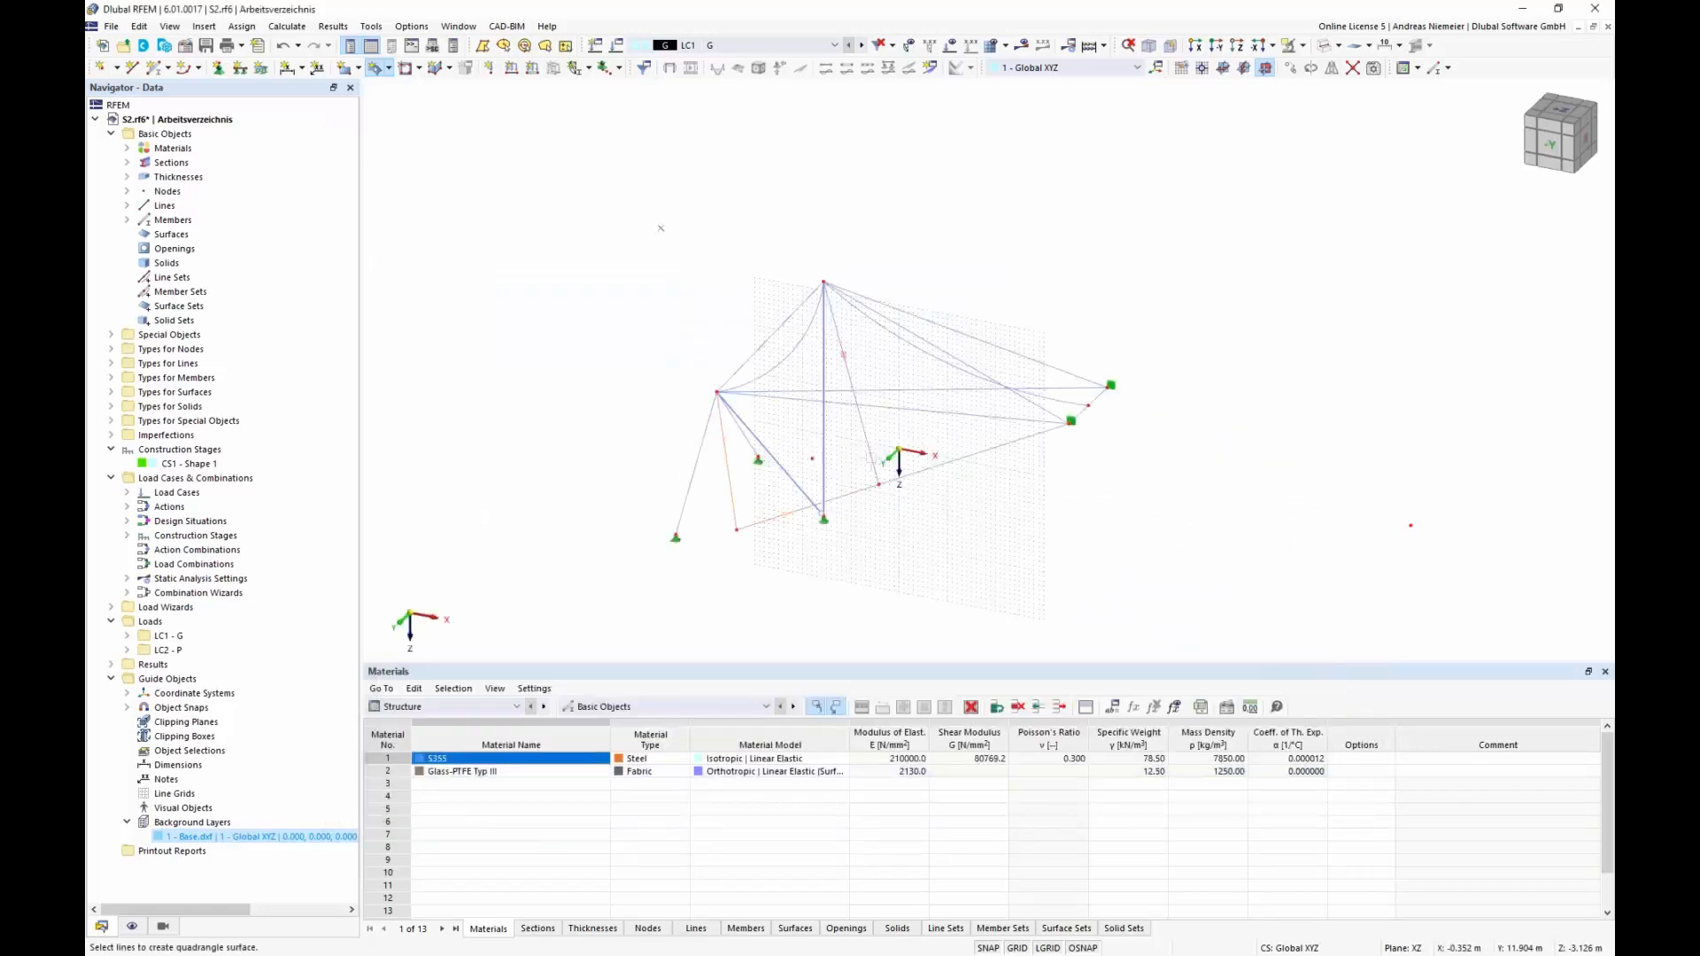
{"action": "left_click", "coordinate": [788, 356]}
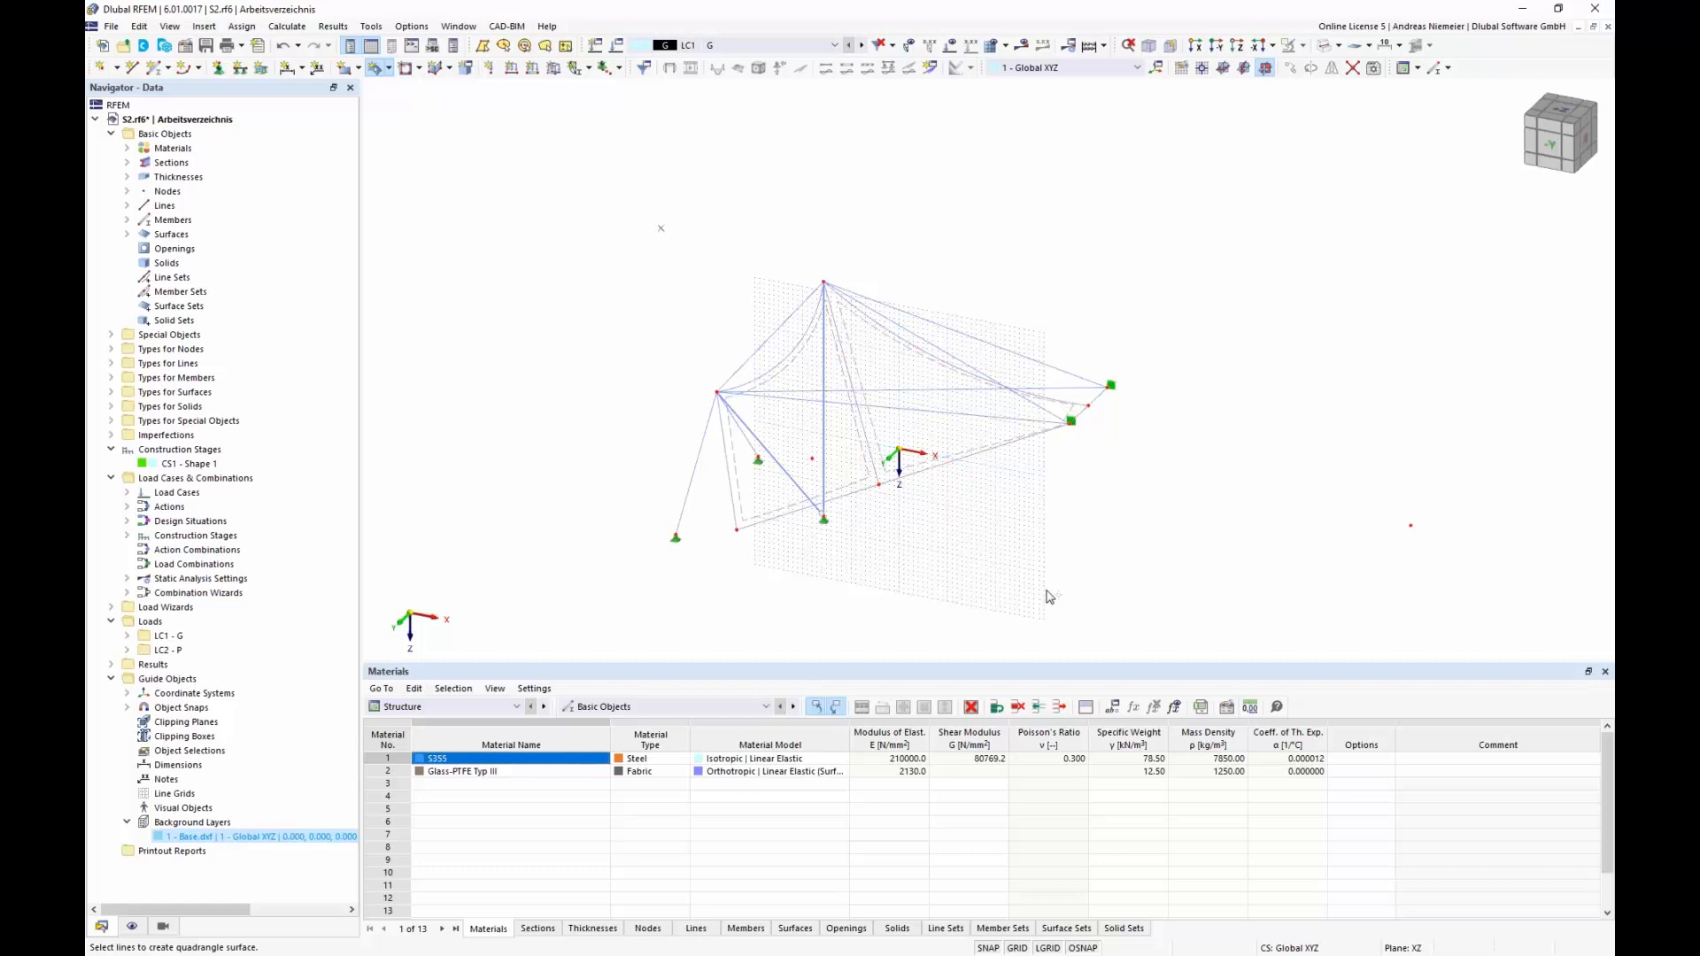
{"action": "left_click", "coordinate": [1331, 45]}
{"action": "left_click", "coordinate": [1357, 103]}
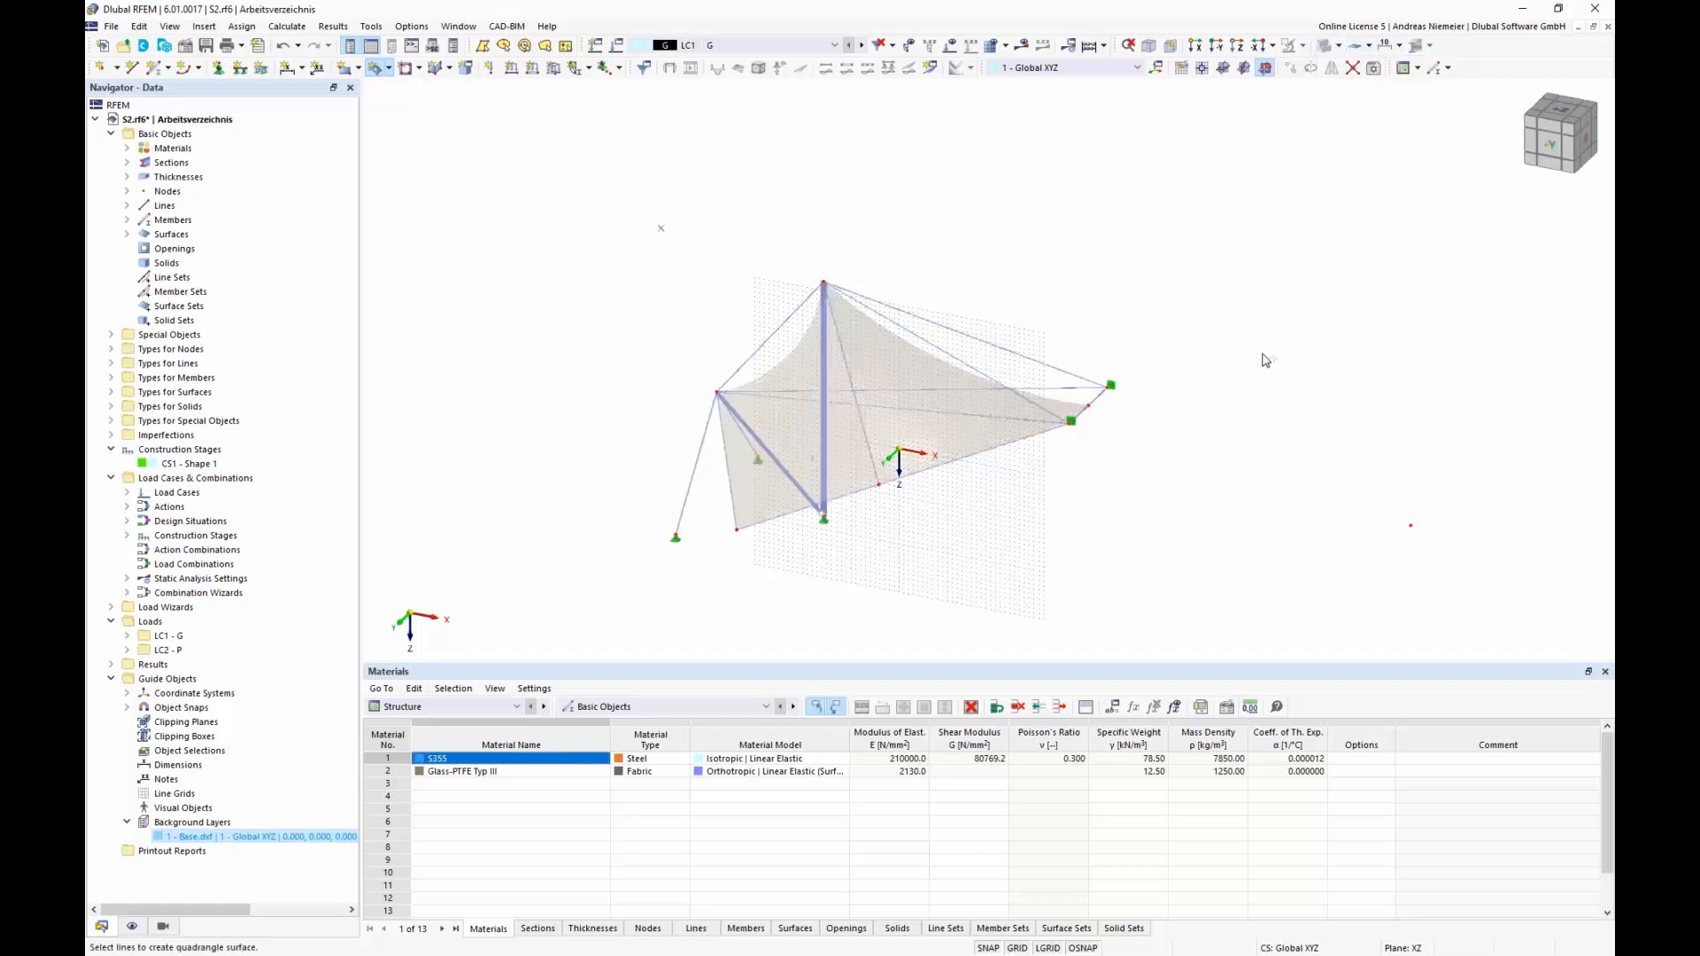
{"action": "middle_click_drag", "start_coordinate": [1263, 360], "coordinate": [937, 490], "text": "ctrl"}
{"action": "scroll", "coordinate": [937, 489], "scroll_direction": "up", "scroll_amount": 2}
{"action": "key", "text": "Escape"}
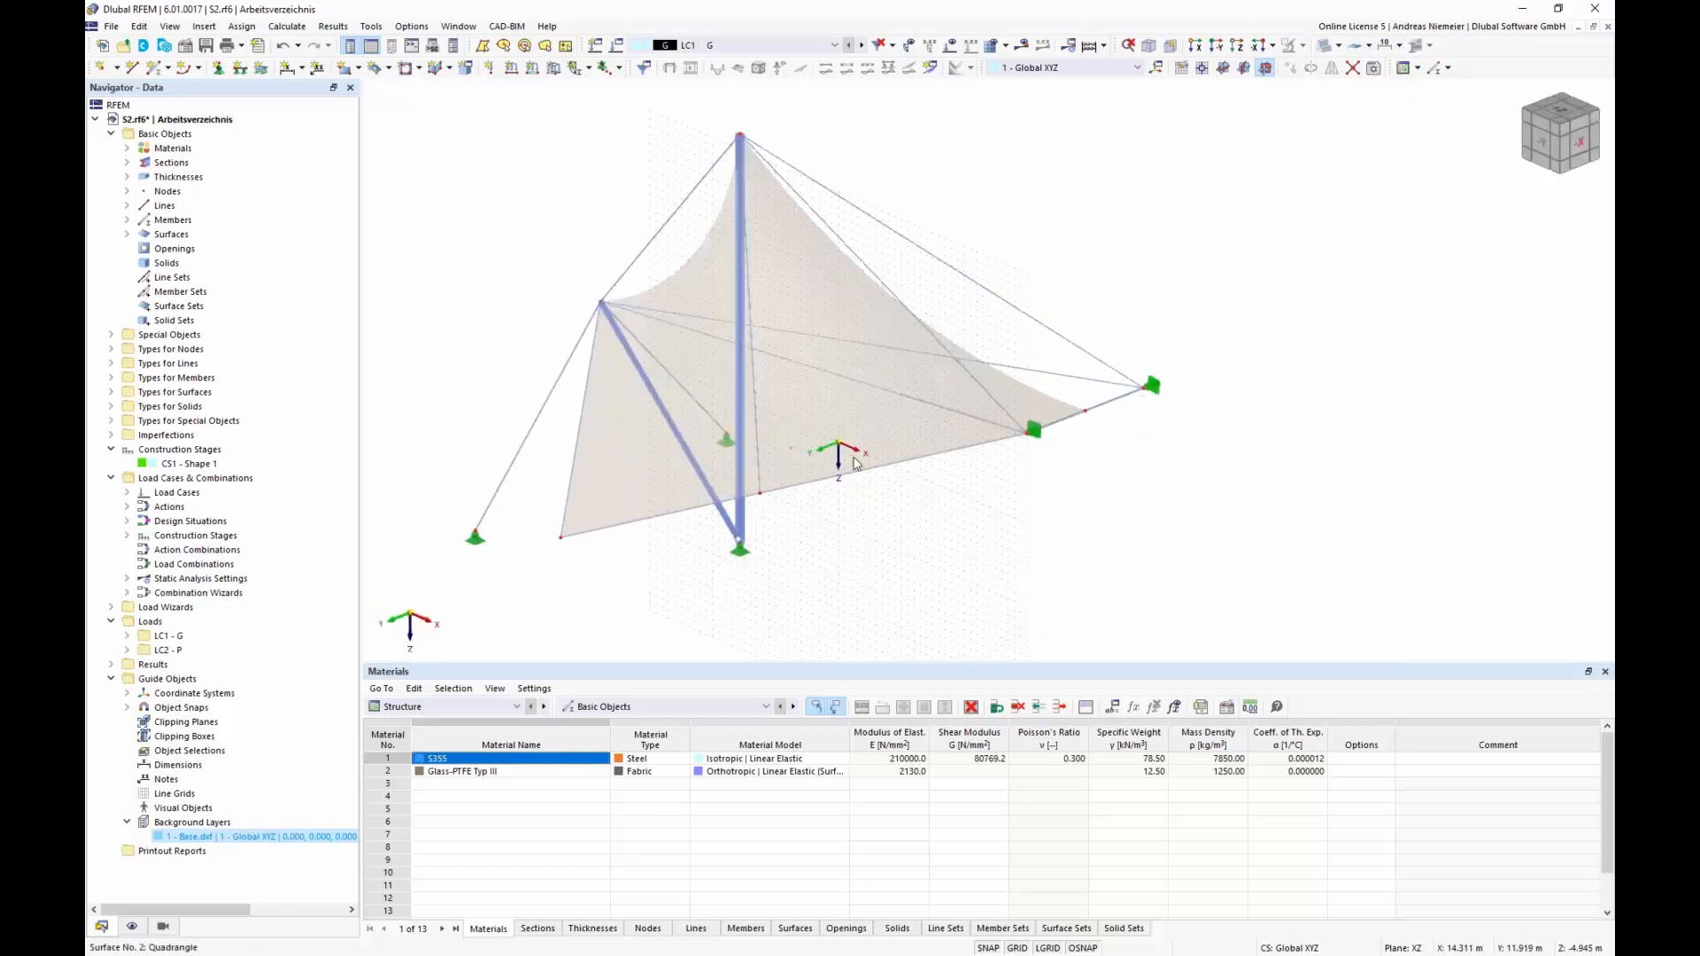
Mirror both membrane surfaces as a copy about the XZ plane through the point 0, 0, 0.
{"action": "left_click", "coordinate": [867, 434]}
{"action": "left_click", "coordinate": [625, 491], "text": "ctrl"}
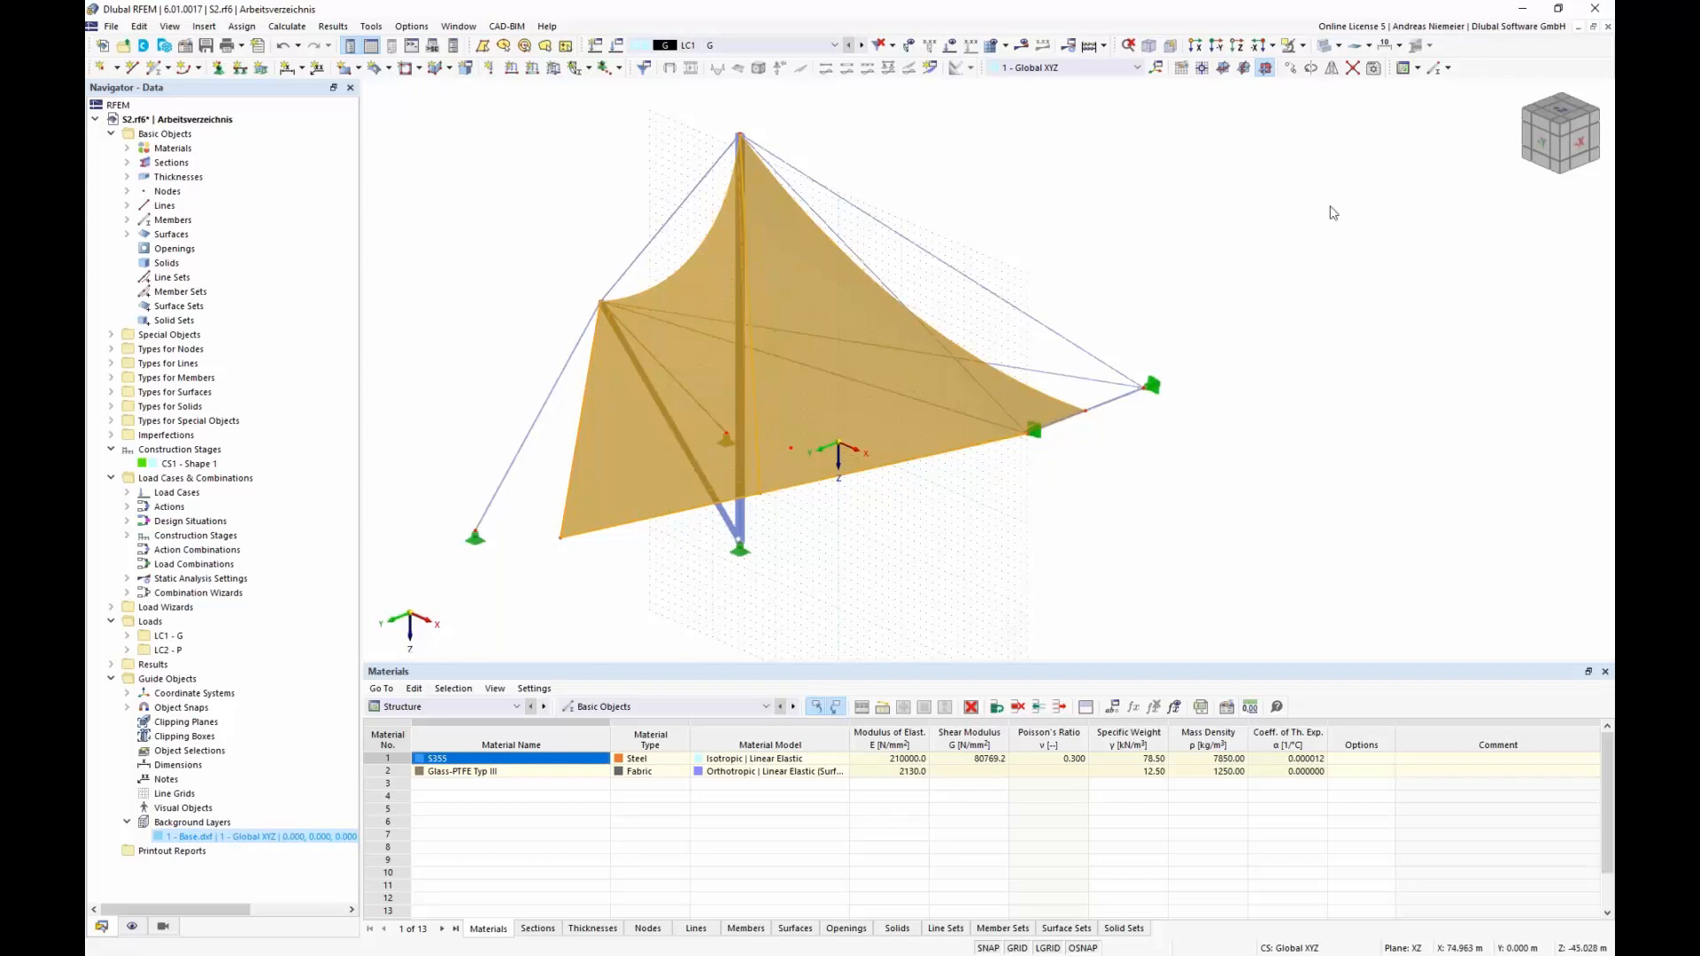
{"action": "left_click", "coordinate": [1331, 68]}
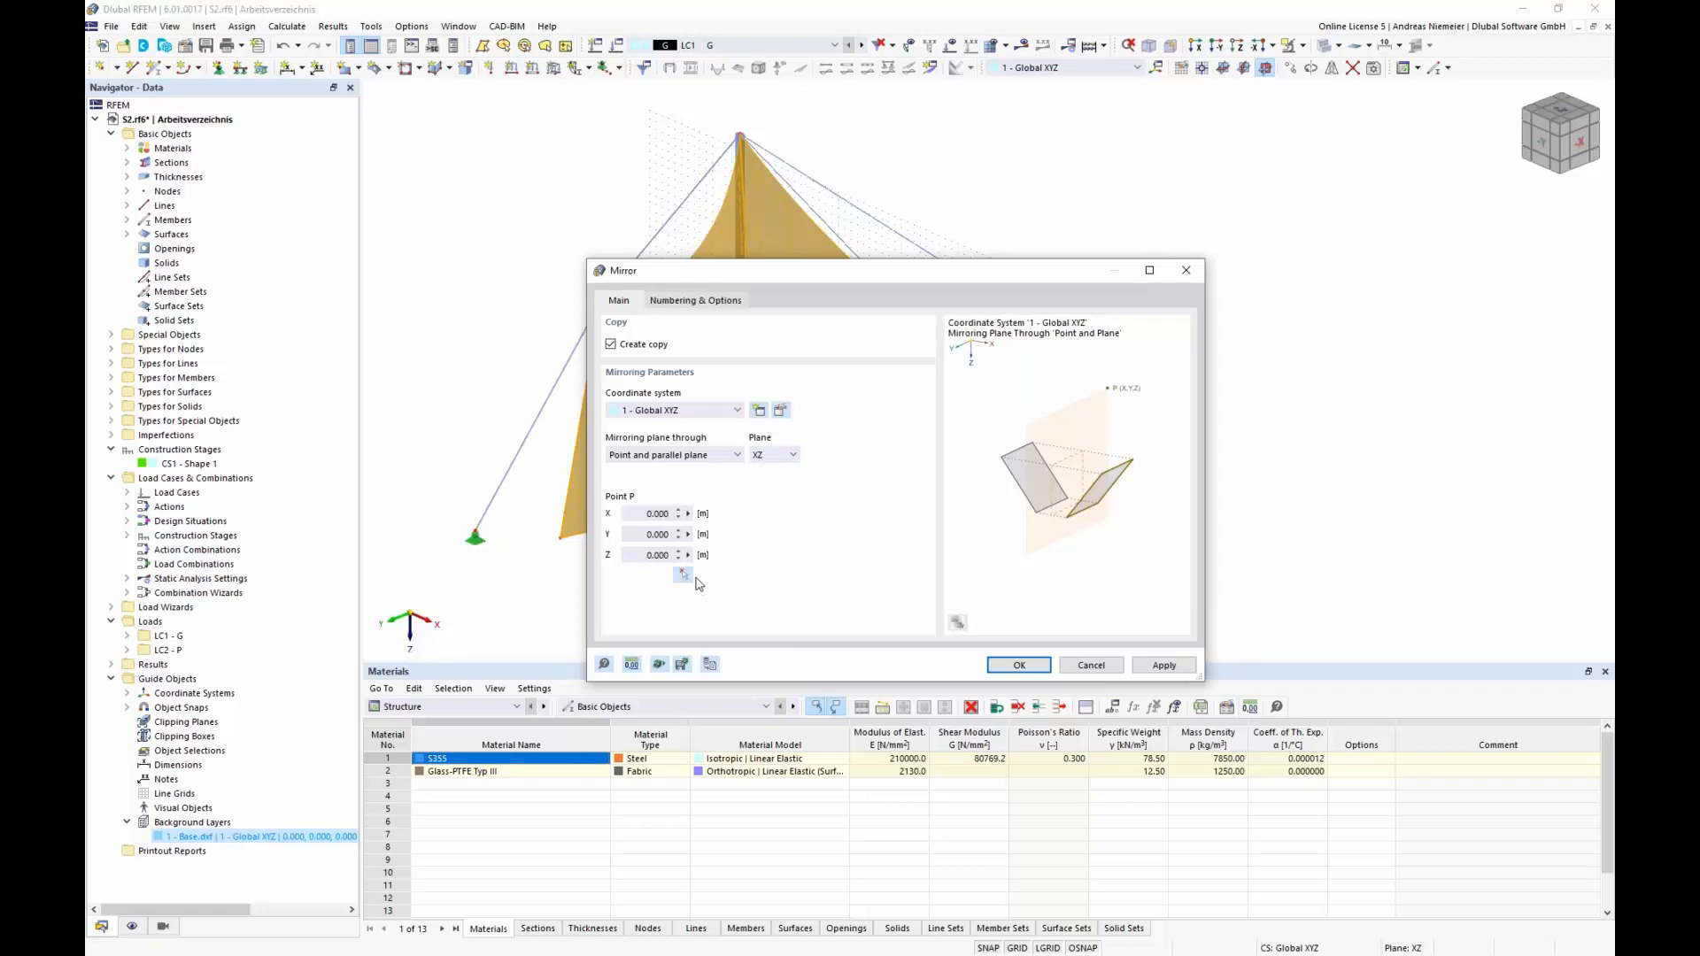
{"action": "left_click", "coordinate": [1019, 667]}
{"action": "left_click", "coordinate": [1105, 564]}
{"action": "scroll", "coordinate": [646, 611], "scroll_direction": "up", "scroll_amount": 1}
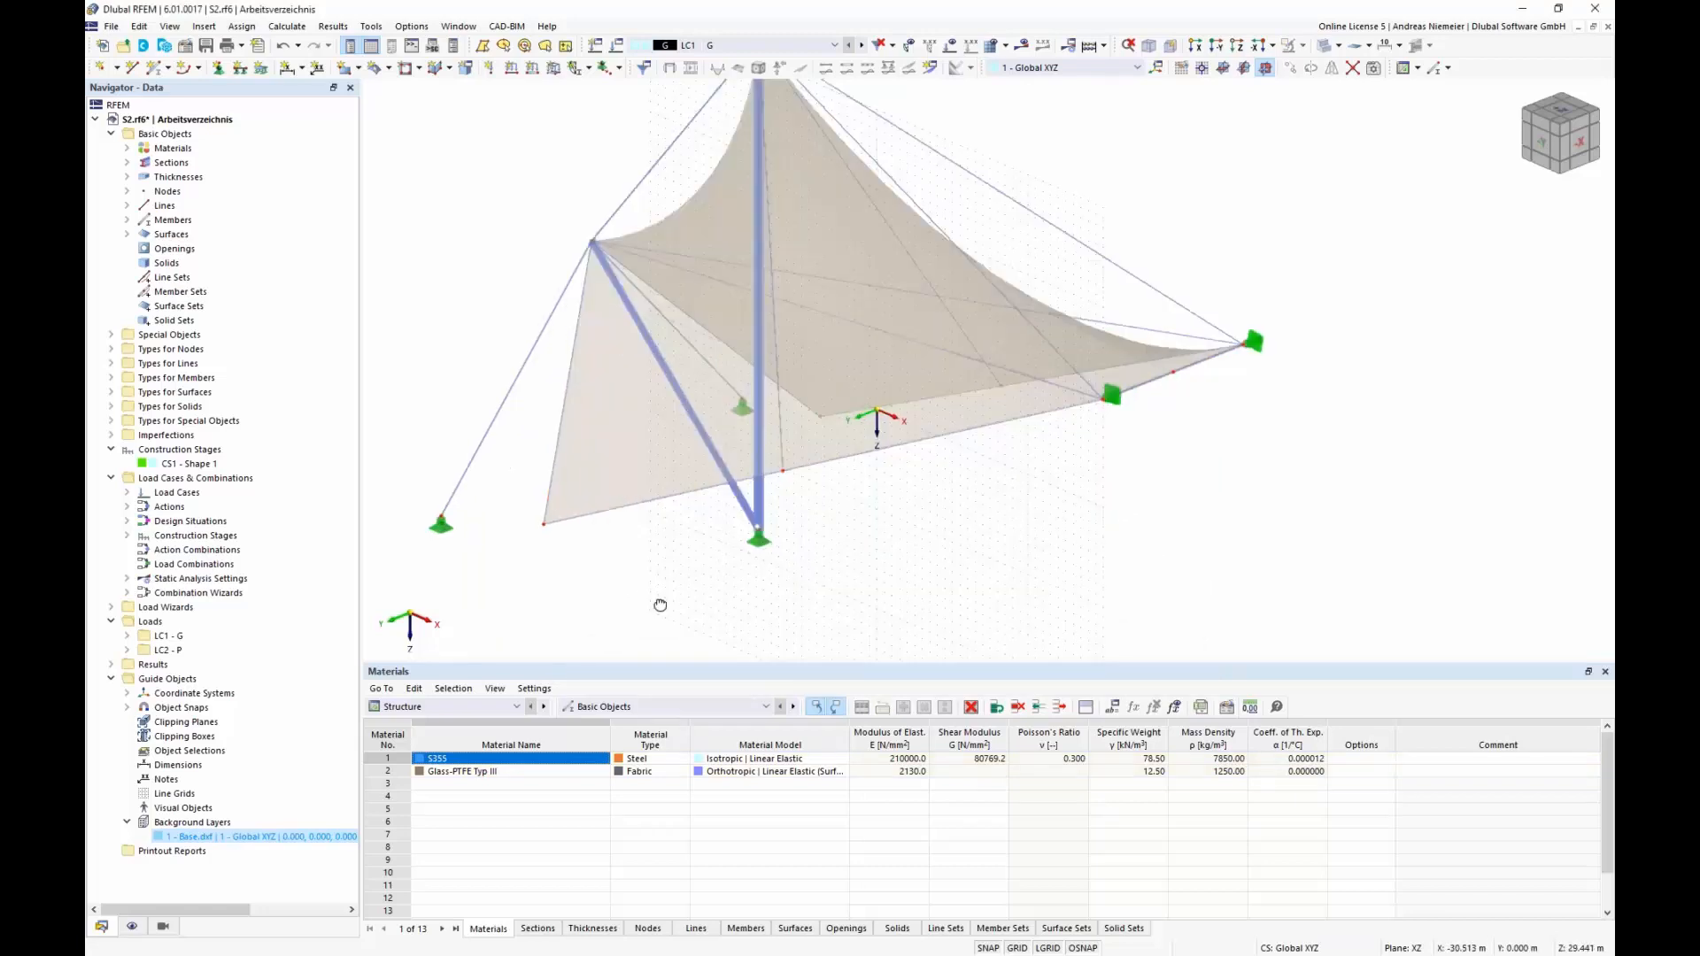
Assign nodal support 1 to the two unsupported lower corner nodes at the mast end of the membrane.
{"action": "middle_click_drag", "start_coordinate": [660, 603], "coordinate": [824, 534], "text": "ctrl"}
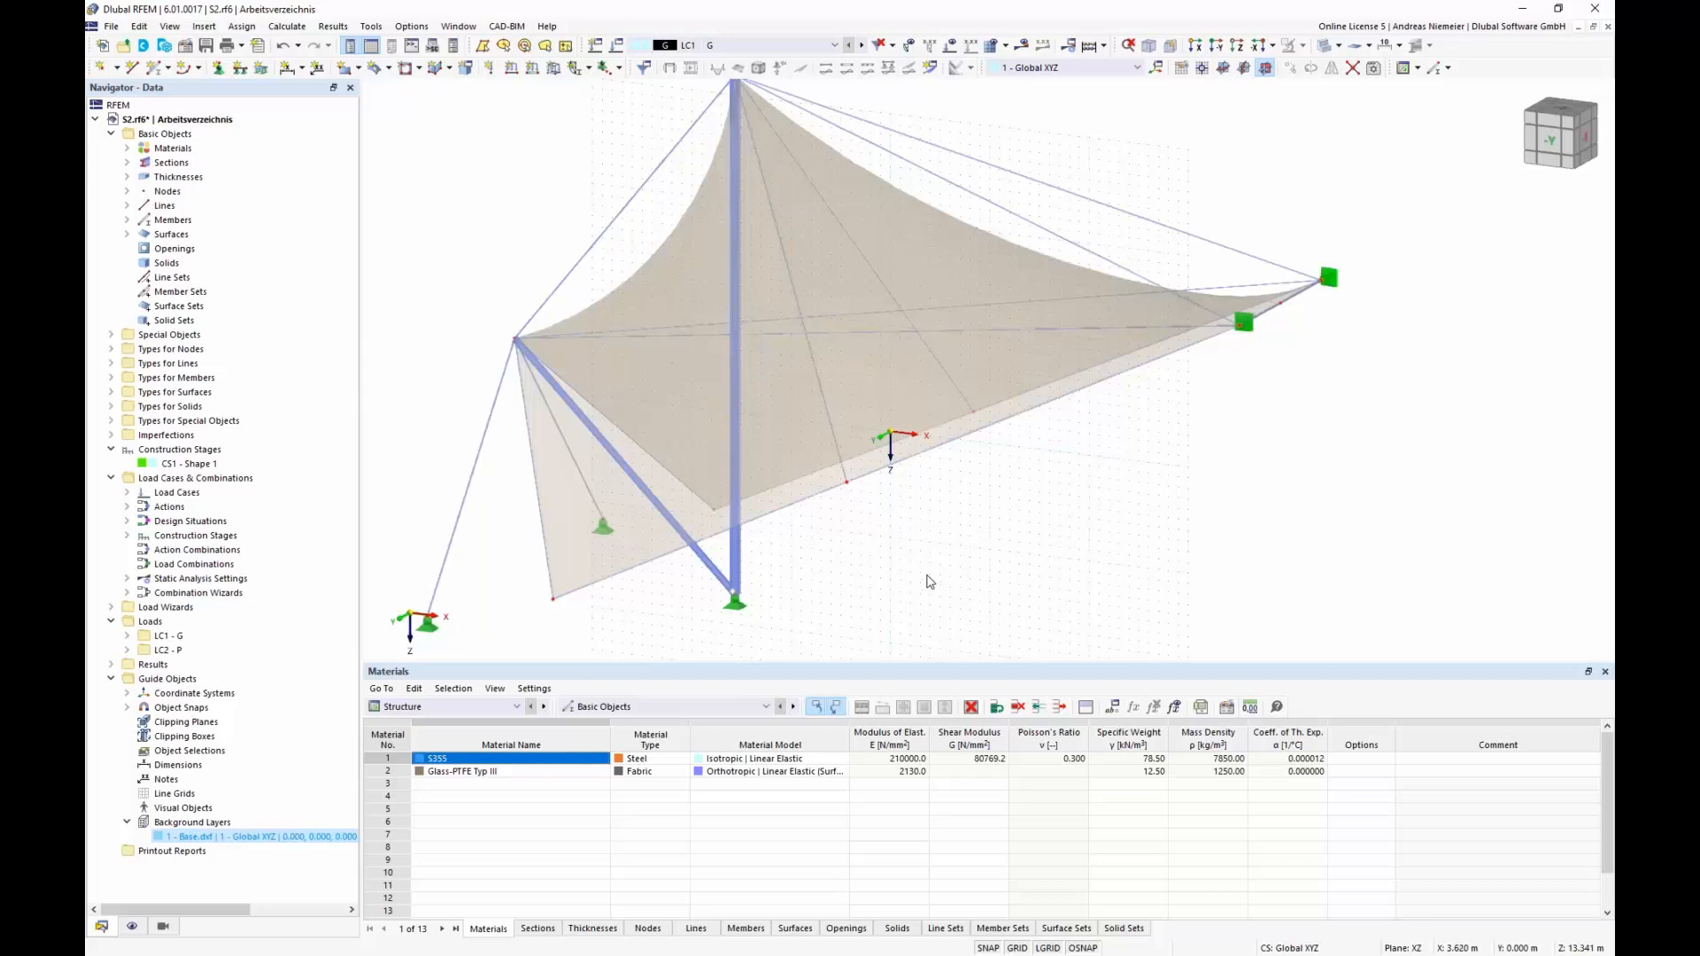
{"action": "middle_click_drag", "start_coordinate": [930, 581], "coordinate": [948, 532]}
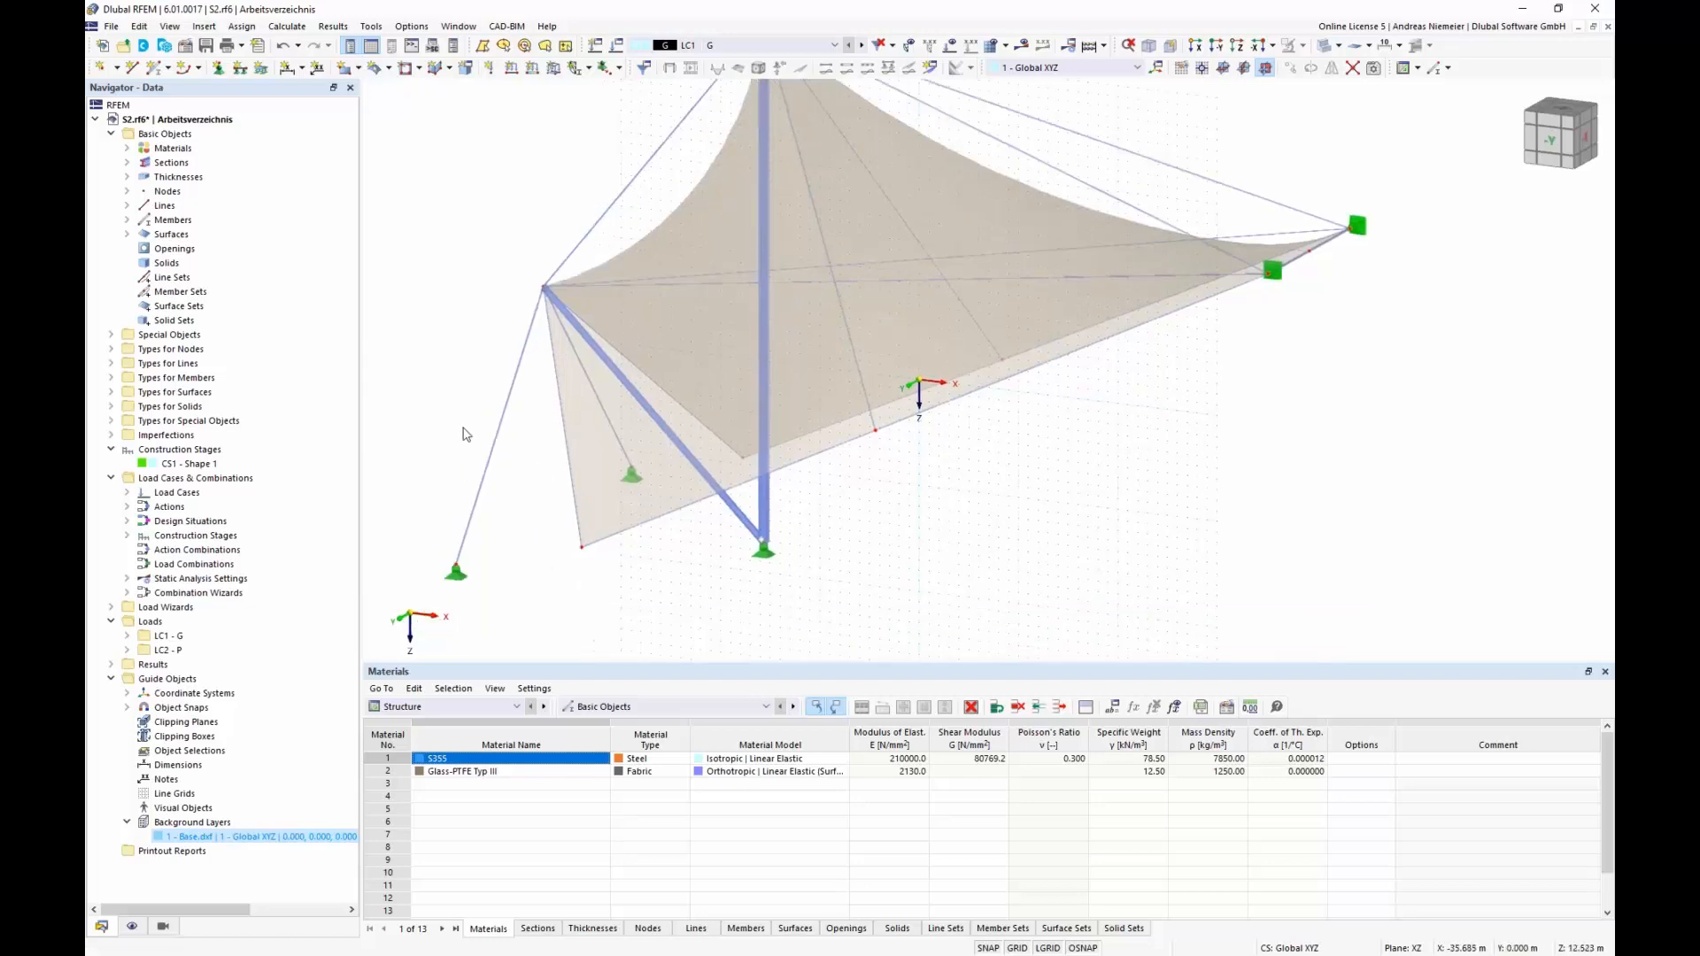
{"action": "left_click", "coordinate": [218, 68]}
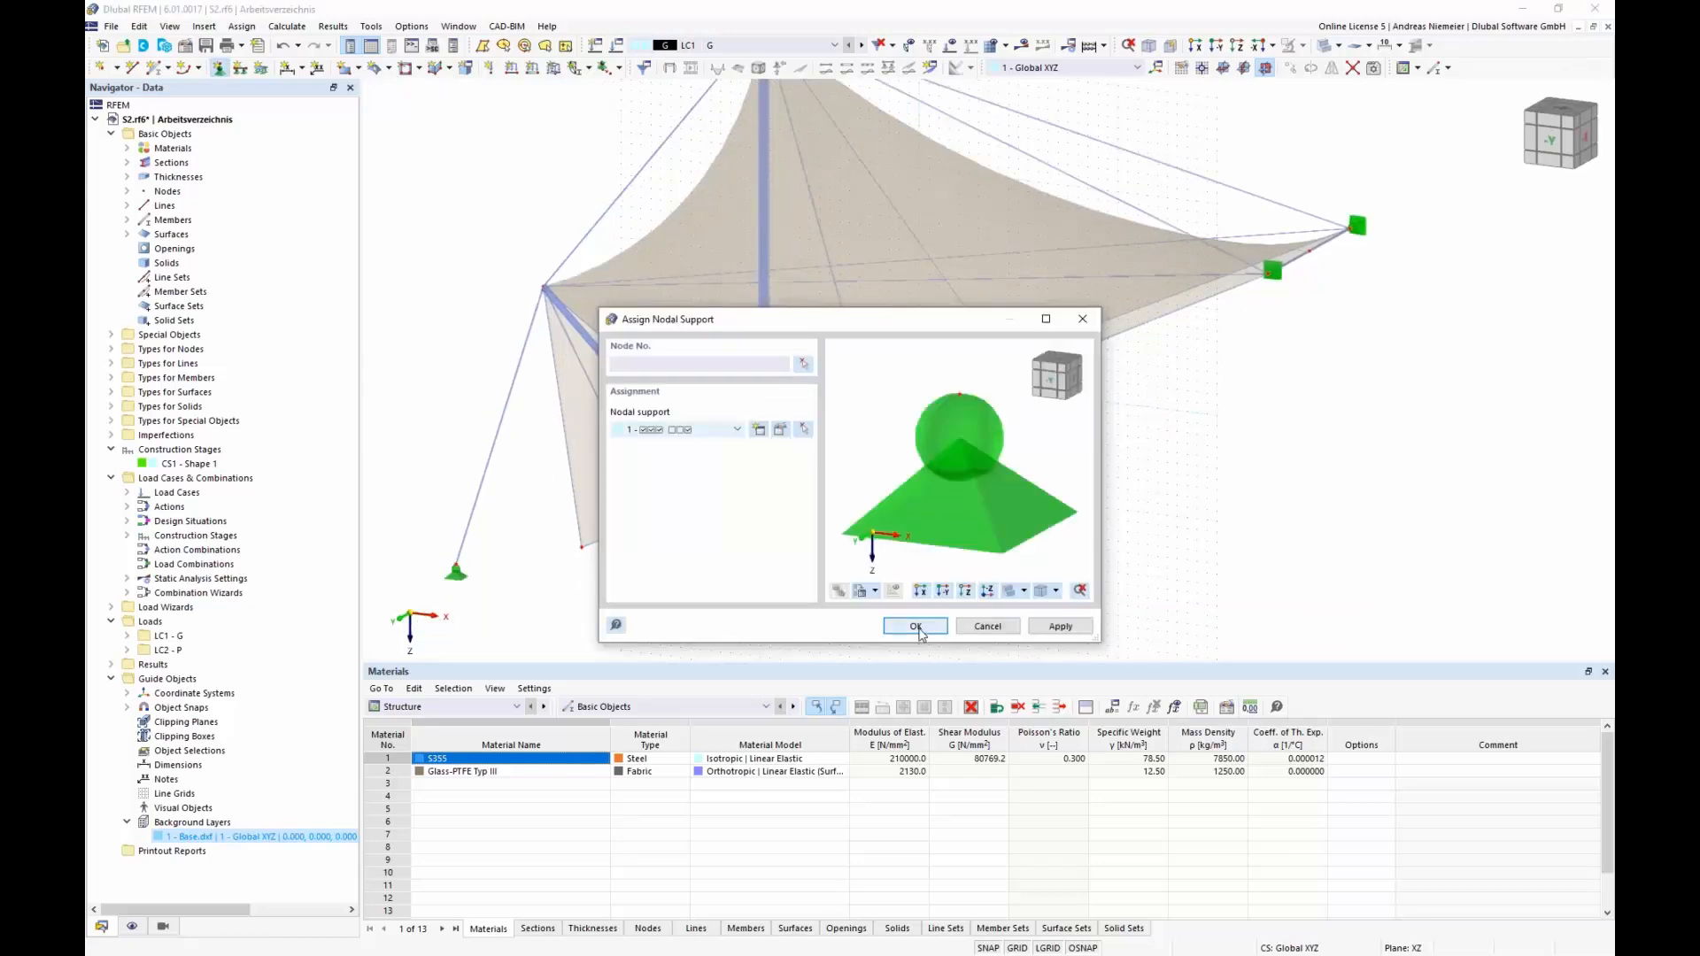
{"action": "left_click", "coordinate": [916, 626]}
{"action": "left_click", "coordinate": [582, 547]}
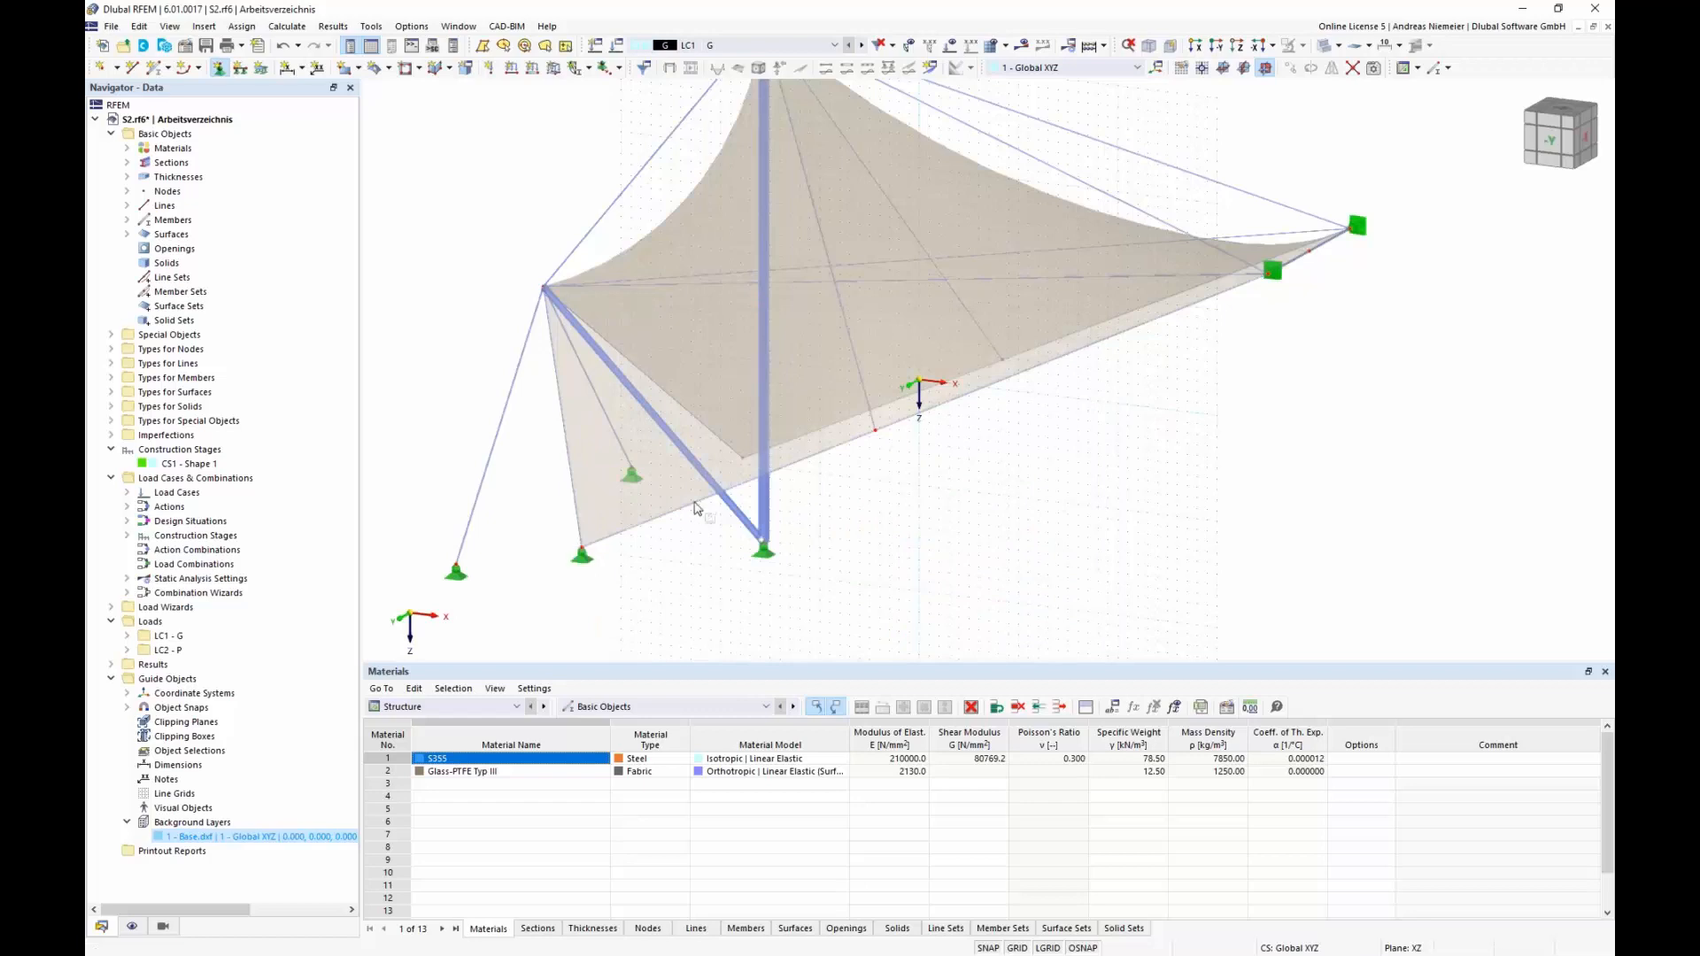
{"action": "left_click", "coordinate": [744, 457]}
{"action": "key", "text": "Escape"}
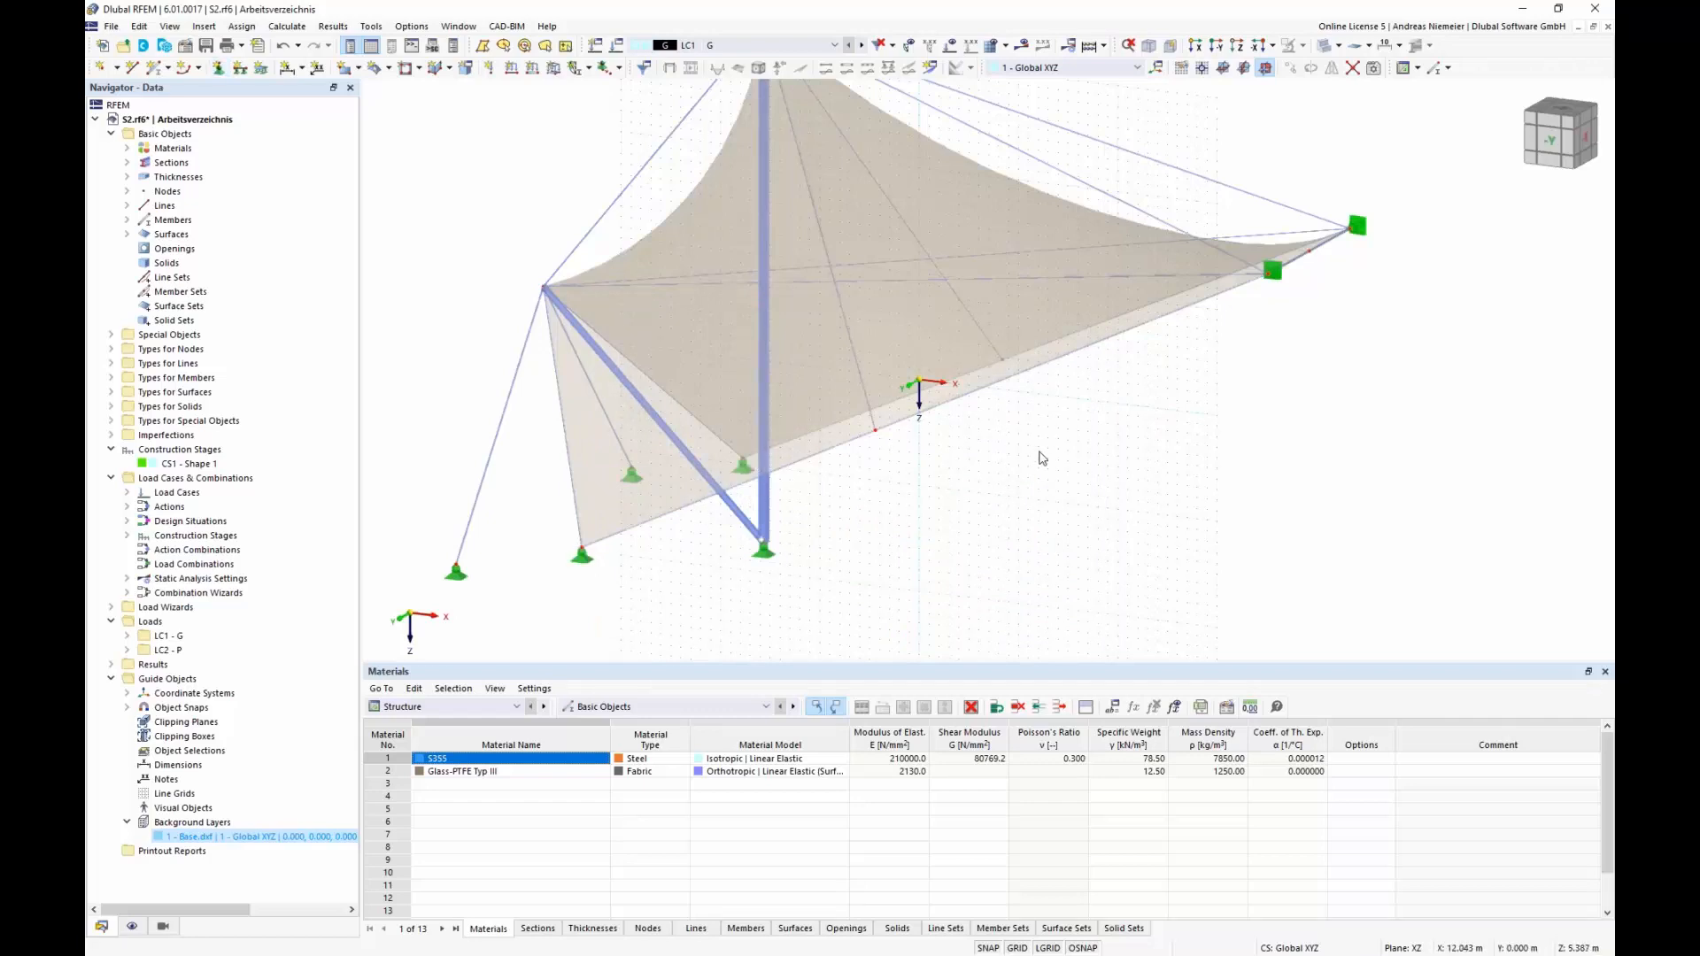
Create a new line support in the Local xyz coordinate system with only the uy translation fixed.
{"action": "left_click", "coordinate": [1553, 110]}
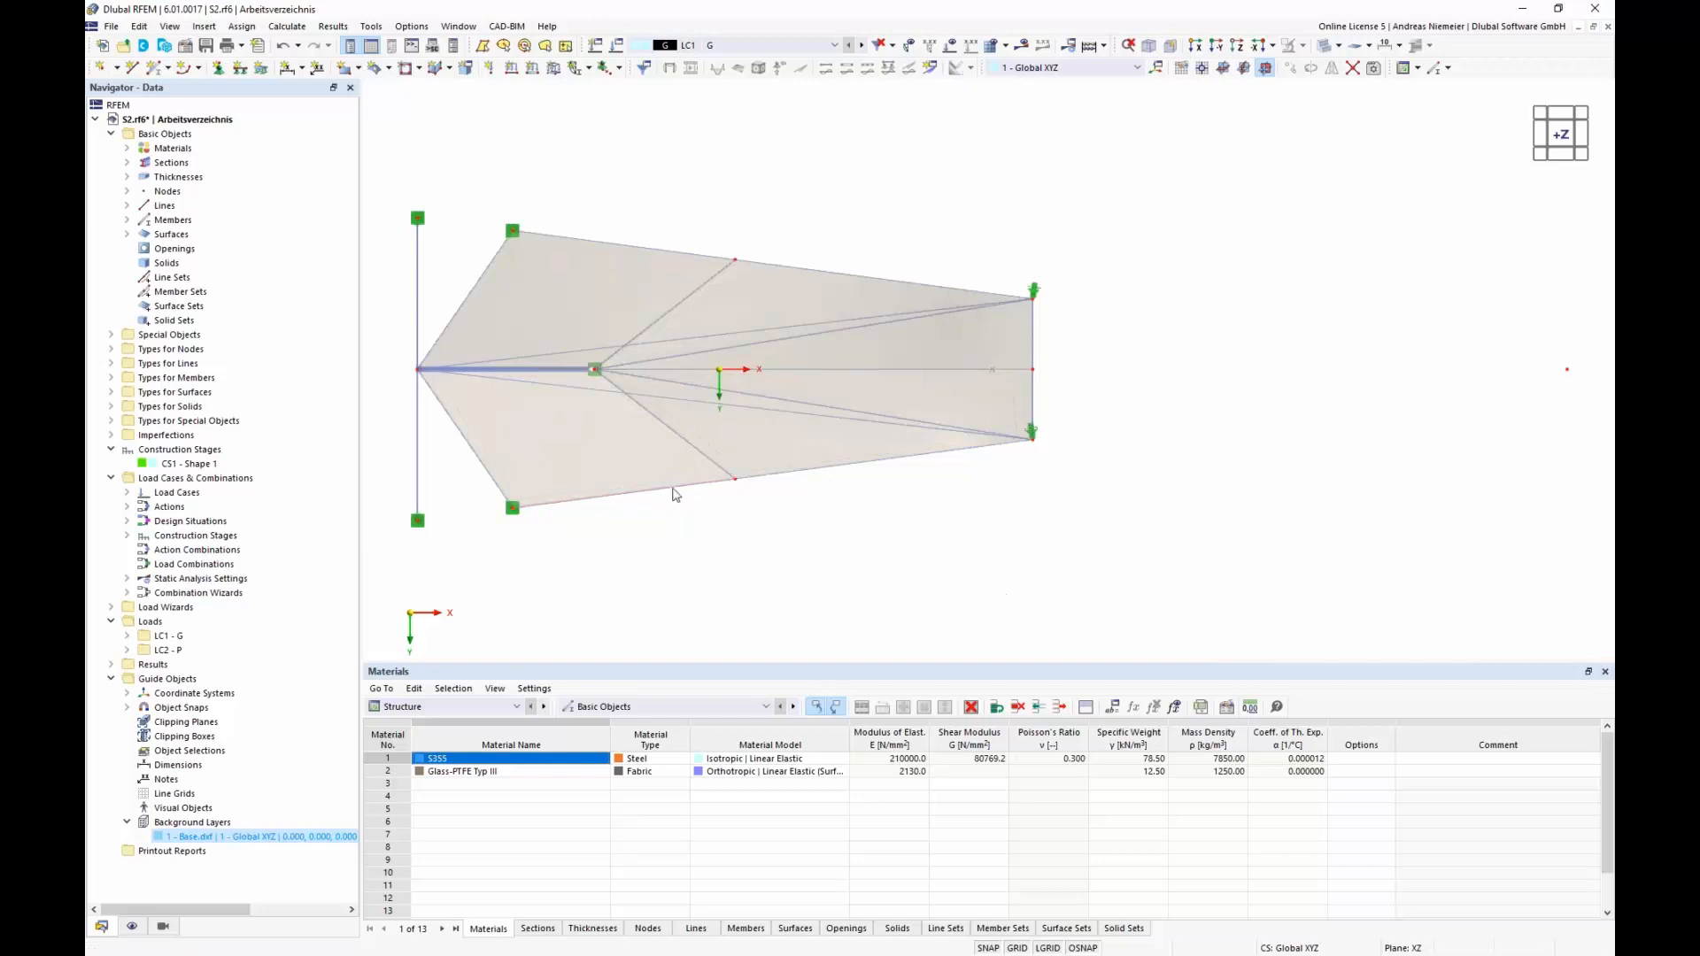
{"action": "mouse_move", "coordinate": [889, 438]}
{"action": "middle_mouse_down", "text": "ctrl"}
{"action": "mouse_move", "coordinate": [830, 568]}
{"action": "mouse_move", "coordinate": [921, 443]}
{"action": "mouse_move", "coordinate": [885, 460]}
{"action": "middle_mouse_up", "text": "ctrl"}
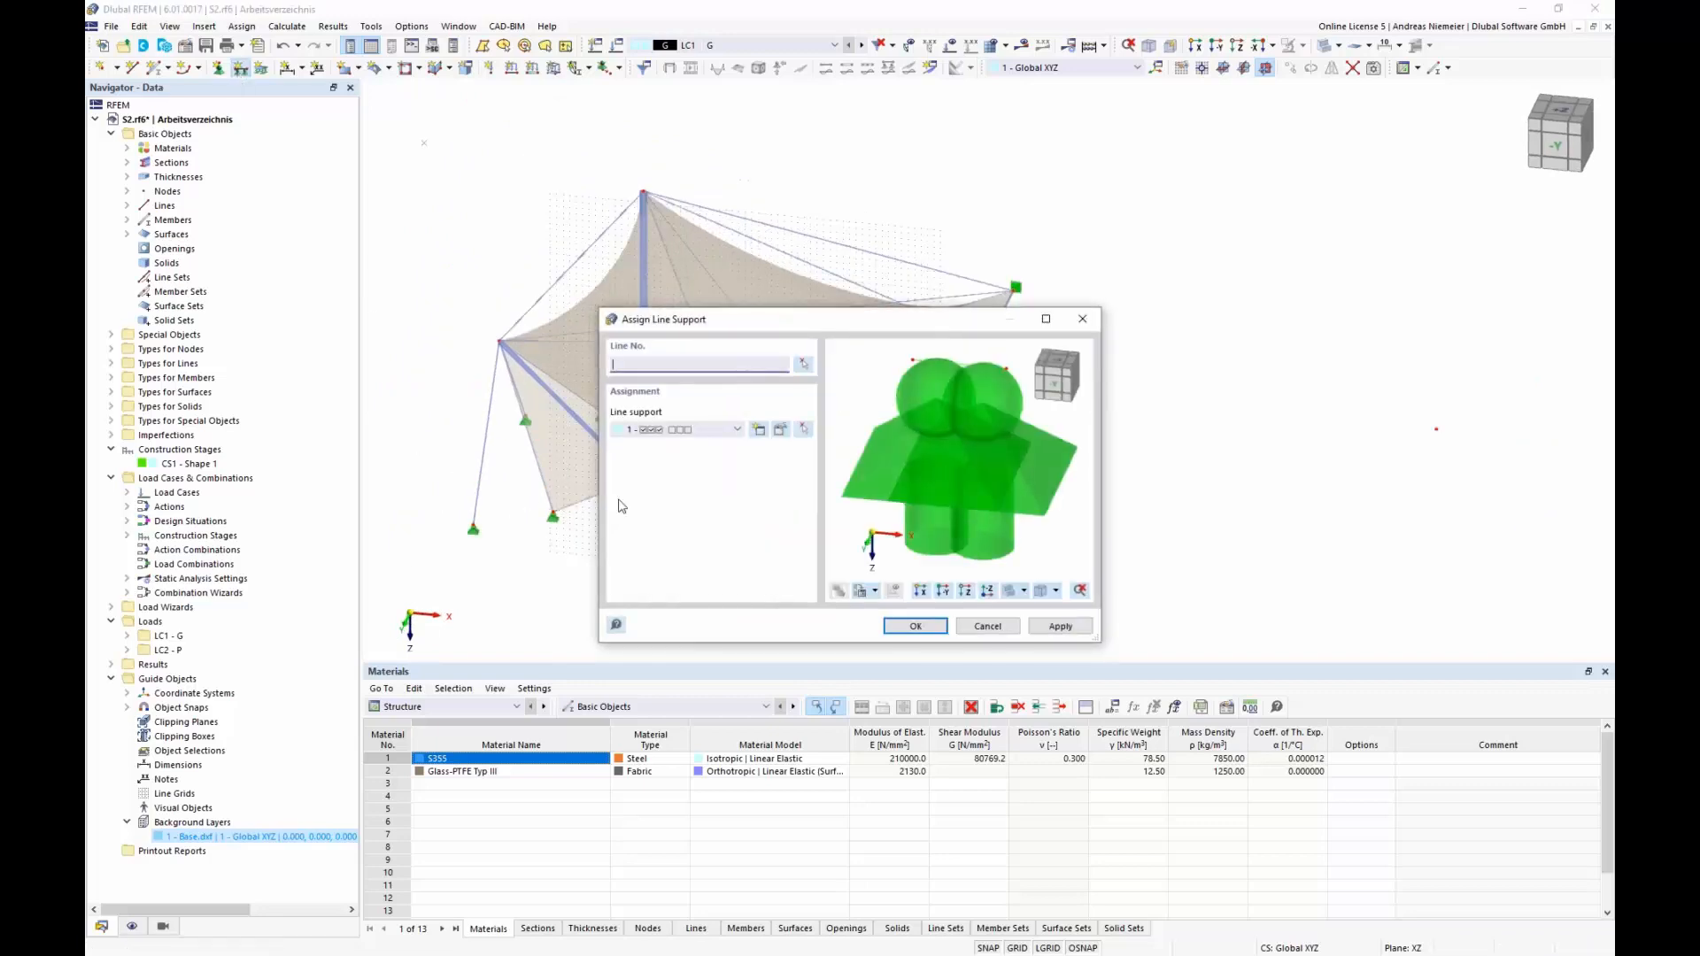
{"action": "left_click", "coordinate": [758, 433]}
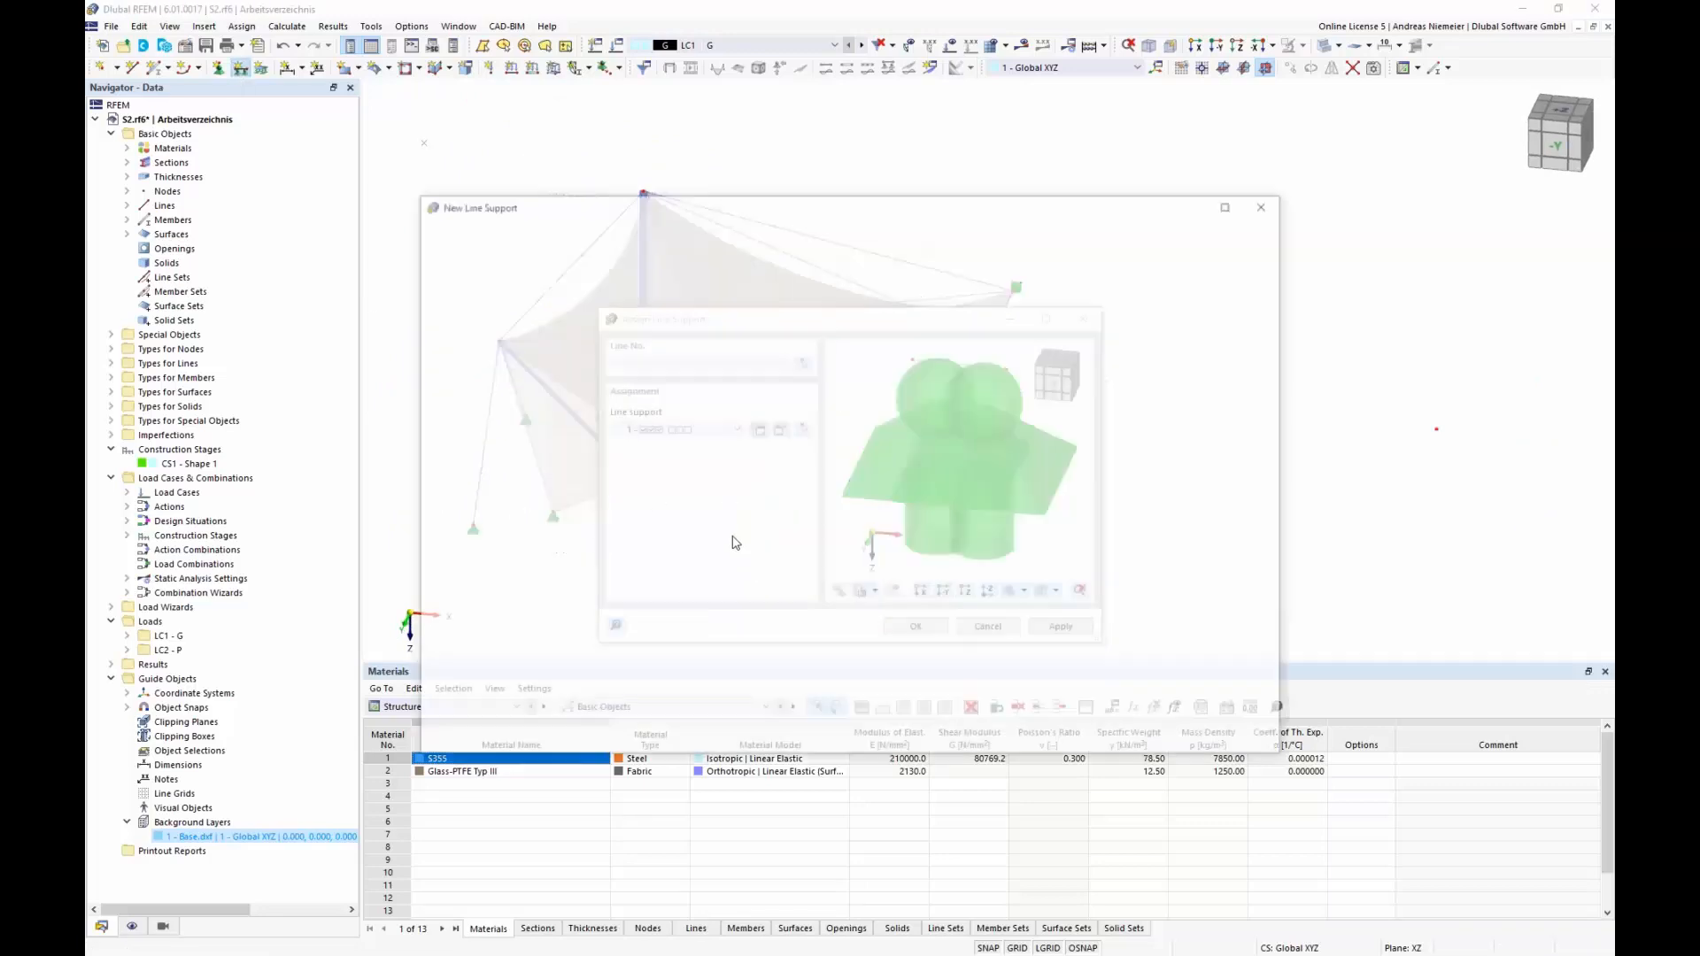
{"action": "left_click", "coordinate": [670, 320]}
{"action": "left_click", "coordinate": [638, 333]}
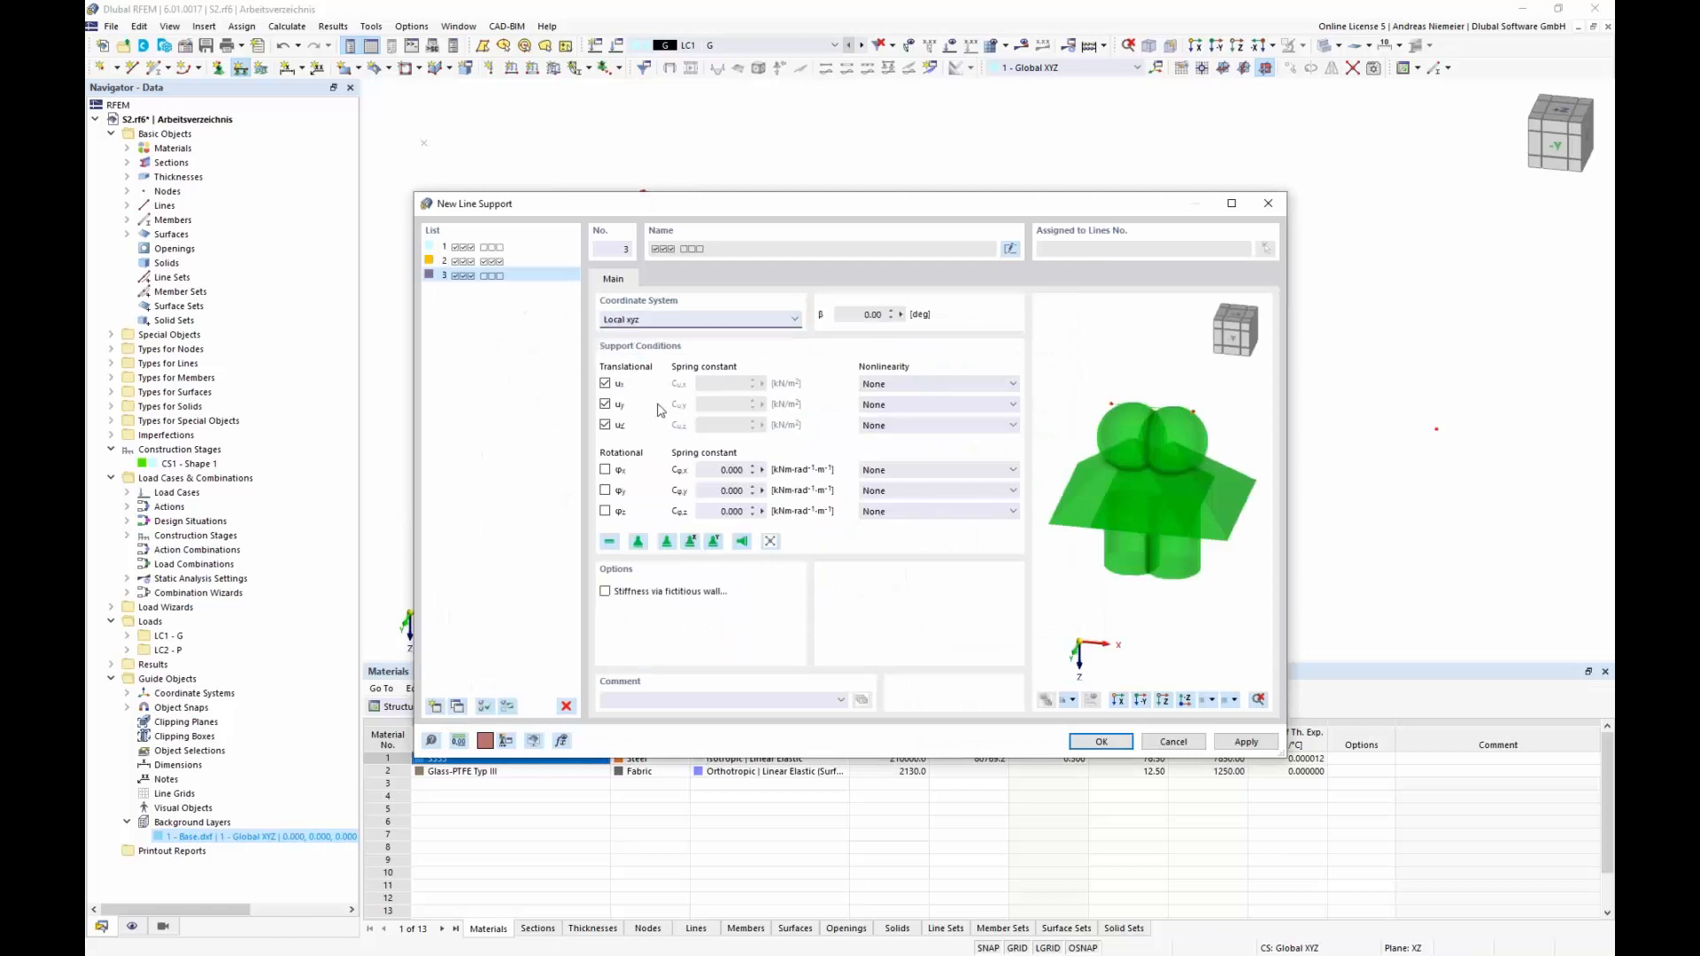
{"action": "left_click", "coordinate": [604, 425]}
{"action": "left_click", "coordinate": [605, 383]}
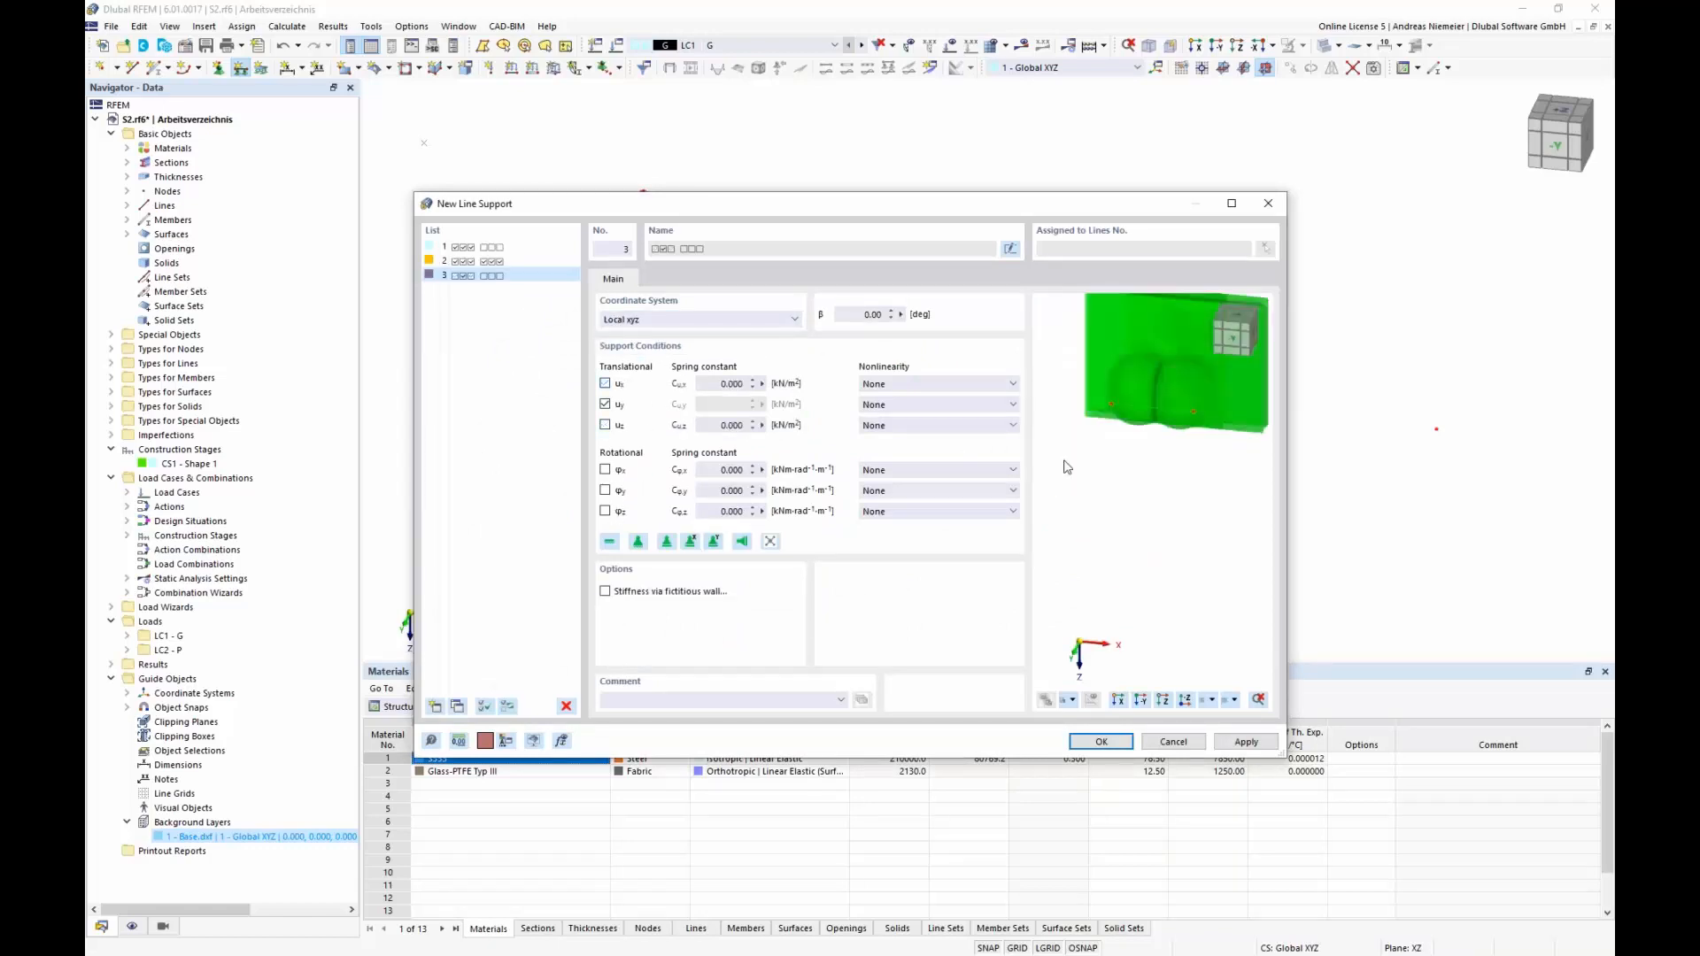
{"action": "left_click", "coordinate": [1100, 741]}
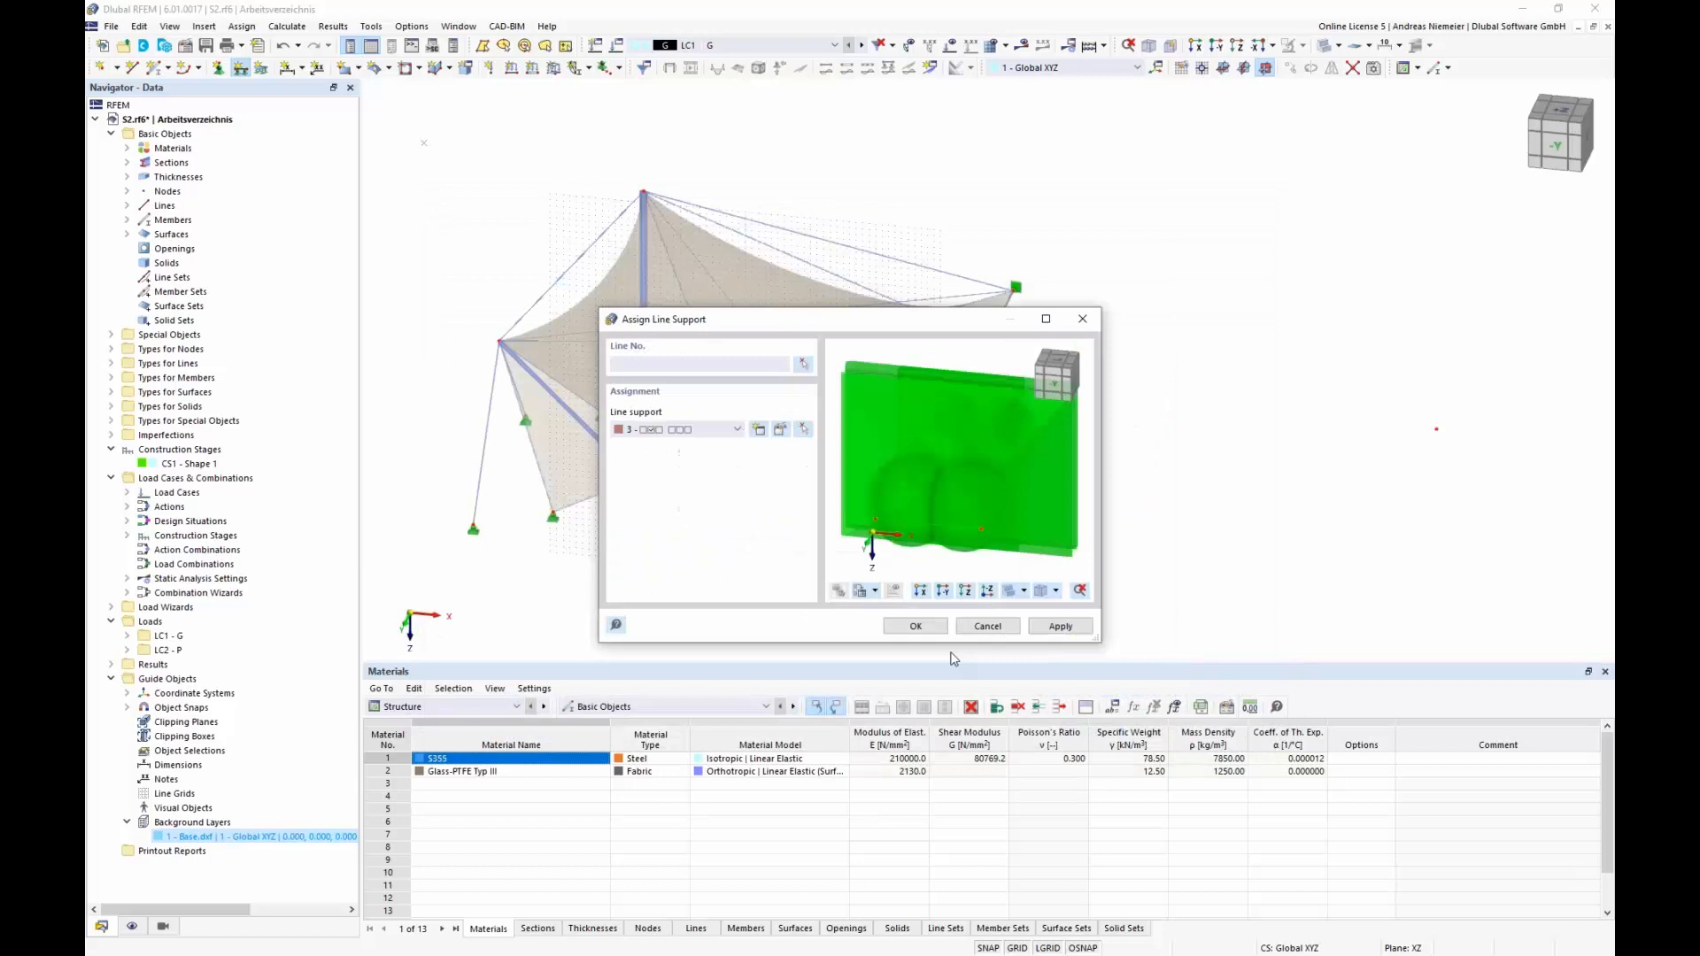
Assign the new line support to the boundary line segments along both long lower edges of the membrane.
{"action": "left_click", "coordinate": [914, 626]}
{"action": "left_click", "coordinate": [611, 491]}
{"action": "left_click", "coordinate": [849, 393]}
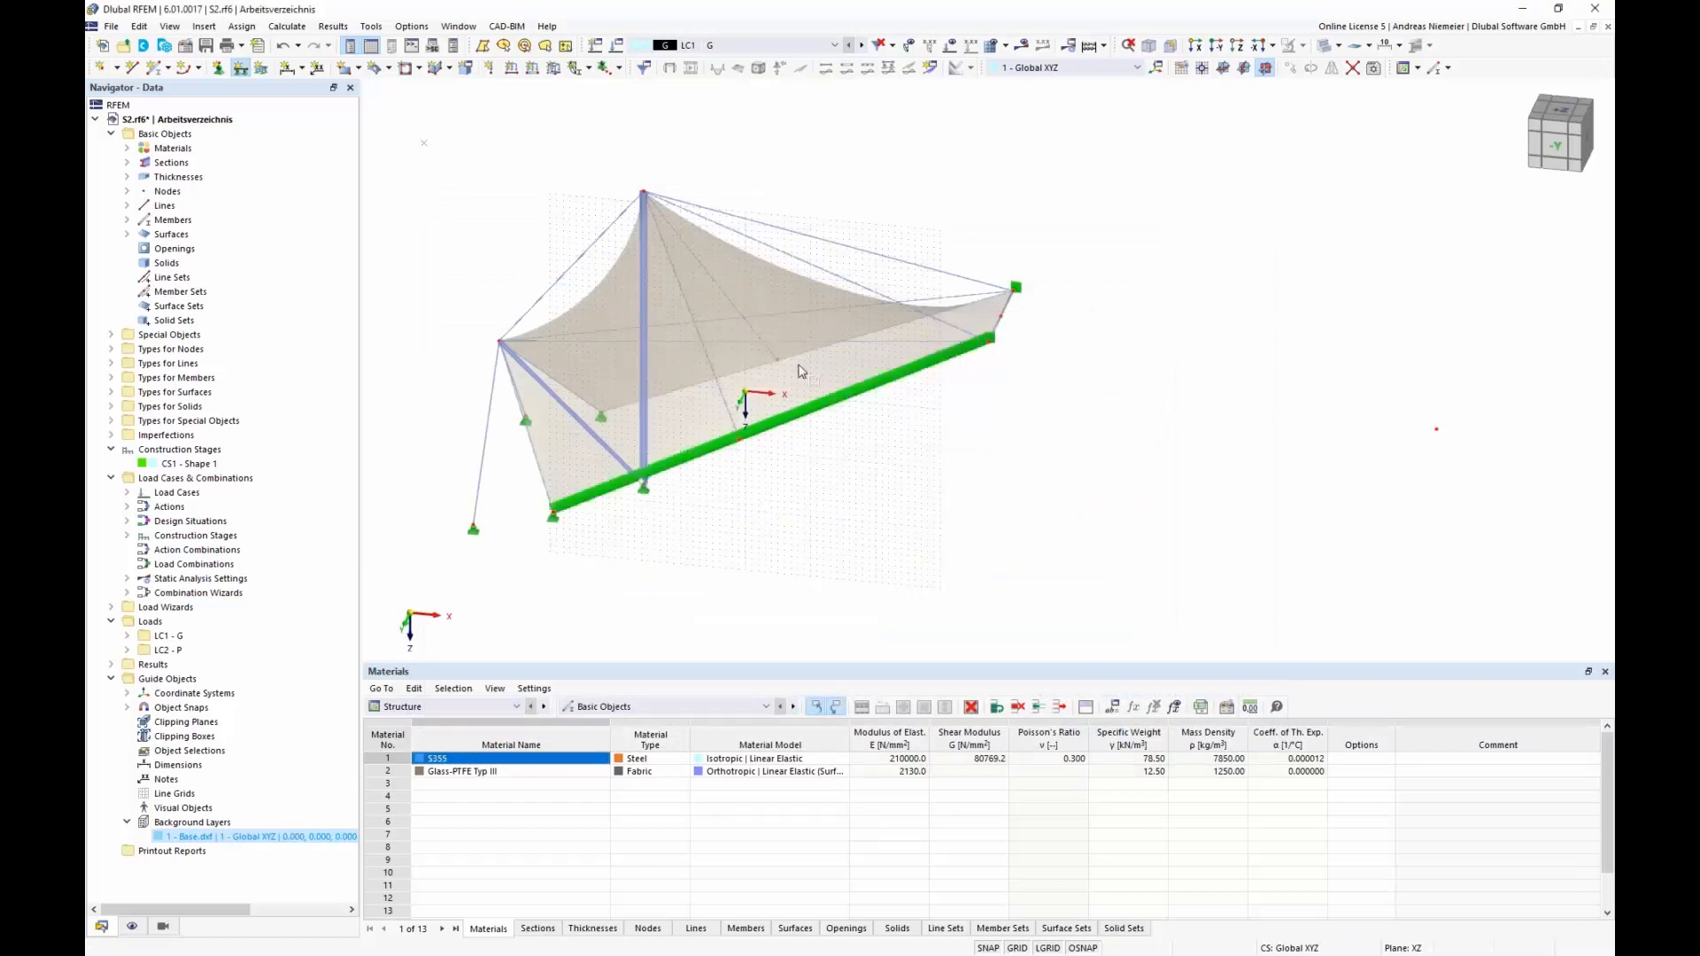
{"action": "left_click", "coordinate": [790, 358]}
{"action": "left_click", "coordinate": [759, 365]}
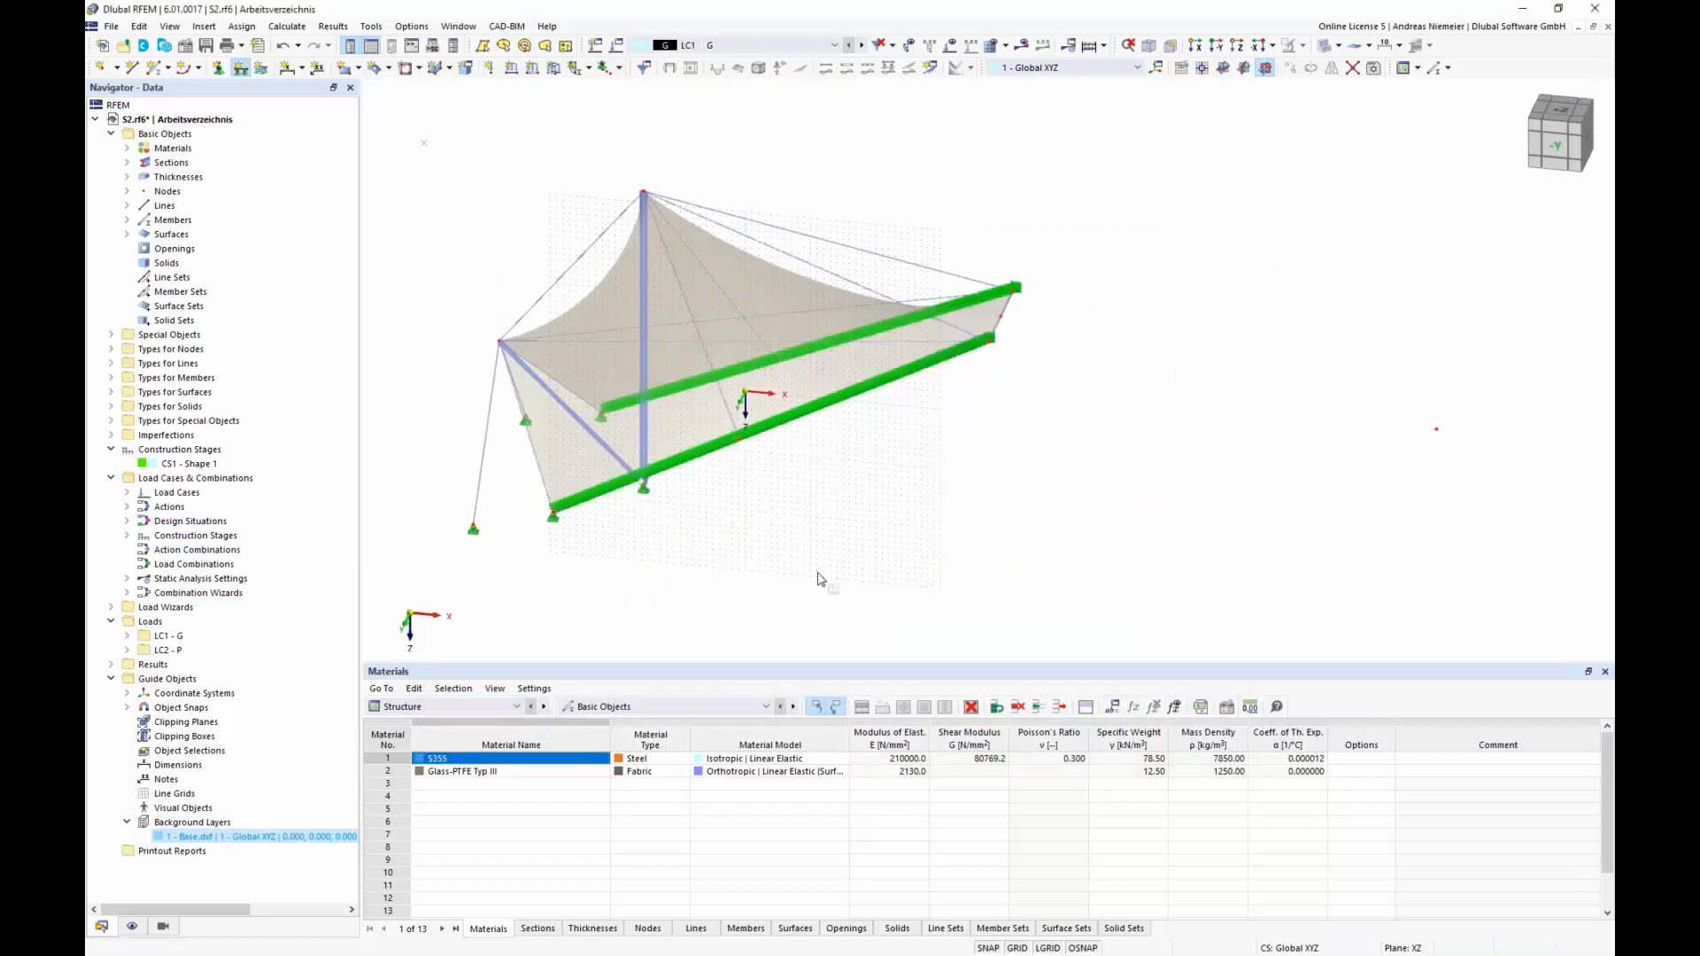
{"action": "key", "text": "Escape"}
Hide the Types for Lines in the model display so the line supports are not drawn.
{"action": "middle_click_drag", "start_coordinate": [909, 509], "coordinate": [673, 492], "text": "ctrl"}
{"action": "left_click", "coordinate": [549, 498]}
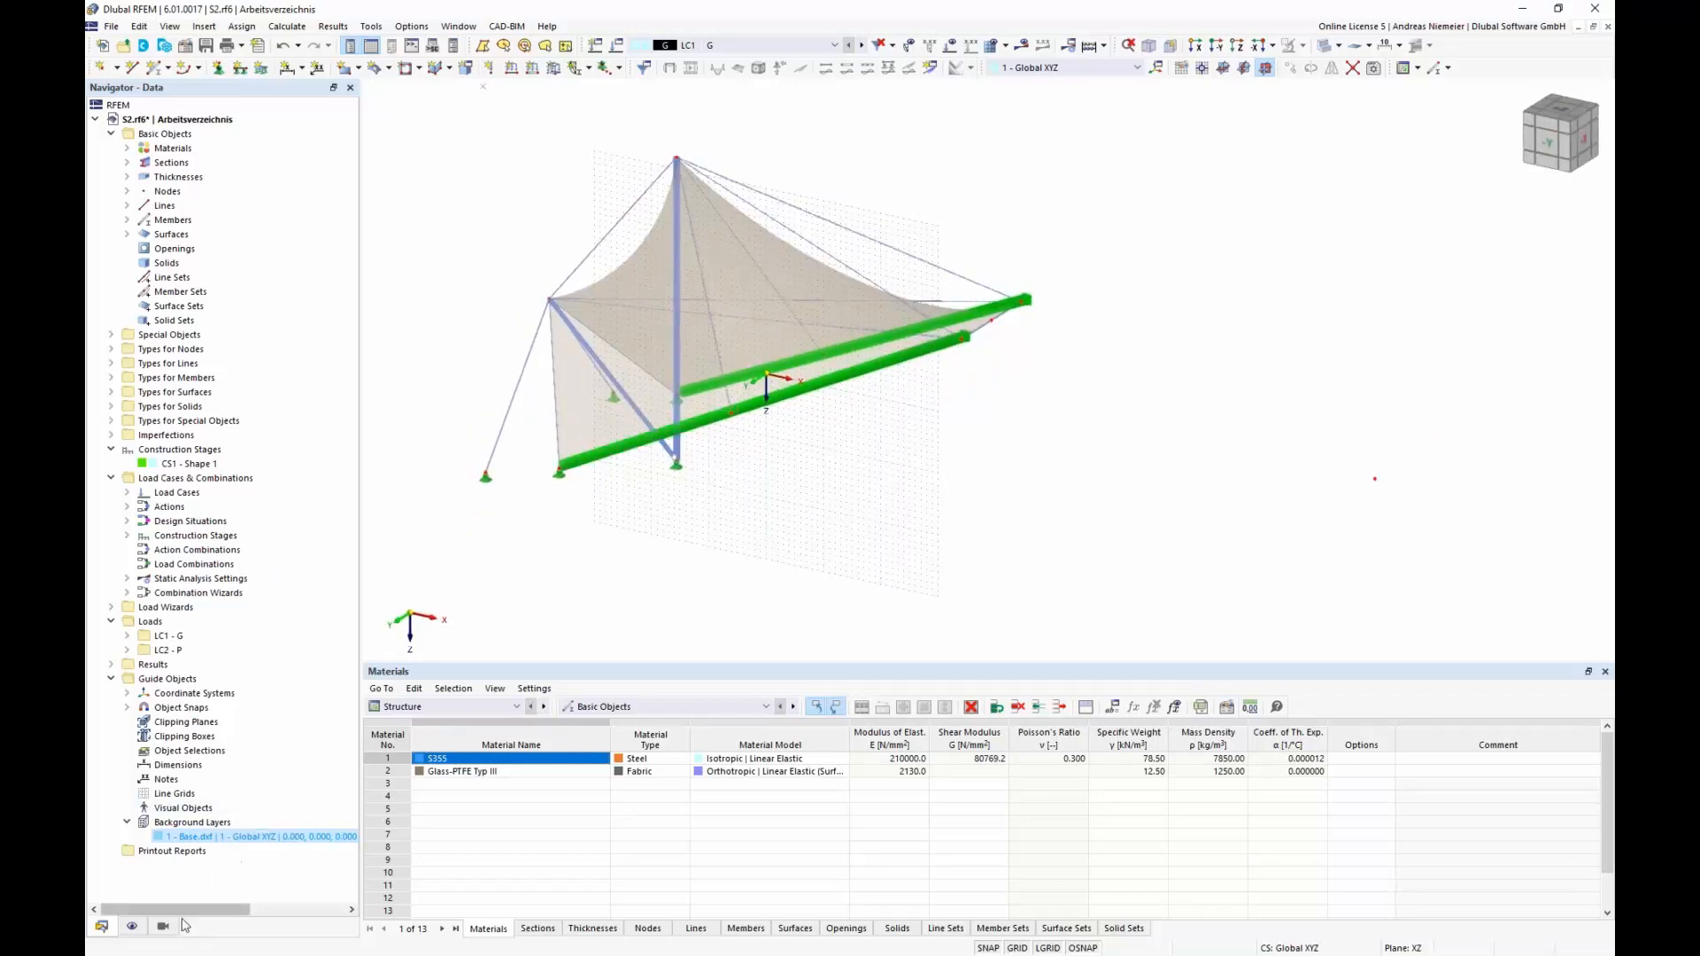
{"action": "left_click", "coordinate": [133, 926]}
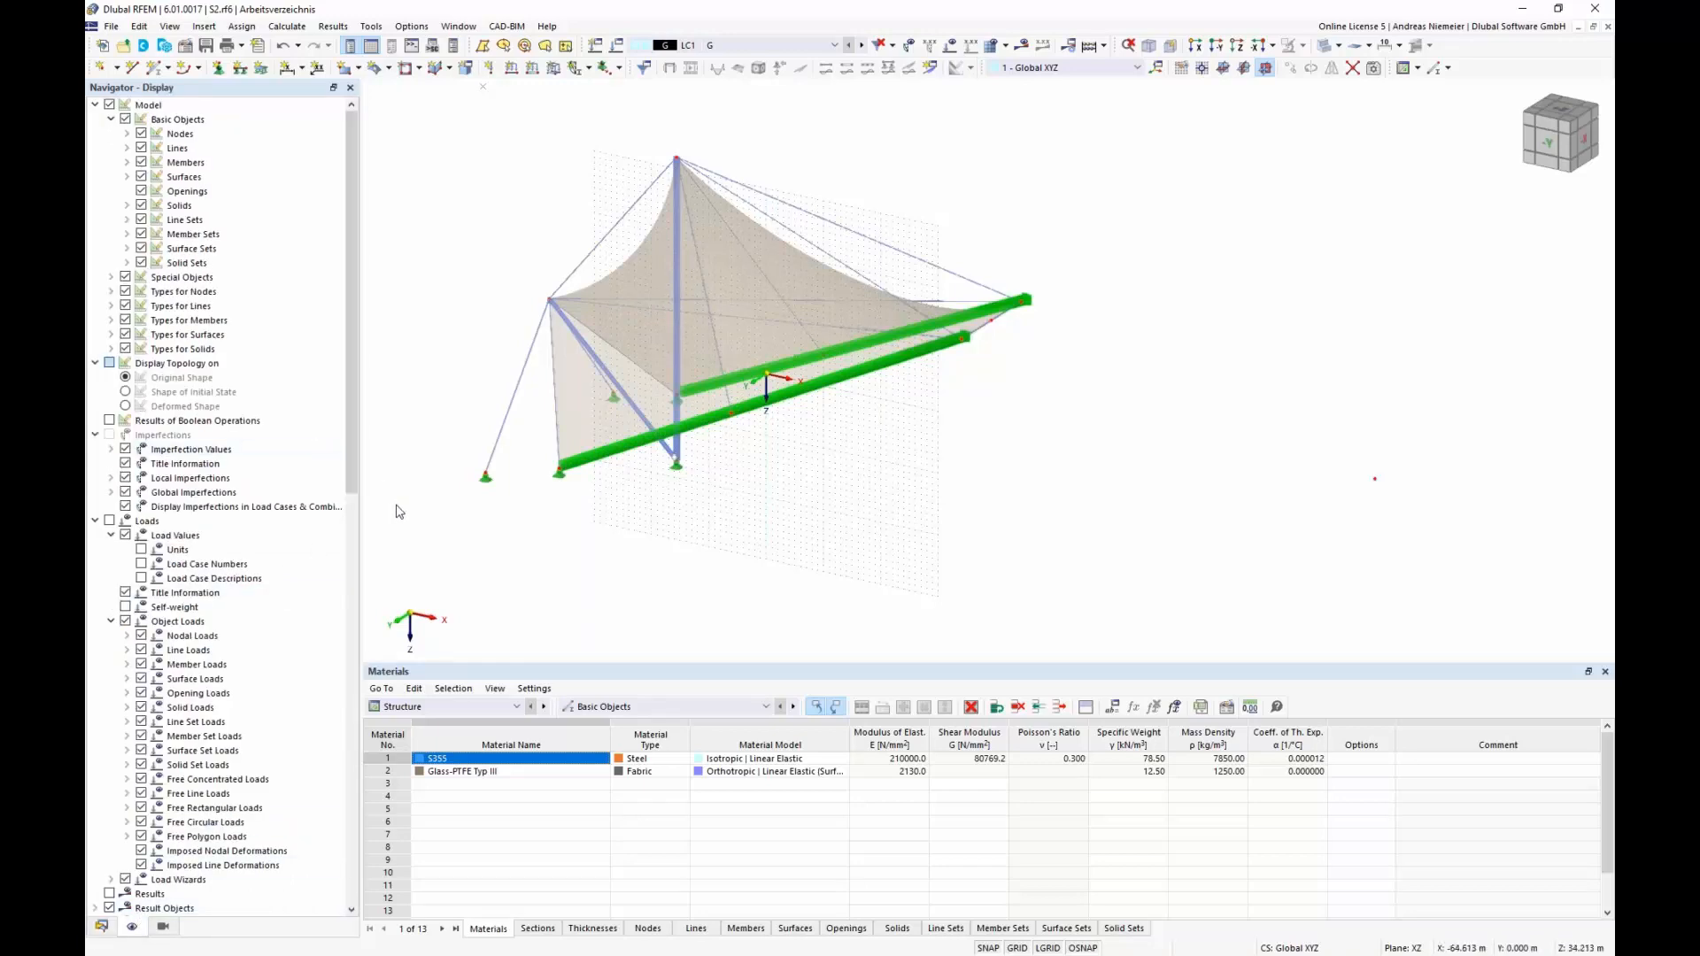
{"action": "left_click", "coordinate": [125, 306]}
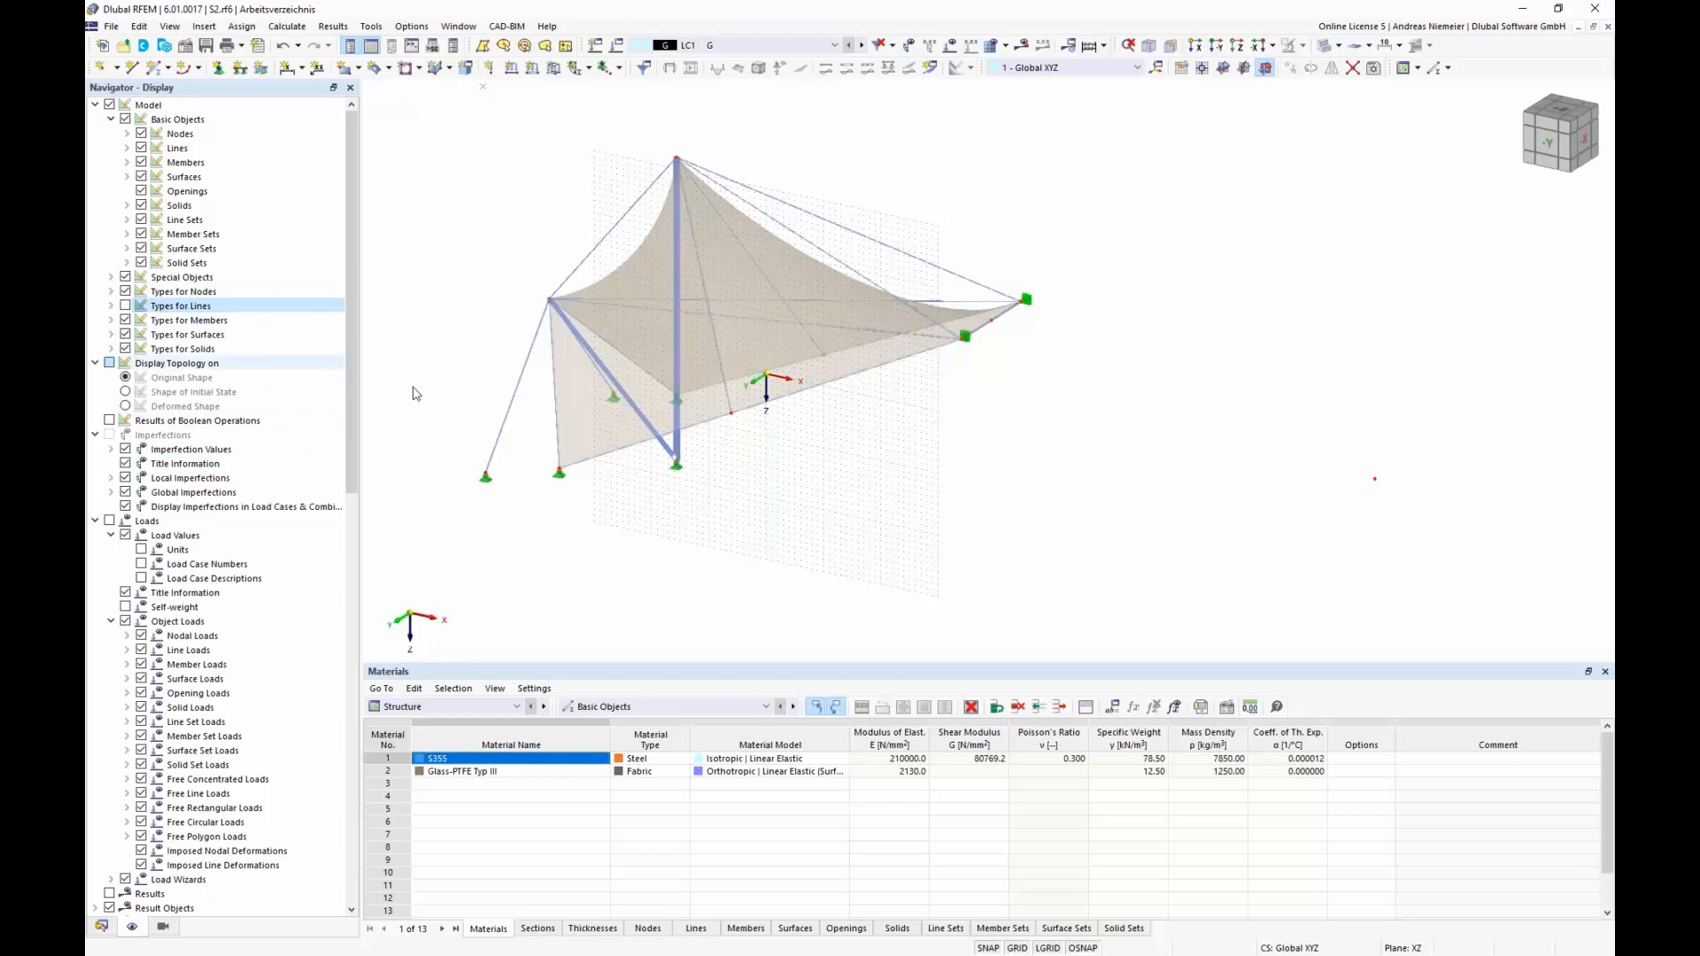
Start a surface load in load case LC2 - P with load type Form-Finding, Standard calculation method and Force definition.
{"action": "middle_click_drag", "start_coordinate": [857, 436], "coordinate": [953, 476]}
{"action": "scroll", "coordinate": [953, 476], "scroll_direction": "down", "scroll_amount": 1}
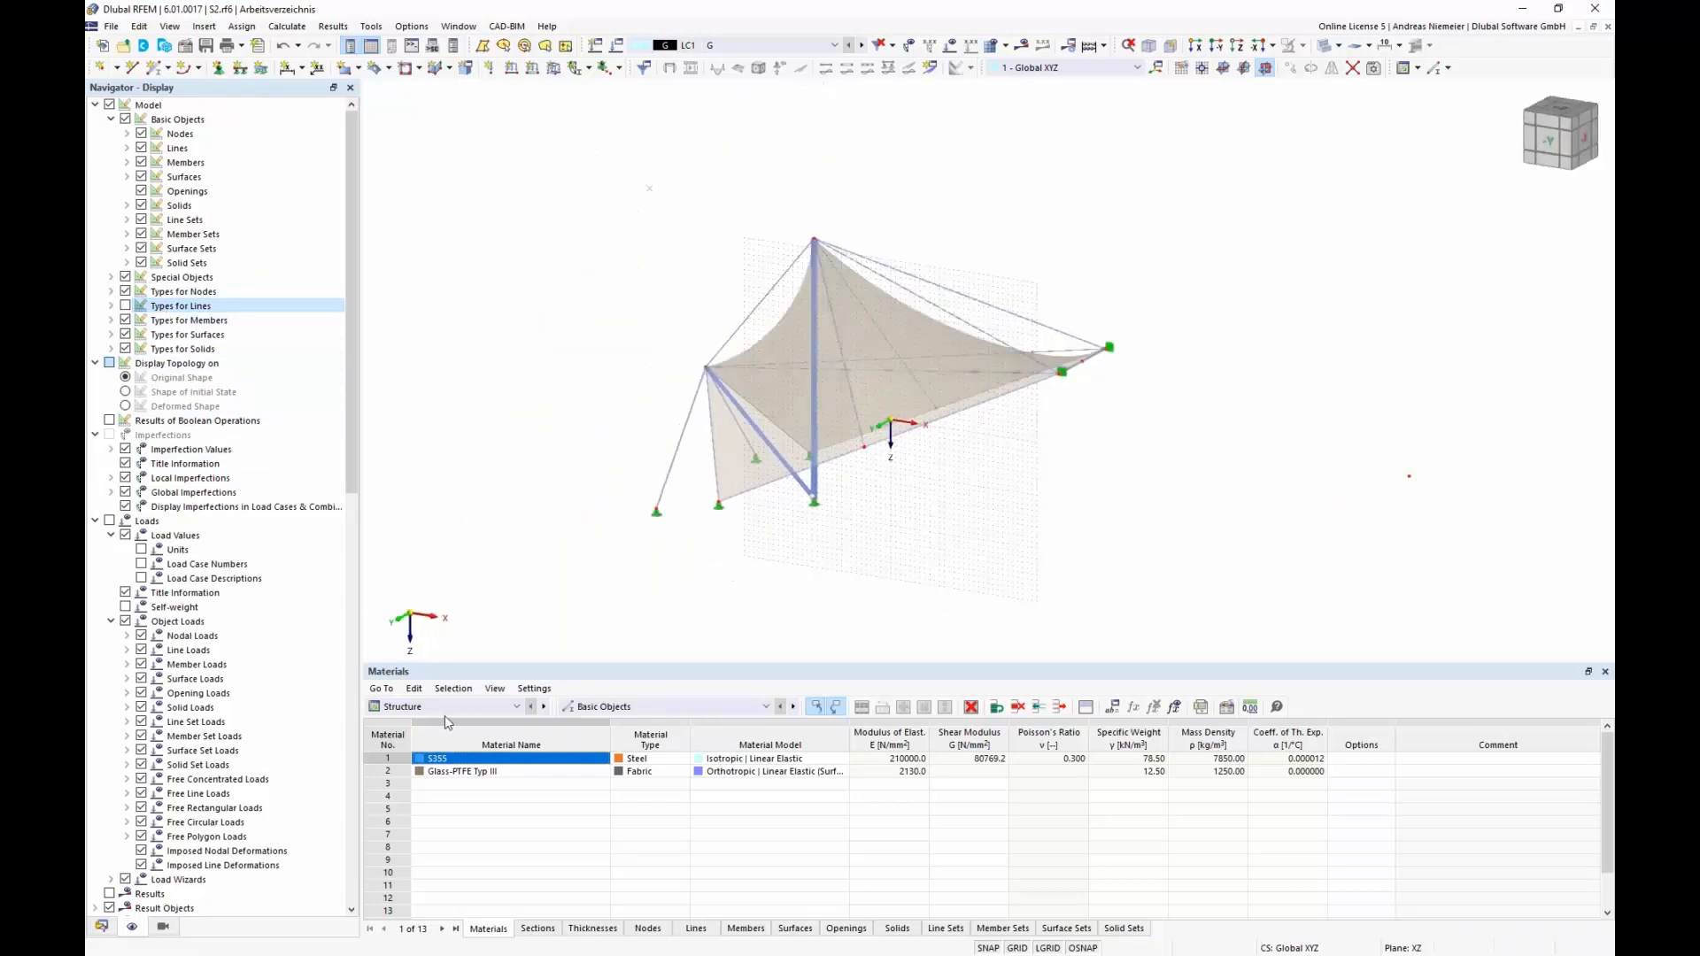
{"action": "left_click", "coordinate": [763, 44]}
{"action": "left_click", "coordinate": [772, 78]}
{"action": "left_click", "coordinate": [553, 67]}
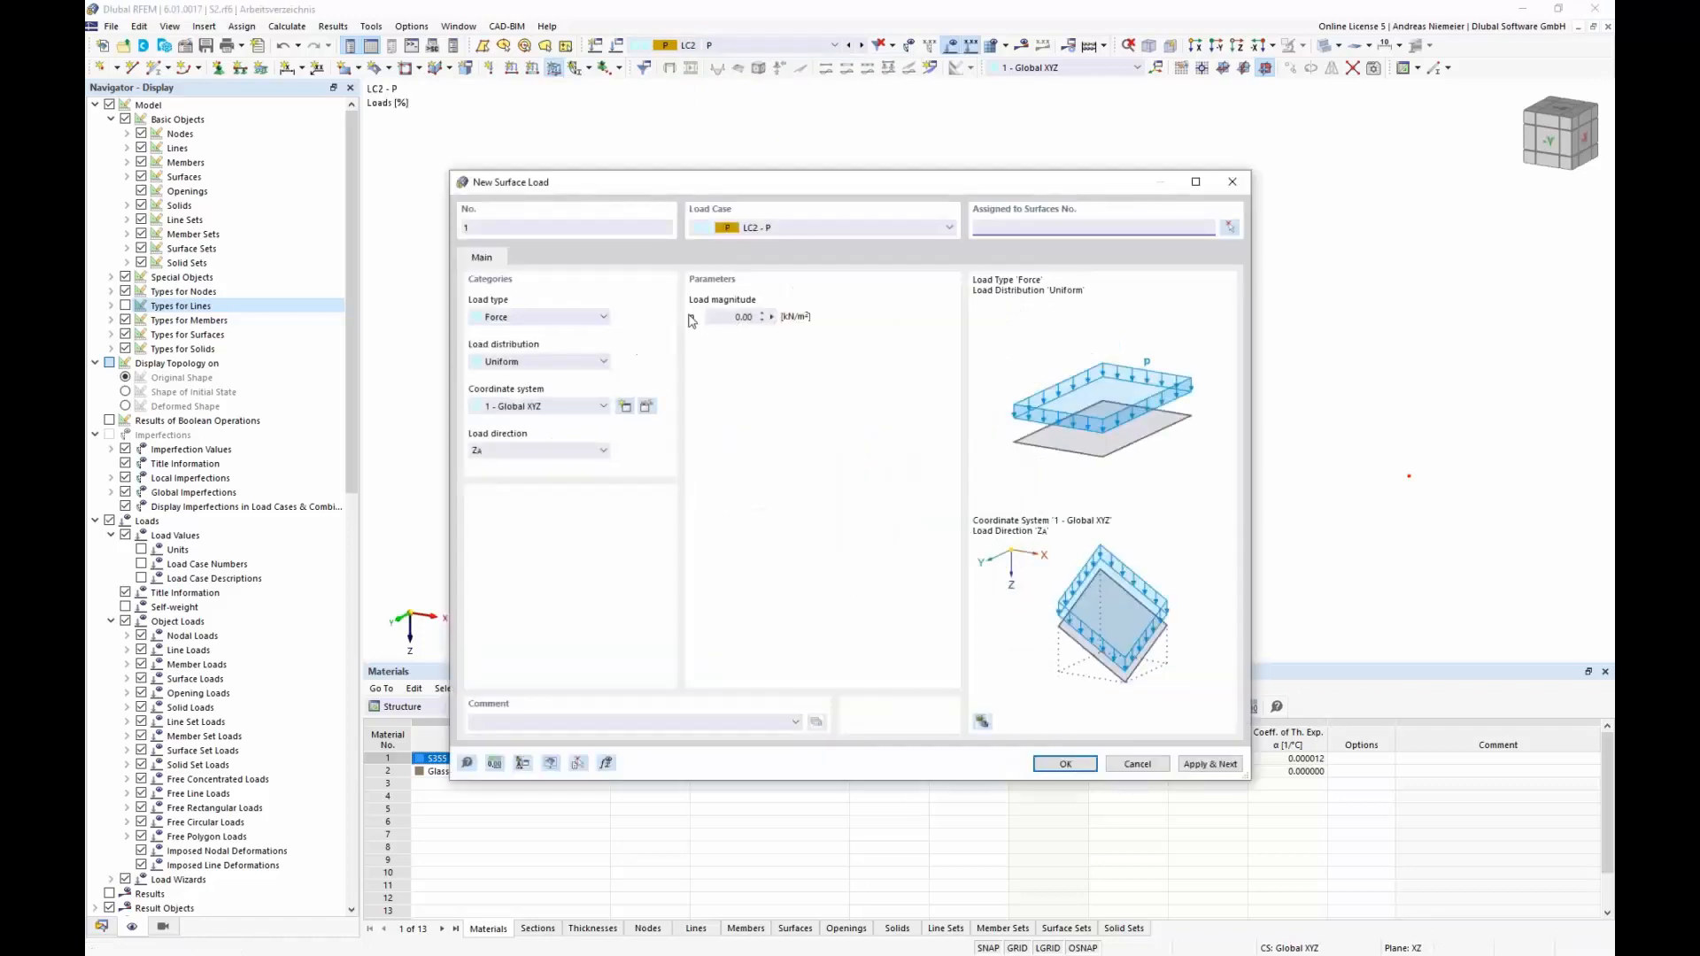
{"action": "left_click", "coordinate": [529, 317]}
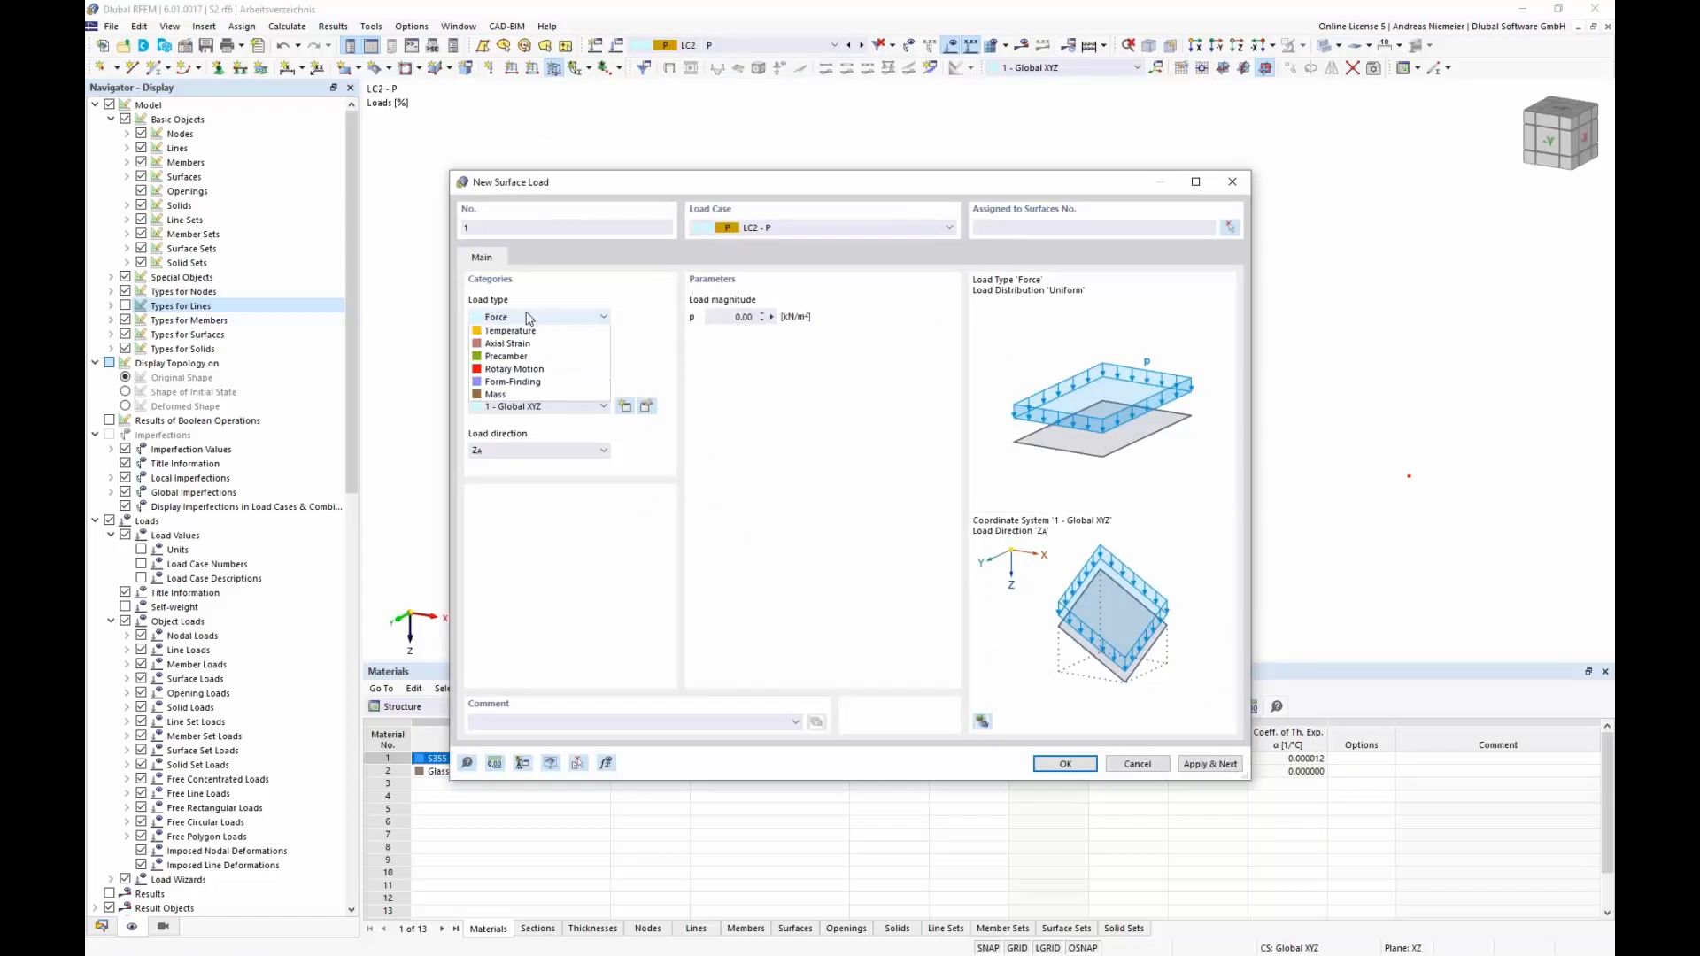
{"action": "left_click", "coordinate": [525, 396]}
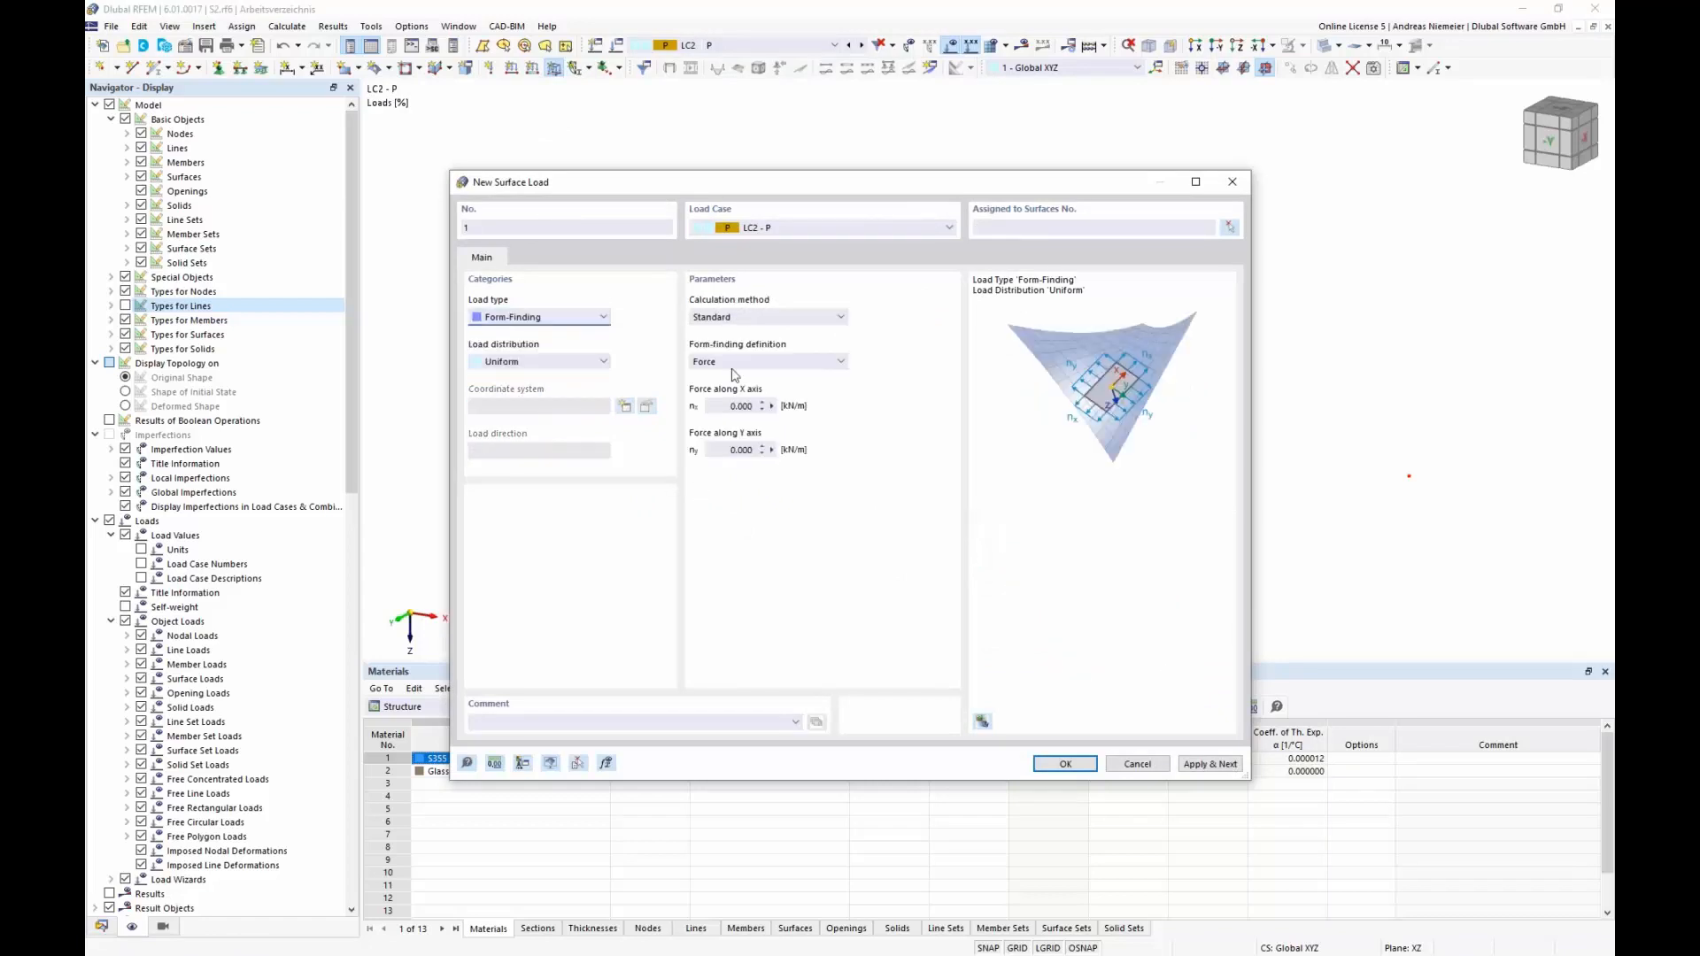
{"action": "left_click", "coordinate": [760, 319]}
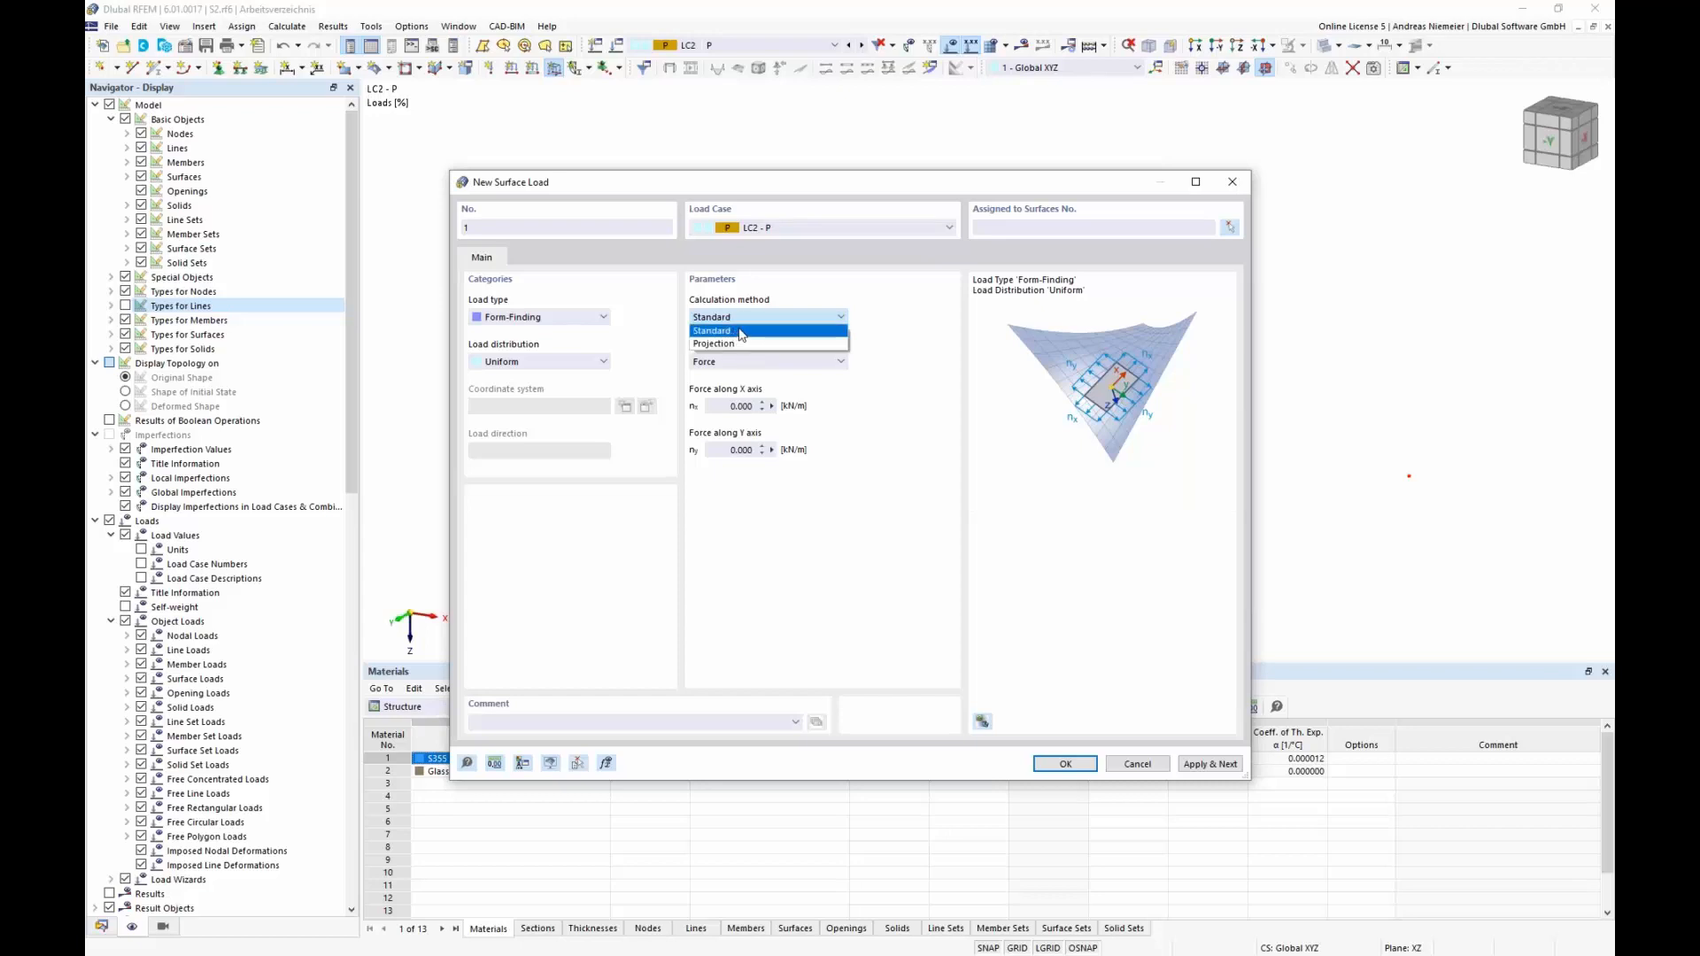
{"action": "left_click", "coordinate": [741, 332]}
{"action": "left_click", "coordinate": [742, 362]}
{"action": "left_click", "coordinate": [742, 377]}
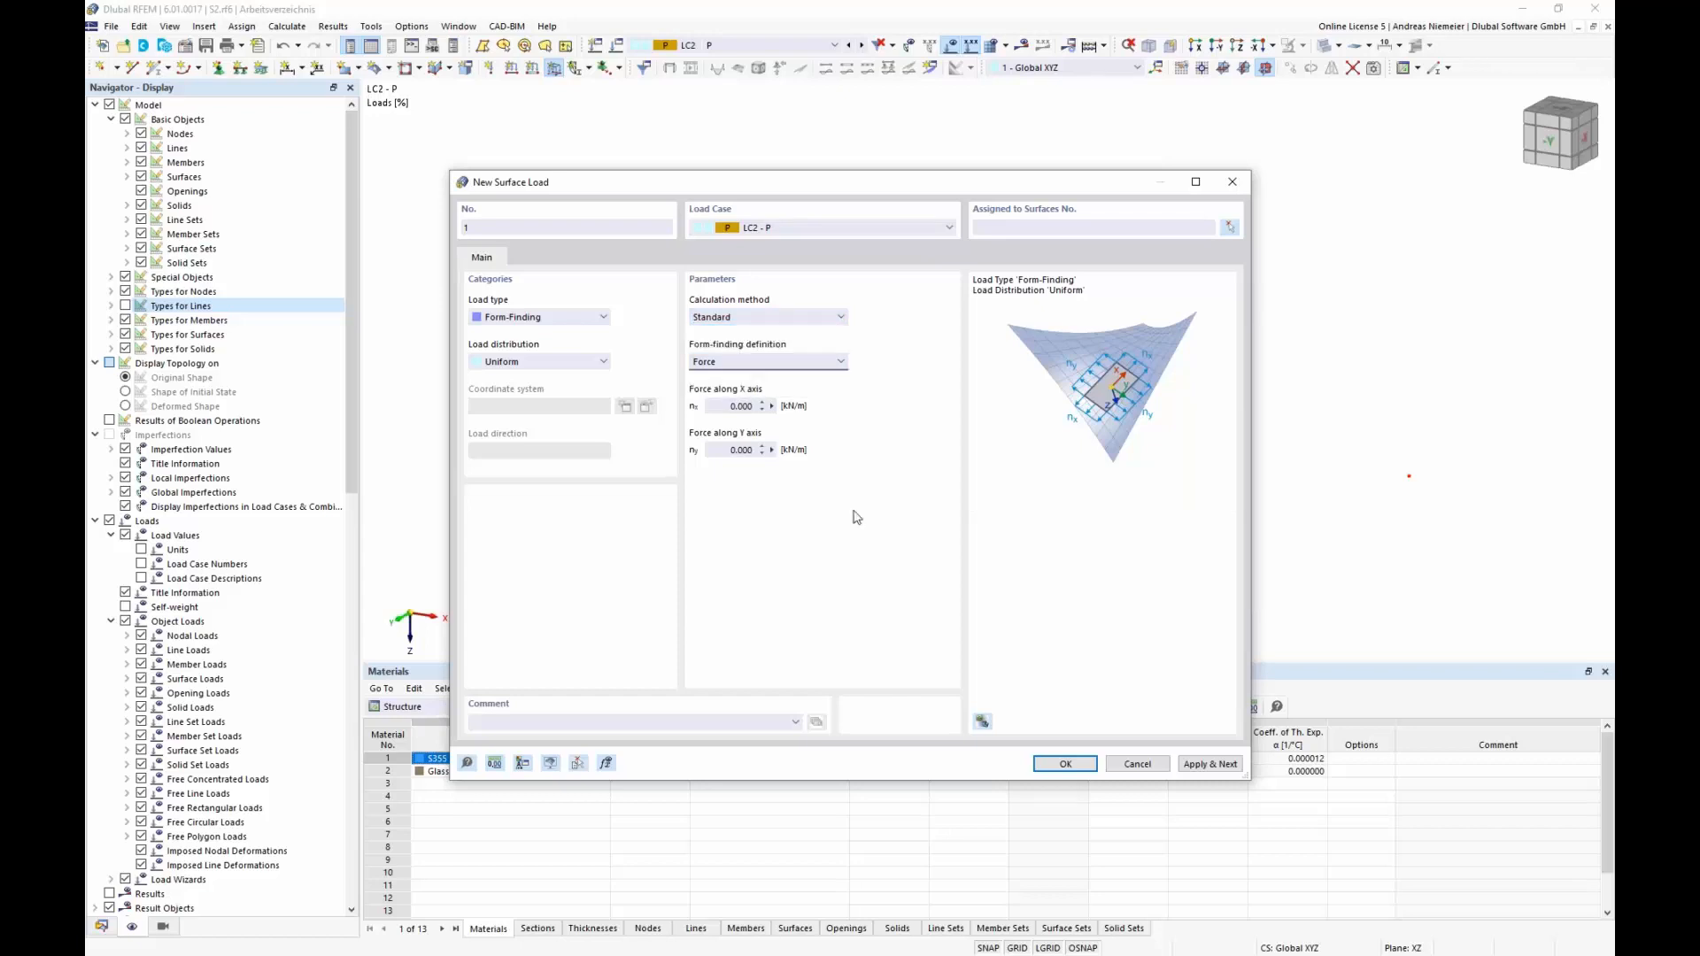
Set the form-finding forces along the x and y axes to 2.000 kN/m and assign the load to all membrane surfaces.
{"action": "left_click", "coordinate": [740, 406]}
{"action": "type", "text": "2"}
{"action": "key", "text": "Tab"}
{"action": "type", "text": "2"}
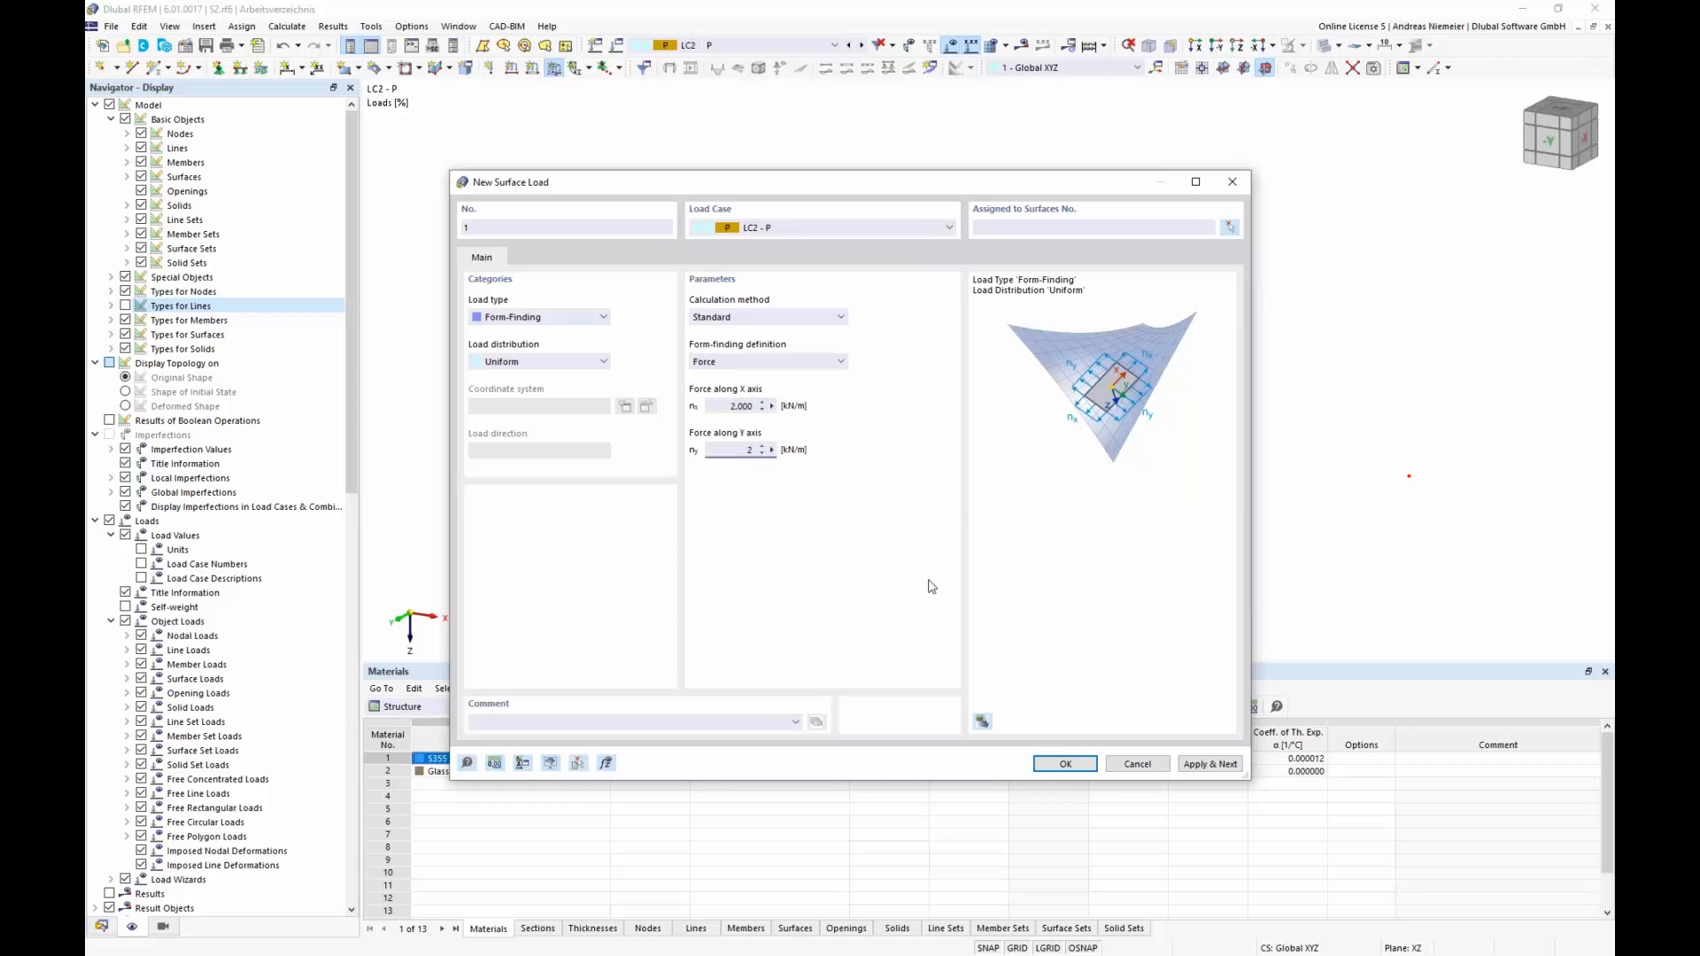
{"action": "left_click", "coordinate": [1082, 765]}
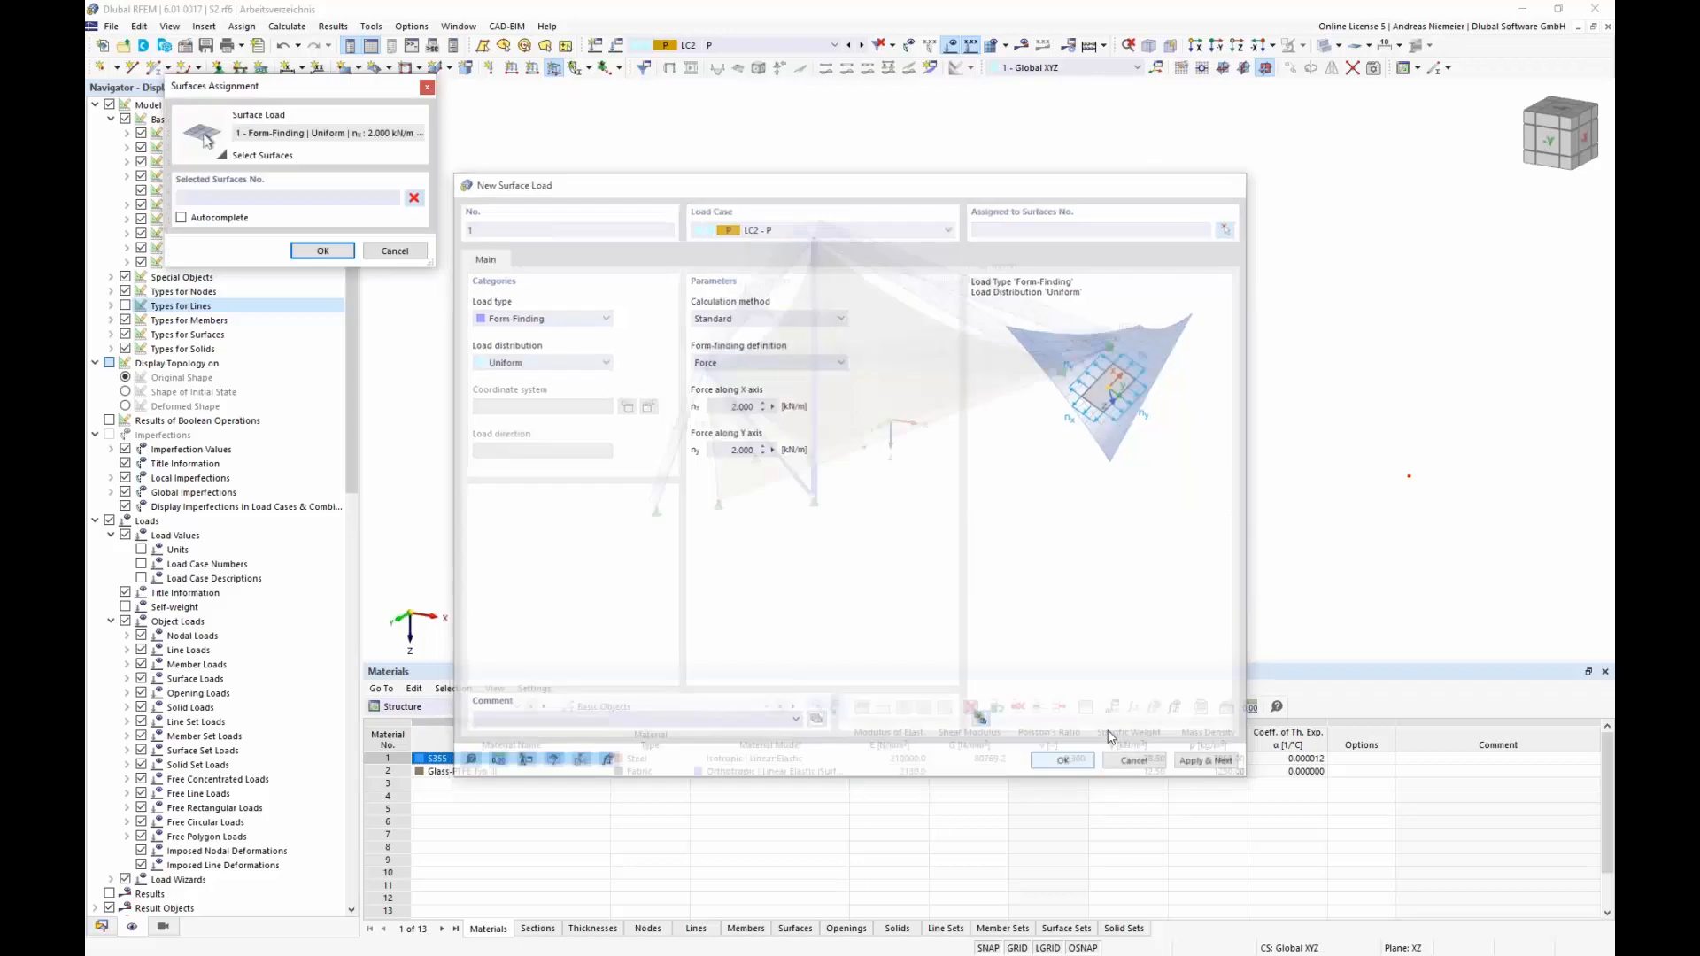
{"action": "left_click_drag", "start_coordinate": [1176, 594], "coordinate": [607, 208]}
{"action": "left_click", "coordinate": [322, 251]}
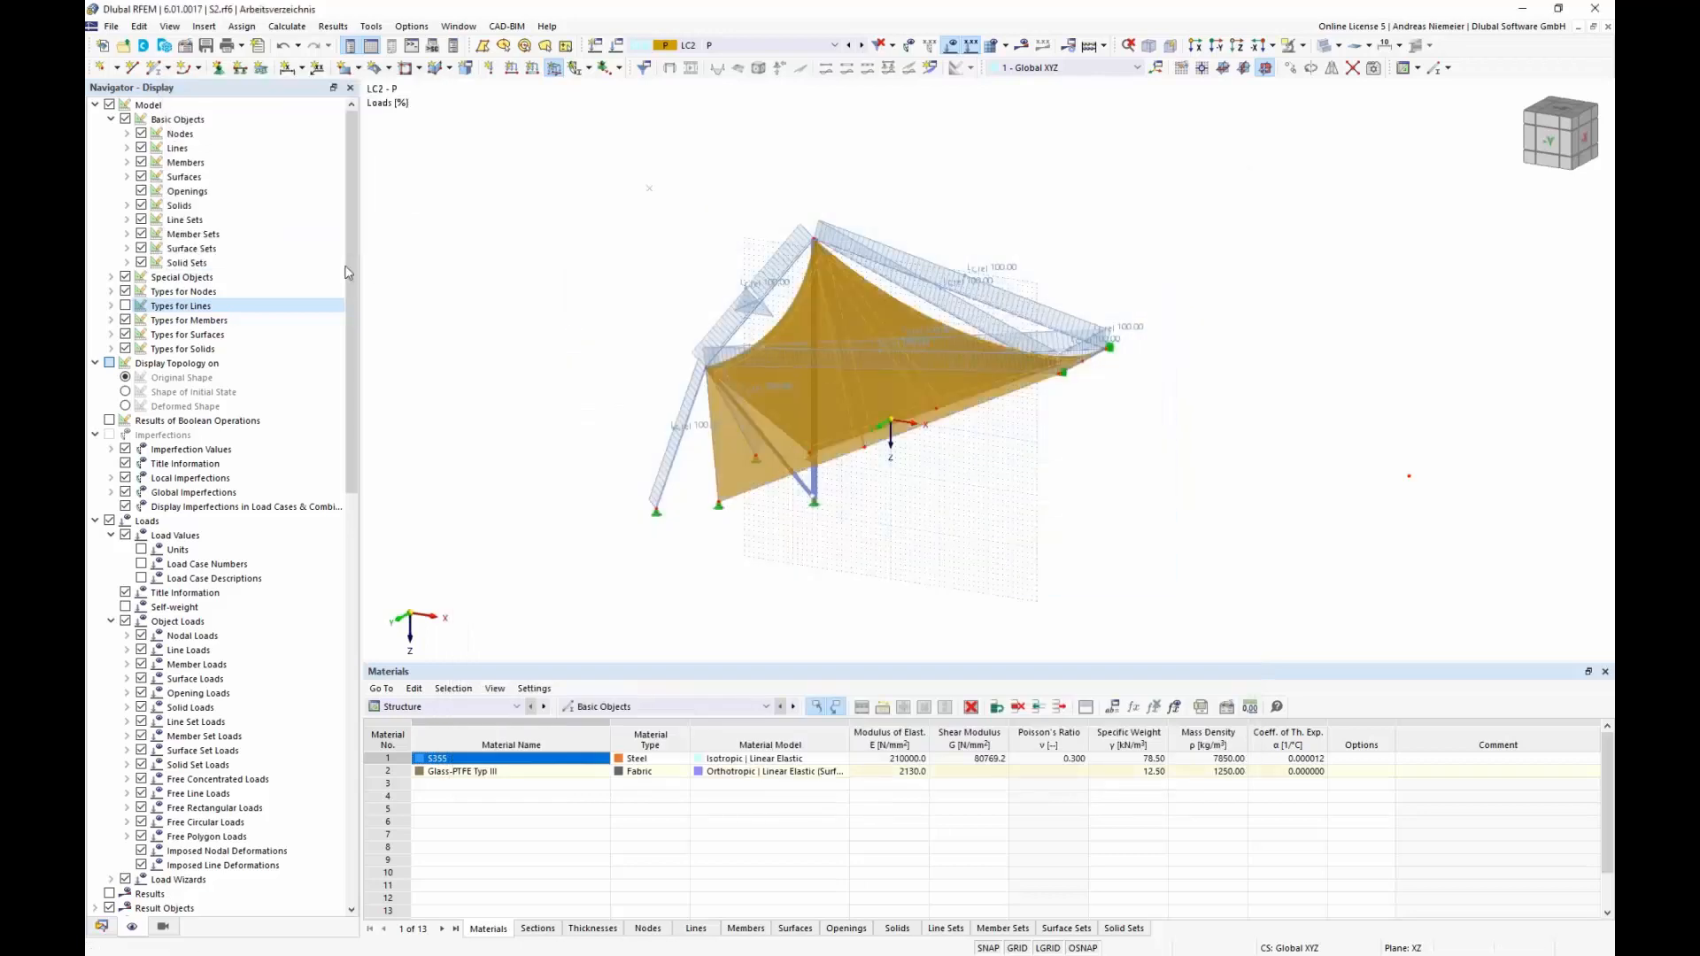
{"action": "right_click", "coordinate": [902, 589]}
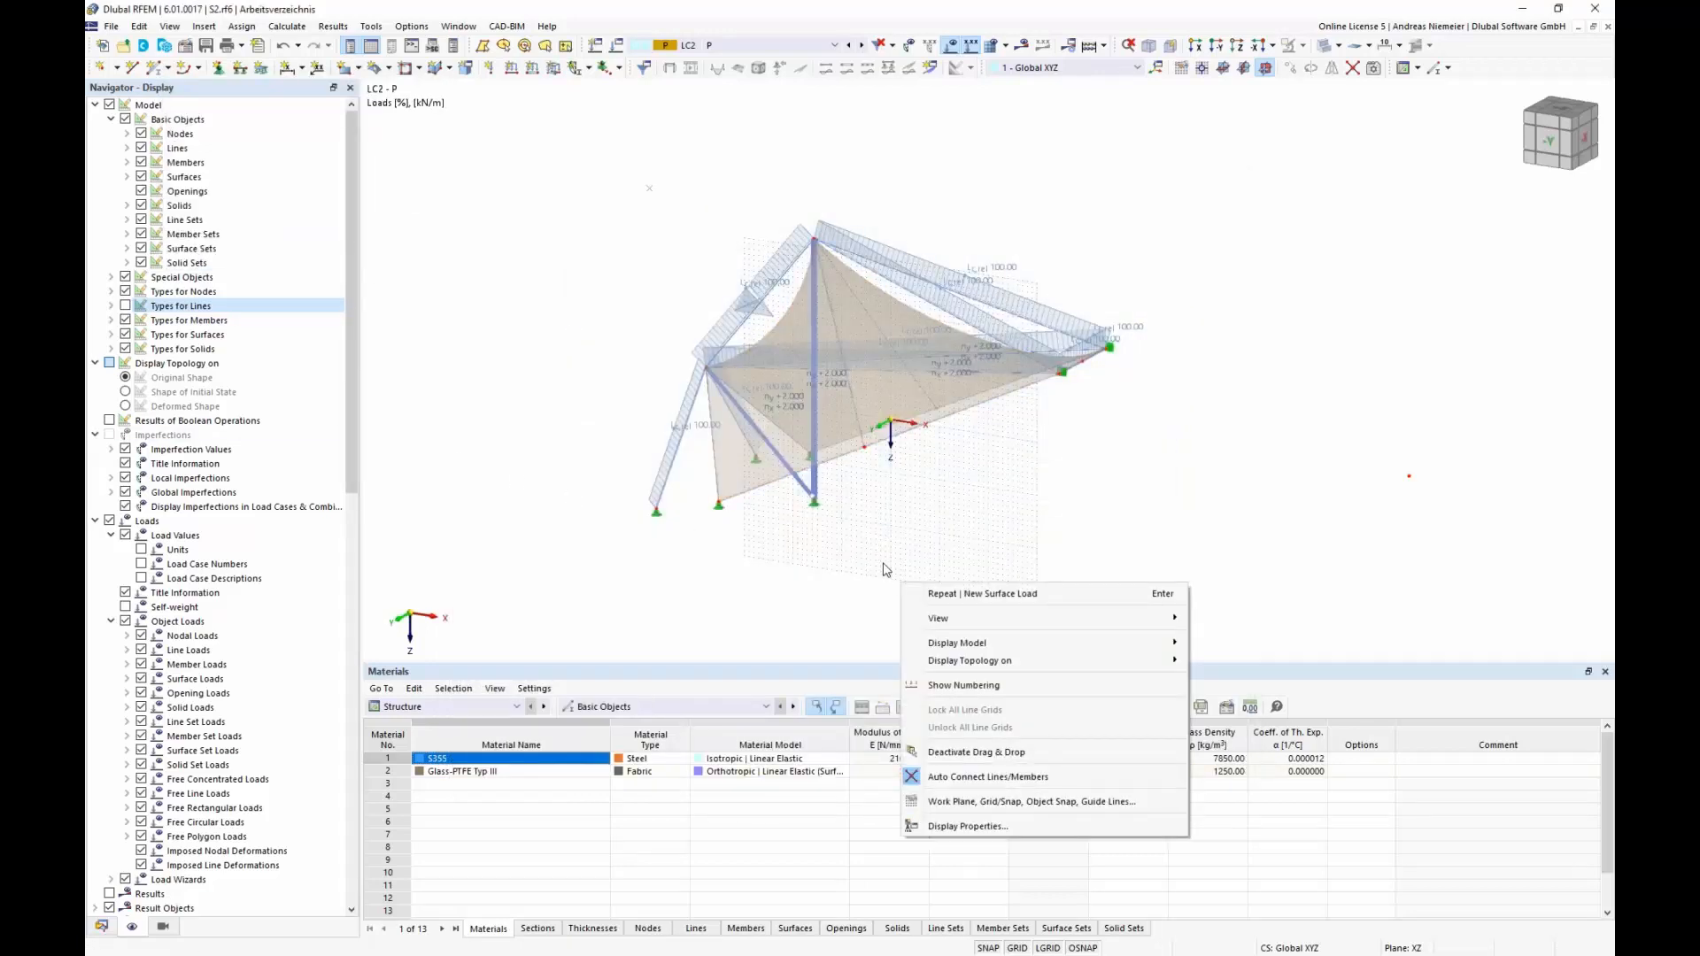
{"action": "left_click", "coordinate": [883, 570]}
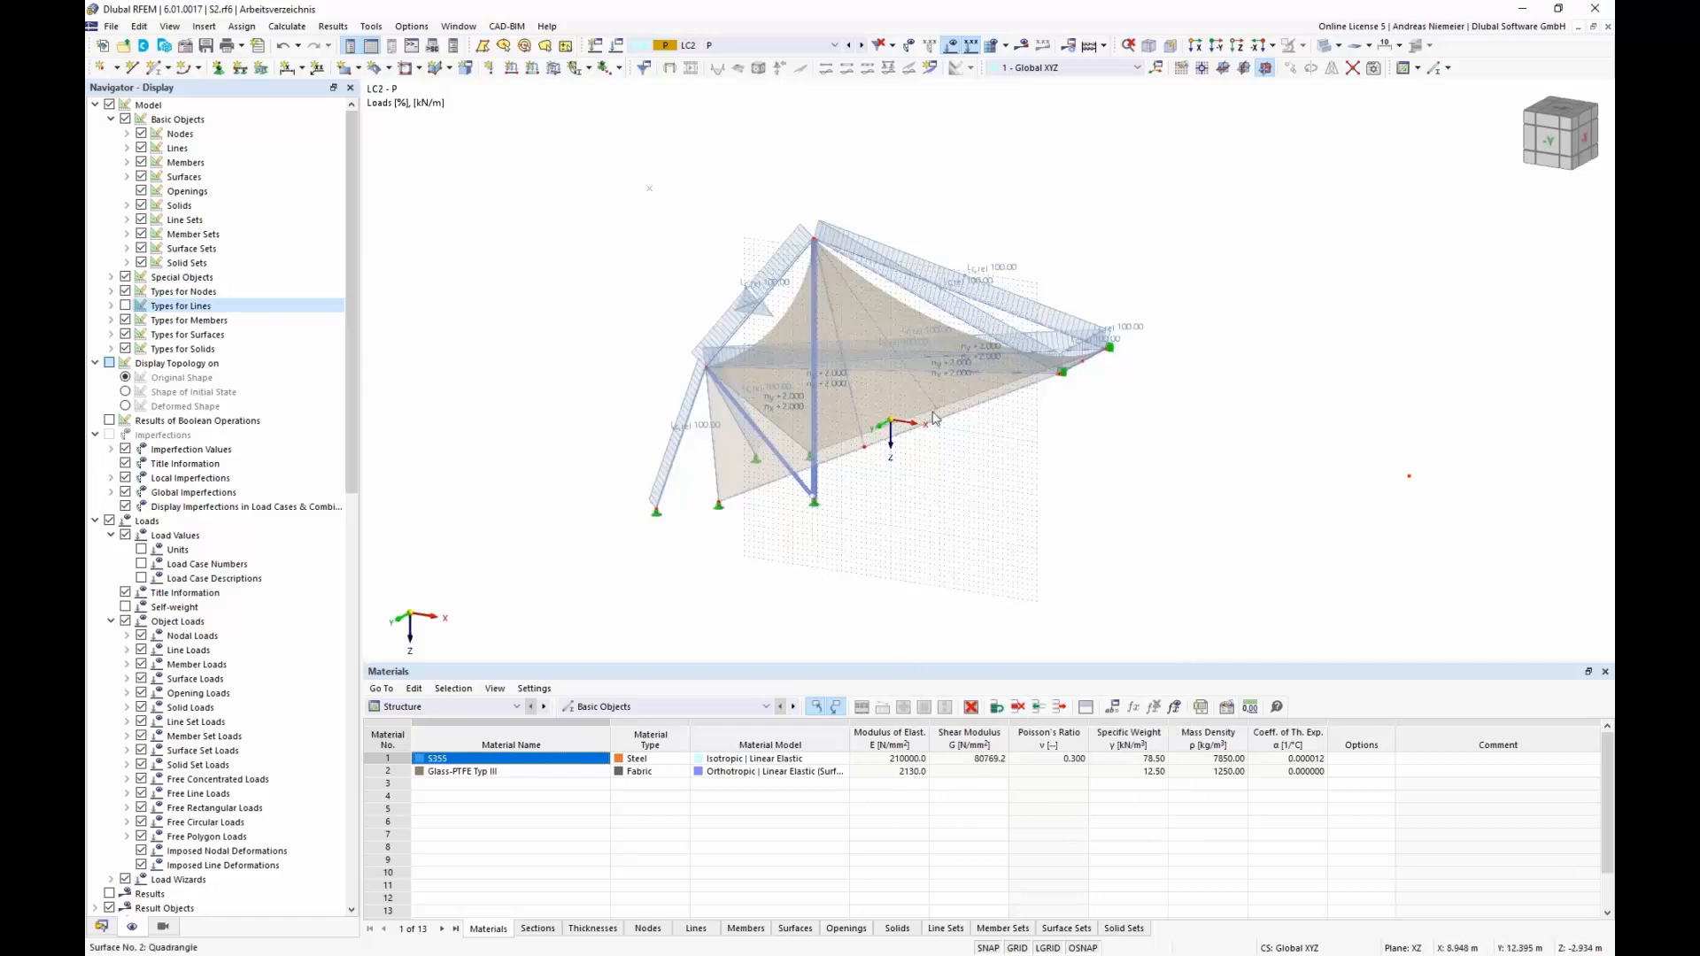
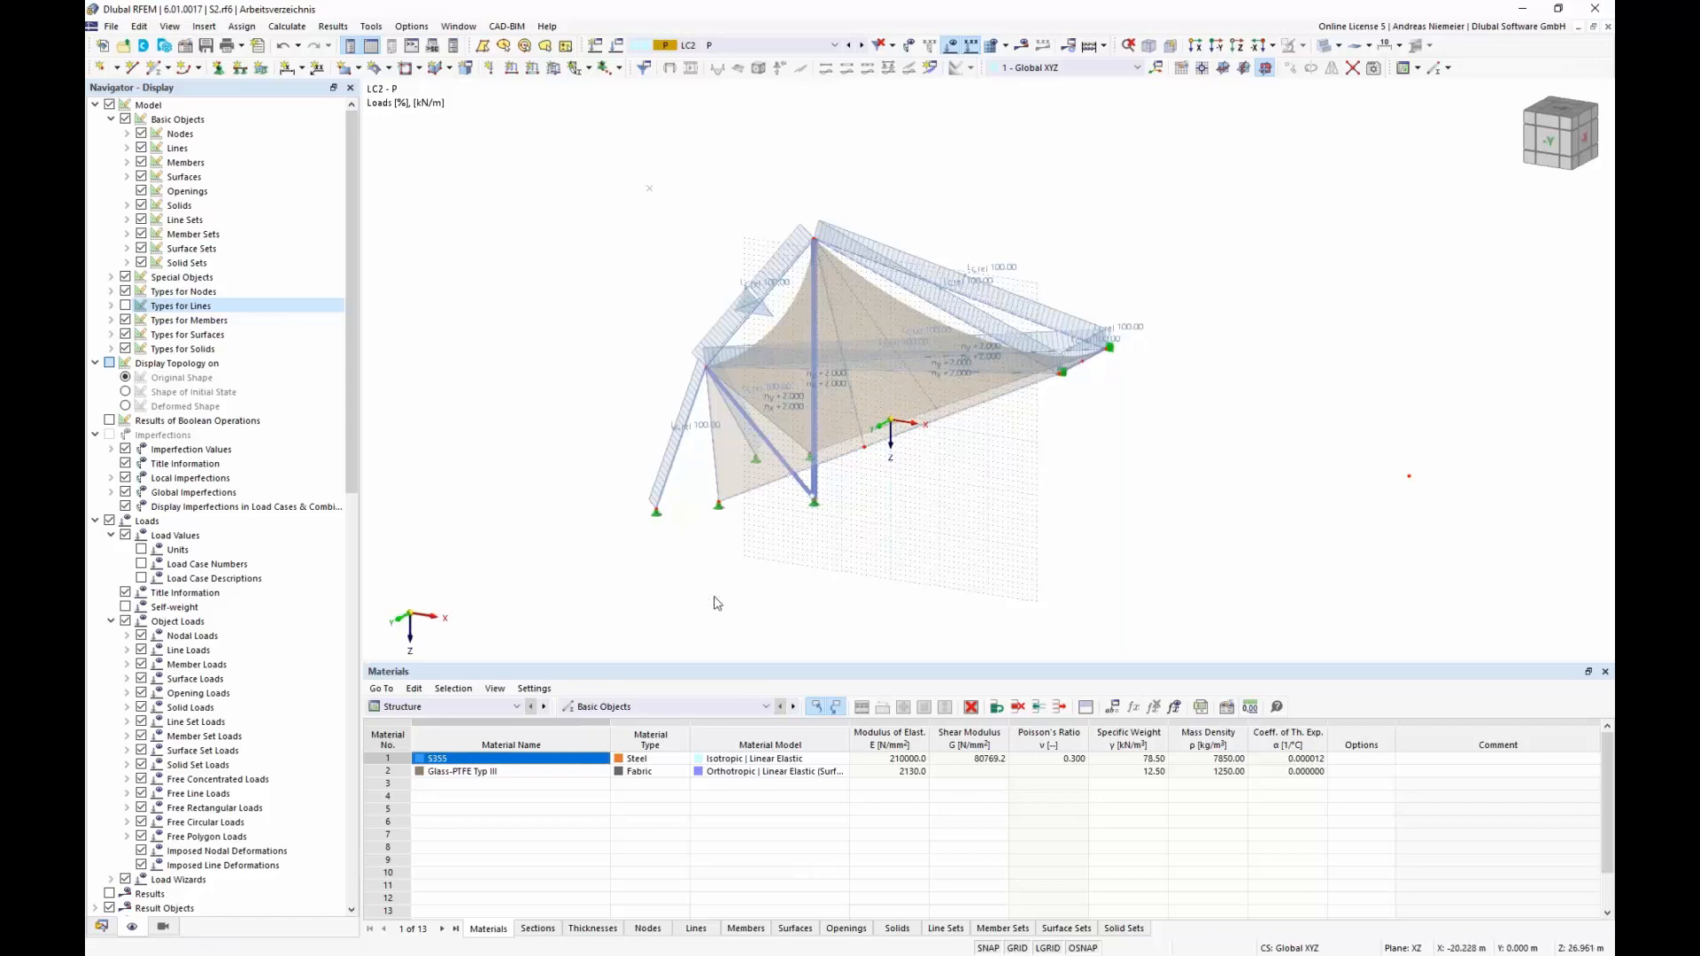
Limit the visible objects to the members with section 6 - ROUND 20/H.
{"action": "left_click", "coordinate": [164, 927]}
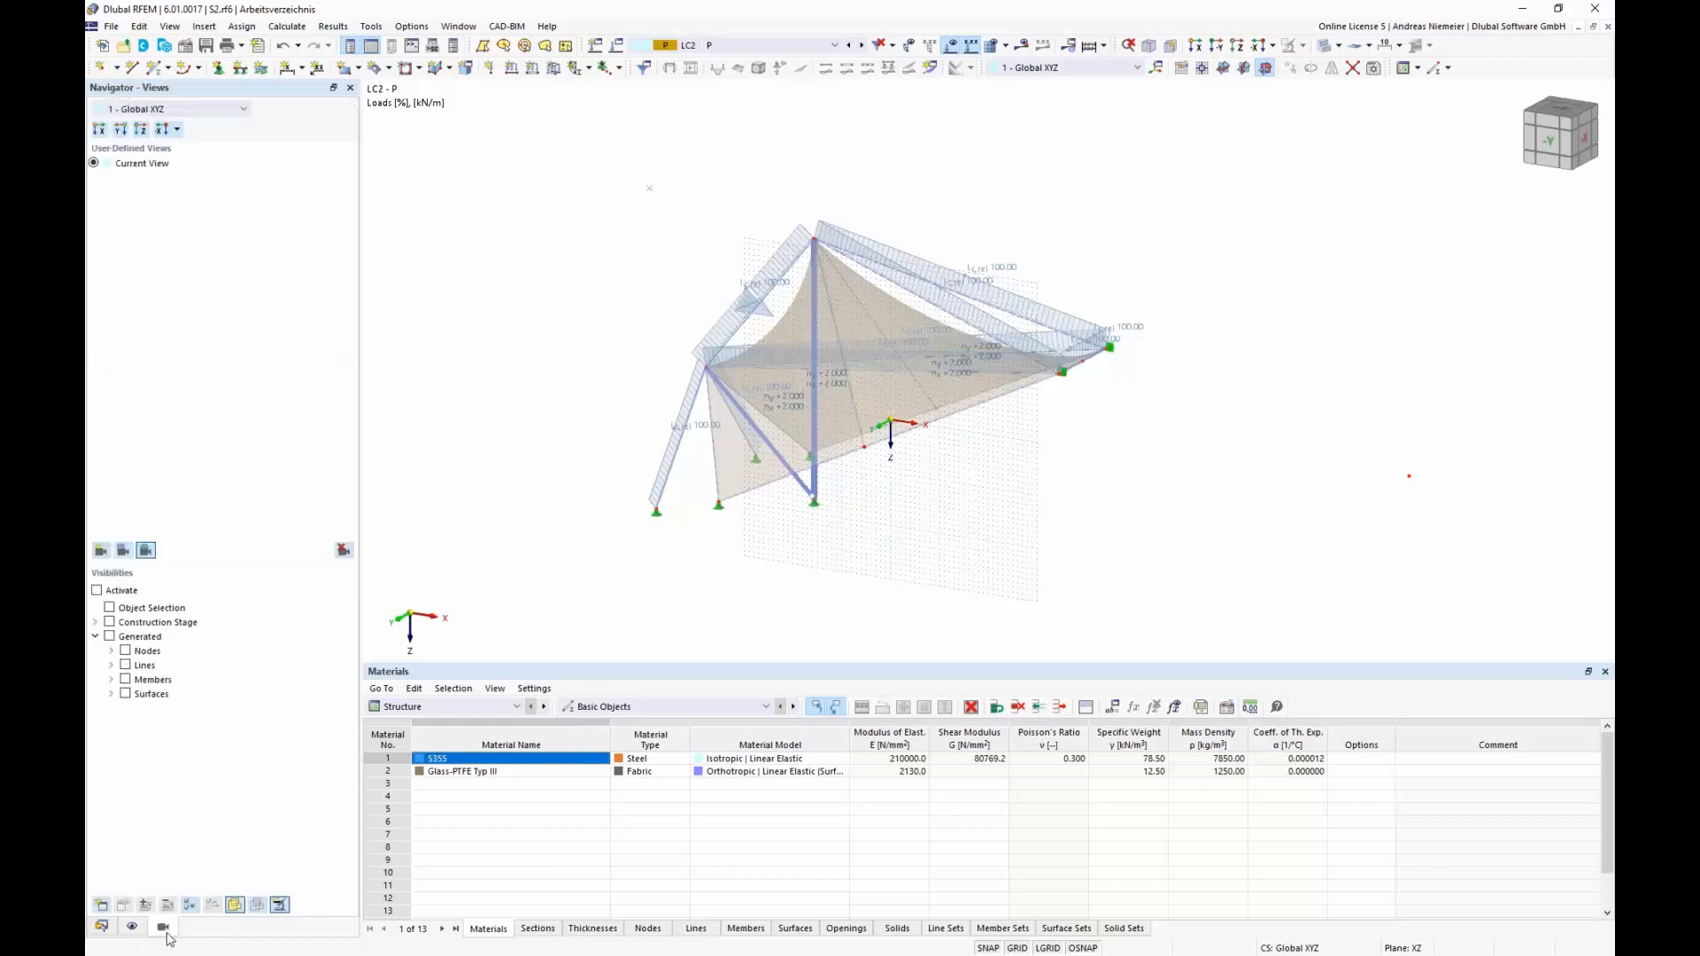
{"action": "left_click", "coordinate": [110, 680]}
{"action": "left_click", "coordinate": [128, 708]}
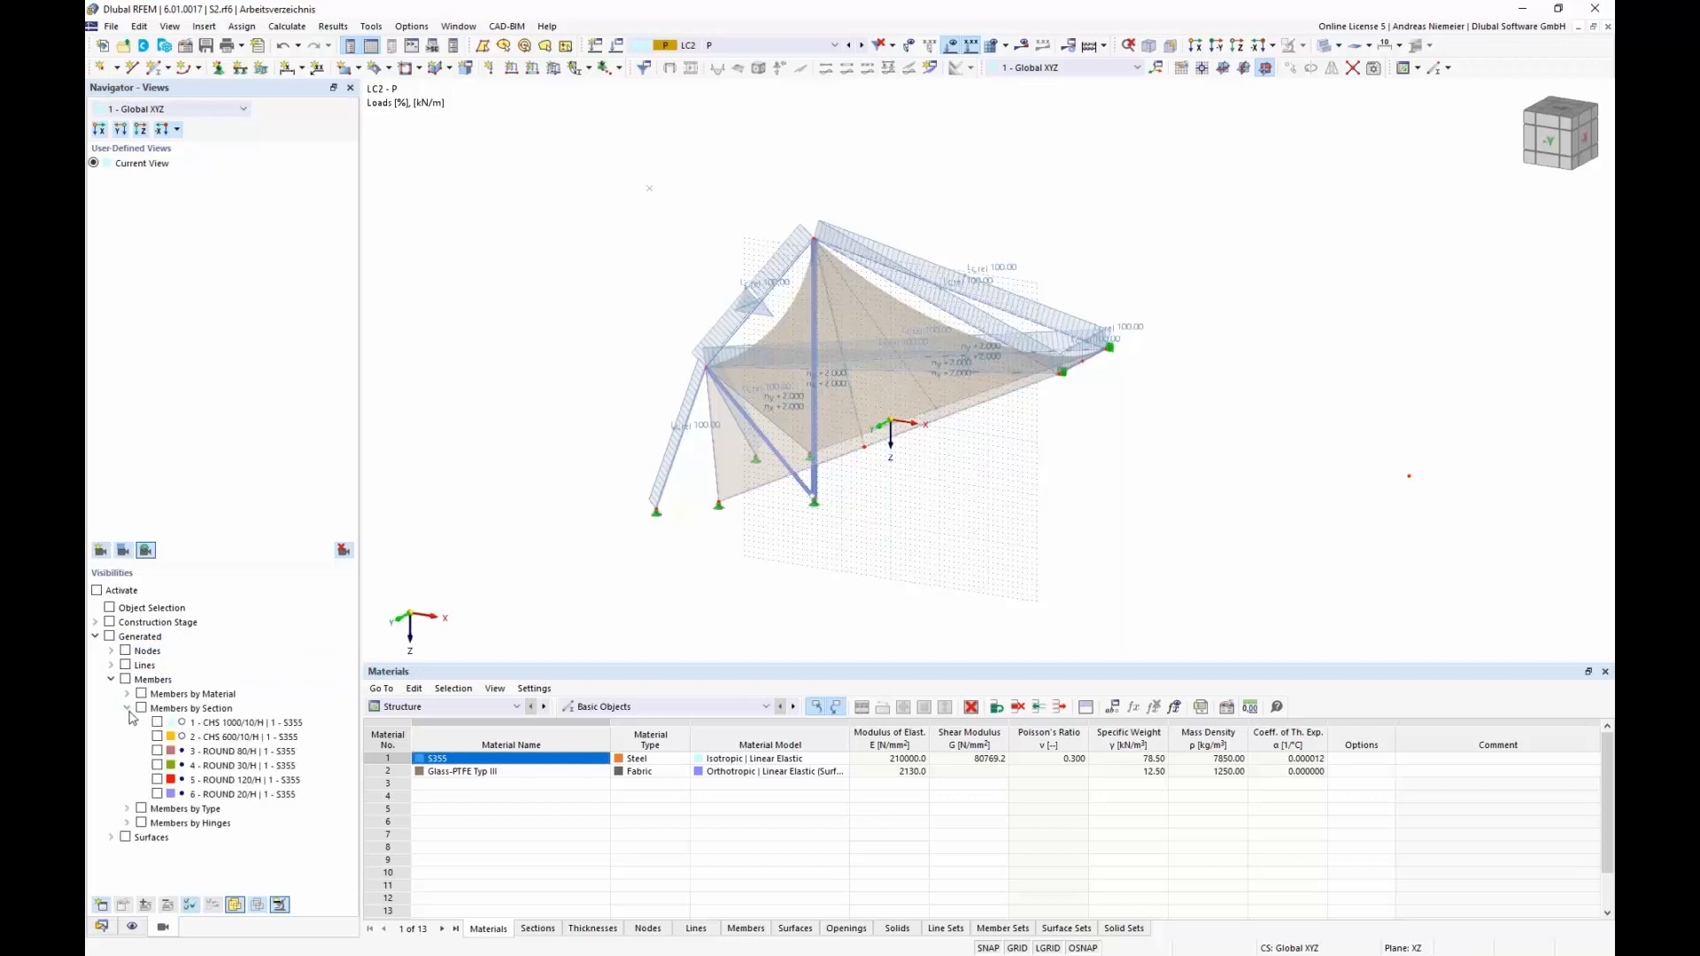
{"action": "left_click", "coordinate": [157, 794]}
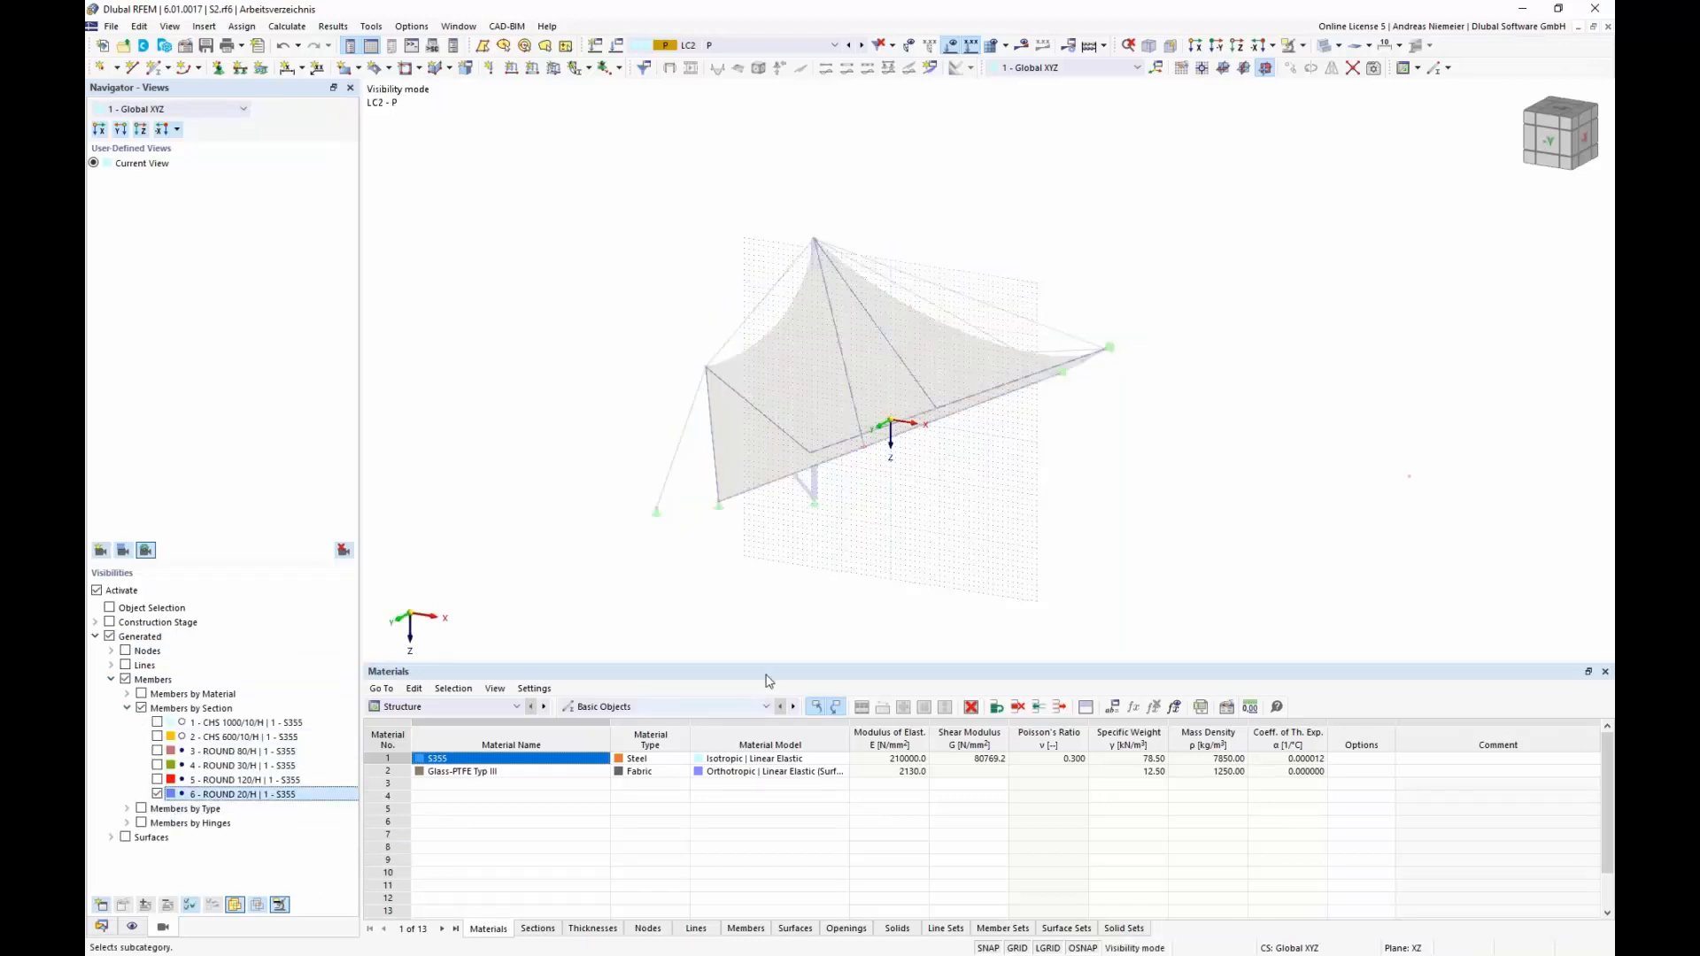
Start a member load in load case LC2 - P with load type Form-Finding and definition type Force.
{"action": "mouse_move", "coordinate": [997, 508]}
{"action": "middle_mouse_down", "text": "ctrl"}
{"action": "mouse_move", "coordinate": [937, 517]}
{"action": "mouse_move", "coordinate": [998, 508]}
{"action": "middle_mouse_up", "text": "ctrl"}
{"action": "scroll", "coordinate": [997, 509], "scroll_direction": "down", "scroll_amount": 1}
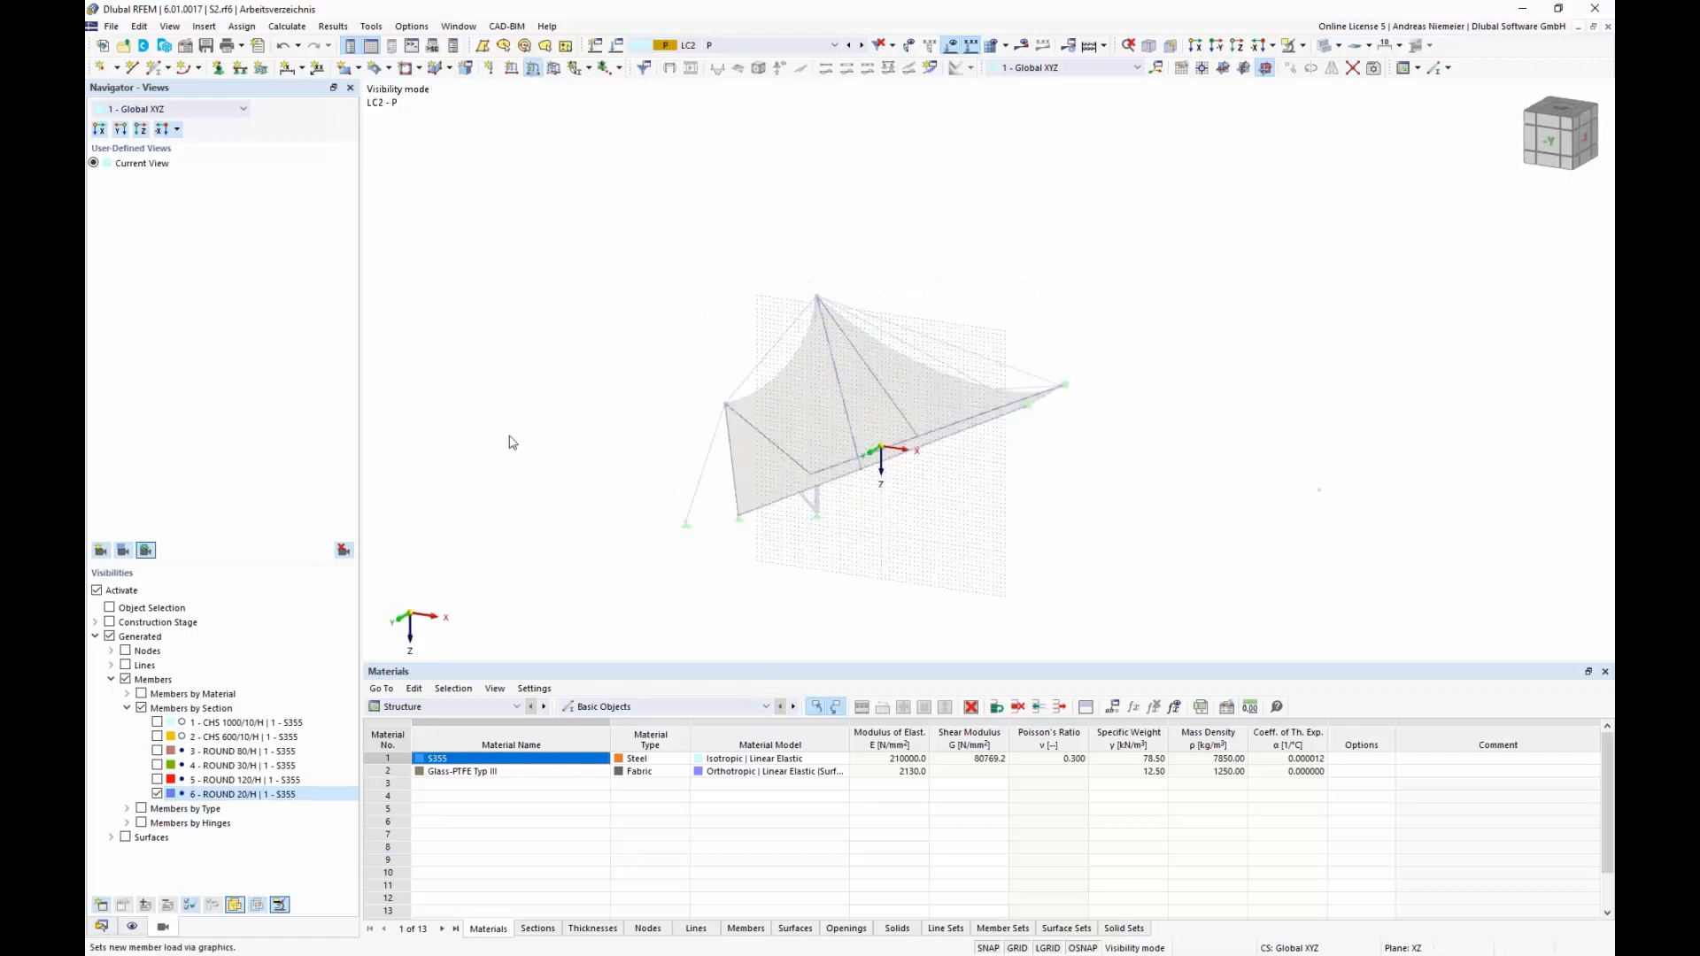
{"action": "left_click", "coordinate": [739, 331]}
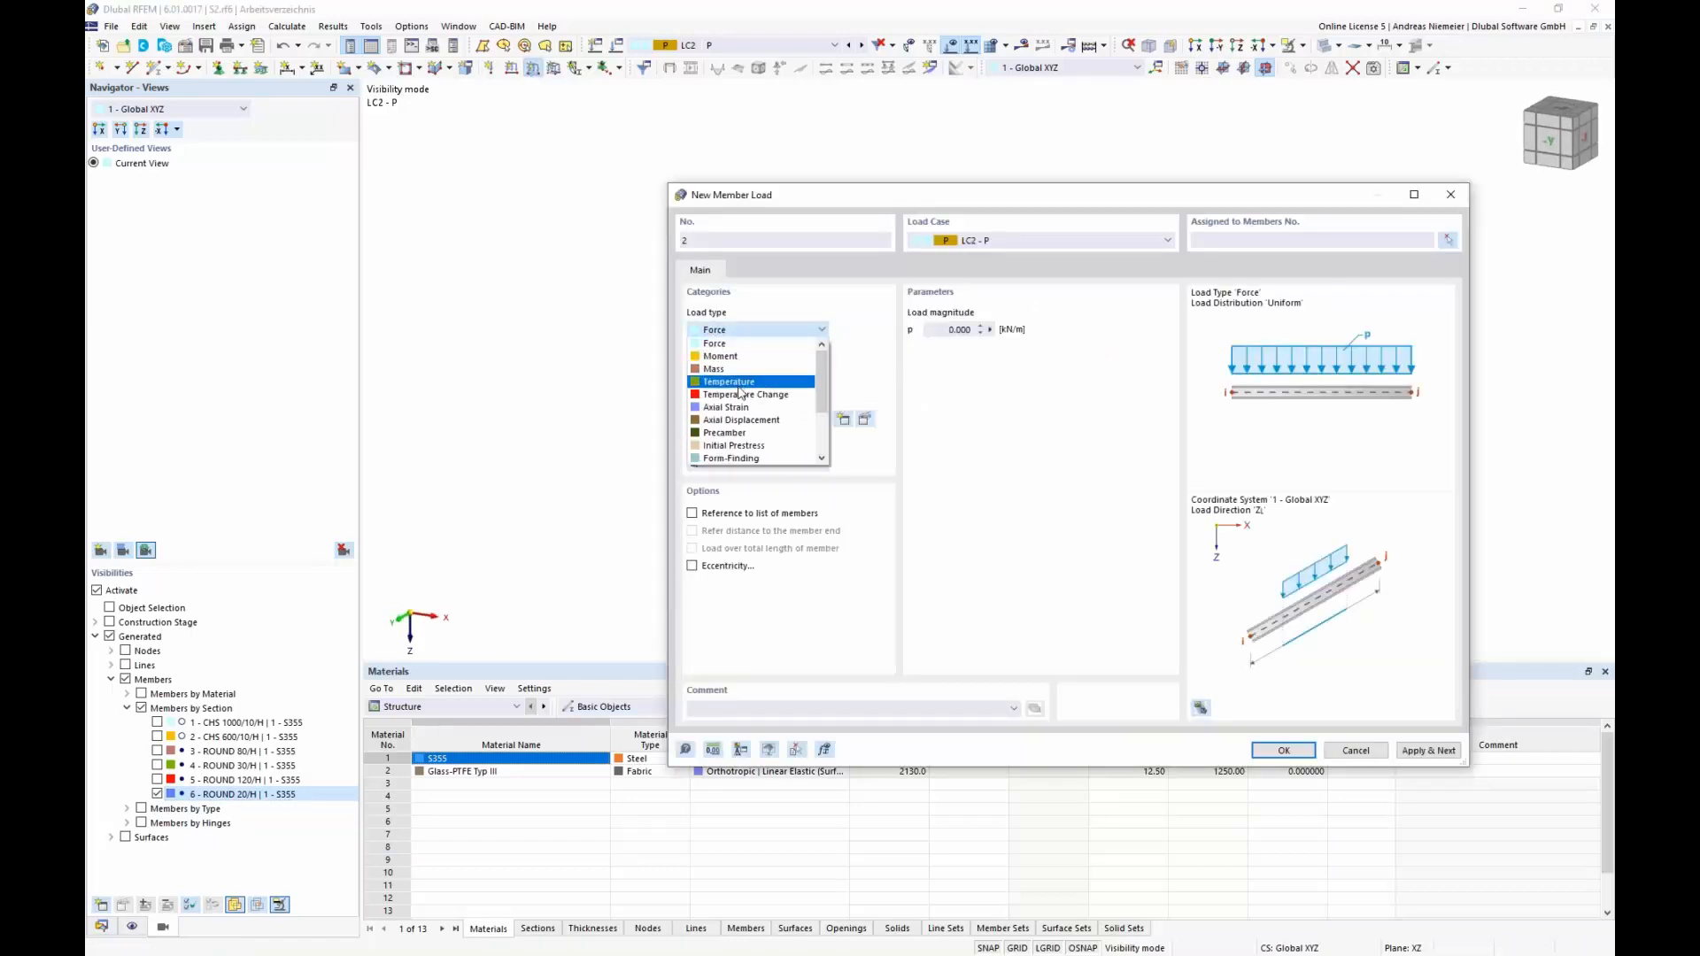
{"action": "left_click", "coordinate": [743, 458]}
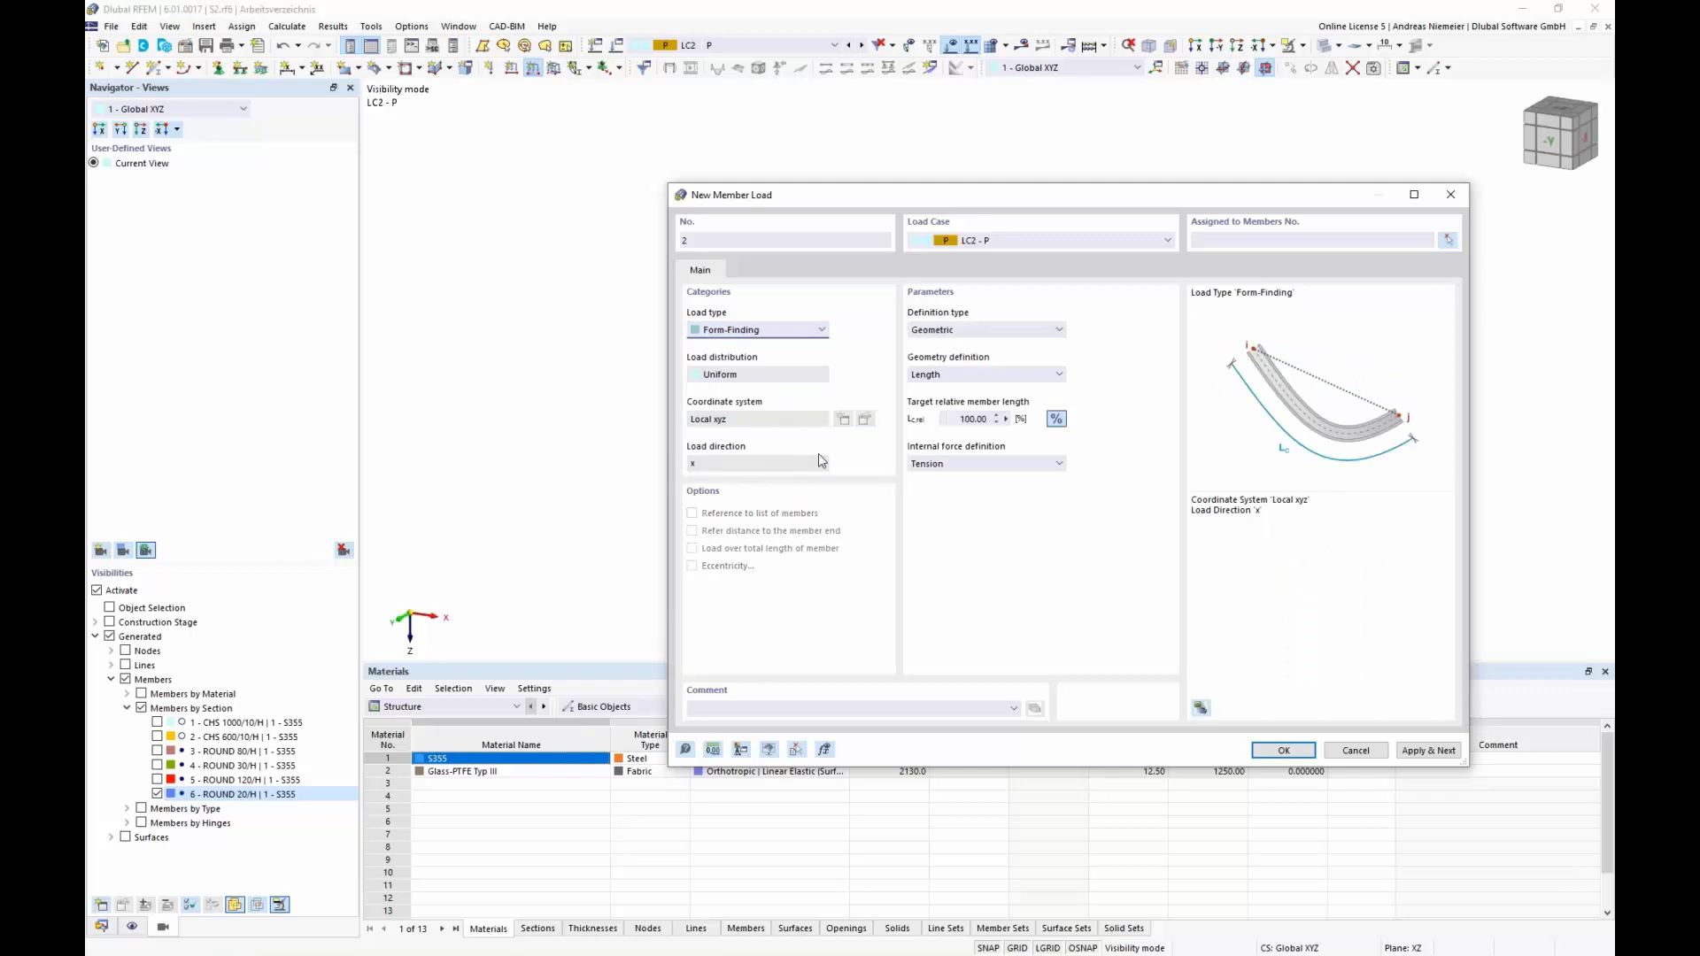
{"action": "left_click", "coordinate": [993, 331]}
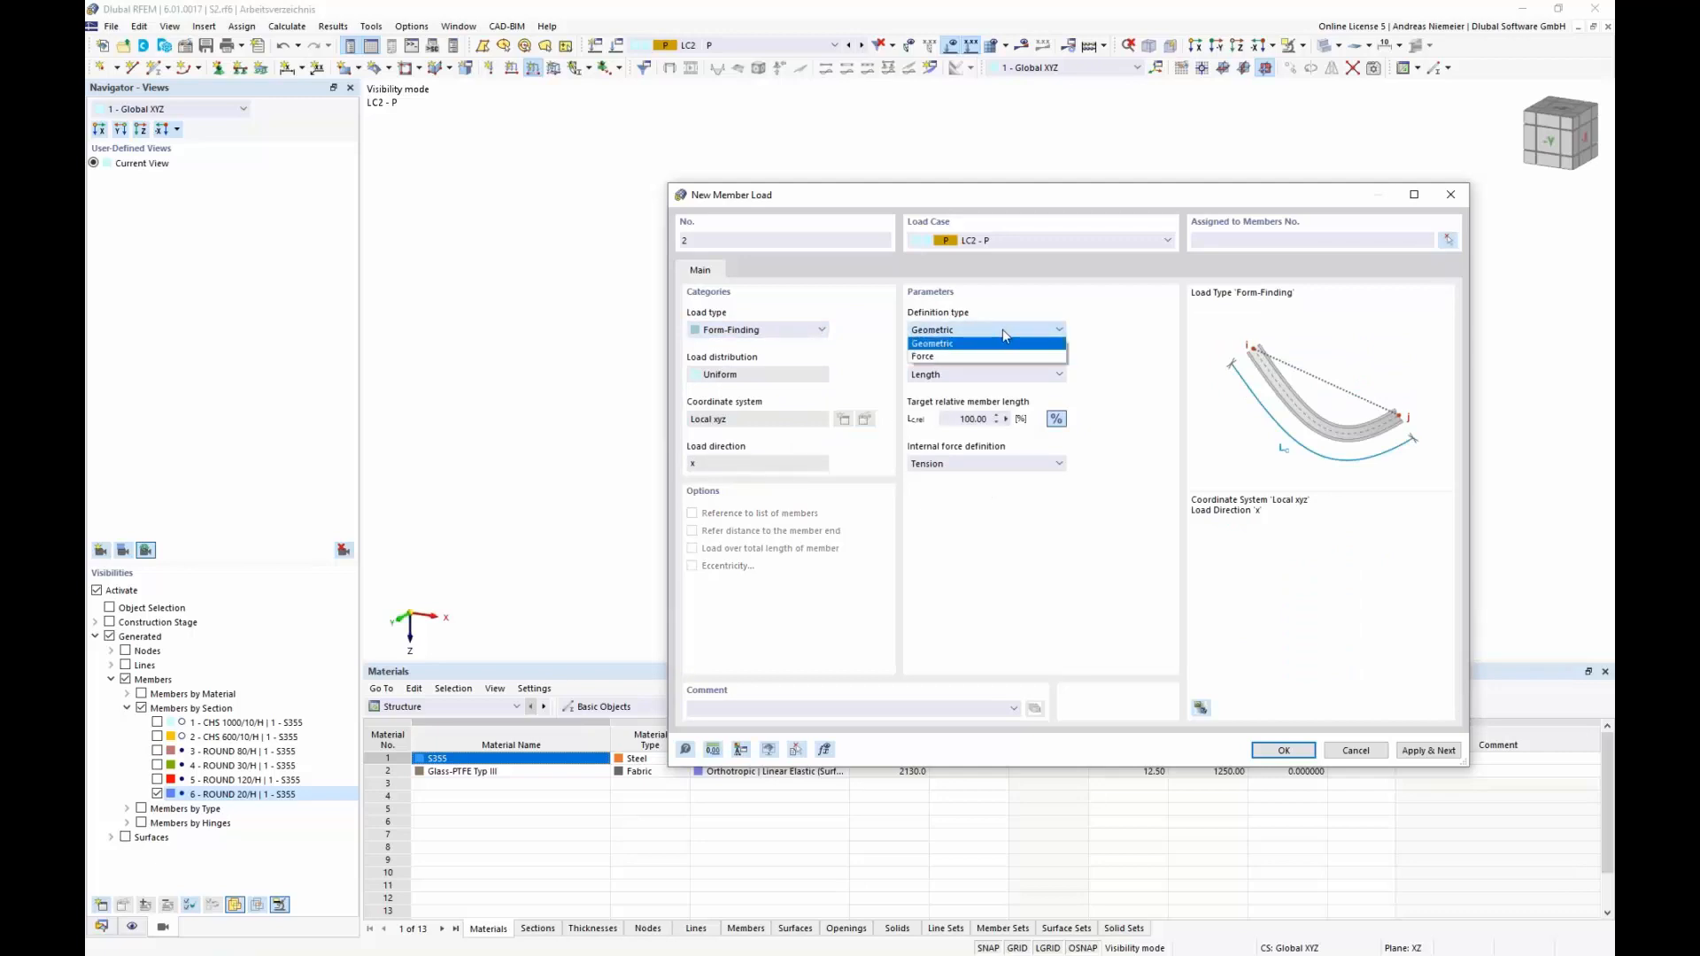
{"action": "left_click", "coordinate": [982, 357]}
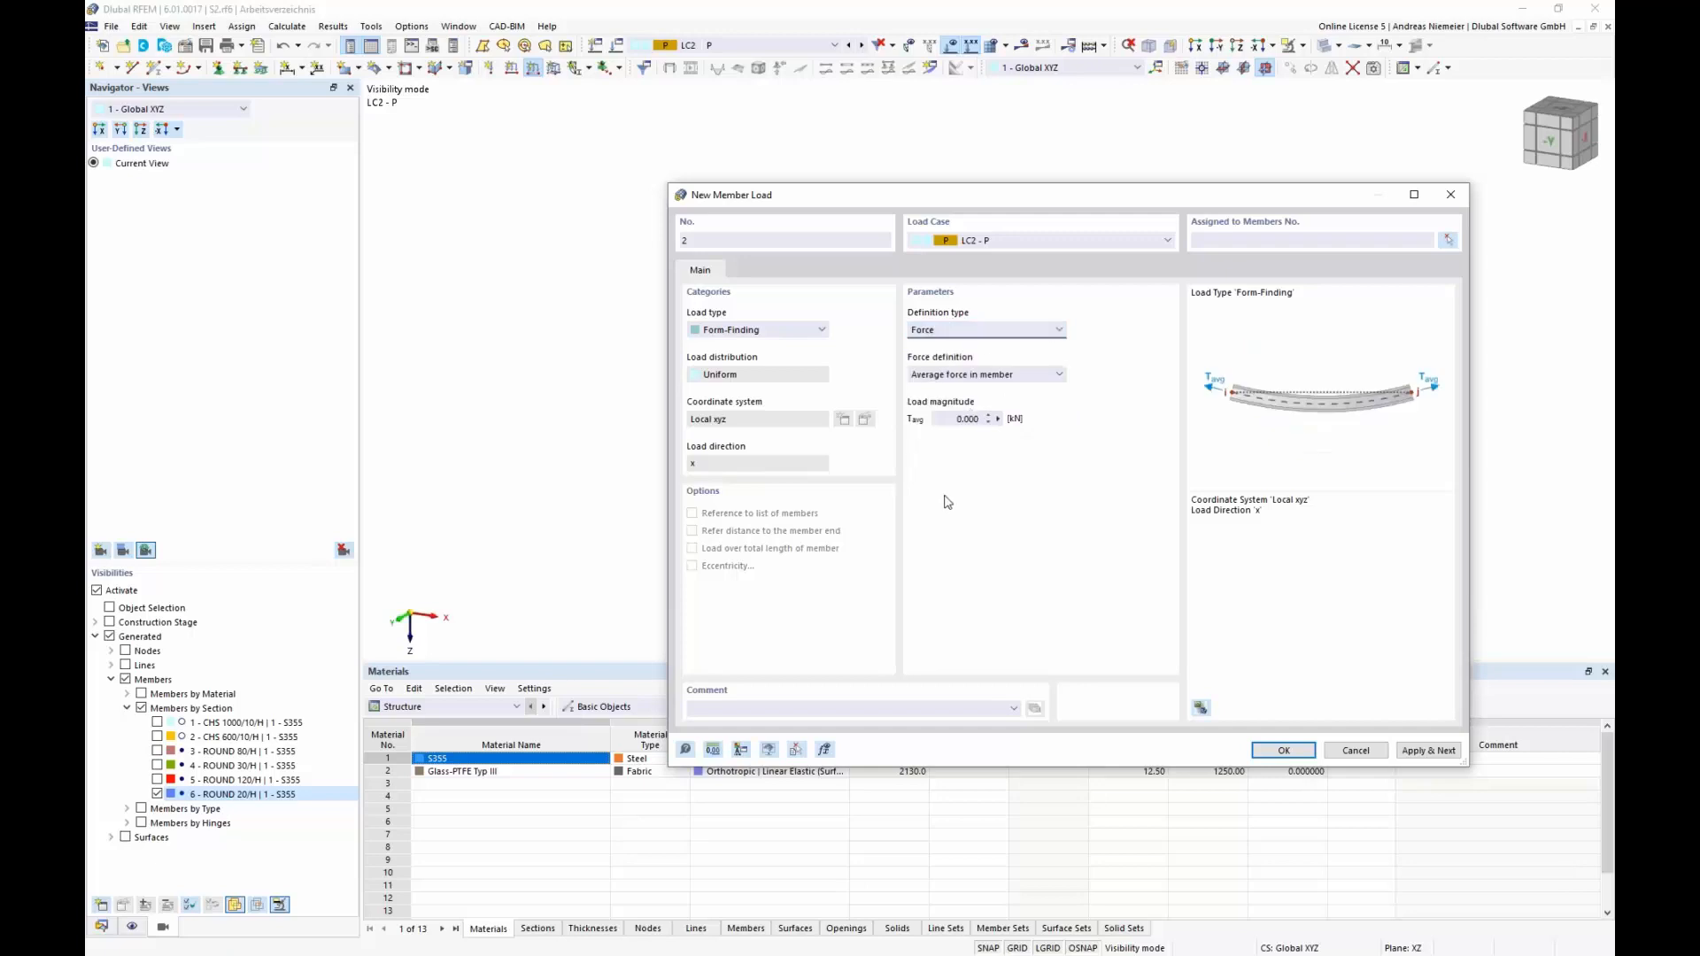
Look through the member load's force definitions, from minimum force in member to force density, and return to Average force in member.
{"action": "left_click", "coordinate": [981, 374]}
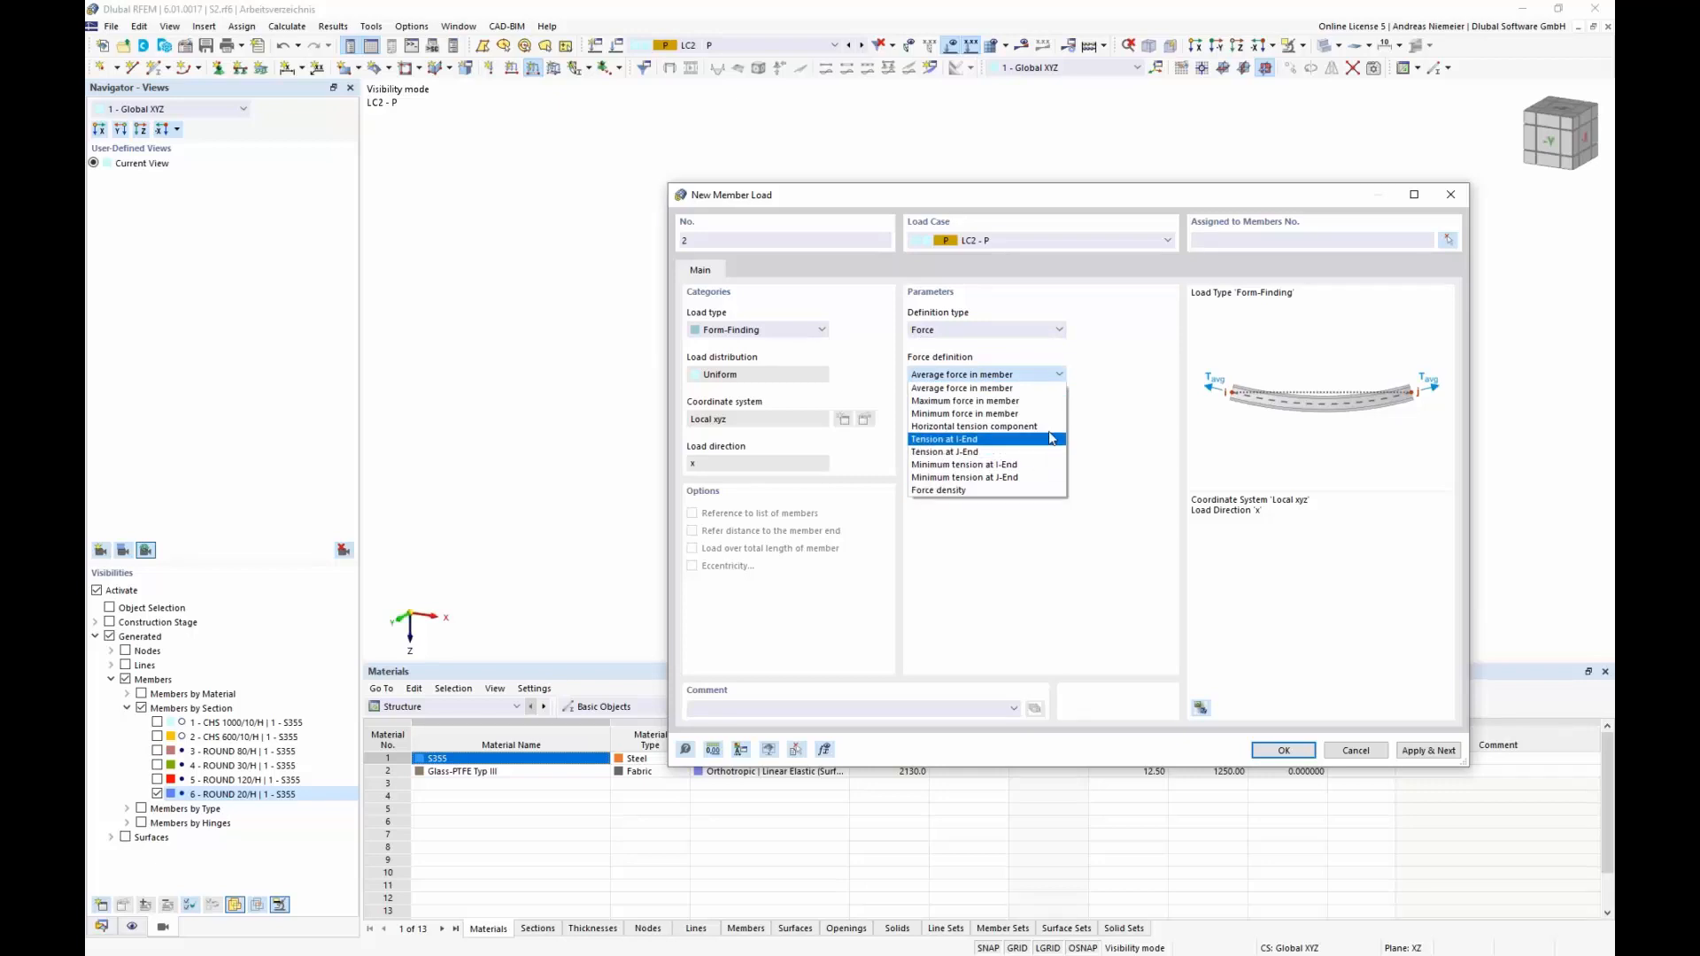
{"action": "left_click", "coordinate": [973, 403]}
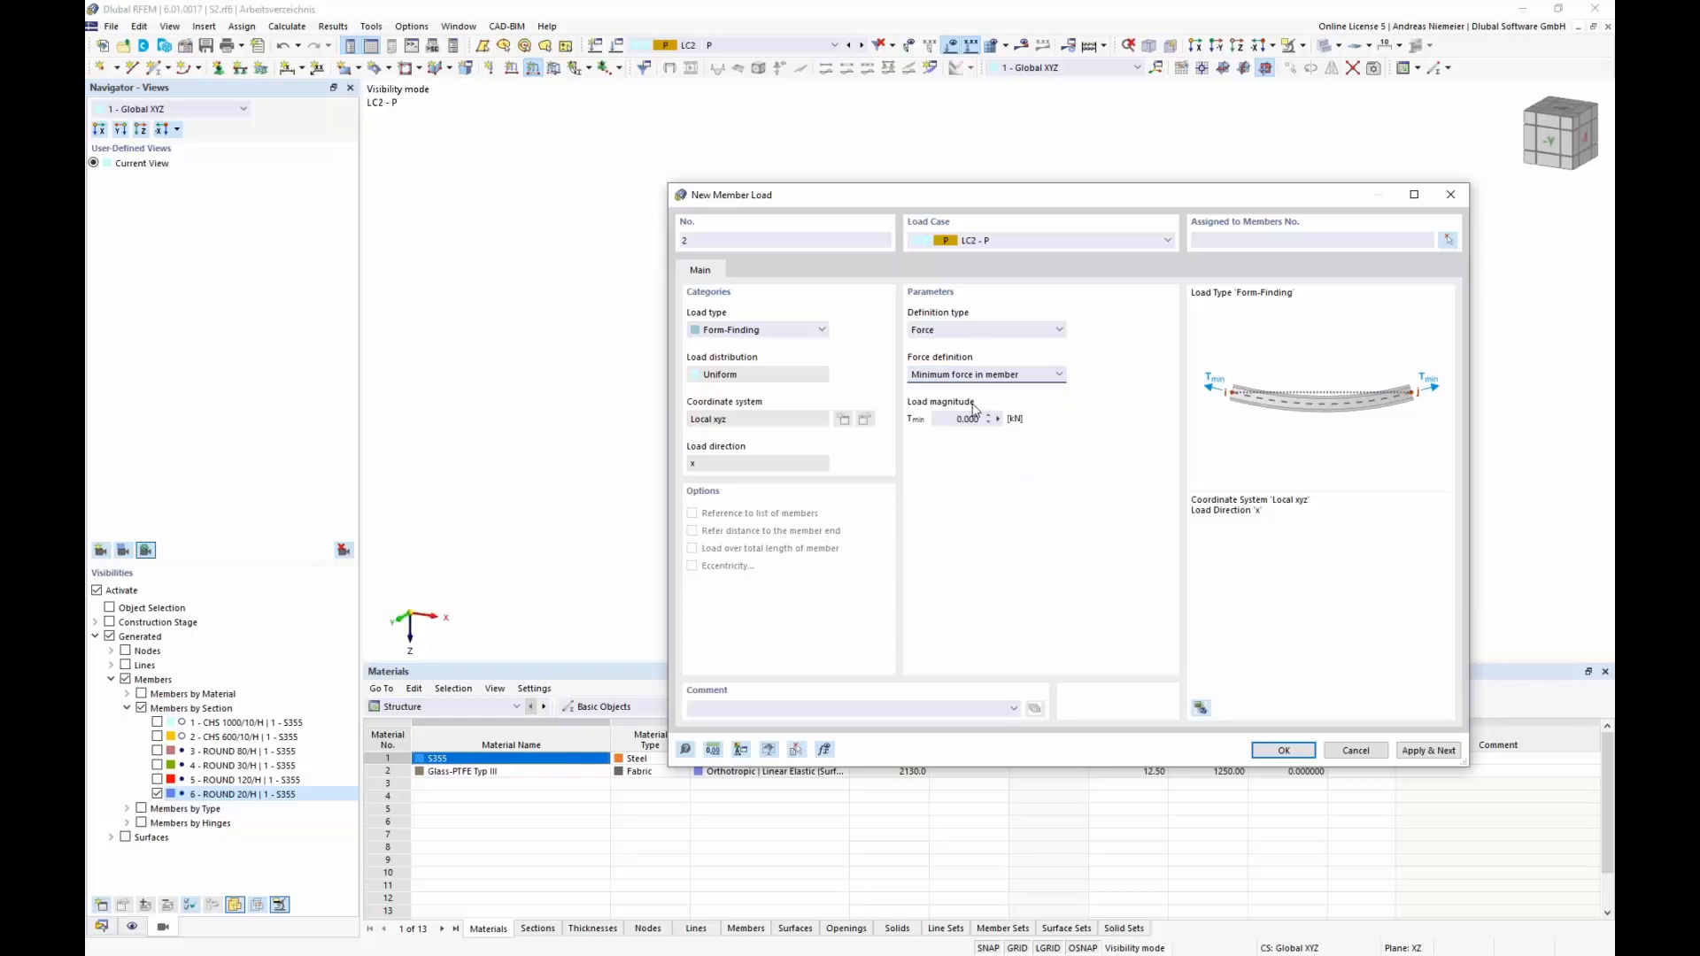
{"action": "key", "text": "Down"}
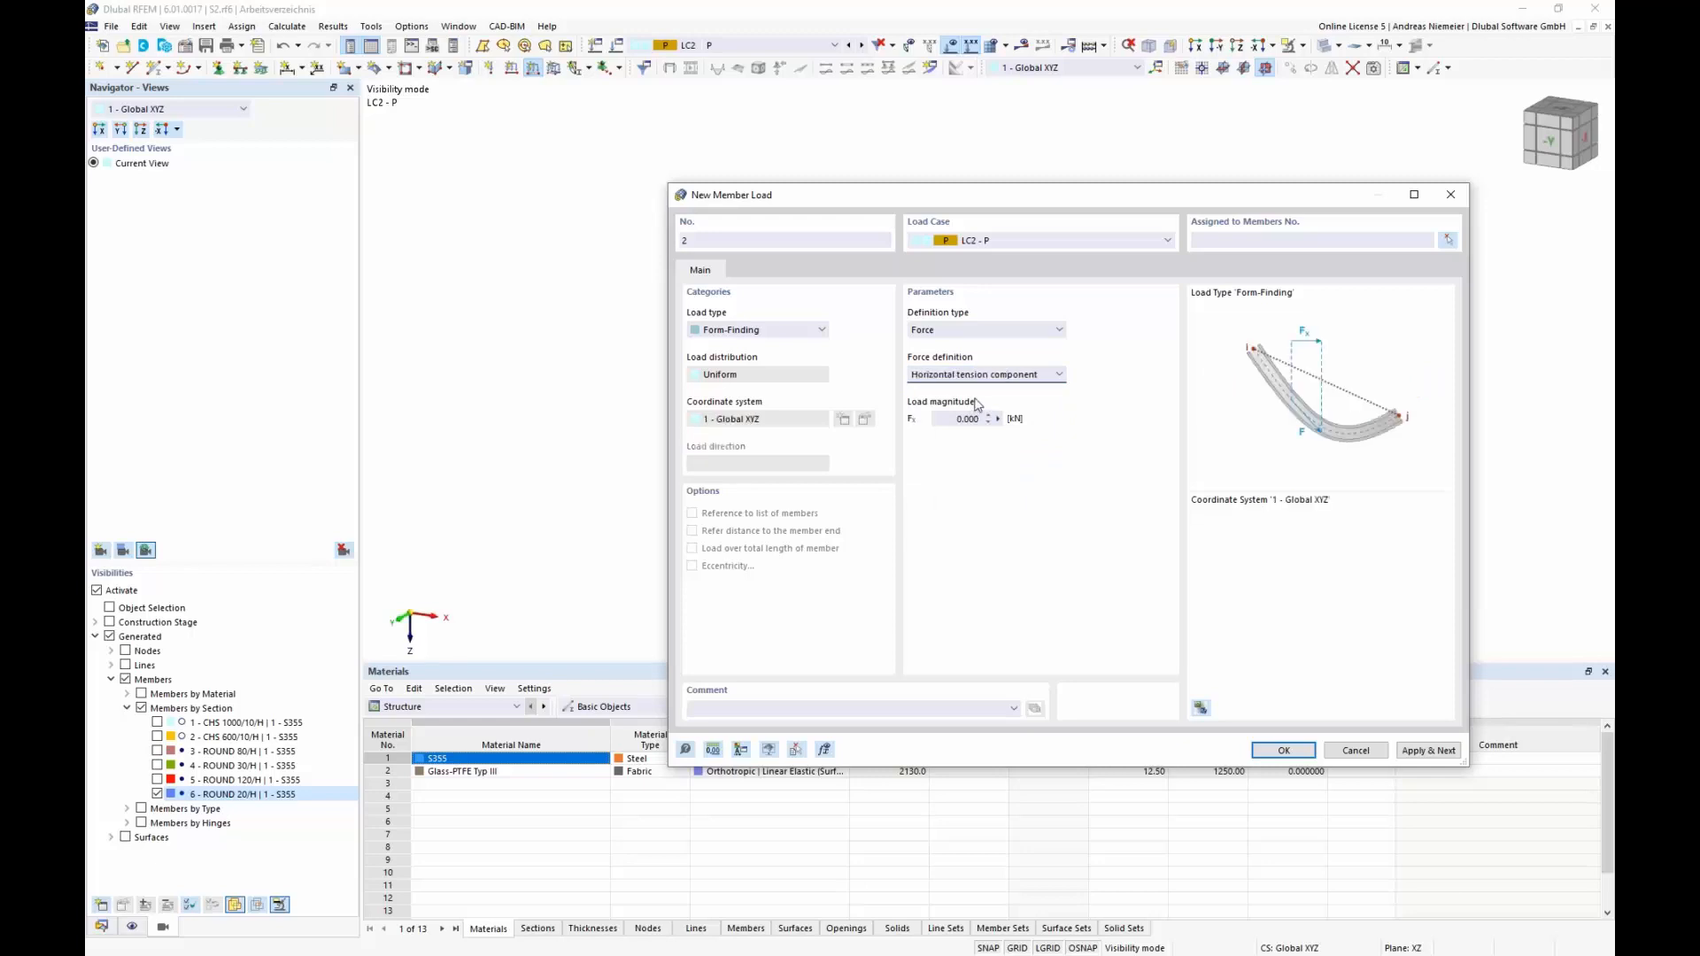
{"action": "key", "text": "Down"}
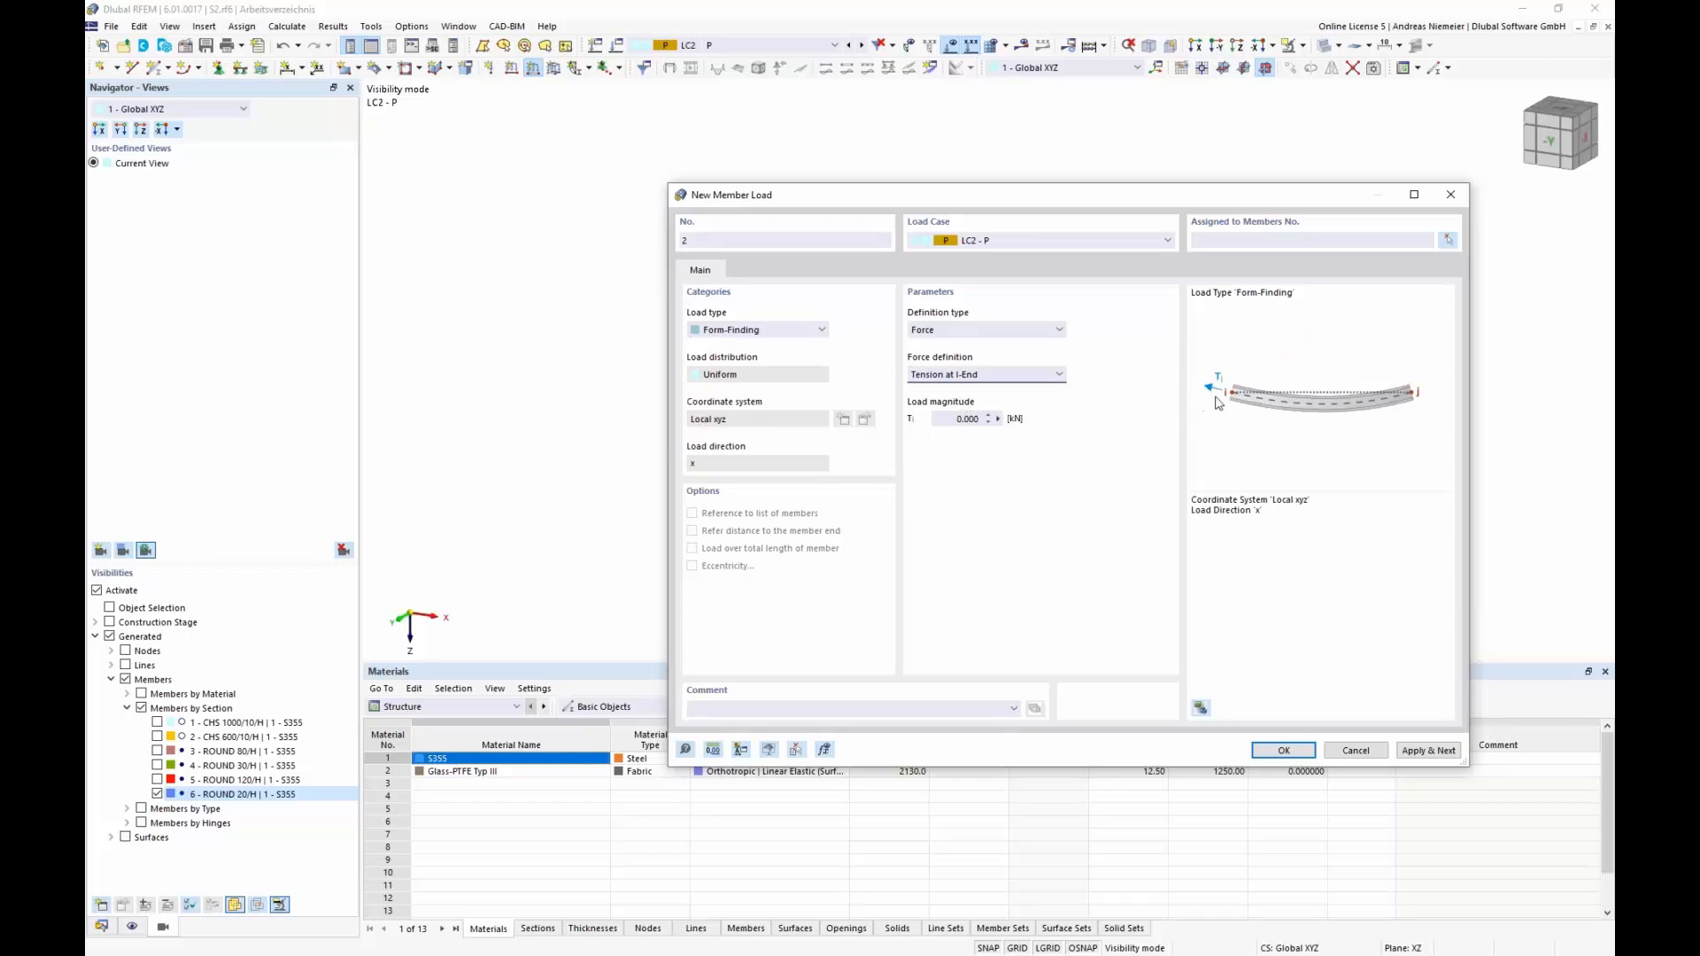
{"action": "key", "text": "Down"}
{"action": "key", "text": "Down"}
{"action": "key", "text": "Down"}
{"action": "key", "text": "Down"}
{"action": "left_click", "coordinate": [996, 379]}
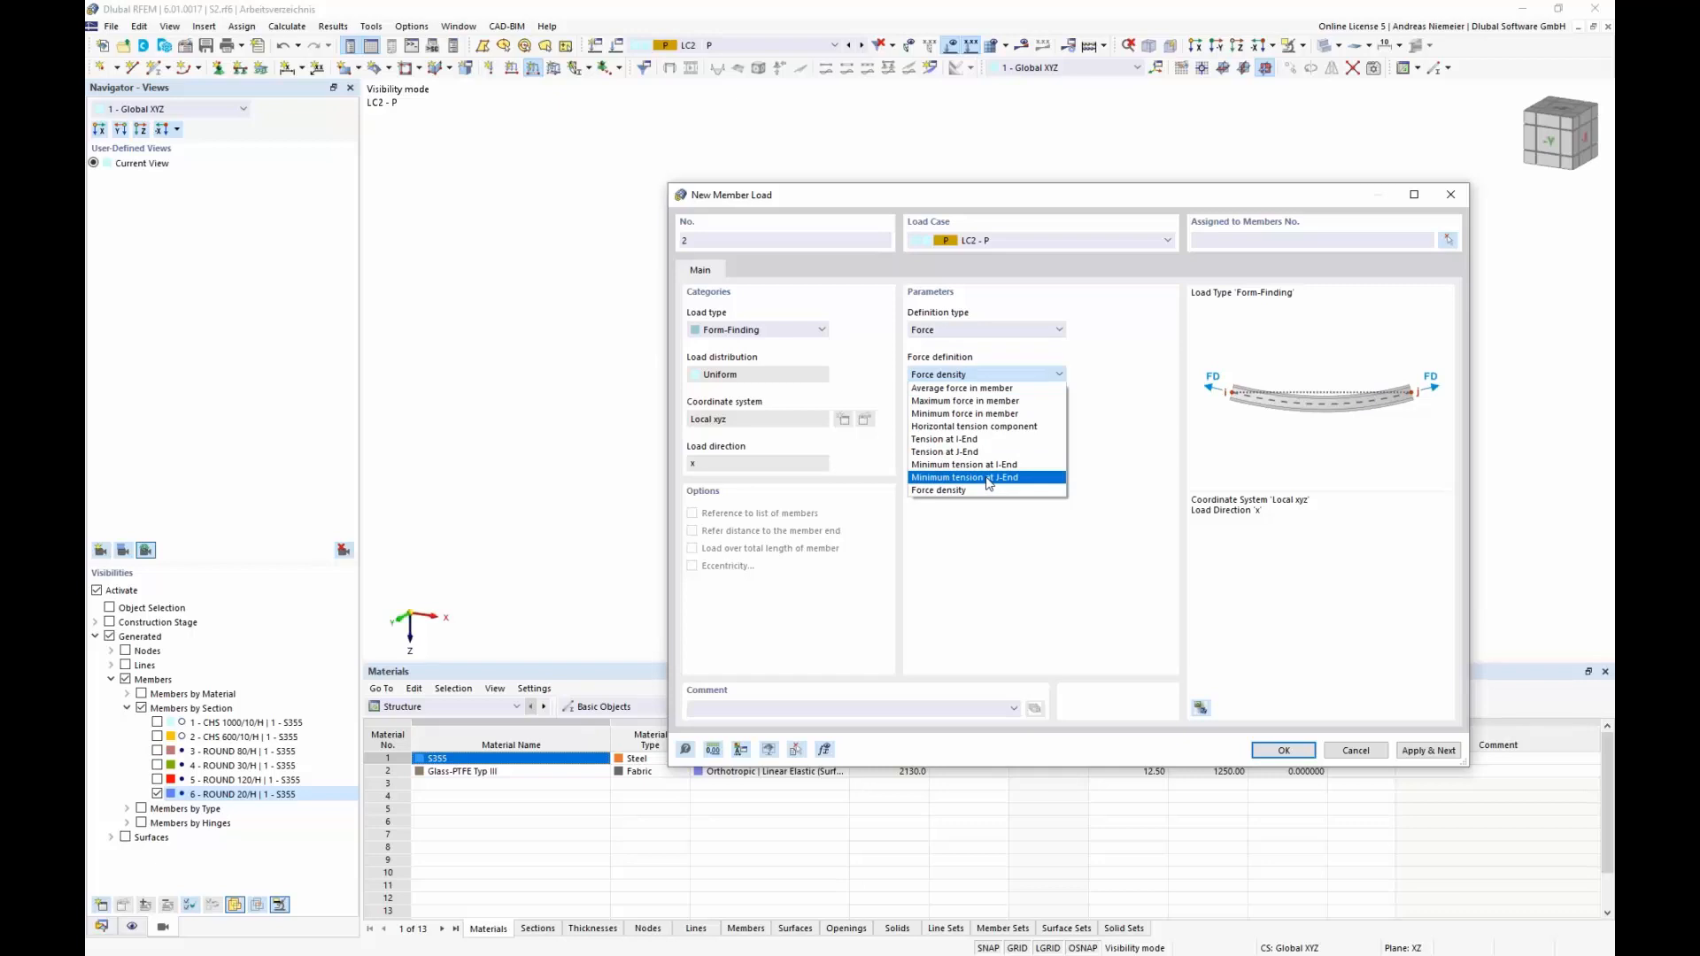
{"action": "left_click", "coordinate": [961, 387]}
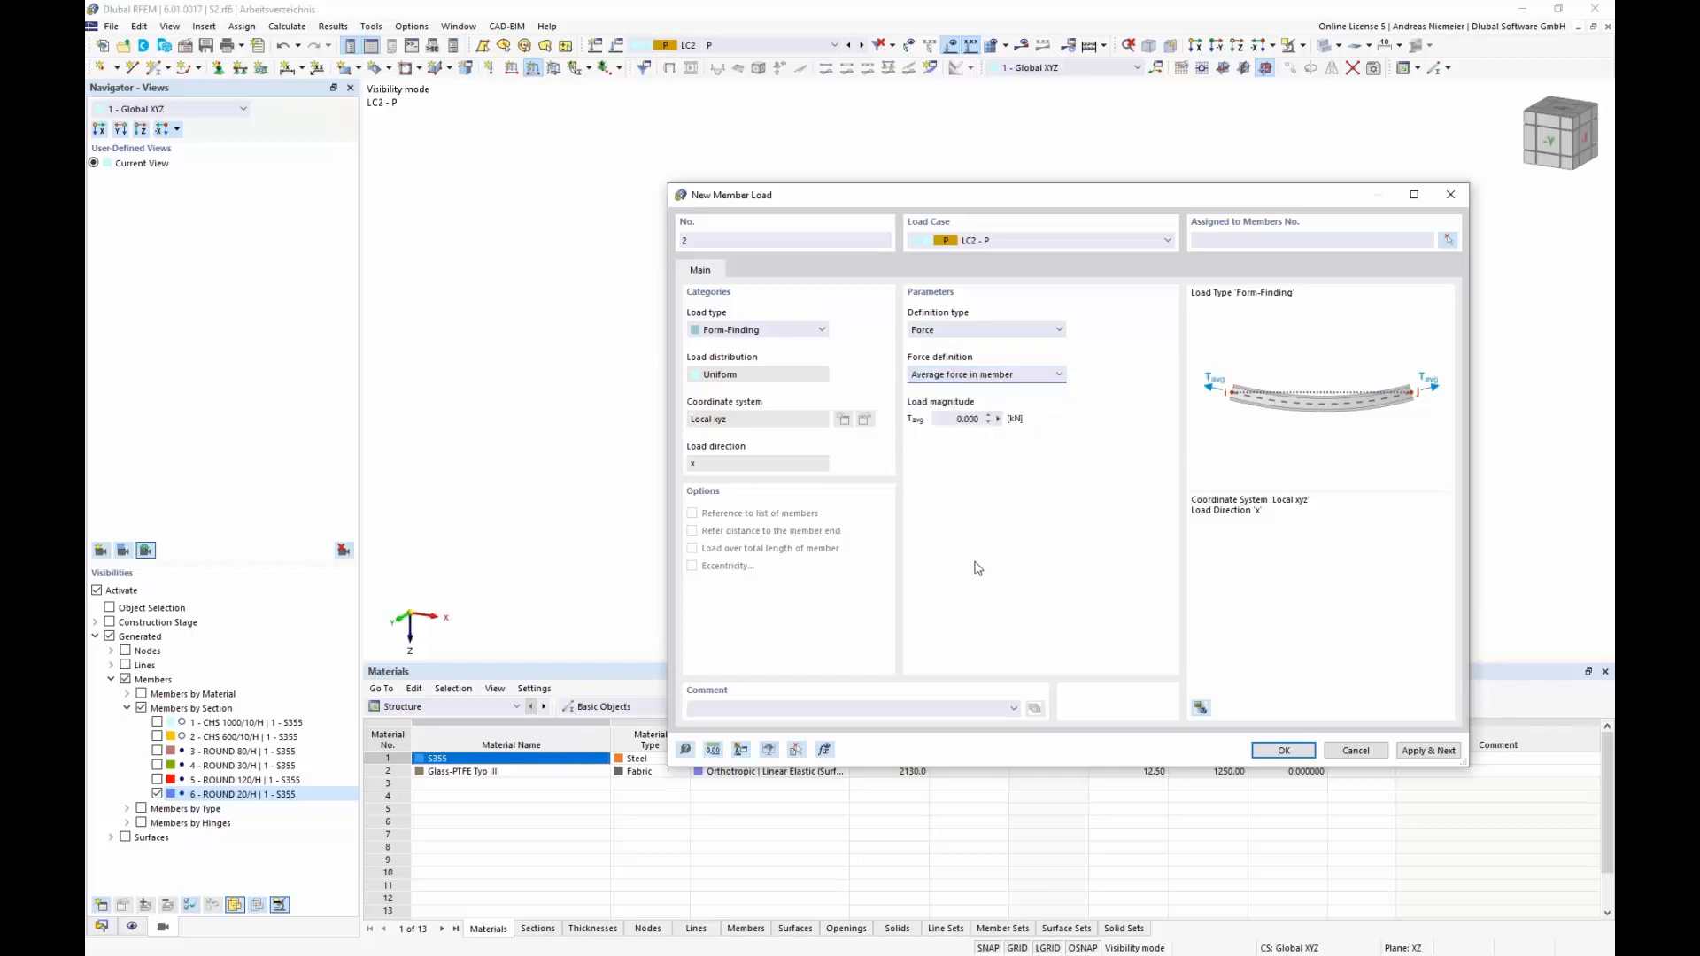
Set the average member force to 50.000 kN and assign the load to all visible ROUND 20/H members.
{"action": "left_click", "coordinate": [958, 423]}
{"action": "left_click", "coordinate": [1283, 750]}
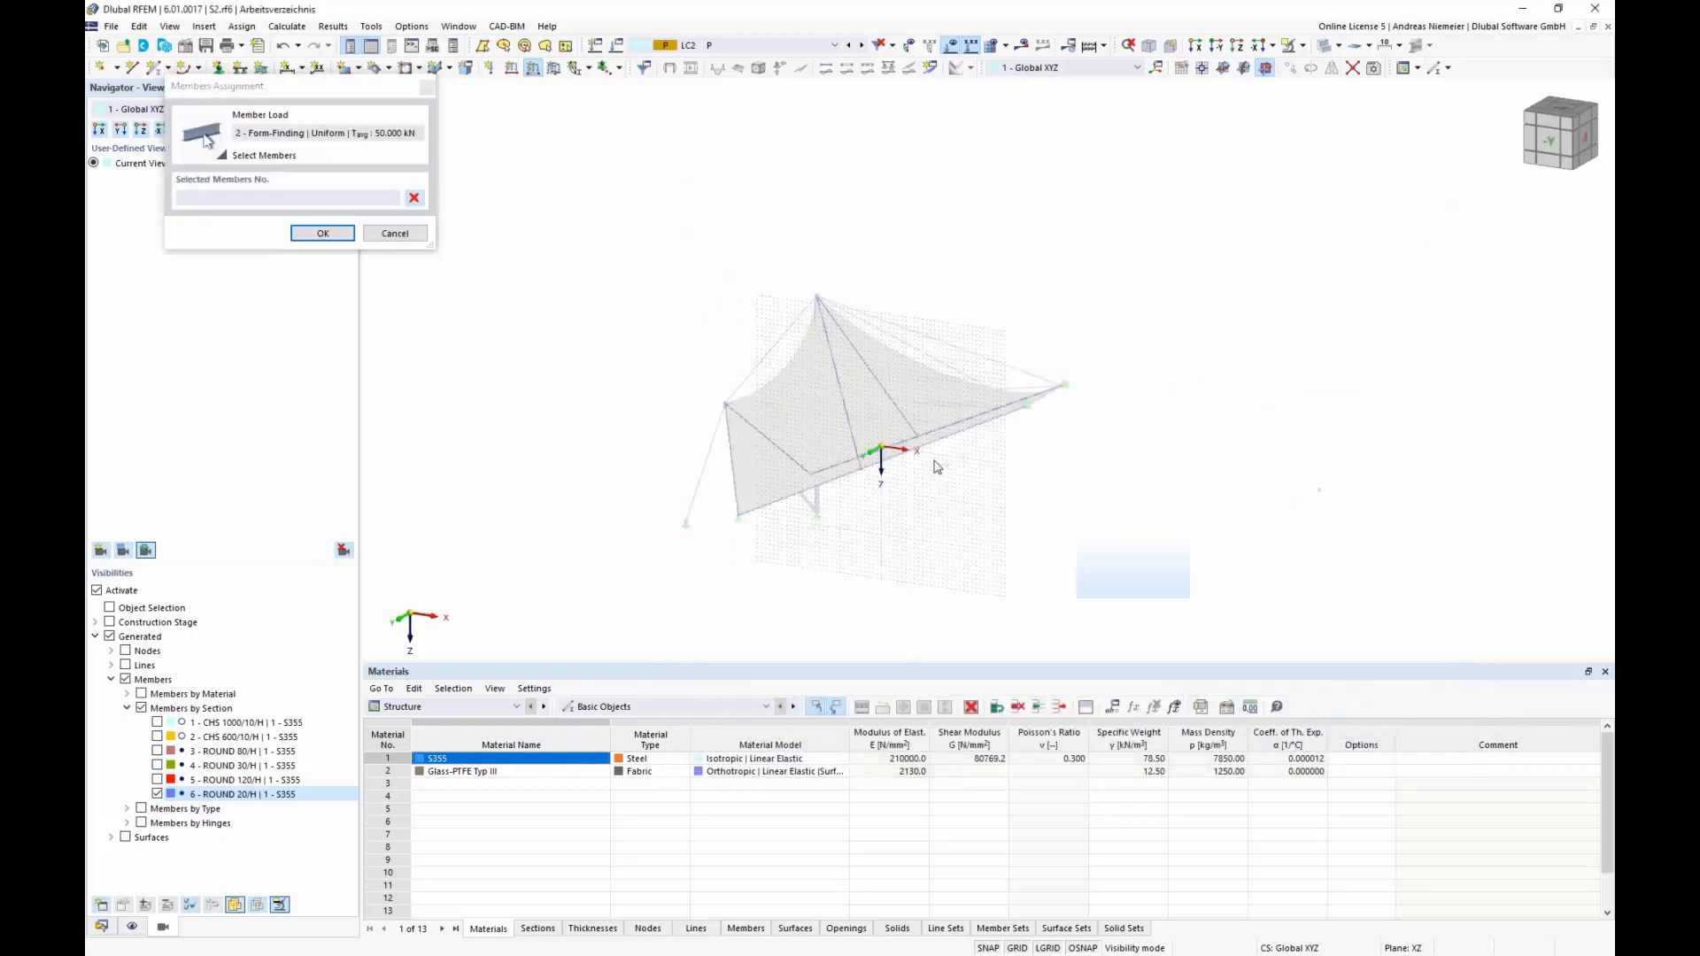
{"action": "left_click_drag", "start_coordinate": [617, 223], "coordinate": [617, 224]}
{"action": "left_click", "coordinate": [322, 233]}
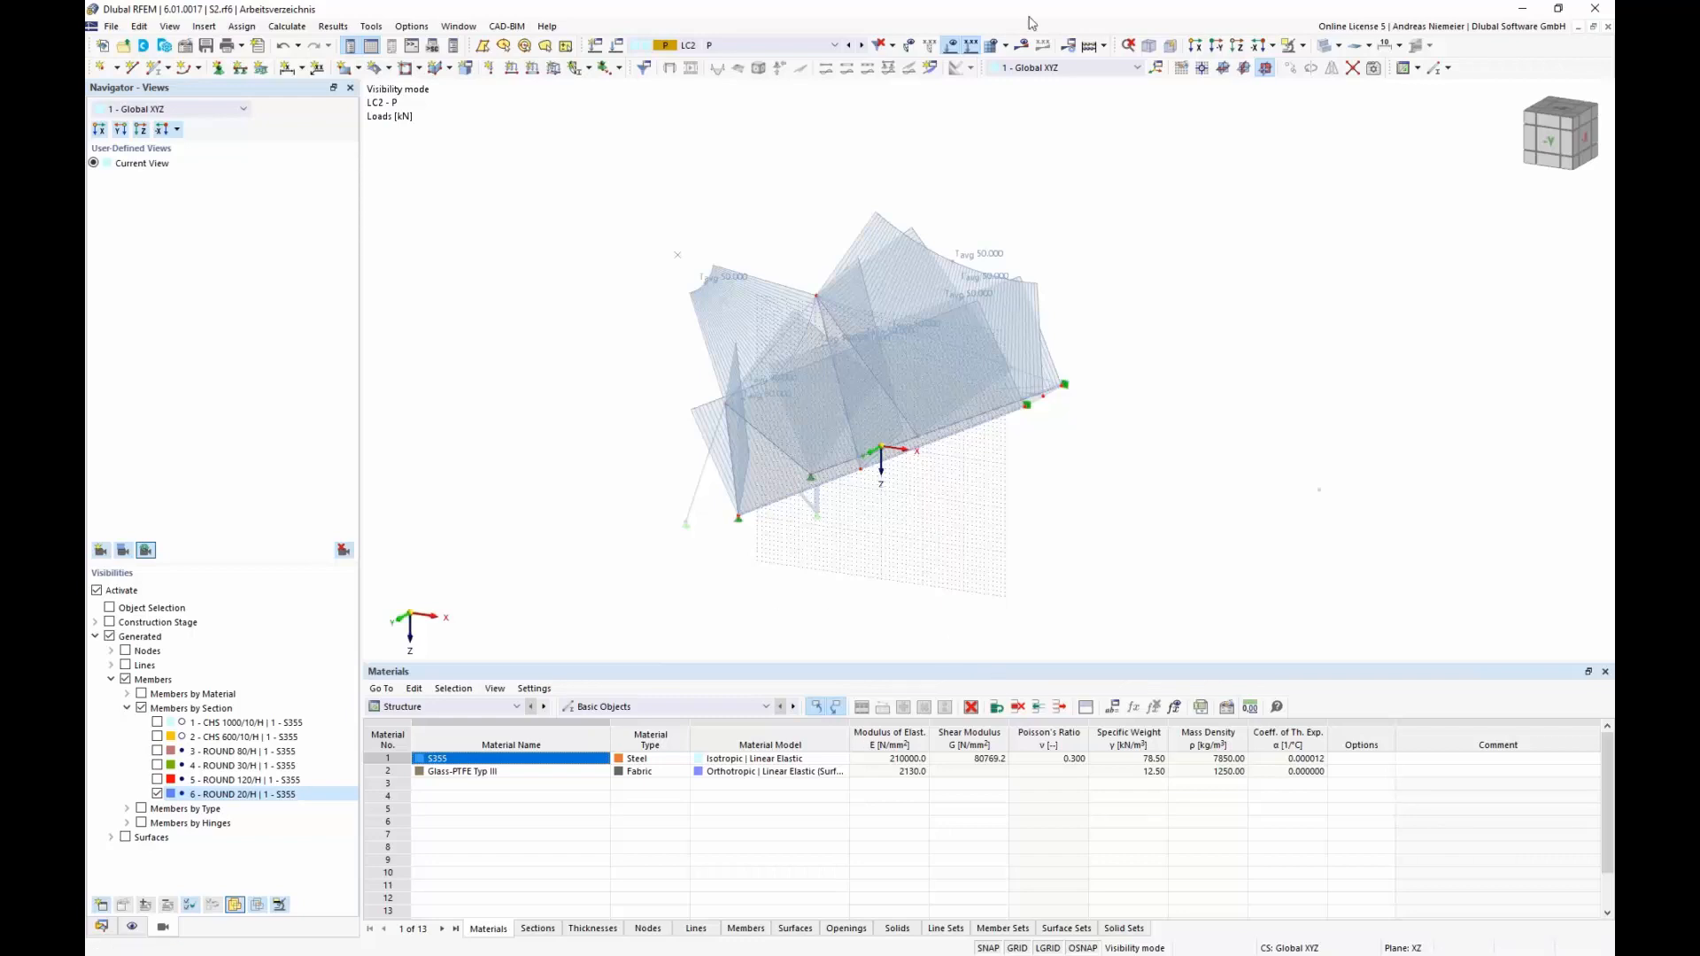
Leave the visibility mode to show the complete structure and turn off the display of loads.
{"action": "left_click", "coordinate": [1302, 47]}
{"action": "left_click", "coordinate": [1350, 152]}
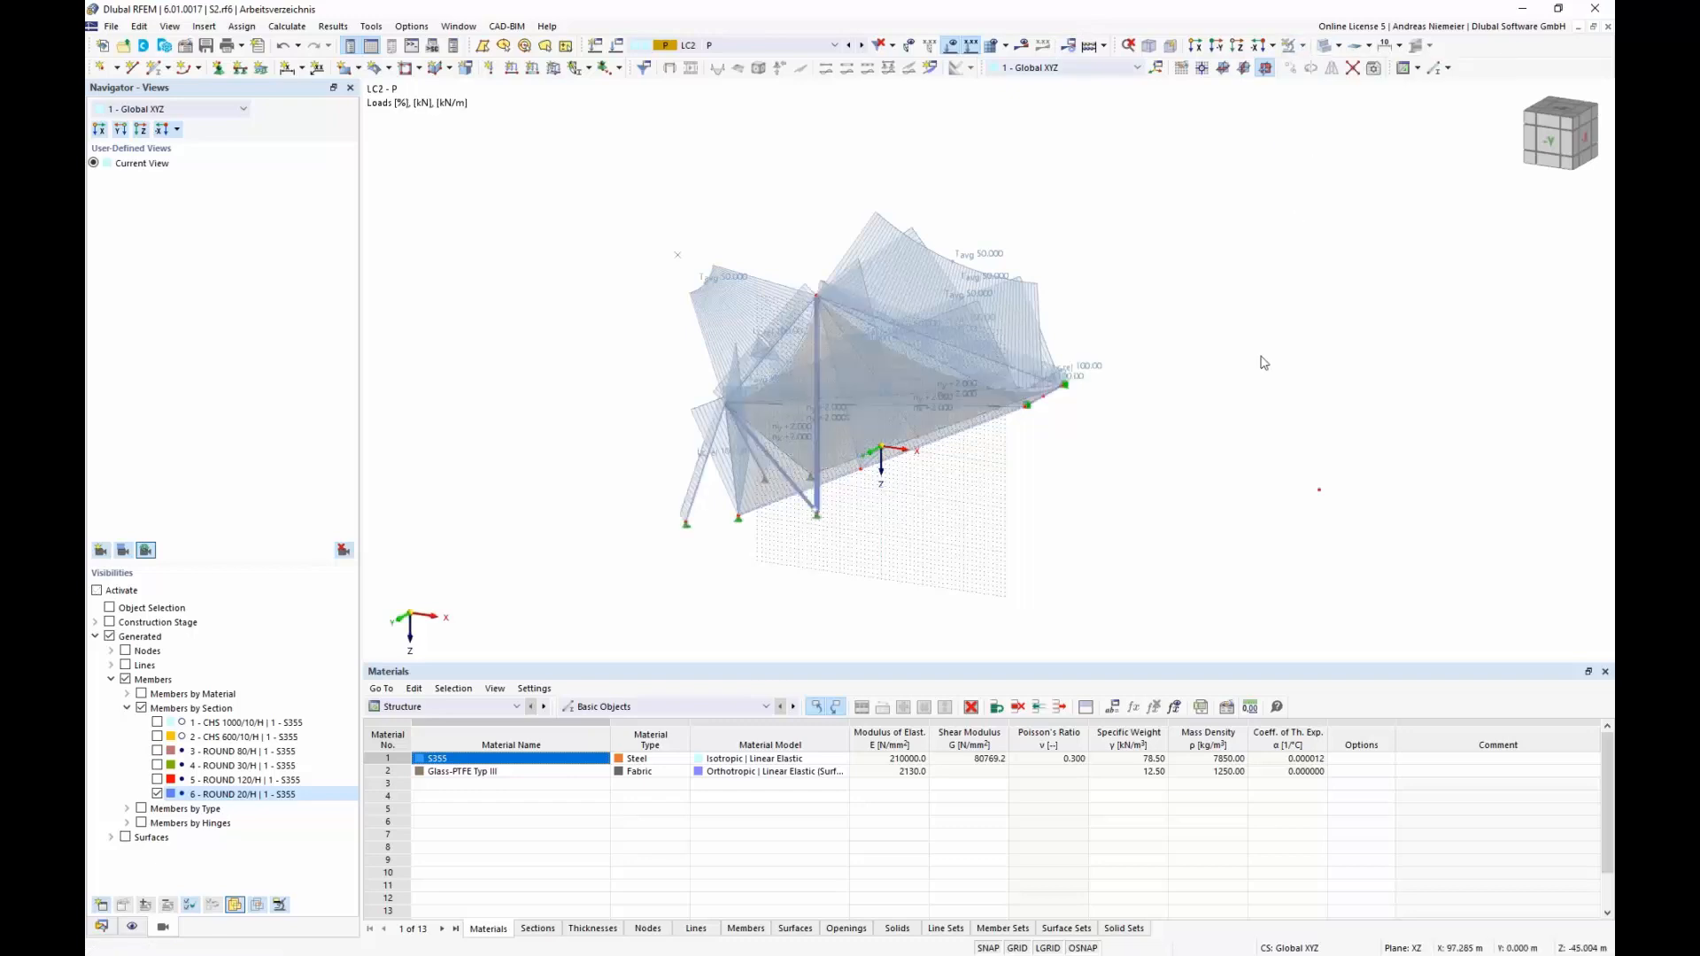
{"action": "middle_click_drag", "start_coordinate": [1231, 354], "coordinate": [1031, 361], "text": "ctrl"}
{"action": "left_click", "coordinate": [951, 49]}
{"action": "middle_click_drag", "start_coordinate": [912, 545], "coordinate": [877, 545], "text": "ctrl"}
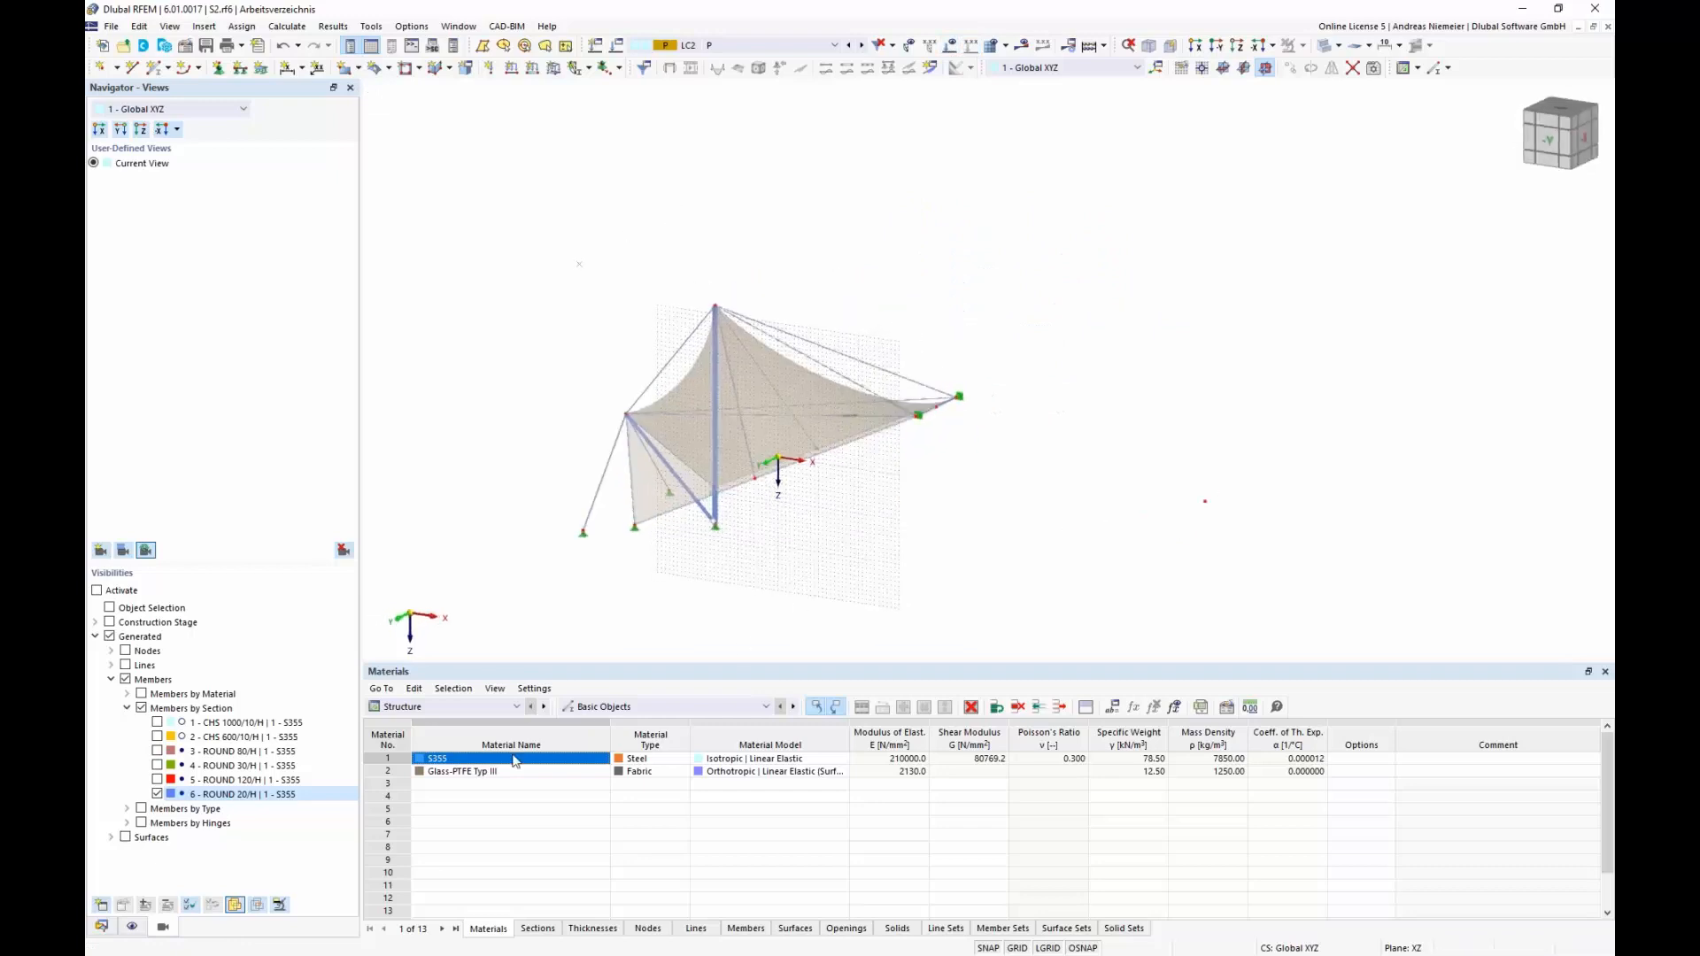
Create construction stage CS2 named "Shape 2 on Shape 1", continuing from CS1, and enable changes to its surfaces and line supports.
{"action": "left_click", "coordinate": [100, 927]}
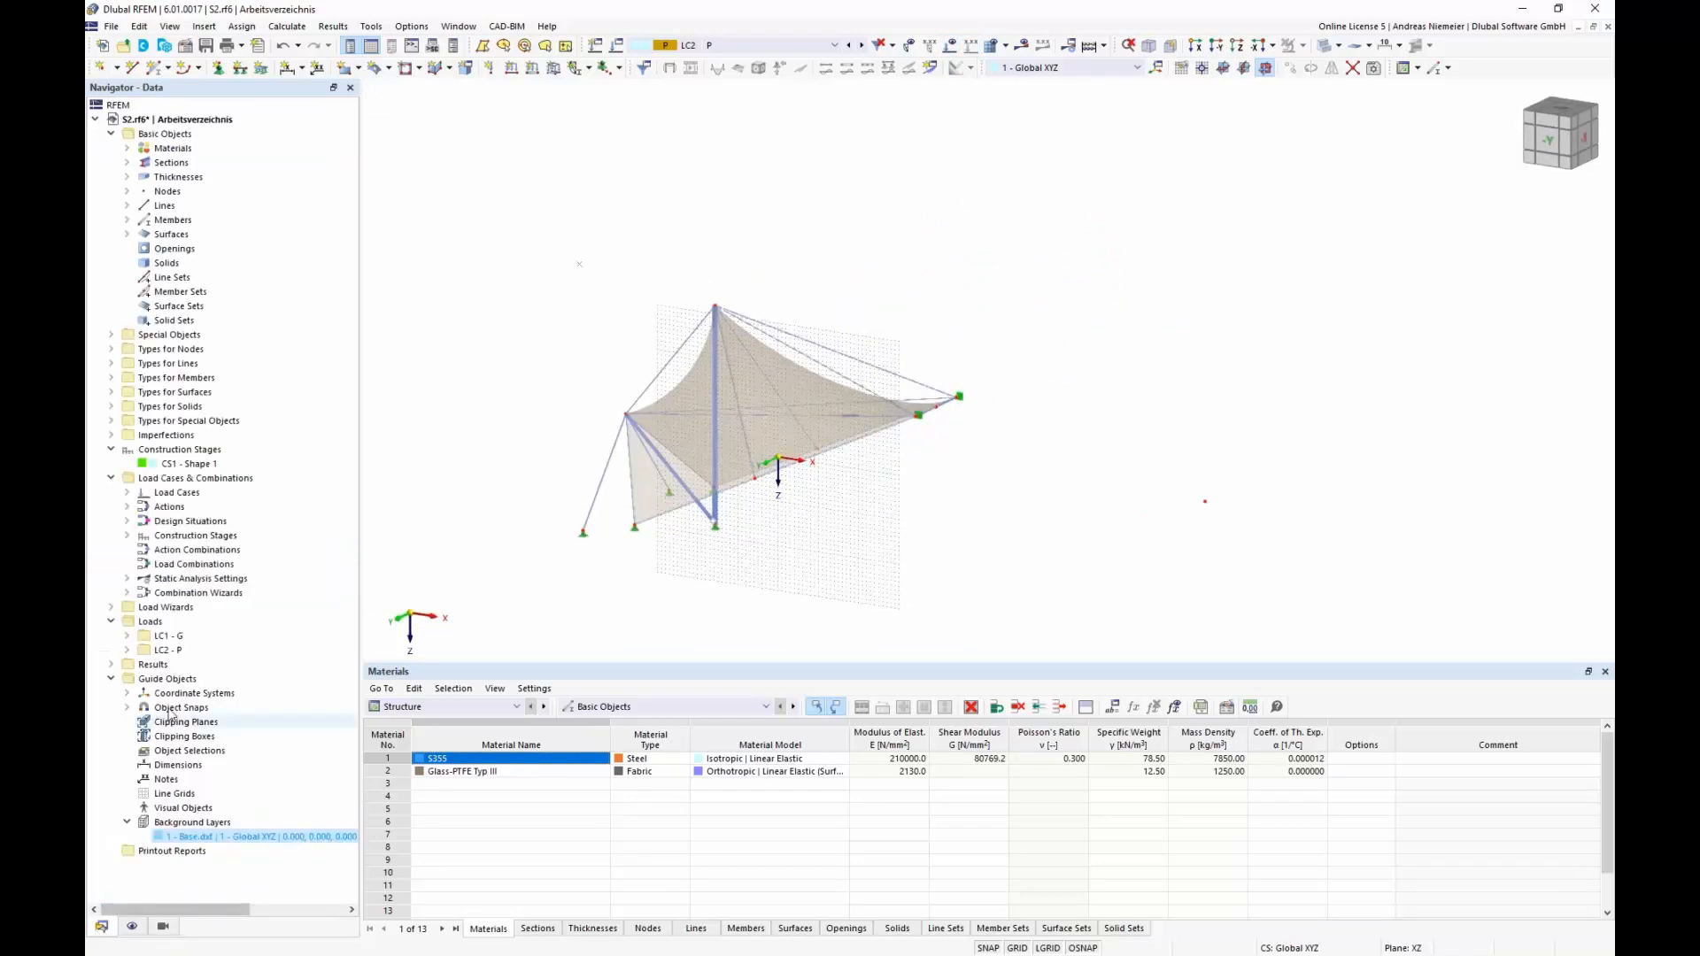
{"action": "right_click", "coordinate": [169, 451]}
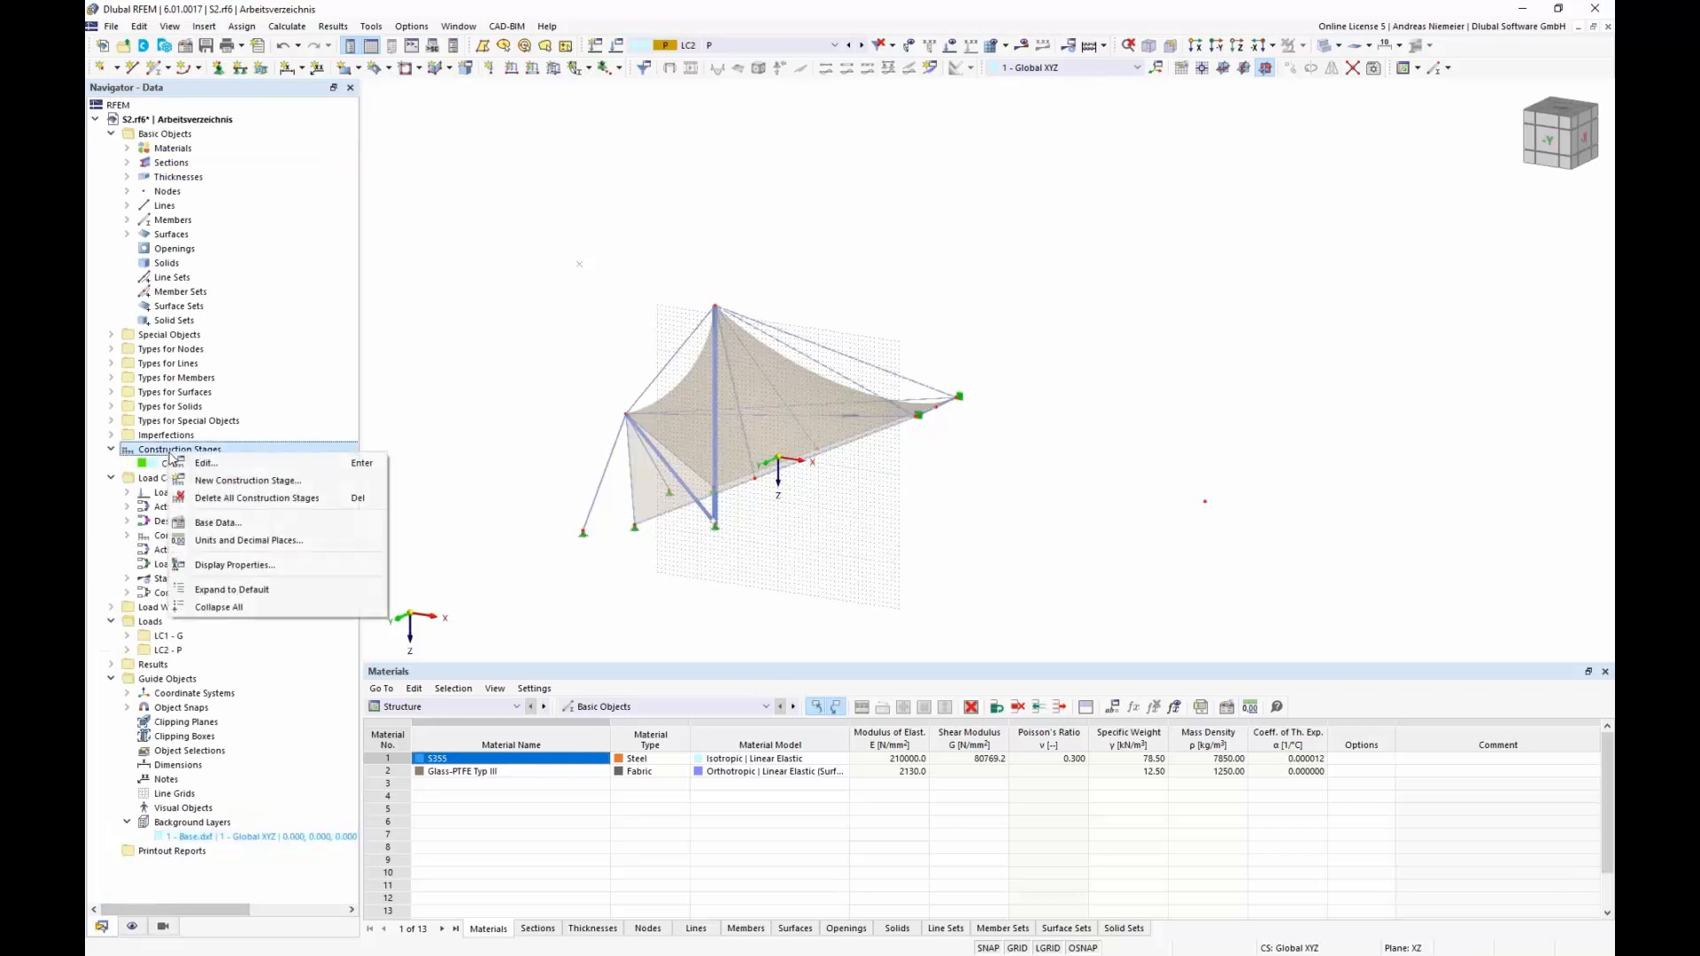
{"action": "left_click", "coordinate": [206, 481]}
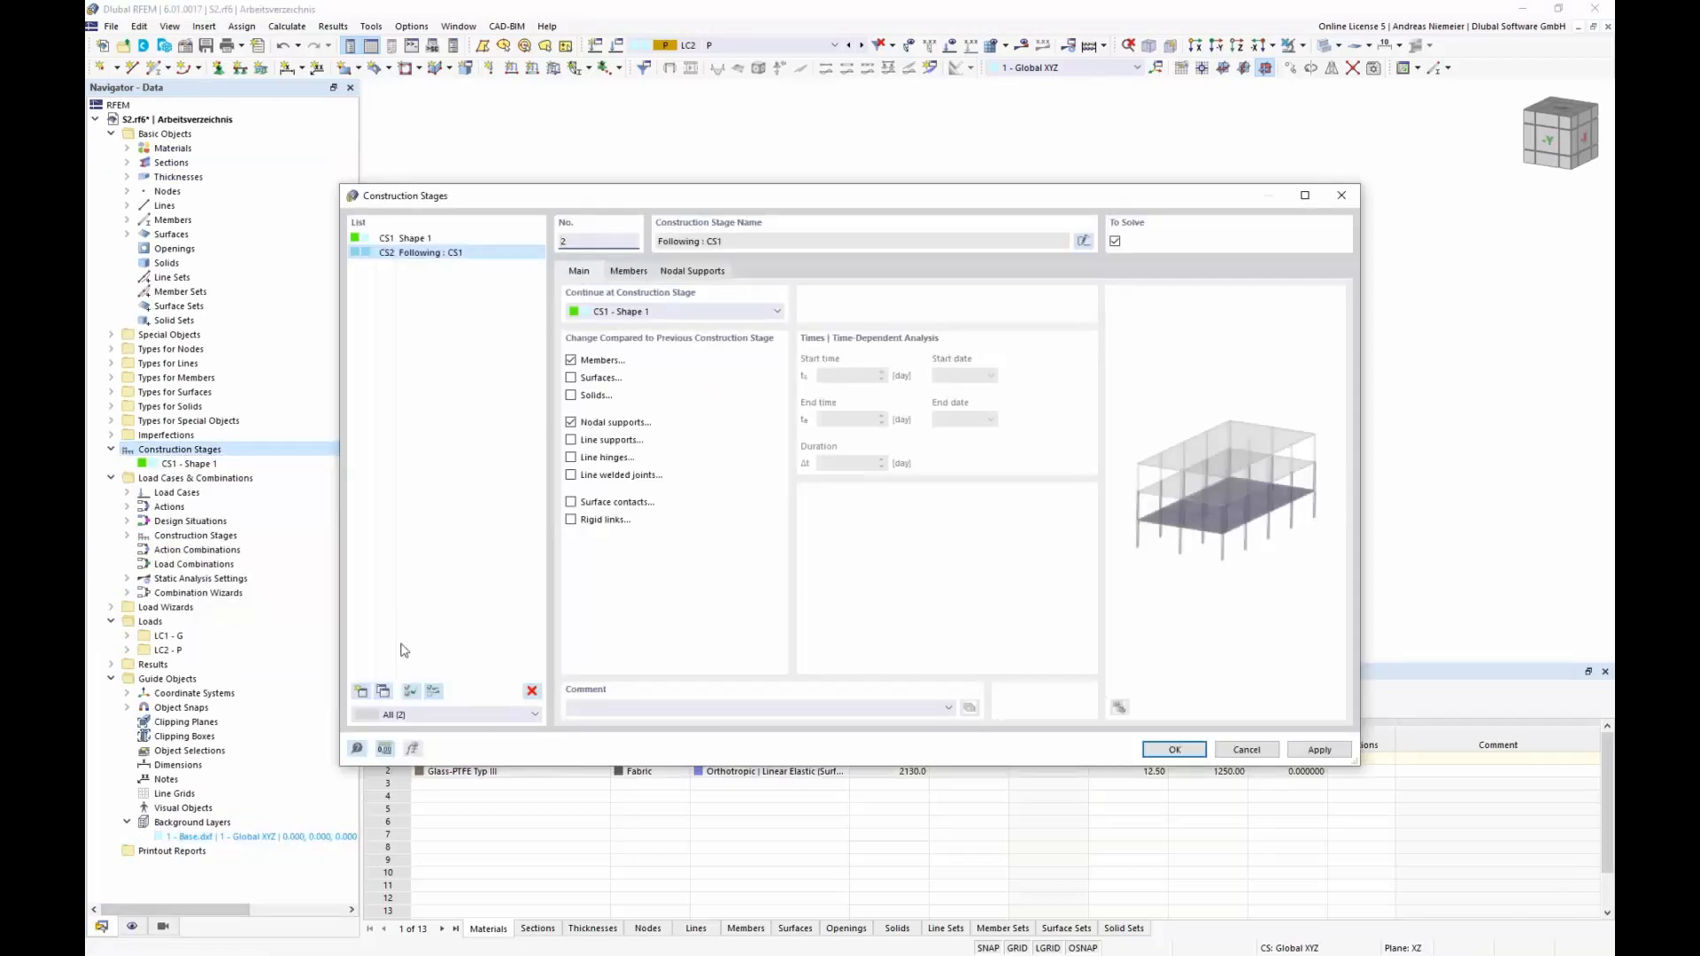
{"action": "left_click", "coordinate": [1084, 242]}
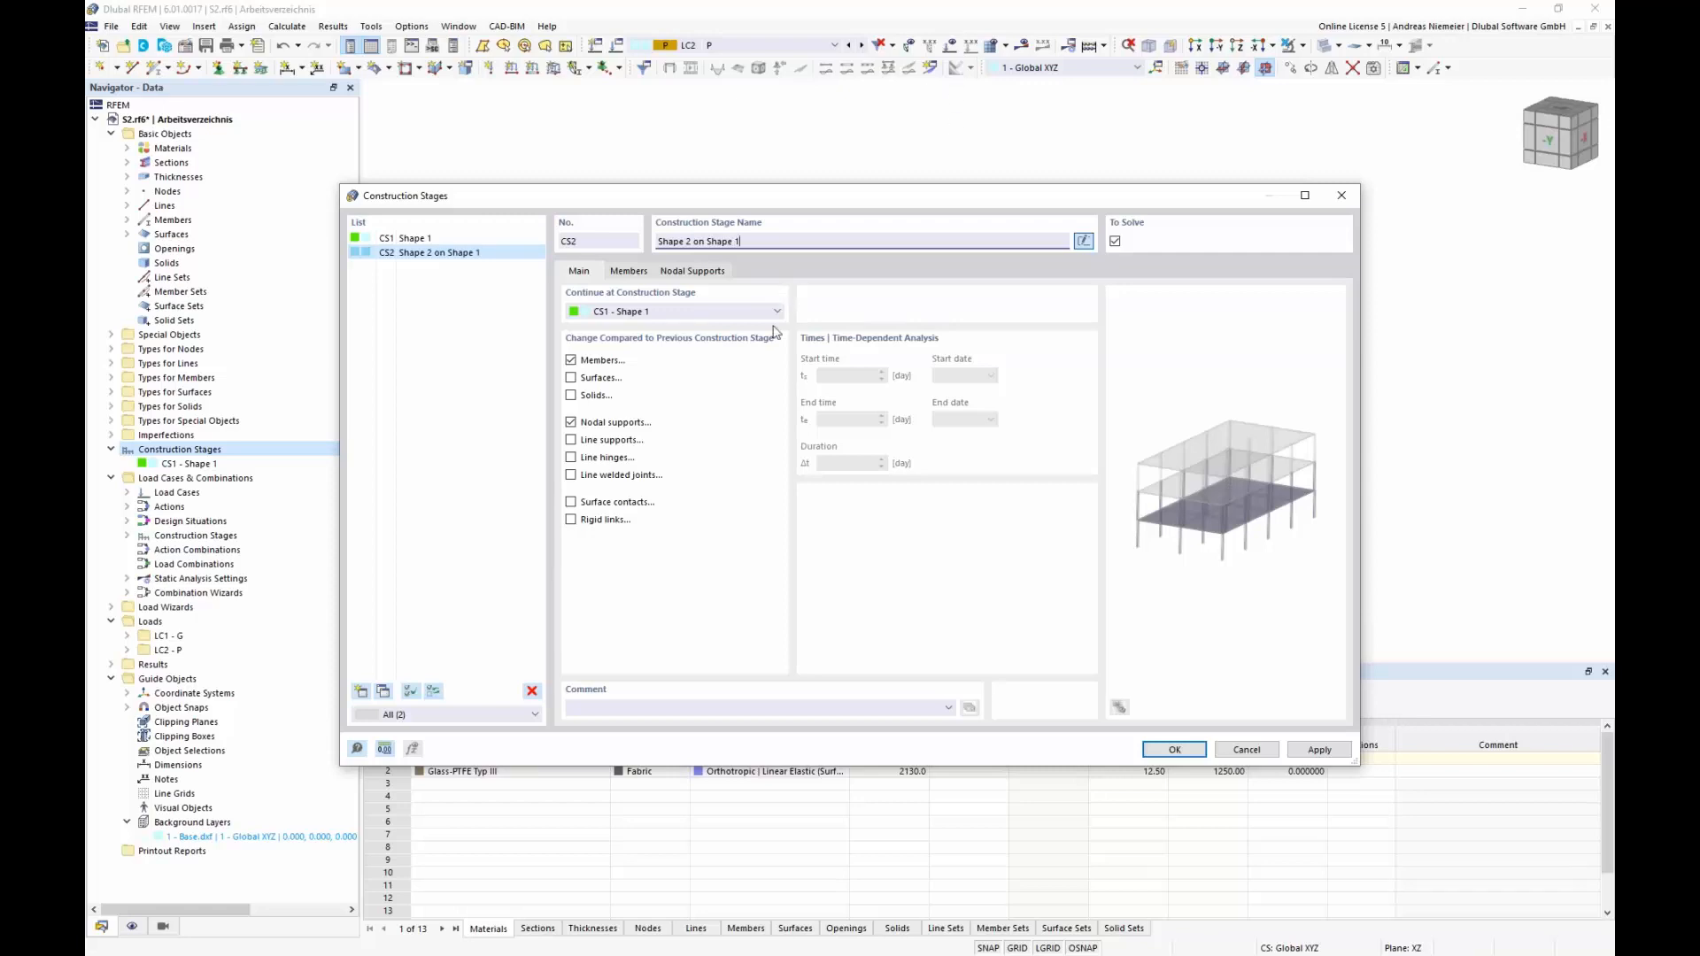
{"action": "left_click", "coordinate": [571, 378]}
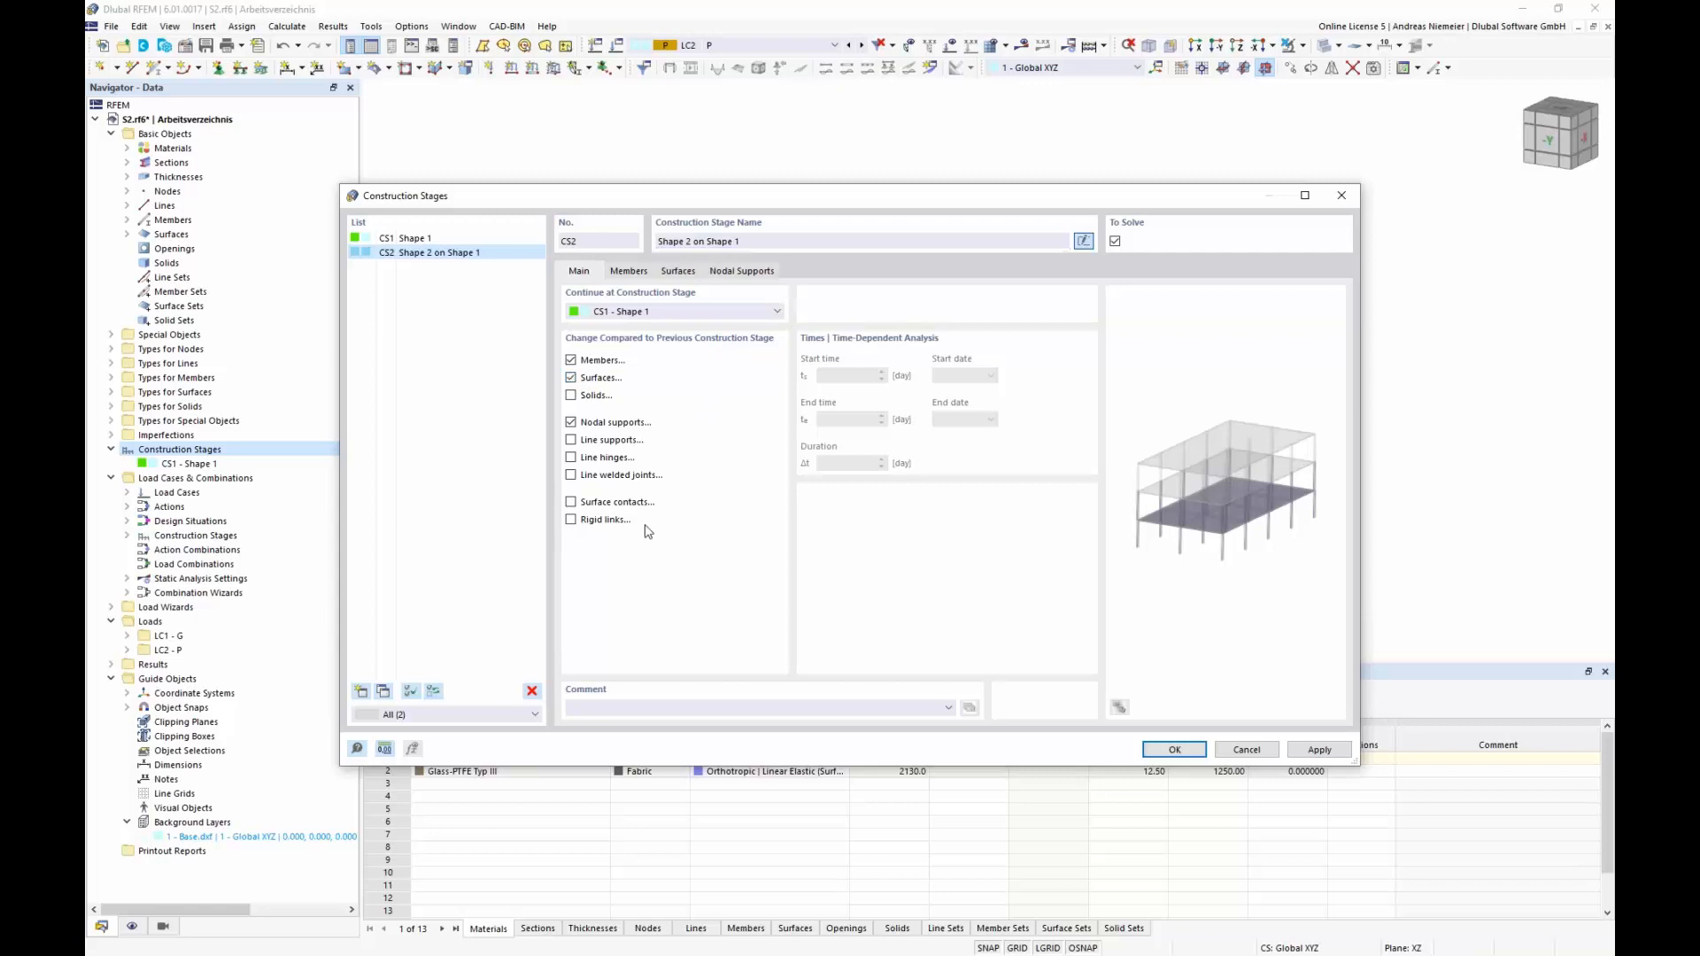
{"action": "left_click", "coordinate": [571, 439]}
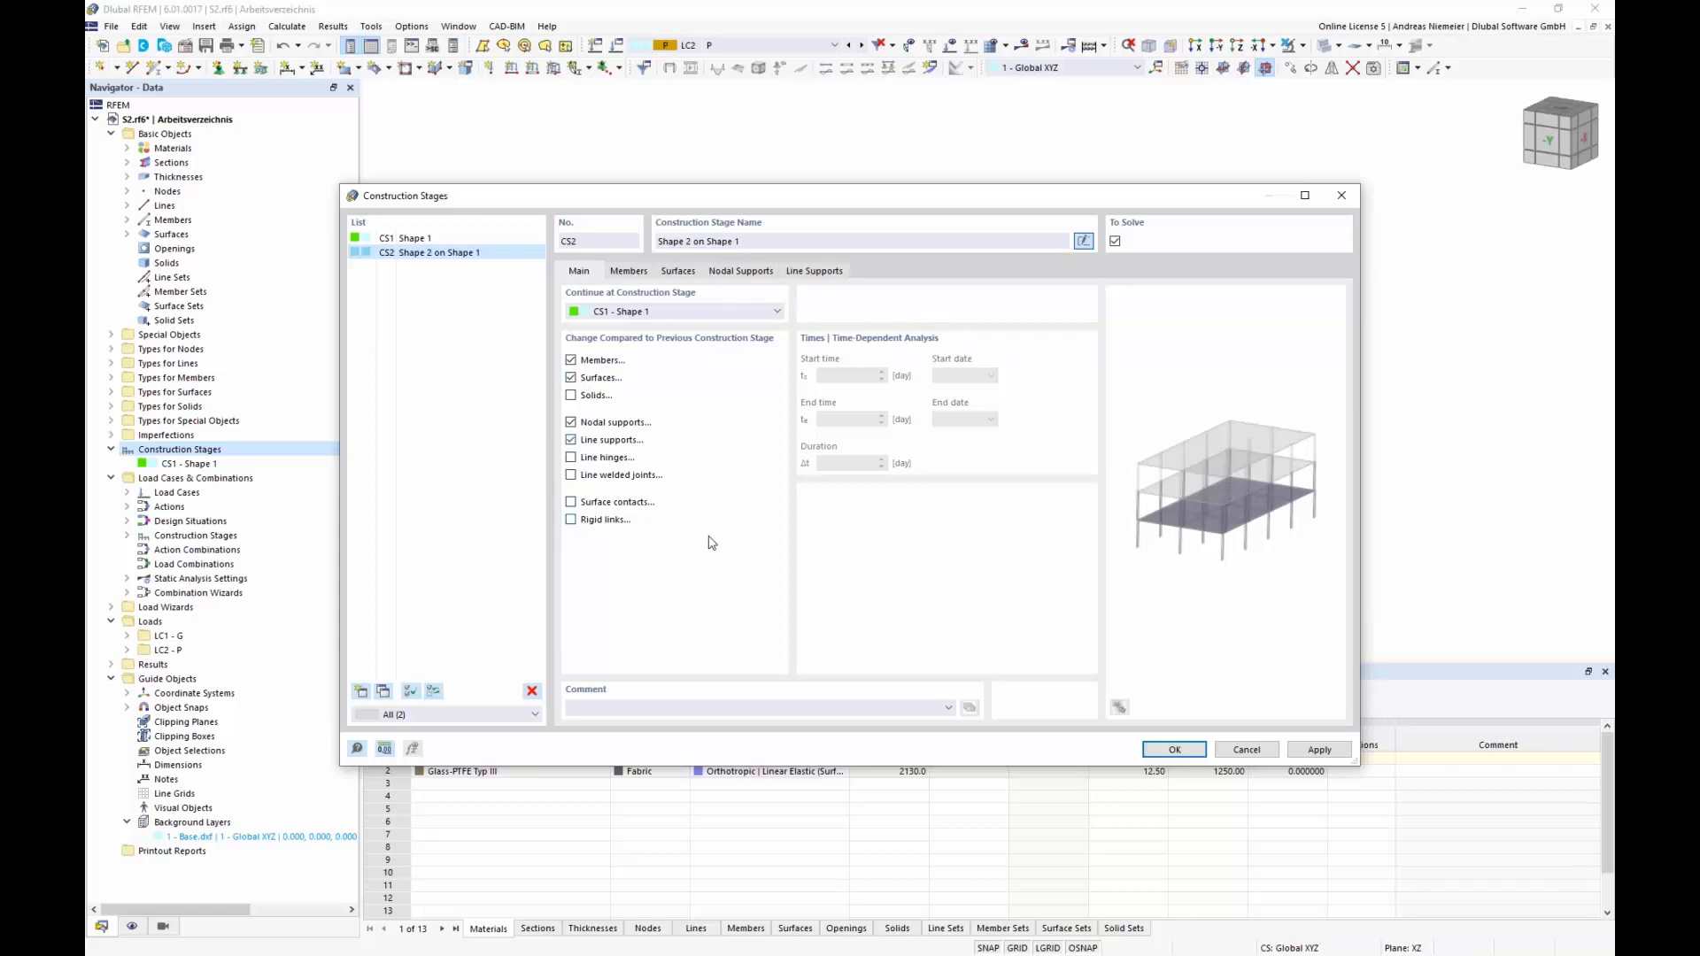
Add all members, surfaces and line supports to construction stage CS2, check its nodal supports and confirm the stage.
{"action": "left_click", "coordinate": [630, 272]}
{"action": "left_click", "coordinate": [884, 457]}
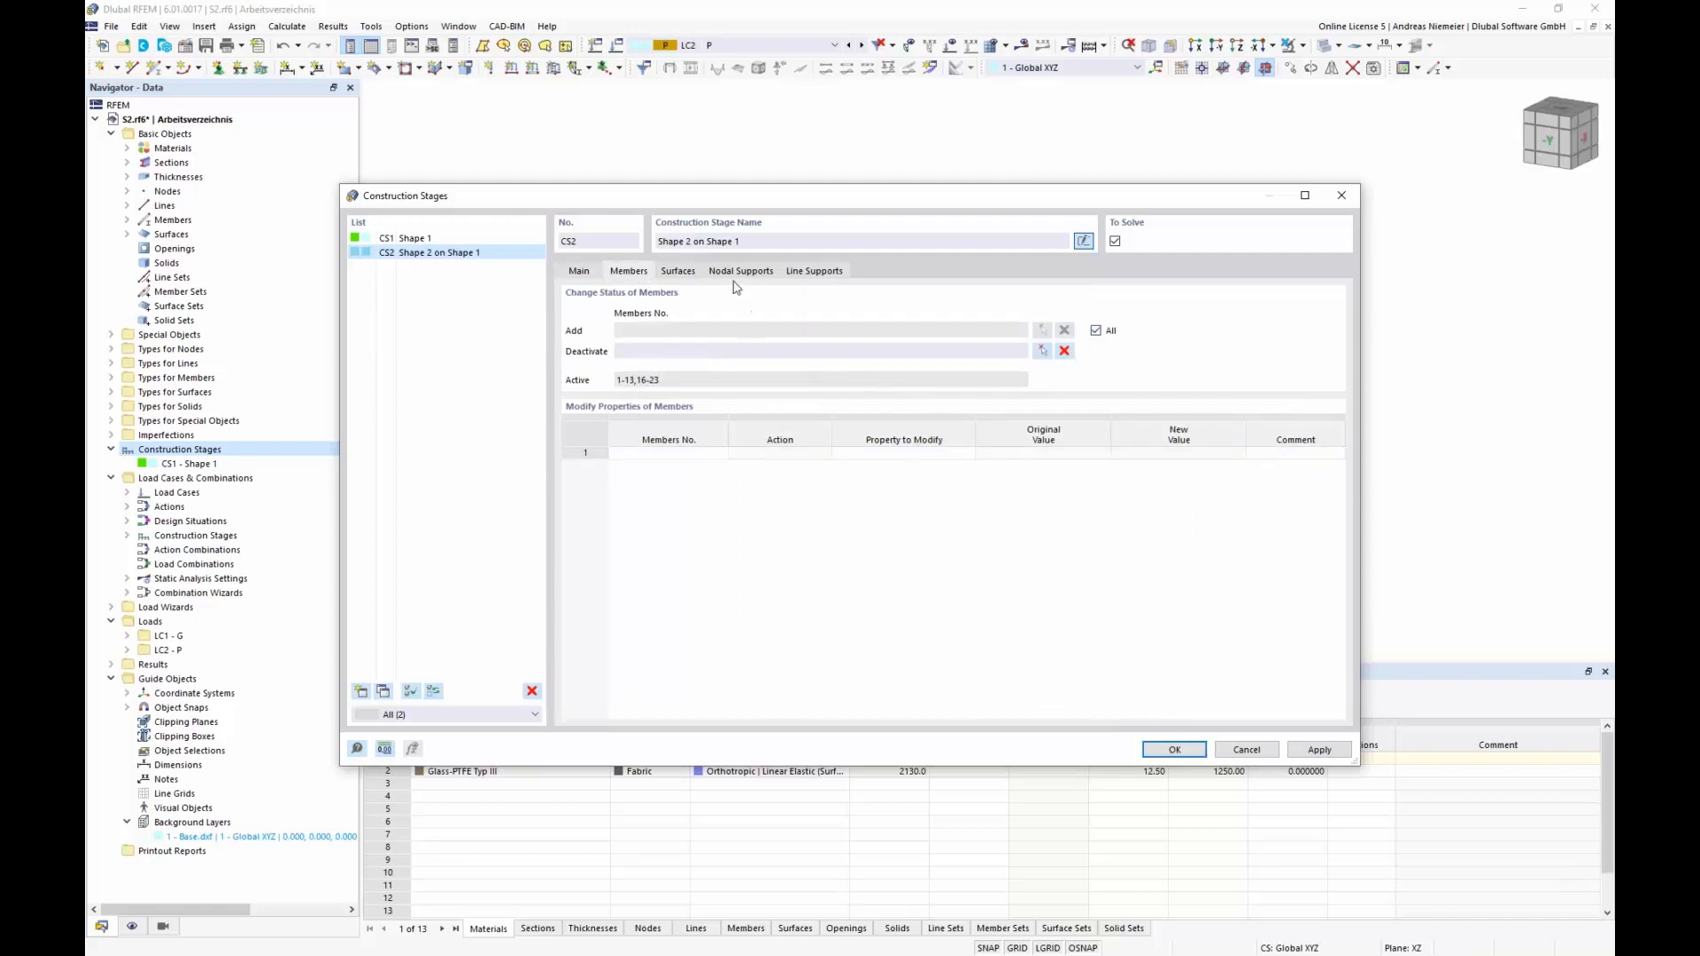
{"action": "left_click", "coordinate": [689, 271]}
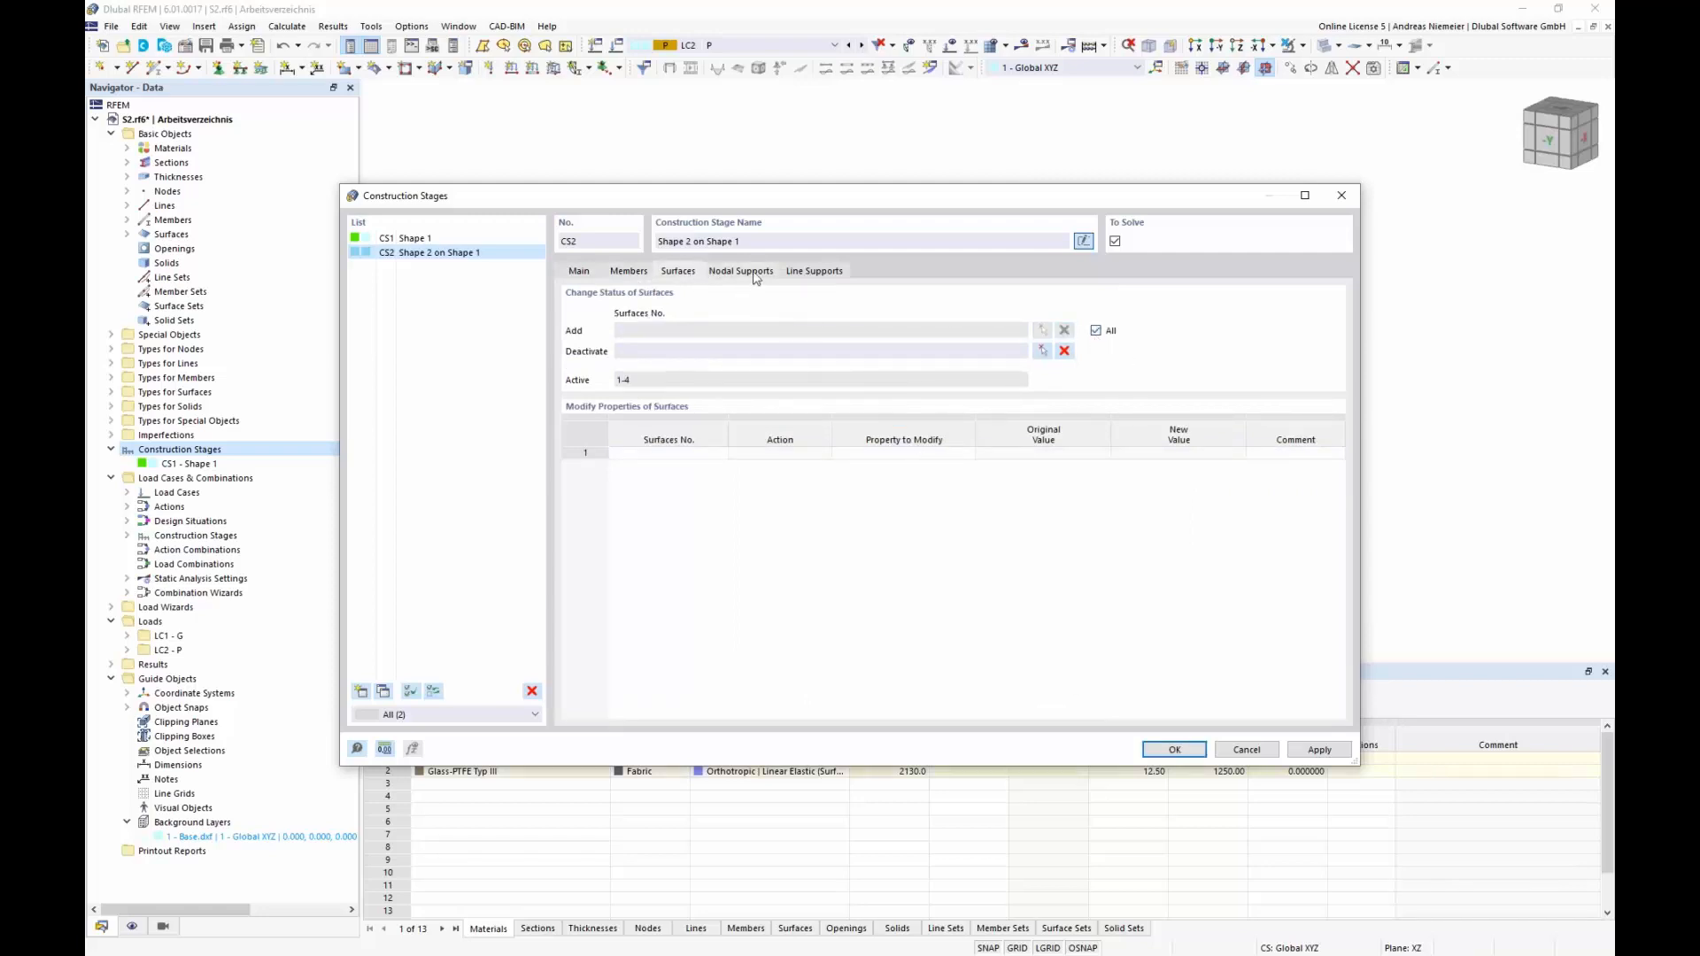
{"action": "left_click", "coordinate": [755, 273]}
{"action": "left_click", "coordinate": [814, 272]}
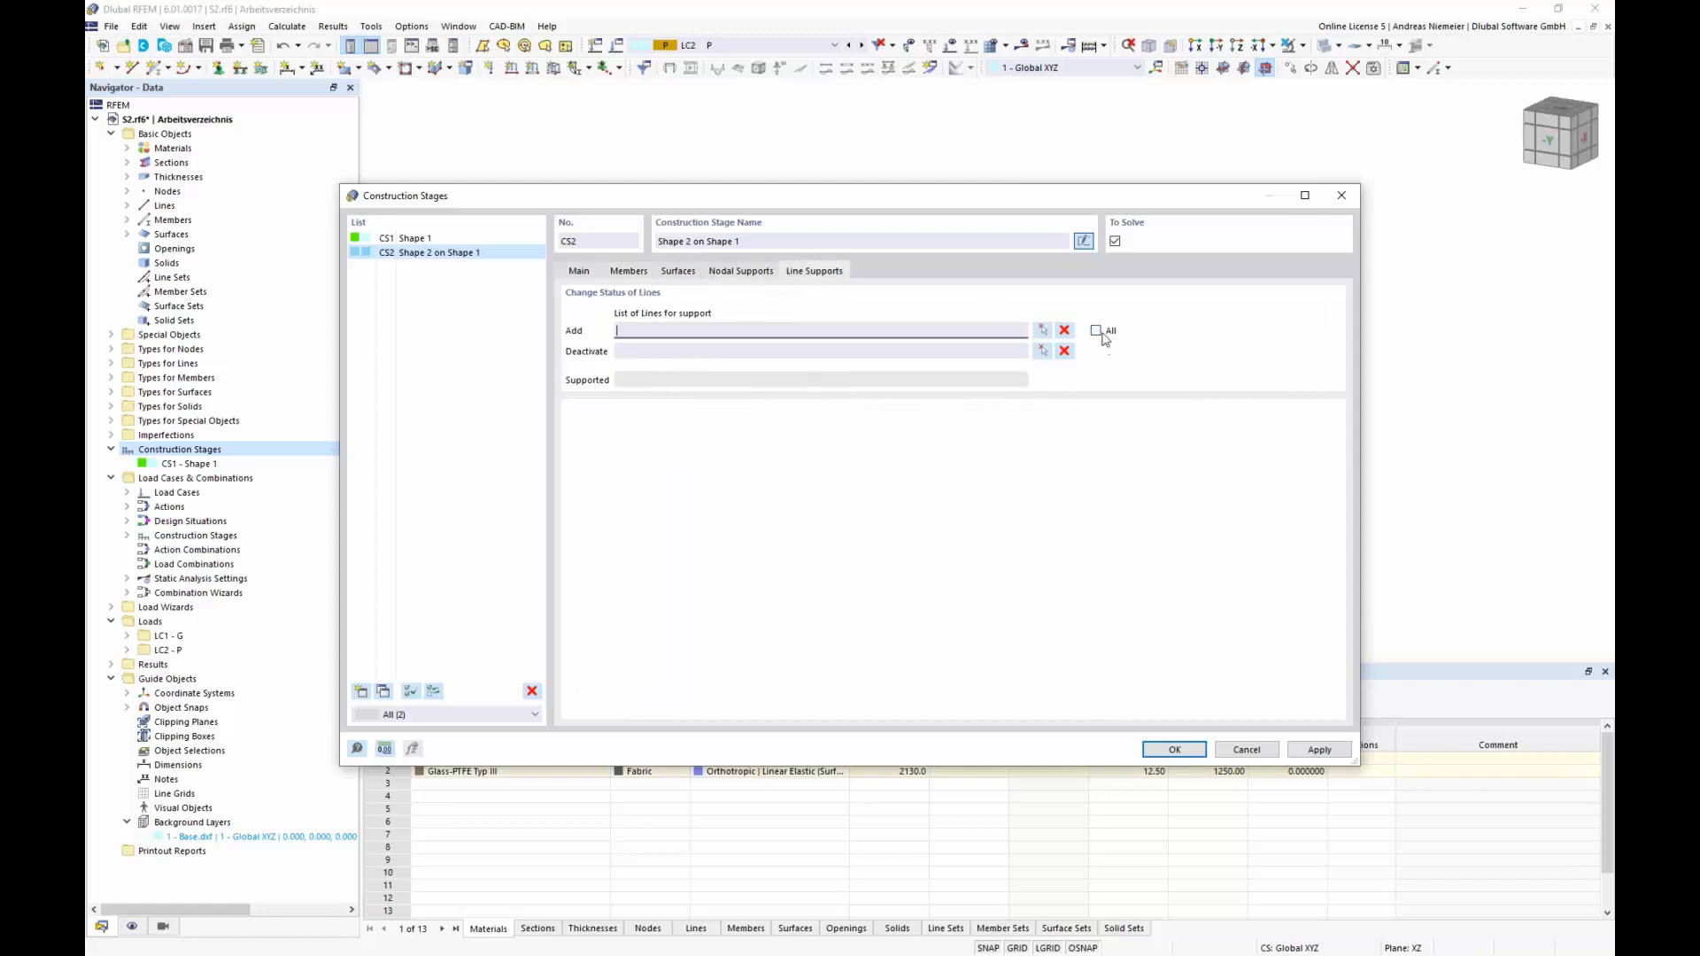
{"action": "left_click", "coordinate": [1096, 330]}
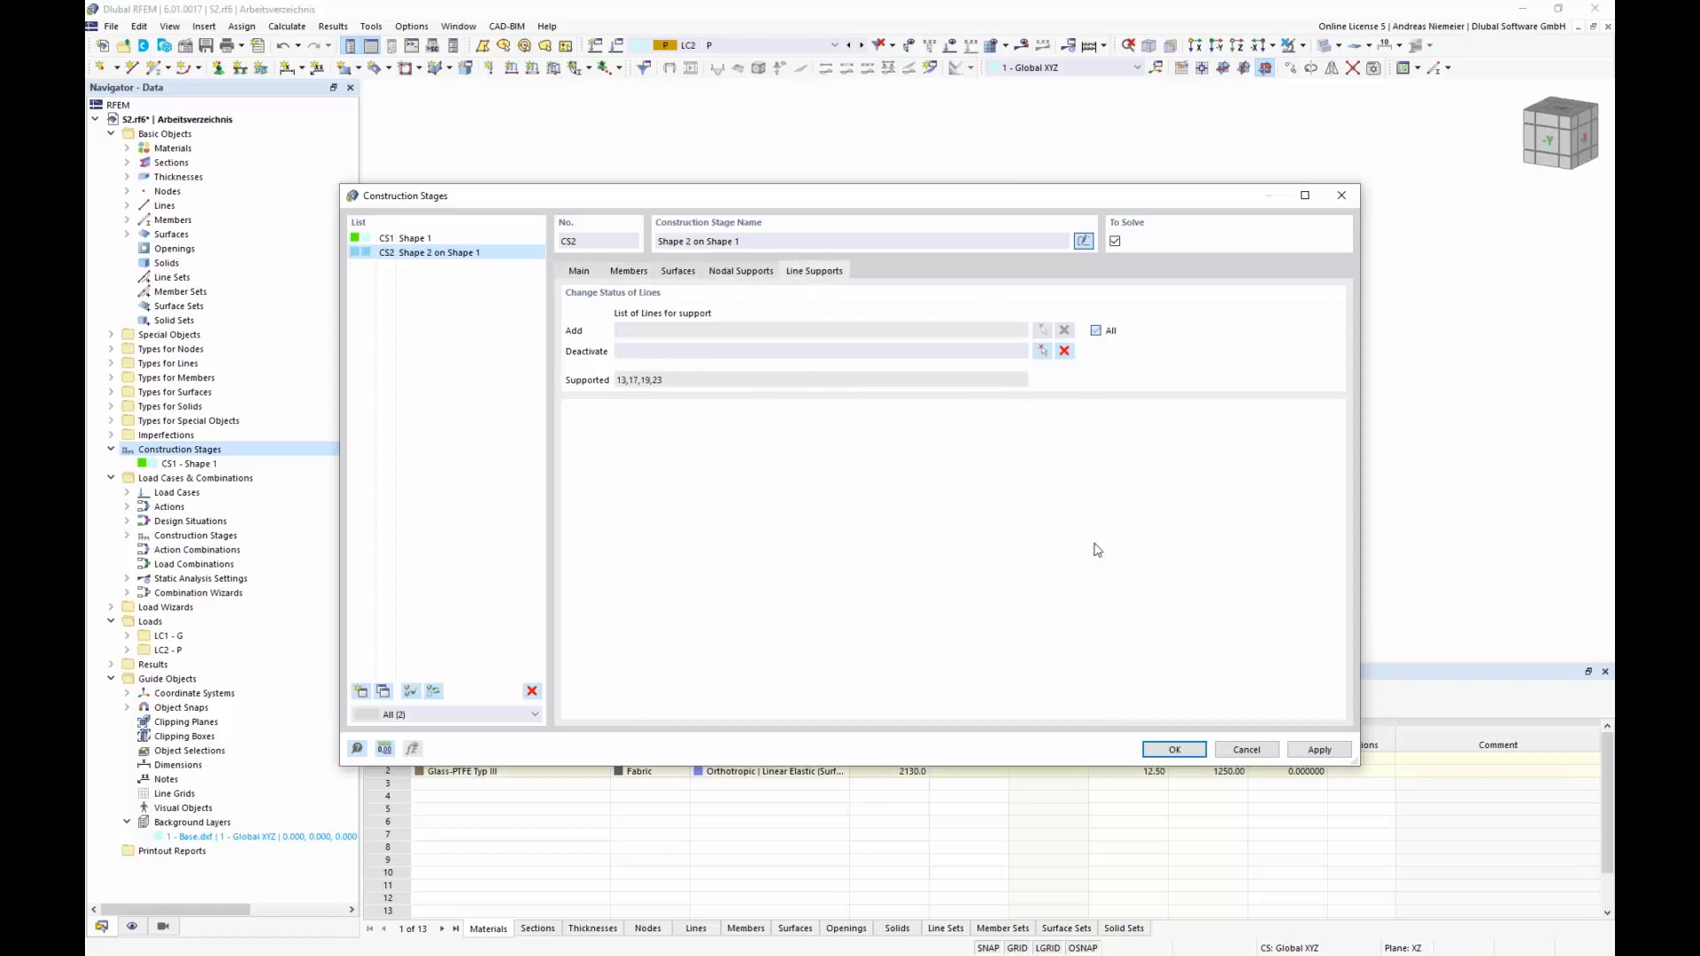
{"action": "left_click", "coordinate": [1174, 748]}
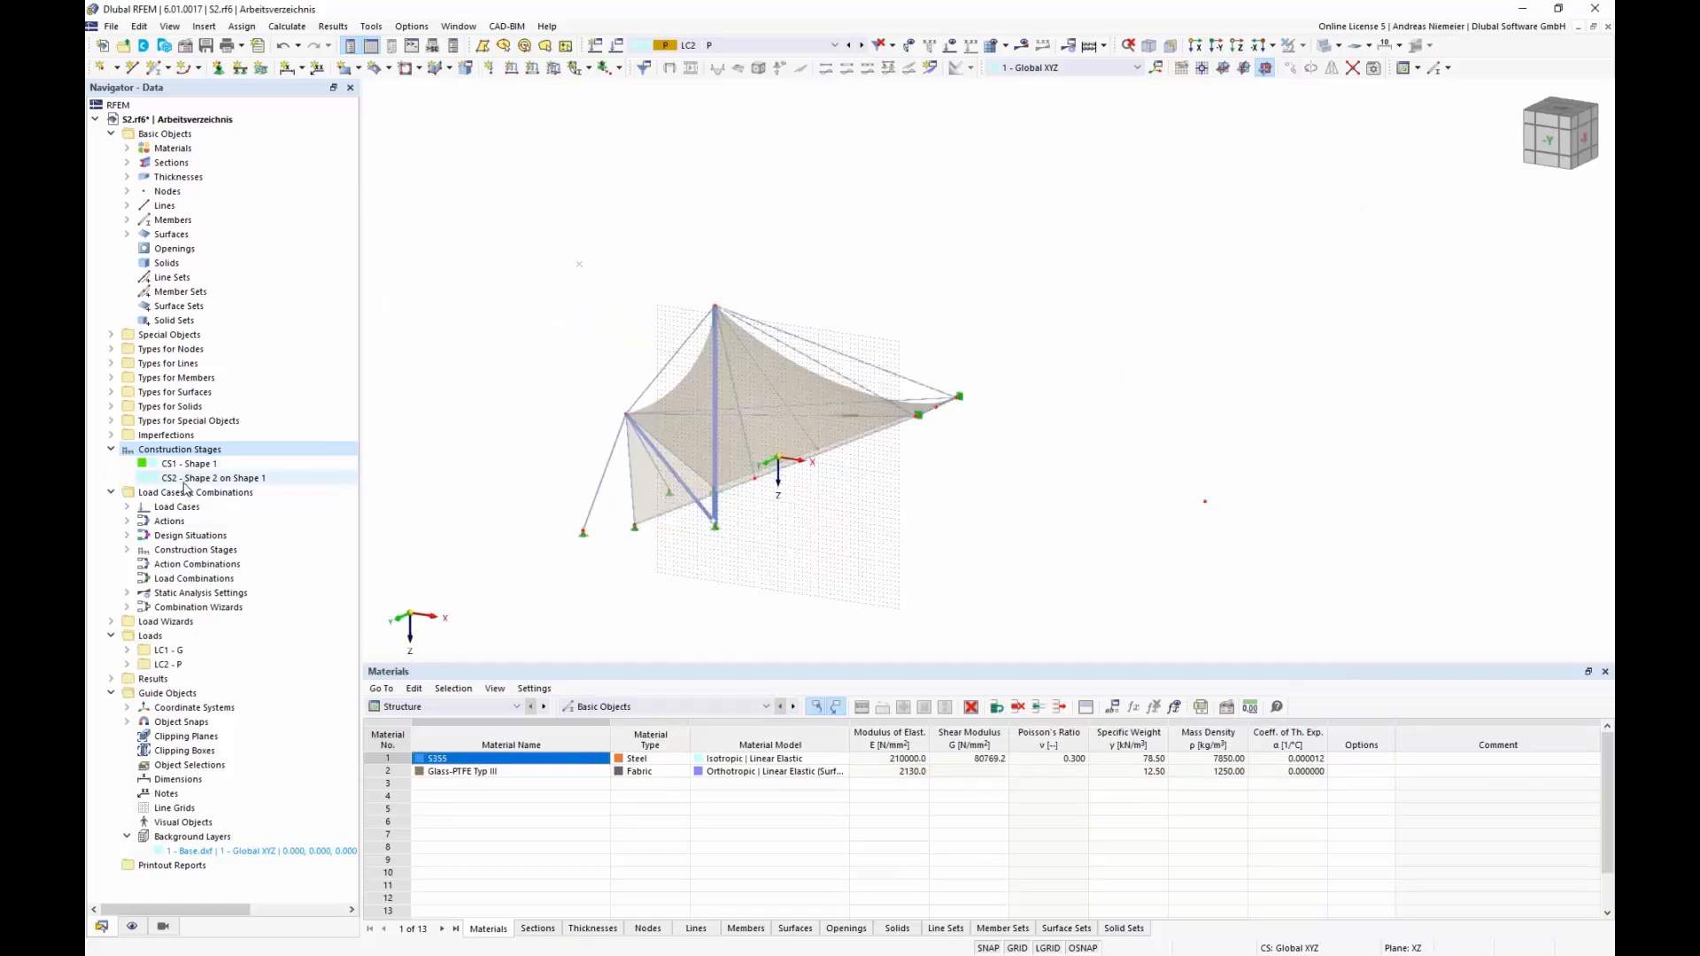
Open the load cases assigned to construction stage CS1 - Shape 1 in the Load Cases & Combinations settings.
{"action": "left_click", "coordinate": [616, 45]}
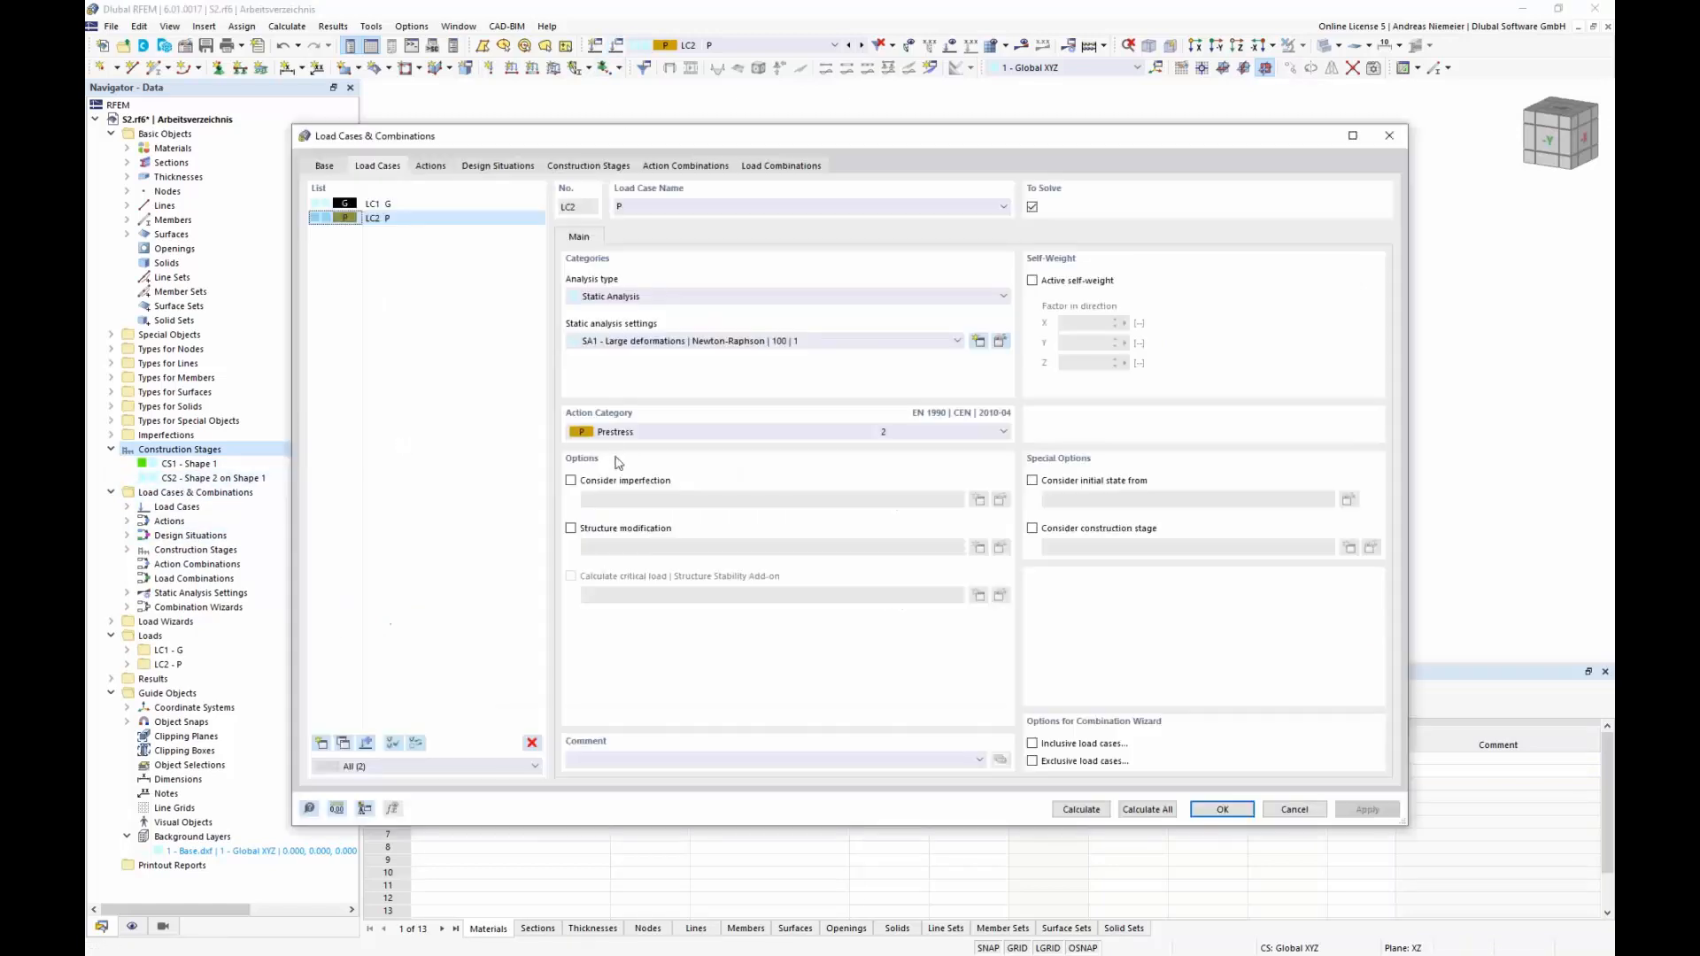
{"action": "left_click", "coordinate": [608, 166]}
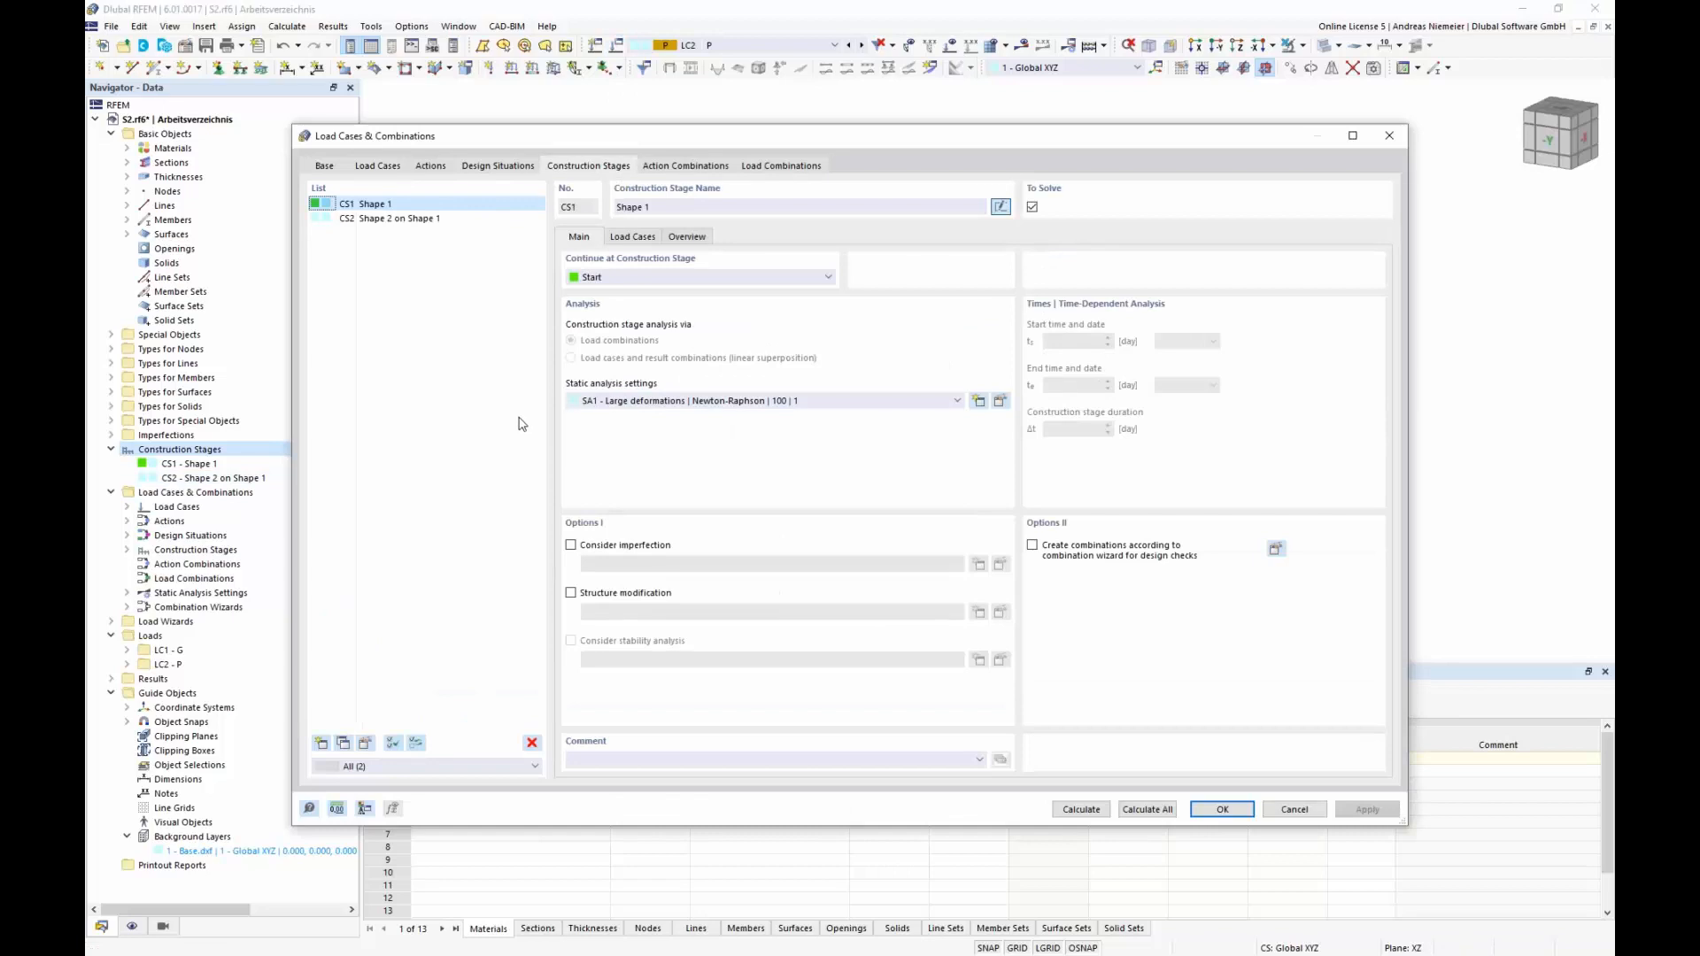
{"action": "left_click", "coordinate": [633, 238]}
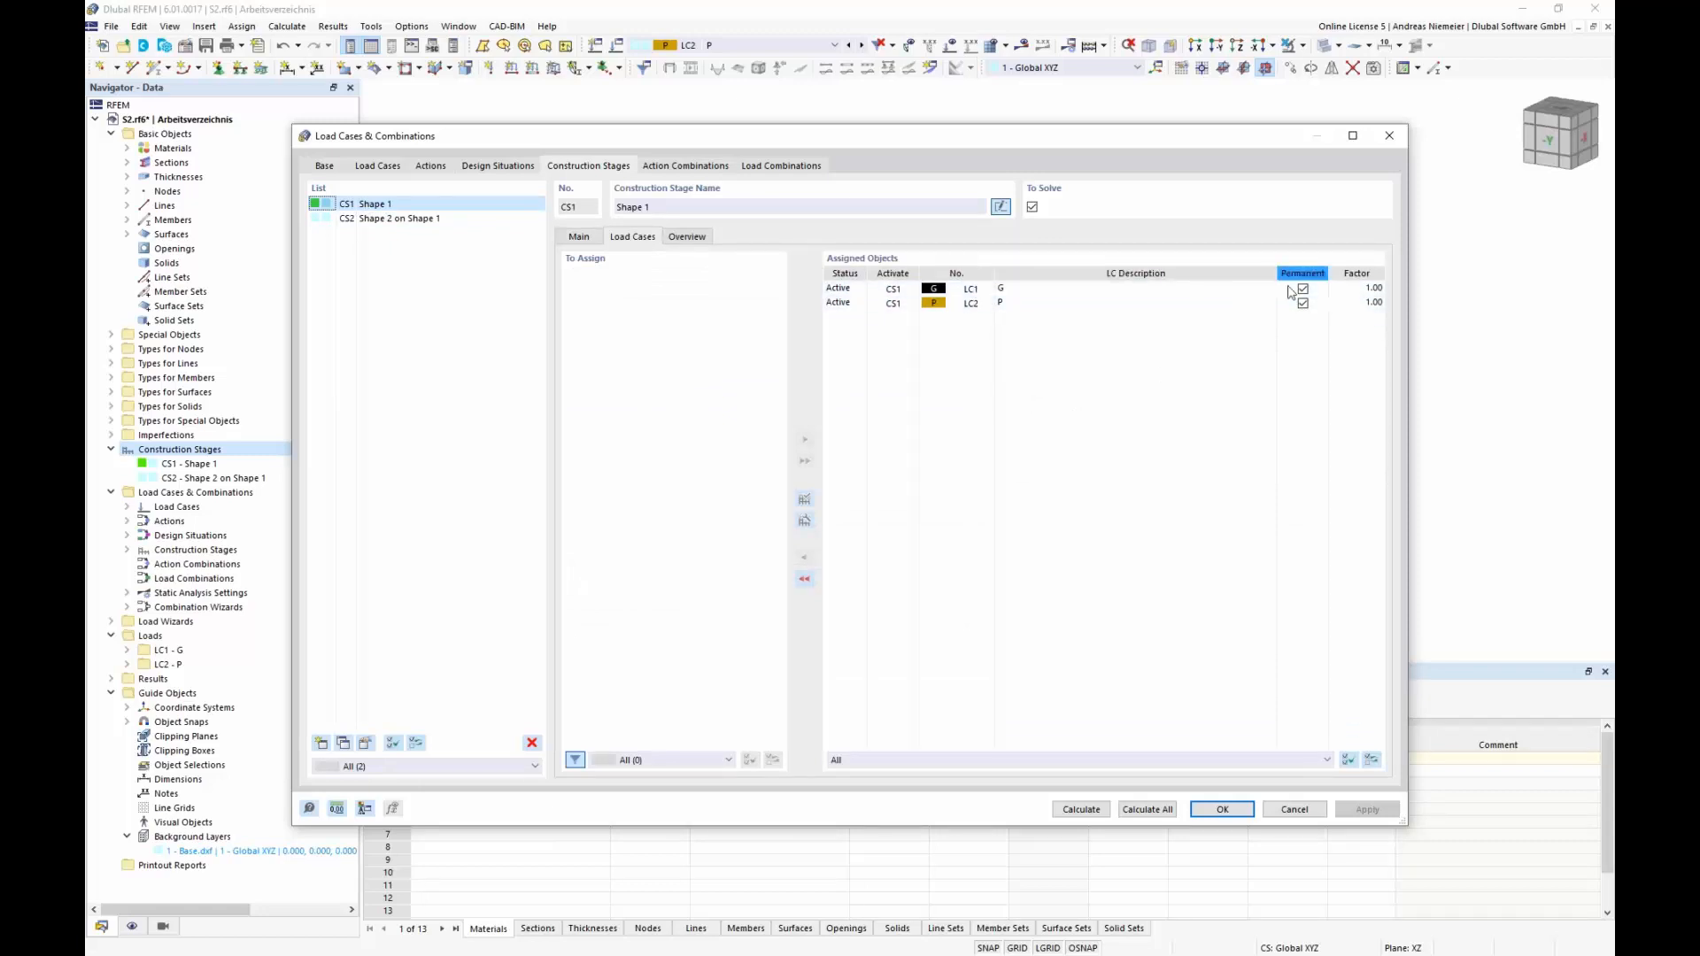
Examine the member axial forces N of construction stage CS2 Shape 2 on Shape 1 on the membrane structure.
{"action": "left_click", "coordinate": [442, 219]}
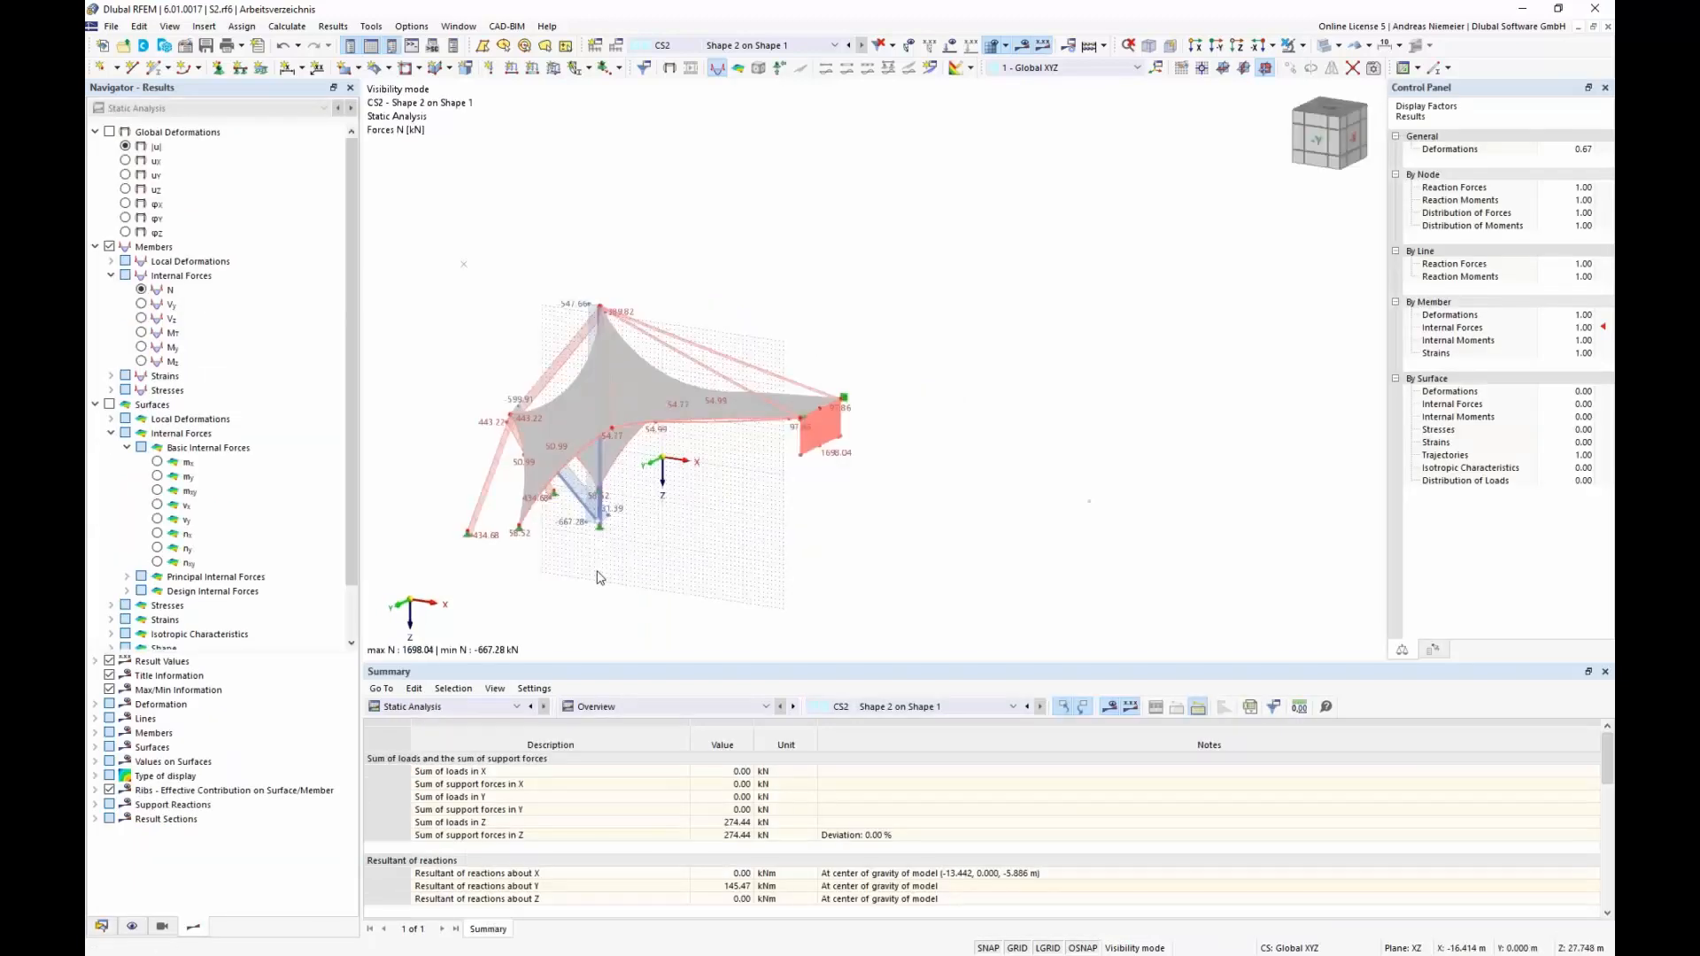
{"action": "middle_click_drag", "start_coordinate": [599, 570], "coordinate": [845, 494]}
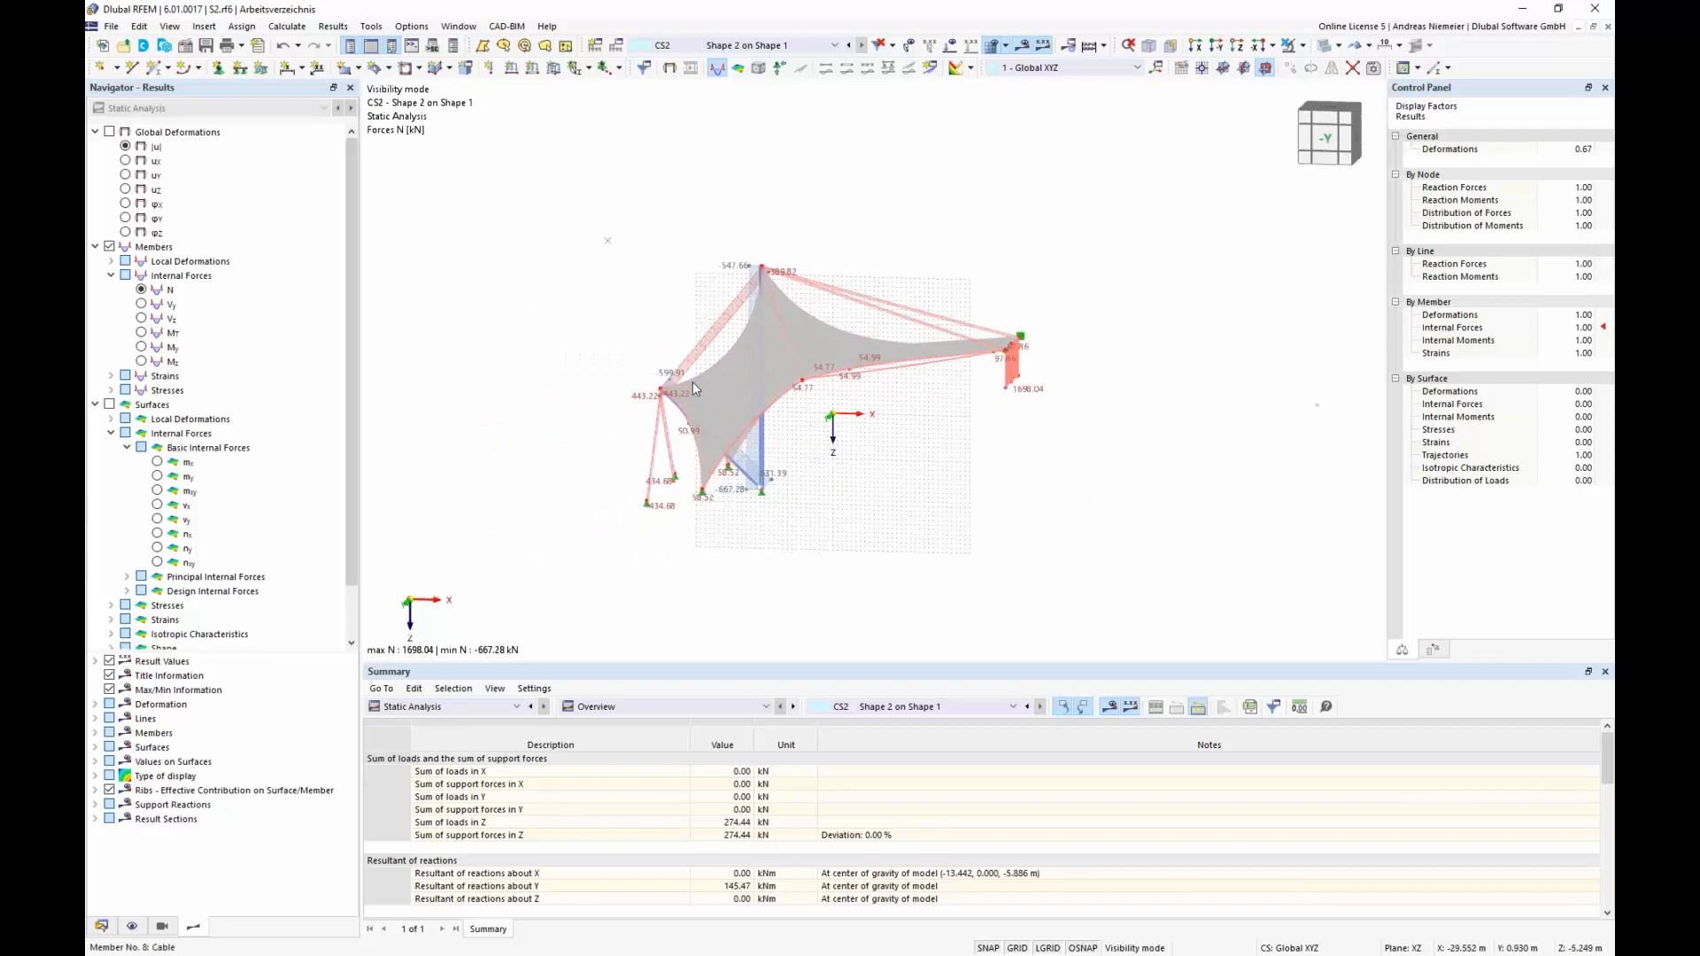
{"action": "scroll", "coordinate": [694, 385], "scroll_direction": "up", "scroll_amount": 2}
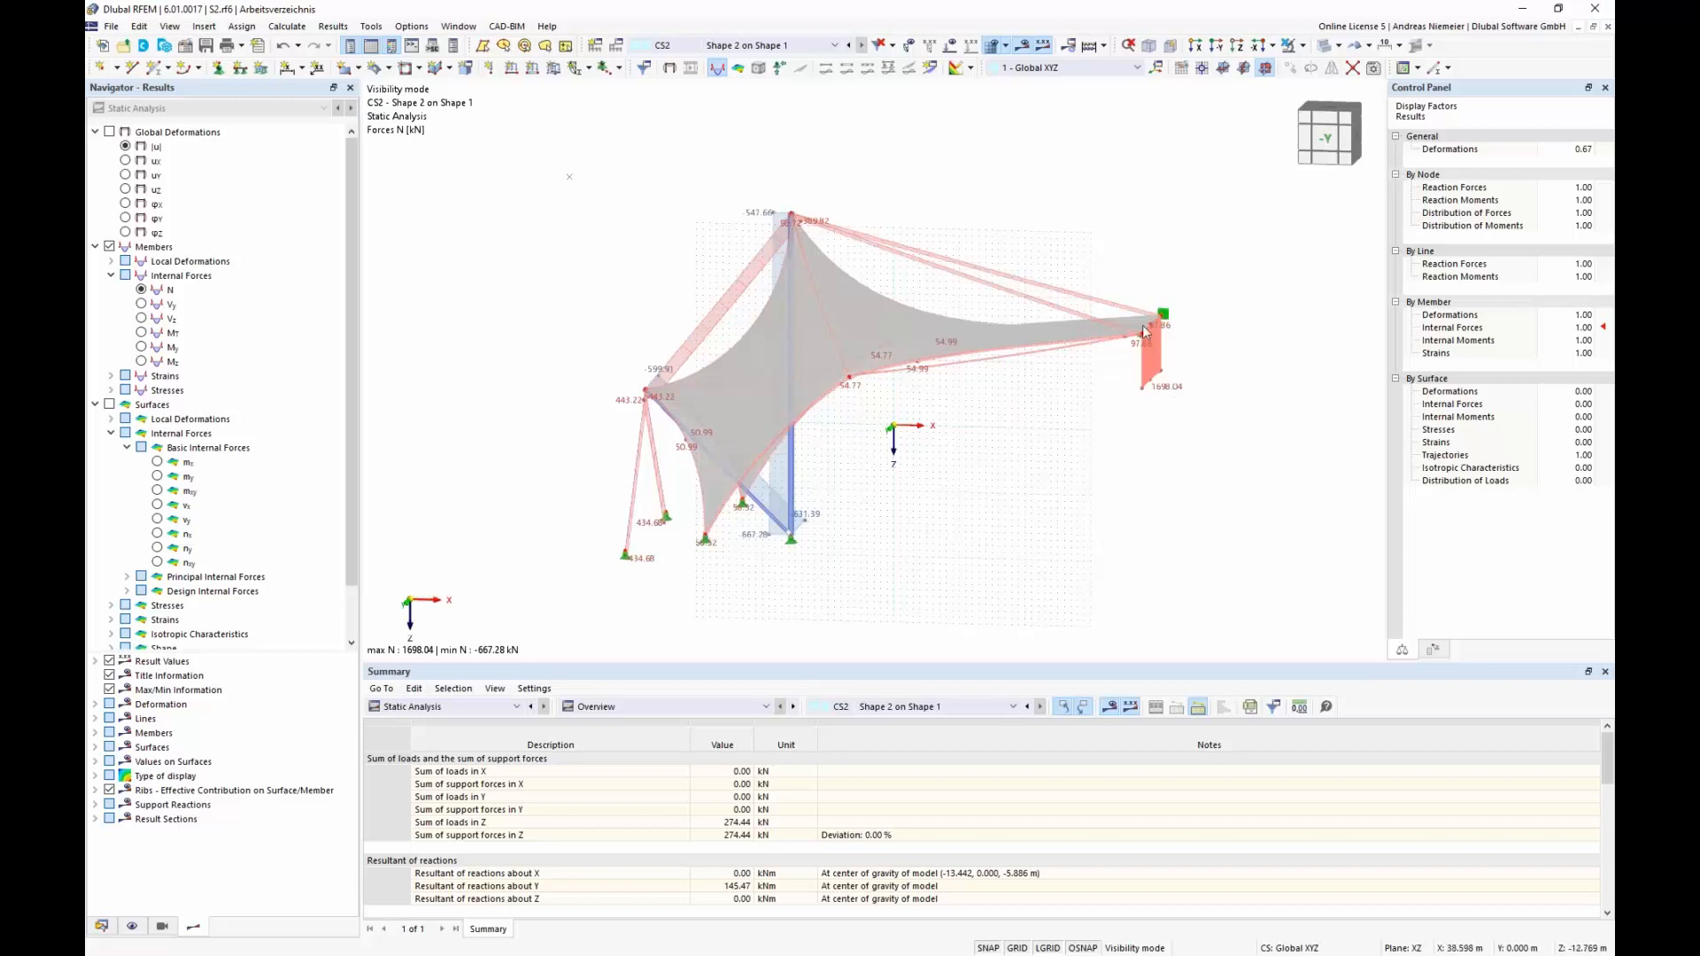
{"action": "mouse_move", "coordinate": [1036, 401]}
{"action": "middle_mouse_down"}
{"action": "mouse_move", "coordinate": [968, 429]}
{"action": "mouse_move", "coordinate": [1009, 407]}
{"action": "middle_mouse_up"}
{"action": "scroll", "coordinate": [1033, 401], "scroll_direction": "up", "scroll_amount": 1}
{"action": "scroll", "coordinate": [1000, 415], "scroll_direction": "down", "scroll_amount": 1}
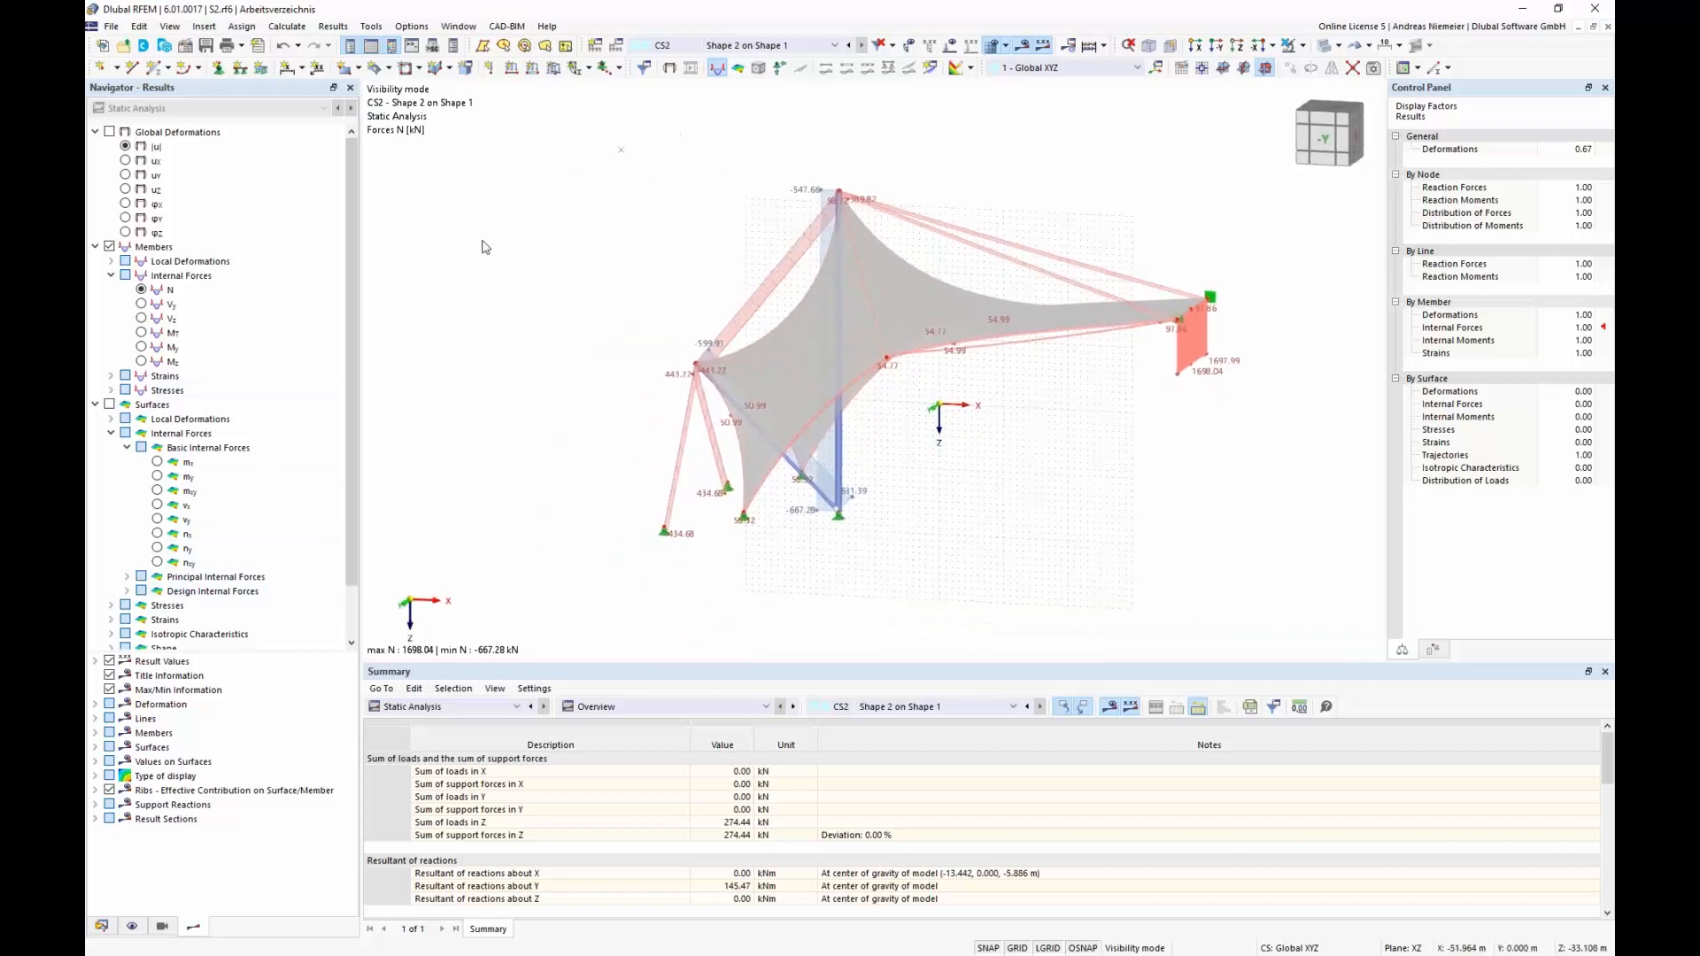
Display the surface axial forces nx and ny for CS2, and switch the displayed results to CS1 Shape 1.
{"action": "left_click", "coordinate": [157, 534]}
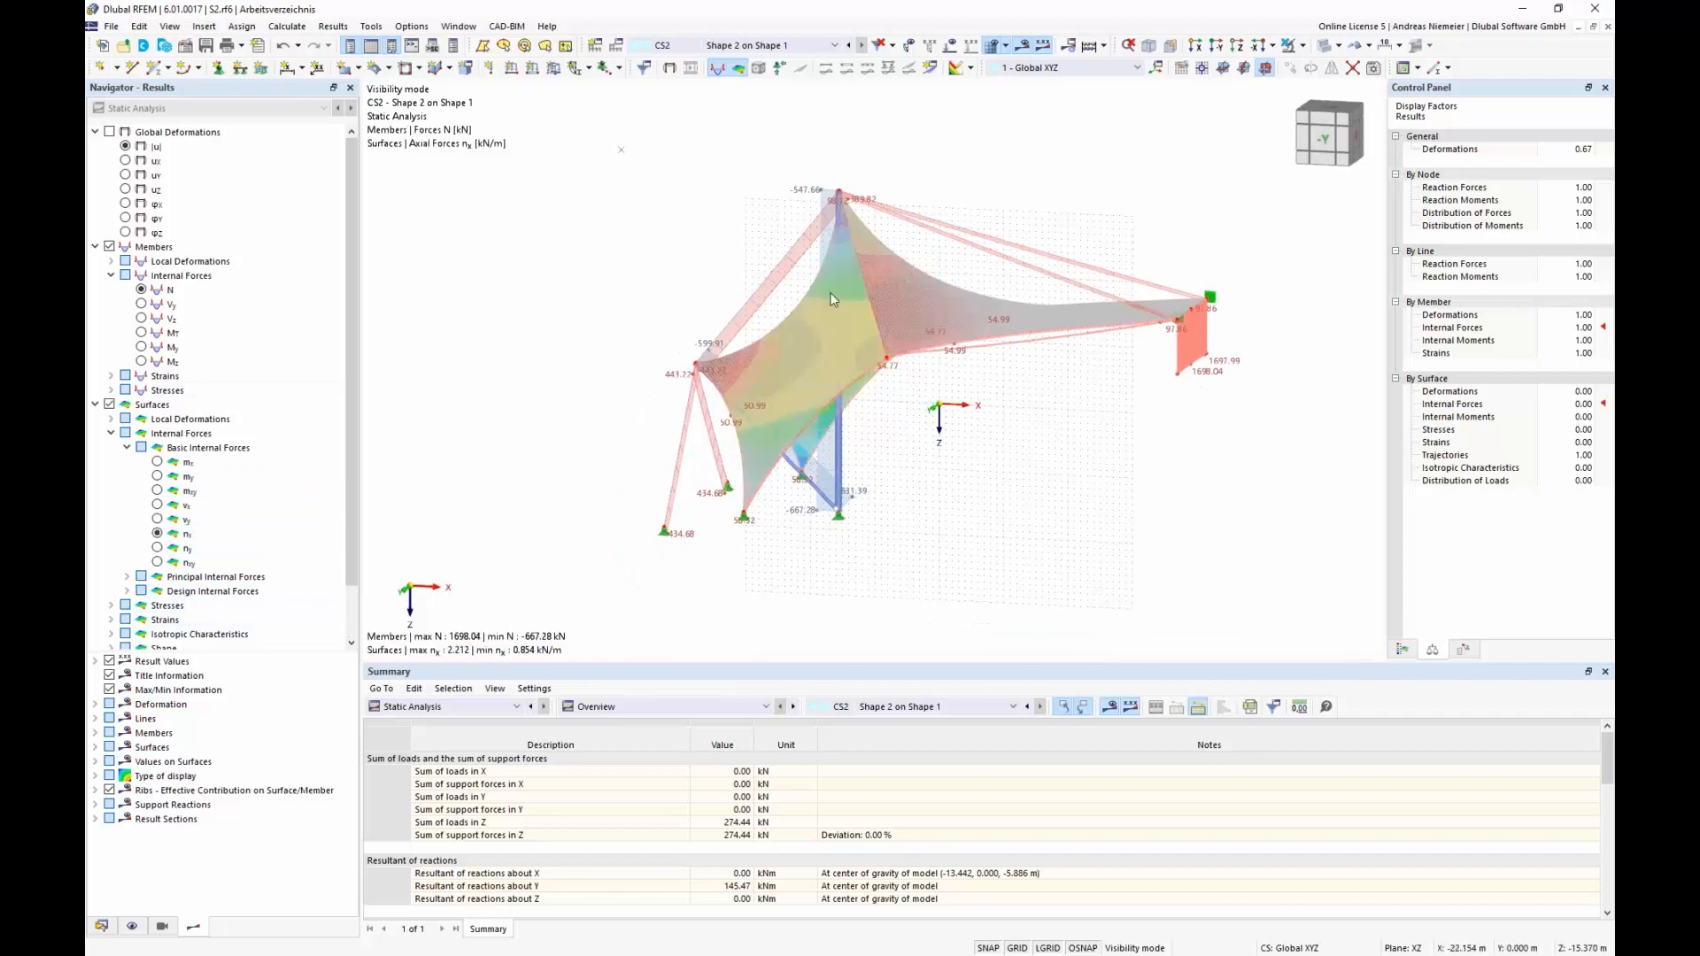
{"action": "left_click", "coordinate": [156, 548]}
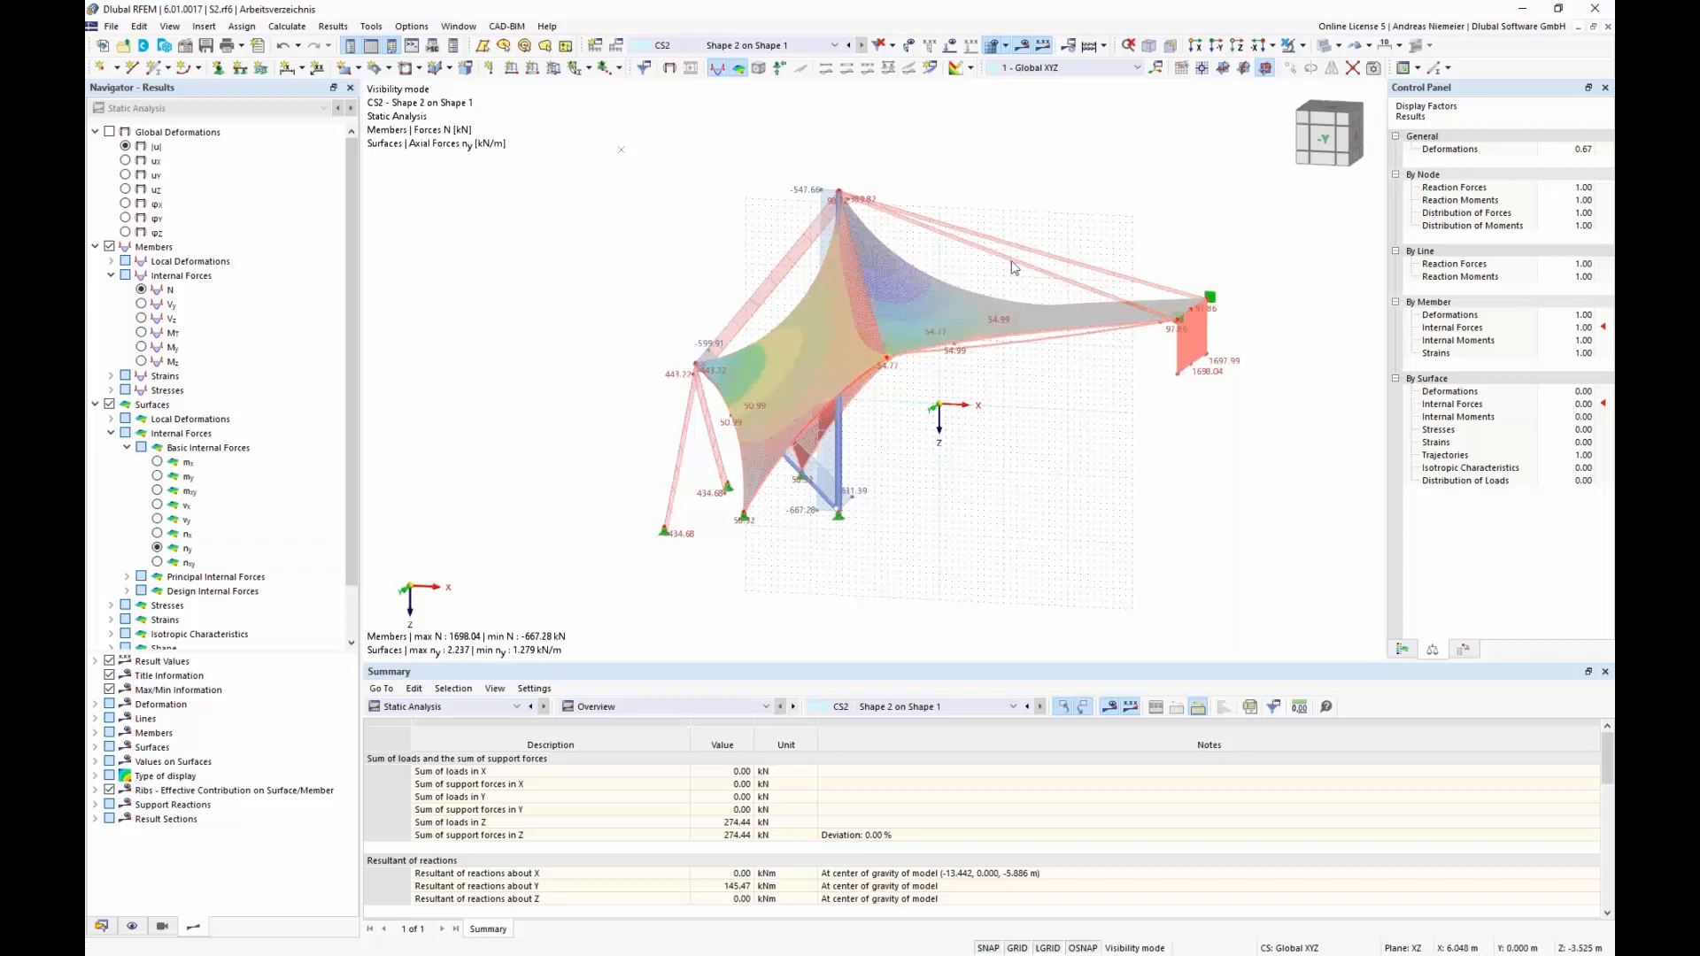
{"action": "left_click", "coordinate": [794, 46]}
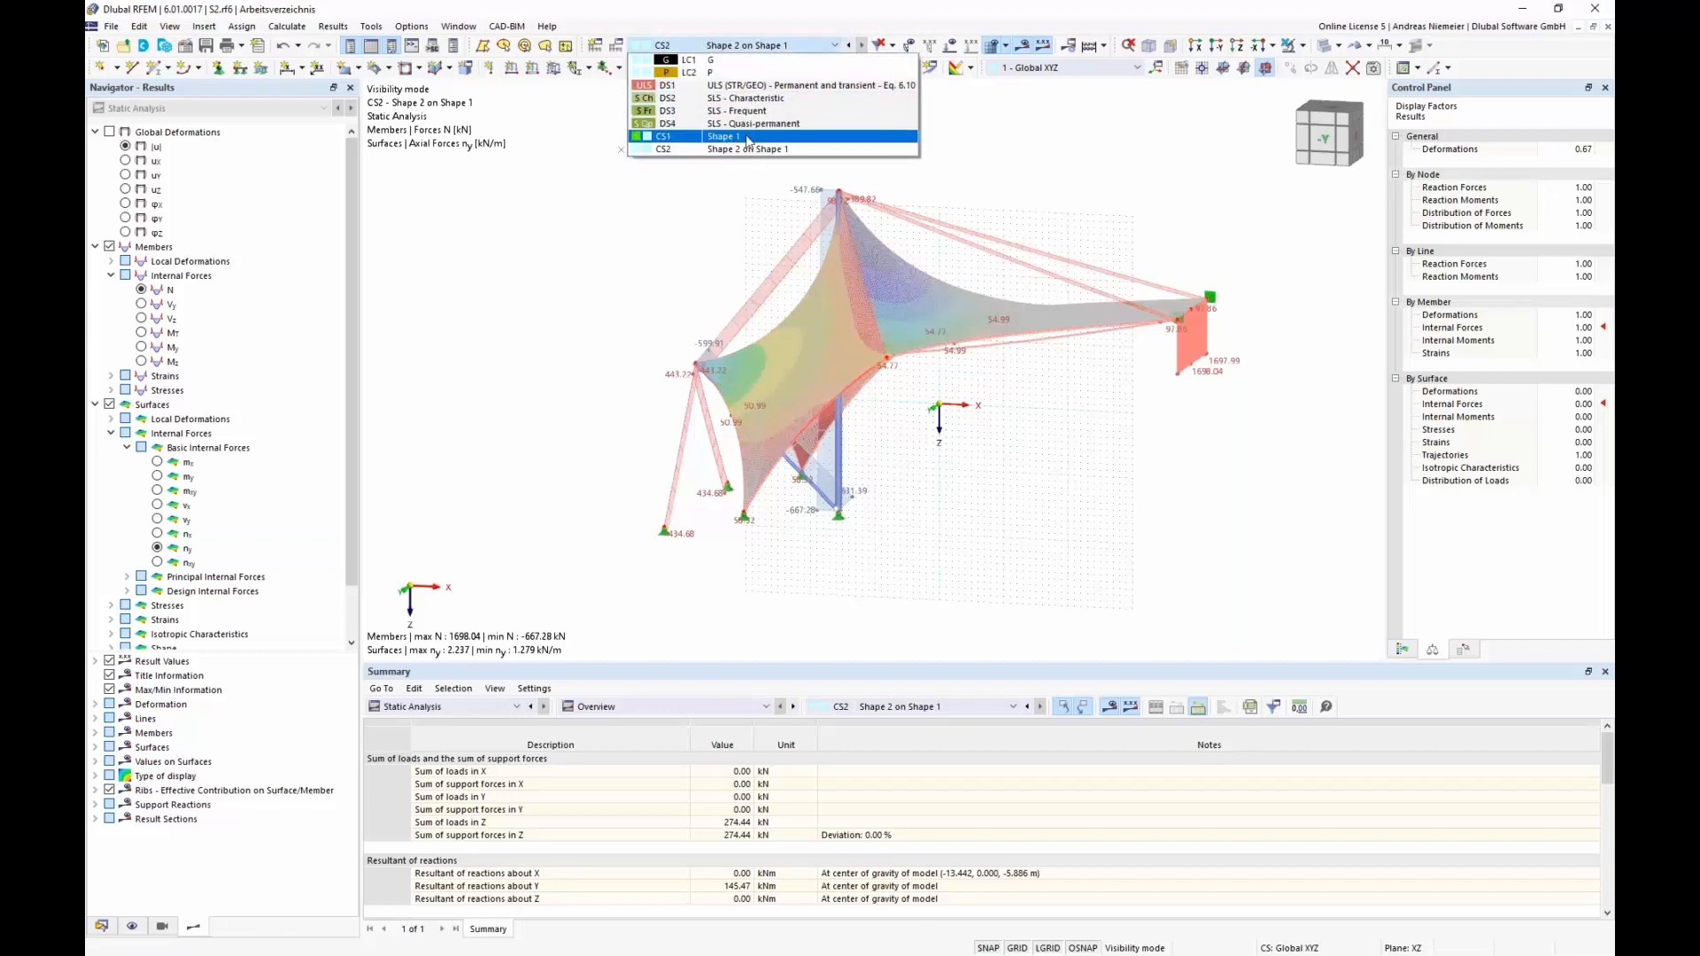
{"action": "left_click", "coordinate": [750, 147]}
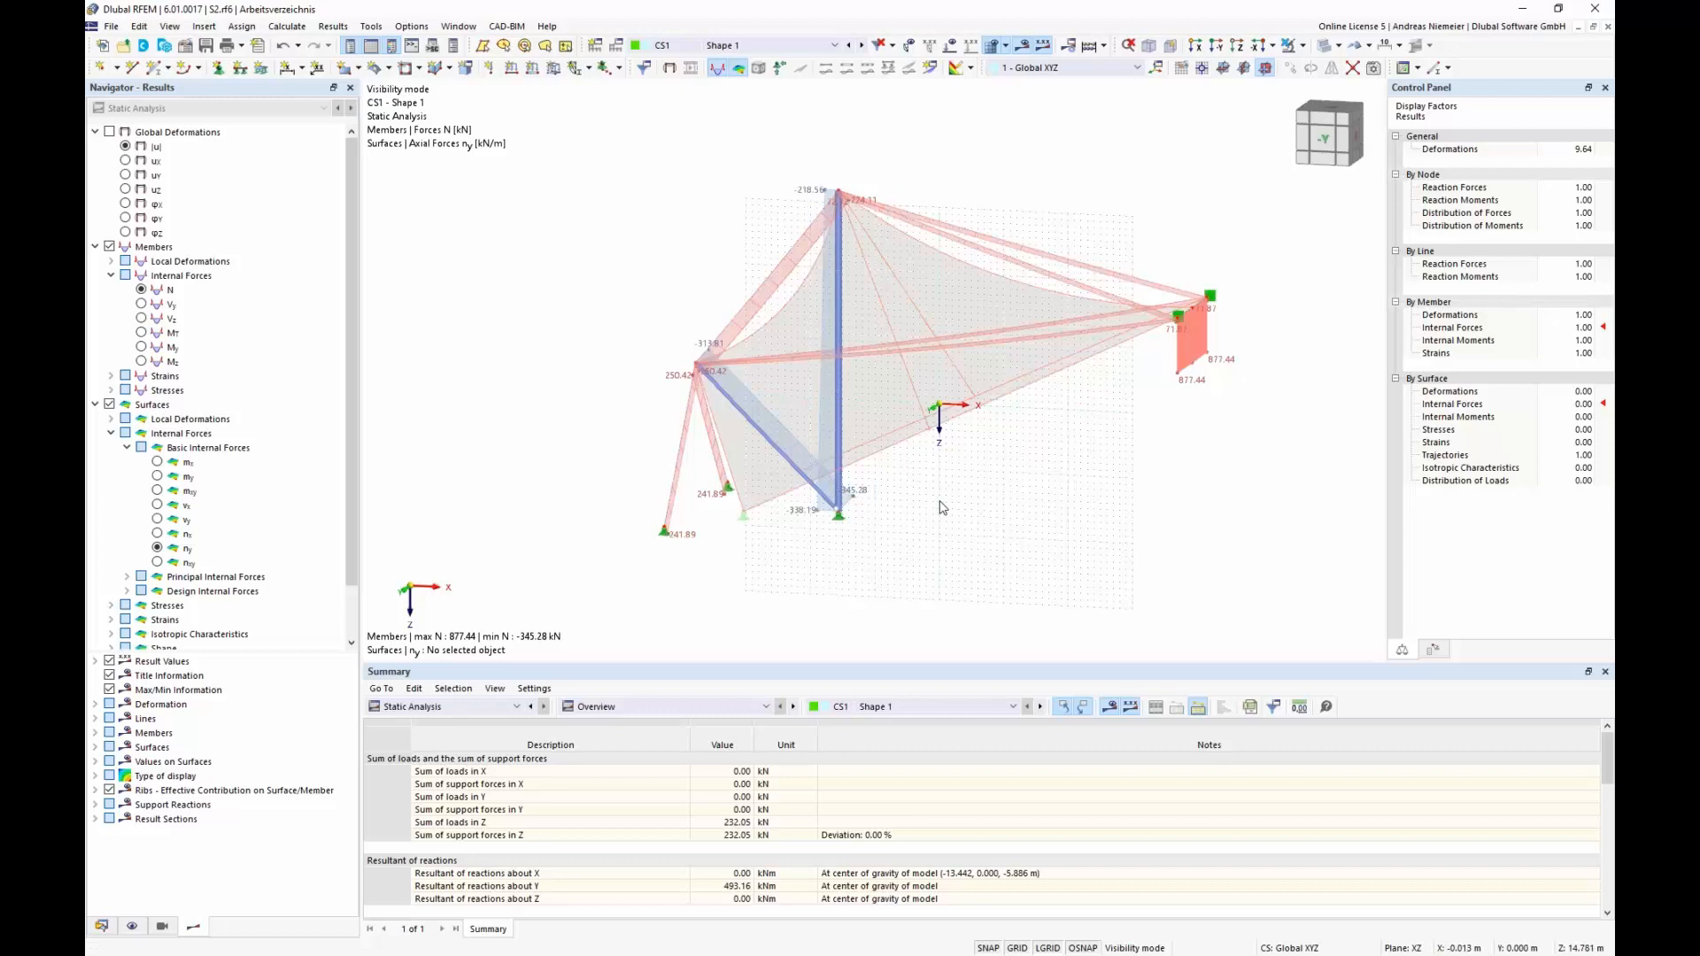
Add load case LC3 named Q to the load cases table with action category Imposed loads - category H: roofs.
{"action": "left_click", "coordinate": [112, 925]}
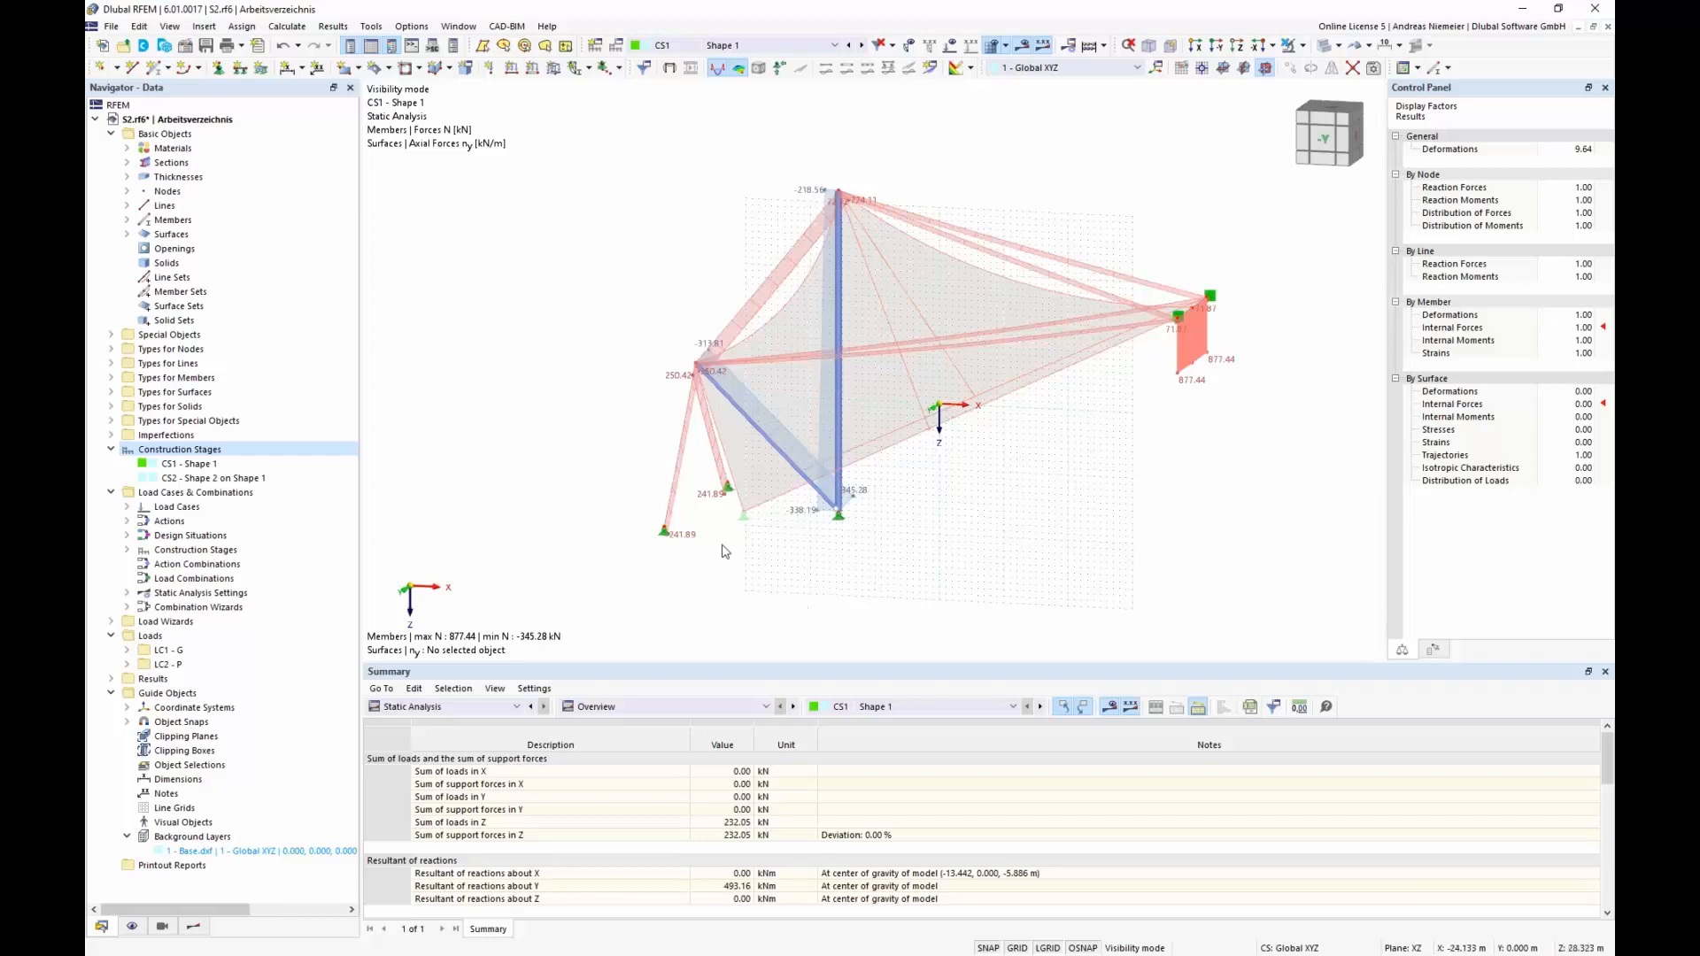
{"action": "left_click", "coordinate": [465, 707]}
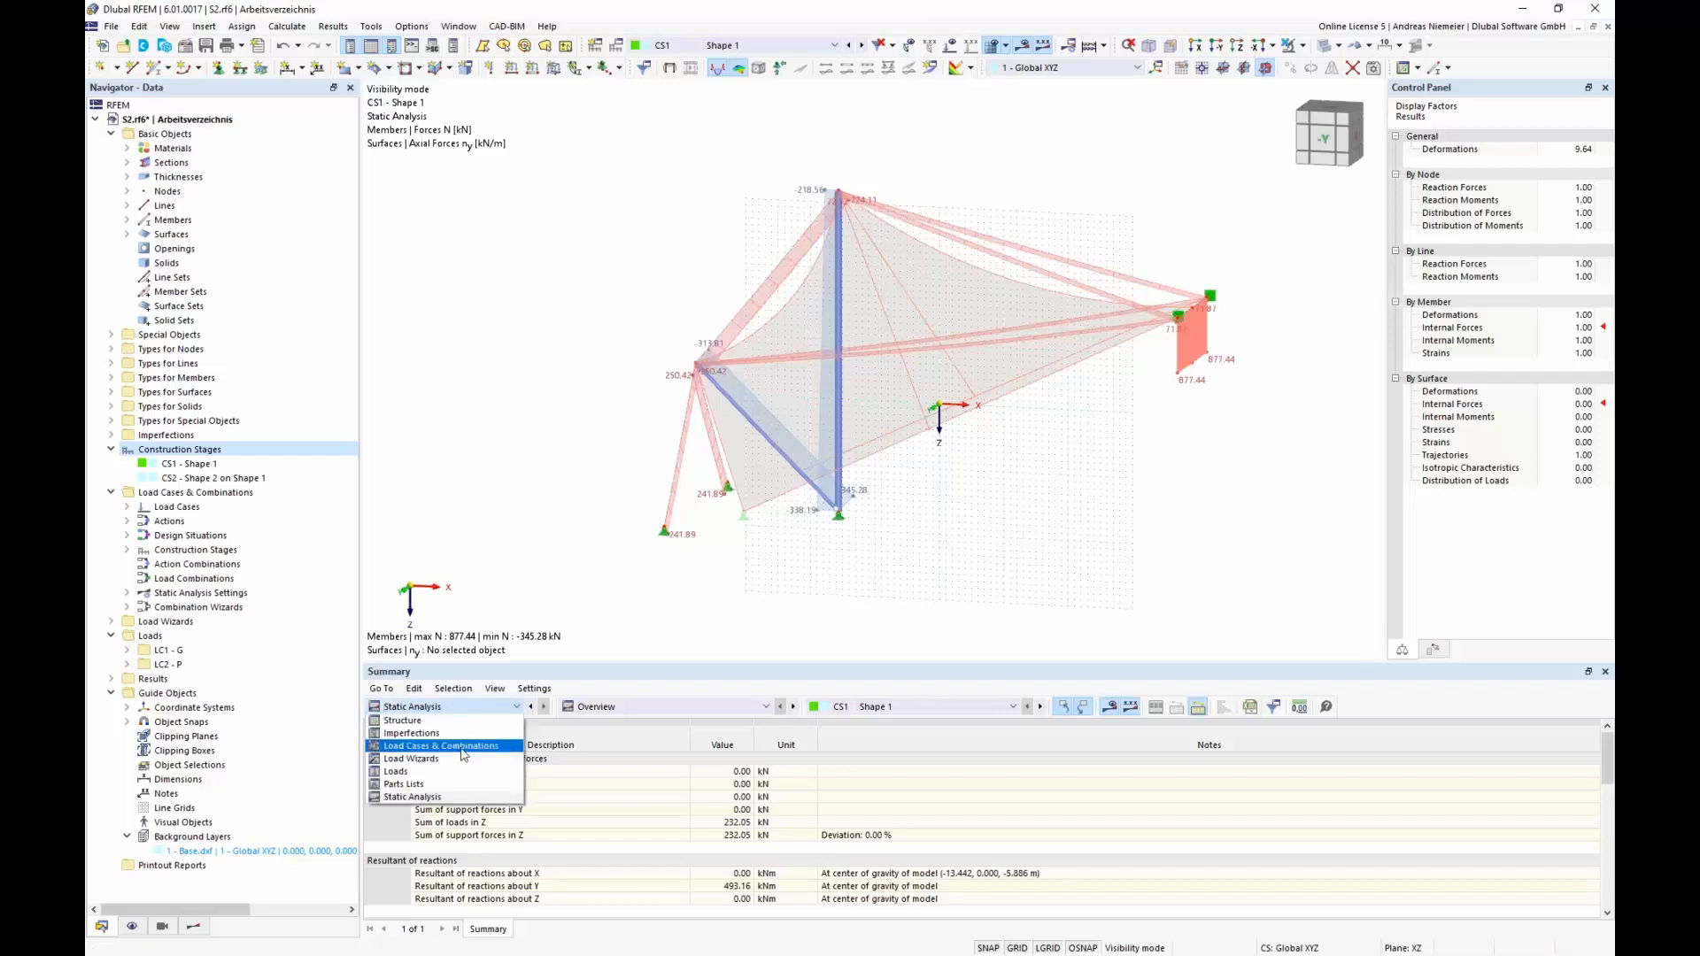
{"action": "left_click", "coordinate": [463, 747]}
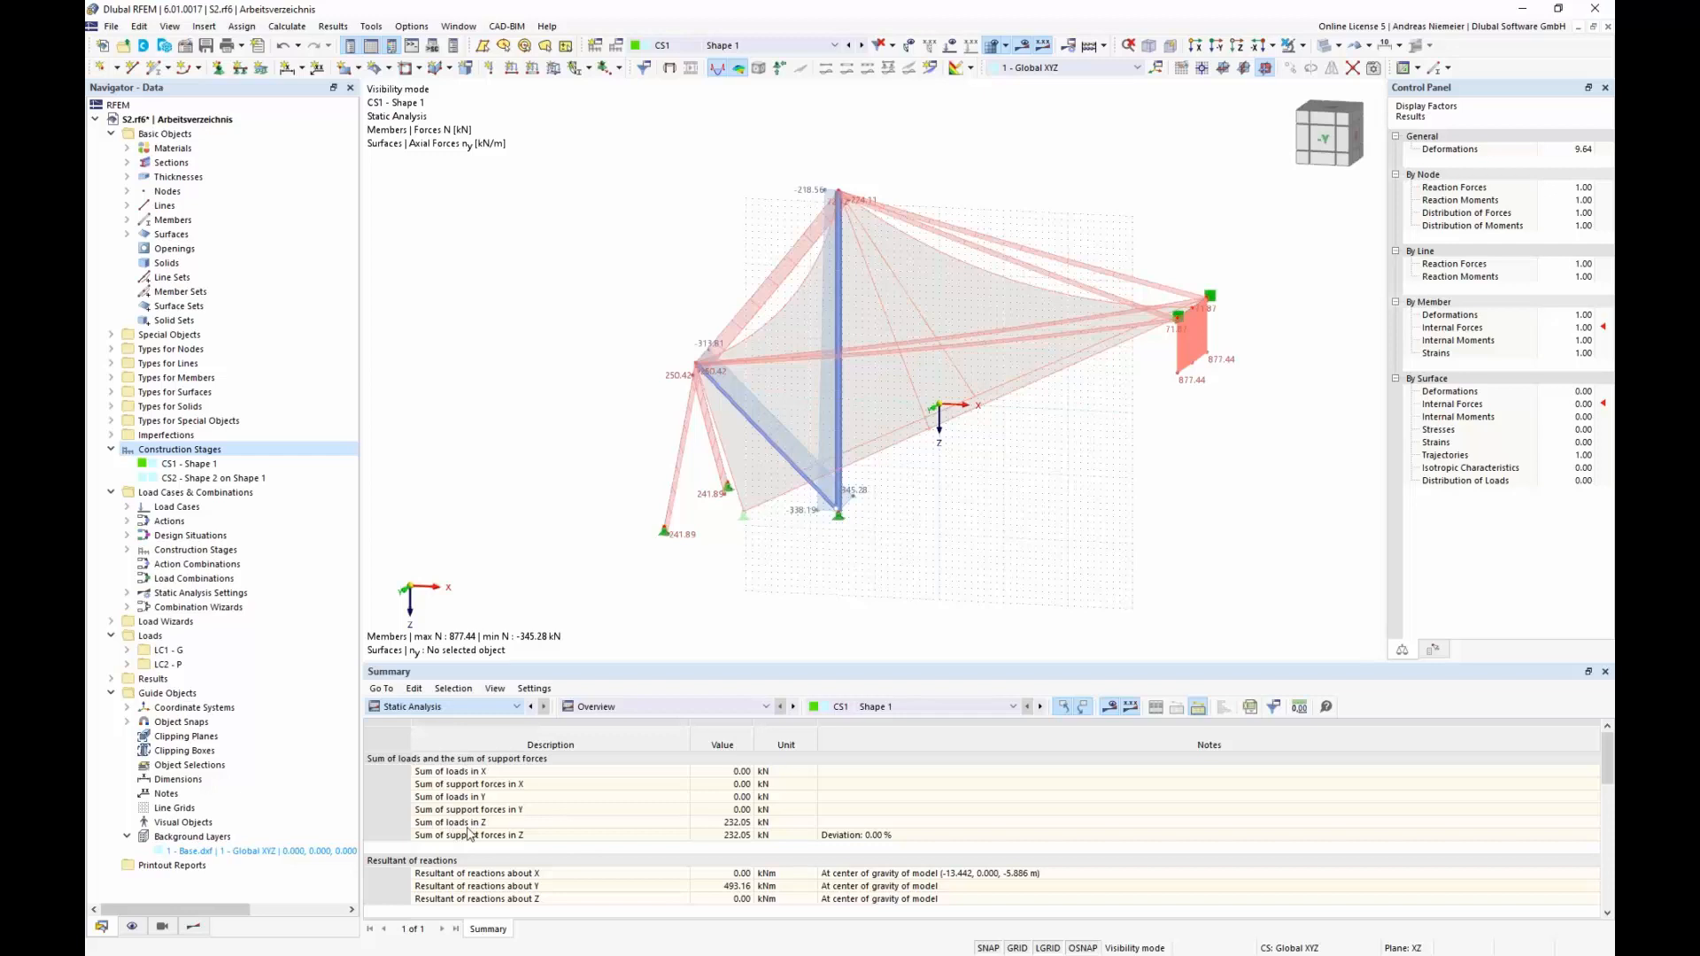
{"action": "left_click", "coordinate": [449, 708]}
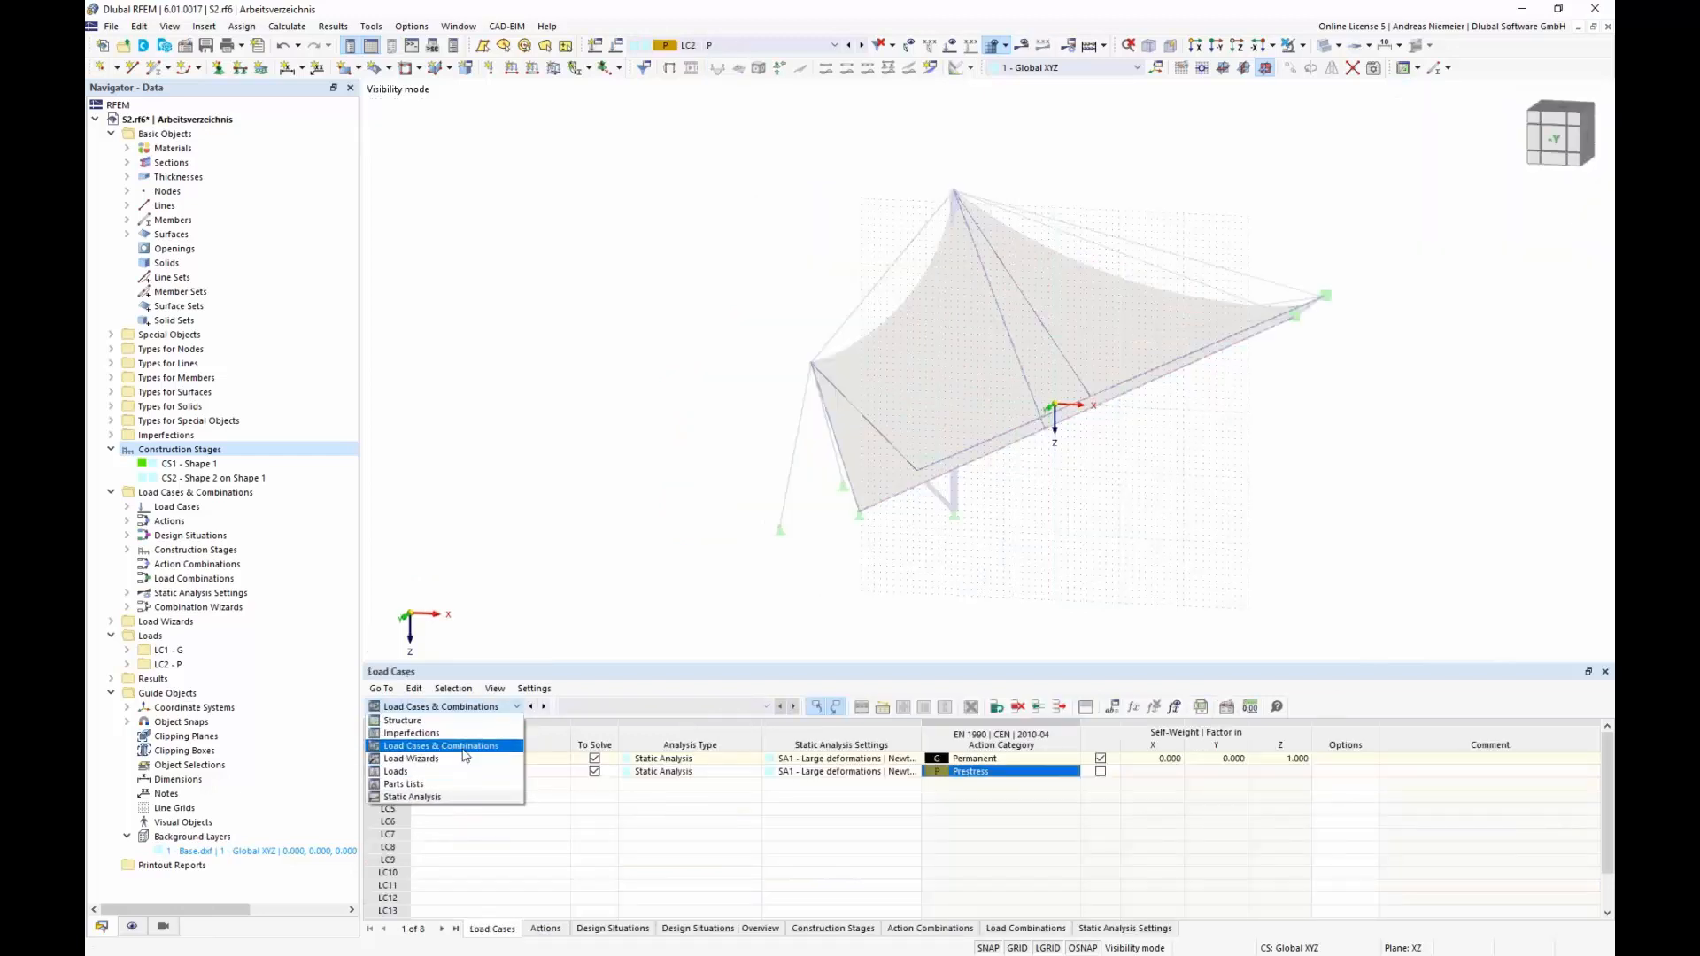
{"action": "left_click", "coordinate": [457, 747]}
{"action": "left_click", "coordinate": [635, 784]}
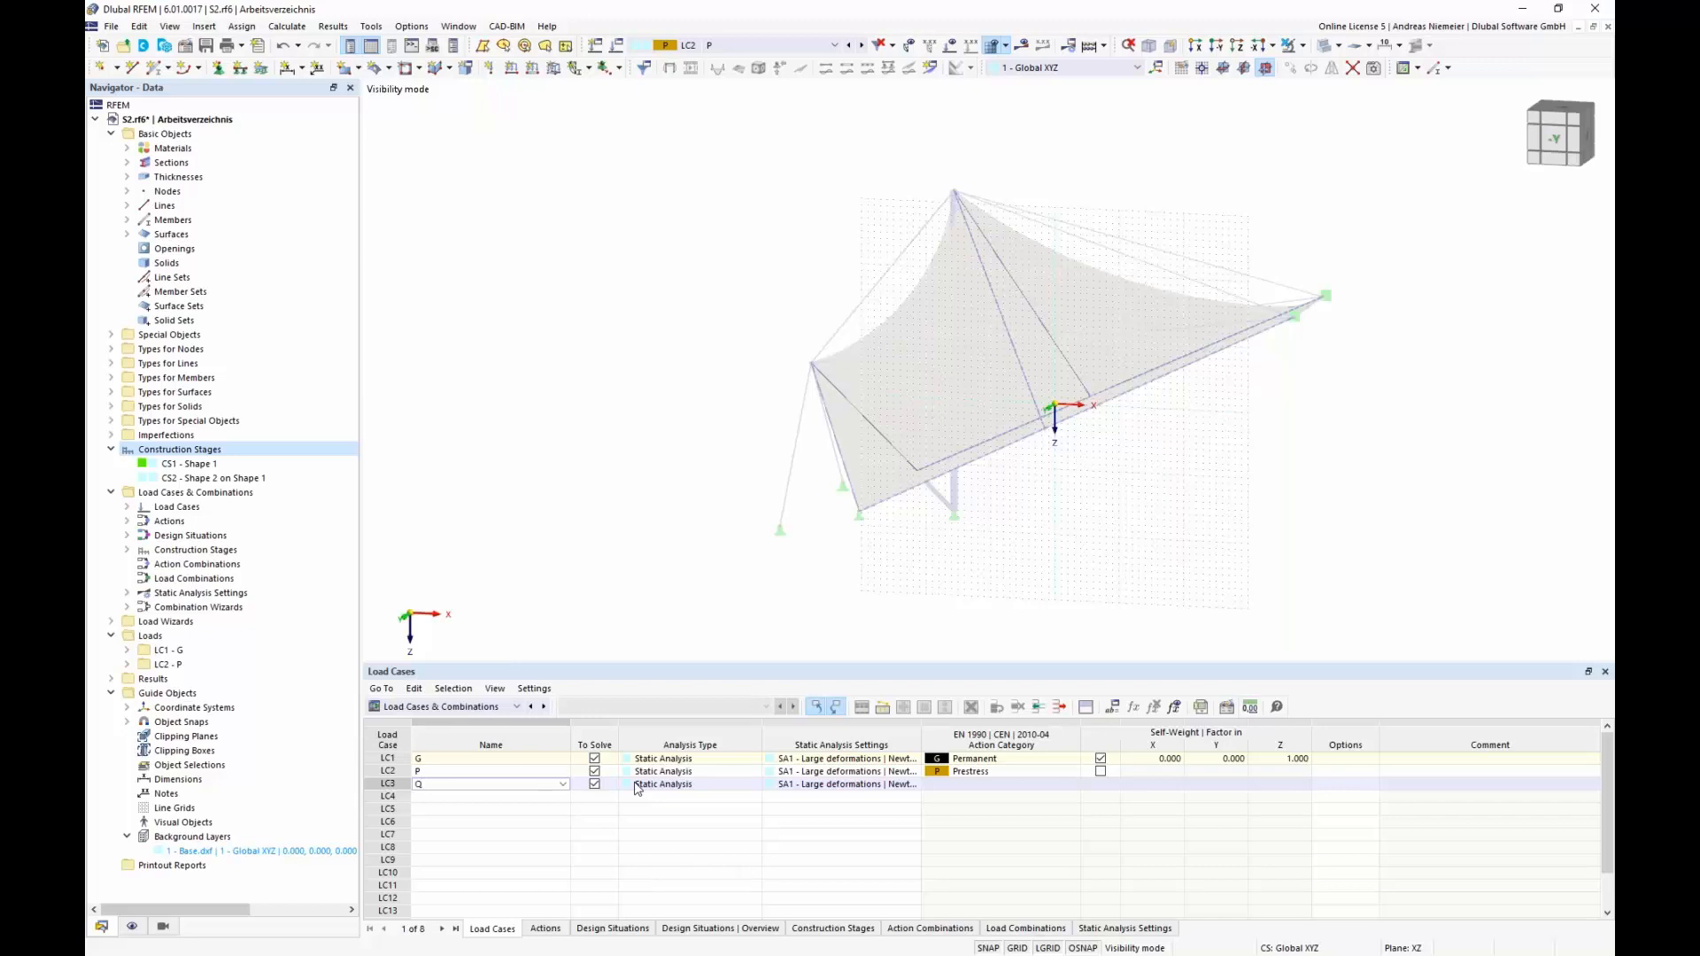
{"action": "left_click", "coordinate": [814, 839]}
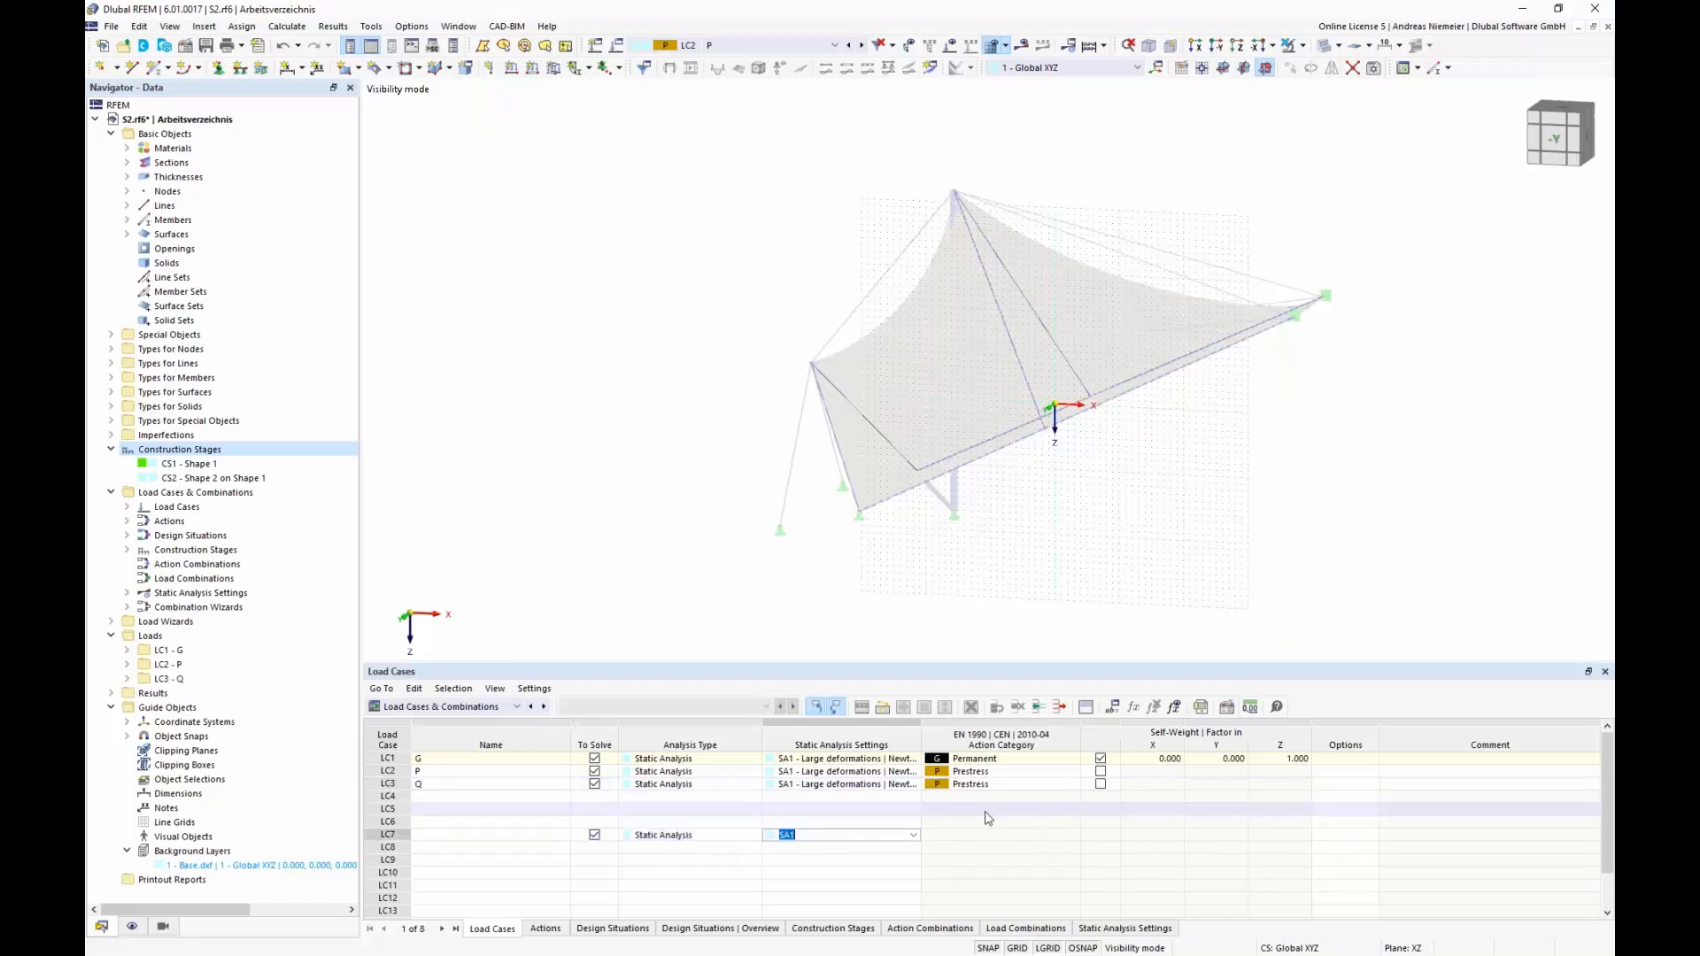
{"action": "left_click", "coordinate": [1045, 784]}
{"action": "left_click", "coordinate": [1072, 784]}
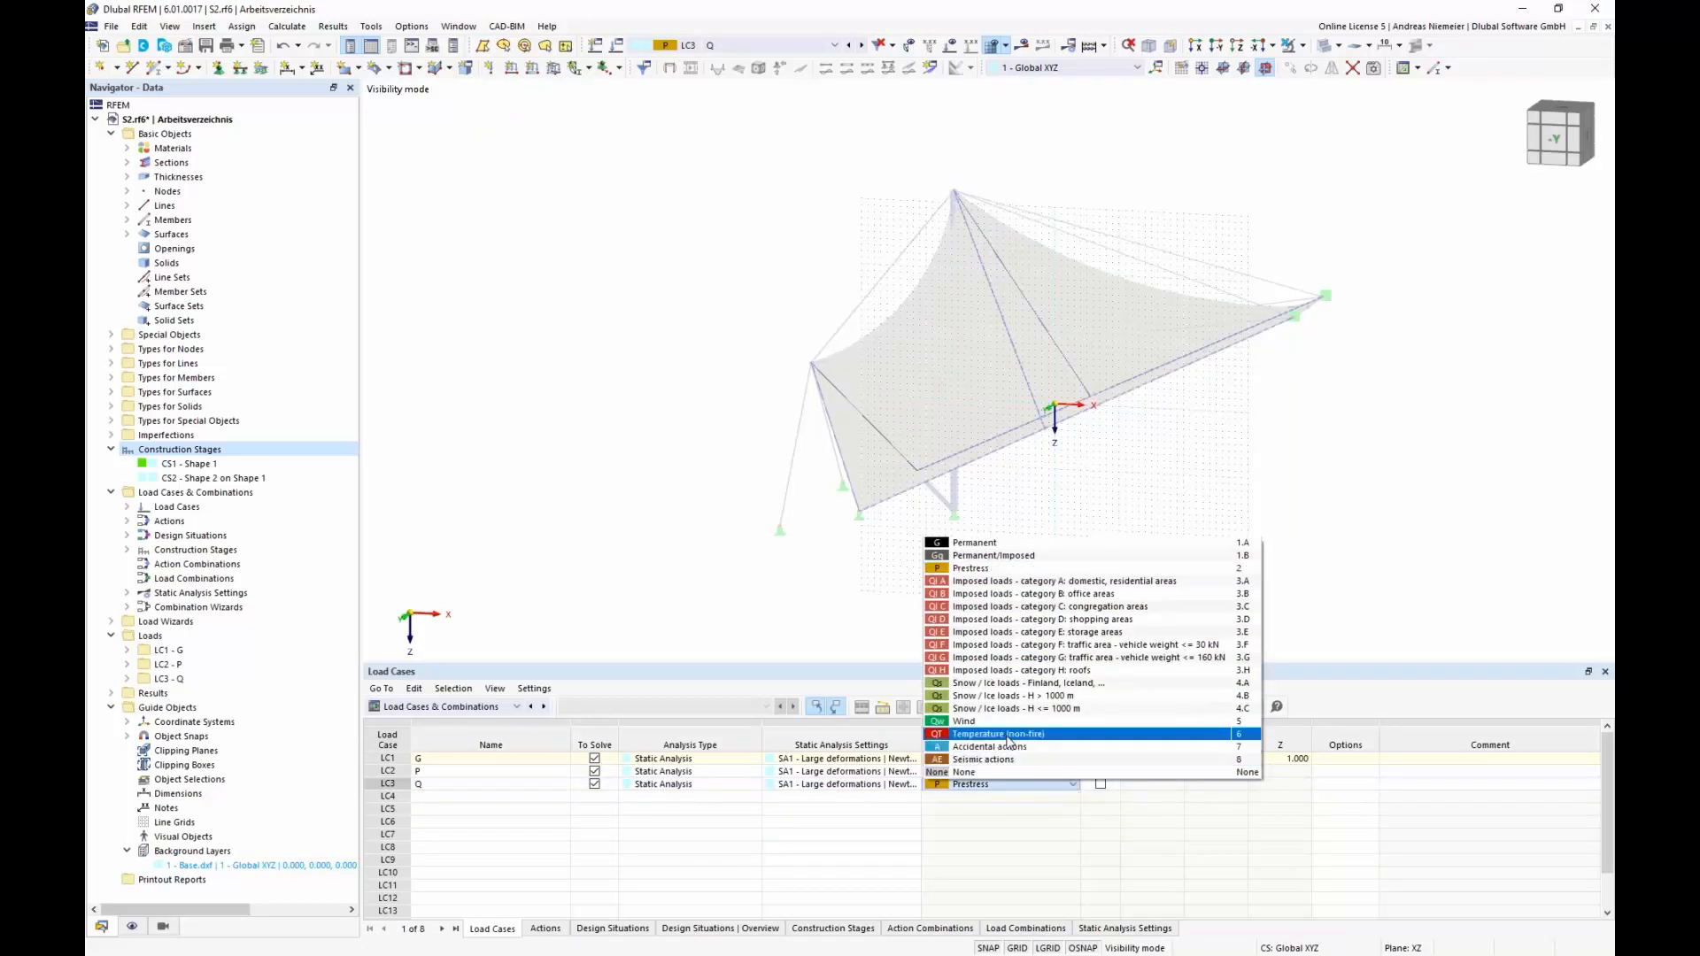
{"action": "left_click", "coordinate": [977, 674]}
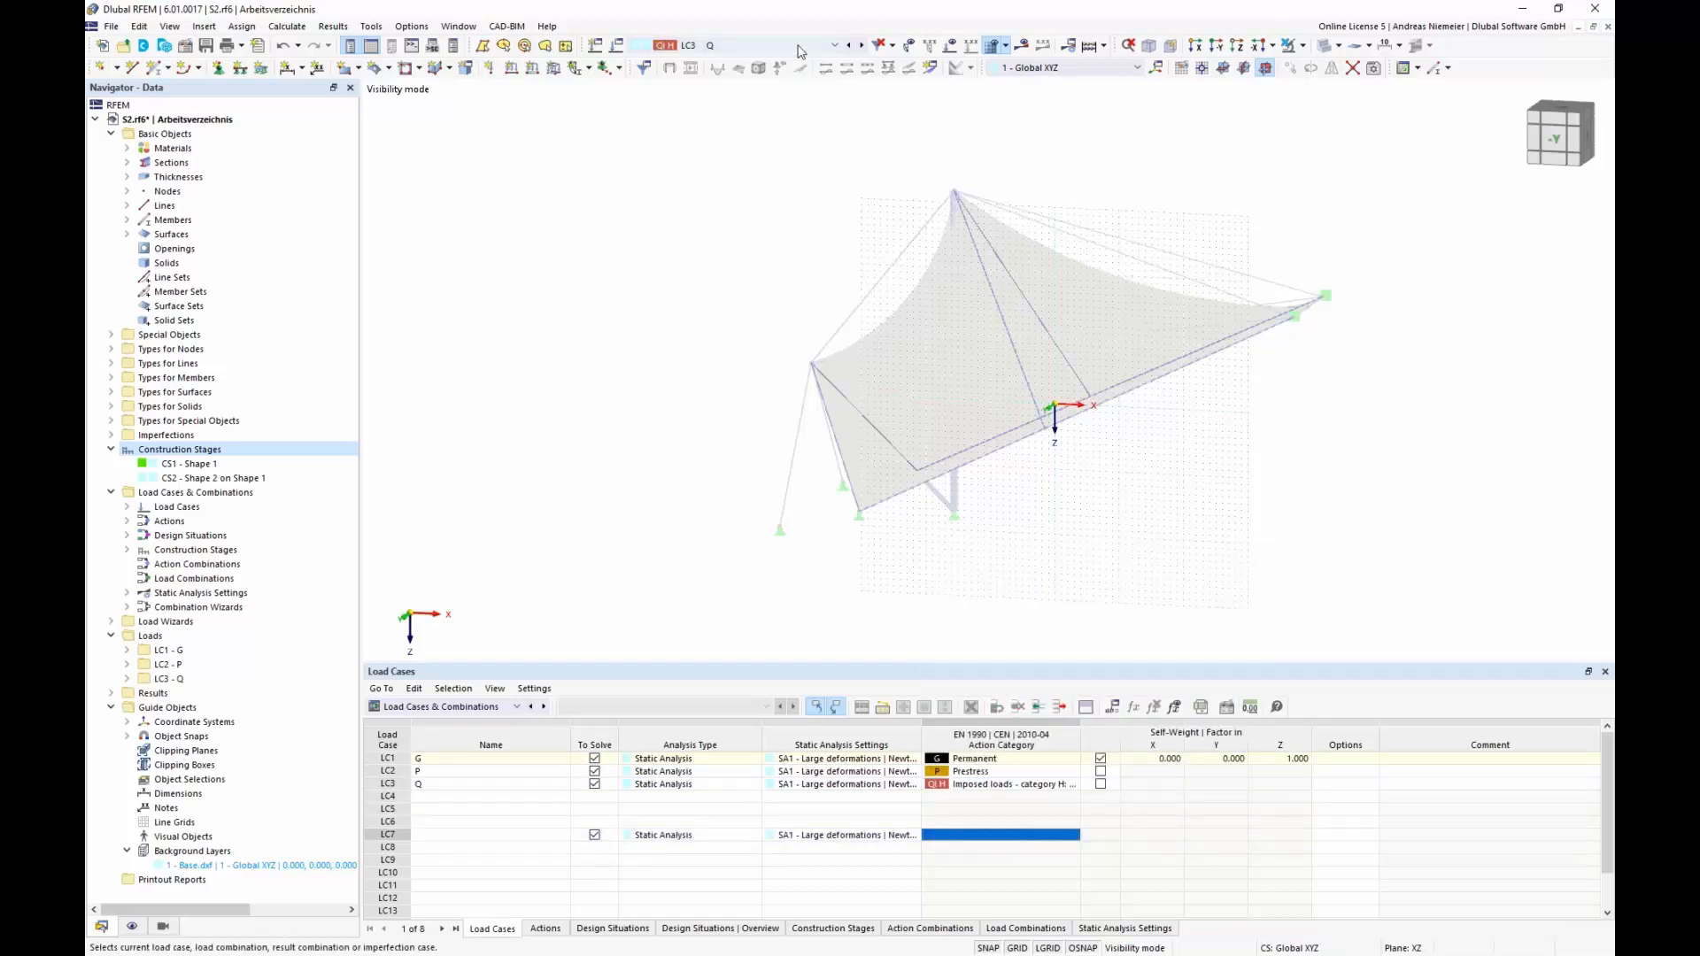
Make LC1 - G the current load case and cancel visibility mode so all objects are displayed.
{"action": "left_click", "coordinate": [757, 46]}
{"action": "left_click", "coordinate": [732, 68]}
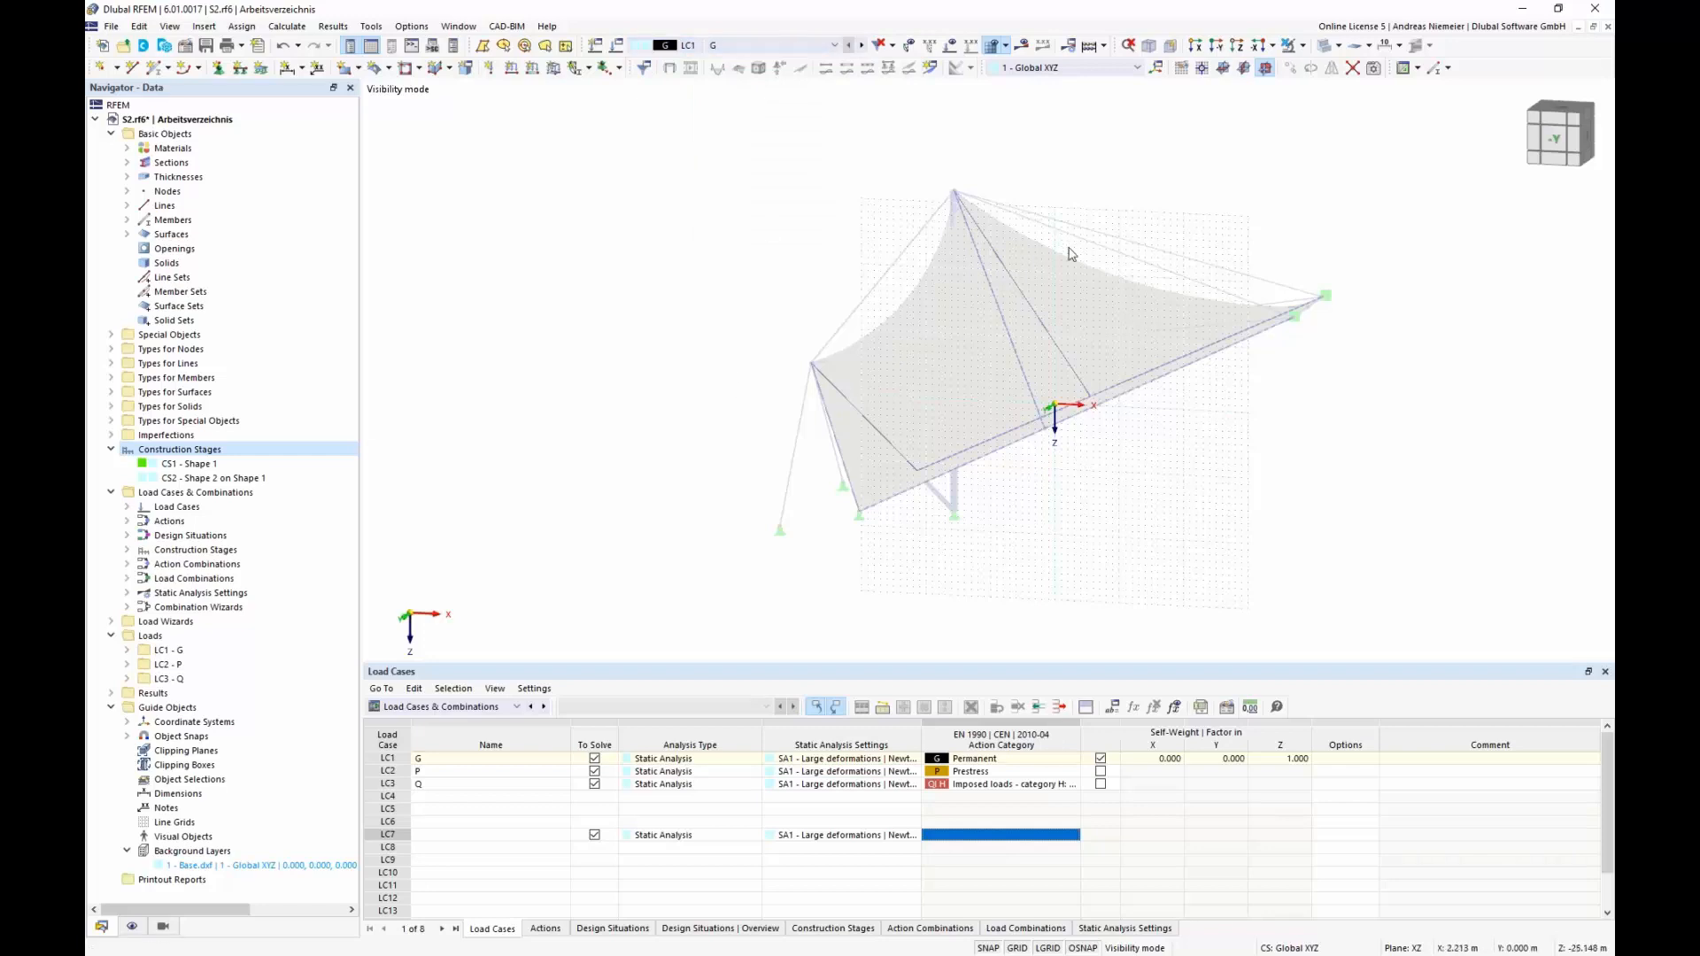
{"action": "scroll", "coordinate": [1127, 526], "scroll_direction": "down", "scroll_amount": 3}
{"action": "middle_click_drag", "start_coordinate": [1138, 501], "coordinate": [1088, 516]}
{"action": "scroll", "coordinate": [1089, 517], "scroll_direction": "down", "scroll_amount": 2}
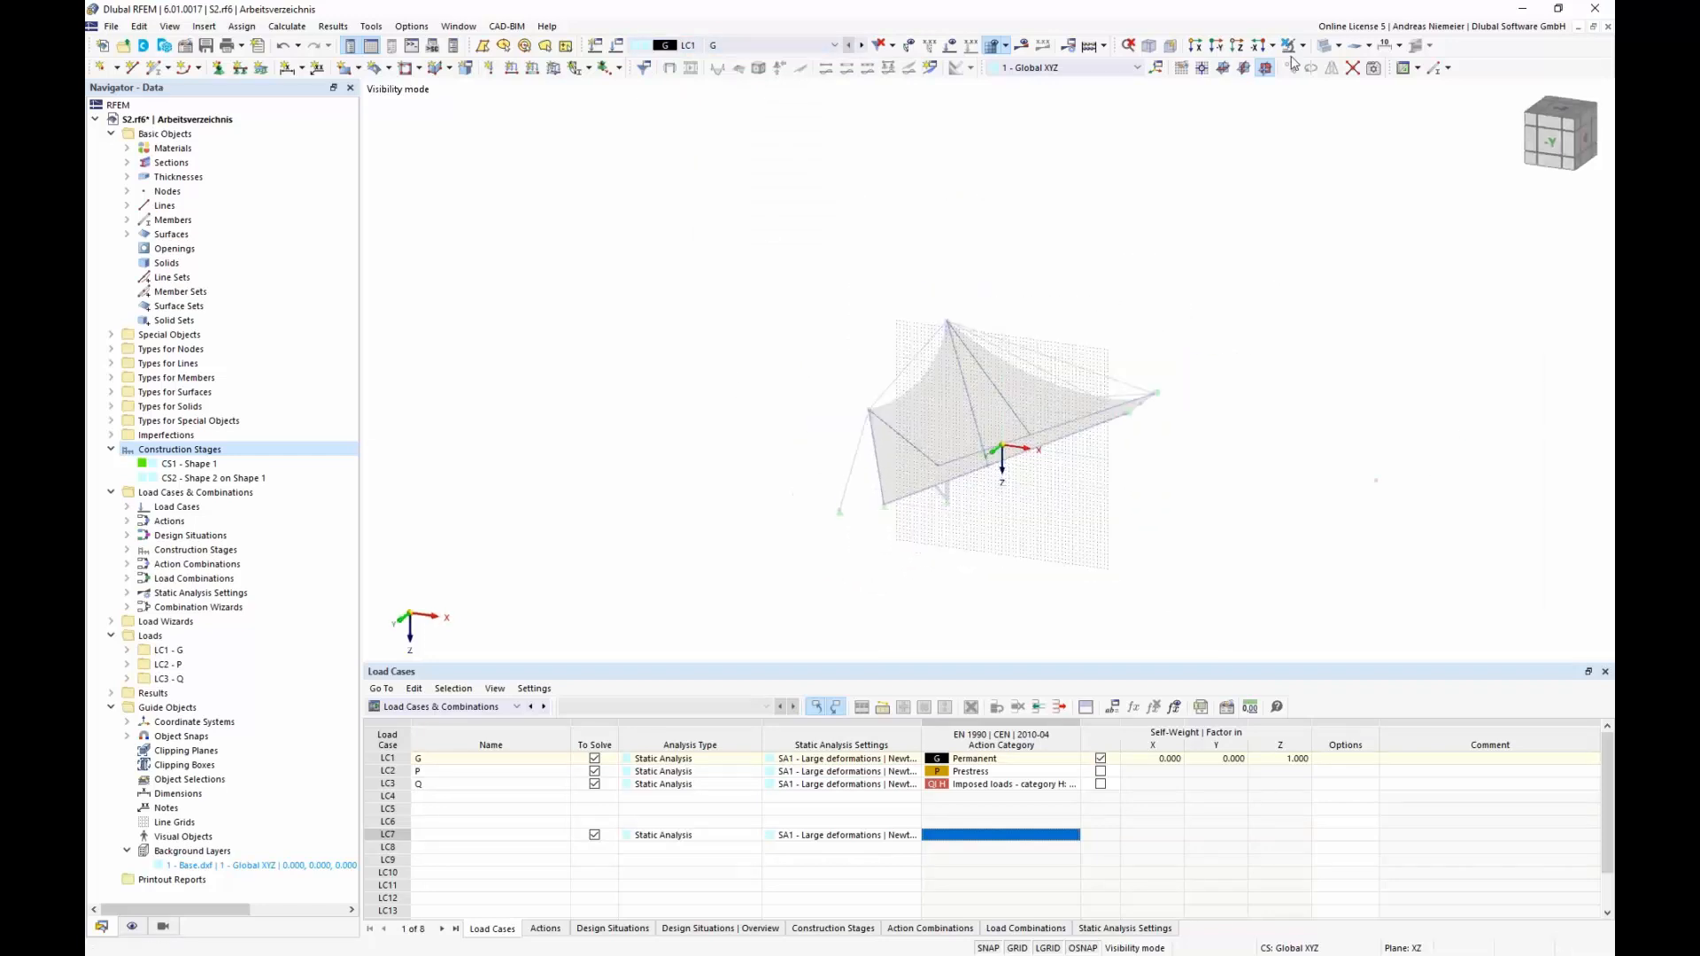
{"action": "left_click", "coordinate": [1288, 47]}
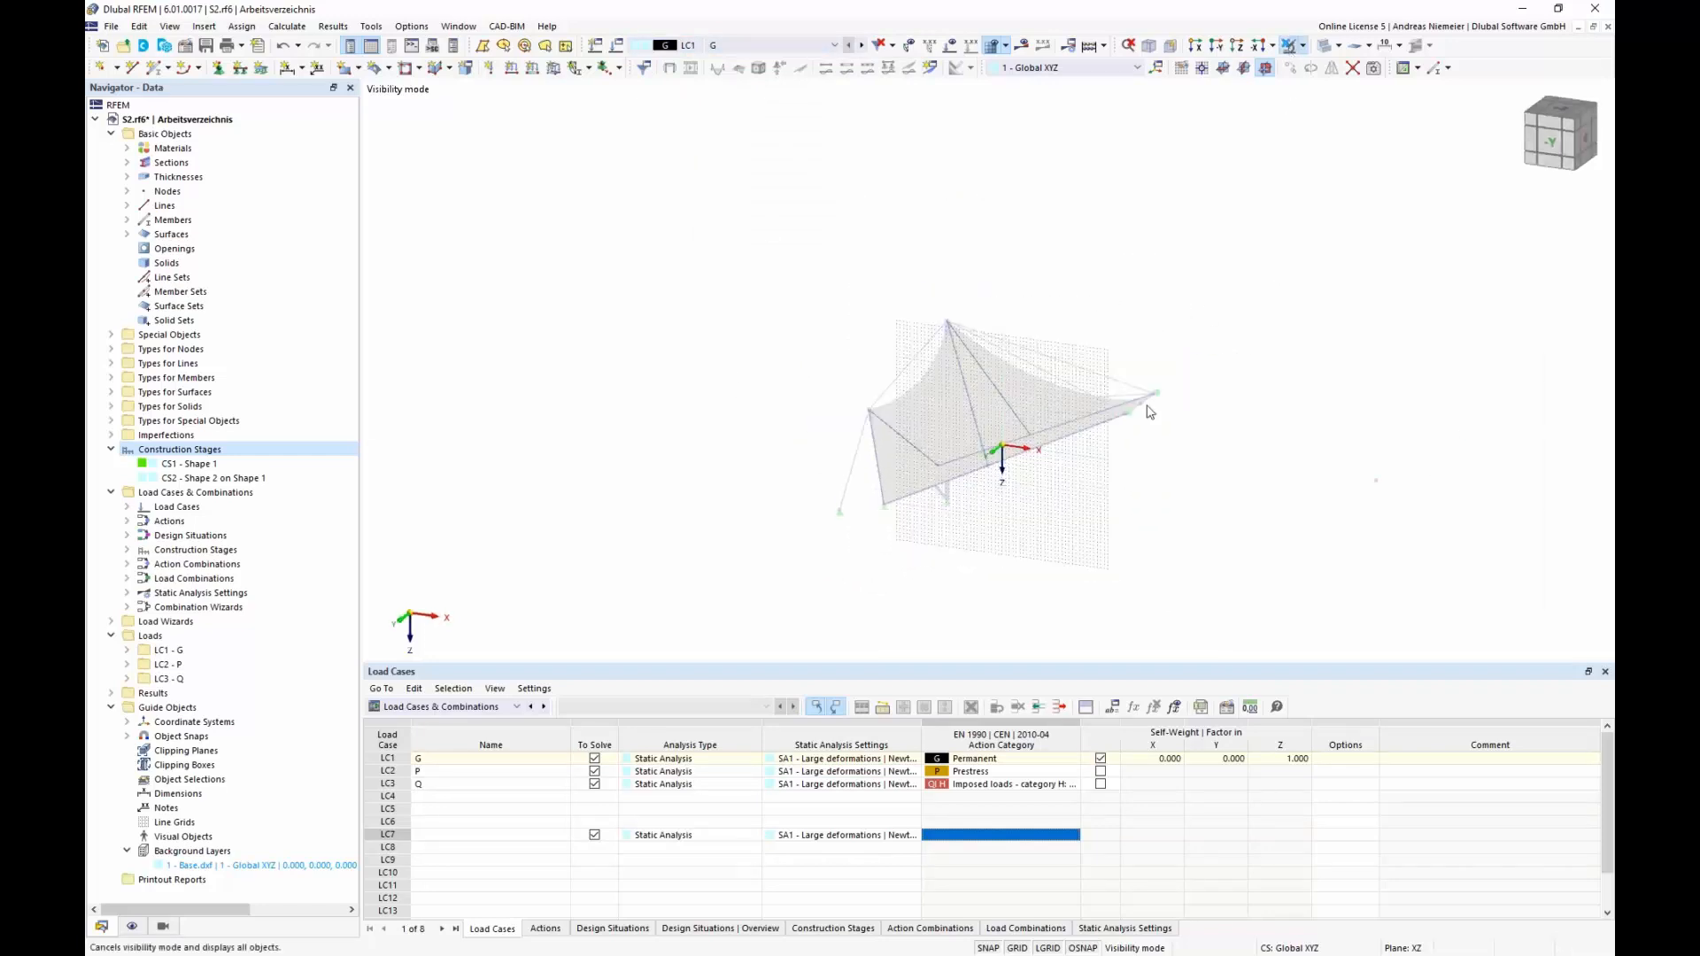
Apply a uniform surface force of 0.20 kN/m² in the projected global Z direction to surfaces 1-4 in LC1, accepting deletion of the results.
{"action": "left_click", "coordinate": [553, 69]}
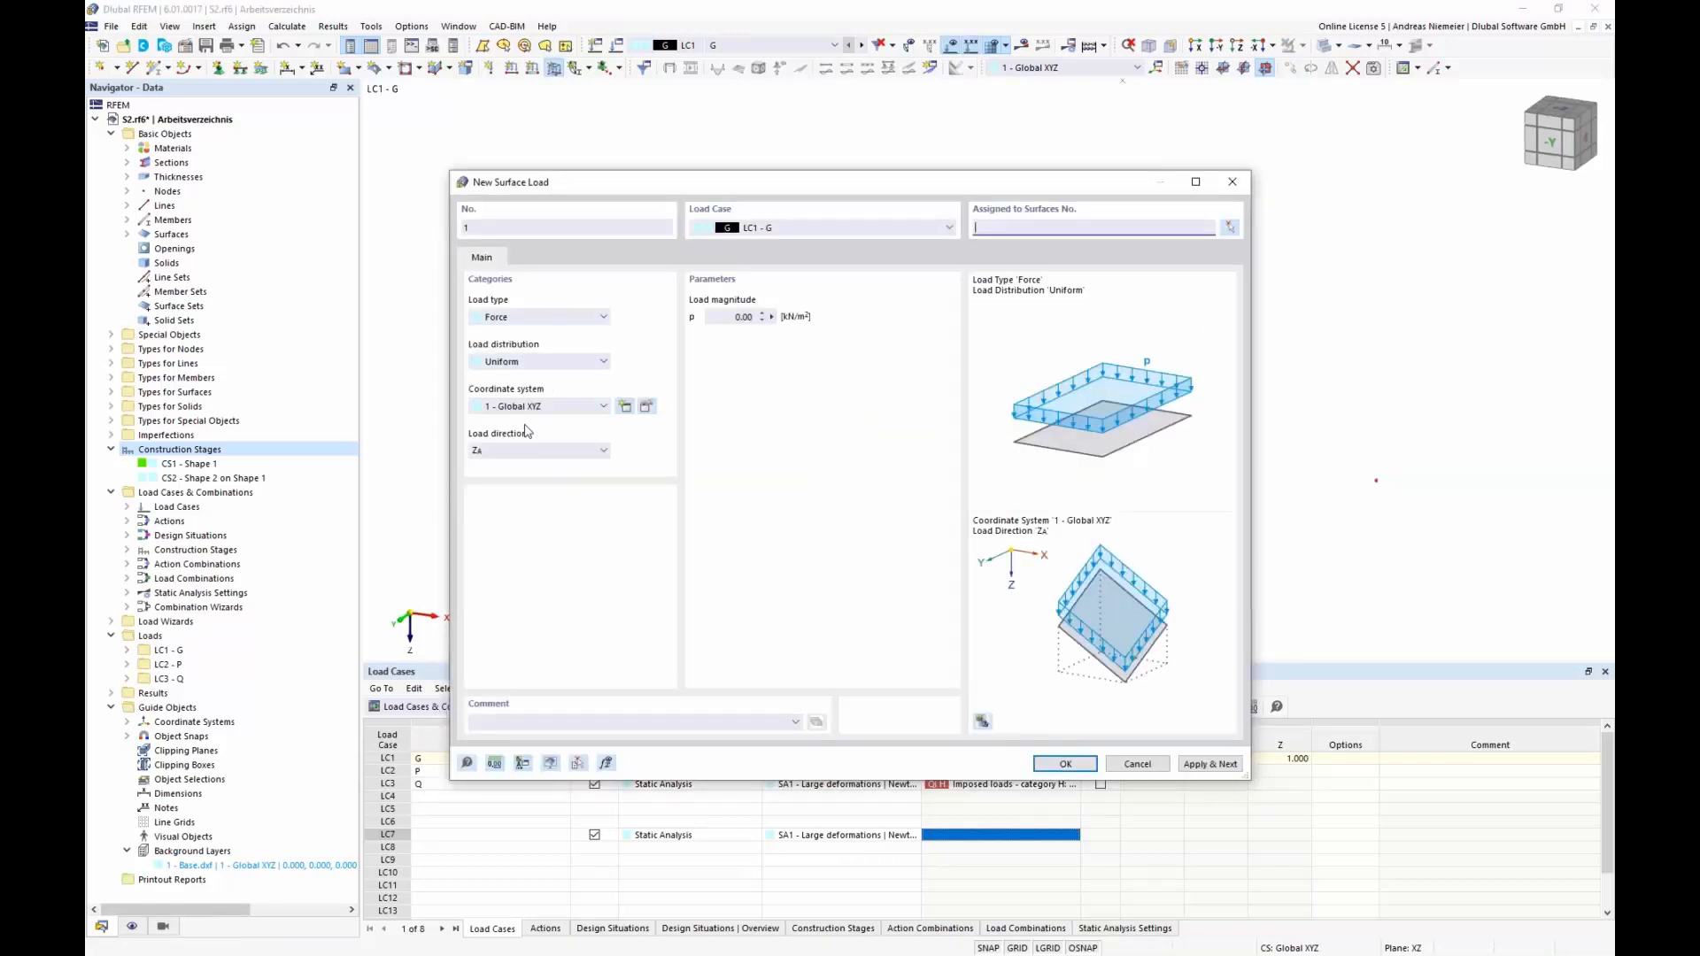
{"action": "left_click", "coordinate": [530, 452]}
{"action": "left_click", "coordinate": [540, 527]}
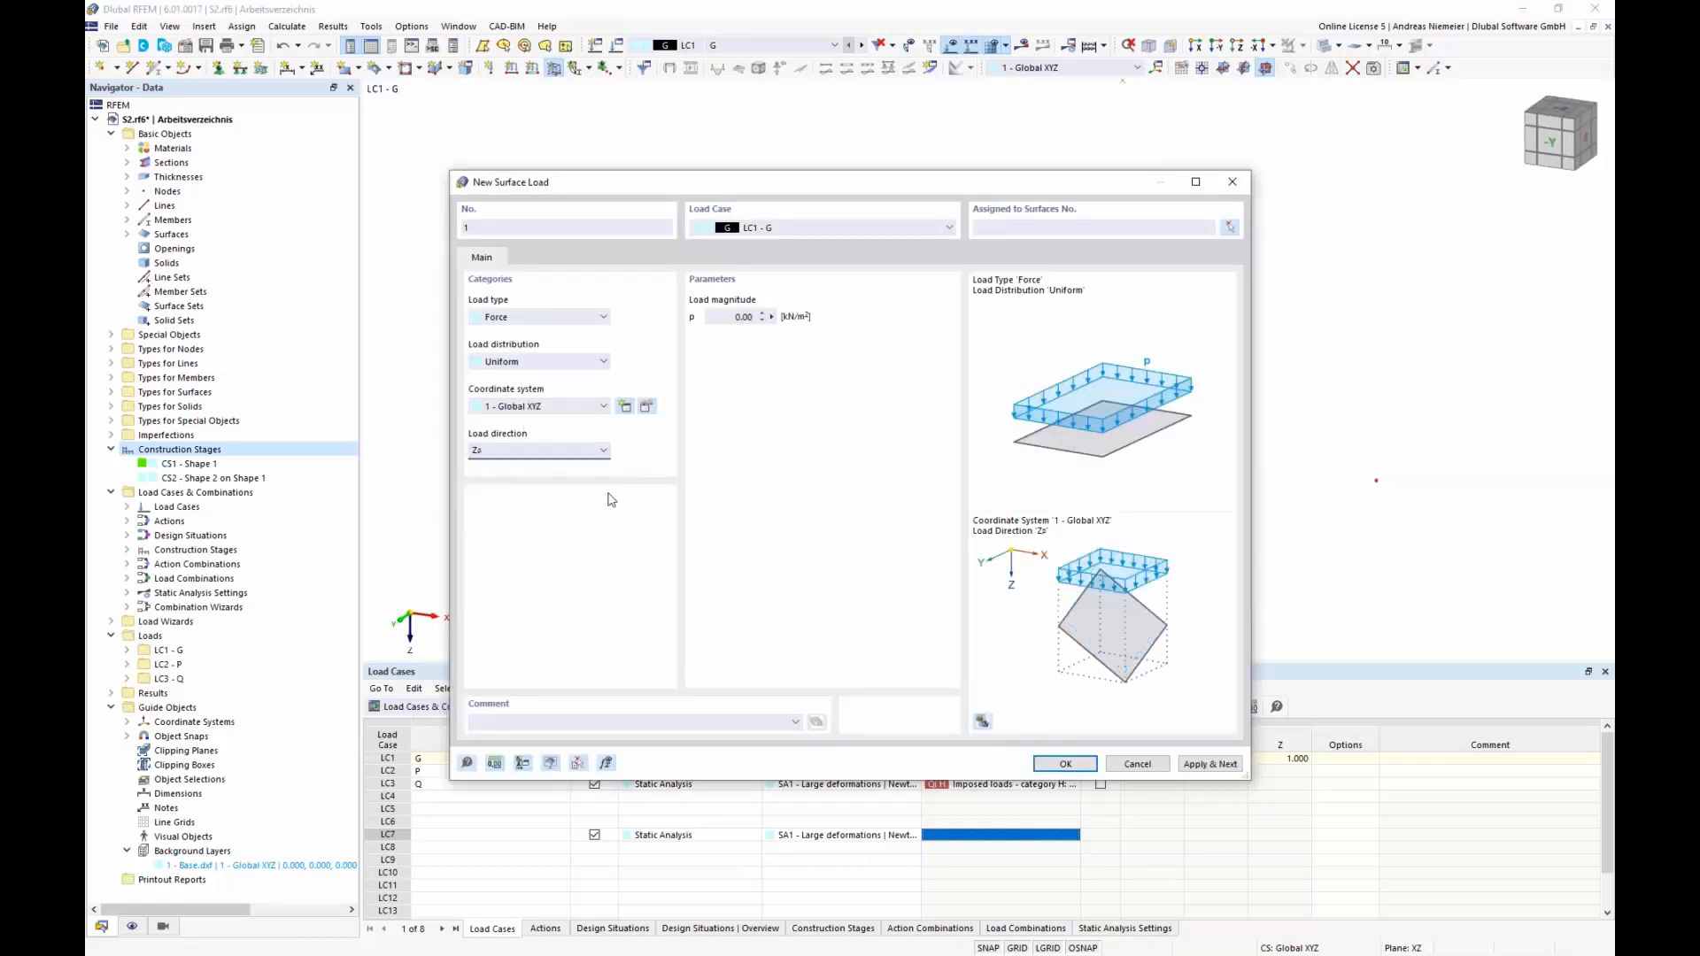
{"action": "left_click", "coordinate": [728, 317]}
{"action": "left_click", "coordinate": [1051, 765]}
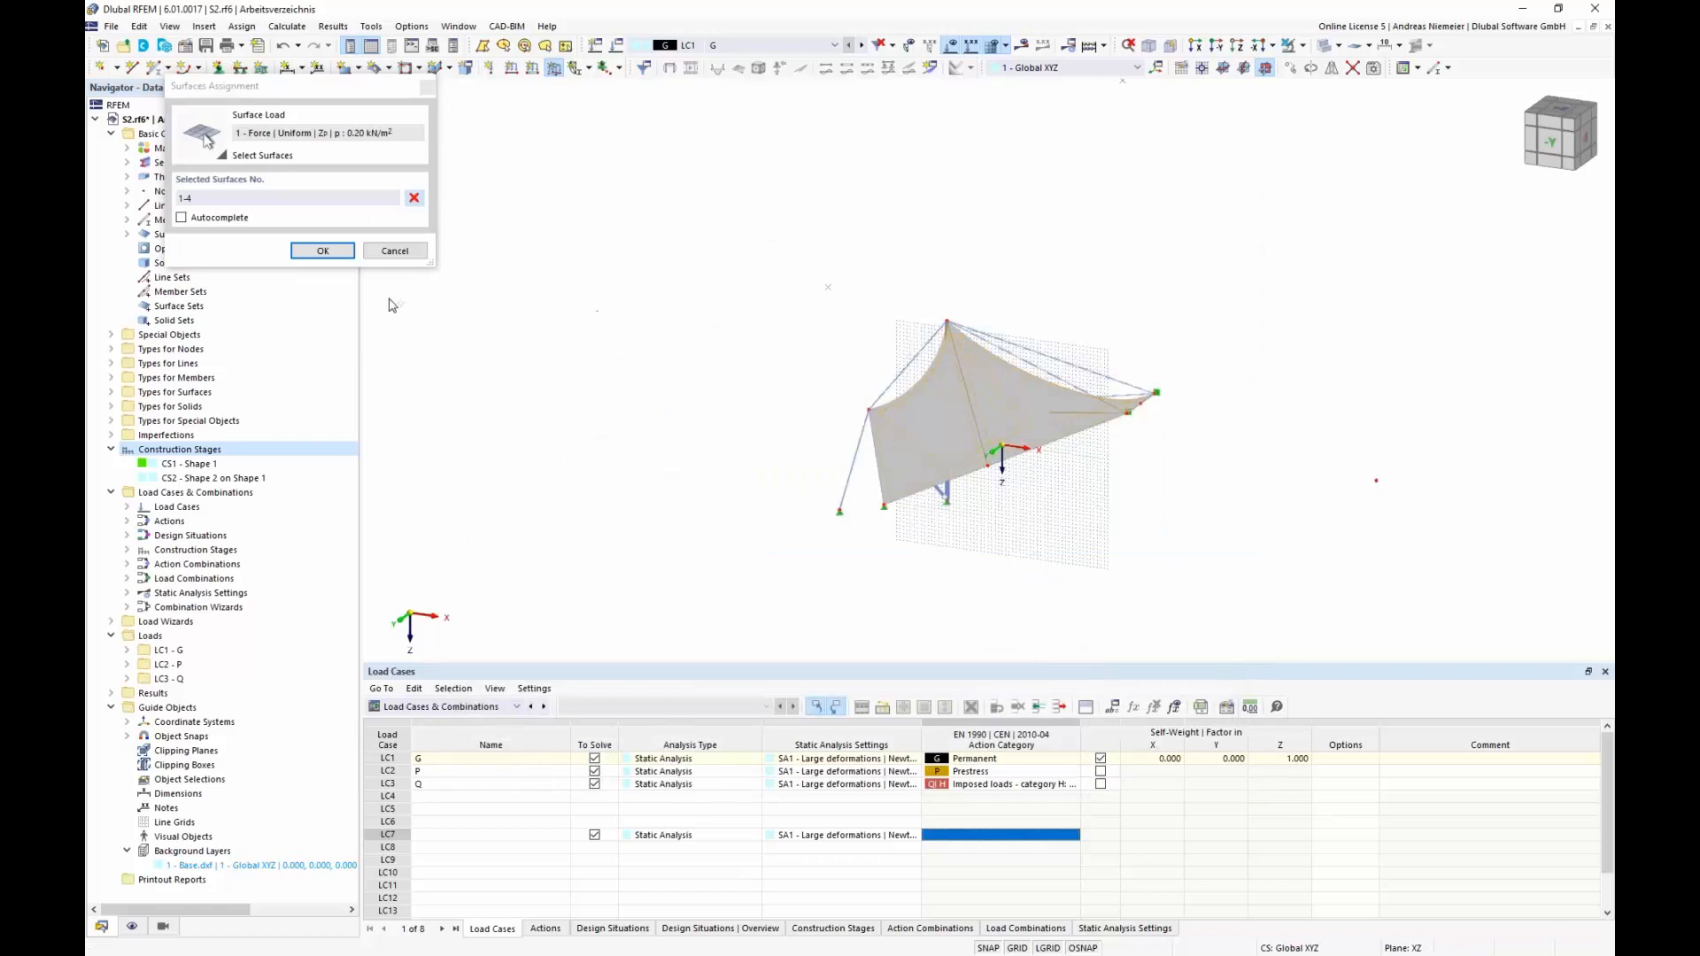
{"action": "left_click", "coordinate": [323, 251]}
{"action": "left_click", "coordinate": [938, 556]}
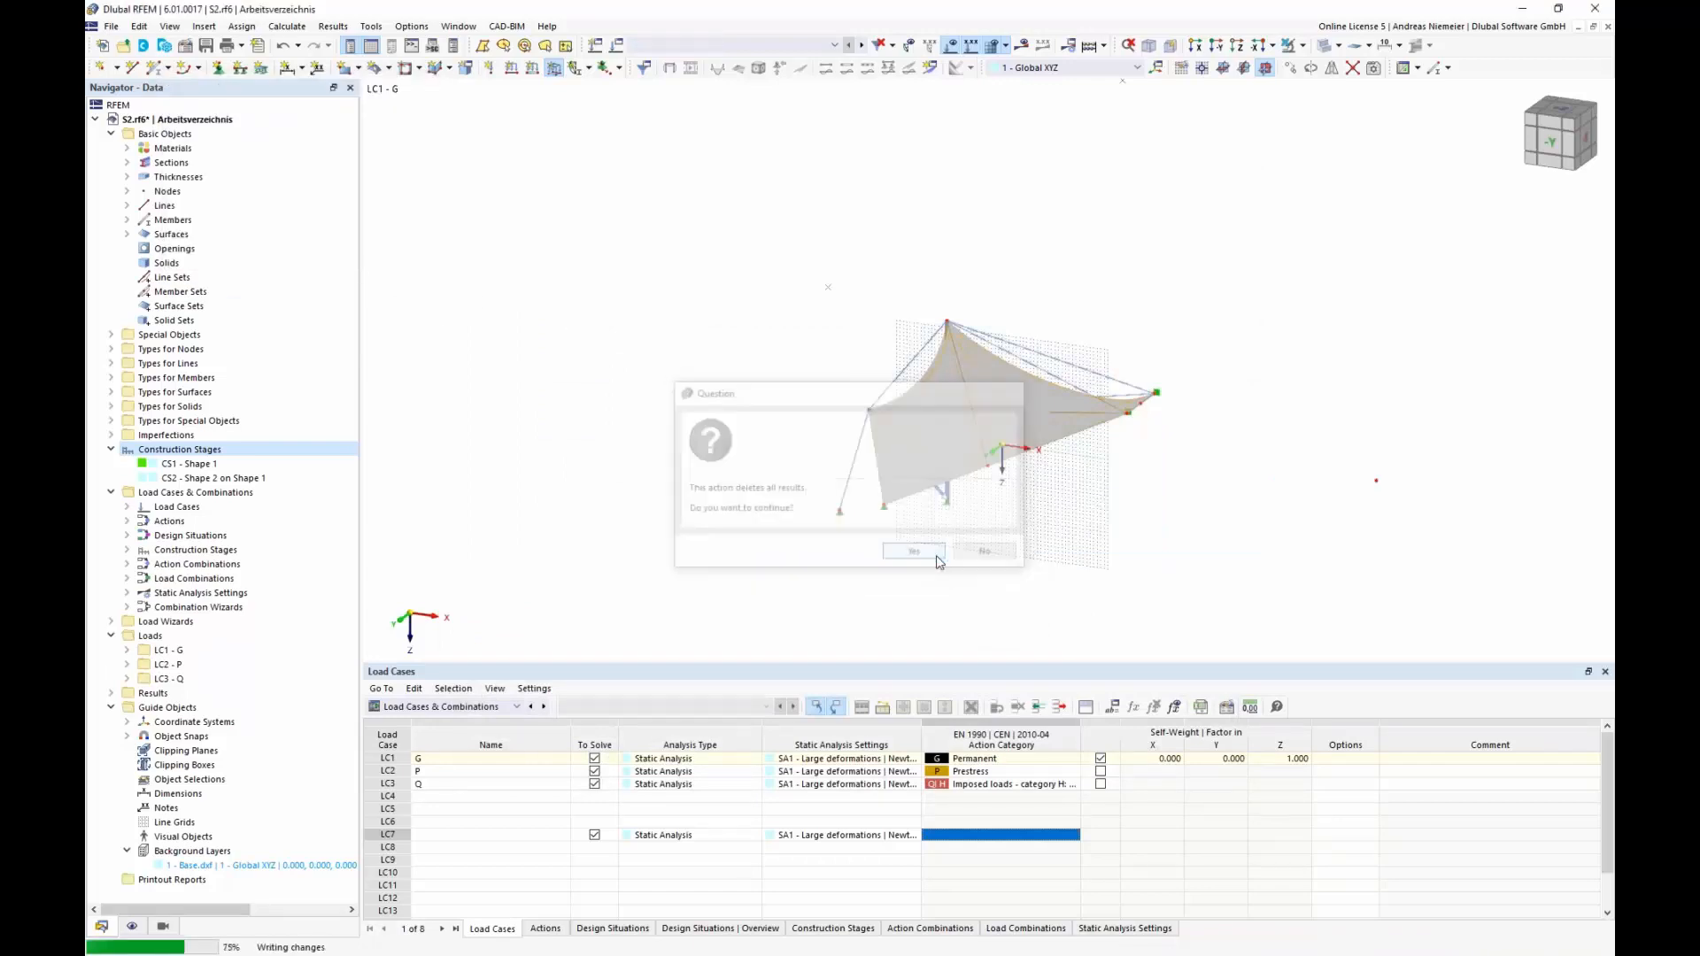
{"action": "middle_click_drag", "start_coordinate": [1137, 517], "coordinate": [1000, 496]}
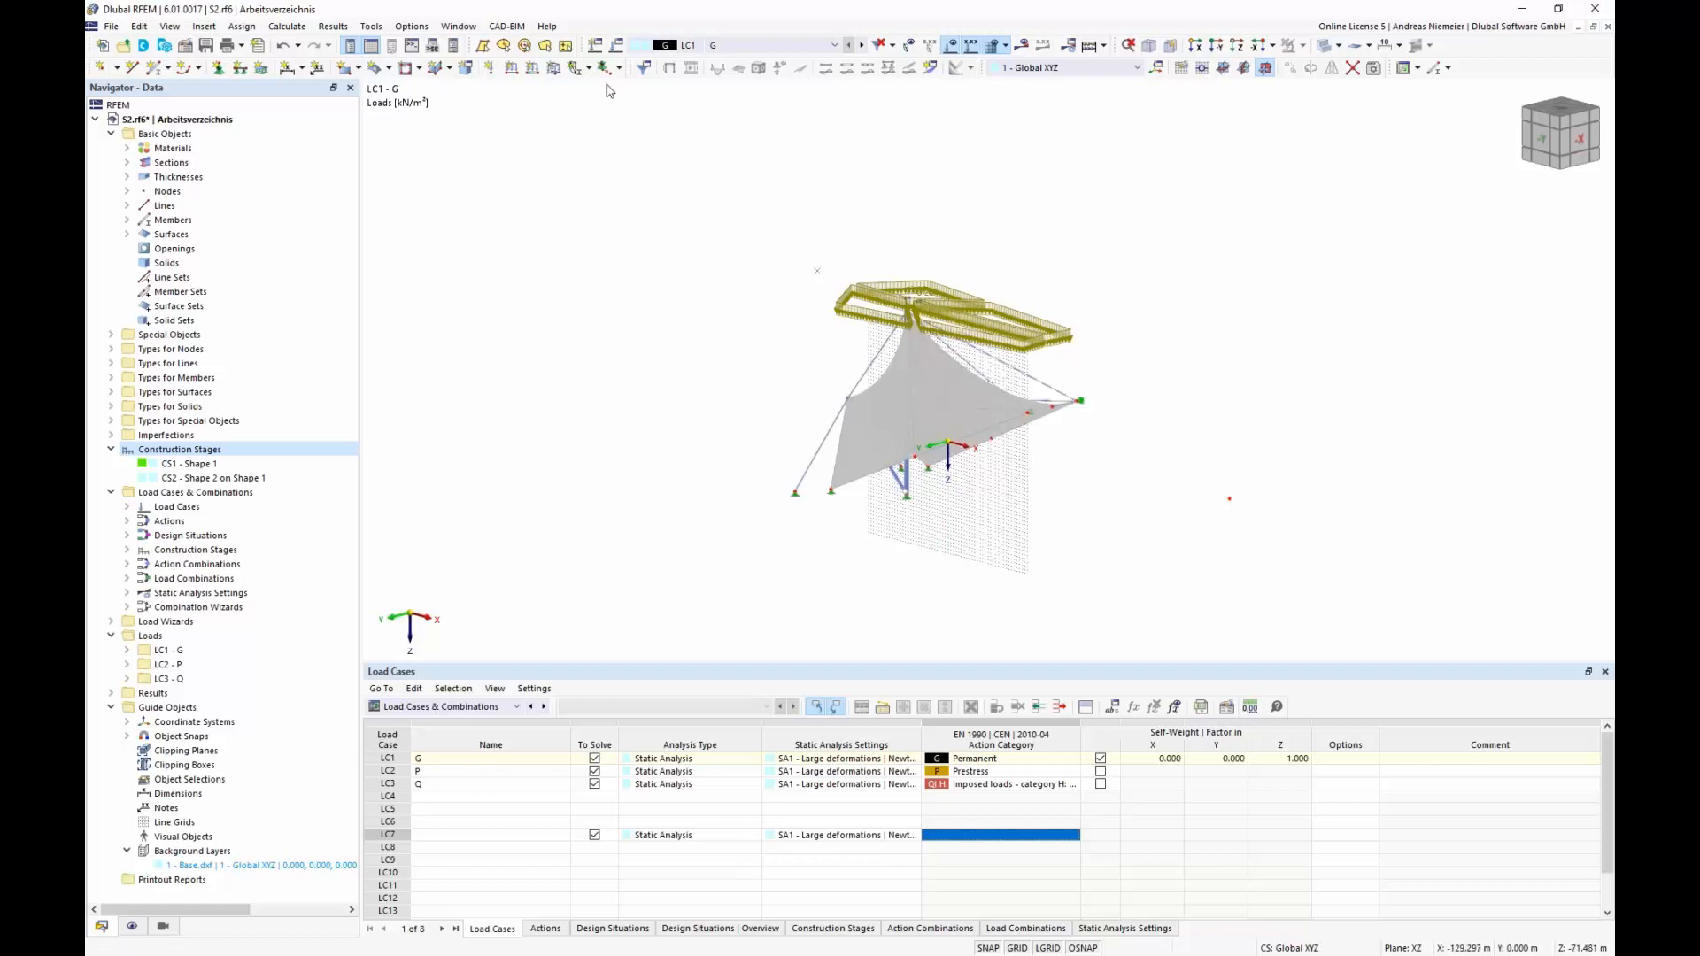
{"action": "left_click", "coordinate": [617, 46]}
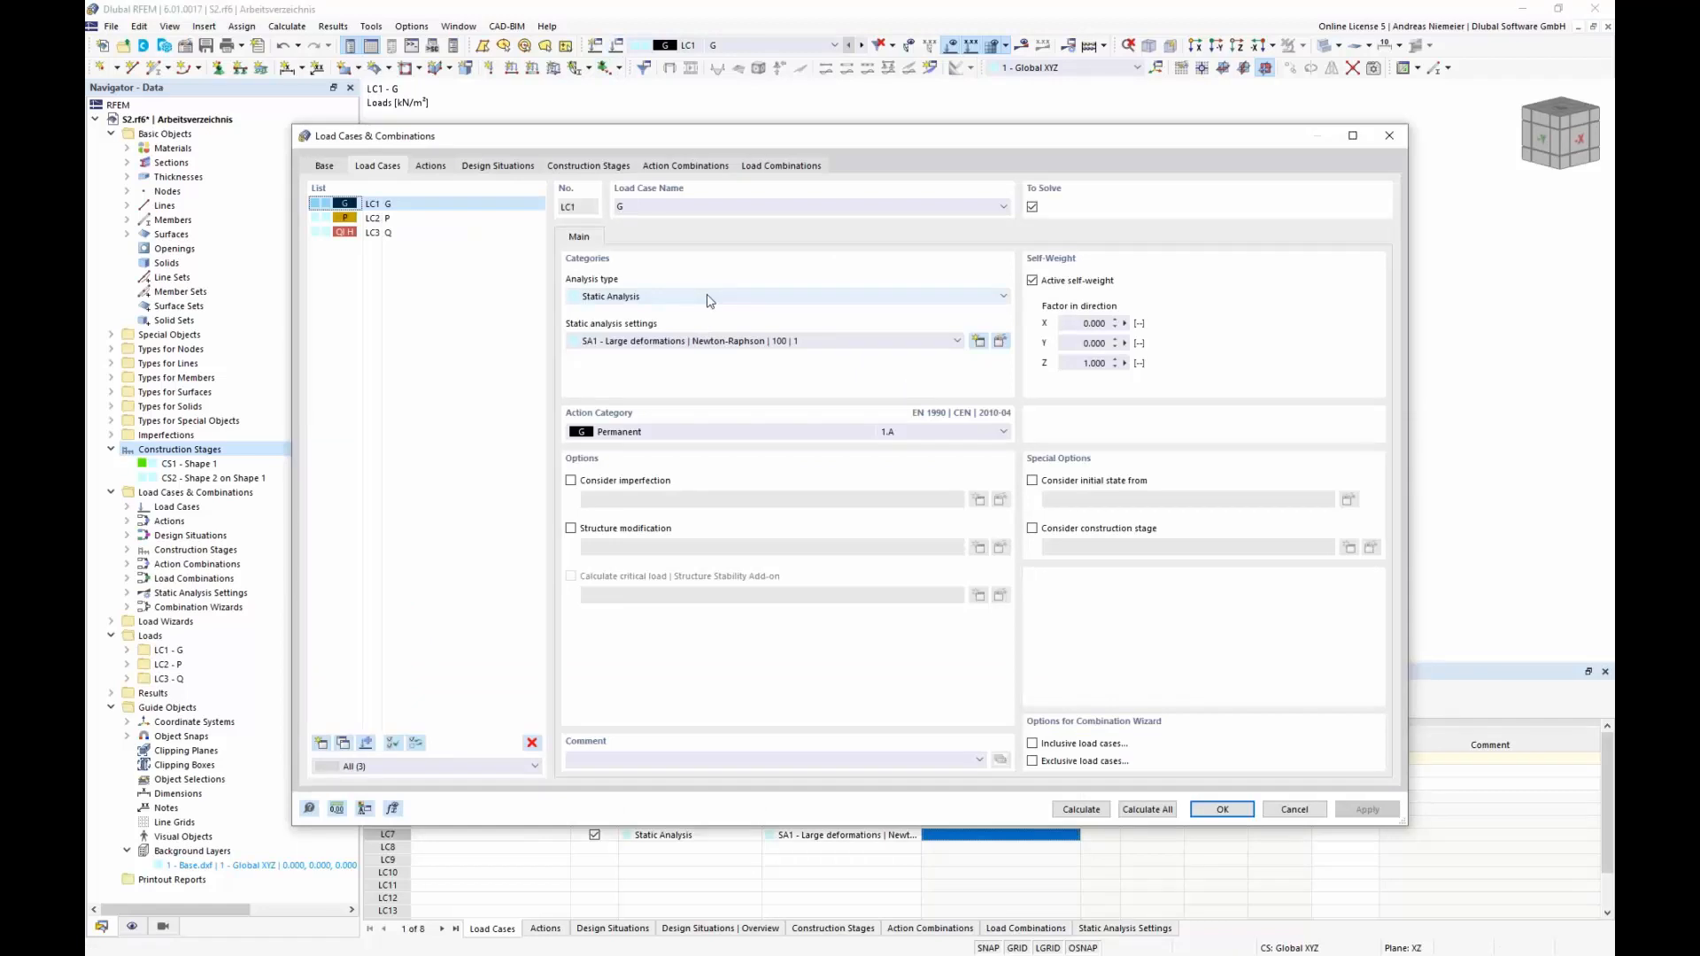
{"action": "left_click", "coordinate": [613, 166]}
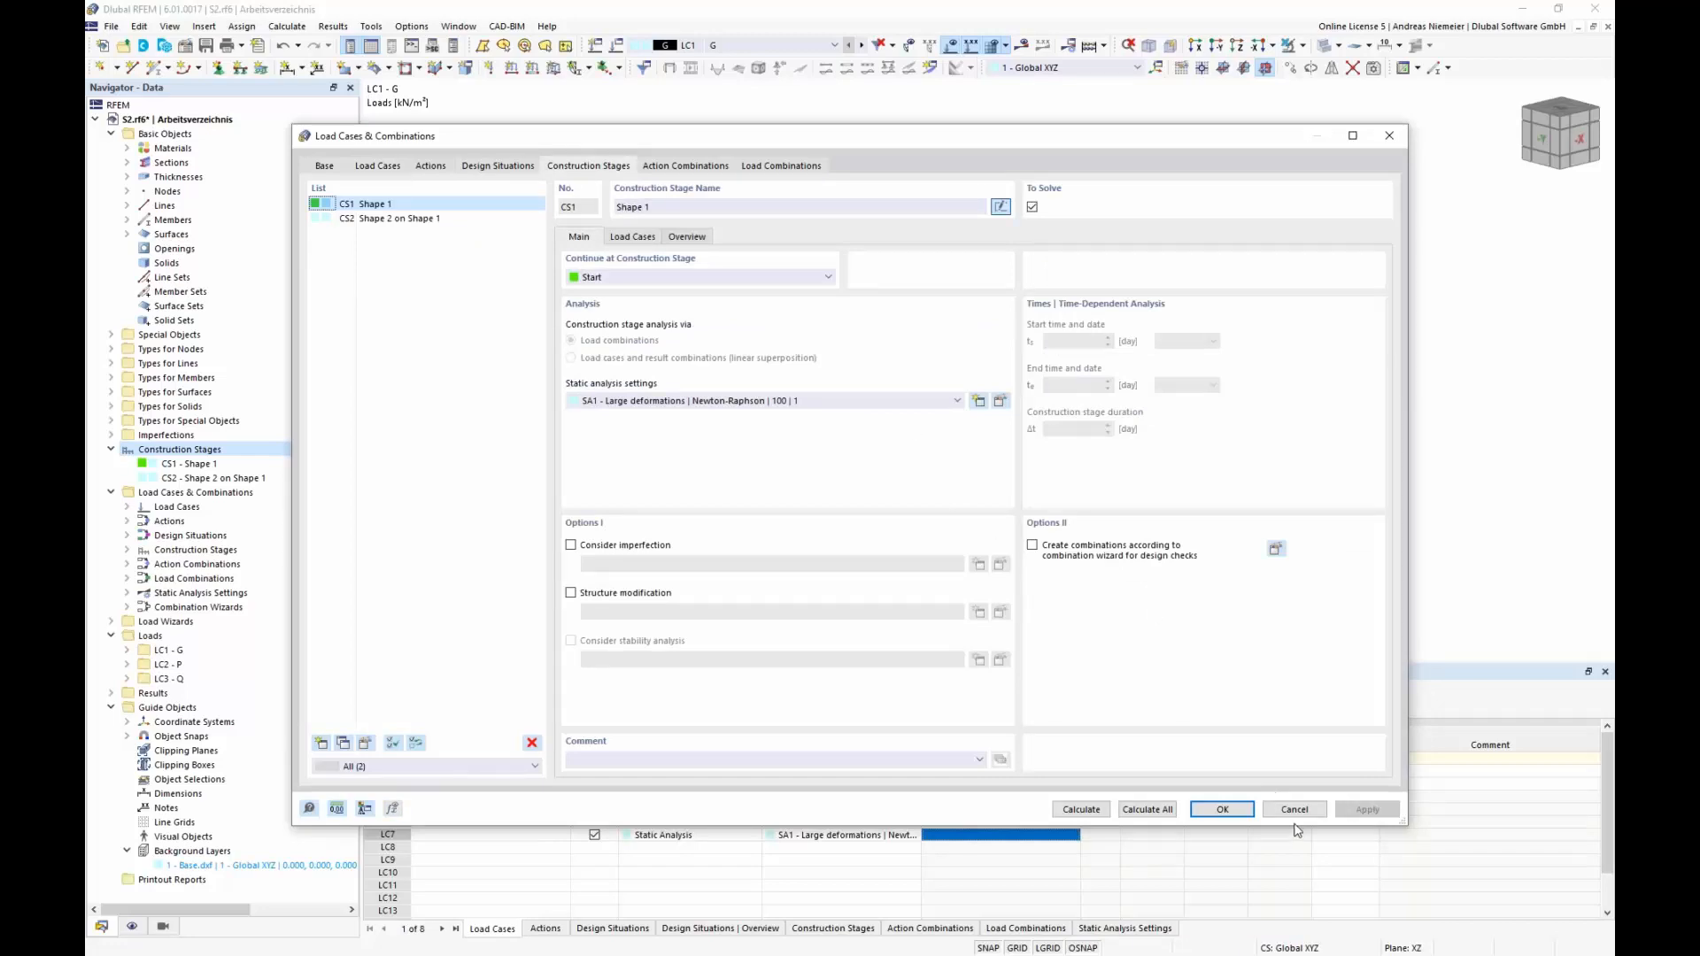
{"action": "left_click", "coordinate": [1221, 809]}
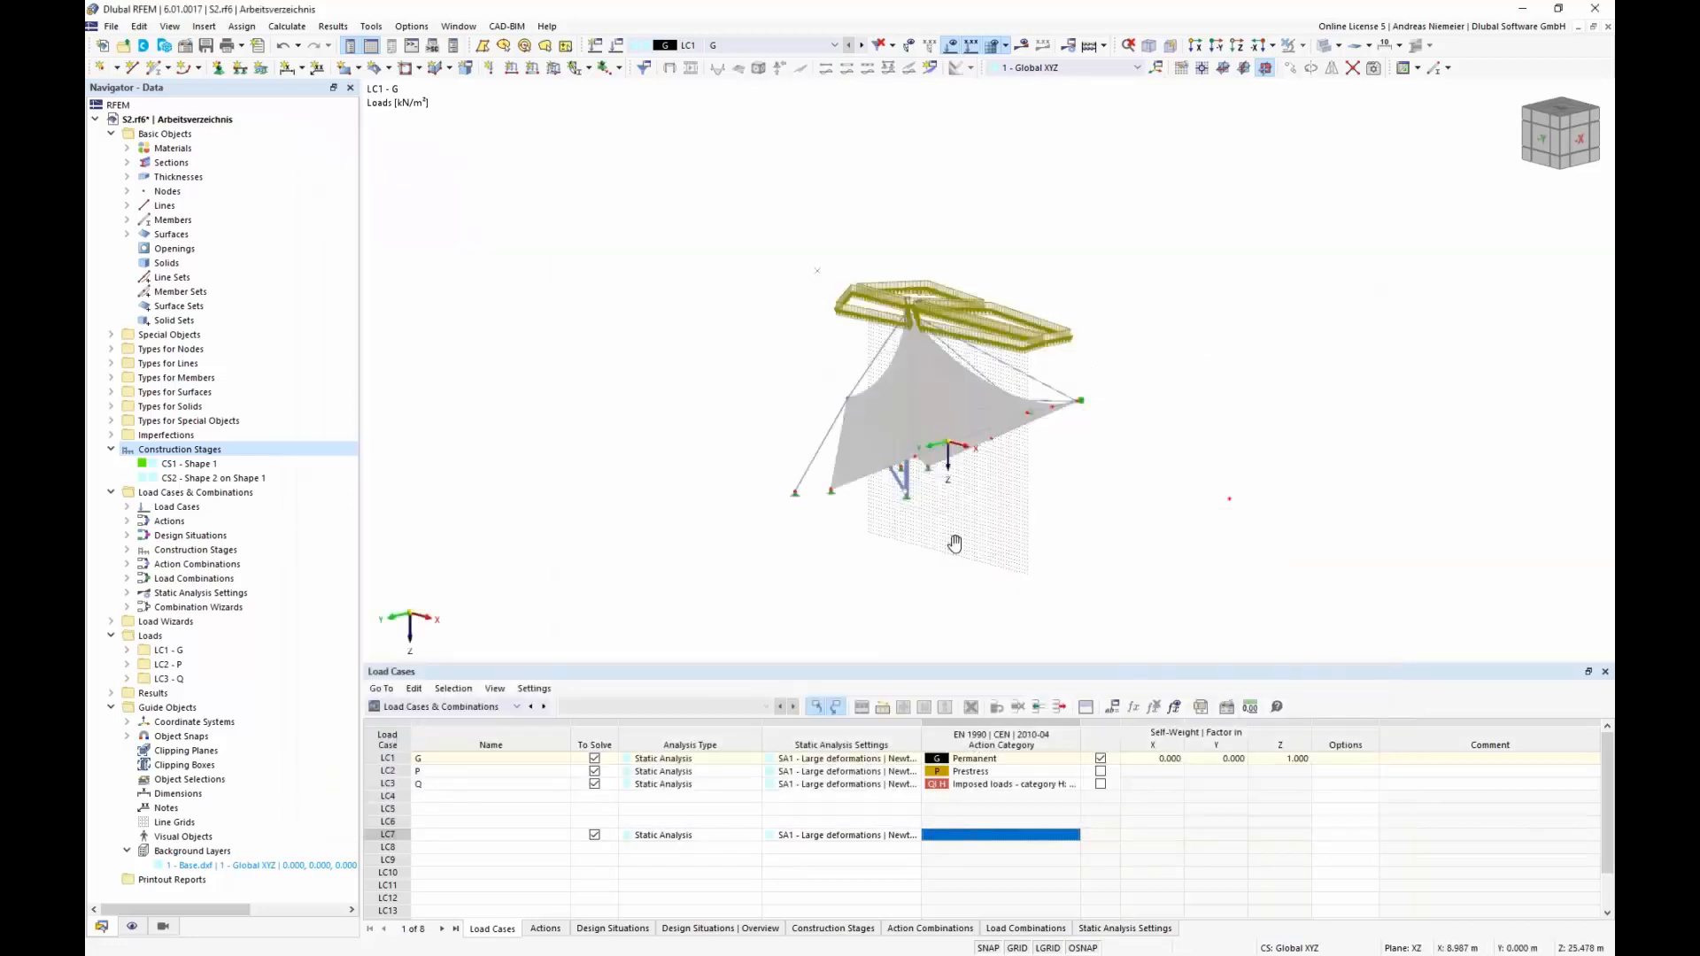
{"action": "middle_click_drag", "start_coordinate": [954, 544], "coordinate": [817, 535]}
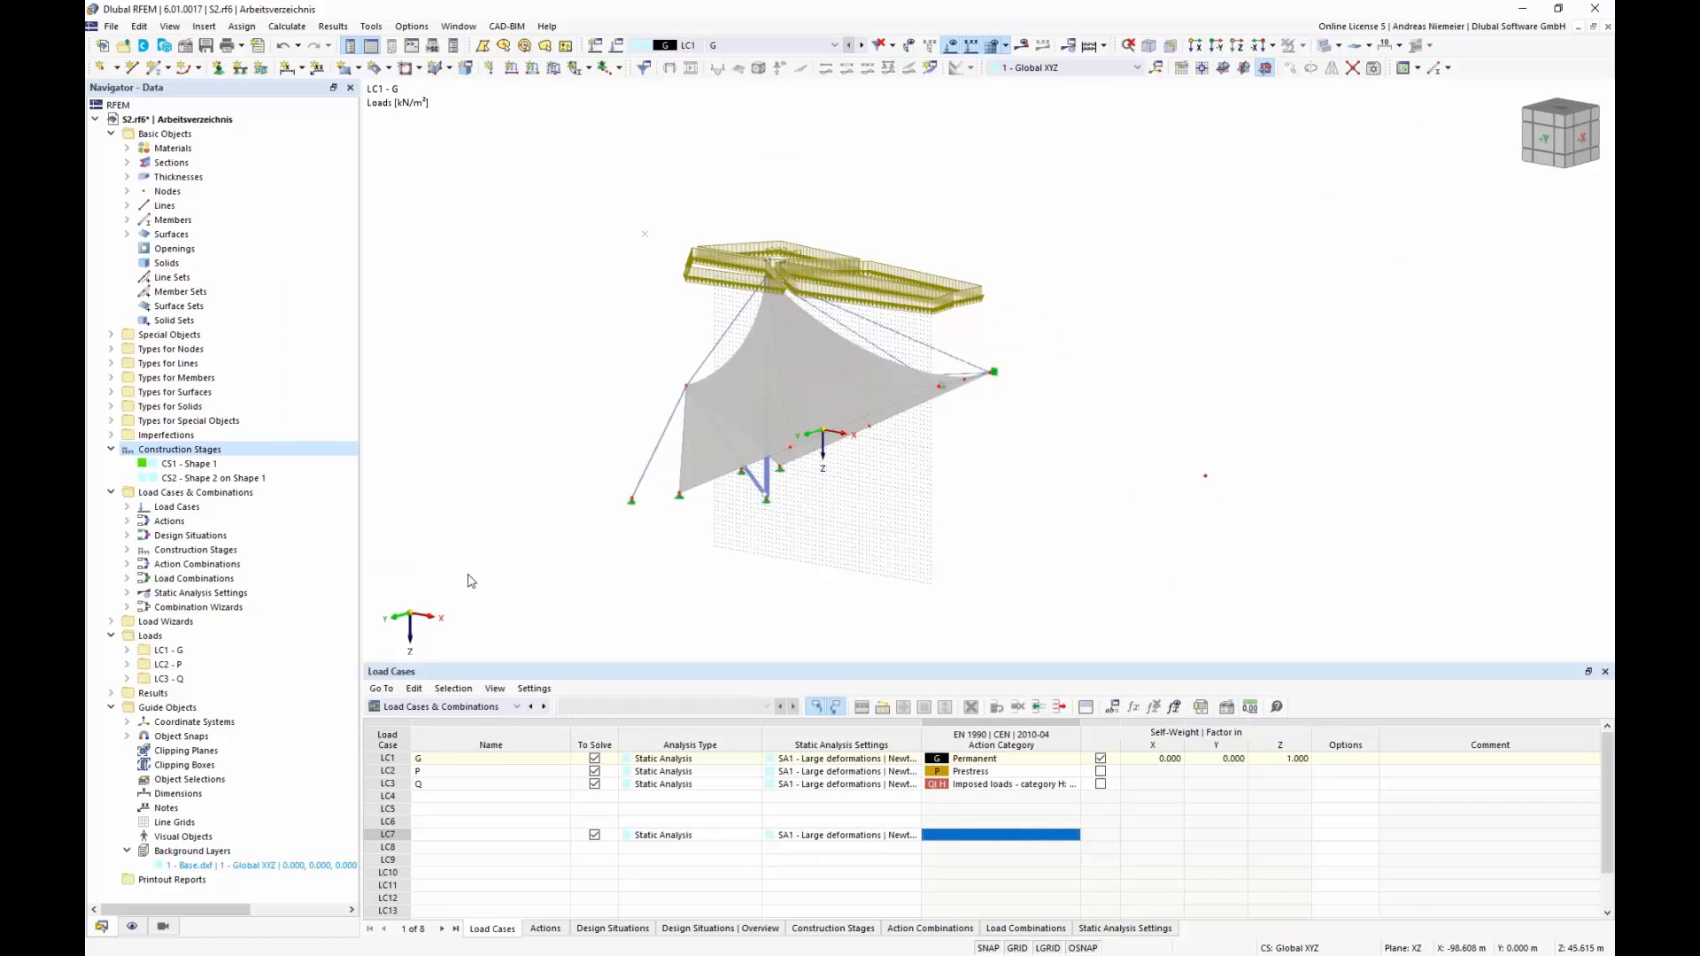
Create construction stage CS3 named Structural Calculation on Shape 2, continuing from CS2 - Shape 2 on Shape 1.
{"action": "right_click", "coordinate": [232, 451]}
{"action": "left_click", "coordinate": [266, 483]}
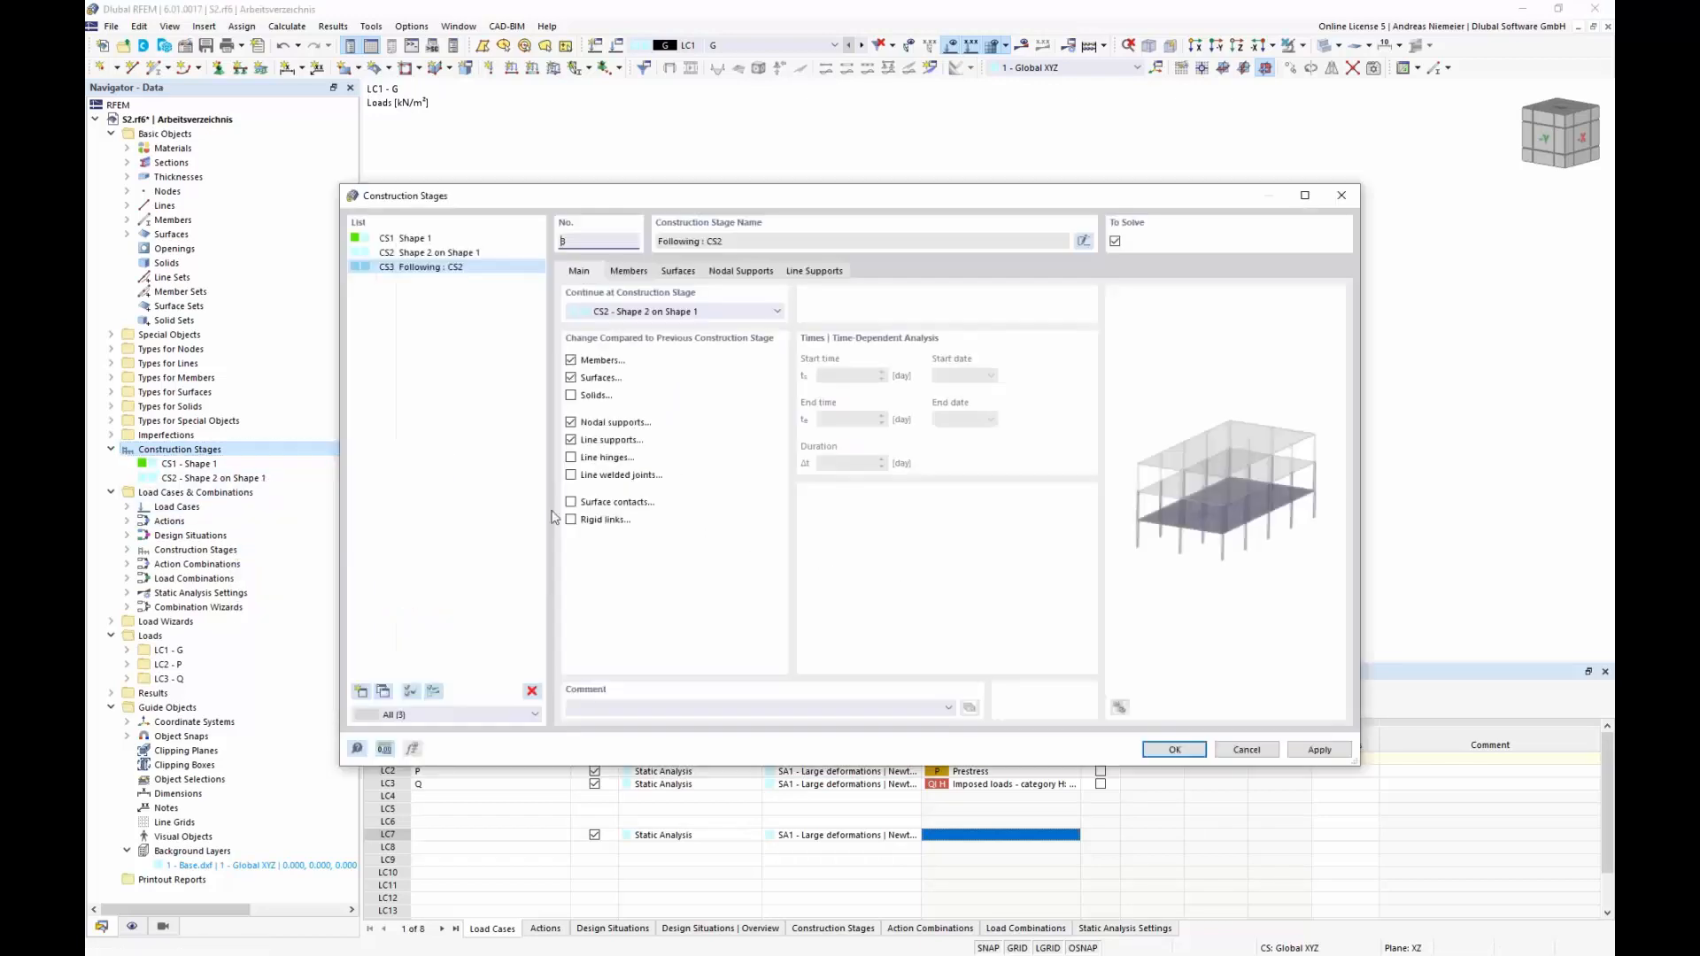
{"action": "left_click", "coordinate": [1089, 241]}
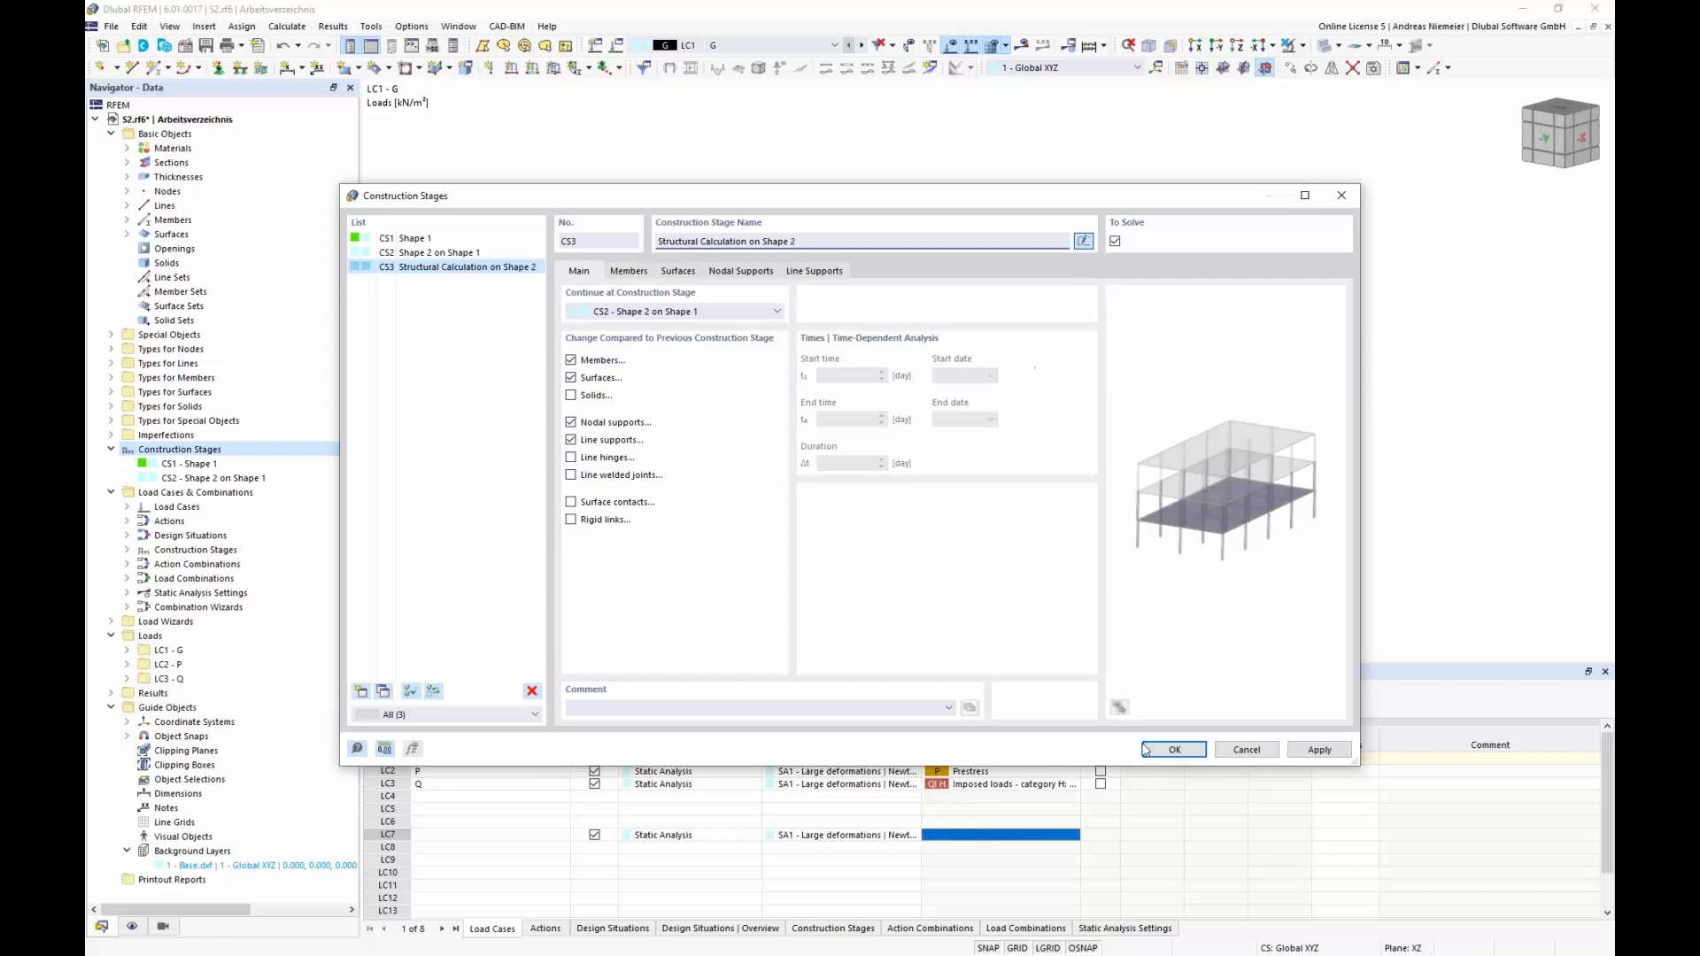
{"action": "left_click", "coordinate": [1174, 749]}
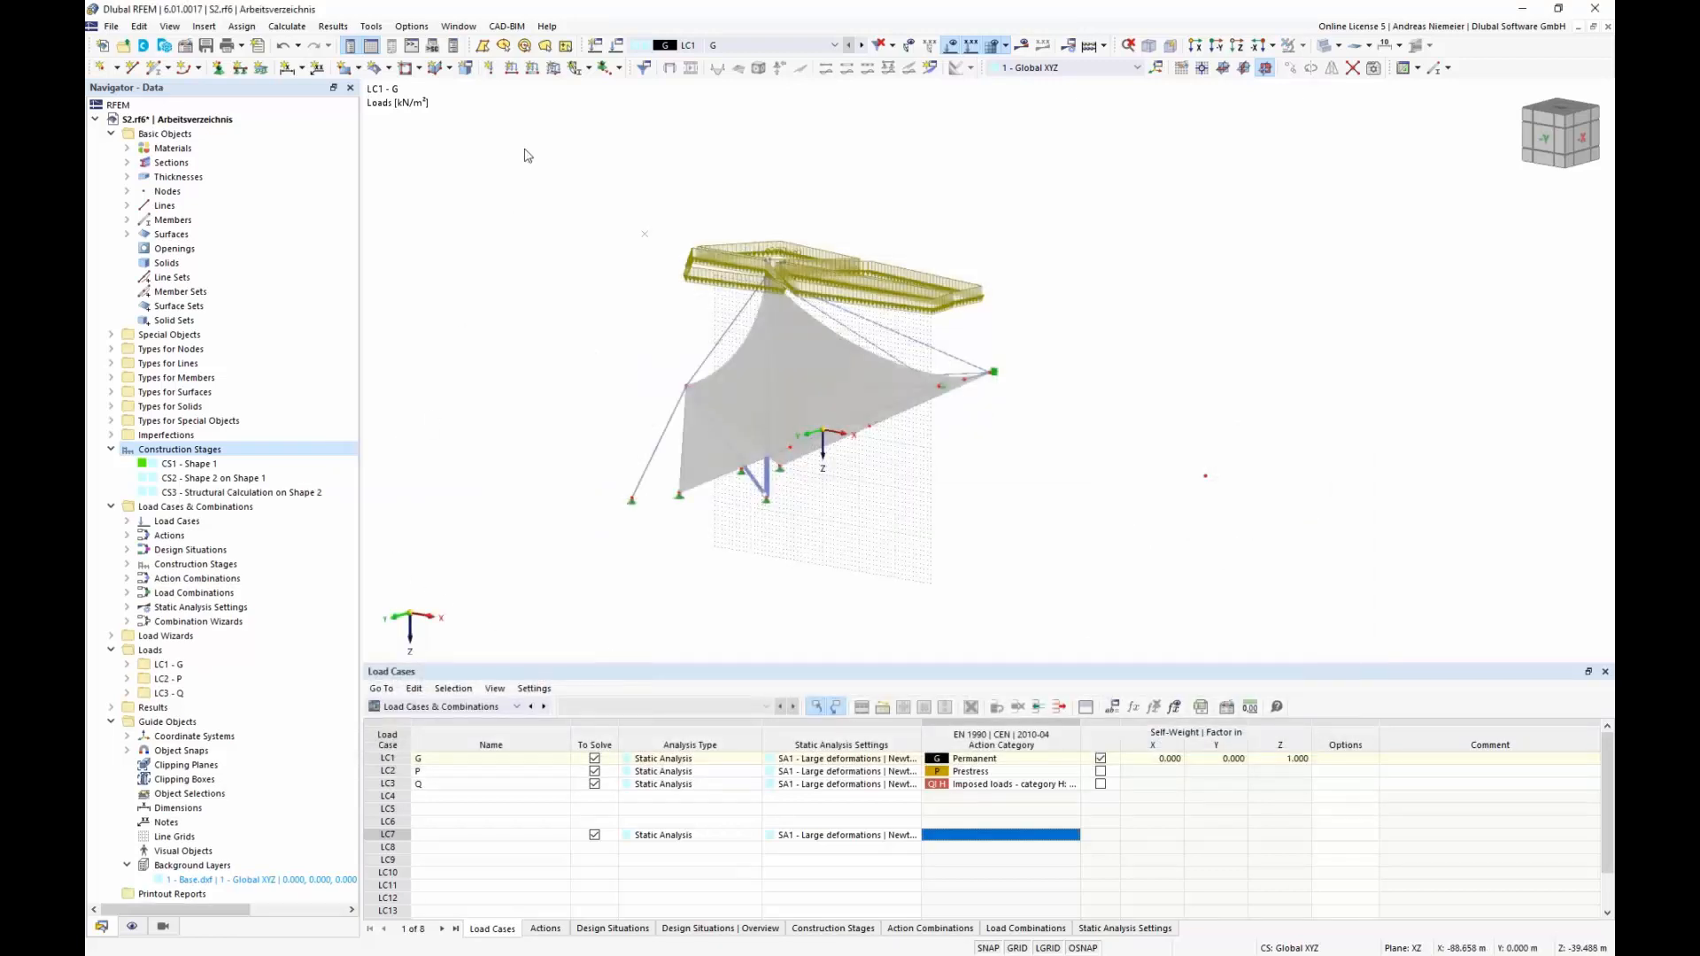
Review construction stages CS1 and CS2, then assign load case LC3 - Q to CS3 - Structural Calculation on Shape 2.
{"action": "left_click", "coordinate": [616, 45]}
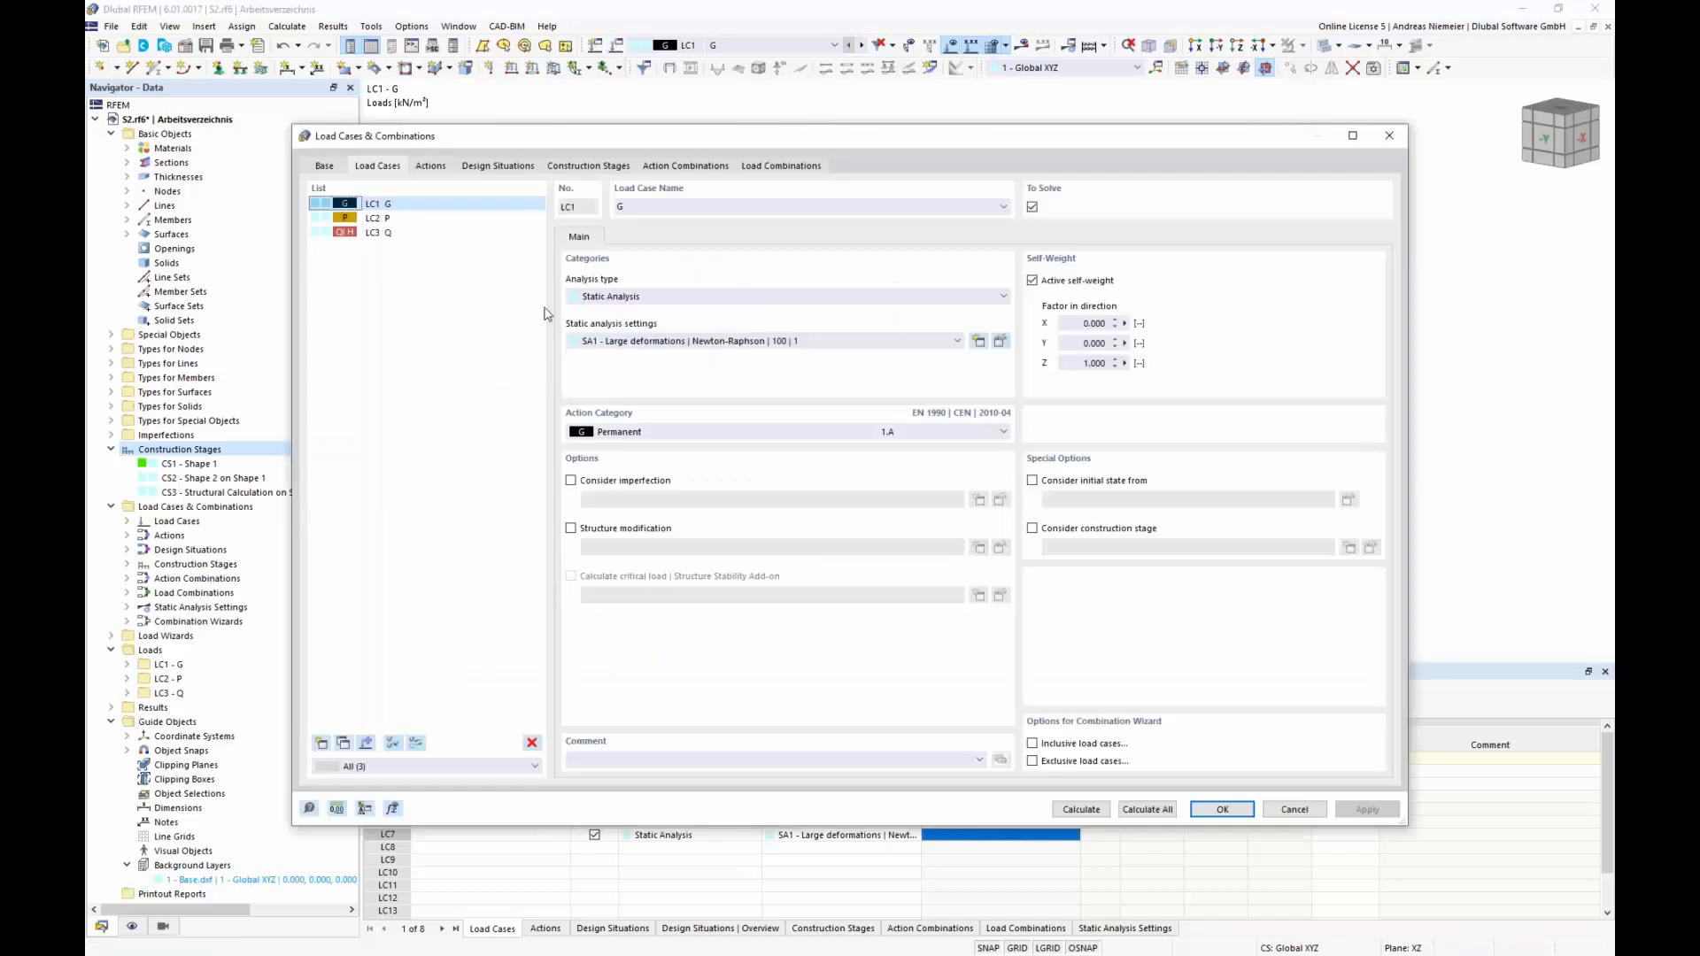
{"action": "left_click", "coordinate": [588, 166]}
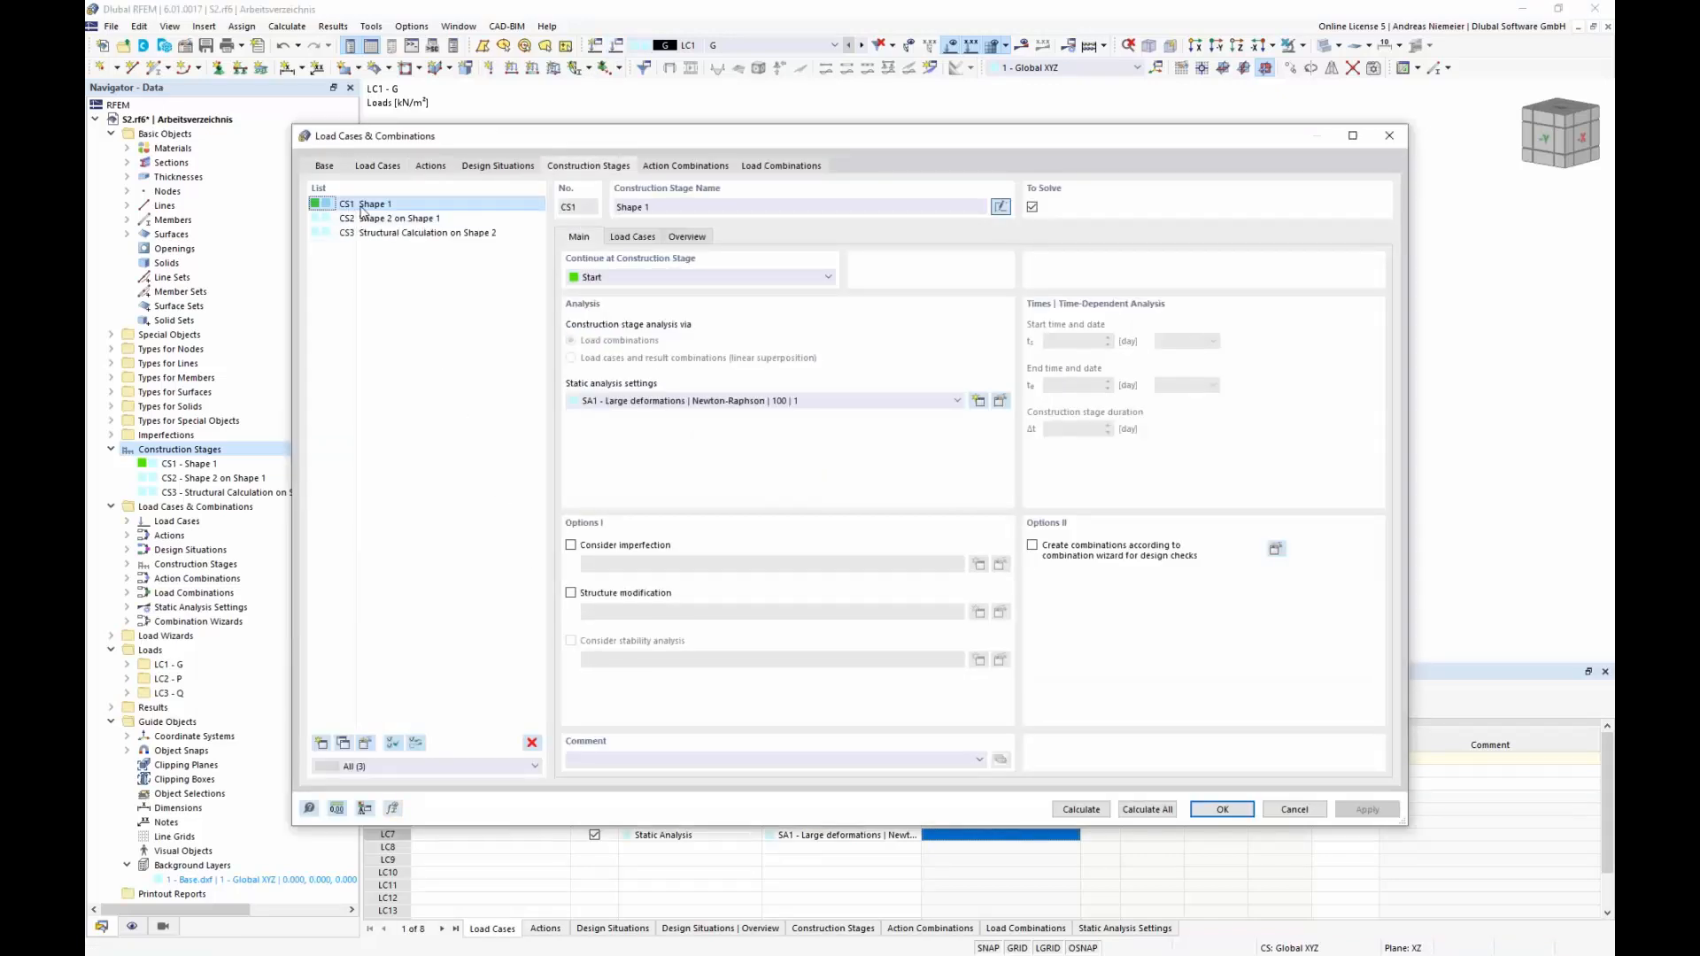
{"action": "left_click", "coordinate": [390, 218]}
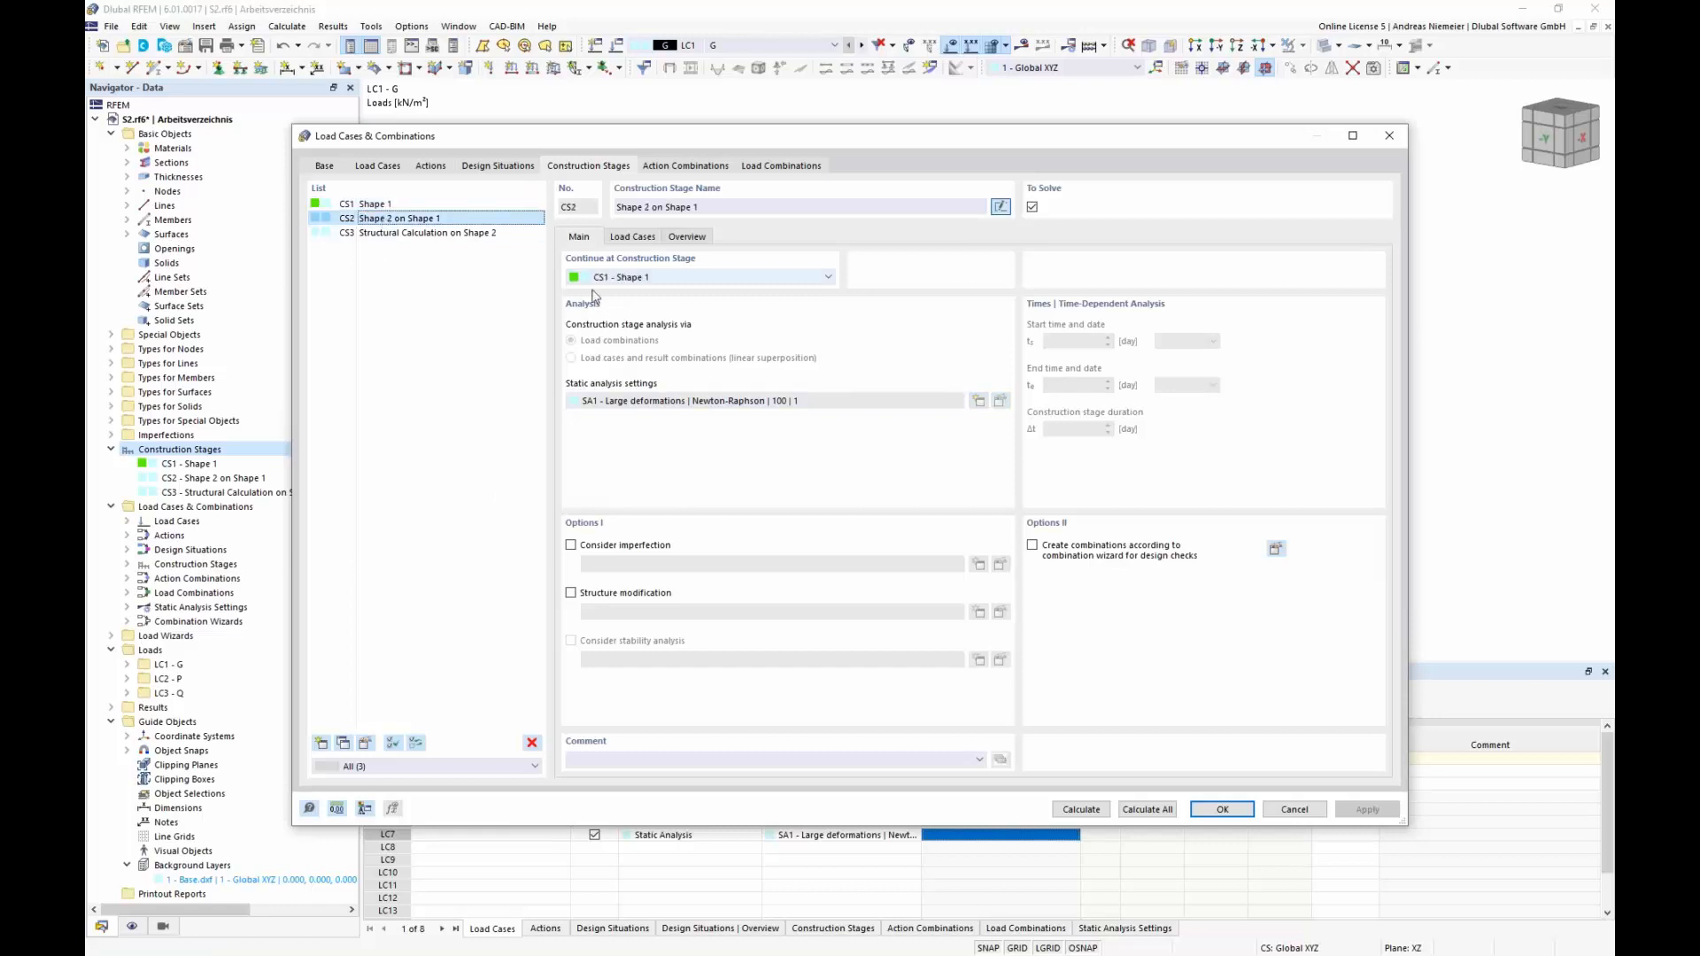
{"action": "left_click", "coordinate": [409, 233]}
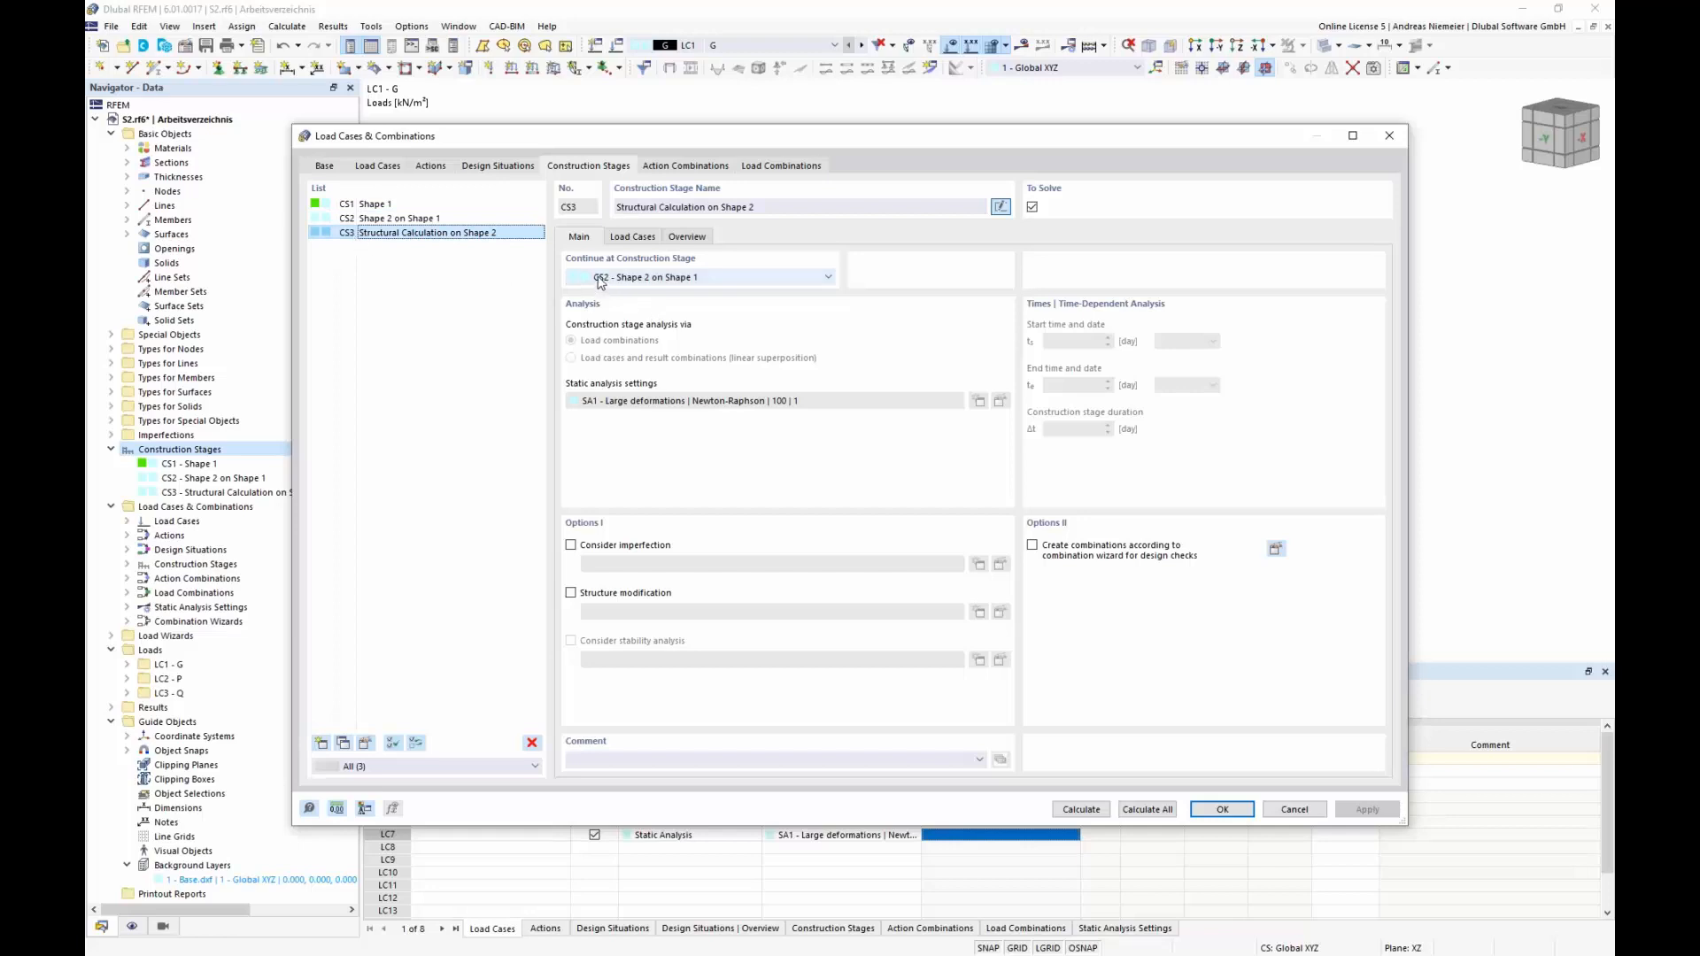
{"action": "left_click", "coordinate": [631, 237]}
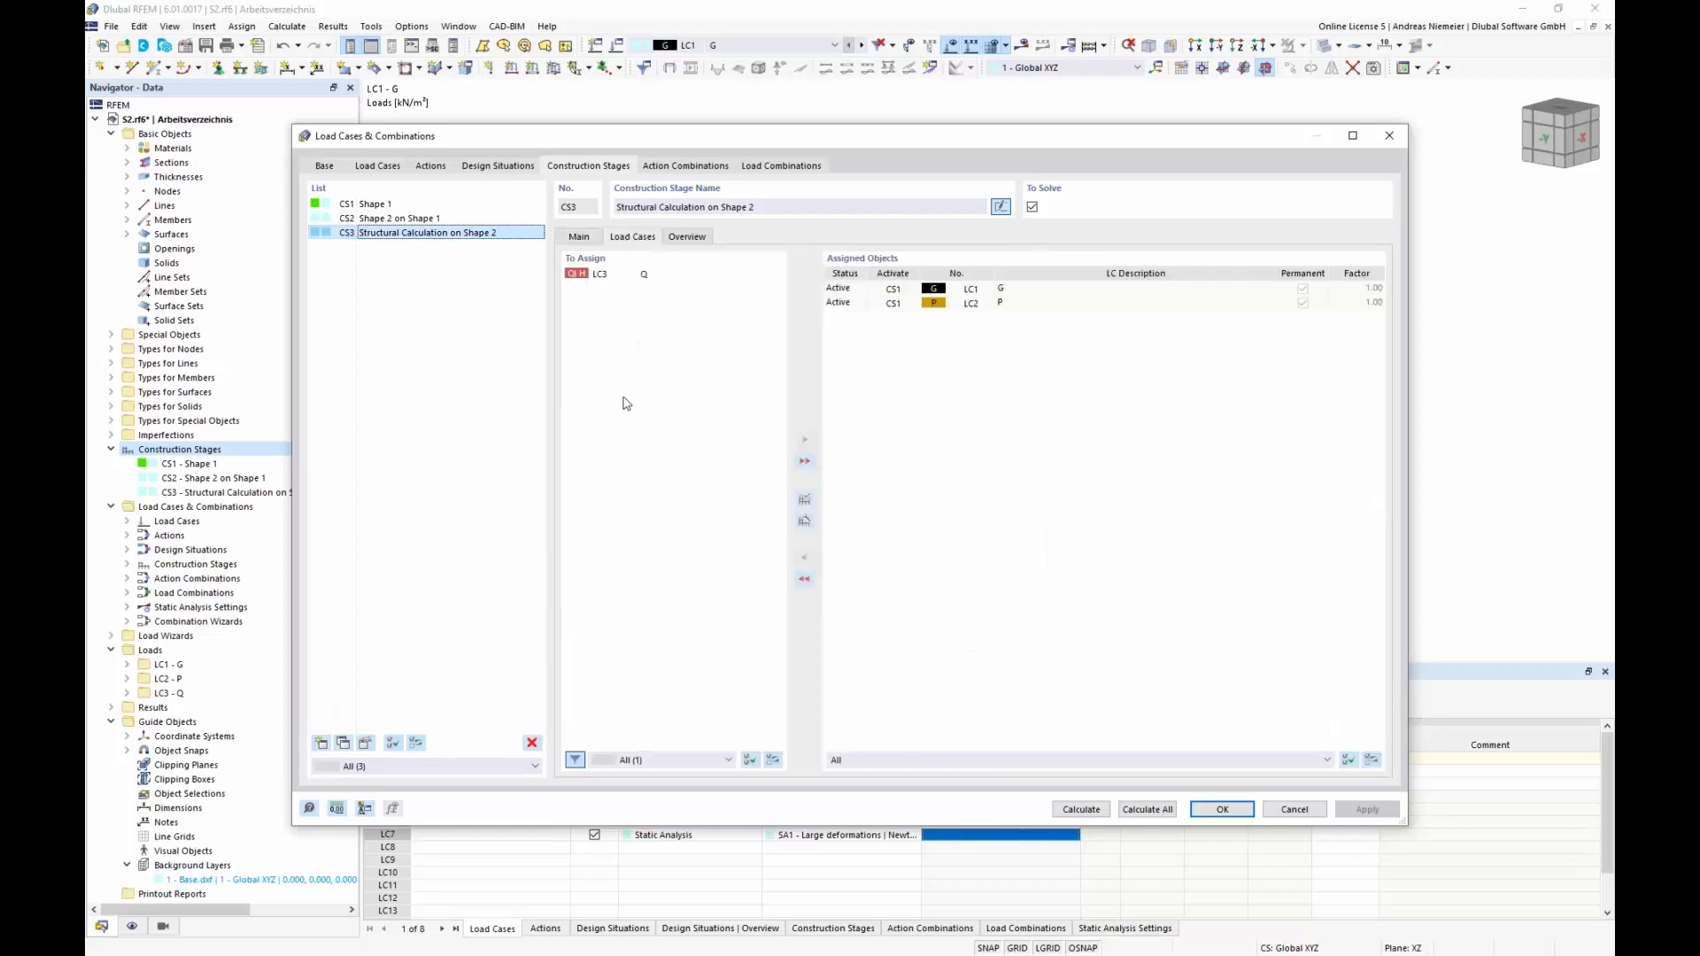
{"action": "double_click", "coordinate": [600, 274]}
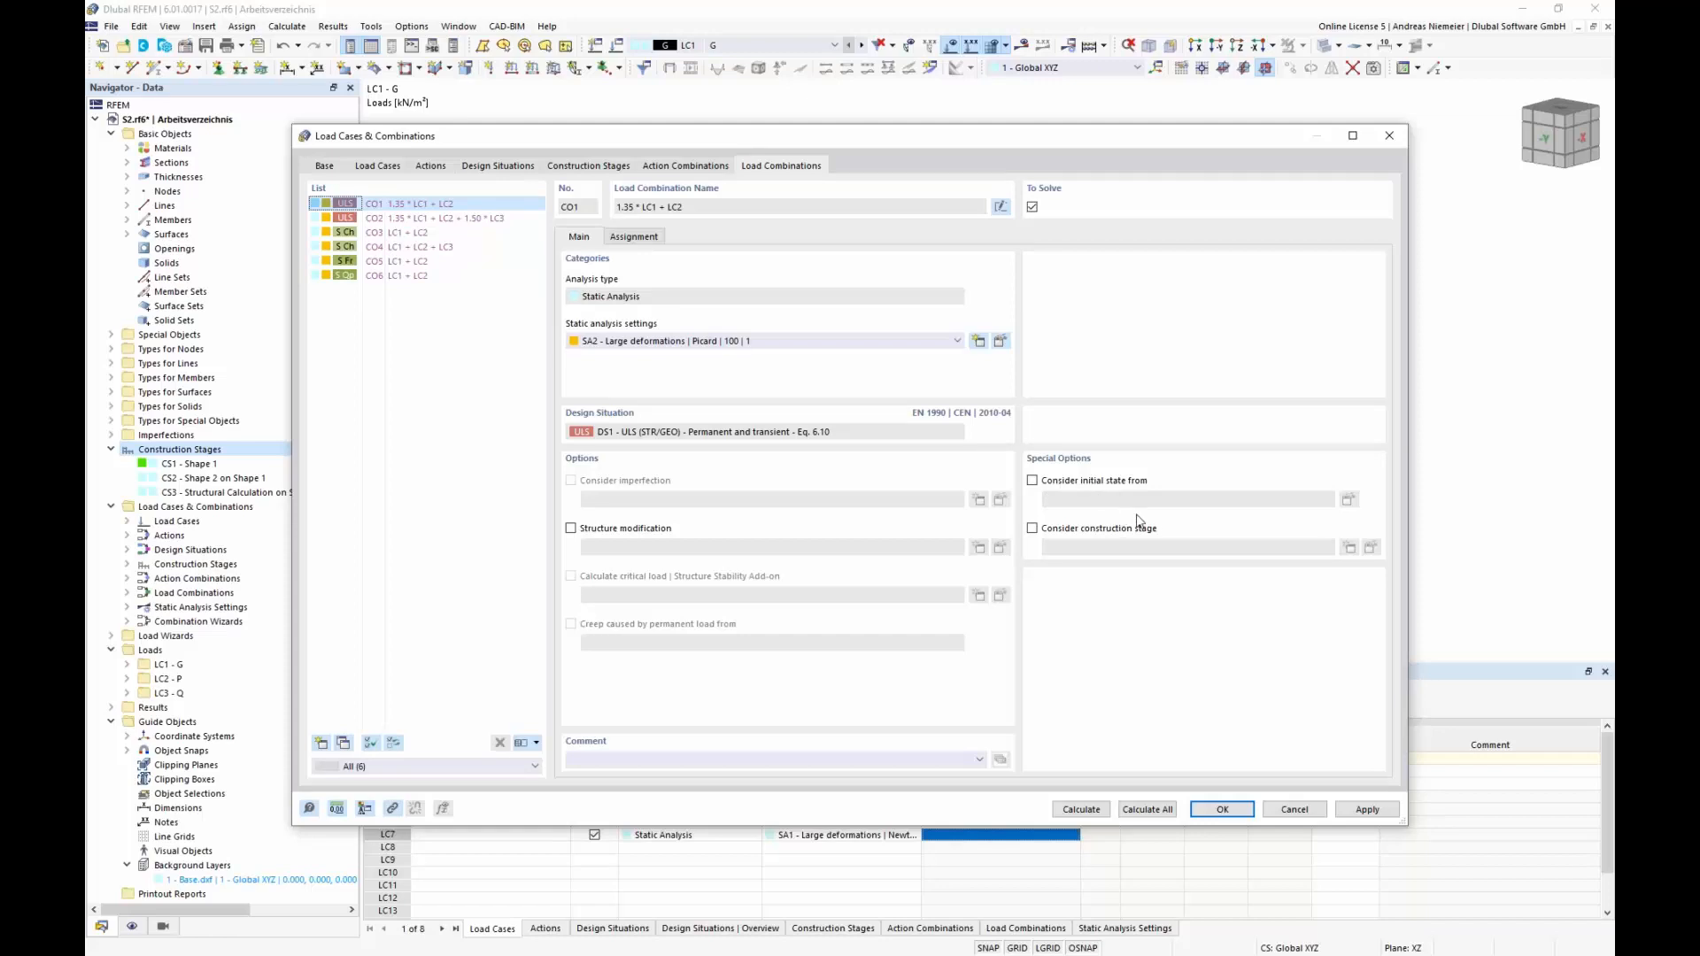
For construction stages CS1 to CS3 together, have combinations created according to the combination wizard for design checks.
{"action": "left_click", "coordinate": [595, 167]}
{"action": "left_click_drag", "start_coordinate": [460, 232], "coordinate": [442, 210]}
{"action": "left_click", "coordinate": [581, 237]}
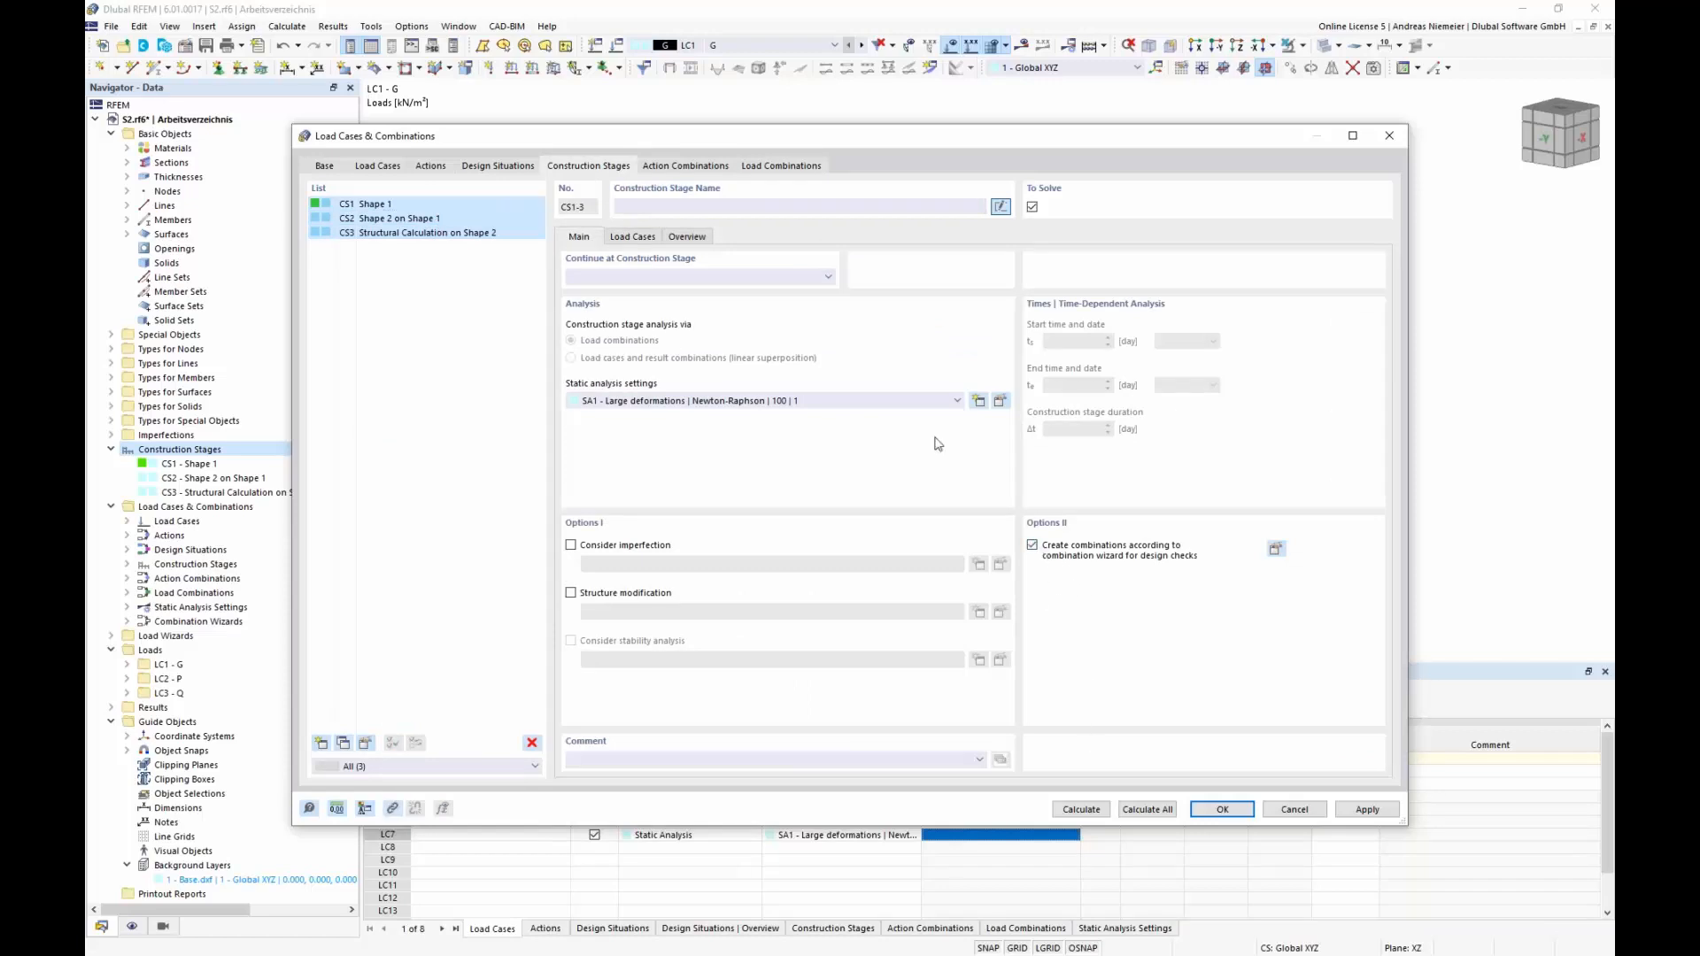
Set combination wizard 1 of the design situations to consider construction stages only and use SA3 - Large deformations | Newton-Raphson | 100 | 1.
{"action": "left_click", "coordinate": [497, 170]}
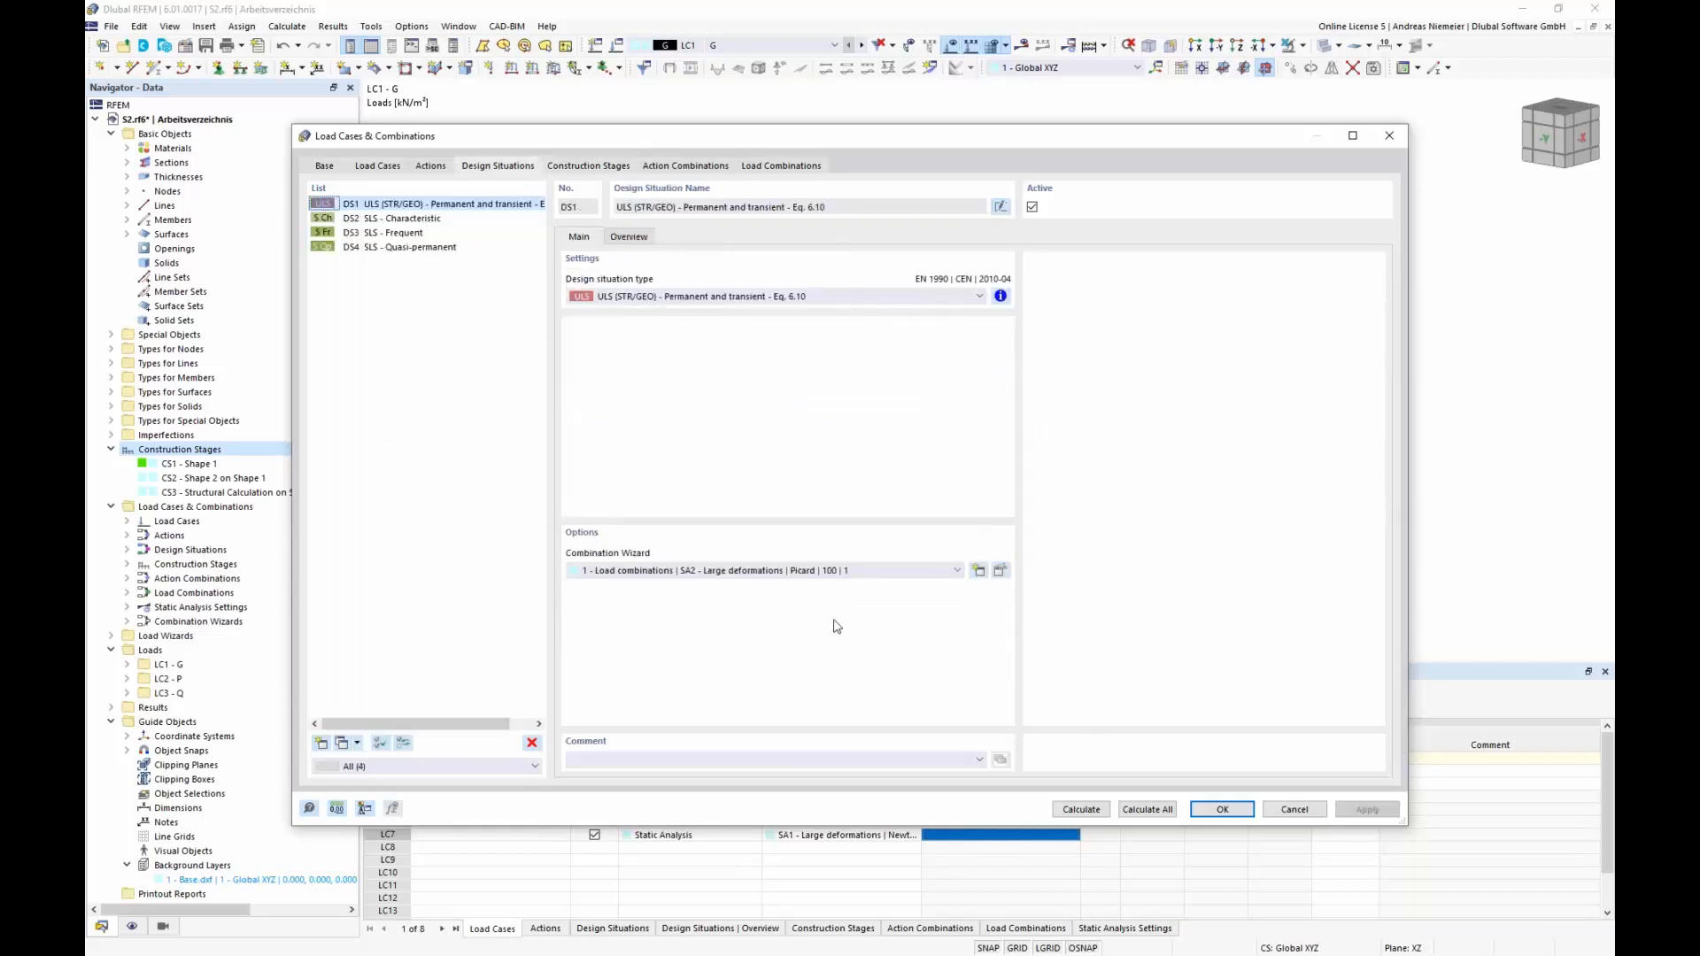
{"action": "left_click", "coordinate": [999, 570]}
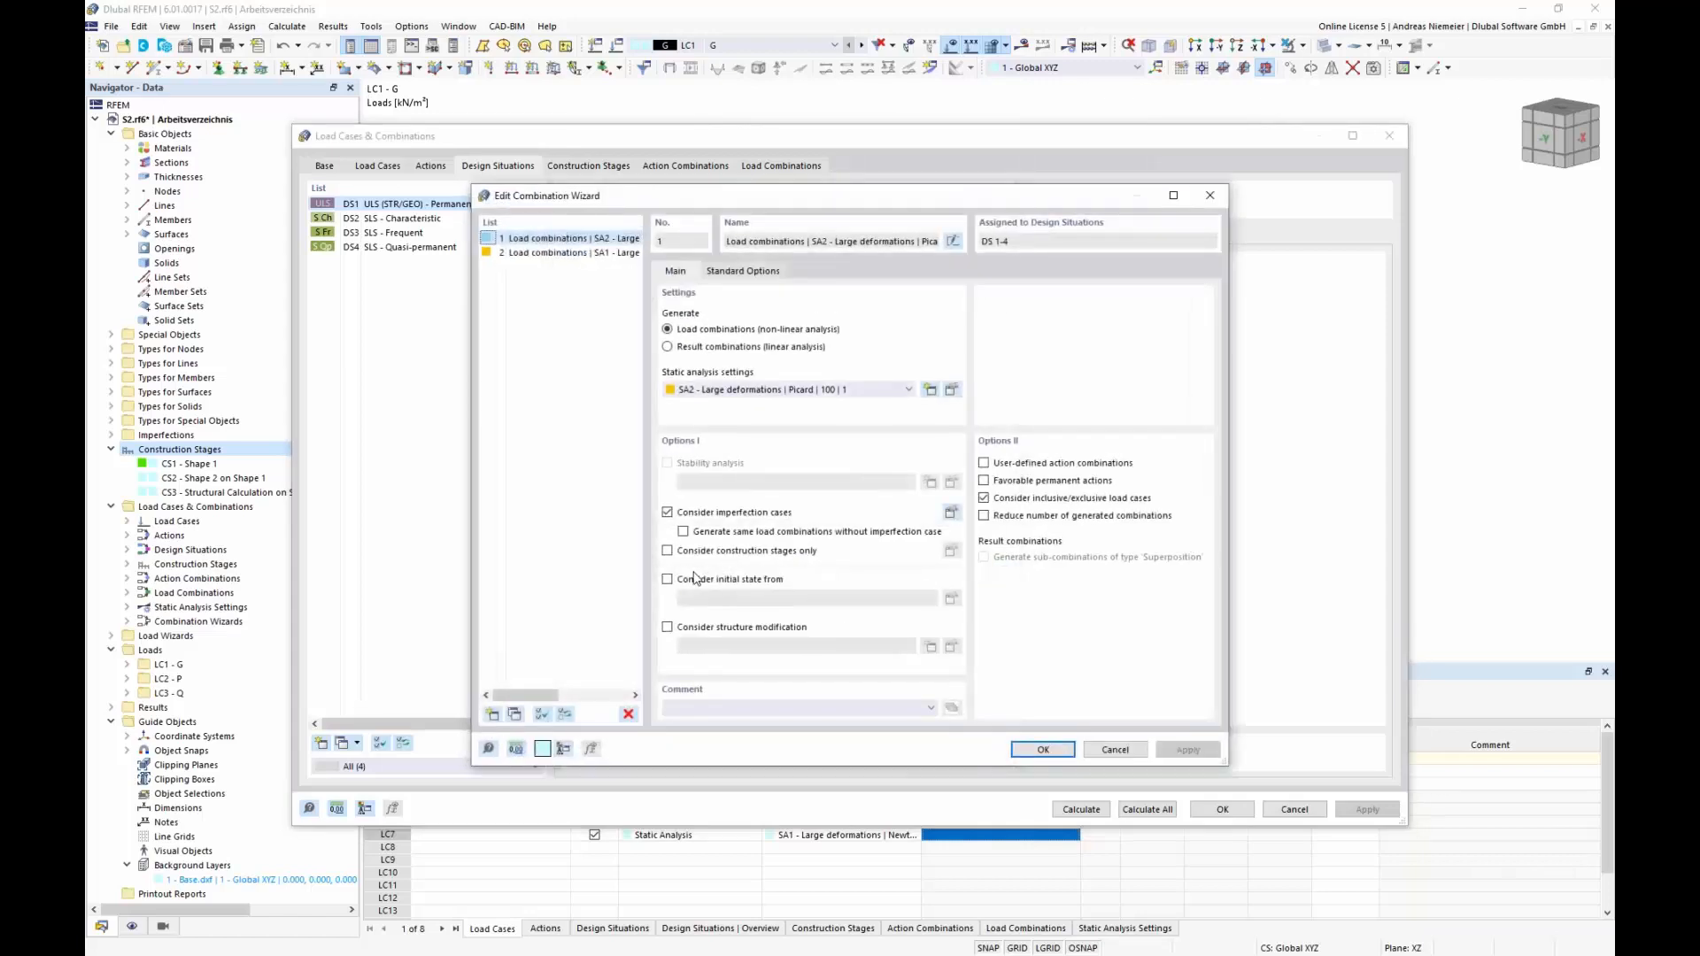
{"action": "left_click", "coordinate": [667, 552]}
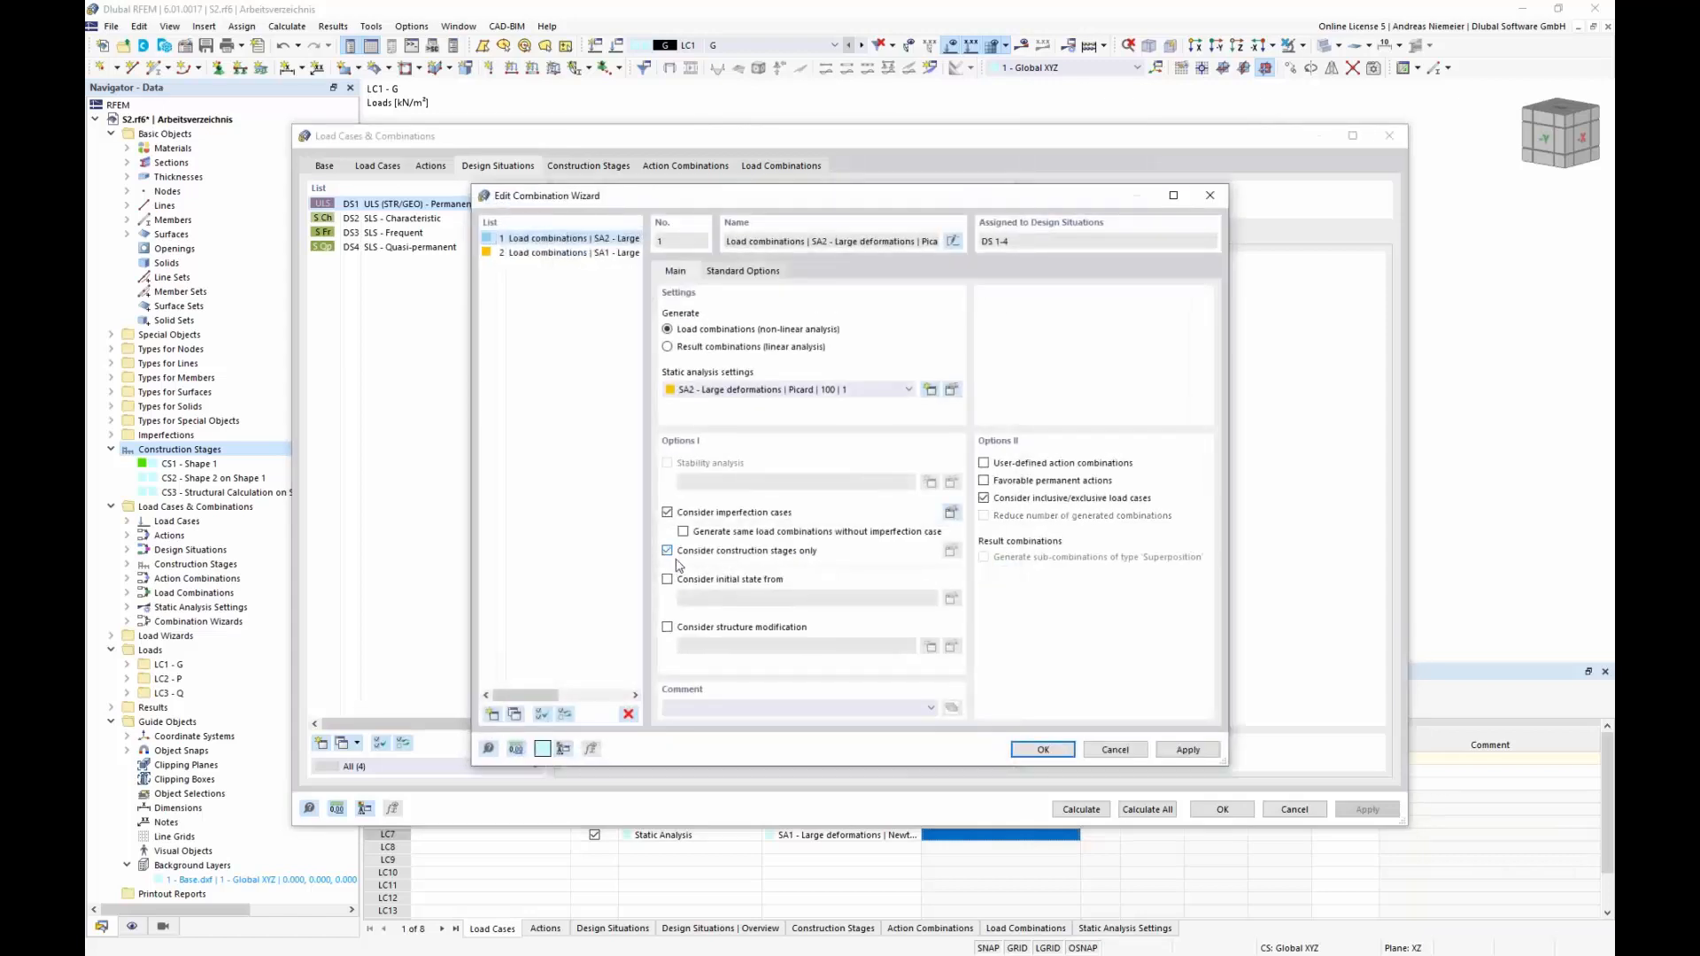
{"action": "left_click", "coordinate": [798, 394]}
{"action": "left_click", "coordinate": [796, 429]}
{"action": "left_click", "coordinate": [1044, 750]}
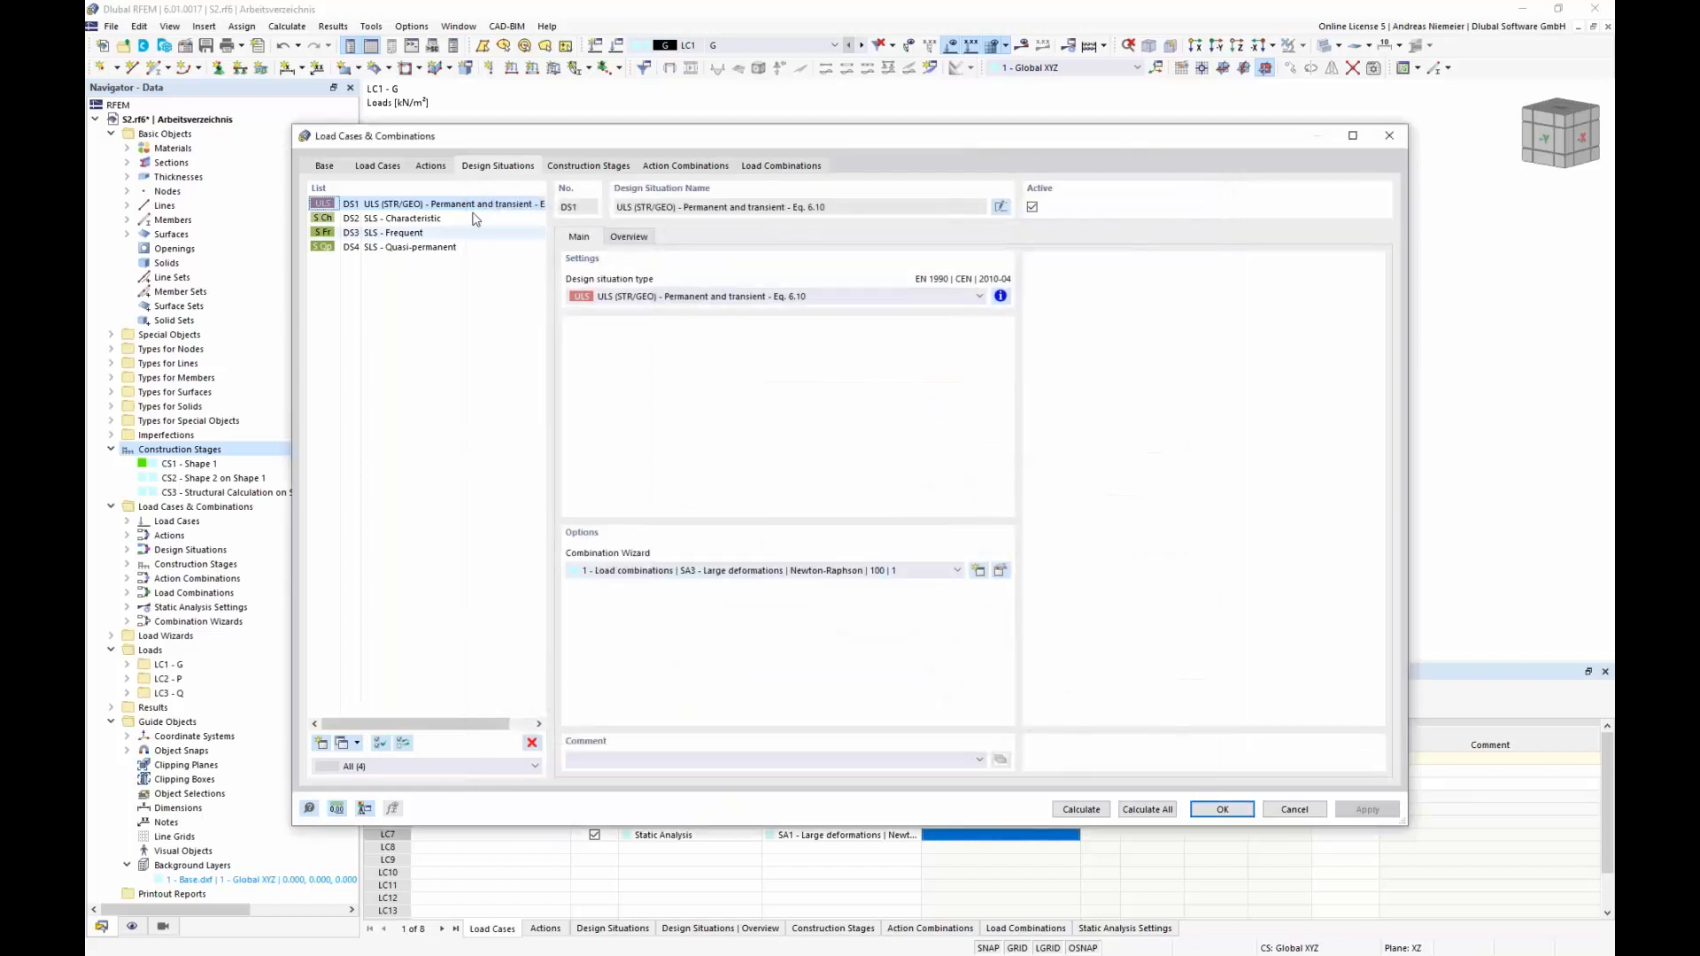
Examine the generated load combinations for their initial states and construction stages, and the load case assignment of CO8.
{"action": "left_click", "coordinate": [779, 165]}
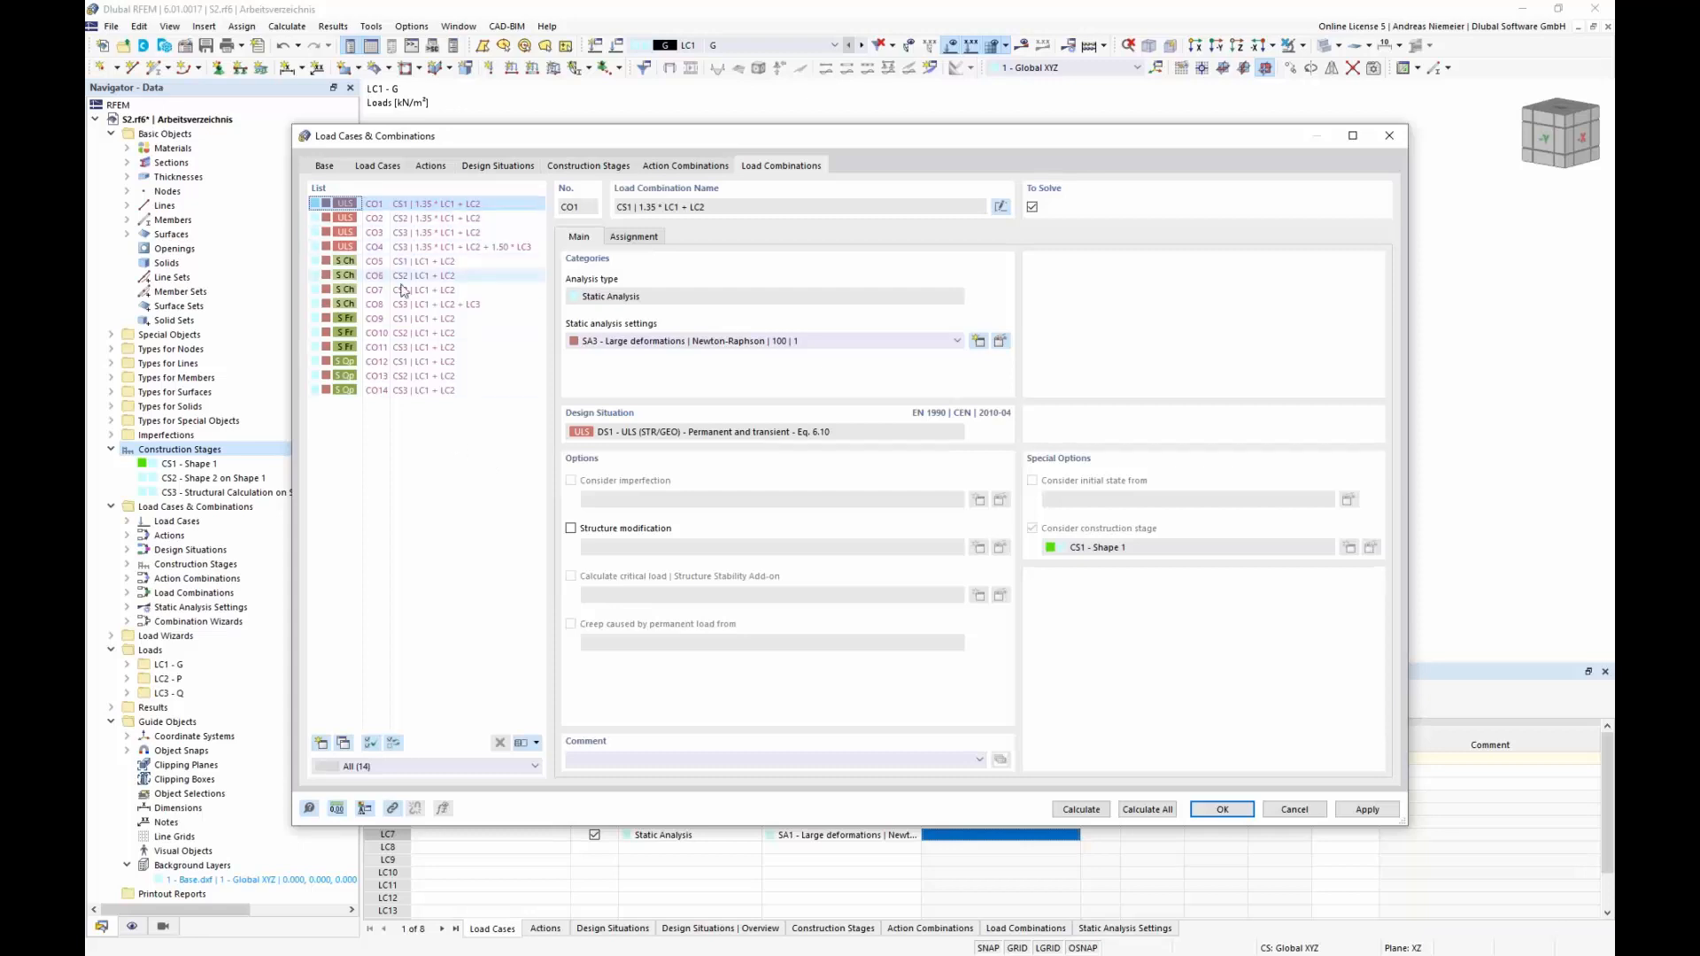
{"action": "left_click", "coordinate": [401, 219]}
{"action": "left_click", "coordinate": [438, 233]}
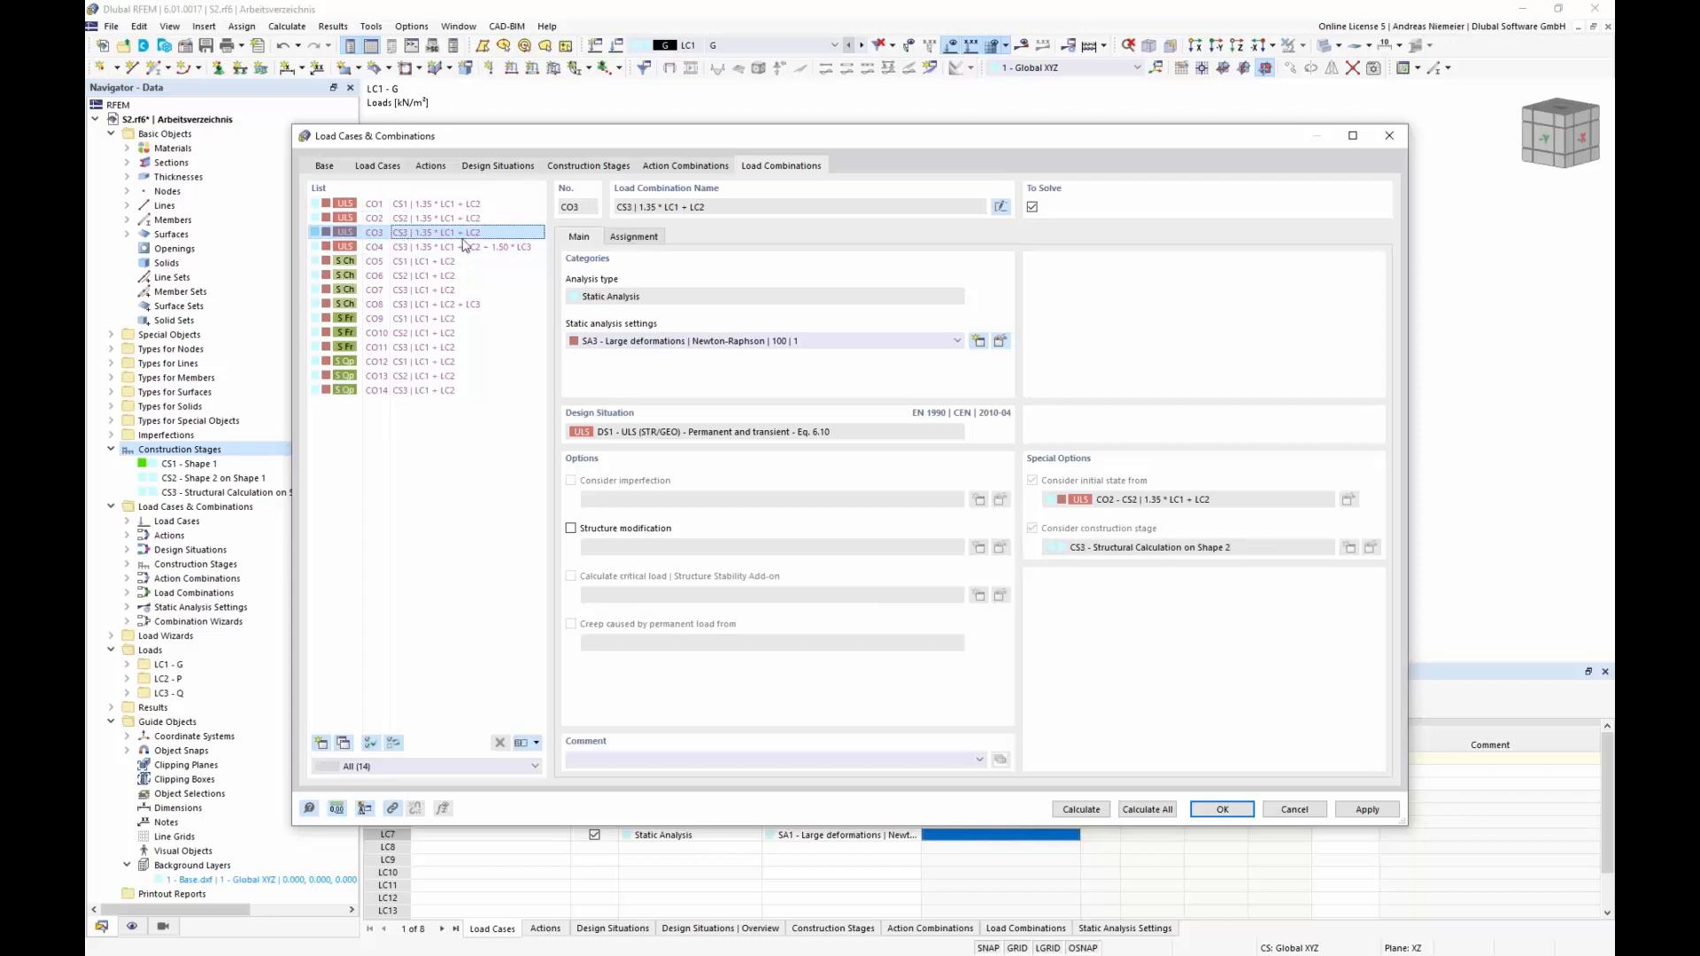
{"action": "left_click", "coordinate": [405, 262]}
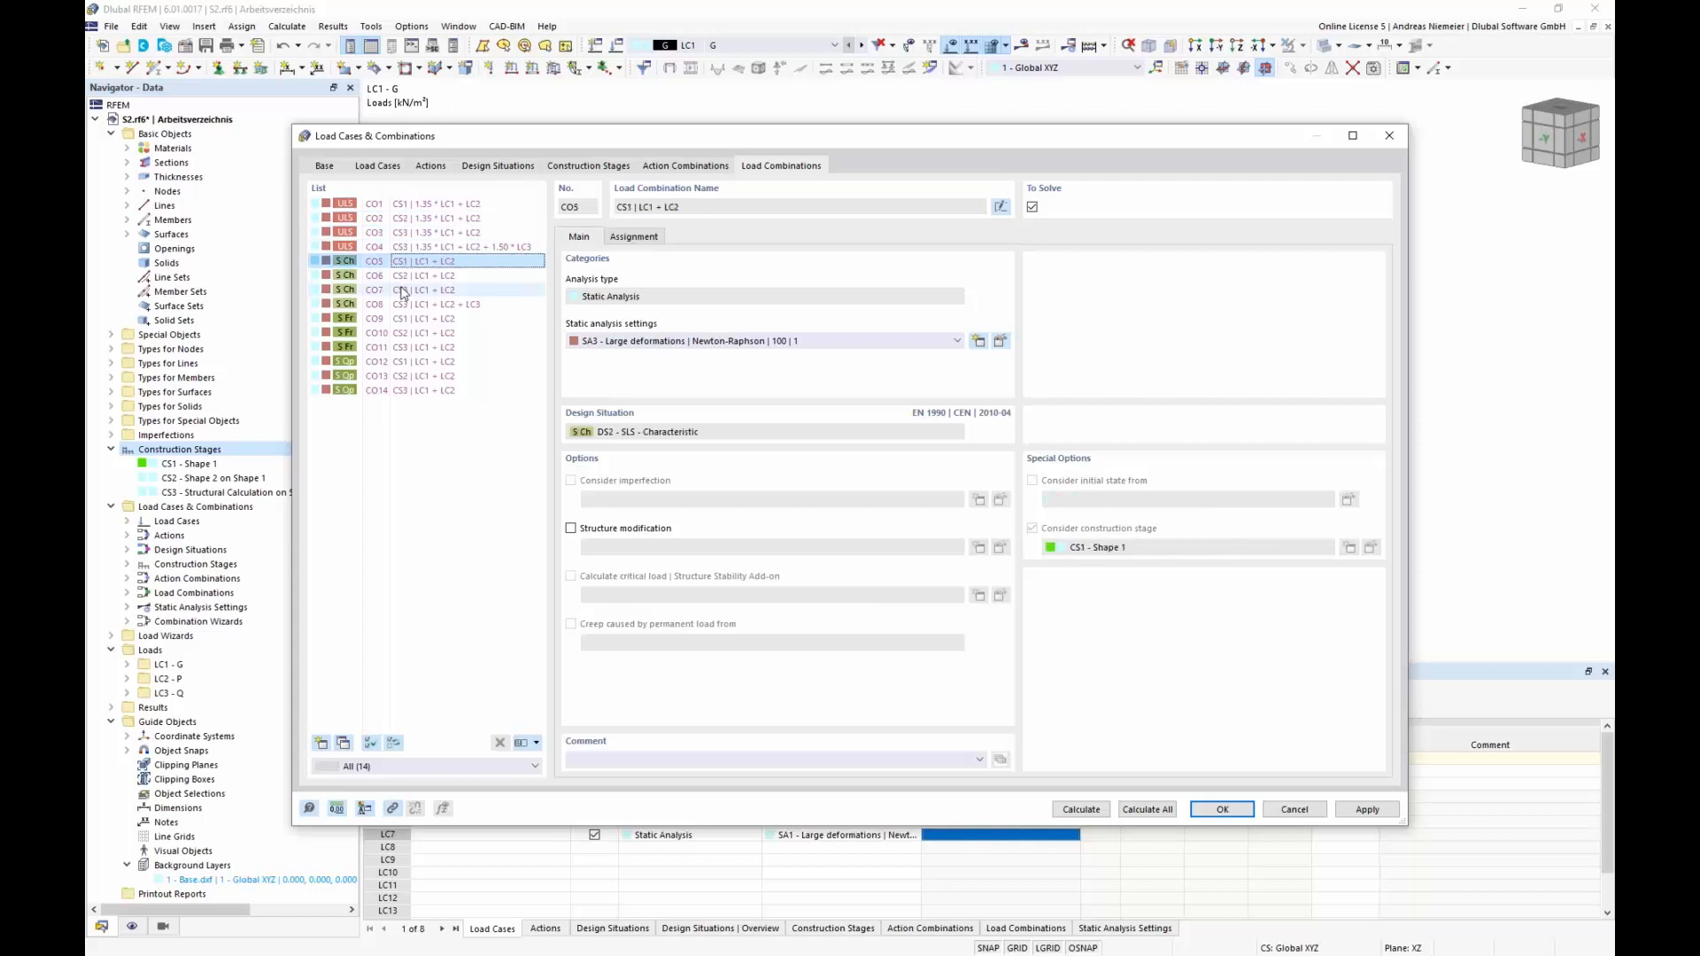
{"action": "left_click", "coordinate": [405, 333]}
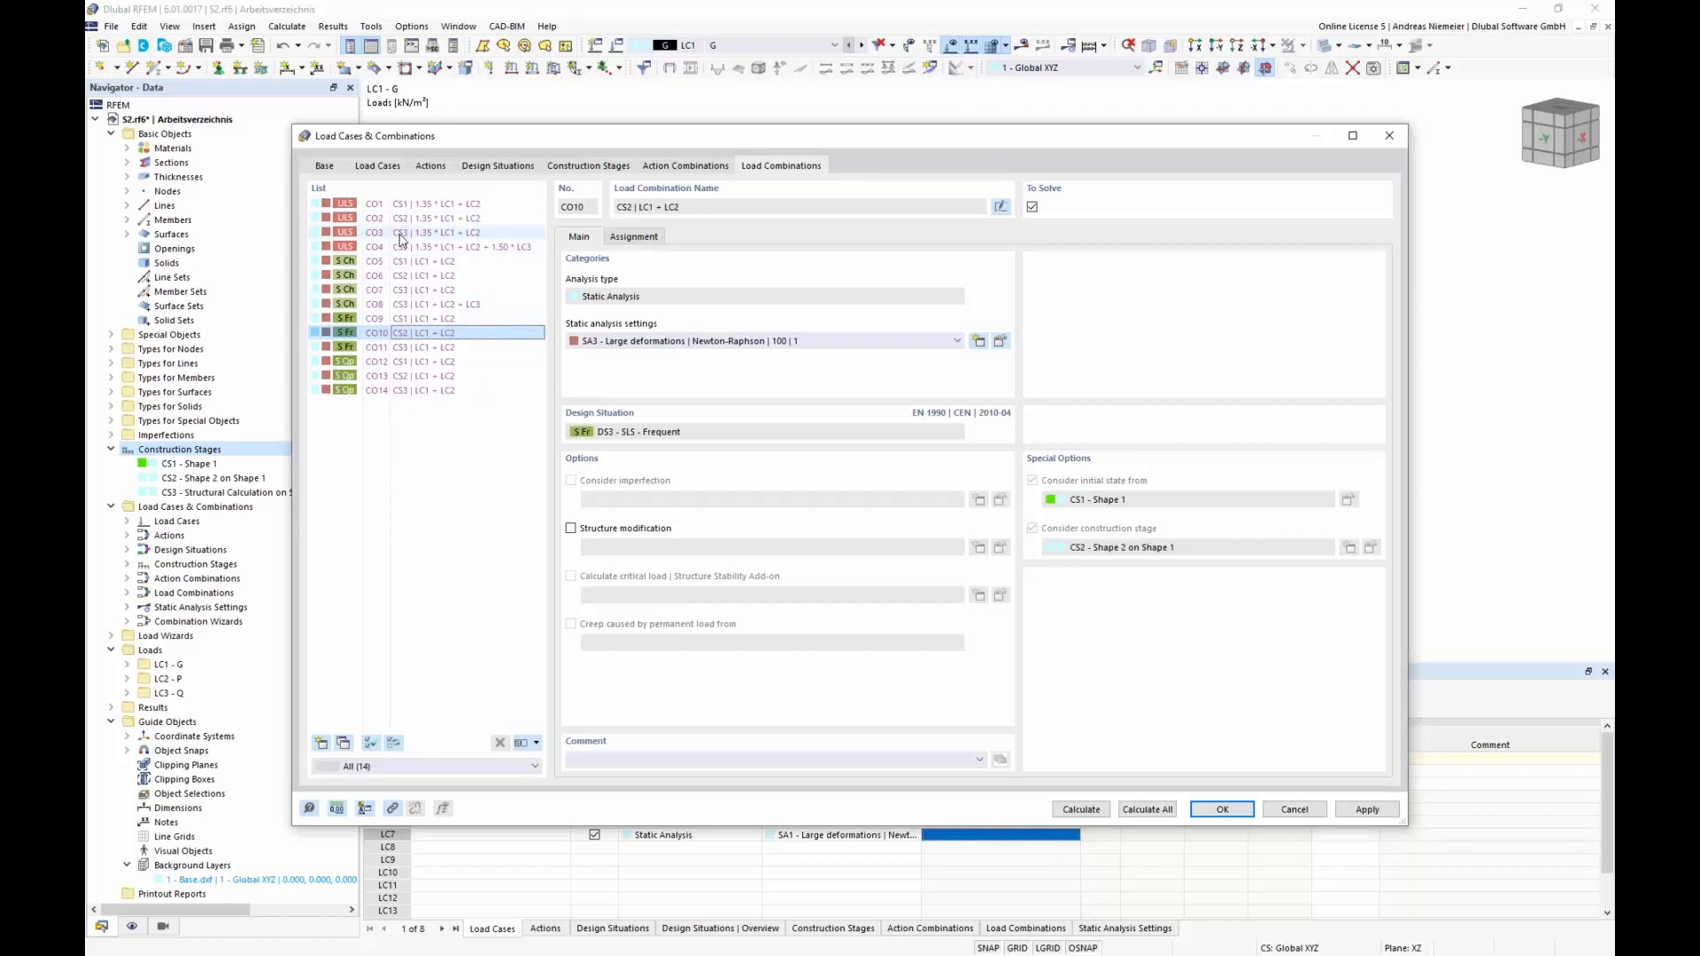
{"action": "left_click", "coordinate": [406, 304]}
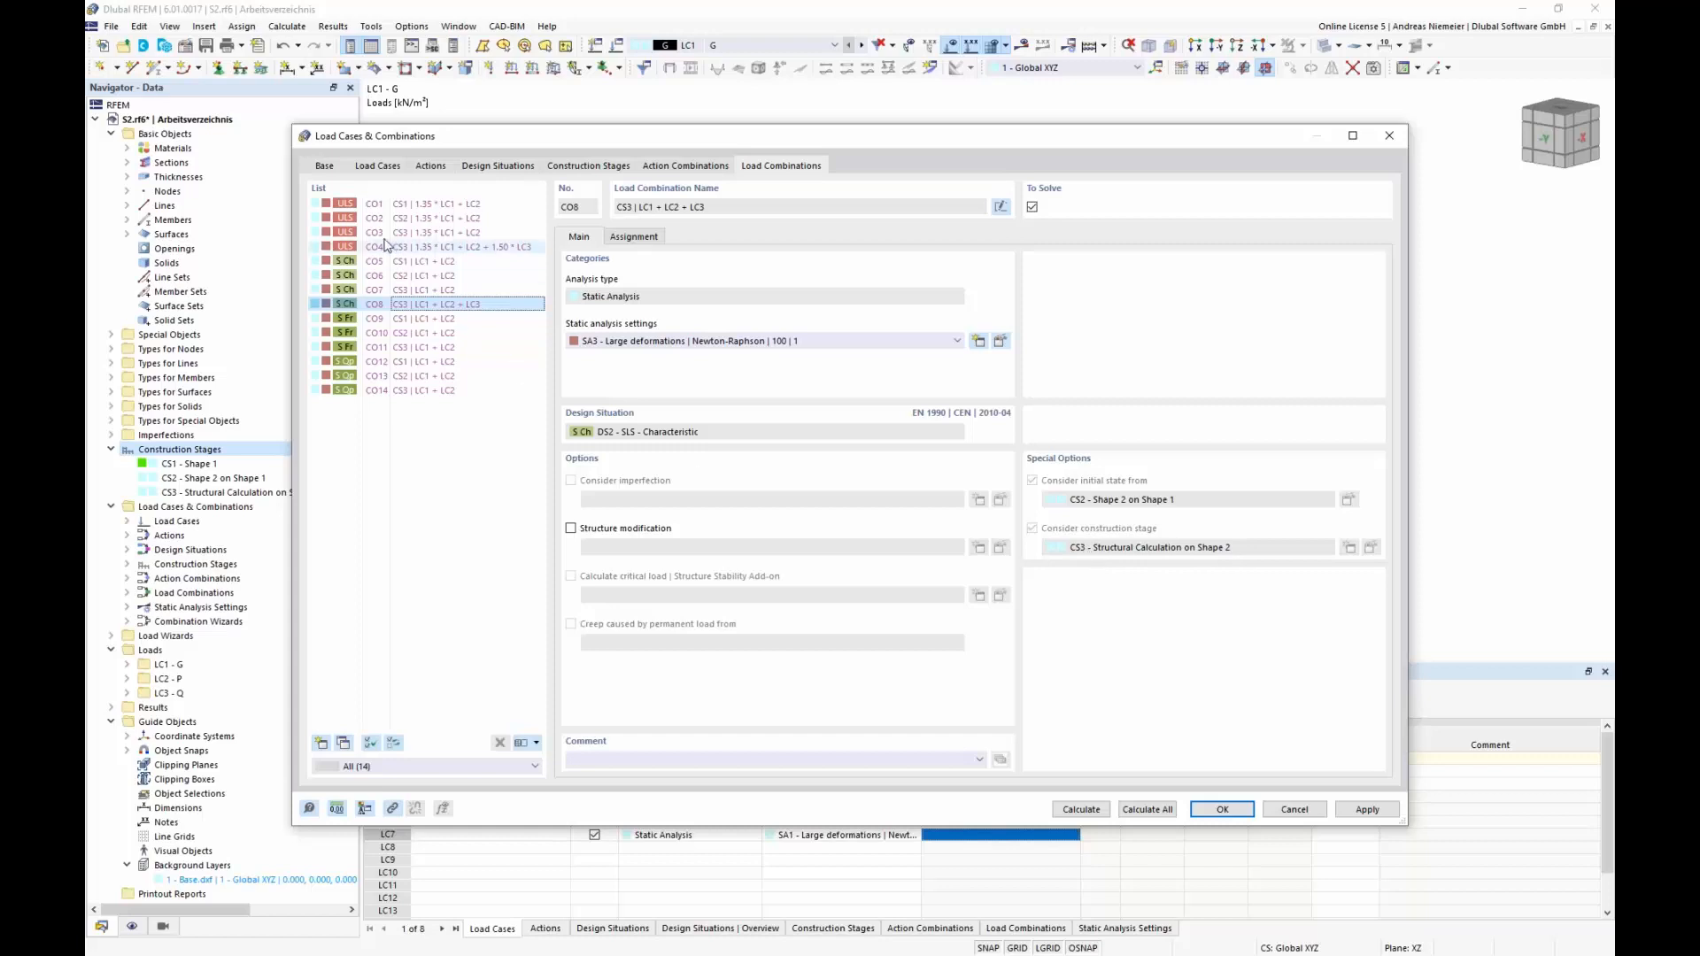
{"action": "left_click", "coordinate": [633, 237]}
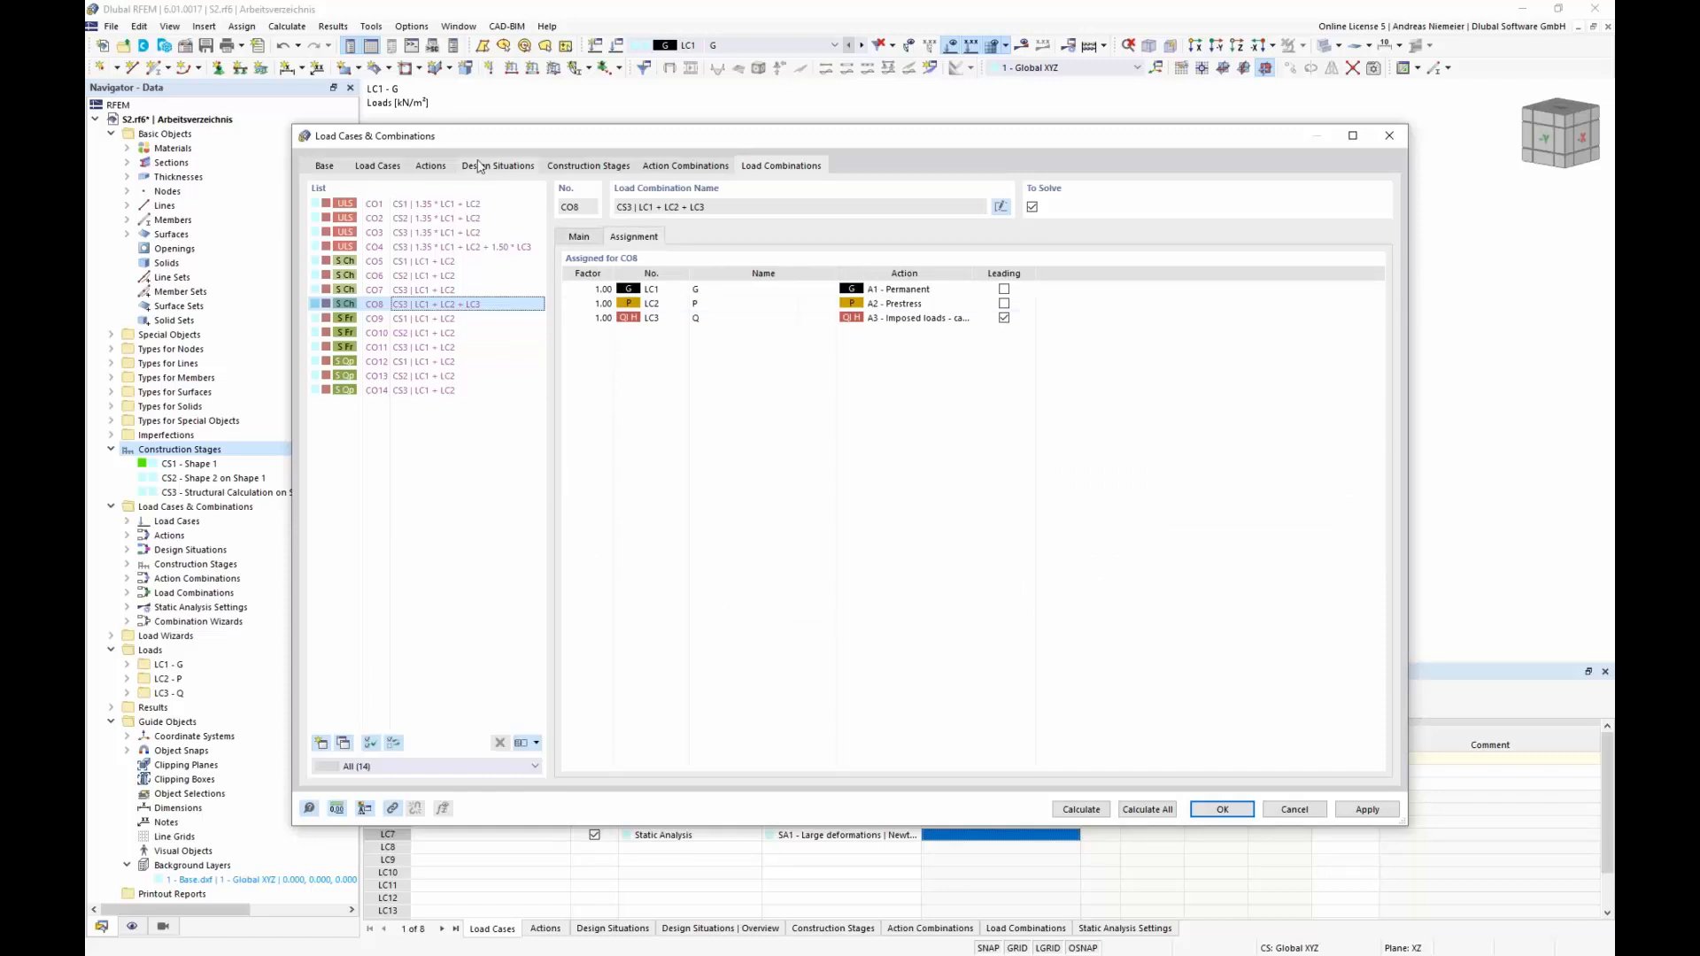
Exclude load cases LC1 to LC3 from solving and calculate everything else, starting from load combination CO8.
{"action": "left_click", "coordinate": [370, 174]}
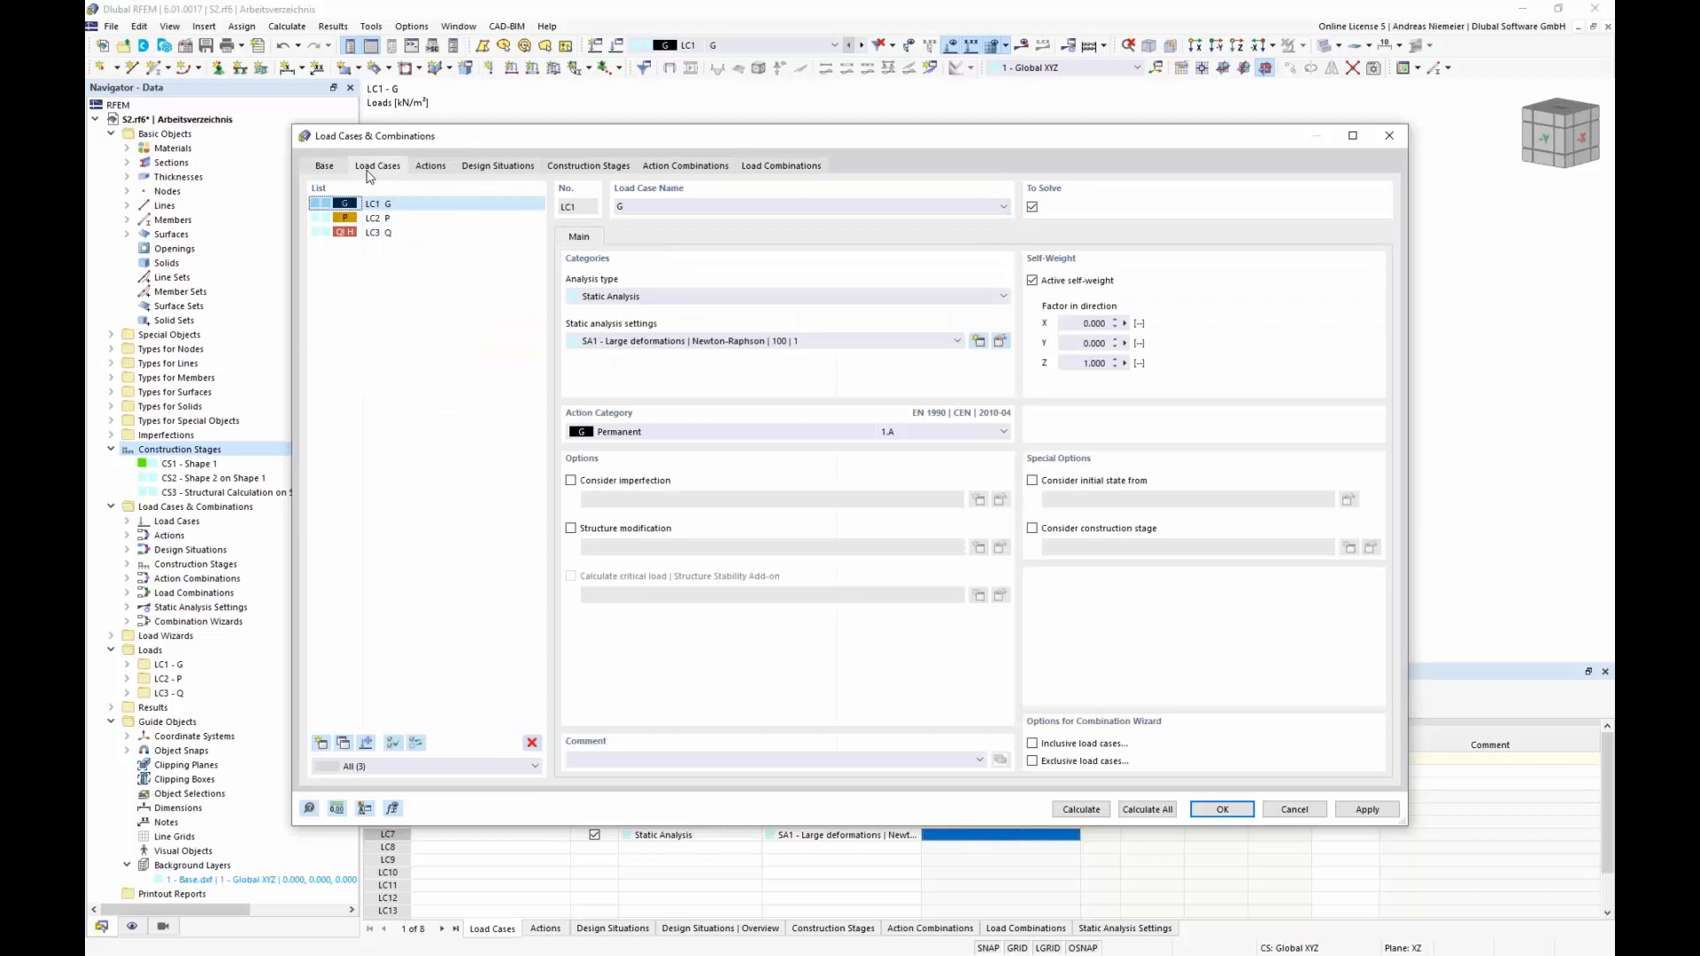
{"action": "left_click", "coordinate": [379, 232], "text": "shift"}
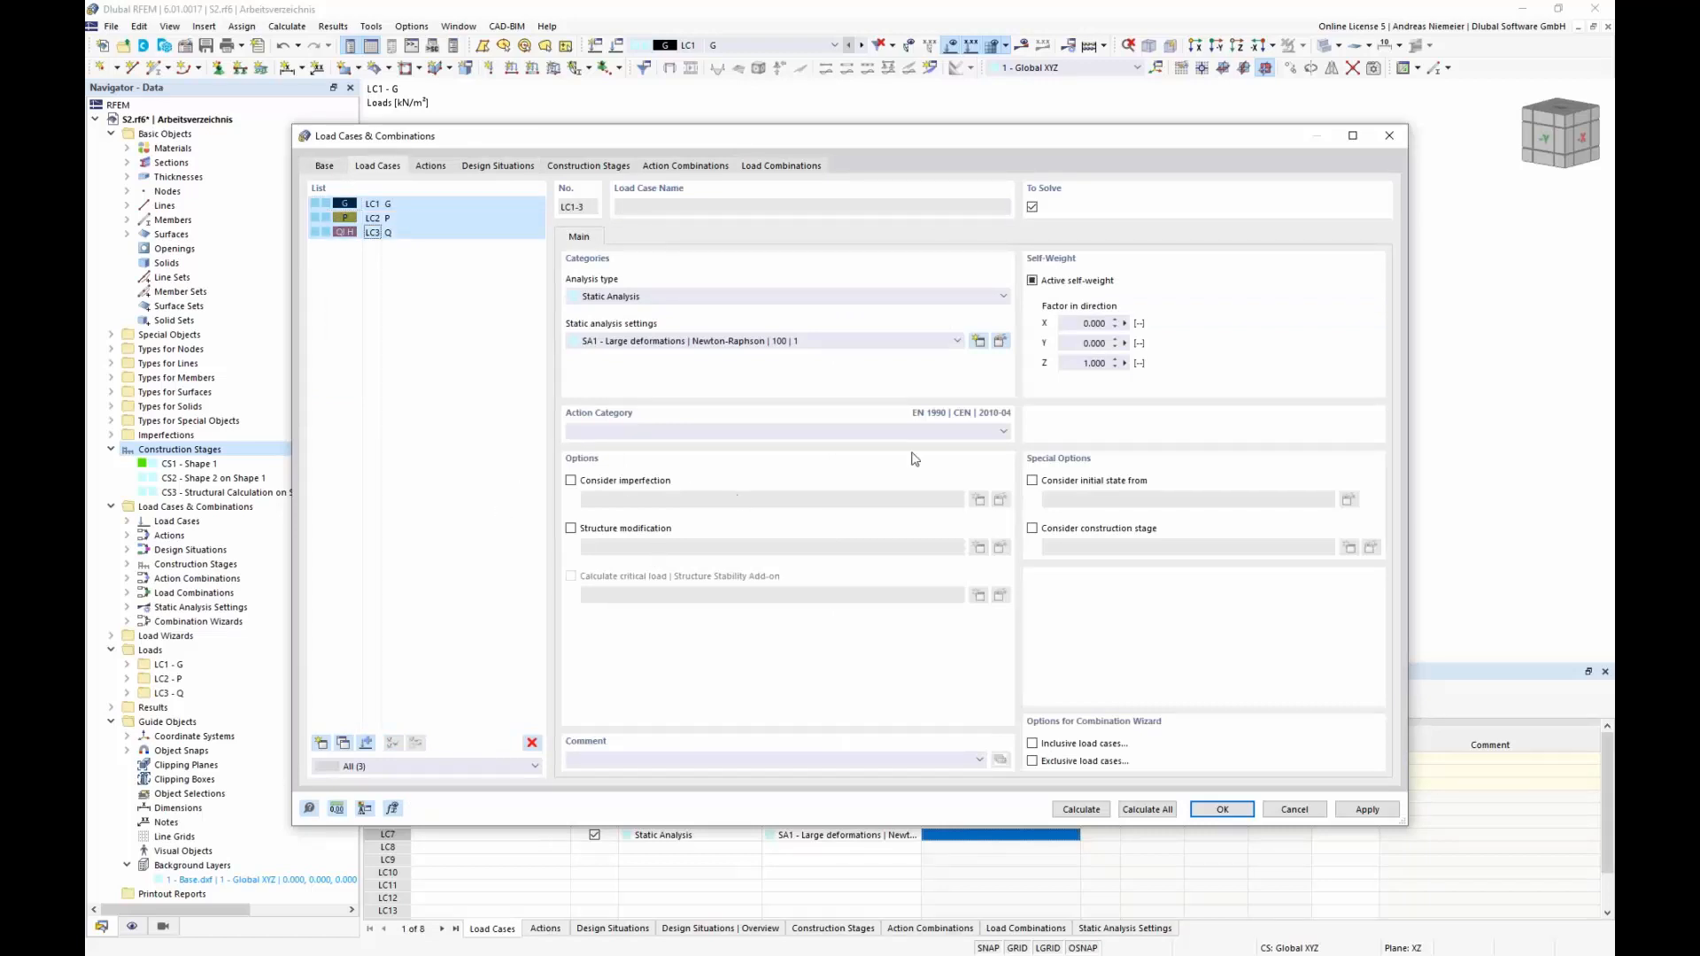
{"action": "left_click", "coordinate": [1033, 209]}
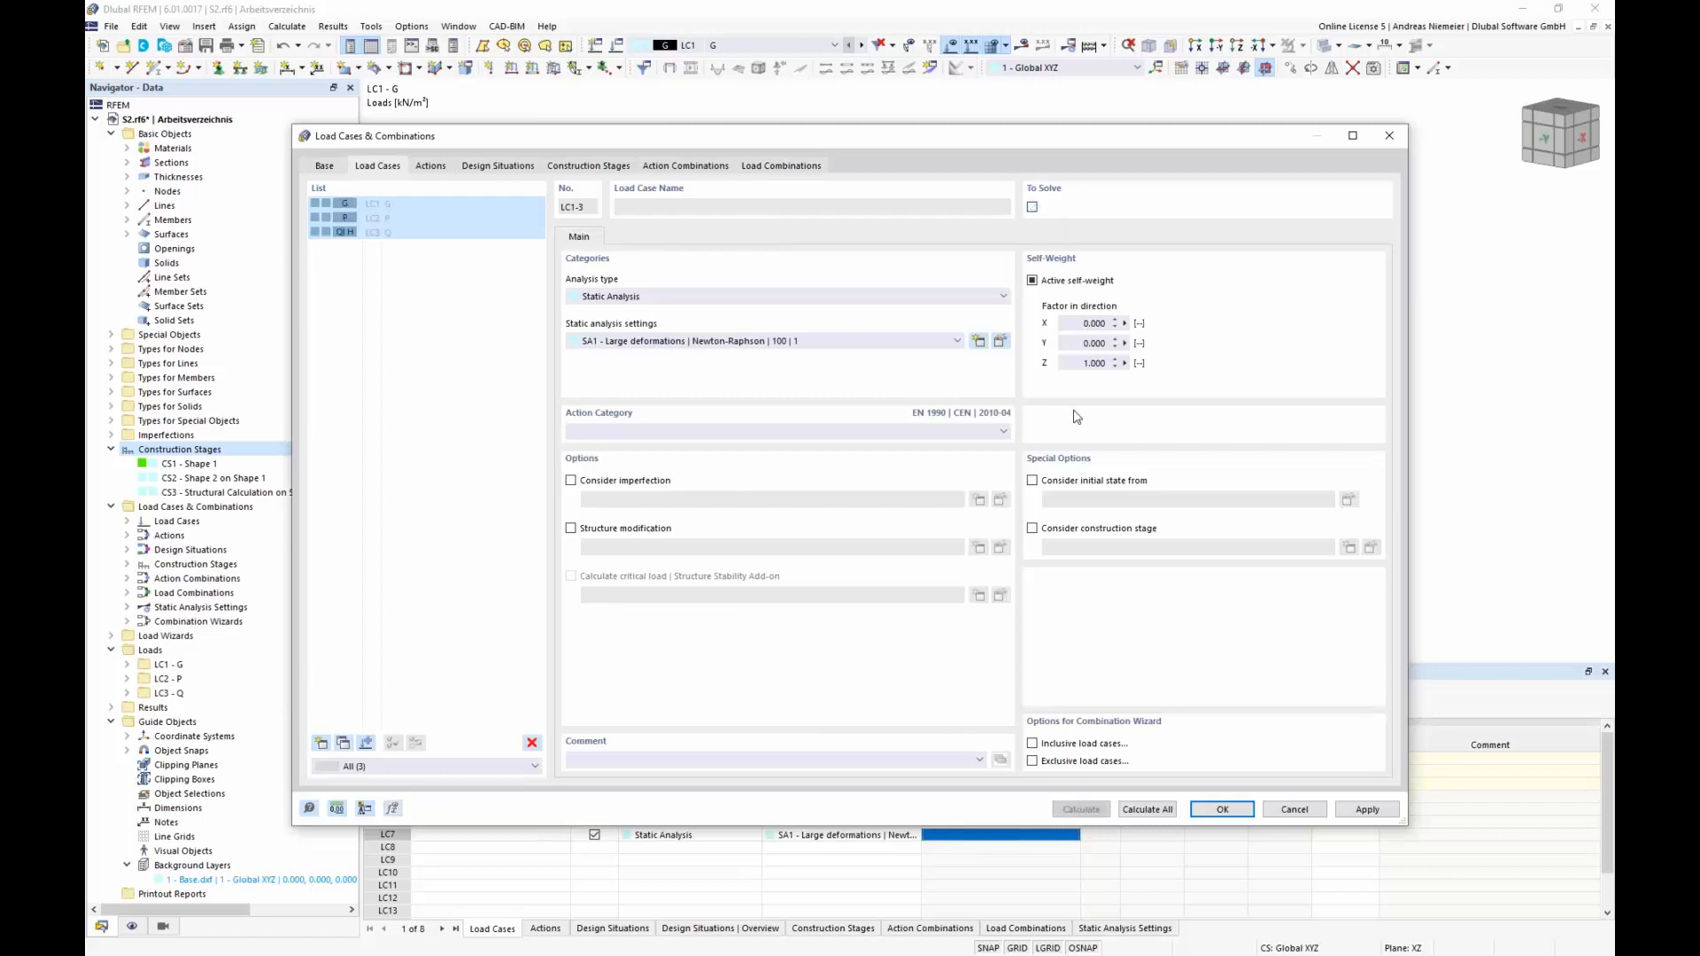
{"action": "left_click", "coordinate": [790, 167]}
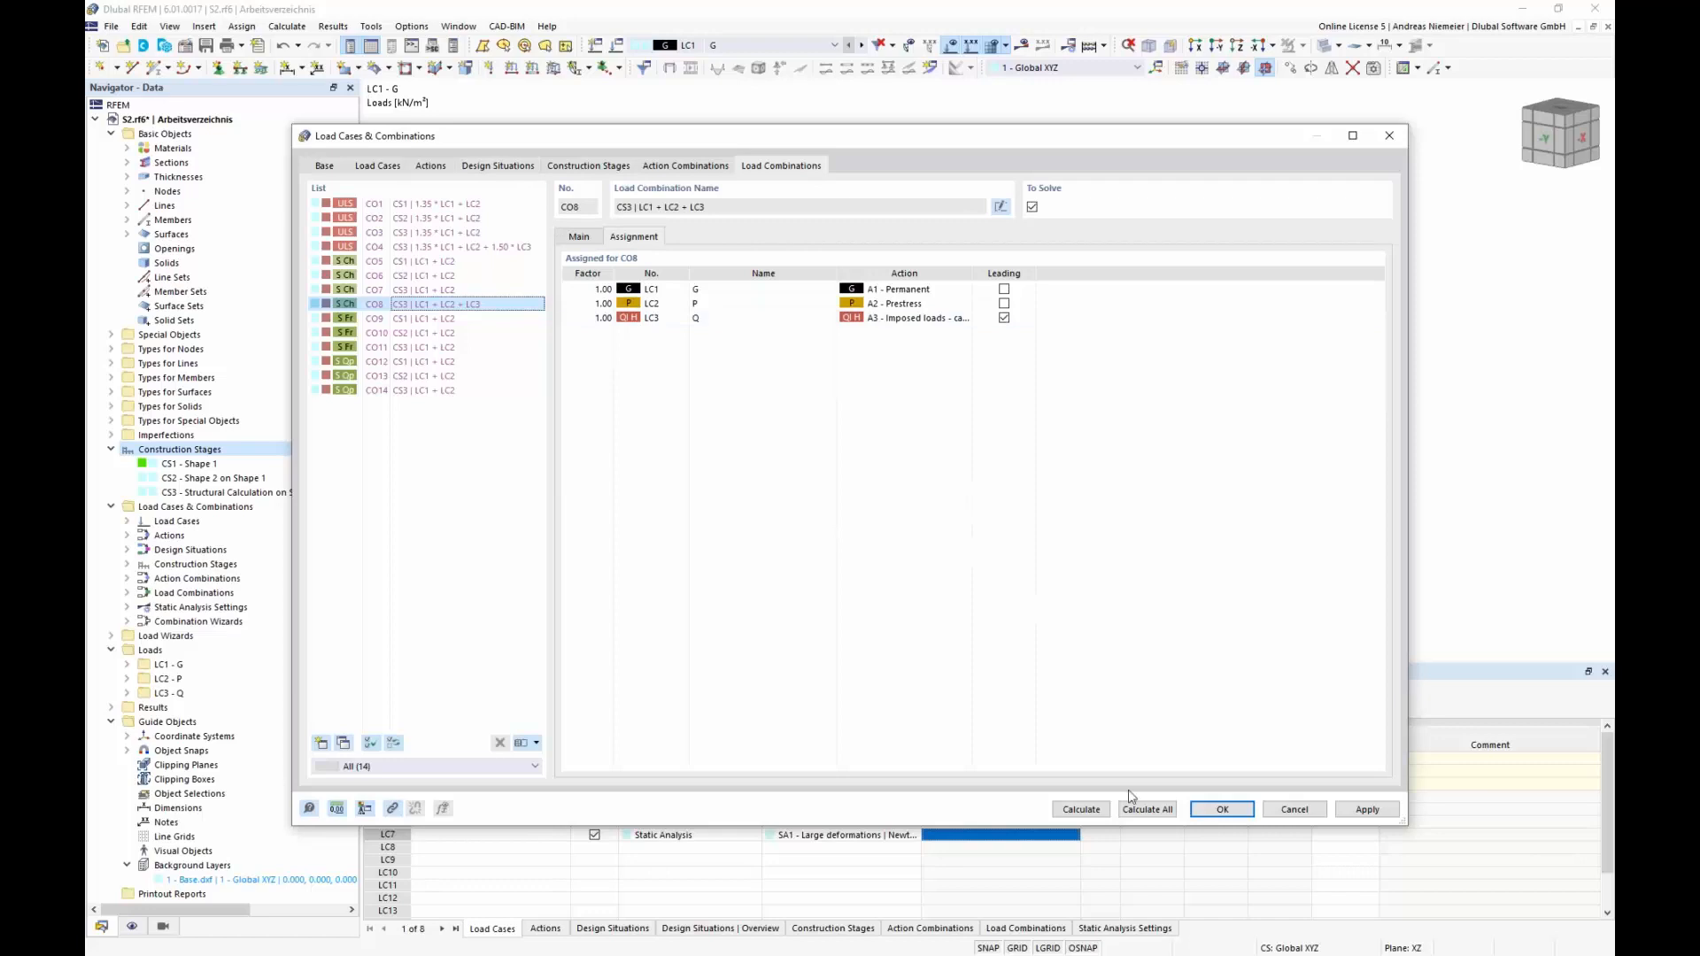
{"action": "left_click", "coordinate": [1146, 809]}
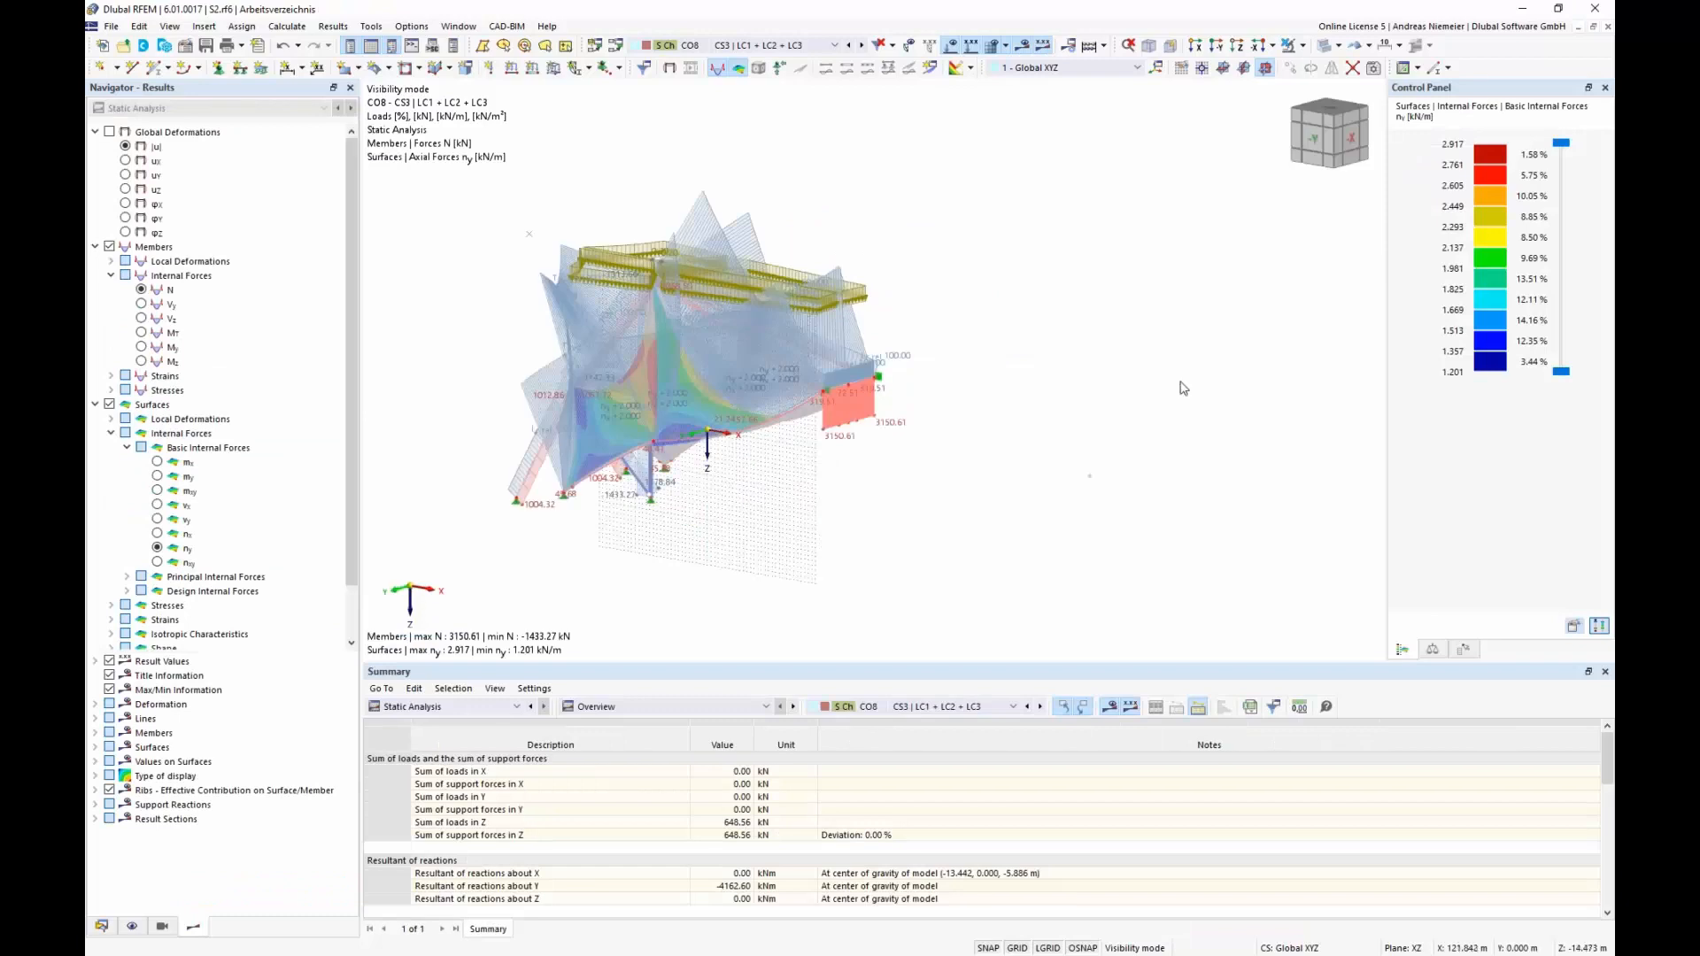
Hide the load symbols in the CO8 results display and look closely at the membrane's internal forces.
{"action": "middle_click_drag", "start_coordinate": [720, 503], "coordinate": [873, 478]}
{"action": "left_click", "coordinate": [950, 48]}
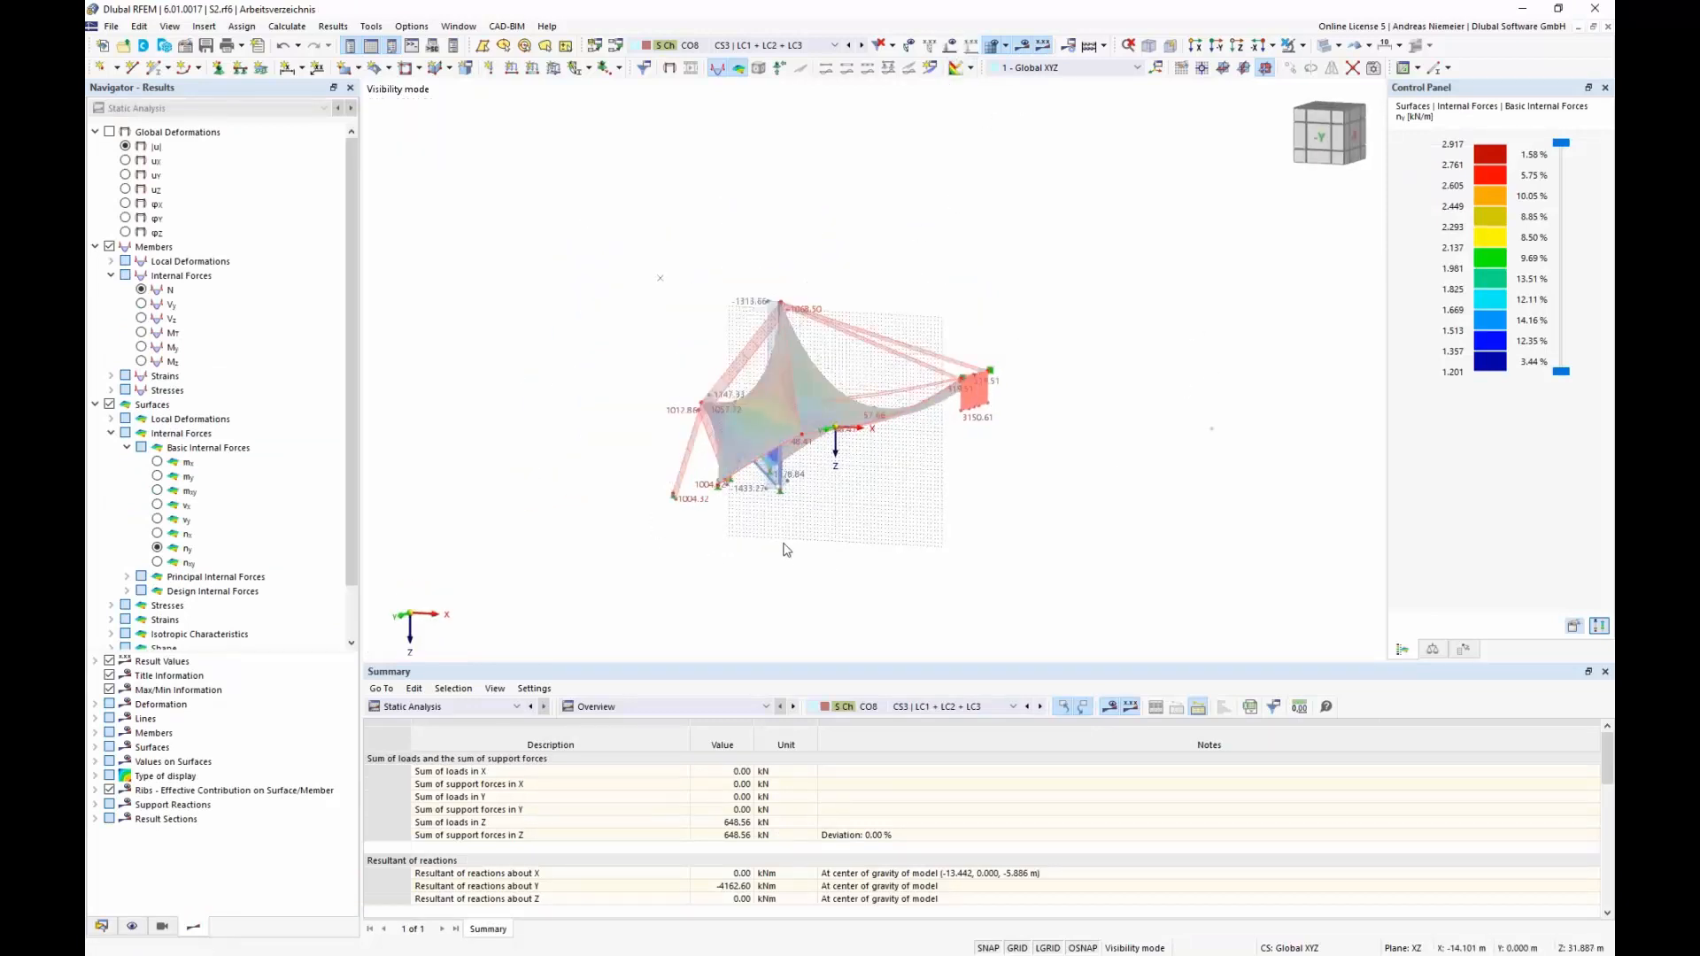
{"action": "middle_click_drag", "start_coordinate": [780, 531], "coordinate": [804, 529], "text": "ctrl"}
{"action": "scroll", "coordinate": [820, 489], "scroll_direction": "up", "scroll_amount": 4}
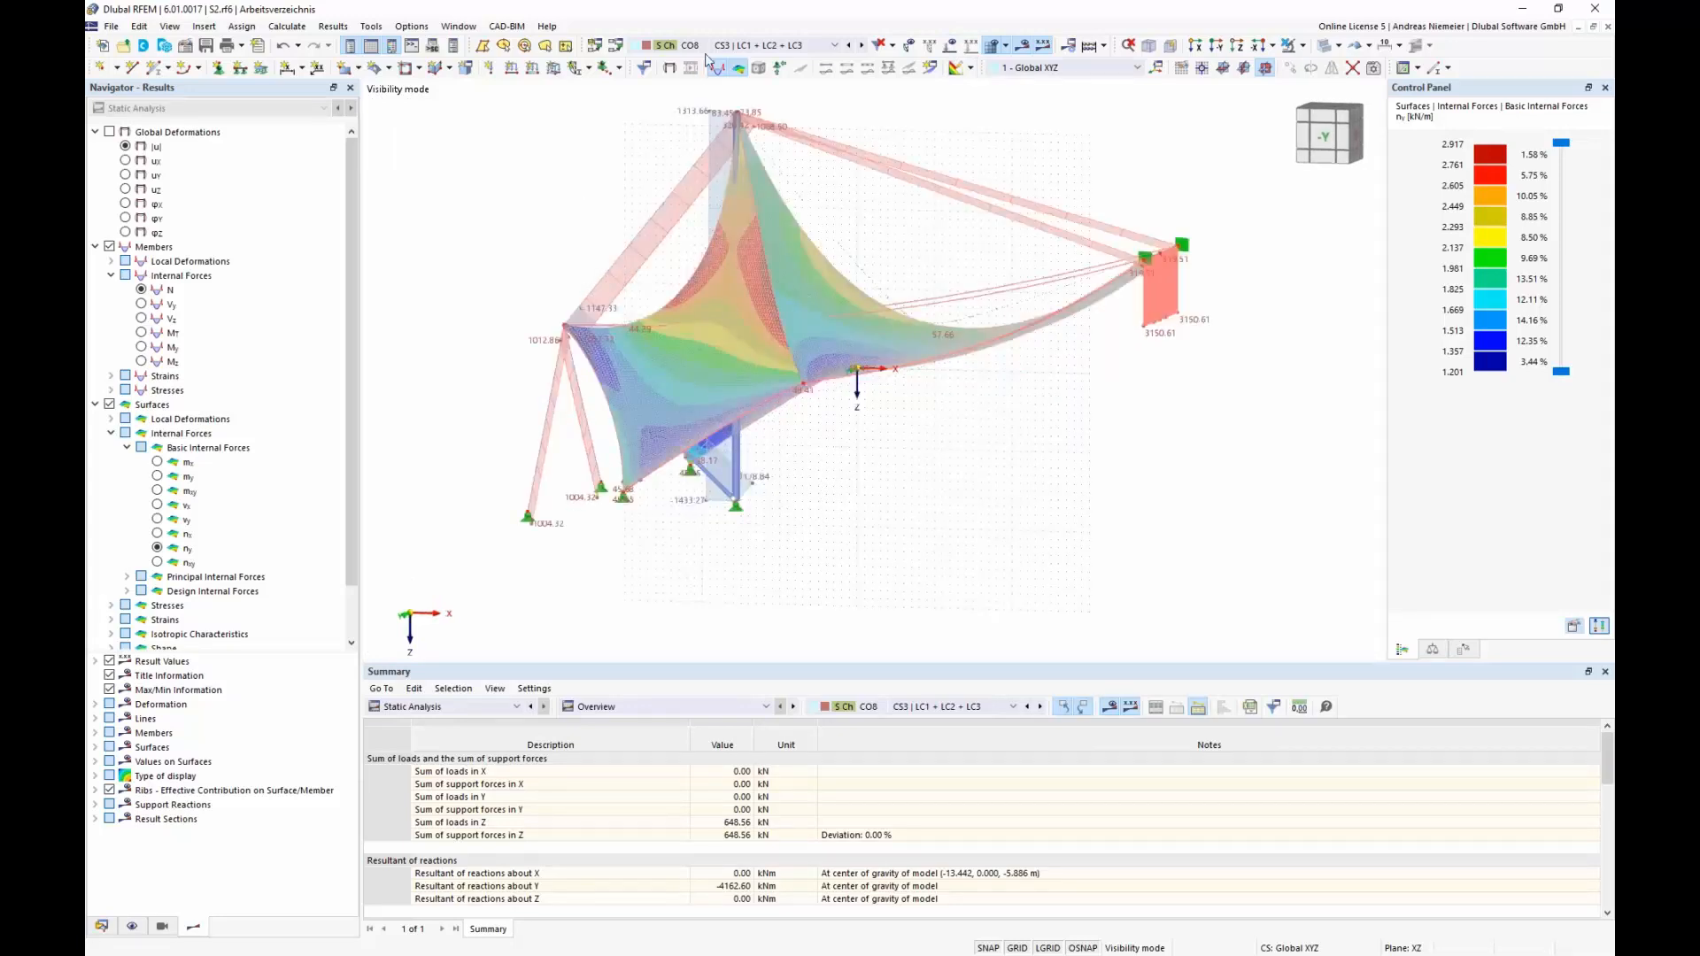
Display and examine the internal forces of load combination CO3 - CS3 | 1.35 * LC1 + LC2 in a front view.
{"action": "left_click", "coordinate": [779, 45]}
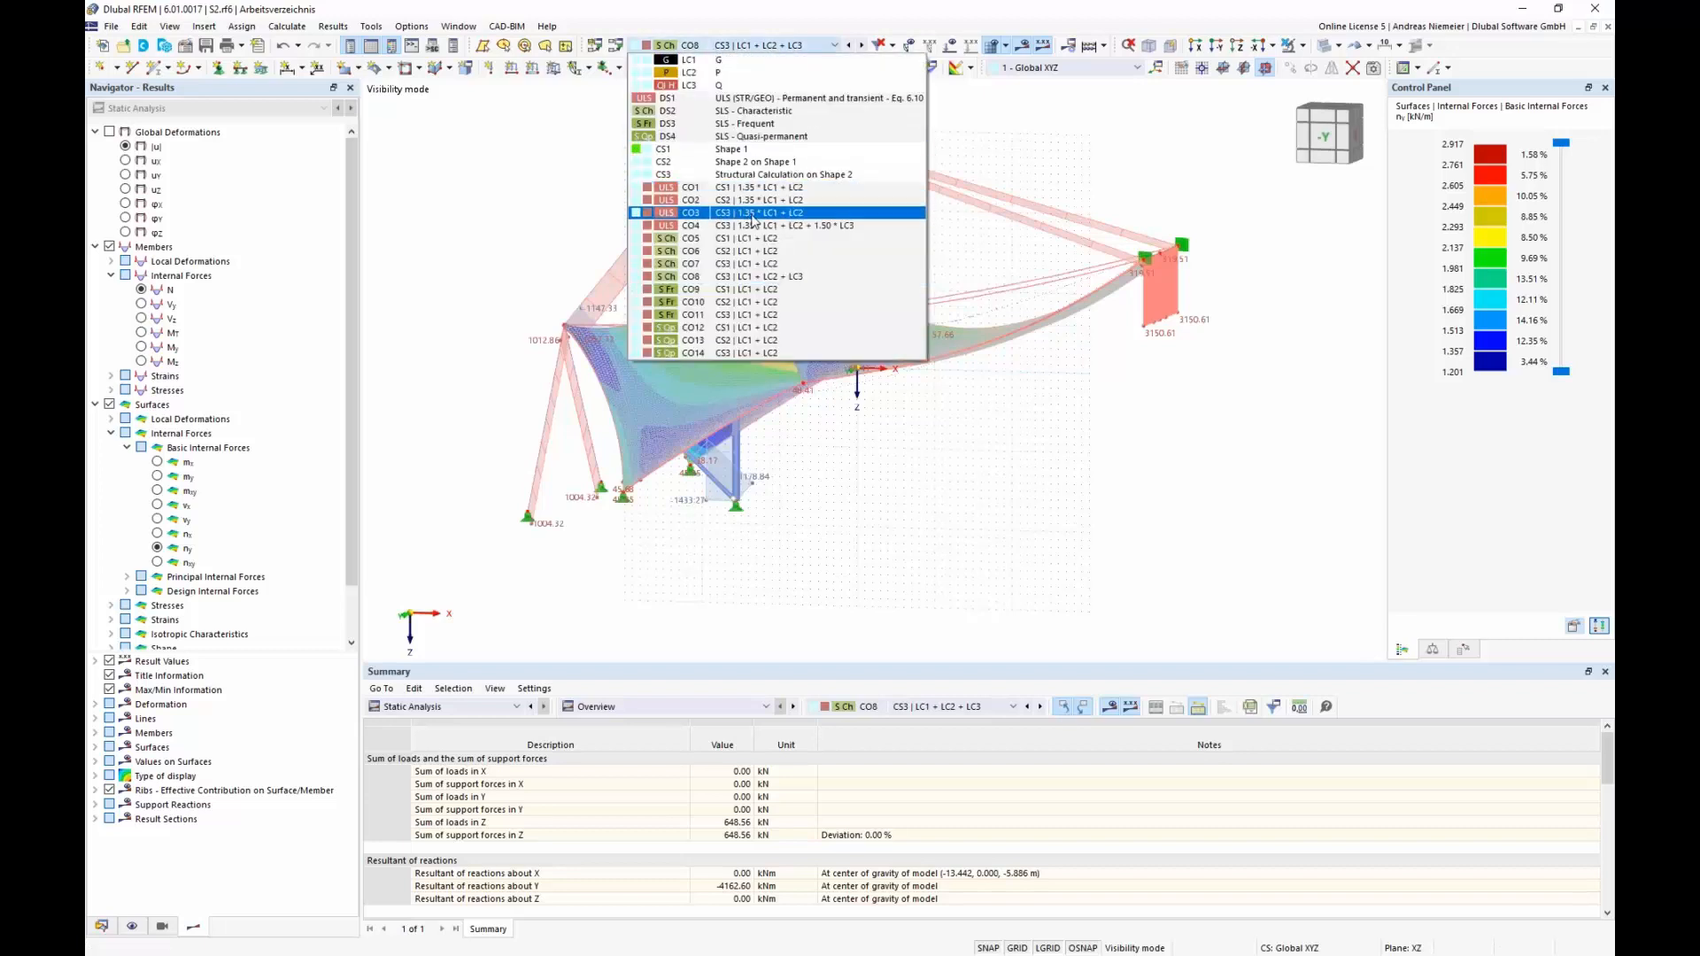
{"action": "left_click", "coordinate": [867, 449]}
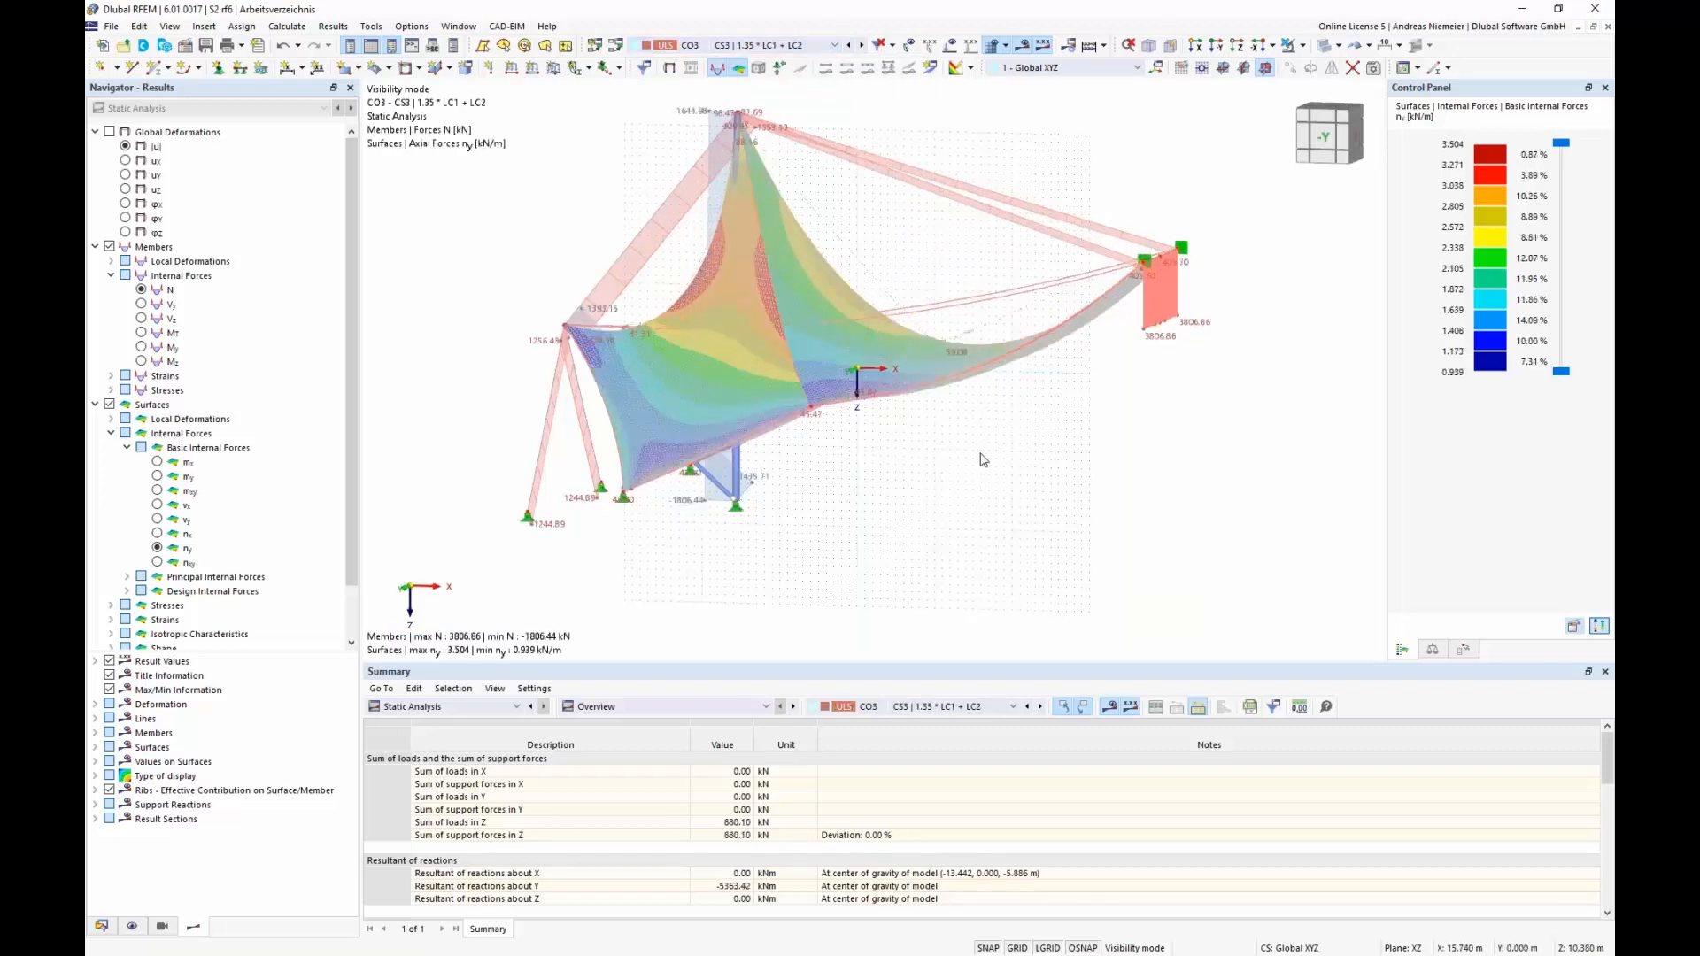
{"action": "scroll", "coordinate": [983, 460], "scroll_direction": "up", "scroll_amount": 1}
{"action": "middle_click_drag", "start_coordinate": [981, 460], "coordinate": [821, 454], "text": "ctrl"}
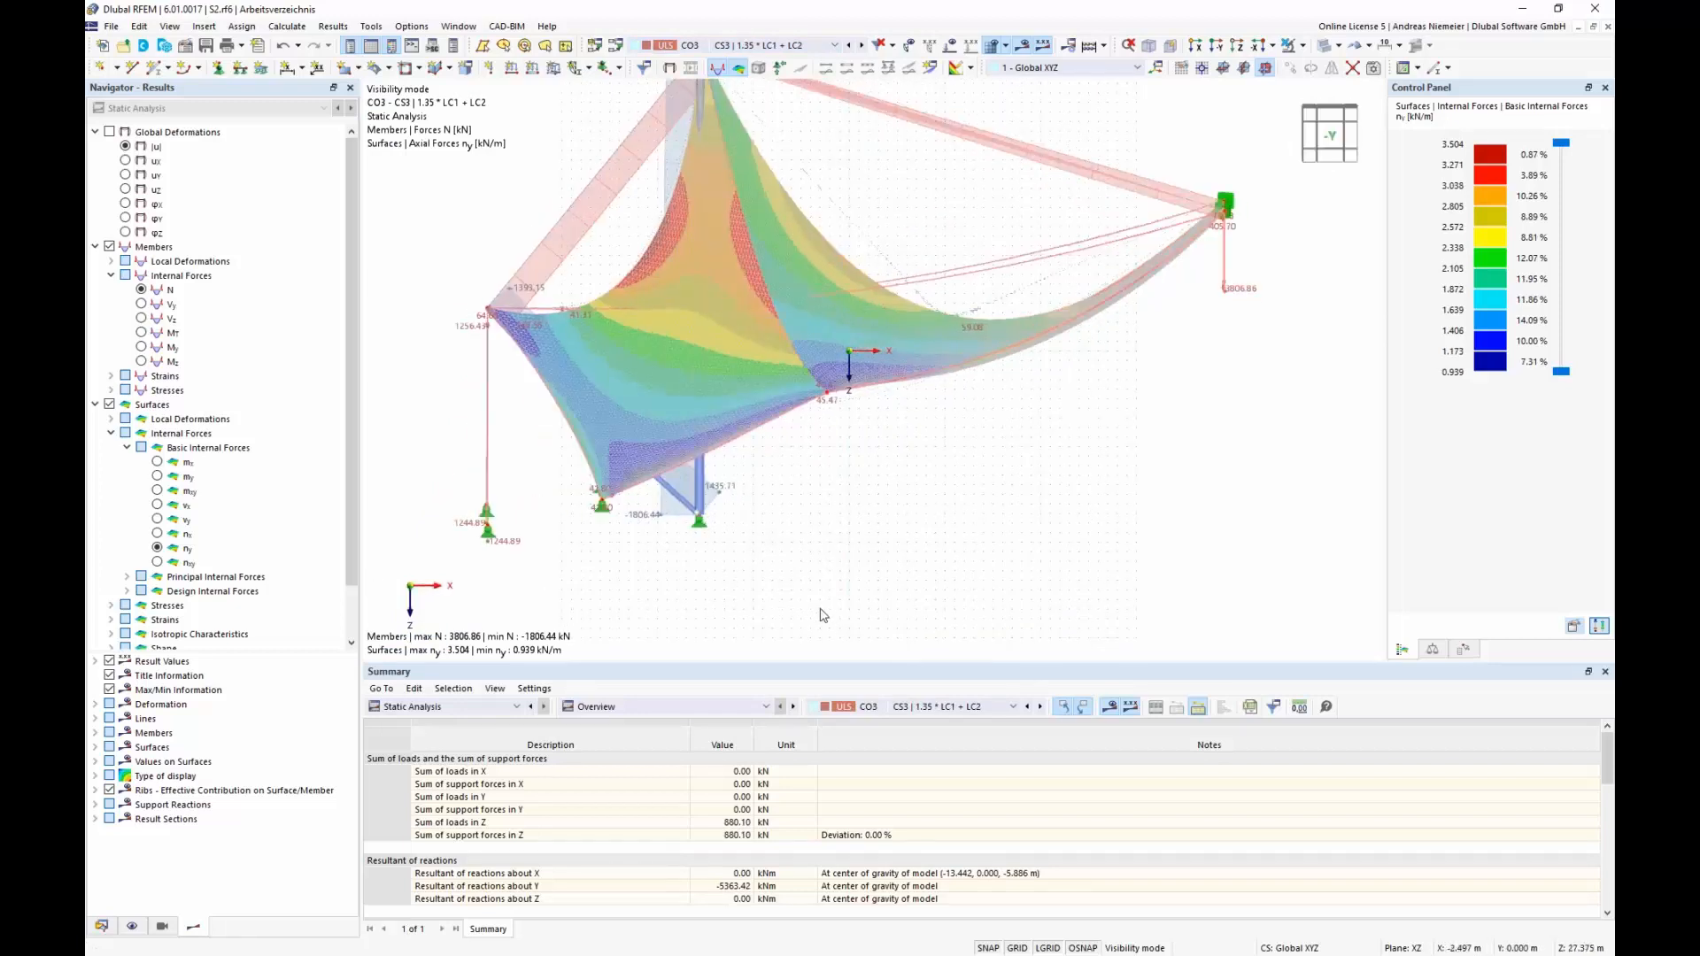
{"action": "left_click", "coordinate": [734, 45]}
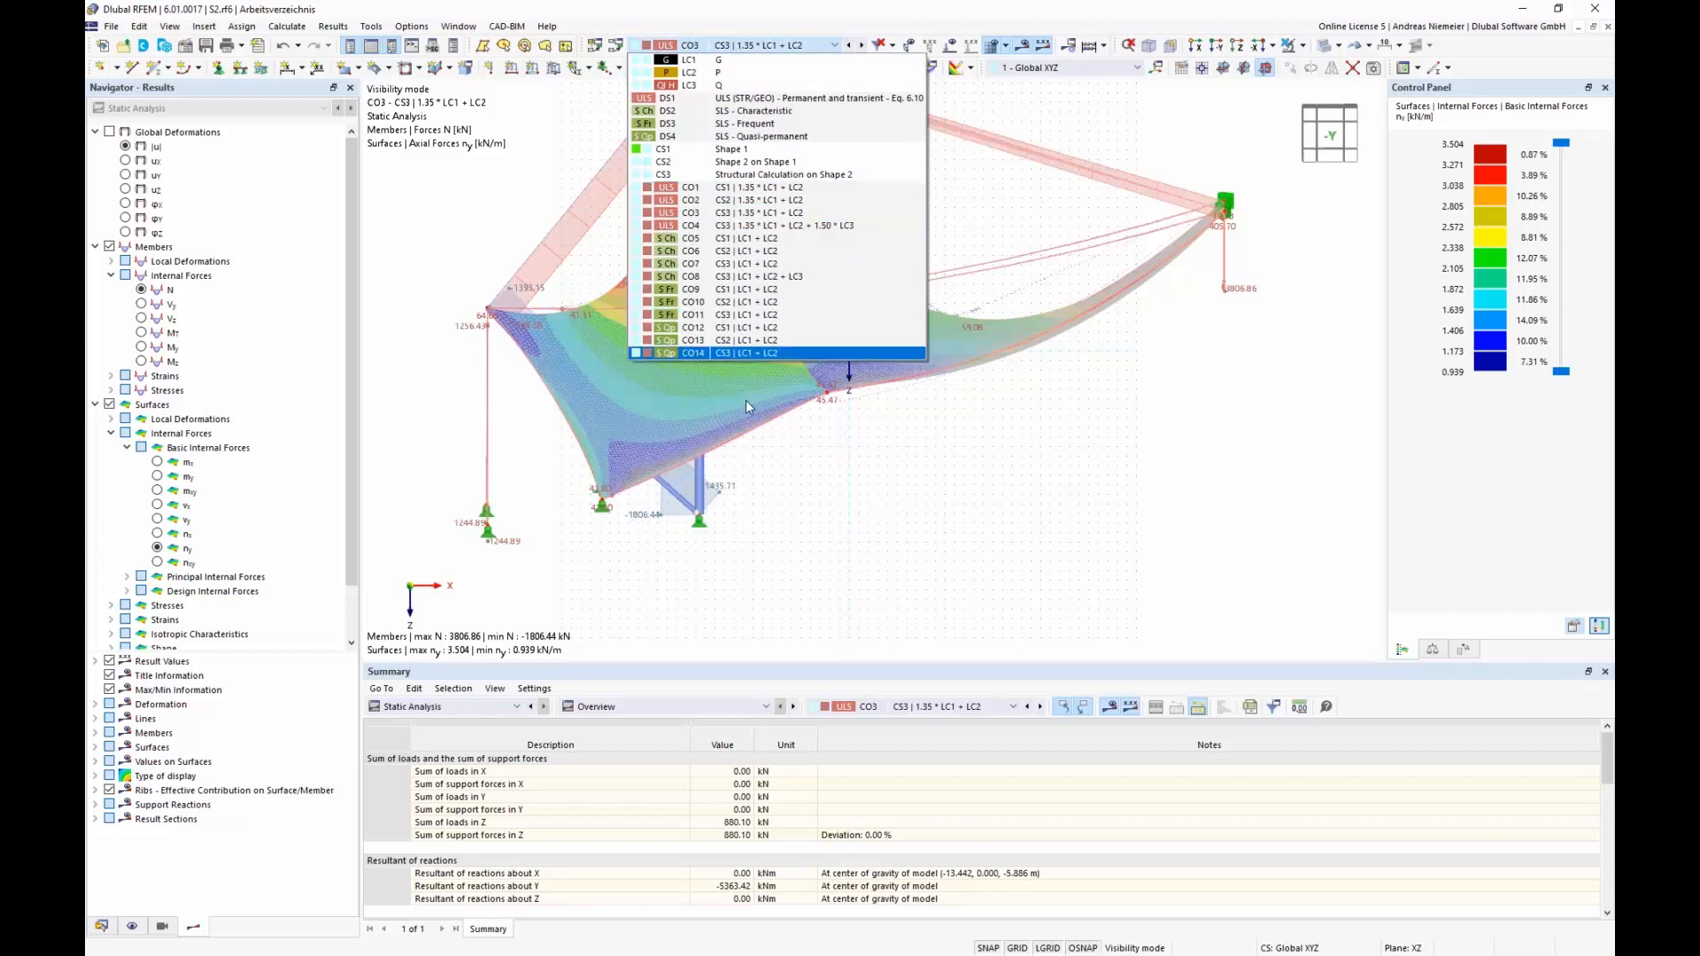
{"action": "left_click", "coordinate": [1010, 497]}
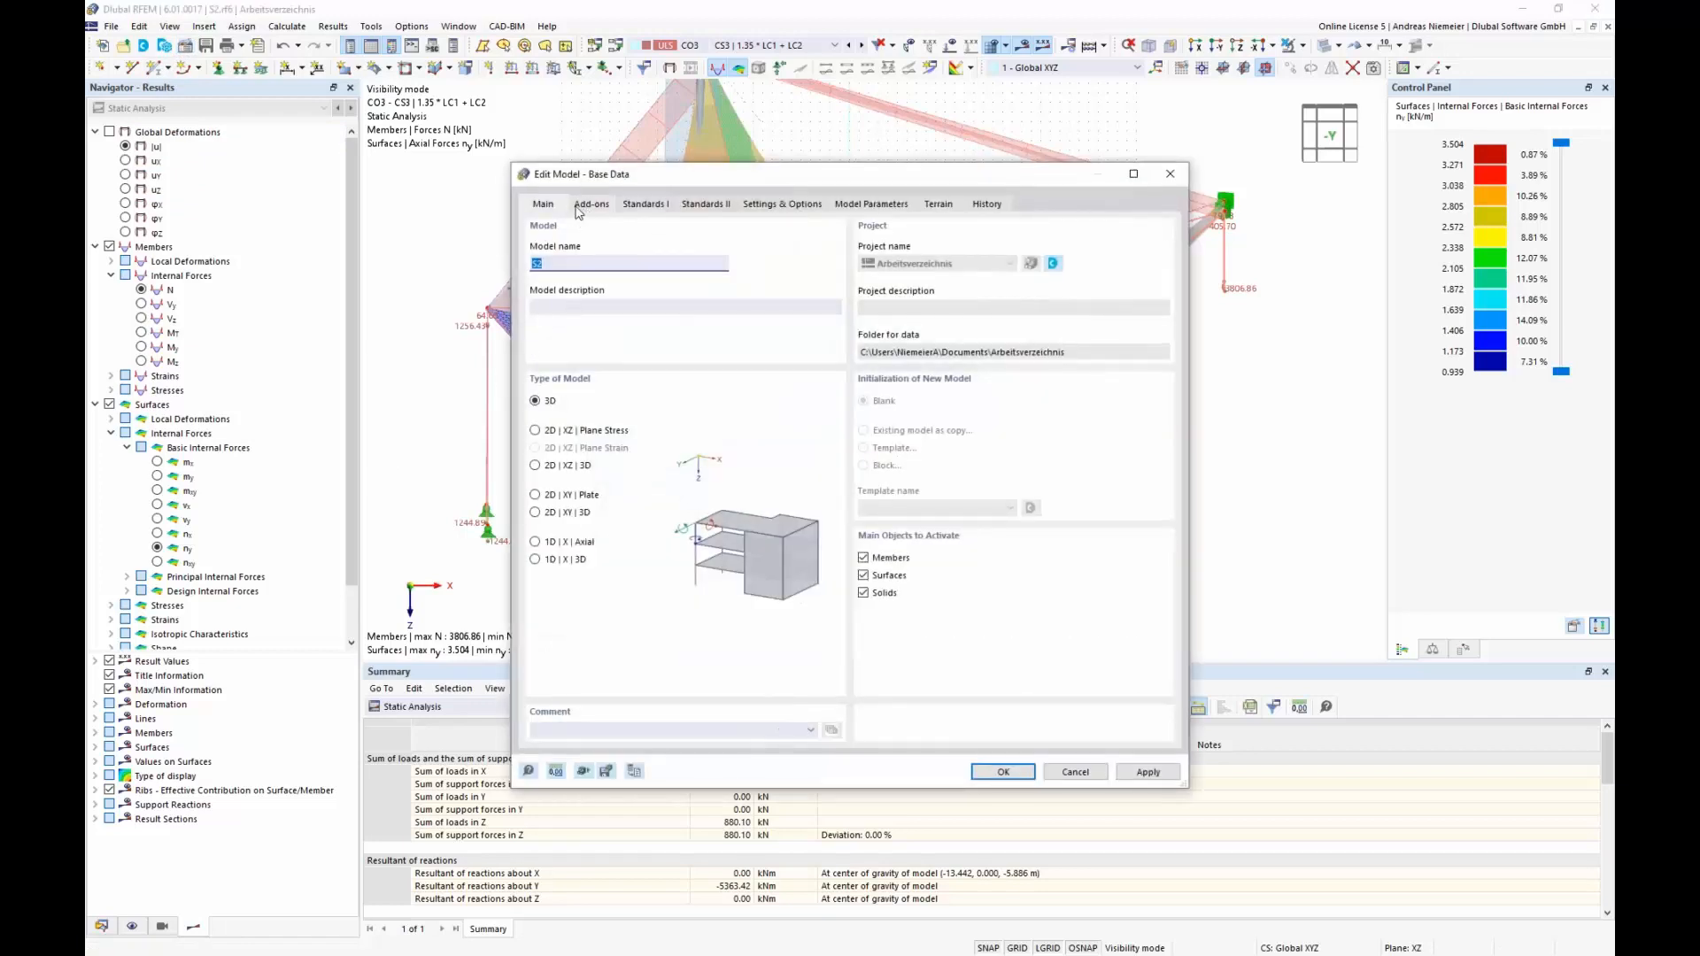
Activate the Stress-Strain Analysis add-on in the model's base data and display its input data tables.
{"action": "left_click", "coordinate": [590, 205]}
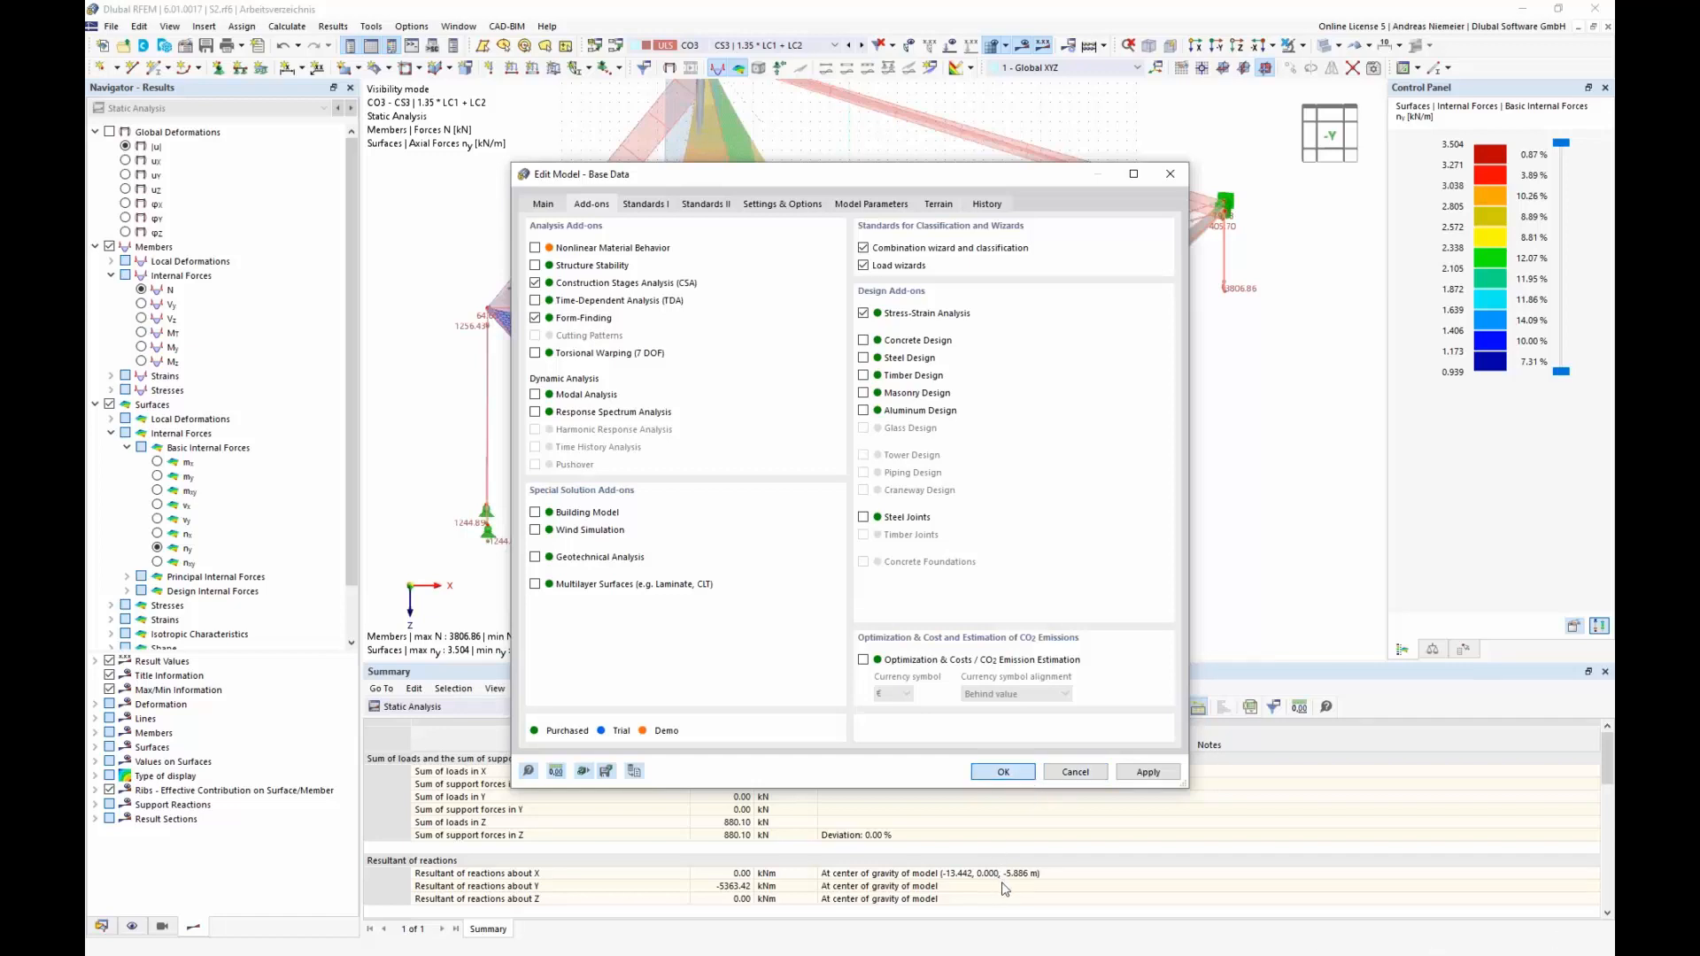
{"action": "left_click", "coordinate": [457, 706]}
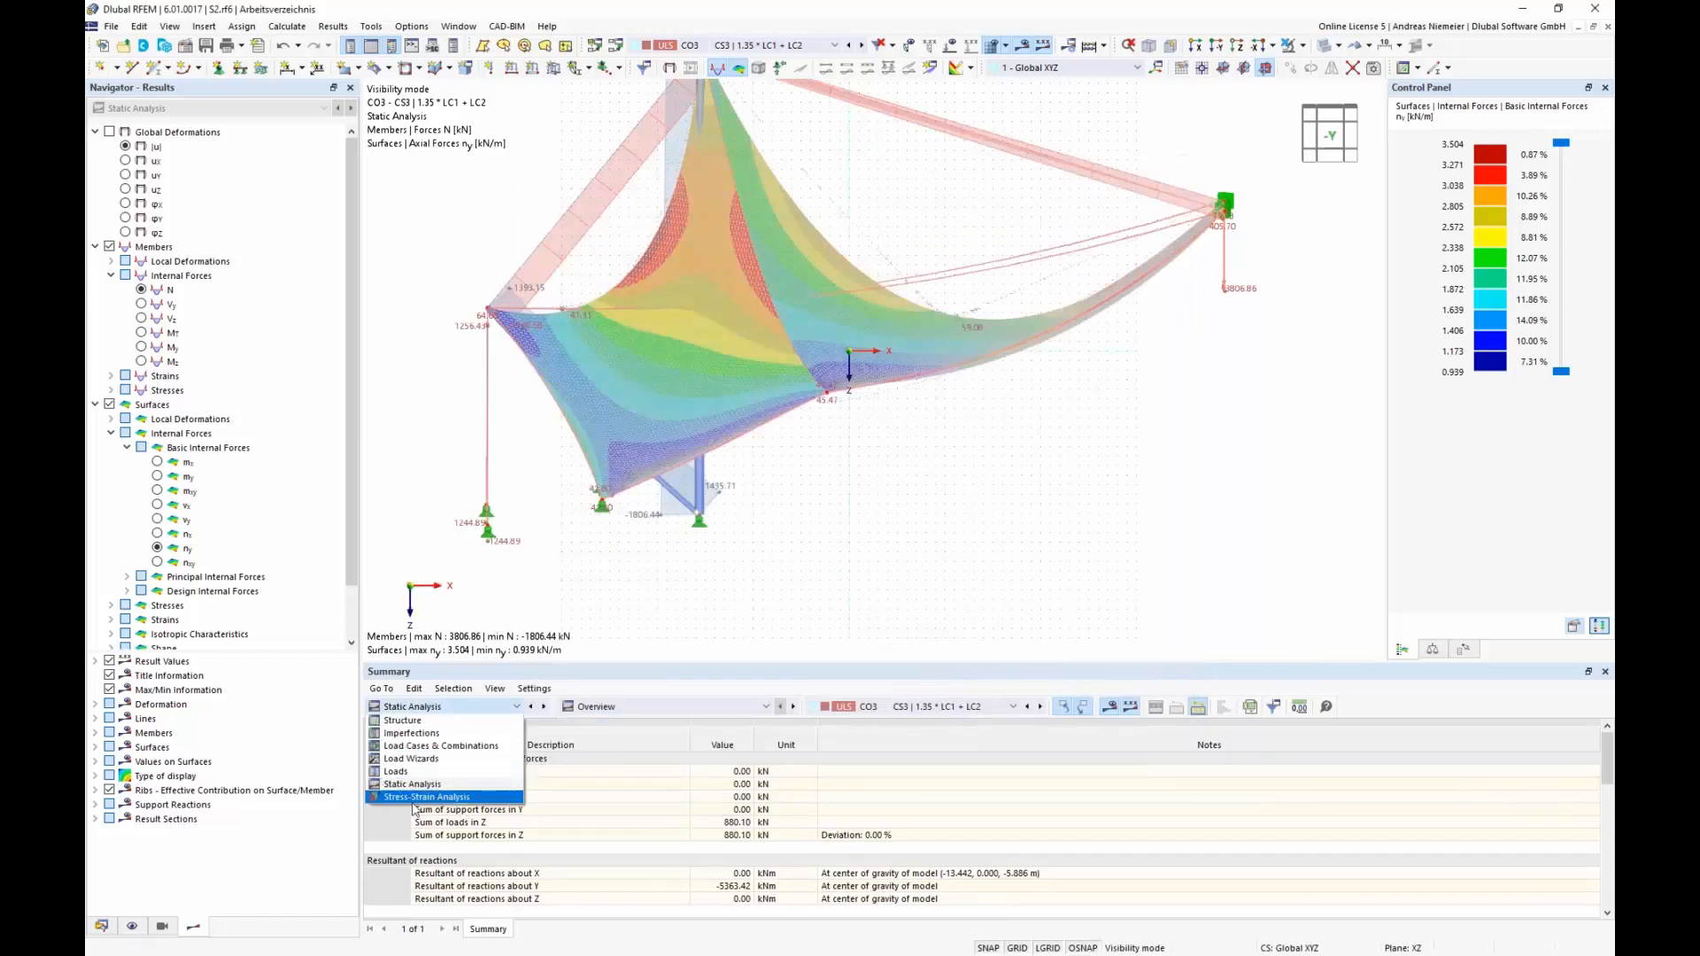
{"action": "left_click", "coordinate": [446, 798]}
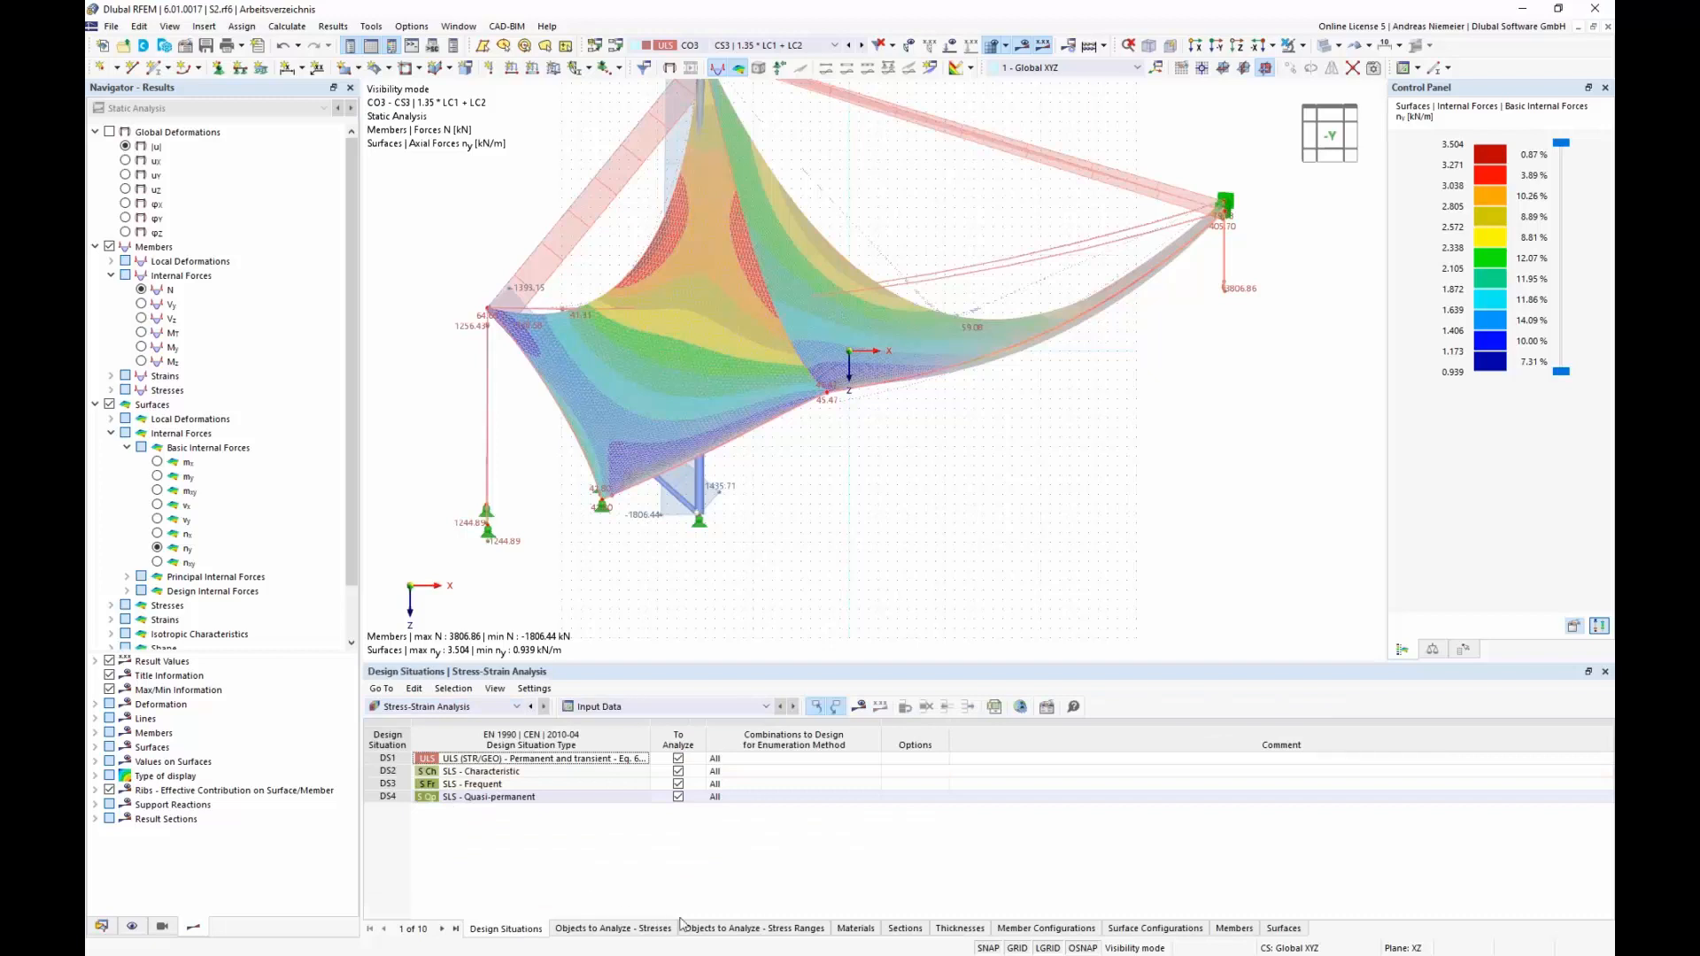
Restrict the default member configuration of the stress-strain analysis to the von Mises equivalent stress only, clearing all other stress types.
{"action": "left_click", "coordinate": [1035, 932]}
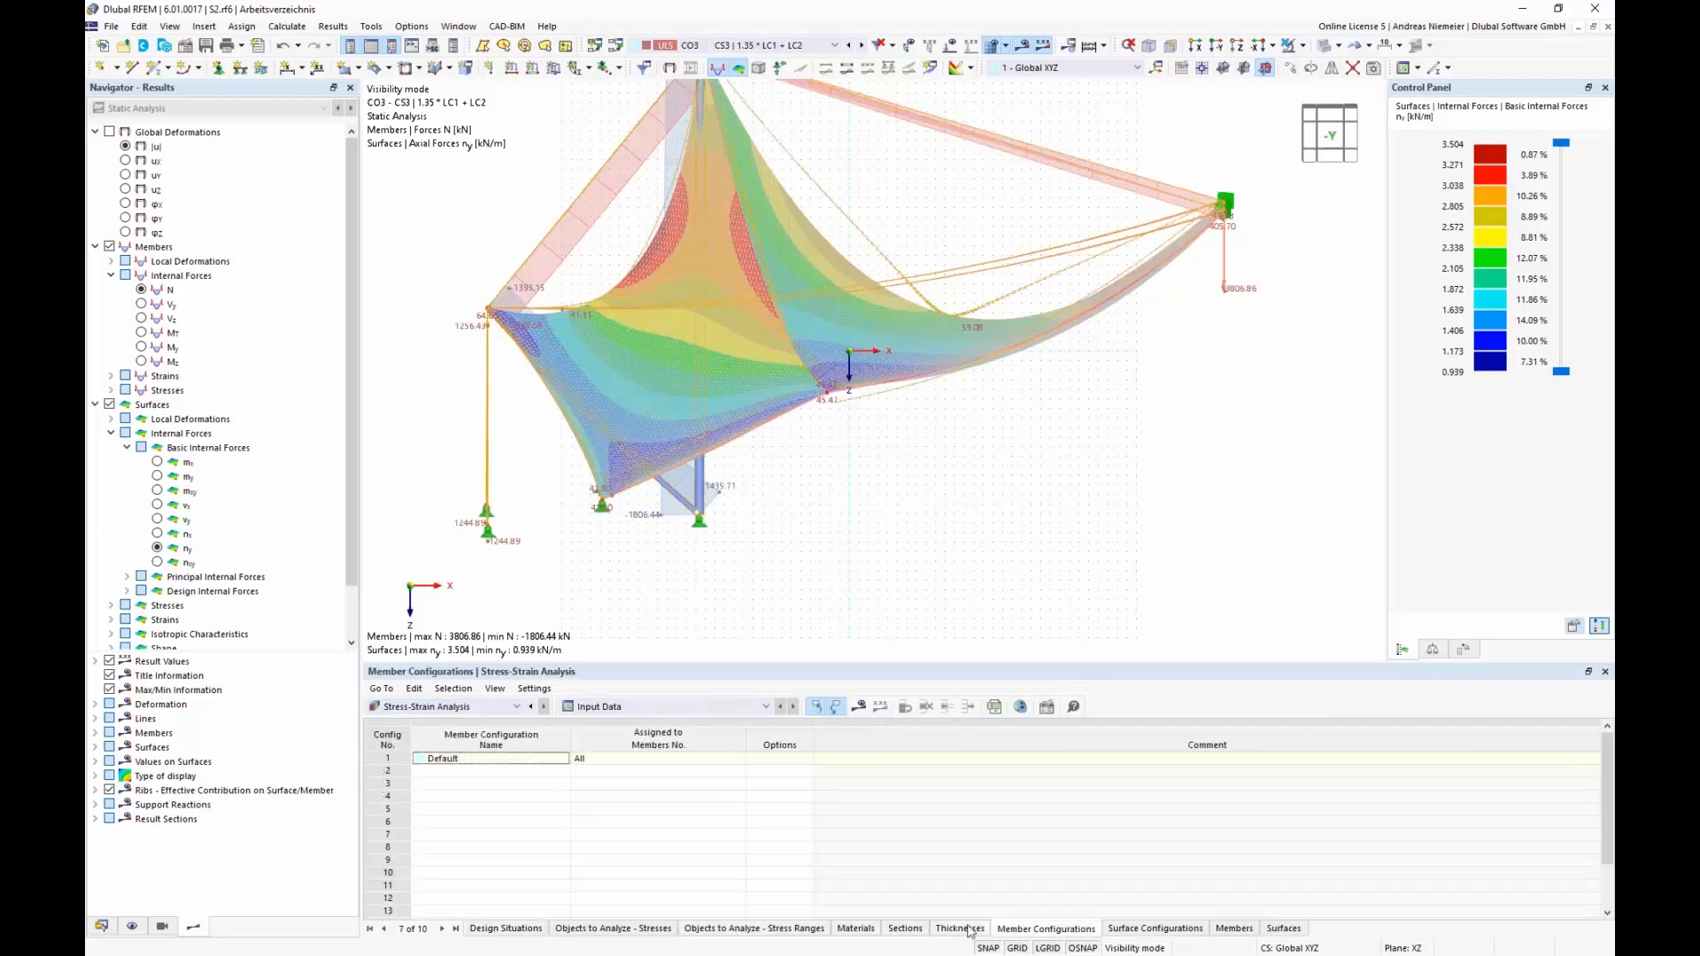
{"action": "double_click", "coordinate": [1080, 843]}
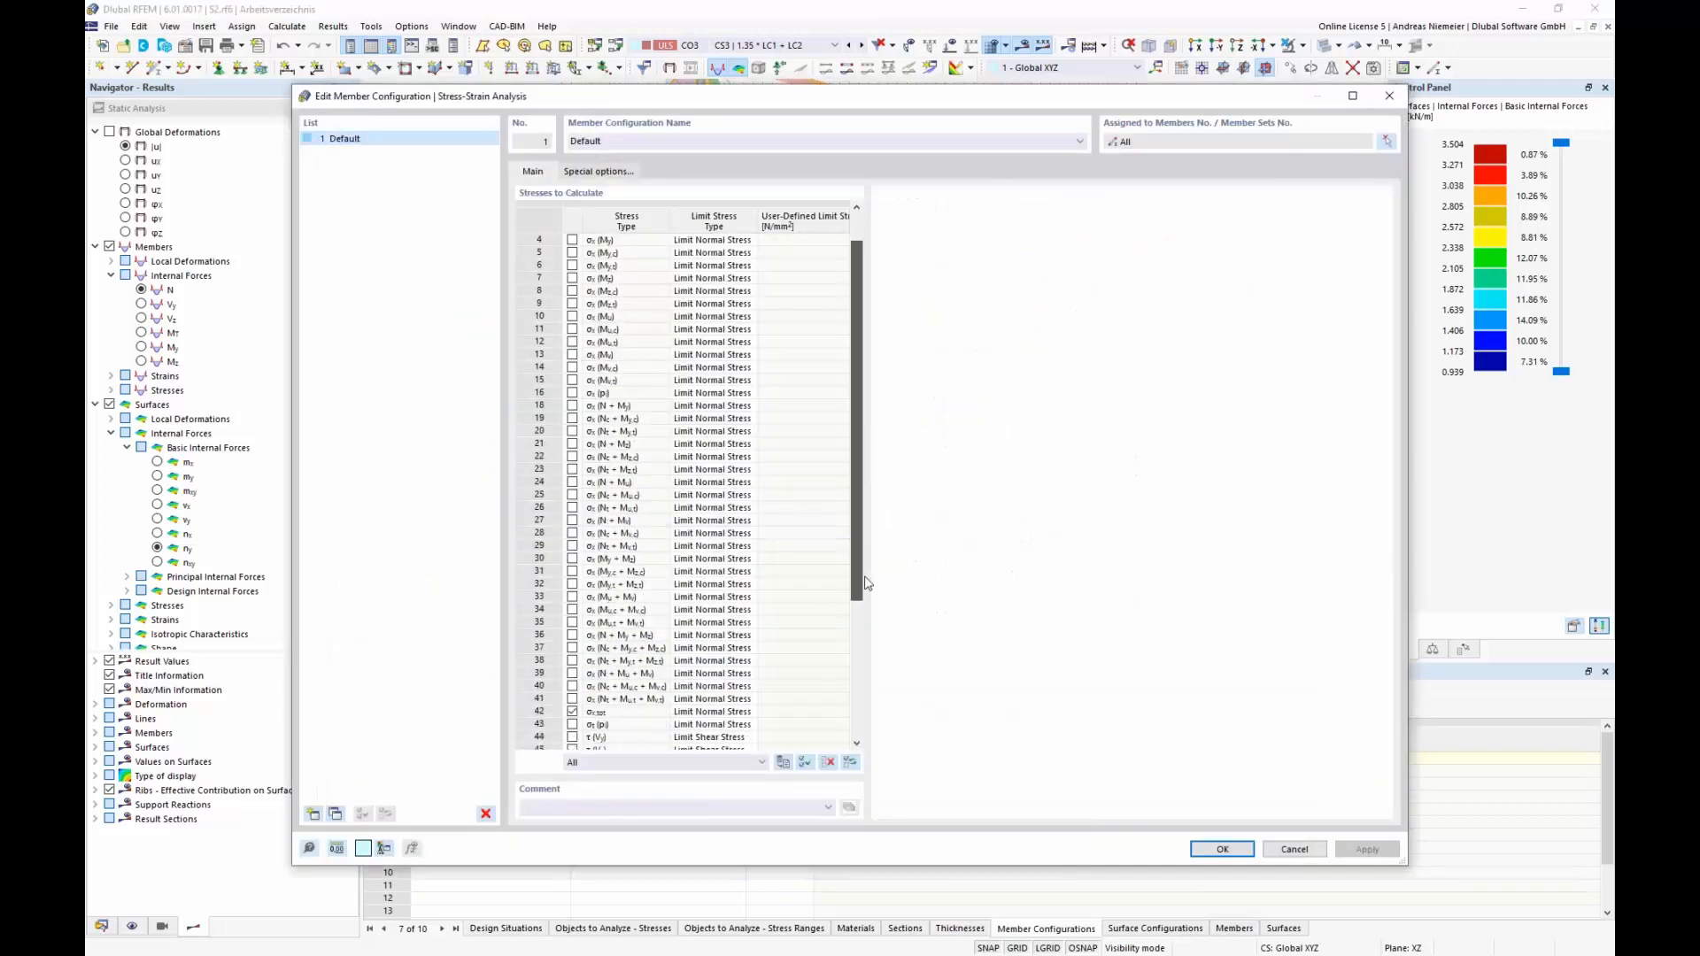
{"action": "scroll", "coordinate": [617, 363], "scroll_direction": "up", "scroll_amount": 1}
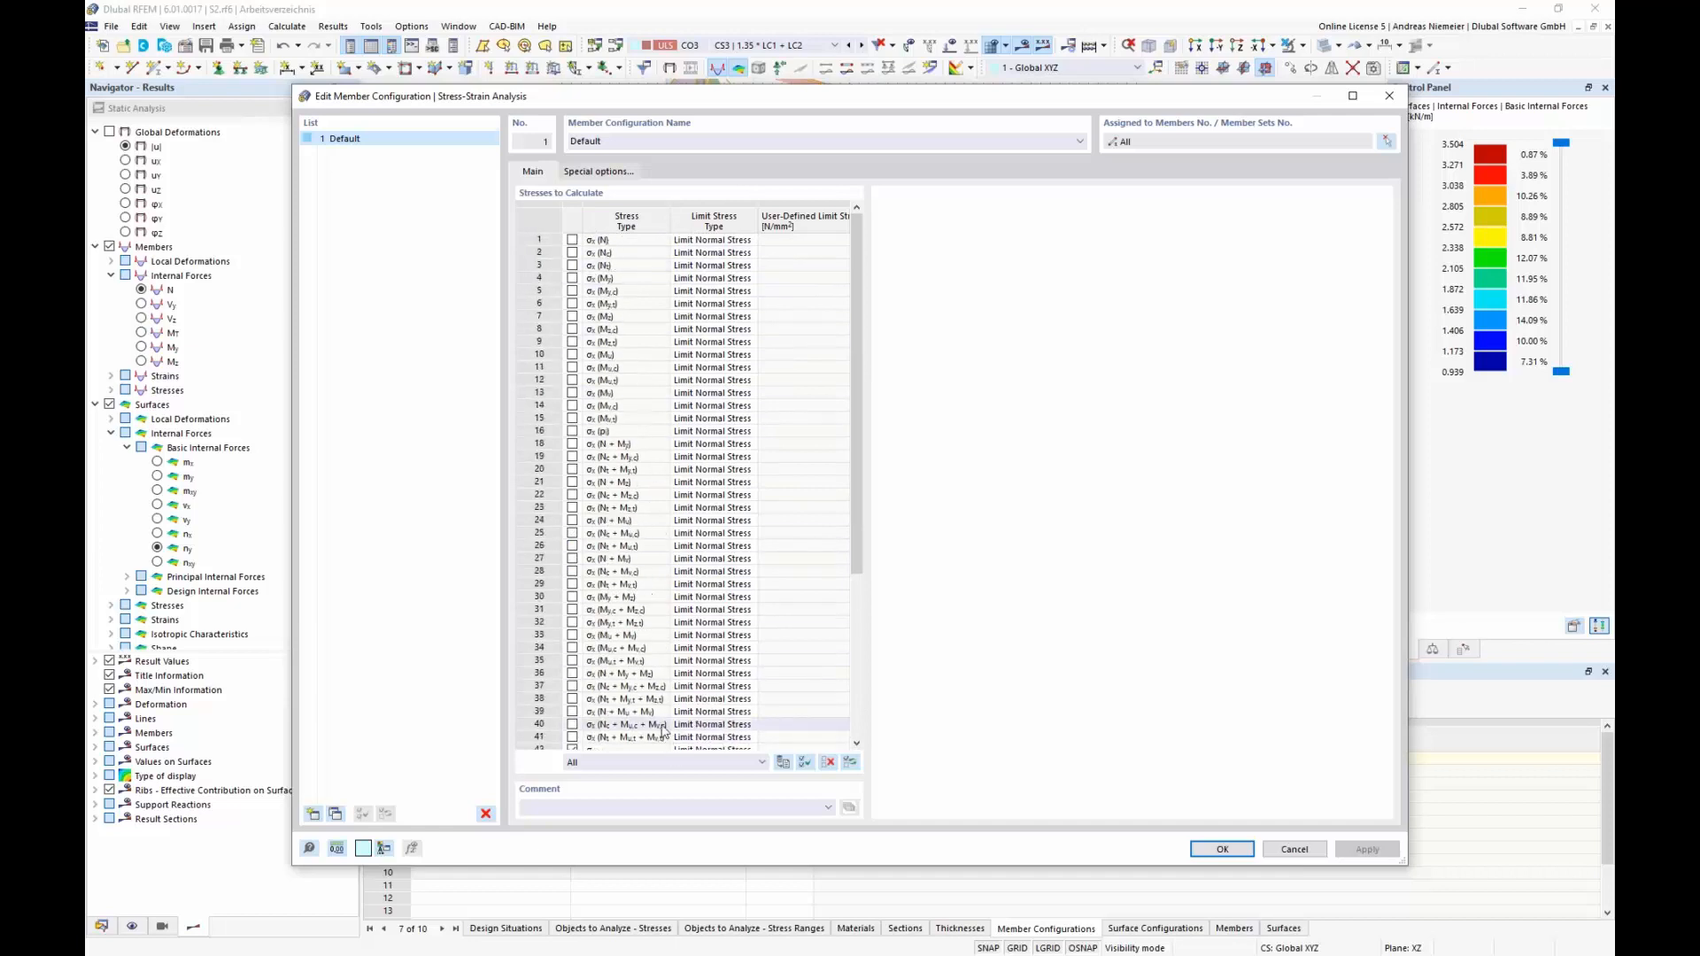
{"action": "scroll", "coordinate": [653, 739], "scroll_direction": "down", "scroll_amount": 6}
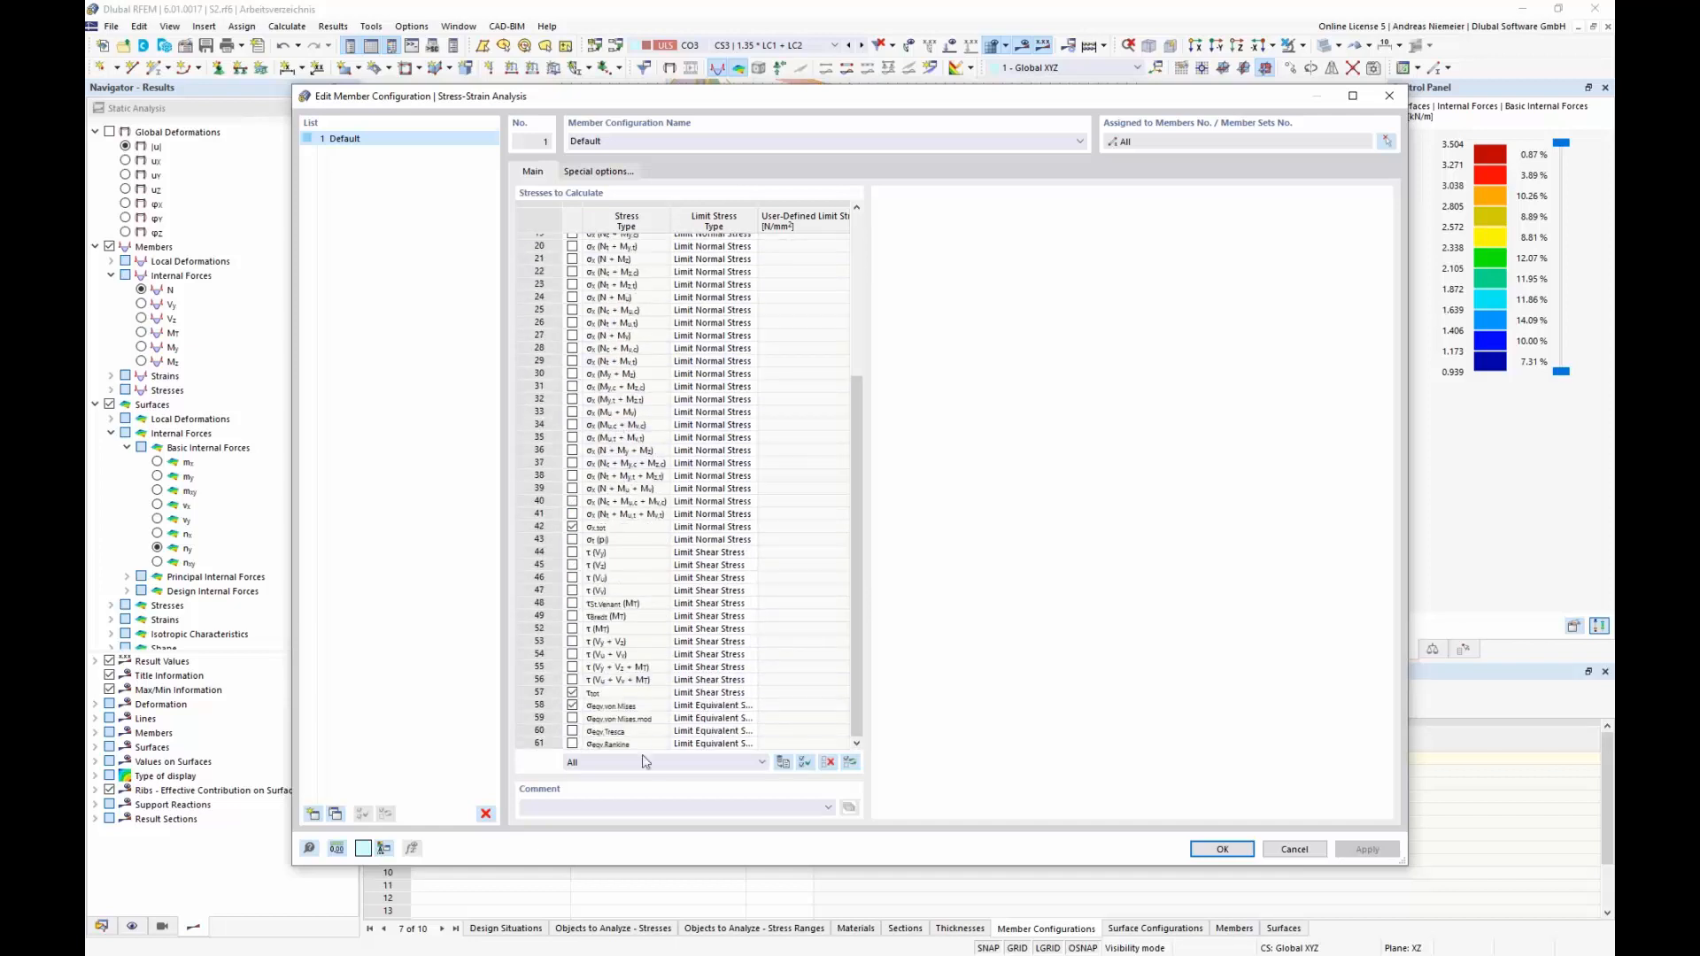
{"action": "left_click", "coordinate": [828, 763]}
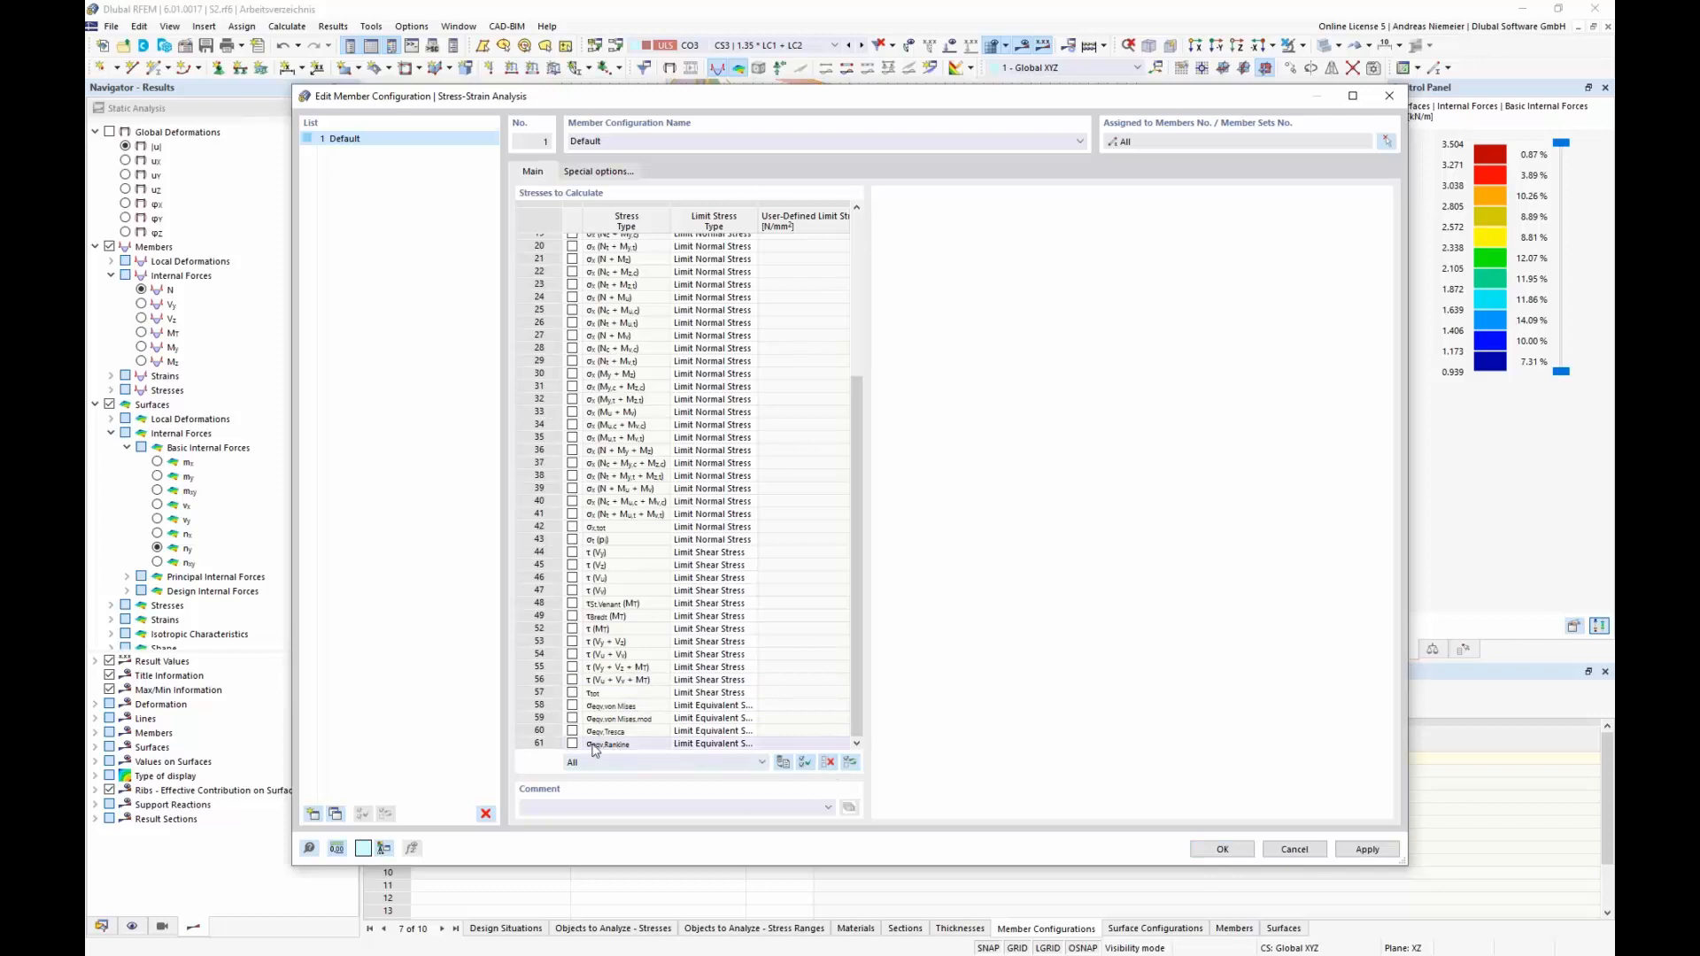
{"action": "left_click", "coordinate": [572, 706]}
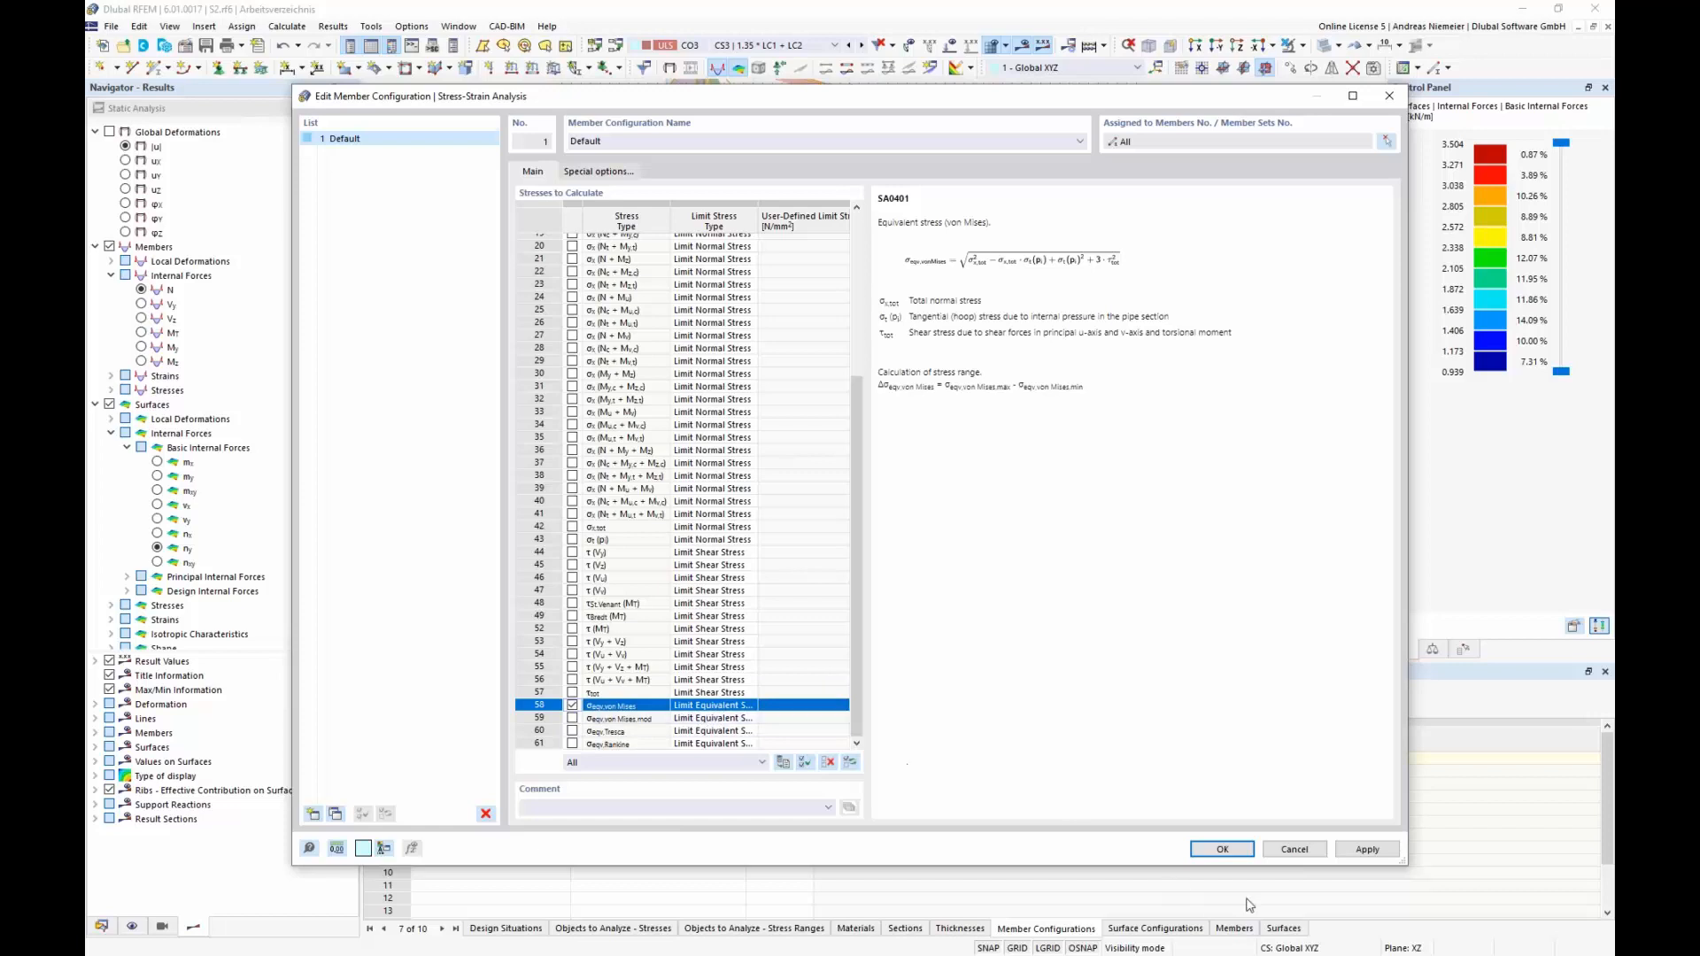
{"action": "left_click", "coordinate": [1366, 850]}
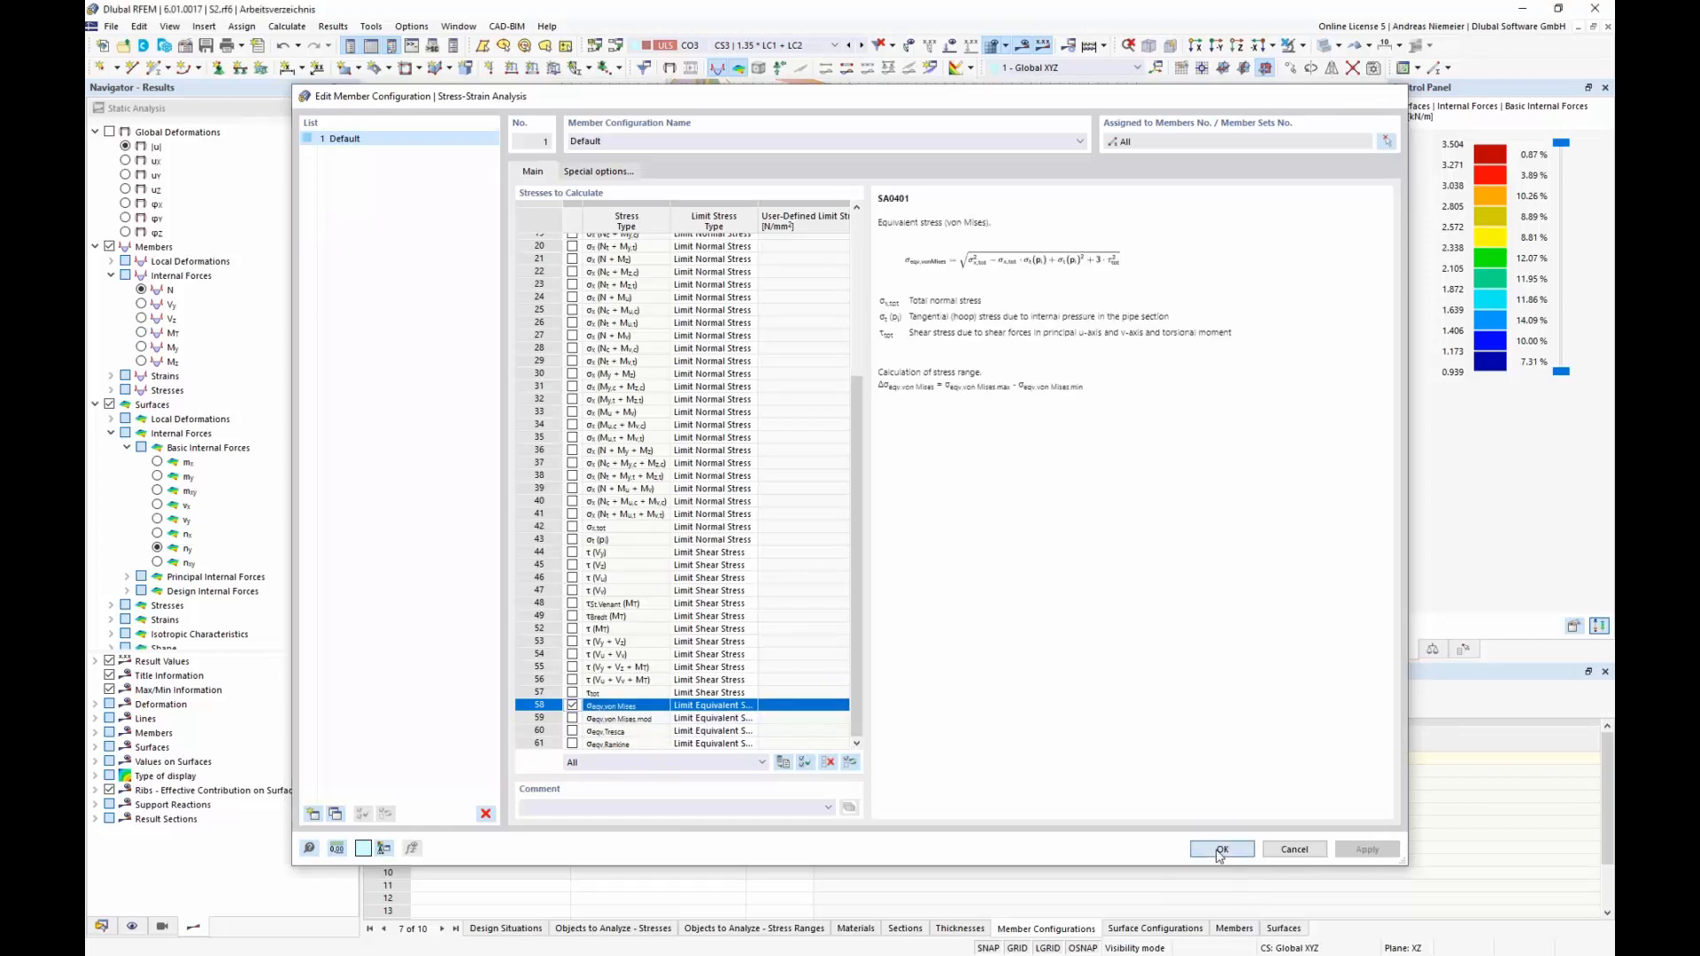
{"action": "left_click", "coordinate": [1221, 850]}
In the default surface configuration, calculate only the membrane stresses σx,m and σy,m, with a user-defined limit of 35 N/mm² for σx,m.
{"action": "left_click", "coordinate": [1172, 934]}
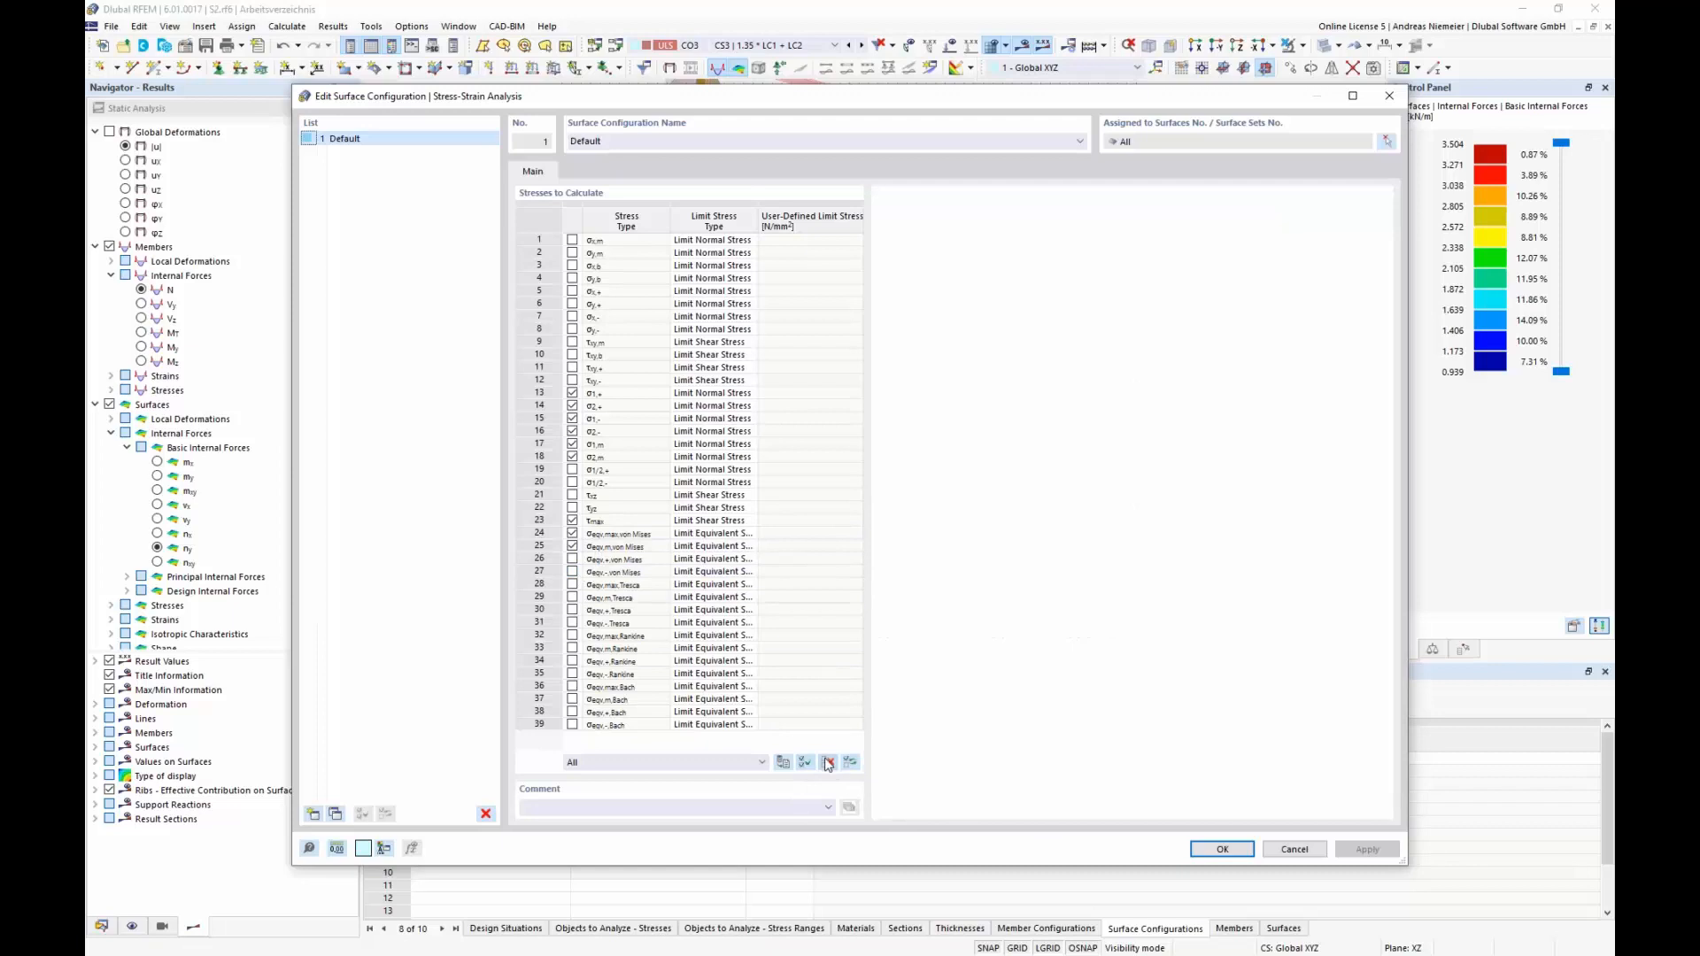
{"action": "left_click", "coordinate": [828, 763]}
{"action": "left_click", "coordinate": [572, 240]}
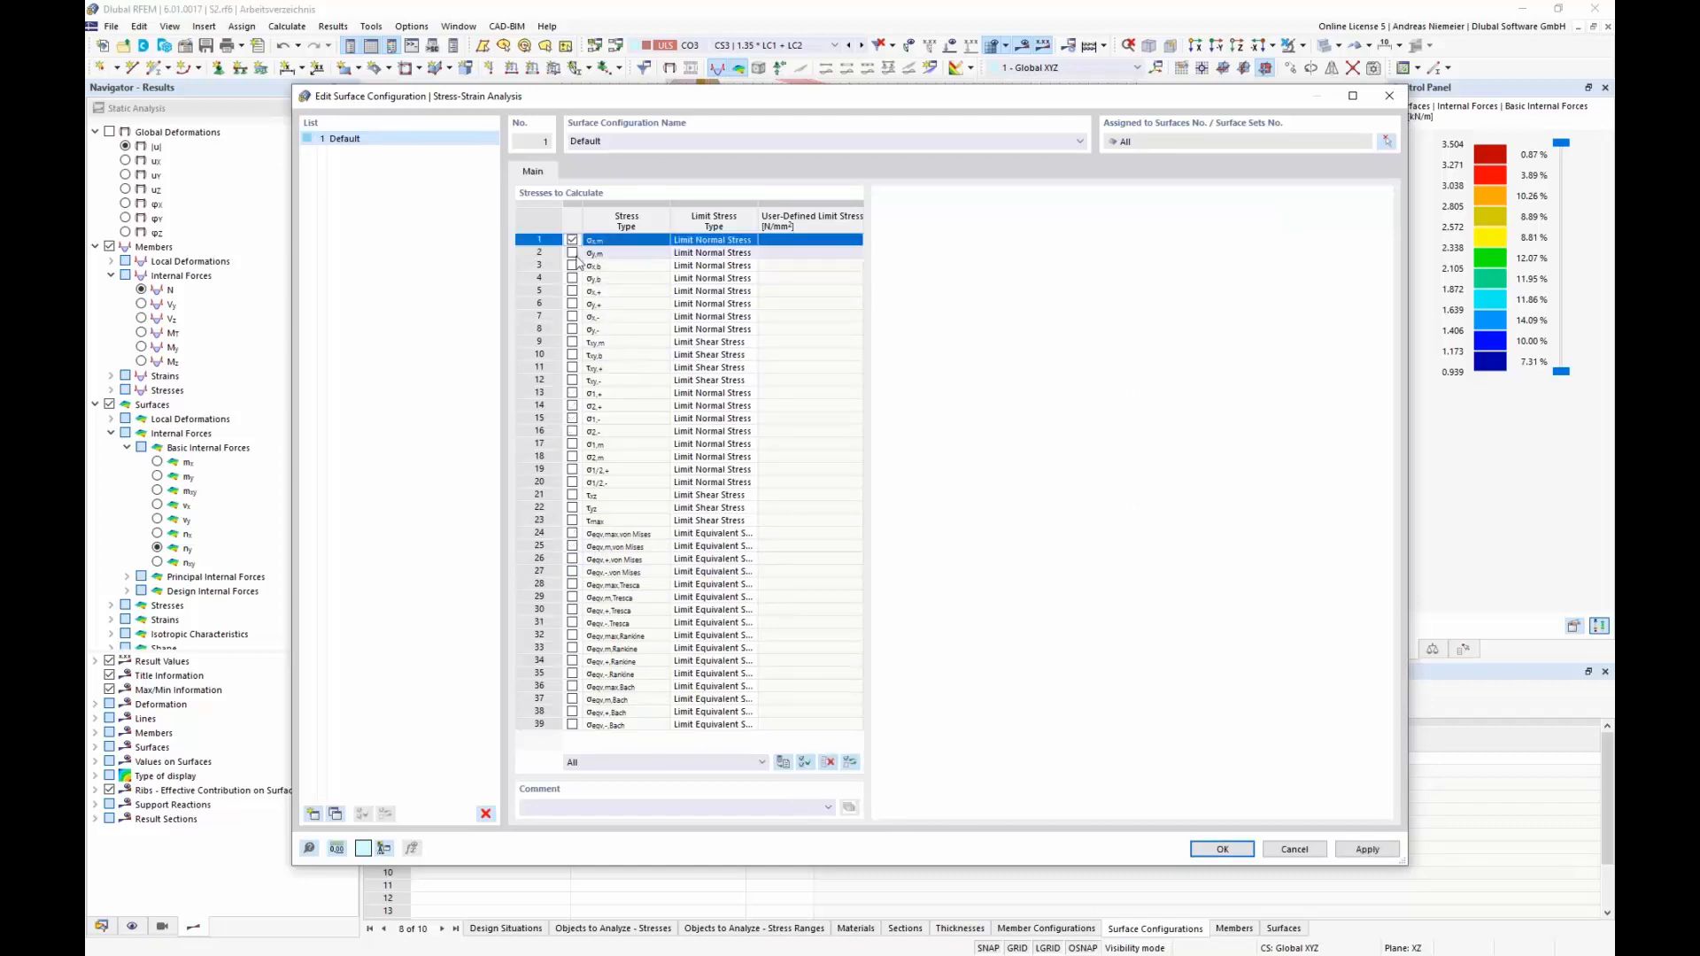
{"action": "left_click", "coordinate": [572, 254]}
{"action": "left_click", "coordinate": [748, 242]}
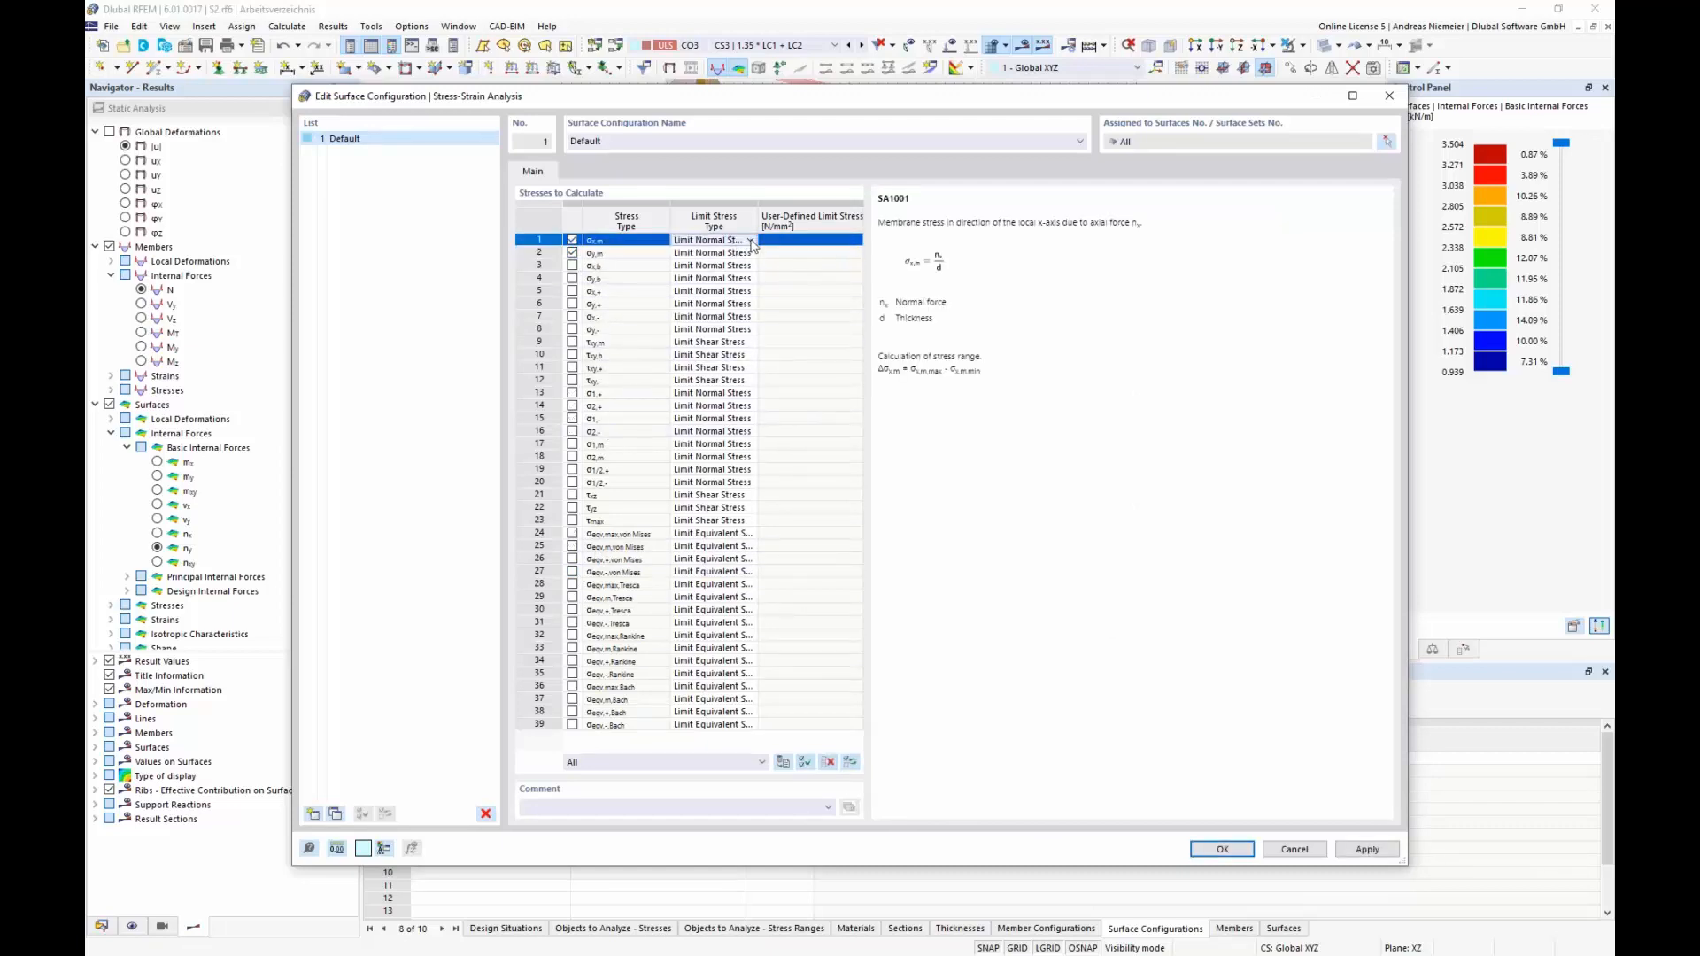
{"action": "left_click", "coordinate": [751, 242]}
{"action": "left_click", "coordinate": [714, 300]}
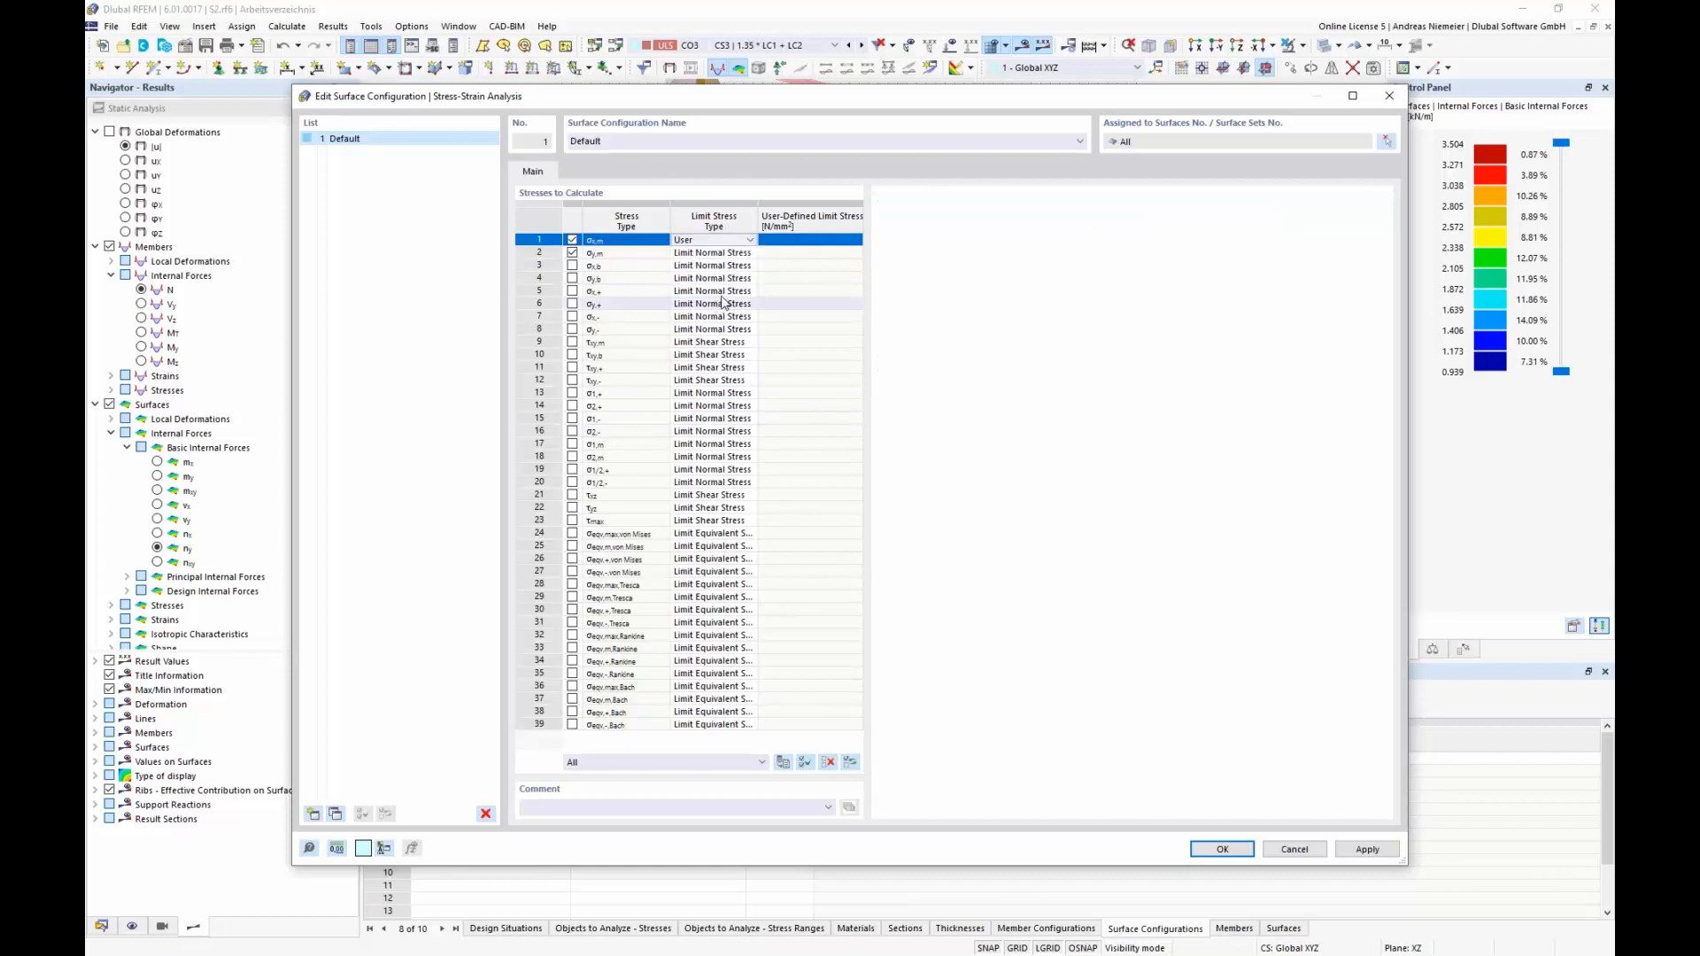
{"action": "left_click", "coordinate": [785, 243]}
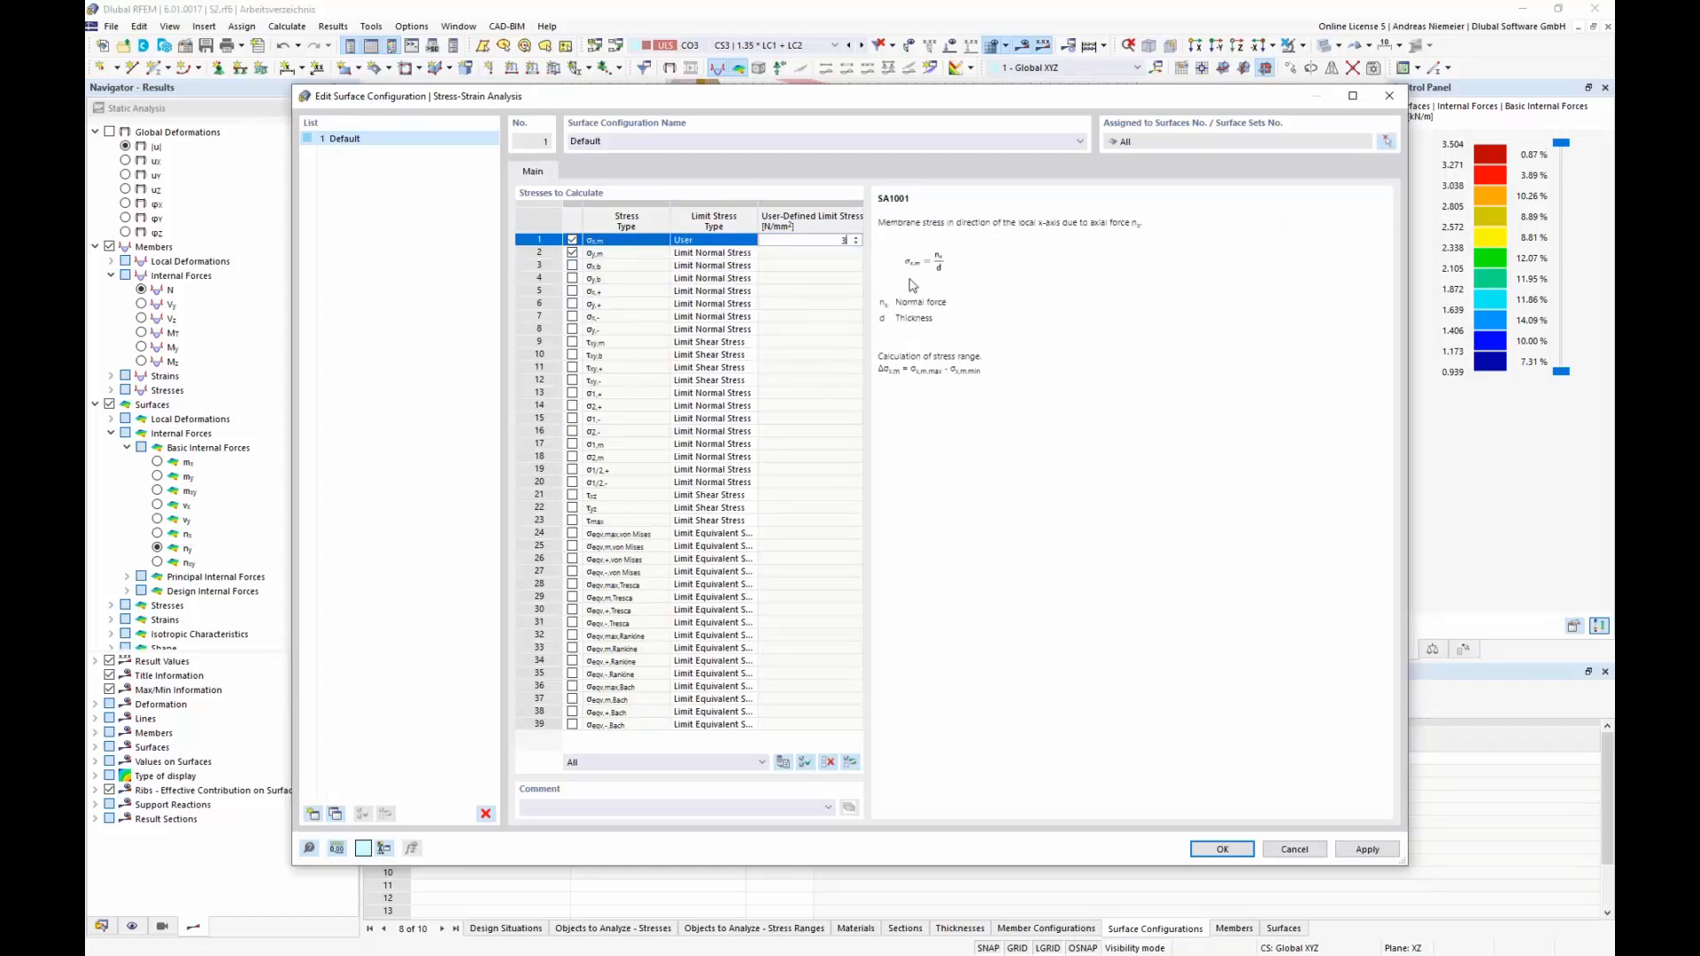
Give σy,m a user-defined limit stress of 25 N/mm² and save the surface configuration.
{"action": "left_click", "coordinate": [742, 253]}
{"action": "left_click", "coordinate": [750, 253]}
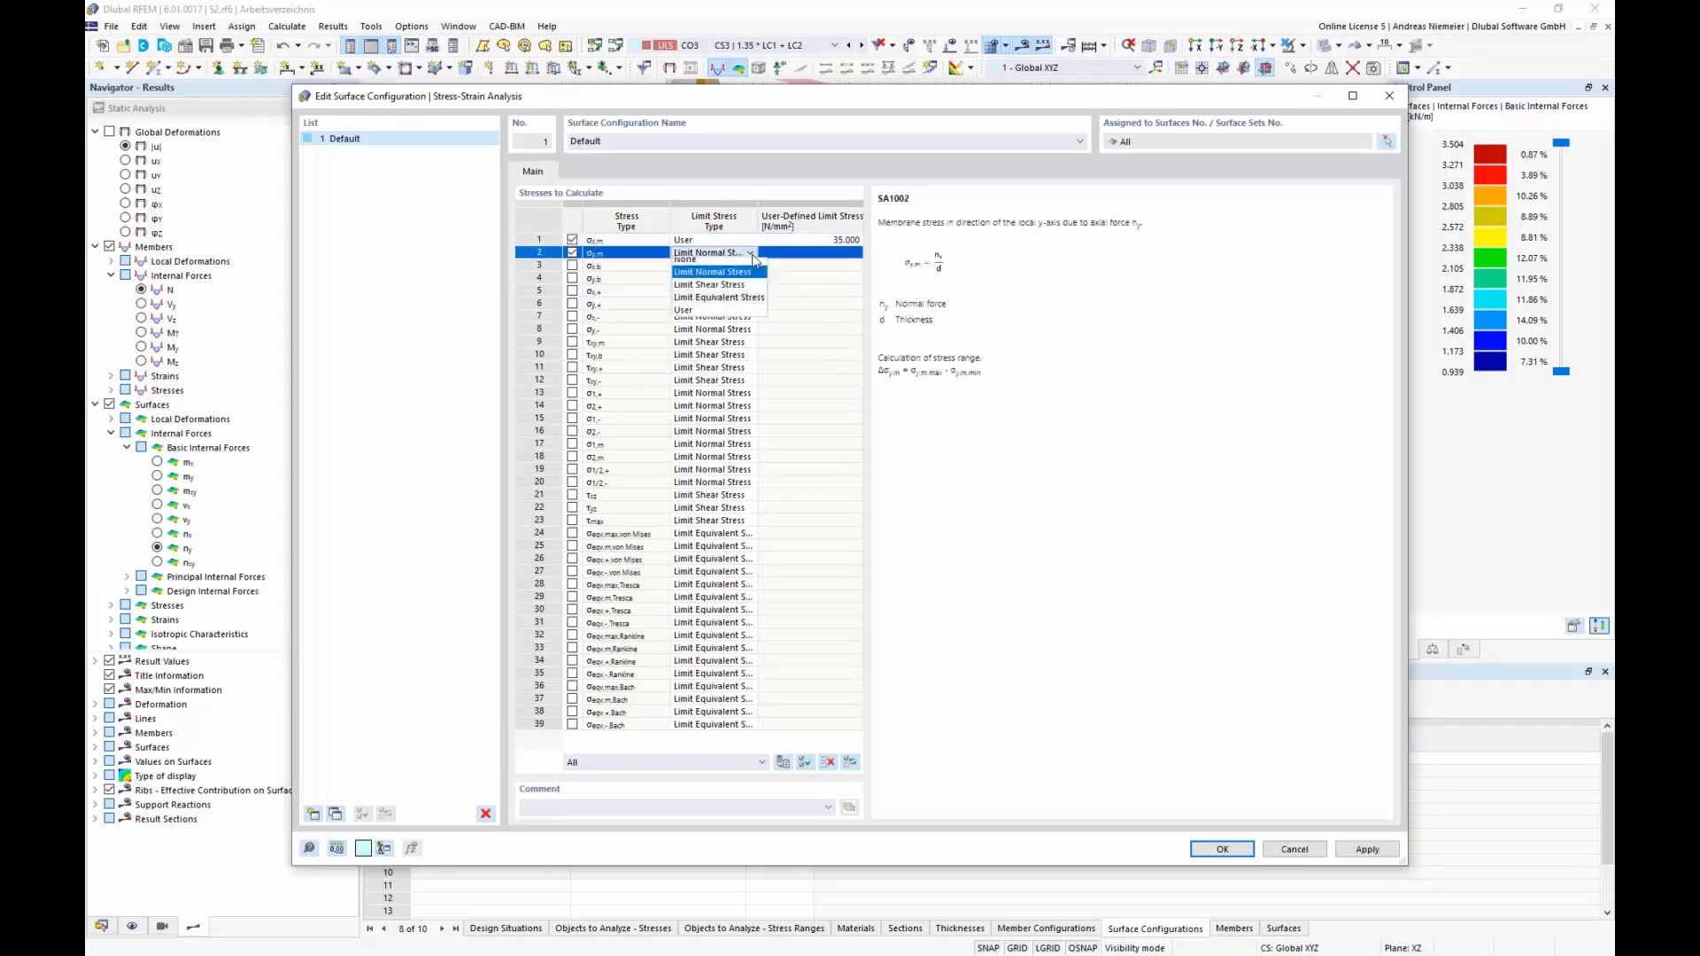
{"action": "left_click", "coordinate": [708, 315]}
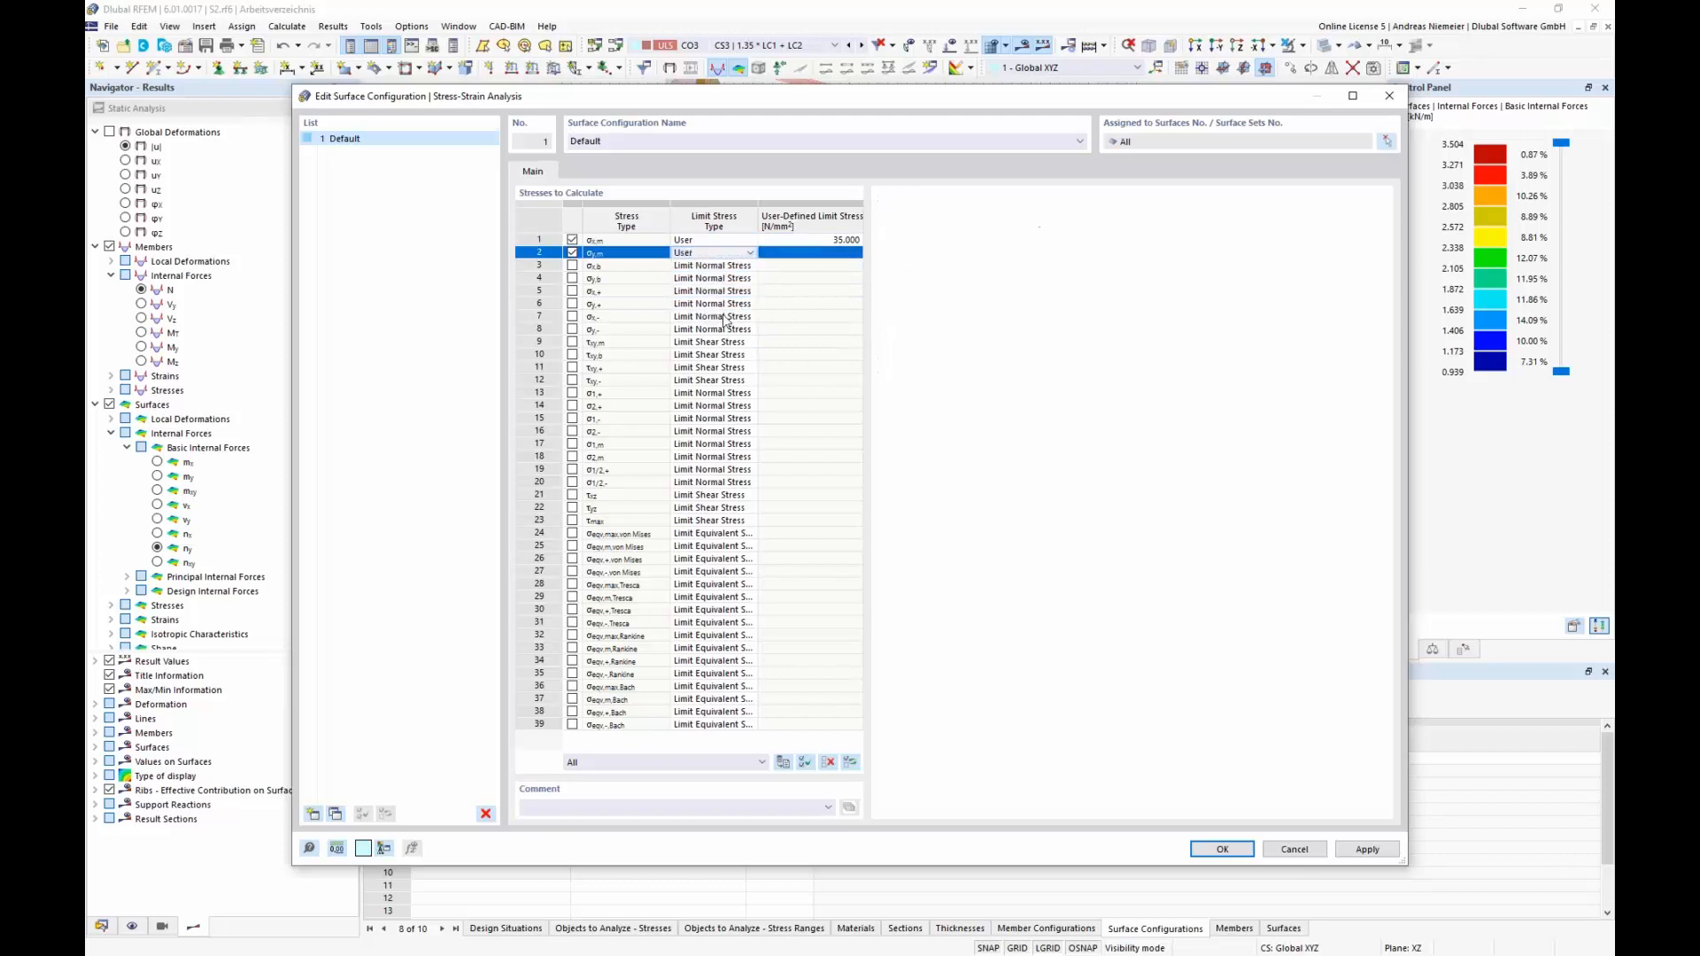
{"action": "left_click", "coordinate": [827, 253]}
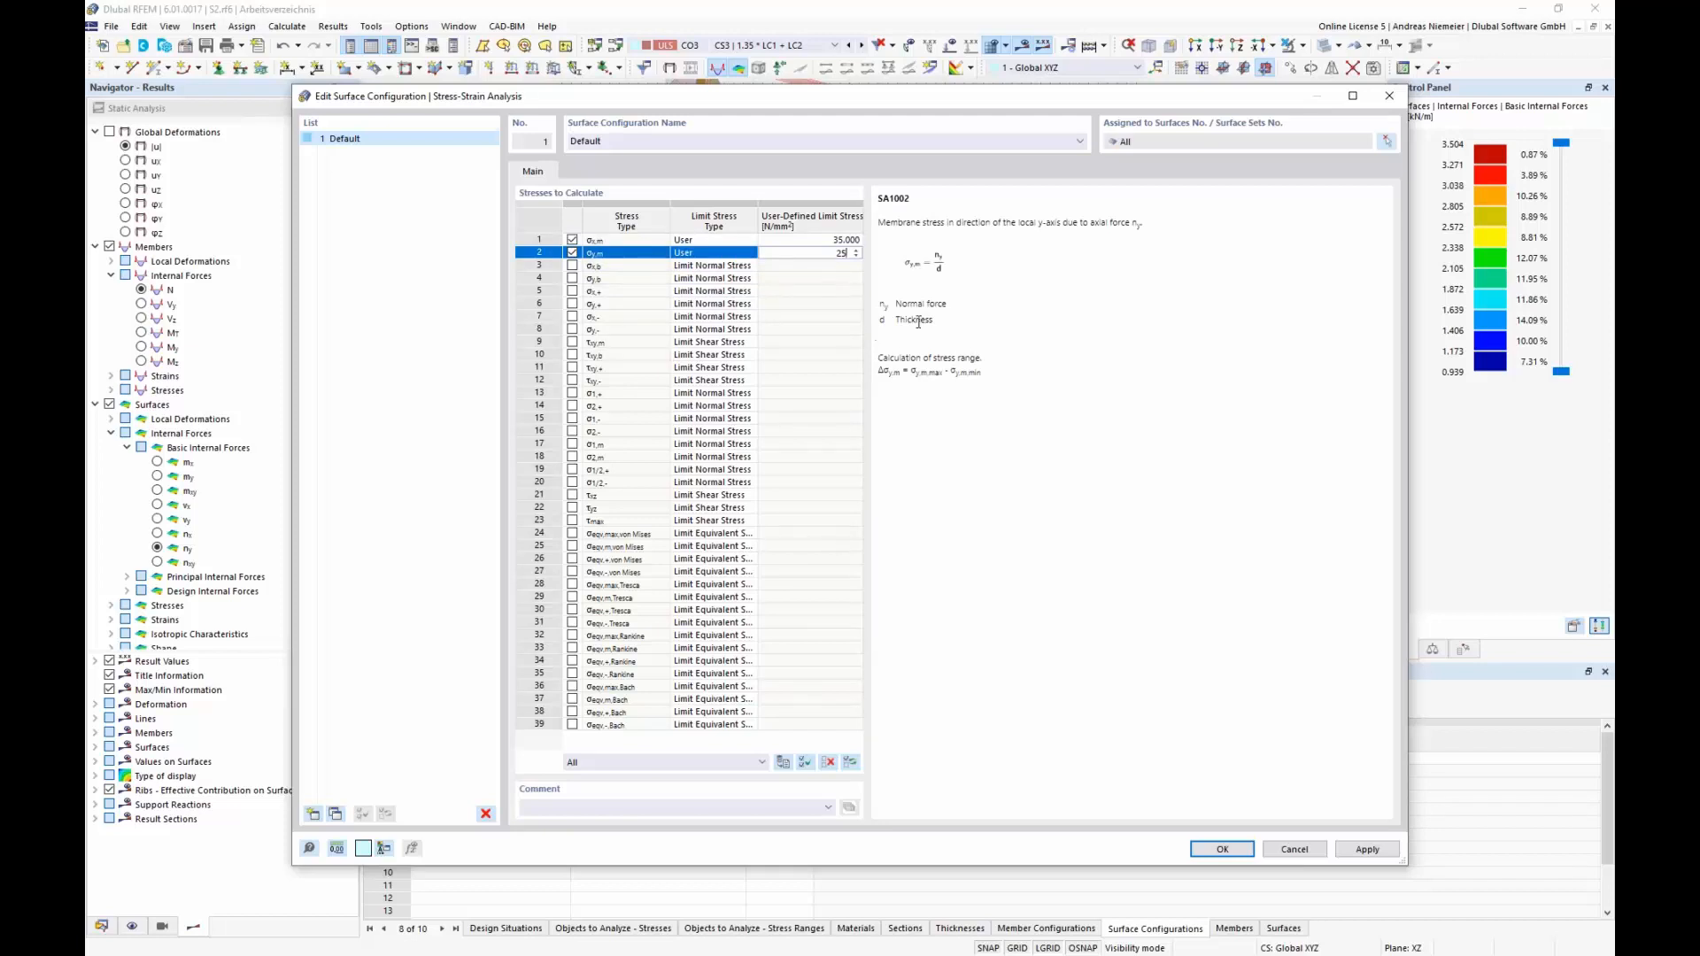
{"action": "left_click", "coordinate": [1366, 849]}
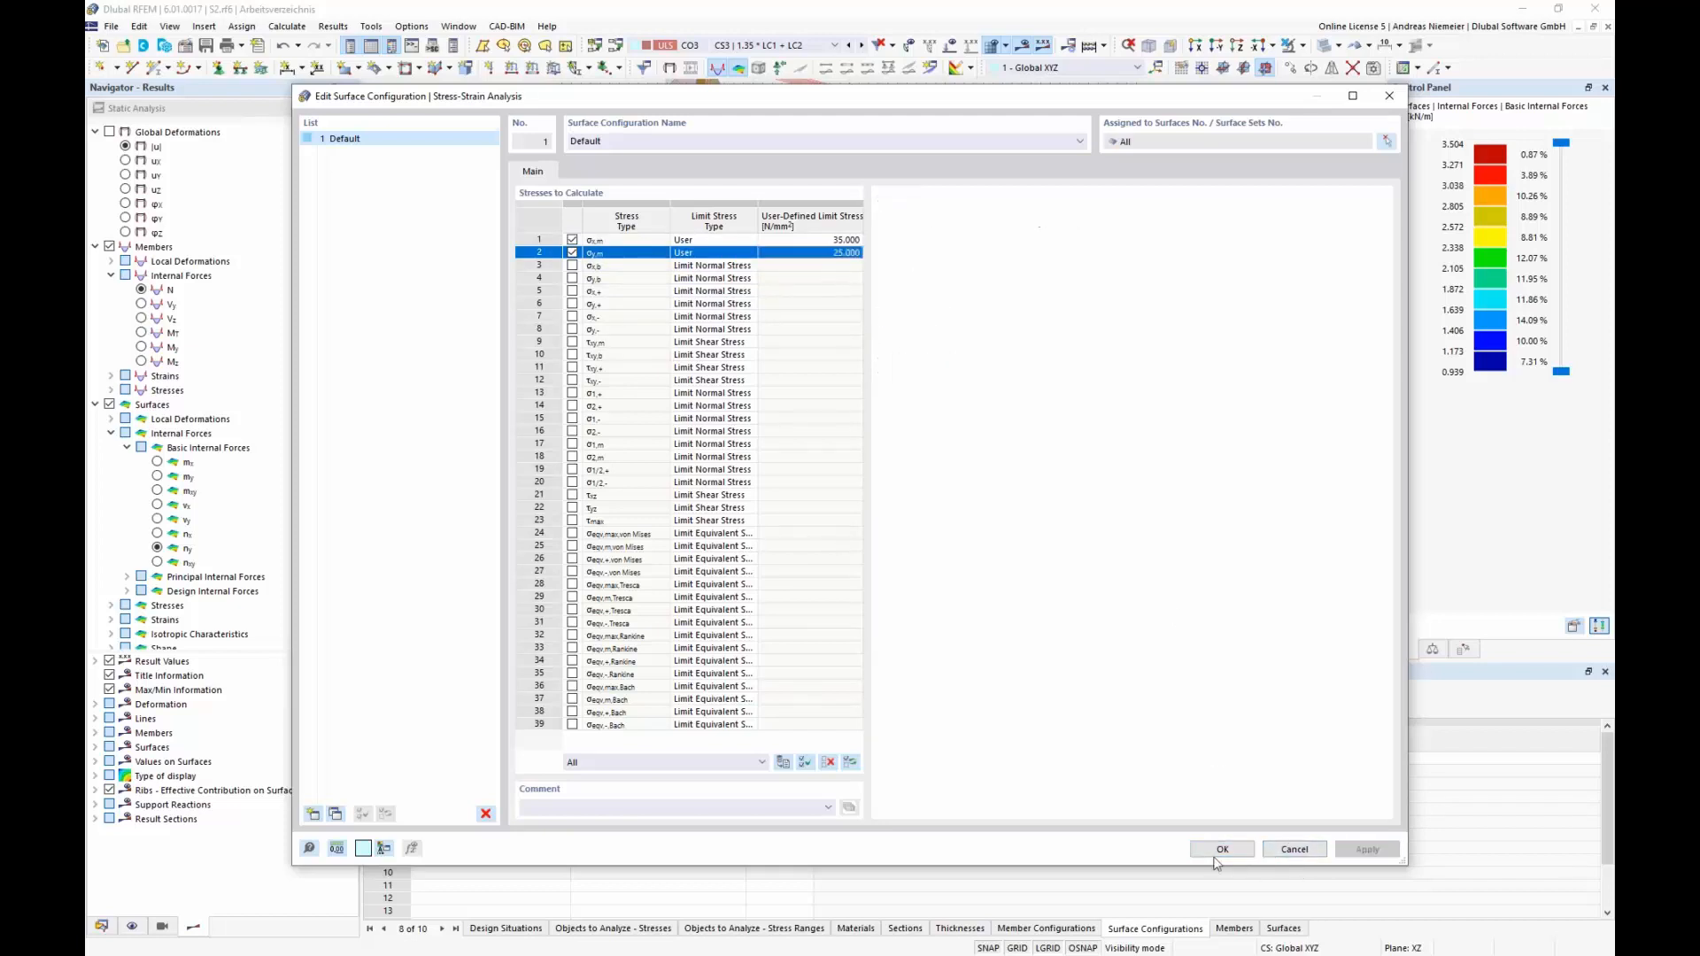
{"action": "left_click", "coordinate": [1221, 849]}
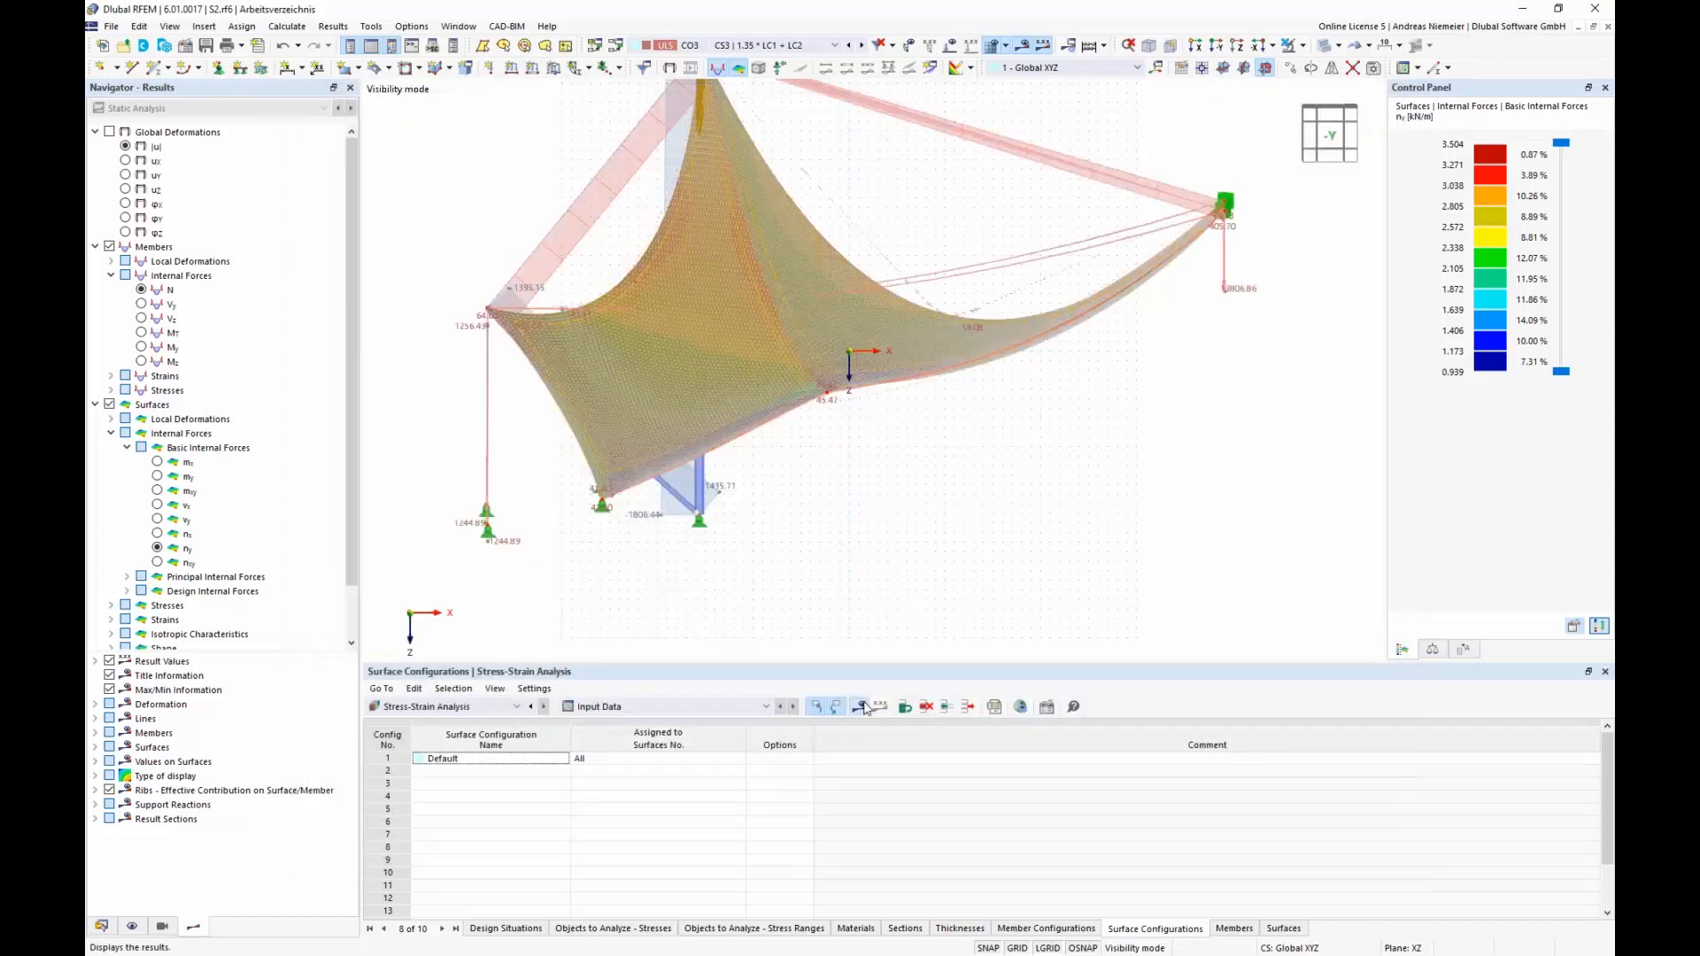
Run the stress-strain analysis and view the resulting member and surface stresses on the model in 3D.
{"action": "left_click", "coordinate": [914, 551]}
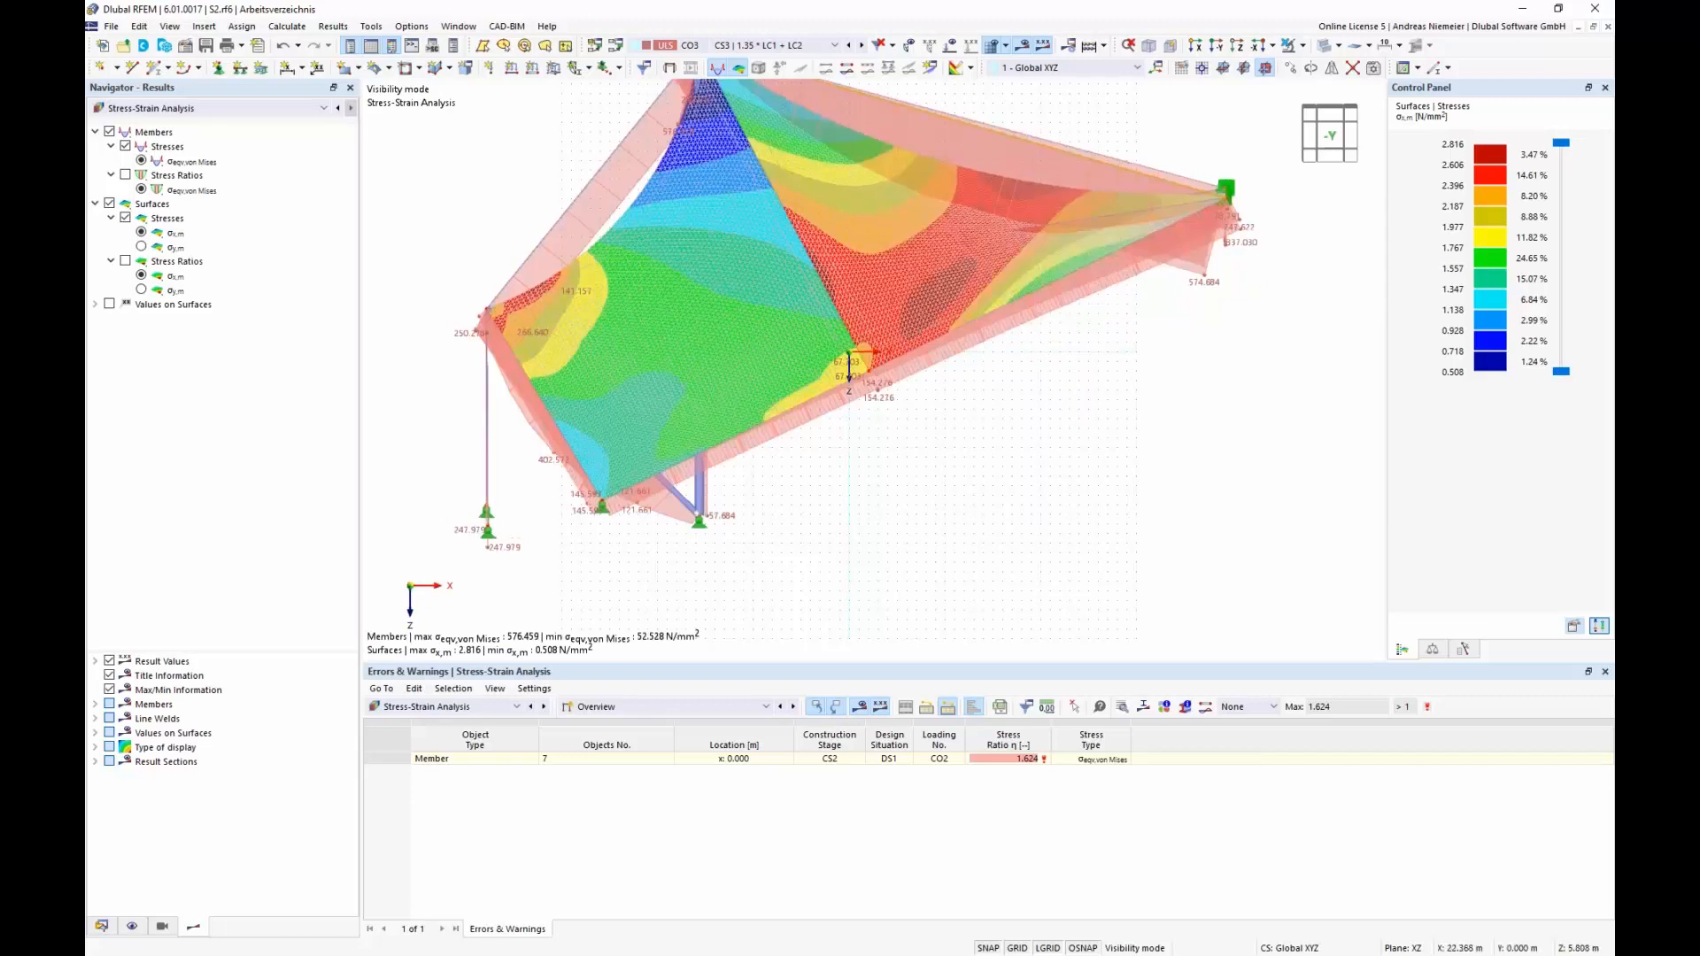
{"action": "scroll", "coordinate": [1066, 417], "scroll_direction": "down", "scroll_amount": 1}
{"action": "middle_click_drag", "start_coordinate": [1030, 416], "coordinate": [983, 500], "text": "ctrl"}
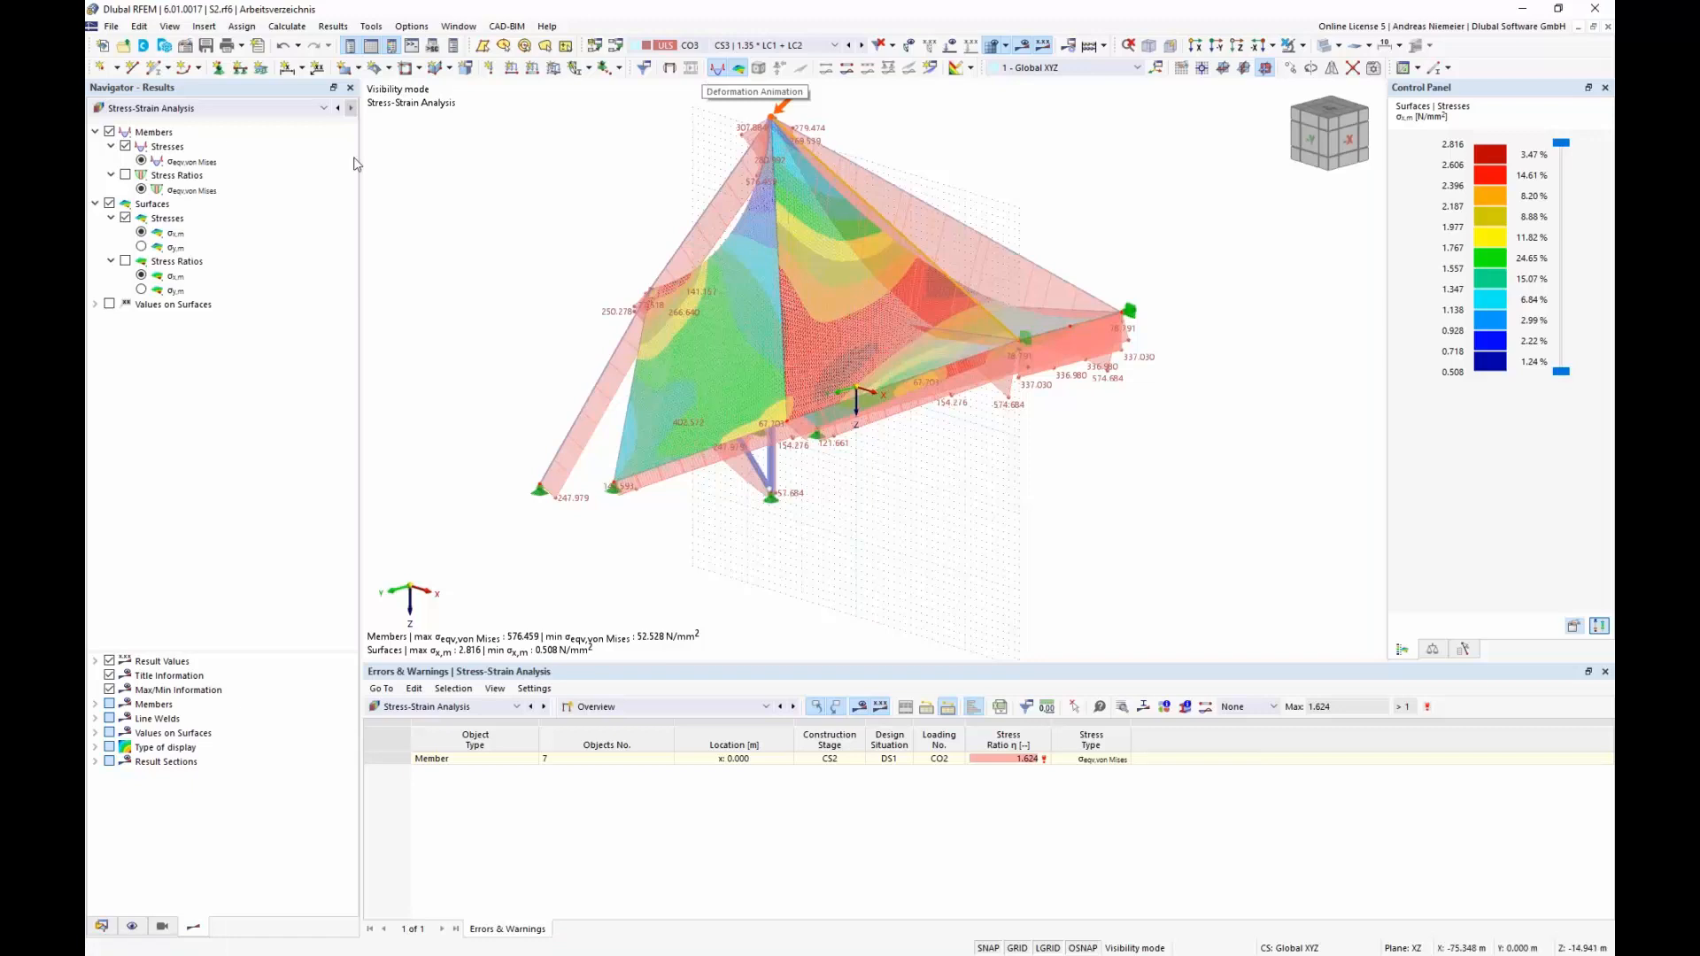
{"action": "mouse_move", "coordinate": [509, 232]}
{"action": "middle_mouse_down"}
{"action": "mouse_move", "coordinate": [478, 228]}
{"action": "mouse_move", "coordinate": [533, 239]}
{"action": "middle_mouse_up"}
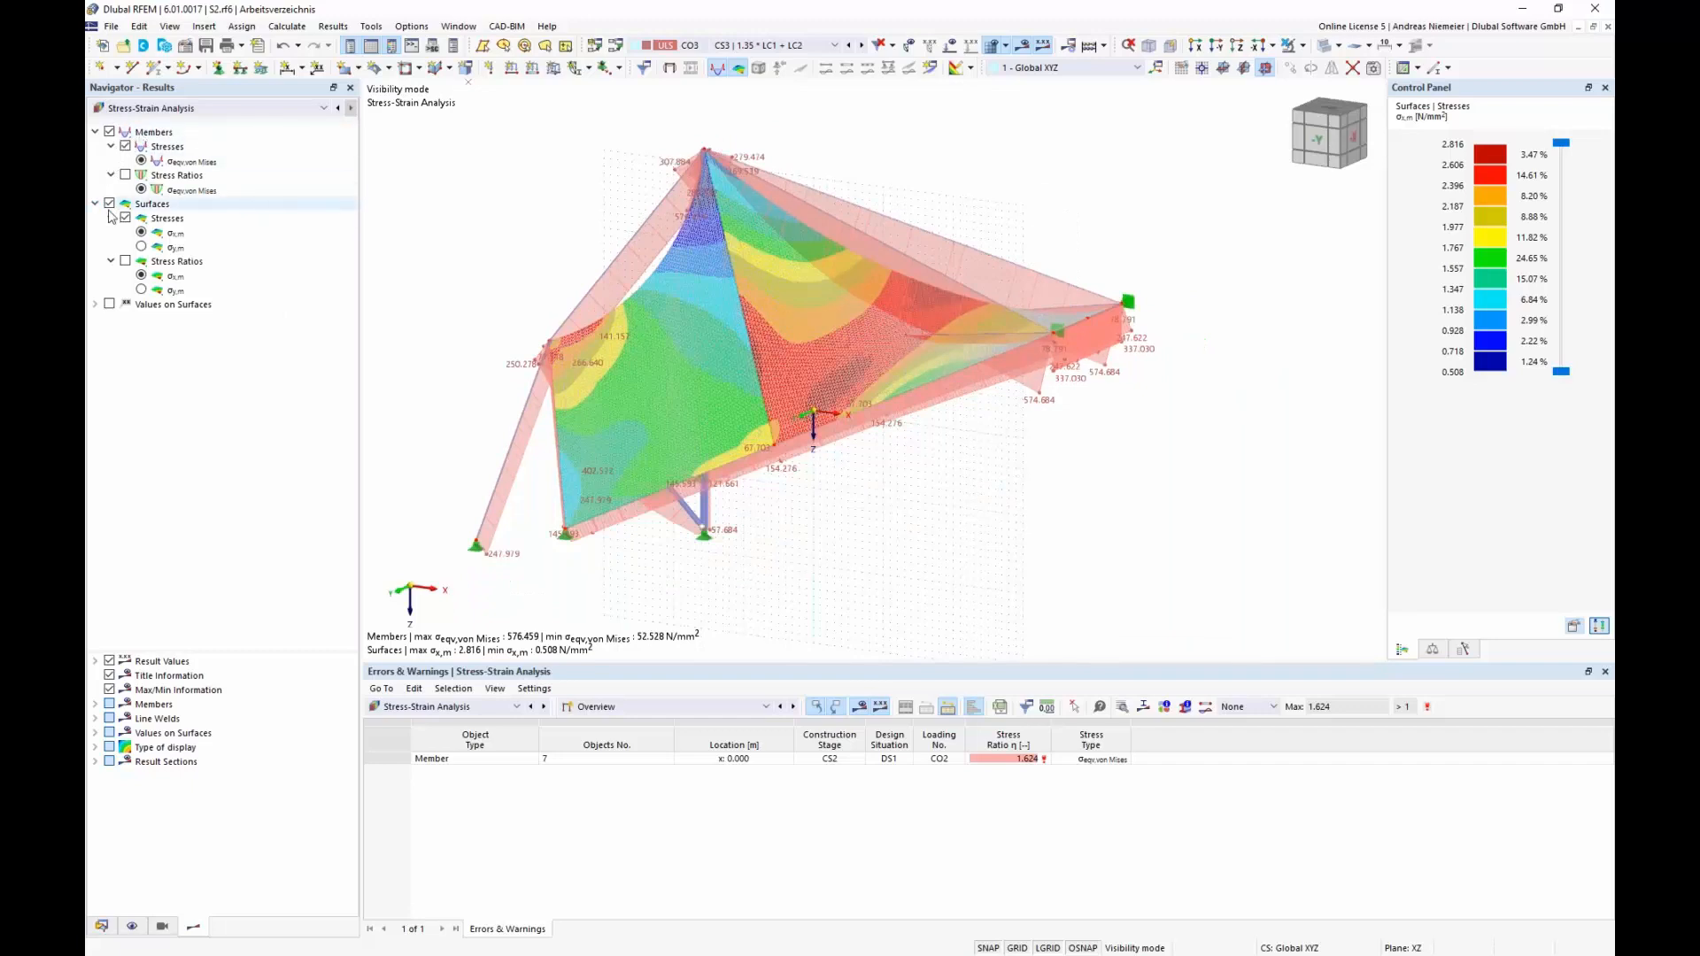
Switch off the surface results and display the members' von Mises stress ratios instead of their stresses.
{"action": "left_click", "coordinate": [109, 204]}
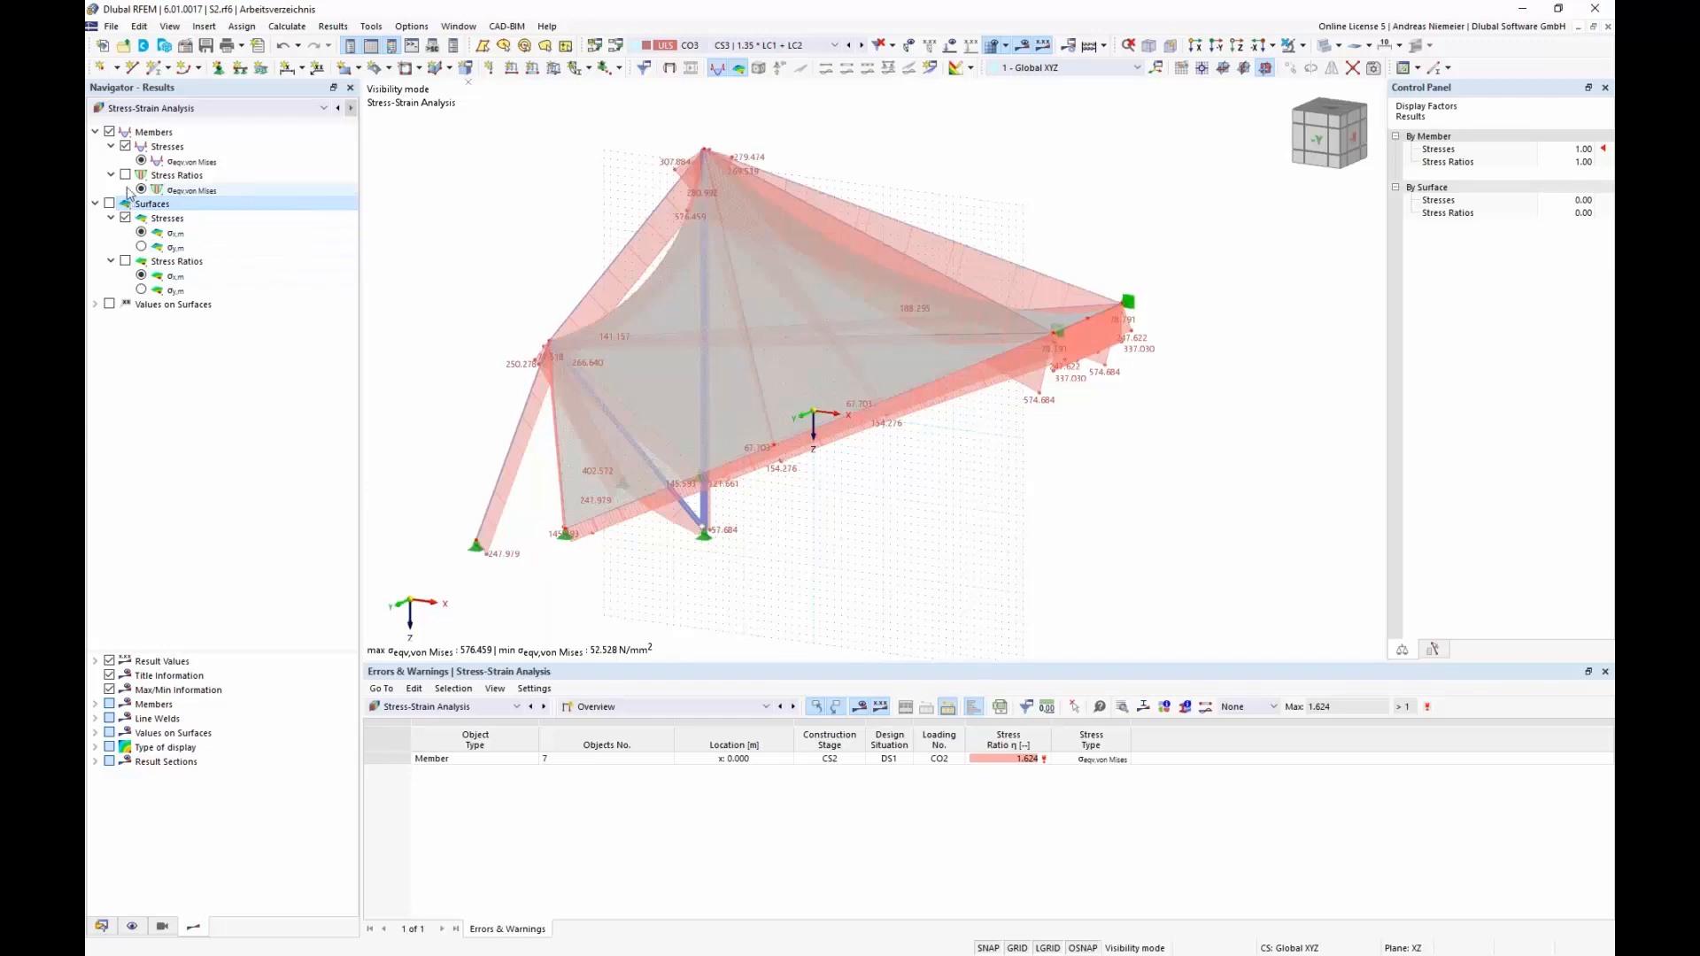
{"action": "left_click", "coordinate": [222, 175]}
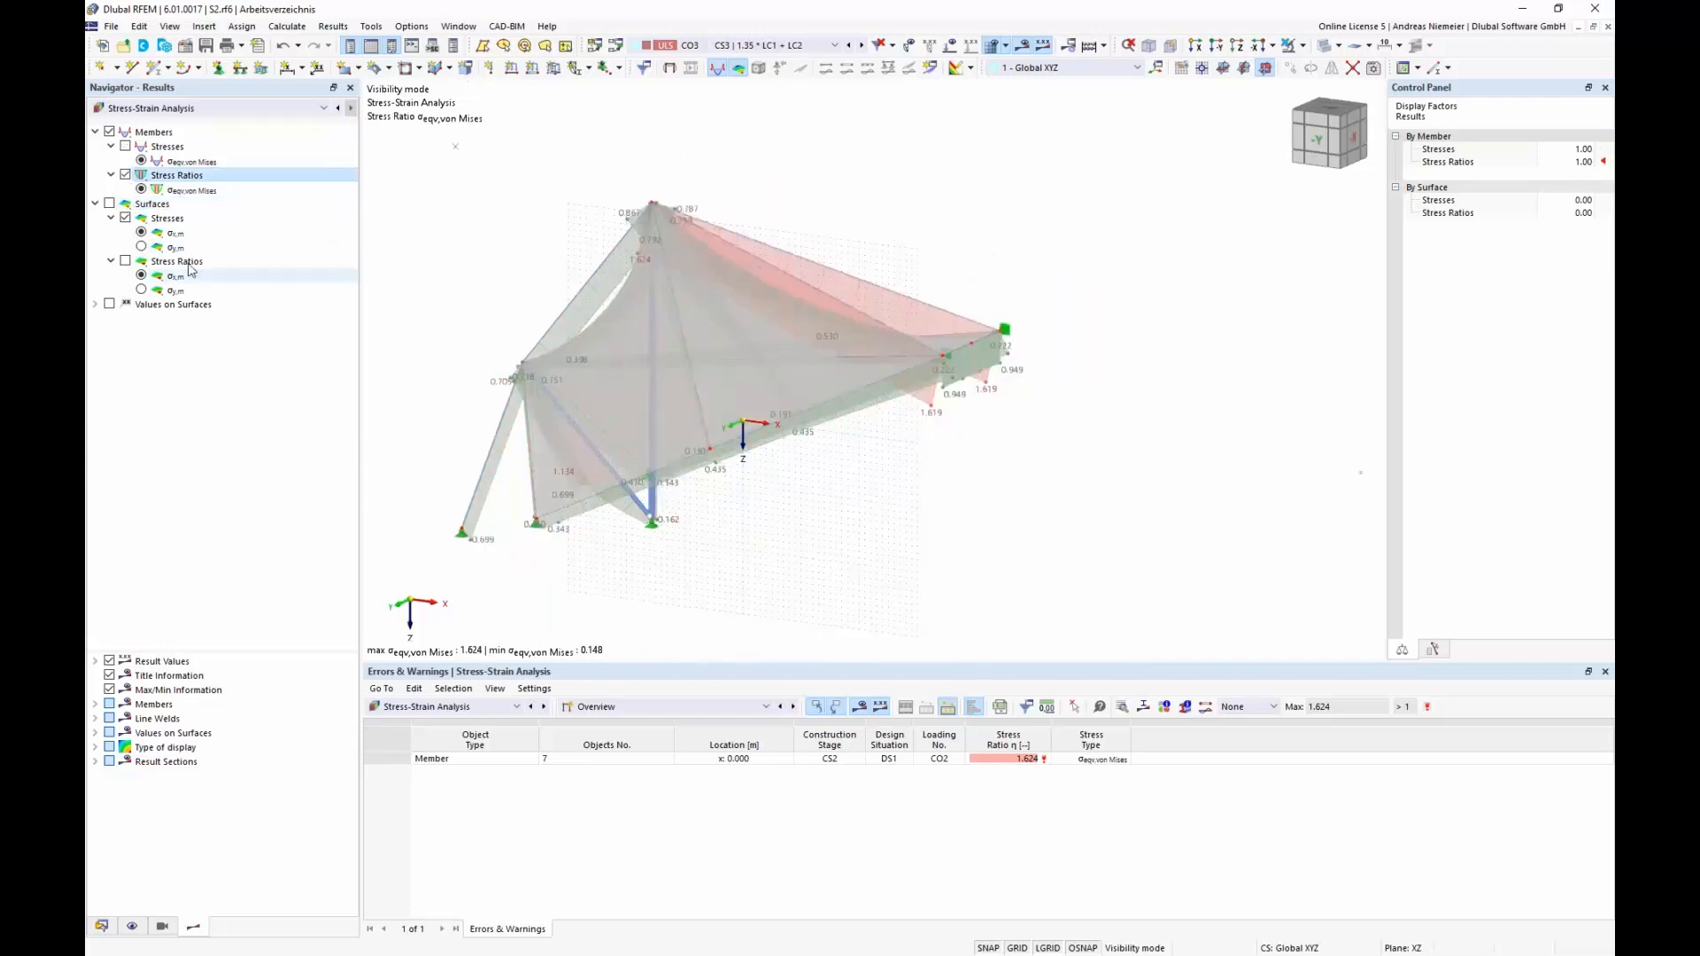
{"action": "middle_click_drag", "start_coordinate": [443, 247], "coordinate": [566, 212]}
Hide the membrane surfaces in the model display and examine the stress ratios along the members from several angles.
{"action": "left_click", "coordinate": [993, 48]}
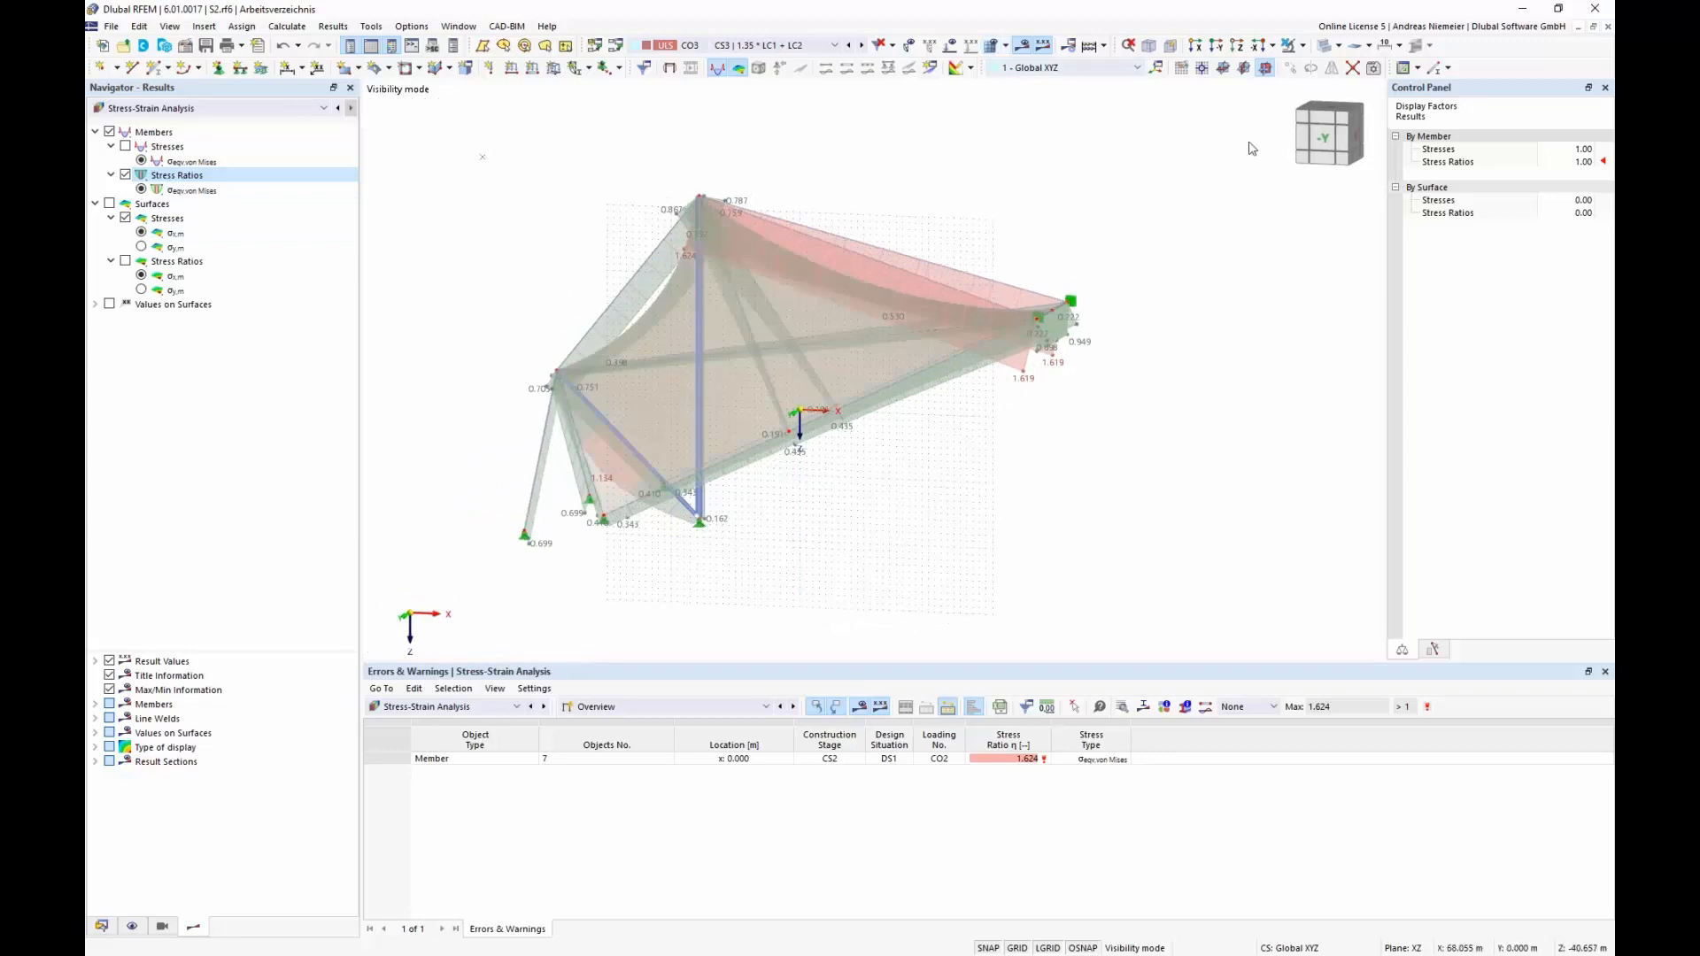
{"action": "left_click", "coordinate": [1338, 46]}
{"action": "left_click", "coordinate": [1368, 64]}
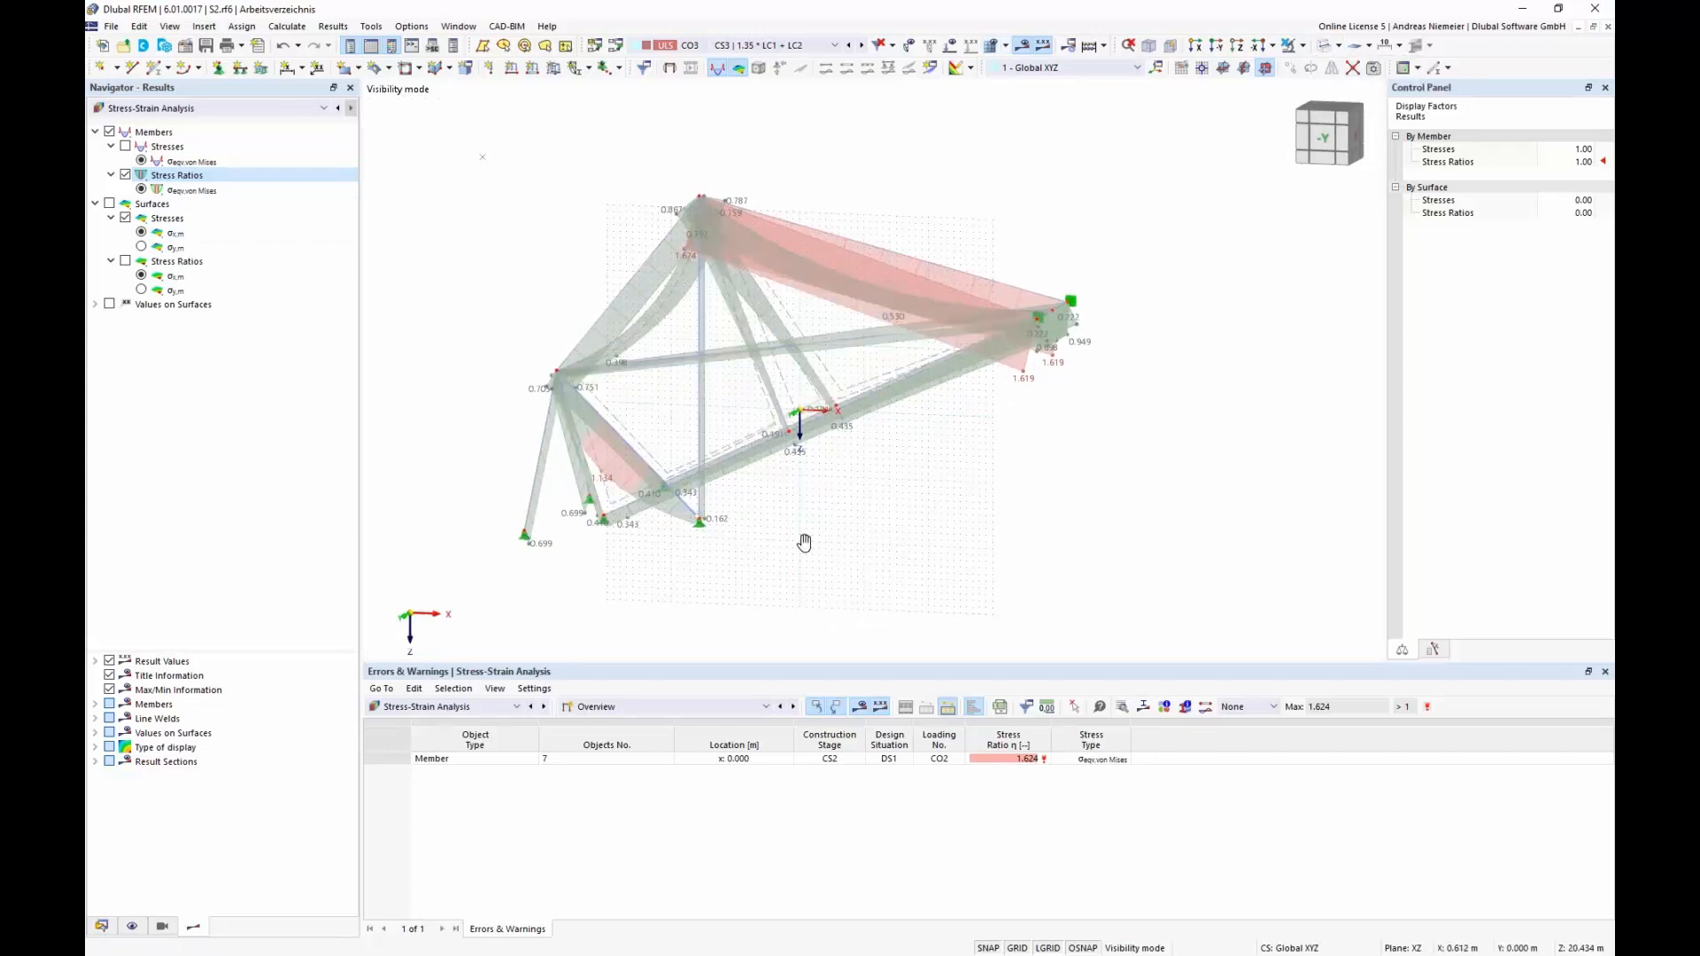
{"action": "middle_click_drag", "start_coordinate": [800, 538], "coordinate": [858, 543], "text": "ctrl"}
{"action": "scroll", "coordinate": [858, 543], "scroll_direction": "up", "scroll_amount": 2}
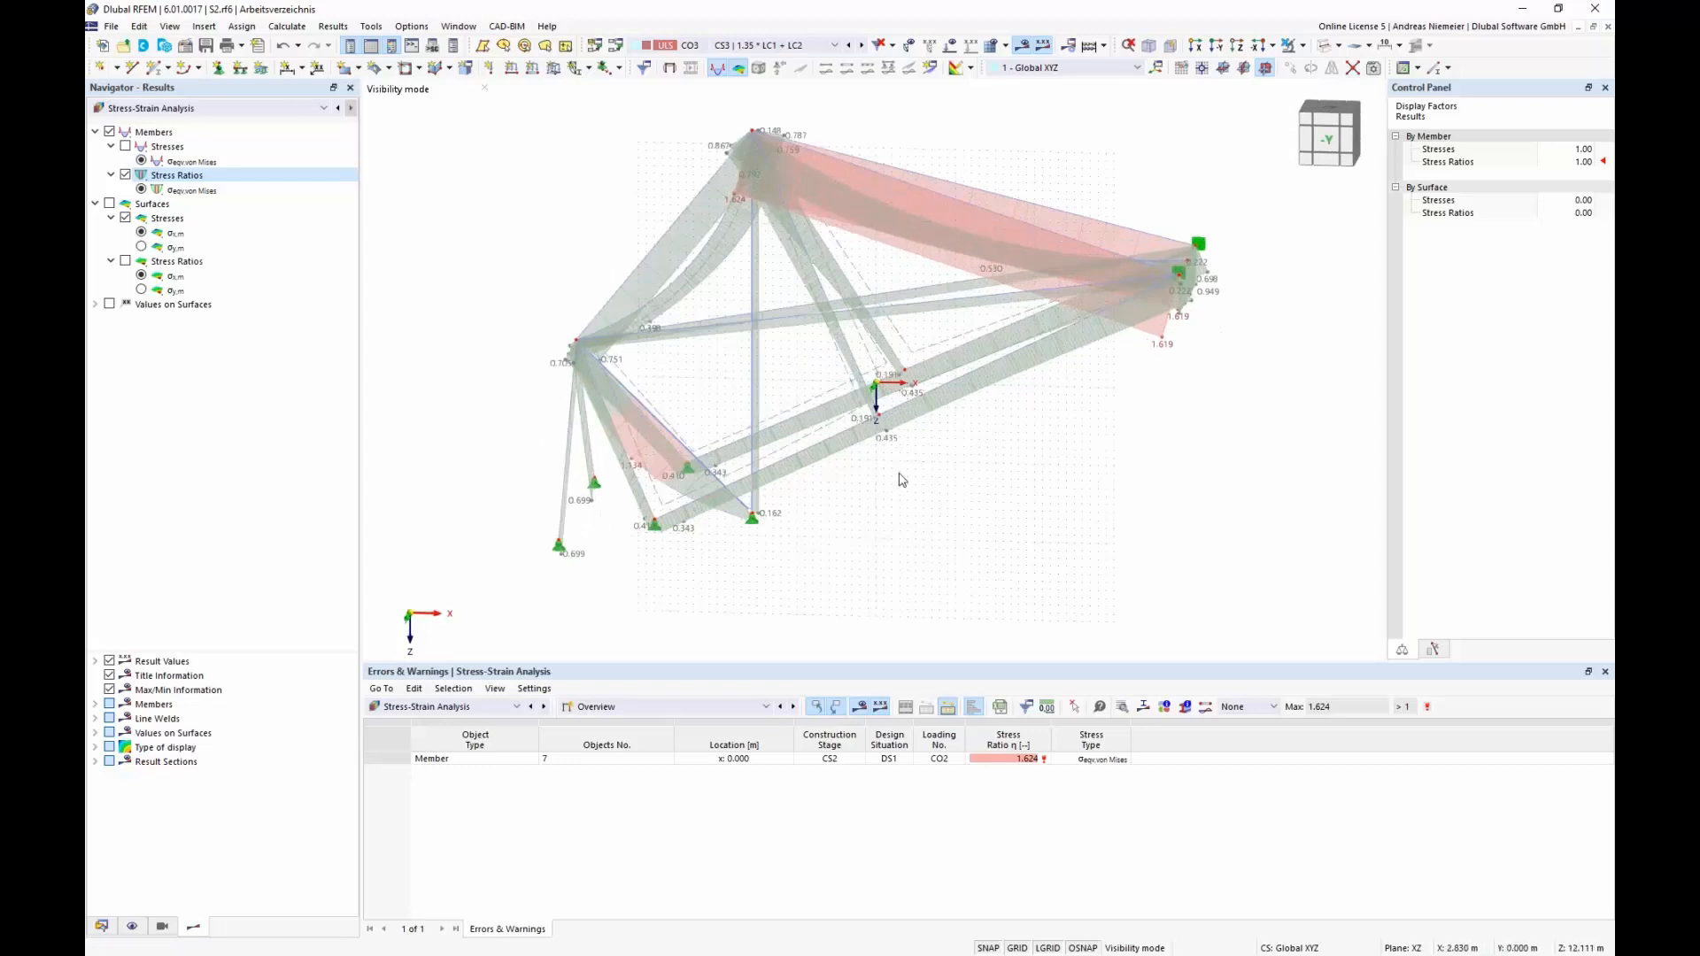
{"action": "mouse_move", "coordinate": [1053, 447]}
{"action": "middle_mouse_down", "text": "ctrl"}
{"action": "mouse_move", "coordinate": [1084, 440]}
{"action": "mouse_move", "coordinate": [972, 429]}
{"action": "mouse_move", "coordinate": [987, 474]}
{"action": "mouse_move", "coordinate": [1069, 429]}
{"action": "middle_mouse_up", "text": "ctrl"}
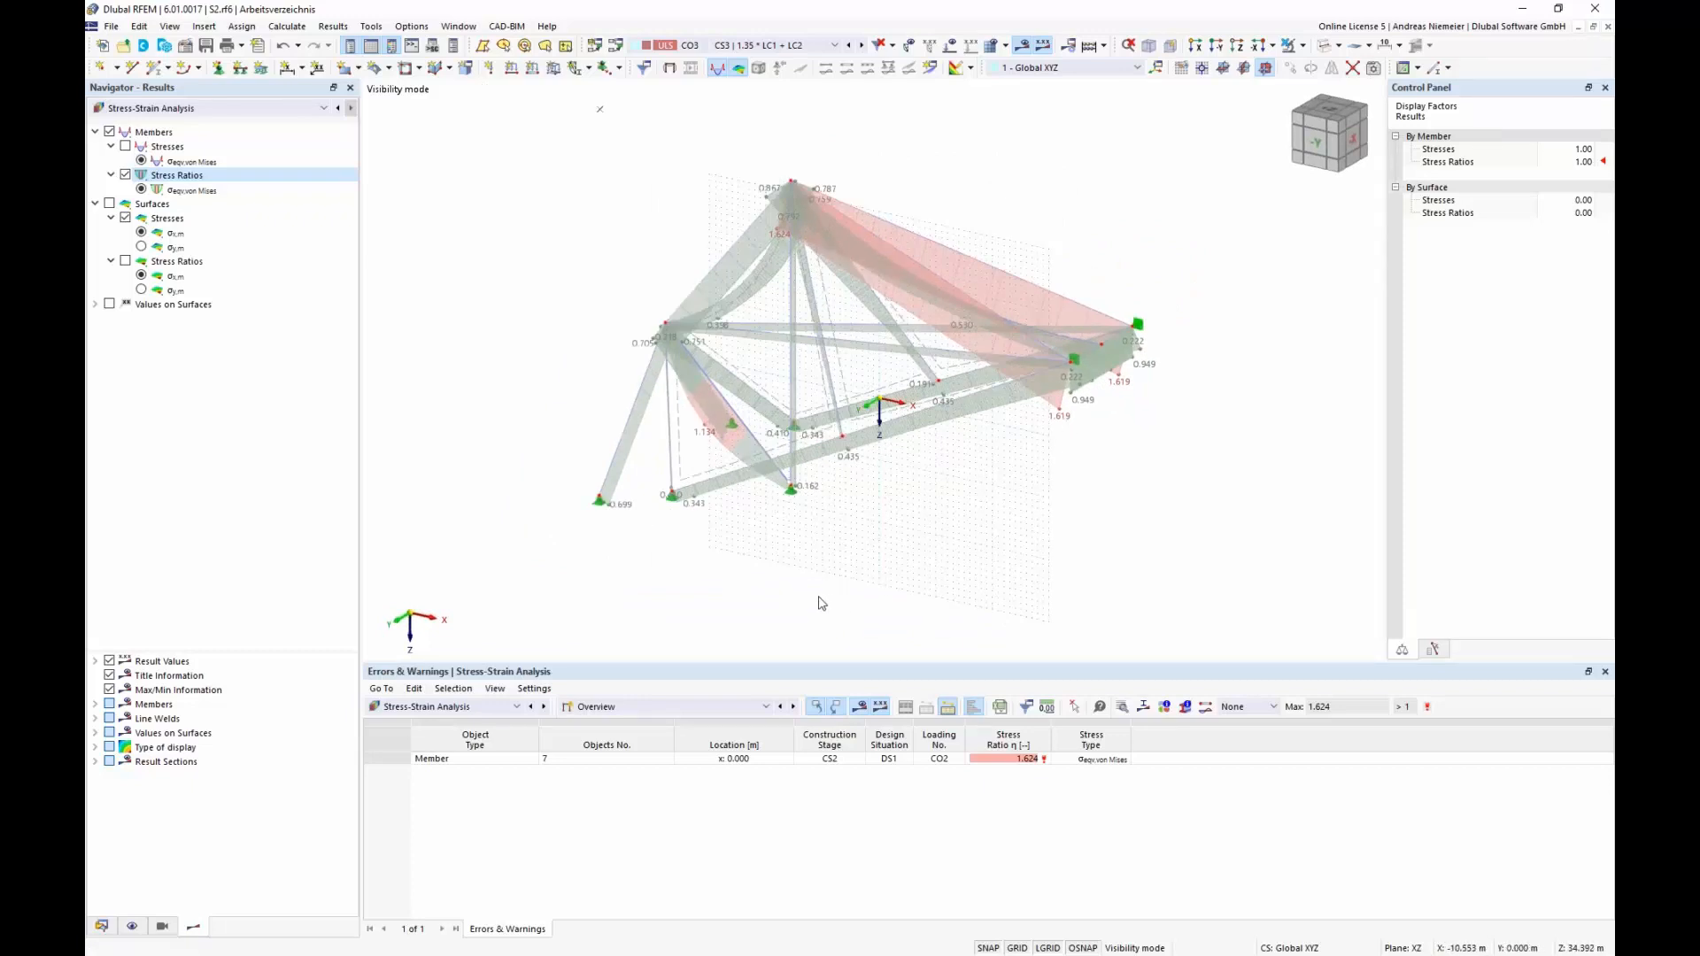
{"action": "middle_click_drag", "start_coordinate": [858, 573], "coordinate": [900, 543]}
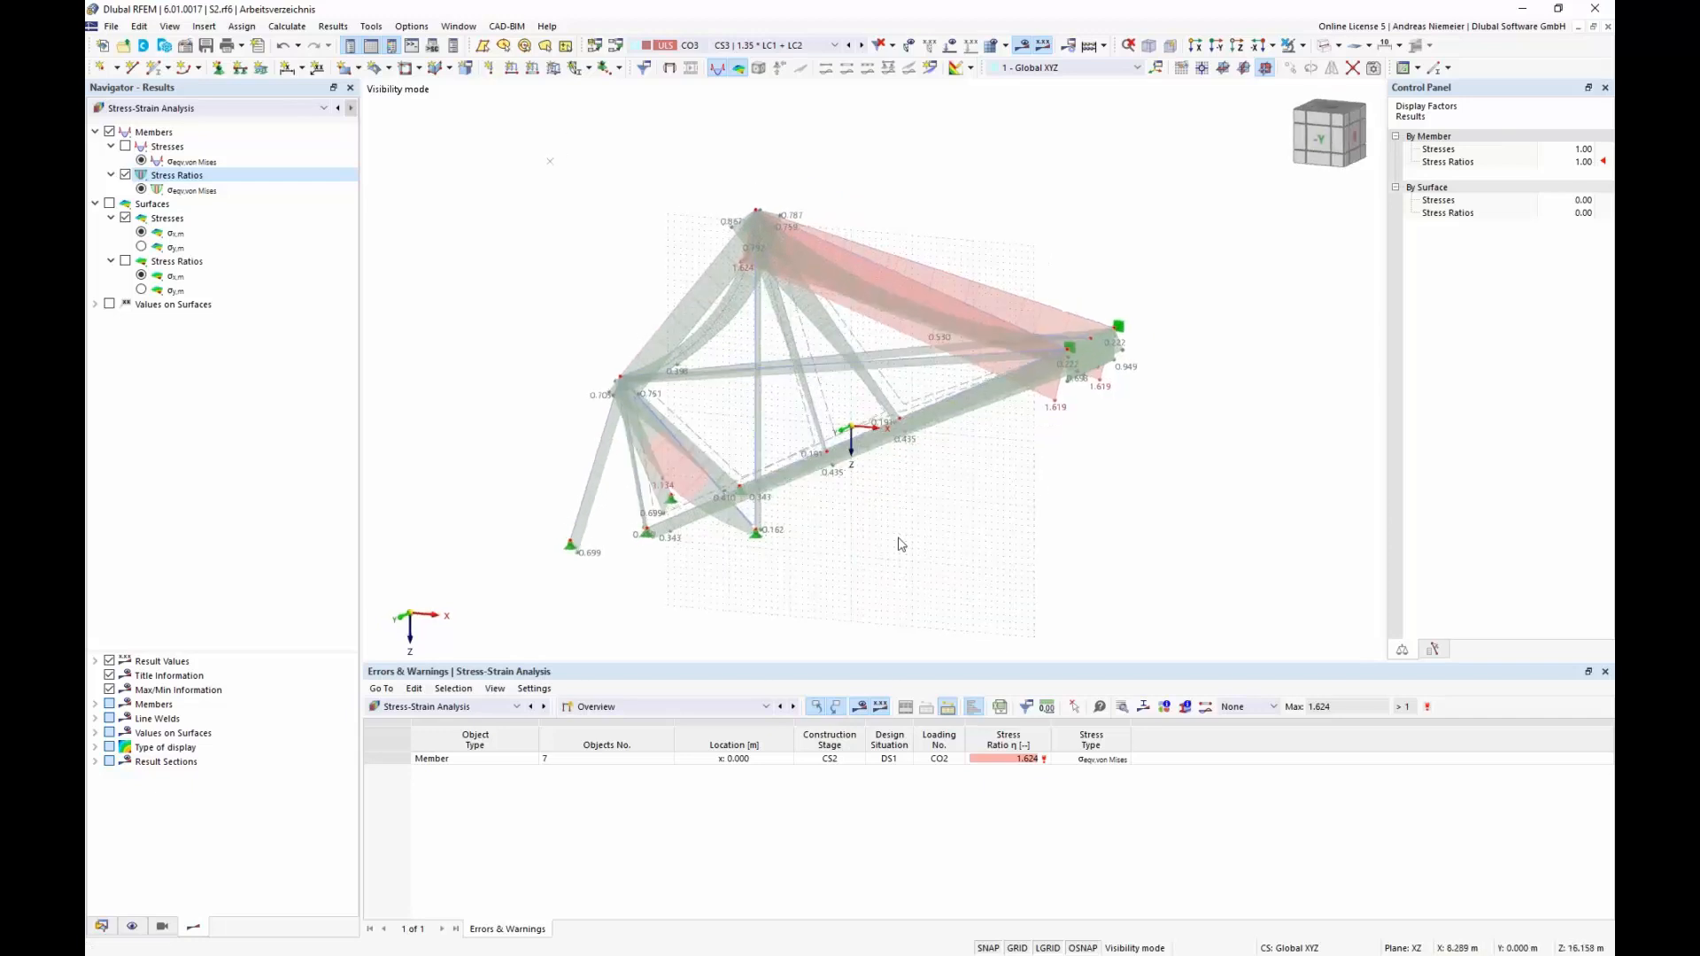
Show the table of member stresses by section and enlarge the table area enough to read all sections.
{"action": "left_click", "coordinate": [678, 707]}
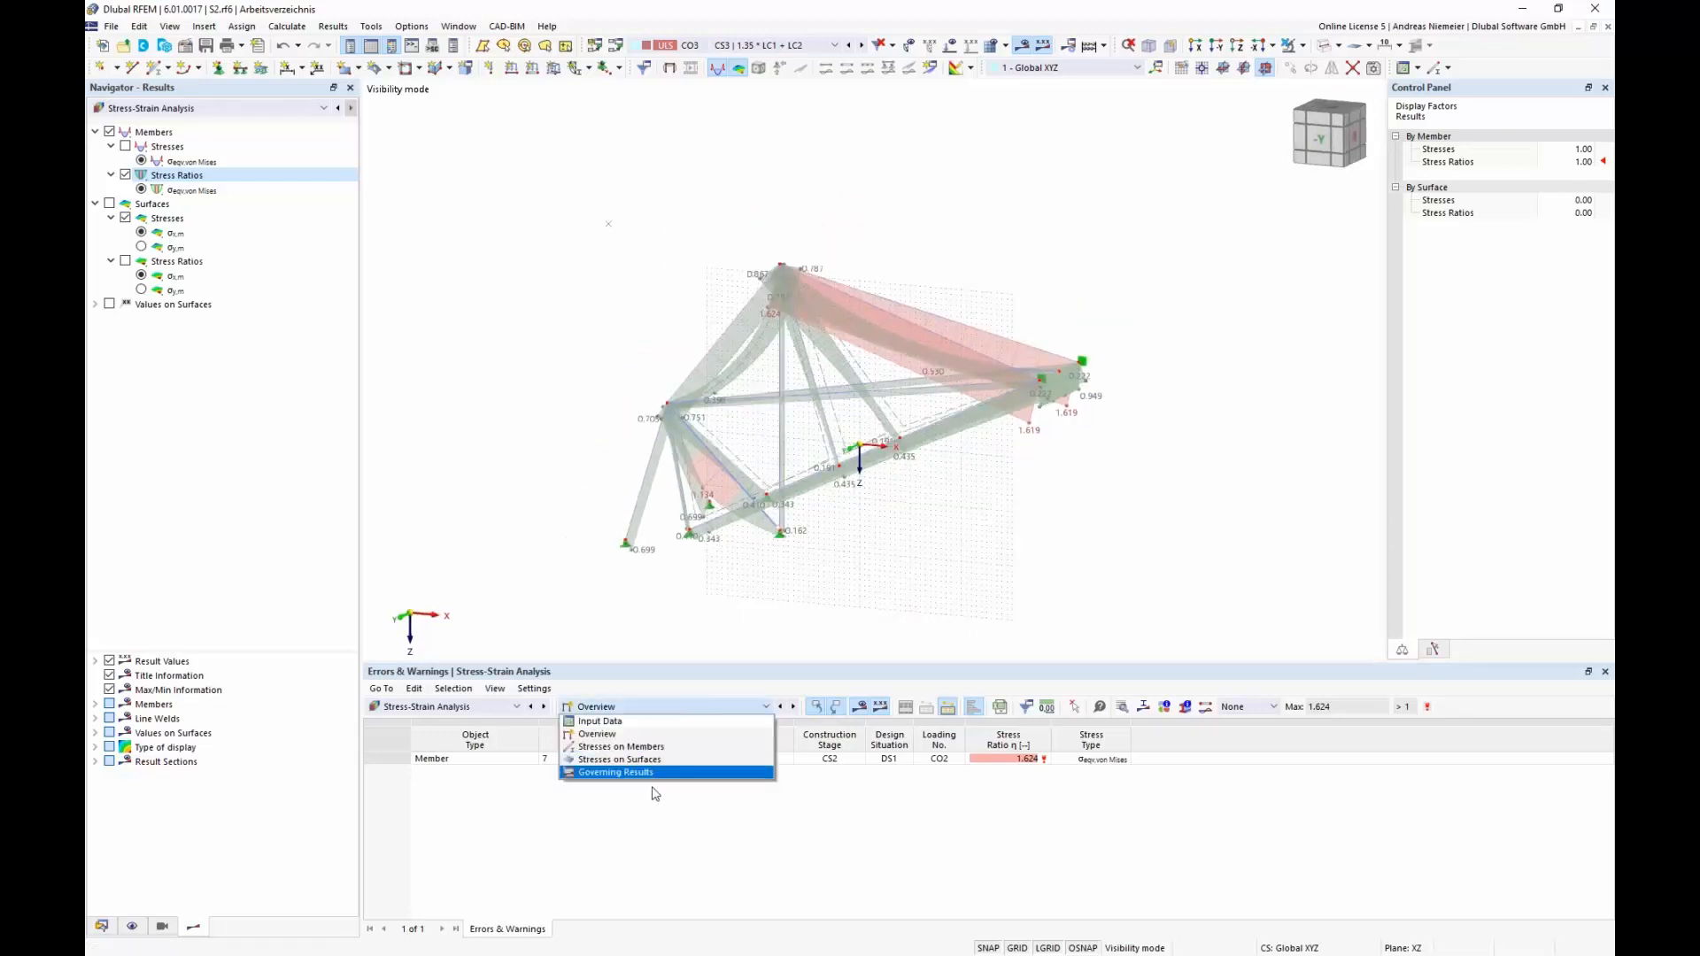
{"action": "left_click", "coordinate": [654, 748]}
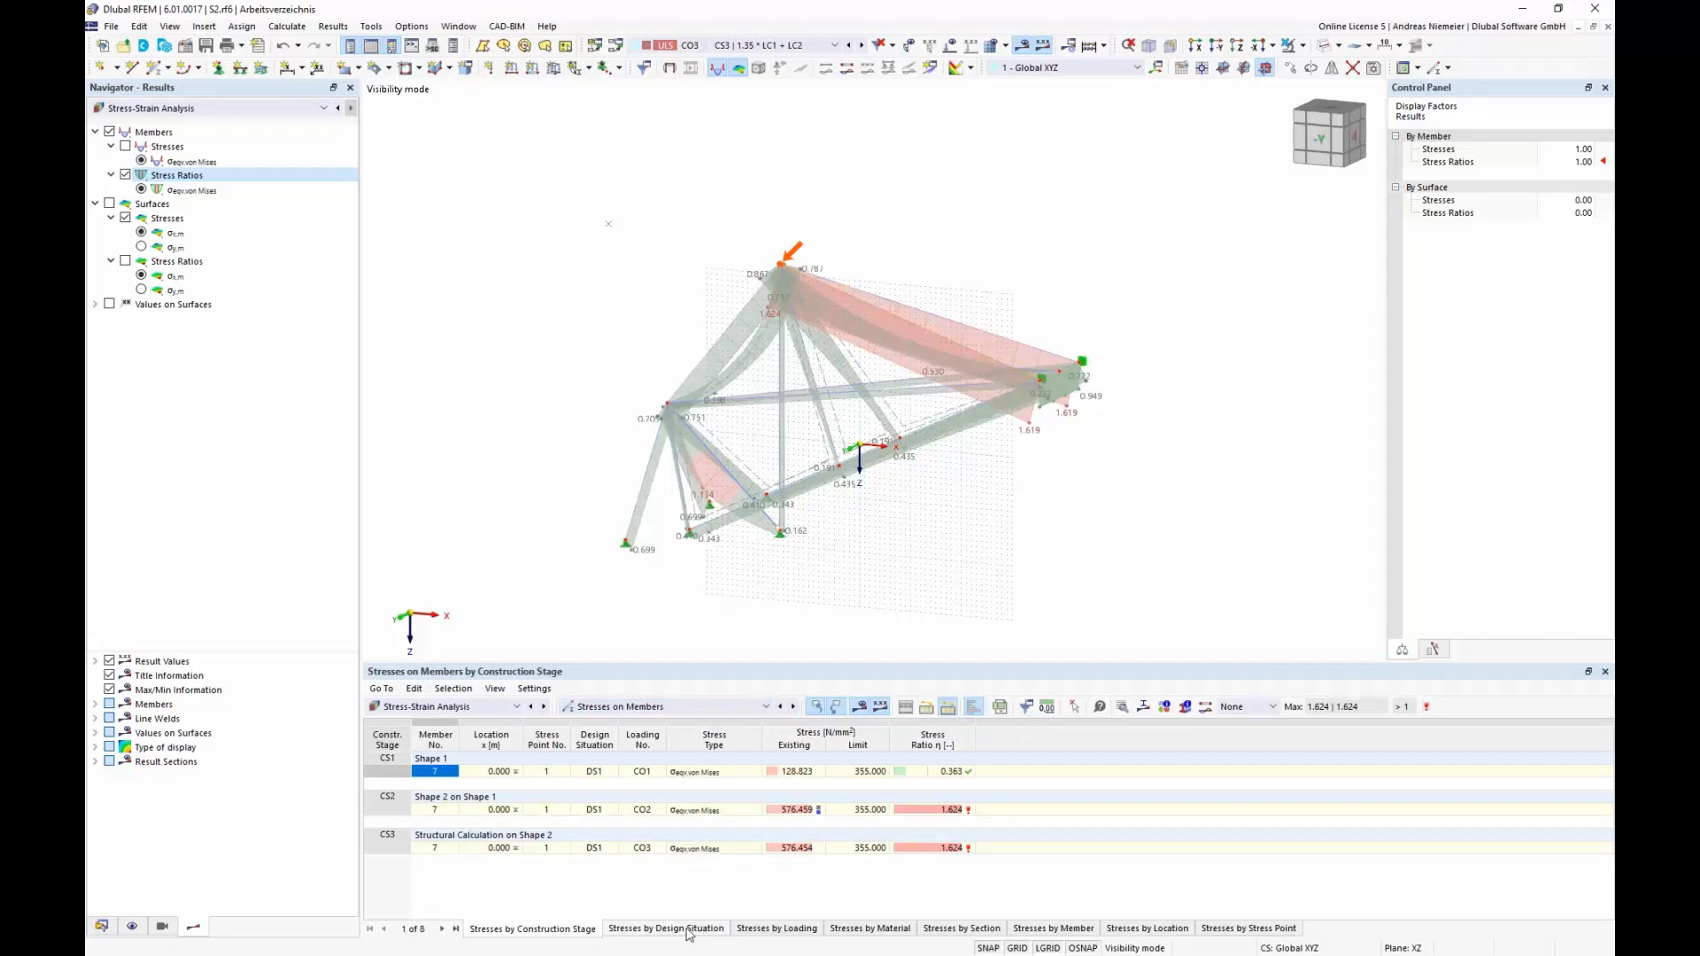
{"action": "left_click", "coordinate": [977, 930]}
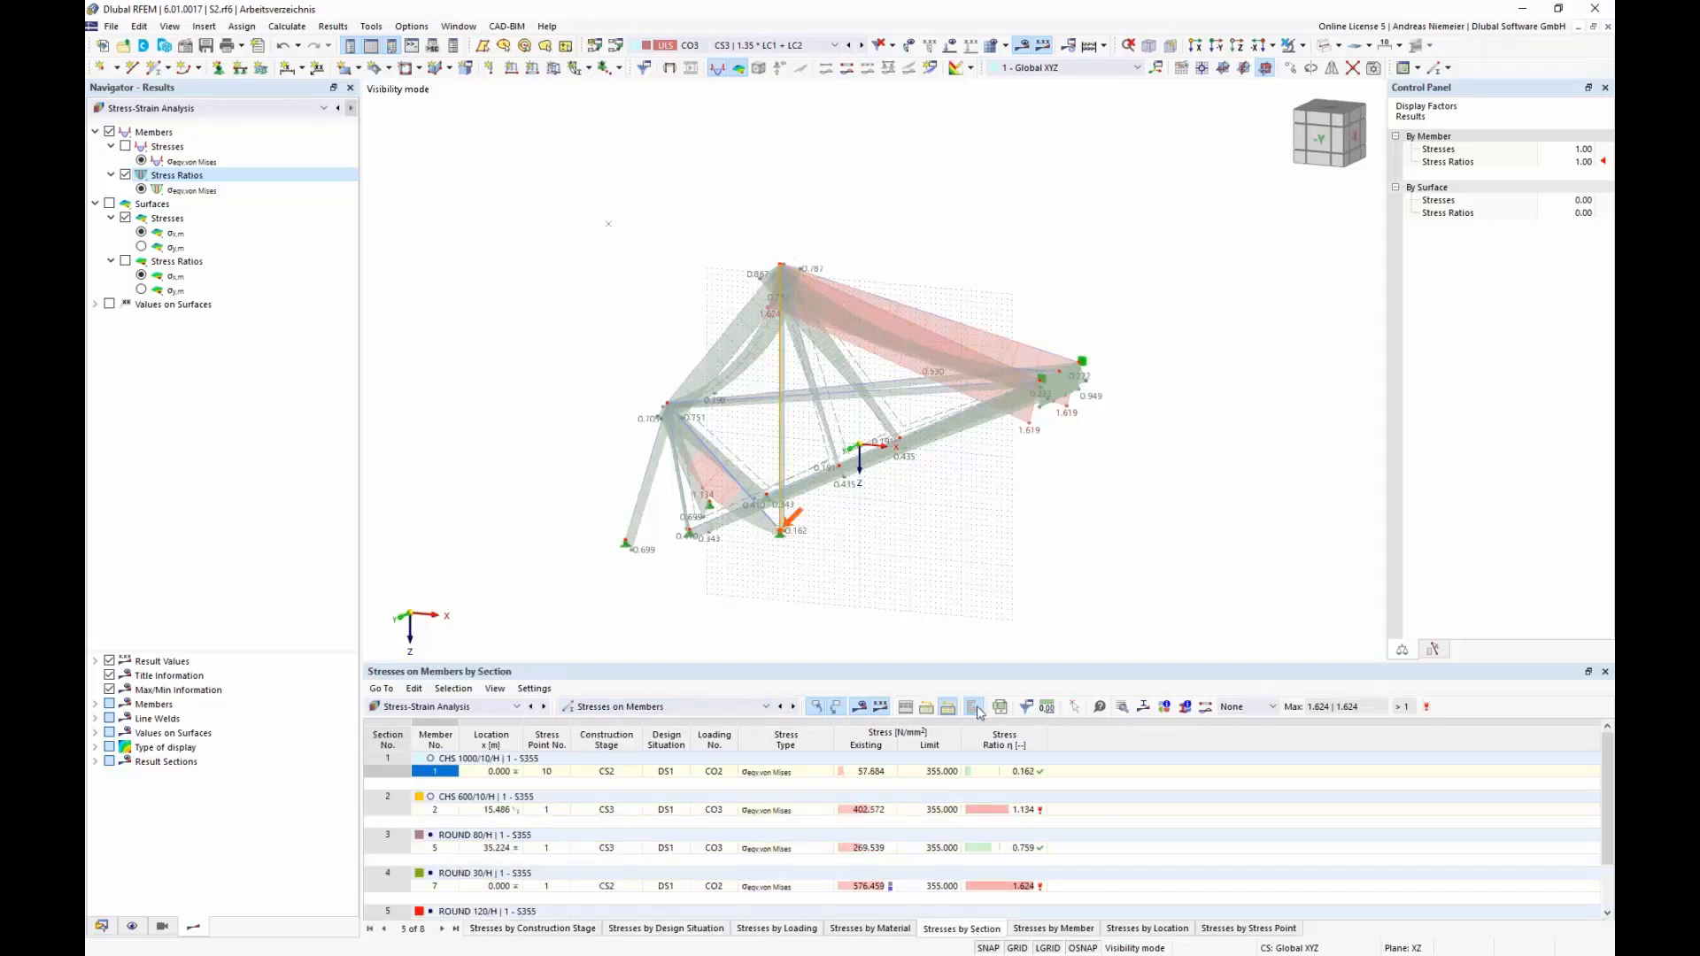
{"action": "left_click_drag", "start_coordinate": [989, 665], "coordinate": [1009, 497]}
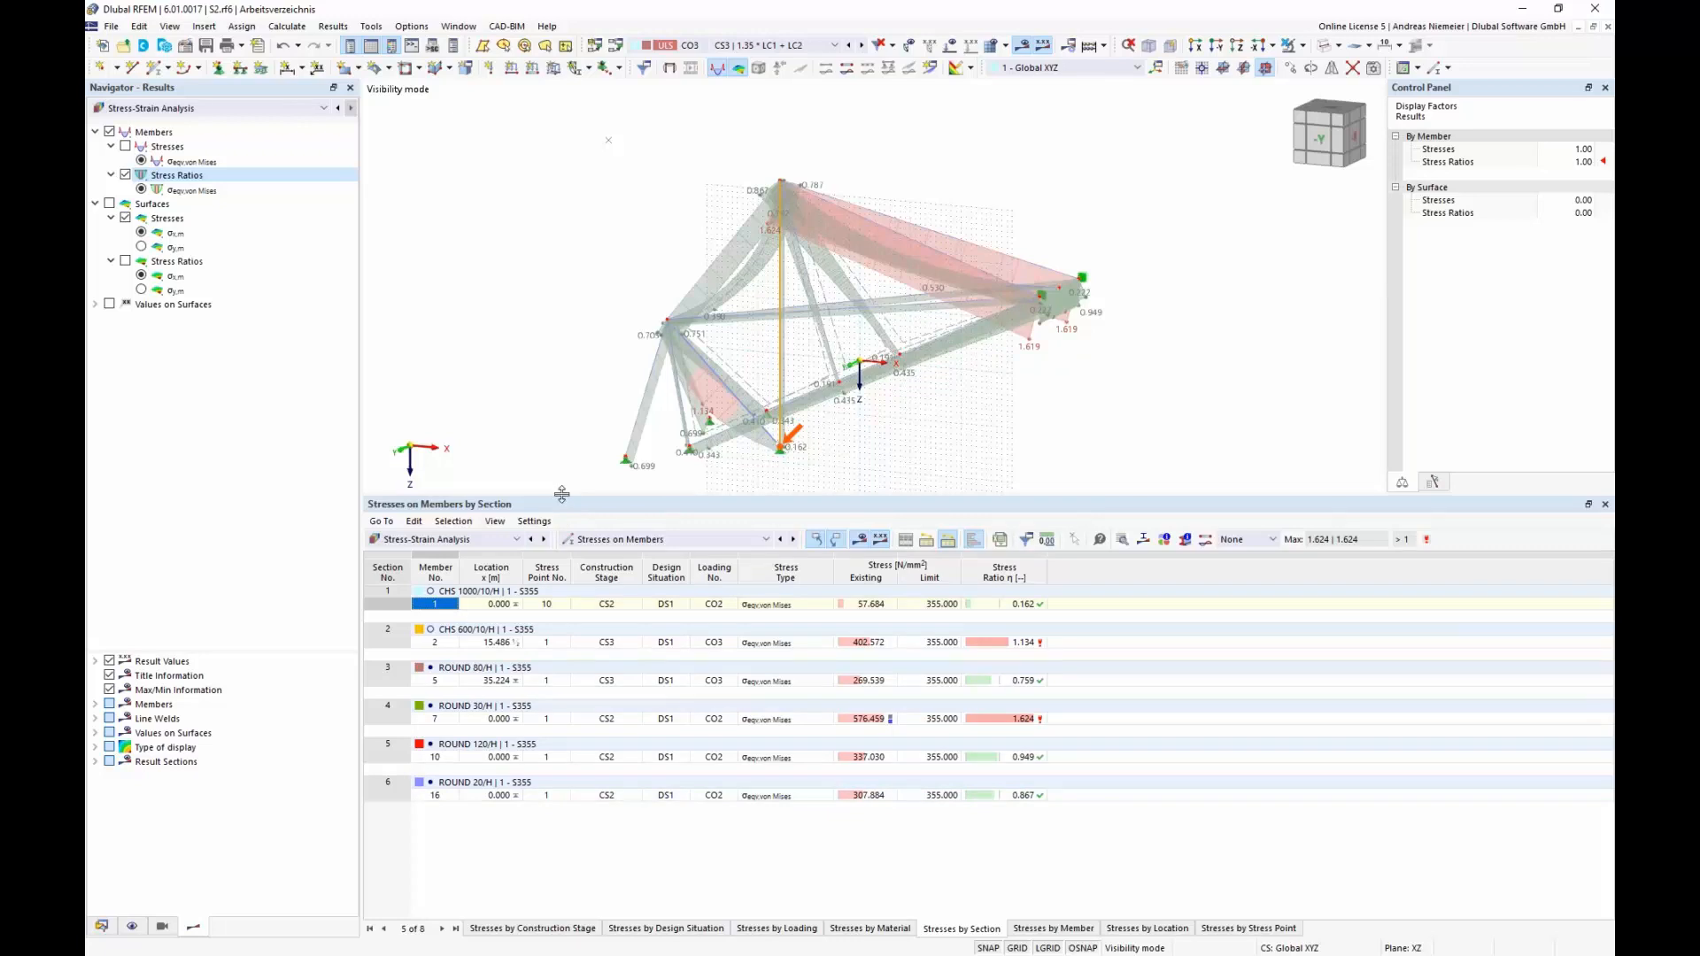
{"action": "left_click_drag", "start_coordinate": [561, 494], "coordinate": [573, 608]}
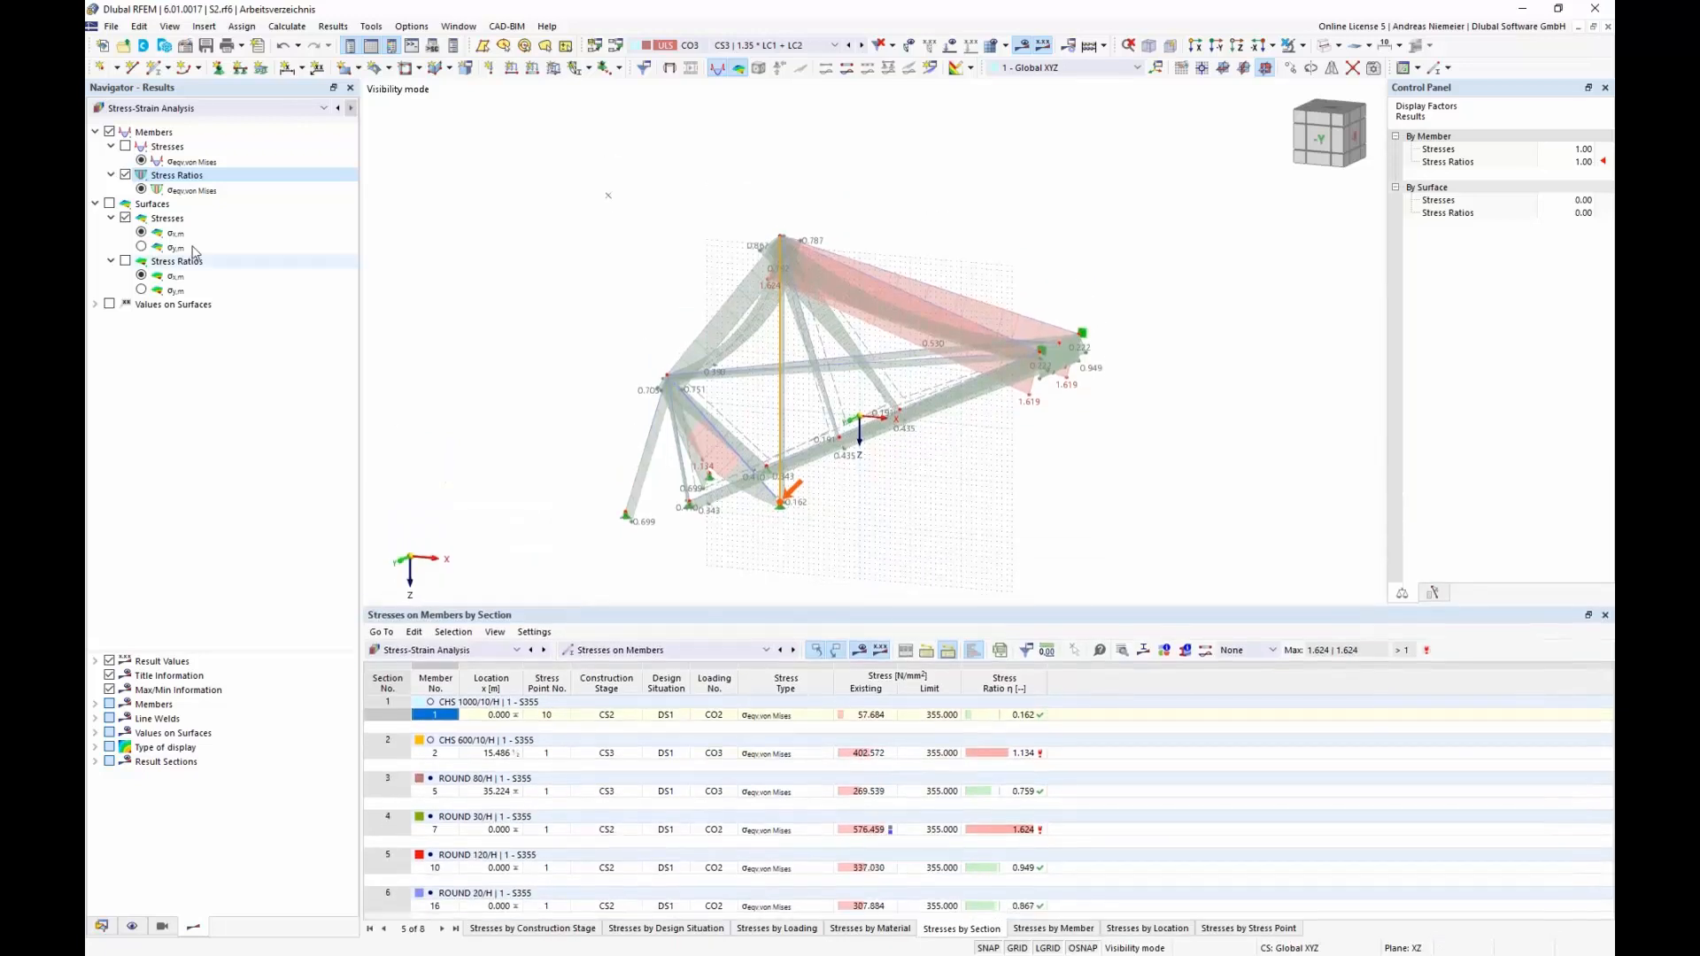
Hide the member results and display the surfaces' stress ratios for σx,m.
{"action": "left_click", "coordinate": [109, 203]}
{"action": "left_click", "coordinate": [109, 131]}
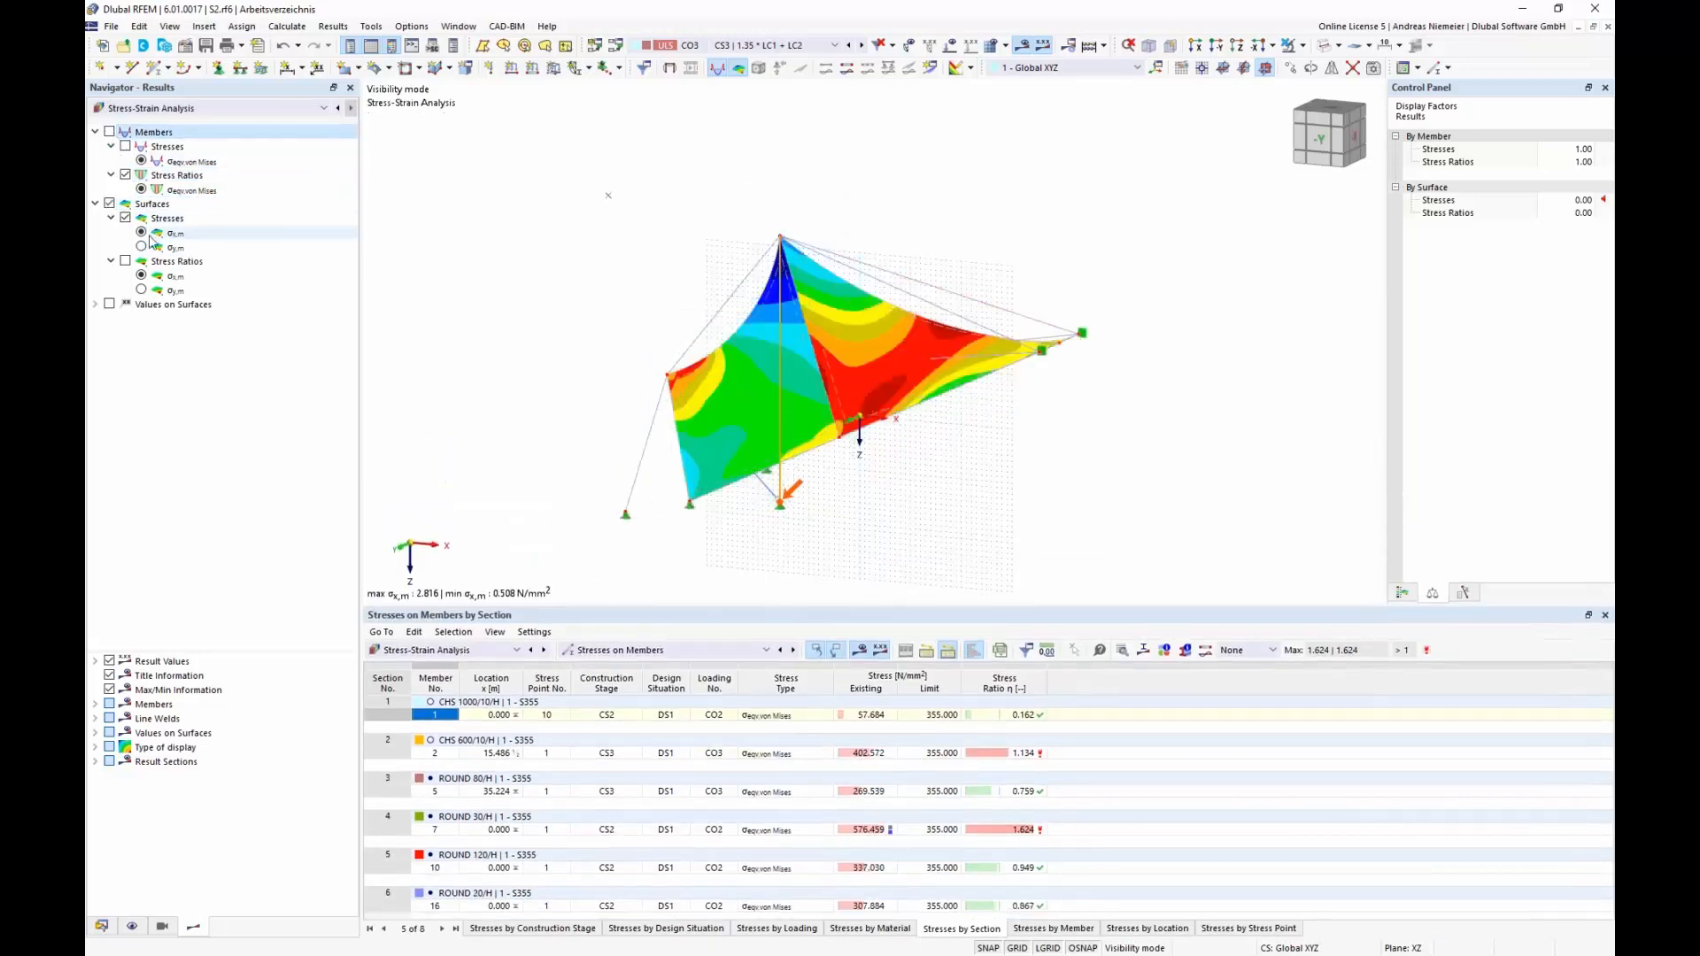
{"action": "left_click", "coordinate": [125, 261]}
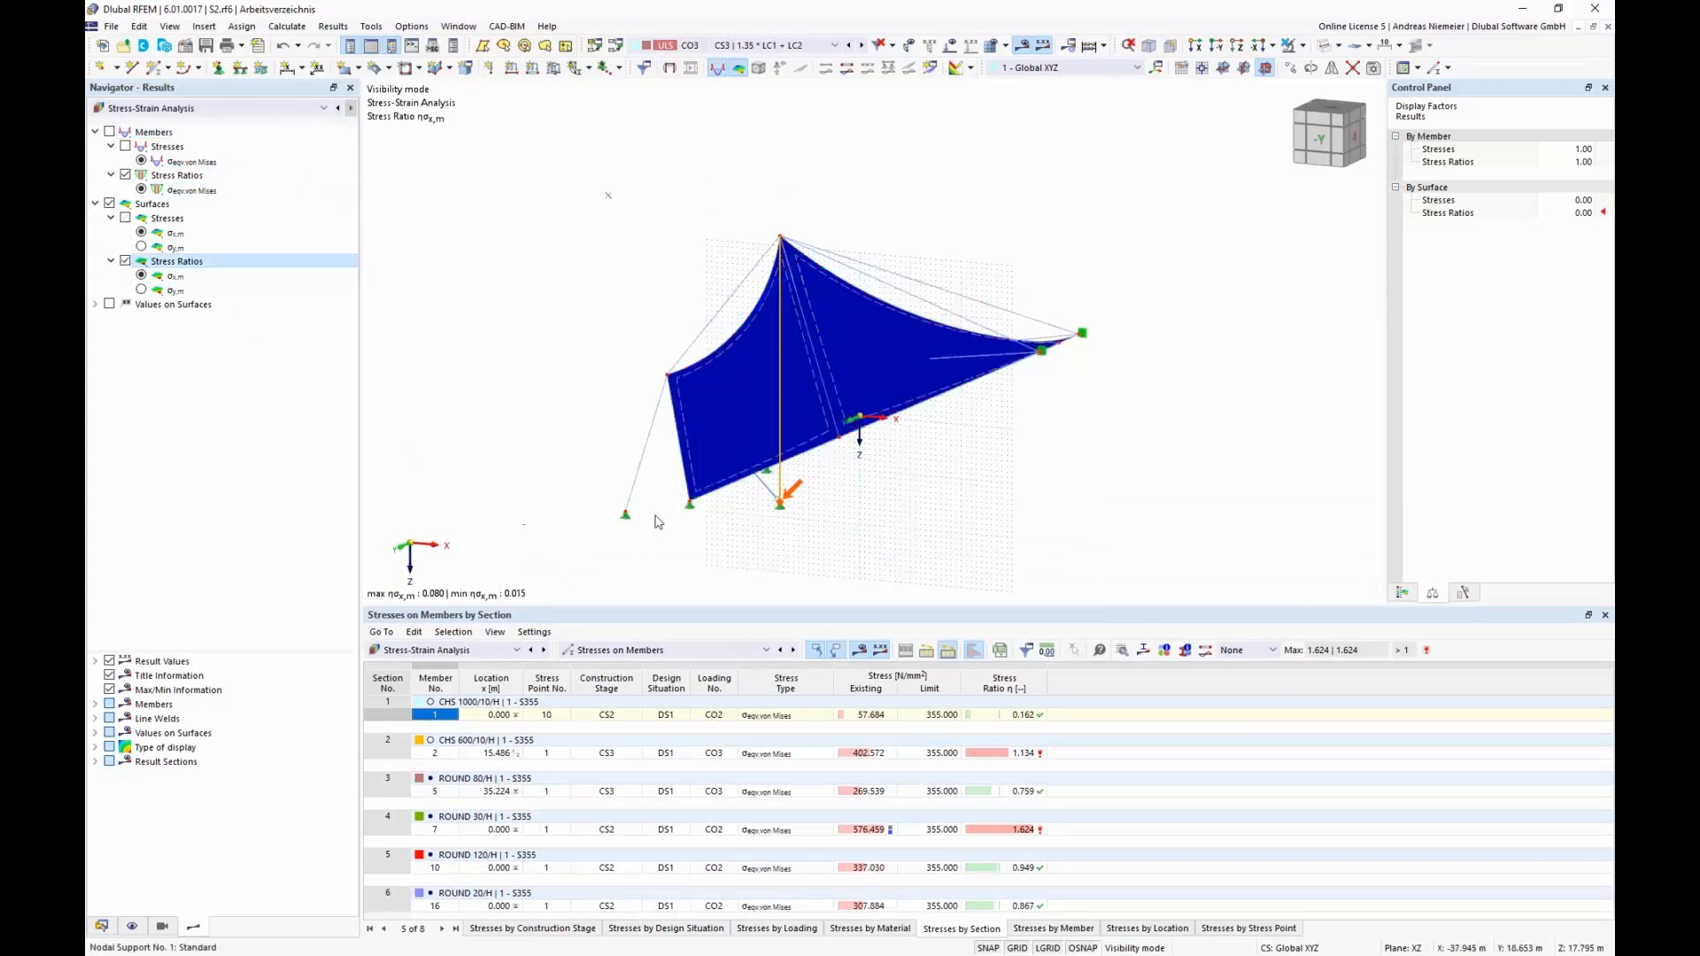
Switch the results table to the stresses on surfaces and select the stress rows across both construction stages.
{"action": "left_click", "coordinate": [766, 650]}
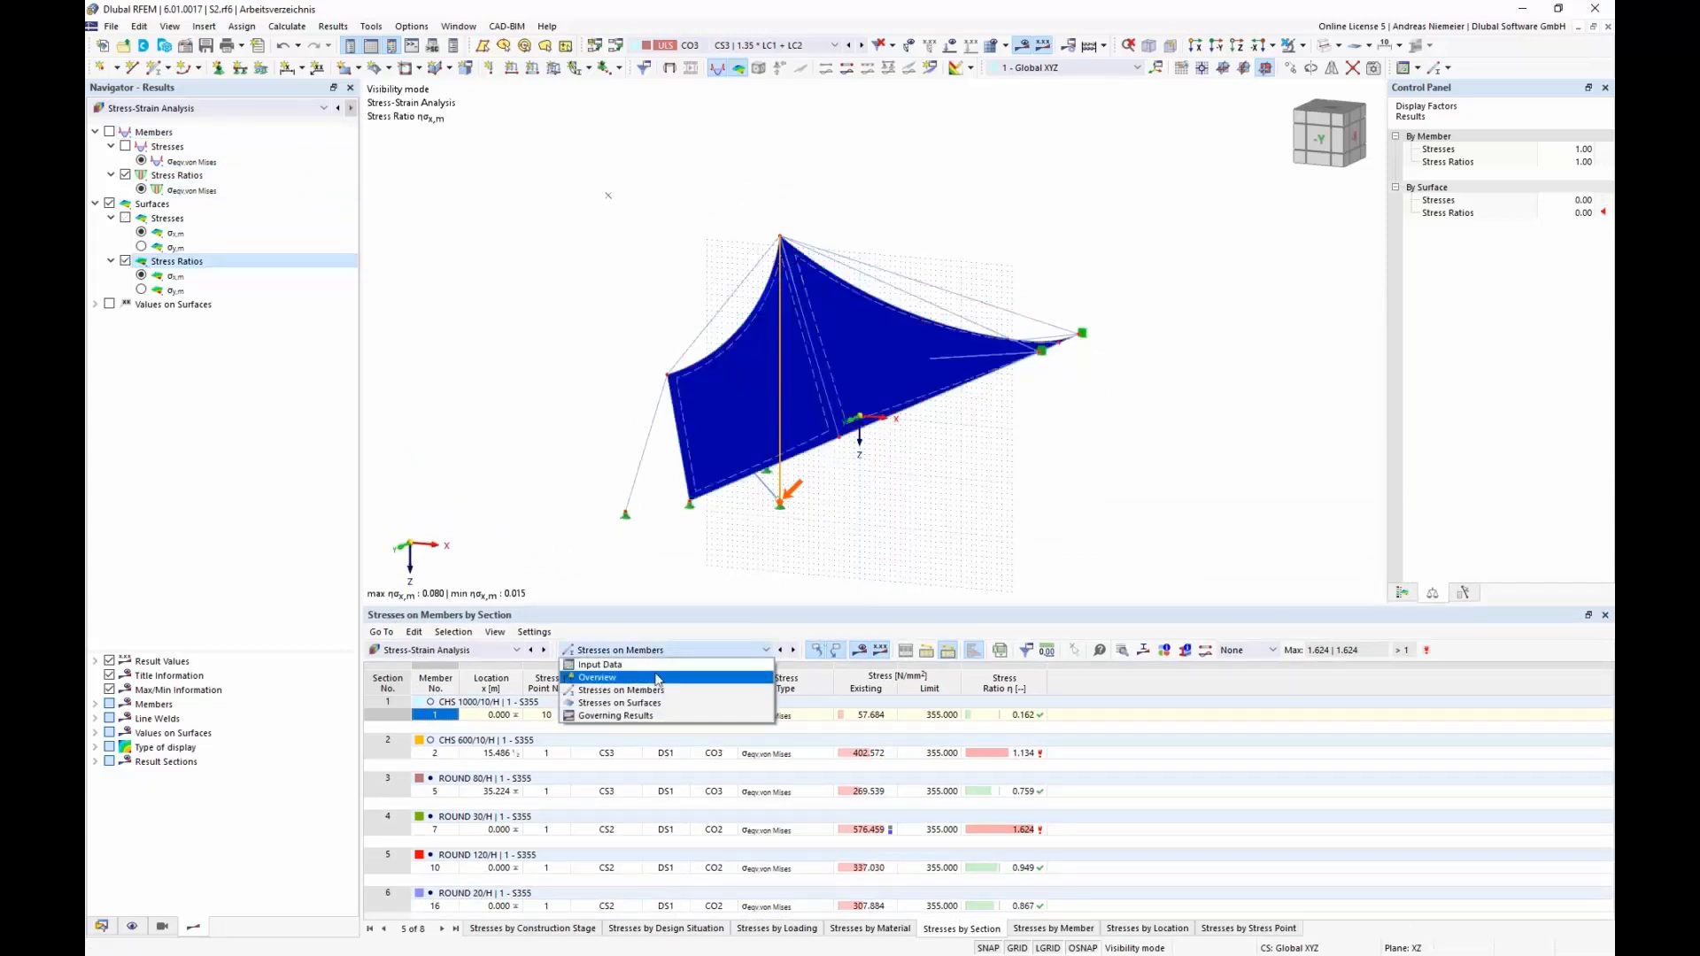
{"action": "left_click", "coordinate": [645, 711]}
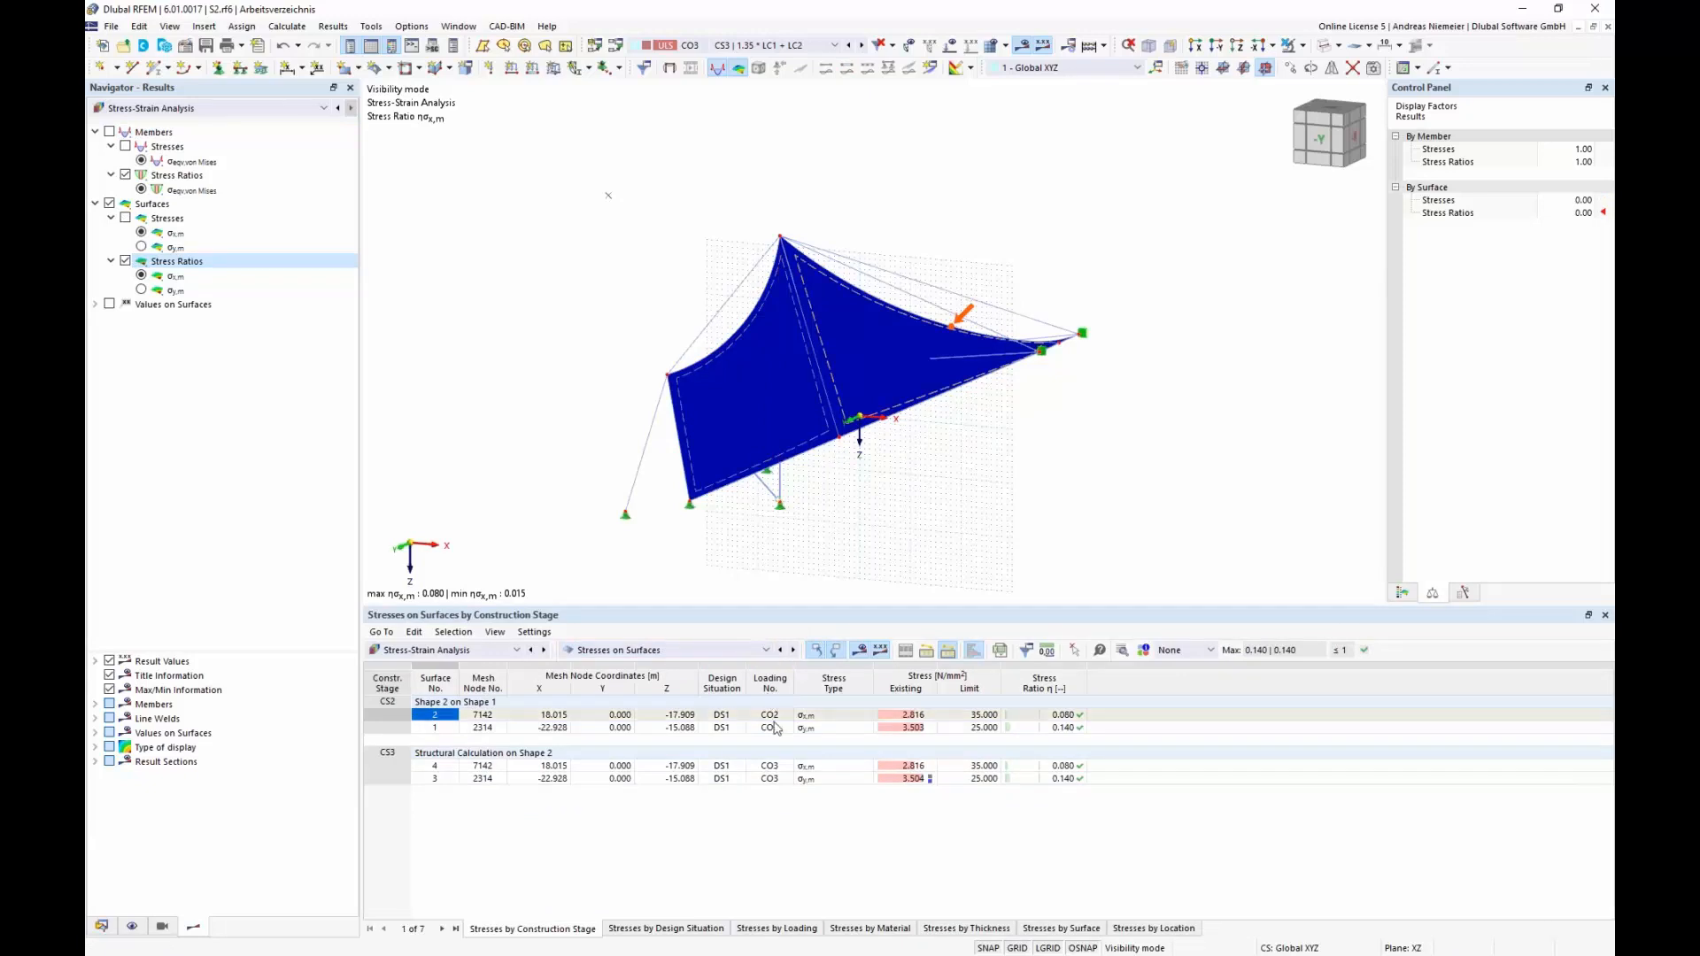
{"action": "left_click", "coordinate": [969, 727]}
{"action": "left_click", "coordinate": [978, 779], "text": "shift"}
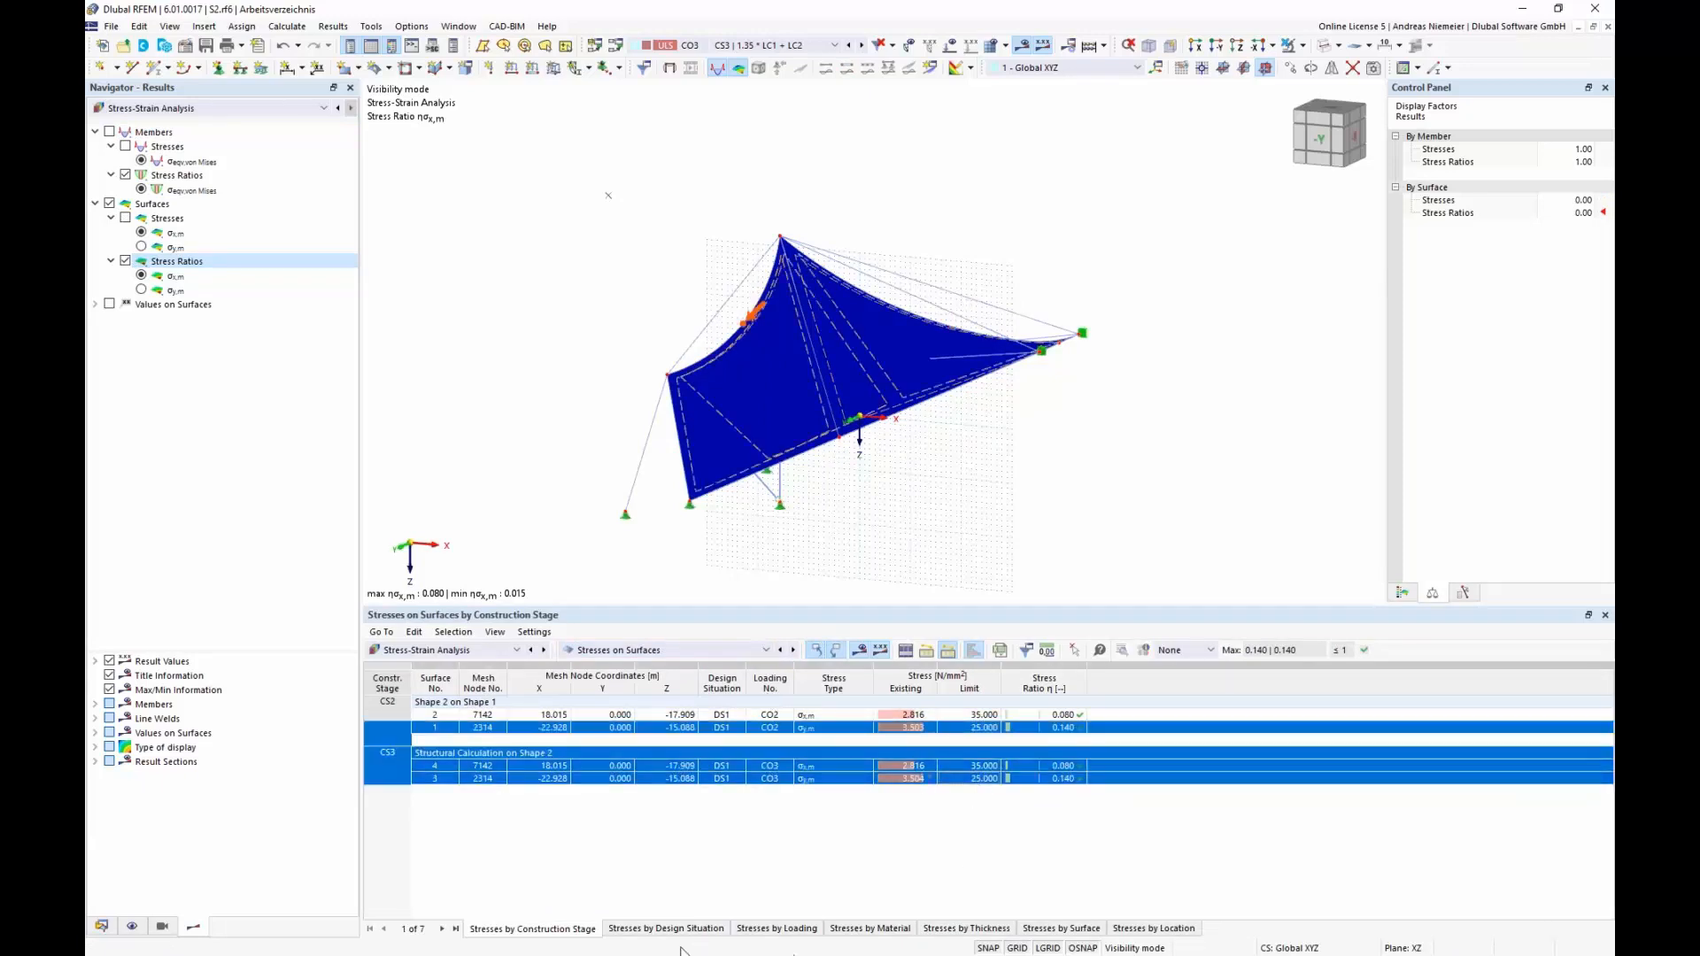
Check the surface stresses by material and by thickness, and show the table of stresses by surface.
{"action": "left_click", "coordinate": [870, 928]}
{"action": "left_click", "coordinate": [984, 933]}
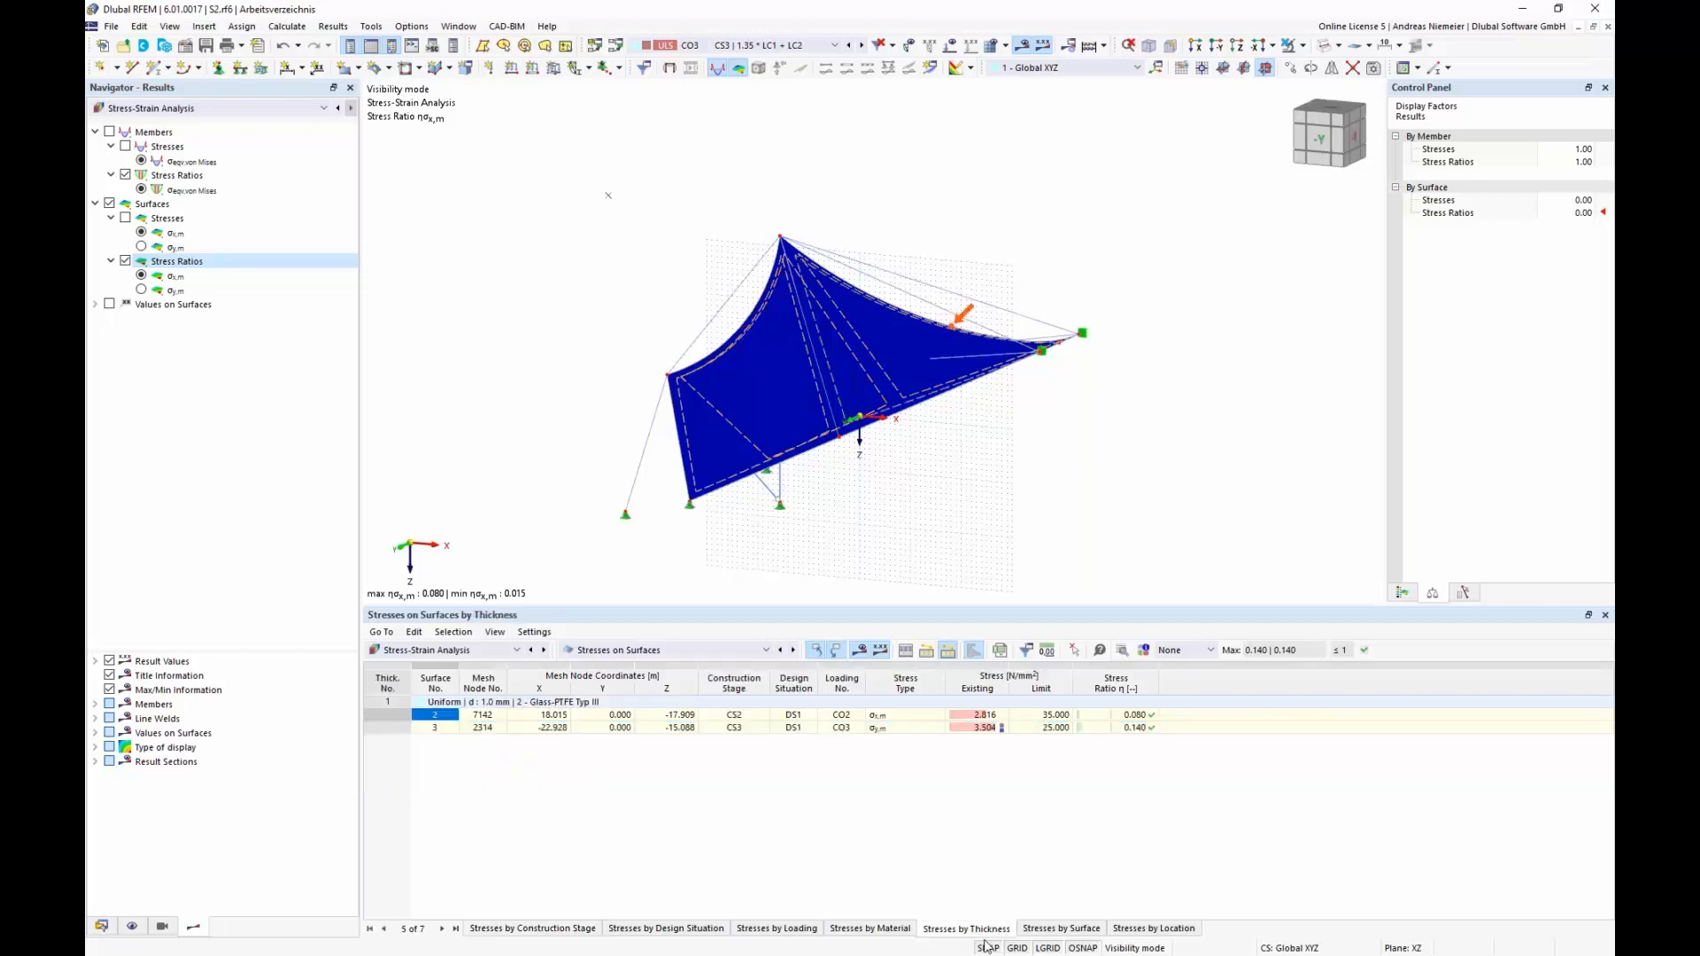
{"action": "left_click", "coordinate": [1066, 929]}
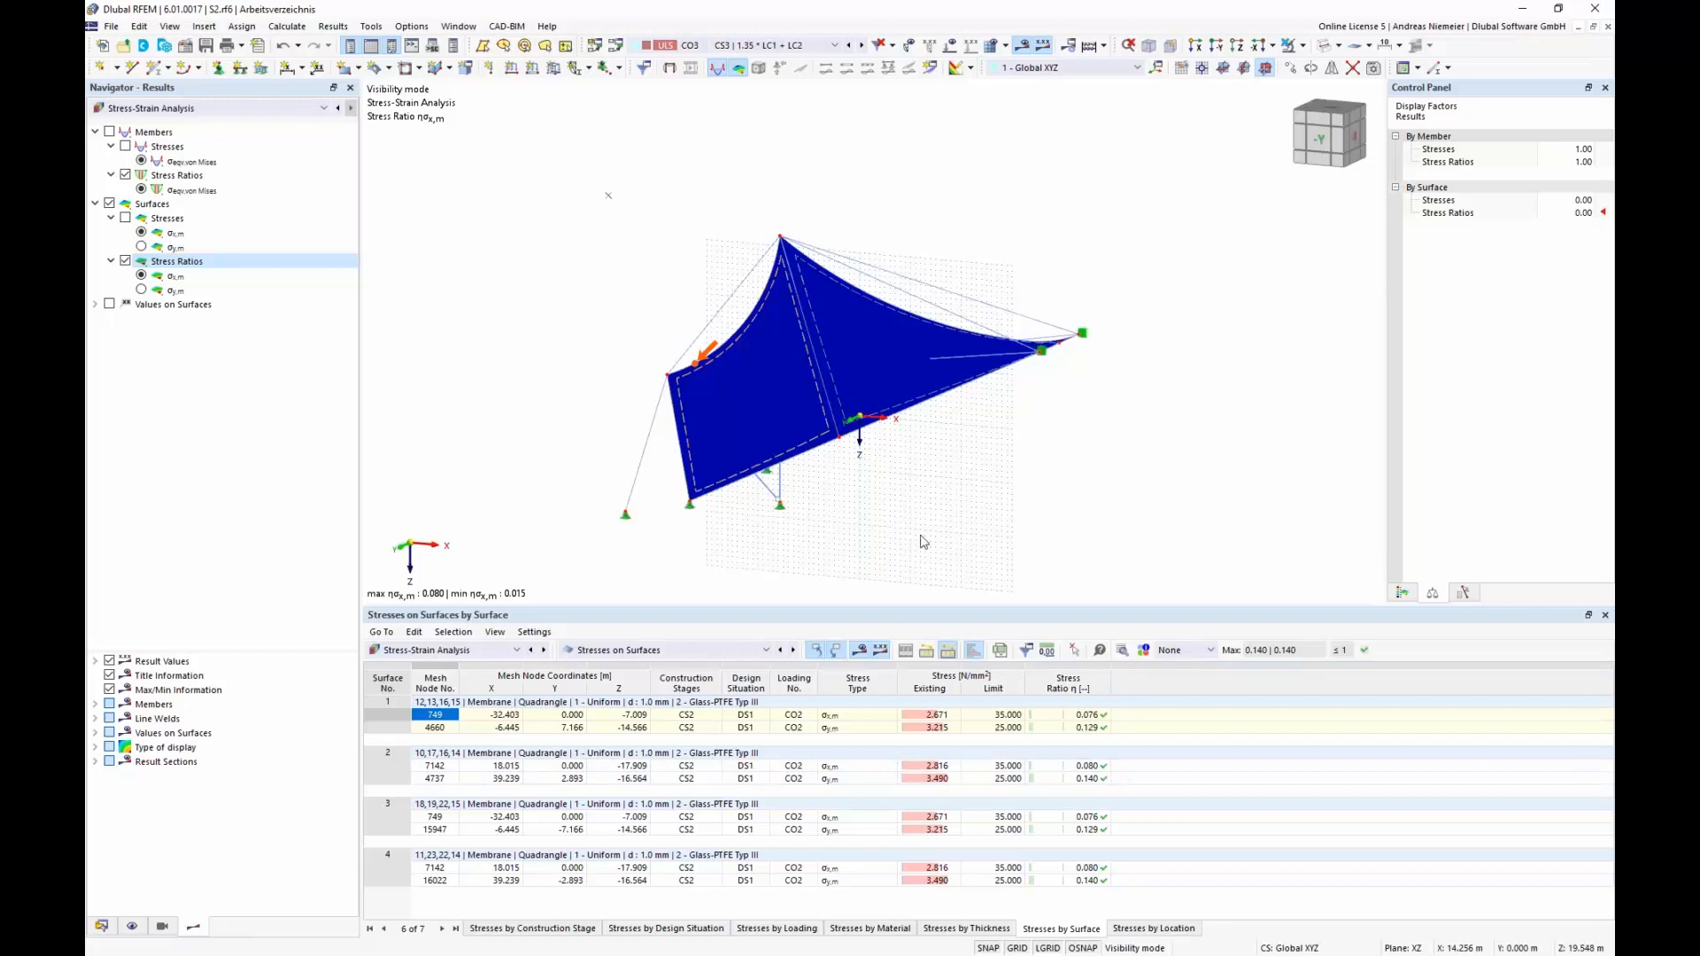
{"action": "middle_click_drag", "start_coordinate": [937, 527], "coordinate": [943, 494]}
{"action": "scroll", "coordinate": [944, 494], "scroll_direction": "down", "scroll_amount": 1}
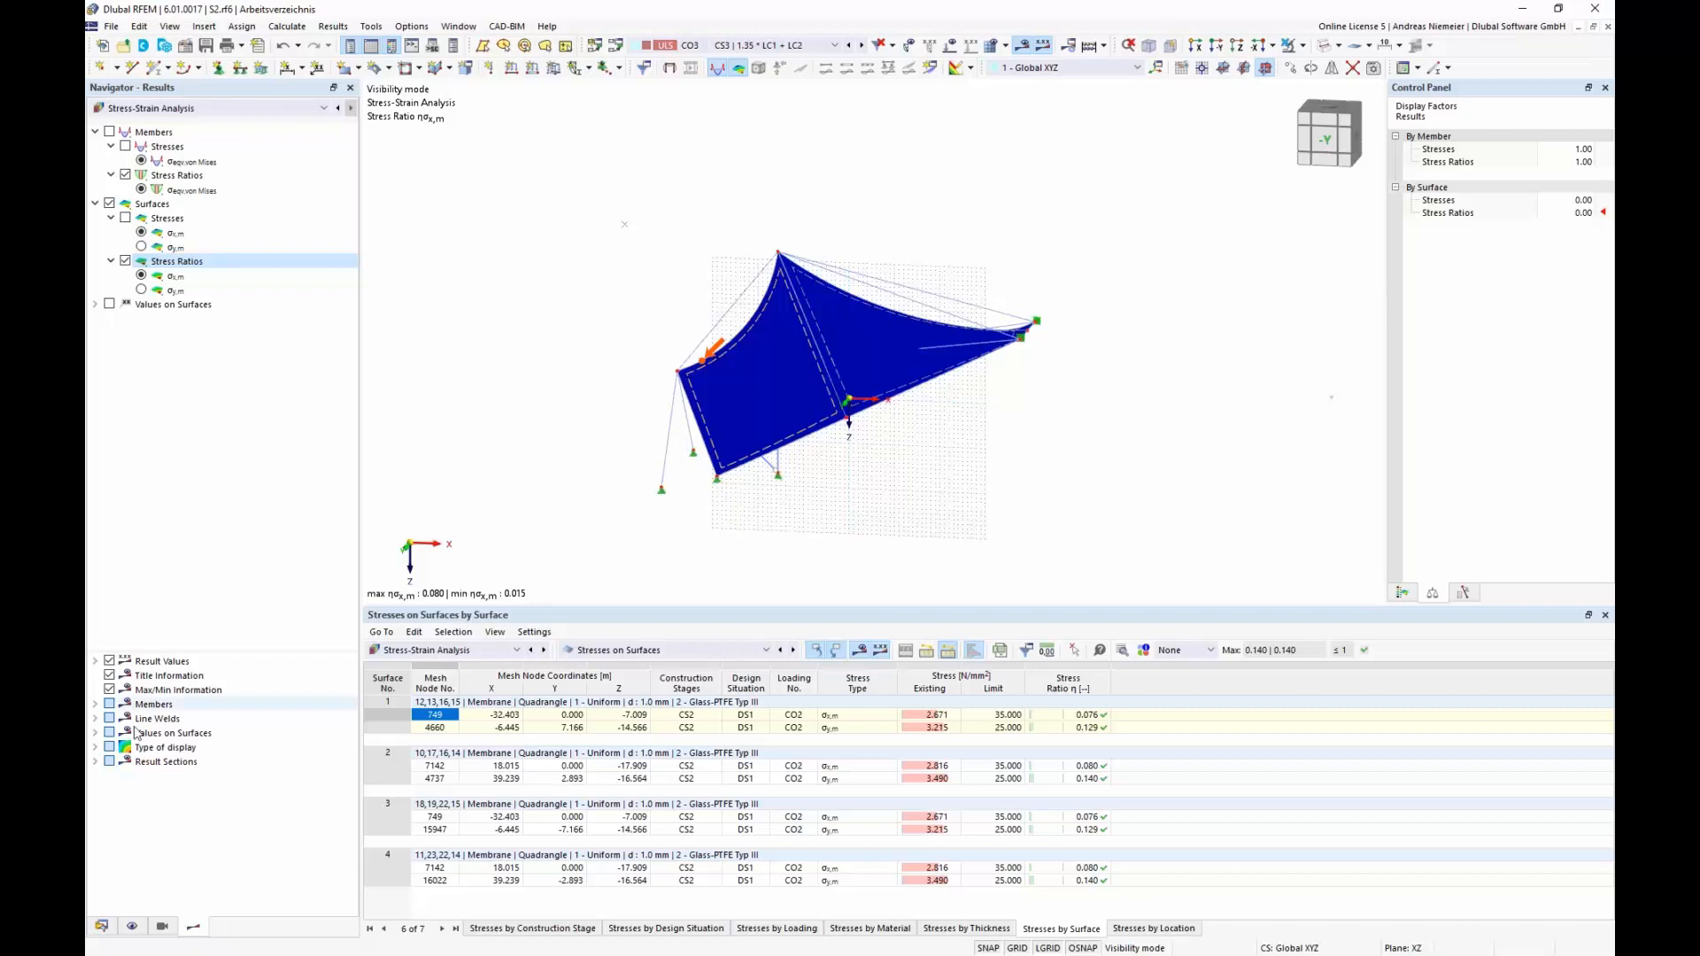
Create a new printout report from the model's data tree.
{"action": "left_click", "coordinate": [102, 927]}
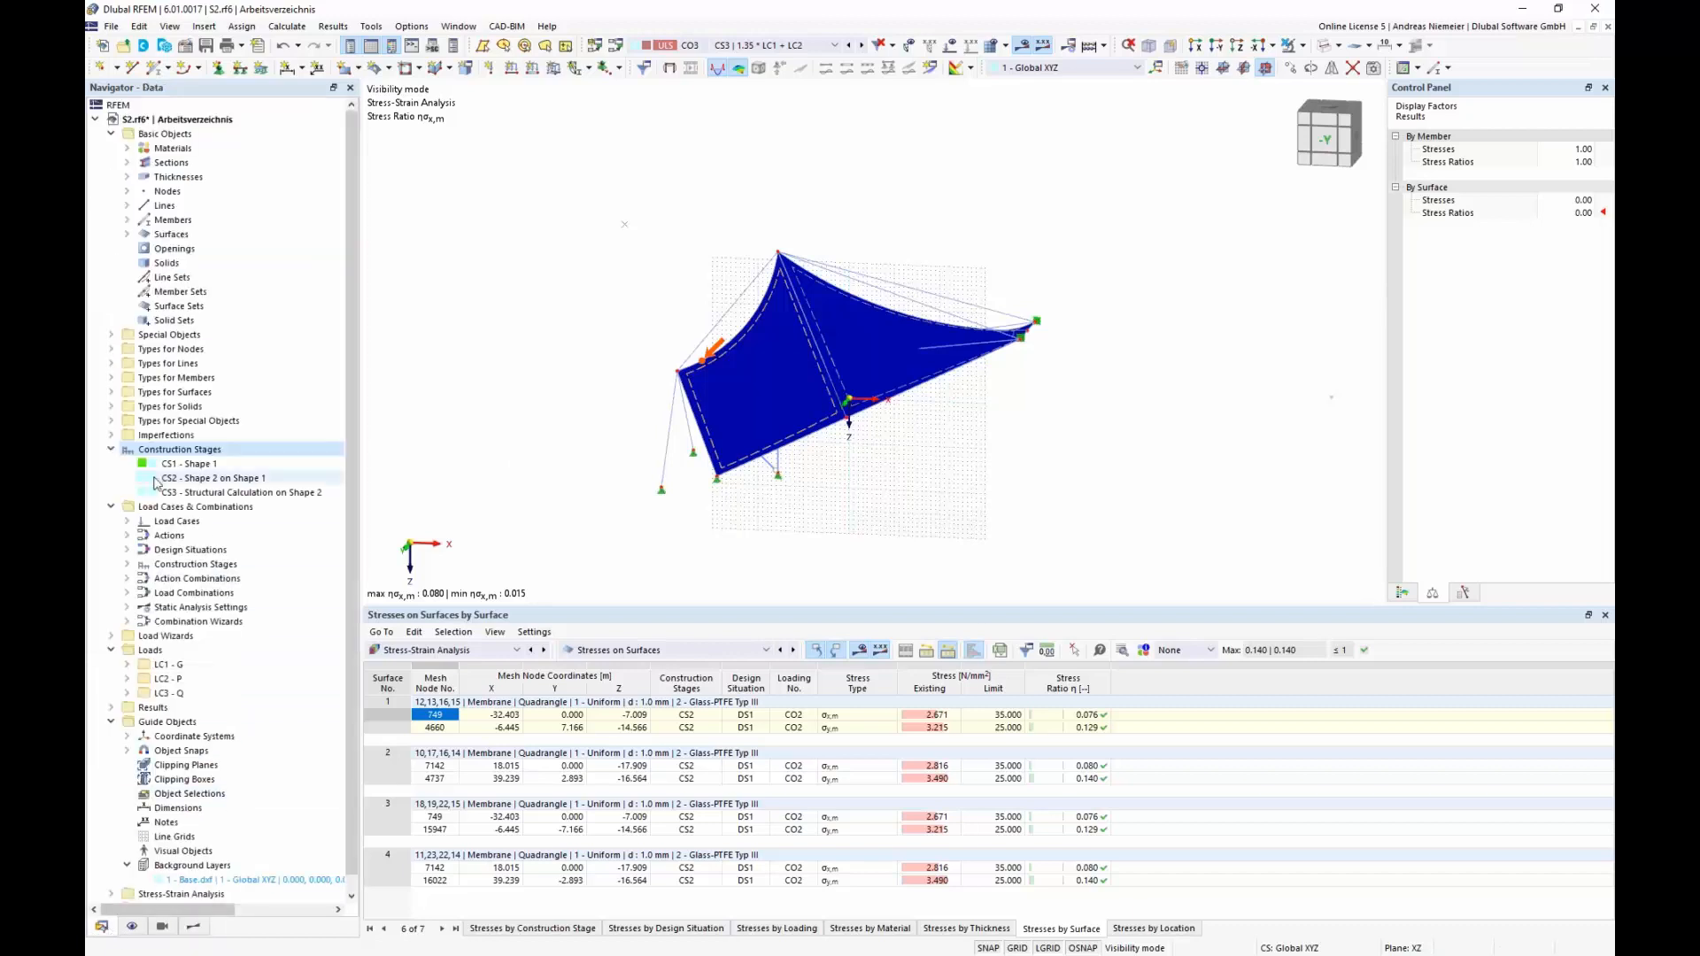
{"action": "left_click", "coordinate": [111, 449]}
{"action": "left_click", "coordinate": [164, 865]}
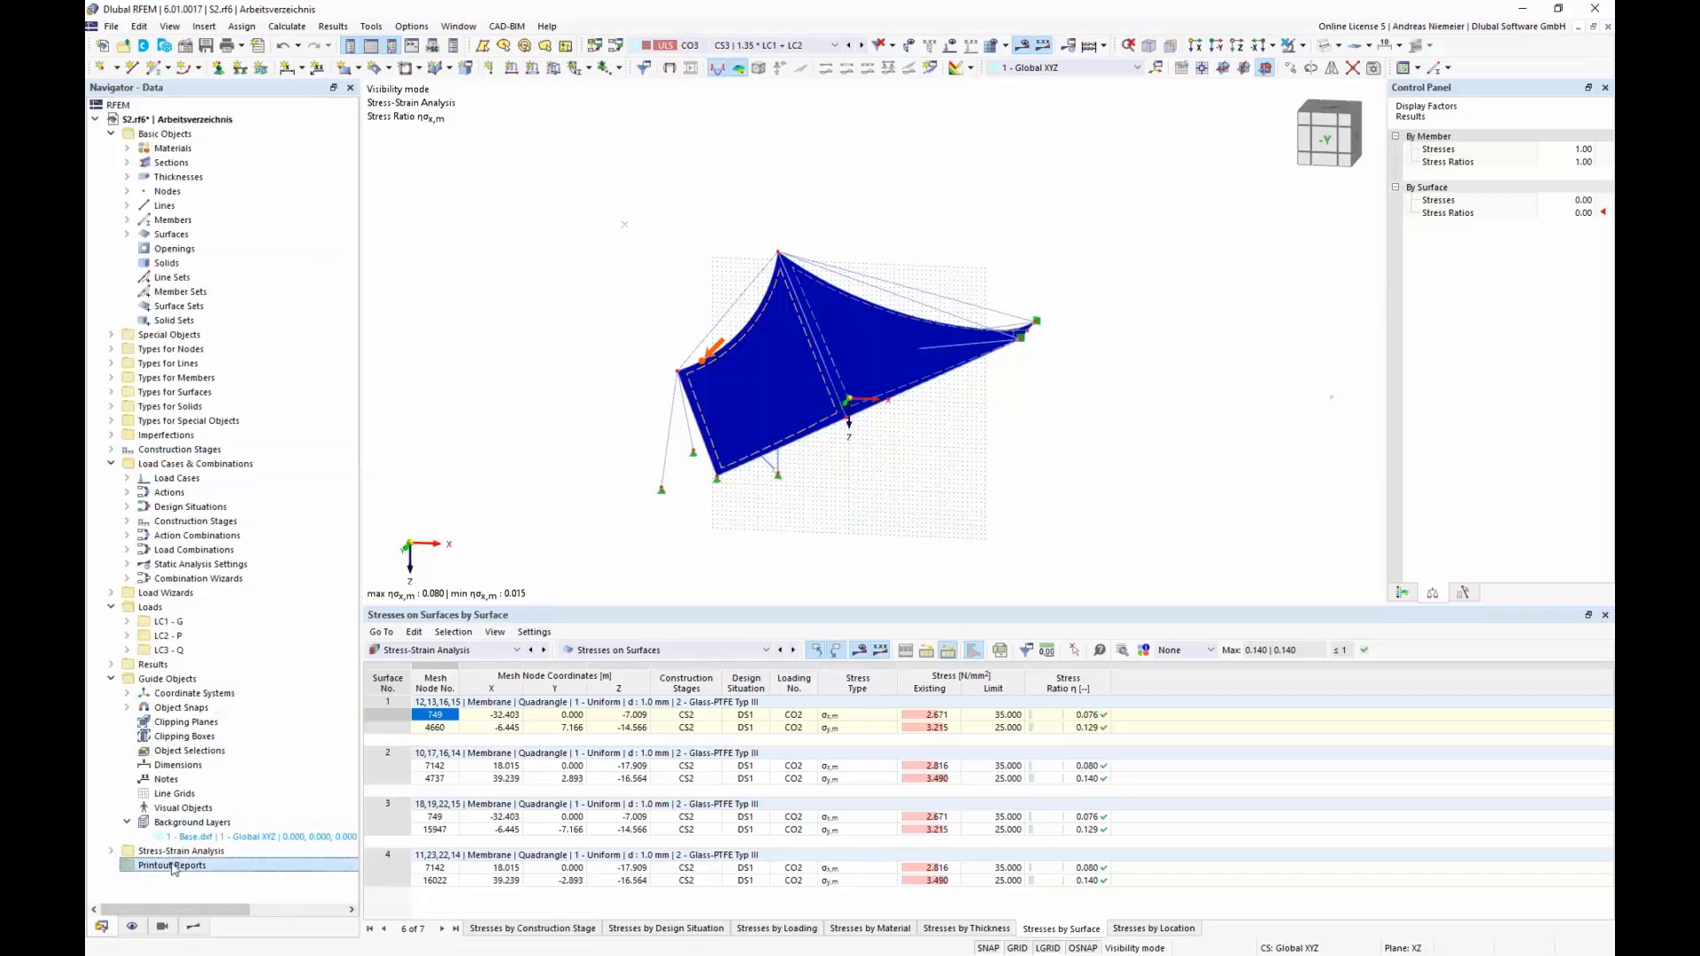
{"action": "right_click", "coordinate": [172, 866]}
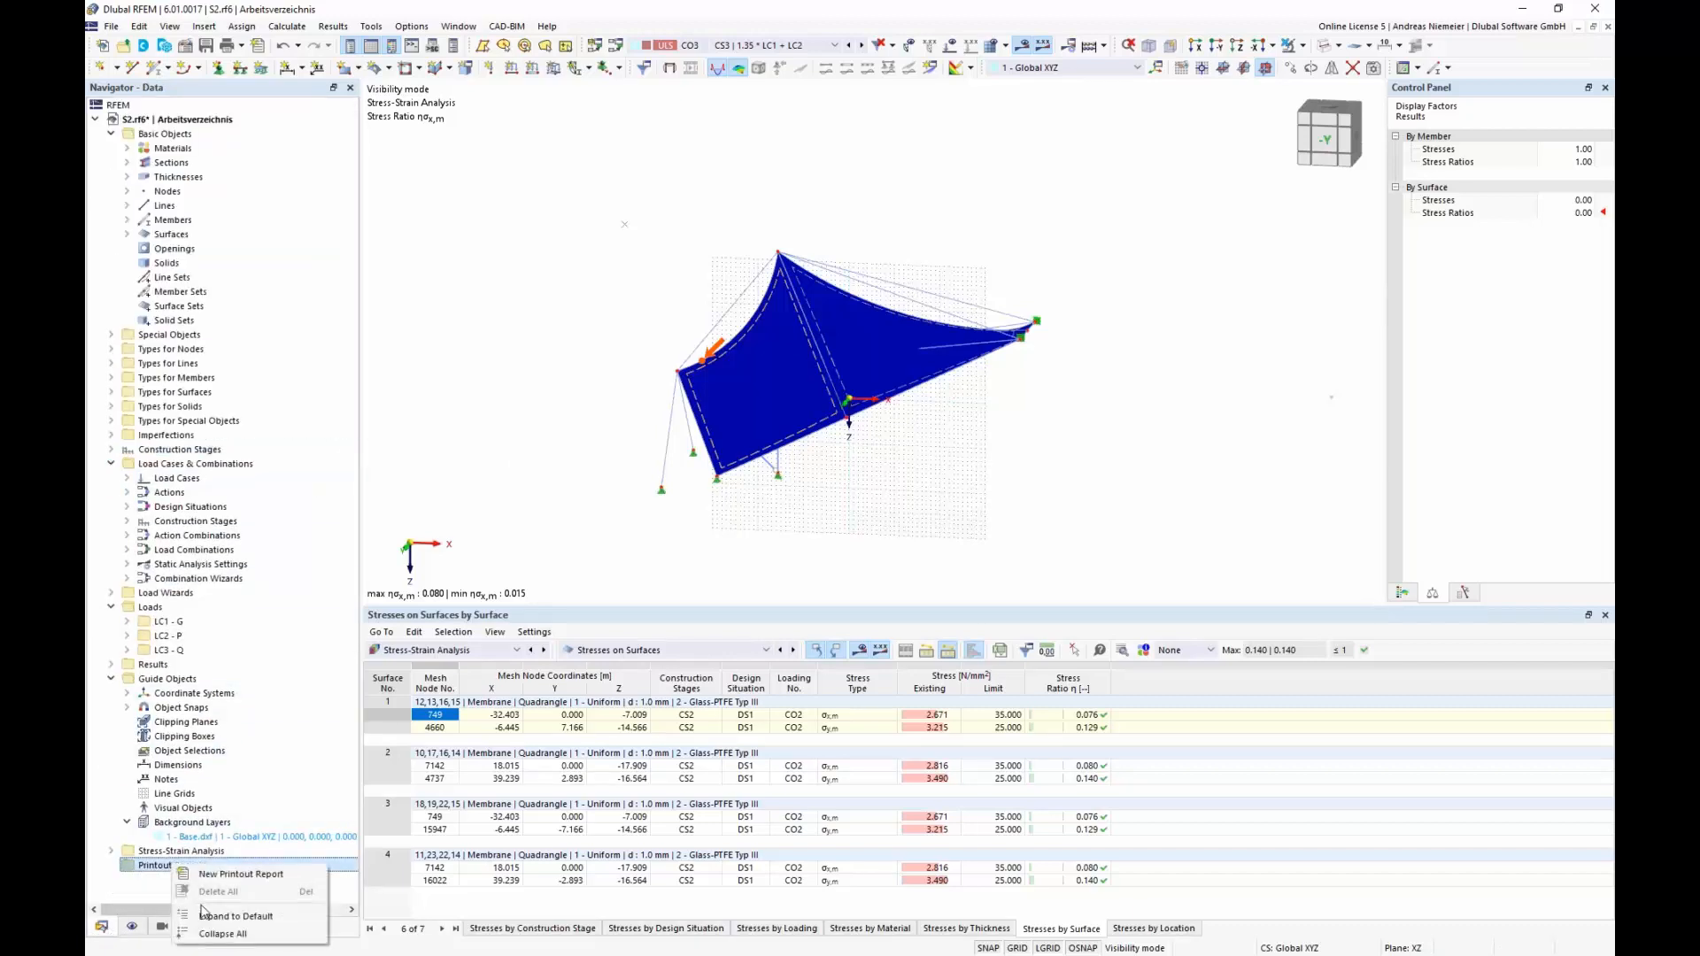
{"action": "left_click", "coordinate": [240, 874]}
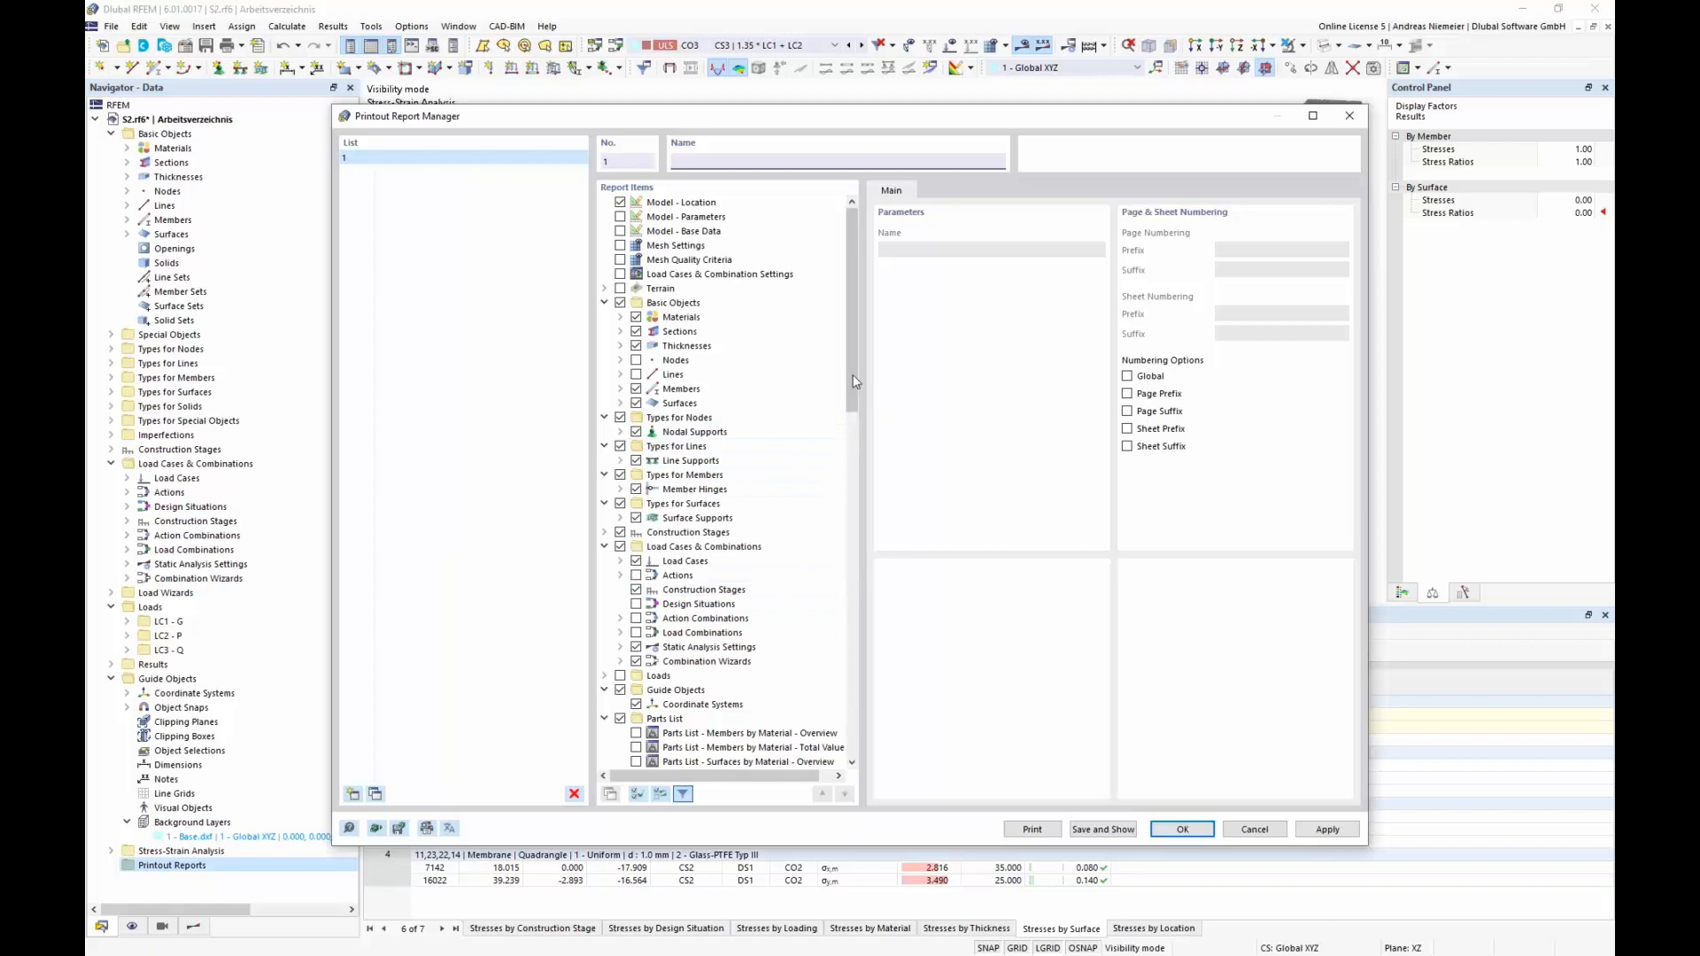
Collapse all report items to their main chapters and check the contents of the Basic Objects chapter.
{"action": "right_click", "coordinate": [815, 383]}
{"action": "left_click", "coordinate": [871, 511]}
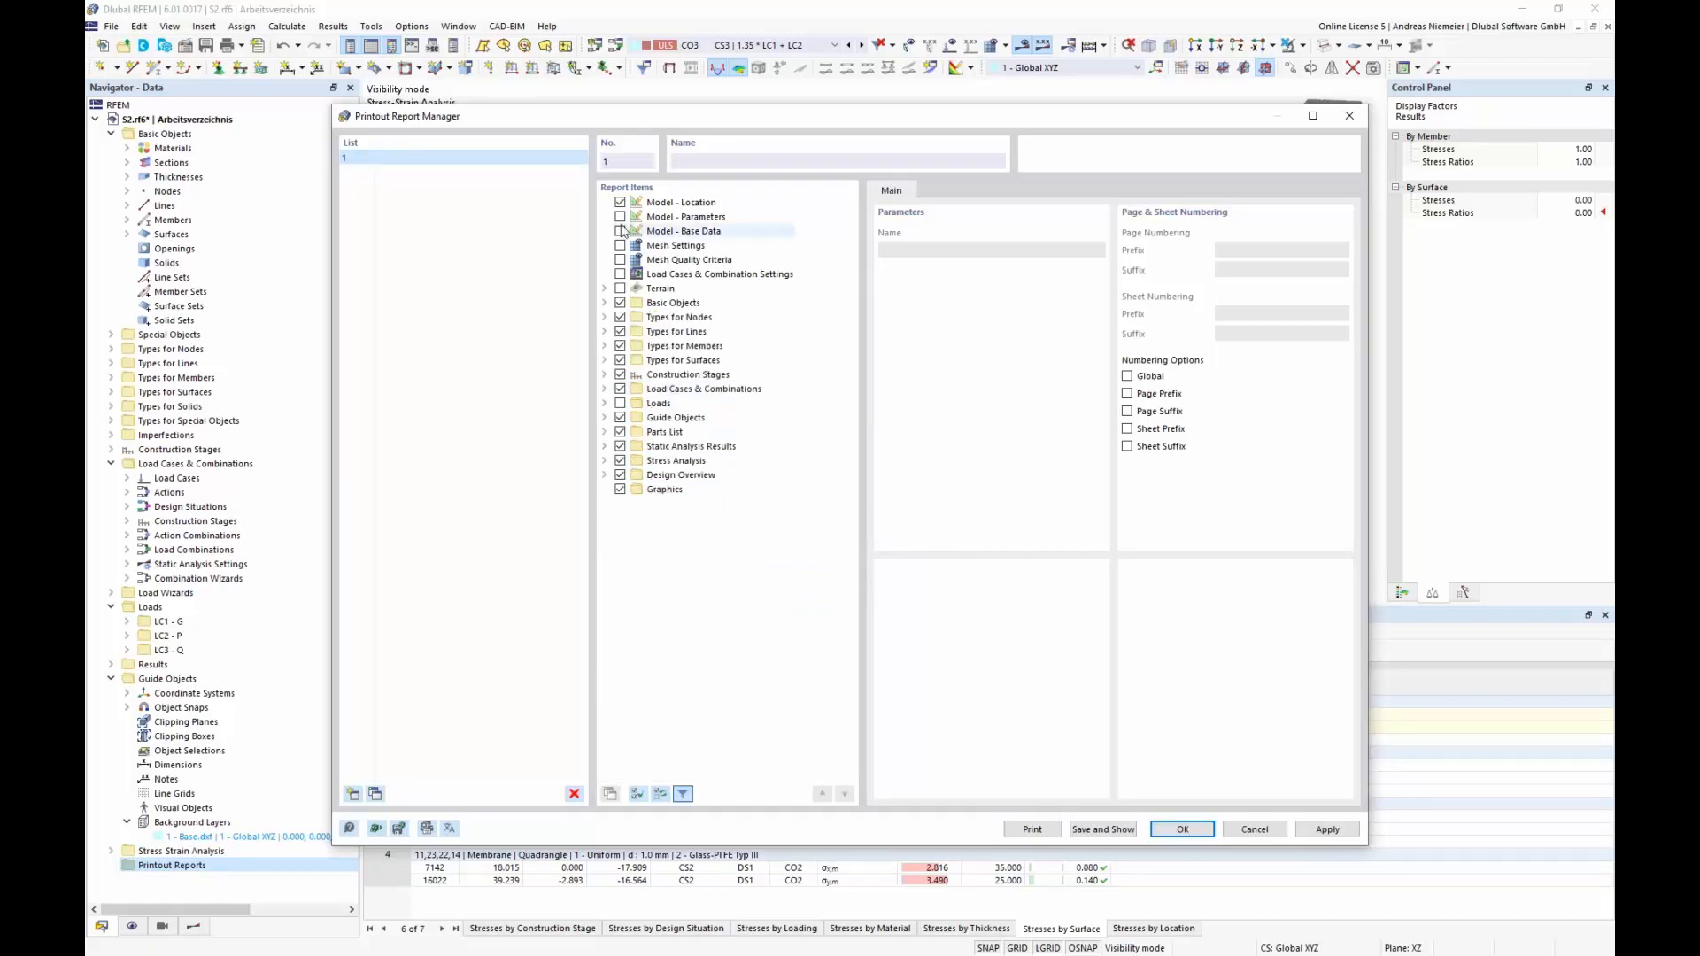
{"action": "left_click", "coordinate": [604, 304]}
{"action": "left_click", "coordinate": [605, 304]}
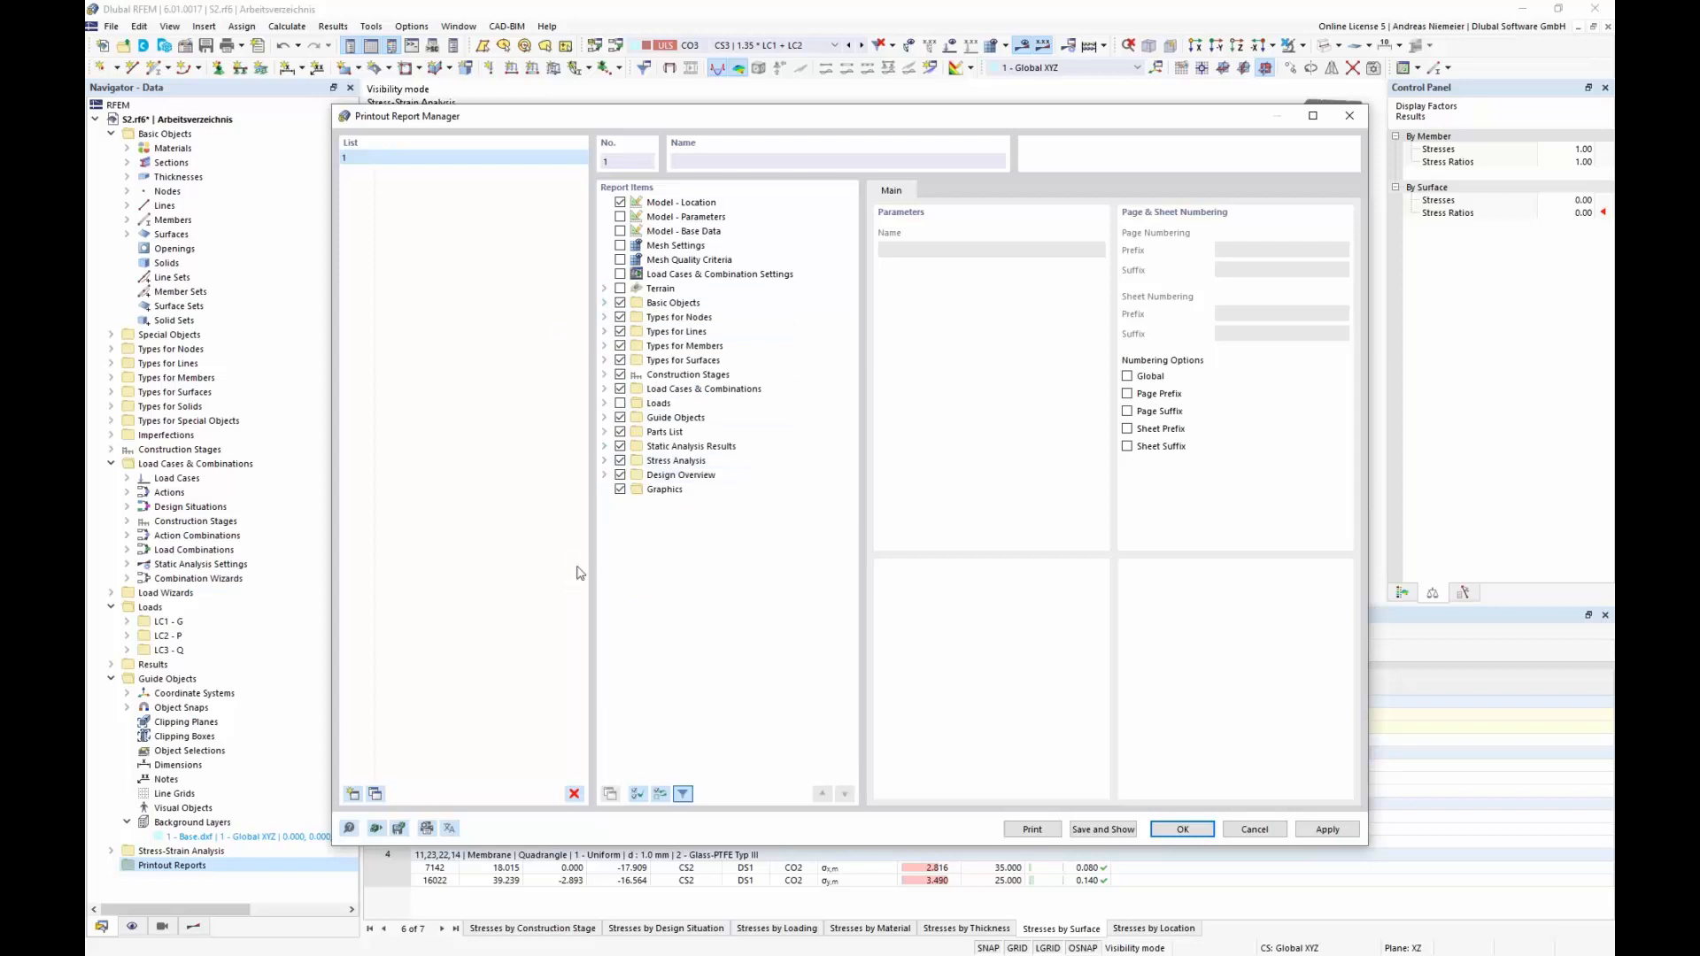
Limit the report's stress results to members by section and surfaces by surface, excluding errors and warnings, and save and show the report.
{"action": "left_click", "coordinate": [605, 461]}
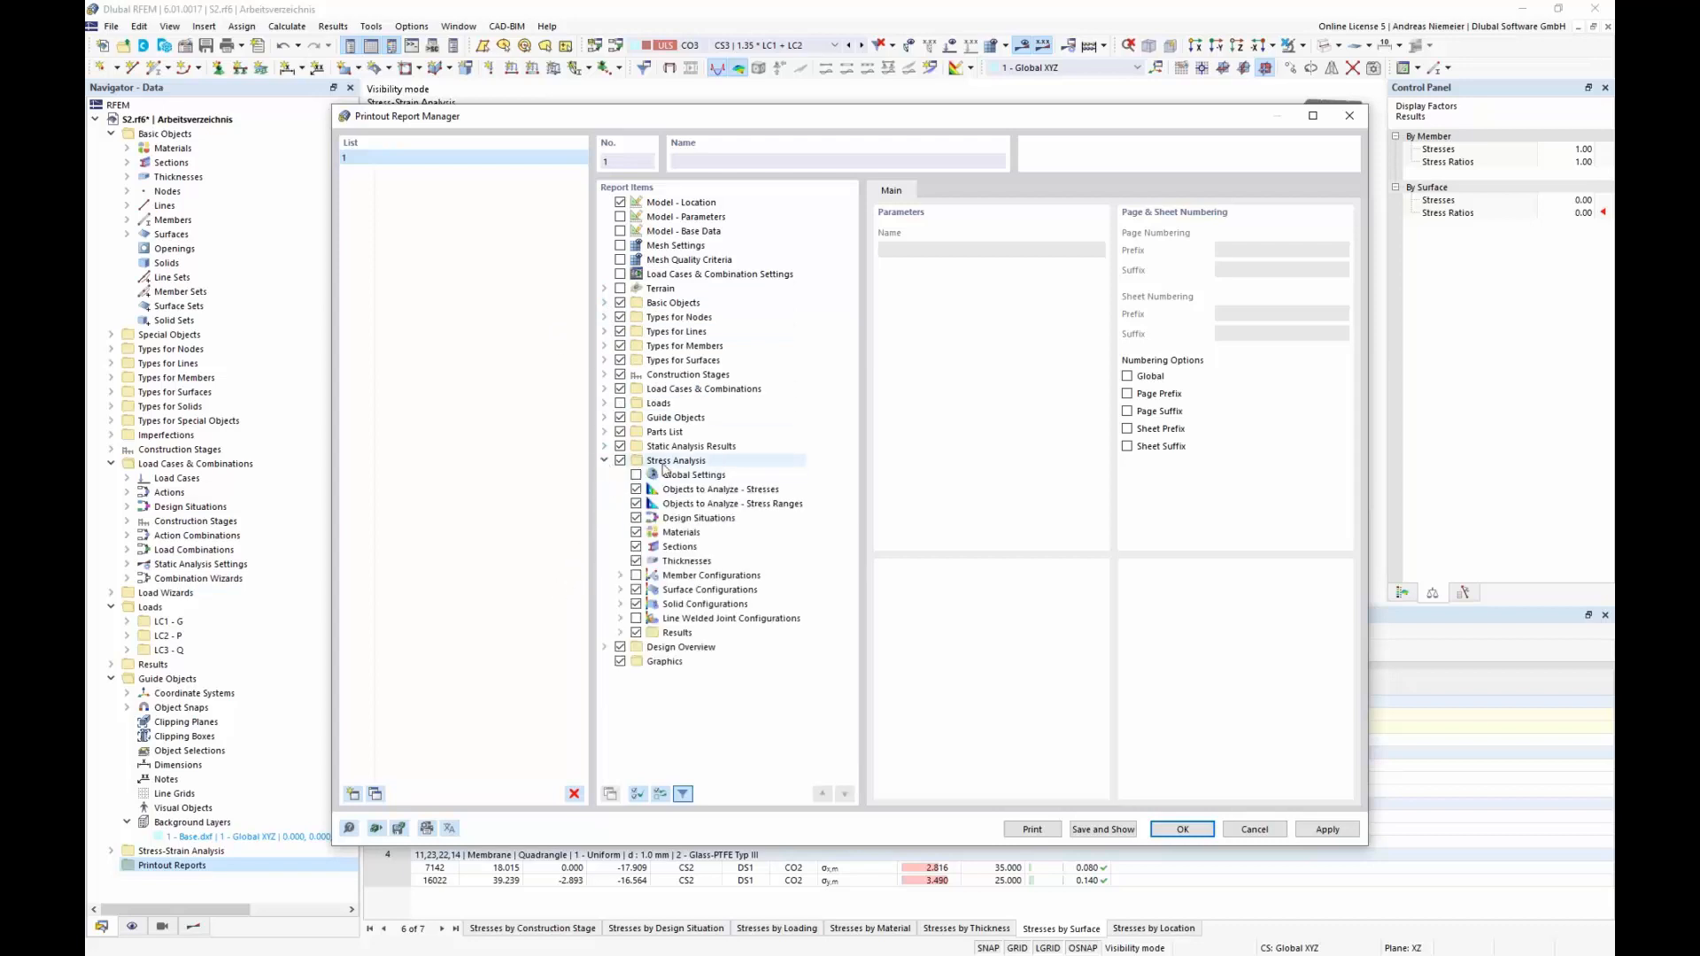
{"action": "left_click", "coordinate": [621, 633]}
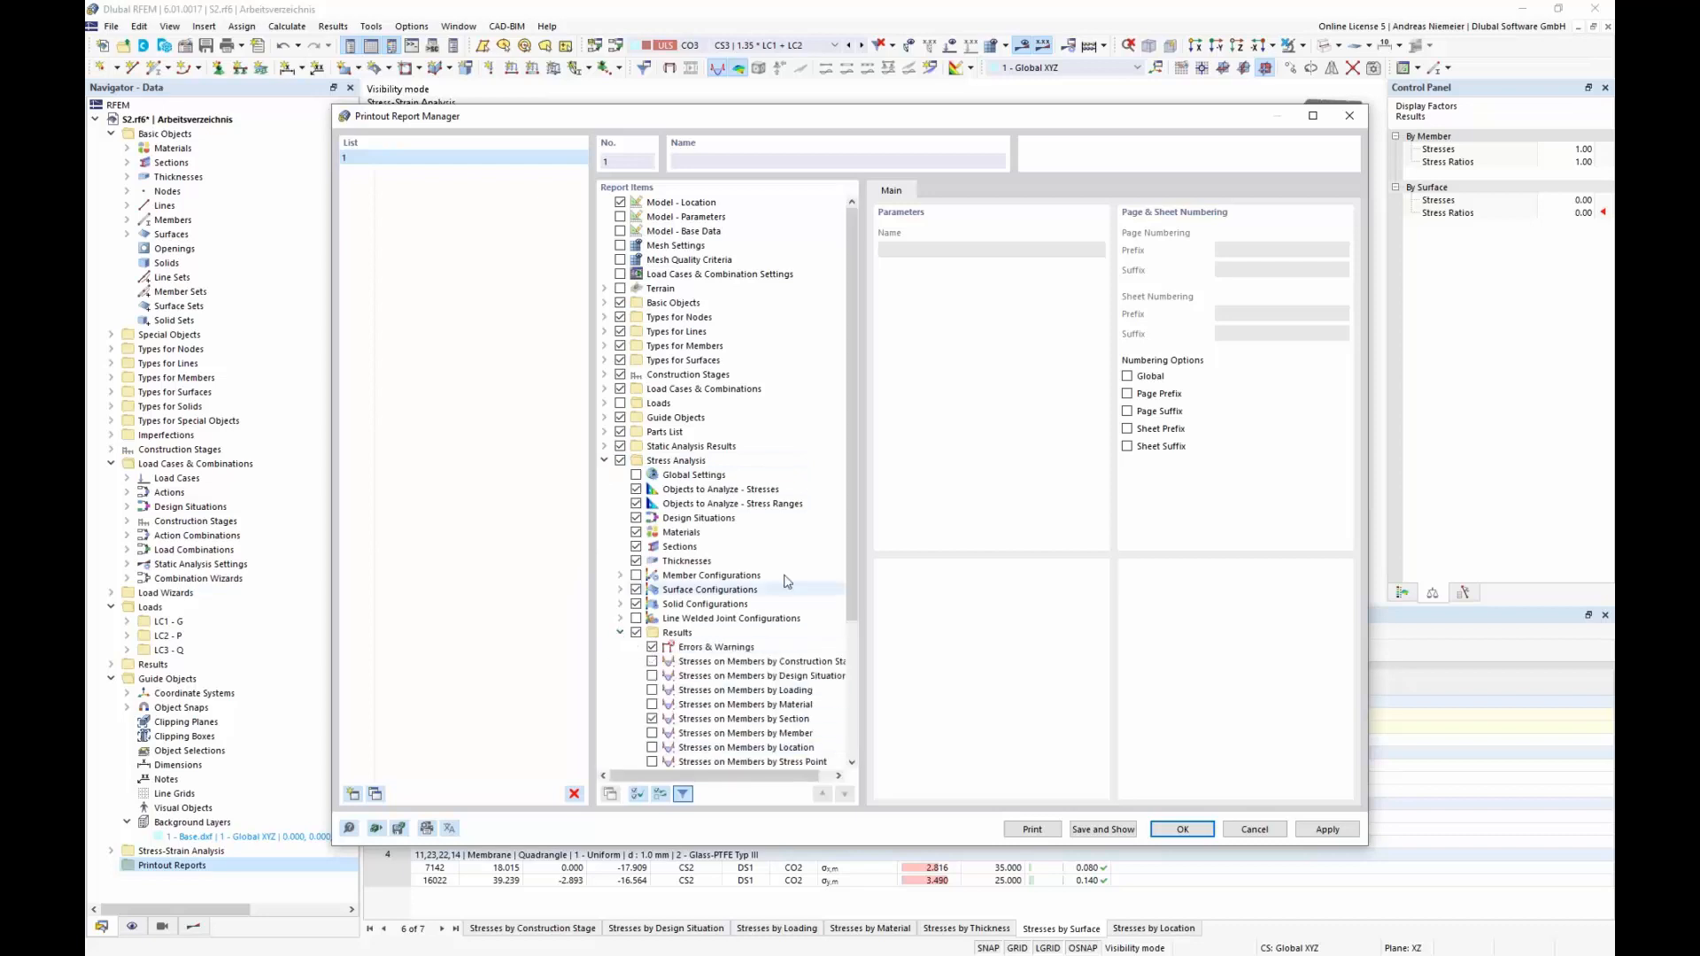
{"action": "scroll", "coordinate": [666, 571], "scroll_direction": "down", "scroll_amount": 4}
{"action": "left_click", "coordinate": [652, 460]}
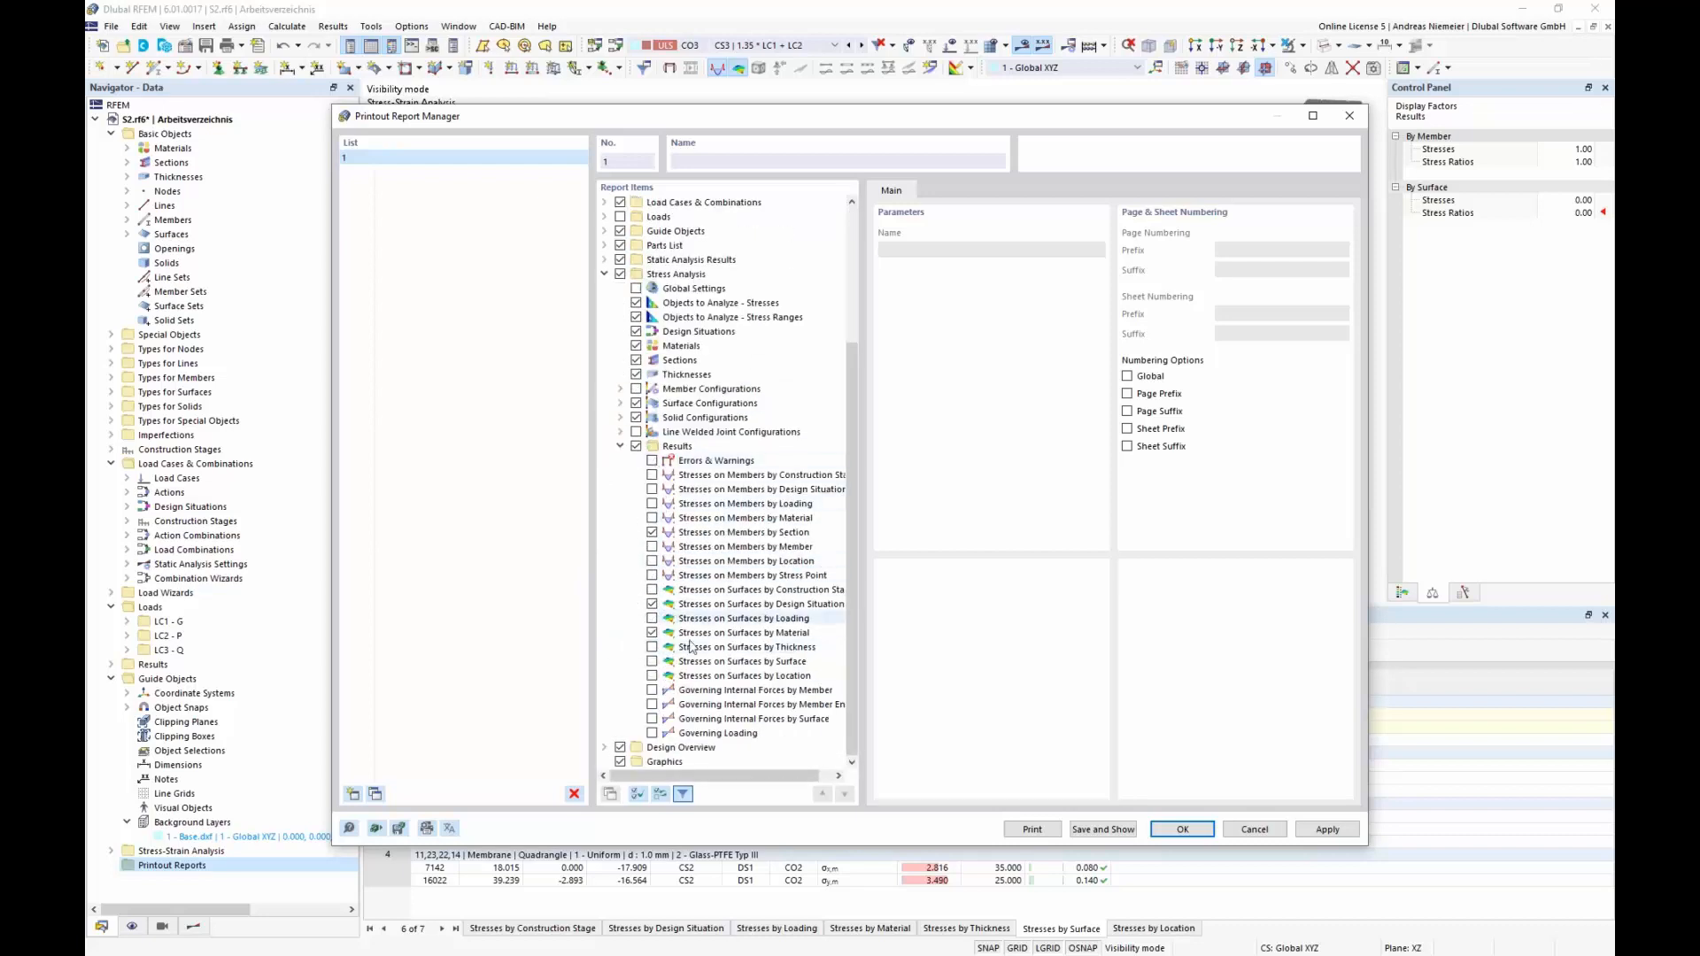
{"action": "left_click", "coordinate": [652, 605]}
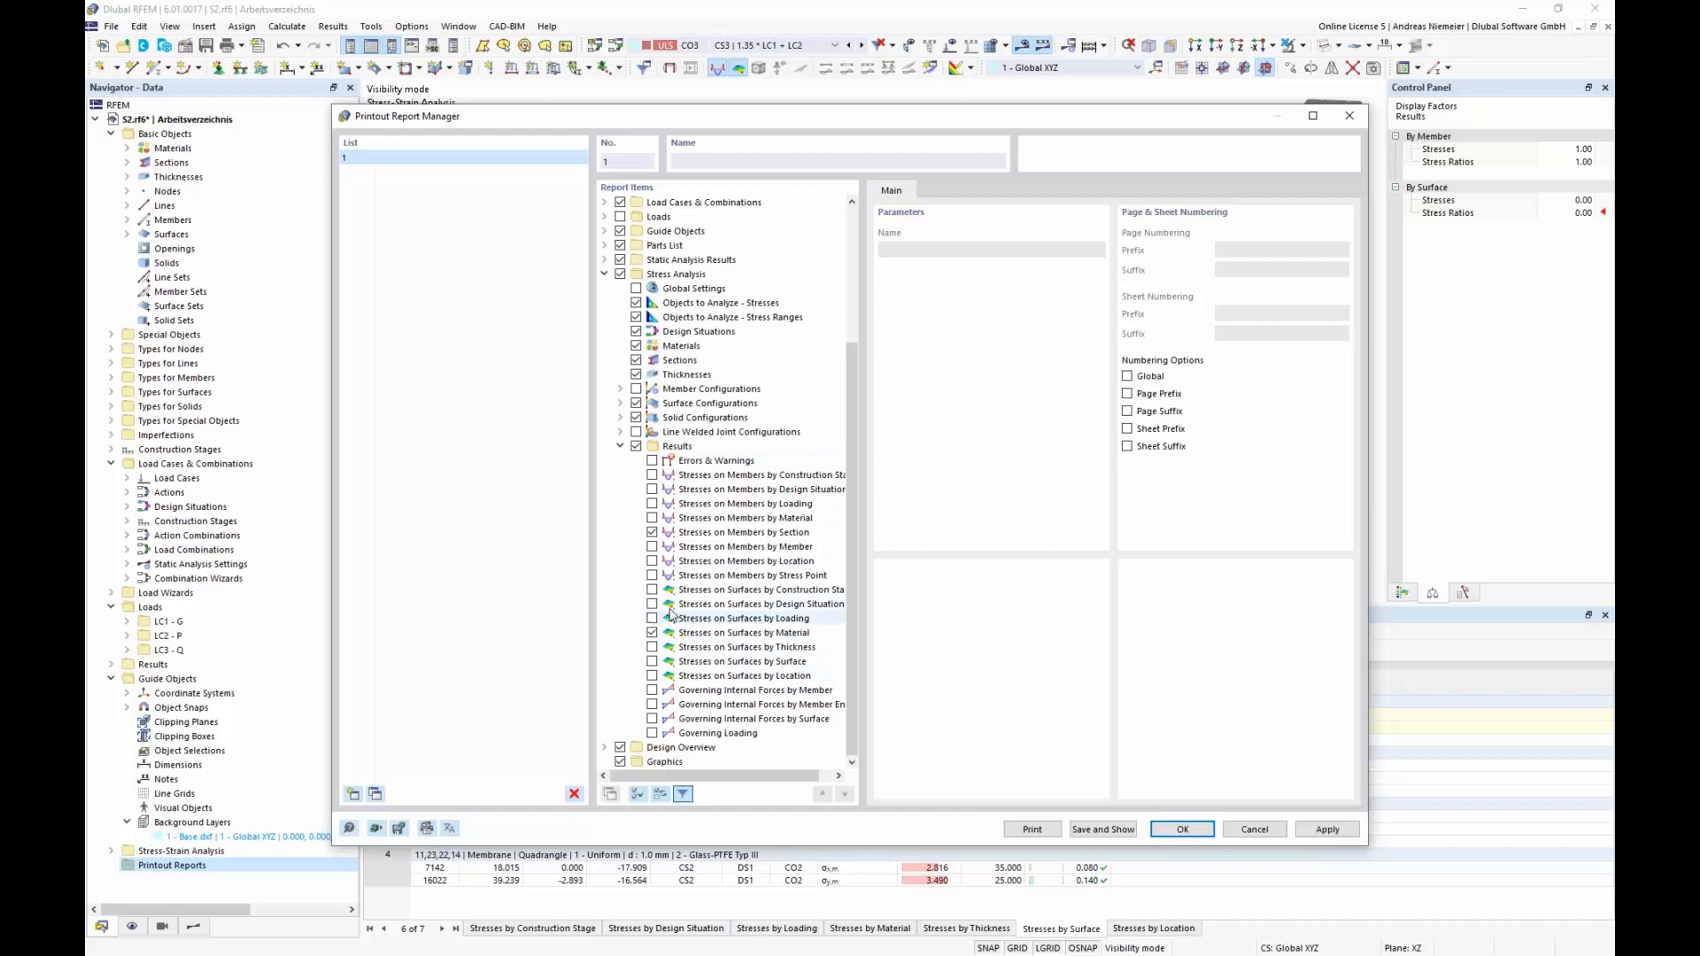
{"action": "left_click", "coordinate": [652, 633]}
{"action": "left_click", "coordinate": [652, 633]}
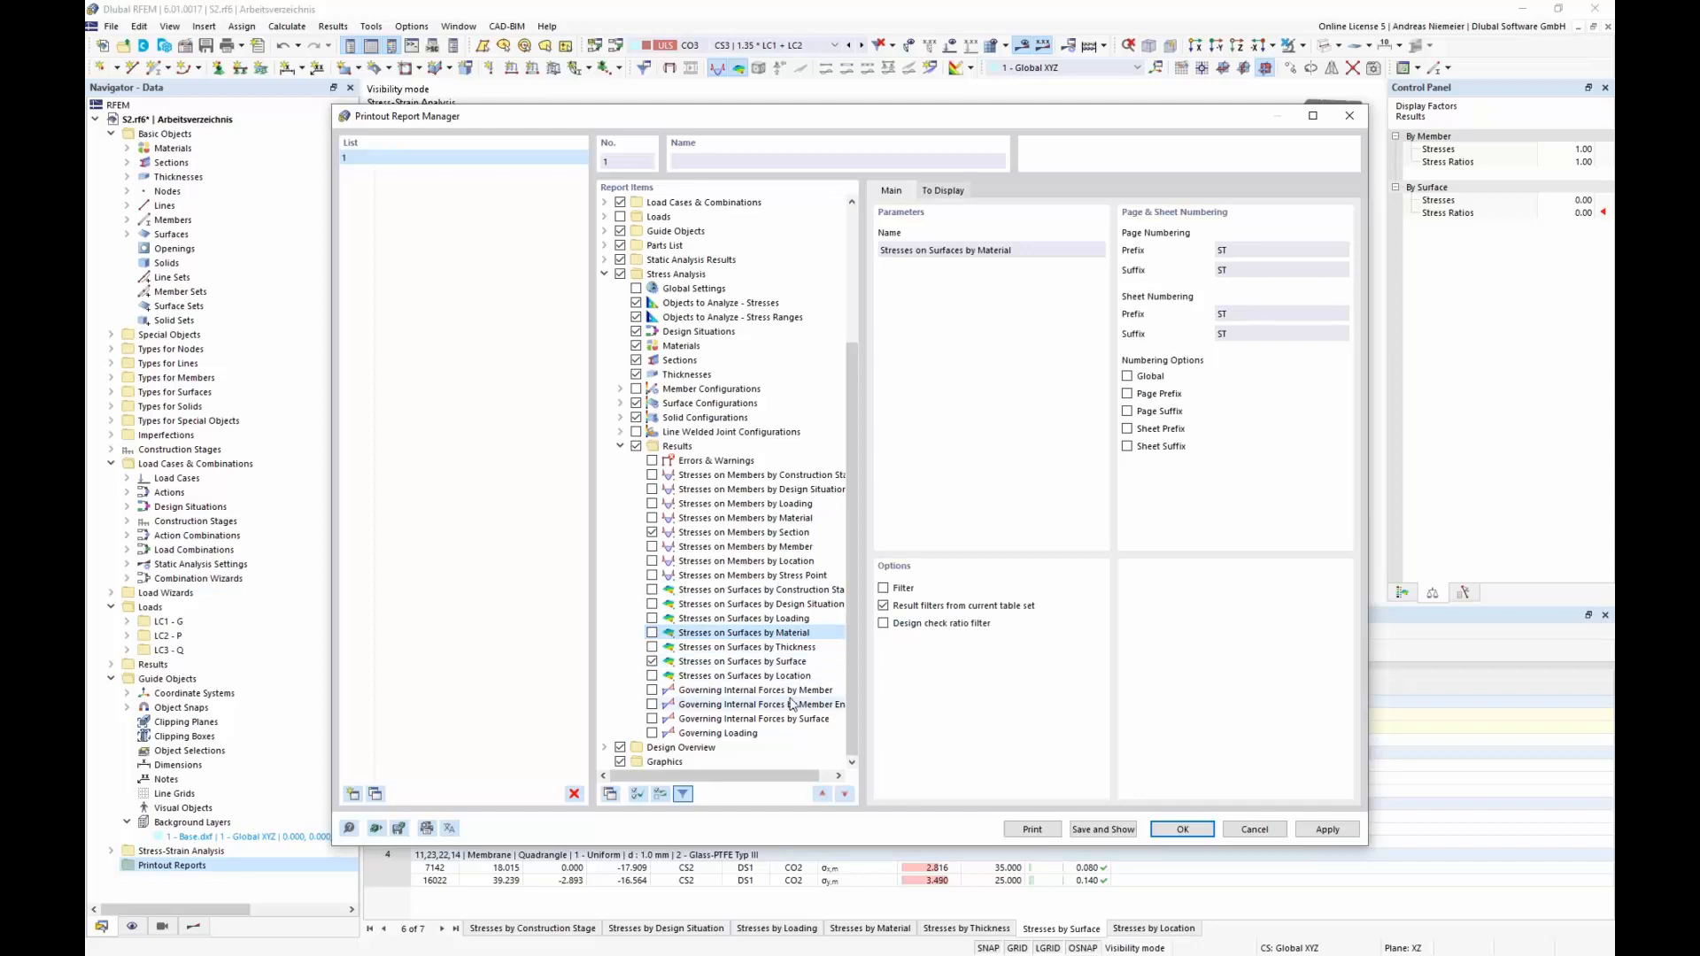
{"action": "left_click", "coordinate": [1098, 829]}
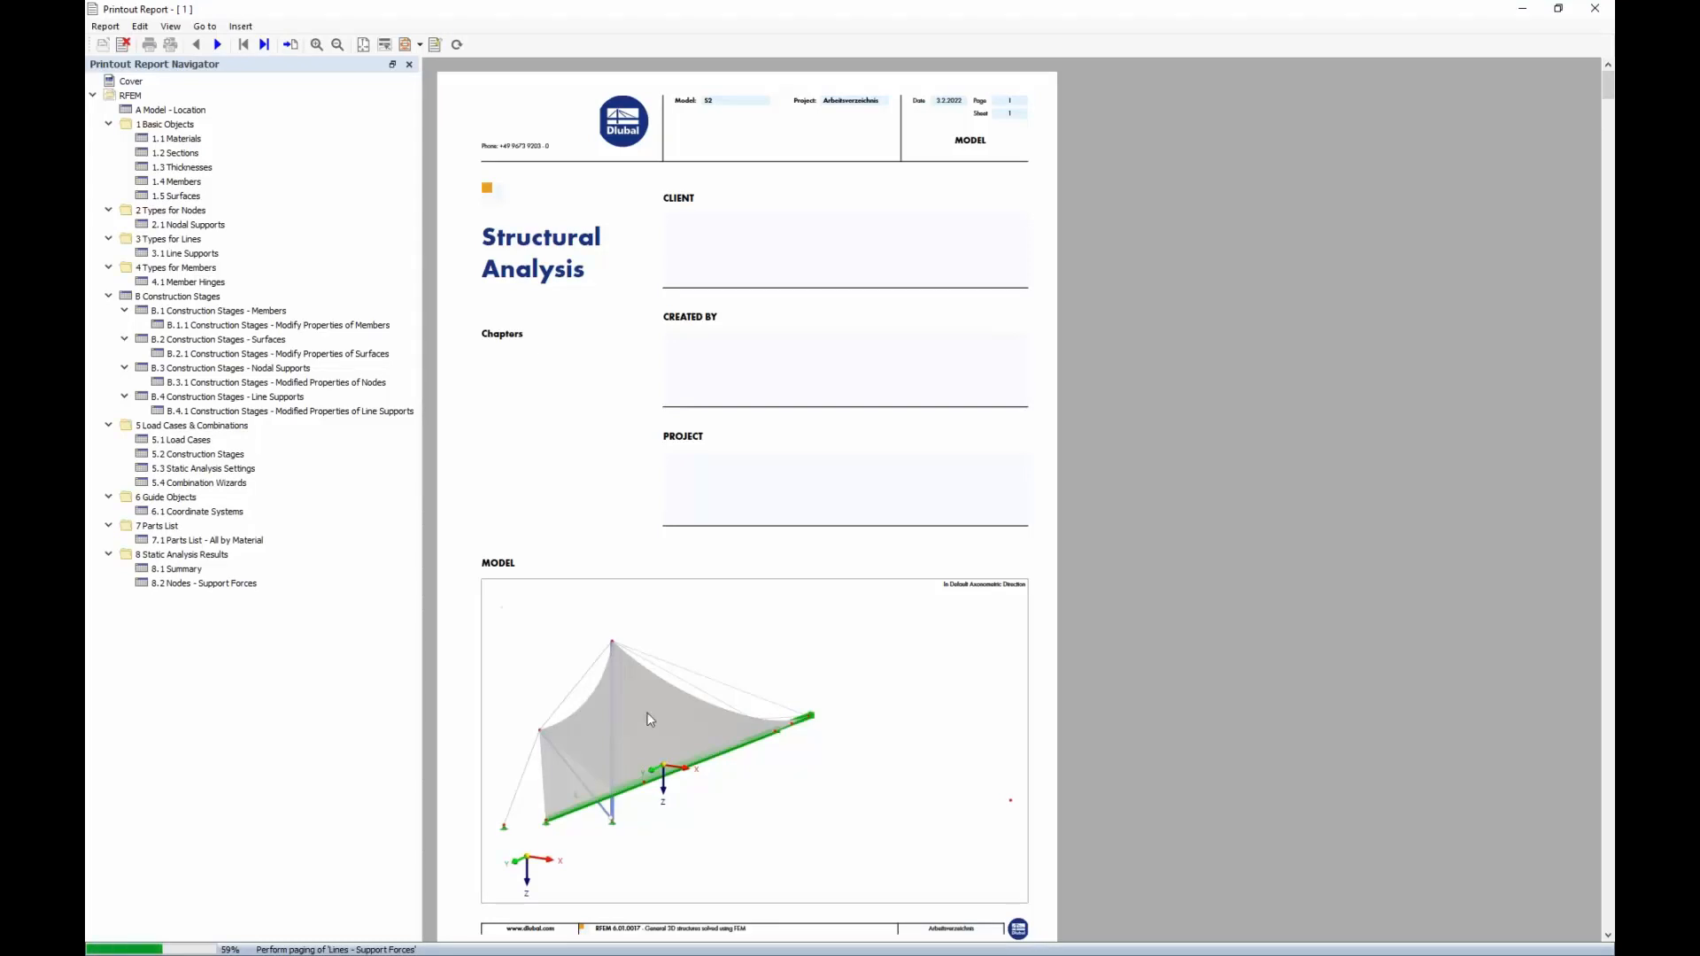
Look through the report's cover, contents, materials, sections, members, surfaces and supports, enlarging the pages for reading.
{"action": "scroll", "coordinate": [716, 428], "scroll_direction": "down", "scroll_amount": 6}
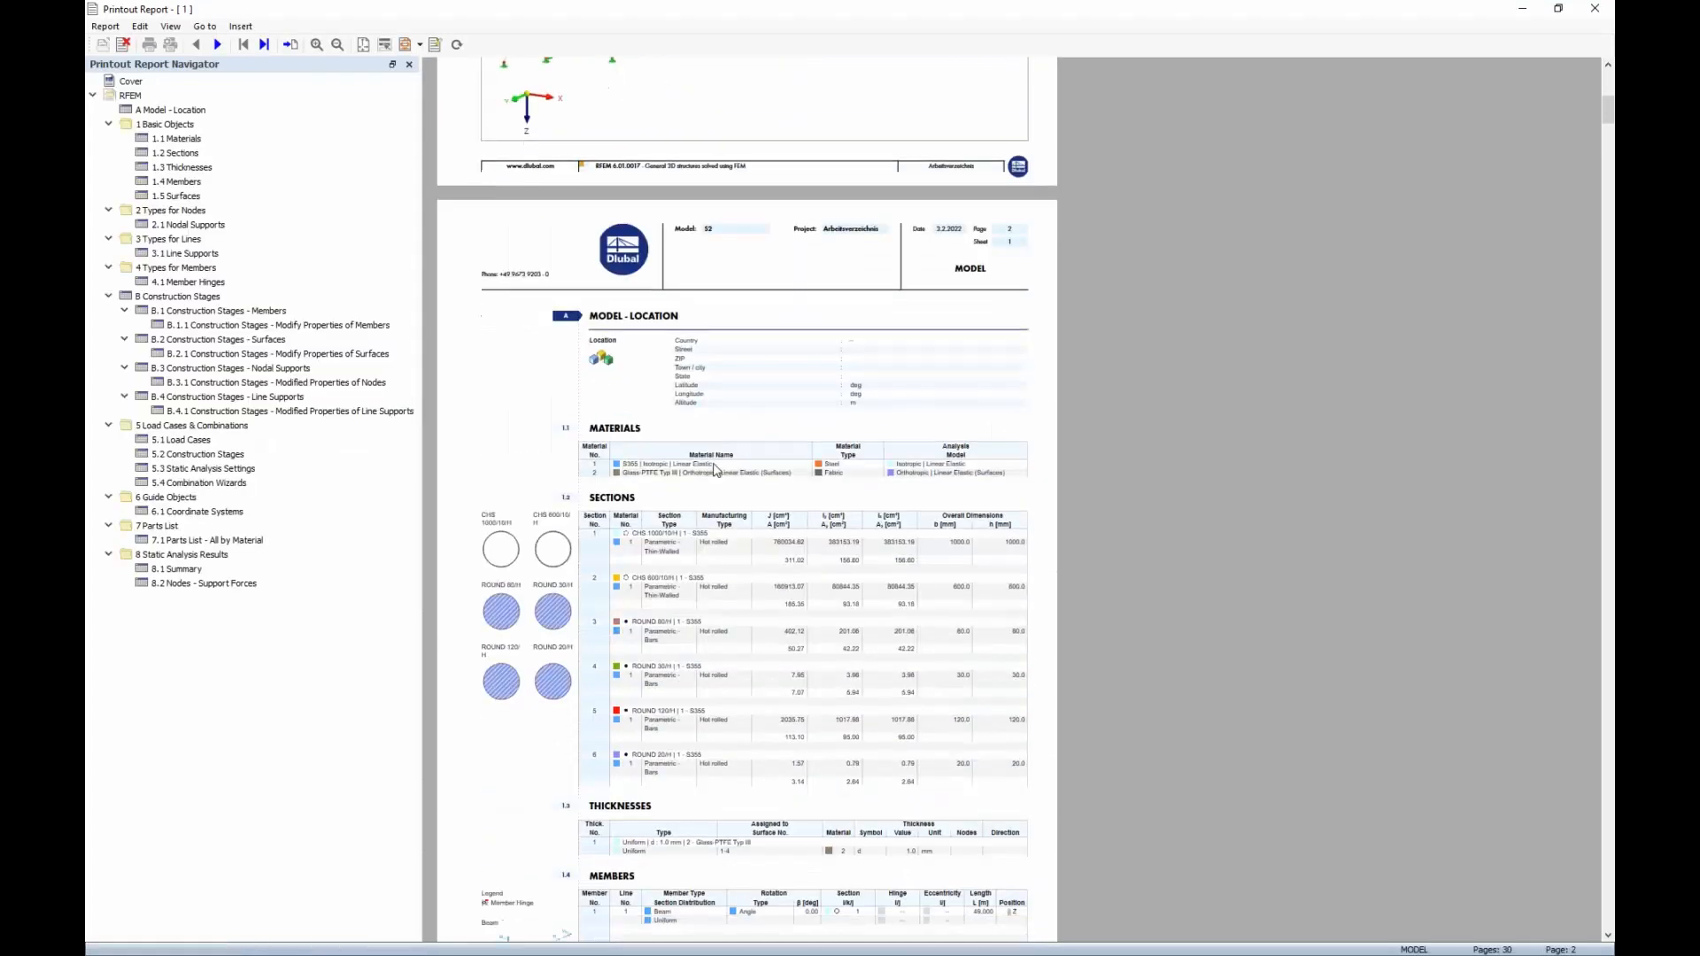
{"action": "scroll", "coordinate": [724, 442], "scroll_direction": "up", "scroll_amount": 5}
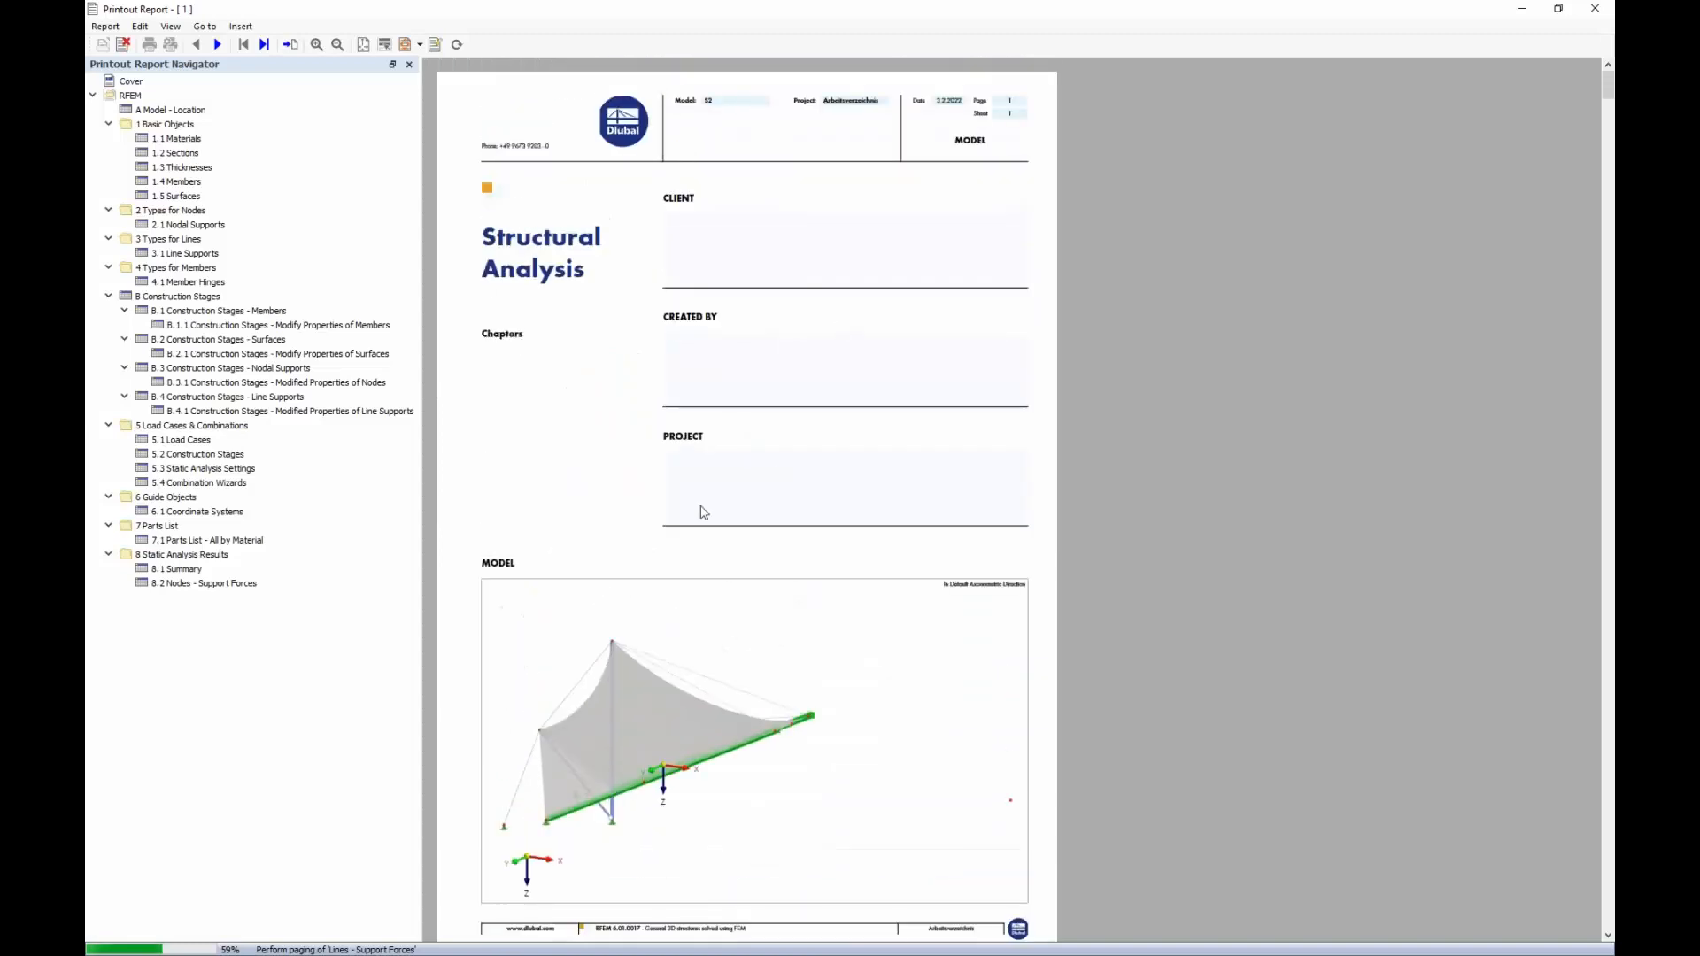
{"action": "scroll", "coordinate": [686, 438], "scroll_direction": "down", "scroll_amount": 7}
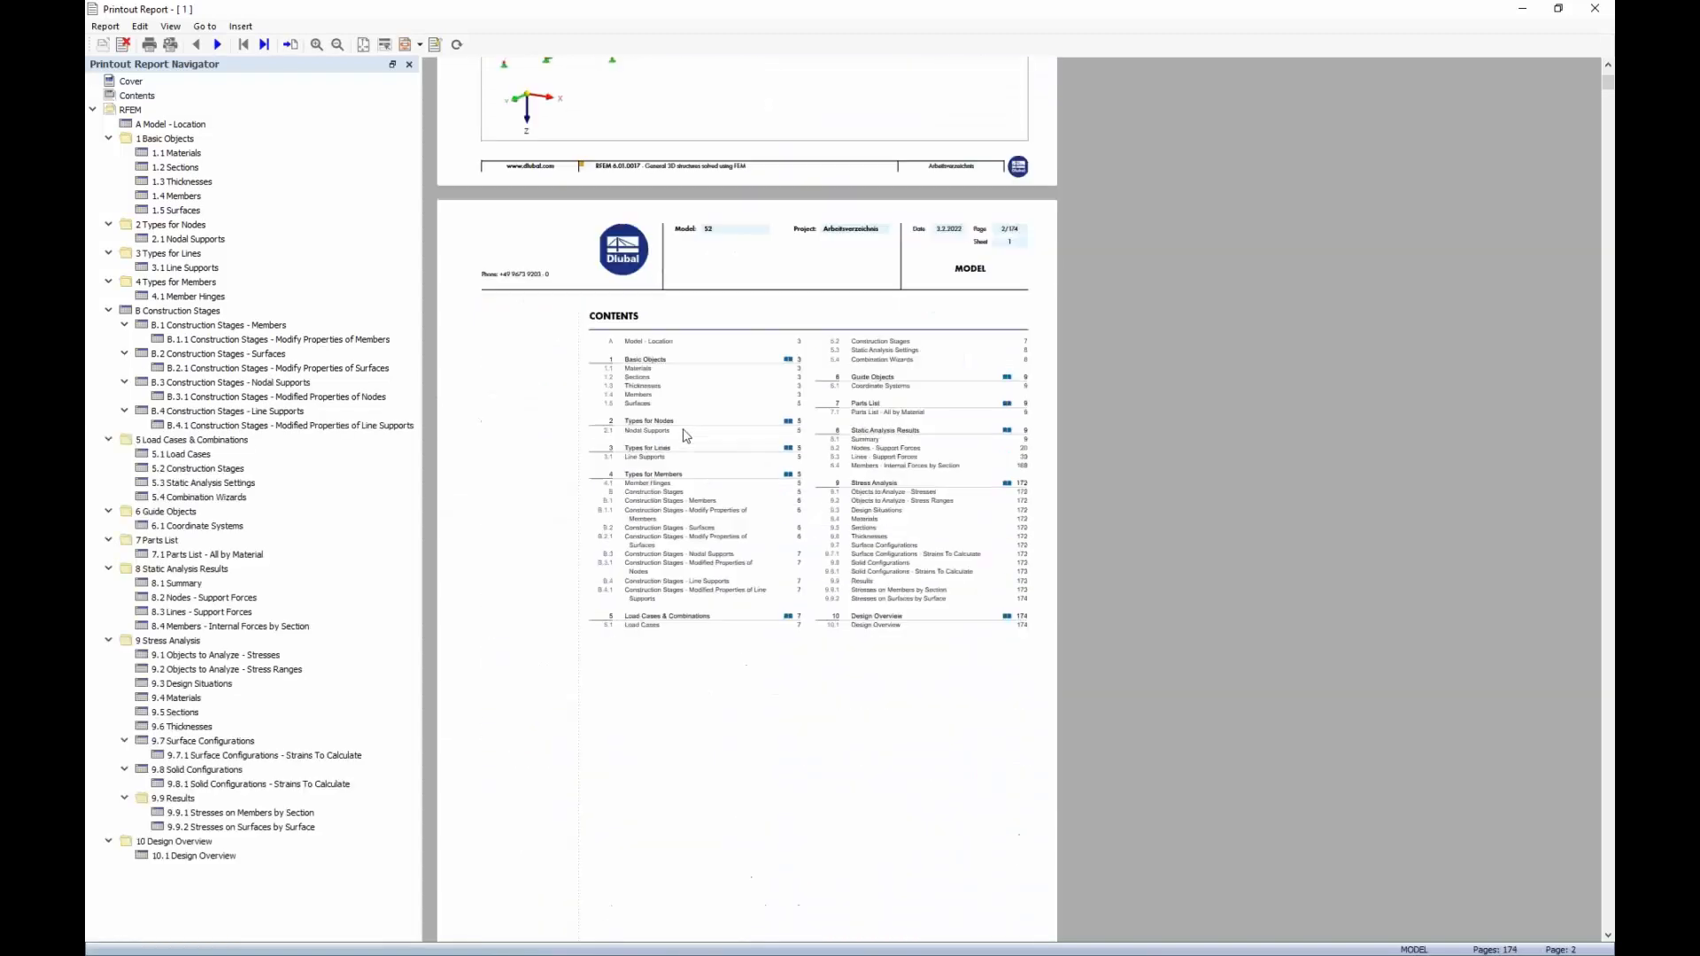
{"action": "scroll", "coordinate": [756, 453], "scroll_direction": "down", "scroll_amount": 8}
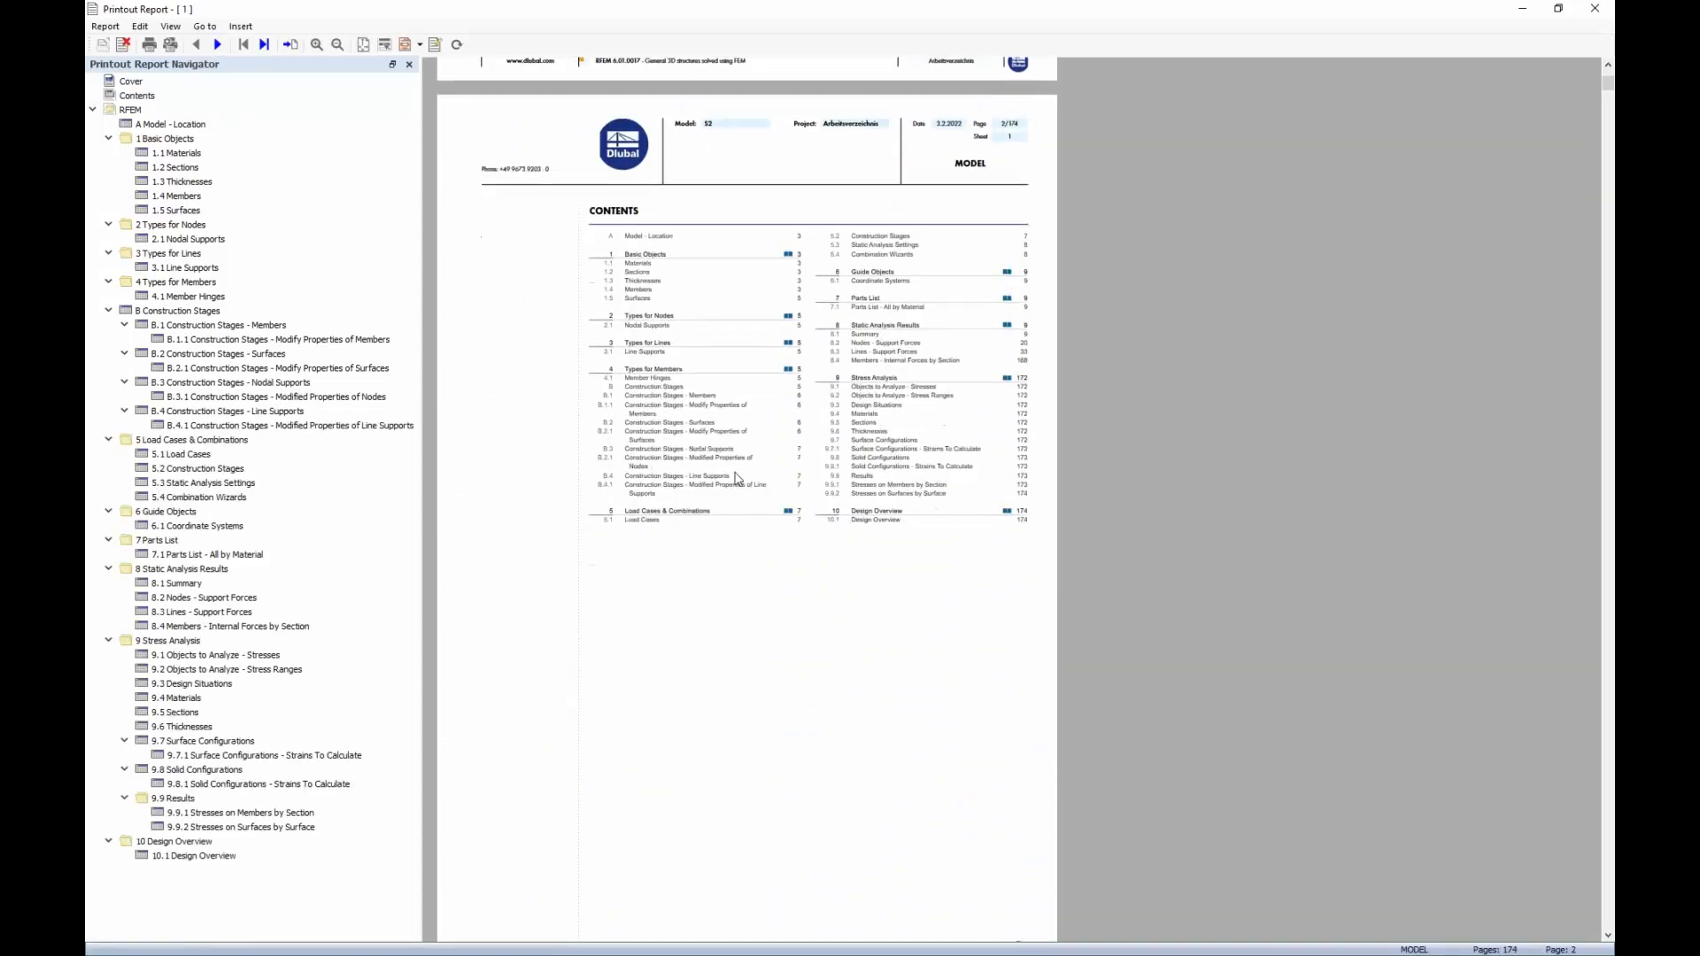
{"action": "scroll", "coordinate": [751, 454], "scroll_direction": "down", "scroll_amount": 1}
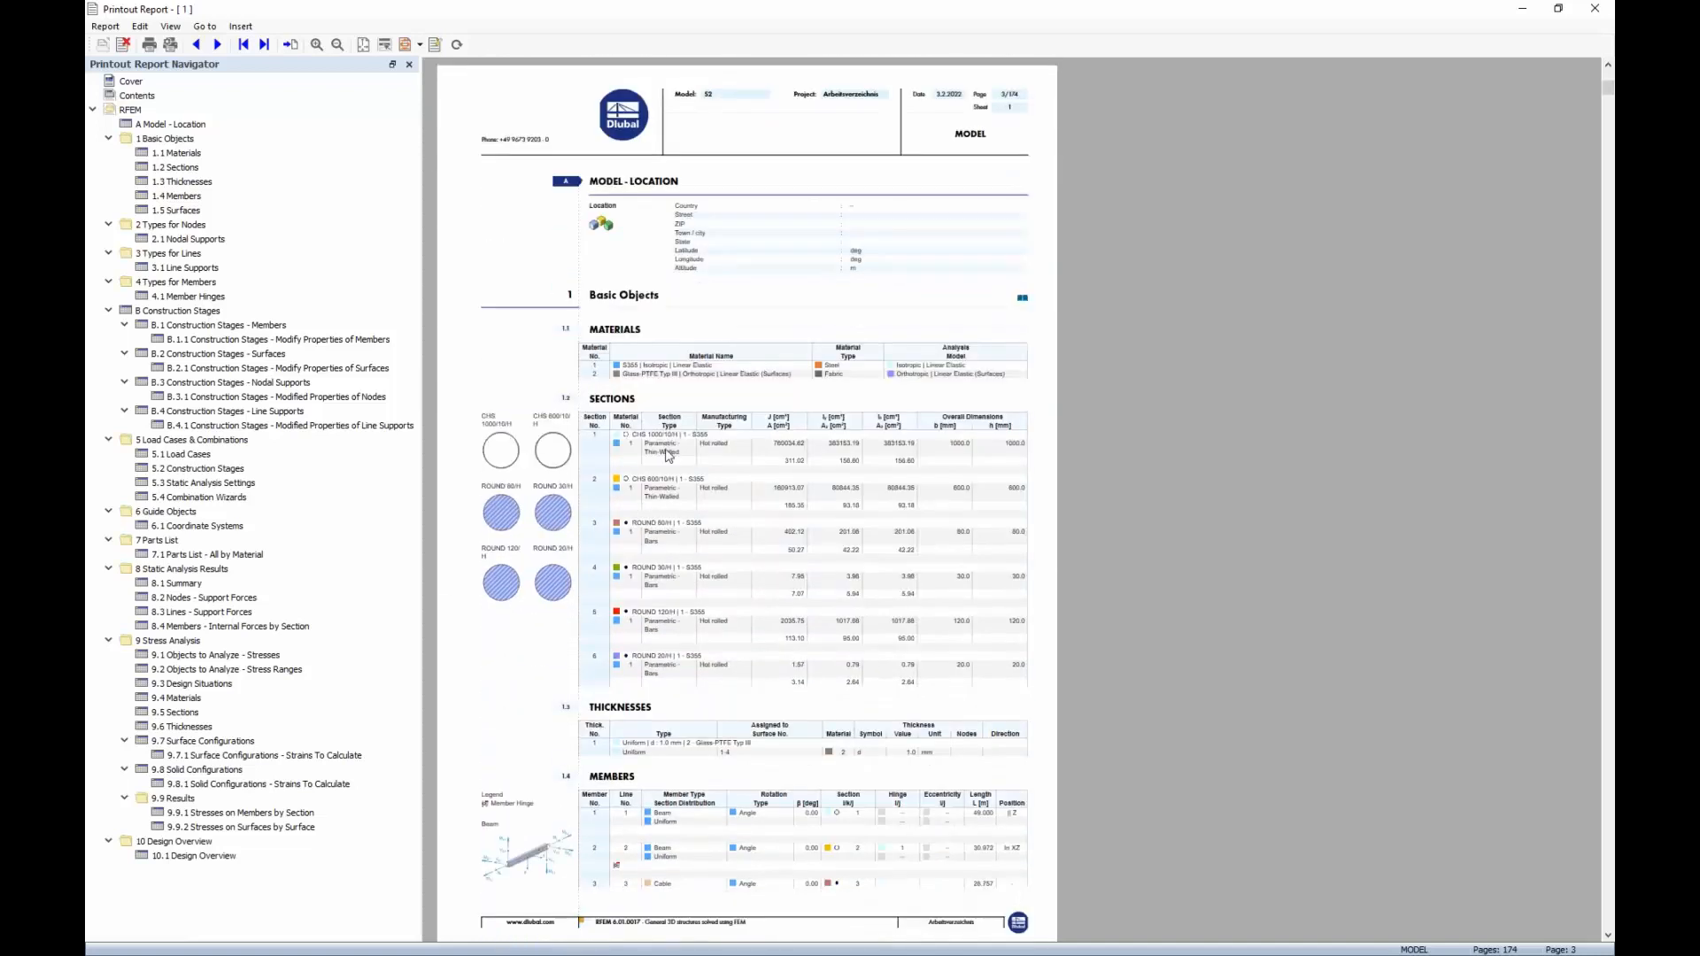
{"action": "scroll", "coordinate": [599, 469], "scroll_direction": "down", "scroll_amount": 5}
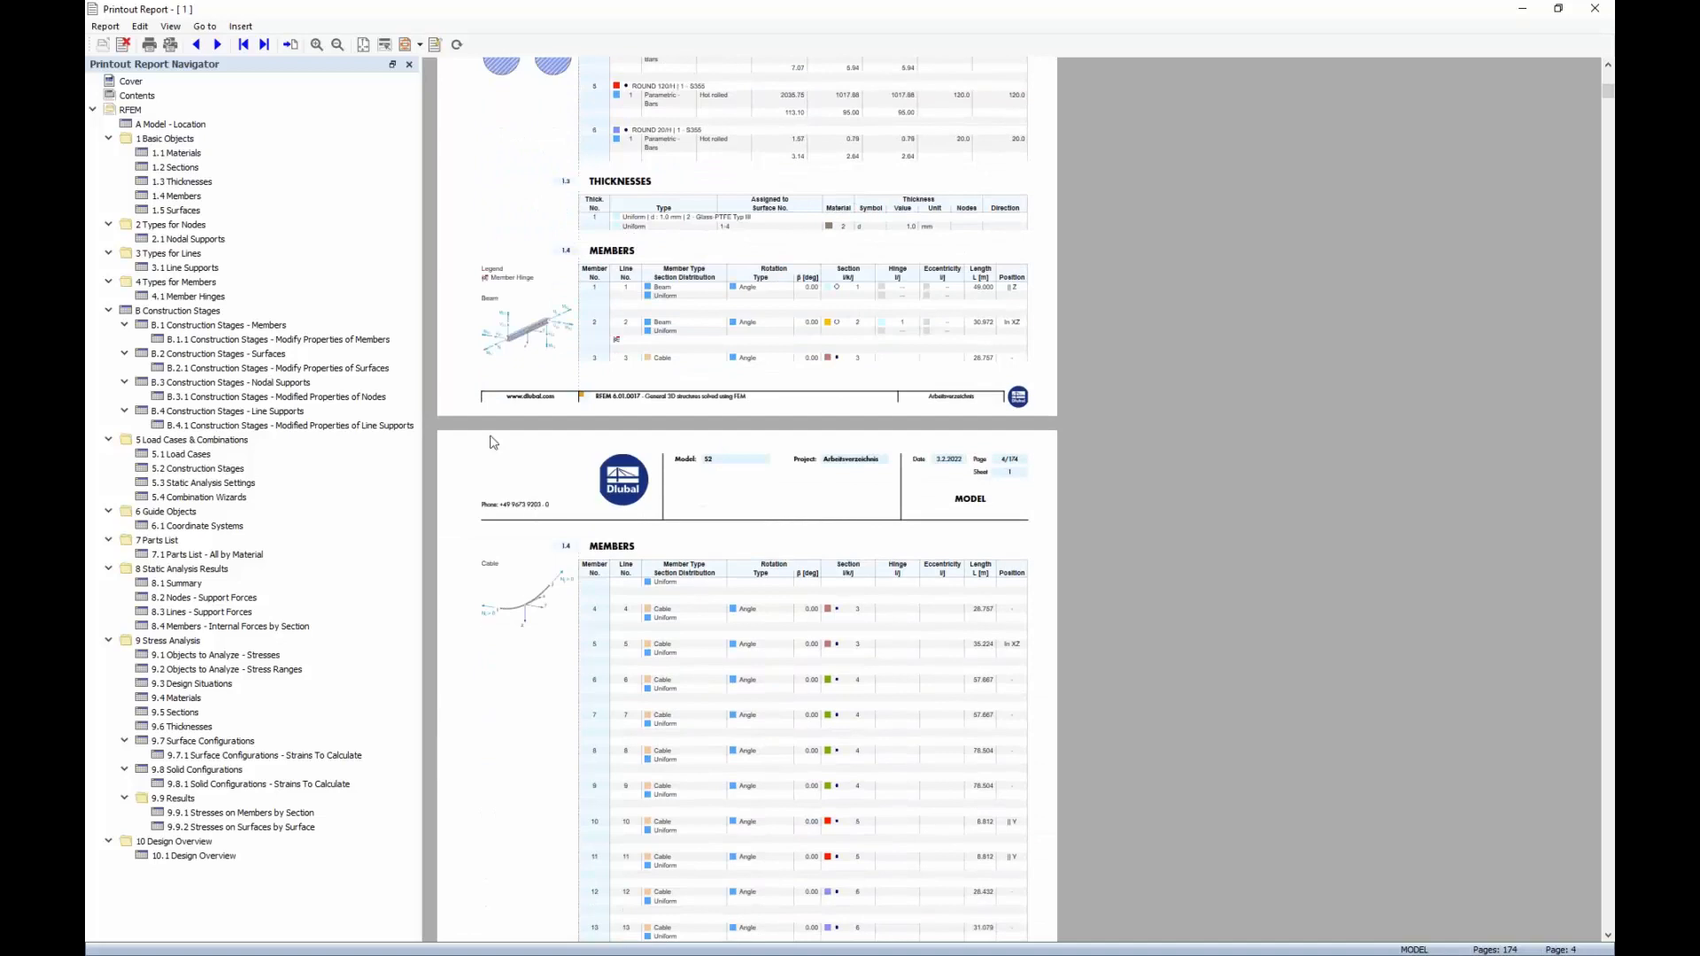
{"action": "scroll", "coordinate": [667, 643], "scroll_direction": "down", "scroll_amount": 8}
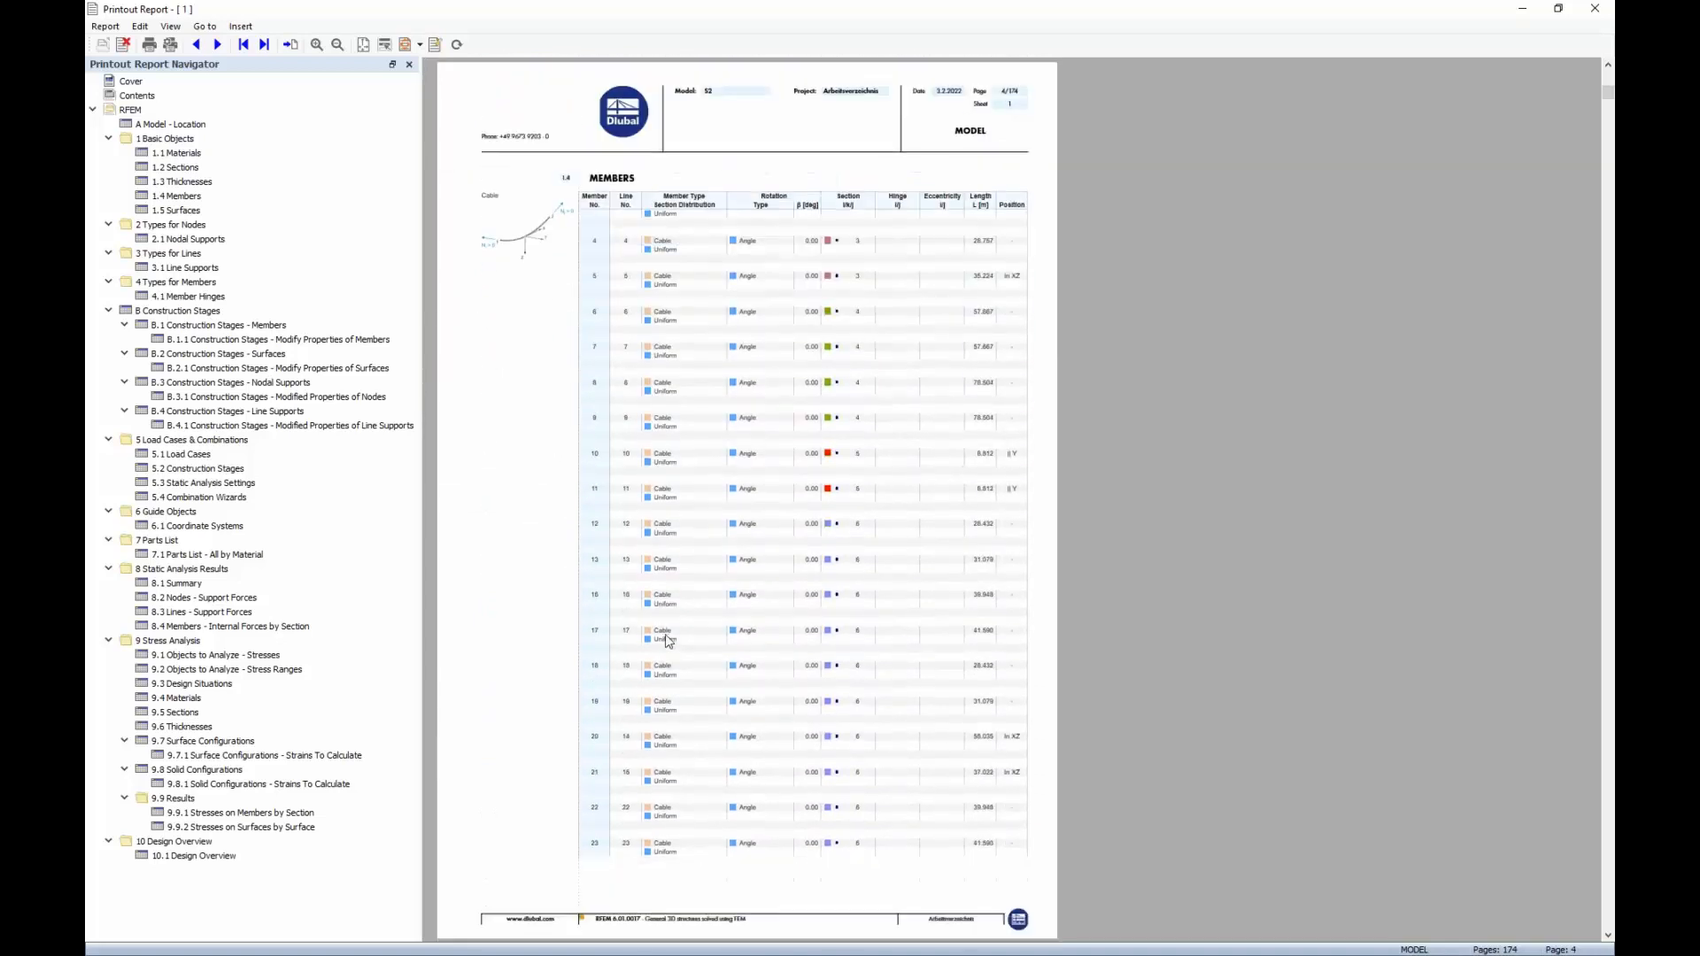
{"action": "scroll", "coordinate": [671, 630], "scroll_direction": "down", "scroll_amount": 7}
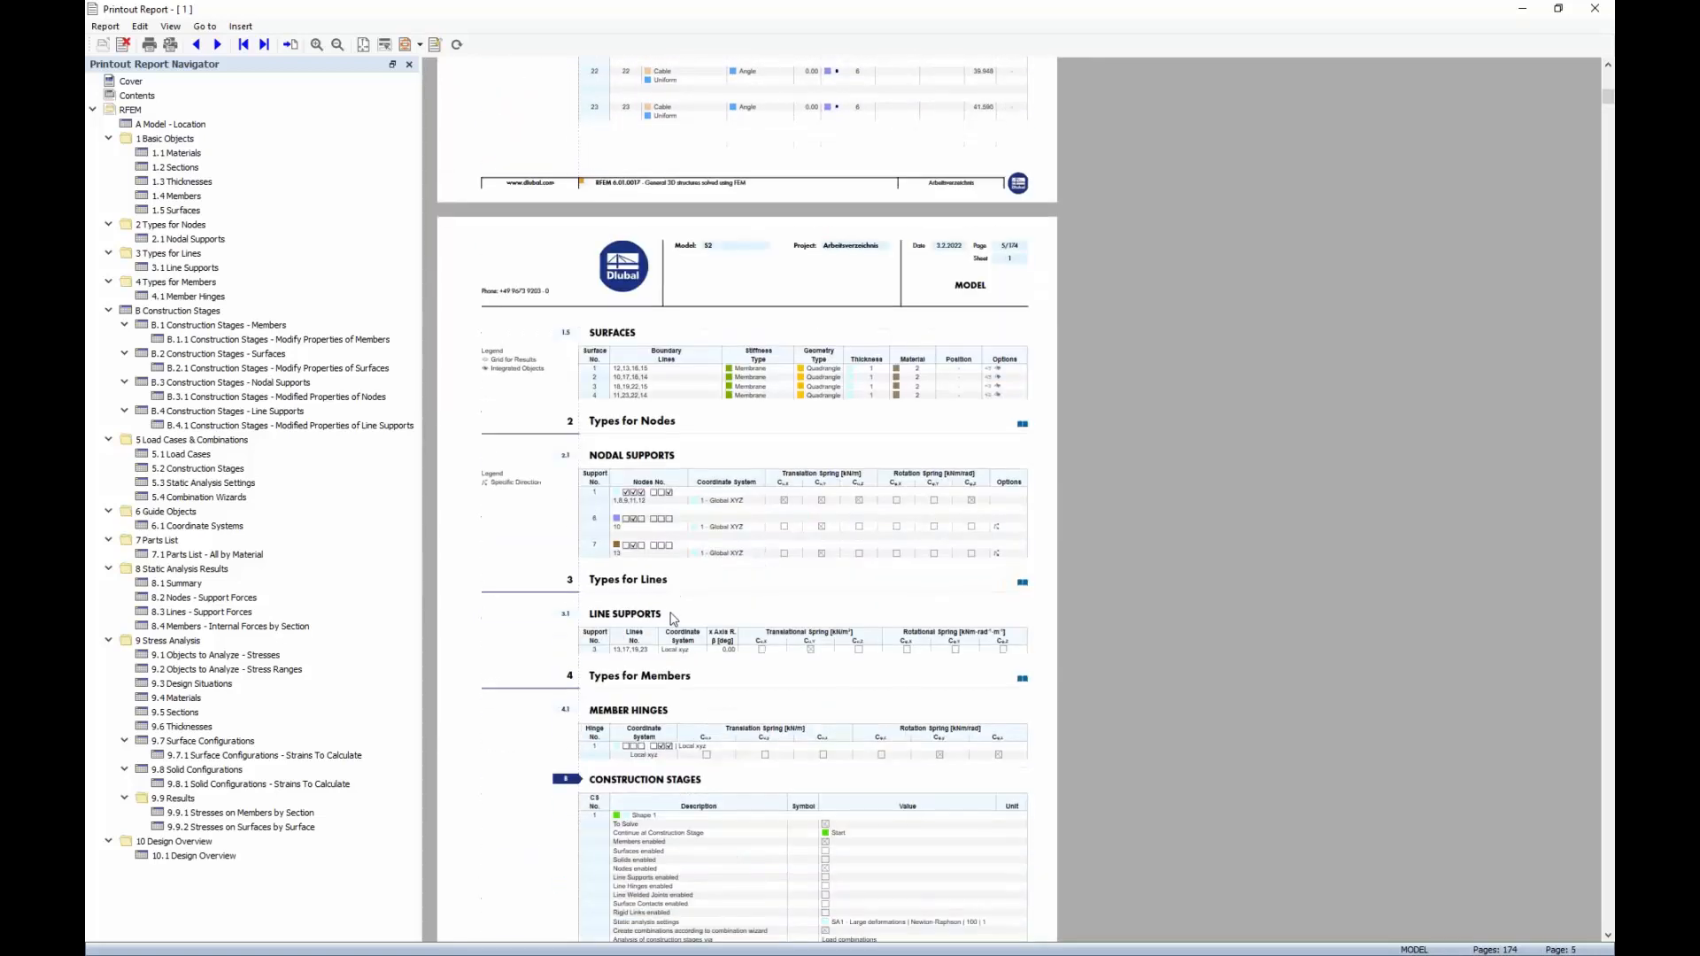
{"action": "scroll", "coordinate": [576, 337], "scroll_direction": "up", "scroll_amount": 1, "text": "ctrl"}
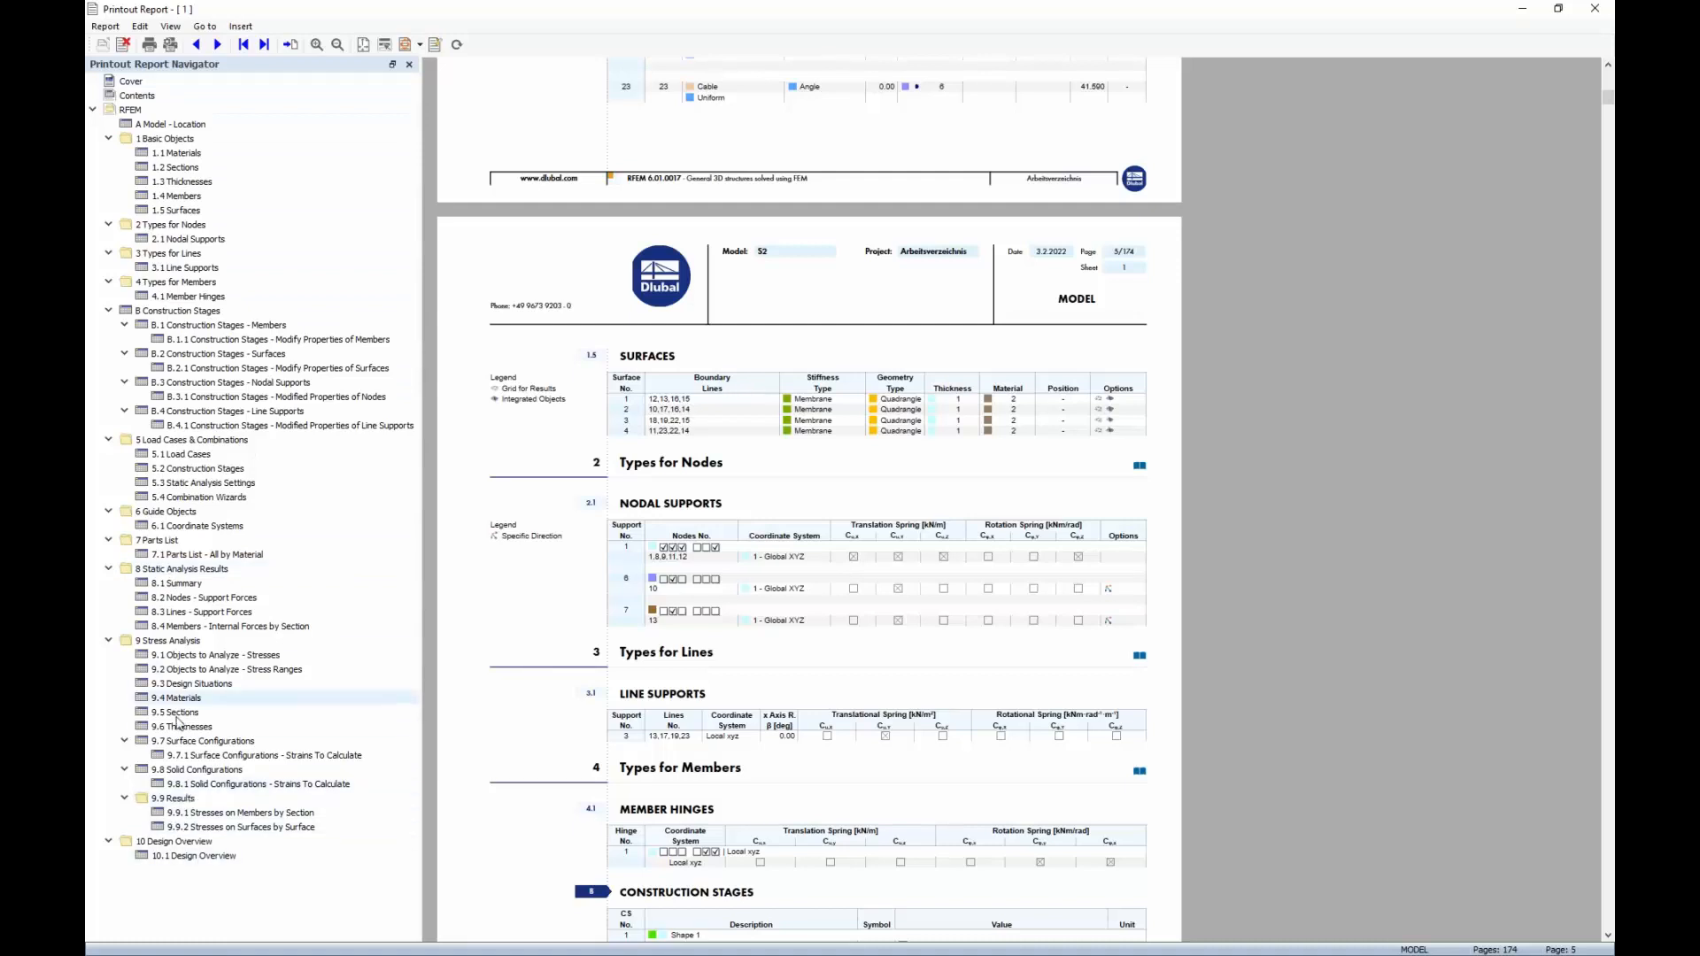
Go to the report chapter on stresses on members by section and review the member and surface stress tables.
{"action": "left_click", "coordinate": [210, 814]}
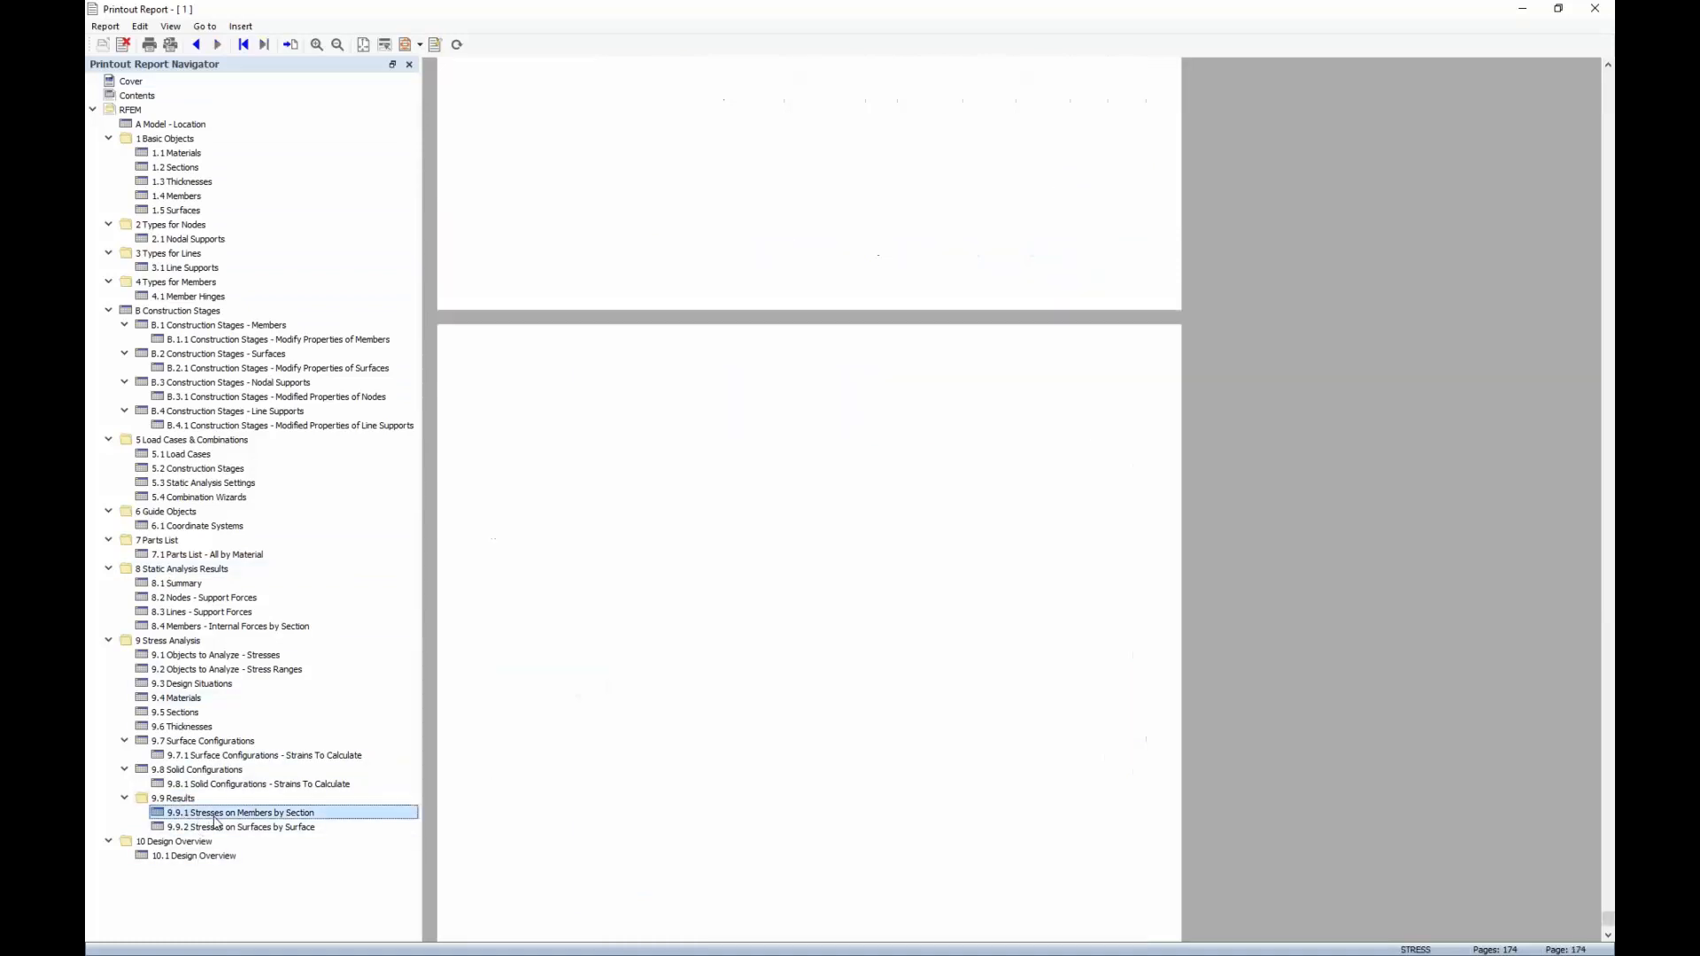
{"action": "scroll", "coordinate": [1072, 210], "scroll_direction": "up", "scroll_amount": 1}
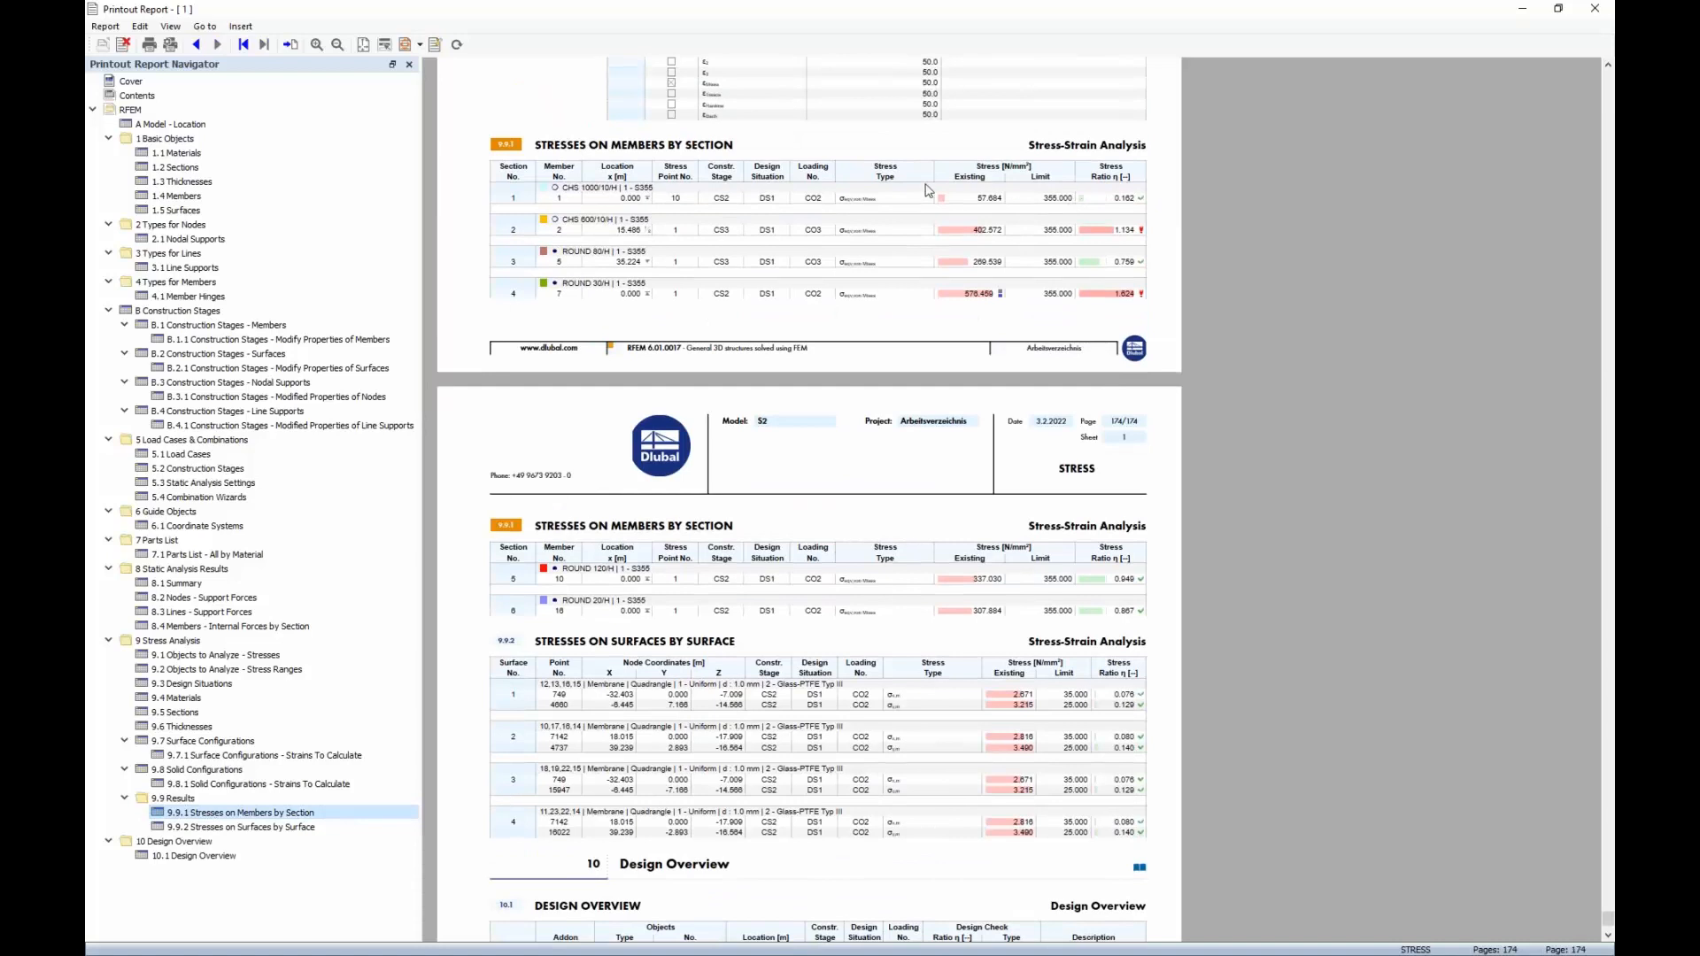
{"action": "scroll", "coordinate": [865, 477], "scroll_direction": "down", "scroll_amount": 3}
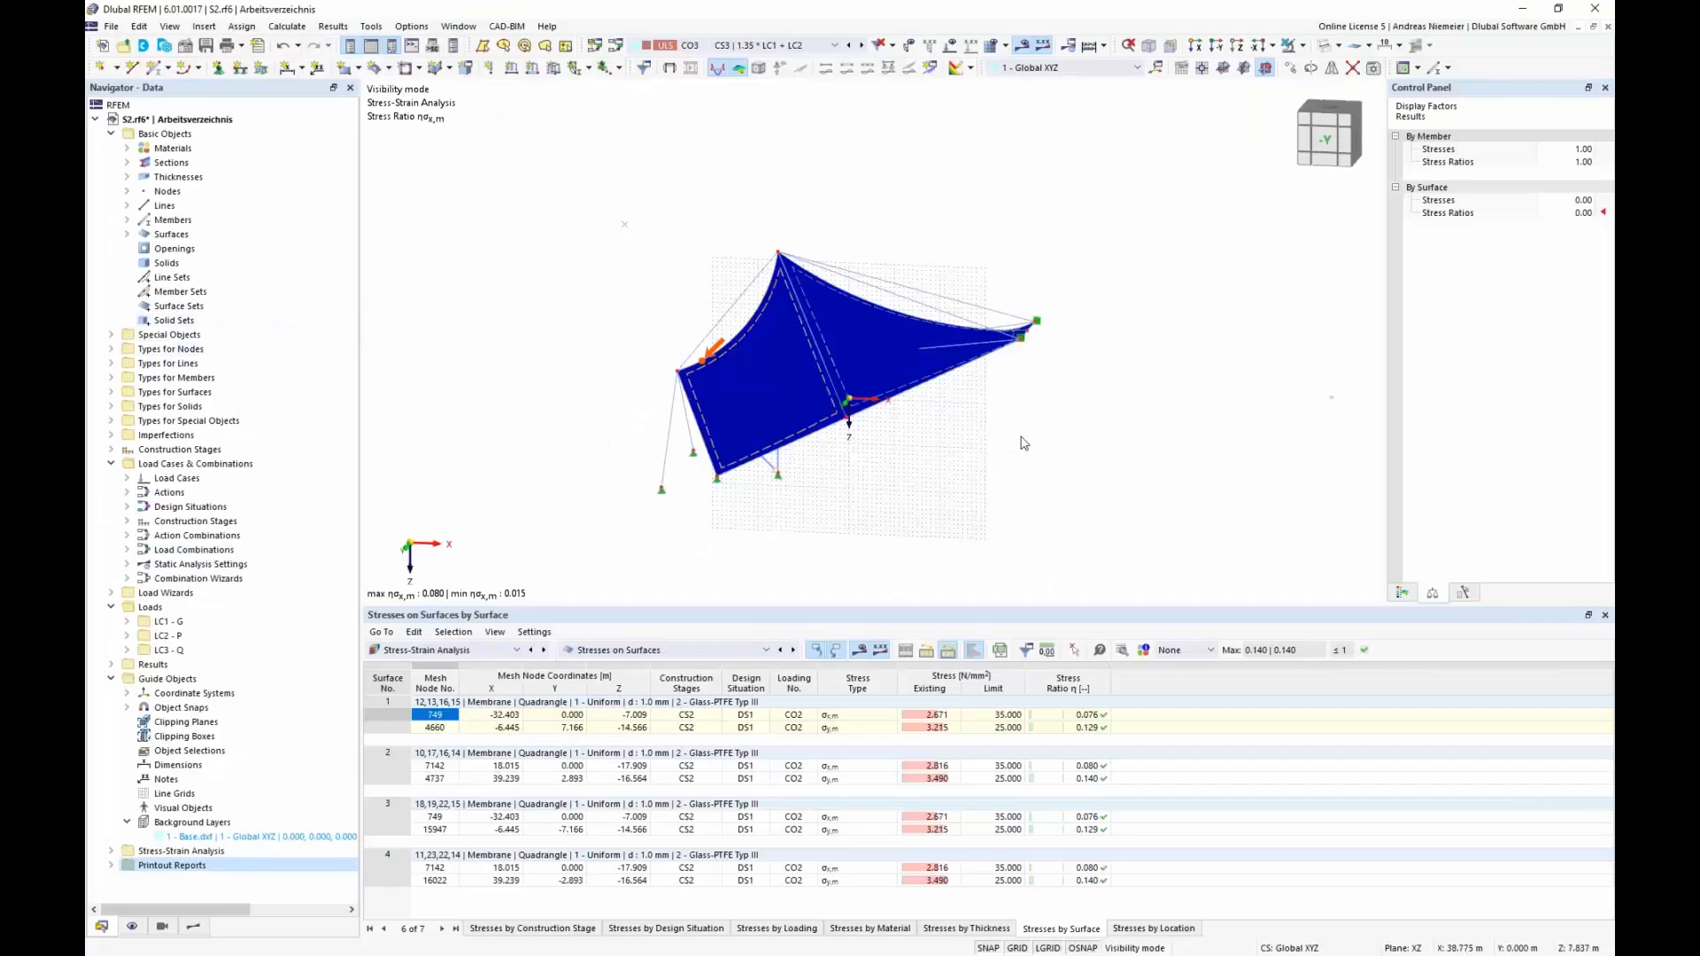
Hide the surface results, display the members' von Mises stress ratios and orient the model in an enlarged oblique view.
{"action": "middle_click_drag", "start_coordinate": [1021, 437], "coordinate": [941, 430]}
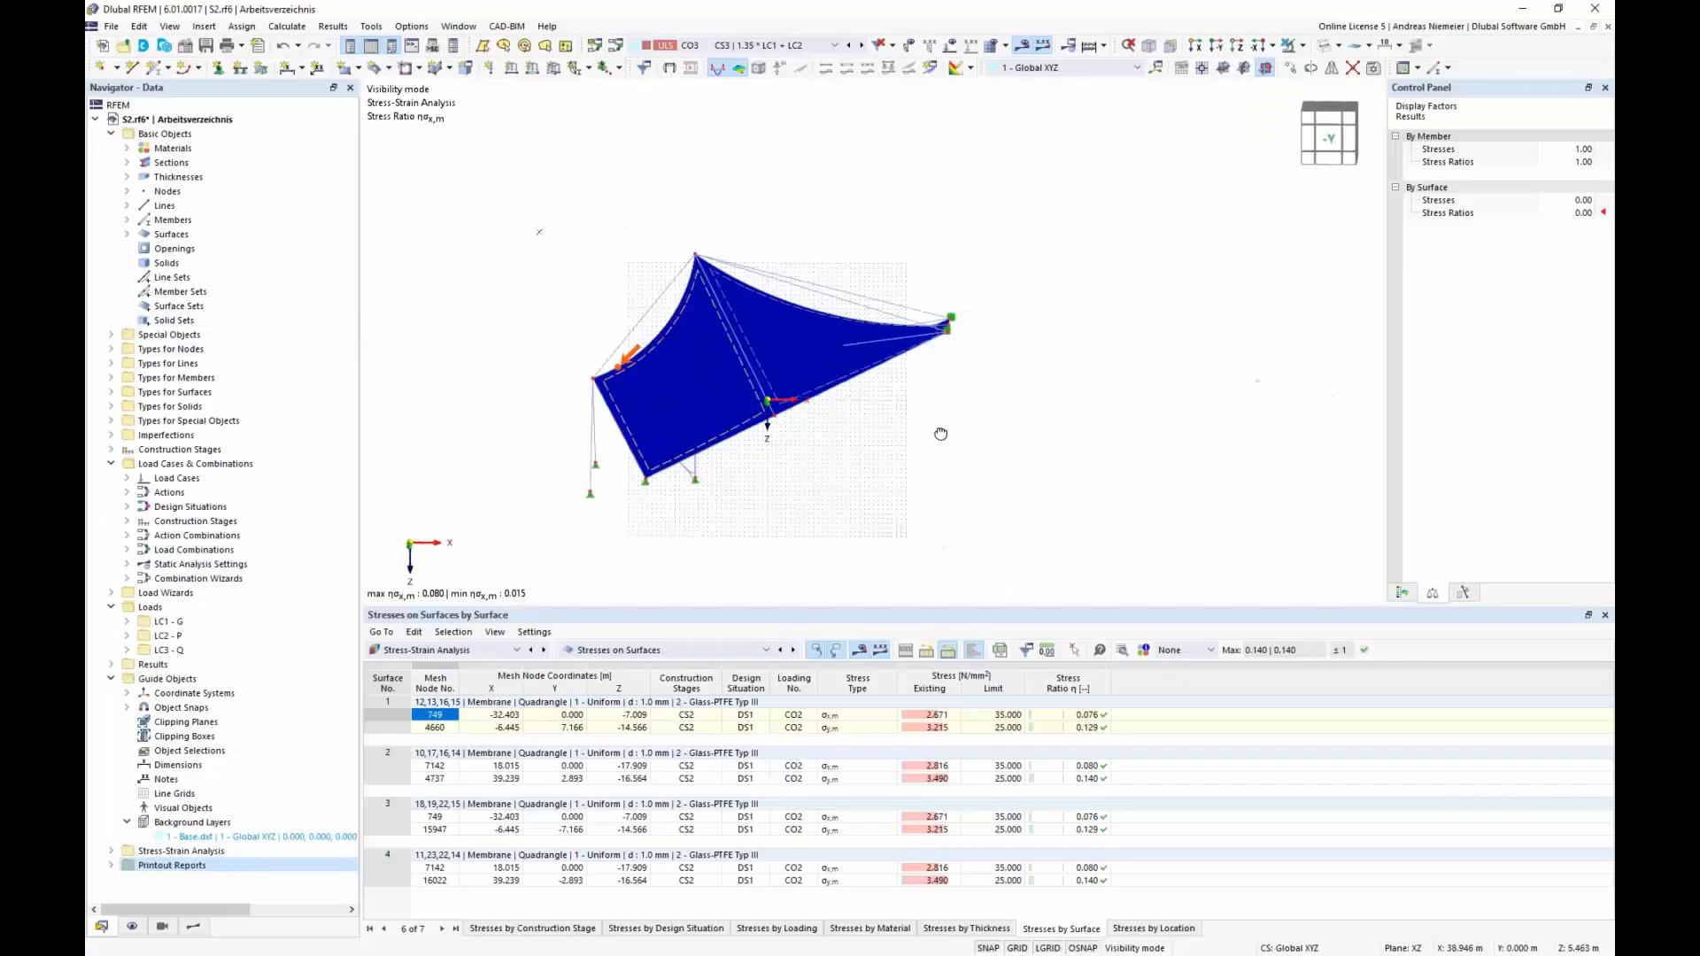
{"action": "scroll", "coordinate": [939, 428], "scroll_direction": "down", "scroll_amount": 1}
{"action": "middle_click_drag", "start_coordinate": [846, 473], "coordinate": [779, 482], "text": "ctrl"}
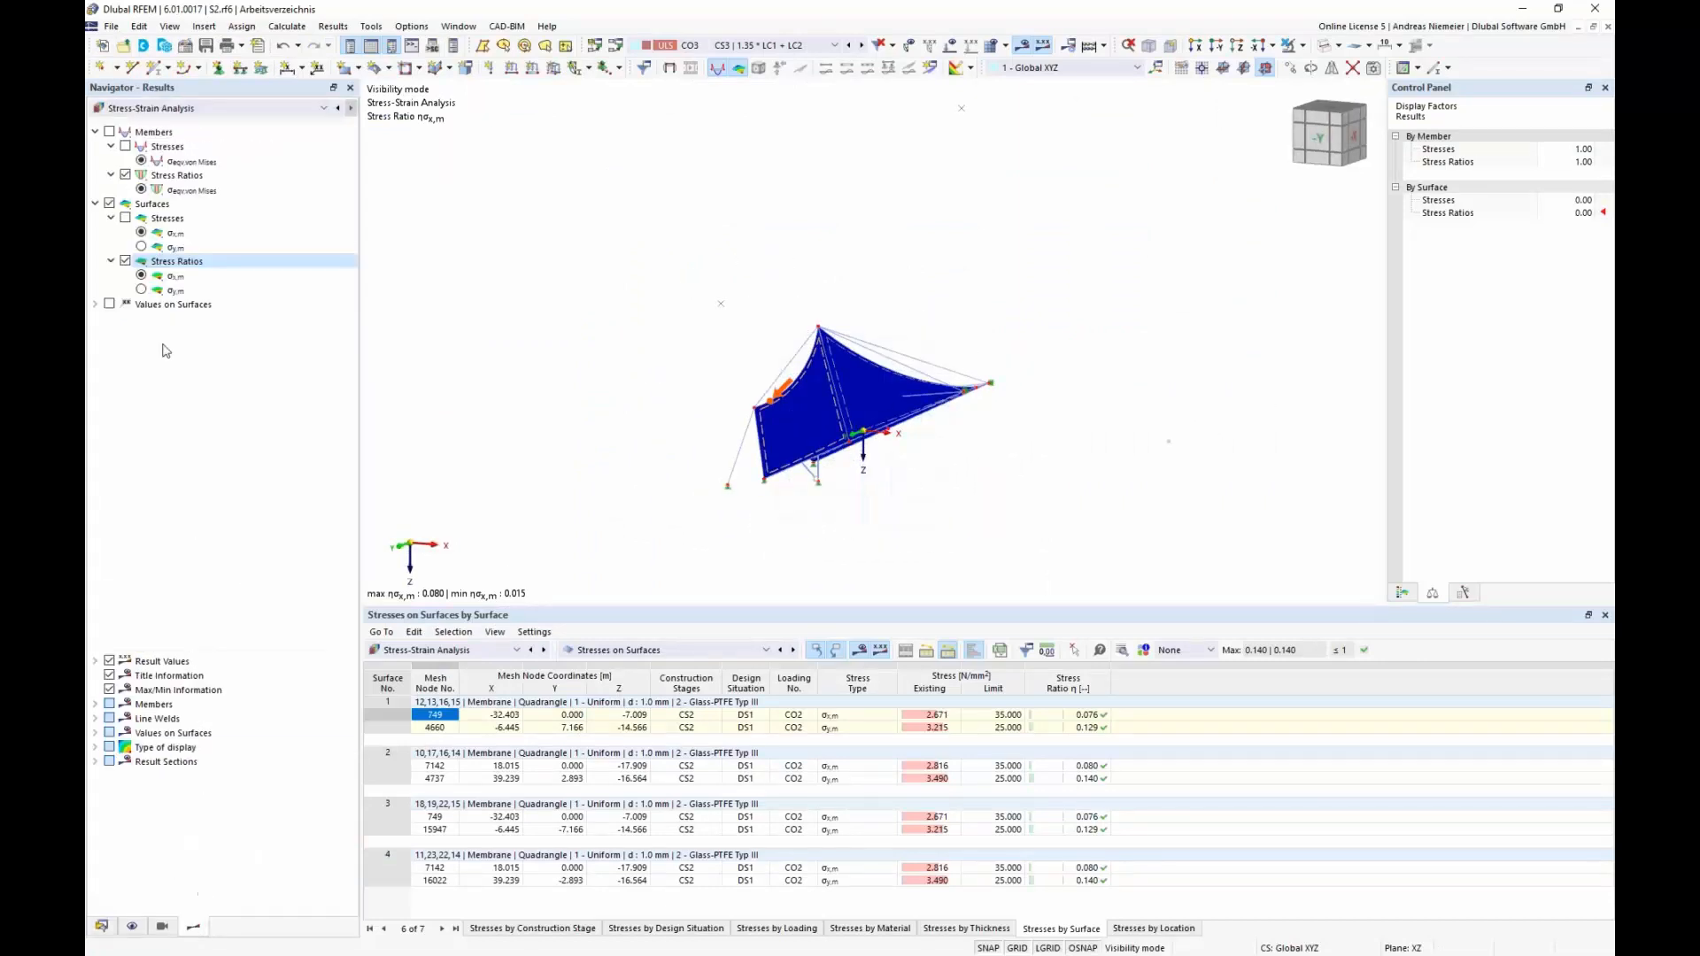
{"action": "left_click", "coordinate": [109, 204]}
{"action": "left_click", "coordinate": [108, 132]}
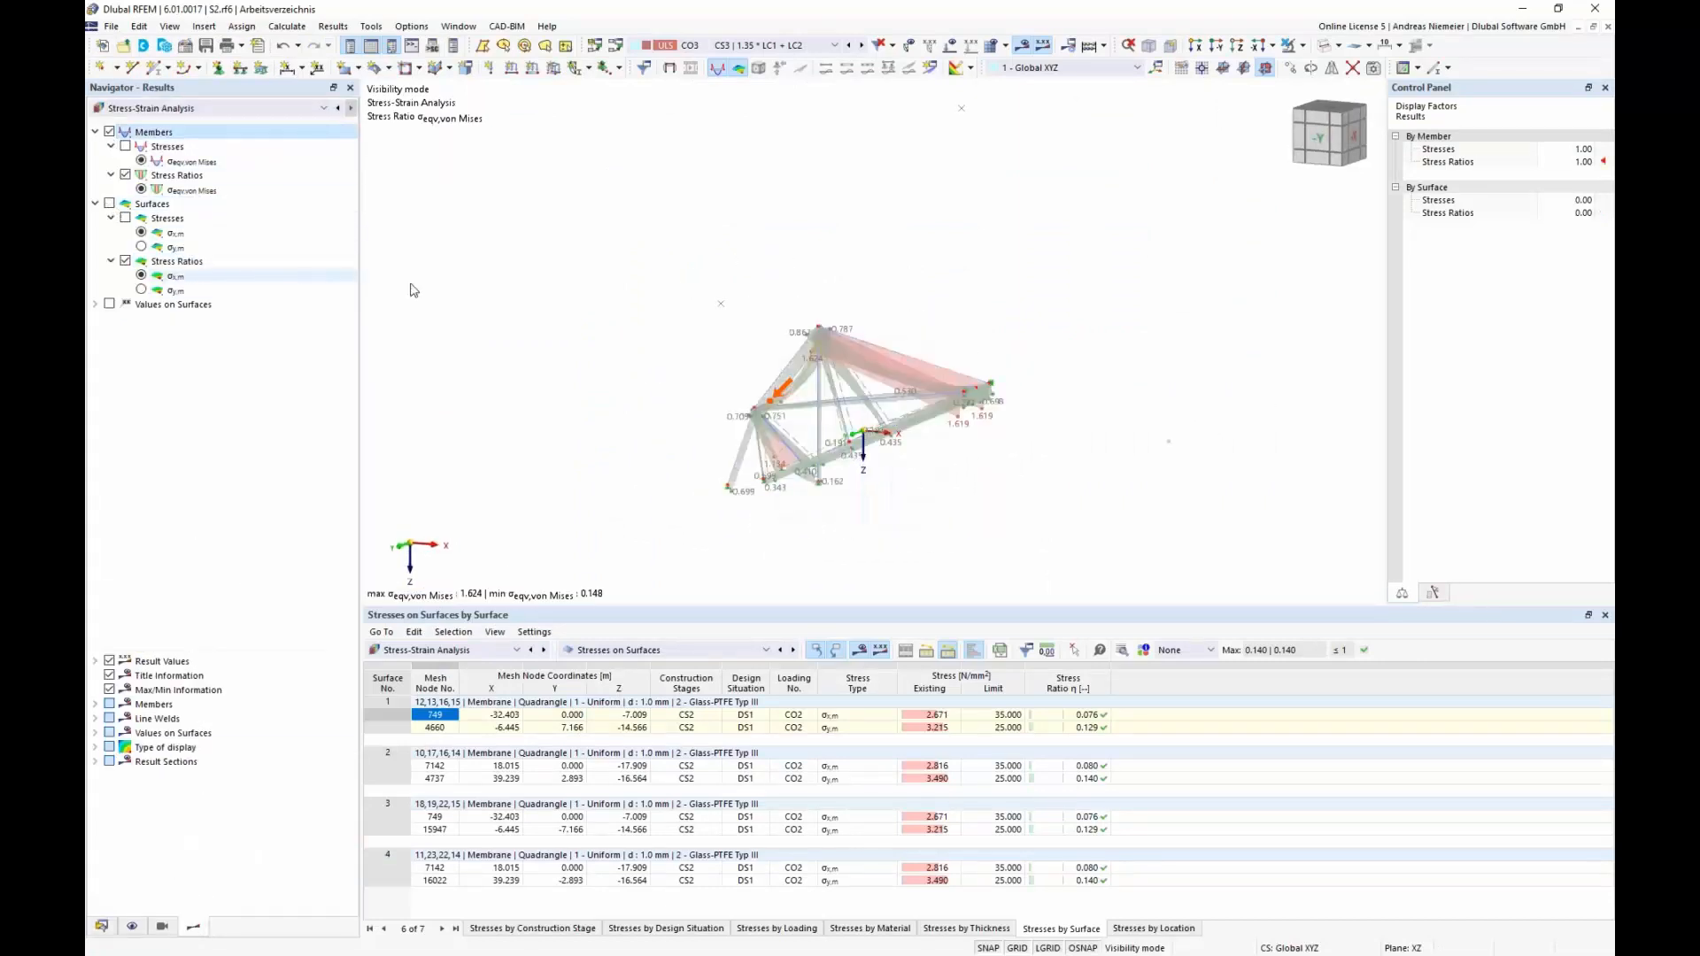
{"action": "middle_click_drag", "start_coordinate": [778, 227], "coordinate": [753, 438], "text": "ctrl"}
{"action": "scroll", "coordinate": [754, 438], "scroll_direction": "up", "scroll_amount": 3}
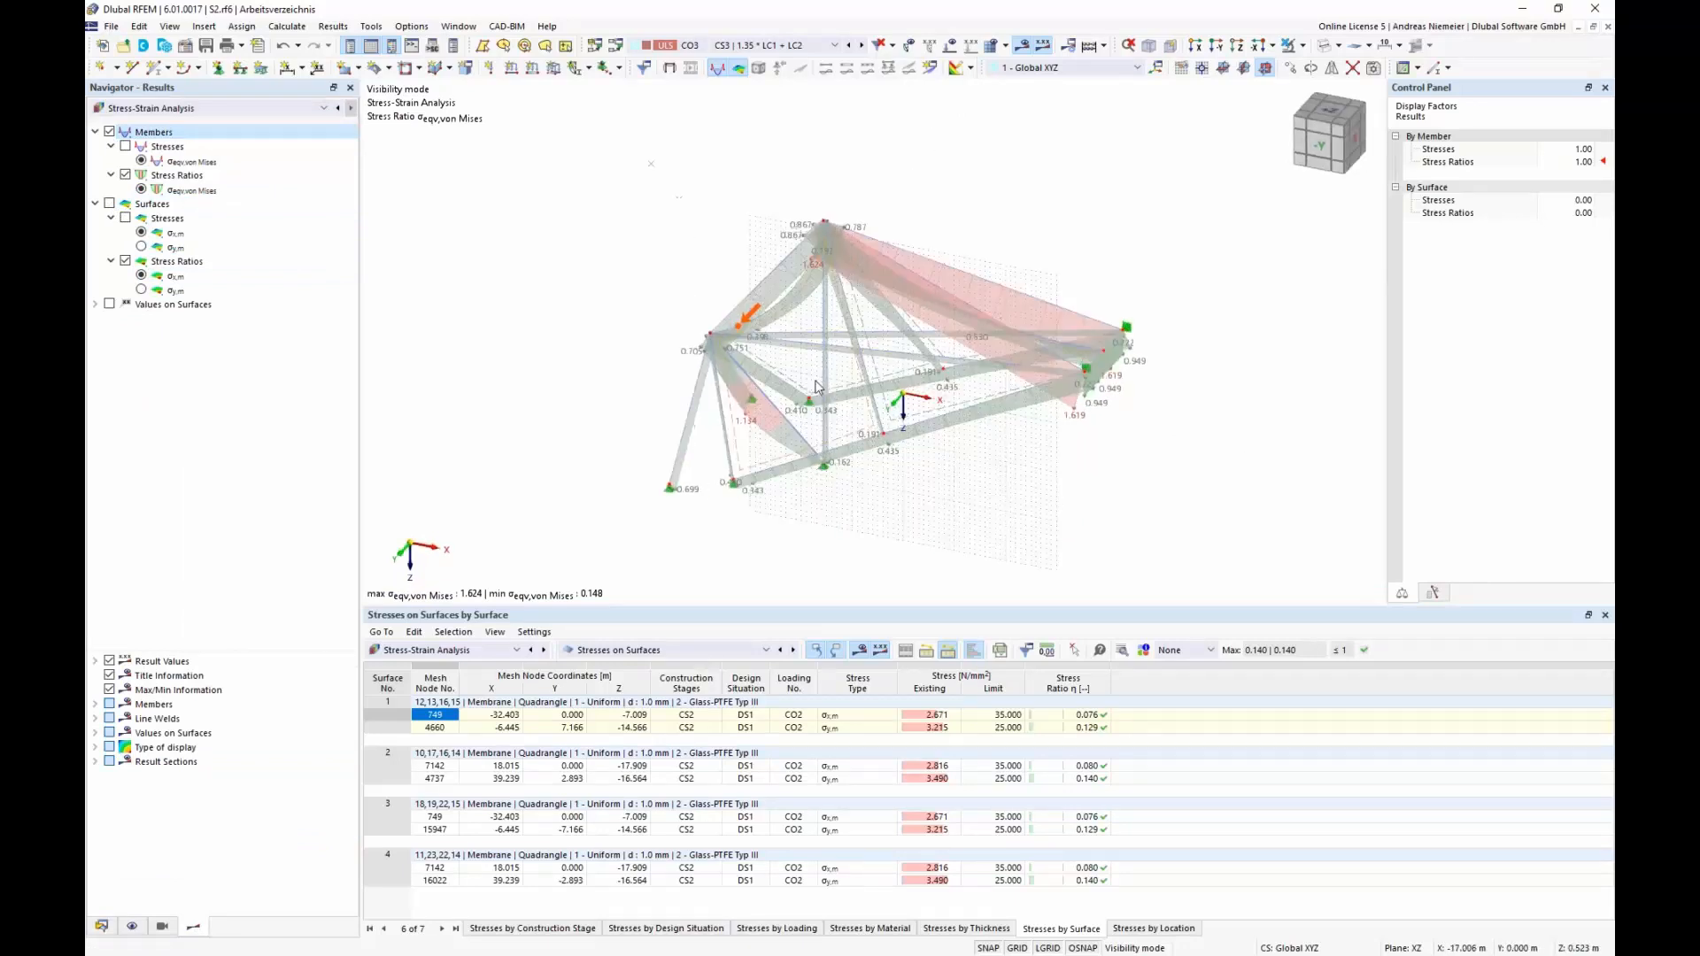
Send the members' von Mises stress ratio view to the printout report as a window-filling picture with a height ratio of 50 %.
{"action": "left_click", "coordinate": [241, 46]}
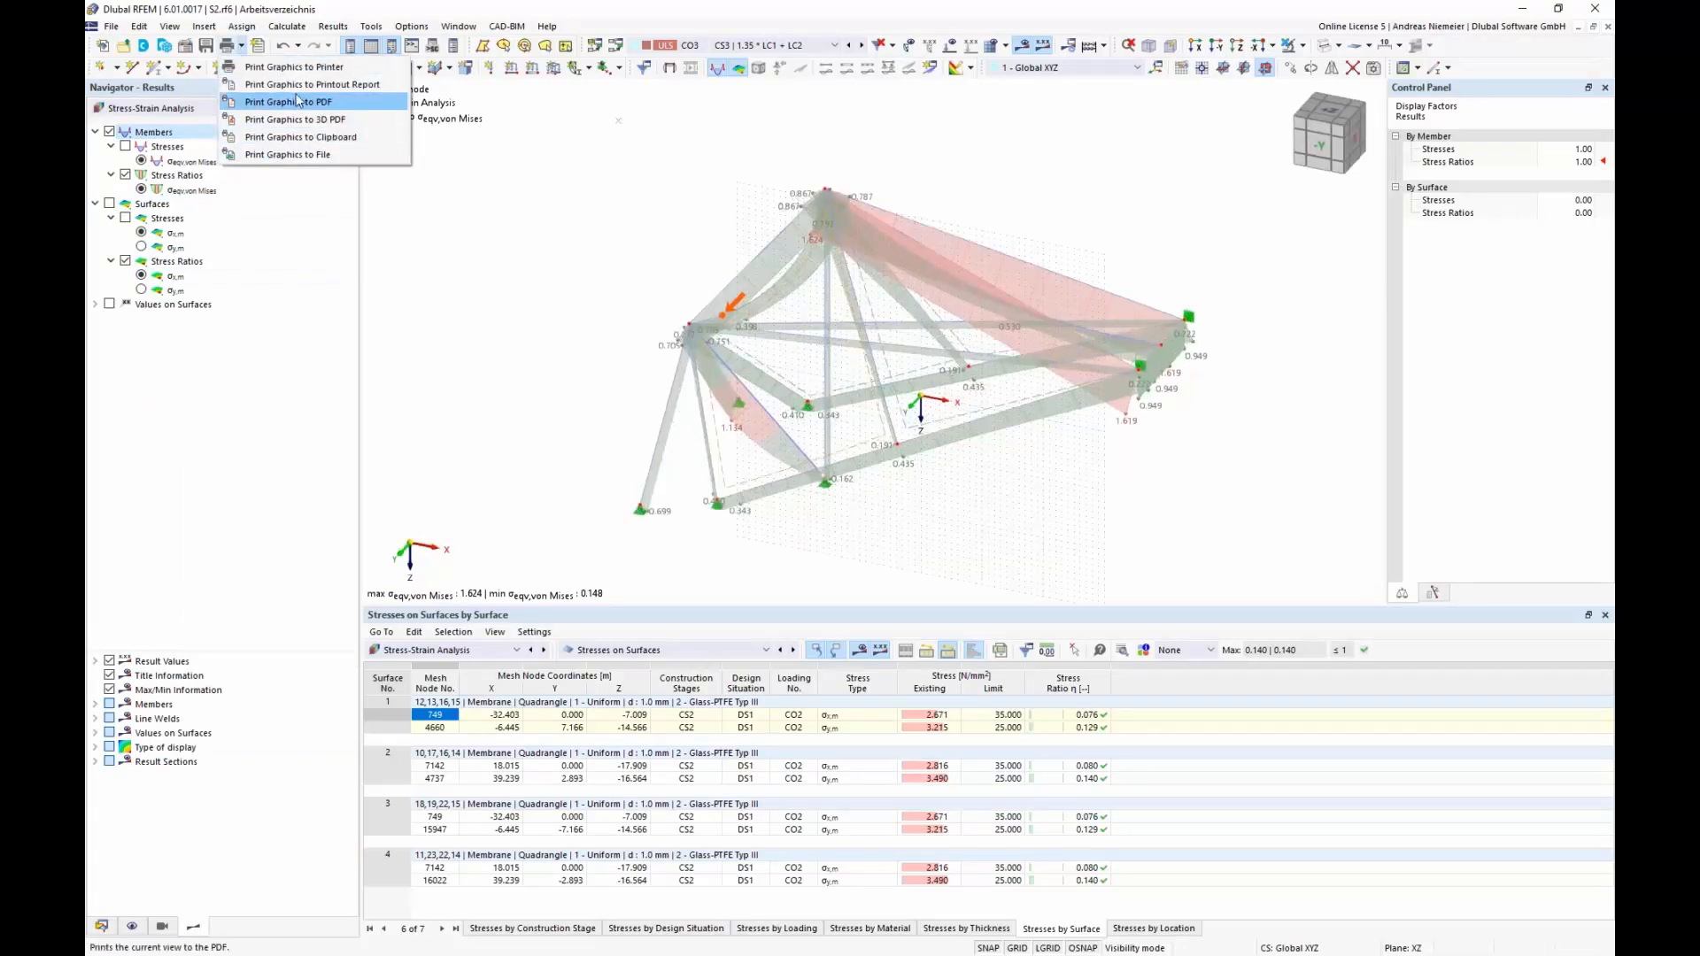
{"action": "left_click", "coordinate": [280, 87]}
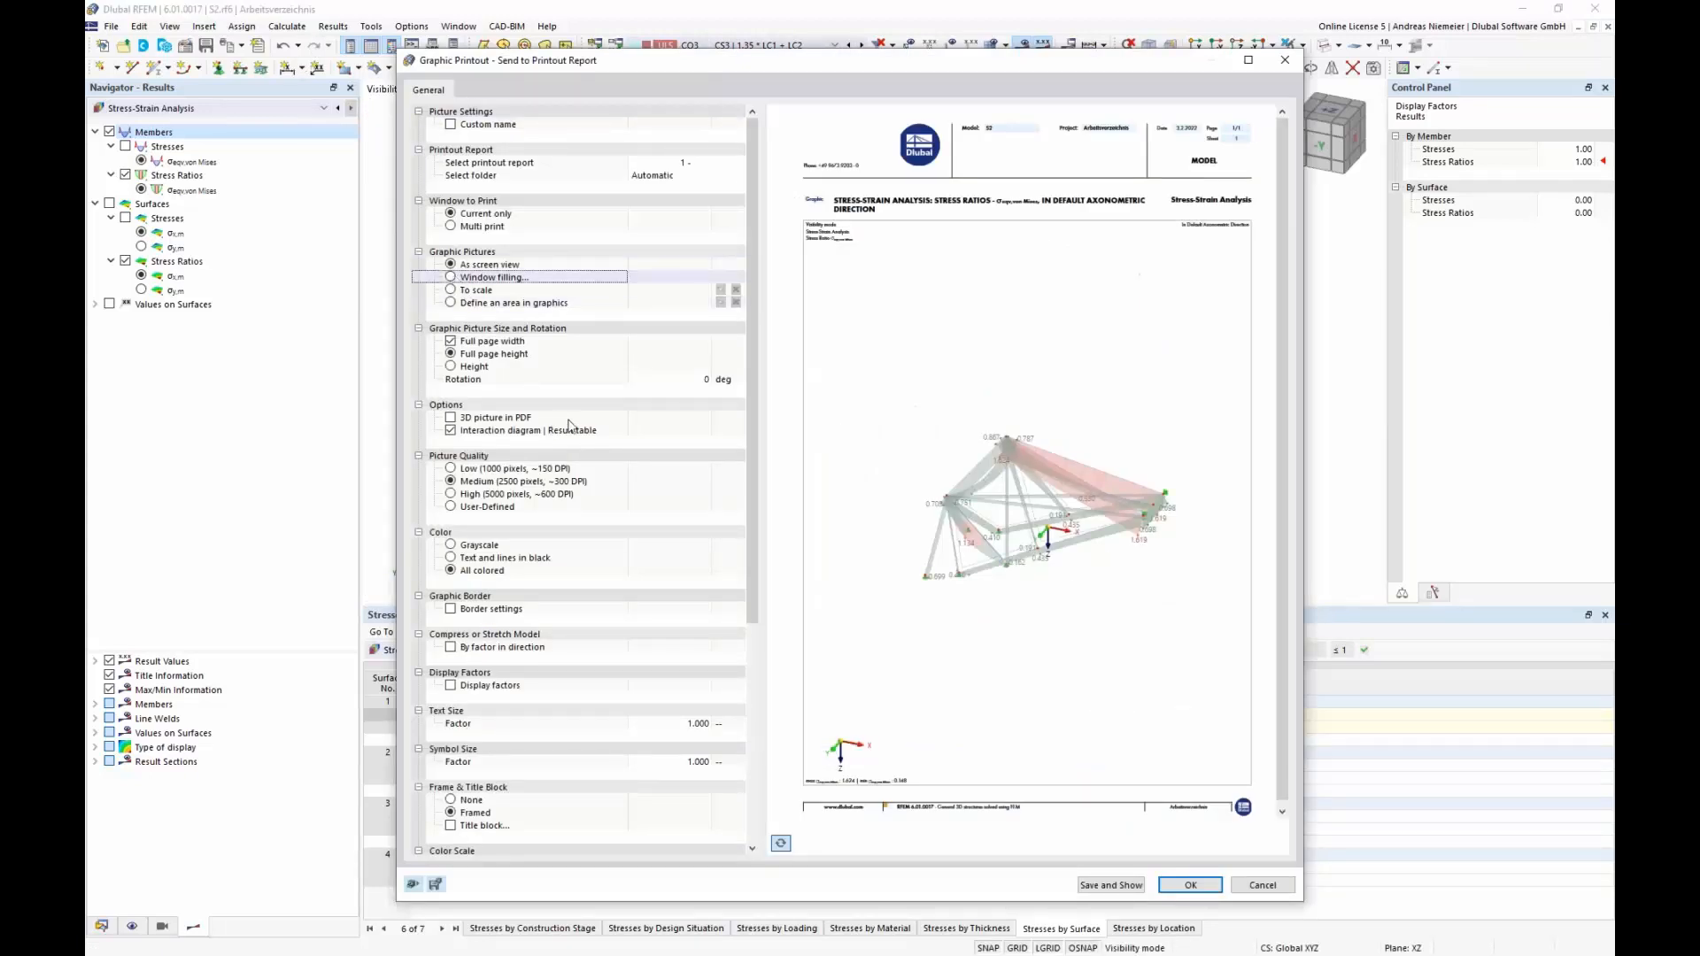
{"action": "left_click", "coordinate": [462, 367]}
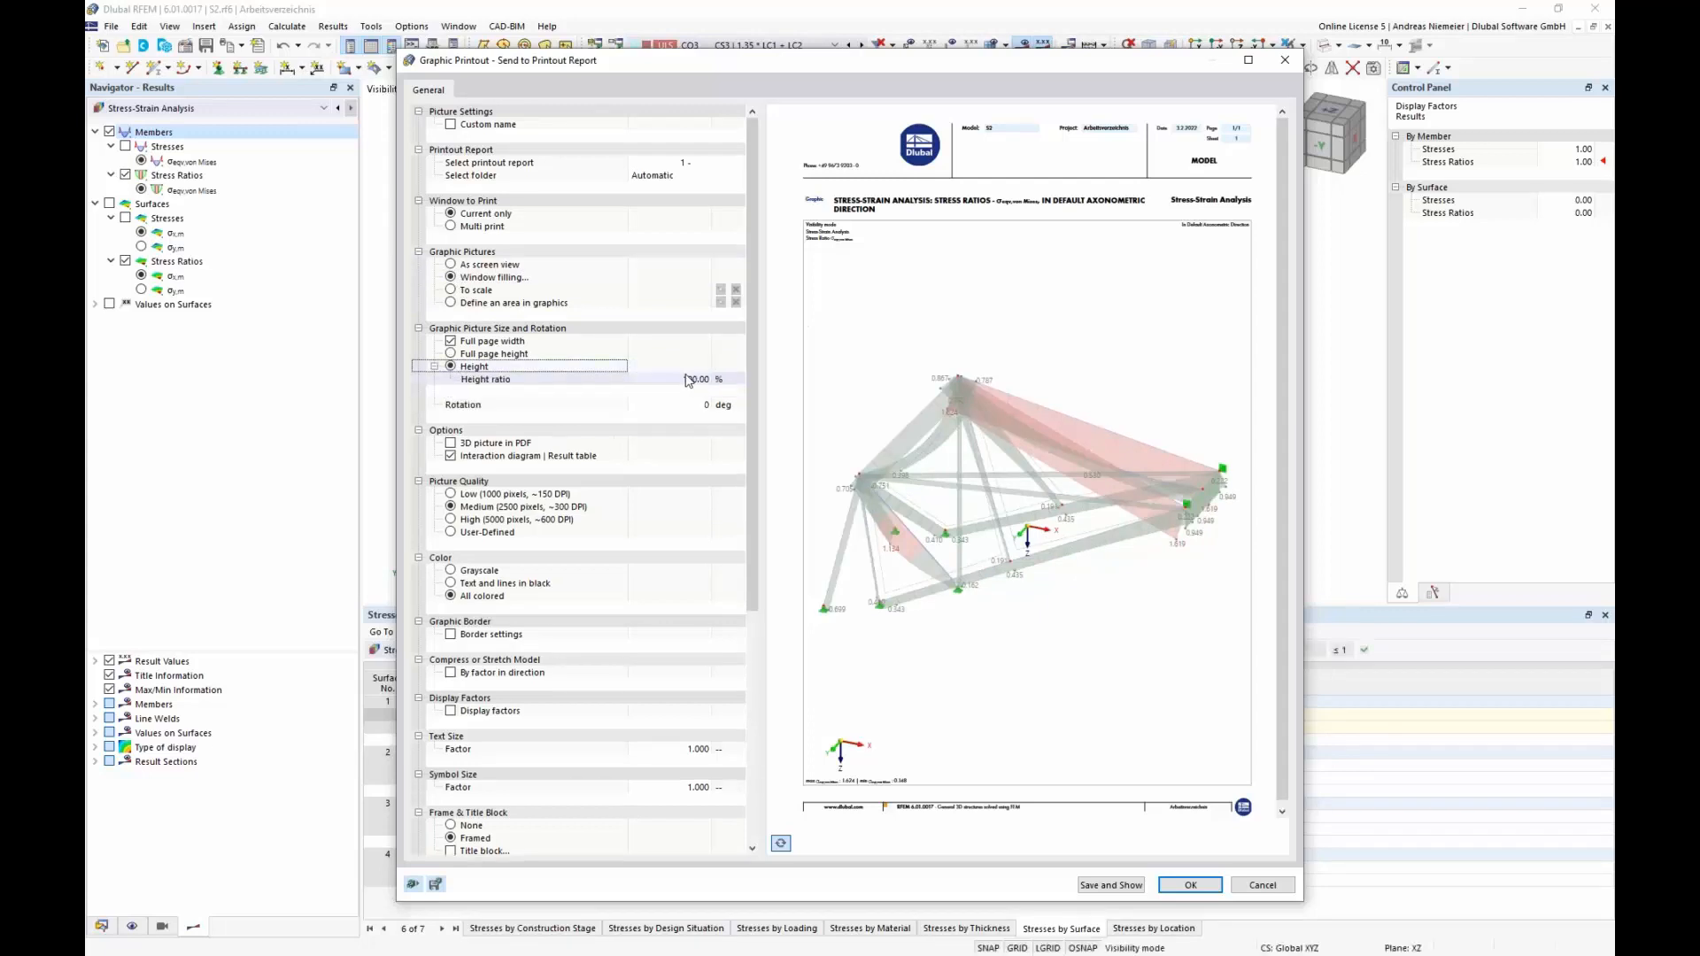
{"action": "left_click", "coordinate": [687, 380]}
{"action": "type", "text": "50"}
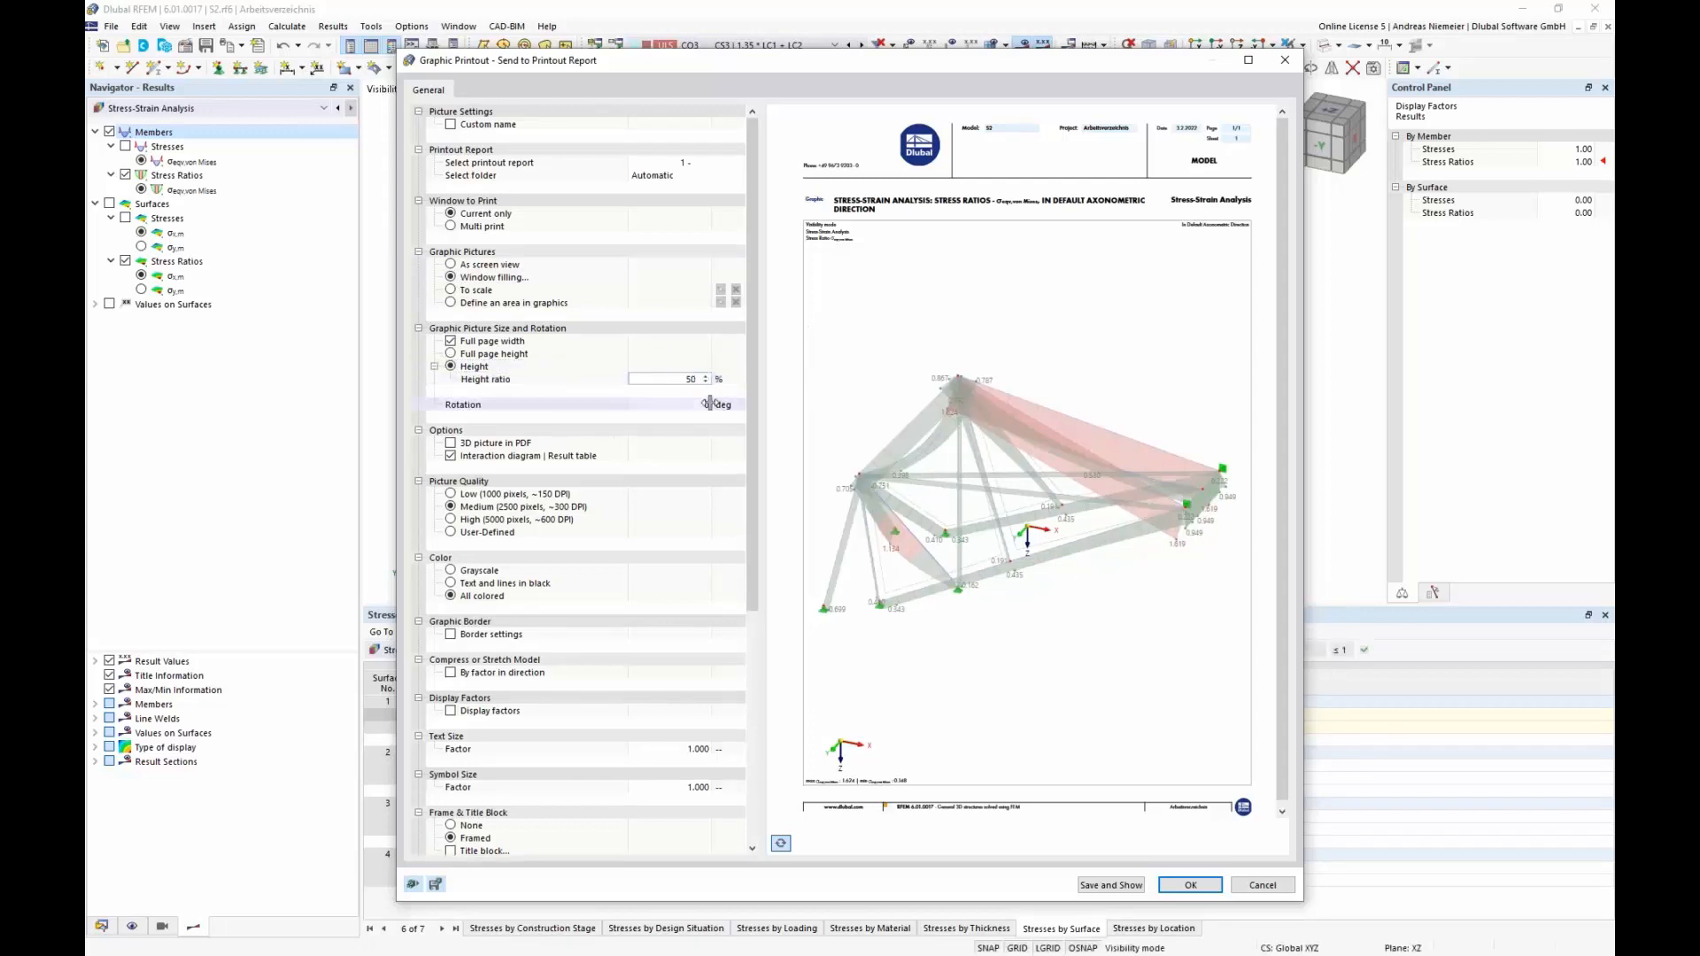
{"action": "key", "text": "Tab"}
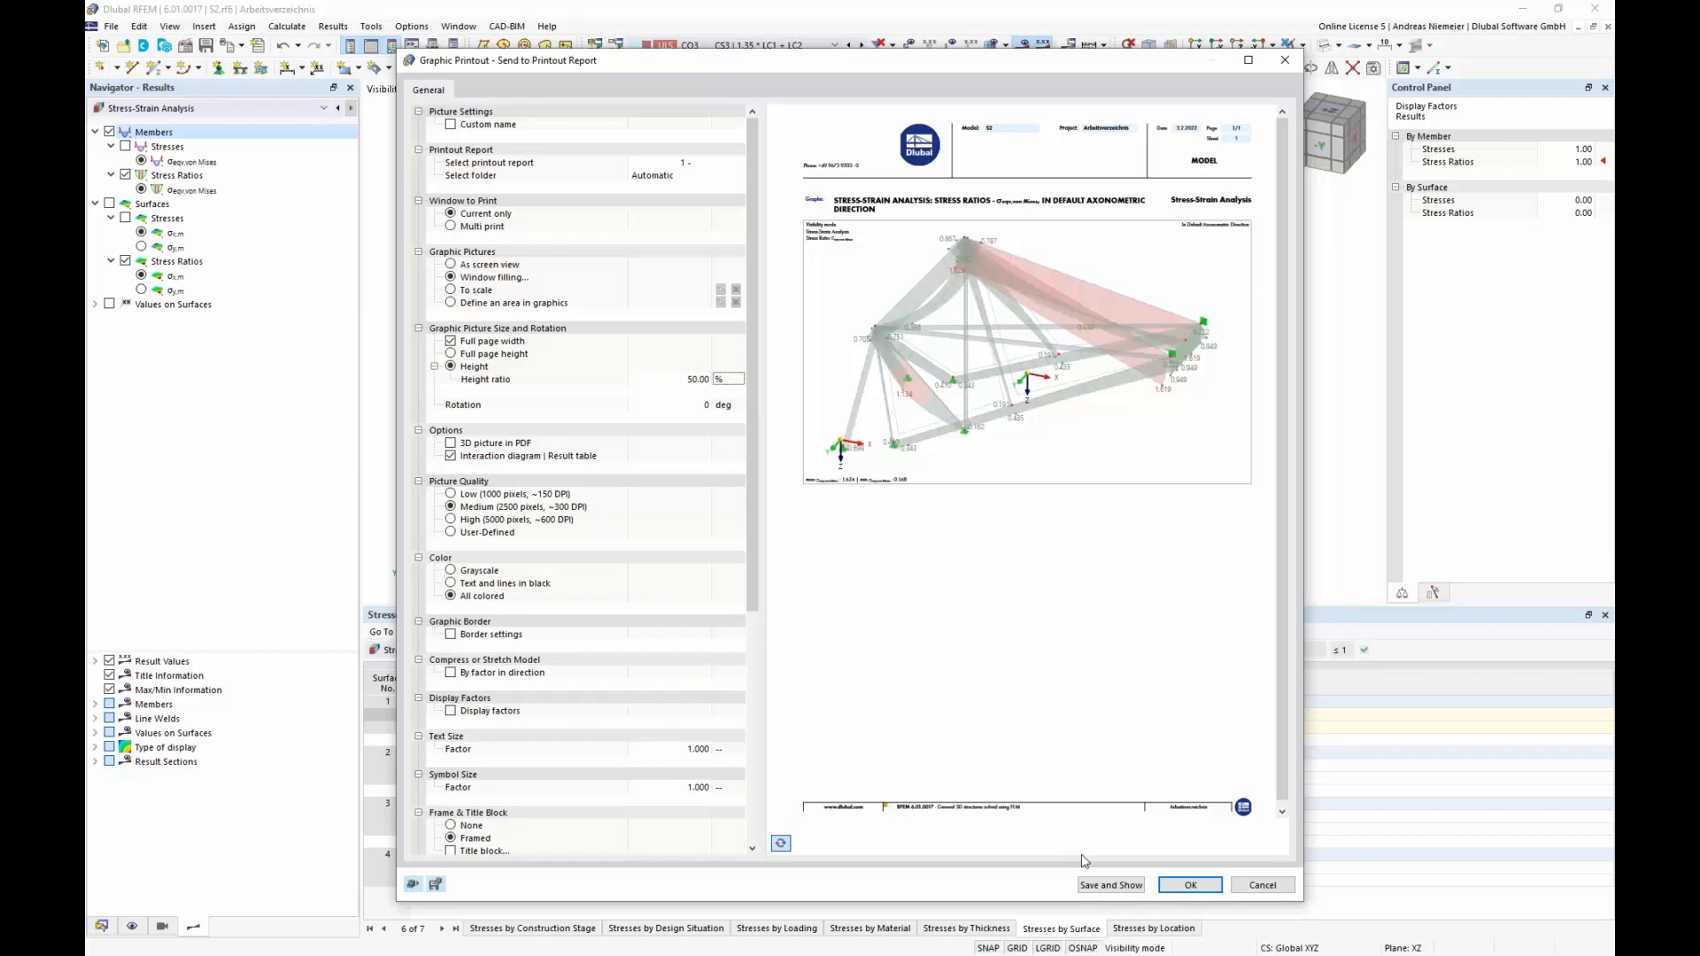
{"action": "left_click", "coordinate": [1189, 885]}
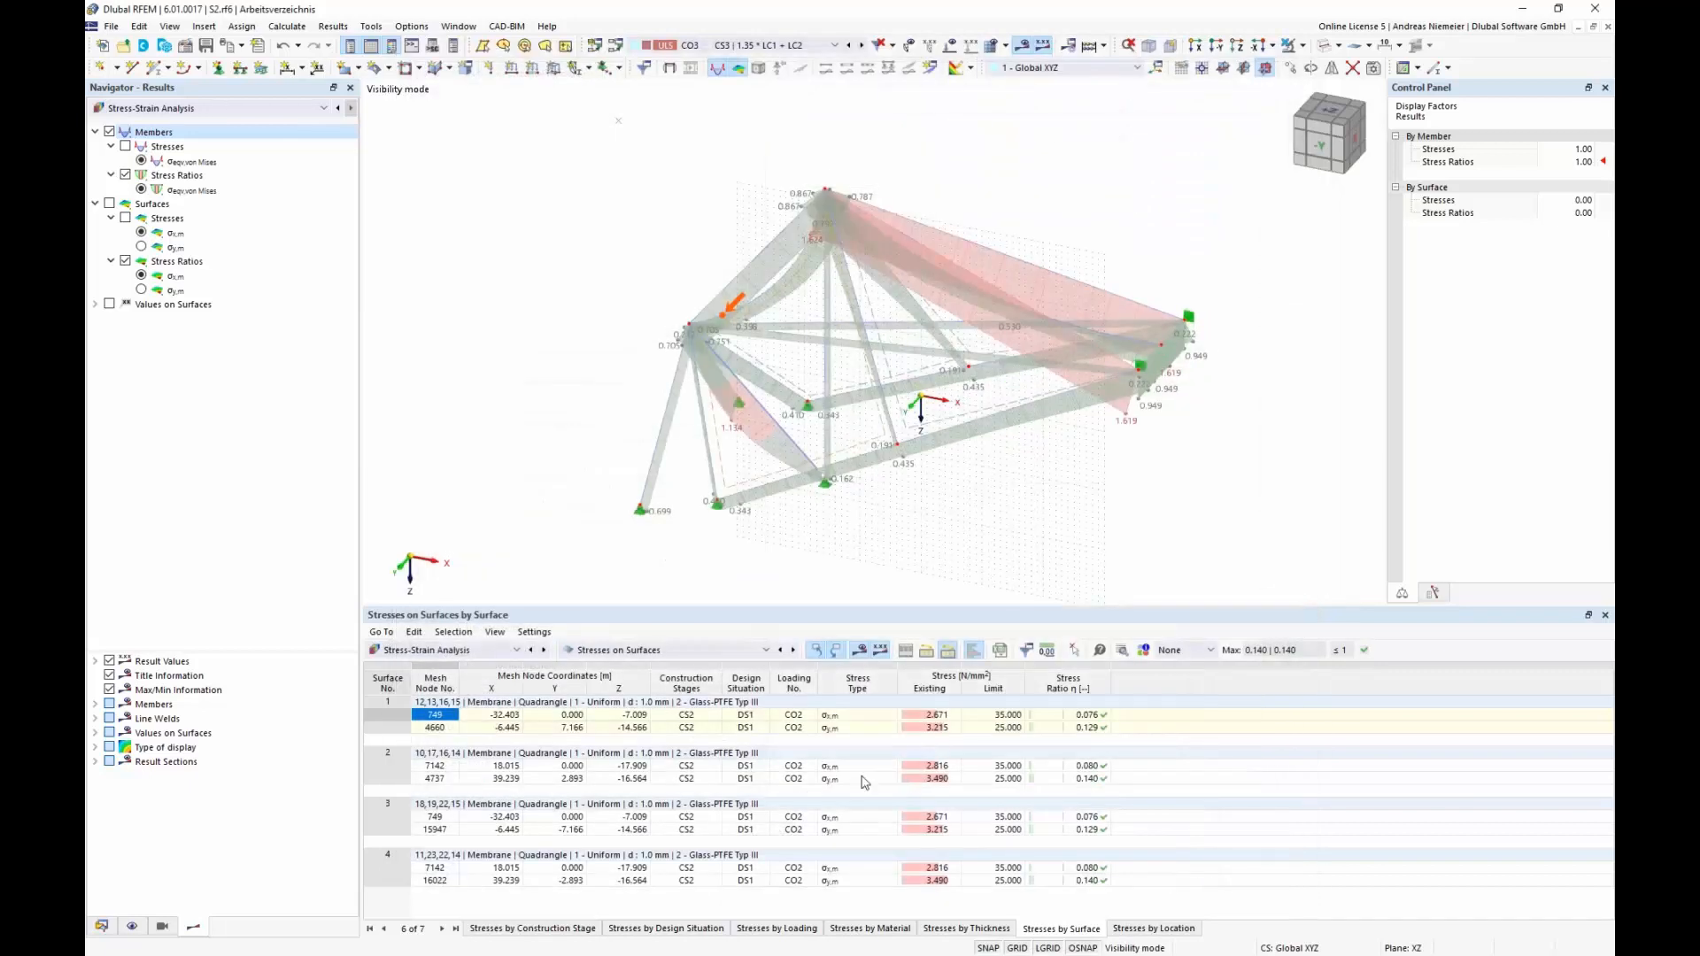
Display the surface stress ratios σx,m instead of the member results, viewed from +Z, with only extreme values labelled on the surfaces.
{"action": "left_click", "coordinate": [108, 131]}
{"action": "left_click", "coordinate": [109, 203]}
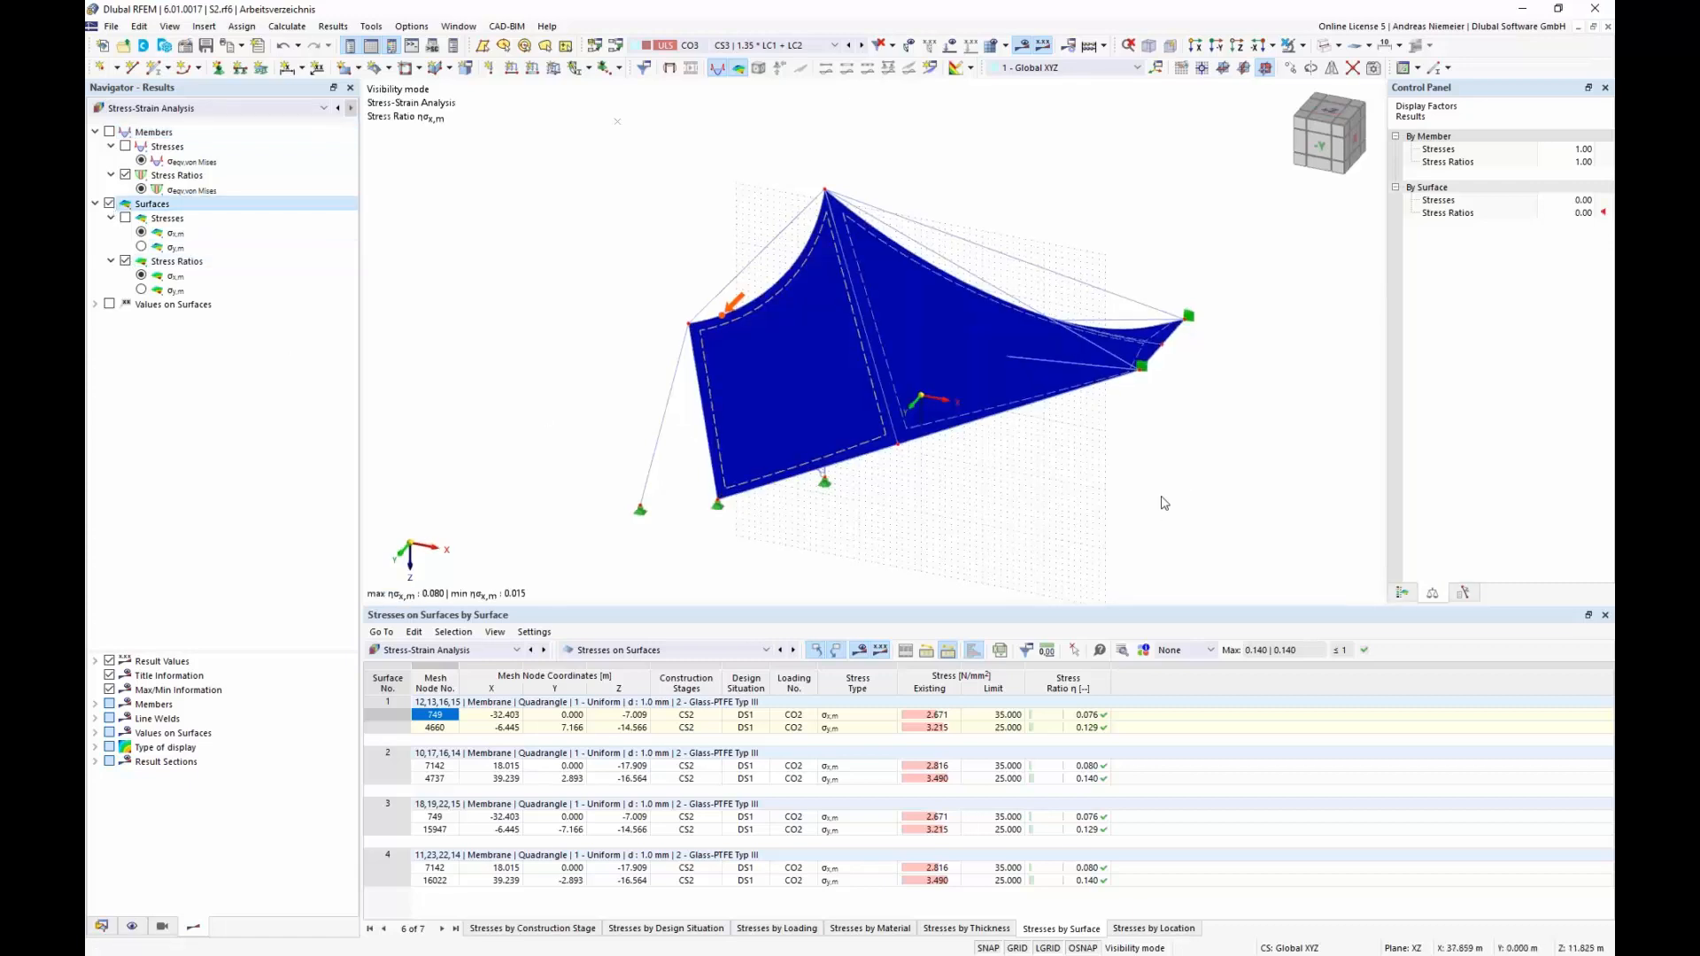
{"action": "left_click", "coordinate": [1330, 118]}
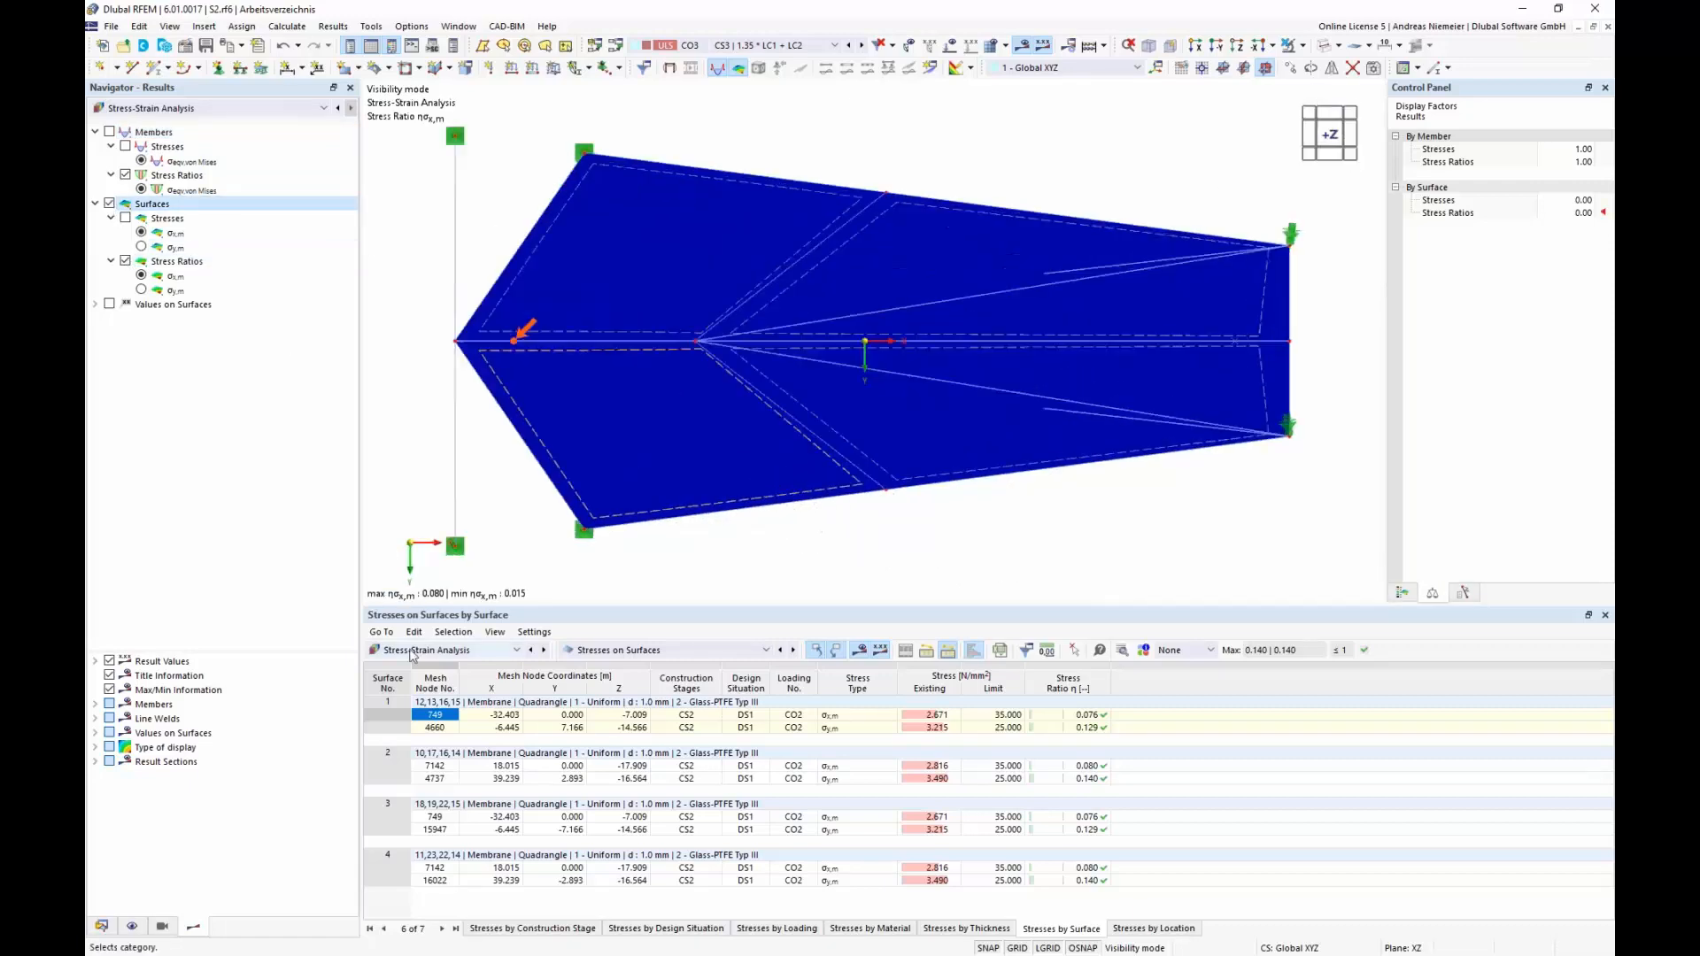
{"action": "left_click", "coordinate": [109, 303]}
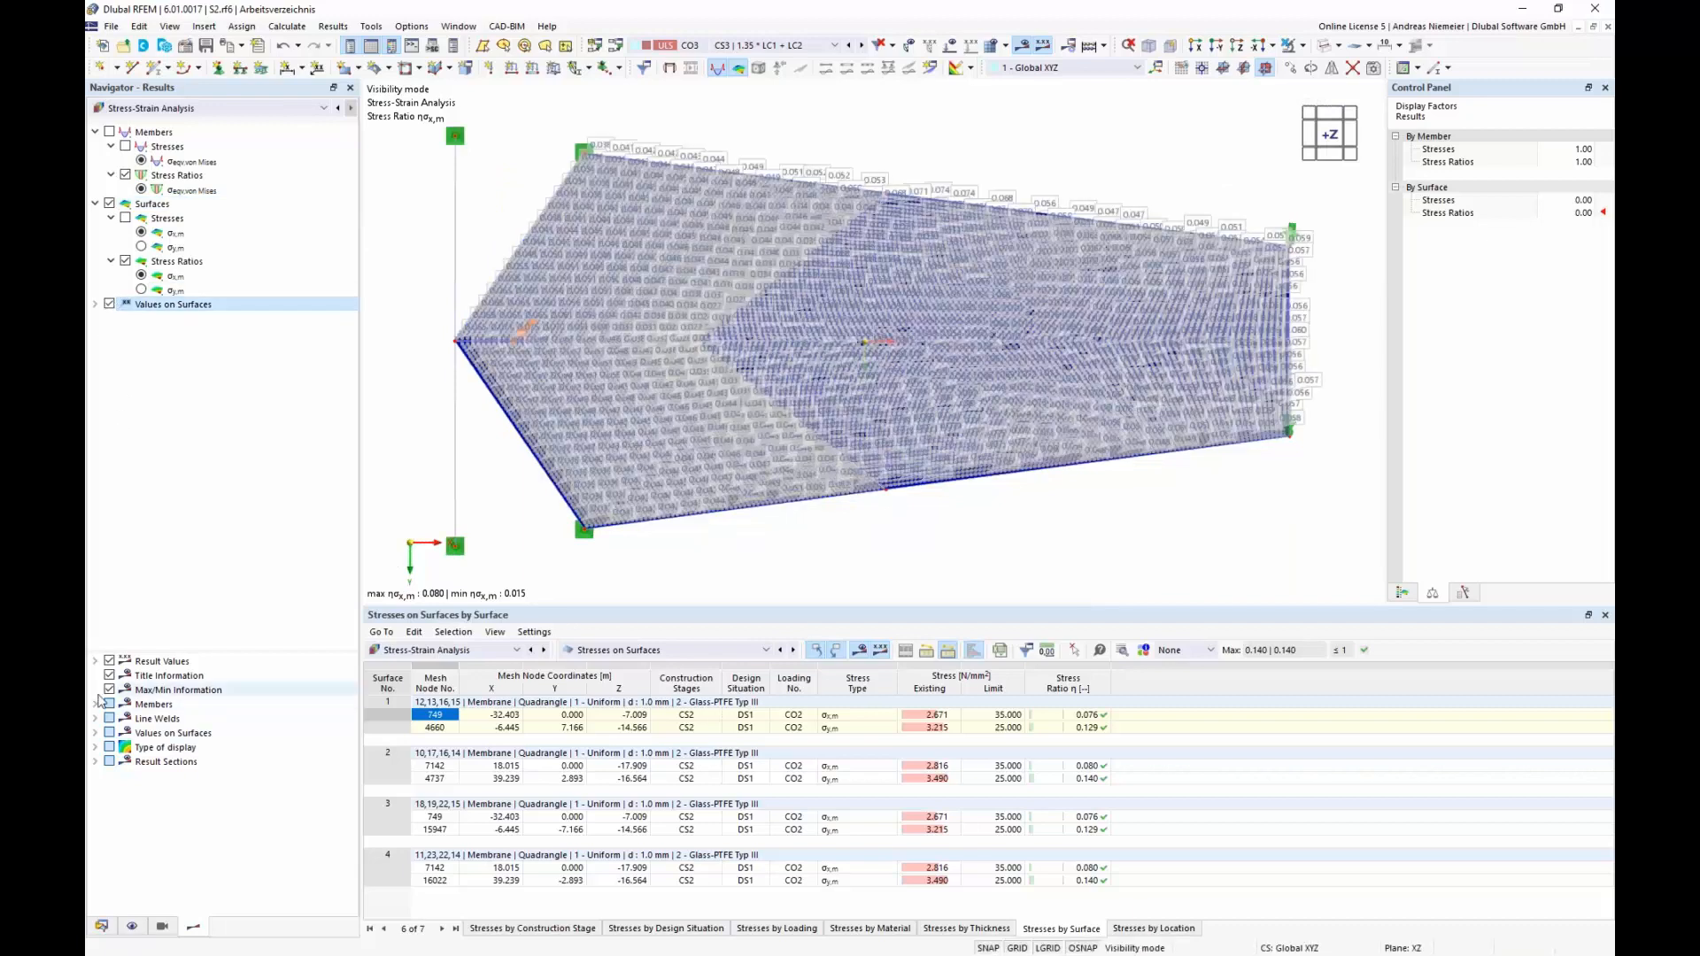
{"action": "left_click", "coordinate": [96, 733]}
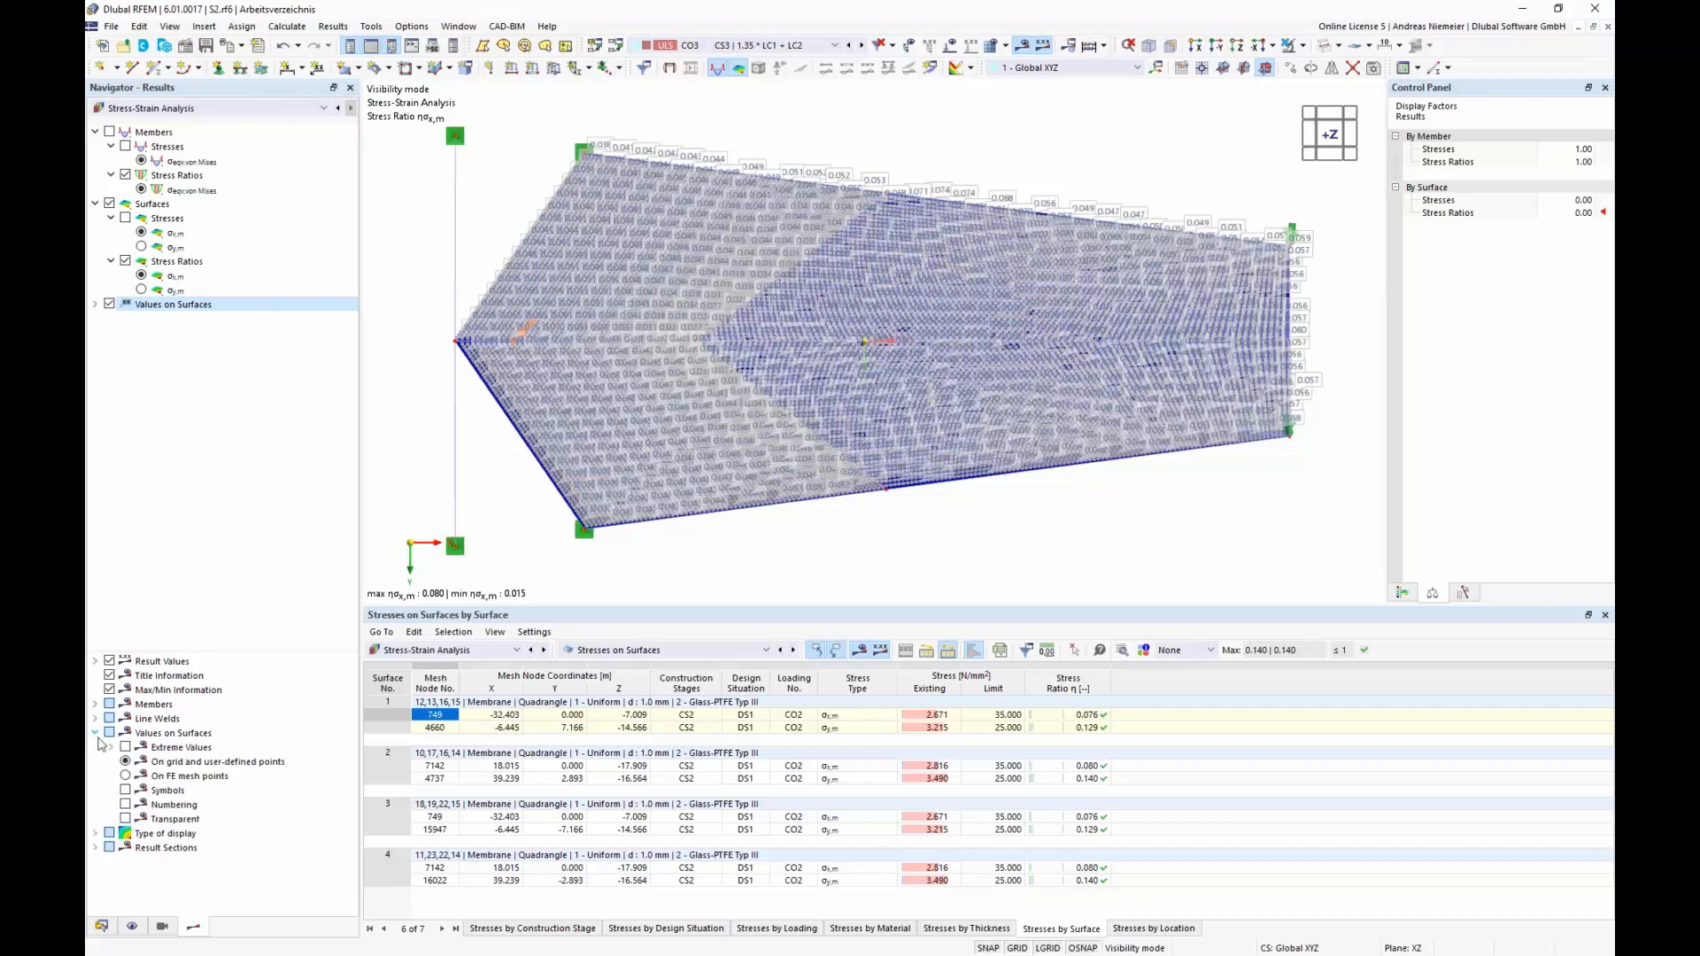
{"action": "left_click", "coordinate": [125, 746]}
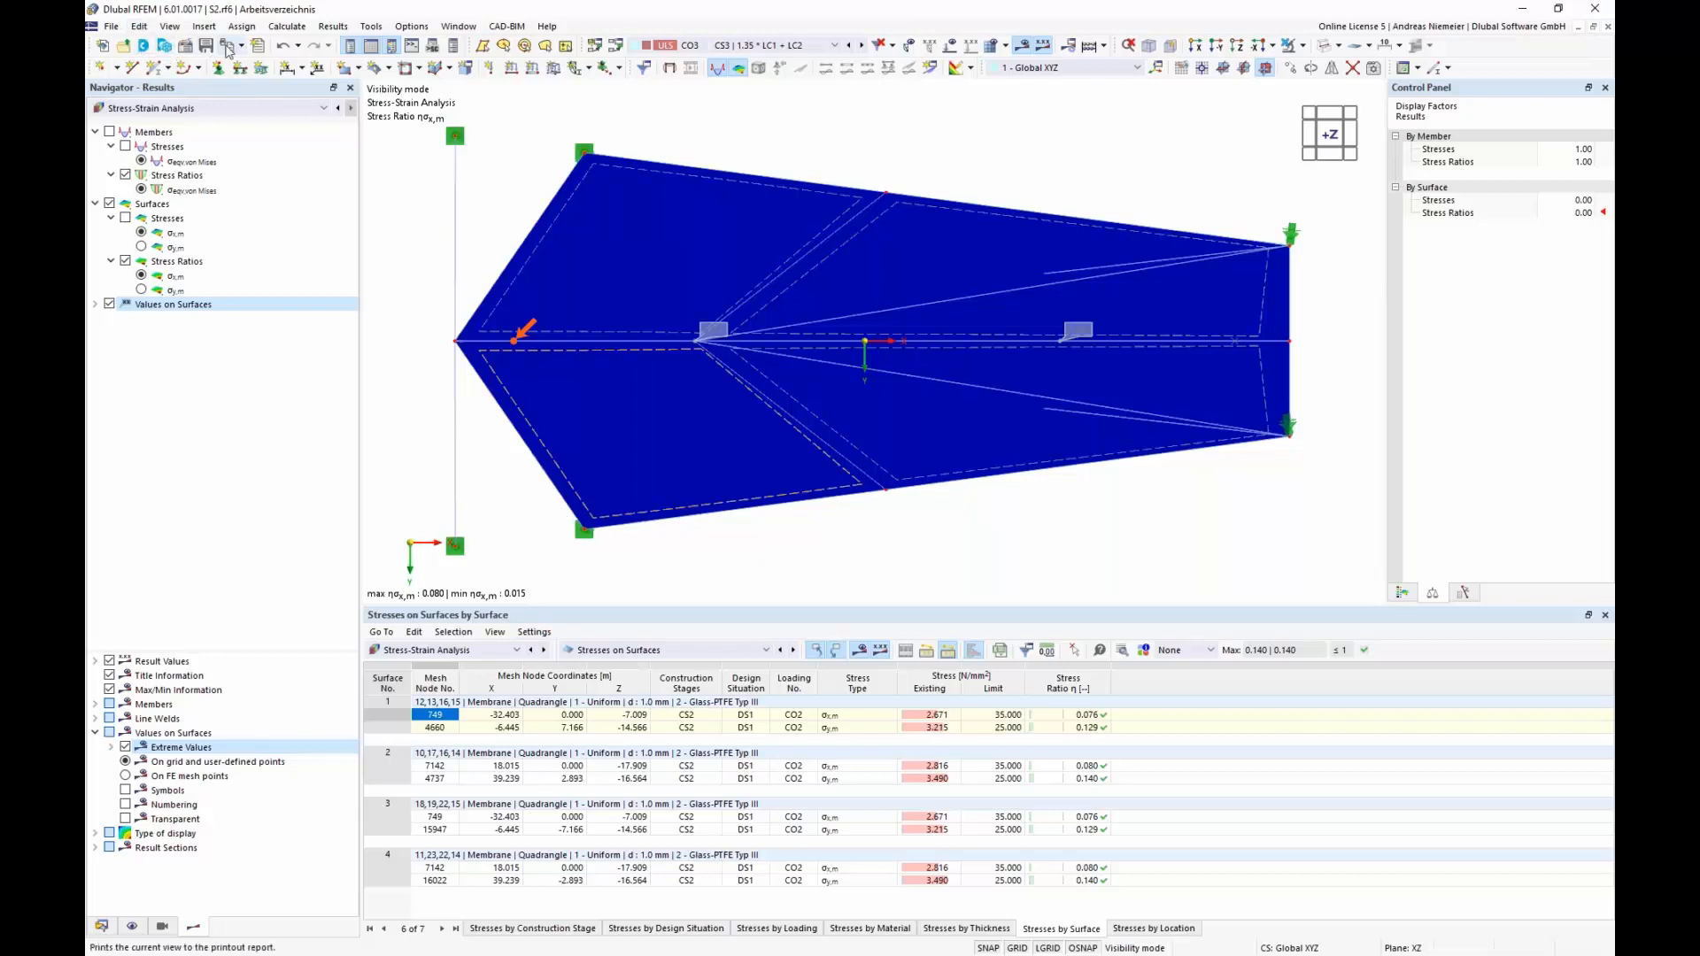
Send the σx,m stress ratio view and the corresponding σy,m view to the printout report, then save and show the report.
{"action": "left_click", "coordinate": [227, 47]}
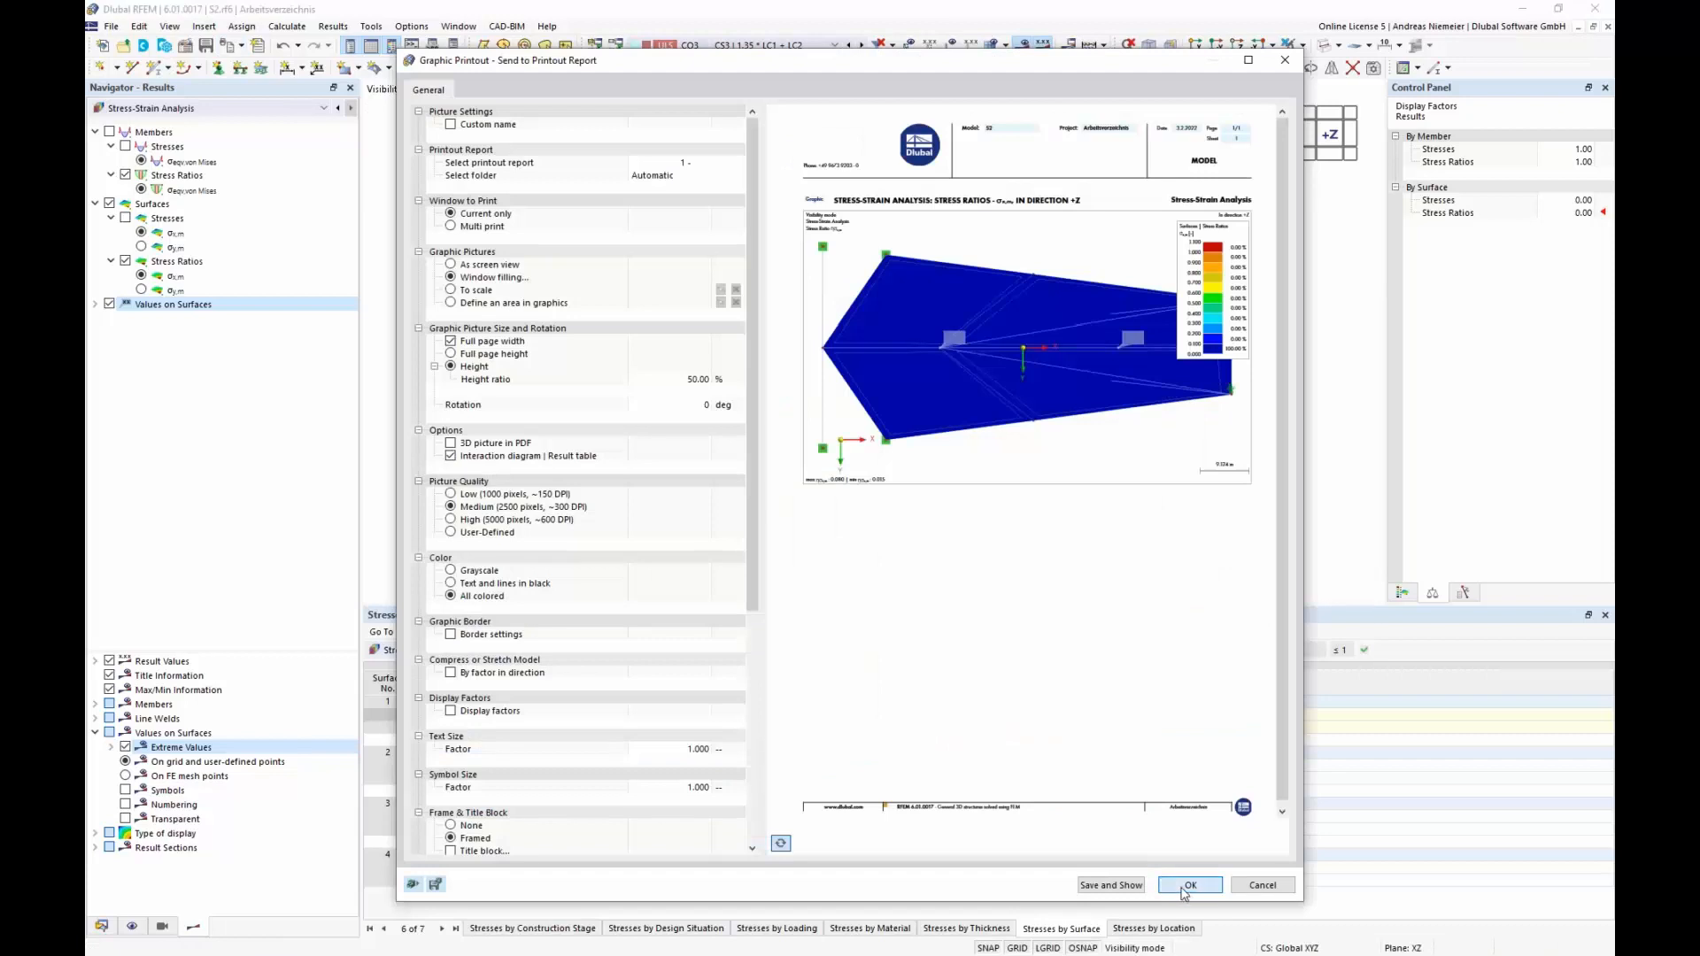
{"action": "left_click", "coordinate": [1188, 885]}
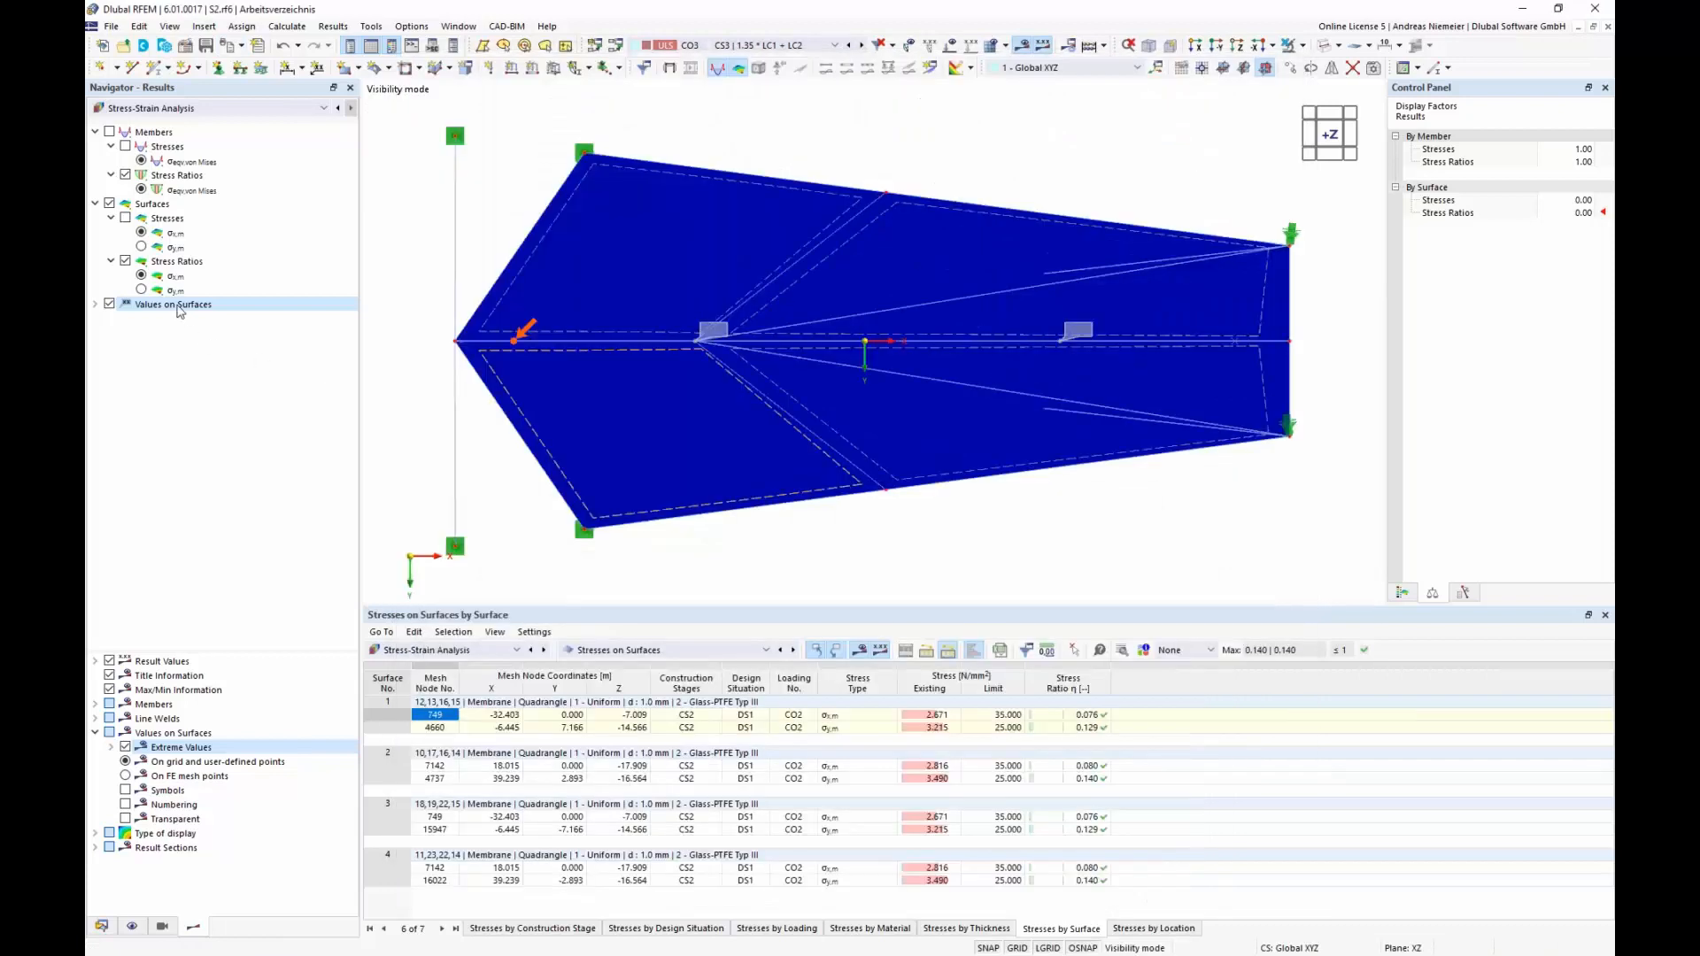
{"action": "left_click", "coordinate": [155, 290]}
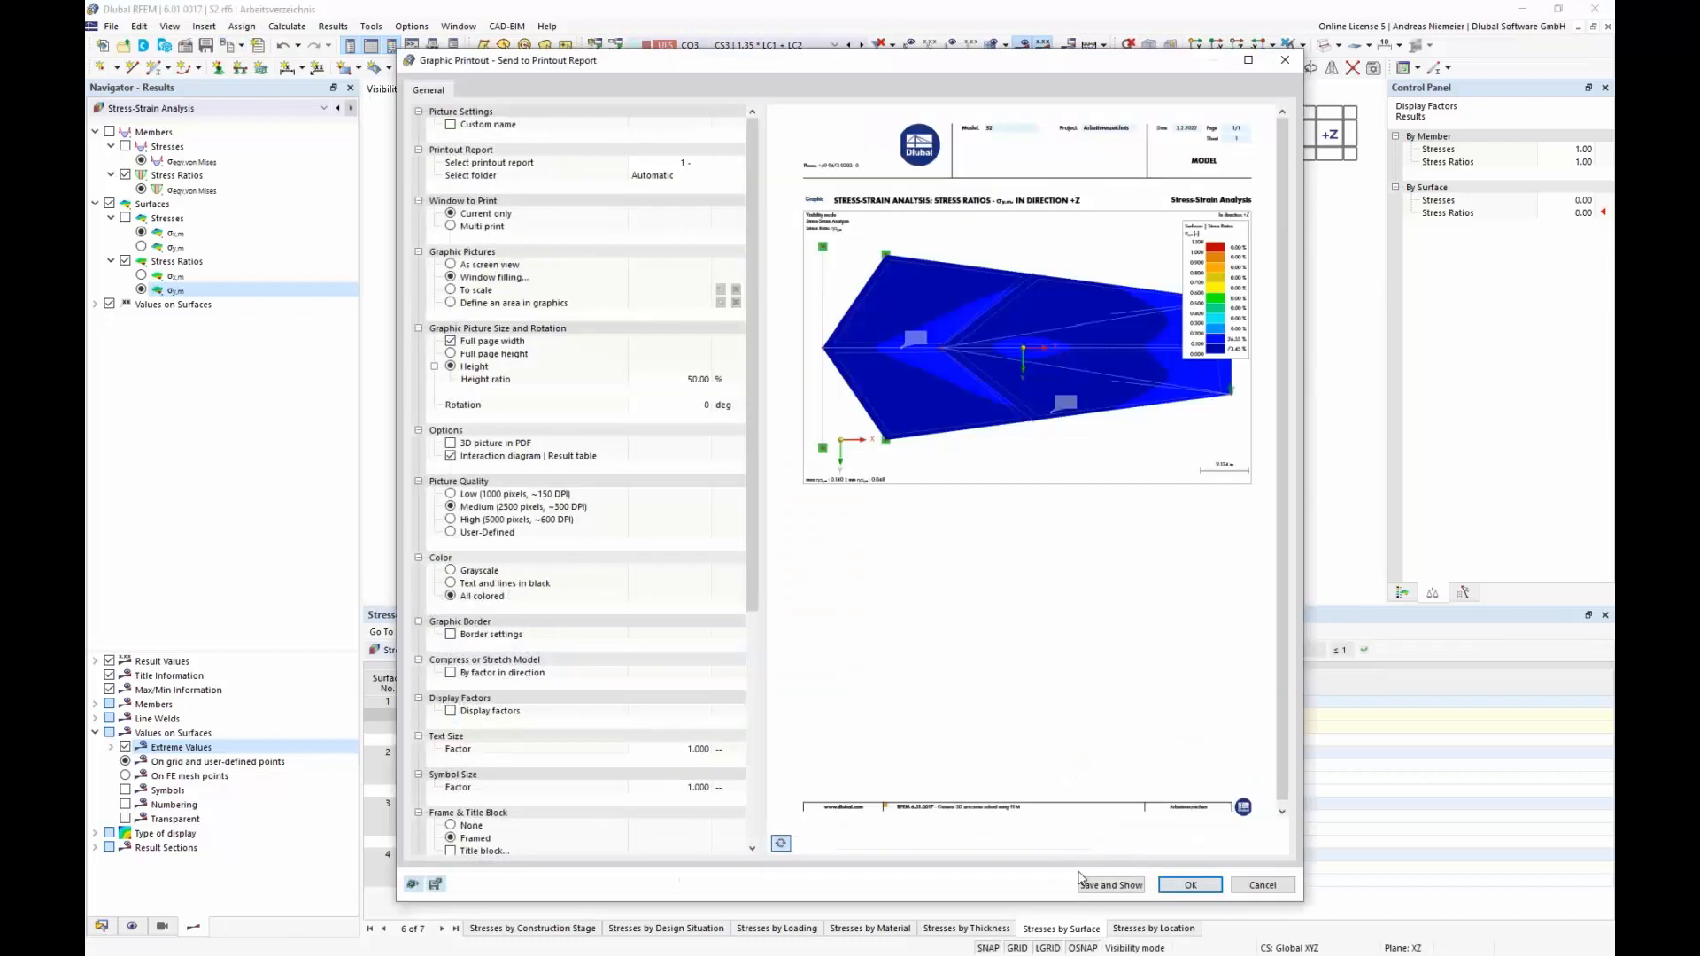
{"action": "left_click", "coordinate": [1097, 884]}
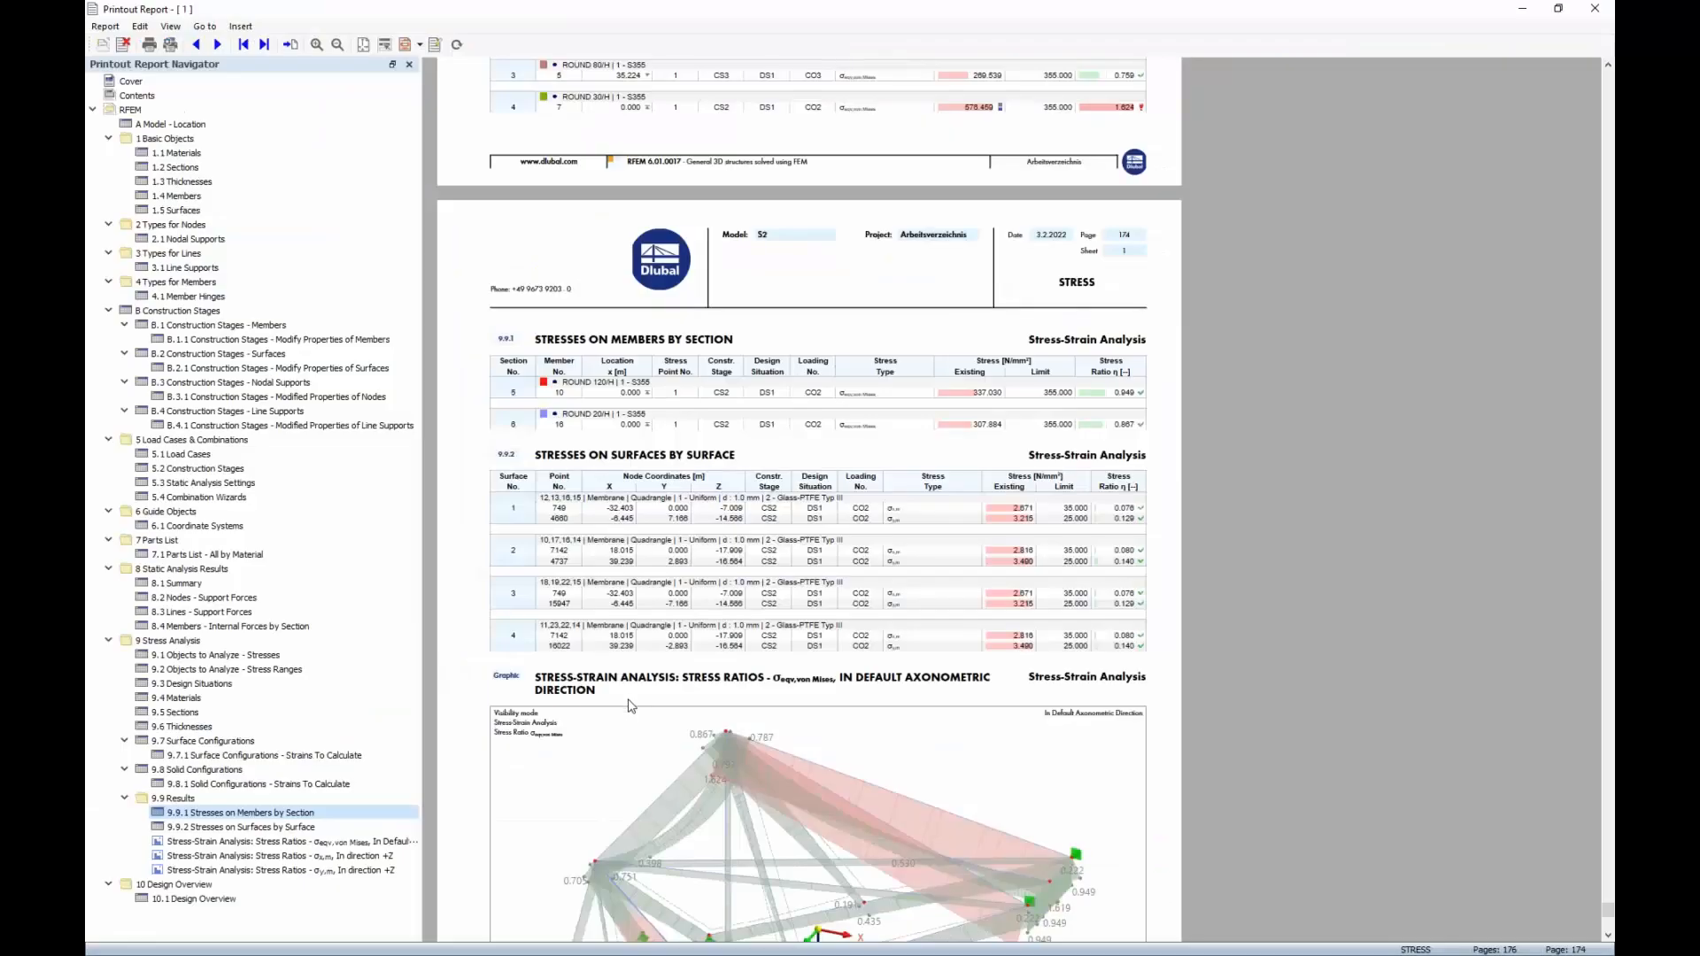
Examine the report's stress tables and the added member and surface stress ratio graphics, reducing the page size for an overview.
{"action": "scroll", "coordinate": [744, 523], "scroll_direction": "down", "scroll_amount": 5}
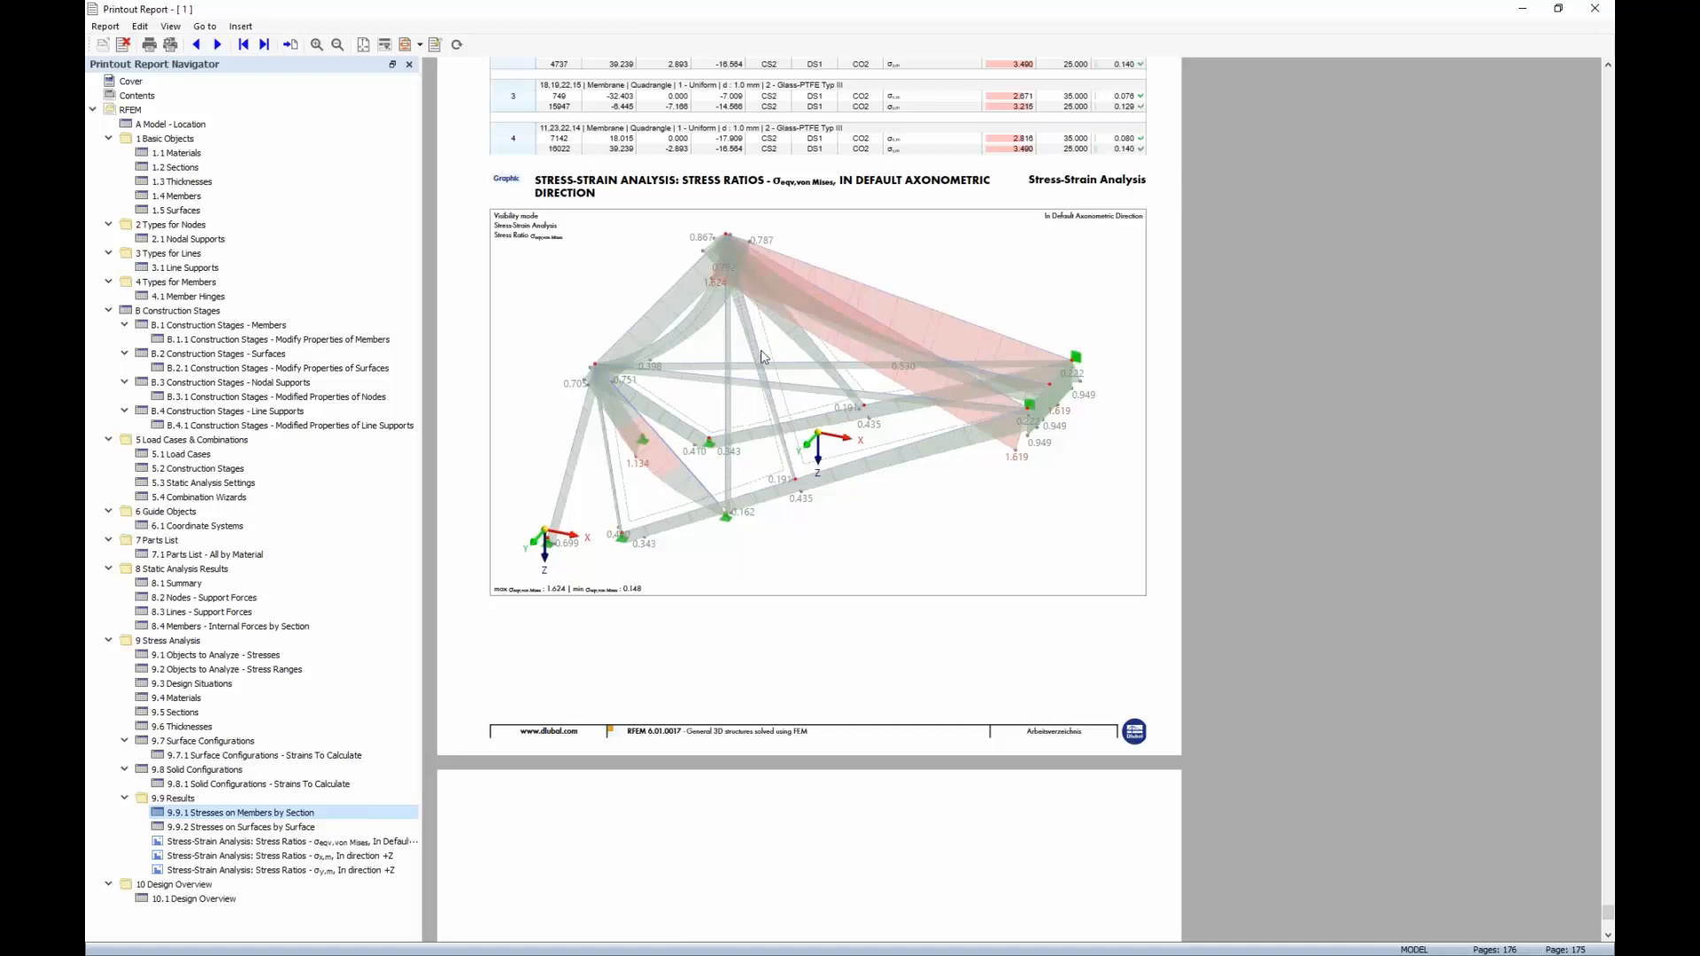
{"action": "scroll", "coordinate": [764, 356], "scroll_direction": "up", "scroll_amount": 10}
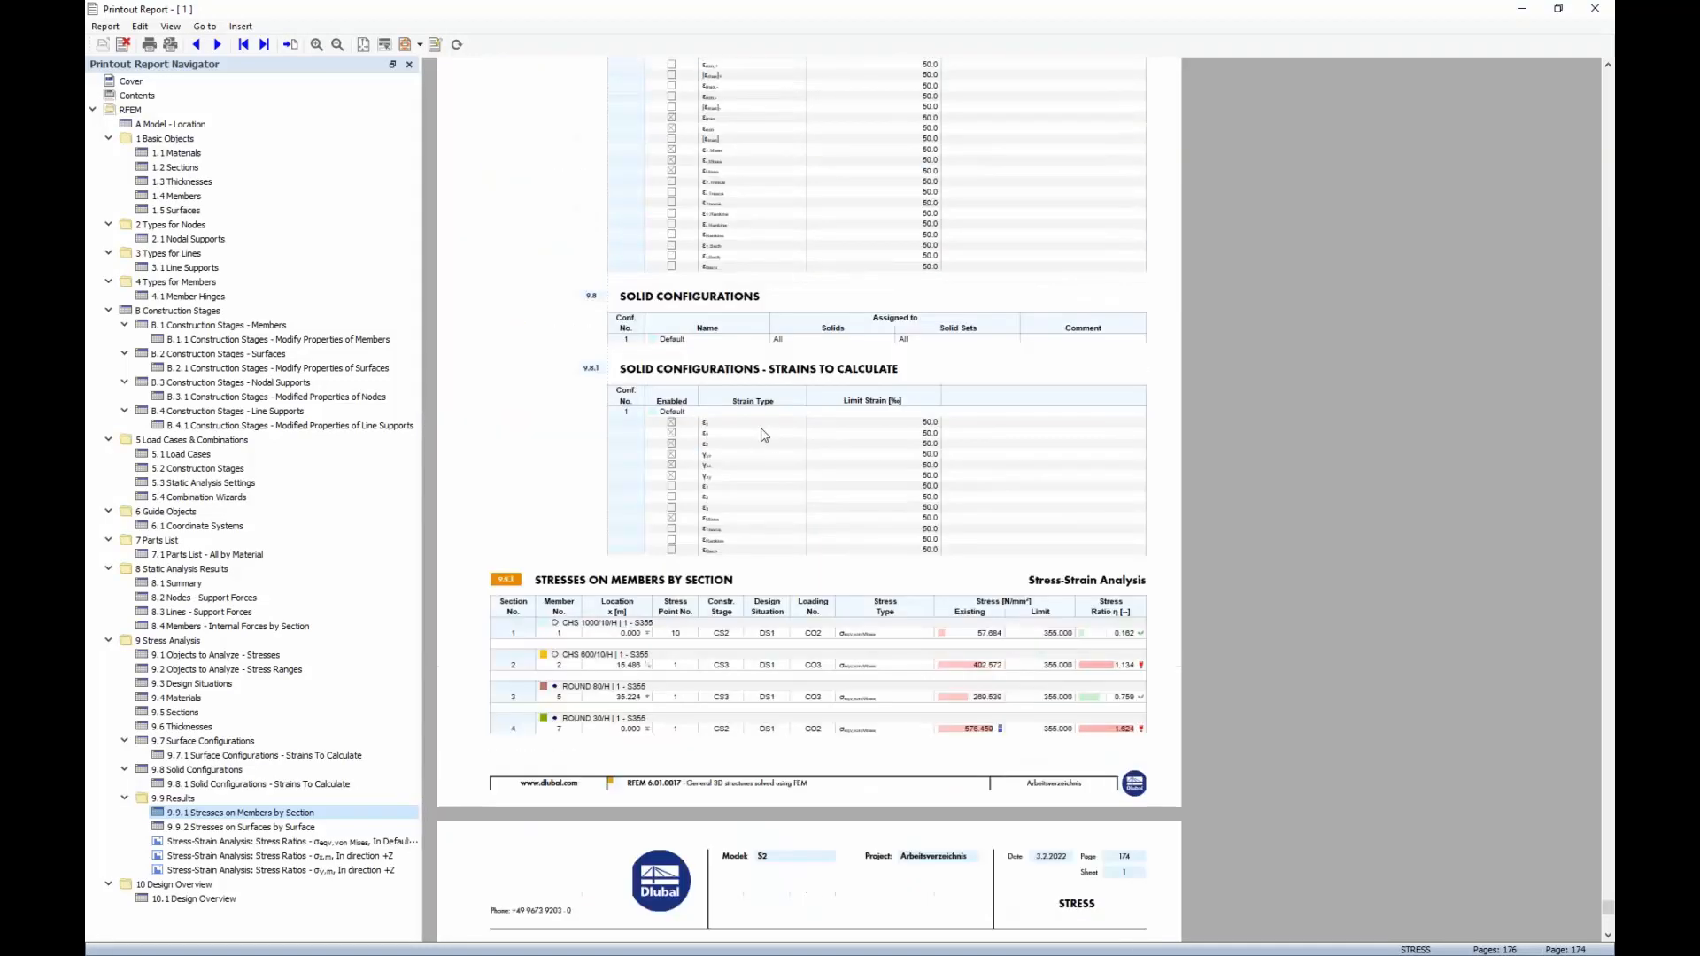
{"action": "scroll", "coordinate": [764, 434], "scroll_direction": "down", "scroll_amount": 10}
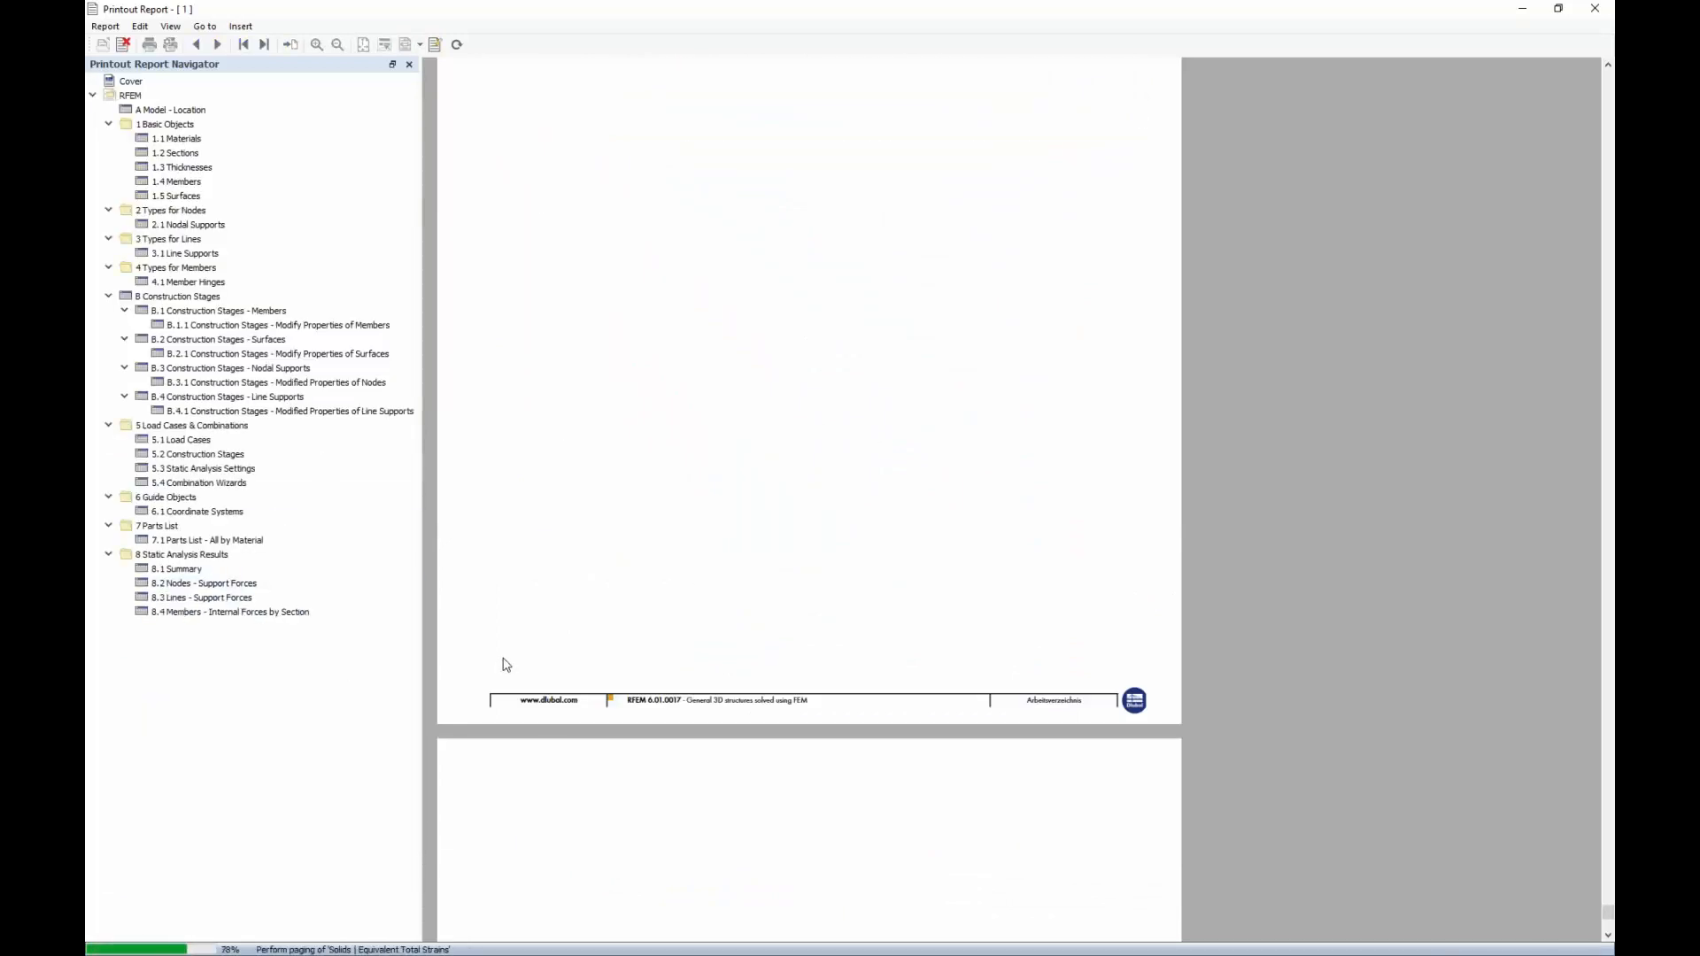
{"action": "left_click", "coordinate": [310, 856]}
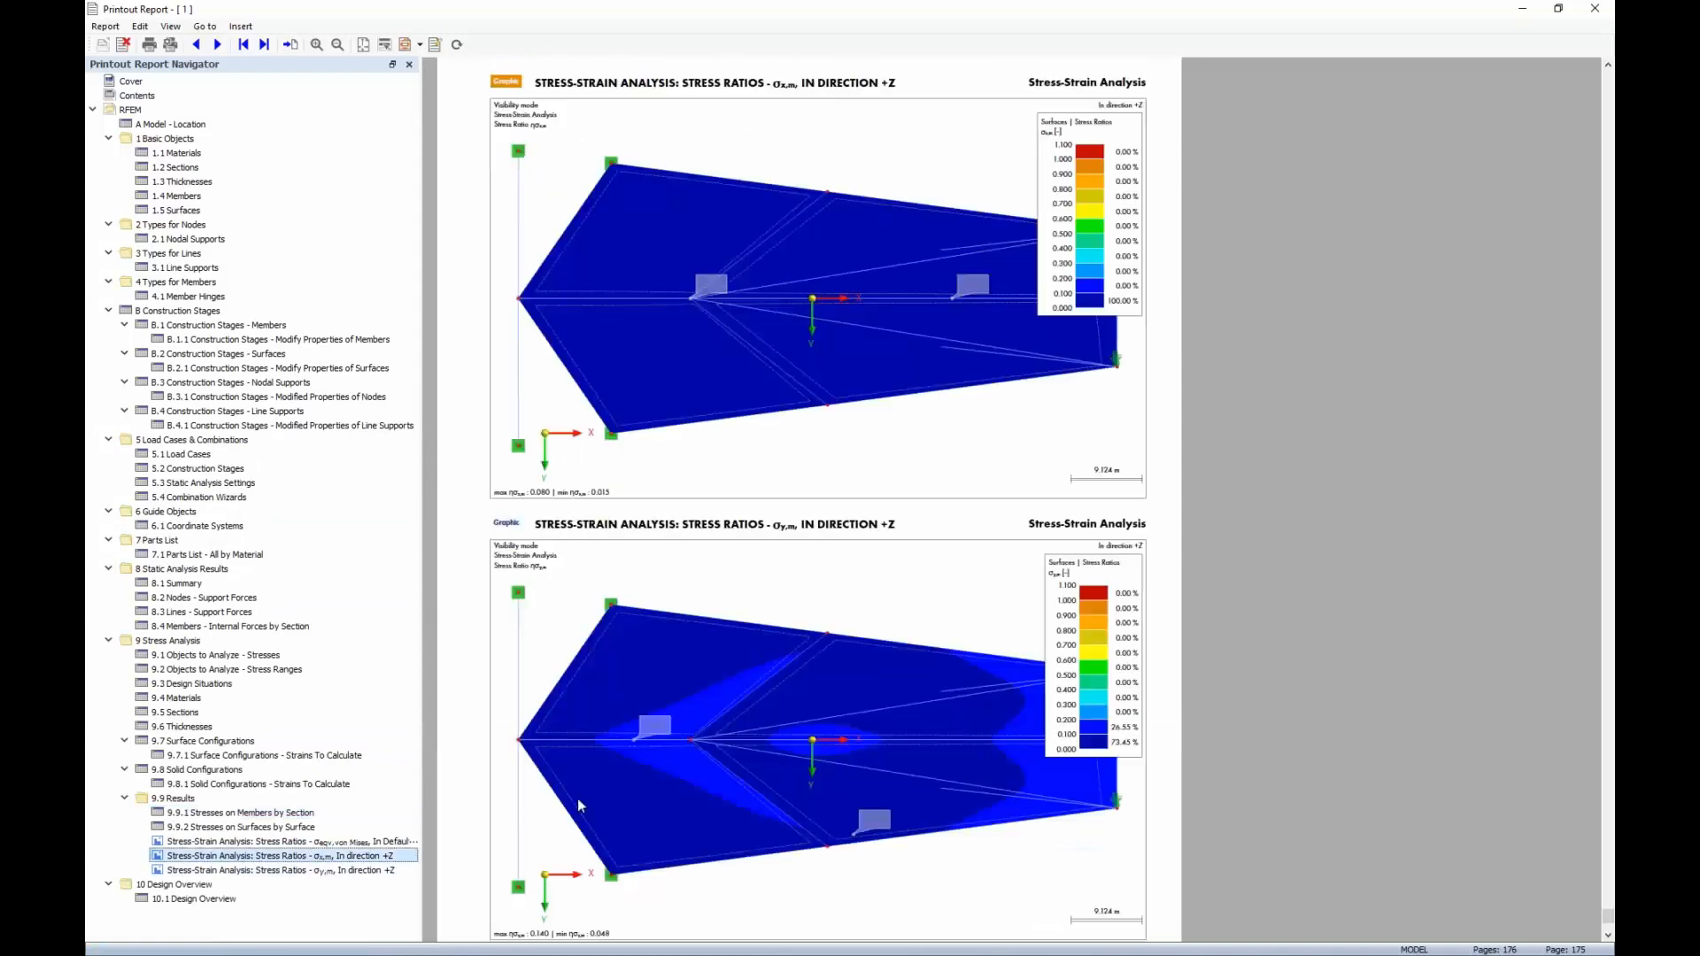
{"action": "scroll", "coordinate": [689, 594], "scroll_direction": "down", "scroll_amount": 5}
{"action": "scroll", "coordinate": [687, 593], "scroll_direction": "up", "scroll_amount": 4}
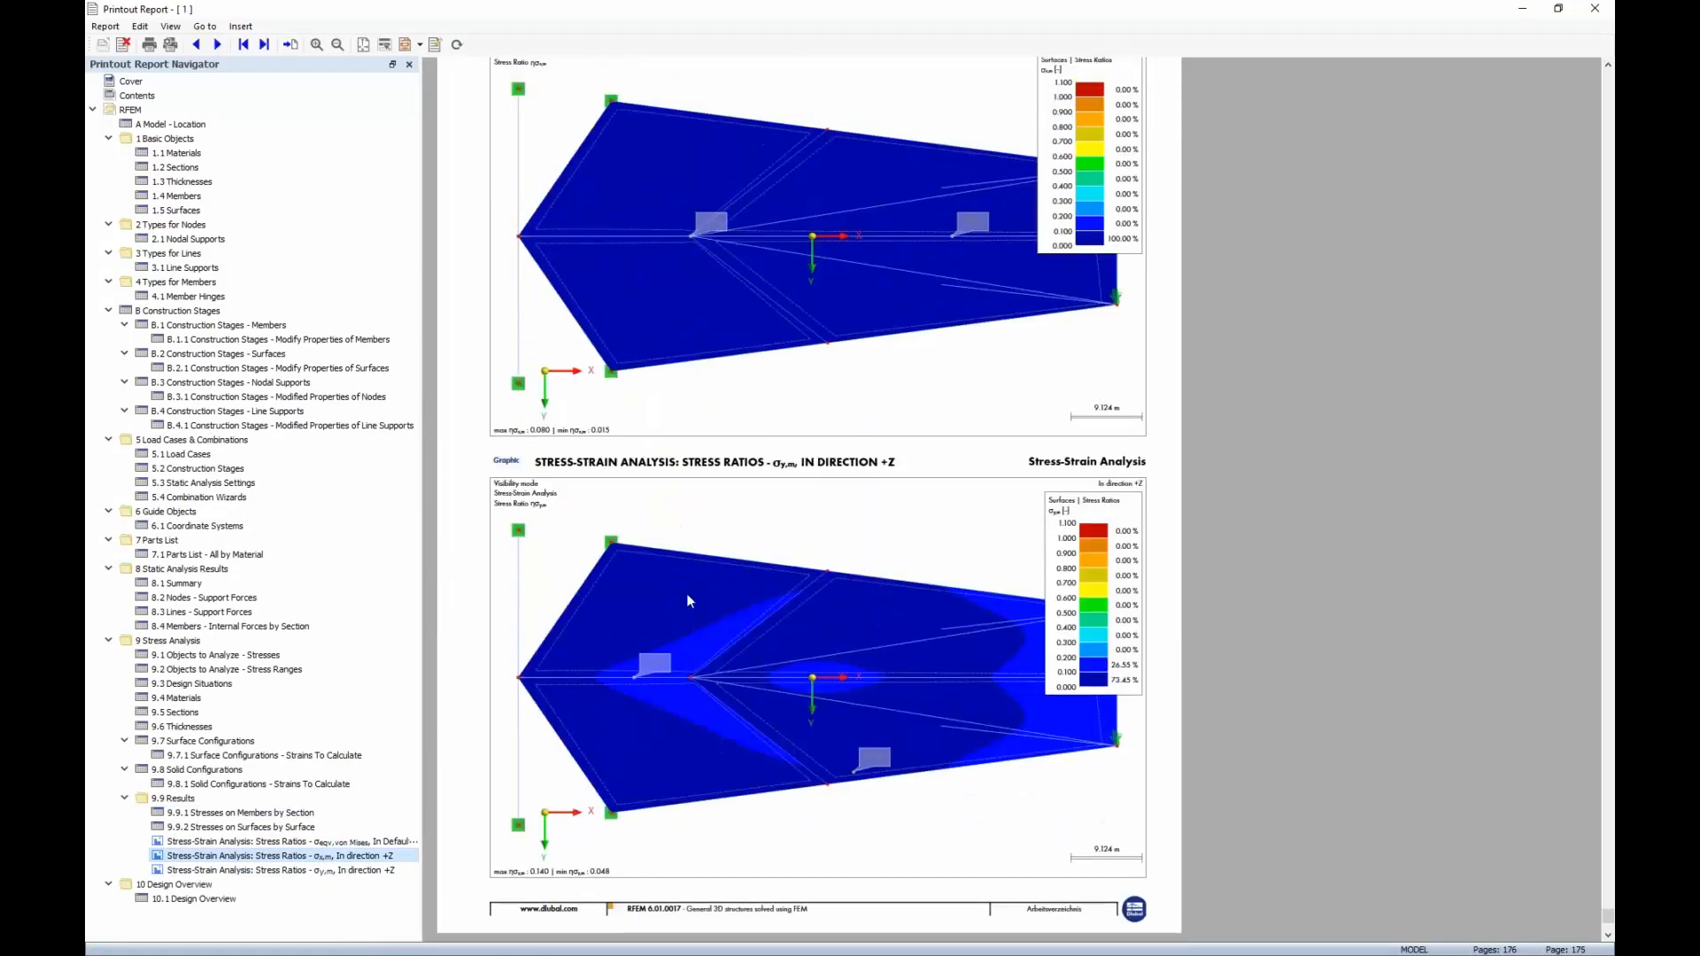
{"action": "left_click", "coordinate": [337, 45]}
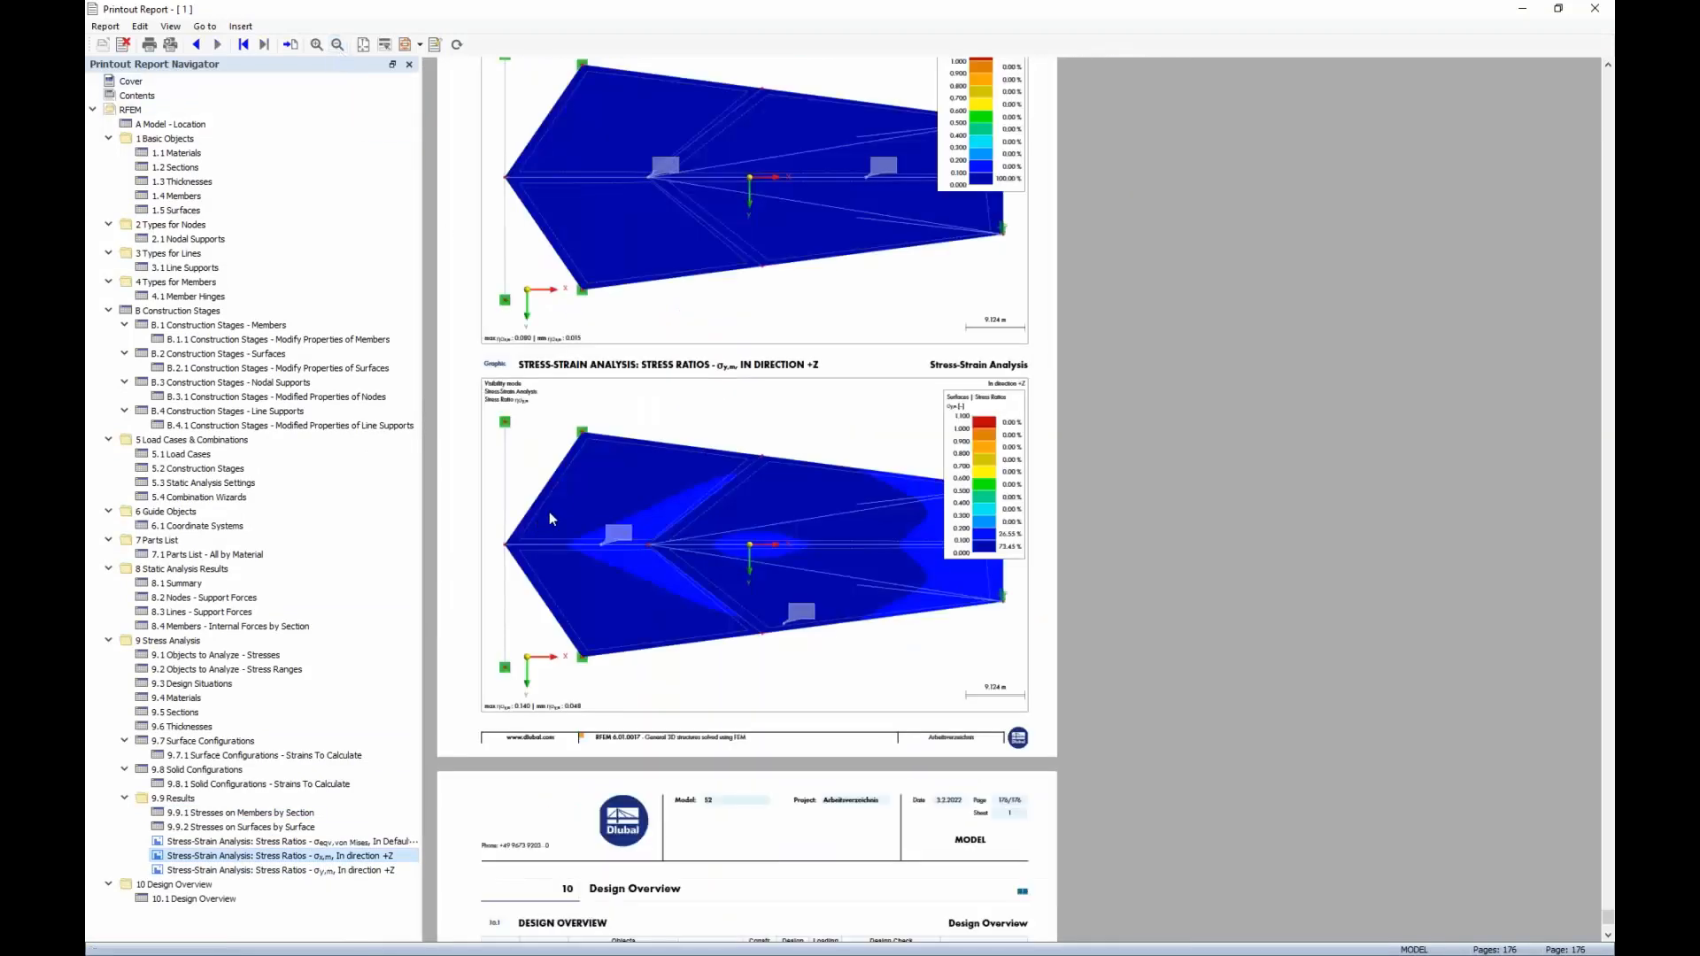
{"action": "scroll", "coordinate": [655, 535], "scroll_direction": "up", "scroll_amount": 3}
{"action": "scroll", "coordinate": [656, 540], "scroll_direction": "up", "scroll_amount": 3}
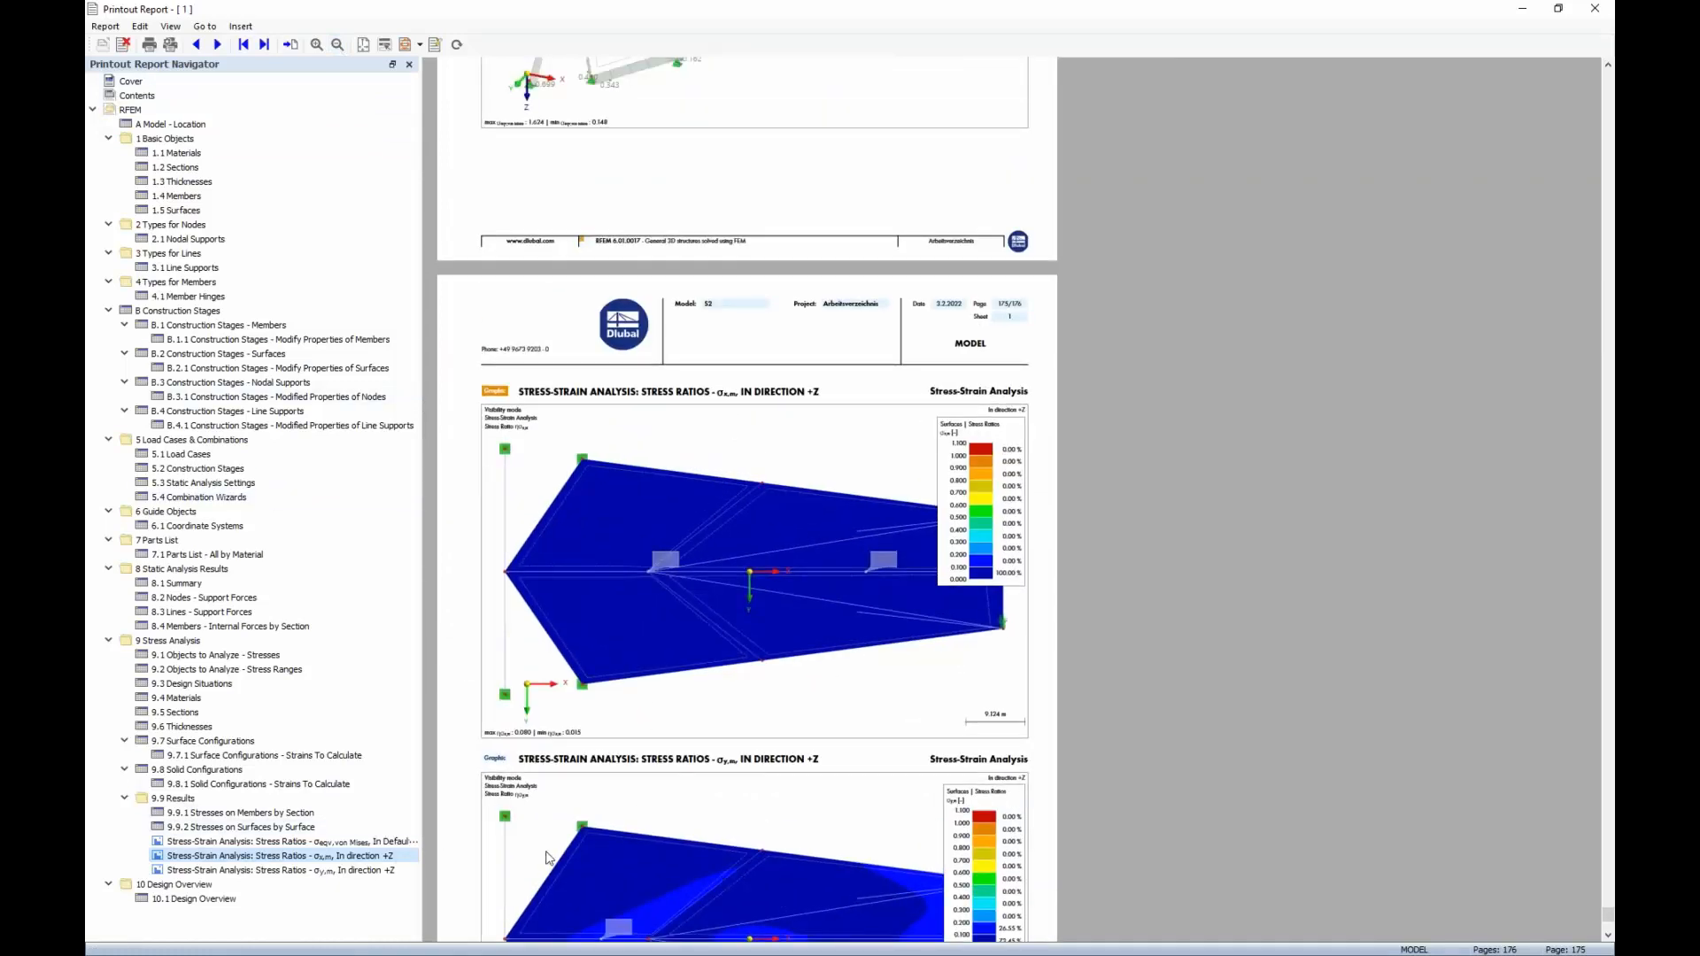
{"action": "scroll", "coordinate": [510, 622], "scroll_direction": "down", "scroll_amount": 3}
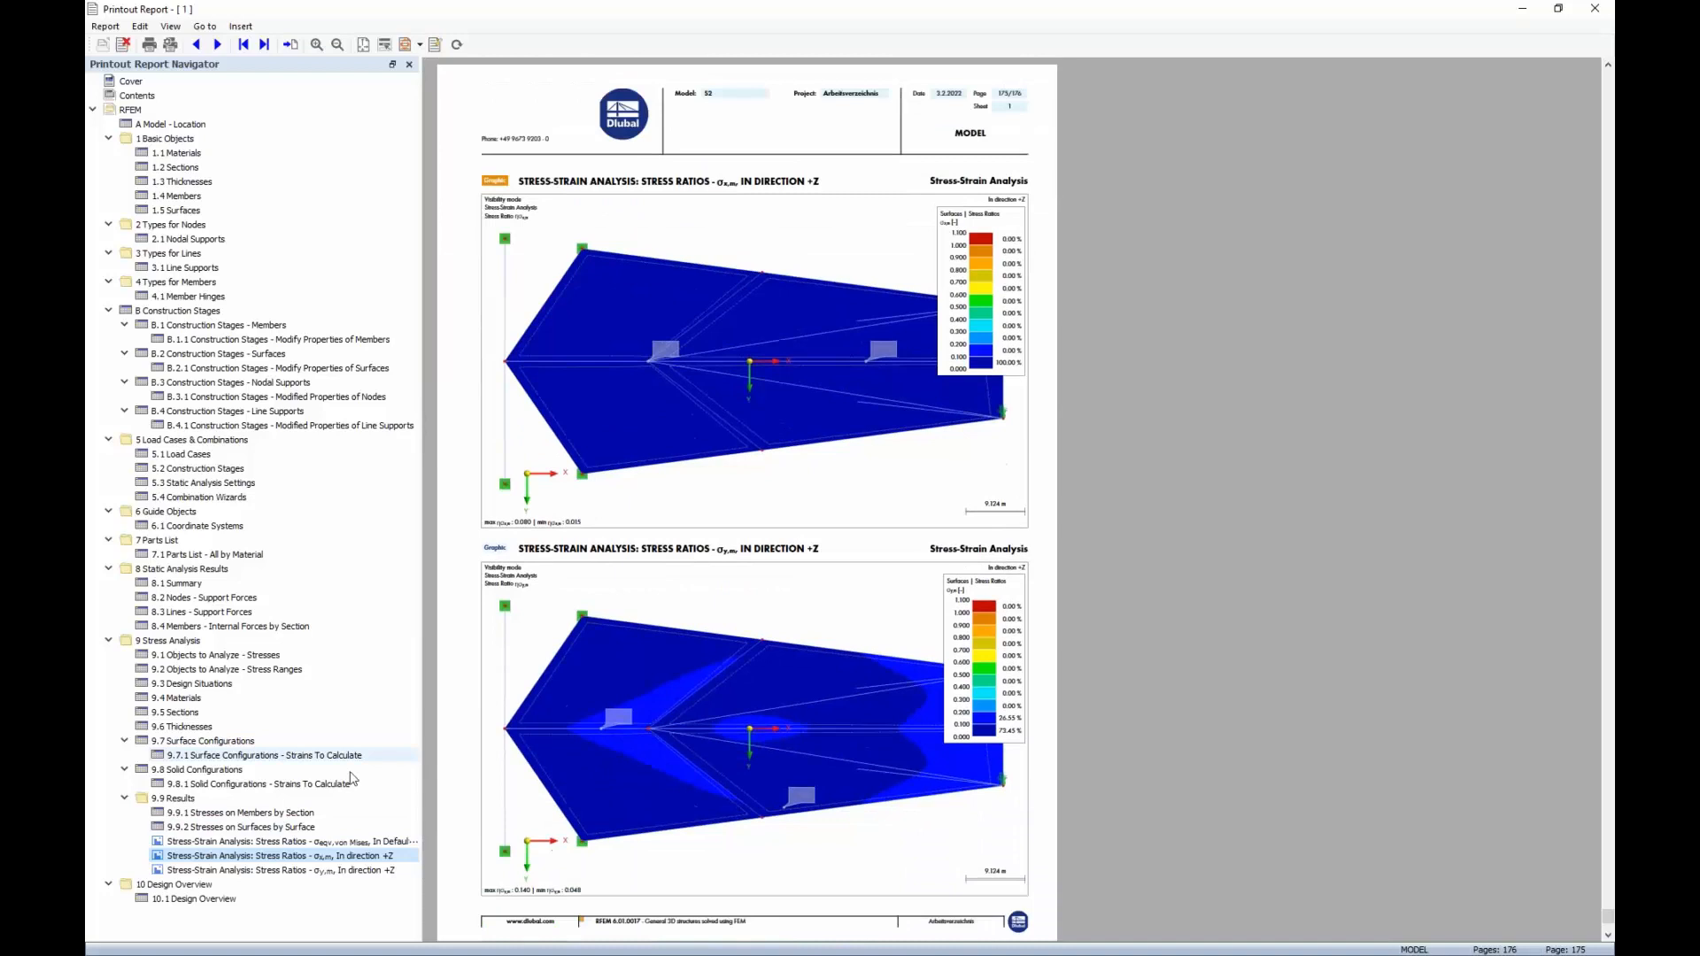
Place the color scale outside the graphic picture for both the σx,m and σy,m stress ratio graphics in the report.
{"action": "left_click", "coordinate": [342, 870]}
{"action": "scroll", "coordinate": [924, 399], "scroll_direction": "up", "scroll_amount": 4}
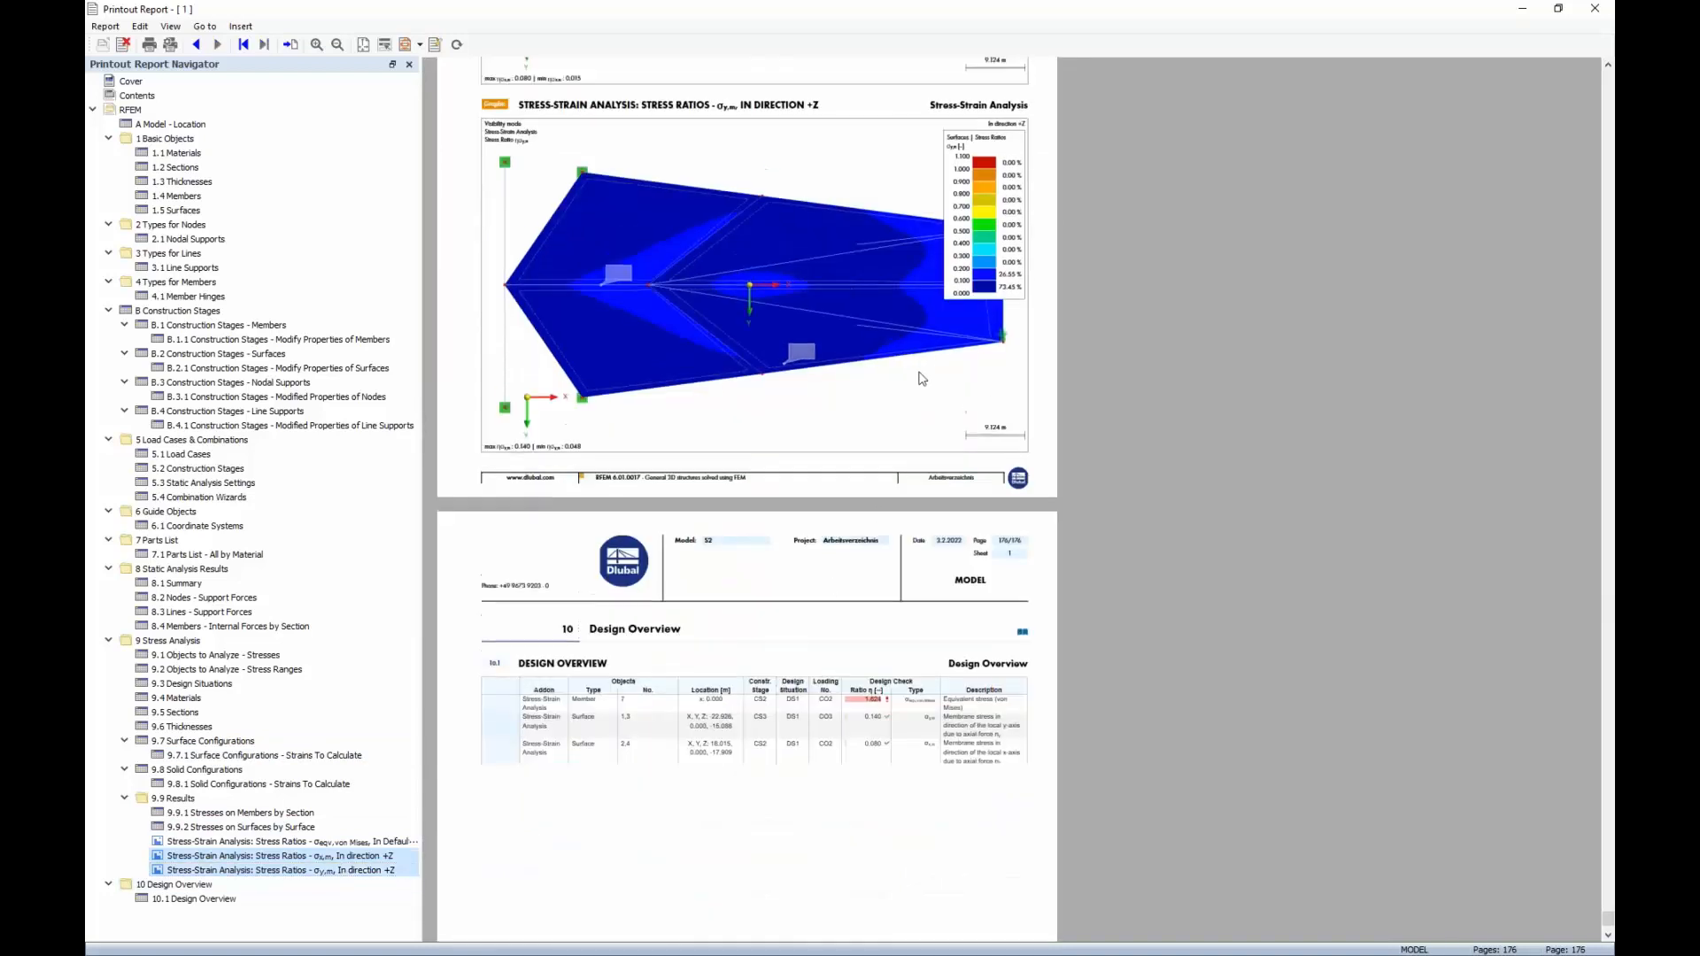
{"action": "scroll", "coordinate": [977, 188], "scroll_direction": "up", "scroll_amount": 2}
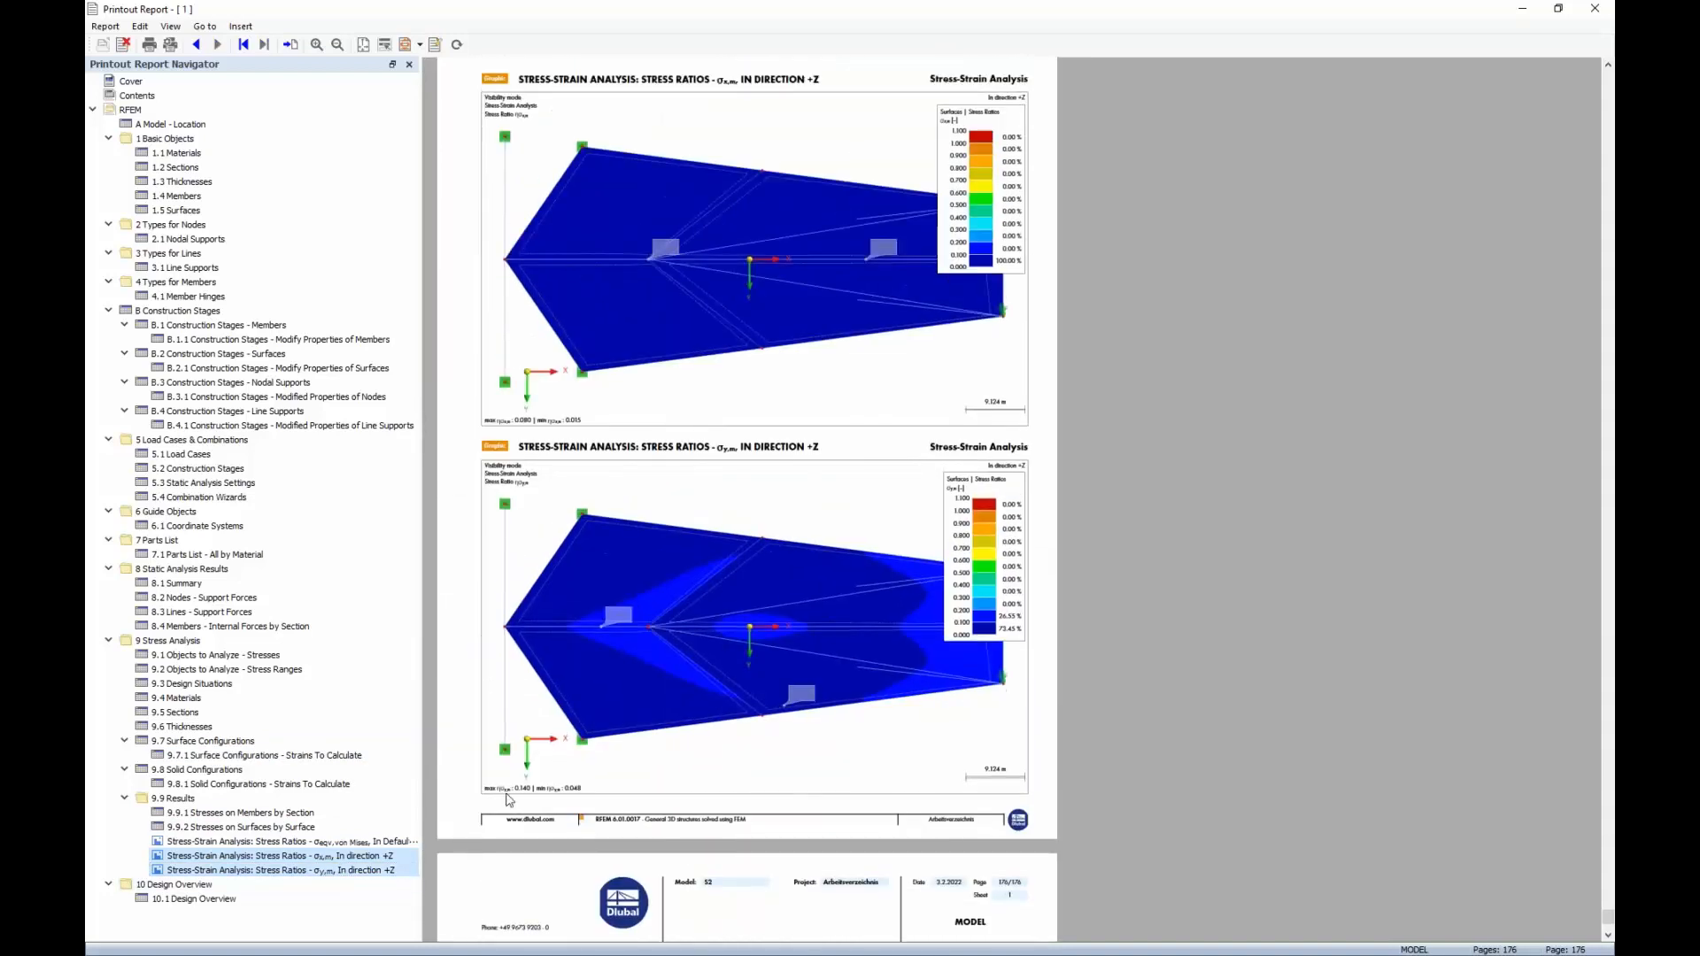
{"action": "right_click", "coordinate": [337, 856]}
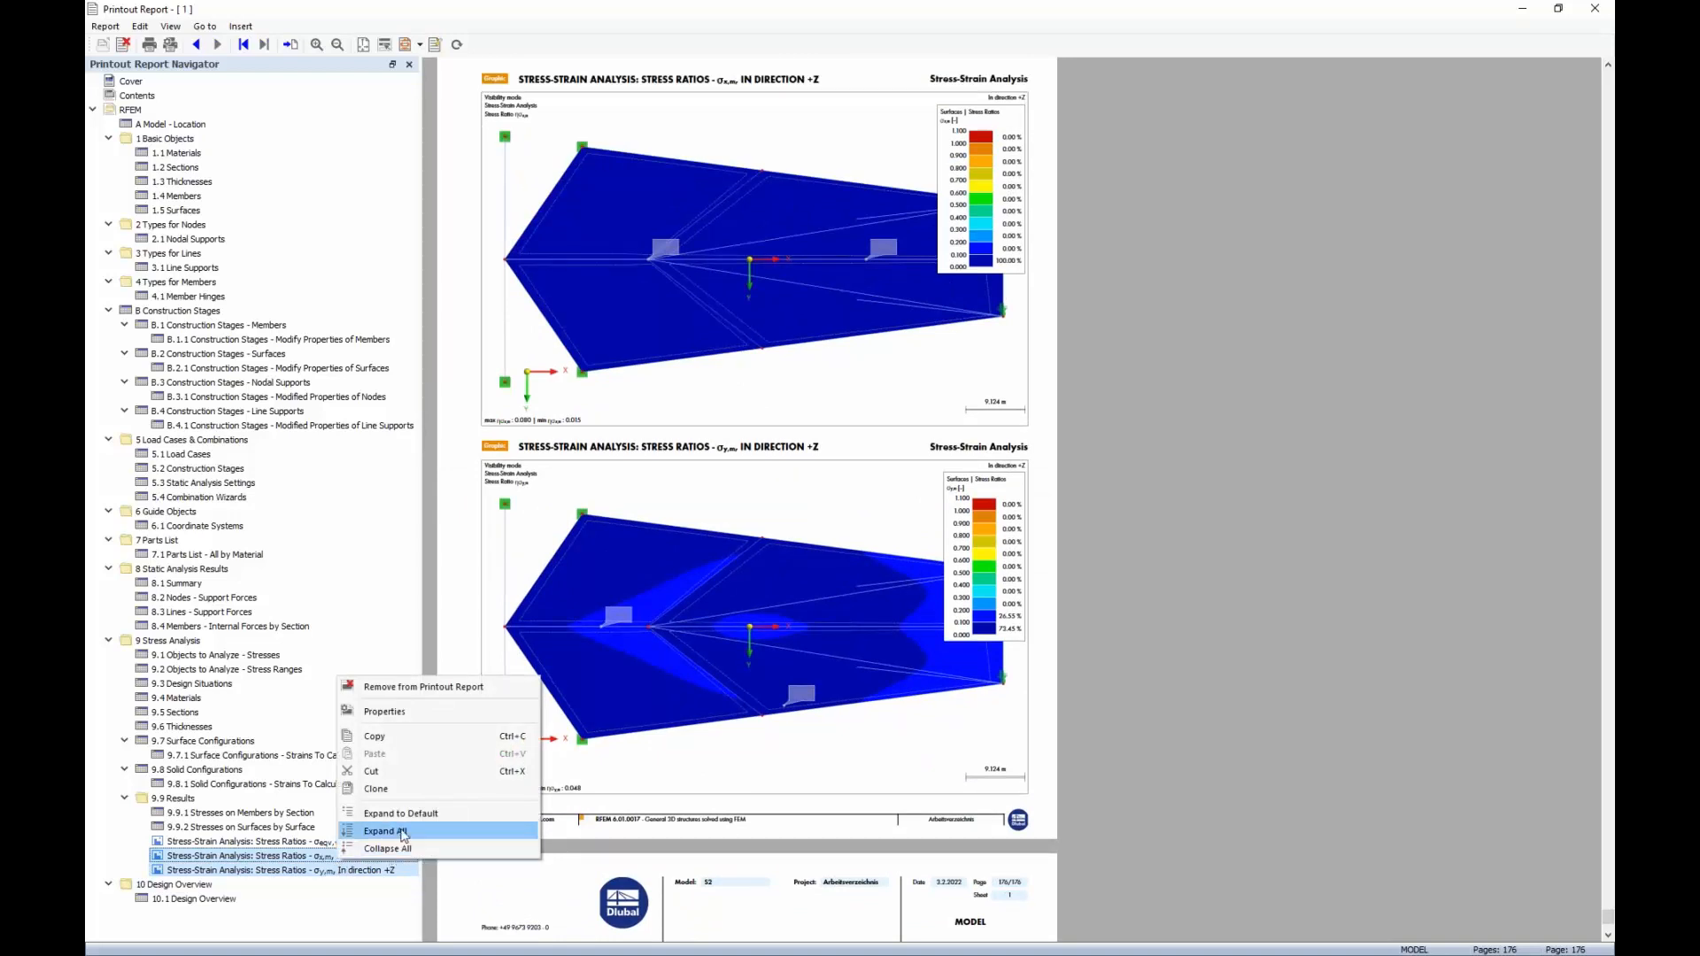
{"action": "left_click", "coordinate": [436, 715]}
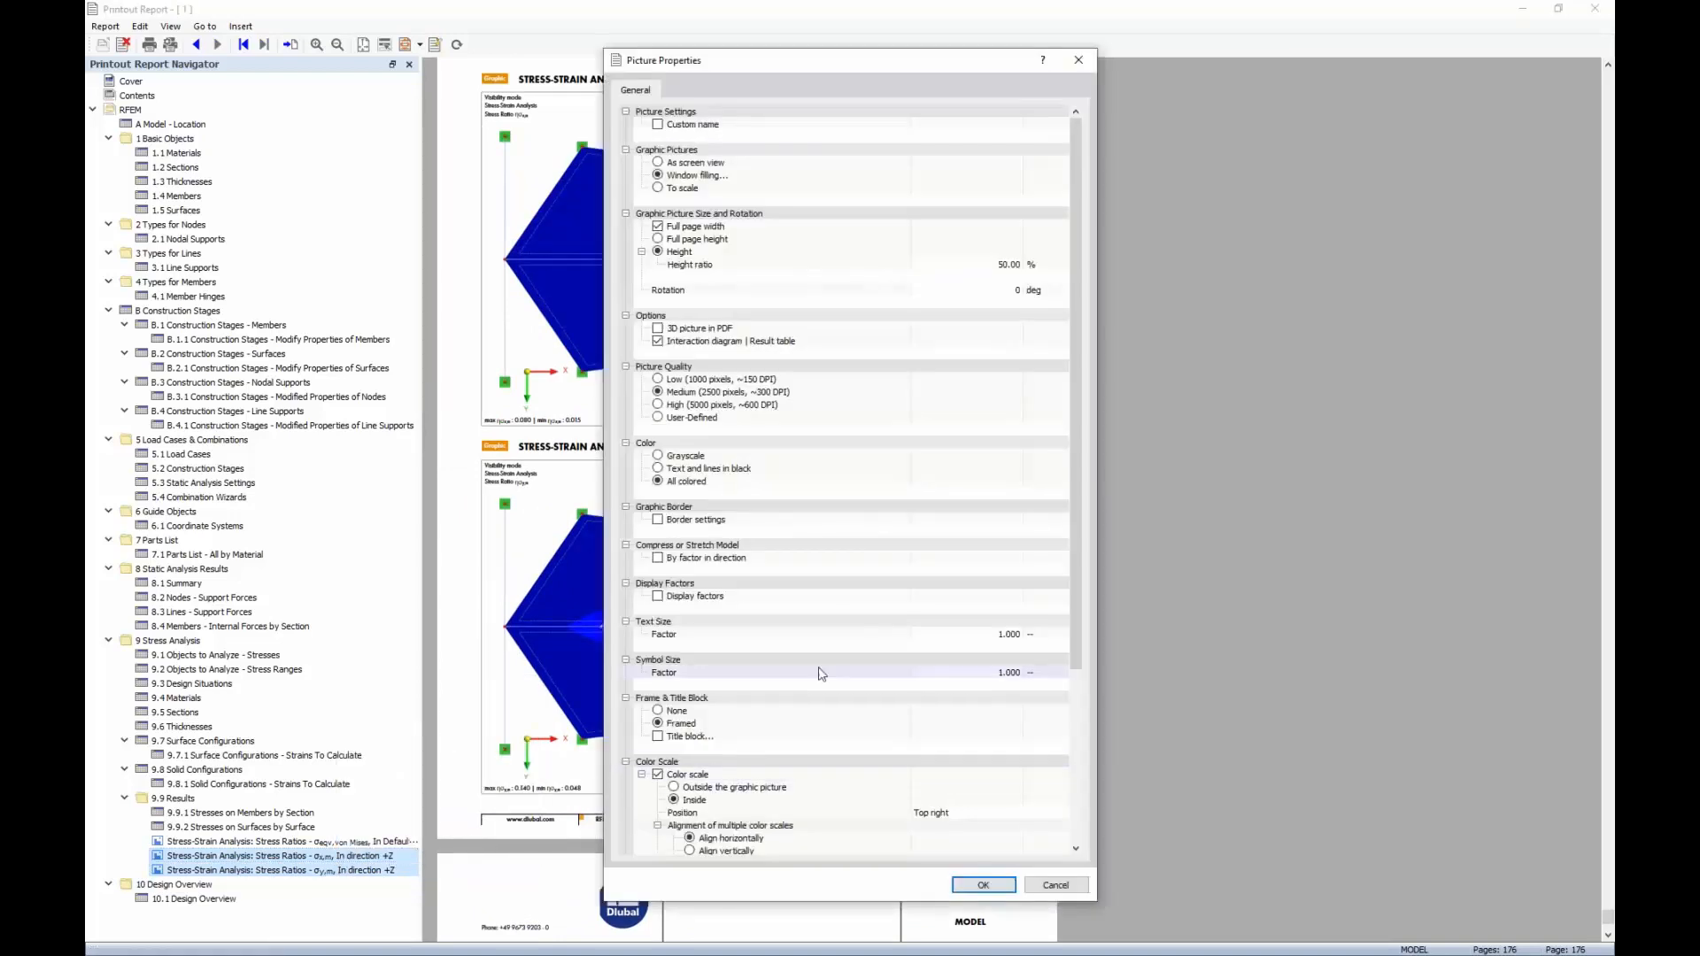
{"action": "scroll", "coordinate": [822, 674], "scroll_direction": "down", "scroll_amount": 5}
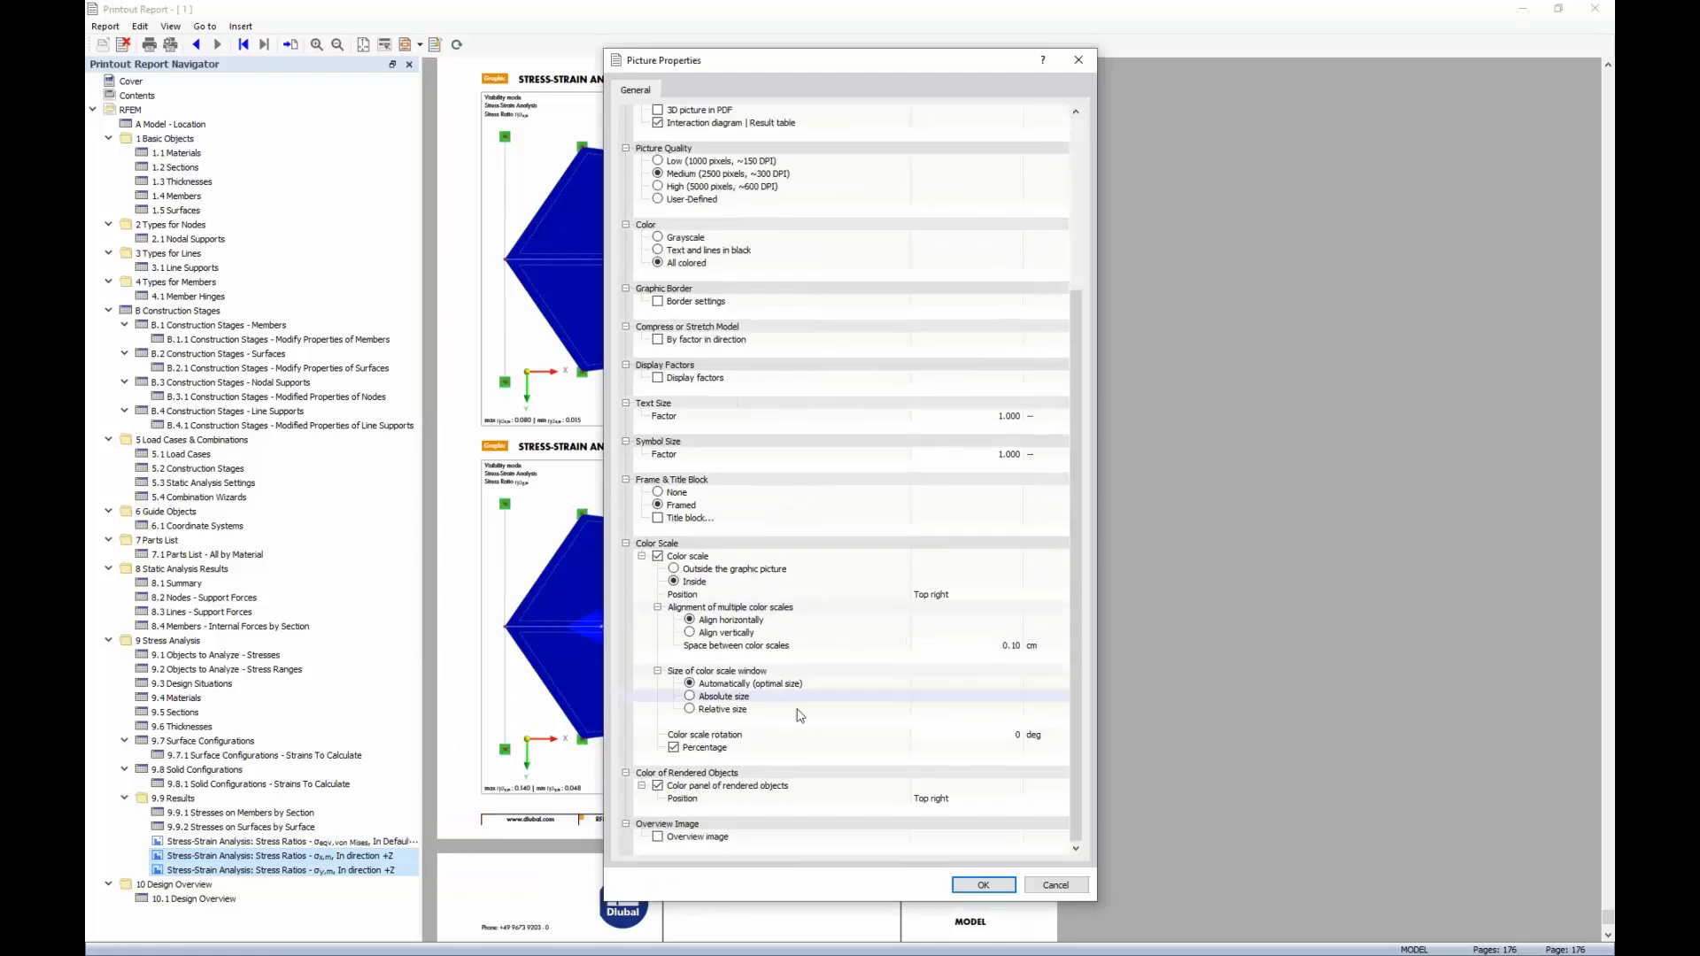
{"action": "left_click", "coordinate": [675, 569]}
{"action": "left_click", "coordinate": [983, 886]}
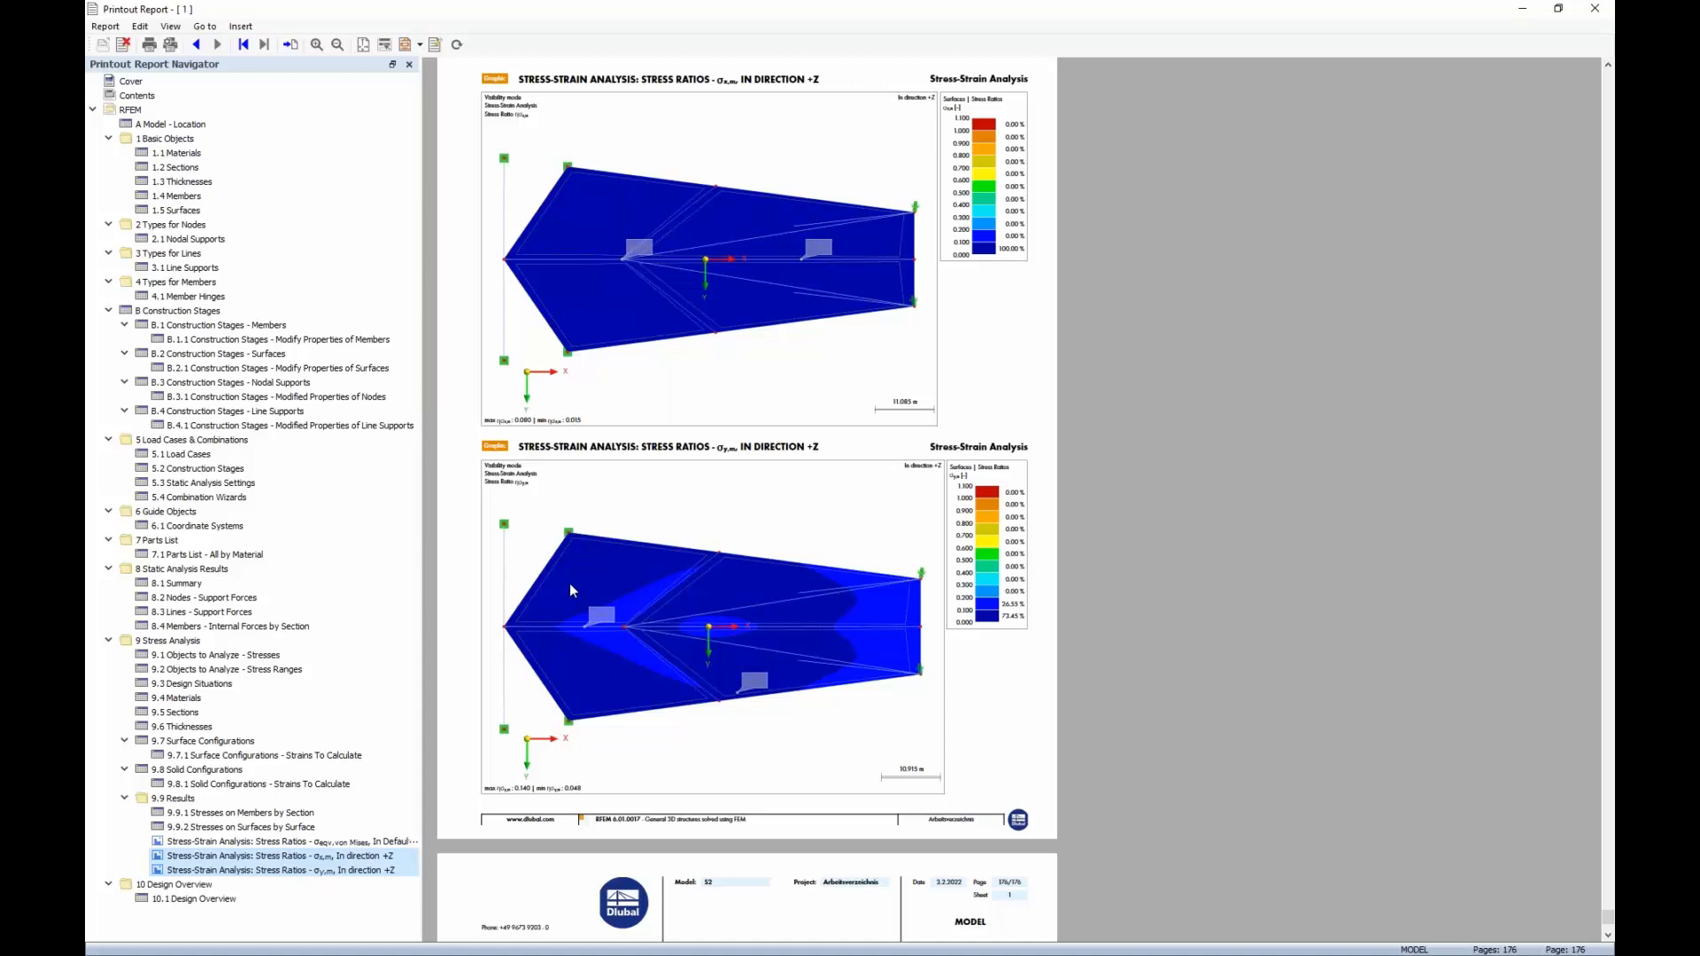
Insert the PDF "King Fahd Stadium on Behance" from the Desktop's RFEM6 FF RWIND Webinar folder into the printout report.
{"action": "left_click", "coordinate": [240, 26]}
{"action": "left_click", "coordinate": [271, 139]}
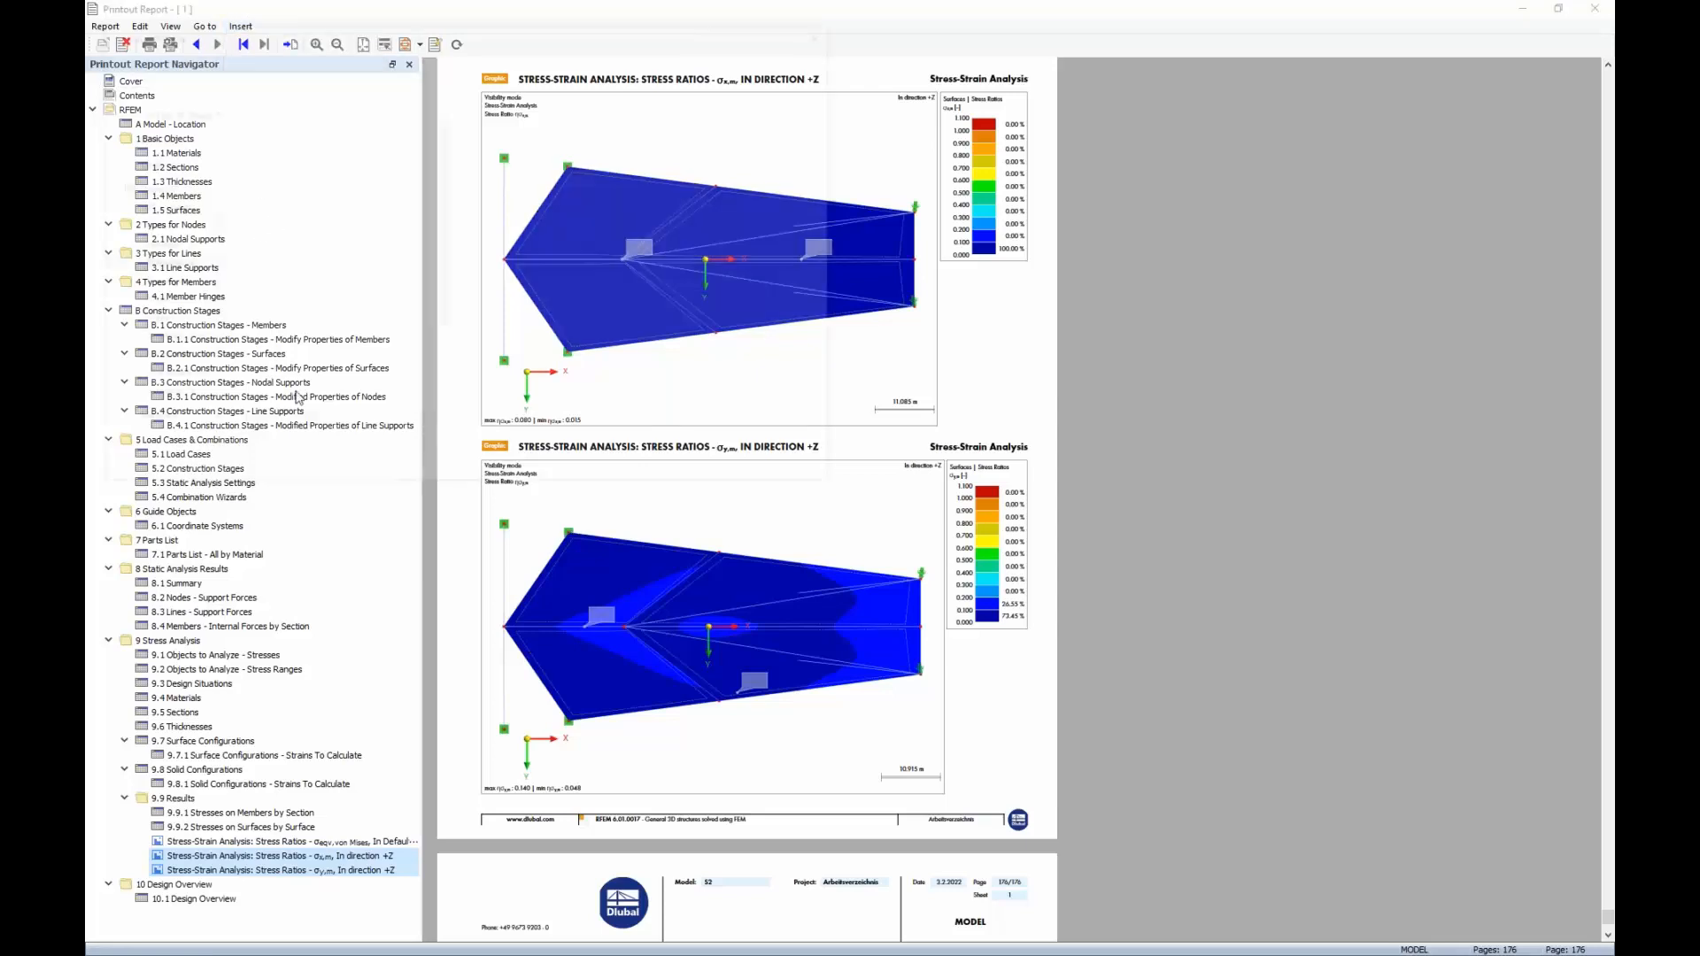
{"action": "scroll", "coordinate": [166, 147], "scroll_direction": "up", "scroll_amount": 5}
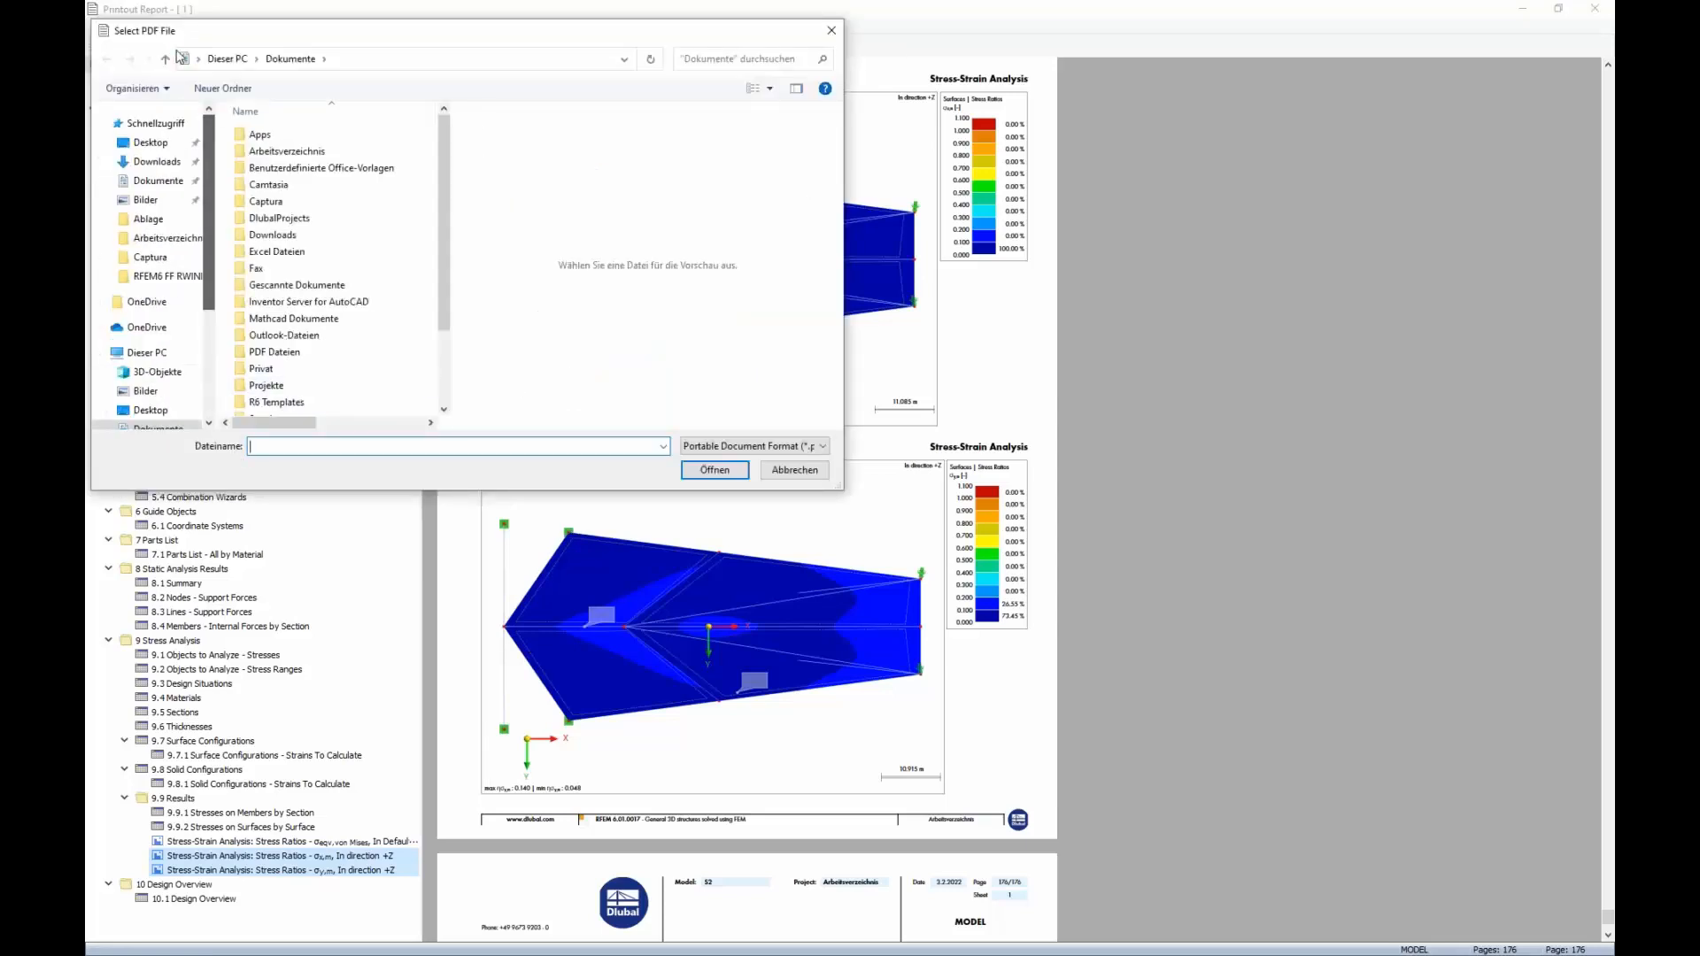
{"action": "left_click", "coordinate": [165, 144]}
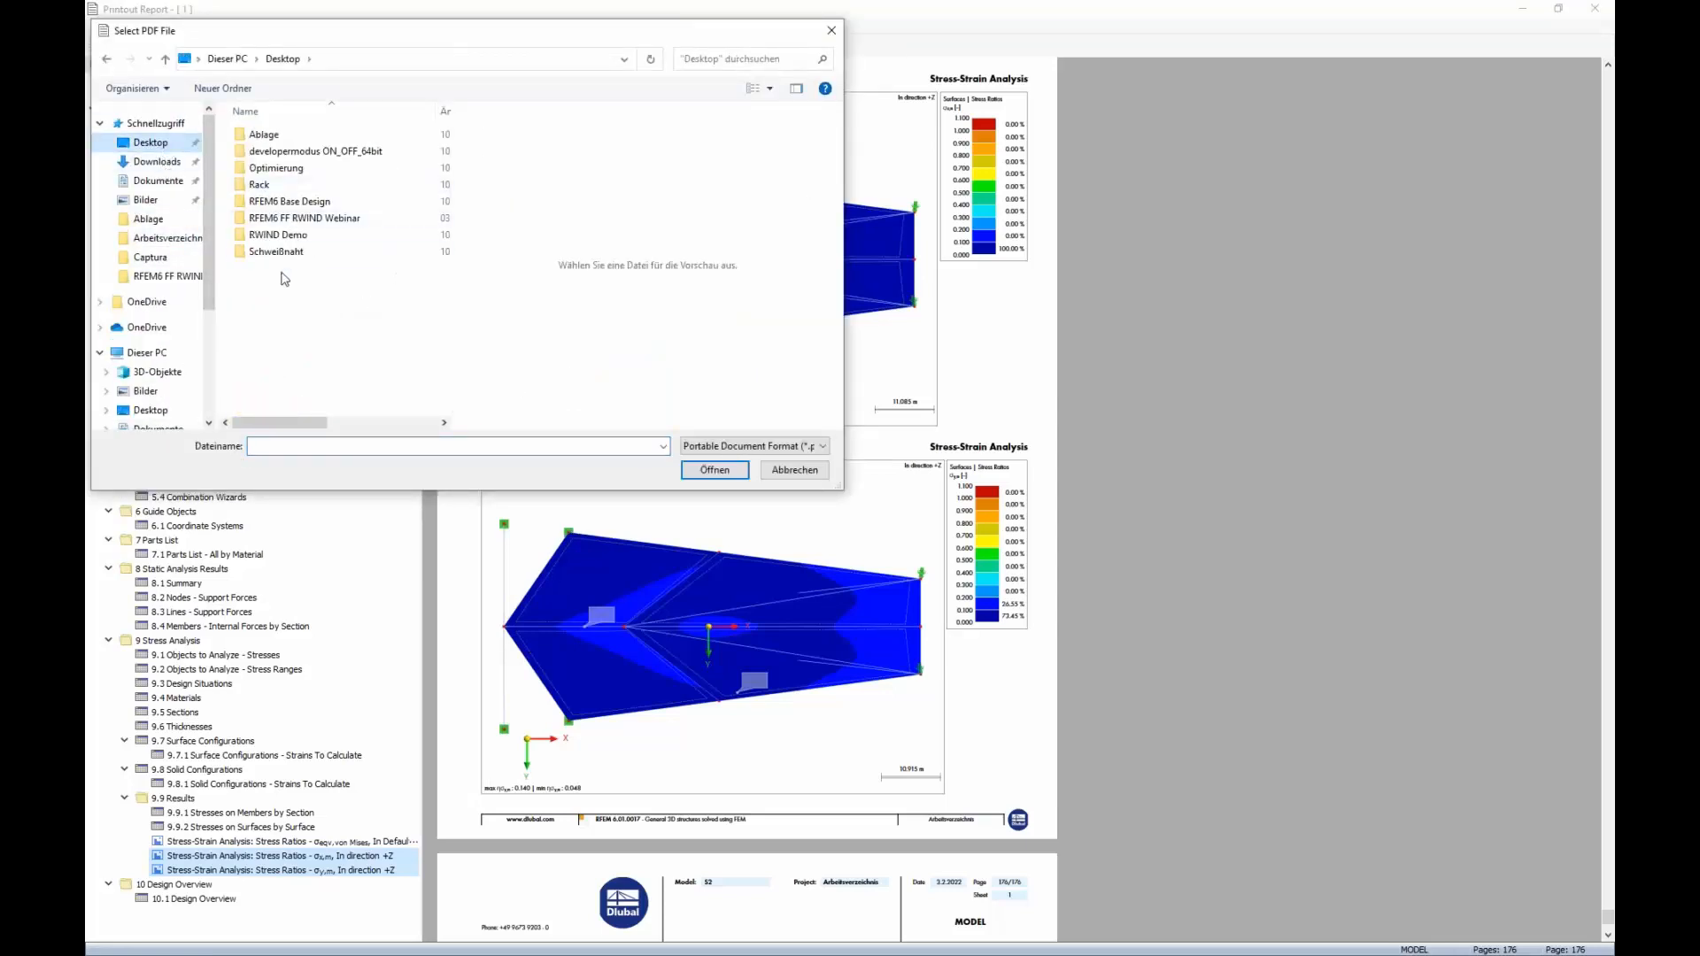
{"action": "double_click", "coordinate": [284, 218]}
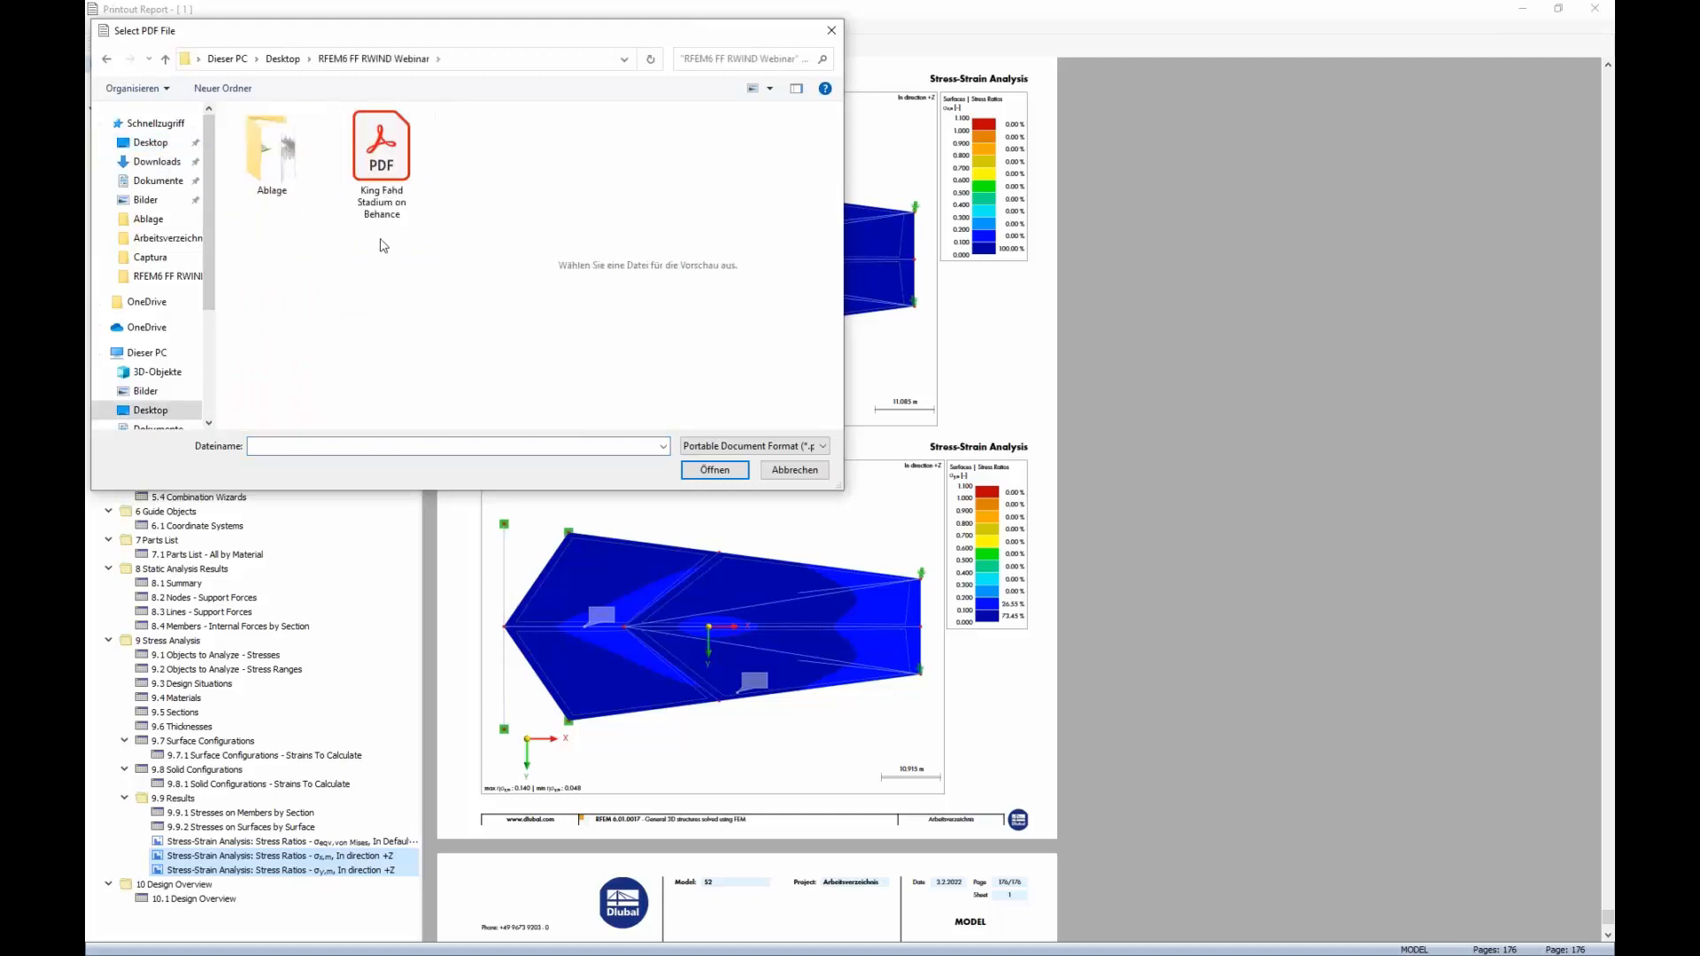
{"action": "left_click", "coordinate": [381, 214]}
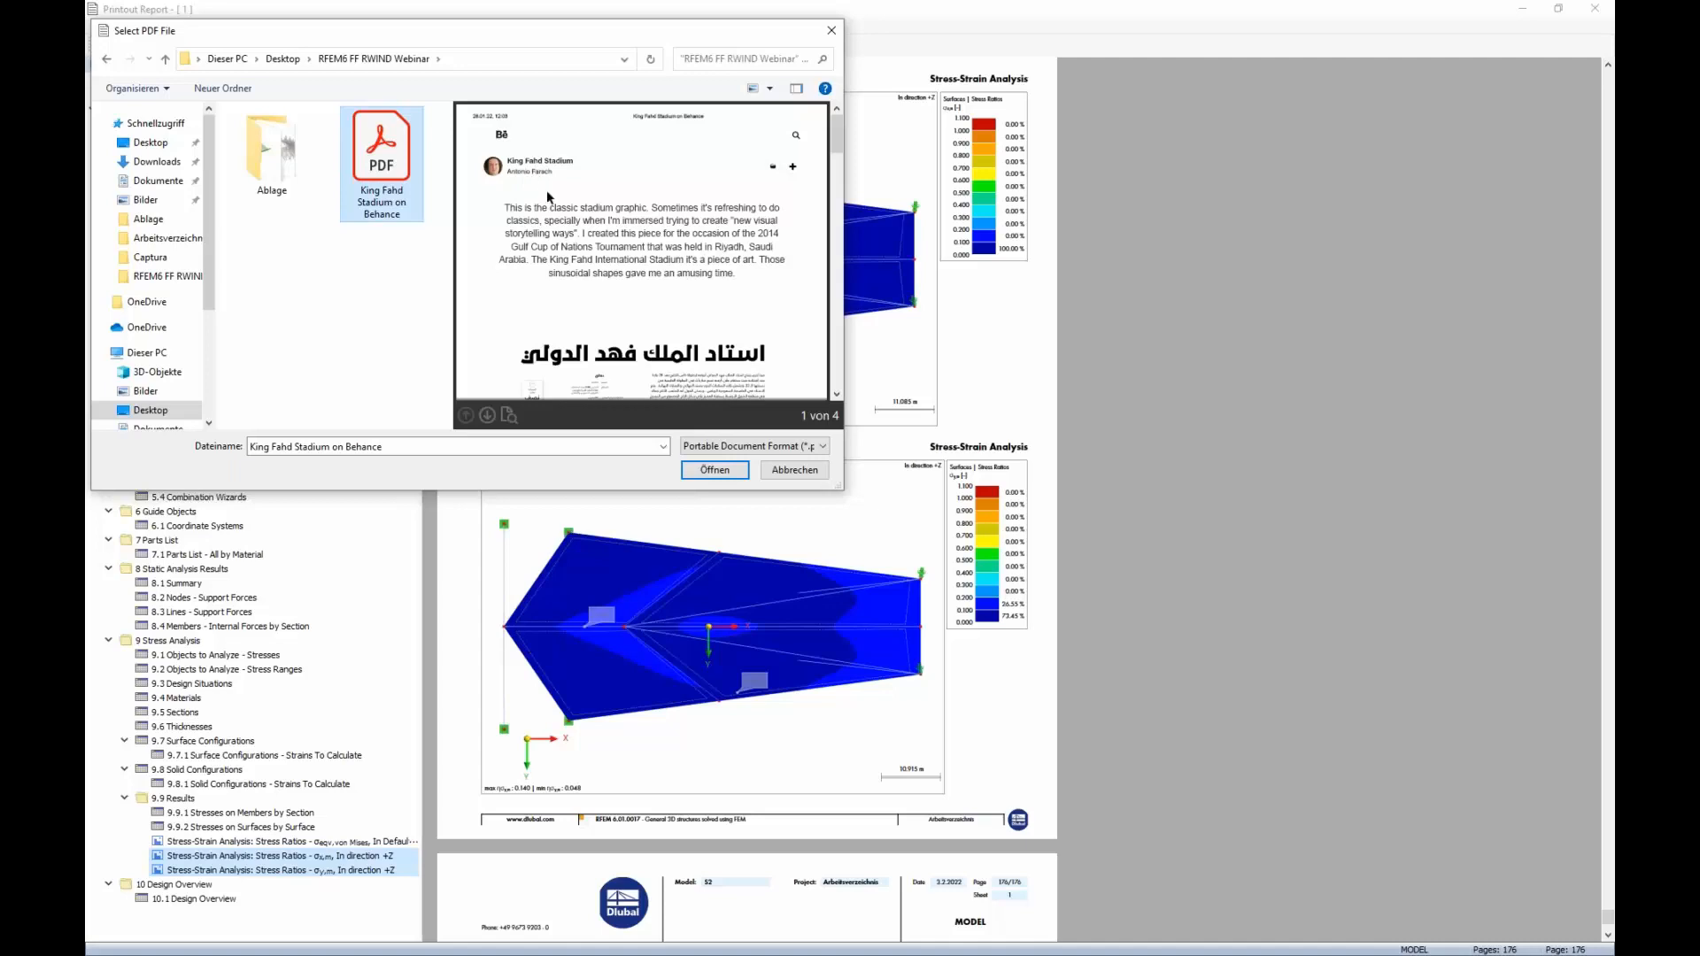
{"action": "scroll", "coordinate": [625, 247], "scroll_direction": "down", "scroll_amount": 10}
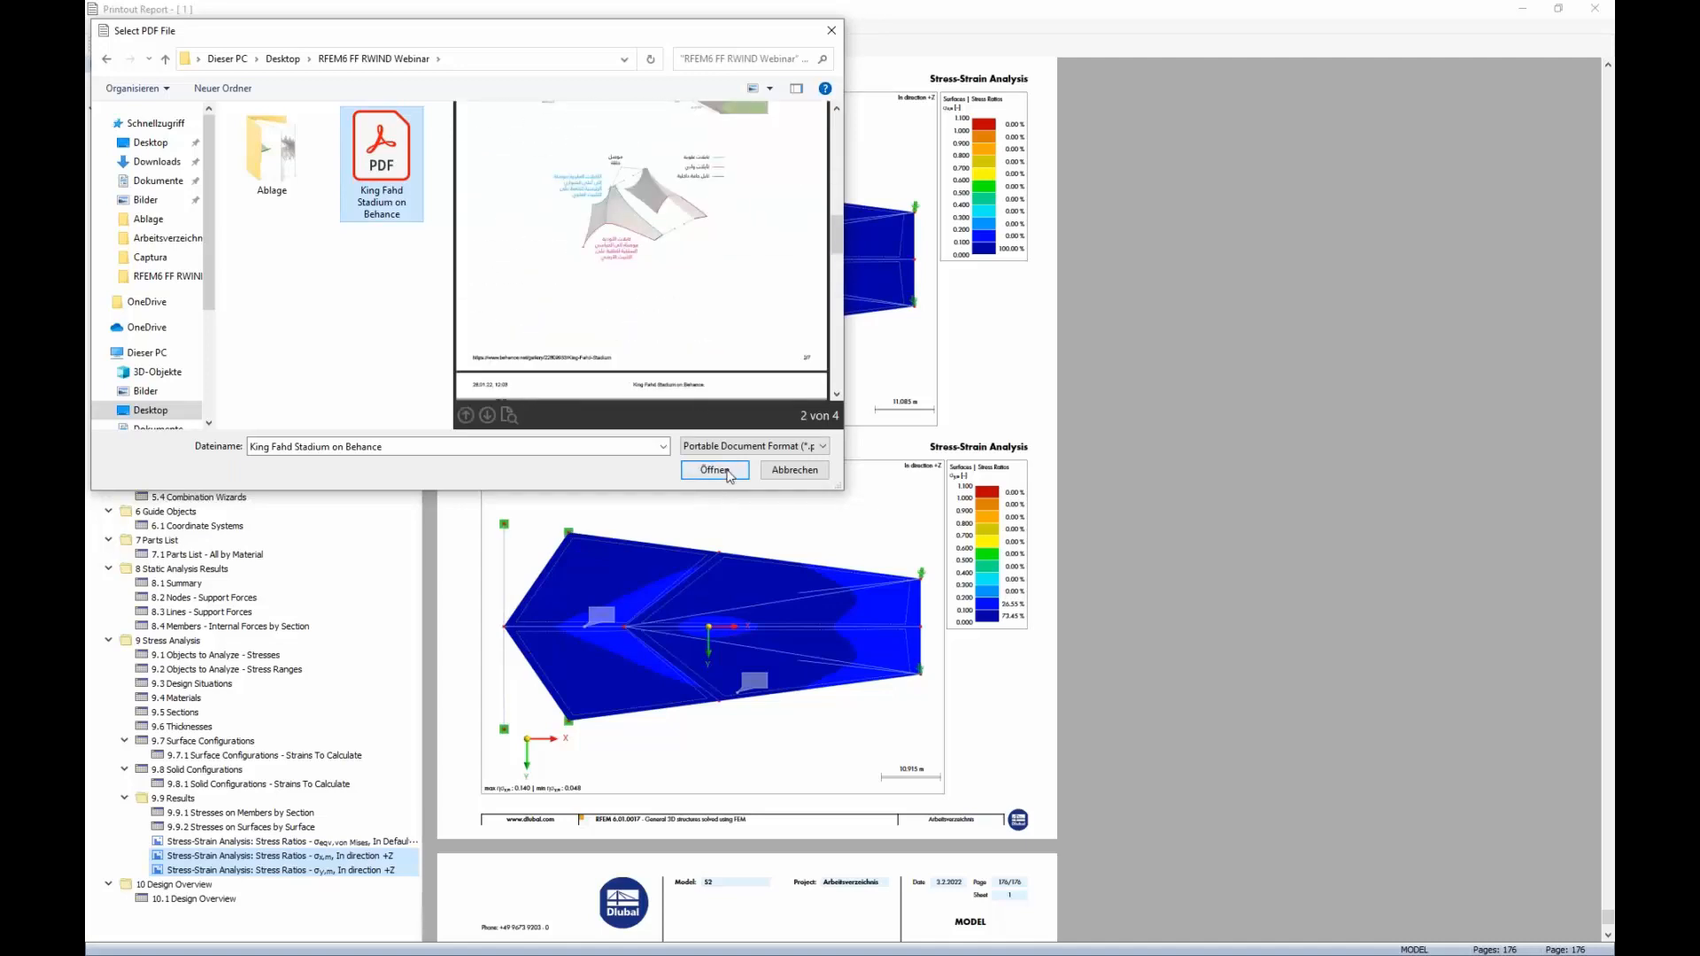
{"action": "left_click", "coordinate": [715, 469]}
{"action": "left_click", "coordinate": [949, 715]}
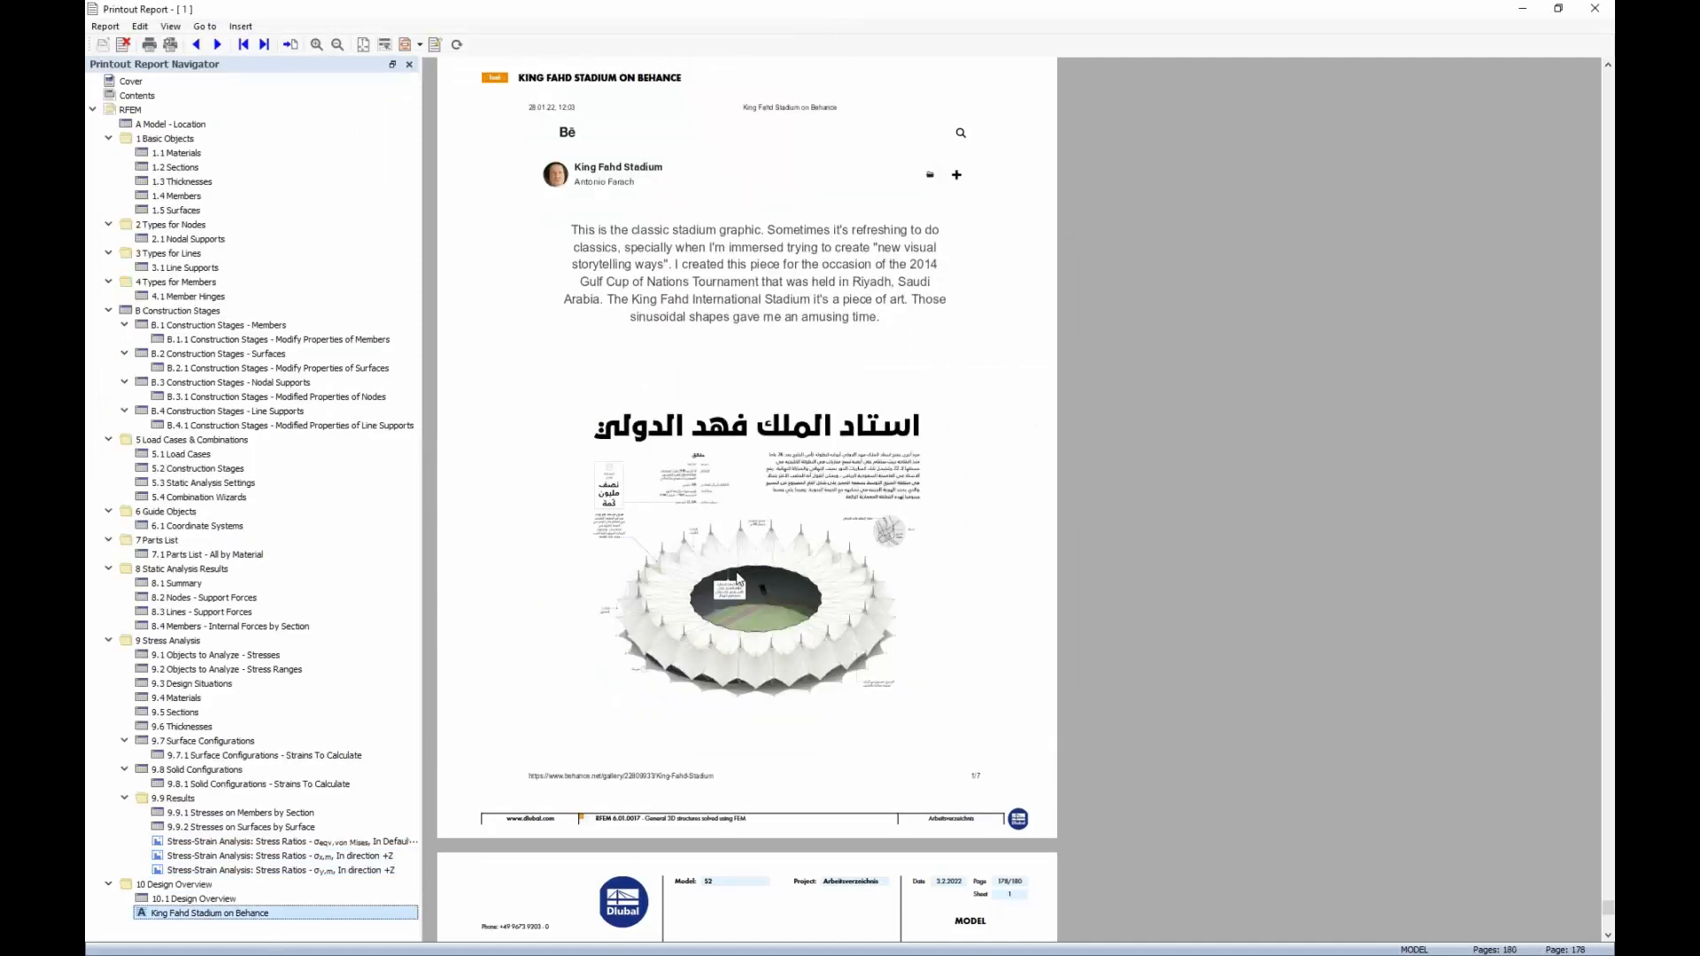
Review the pages of the inserted King Fahd Stadium PDF in the report, then close the report.
{"action": "scroll", "coordinate": [799, 525], "scroll_direction": "down", "scroll_amount": 10}
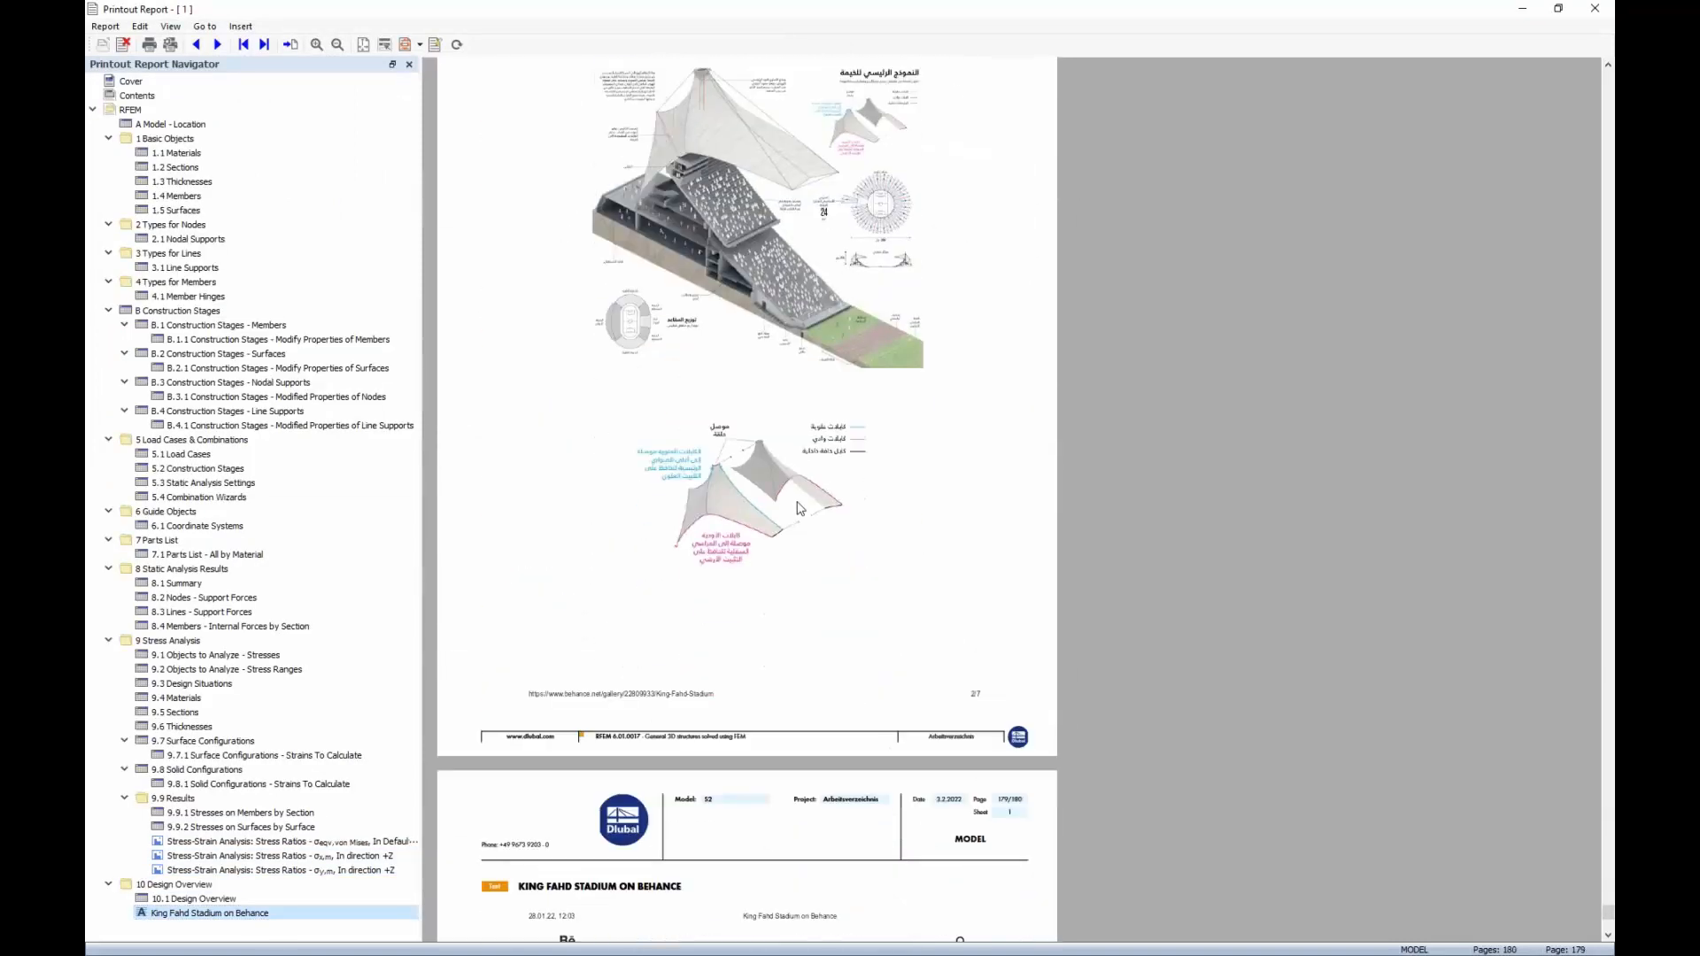
{"action": "scroll", "coordinate": [799, 510], "scroll_direction": "down", "scroll_amount": 10}
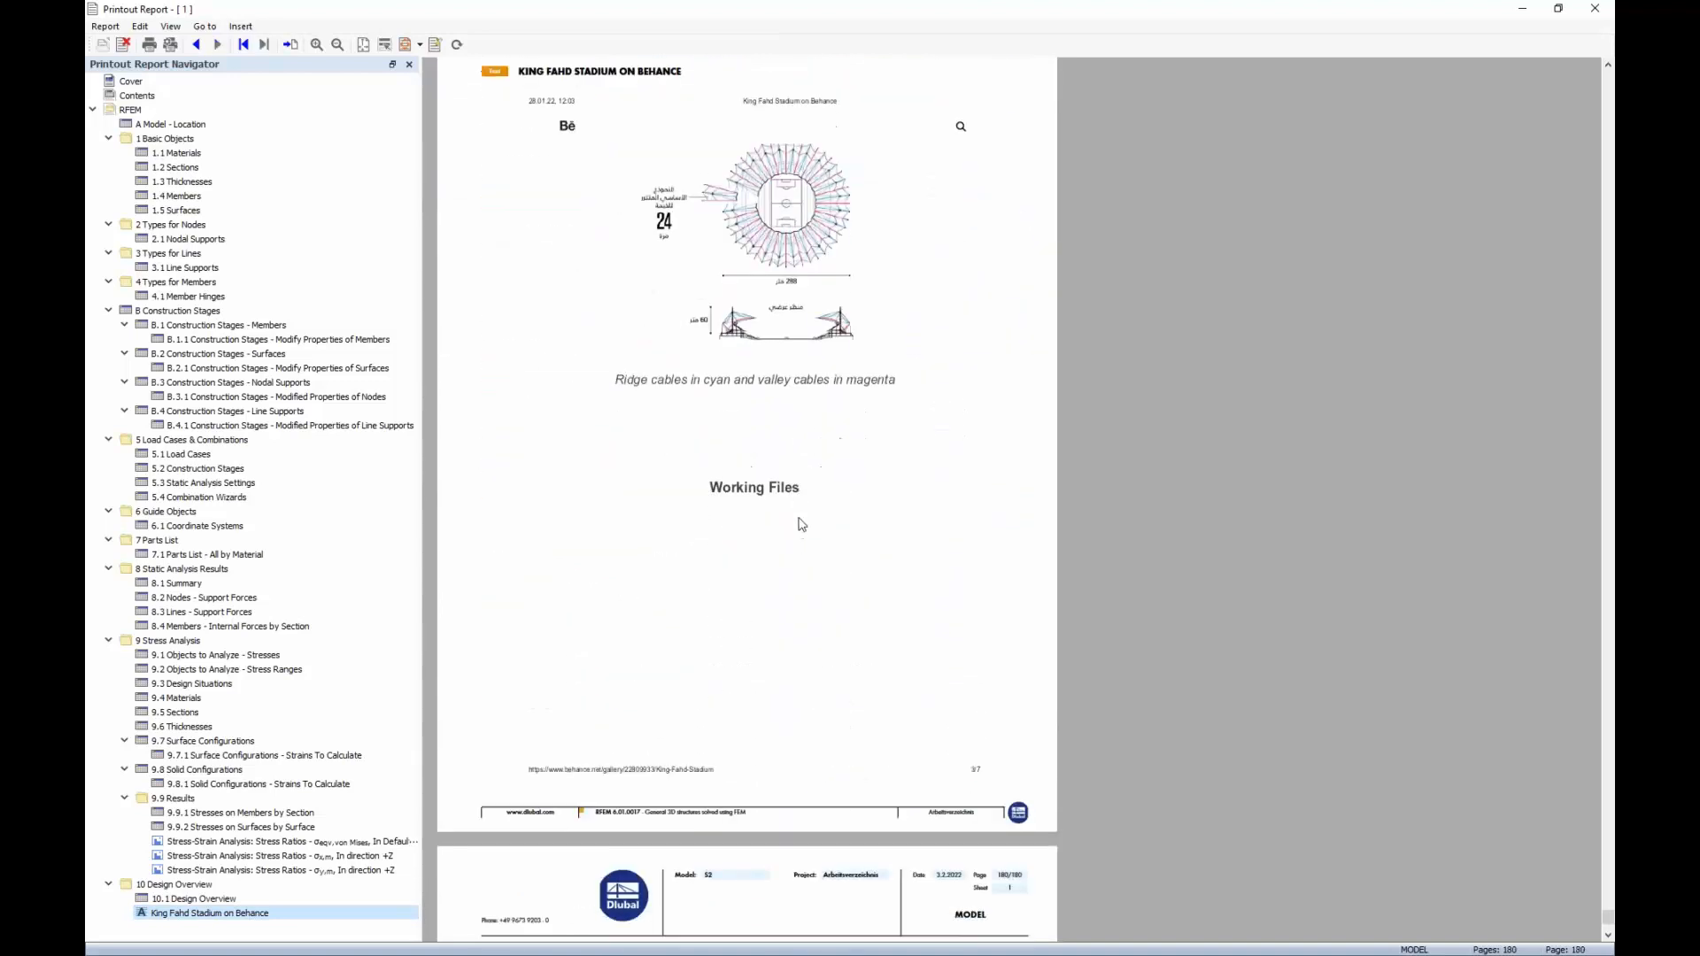
{"action": "scroll", "coordinate": [797, 529], "scroll_direction": "up", "scroll_amount": 10}
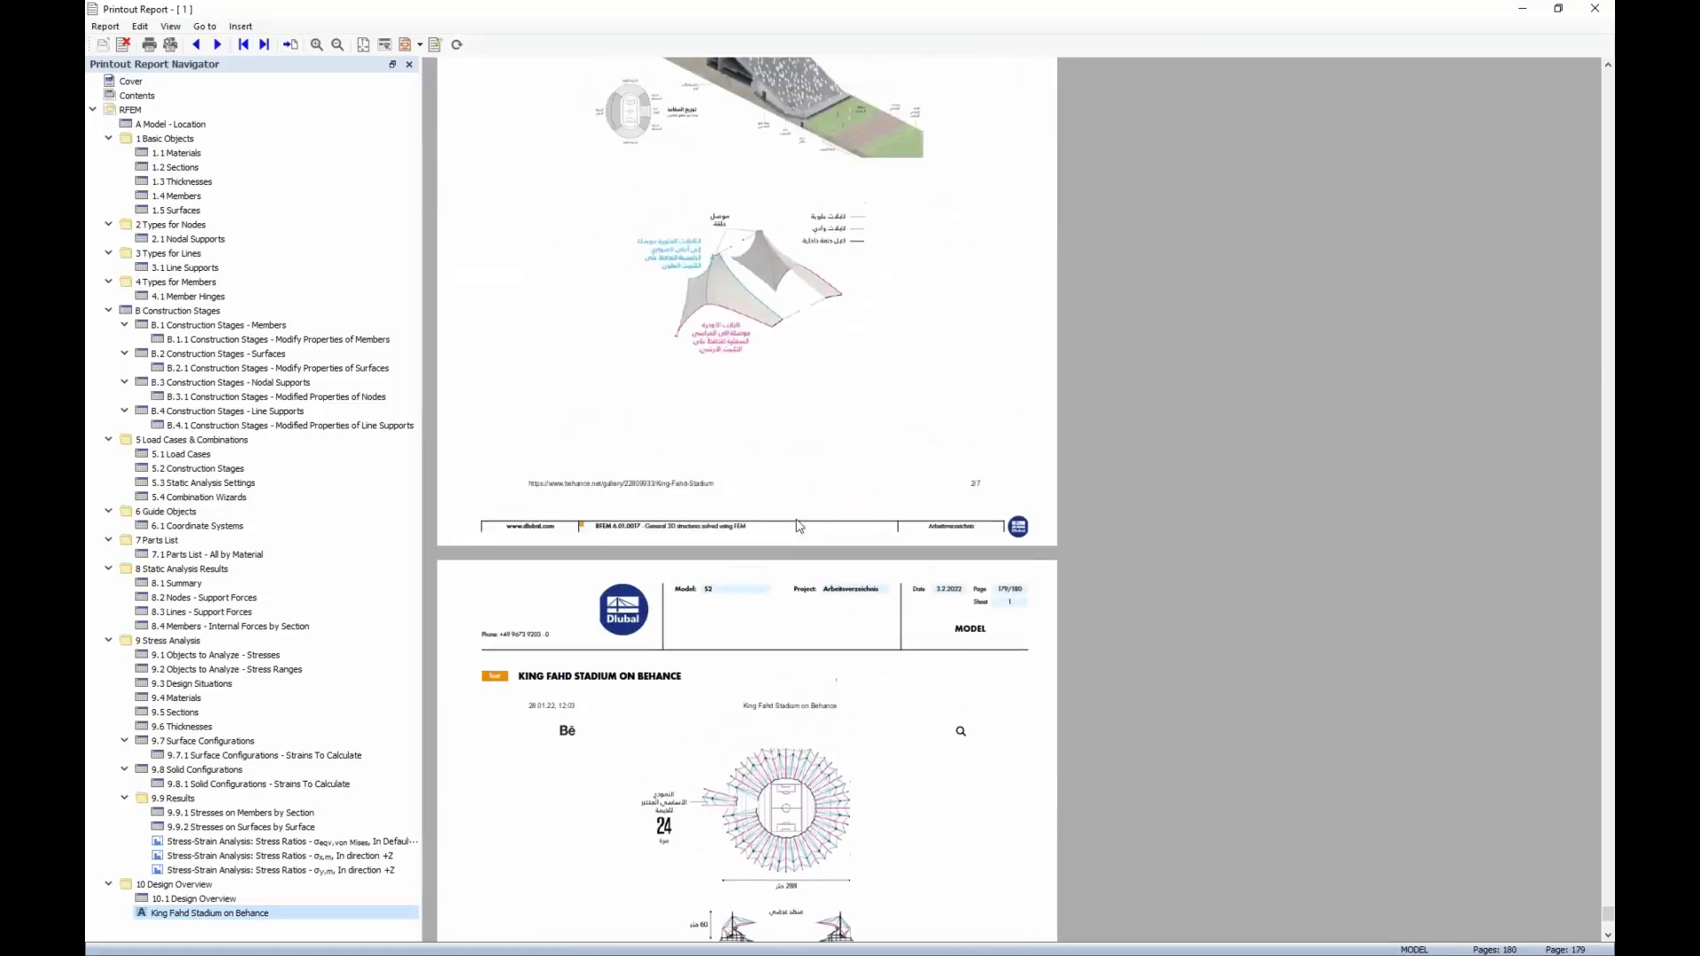
{"action": "scroll", "coordinate": [789, 514], "scroll_direction": "up", "scroll_amount": 10}
{"action": "left_click", "coordinate": [340, 412]}
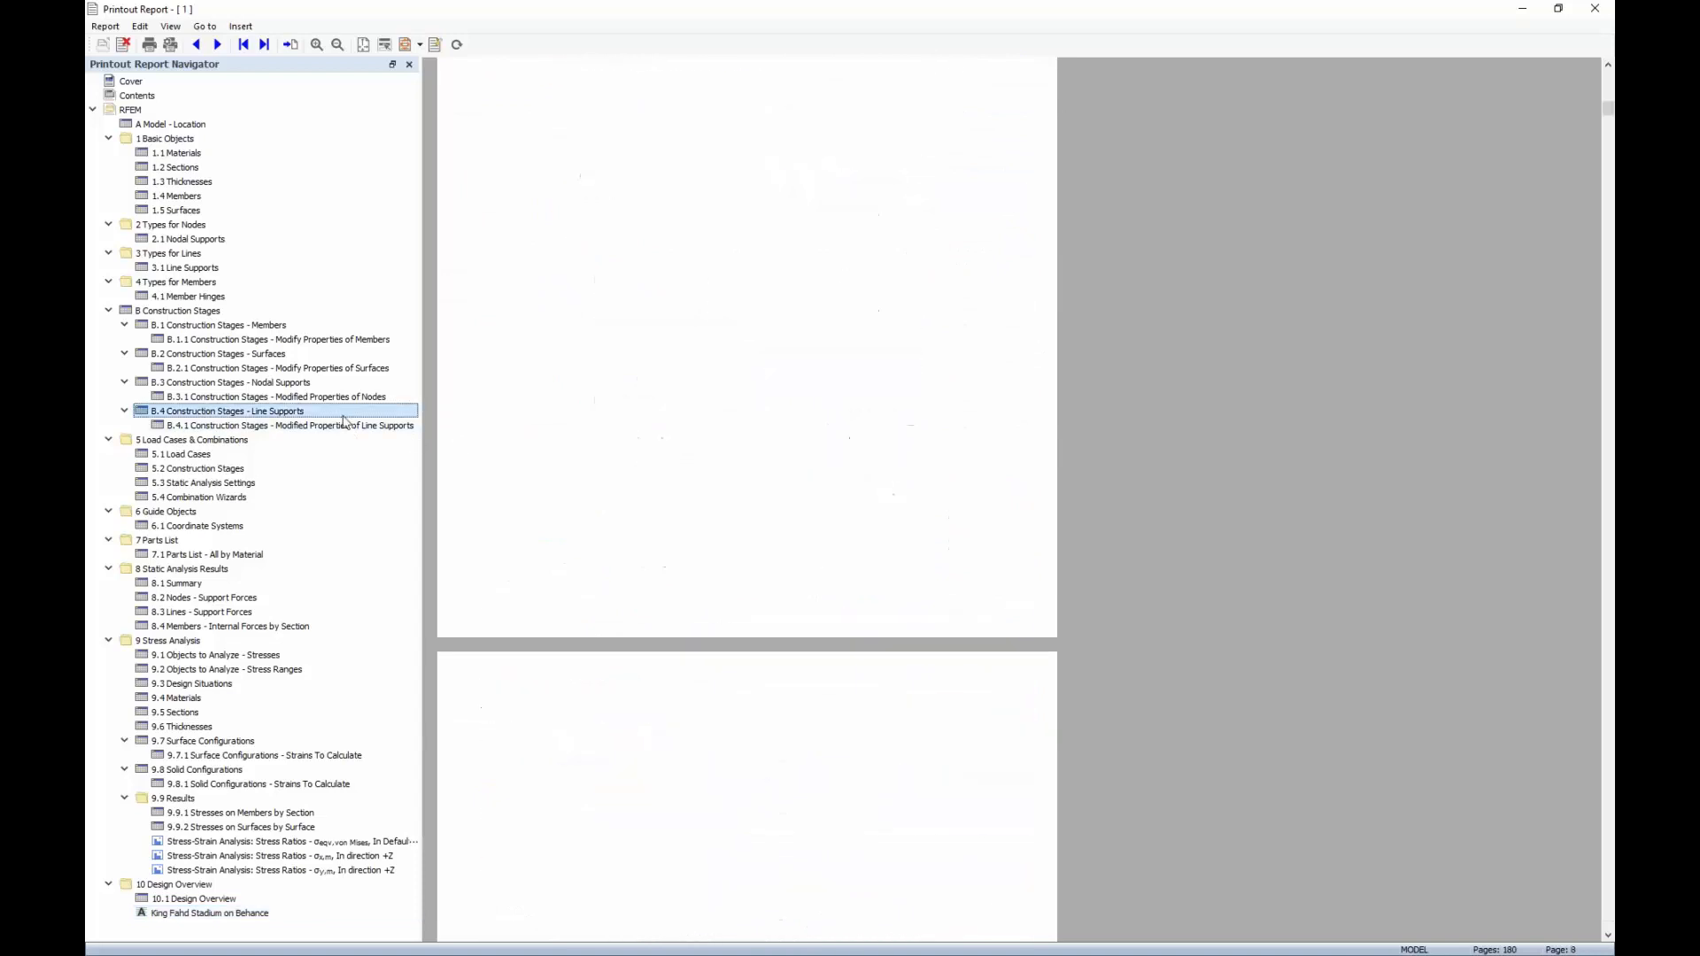
{"action": "left_click", "coordinate": [237, 913]}
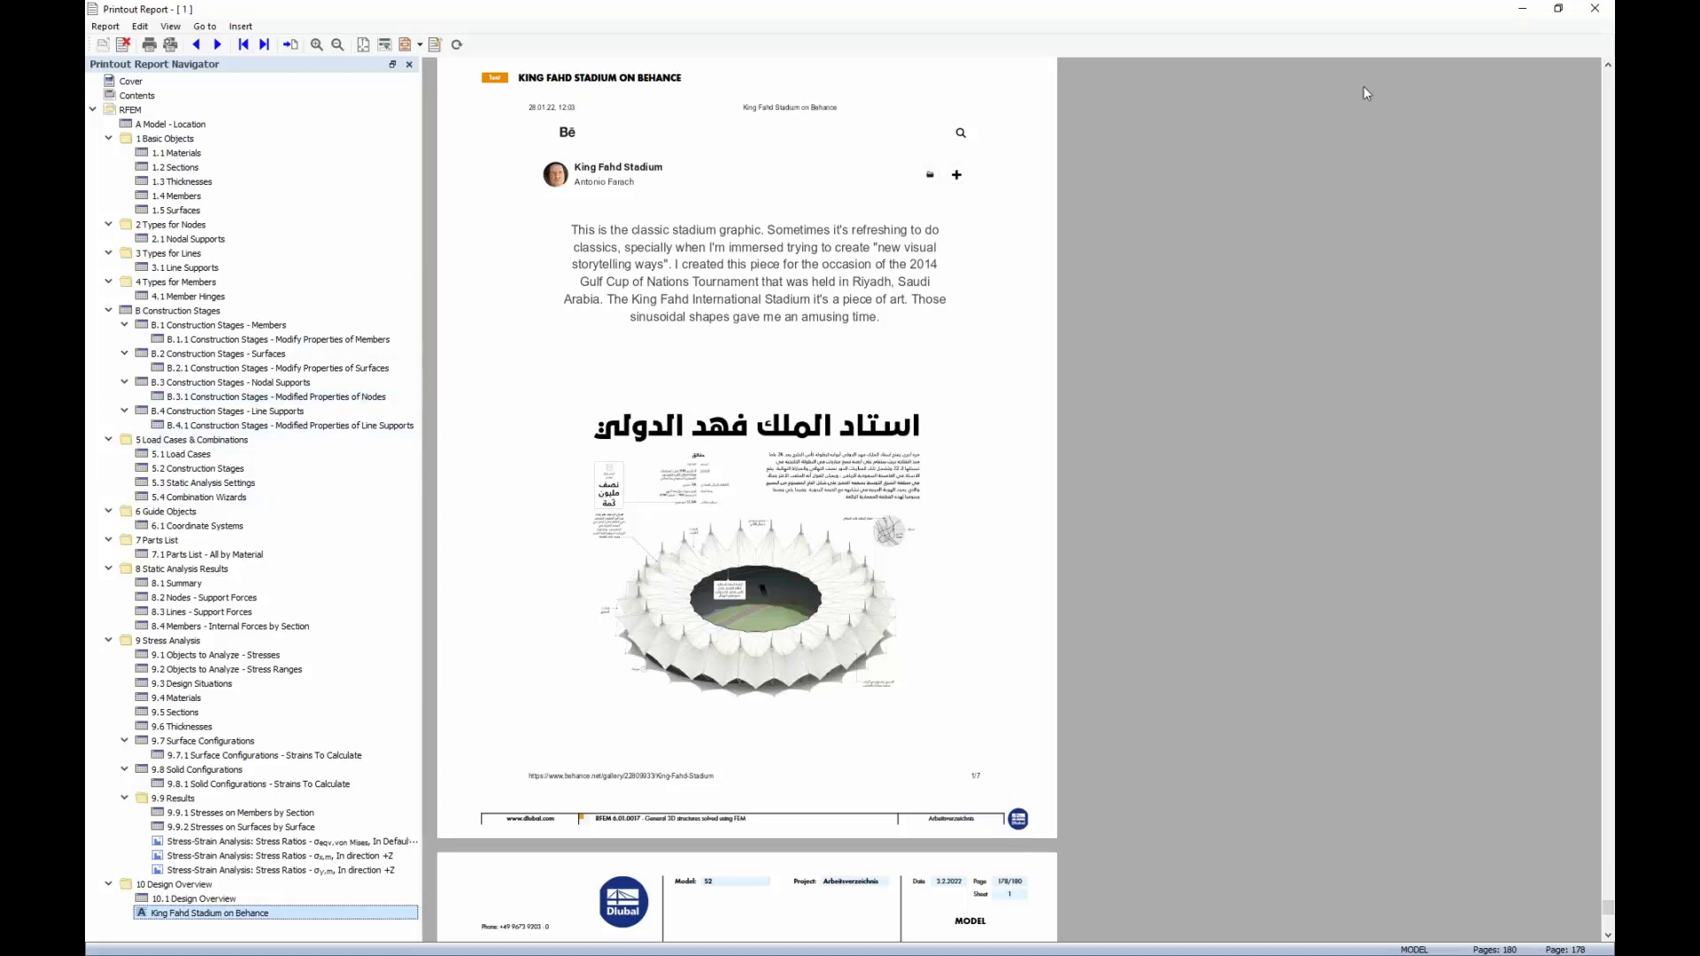
{"action": "left_click", "coordinate": [1594, 11]}
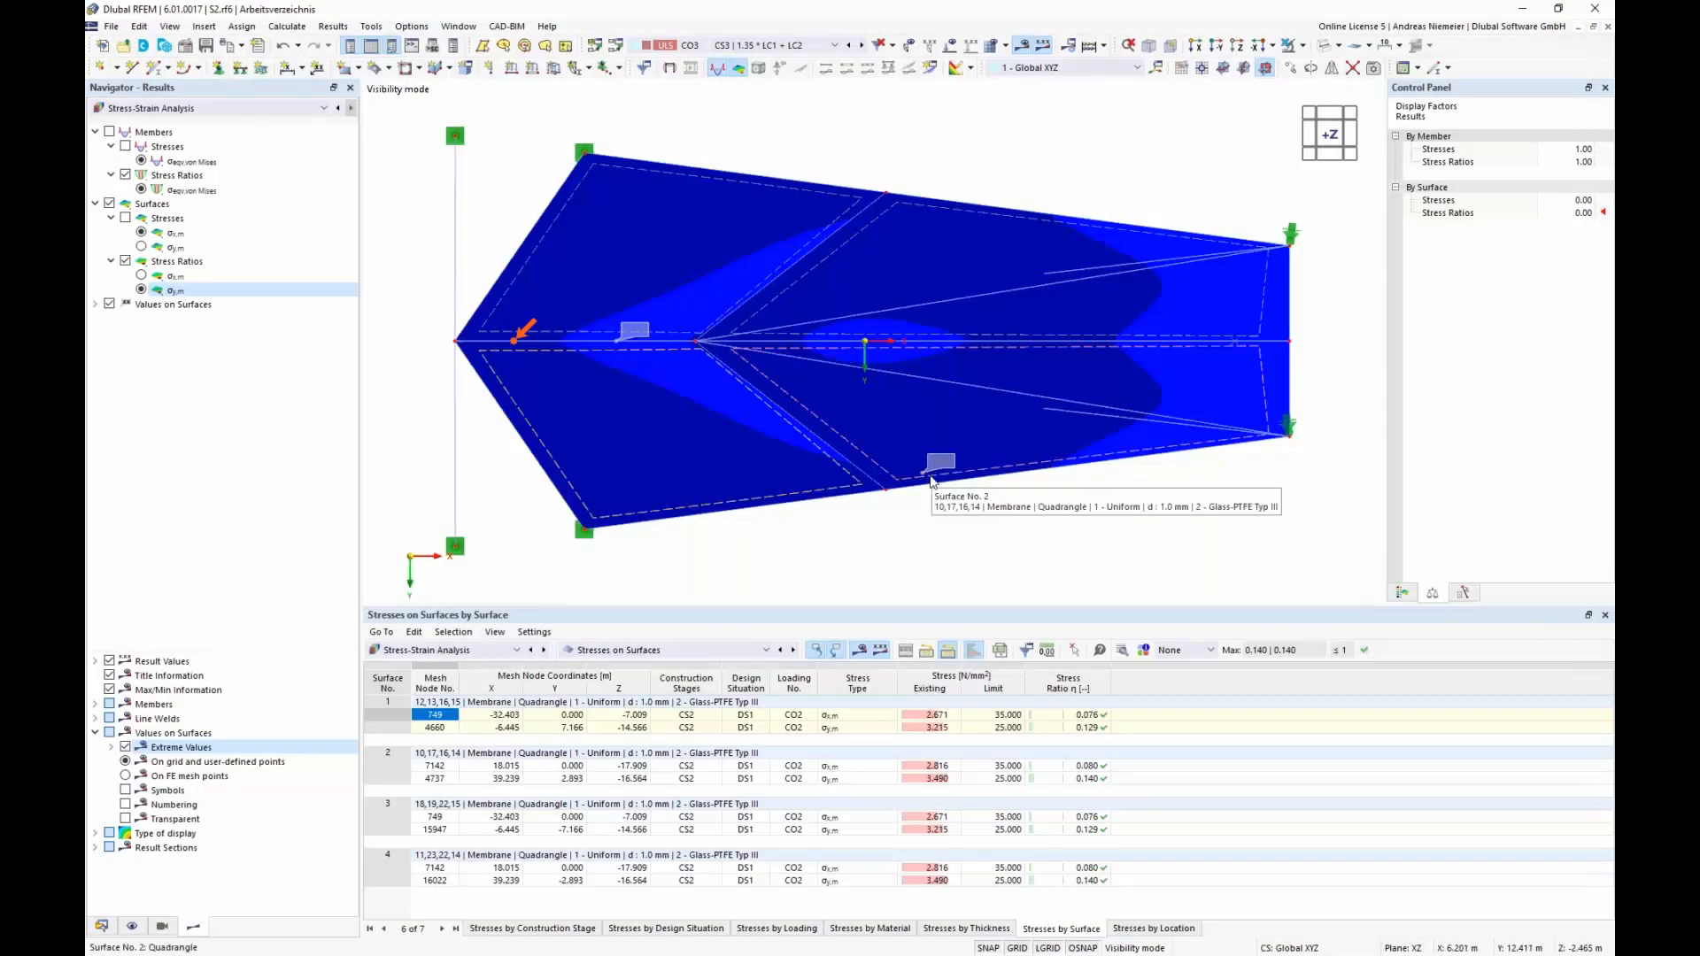
Show the Load Cases & Combinations table and view the membrane structure in 3D.
{"action": "left_click", "coordinate": [494, 659]}
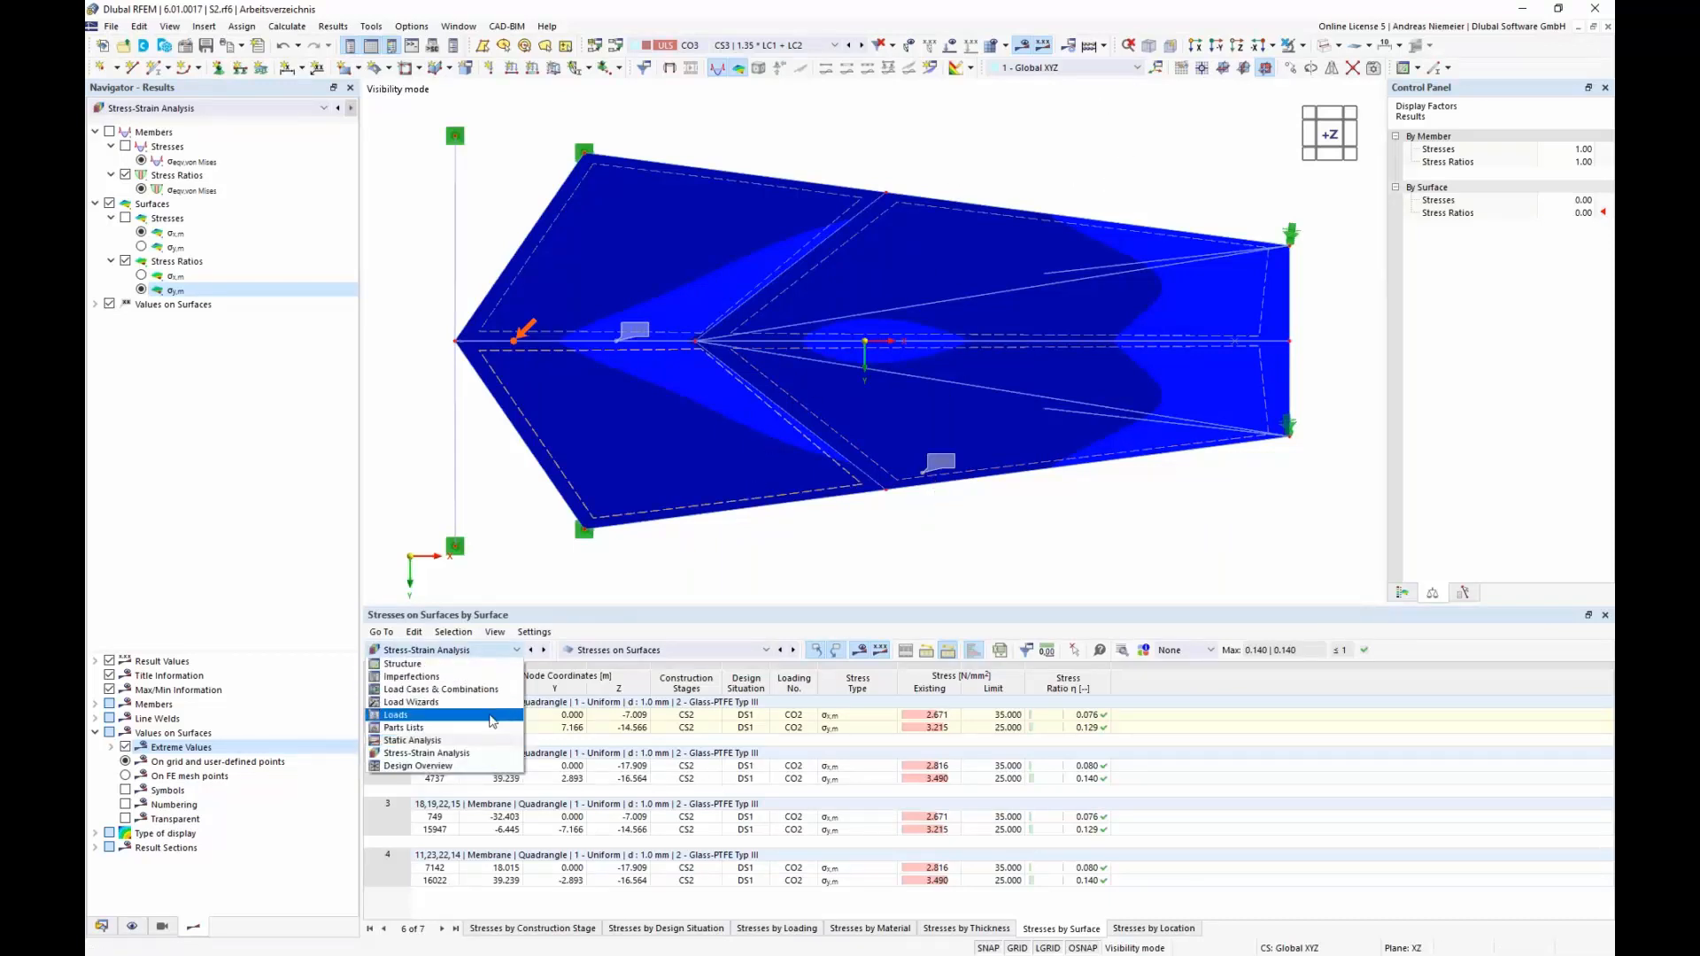
{"action": "left_click", "coordinate": [442, 689]}
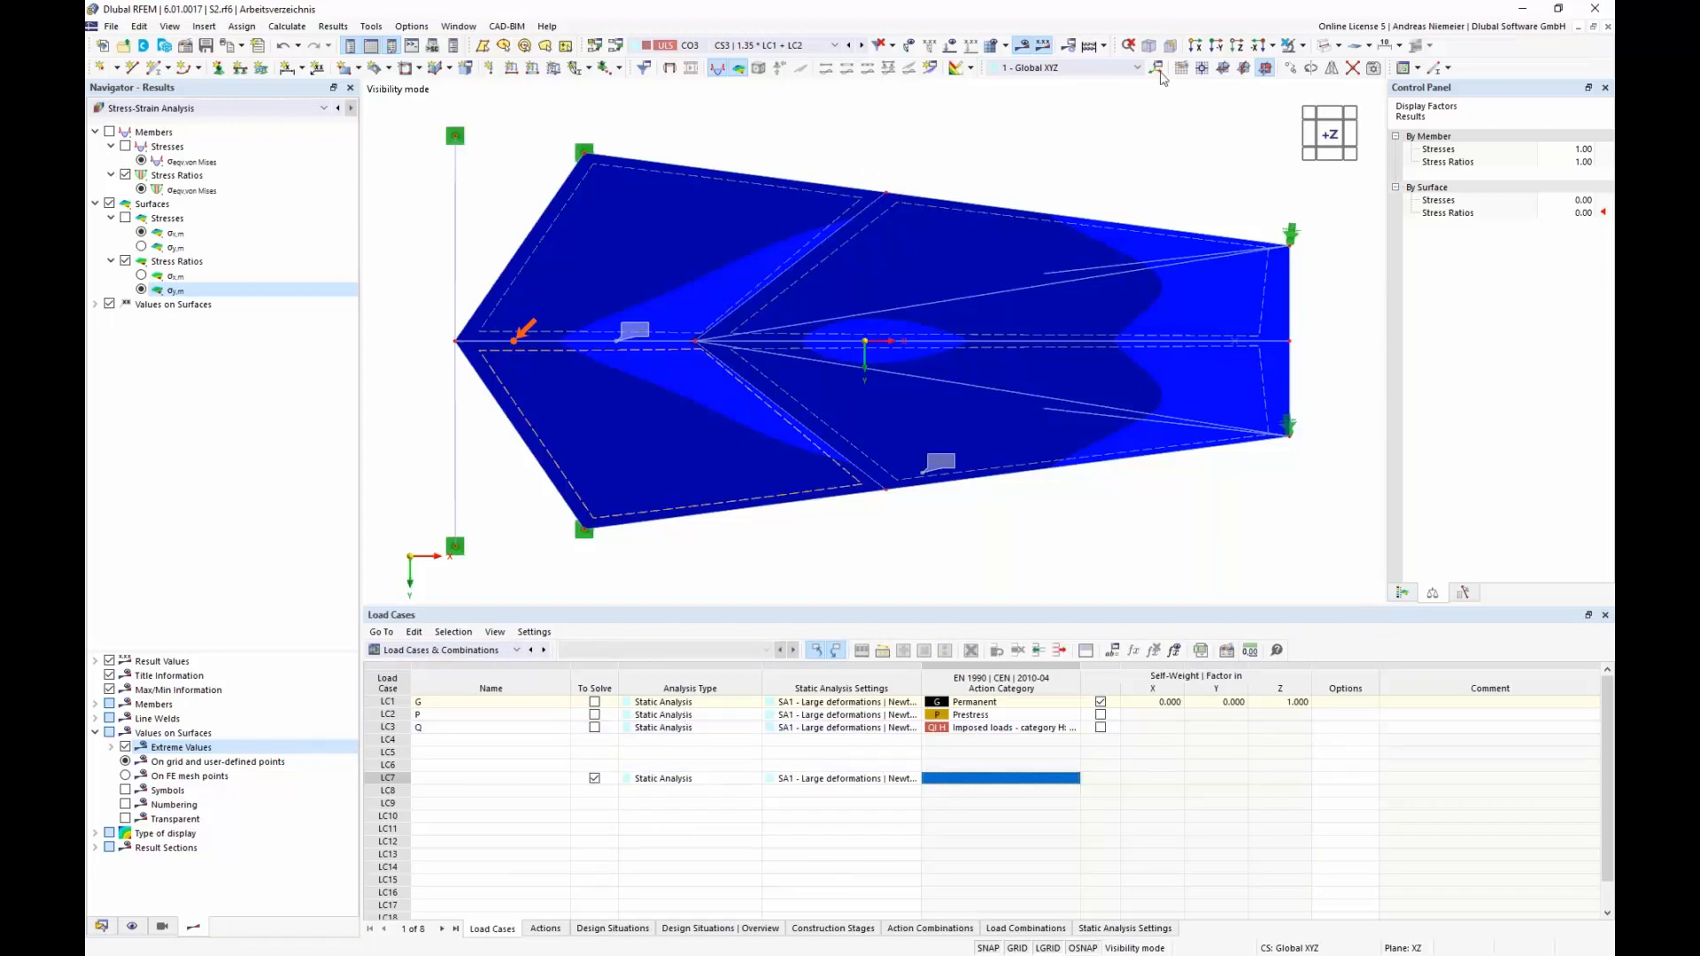
{"action": "left_click", "coordinate": [1148, 45]}
{"action": "middle_click_drag", "start_coordinate": [910, 421], "coordinate": [856, 526], "text": "ctrl"}
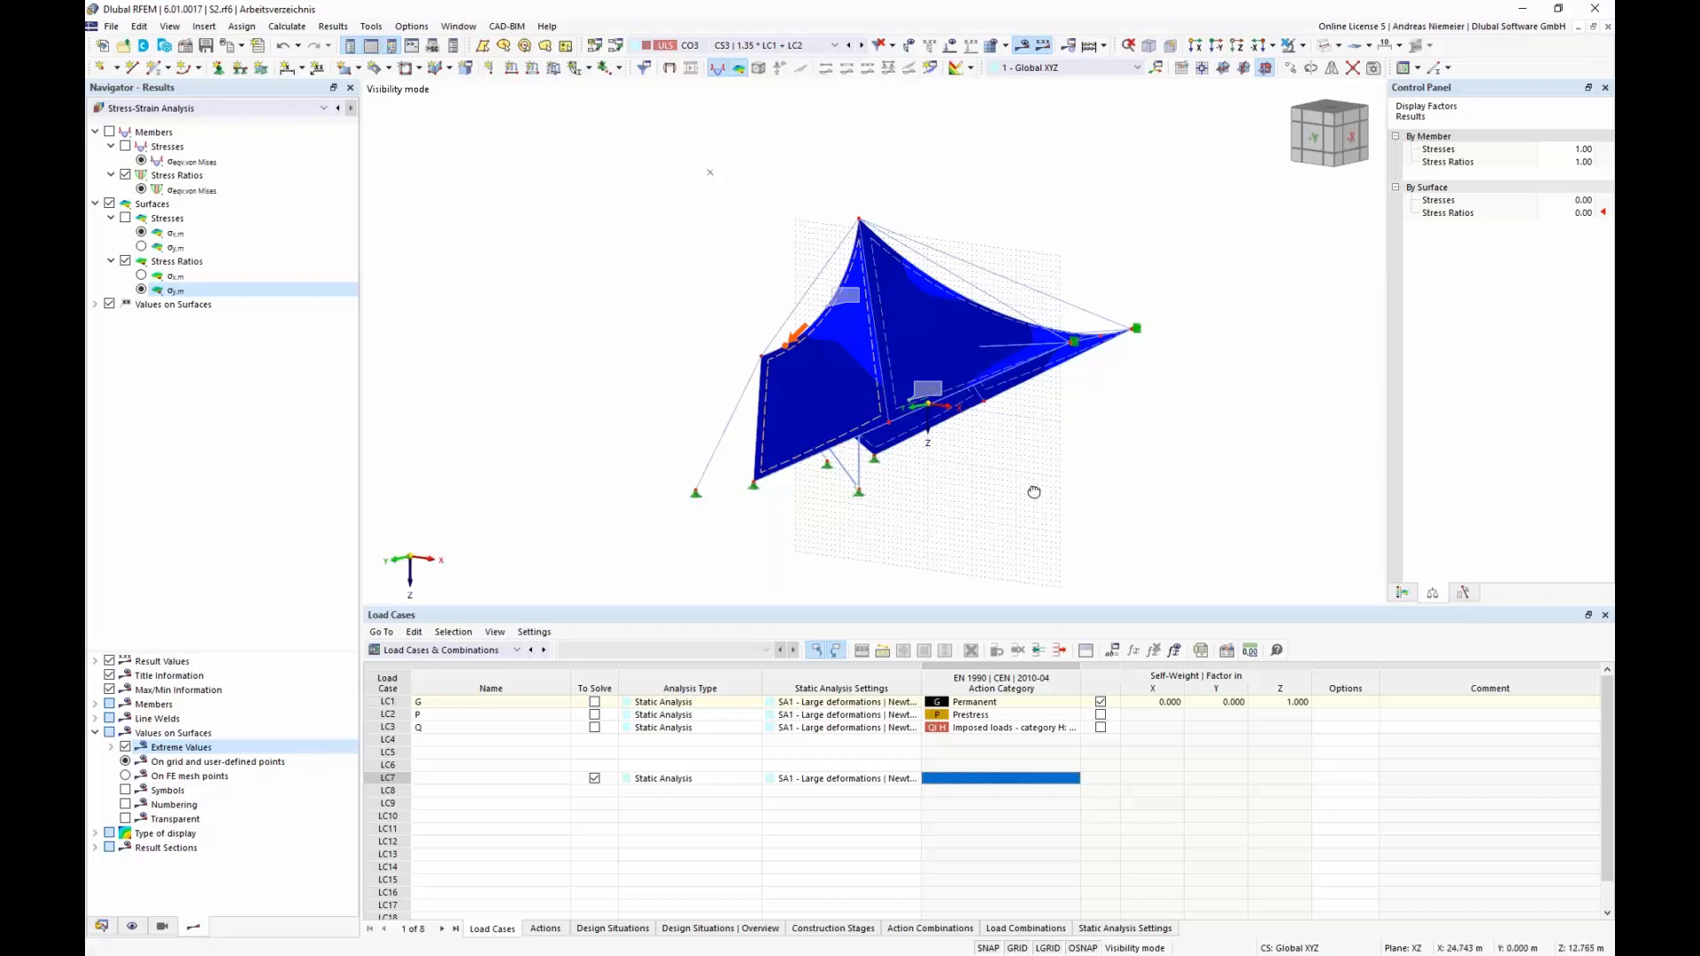
{"action": "middle_click_drag", "start_coordinate": [1034, 491], "coordinate": [1033, 511], "text": "ctrl"}
{"action": "scroll", "coordinate": [1036, 502], "scroll_direction": "down", "scroll_amount": 2}
{"action": "scroll", "coordinate": [1039, 499], "scroll_direction": "up", "scroll_amount": 1}
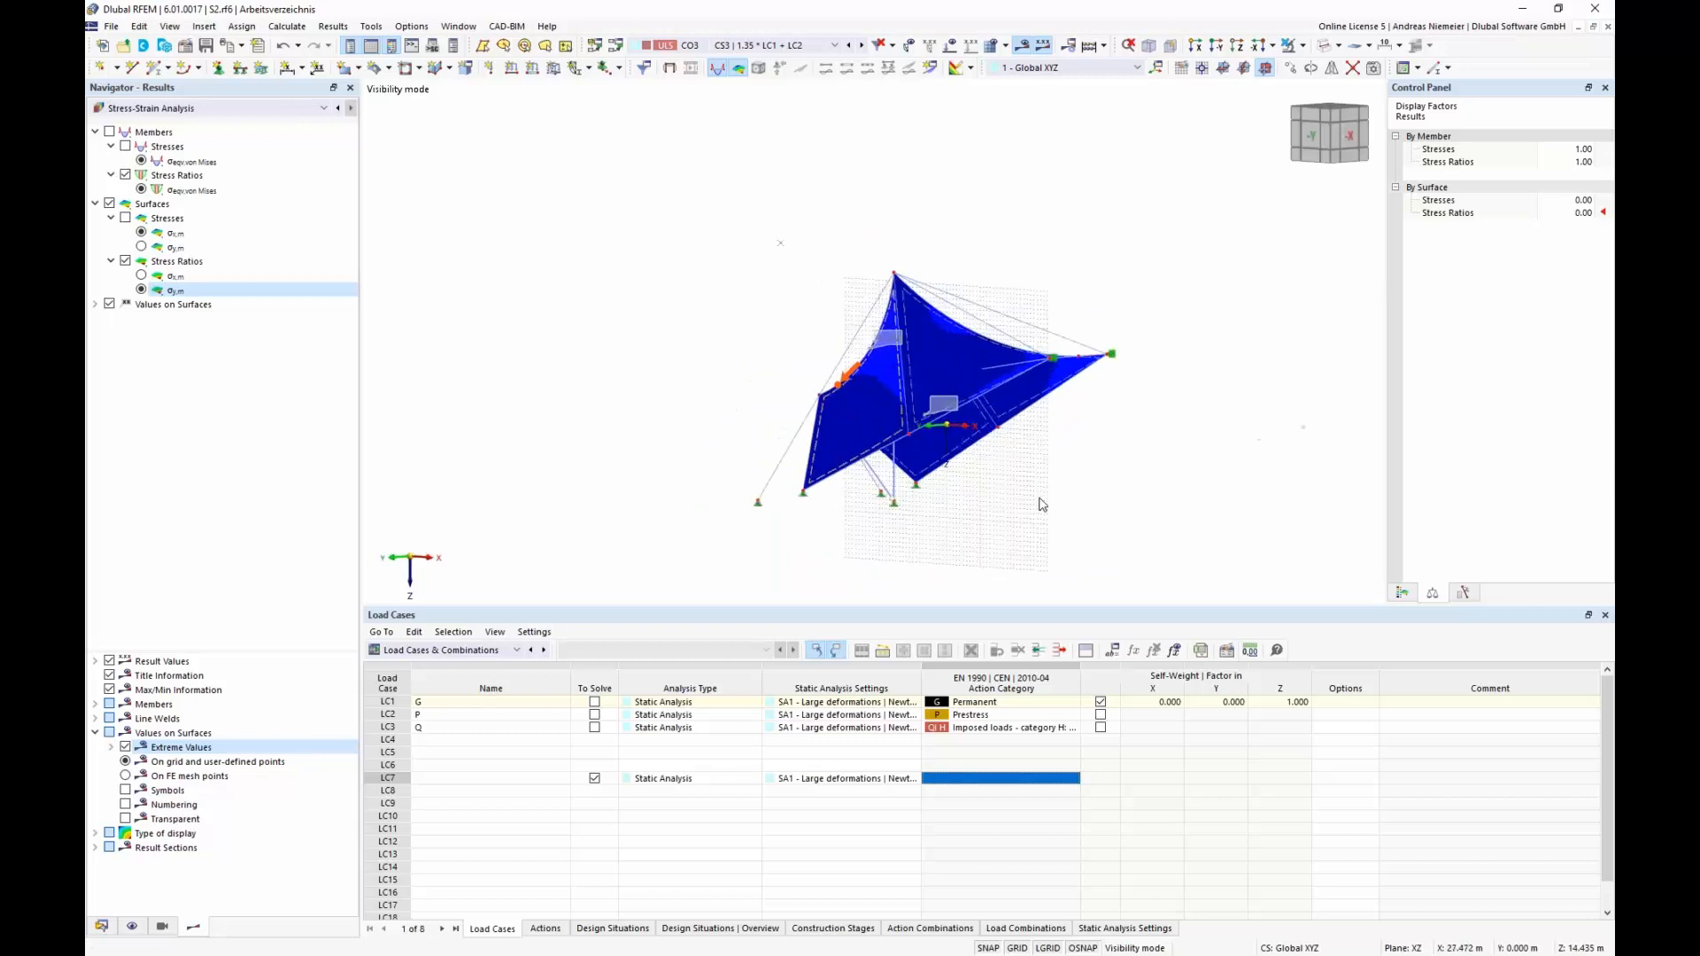
{"action": "scroll", "coordinate": [1041, 503], "scroll_direction": "up", "scroll_amount": 1}
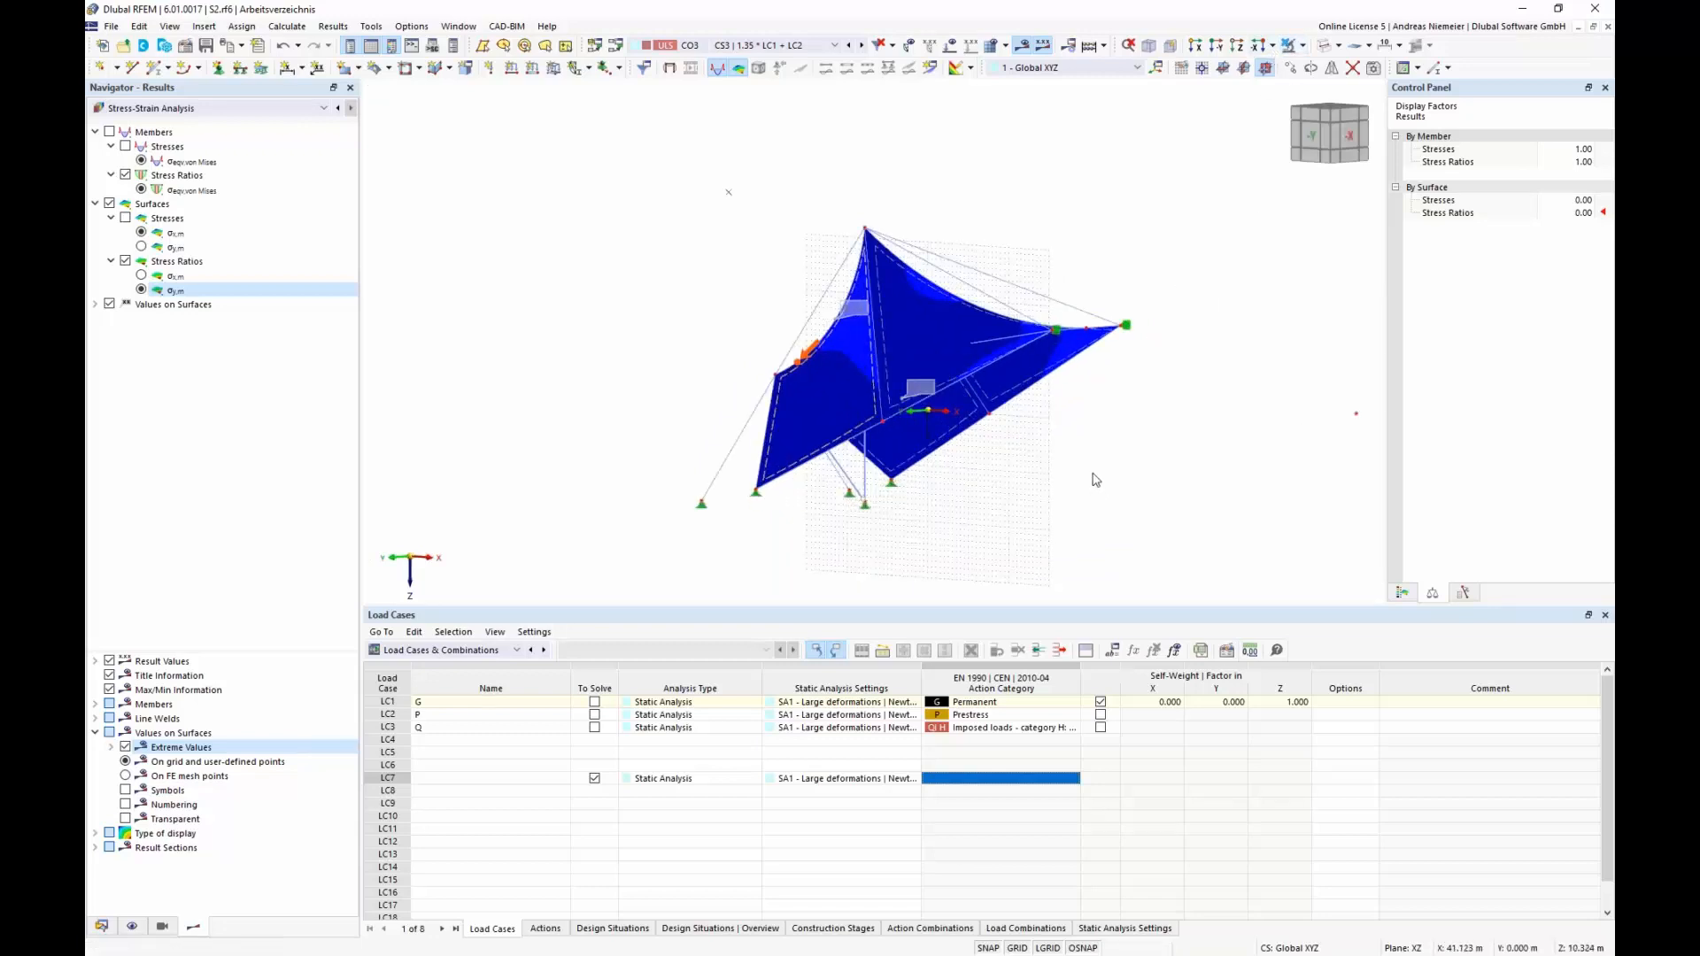
Select the whole membrane segment and create 23 copies rotated by 15° each about the Z-parallel axis through X 106.171, Y 0, Z -4.493 m.
{"action": "left_click_drag", "start_coordinate": [591, 148], "coordinate": [1155, 502]}
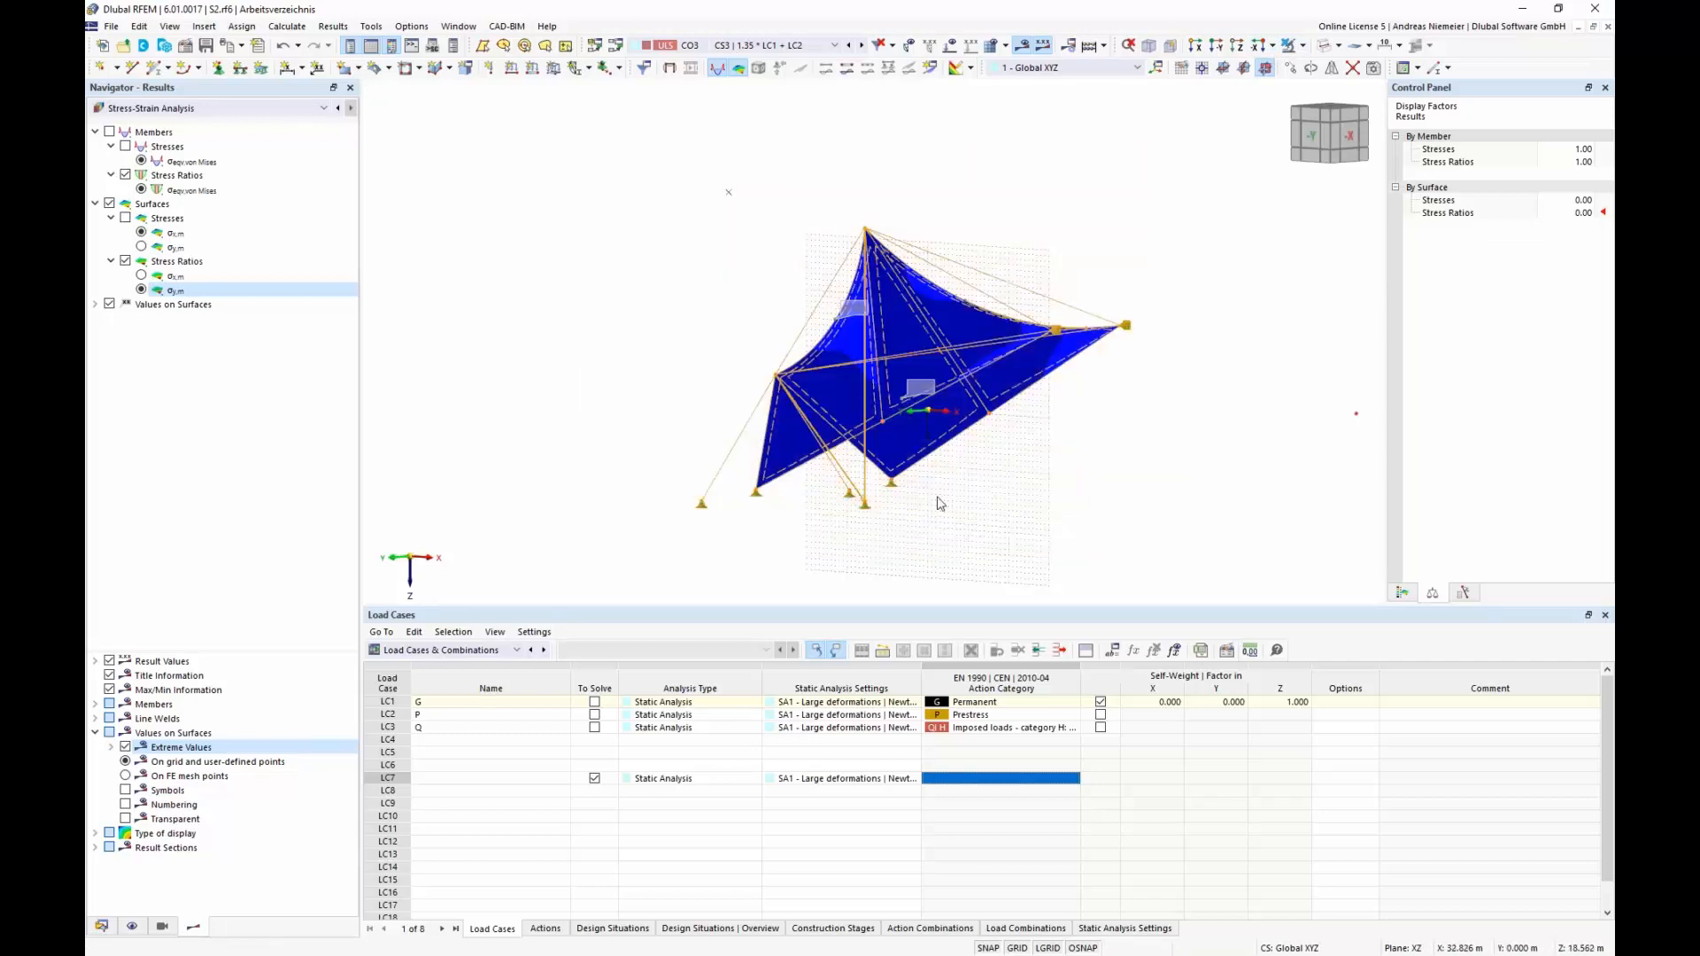
{"action": "middle_click_drag", "start_coordinate": [625, 322], "coordinate": [783, 372], "text": "ctrl"}
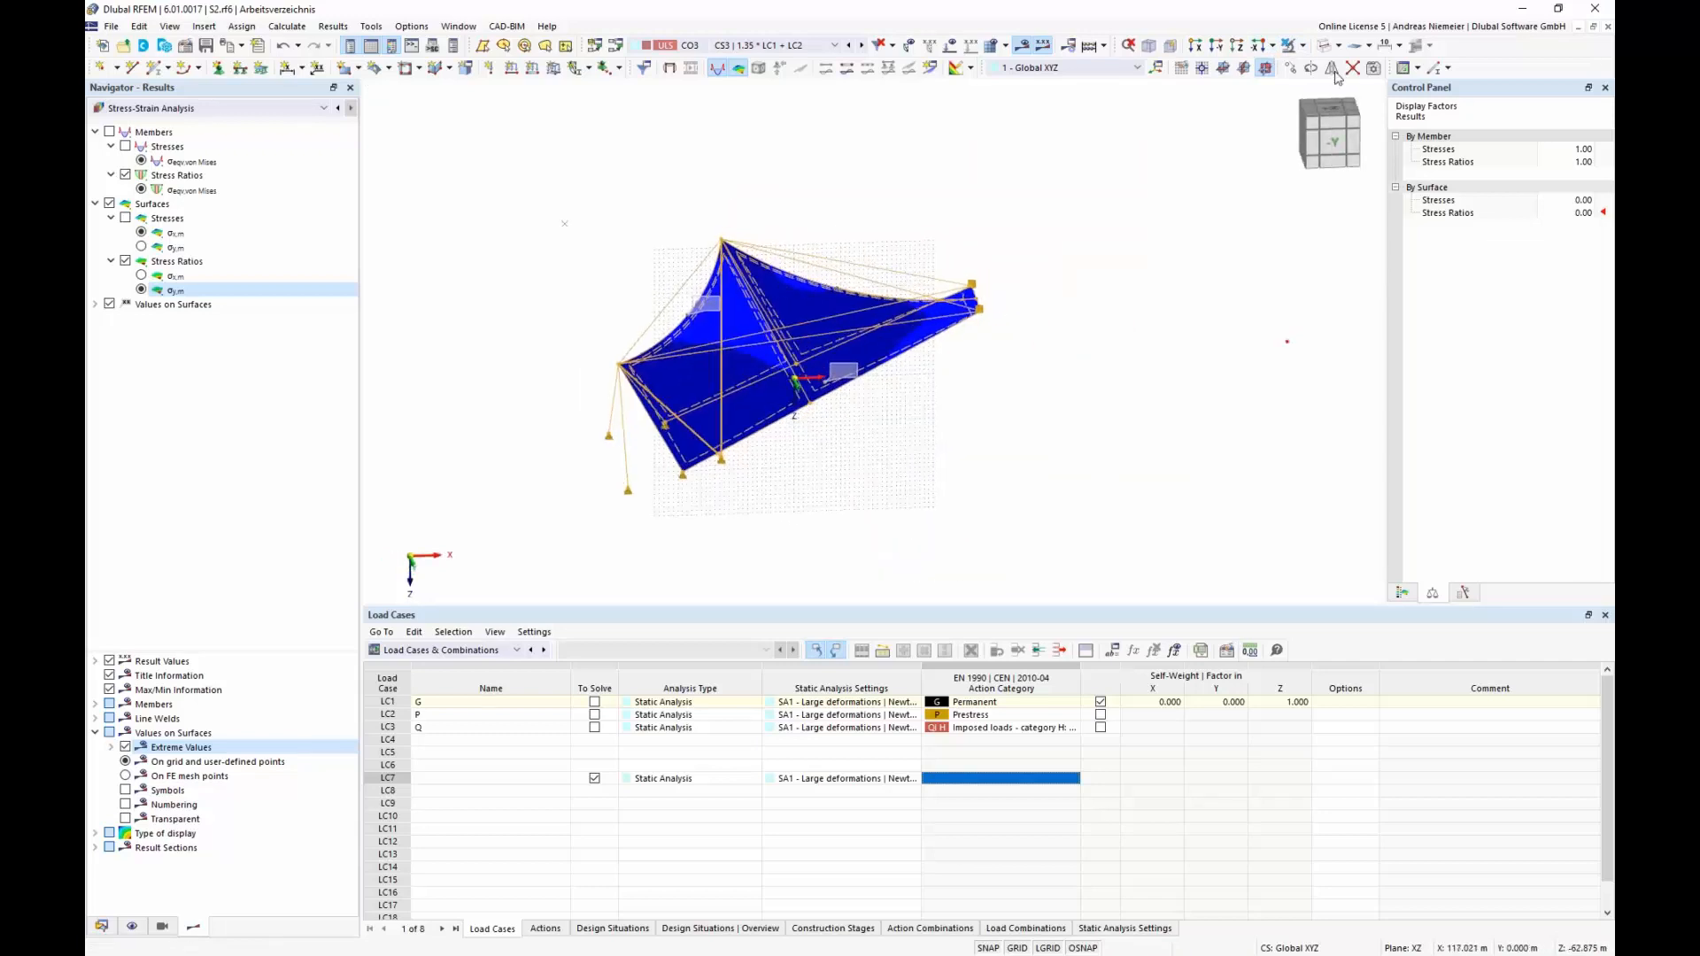
{"action": "left_click", "coordinate": [1311, 69]}
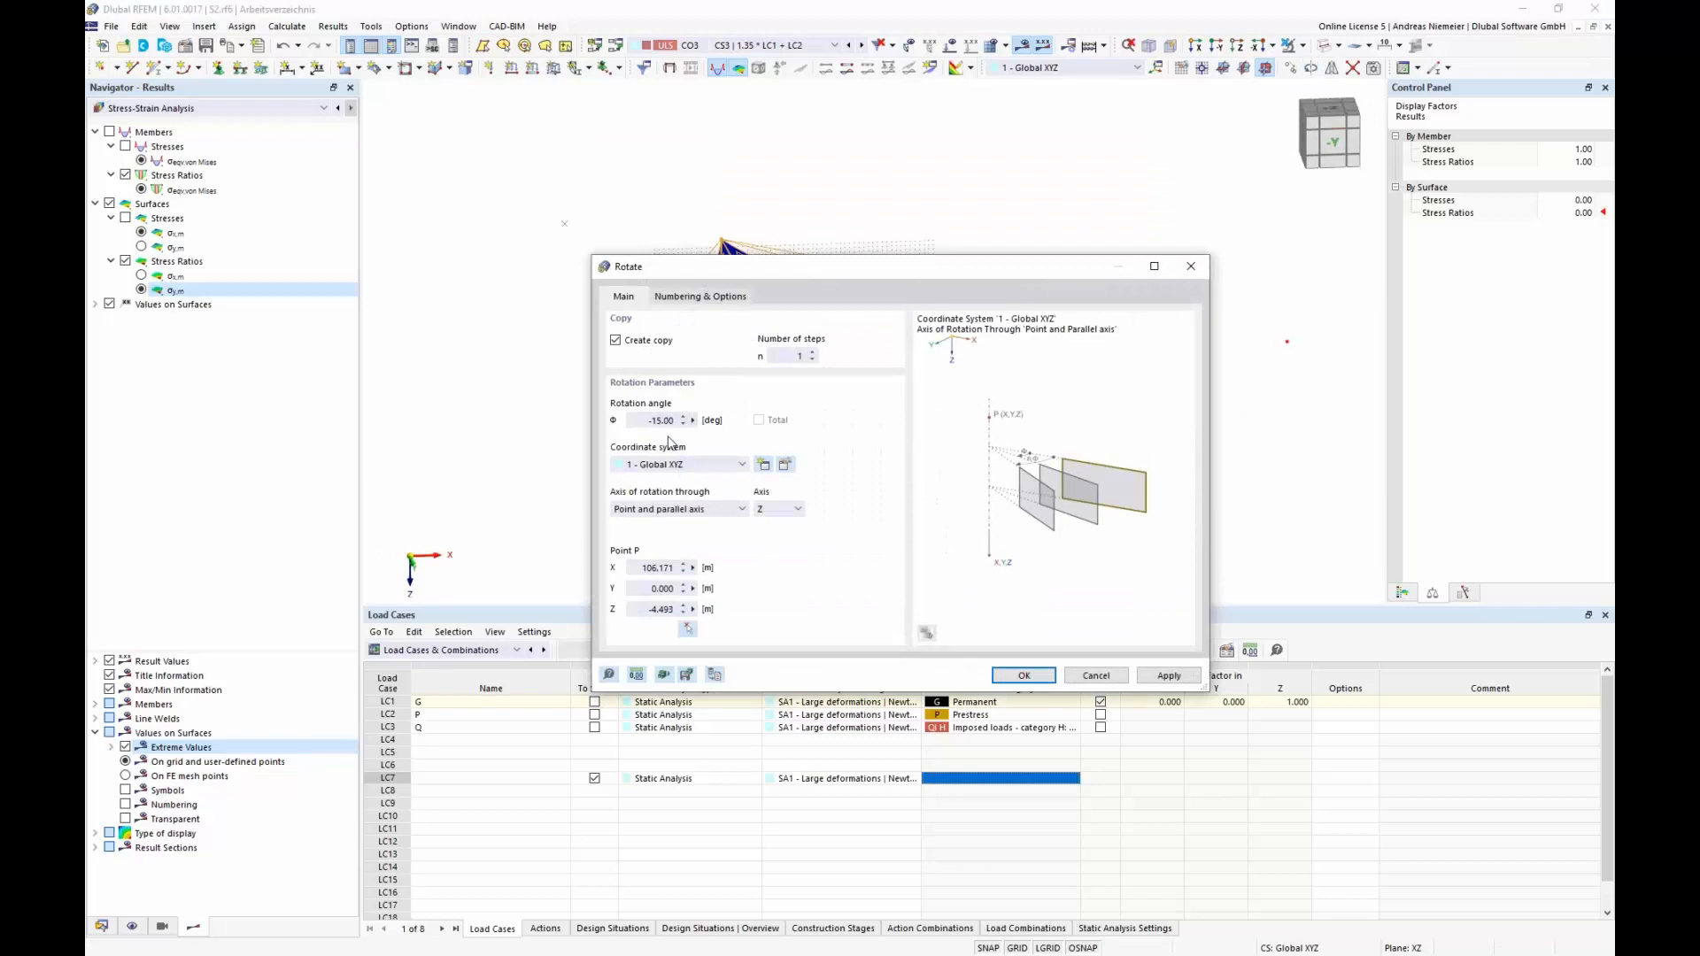
{"action": "double_click", "coordinate": [637, 420]}
{"action": "type", "text": "15"}
{"action": "double_click", "coordinate": [797, 357]}
{"action": "type", "text": "23"}
{"action": "left_click", "coordinate": [1027, 675]}
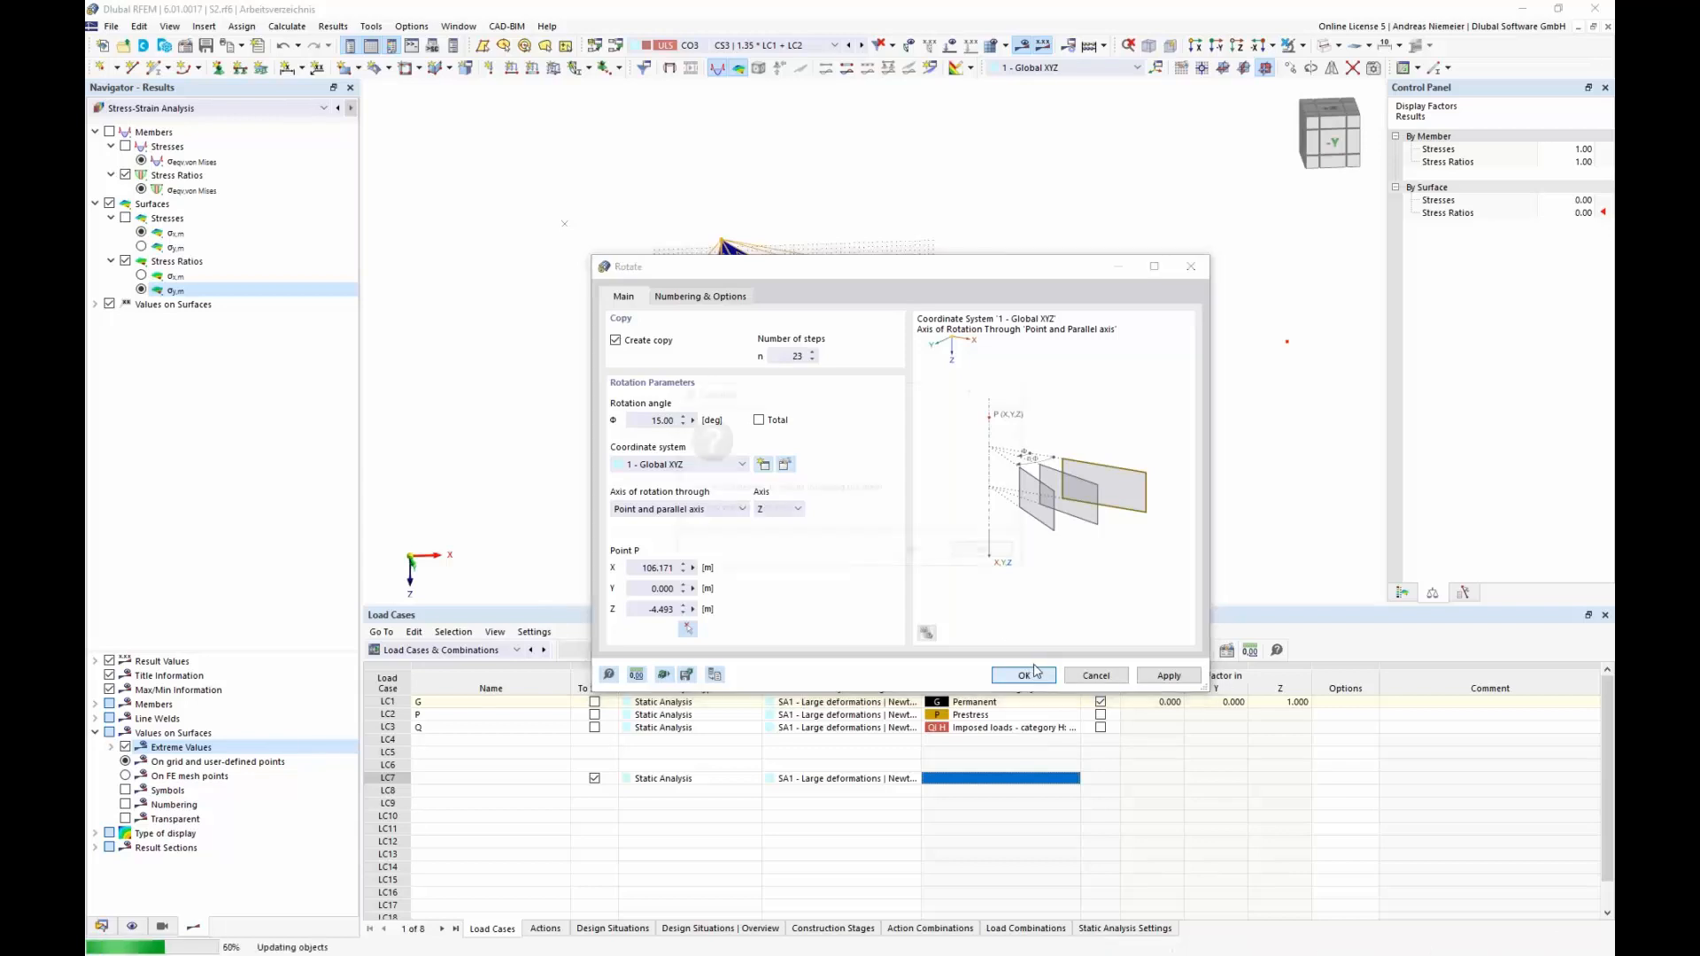
{"action": "left_click", "coordinate": [924, 555]}
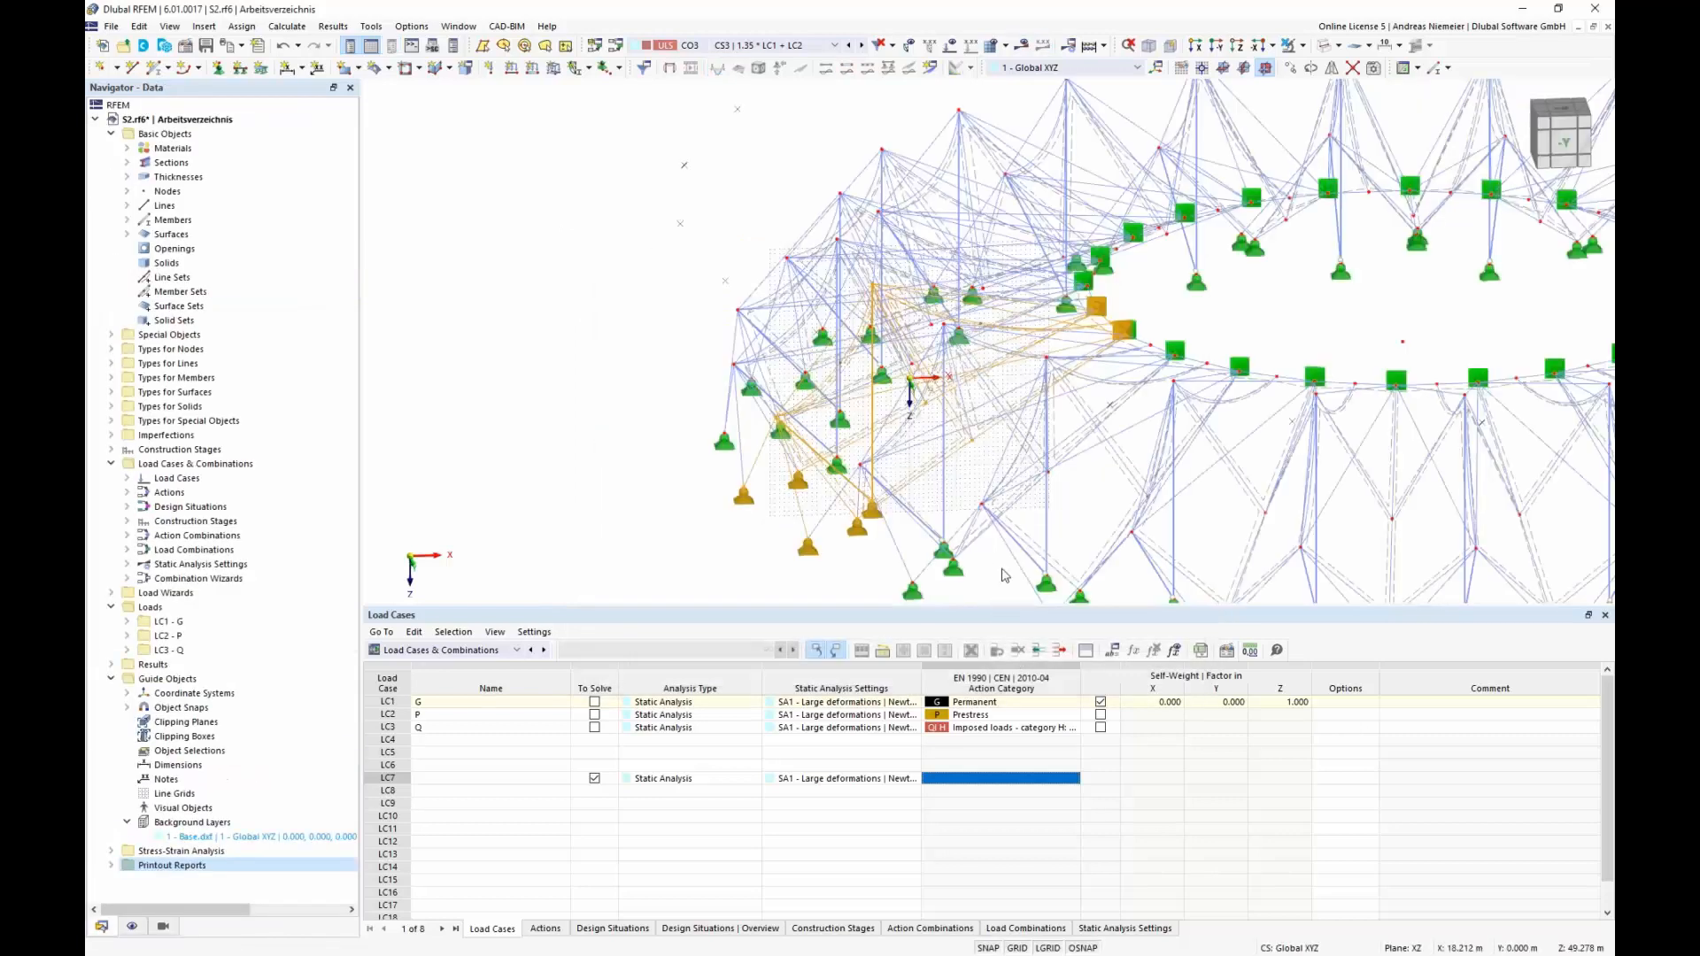
Display the complete stadium ring with shaded membrane surfaces instead of wireframe and inspect it from an oblique view.
{"action": "scroll", "coordinate": [639, 372], "scroll_direction": "down", "scroll_amount": 5}
{"action": "middle_click_drag", "start_coordinate": [608, 390], "coordinate": [563, 443], "text": "ctrl"}
{"action": "left_click", "coordinate": [1324, 46]}
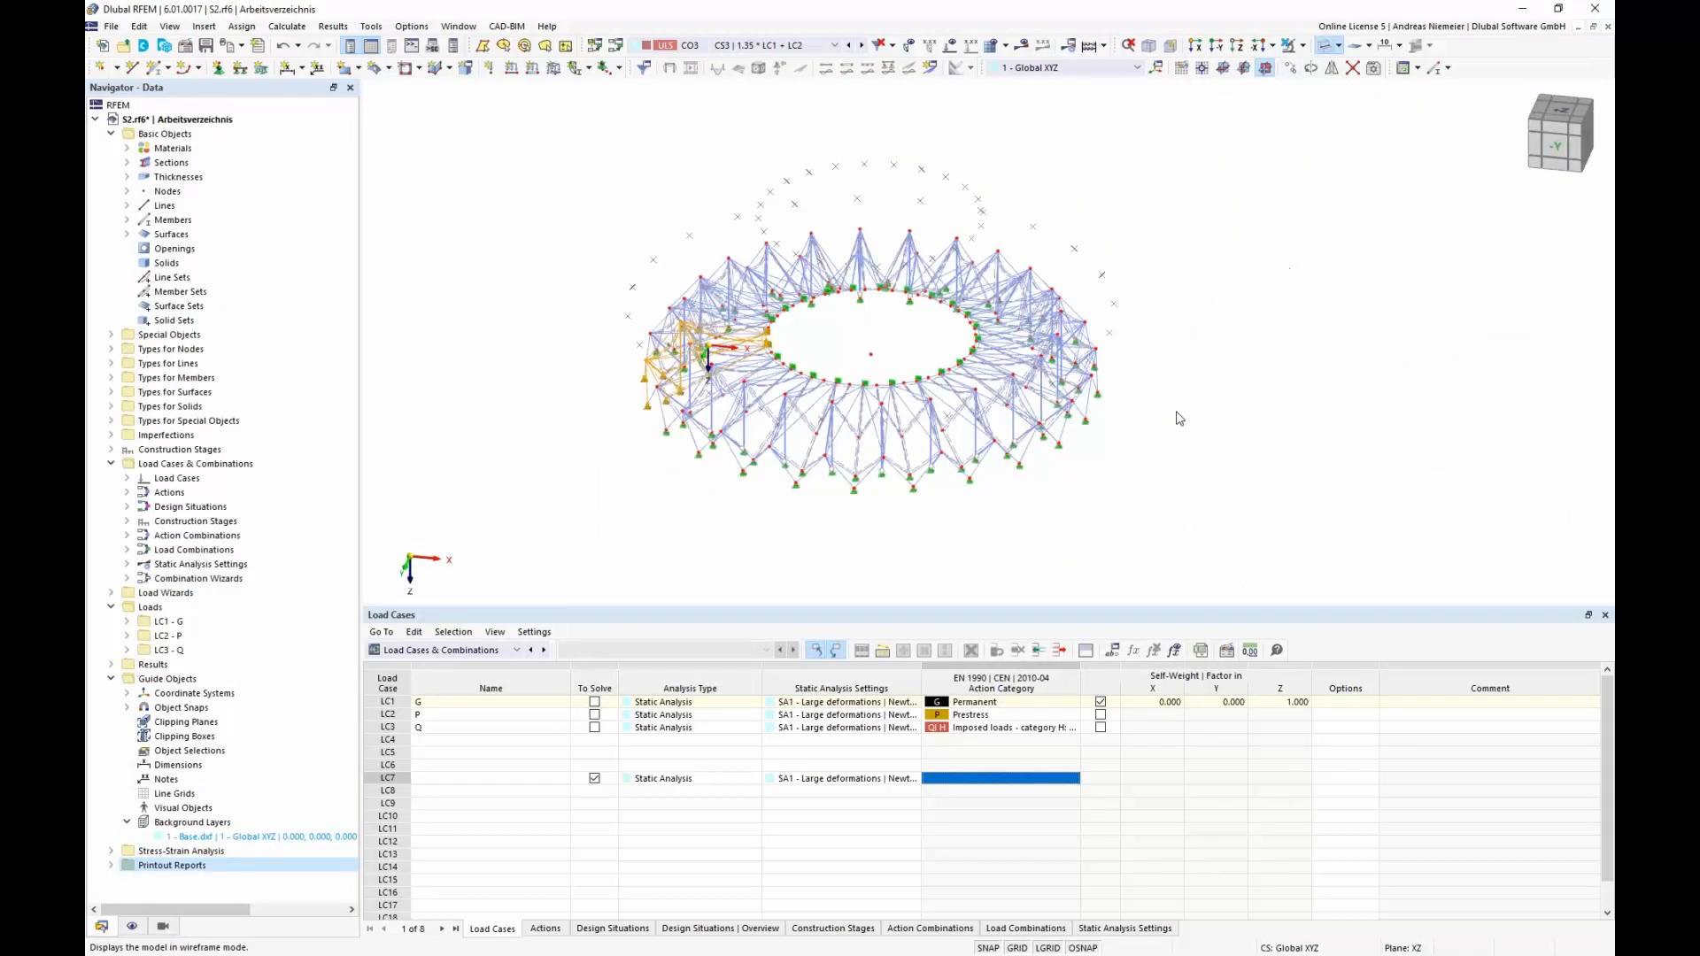
{"action": "middle_click_drag", "start_coordinate": [1116, 268], "coordinate": [940, 491], "text": "ctrl"}
{"action": "scroll", "coordinate": [940, 492], "scroll_direction": "up", "scroll_amount": 3}
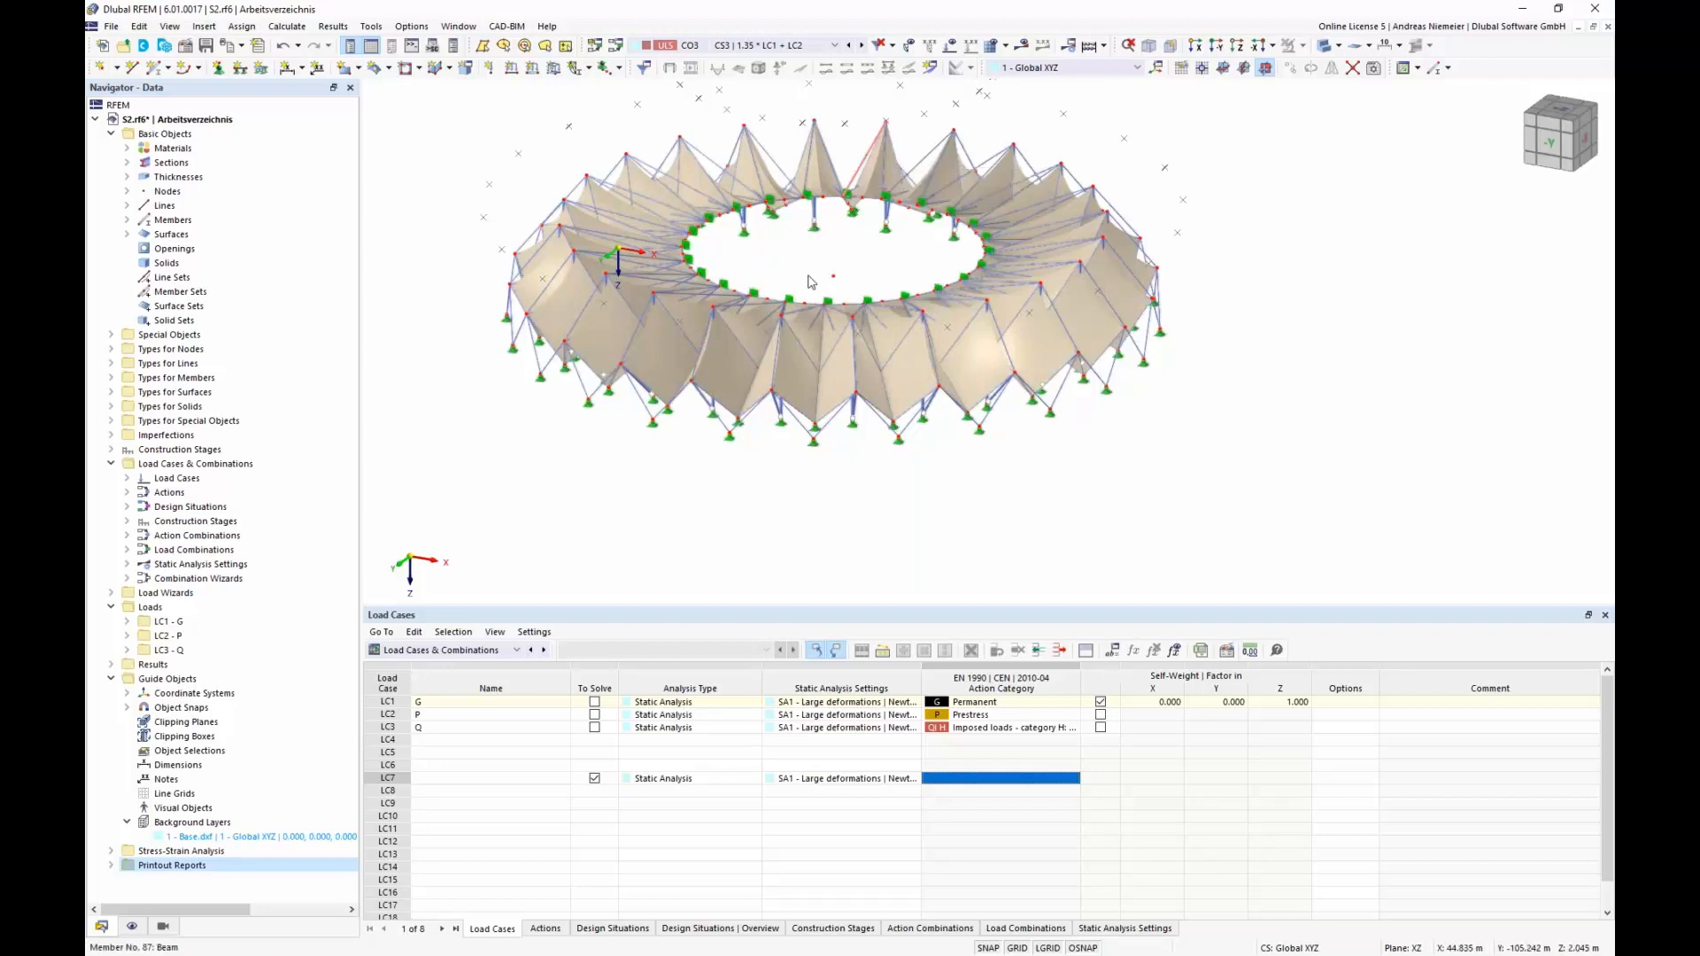
{"action": "scroll", "coordinate": [478, 215], "scroll_direction": "up", "scroll_amount": 1}
{"action": "scroll", "coordinate": [479, 227], "scroll_direction": "down", "scroll_amount": 1}
{"action": "middle_click_drag", "start_coordinate": [479, 227], "coordinate": [531, 206]}
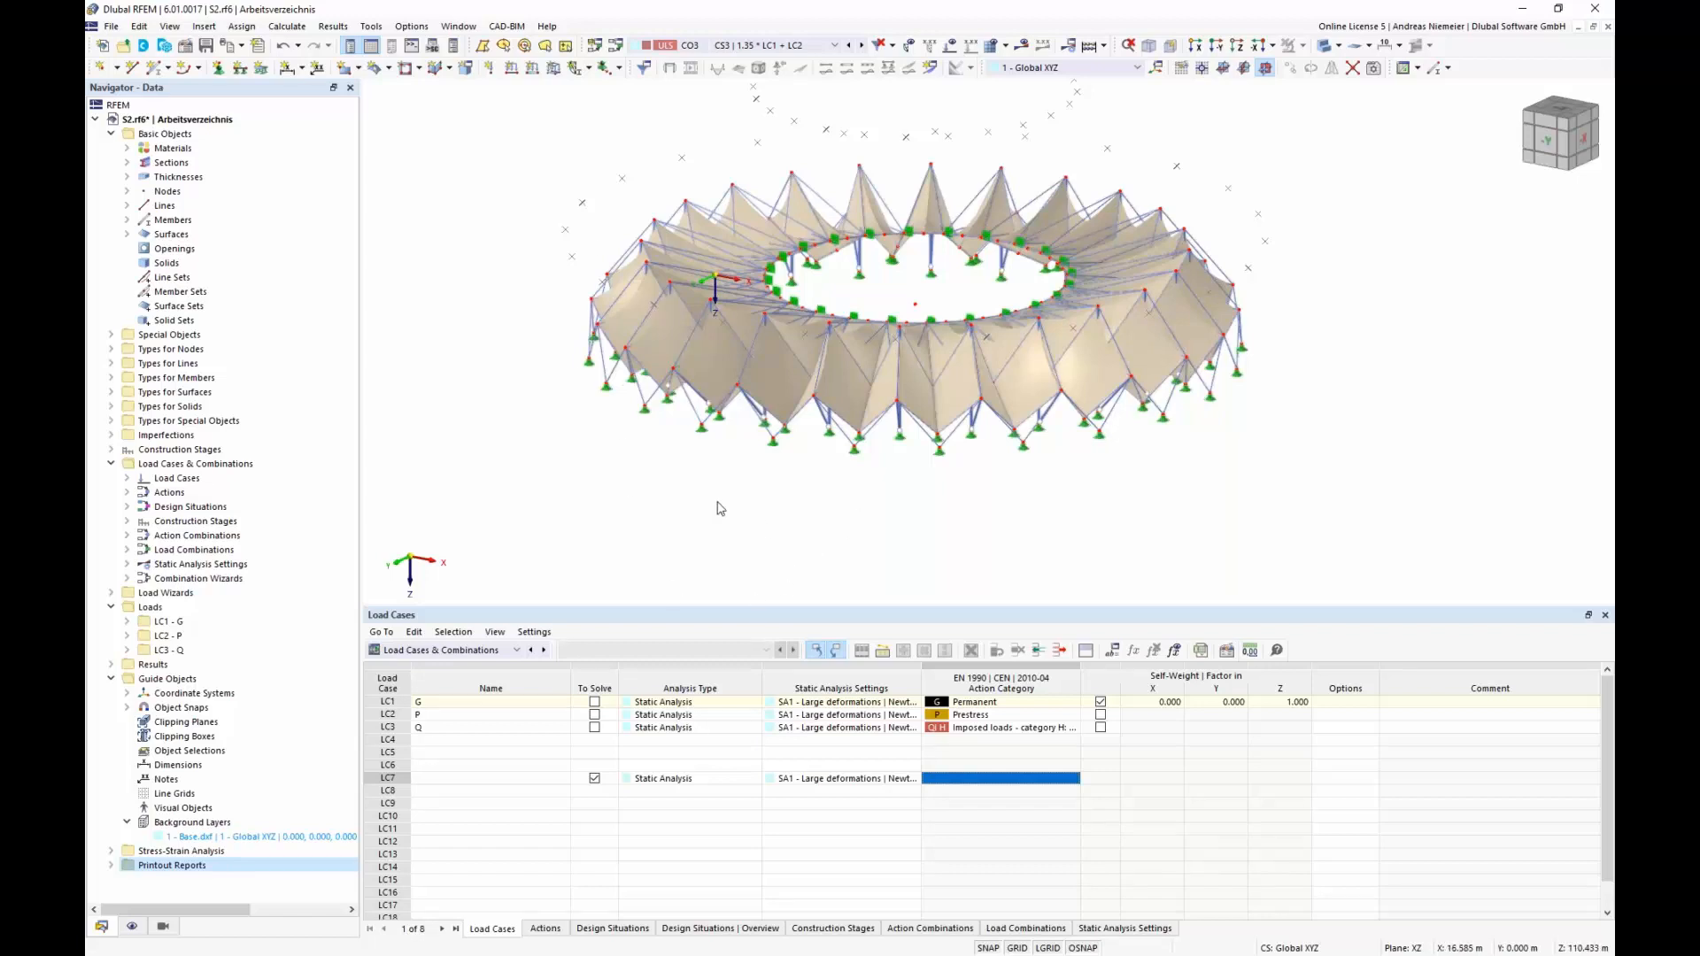
{"action": "middle_click_drag", "start_coordinate": [473, 291], "coordinate": [460, 328]}
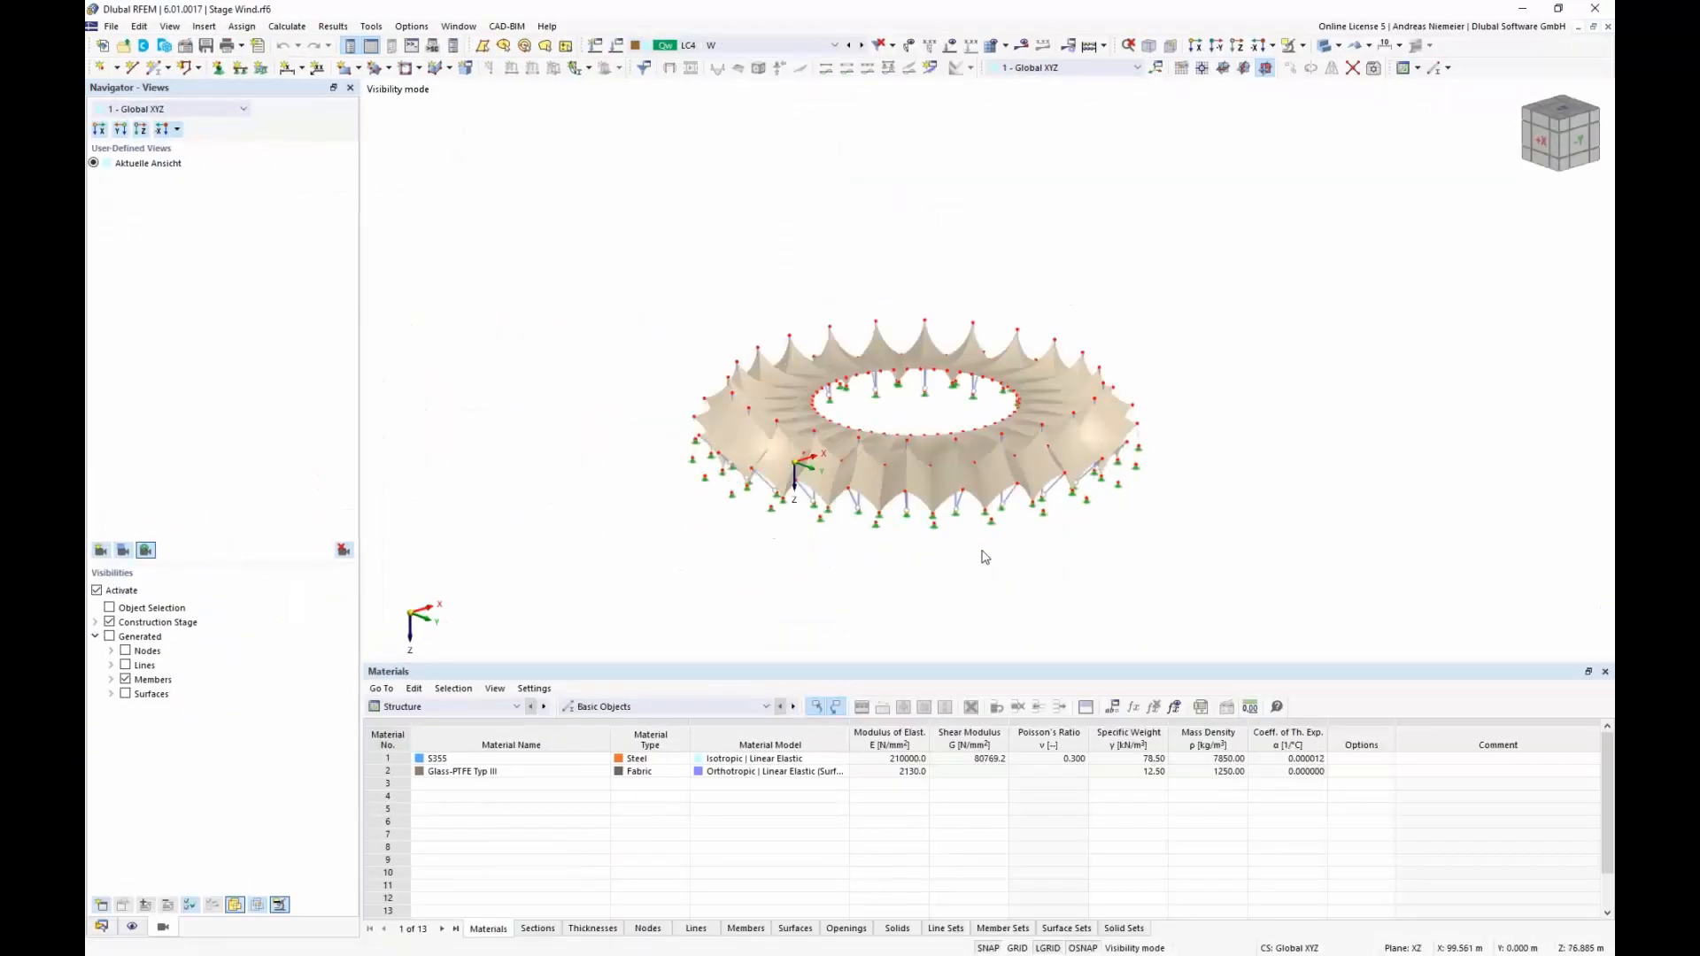
Inspect the form-found ring in the Stage Wind model and list its load cases and combinations.
{"action": "scroll", "coordinate": [1114, 515], "scroll_direction": "up", "scroll_amount": 3}
{"action": "mouse_move", "coordinate": [1171, 514]}
{"action": "middle_mouse_down", "text": "ctrl"}
{"action": "mouse_move", "coordinate": [1164, 407]}
{"action": "mouse_move", "coordinate": [1142, 514]}
{"action": "middle_mouse_up", "text": "ctrl"}
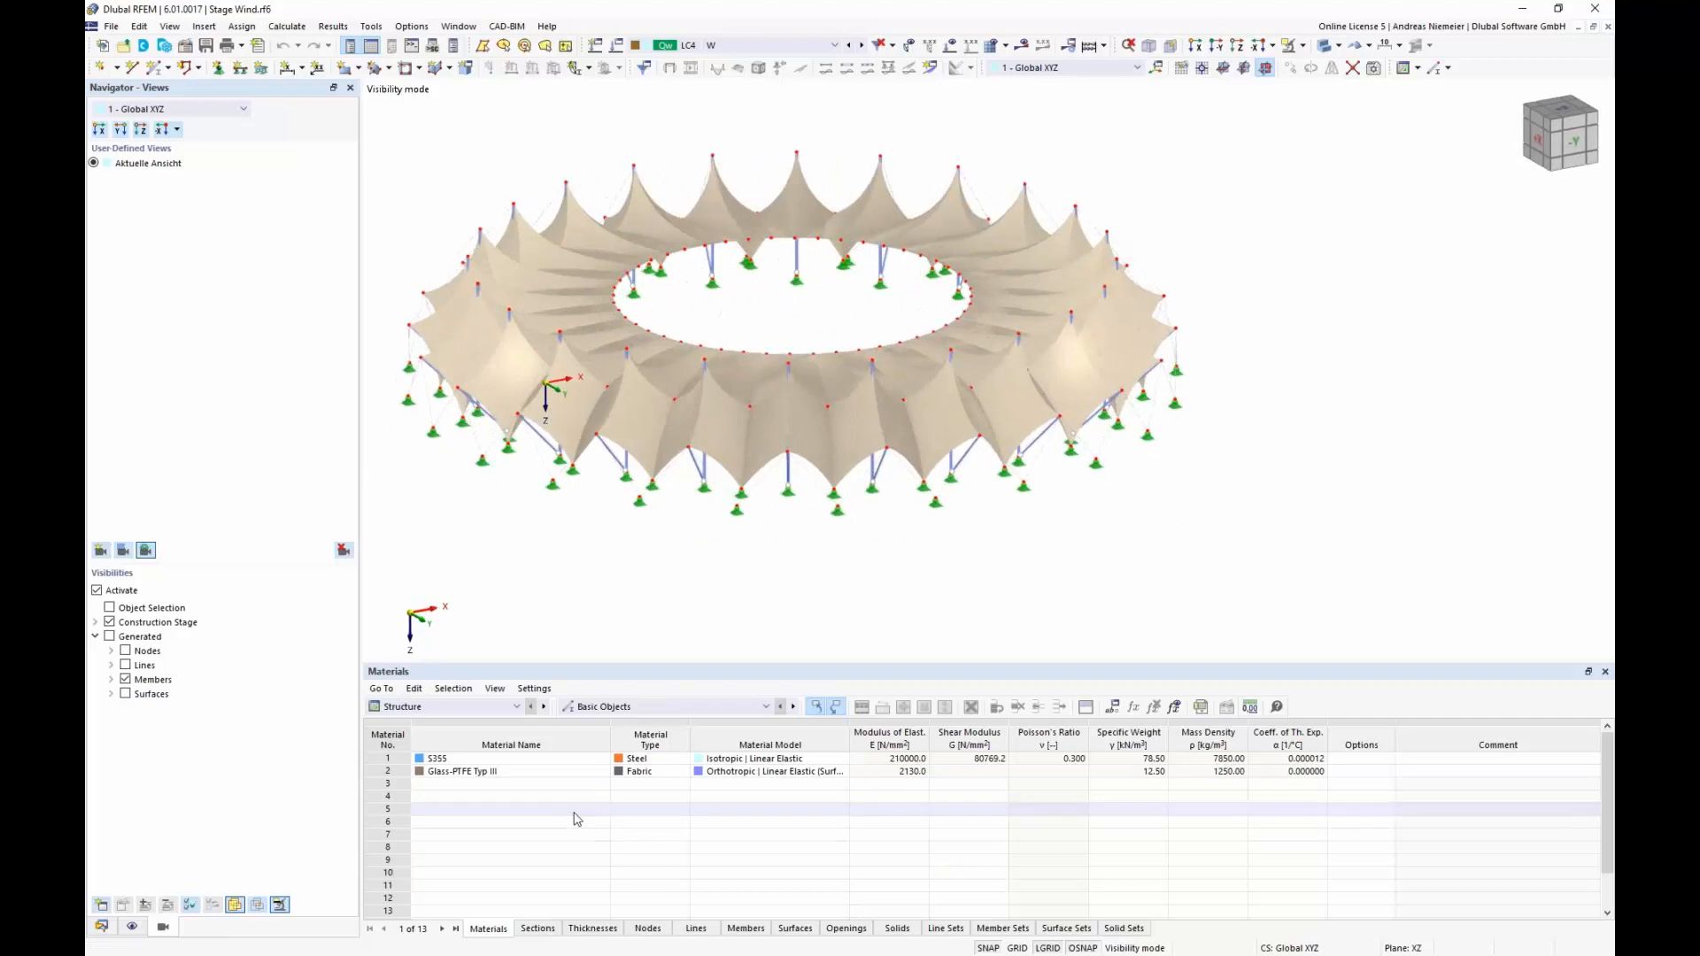
{"action": "left_click", "coordinate": [492, 708]}
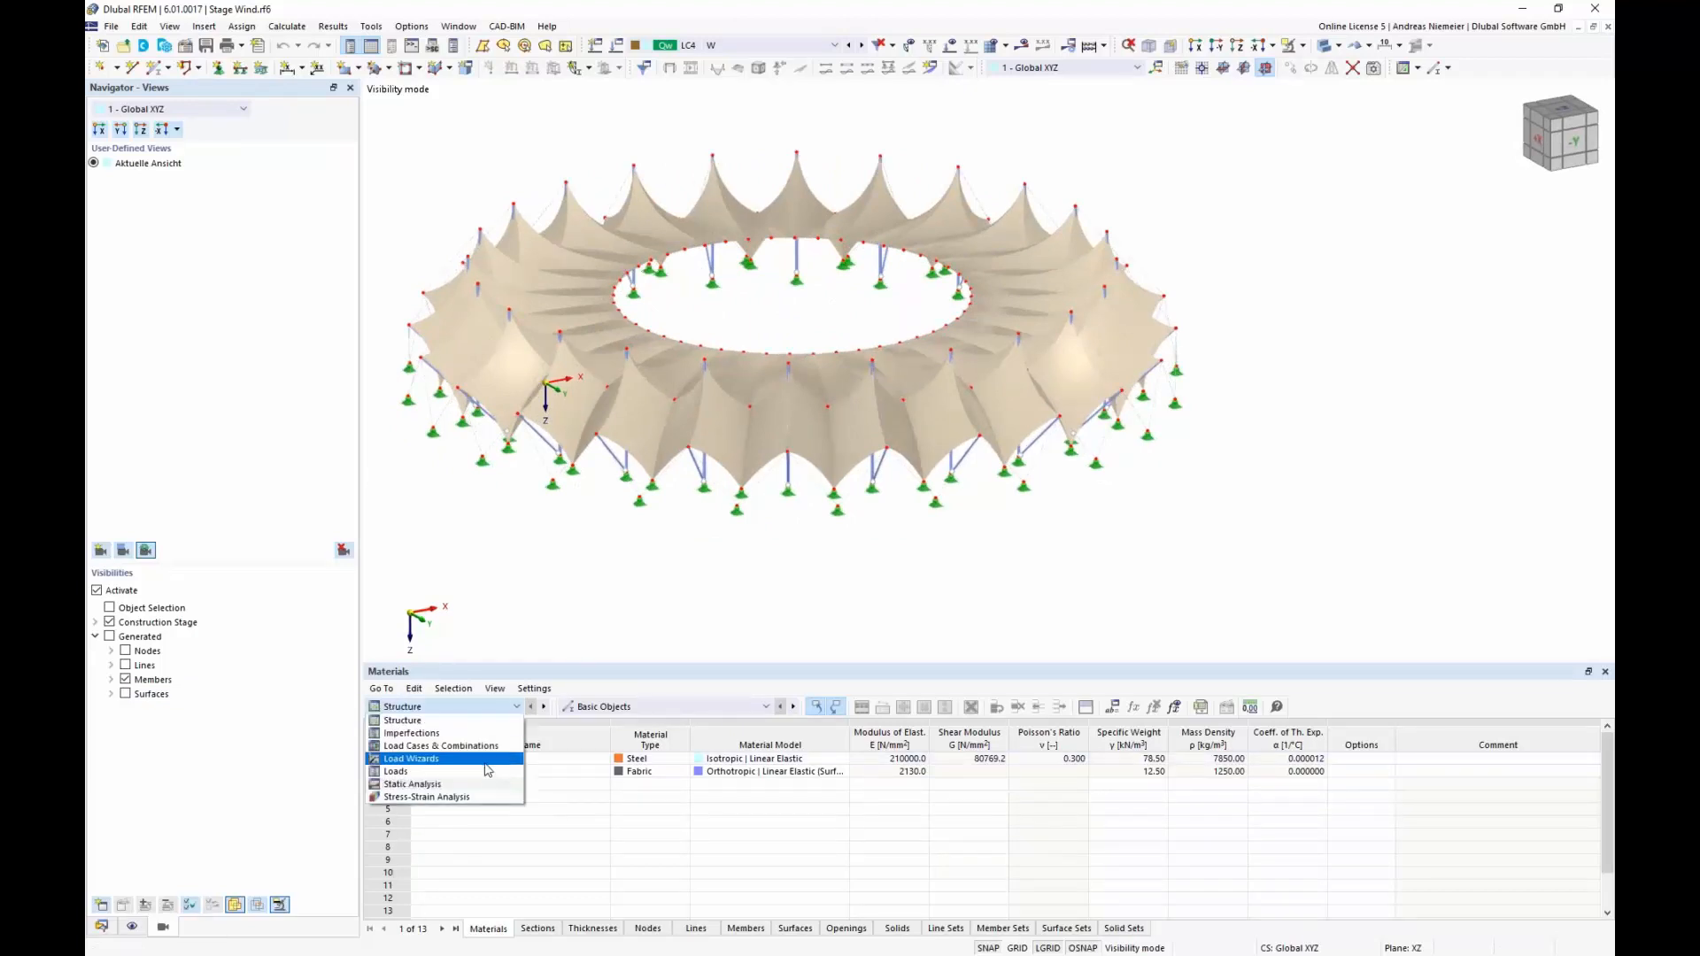
{"action": "left_click", "coordinate": [481, 832]}
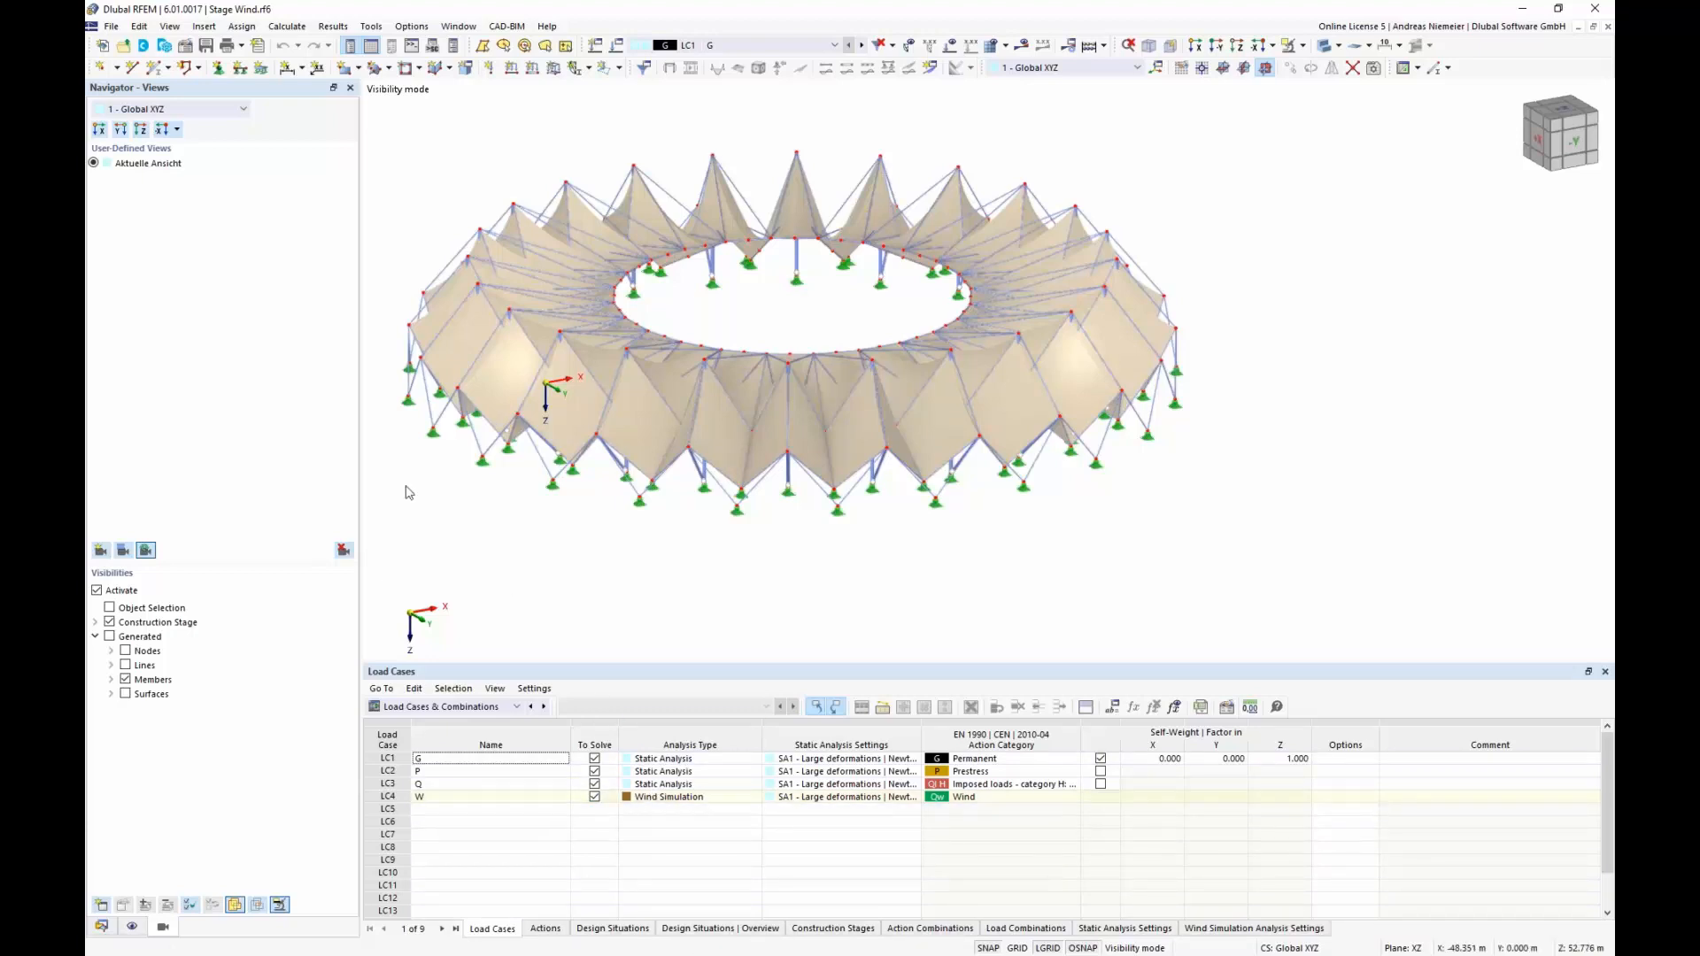
Check the Wind Simulation add-on in the model's base data and leave the settings unchanged.
{"action": "left_click", "coordinate": [186, 47]}
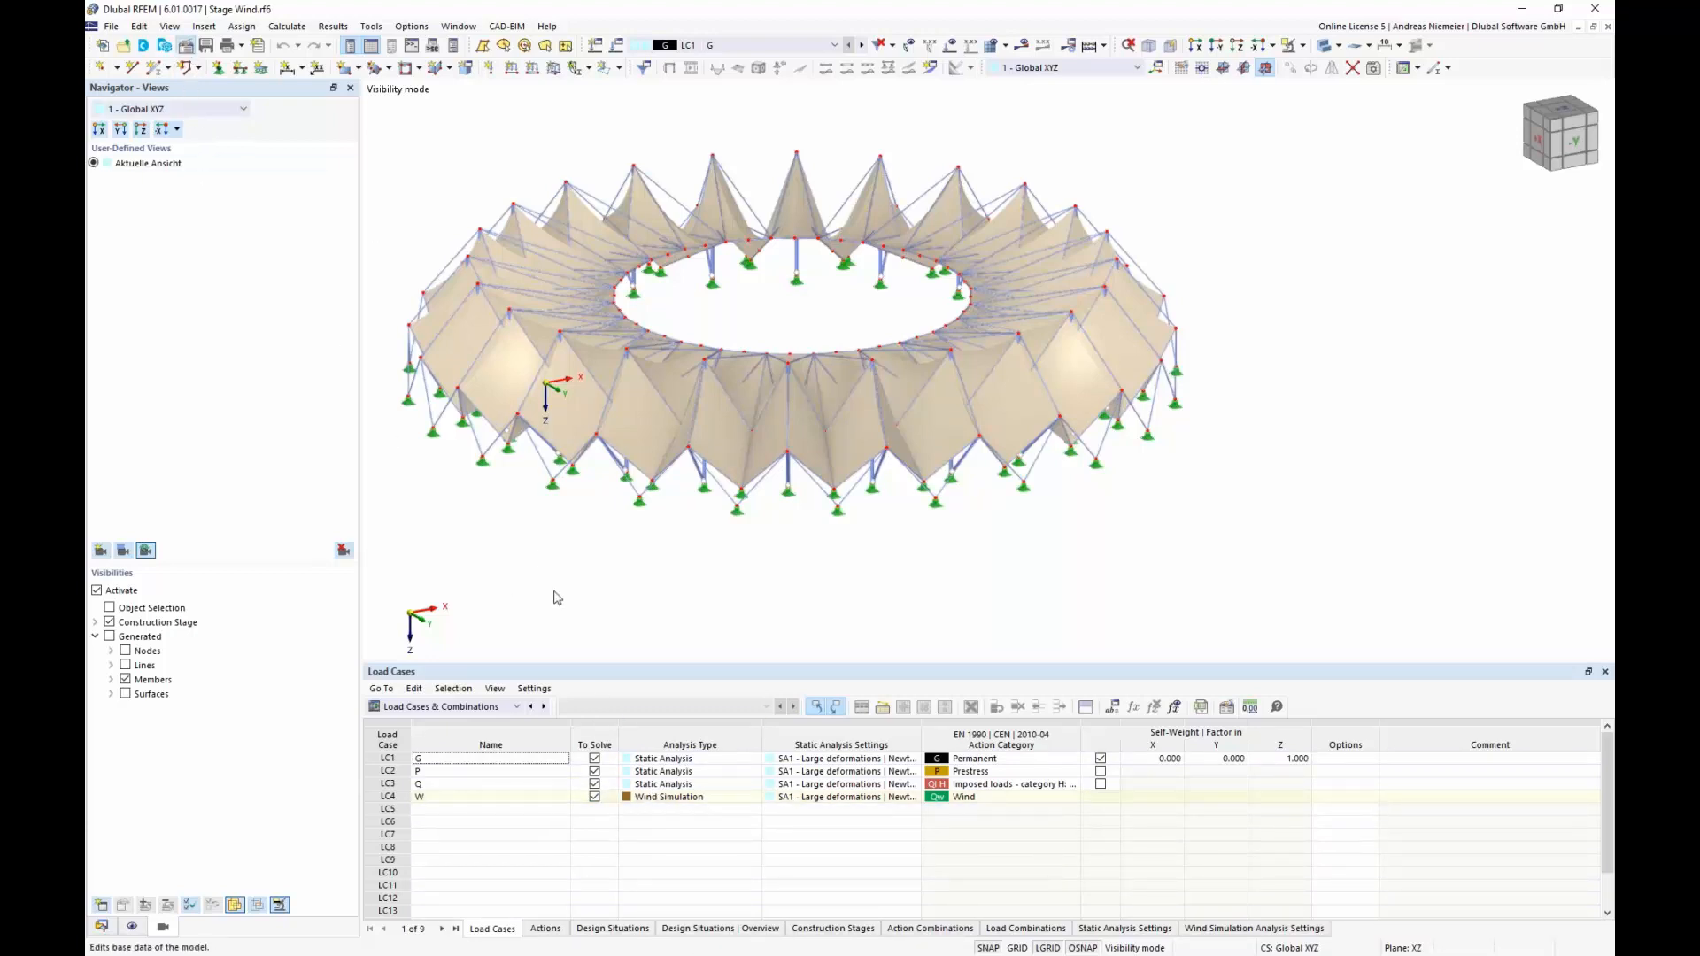
{"action": "left_click", "coordinate": [589, 212]}
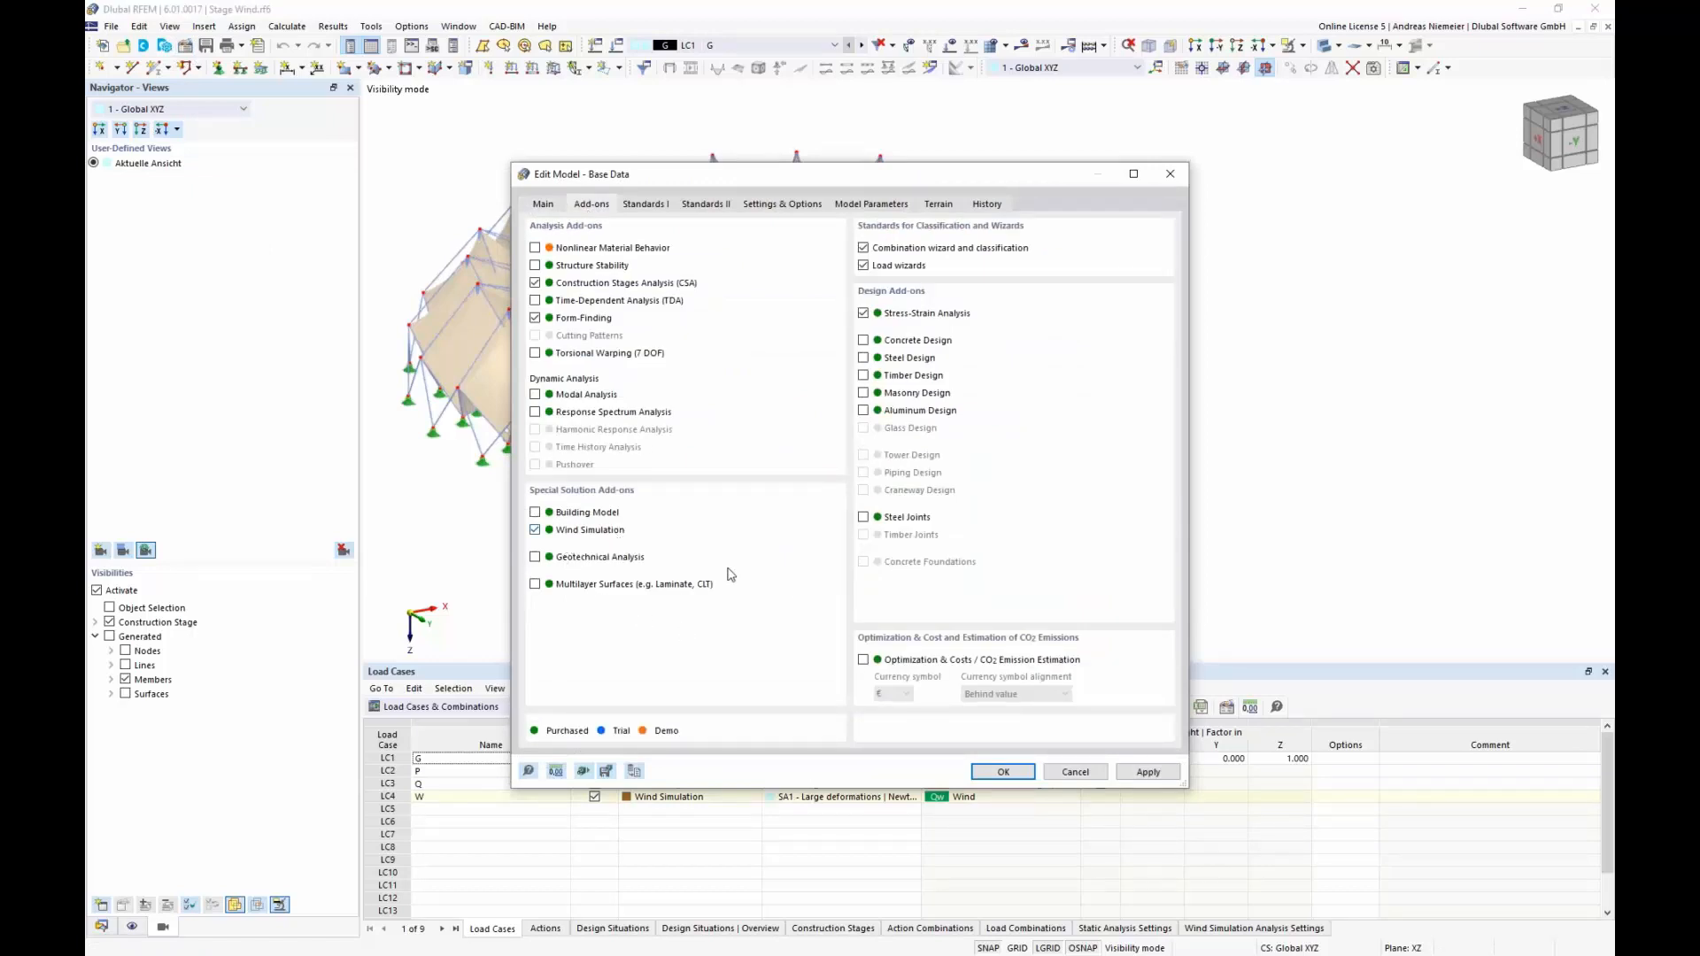
{"action": "left_click", "coordinate": [1098, 774]}
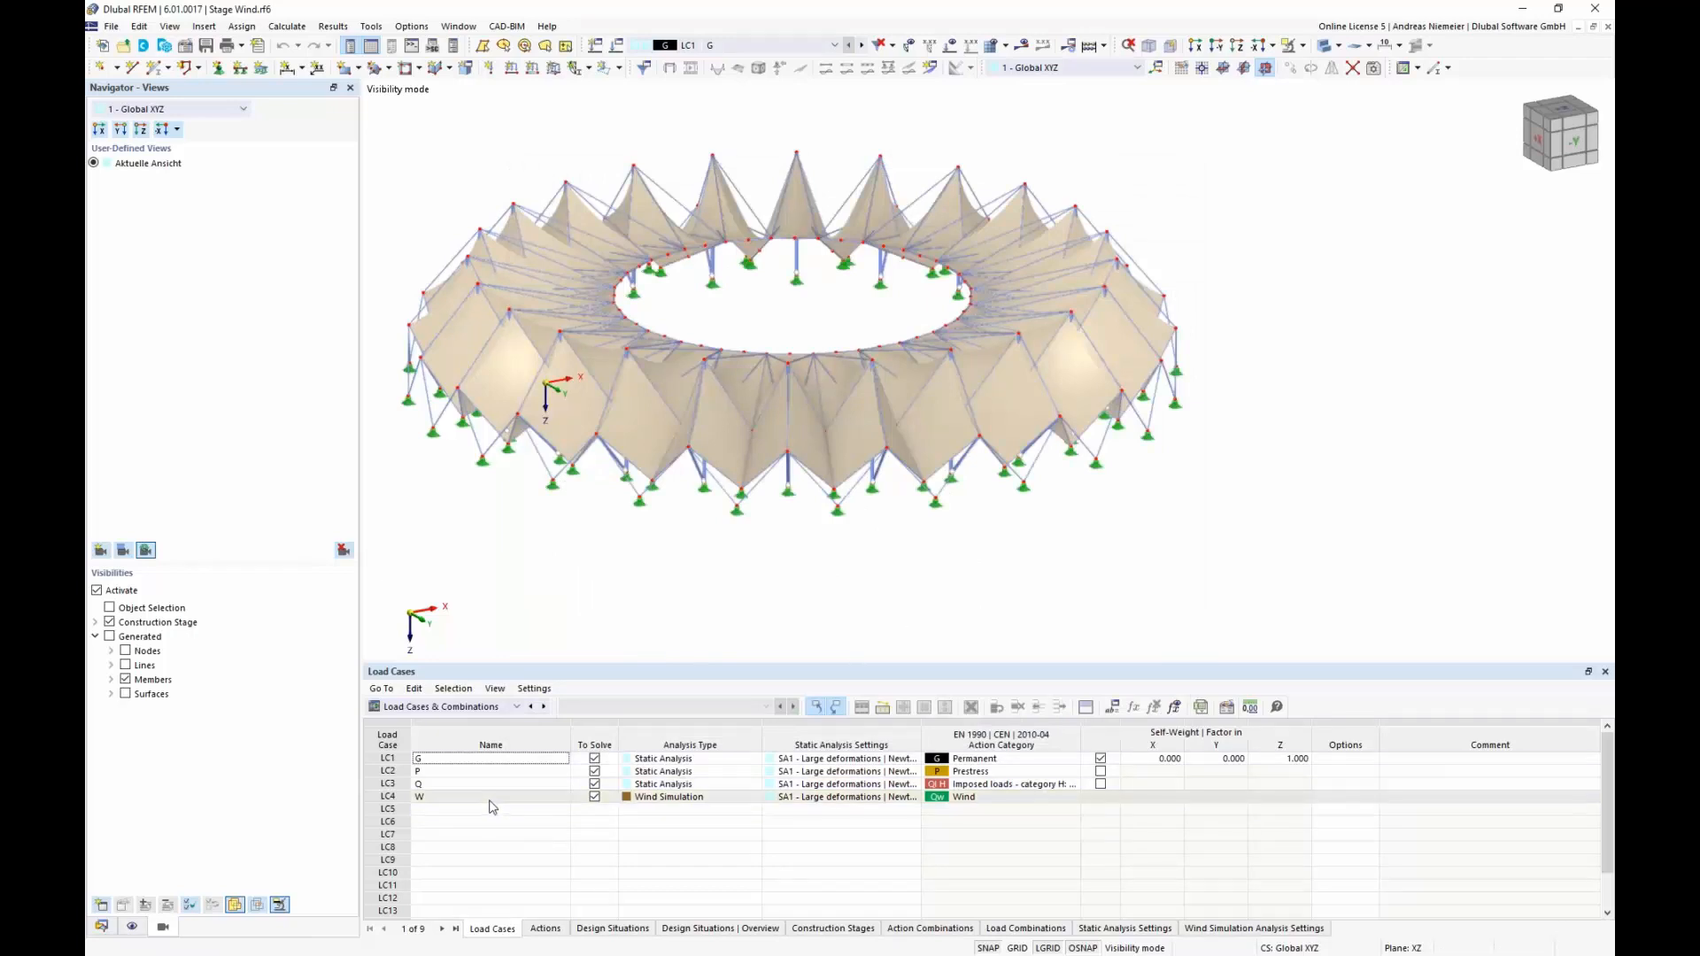
Open the wind load case LC4 for editing and check its analysis type and special options.
{"action": "left_click", "coordinate": [400, 799]}
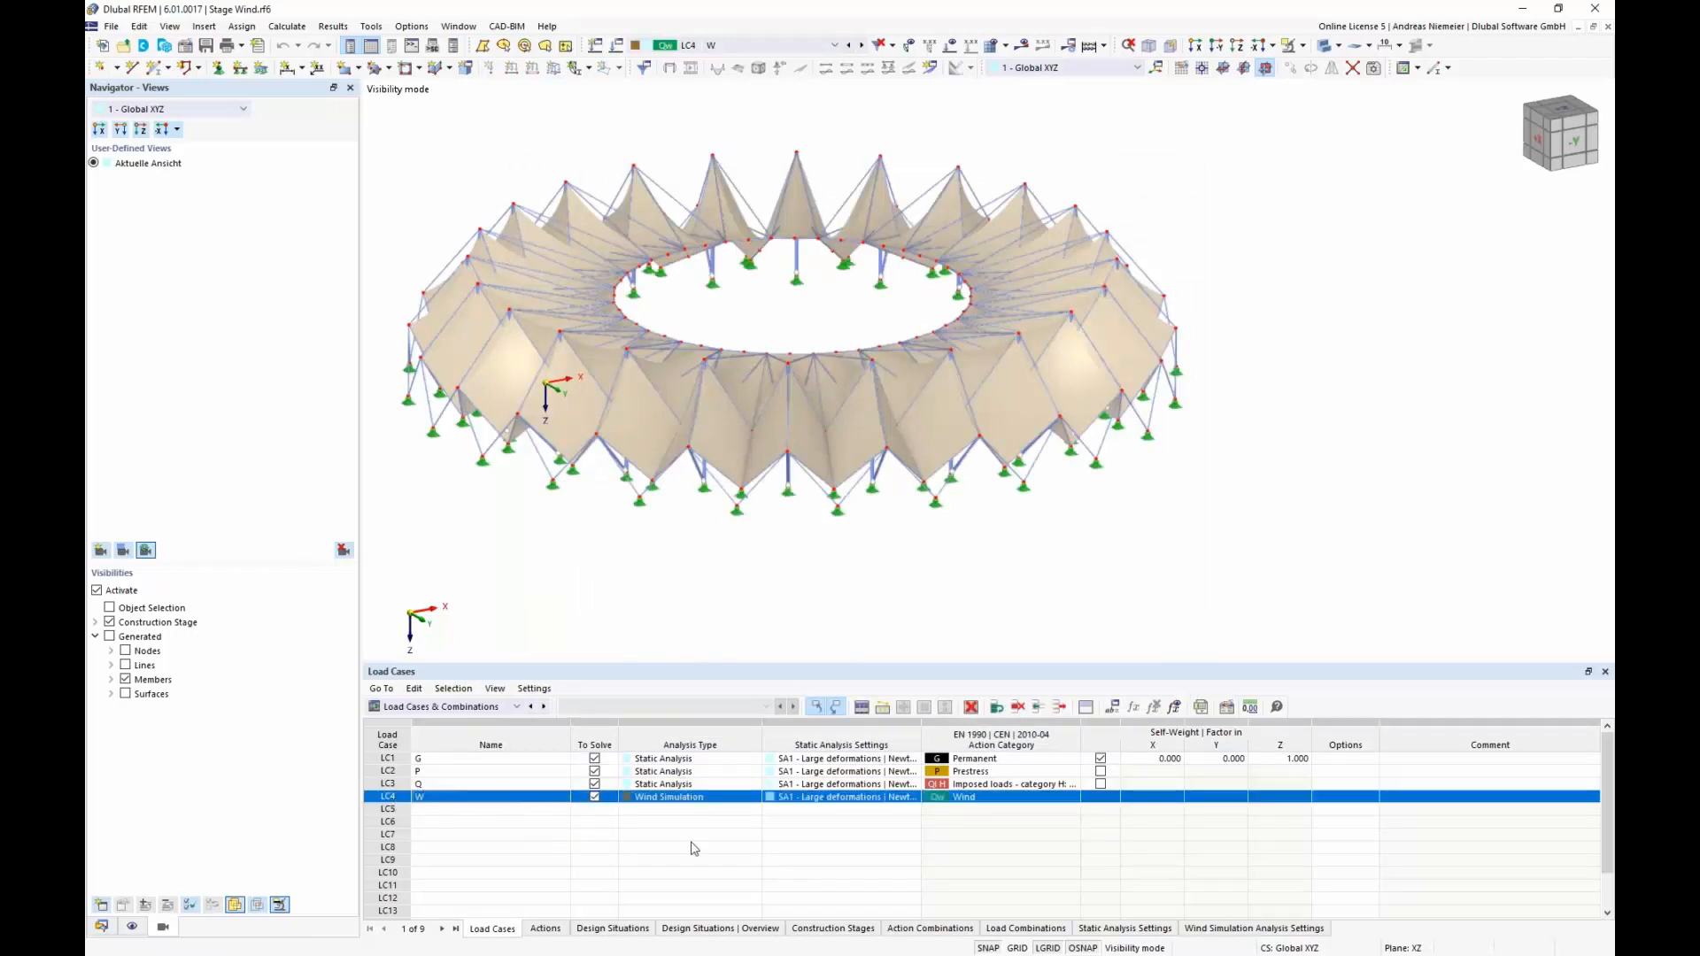
{"action": "double_click", "coordinate": [685, 815]}
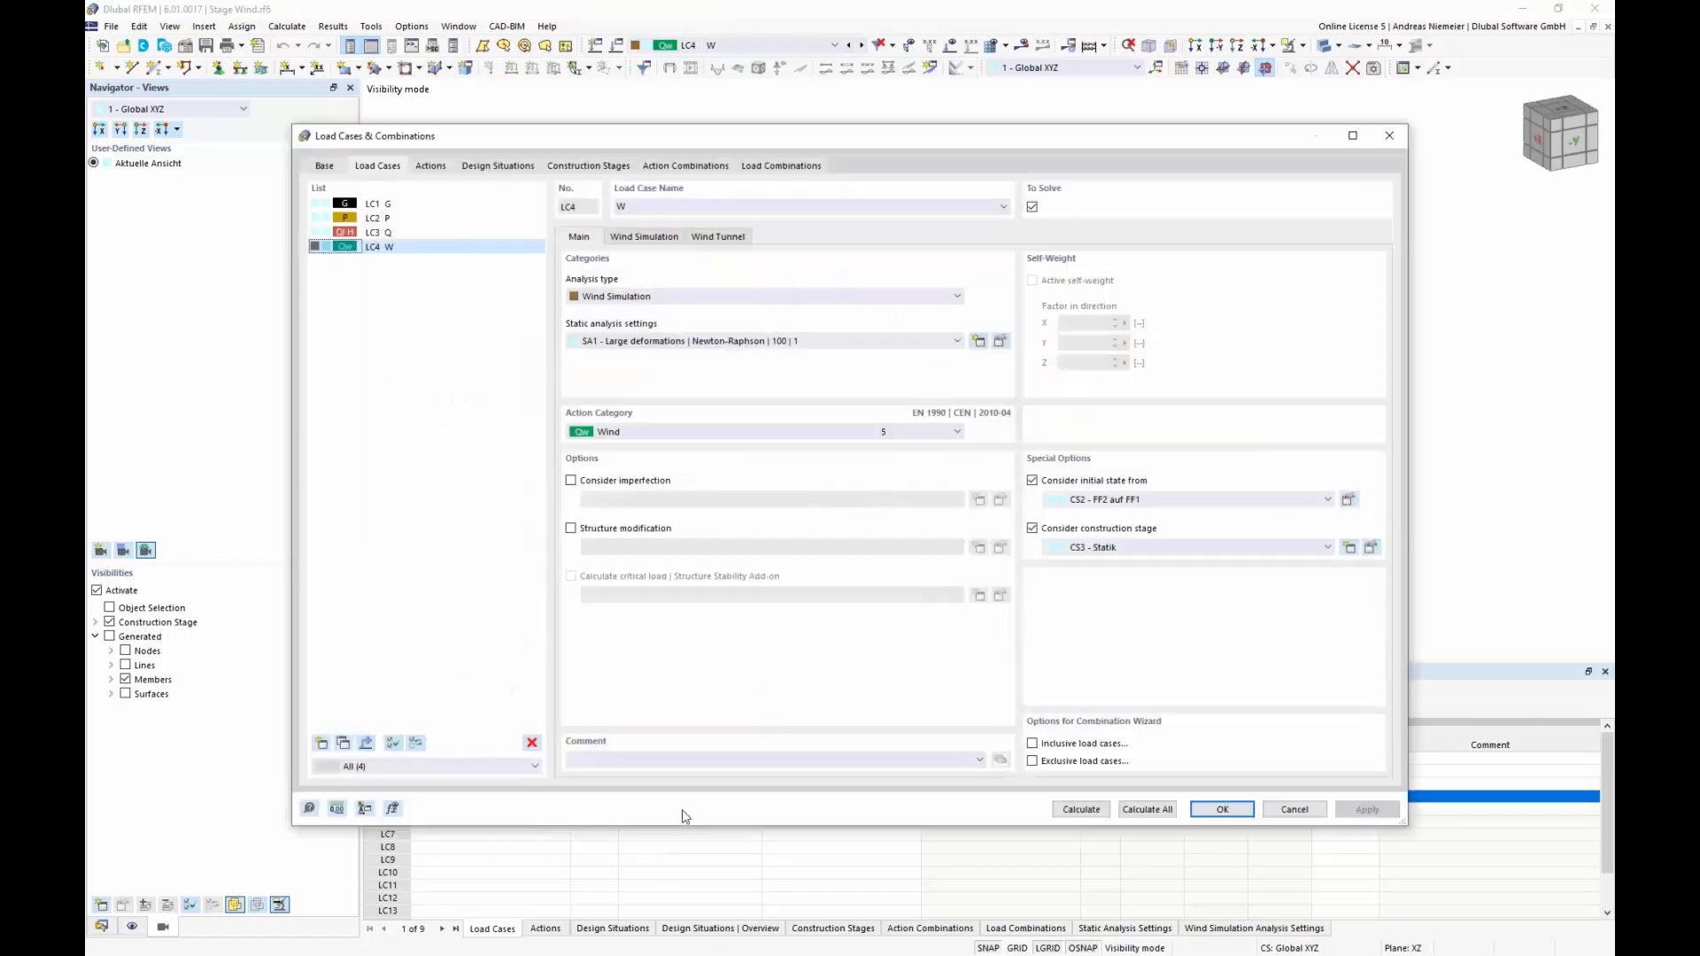
{"action": "left_click", "coordinate": [638, 295]}
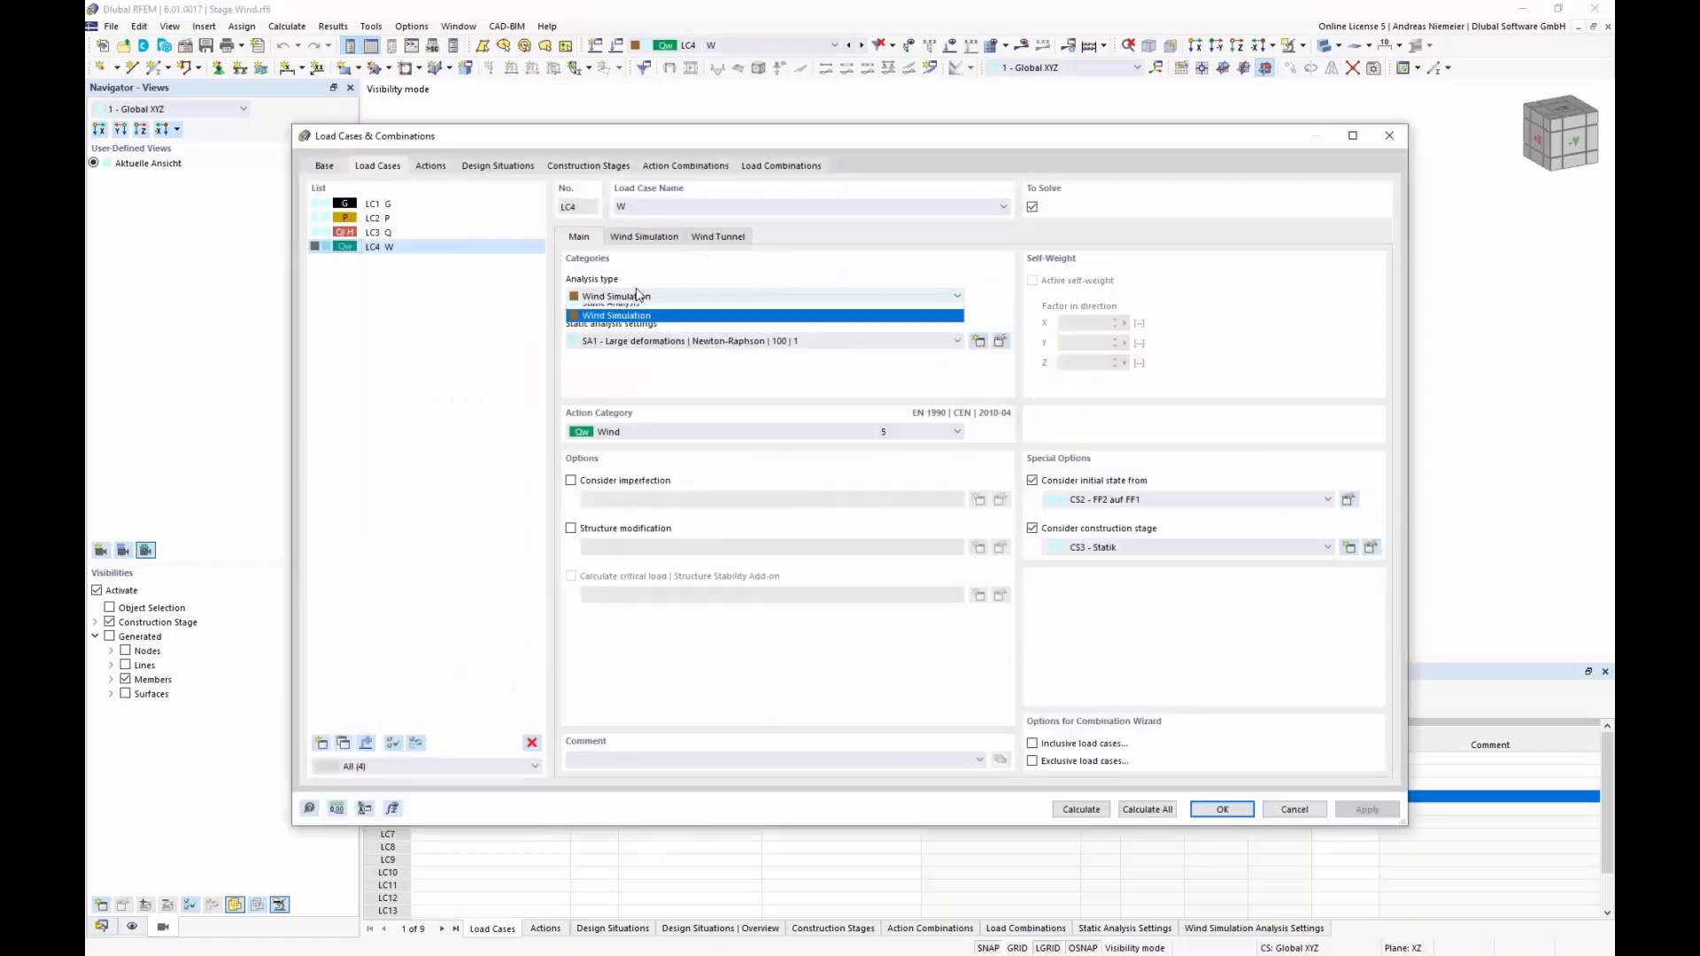
{"action": "left_click", "coordinate": [641, 294]}
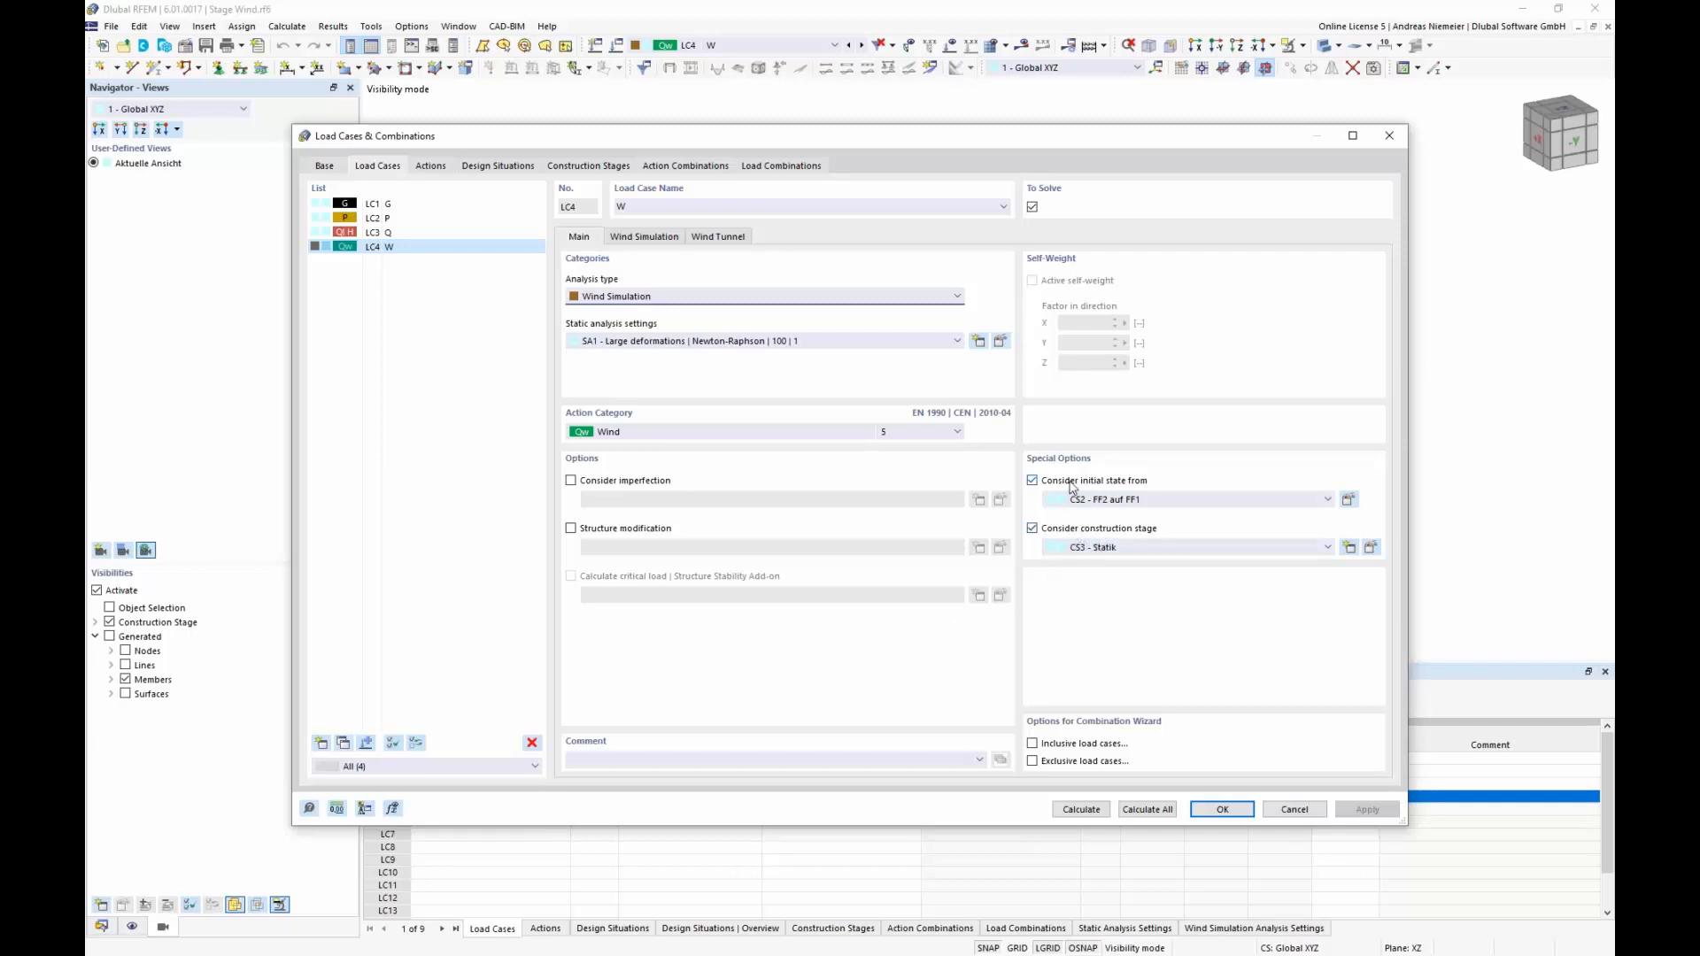
Review the WA1 wind simulation analysis settings of LC4 and leave them unchanged.
{"action": "left_click", "coordinate": [646, 237]}
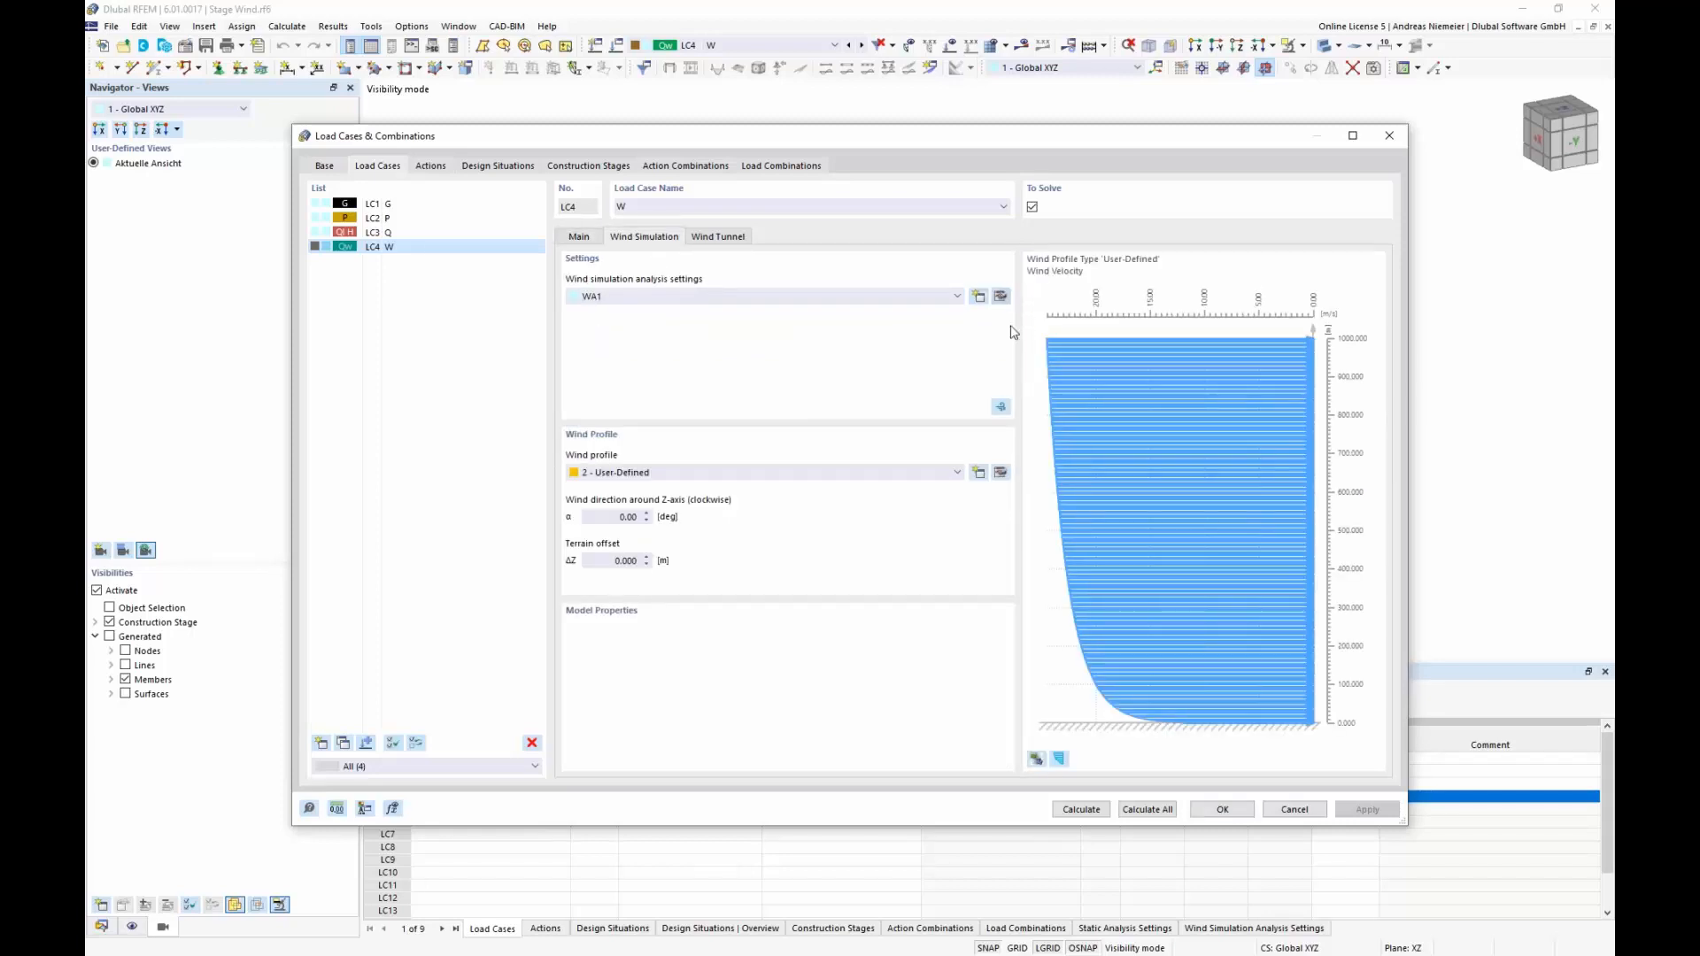
{"action": "left_click", "coordinate": [1000, 296]}
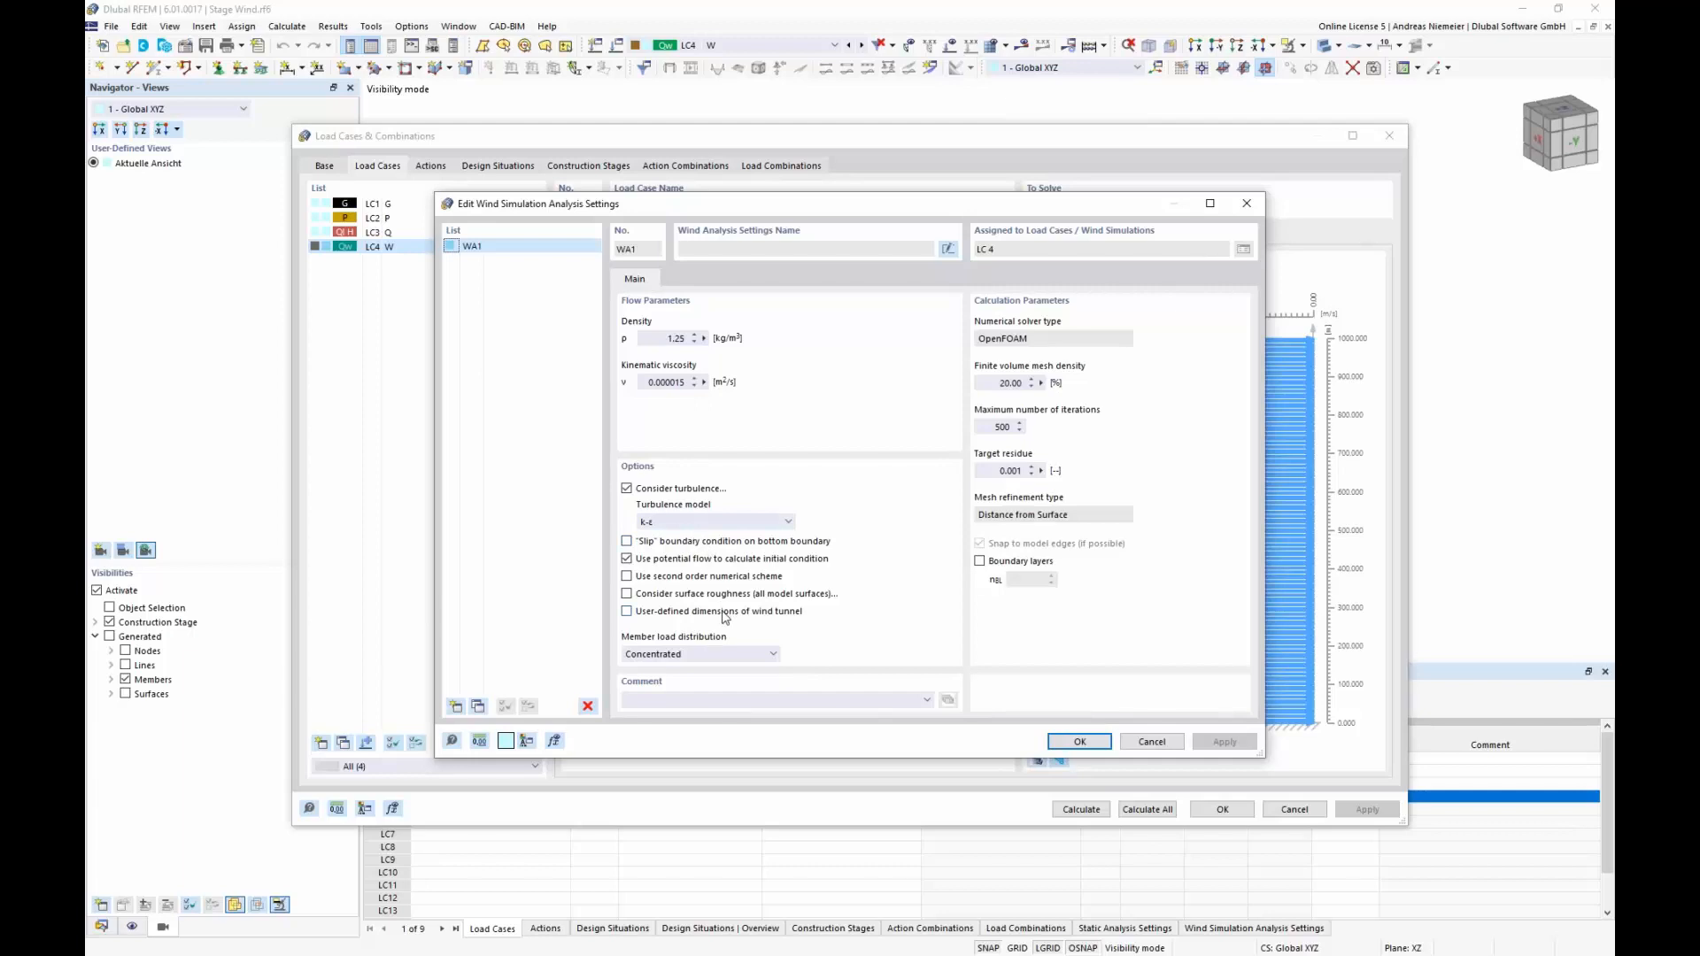
{"action": "left_click", "coordinate": [1152, 742]}
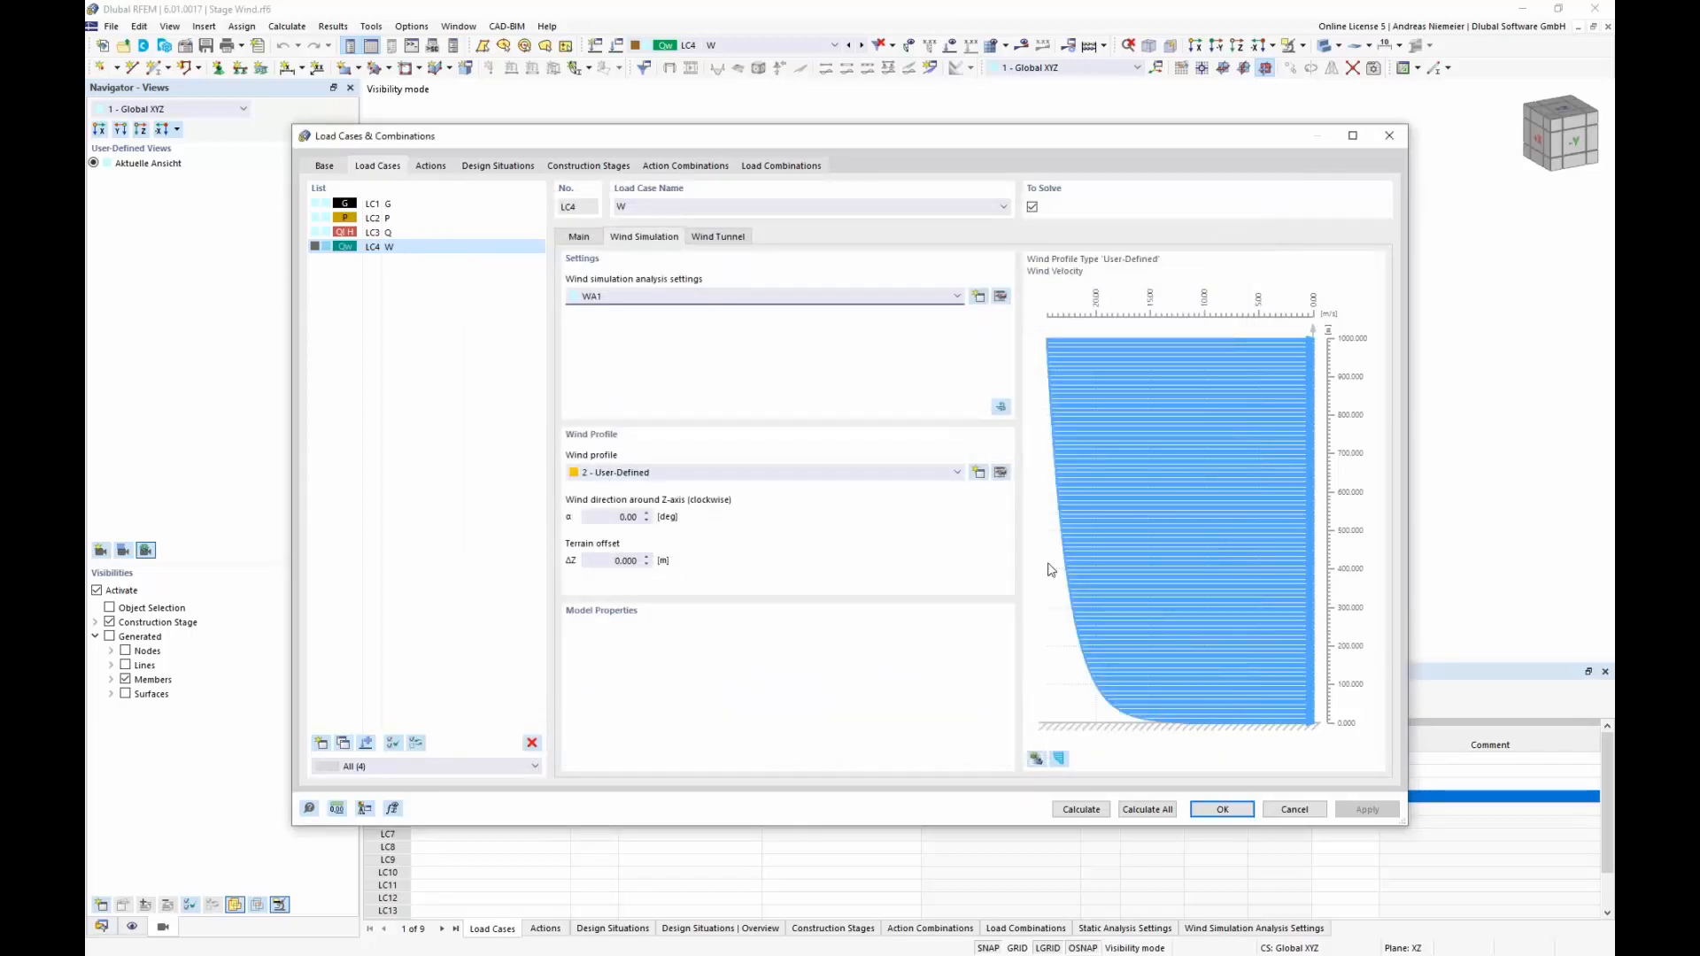
Check the wind profiles available for LC4, its wind direction and the wind tunnel dimensions.
{"action": "left_click", "coordinate": [690, 474]}
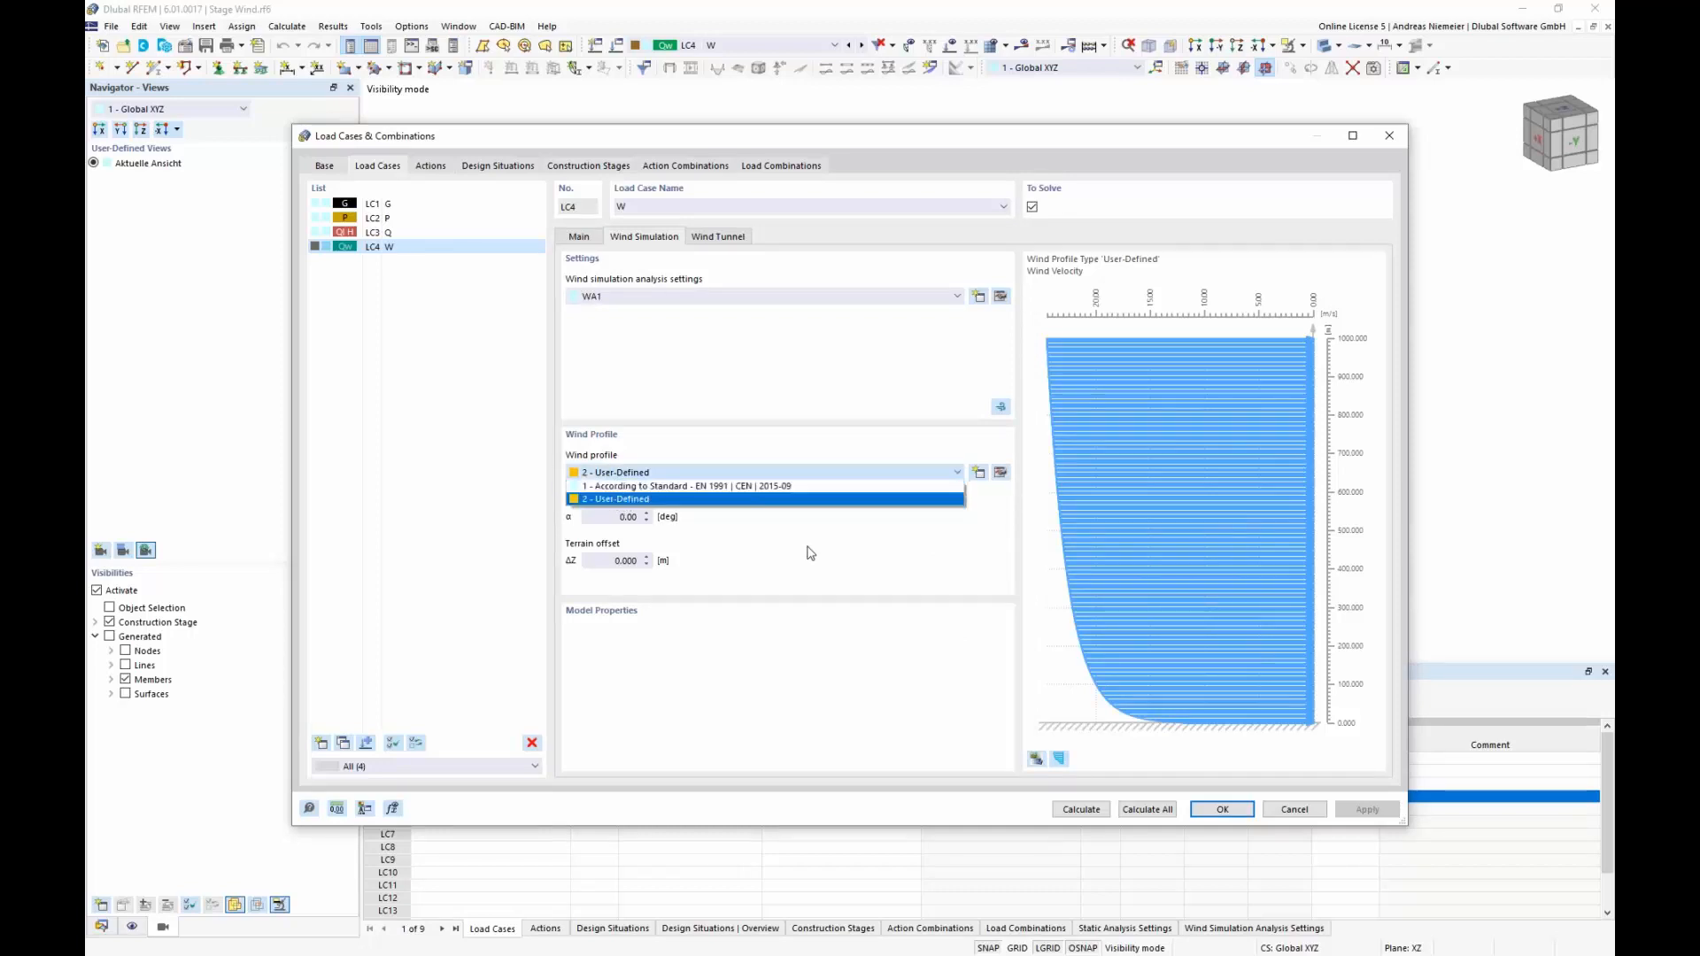
{"action": "left_click", "coordinate": [924, 577]}
{"action": "left_click", "coordinate": [651, 517]}
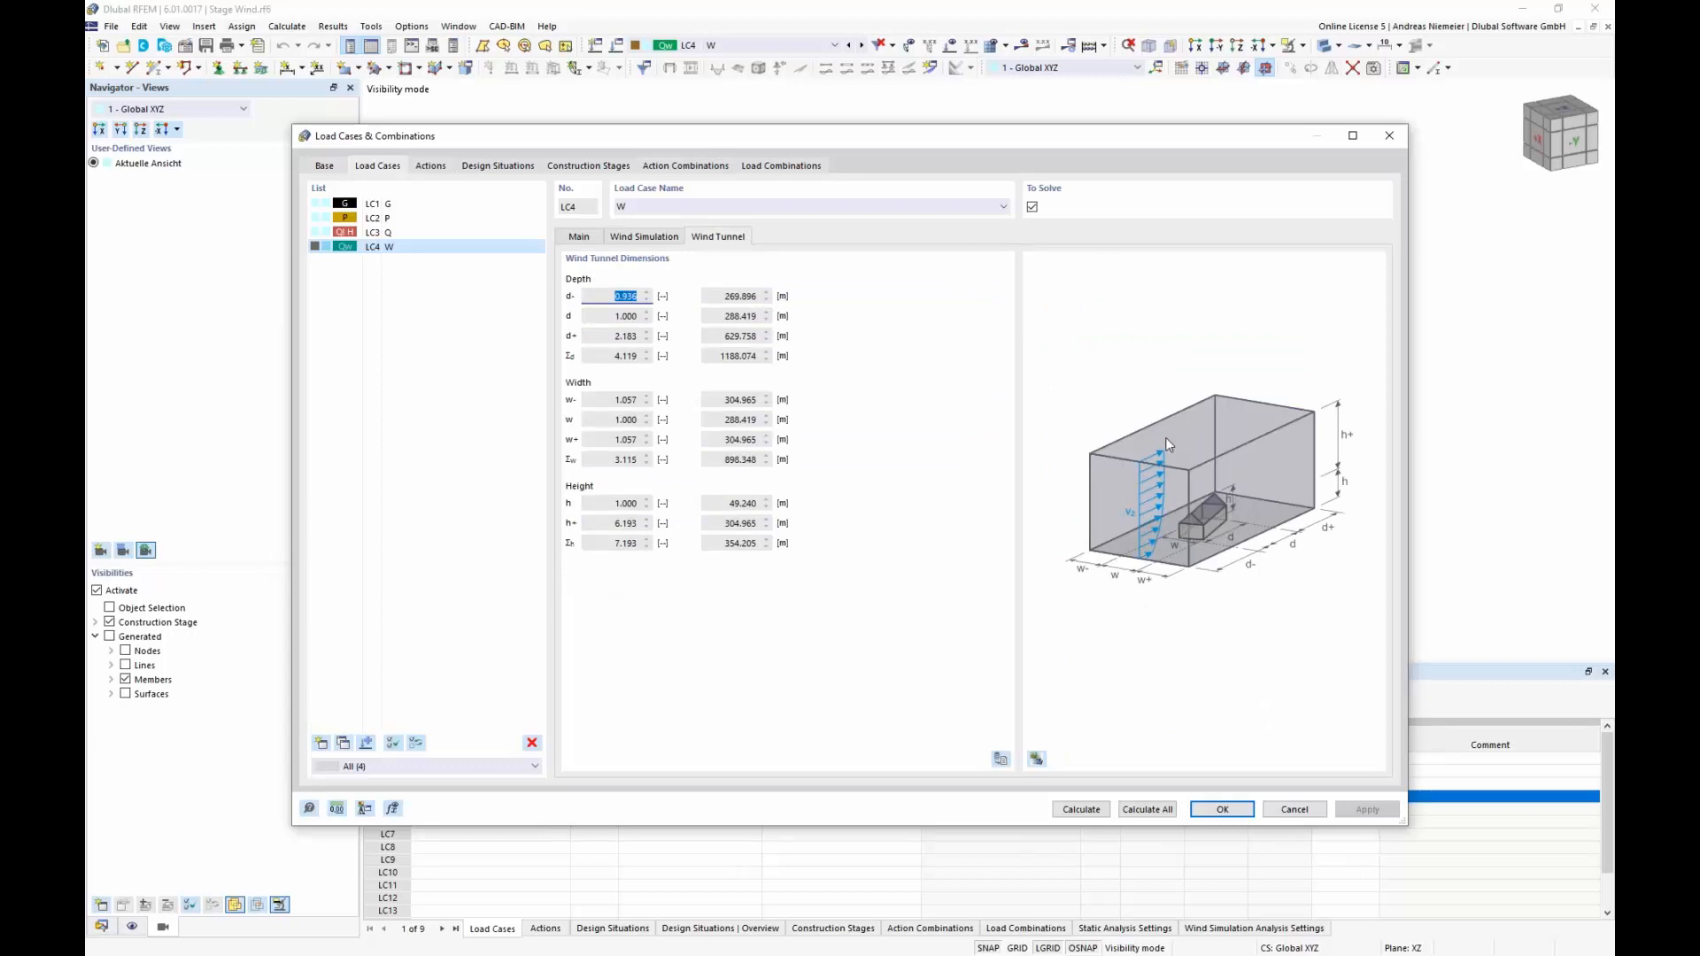
Open the LC4 wind simulation in RWIND and examine the surface pressure on the stadium ring up close.
{"action": "left_click", "coordinate": [581, 239]}
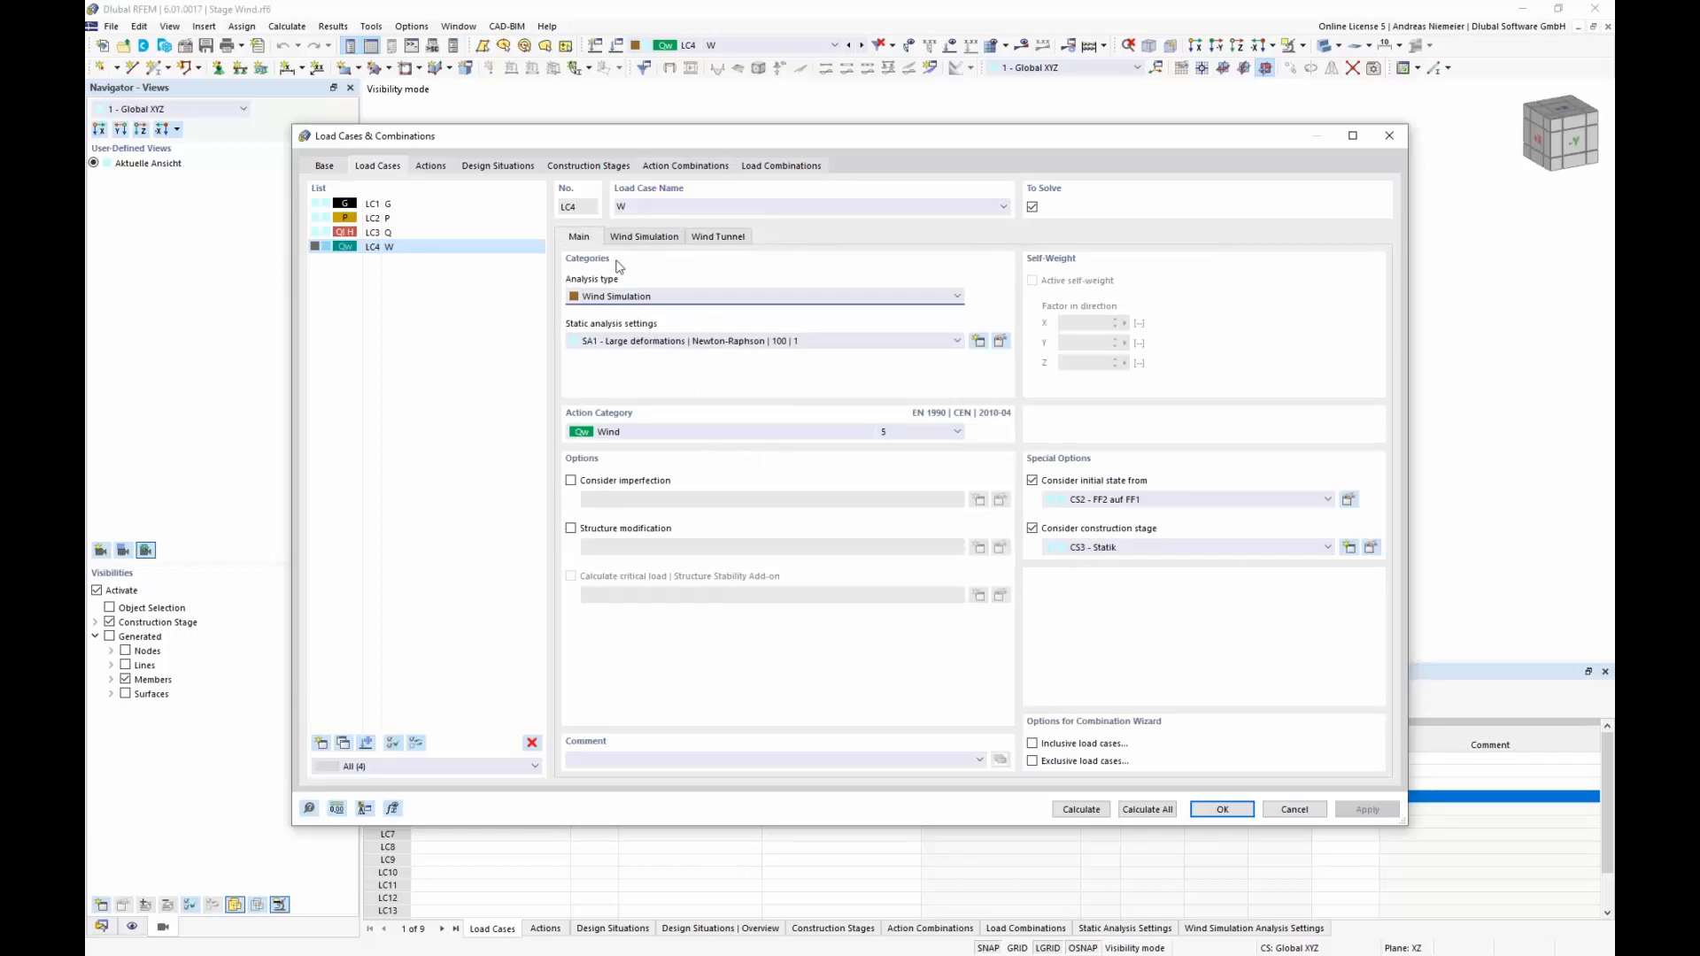
{"action": "mouse_move", "coordinate": [682, 140]}
{"action": "left_mouse_down"}
{"action": "mouse_move", "coordinate": [710, 434]}
{"action": "mouse_move", "coordinate": [693, 133]}
{"action": "left_mouse_up"}
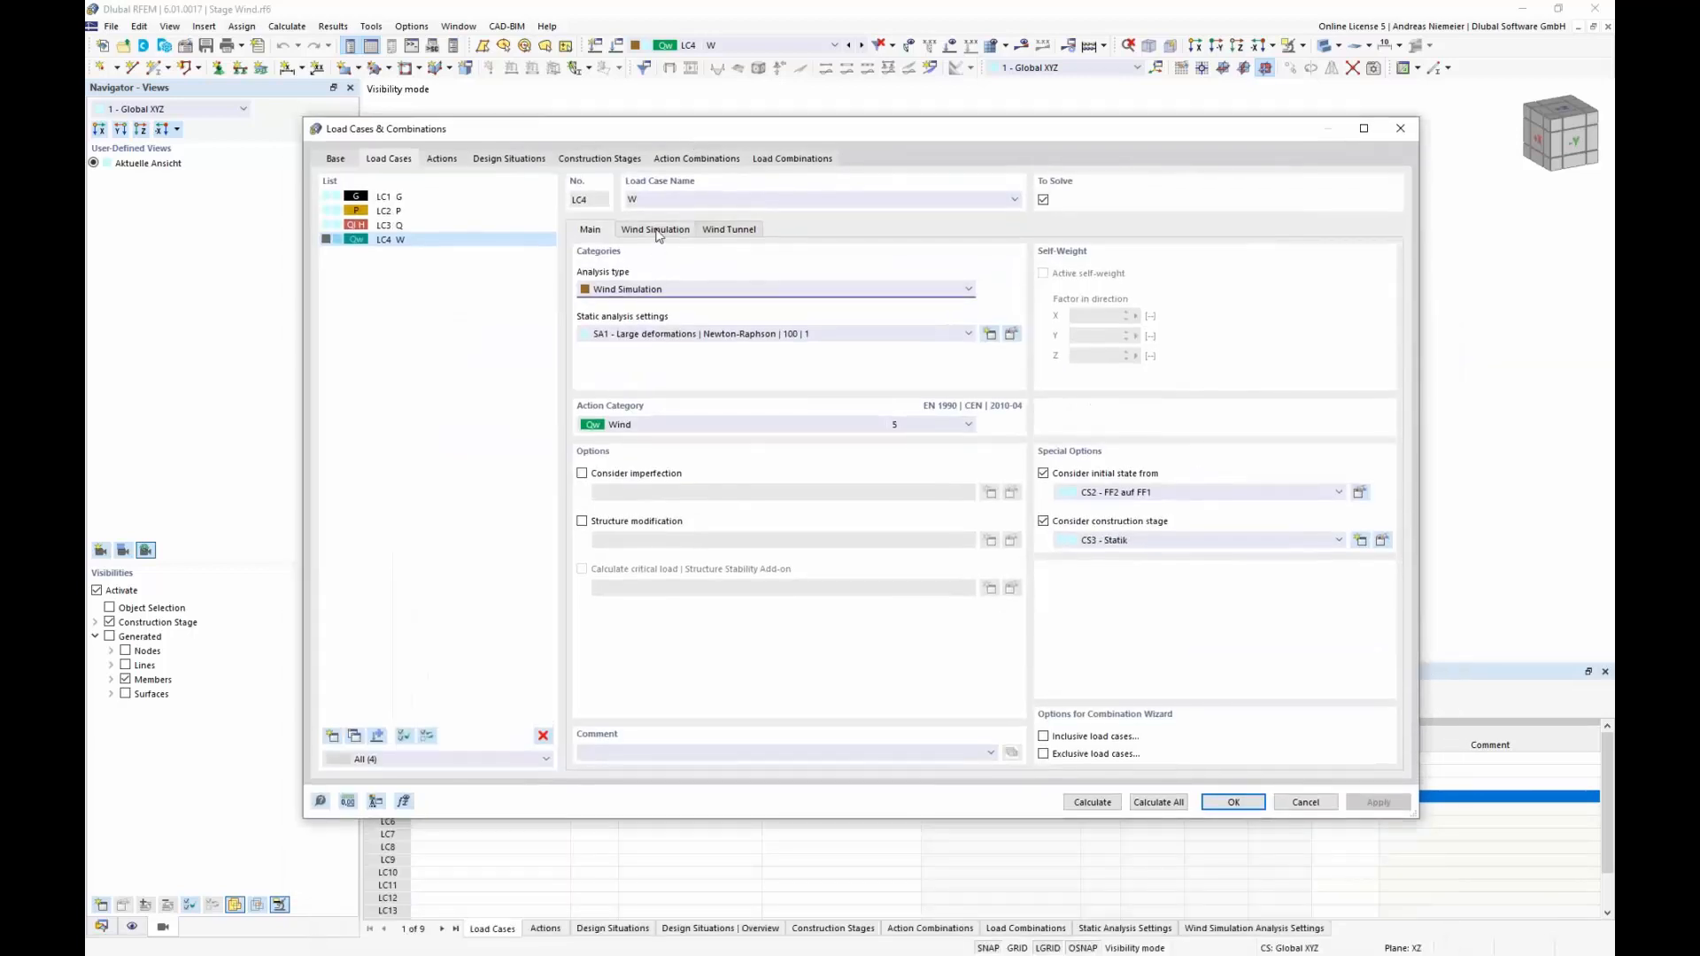
{"action": "left_click", "coordinate": [657, 230]}
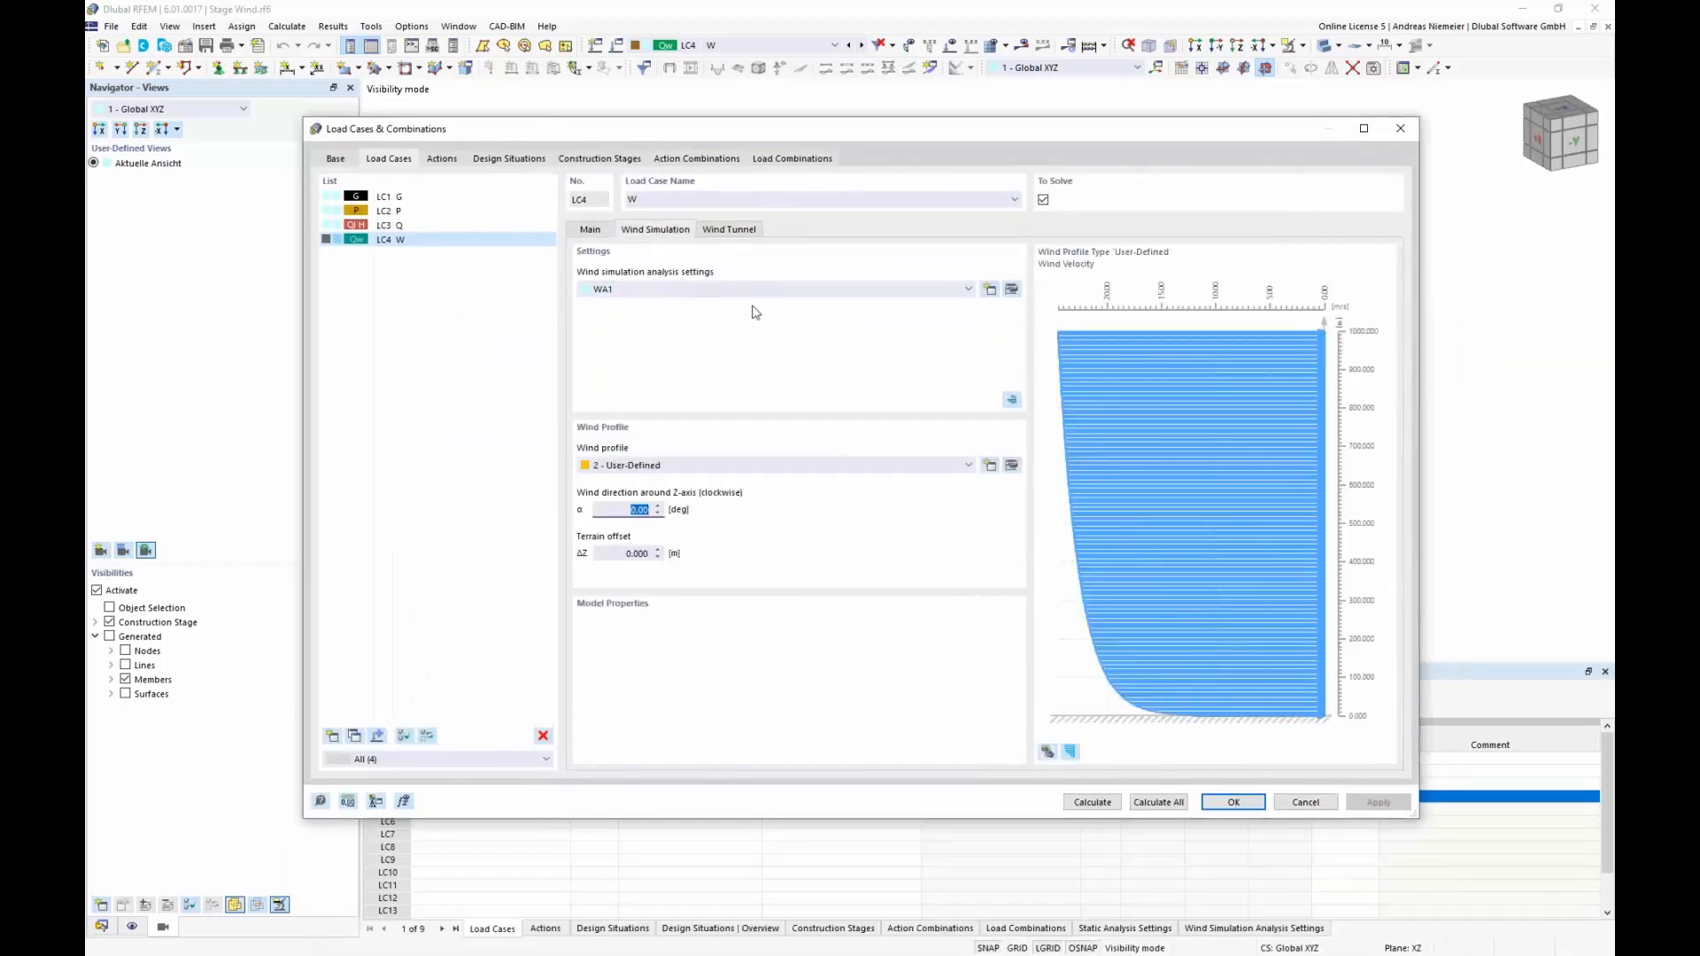
{"action": "left_click", "coordinate": [1011, 400]}
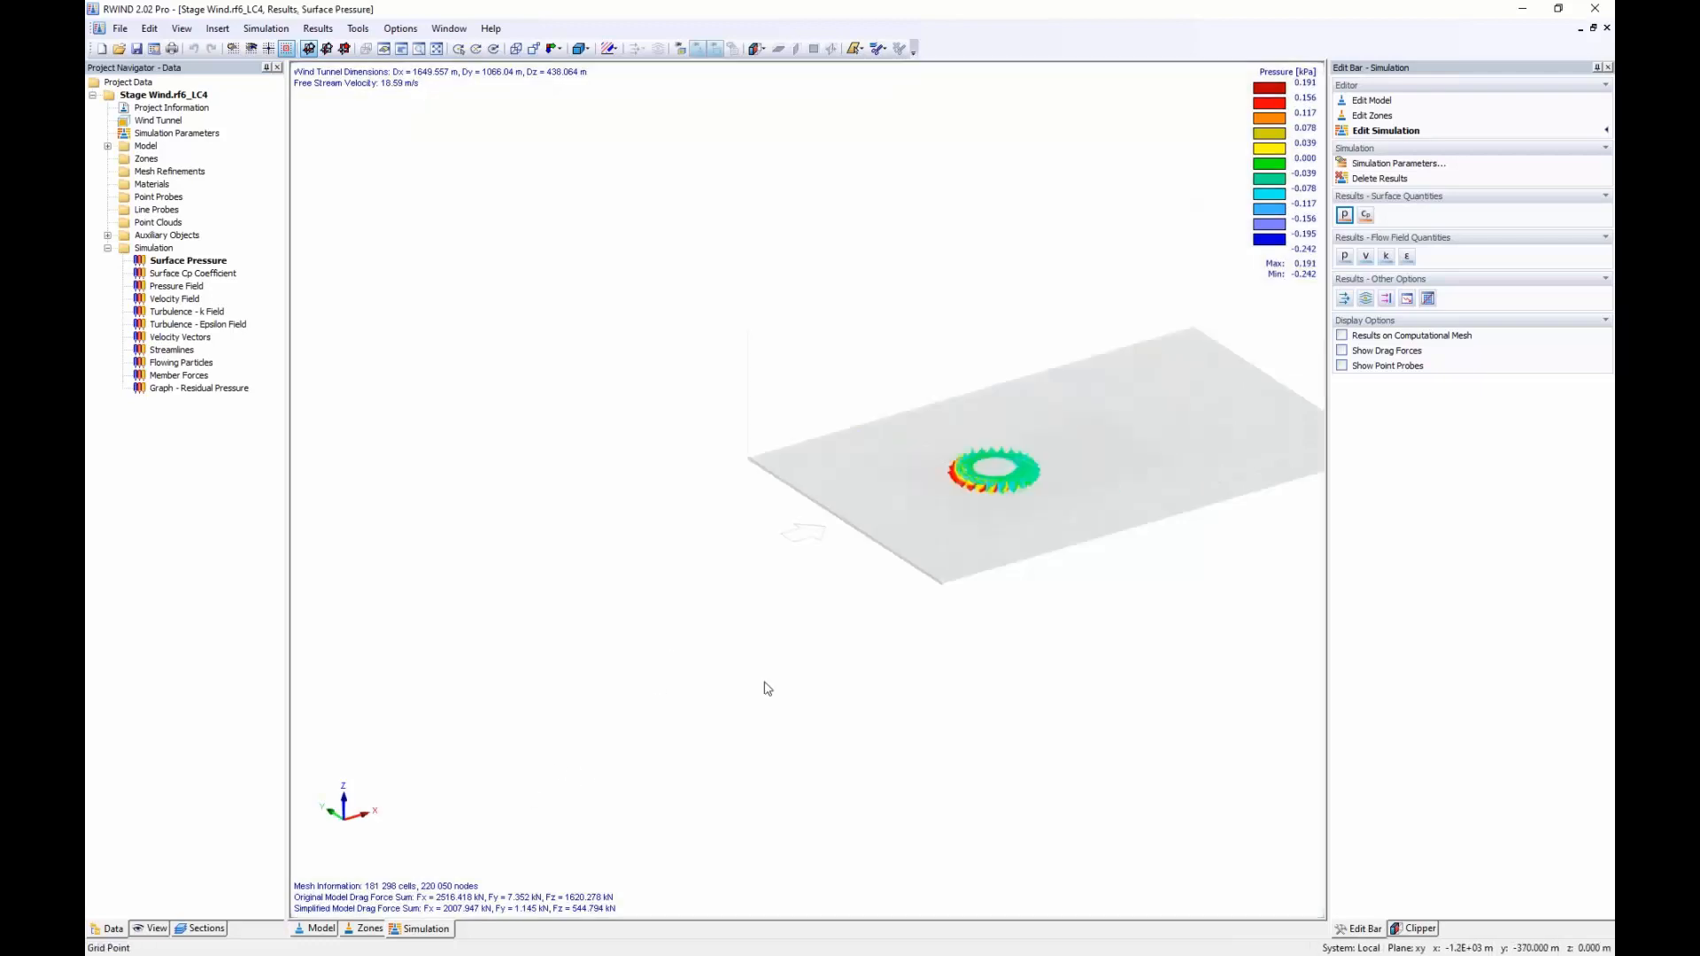
{"action": "middle_click_drag", "start_coordinate": [823, 666], "coordinate": [608, 732]}
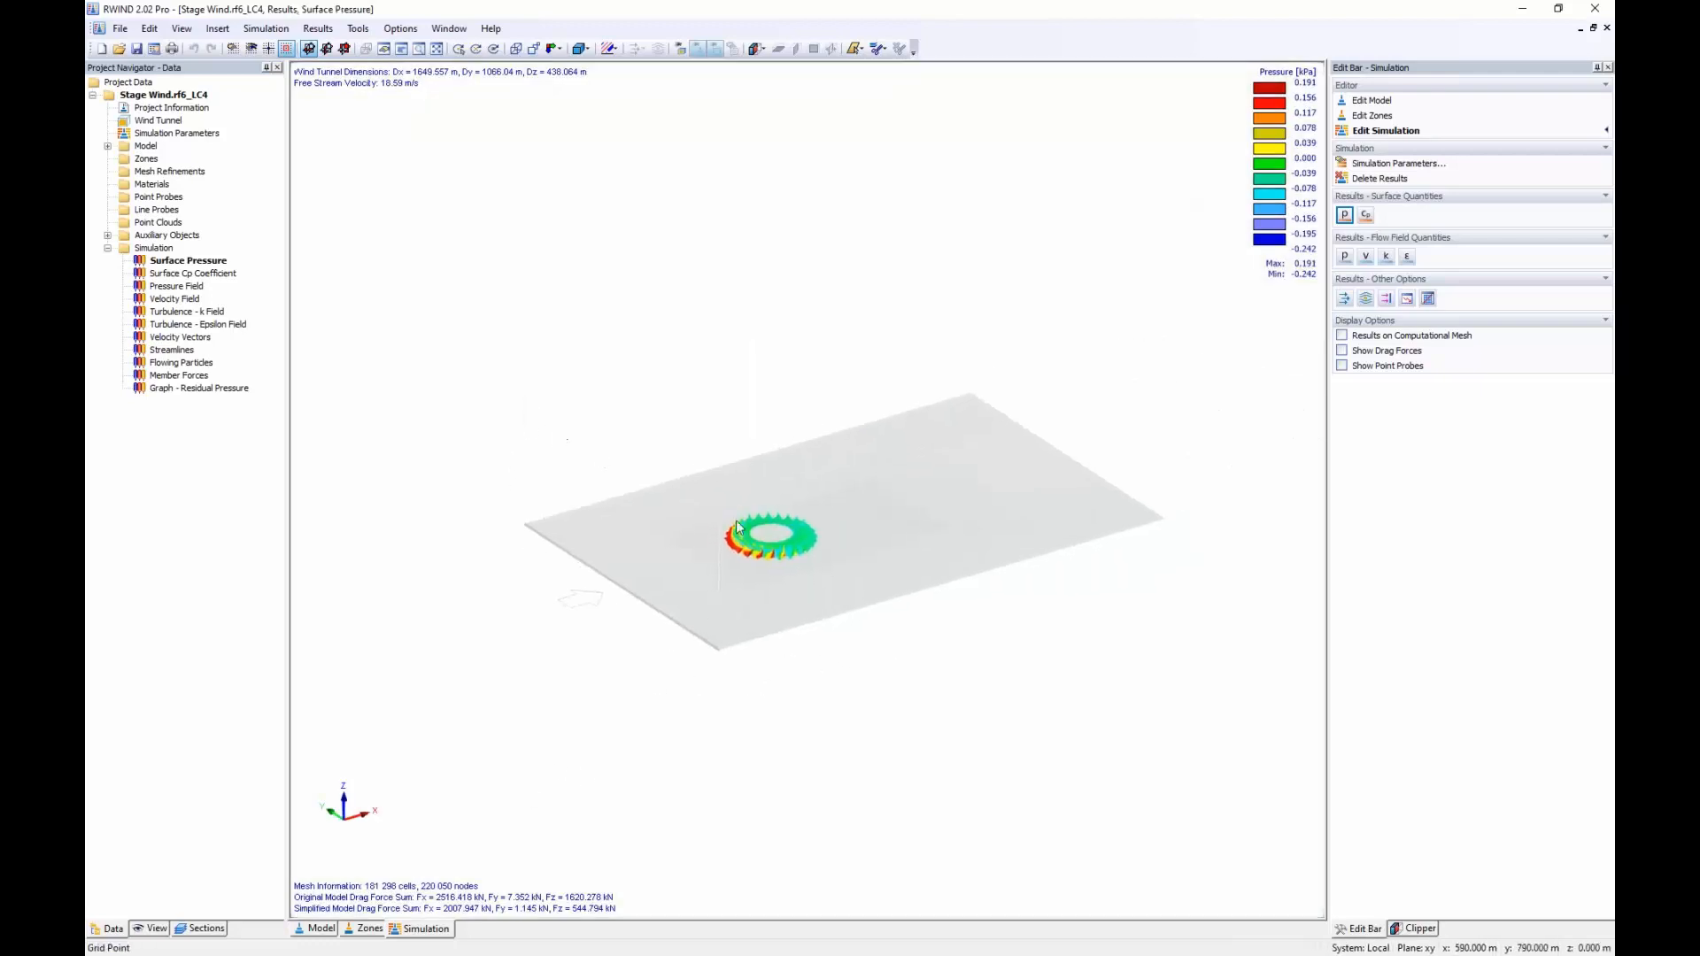
{"action": "scroll", "coordinate": [728, 549], "scroll_direction": "up", "scroll_amount": 1}
{"action": "scroll", "coordinate": [727, 548], "scroll_direction": "up", "scroll_amount": 4}
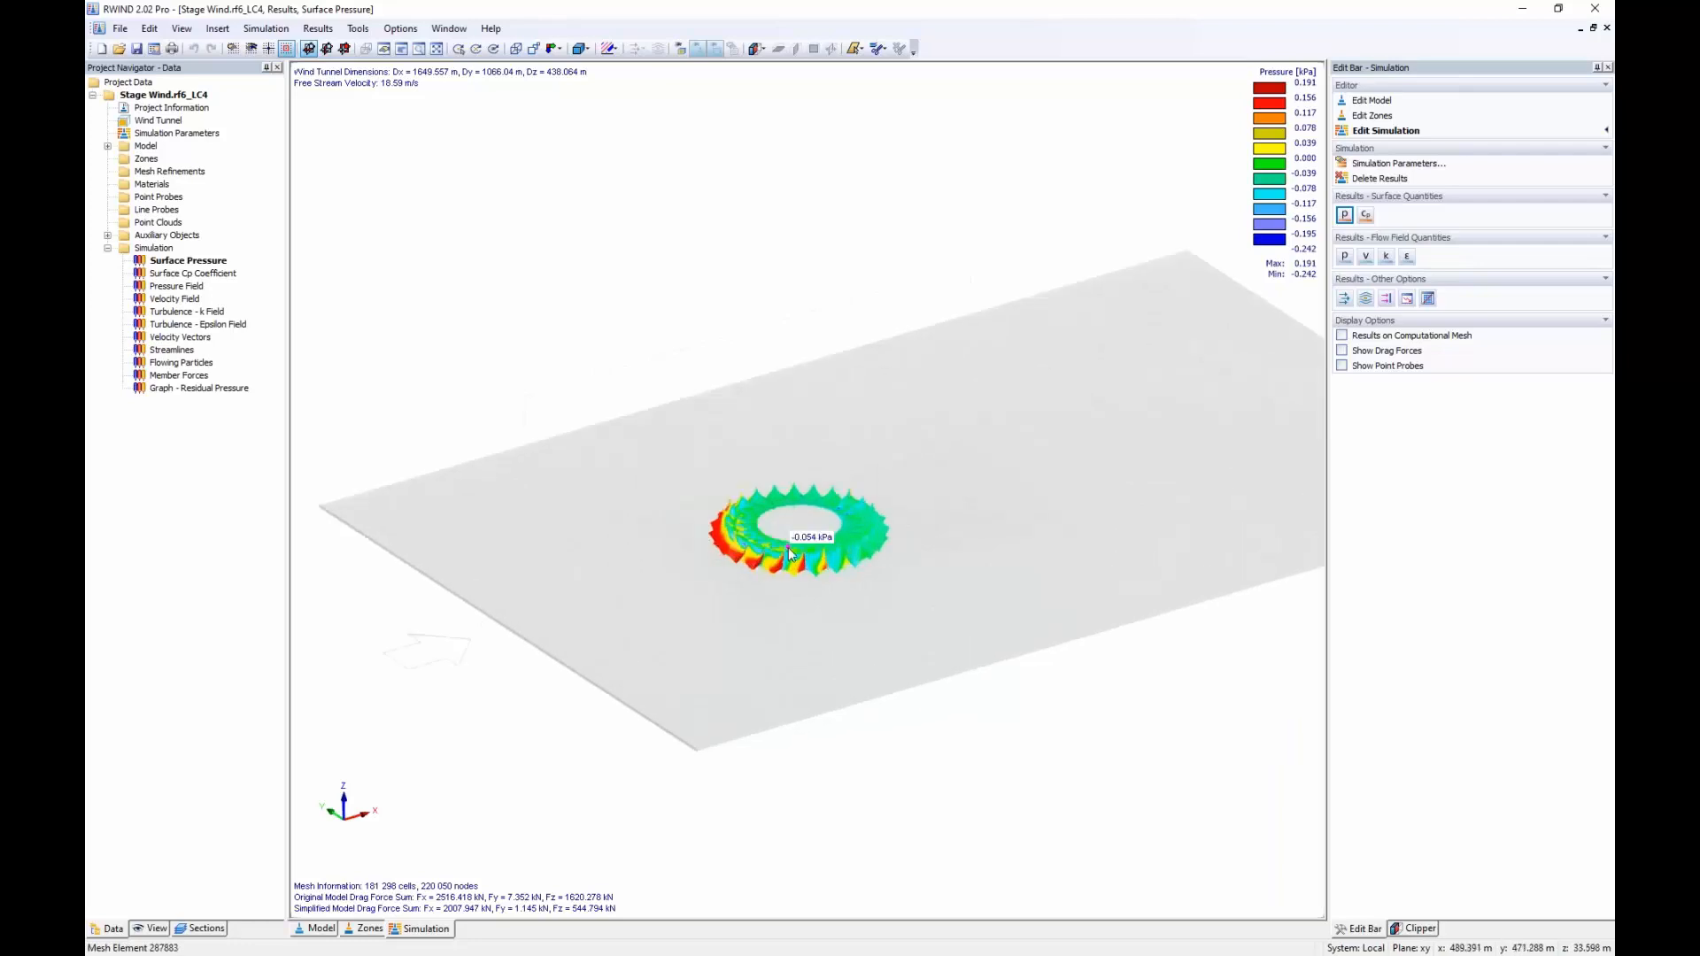
Display the pressure field on a slicer plane, switch it to the XY plane and lower it through the ring.
{"action": "left_click", "coordinate": [1344, 257]}
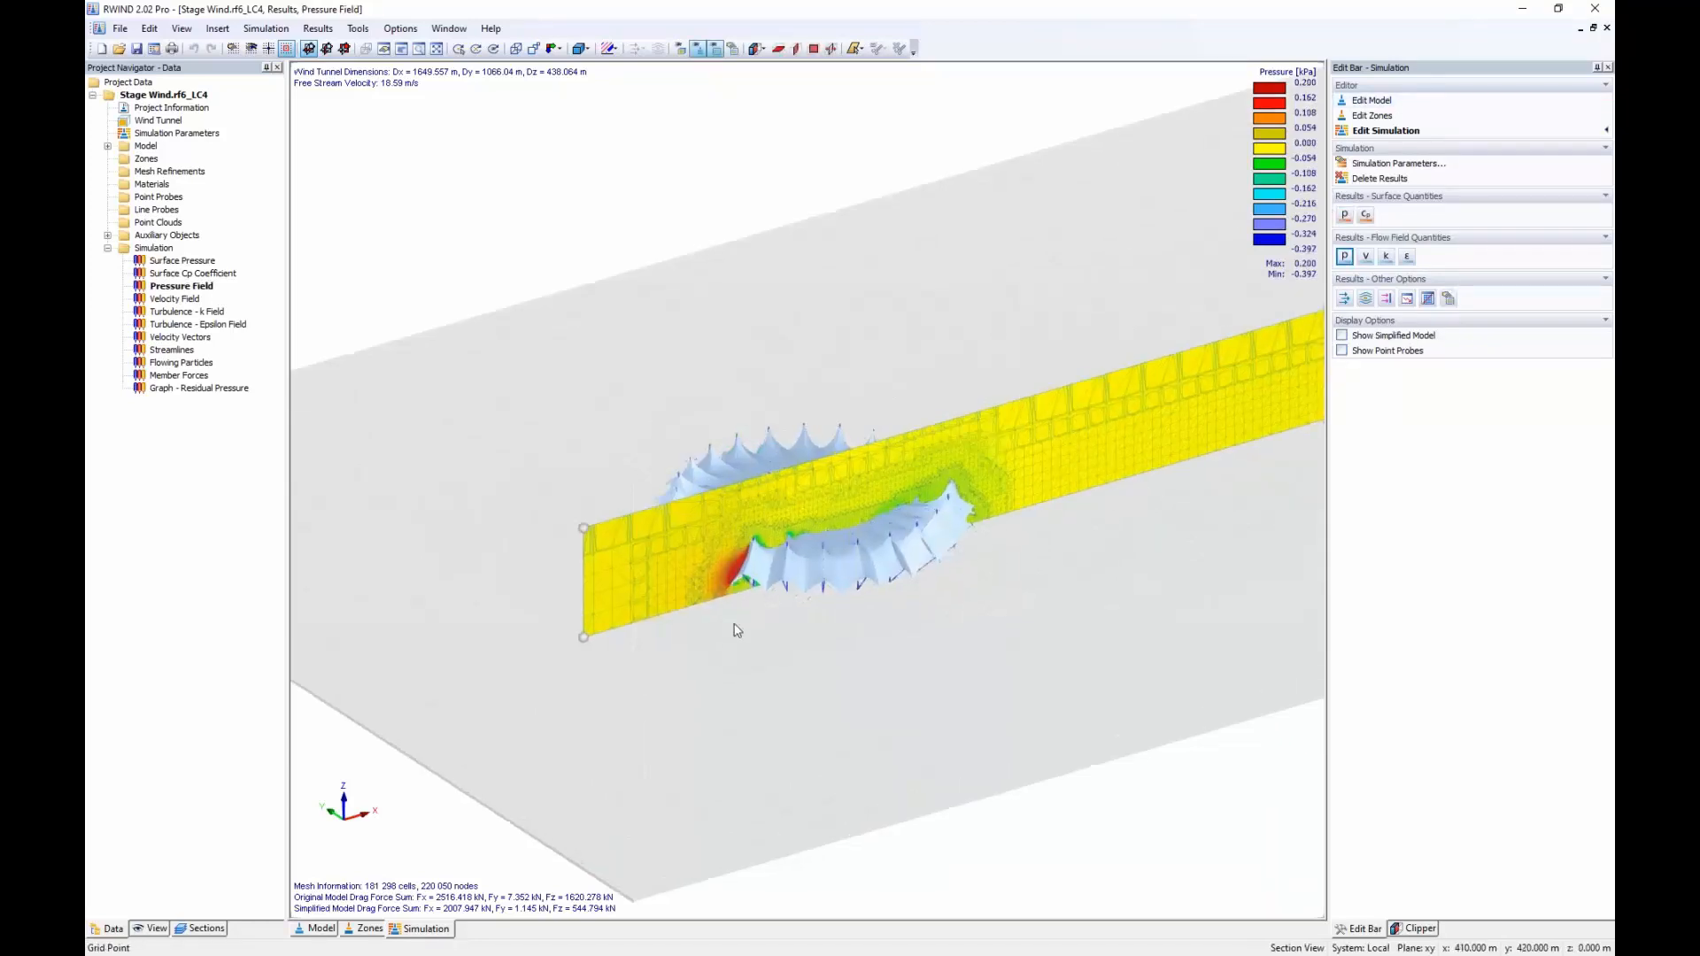
{"action": "scroll", "coordinate": [738, 630], "scroll_direction": "up", "scroll_amount": 5}
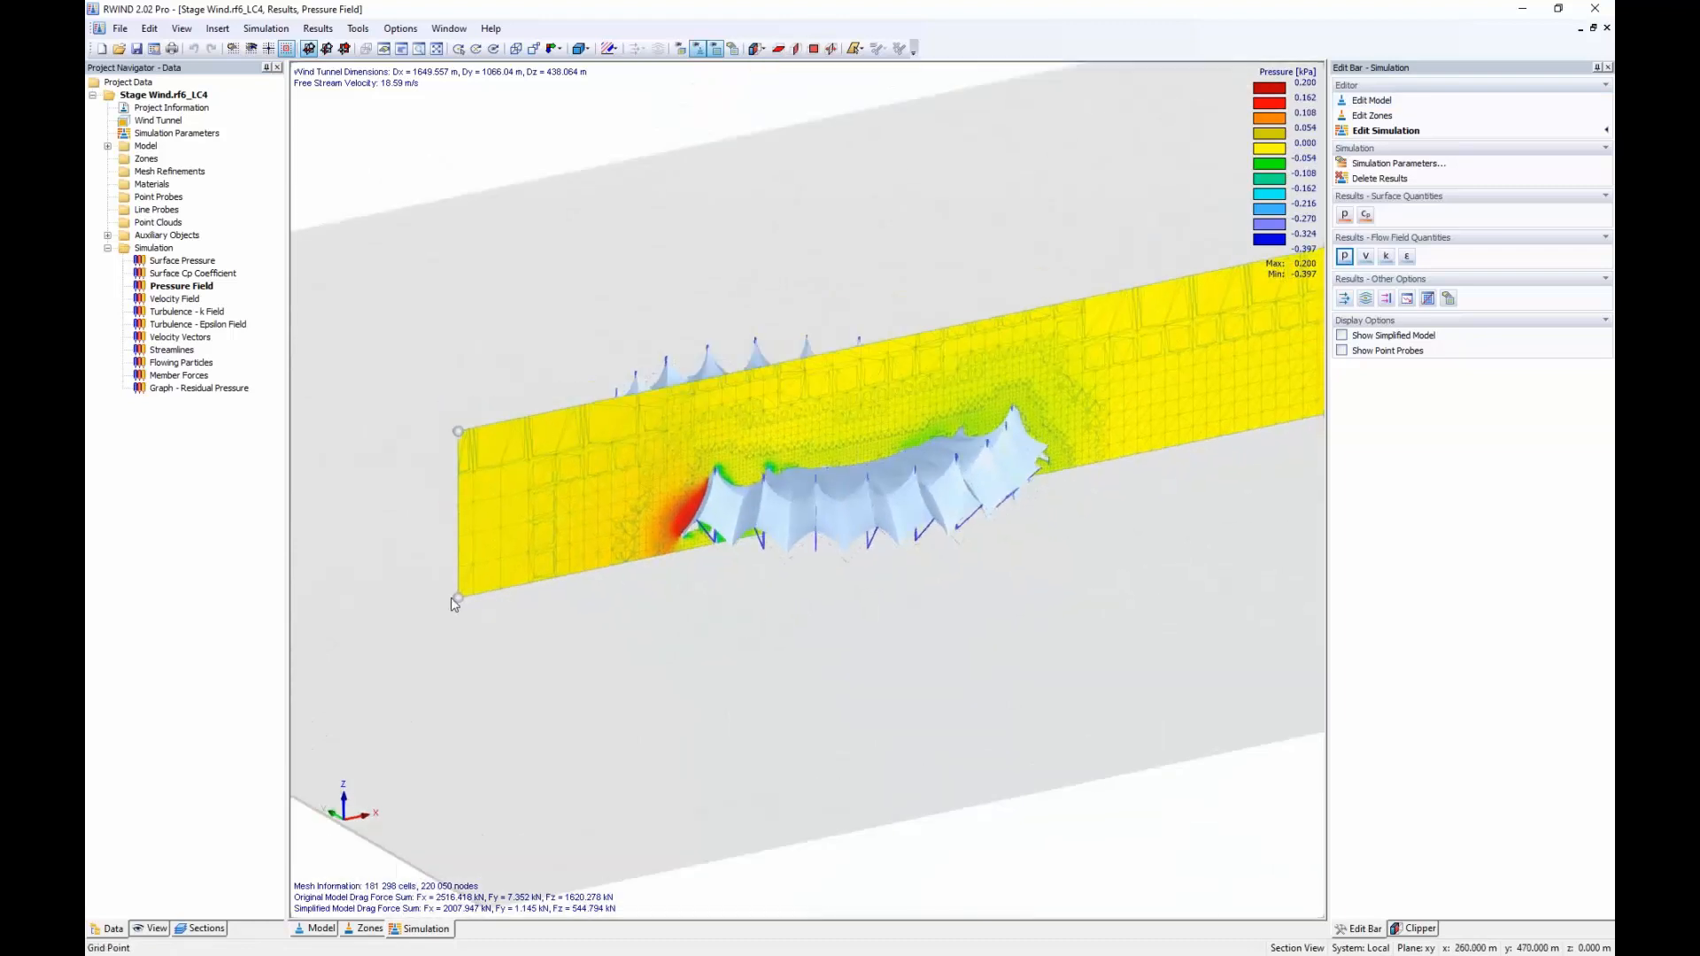
{"action": "mouse_move", "coordinate": [454, 605]}
{"action": "left_mouse_down"}
{"action": "mouse_move", "coordinate": [488, 630]}
{"action": "mouse_move", "coordinate": [461, 604]}
{"action": "left_mouse_up"}
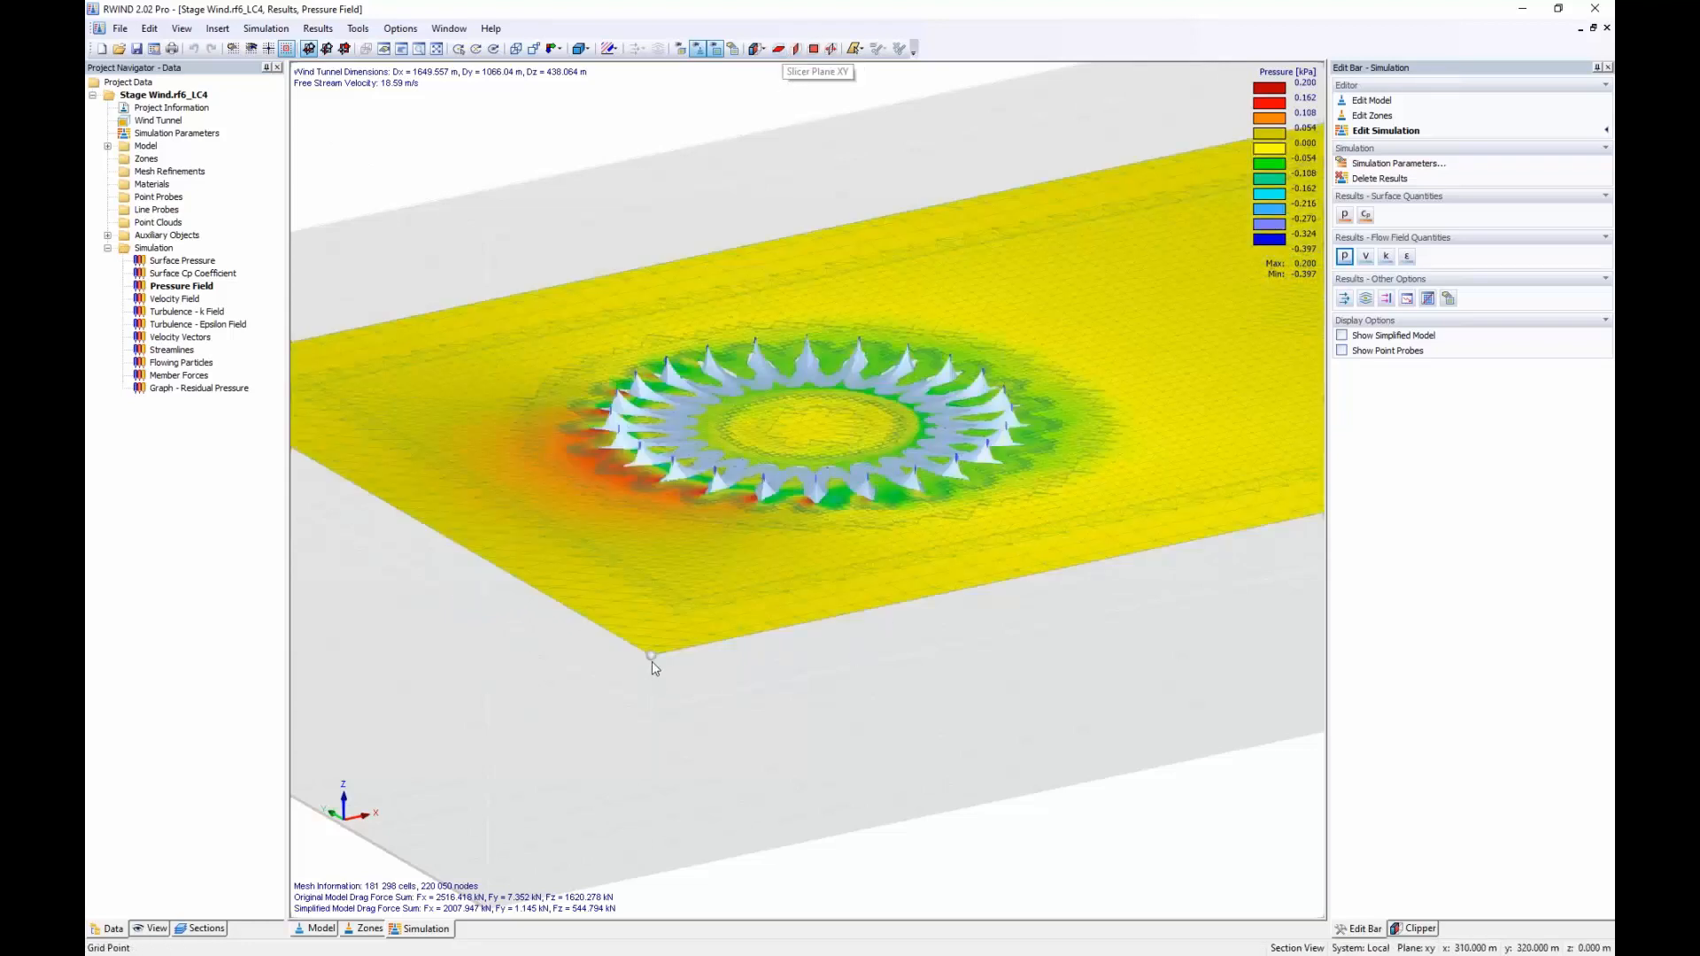
{"action": "left_click_drag", "start_coordinate": [651, 659], "coordinate": [651, 670]}
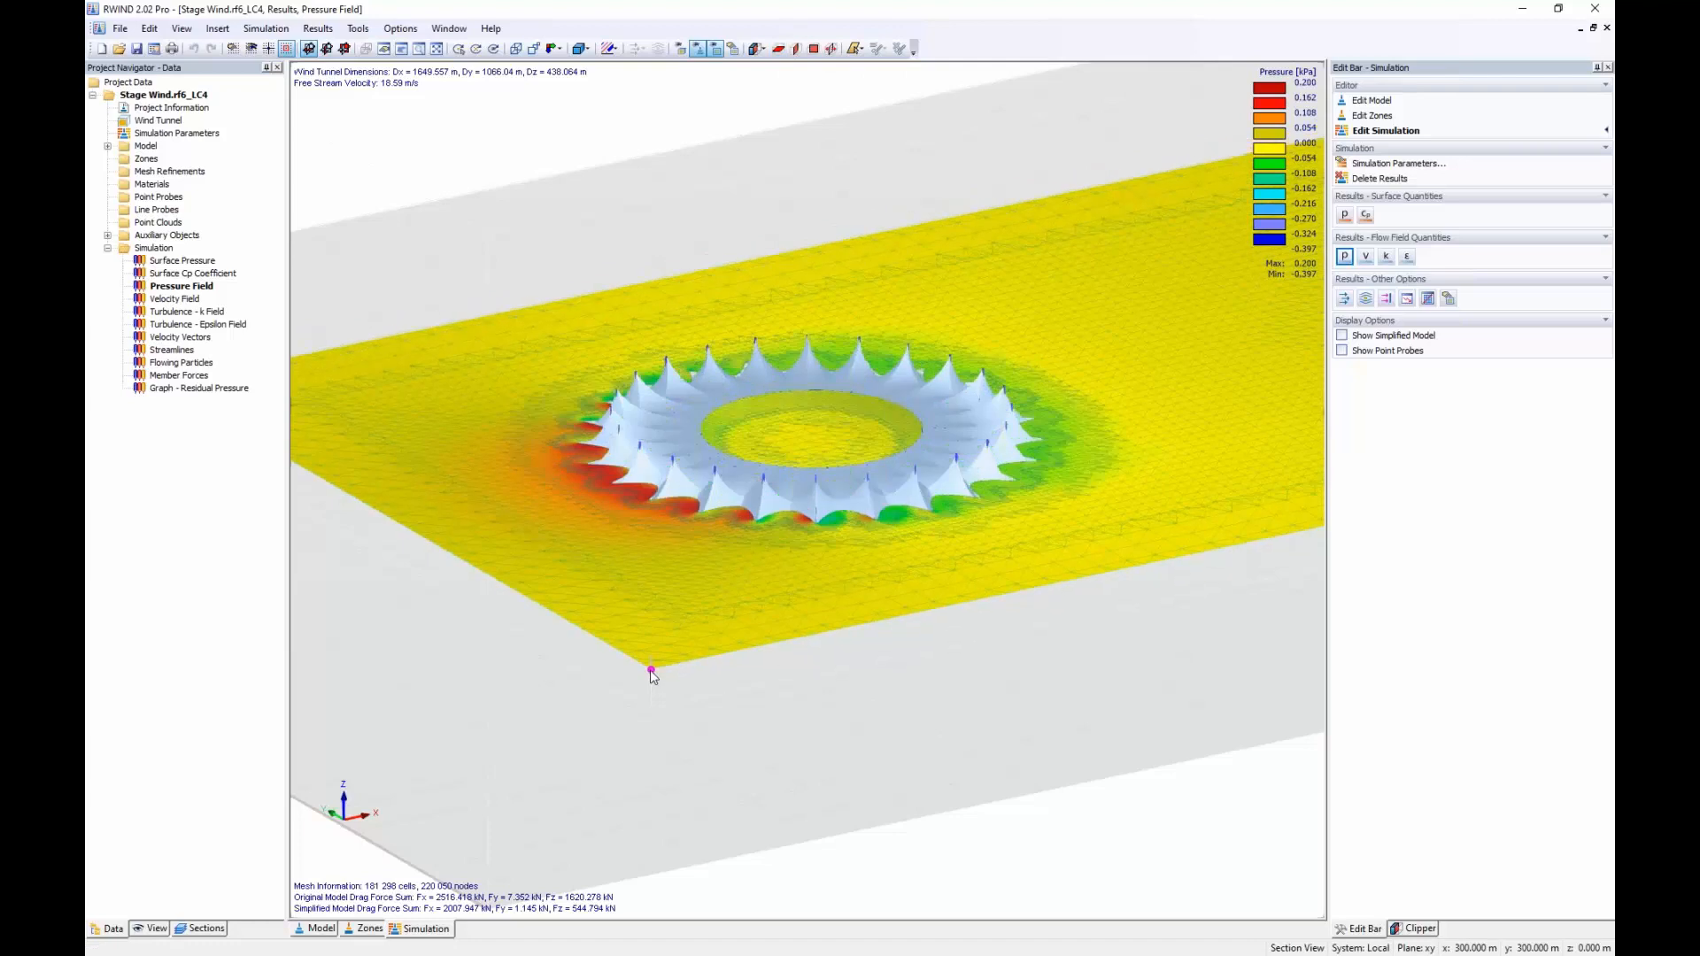
View the wind velocity around the ring as a colour field, as vectors and as streamlines.
{"action": "left_click", "coordinate": [1366, 258]}
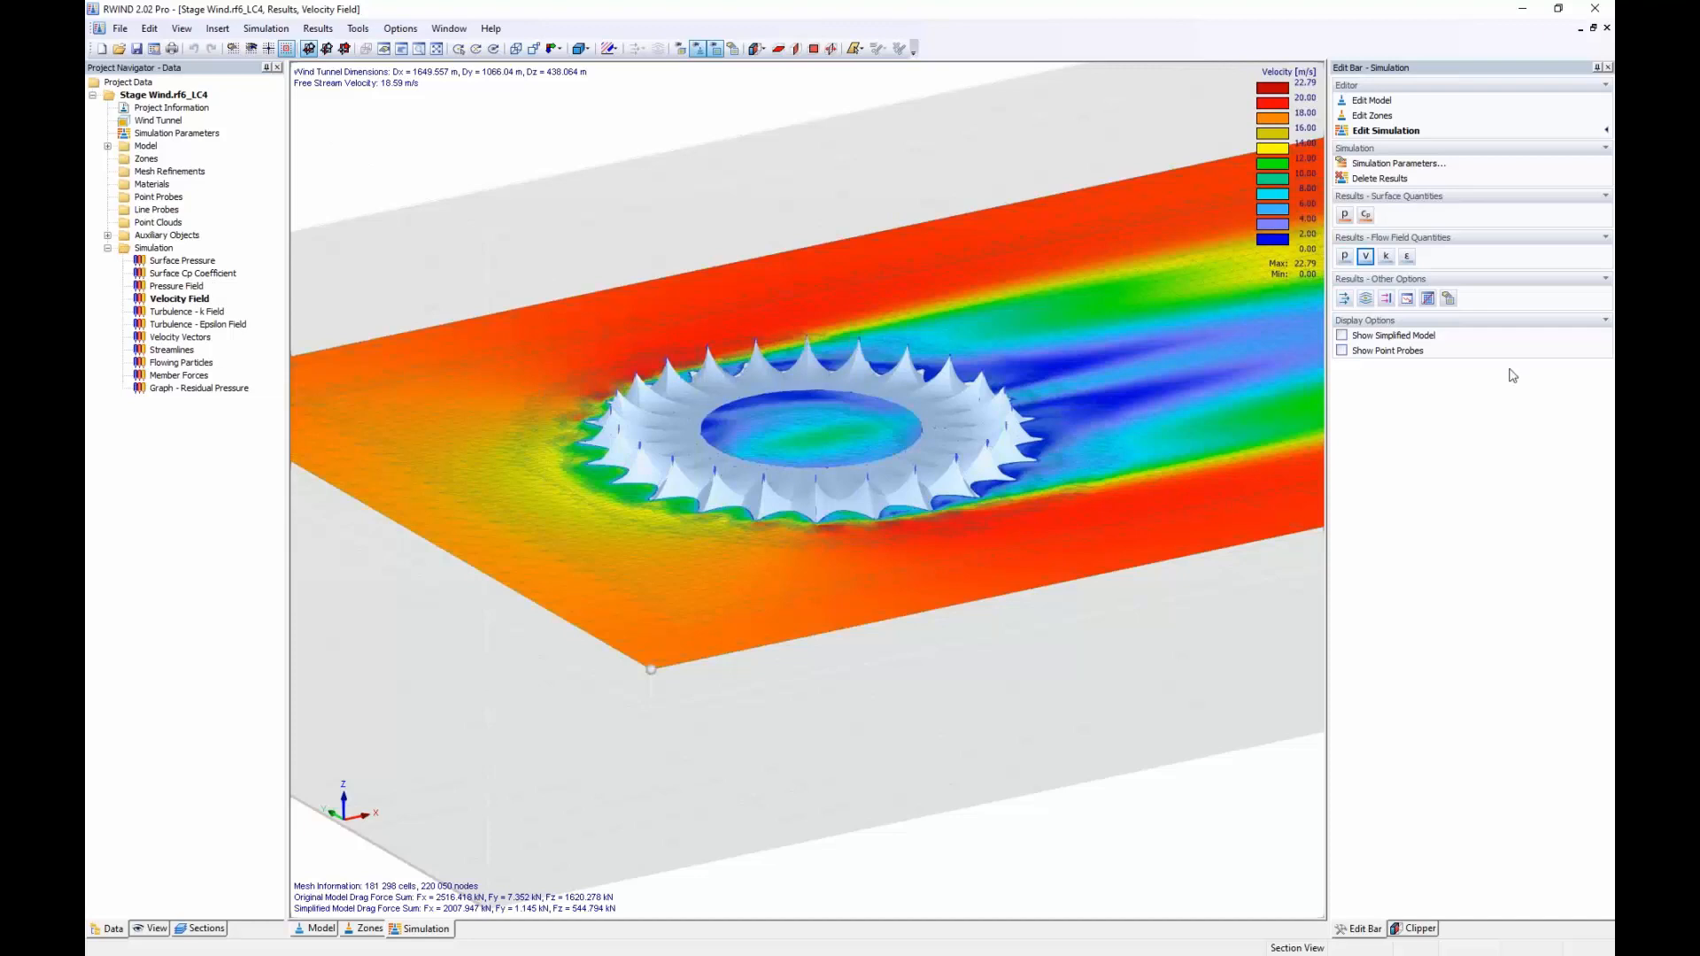
{"action": "left_click", "coordinate": [1344, 298]}
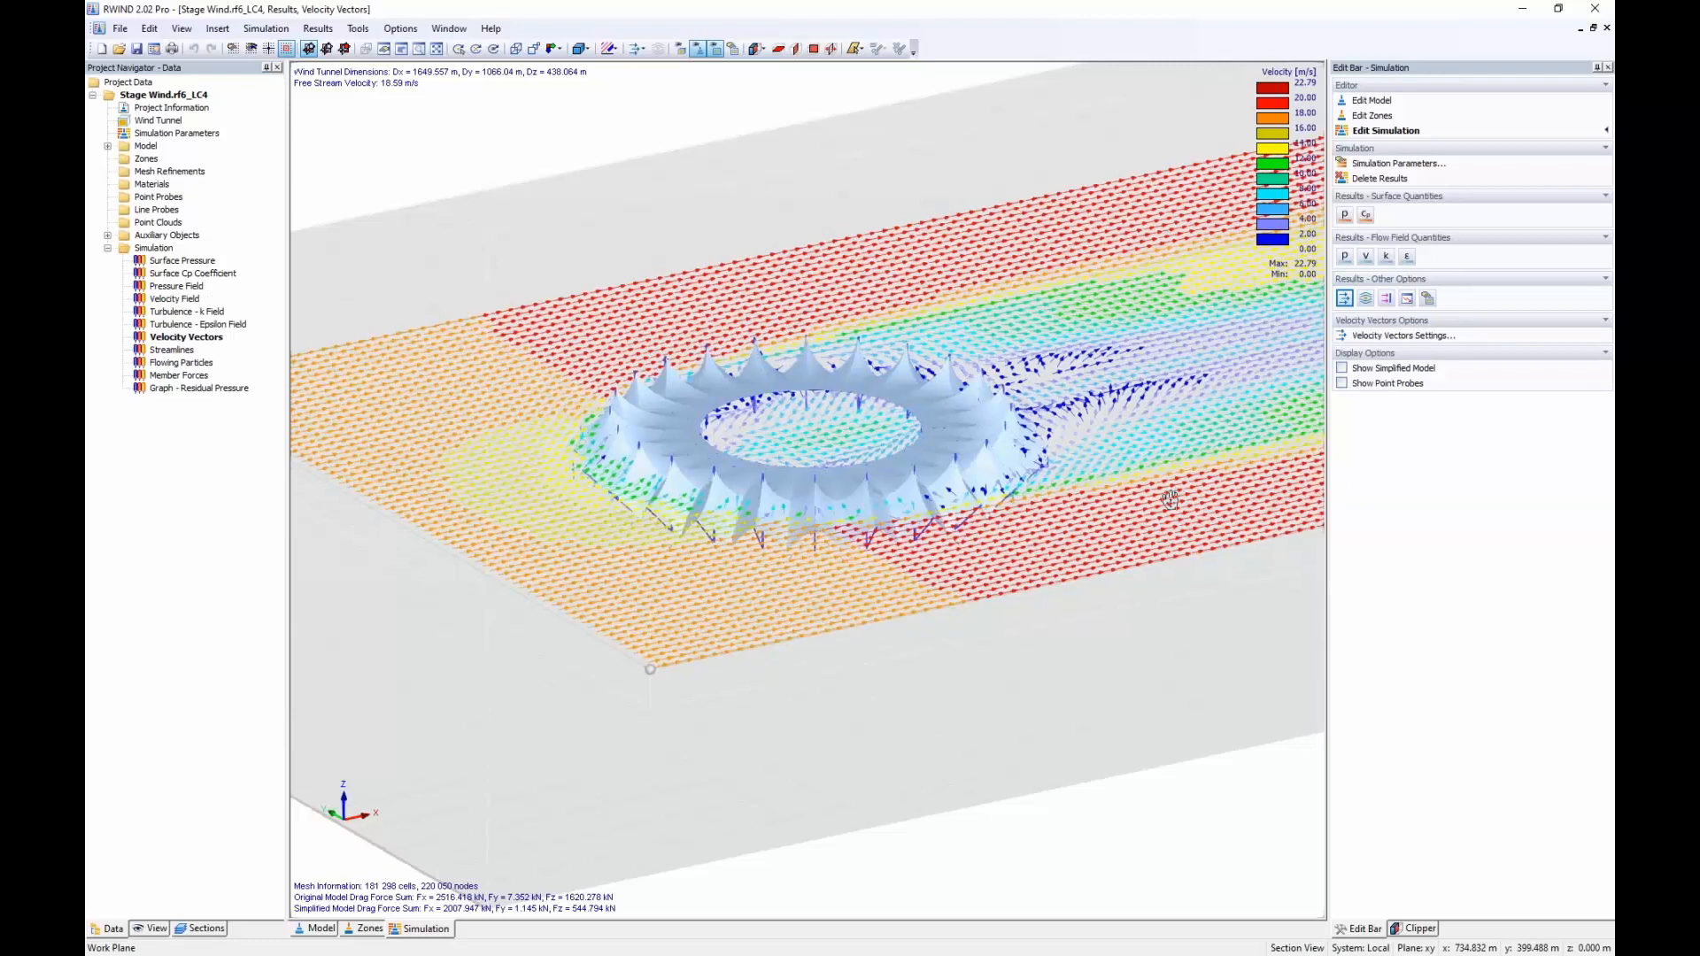
{"action": "middle_click_drag", "start_coordinate": [1170, 500], "coordinate": [1025, 682], "text": "ctrl"}
{"action": "scroll", "coordinate": [1030, 688], "scroll_direction": "down", "scroll_amount": 1}
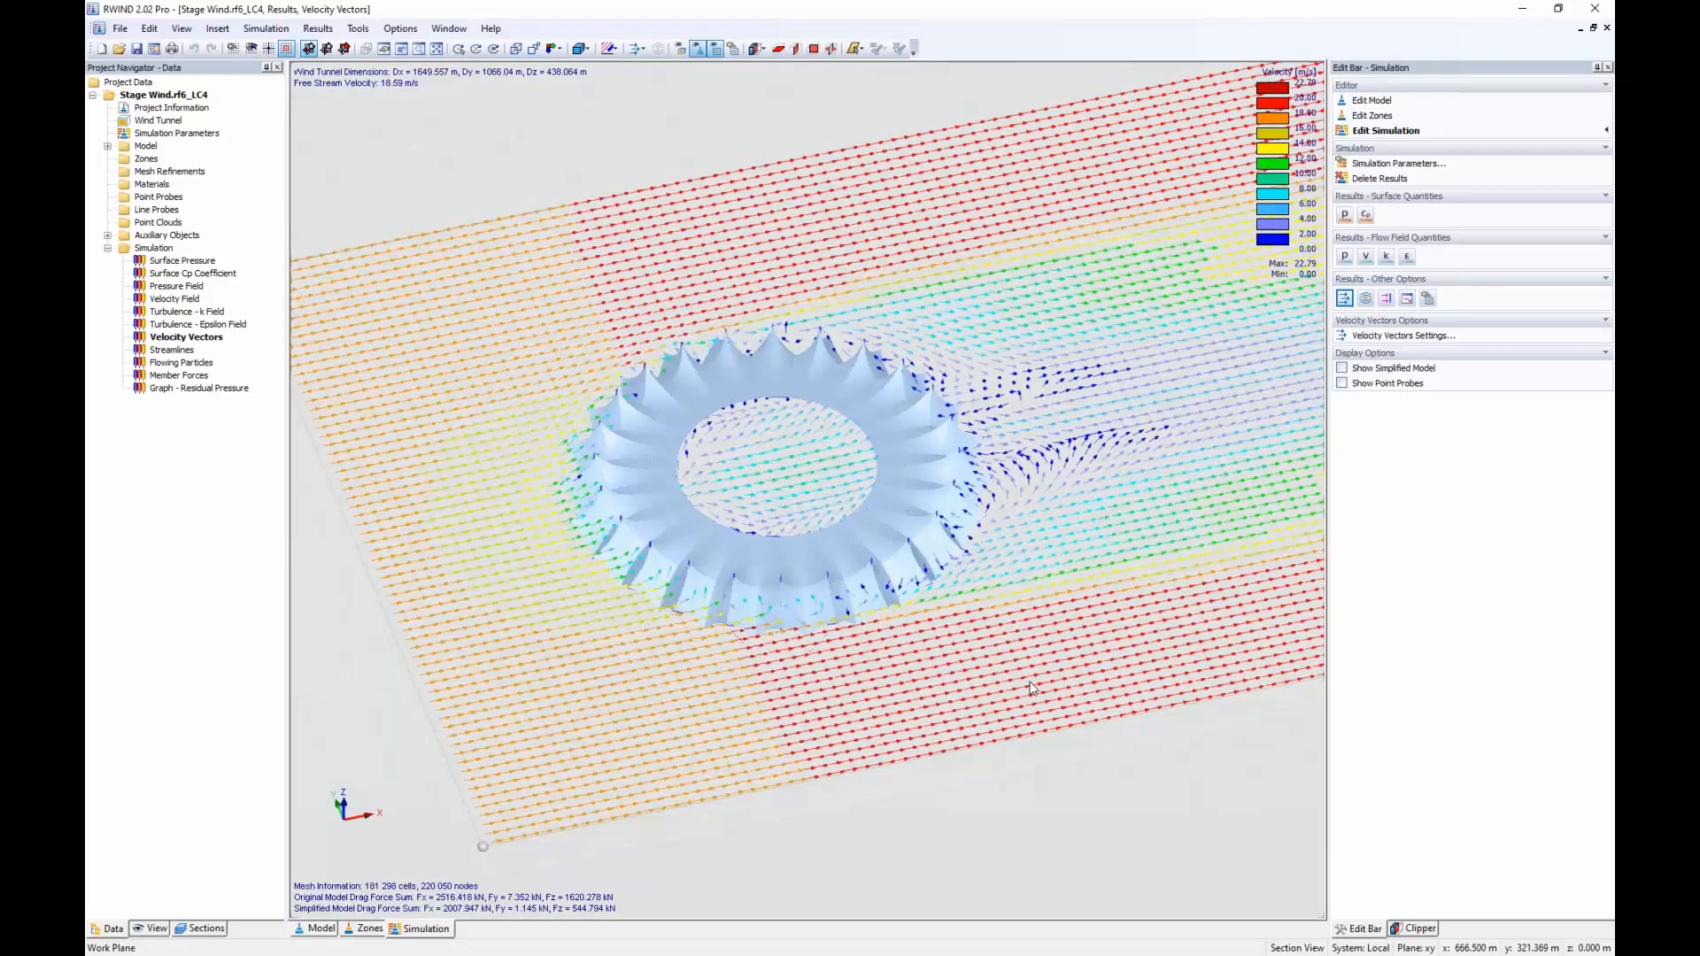
{"action": "scroll", "coordinate": [1029, 688], "scroll_direction": "up", "scroll_amount": 1}
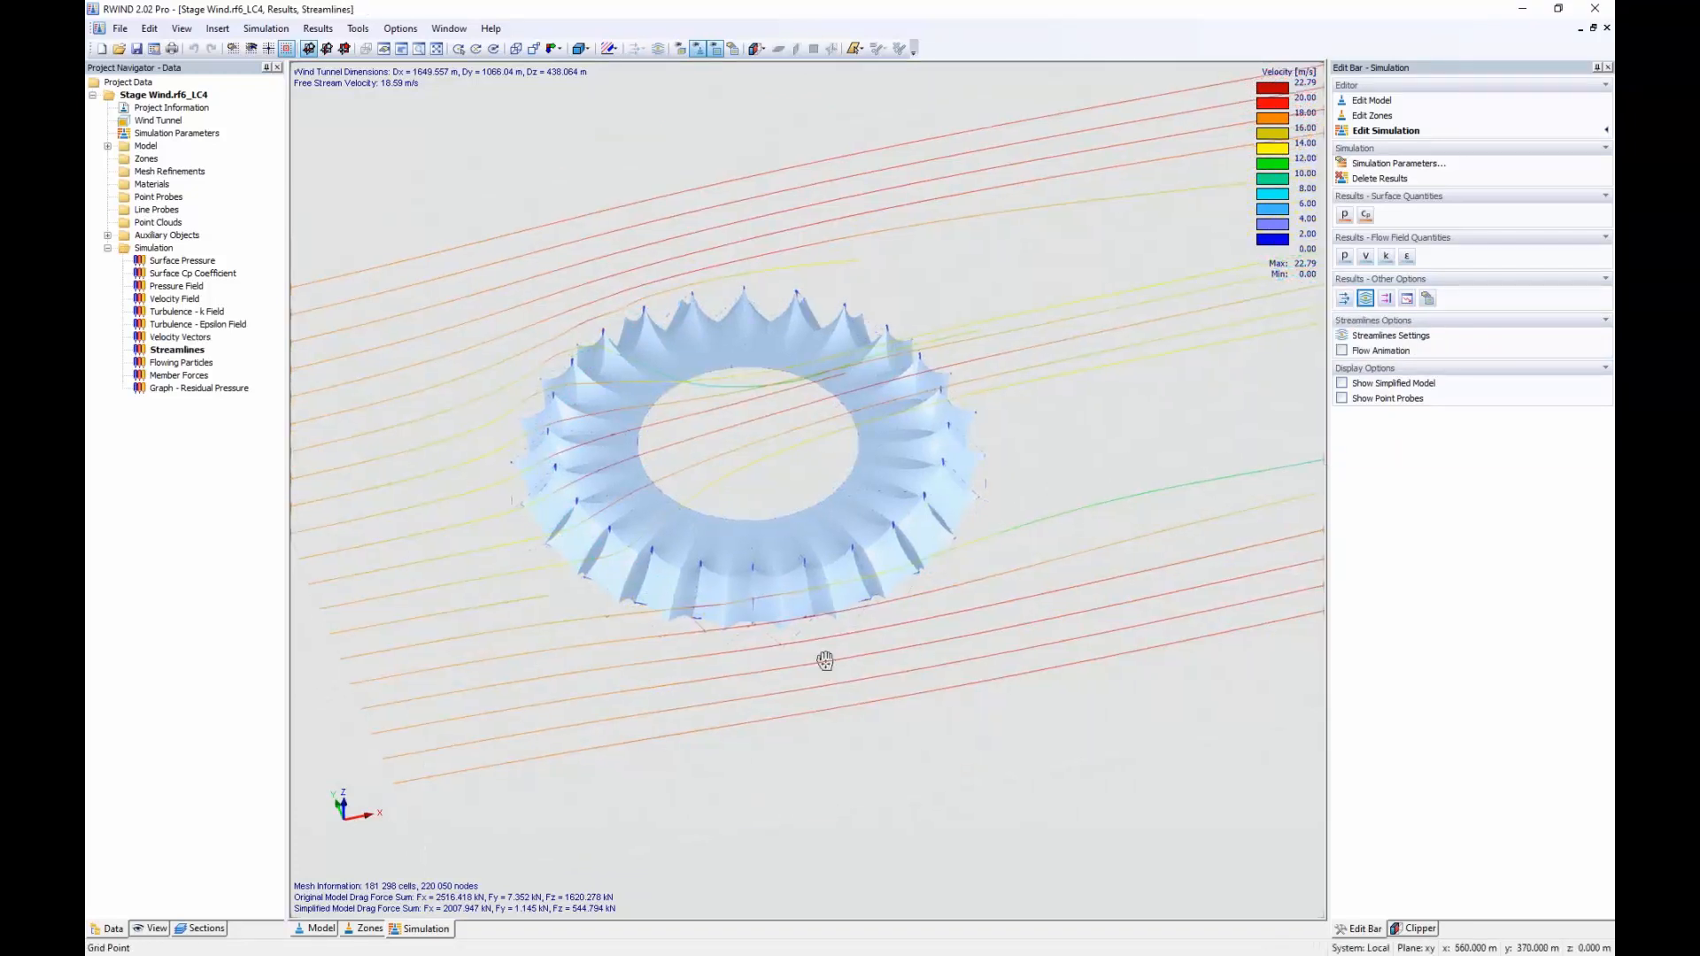
{"action": "middle_click_drag", "start_coordinate": [825, 660], "coordinate": [1002, 477], "text": "ctrl"}
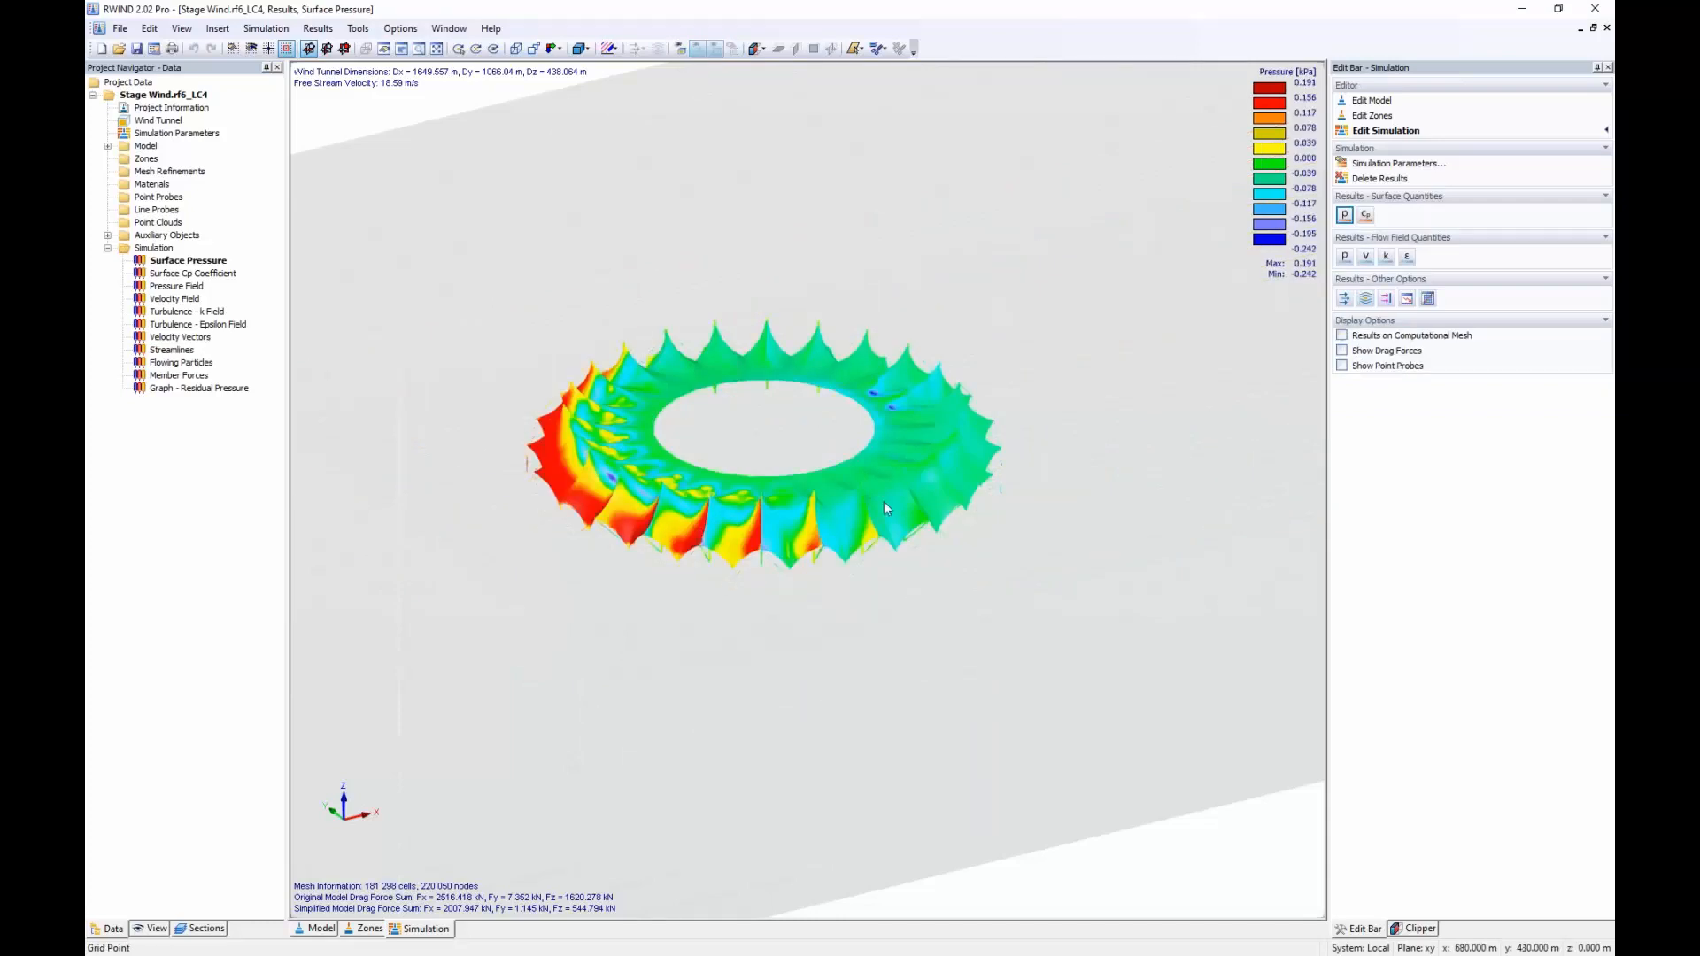
Inspect the surface pressure on the ring's windward side and underside, and return to the RFEM model without changing the load case.
{"action": "middle_click_drag", "start_coordinate": [538, 569], "coordinate": [934, 639], "text": "ctrl"}
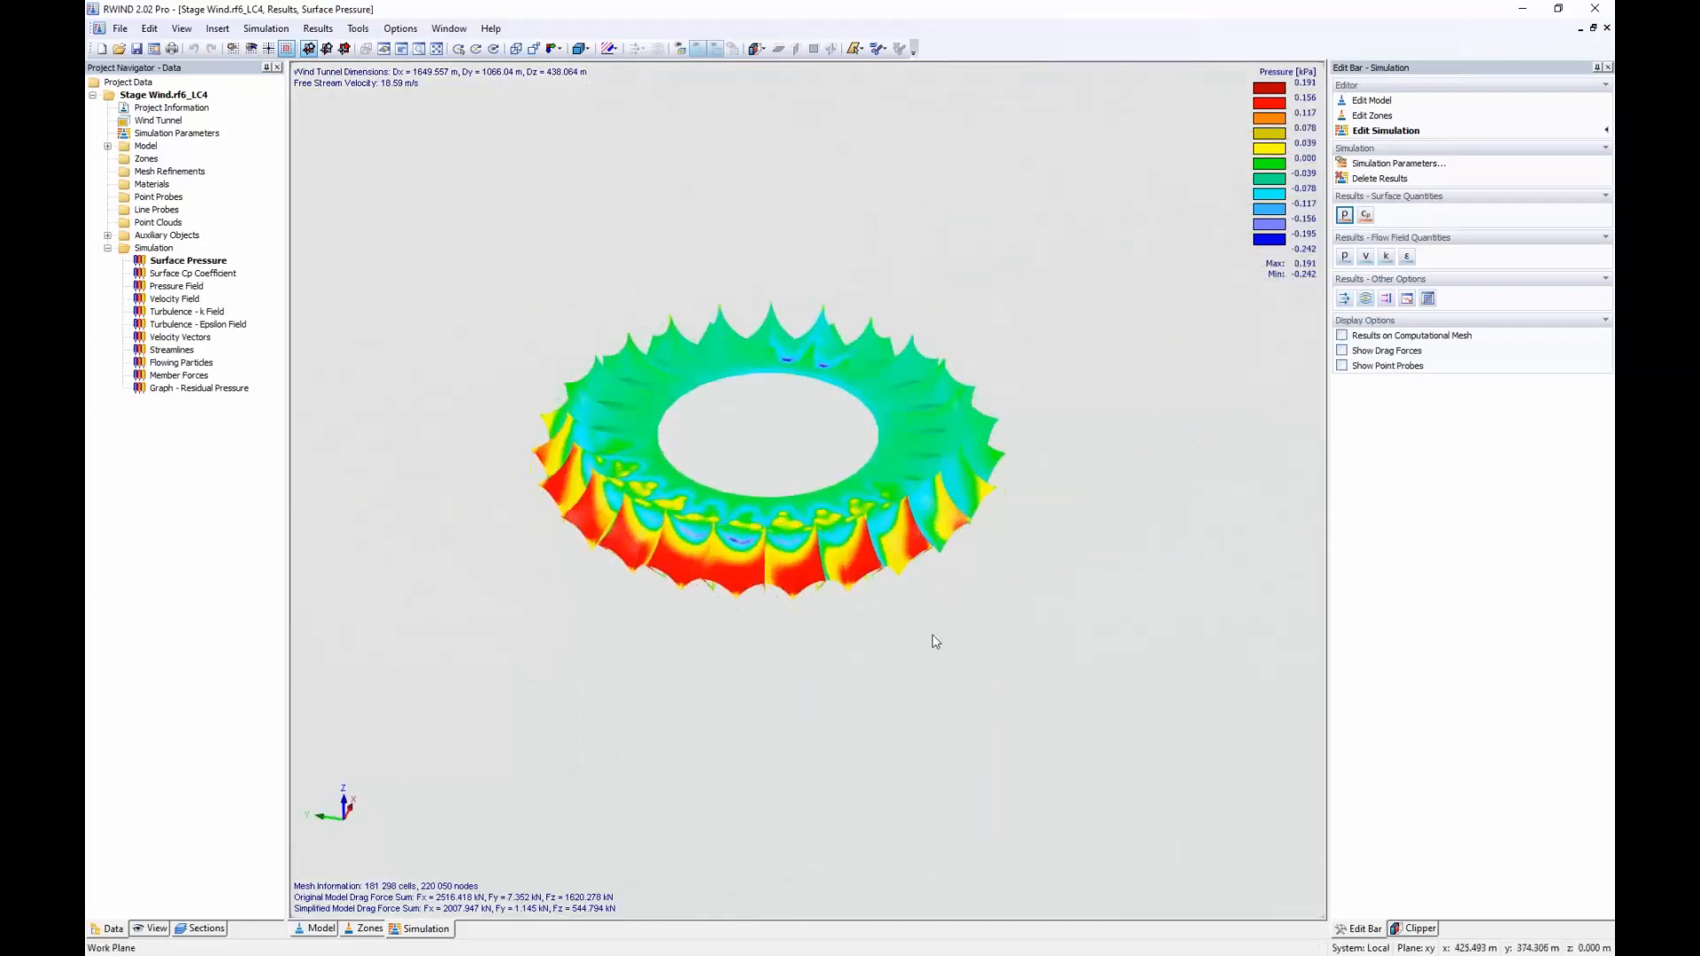
{"action": "scroll", "coordinate": [717, 561], "scroll_direction": "up", "scroll_amount": 3}
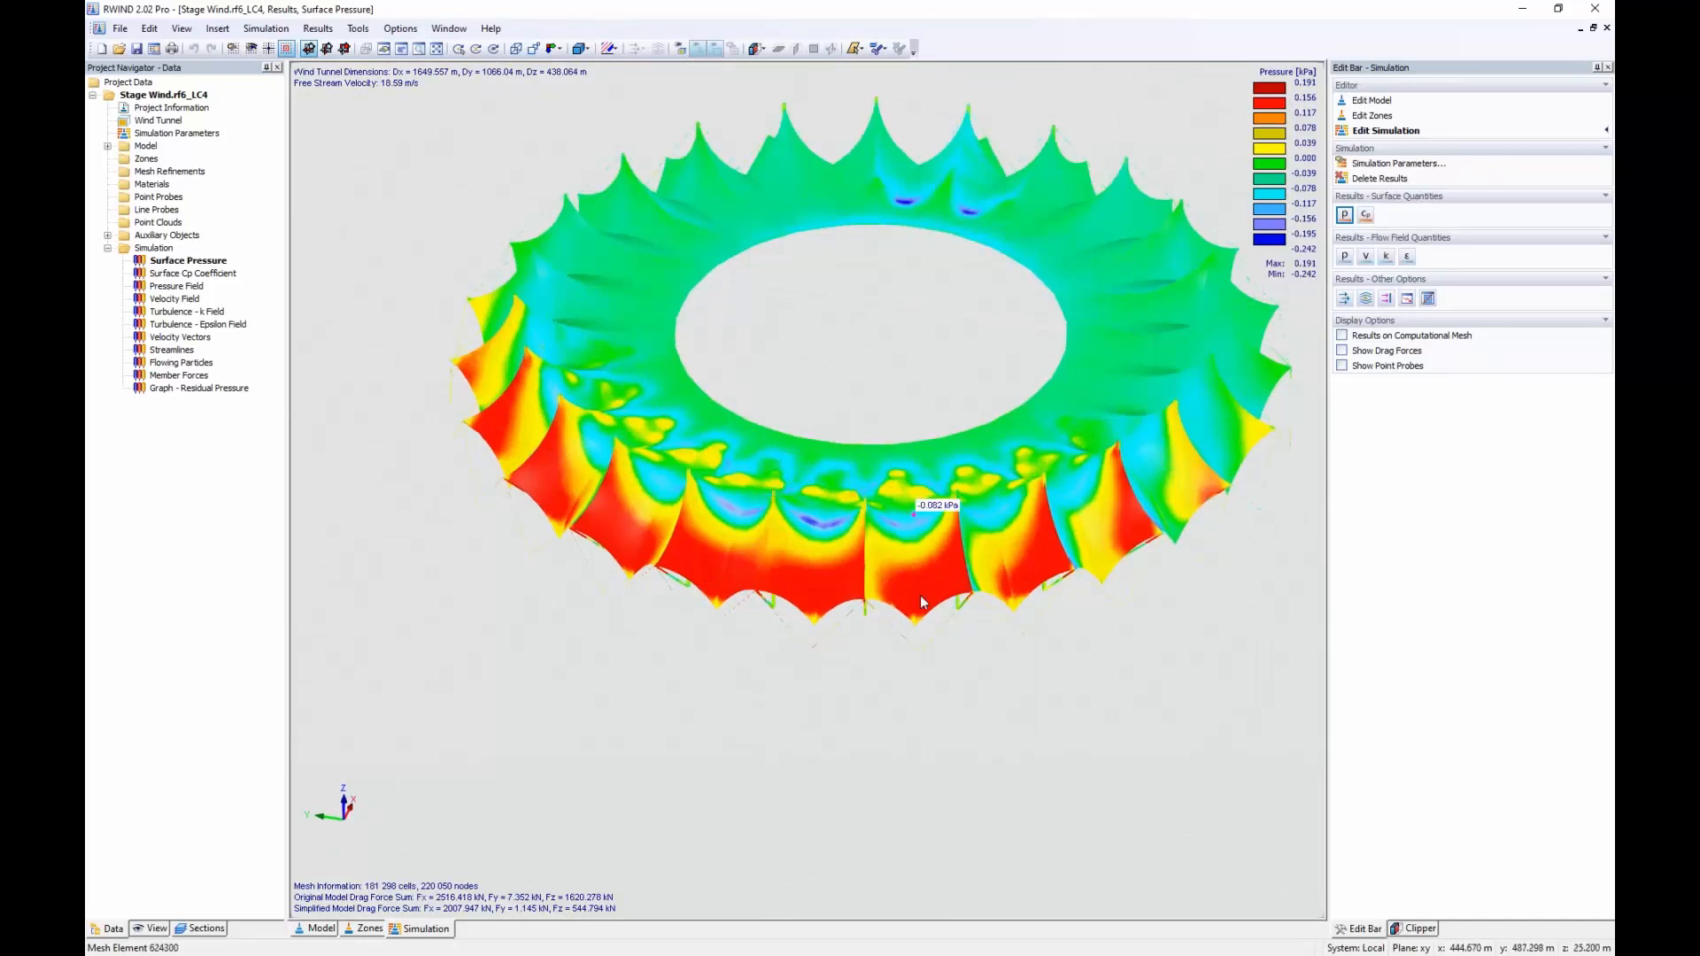
{"action": "middle_click_drag", "start_coordinate": [920, 602], "coordinate": [848, 19], "text": "ctrl"}
{"action": "middle_click_drag", "start_coordinate": [750, 230], "coordinate": [706, 575]}
{"action": "scroll", "coordinate": [773, 675], "scroll_direction": "up", "scroll_amount": 2}
{"action": "scroll", "coordinate": [575, 619], "scroll_direction": "down", "scroll_amount": 1}
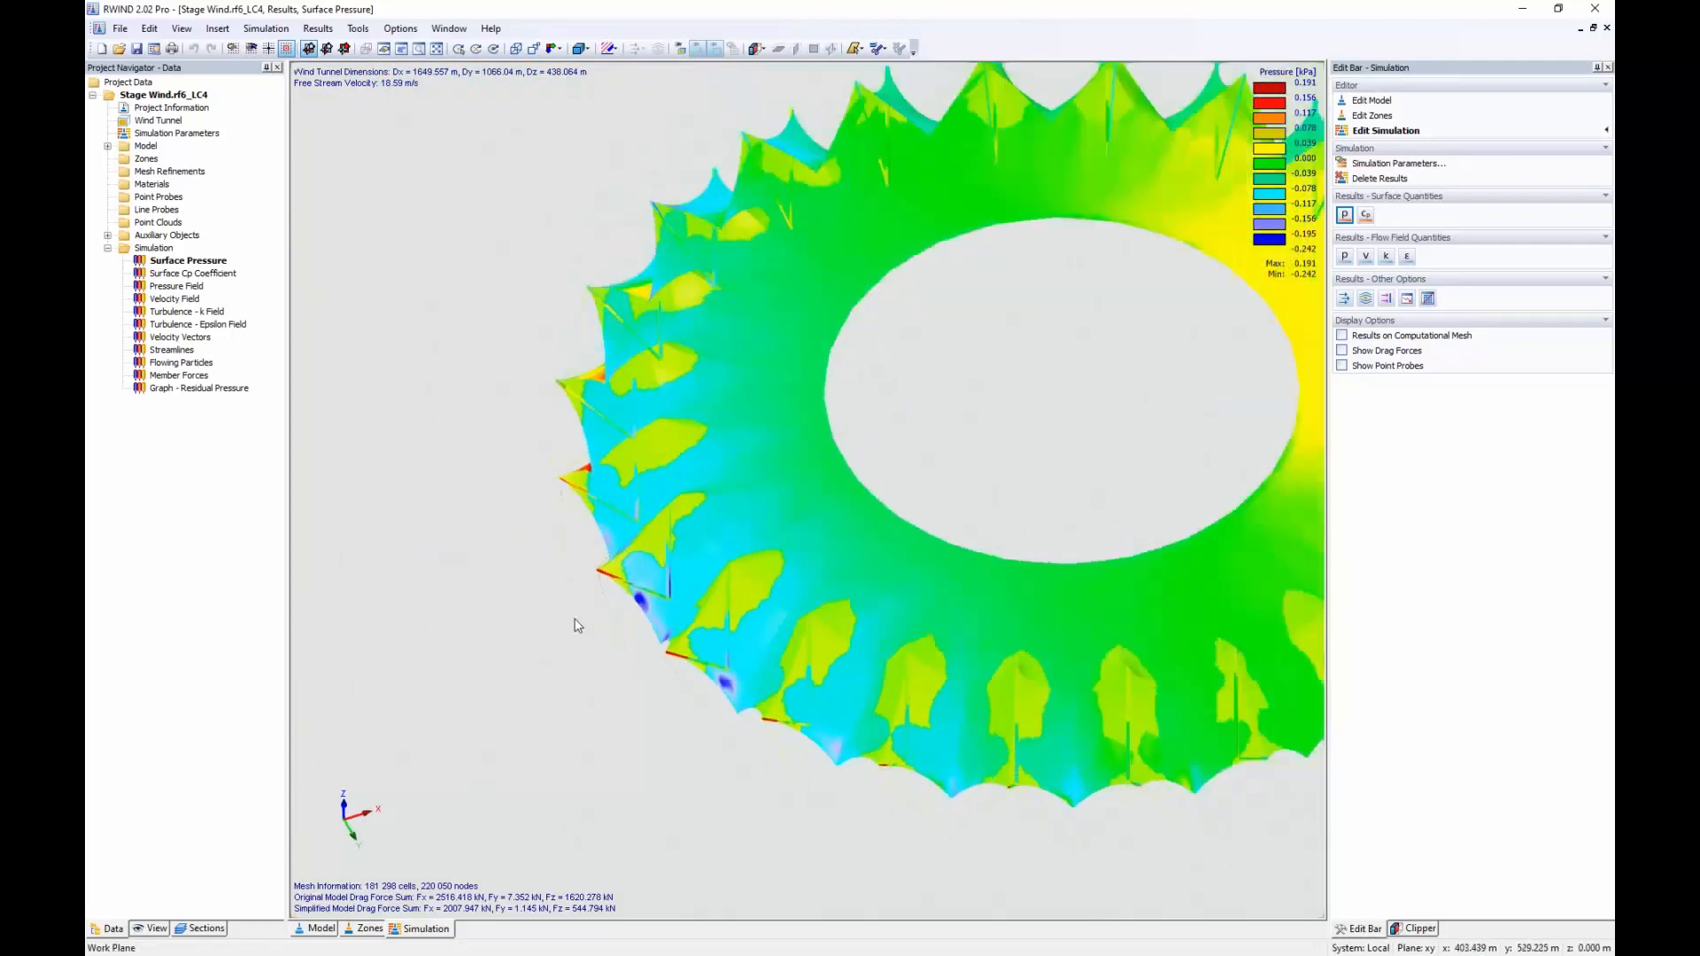
{"action": "scroll", "coordinate": [577, 625], "scroll_direction": "down", "scroll_amount": 2}
{"action": "middle_click_drag", "start_coordinate": [554, 504], "coordinate": [728, 705], "text": "ctrl"}
{"action": "scroll", "coordinate": [728, 705], "scroll_direction": "down", "scroll_amount": 1}
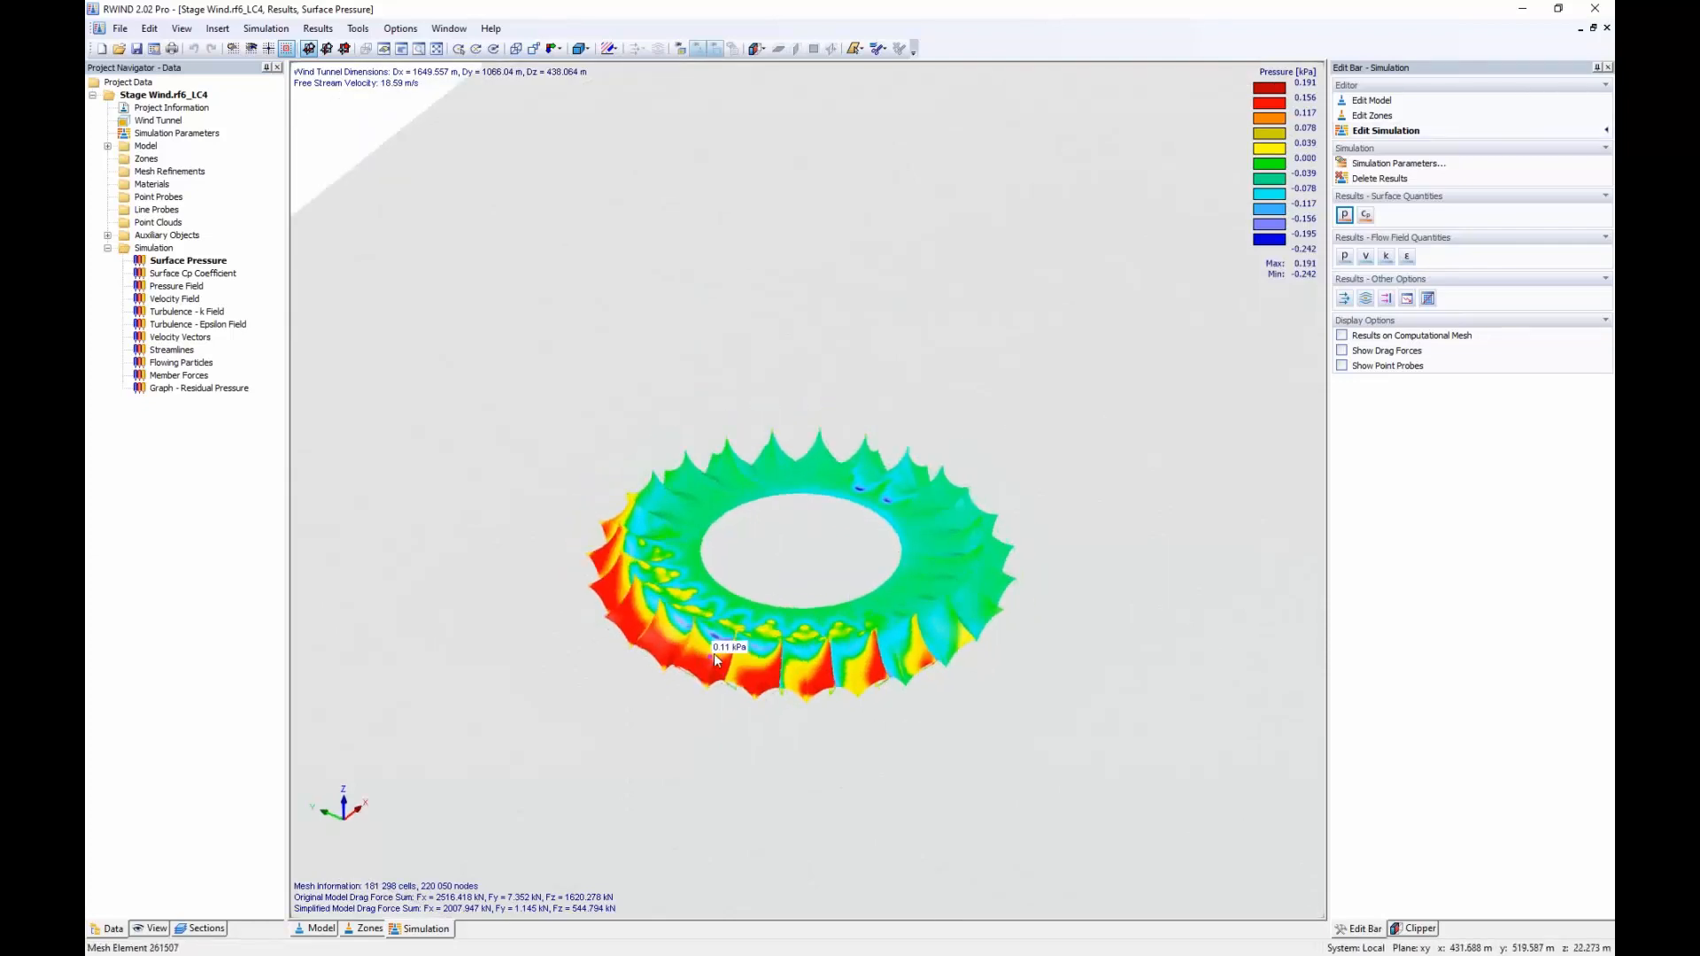
{"action": "left_click", "coordinate": [1594, 8]}
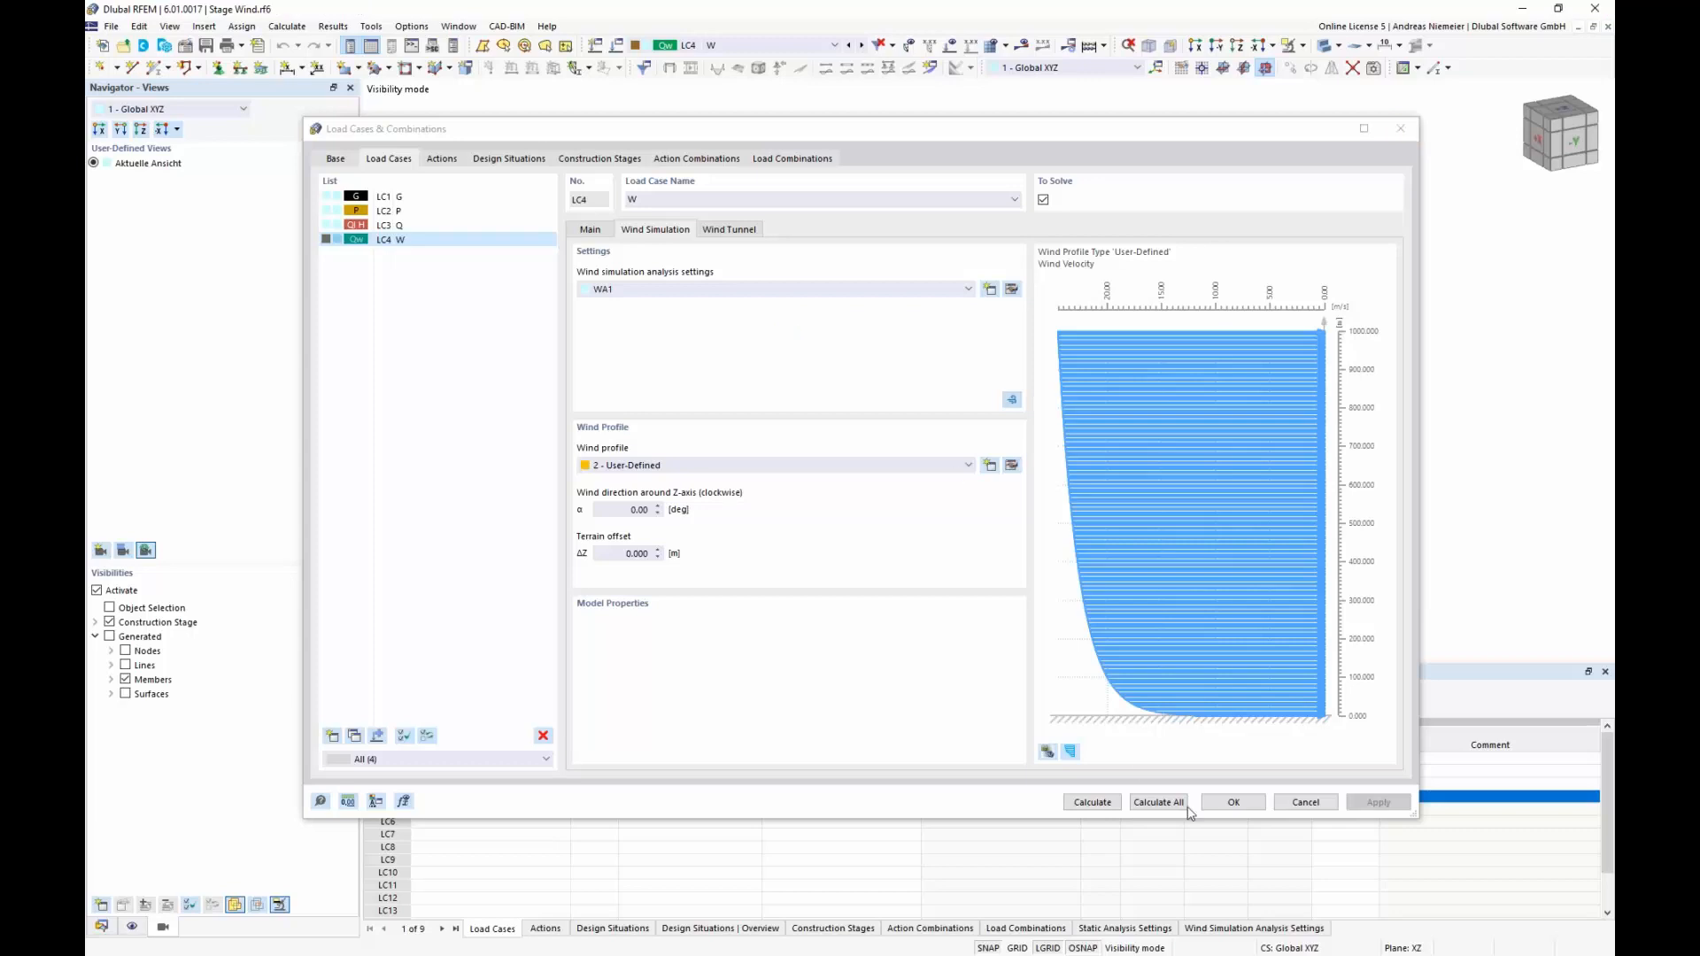
{"action": "left_click", "coordinate": [1314, 804]}
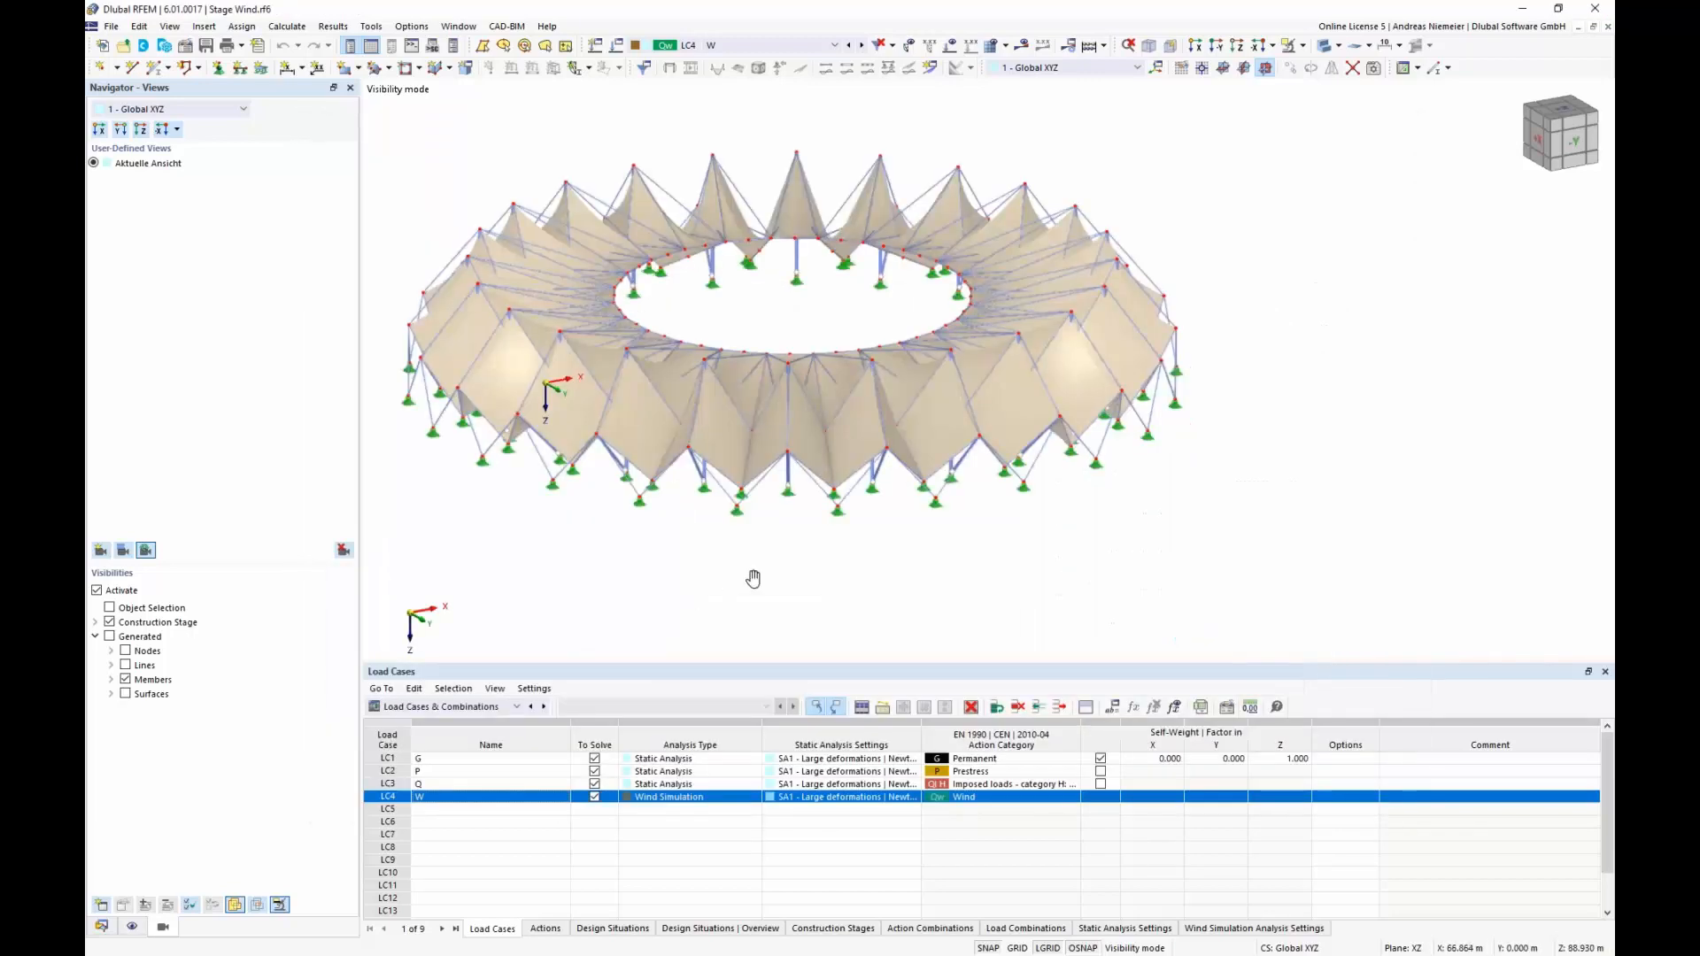
Display the LC4 wind loads with the wind tunnel box around the ring and deactivate the visibility mode.
{"action": "scroll", "coordinate": [839, 583], "scroll_direction": "down", "scroll_amount": 1}
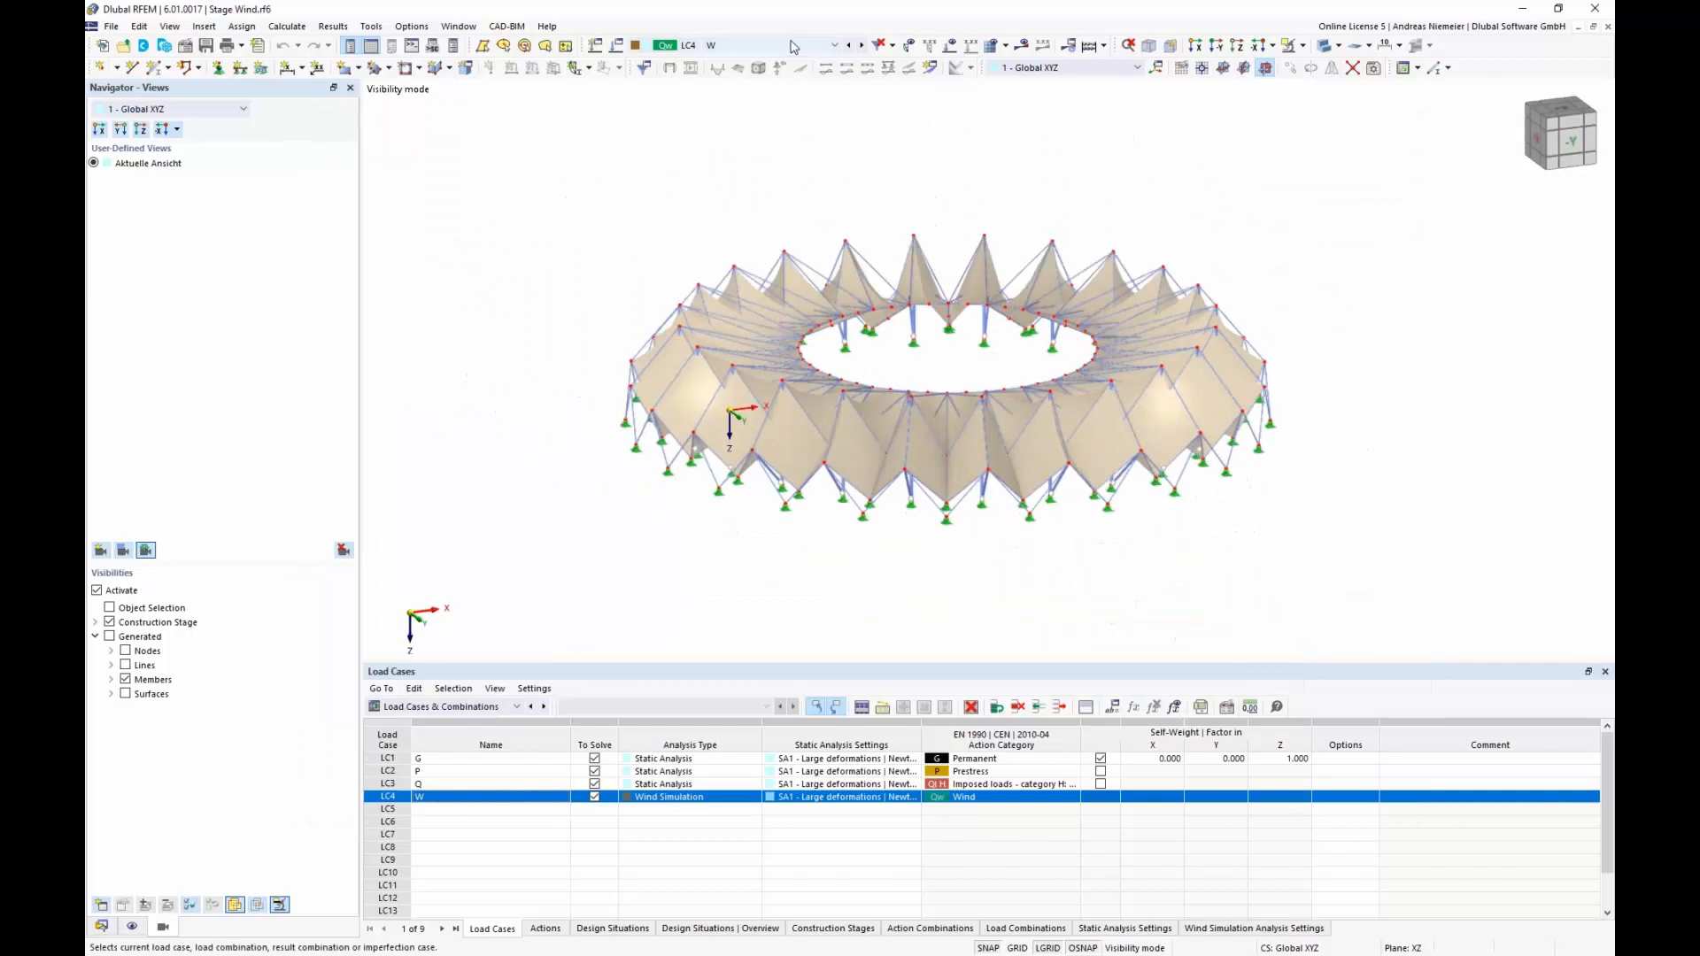
{"action": "left_click", "coordinate": [948, 46]}
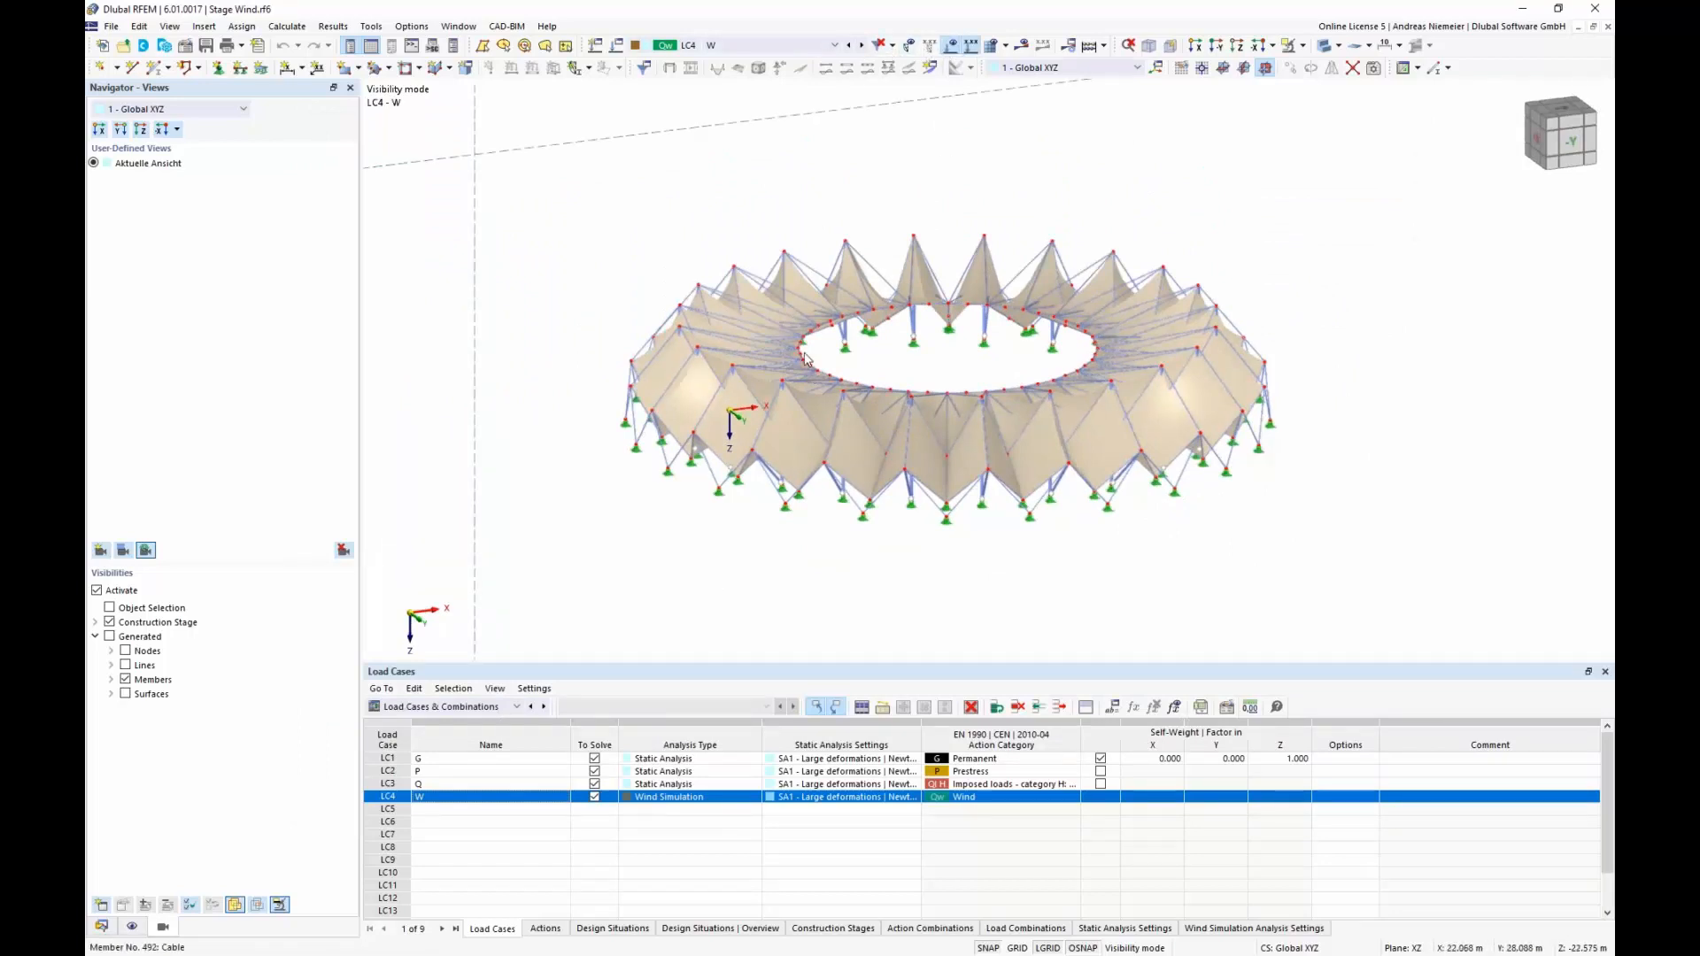
{"action": "scroll", "coordinate": [785, 361], "scroll_direction": "down", "scroll_amount": 3}
{"action": "middle_click_drag", "start_coordinate": [785, 361], "coordinate": [744, 423], "text": "ctrl"}
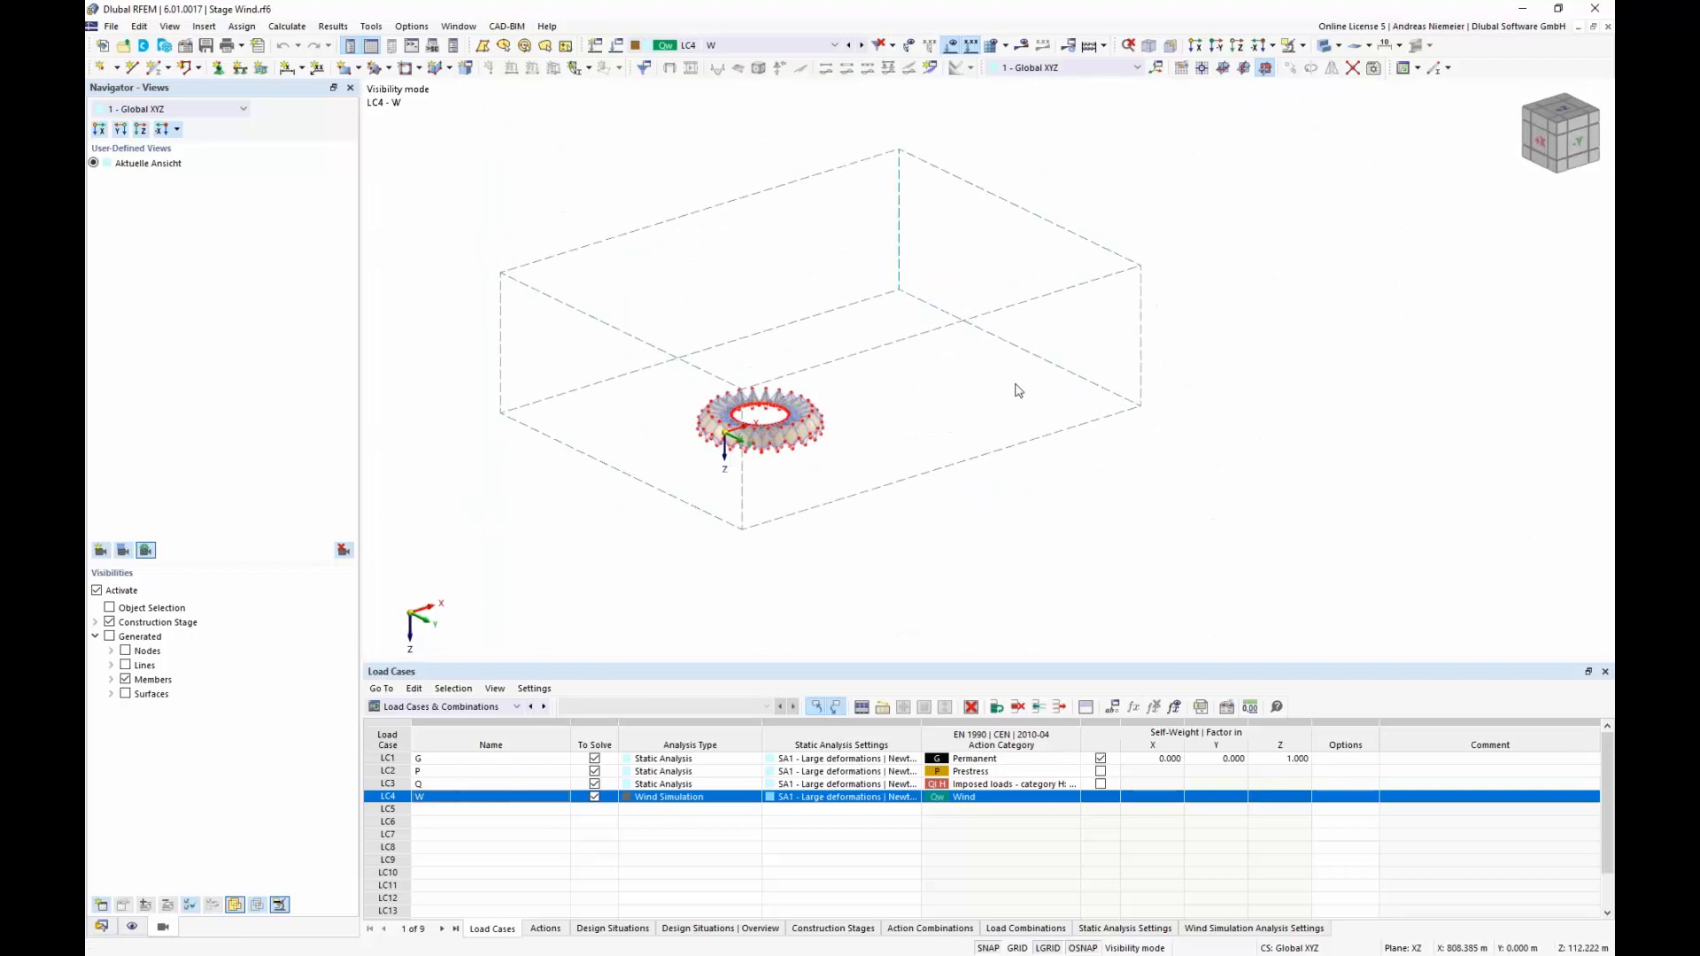
{"action": "left_click", "coordinate": [1303, 47]}
{"action": "left_click", "coordinate": [1336, 151]}
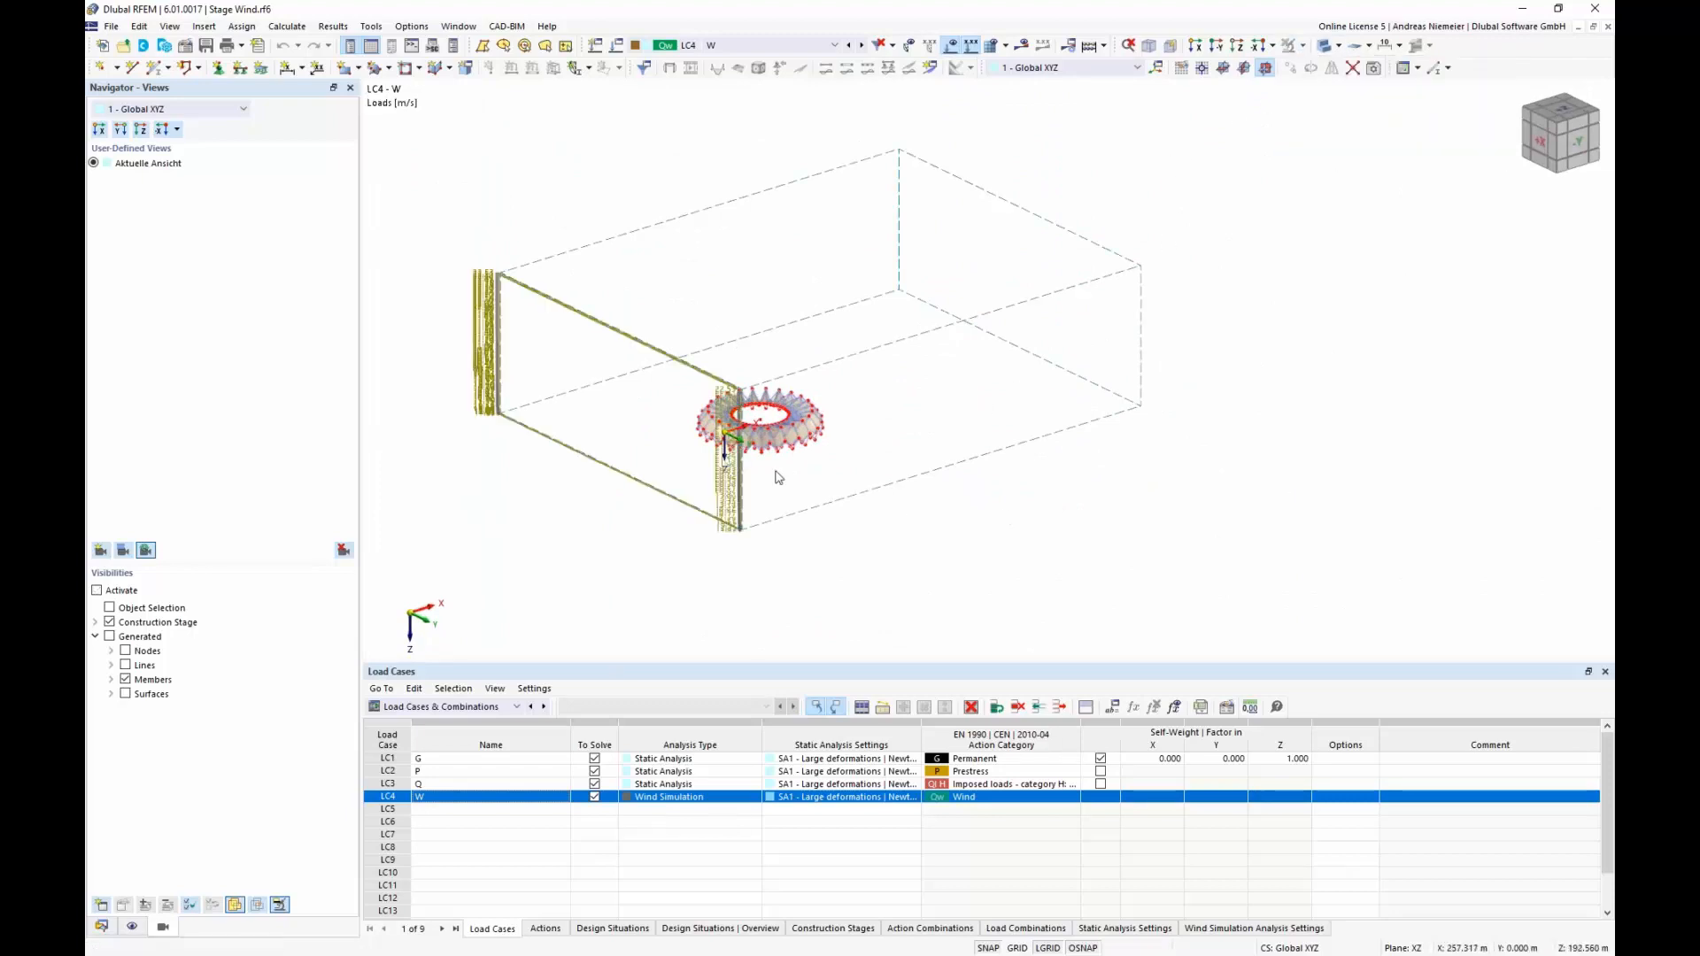
Display the static analysis results of LC4 with the member axial forces N and examine the ring.
{"action": "scroll", "coordinate": [770, 475], "scroll_direction": "up", "scroll_amount": 4}
{"action": "scroll", "coordinate": [835, 461], "scroll_direction": "down", "scroll_amount": 1}
{"action": "middle_click_drag", "start_coordinate": [836, 460], "coordinate": [693, 351], "text": "ctrl"}
{"action": "scroll", "coordinate": [693, 351], "scroll_direction": "down", "scroll_amount": 2}
{"action": "scroll", "coordinate": [693, 351], "scroll_direction": "down", "scroll_amount": 1}
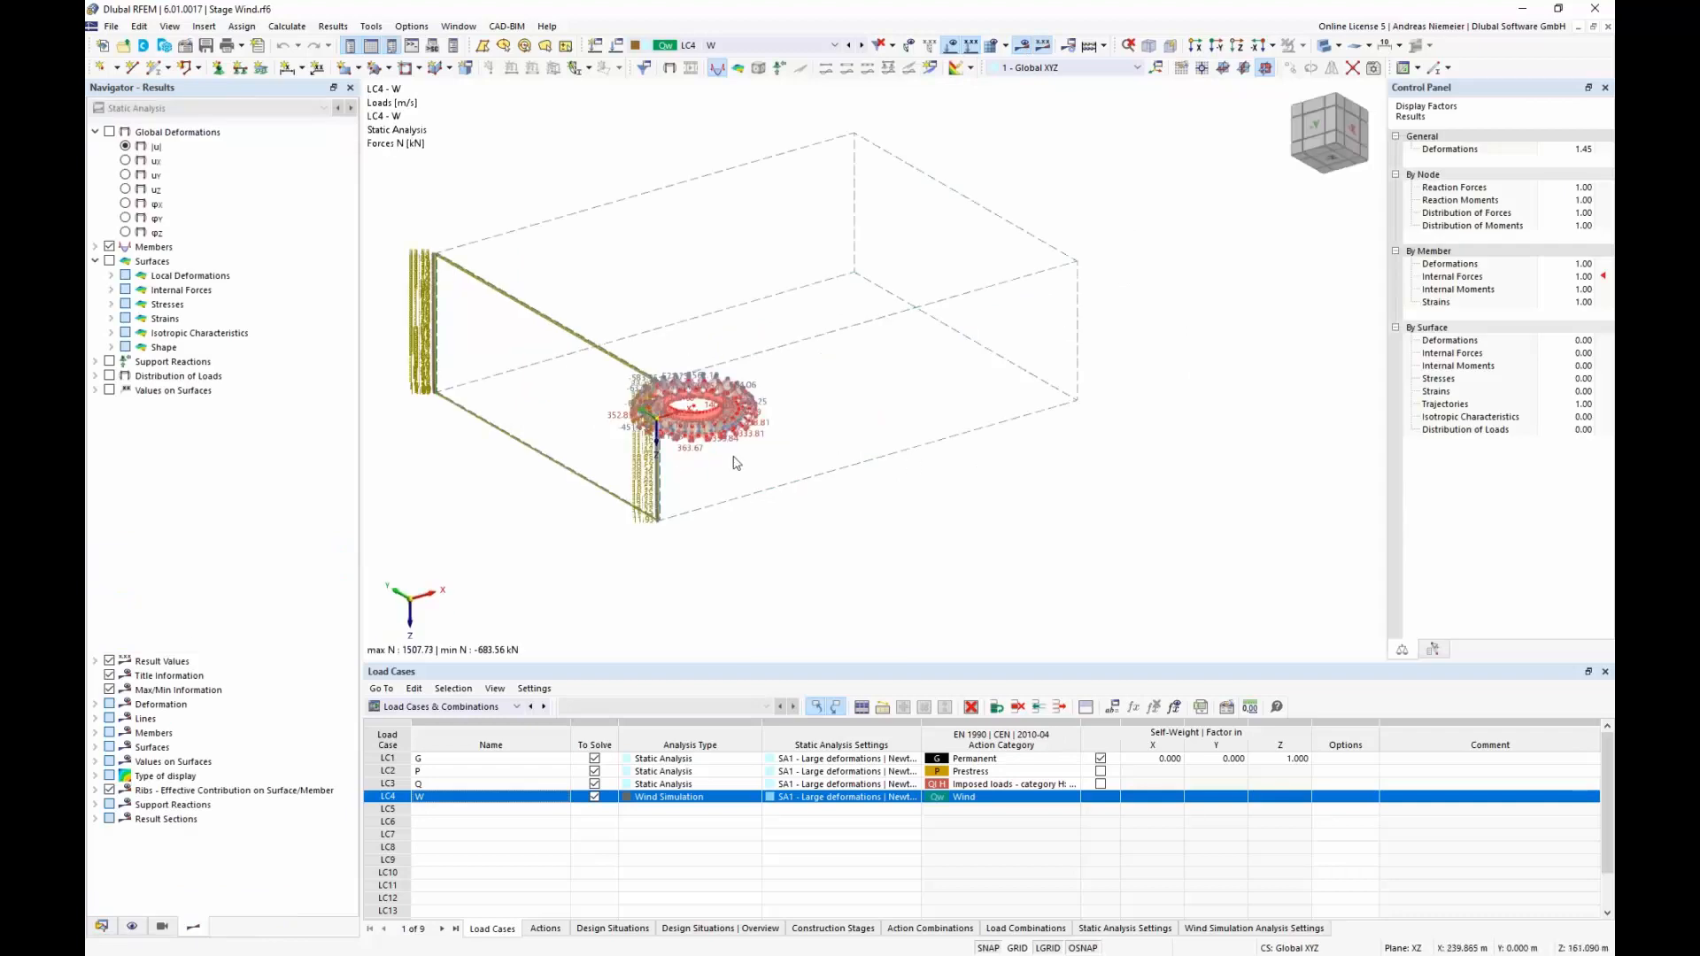
Examine the member axial forces N on the ring's lower supports, columns and inner ring up close.
{"action": "scroll", "coordinate": [732, 463], "scroll_direction": "up", "scroll_amount": 5}
{"action": "scroll", "coordinate": [785, 471], "scroll_direction": "up", "scroll_amount": 1}
{"action": "middle_click_drag", "start_coordinate": [785, 472], "coordinate": [1006, 523]}
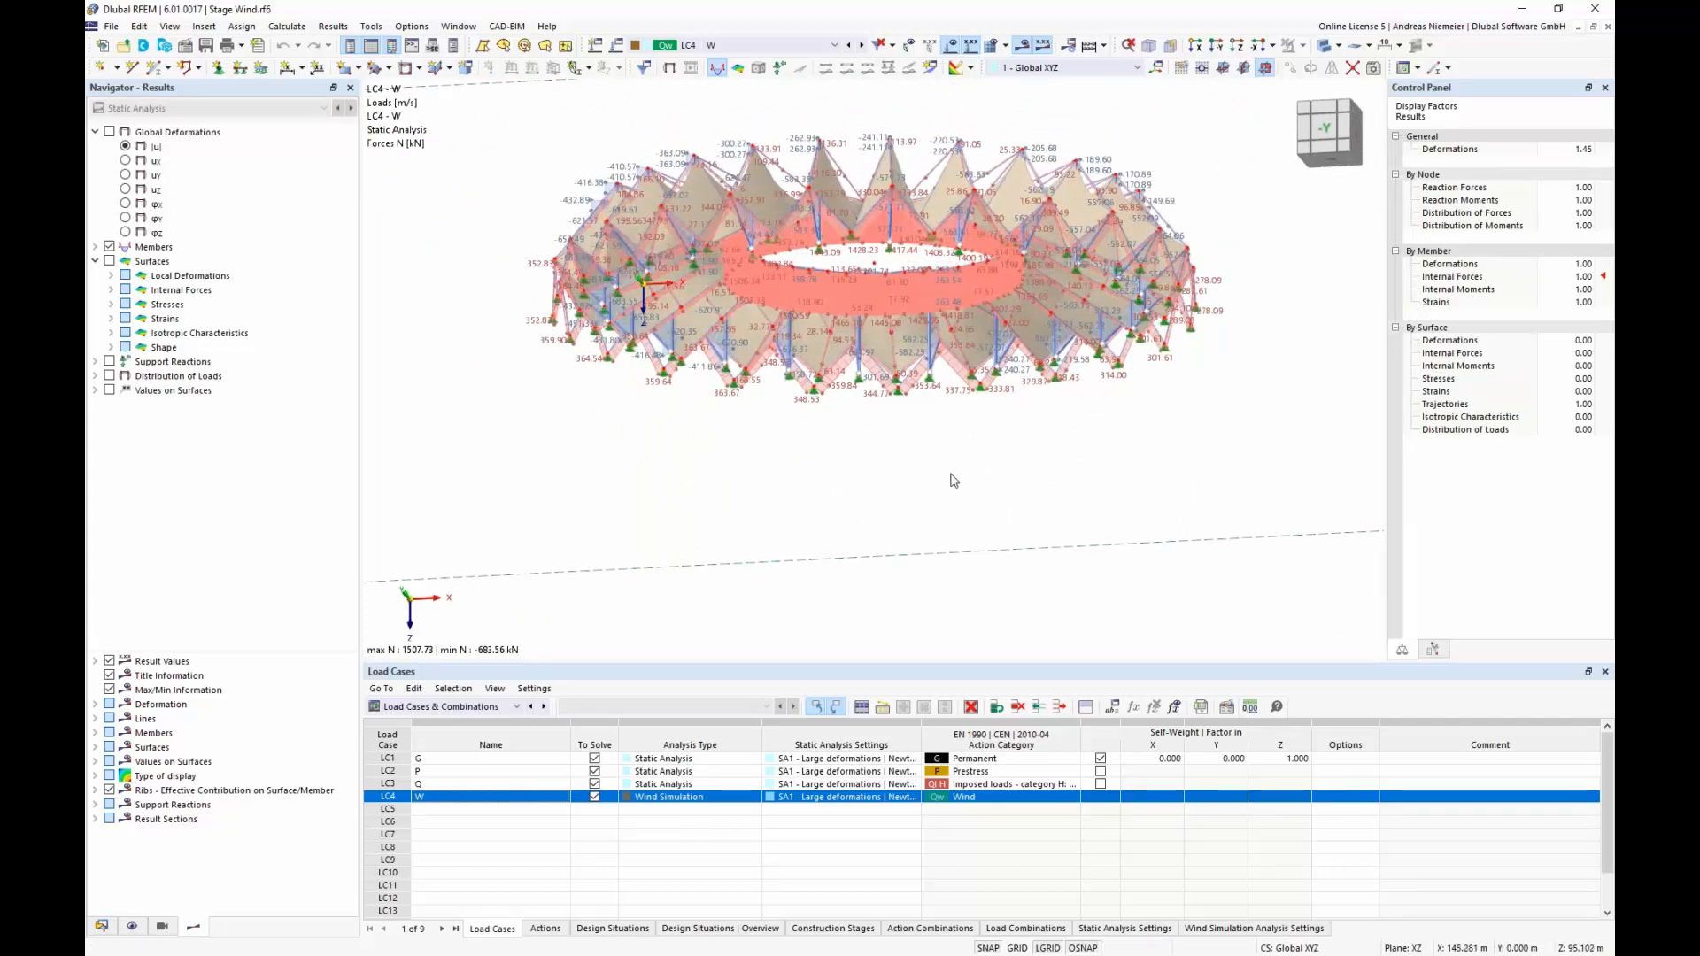
{"action": "scroll", "coordinate": [731, 406], "scroll_direction": "up", "scroll_amount": 3}
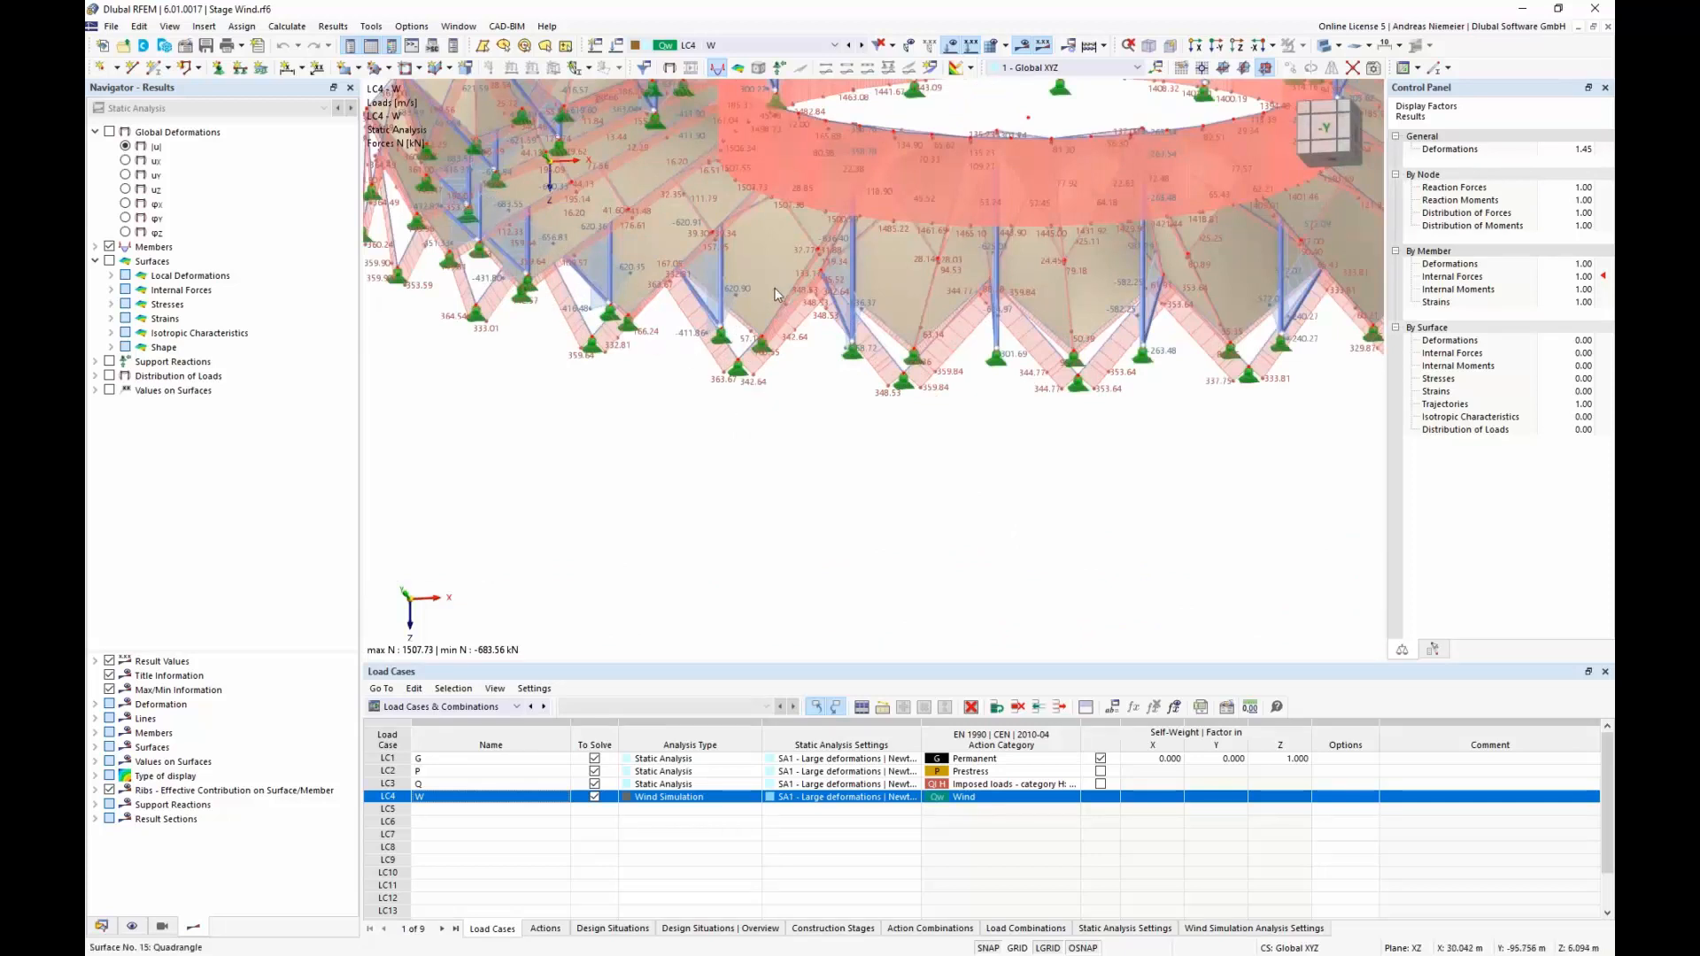
{"action": "scroll", "coordinate": [787, 418], "scroll_direction": "down", "scroll_amount": 3}
{"action": "mouse_move", "coordinate": [787, 418]}
{"action": "middle_mouse_down", "text": "ctrl"}
{"action": "mouse_move", "coordinate": [778, 511]}
{"action": "mouse_move", "coordinate": [792, 394]}
{"action": "middle_mouse_up", "text": "ctrl"}
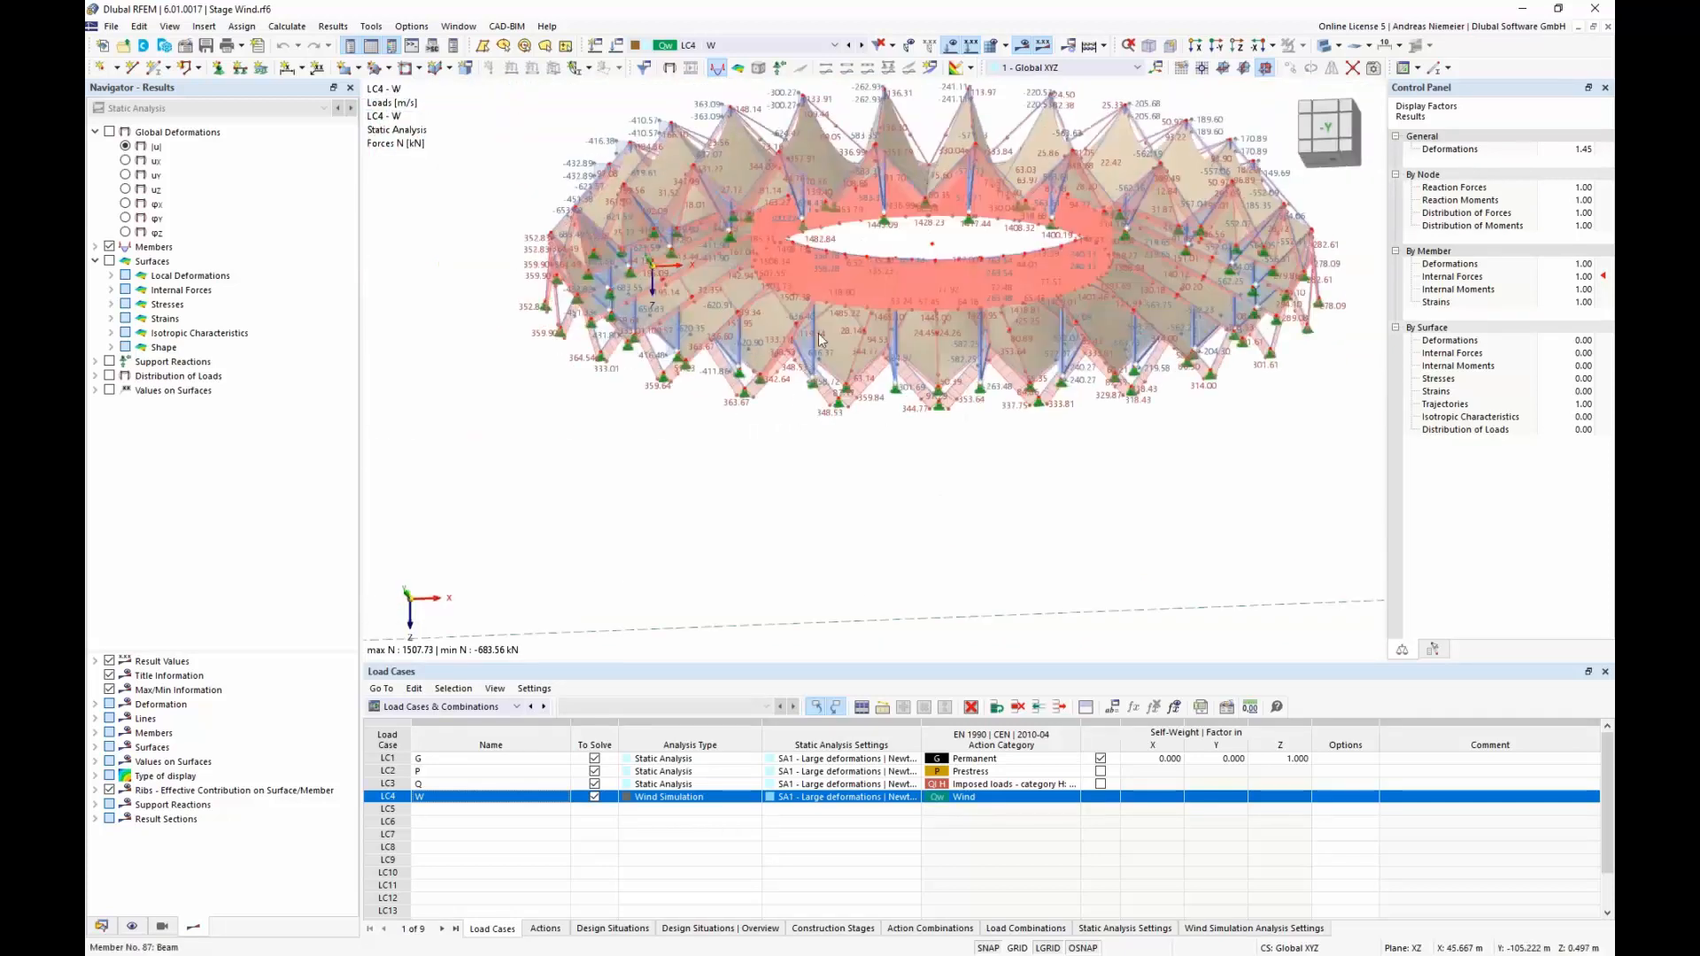
{"action": "scroll", "coordinate": [850, 335], "scroll_direction": "up", "scroll_amount": 2}
{"action": "scroll", "coordinate": [850, 327], "scroll_direction": "down", "scroll_amount": 2}
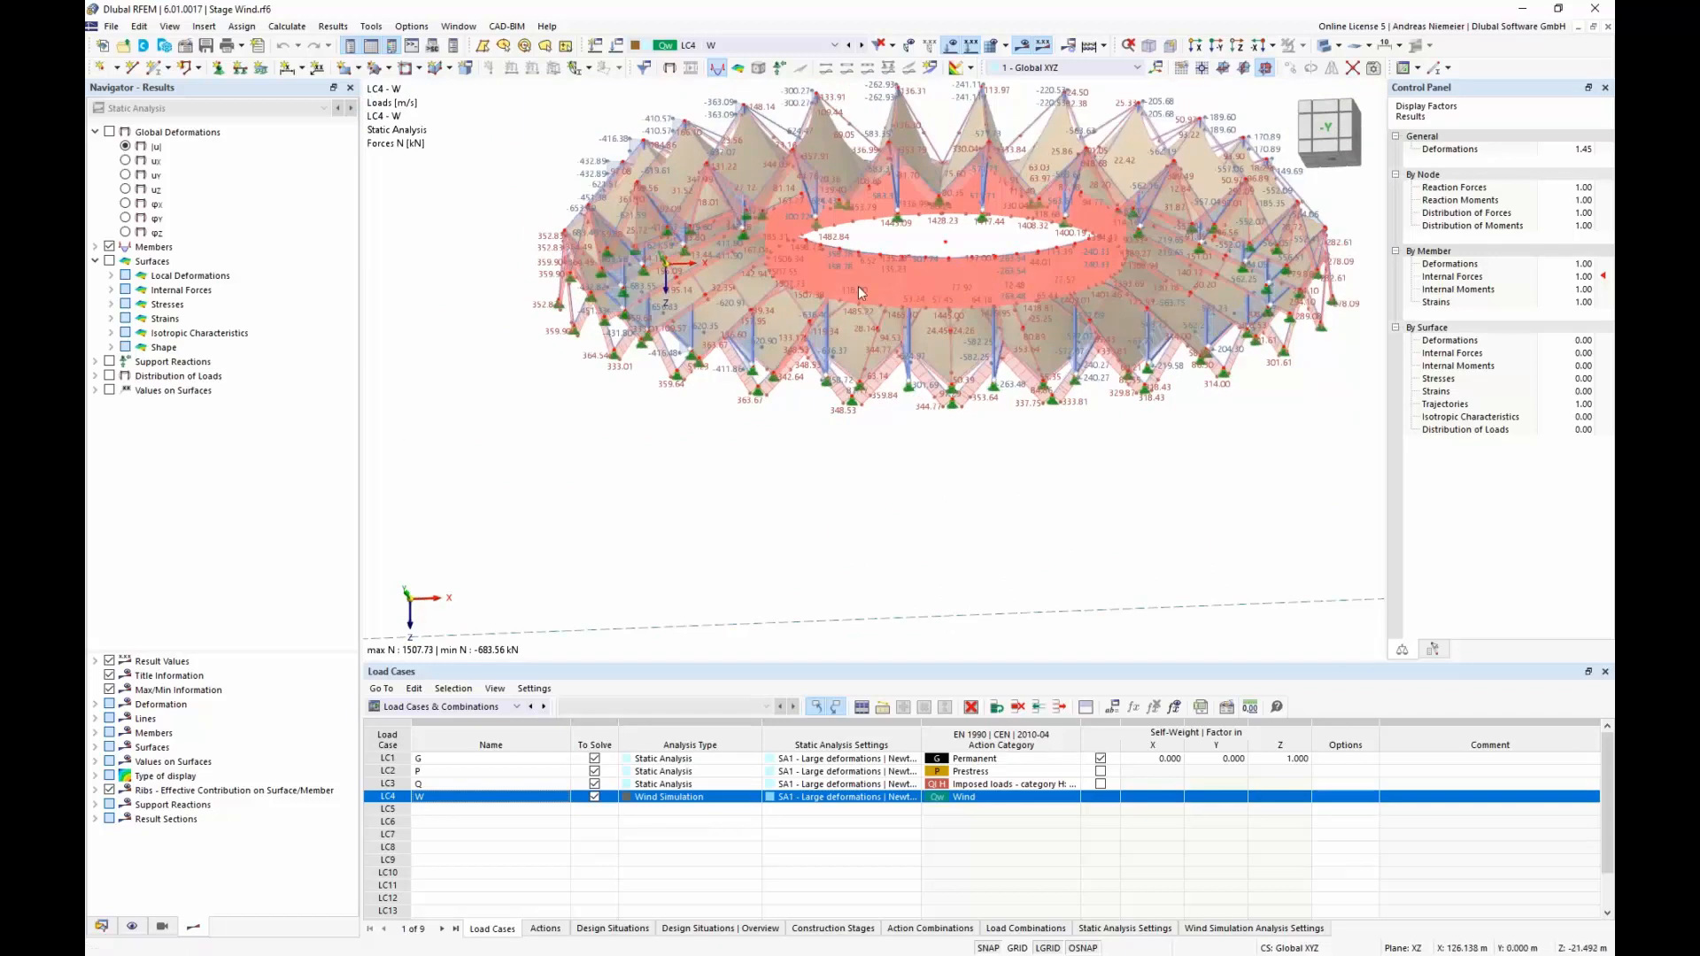
Display the global deformations |u| of LC4 as coloured results on the ring and inspect the membrane panels.
{"action": "left_click", "coordinate": [95, 247]}
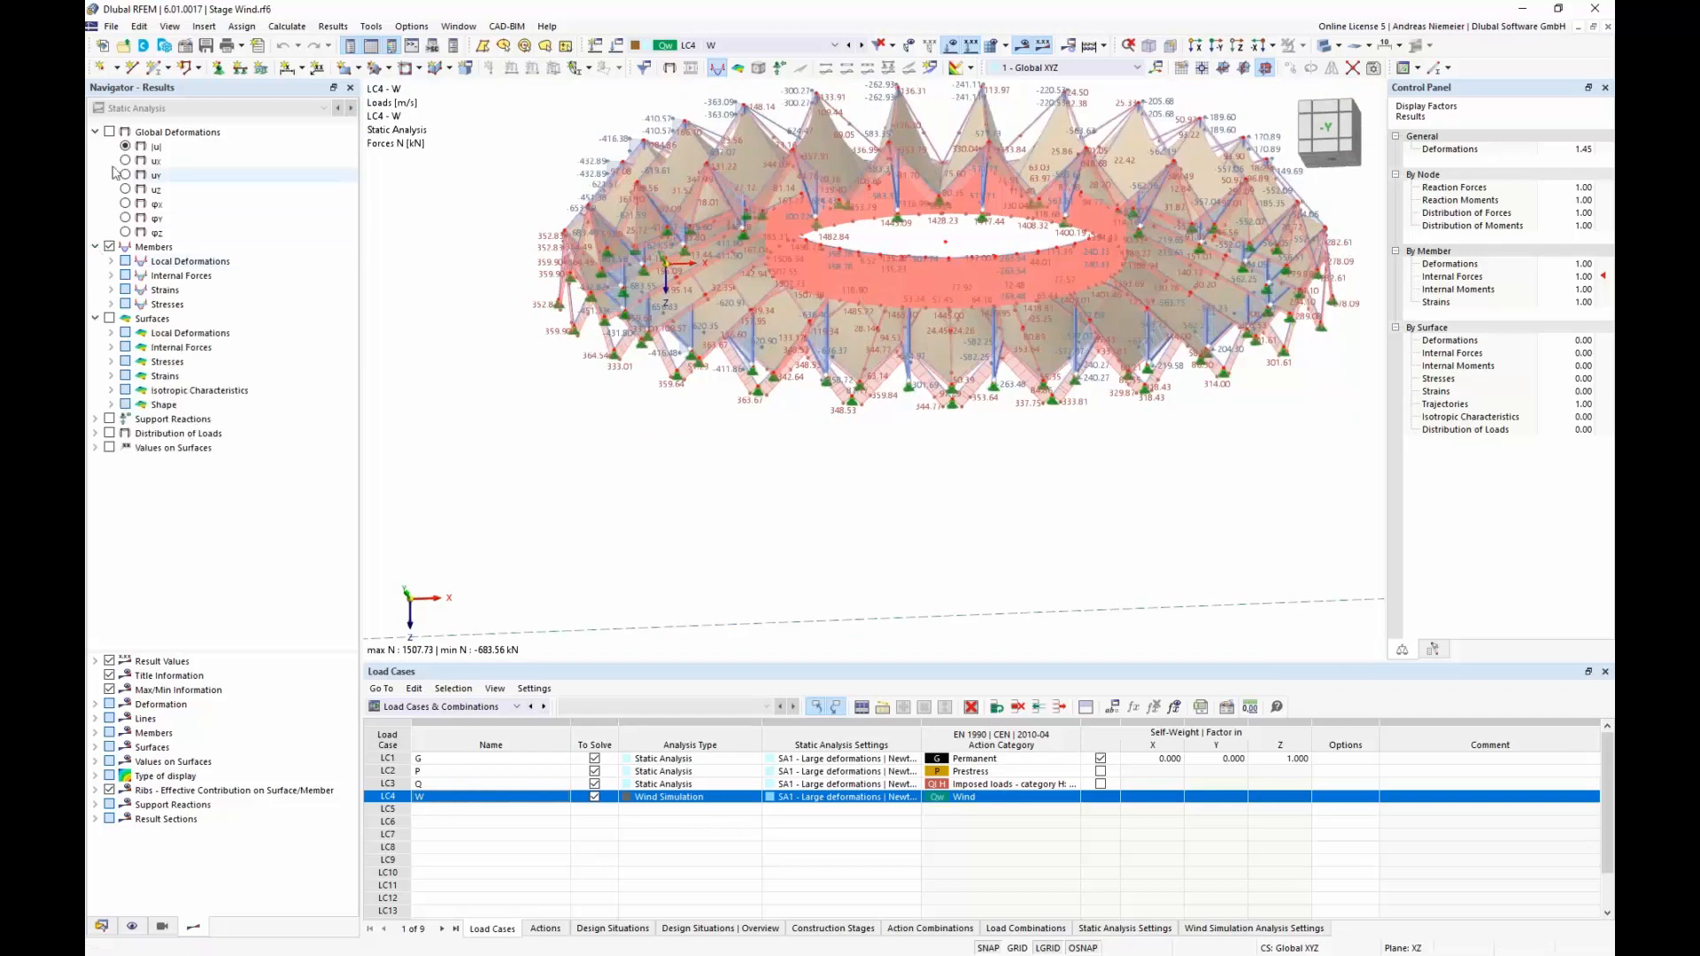
{"action": "scroll", "coordinate": [748, 484], "scroll_direction": "down", "scroll_amount": 1}
{"action": "left_click", "coordinate": [1155, 69]}
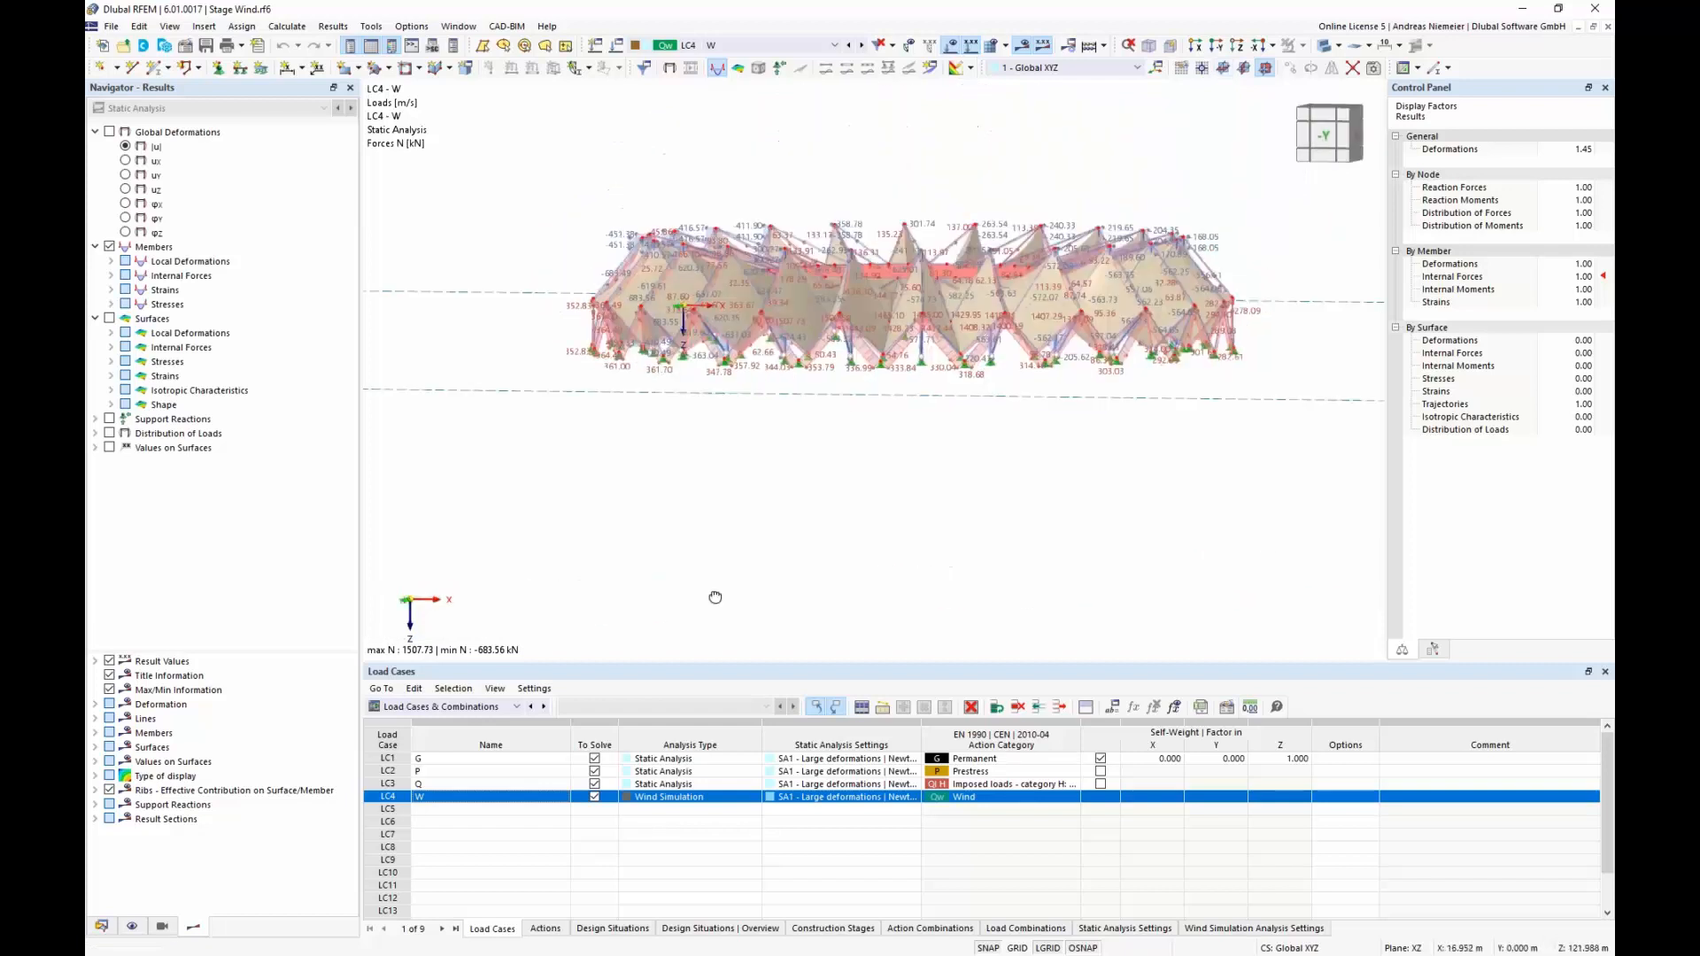
{"action": "left_click", "coordinate": [1148, 46]}
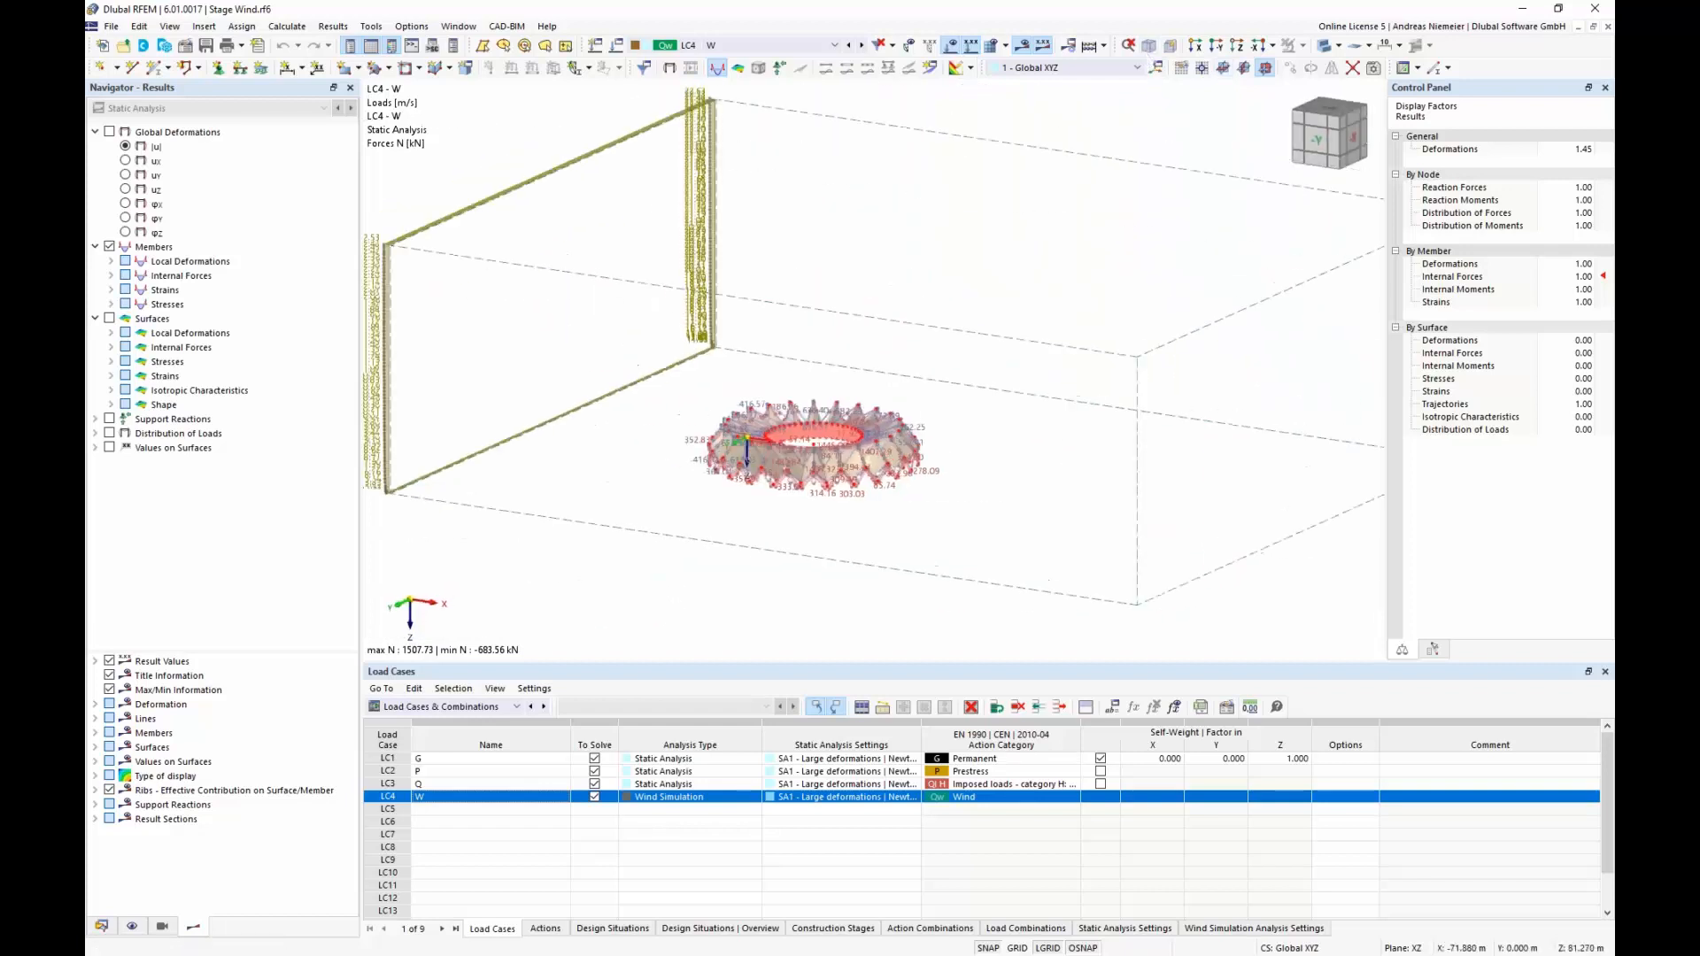
{"action": "scroll", "coordinate": [735, 511], "scroll_direction": "up", "scroll_amount": 5}
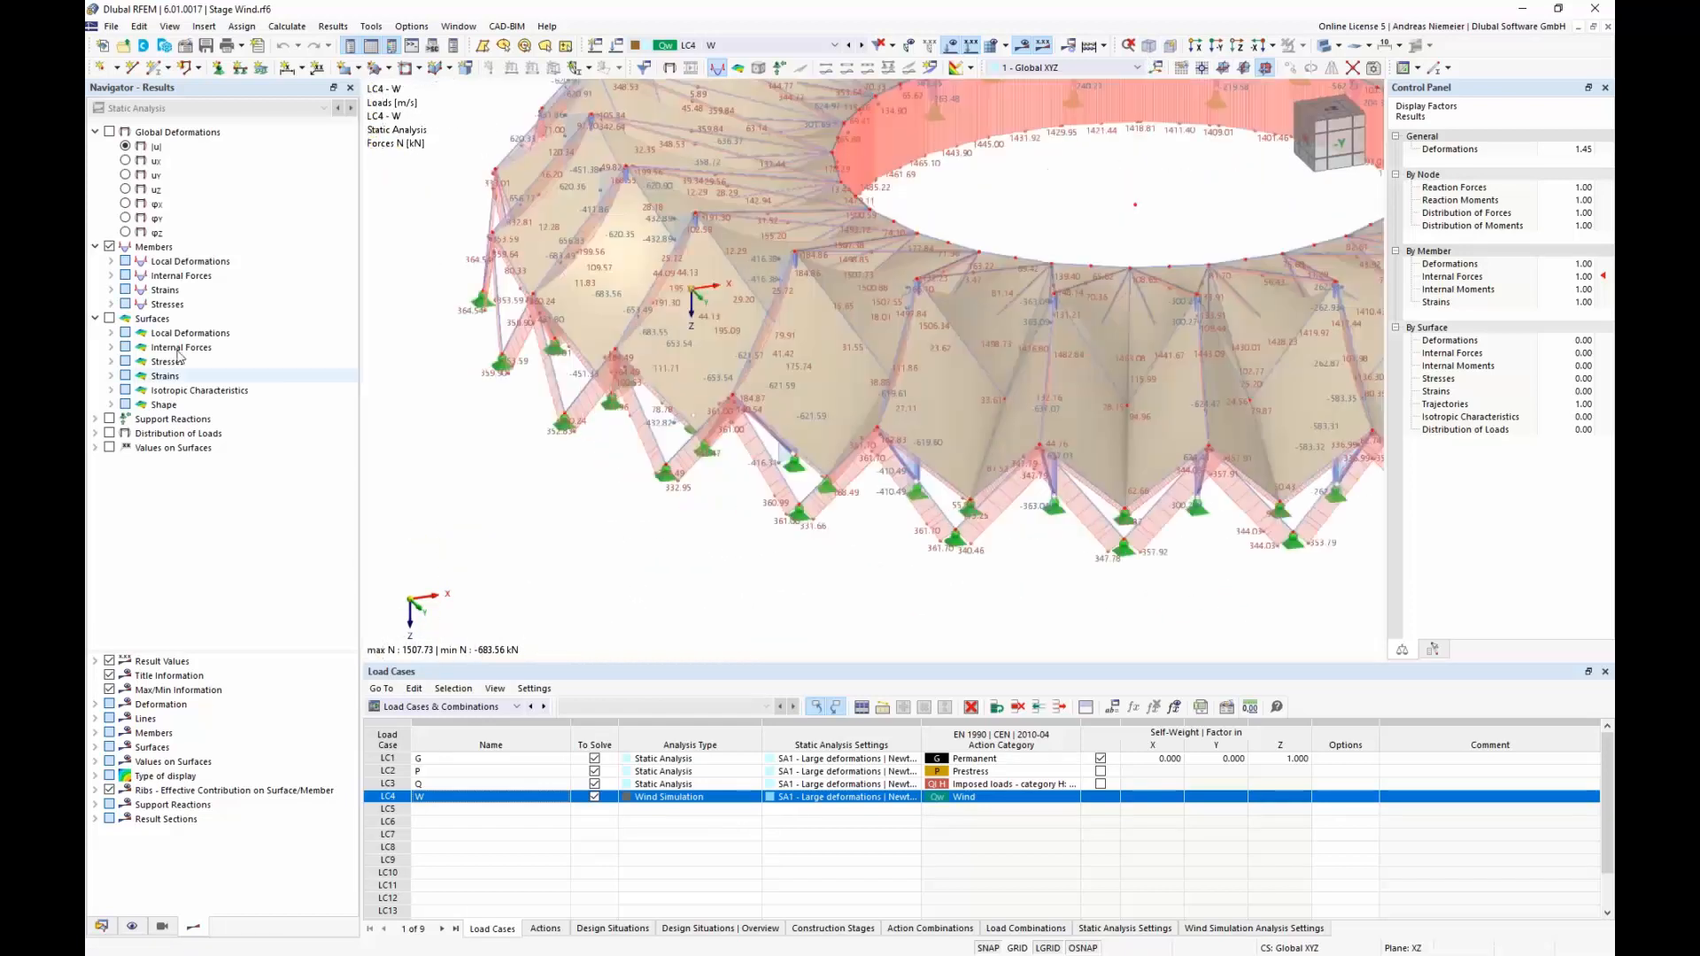
{"action": "left_click", "coordinate": [116, 135]}
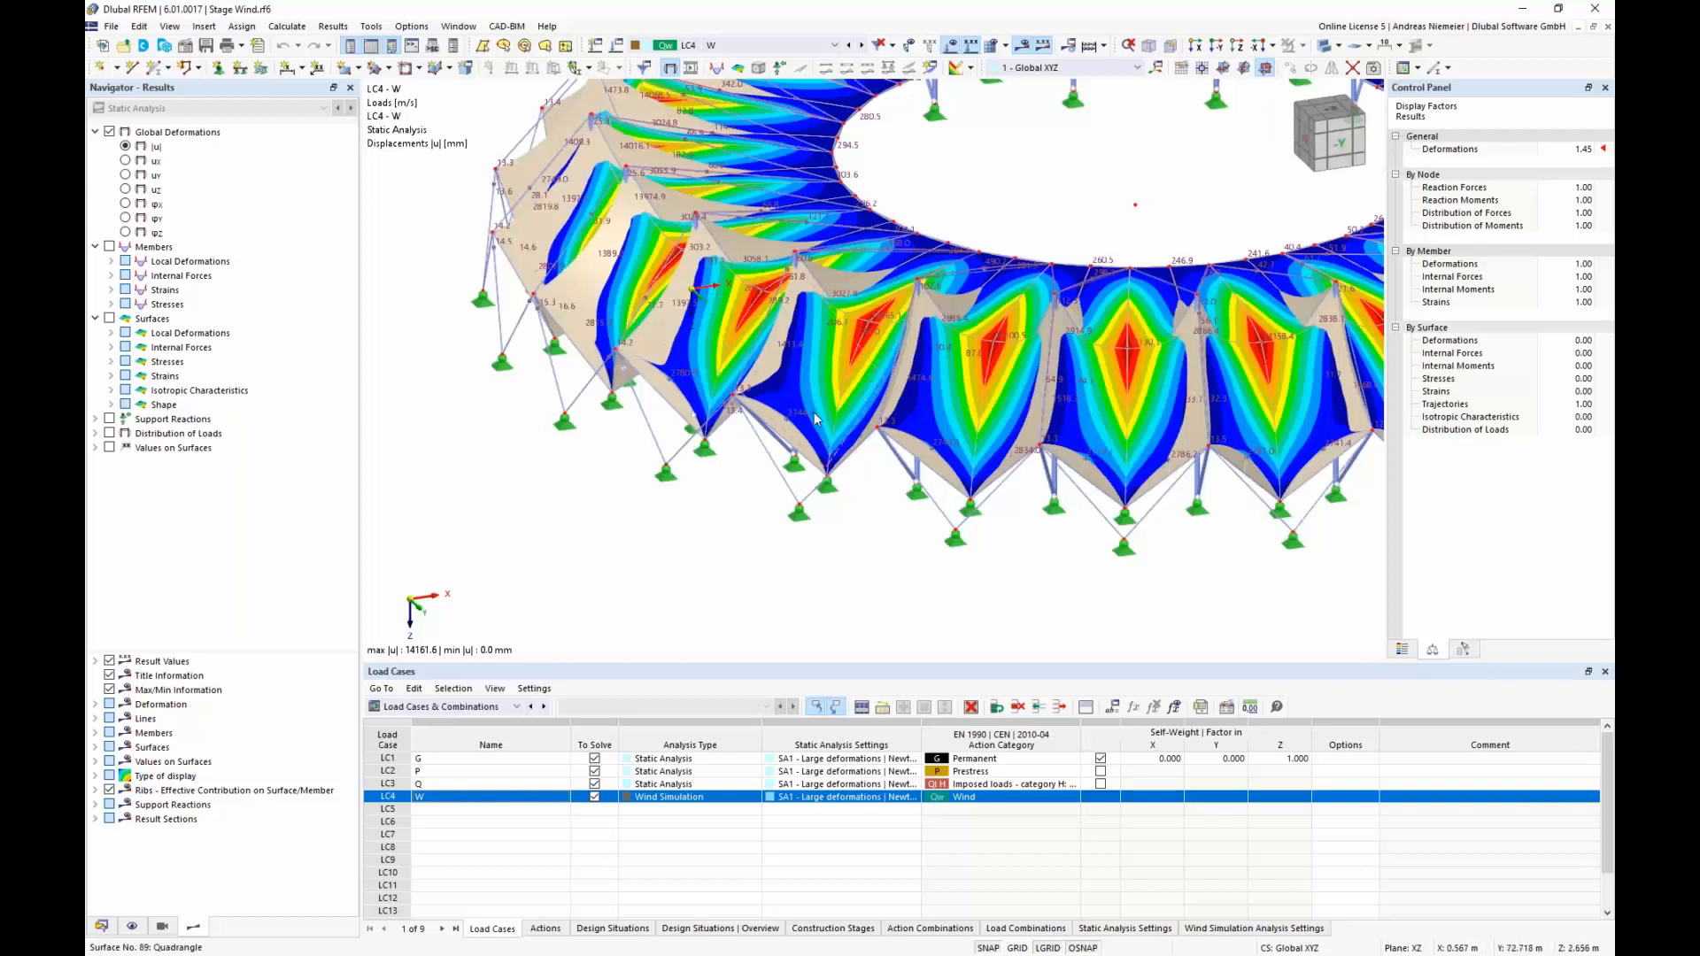
{"action": "mouse_move", "coordinate": [816, 419]}
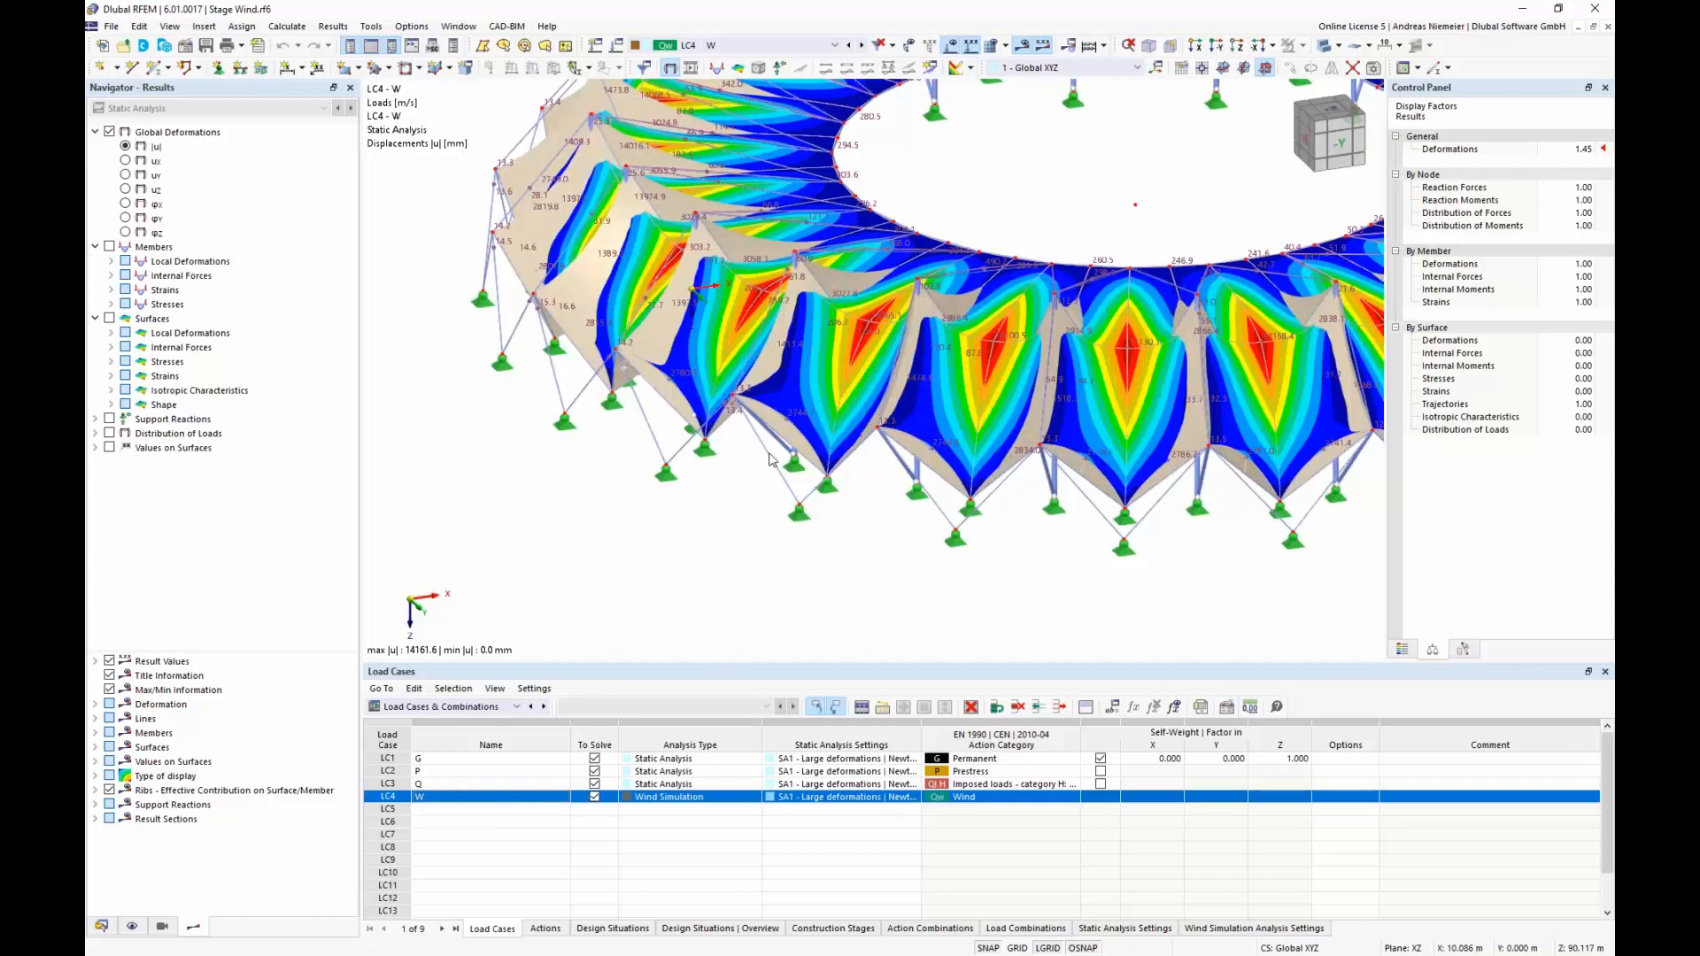
{"action": "left_click", "coordinate": [1168, 47]}
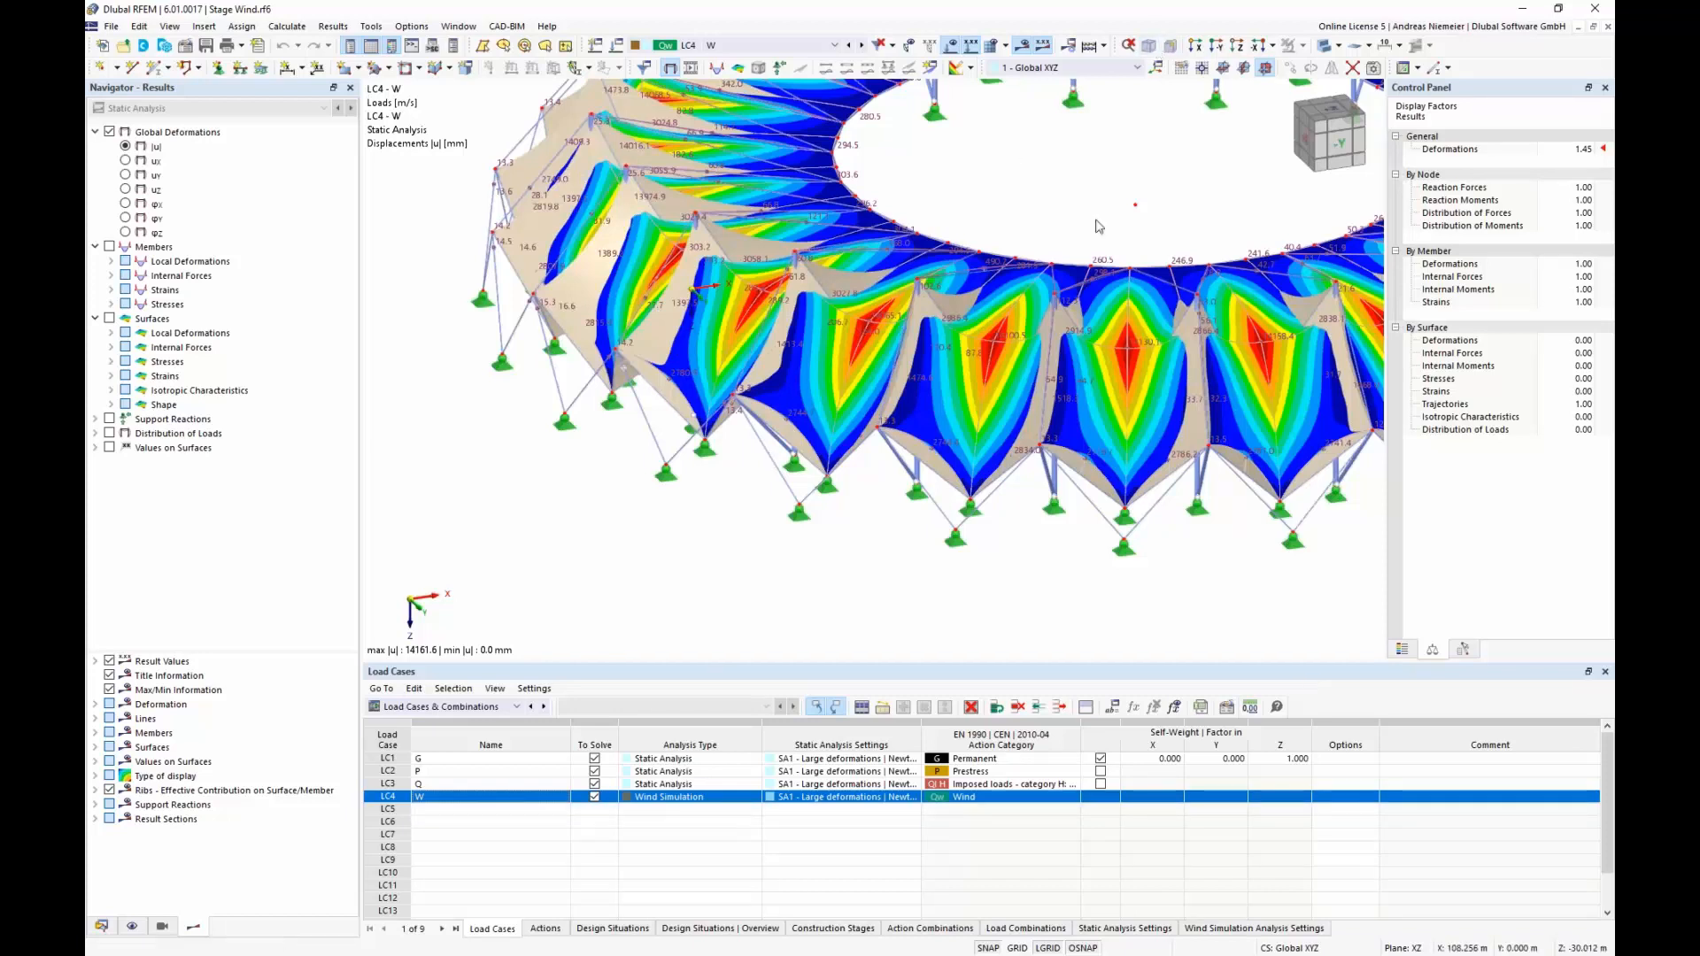
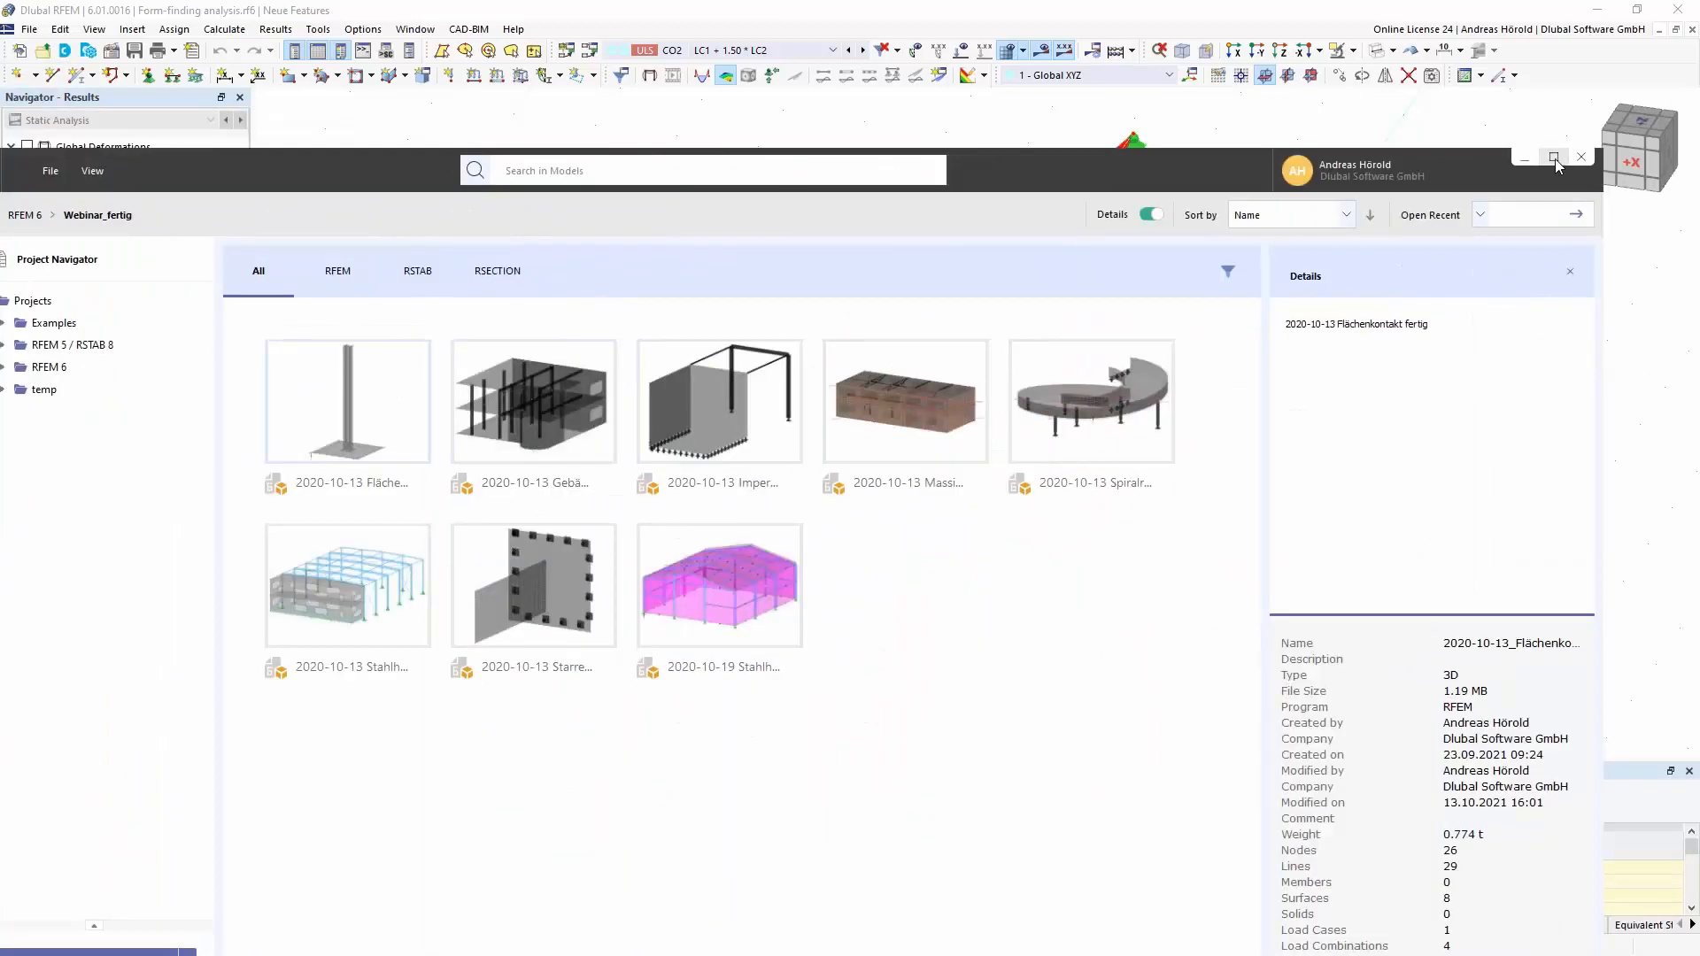
Switch to Dlubal Center and view the account's extranet messages, company data, and current R20 and R19 product downloads.
{"action": "left_click", "coordinate": [1552, 158]}
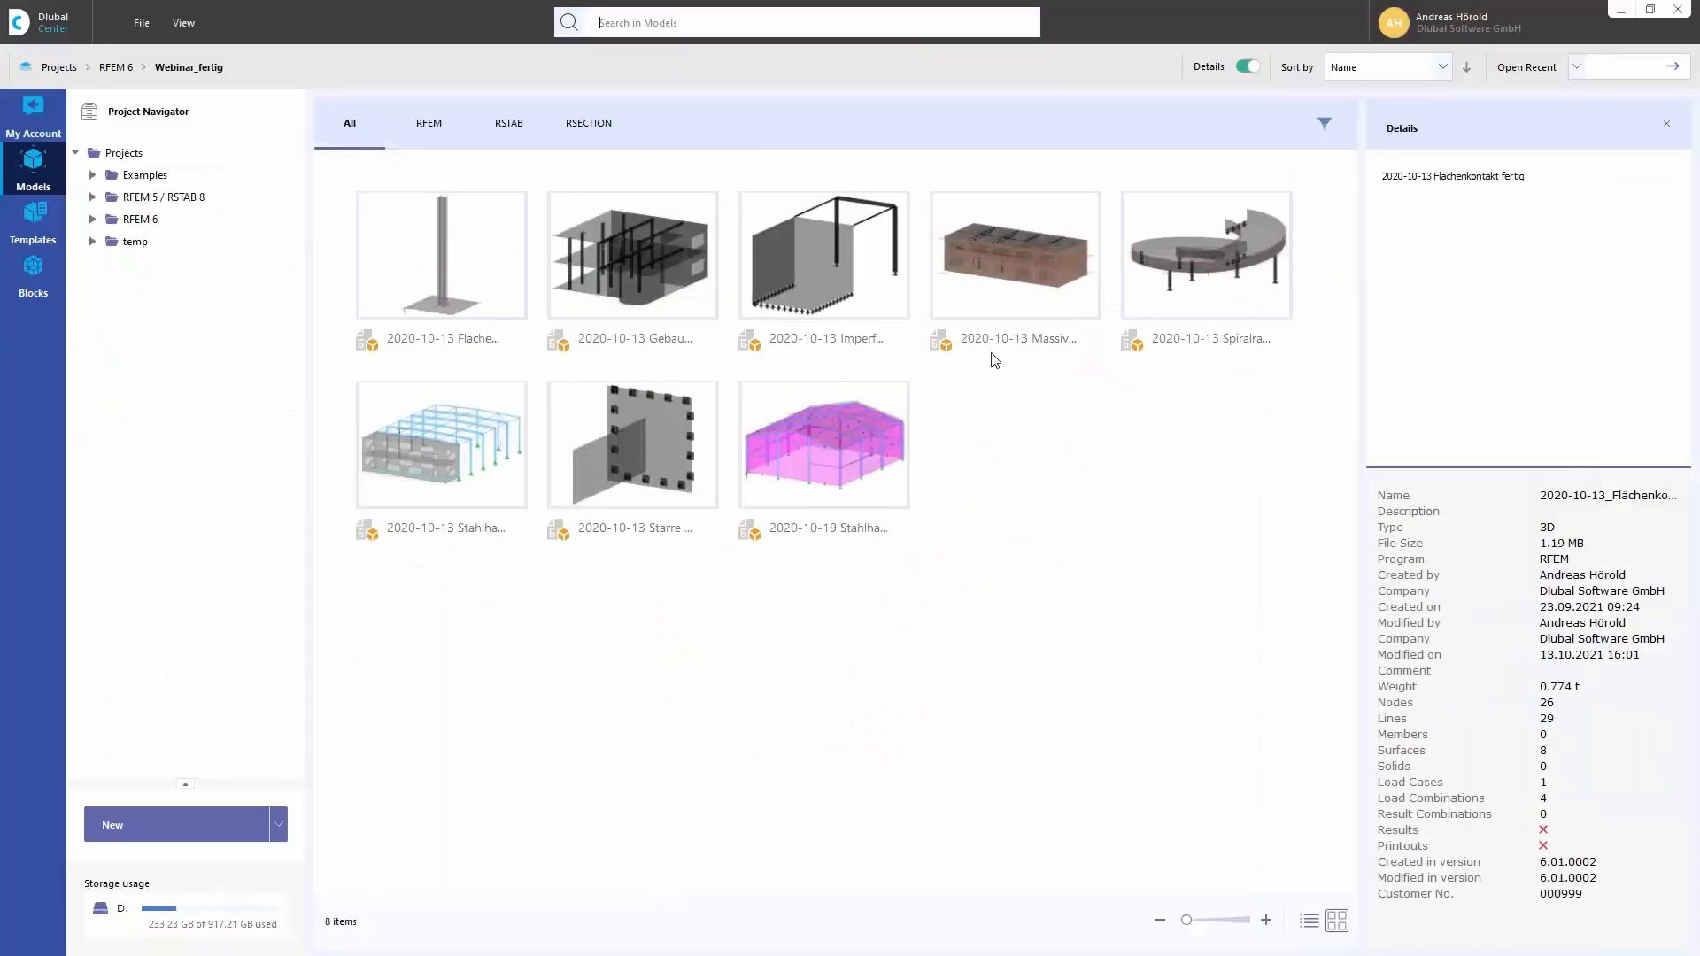
{"action": "left_click", "coordinate": [34, 118]}
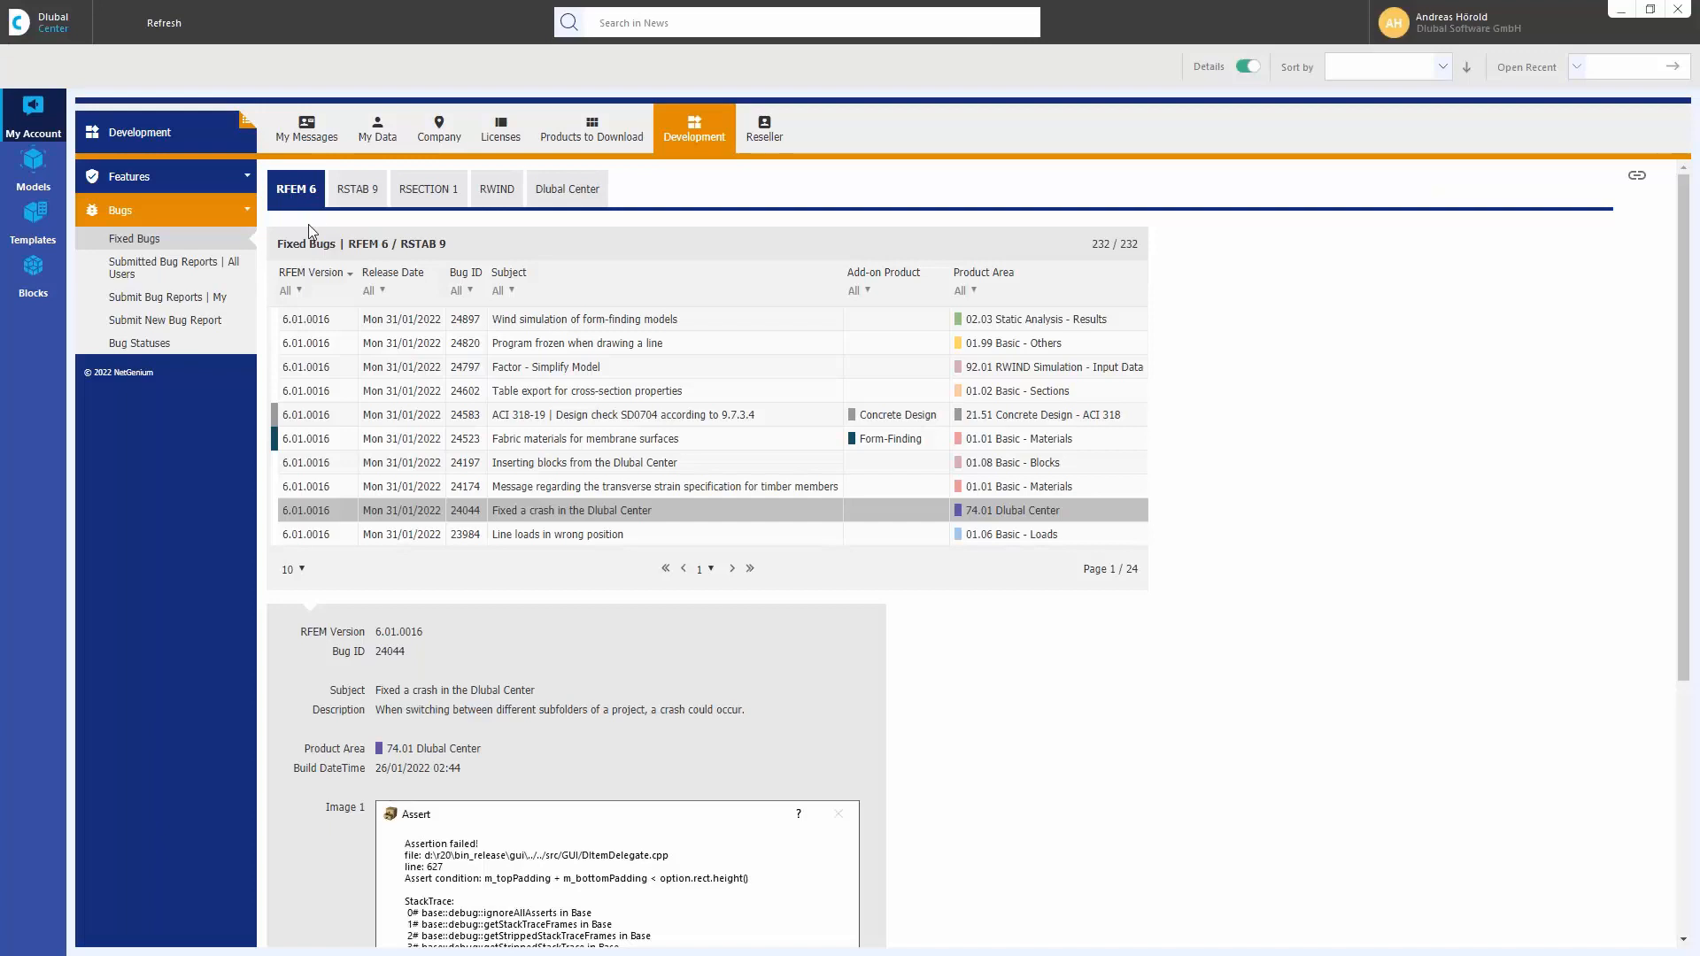
{"action": "left_click", "coordinate": [307, 131]}
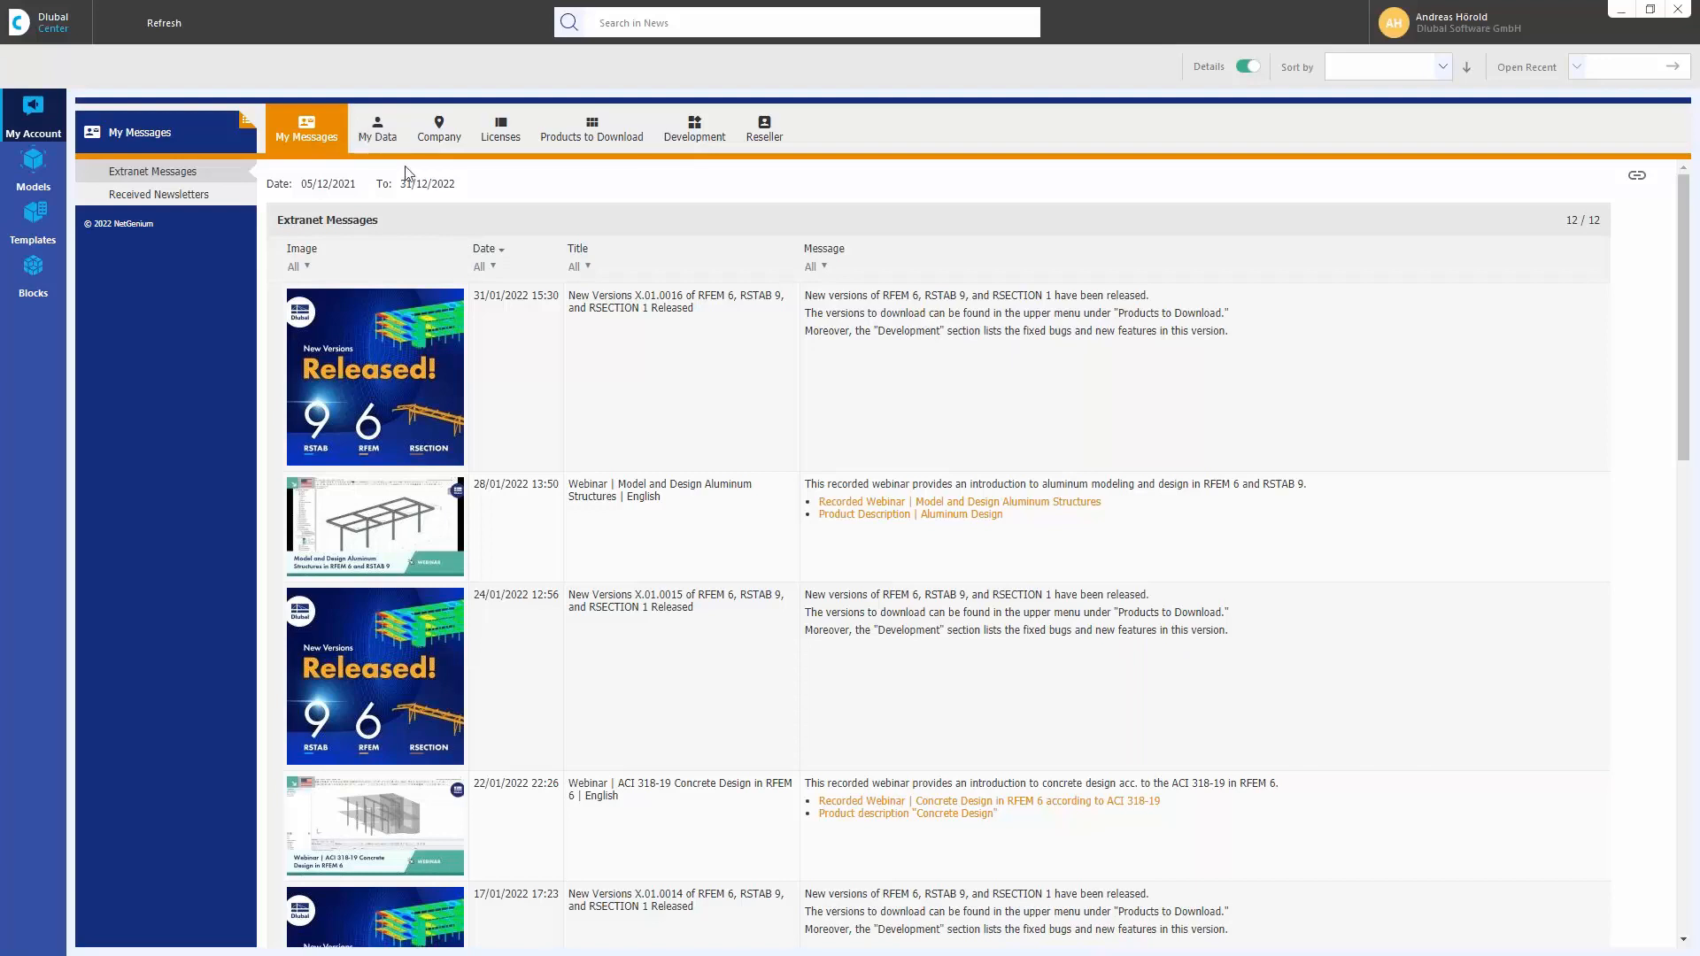
{"action": "left_click", "coordinate": [440, 129]}
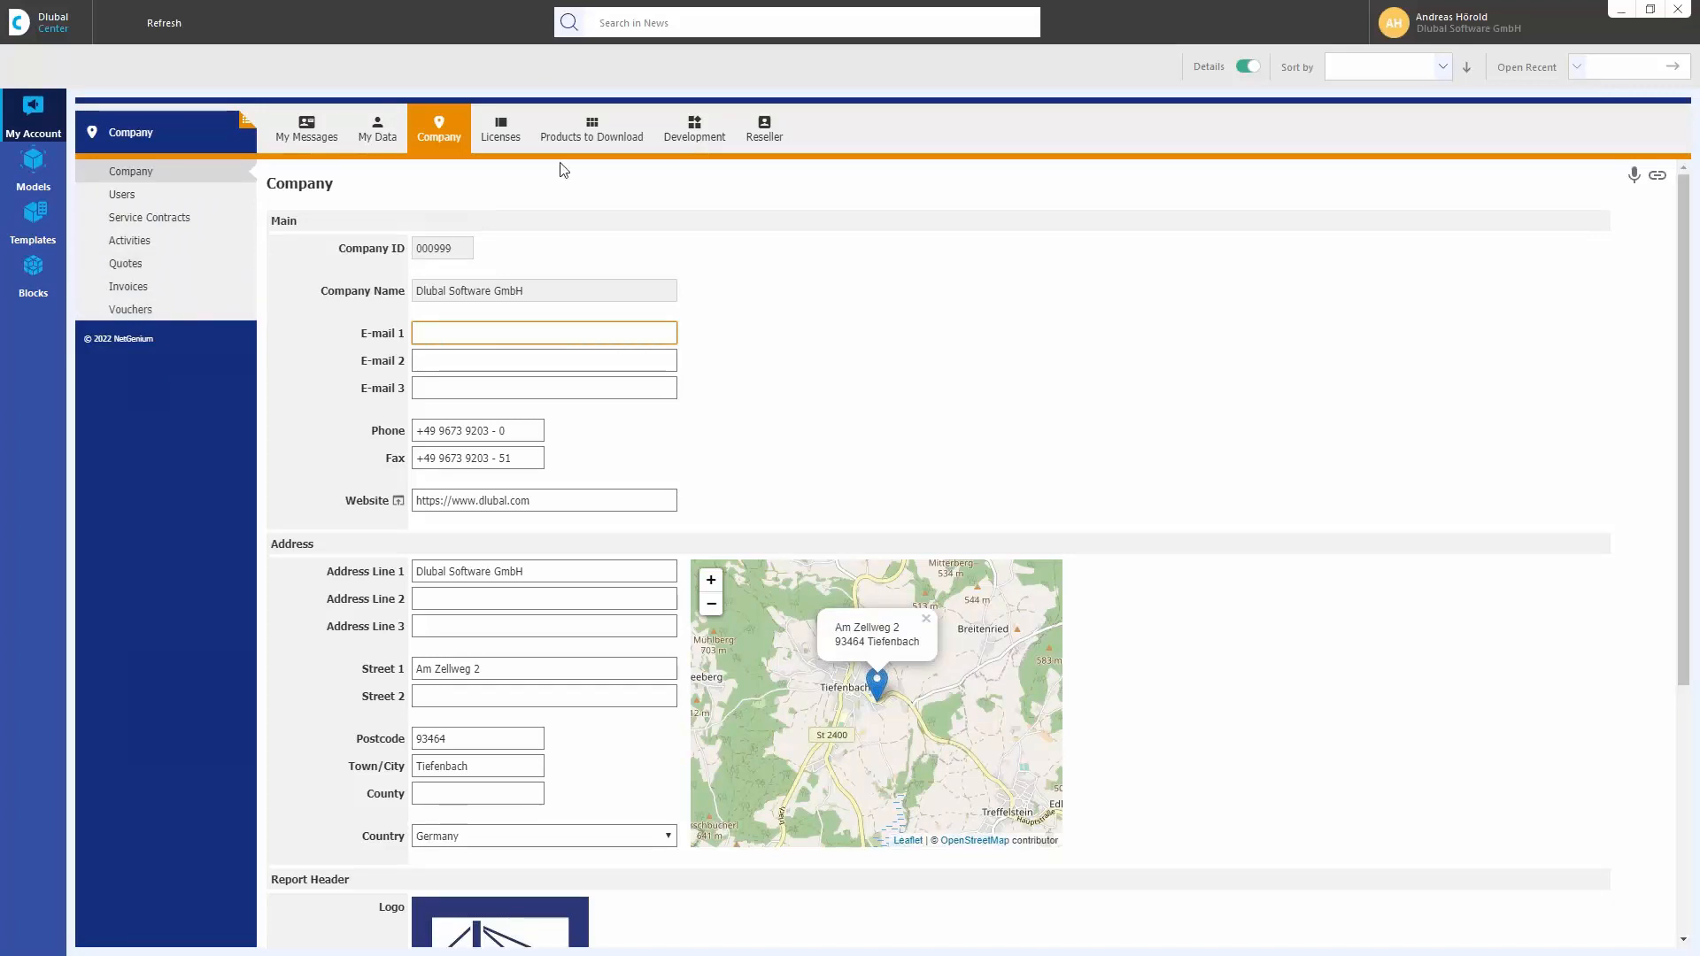
{"action": "left_click", "coordinate": [591, 132]}
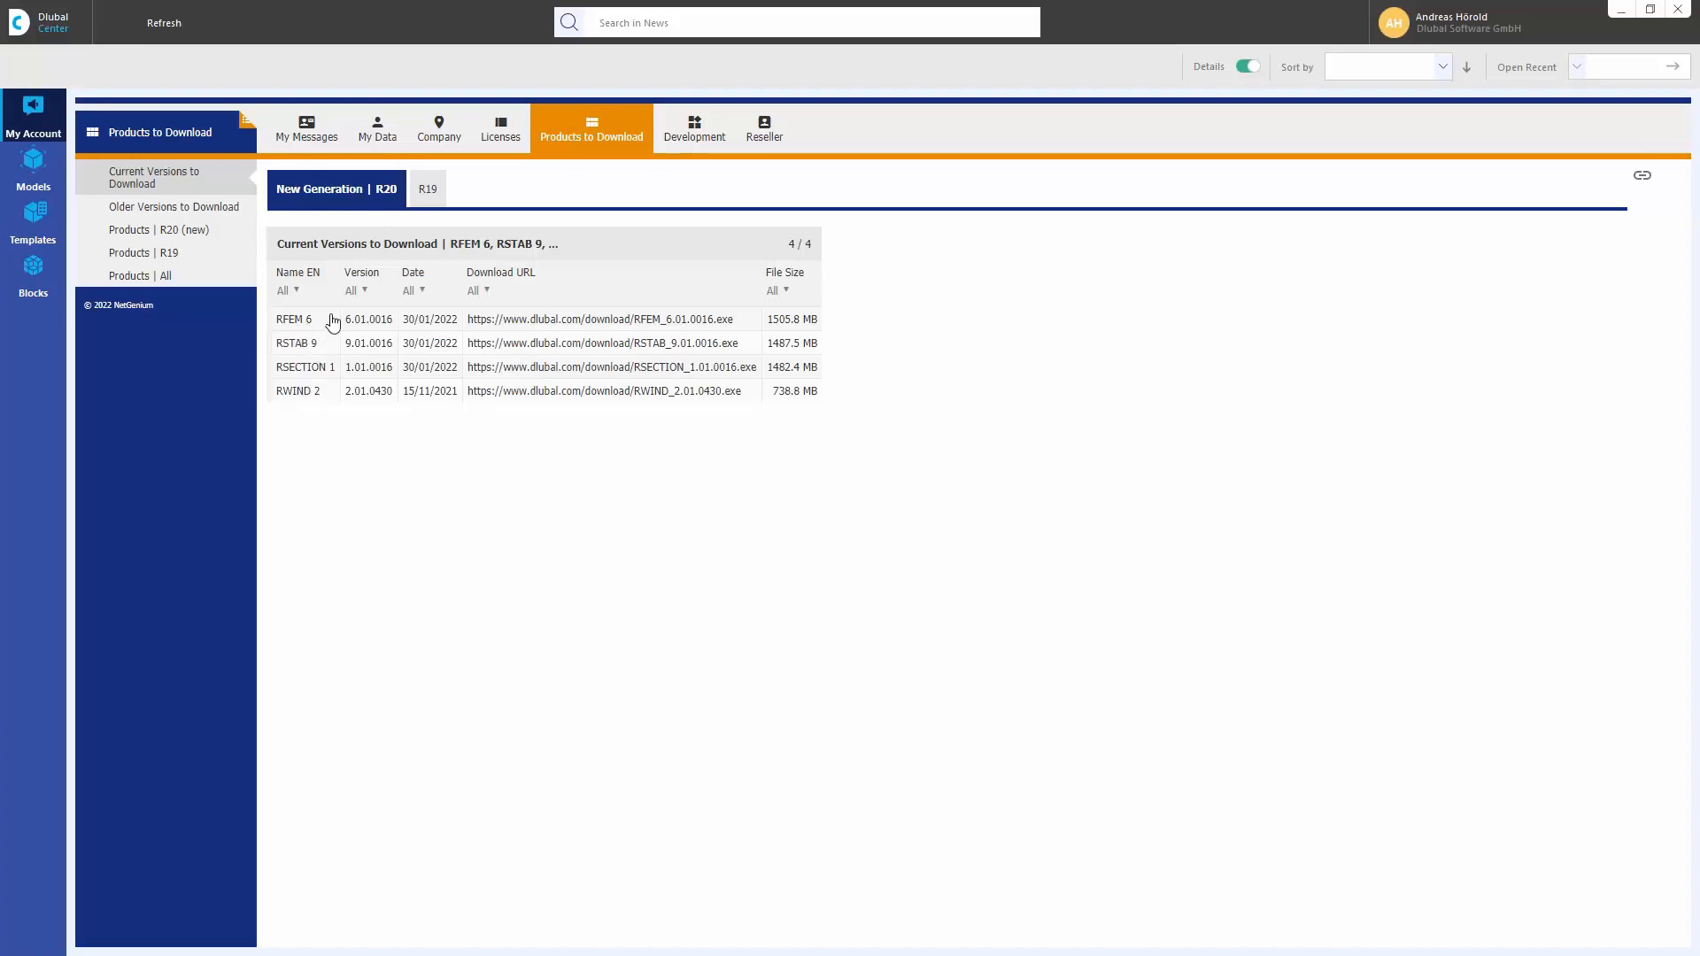
{"action": "left_click", "coordinate": [423, 191]}
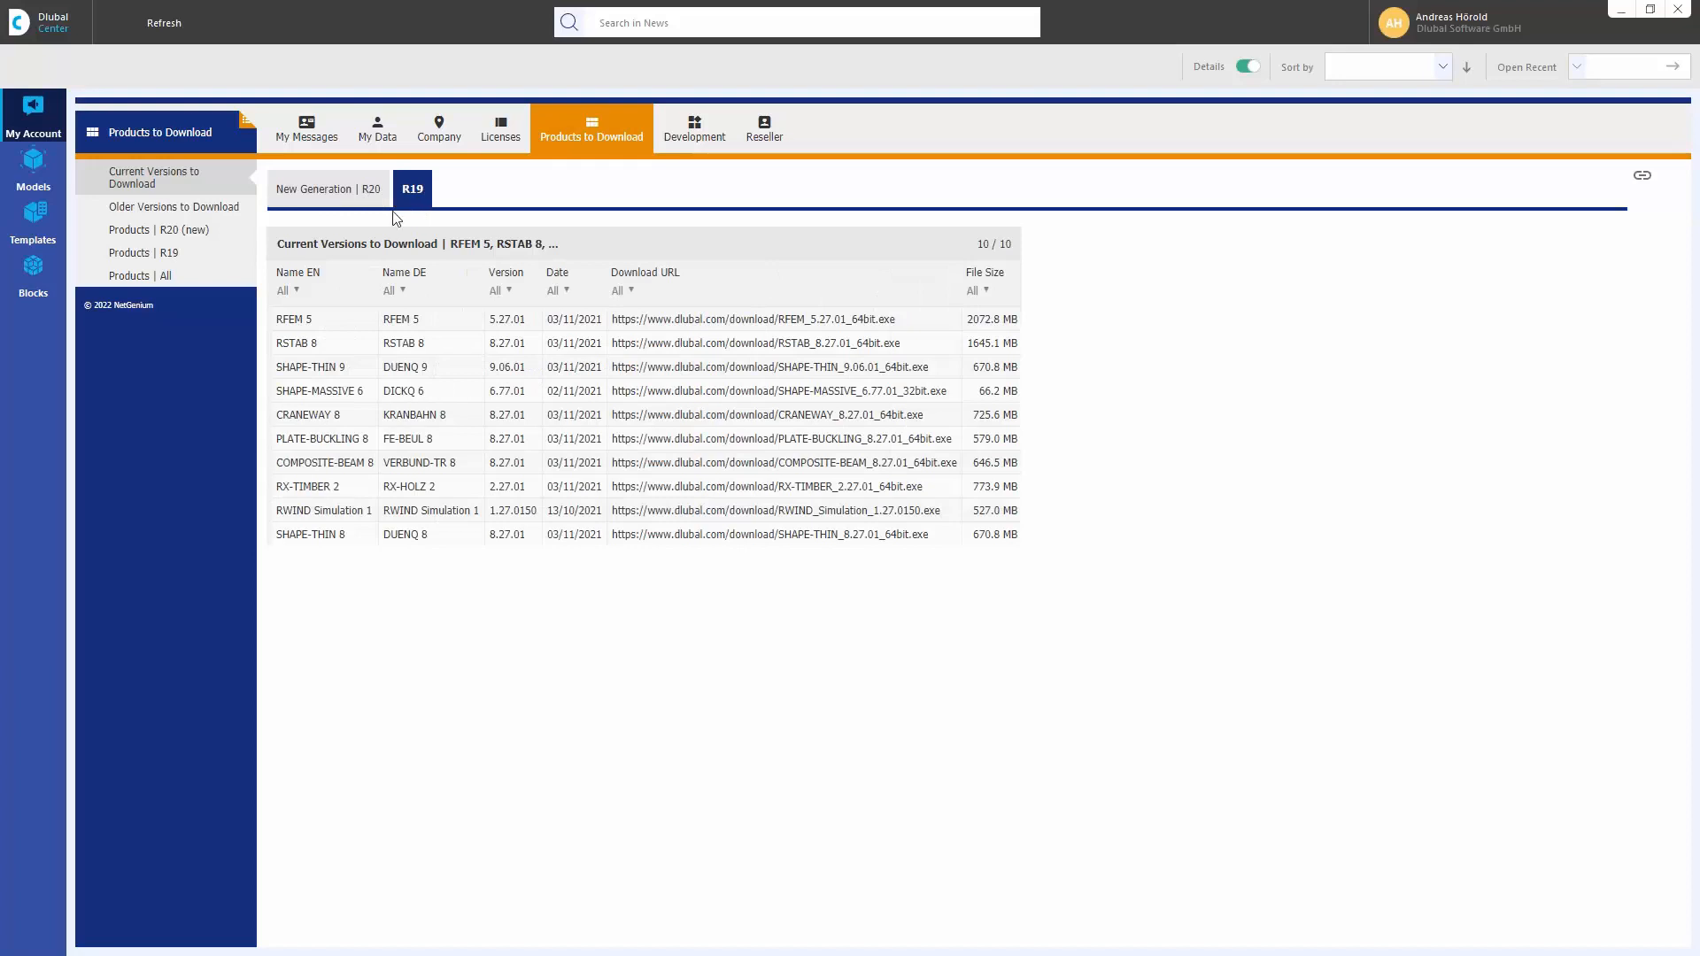
Review the implemented features, open features and fixed bugs for RFEM 6 in the account's development section.
{"action": "left_click", "coordinate": [693, 133]}
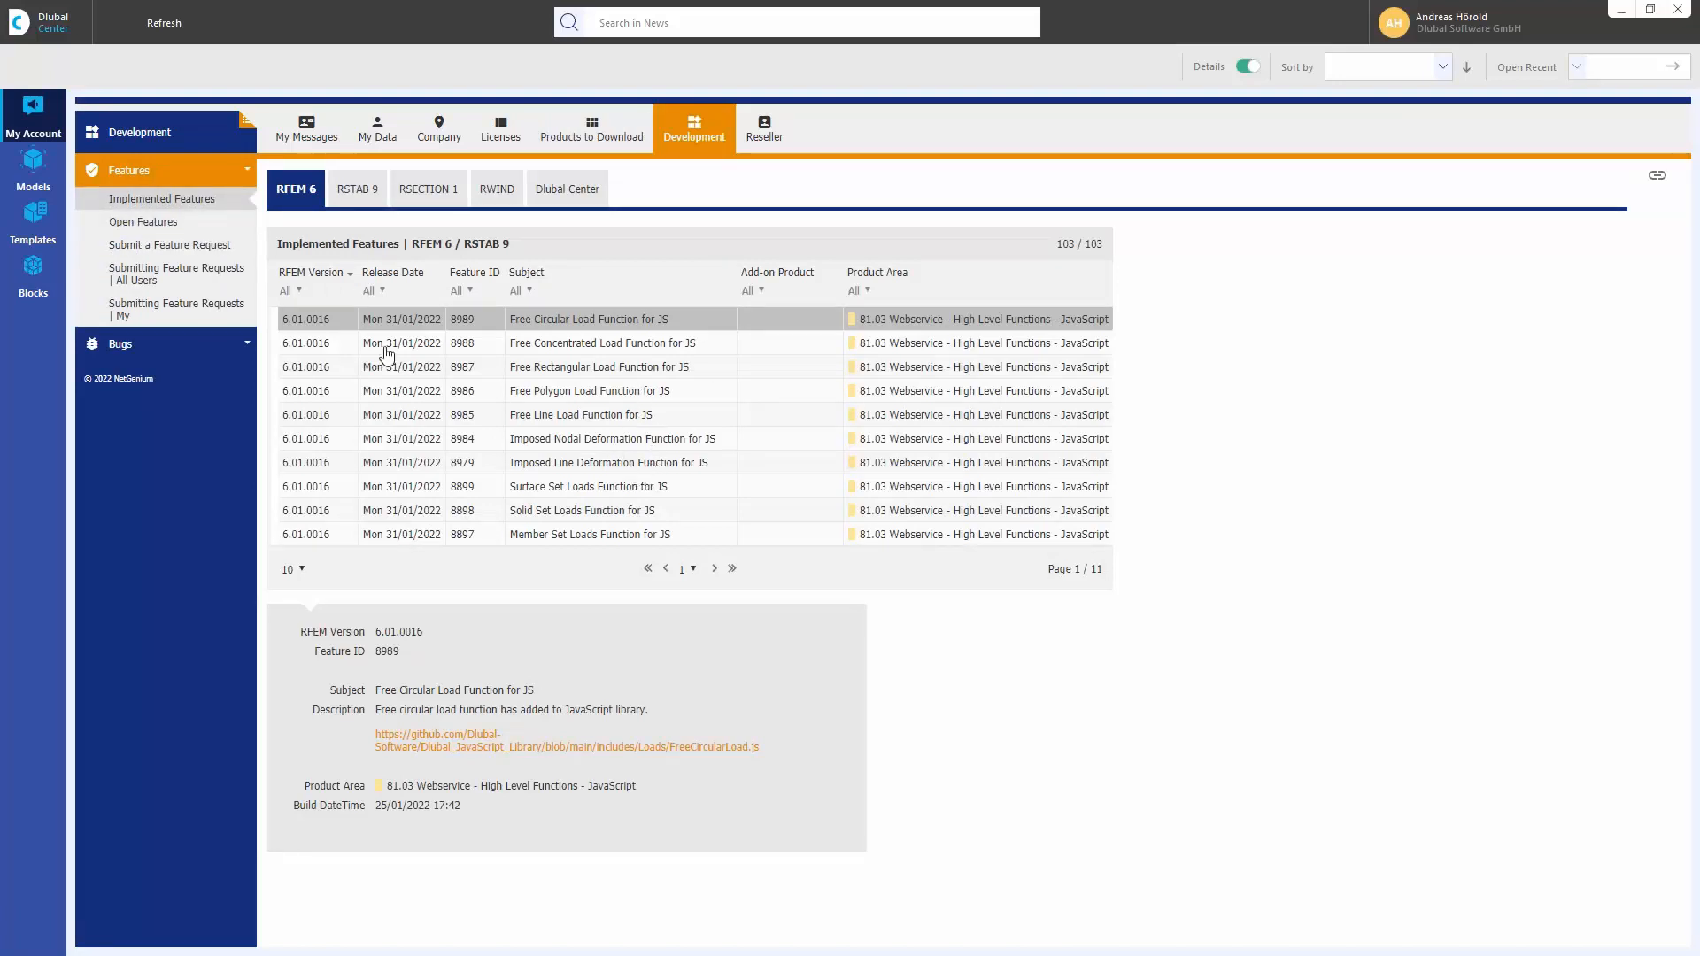
{"action": "left_click", "coordinate": [156, 227]}
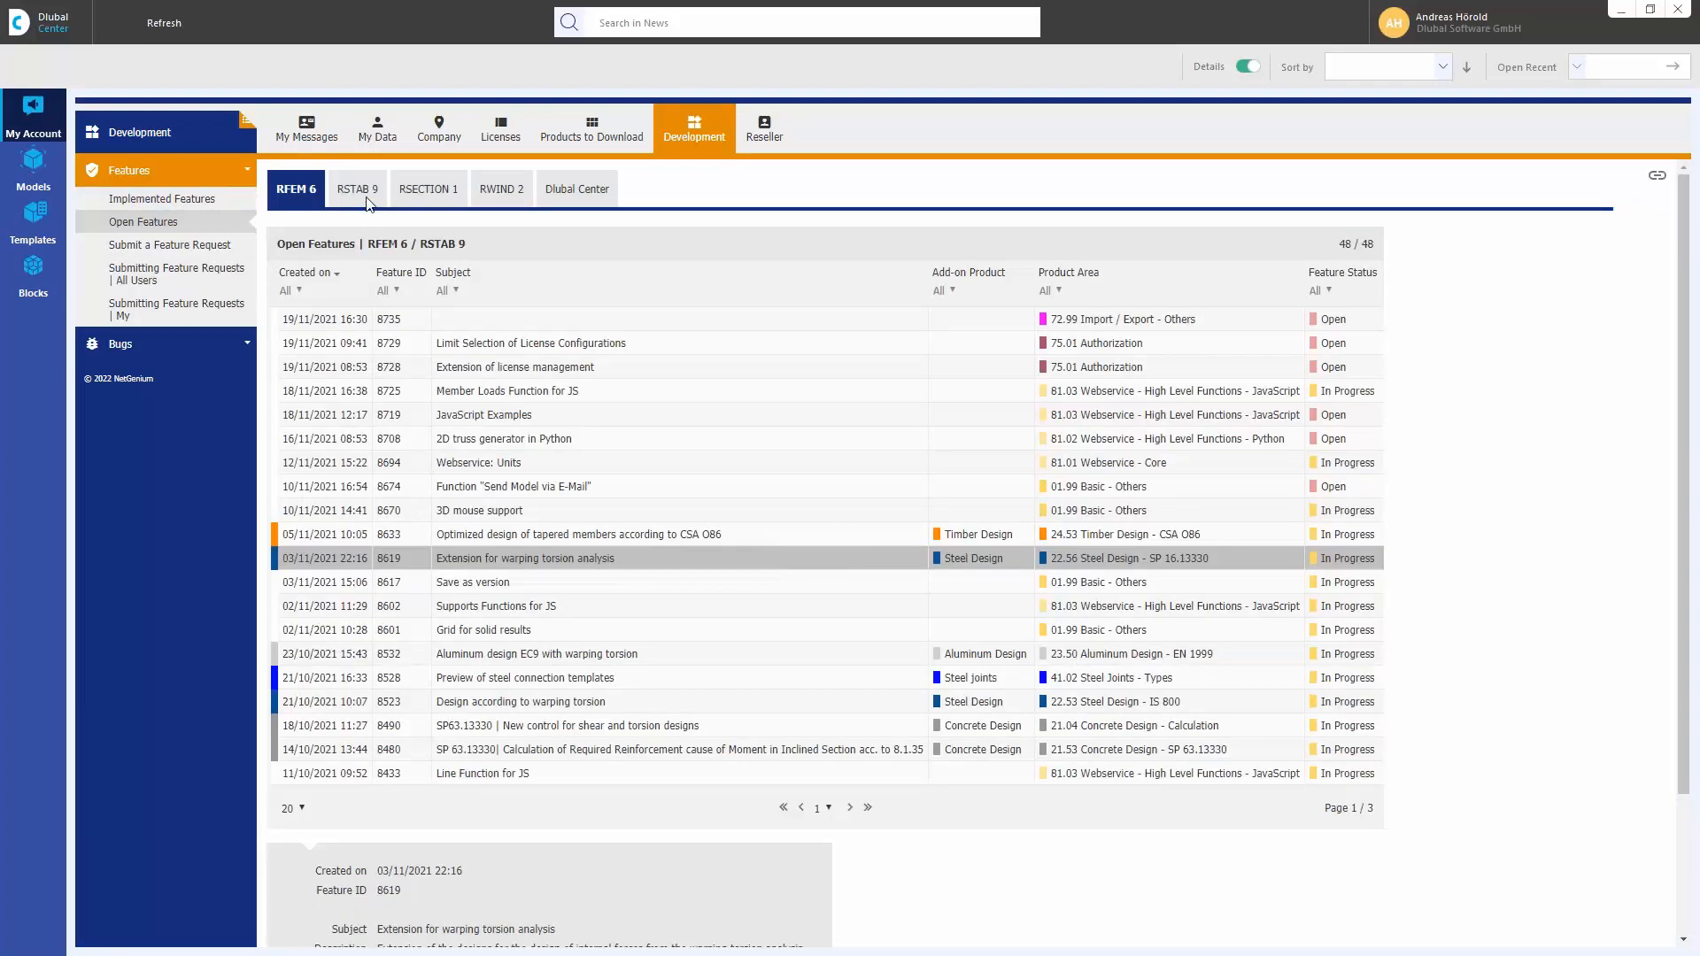
{"action": "left_click", "coordinate": [167, 353]}
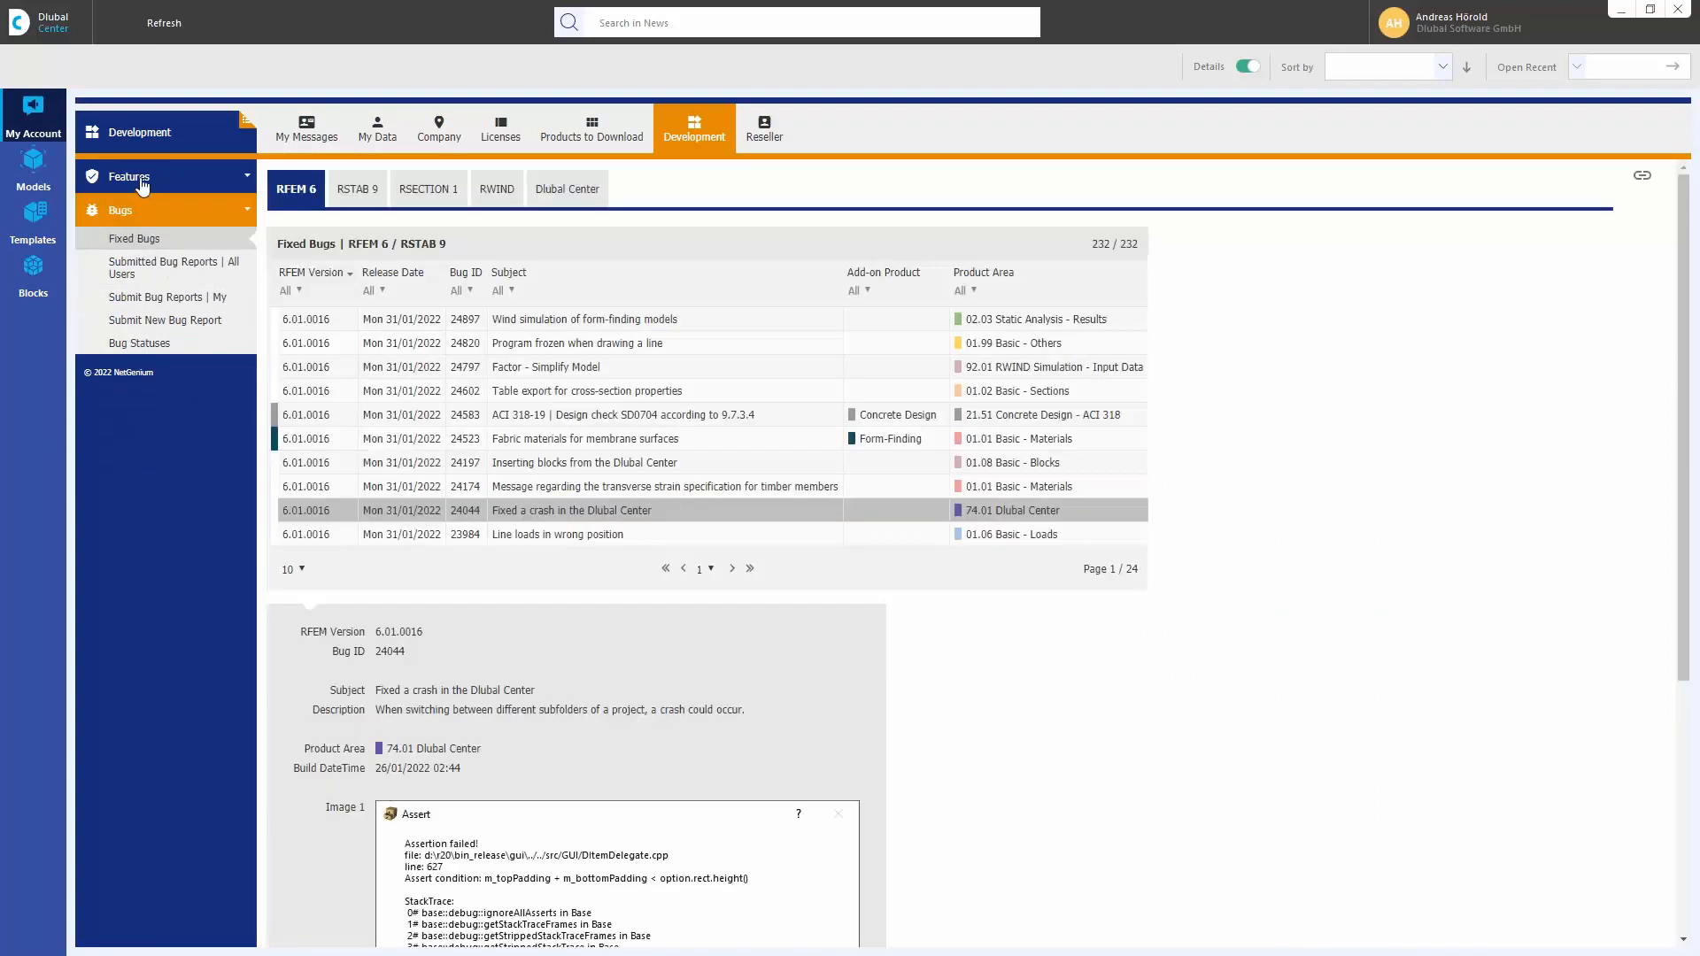
{"action": "left_click", "coordinate": [143, 179]}
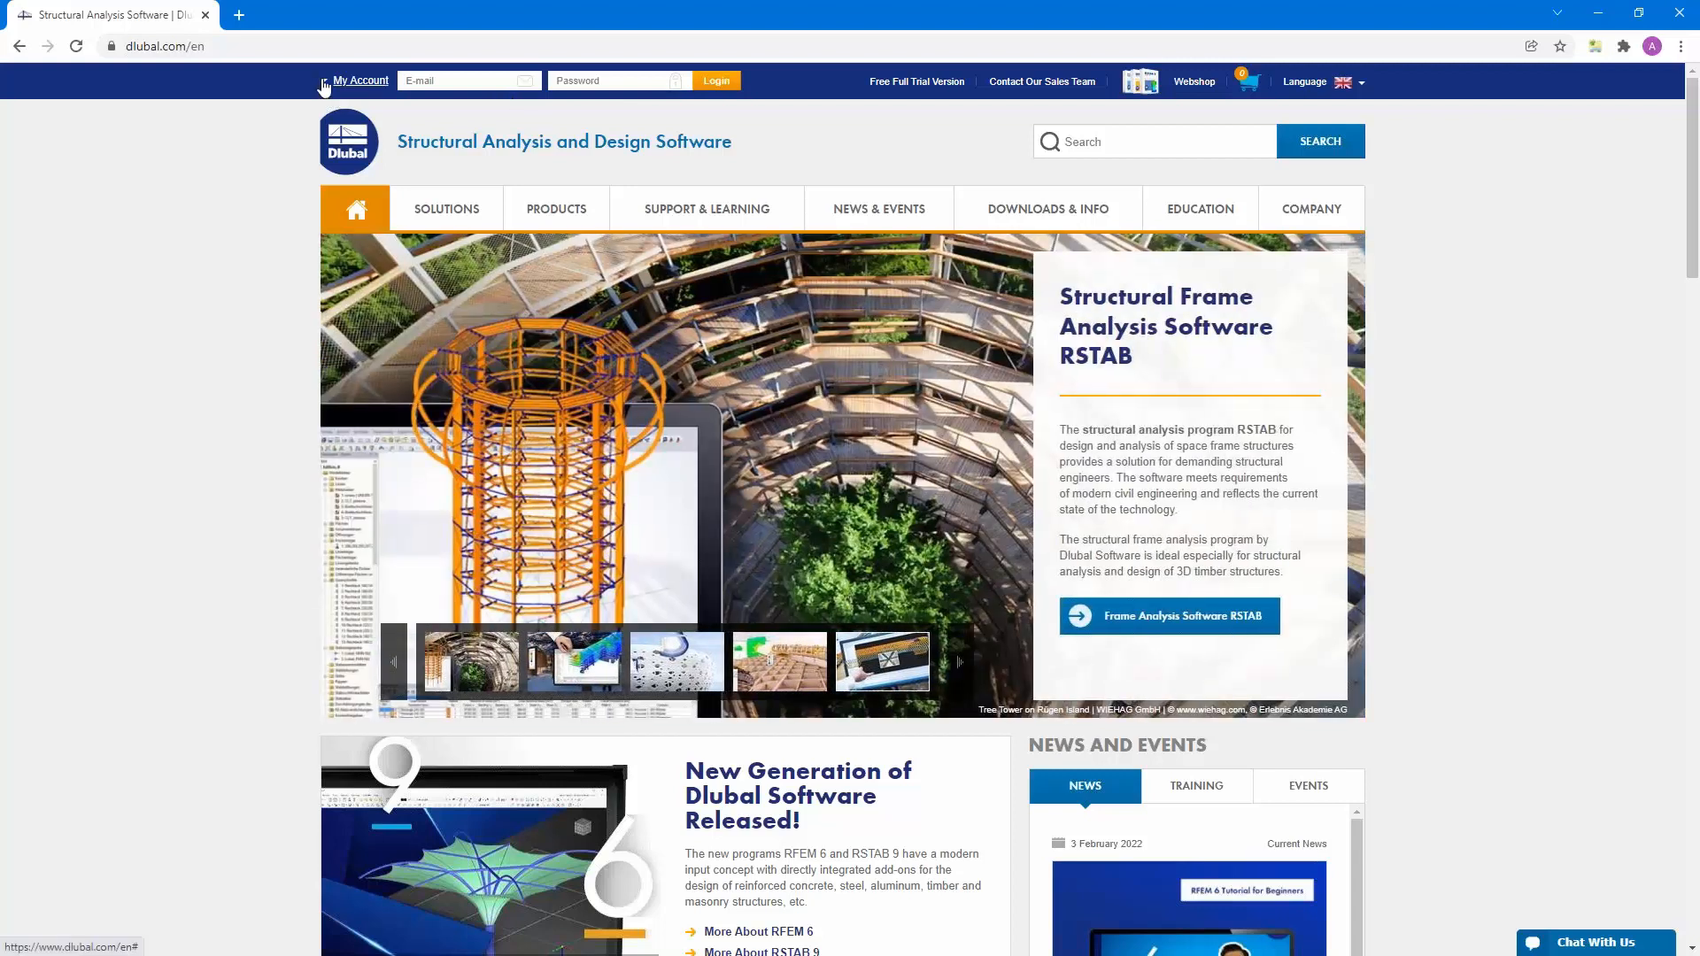
Switch to the Dlubal website, show the account options and browse the "RFEM 6 for Beginners" e-learning videos.
{"action": "left_click", "coordinate": [324, 83]}
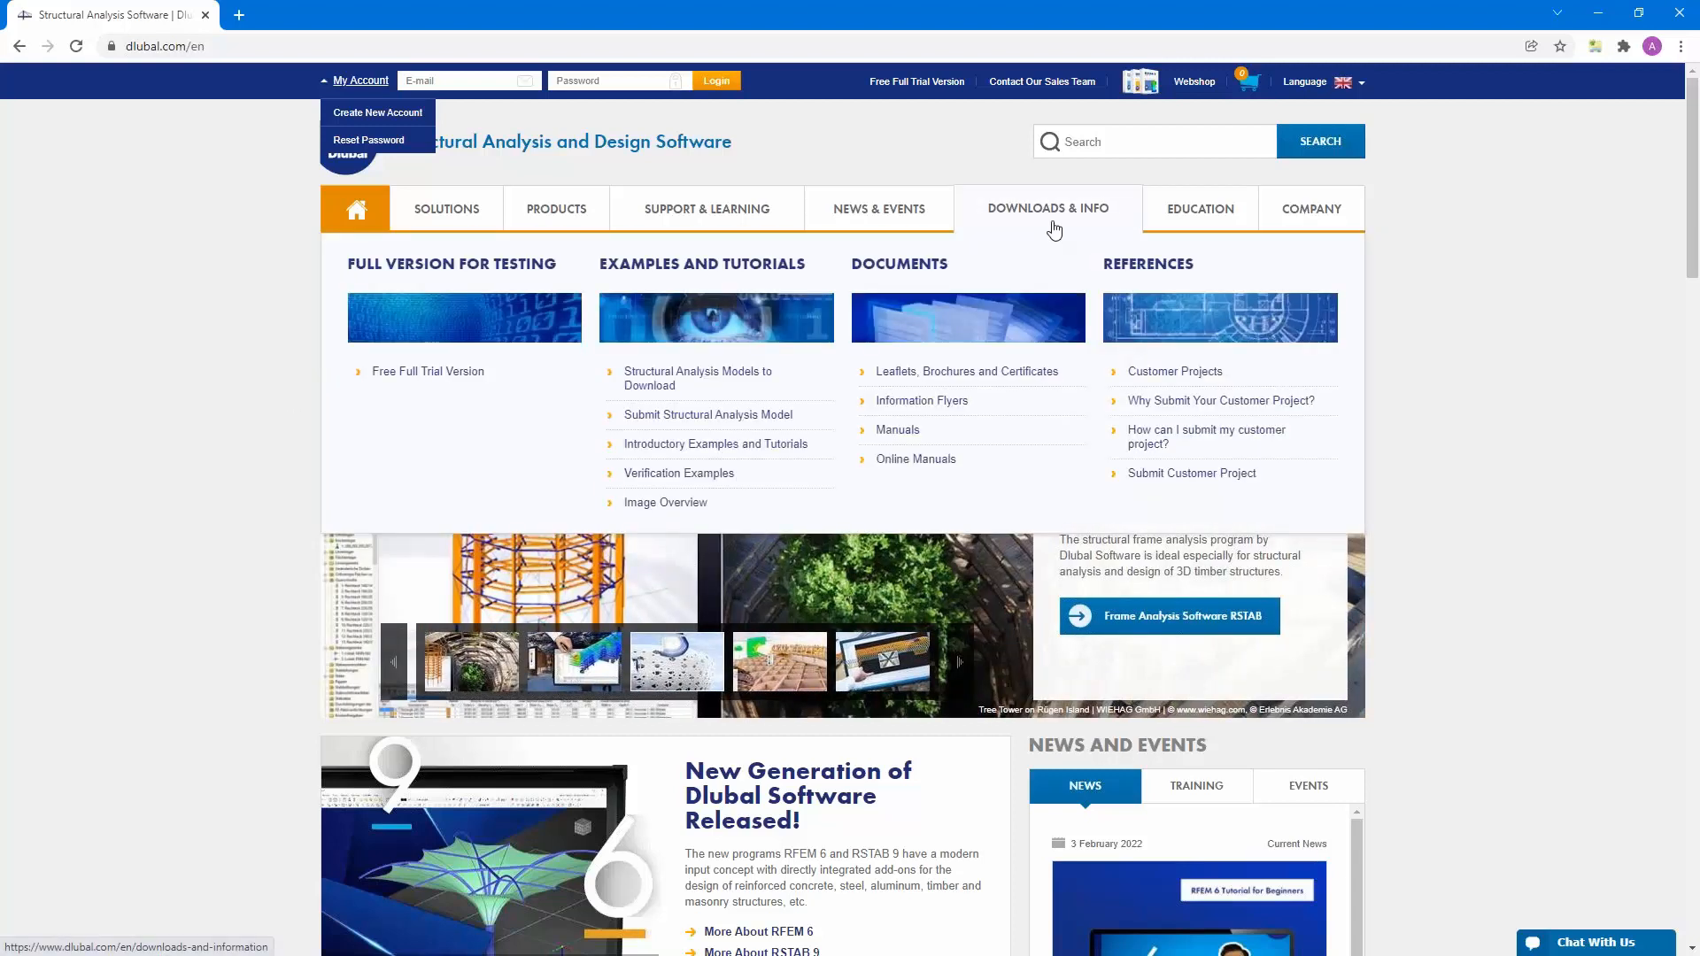
{"action": "mouse_move", "coordinate": [1194, 210]}
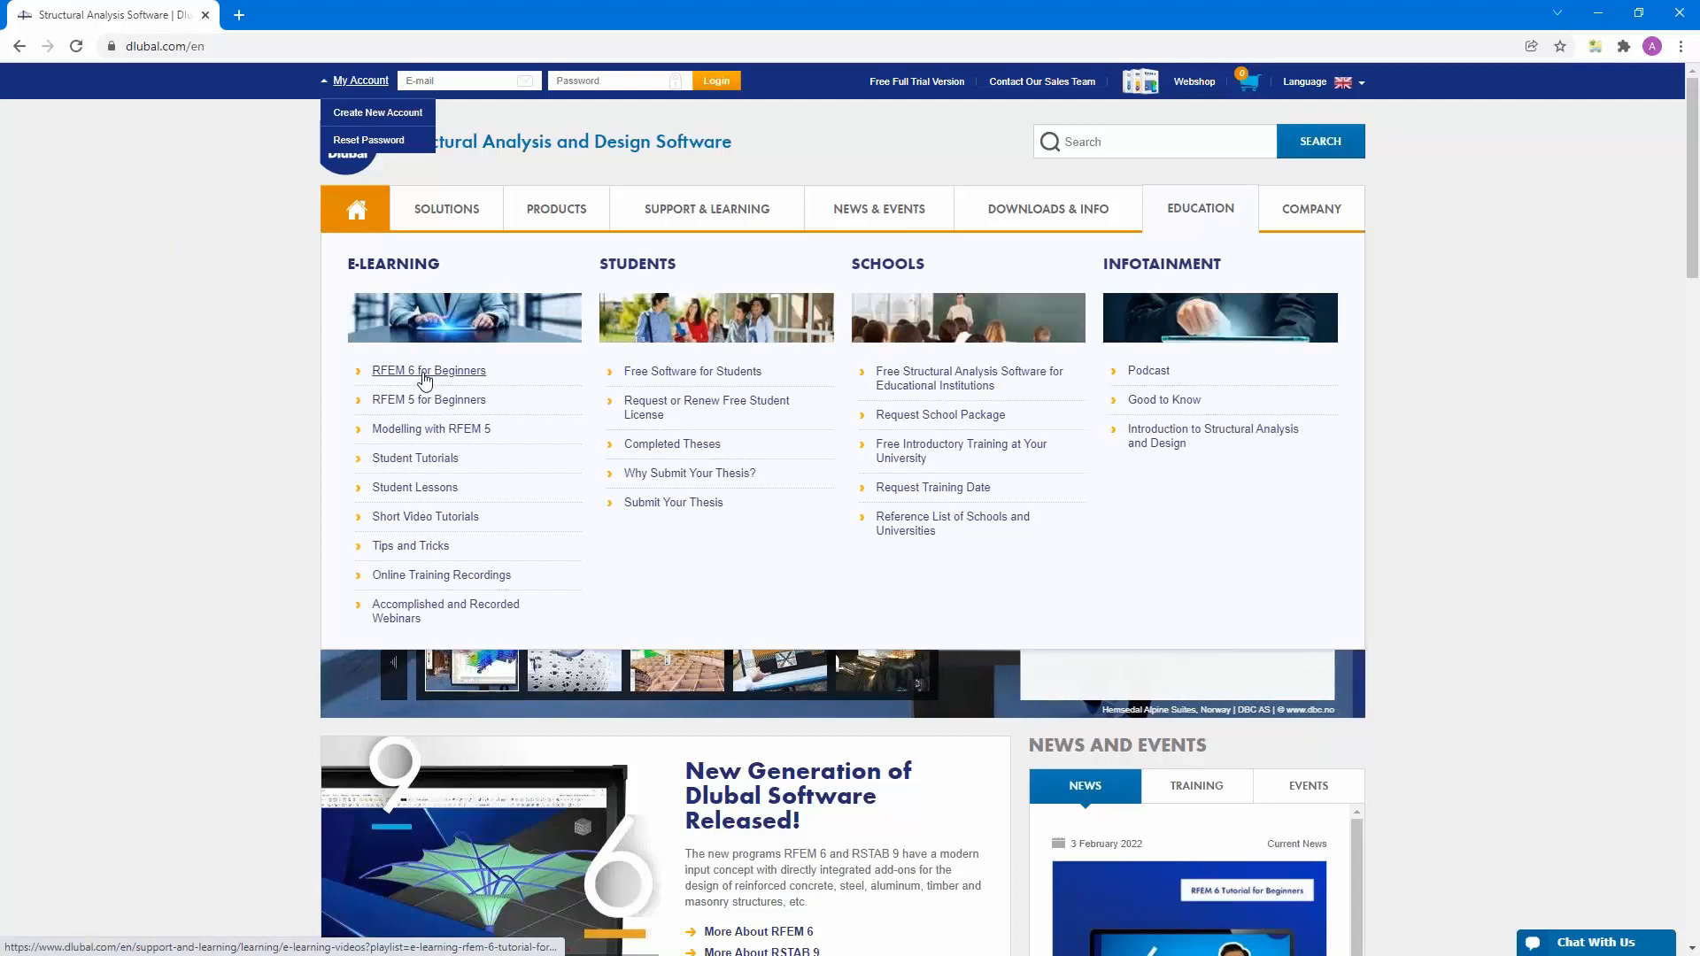
{"action": "left_click", "coordinate": [425, 372]}
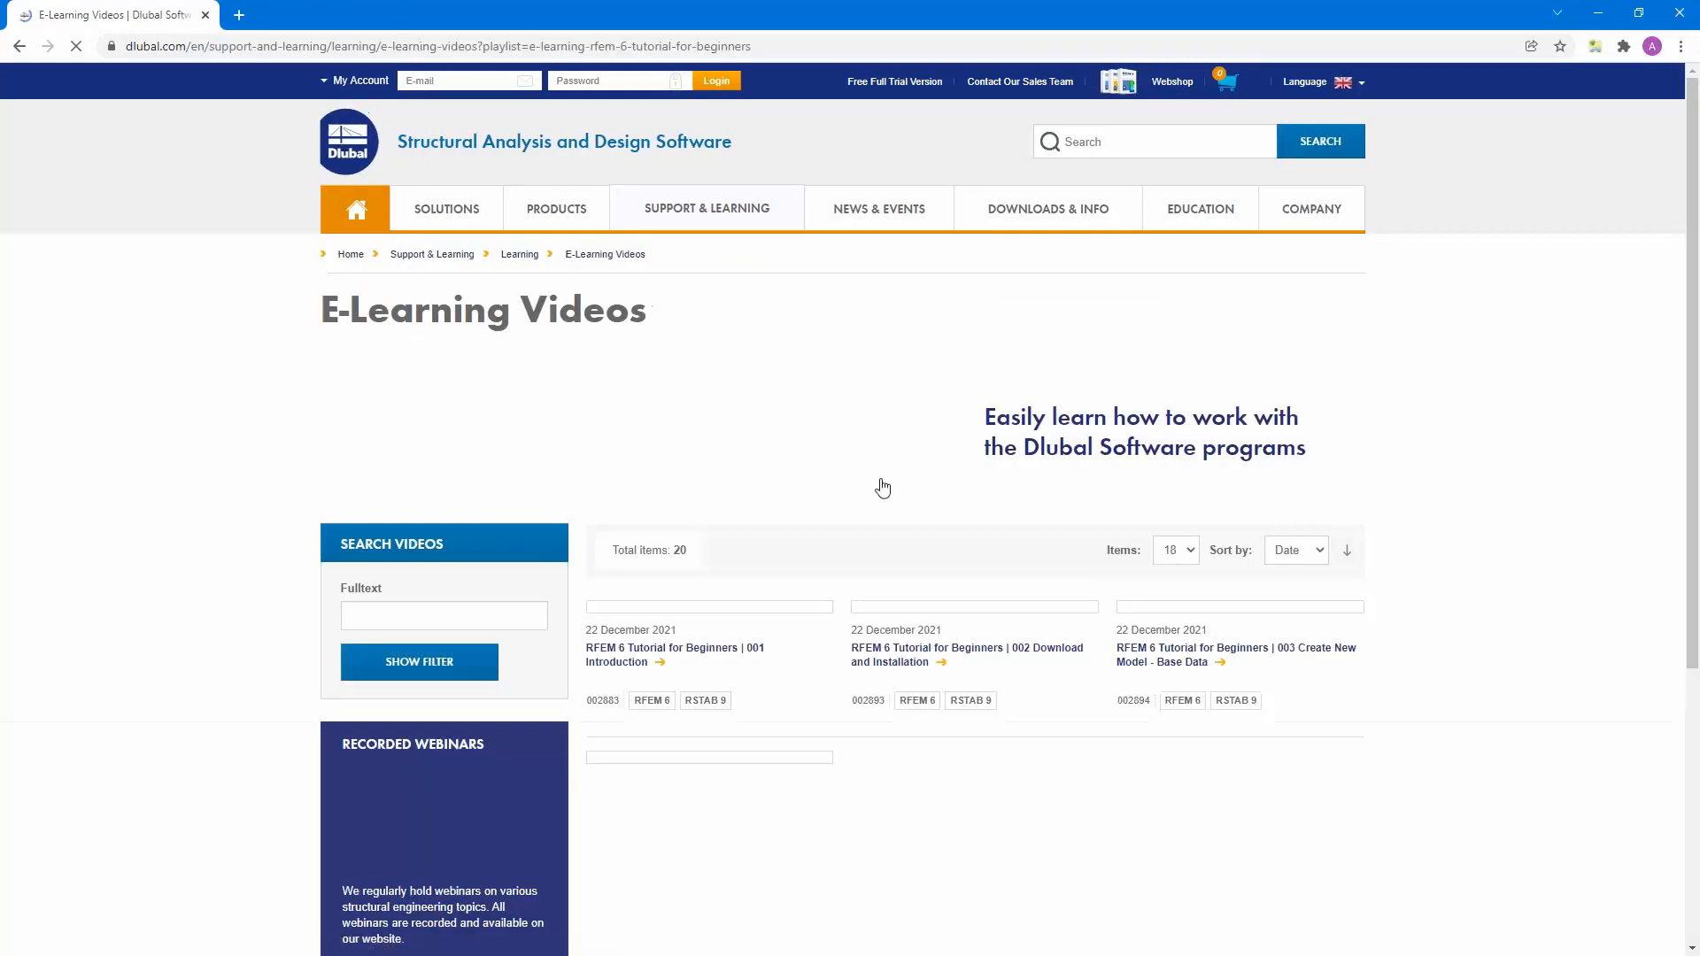
{"action": "scroll", "coordinate": [1011, 545], "scroll_direction": "down", "scroll_amount": 4}
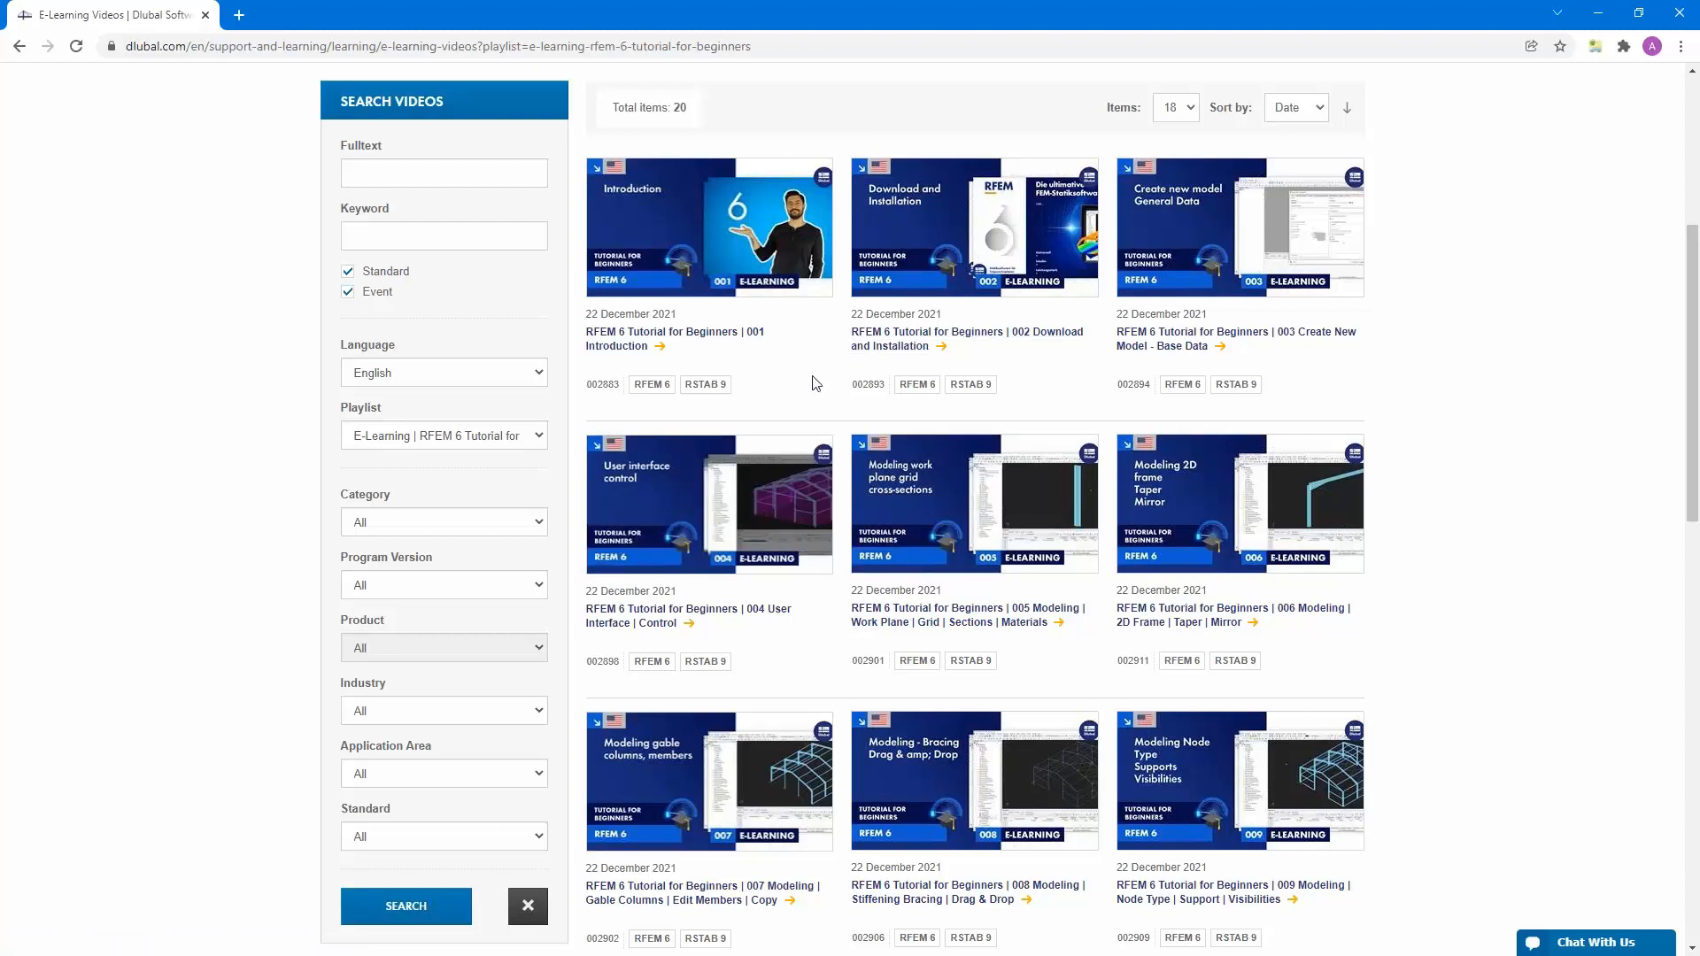
{"action": "scroll", "coordinate": [815, 382], "scroll_direction": "down", "scroll_amount": 15}
{"action": "scroll", "coordinate": [816, 383], "scroll_direction": "up", "scroll_amount": 10}
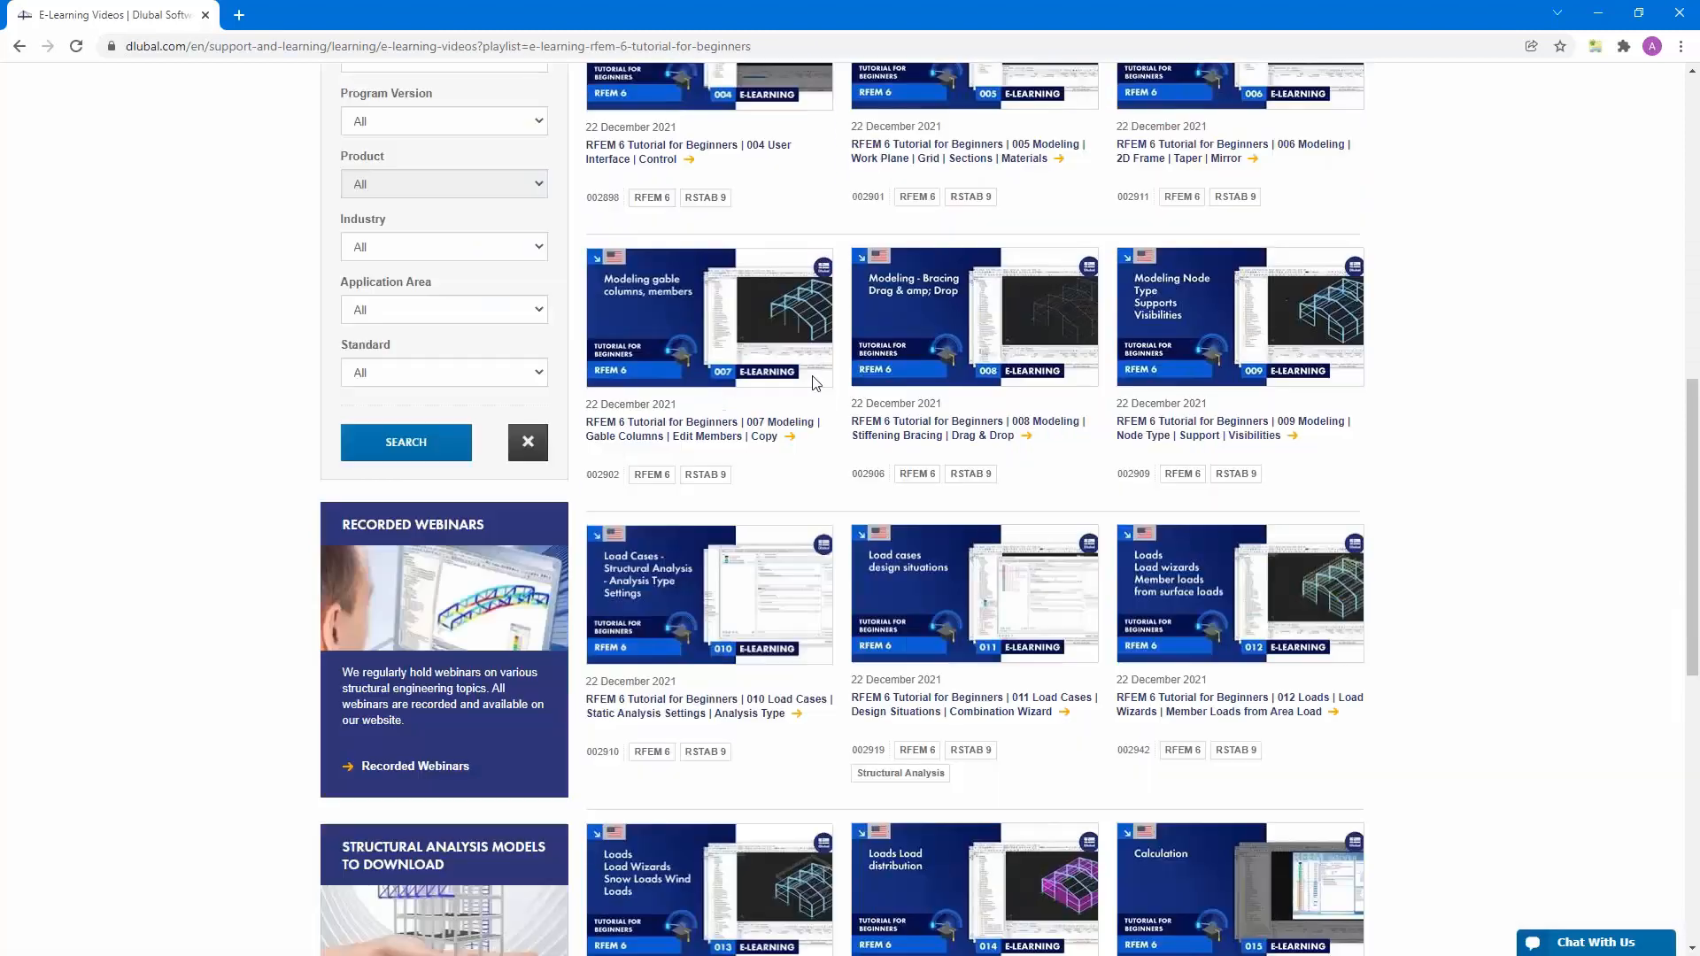
{"action": "scroll", "coordinate": [816, 382], "scroll_direction": "up", "scroll_amount": 10}
{"action": "scroll", "coordinate": [732, 454], "scroll_direction": "down", "scroll_amount": 2}
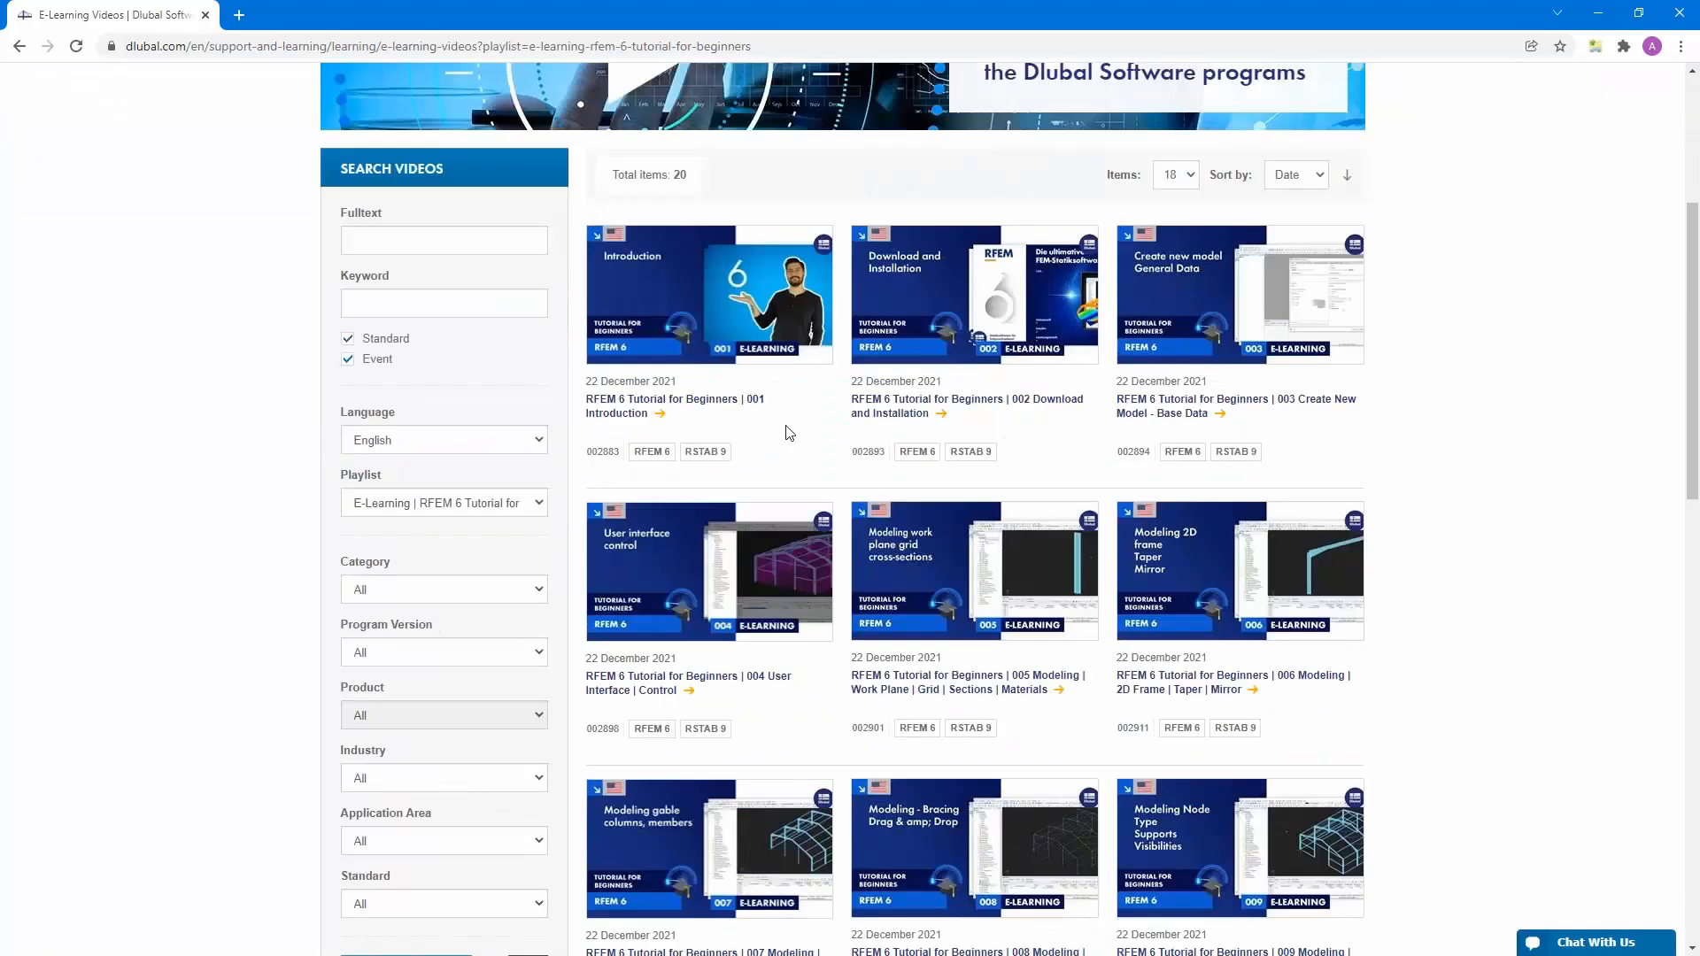
Find the website's webinar list and open "Form-Finding and Calculation of Membrane Structures in RFEM 6".
{"action": "scroll", "coordinate": [792, 442], "scroll_direction": "up", "scroll_amount": 5}
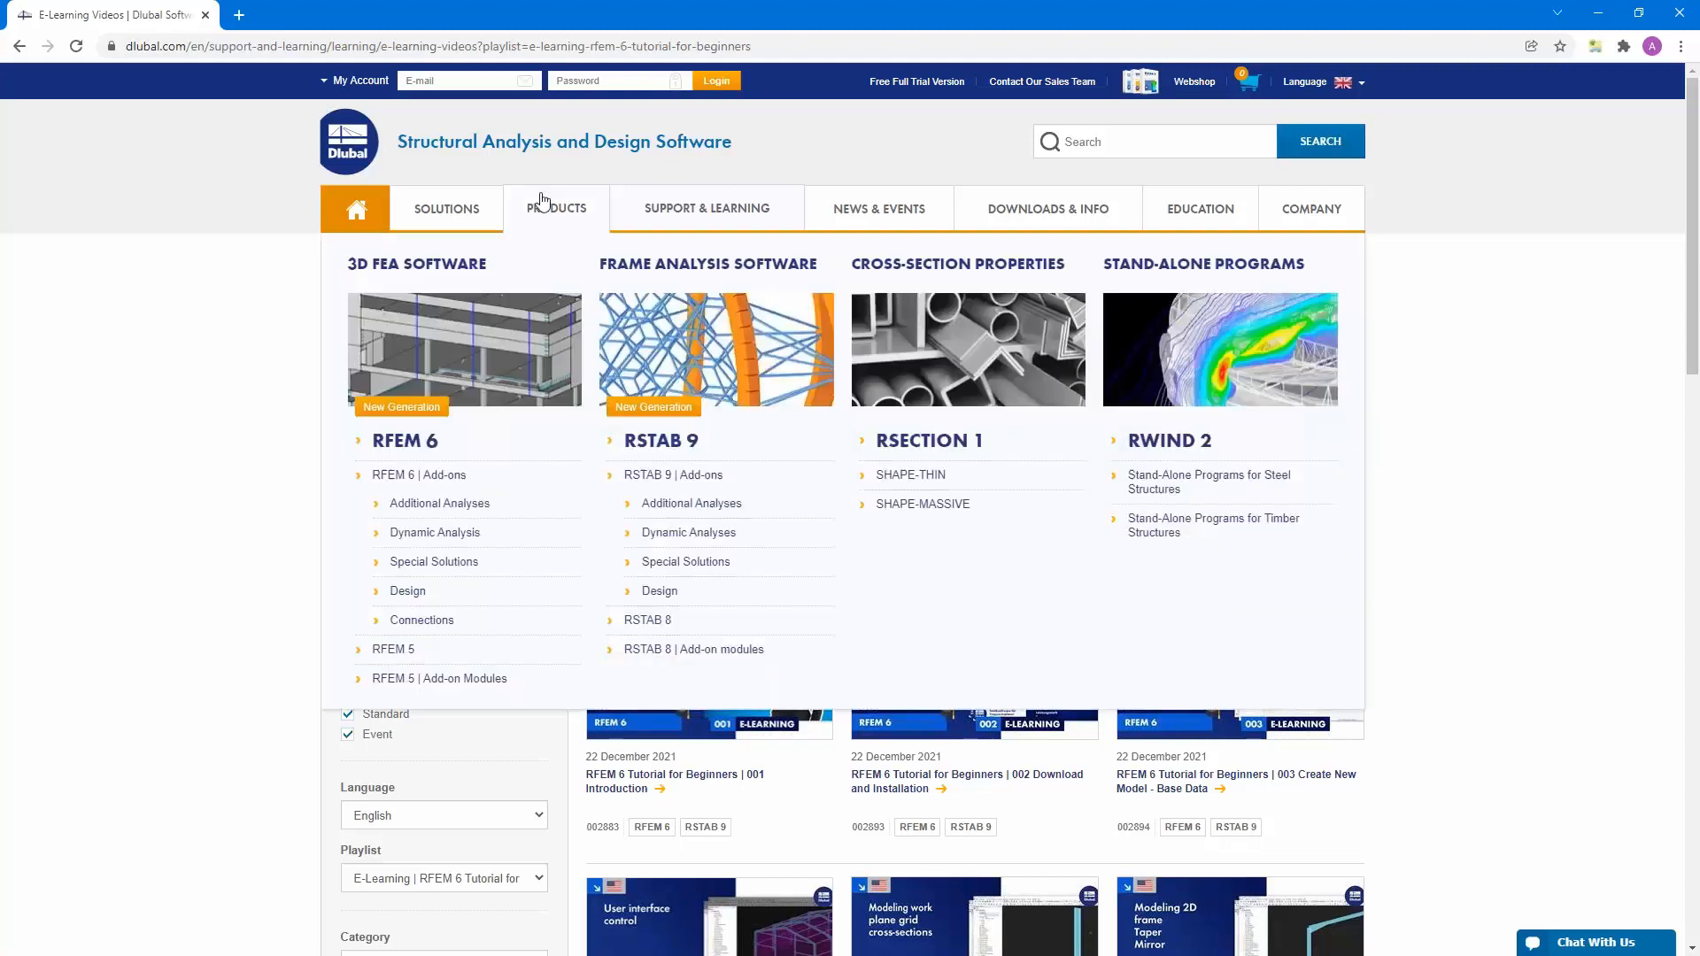
{"action": "mouse_move", "coordinate": [883, 214]}
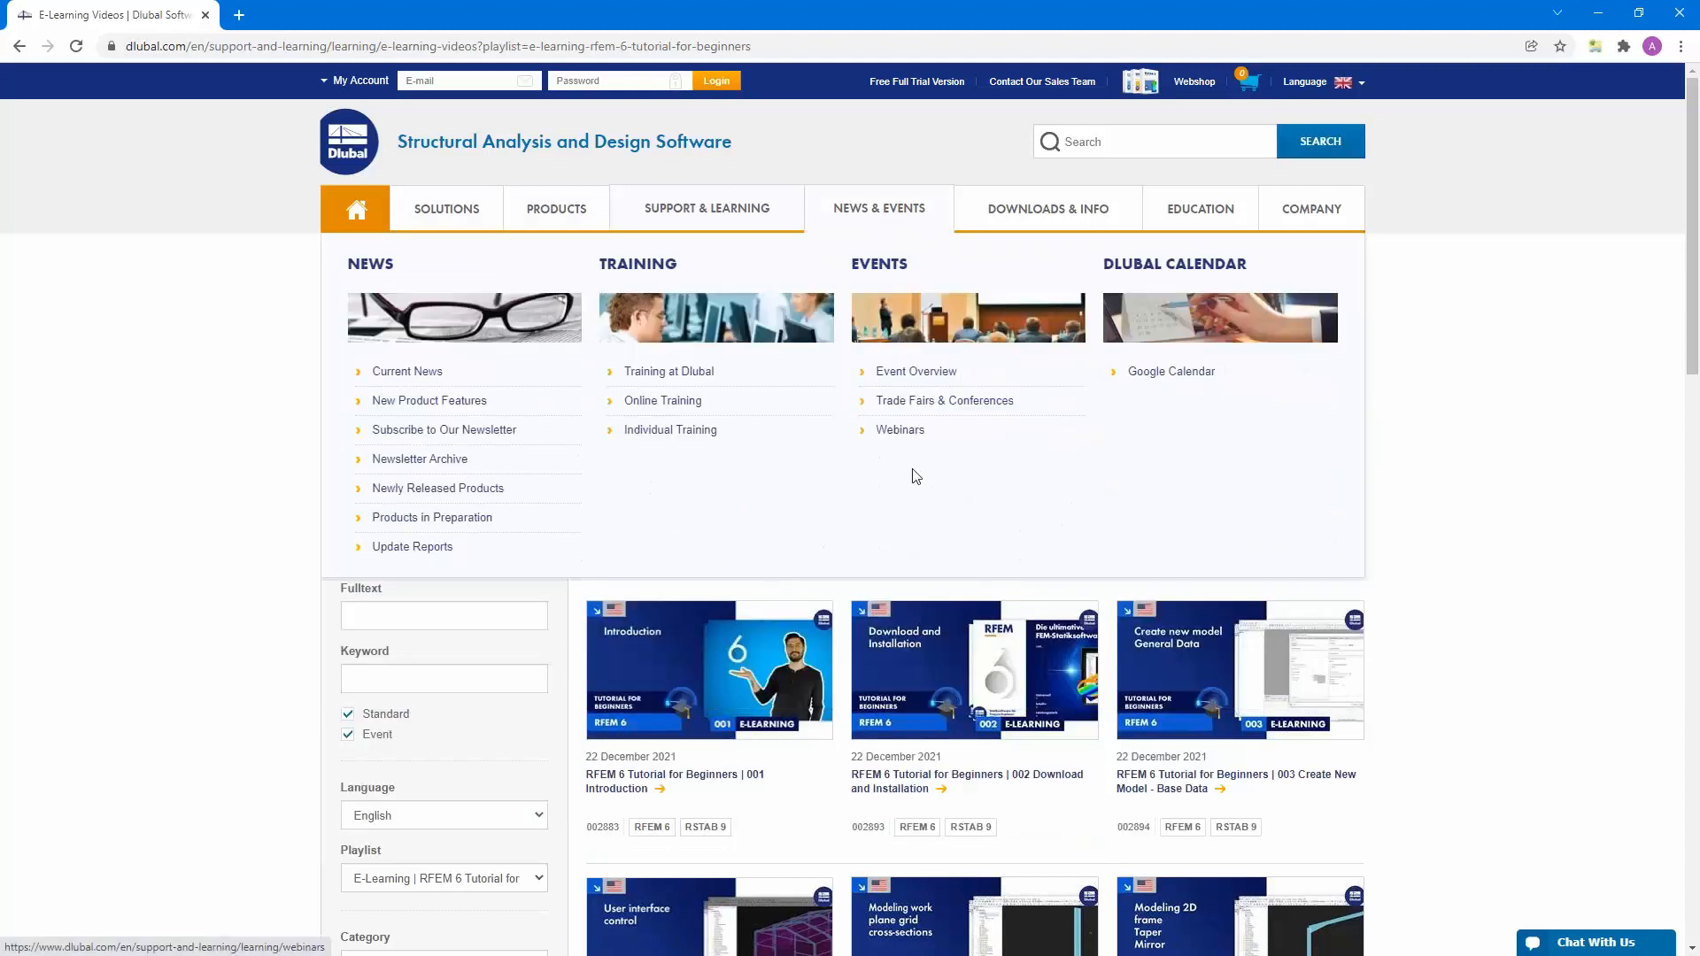
{"action": "left_click", "coordinate": [901, 433]}
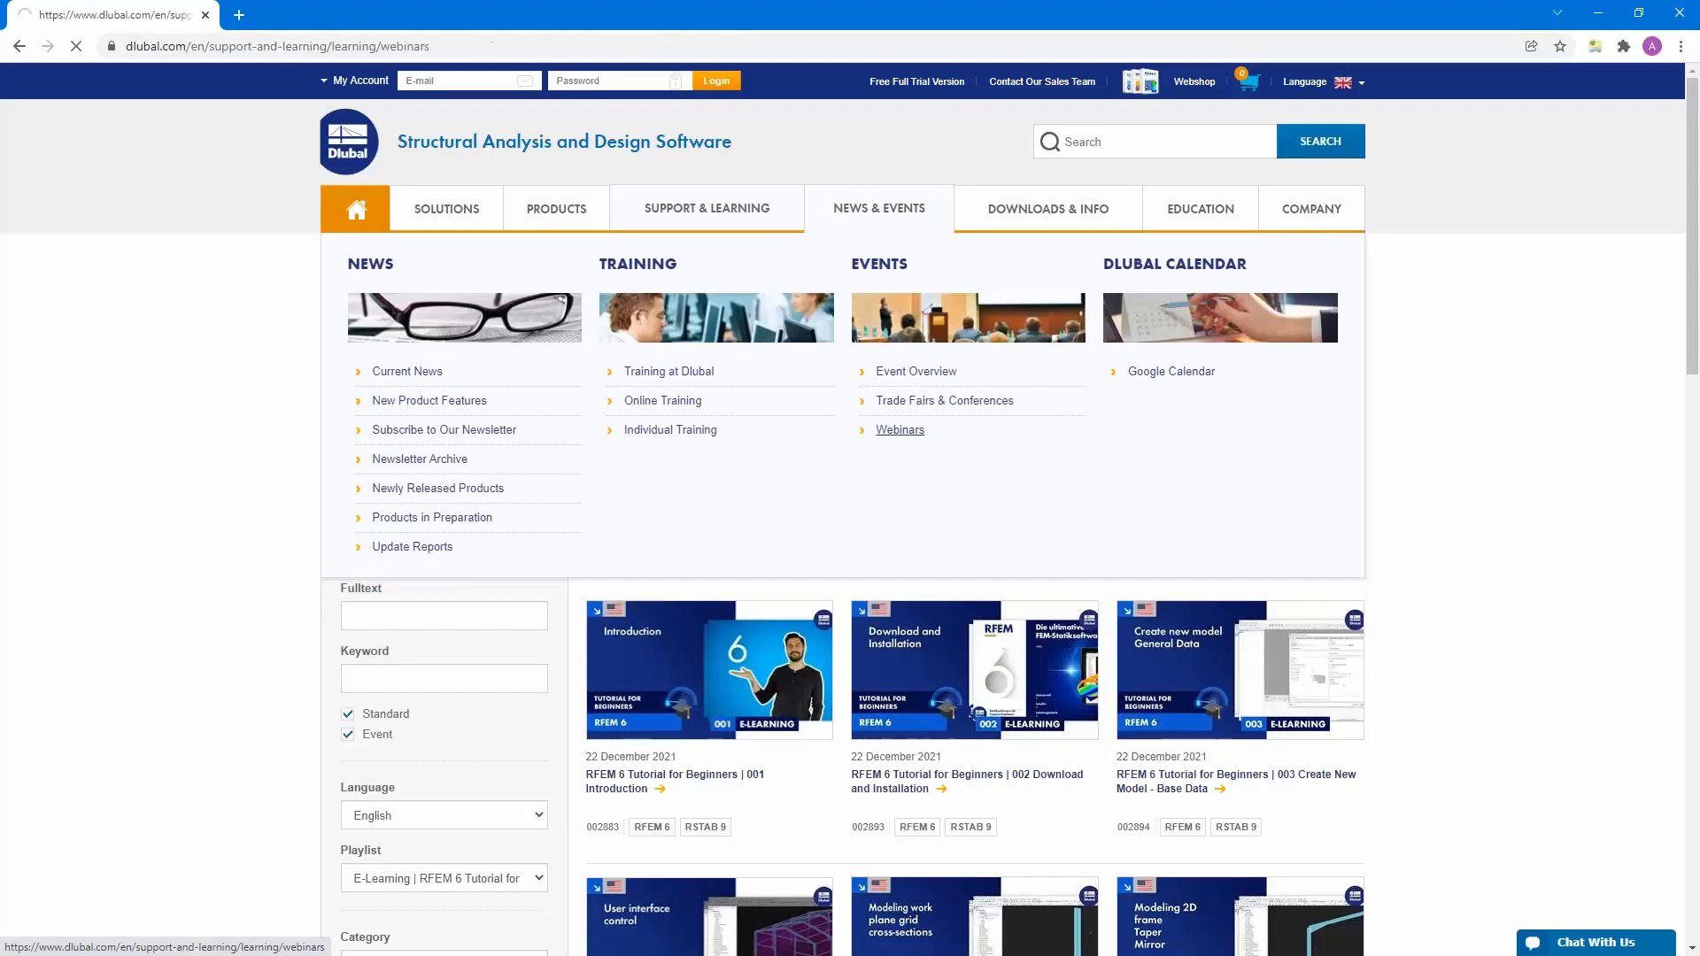
{"action": "scroll", "coordinate": [884, 597], "scroll_direction": "down", "scroll_amount": 13}
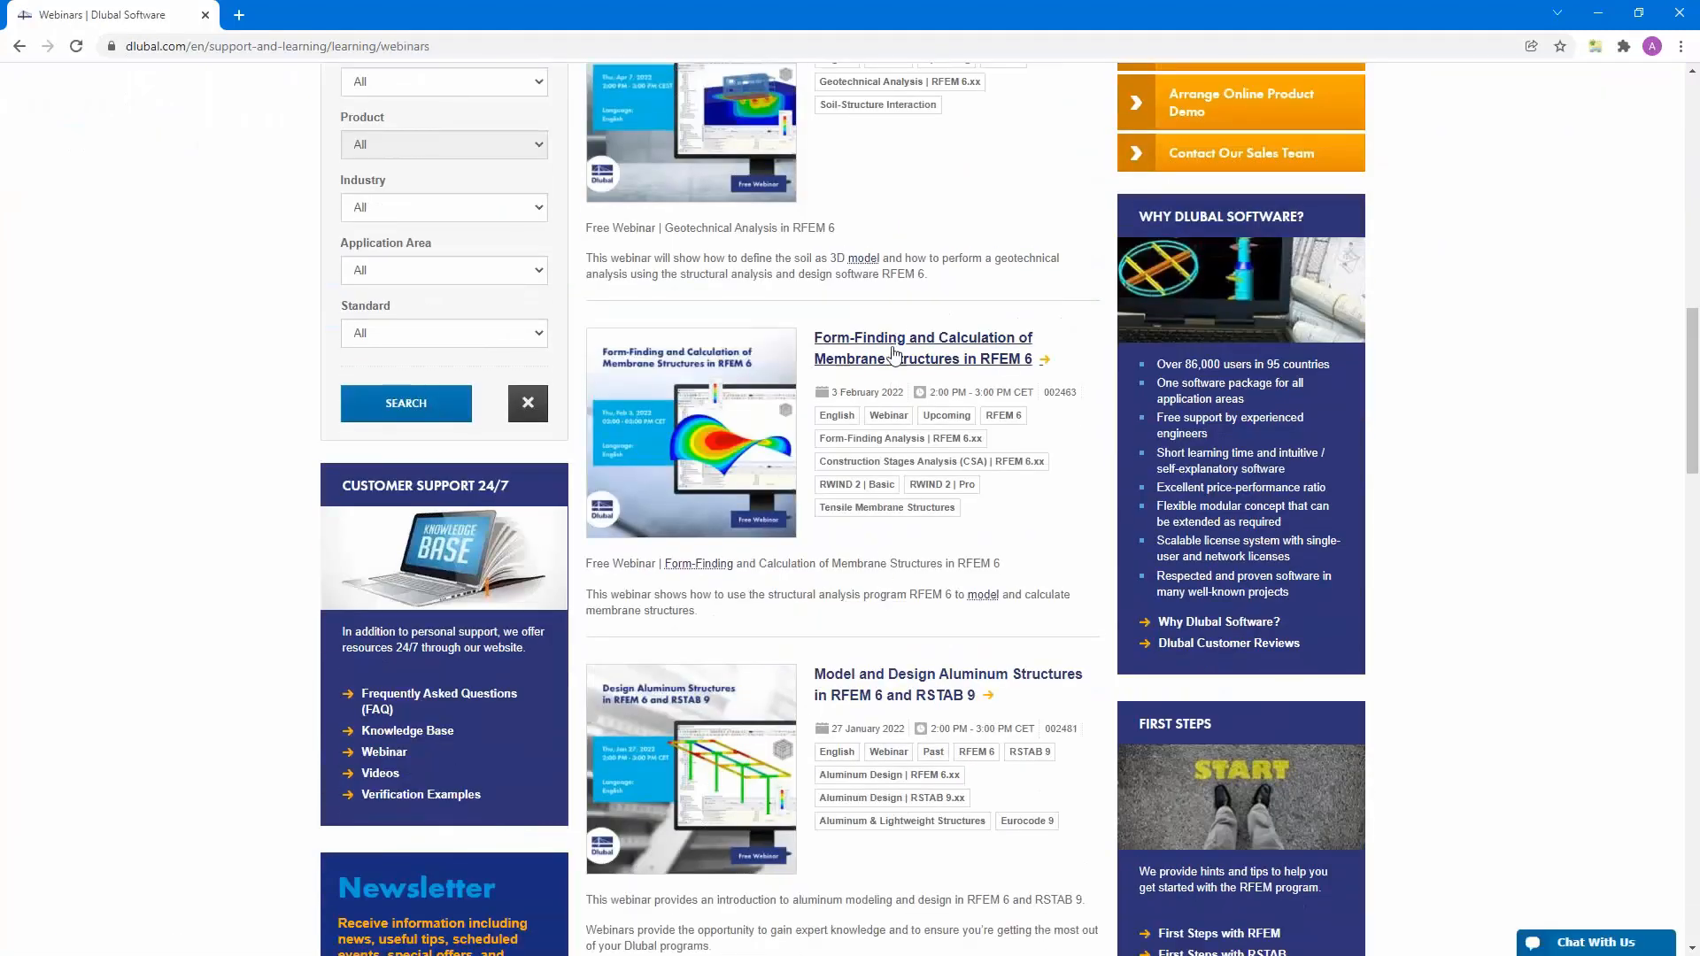
{"action": "left_click", "coordinate": [894, 347]}
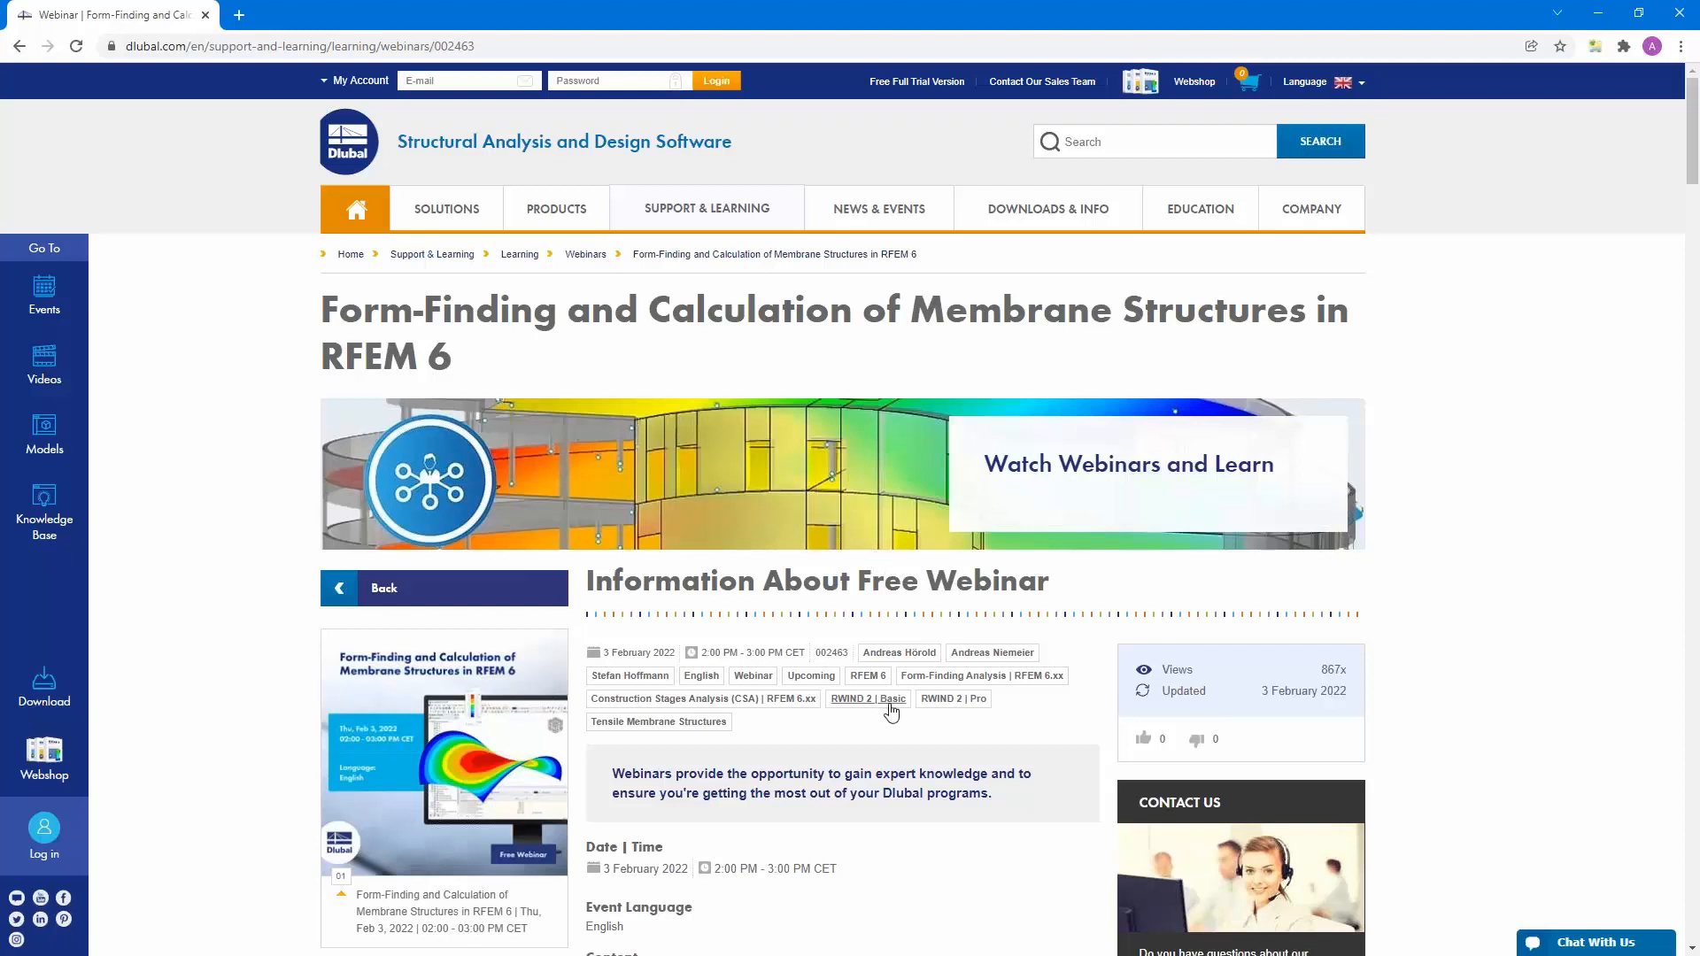
Look through the webinar's content, downloads and downloadable models, including Stadium Roof Made of Membranes, and return to the webinar information.
{"action": "scroll", "coordinate": [890, 711], "scroll_direction": "down", "scroll_amount": 4}
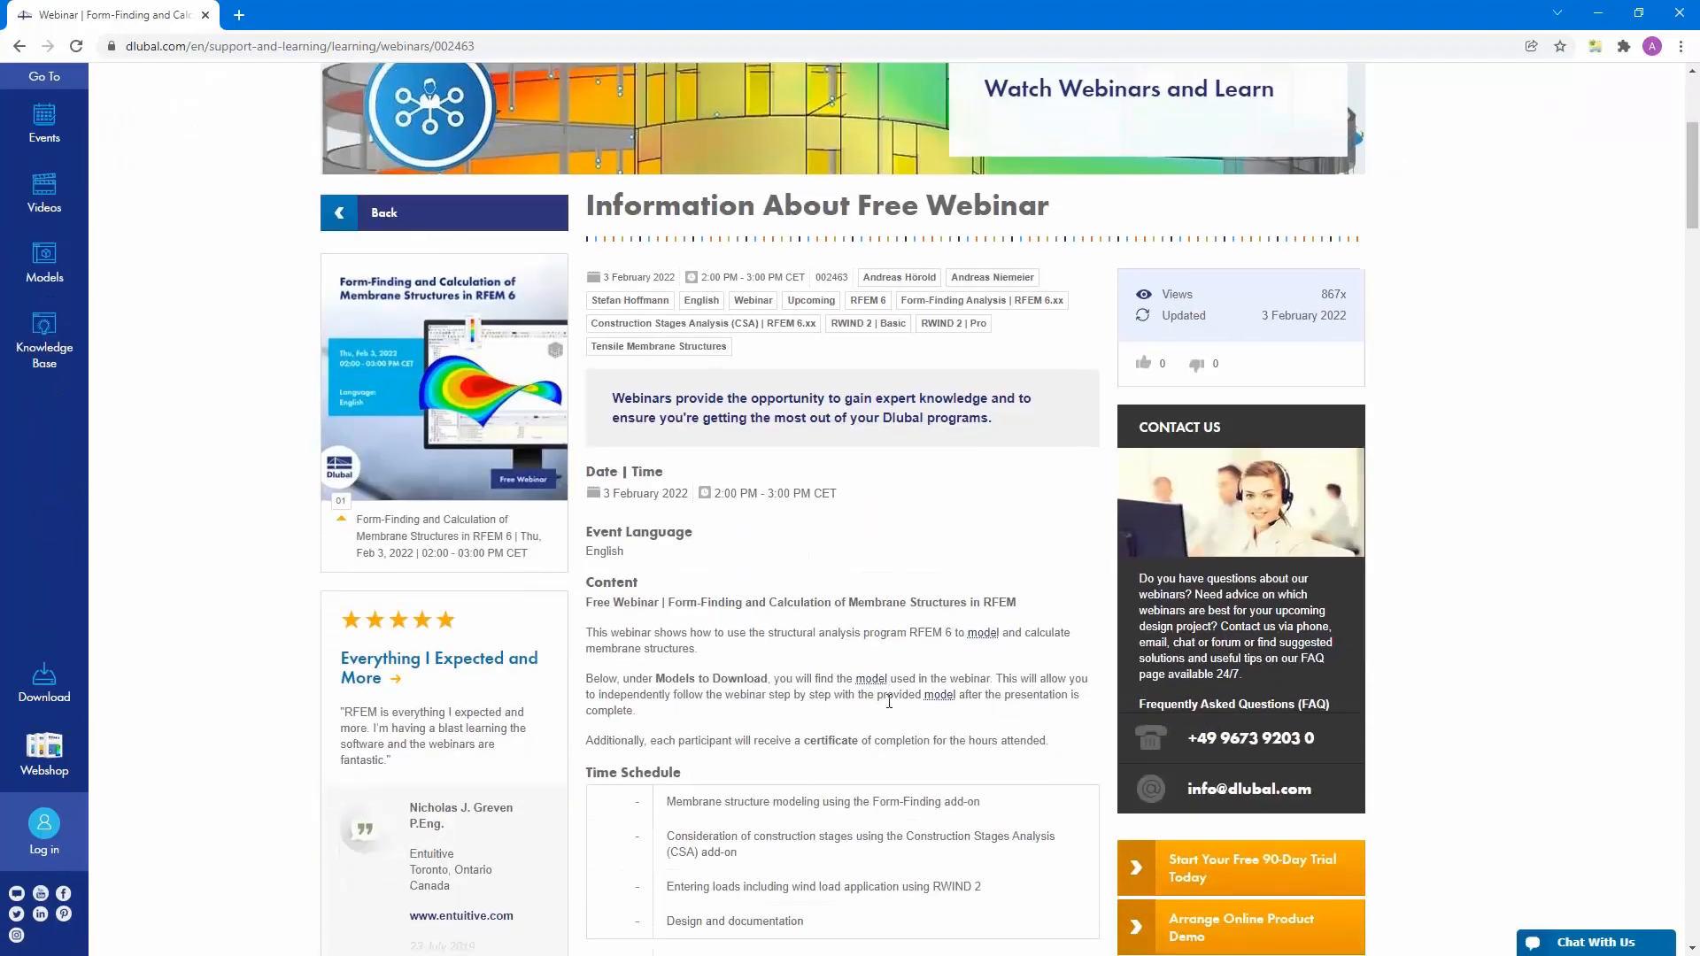
{"action": "scroll", "coordinate": [889, 701], "scroll_direction": "down", "scroll_amount": 2}
{"action": "scroll", "coordinate": [856, 599], "scroll_direction": "down", "scroll_amount": 10}
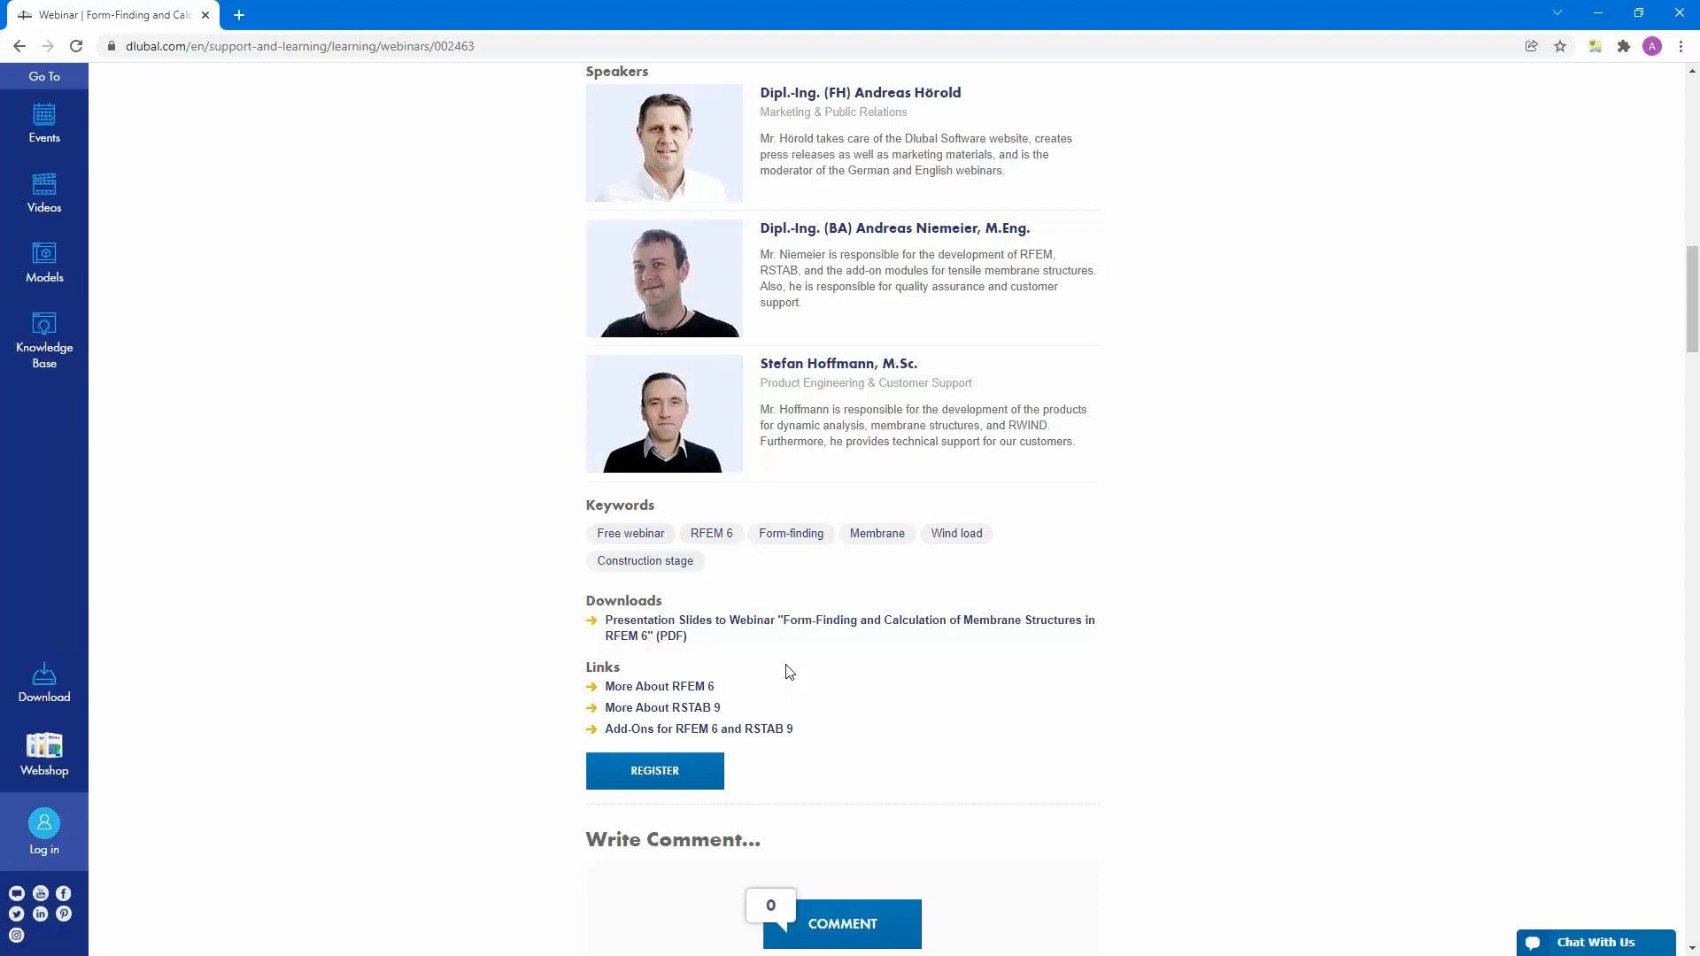
{"action": "scroll", "coordinate": [789, 671], "scroll_direction": "down", "scroll_amount": 12}
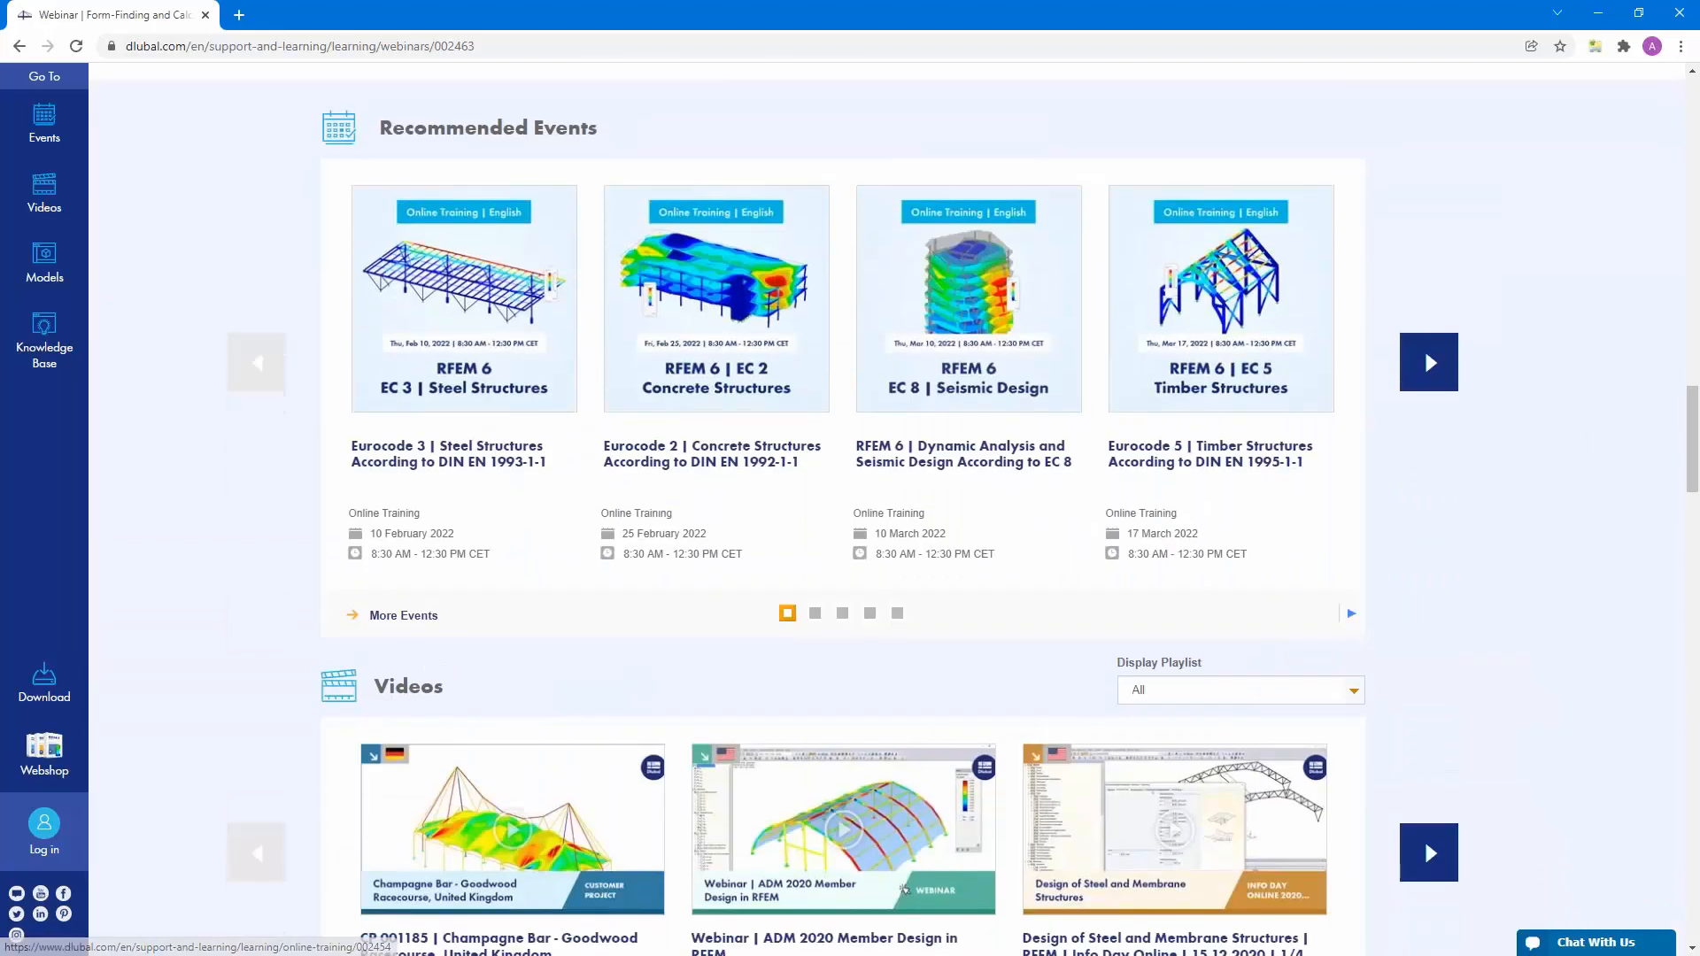
{"action": "scroll", "coordinate": [668, 696], "scroll_direction": "down", "scroll_amount": 7}
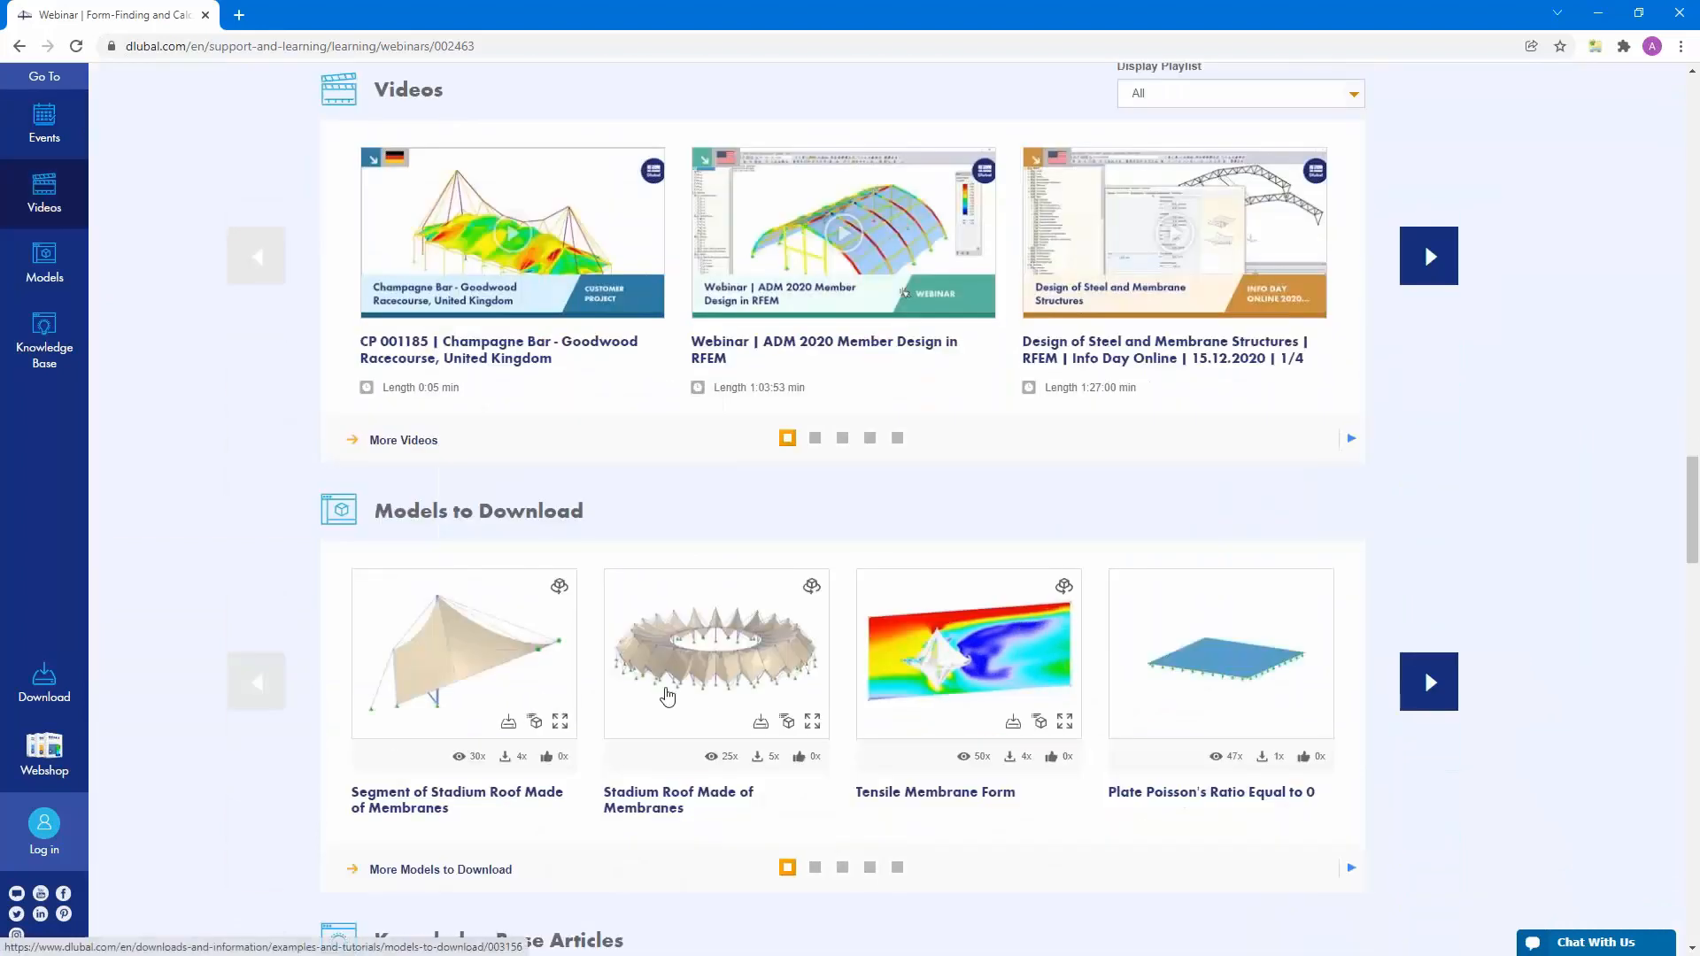
{"action": "left_click", "coordinate": [699, 700]}
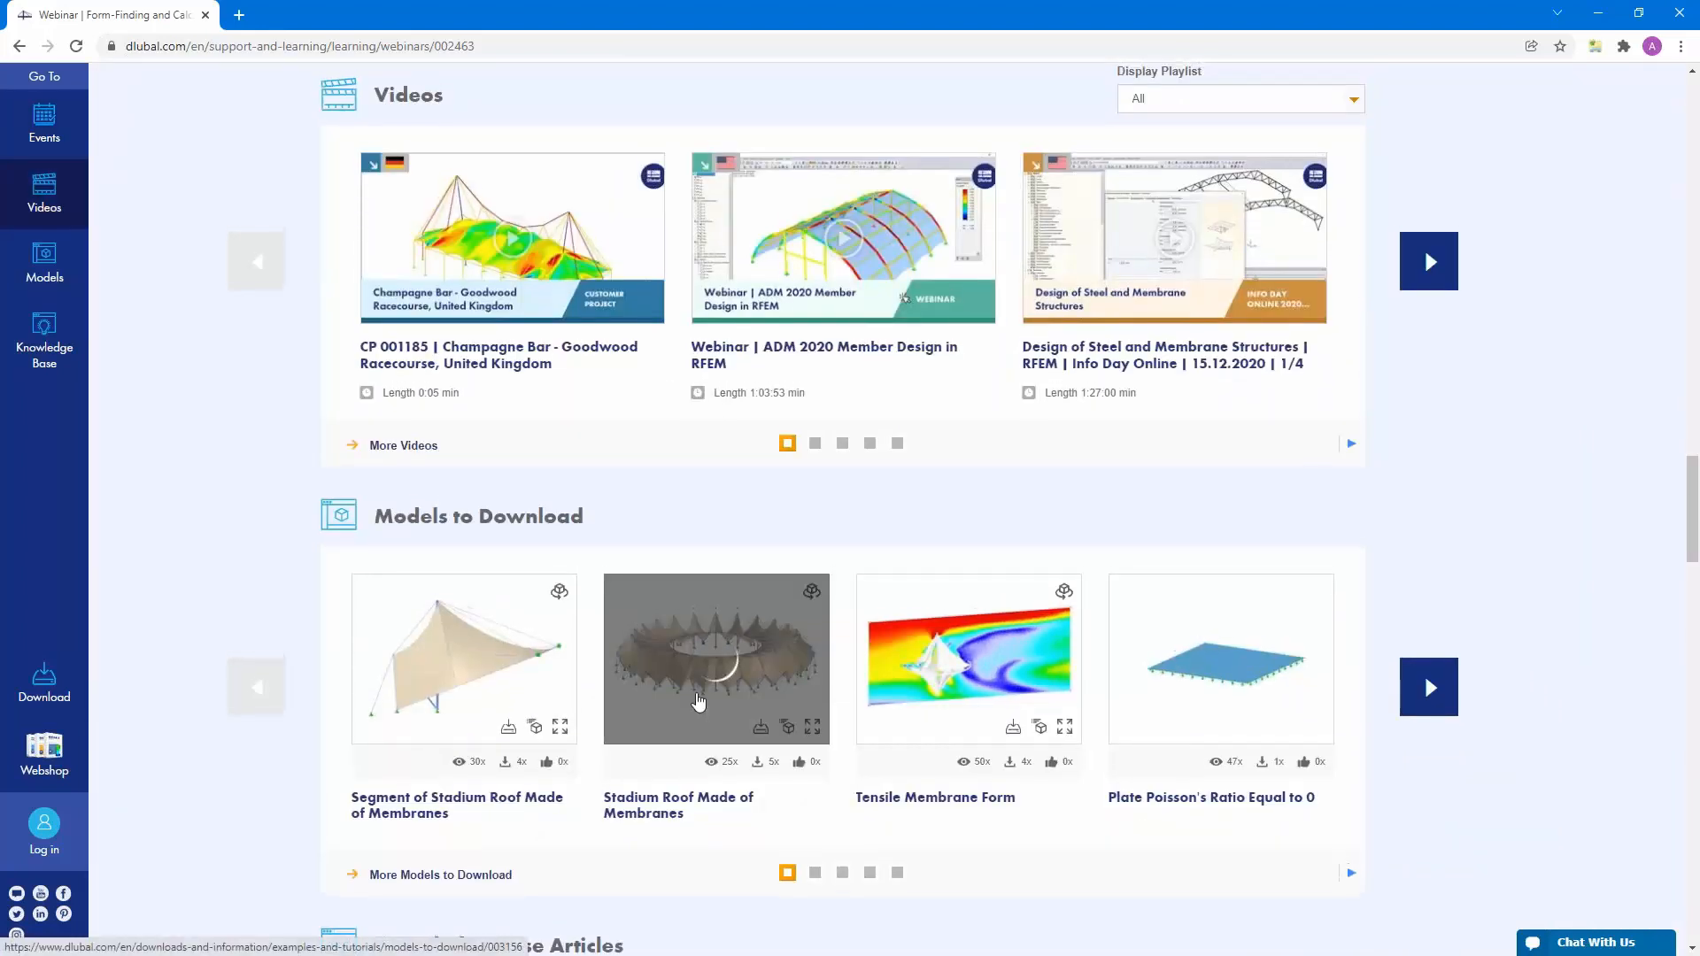
{"action": "scroll", "coordinate": [696, 699], "scroll_direction": "up", "scroll_amount": 20}
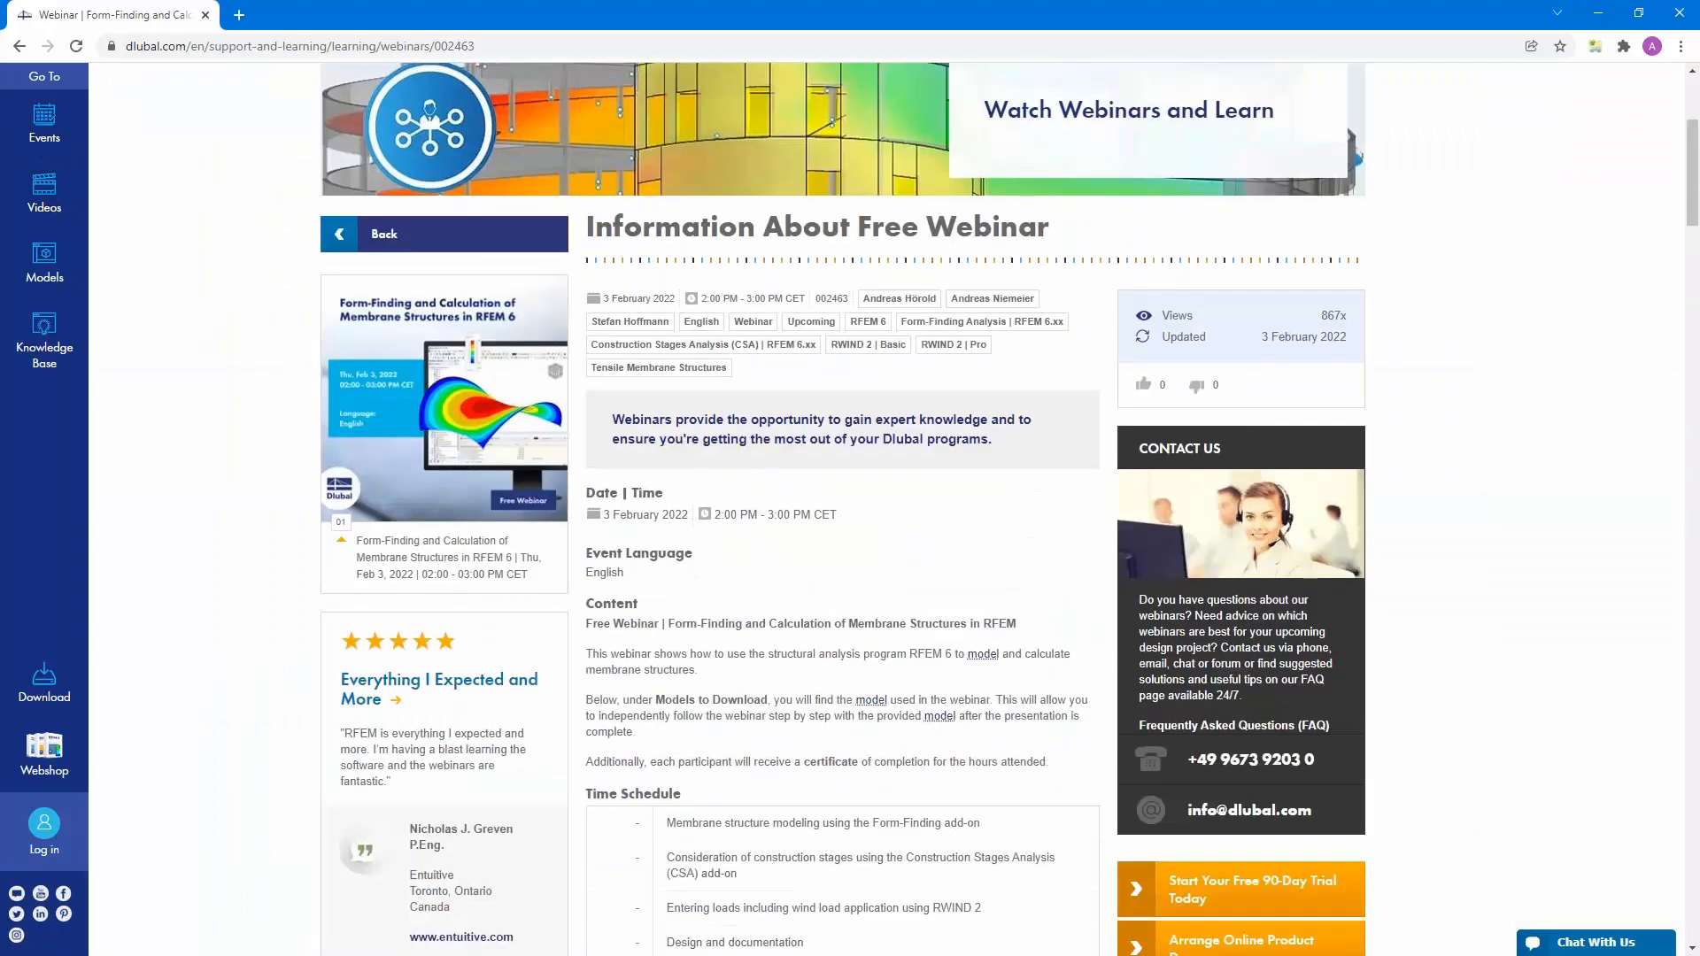